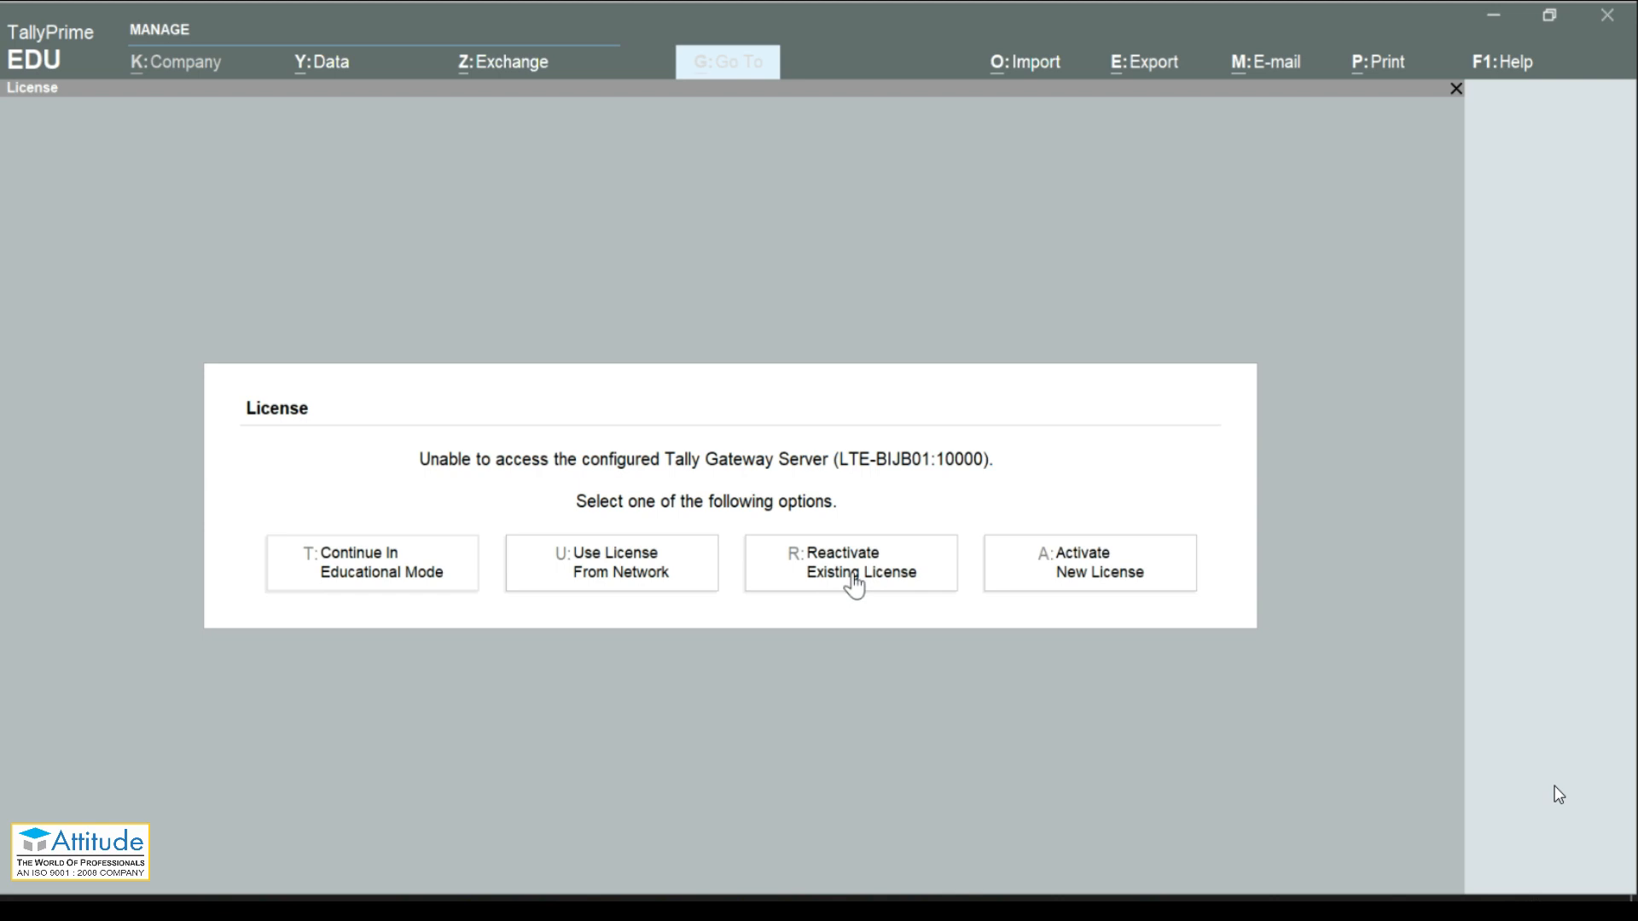
# Step: Choose to reactivate the existing license and allow TallyPrime to restart with administrator rights
pyautogui.click(853, 583)
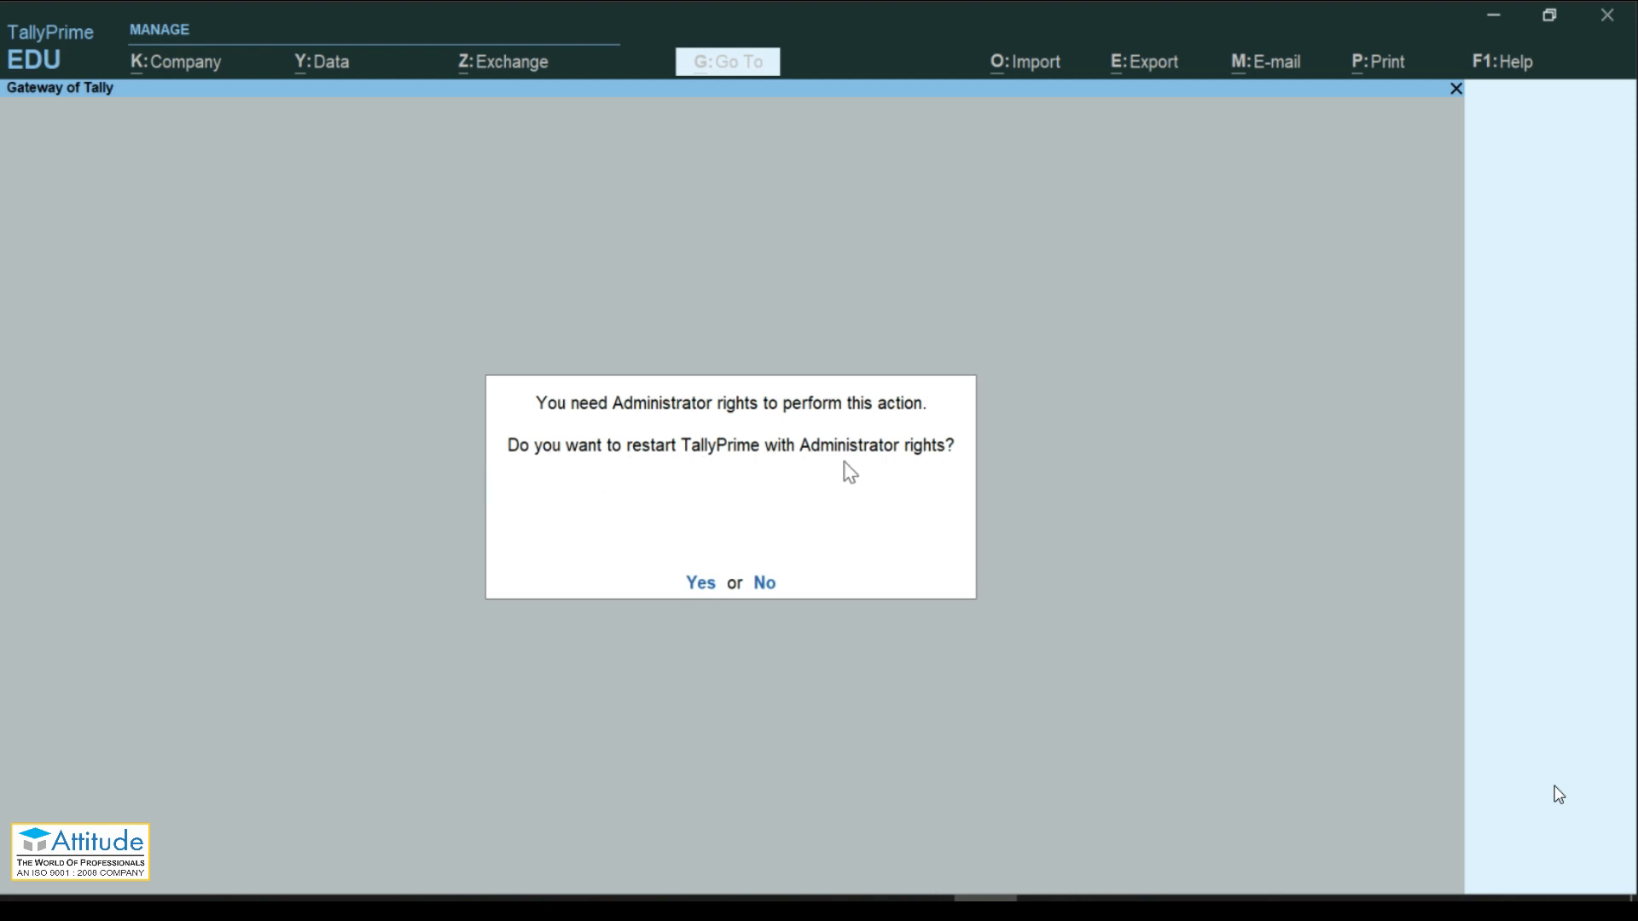
pyautogui.click(705, 583)
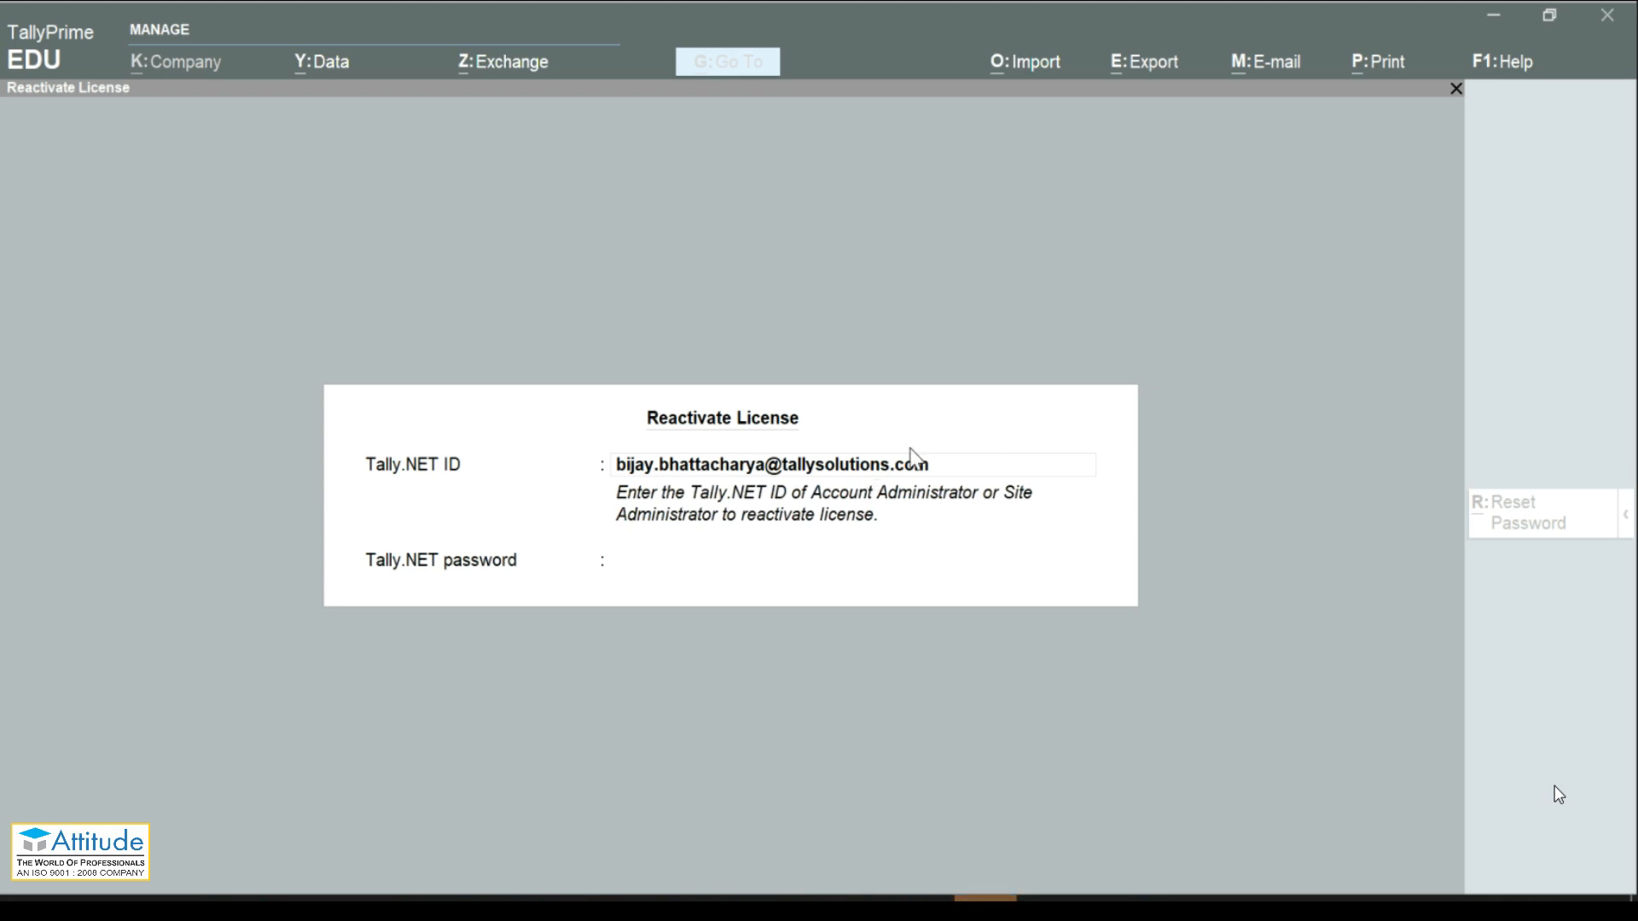
# Step: Keep the prefilled Tally.NET ID, enter the Tally.NET password and submit the reactivation
pyautogui.click(897, 471)
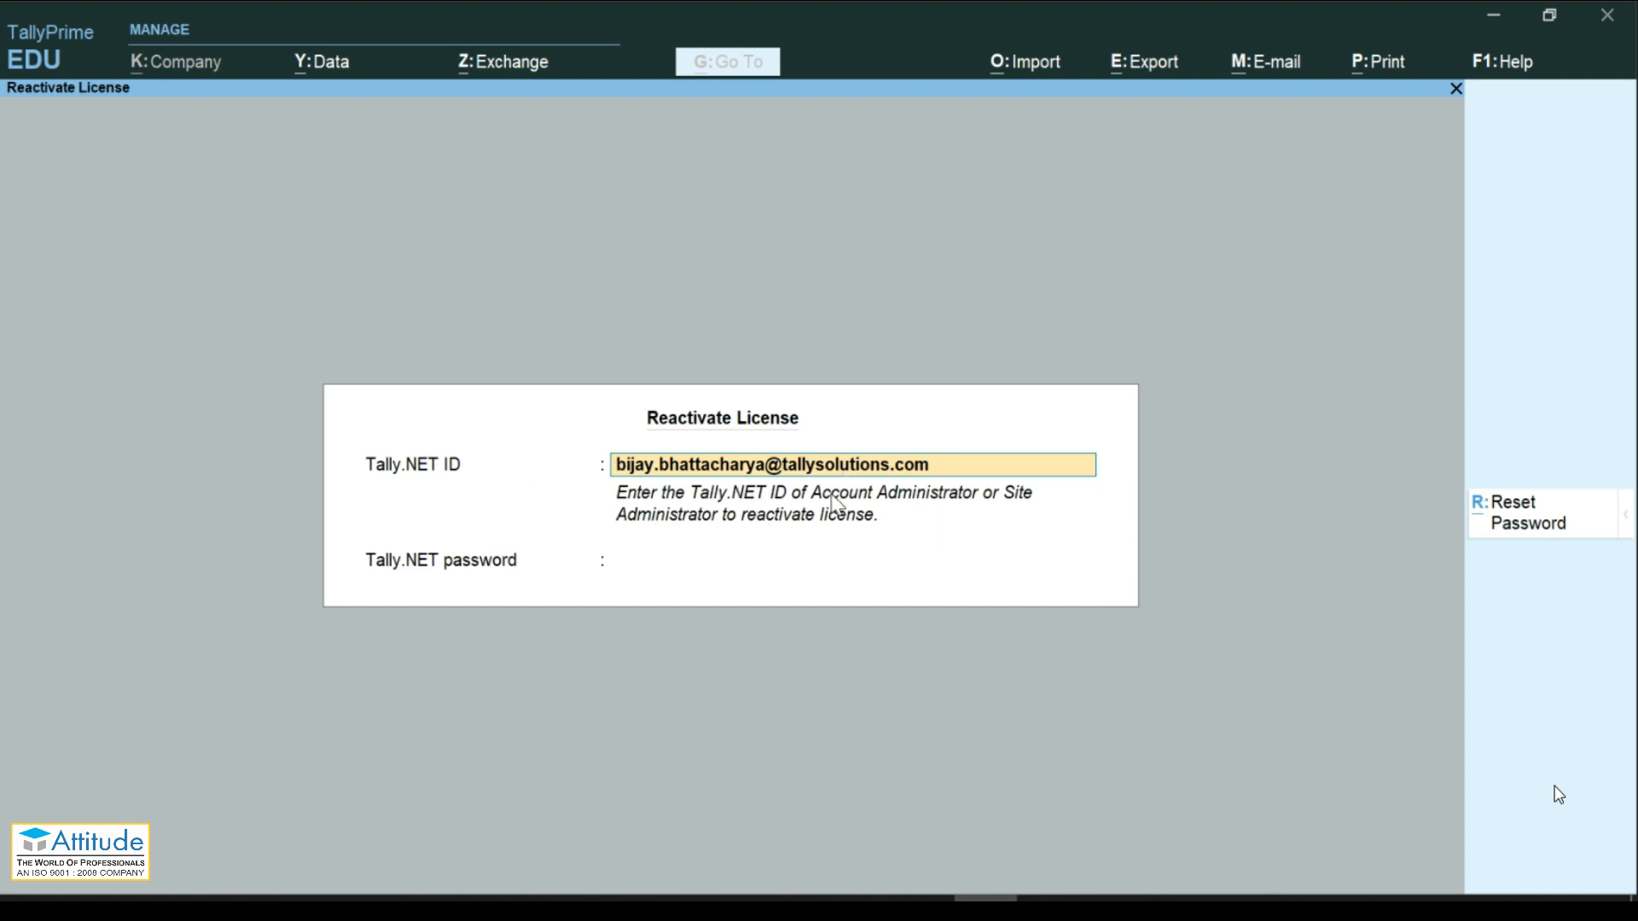
pyautogui.press('Return')
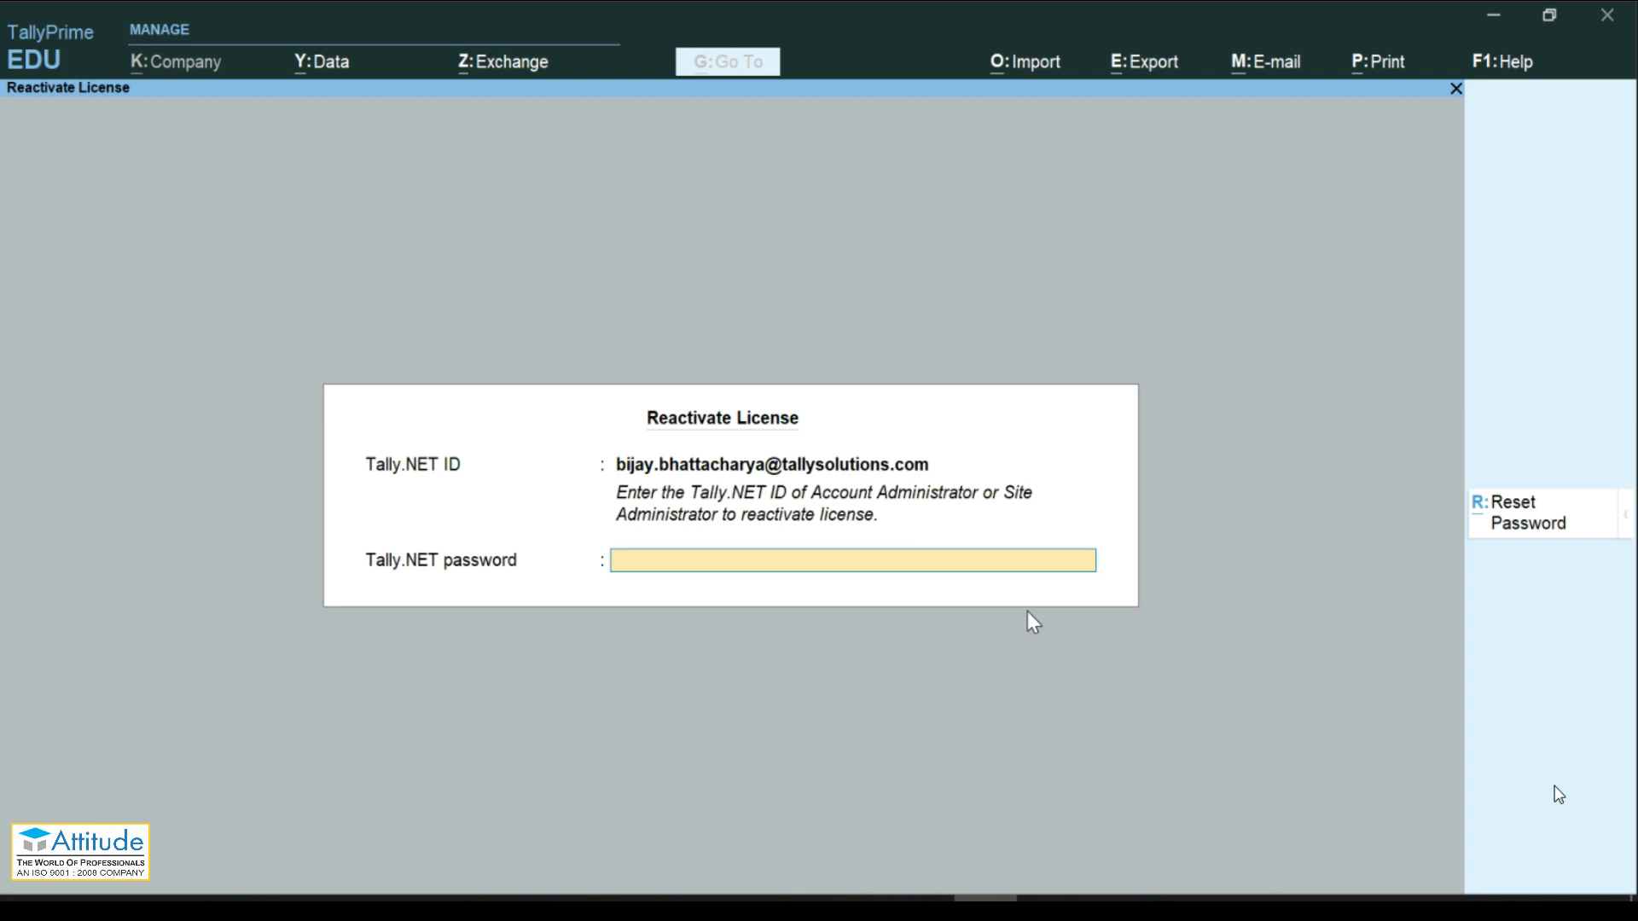
pyautogui.write('*****')
pyautogui.press('Return')
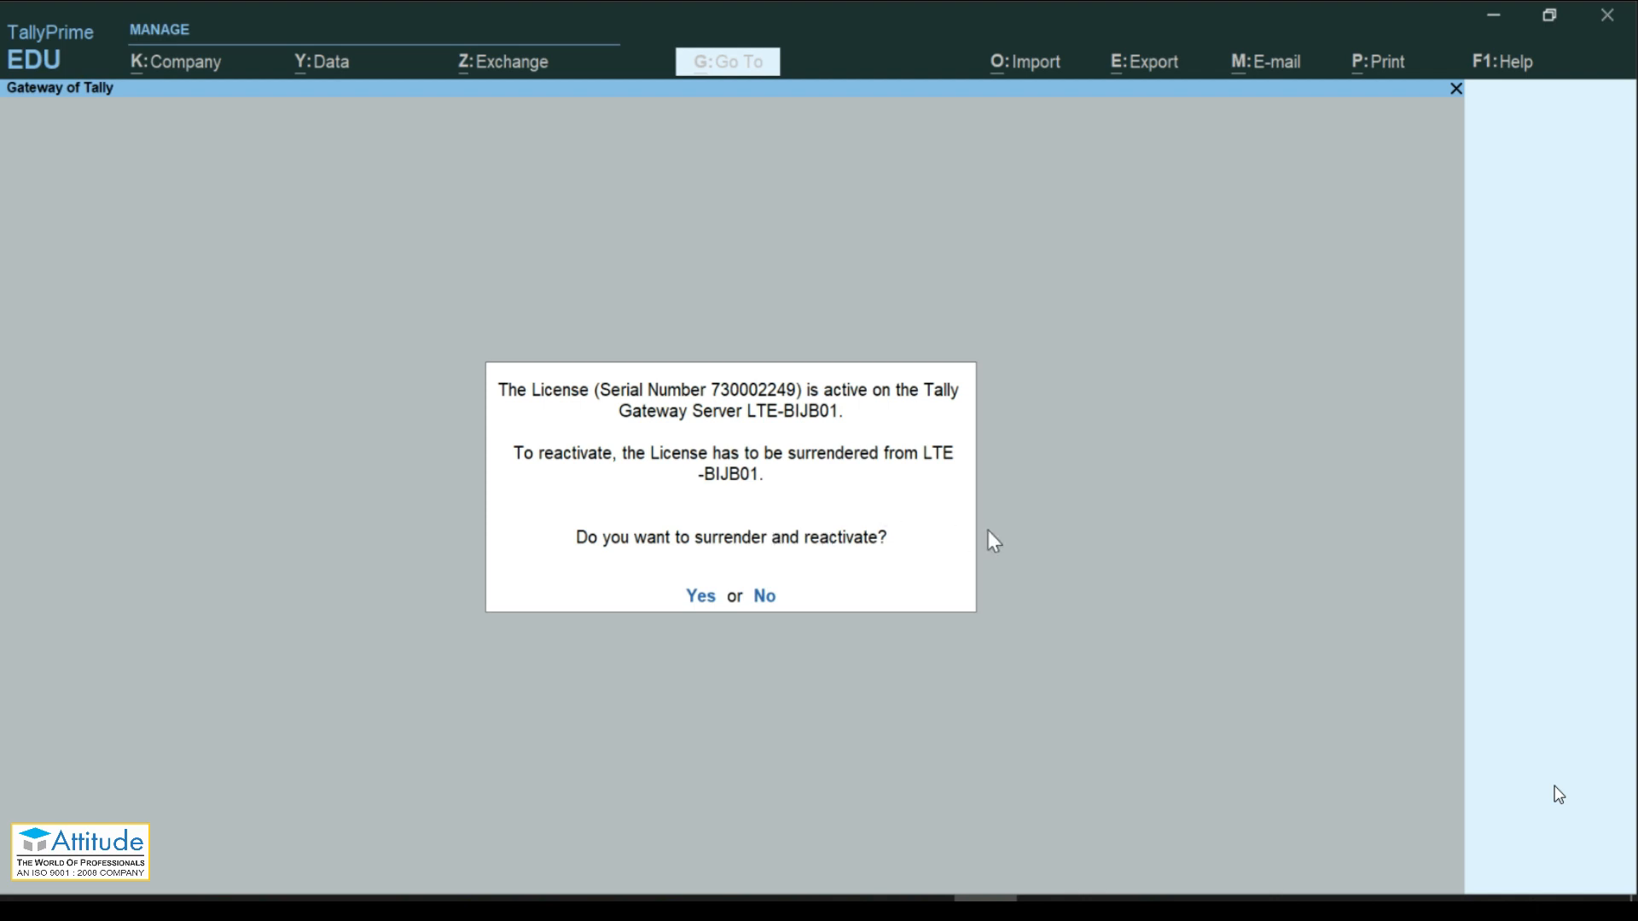
# Step: Surrender the license from the other Gateway Server and accept the GOLD reactivation confirmation
pyautogui.click(700, 596)
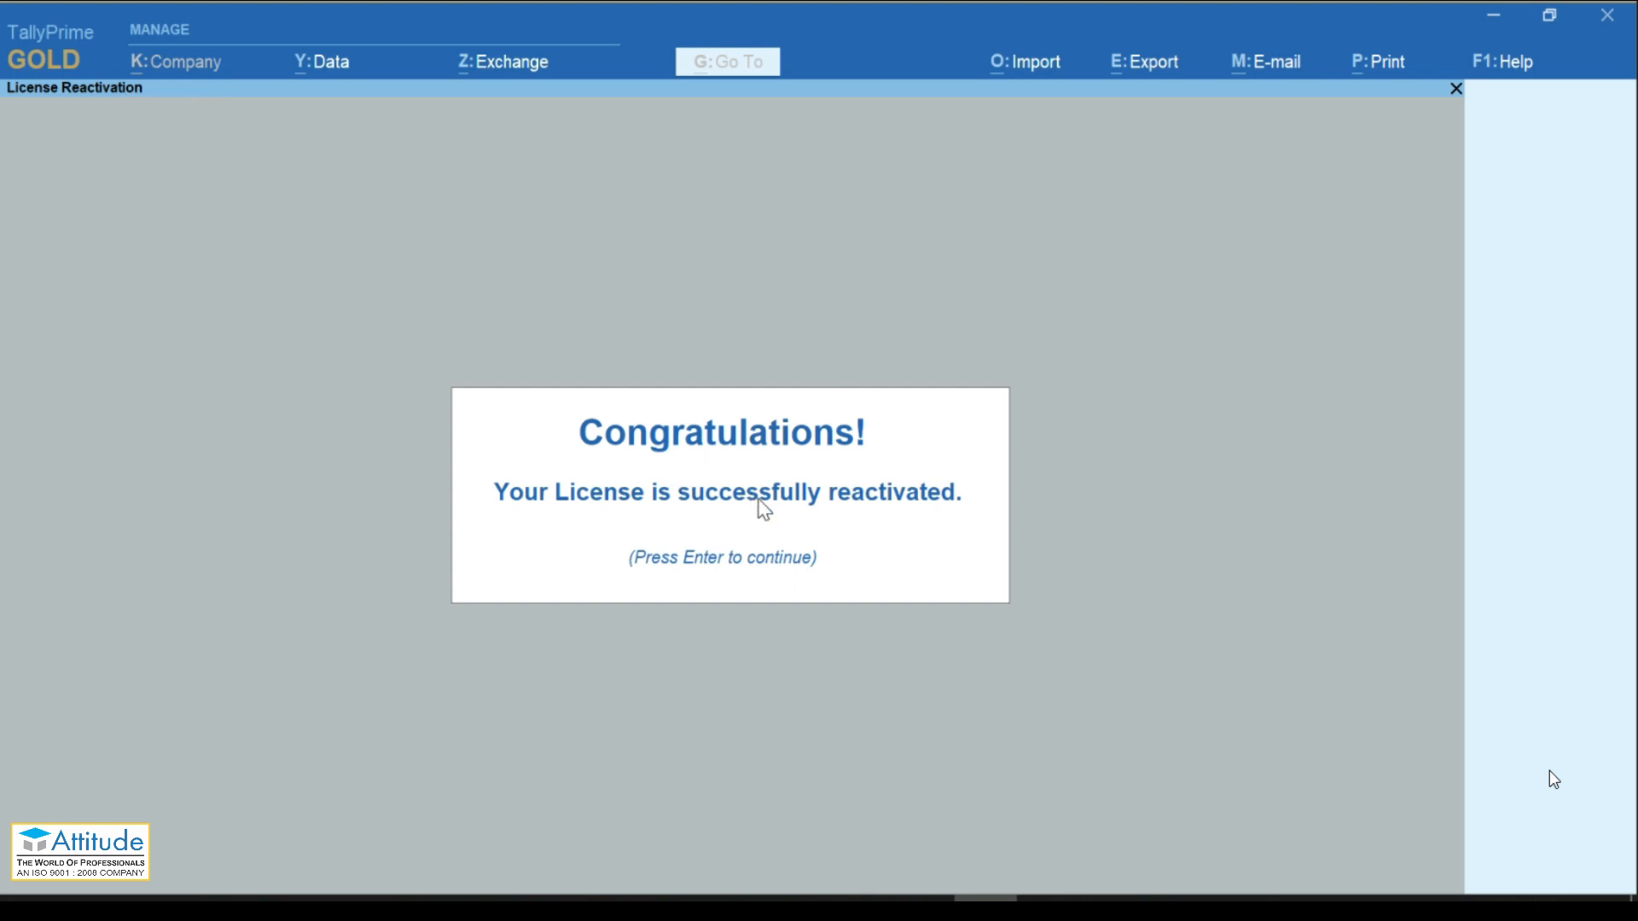
pyautogui.press('Return')
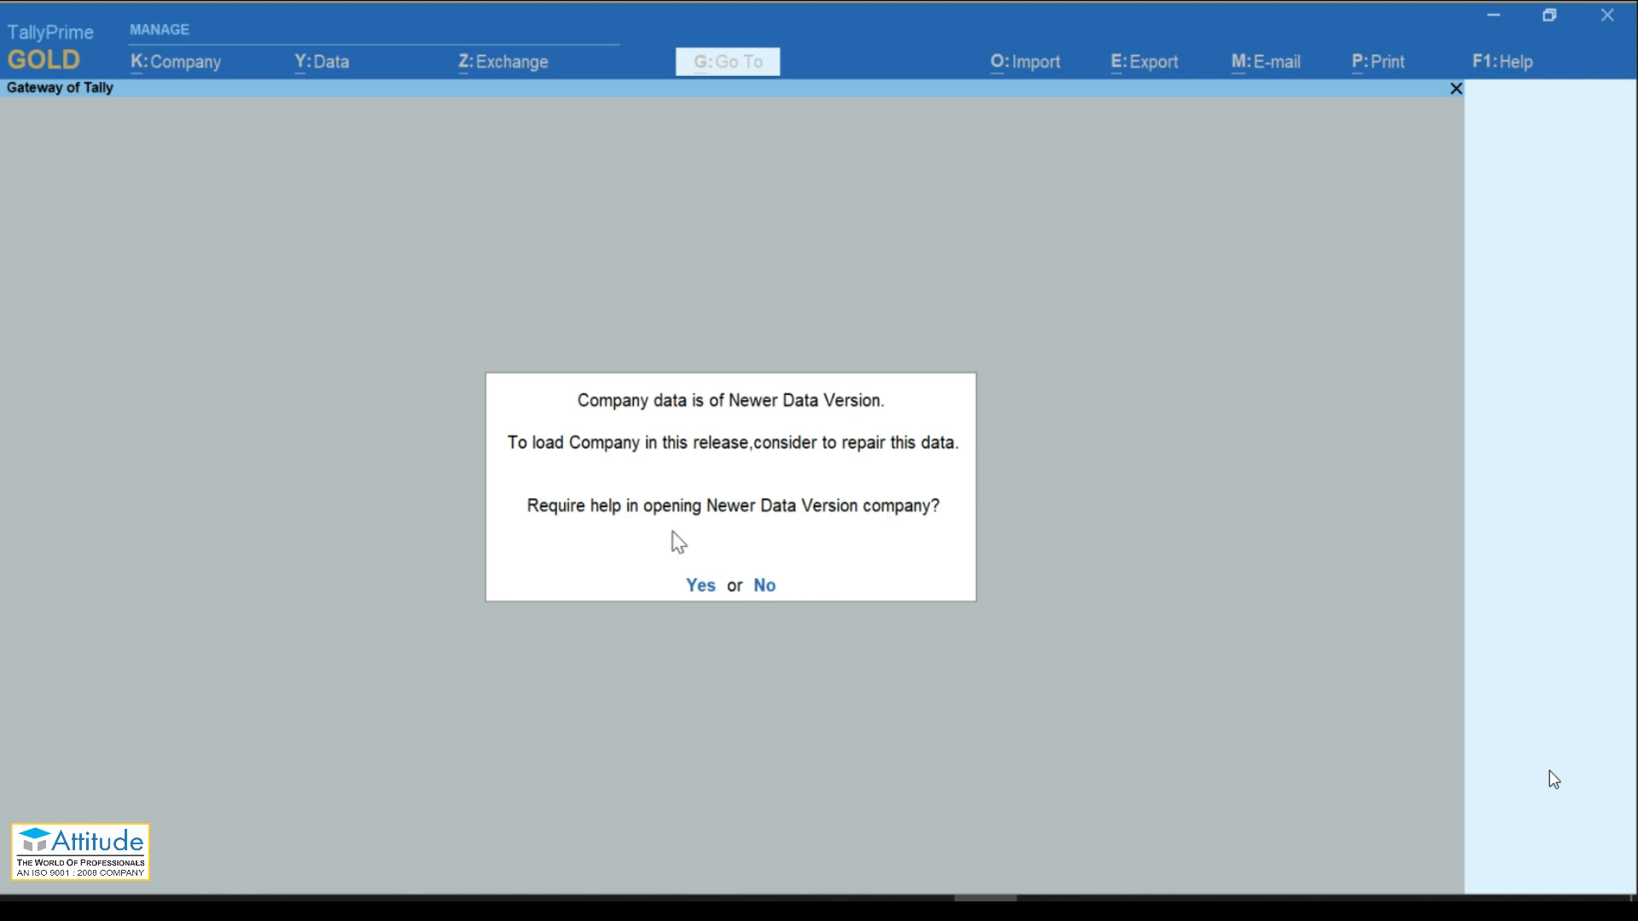
# Step: Decline the Newer Data Version help to reach the Select Company list
pyautogui.click(763, 587)
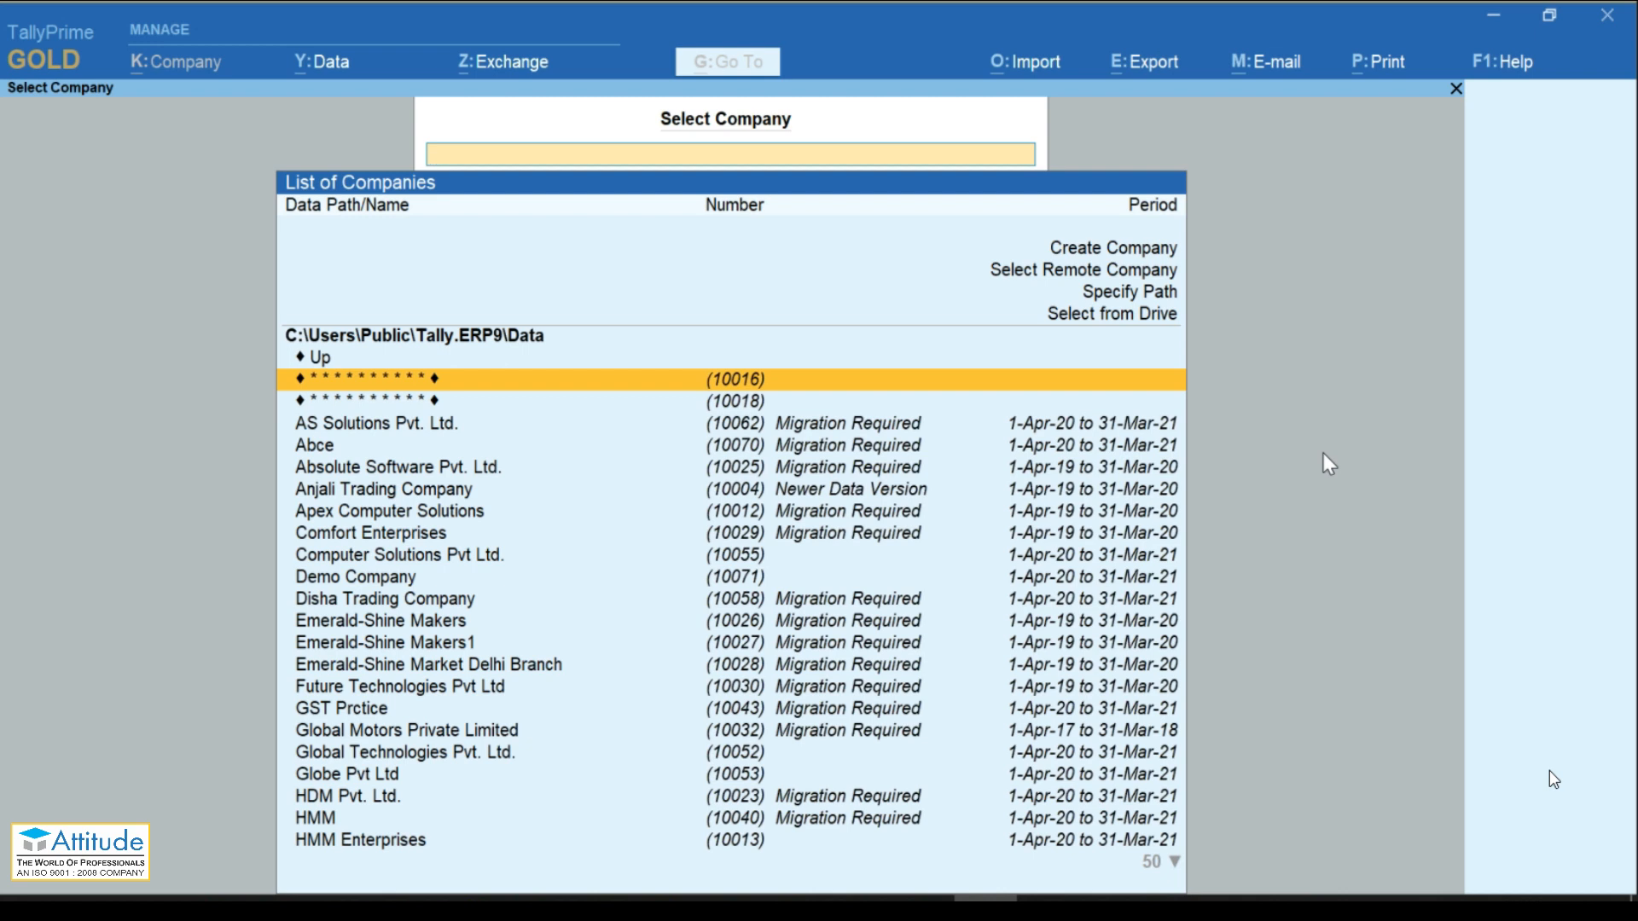
pyautogui.press('Down')
pyautogui.press('Down')
pyautogui.press('Down')
pyautogui.press('Down')
pyautogui.press('Down')
pyautogui.press('Down')
pyautogui.press('Down')
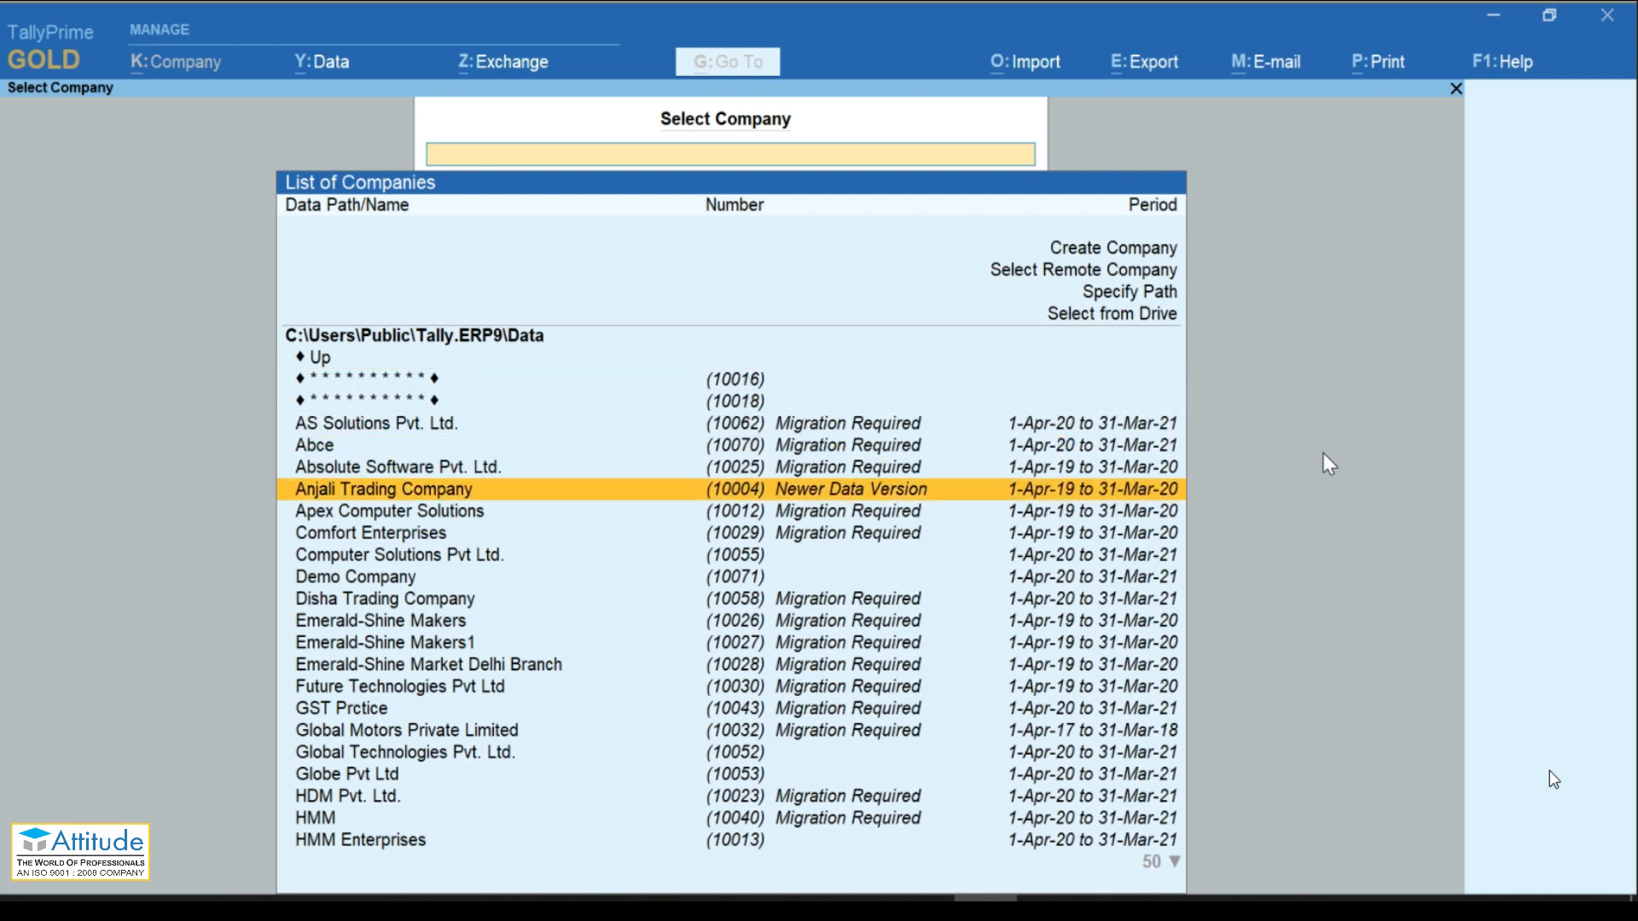
pyautogui.press('Down')
pyautogui.press('Down')
pyautogui.press('Down')
pyautogui.press('Down')
pyautogui.press('Down')
pyautogui.press('Down')
pyautogui.press('Down')
pyautogui.press('Down')
pyautogui.press('Down')
pyautogui.press('Down')
pyautogui.press('Down')
pyautogui.press('Down')
pyautogui.press('Down')
pyautogui.press('Down')
pyautogui.press('Down')
pyautogui.press('Down')
pyautogui.press('Down')
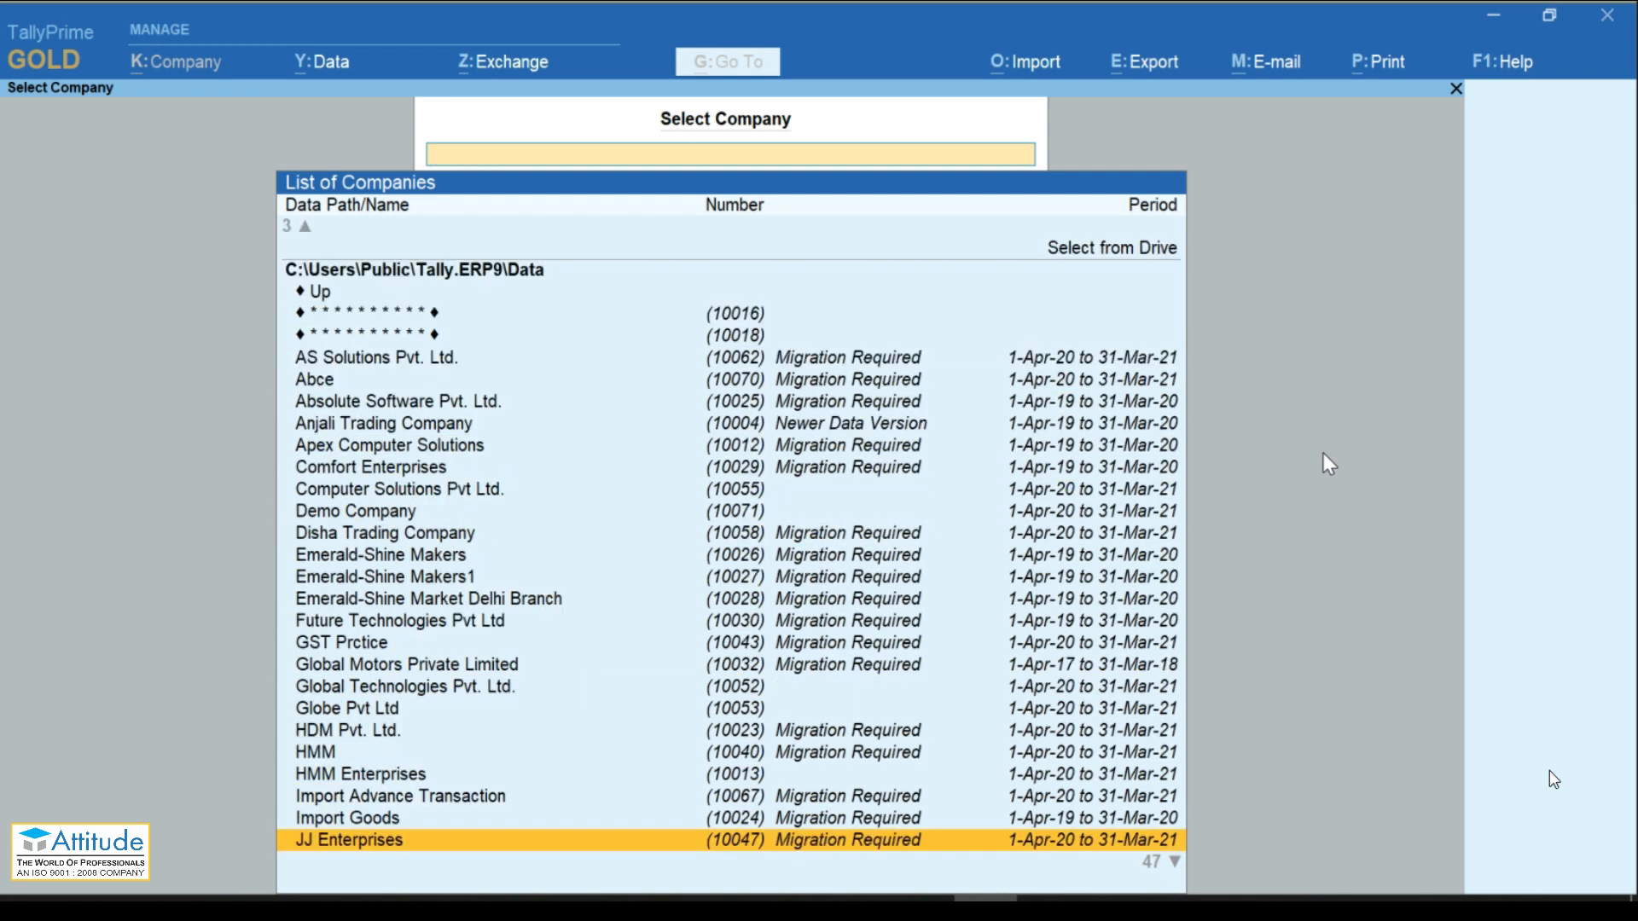
pyautogui.press('pagedown')
pyautogui.press('Up')
pyautogui.press('Up')
pyautogui.press('Up')
pyautogui.press('Up')
pyautogui.press('Up')
pyautogui.press('Up')
pyautogui.press('Up')
pyautogui.press('Up')
pyautogui.press('Up')
pyautogui.press('Up')
pyautogui.press('Up')
pyautogui.press('Up')
pyautogui.press('Up')
pyautogui.press('Up')
pyautogui.press('Up')
pyautogui.press('Up')
pyautogui.press('Up')
pyautogui.press('Up')
pyautogui.press('Up')
pyautogui.press('Up')
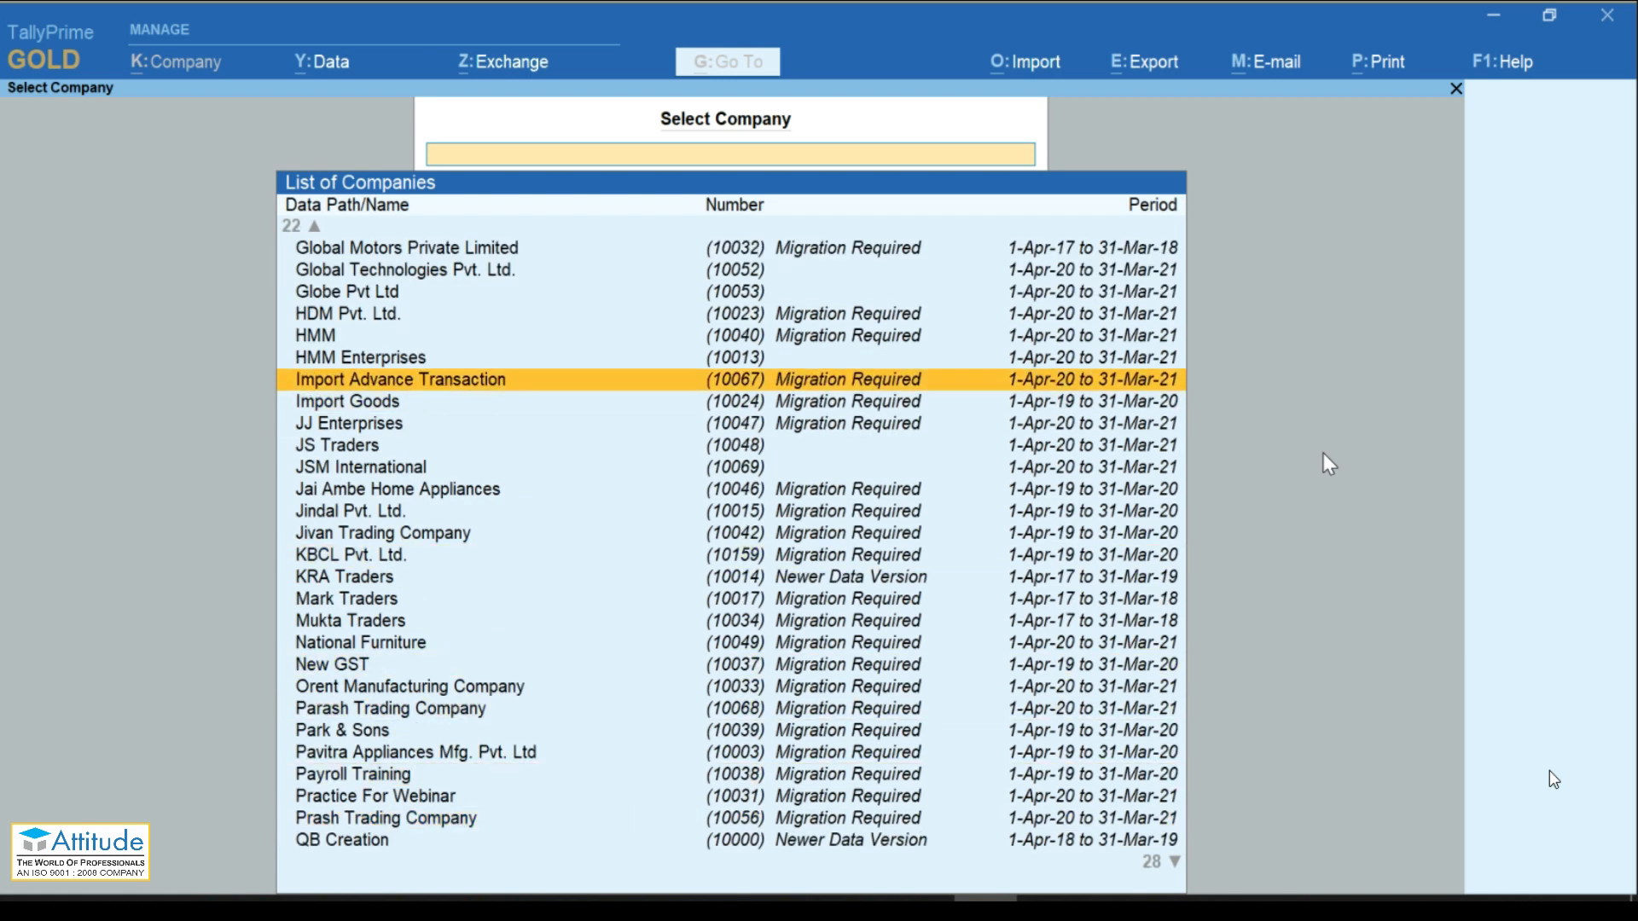
pyautogui.press('Up')
pyautogui.press('Up')
pyautogui.press('Up')
pyautogui.press('Up')
pyautogui.press('Up')
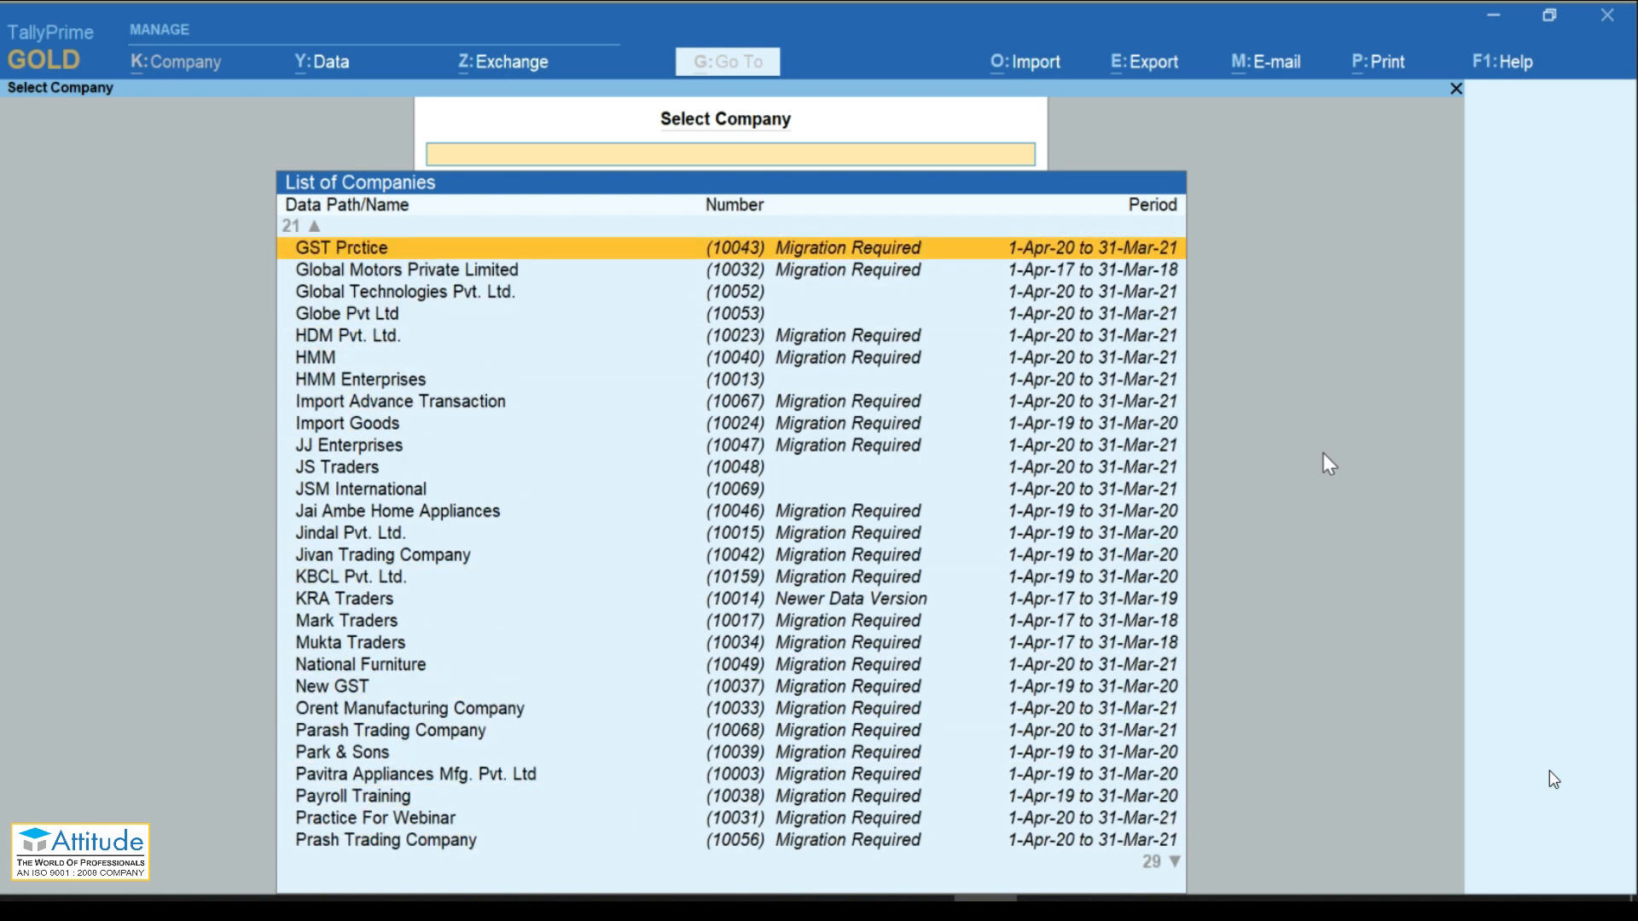
pyautogui.press('Up')
pyautogui.press('Up')
pyautogui.press('Up')
pyautogui.press('Up')
pyautogui.press('Up')
pyautogui.press('Up')
pyautogui.press('Up')
pyautogui.press('Up')
pyautogui.press('Up')
pyautogui.press('Up')
pyautogui.press('Up')
pyautogui.press('Up')
pyautogui.press('Up')
pyautogui.press('Up')
pyautogui.press('Up')
pyautogui.press('Down')
pyautogui.press('Down')
pyautogui.press('Down')
pyautogui.press('Down')
pyautogui.press('Down')
pyautogui.press('Down')
pyautogui.press('Down')
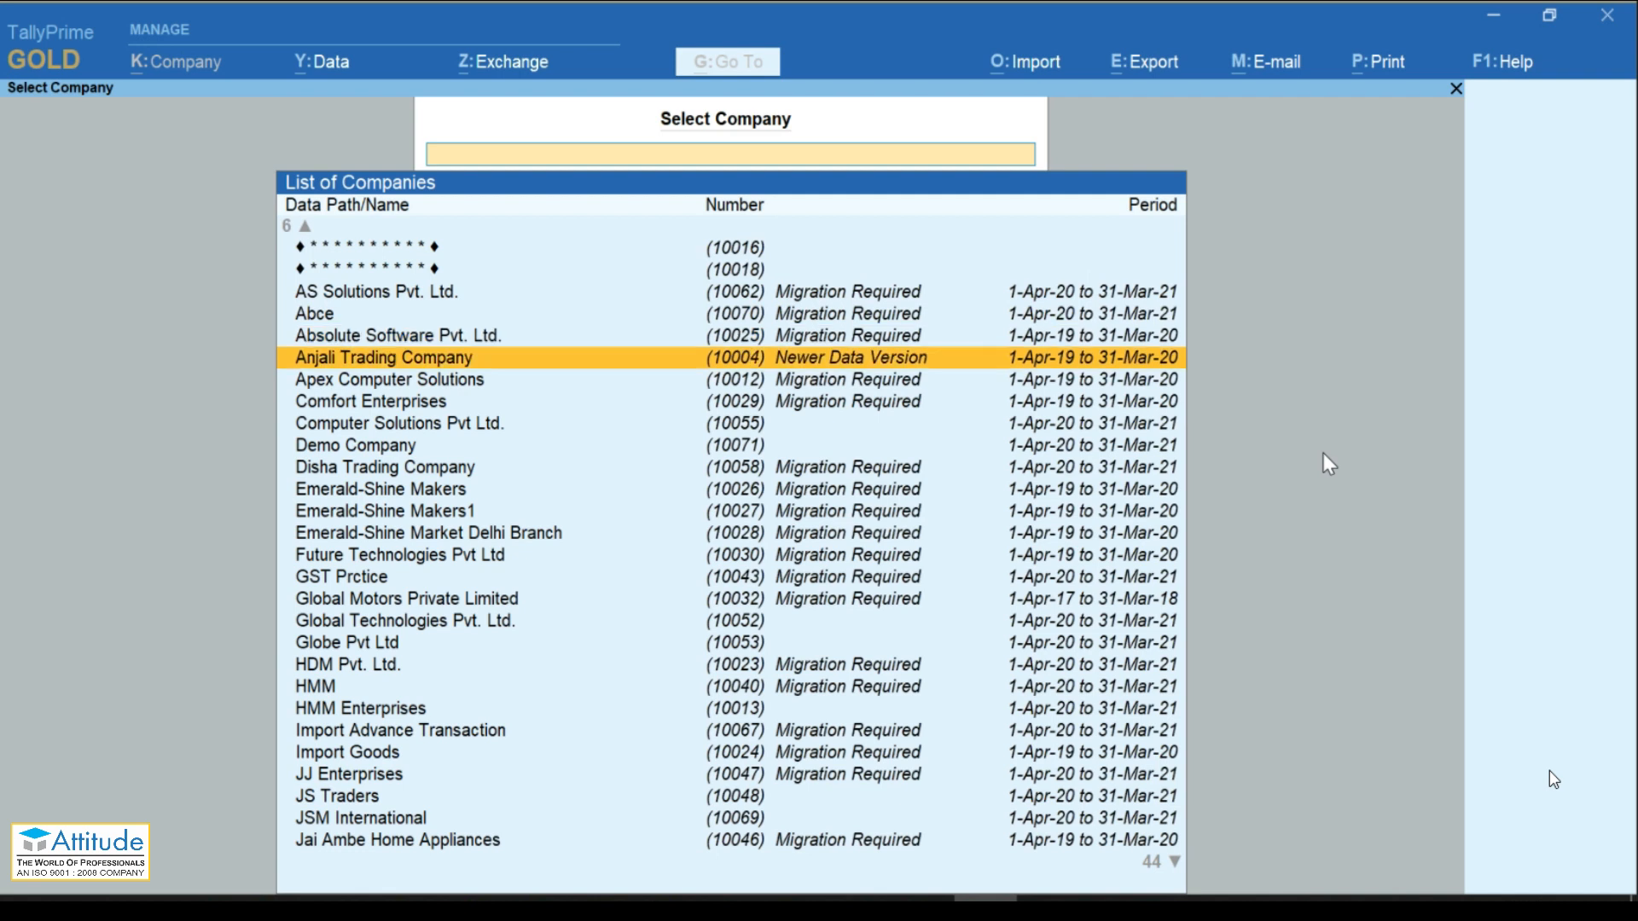
pyautogui.press('Down')
pyautogui.press('Down')
pyautogui.press('Down')
pyautogui.press('Down')
pyautogui.press('Down')
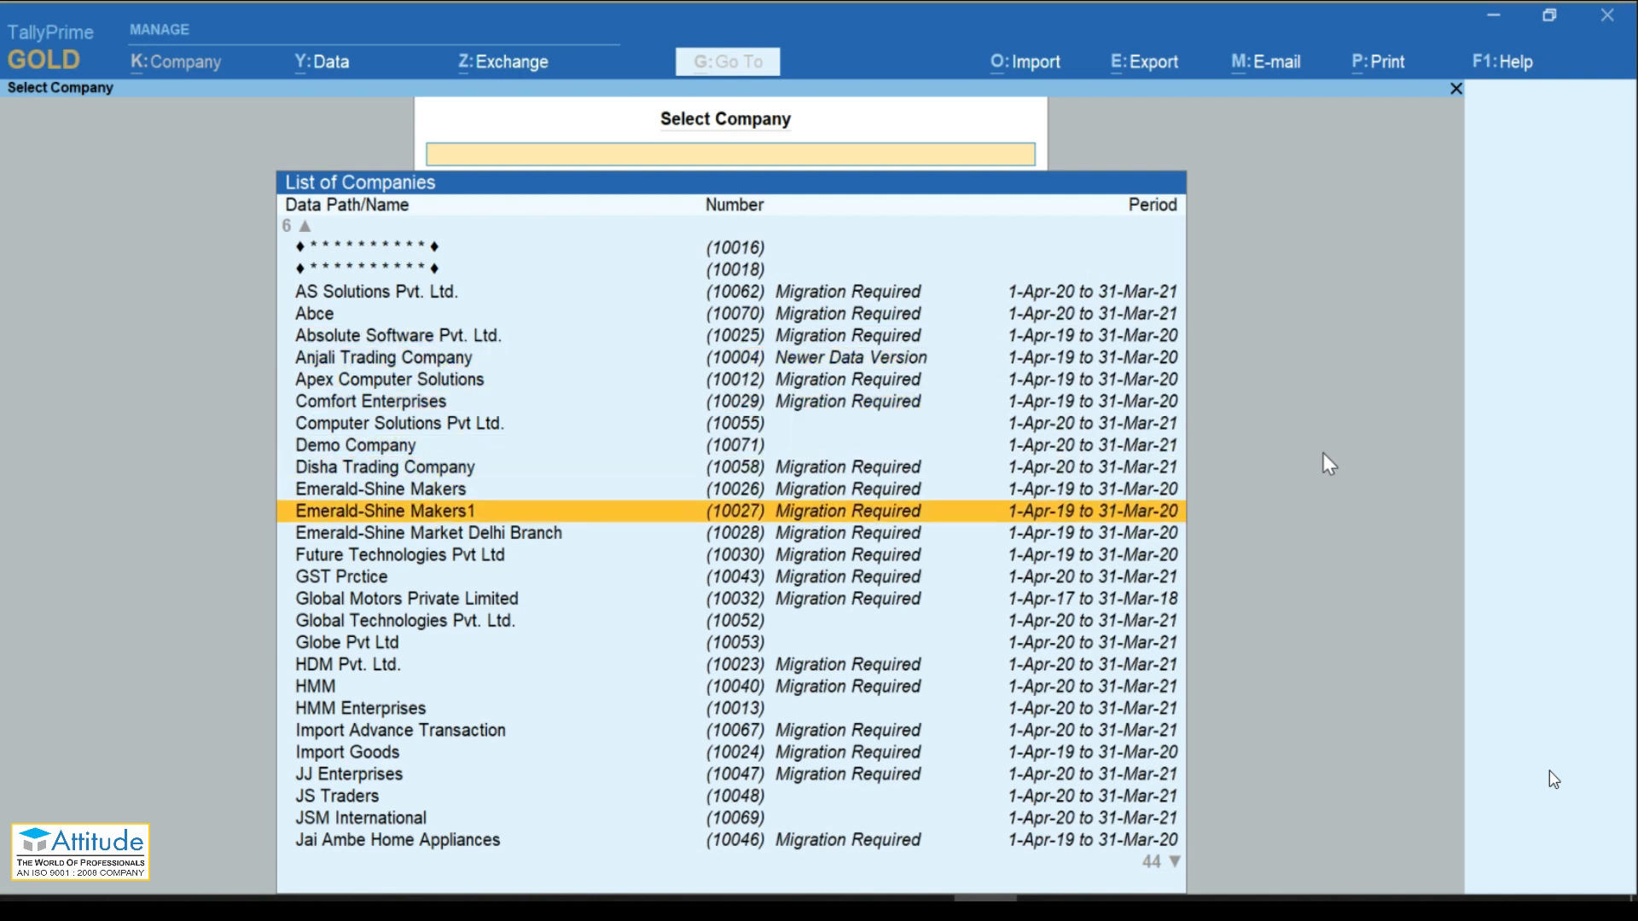
pyautogui.press('Down')
pyautogui.press('Down')
pyautogui.press('Down')
pyautogui.press('Down')
pyautogui.press('Down')
pyautogui.press('Down')
pyautogui.press('Down')
pyautogui.press('Down')
pyautogui.press('Down')
pyautogui.press('Down')
pyautogui.press('Down')
pyautogui.press('Down')
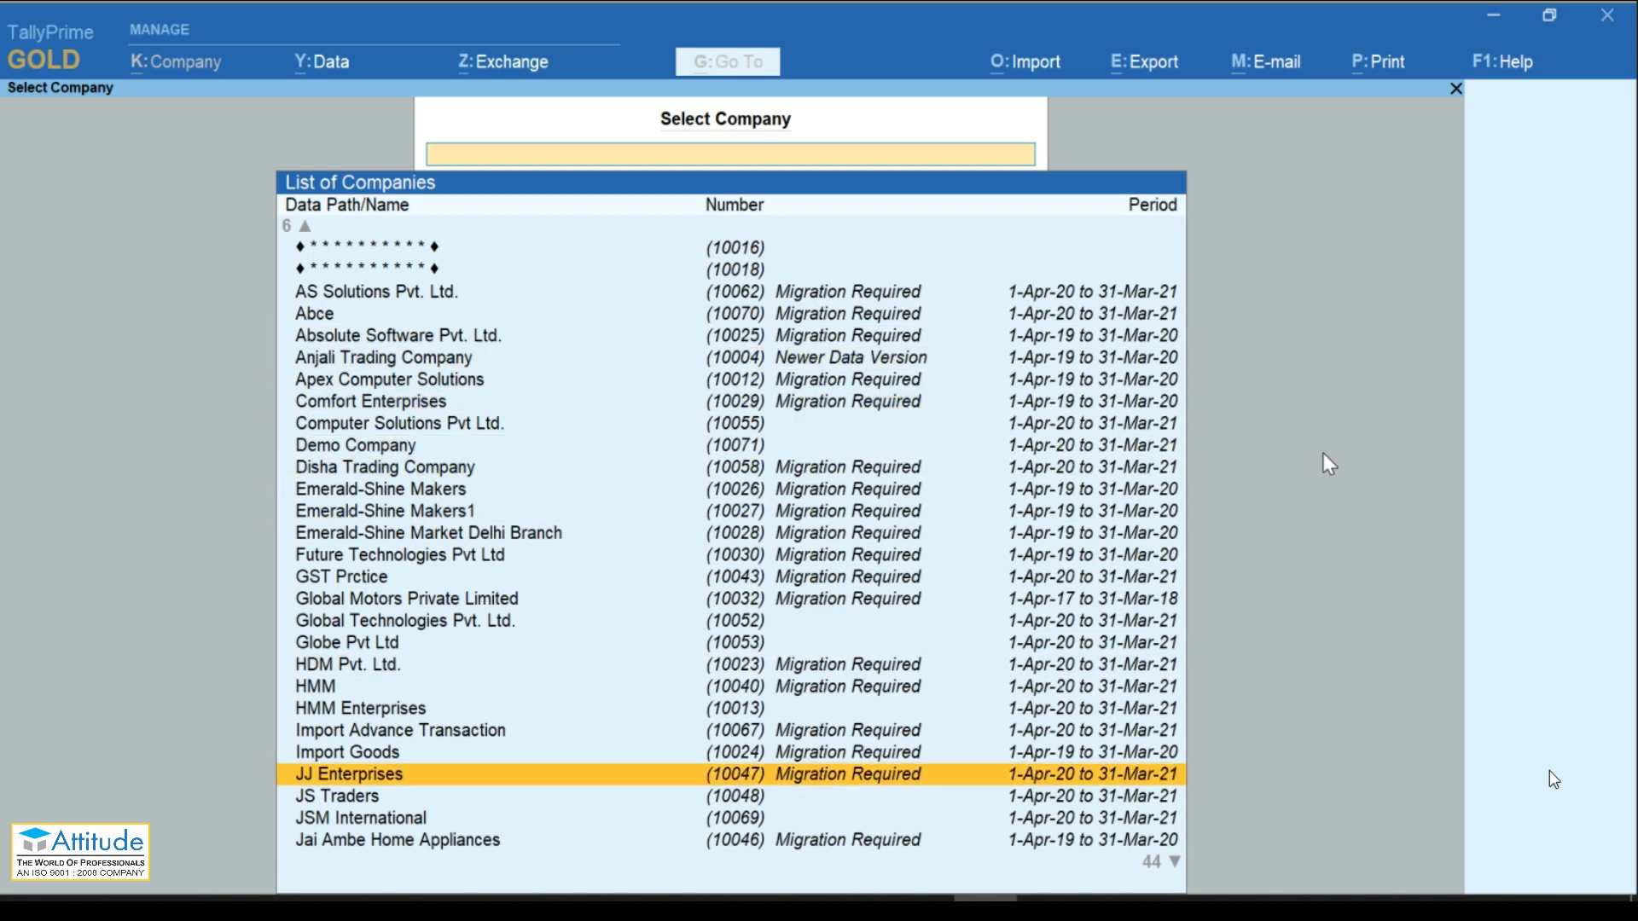
pyautogui.press('Down')
pyautogui.press('Down')
pyautogui.press('Down')
pyautogui.press('Down')
pyautogui.press('Down')
pyautogui.press('Down')
pyautogui.press('Down')
pyautogui.press('Down')
pyautogui.press('Down')
pyautogui.press('Down')
pyautogui.press('Down')
pyautogui.press('Down')
pyautogui.press('Down')
pyautogui.press('Down')
pyautogui.press('Down')
pyautogui.press('Down')
pyautogui.press('Down')
pyautogui.press('Down')
pyautogui.press('Down')
pyautogui.press('Down')
pyautogui.press('Down')
pyautogui.press('Down')
pyautogui.press('Down')
pyautogui.press('Down')
pyautogui.press('Down')
pyautogui.press('Down')
pyautogui.press('Down')
pyautogui.press('Up')
pyautogui.press('Up')
pyautogui.press('Up')
pyautogui.press('Up')
pyautogui.press('Up')
pyautogui.press('Up')
pyautogui.press('Up')
pyautogui.press('Up')
pyautogui.press('Up')
pyautogui.press('Up')
pyautogui.press('Up')
pyautogui.press('Up')
pyautogui.press('Up')
pyautogui.press('Up')
pyautogui.press('Up')
pyautogui.press('Up')
pyautogui.press('Up')
pyautogui.press('Up')
pyautogui.press('Up')
pyautogui.press('Up')
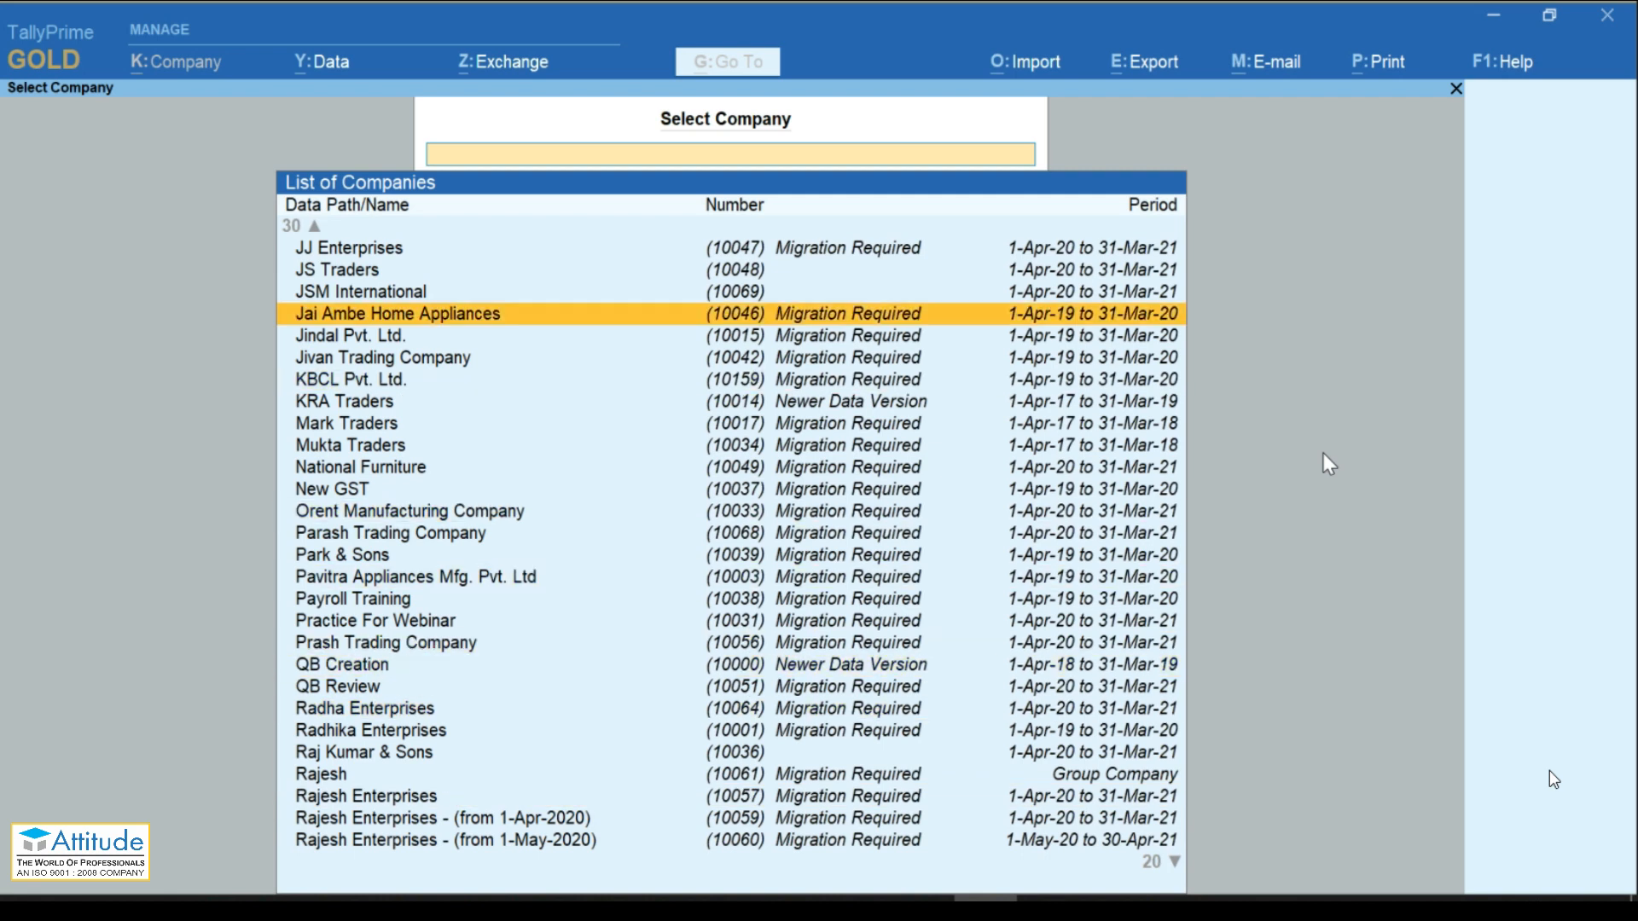
pyautogui.press('Up')
pyautogui.press('Up')
pyautogui.press('Up')
pyautogui.press('Up')
pyautogui.press('Up')
pyautogui.press('Up')
pyautogui.press('Up')
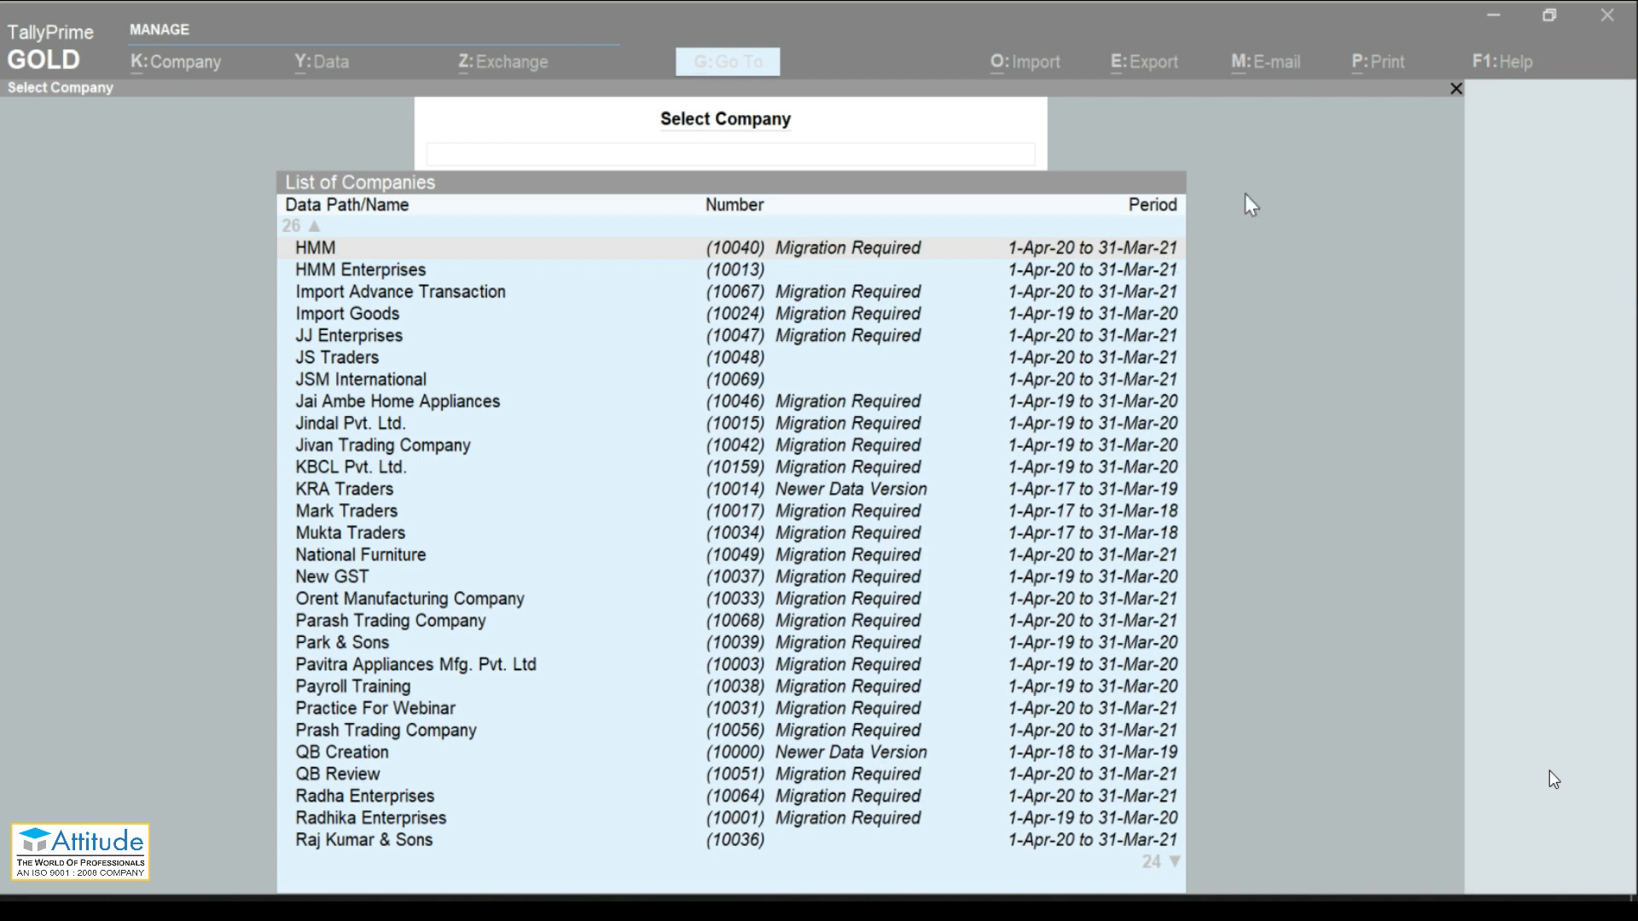
pyautogui.click(1241, 280)
pyautogui.press('Escape')
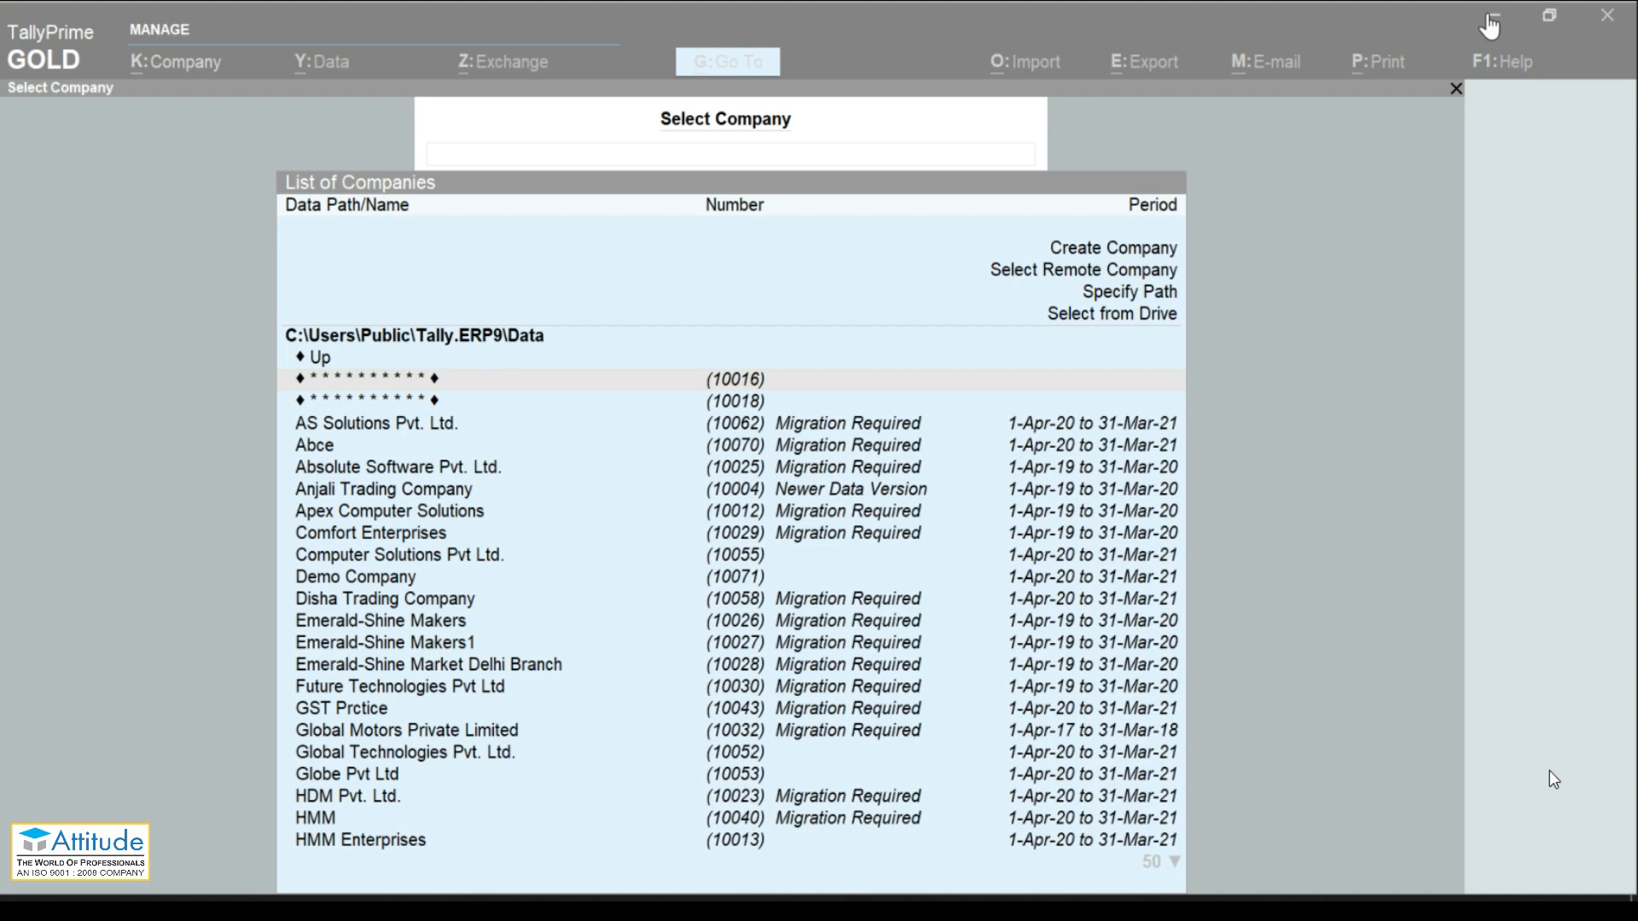
pyautogui.click(1492, 19)
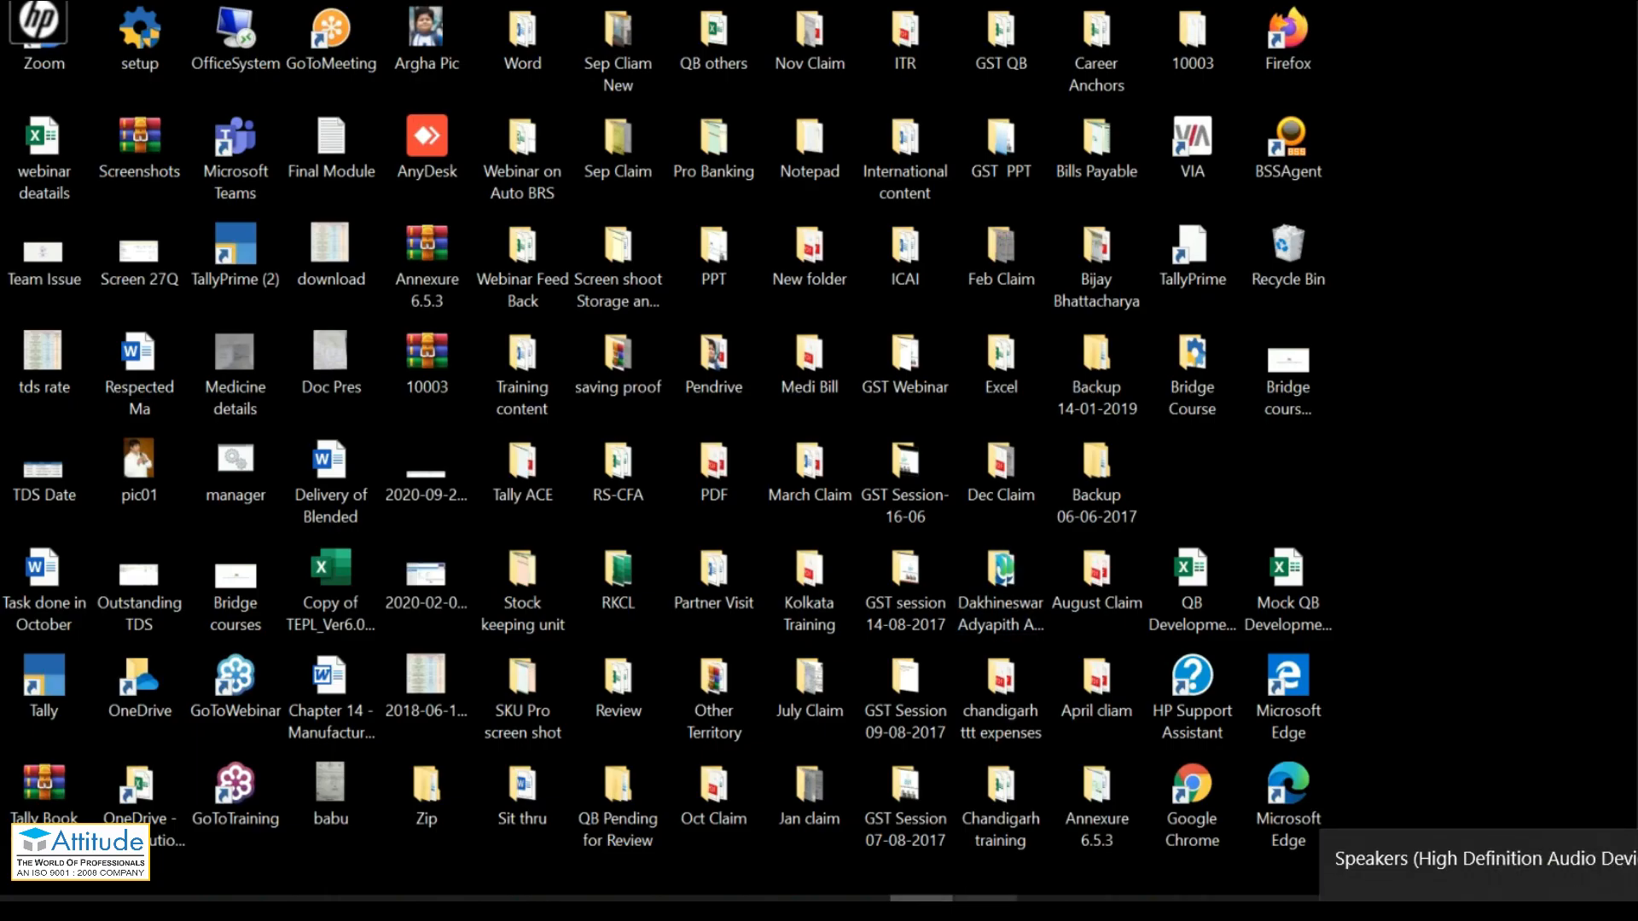
pyautogui.click(985, 909)
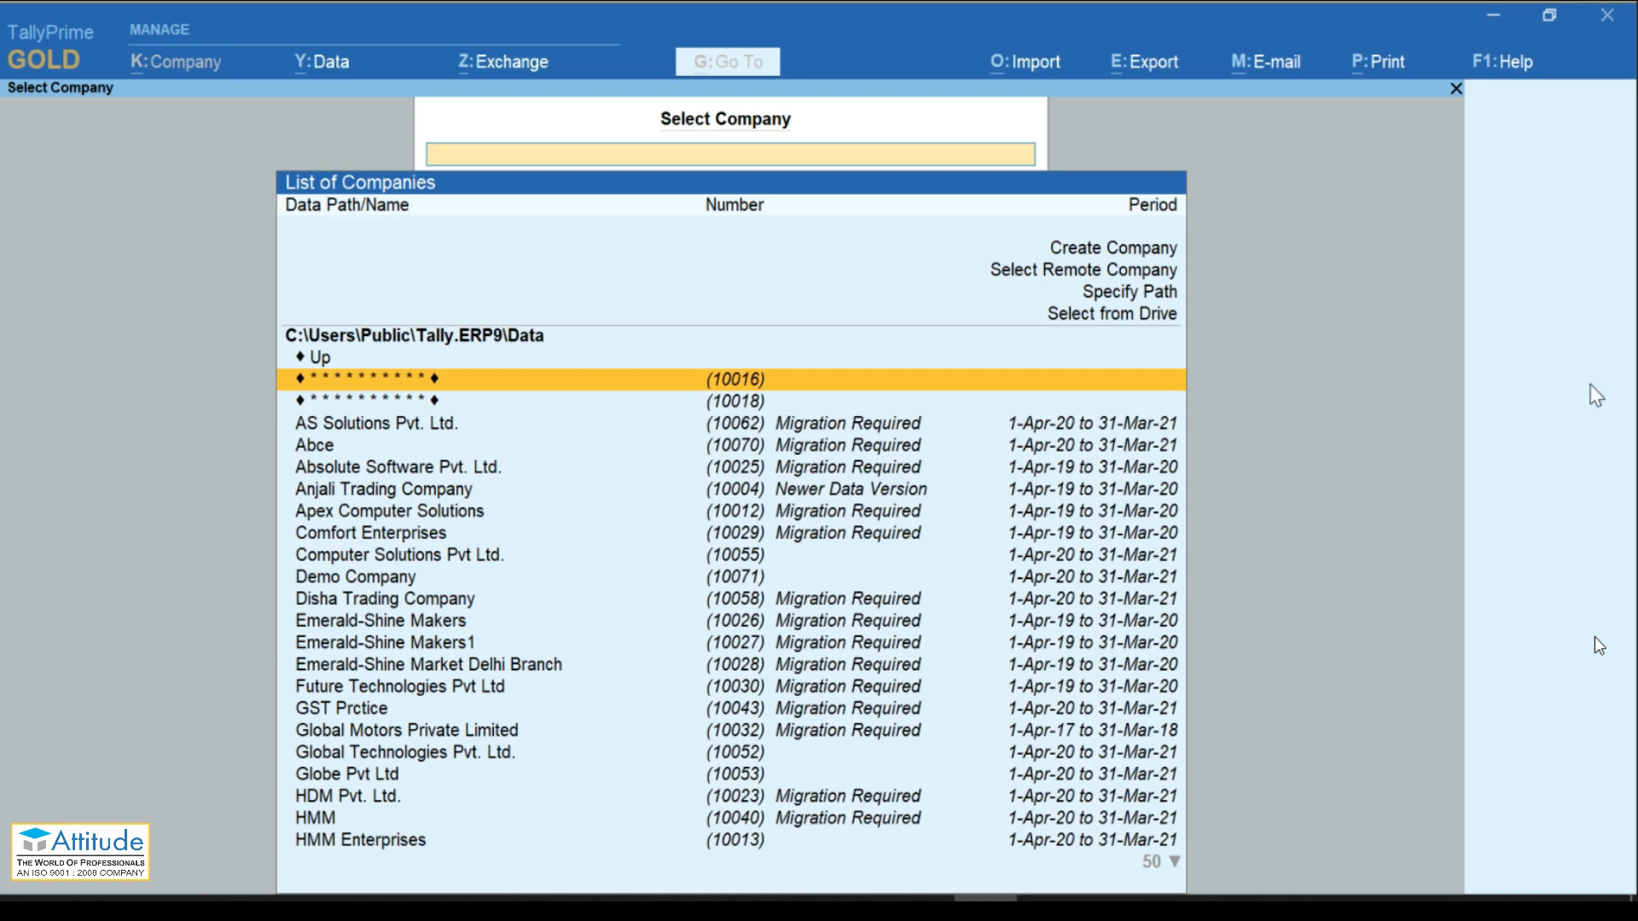
# Step: Switch back to TallyPrime and focus the company list's 'Select from Drive' option
pyautogui.hotkey('alt', 'Tab')
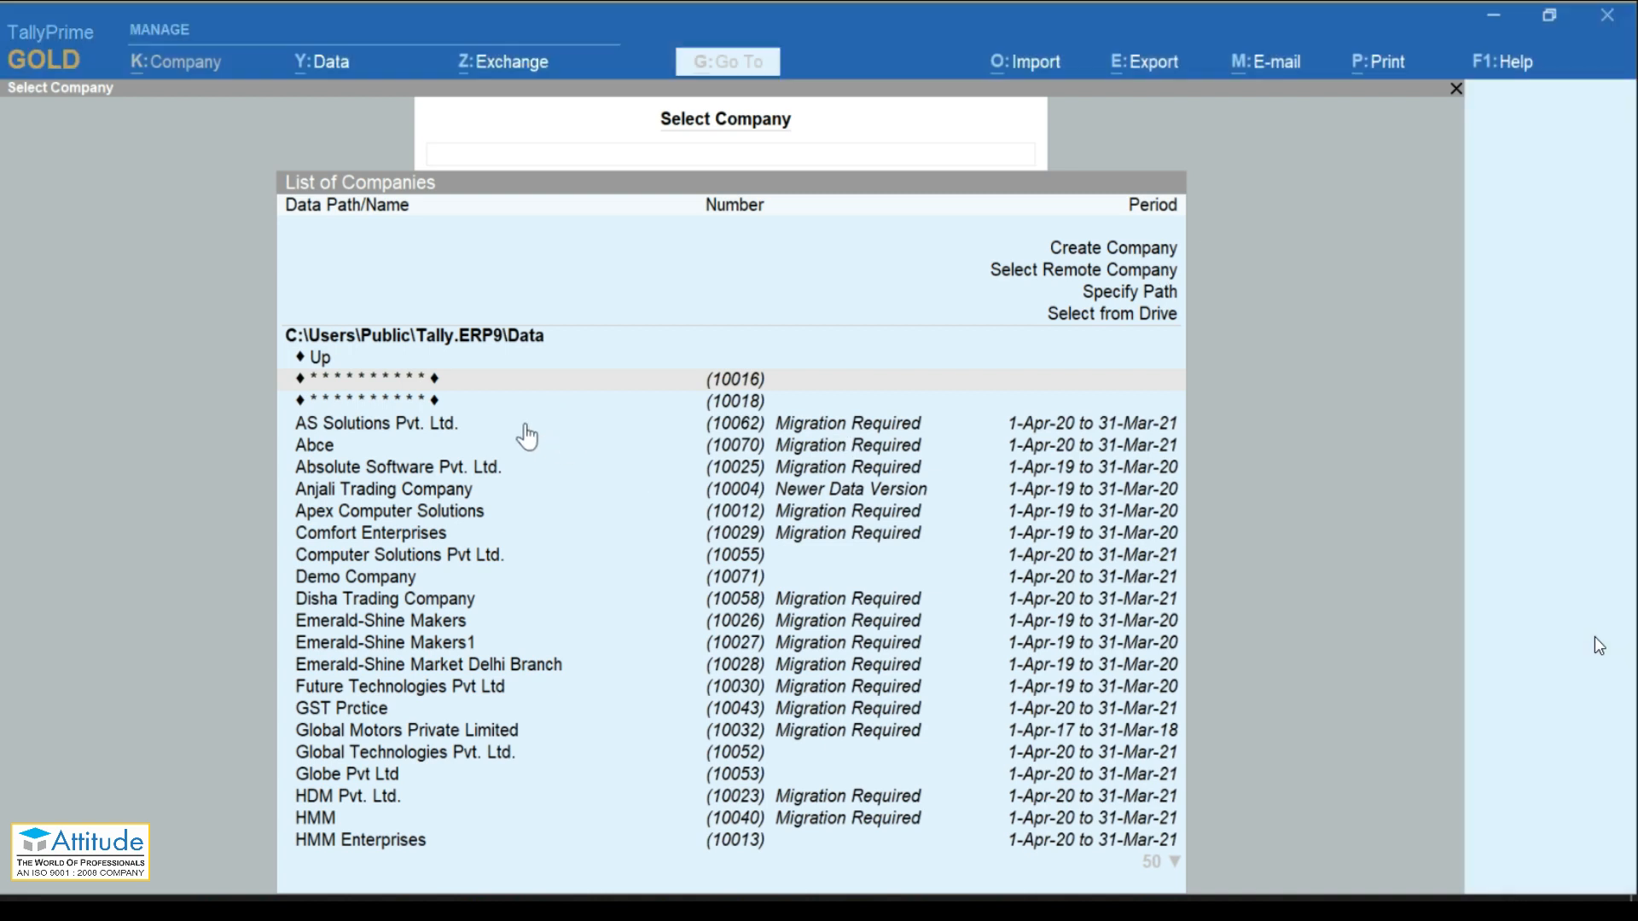
pyautogui.click(527, 426)
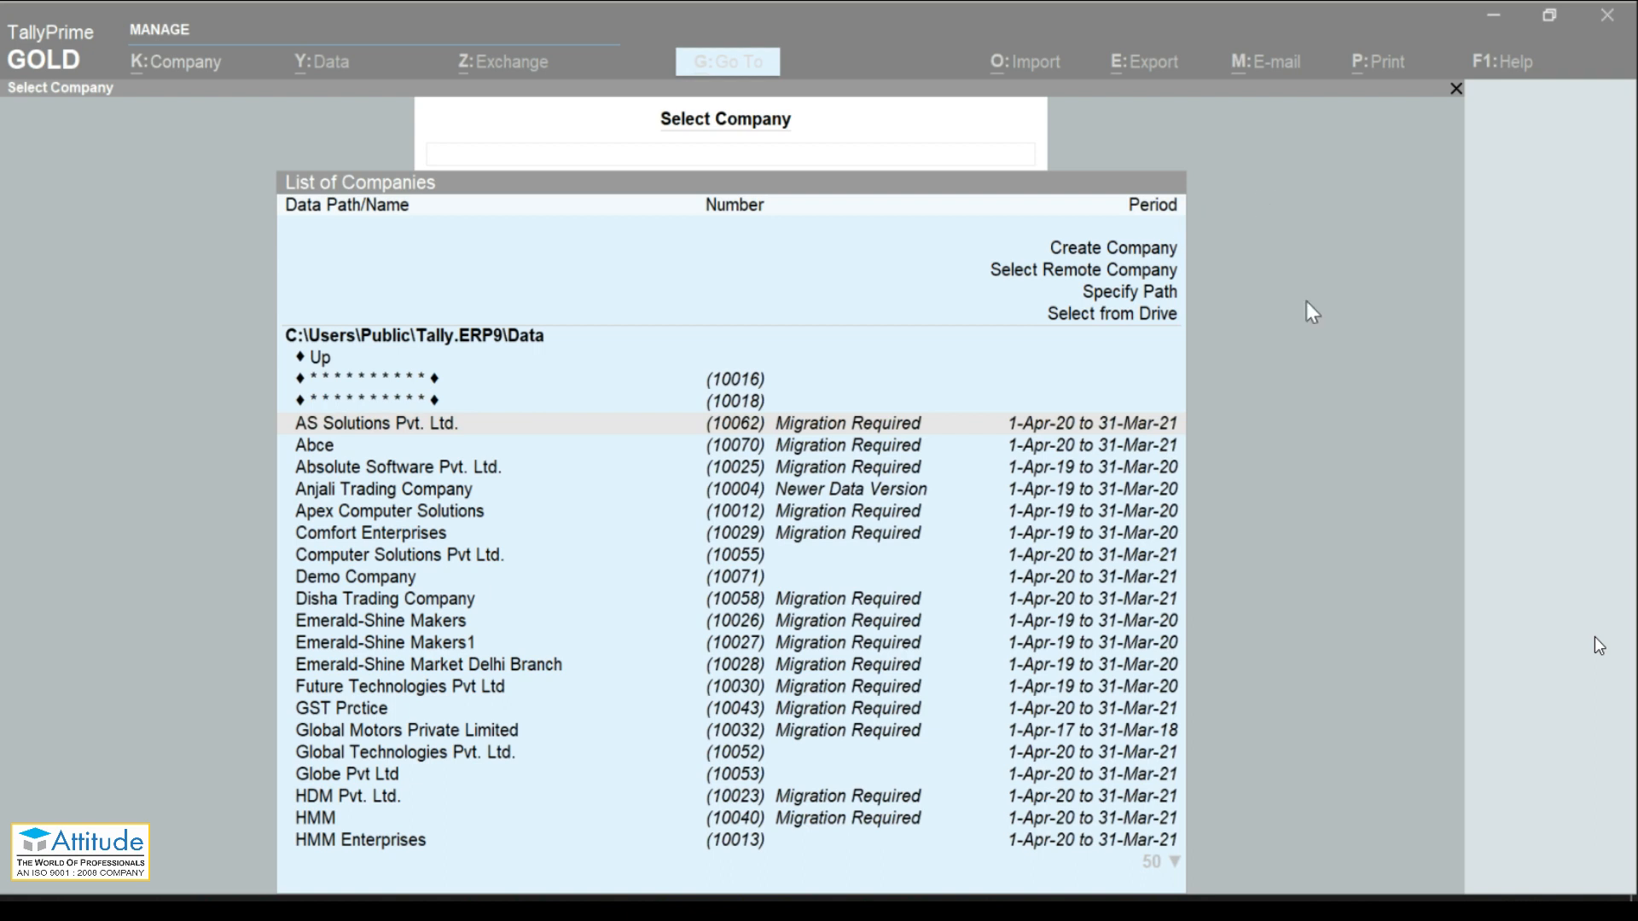
pyautogui.click(905, 544)
pyautogui.click(1098, 321)
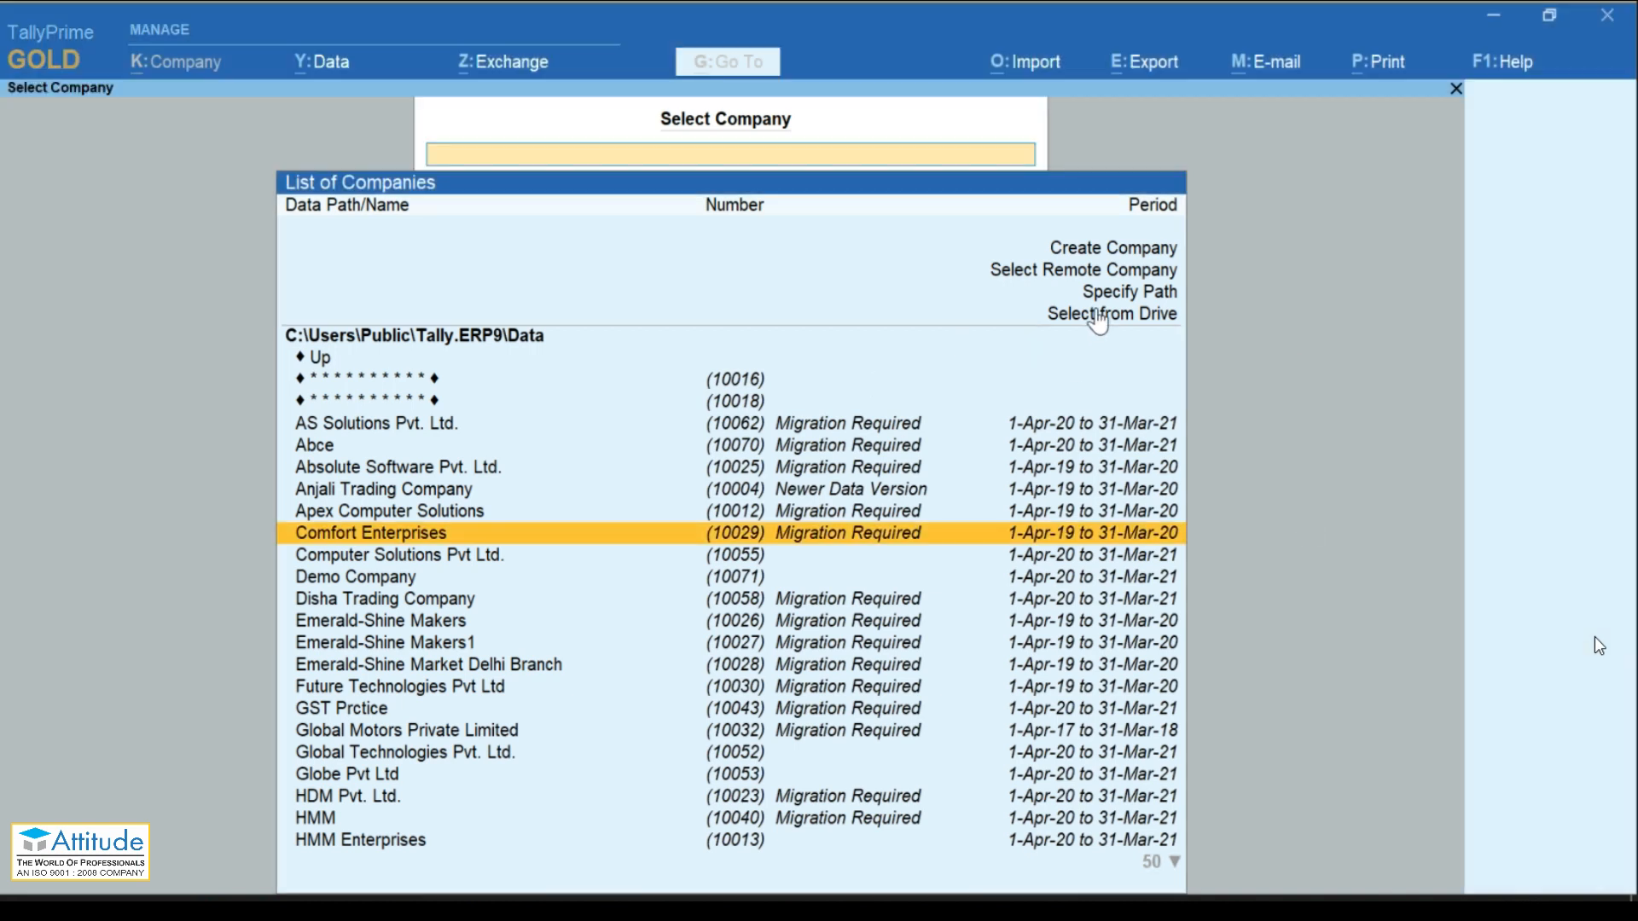
# Step: Use Select from Drive to look through the D:\ drive's companies and folders
pyautogui.click(1099, 321)
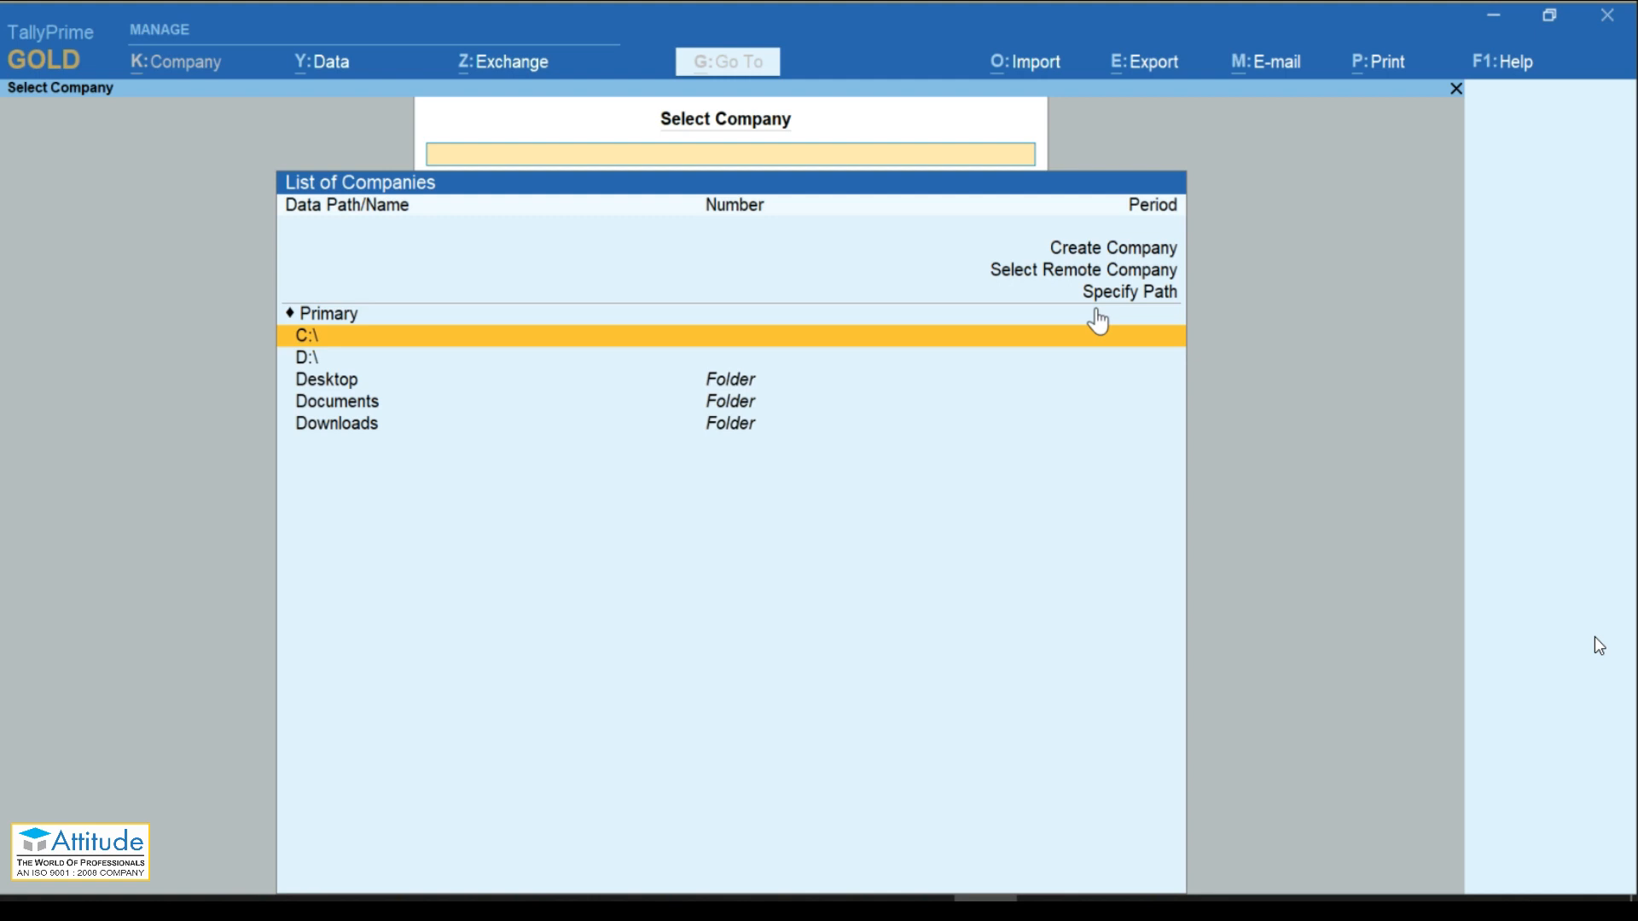
pyautogui.press('Down')
pyautogui.press('Down')
pyautogui.press('Down')
pyautogui.press('Down')
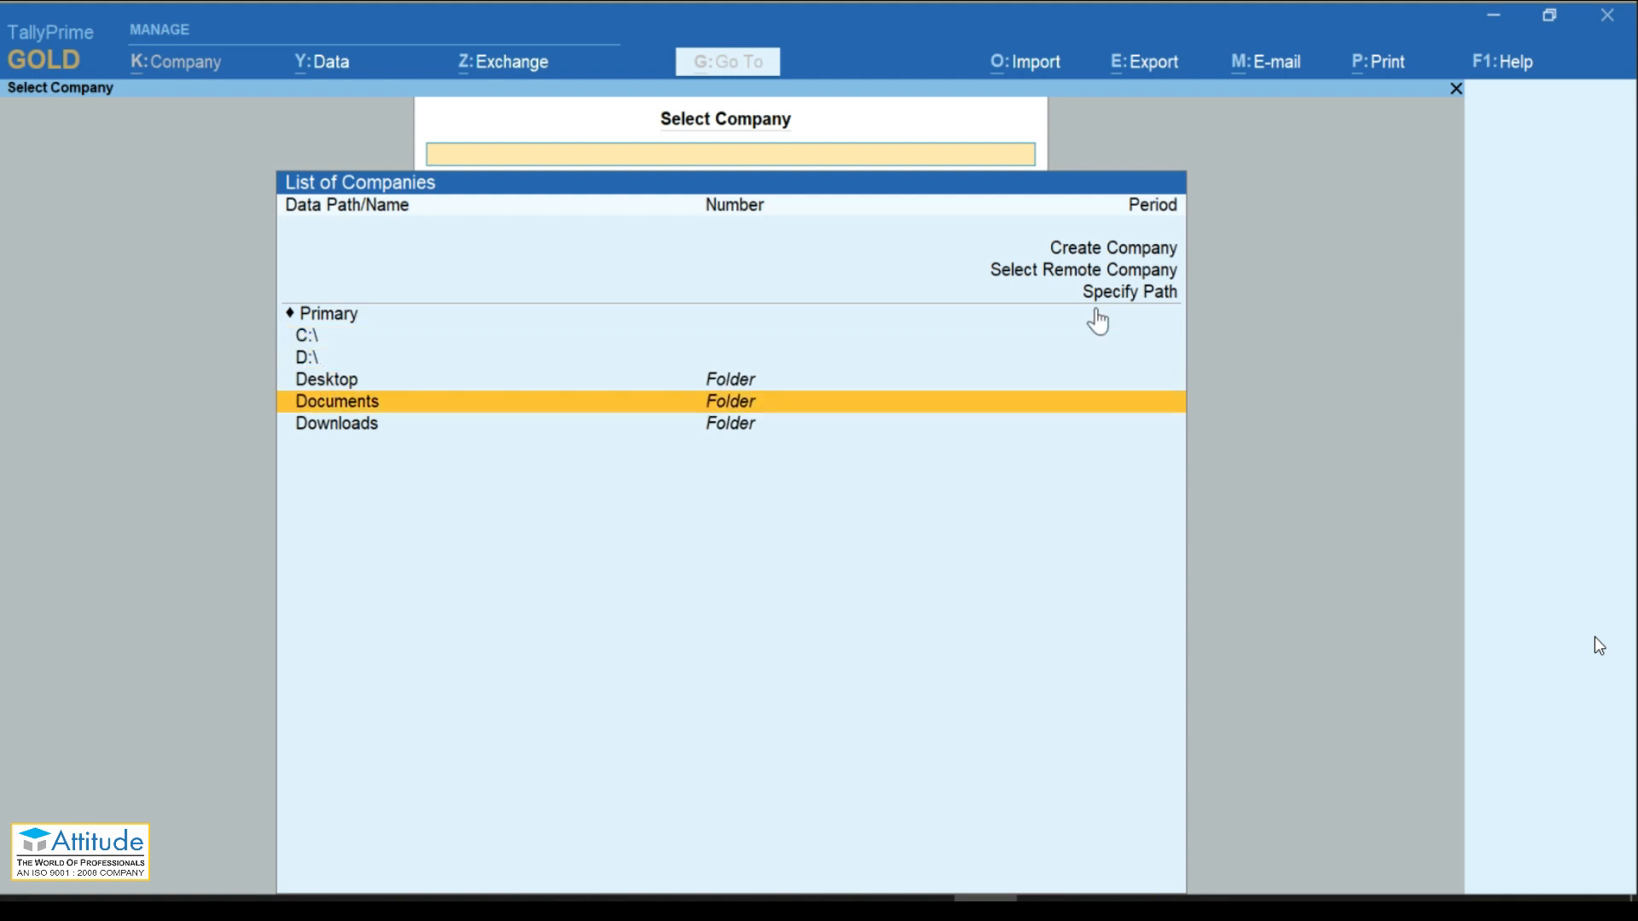
pyautogui.press('Up')
pyautogui.press('Up')
pyautogui.press('Up')
pyautogui.press('Up')
pyautogui.press('Down')
pyautogui.press('Down')
pyautogui.press('Down')
pyautogui.press('Up')
pyautogui.press('Up')
pyautogui.press('Up')
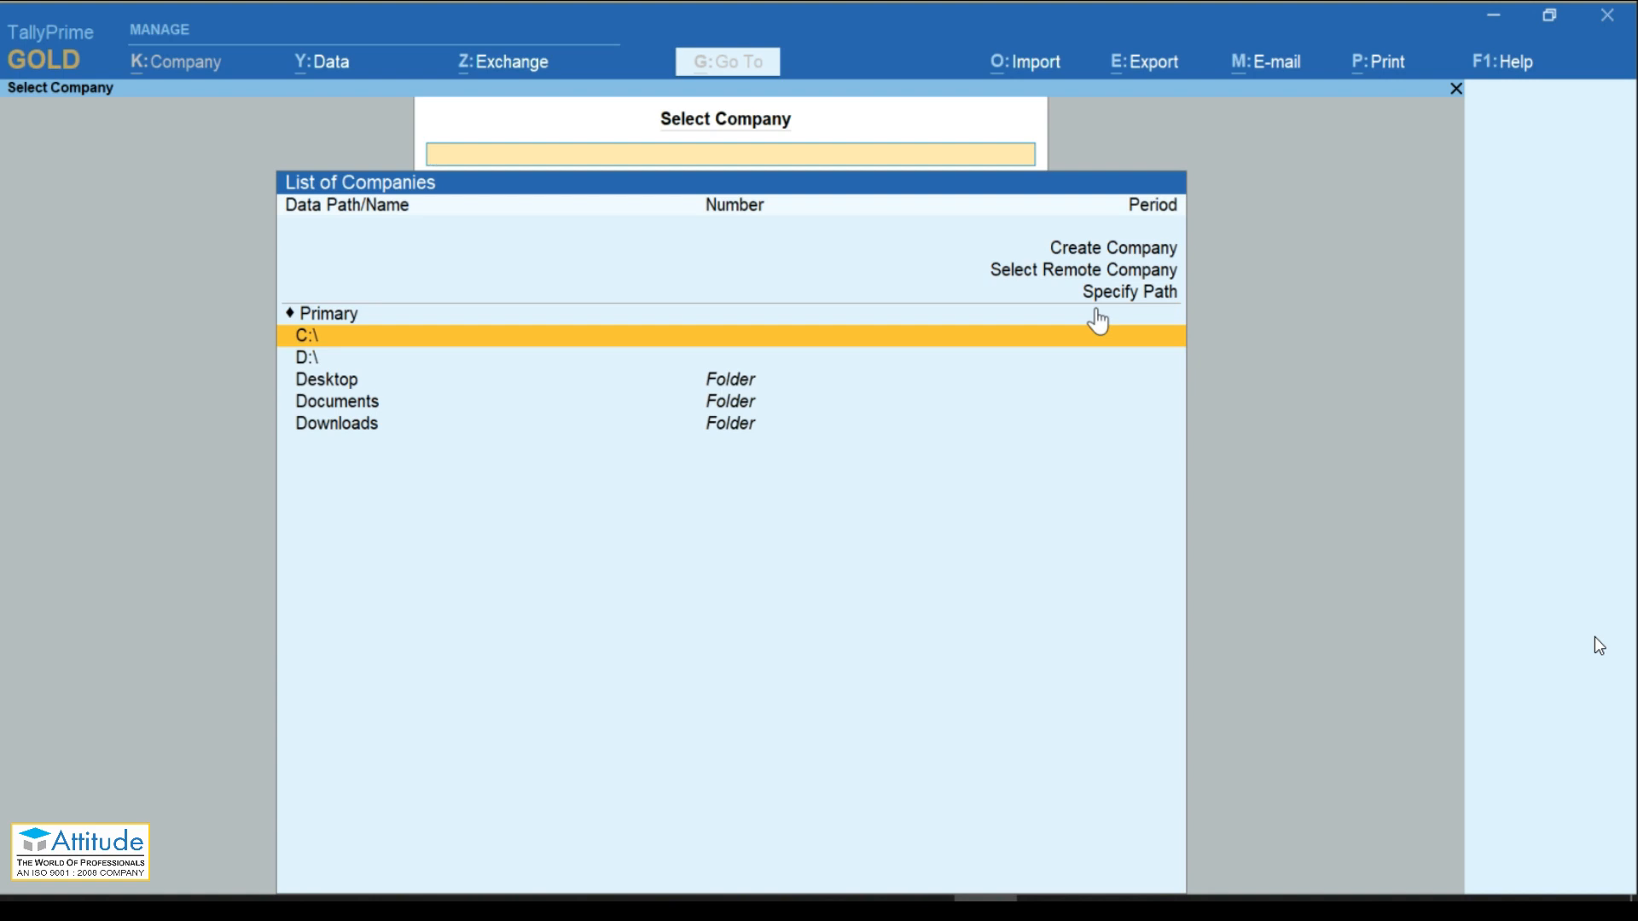
pyautogui.press('Down')
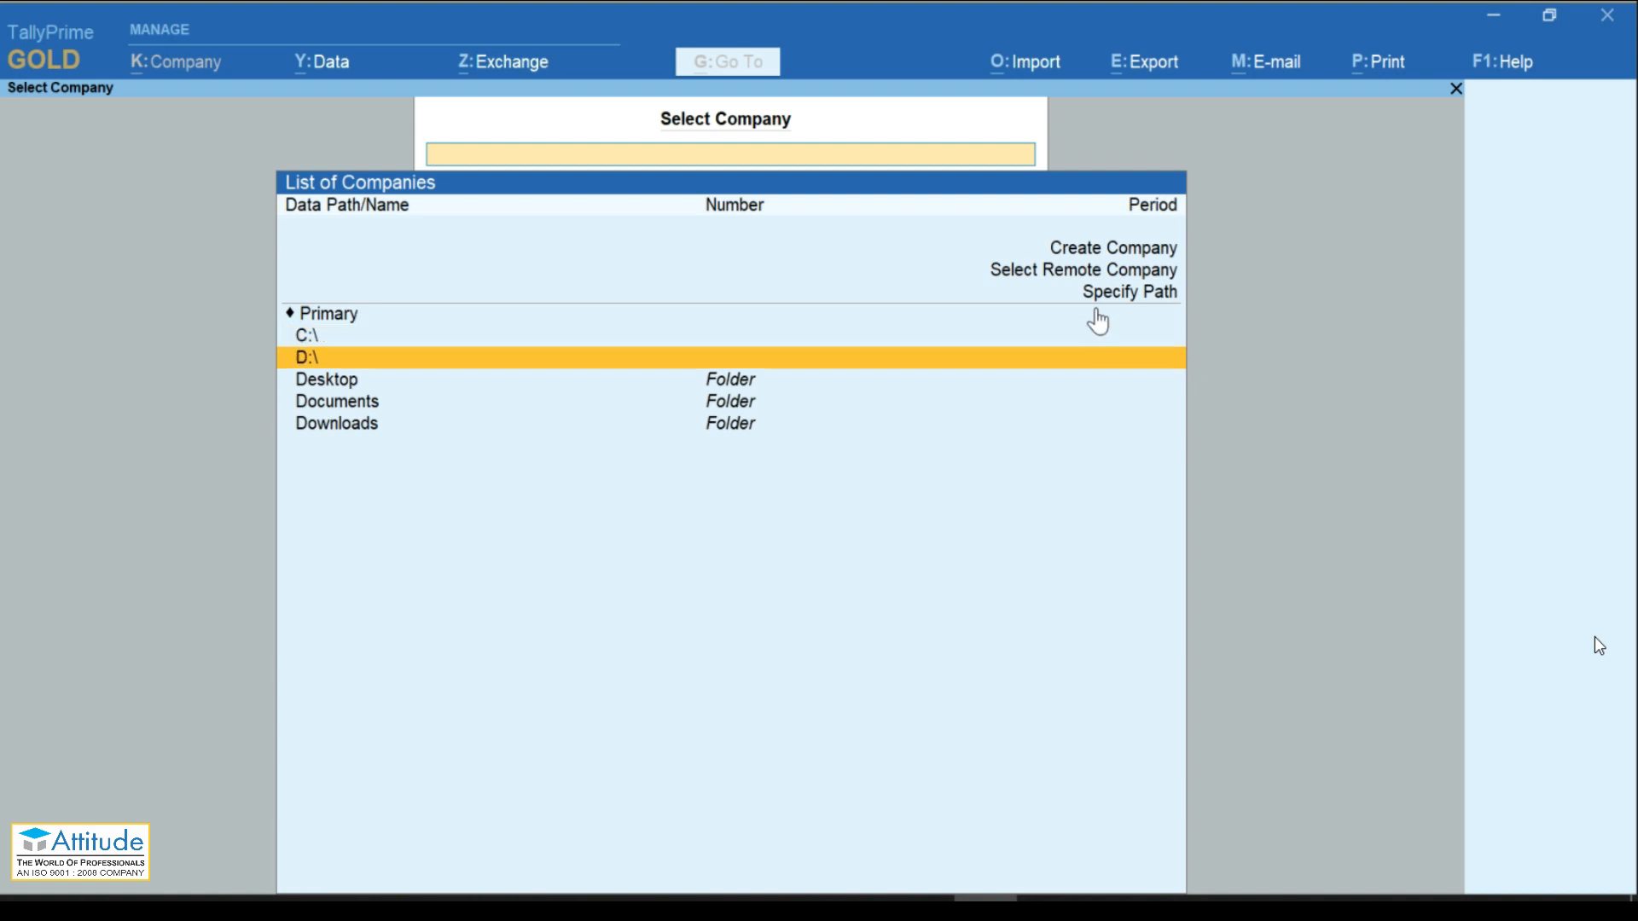
pyautogui.press('Return')
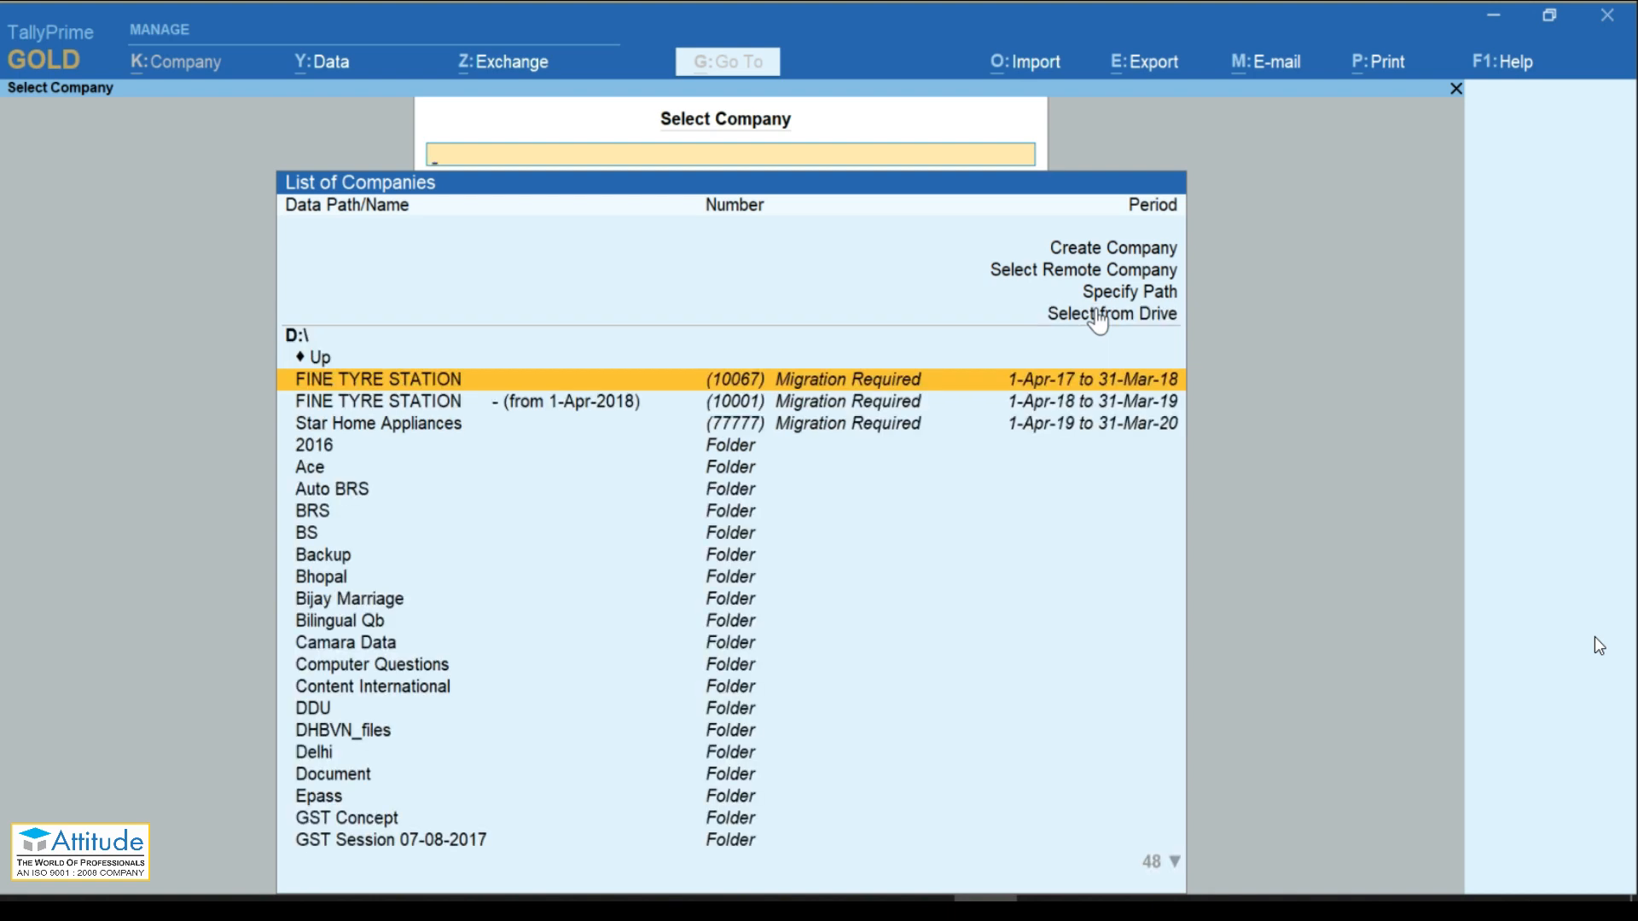
pyautogui.click(1098, 316)
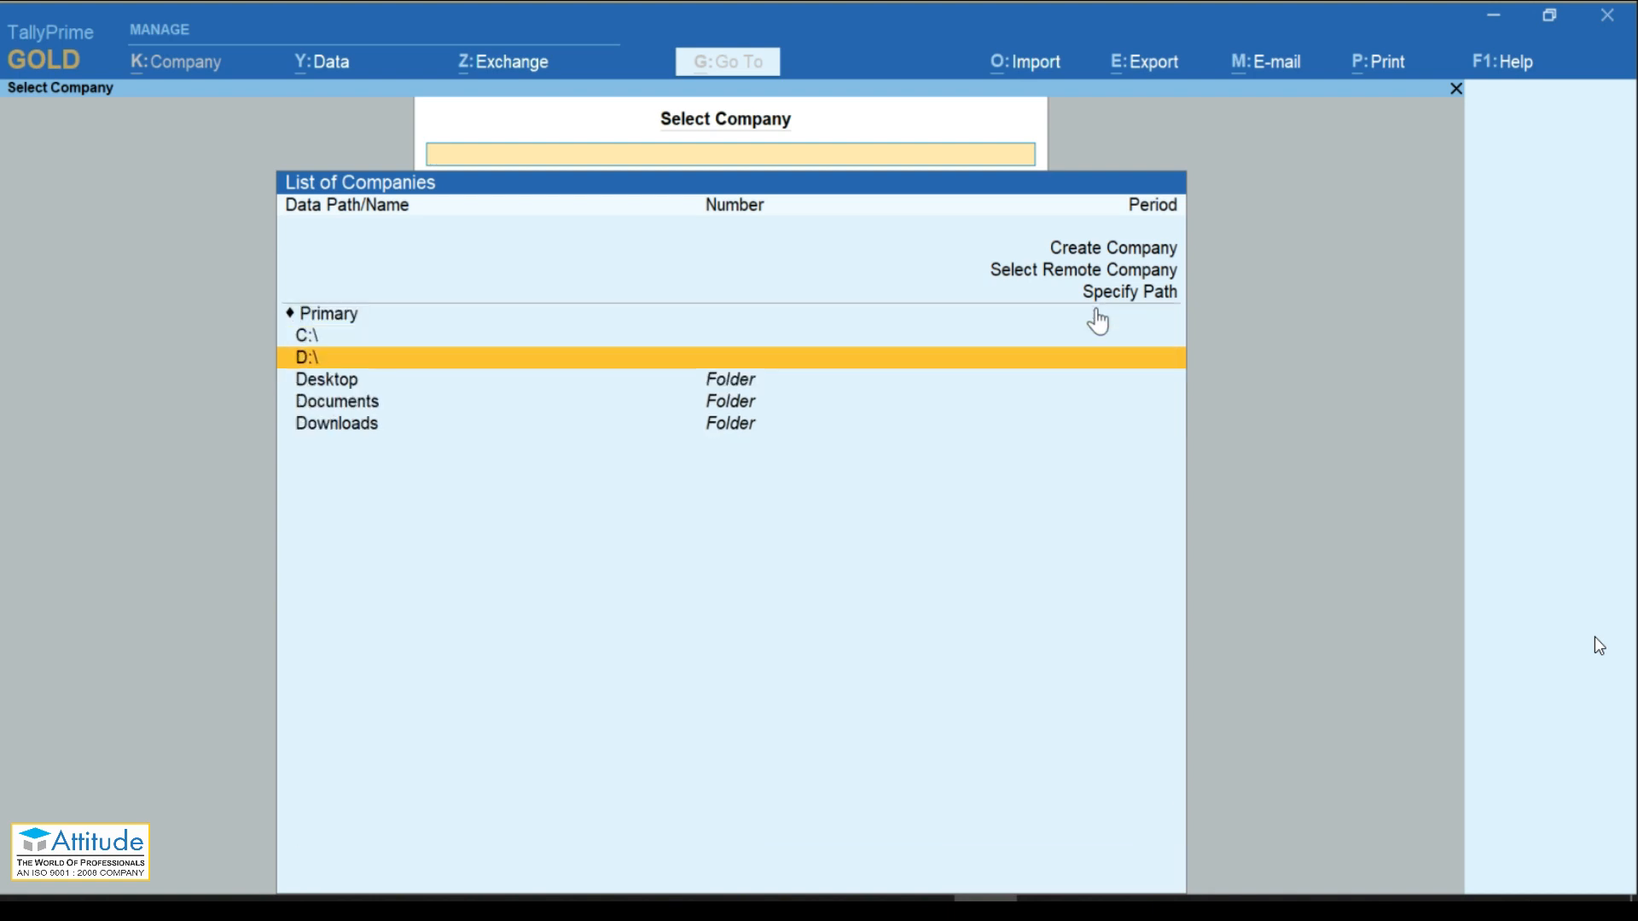
pyautogui.press('Return')
# Step: Browse the Tally folder on D:\, such as Rajesh Traders, then return to D:\
pyautogui.press('Down')
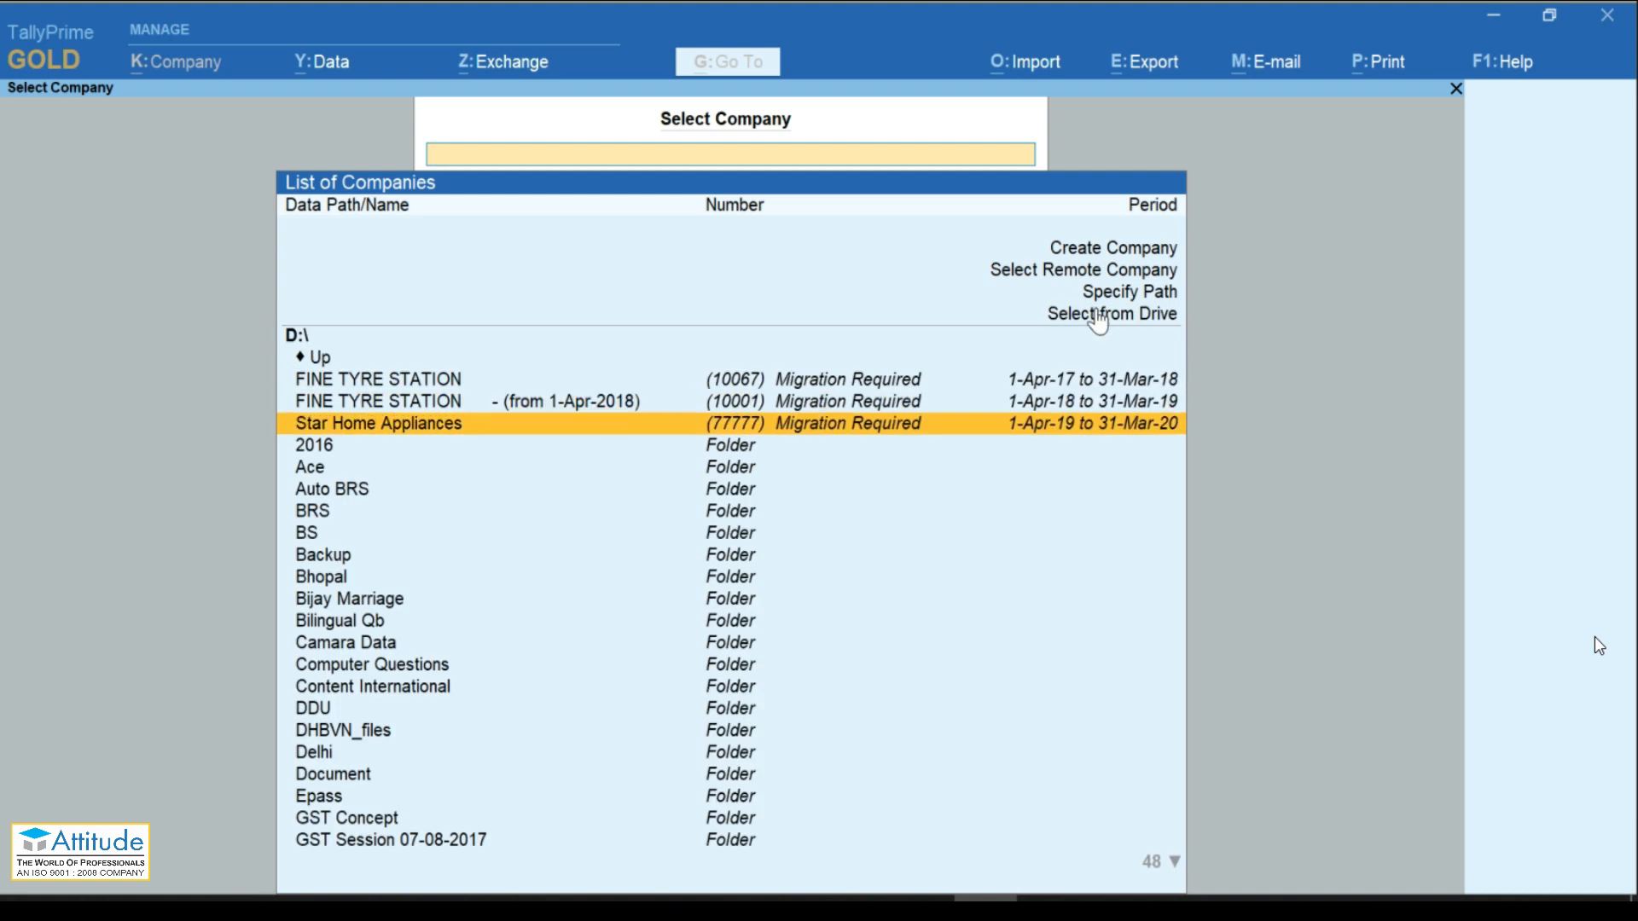
pyautogui.write('ta')
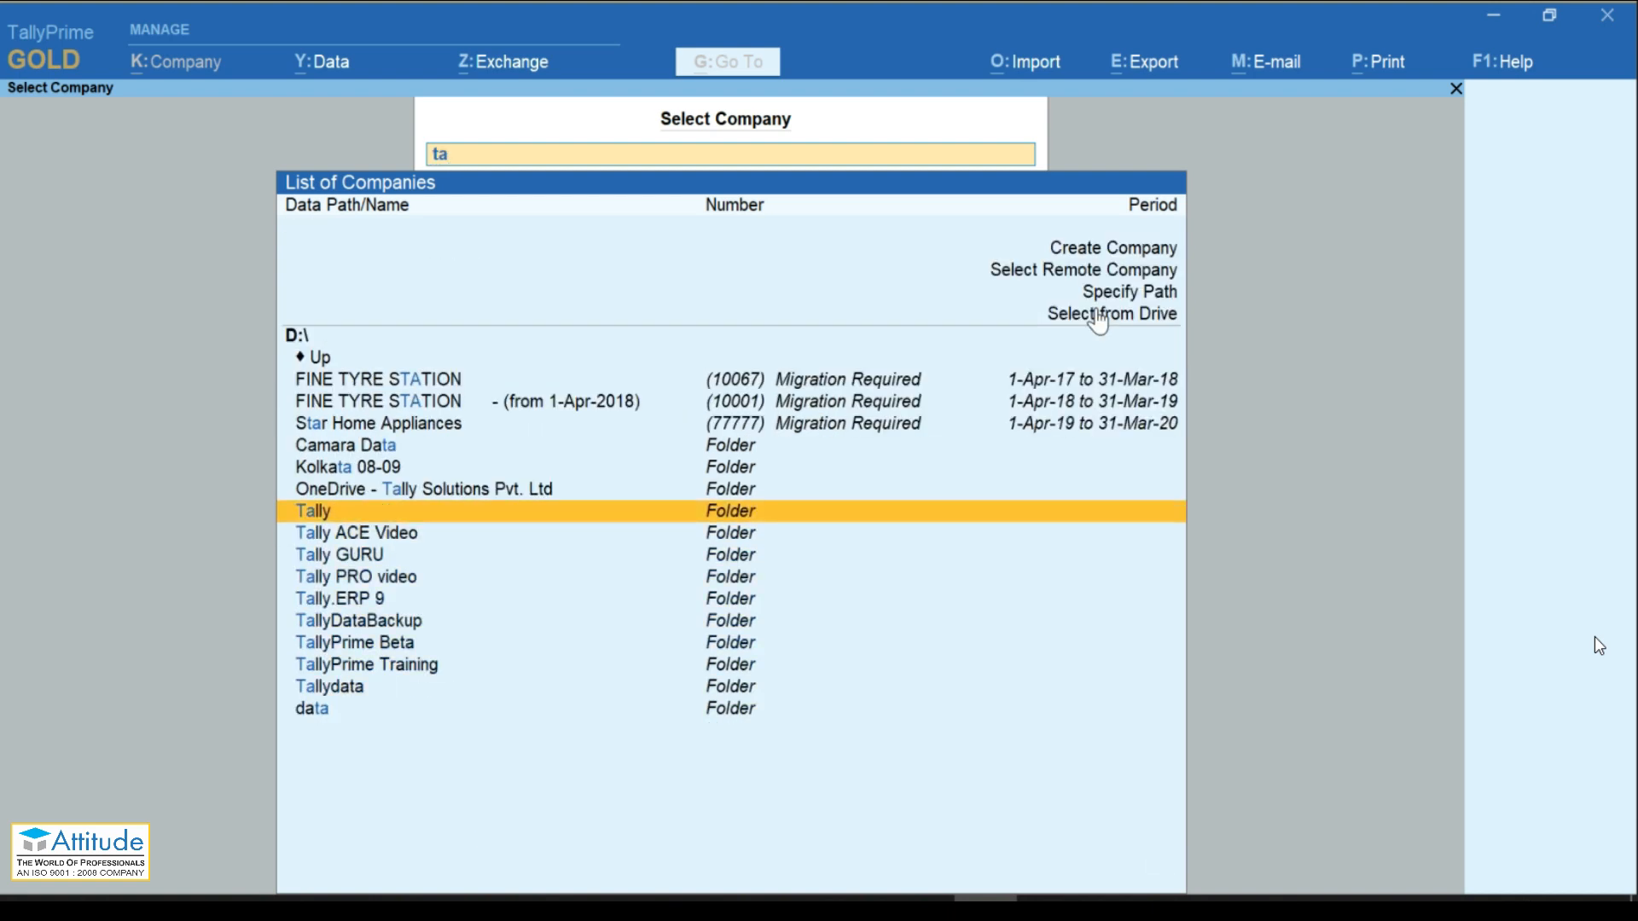
pyautogui.press('Return')
pyautogui.press('Down')
pyautogui.press('Down')
pyautogui.press('Down')
pyautogui.press('Up')
pyautogui.press('Up')
pyautogui.press('Up')
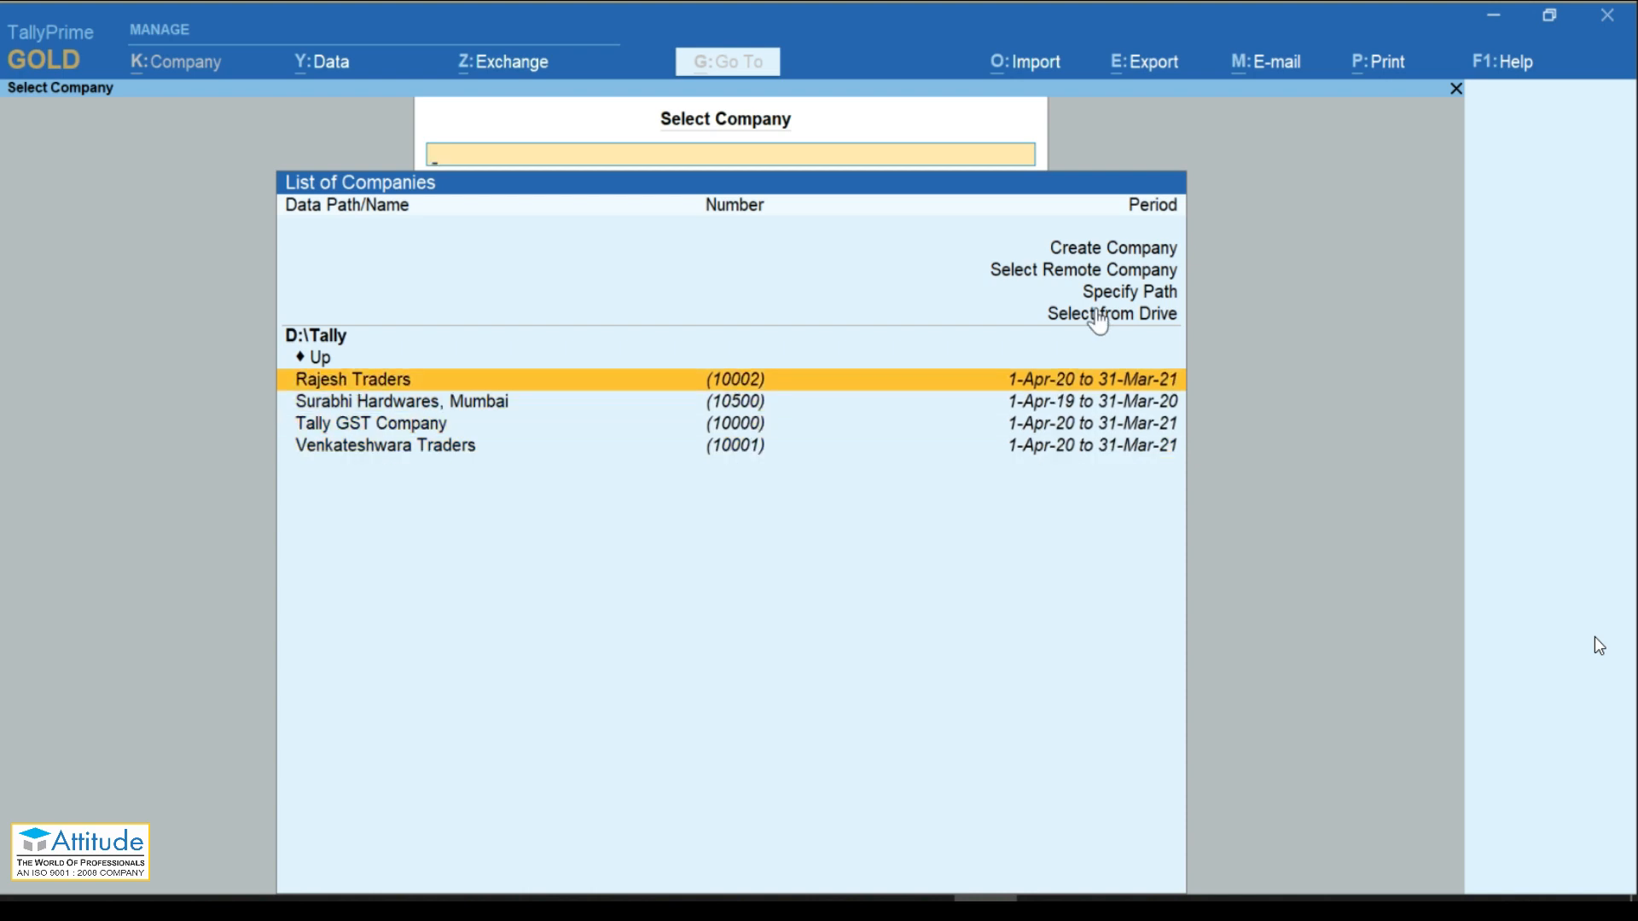
pyautogui.press('Up')
pyautogui.press('Return')
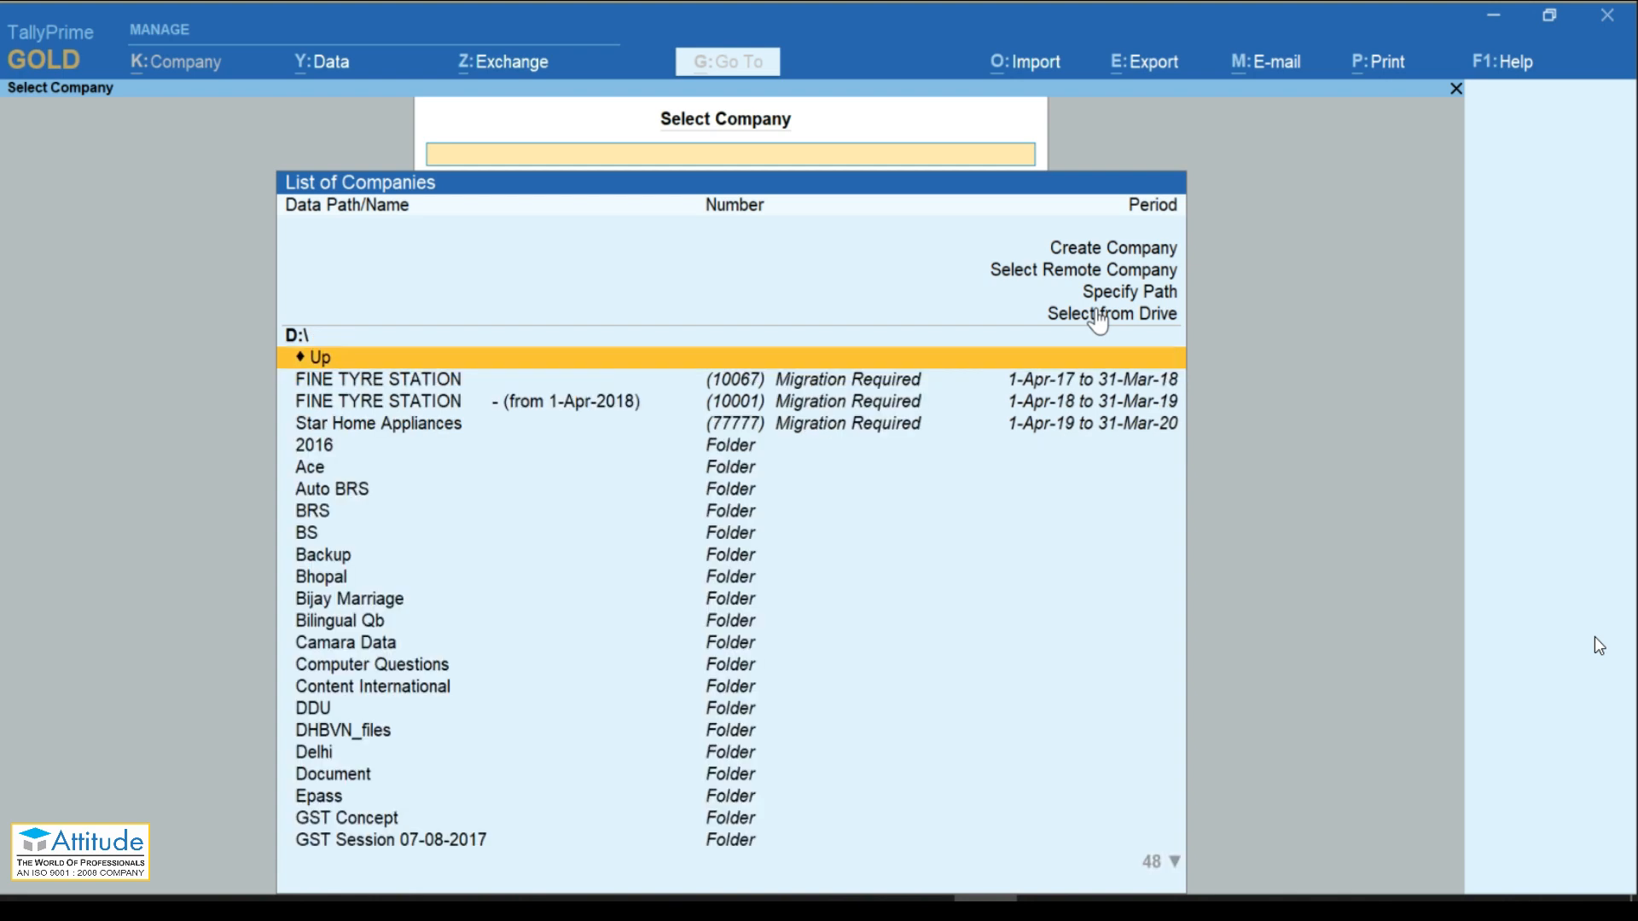
# Step: Switch to the C:\ drive and navigate Users > Public into the TallyPrime folder
pyautogui.click(1096, 314)
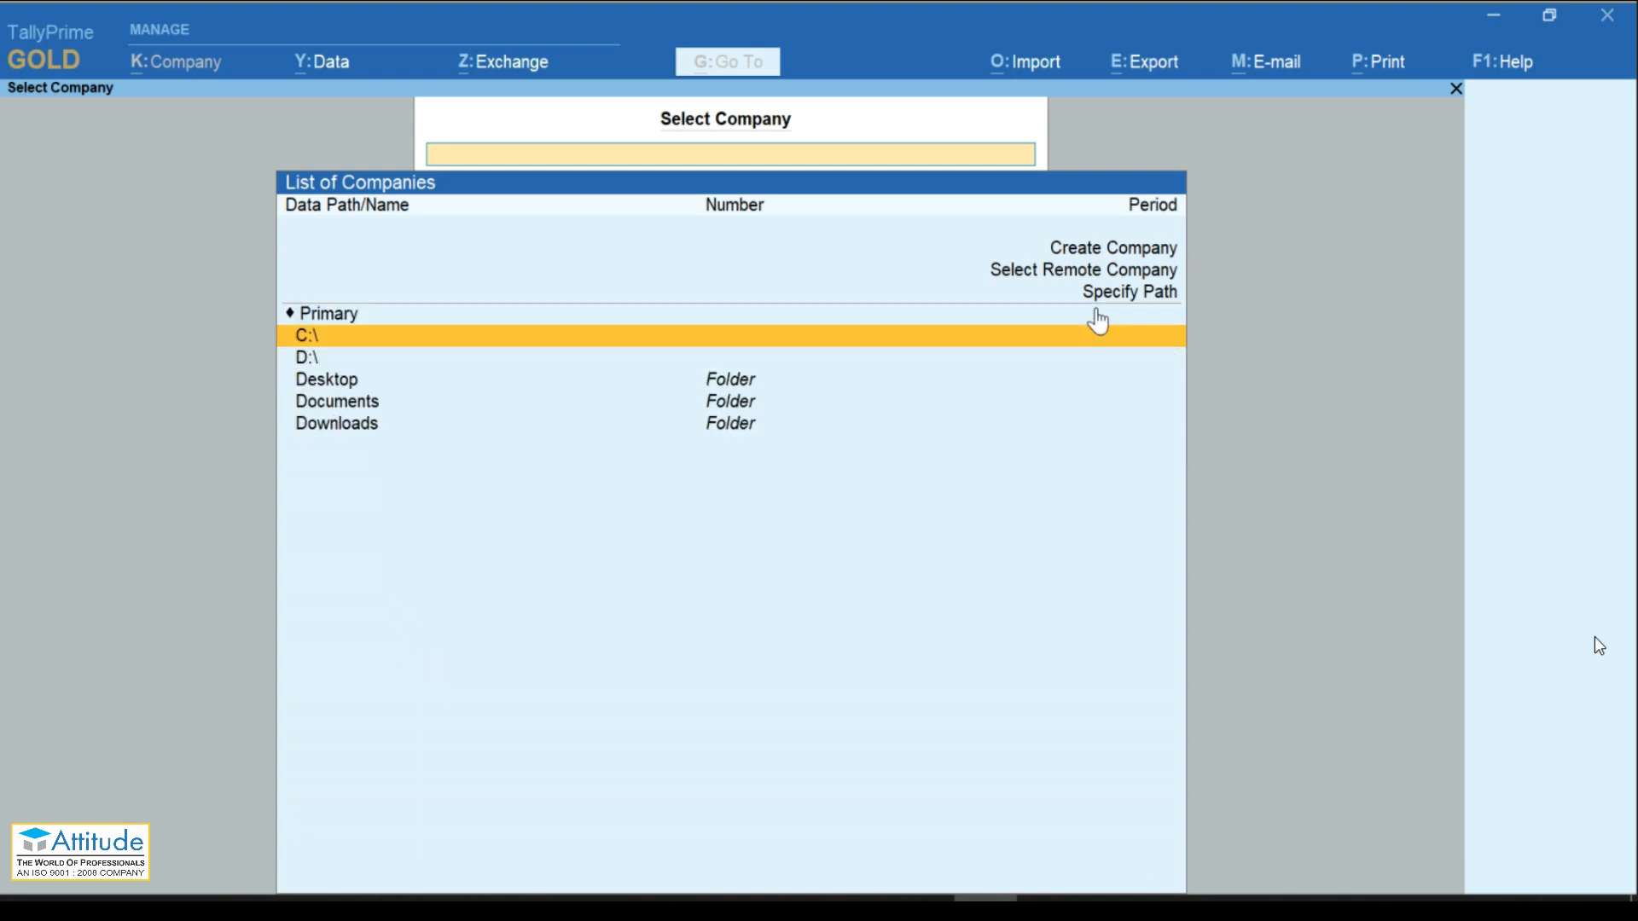
pyautogui.press('Down')
pyautogui.press('Up')
pyautogui.press('Return')
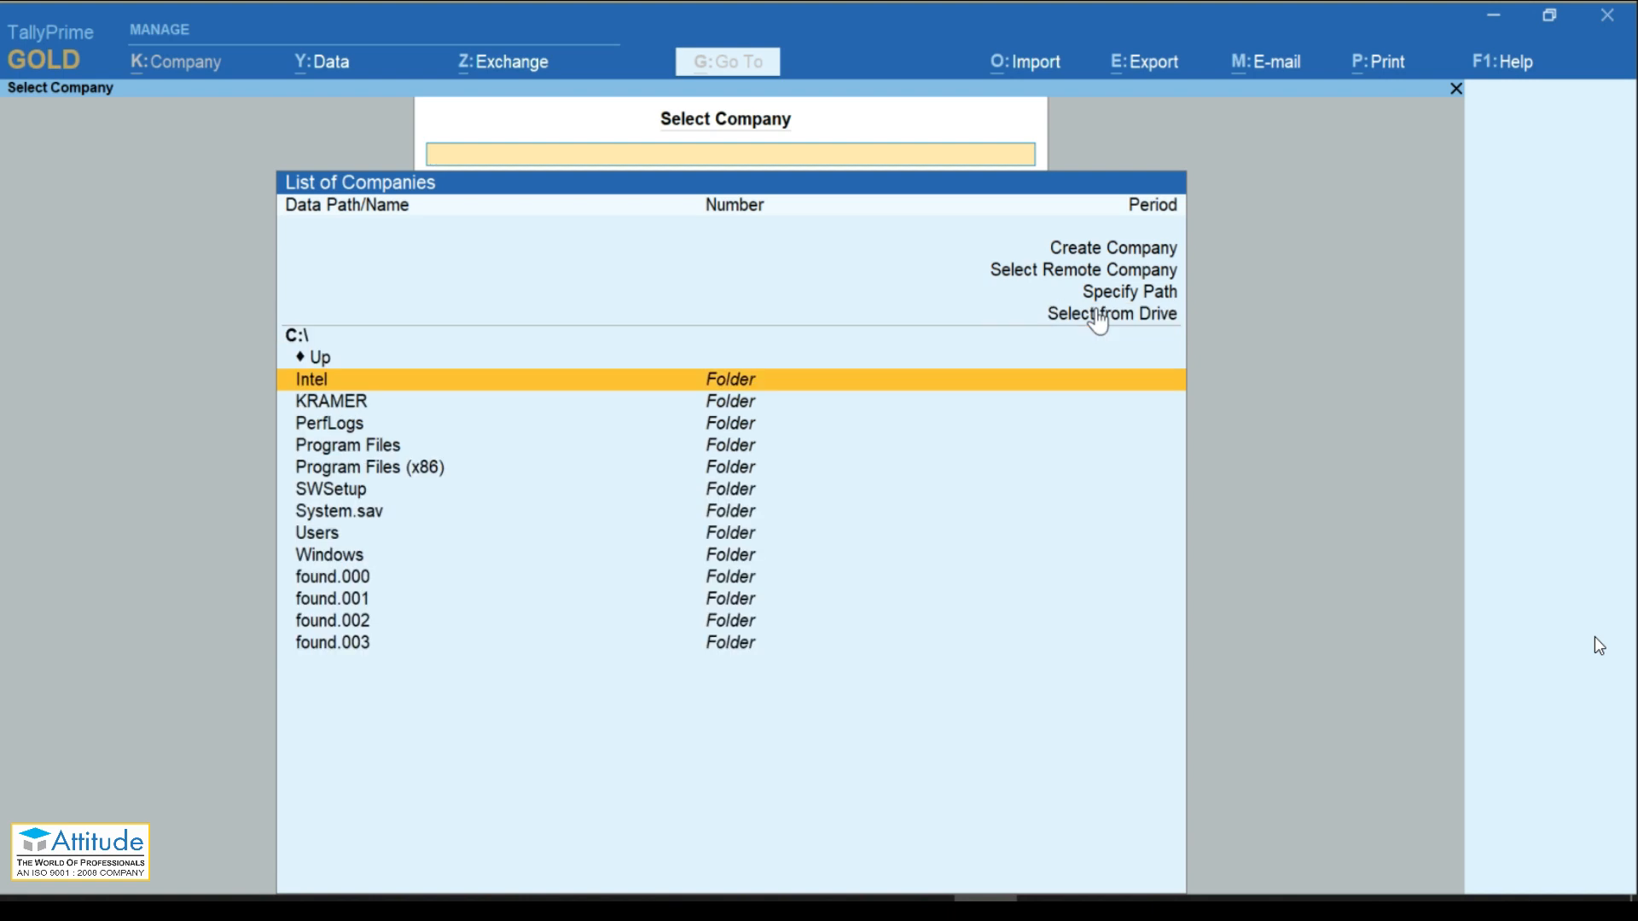
pyautogui.press('Down')
pyautogui.press('Down')
pyautogui.press('Down')
pyautogui.press('Down')
pyautogui.press('Down')
pyautogui.press('Down')
pyautogui.press('Down')
pyautogui.press('Up')
pyautogui.press('Up')
pyautogui.press('Up')
pyautogui.press('Down')
pyautogui.press('Down')
pyautogui.press('Down')
pyautogui.press('Return')
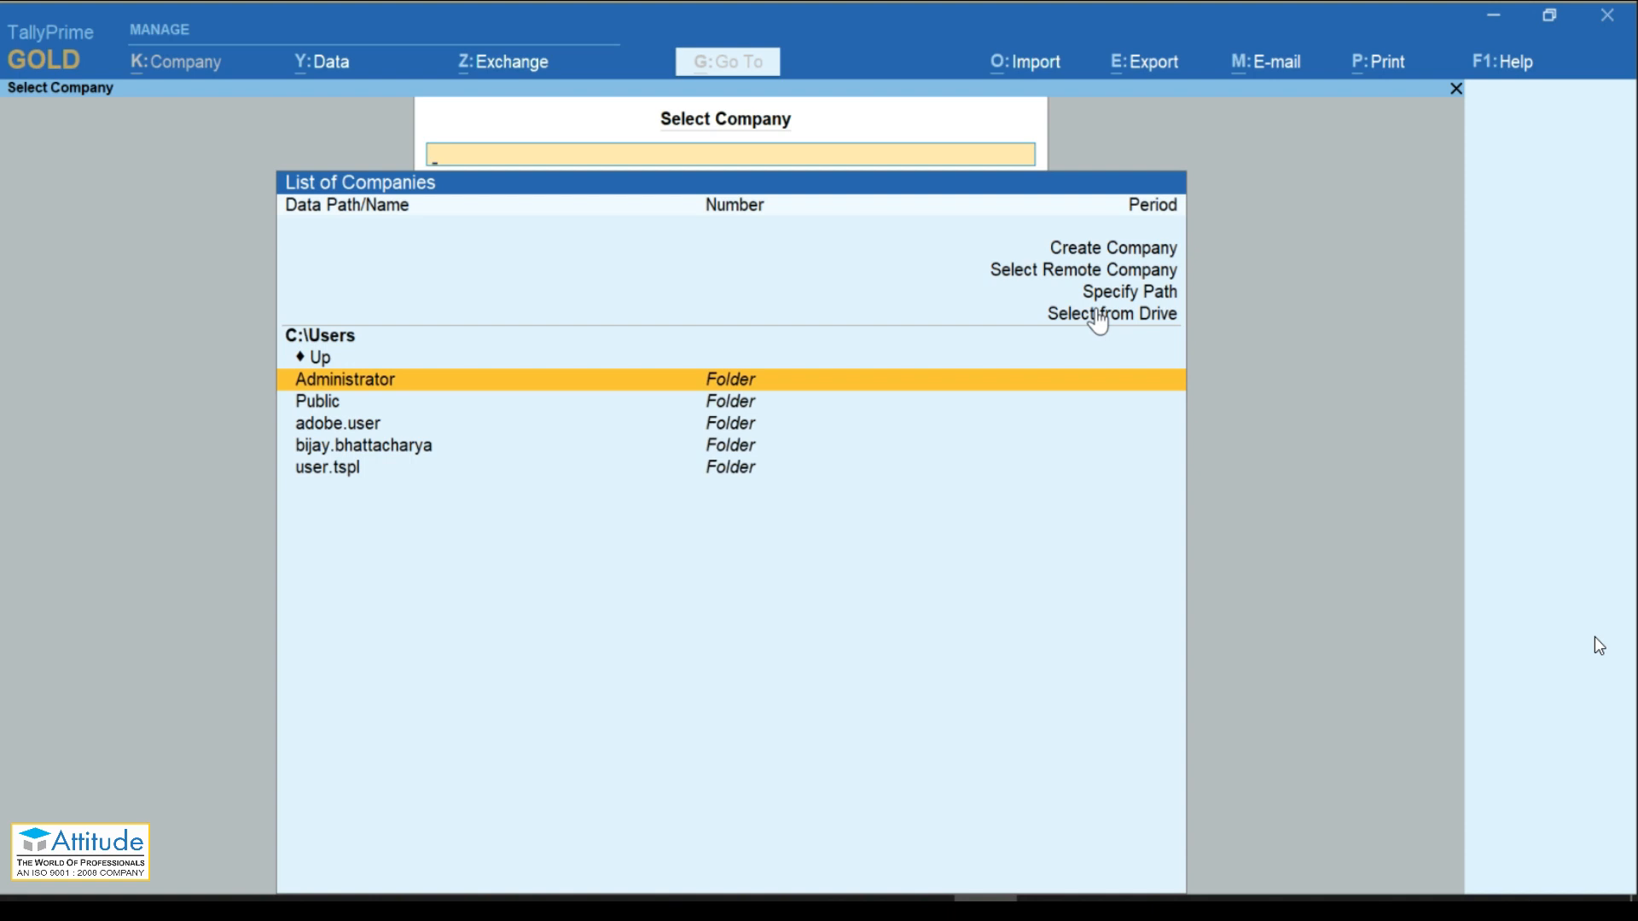
pyautogui.press('Down')
pyautogui.press('Return')
pyautogui.press('Down')
pyautogui.press('Down')
pyautogui.press('Down')
pyautogui.press('Down')
pyautogui.press('Down')
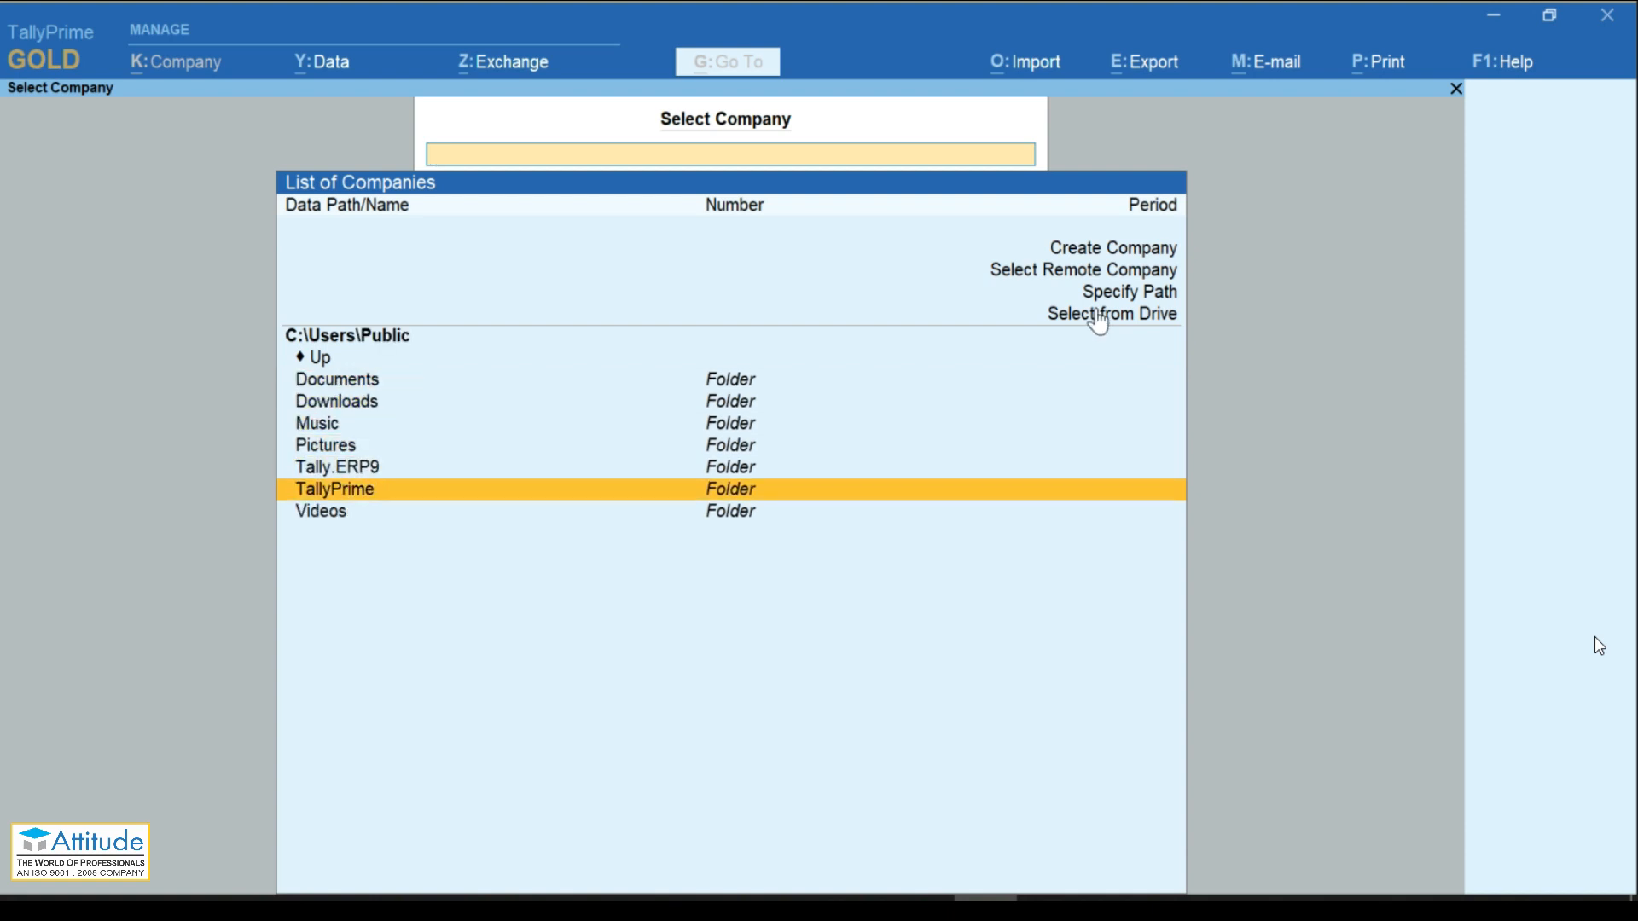
pyautogui.press('Return')
pyautogui.press('Return')
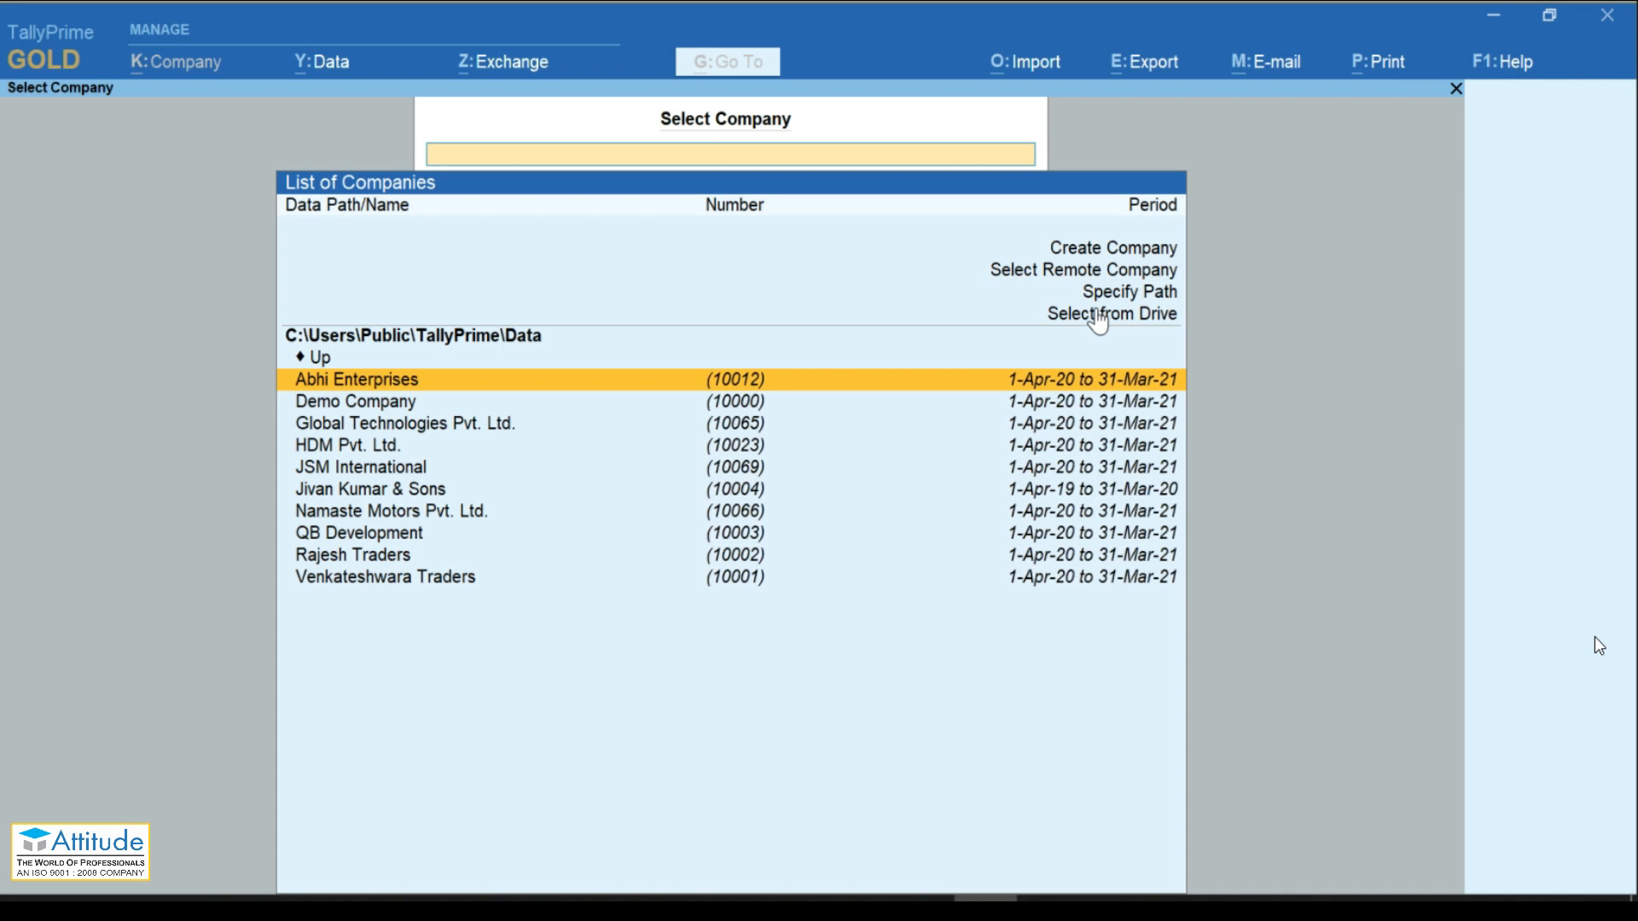
pyautogui.click(1612, 443)
# Step: Choose Create Company from the List of Companies to open a blank creation form
pyautogui.press('Up')
pyautogui.press('Up')
pyautogui.press('Up')
pyautogui.press('Up')
pyautogui.press('Up')
pyautogui.press('Up')
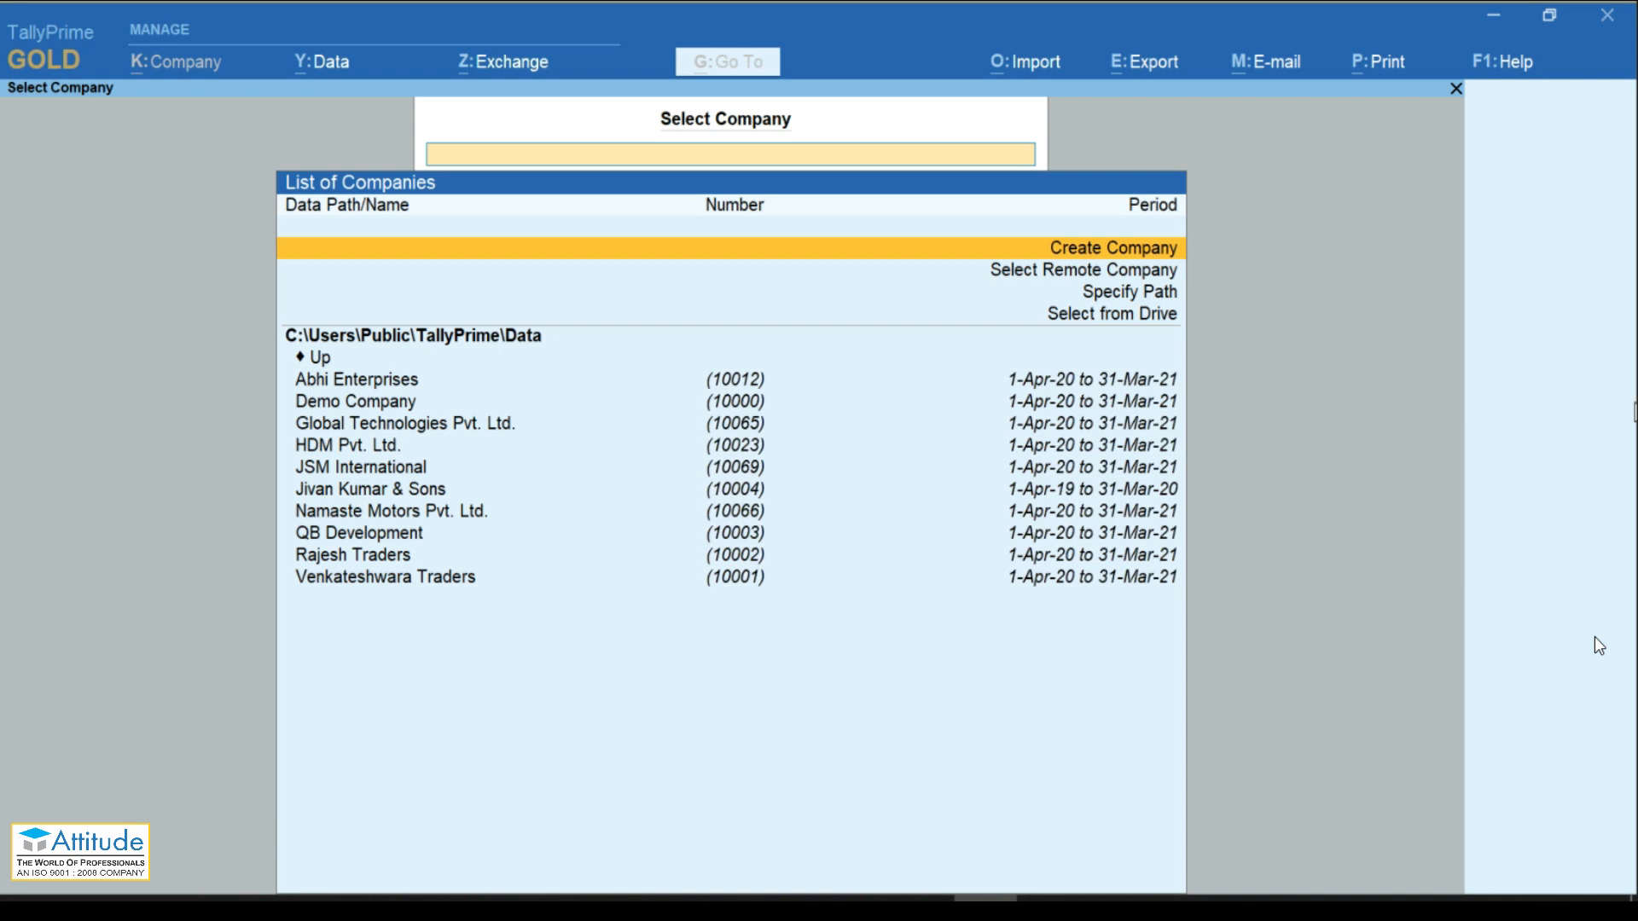
pyautogui.click(1617, 441)
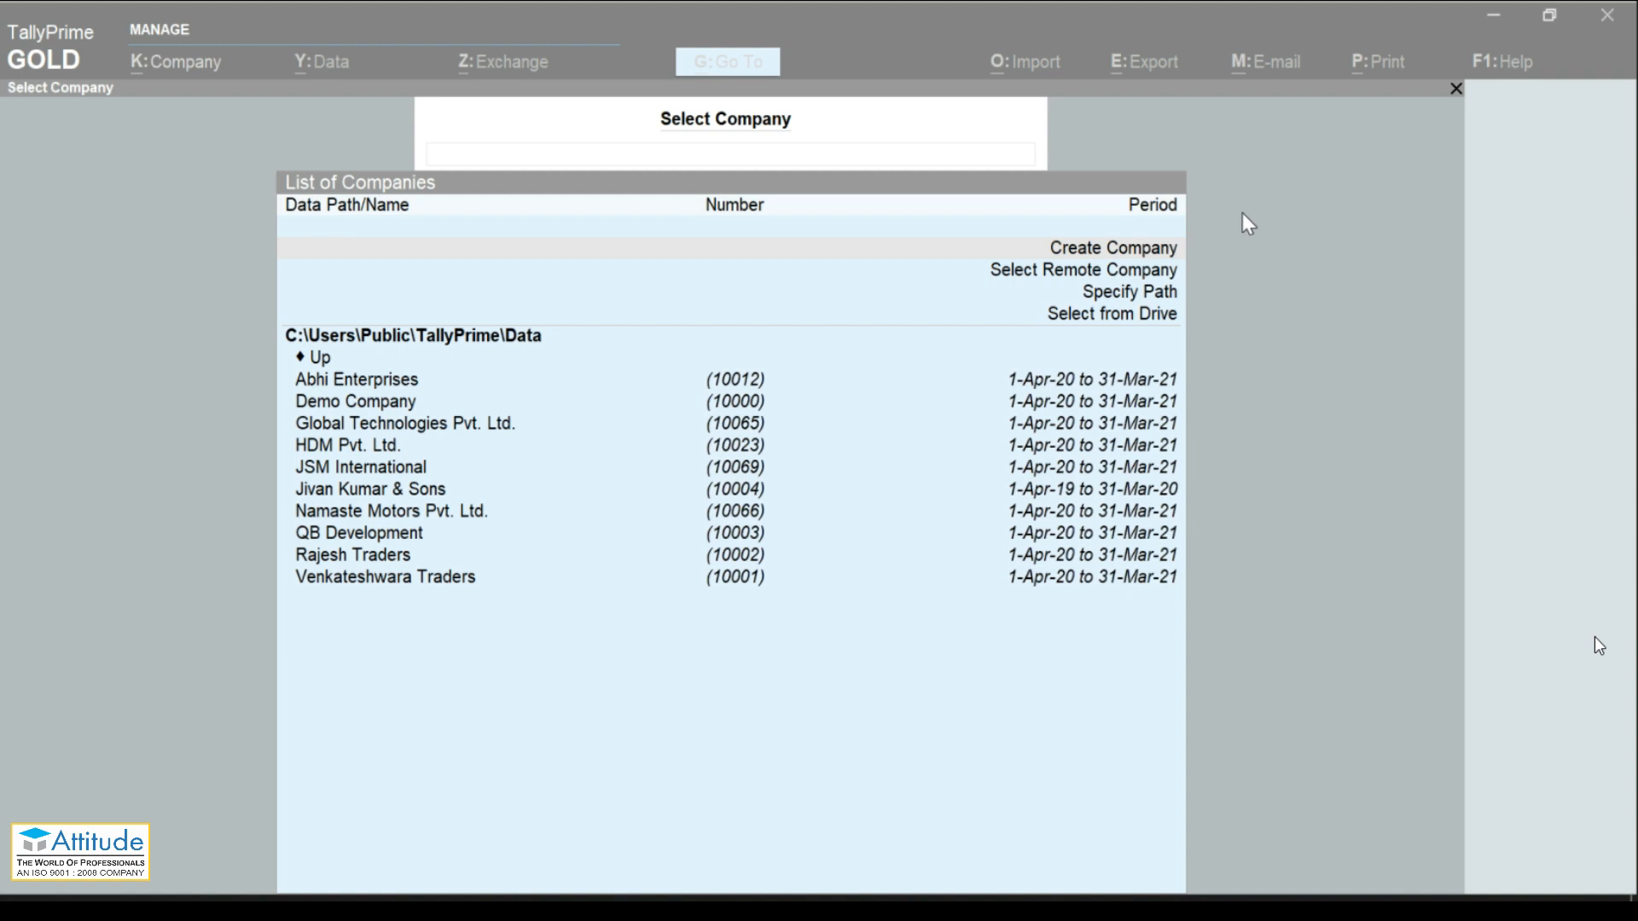
pyautogui.click(1092, 256)
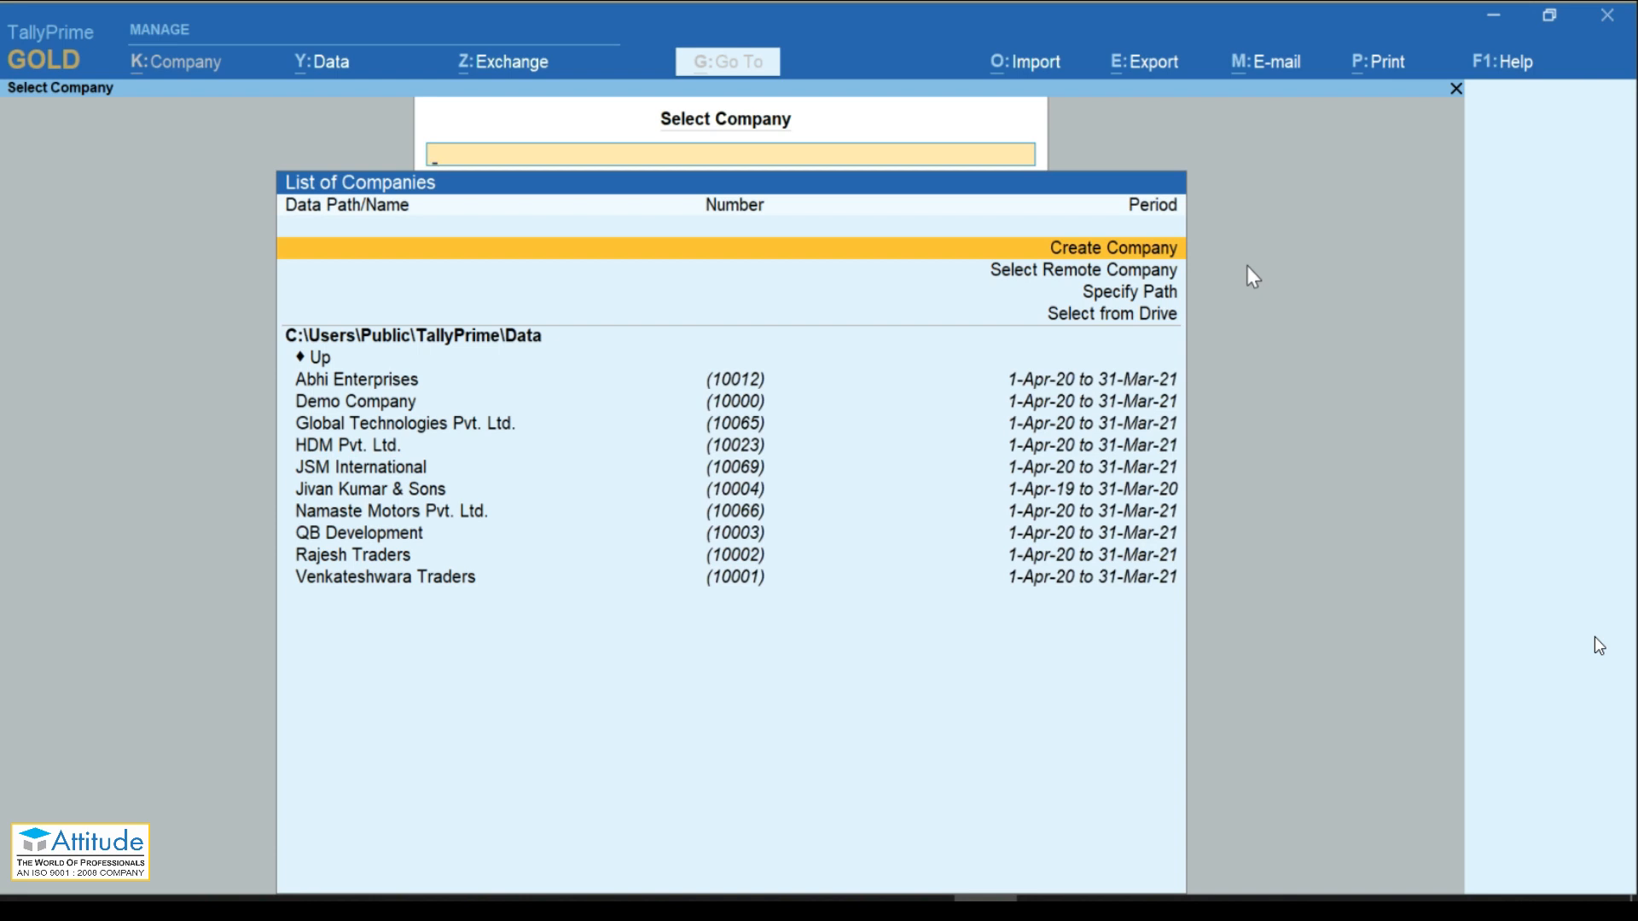
pyautogui.press('Return')
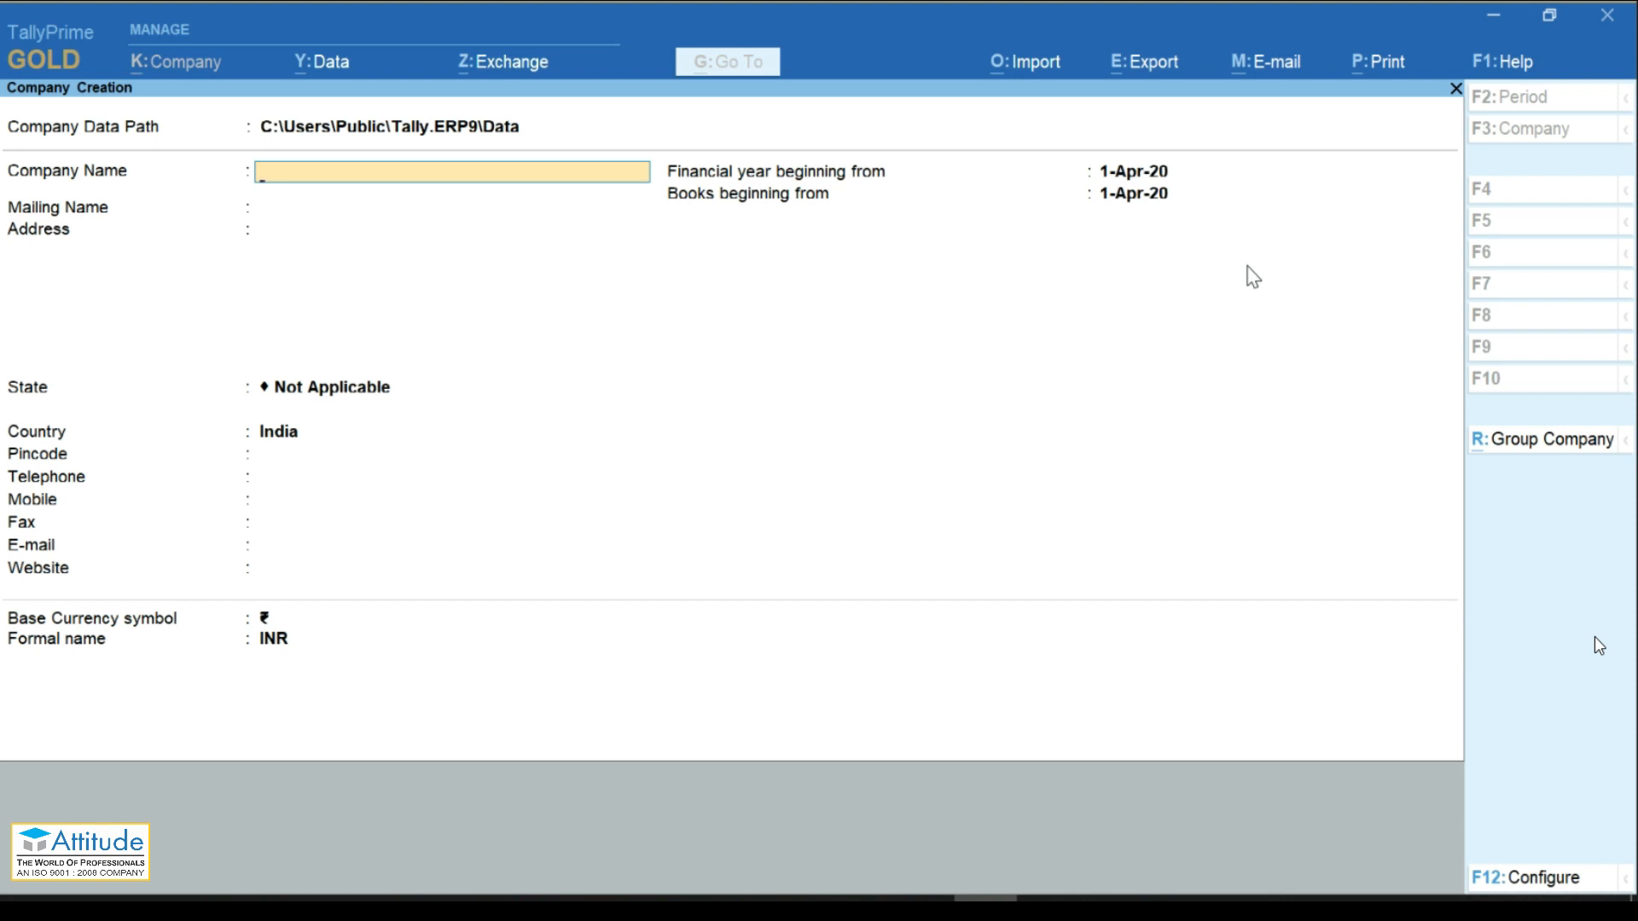
# Step: Open the F12 Configure panel on the Company Creation screen
pyautogui.press('F12')
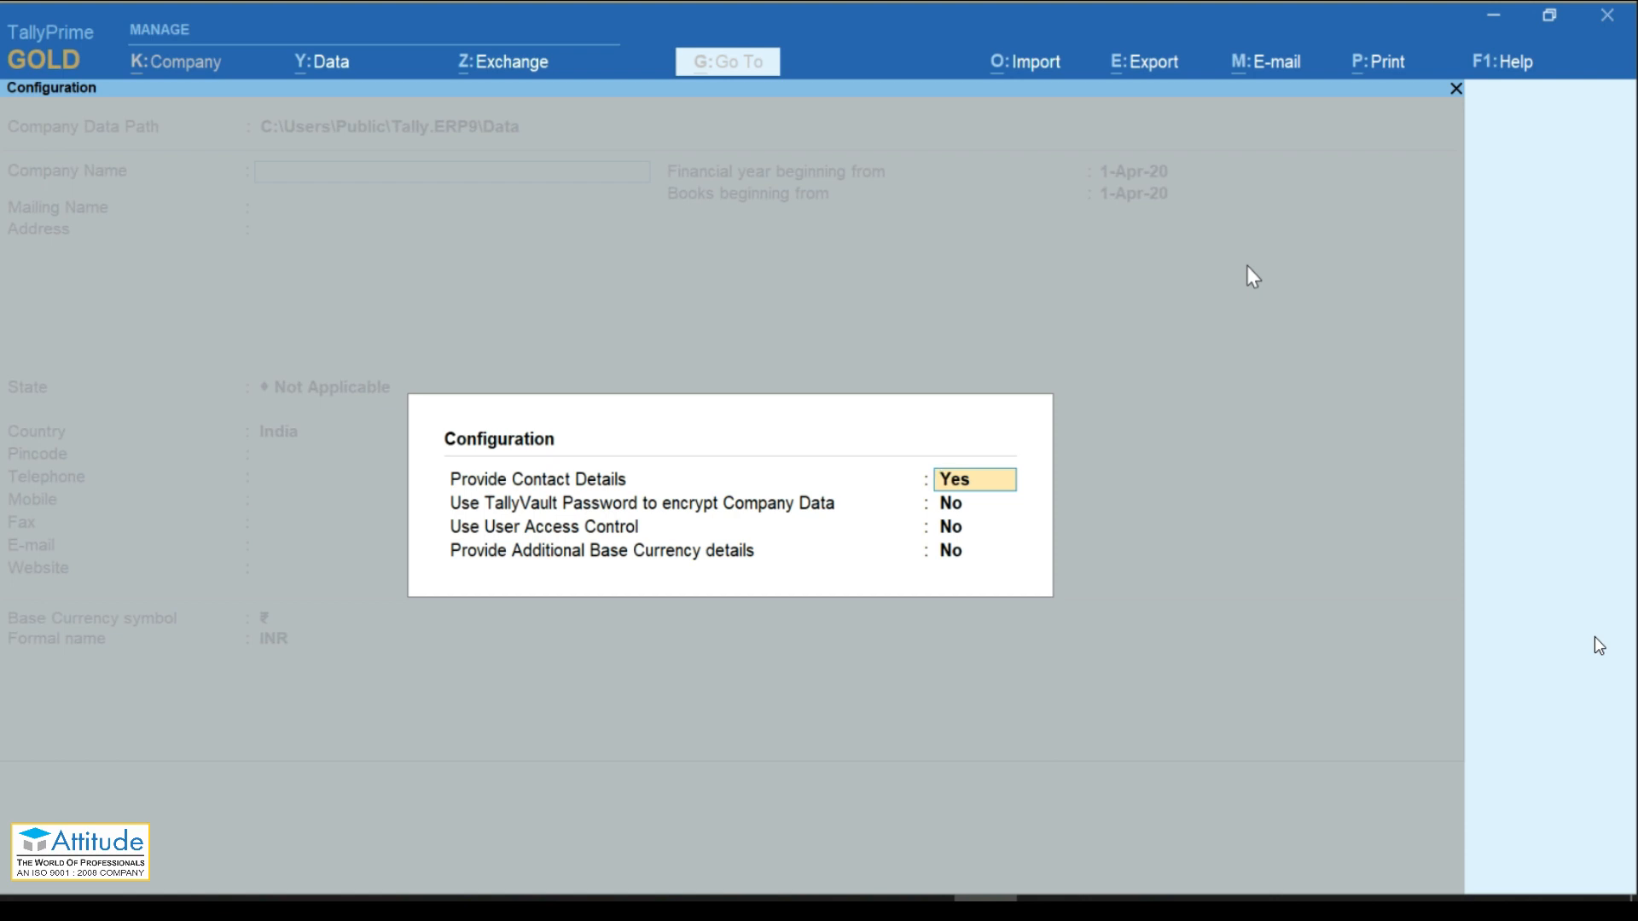
# Step: Set Provide Contact Details to Yes, leaving TallyVault and User Access Control at No
pyautogui.press('Down')
pyautogui.press('Down')
pyautogui.press('Up')
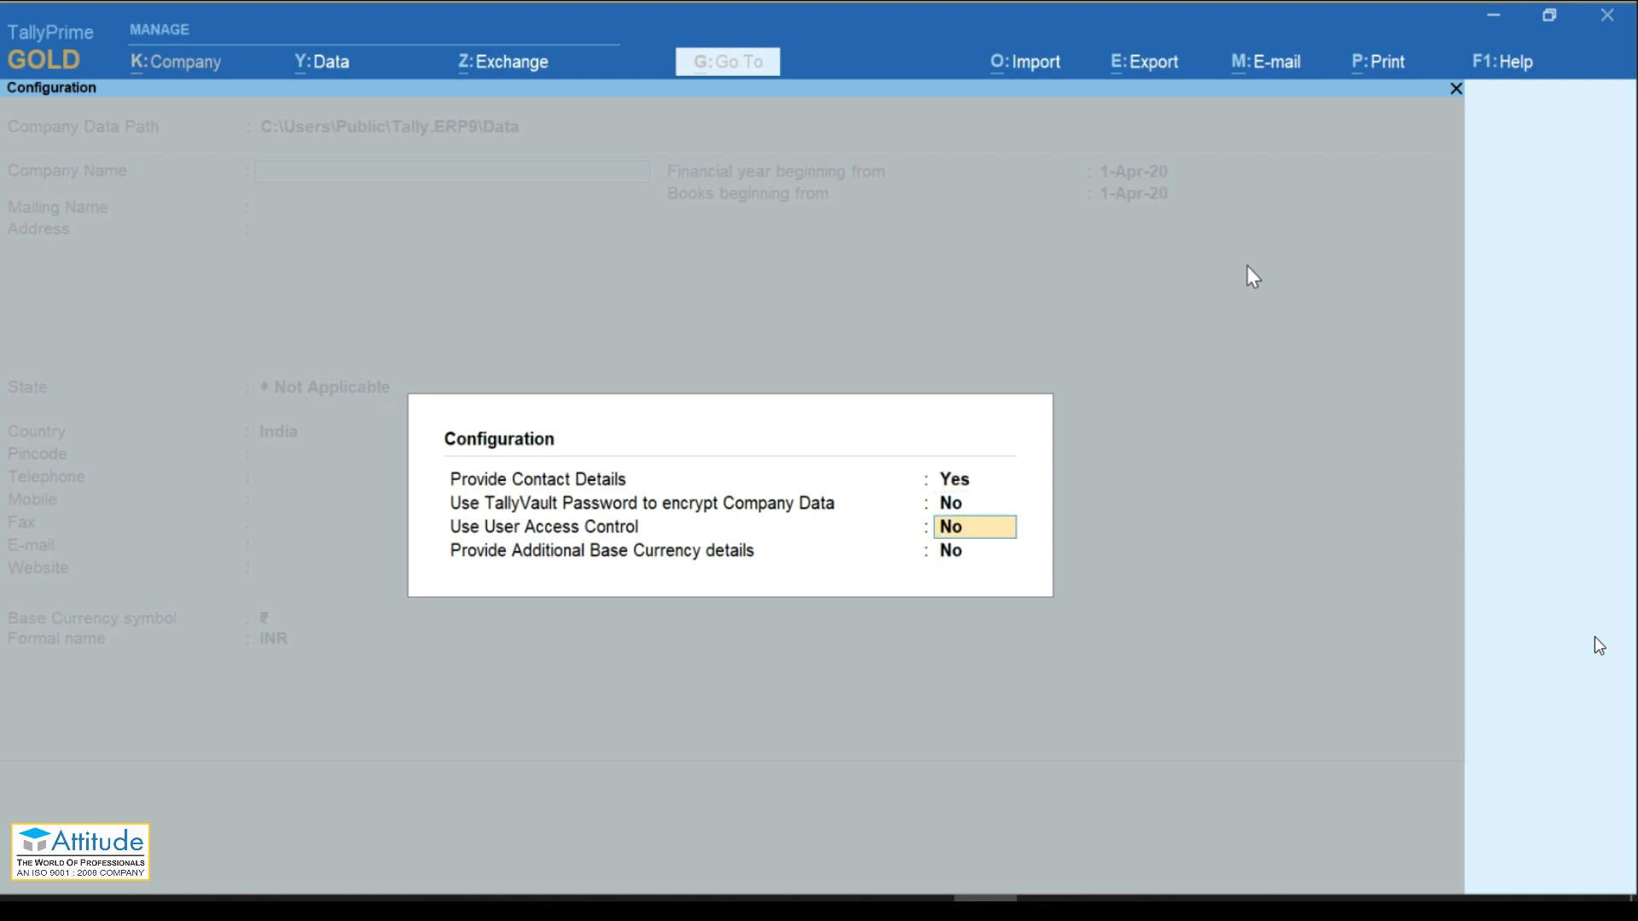
pyautogui.press('Up')
pyautogui.press('Up')
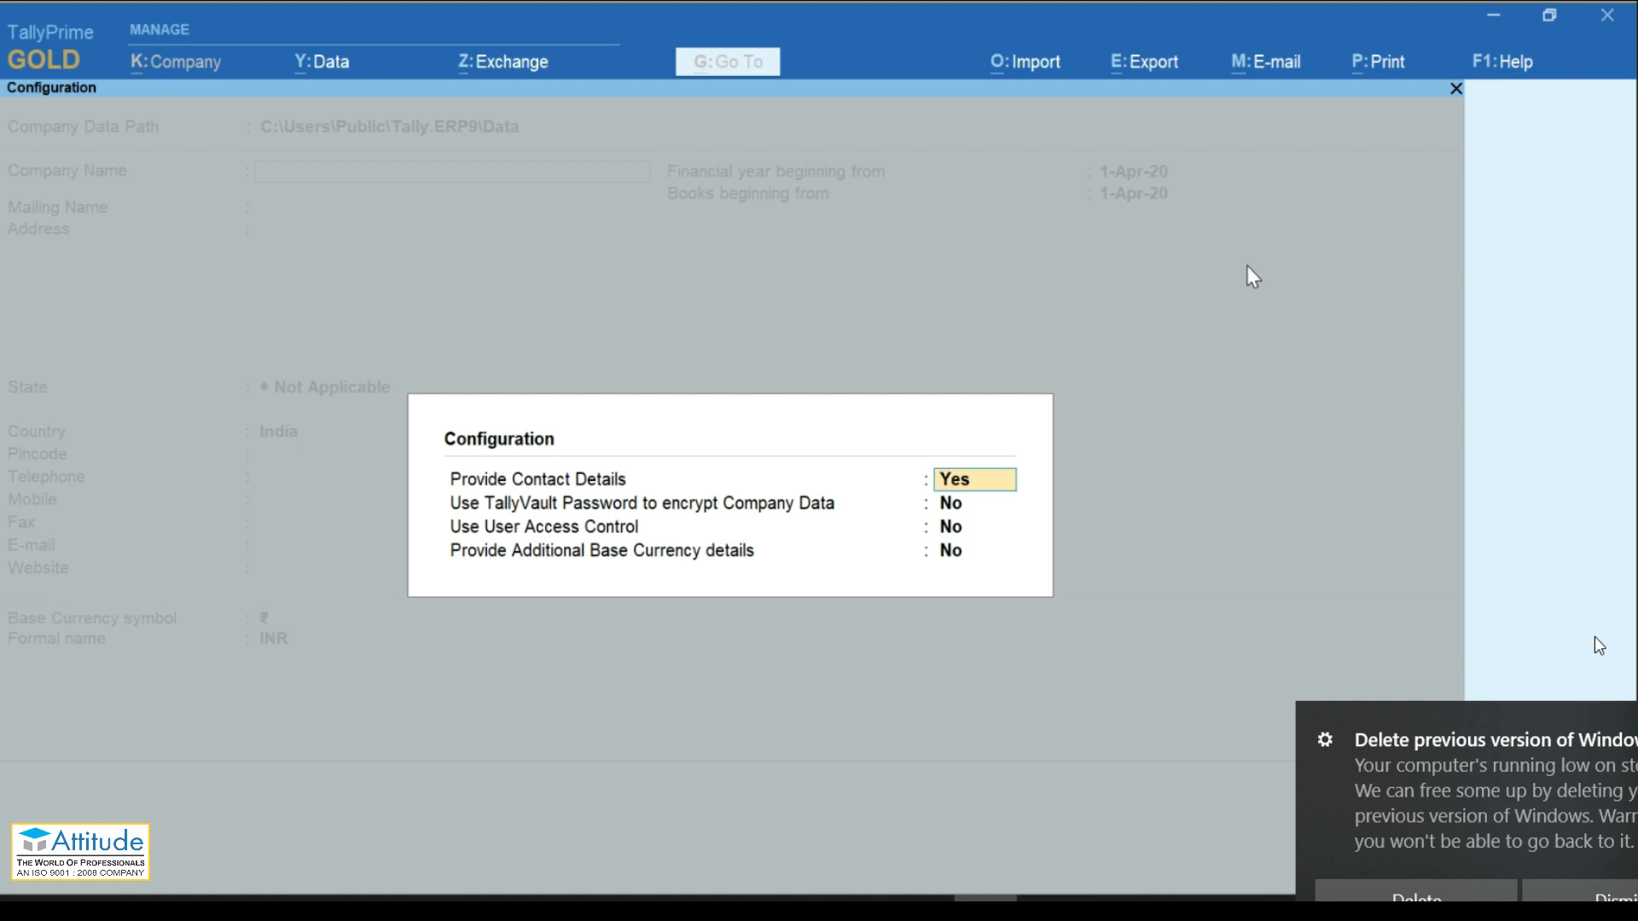
pyautogui.write('n')
pyautogui.press('Return')
pyautogui.press('Return')
pyautogui.press('Return')
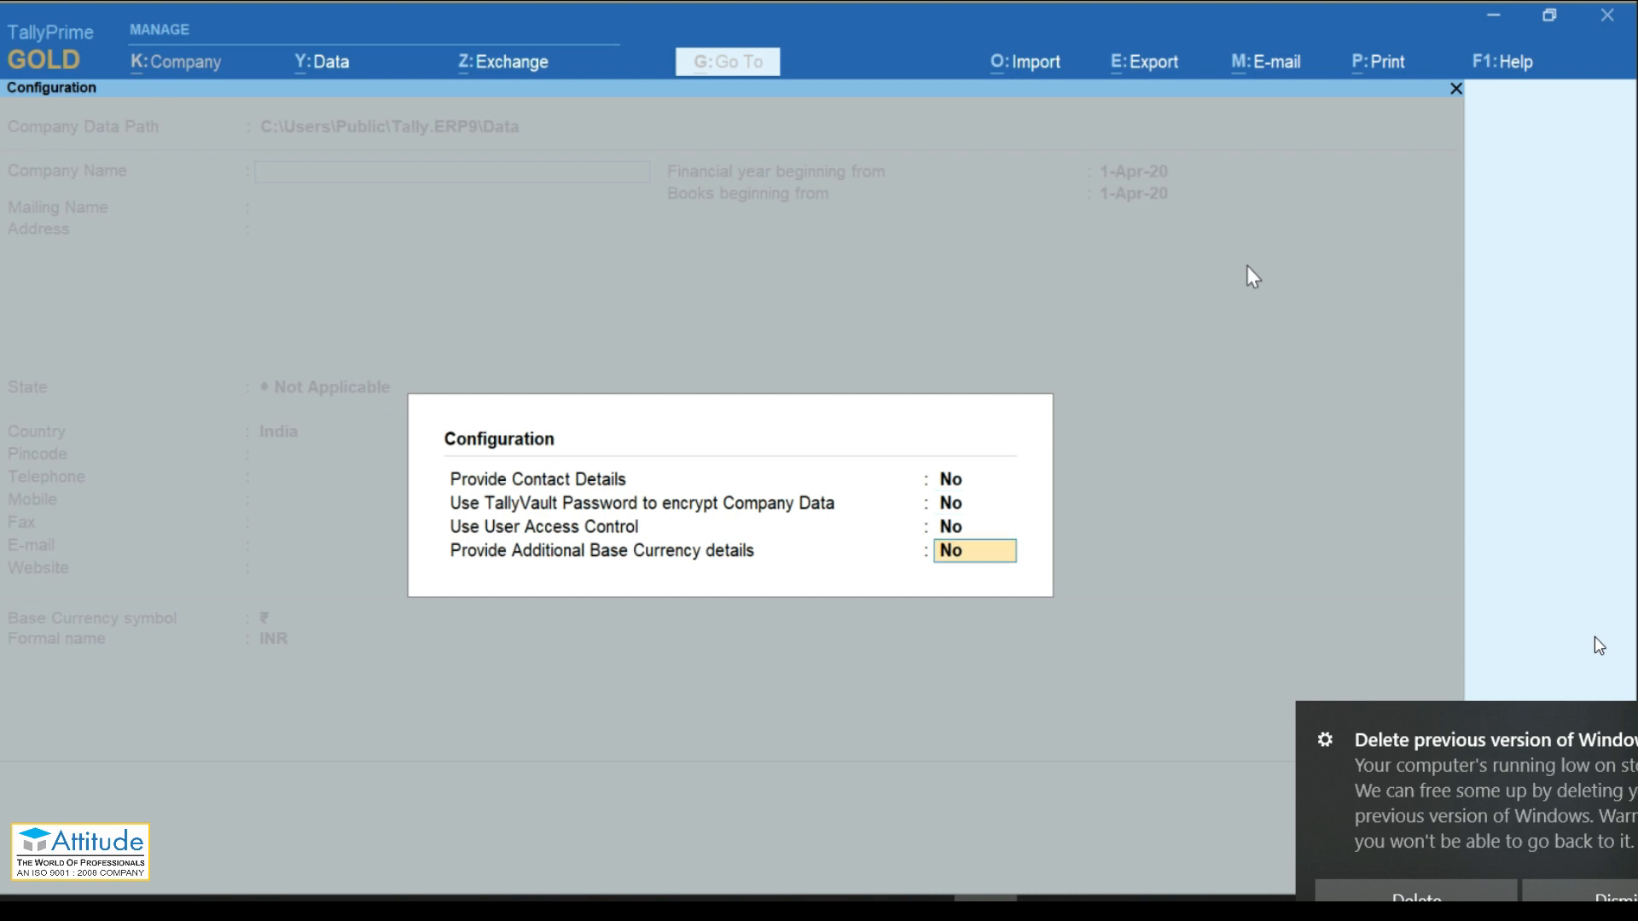
pyautogui.press('Return')
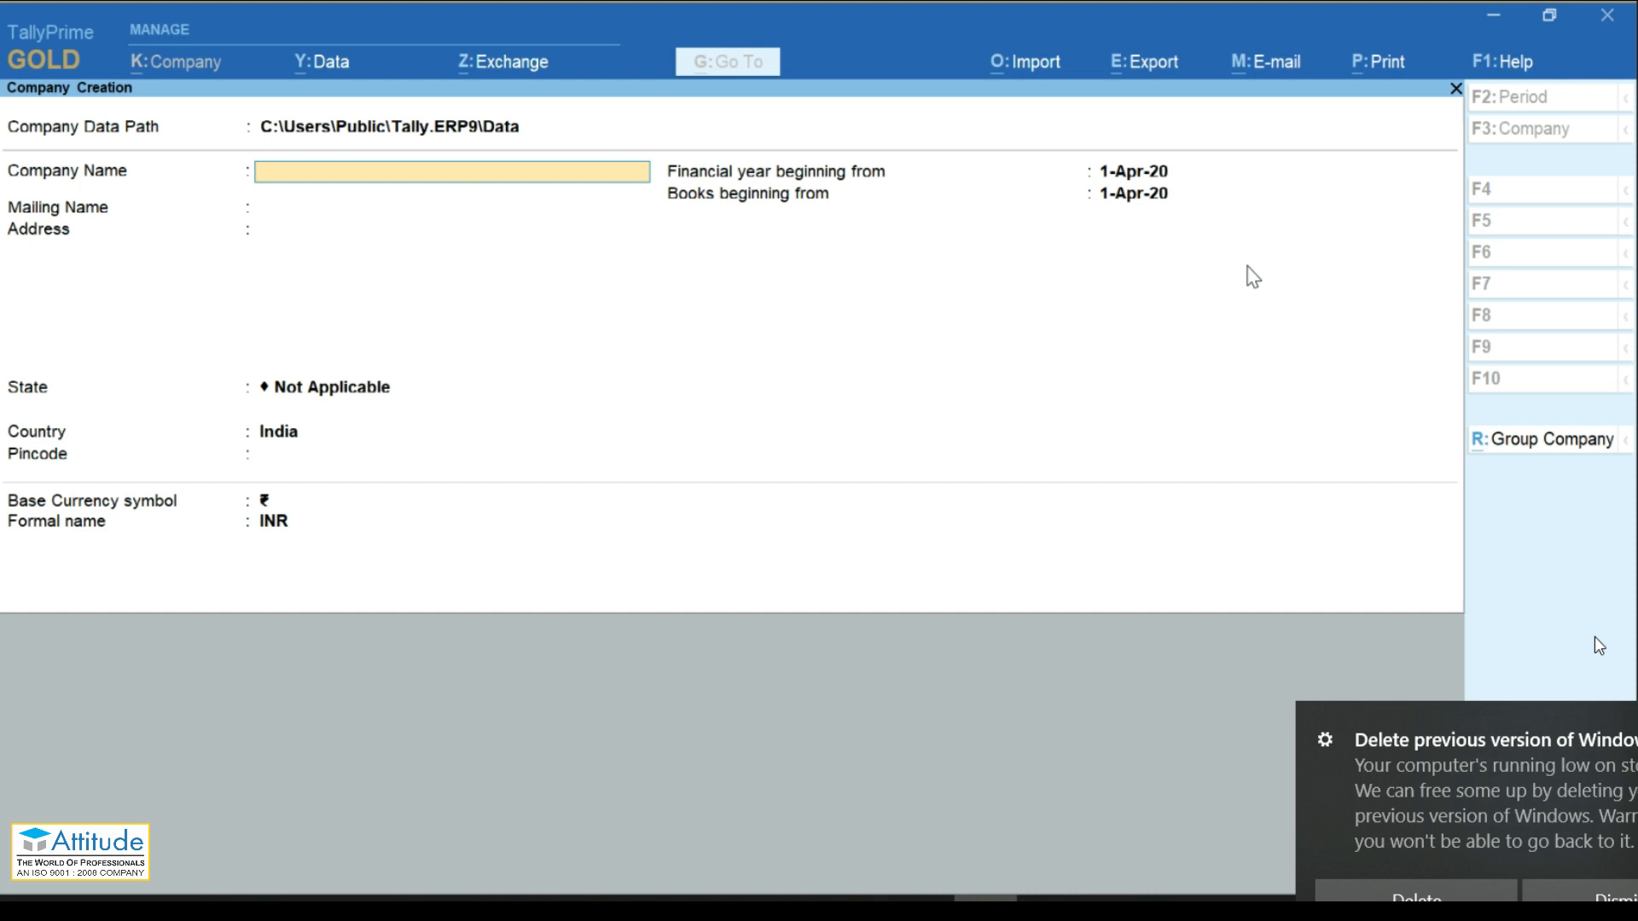
pyautogui.click(1622, 893)
pyautogui.press('F12')
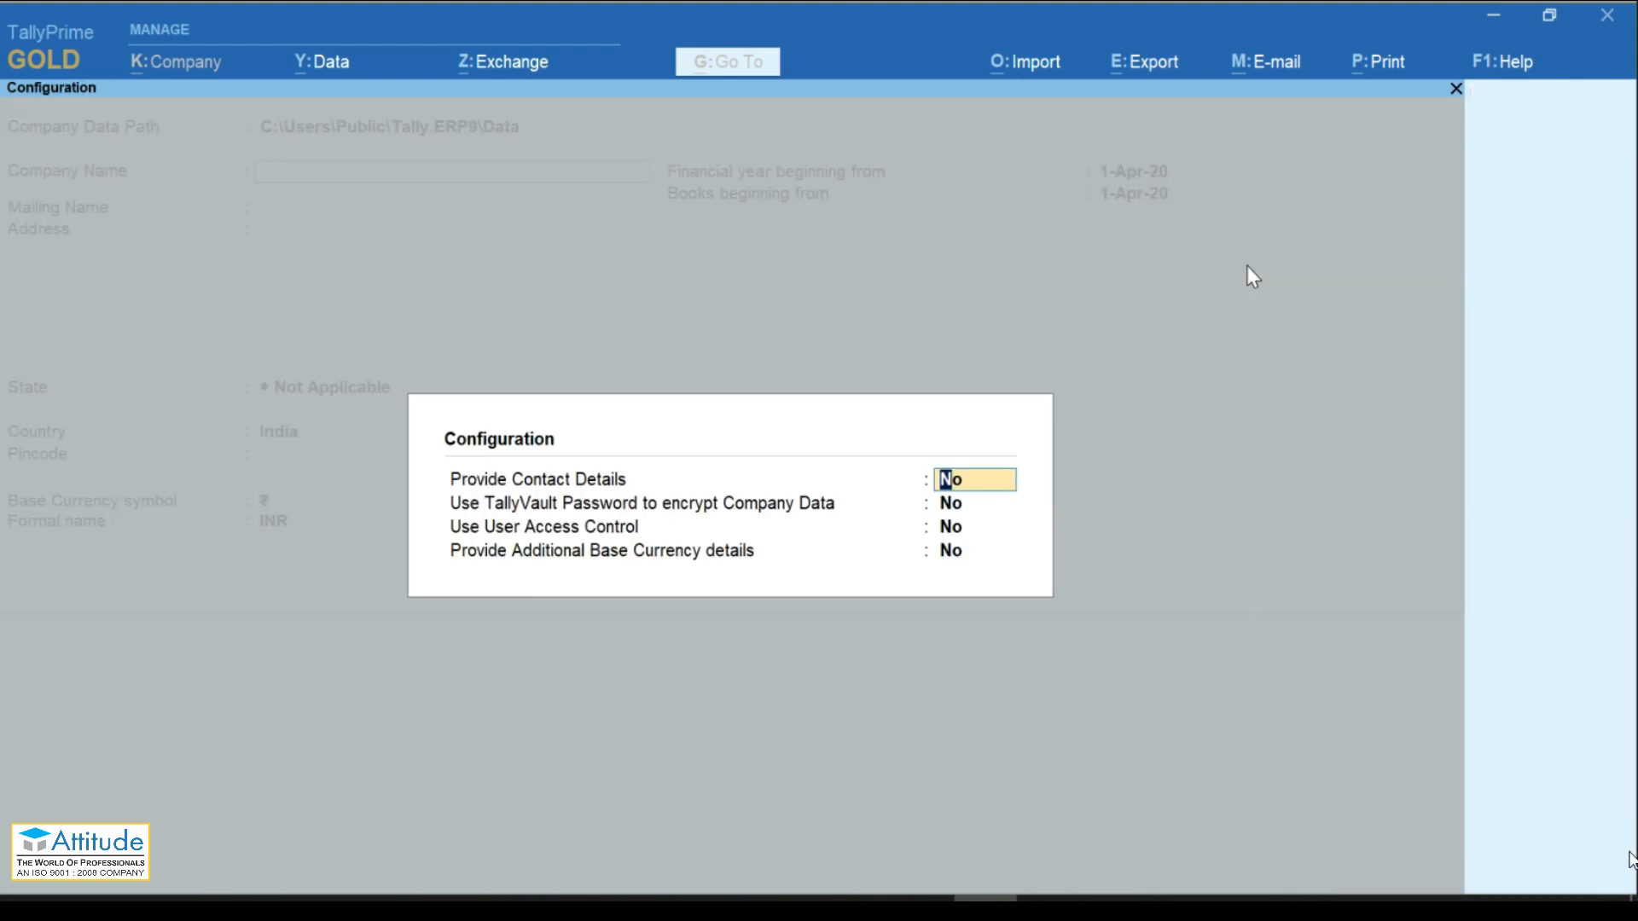
pyautogui.write('y')
pyautogui.press('Return')
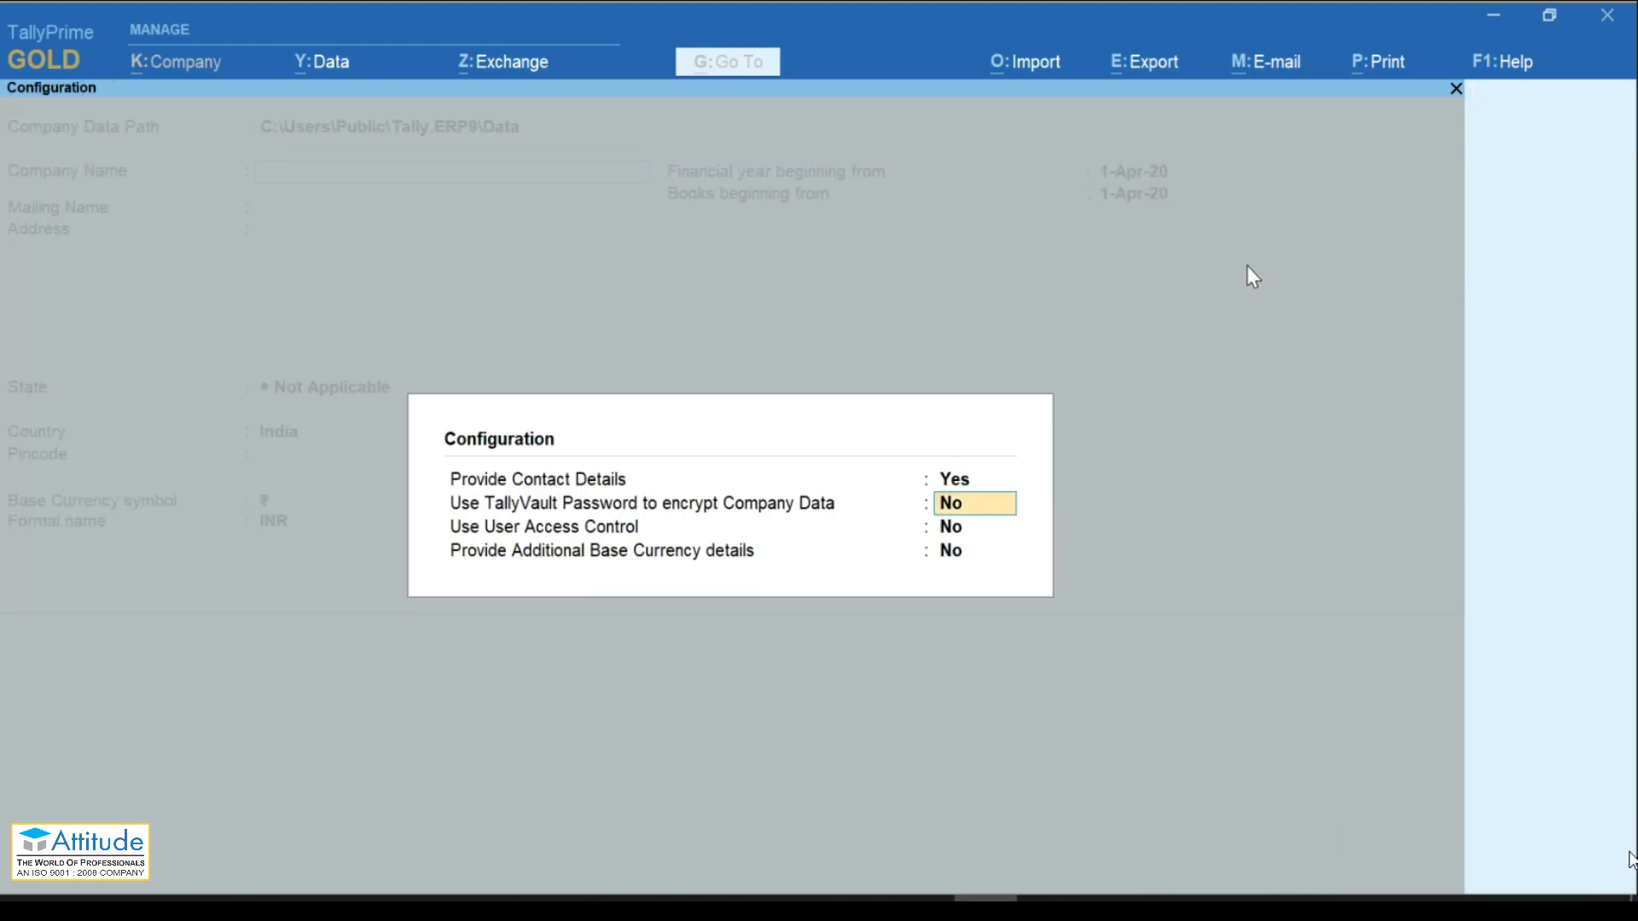
pyautogui.press('Return')
pyautogui.press('Return')
pyautogui.press('Return')
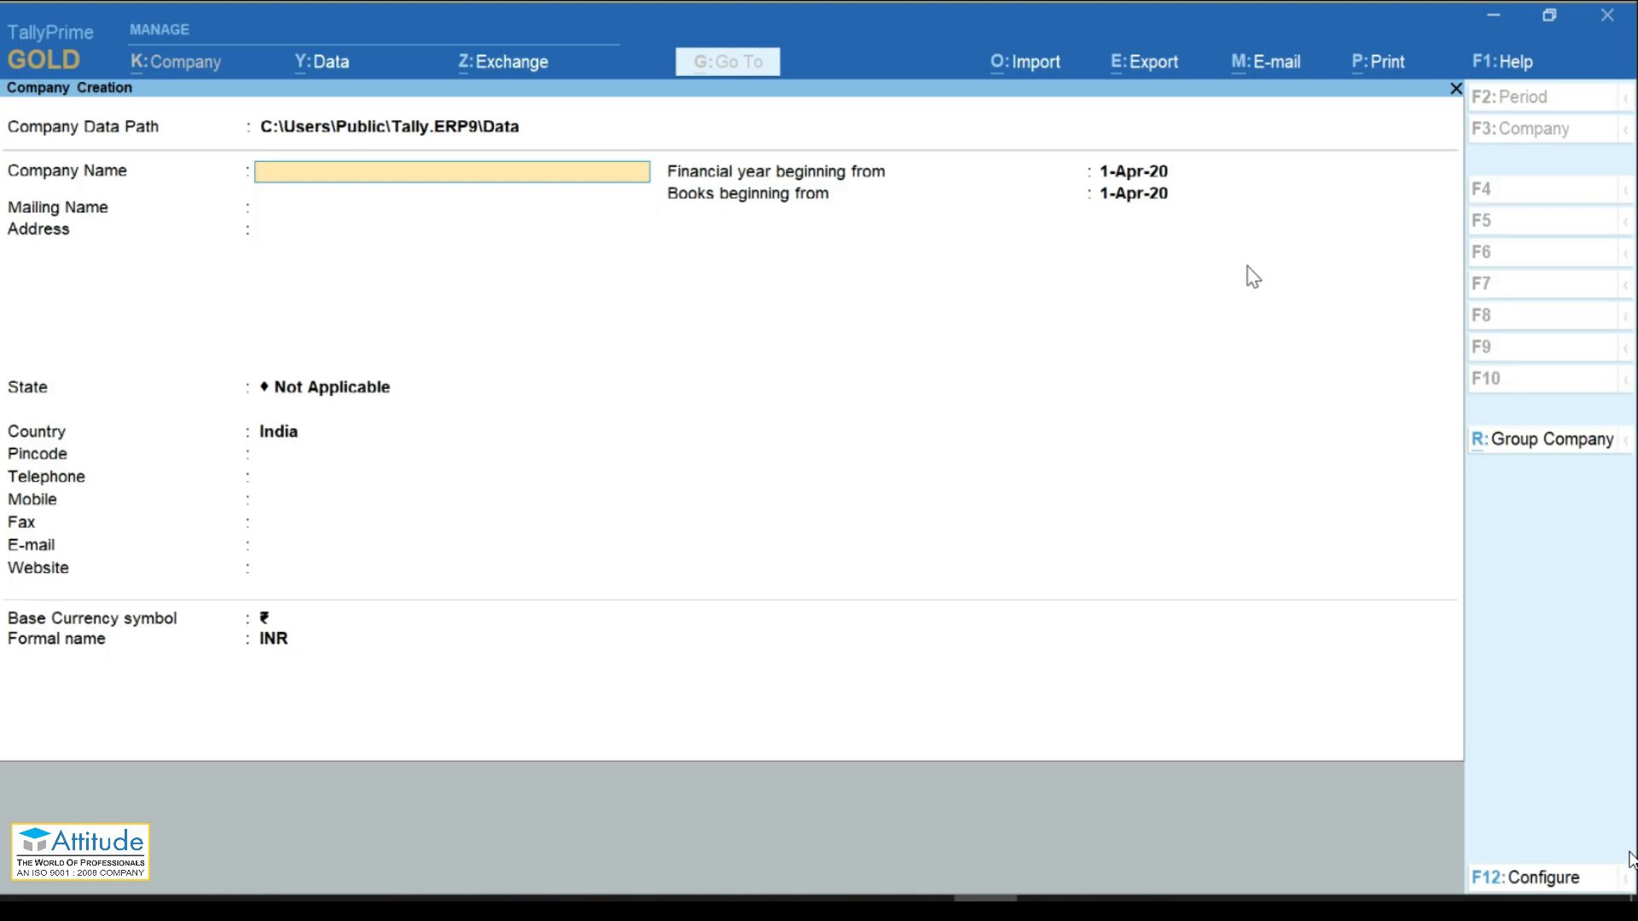
# Step: Enter 'ABC Ltd' as company name, accept the matching mailing name, and move to State
pyautogui.write('ABC Ltd')
pyautogui.press('Return')
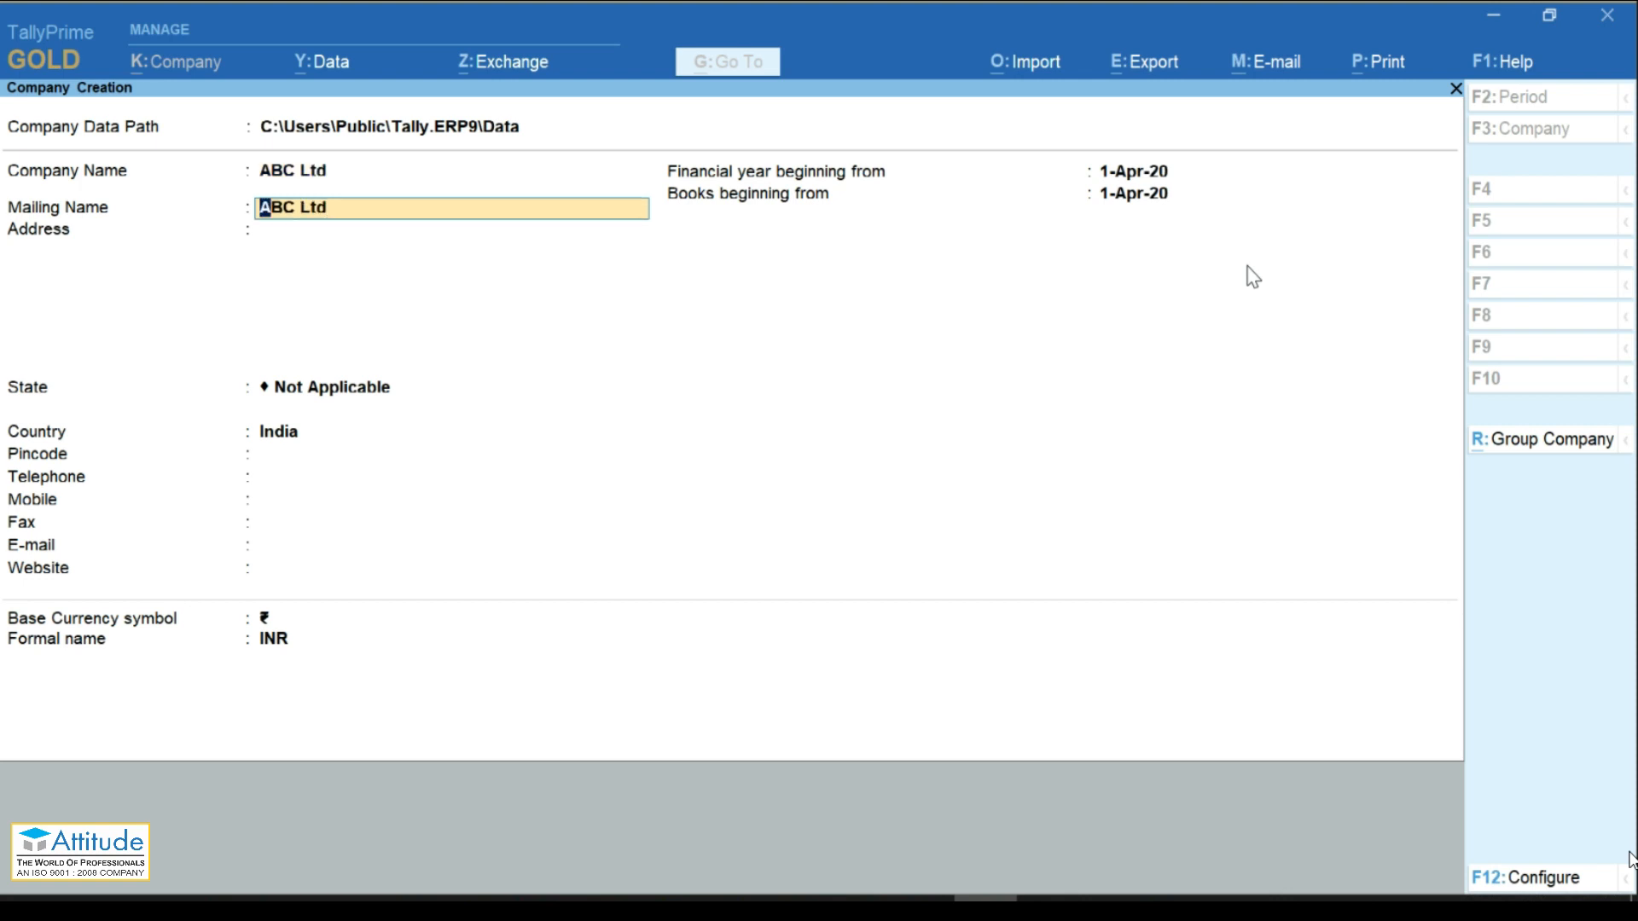
pyautogui.press('Return')
pyautogui.press('Return')
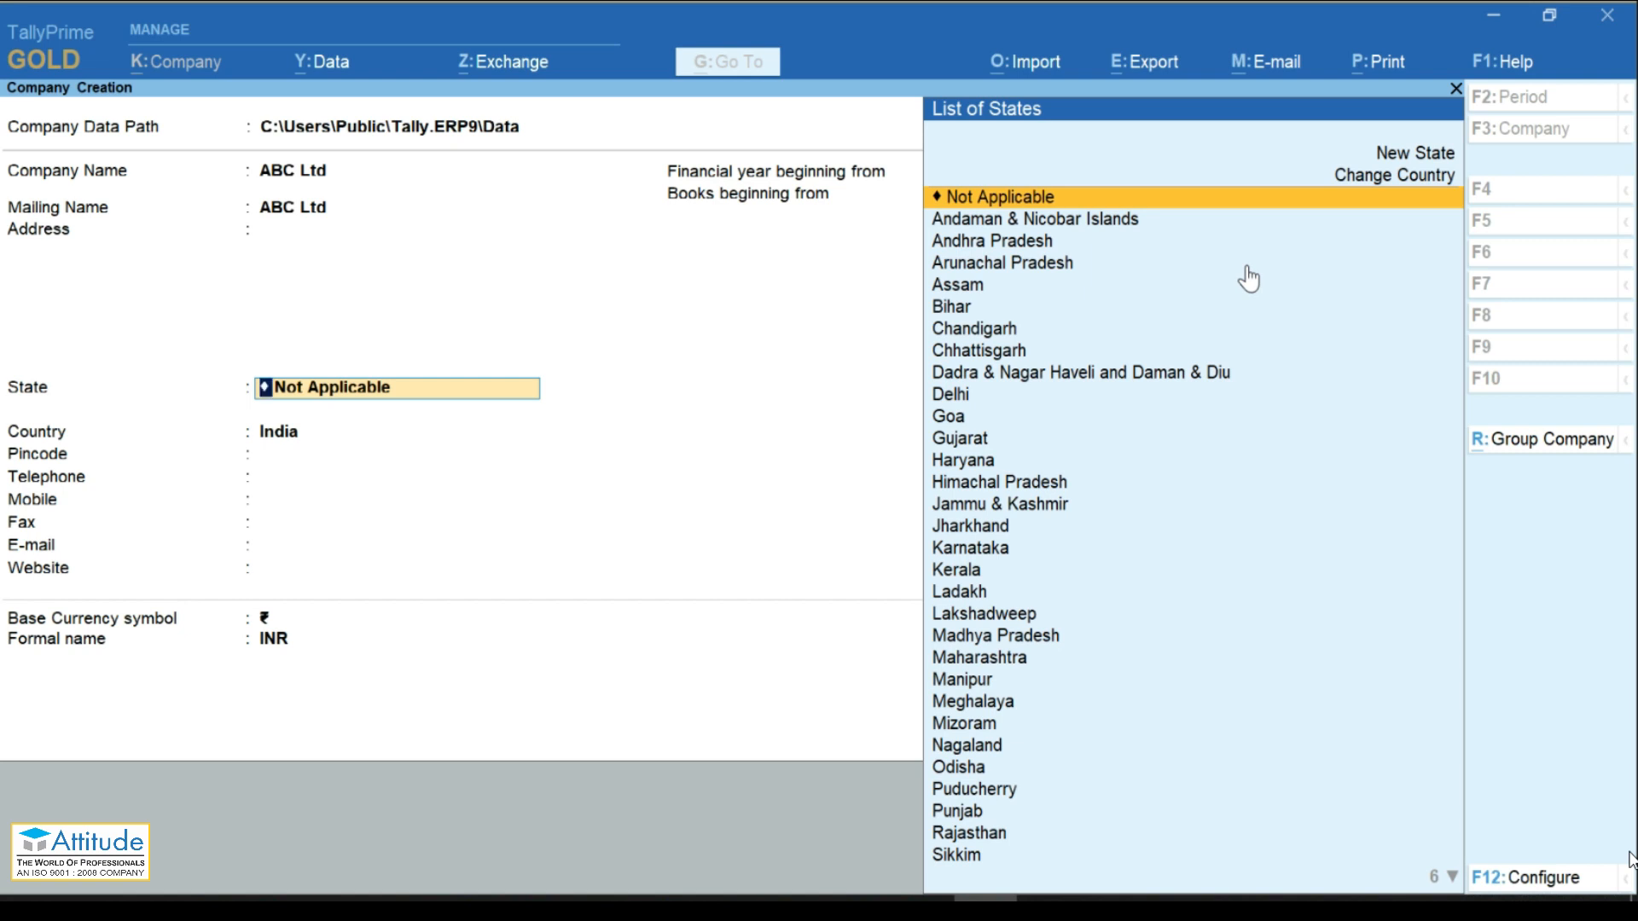
# Step: Set the company's State to Karnataka
pyautogui.press('Down')
pyautogui.press('Down')
pyautogui.press('Down')
pyautogui.press('Down')
pyautogui.press('Up')
pyautogui.press('Up')
pyautogui.press('Up')
pyautogui.press('Up')
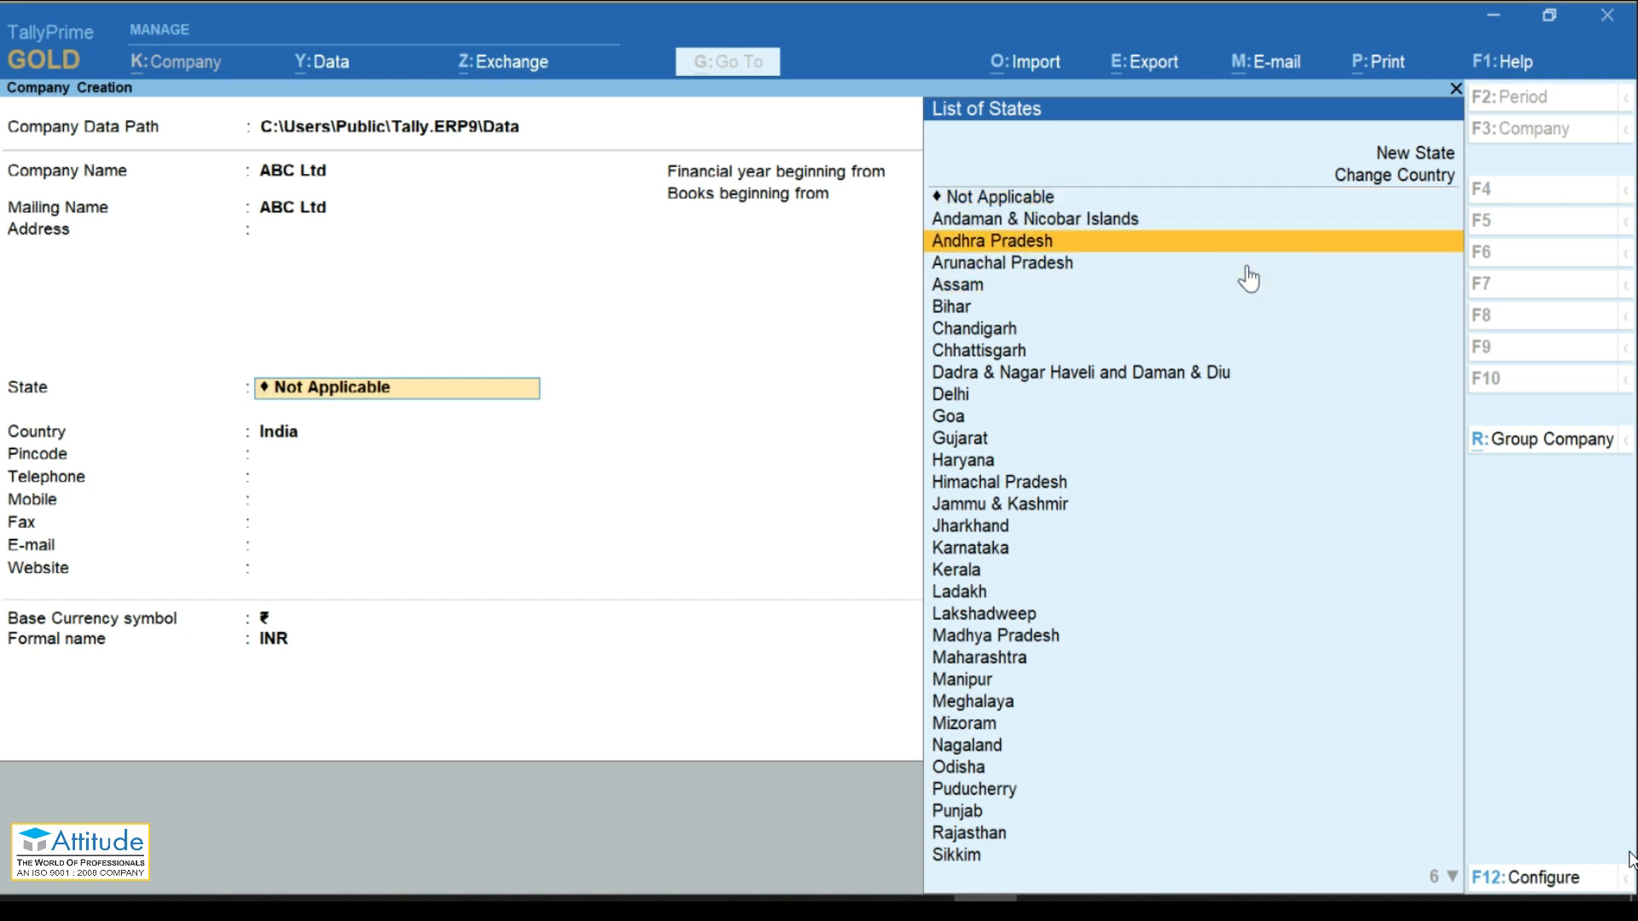
pyautogui.press('Up')
pyautogui.press('Up')
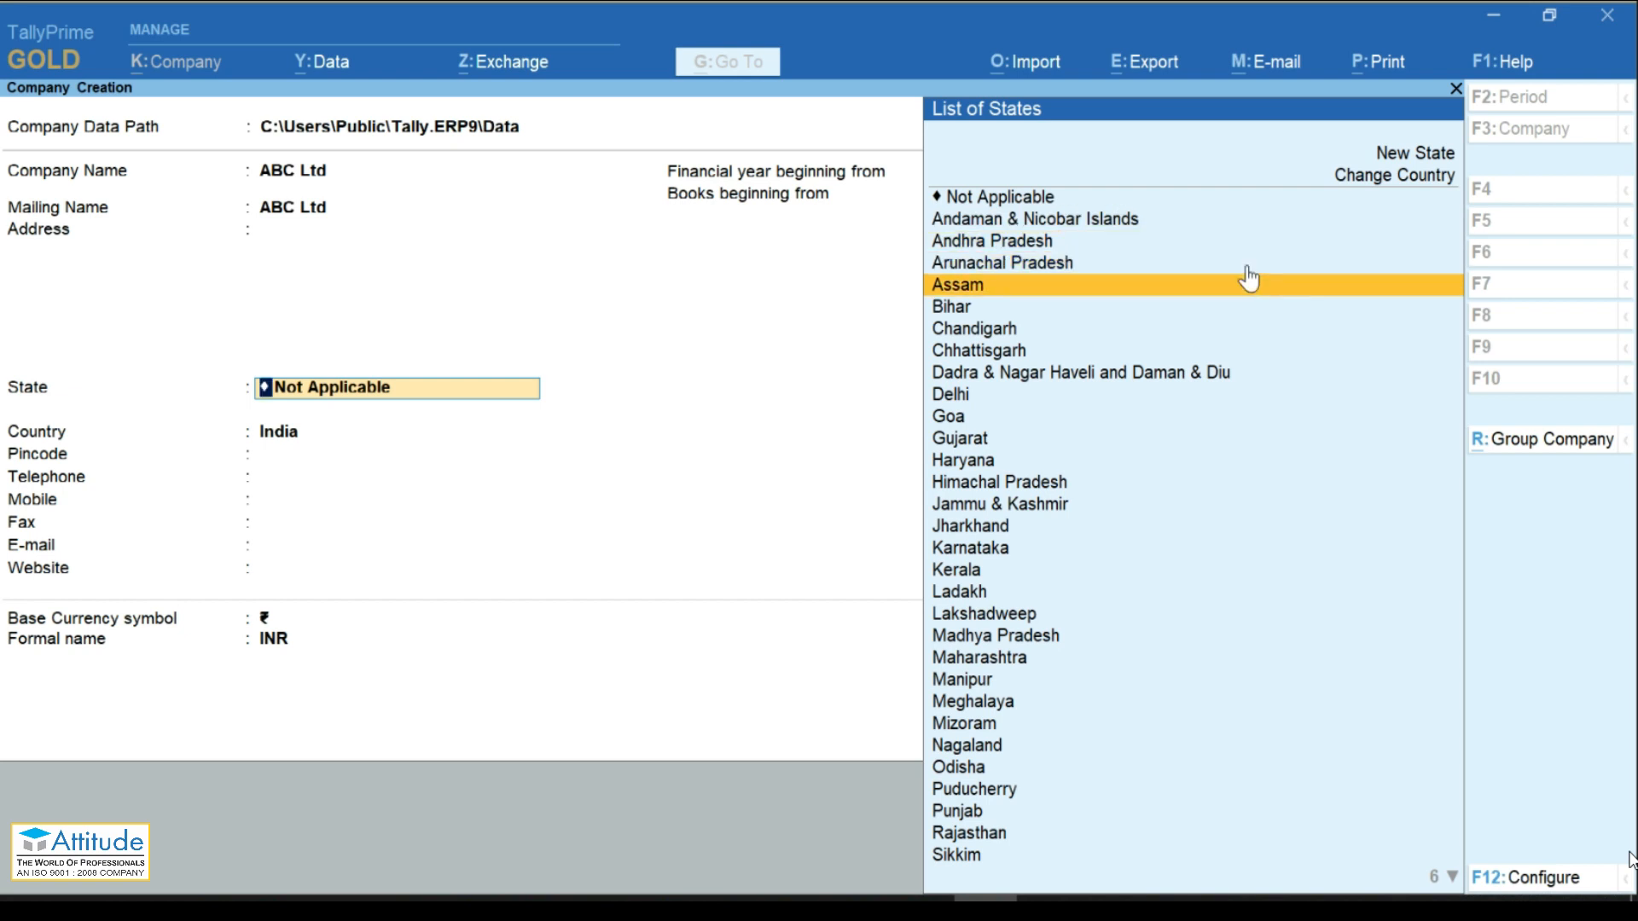
pyautogui.write('Kar')
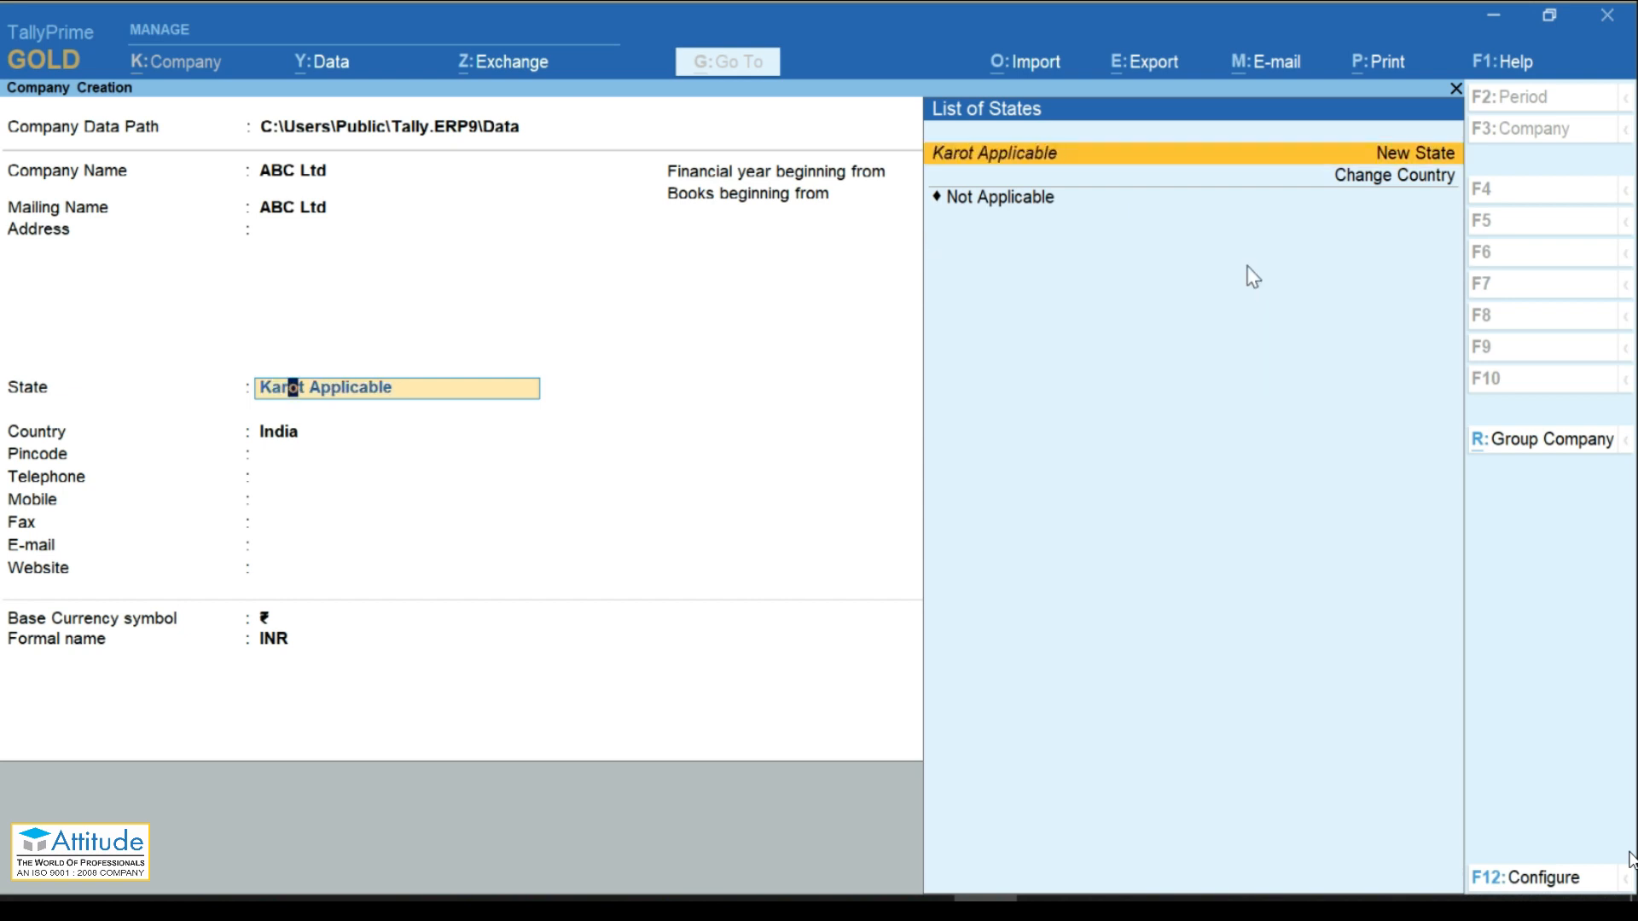
pyautogui.press('BackSpace')
pyautogui.press('BackSpace')
pyautogui.press('BackSpace')
pyautogui.press('Return')
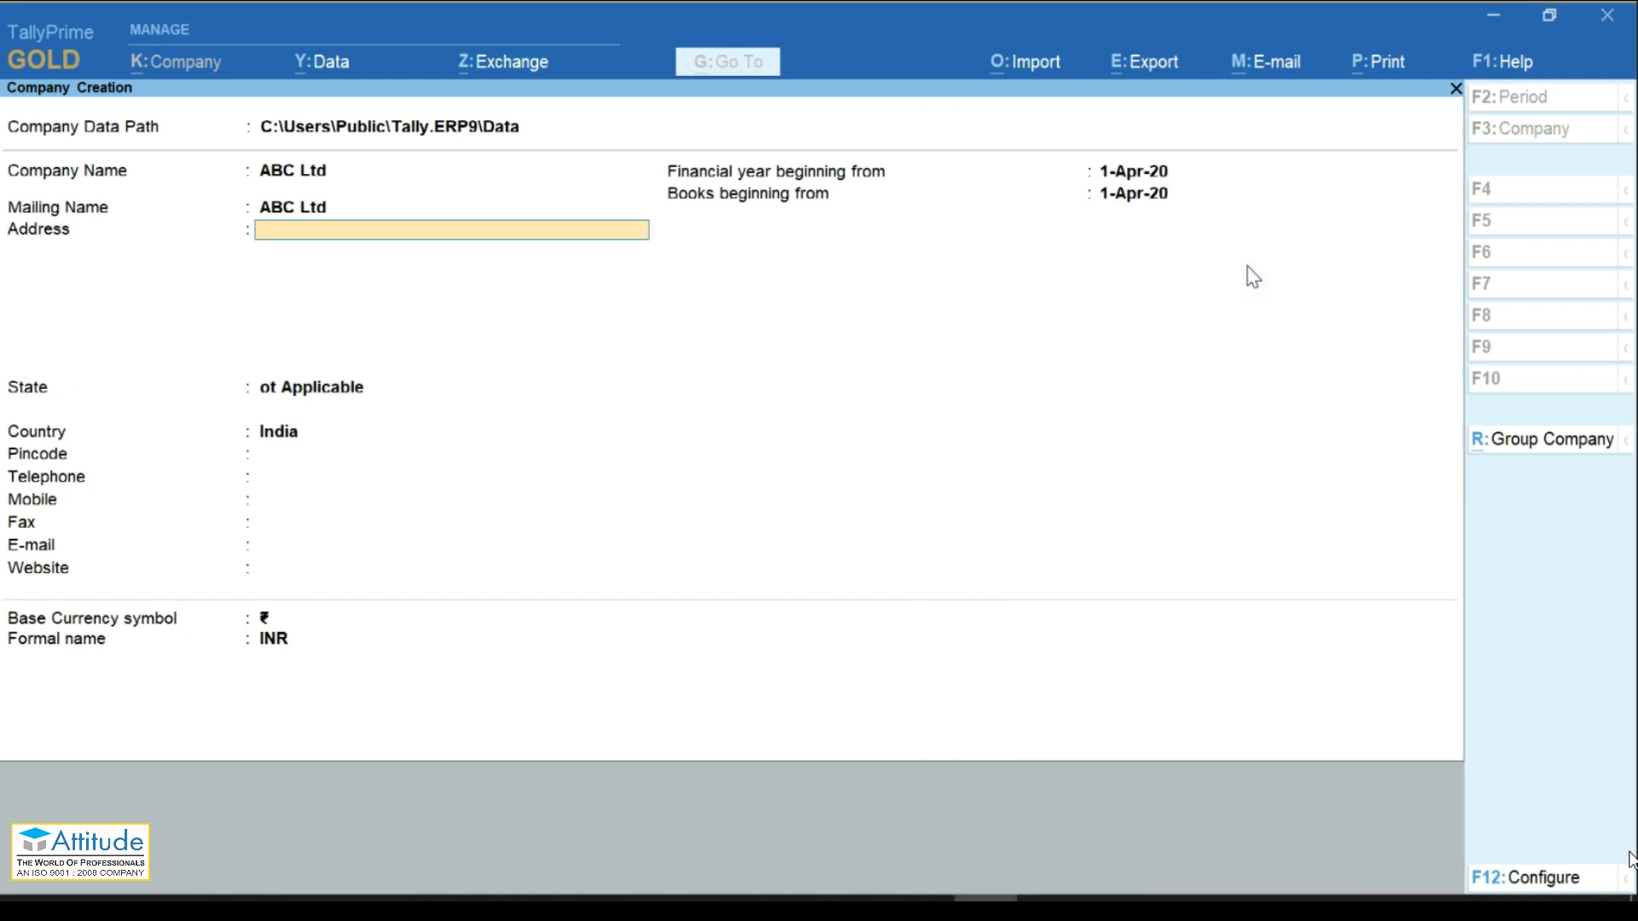
pyautogui.press('BackSpace')
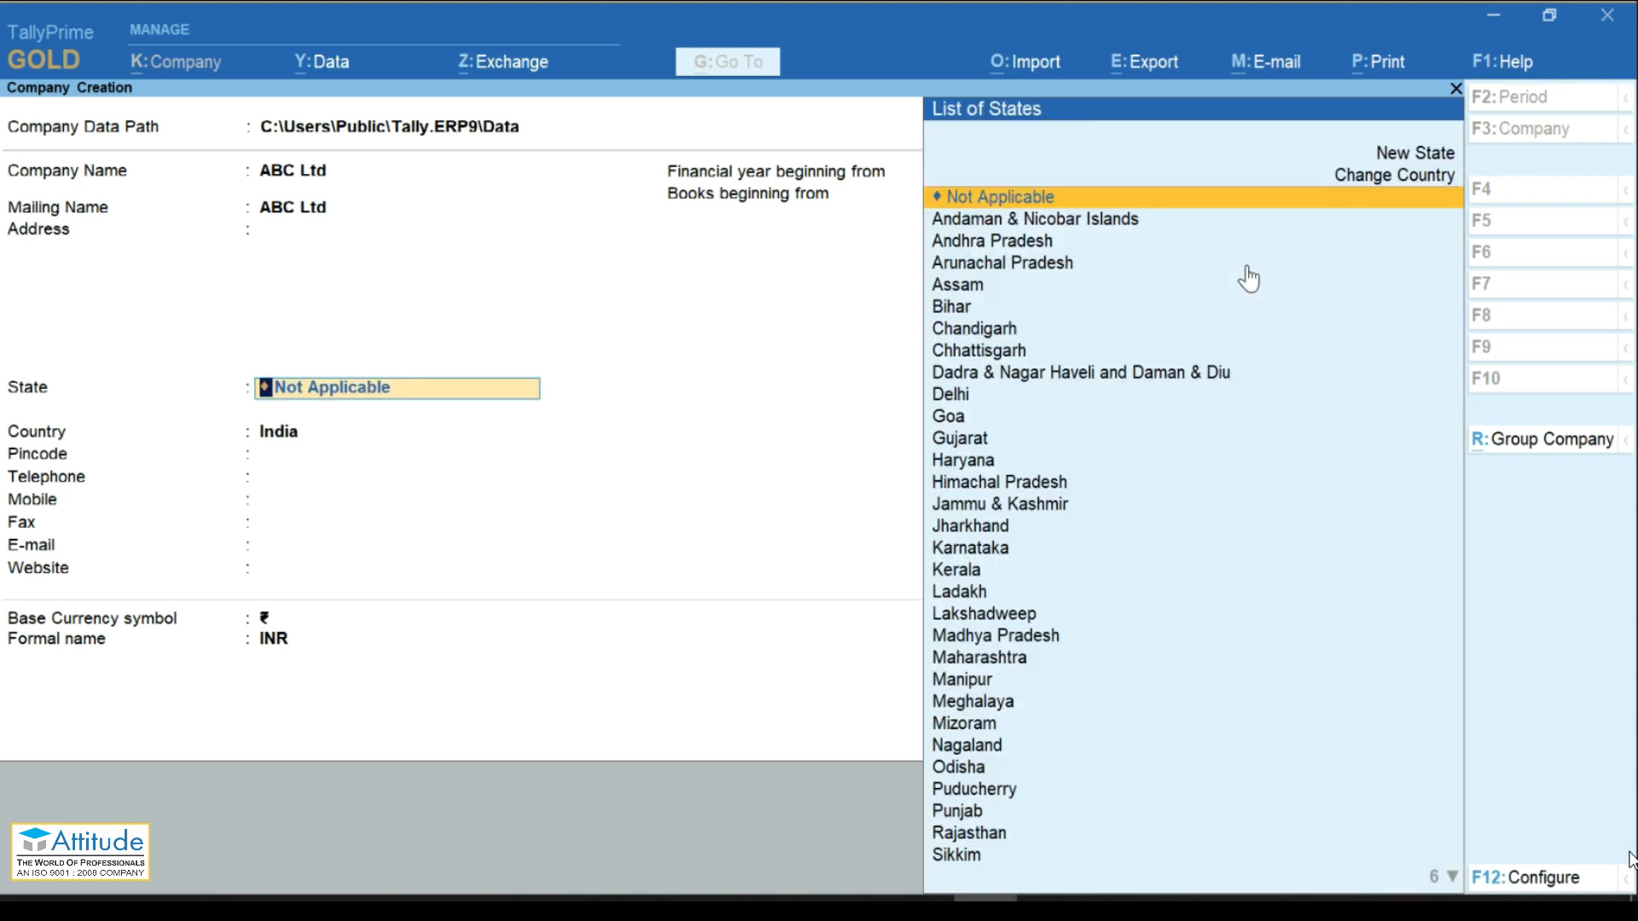
pyautogui.write('Kar')
pyautogui.press('Return')
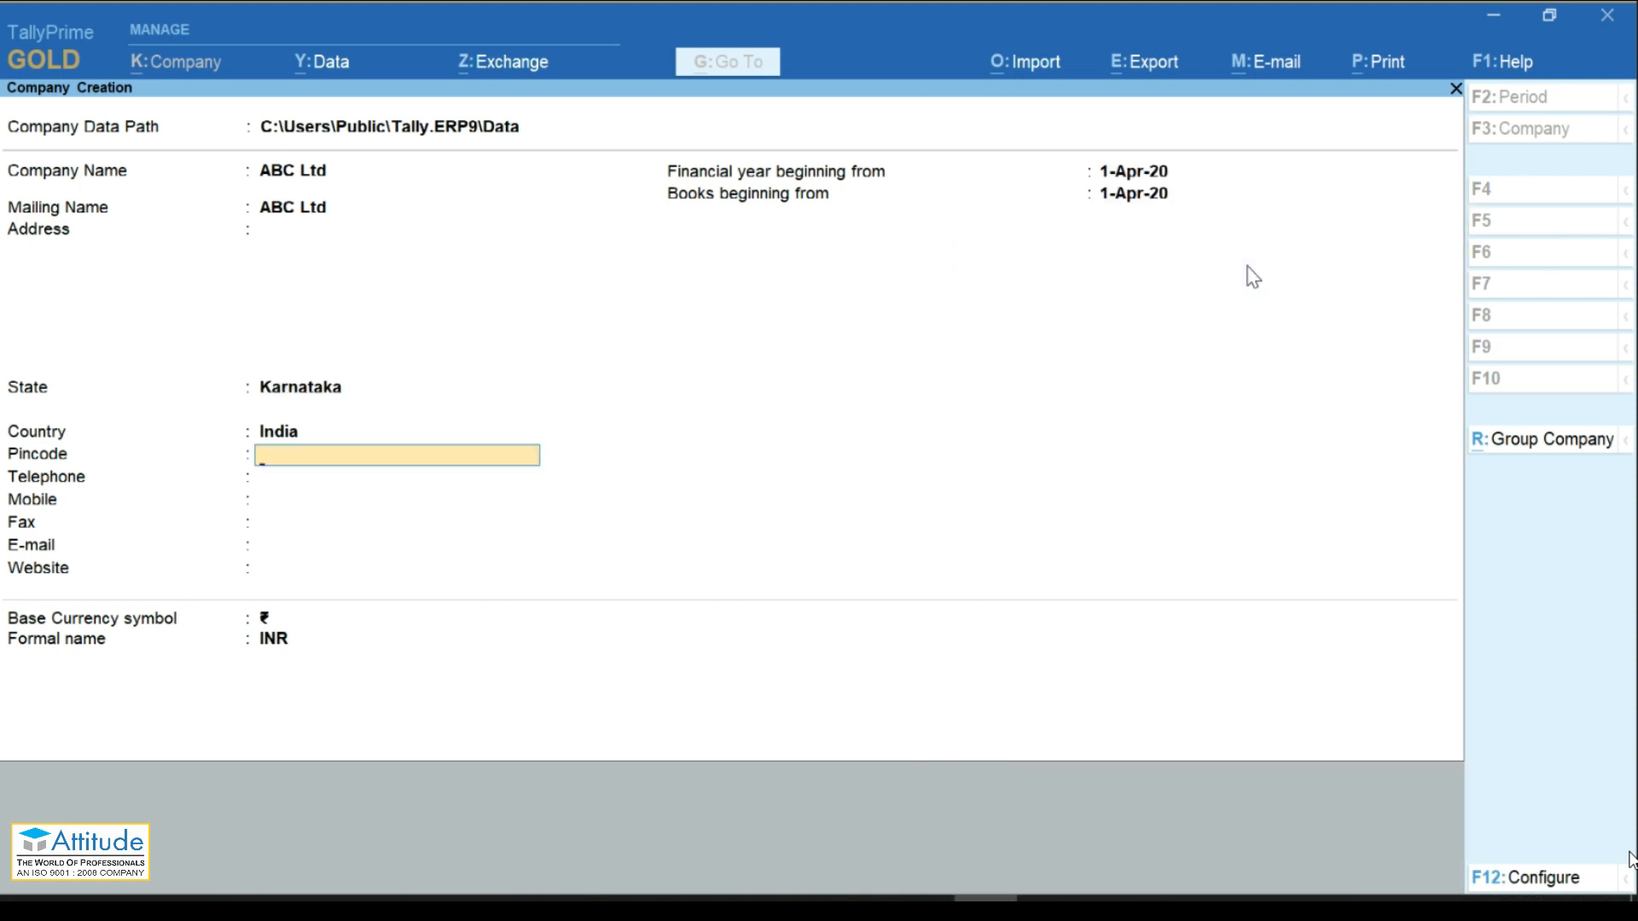
# Step: Keep India as Country and pass the remaining fields to the Accept prompt
pyautogui.press('BackSpace')
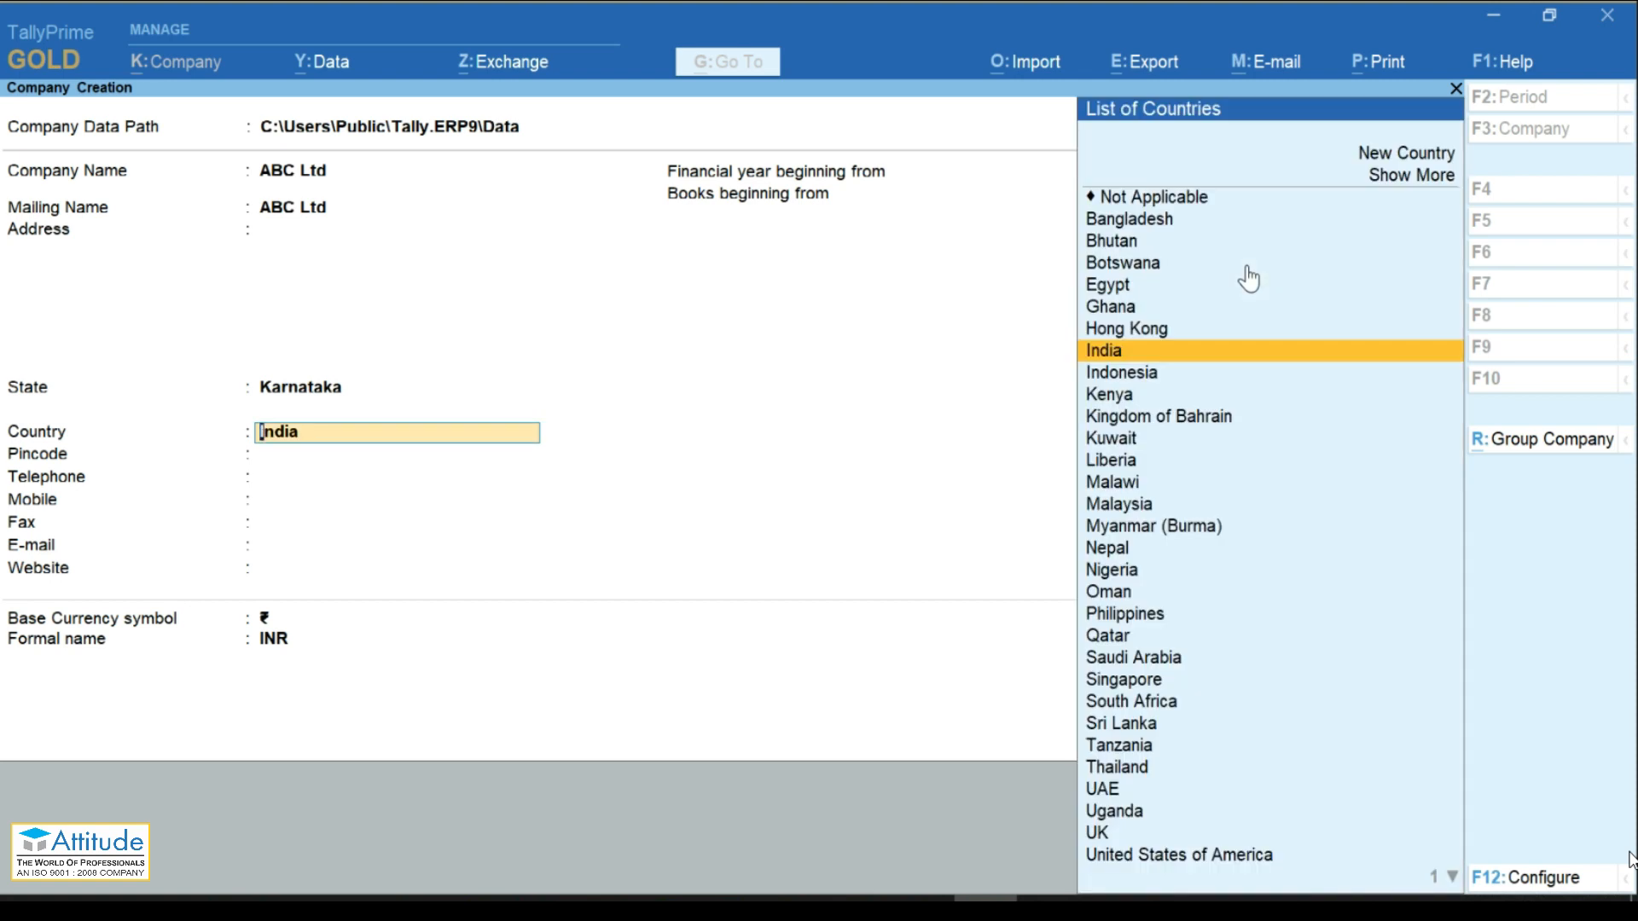
pyautogui.press('Return')
pyautogui.press('Return')
pyautogui.press('Return')
pyautogui.press('Return')
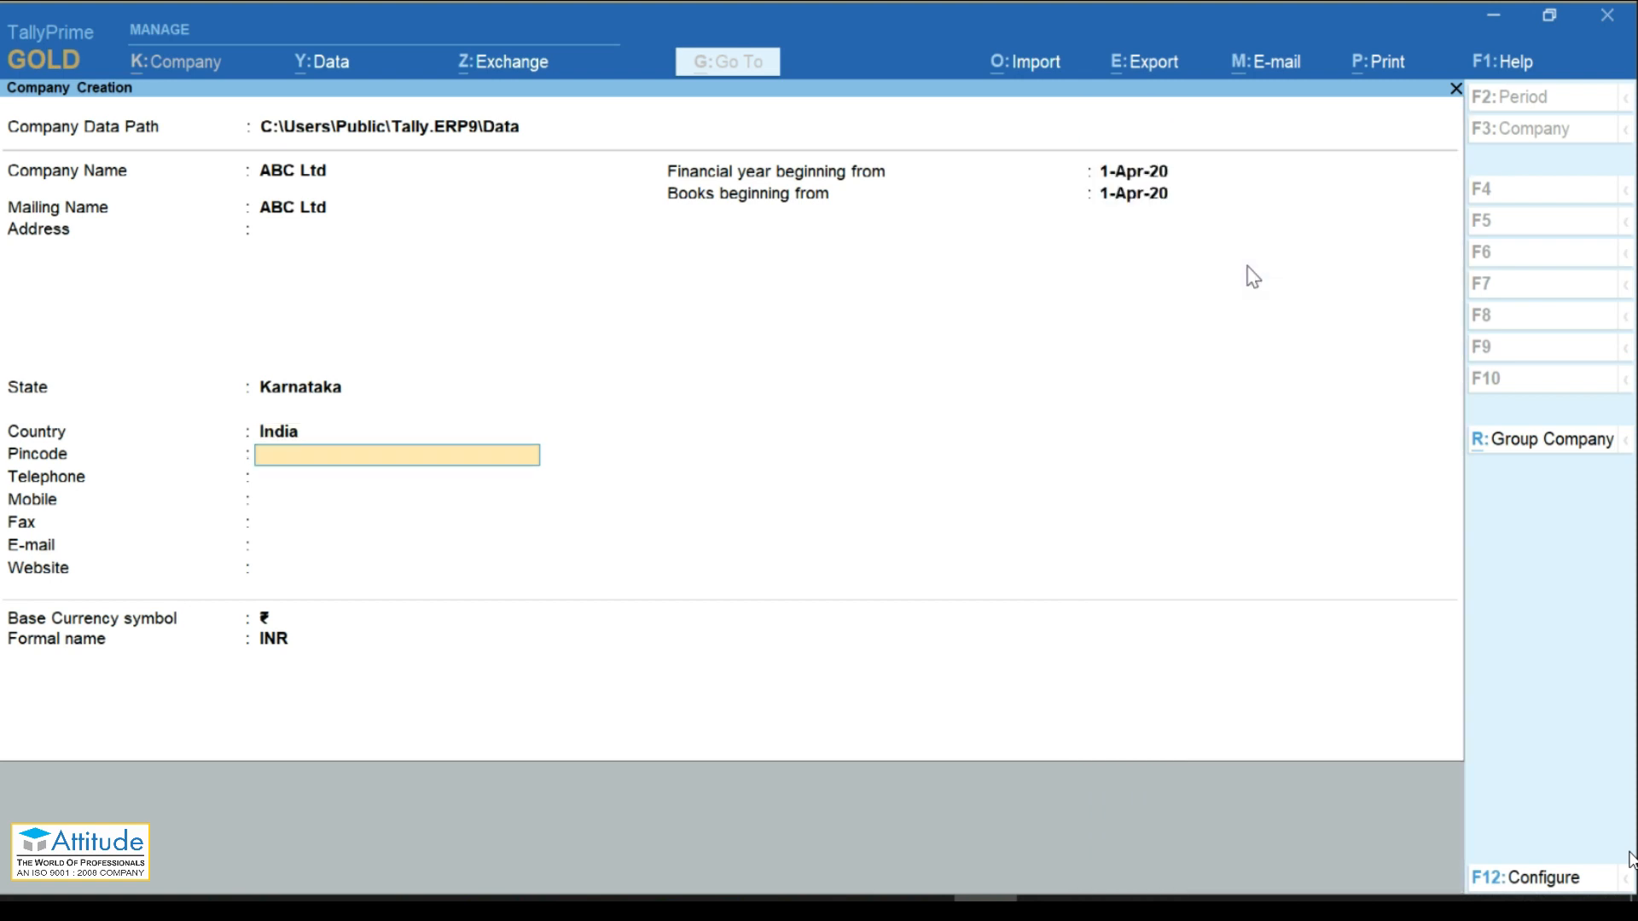
pyautogui.press('Return')
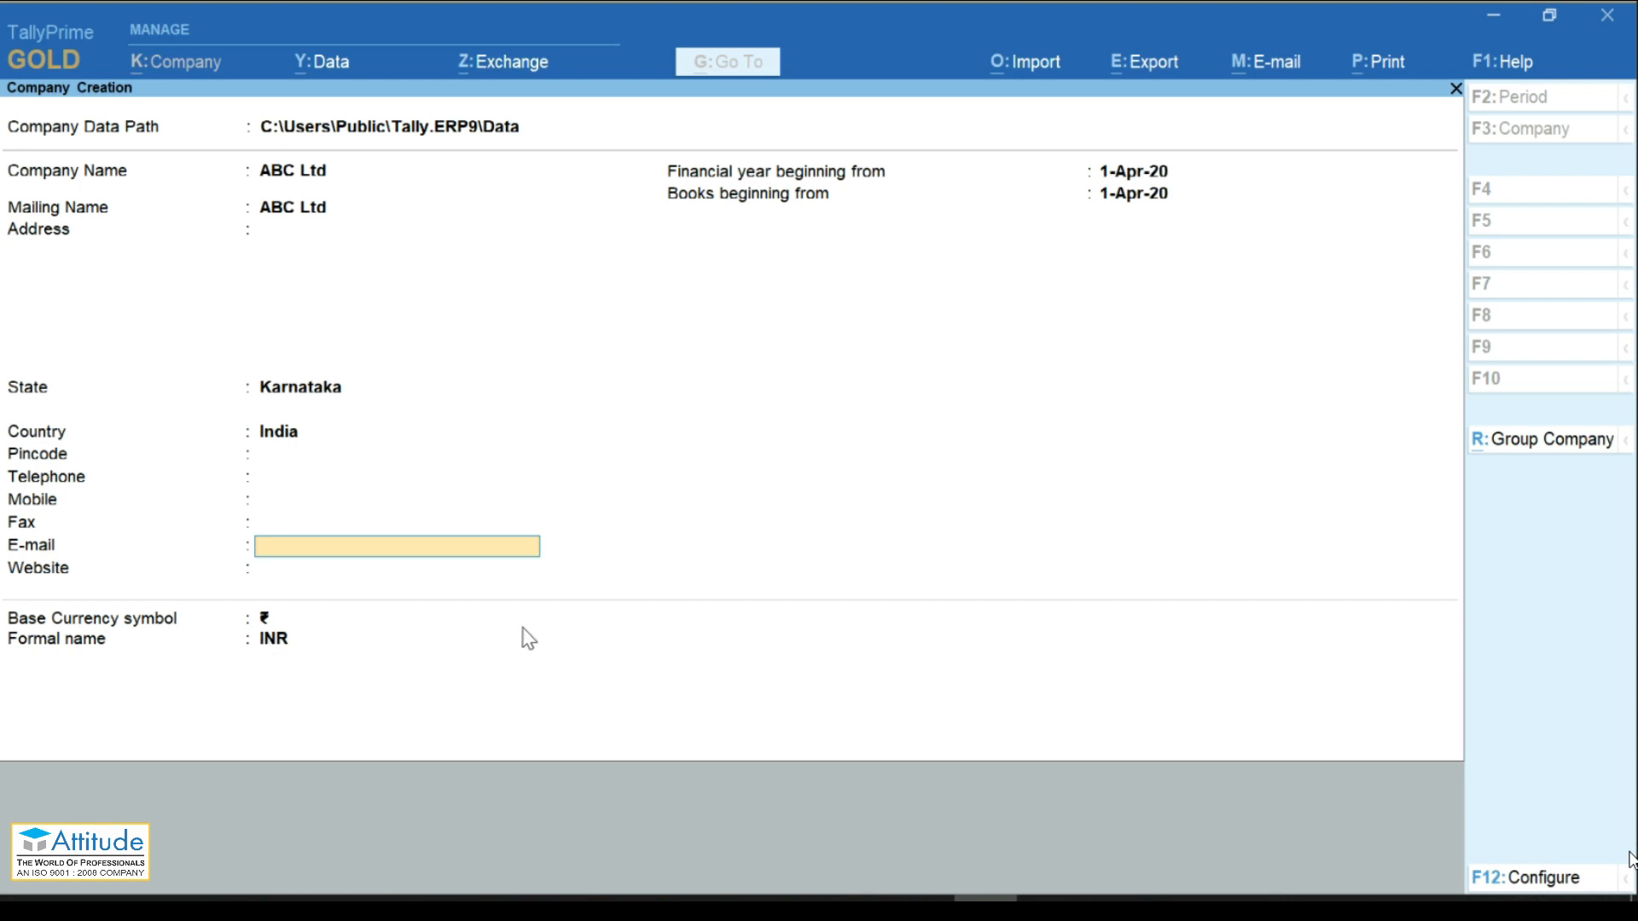
pyautogui.press('Return')
pyautogui.press('Return')
pyautogui.press('Return')
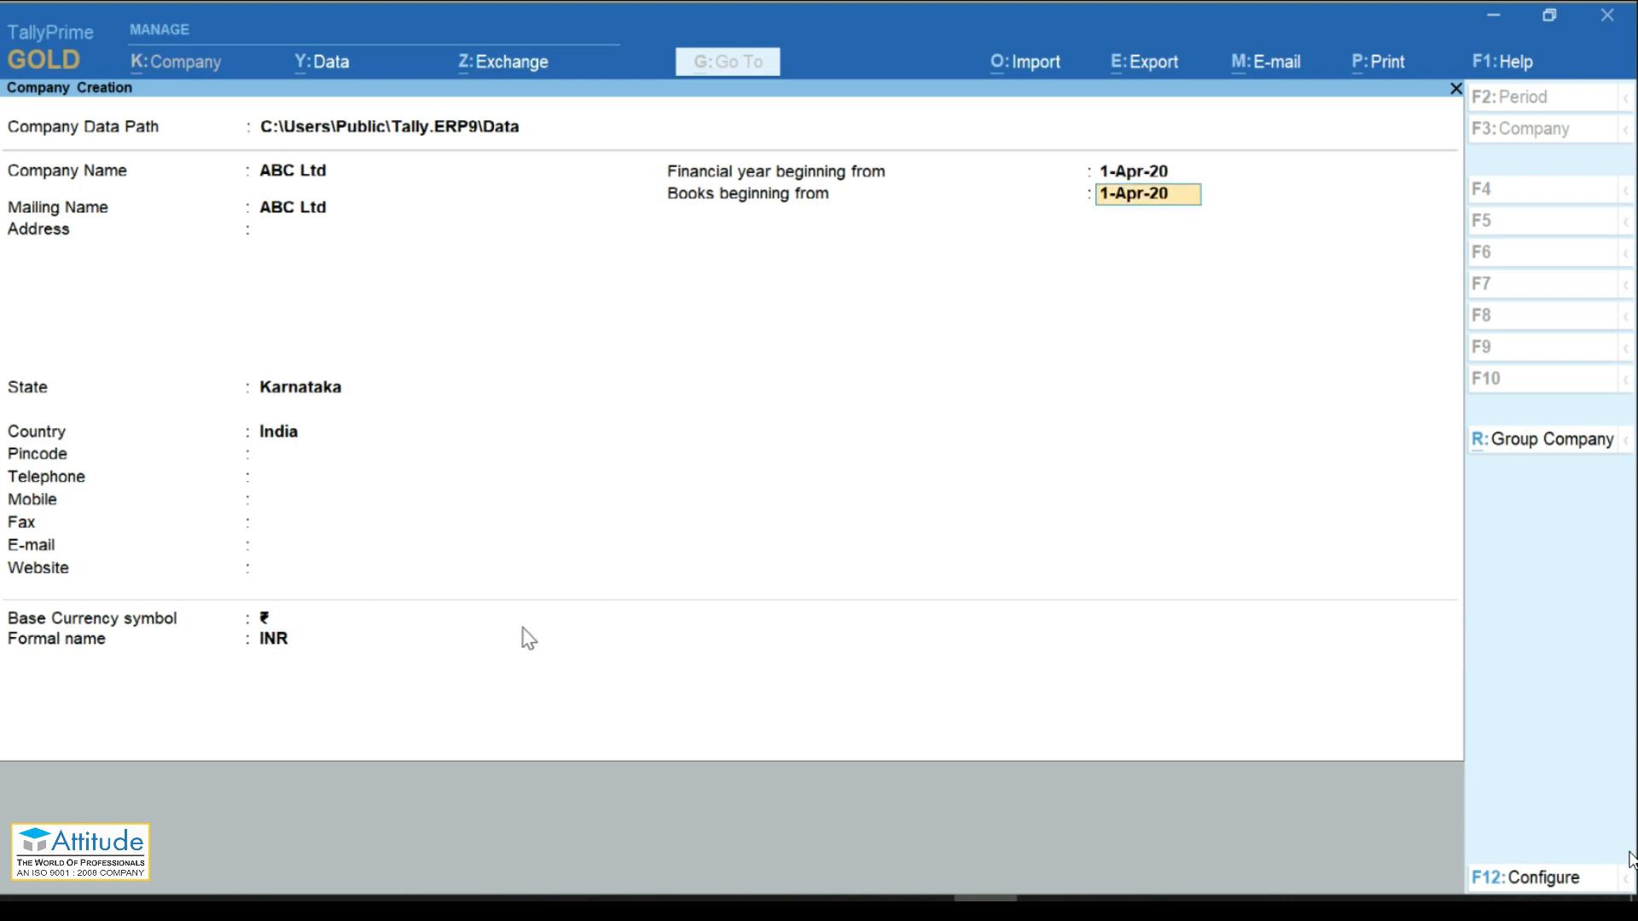
pyautogui.press('Return')
pyautogui.press('Return')
pyautogui.press('Return')
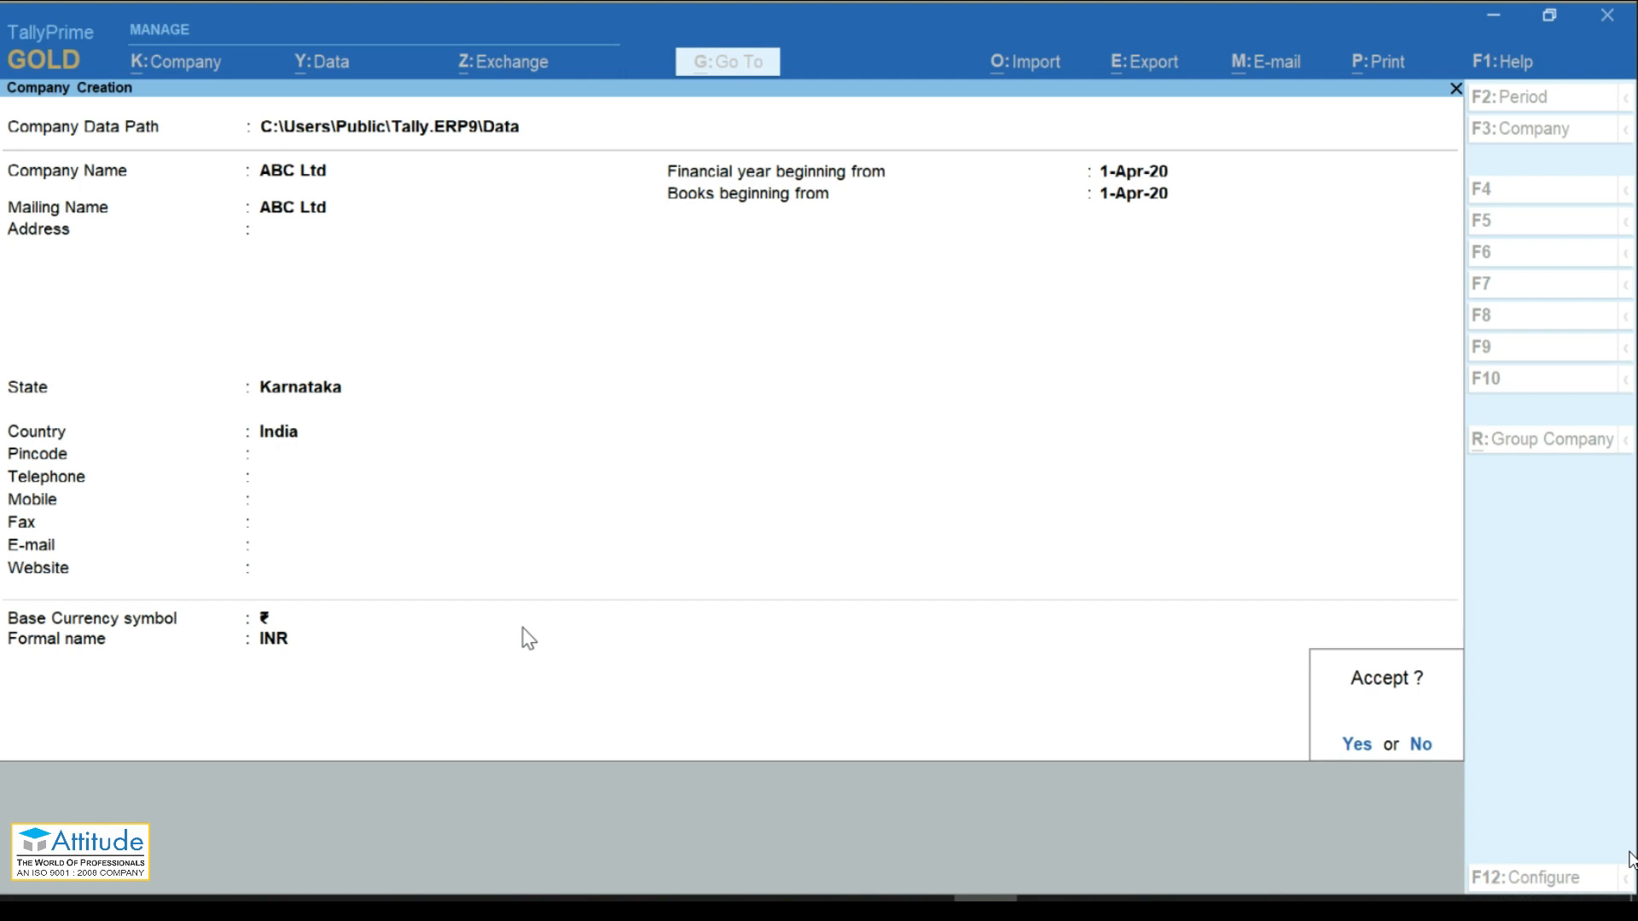
pyautogui.press('Return')
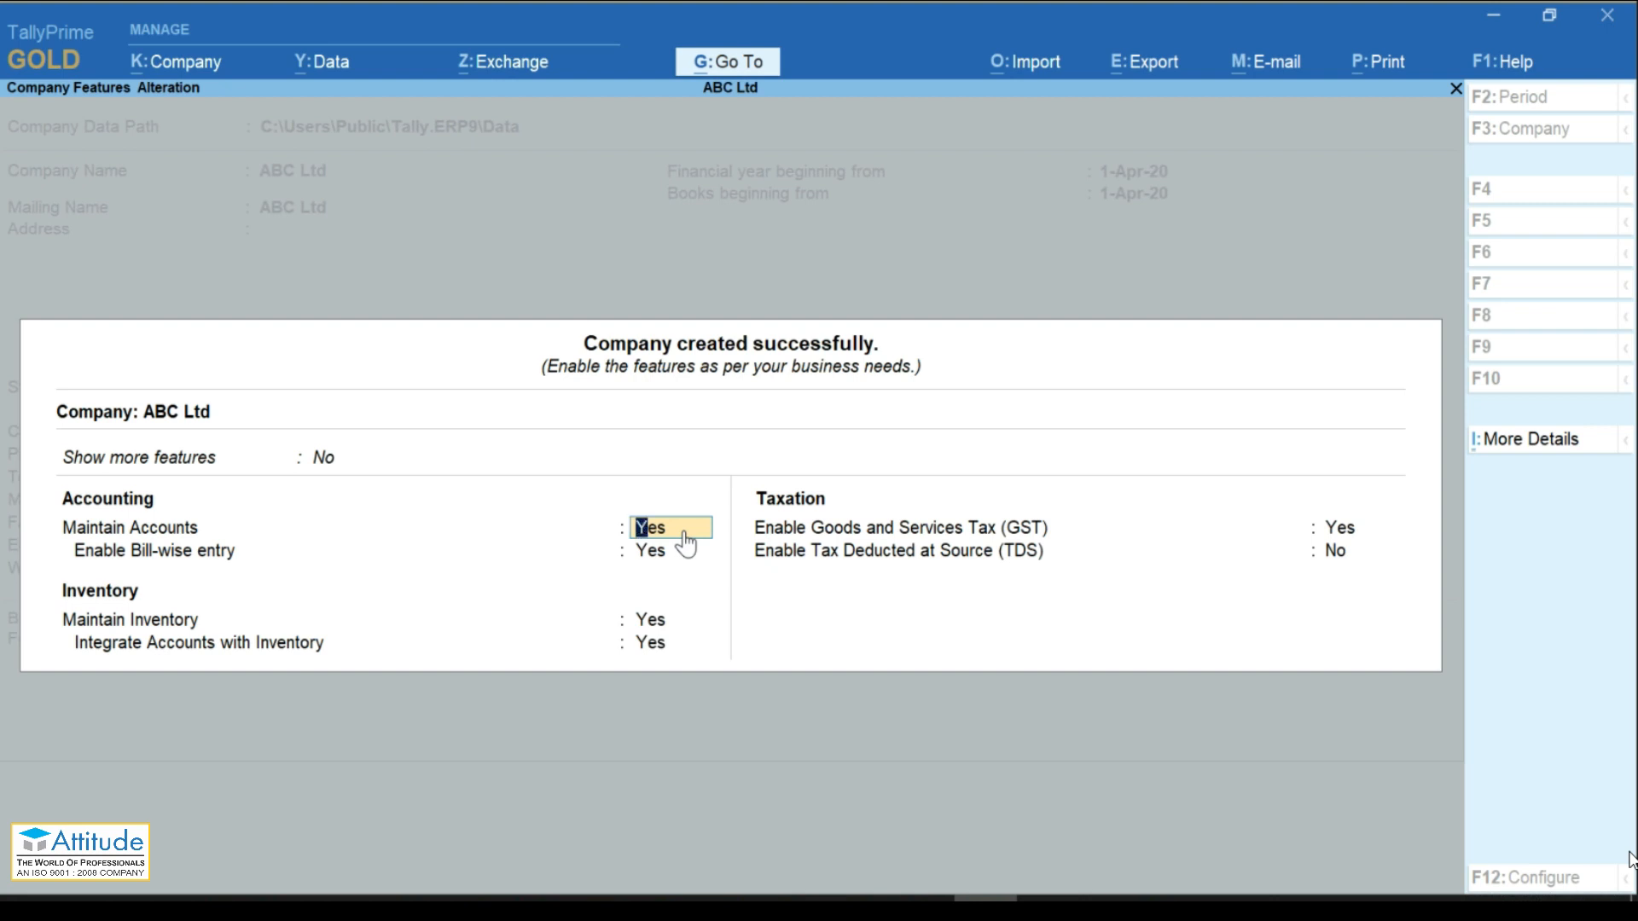
# Step: Set Enable GST to No, leave TDS off, and accept ABC Ltd's features
pyautogui.press('Return')
pyautogui.press('Return')
pyautogui.press('Return')
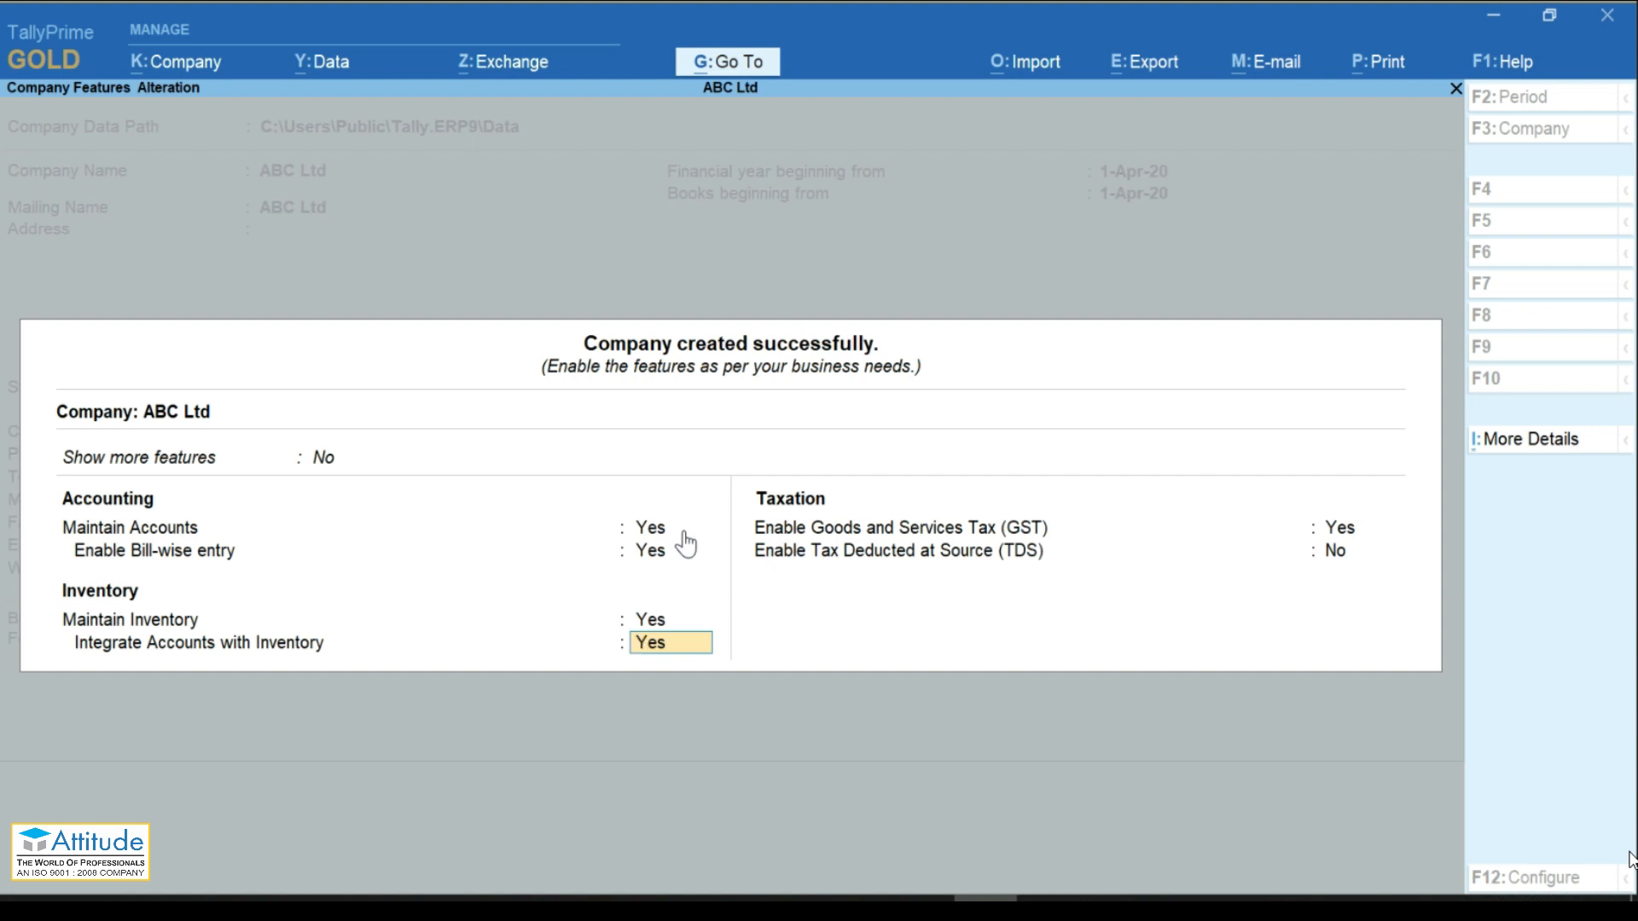
pyautogui.press('Return')
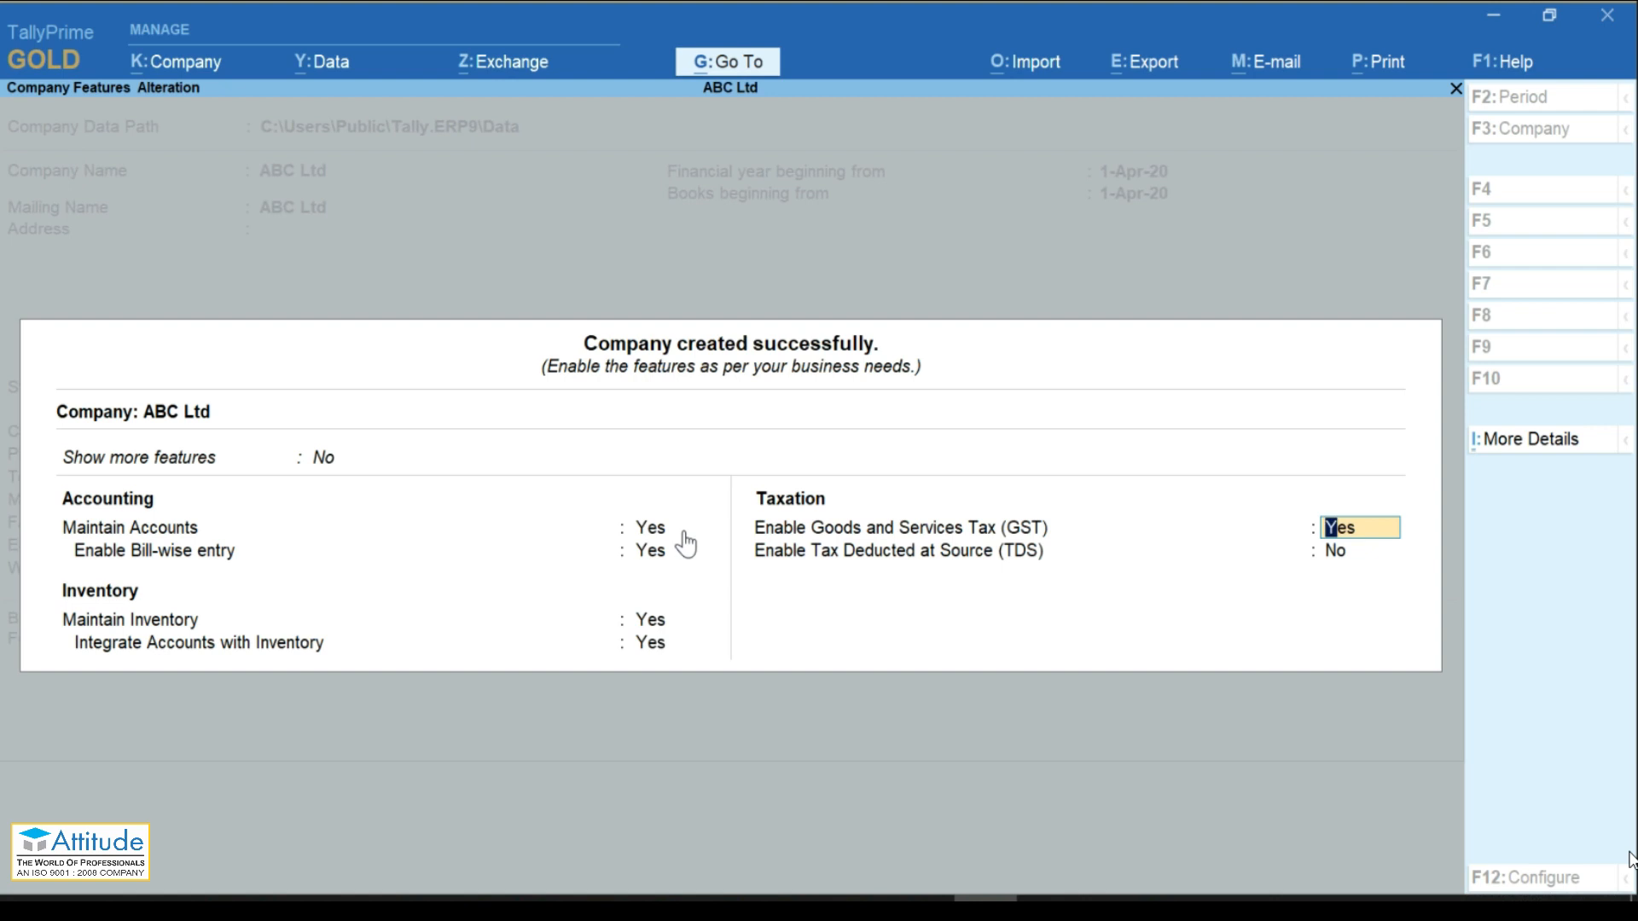
pyautogui.write('n')
pyautogui.press('Return')
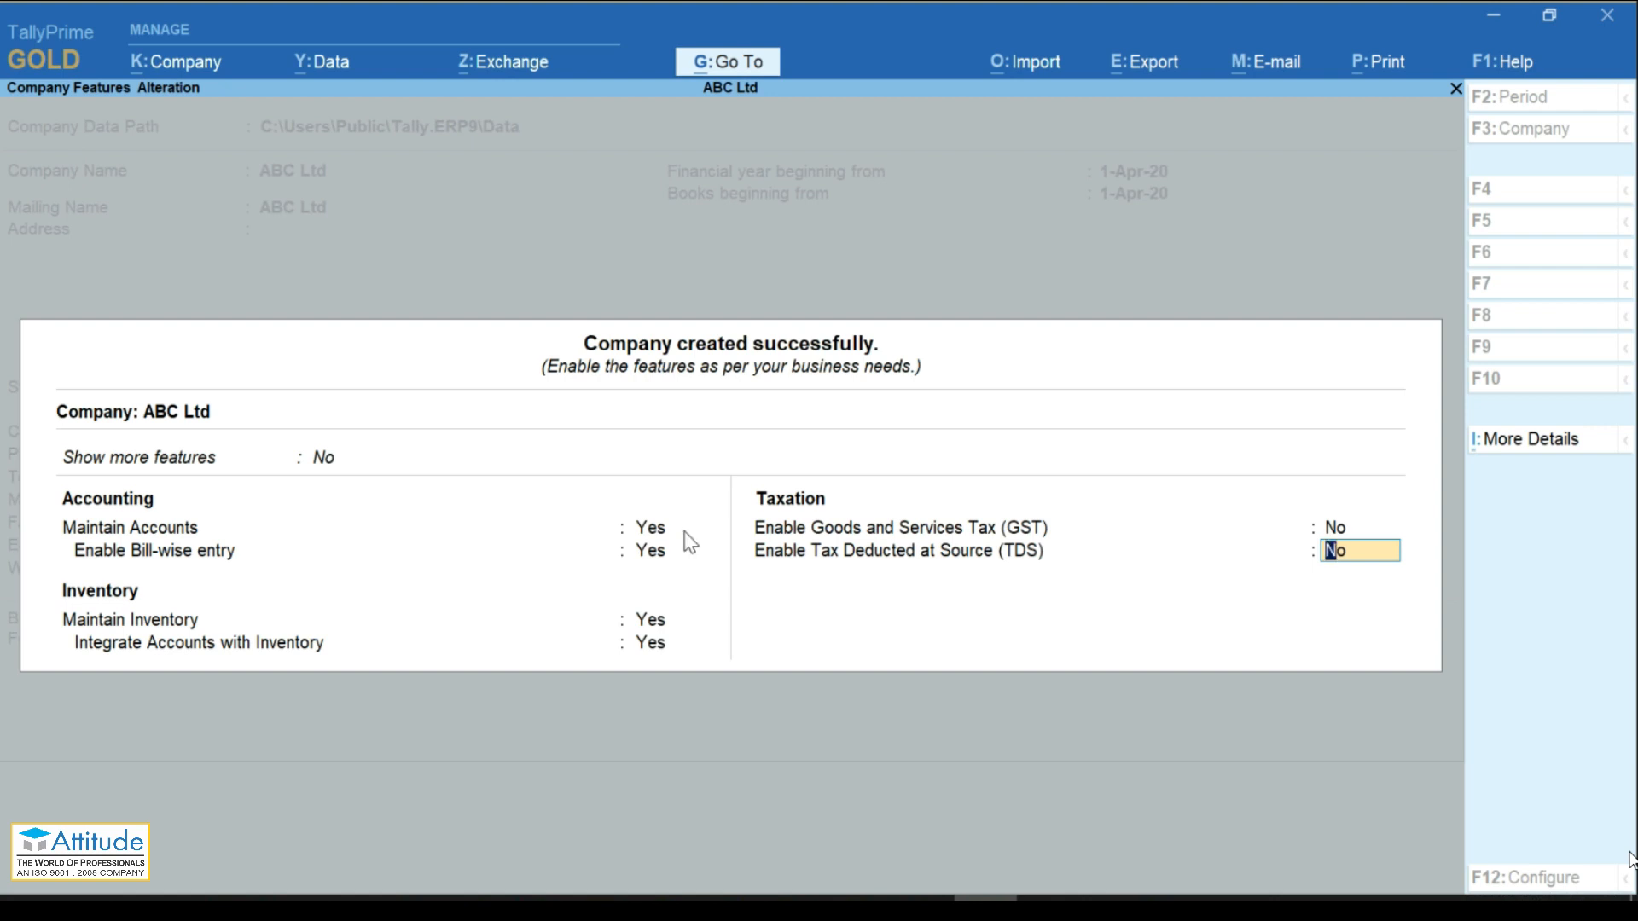
pyautogui.press('Return')
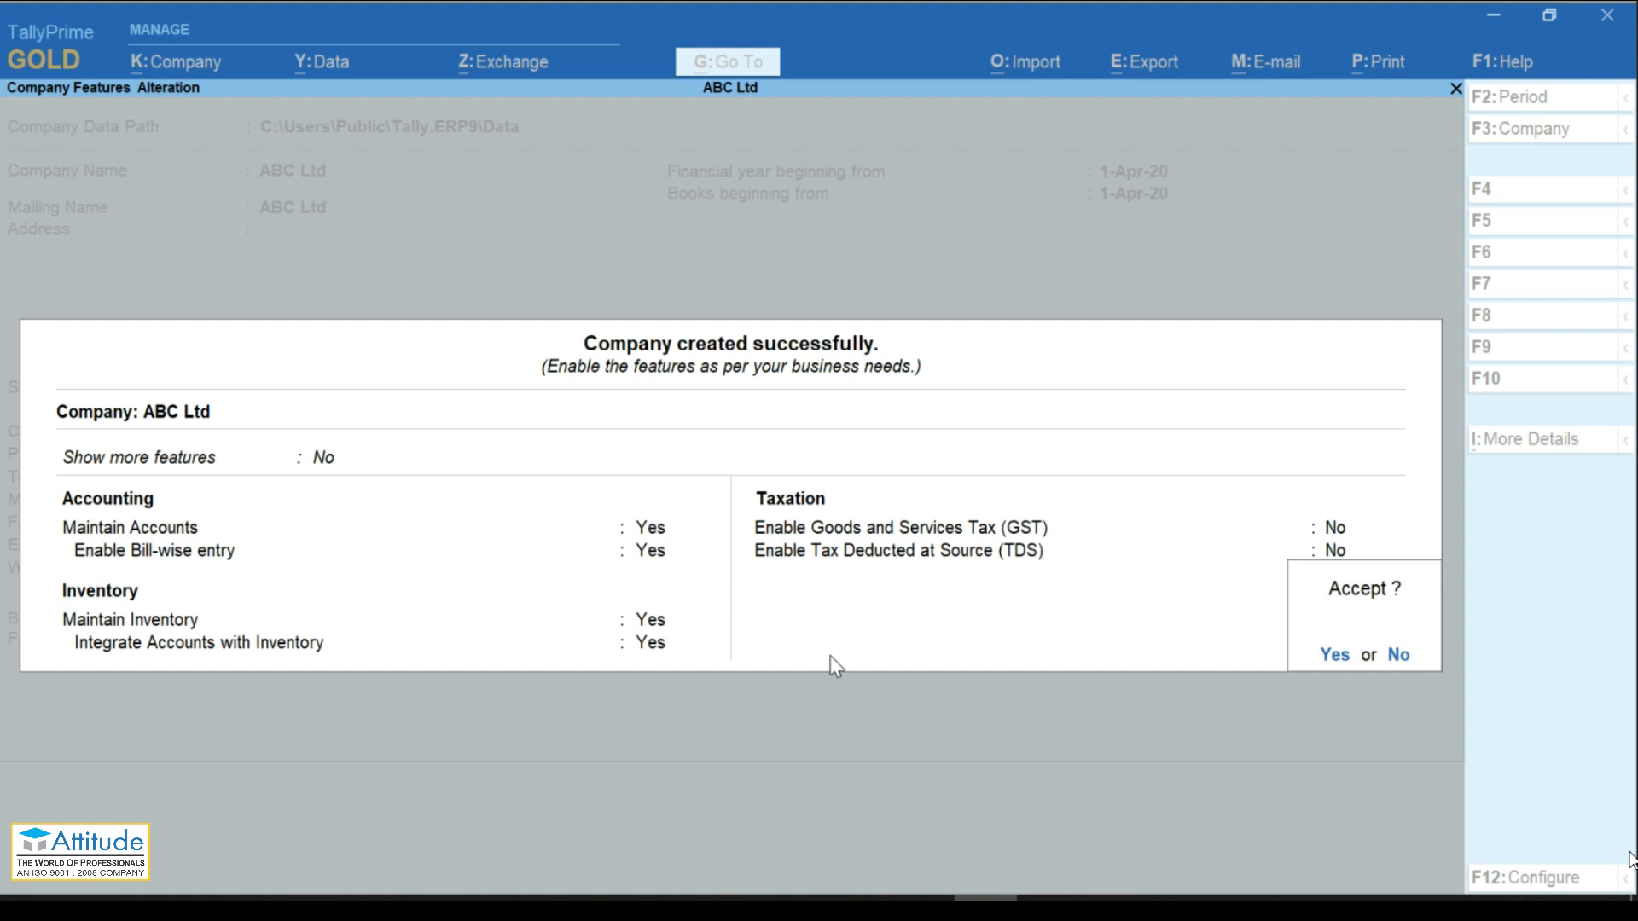
pyautogui.press('Return')
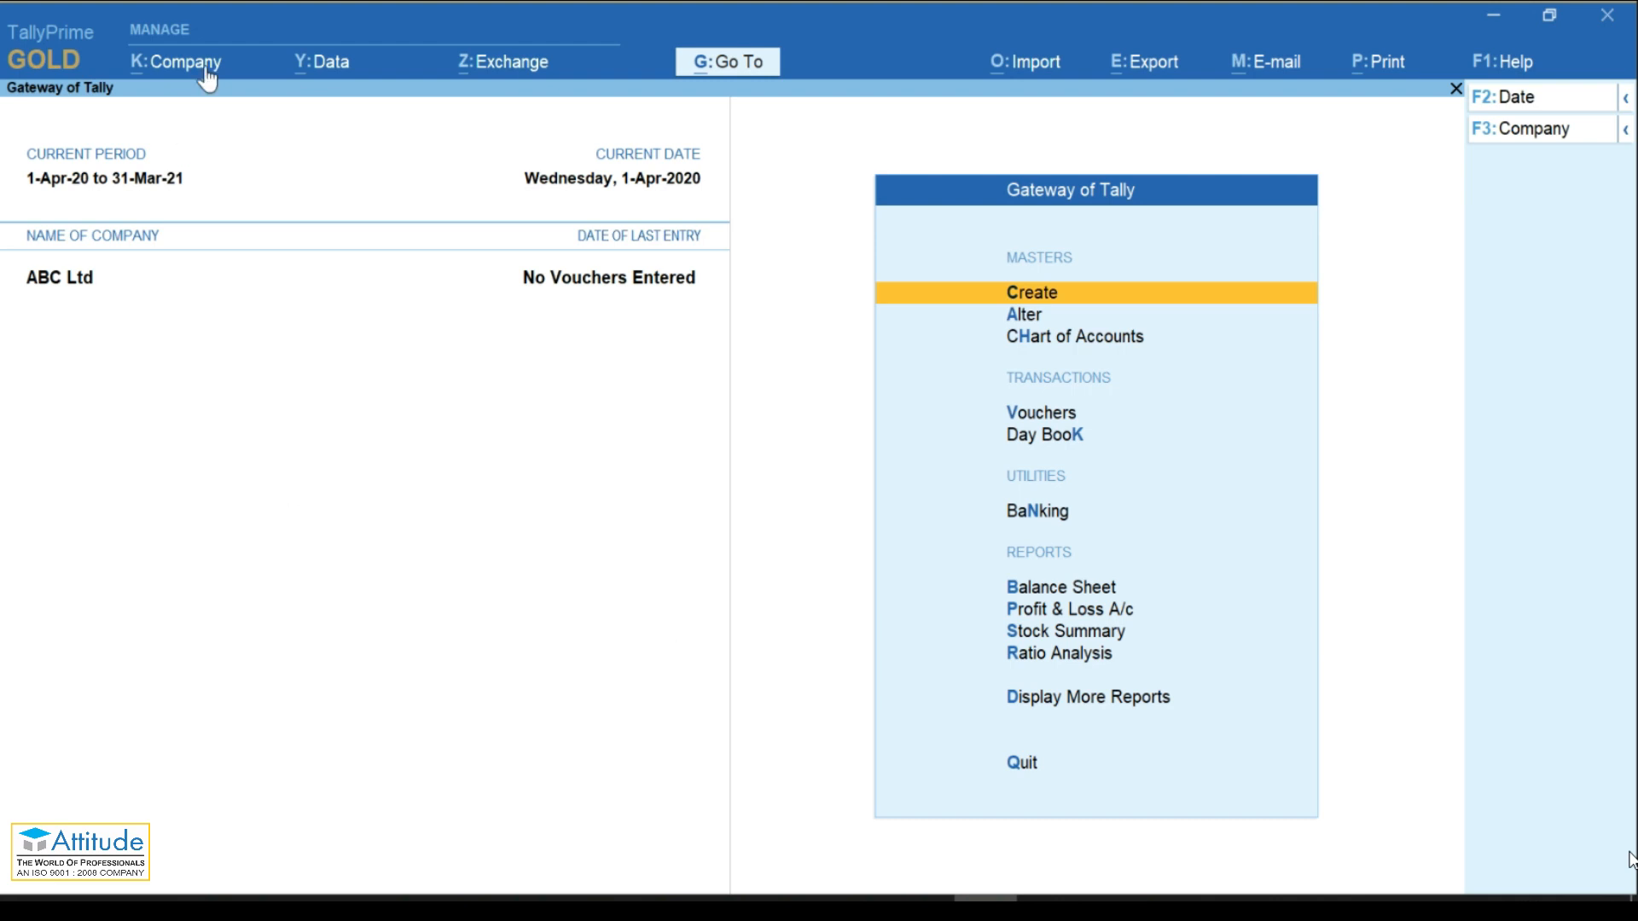
# Step: View and close the license information, then show the K:Company menu
pyautogui.click(47, 75)
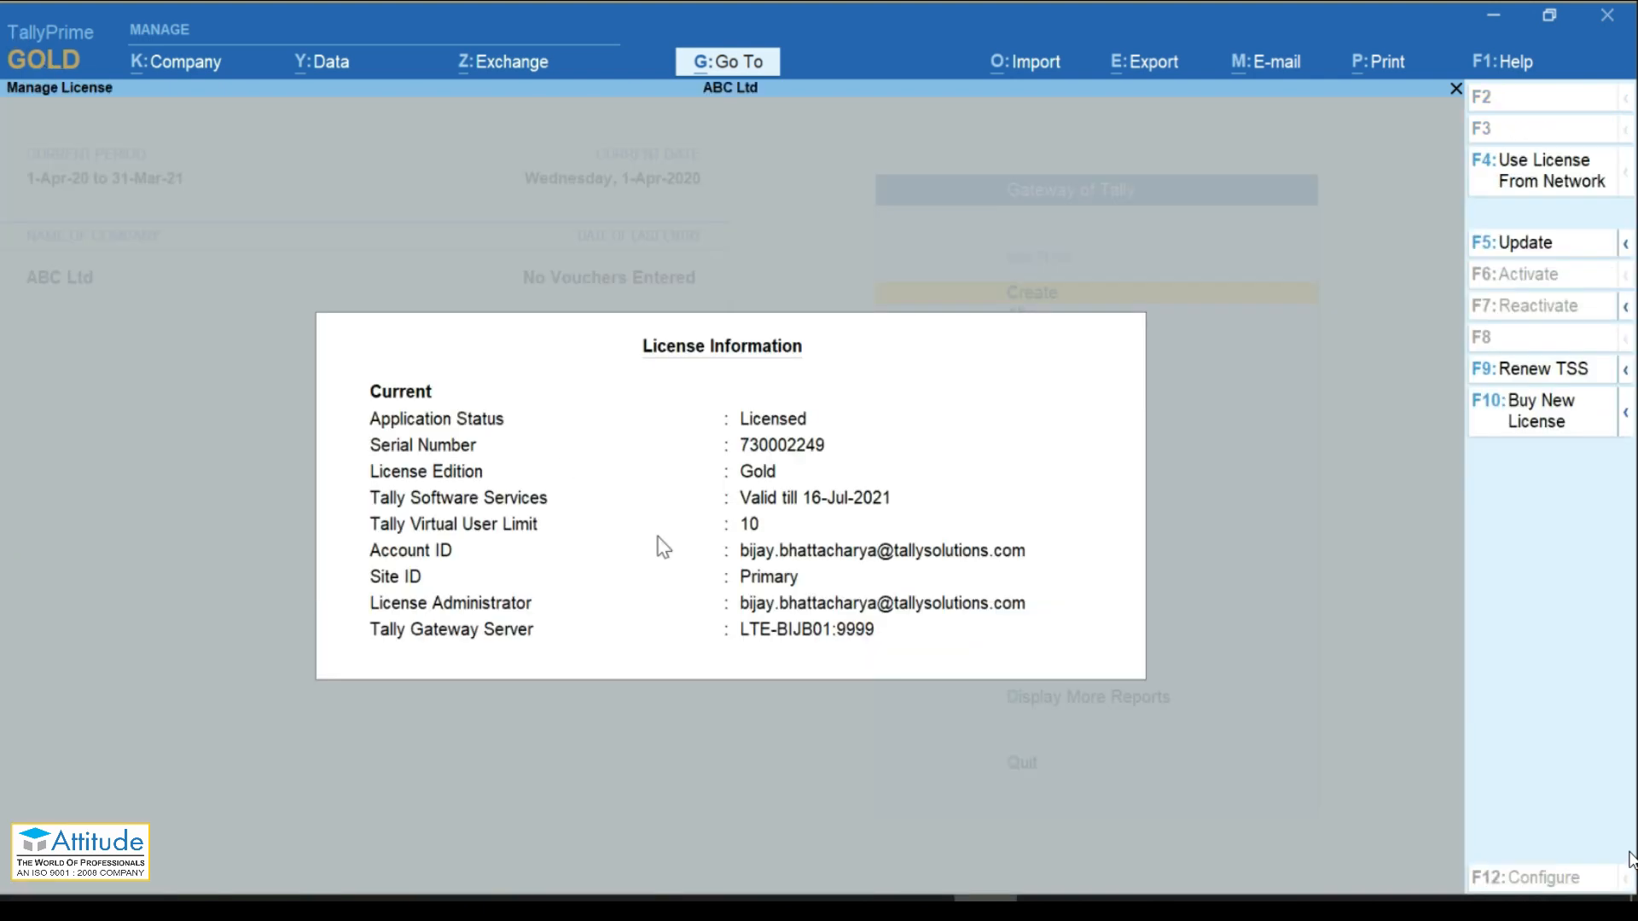
pyautogui.press('Escape')
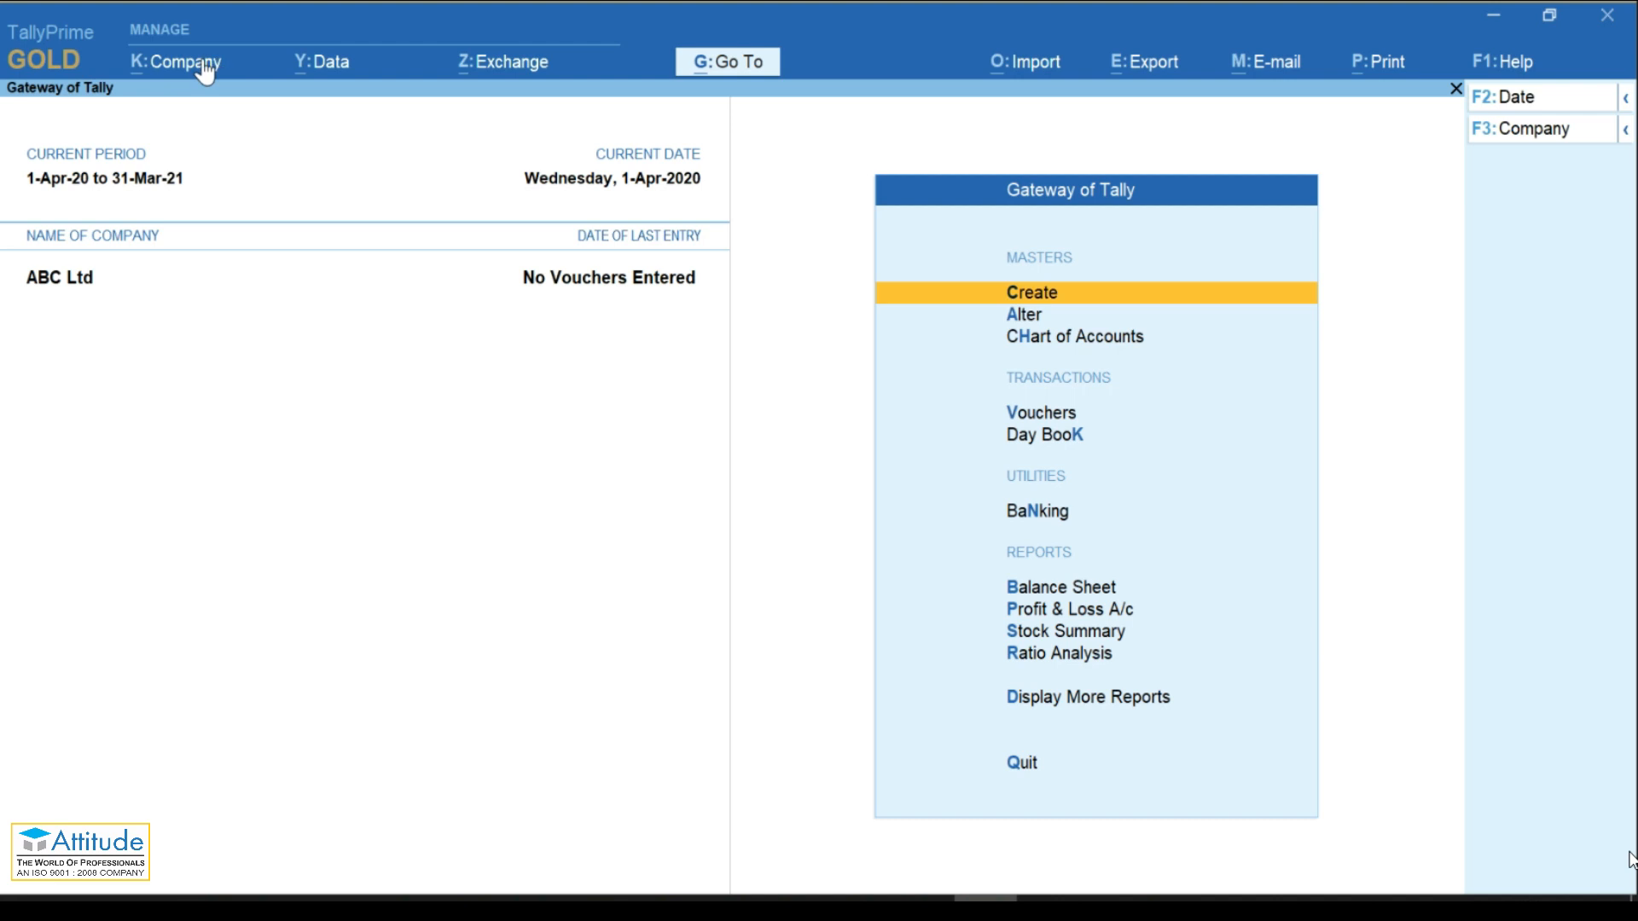
pyautogui.click(209, 63)
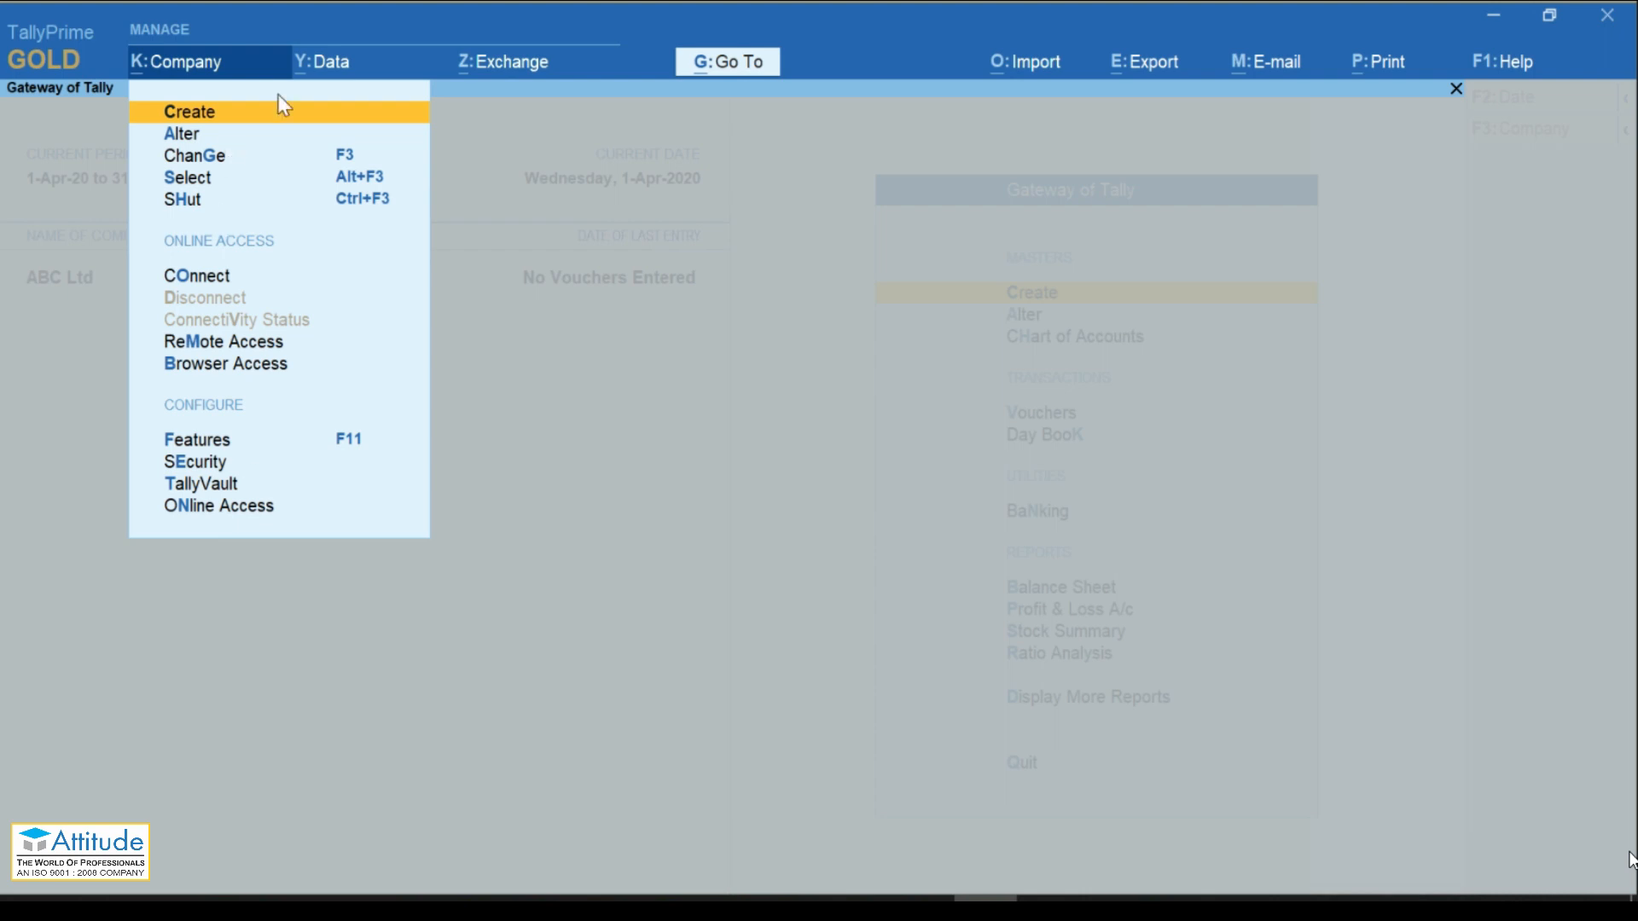
pyautogui.click(320, 76)
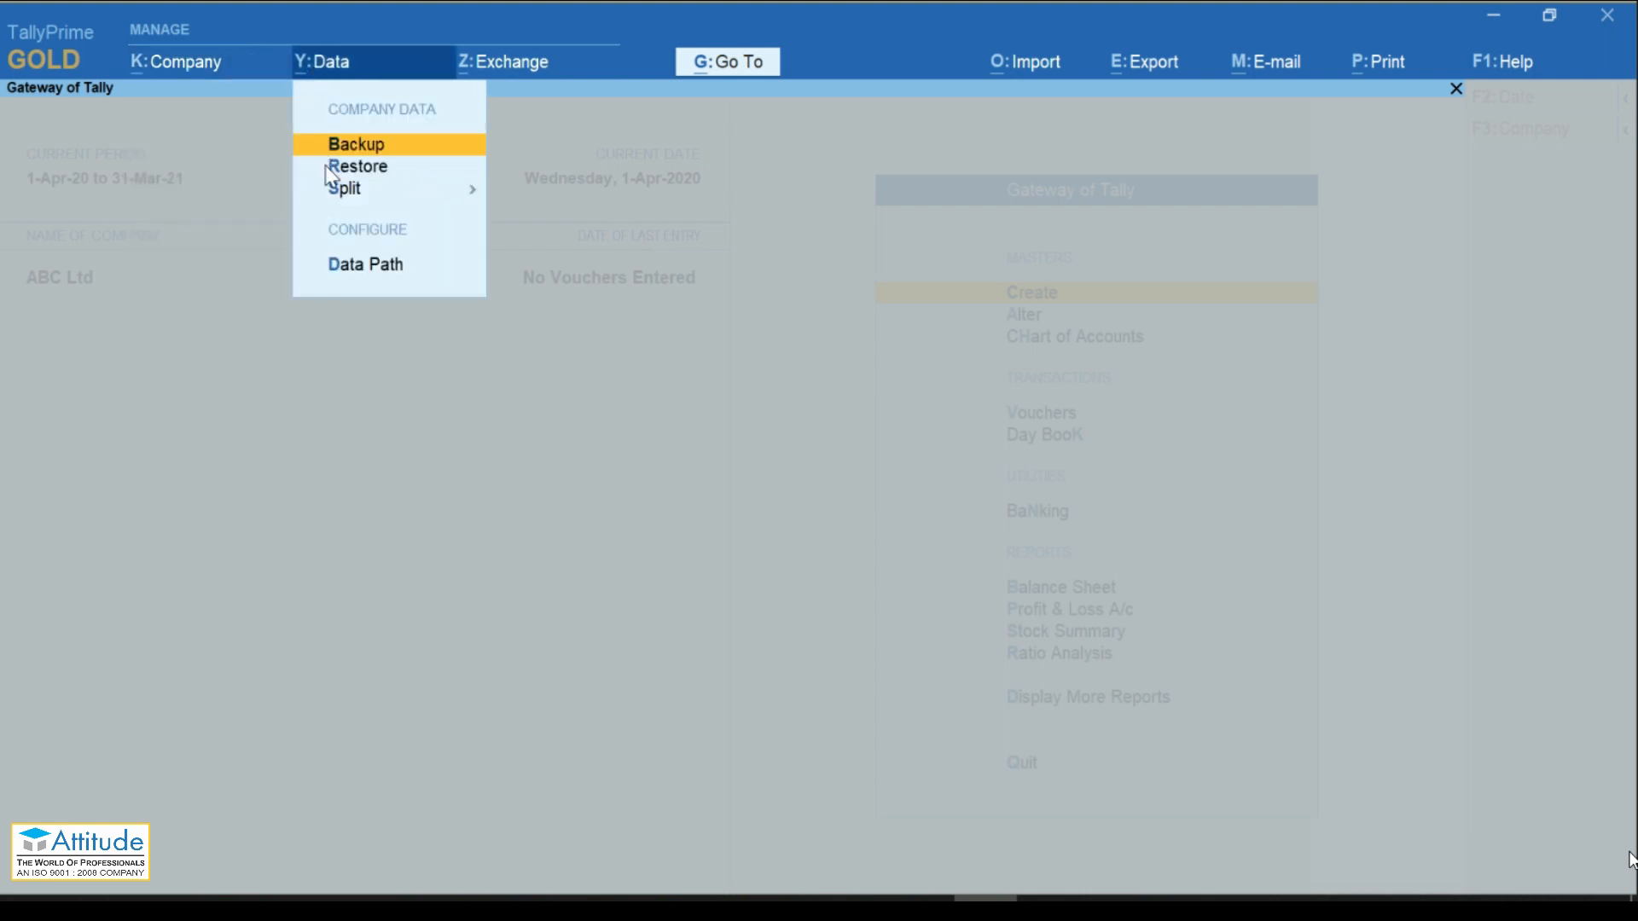
pyautogui.click(506, 75)
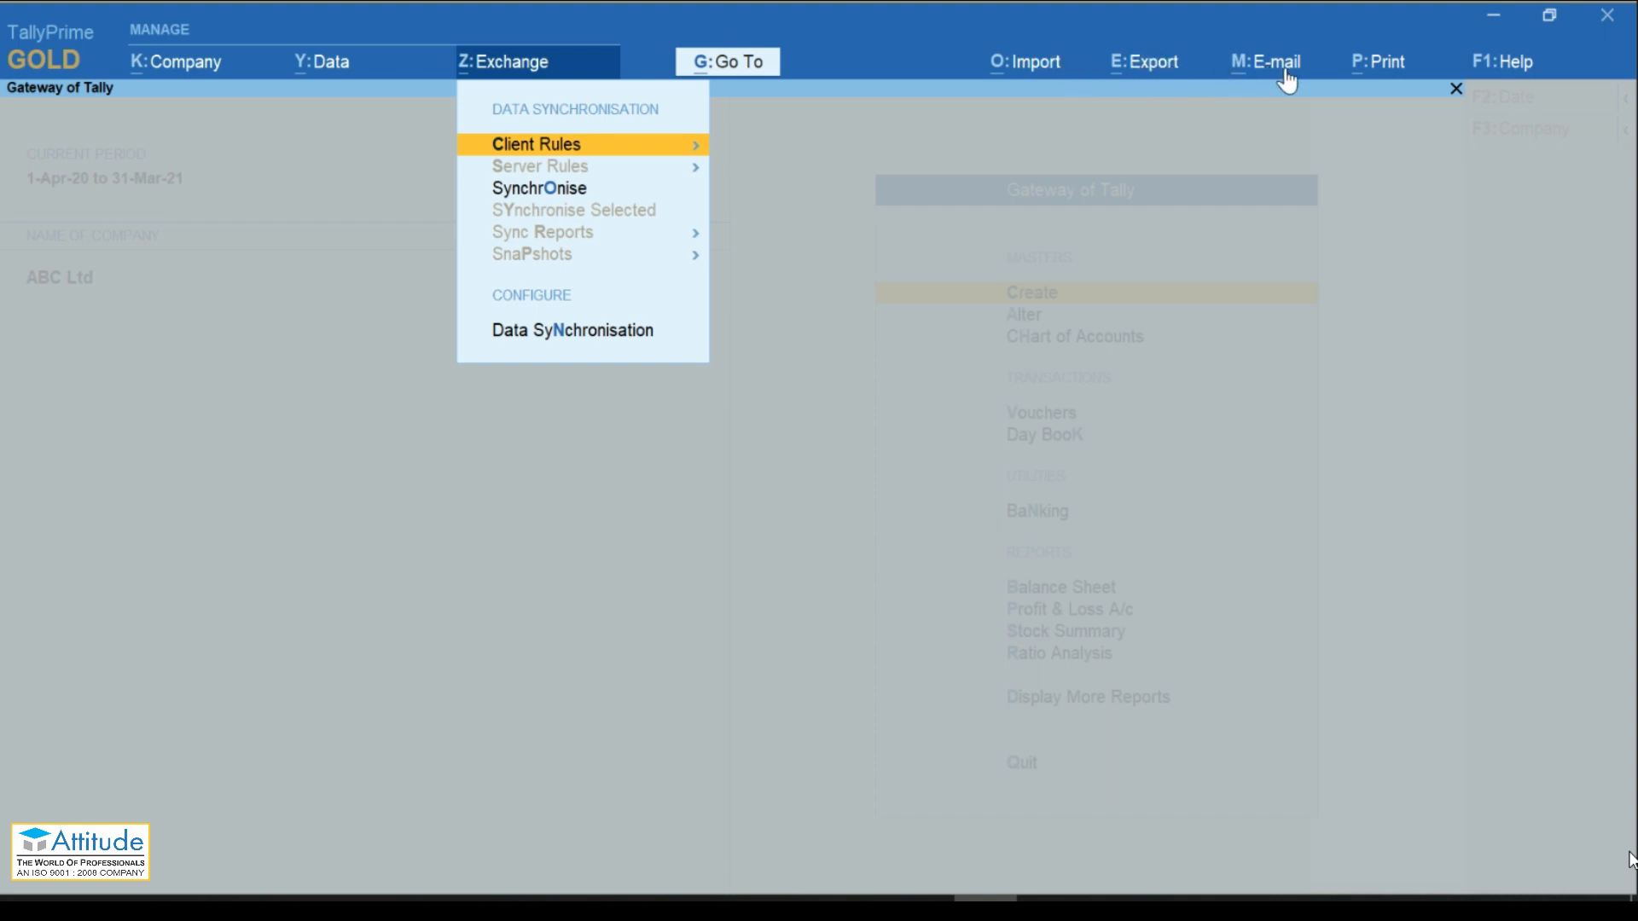
pyautogui.click(205, 63)
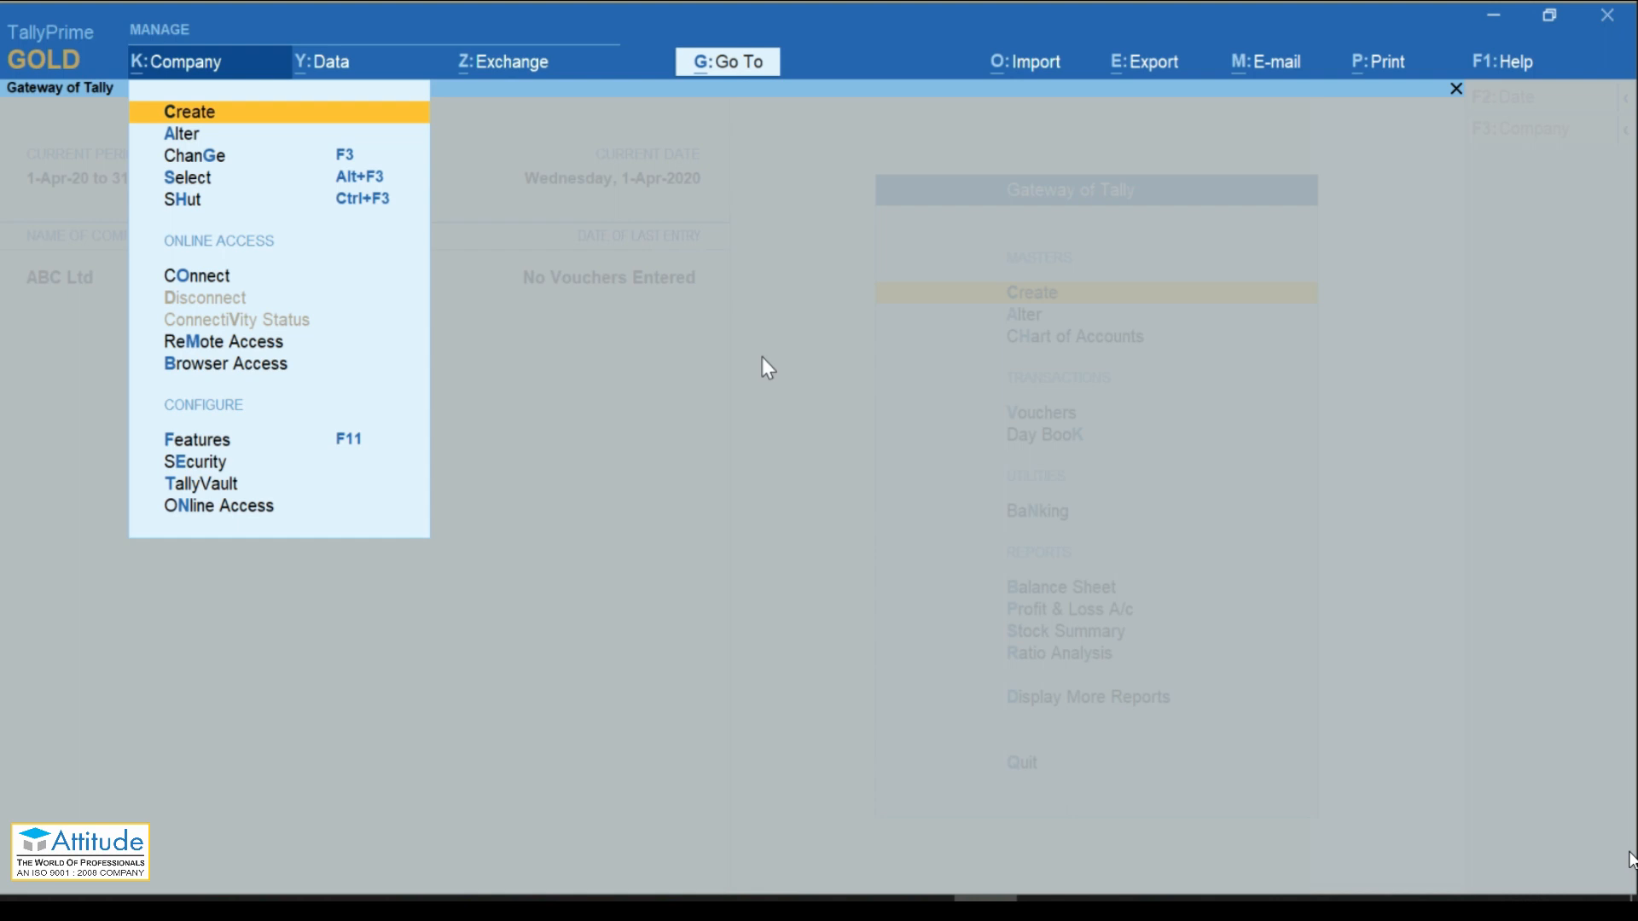
pyautogui.press('Escape')
pyautogui.press('alt')
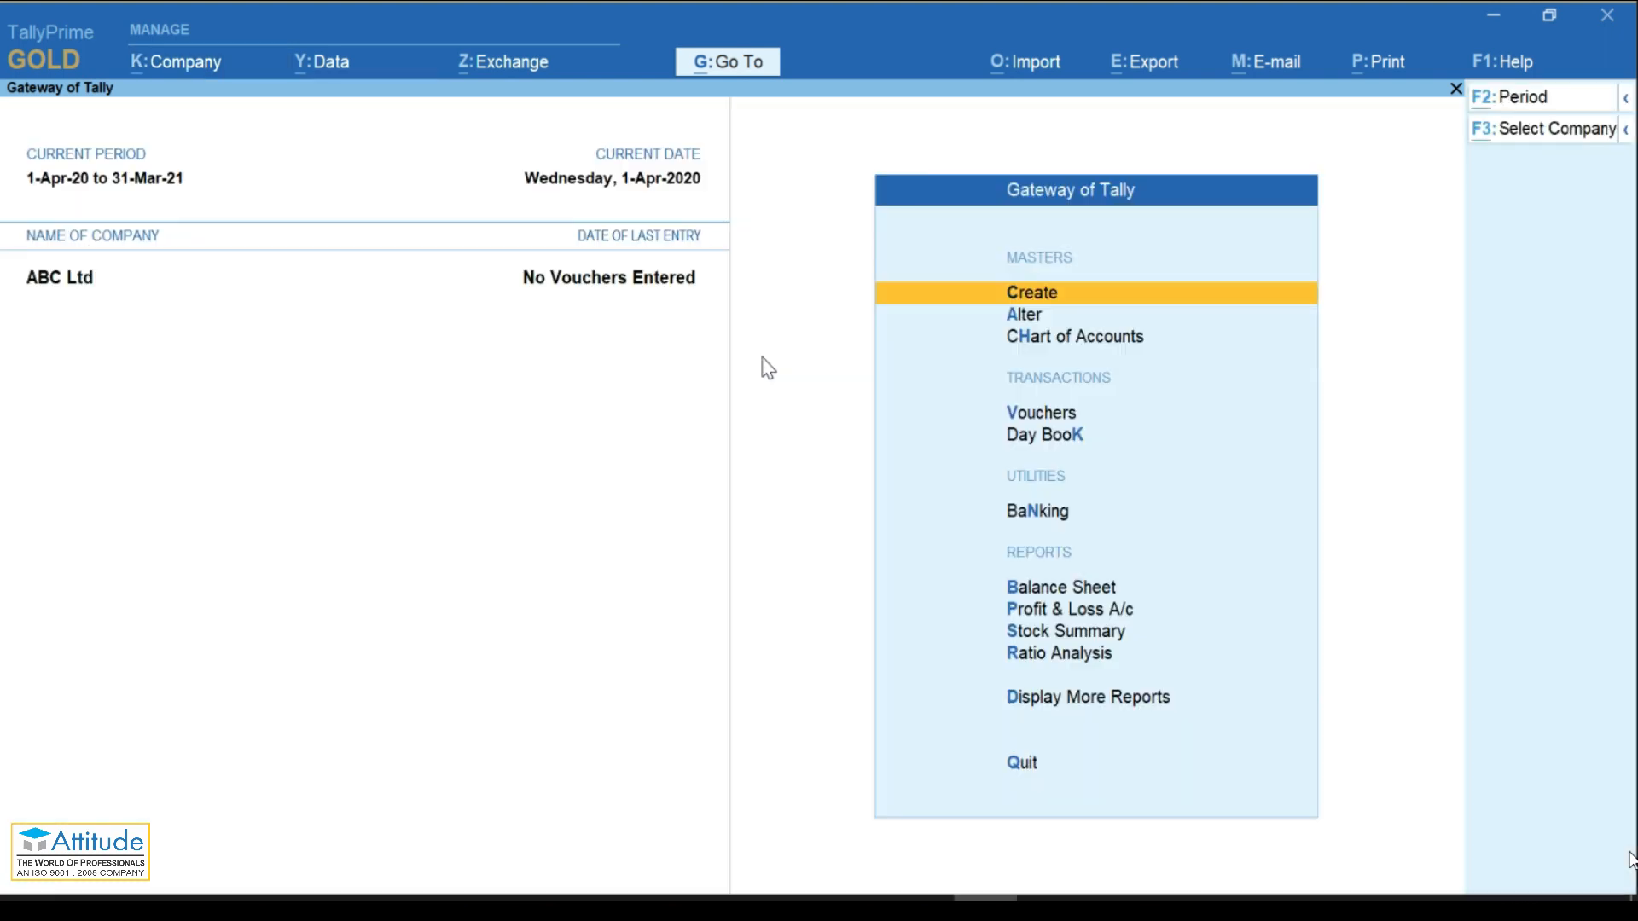
pyautogui.hotkey('alt', 'k')
pyautogui.press('Return')
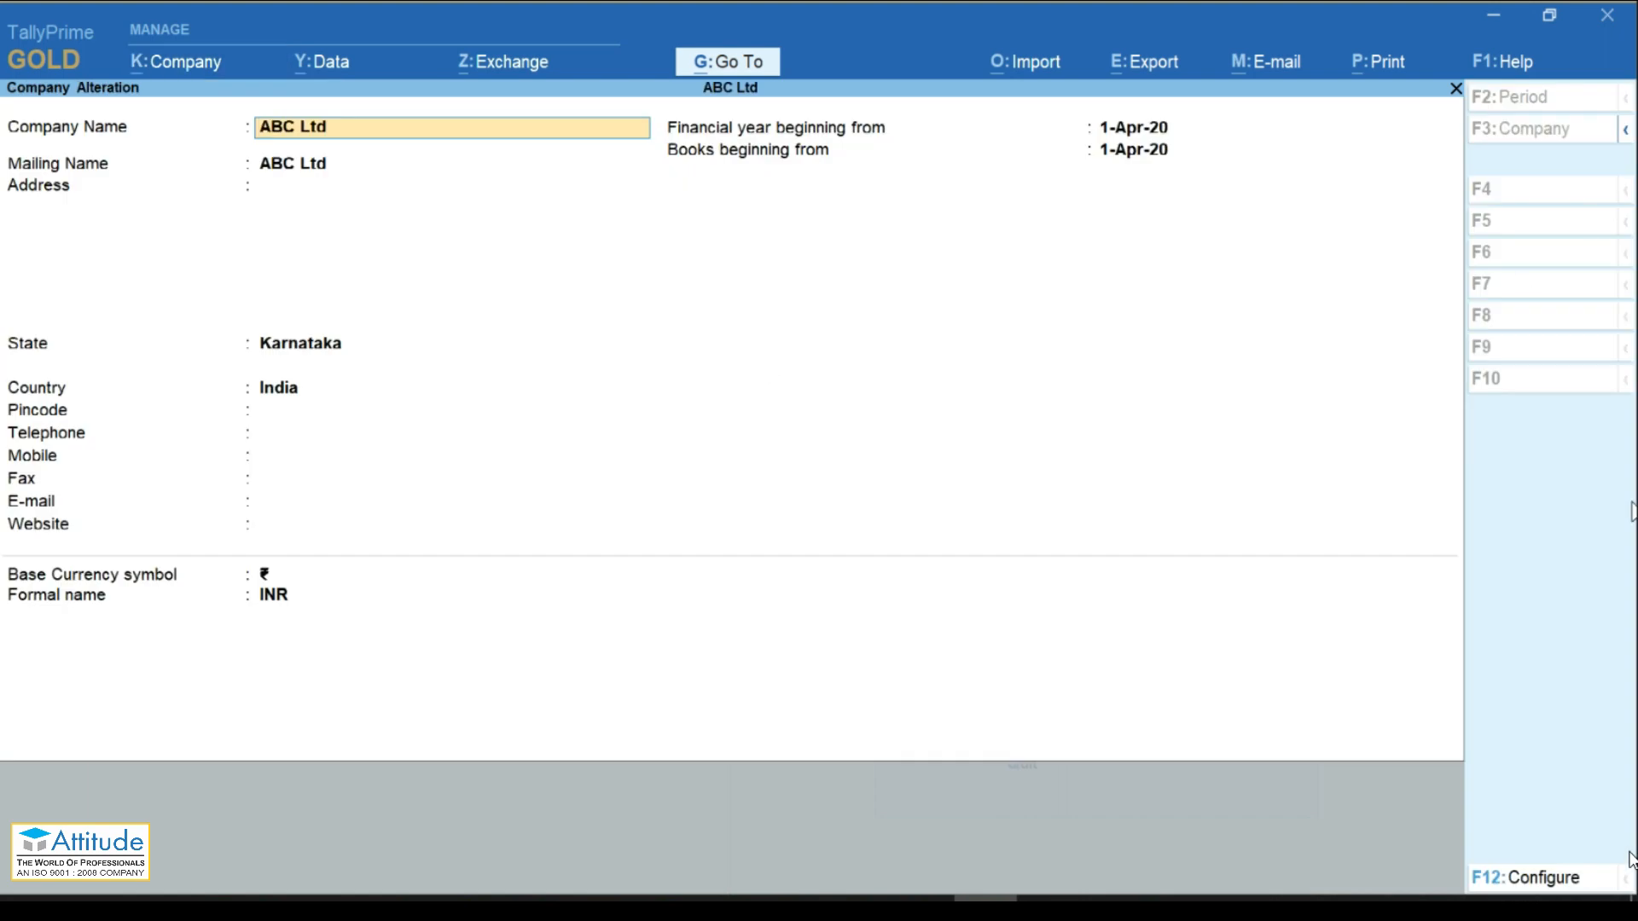
pyautogui.press('Escape')
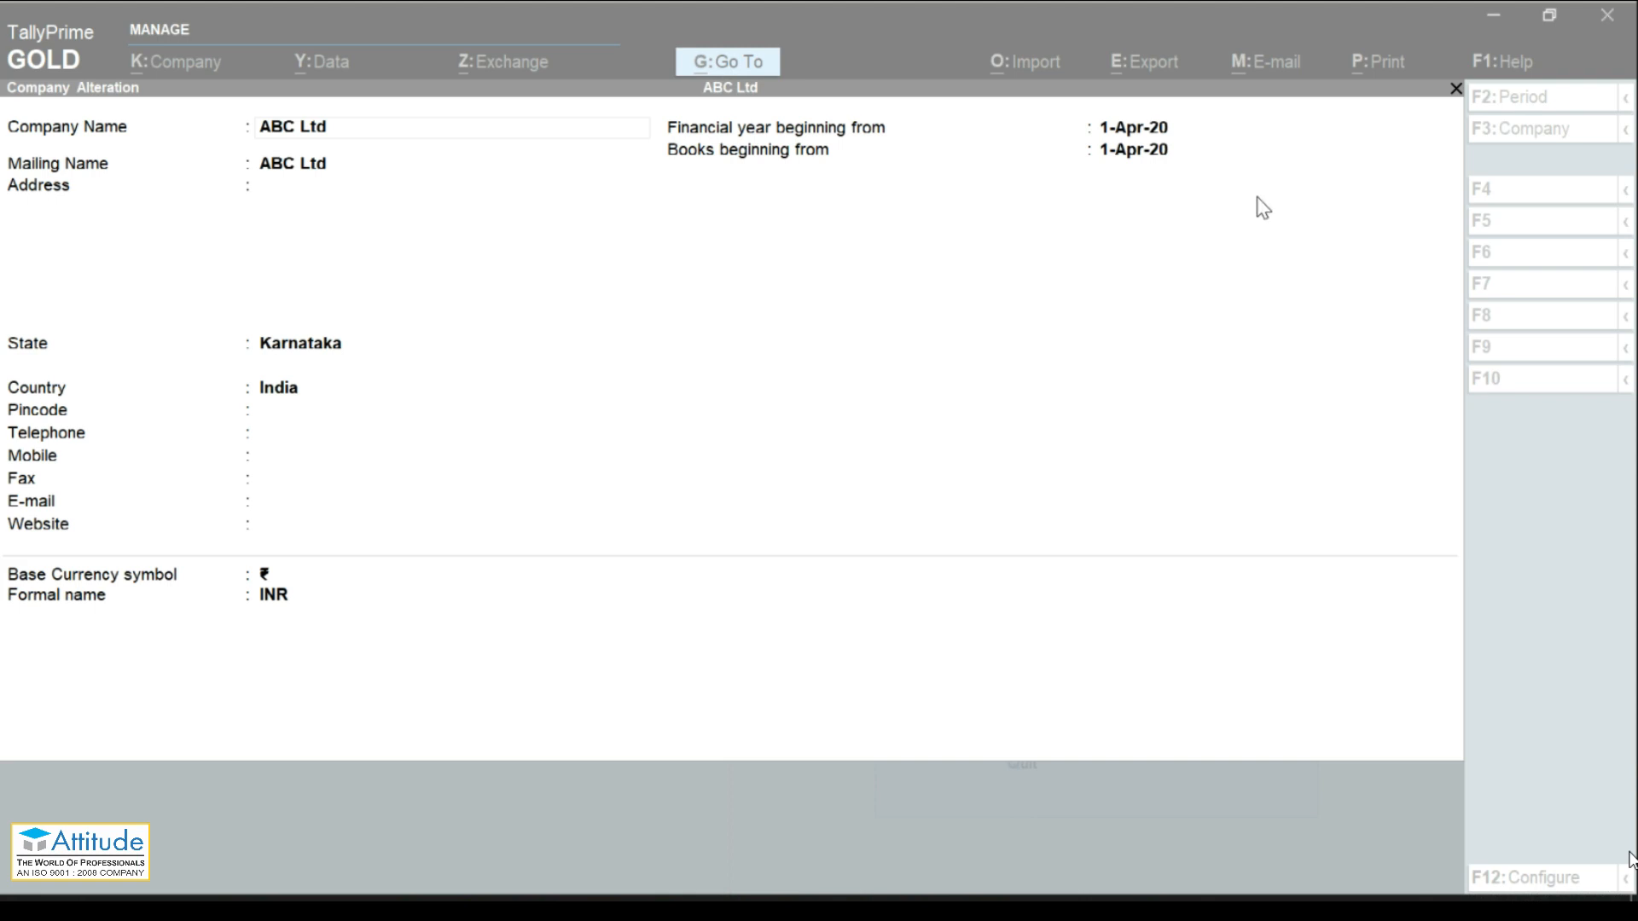
pyautogui.press('n')
pyautogui.press('Escape')
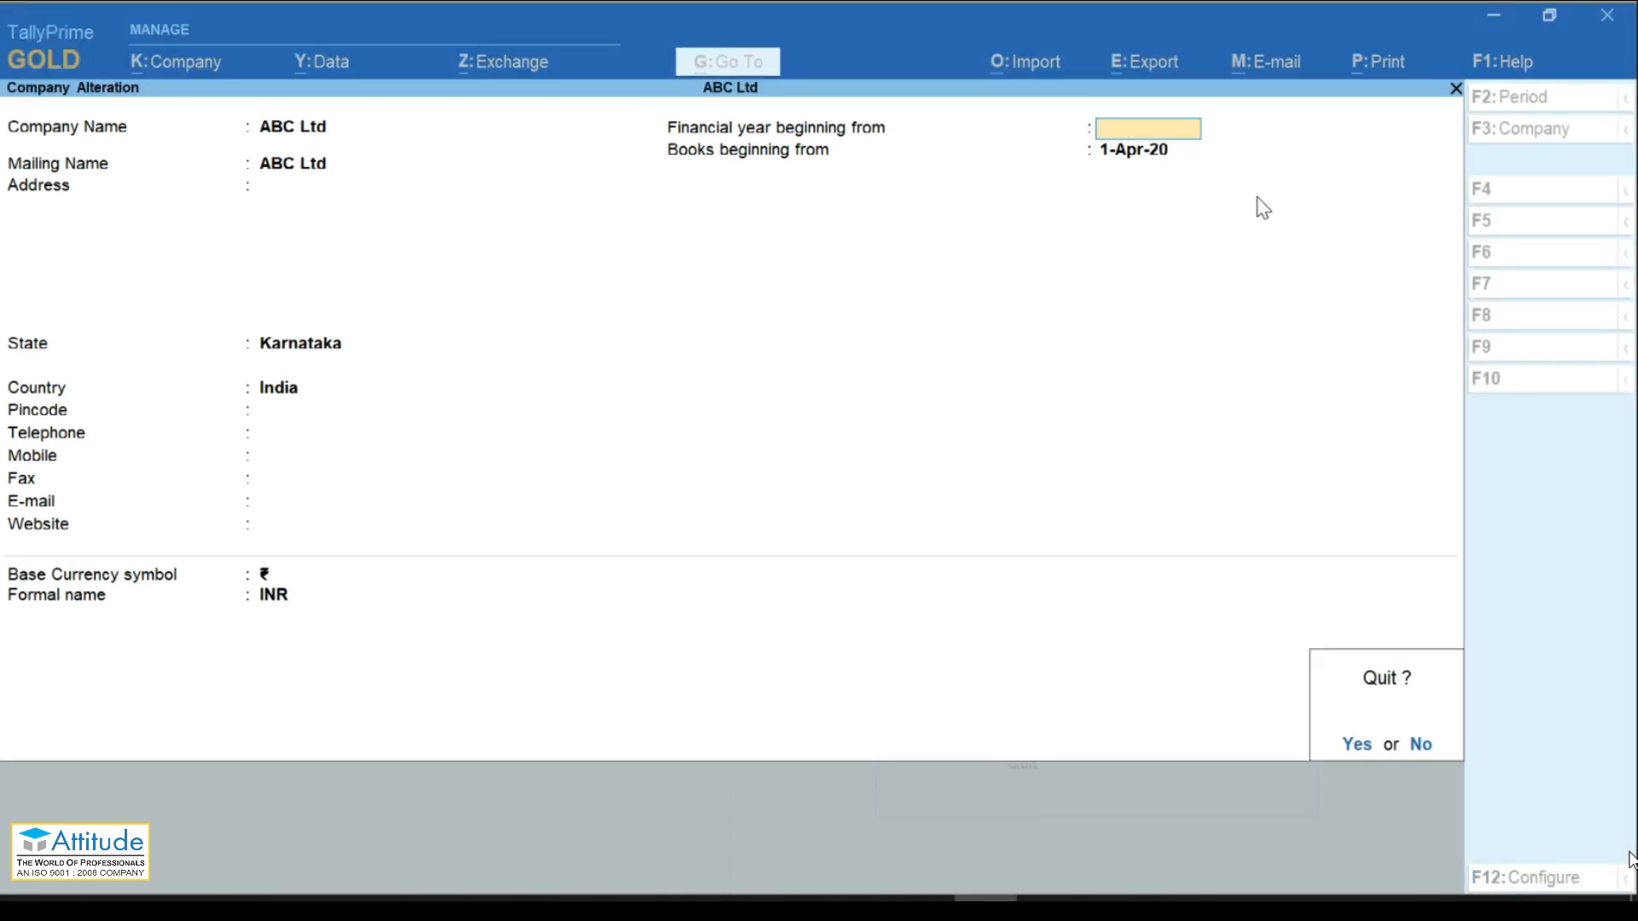
pyautogui.press('y')
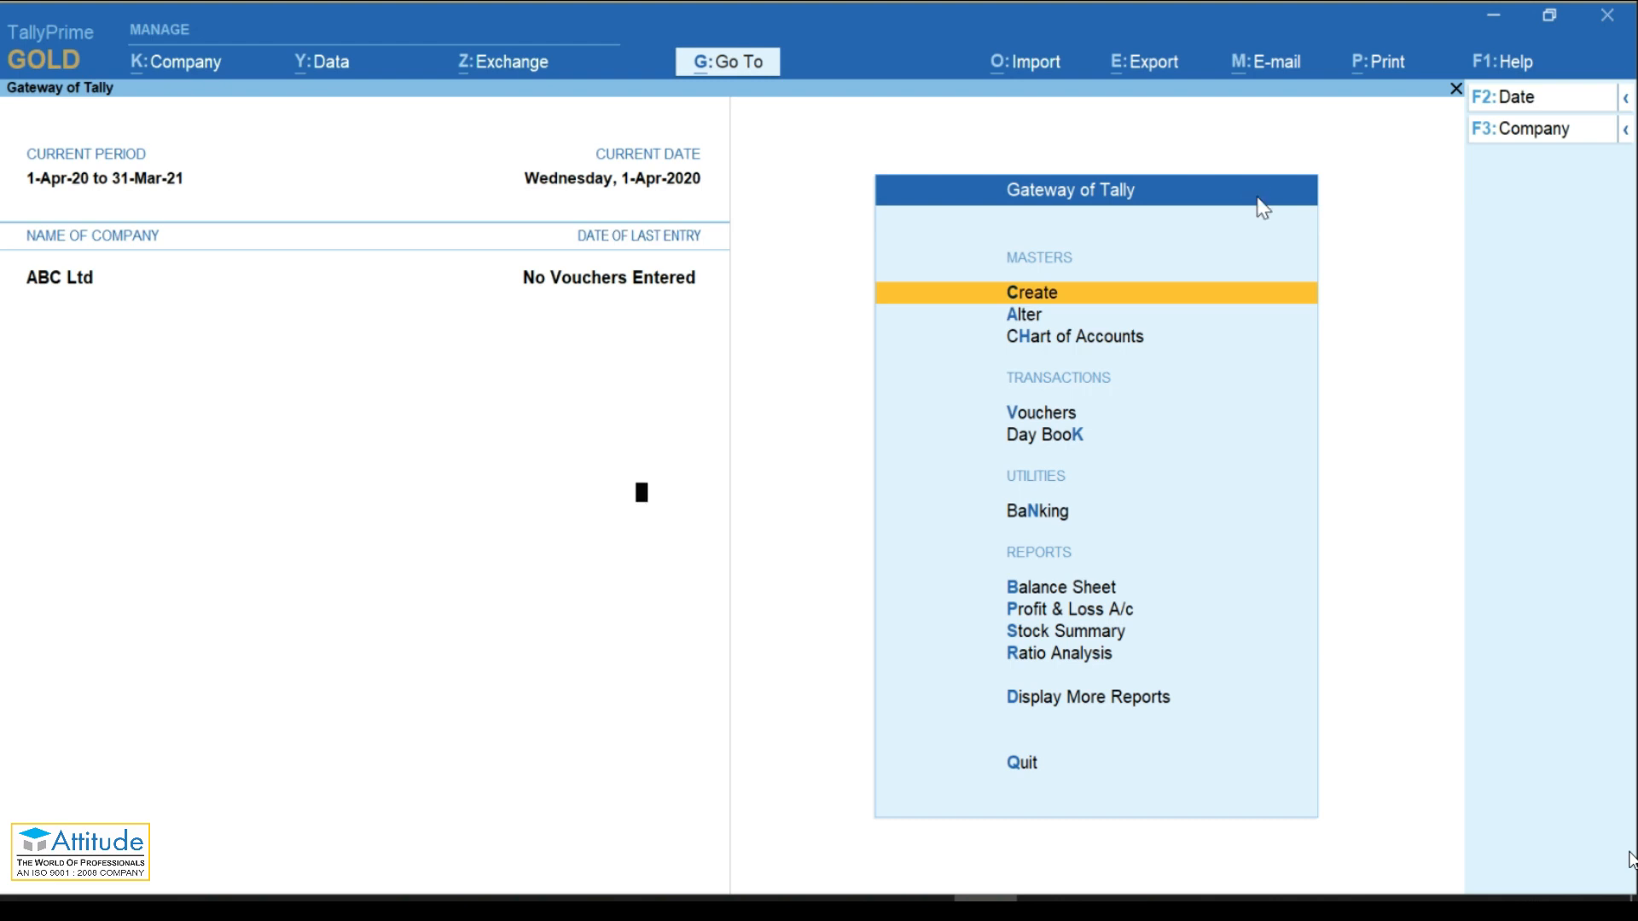
pyautogui.press('F11')
pyautogui.press('Up')
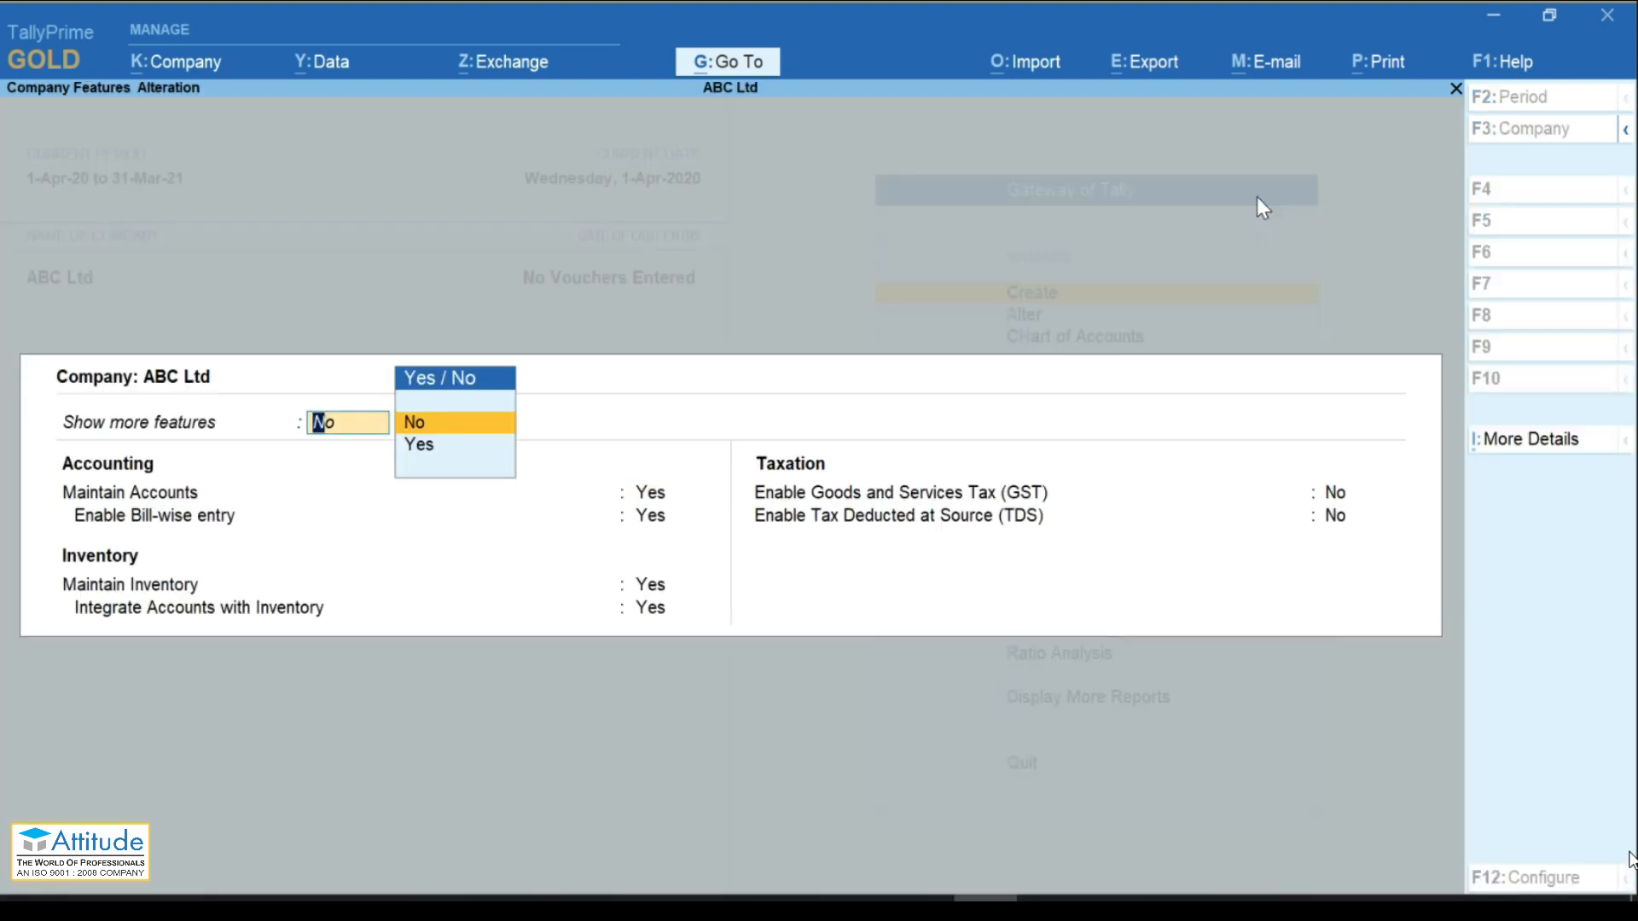
pyautogui.press('Down')
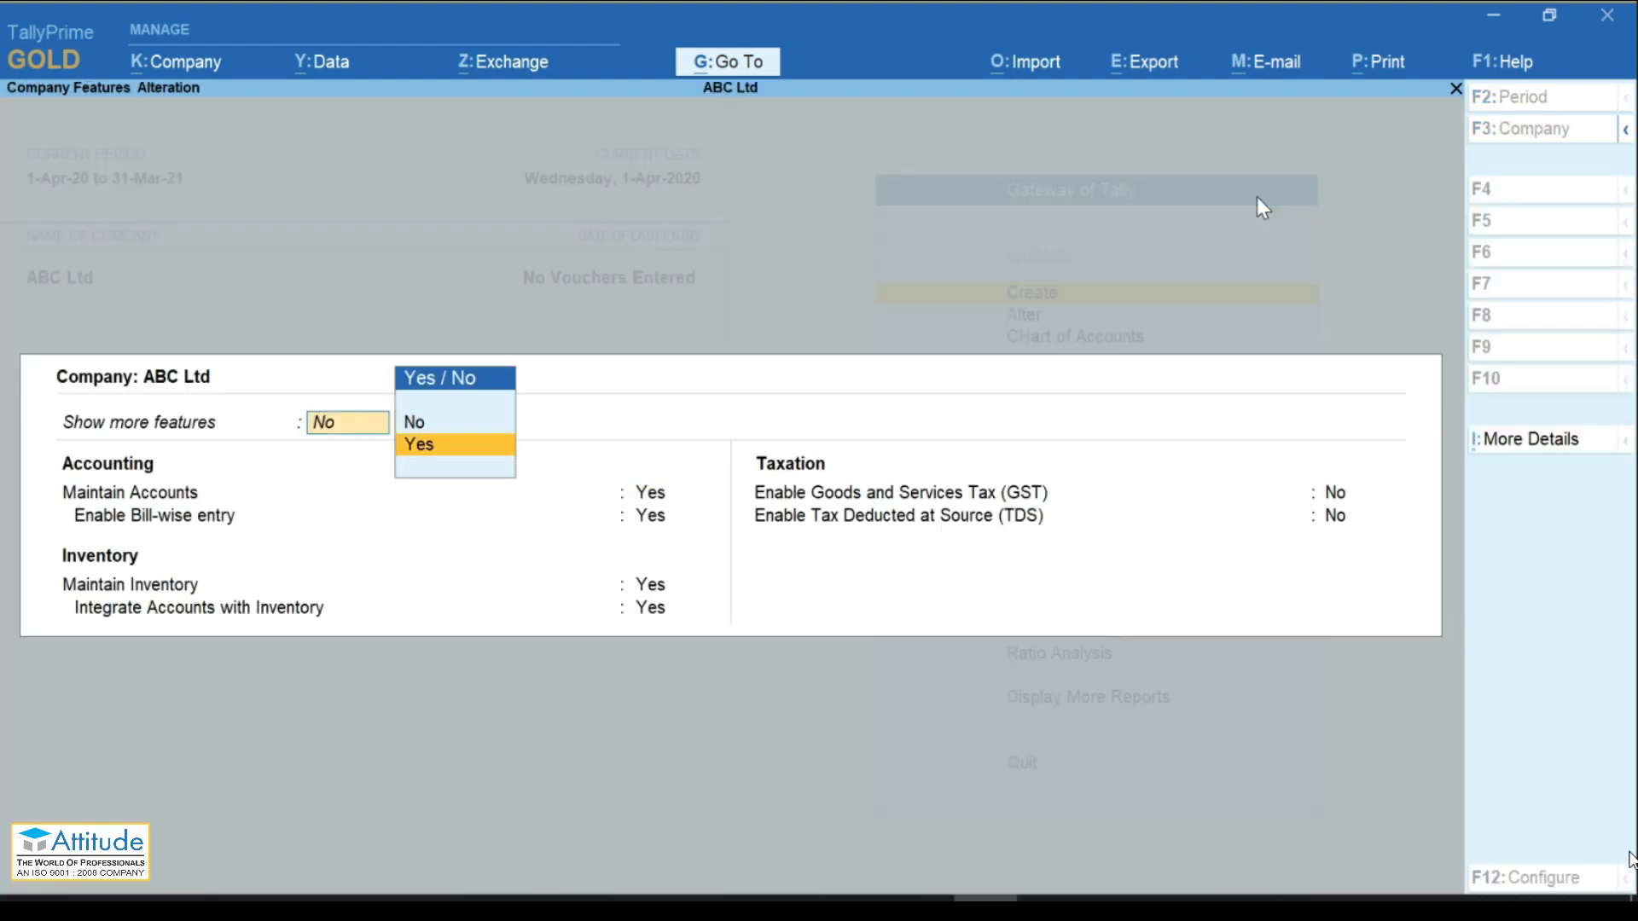
pyautogui.press('BackSpace')
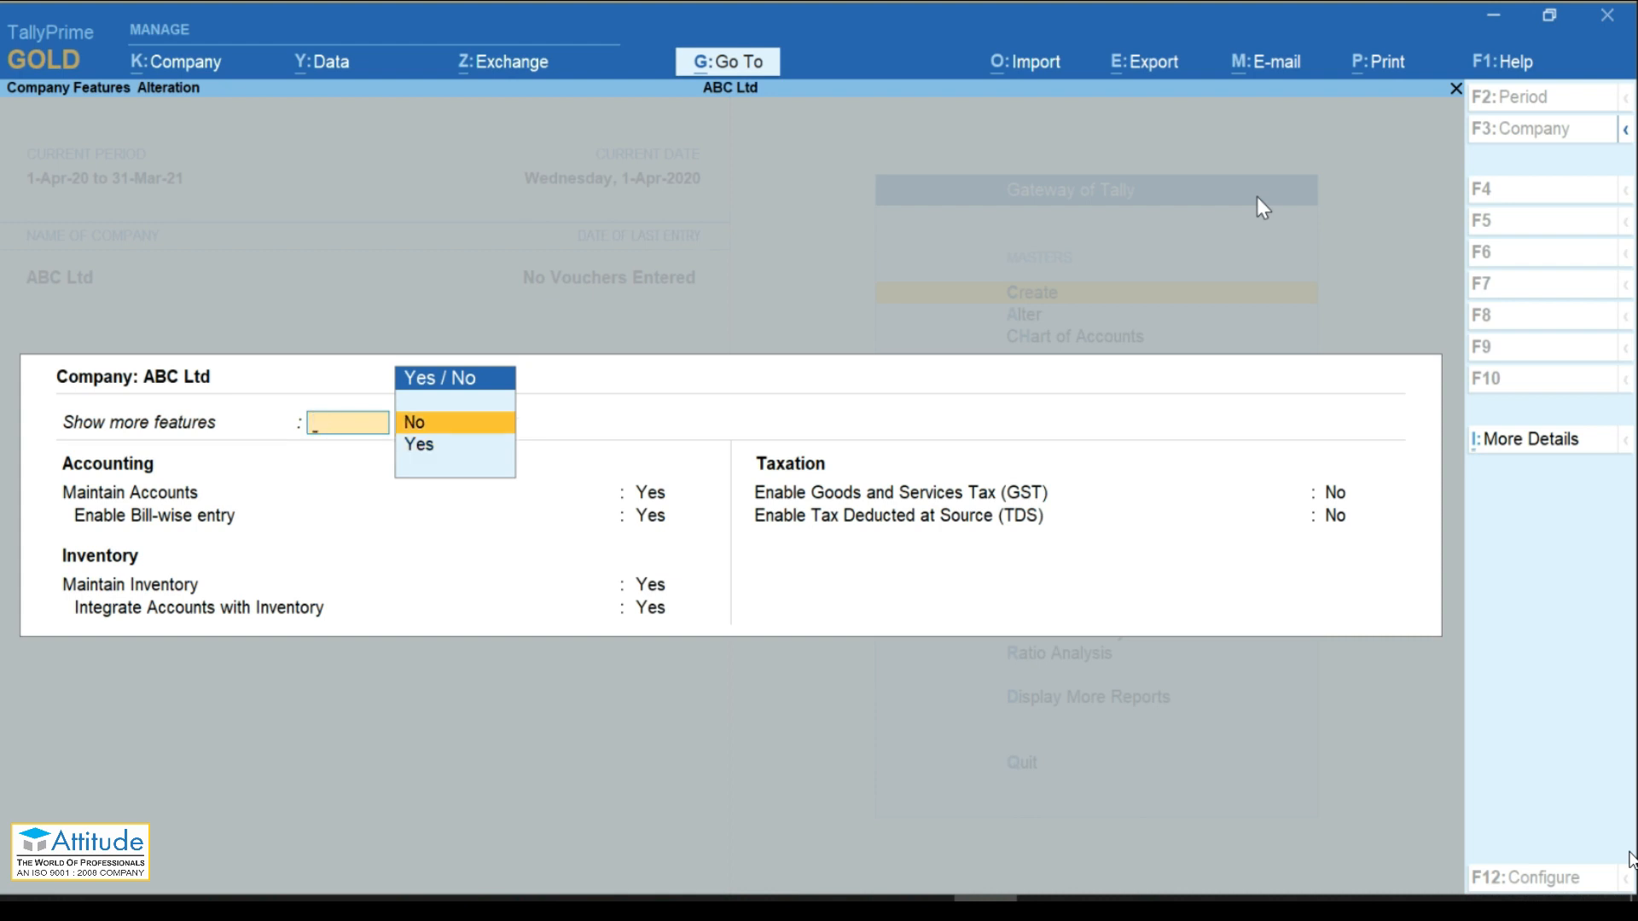
pyautogui.click(414, 446)
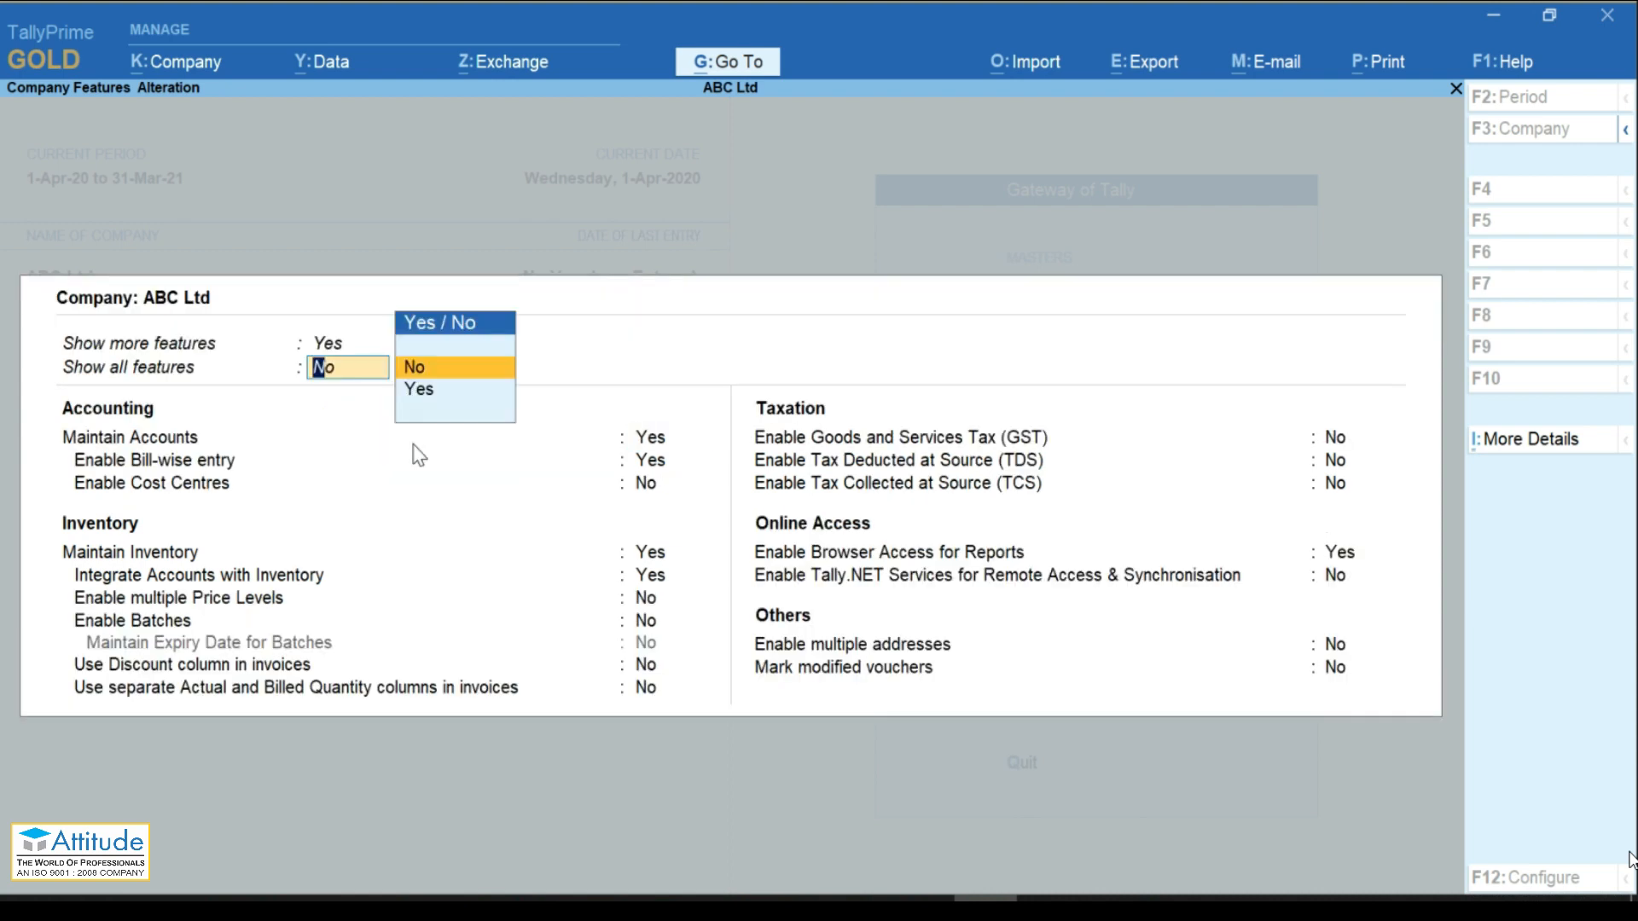
pyautogui.press('Down')
pyautogui.press('Return')
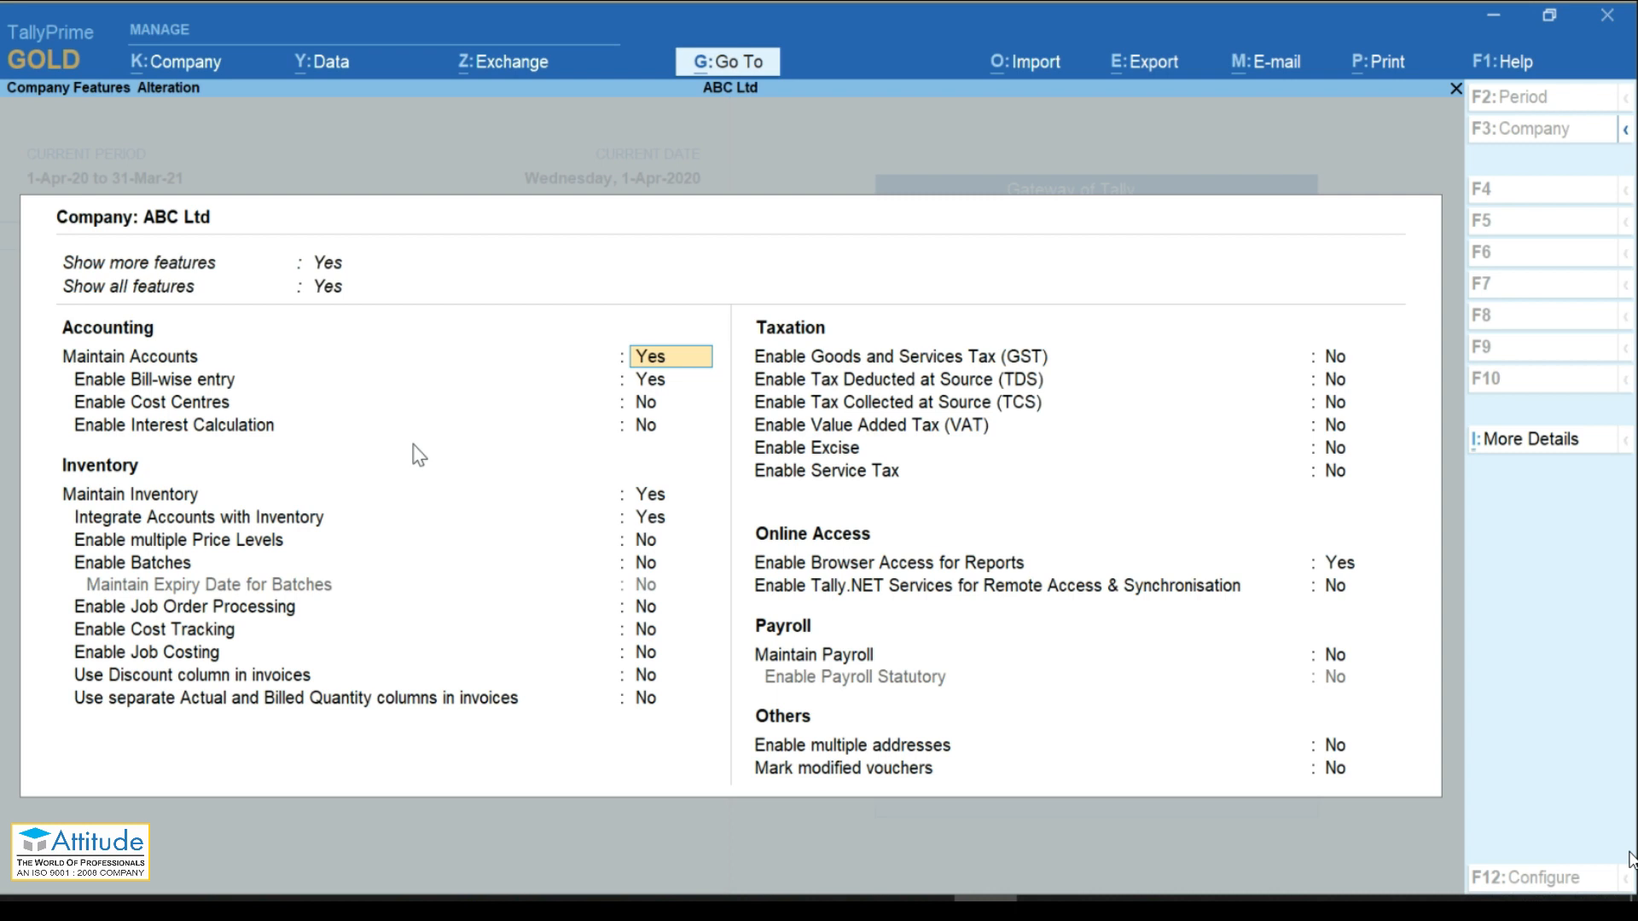
pyautogui.press('BackSpace')
pyautogui.press('Escape')
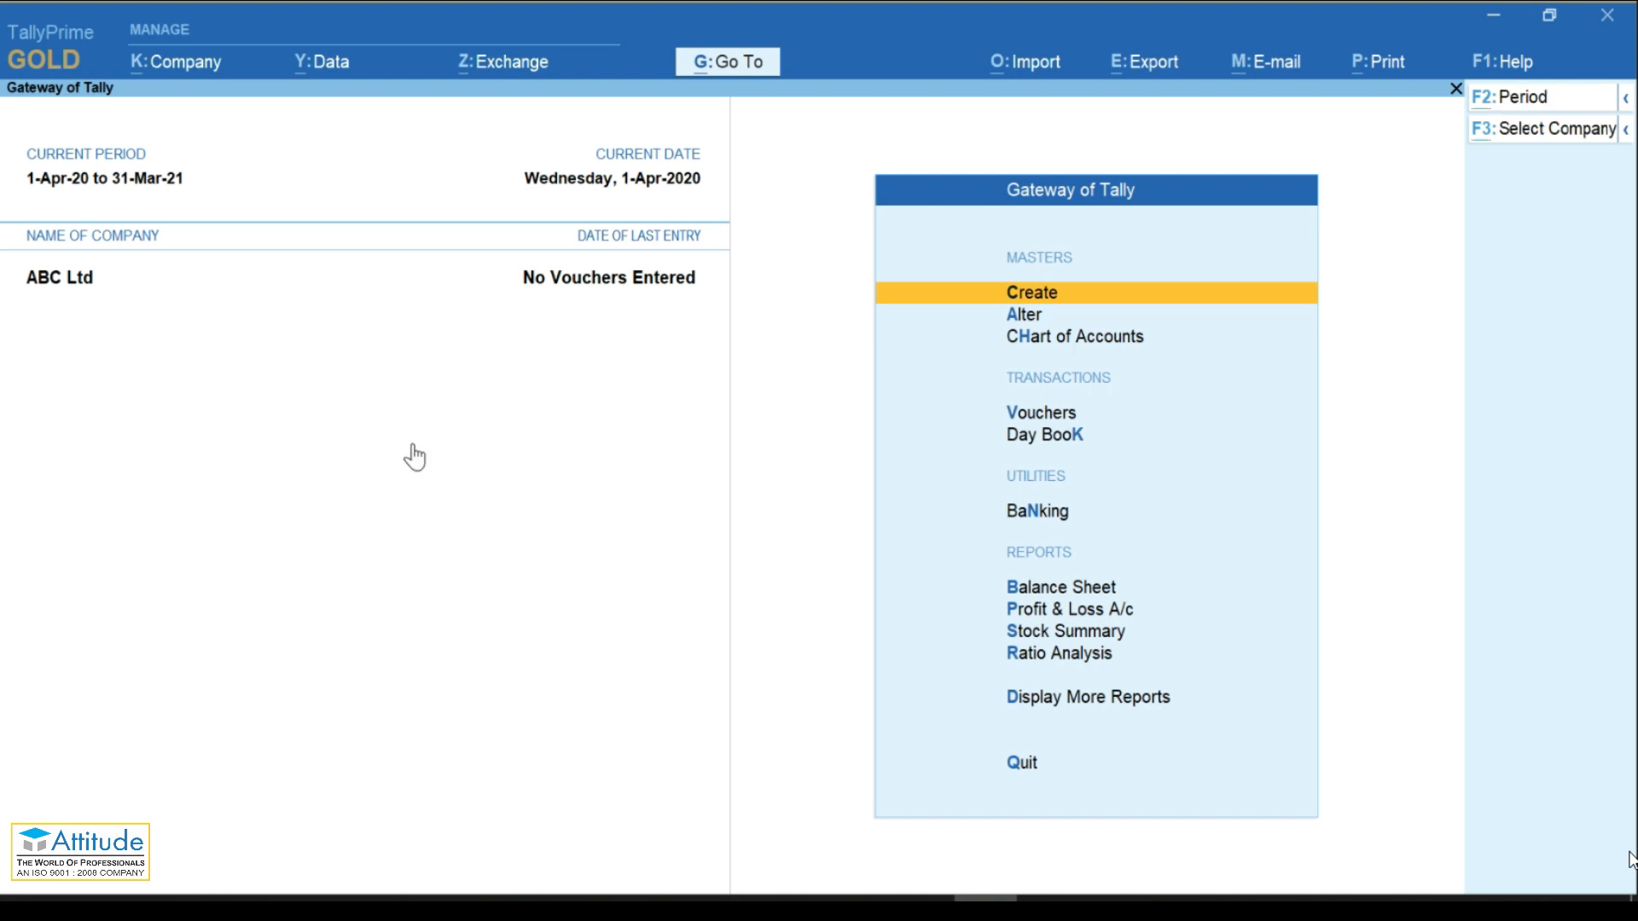
# Step: Confirm ABC Ltd as the working company through the Change Company option
pyautogui.hotkey('alt', 'k')
pyautogui.press('Down')
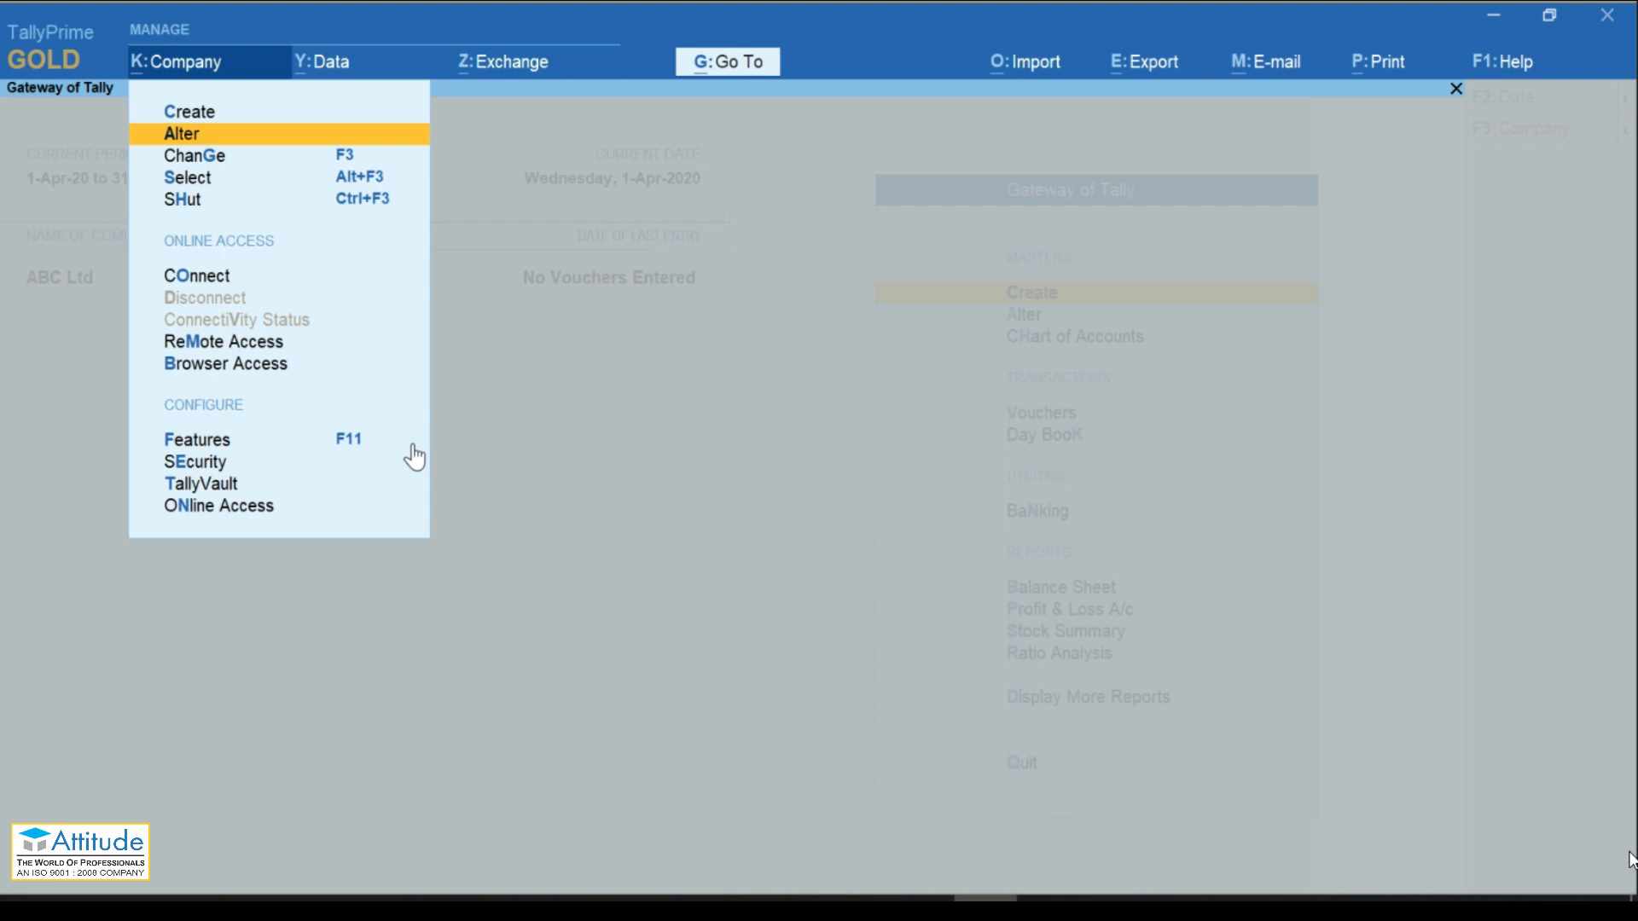
pyautogui.press('Down')
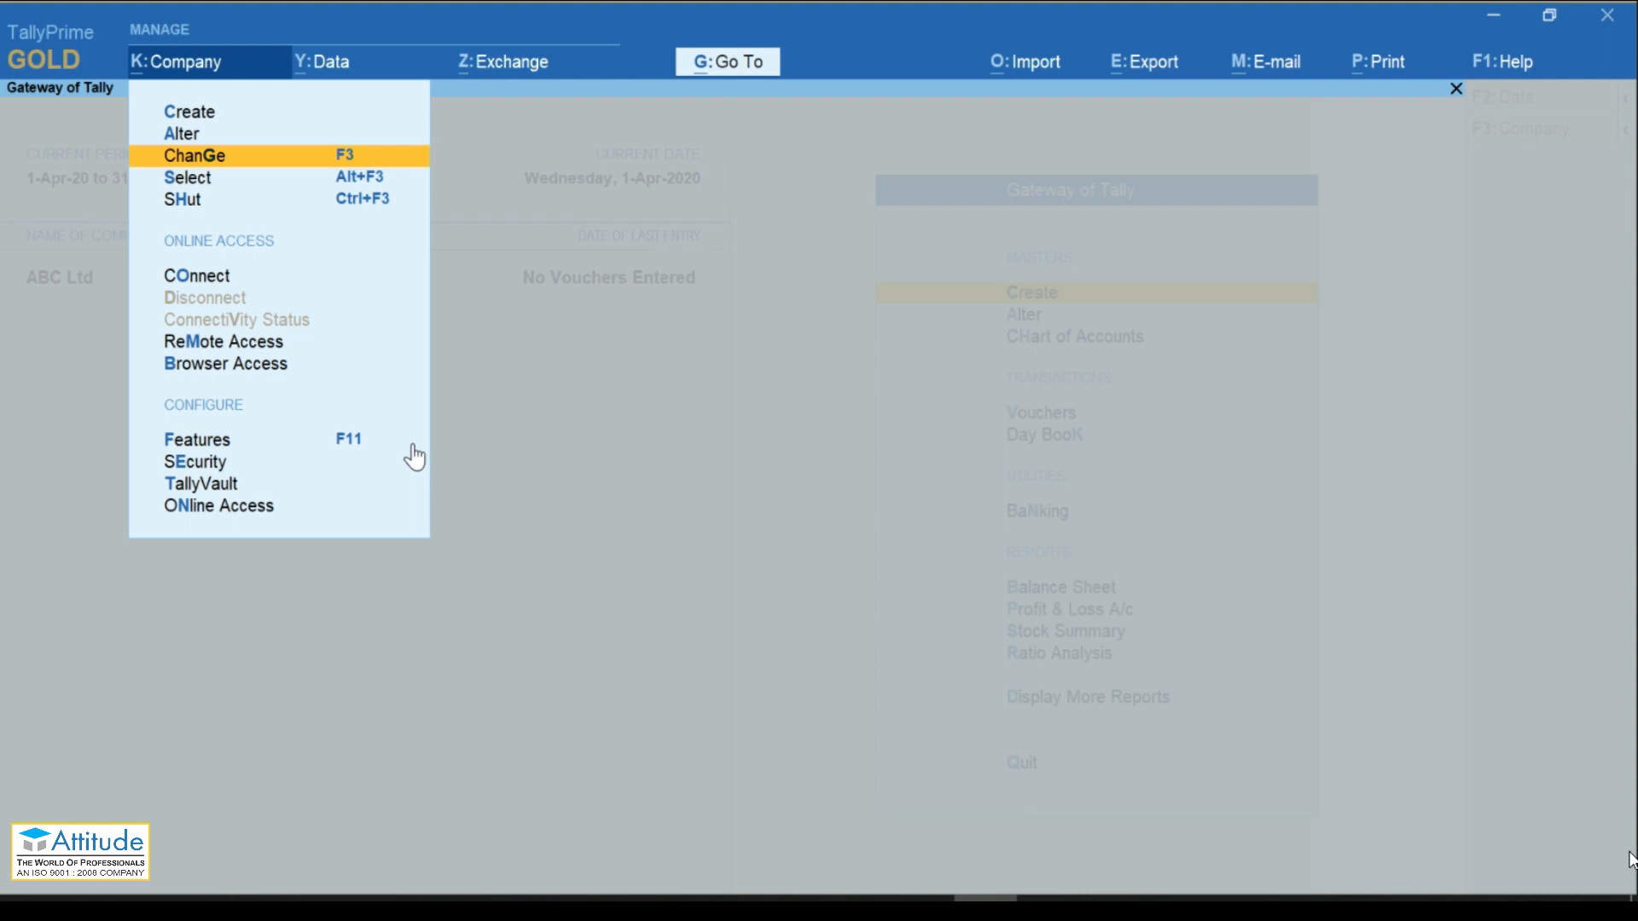
pyautogui.press('Return')
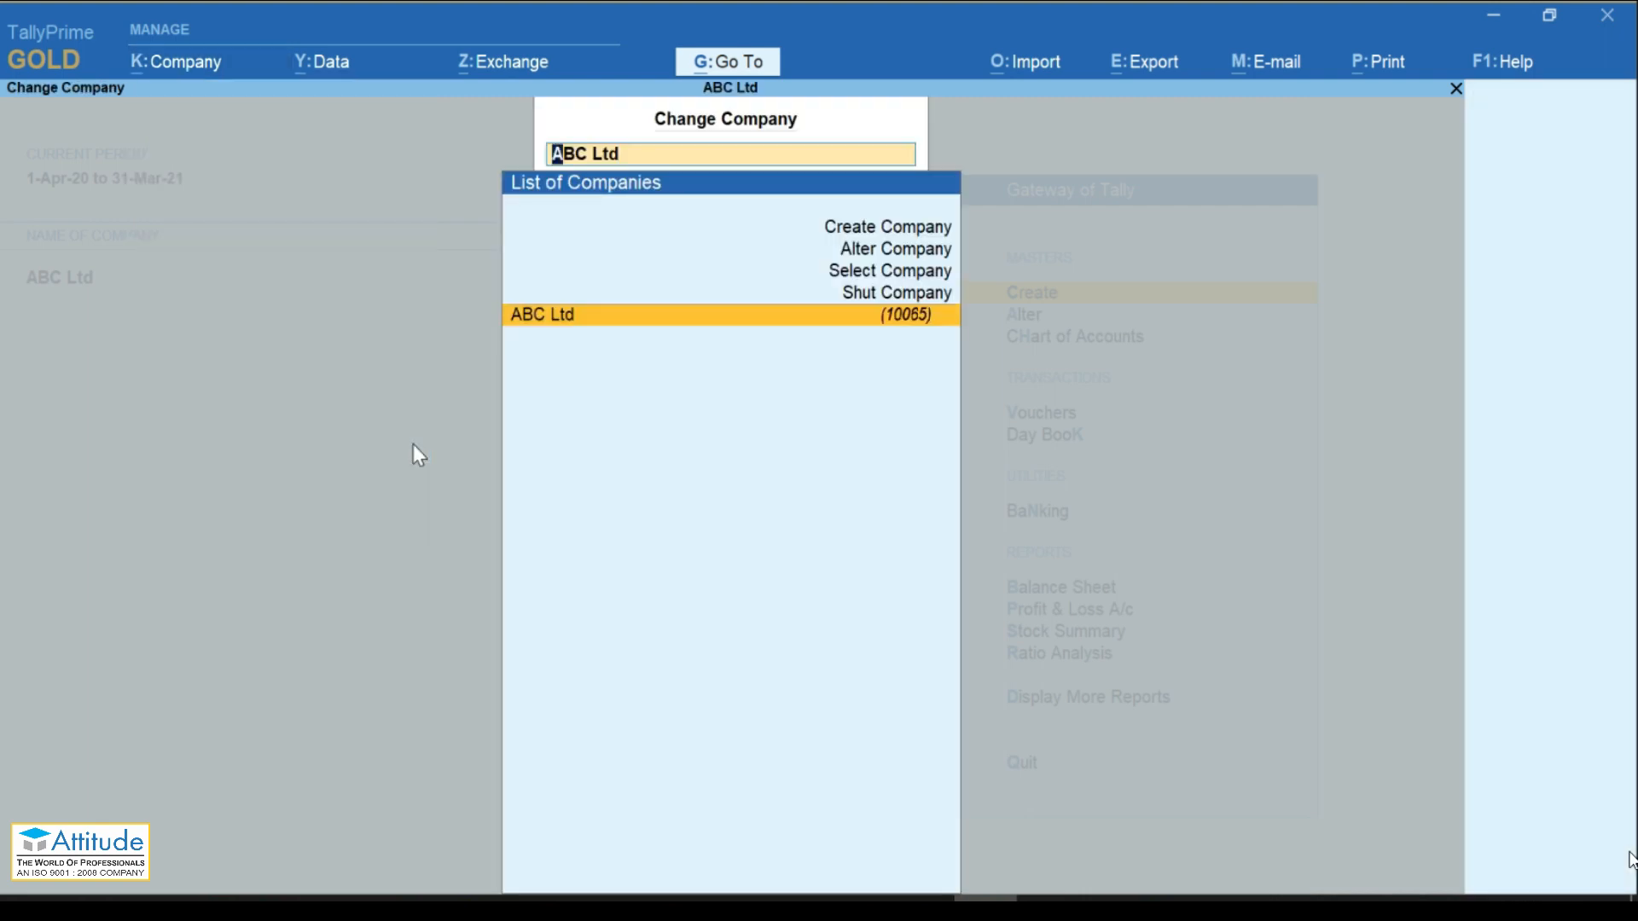
pyautogui.press('BackSpace')
pyautogui.press('Return')
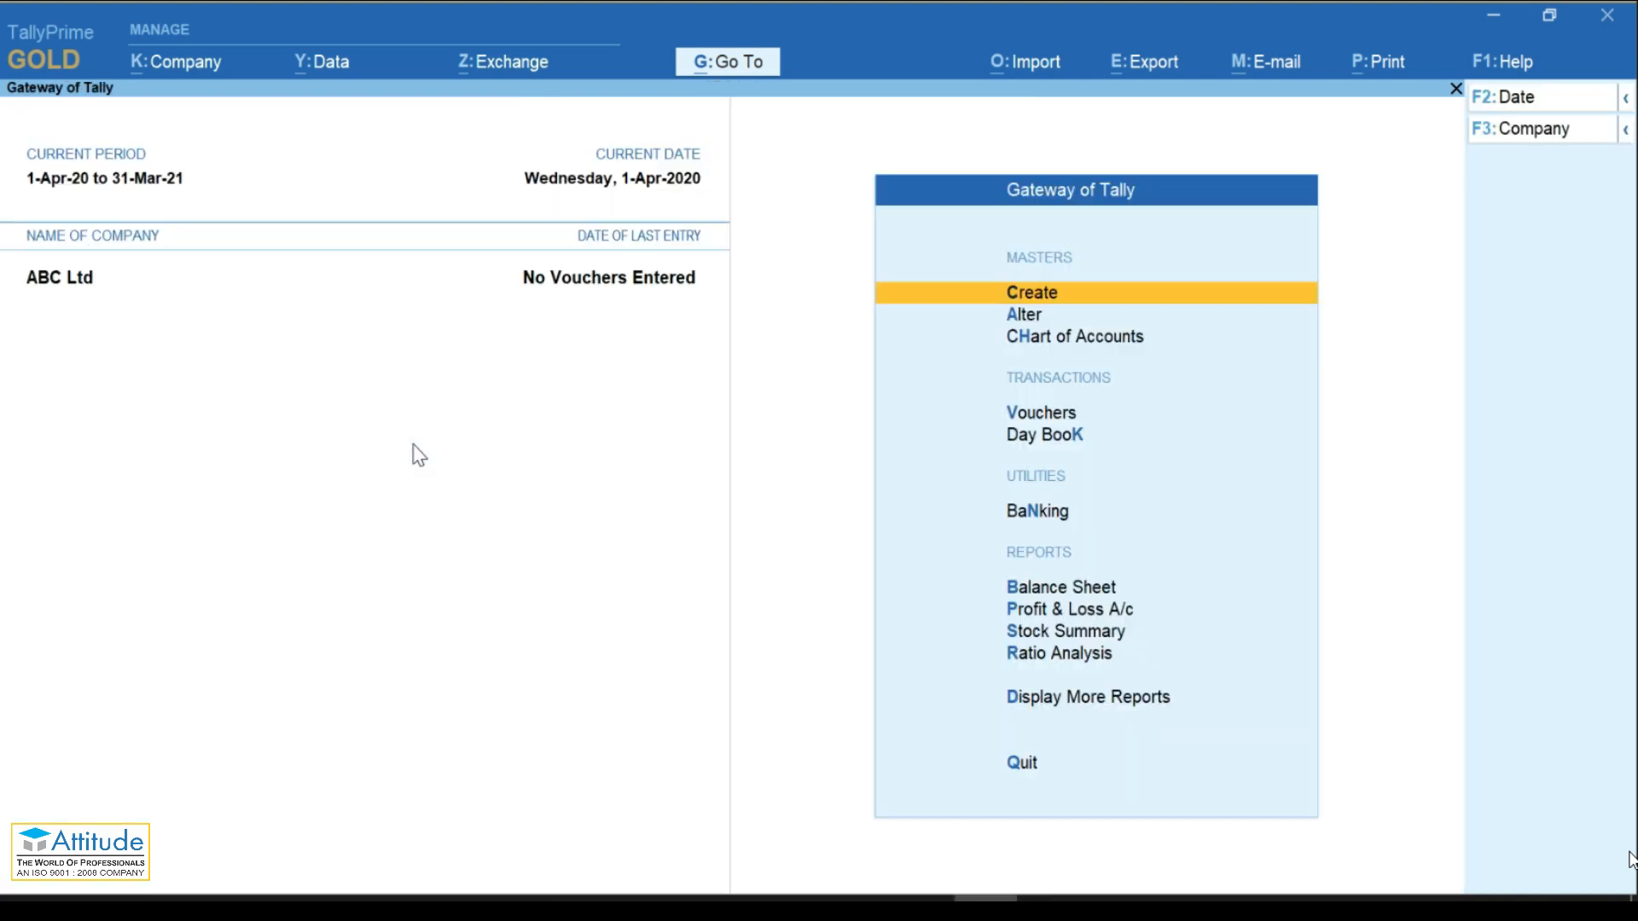
# Step: Load Demo Company alongside ABC Ltd using Select Company (Alt+F3)
pyautogui.hotkey('alt', 'k')
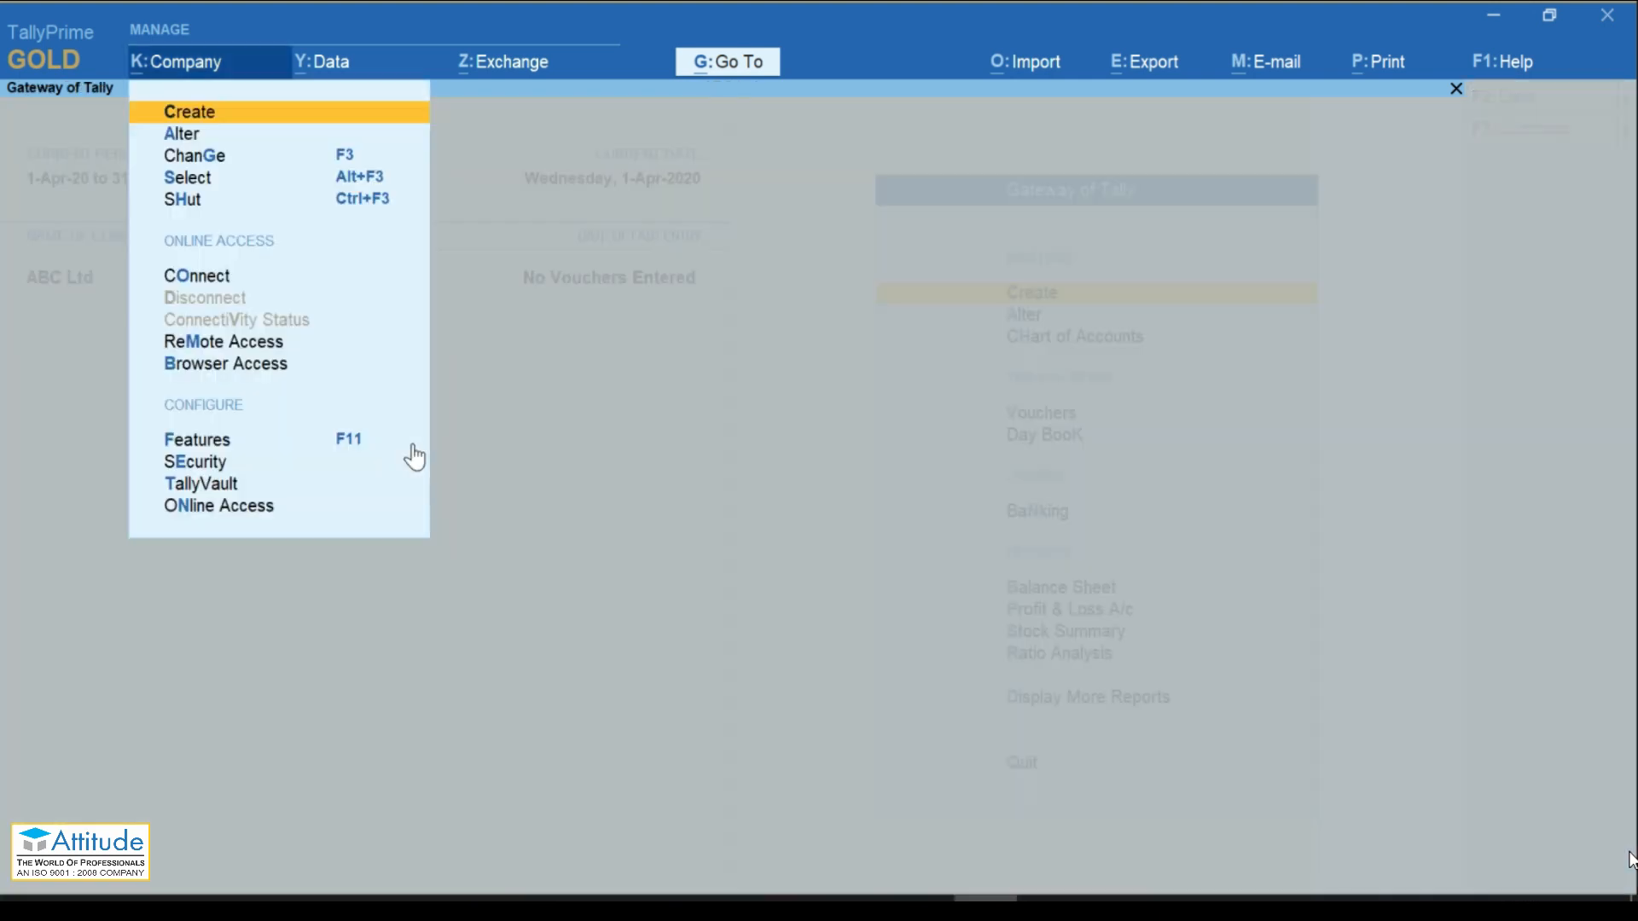
pyautogui.press('Down')
pyautogui.press('Down')
pyautogui.press('Down')
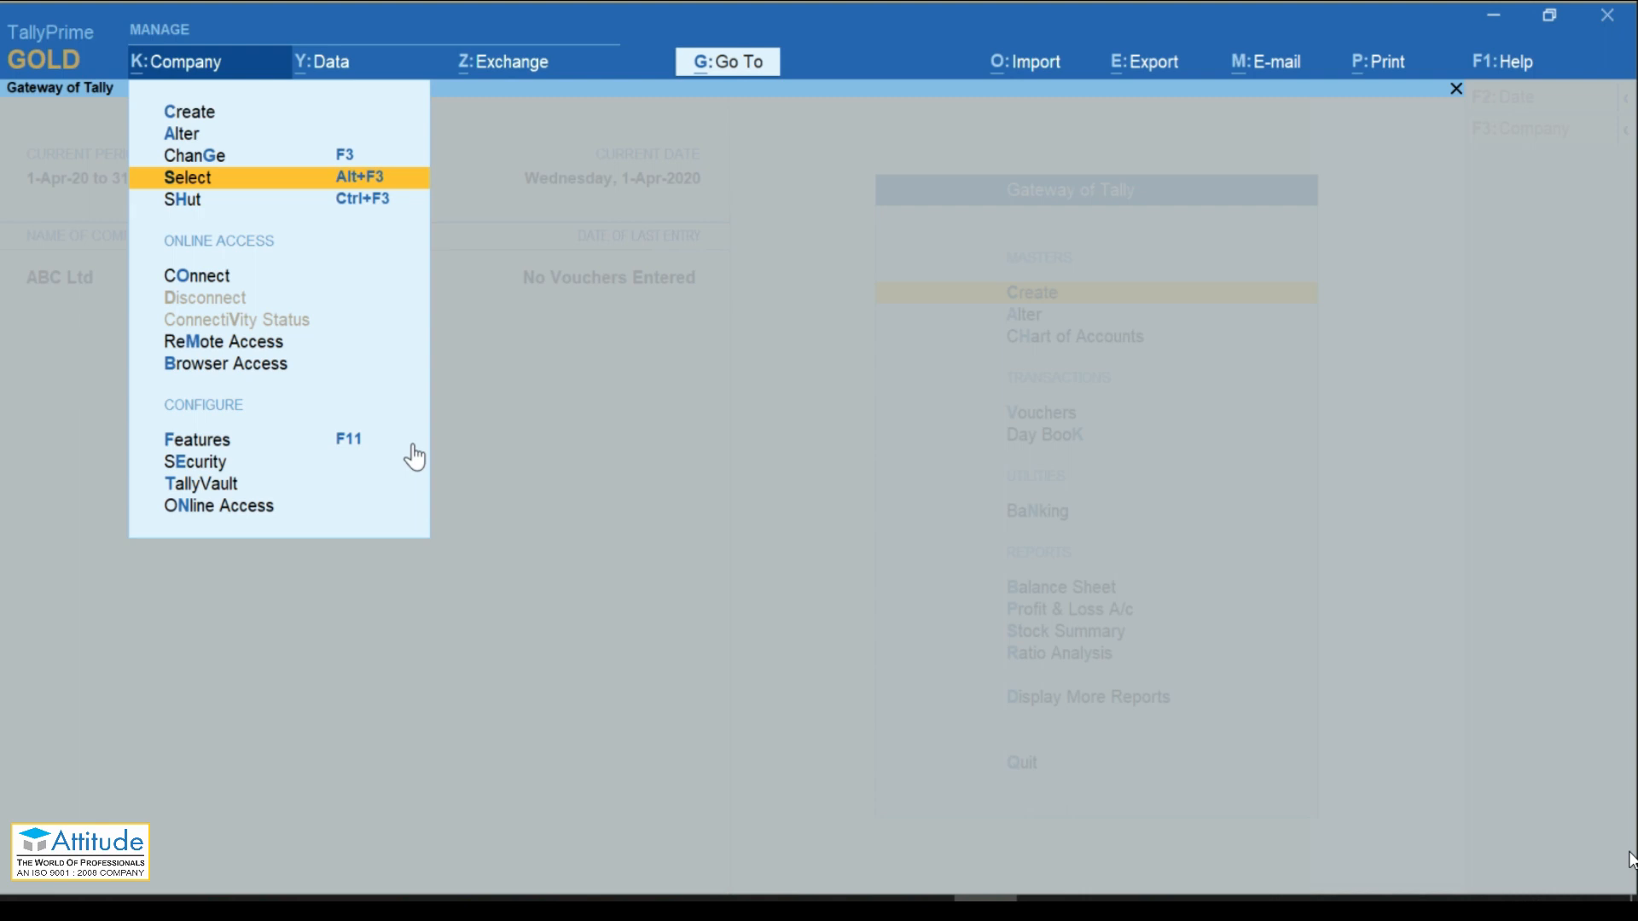
pyautogui.press('Escape')
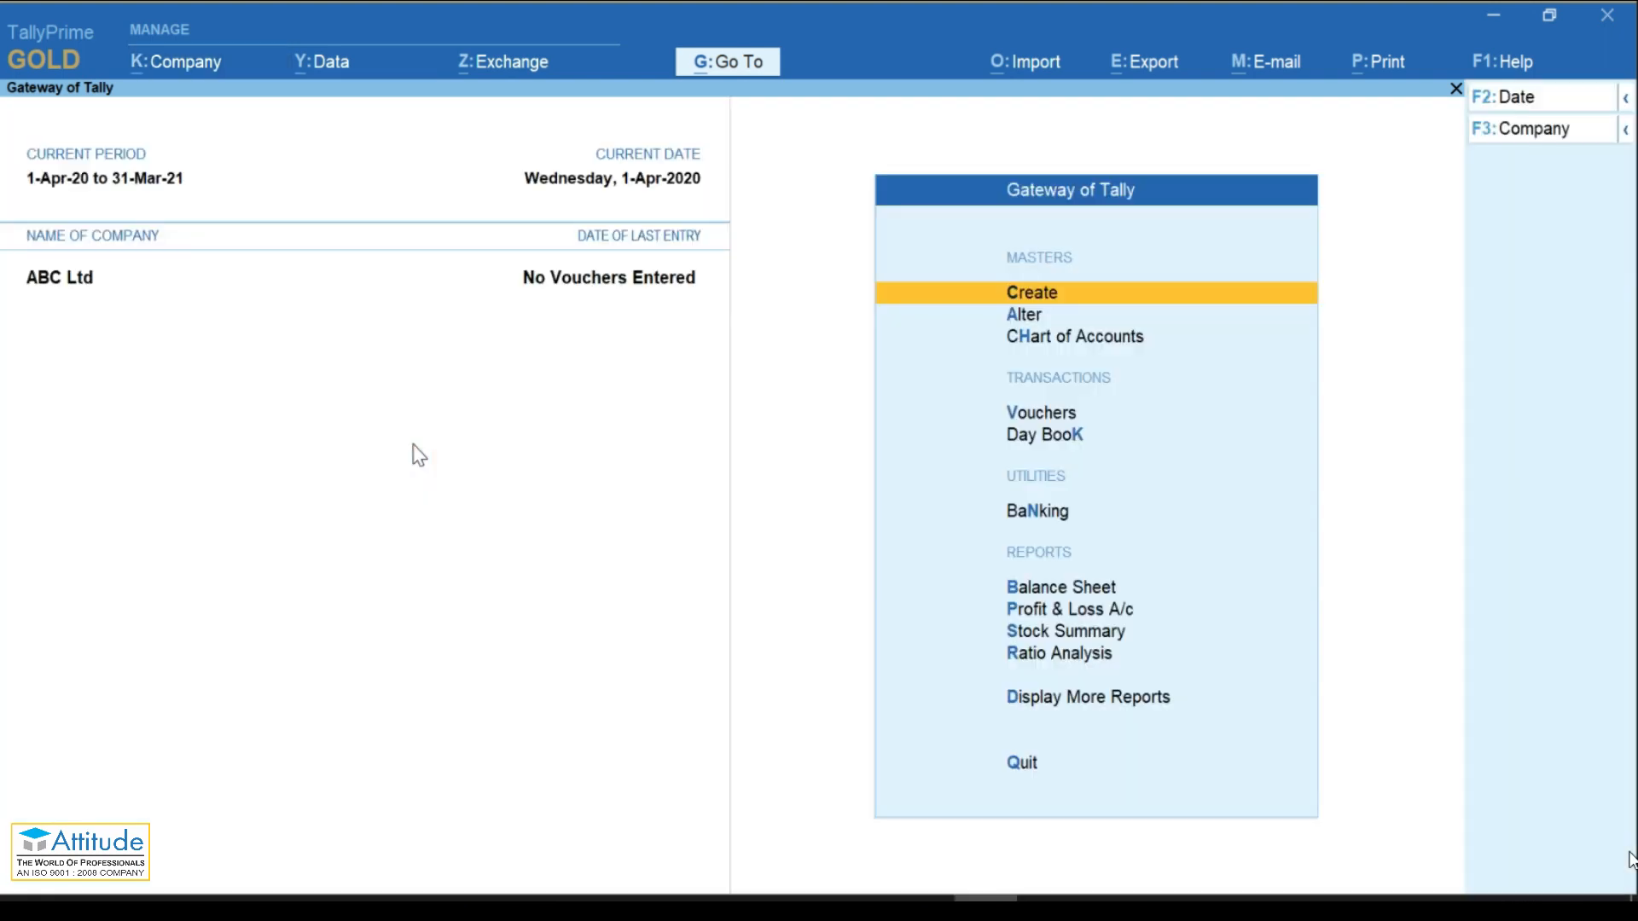
pyautogui.press('alt')
pyautogui.hotkey('alt', 'F3')
pyautogui.press('Down')
pyautogui.press('Down')
pyautogui.press('Down')
pyautogui.press('Down')
pyautogui.press('Down')
pyautogui.press('Down')
pyautogui.press('Down')
pyautogui.press('Down')
pyautogui.press('Down')
pyautogui.press('Down')
pyautogui.press('Down')
pyautogui.press('Up')
pyautogui.press('Up')
pyautogui.press('Return')
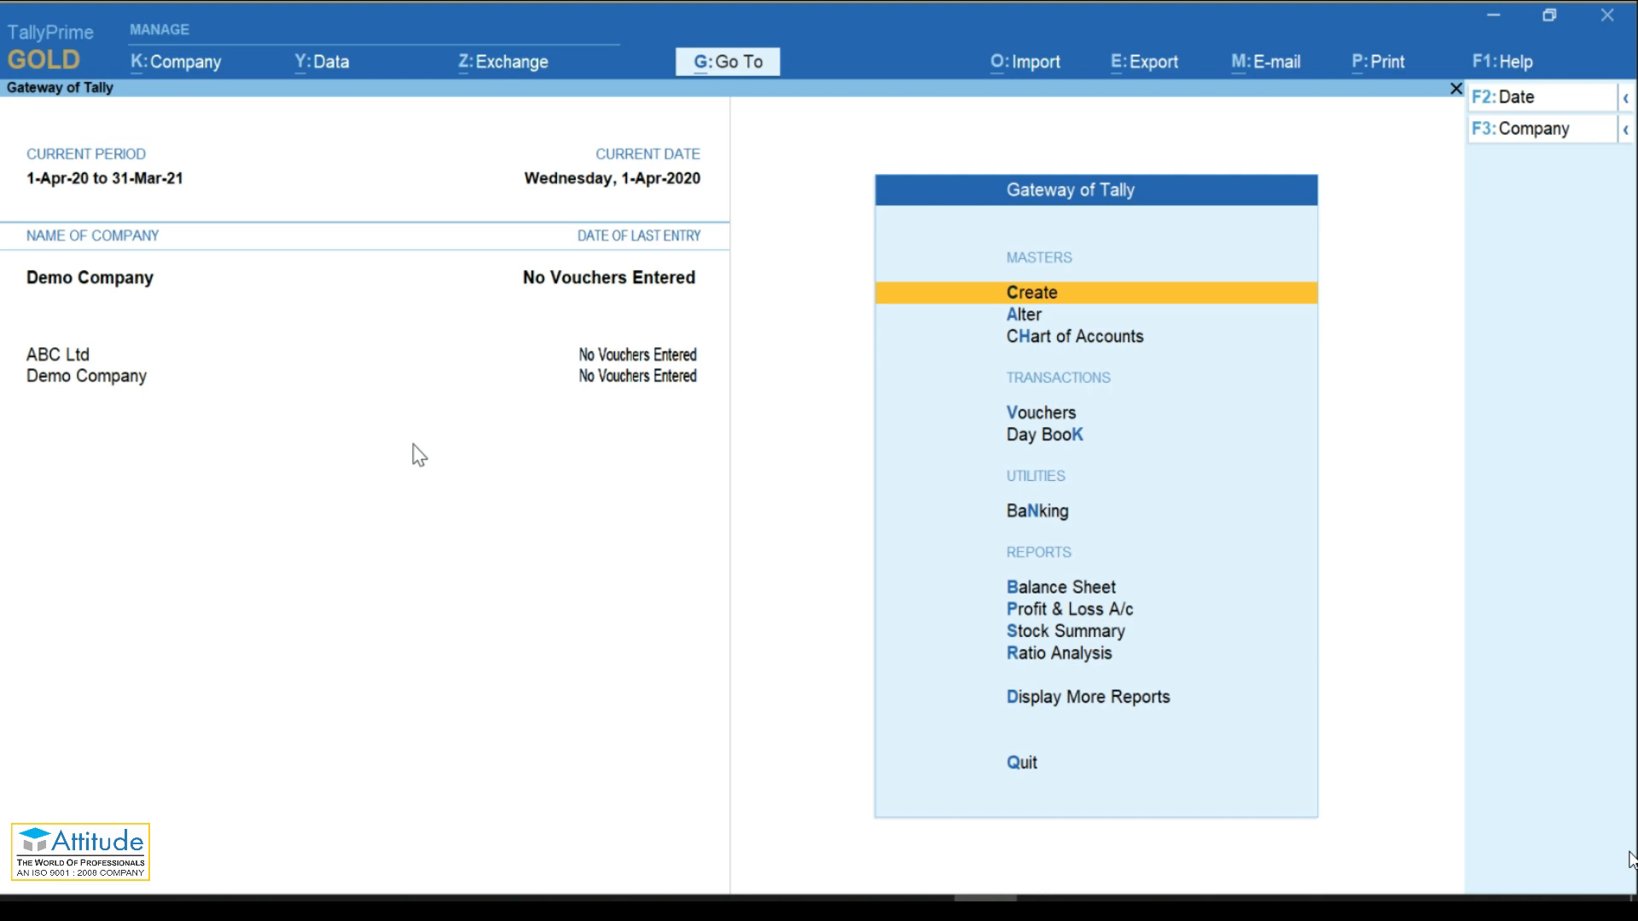
pyautogui.press('F3')
pyautogui.press('Up')
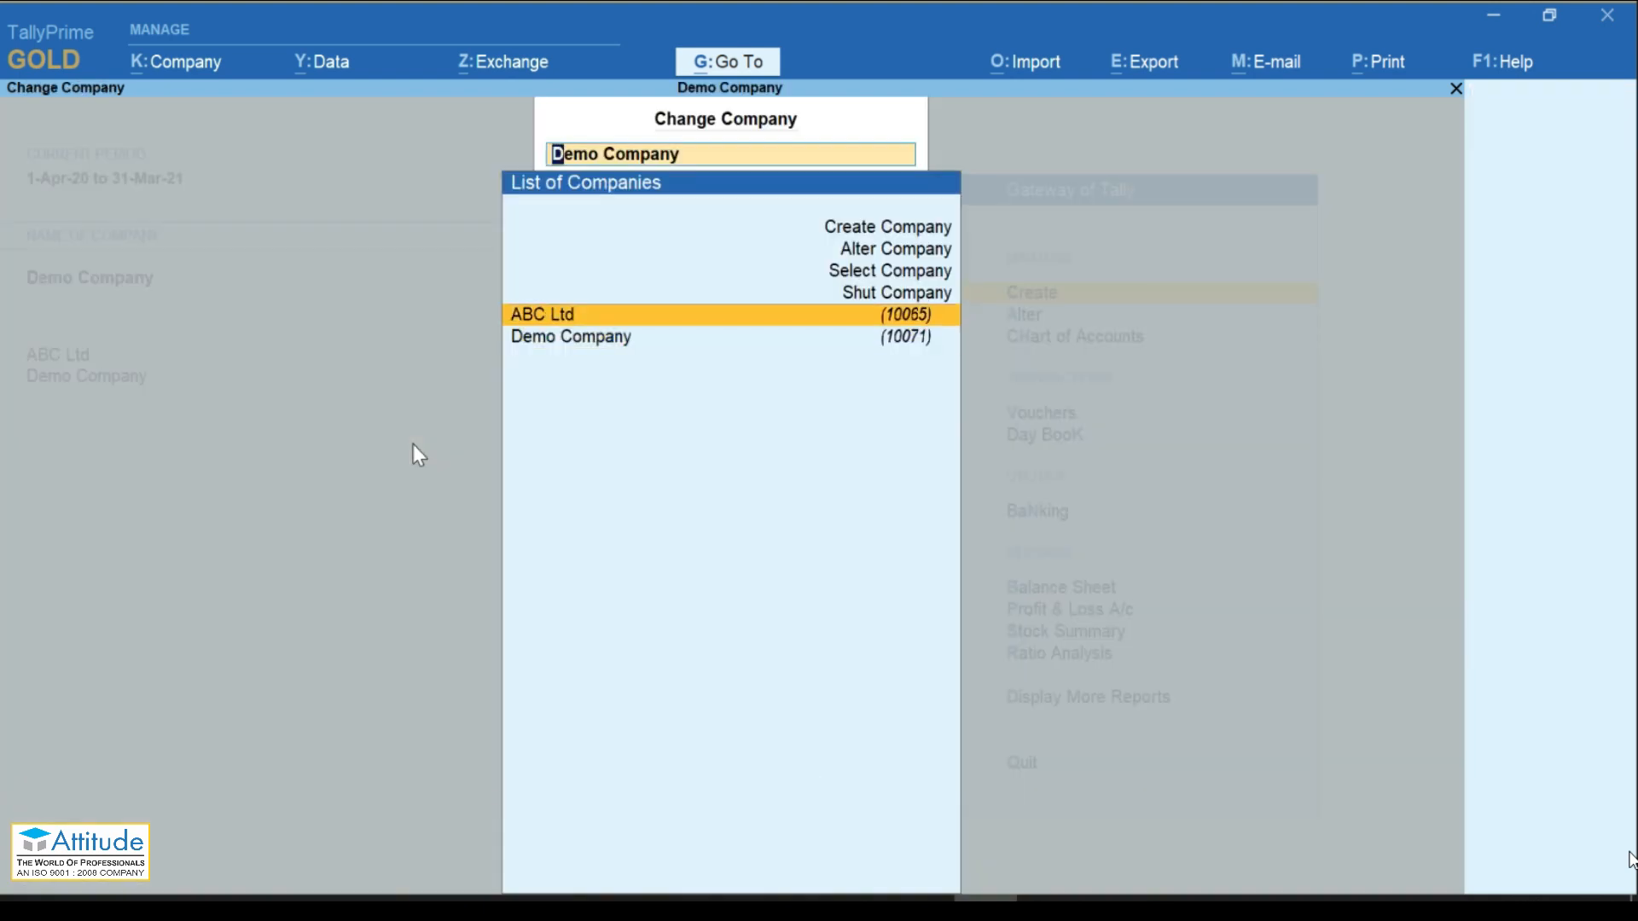
pyautogui.press('Down')
pyautogui.press('Up')
pyautogui.press('Down')
pyautogui.press('Return')
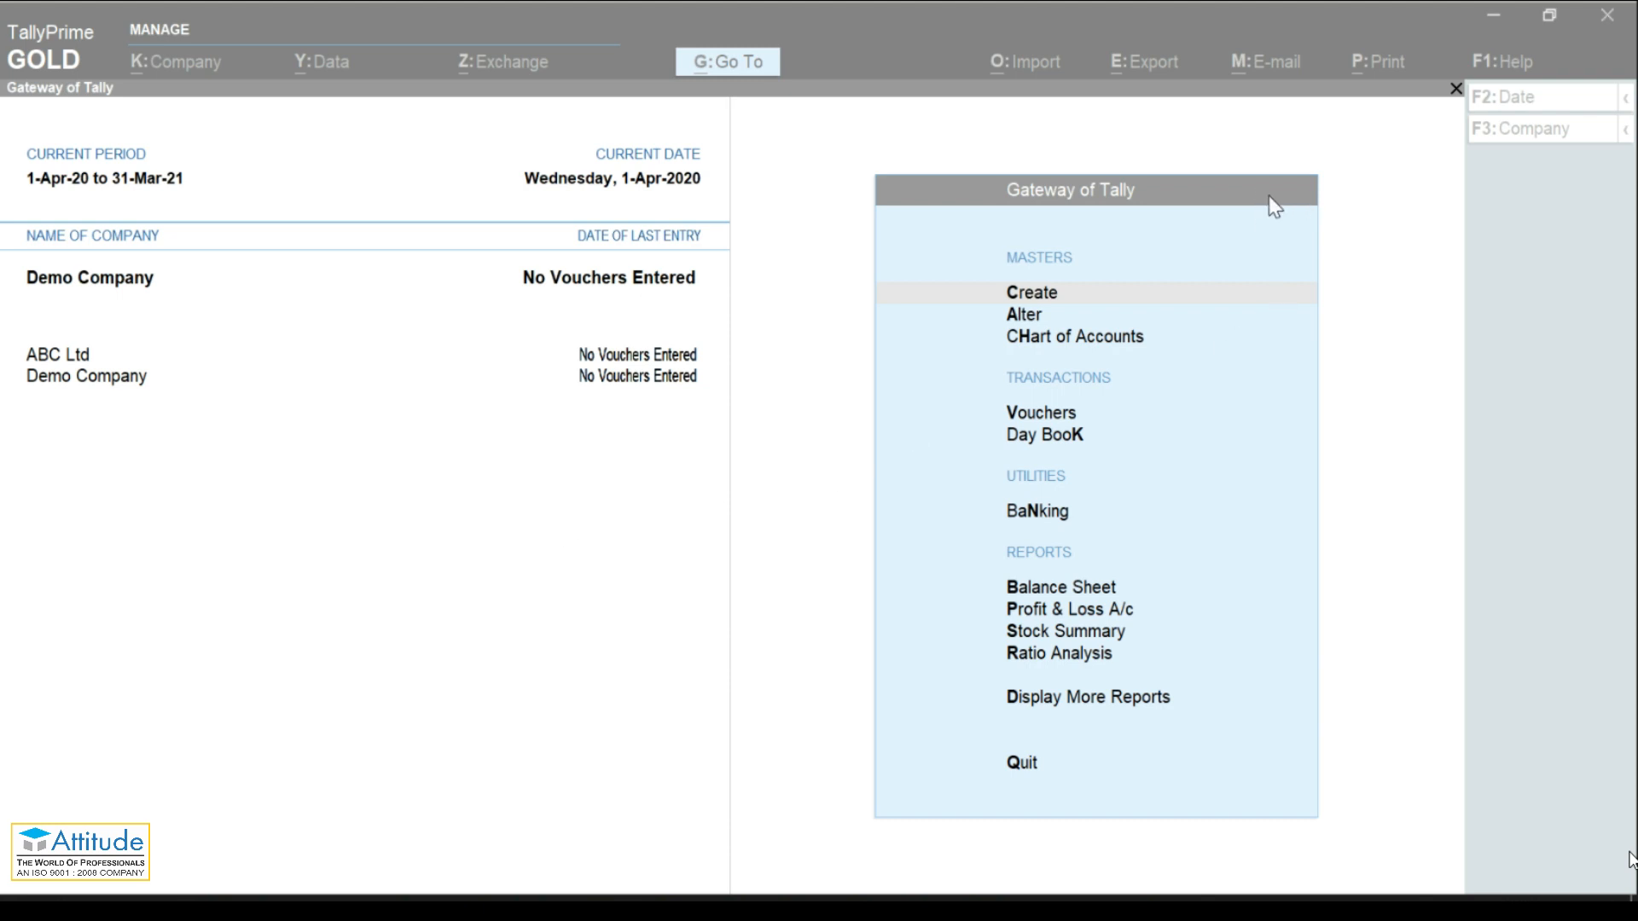
pyautogui.click(1398, 418)
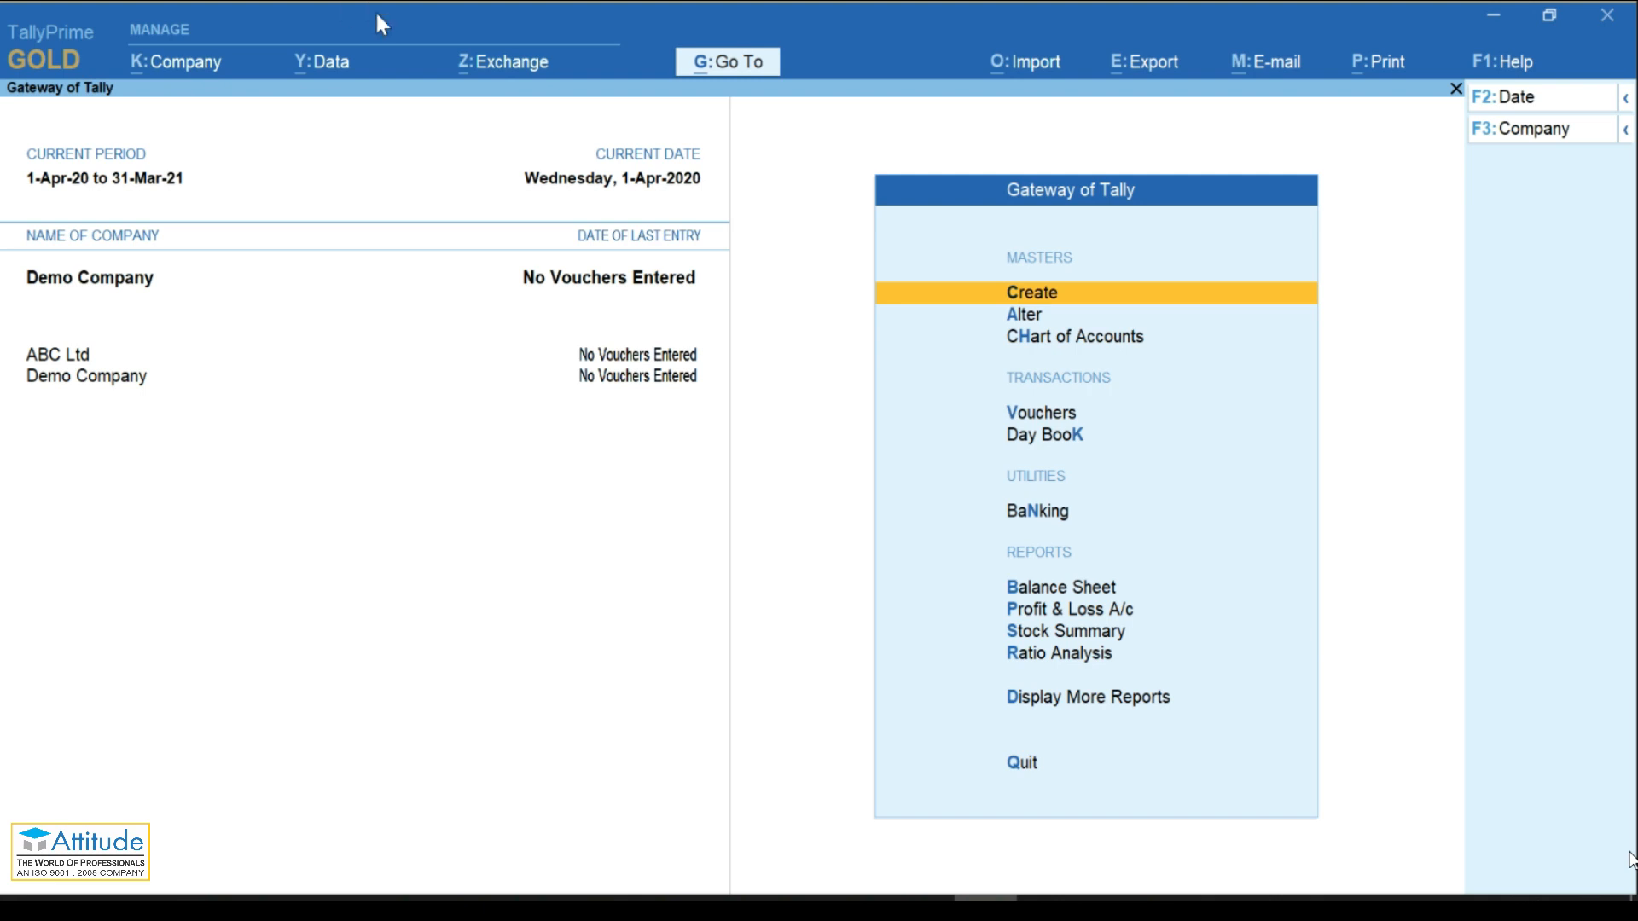
# Step: Shut Demo Company from the K:Company menu, leaving only ABC Ltd open
pyautogui.click(182, 70)
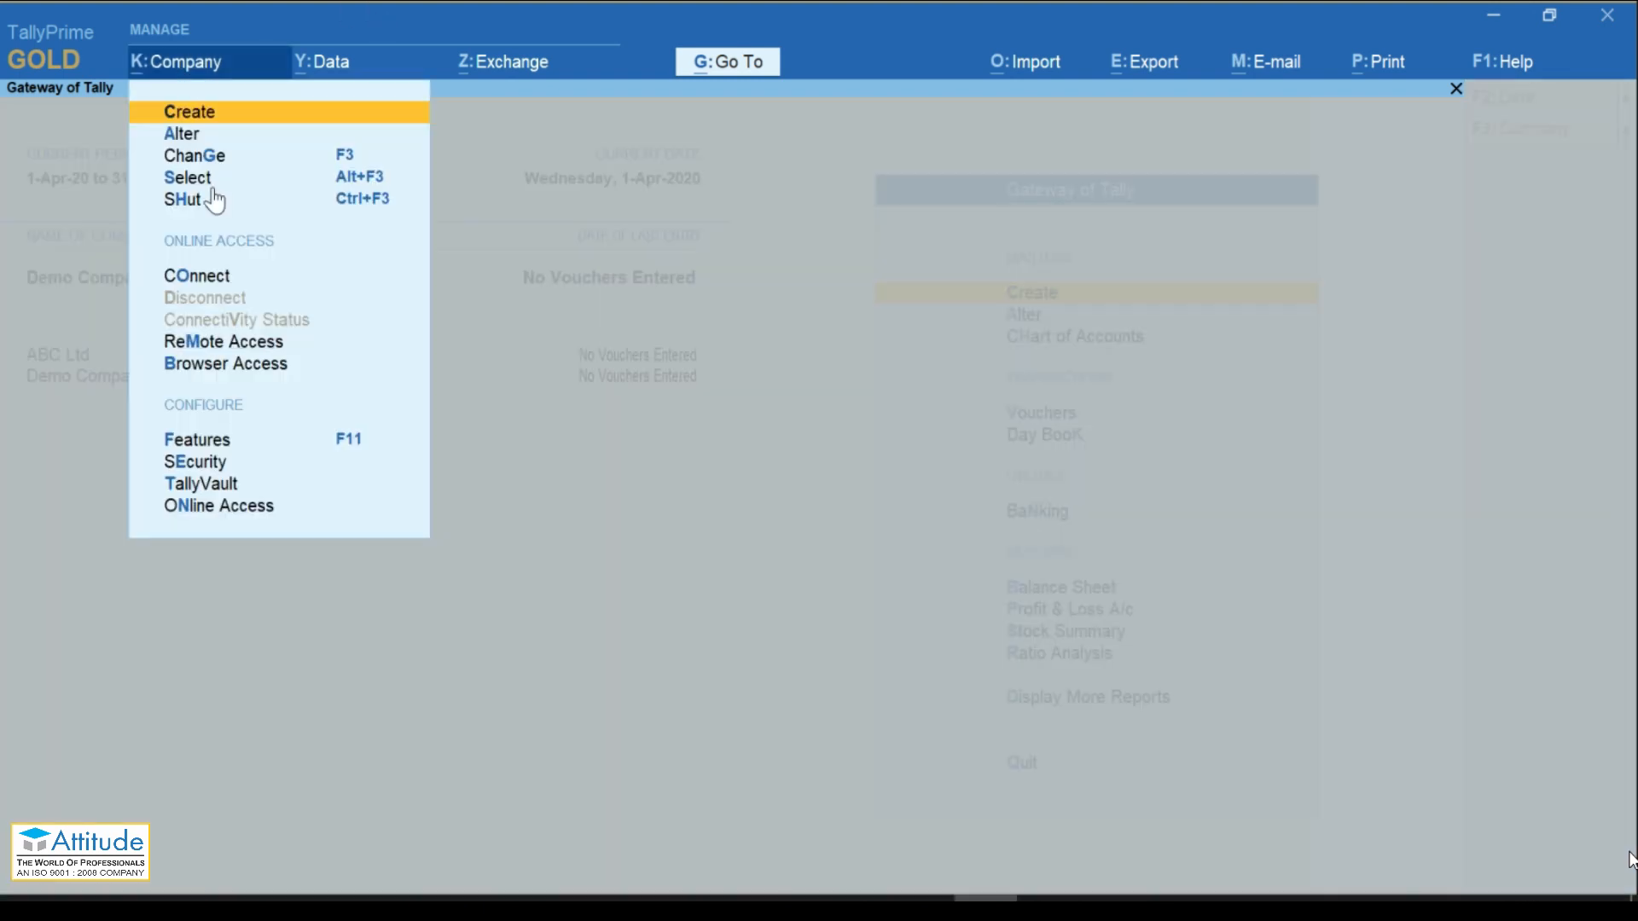
pyautogui.click(213, 199)
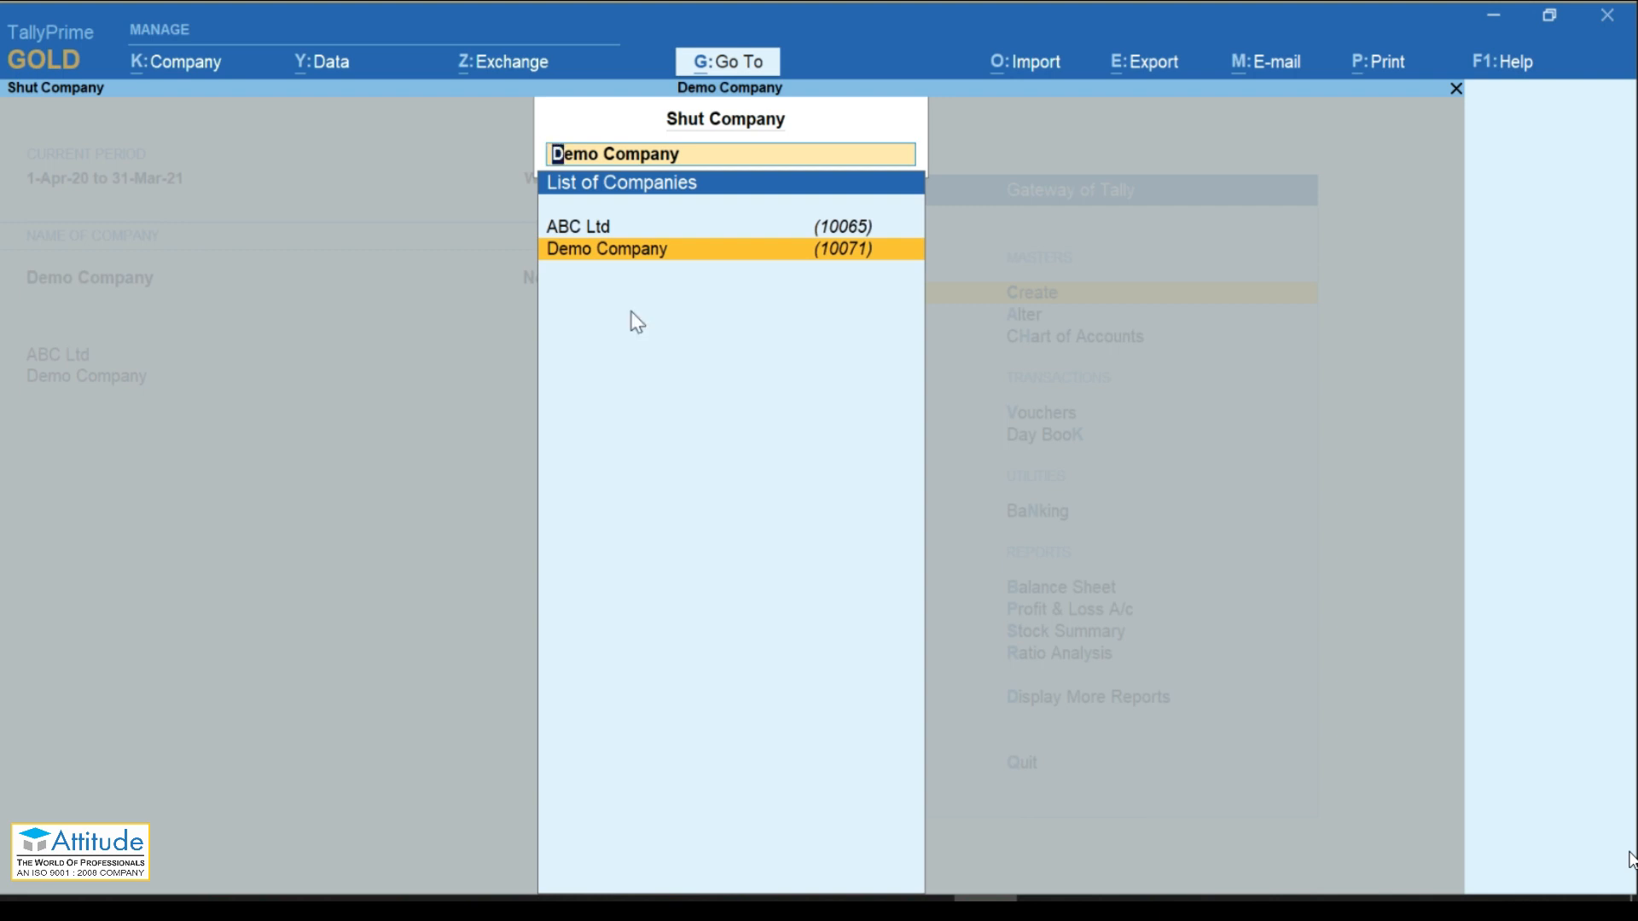
pyautogui.press('Escape')
pyautogui.press('Escape')
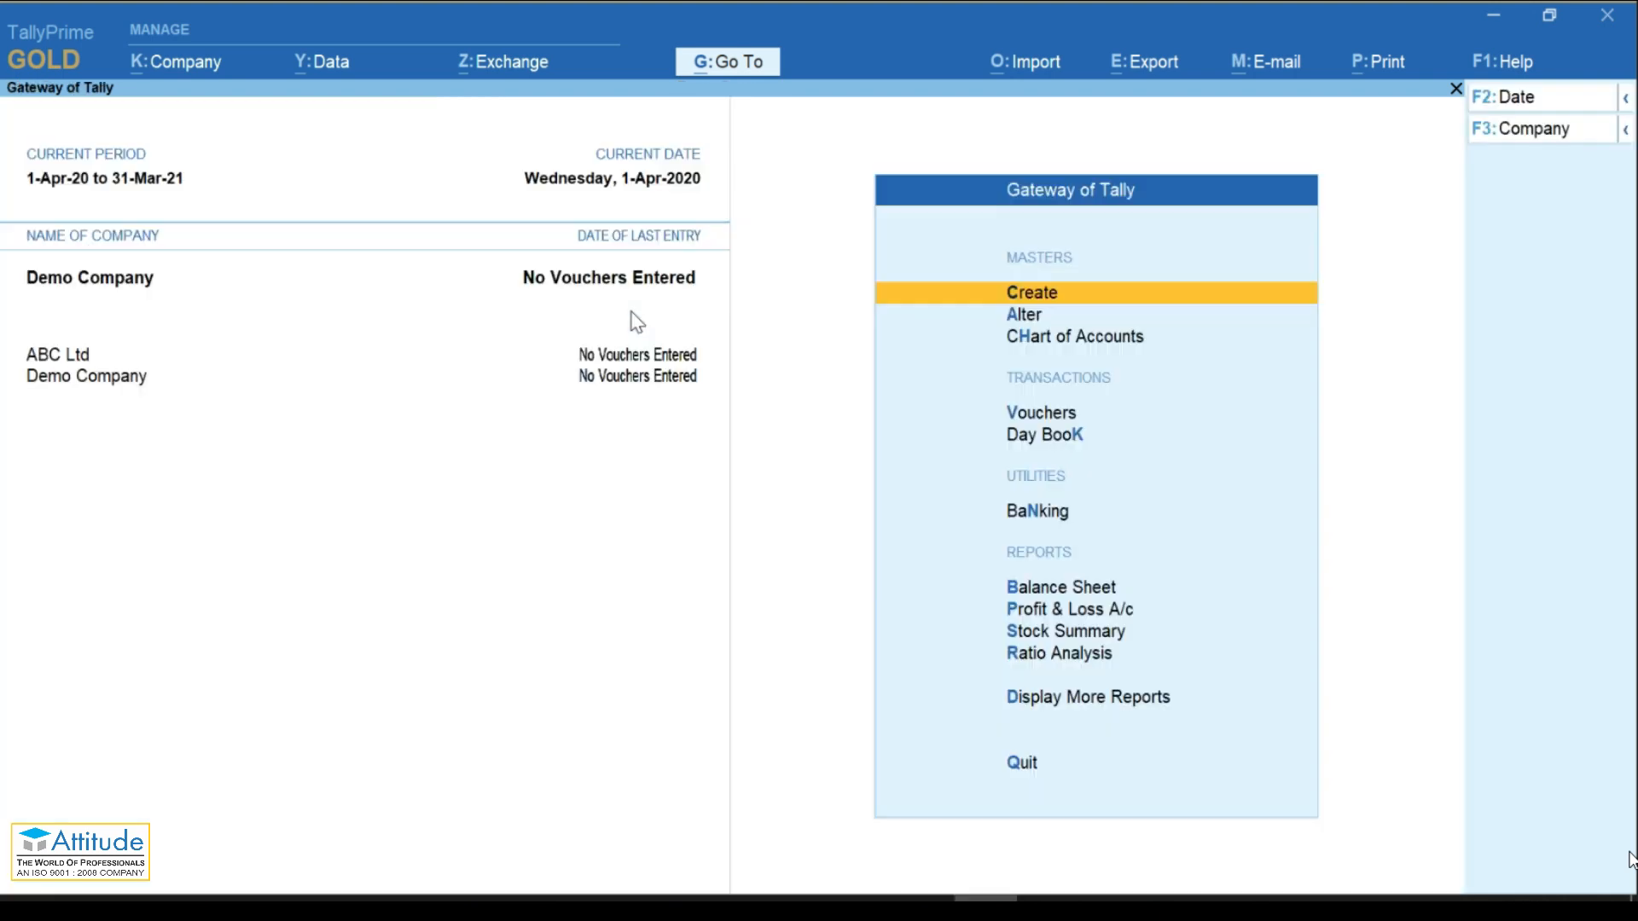
pyautogui.click(171, 66)
pyautogui.press('Down')
pyautogui.press('Down')
pyautogui.press('Down')
pyautogui.press('Return')
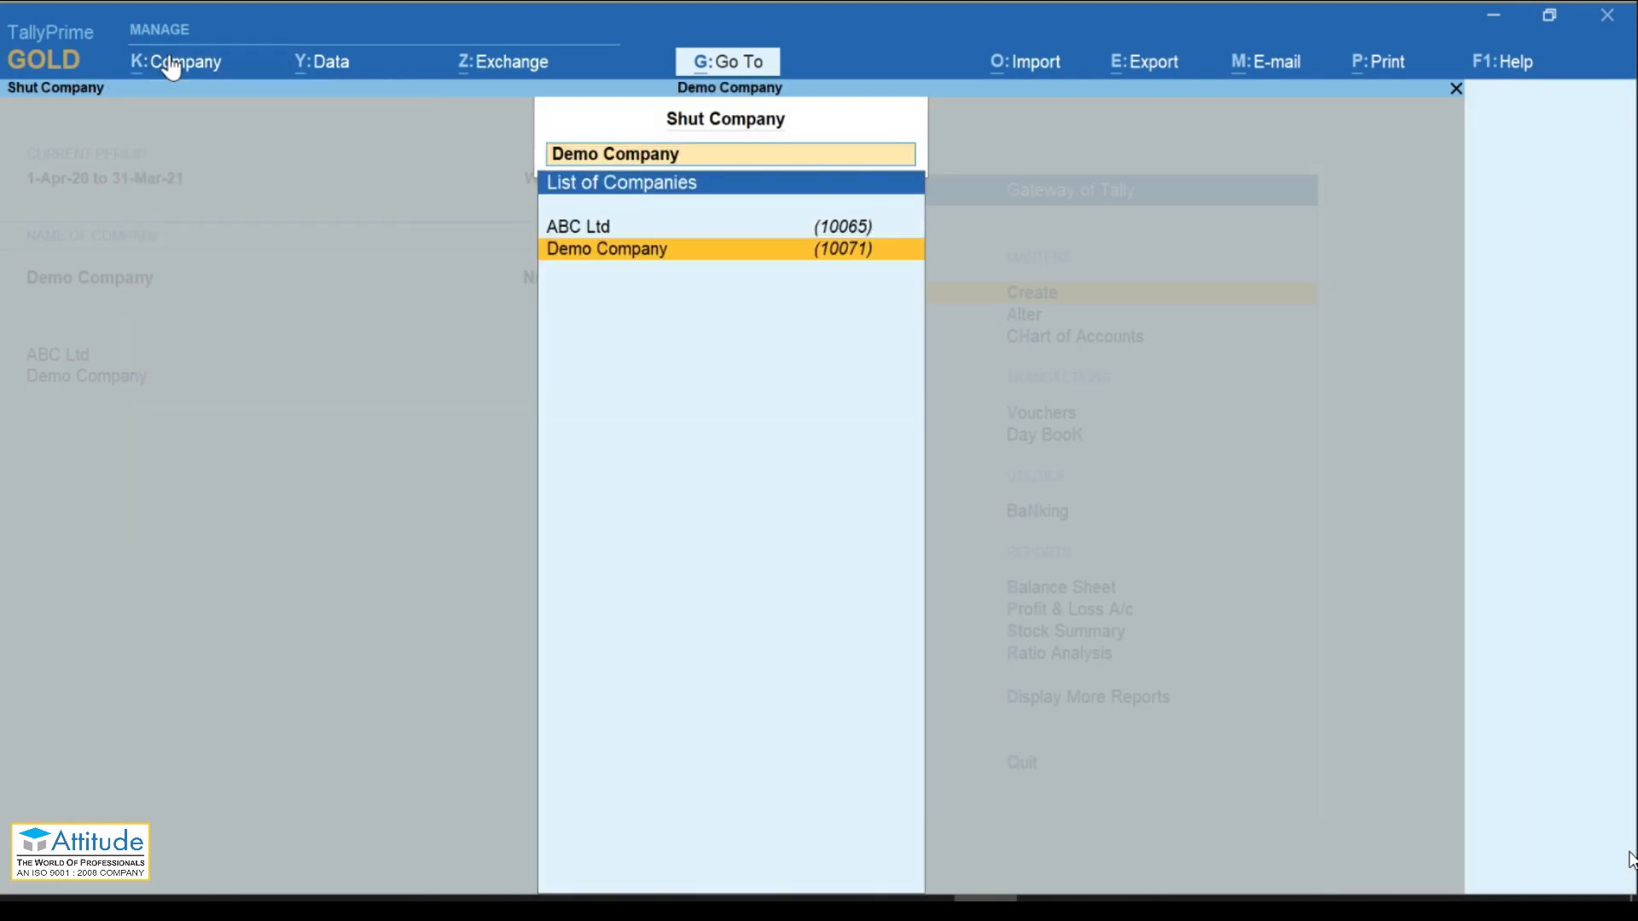
pyautogui.press('Return')
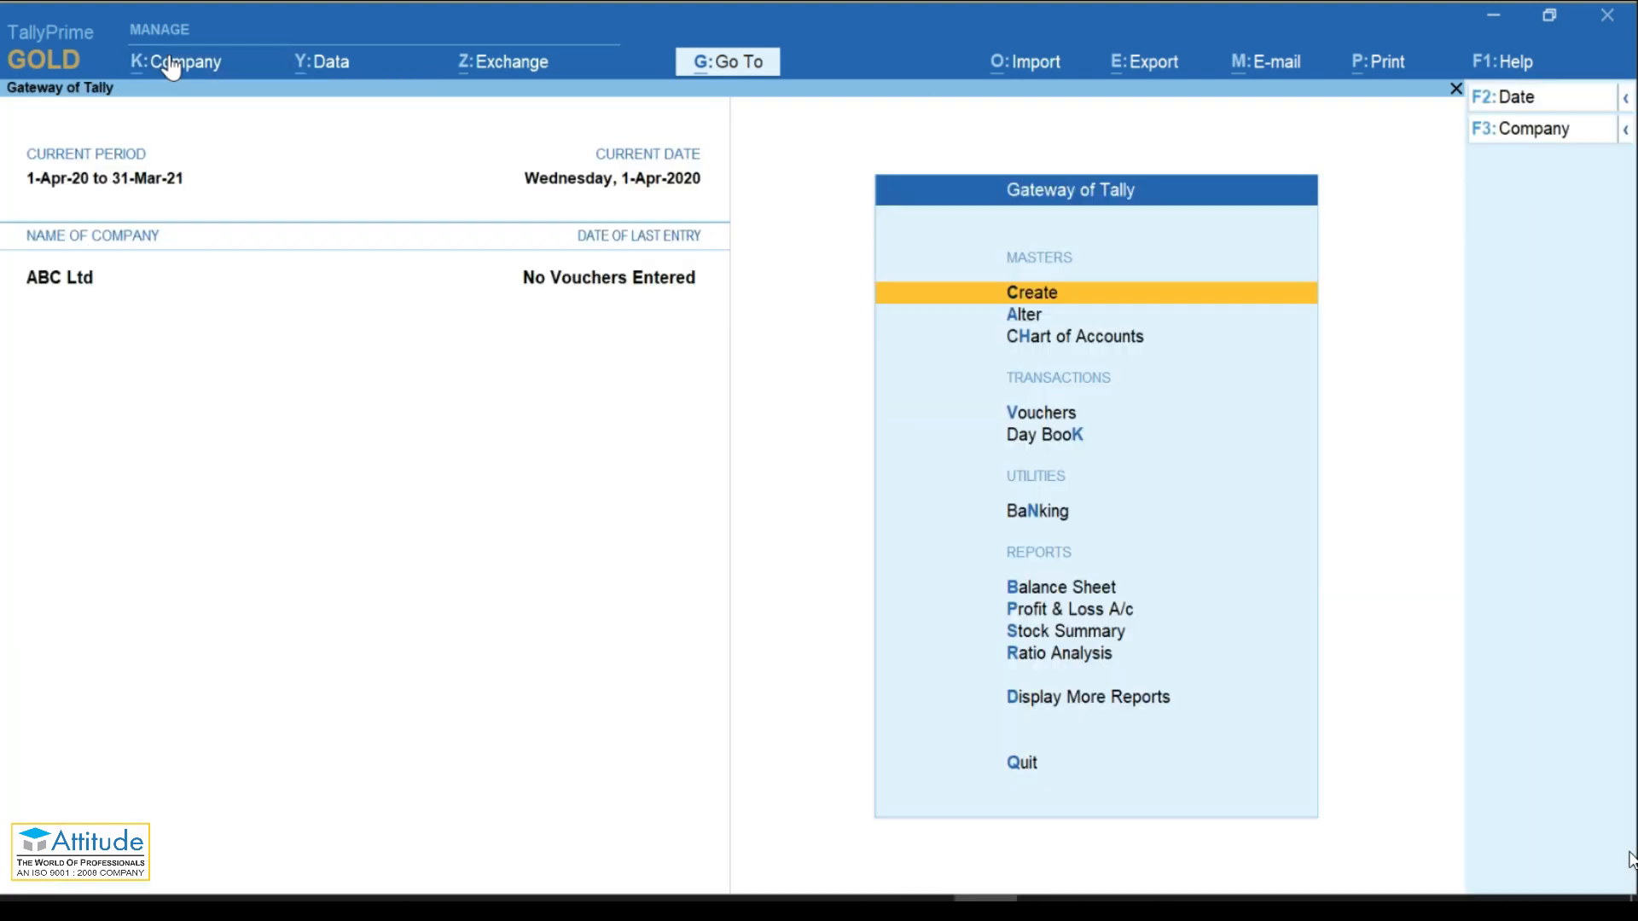
# Step: Browse the K:Company options and close the menu without choosing any
pyautogui.click(171, 66)
pyautogui.press('Down')
pyautogui.press('Down')
pyautogui.press('Down')
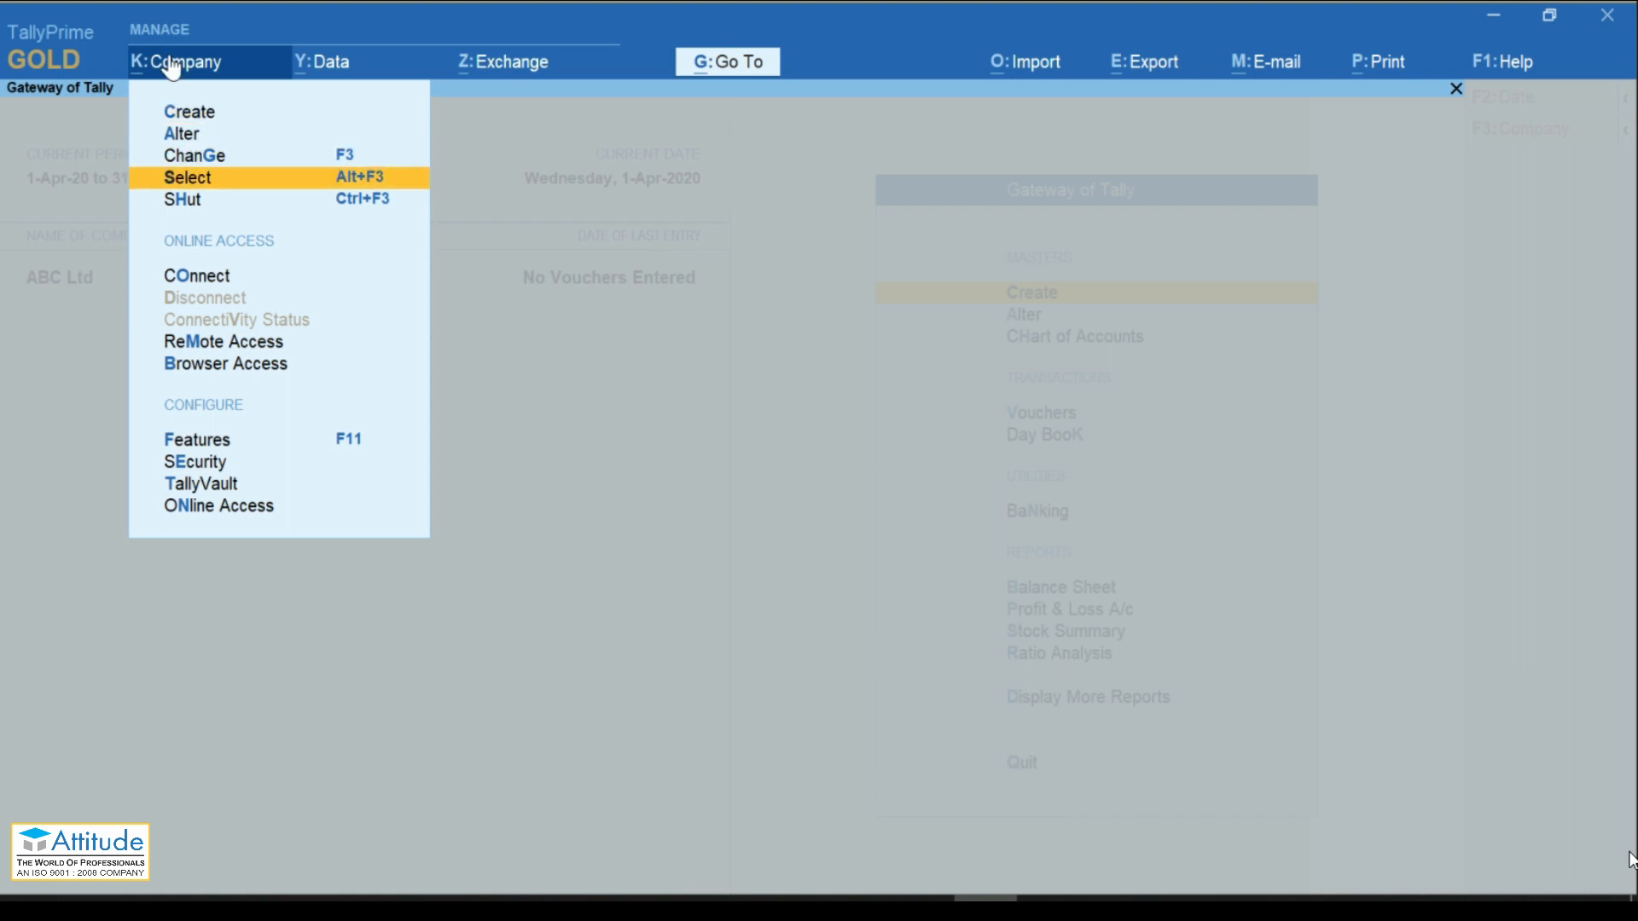
pyautogui.press('Up')
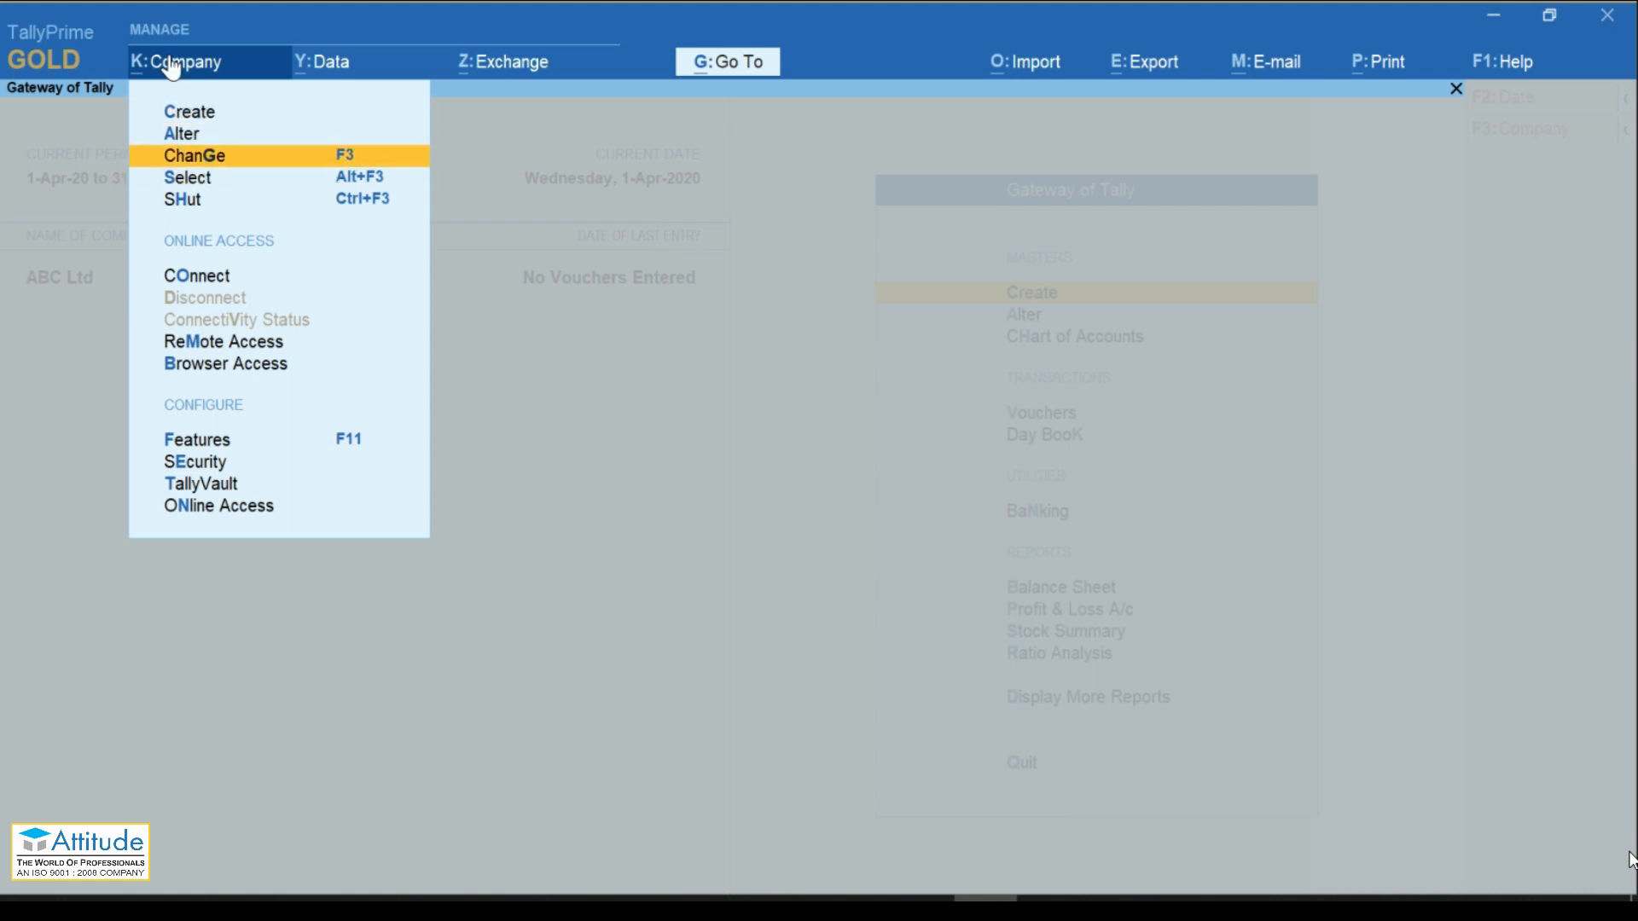
pyautogui.press('Up')
pyautogui.press('Up')
pyautogui.press('Down')
pyautogui.press('Down')
pyautogui.press('Down')
pyautogui.press('Escape')
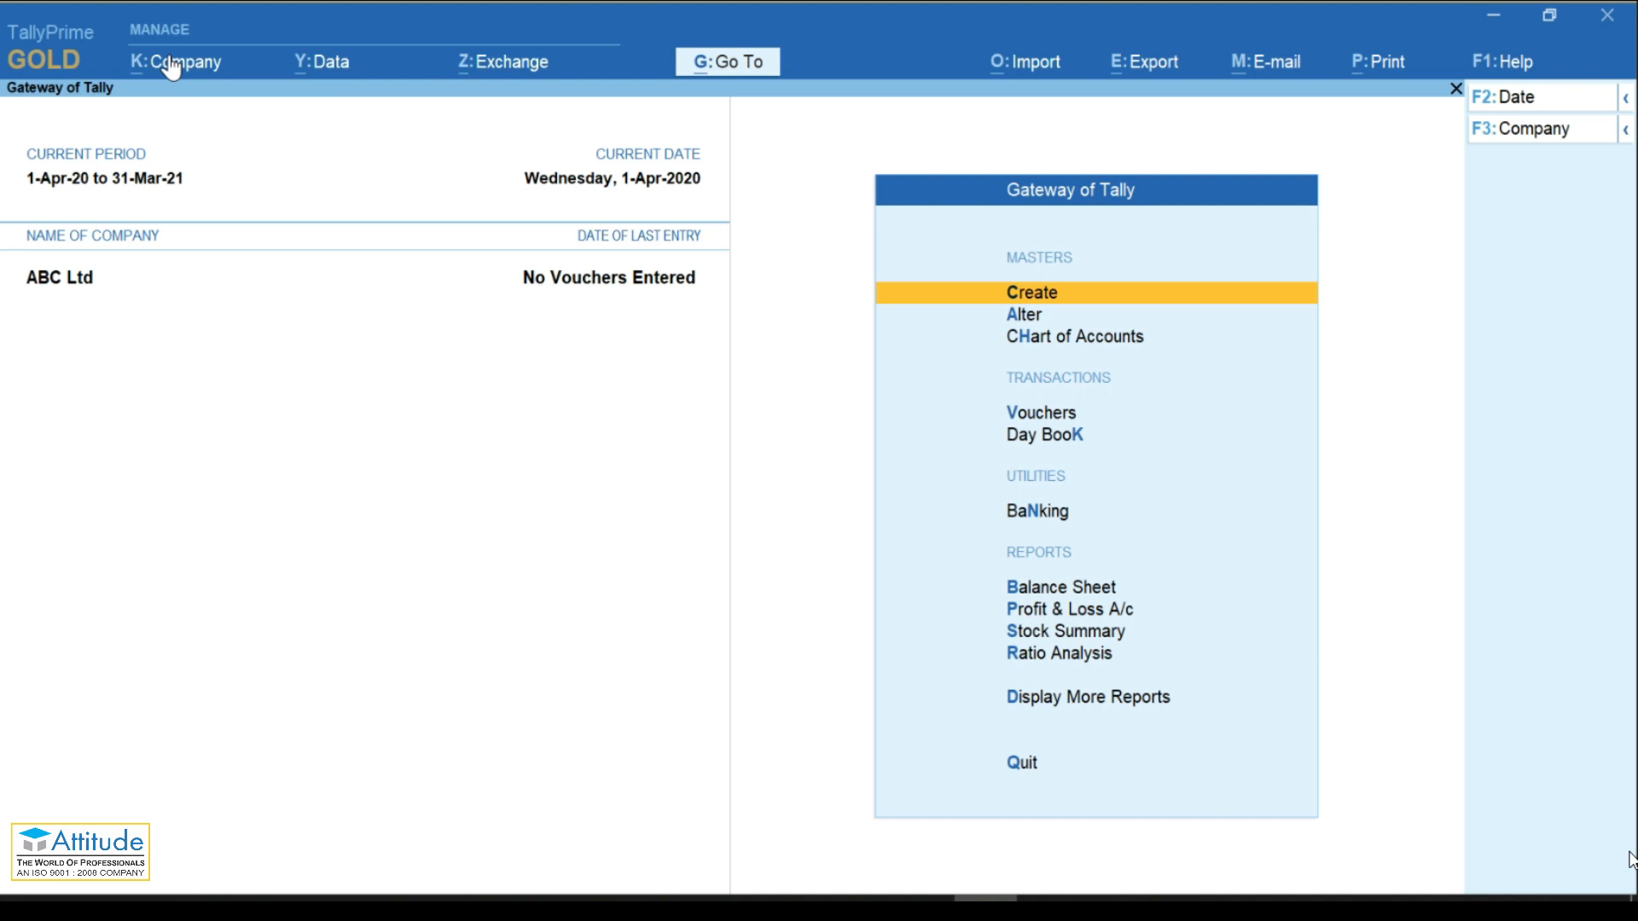
# Step: Highlight Create among the Gateway of Tally options
pyautogui.press('Down')
pyautogui.press('Down')
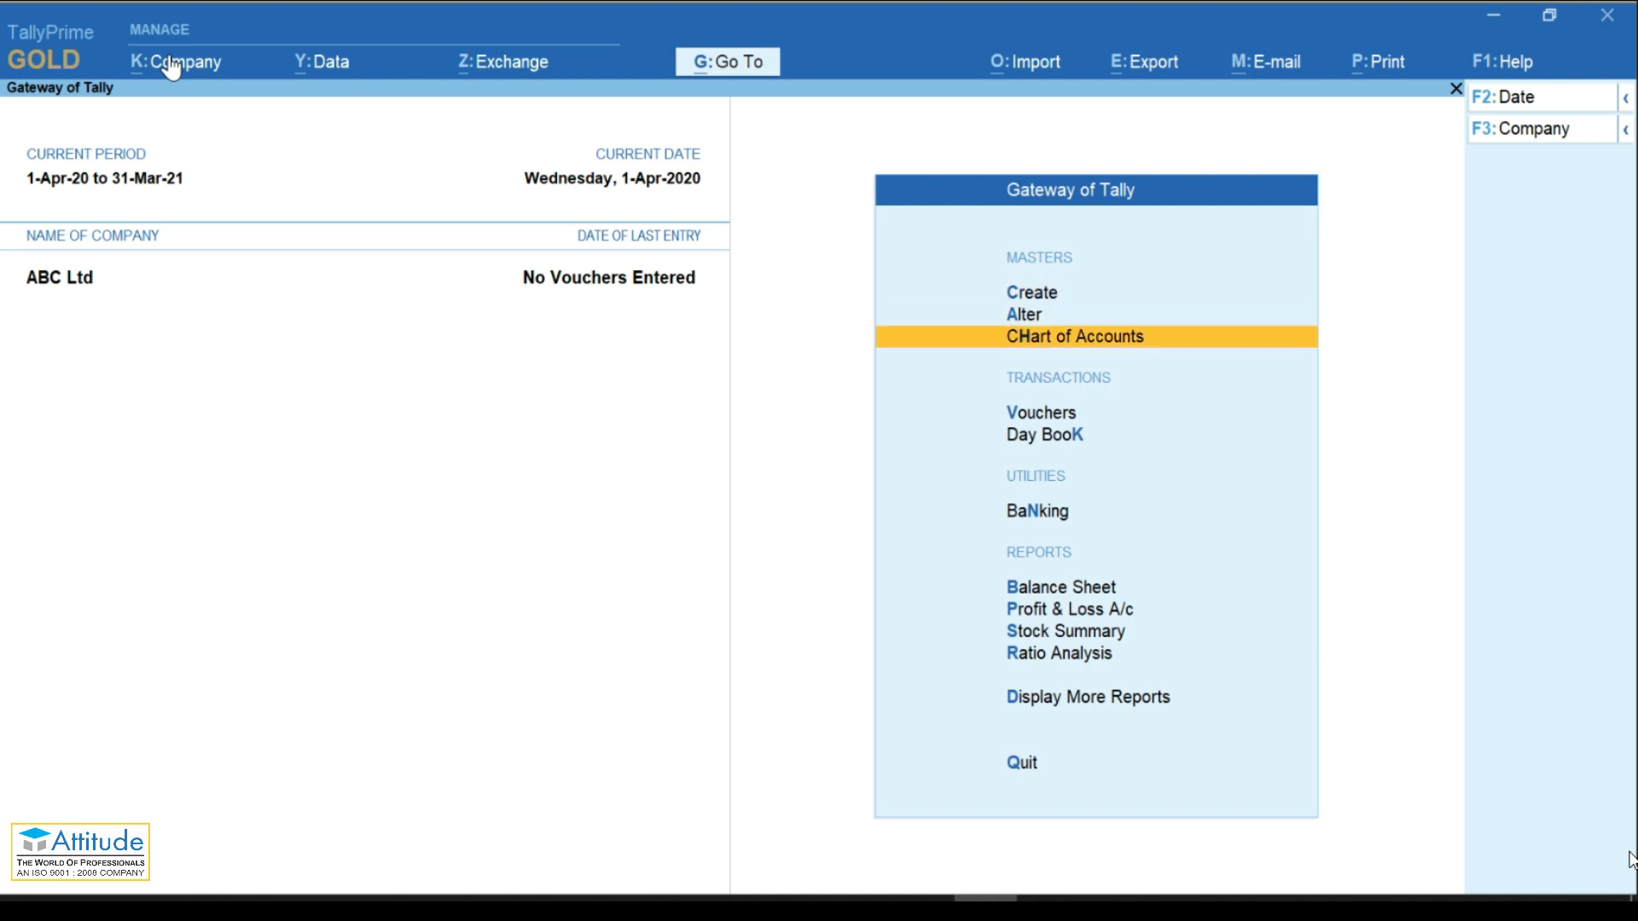
pyautogui.press('Up')
pyautogui.press('Up')
pyautogui.press('Up')
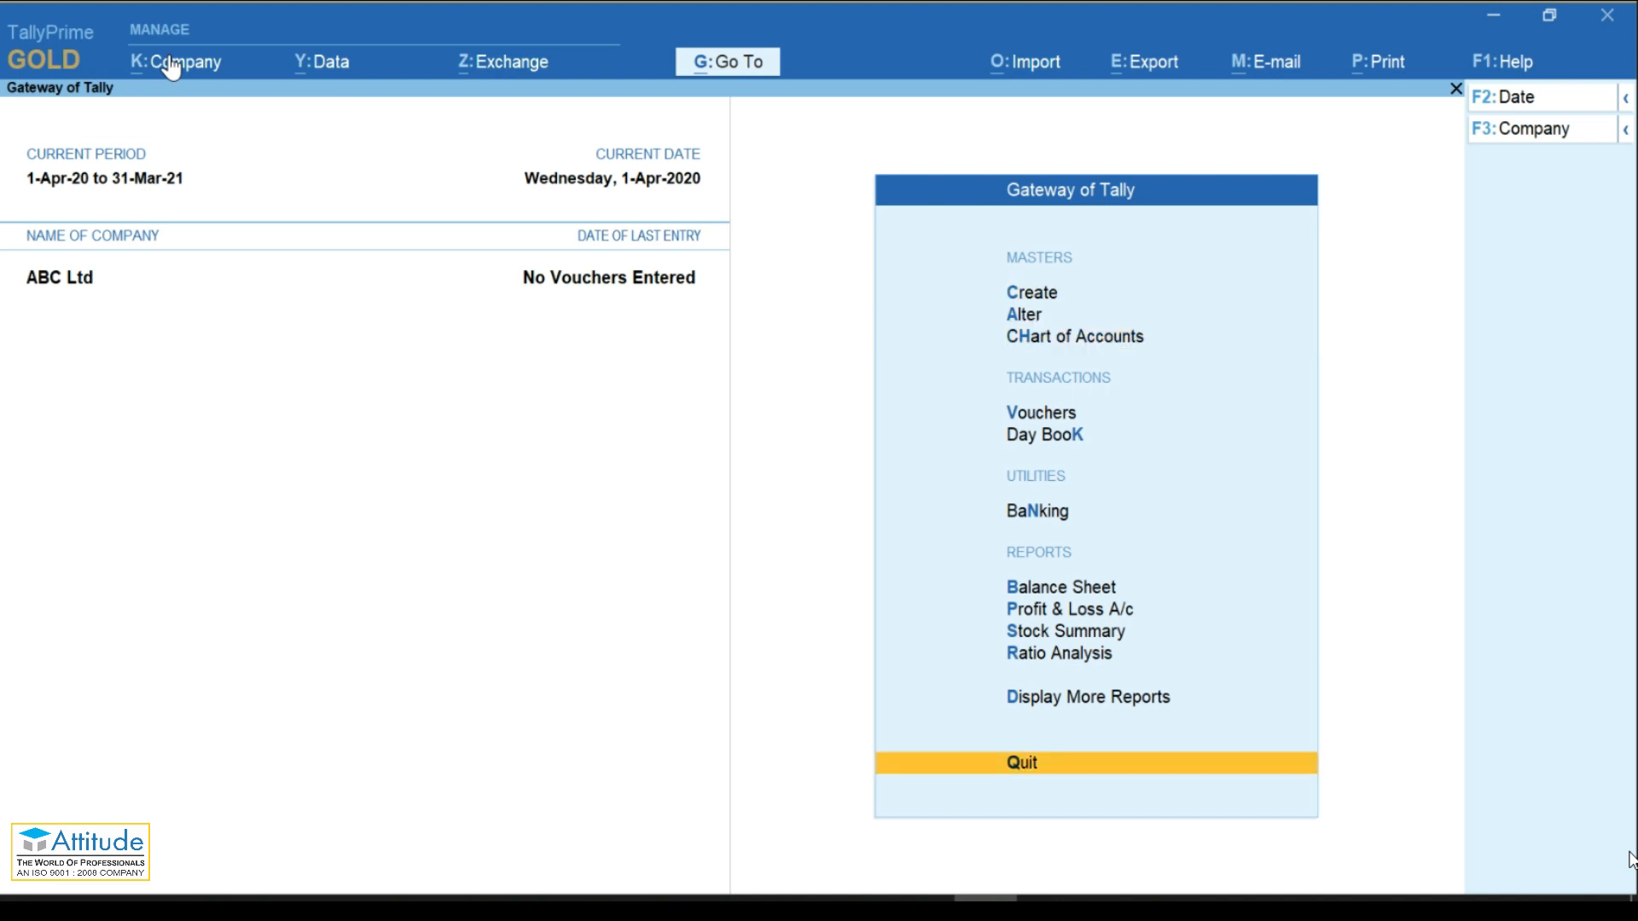
pyautogui.press('Down')
pyautogui.press('Down')
pyautogui.press('Up')
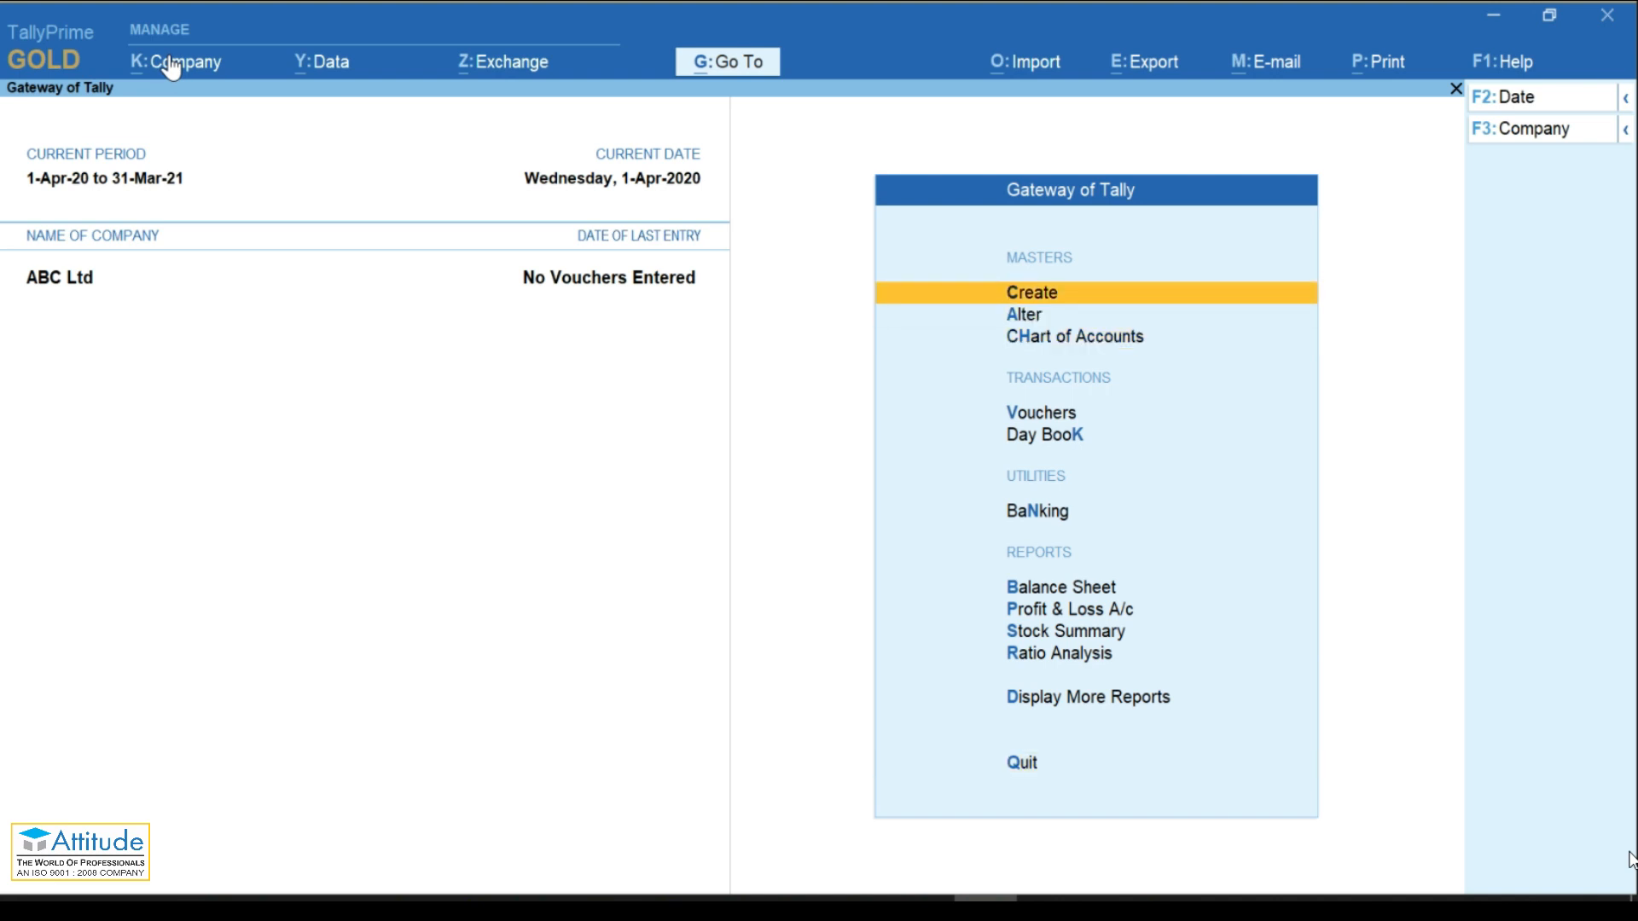
pyautogui.press('Down')
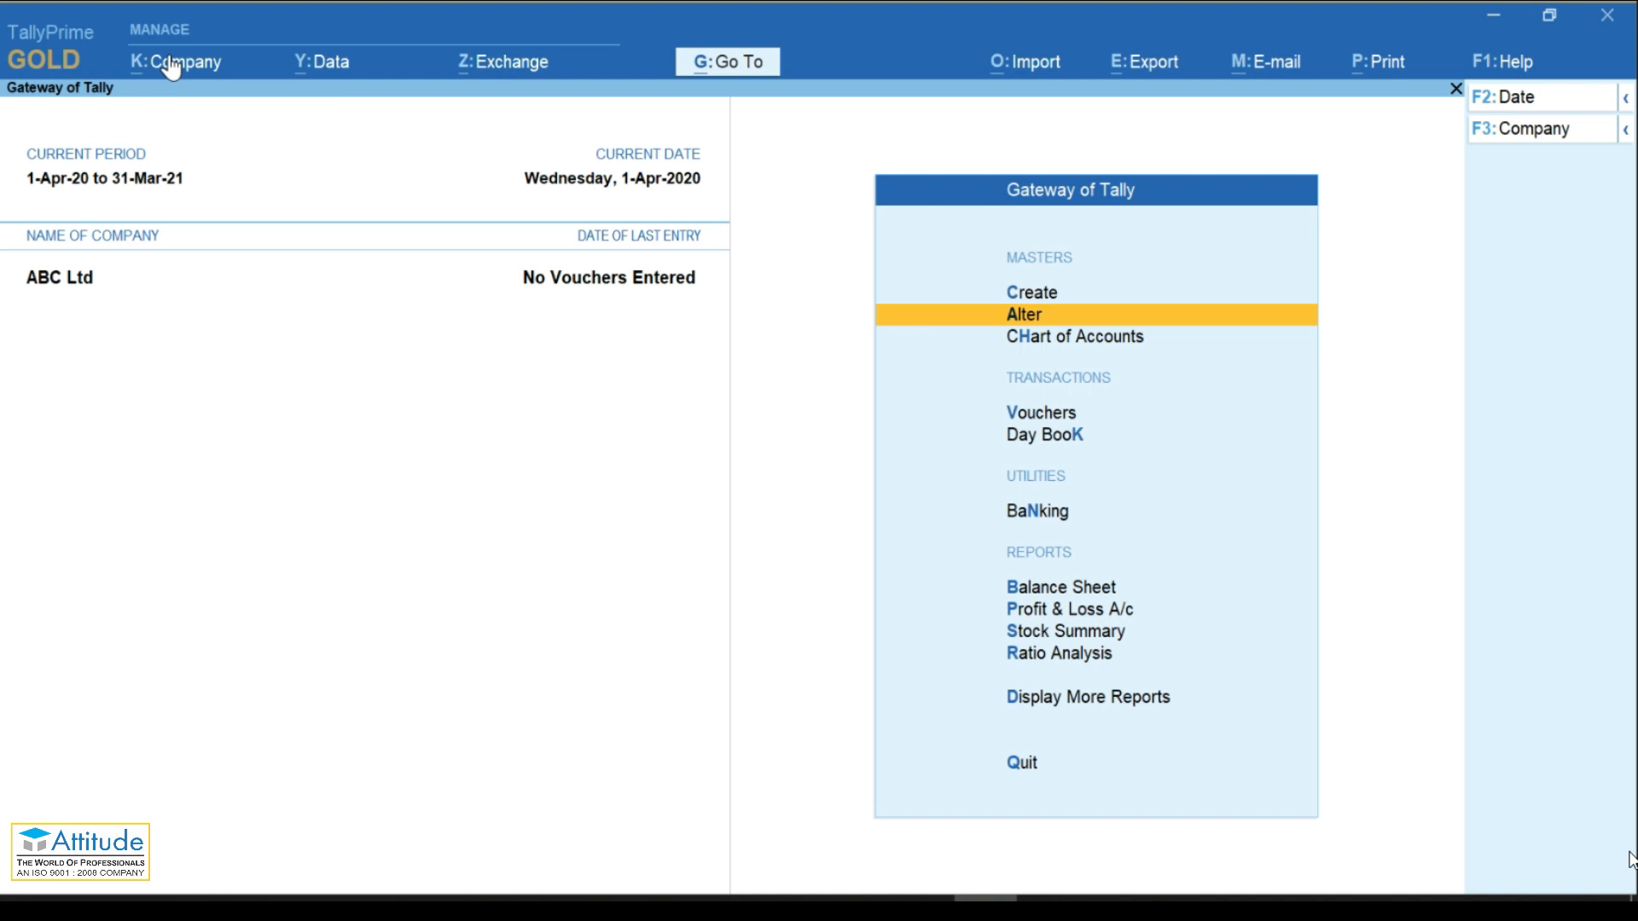
pyautogui.press('Down')
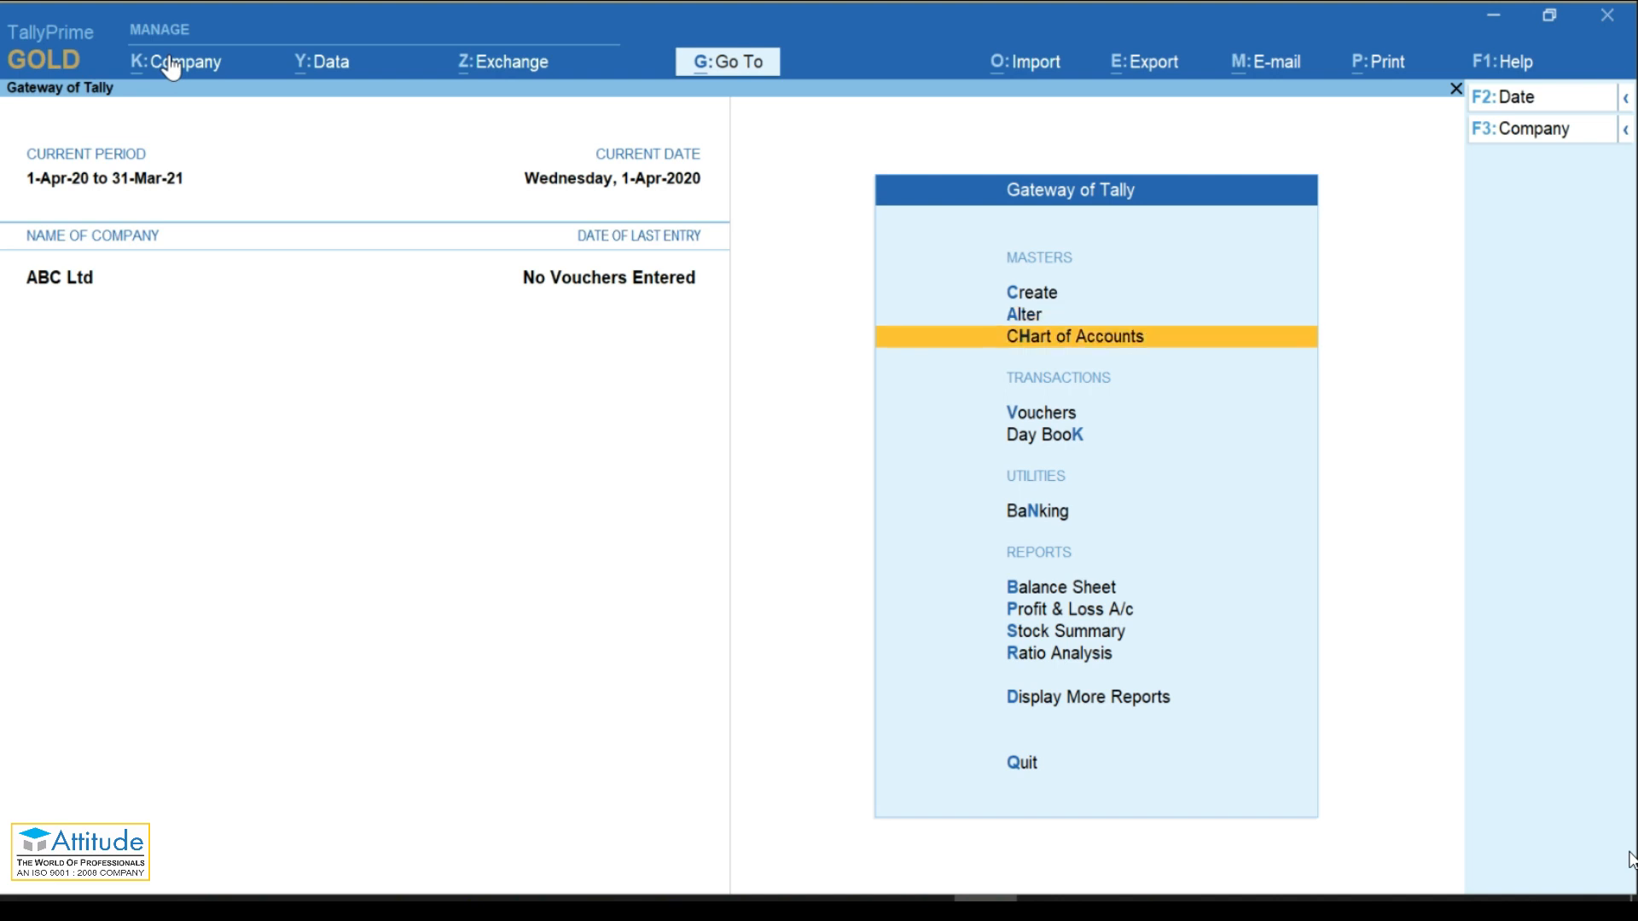
pyautogui.press('Up')
pyautogui.press('Up')
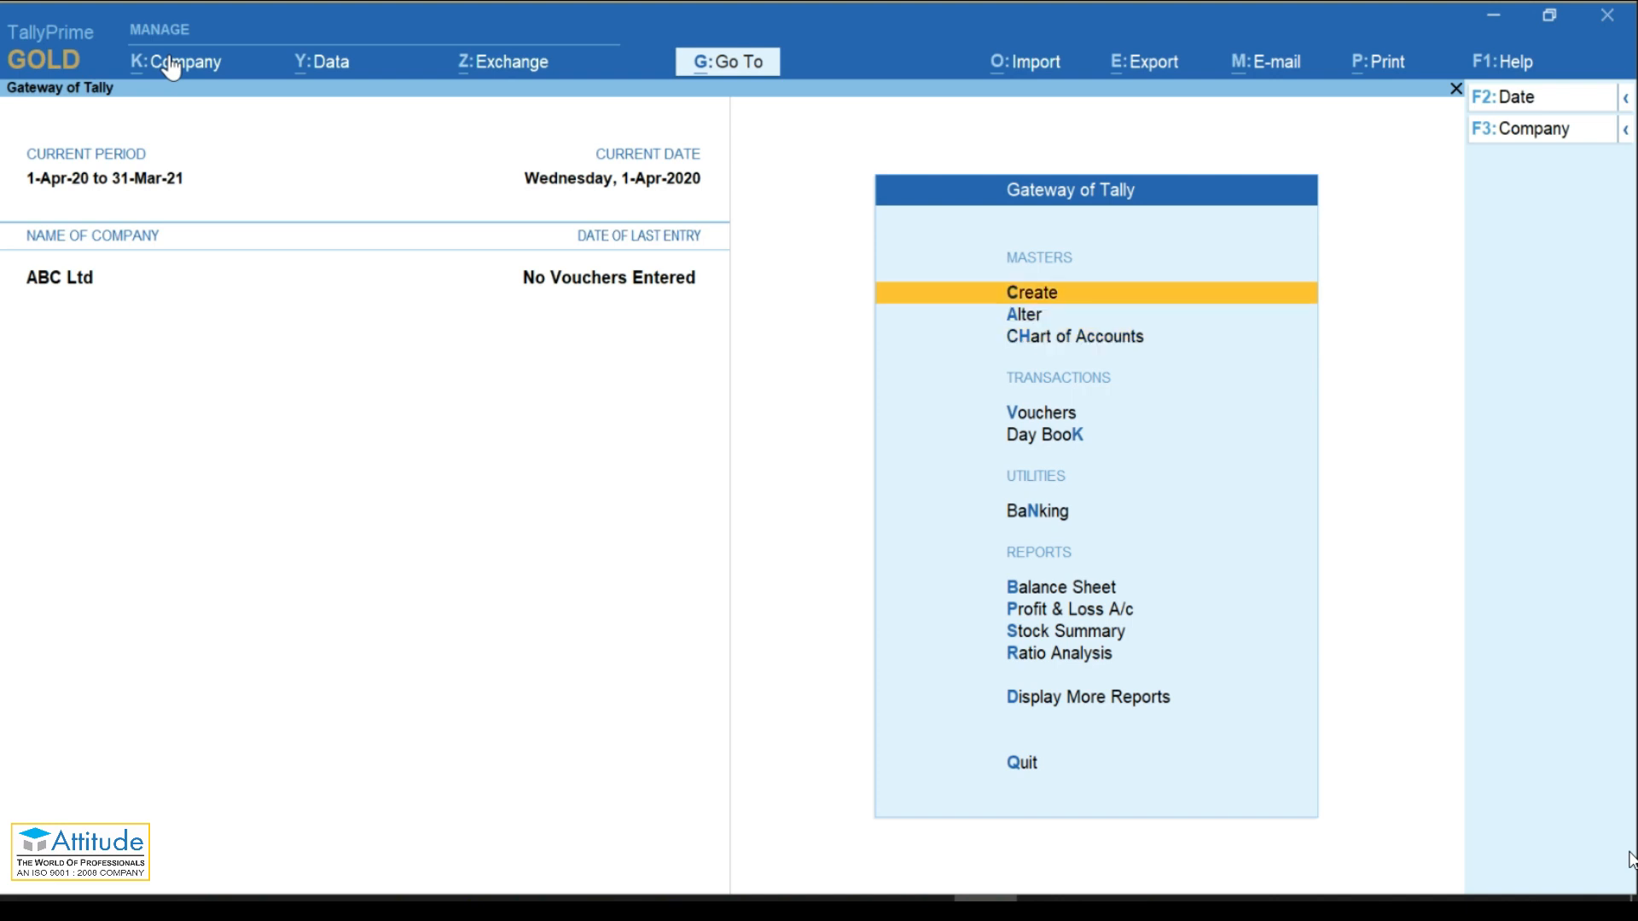
# Step: Bring up the List of Masters and browse Stock Group, Stock Category and Godown
pyautogui.press('Return')
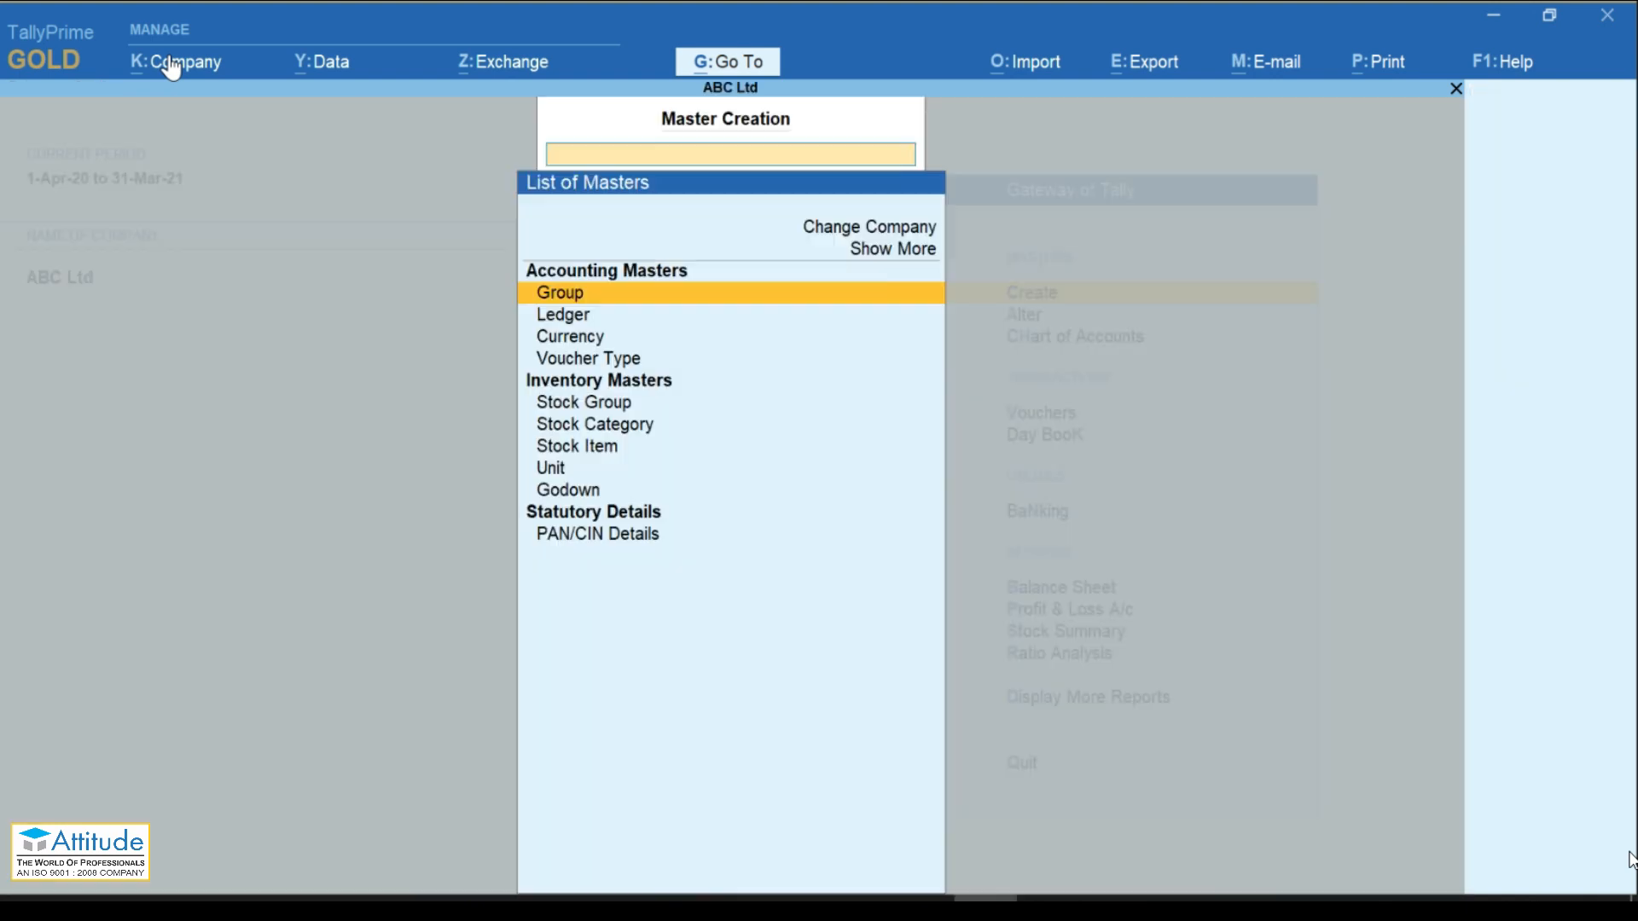
pyautogui.press('Down')
pyautogui.press('Up')
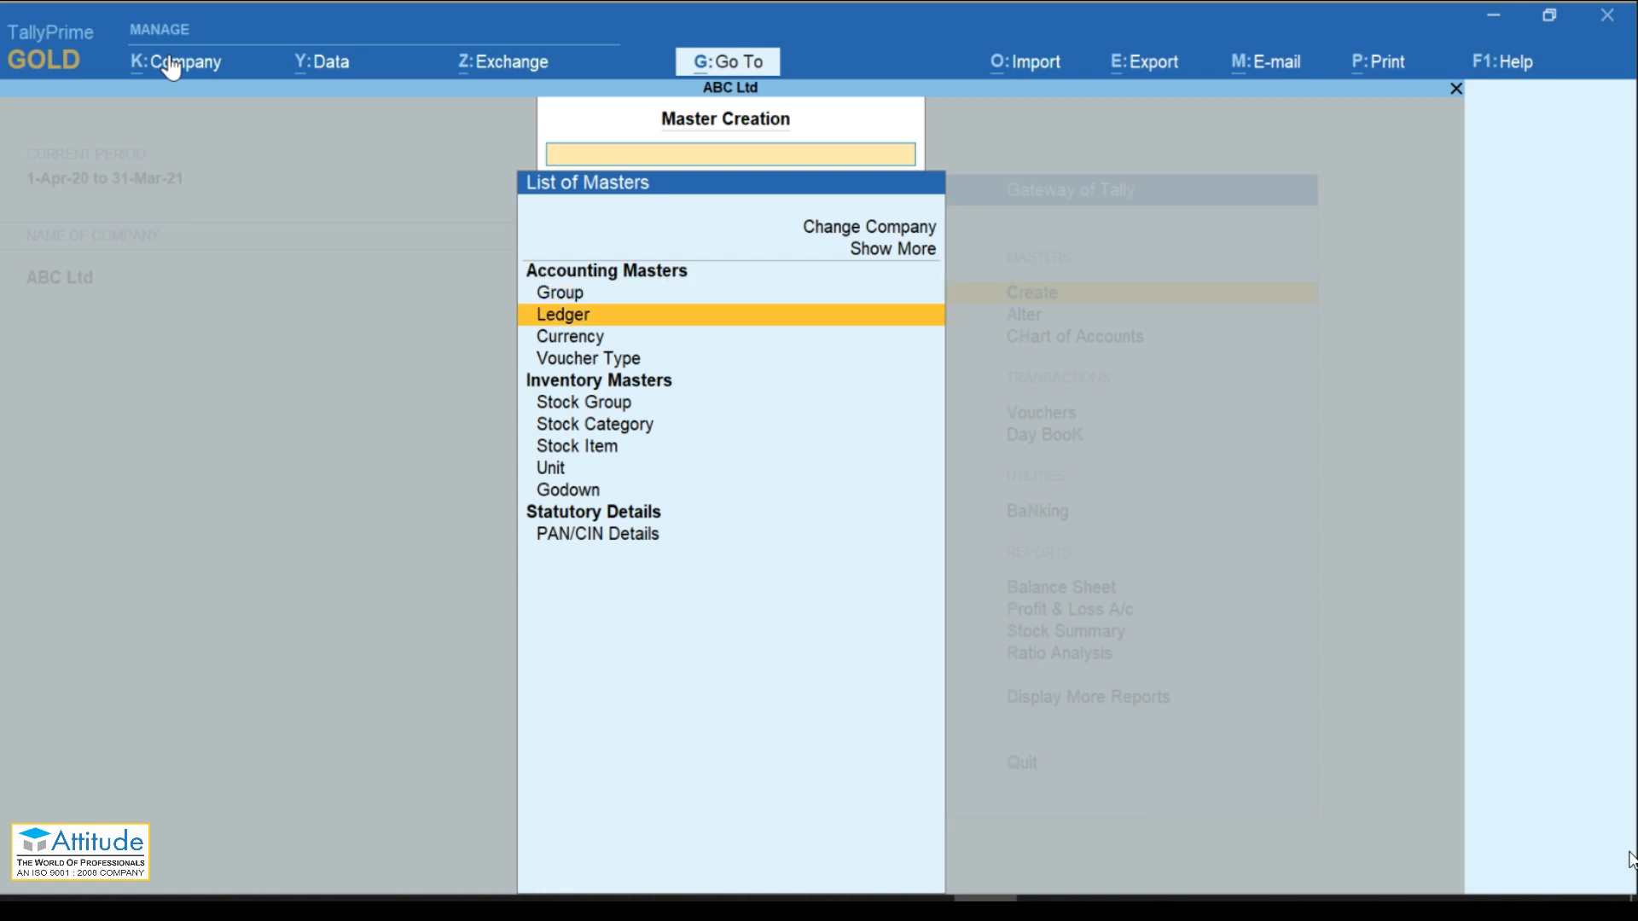
pyautogui.press('Down')
pyautogui.press('Down')
pyautogui.press('Down')
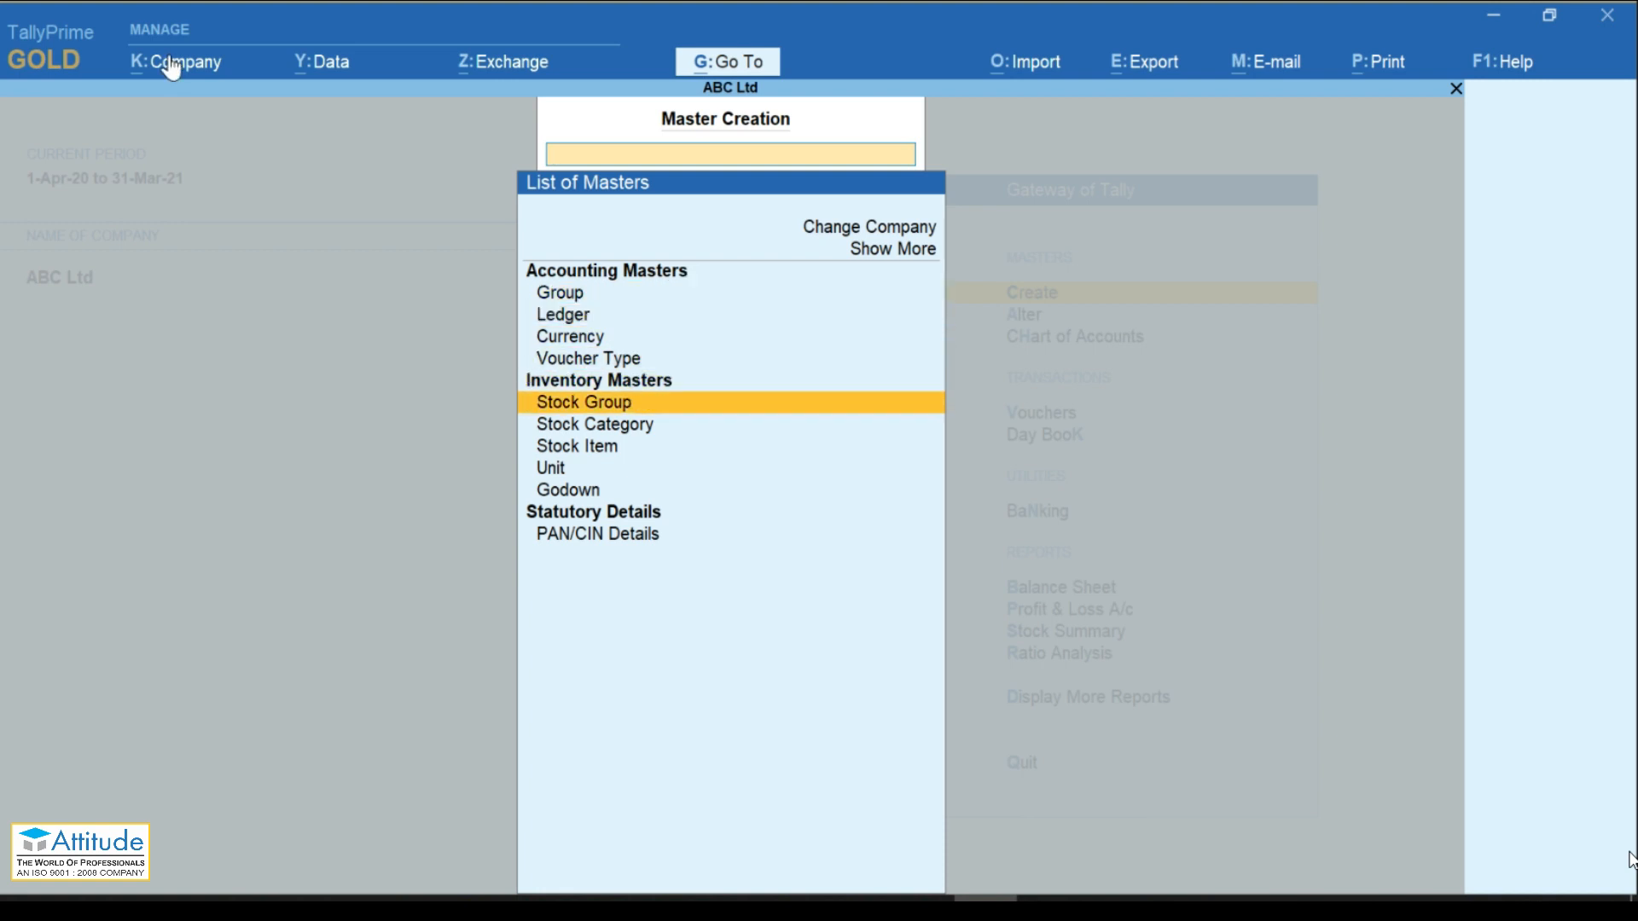
pyautogui.press('Down')
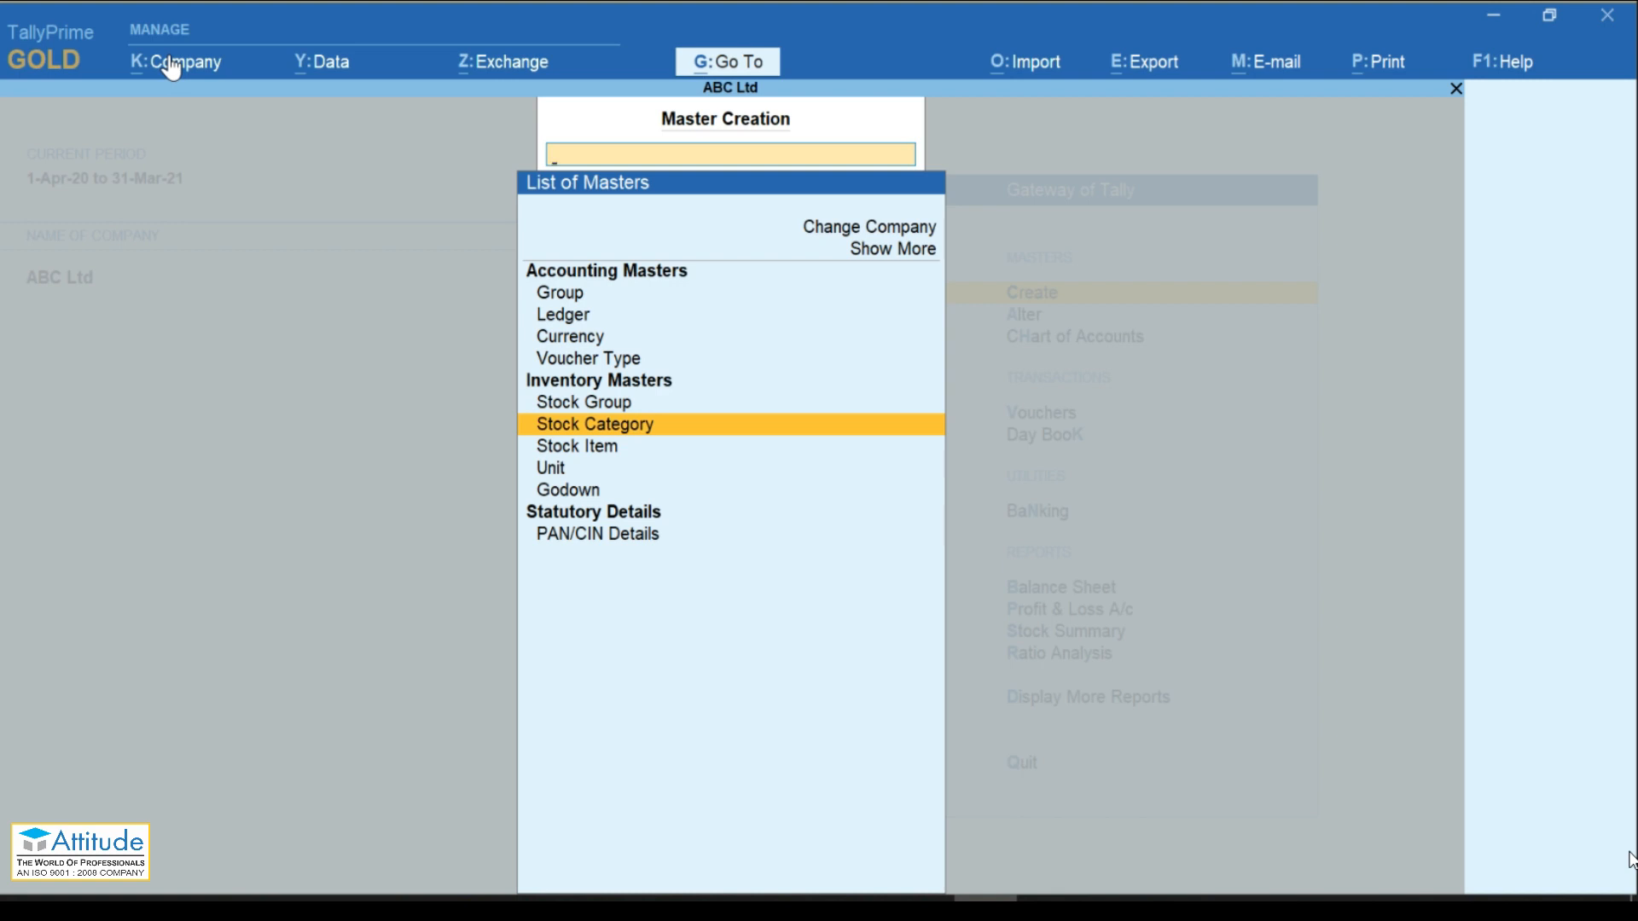
pyautogui.press('Down')
pyautogui.press('Down')
pyautogui.press('Down')
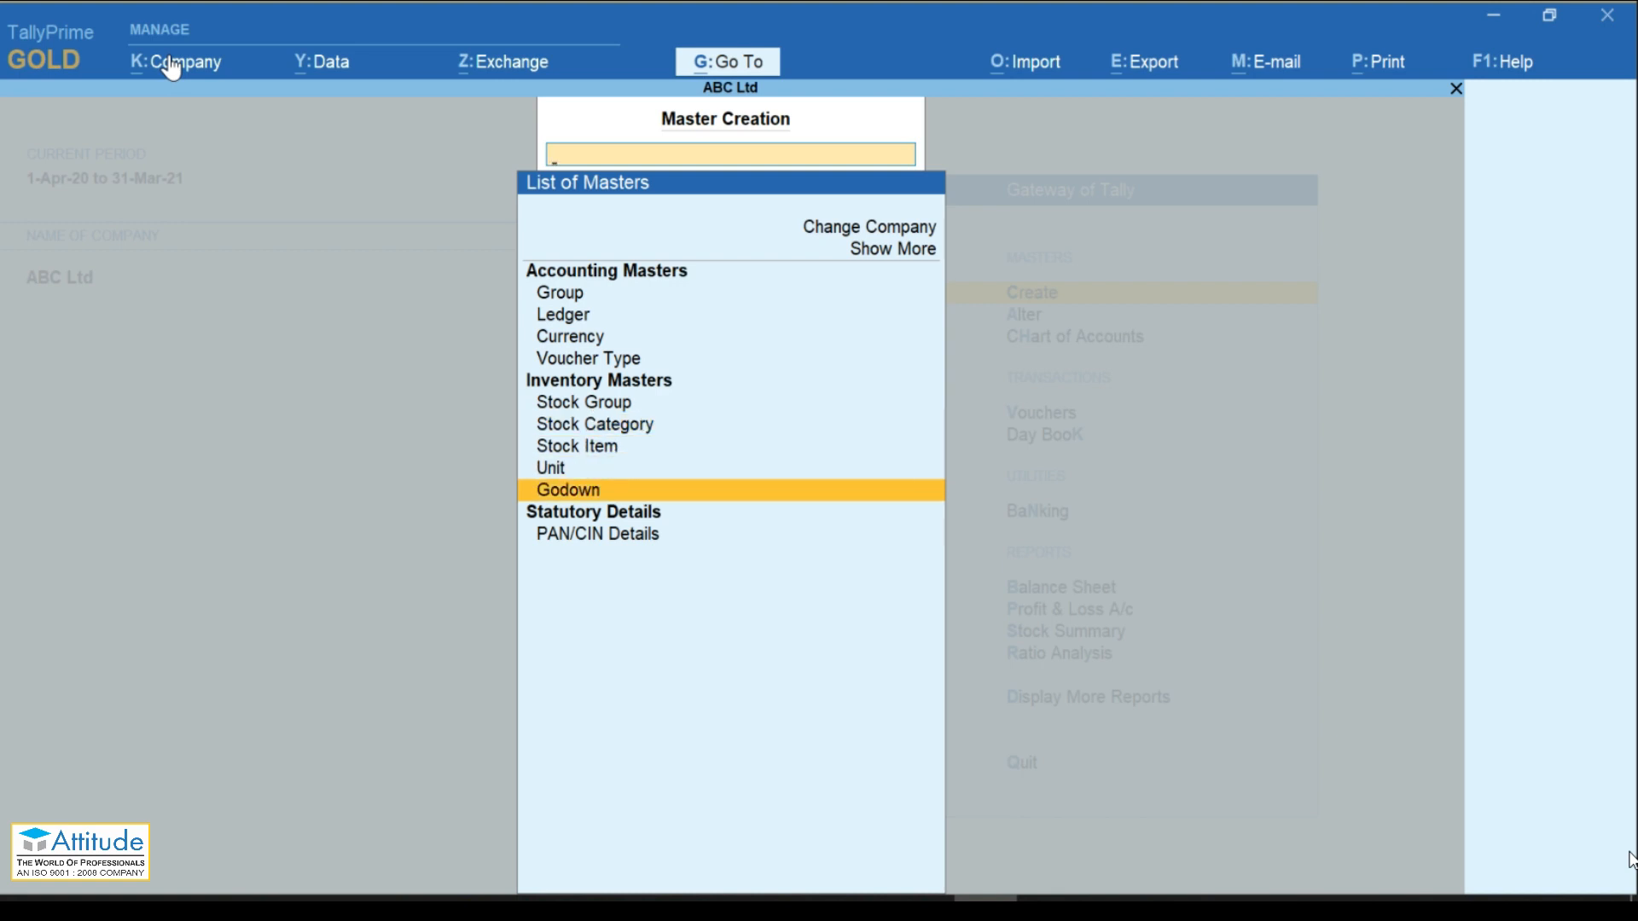
pyautogui.press('Up')
pyautogui.press('Up')
pyautogui.press('Up')
pyautogui.press('Up')
pyautogui.press('Up')
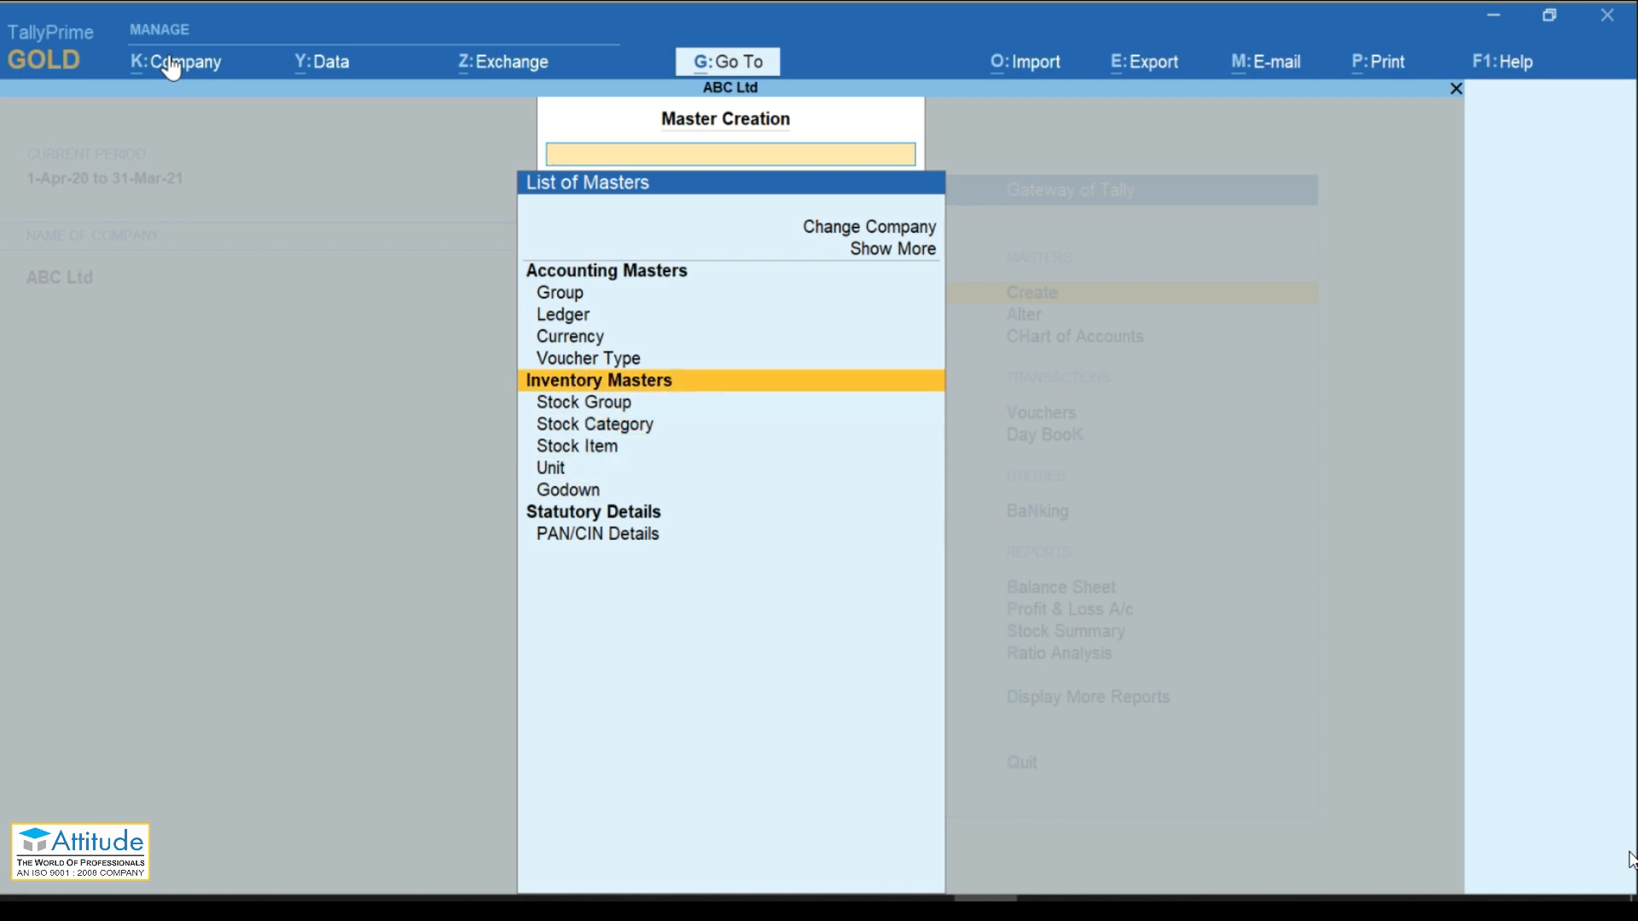
pyautogui.press('Down')
pyautogui.press('Down')
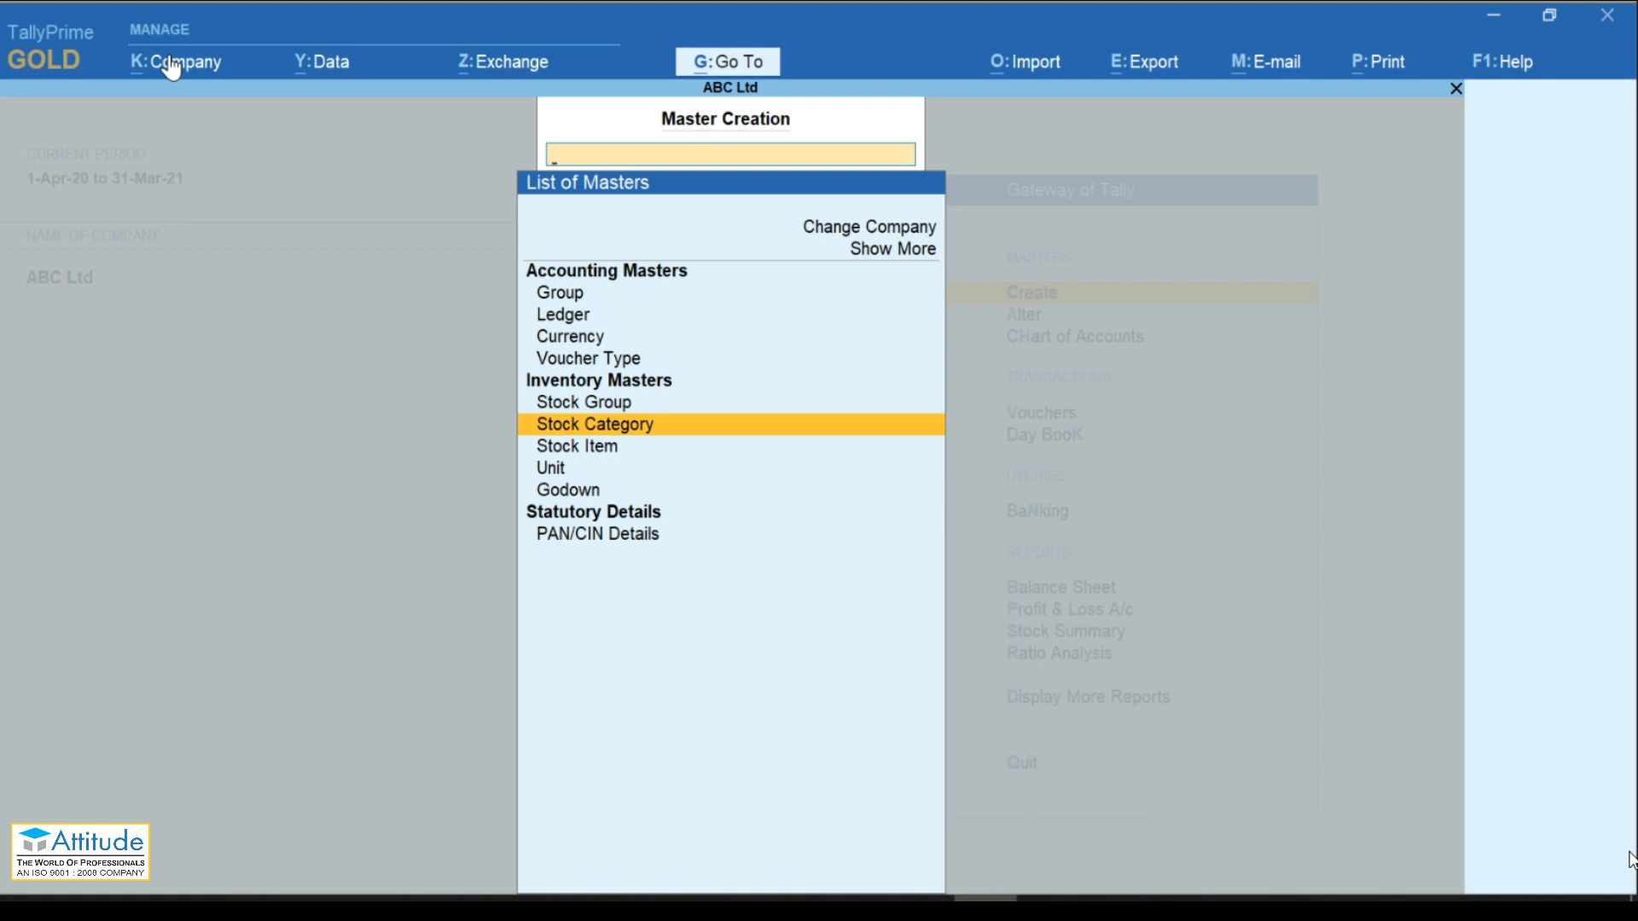
pyautogui.press('Down')
pyautogui.press('Down')
pyautogui.press('Down')
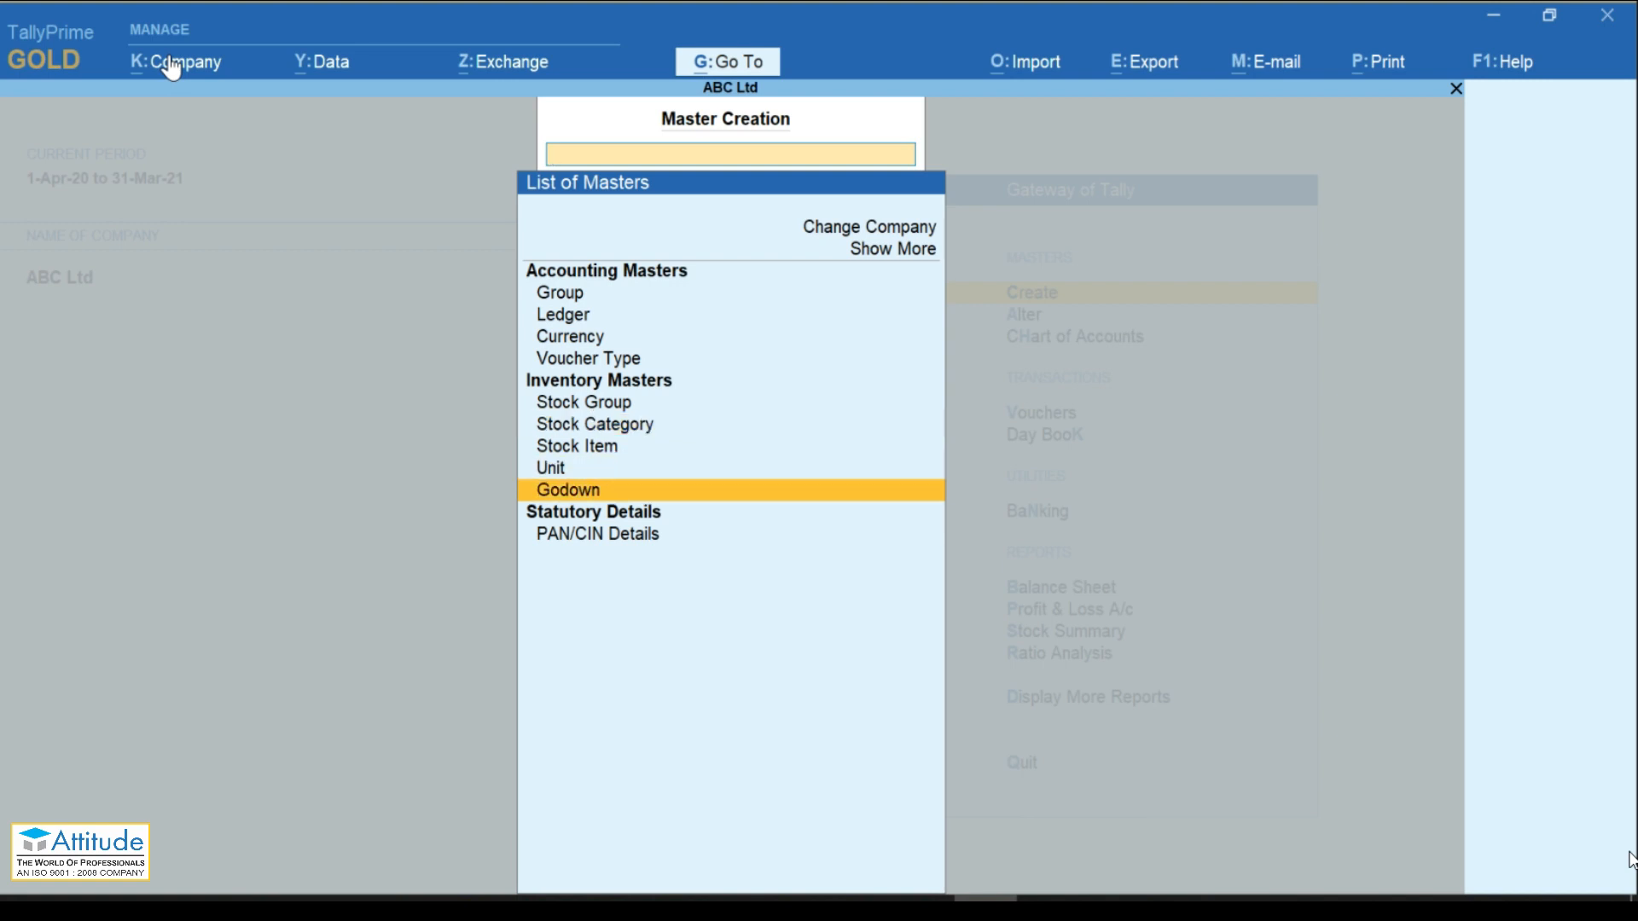
# Step: Choose Group to get a blank Group Creation form
pyautogui.press('Up')
pyautogui.press('Up')
pyautogui.press('Up')
pyautogui.press('Up')
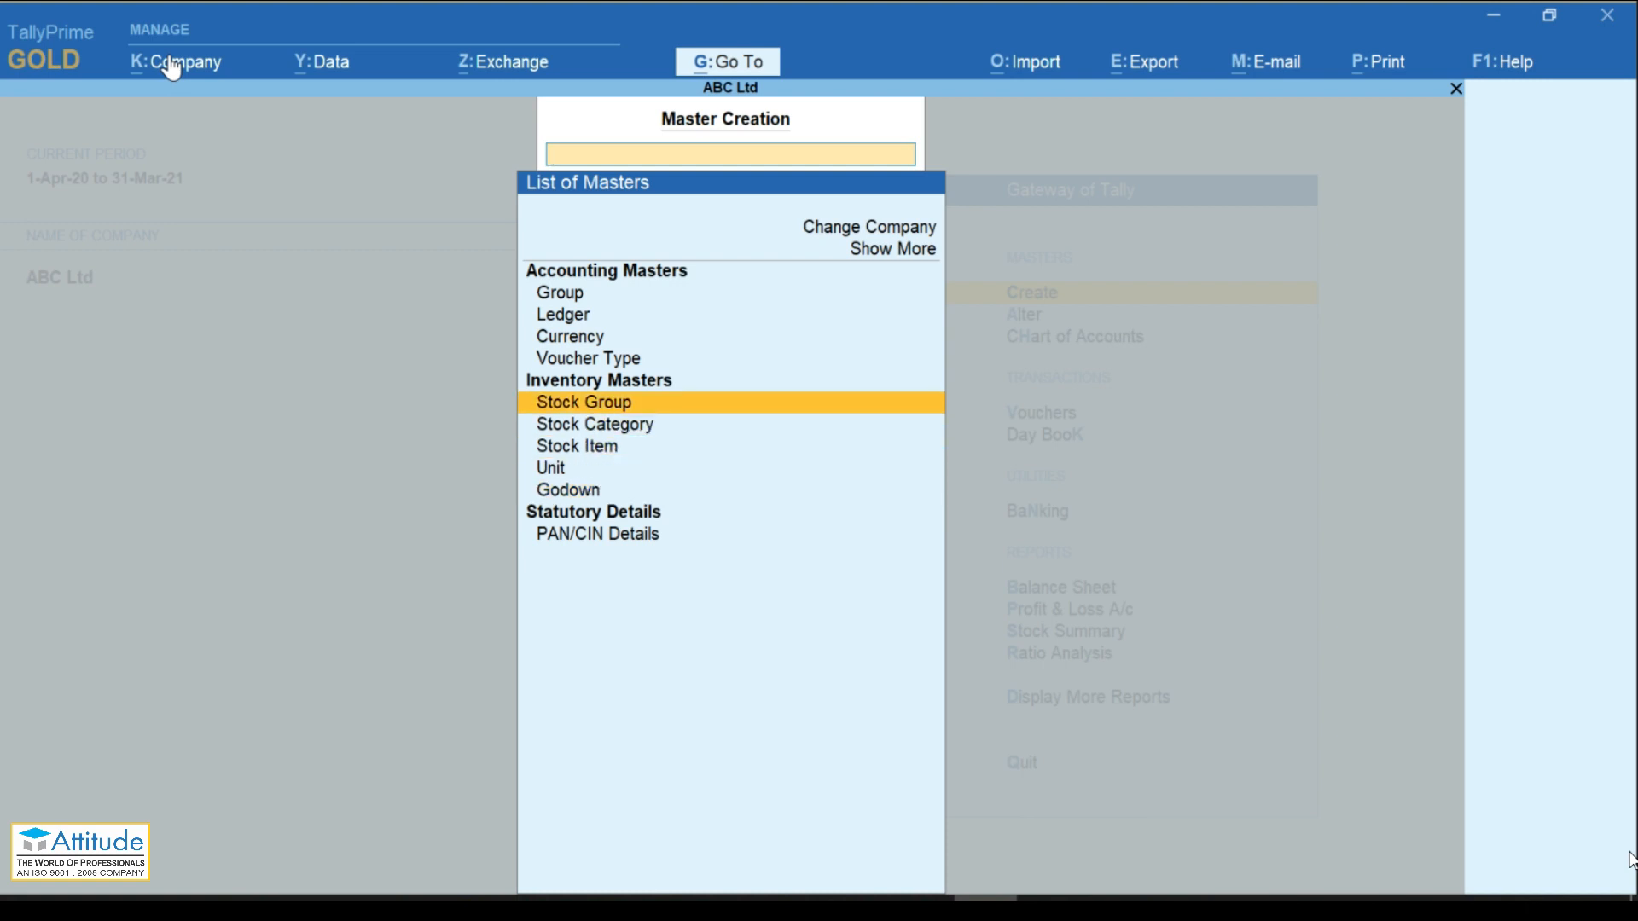
pyautogui.press('Up')
pyautogui.press('Up')
pyautogui.press('Up')
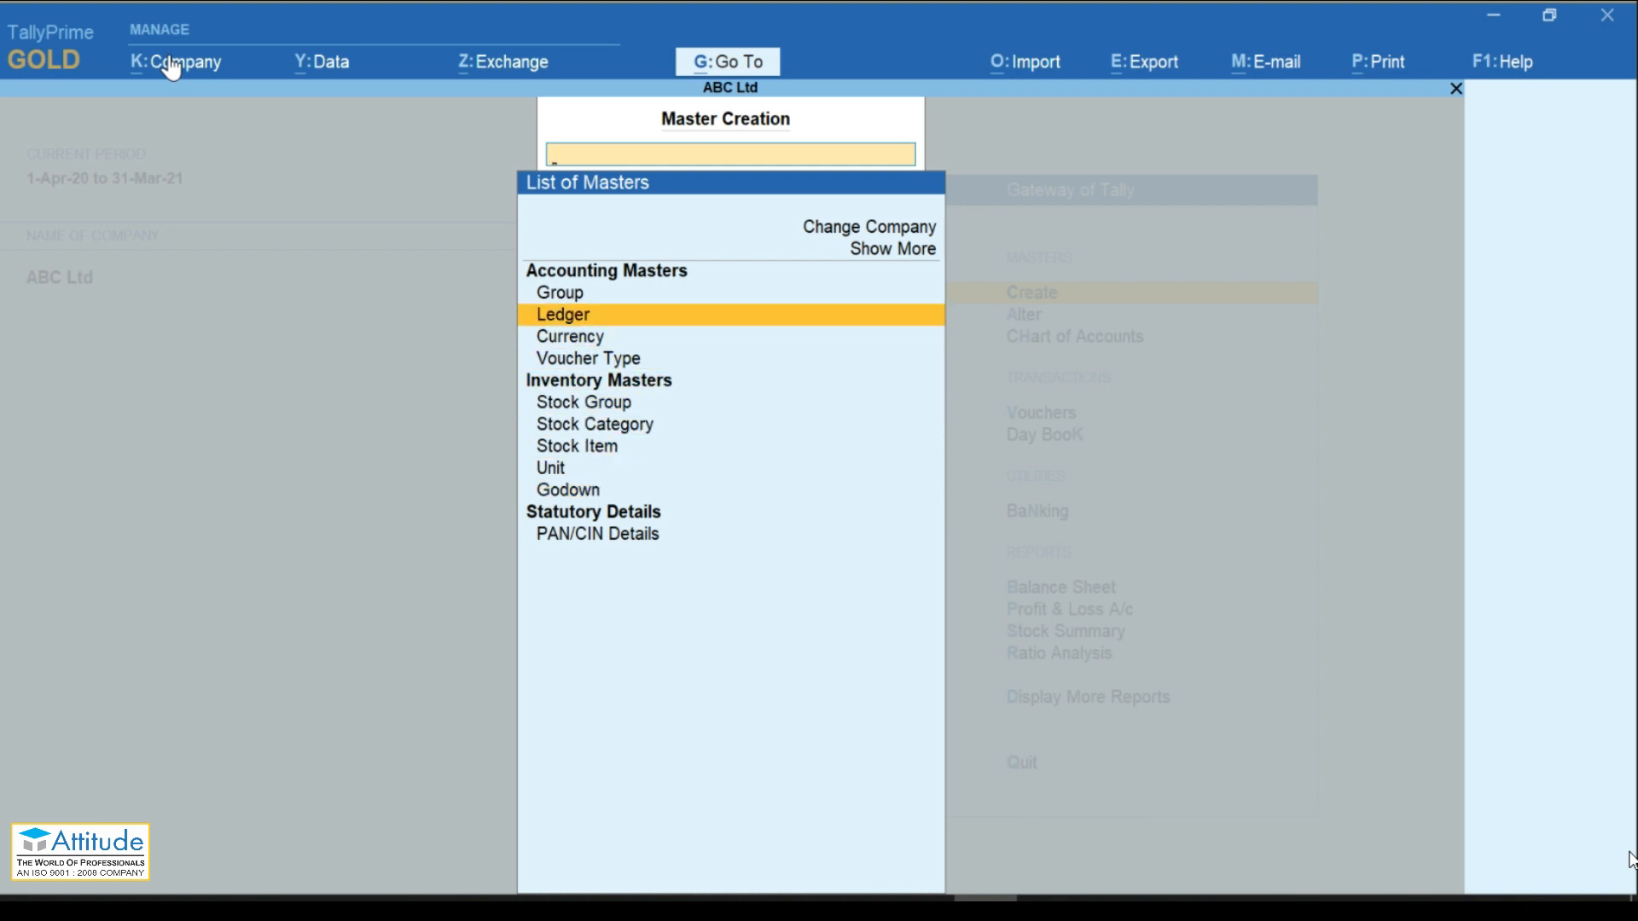
pyautogui.press('Up')
pyautogui.press('Down')
pyautogui.press('Down')
pyautogui.press('Down')
pyautogui.press('Down')
pyautogui.press('Down')
pyautogui.press('Down')
pyautogui.press('Down')
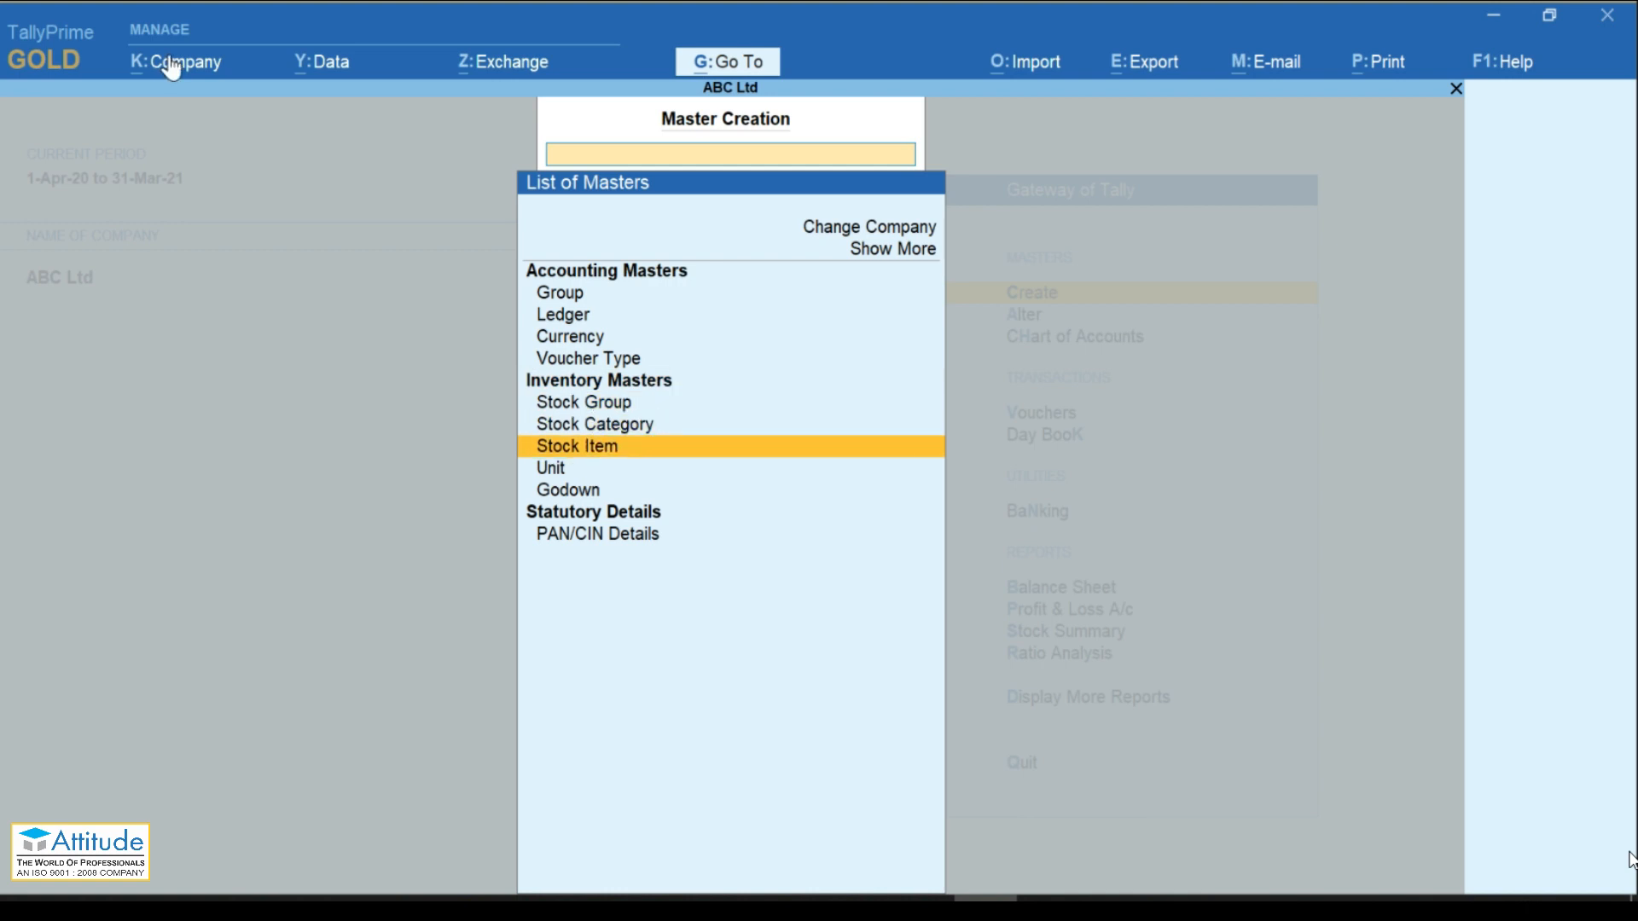
pyautogui.press('Up')
pyautogui.press('Up')
pyautogui.press('Up')
pyautogui.press('Up')
pyautogui.press('Up')
pyautogui.press('Up')
pyautogui.press('Up')
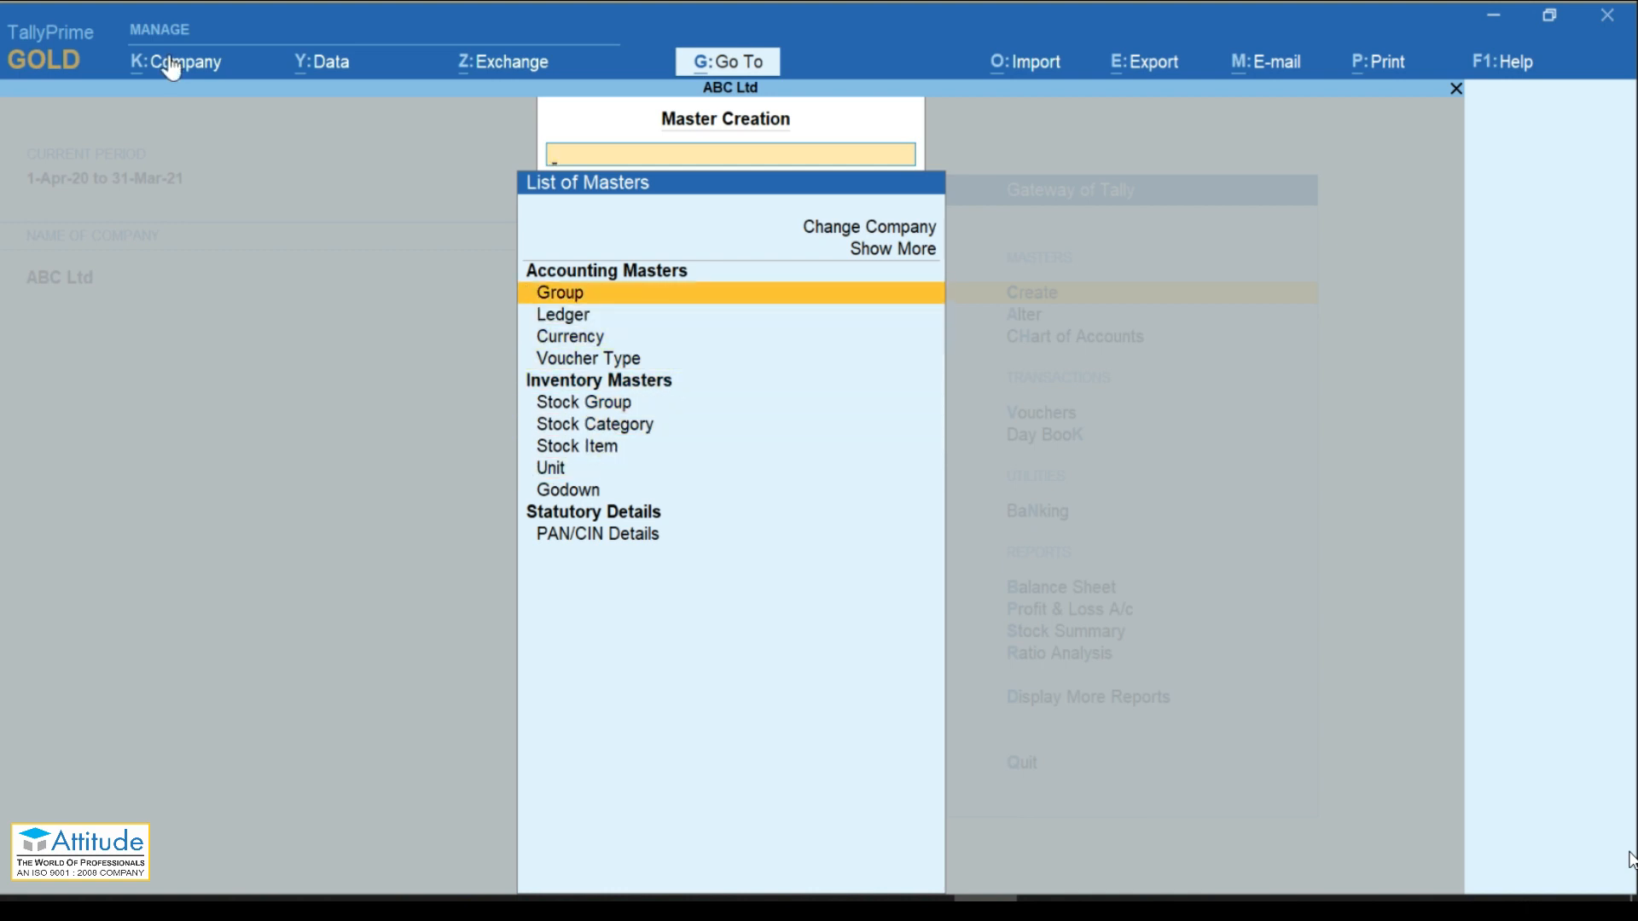
pyautogui.press('Return')
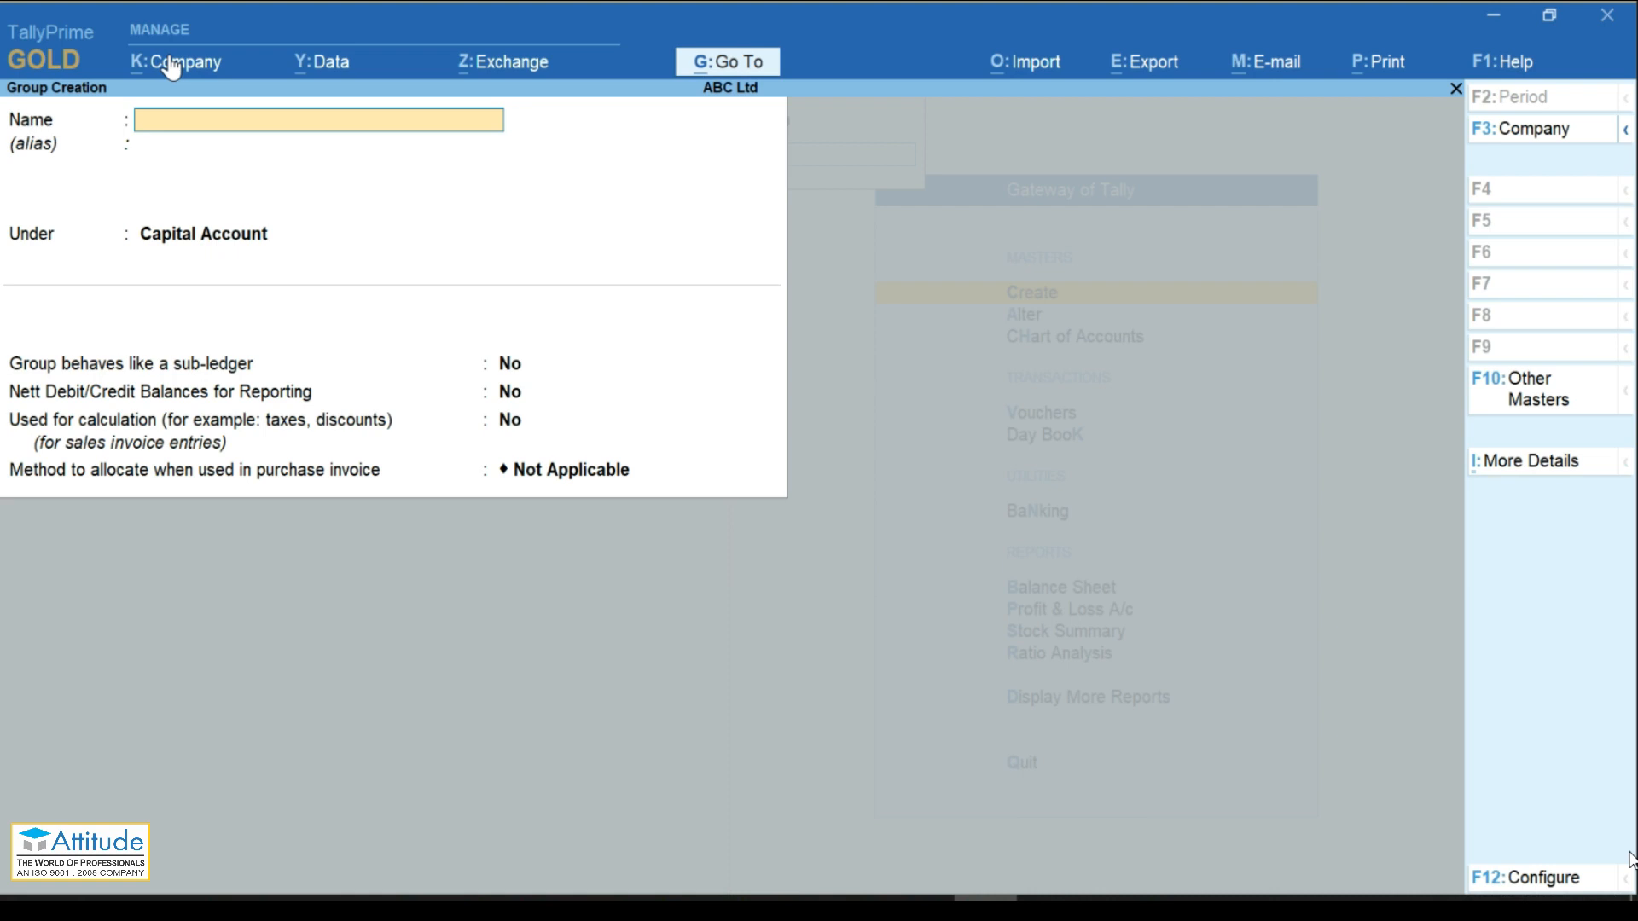
# Step: Create group North Debtors under Sundry Debtors with allocation method Not Applicable
pyautogui.write('North Debtors')
pyautogui.press('Return')
pyautogui.press('Return')
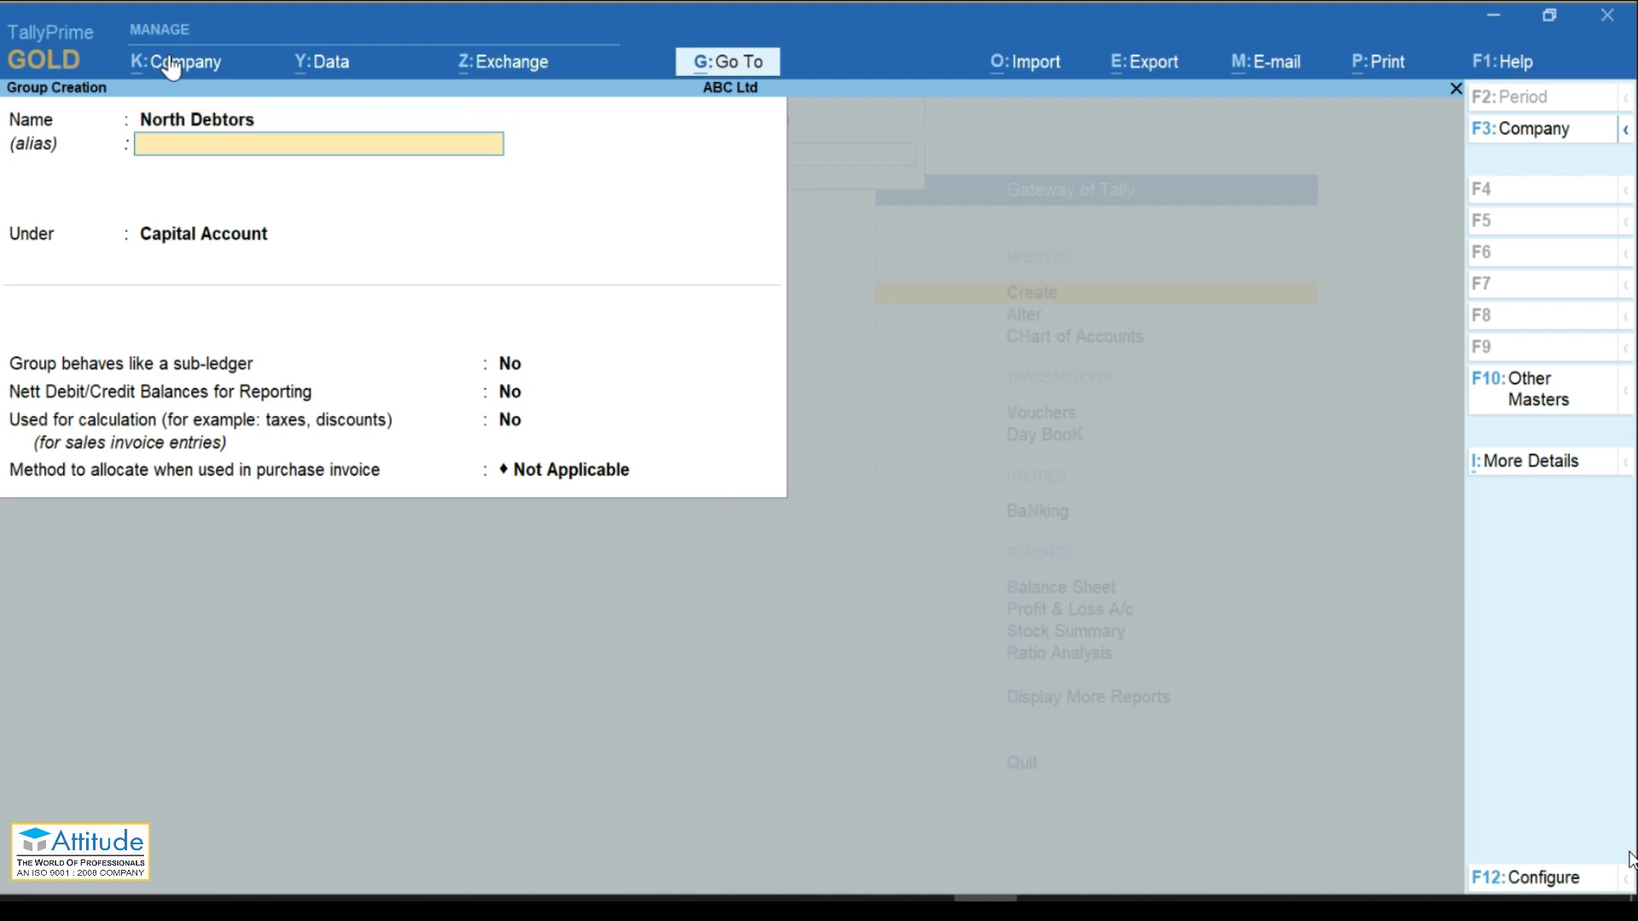
pyautogui.write('Su')
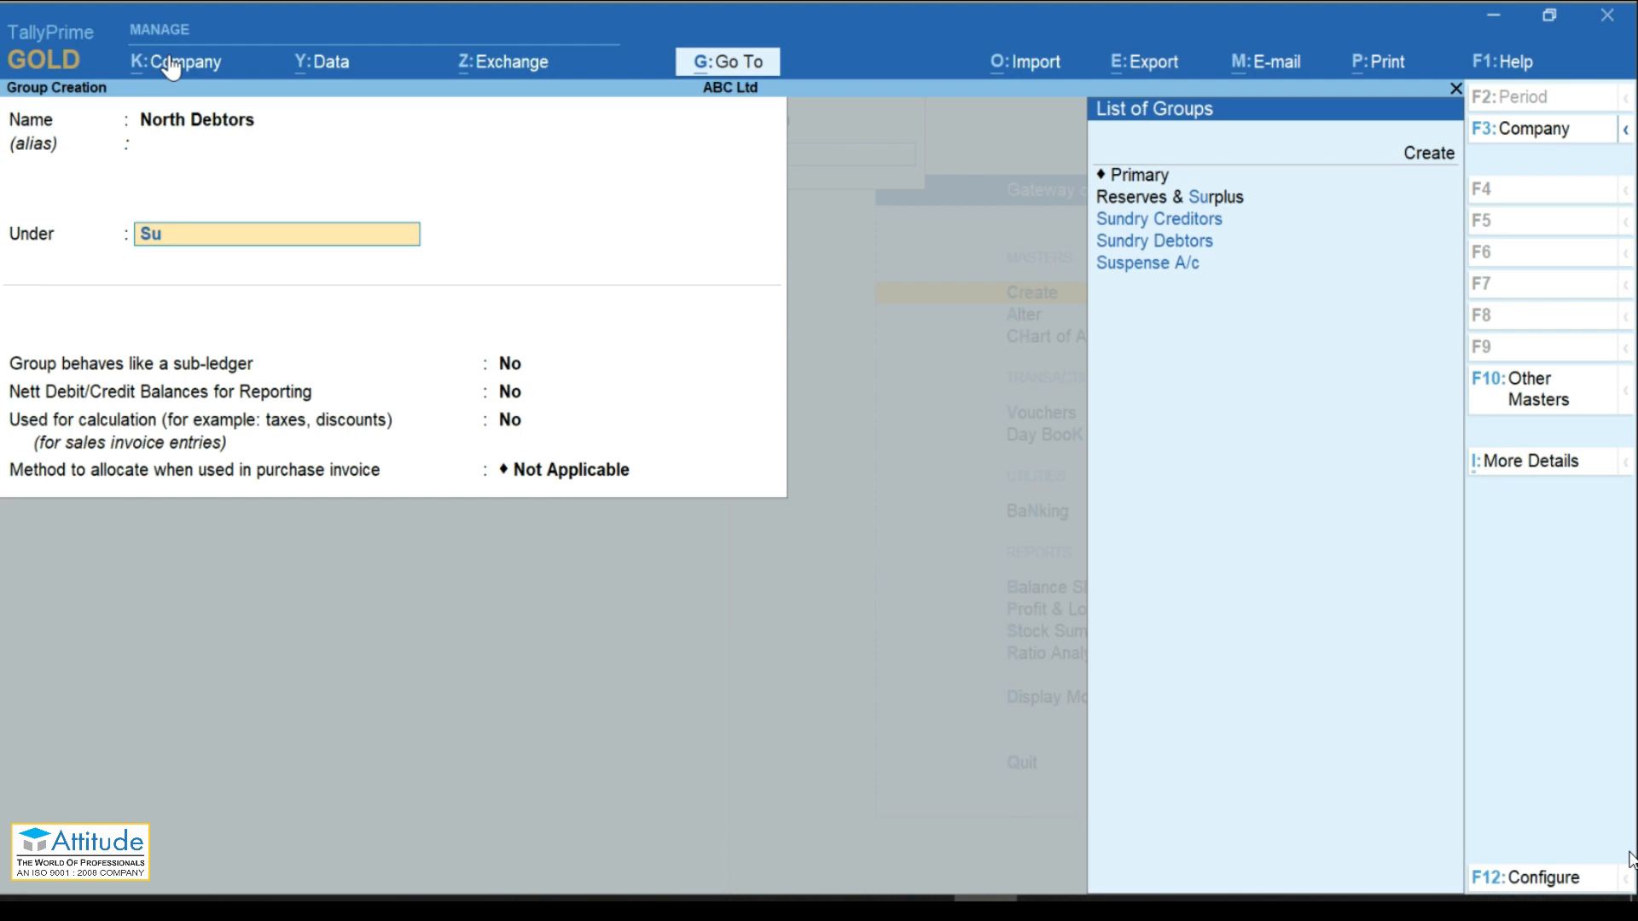
pyautogui.press('Down')
pyautogui.press('Return')
pyautogui.press('Return')
pyautogui.press('Return')
pyautogui.press('Return')
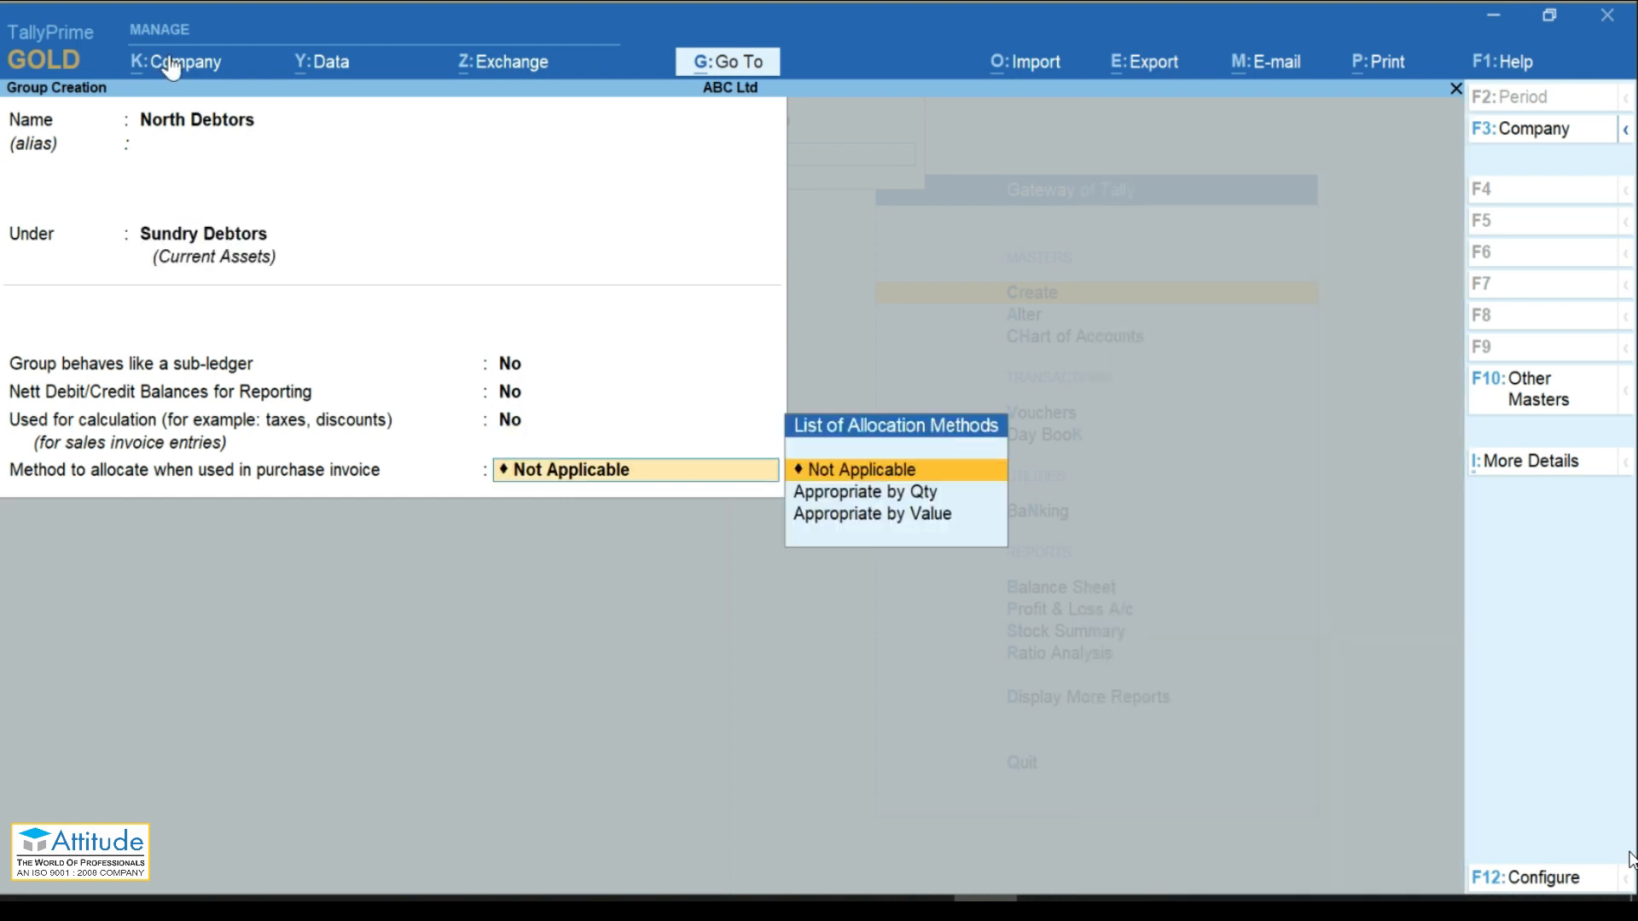
pyautogui.press('Return')
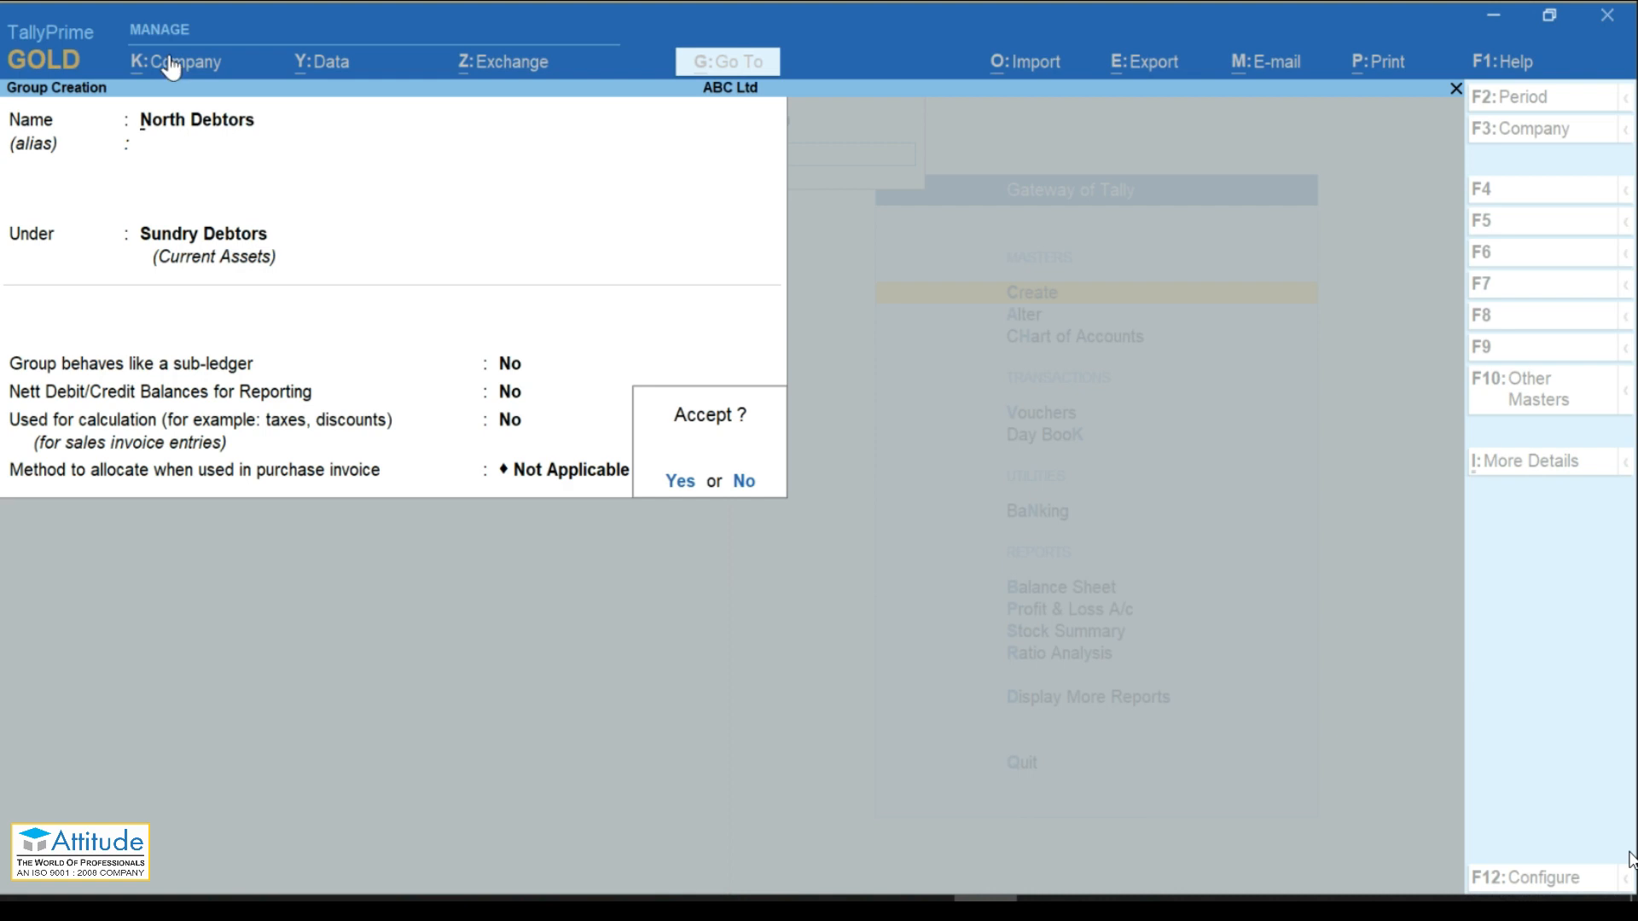
pyautogui.press('Return')
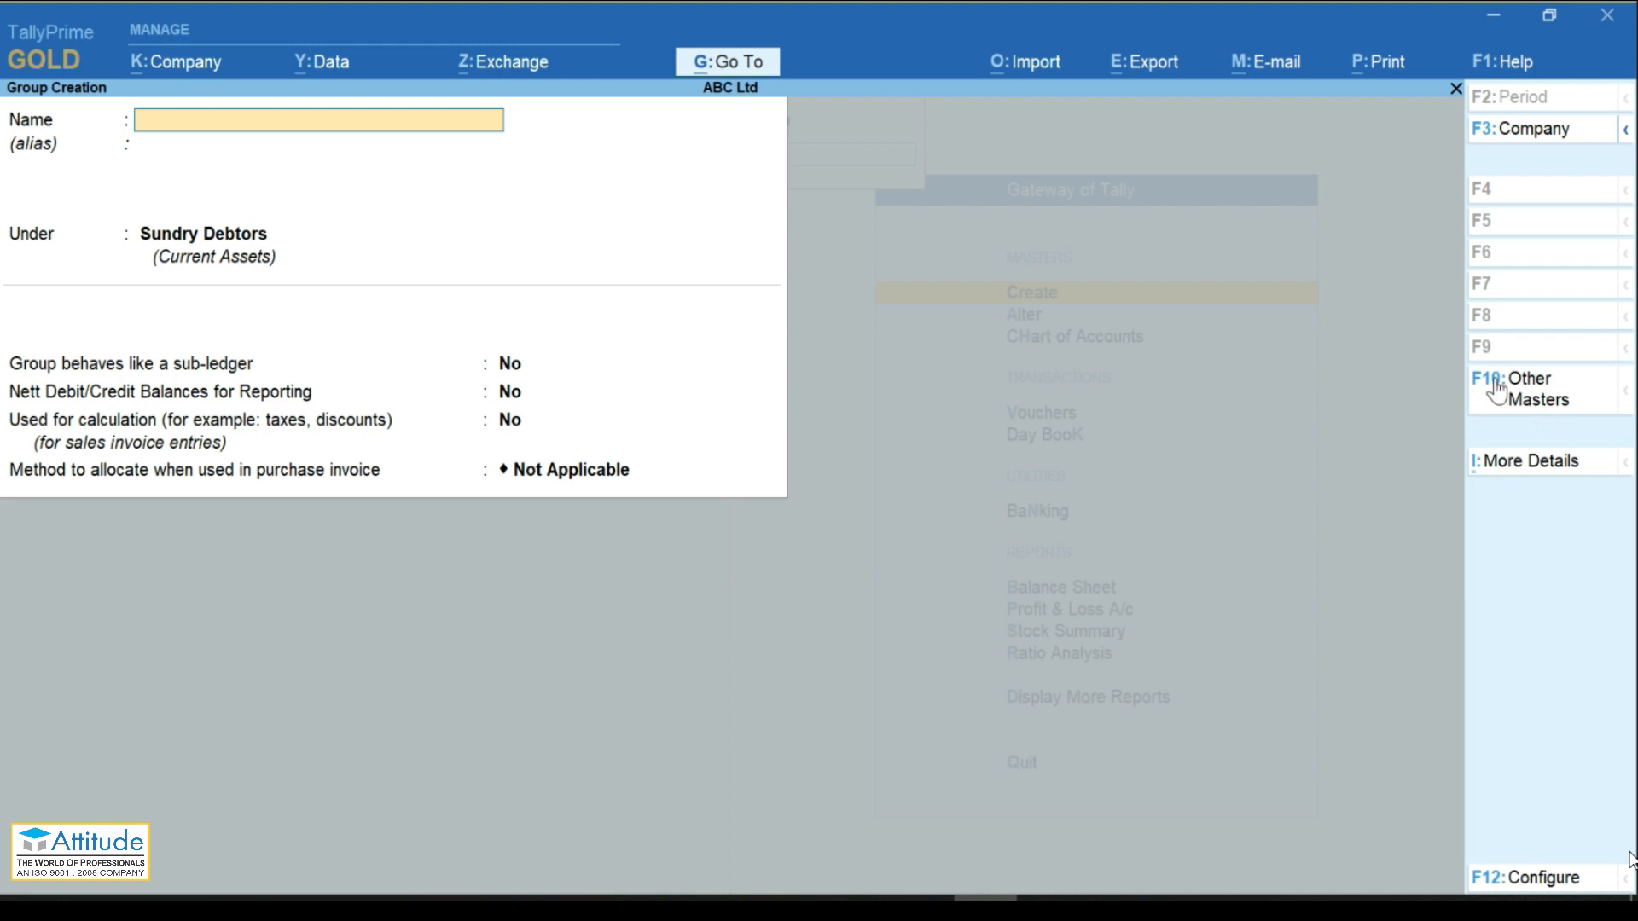
pyautogui.click(1519, 401)
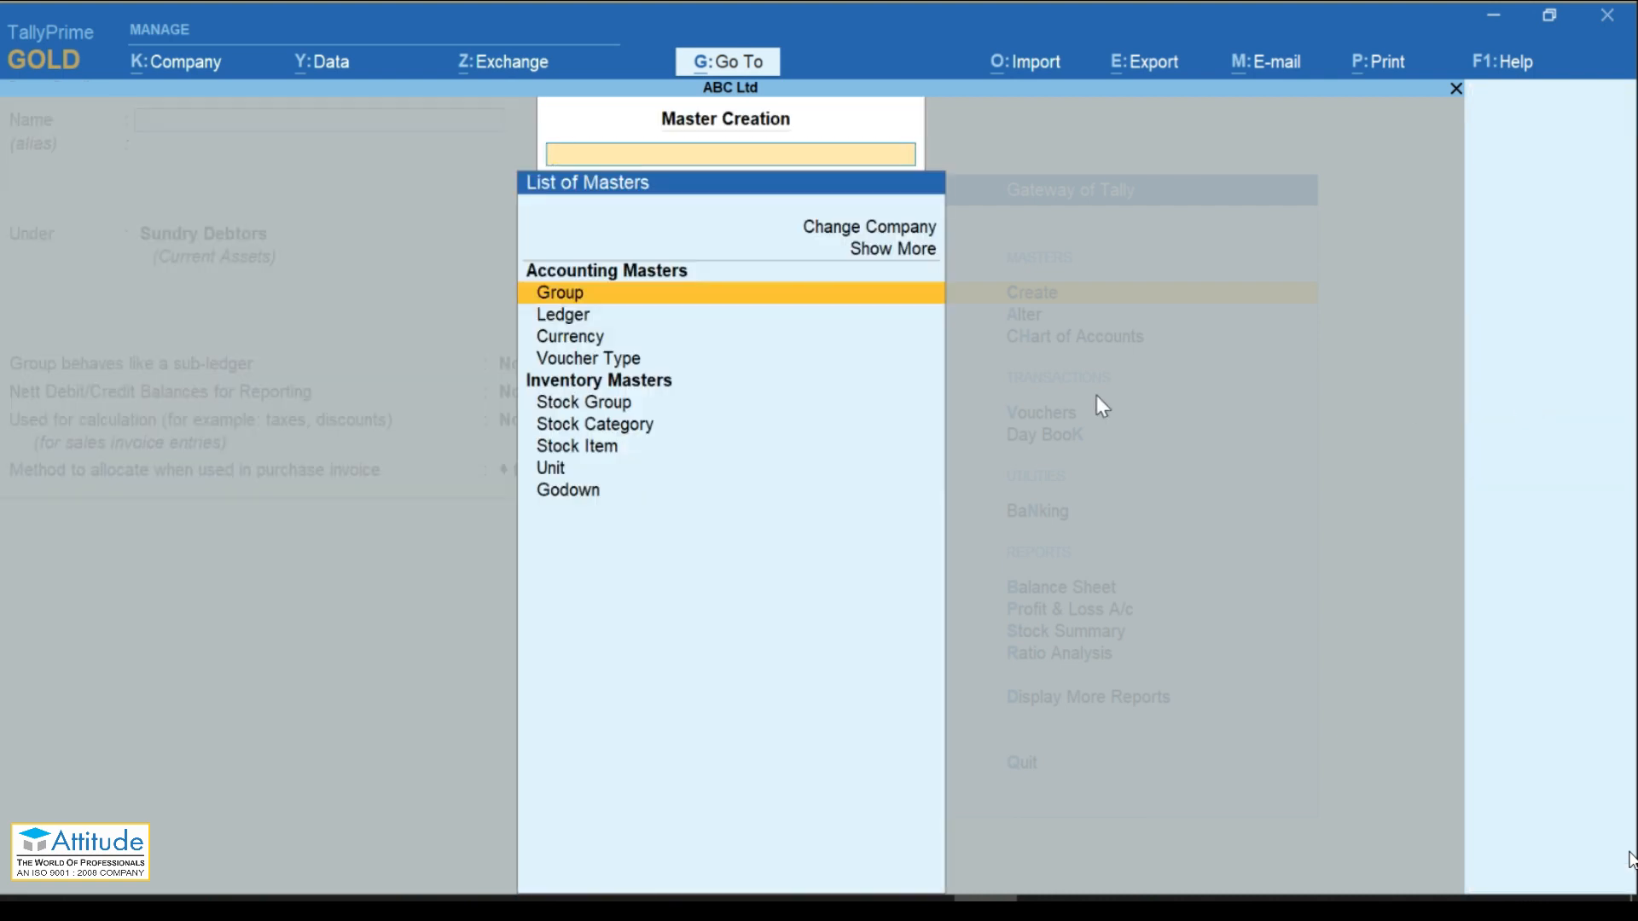
# Step: Create the Capital Account ledger with a 5,00,000.00 Cr opening balance
pyautogui.press('Down')
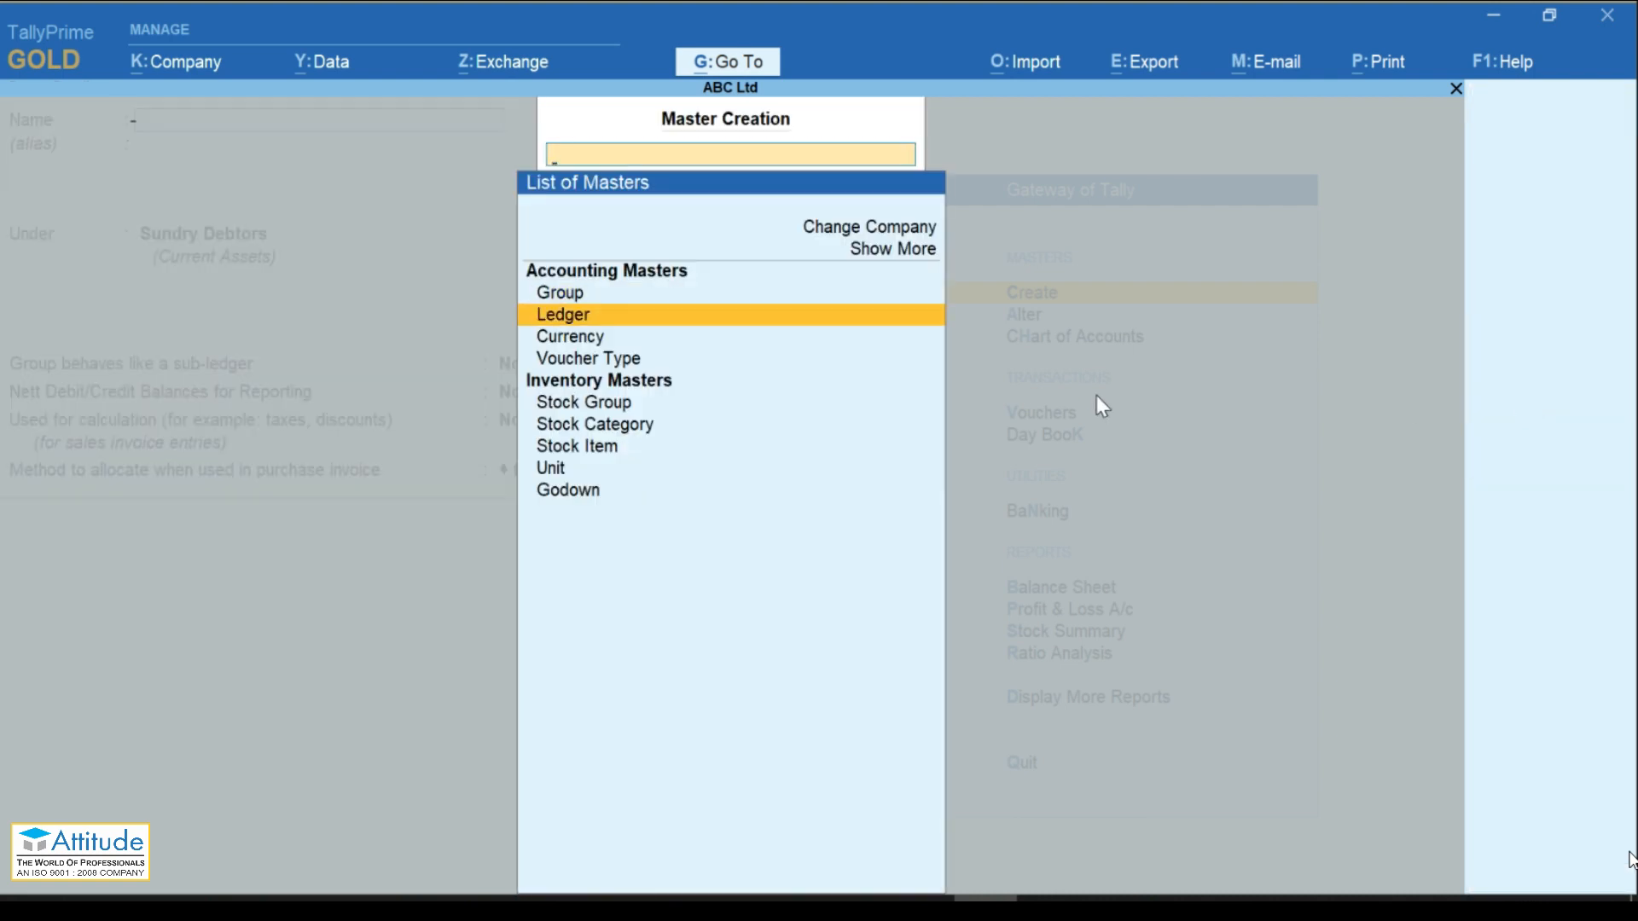
pyautogui.press('Return')
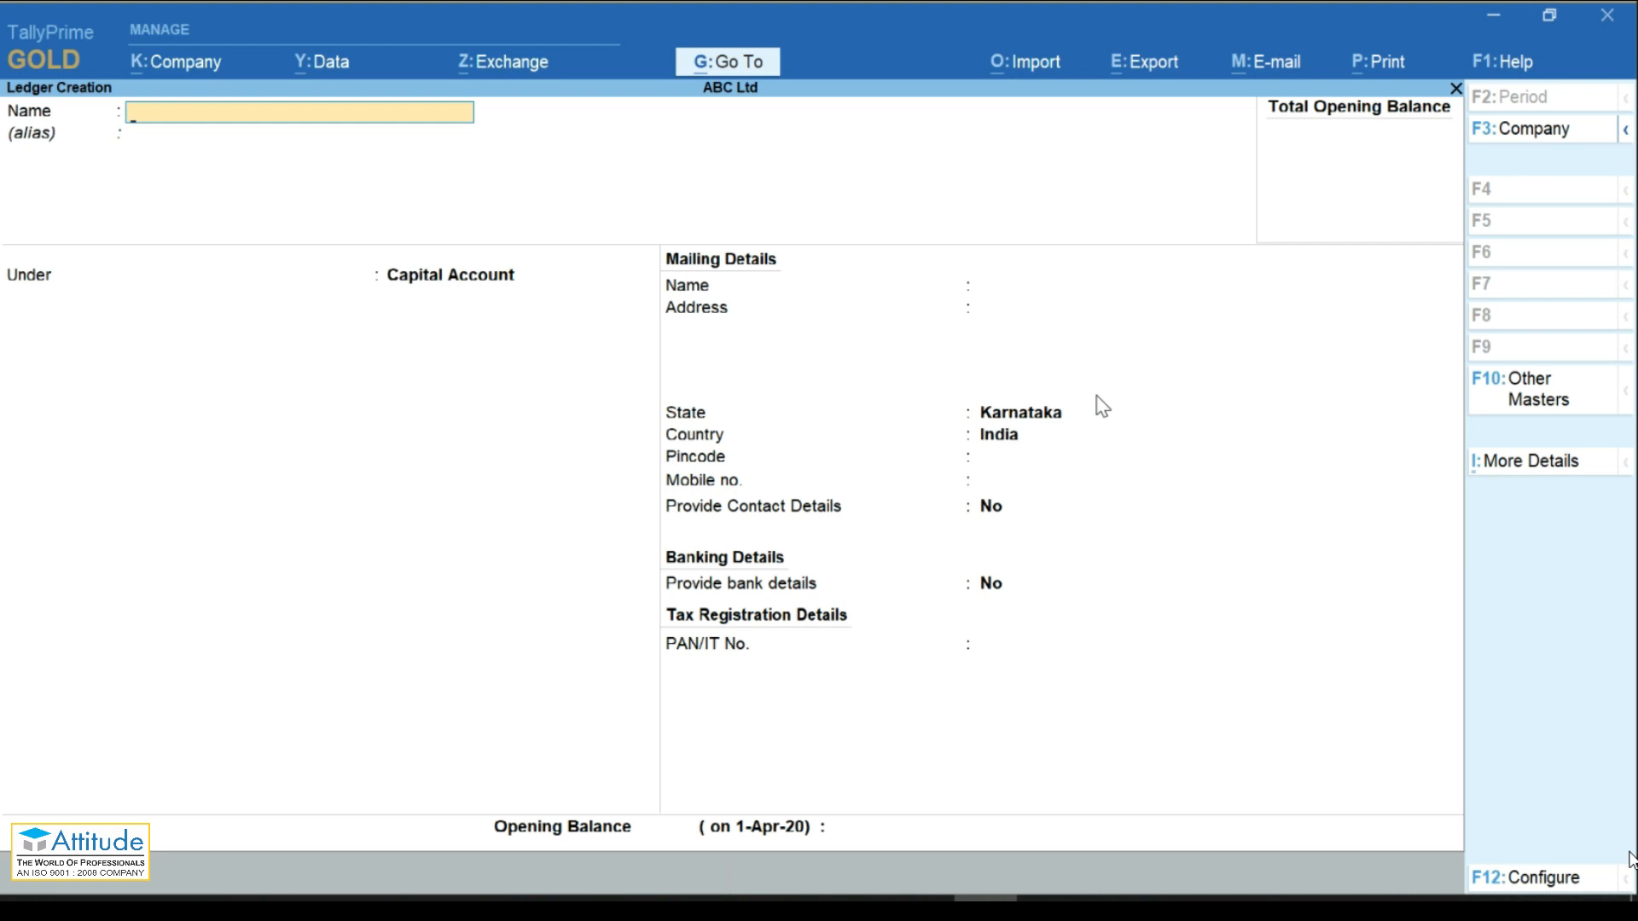
pyautogui.write('Capital Account')
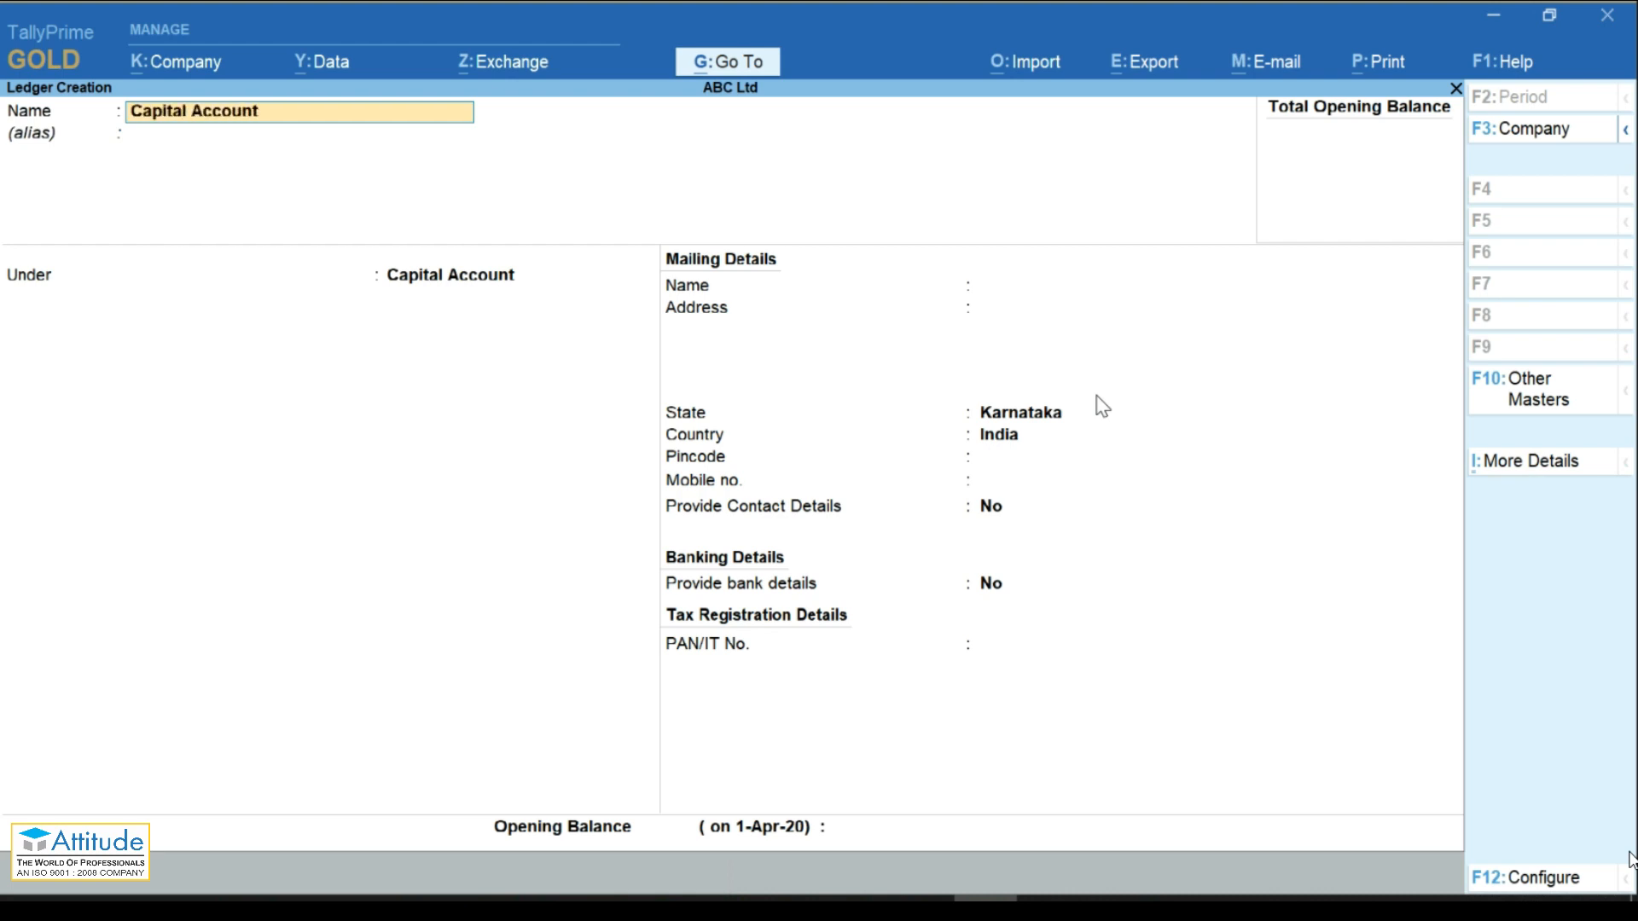
pyautogui.press('Return')
pyautogui.press('Return')
pyautogui.press('Return')
pyautogui.press('Return')
pyautogui.press('Return')
pyautogui.press('Return')
pyautogui.press('Return')
pyautogui.press('Return')
pyautogui.press('Return')
pyautogui.press('Return')
pyautogui.press('Return')
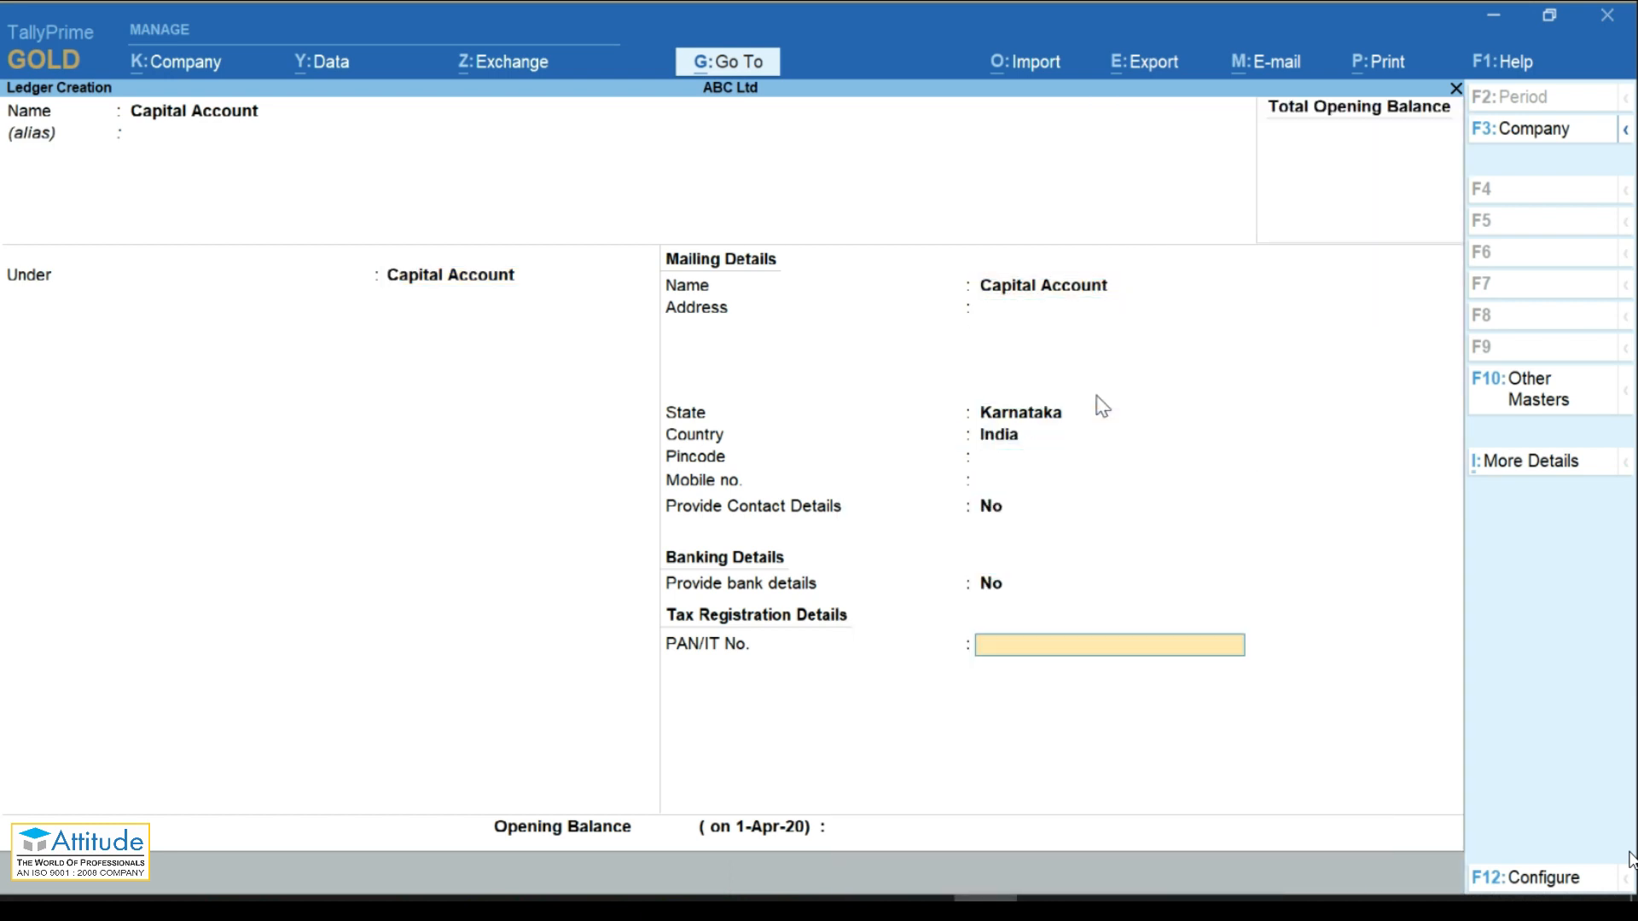
pyautogui.press('Return')
pyautogui.write('500000')
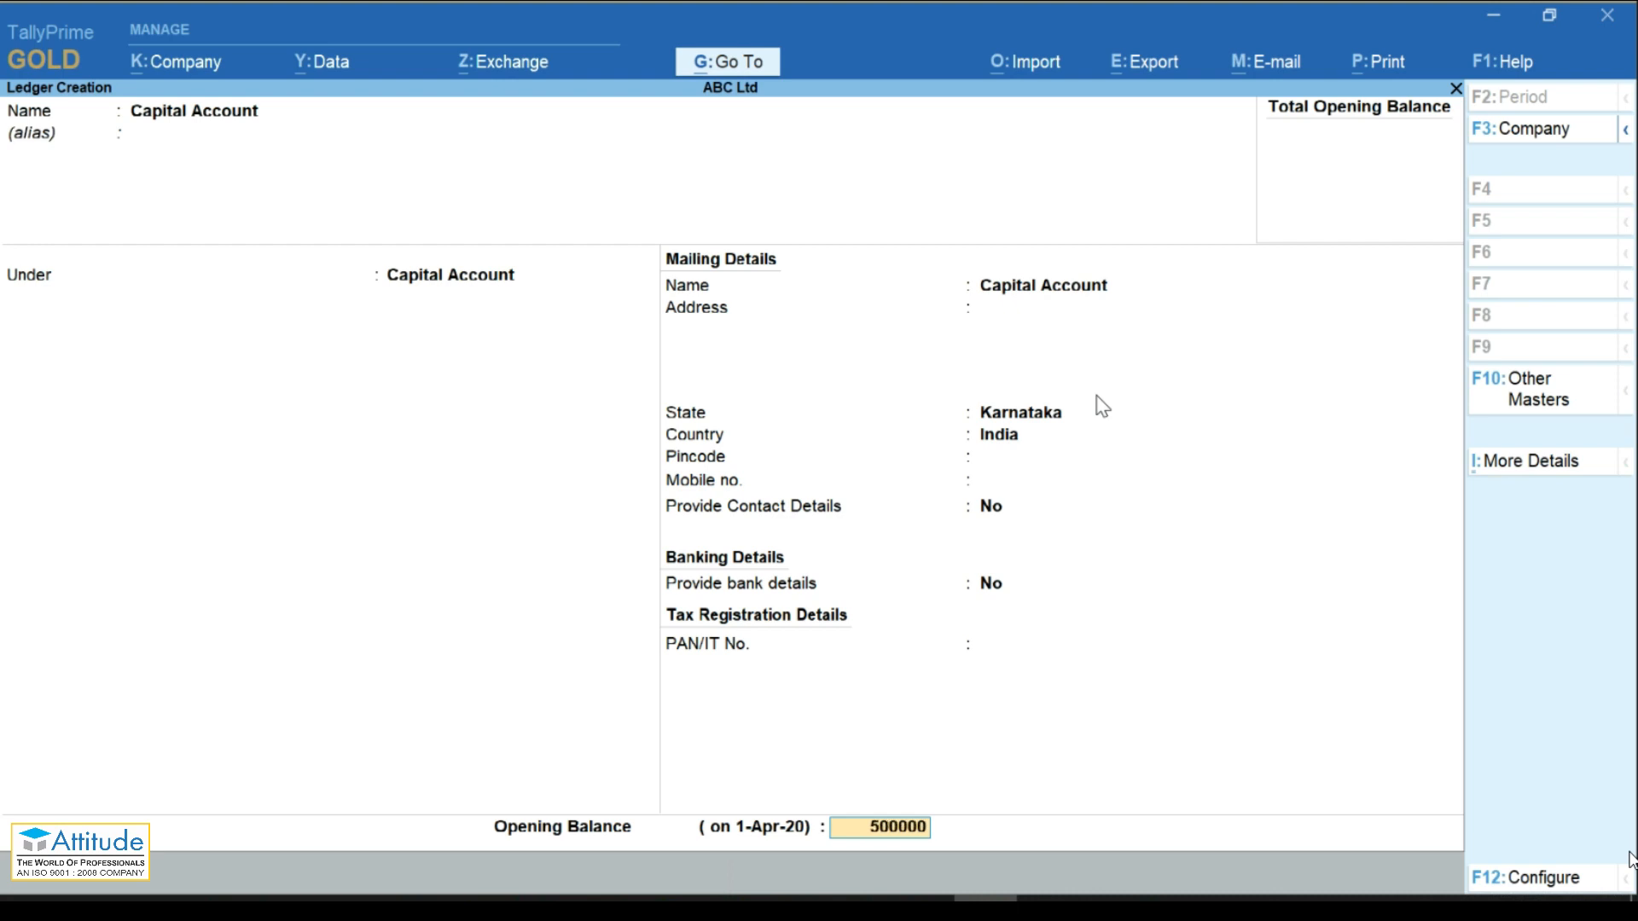
pyautogui.press('Return')
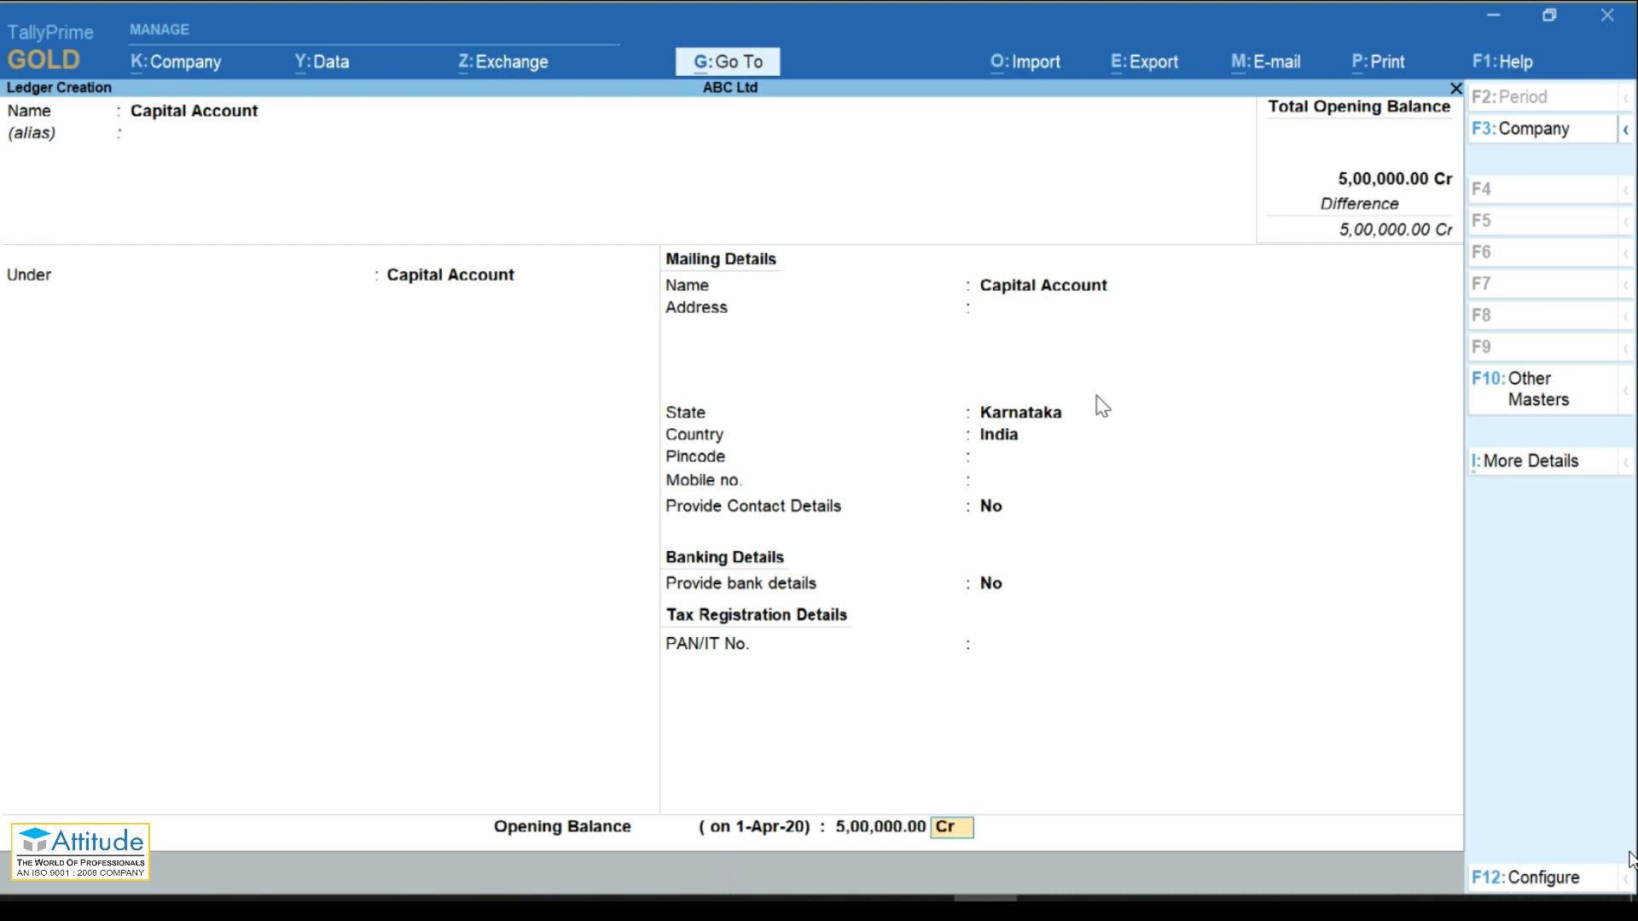
pyautogui.press('Return')
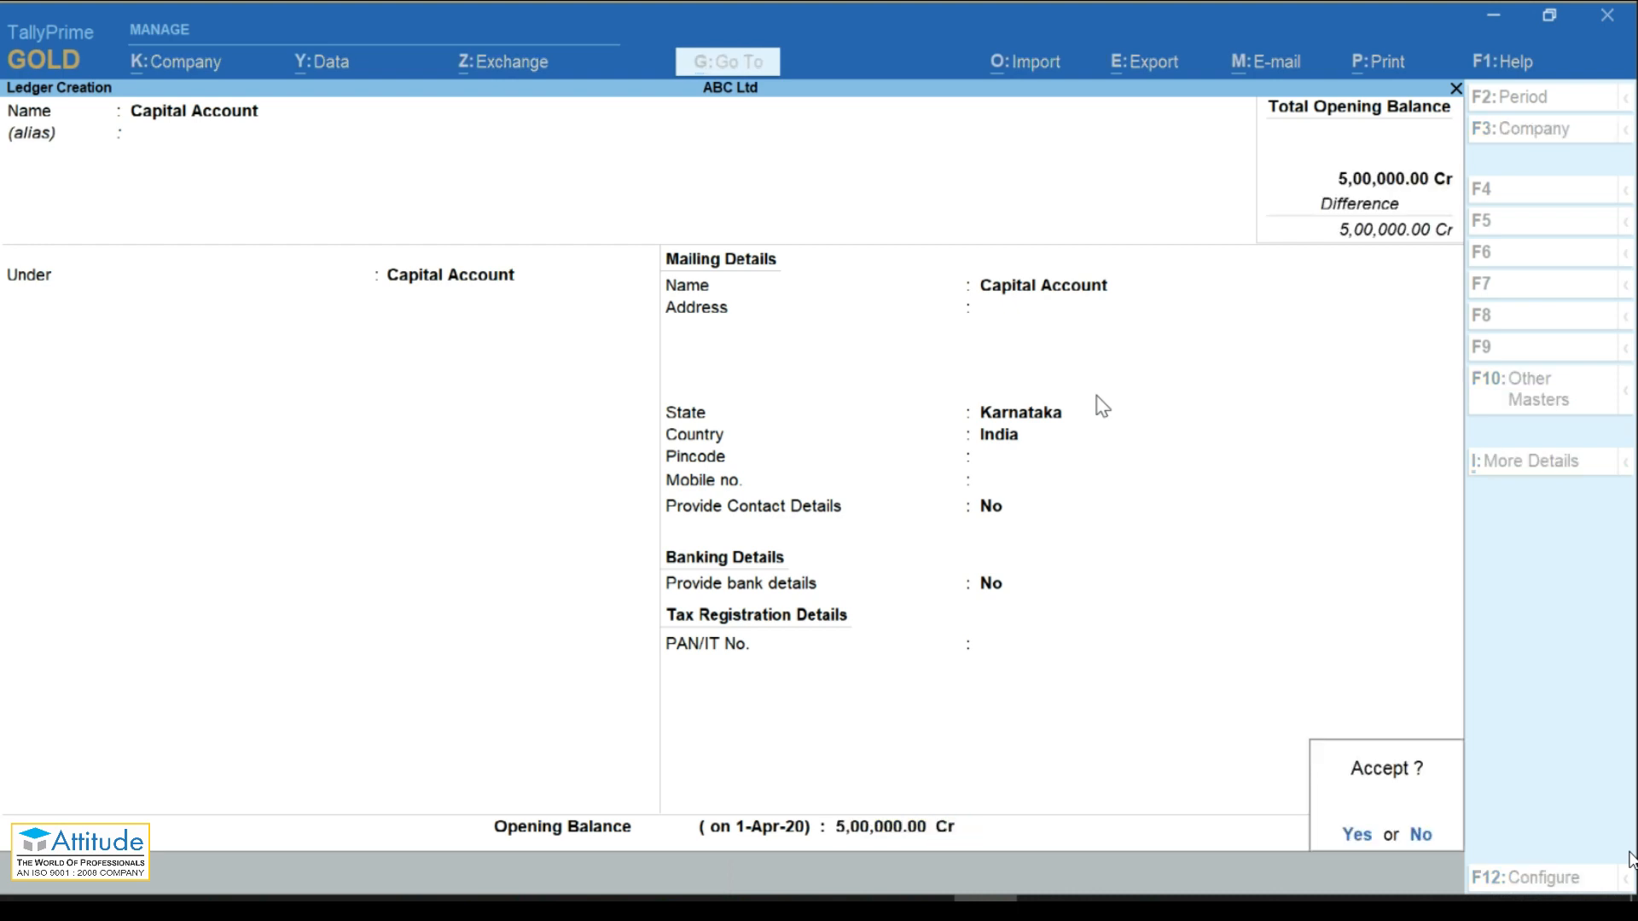
pyautogui.press('Return')
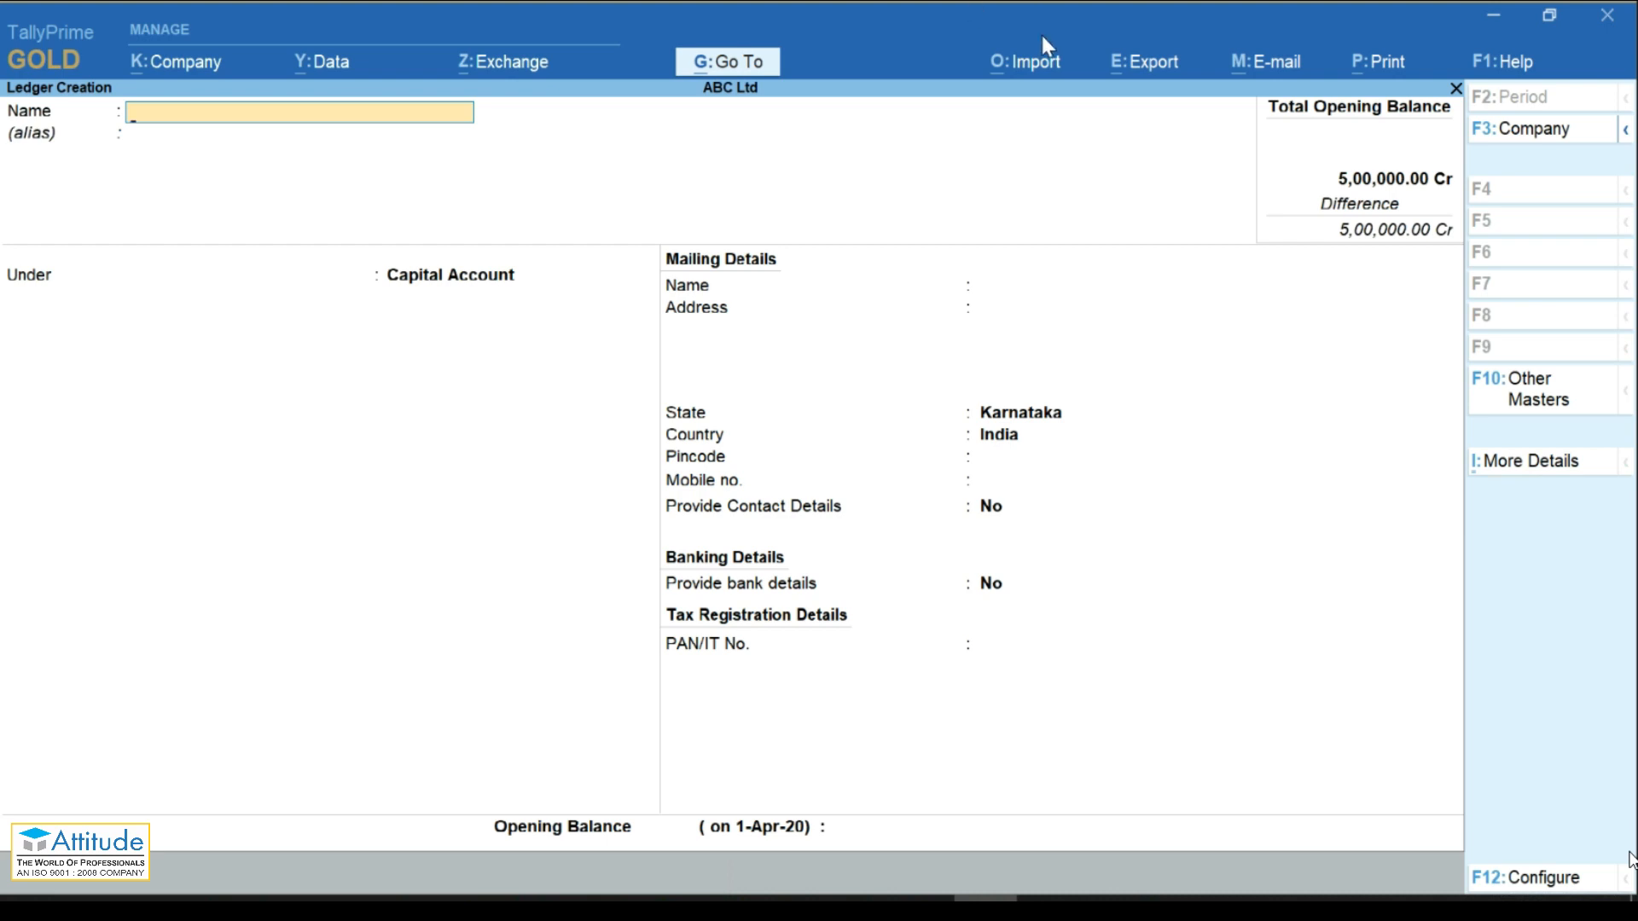
# Step: Alter the Cash ledger's opening balance to 5,00,000.00 Dr, then return to the masters list
pyautogui.click(709, 73)
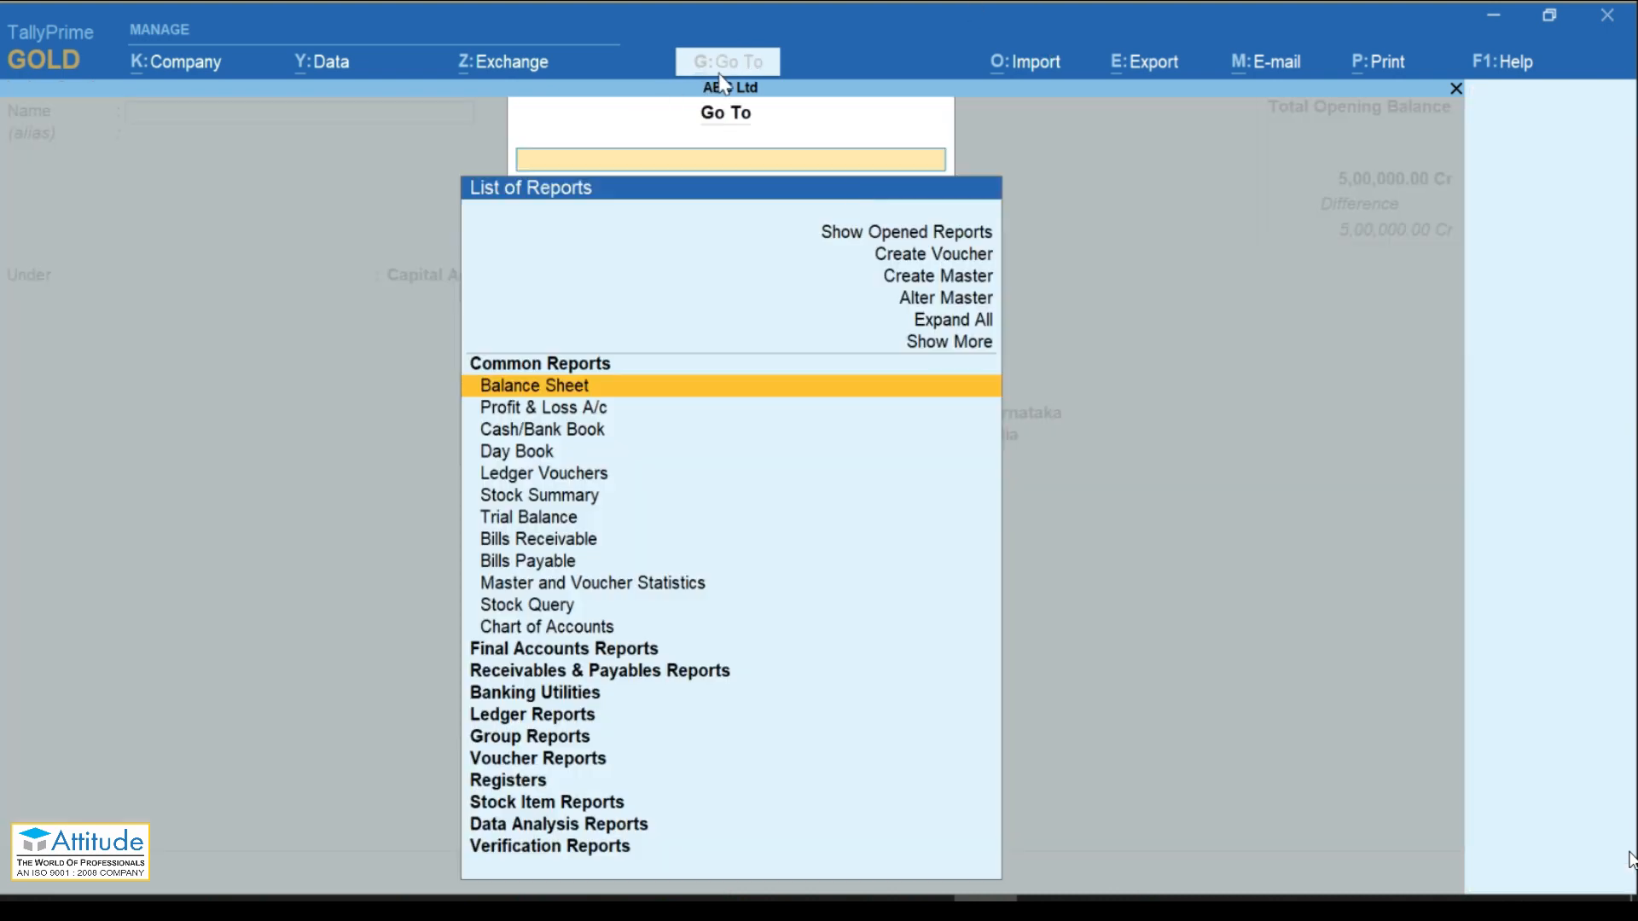
pyautogui.press('Up')
pyautogui.press('Up')
pyautogui.press('Up')
pyautogui.press('Up')
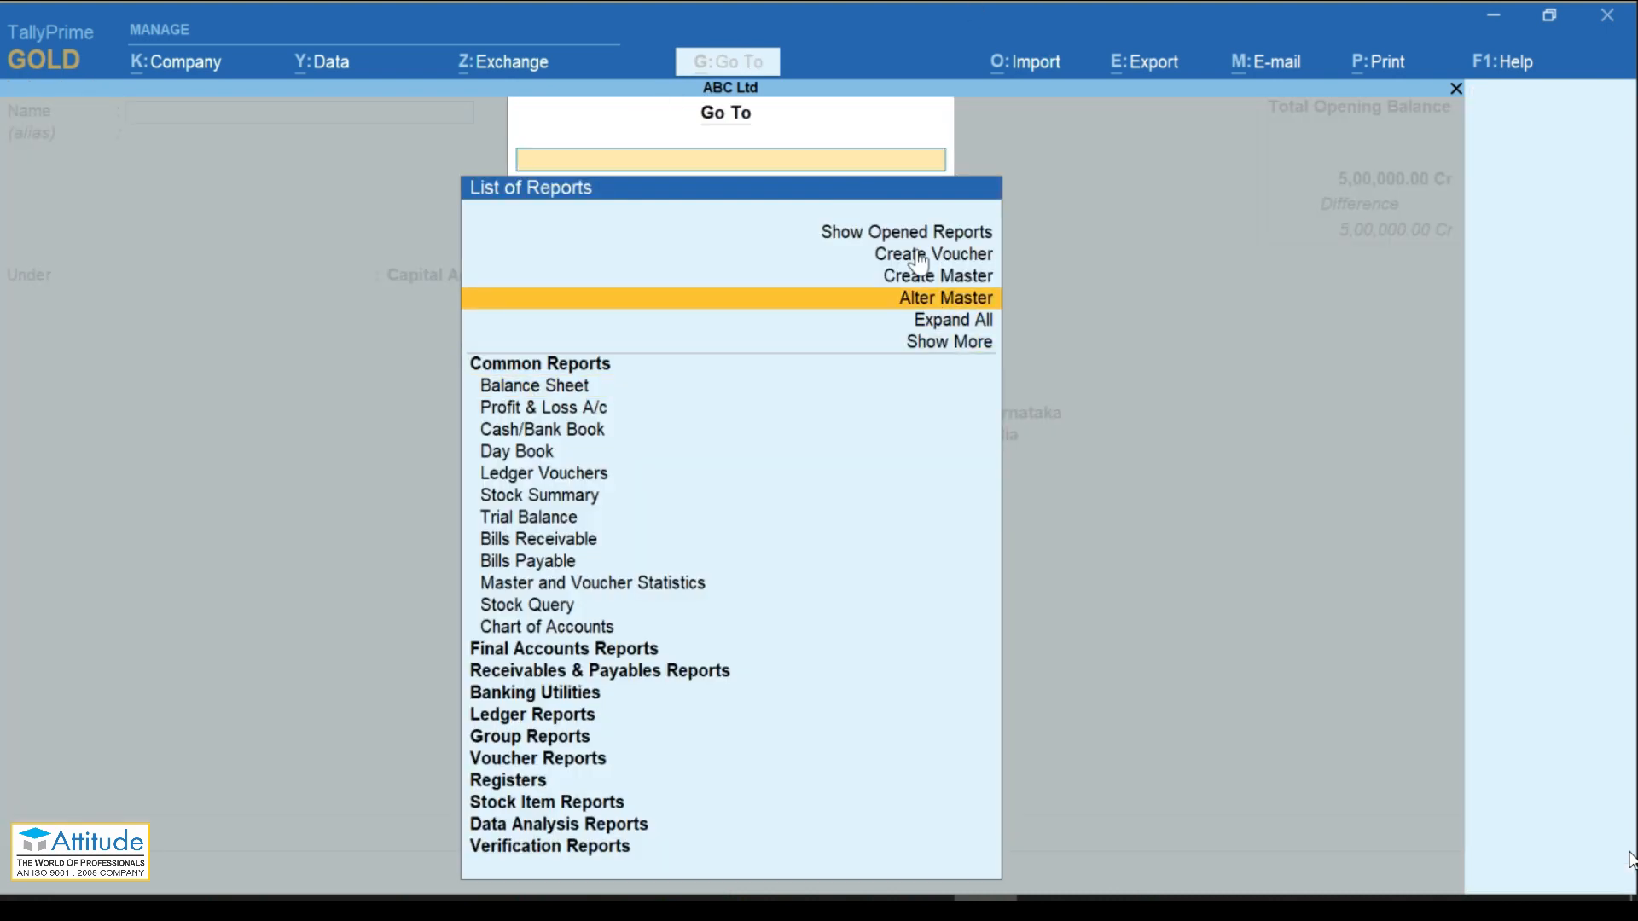
pyautogui.press('Return')
pyautogui.press('Down')
pyautogui.press('Down')
pyautogui.press('Down')
pyautogui.press('Down')
pyautogui.press('Down')
pyautogui.press('Up')
pyautogui.press('Up')
pyautogui.press('Up')
pyautogui.press('Up')
pyautogui.press('Up')
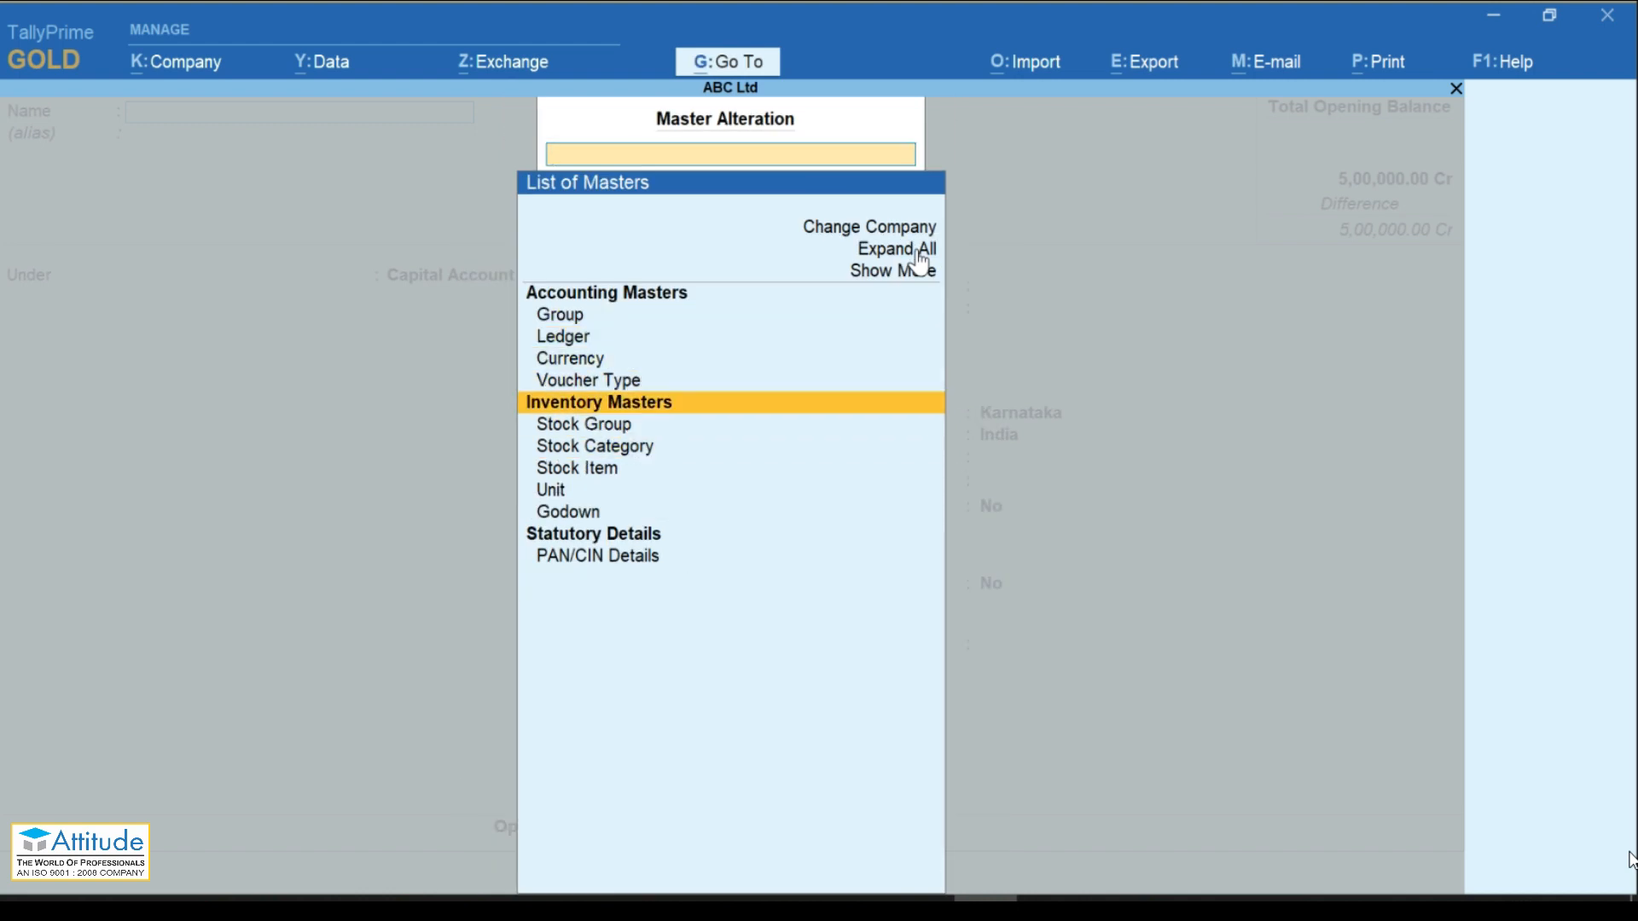
pyautogui.press('Return')
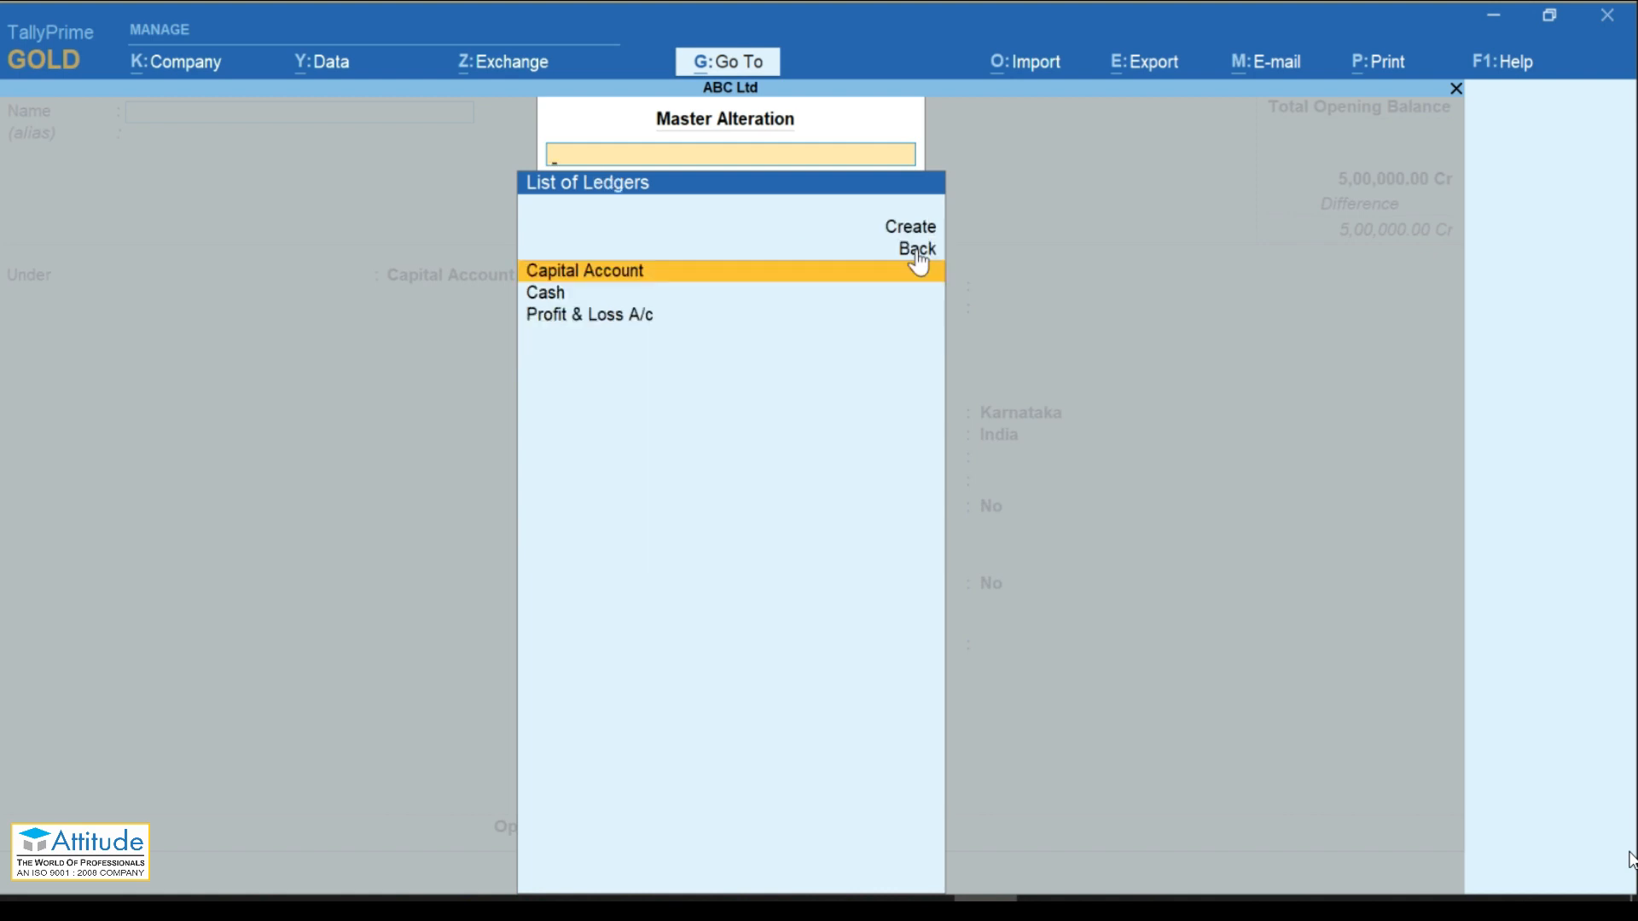
pyautogui.press('Down')
pyautogui.press('Return')
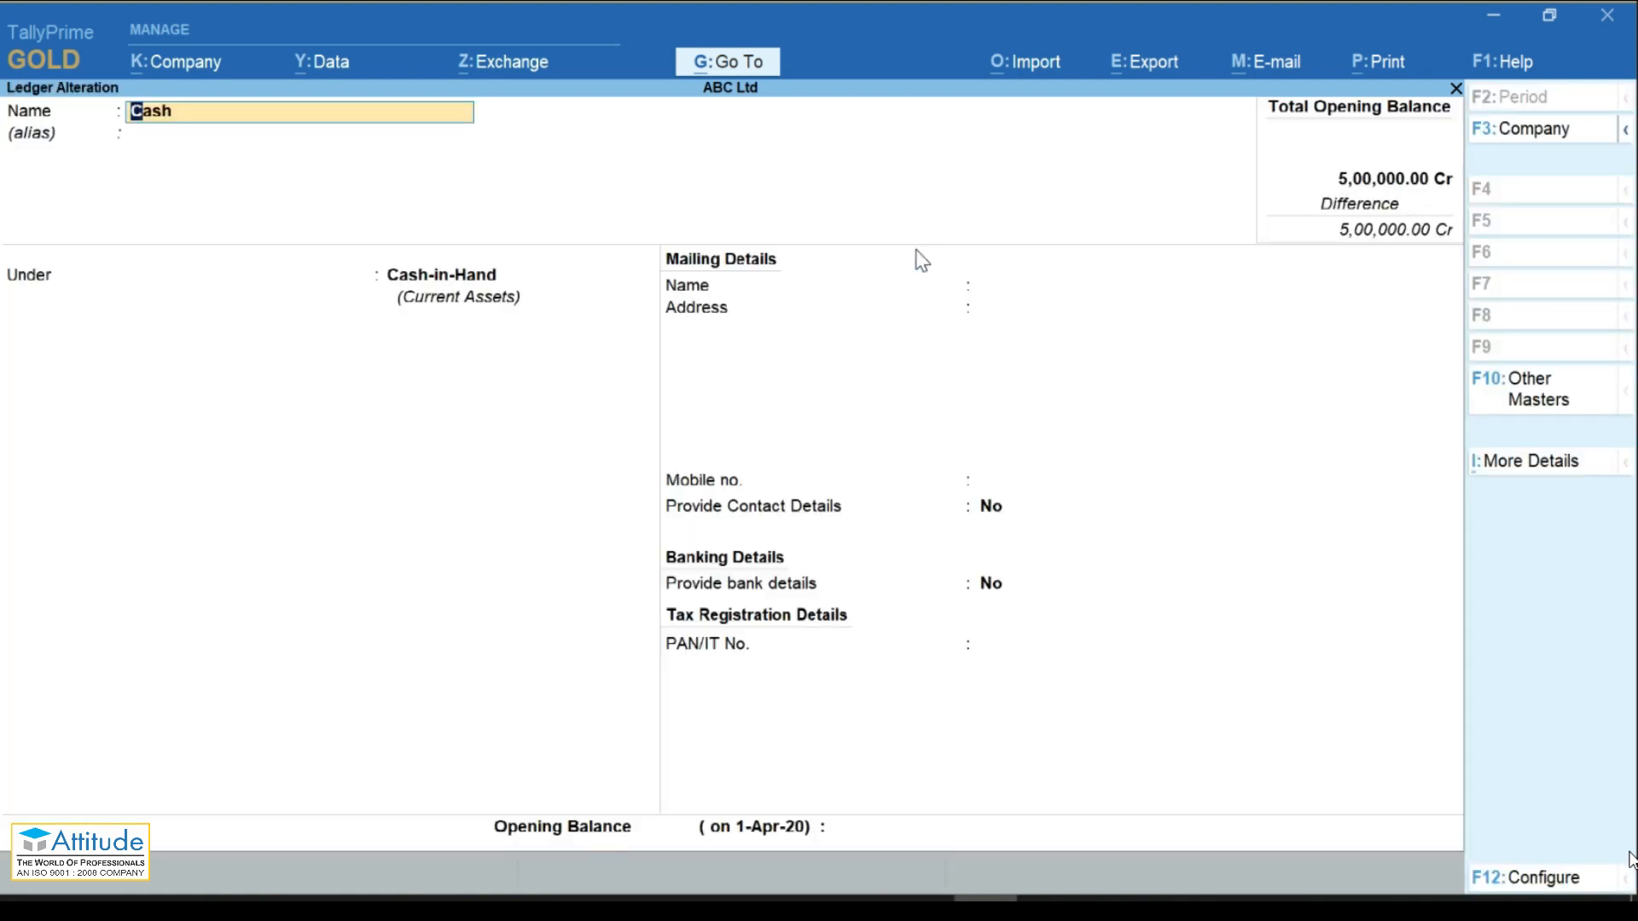
pyautogui.press('Return')
pyautogui.press('Return')
pyautogui.write('500000')
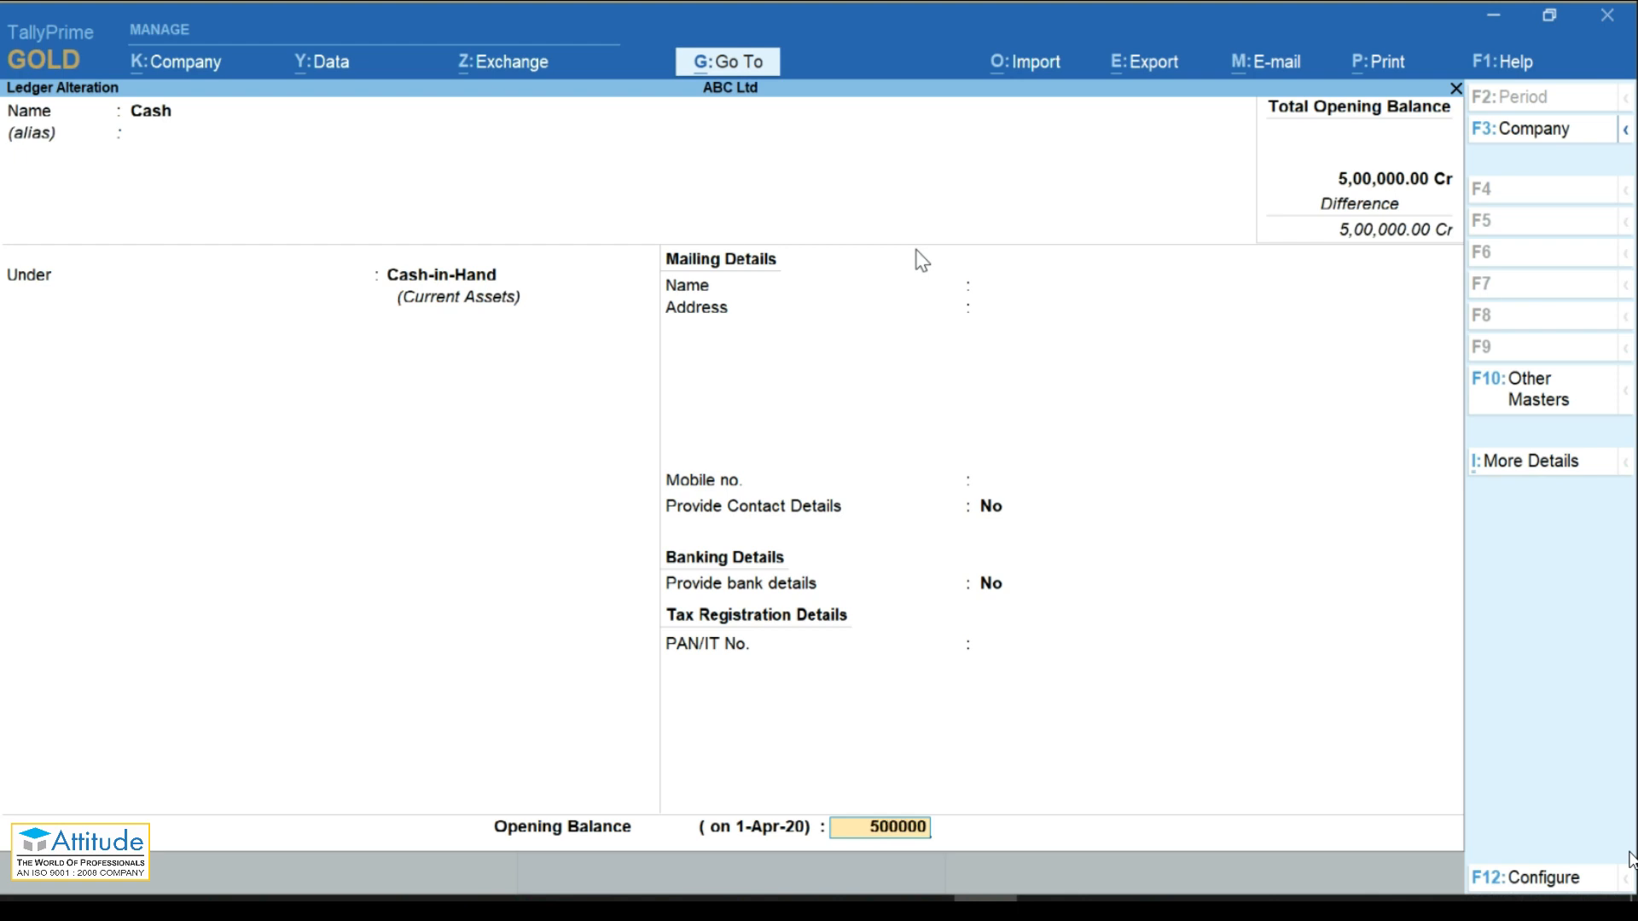
pyautogui.press('Return')
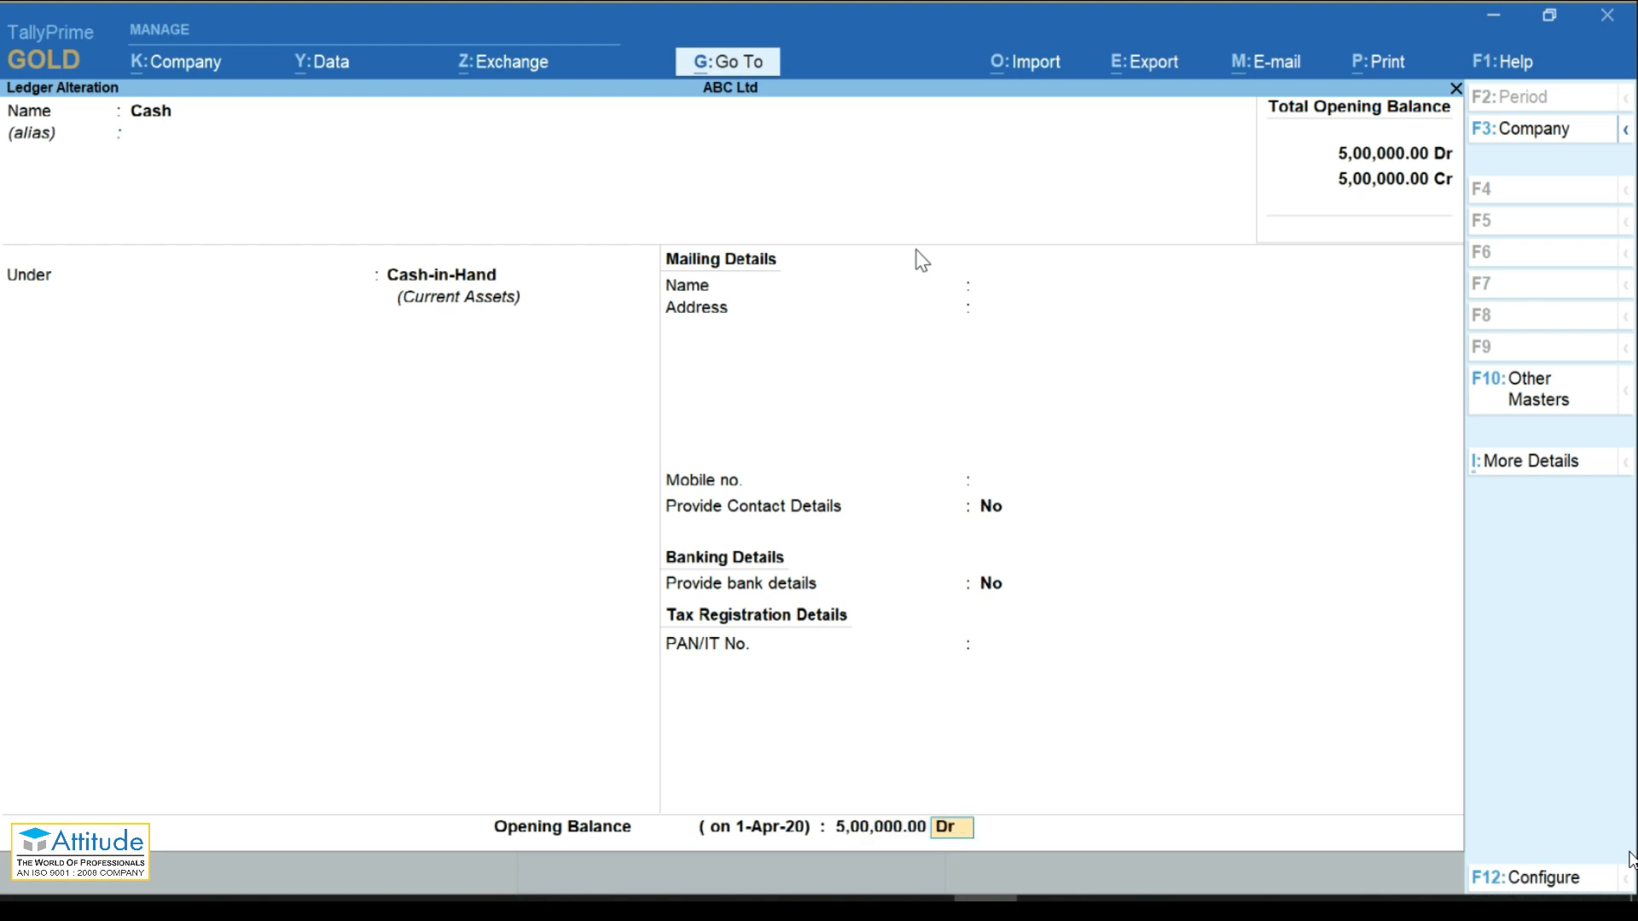
pyautogui.press('Return')
pyautogui.press('Return')
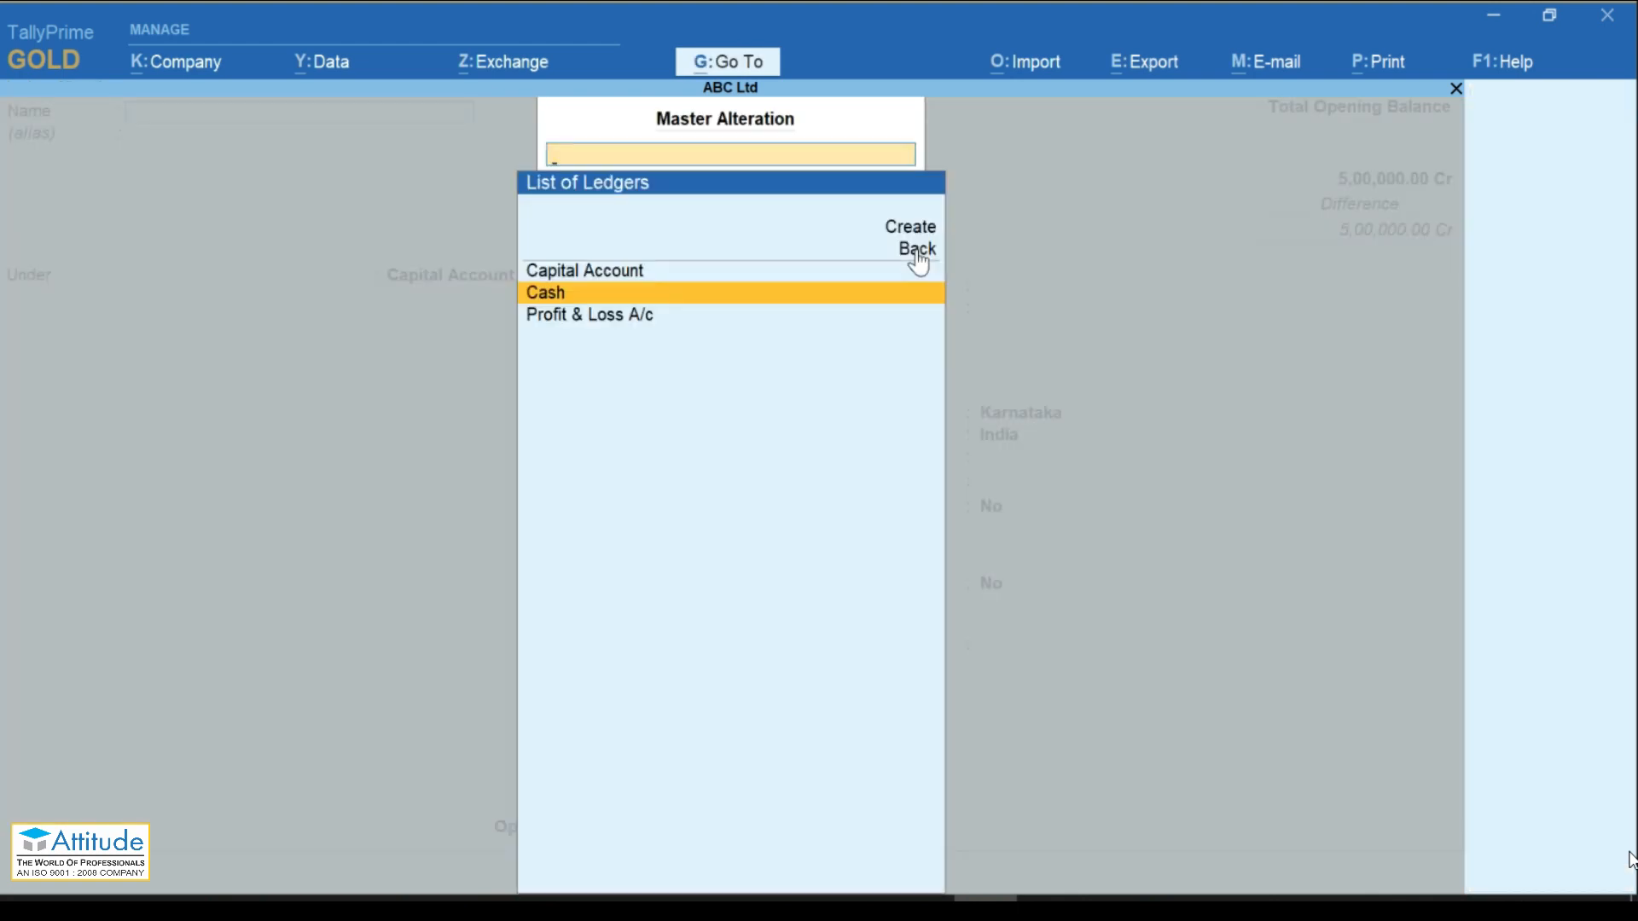
pyautogui.click(917, 254)
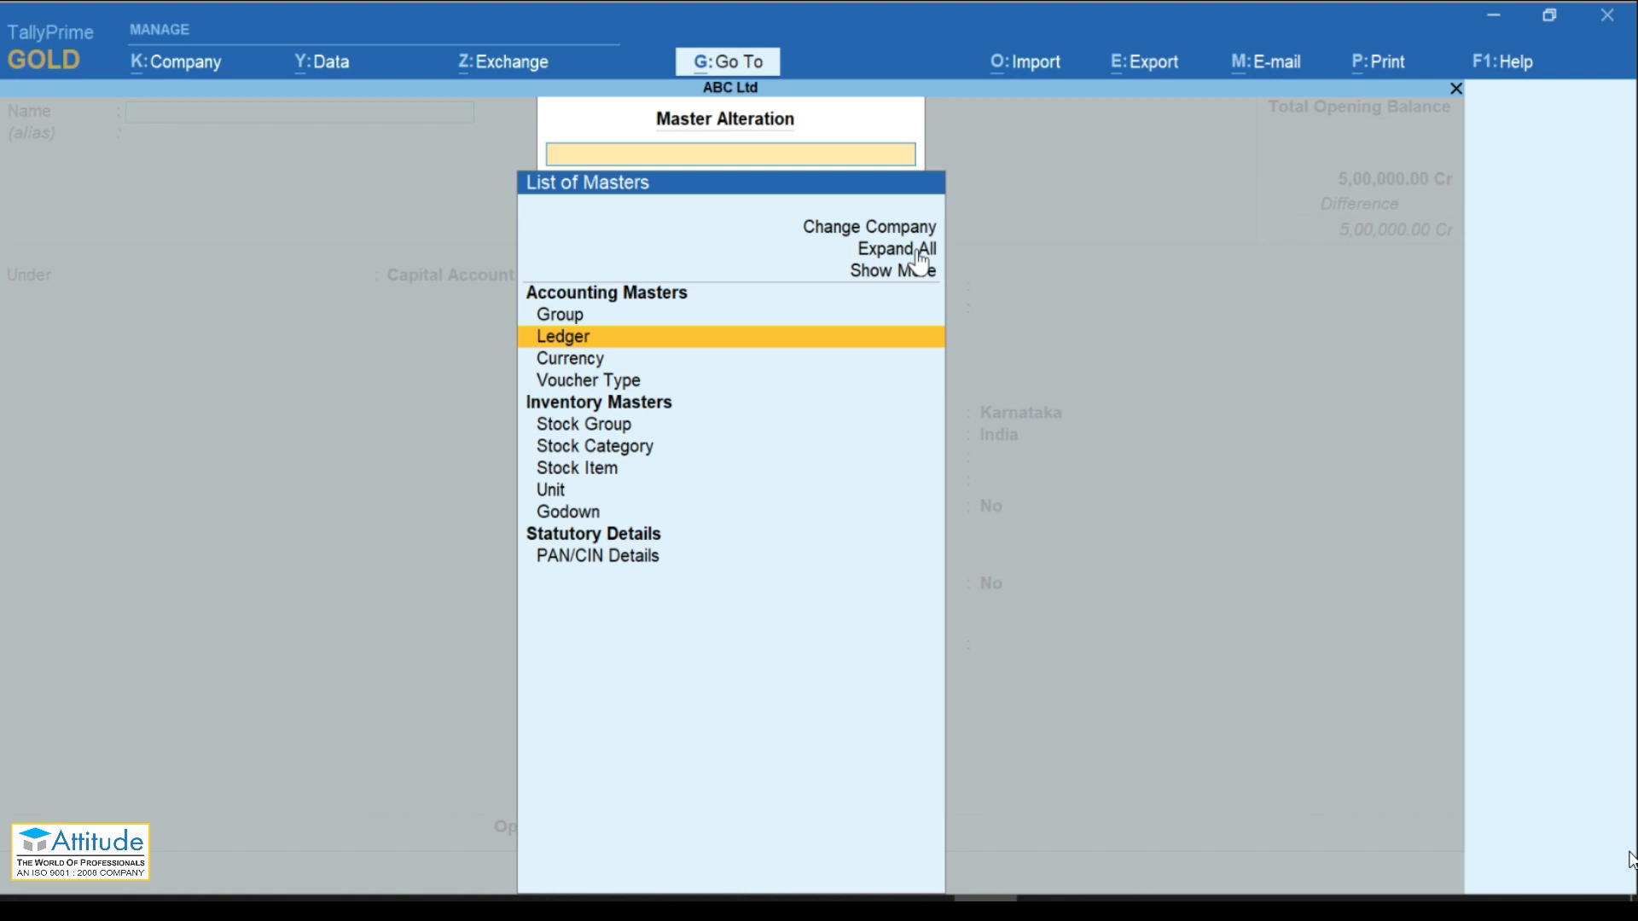
pyautogui.hotkey('alt', 'c')
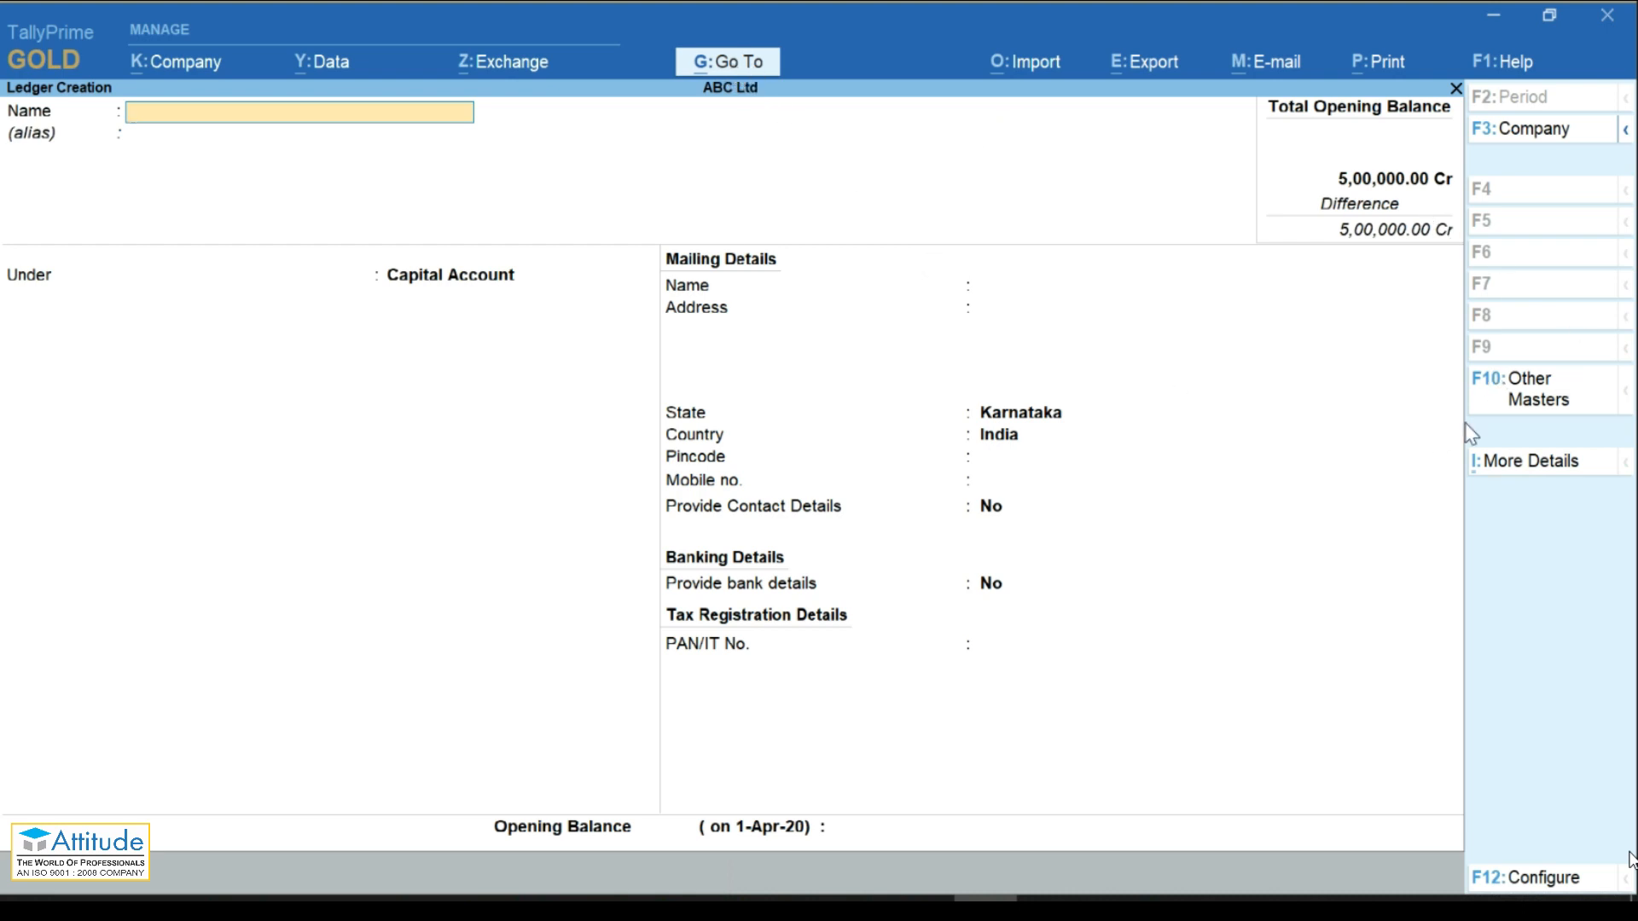
# Step: Open a new Ledger Creation form from the list of master types
pyautogui.click(1511, 418)
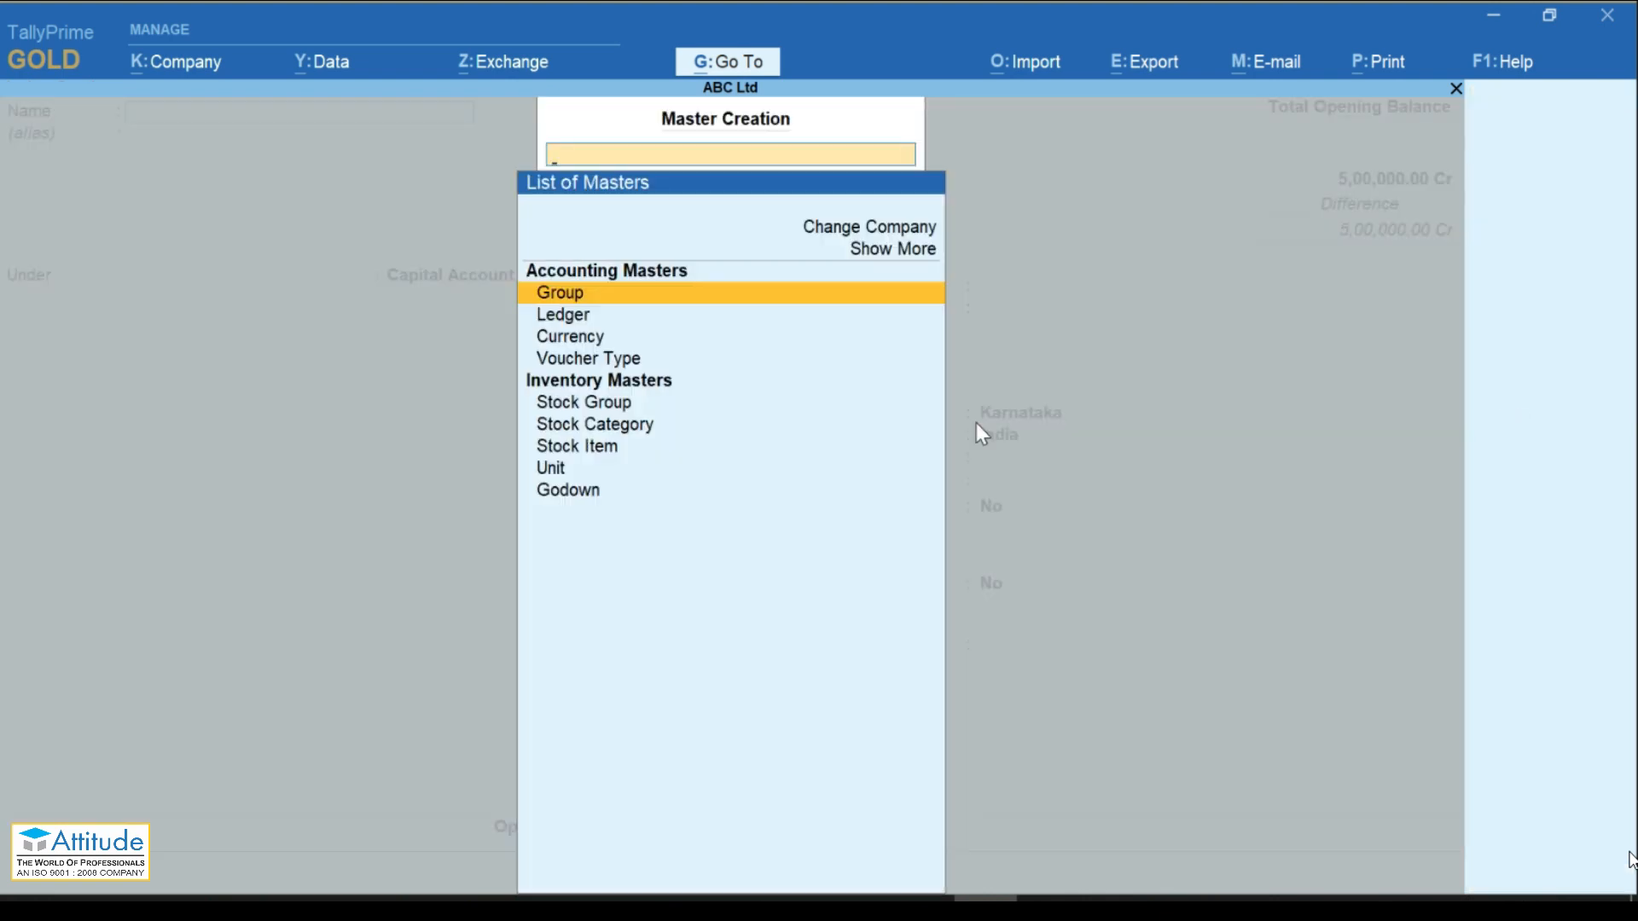
pyautogui.press('Down')
pyautogui.press('Down')
pyautogui.press('Down')
pyautogui.press('Down')
pyautogui.press('Down')
pyautogui.press('Up')
pyautogui.press('Up')
pyautogui.press('Up')
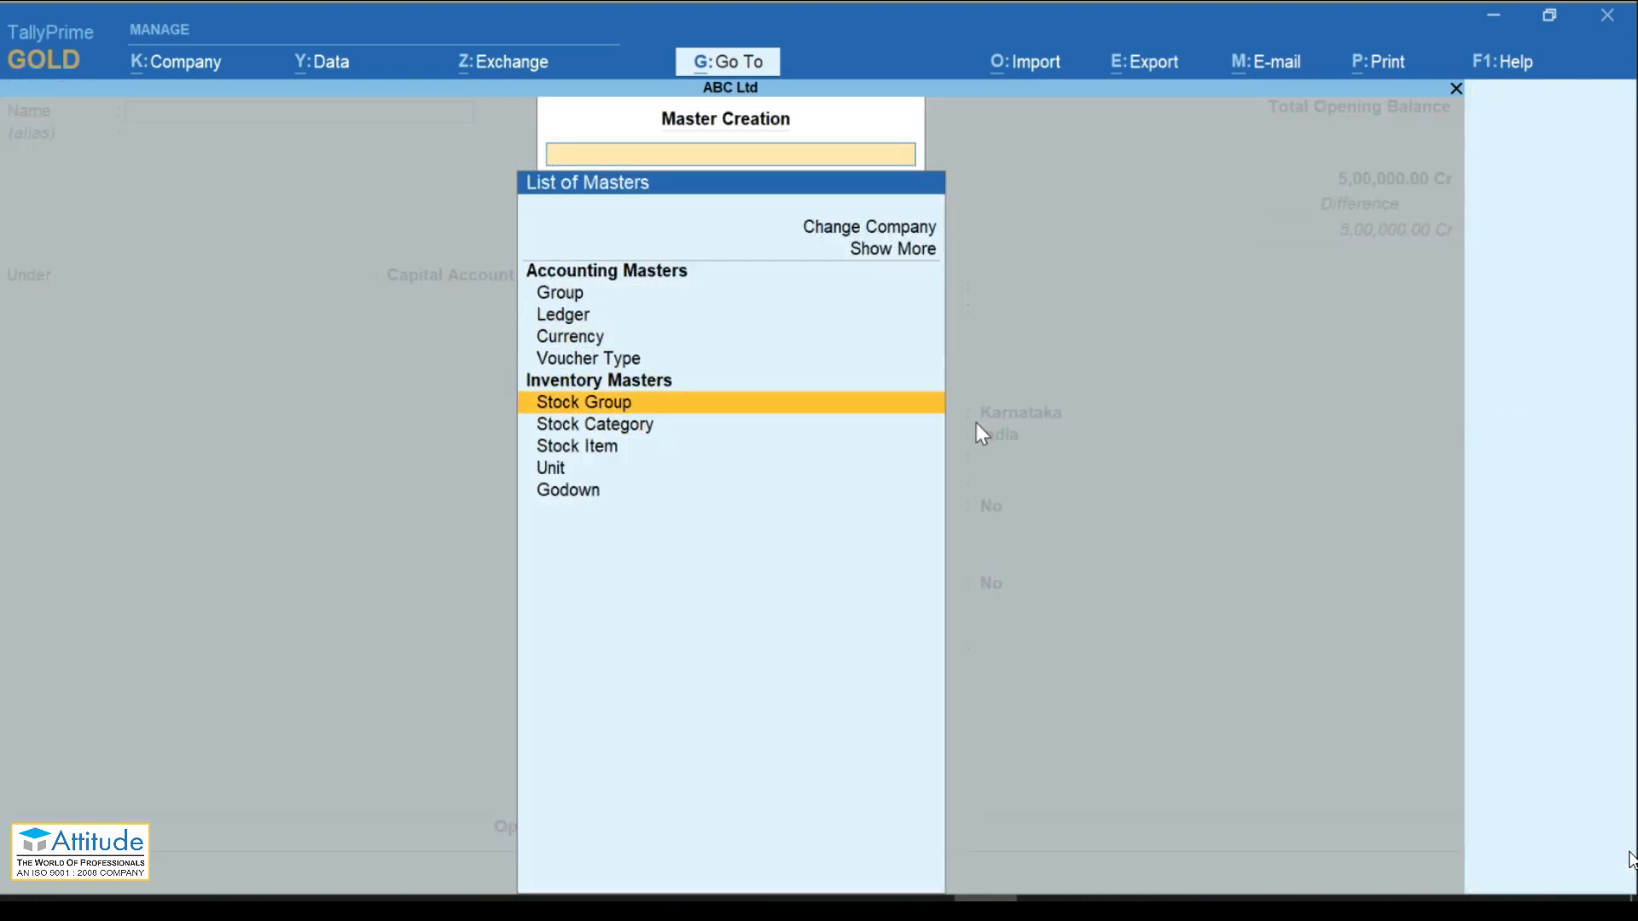
pyautogui.press('Up')
pyautogui.press('Return')
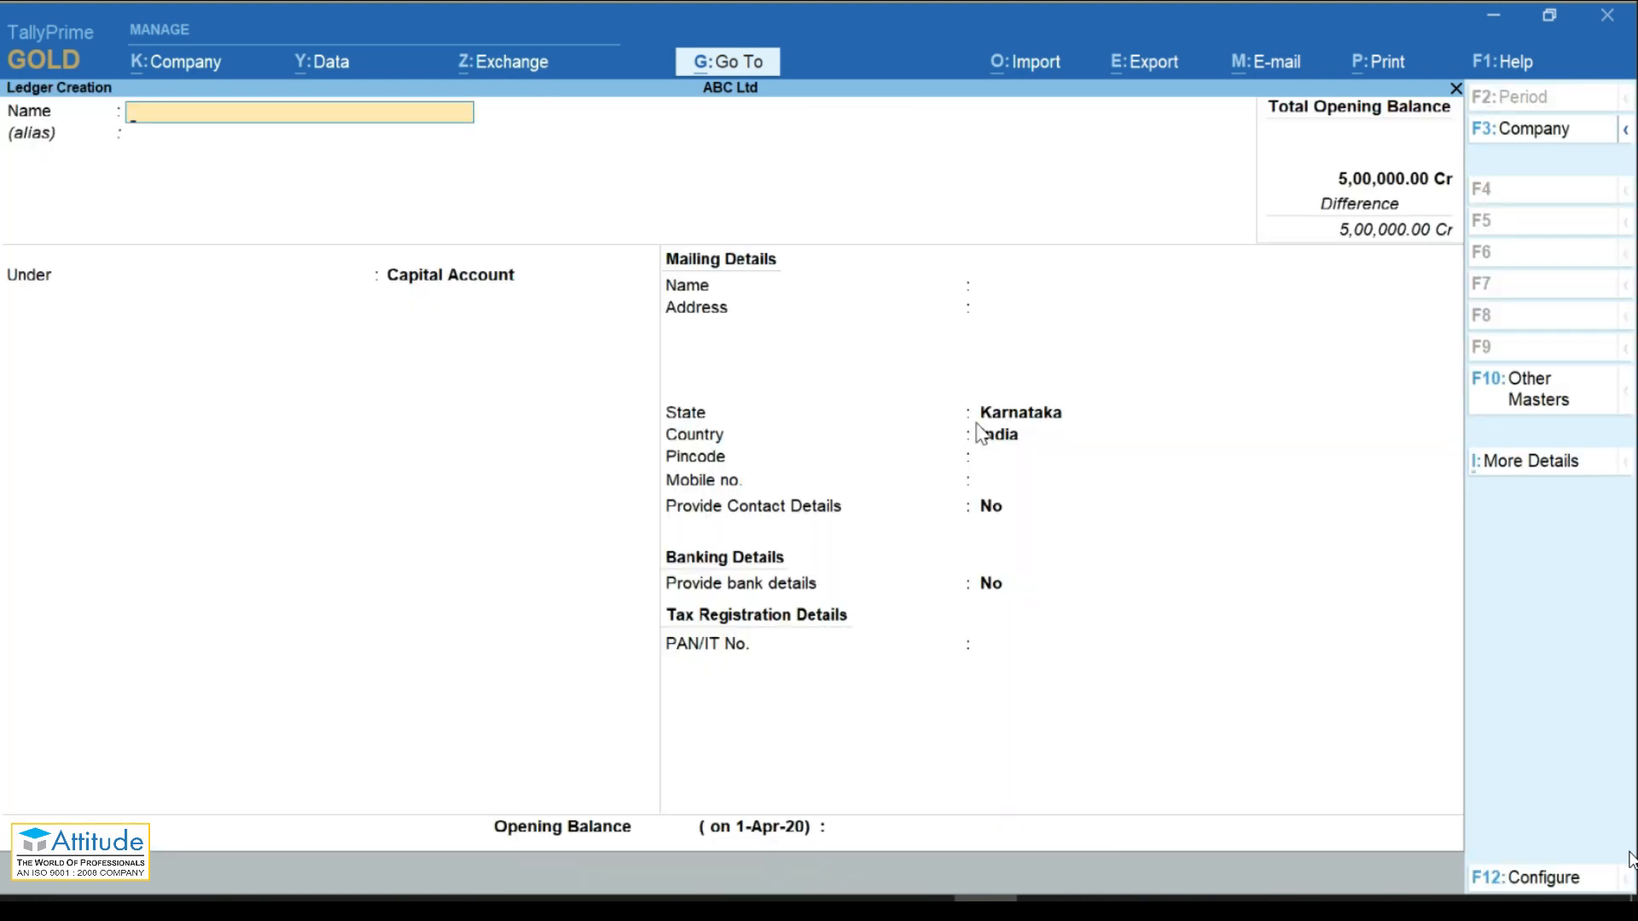
# Step: Check Alter Master through Go To, then quit Ledger Creation back to the master list
pyautogui.hotkey('alt', 'g')
pyautogui.press('Up')
pyautogui.press('Up')
pyautogui.press('Up')
pyautogui.press('Up')
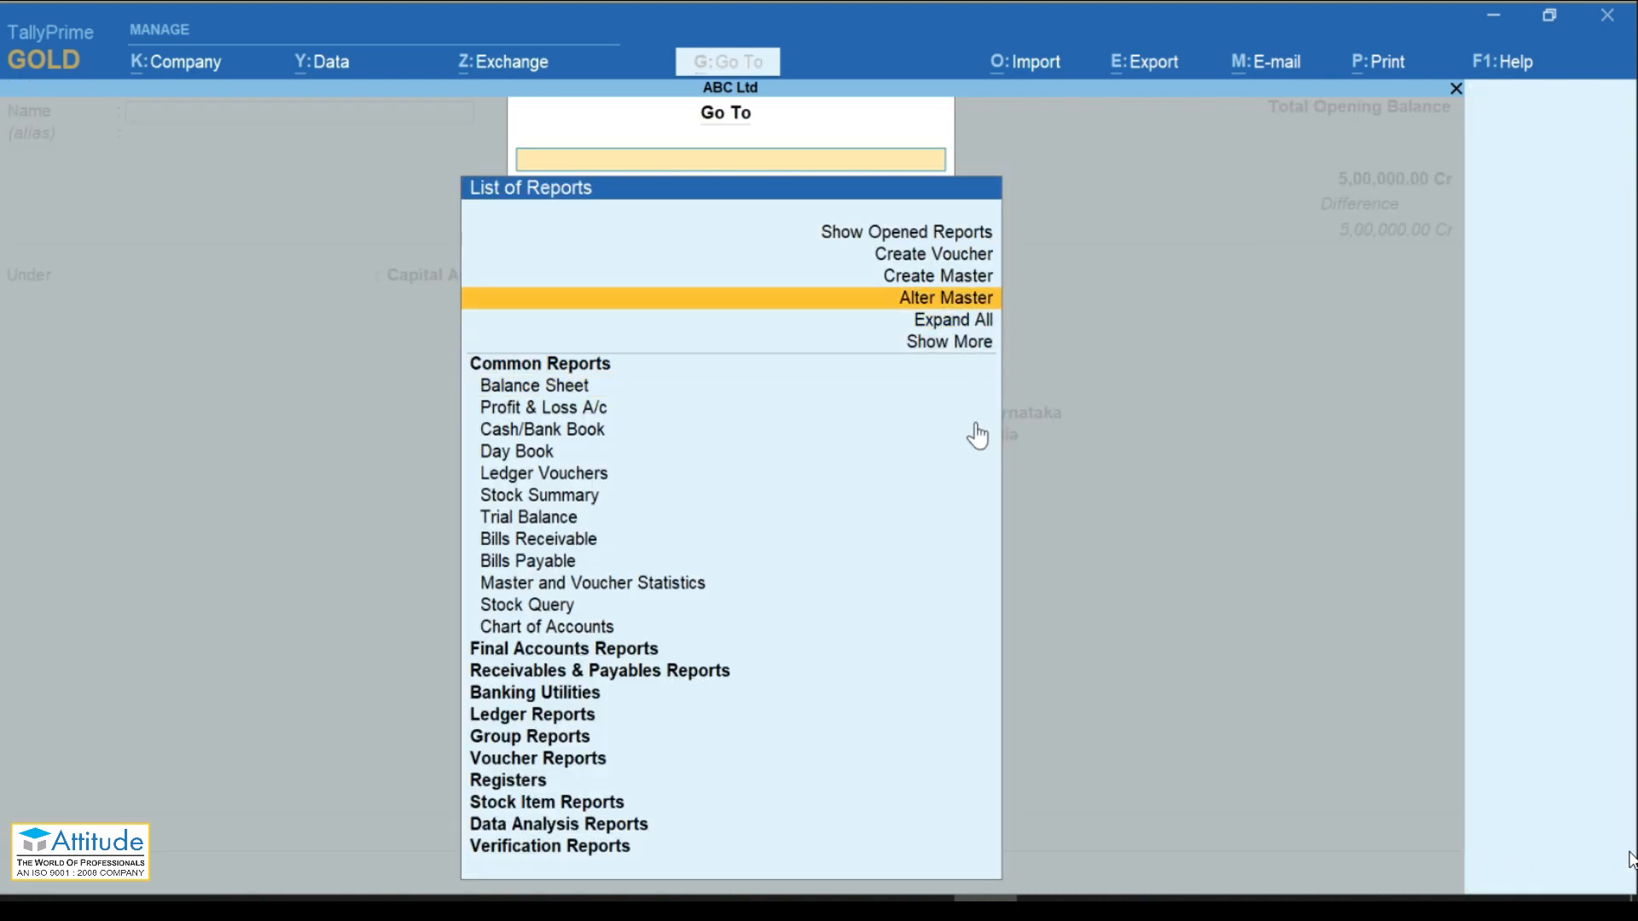
pyautogui.press('Return')
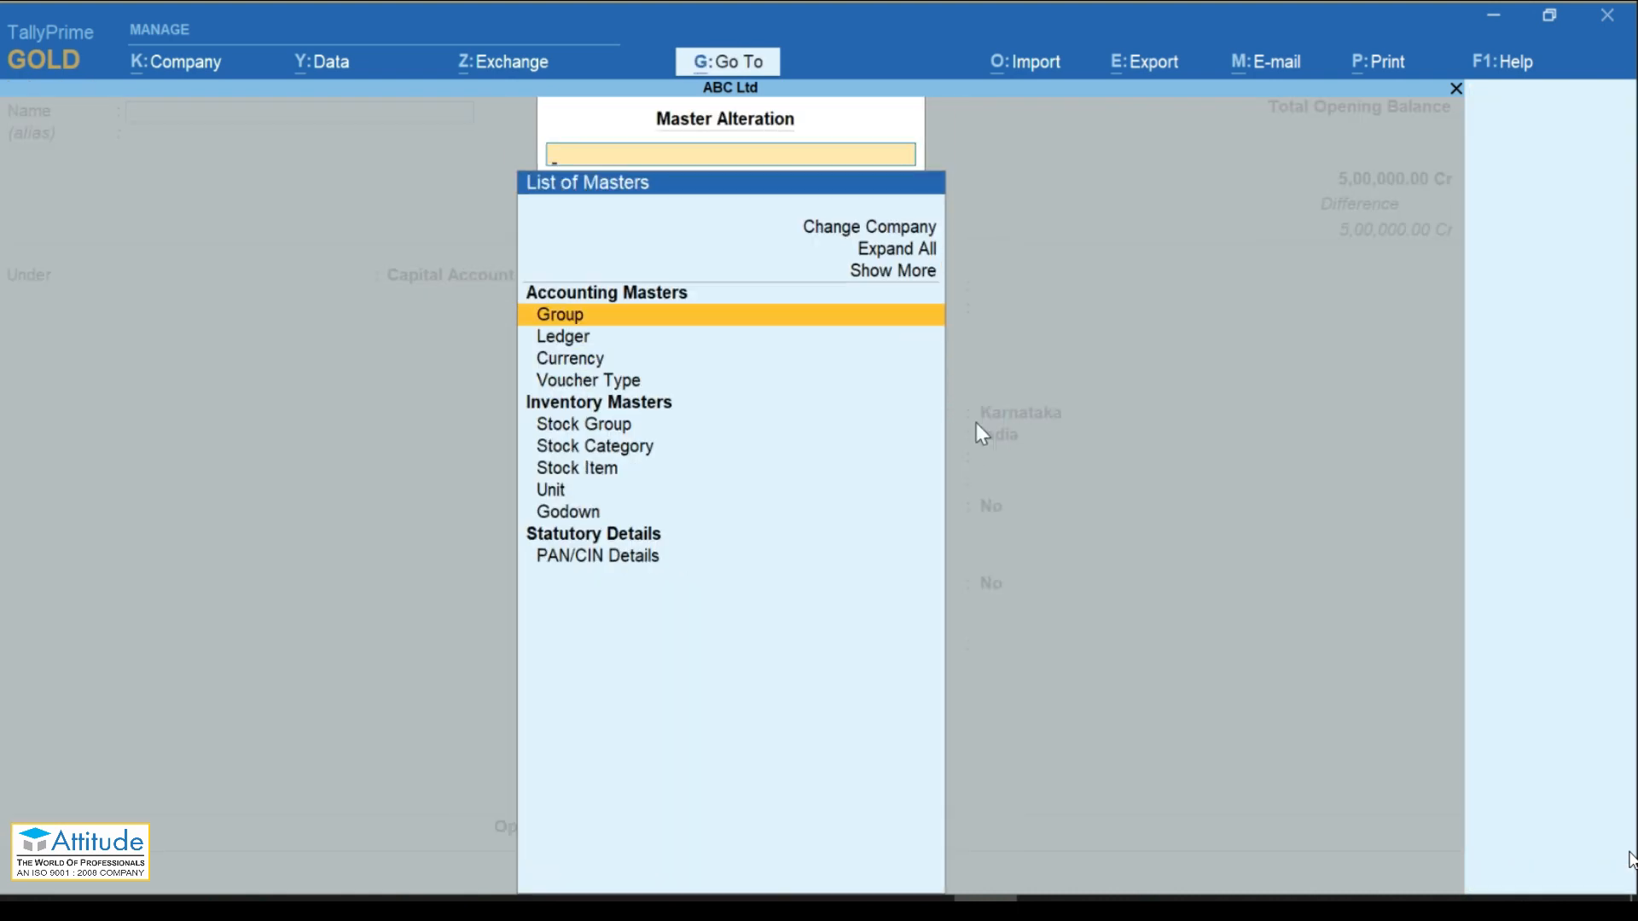
pyautogui.press('Escape')
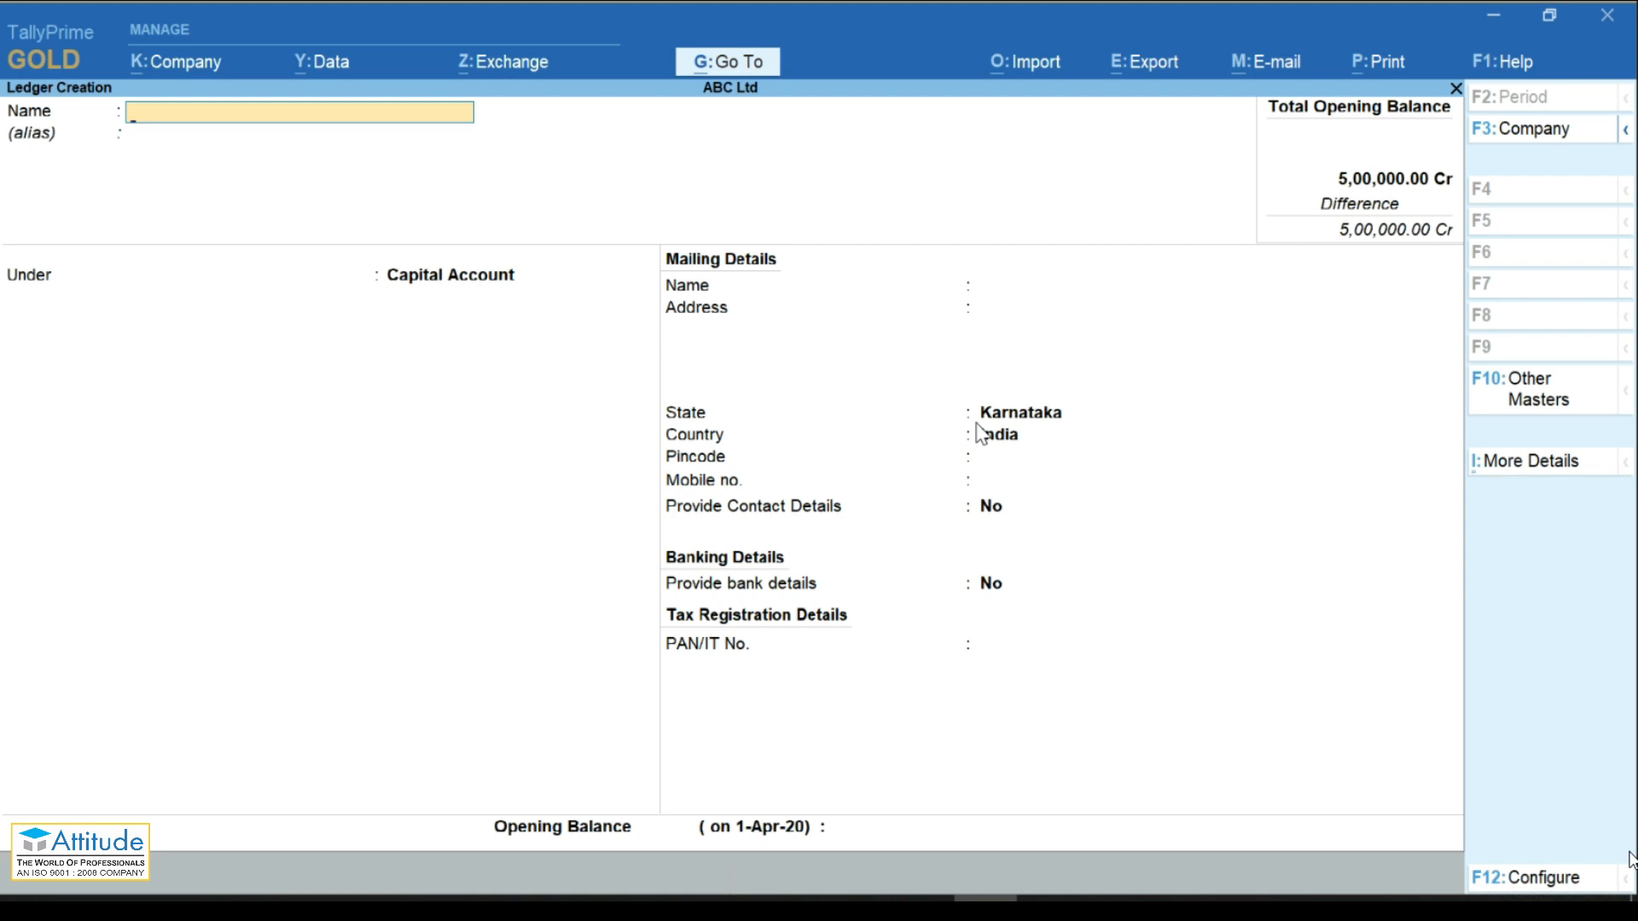
pyautogui.press('Escape')
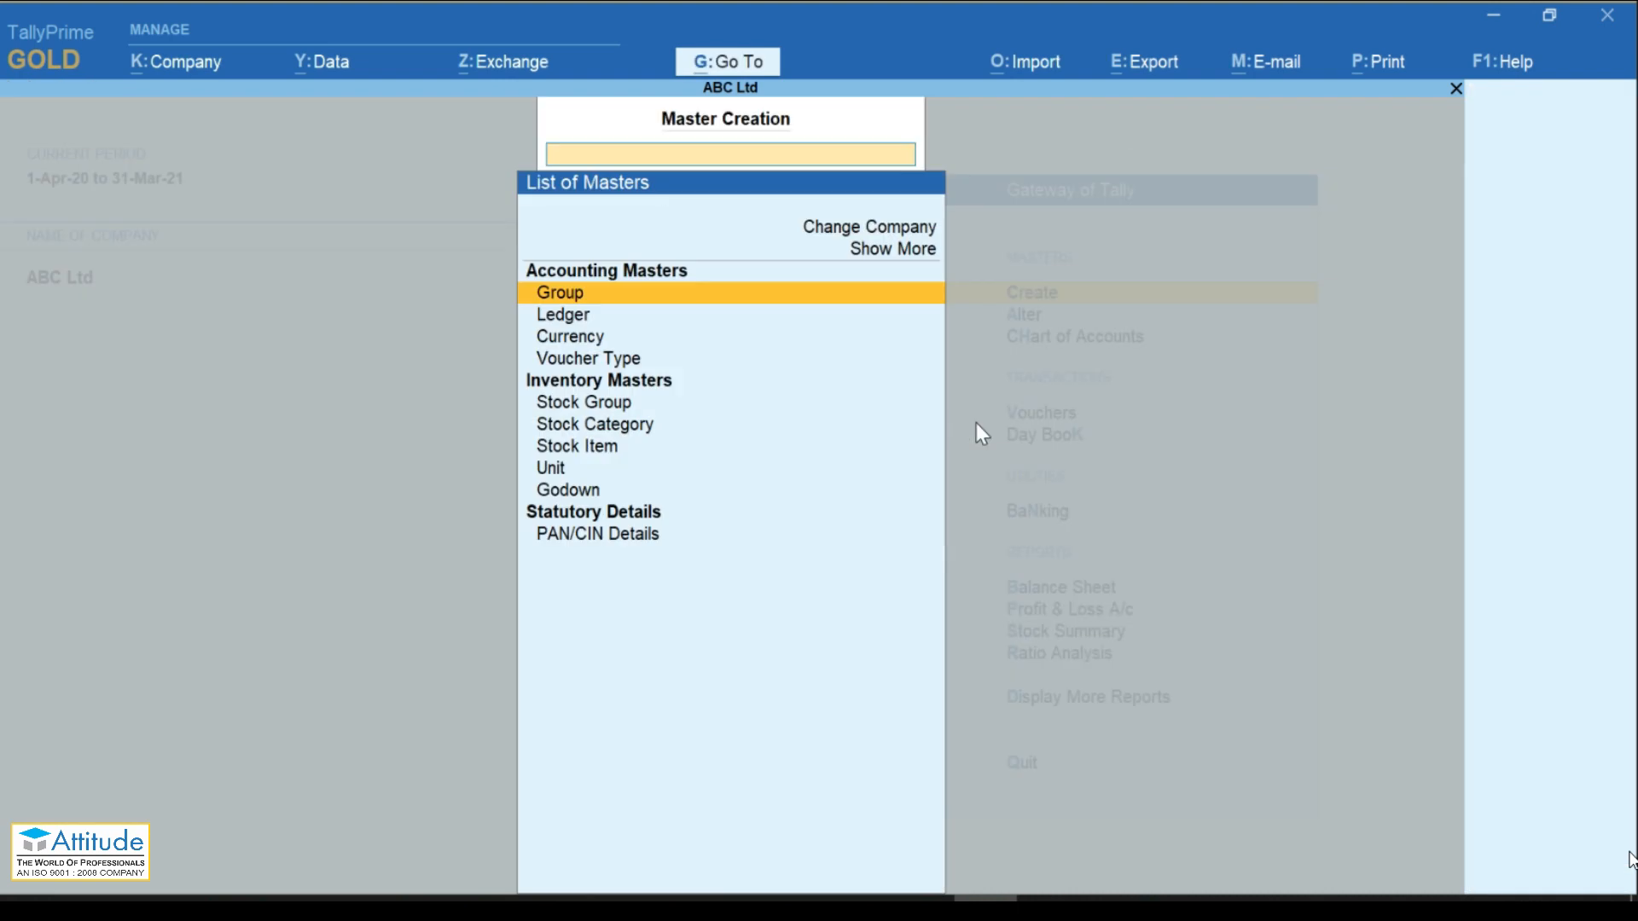
pyautogui.press('Down')
pyautogui.press('Down')
pyautogui.press('Down')
pyautogui.press('Down')
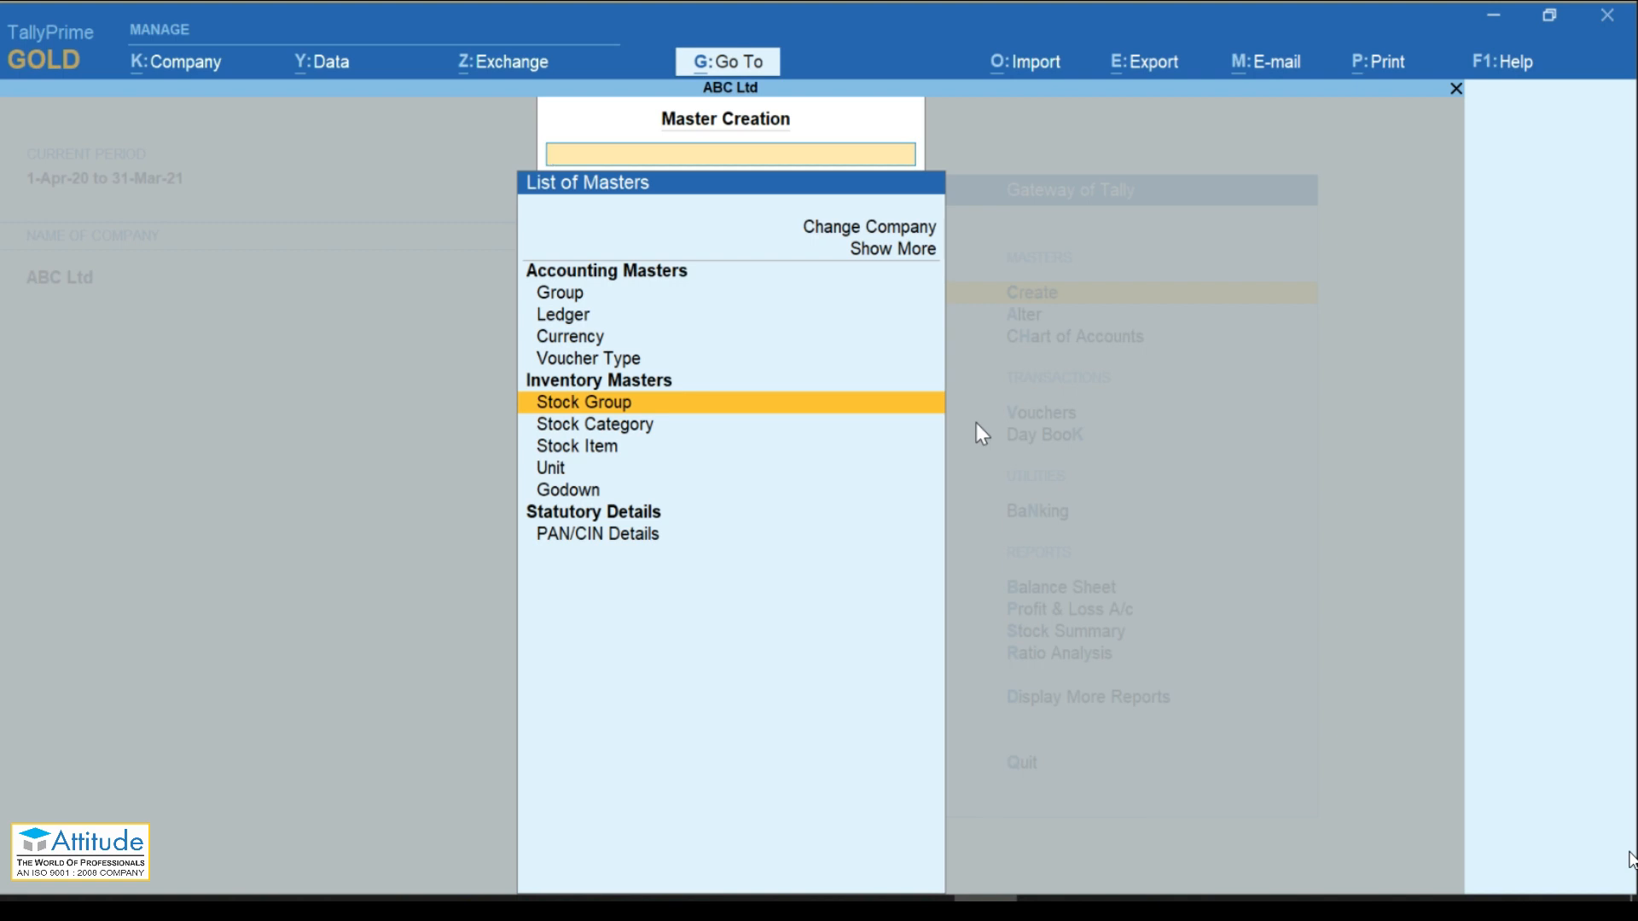
# Step: Save the stock group 'Computer' under Primary and leave the blank stock group form
pyautogui.press('Return')
pyautogui.write('Co')
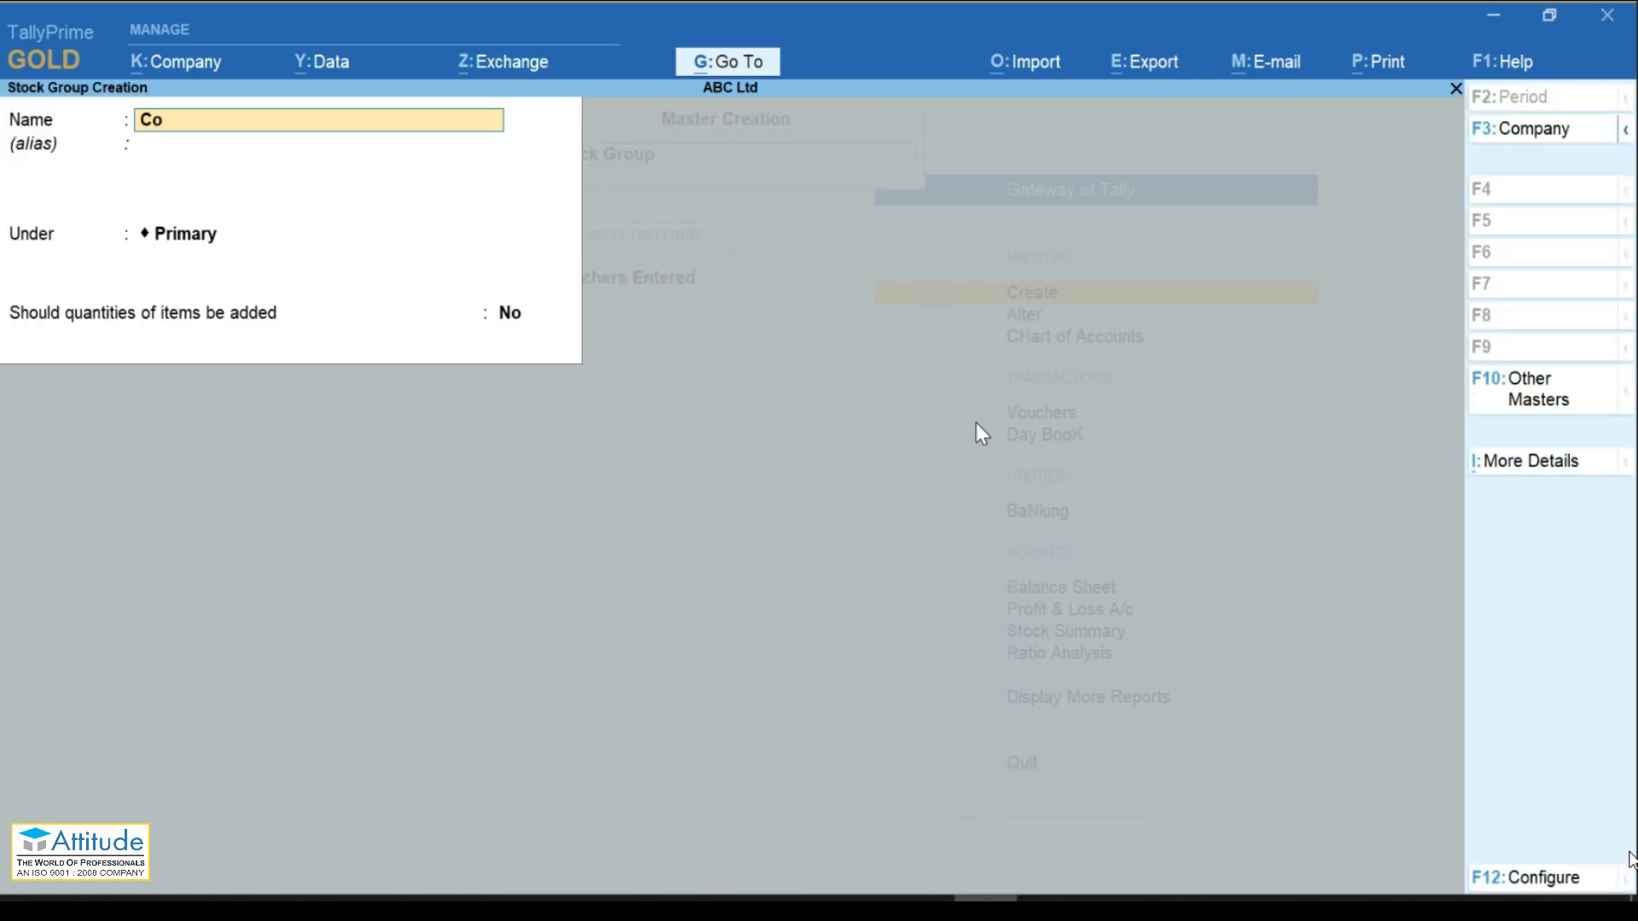
pyautogui.write('mputer')
pyautogui.press('Return')
pyautogui.press('Return')
pyautogui.press('Return')
pyautogui.press('Return')
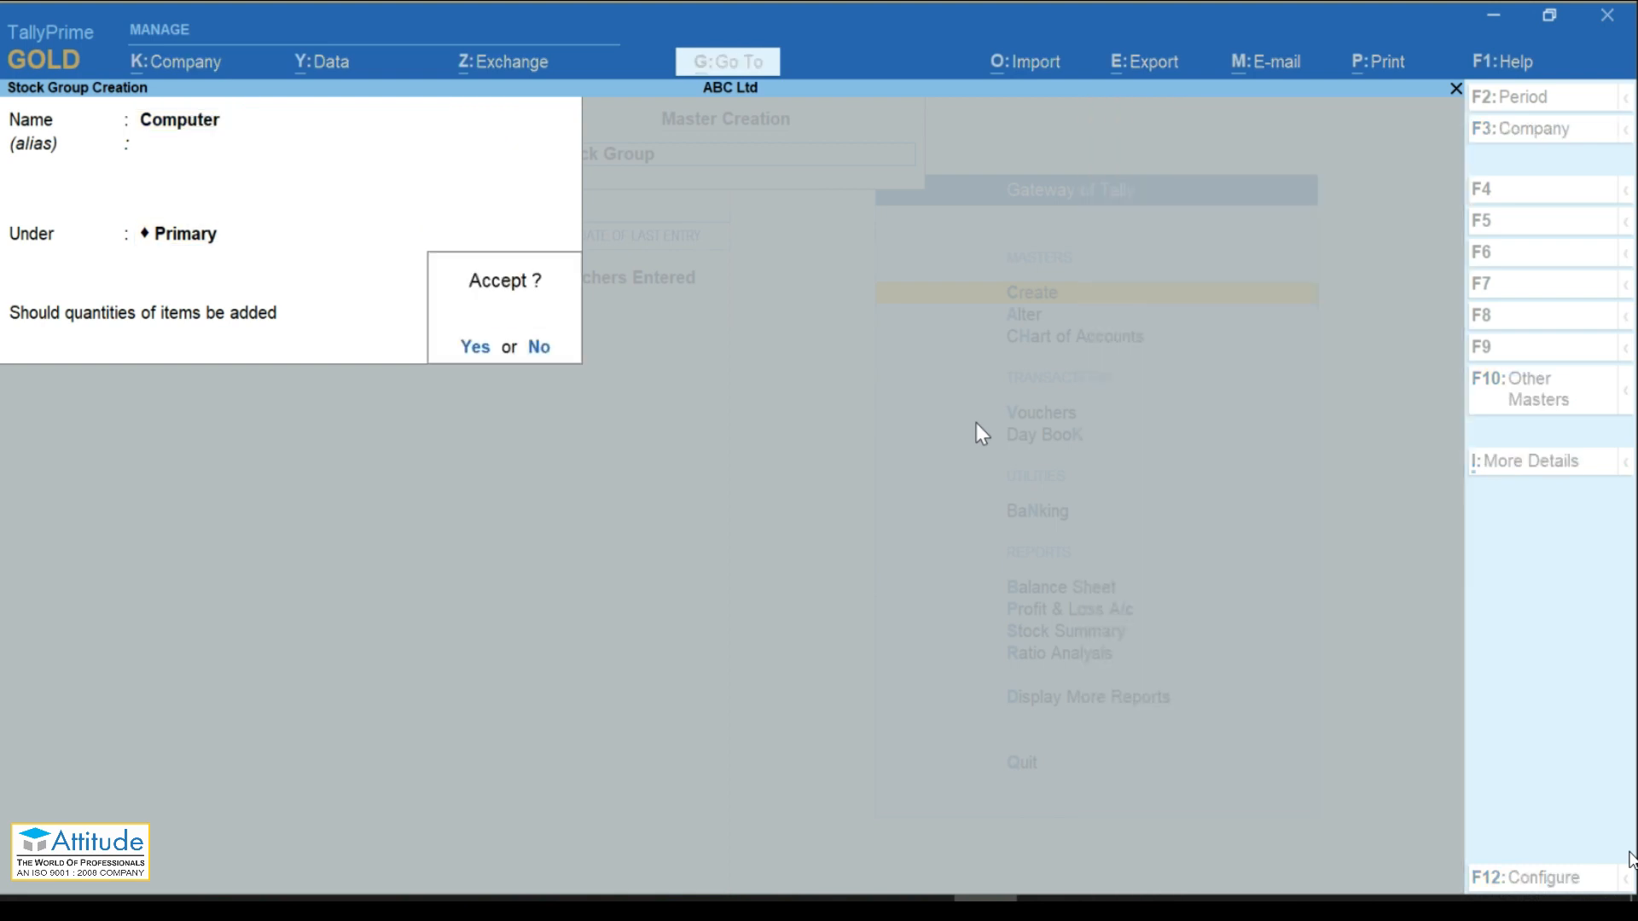
pyautogui.press('Return')
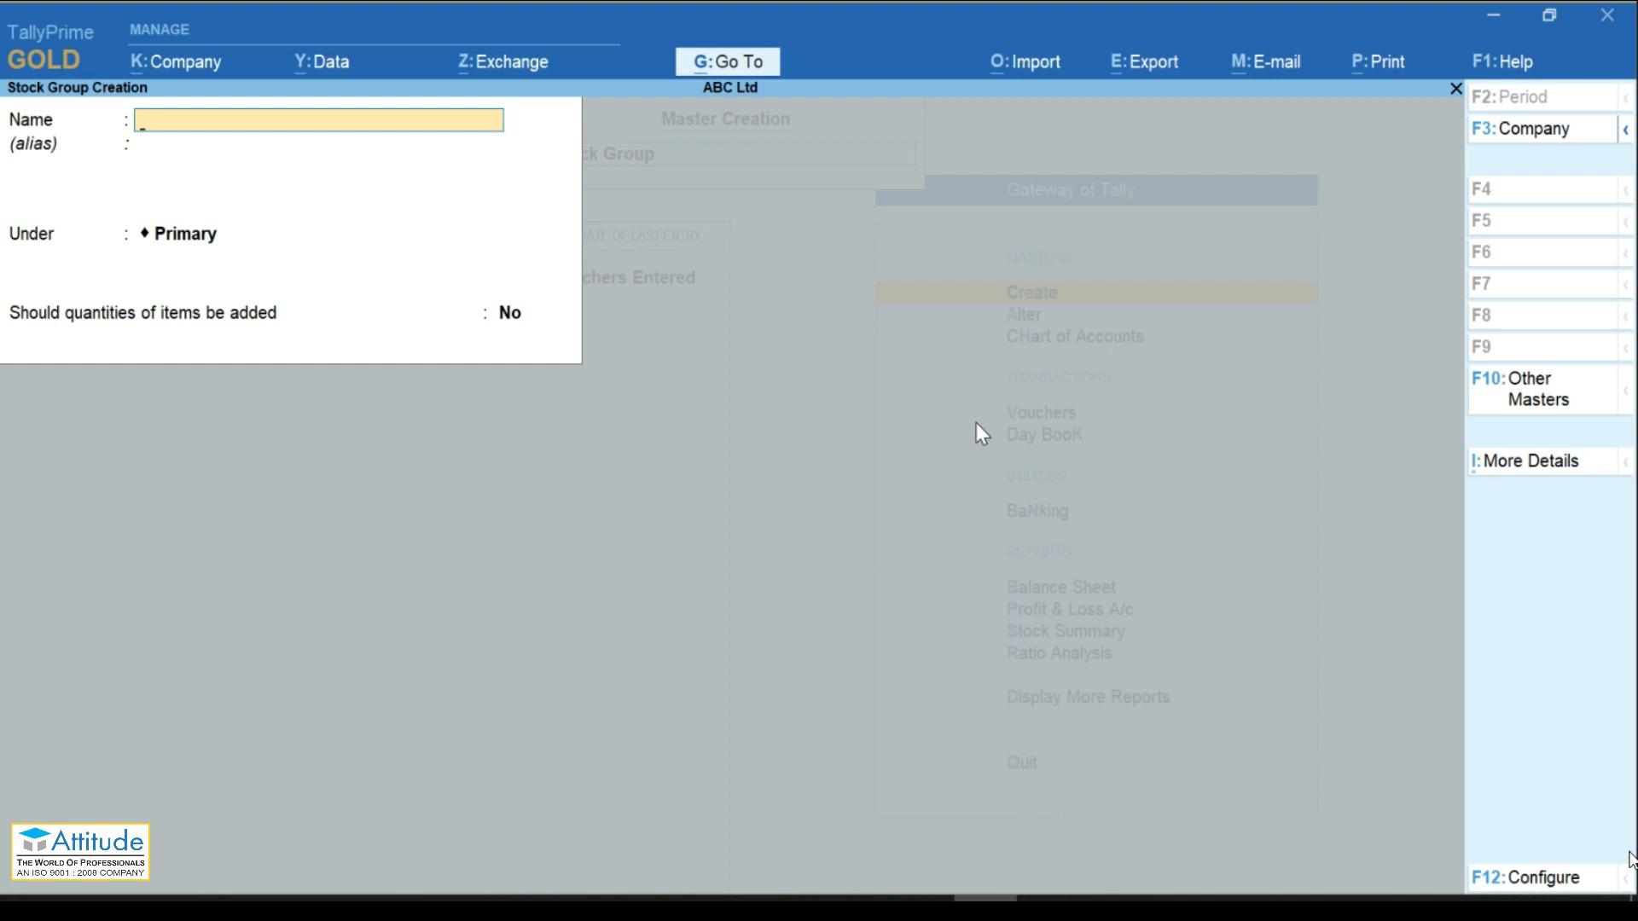
pyautogui.press('Escape')
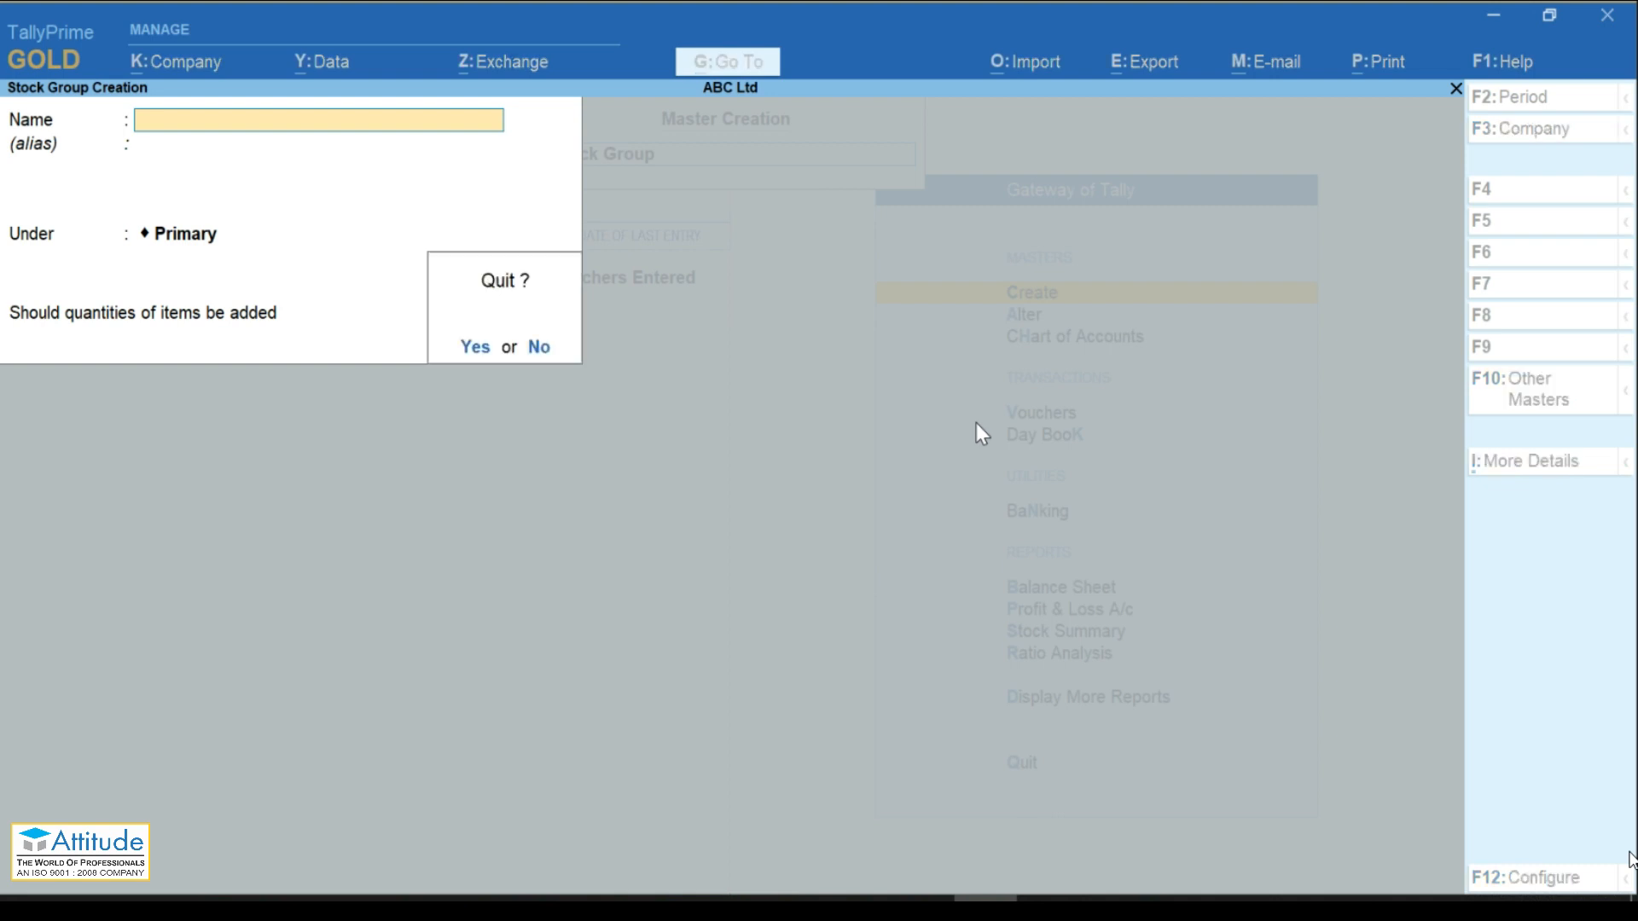
pyautogui.press('Return')
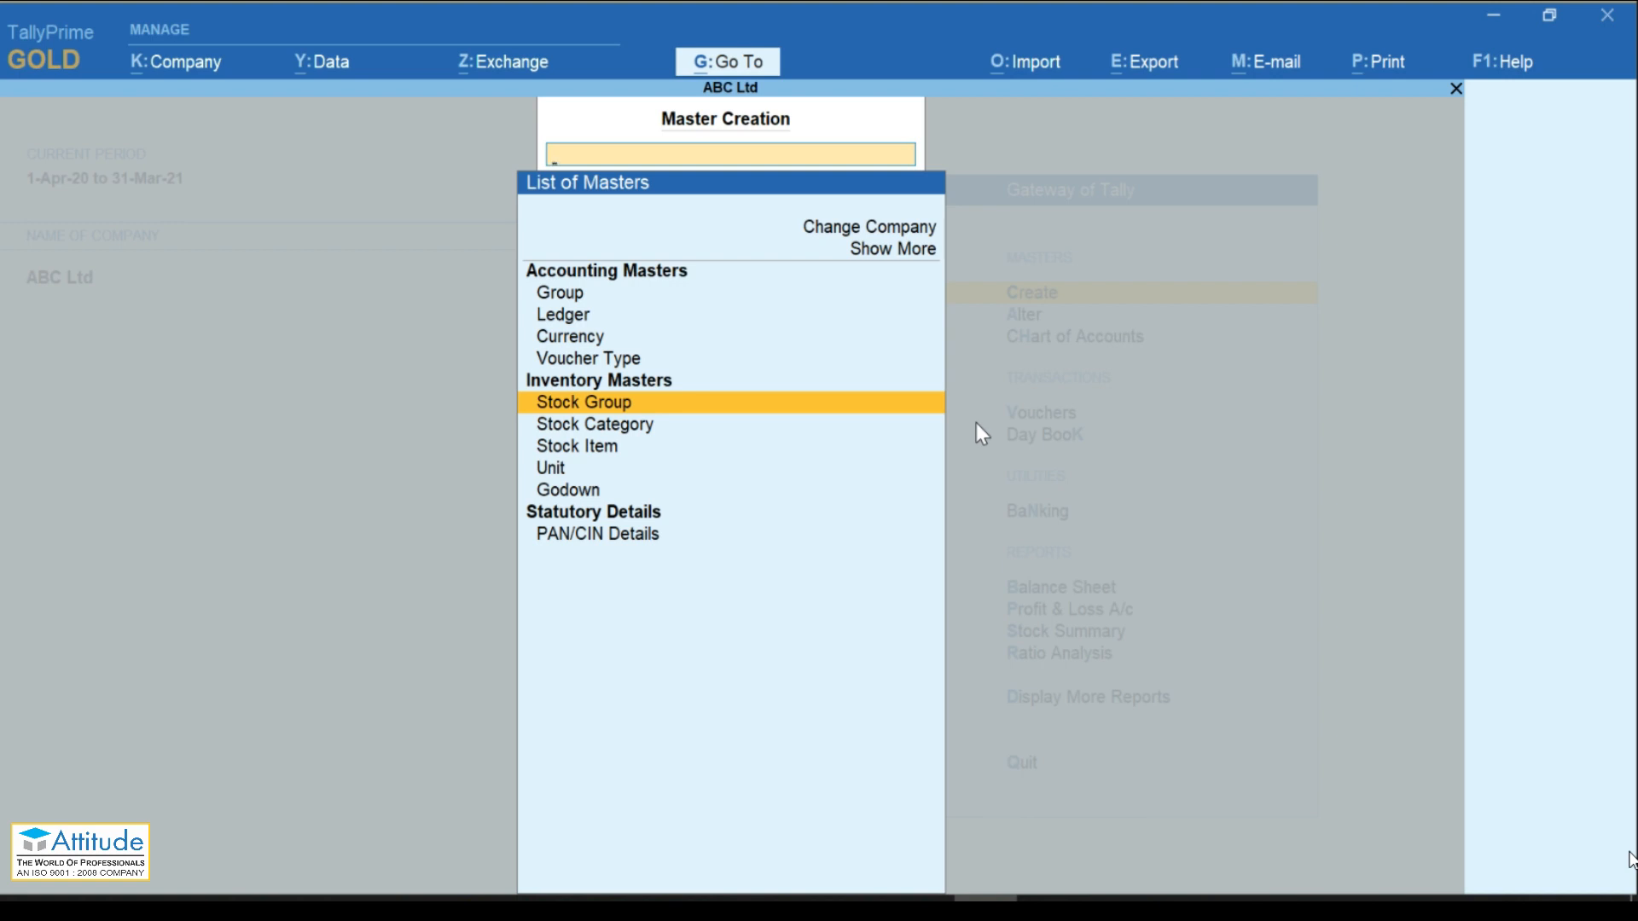
pyautogui.press('Down')
pyautogui.press('Down')
pyautogui.press('Down')
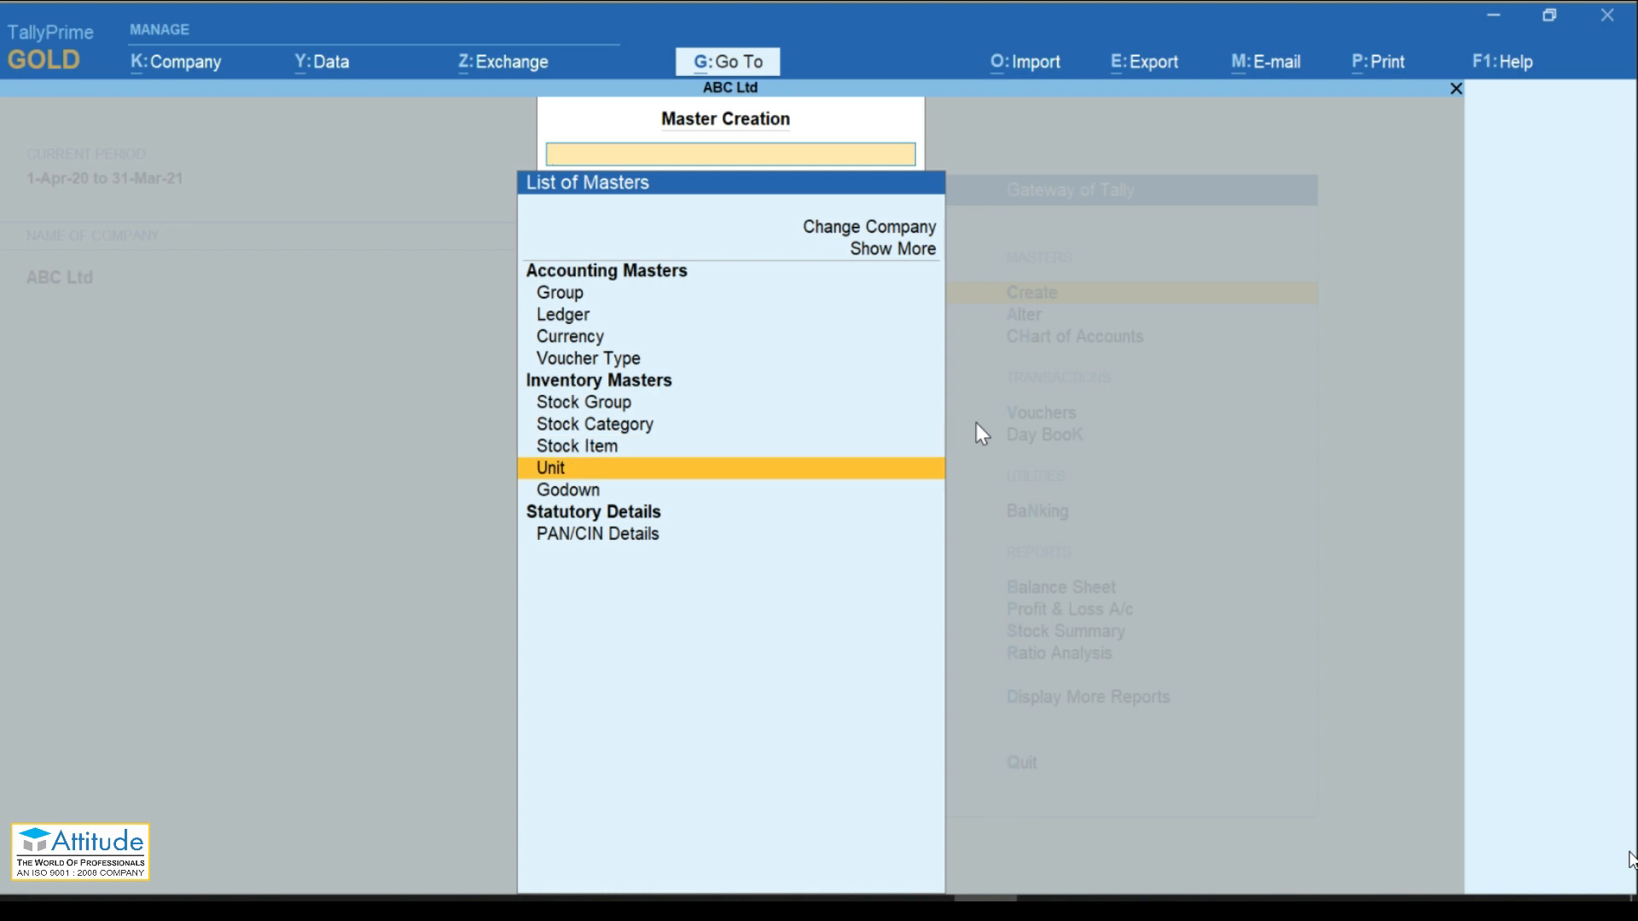
# Step: Create the unit 'Nos' with 0 decimal places
pyautogui.press('Return')
pyautogui.write('Nos')
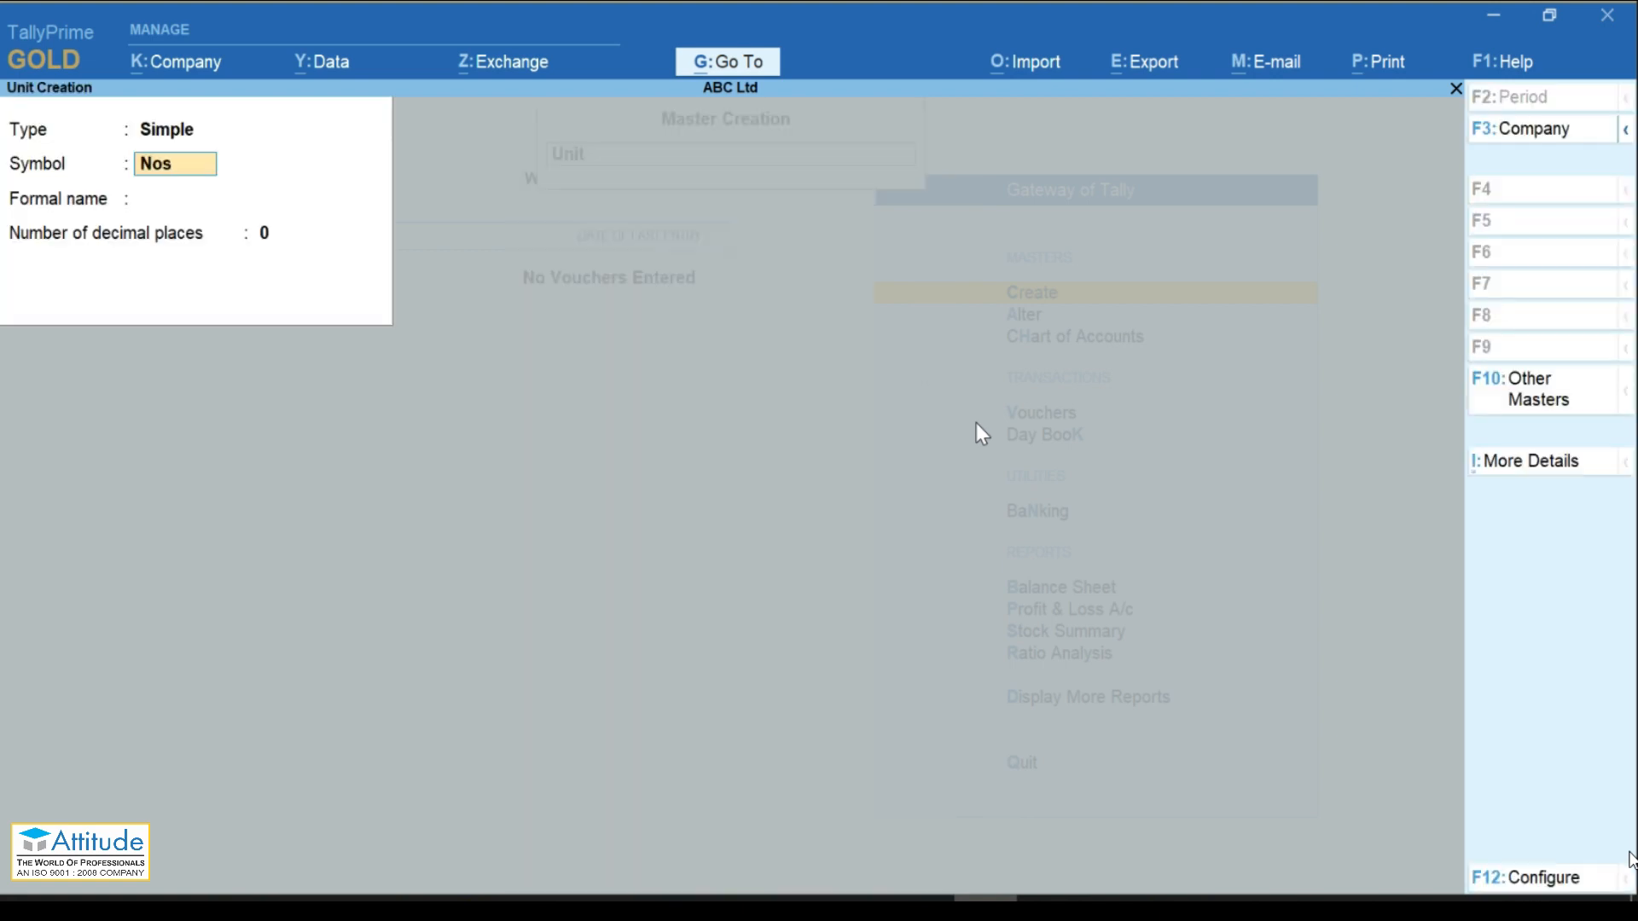
pyautogui.press('Return')
pyautogui.press('Return')
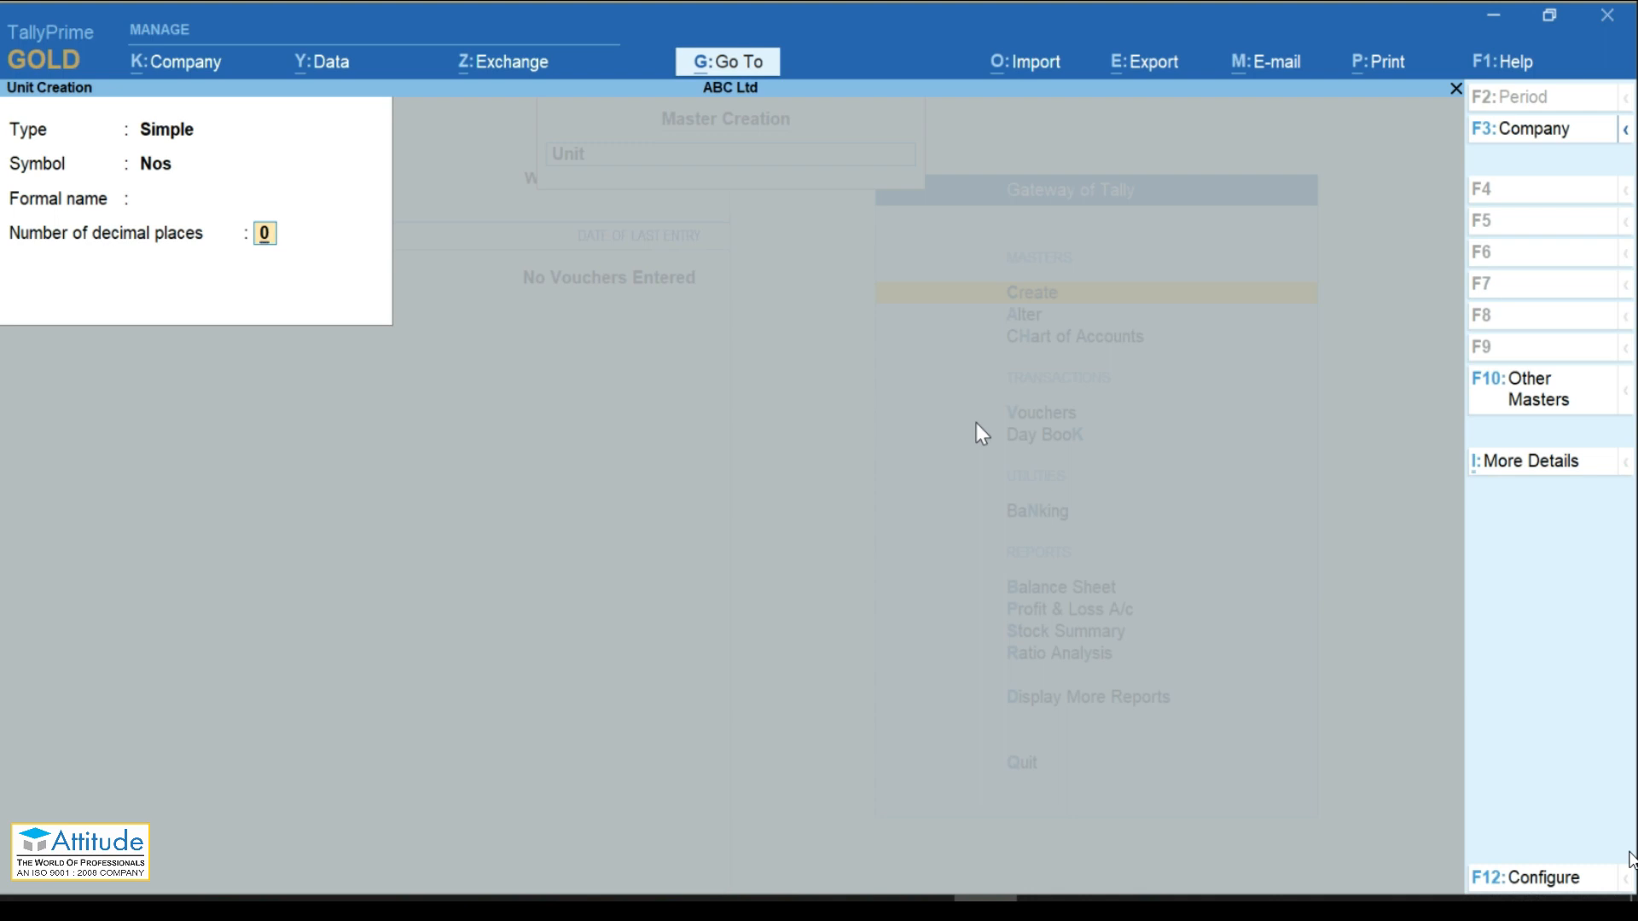
pyautogui.press('Return')
pyautogui.press('Return')
pyautogui.press('Escape')
pyautogui.press('Return')
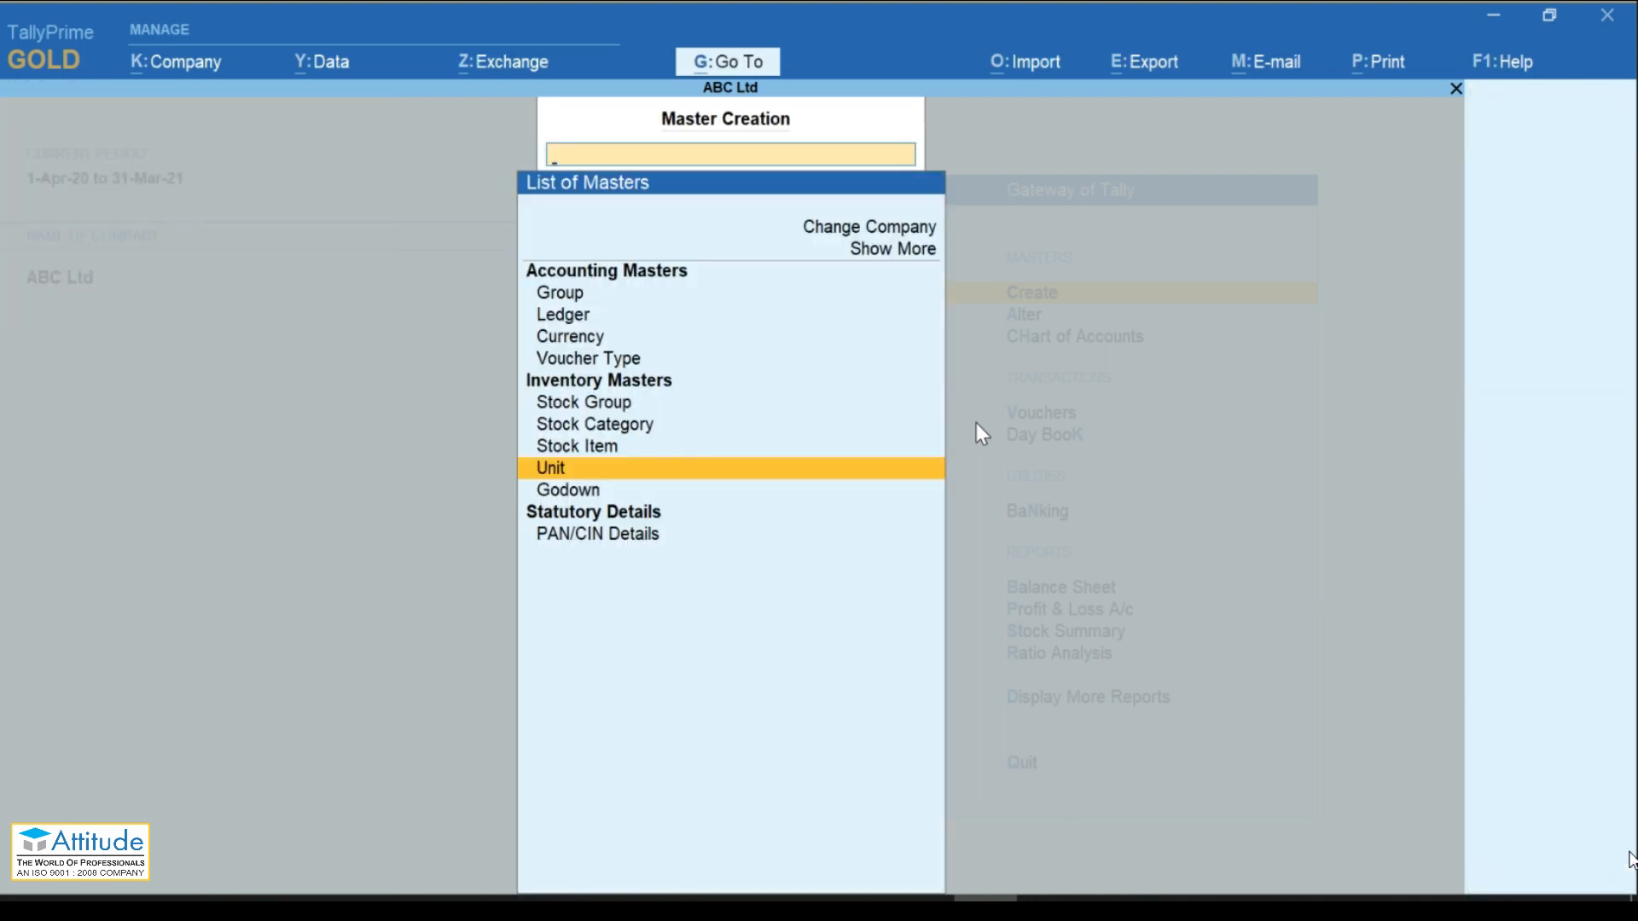
# Step: Create the stock category 'HP' under Primary, correcting a typo in the name
pyautogui.press('Up')
pyautogui.press('Up')
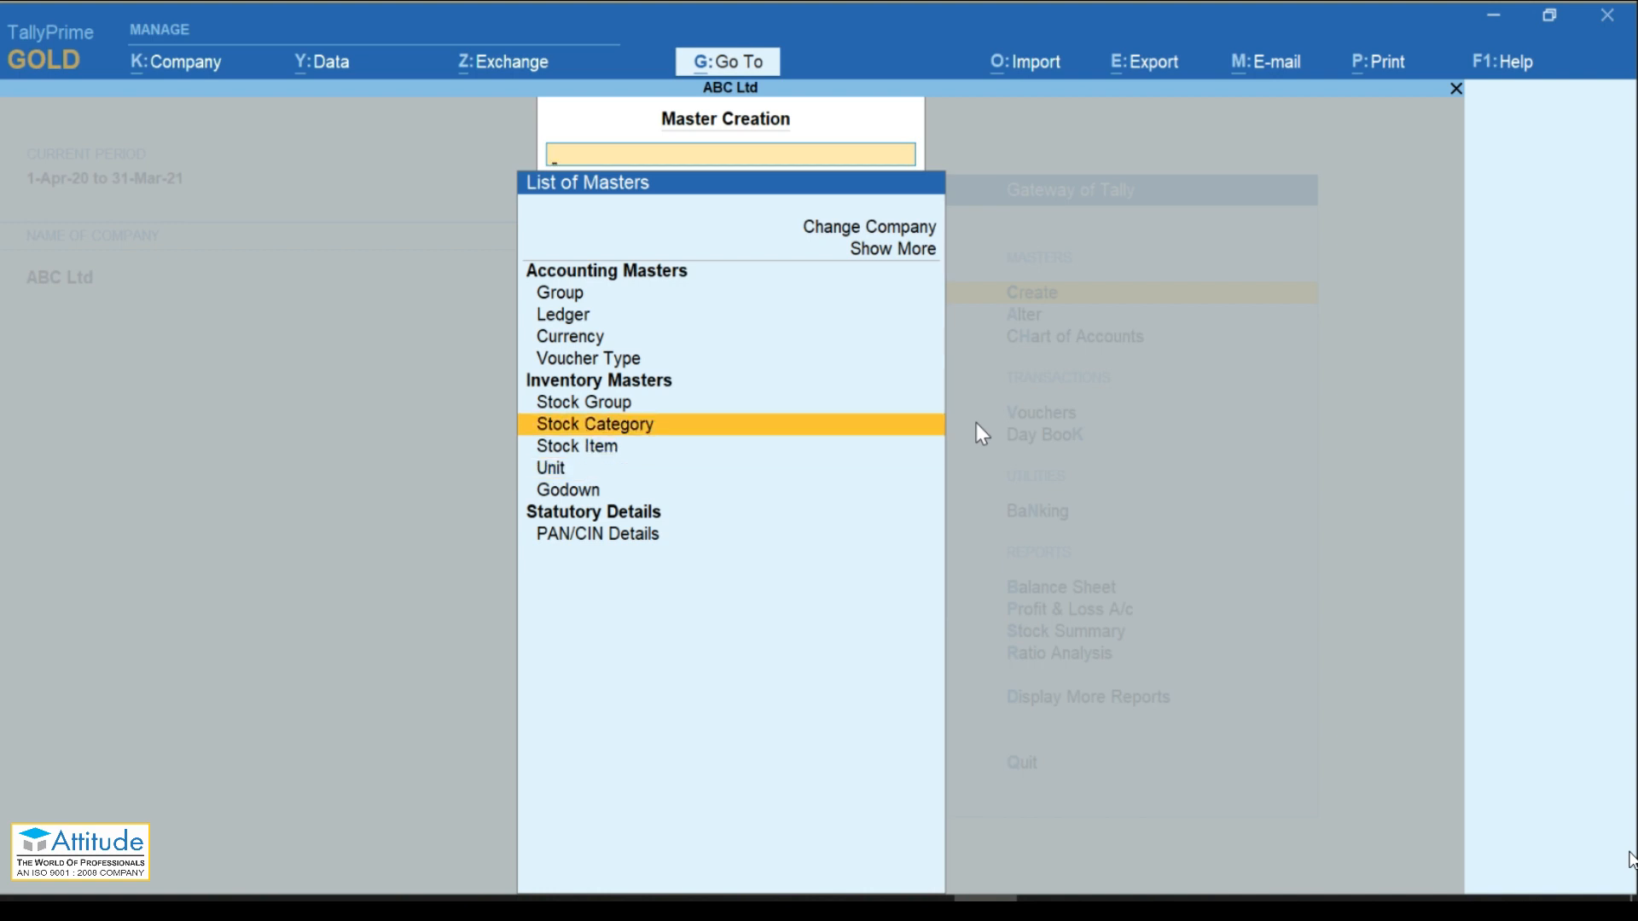
pyautogui.press('Return')
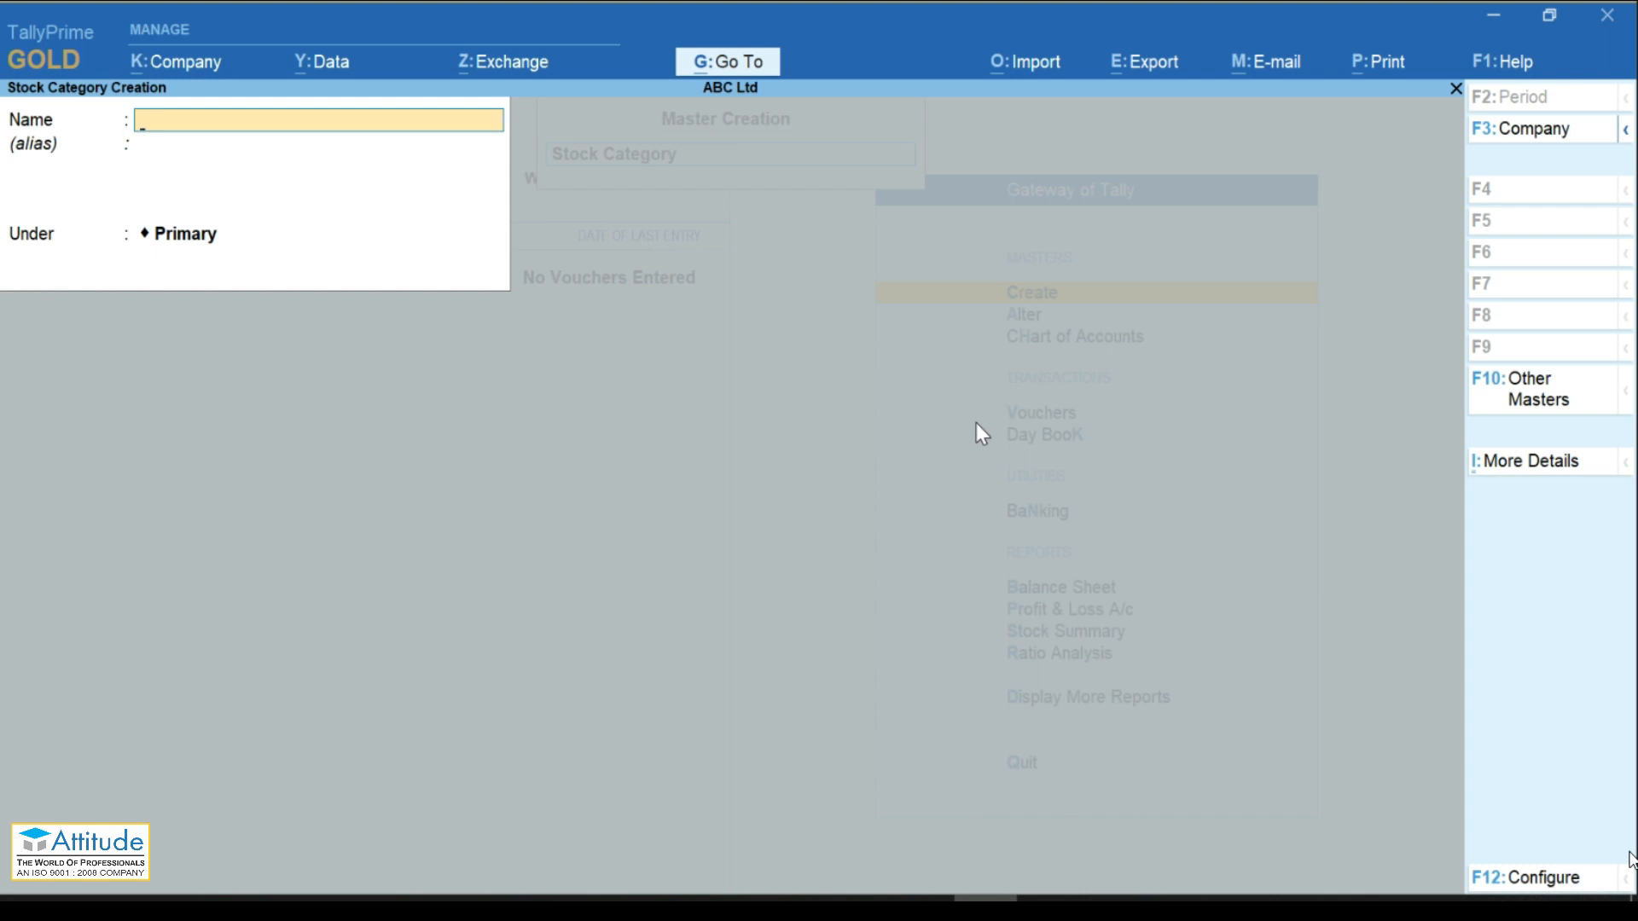
pyautogui.write('HO')
pyautogui.press('BackSpace')
pyautogui.write('P')
pyautogui.press('Return')
pyautogui.press('Return')
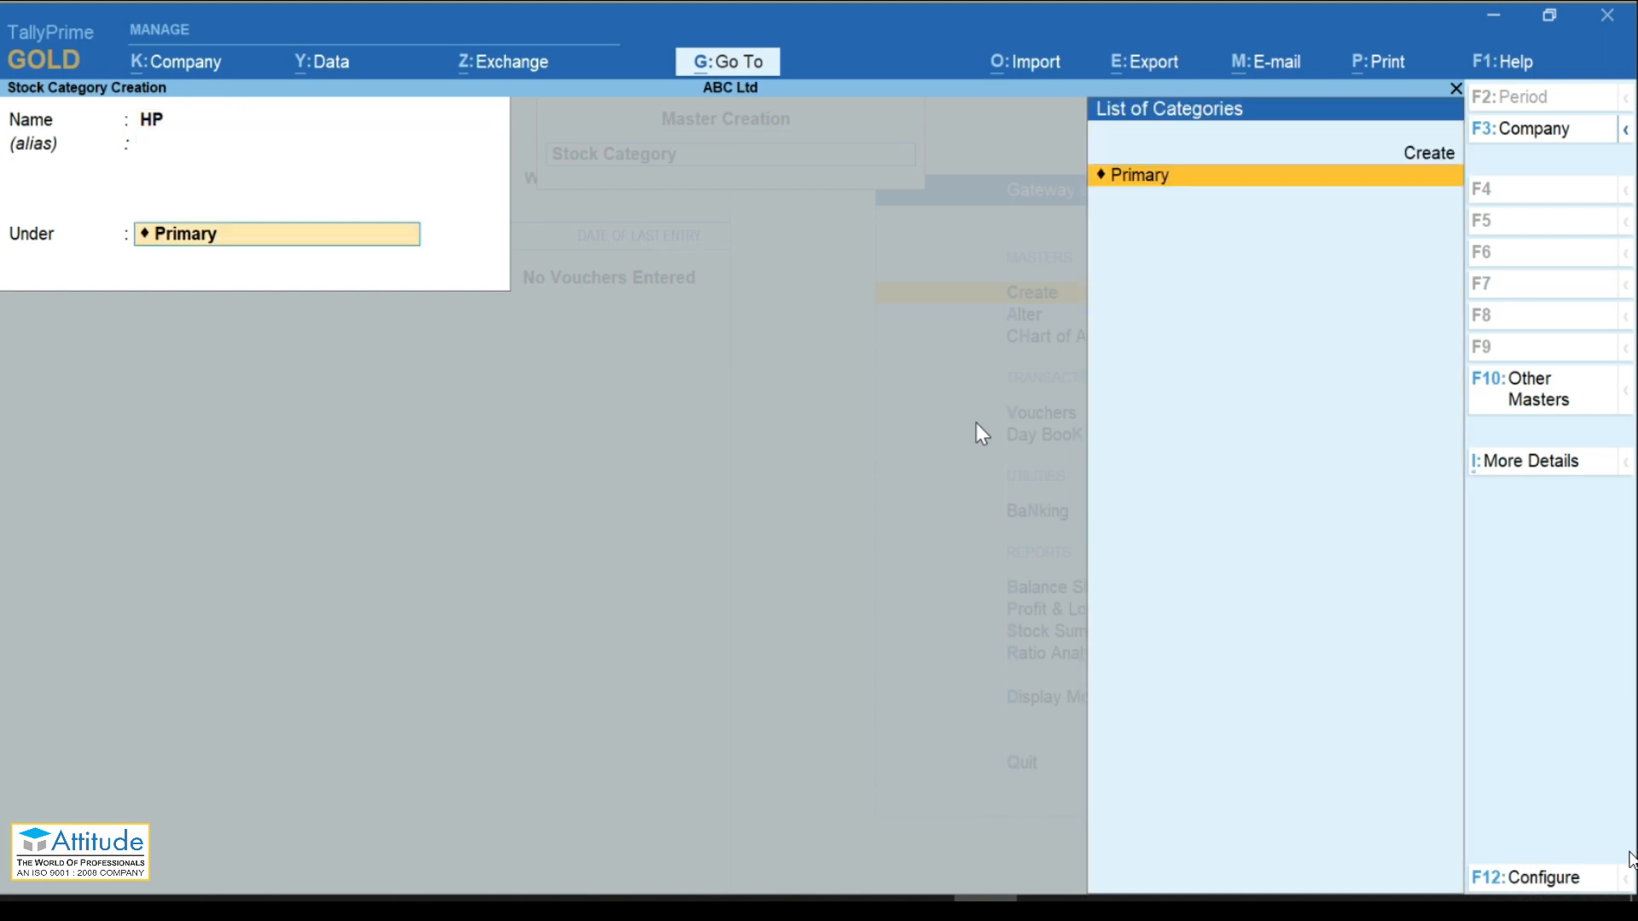
pyautogui.press('Return')
pyautogui.press('Return')
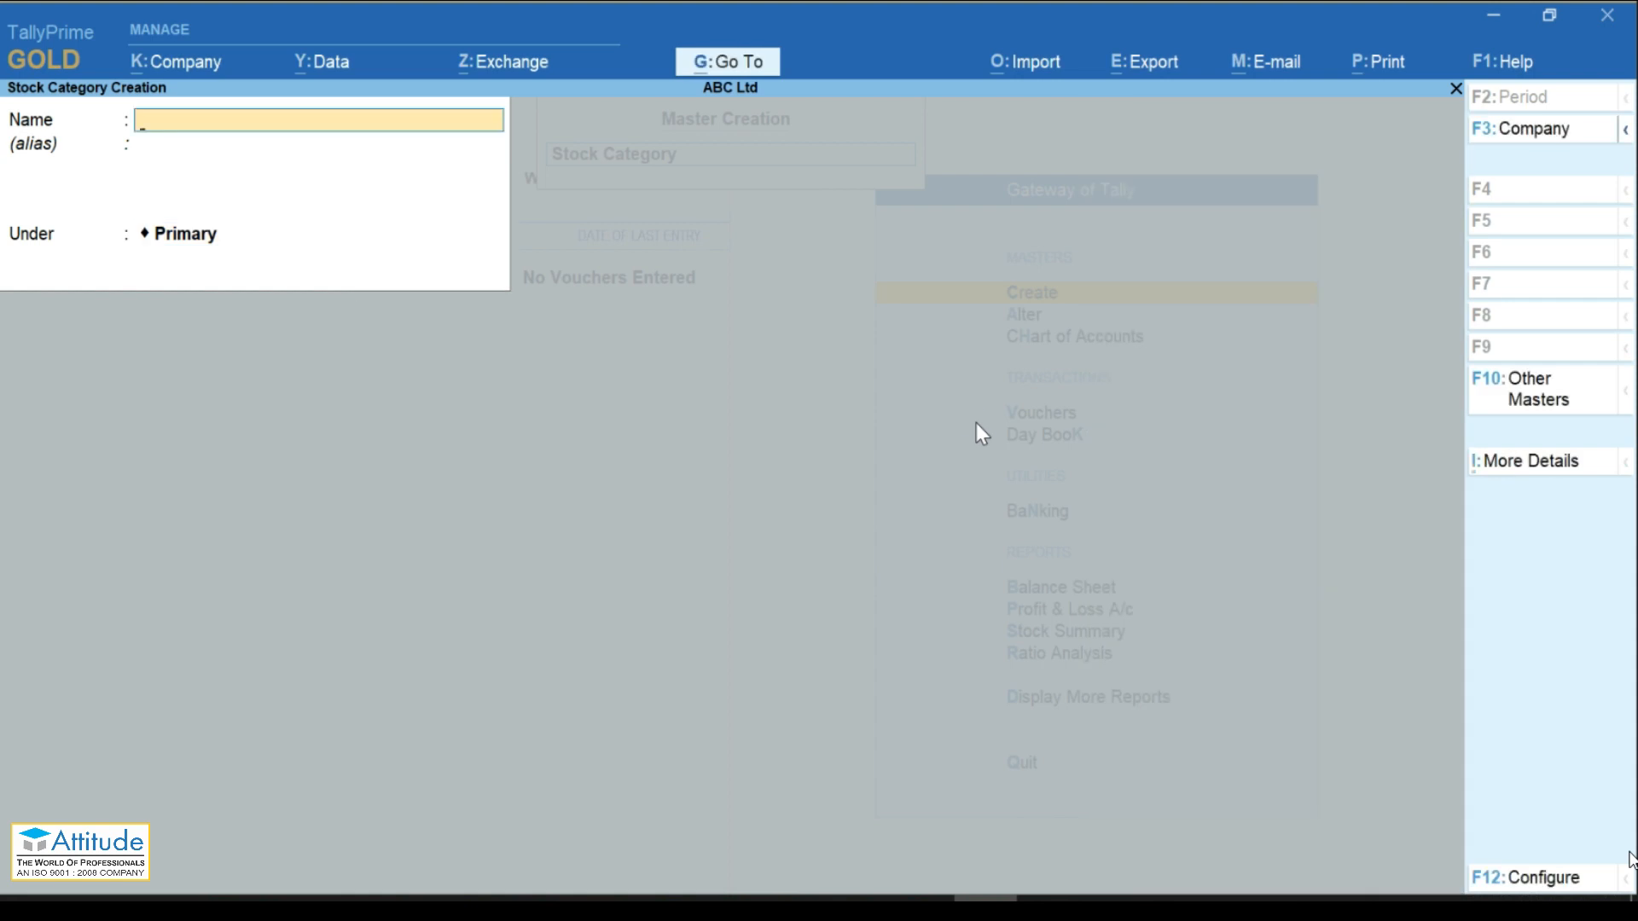
pyautogui.press('Escape')
pyautogui.press('Down')
pyautogui.press('Down')
pyautogui.press('Down')
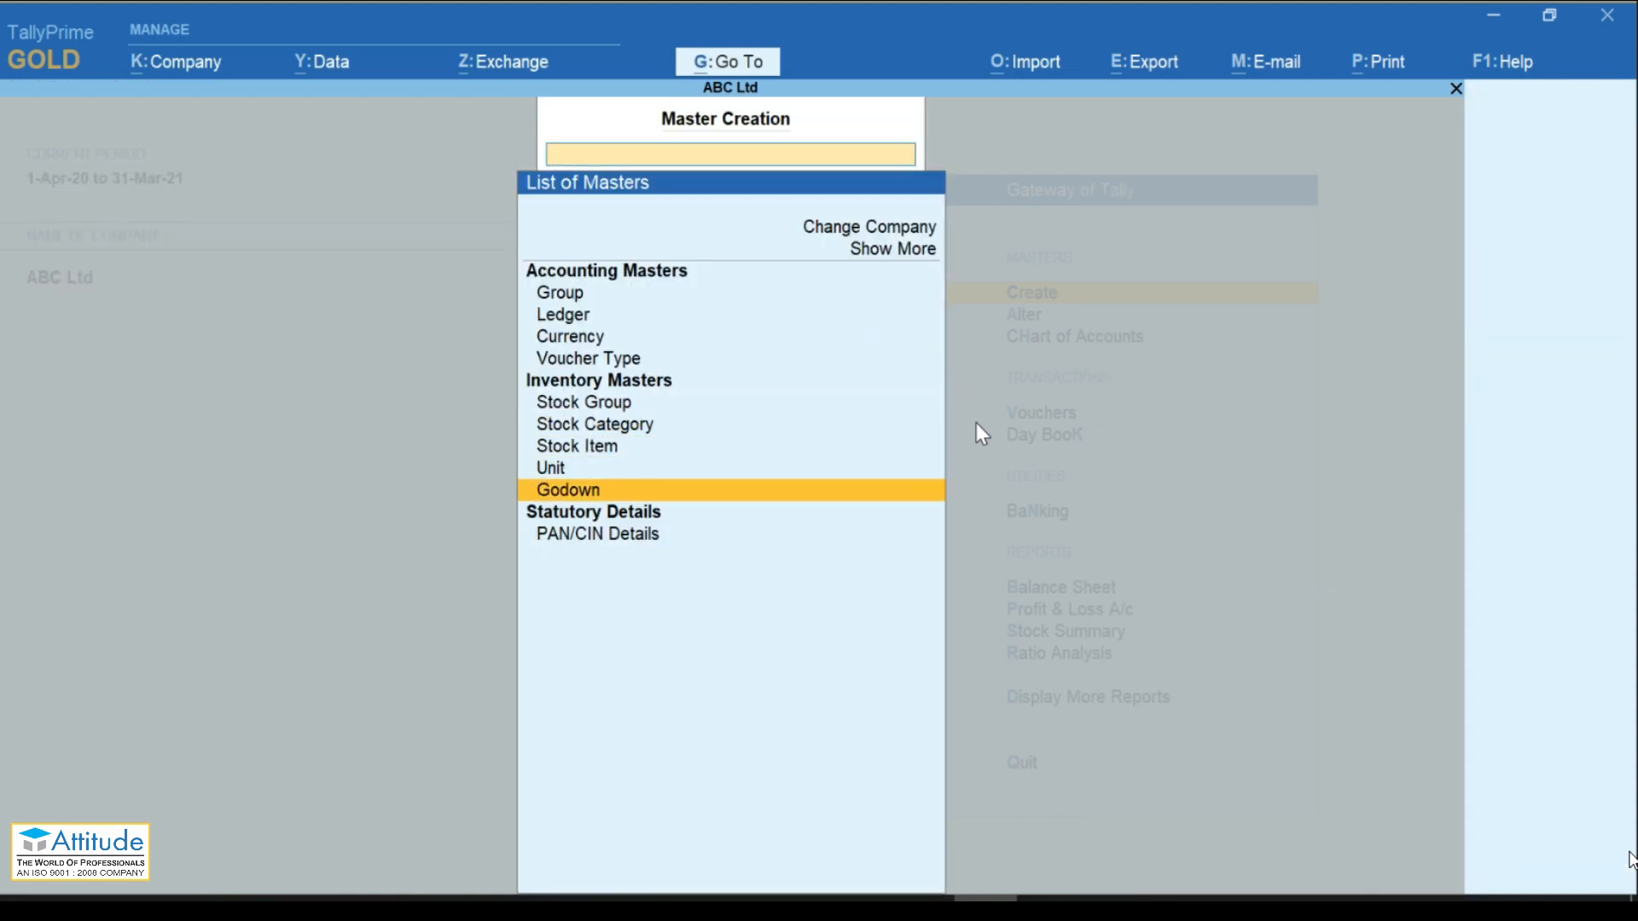
# Step: Create a new godown named 'Shop-1' under Primary instead of altering Main Location
pyautogui.press('Return')
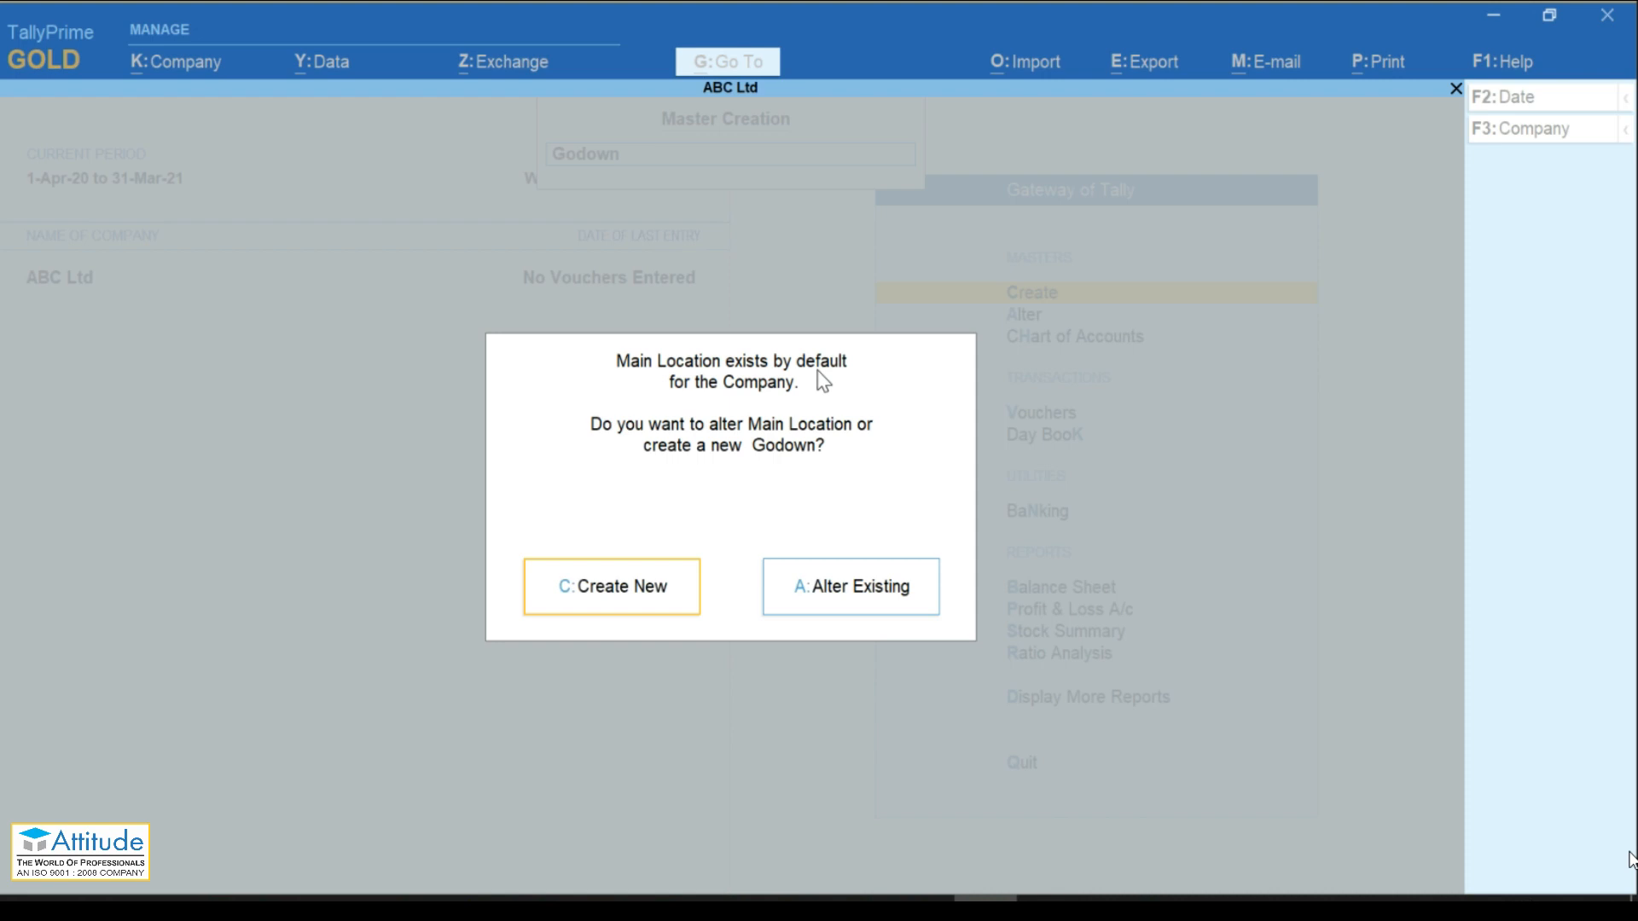
pyautogui.click(595, 597)
pyautogui.write('Sh')
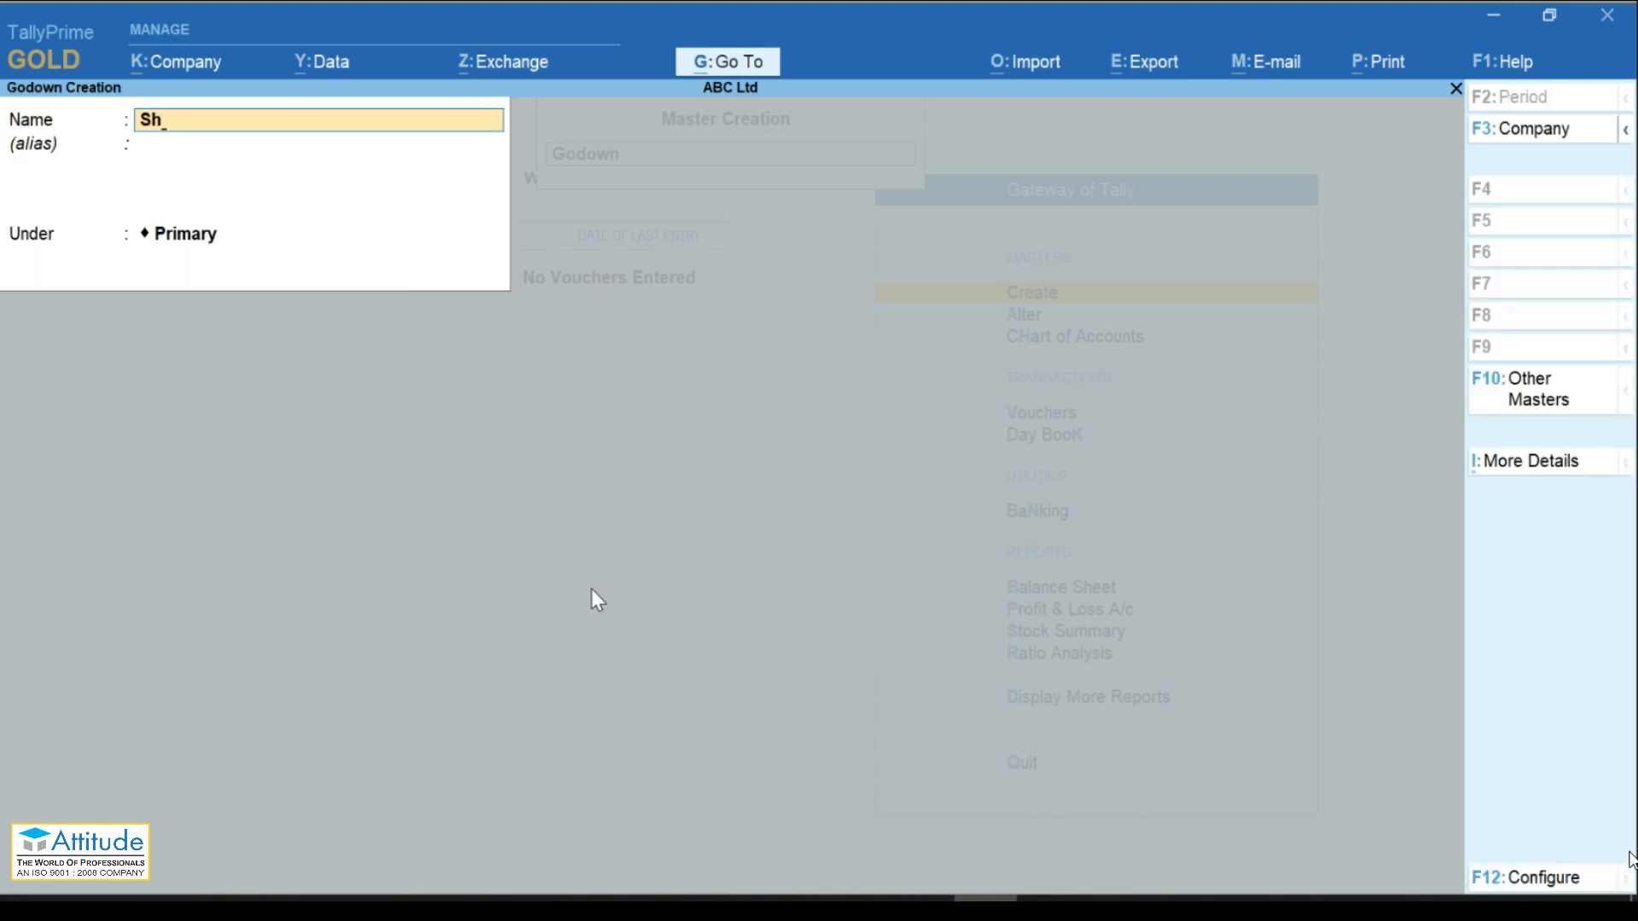
pyautogui.write('op-1')
pyautogui.press('Return')
pyautogui.press('Return')
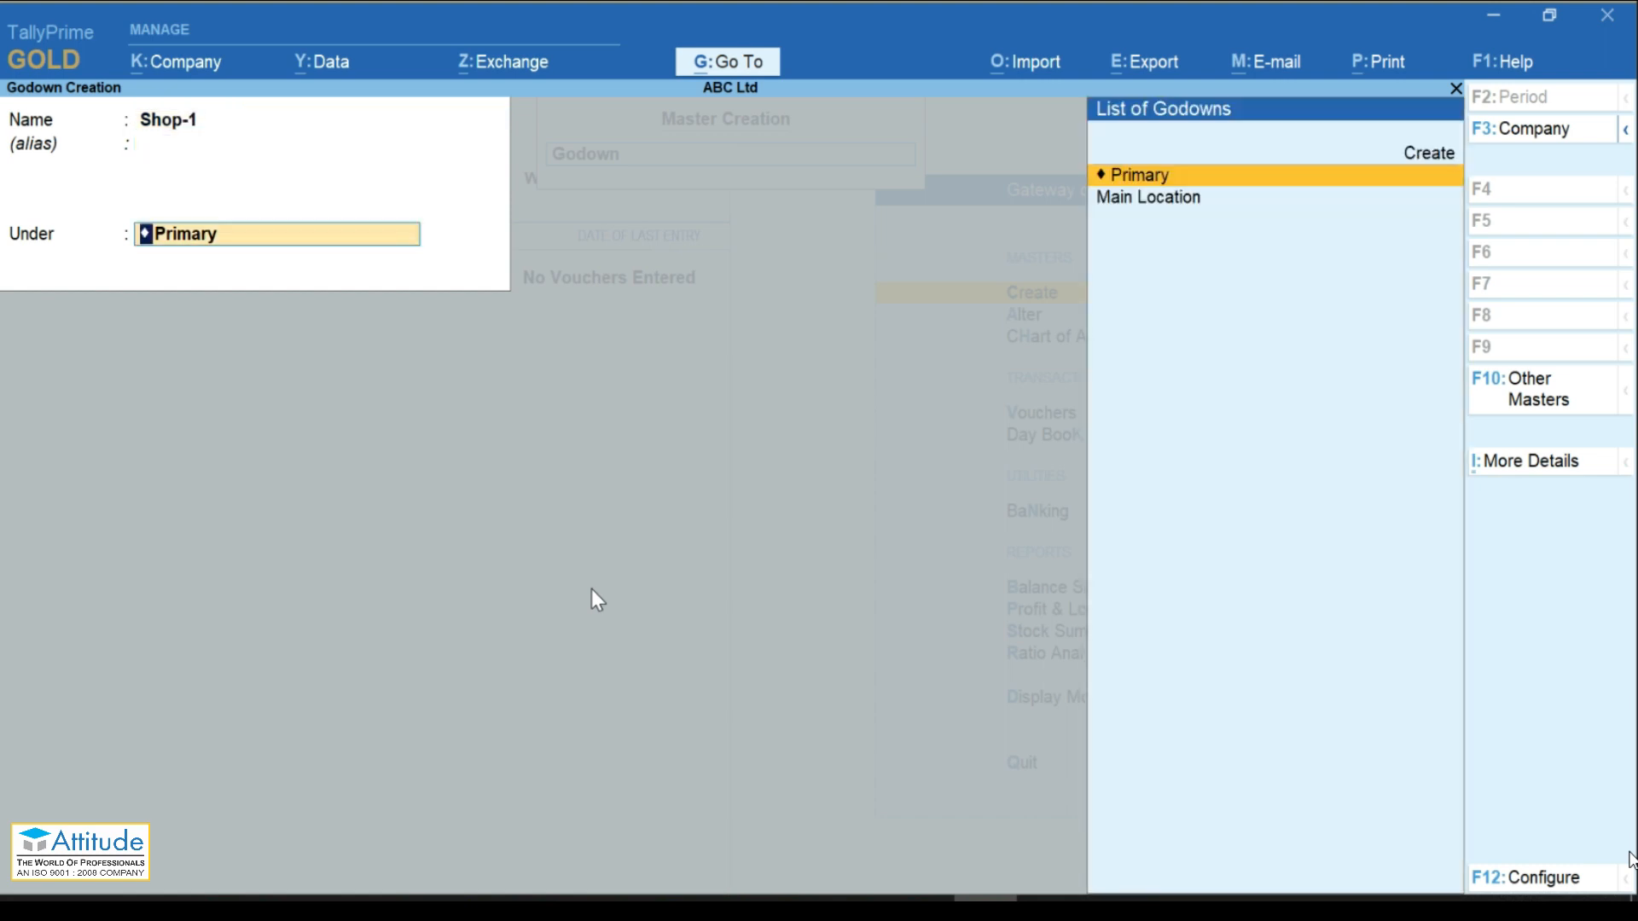
pyautogui.press('Return')
pyautogui.press('Return')
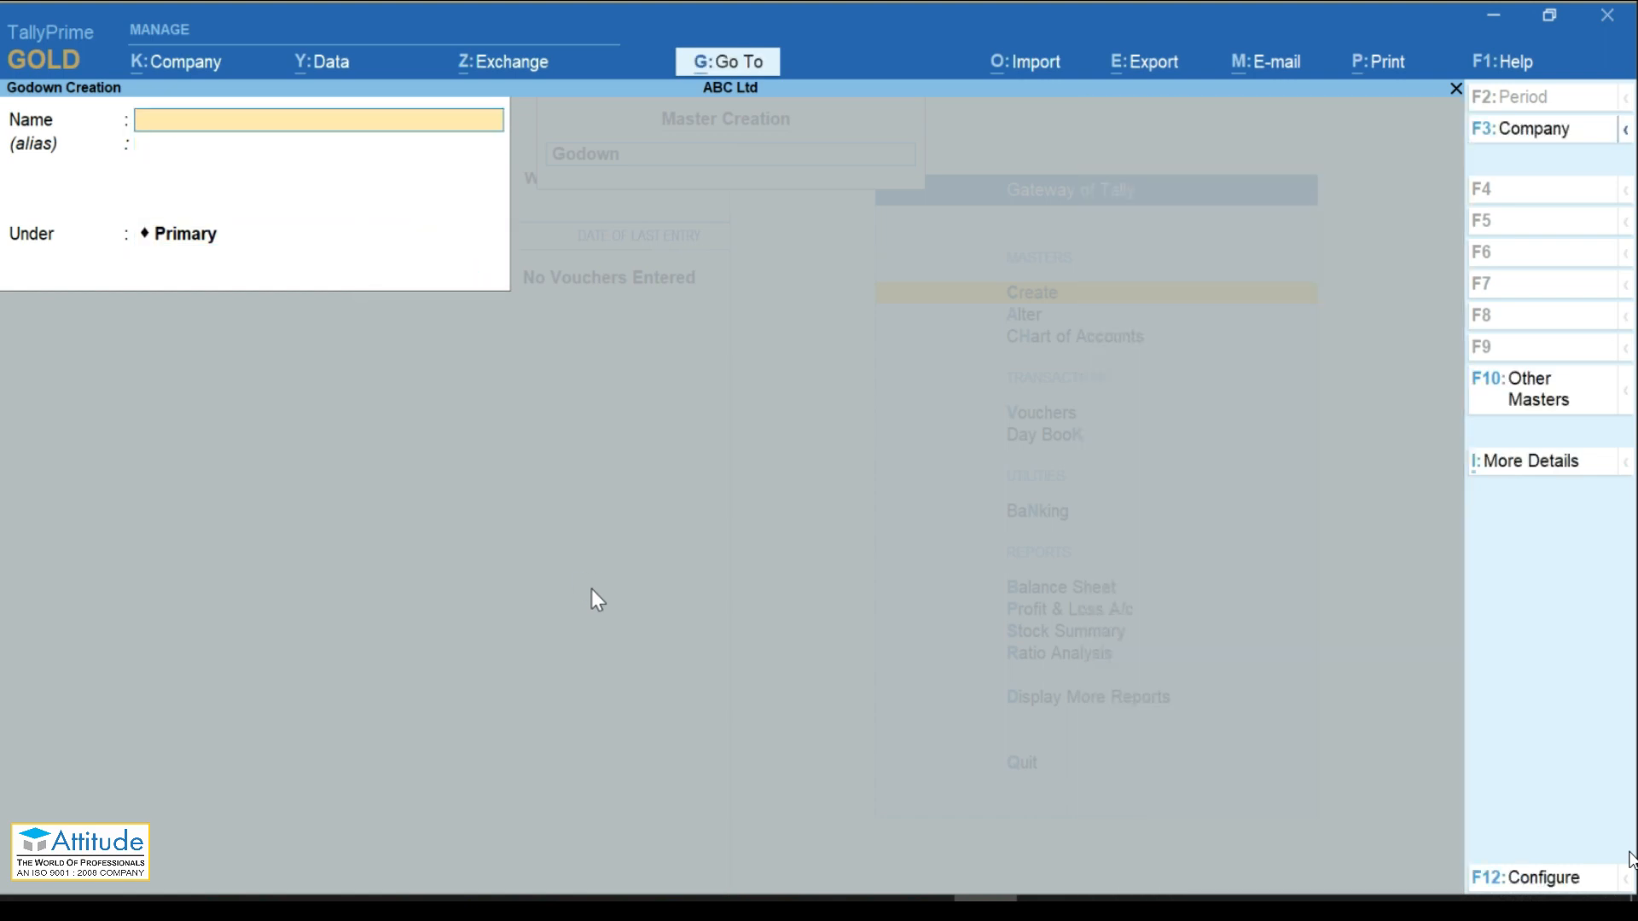
pyautogui.press('pageup')
# Step: Review the godown configuration options without changes and exit the godown screen
pyautogui.press('F12')
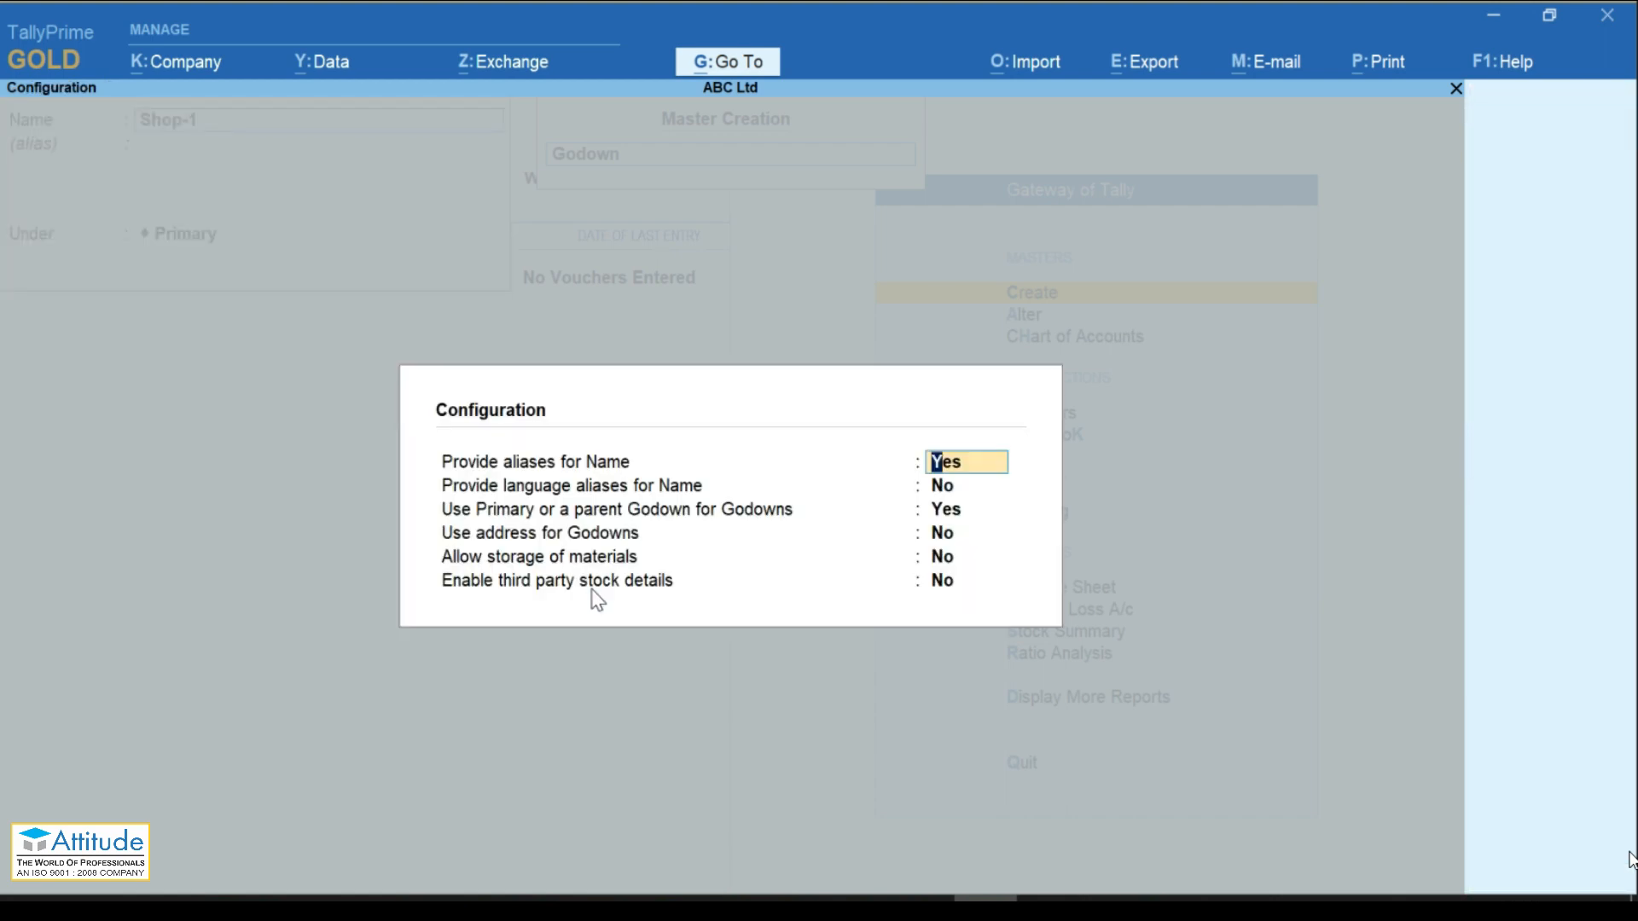
pyautogui.press('Down')
pyautogui.press('Down')
pyautogui.press('Down')
pyautogui.press('Down')
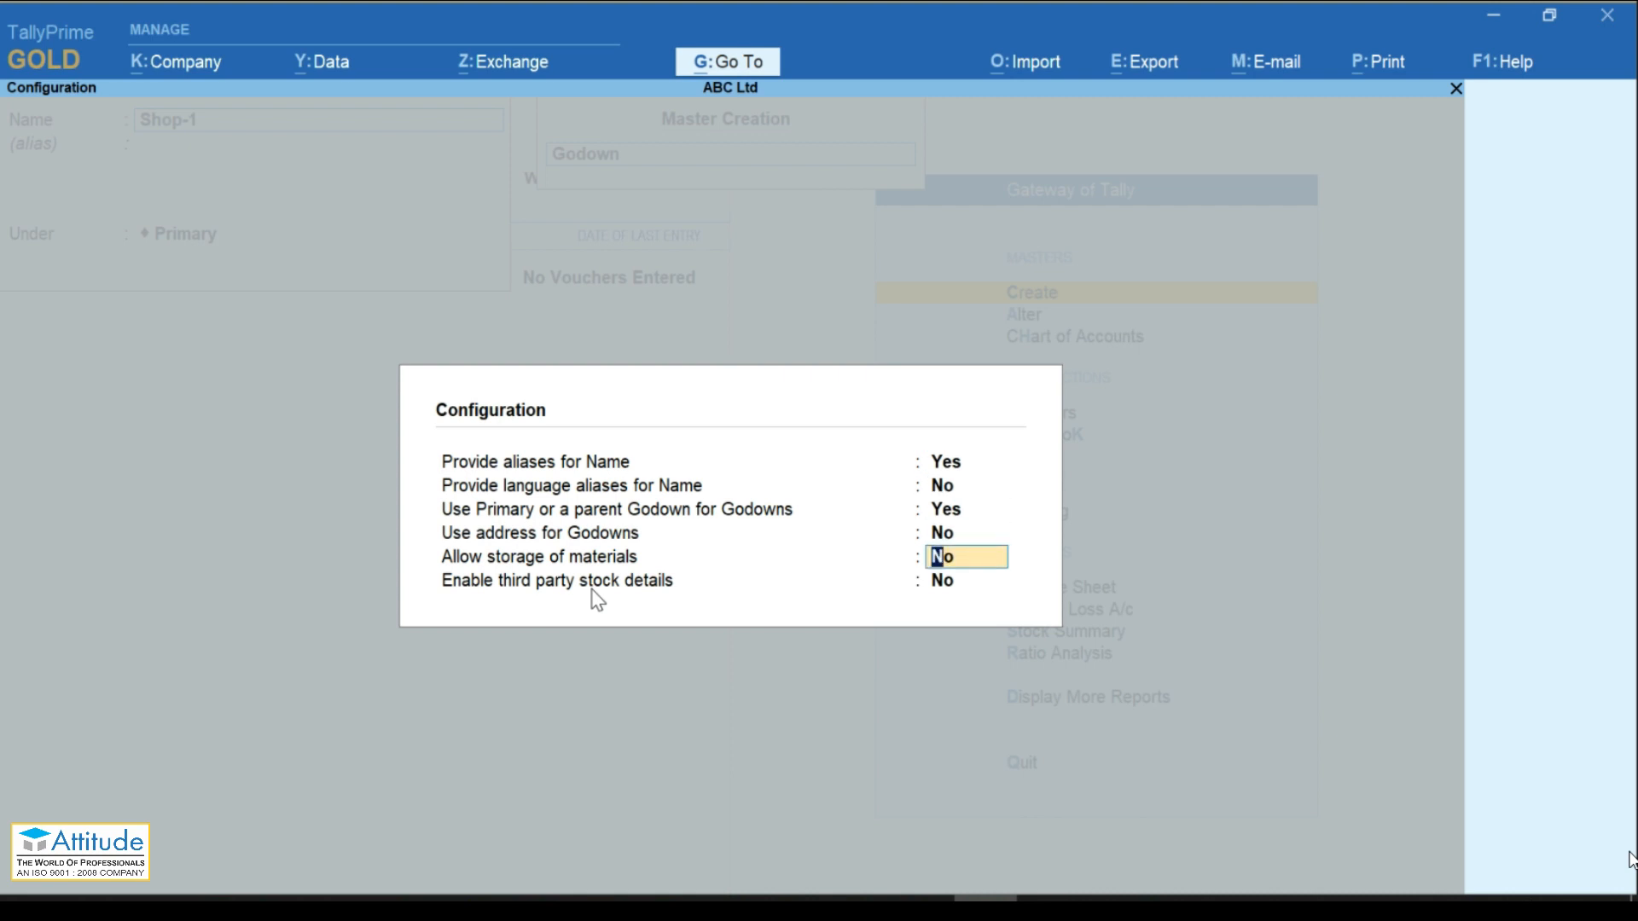
pyautogui.press('Down')
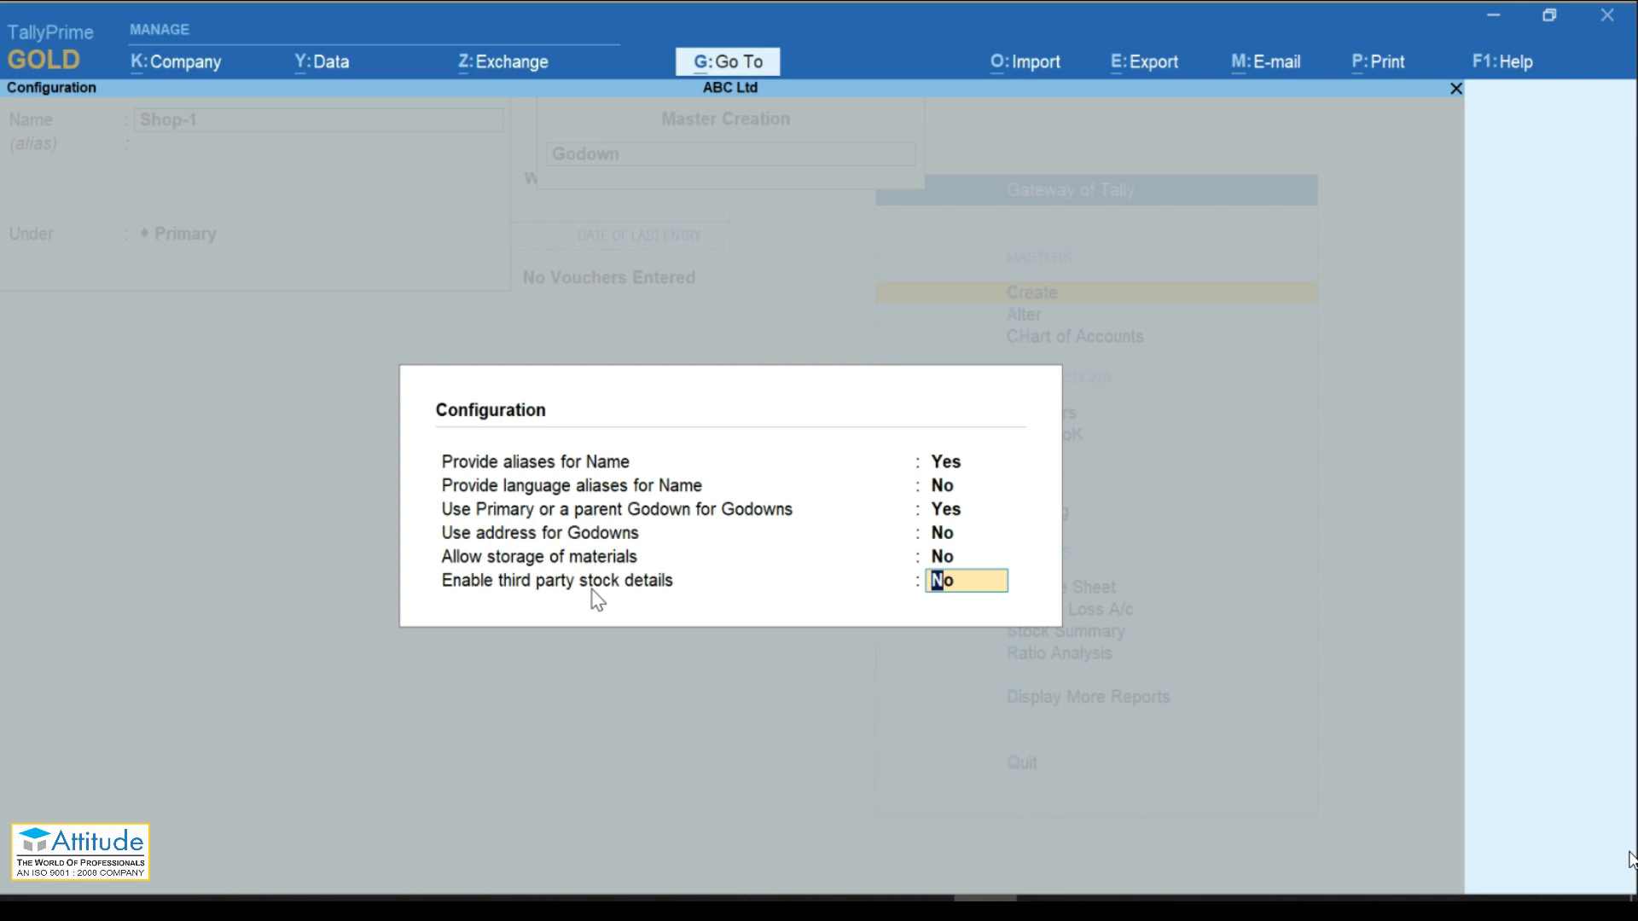
pyautogui.press('Return')
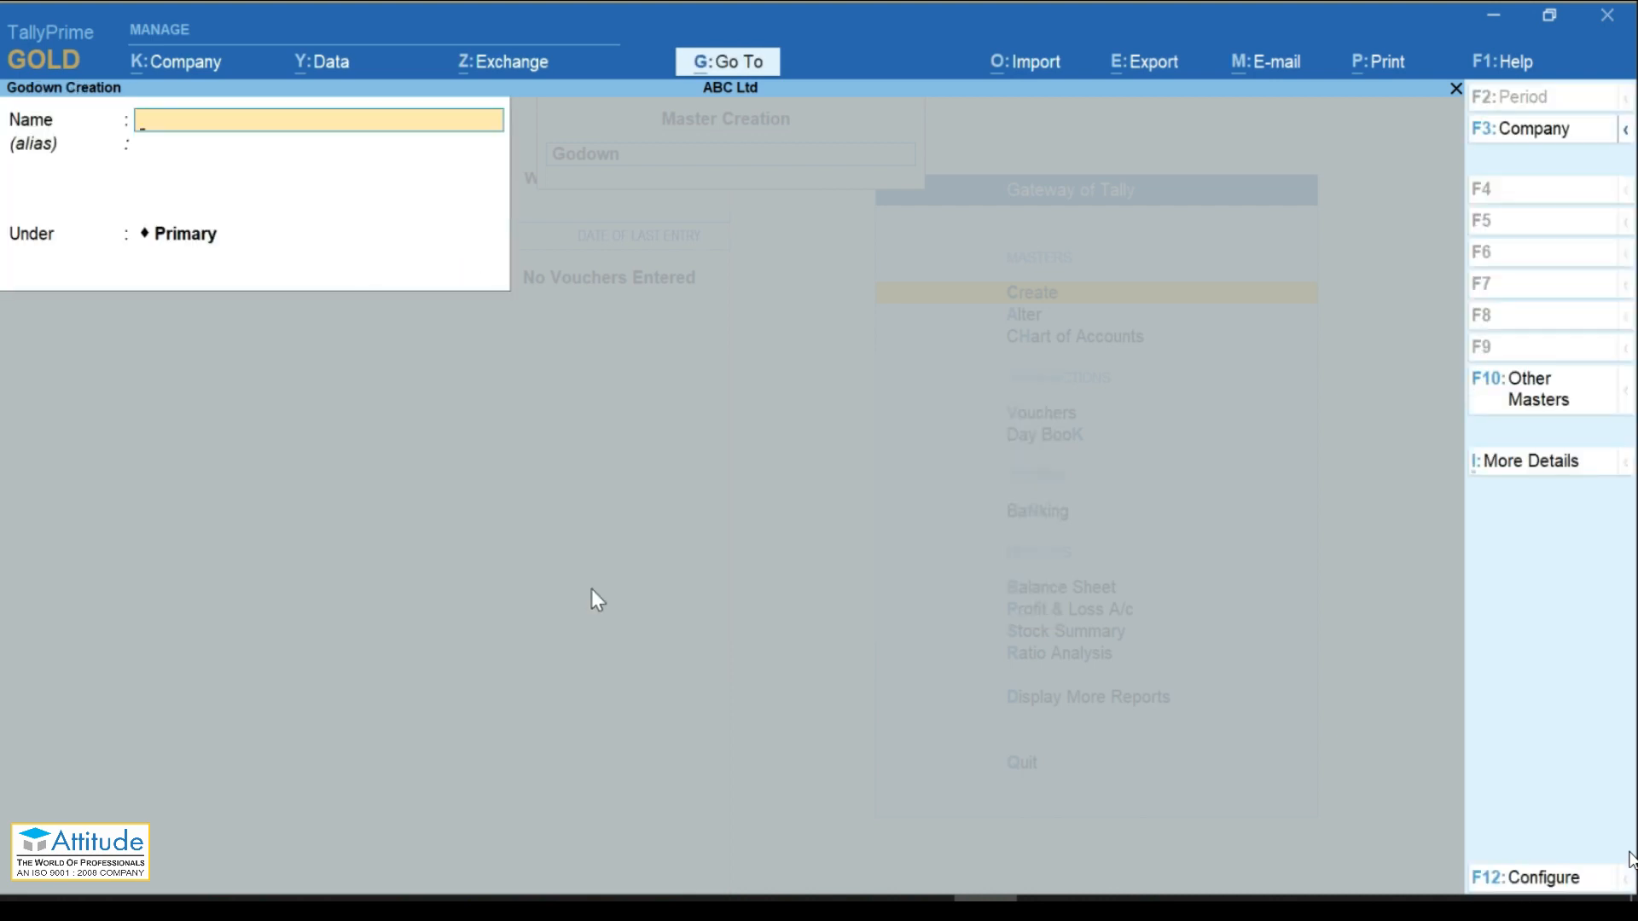
pyautogui.press('Escape')
pyautogui.press('Return')
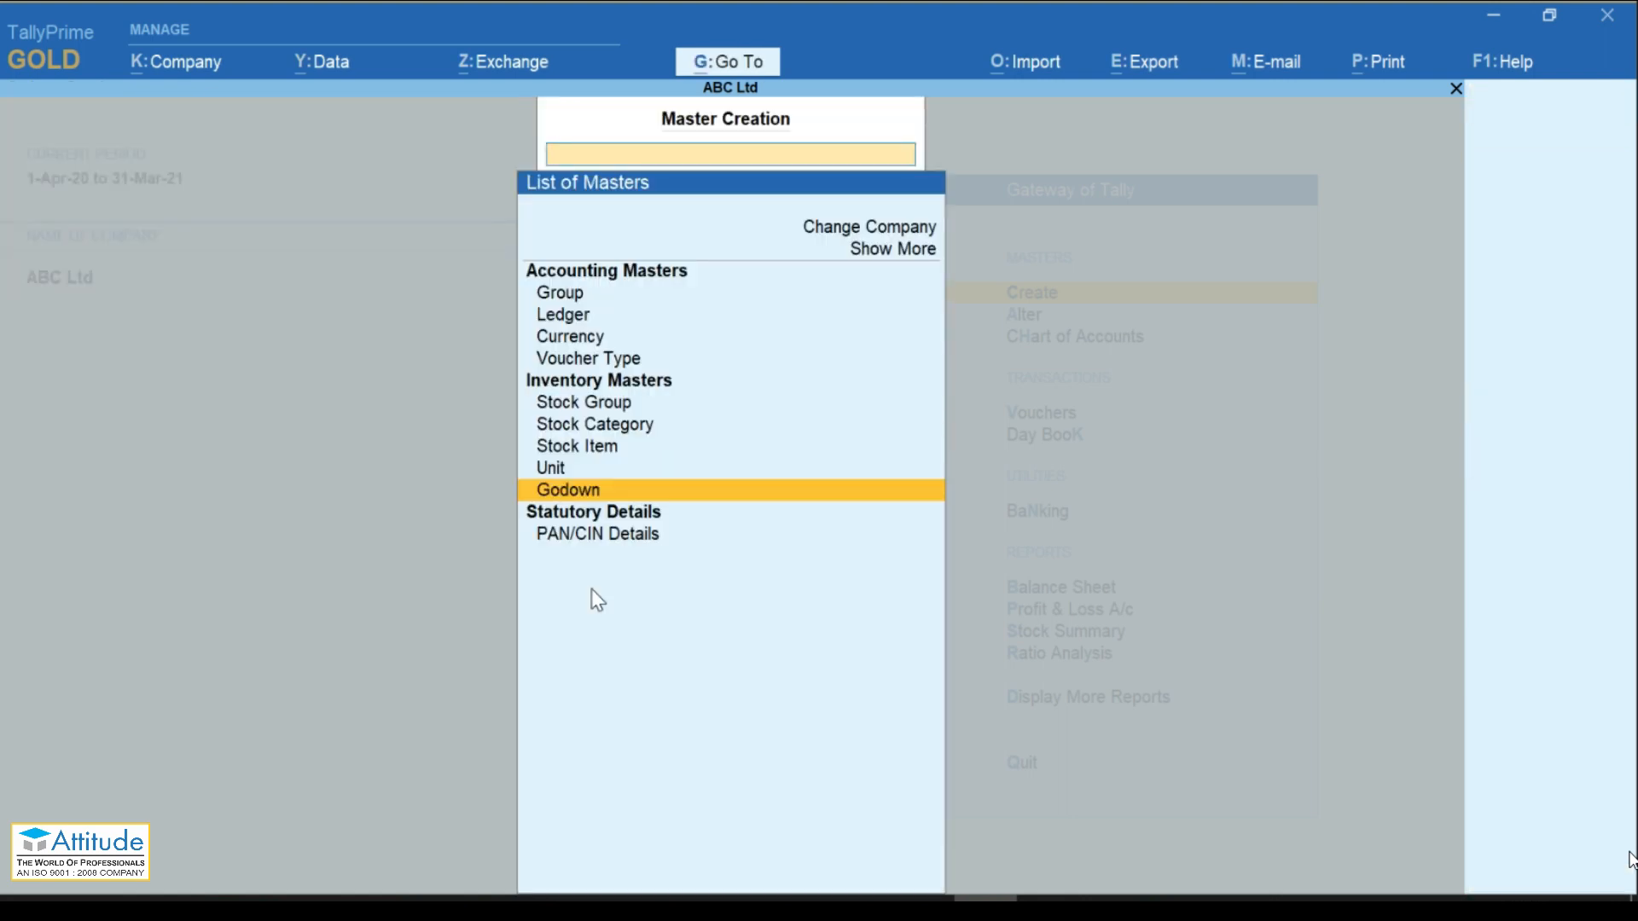
# Step: Begin stock item 'HP Laptop I5' and assign it to the Computer stock group
pyautogui.press('Up')
pyautogui.press('Up')
pyautogui.press('Up')
pyautogui.press('Up')
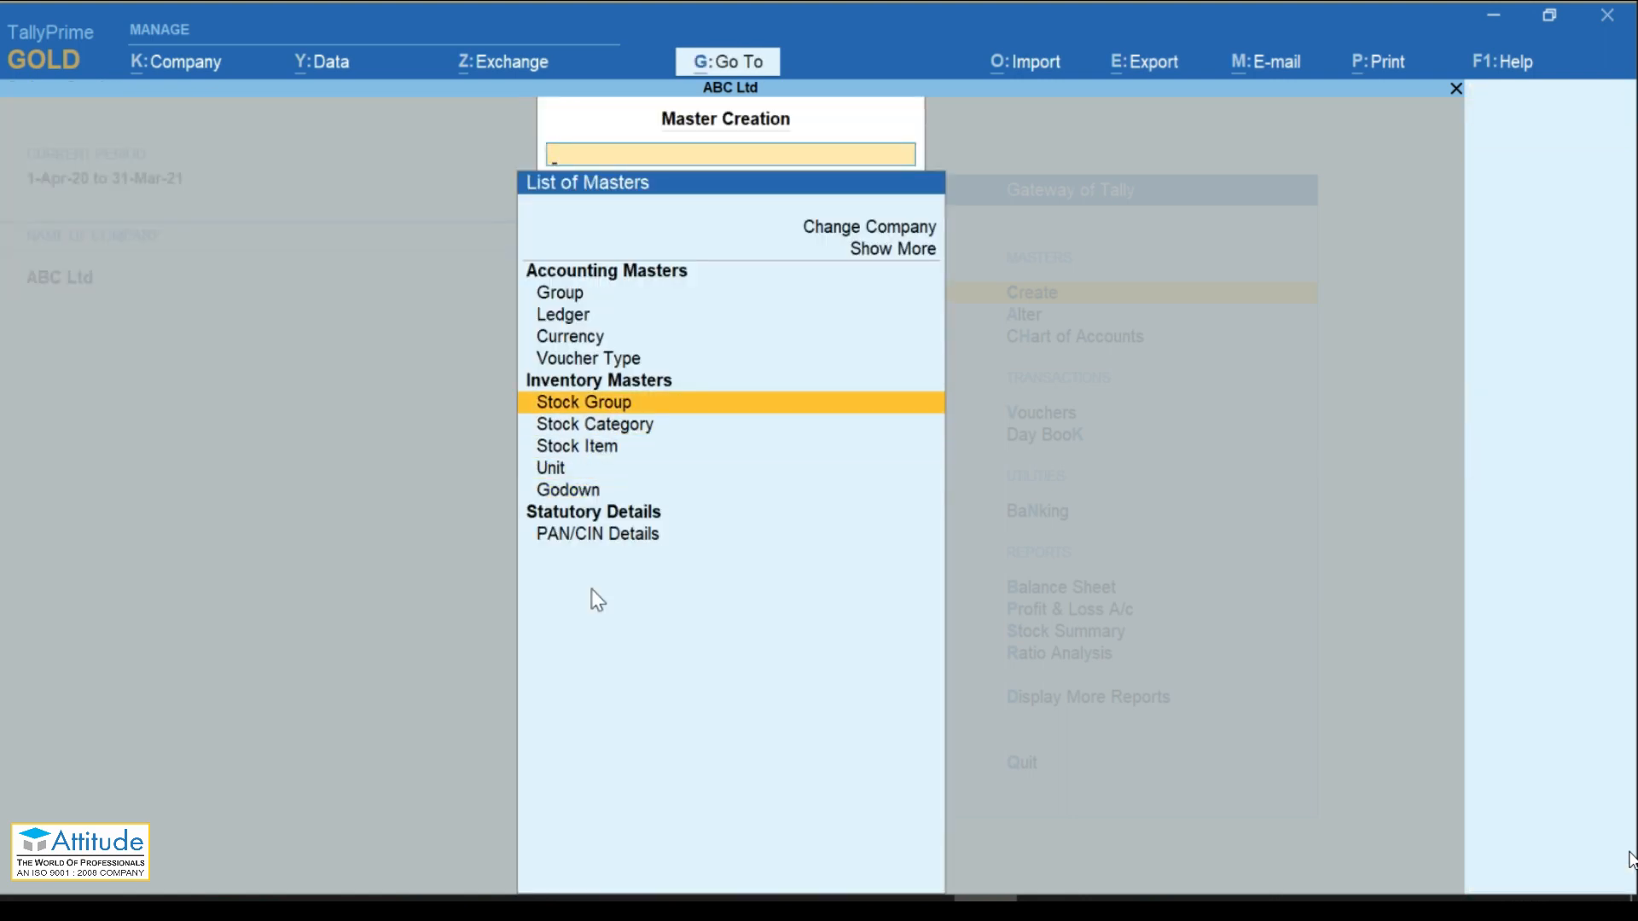
pyautogui.press('Down')
pyautogui.press('Down')
pyautogui.press('Down')
pyautogui.press('Down')
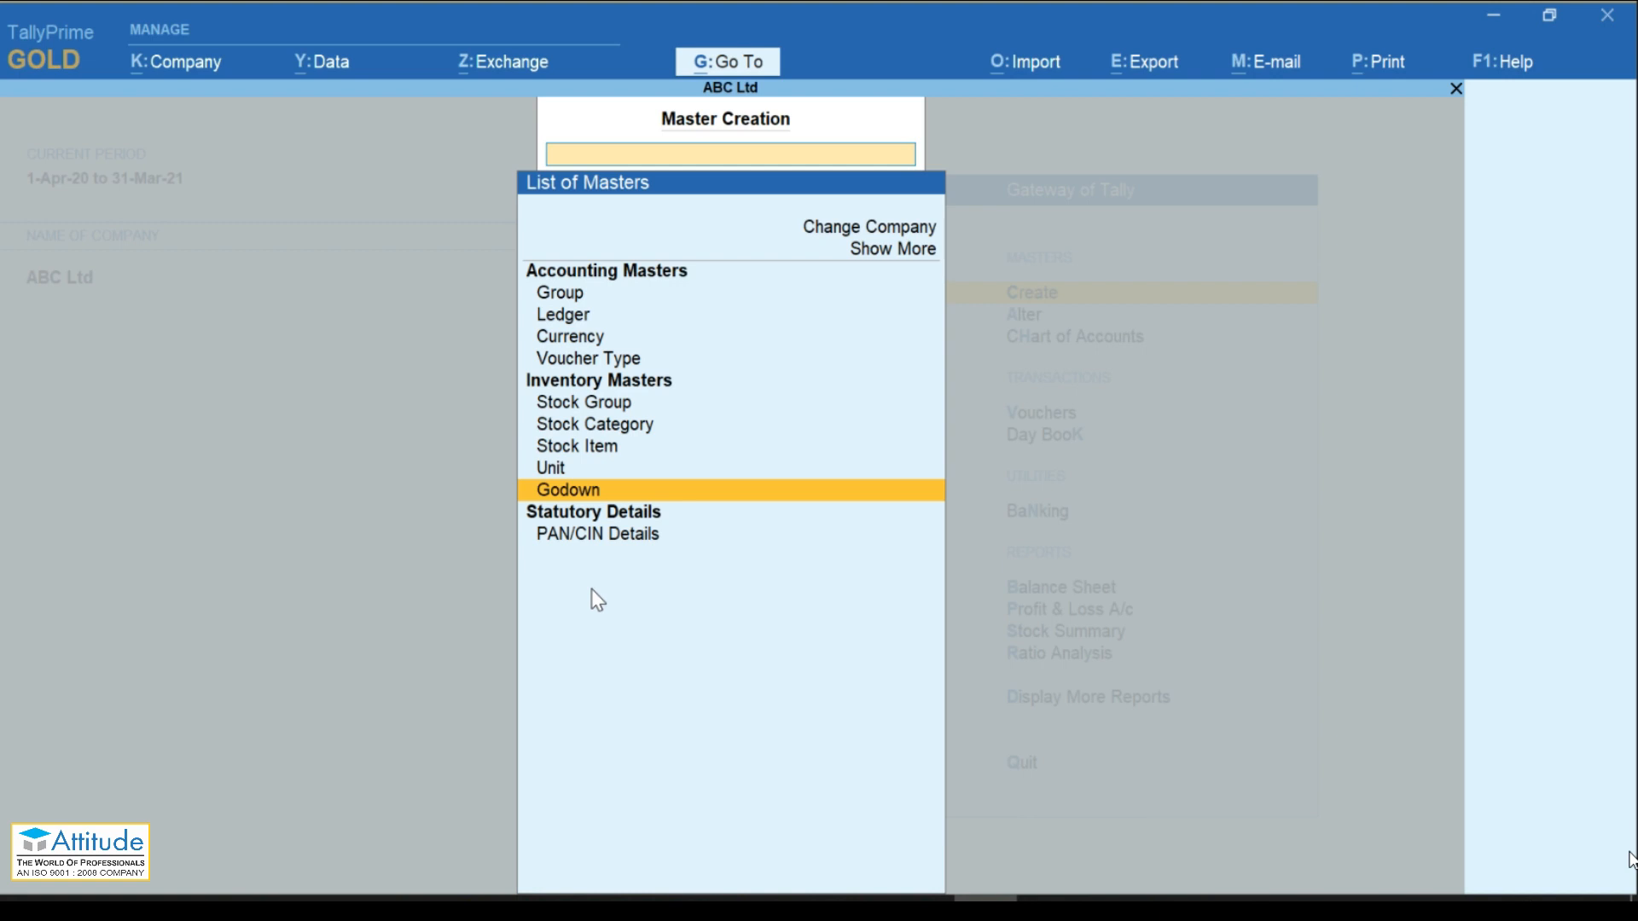
pyautogui.press('Up')
pyautogui.press('Up')
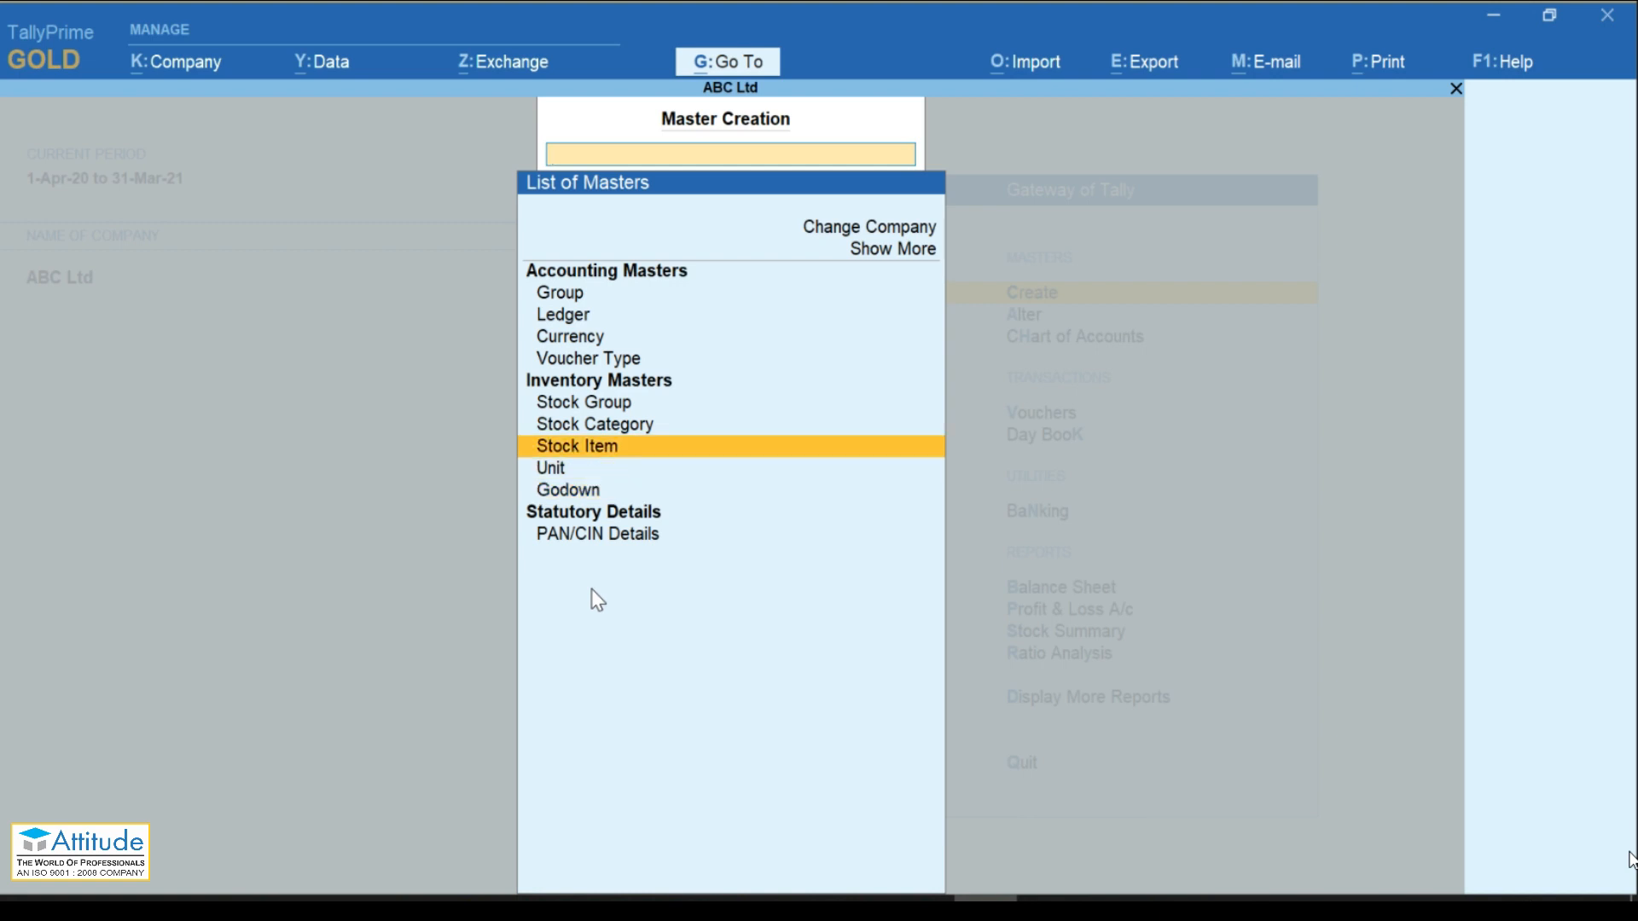
pyautogui.press('Return')
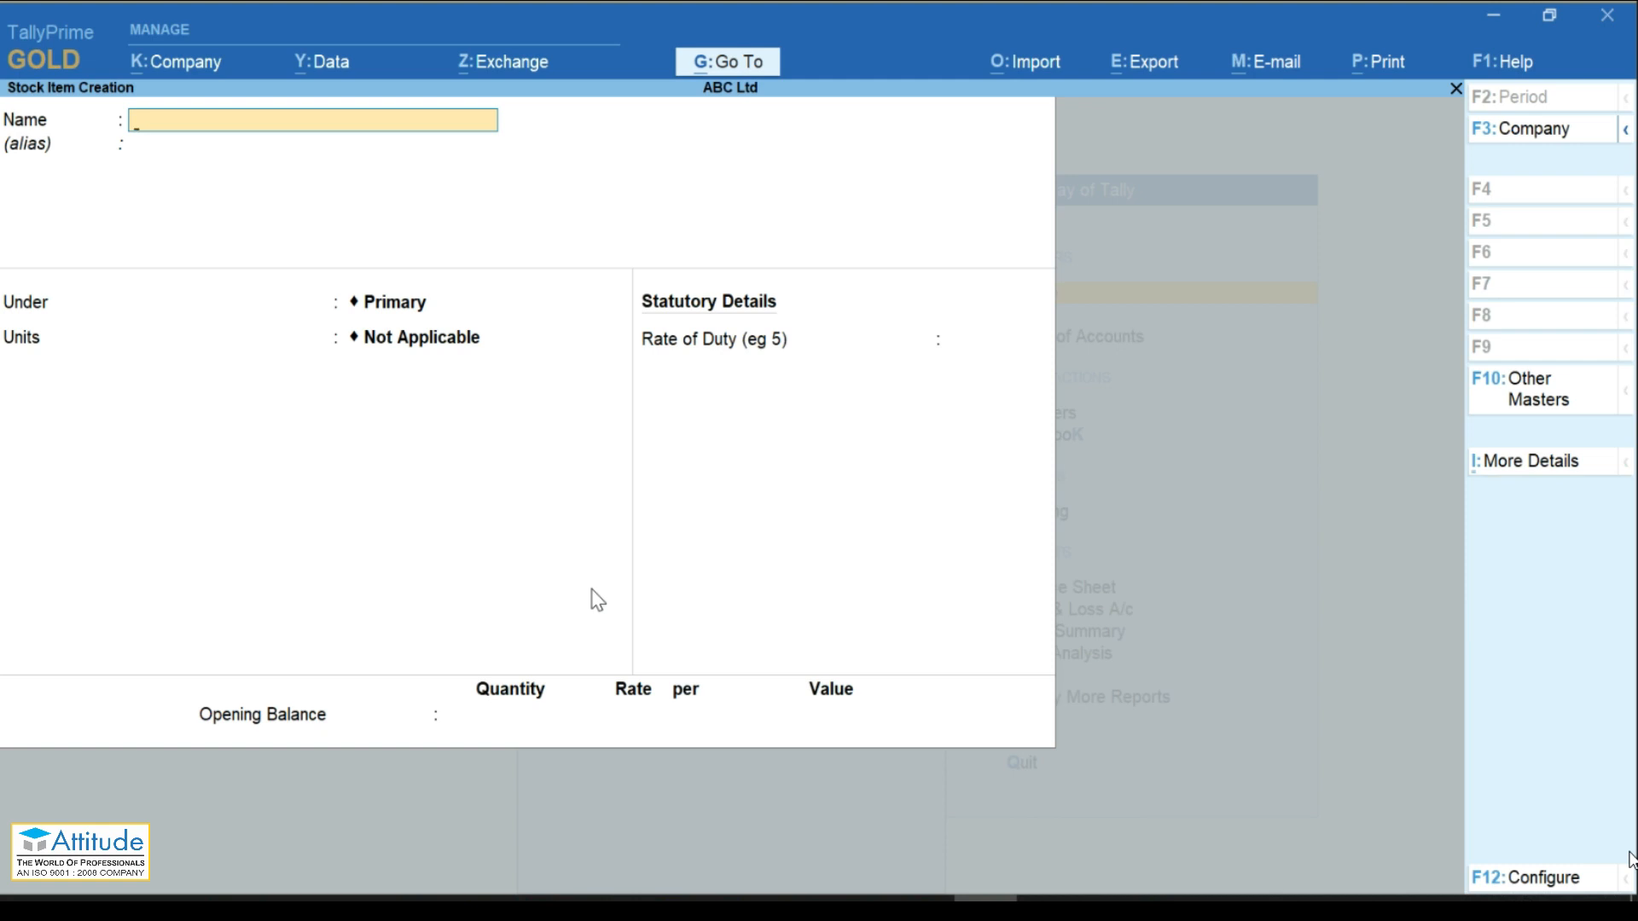
pyautogui.write('HP Laptop I5')
pyautogui.press('Return')
pyautogui.press('Return')
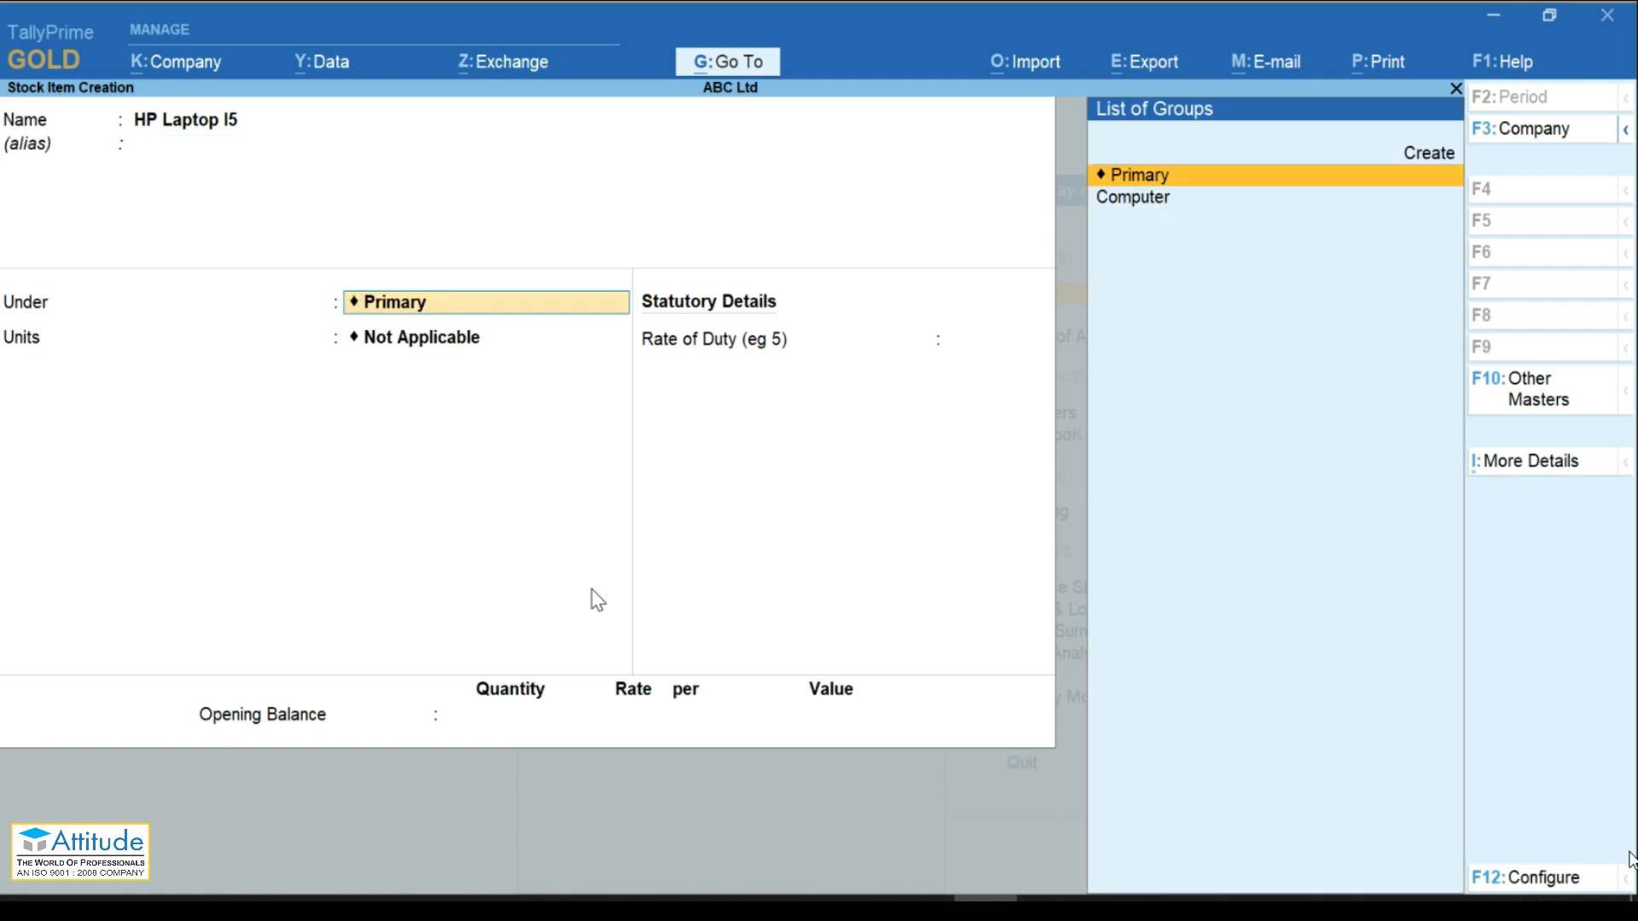
pyautogui.press('Down')
pyautogui.press('Return')
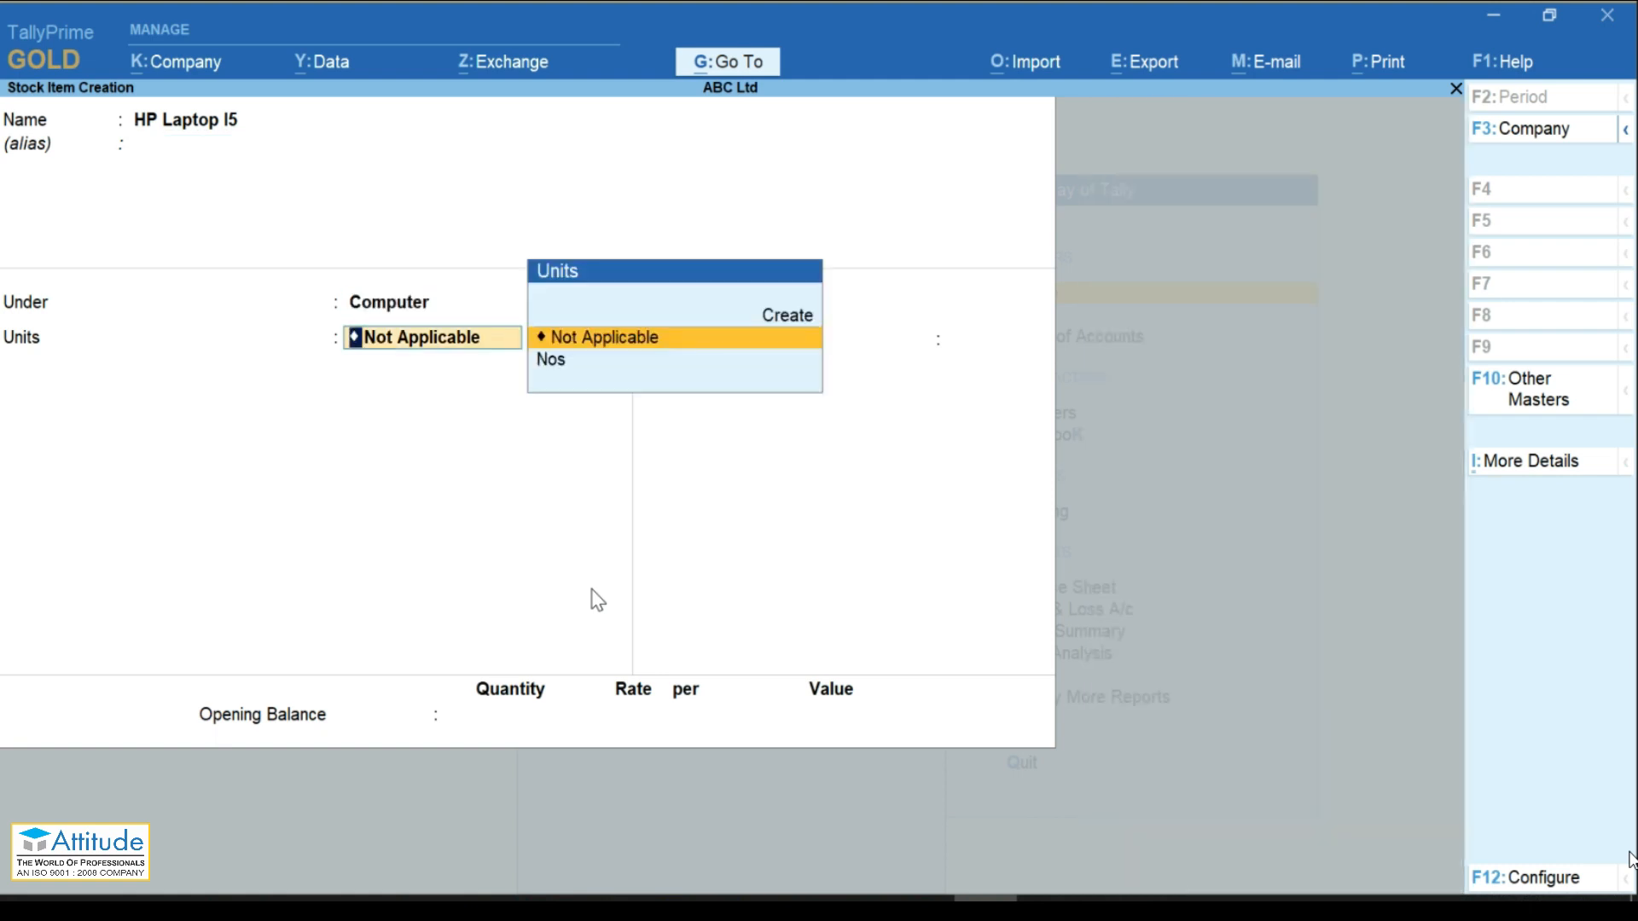
pyautogui.press('BackSpace')
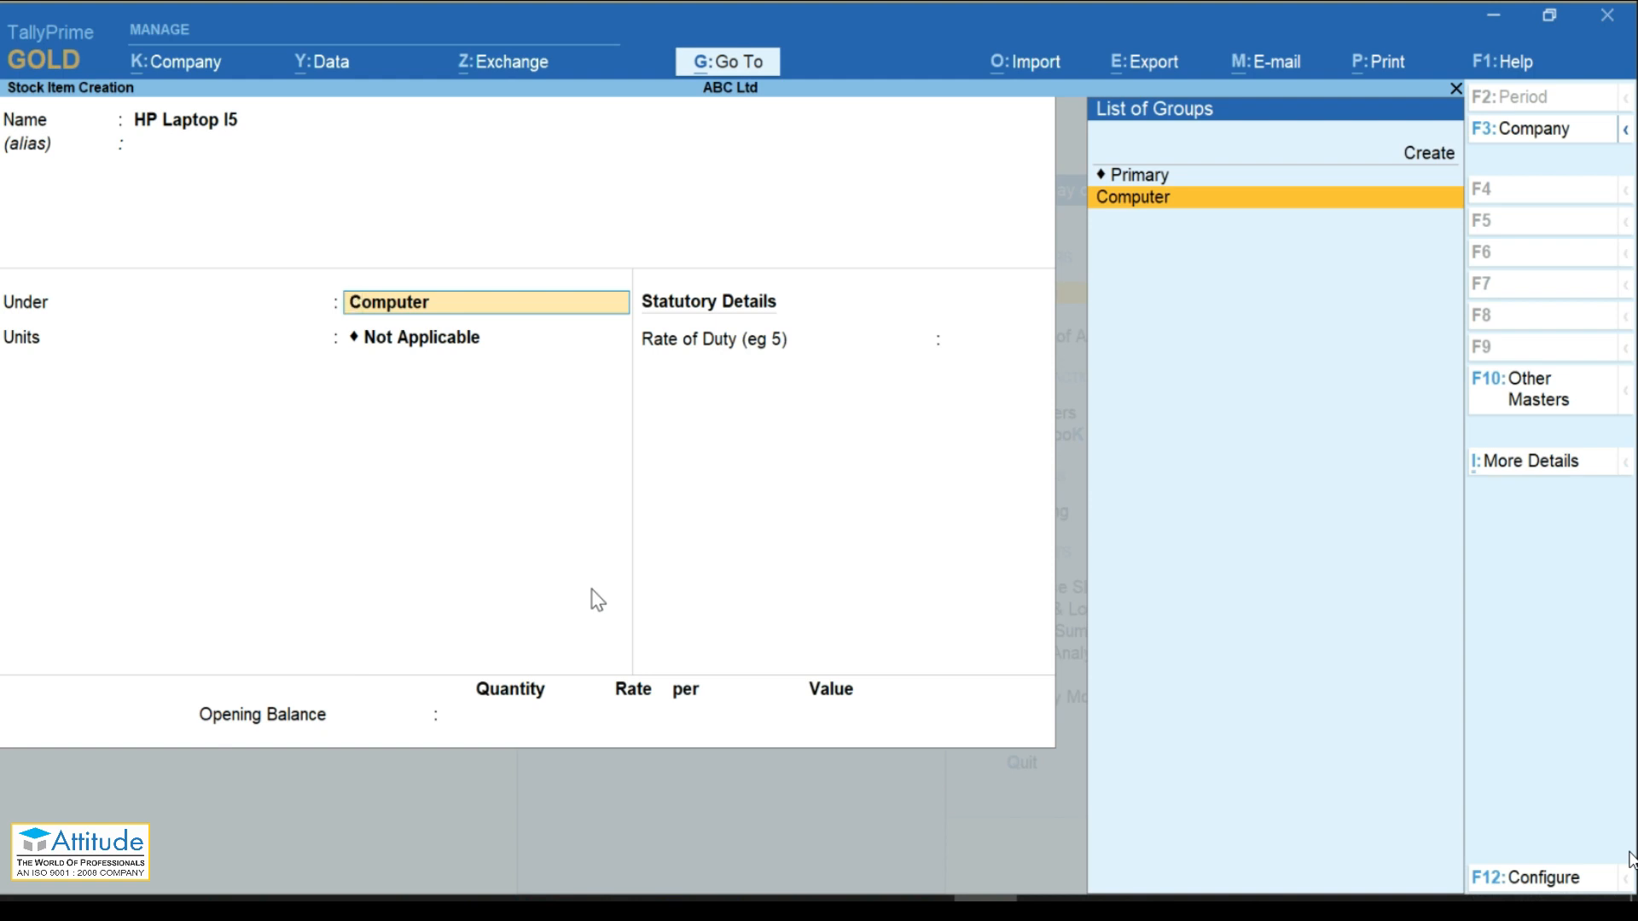
pyautogui.press('F12')
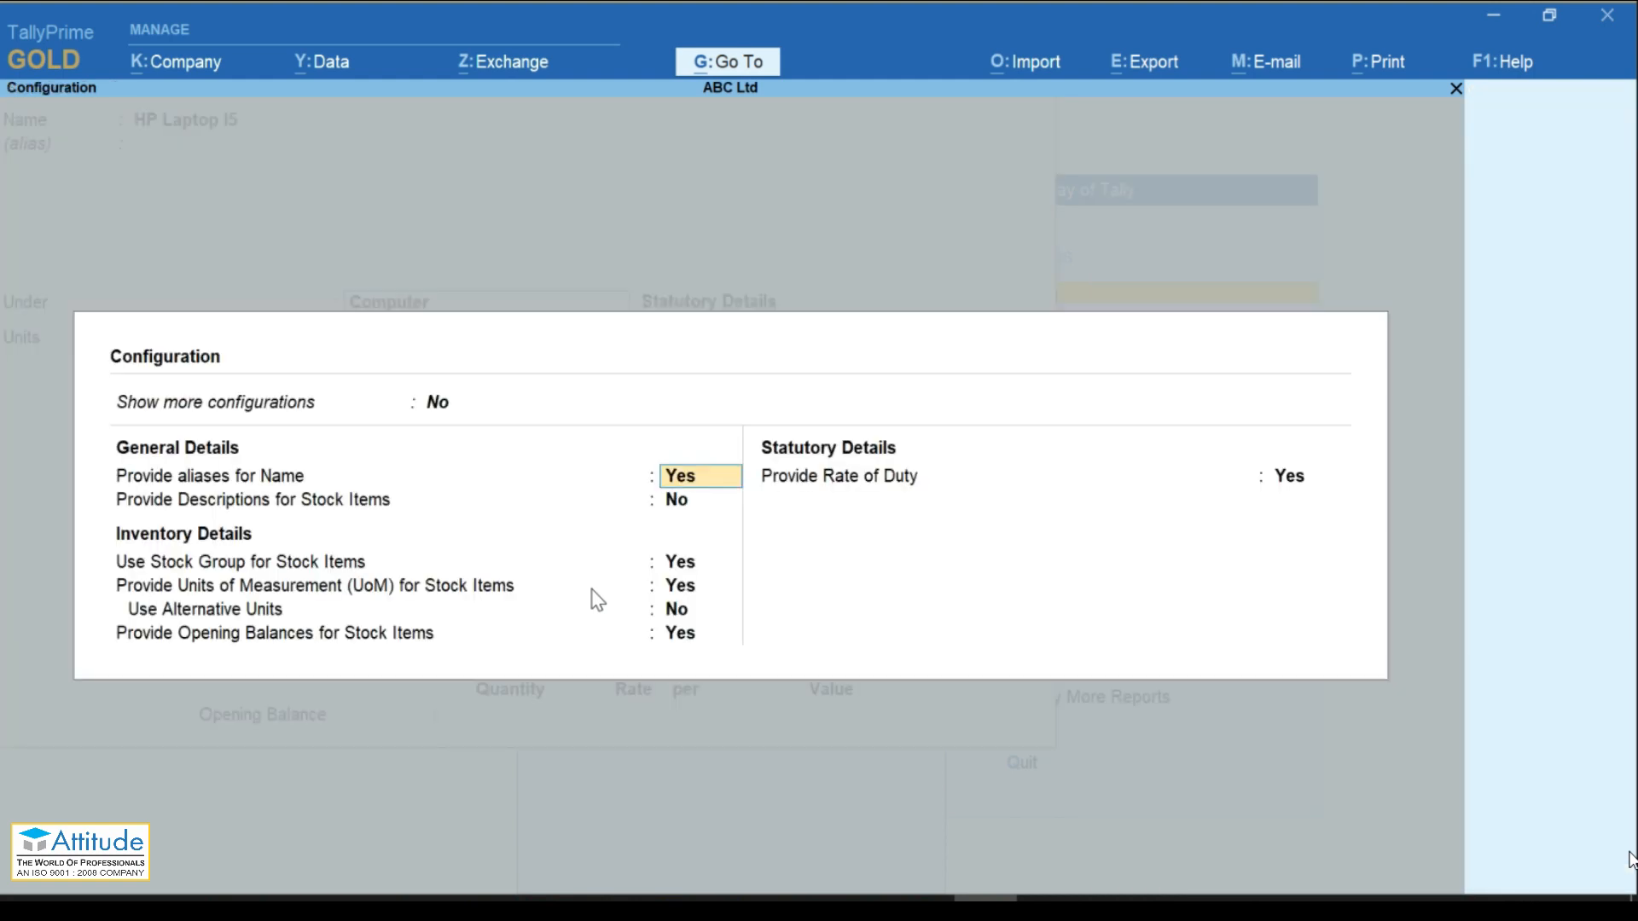
# Step: Set Show more configurations and Use Stock Category for Stock Items to Yes
pyautogui.press('Up')
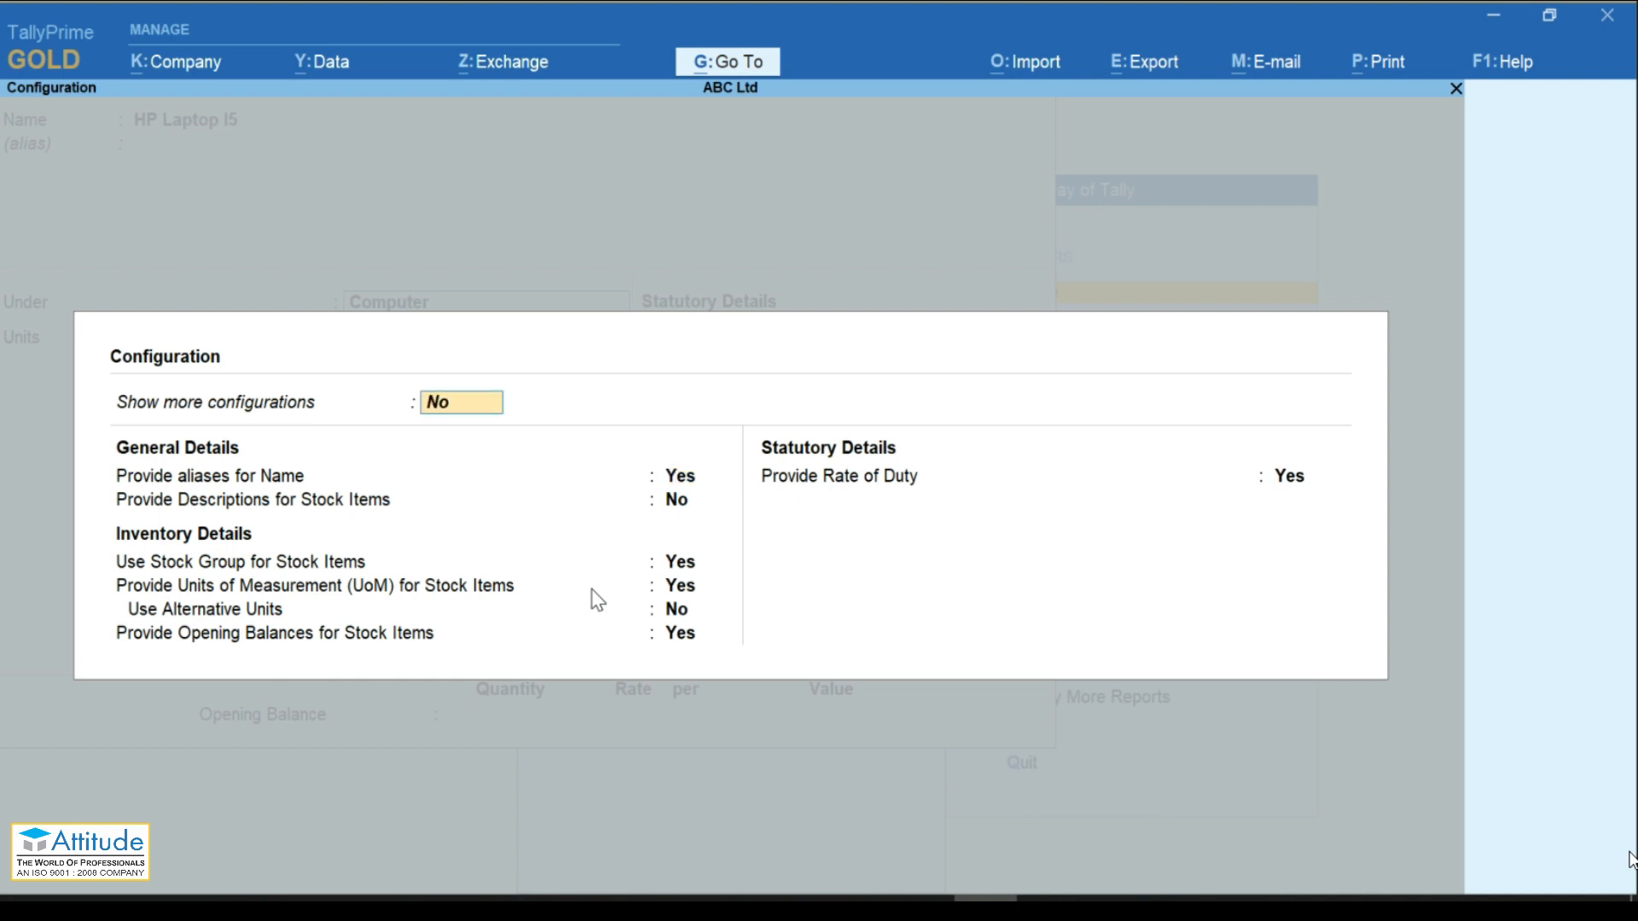
pyautogui.write('y')
pyautogui.press('Return')
pyautogui.press('Return')
pyautogui.press('Return')
pyautogui.press('Return')
pyautogui.press('Return')
pyautogui.press('Return')
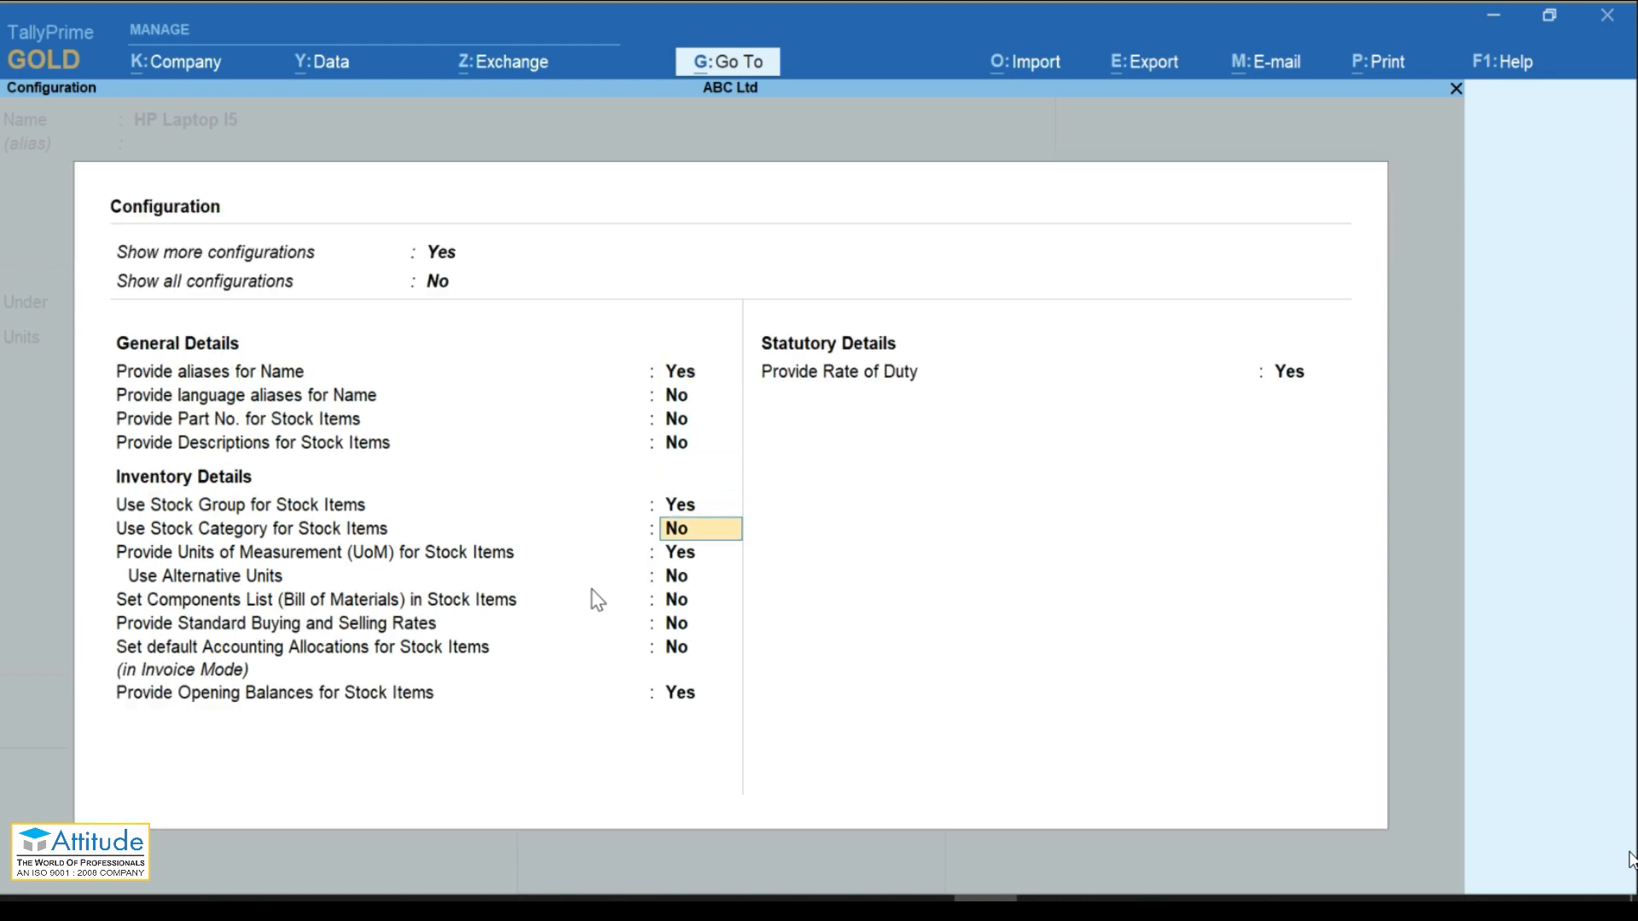
pyautogui.write('y')
pyautogui.press('Return')
pyautogui.press('Return')
pyautogui.press('Return')
pyautogui.press('Return')
pyautogui.press('Return')
pyautogui.press('Return')
pyautogui.press('Return')
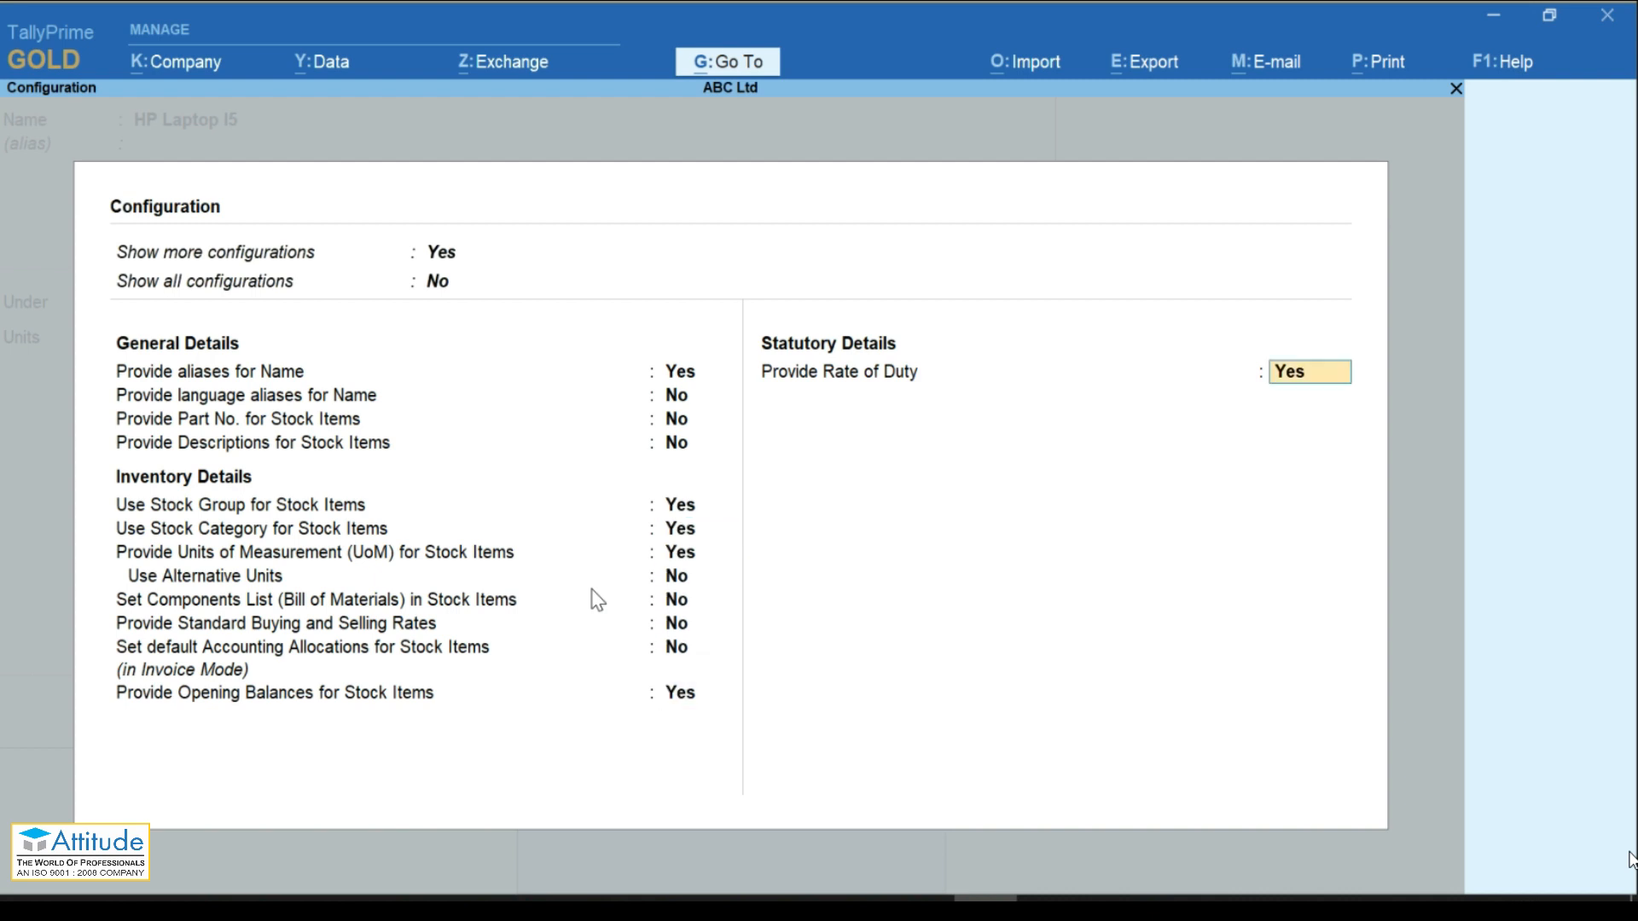
pyautogui.press('Return')
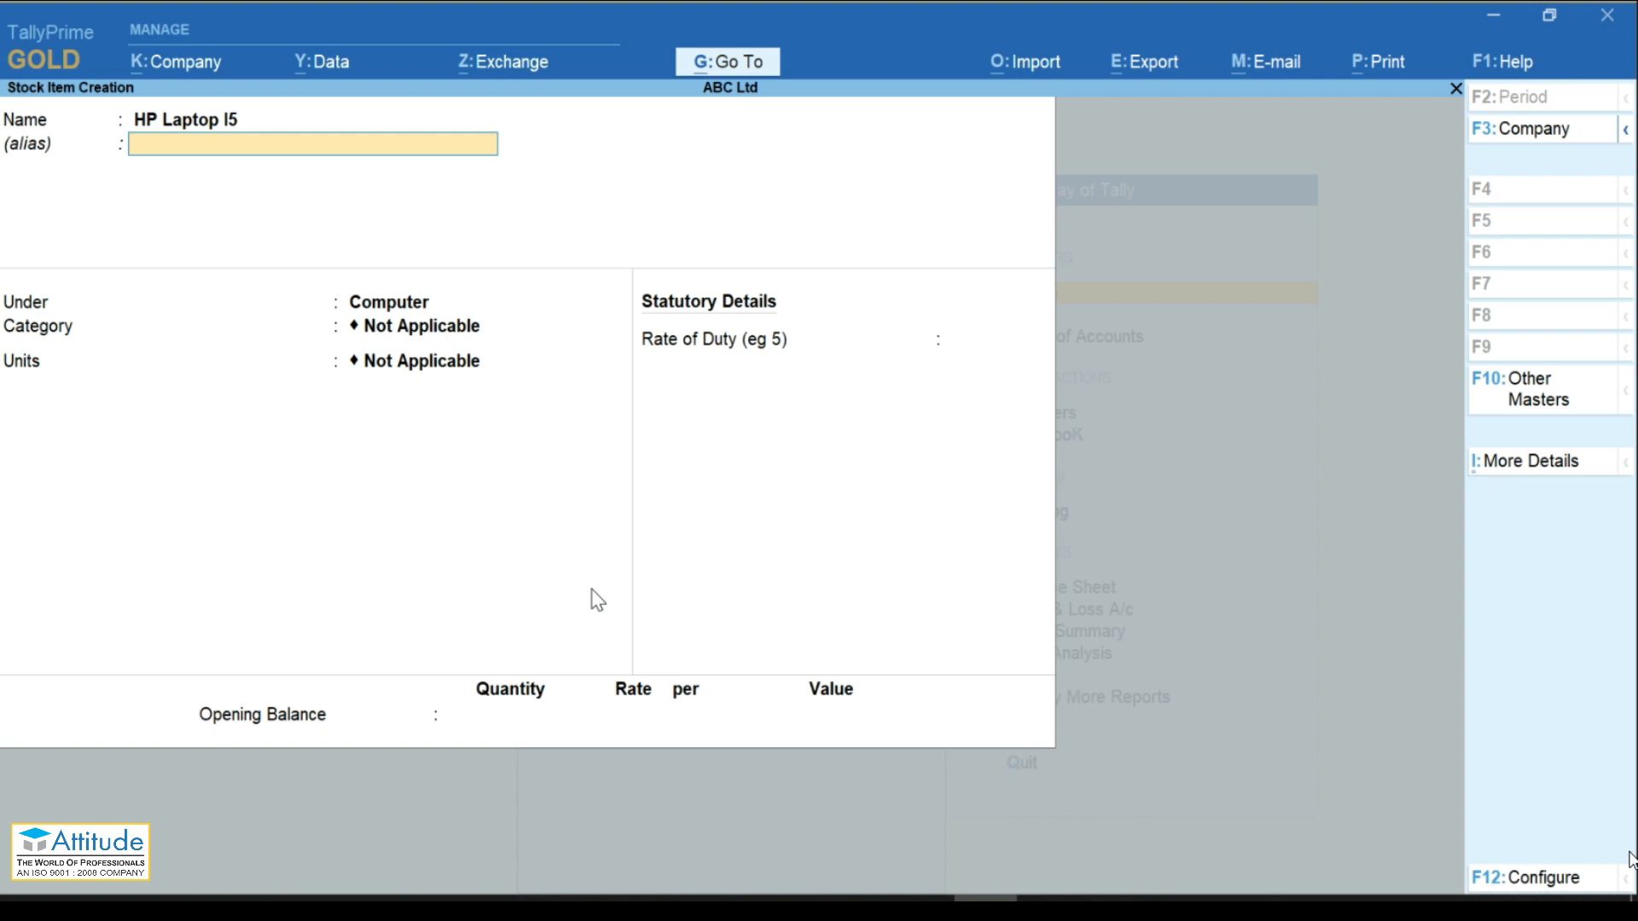
# Step: Give HP Laptop I5 category HP, unit Nos, opening 10 Nos at Shop-1 at rate 10000, and save
pyautogui.press('Return')
pyautogui.press('Return')
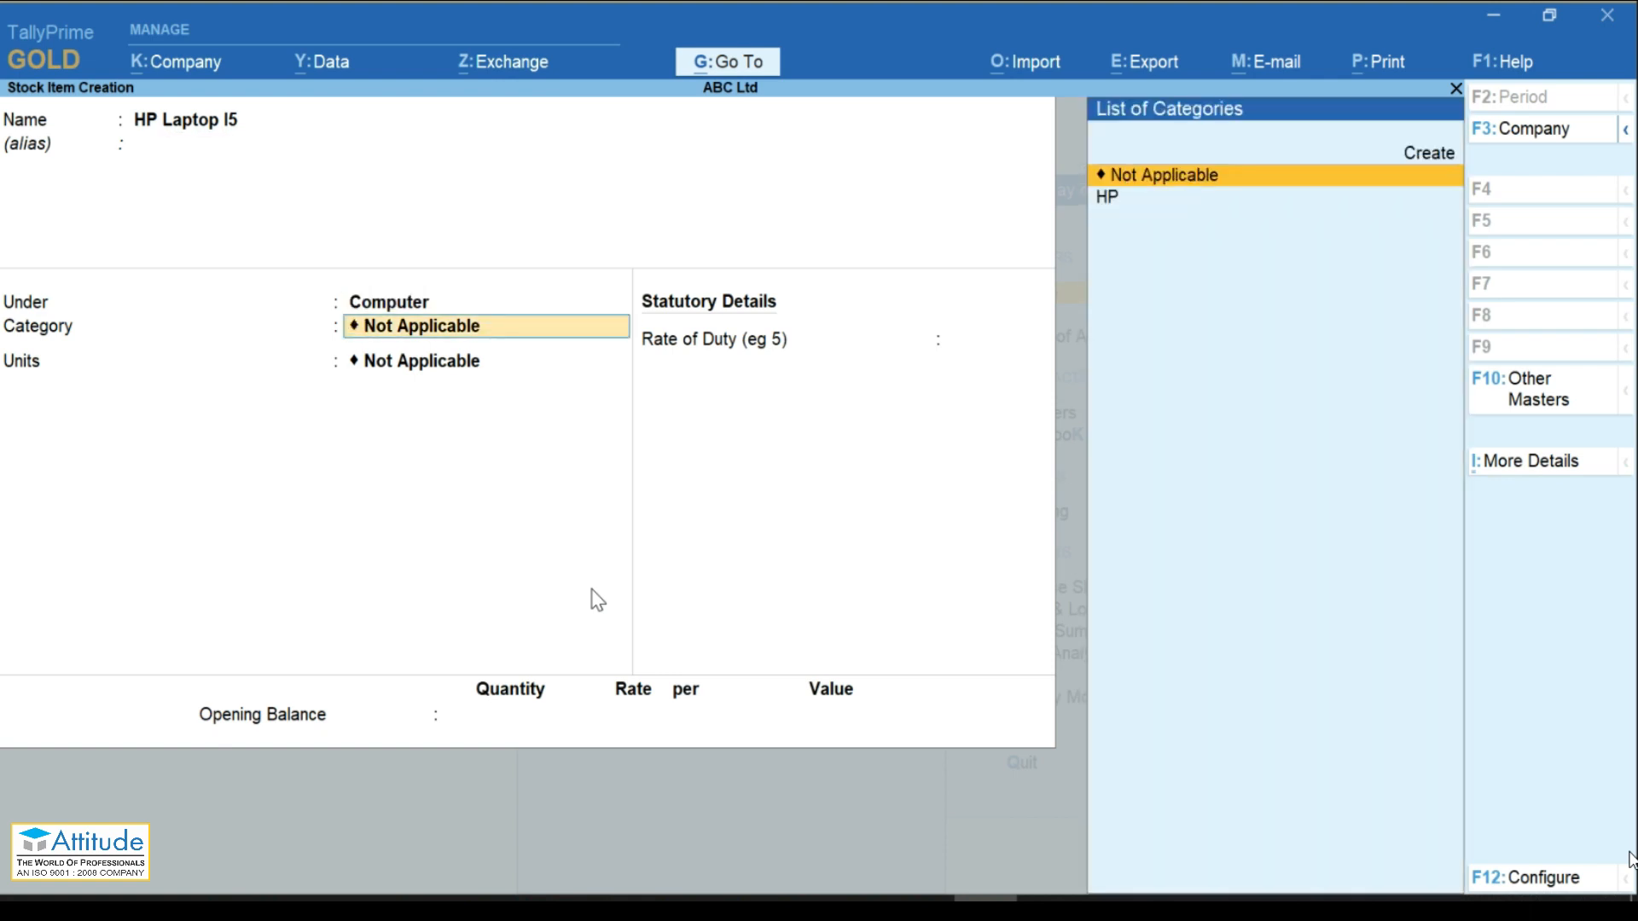
pyautogui.press('Down')
pyautogui.press('Return')
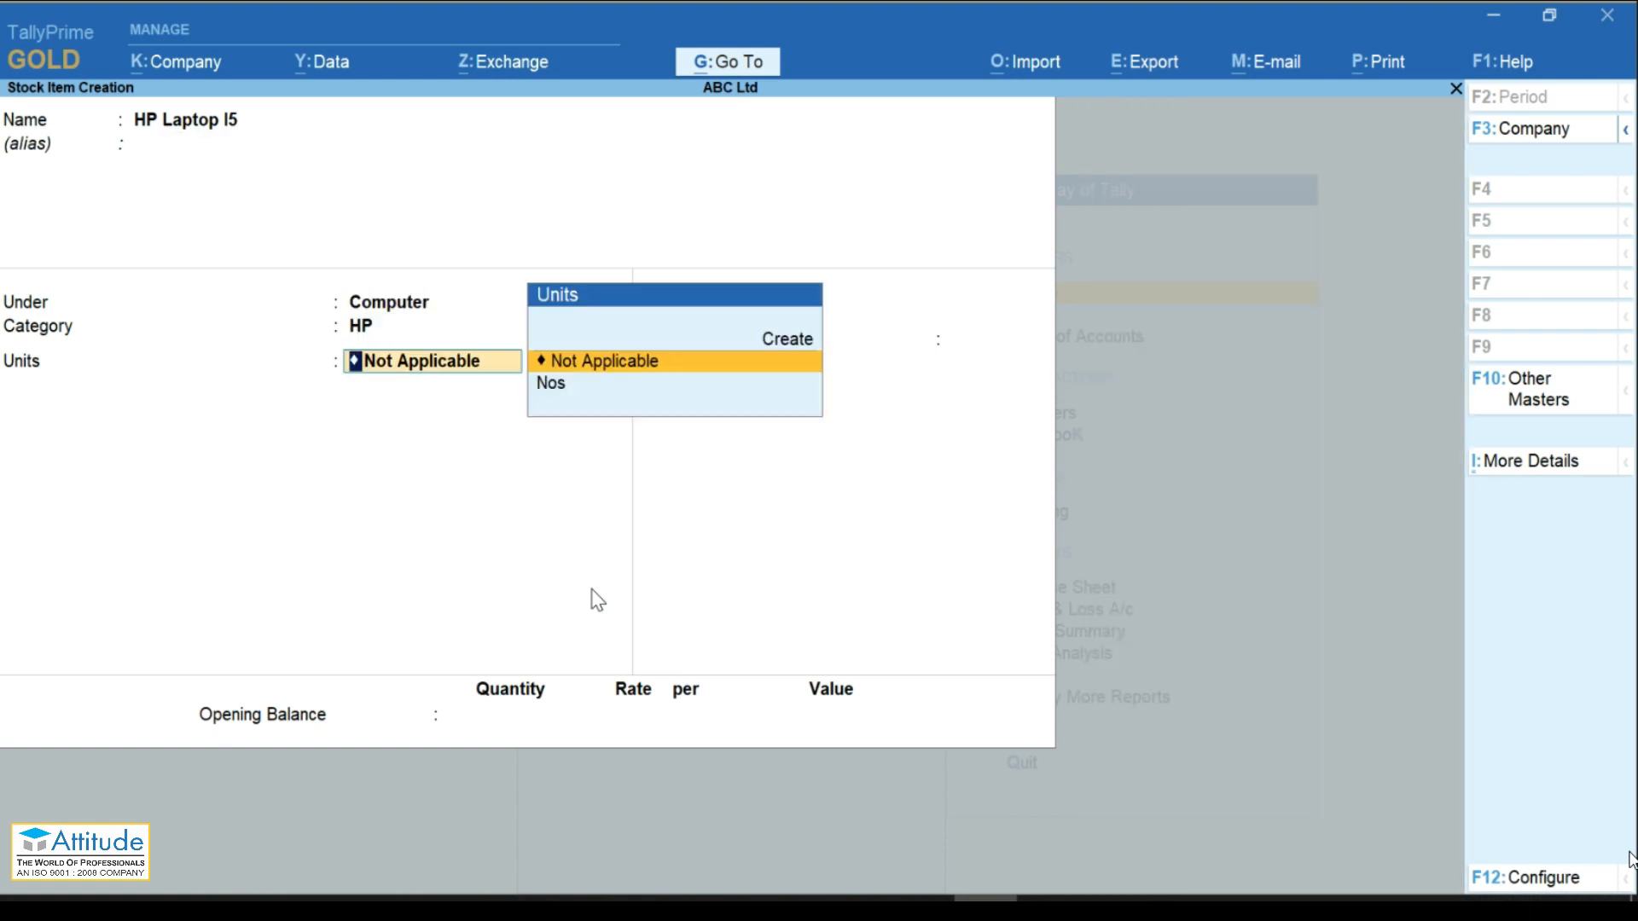
pyautogui.press('Down')
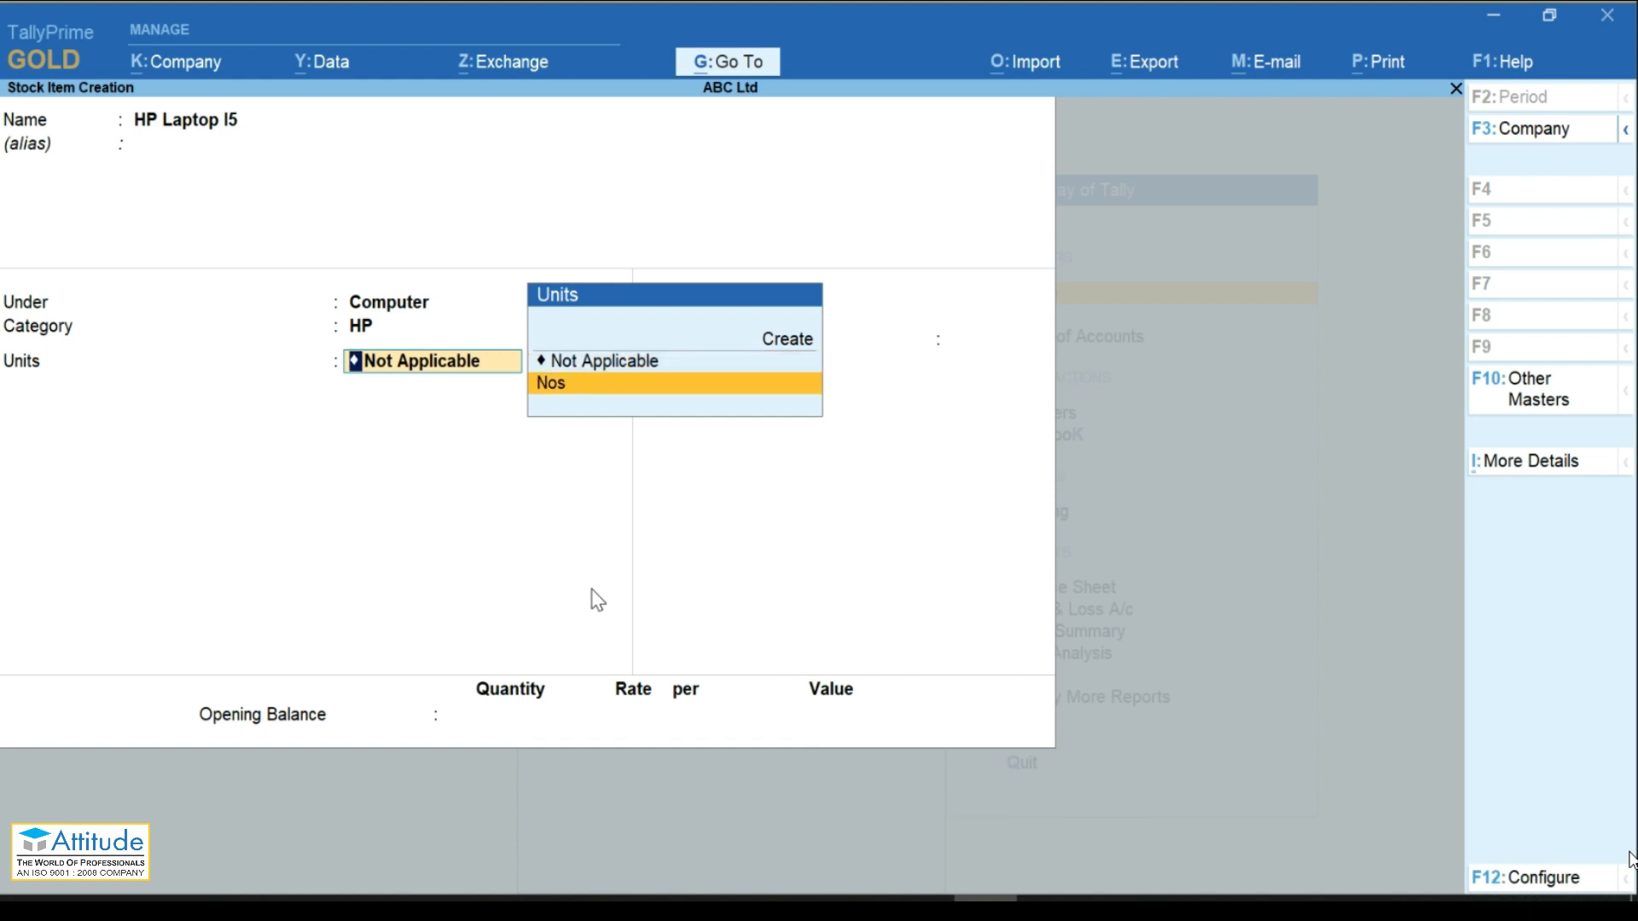
pyautogui.press('Return')
pyautogui.press('Return')
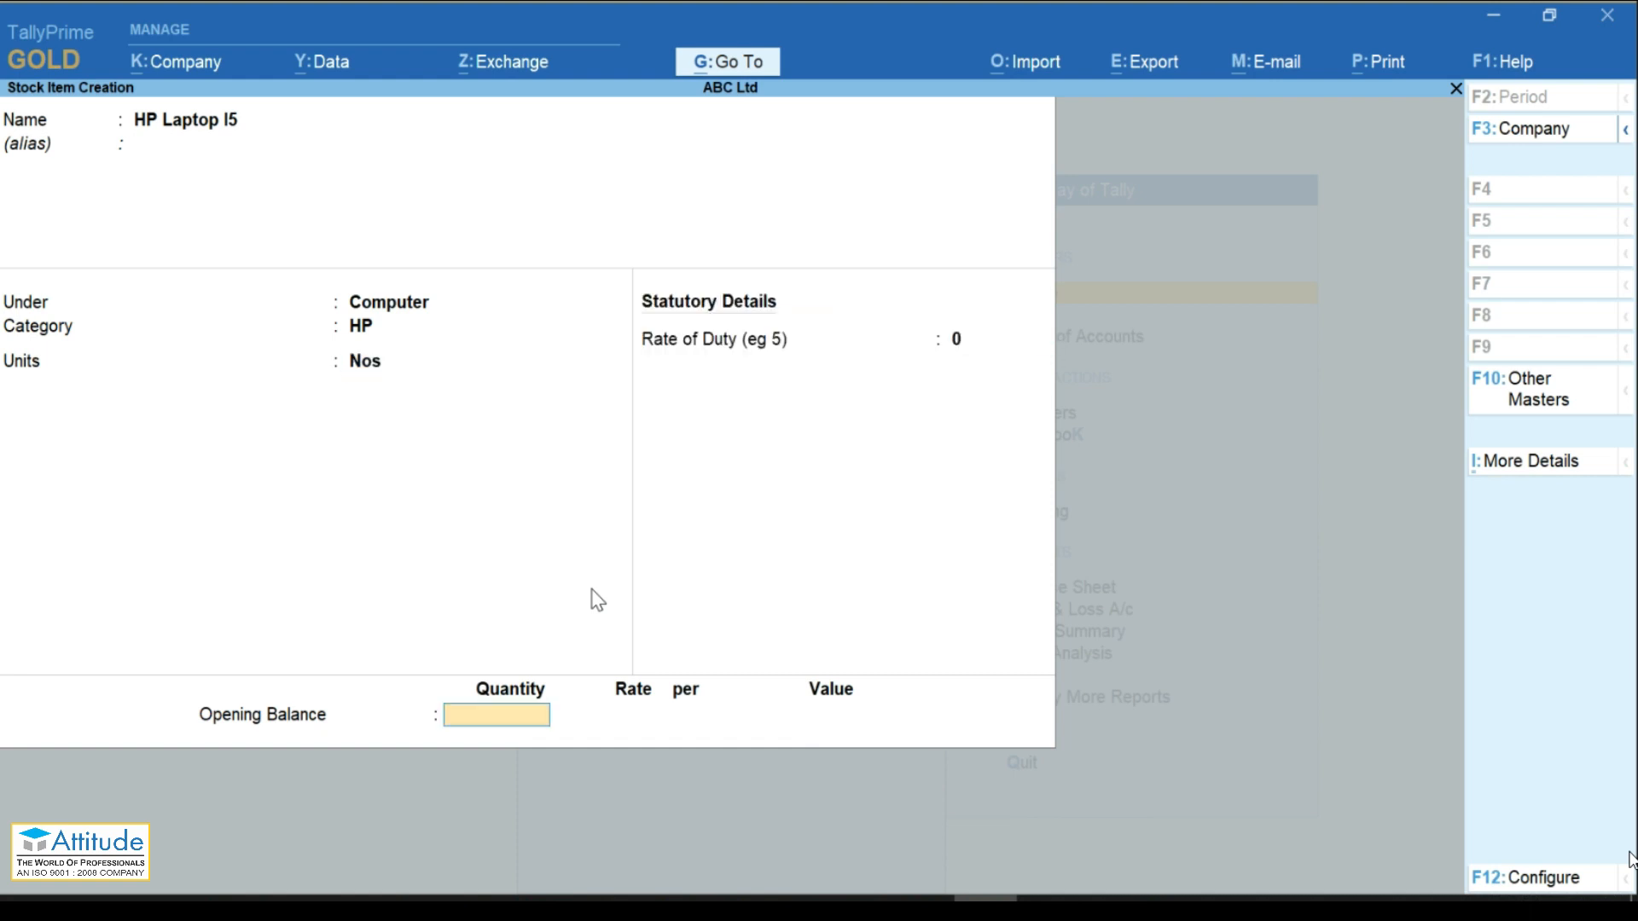
pyautogui.write('10')
pyautogui.press('Return')
pyautogui.press('Down')
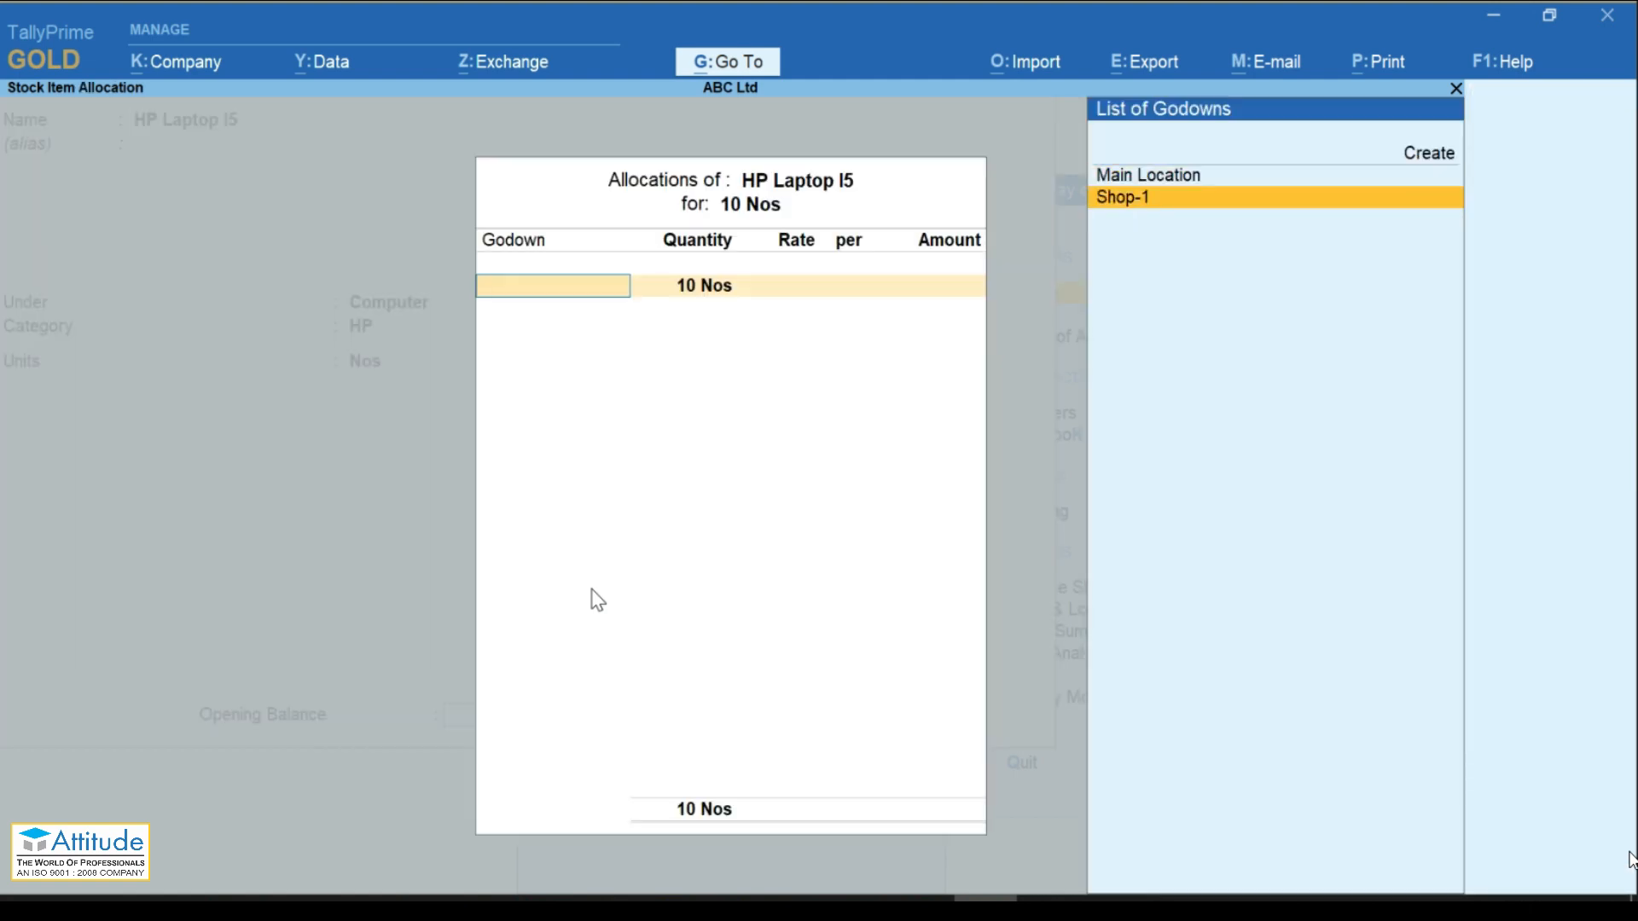
pyautogui.press('Return')
pyautogui.press('Return')
pyautogui.write('10000')
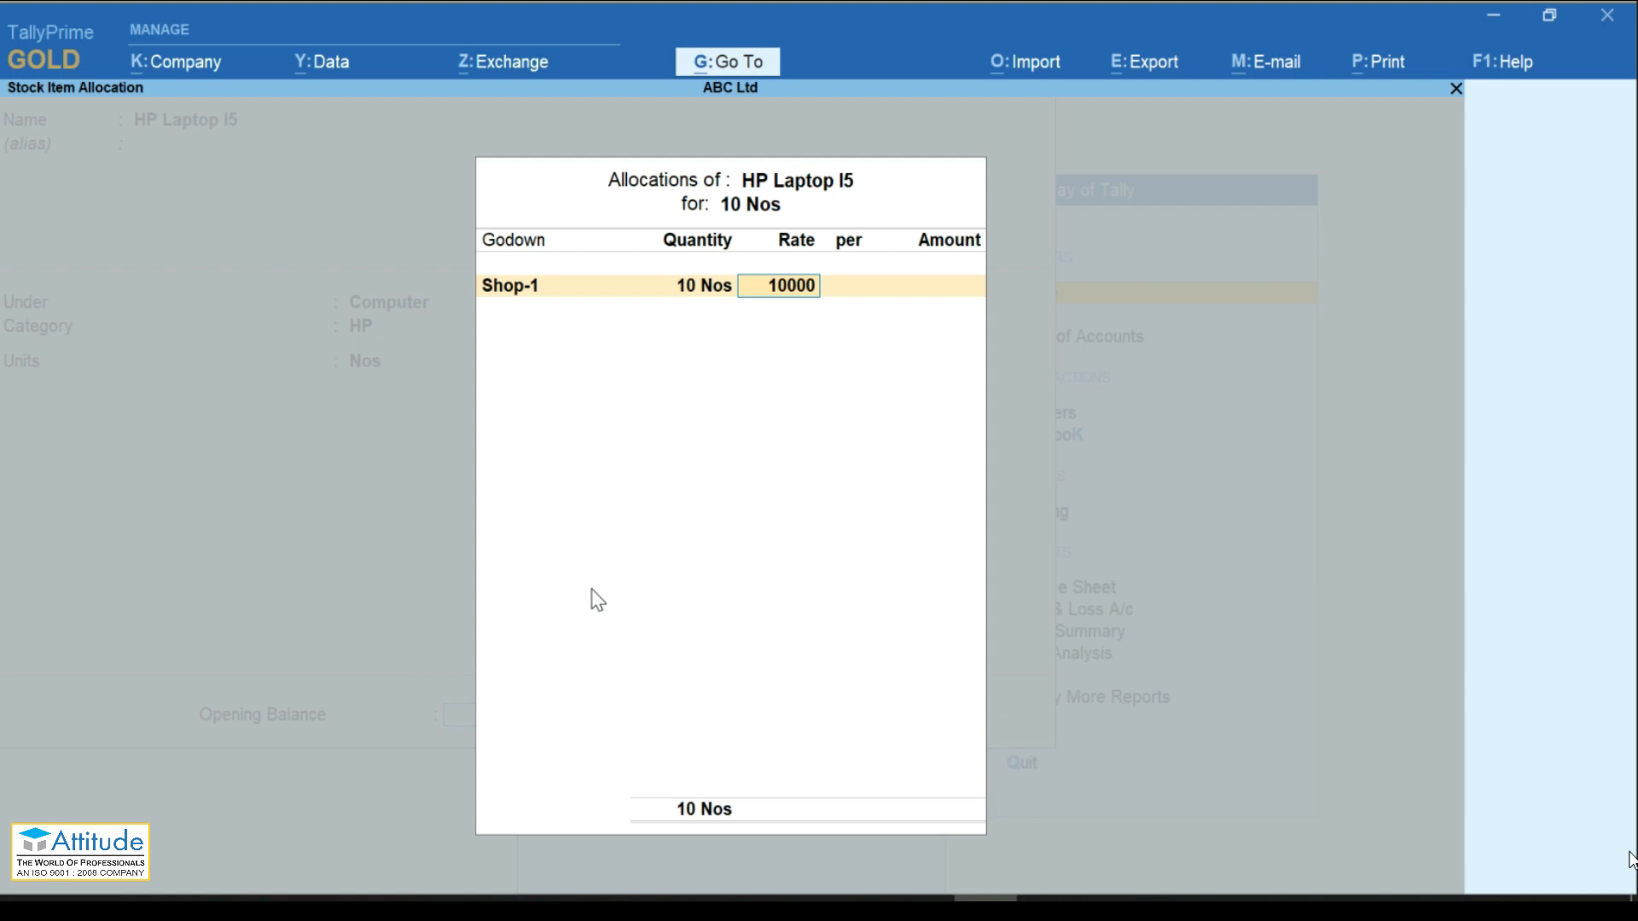
pyautogui.press('Return')
pyautogui.press('Return')
pyautogui.press('Return')
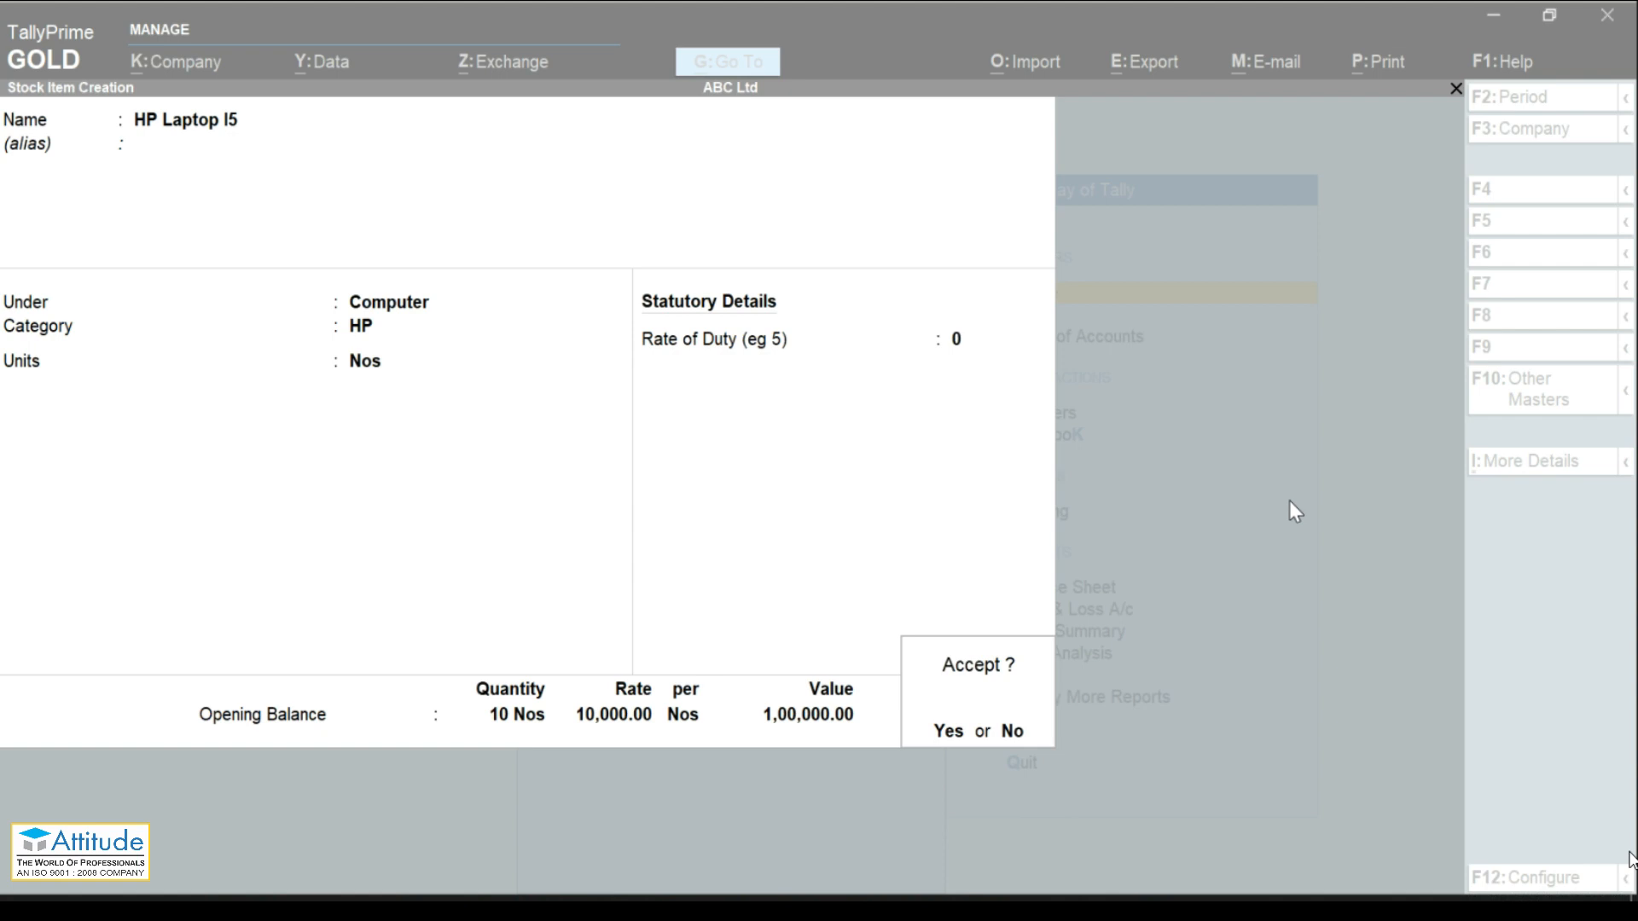
pyautogui.press('y')
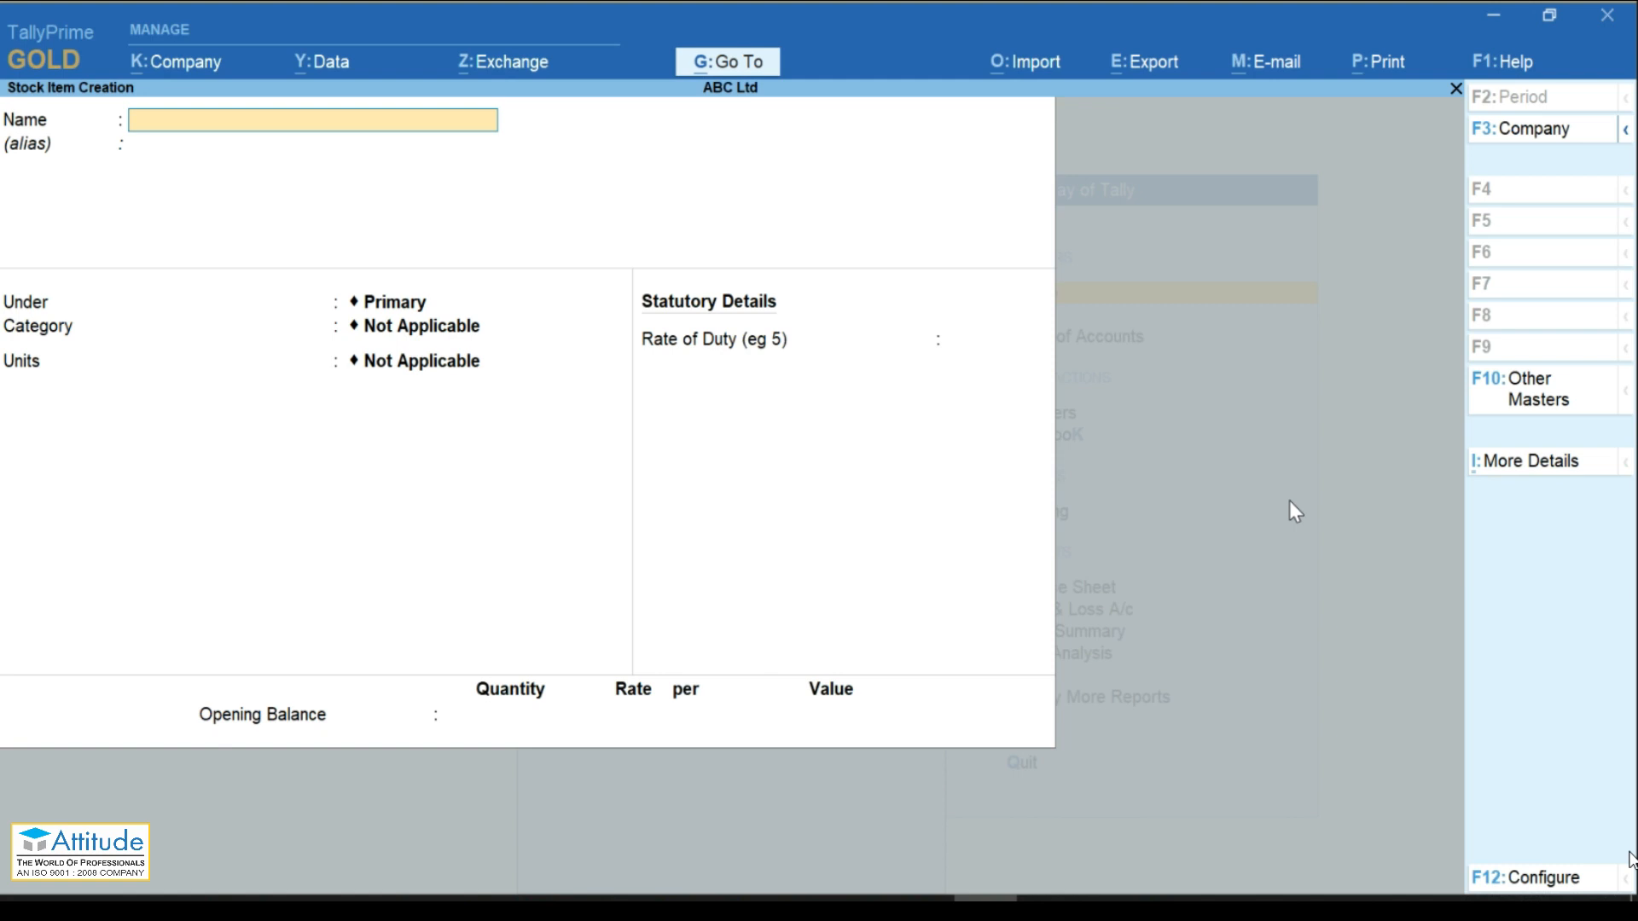
# Step: Revisit the Use Stock Group configuration, then bring up More Details at the Stock Group entry
pyautogui.press('F12')
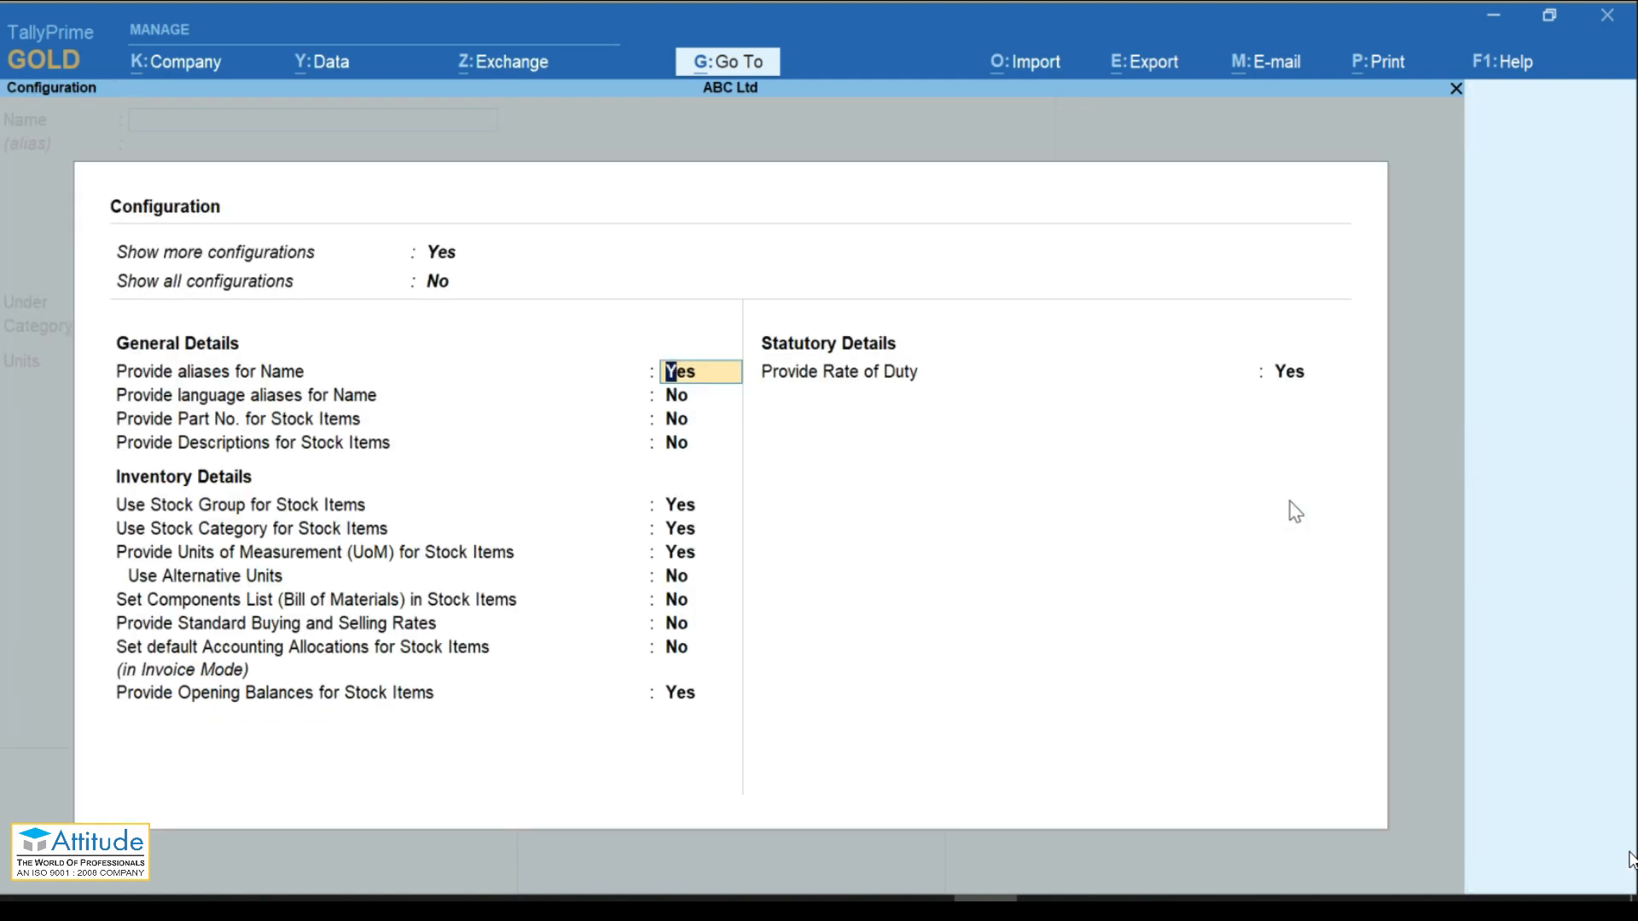
pyautogui.press('Return')
pyautogui.press('Return')
pyautogui.press('Return')
pyautogui.press('Return')
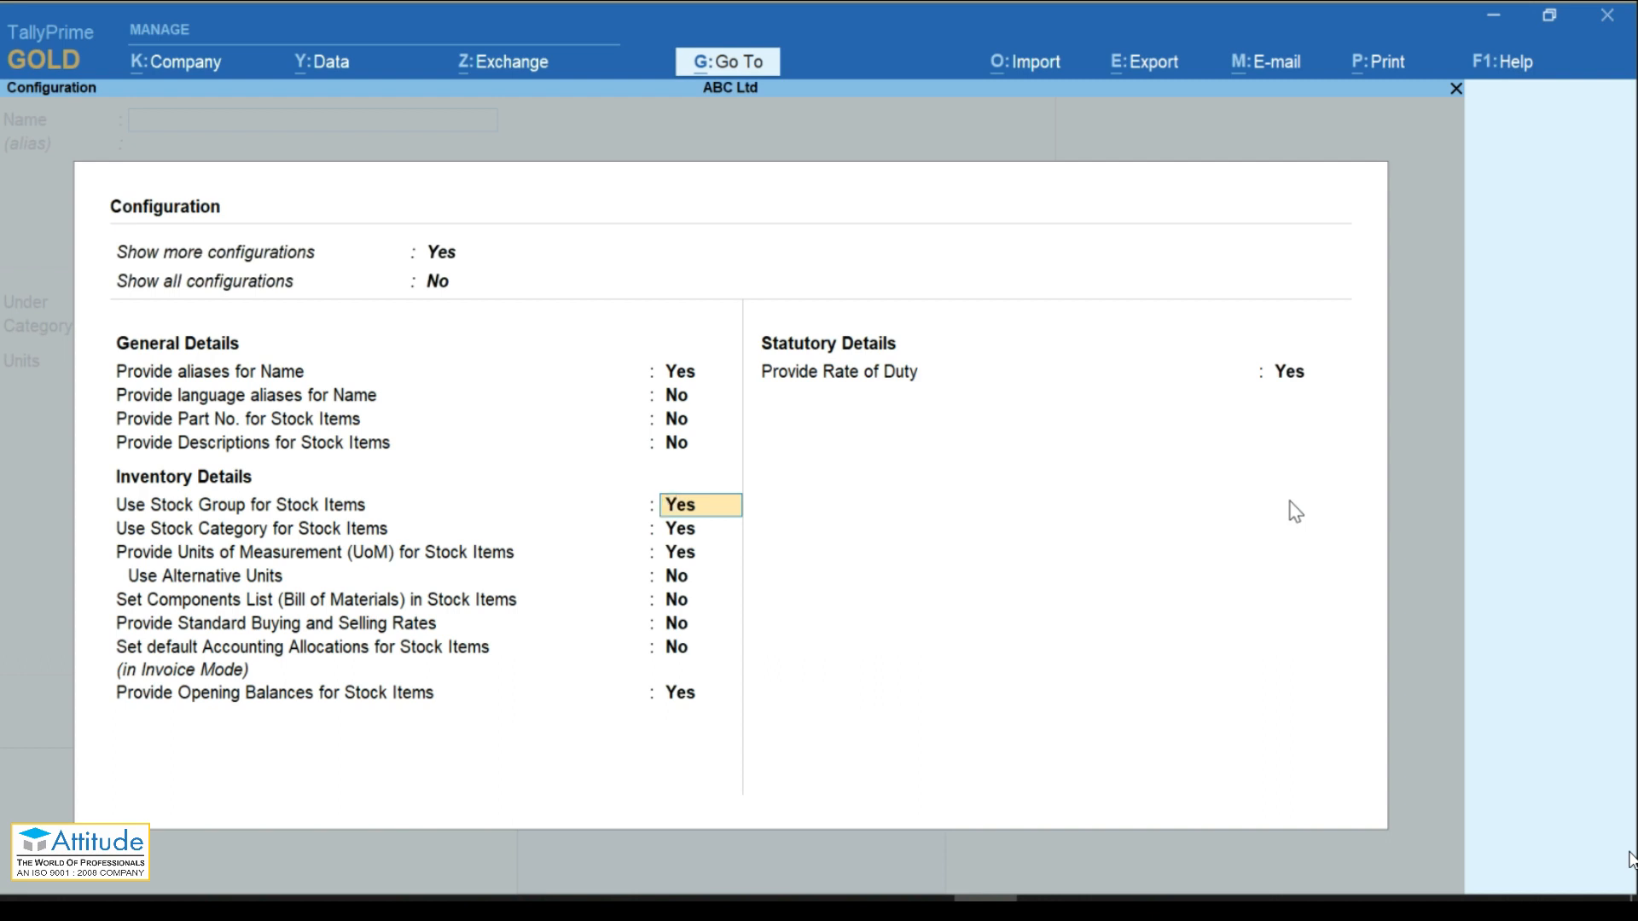
pyautogui.press('BackSpace')
pyautogui.hotkey('ctrl', 'a')
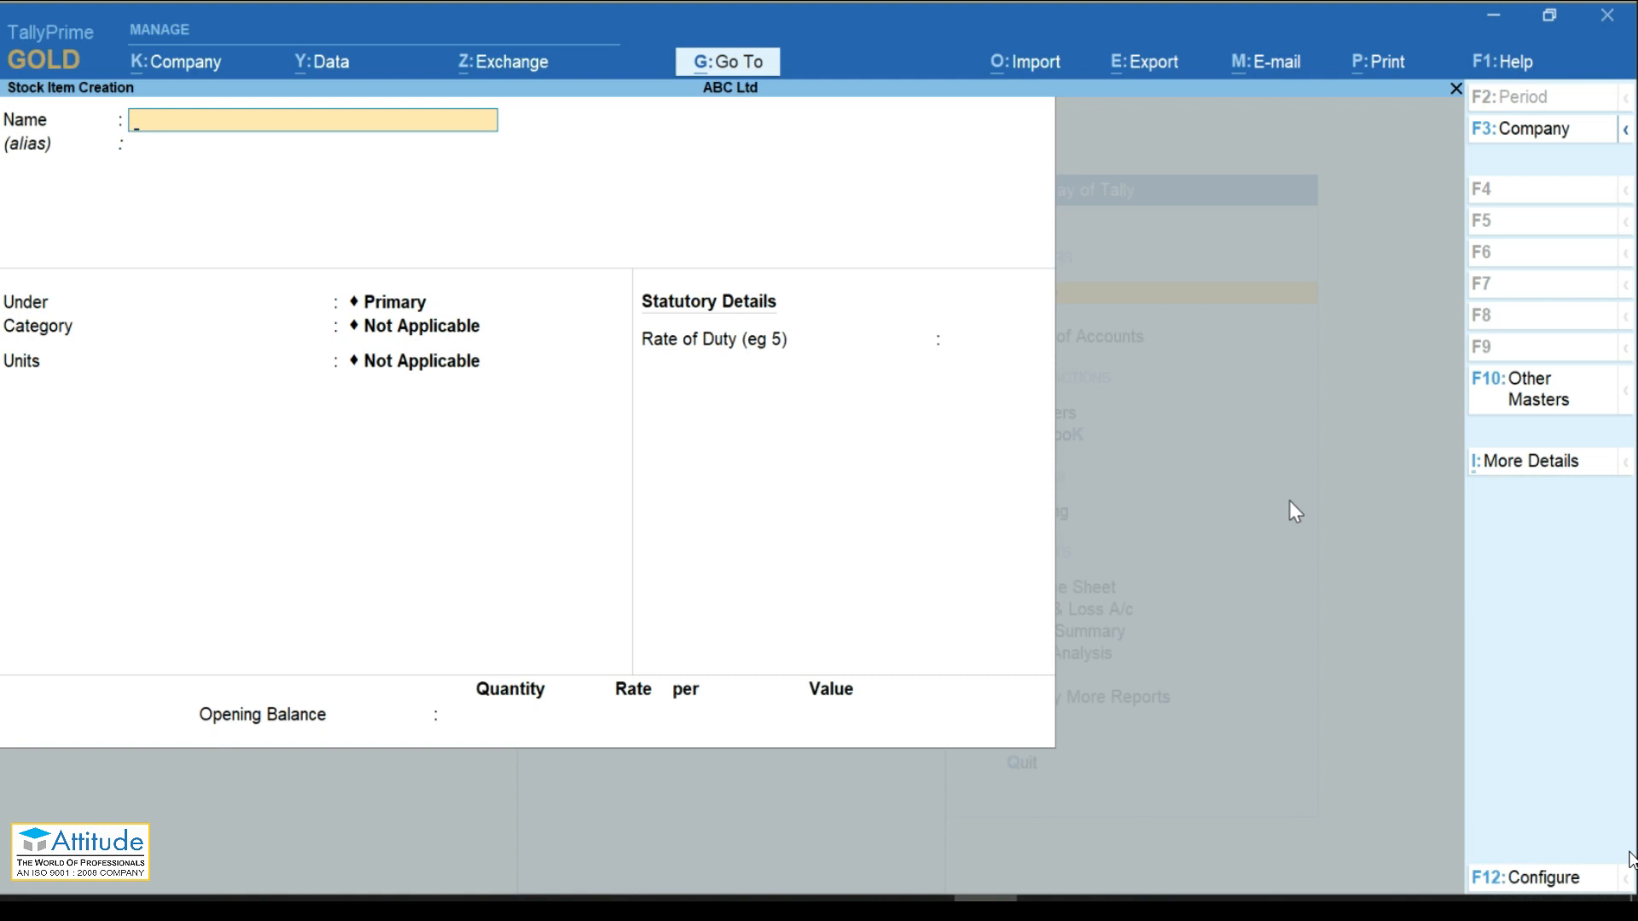
pyautogui.hotkey('ctrl', 'i')
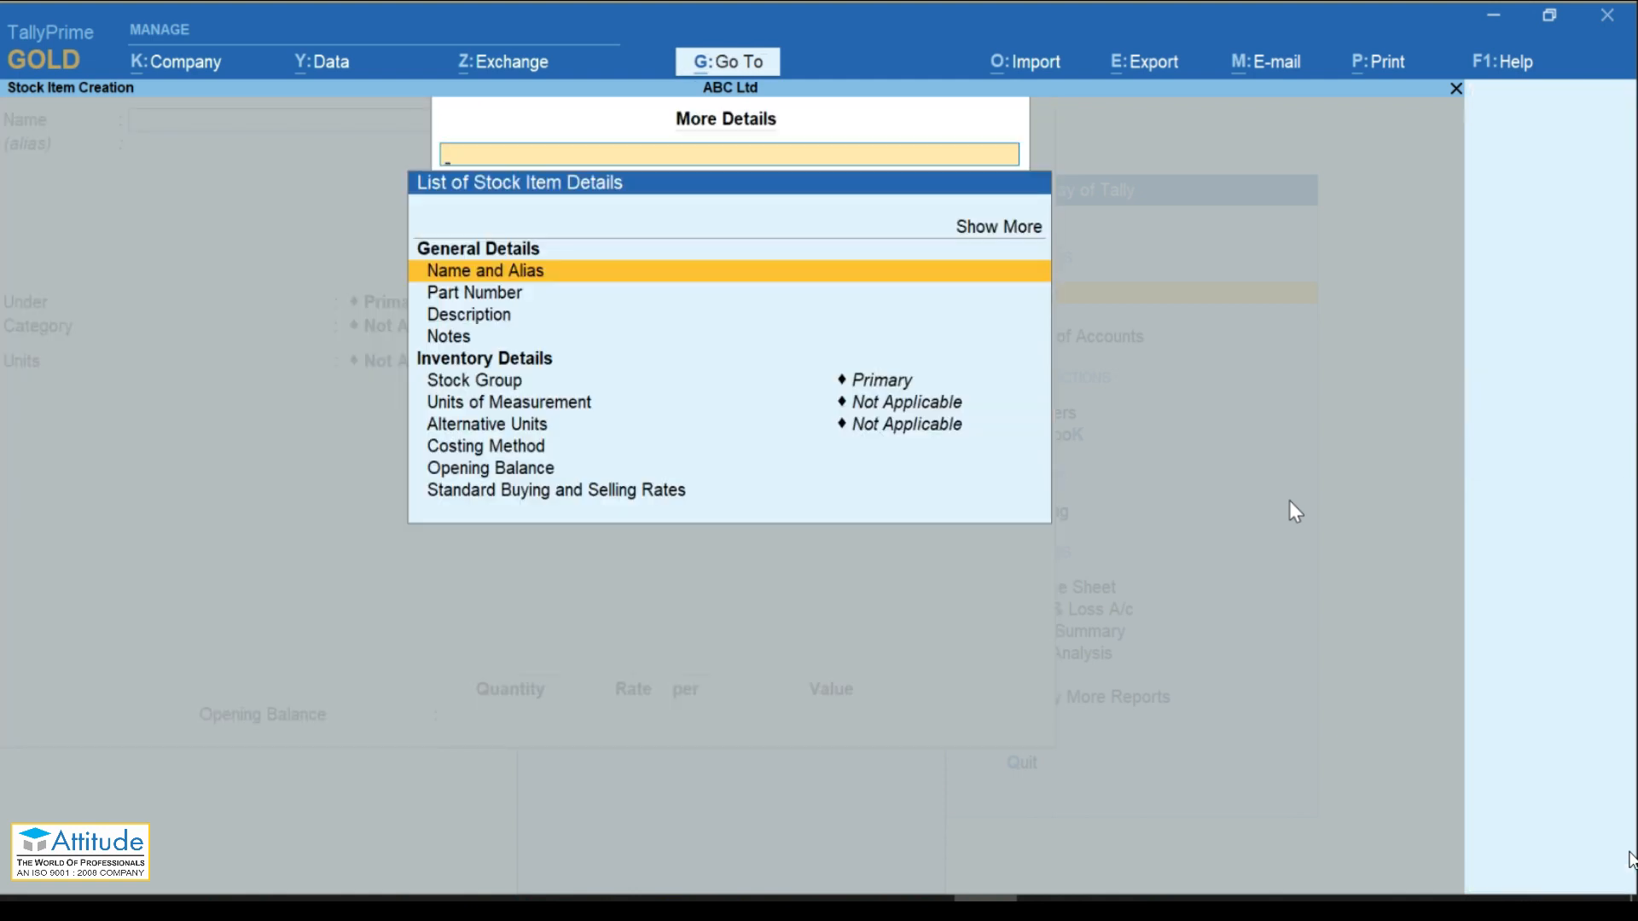
pyautogui.press('Down')
pyautogui.press('Down')
pyautogui.press('Down')
pyautogui.press('Down')
pyautogui.press('Down')
pyautogui.press('Down')
pyautogui.press('Down')
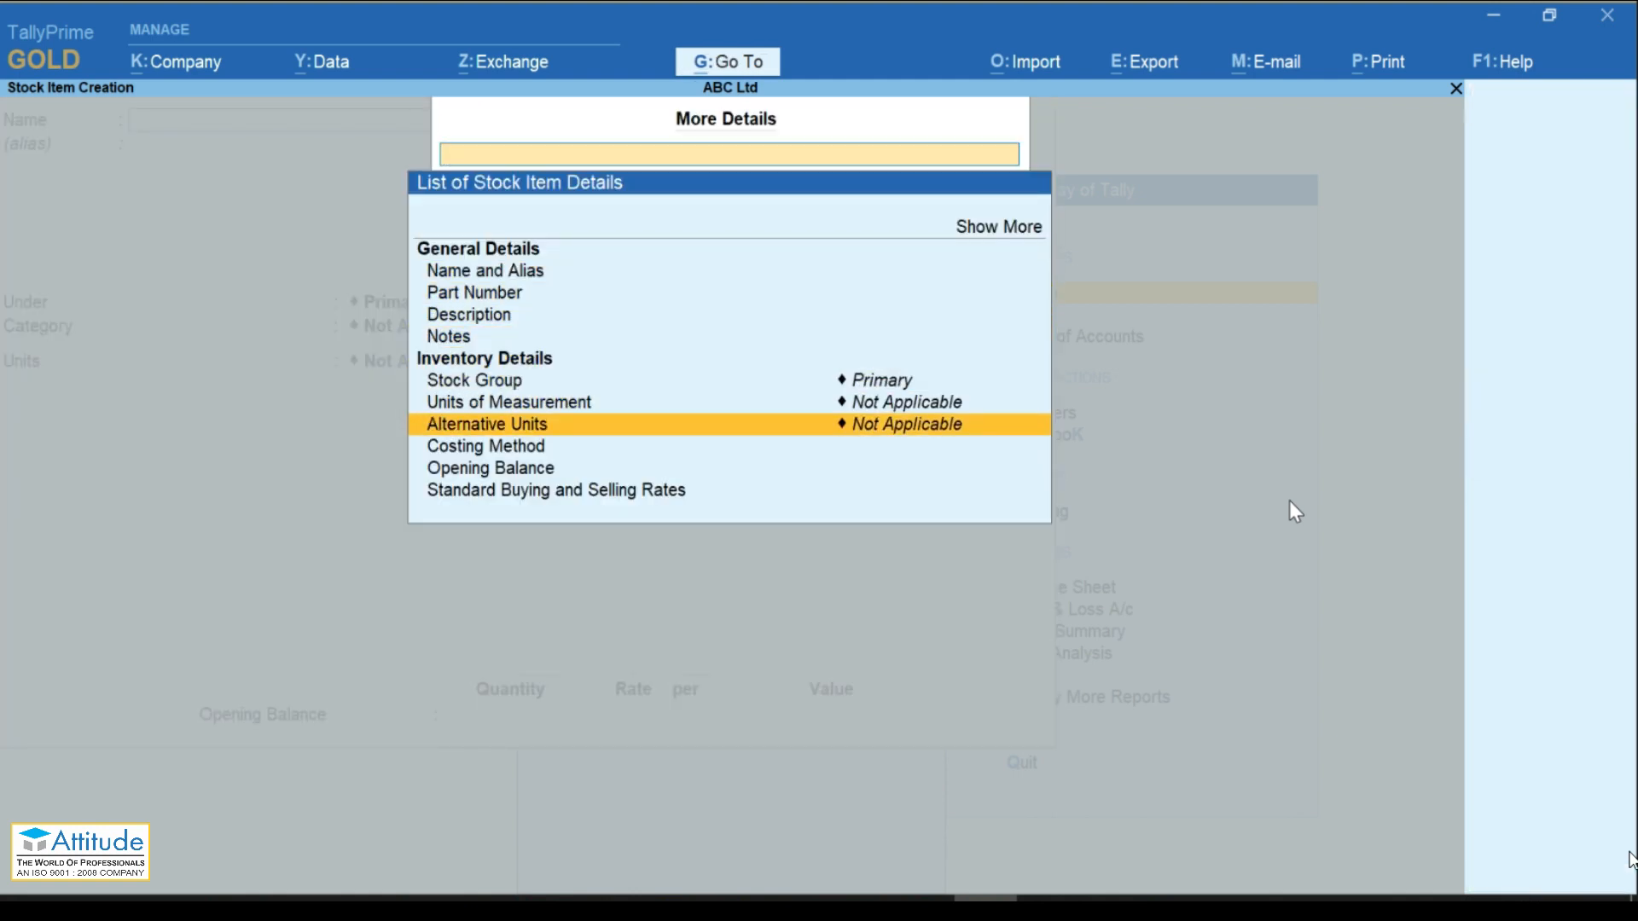
pyautogui.press('Up')
pyautogui.press('Up')
pyautogui.press('Up')
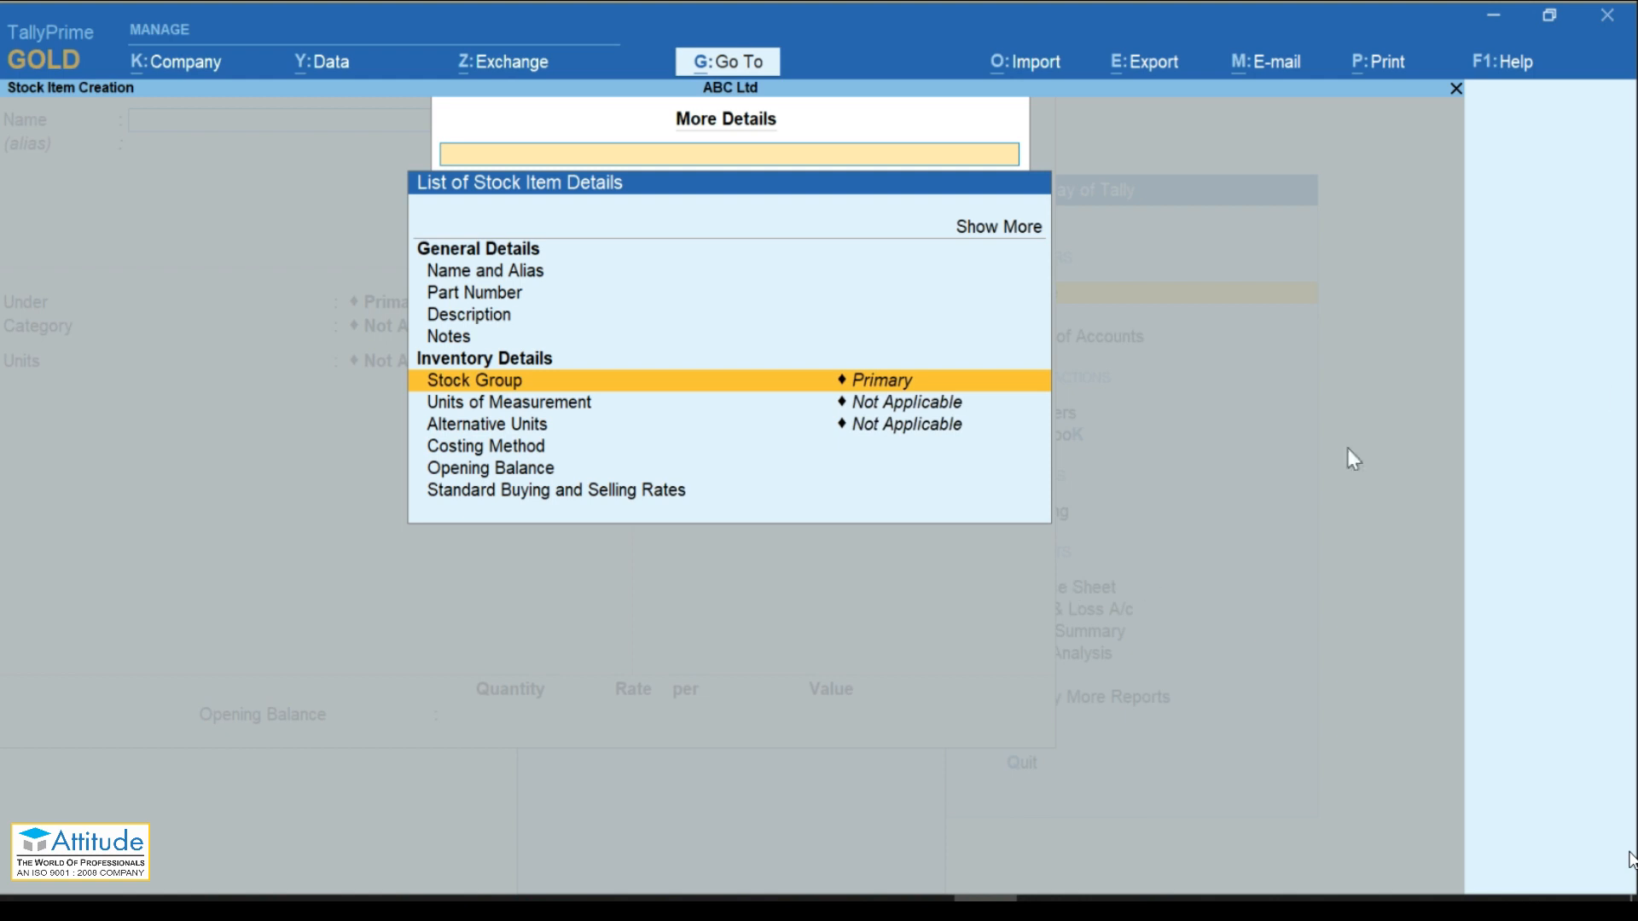
# Step: Dismiss the stock item details list and abandon the unfinished stock item creation
pyautogui.click(1628, 424)
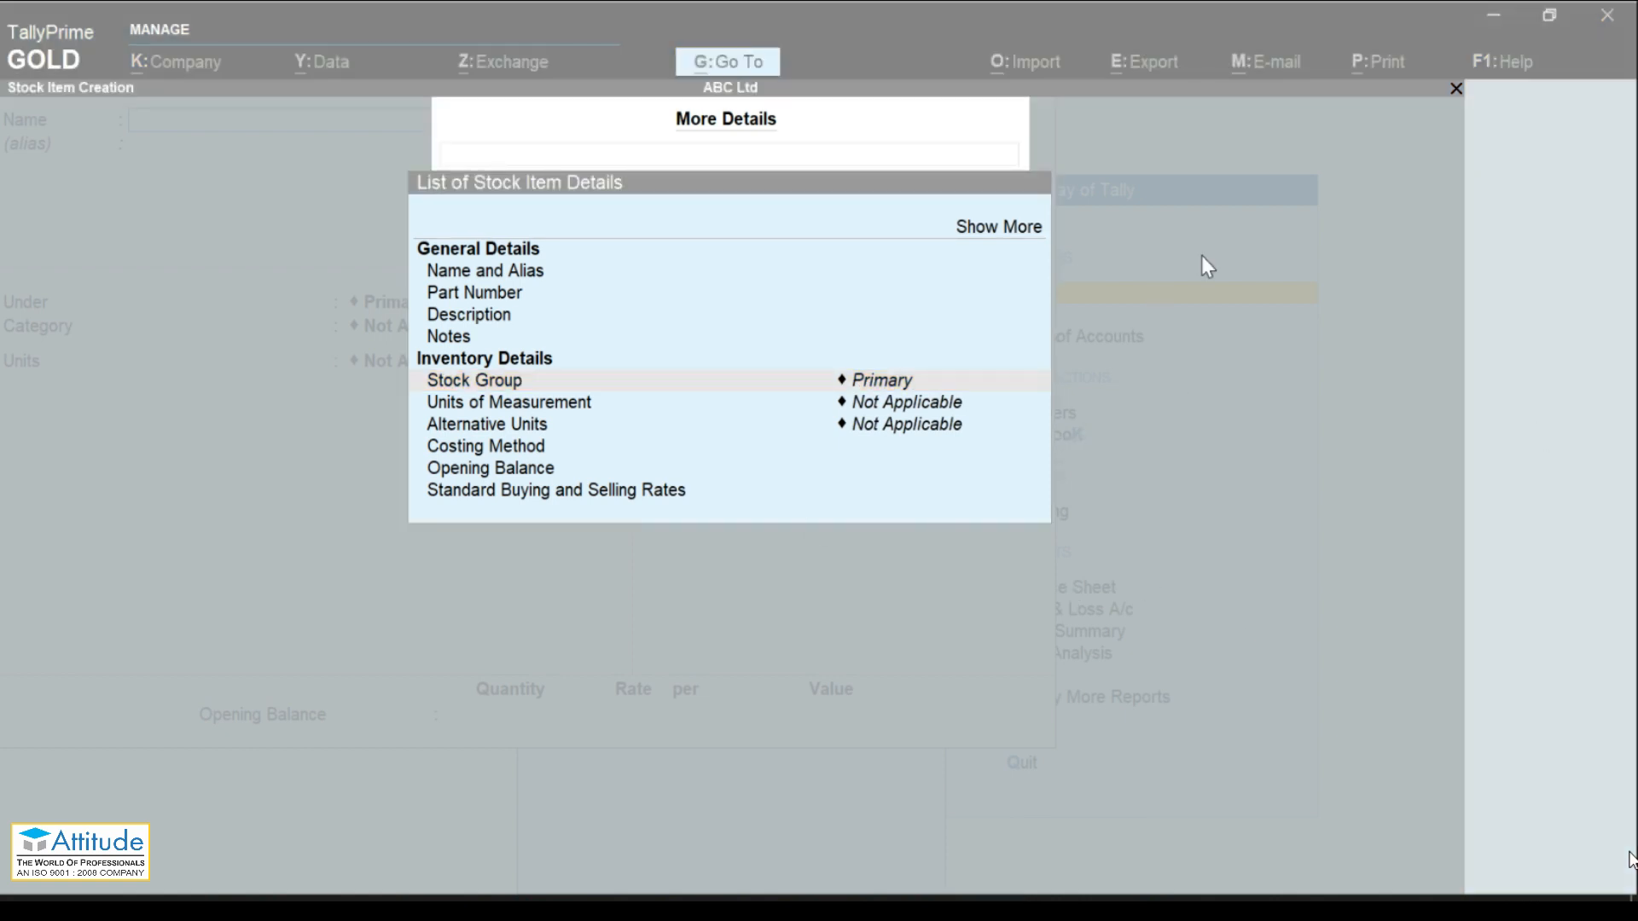
pyautogui.click(1239, 358)
pyautogui.press('Escape')
pyautogui.press('Escape')
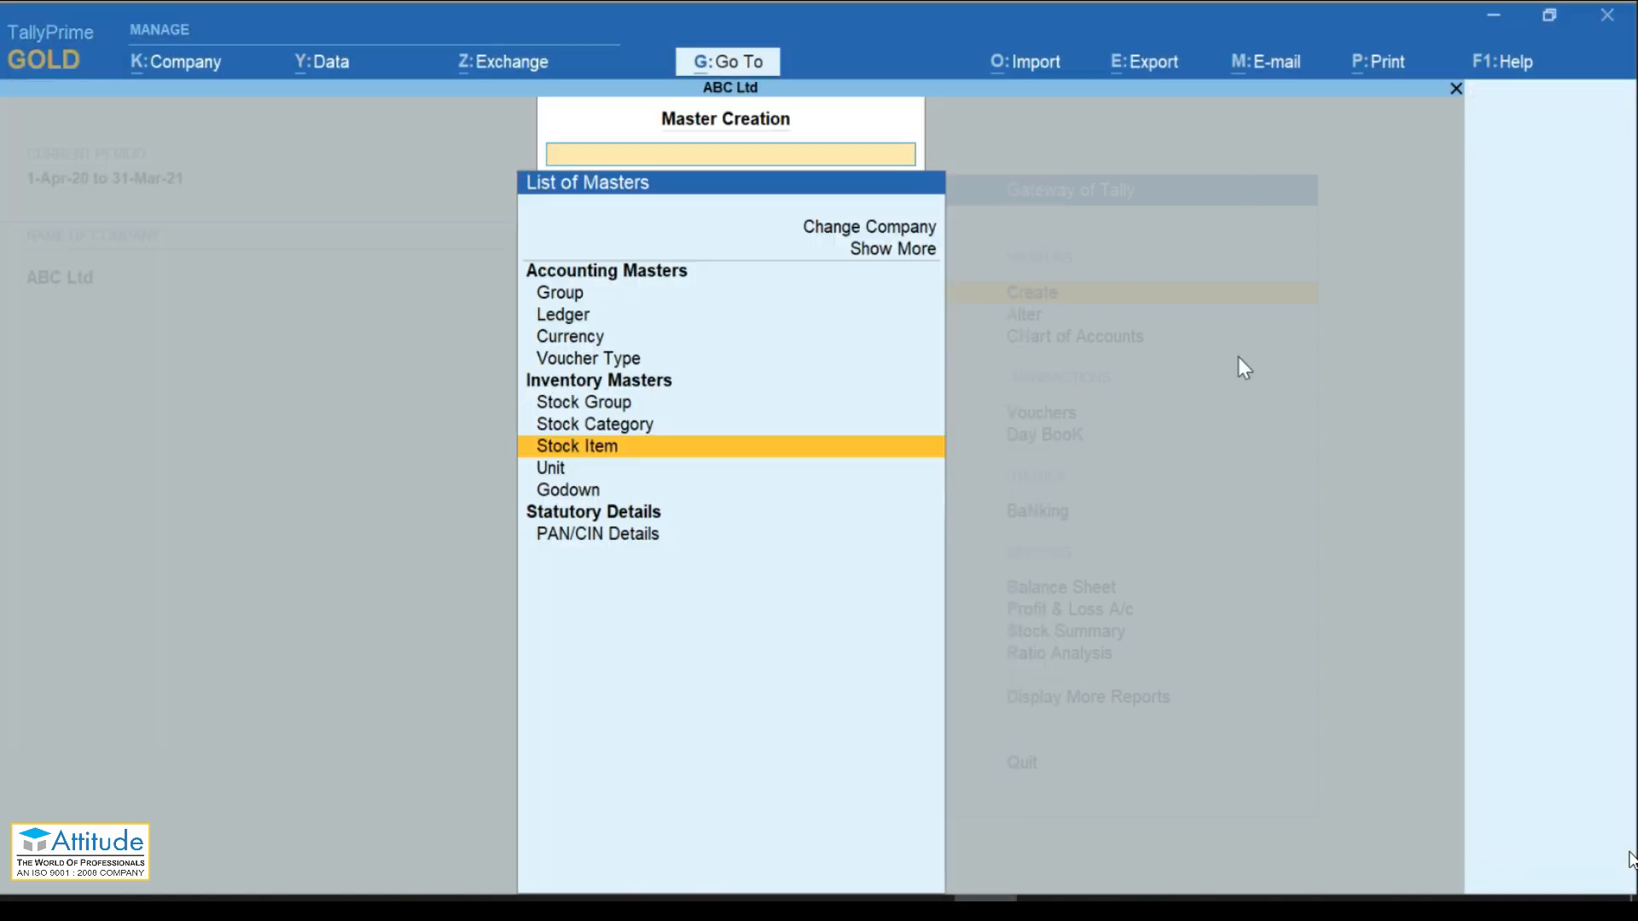
pyautogui.press('Escape')
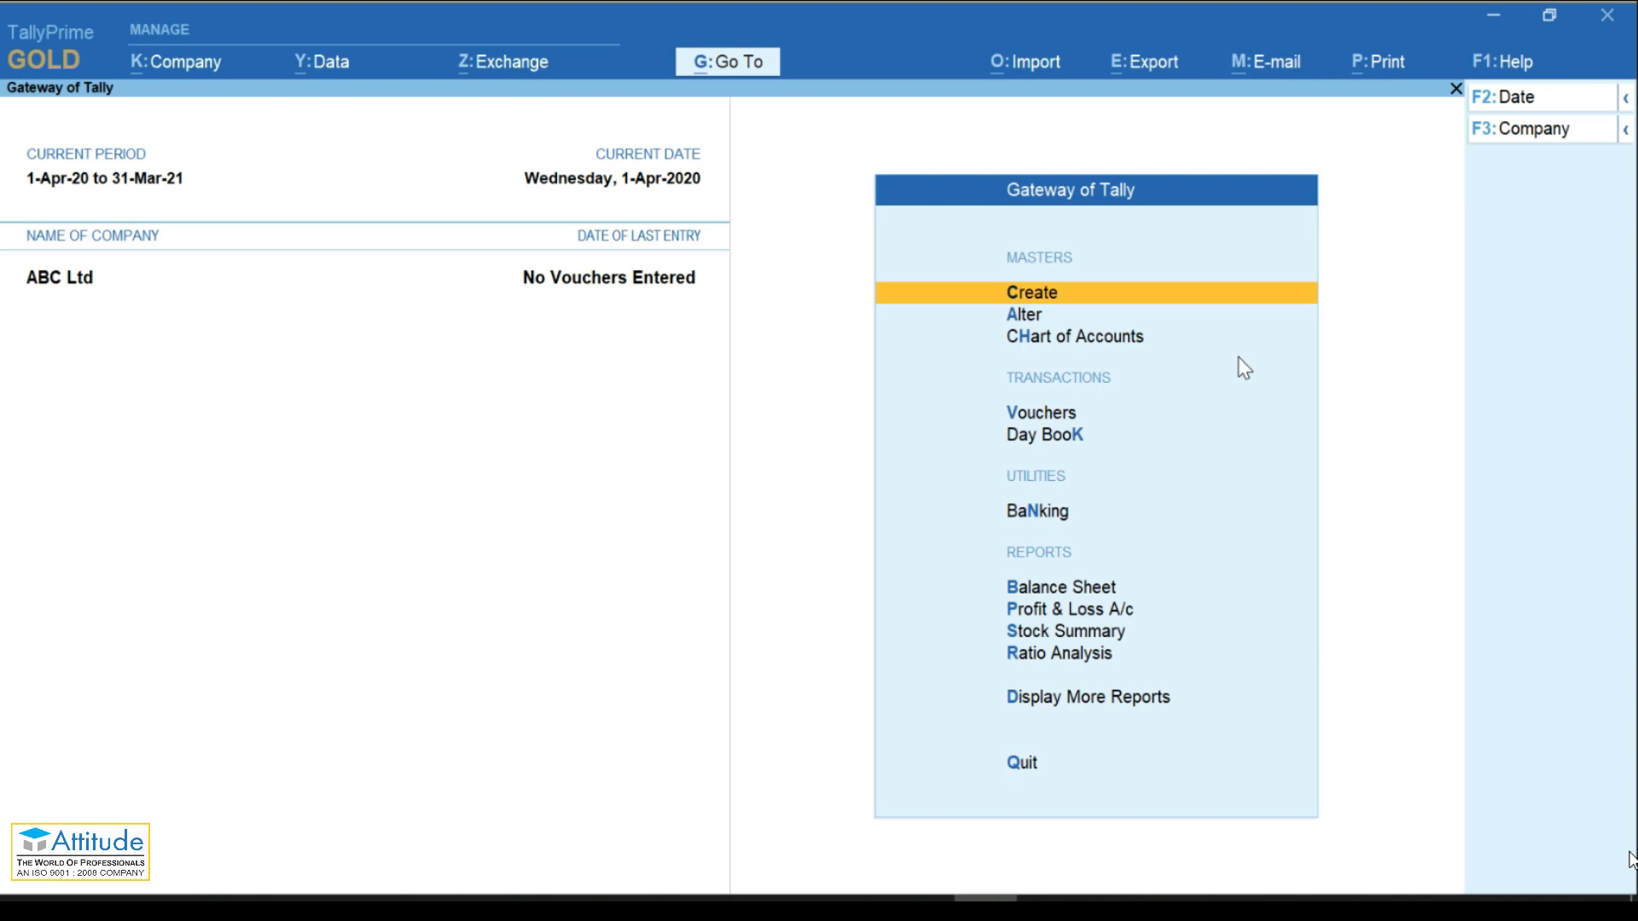
pyautogui.press('Down')
pyautogui.press('Down')
pyautogui.press('Down')
pyautogui.press('Down')
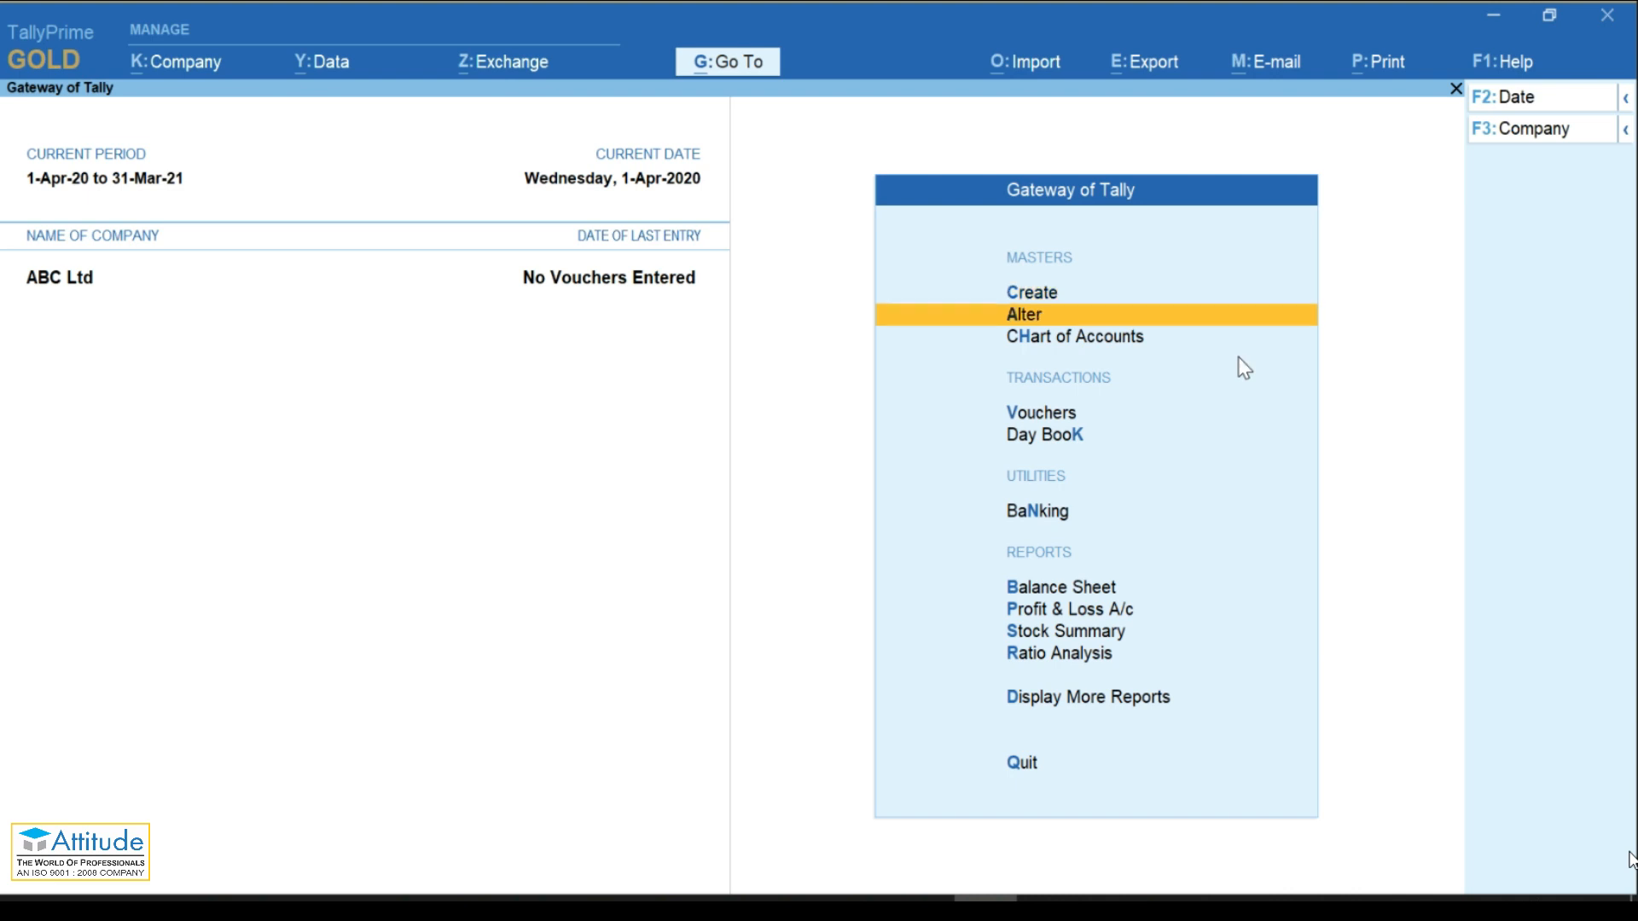
pyautogui.press('Up')
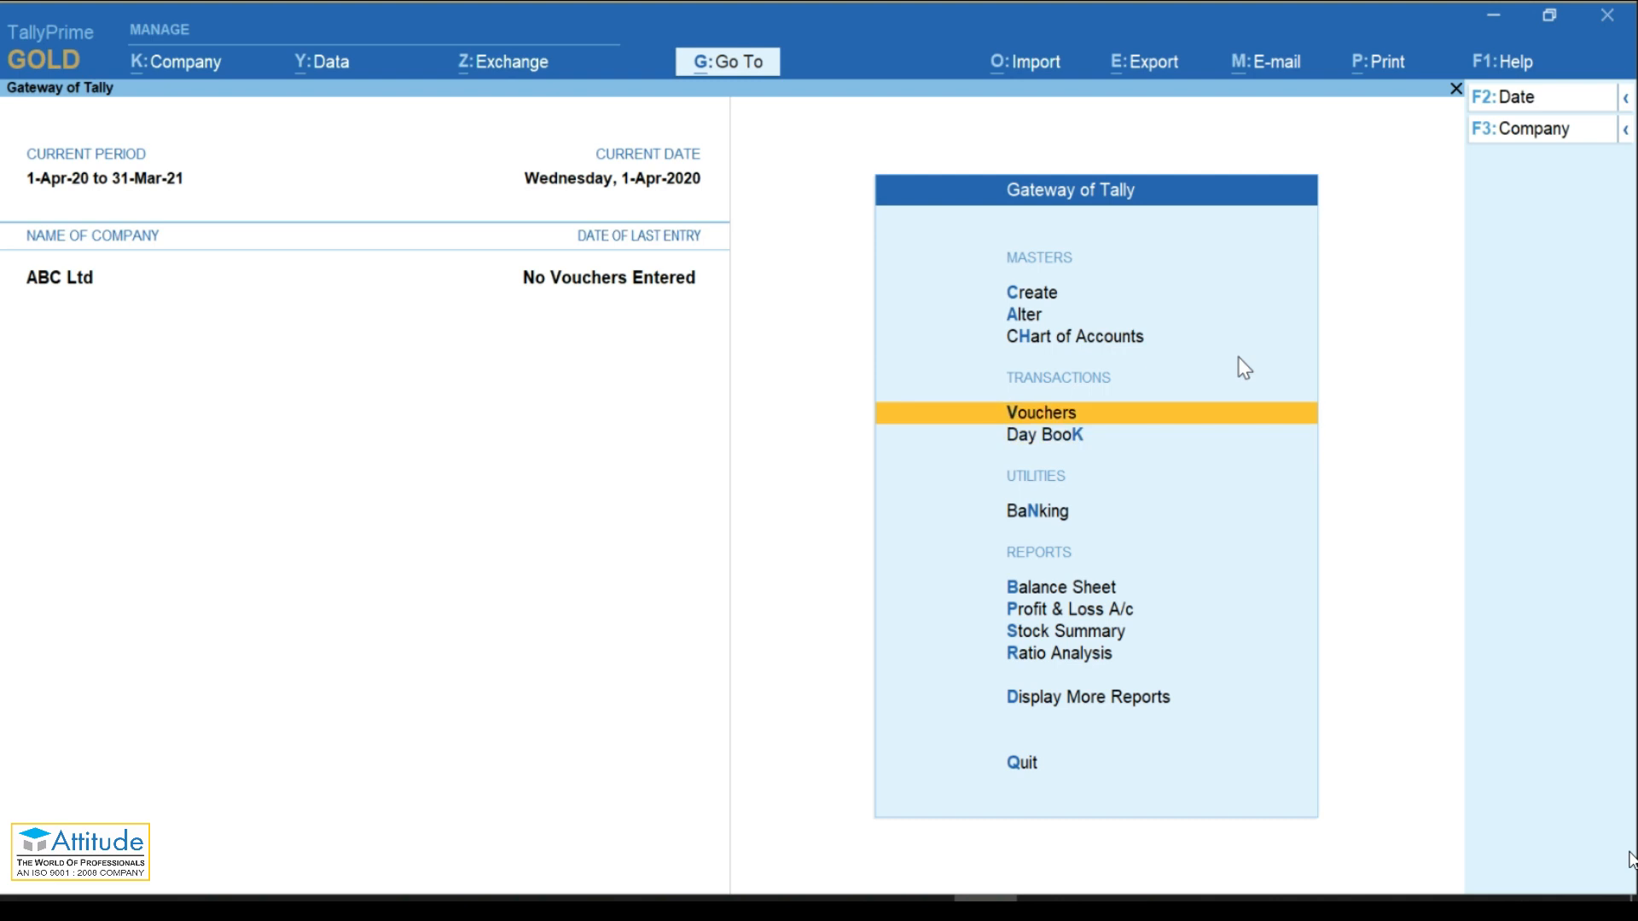
pyautogui.press('Return')
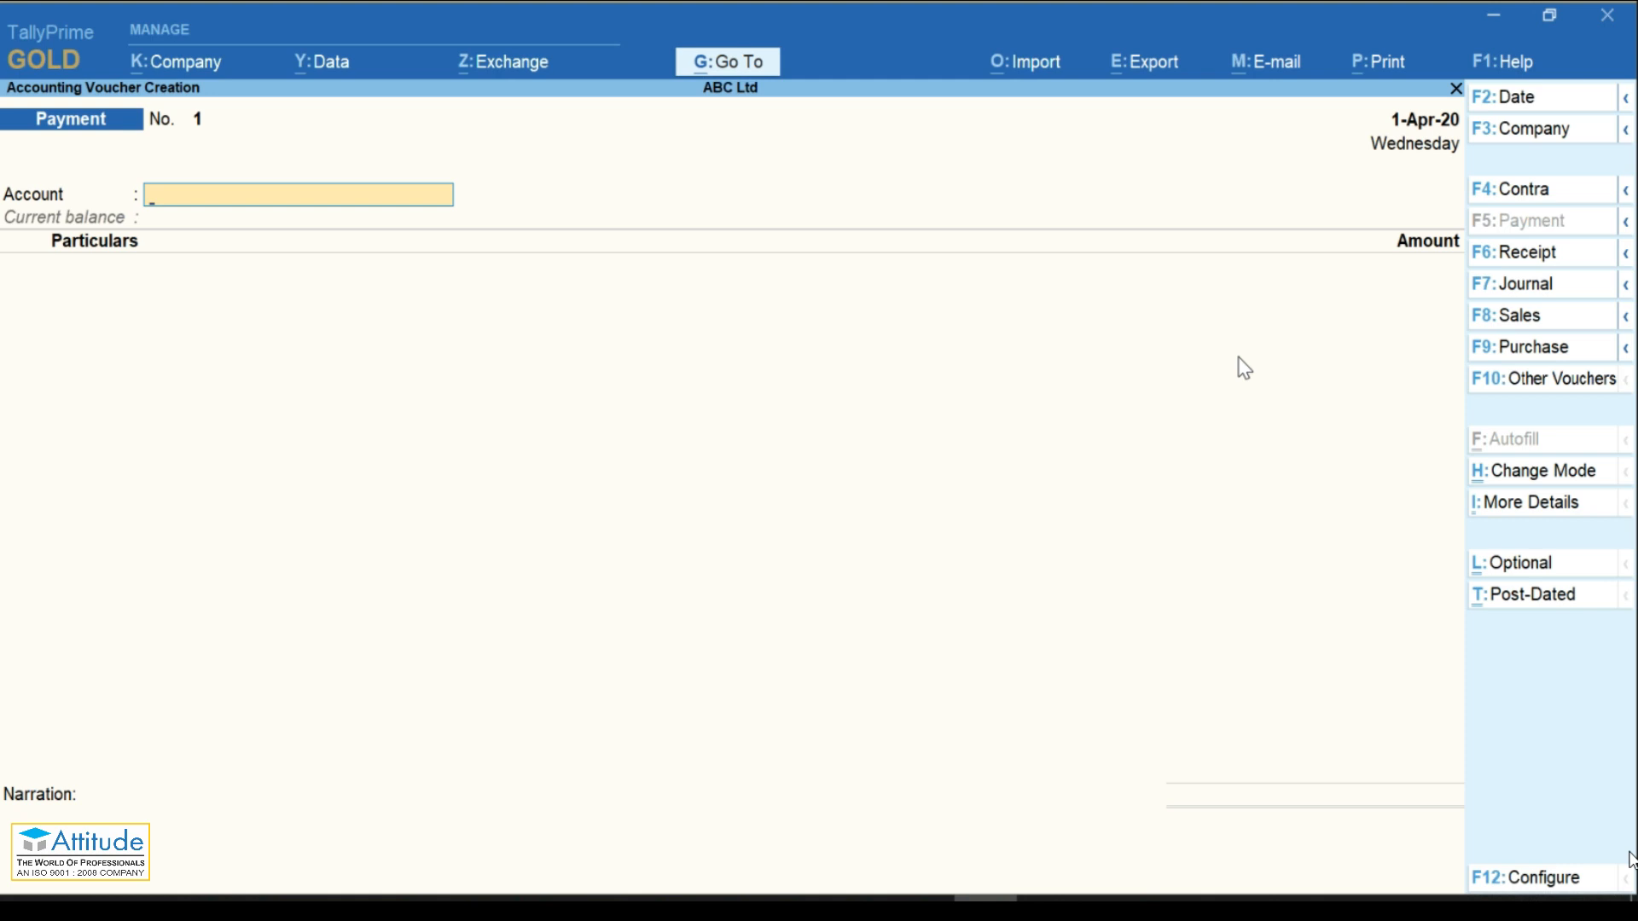
pyautogui.press('Escape')
pyautogui.press('Up')
pyautogui.press('Up')
pyautogui.press('Down')
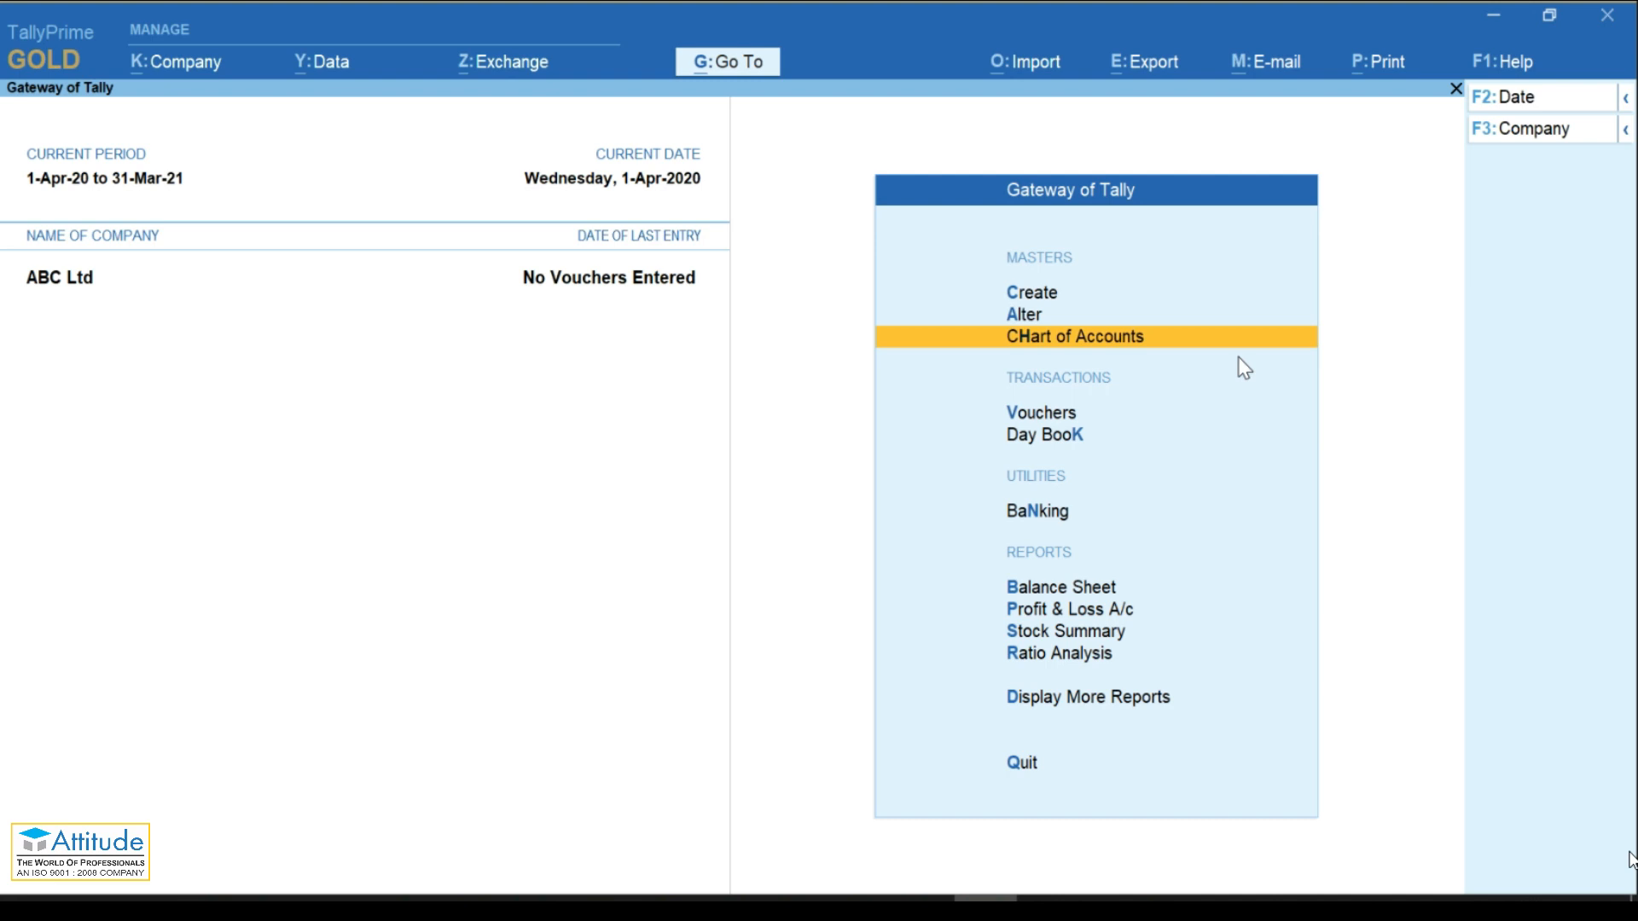
# Step: Open Chart of Accounts and go to the Ledgers list showing 29 groups and 3 ledgers
pyautogui.press('Return')
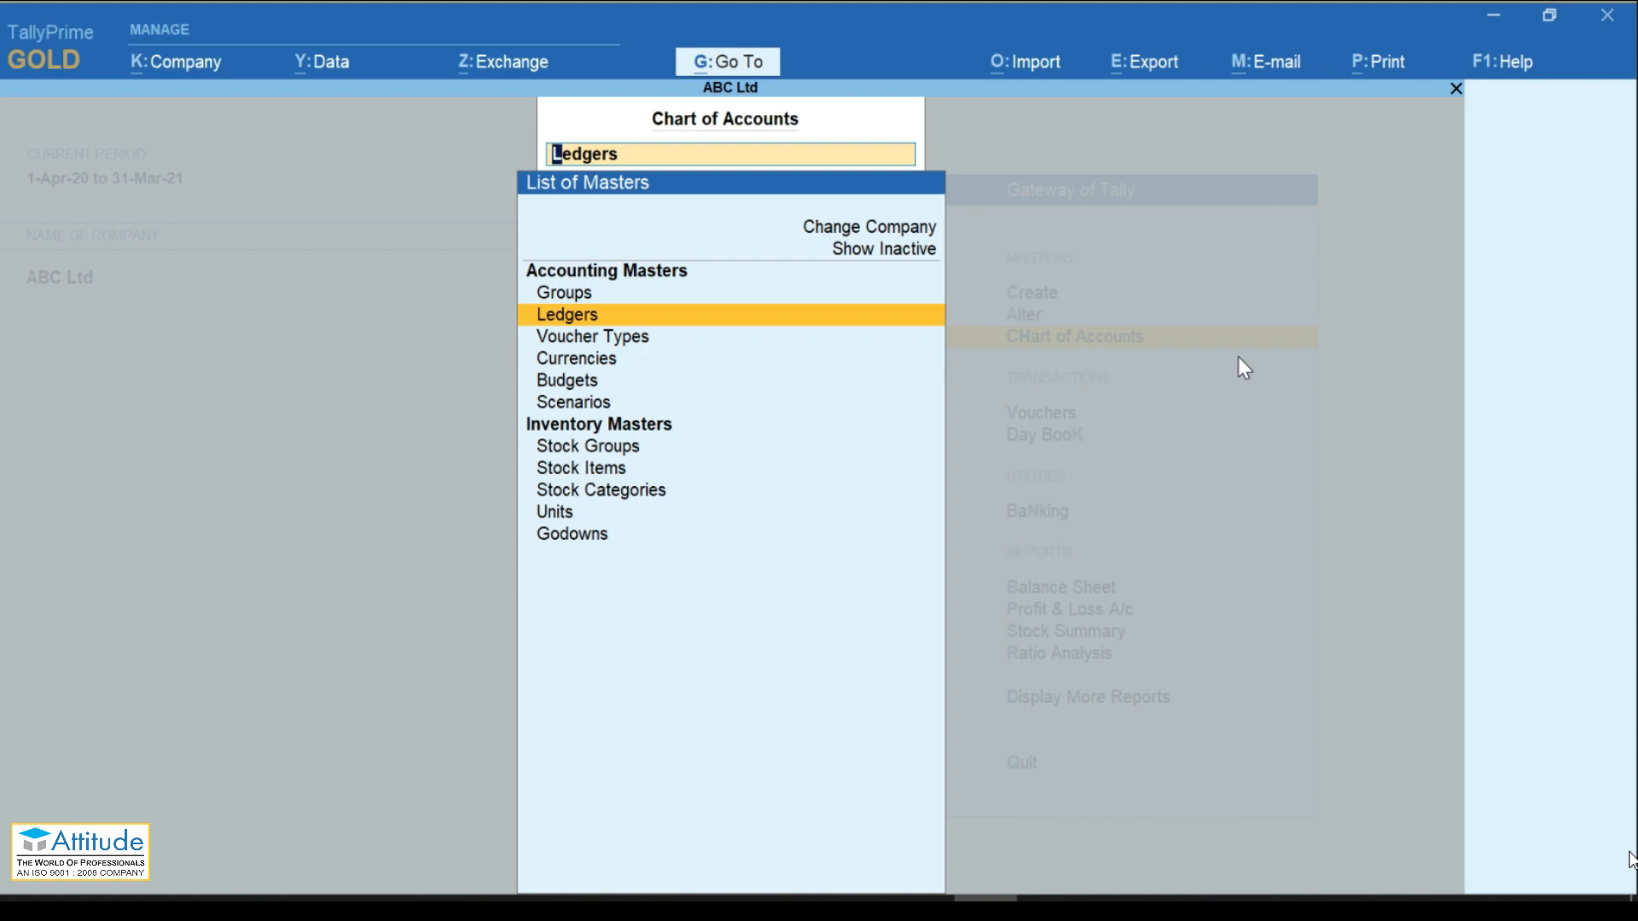
pyautogui.press('Down')
pyautogui.press('Down')
pyautogui.press('Down')
pyautogui.press('Down')
pyautogui.press('Up')
pyautogui.press('Up')
pyautogui.press('Up')
pyautogui.press('Up')
pyautogui.press('Up')
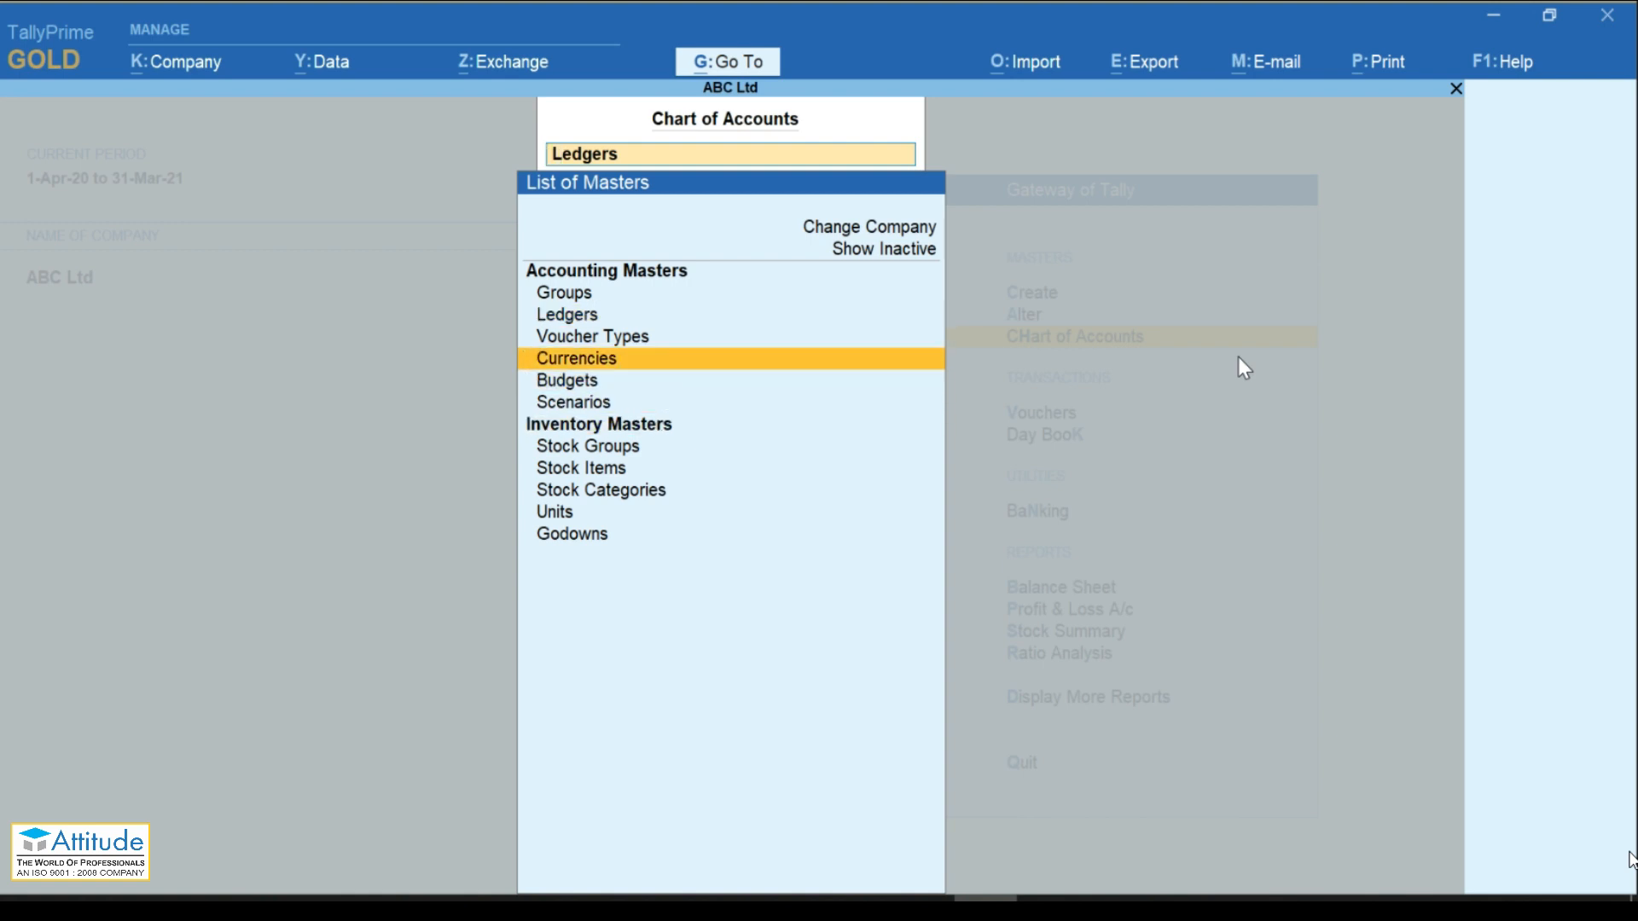
pyautogui.press('Up')
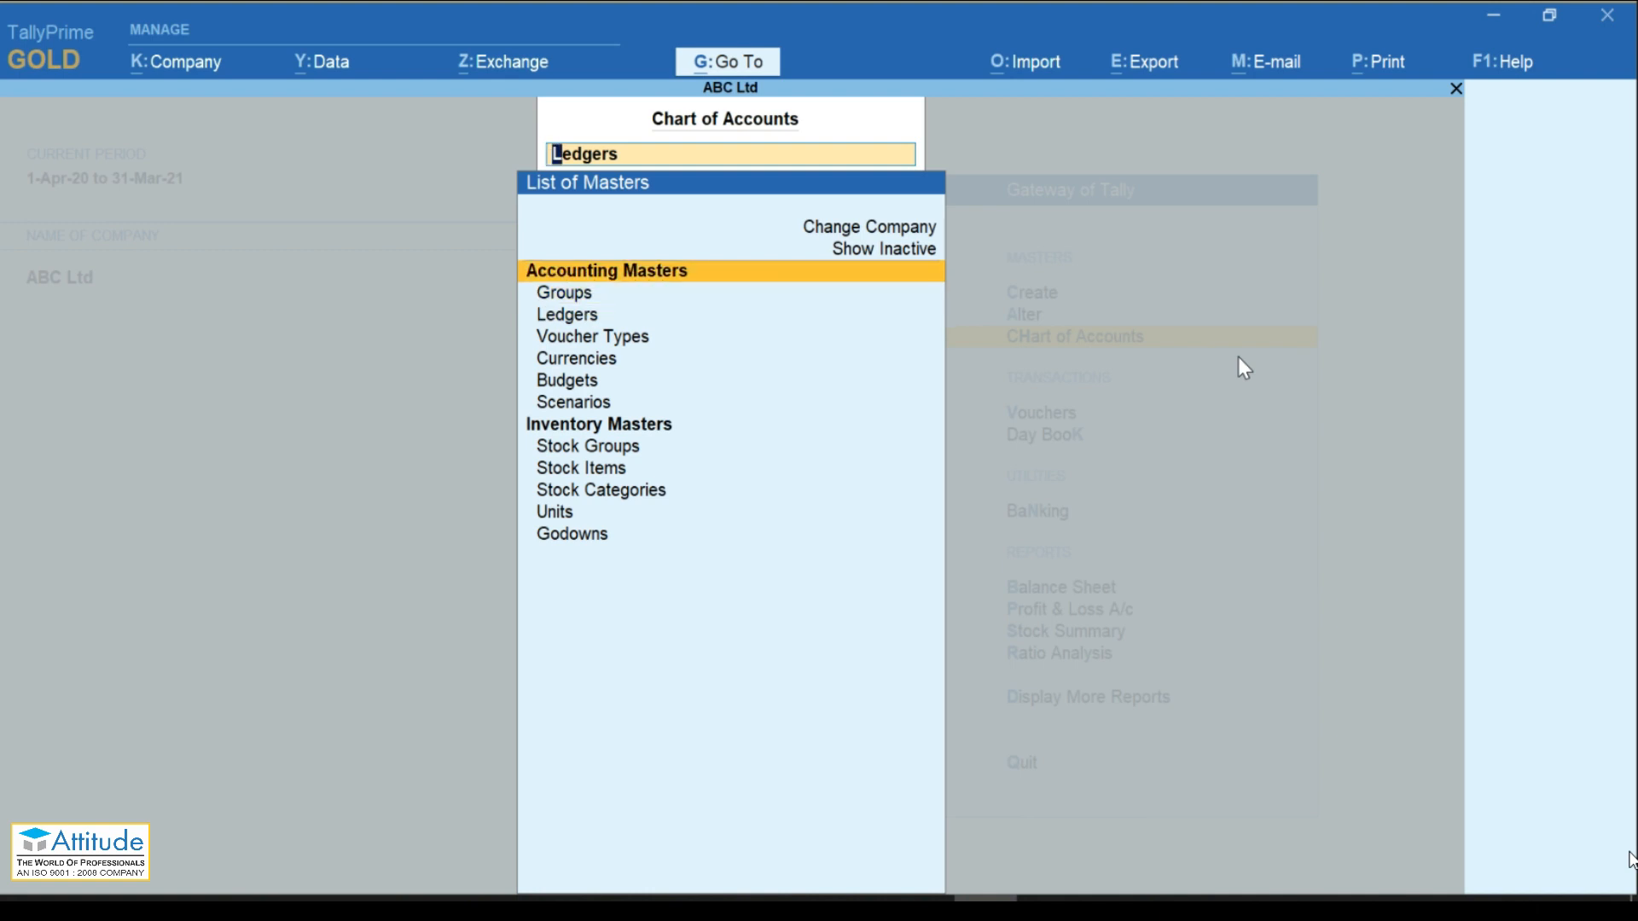
pyautogui.press('Down')
pyautogui.press('Down')
pyautogui.press('Down')
pyautogui.press('Down')
pyautogui.press('Down')
pyautogui.press('Down')
pyautogui.press('Down')
pyautogui.press('Up')
pyautogui.press('Up')
pyautogui.press('Up')
pyautogui.press('Up')
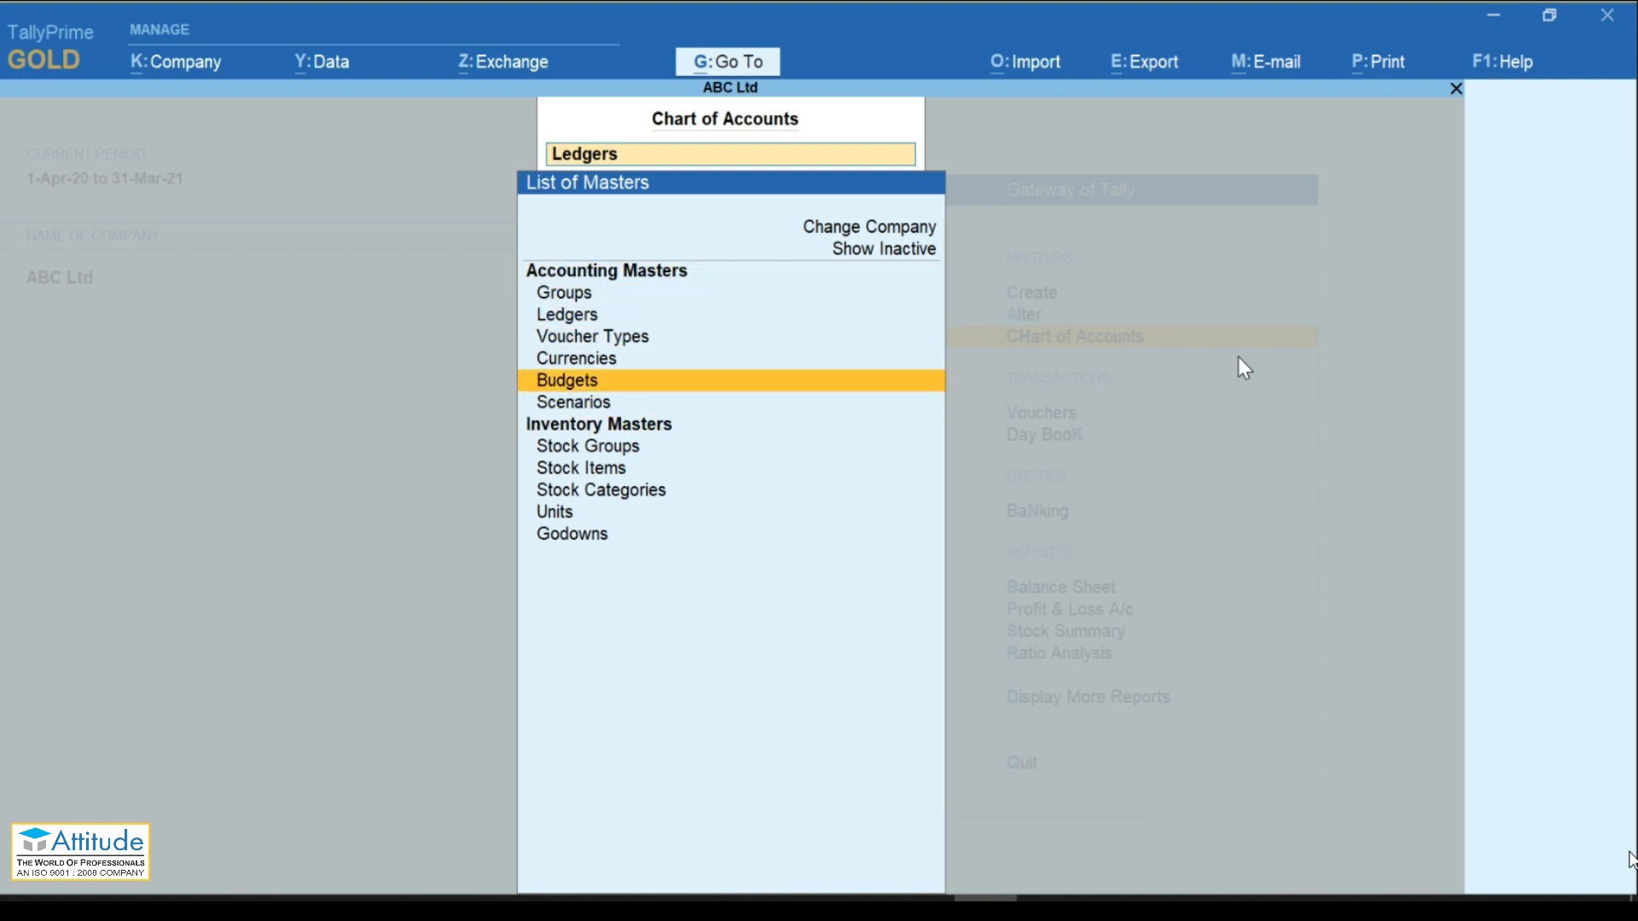
pyautogui.press('Up')
pyautogui.press('Up')
pyautogui.press('Down')
pyautogui.press('Down')
pyautogui.press('Down')
pyautogui.press('Down')
pyautogui.press('Down')
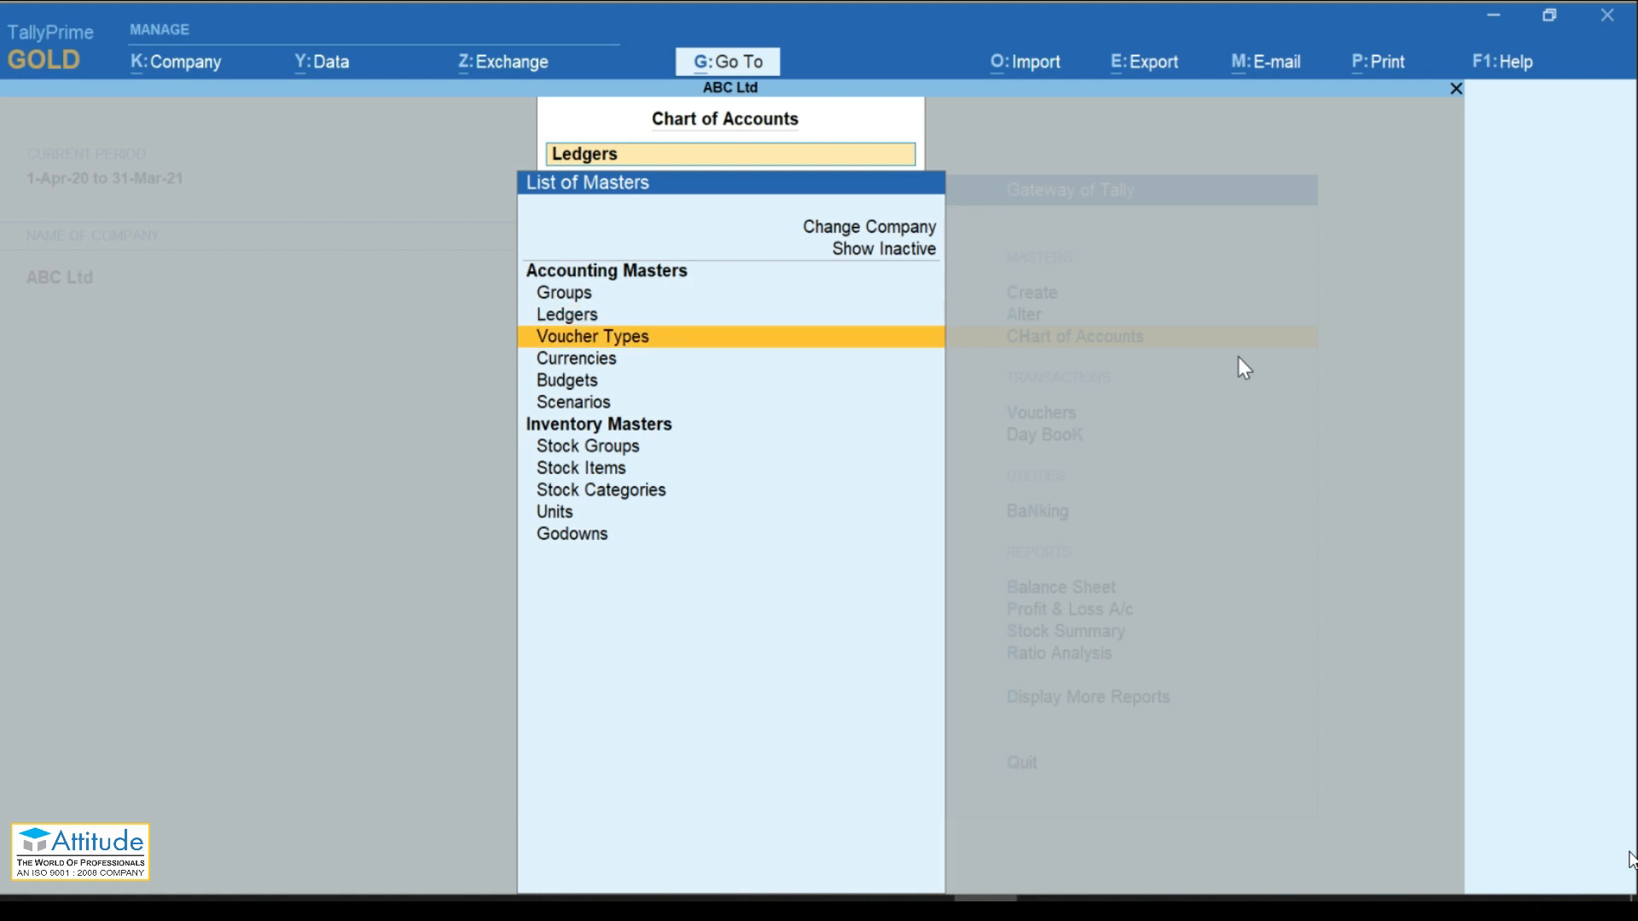
pyautogui.press('Up')
pyautogui.press('Up')
pyautogui.press('Up')
pyautogui.press('Up')
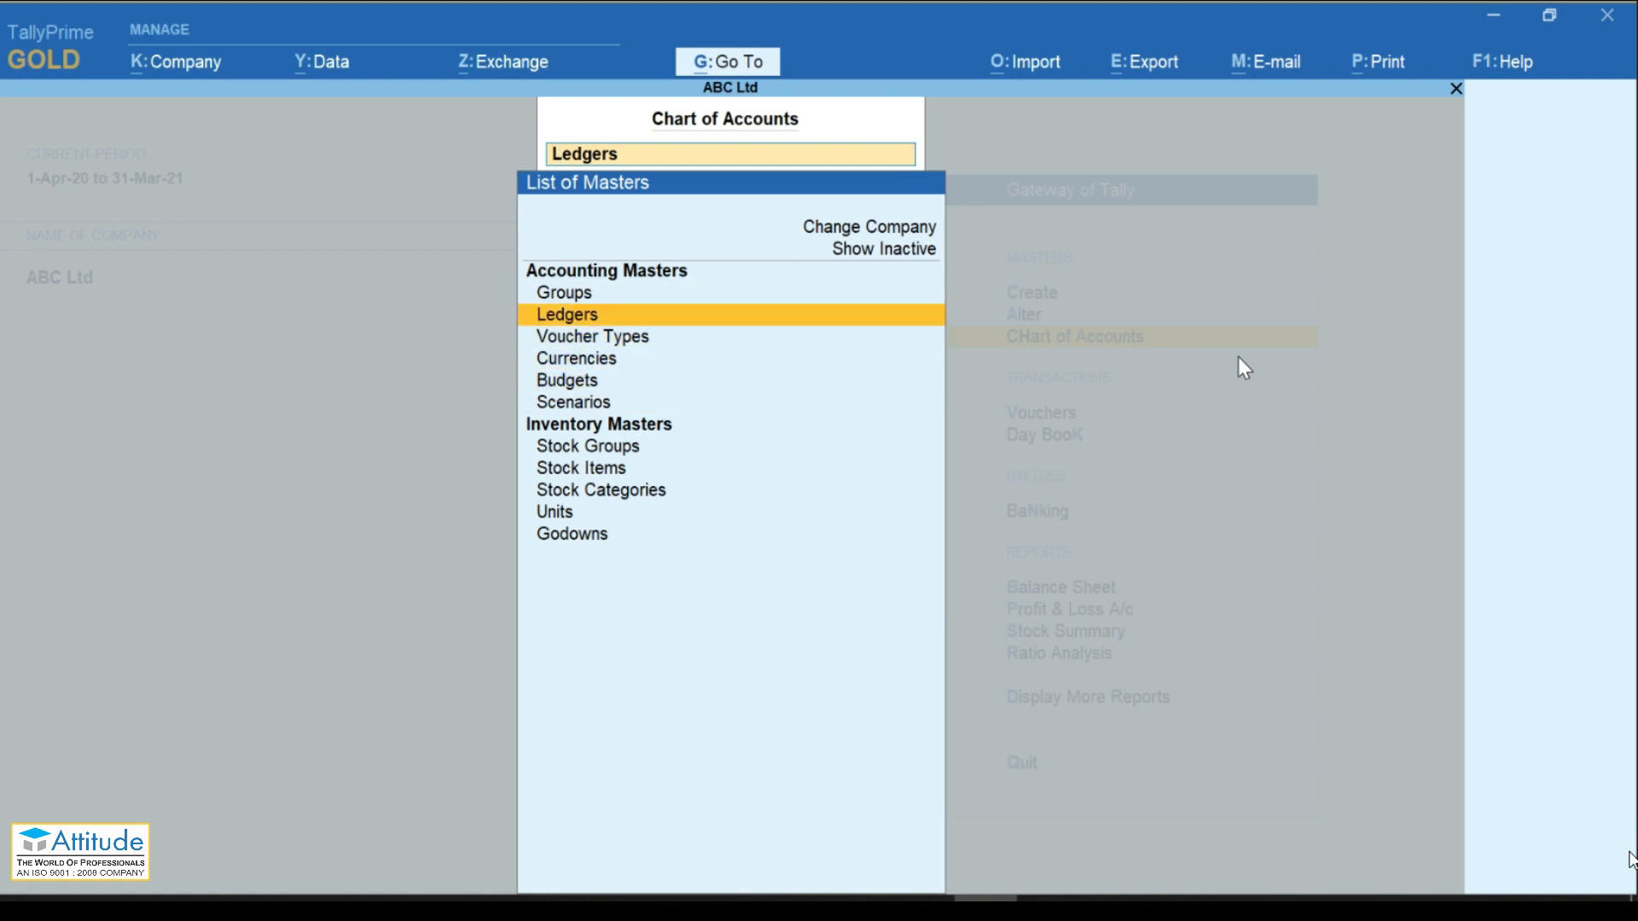
pyautogui.press('Return')
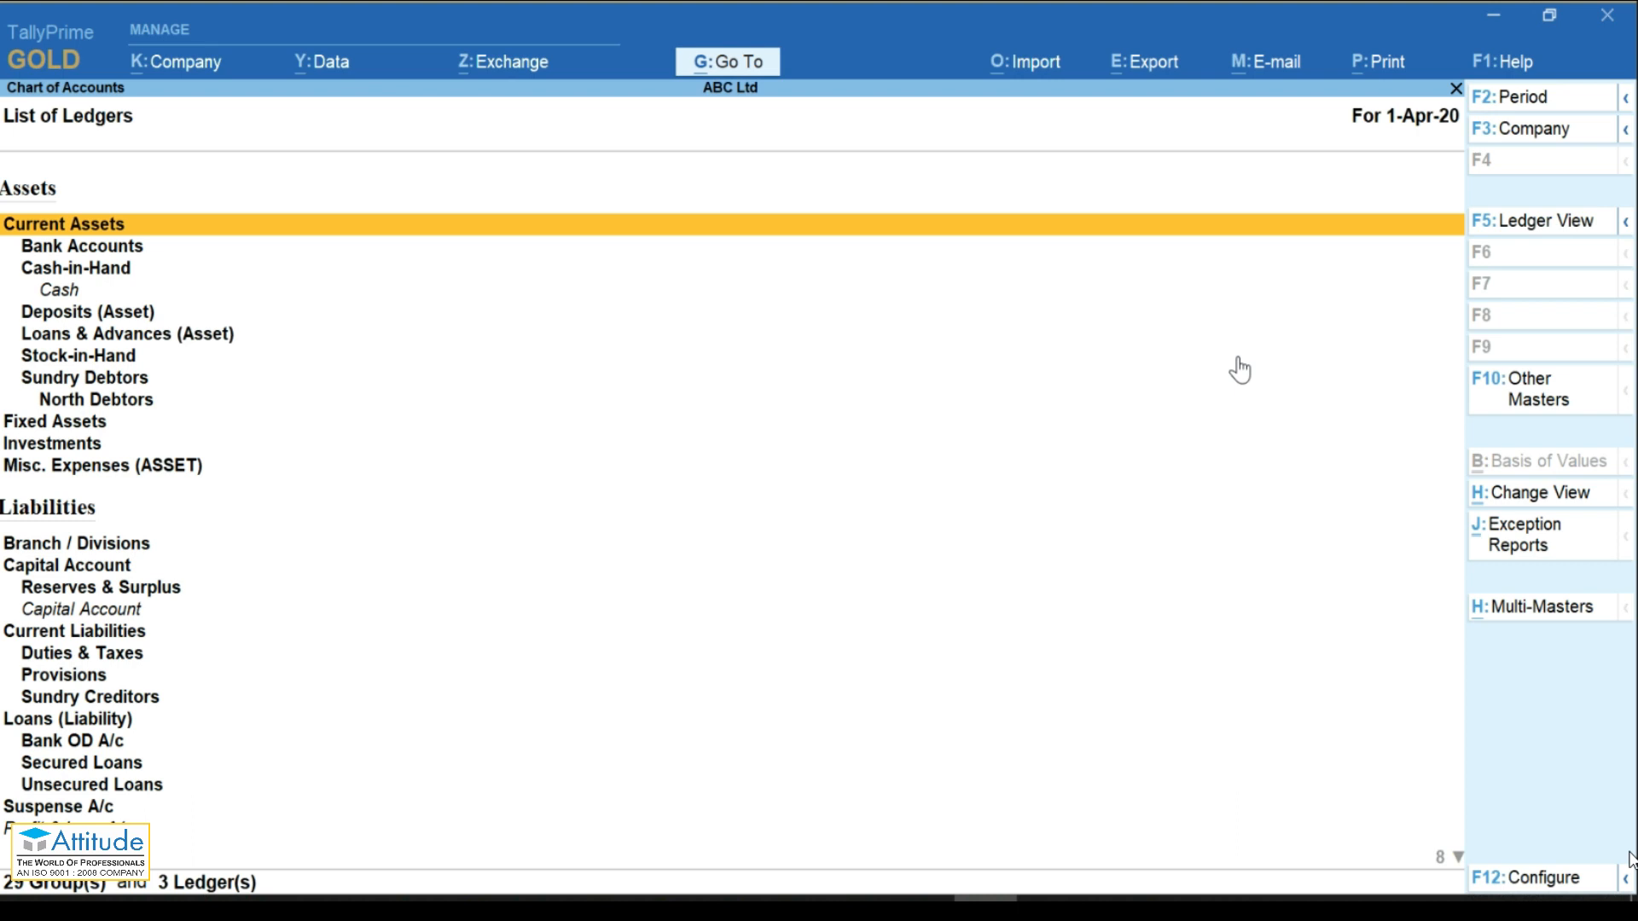
pyautogui.press('Down')
pyautogui.press('Down')
pyautogui.press('Down')
pyautogui.press('Down')
pyautogui.press('Down')
pyautogui.press('Up')
pyautogui.press('Up')
pyautogui.press('Up')
pyautogui.press('Up')
pyautogui.press('Up')
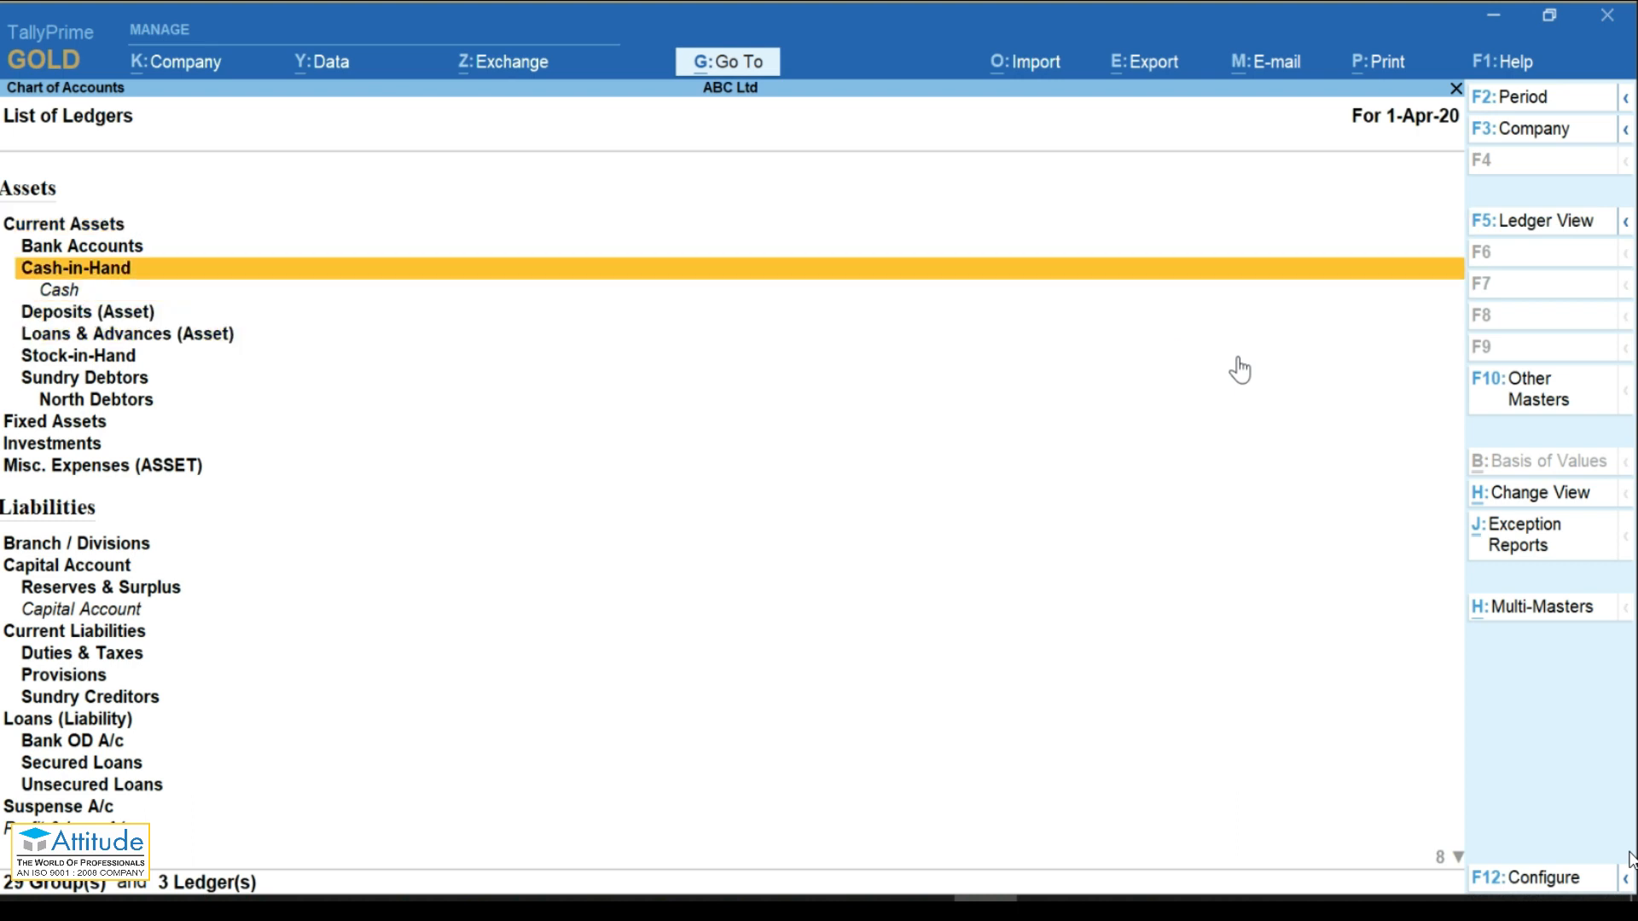
pyautogui.press('Down')
pyautogui.press('Down')
pyautogui.press('Down')
pyautogui.press('Down')
pyautogui.press('Down')
pyautogui.press('Down')
pyautogui.press('Down')
pyautogui.press('Down')
pyautogui.press('Down')
pyautogui.press('Down')
pyautogui.press('Down')
pyautogui.press('Down')
pyautogui.press('Down')
pyautogui.press('Down')
pyautogui.press('Down')
pyautogui.press('Down')
pyautogui.press('Down')
pyautogui.press('Down')
pyautogui.press('Down')
pyautogui.press('Down')
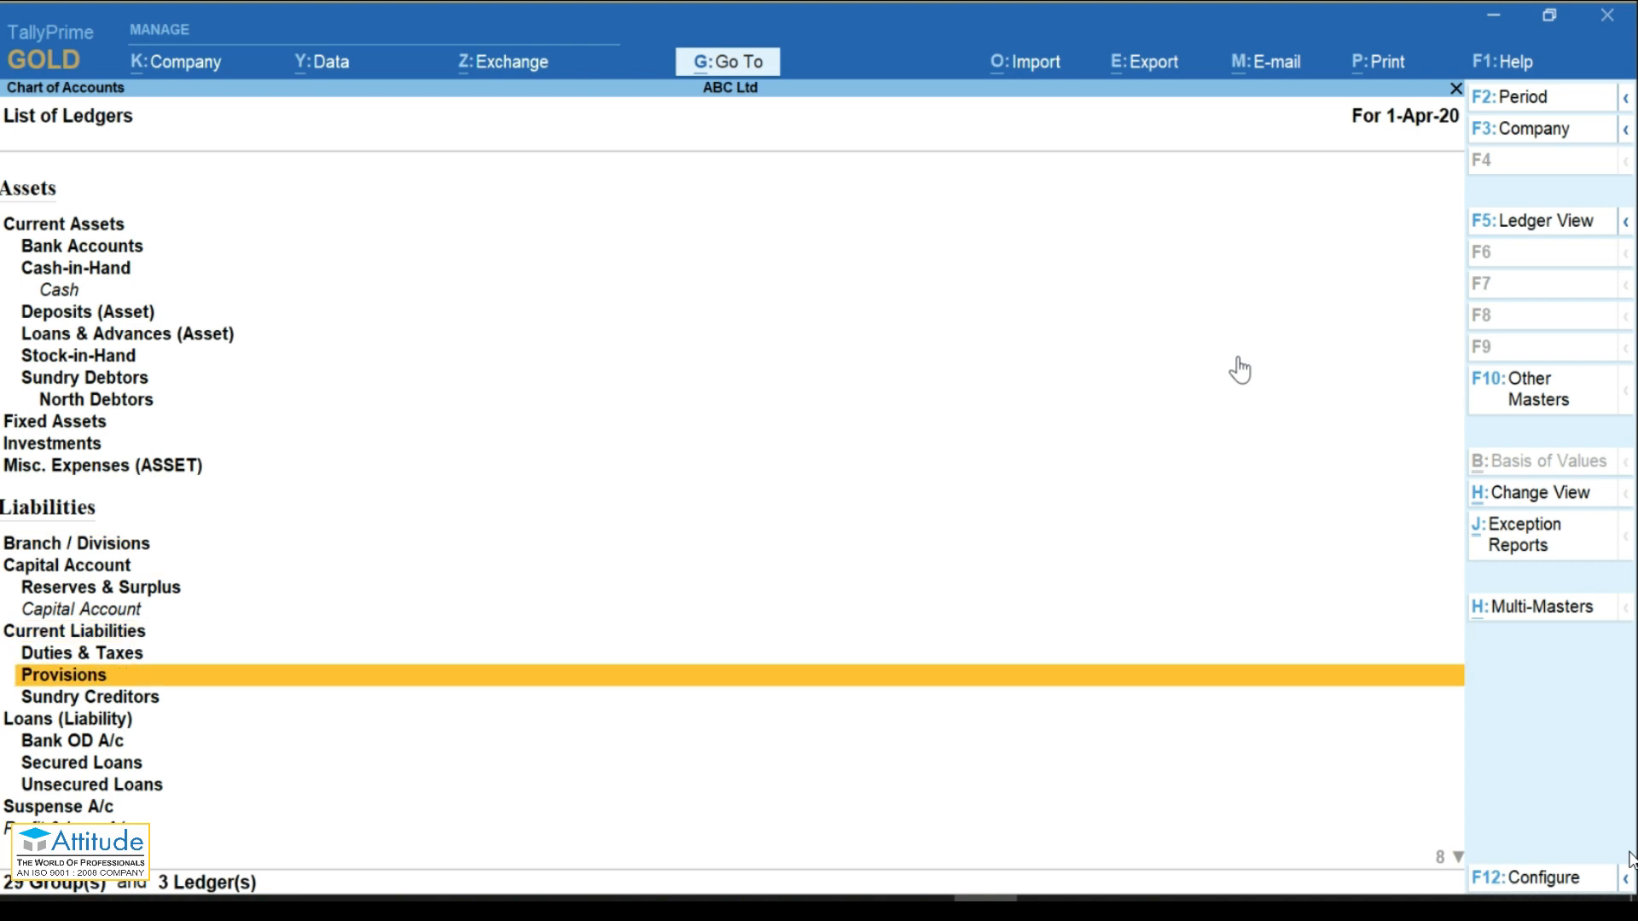
pyautogui.press('Down')
pyautogui.press('Down')
pyautogui.press('Down')
pyautogui.press('Down')
pyautogui.press('Up')
pyautogui.press('Up')
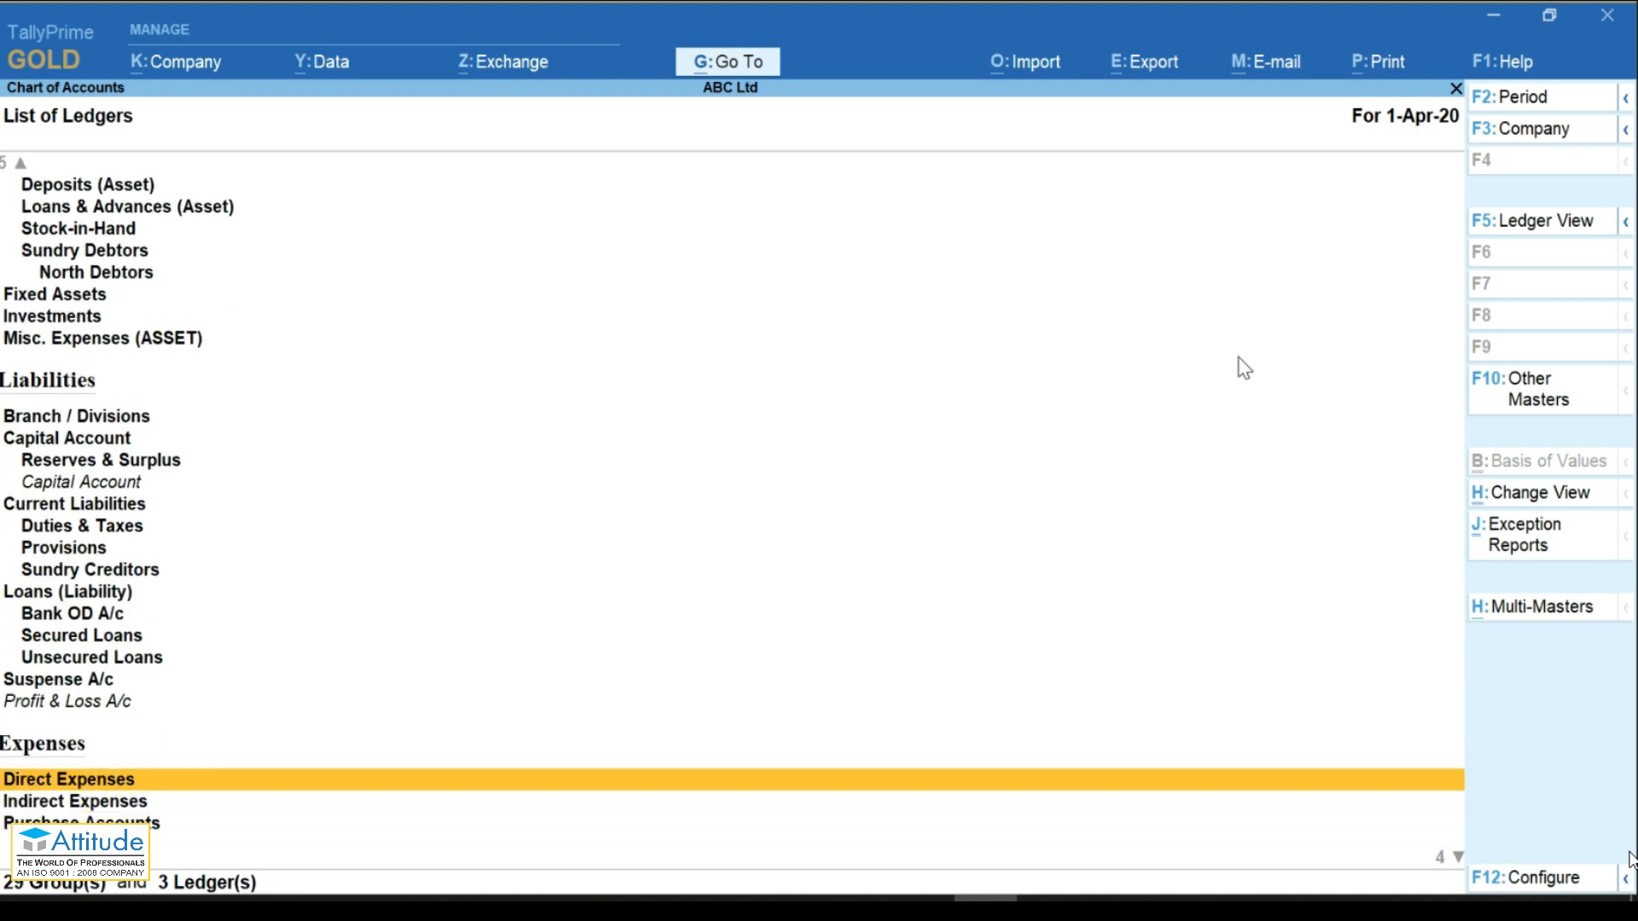
pyautogui.press('Down')
pyautogui.press('Down')
pyautogui.press('Down')
pyautogui.press('Down')
pyautogui.press('Down')
pyautogui.press('Up')
pyautogui.press('Up')
pyautogui.press('Down')
pyautogui.press('Down')
pyautogui.press('Down')
pyautogui.press('Up')
pyautogui.press('Up')
pyautogui.press('Up')
pyautogui.press('Up')
pyautogui.press('Up')
pyautogui.press('Up')
pyautogui.press('Up')
pyautogui.press('Up')
pyautogui.press('Up')
pyautogui.press('Up')
pyautogui.press('Up')
pyautogui.press('Up')
pyautogui.press('Up')
pyautogui.press('Up')
pyautogui.press('Up')
pyautogui.press('Up')
pyautogui.press('Up')
pyautogui.press('Up')
pyautogui.press('Up')
pyautogui.press('Up')
pyautogui.press('Up')
pyautogui.press('Up')
pyautogui.press('Up')
pyautogui.press('Up')
pyautogui.press('Up')
pyautogui.press('Up')
pyautogui.press('Up')
pyautogui.press('Up')
pyautogui.press('Up')
pyautogui.press('Up')
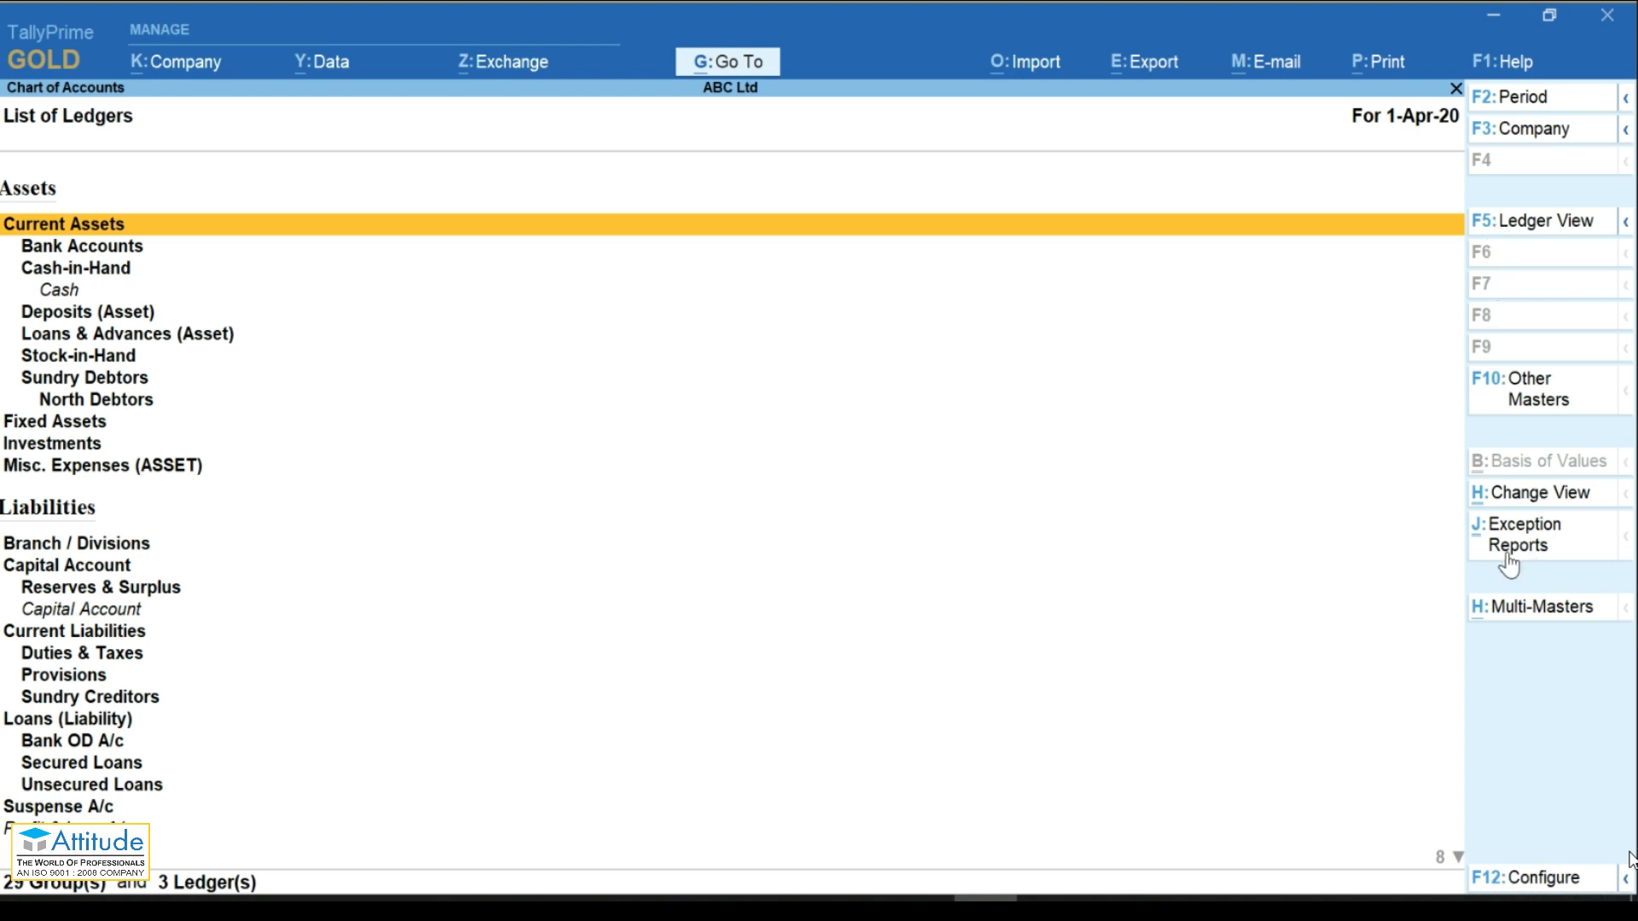
# Step: Switch to Ledger View listing Capital Account, Cash and Profit & Loss A/c with balances
pyautogui.click(1495, 229)
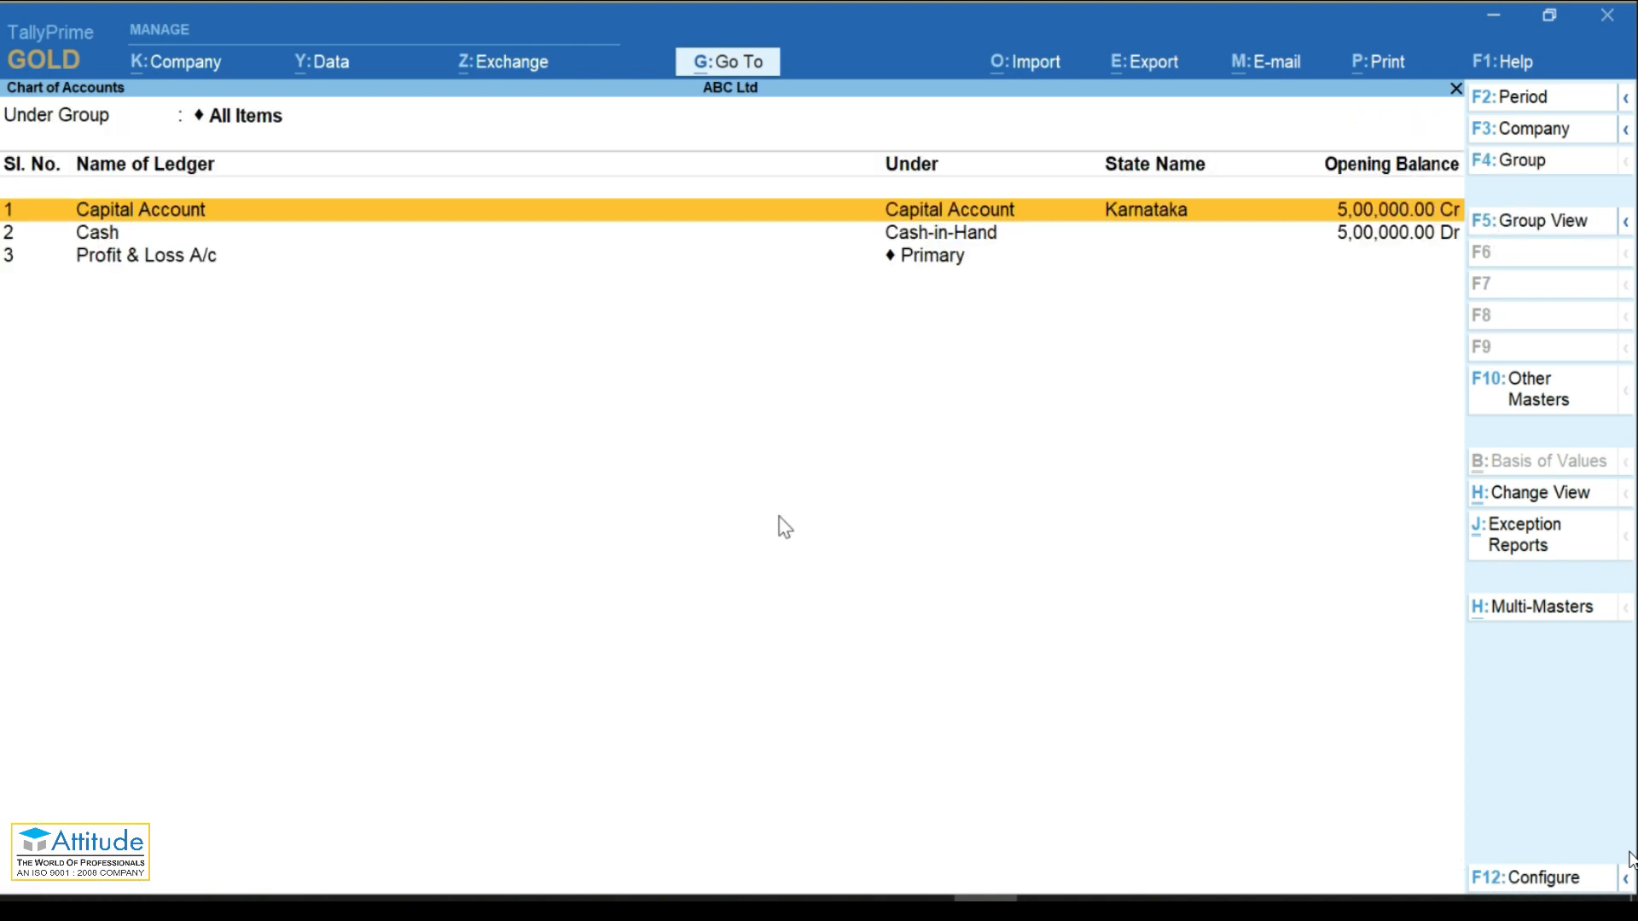
pyautogui.press('Down')
pyautogui.press('Down')
pyautogui.press('Up')
pyautogui.press('Up')
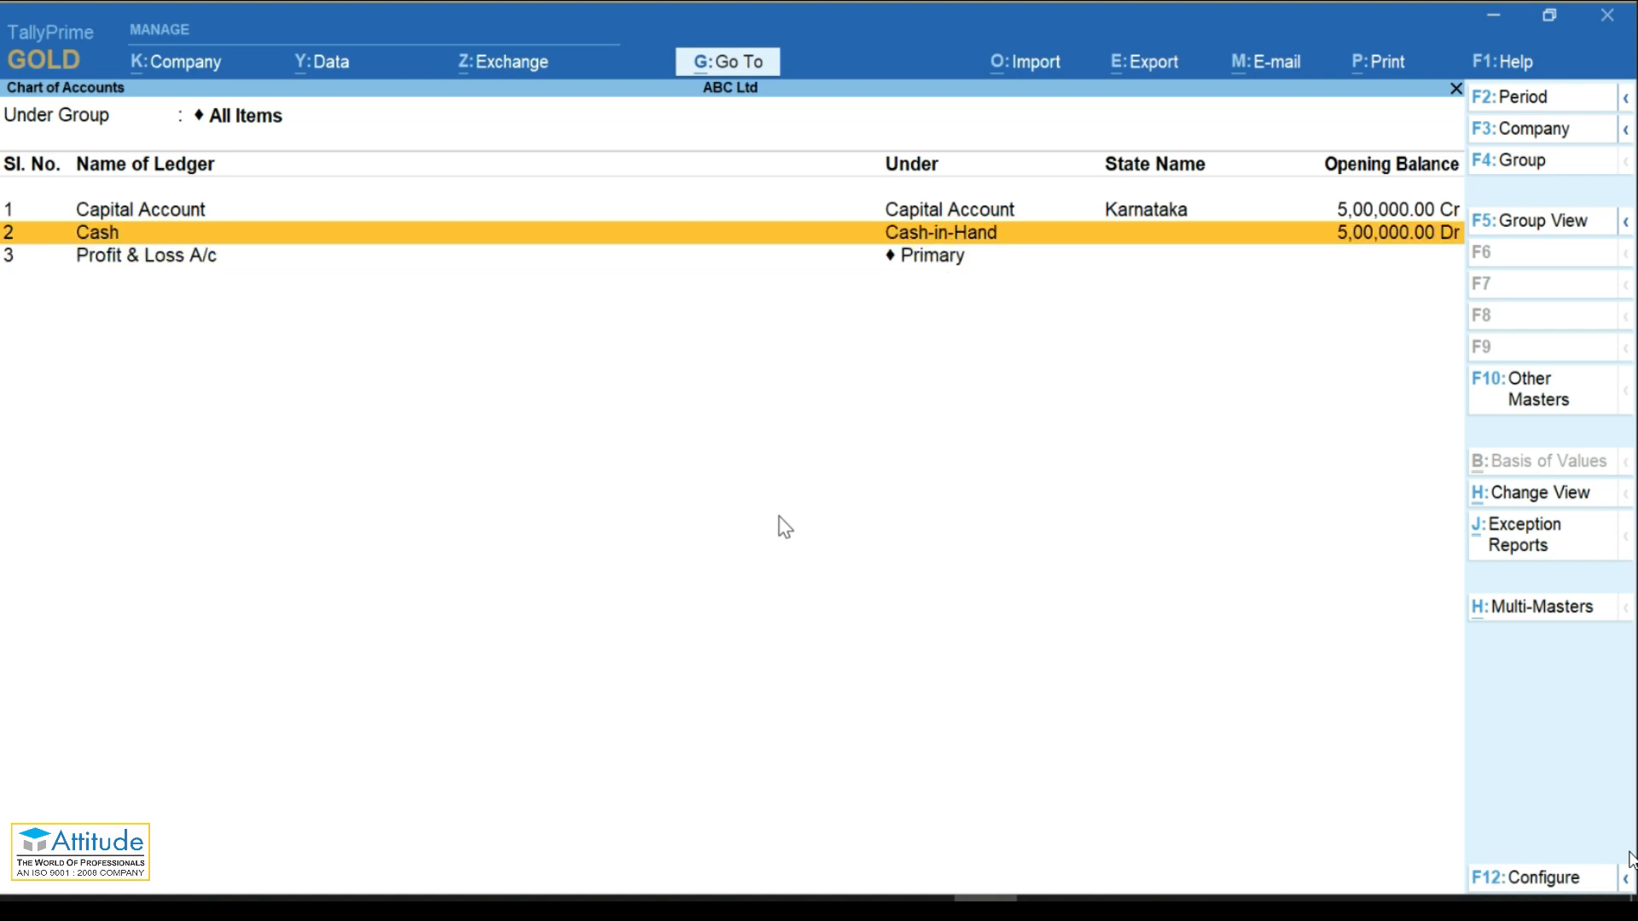
pyautogui.press('Down')
pyautogui.press('Down')
pyautogui.press('Up')
pyautogui.press('Up')
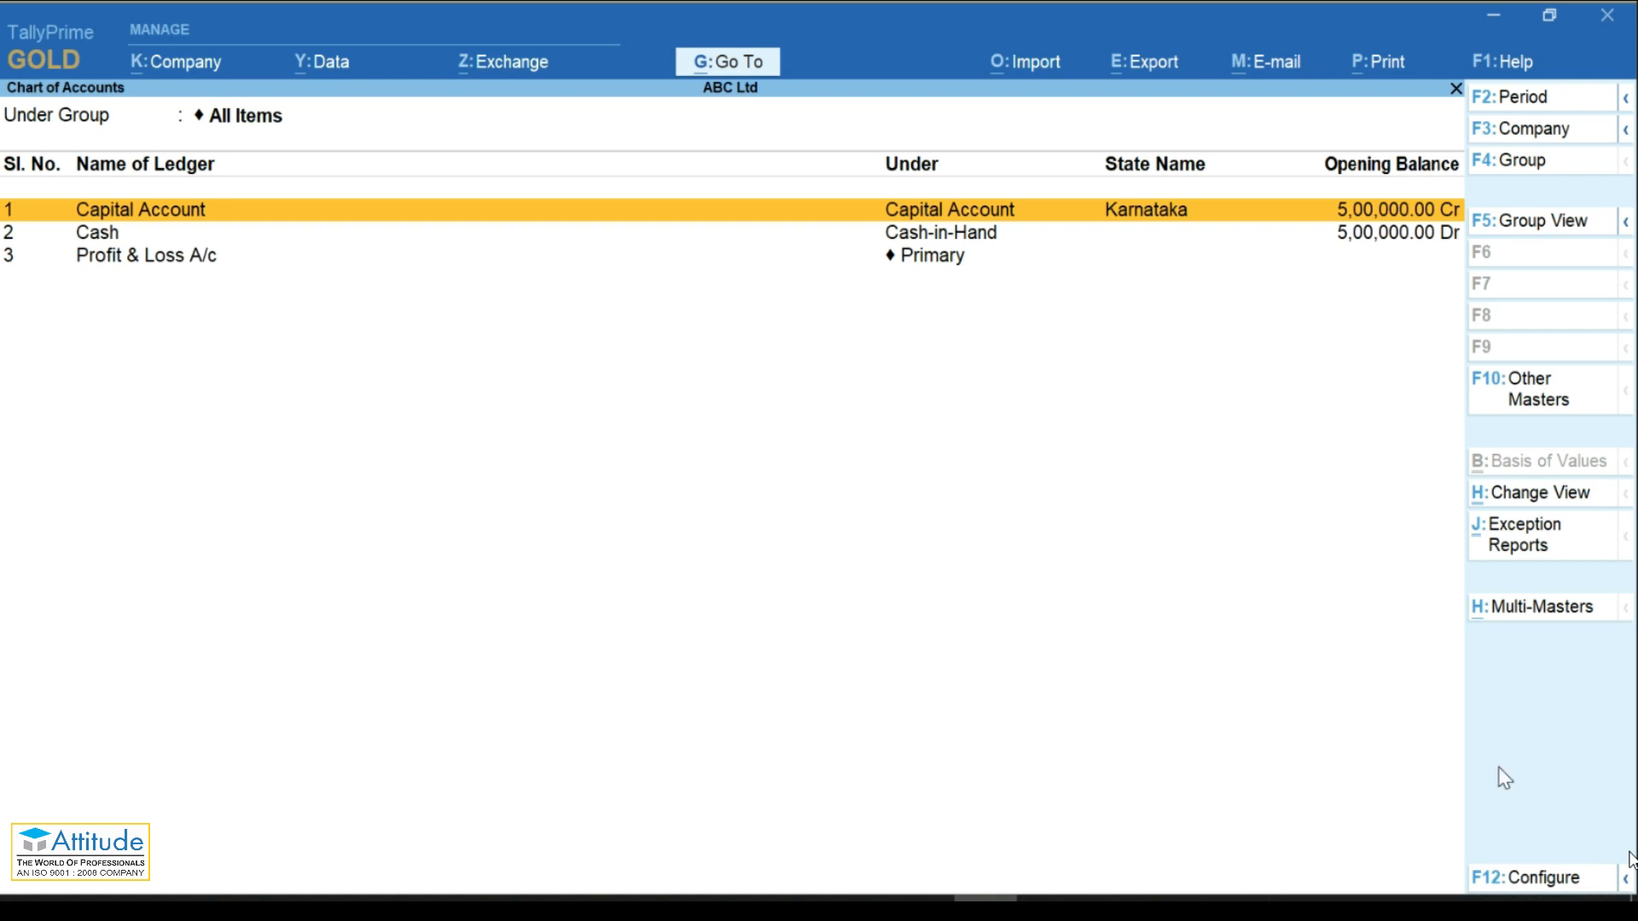
# Step: Start Multi Create ledger creation from the Multi-Masters options
pyautogui.click(1517, 605)
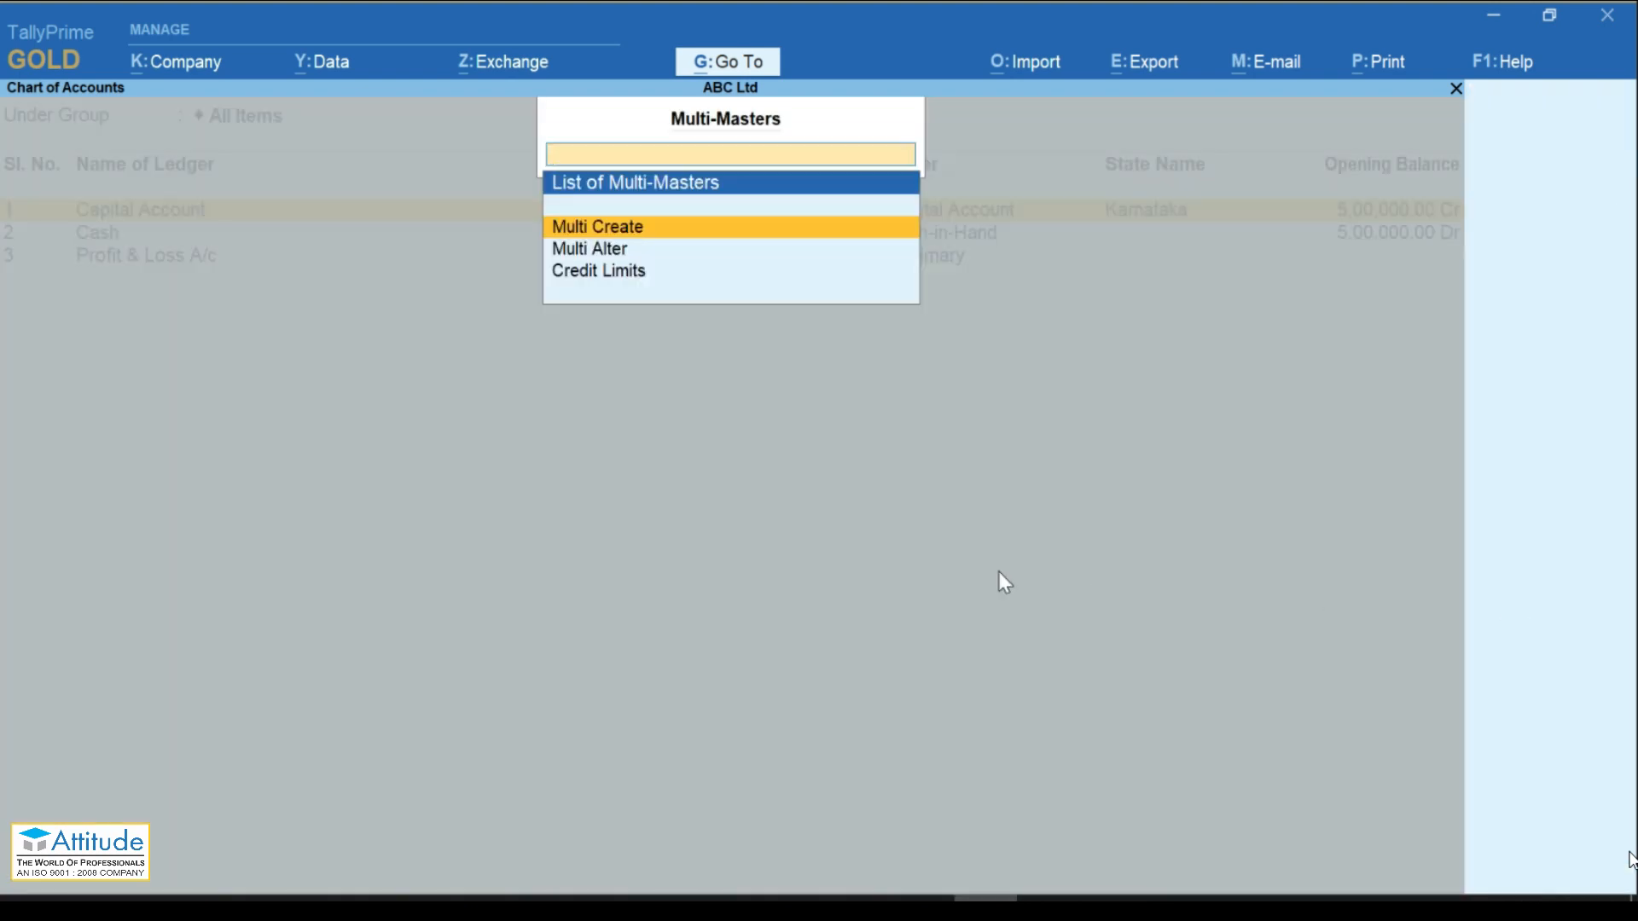
pyautogui.press('Down')
pyautogui.press('Down')
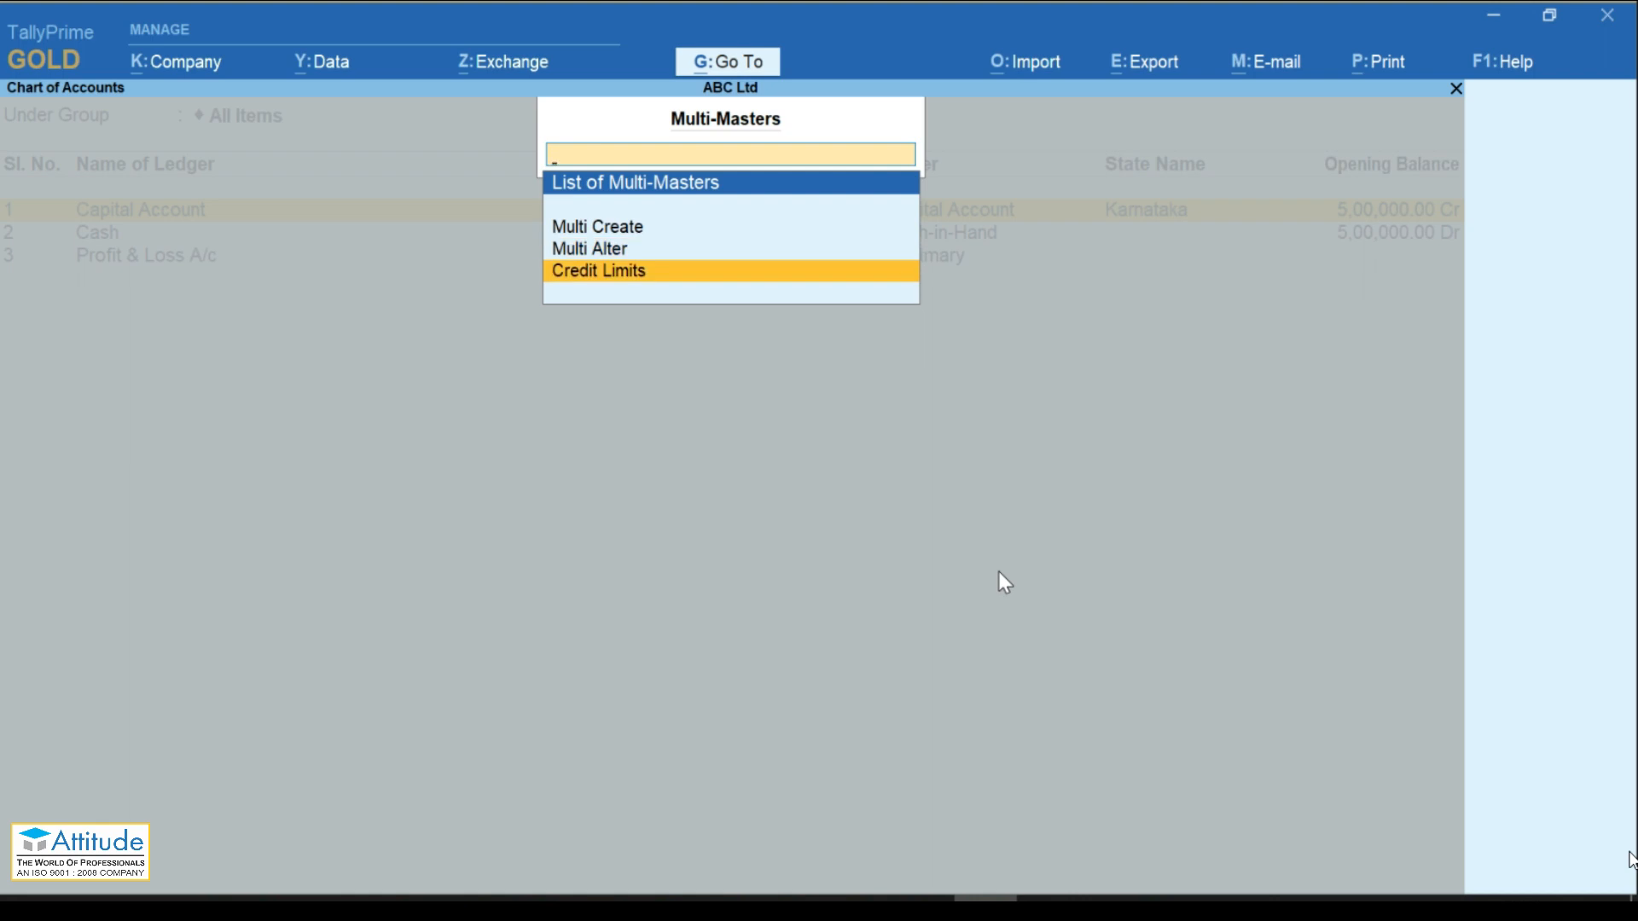
pyautogui.press('Up')
pyautogui.press('Up')
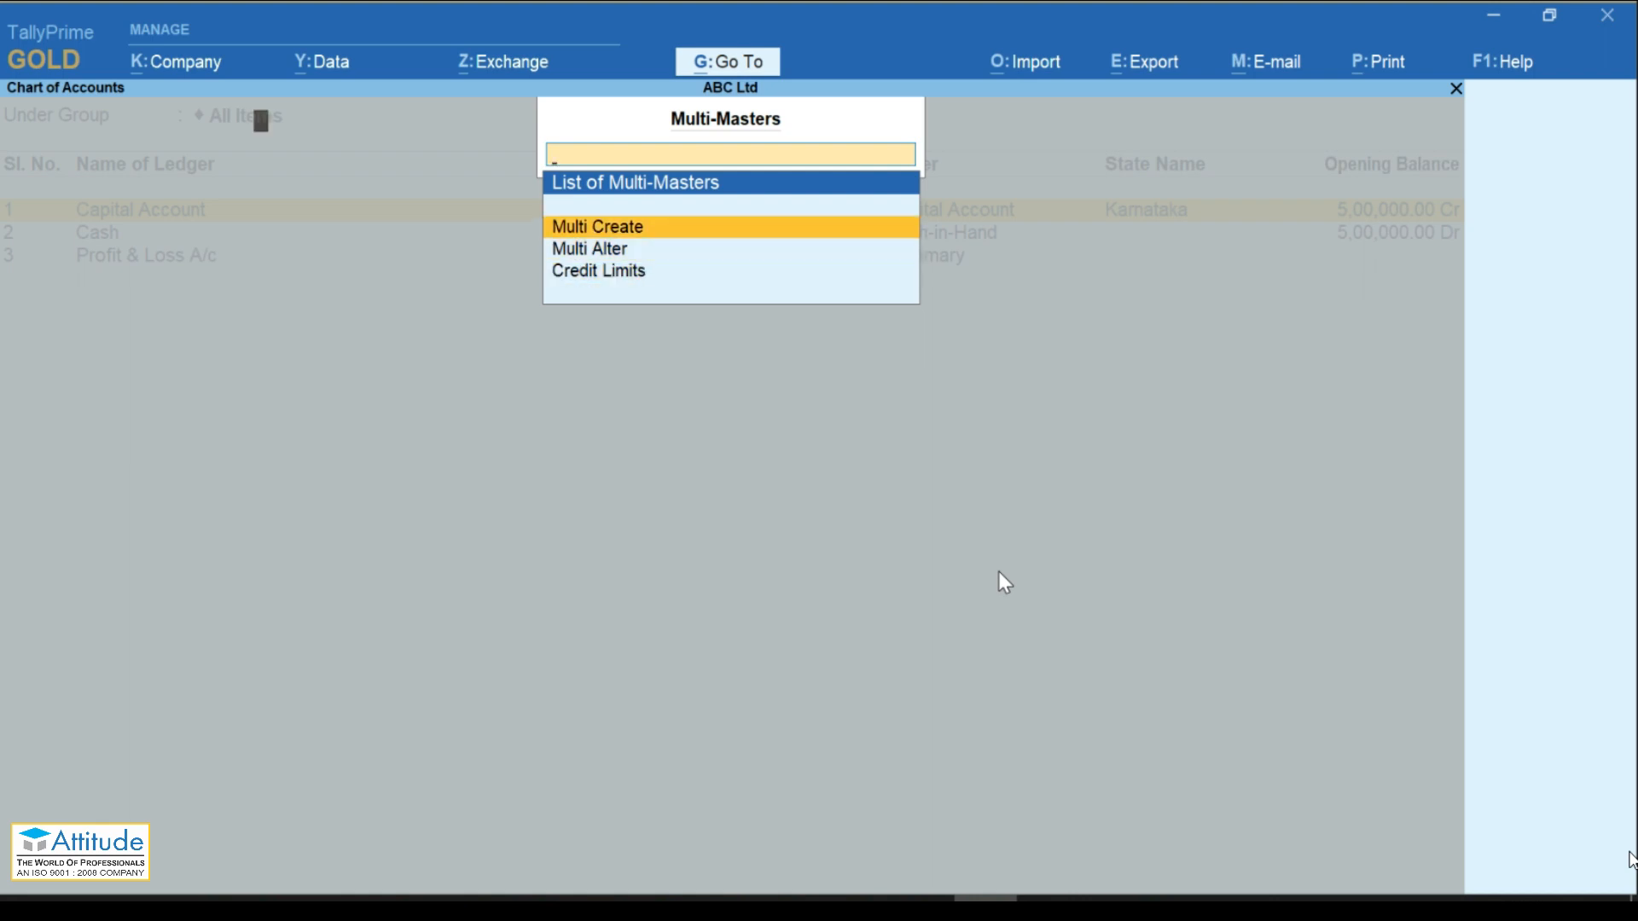
pyautogui.press('Return')
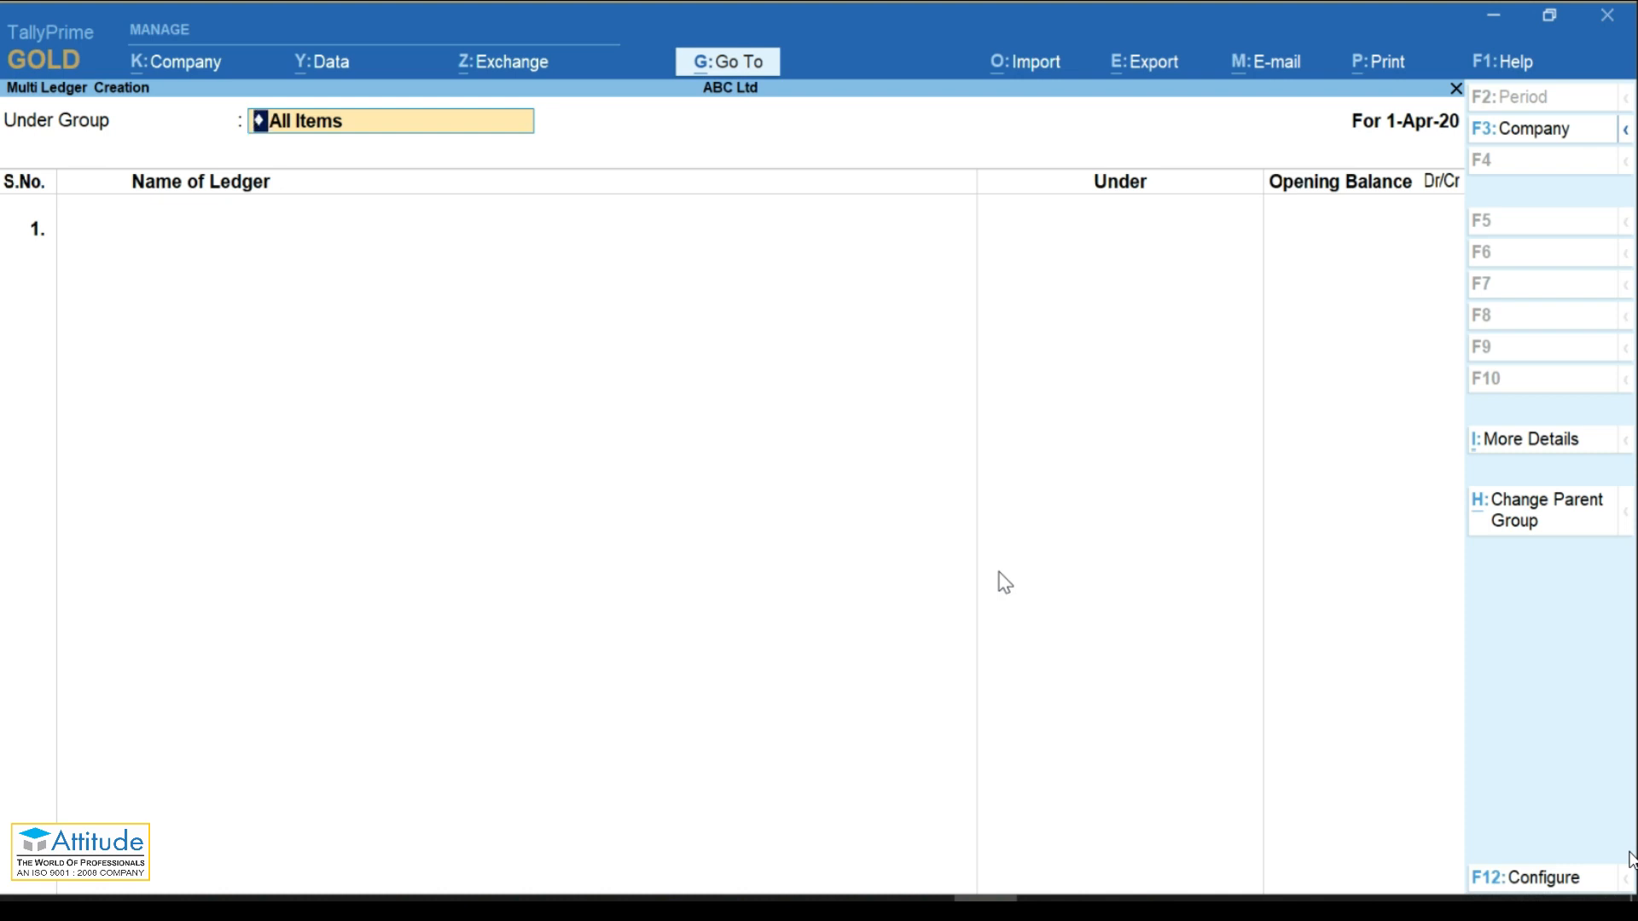
# Step: Set Skip Opening Balance to Yes and enter North for the Under group
pyautogui.click(1530, 883)
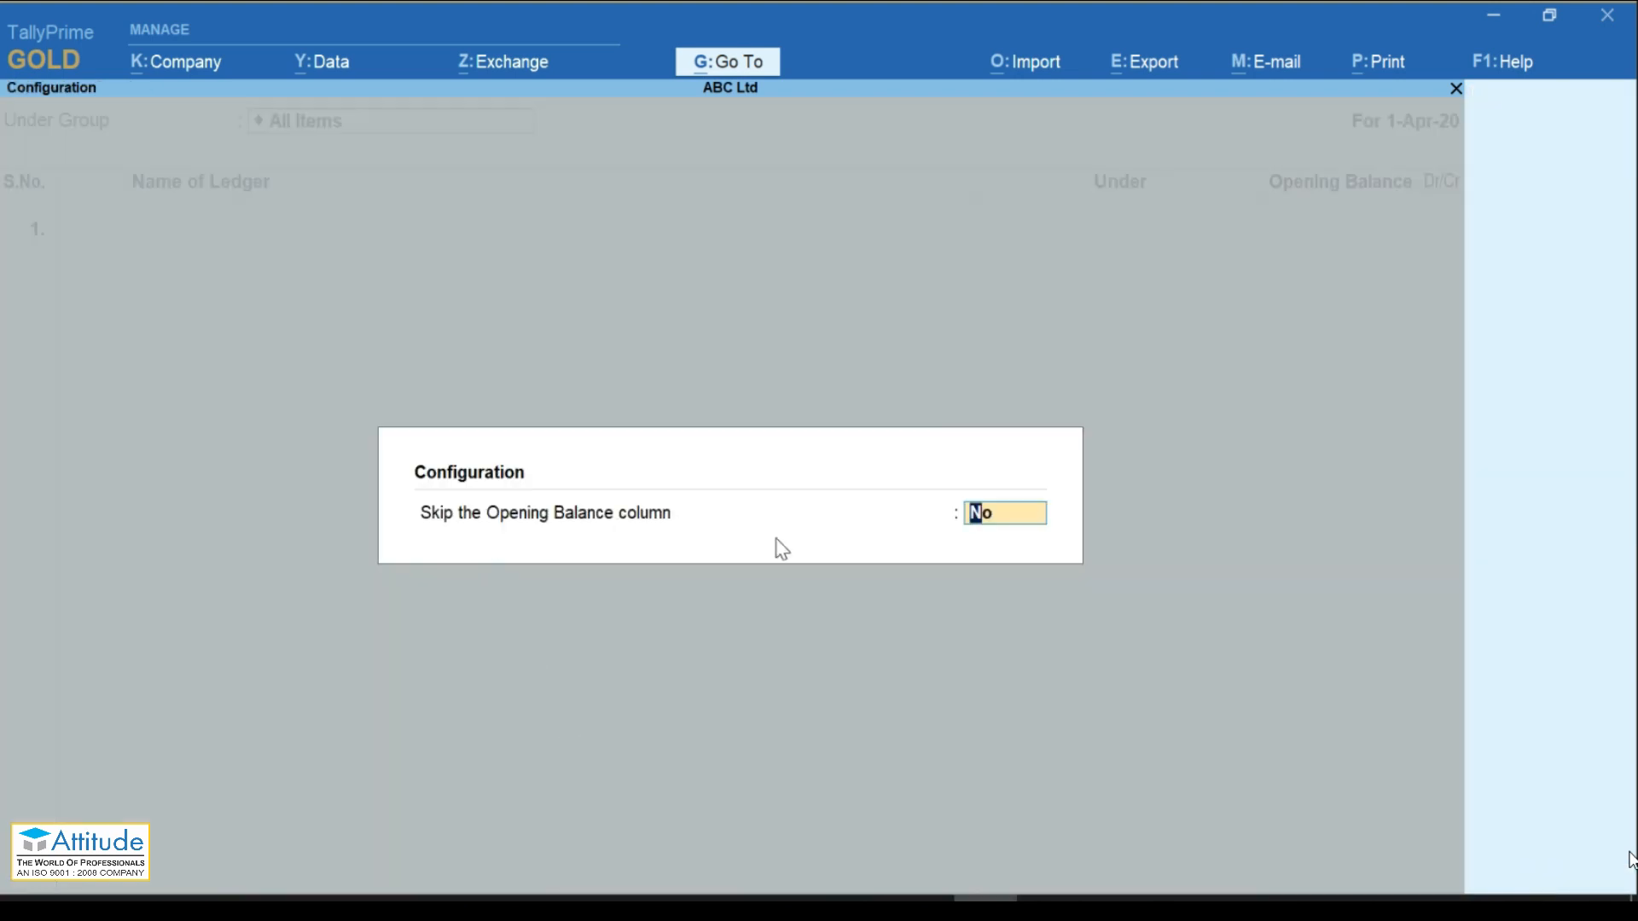
pyautogui.write('y')
pyautogui.press('Return')
pyautogui.write('North')
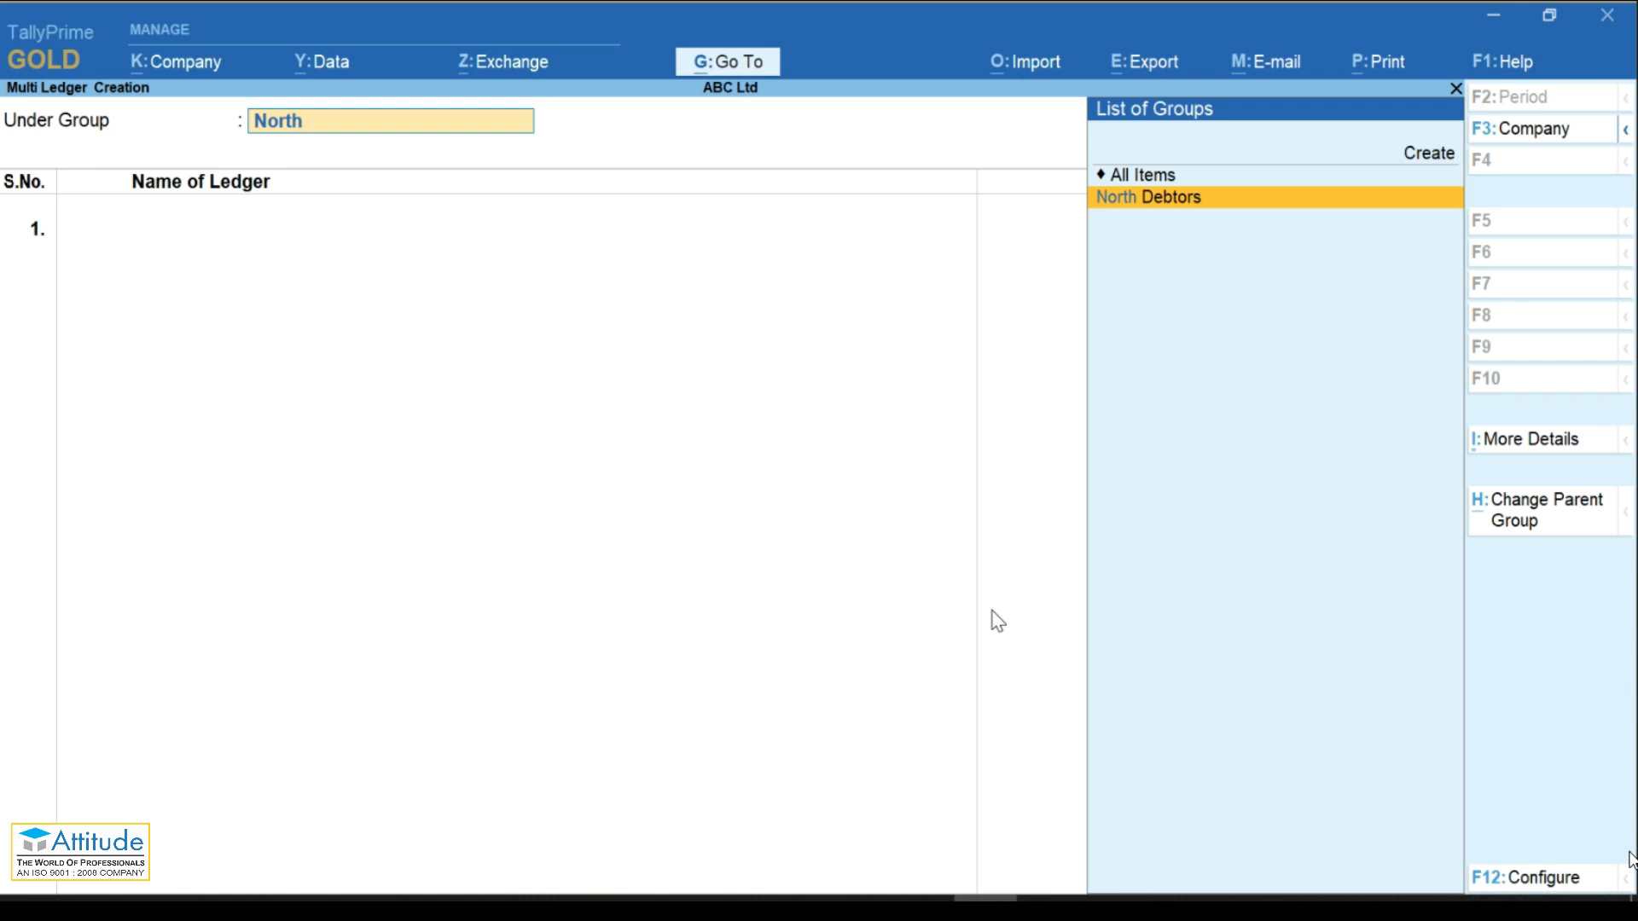
# Step: Under North Debtors, enter Raj Kumar & Sons, Shyam Traders and Unique Traders, and save
pyautogui.press('Return')
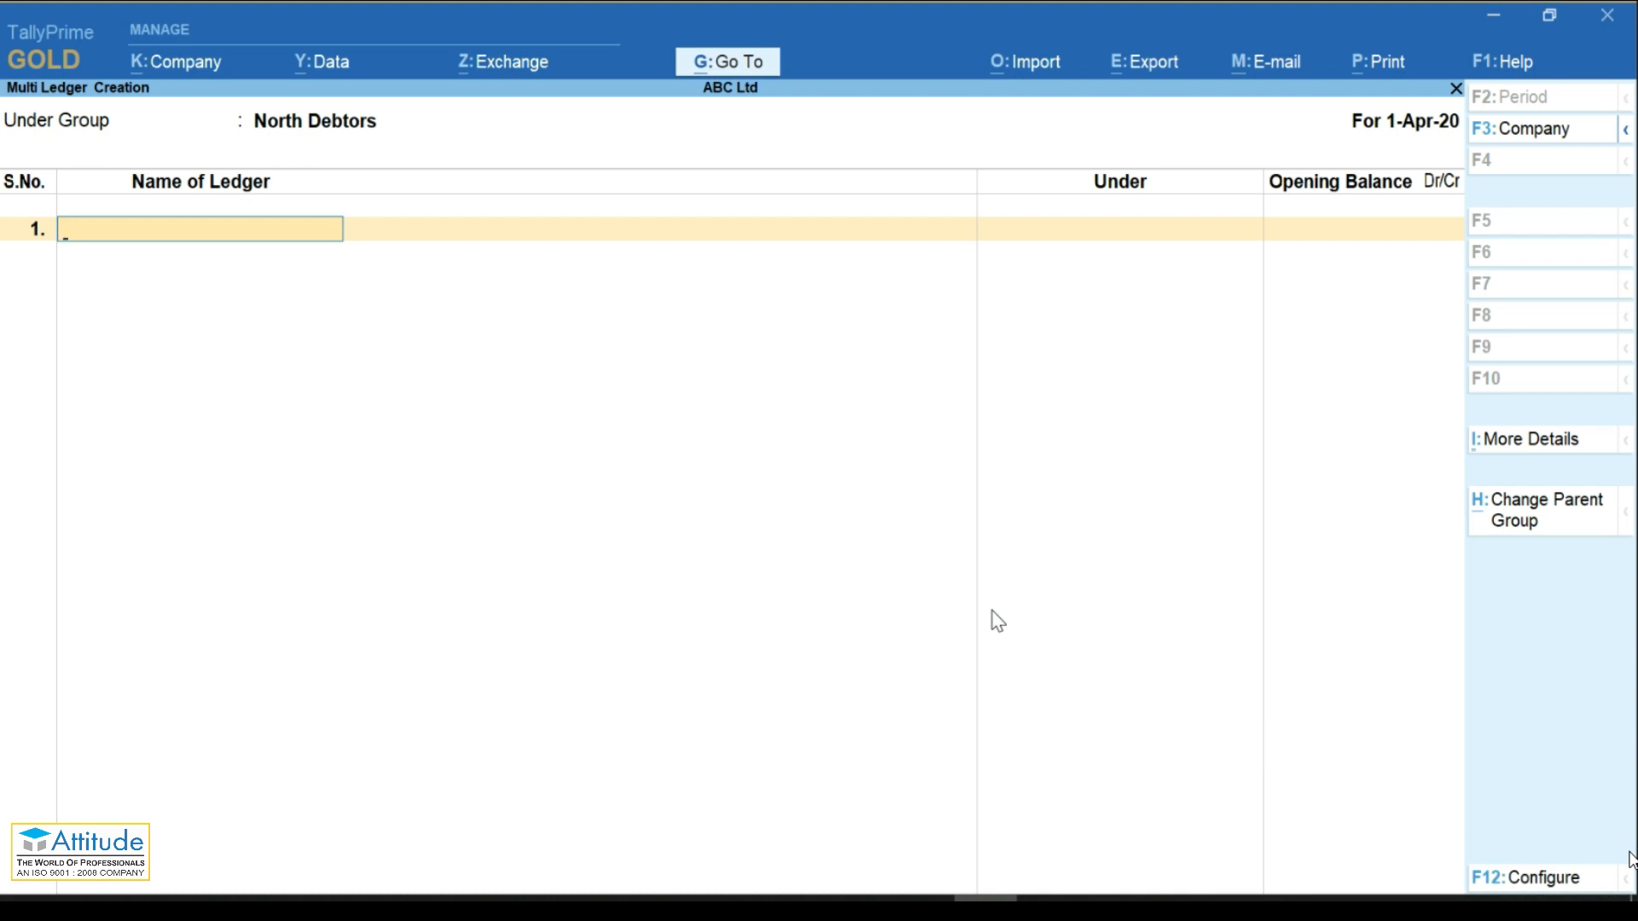
pyautogui.write('Raj Kumar & Sons')
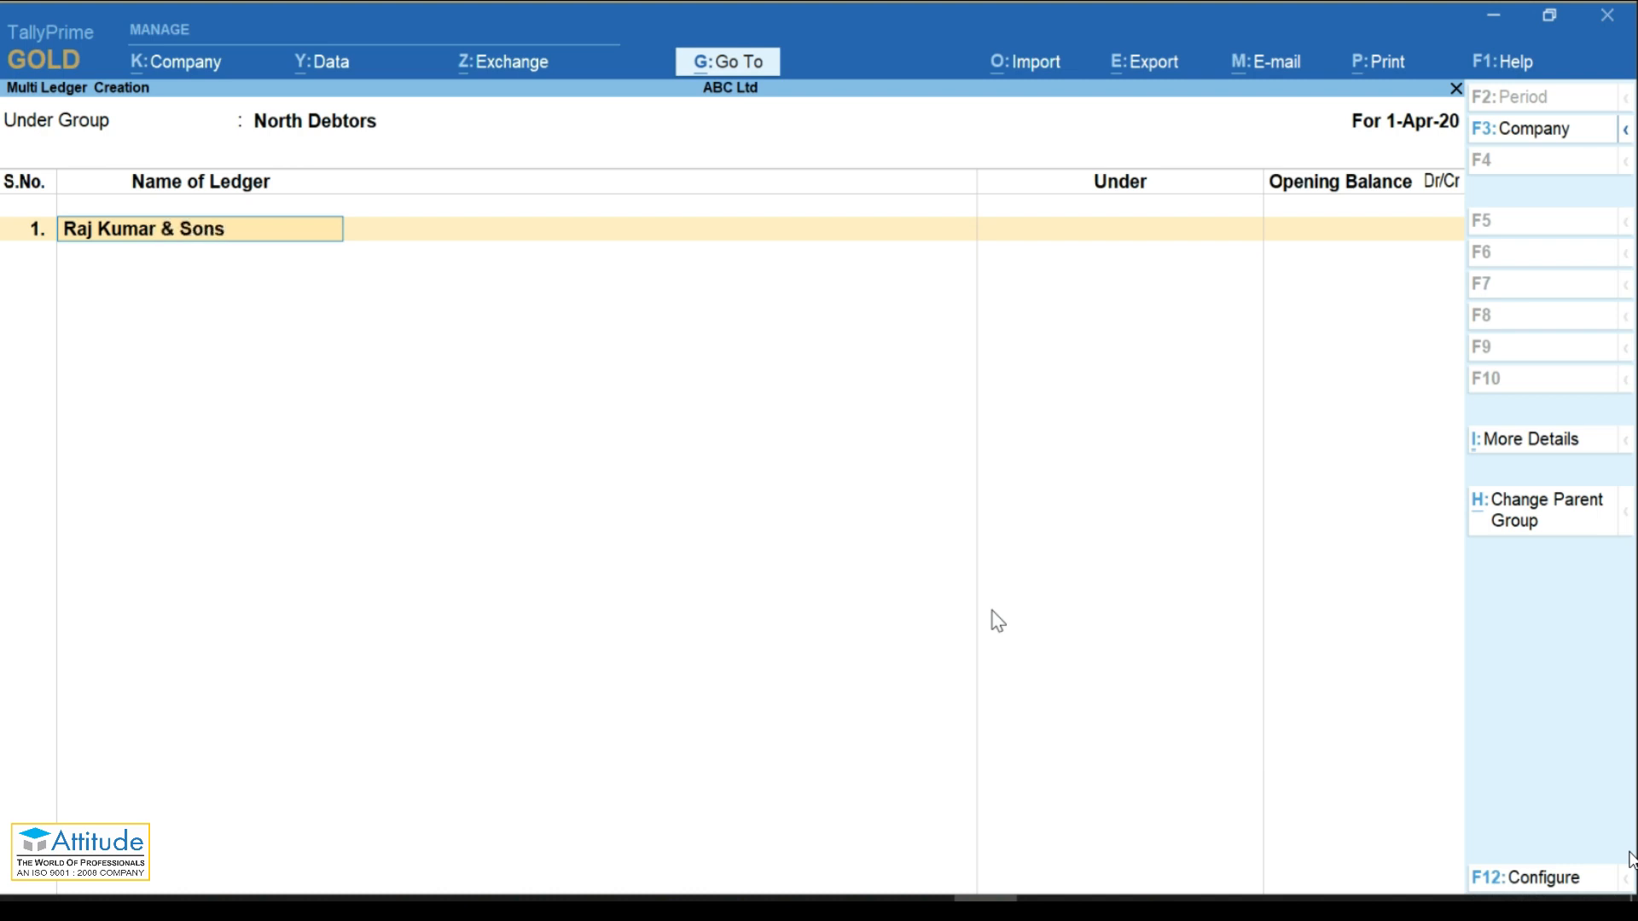
pyautogui.press('Return')
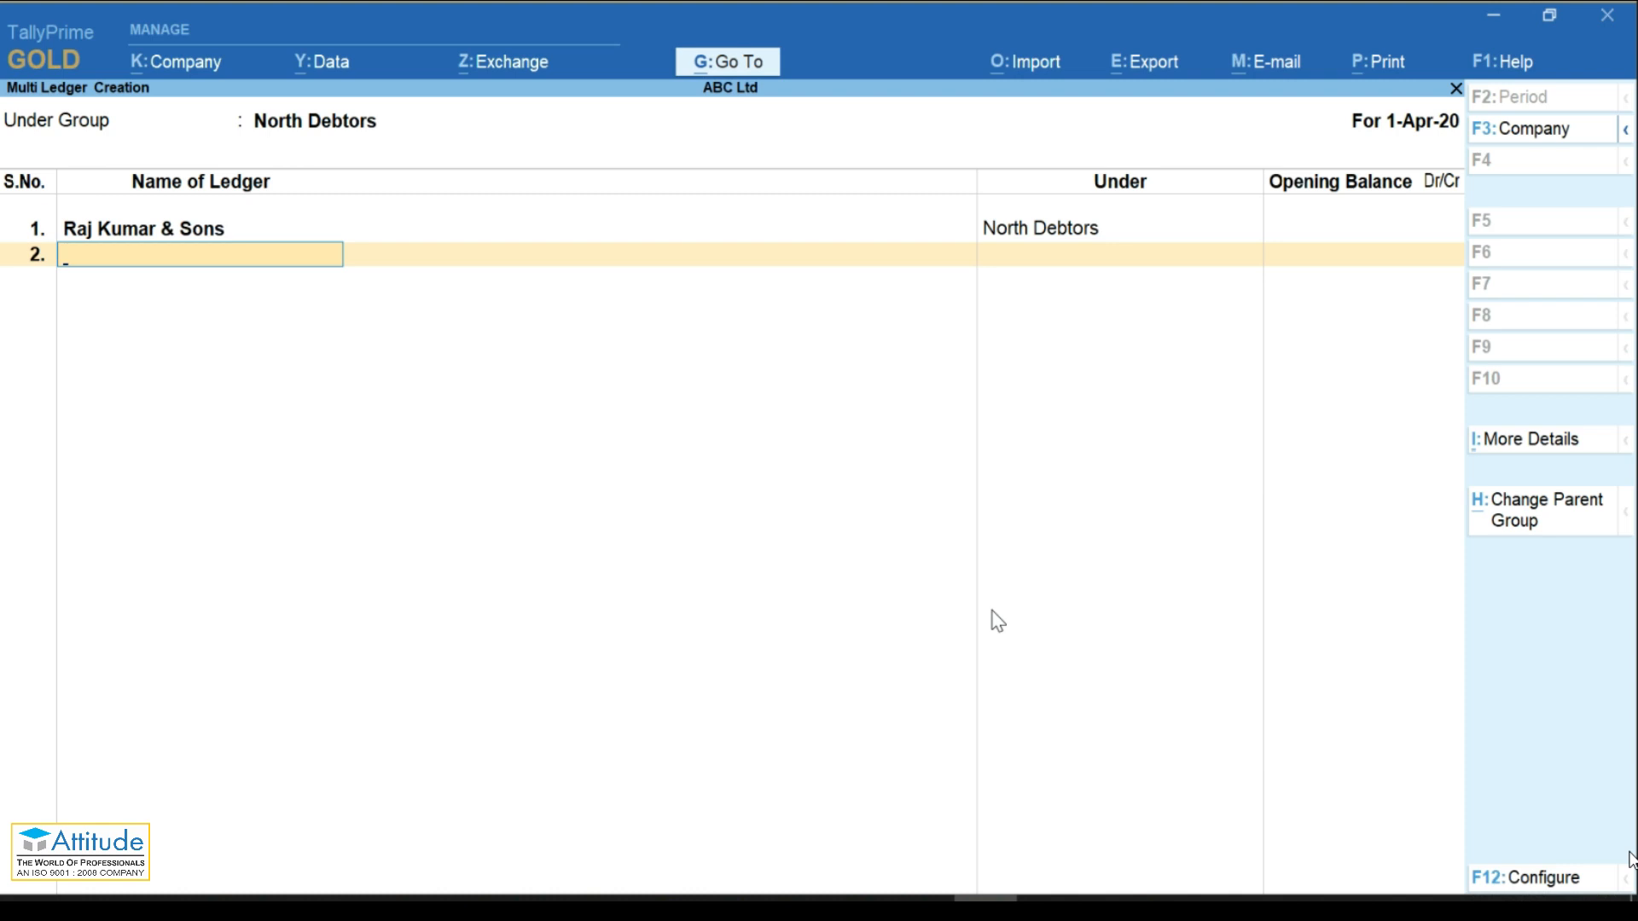
pyautogui.write('Shyam Traders')
pyautogui.press('Return')
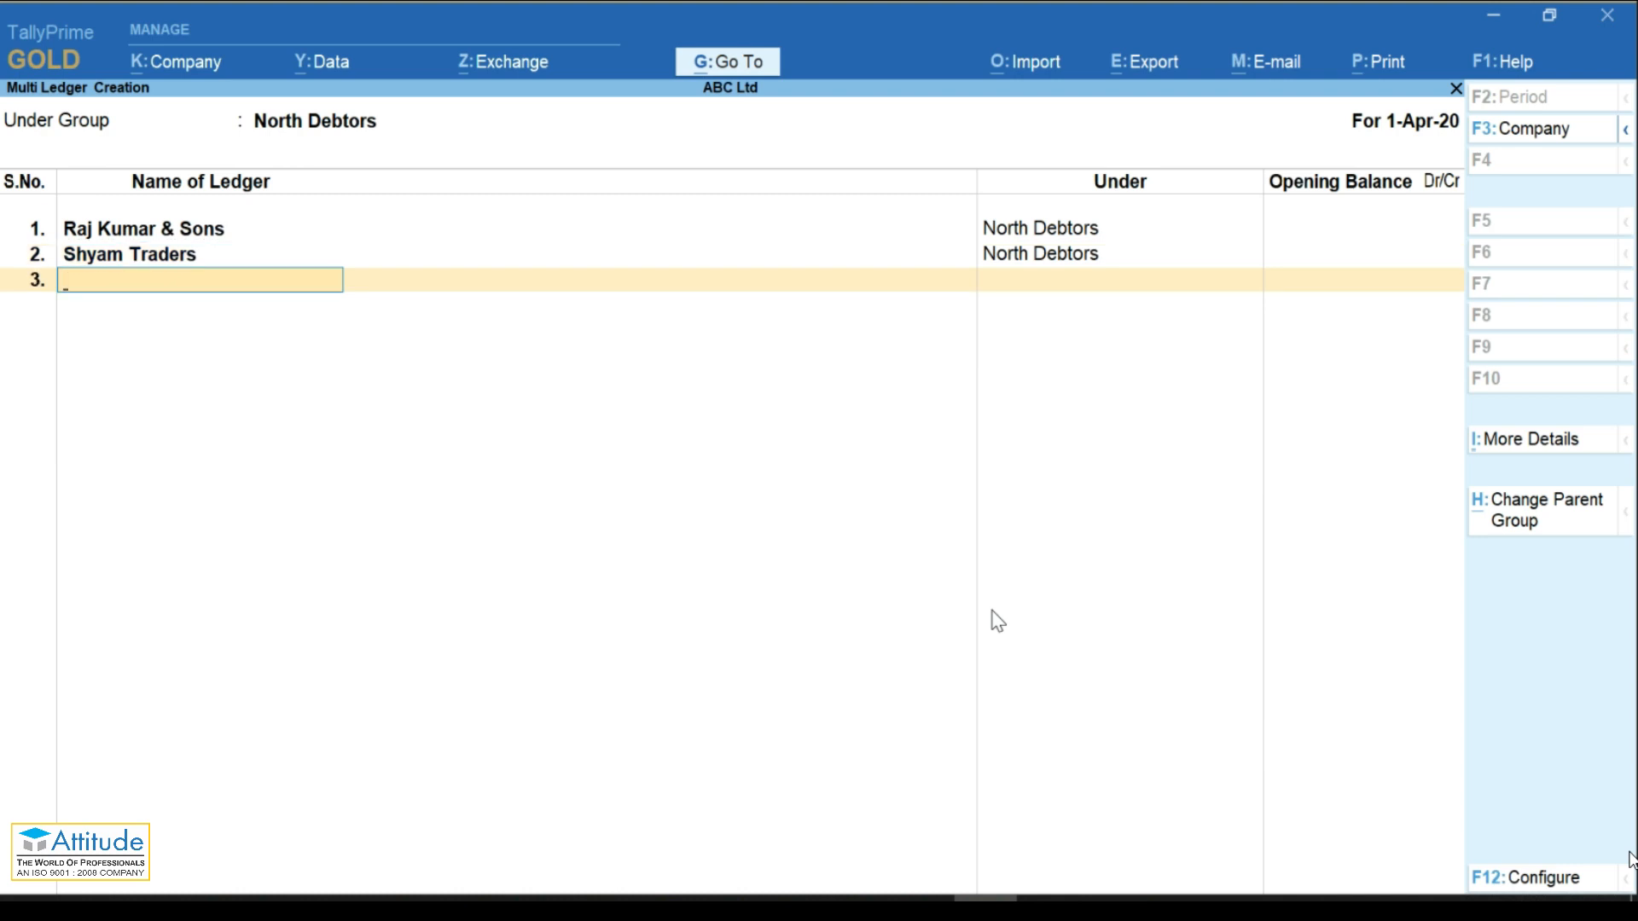
pyautogui.write('Unique Traders')
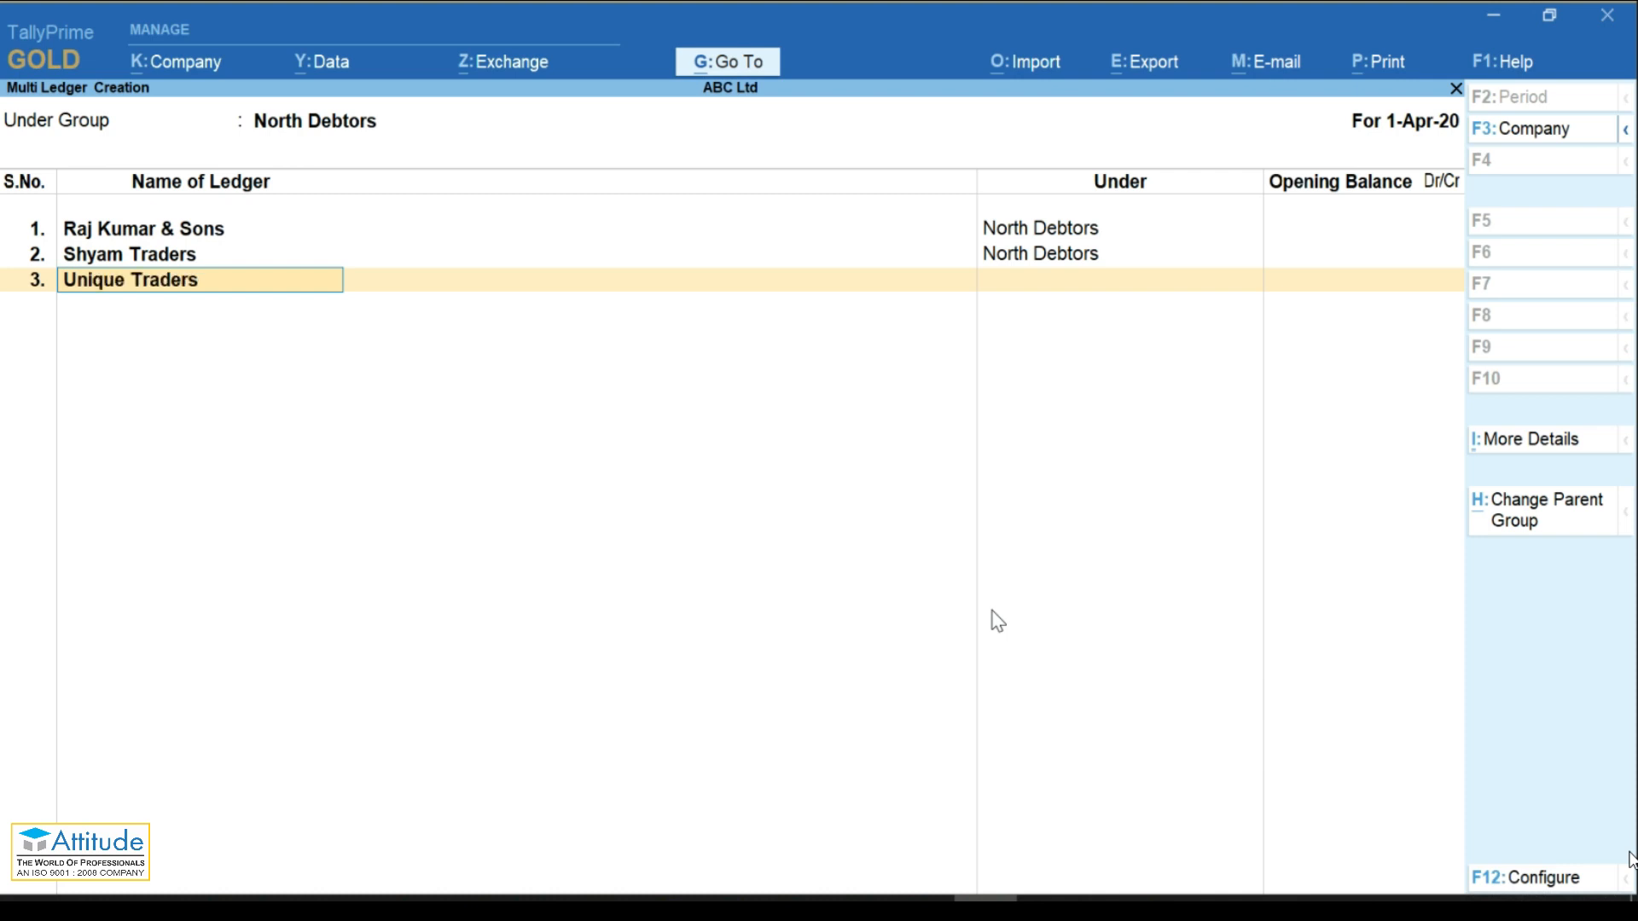
pyautogui.press('Return')
pyautogui.press('Return')
pyautogui.press('Return')
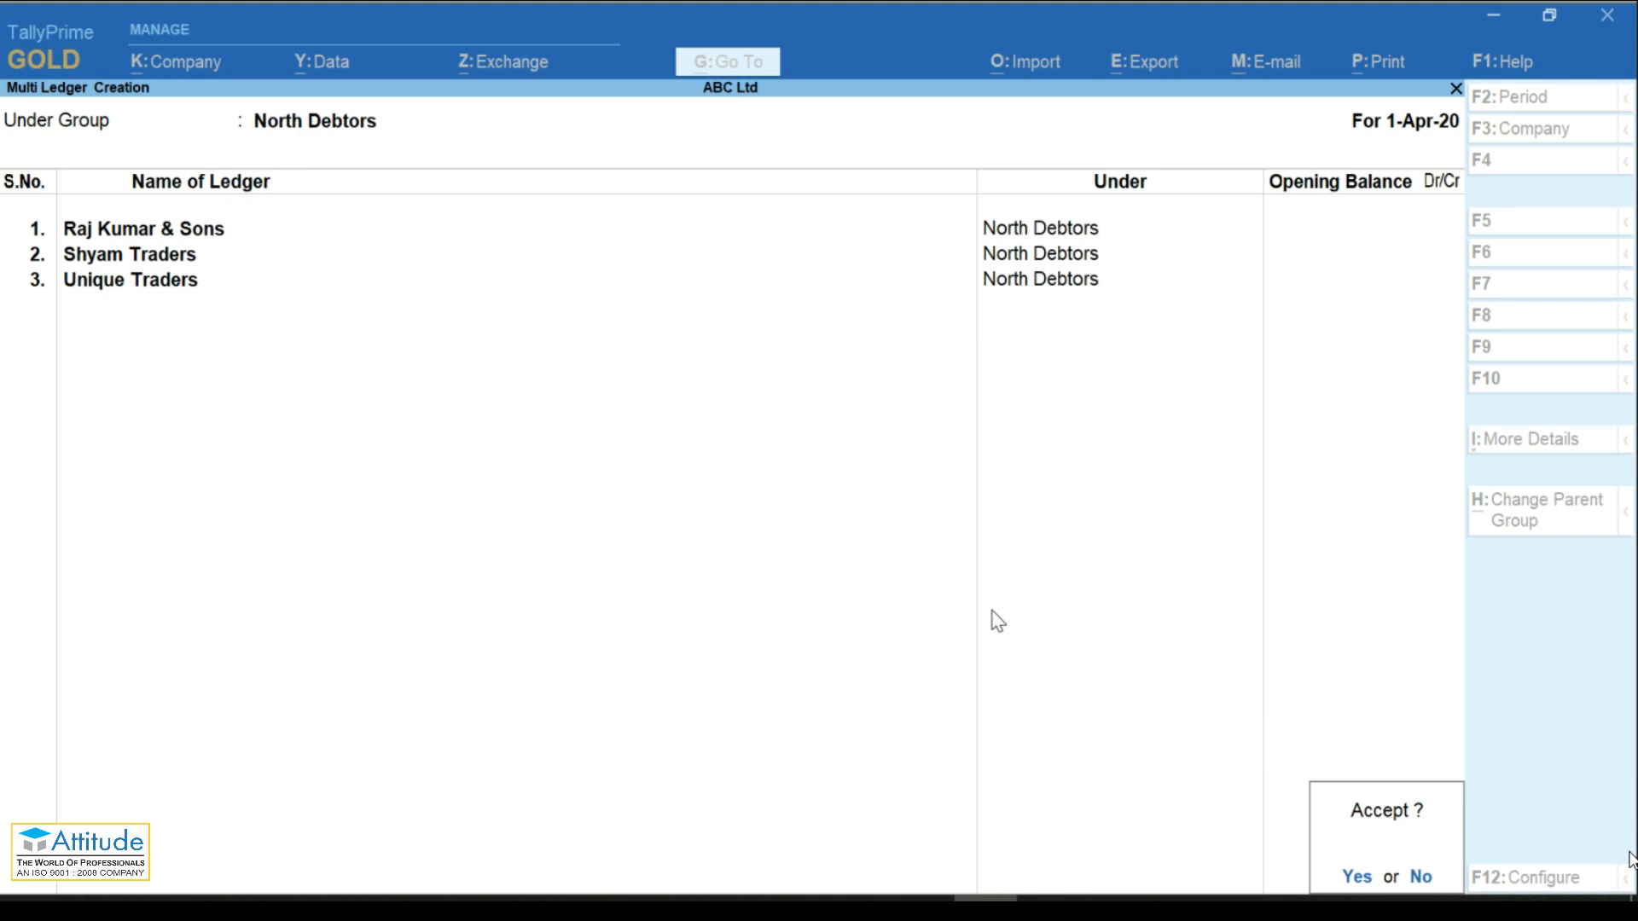
pyautogui.press('Return')
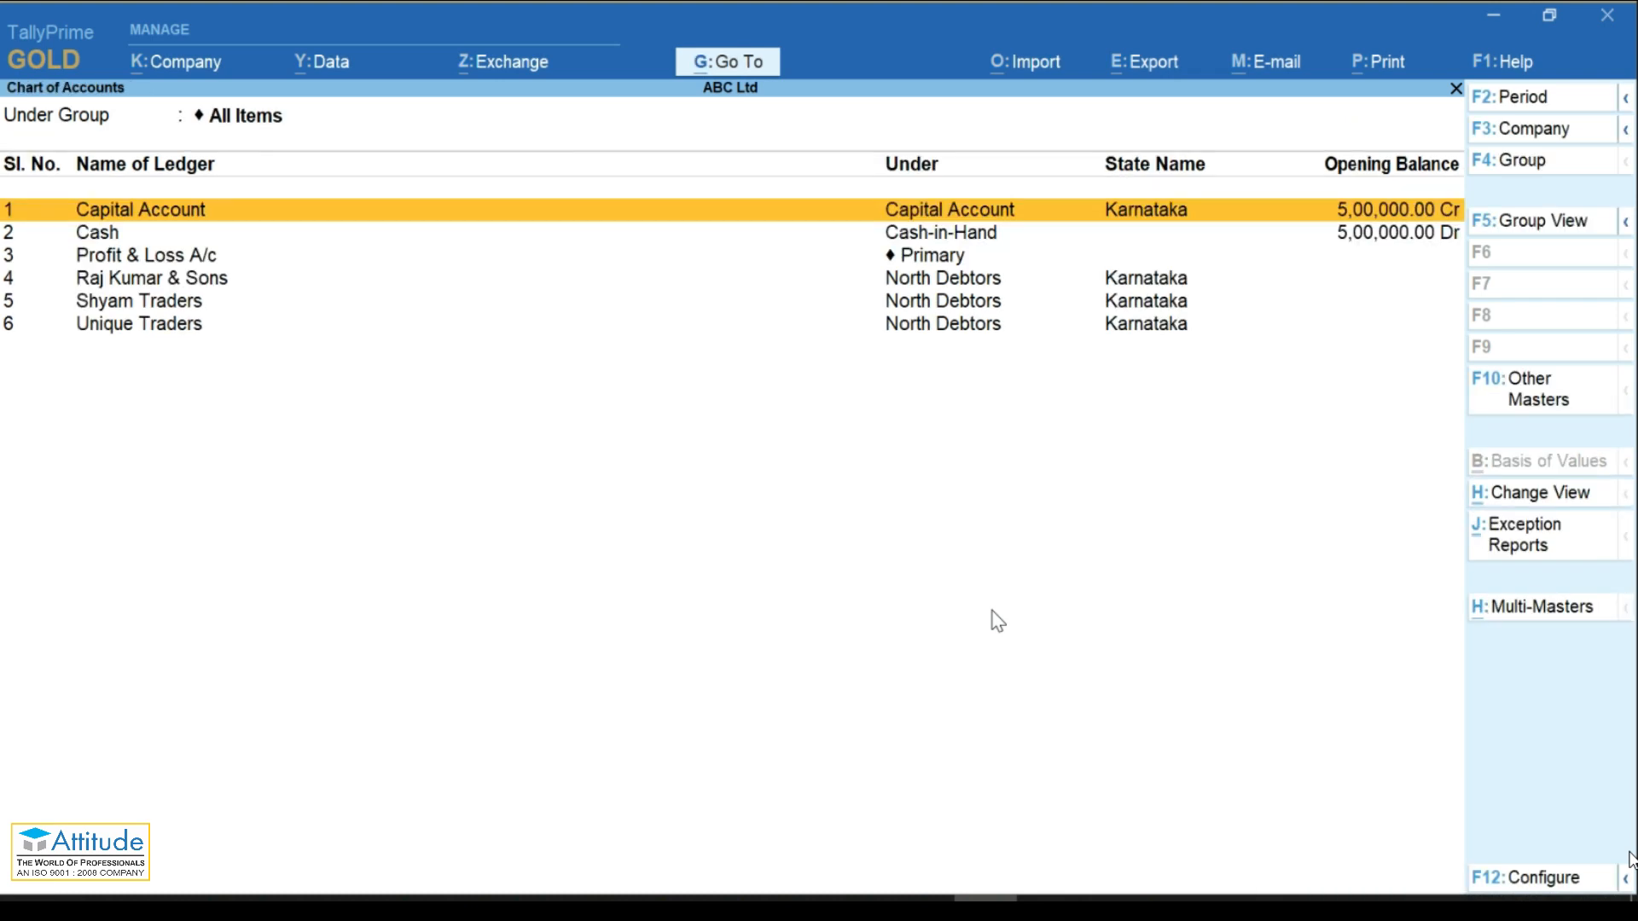
# Step: Go from Gateway of Tally to Payment voucher No. 1 dated 1-Apr-20 and bring up voucher modes
pyautogui.press('Escape')
pyautogui.press('Escape')
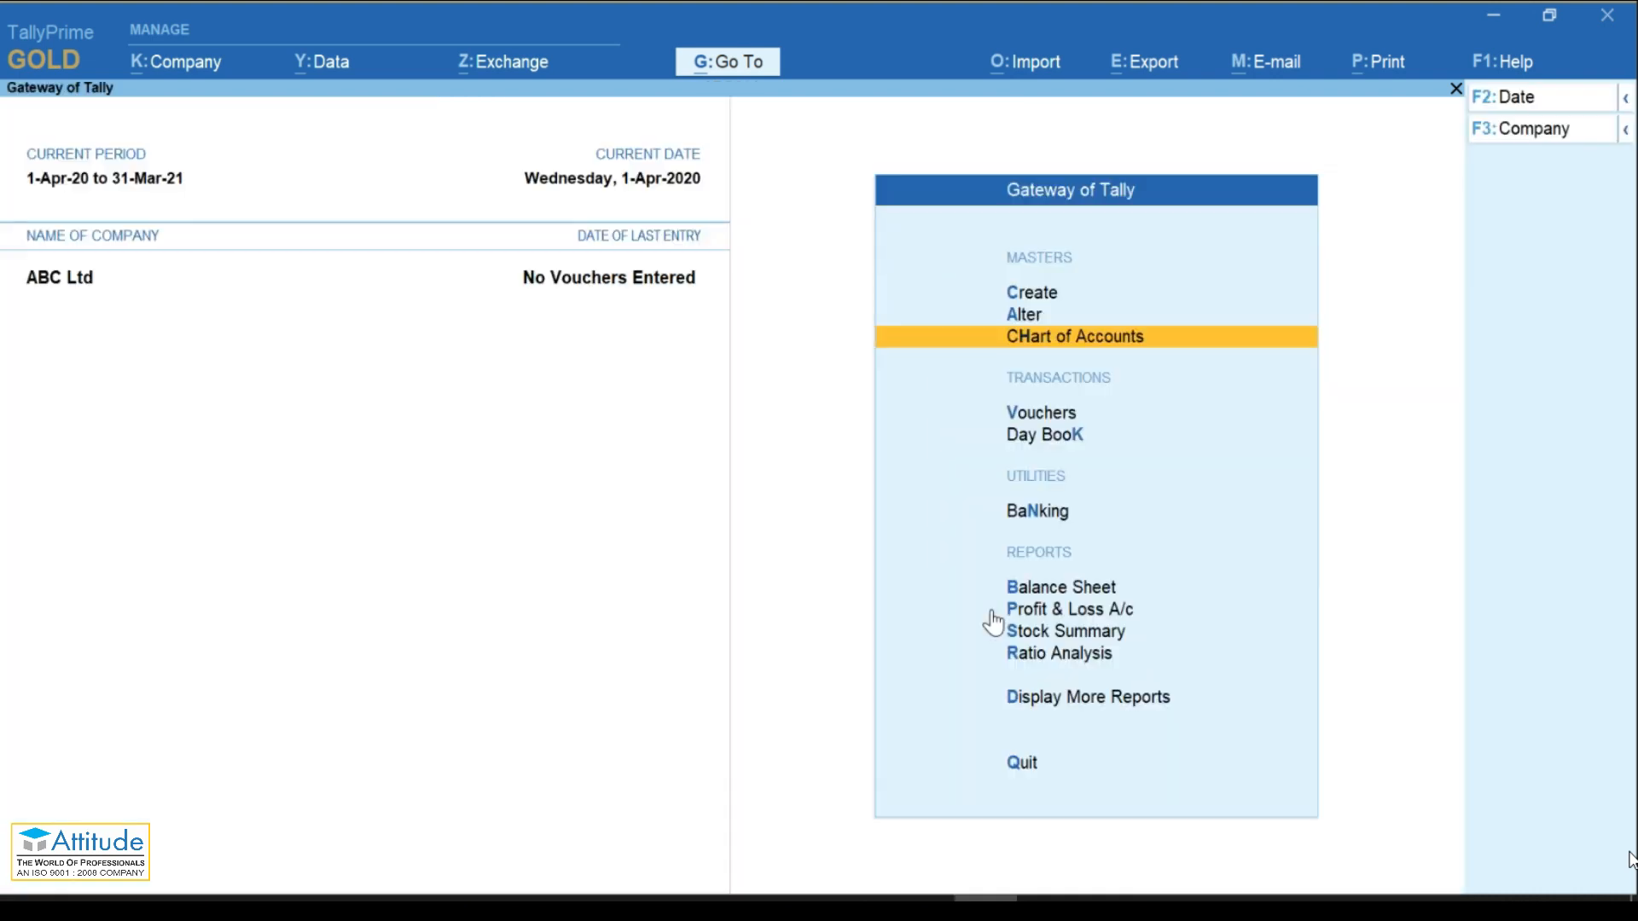
pyautogui.press('Down')
pyautogui.press('Down')
pyautogui.press('Up')
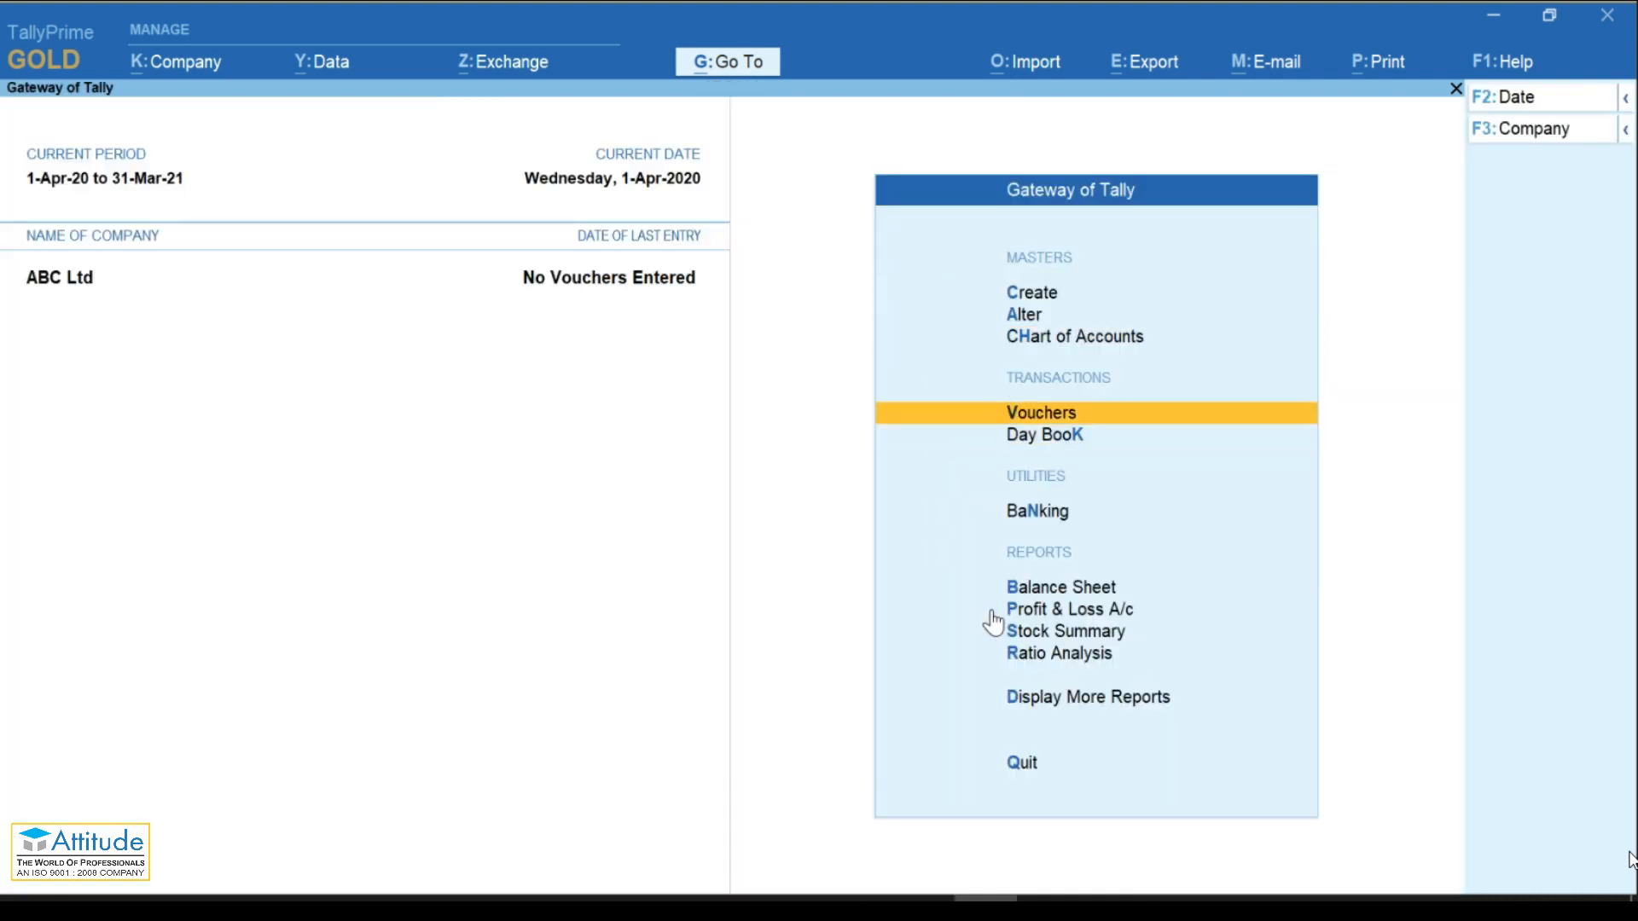
pyautogui.press('Return')
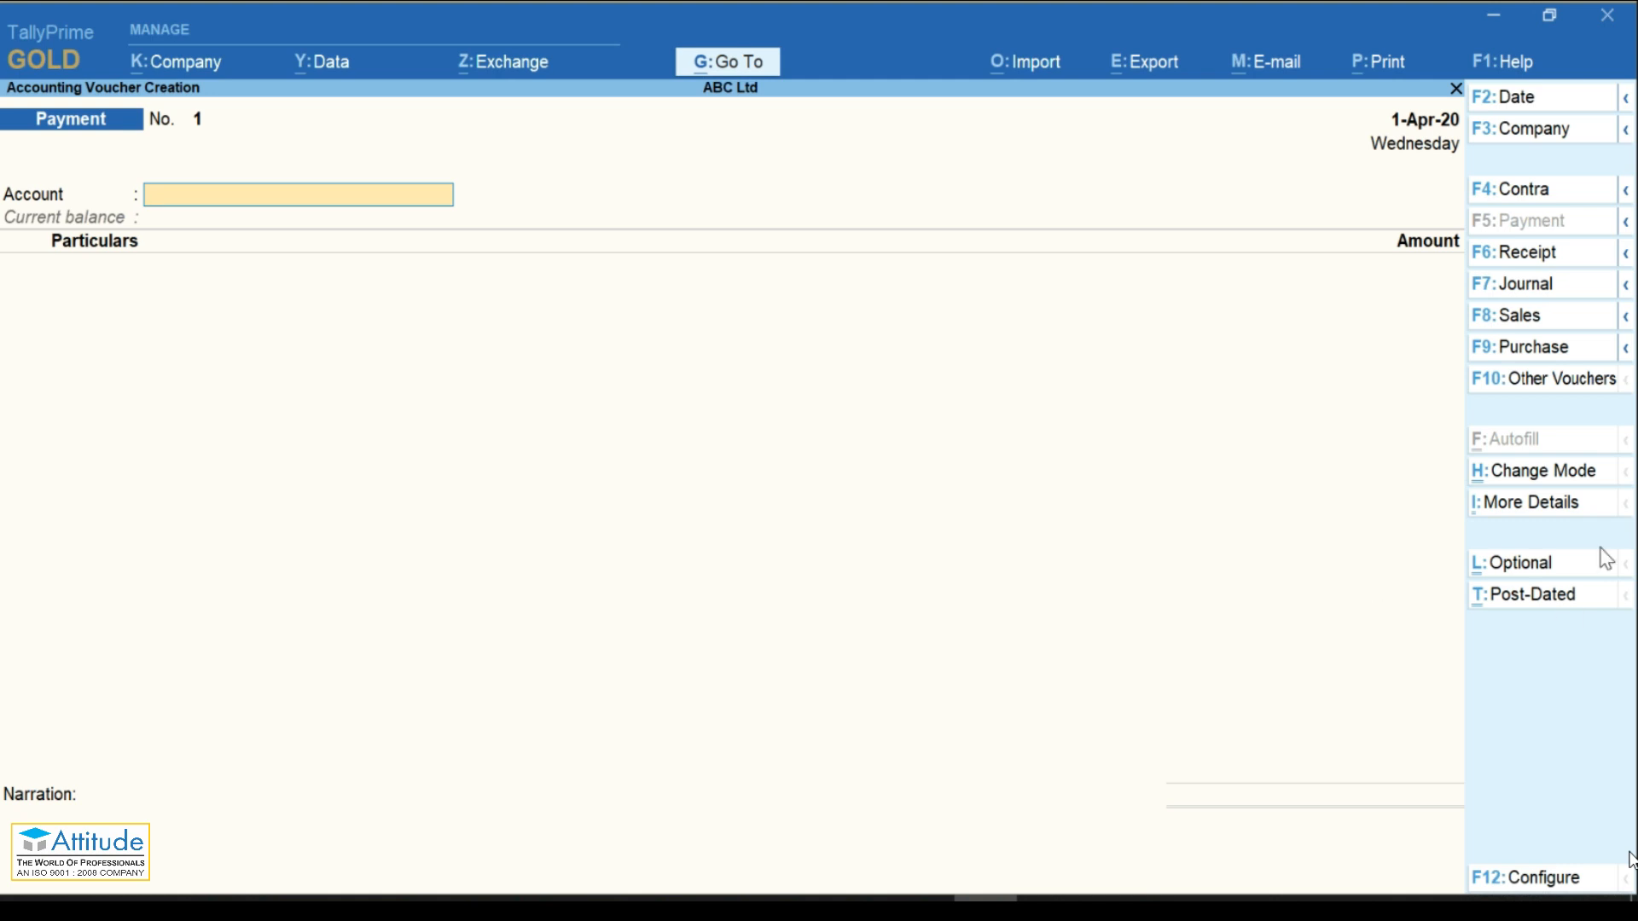
pyautogui.click(1555, 476)
# Step: Set the voucher to Double Entry mode
pyautogui.press('Up')
pyautogui.press('Down')
pyautogui.press('Up')
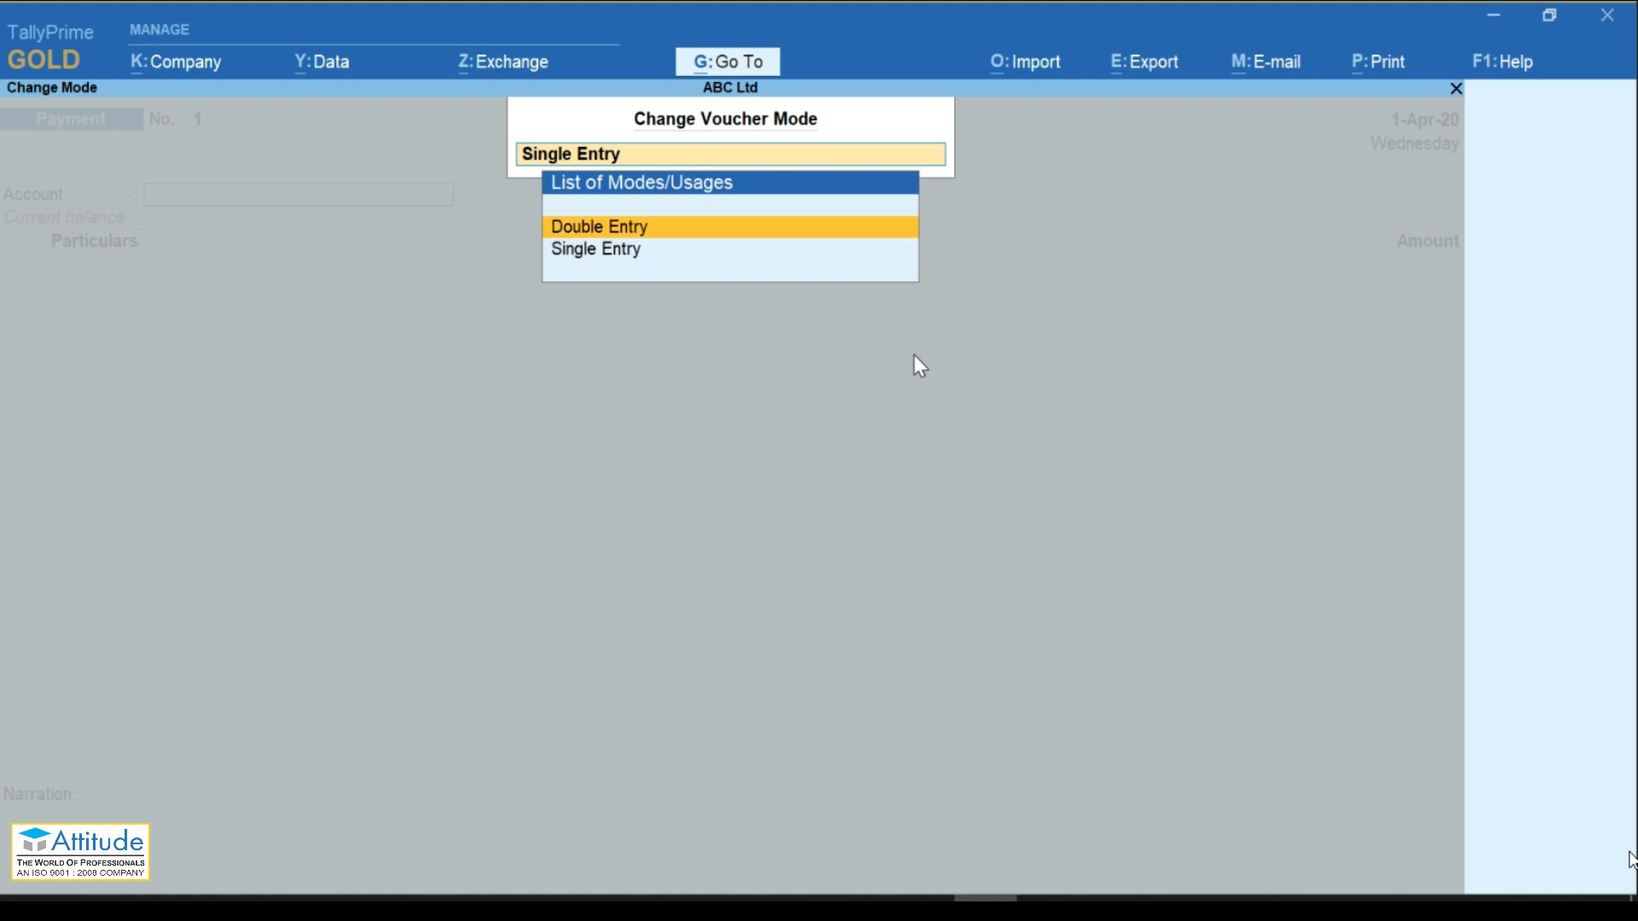
pyautogui.press('Return')
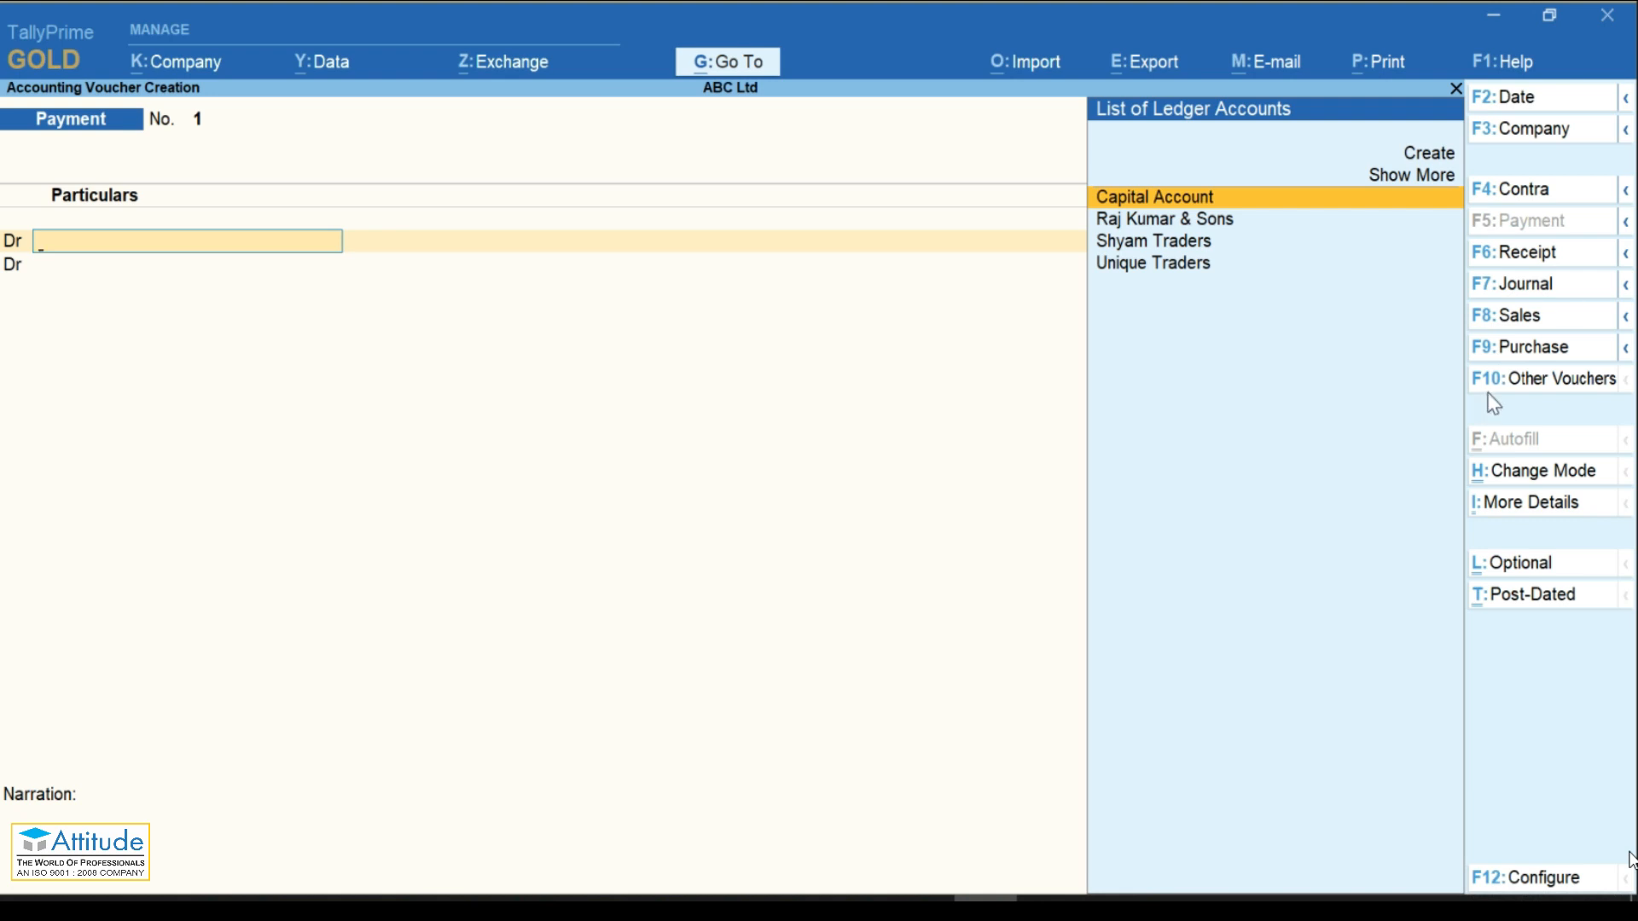
pyautogui.click(1607, 431)
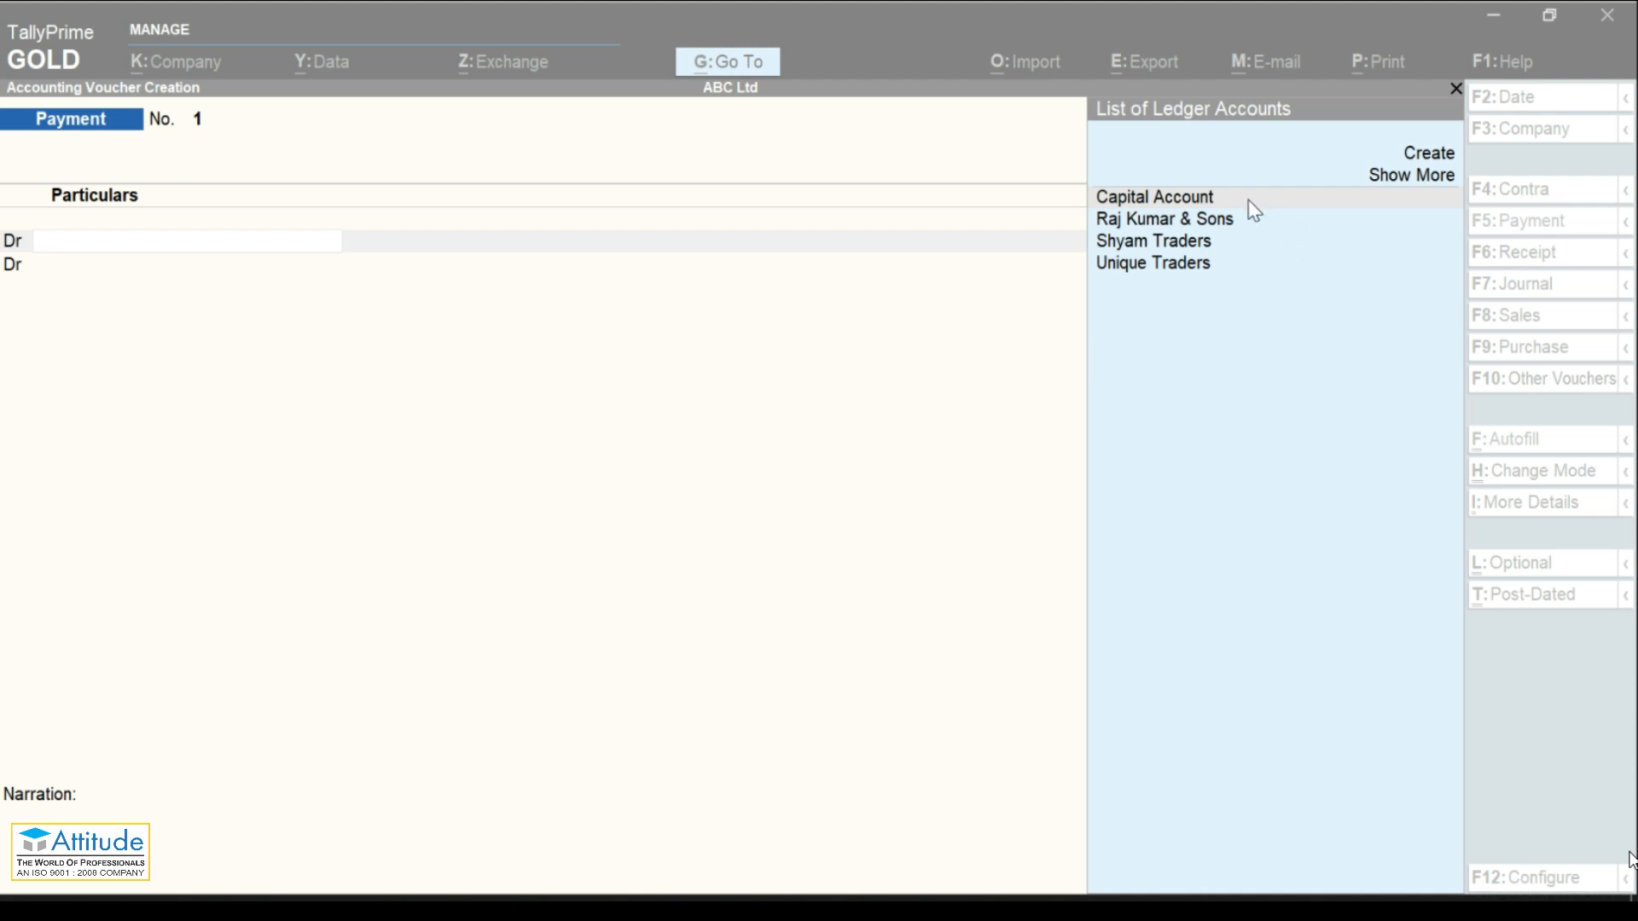
pyautogui.click(782, 476)
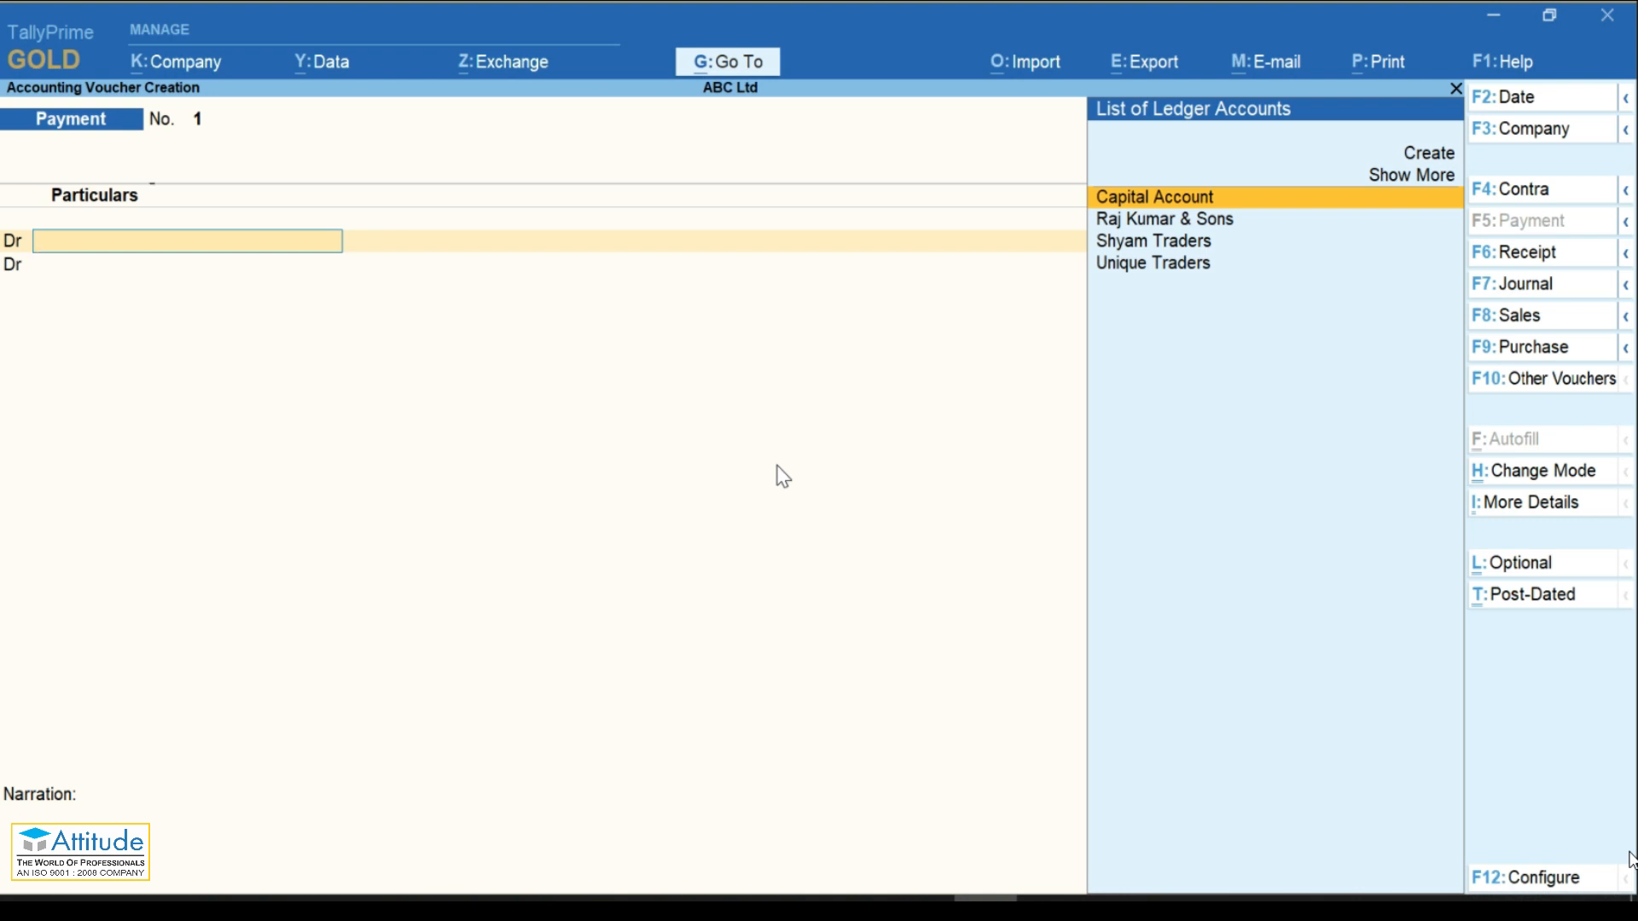
# Step: Change the voucher type to Purchase and keep it in Item Invoice mode
pyautogui.press('F8')
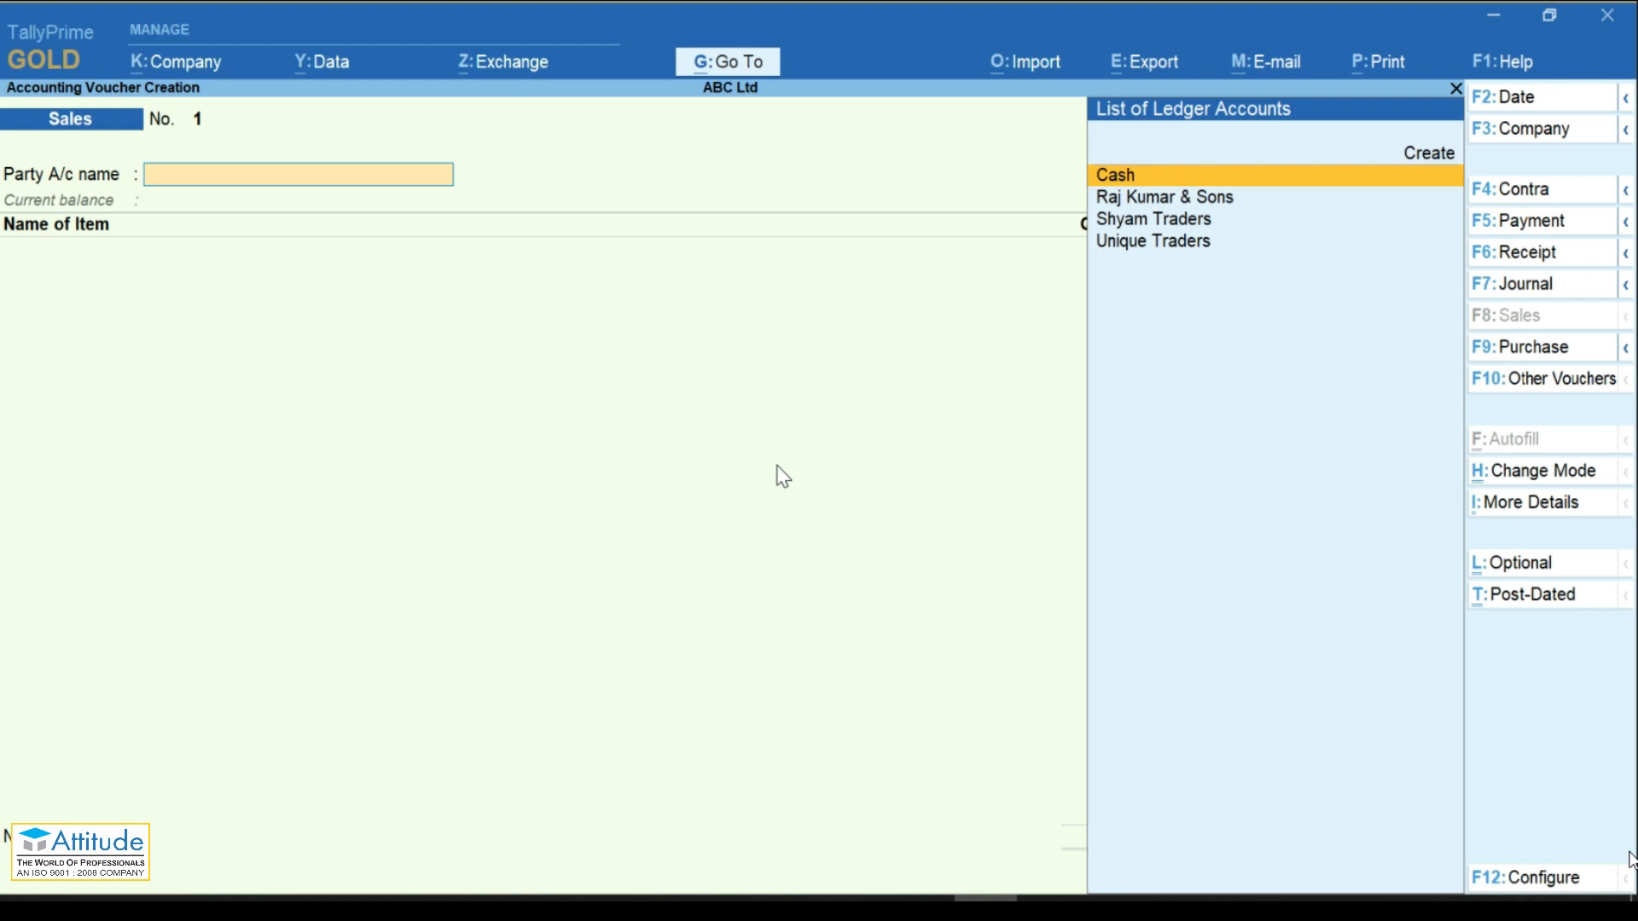
pyautogui.press('F9')
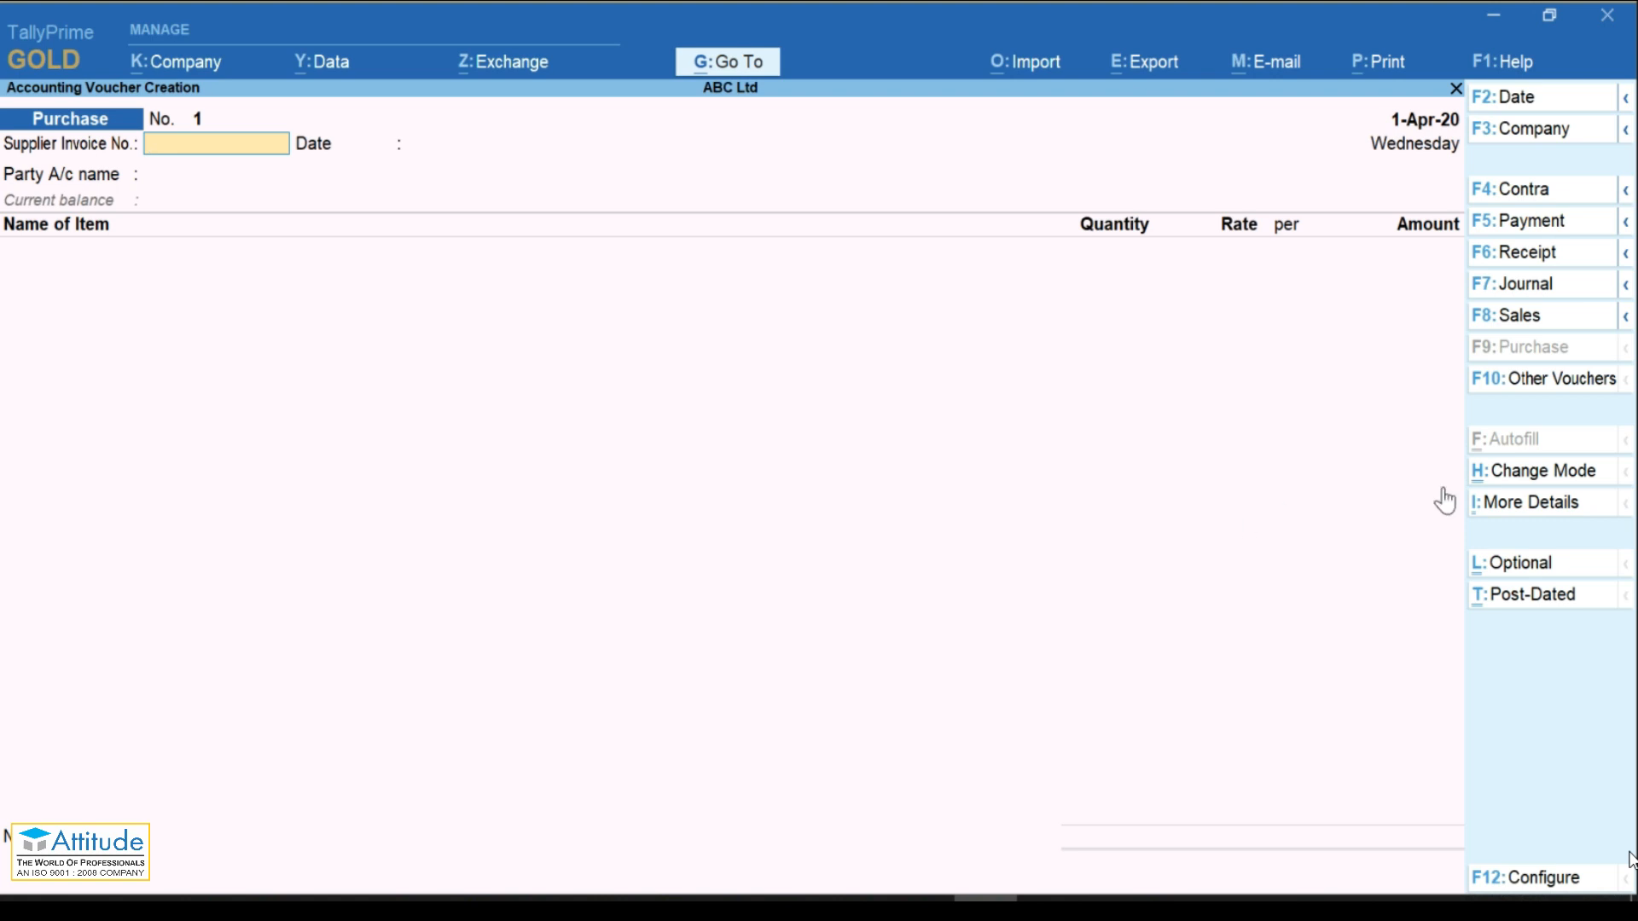
pyautogui.click(1509, 477)
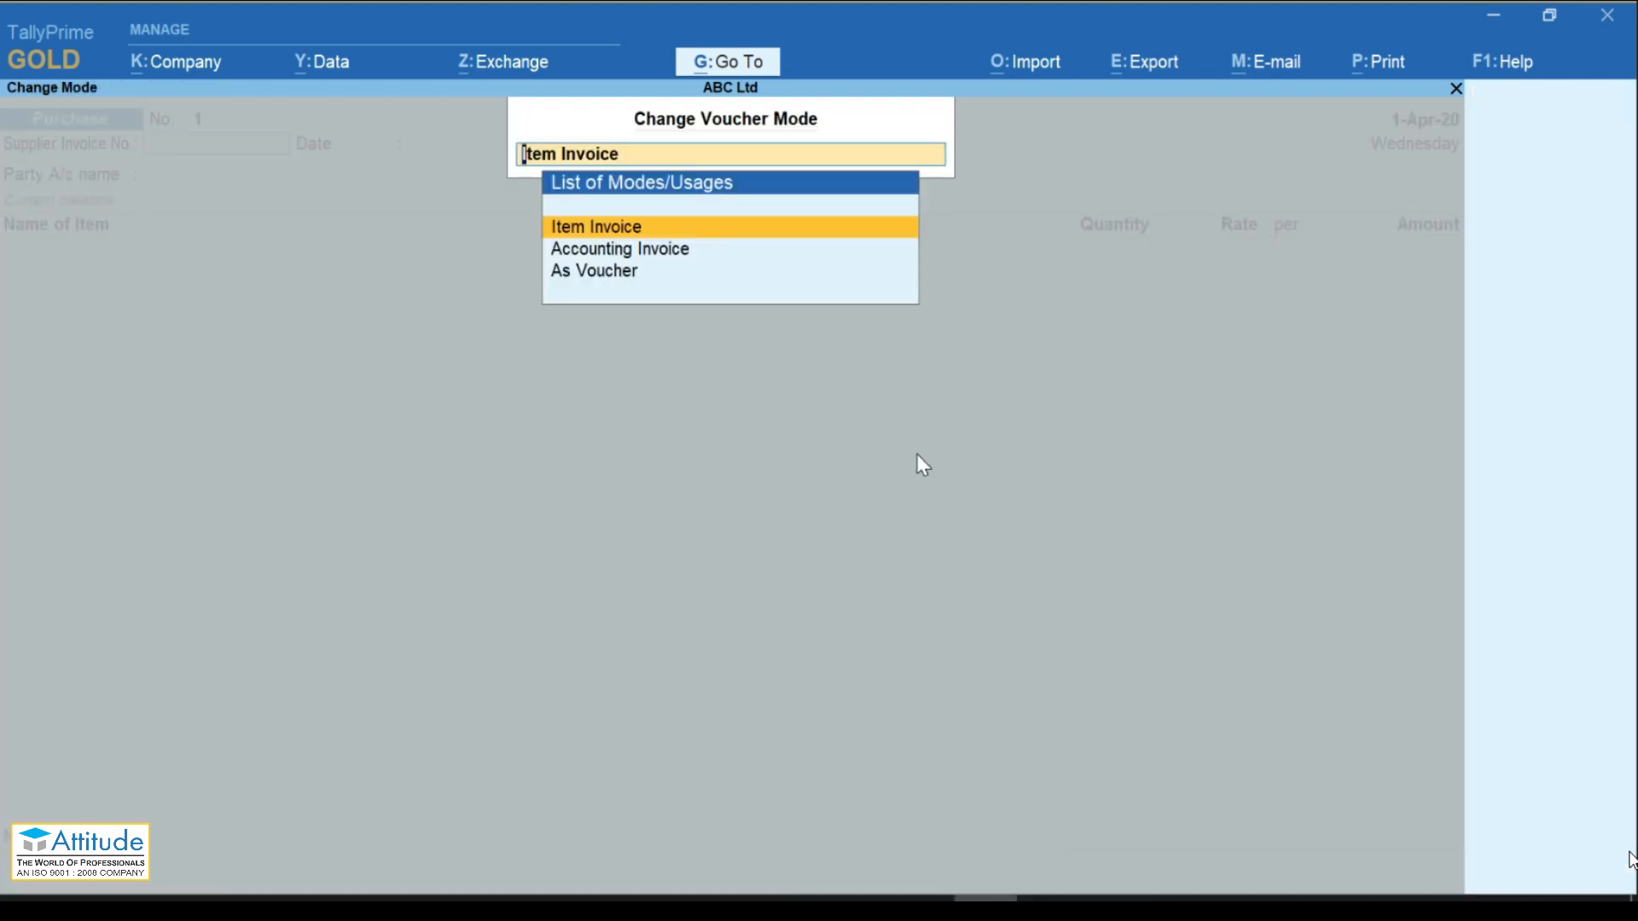
pyautogui.press('Down')
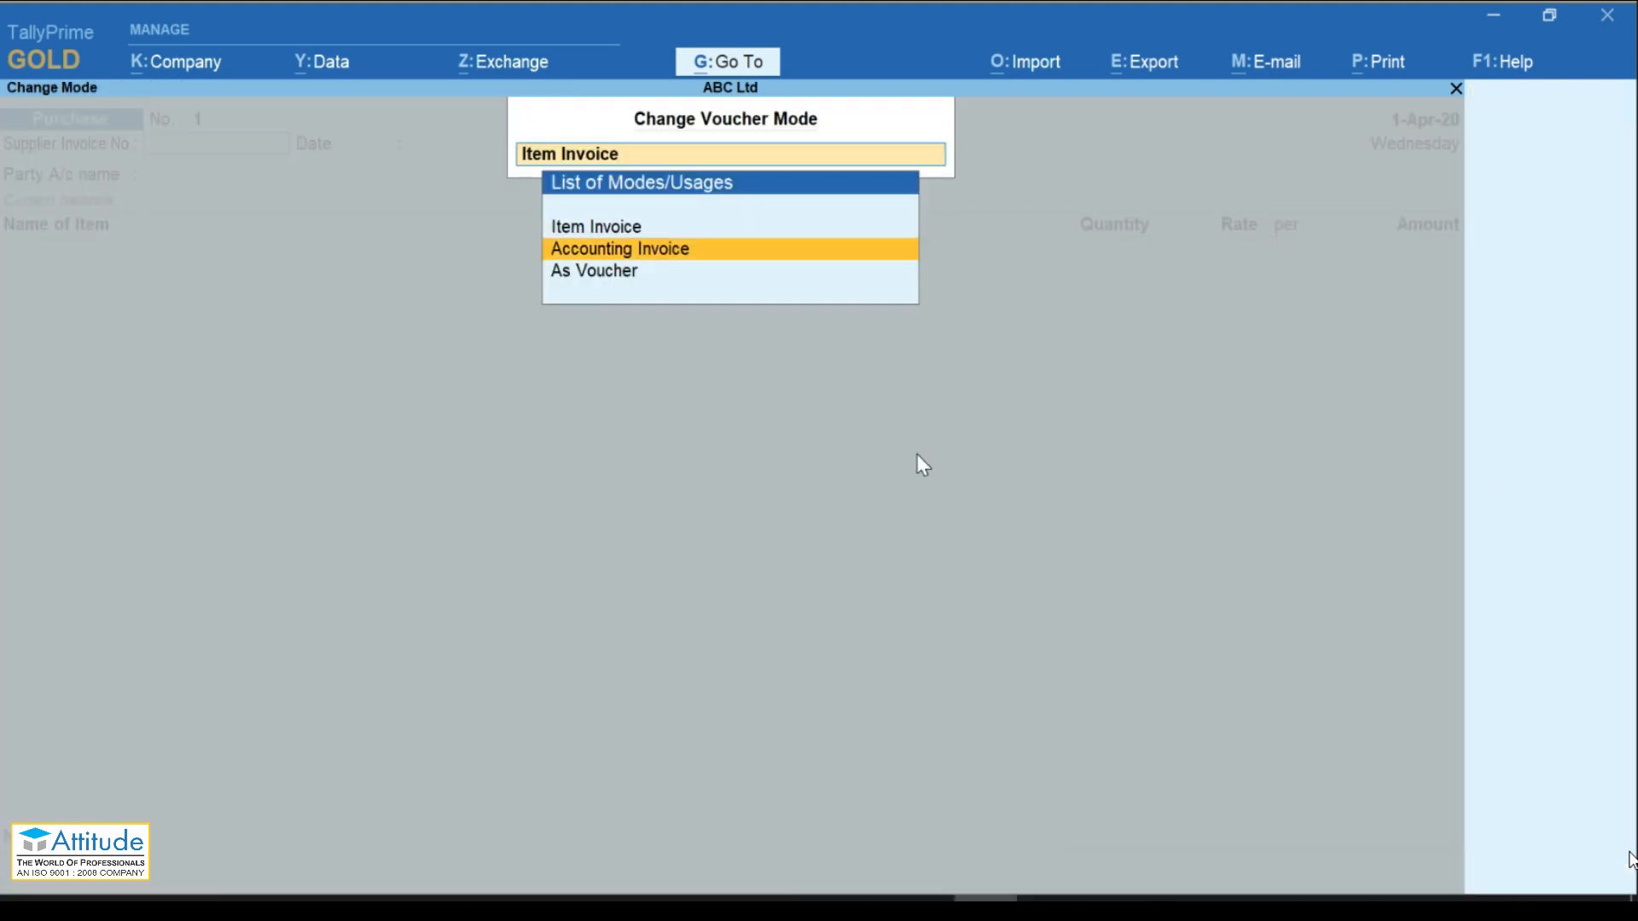
pyautogui.press('Down')
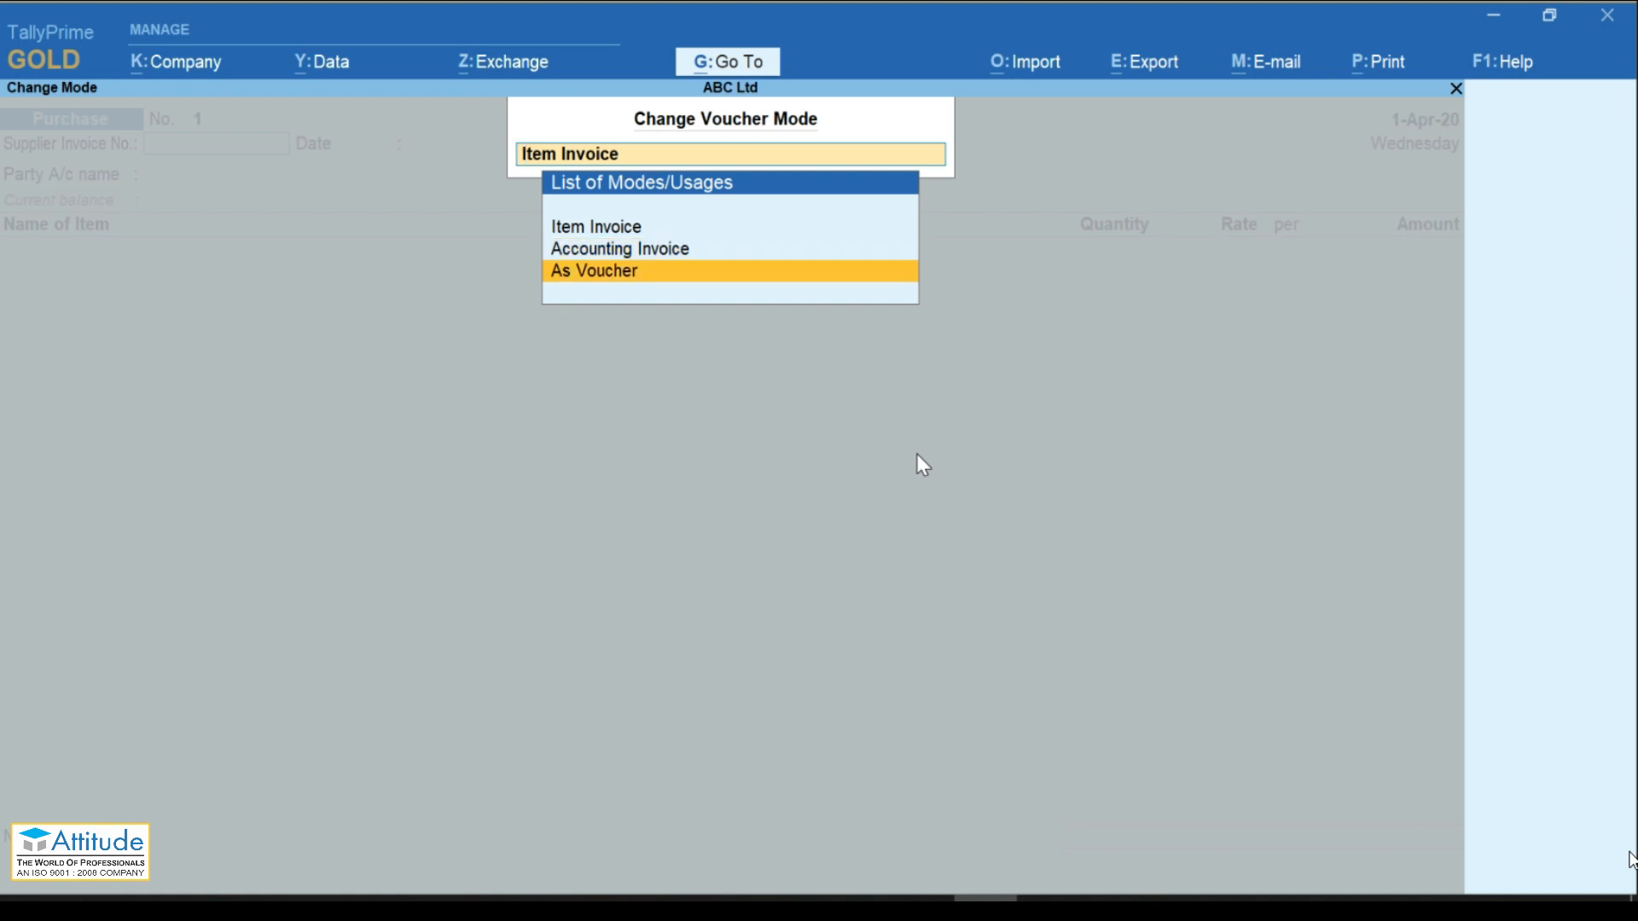
pyautogui.press('Down')
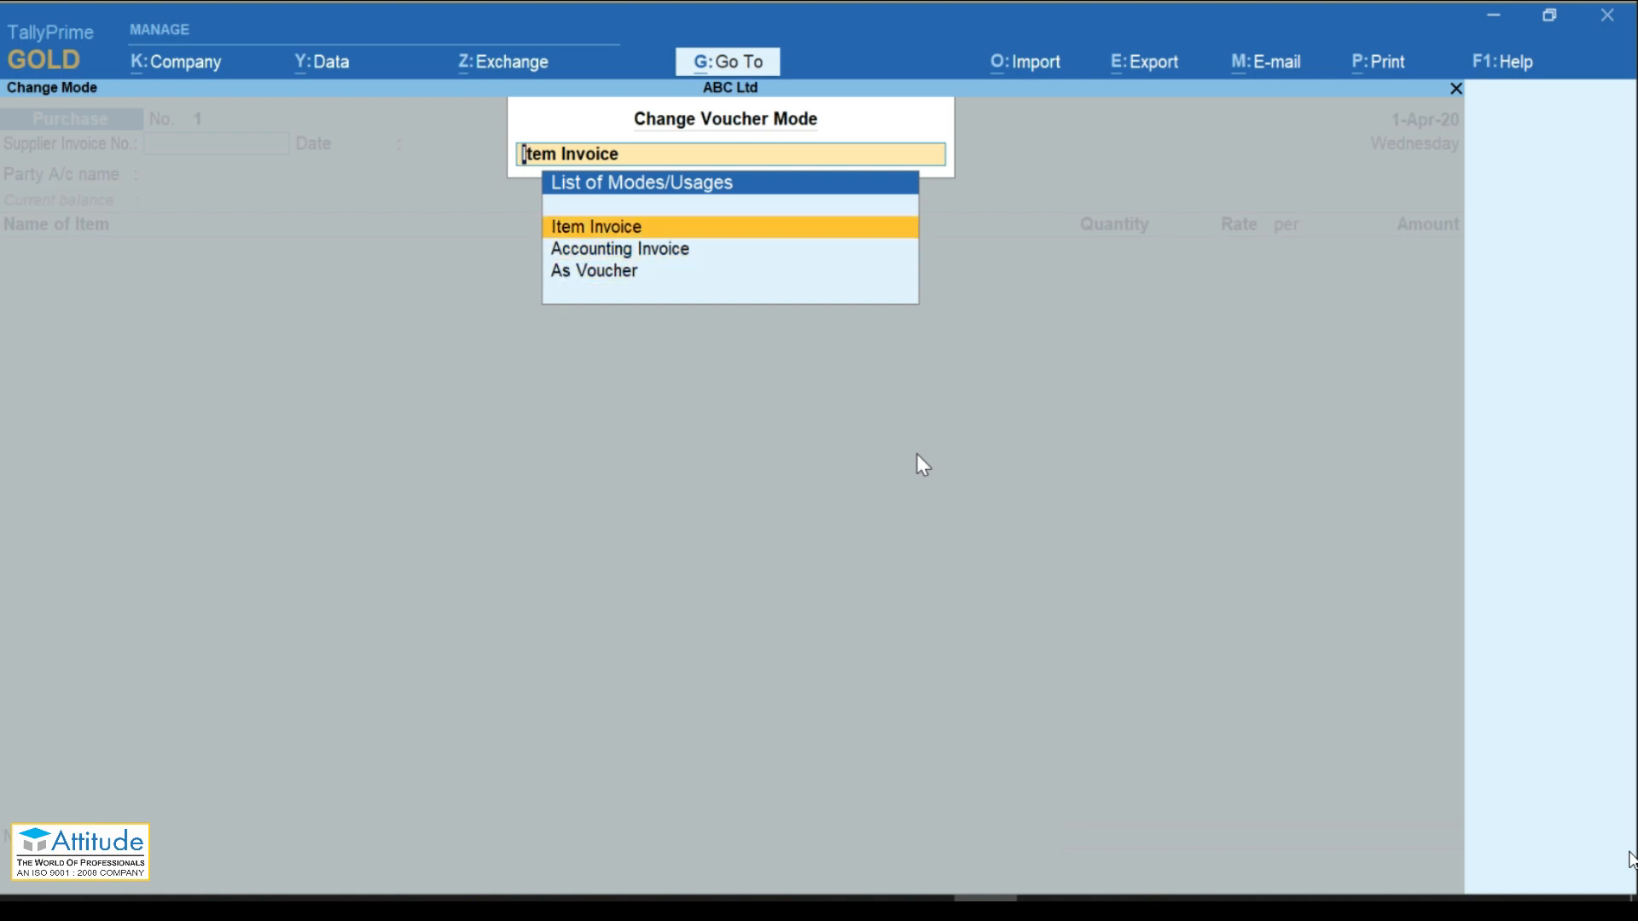
pyautogui.press('Return')
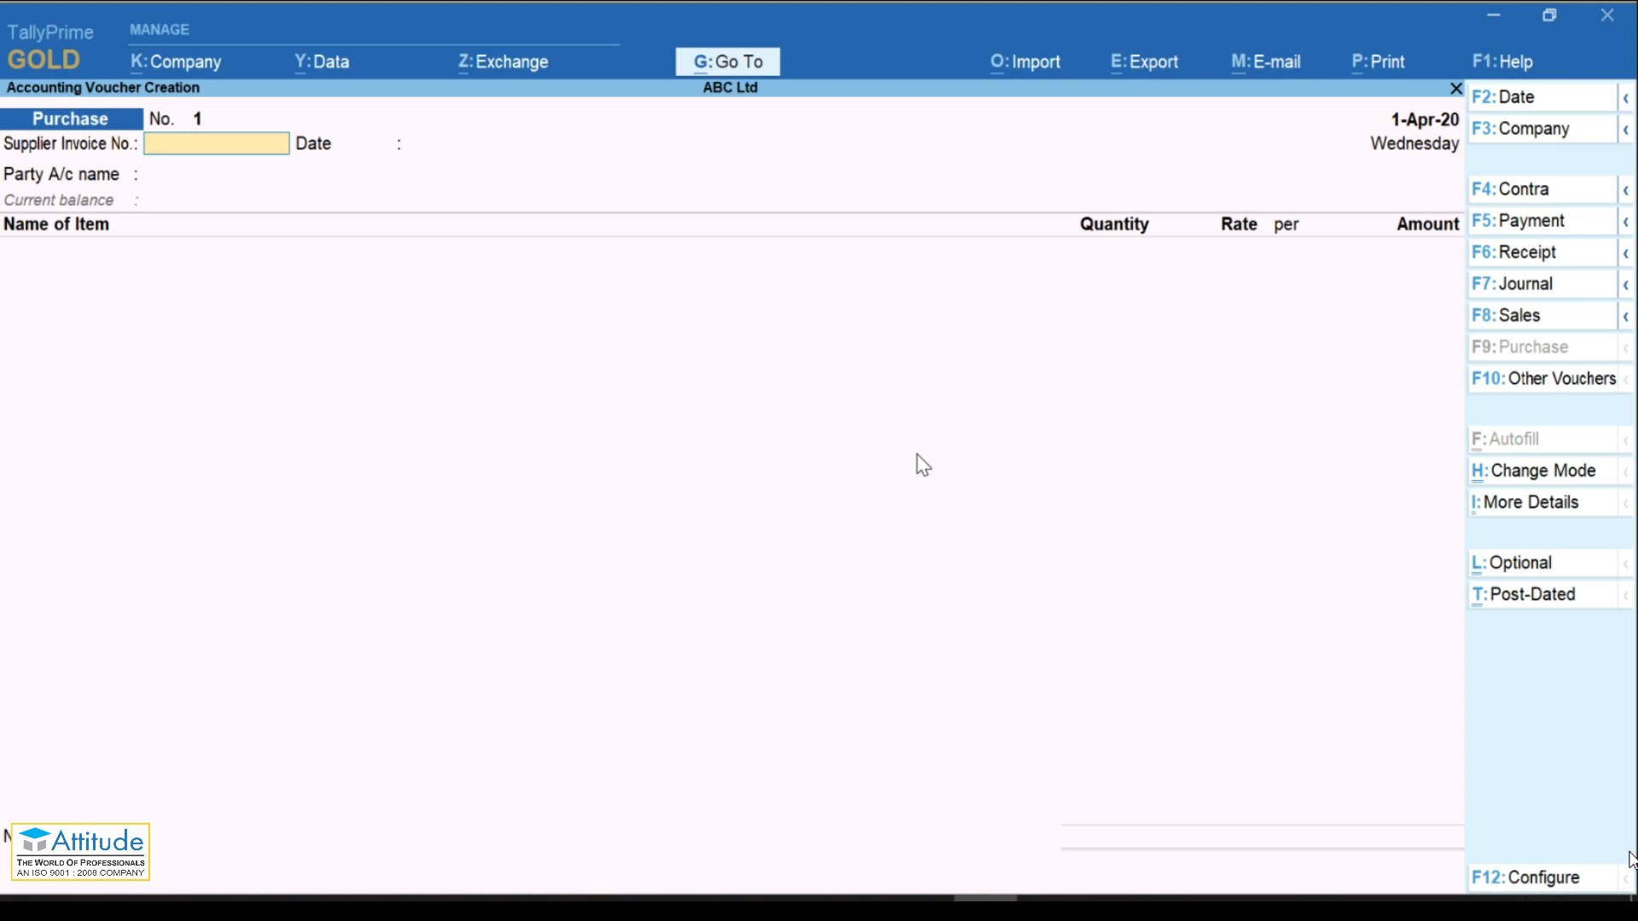
# Step: Recheck the voucher modes with Ctrl+H and confirm Item Invoice for the purchase
pyautogui.hotkey('ctrl', 'h')
pyautogui.press('Down')
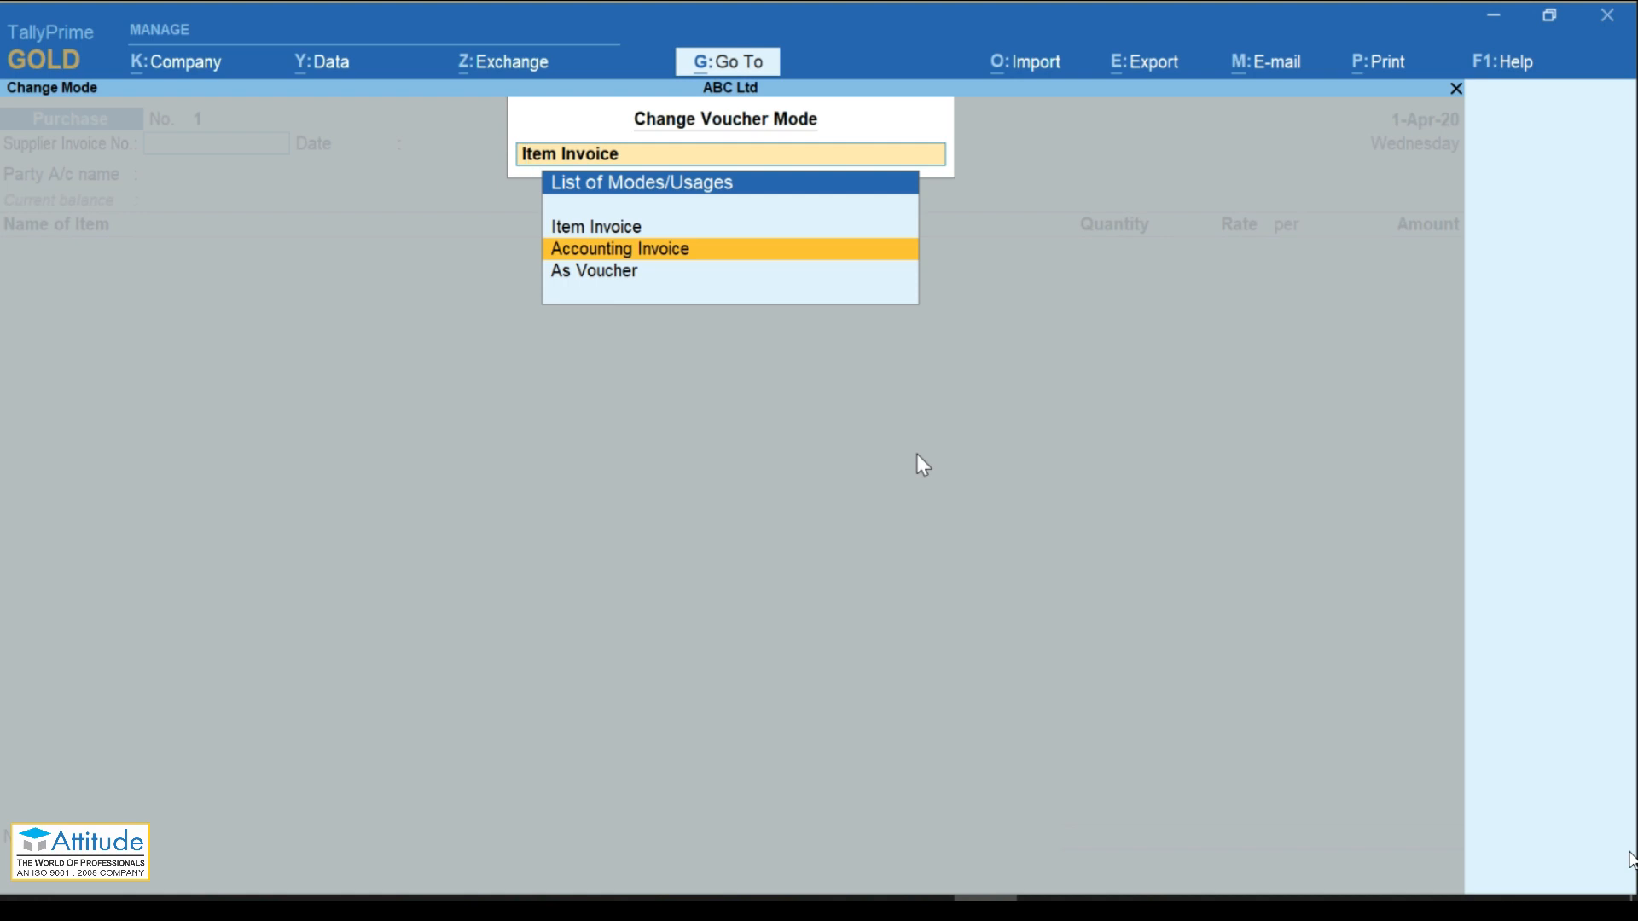
pyautogui.press('Down')
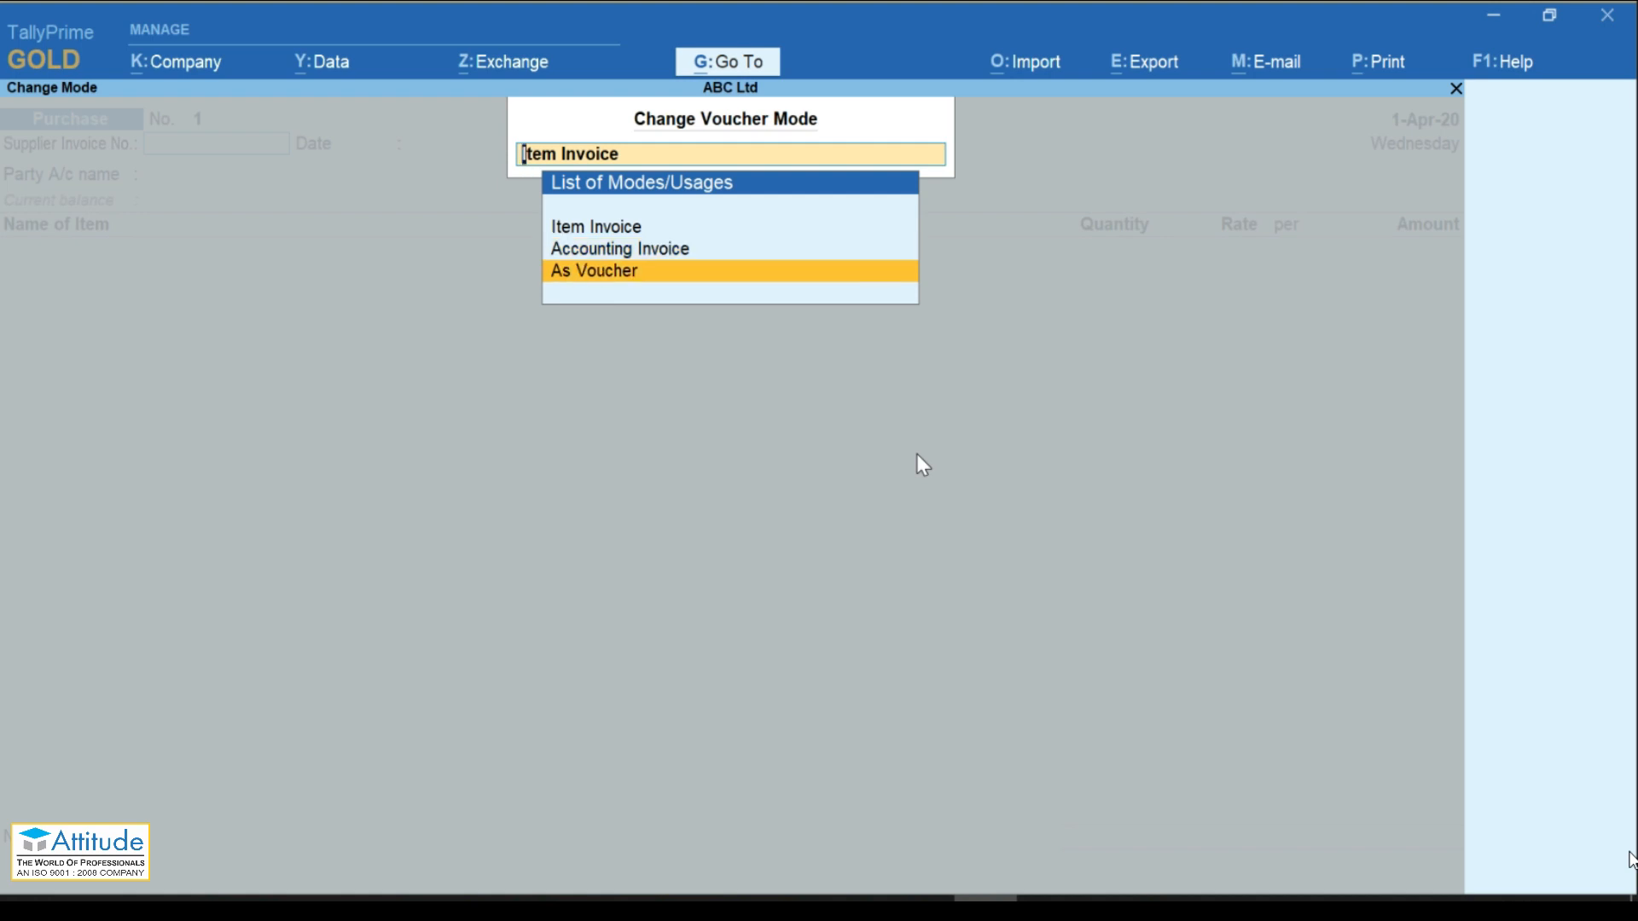
pyautogui.press('Up')
pyautogui.press('Up')
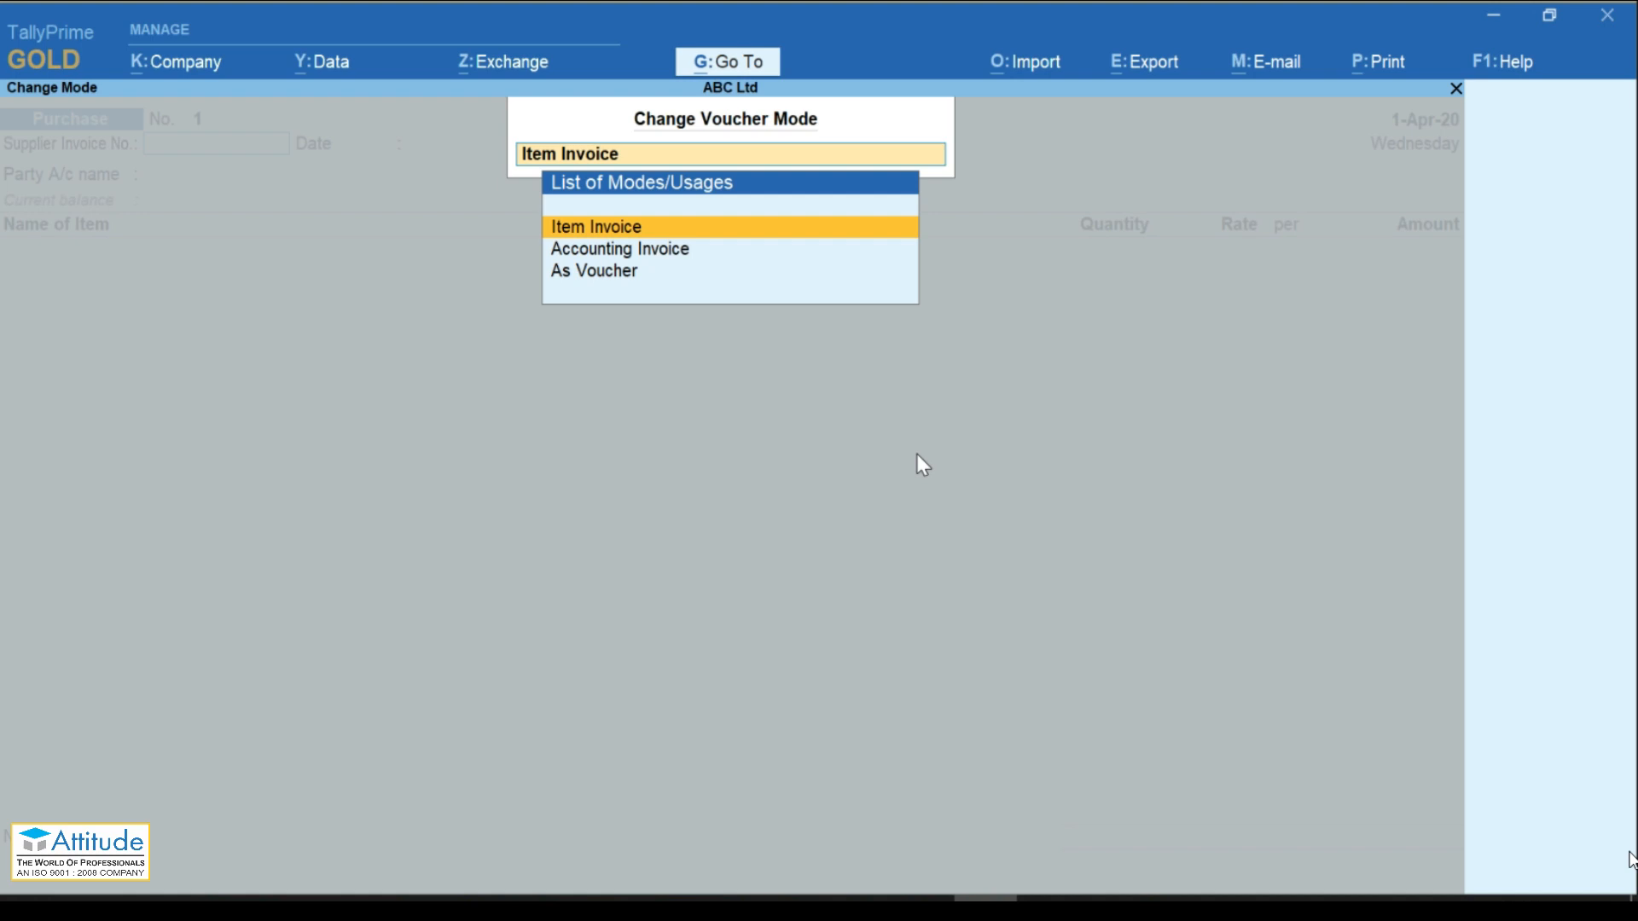
pyautogui.press('Return')
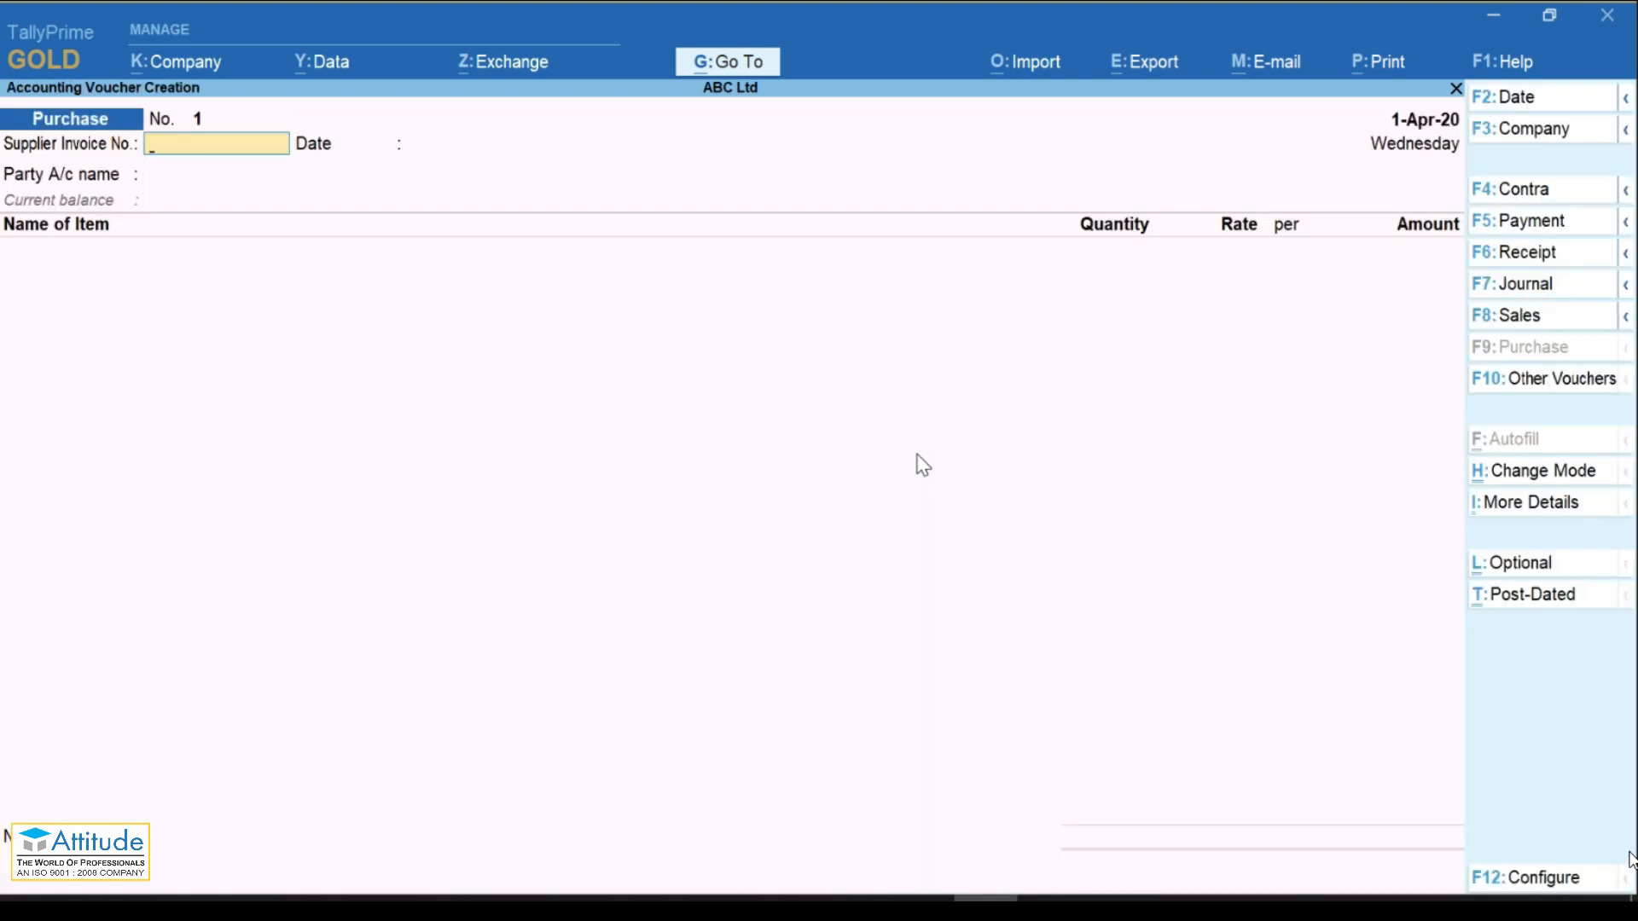
# Step: Enter supplier invoice number 001 dated 1-Apr-20 and browse the party ledgers
pyautogui.write('001')
pyautogui.press('Return')
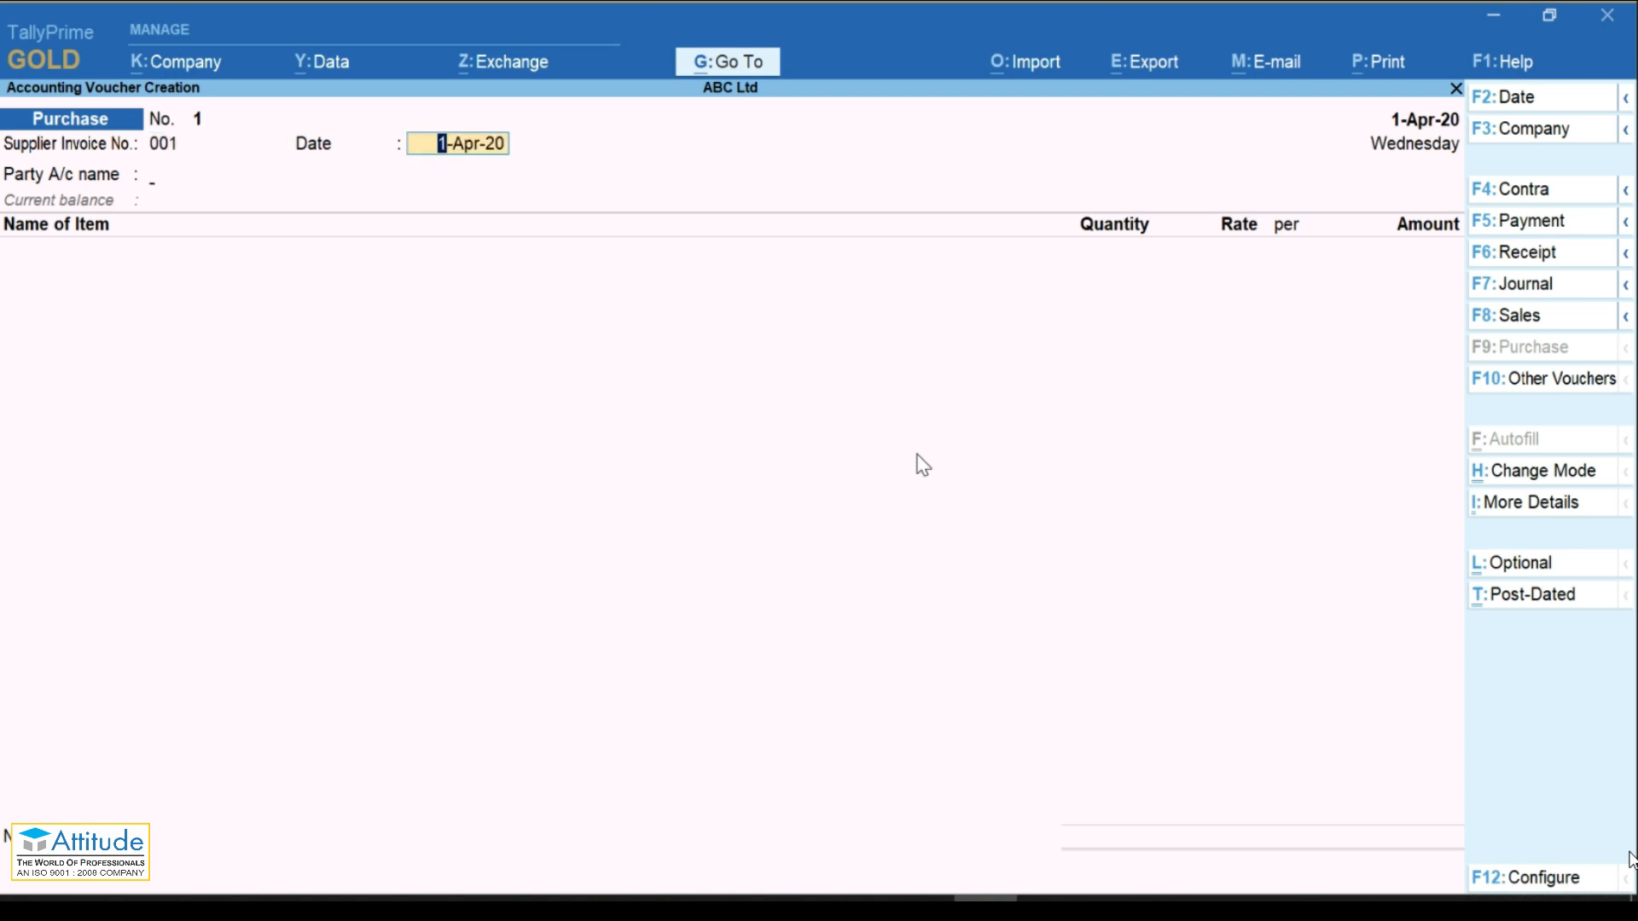
pyautogui.press('Return')
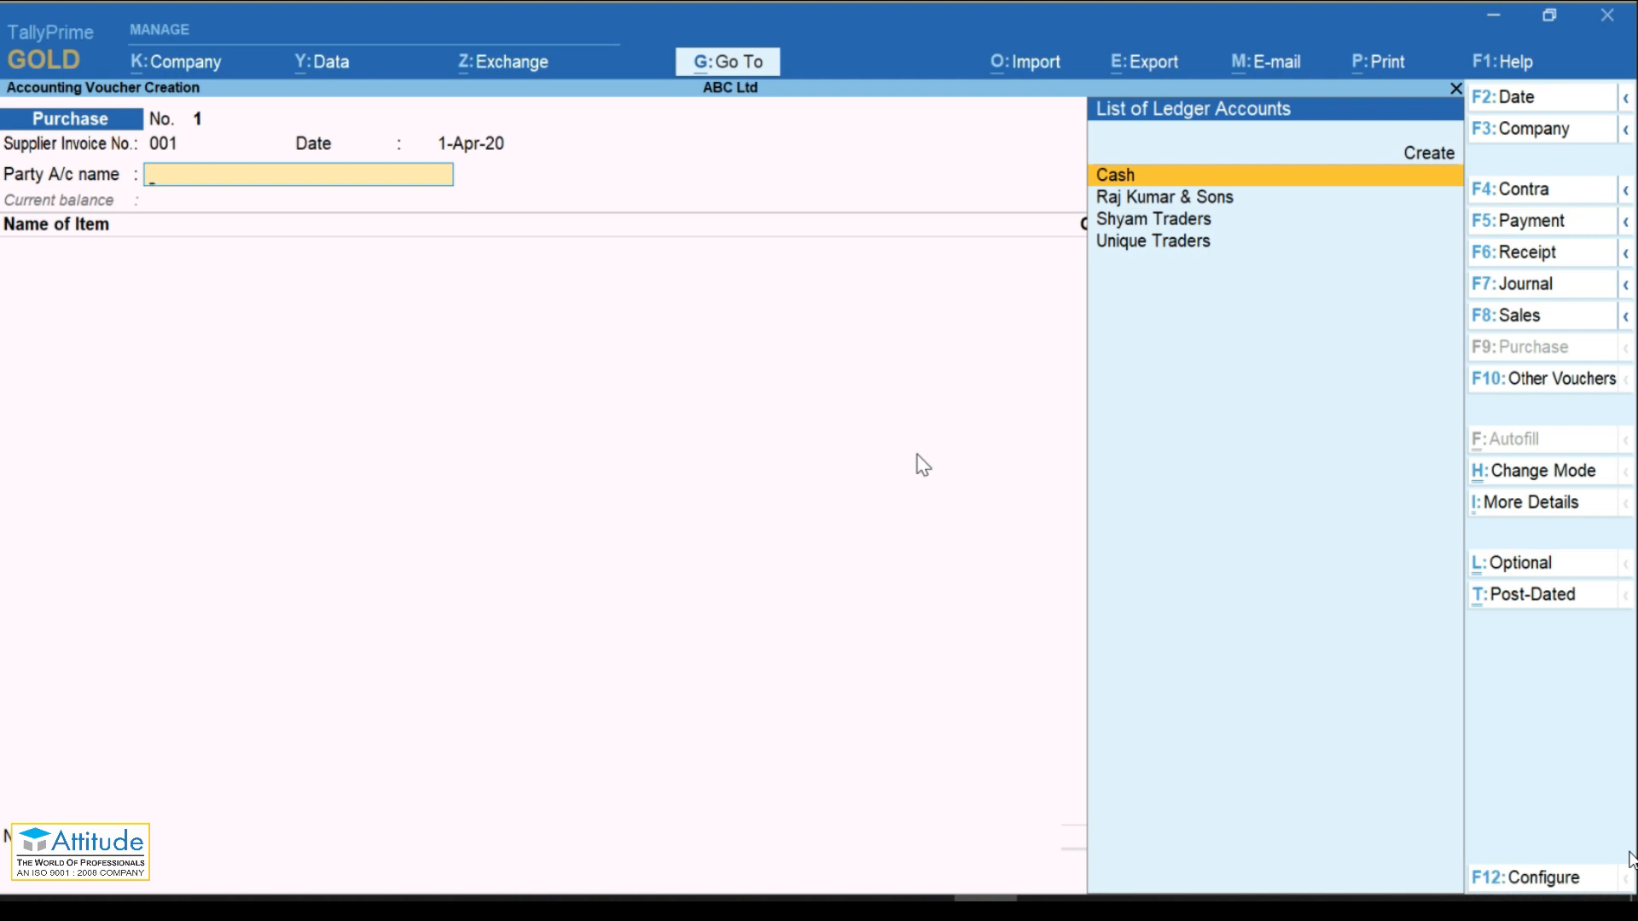
pyautogui.press('Down')
pyautogui.press('Down')
pyautogui.press('Up')
pyautogui.press('Up')
pyautogui.press('Up')
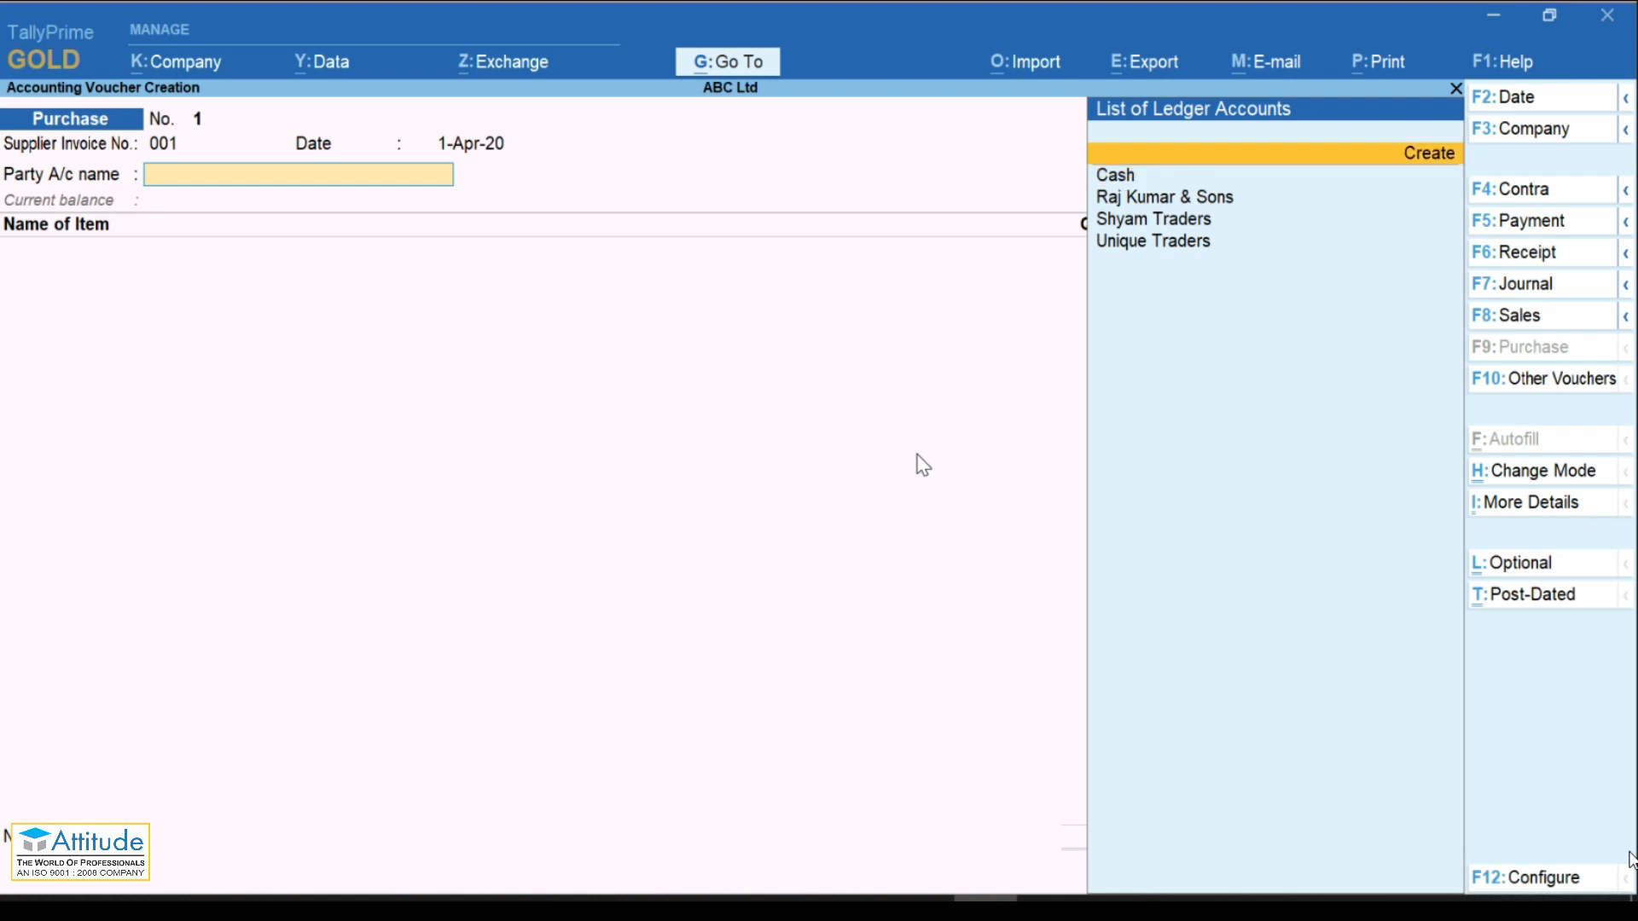
# Step: Create party ledger Sudha Traders under Sundry Creditors in Karnataka and save it
pyautogui.click(1431, 160)
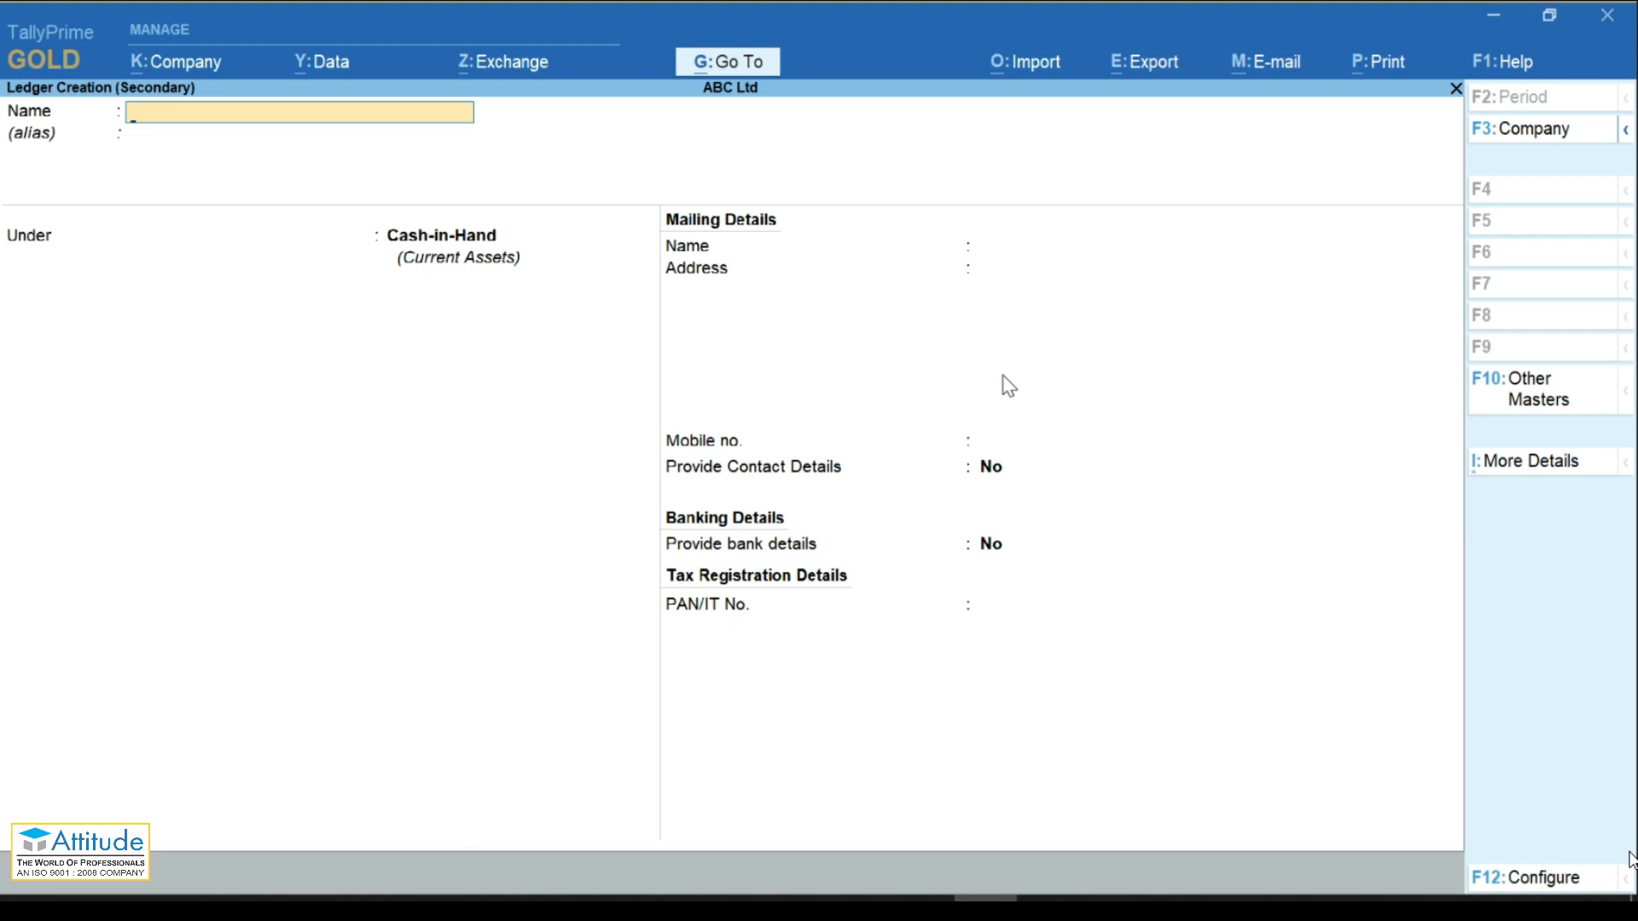
pyautogui.write('Sudha Traders')
pyautogui.press('Return')
pyautogui.press('Return')
pyautogui.write('Su')
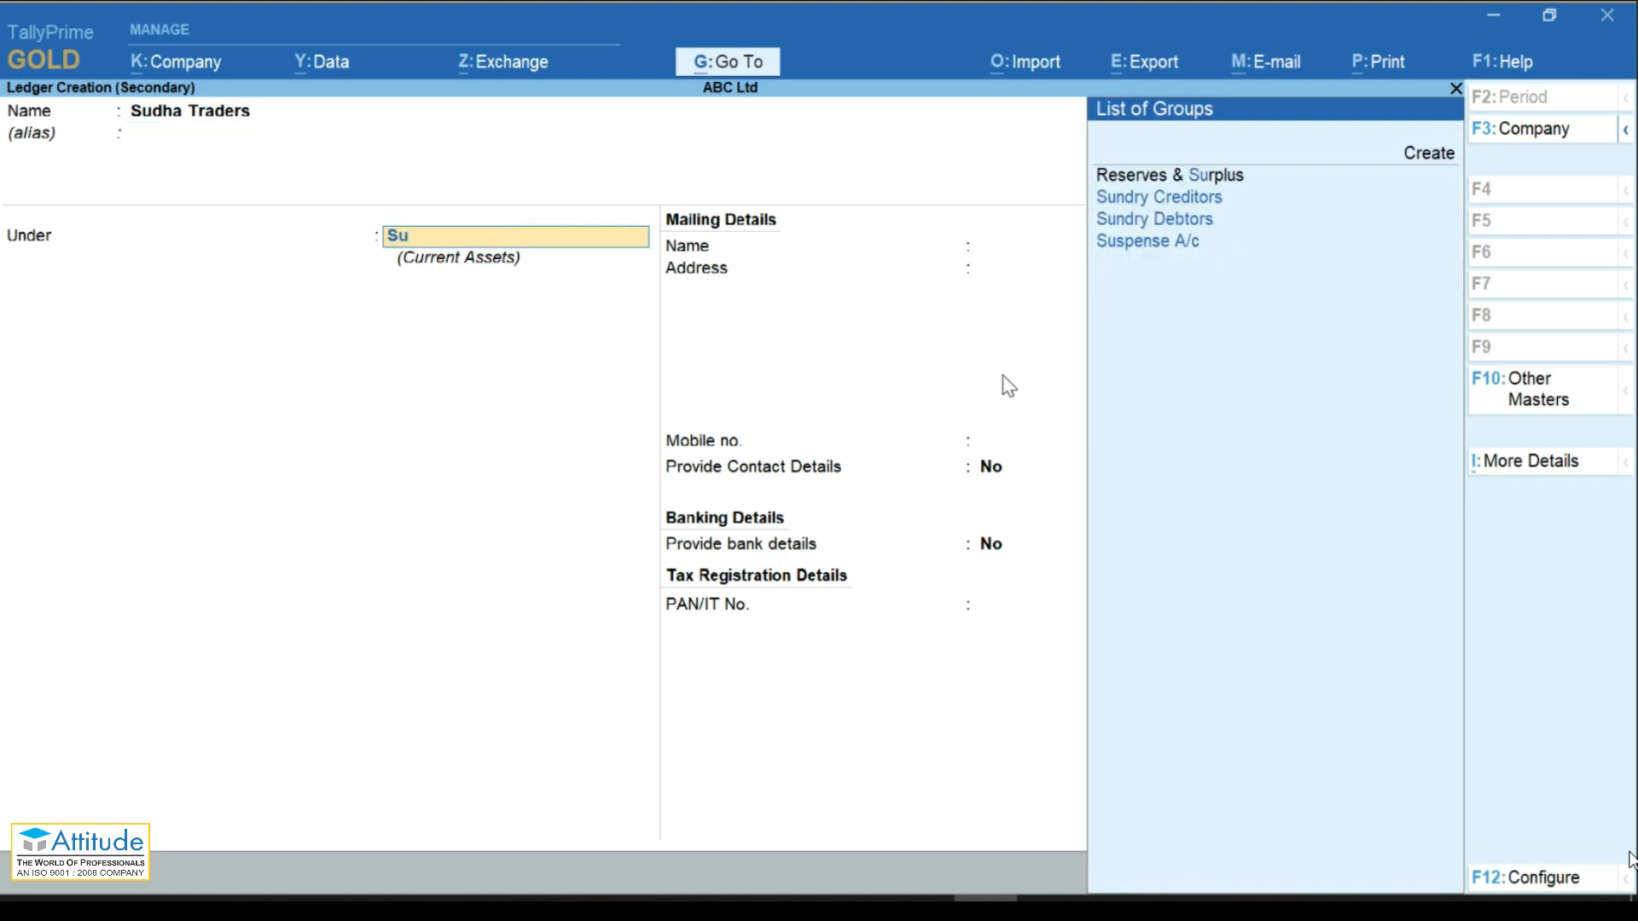
pyautogui.press('Return')
pyautogui.press('Return')
pyautogui.press('Return')
pyautogui.press('Return')
pyautogui.press('Return')
pyautogui.press('Return')
pyautogui.press('Return')
pyautogui.press('Return')
pyautogui.press('Return')
pyautogui.press('Return')
pyautogui.press('Return')
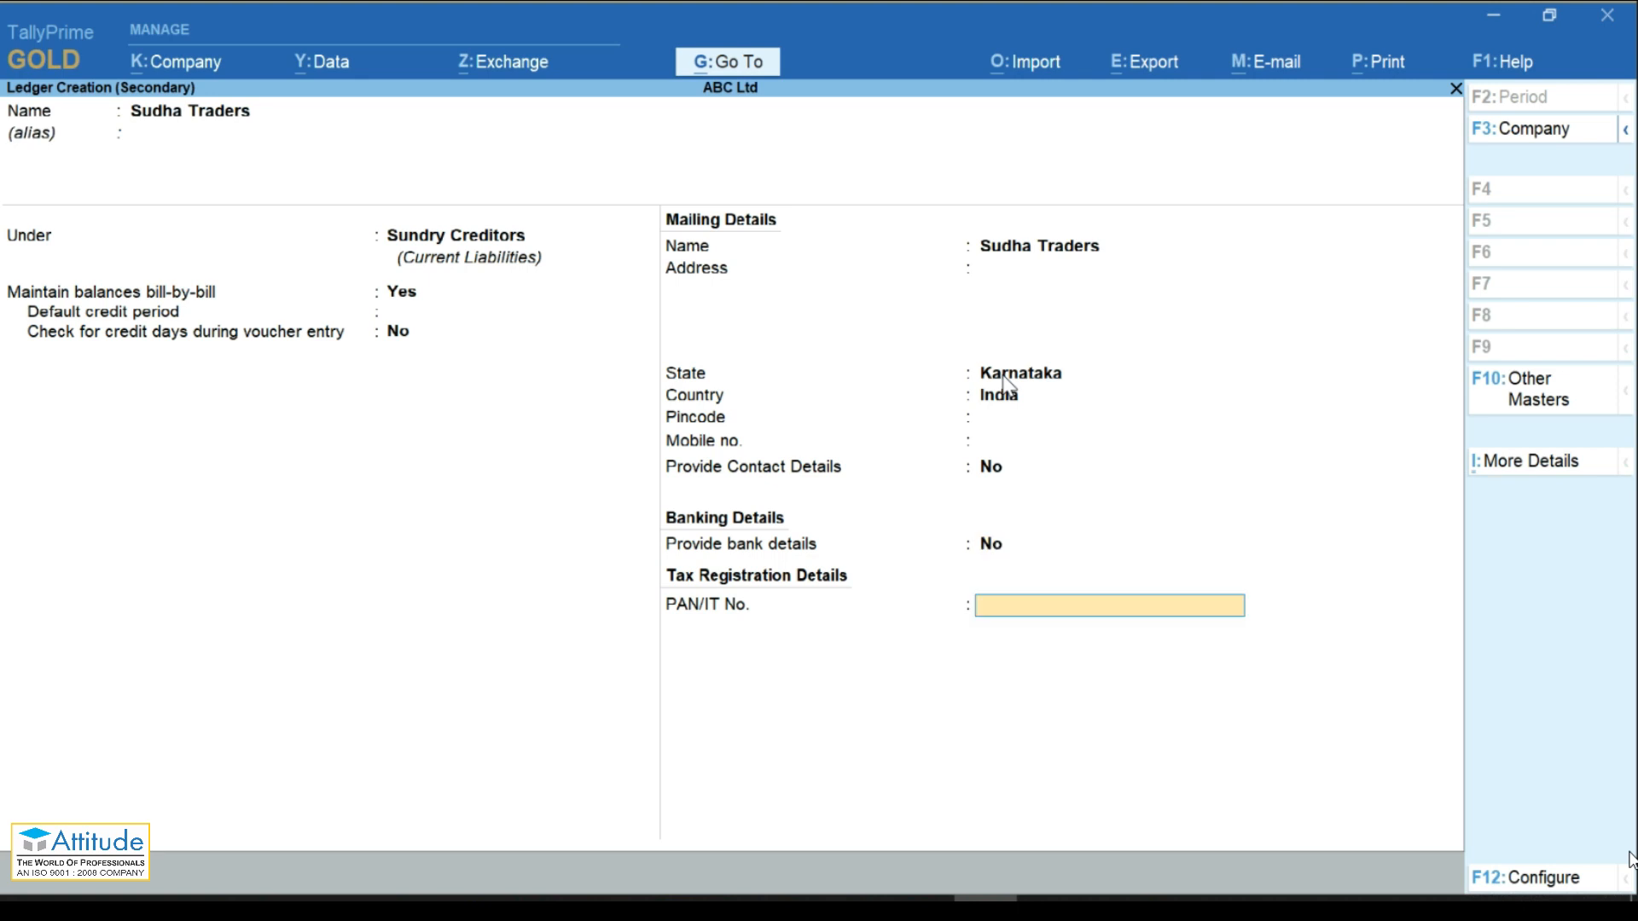
pyautogui.press('Return')
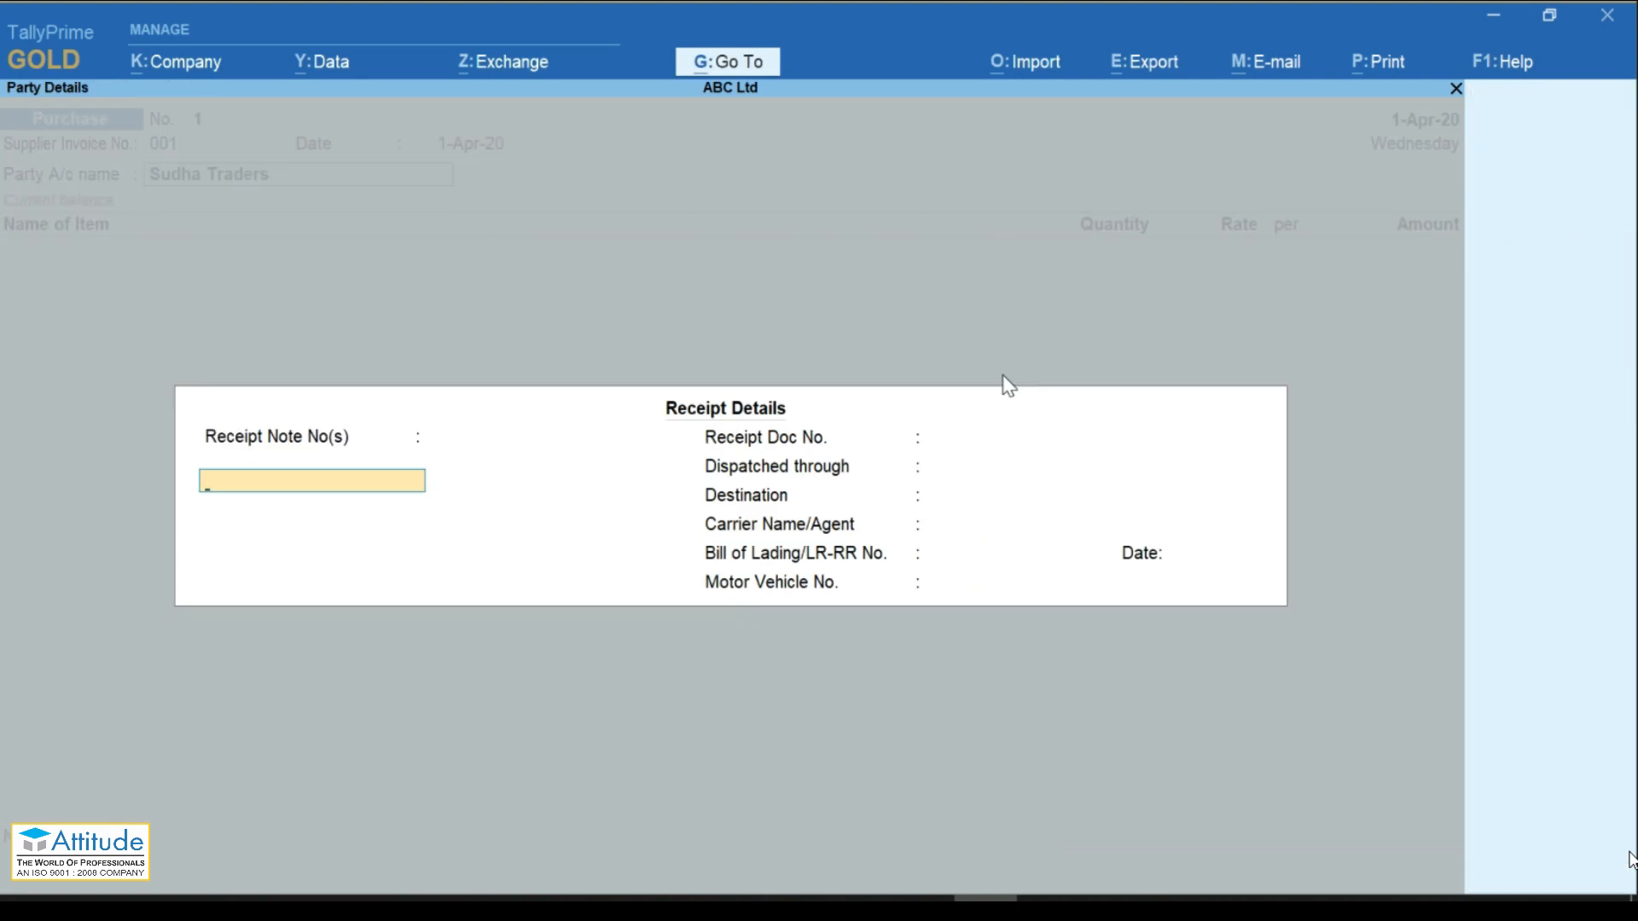
# Step: Add HP Laptop I5, 10 Nos at 10,000.00 from Shop-1 (1,00,000.00) to the purchase
pyautogui.press('Return')
pyautogui.press('Return')
pyautogui.press('Return')
pyautogui.press('Return')
pyautogui.press('Return')
pyautogui.press('Return')
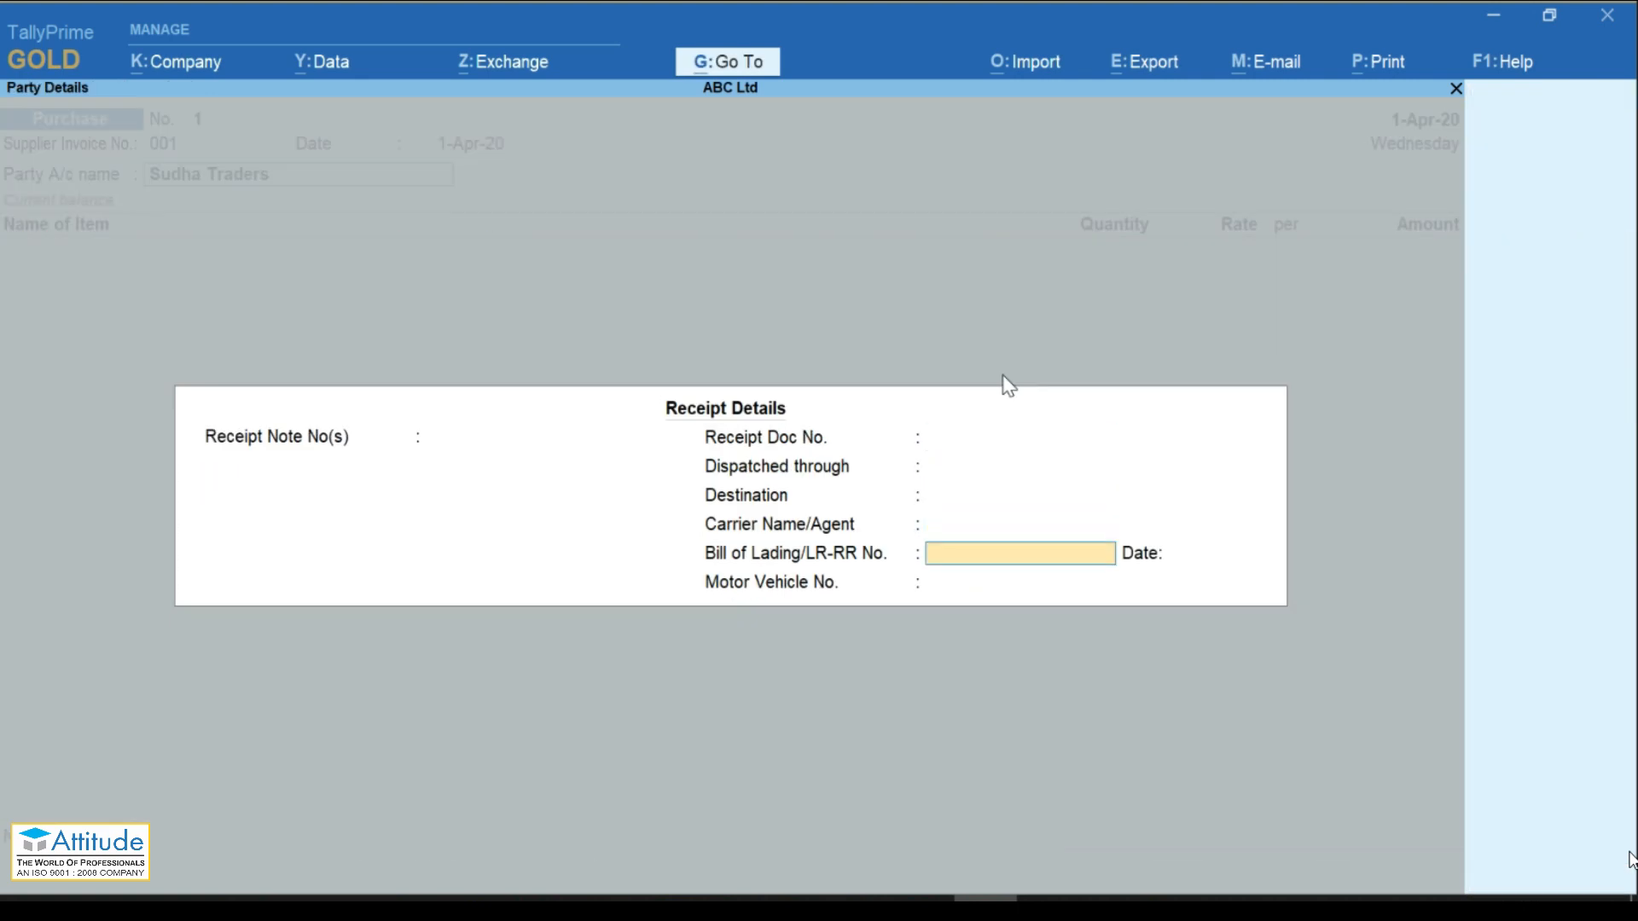
pyautogui.press('Return')
pyautogui.press('Return')
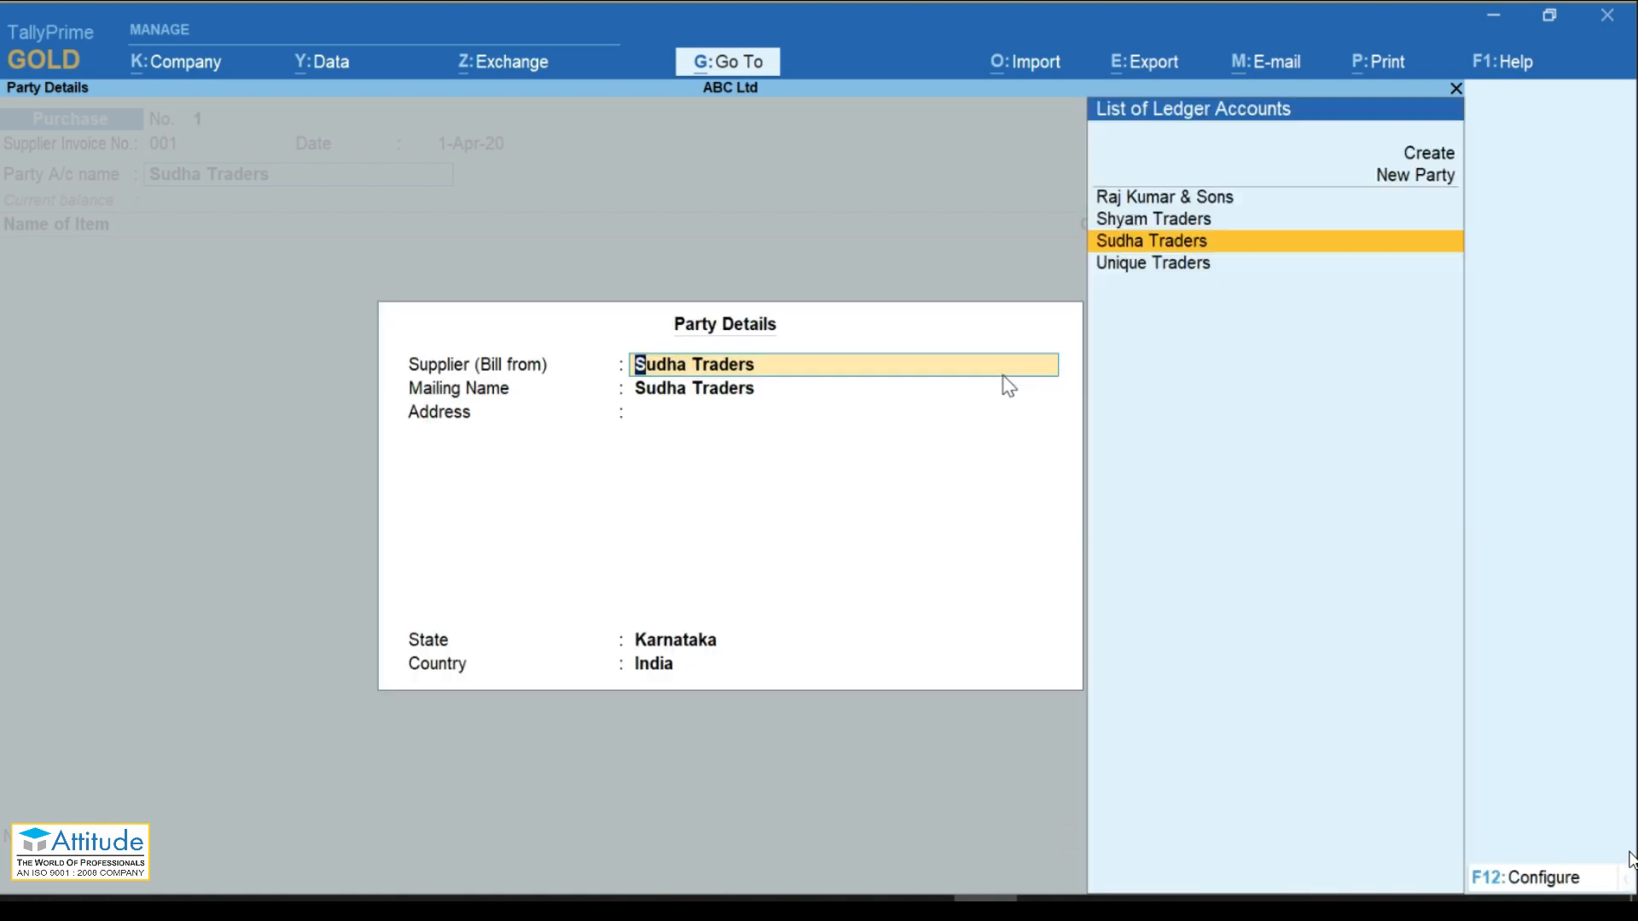
pyautogui.press('Return')
pyautogui.press('Return')
pyautogui.press('Return')
pyautogui.press('Return')
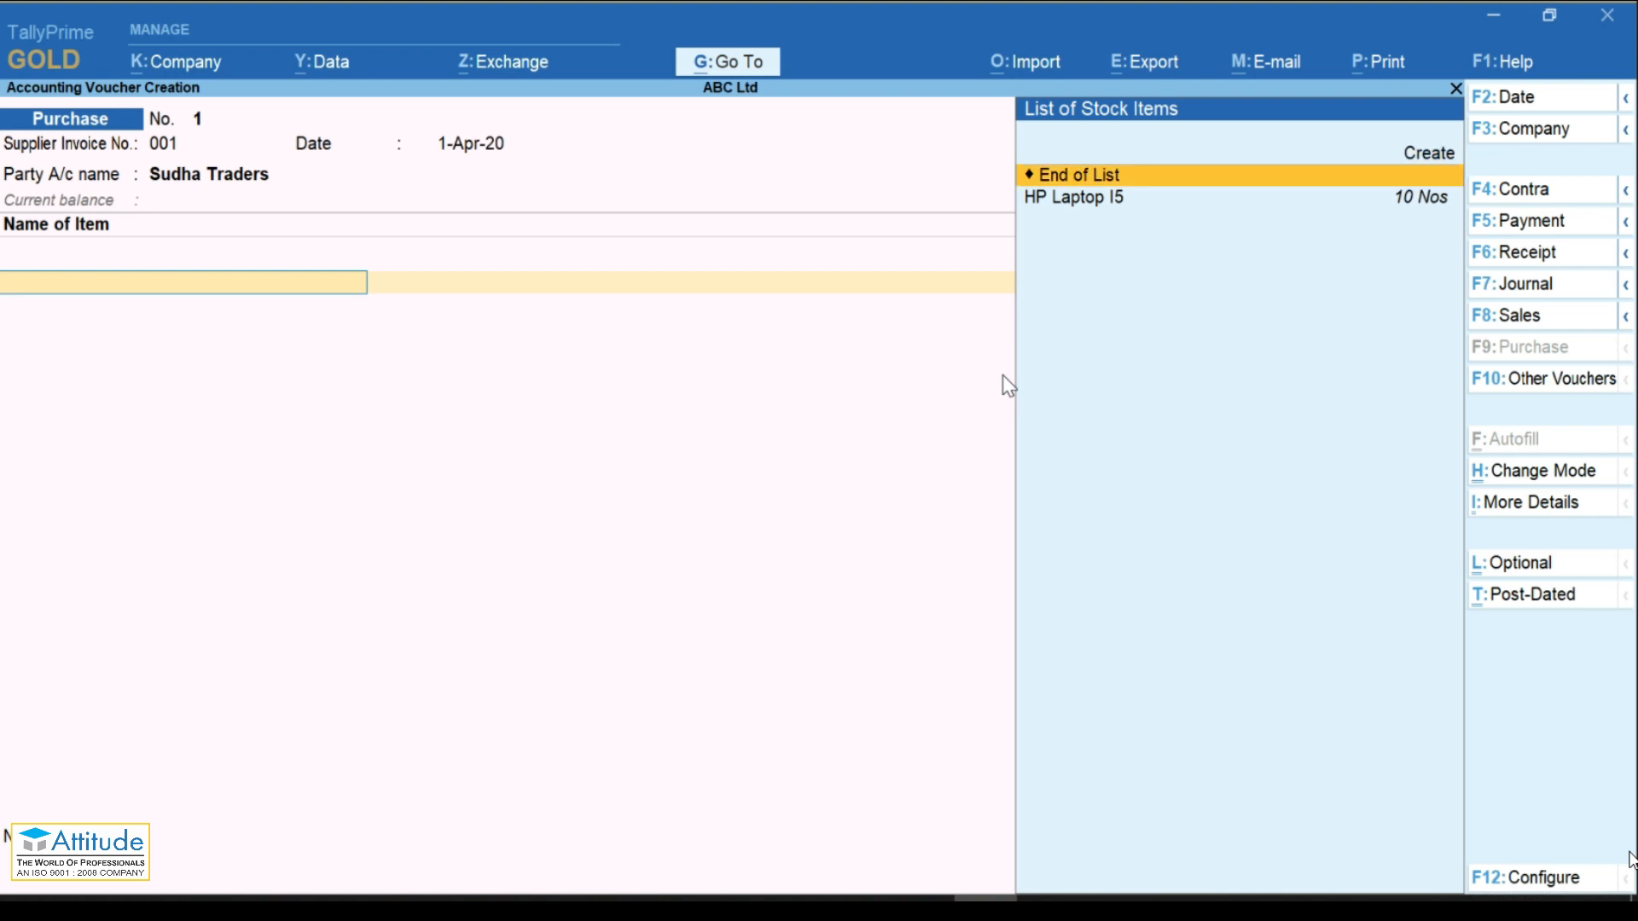
pyautogui.press('Down')
pyautogui.press('Return')
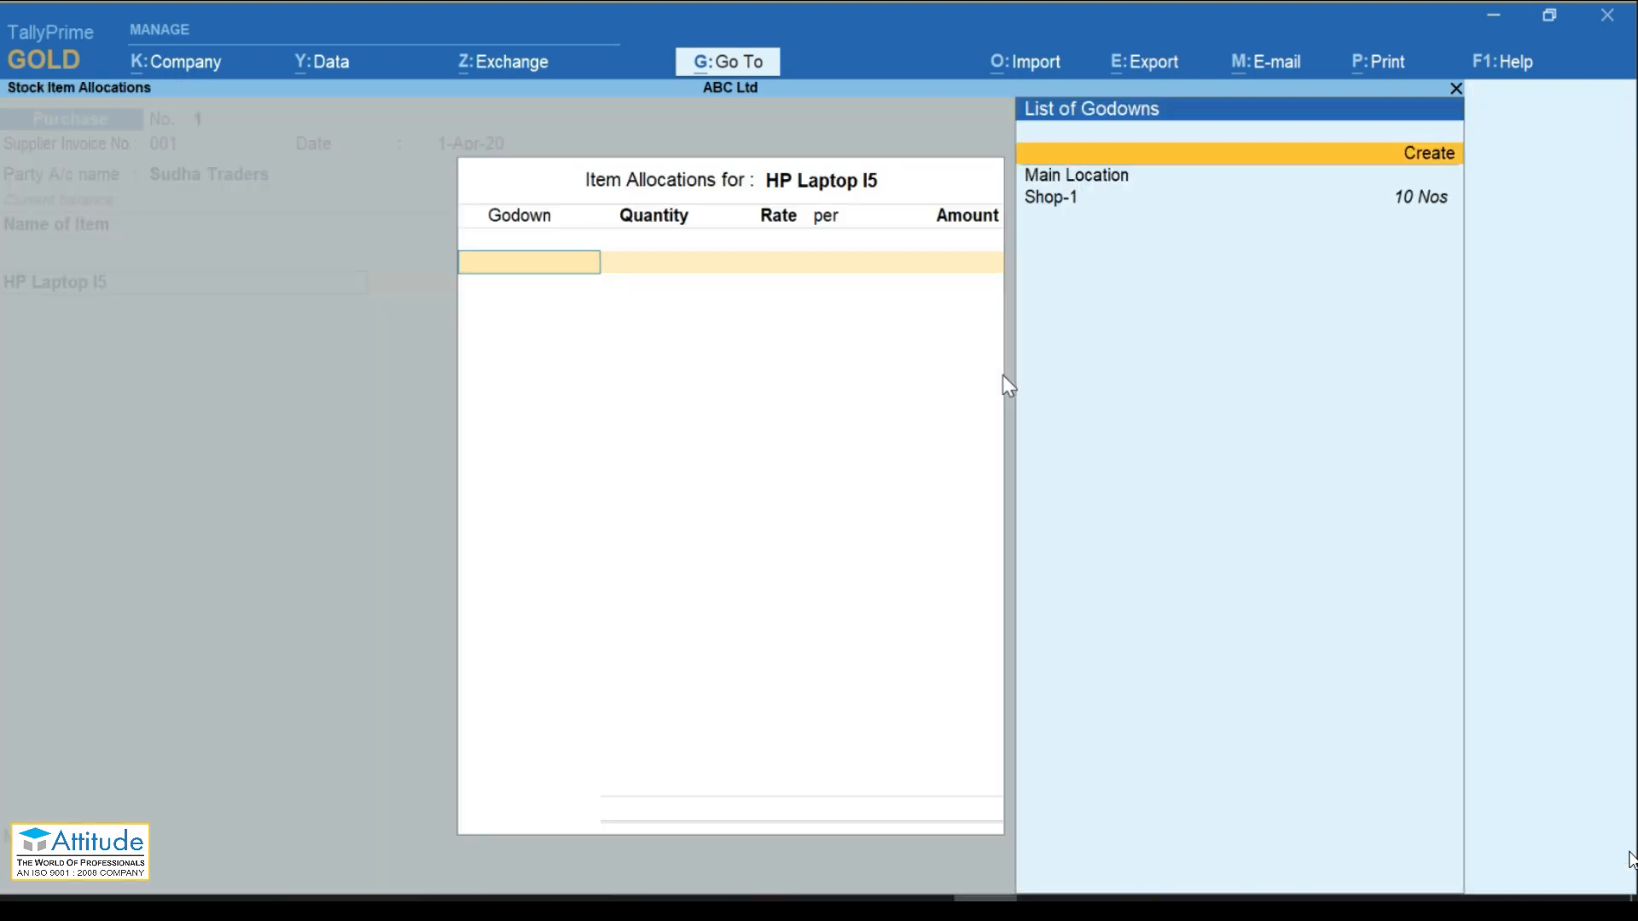
pyautogui.press('Down')
pyautogui.press('Down')
pyautogui.press('Return')
pyautogui.write('10')
pyautogui.press('Return')
pyautogui.press('Return')
pyautogui.press('Return')
pyautogui.press('Return')
pyautogui.press('Return')
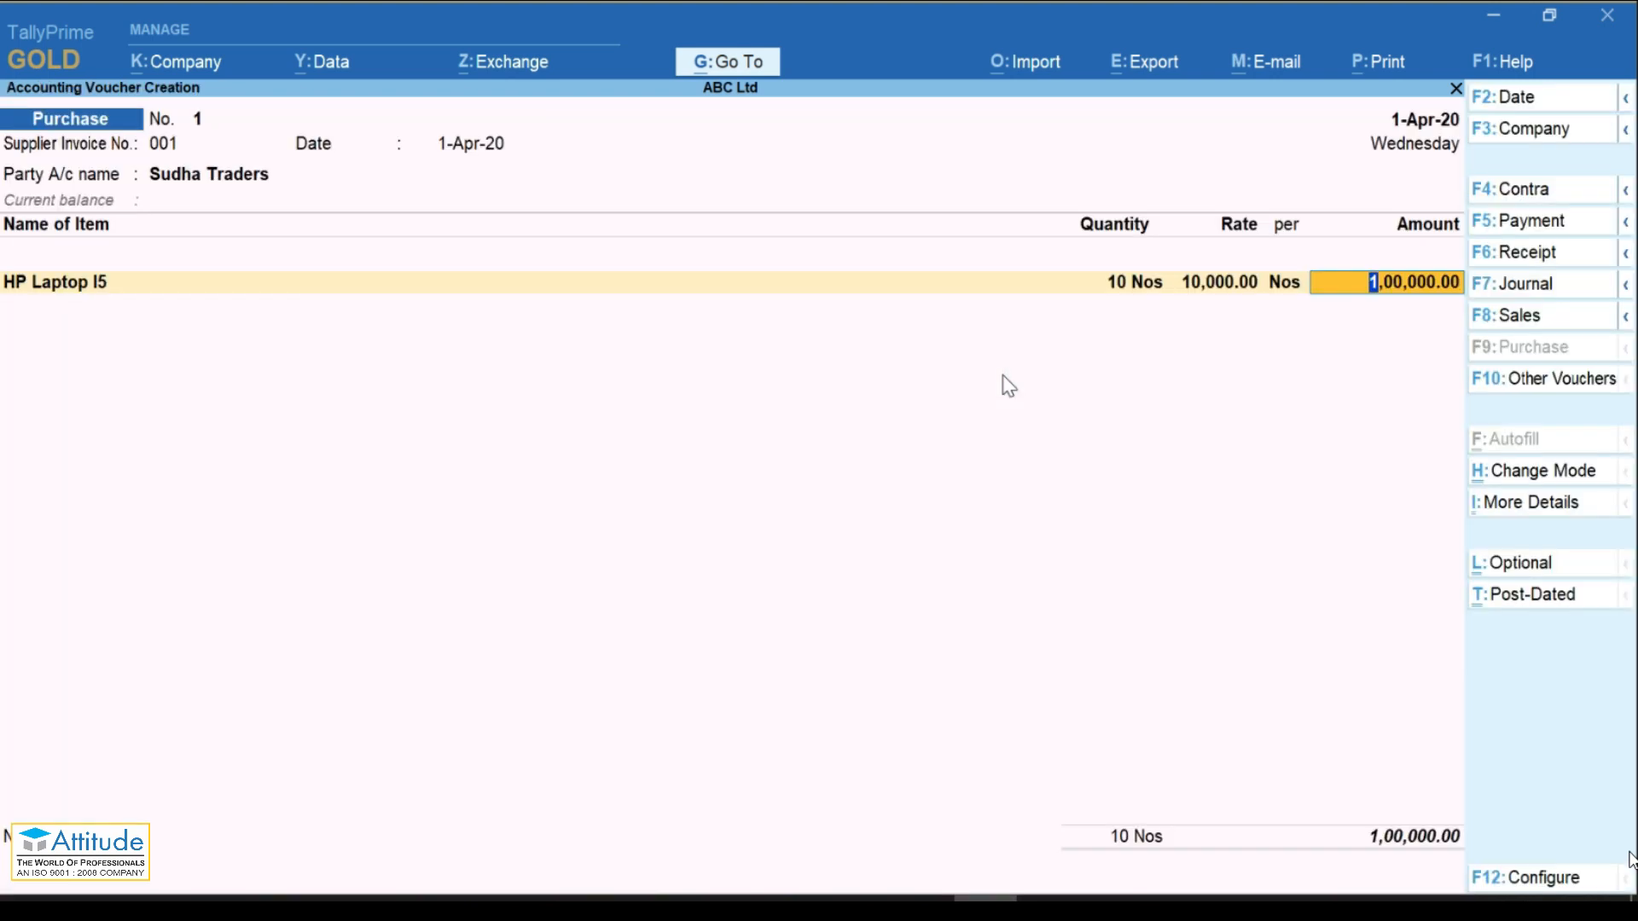
pyautogui.press('Return')
pyautogui.hotkey('alt', 'c')
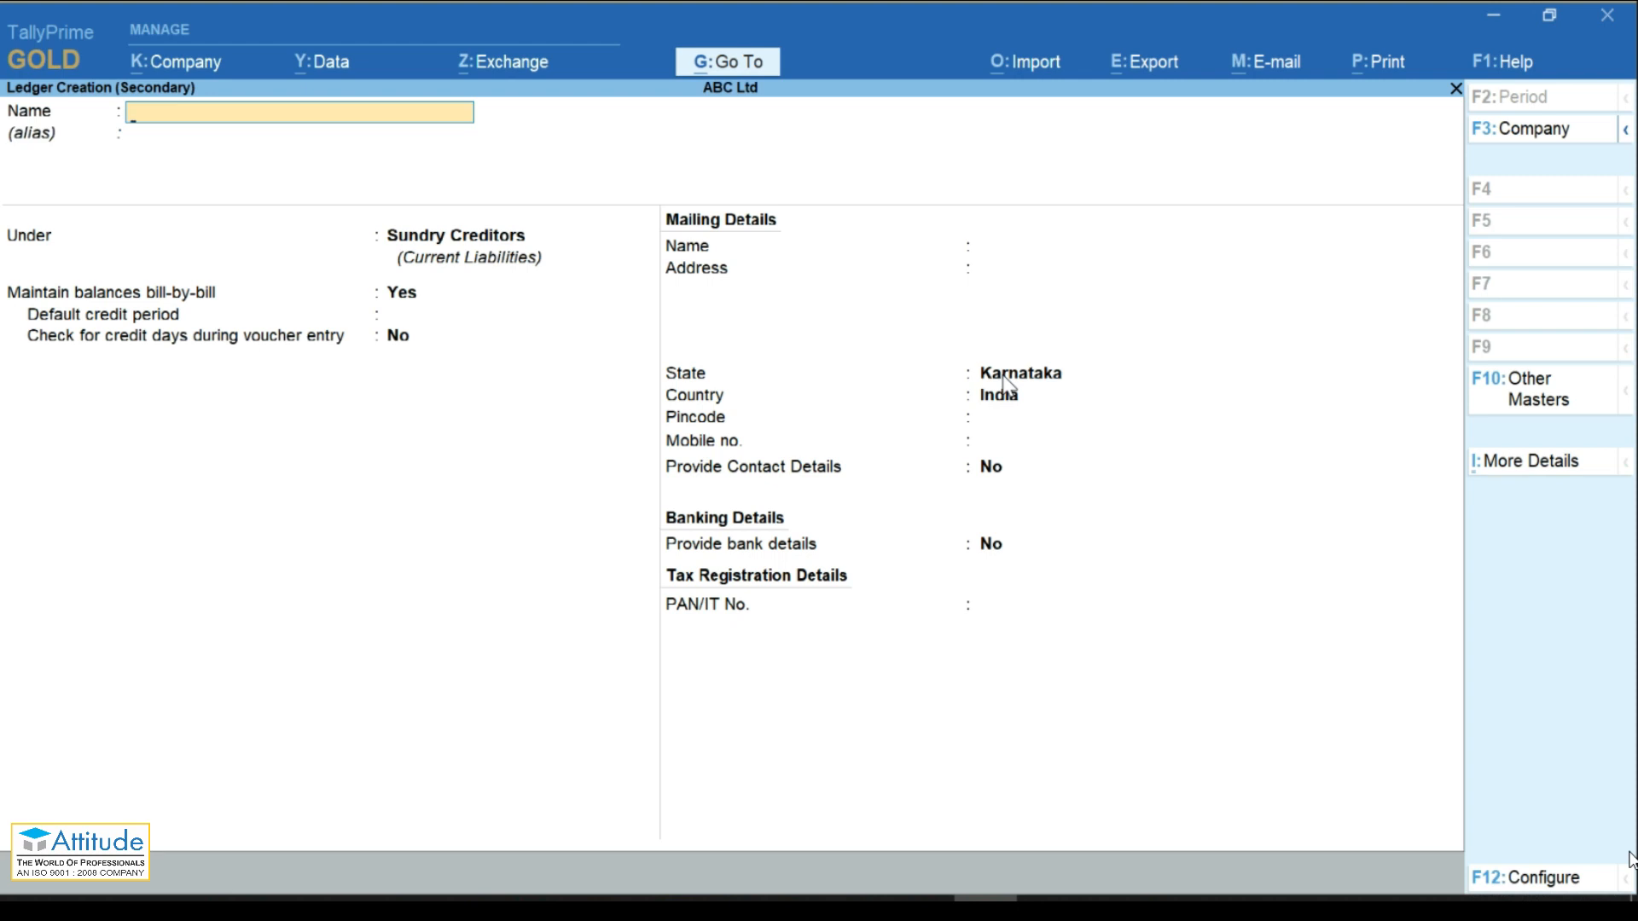
# Step: Discard the empty ledger form and reopen the laptop line's accounting details
pyautogui.press('Escape')
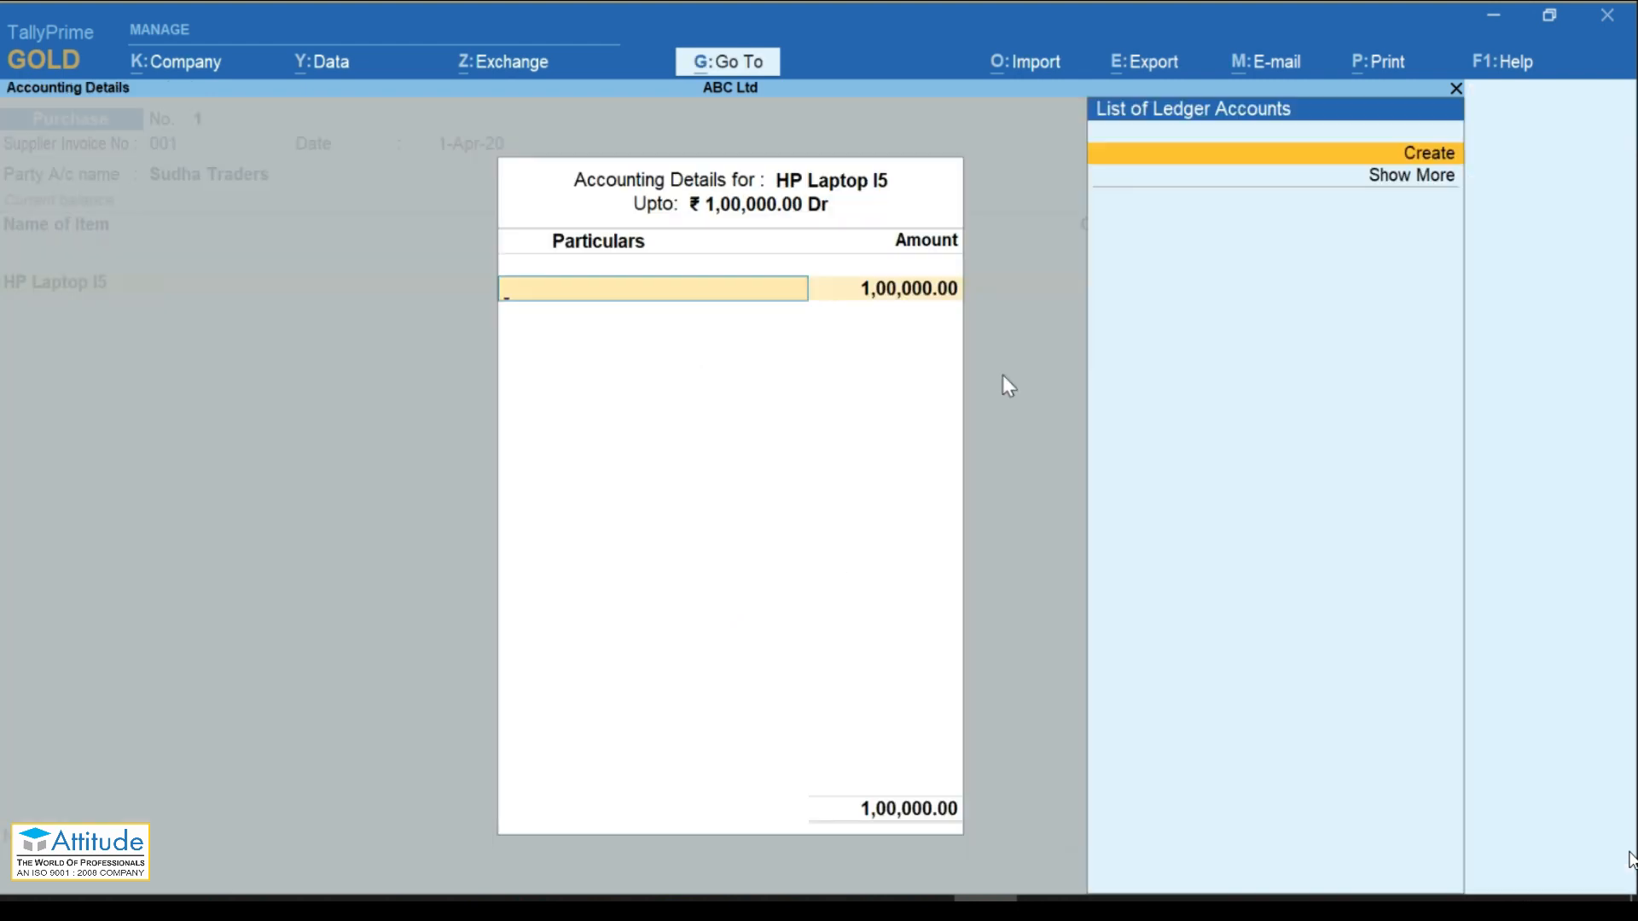
pyautogui.press('Escape')
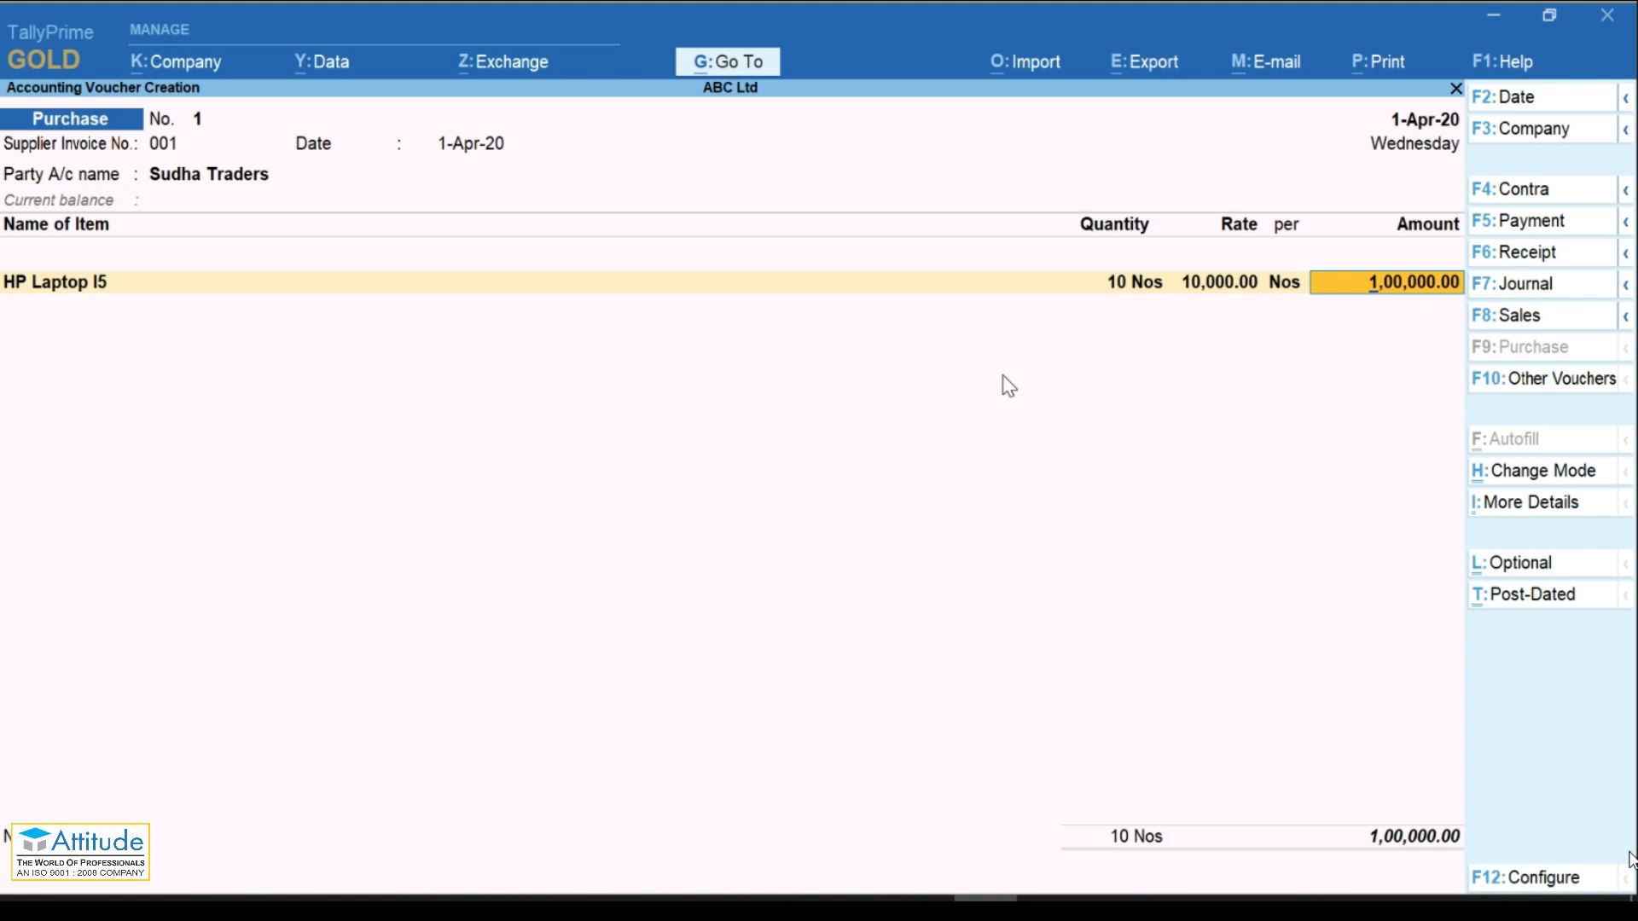
pyautogui.press('Return')
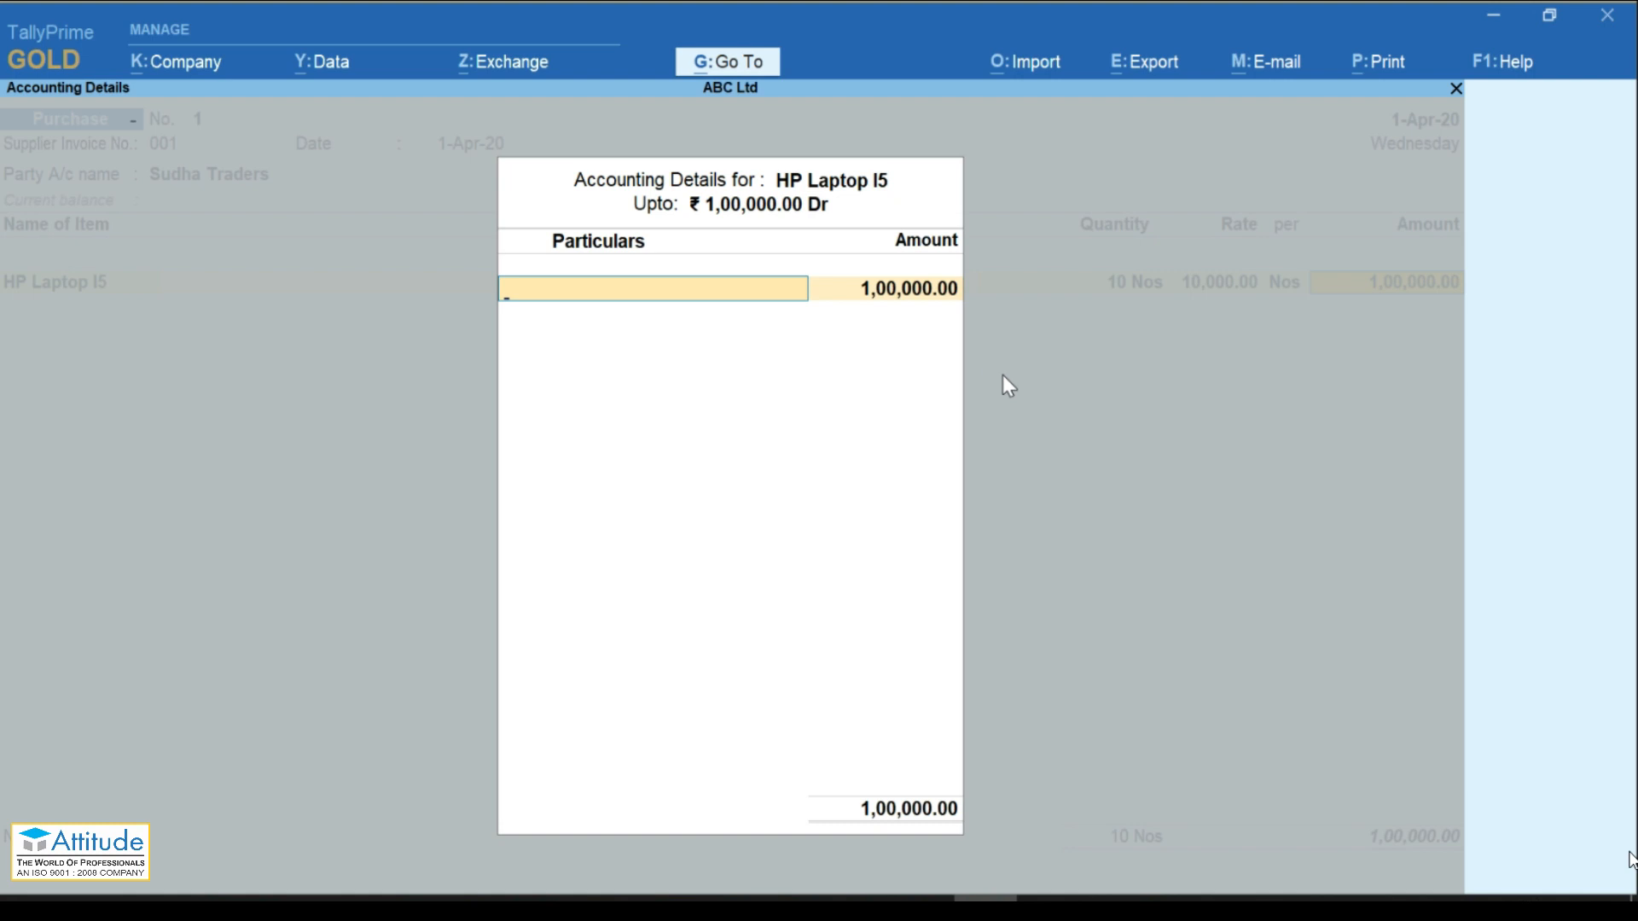
# Step: Create a Purchase ledger under Purchase Accounts and save it
pyautogui.hotkey('alt', 'c')
pyautogui.write('P')
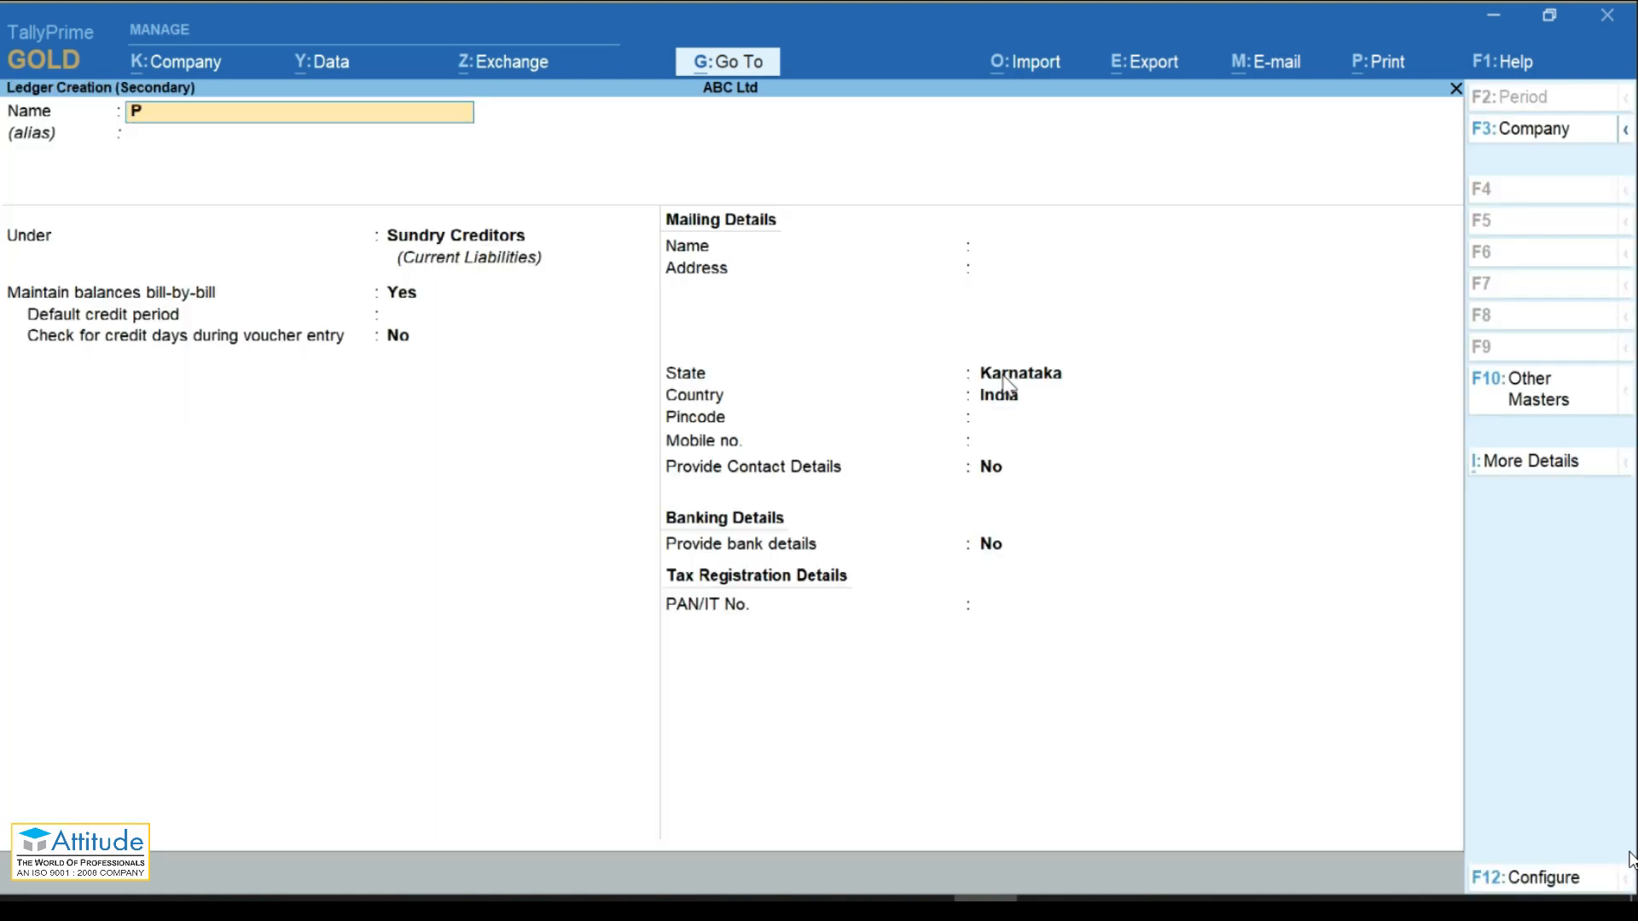
pyautogui.write('urchase')
pyautogui.press('Return')
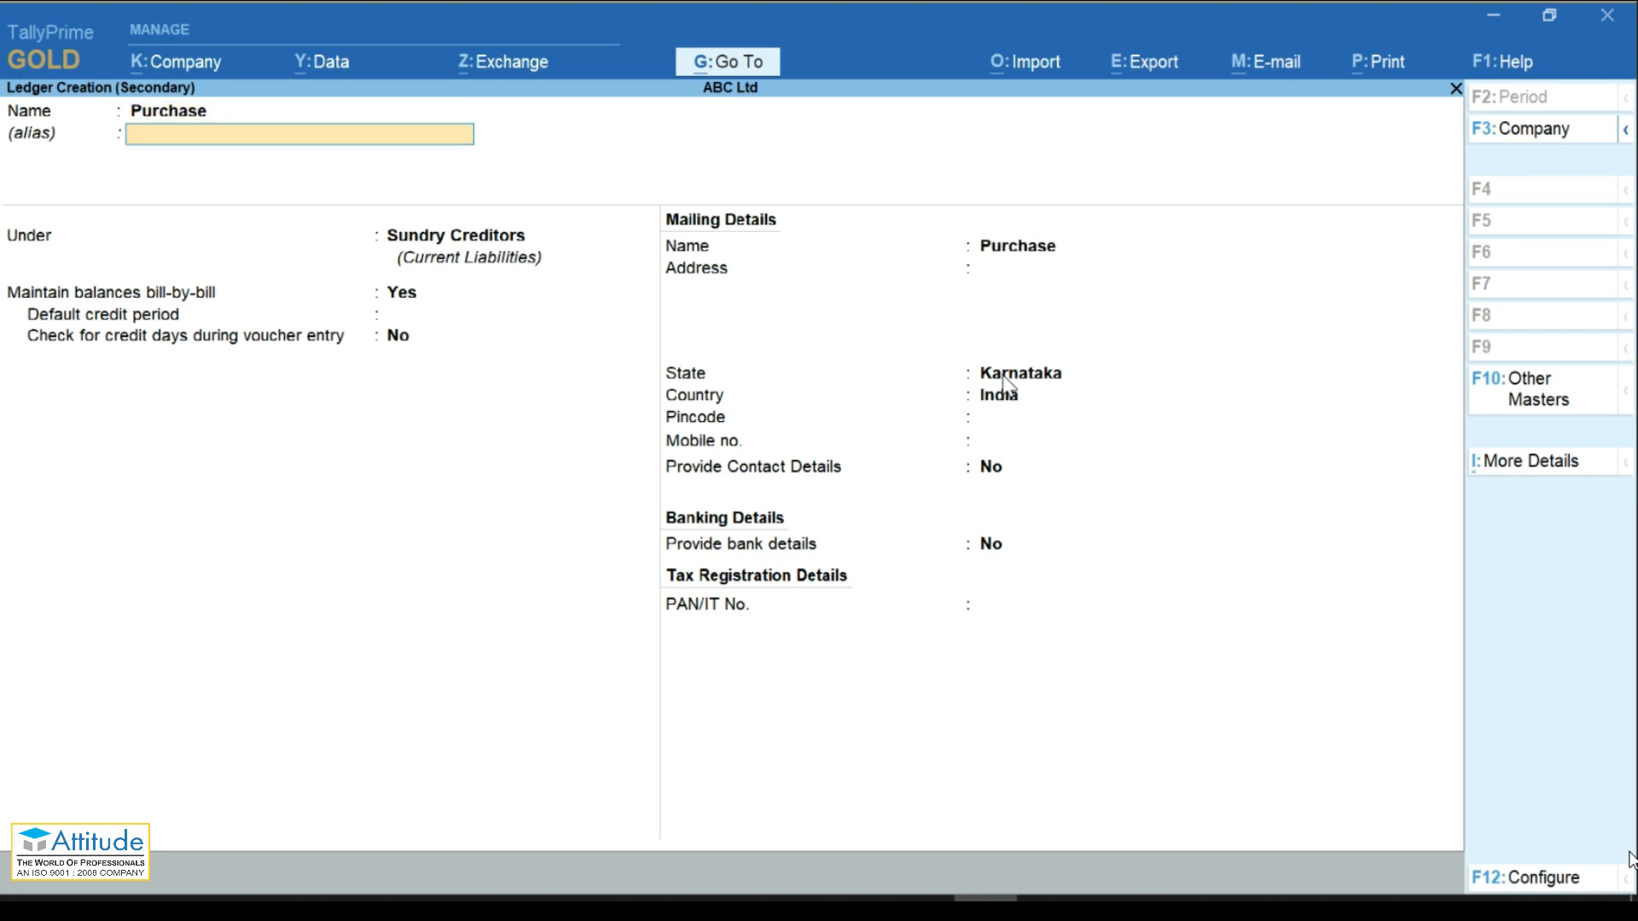
pyautogui.press('Return')
pyautogui.write('Pur')
pyautogui.press('Return')
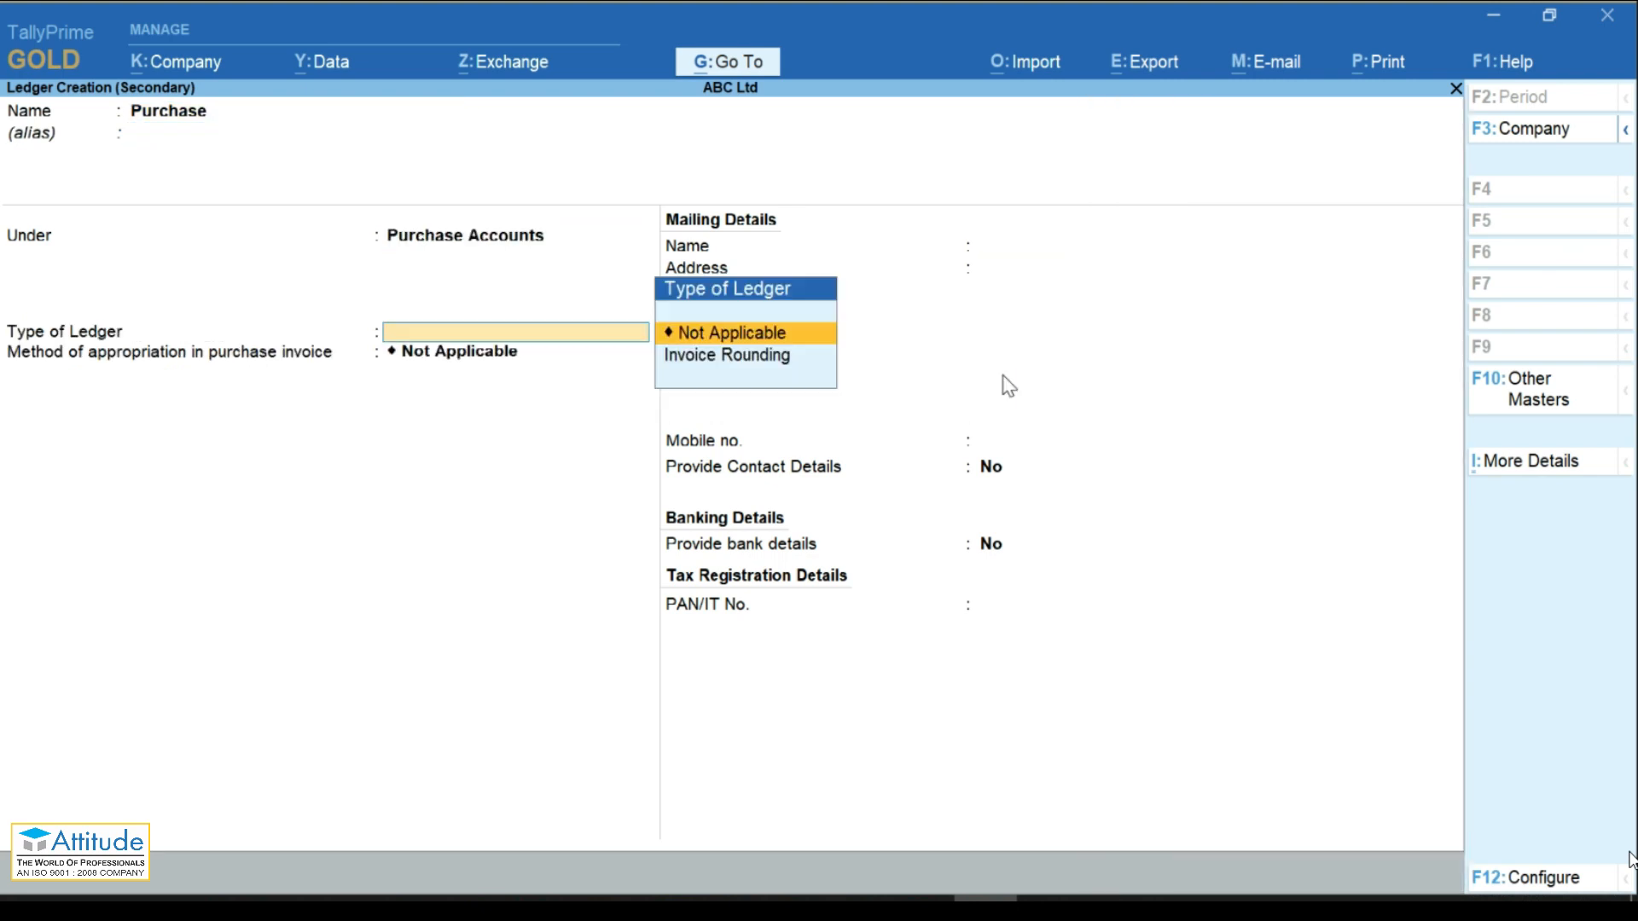
pyautogui.press('Return')
pyautogui.press('Return')
pyautogui.press('Return')
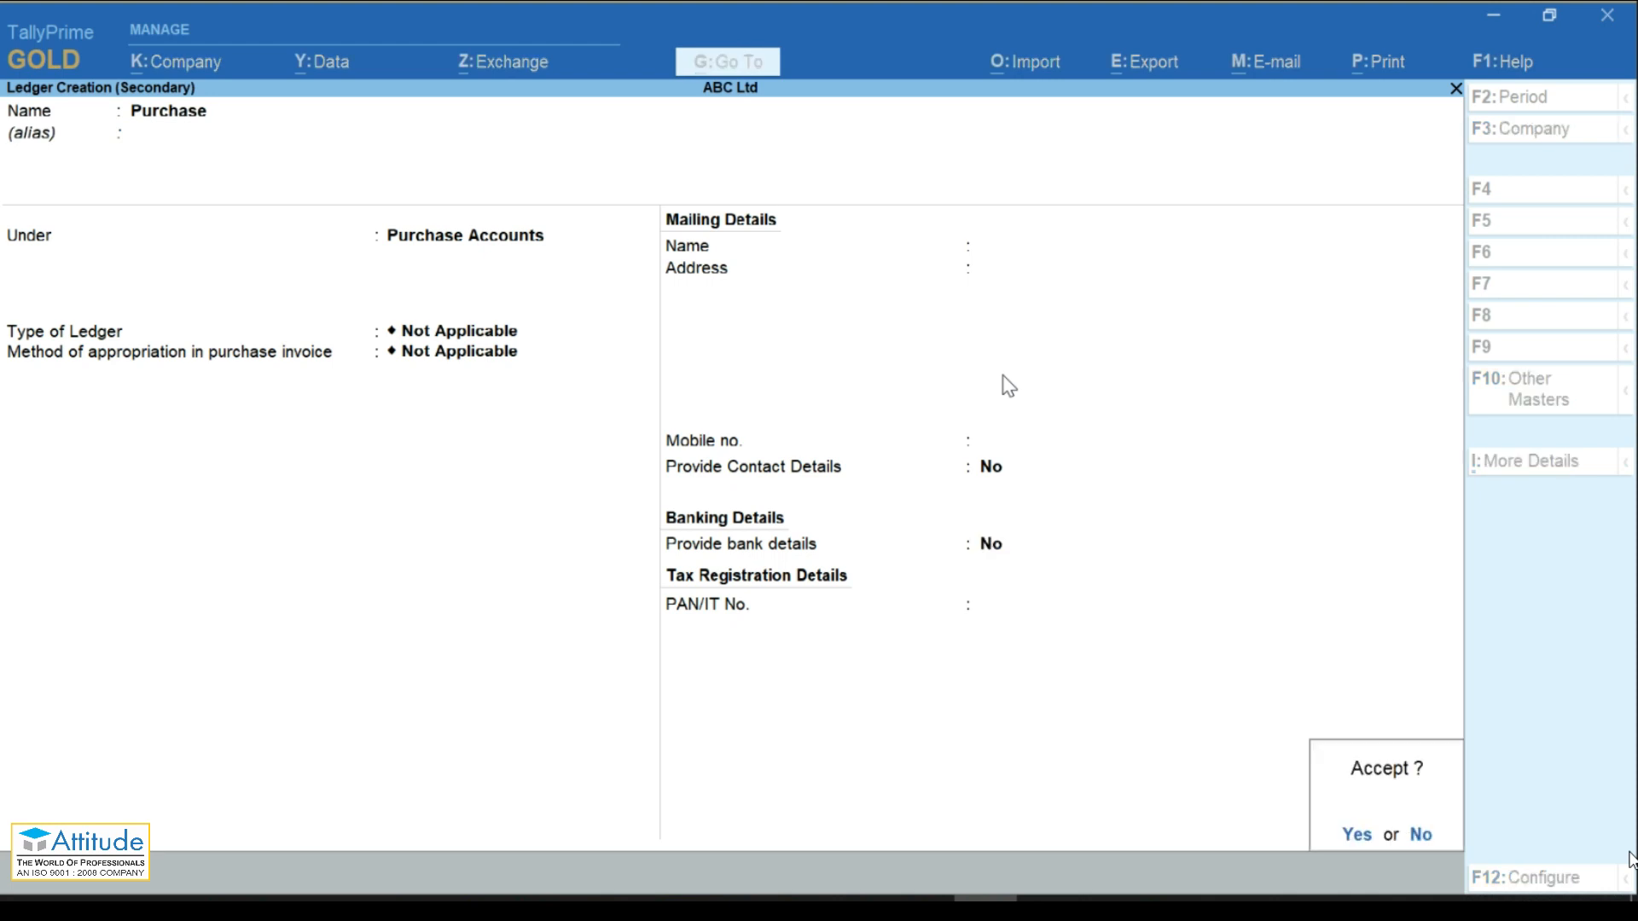
pyautogui.press('Return')
pyautogui.press('Return')
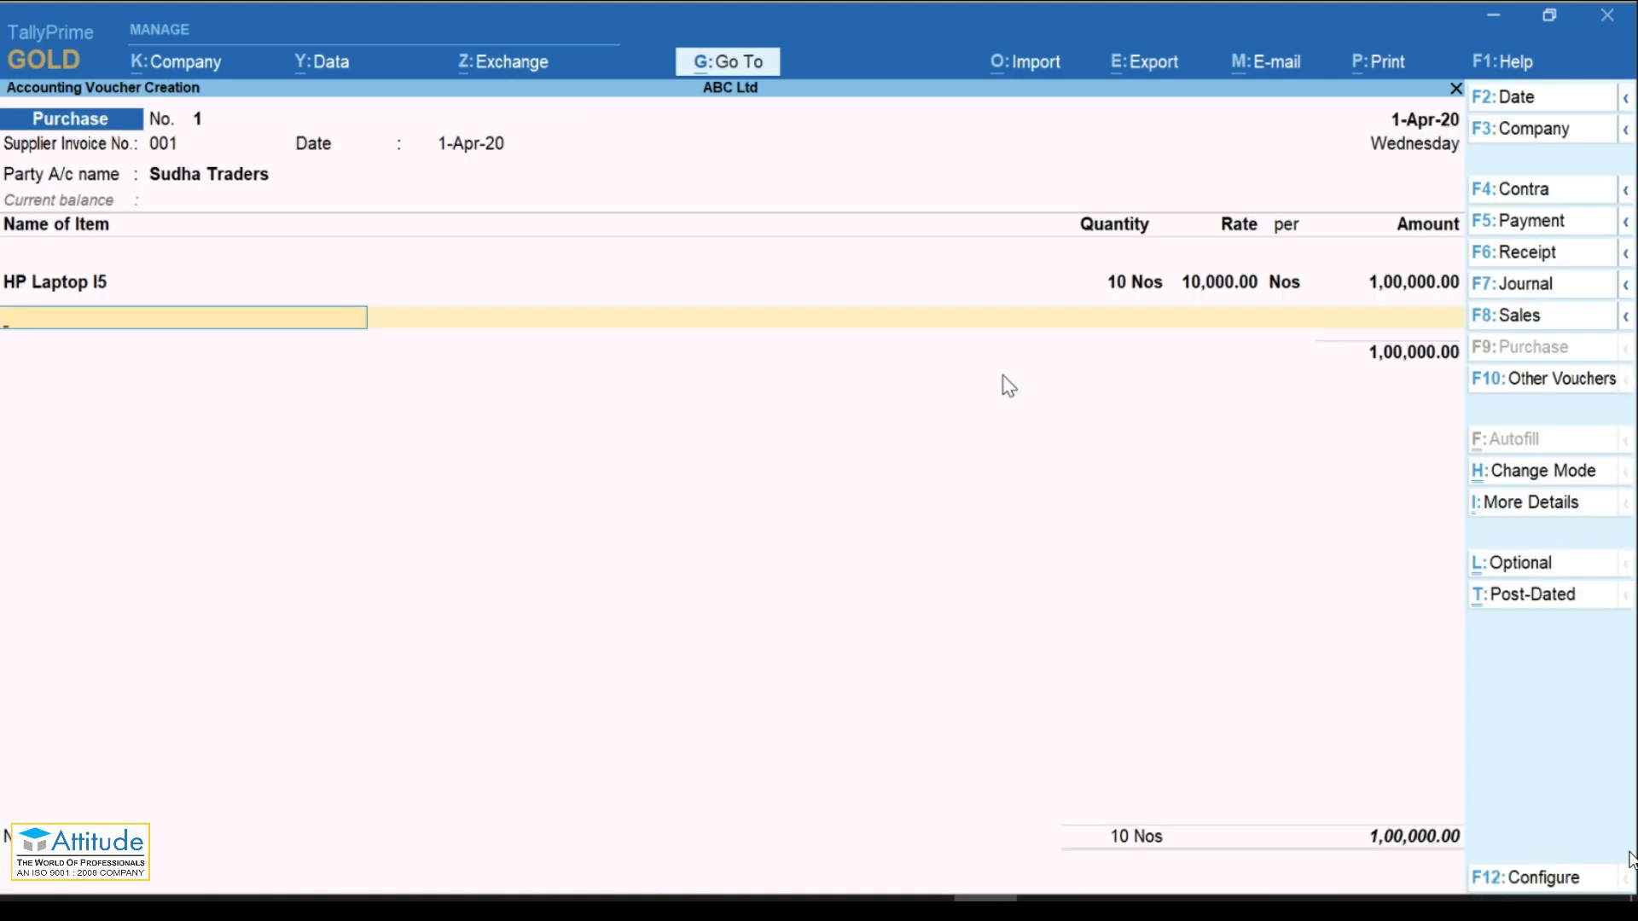
# Step: Close the item list, keep bill reference New Ref 001, skip narration and accept voucher 1 for 1,00,000.00
pyautogui.press('Return')
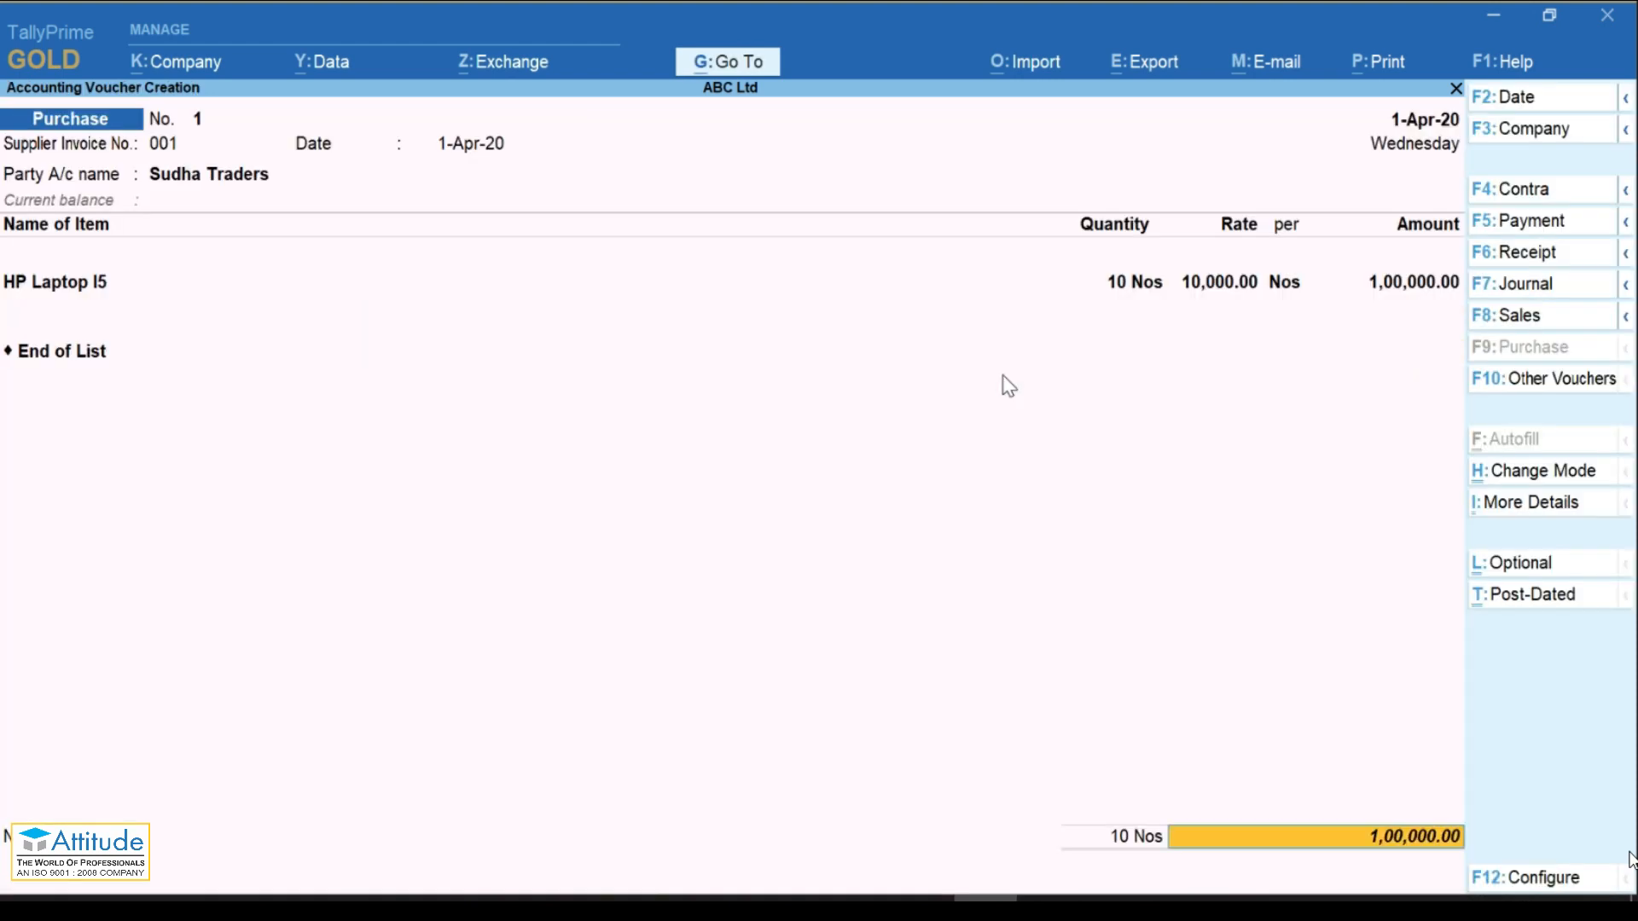
pyautogui.press('Return')
pyautogui.press('Return')
pyautogui.press('Return')
pyautogui.press('Return')
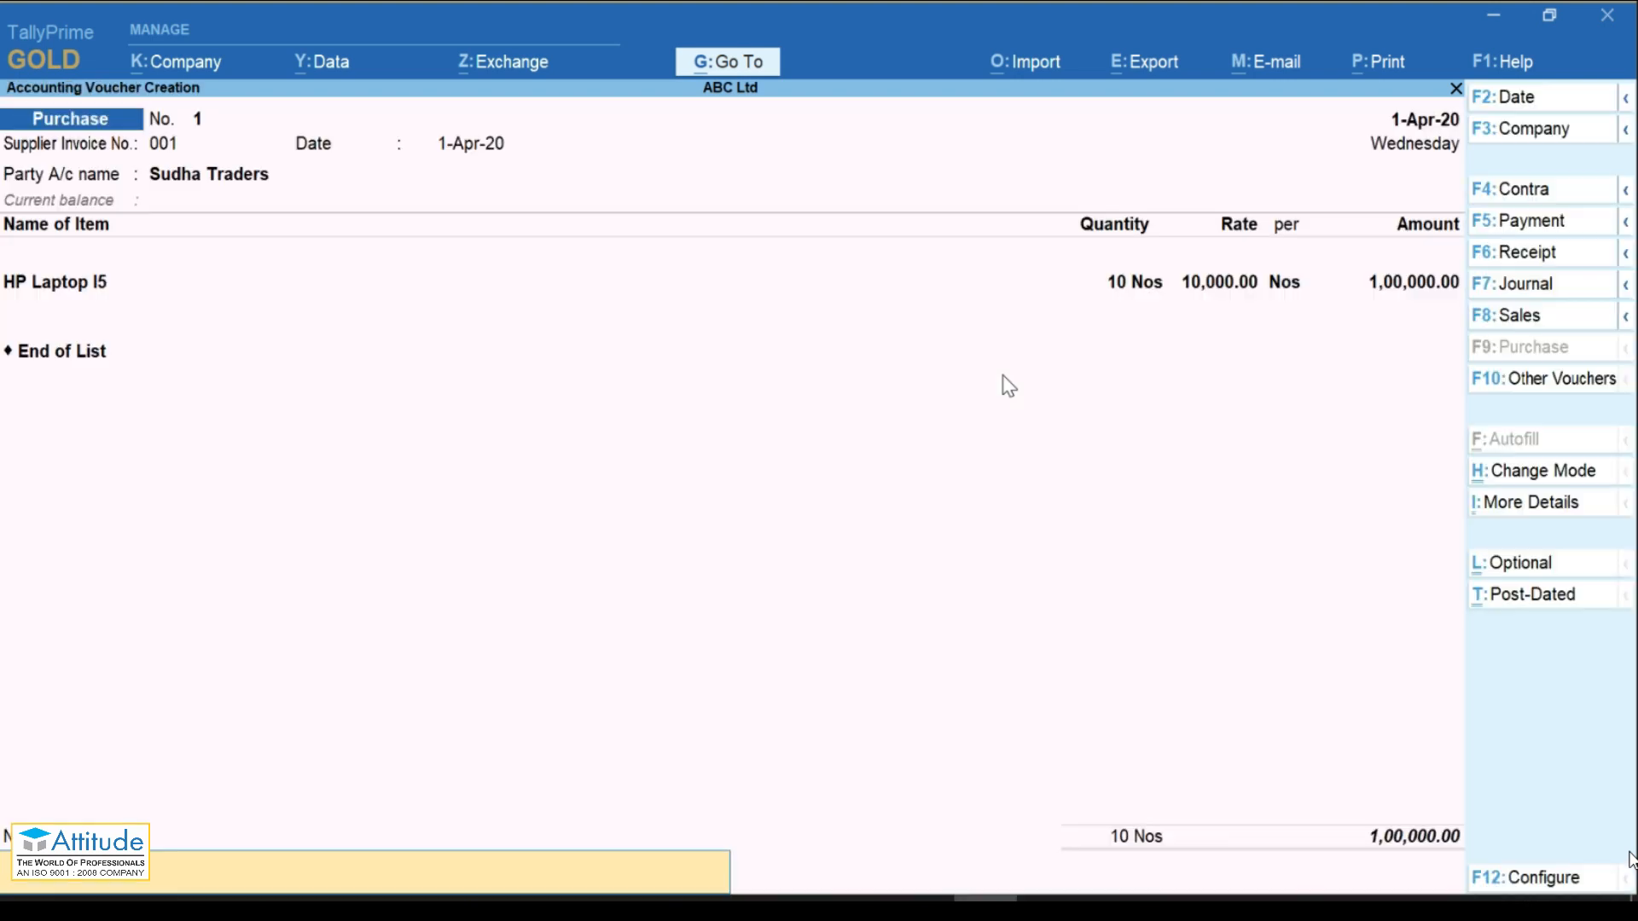
pyautogui.press('Return')
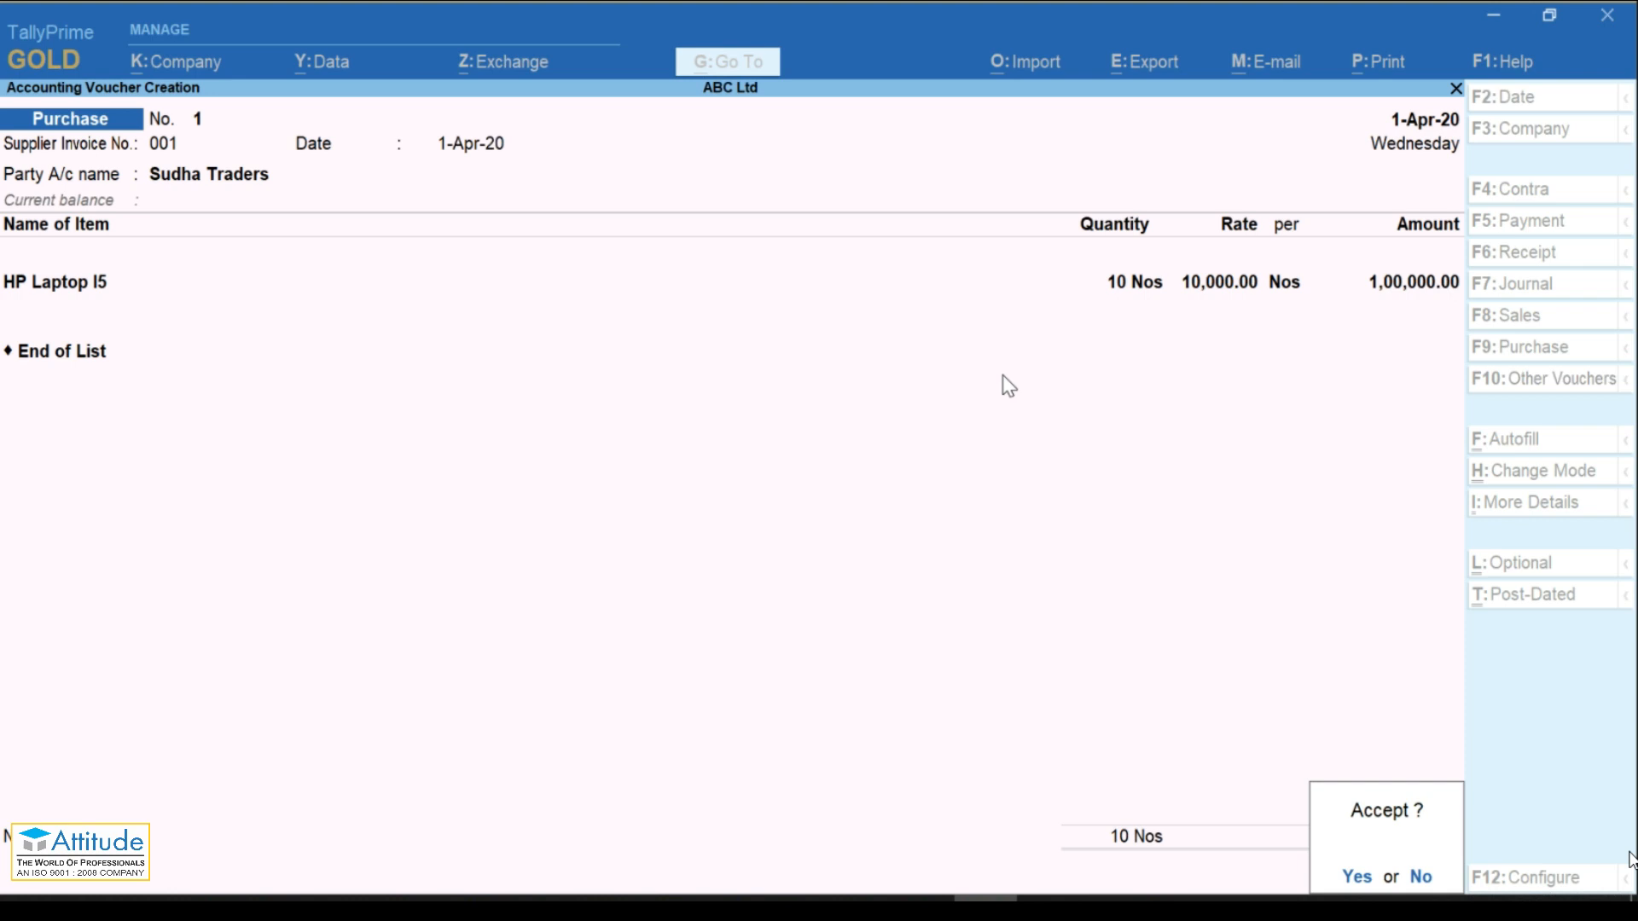
pyautogui.press('Return')
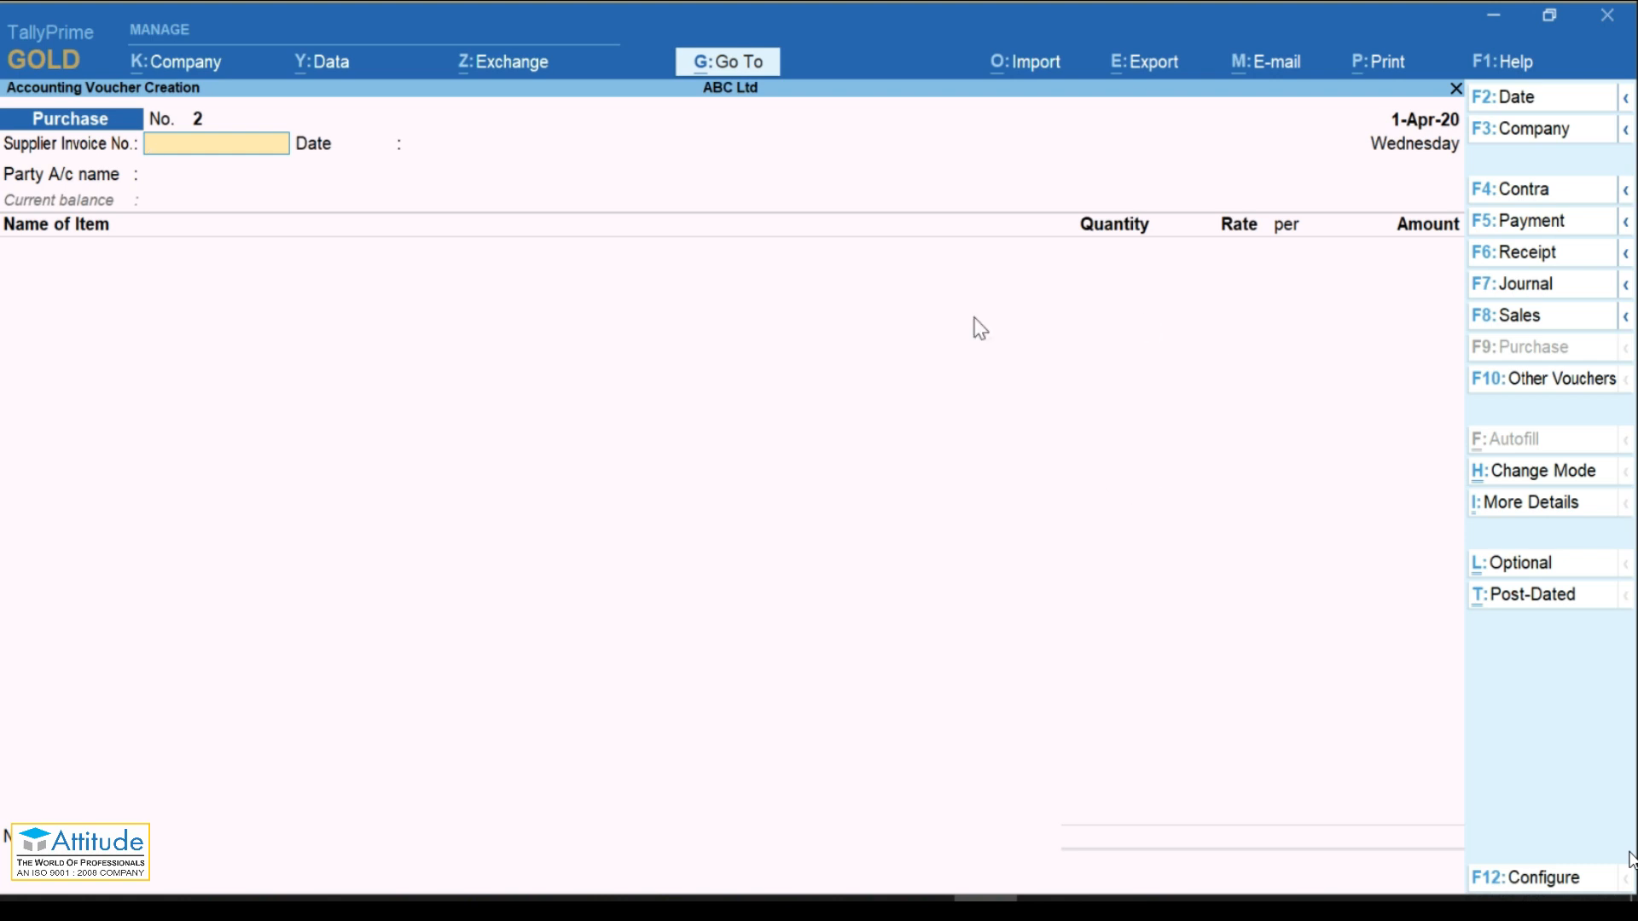
# Step: Bring up the other voucher types list and include inactive voucher types
pyautogui.click(1536, 384)
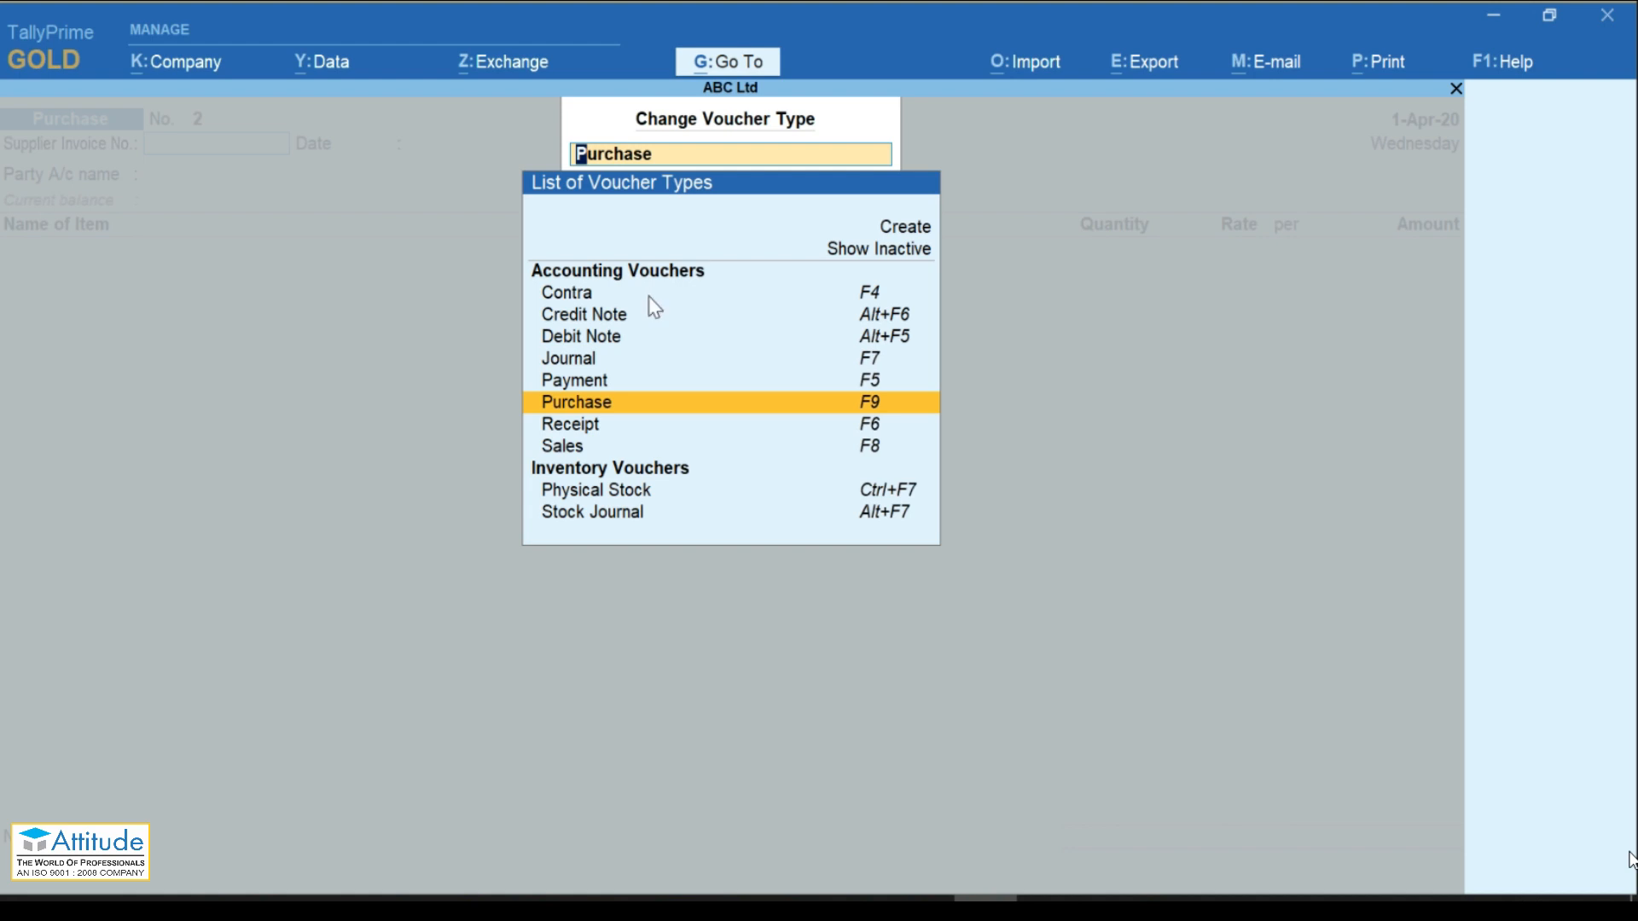
pyautogui.press('Down')
pyautogui.press('Down')
pyautogui.press('Down')
pyautogui.press('Down')
pyautogui.press('Down')
pyautogui.press('Down')
pyautogui.press('Down')
pyautogui.press('Down')
pyautogui.press('Down')
pyautogui.press('Up')
pyautogui.press('Up')
pyautogui.press('Up')
pyautogui.press('Up')
pyautogui.press('Up')
pyautogui.press('Up')
pyautogui.press('Up')
pyautogui.press('Up')
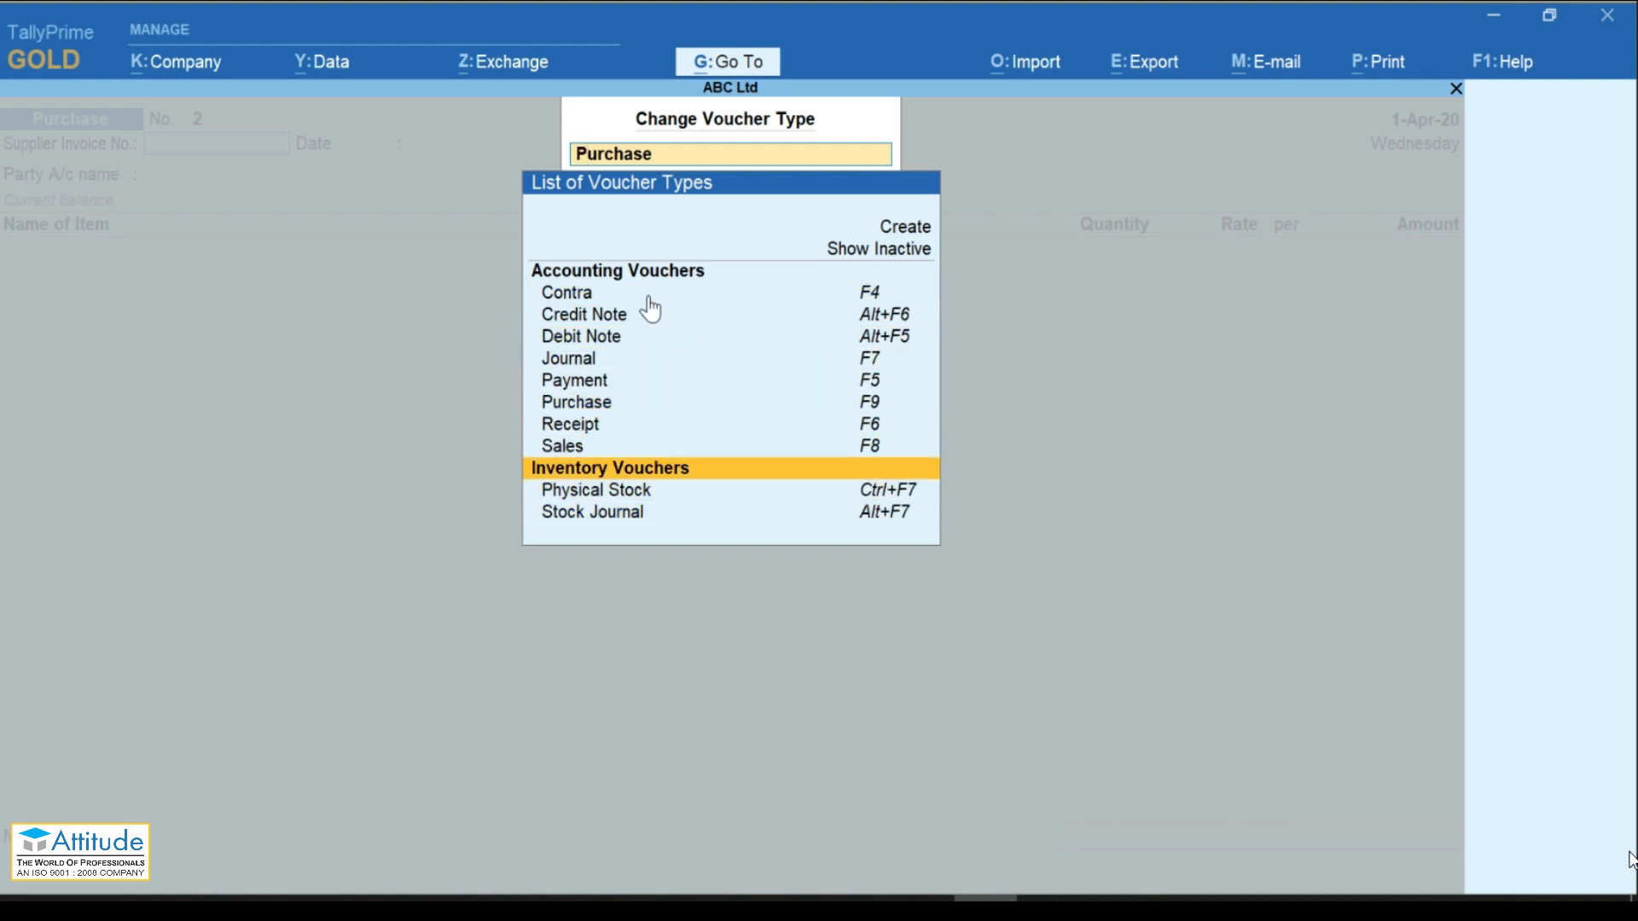
pyautogui.press('Up')
pyautogui.press('Up')
pyautogui.press('Up')
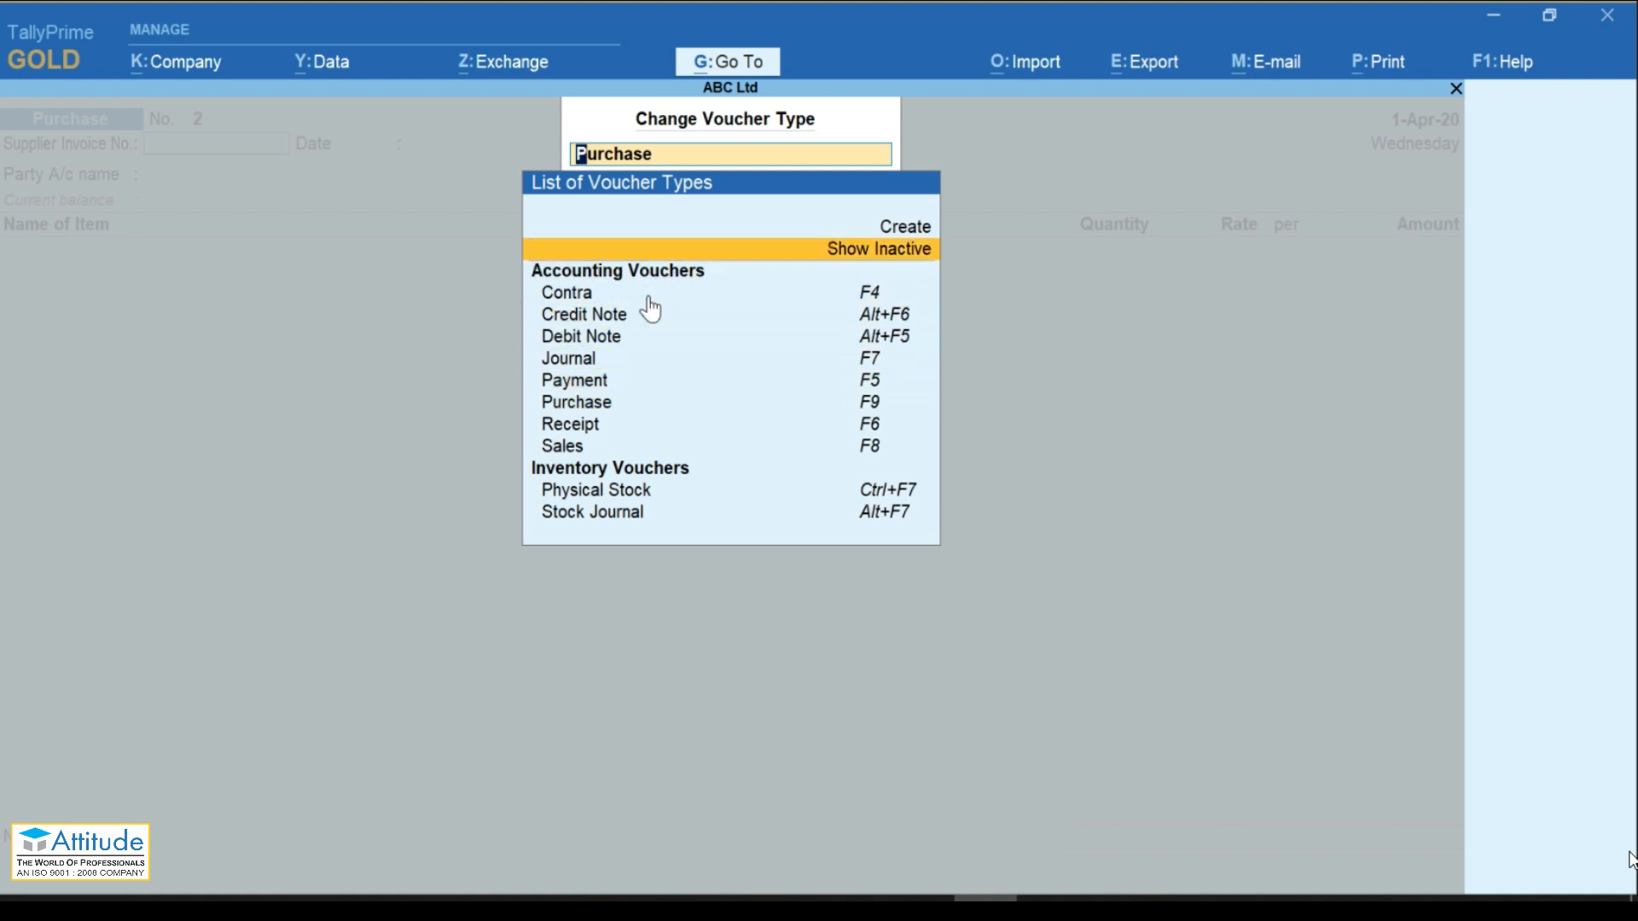
pyautogui.press('Return')
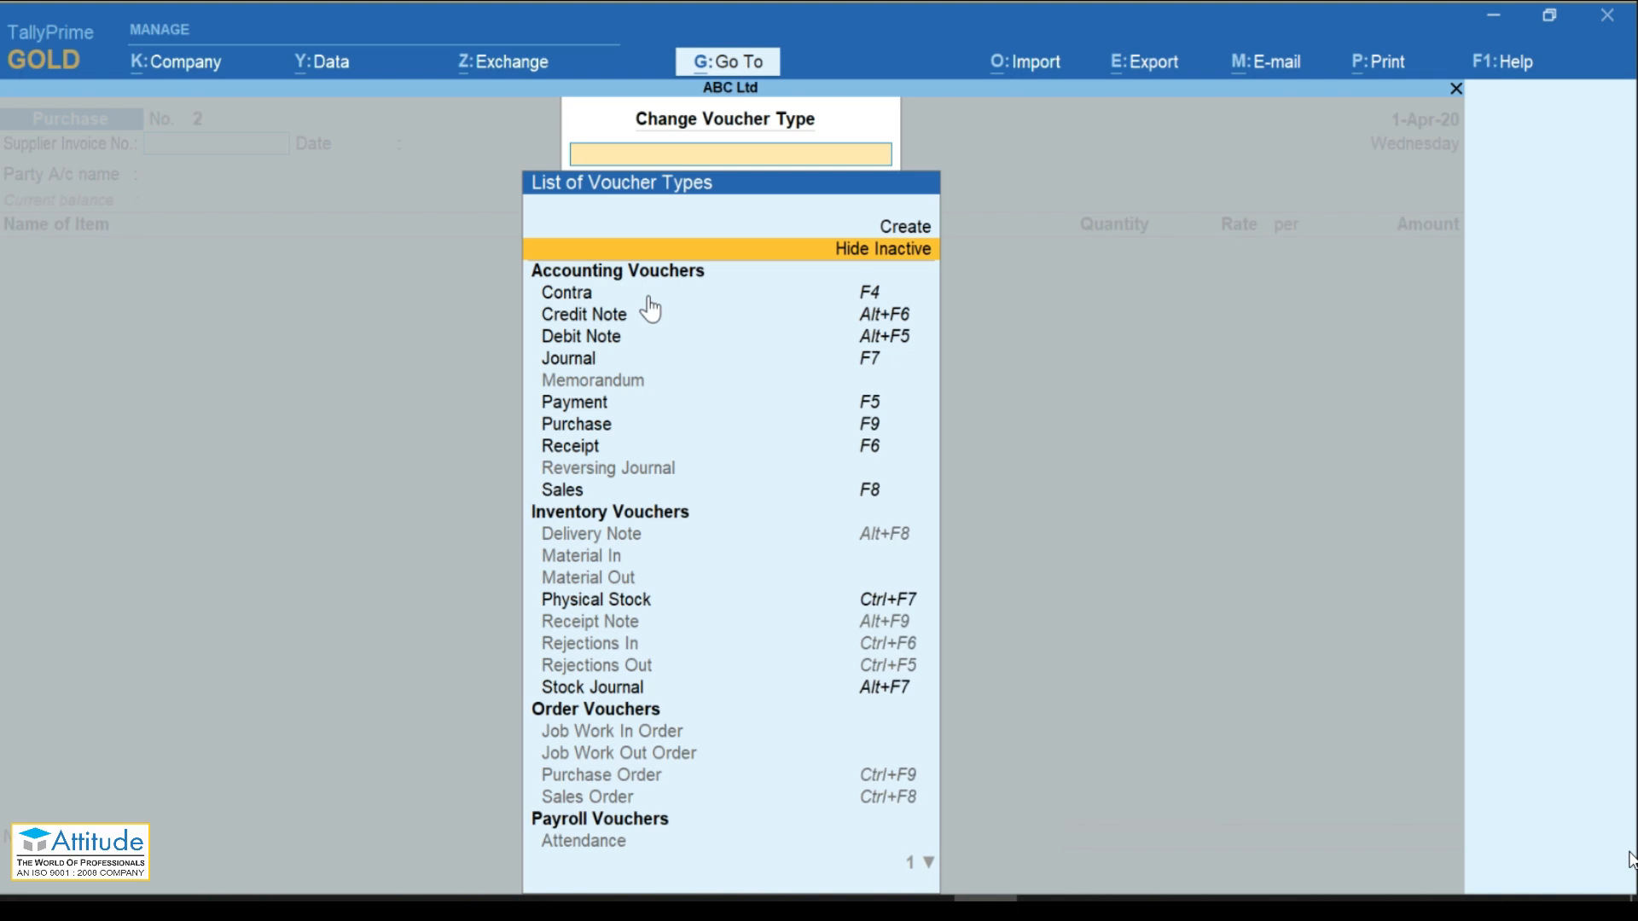
# Step: Select Purchase Order, activate it, then leave the empty purchase order entry screen
pyautogui.press('Down')
pyautogui.press('Down')
pyautogui.press('Down')
pyautogui.press('Down')
pyautogui.press('Down')
pyautogui.press('Down')
pyautogui.press('Down')
pyautogui.press('Down')
pyautogui.press('Down')
pyautogui.press('Down')
pyautogui.press('Down')
pyautogui.press('Down')
pyautogui.press('Down')
pyautogui.press('Down')
pyautogui.press('Down')
pyautogui.press('Down')
pyautogui.press('Down')
pyautogui.press('Down')
pyautogui.press('Down')
pyautogui.press('Down')
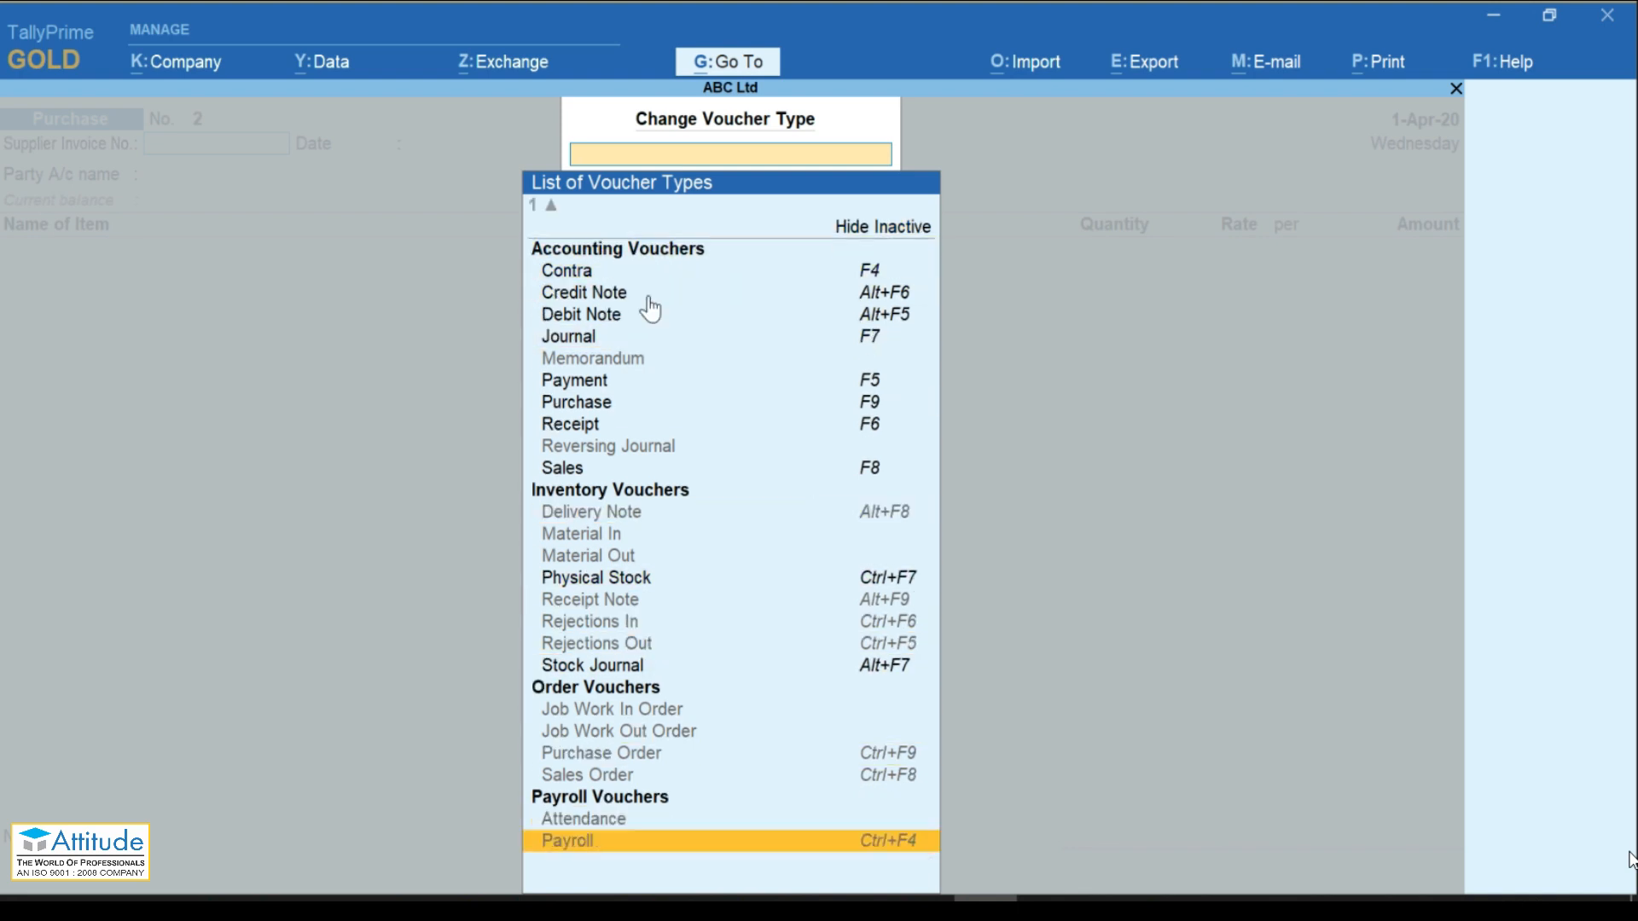
pyautogui.press('Up')
pyautogui.press('Up')
pyautogui.press('Up')
pyautogui.press('Up')
pyautogui.press('Up')
pyautogui.press('Up')
pyautogui.press('Up')
pyautogui.press('Up')
pyautogui.press('Up')
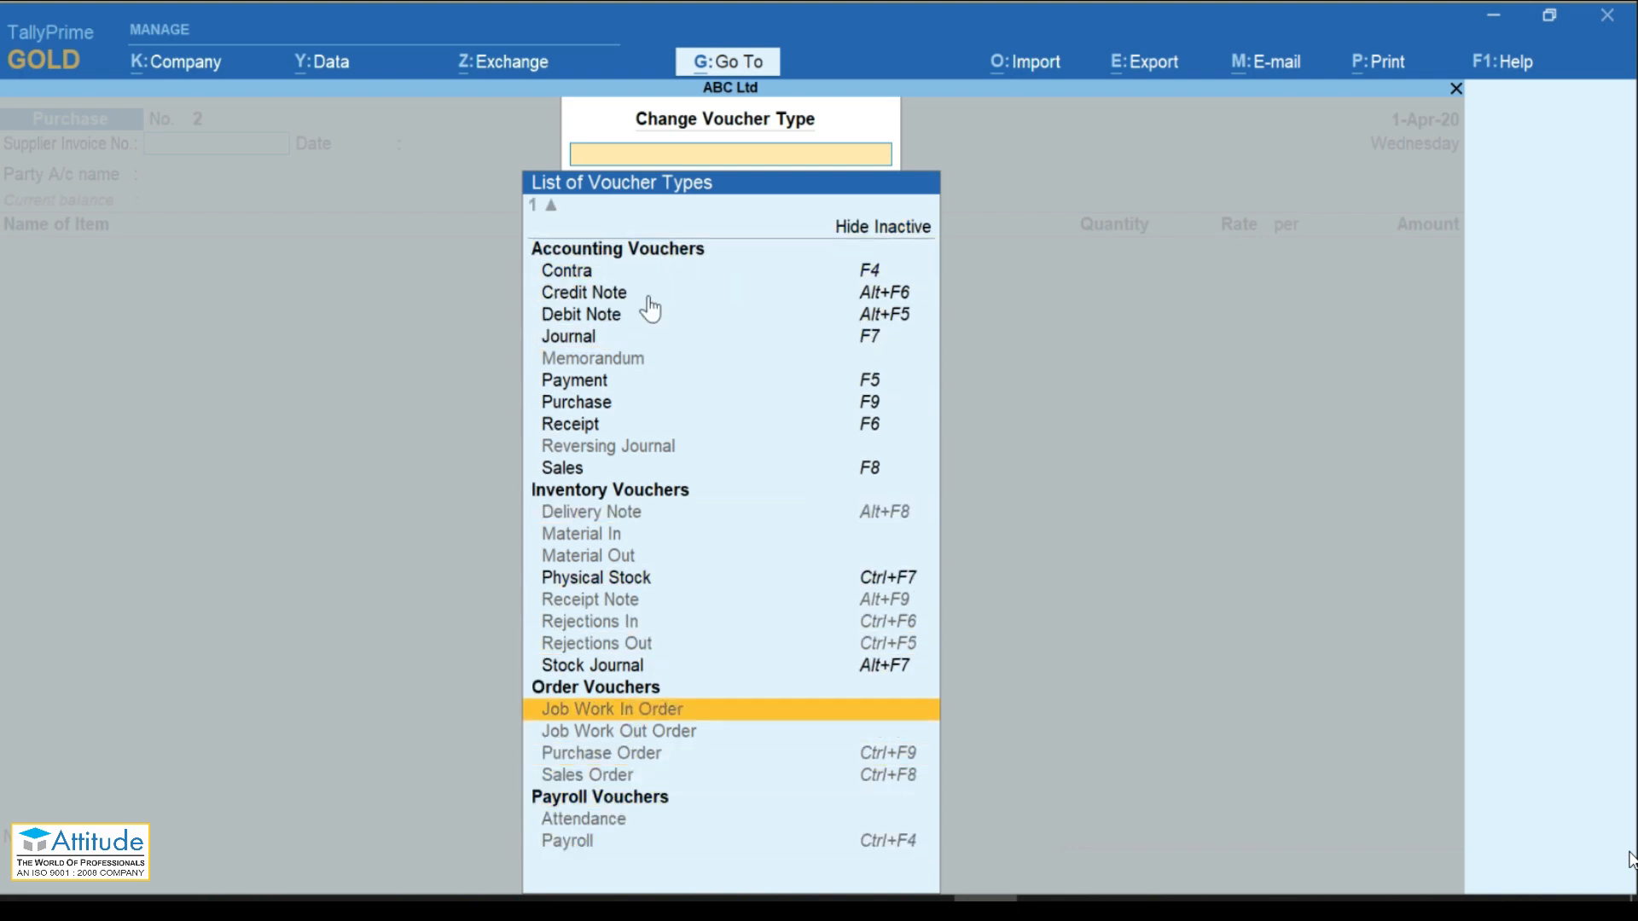
pyautogui.press('Up')
pyautogui.press('Up')
pyautogui.press('Up')
pyautogui.press('Up')
pyautogui.press('Up')
pyautogui.press('Up')
pyautogui.press('Up')
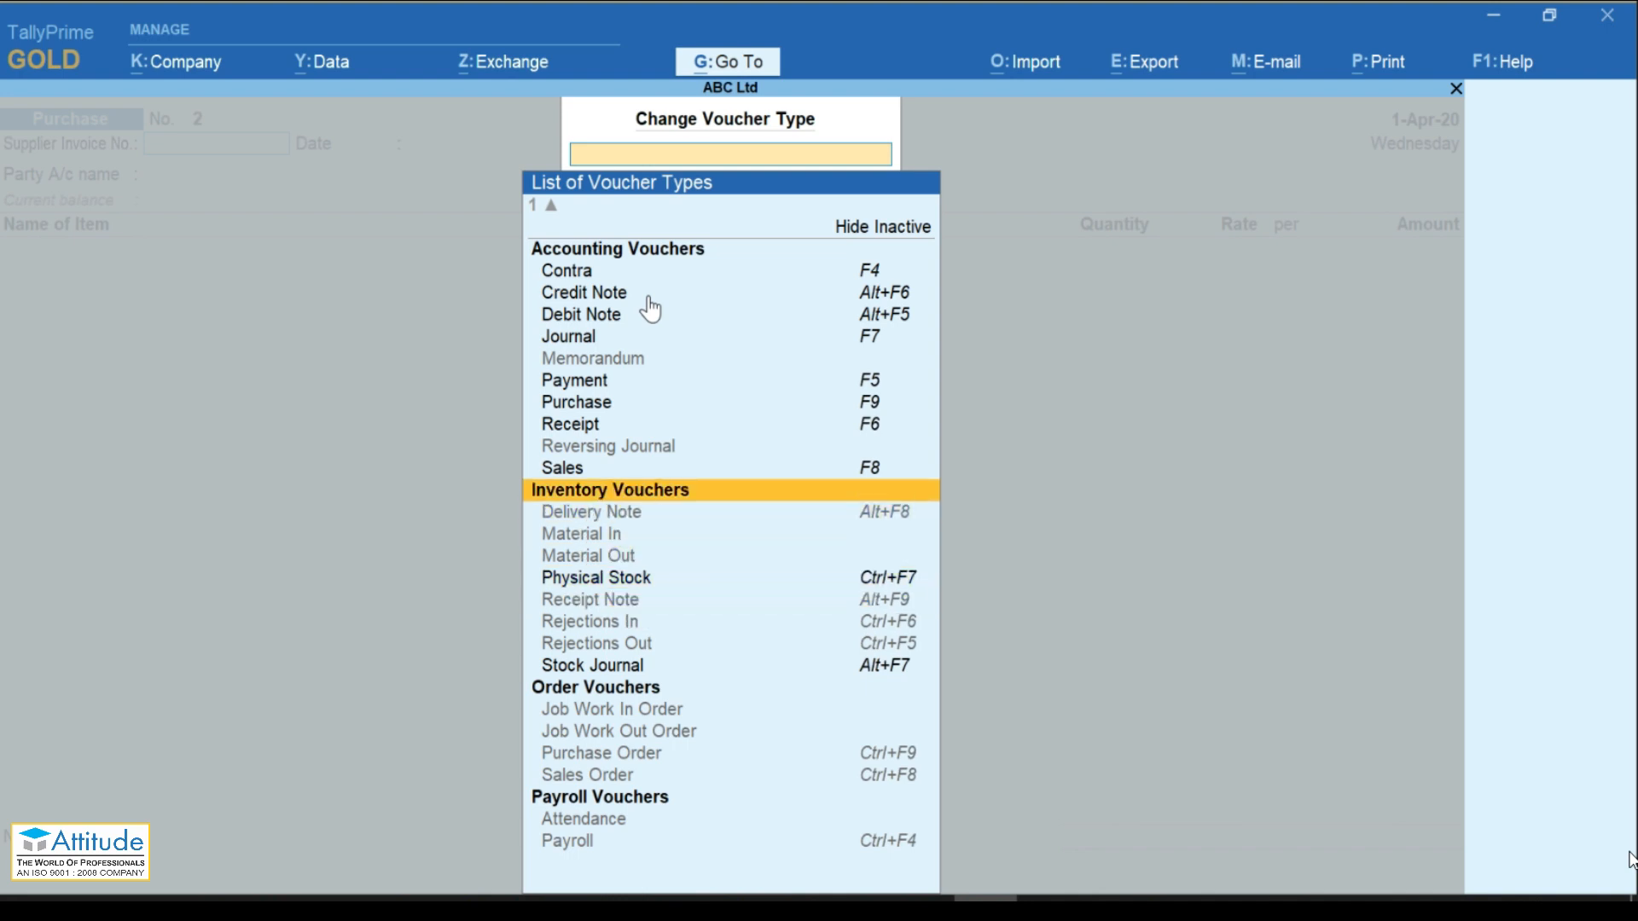
pyautogui.press('Up')
pyautogui.press('Up')
pyautogui.press('Up')
pyautogui.press('Up')
pyautogui.press('Up')
pyautogui.press('Up')
pyautogui.press('Down')
pyautogui.press('Down')
pyautogui.press('Down')
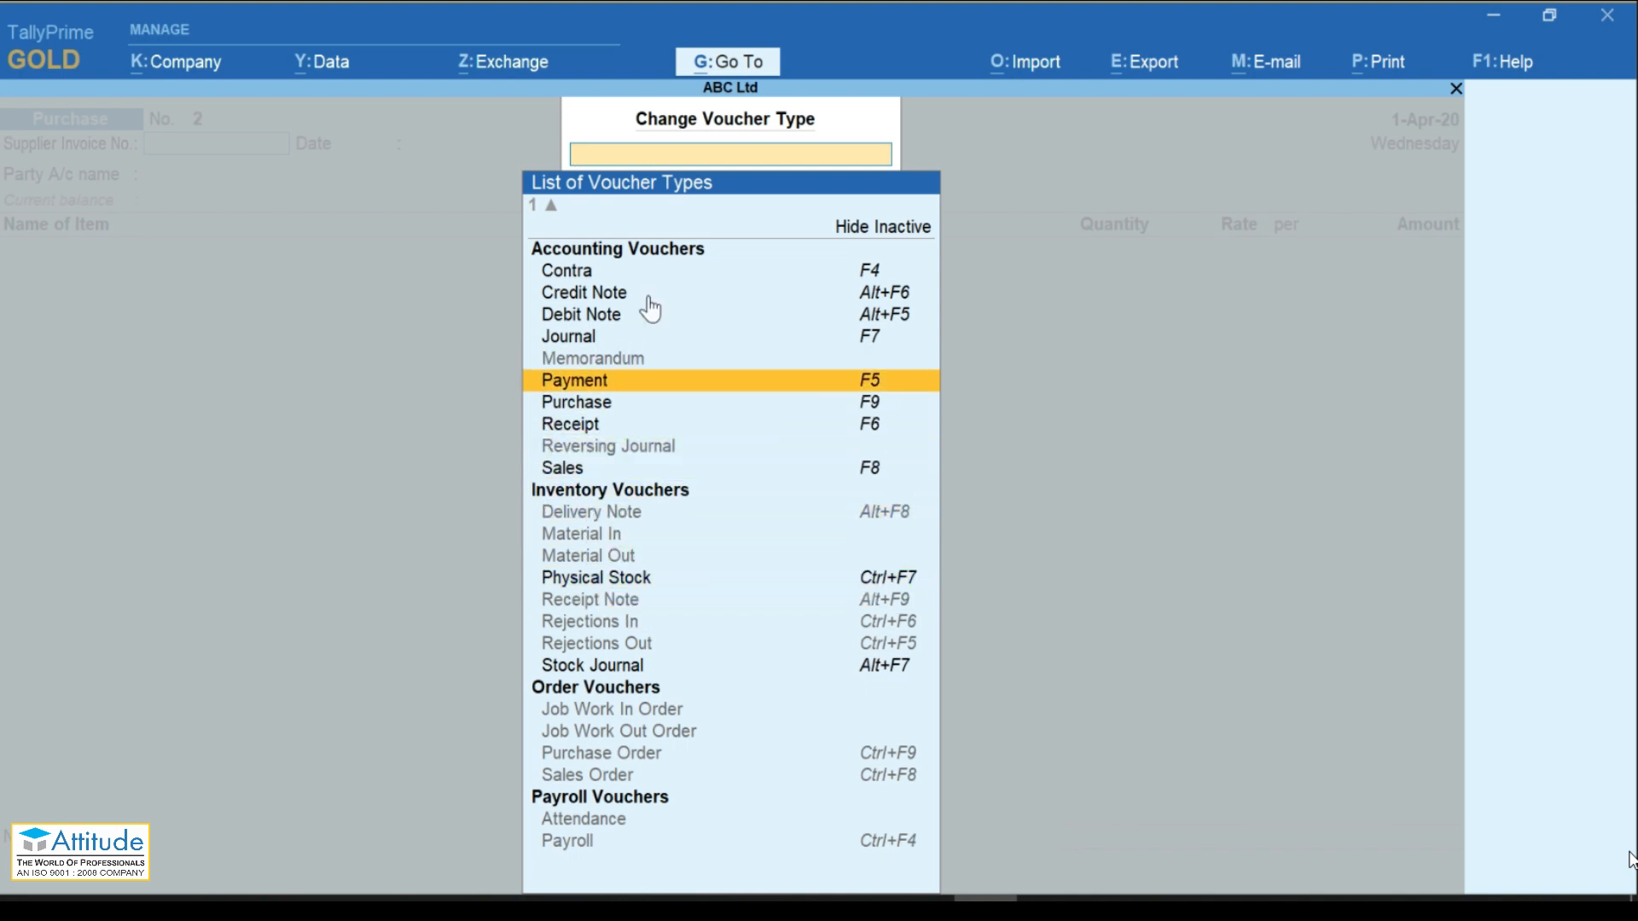
pyautogui.press('Down')
pyautogui.press('Down')
pyautogui.press('Down')
pyautogui.press('Down')
pyautogui.press('Down')
pyautogui.press('Down')
pyautogui.press('Down')
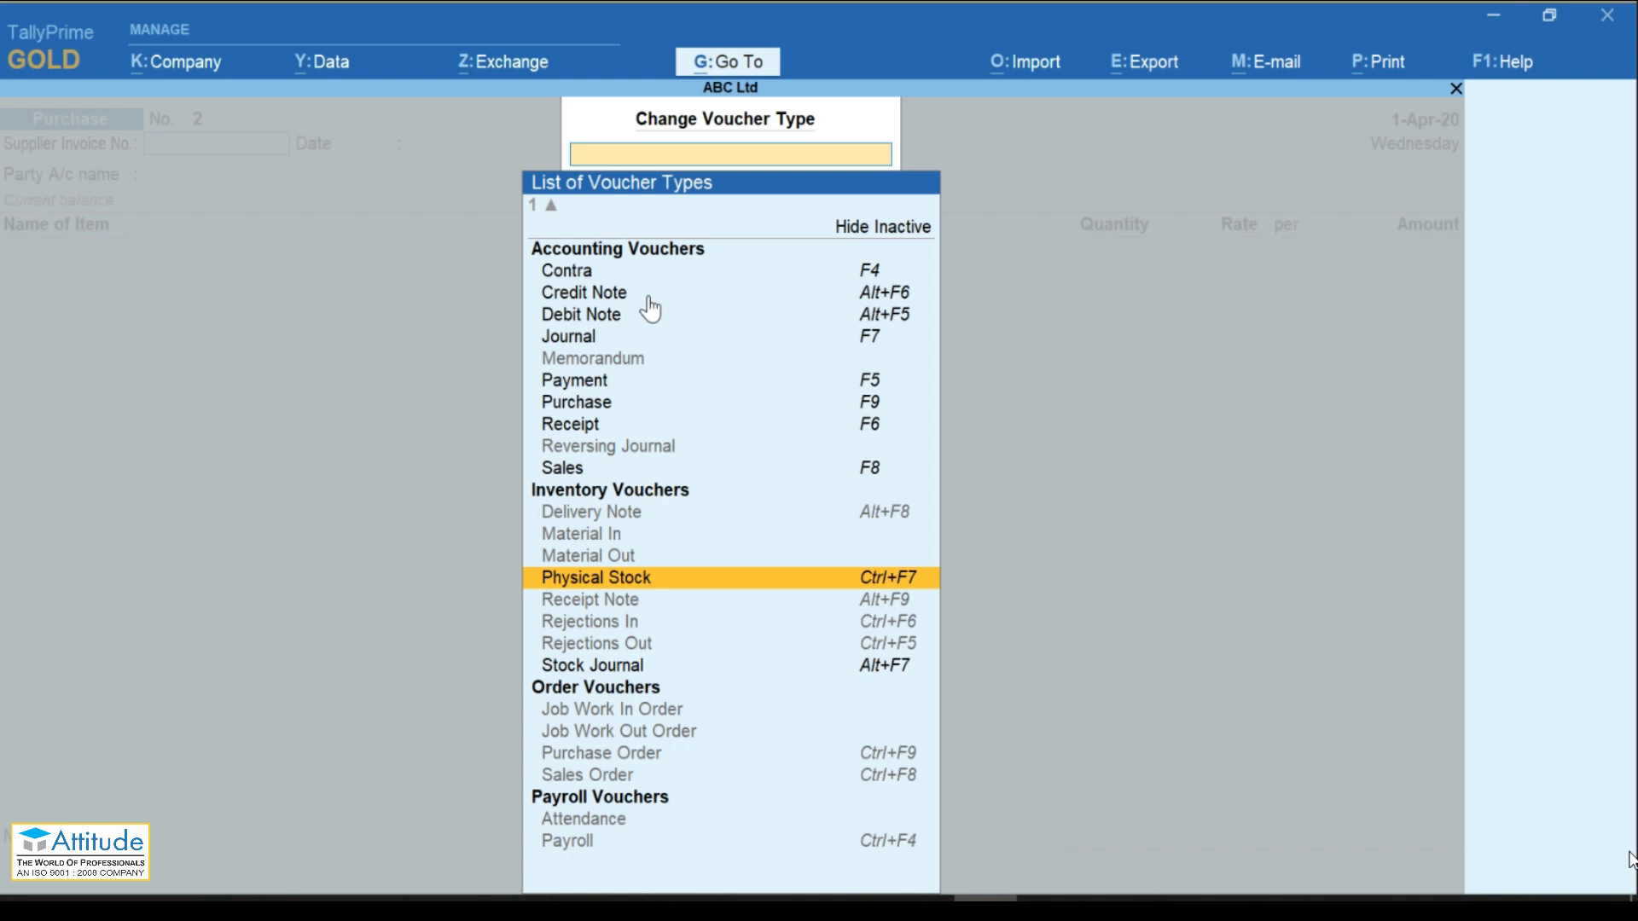
pyautogui.press('Up')
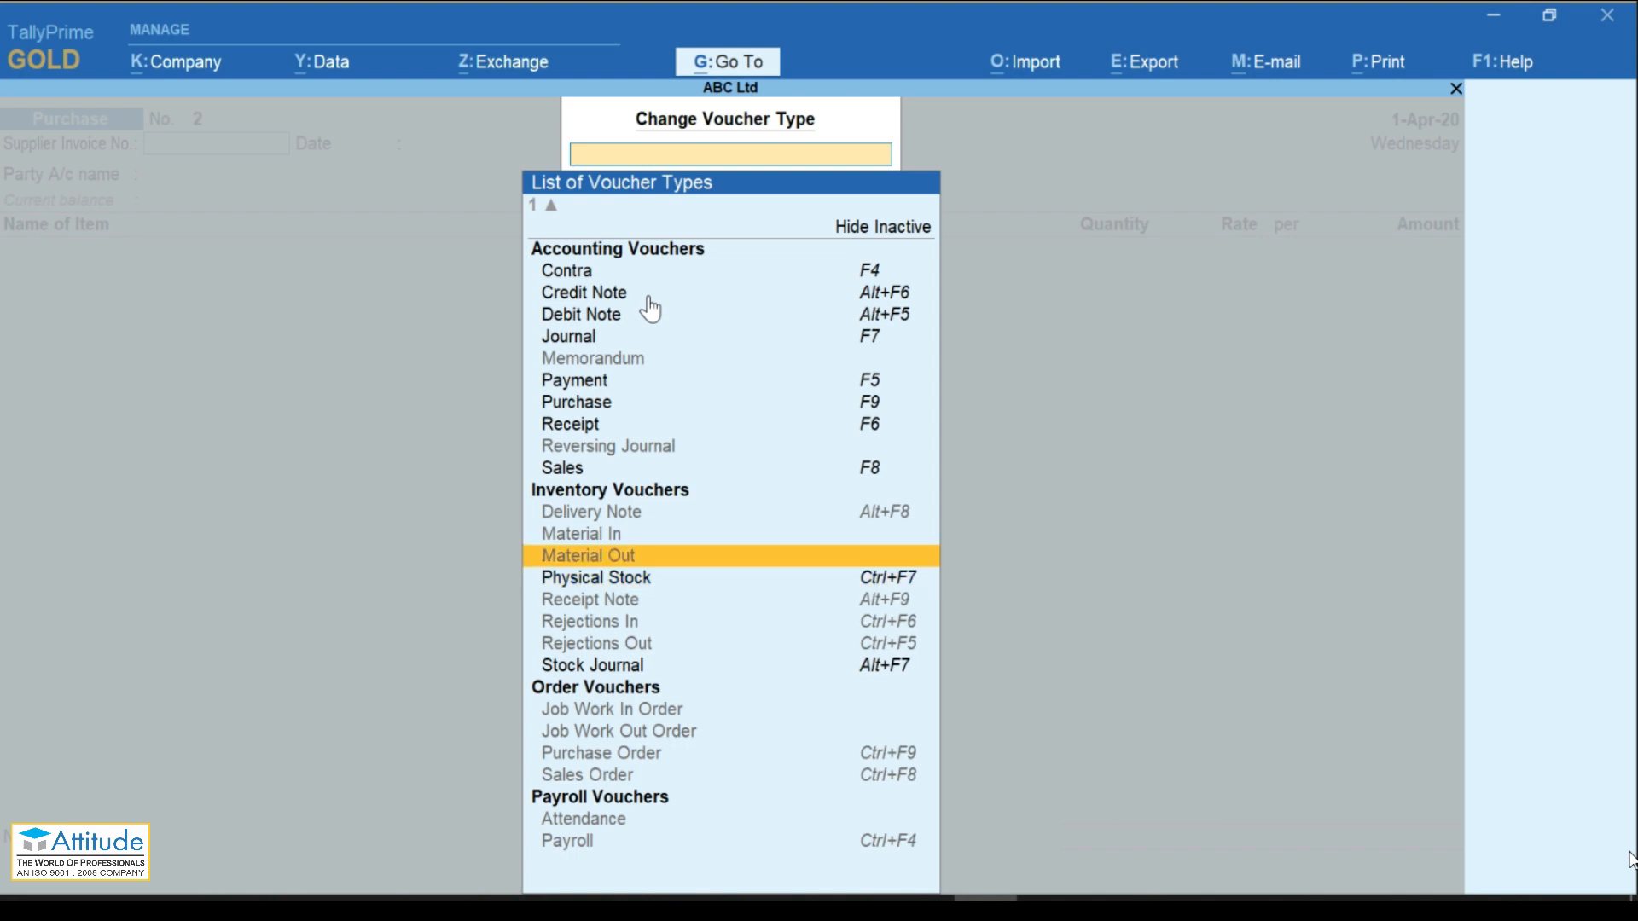
pyautogui.press('Up')
pyautogui.press('Down')
pyautogui.press('Down')
pyautogui.press('Down')
pyautogui.press('Down')
pyautogui.press('Down')
pyautogui.press('Down')
pyautogui.press('Down')
pyautogui.press('Down')
pyautogui.press('Down')
pyautogui.press('Down')
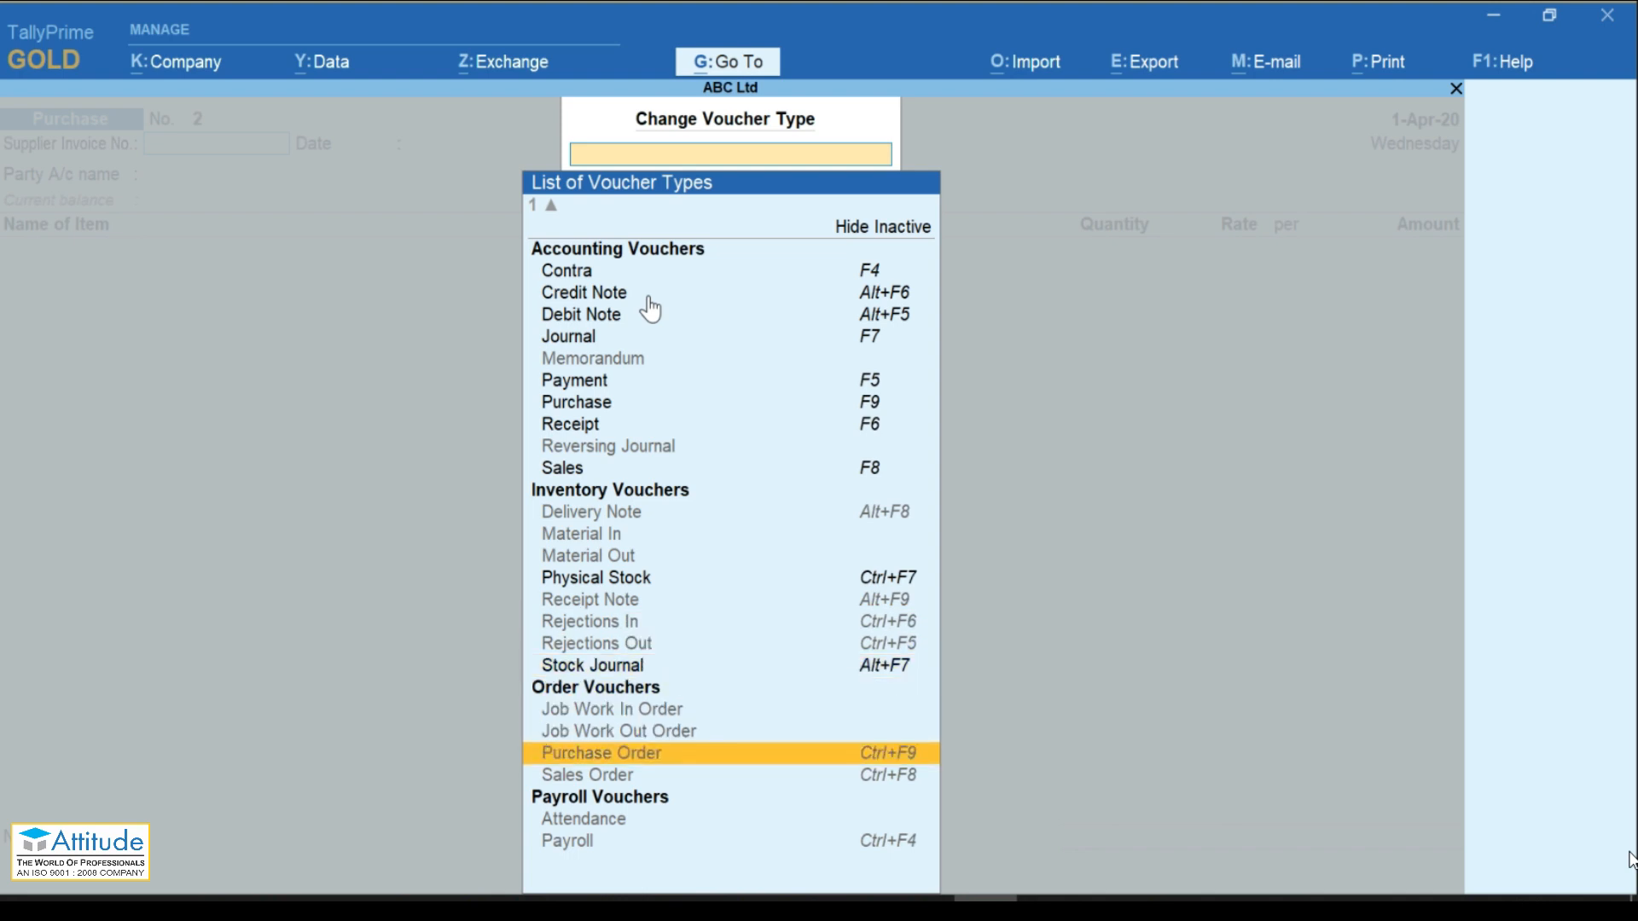
pyautogui.press('Down')
pyautogui.press('Up')
pyautogui.press('Return')
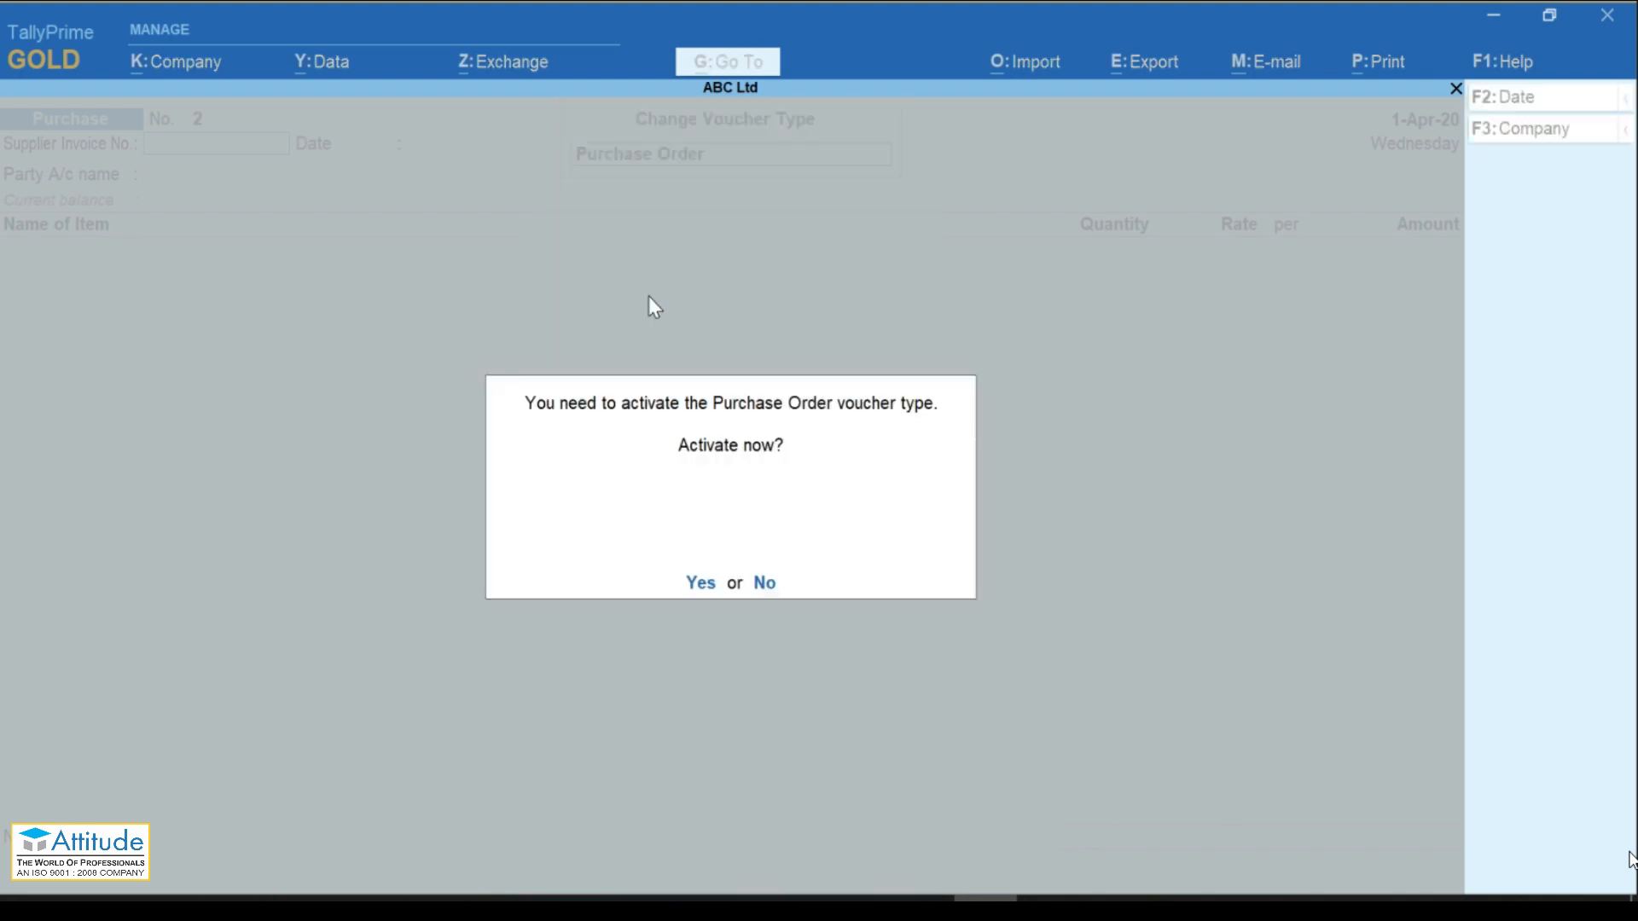
pyautogui.press('y')
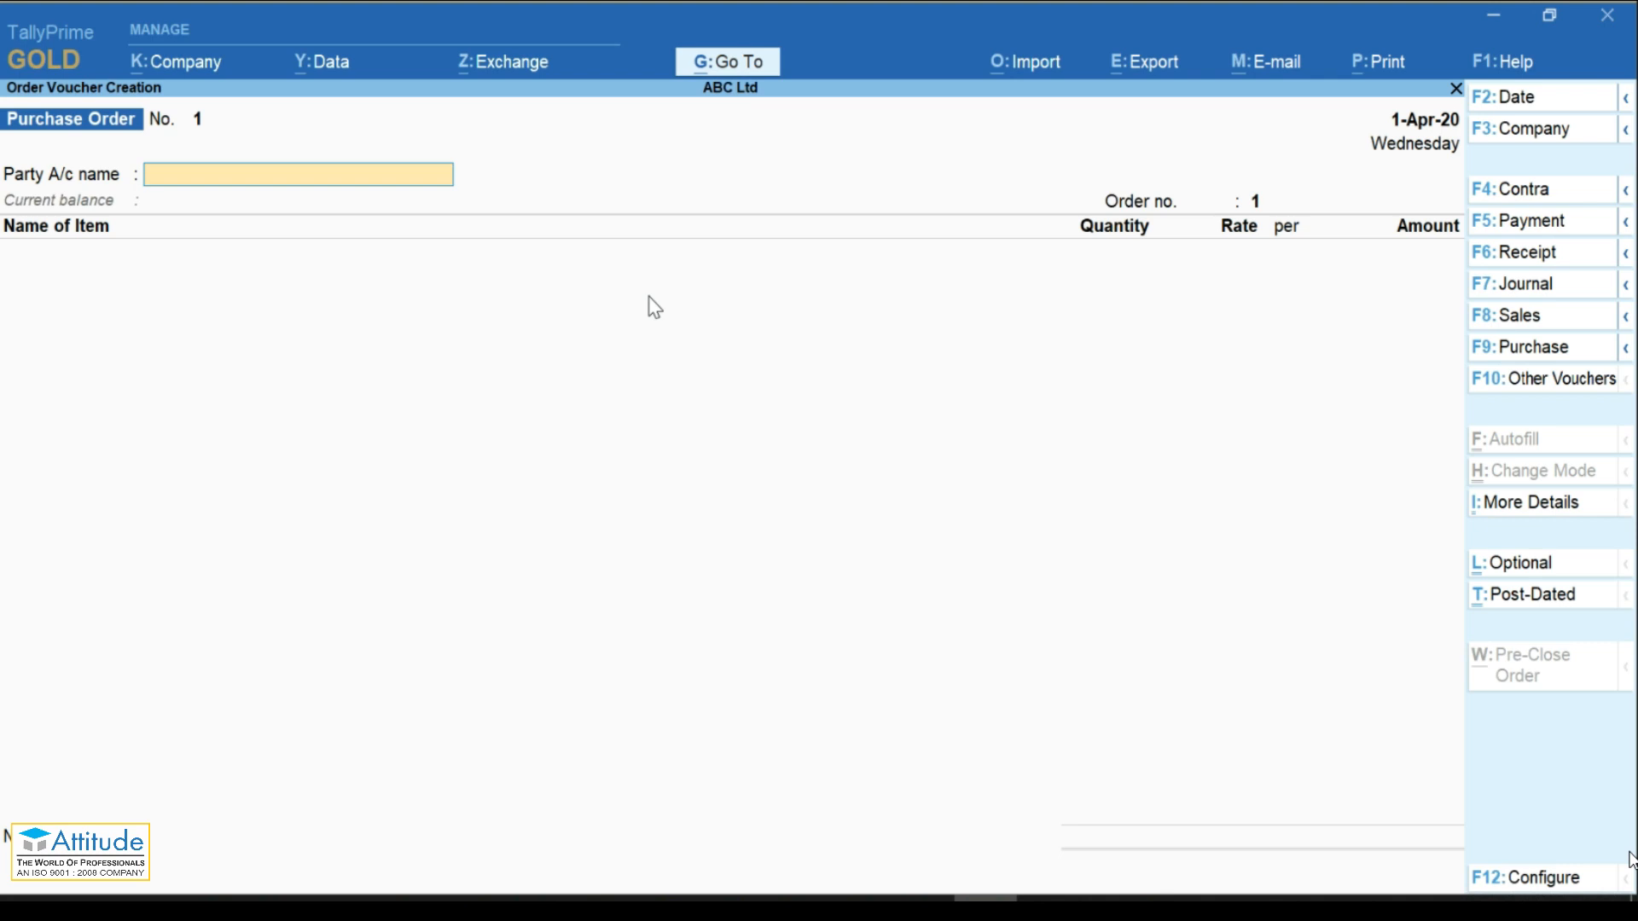
pyautogui.press('Escape')
pyautogui.press('y')
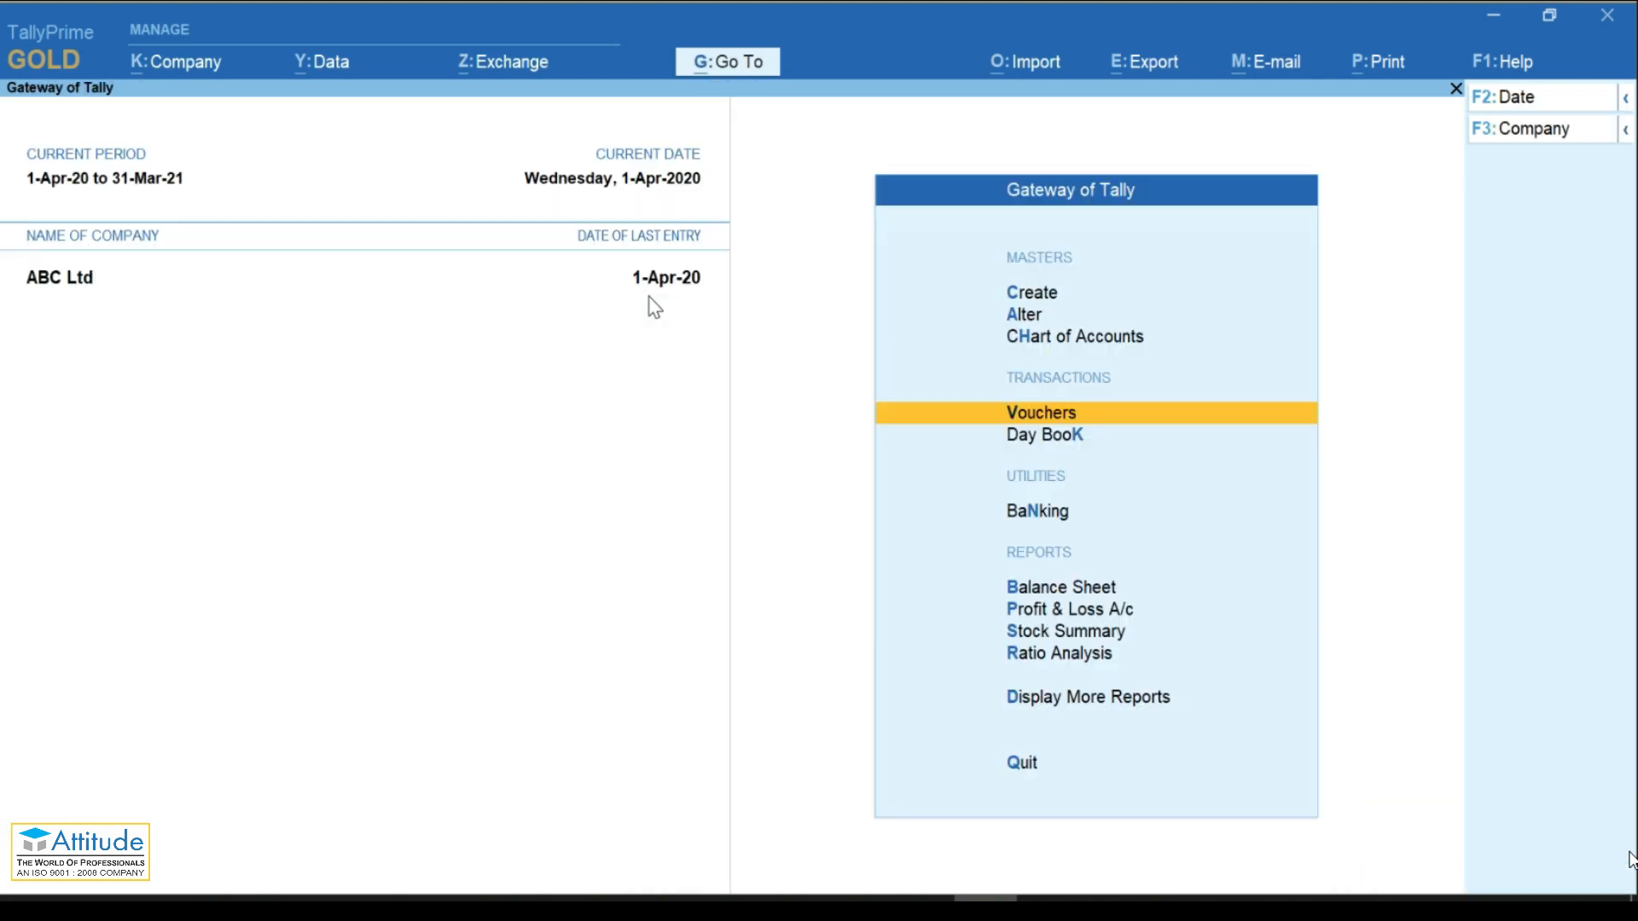
pyautogui.press('Up')
pyautogui.press('Up')
pyautogui.press('Up')
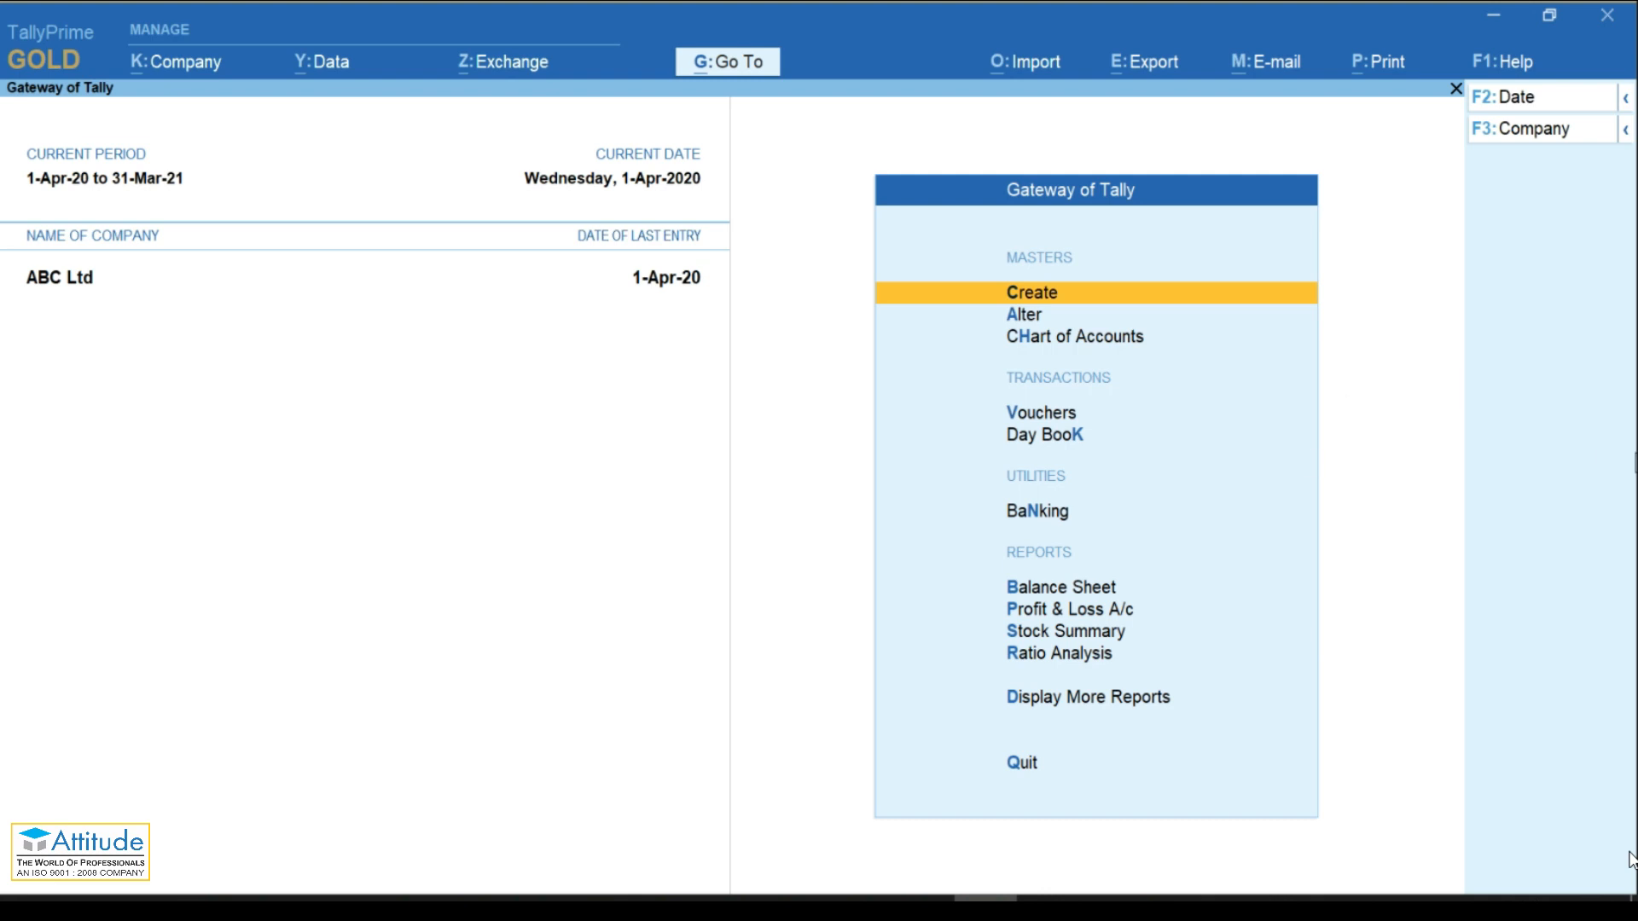
pyautogui.hotkey('alt', 'Tab')
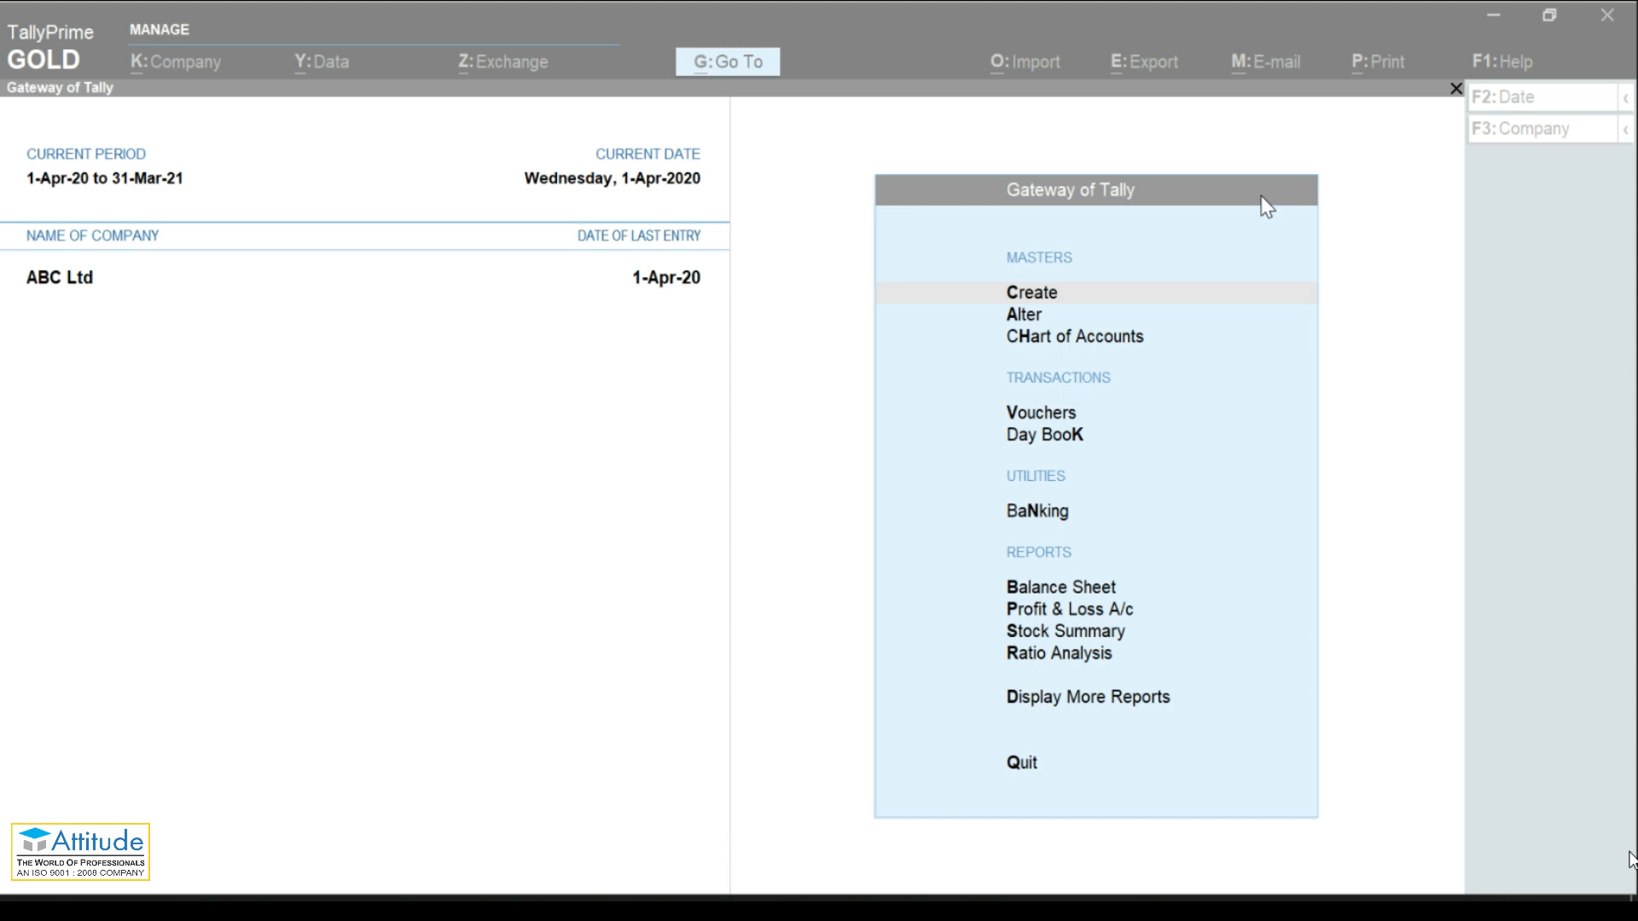
pyautogui.click(1433, 443)
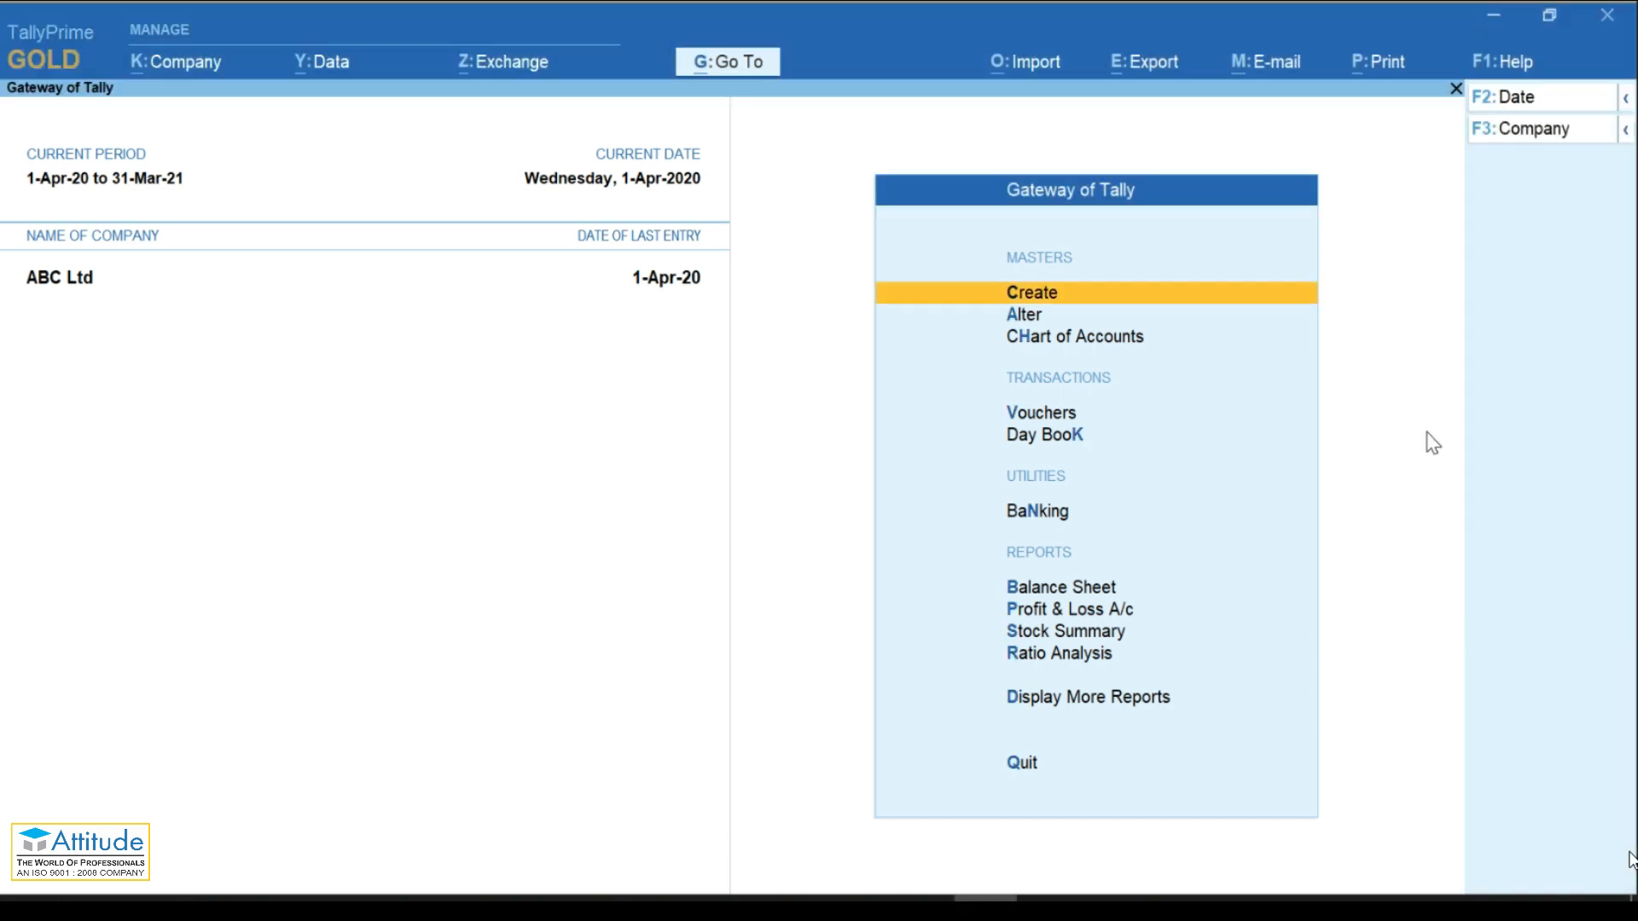
pyautogui.click(1015, 295)
pyautogui.press('Down')
pyautogui.press('Down')
pyautogui.press('Down')
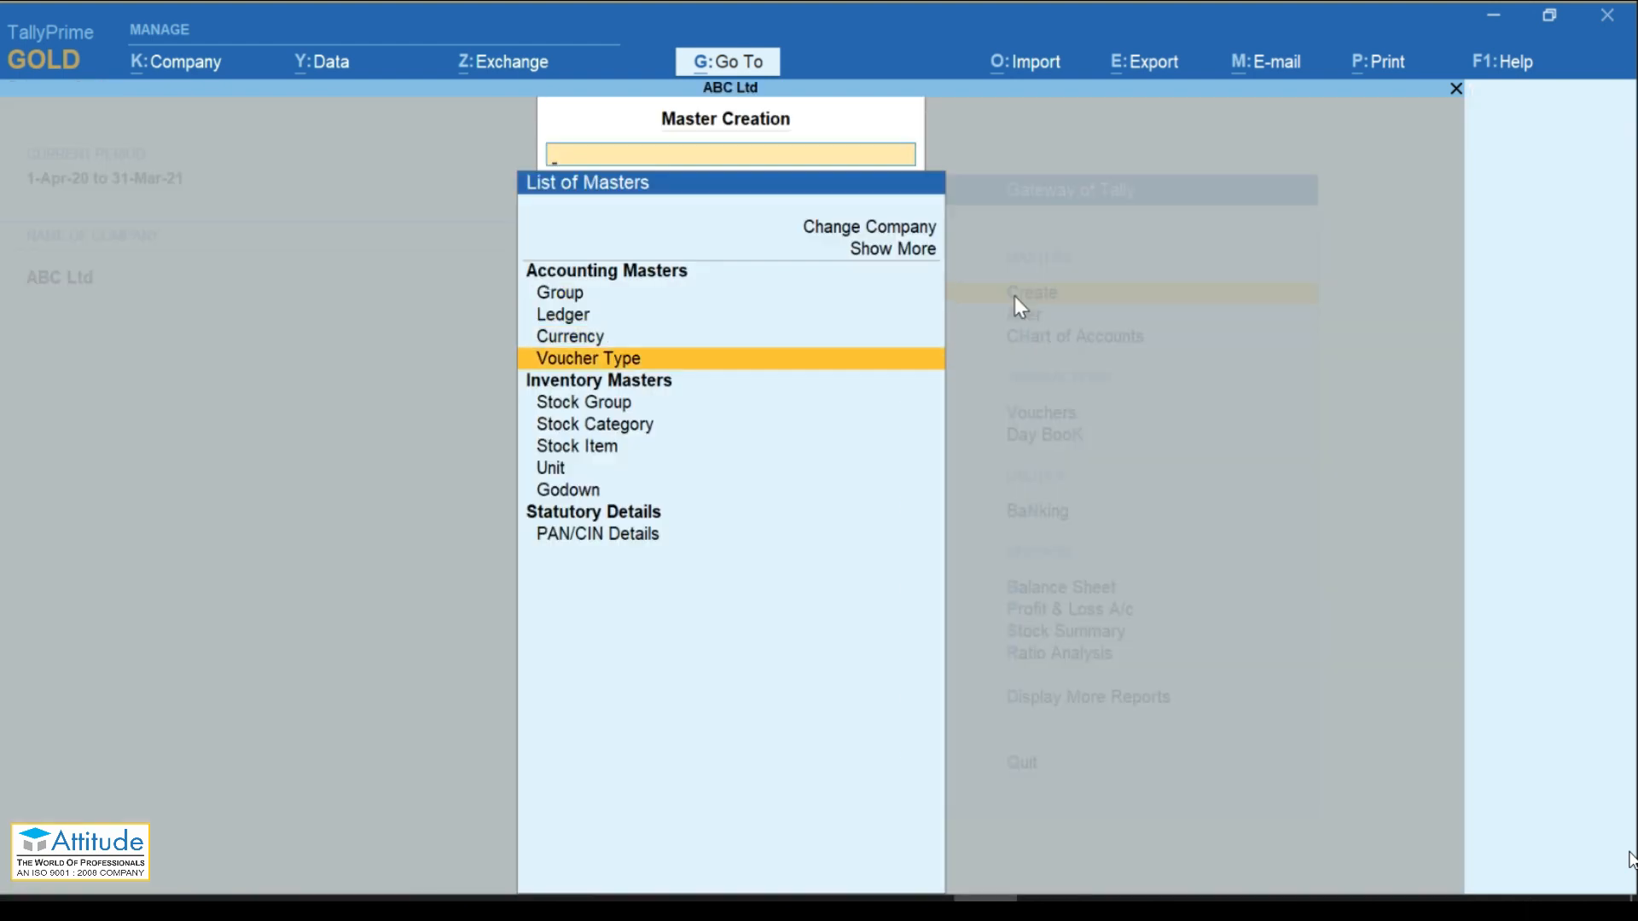
pyautogui.press('Return')
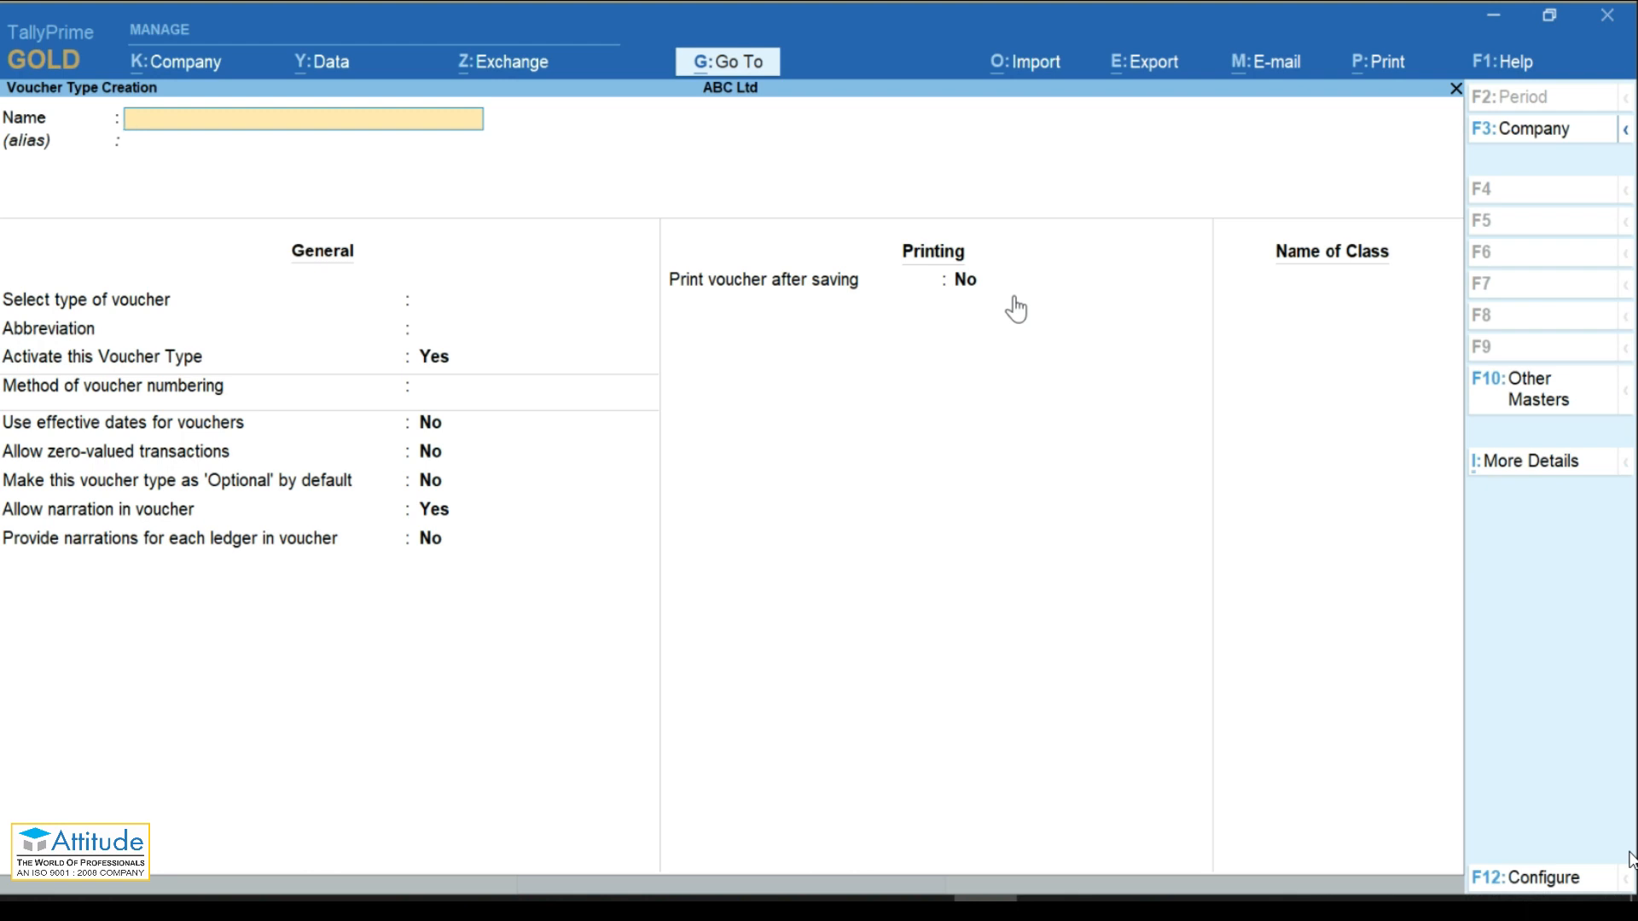
pyautogui.click(1610, 425)
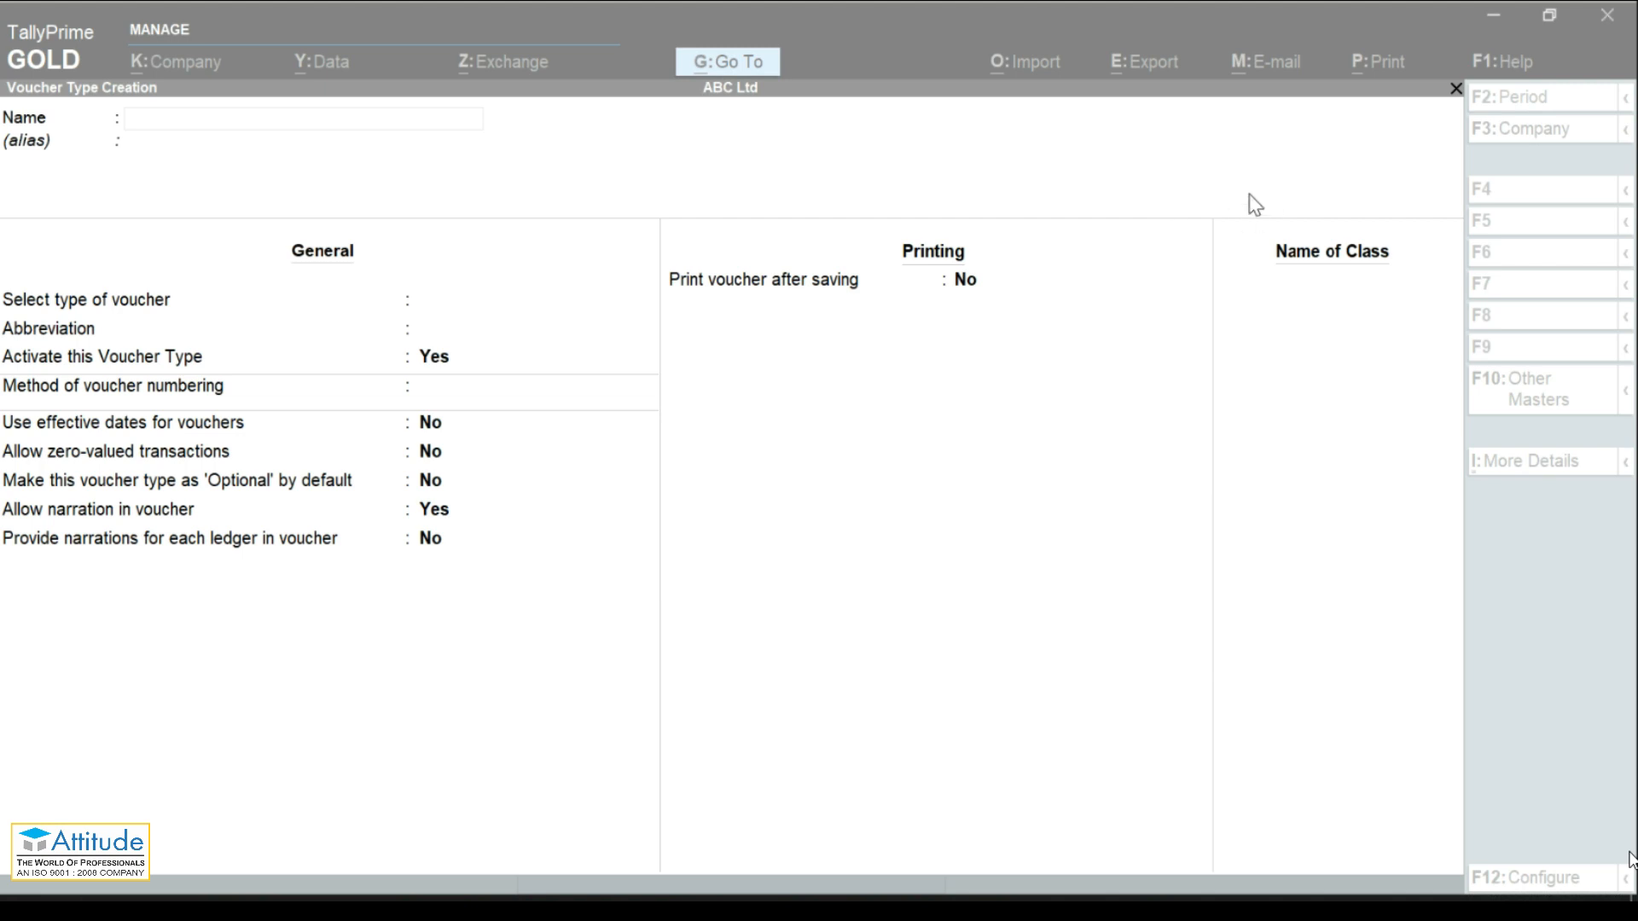
pyautogui.click(1263, 539)
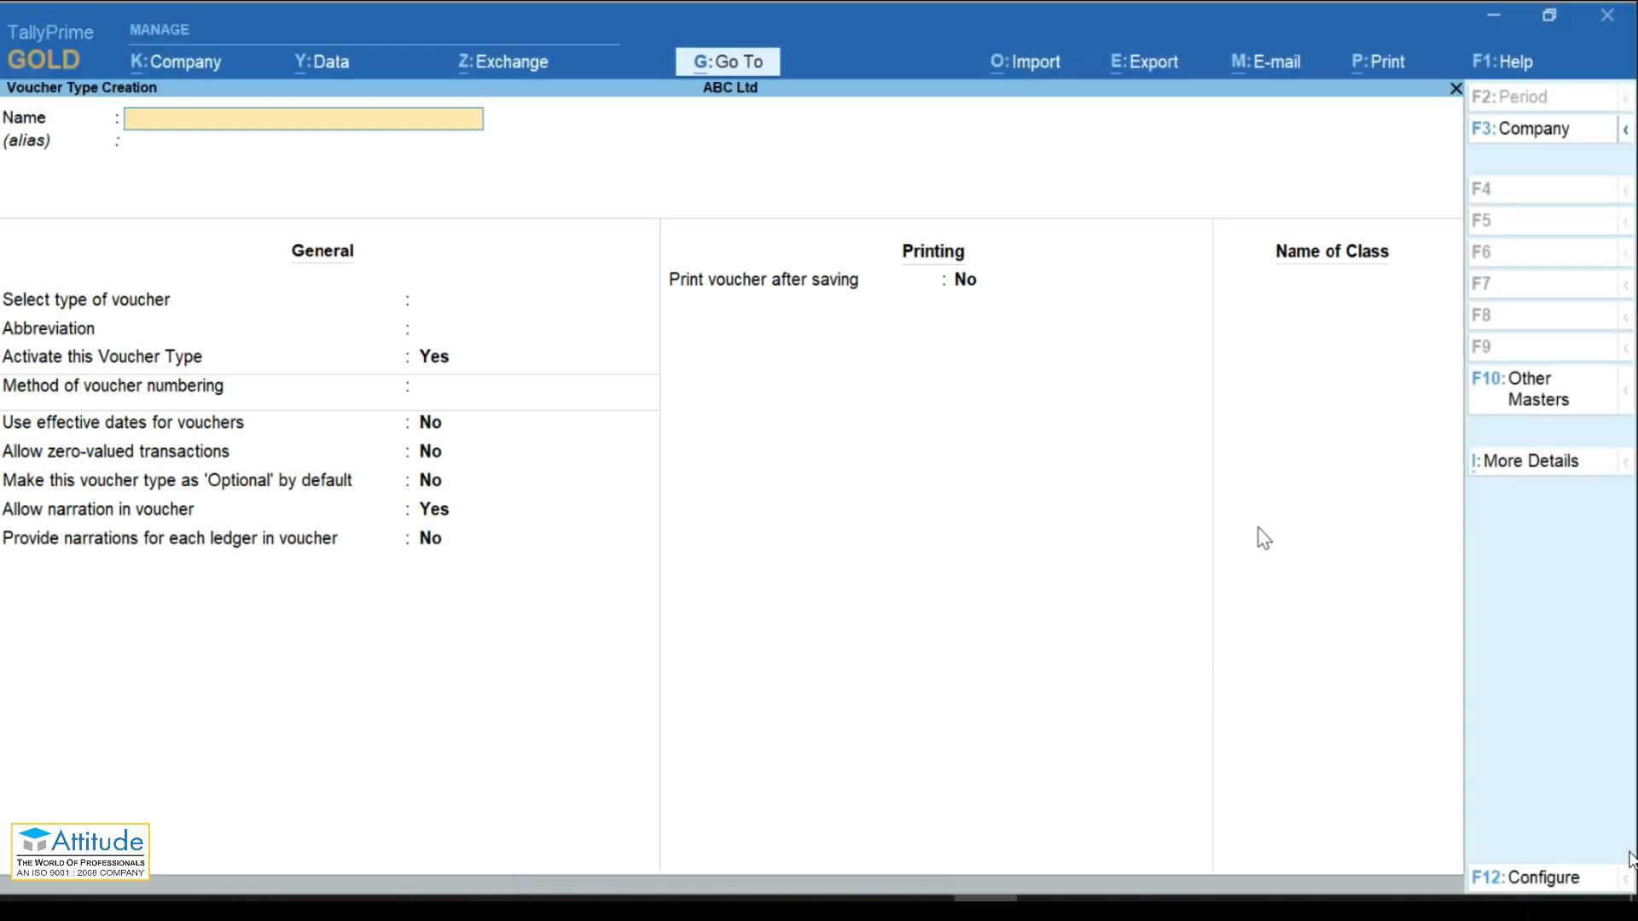
pyautogui.press('Escape')
pyautogui.press('Return')
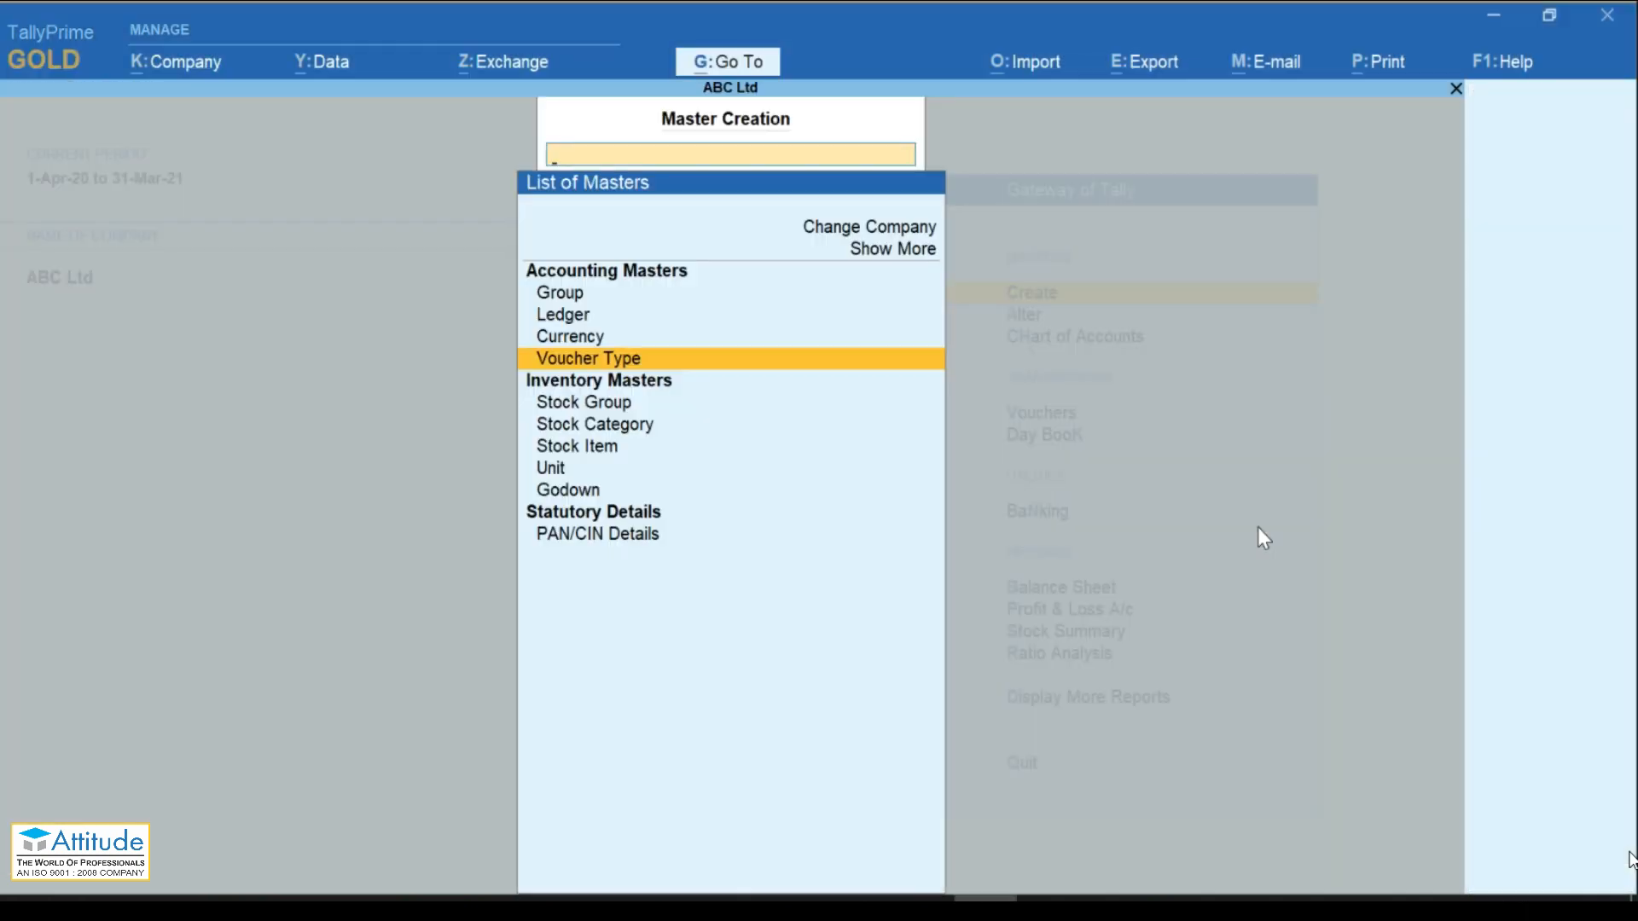
pyautogui.press('Escape')
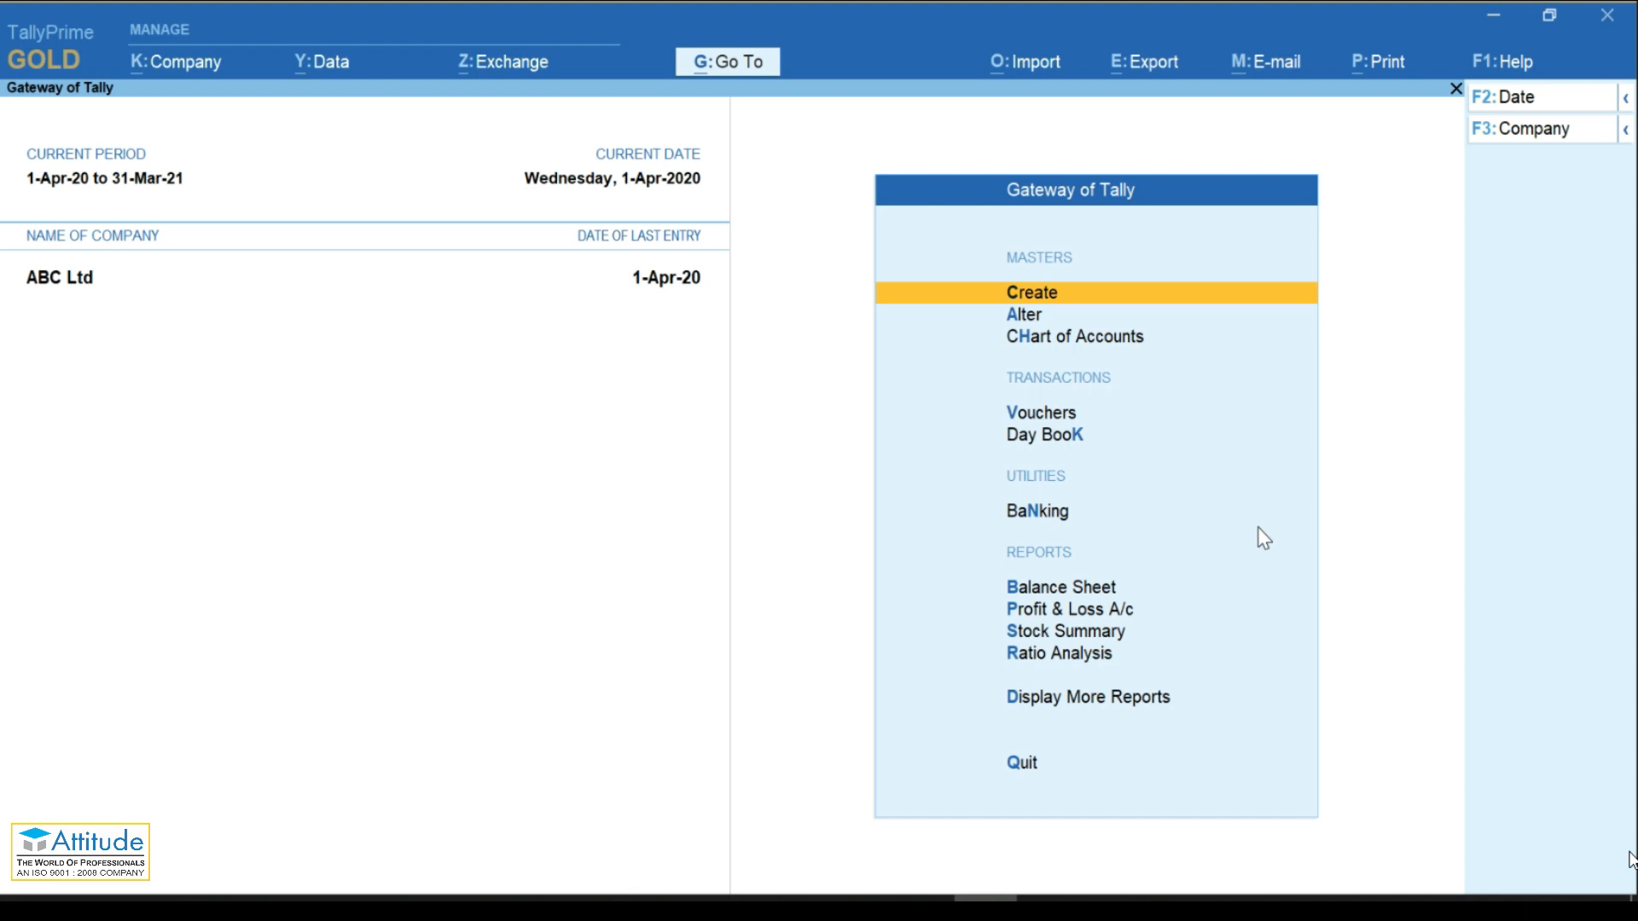
pyautogui.press('v')
pyautogui.press('k')
pyautogui.press('b')
pyautogui.press('n')
pyautogui.press('v')
pyautogui.press('Up')
pyautogui.press('Up')
pyautogui.press('Up')
pyautogui.press('Up')
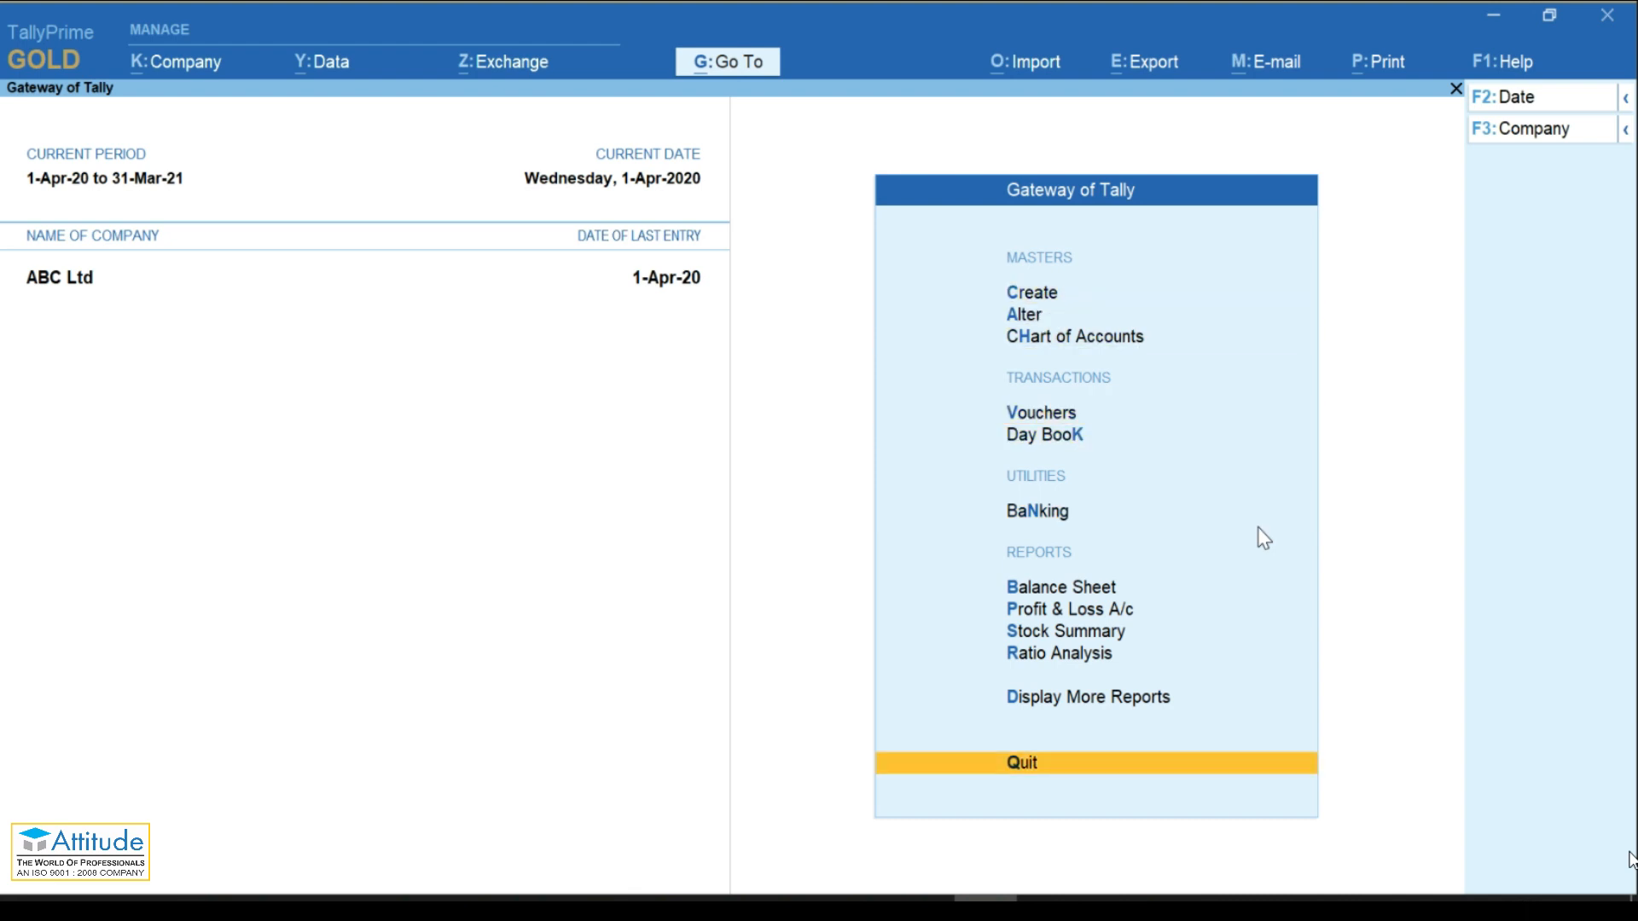
pyautogui.press('Down')
pyautogui.press('Down')
pyautogui.press('Down')
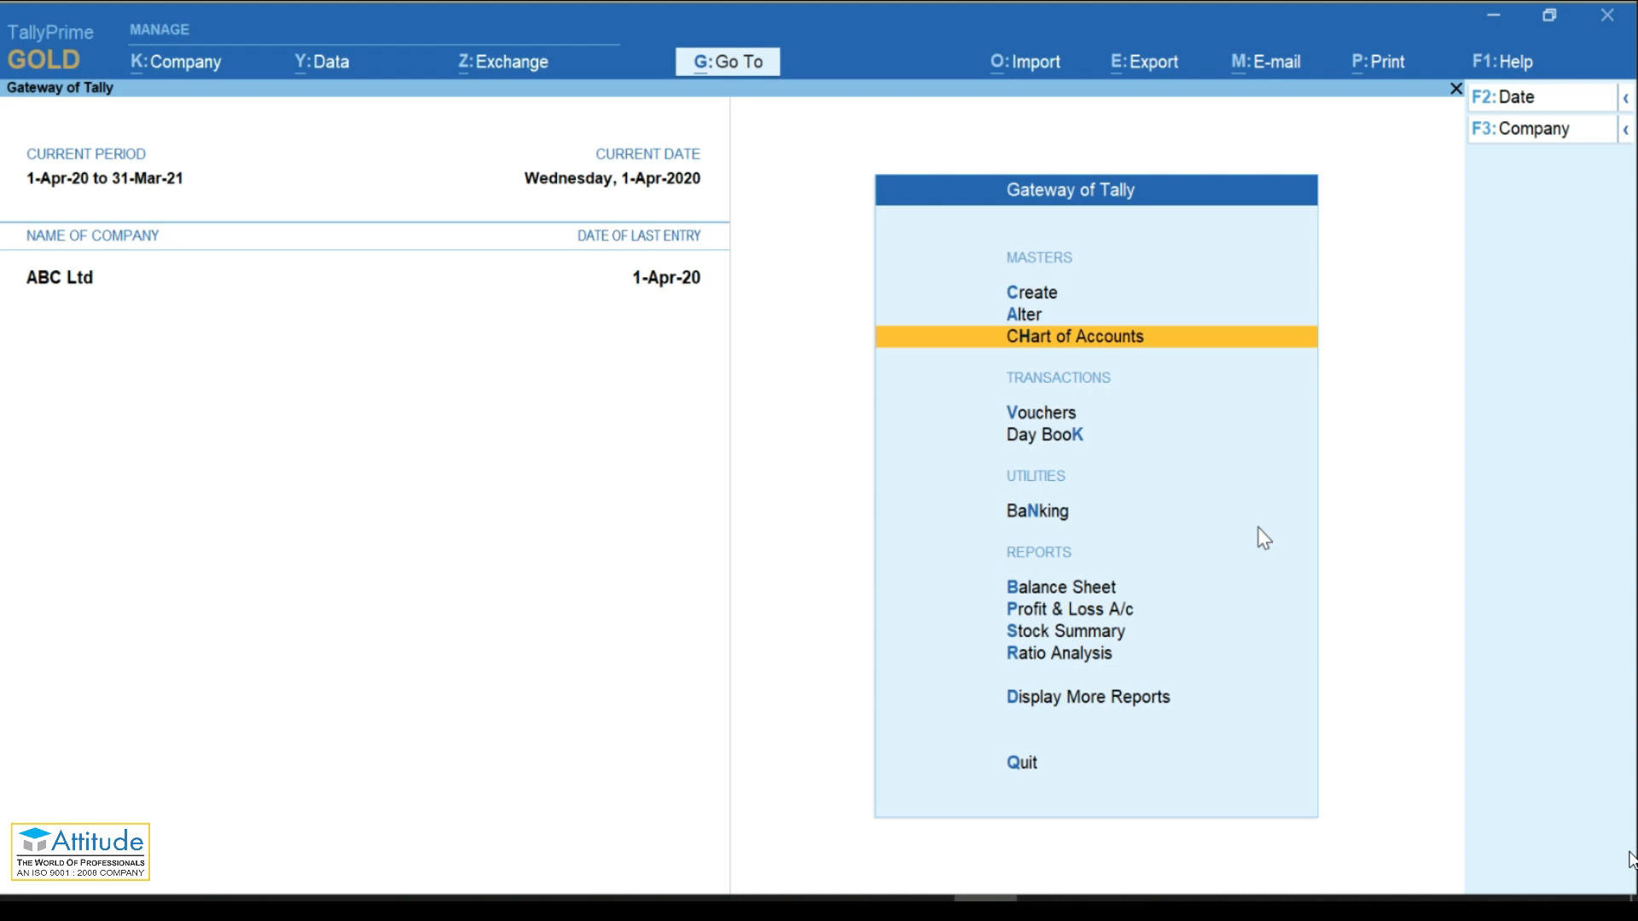
pyautogui.press('d')
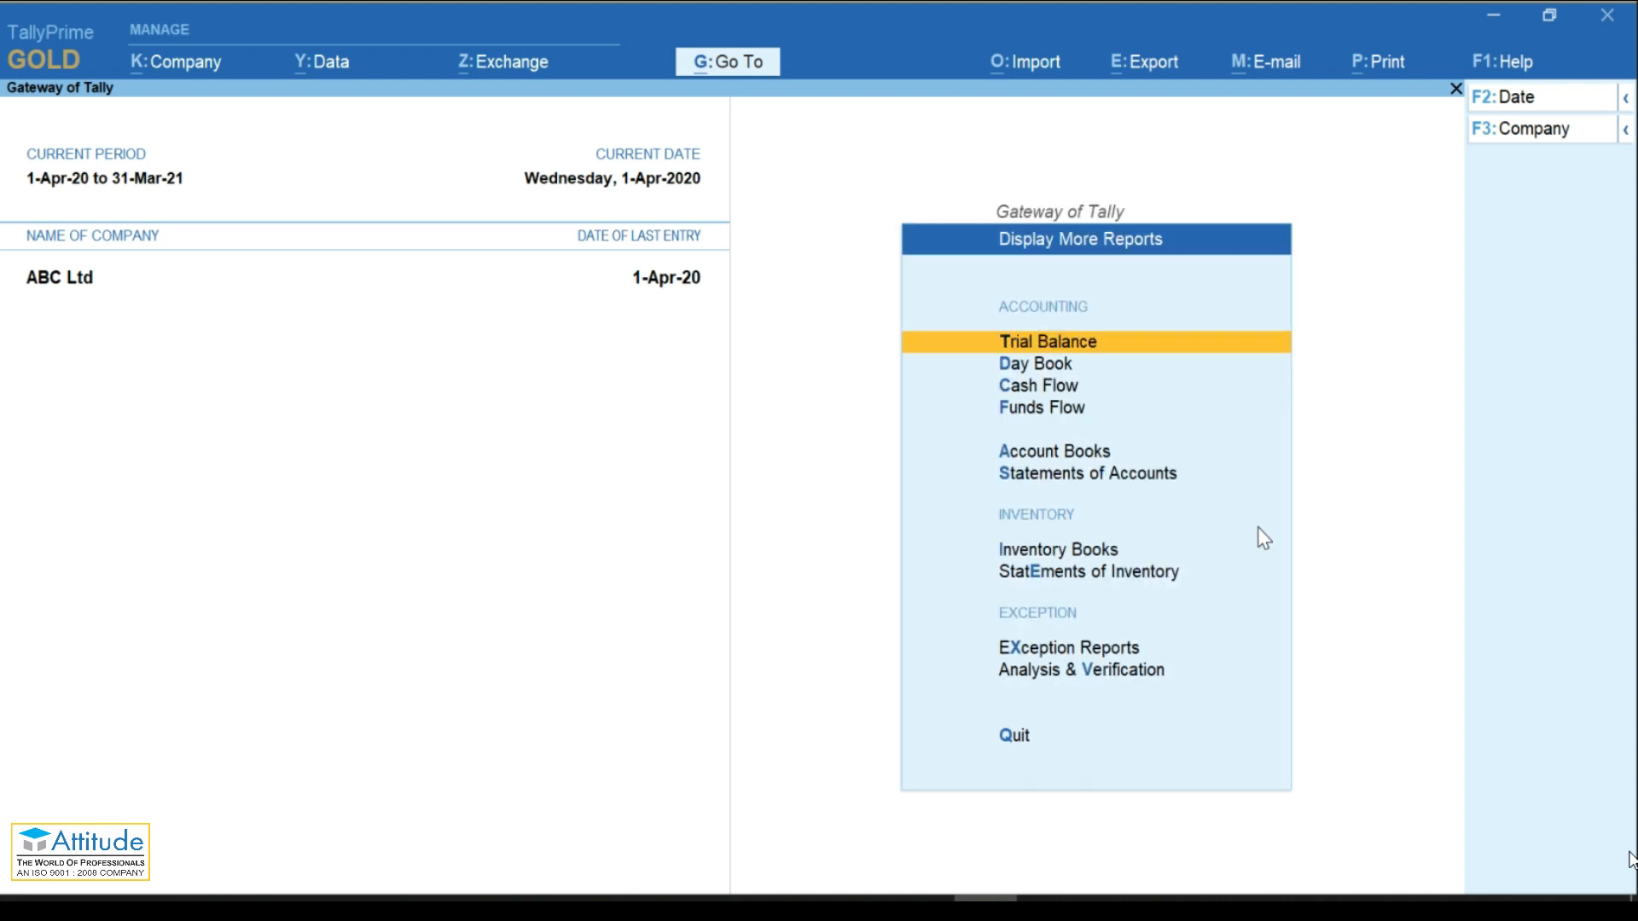
pyautogui.press('Down')
pyautogui.press('Down')
pyautogui.press('Down')
pyautogui.press('Down')
pyautogui.press('Down')
pyautogui.press('Return')
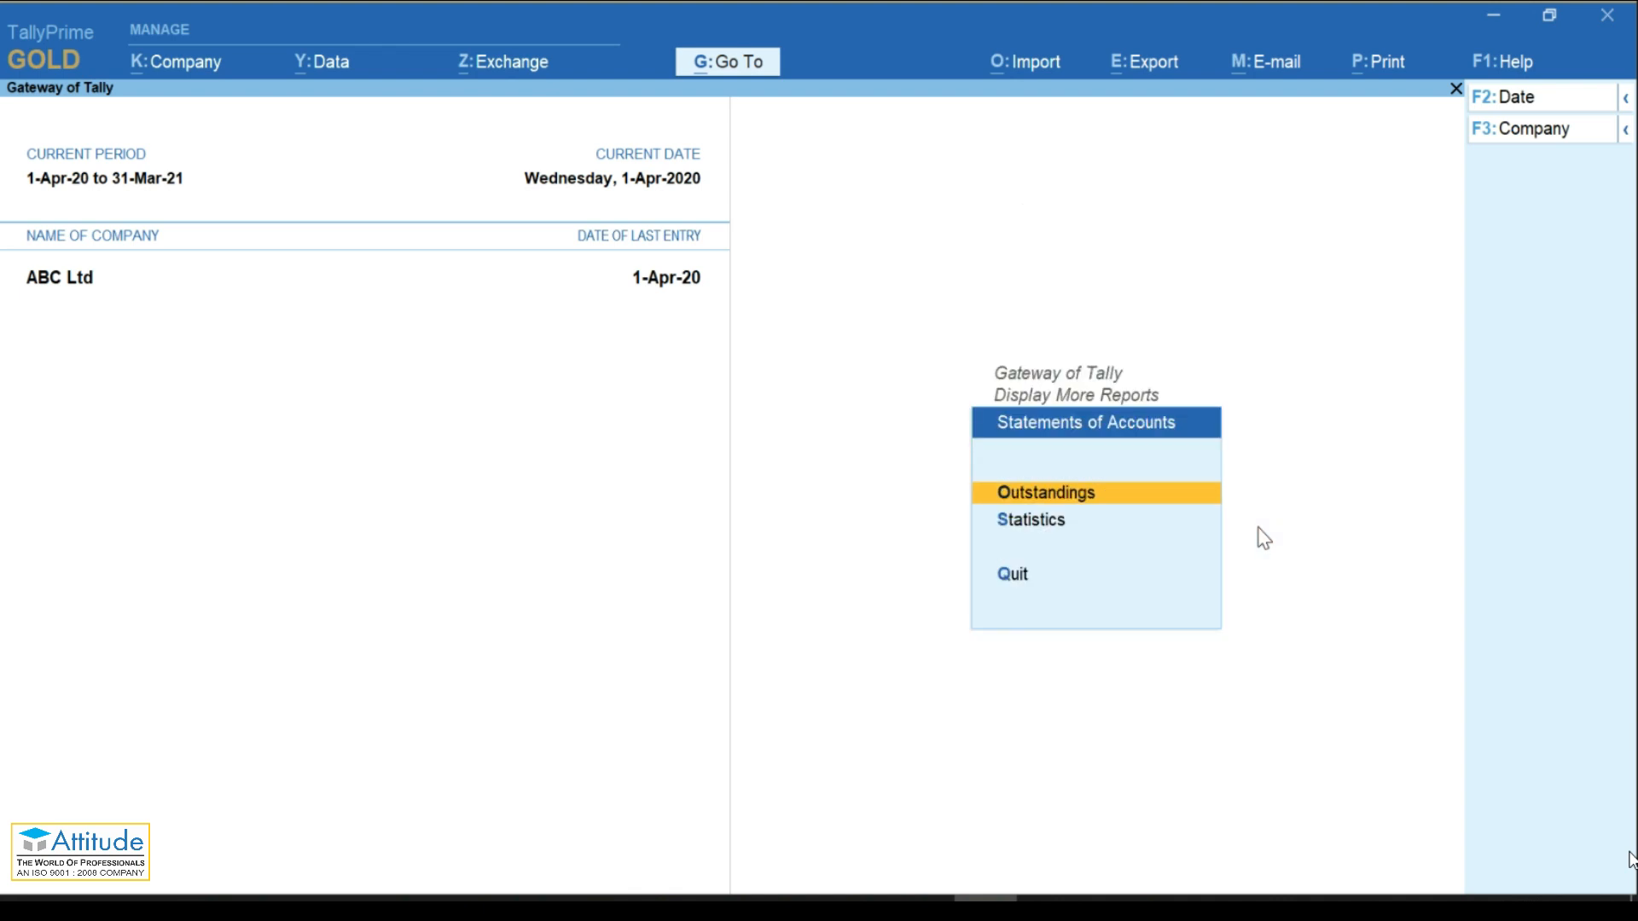
pyautogui.press('Return')
pyautogui.press('Down')
pyautogui.press('Down')
pyautogui.press('Down')
pyautogui.press('Down')
pyautogui.press('Up')
pyautogui.press('Up')
pyautogui.press('Up')
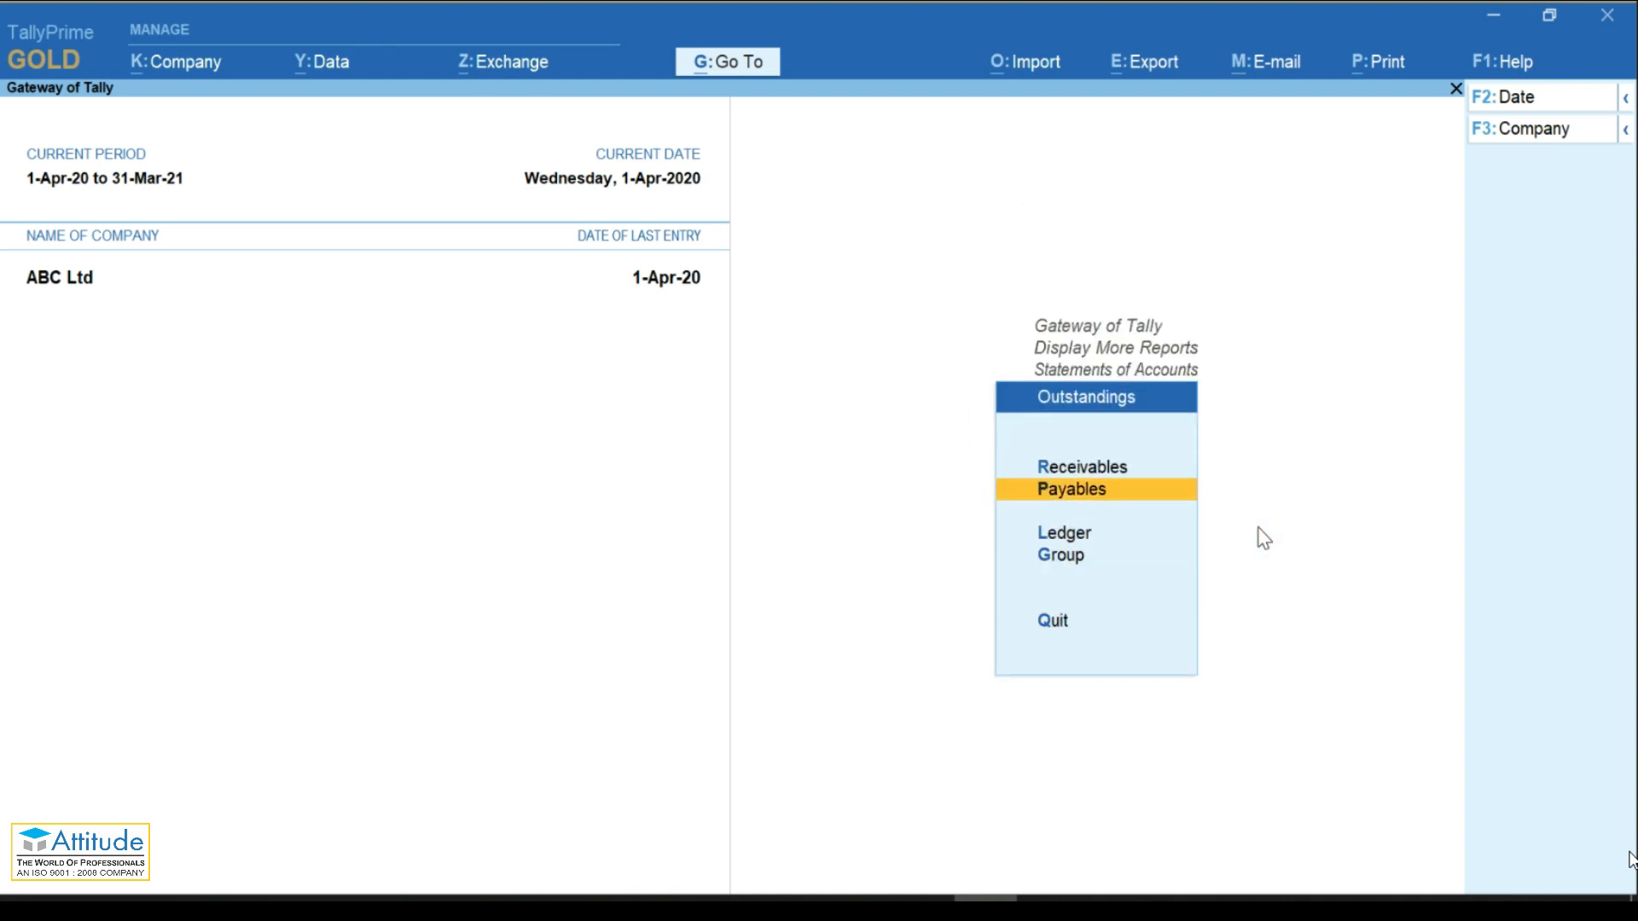
pyautogui.press('Down')
pyautogui.press('Down')
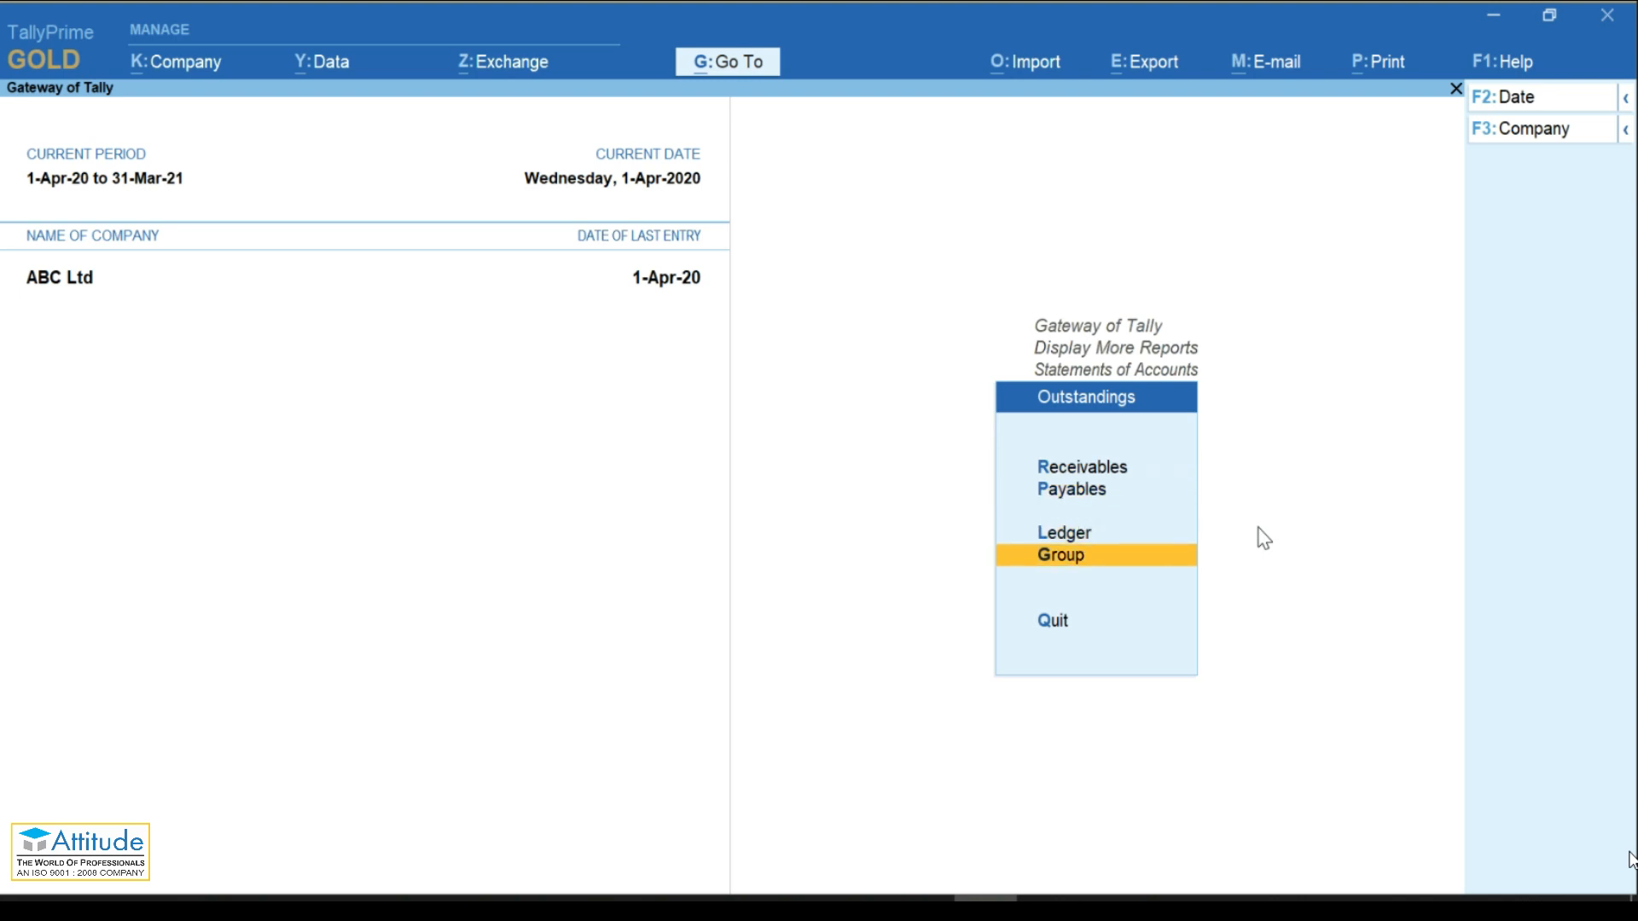
pyautogui.press('Escape')
pyautogui.press('Escape')
pyautogui.press('Escape')
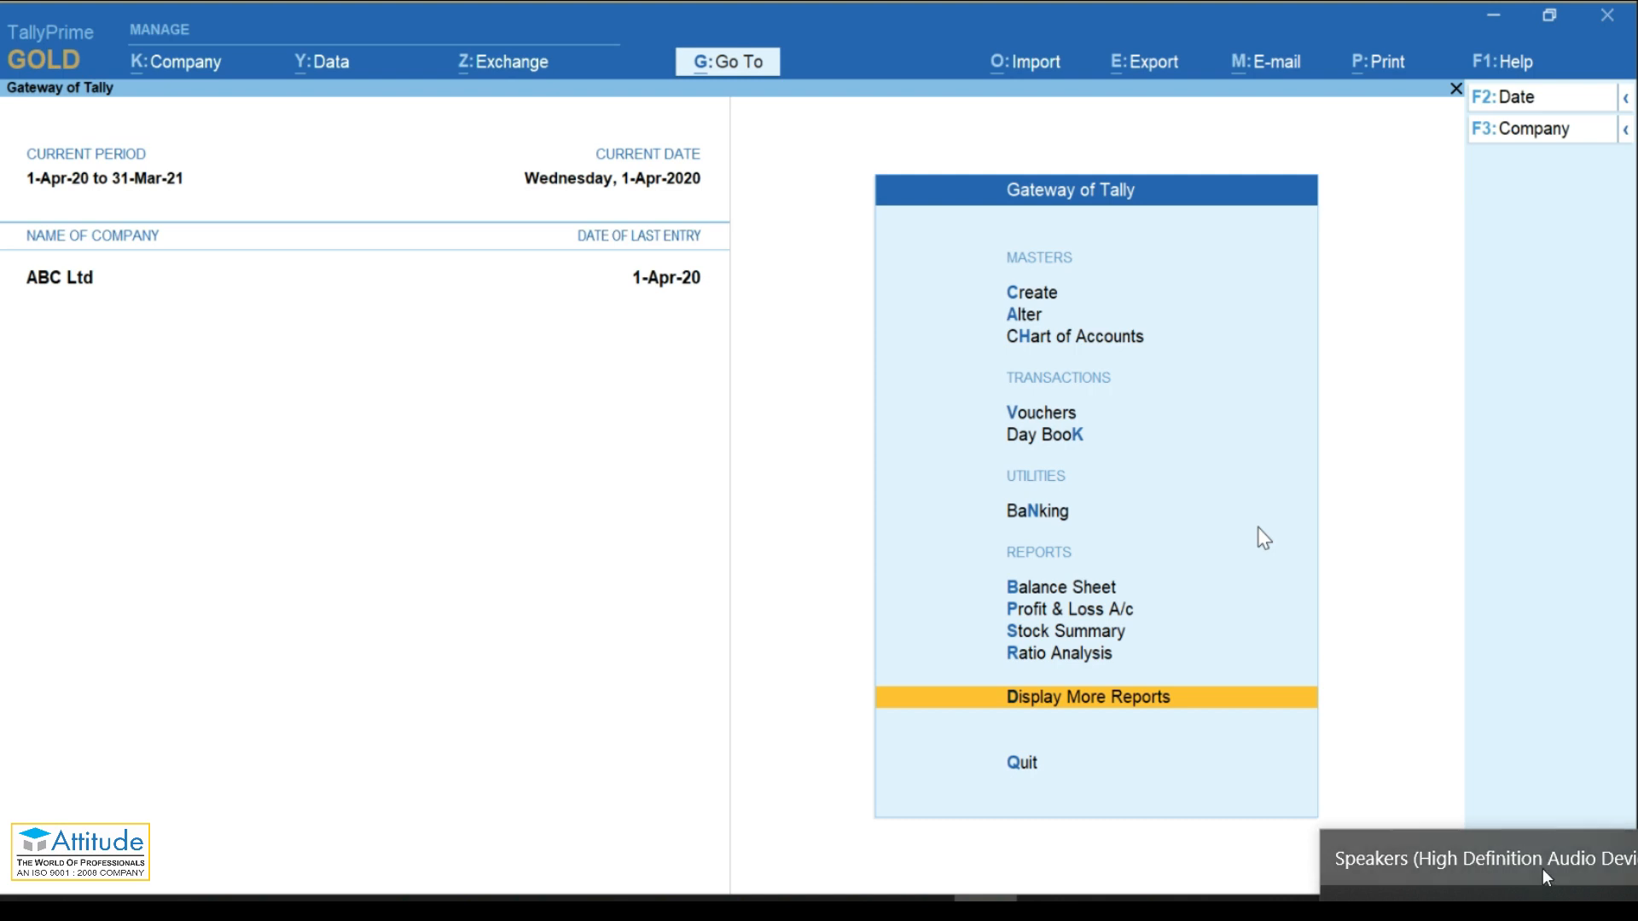
pyautogui.press('alt')
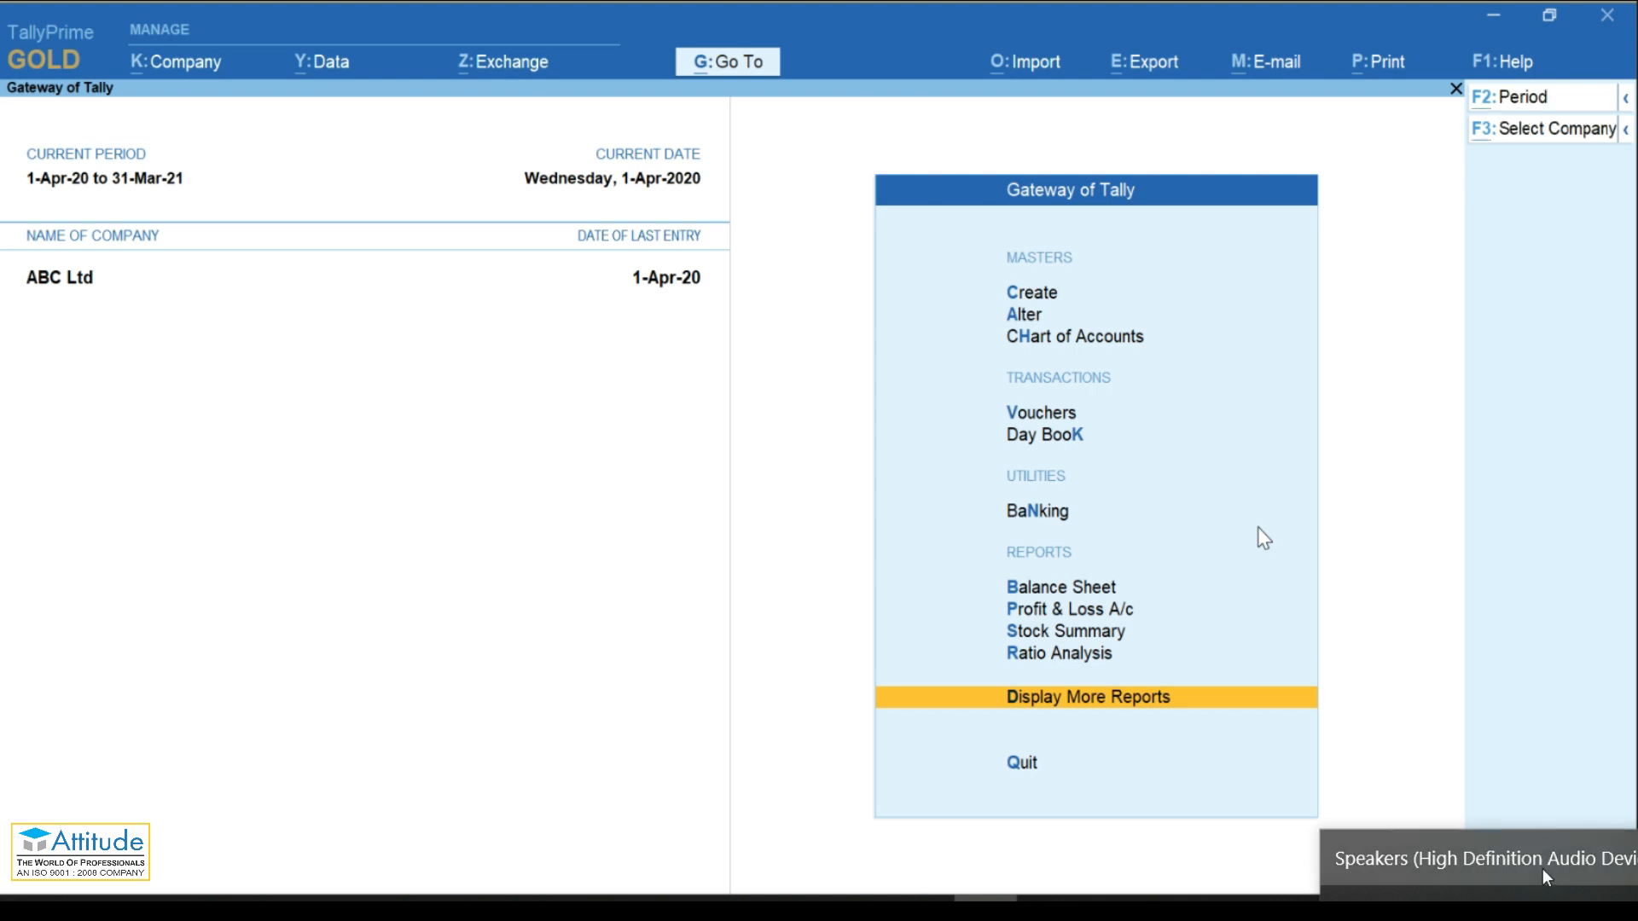
pyautogui.hotkey('alt', 'g')
pyautogui.press('Down')
pyautogui.press('Down')
pyautogui.press('Down')
pyautogui.press('Down')
pyautogui.press('Down')
pyautogui.press('Down')
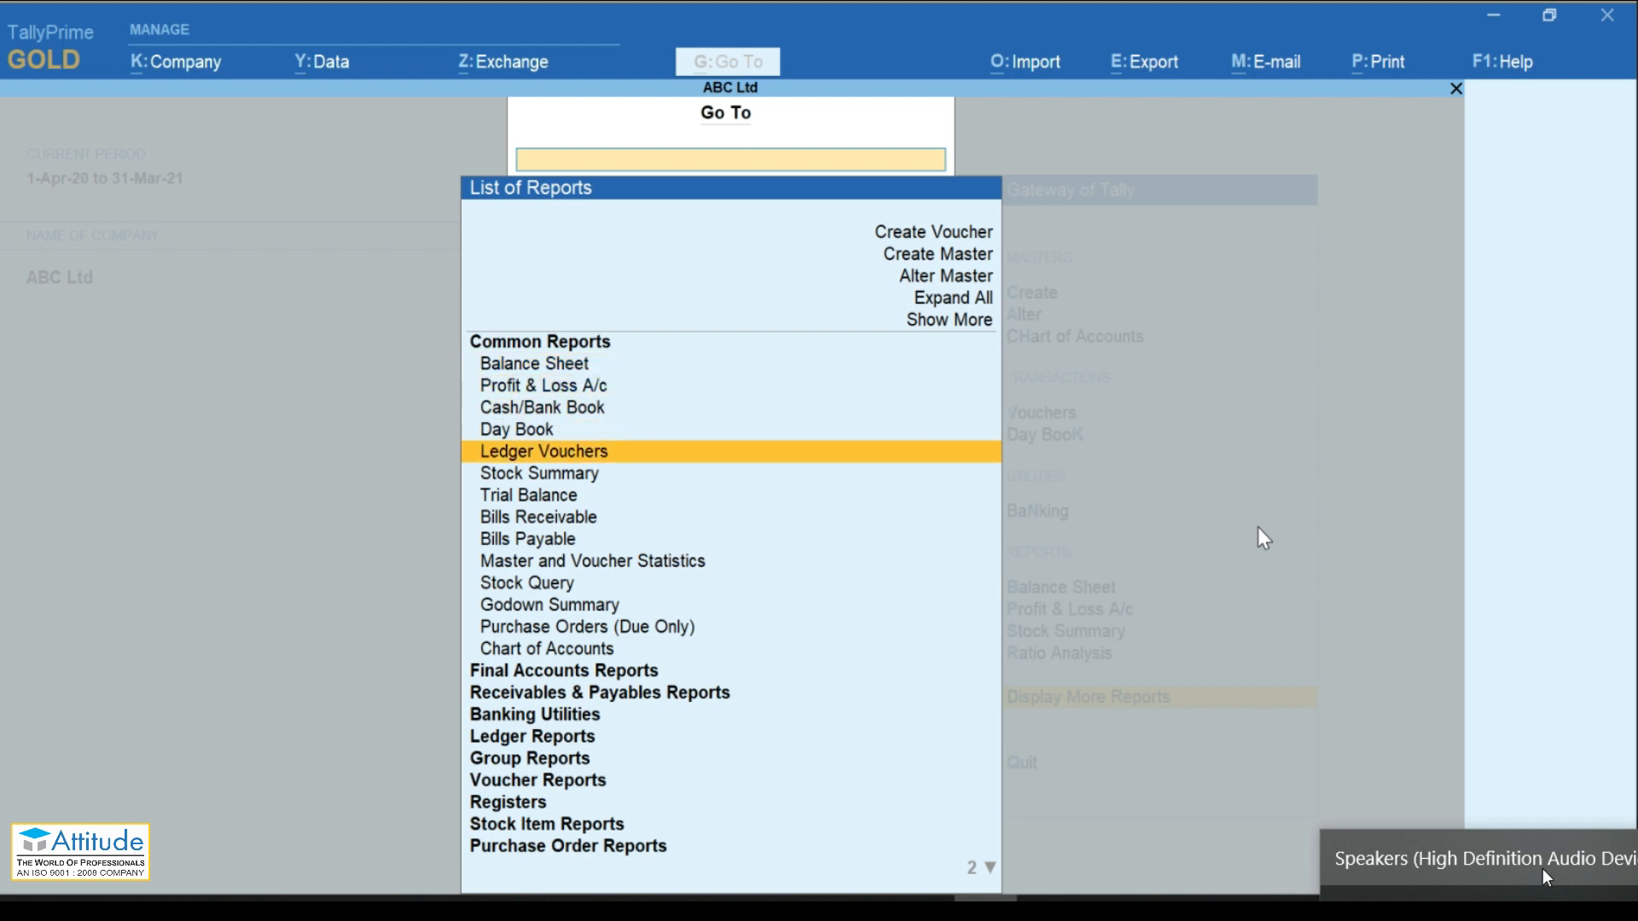
pyautogui.press('Up')
pyautogui.press('Up')
pyautogui.press('Up')
pyautogui.press('Up')
pyautogui.press('Up')
pyautogui.press('Up')
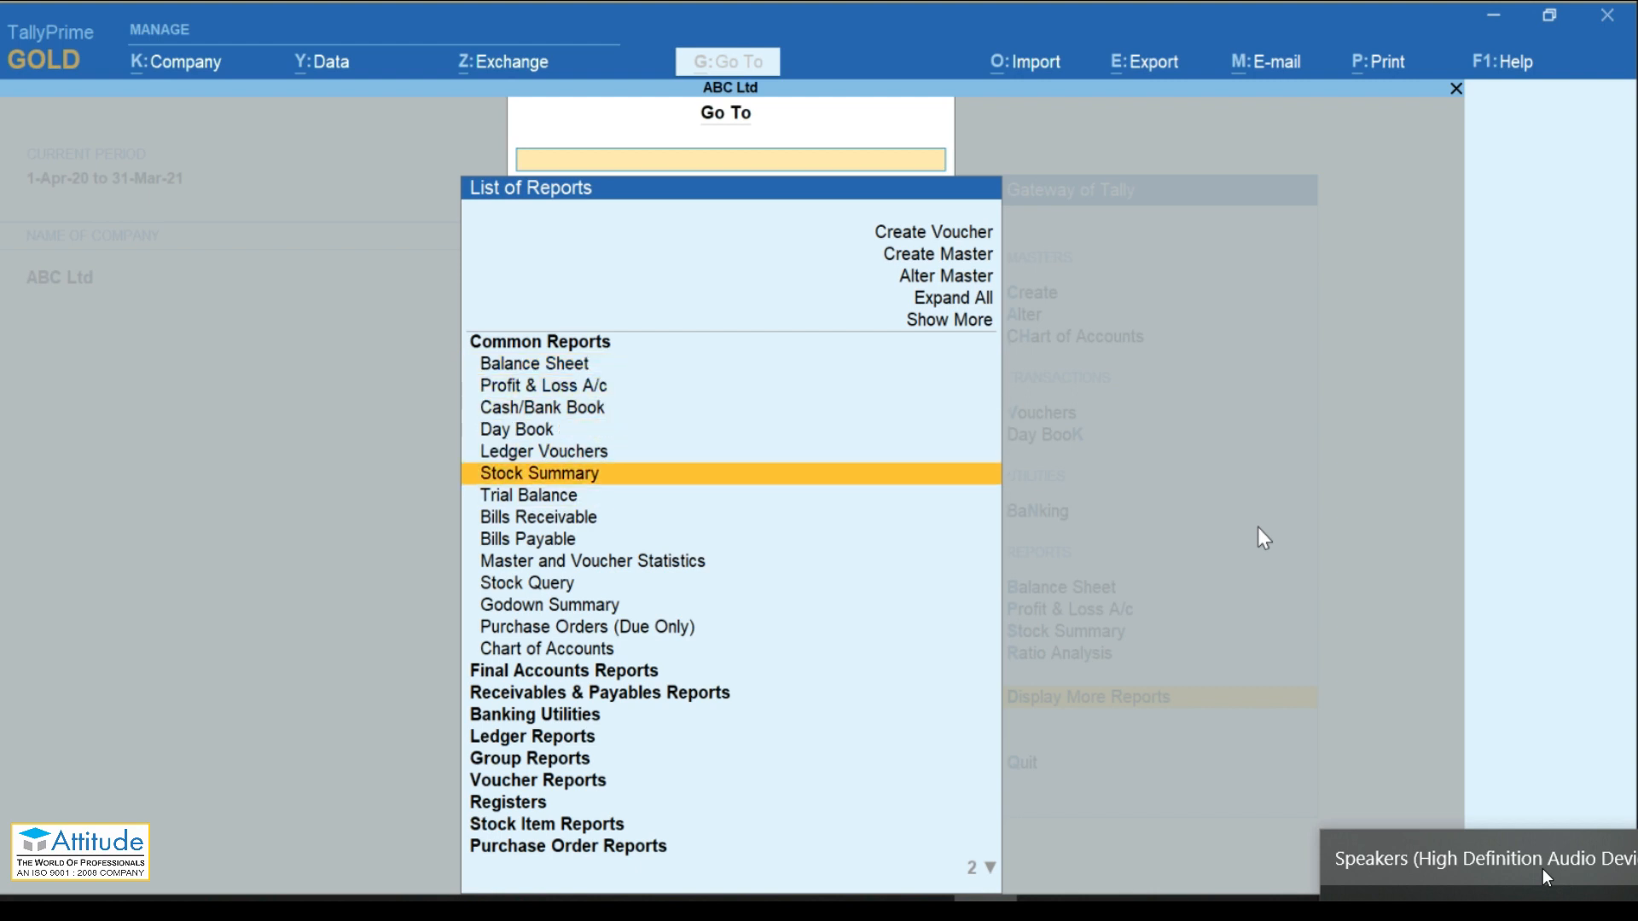
pyautogui.press('Down')
pyautogui.press('Down')
pyautogui.press('Down')
pyautogui.press('Down')
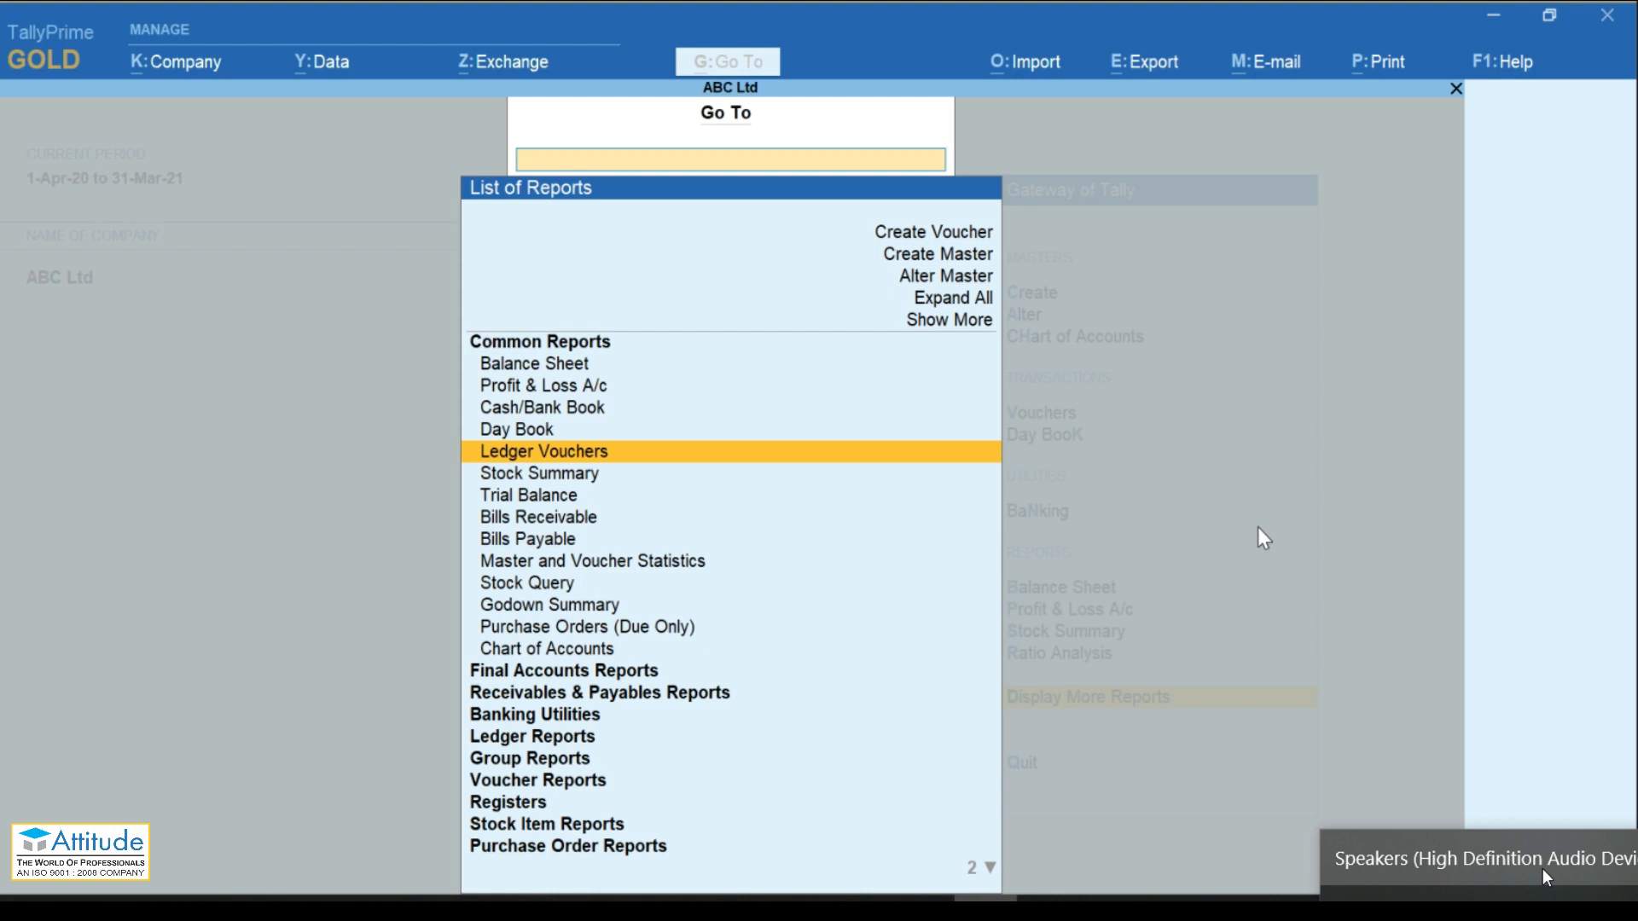
pyautogui.write('Ou')
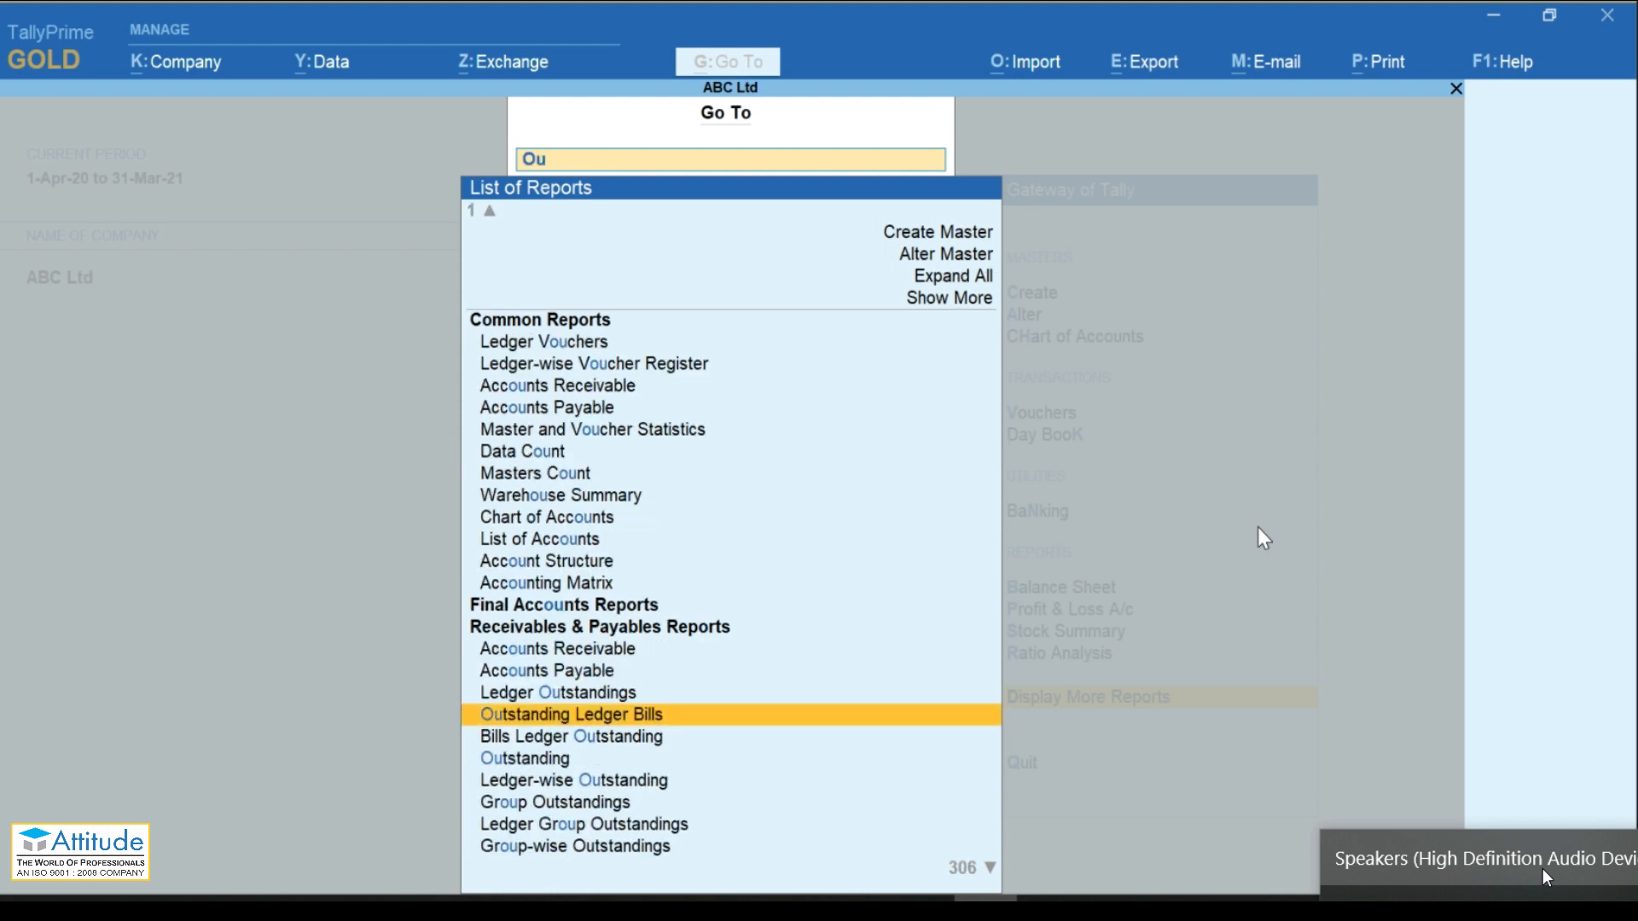
pyautogui.press('Up')
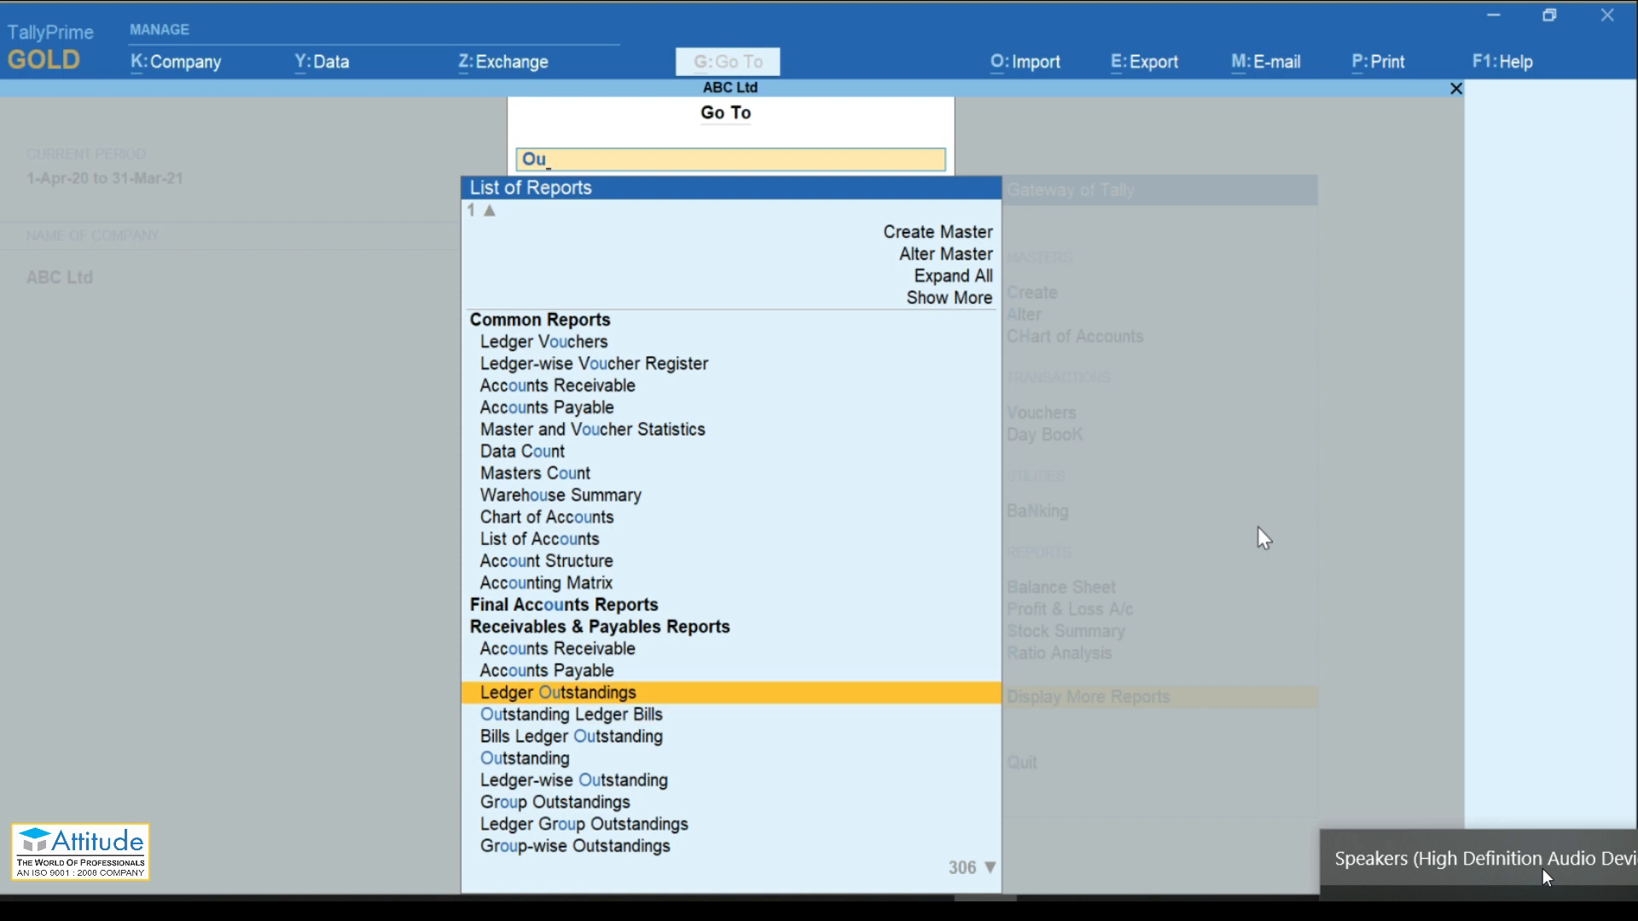
pyautogui.press('Return')
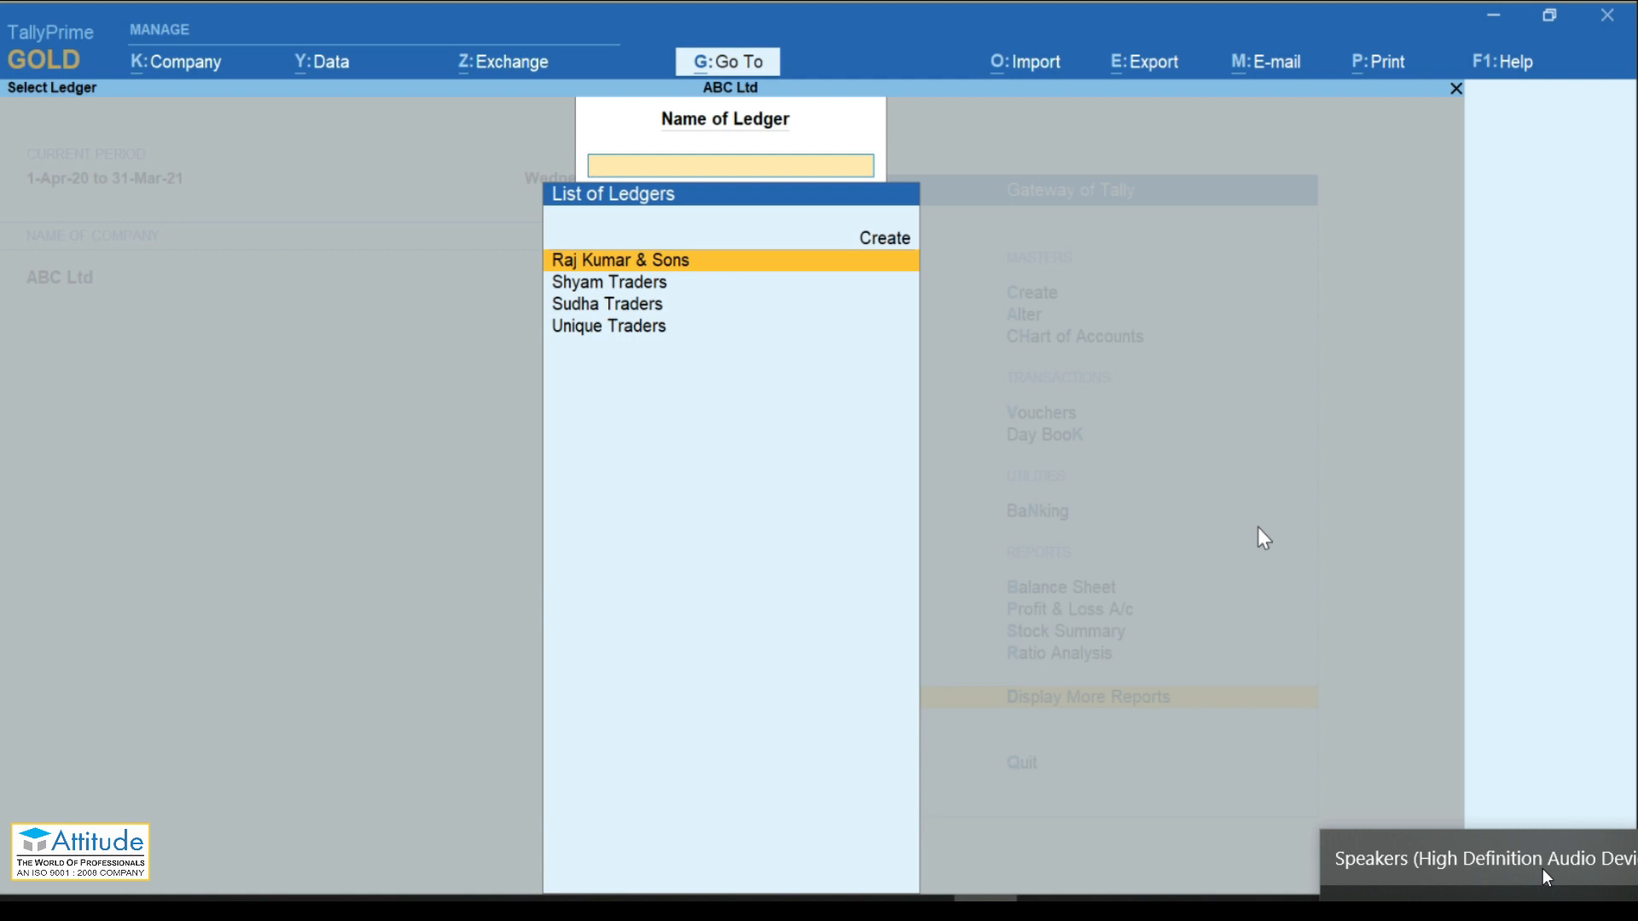
pyautogui.press('Return')
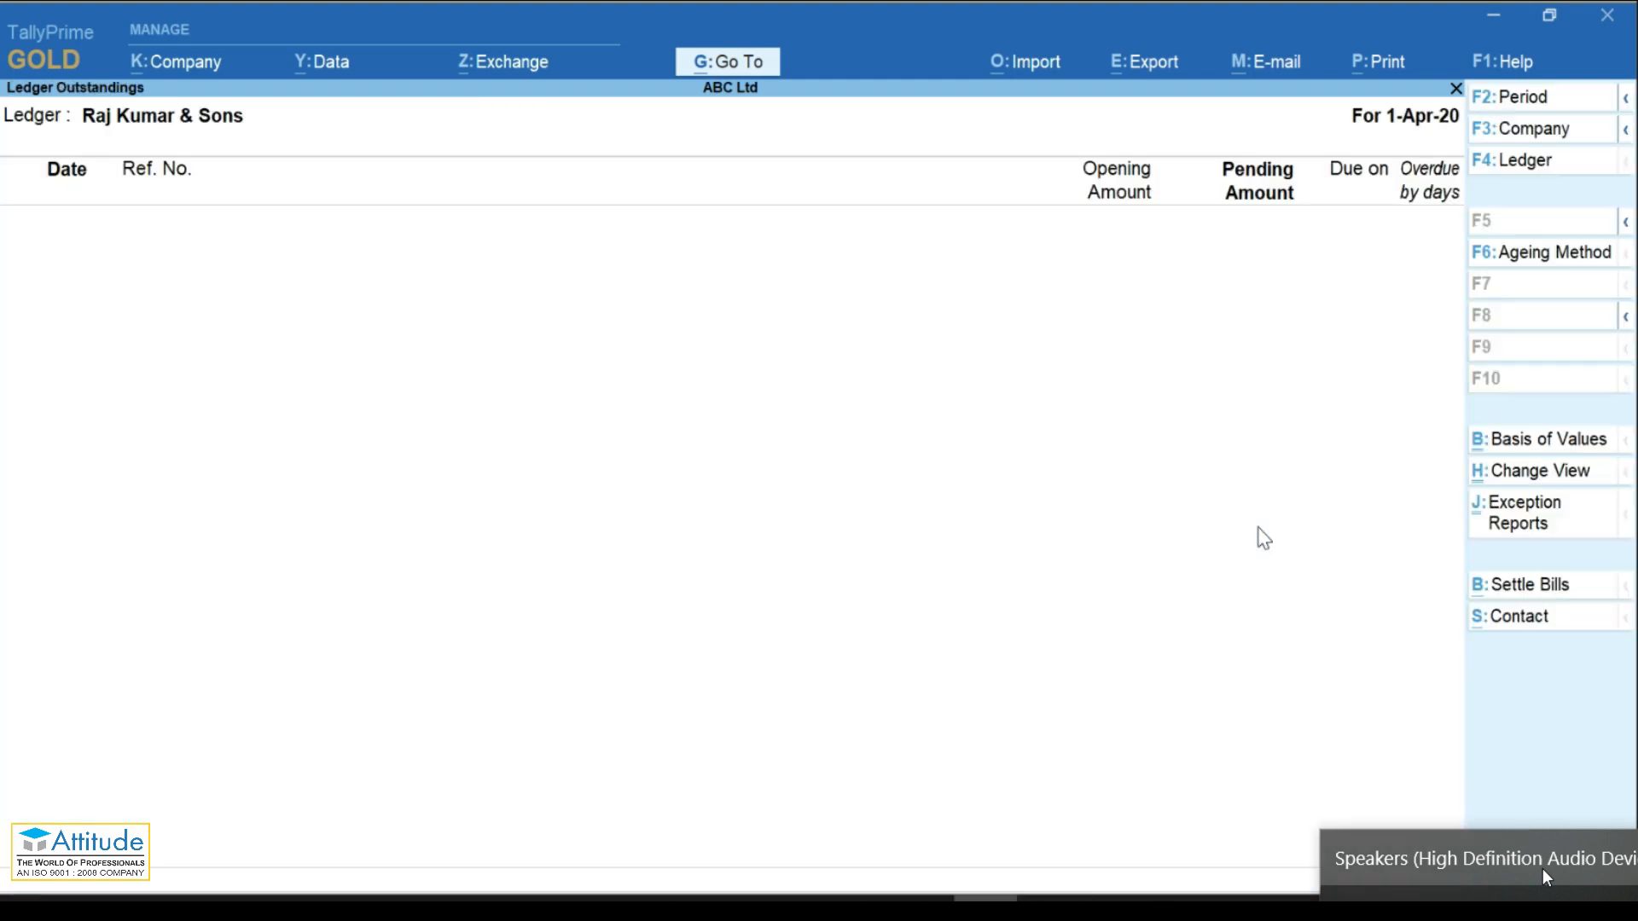
pyautogui.press('Escape')
pyautogui.press('Escape')
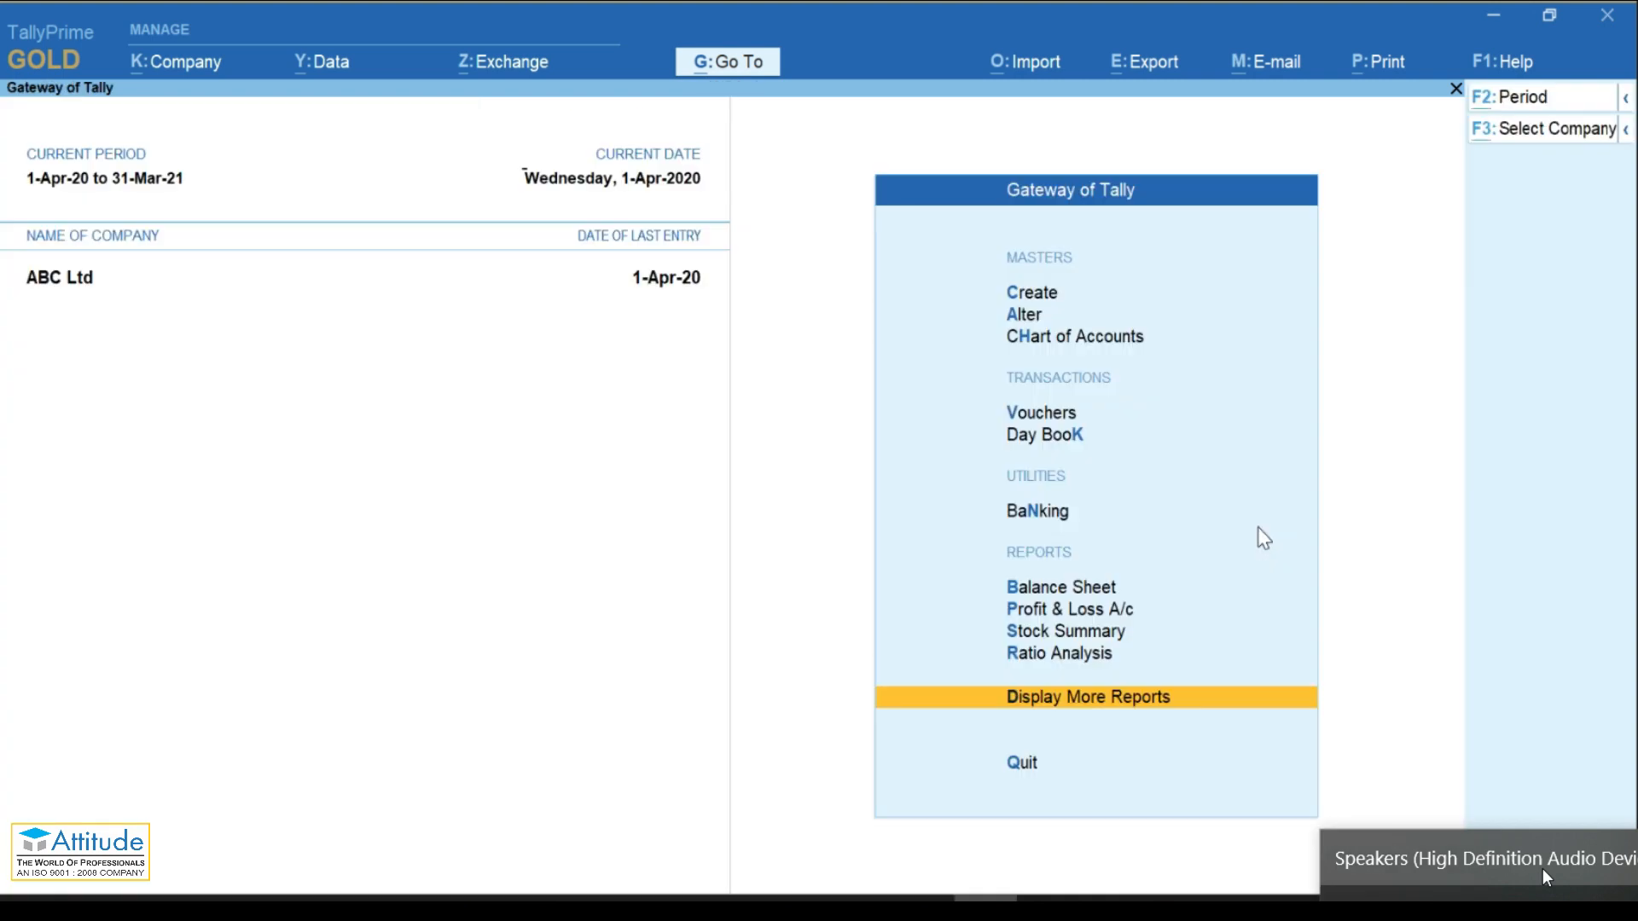
# Step: Find the Bills Receivable report through the 'Re' search, open it, then close it
pyautogui.hotkey('alt', 'g')
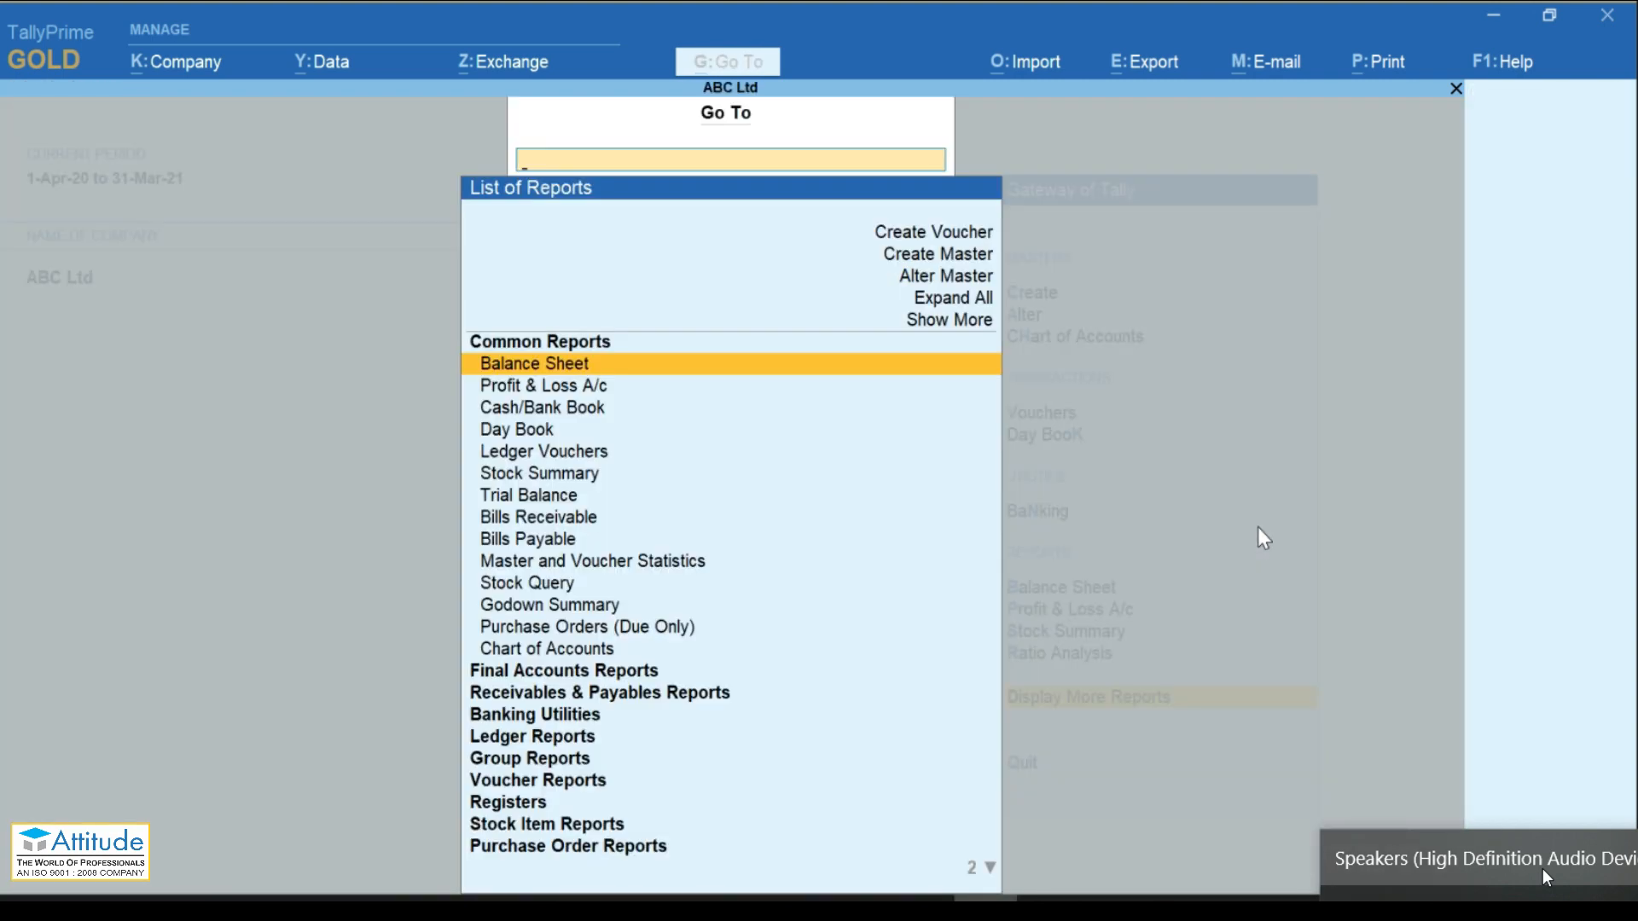
pyautogui.write('Re')
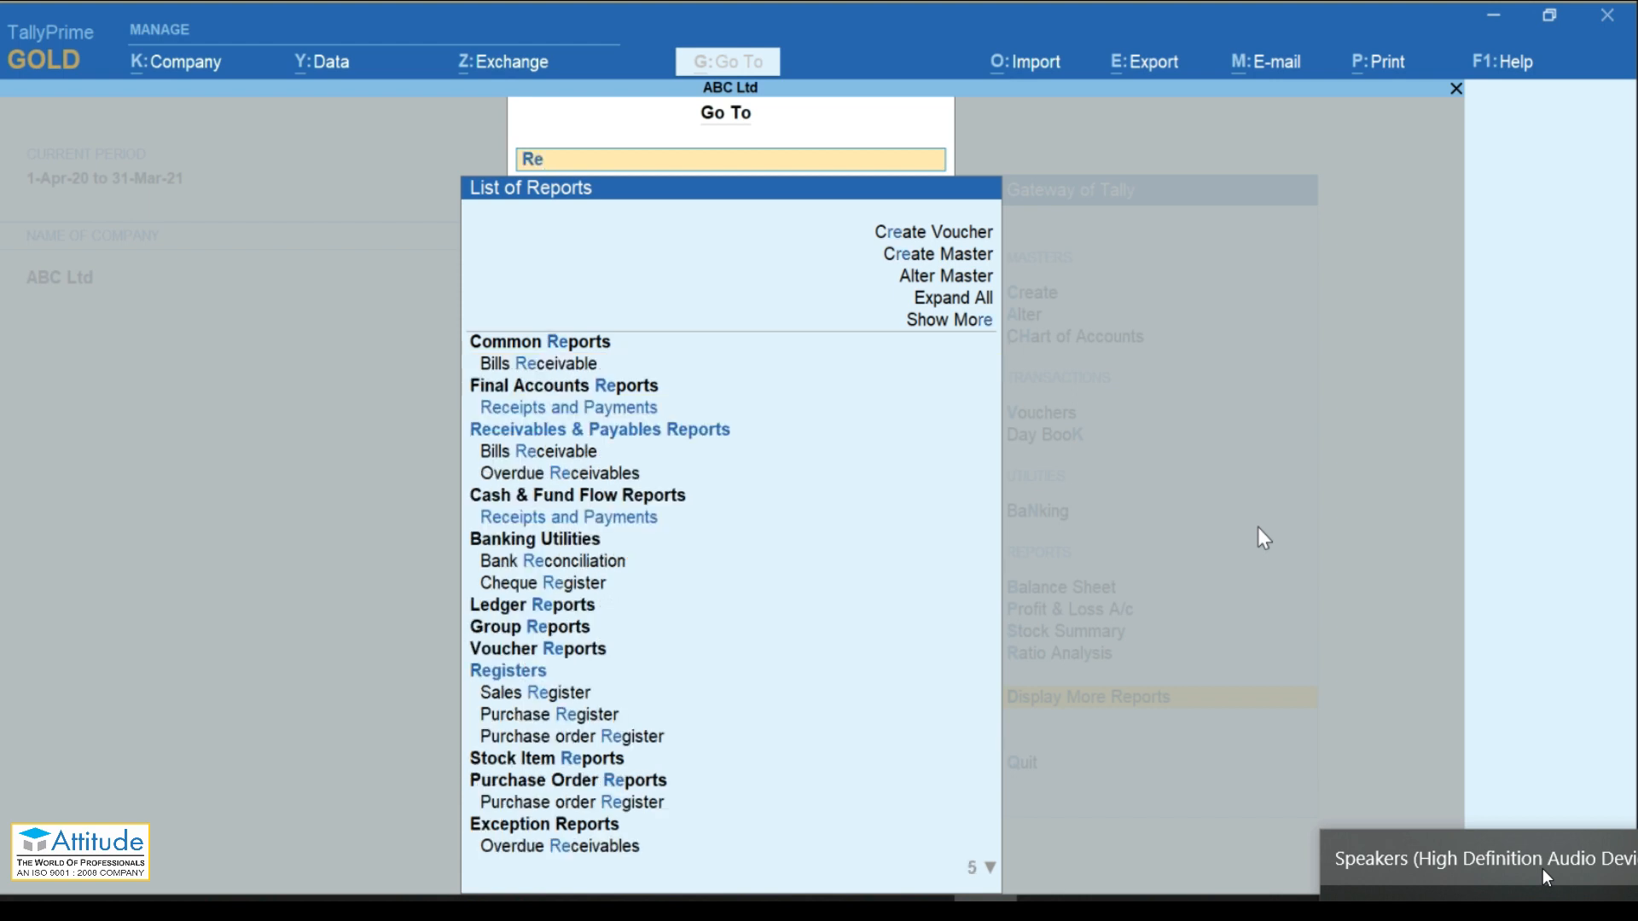
pyautogui.press('Up')
pyautogui.press('Up')
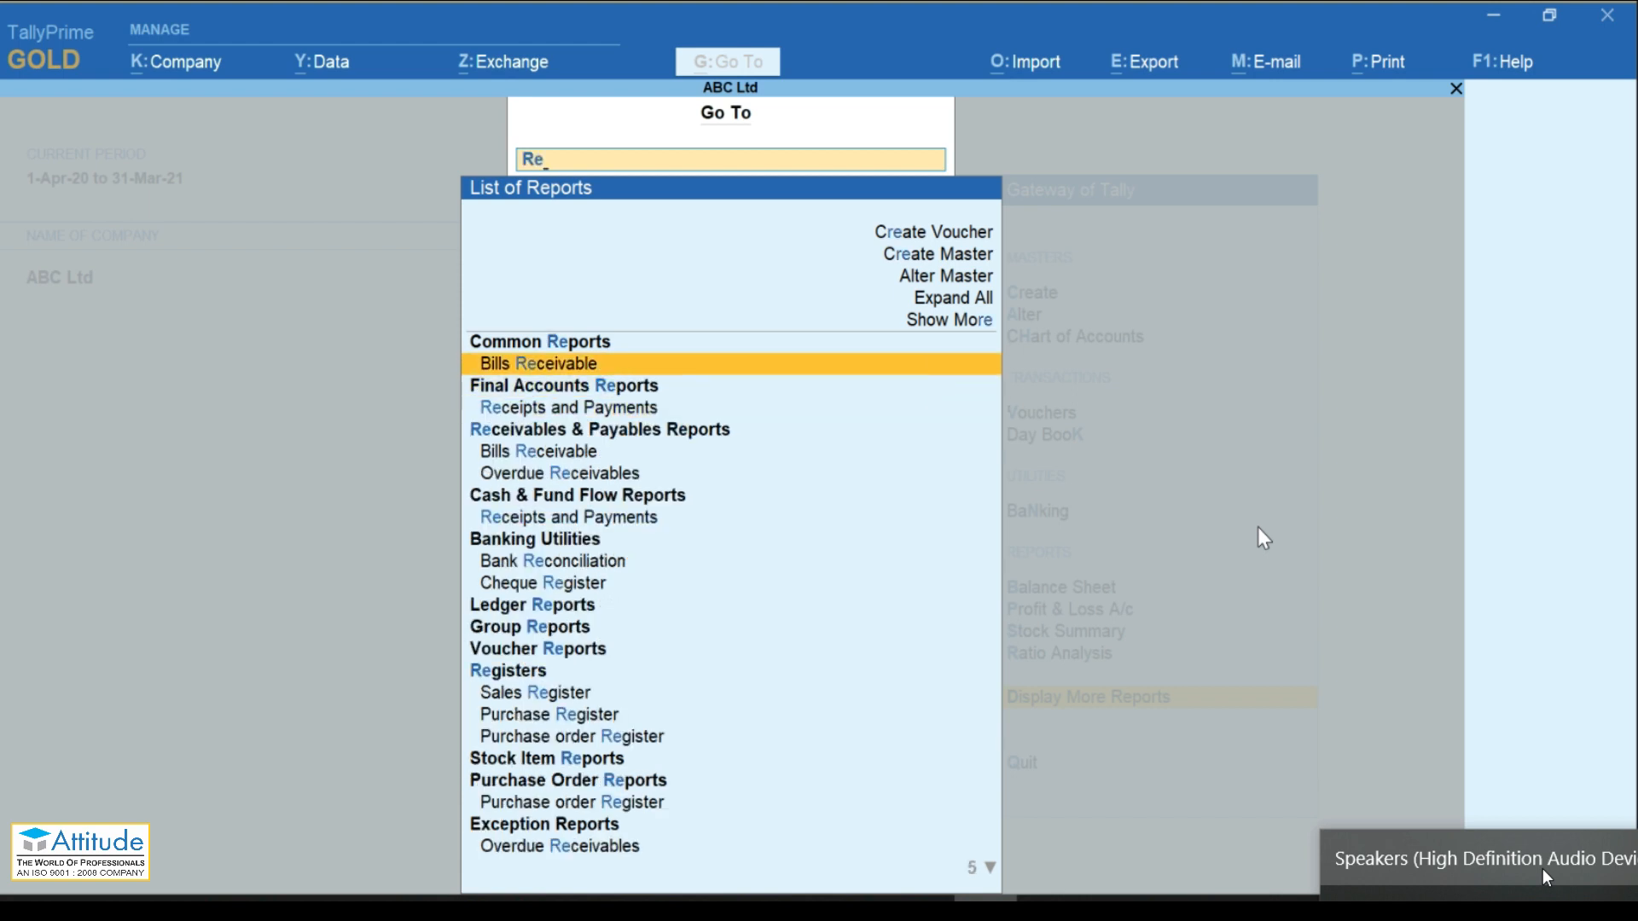
pyautogui.press('Return')
pyautogui.press('Escape')
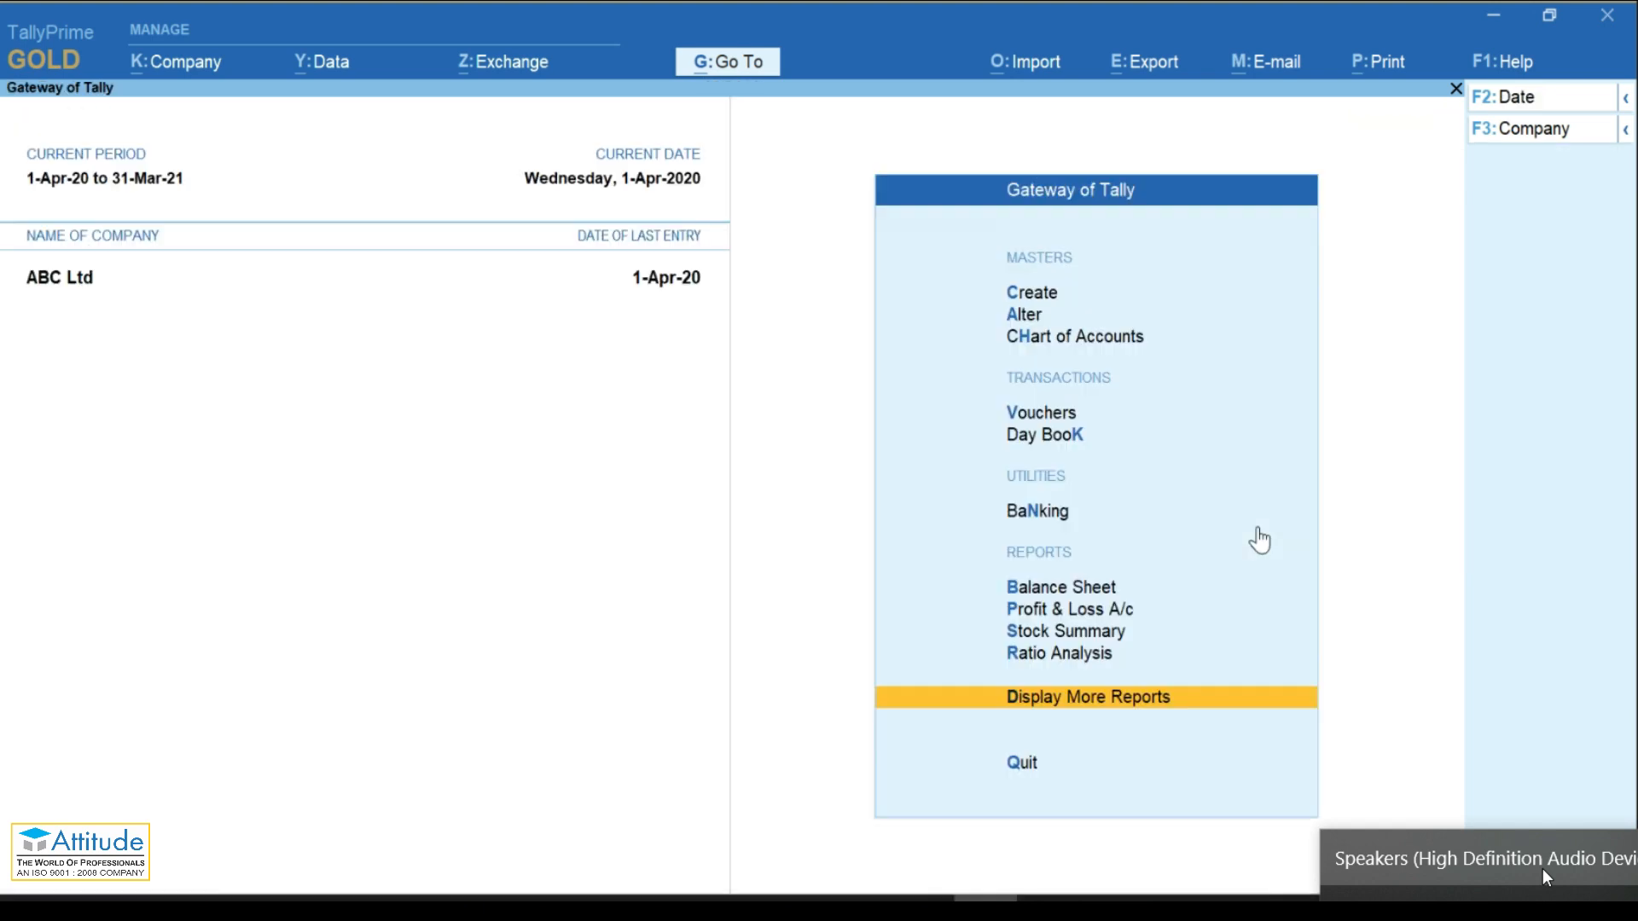
# Step: Open Bills Payable via 'Bil' to review 1,00,000 pending to Sudha Traders, then close it
pyautogui.hotkey('alt', 'g')
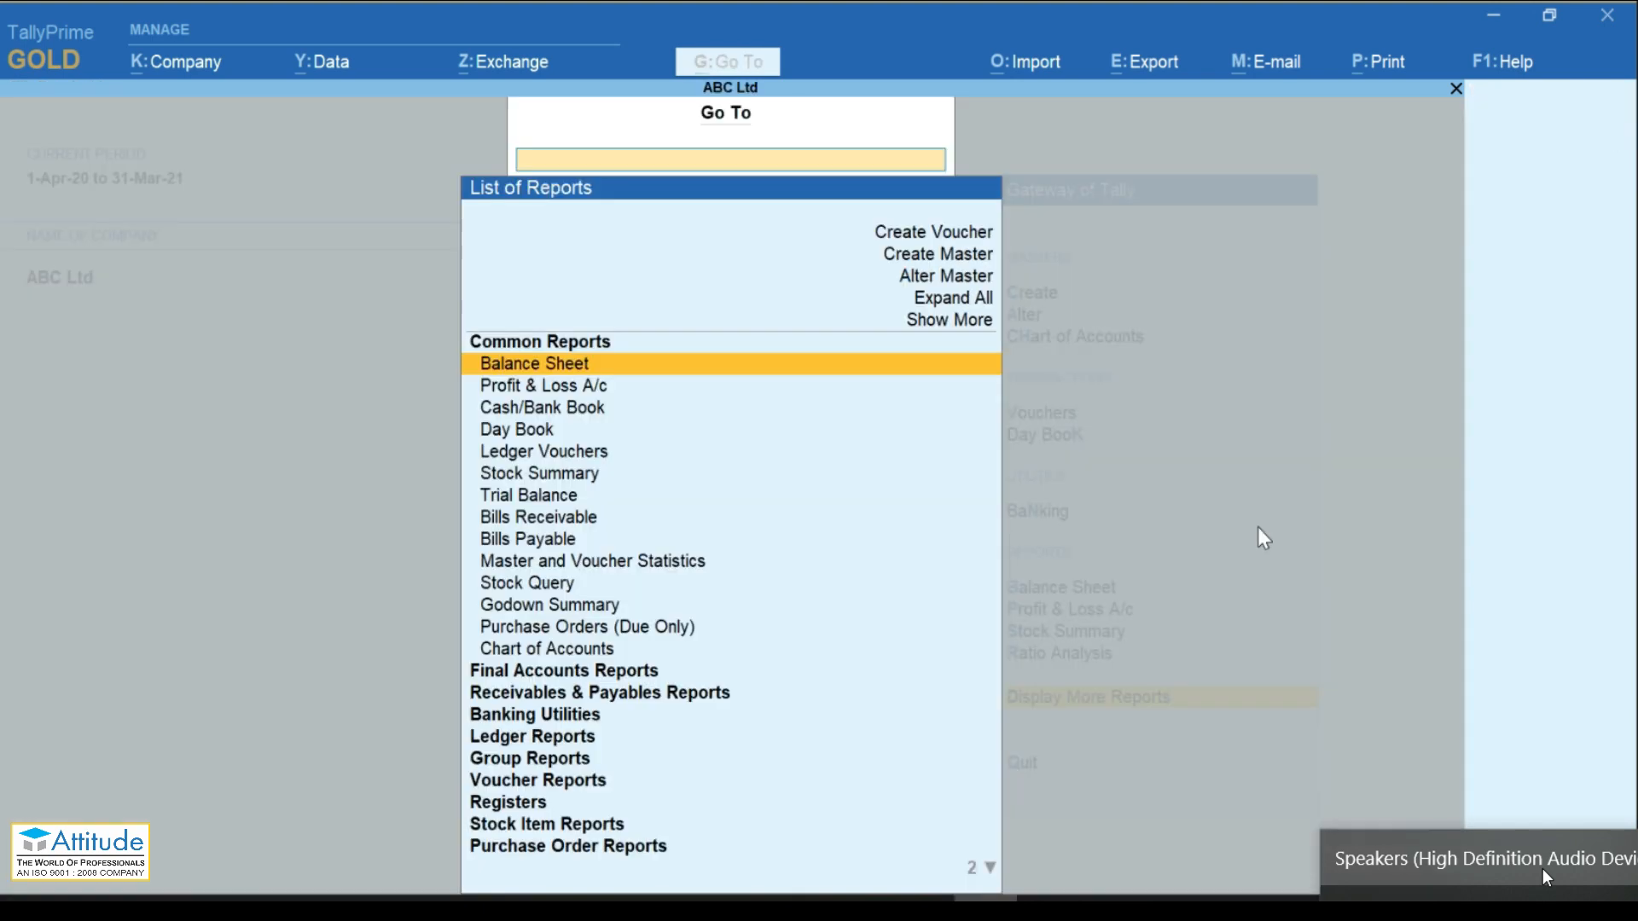
pyautogui.write('Bi')
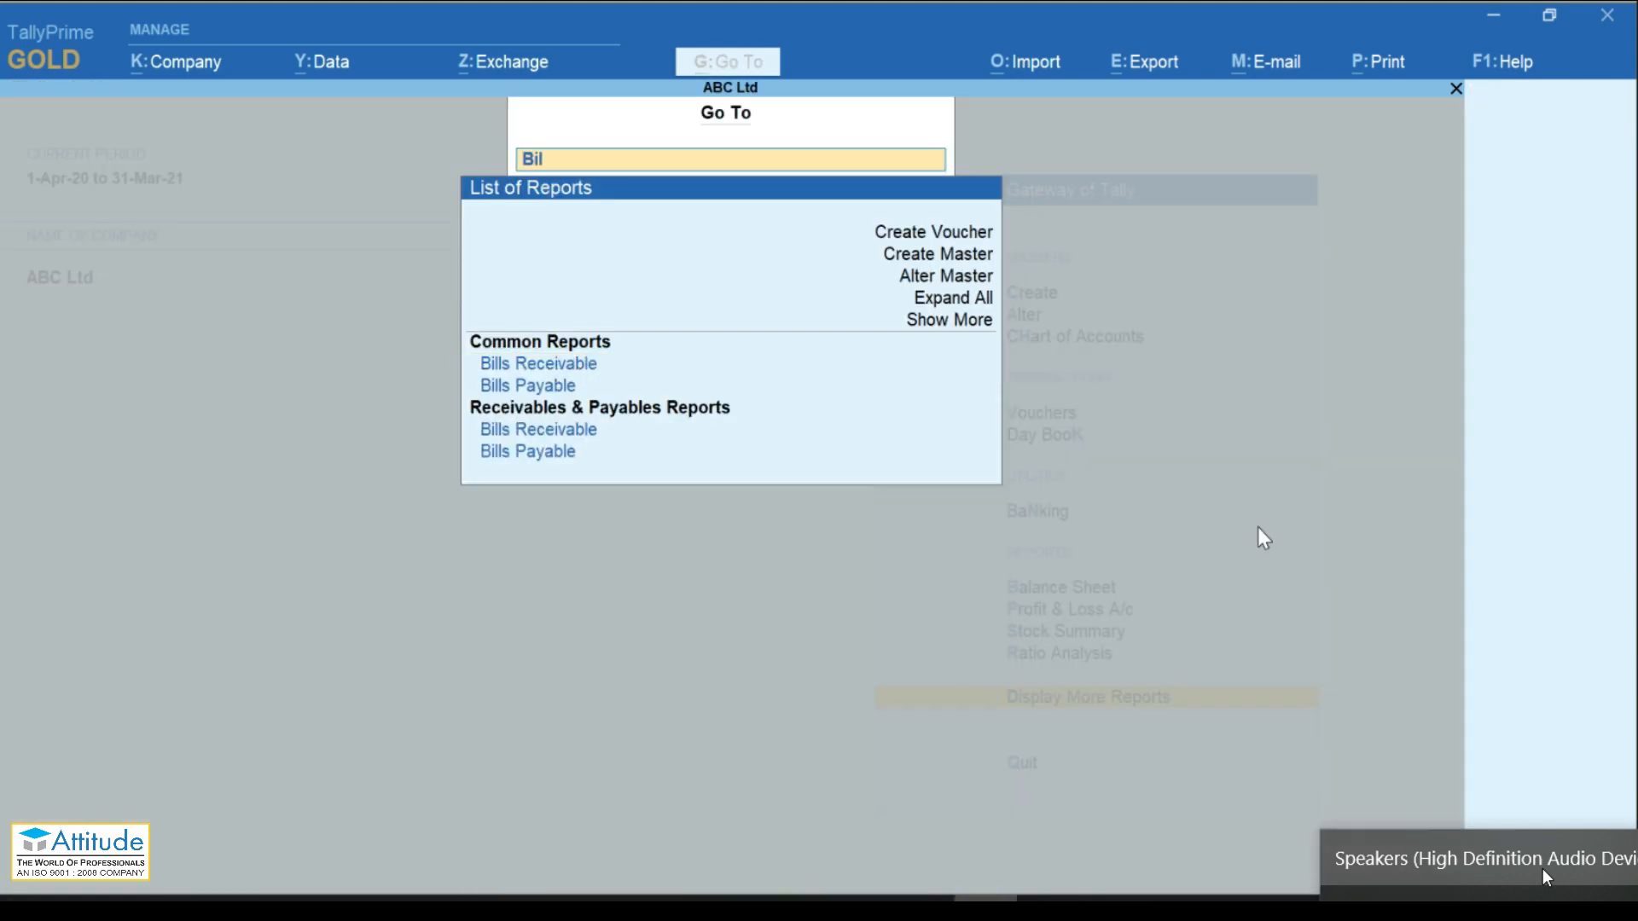
pyautogui.write('l')
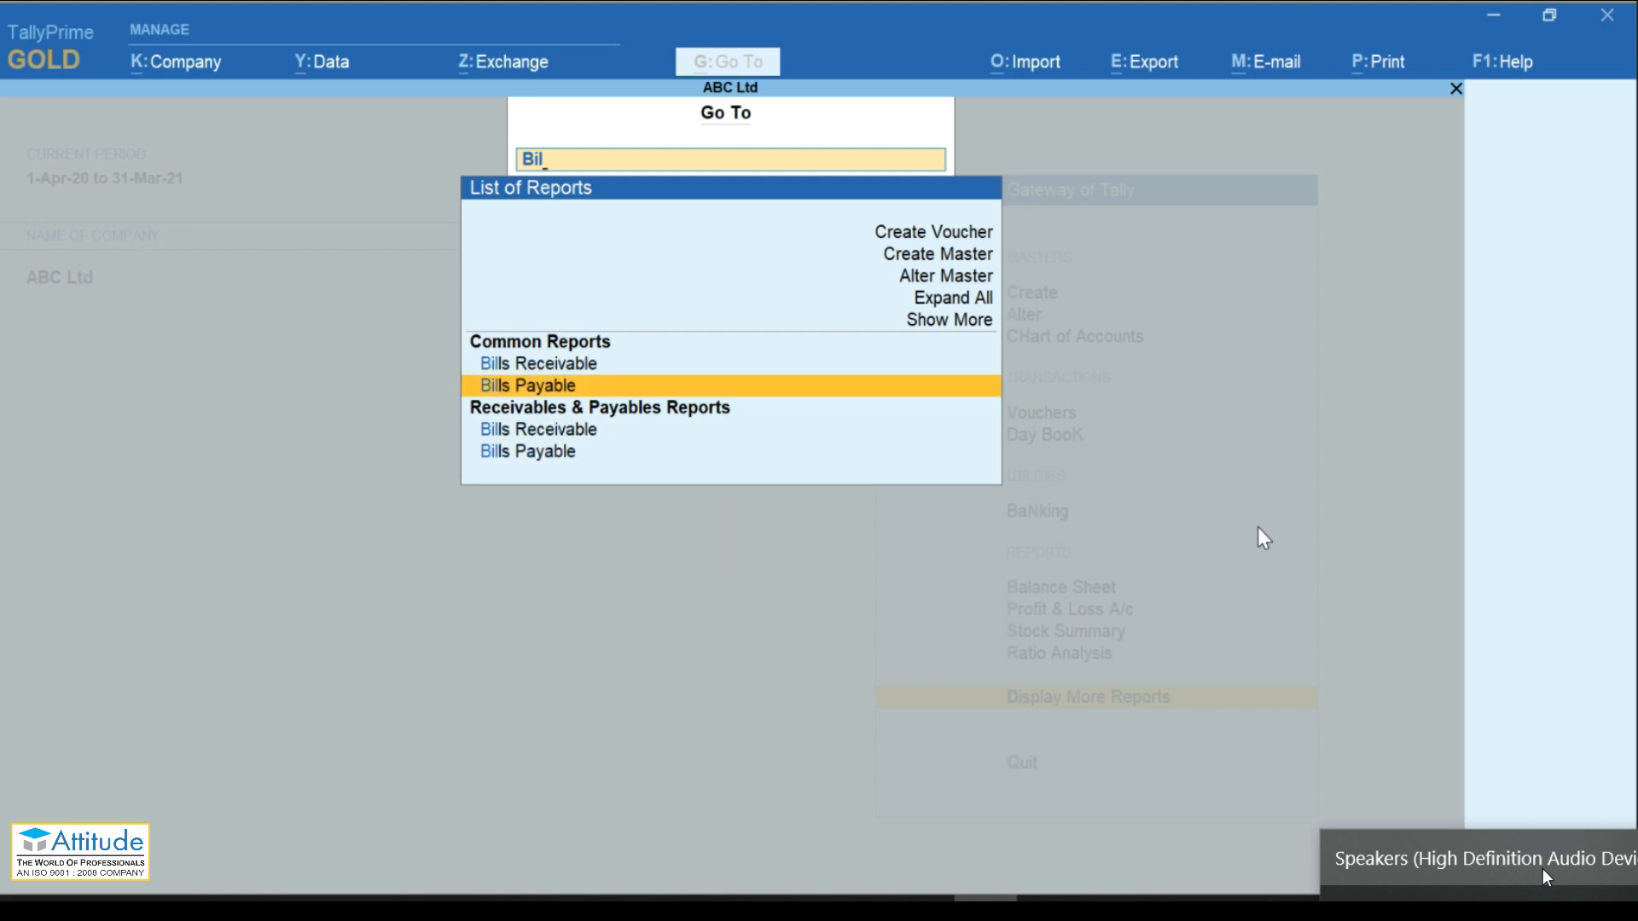
pyautogui.press('Return')
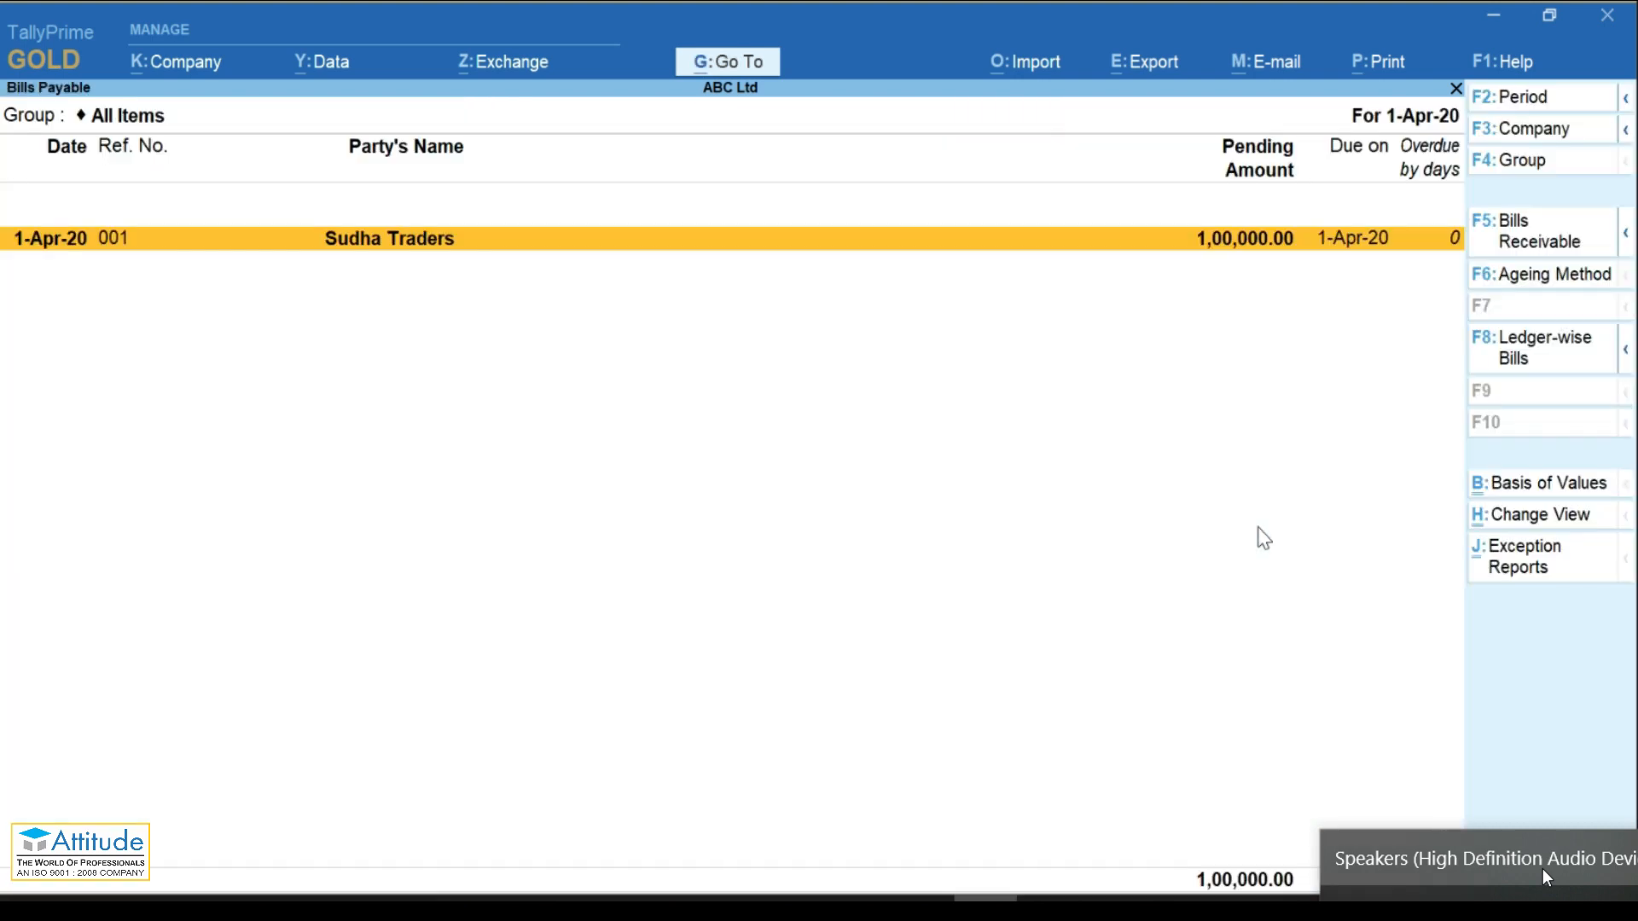
pyautogui.click(1612, 435)
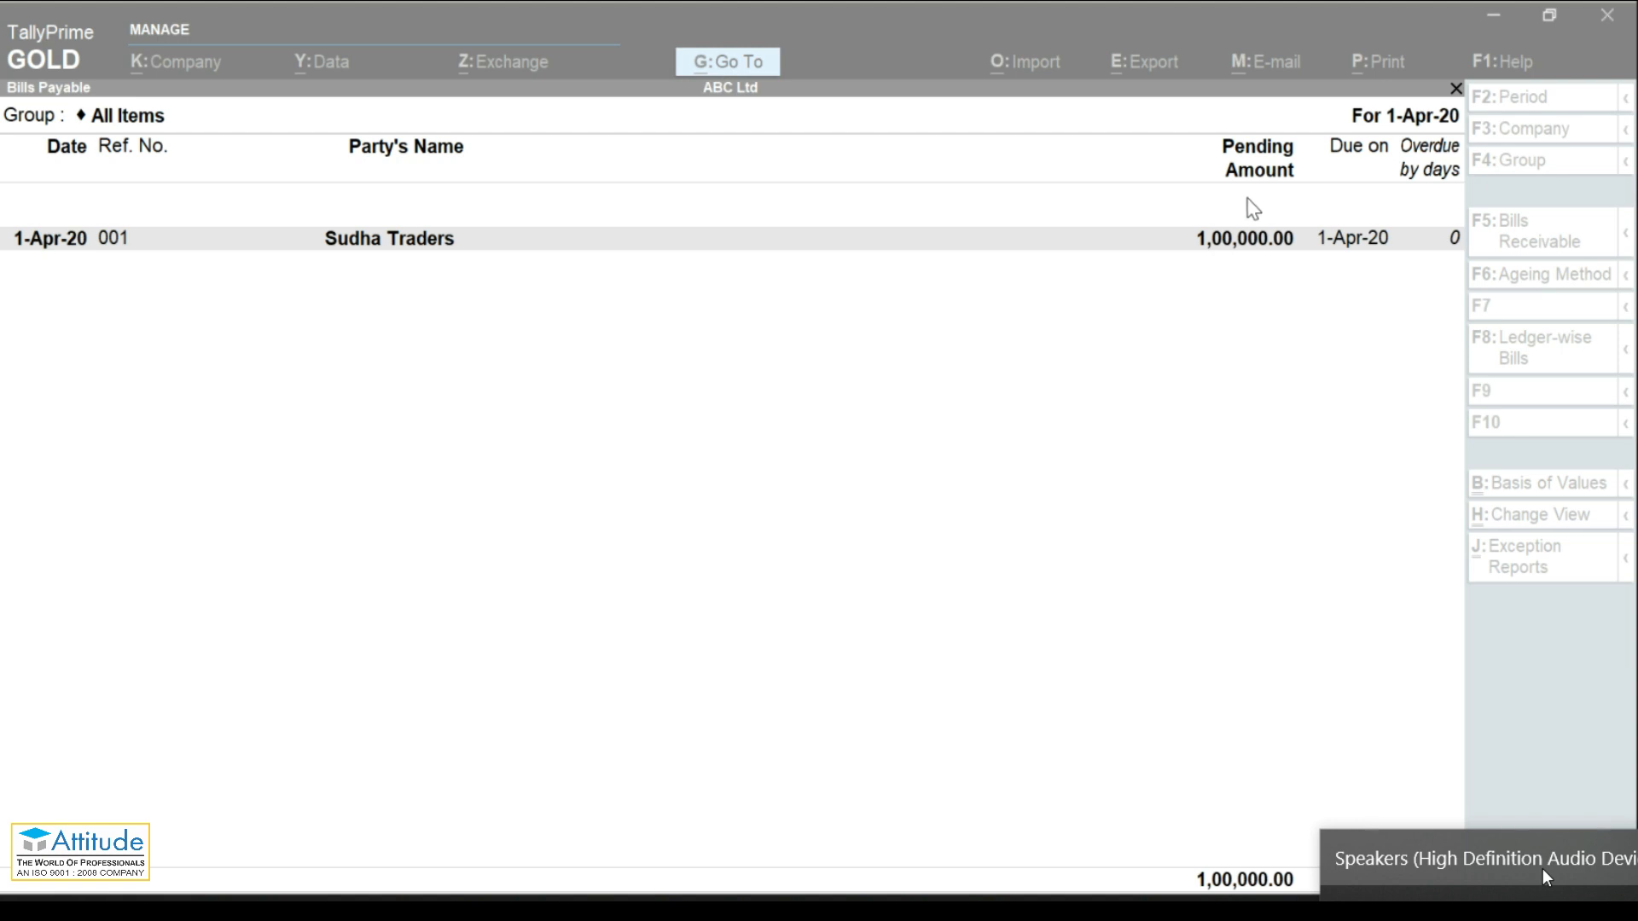
pyautogui.click(1254, 512)
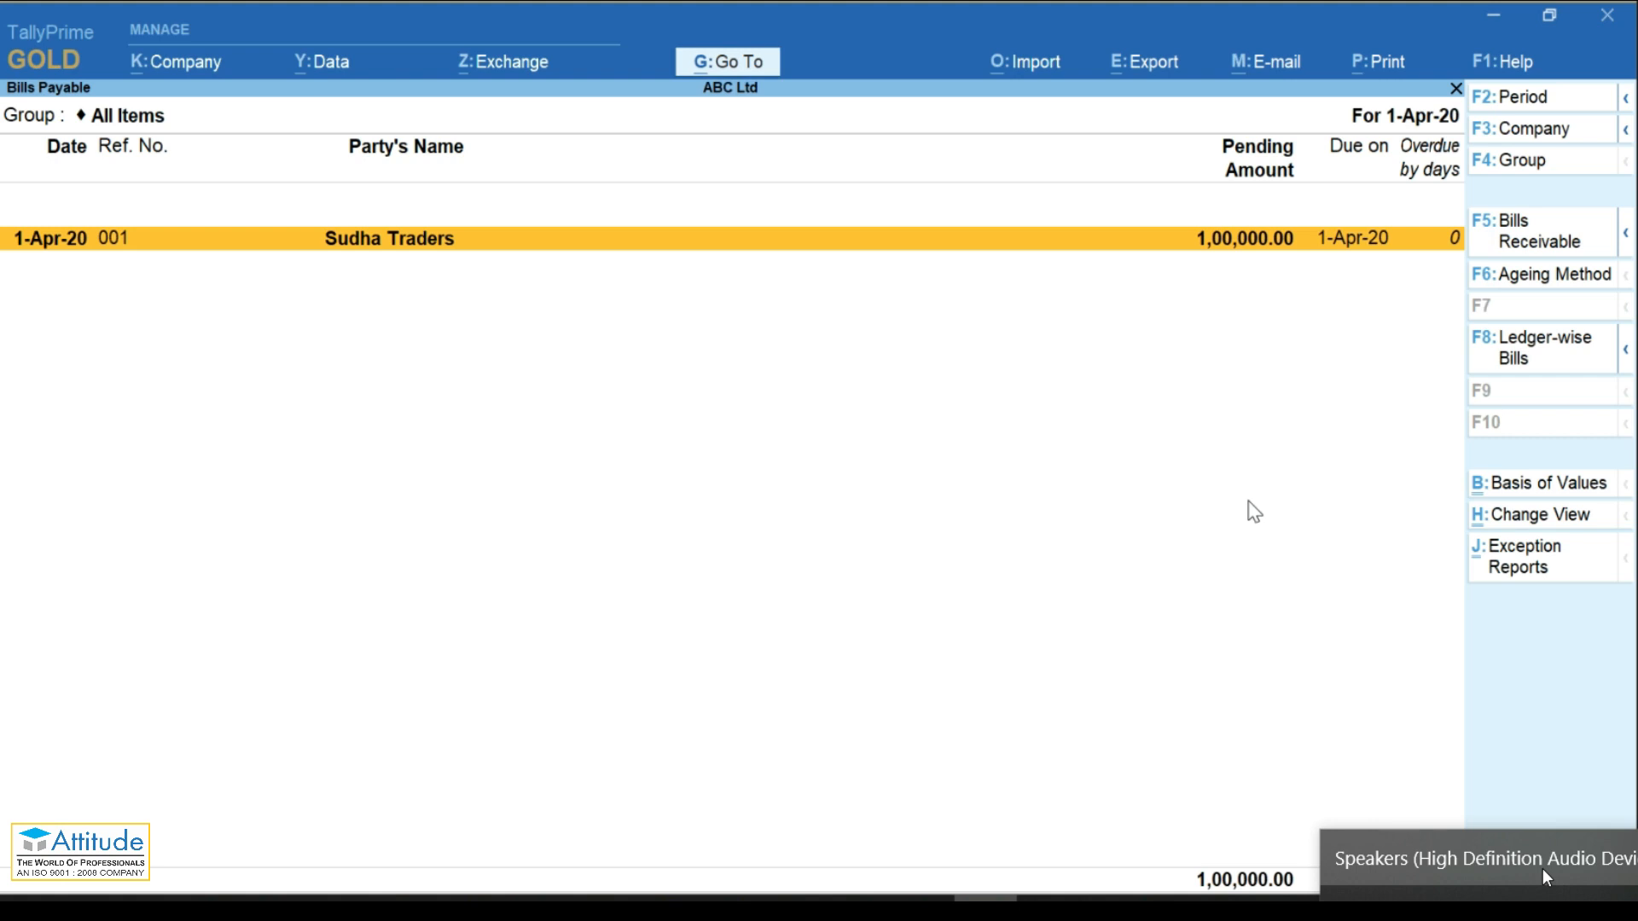
pyautogui.press('Escape')
pyautogui.press('Escape')
pyautogui.press('Escape')
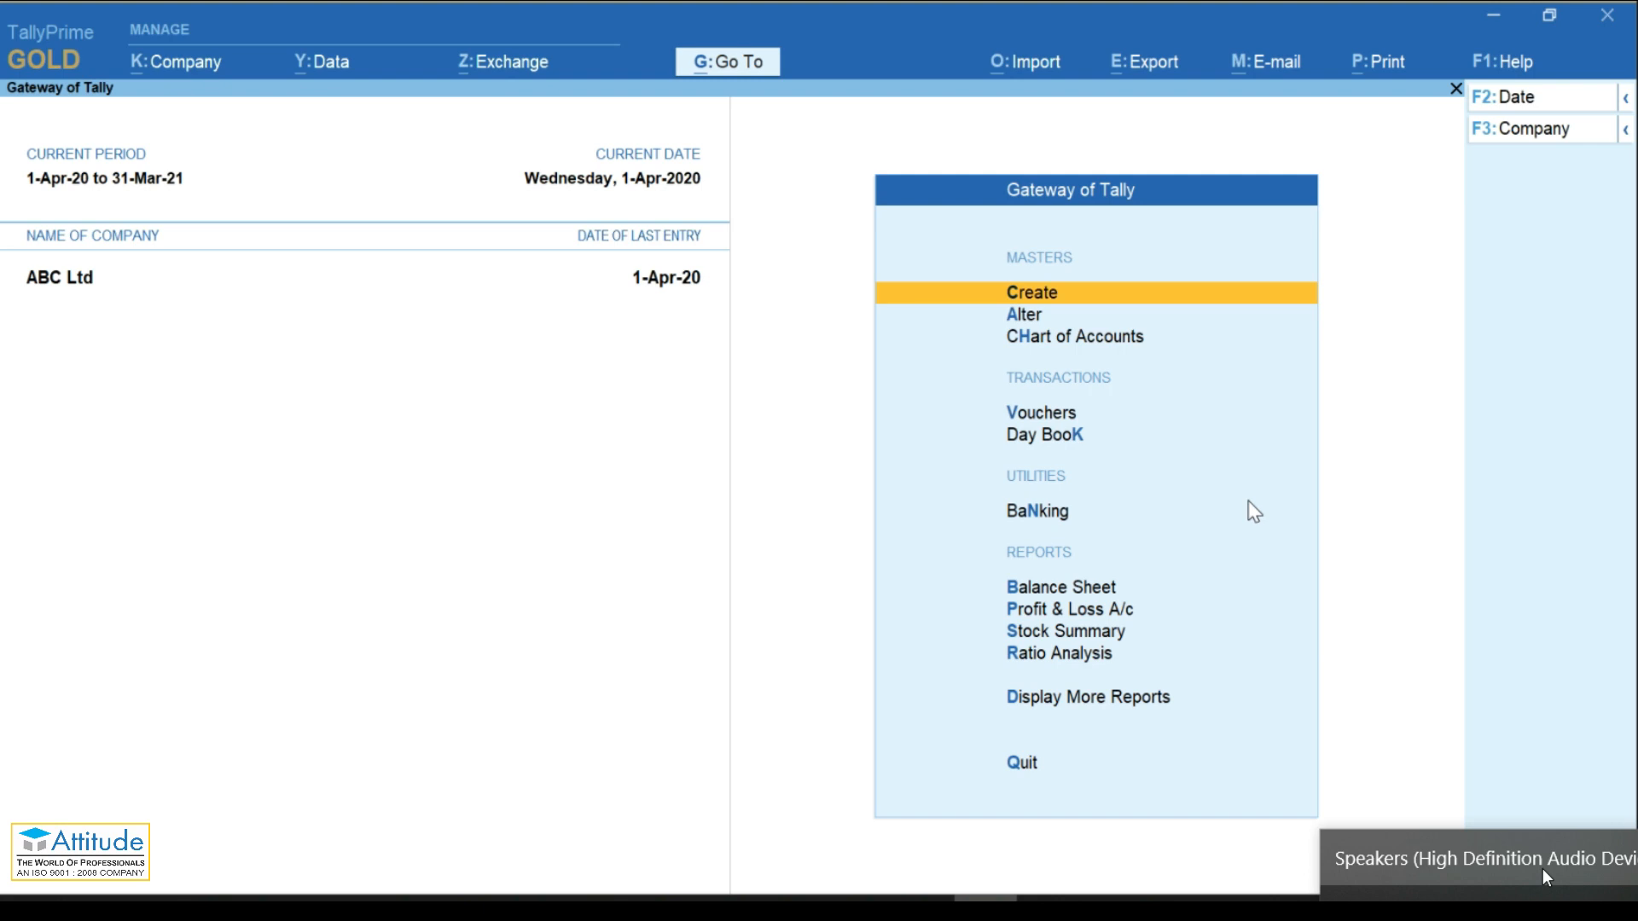
pyautogui.press('b')
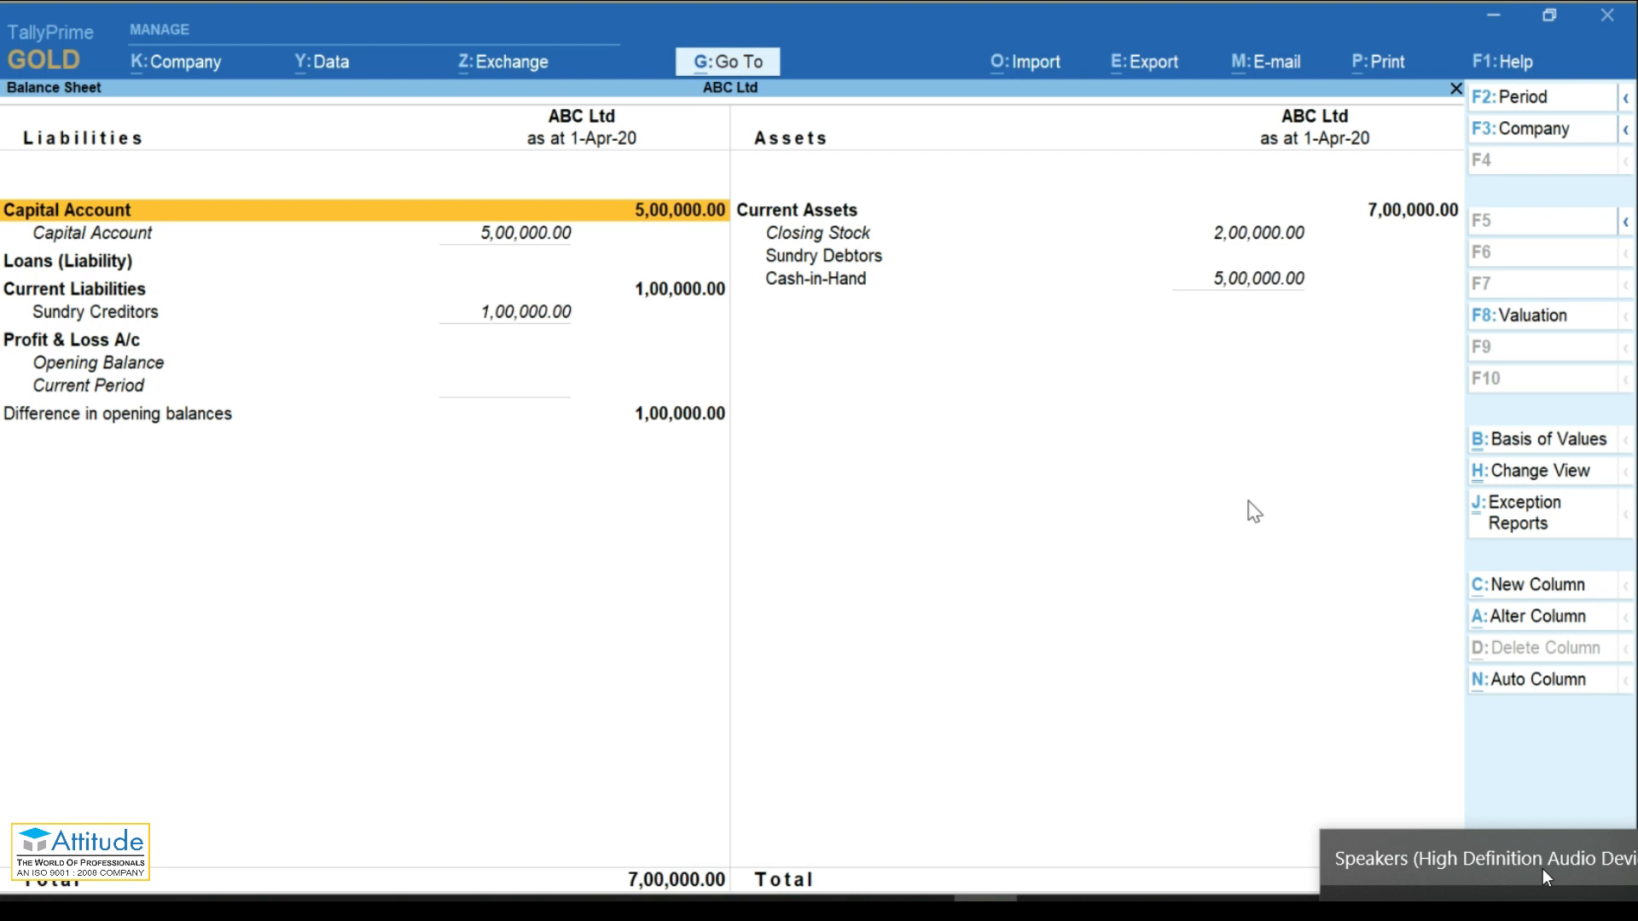
pyautogui.hotkey('alt', 'g')
pyautogui.write('Tra')
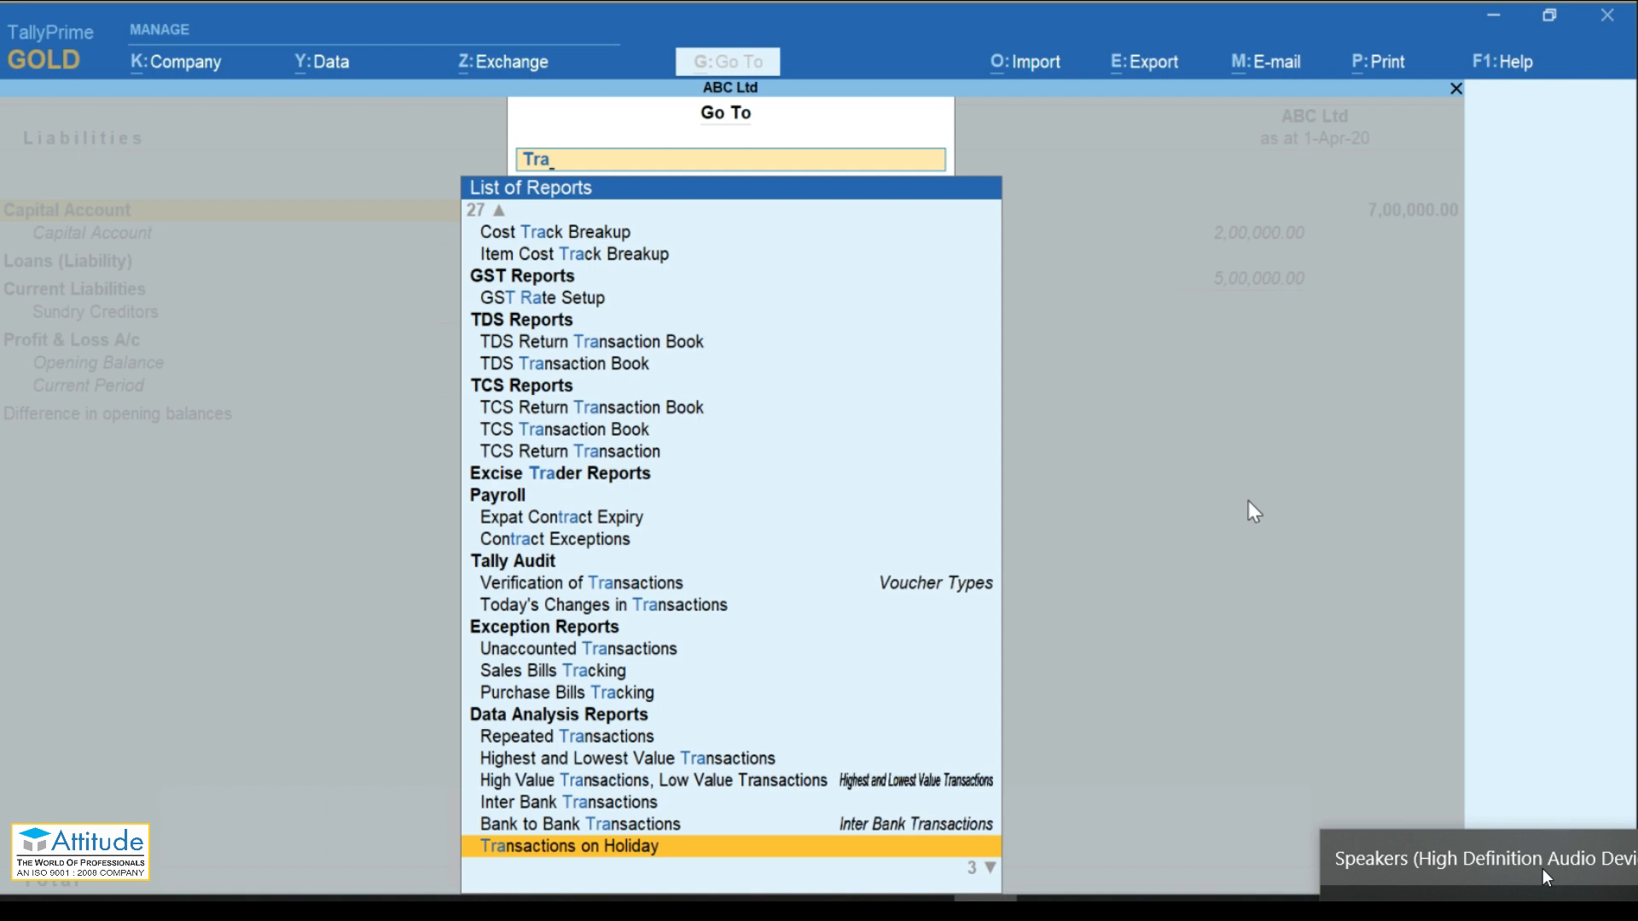
pyautogui.press('BackSpace')
pyautogui.press('Down')
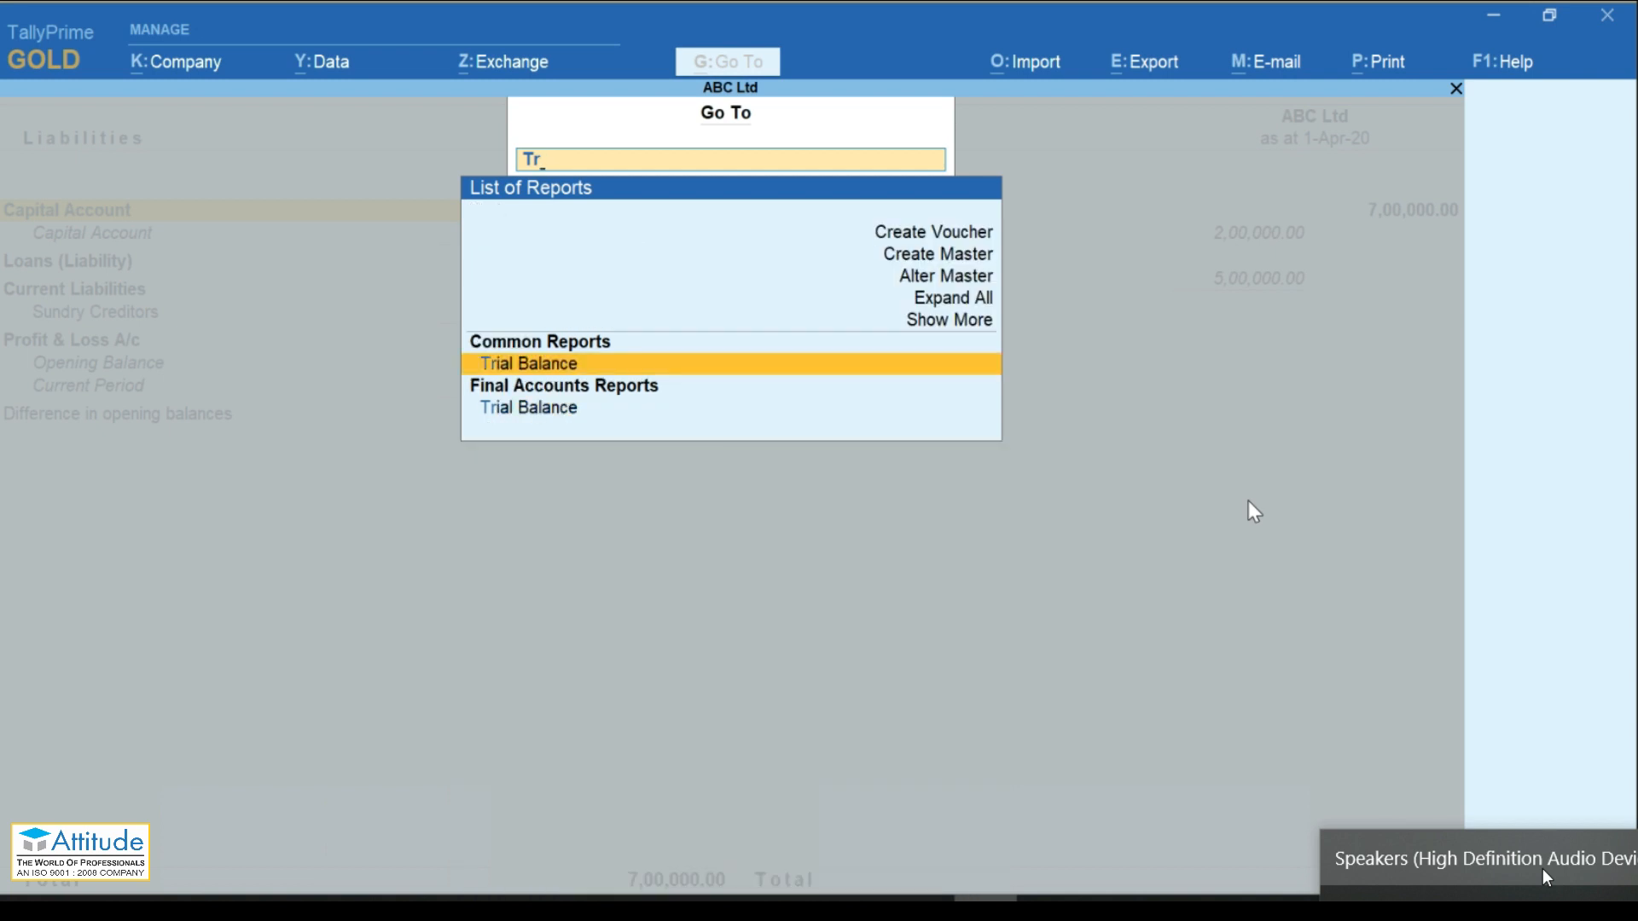
pyautogui.press('Return')
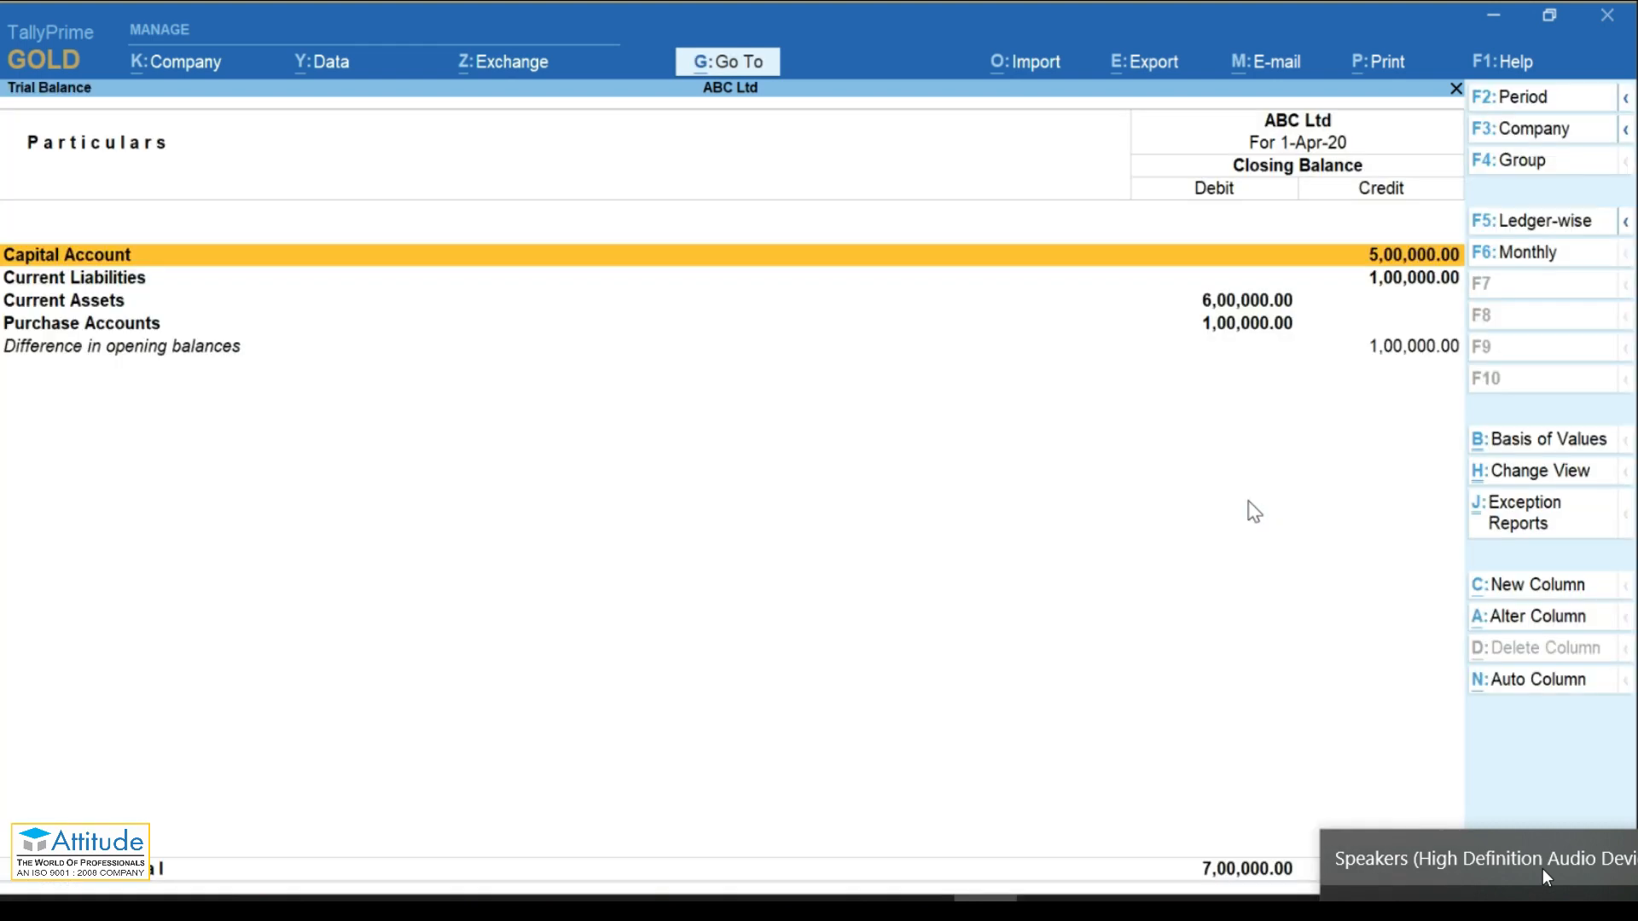
pyautogui.hotkey('alt', 'F5')
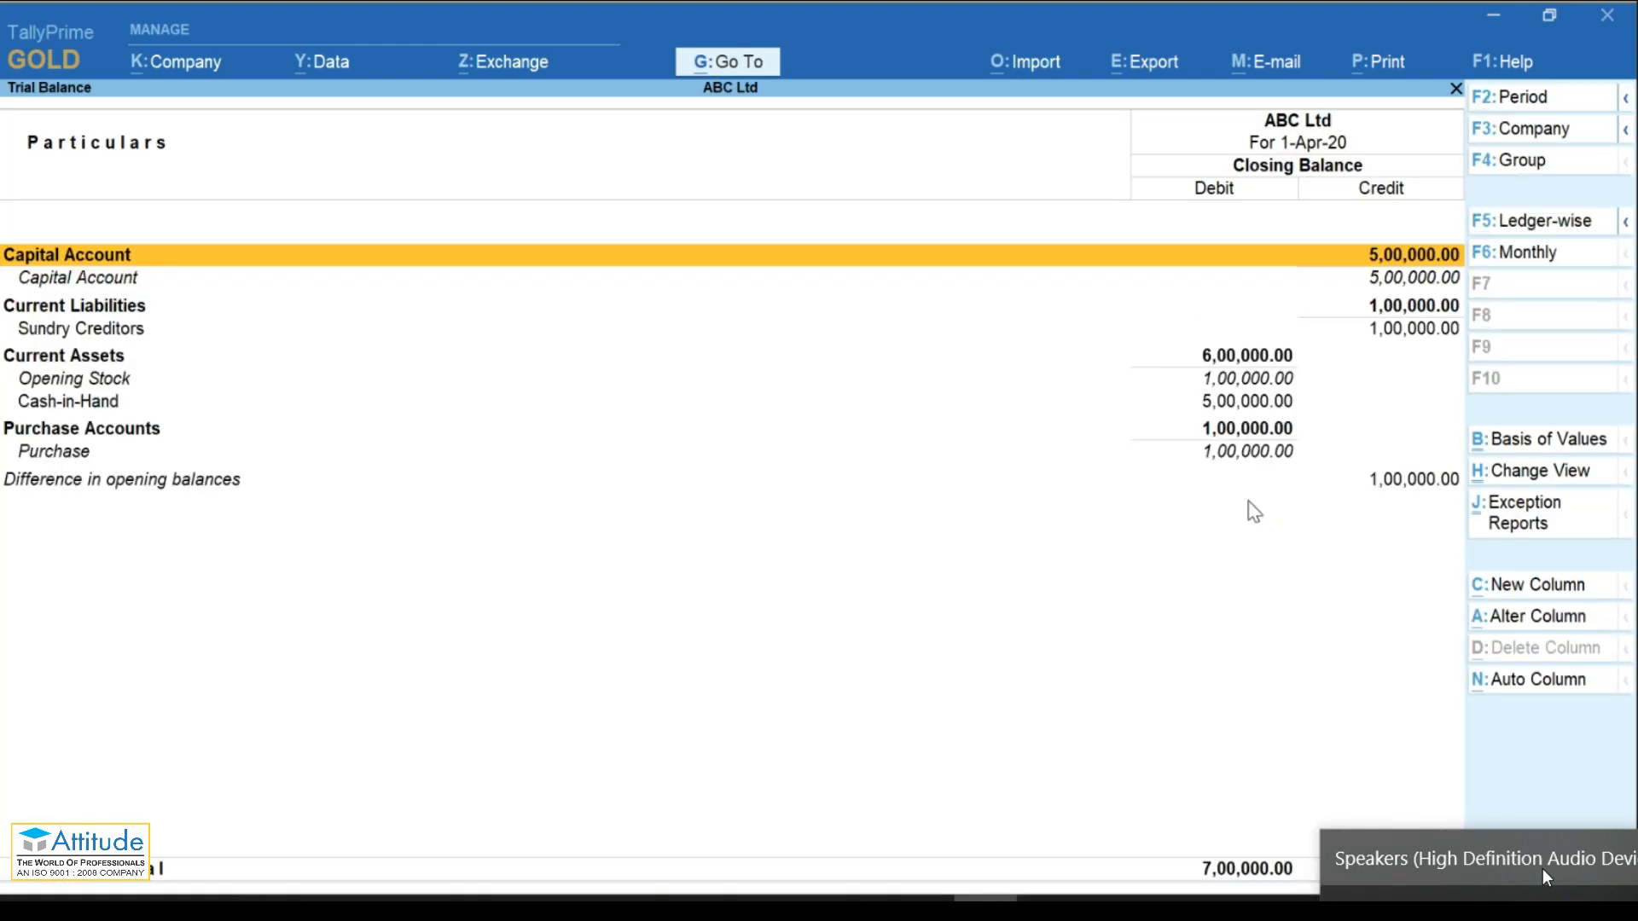
pyautogui.press('Down')
pyautogui.press('Down')
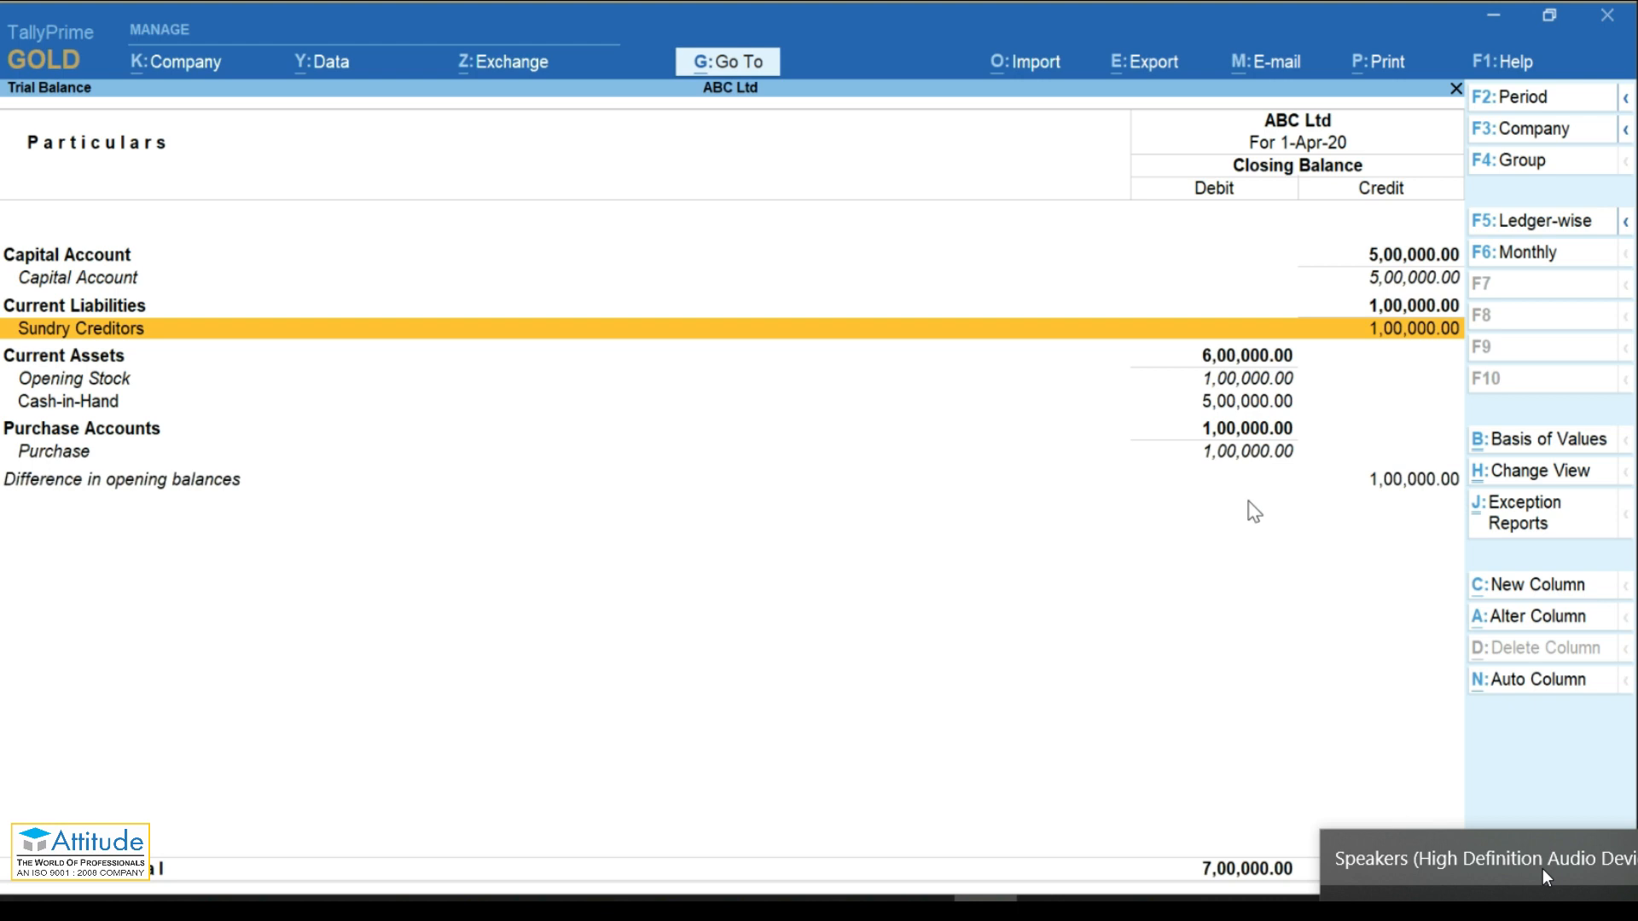
pyautogui.press('Escape')
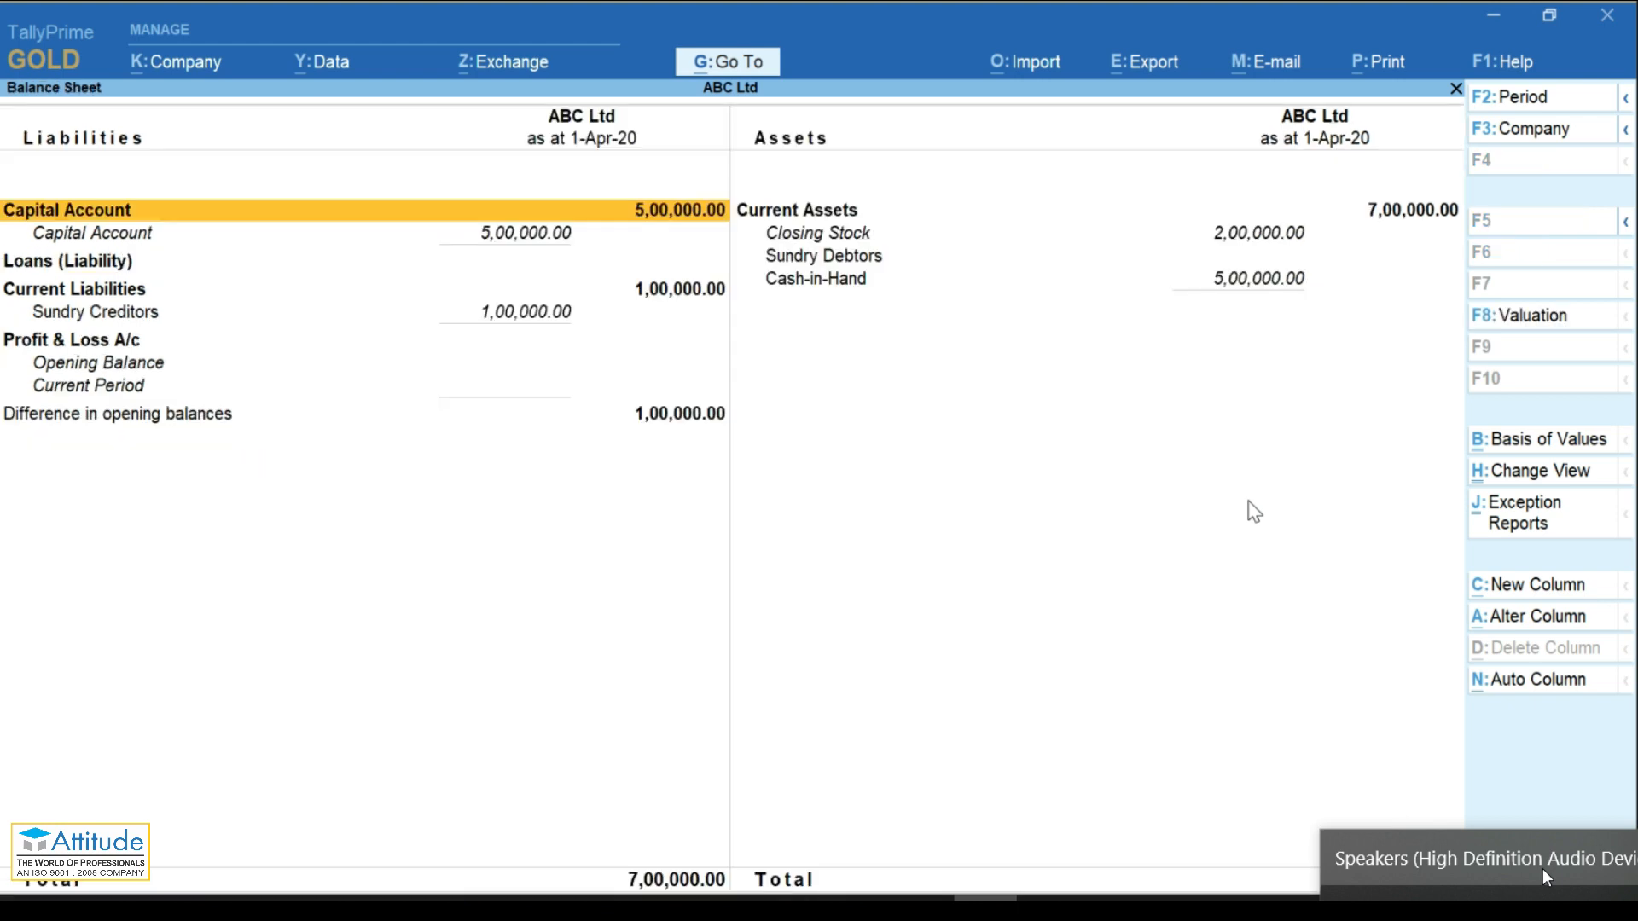
pyautogui.press('Escape')
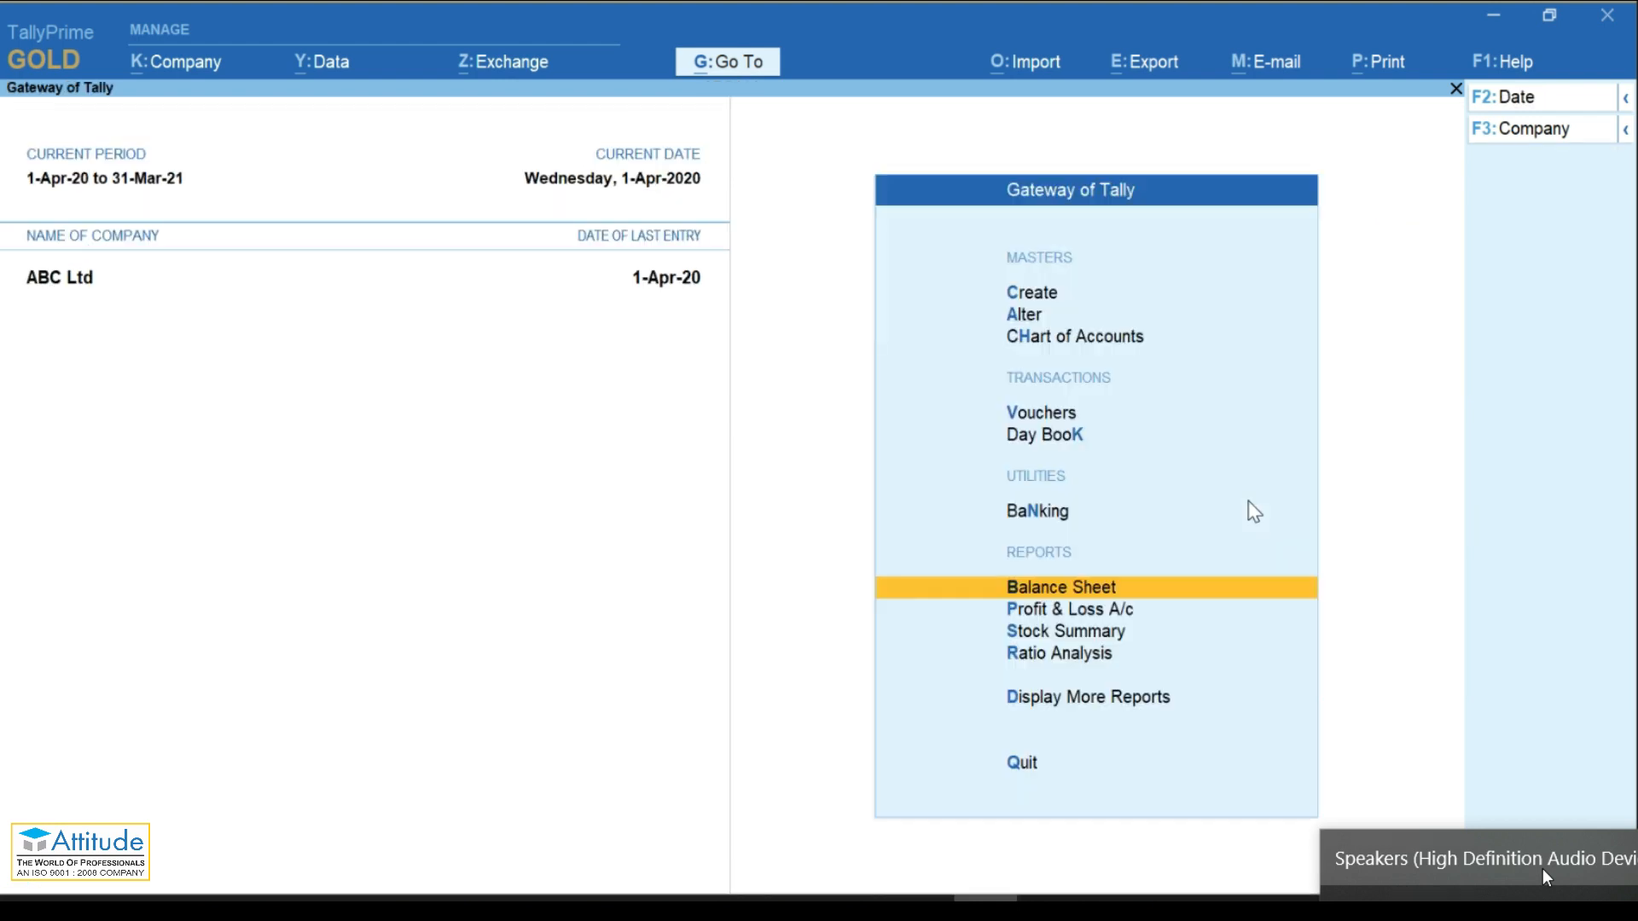
pyautogui.press('v')
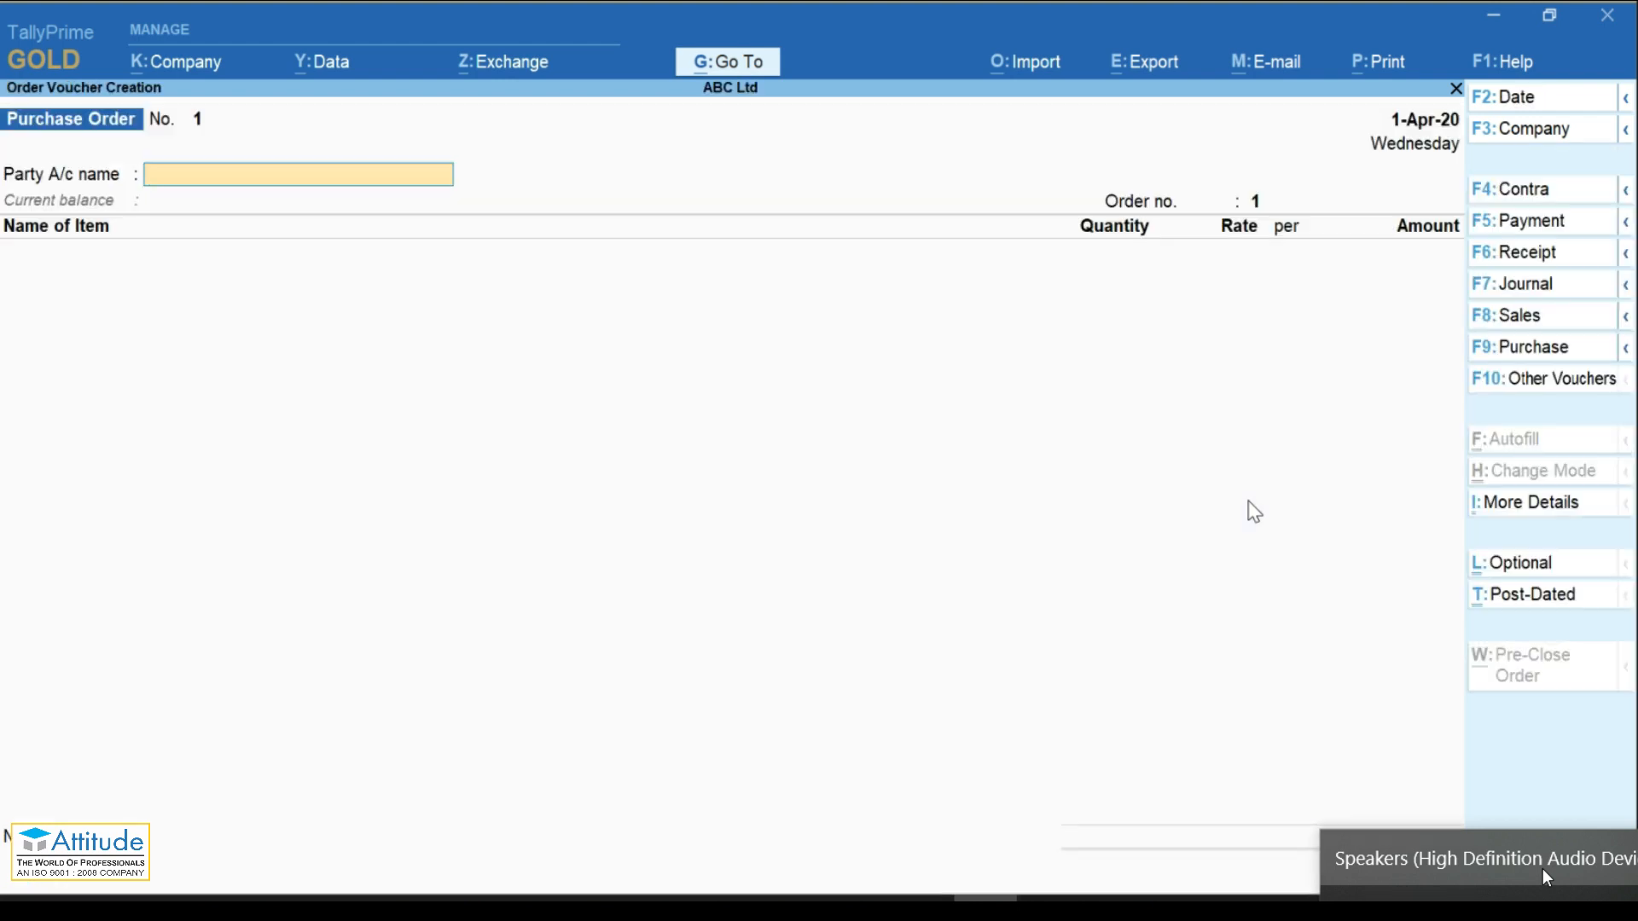
pyautogui.press('F4')
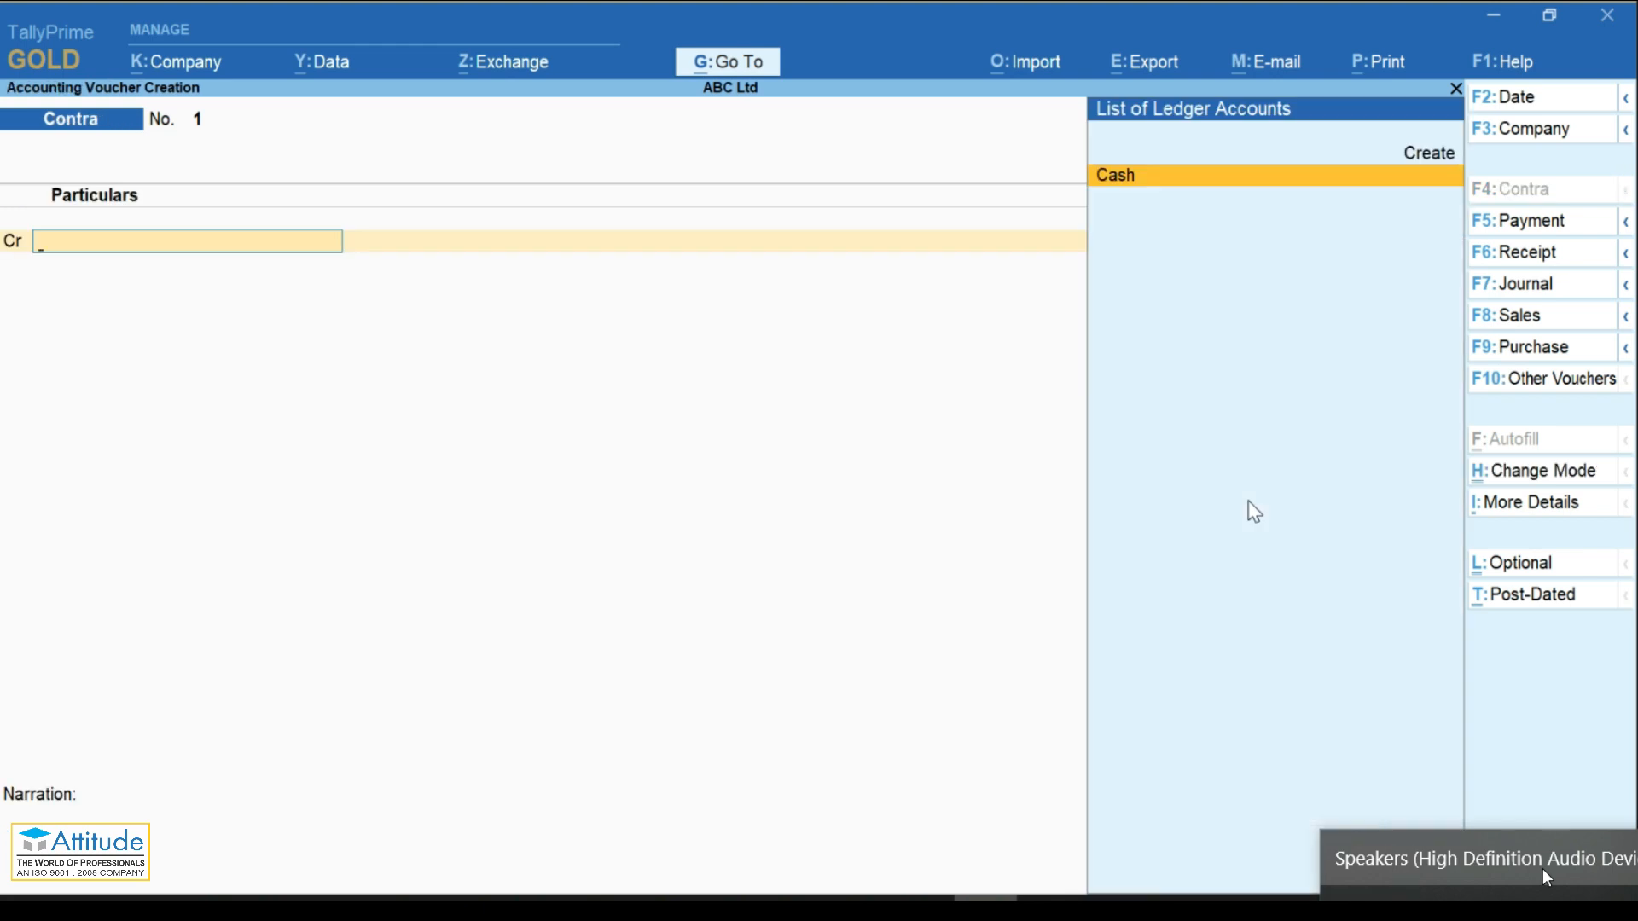
pyautogui.press('F5')
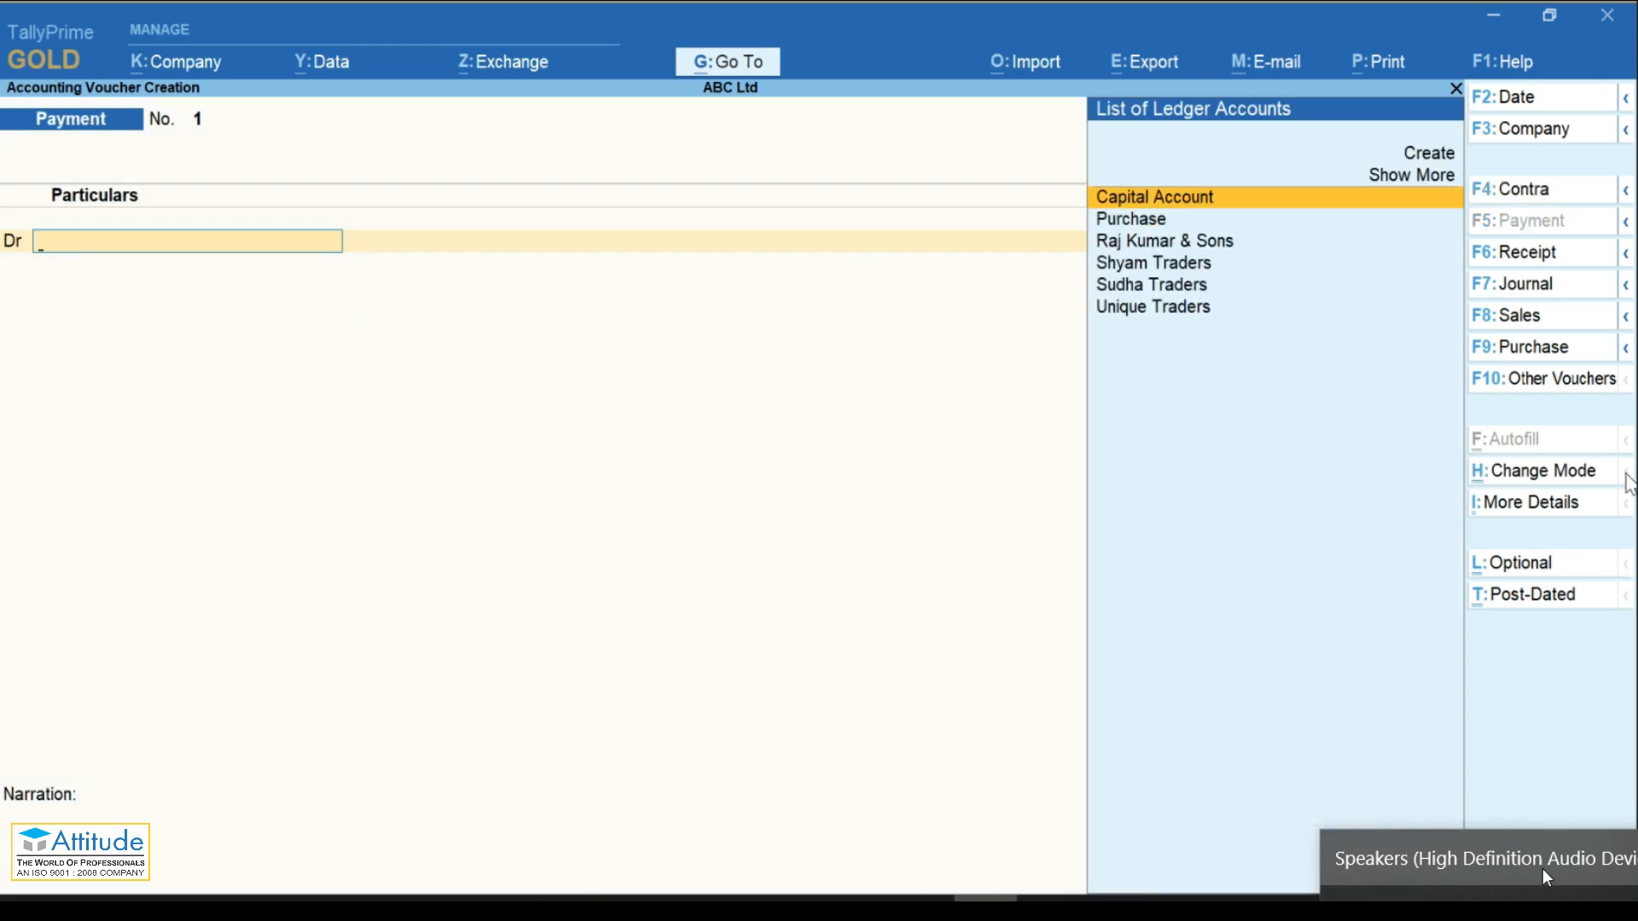
pyautogui.click(1611, 438)
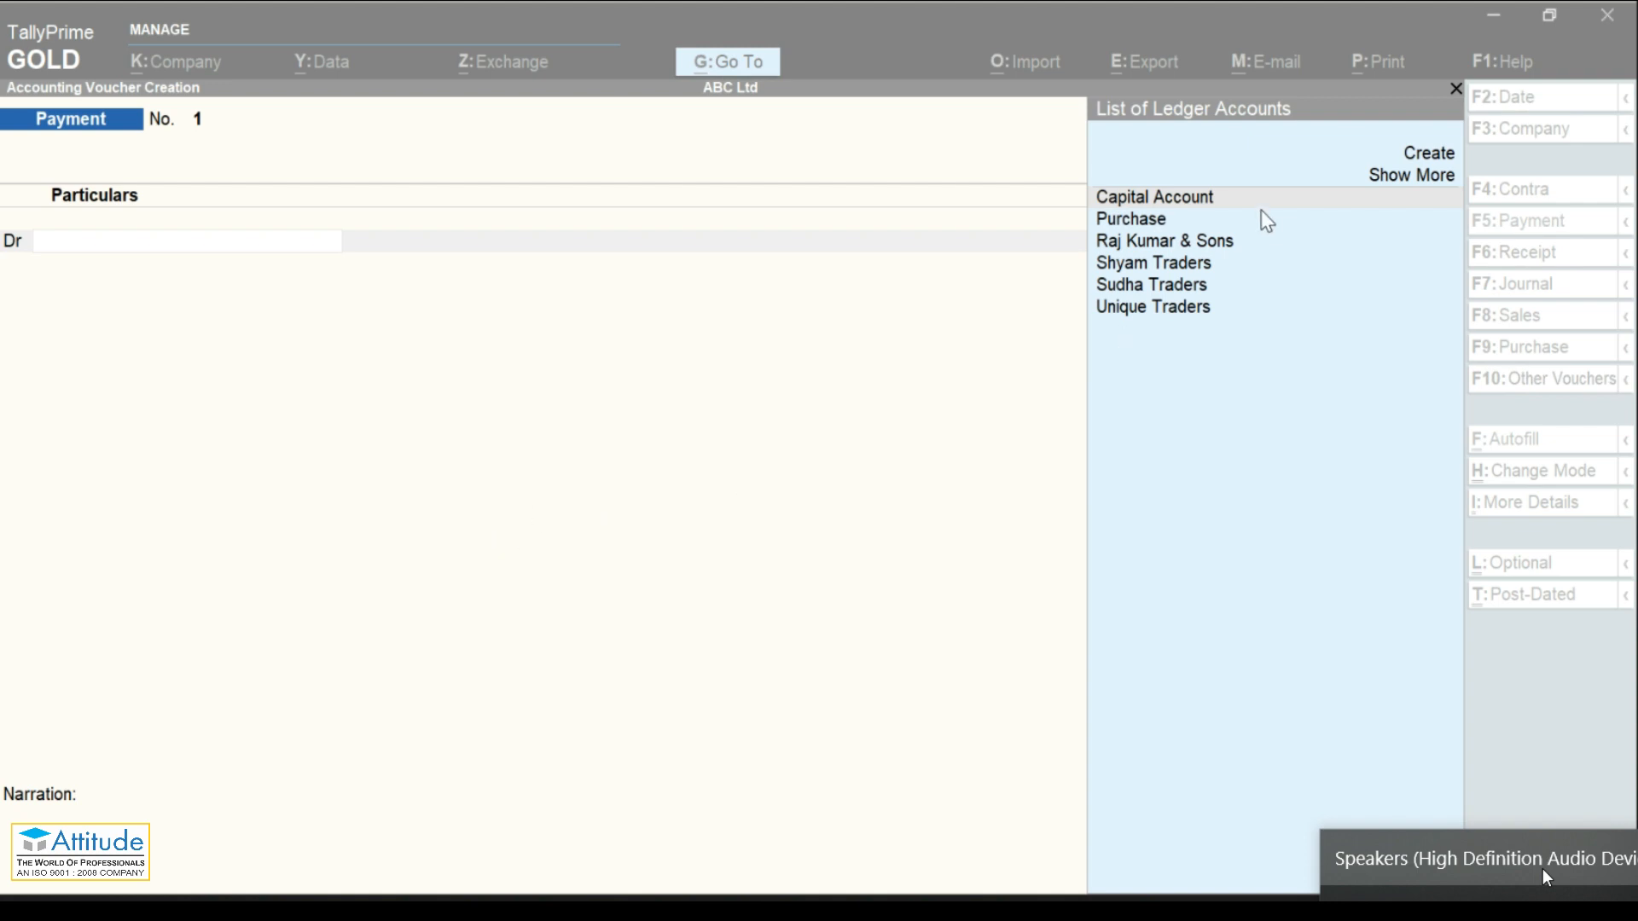
pyautogui.click(902, 347)
pyautogui.press('Escape')
pyautogui.press('Return')
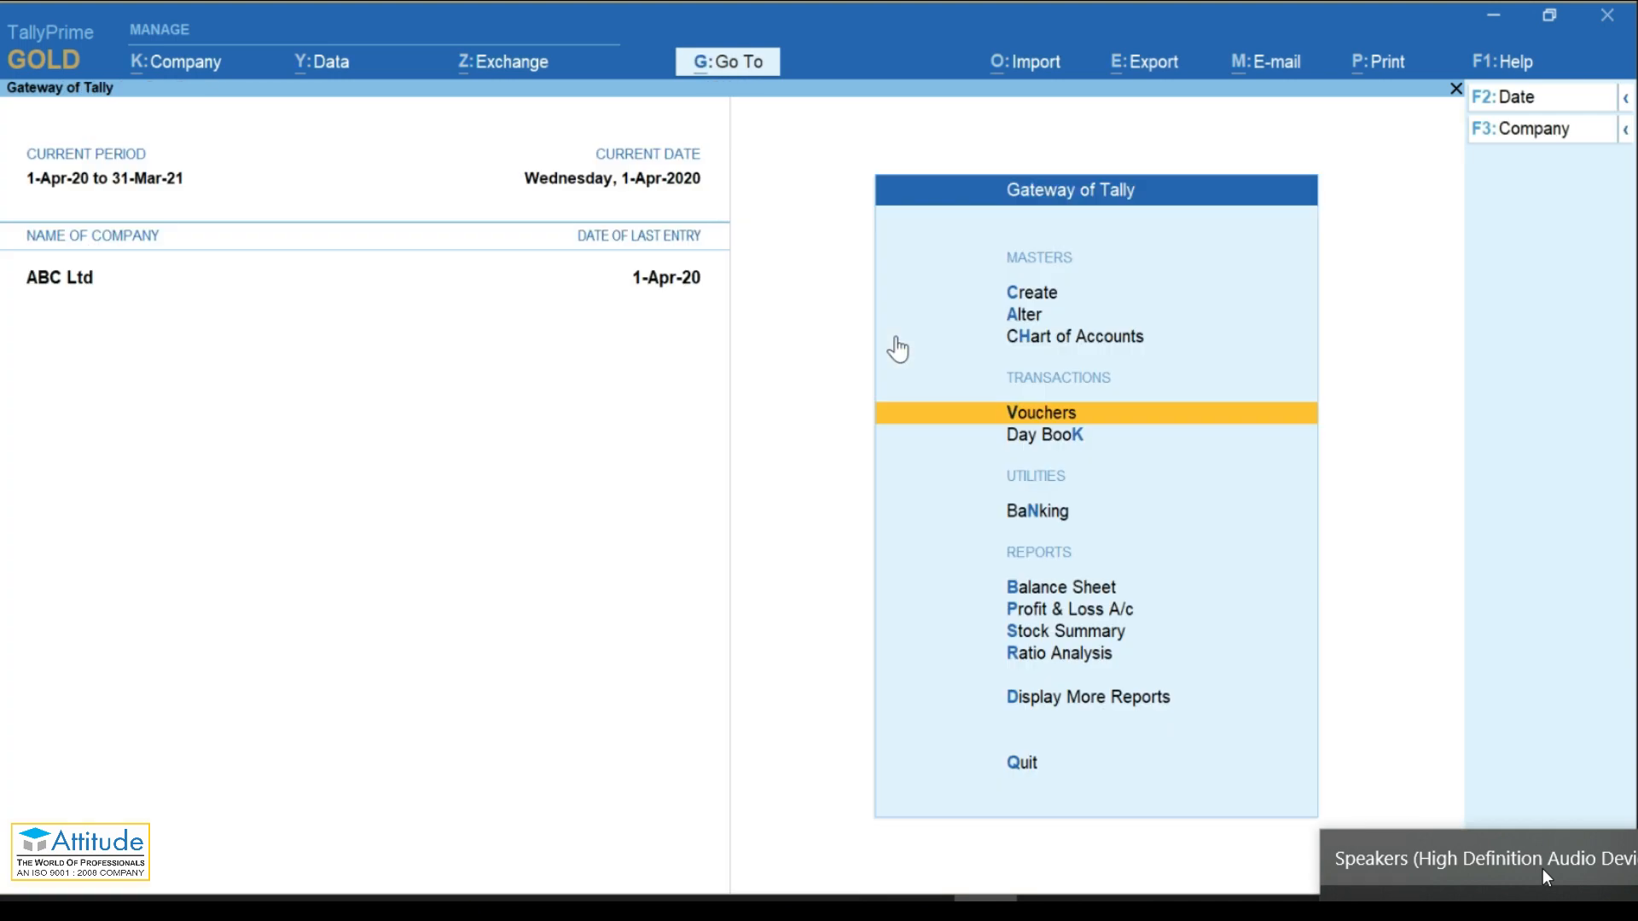
# Step: Open the report search list and reveal more reports
pyautogui.hotkey('alt', 'g')
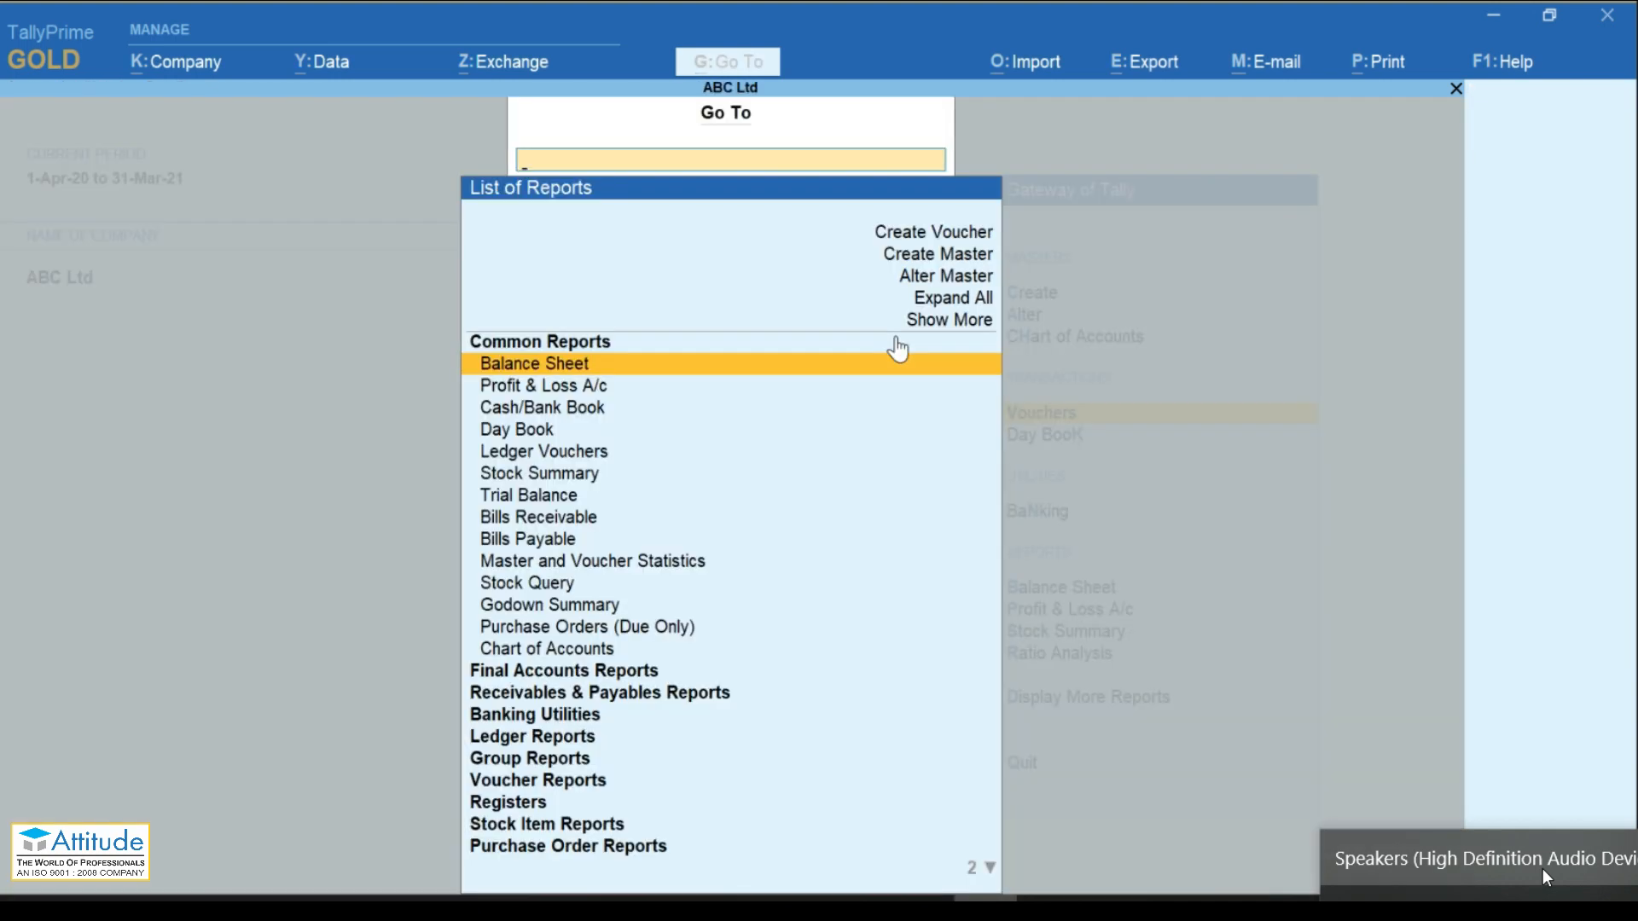
pyautogui.press('Down')
pyautogui.press('Down')
pyautogui.press('Down')
pyautogui.press('Down')
pyautogui.press('Down')
pyautogui.press('Down')
pyautogui.press('Down')
pyautogui.press('Down')
pyautogui.press('Down')
pyautogui.press('Down')
pyautogui.press('Down')
pyautogui.press('Down')
pyautogui.press('Down')
pyautogui.press('Down')
pyautogui.press('Down')
pyautogui.press('Down')
pyautogui.press('Down')
pyautogui.press('Down')
pyautogui.press('Down')
pyautogui.press('Down')
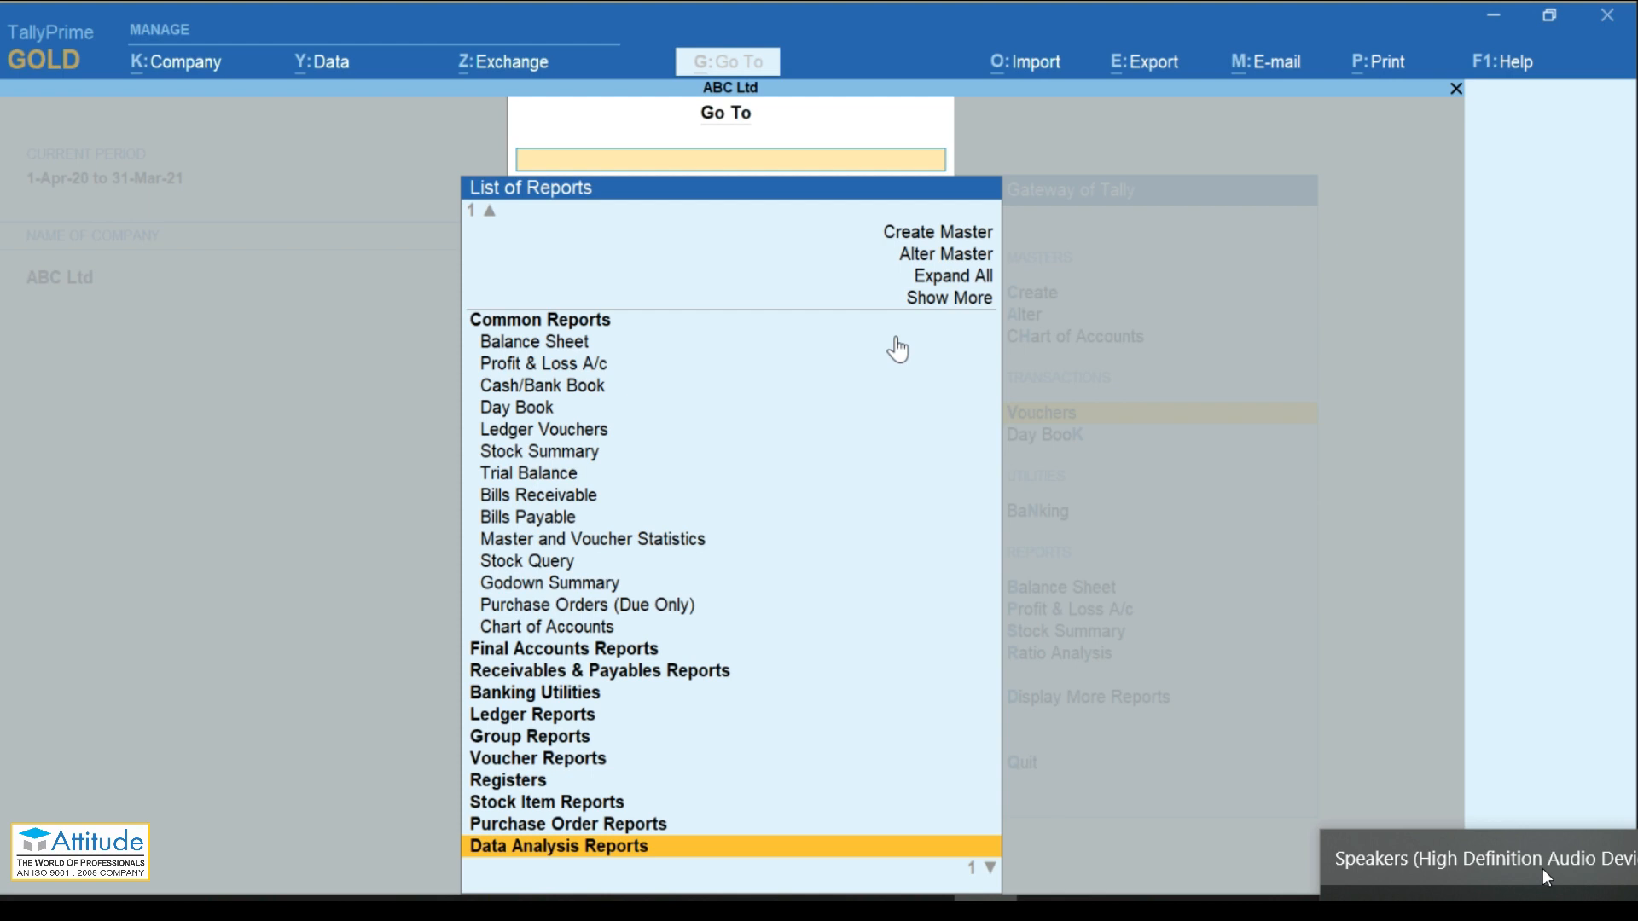
pyautogui.press('Up')
pyautogui.press('Up')
pyautogui.press('Up')
pyautogui.press('Up')
pyautogui.press('Up')
pyautogui.press('Up')
pyautogui.press('Up')
pyautogui.press('Up')
pyautogui.press('Up')
pyautogui.press('Up')
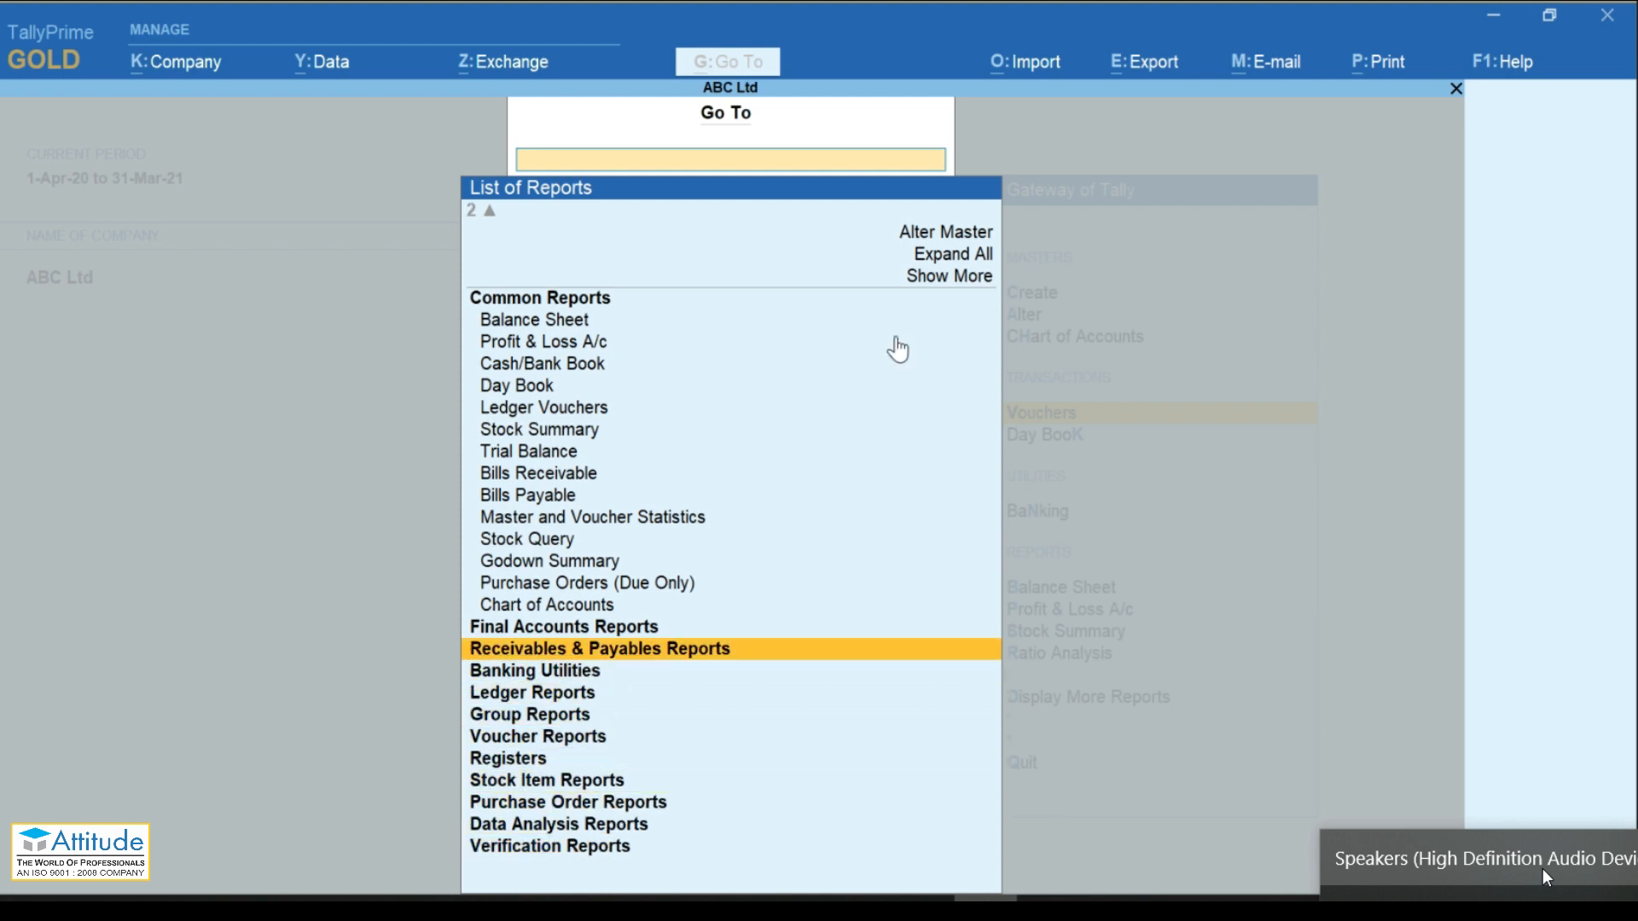
pyautogui.press('Up')
pyautogui.press('Up')
pyautogui.press('Up')
pyautogui.press('Up')
pyautogui.press('Up')
pyautogui.press('Up')
pyautogui.press('Up')
pyautogui.press('Up')
pyautogui.press('Up')
pyautogui.press('Up')
pyautogui.press('Up')
pyautogui.press('Up')
pyautogui.press('Up')
pyautogui.press('Up')
pyautogui.press('Up')
pyautogui.press('Up')
pyautogui.press('Up')
pyautogui.press('Up')
pyautogui.press('Down')
pyautogui.press('Down')
pyautogui.press('Down')
pyautogui.press('Down')
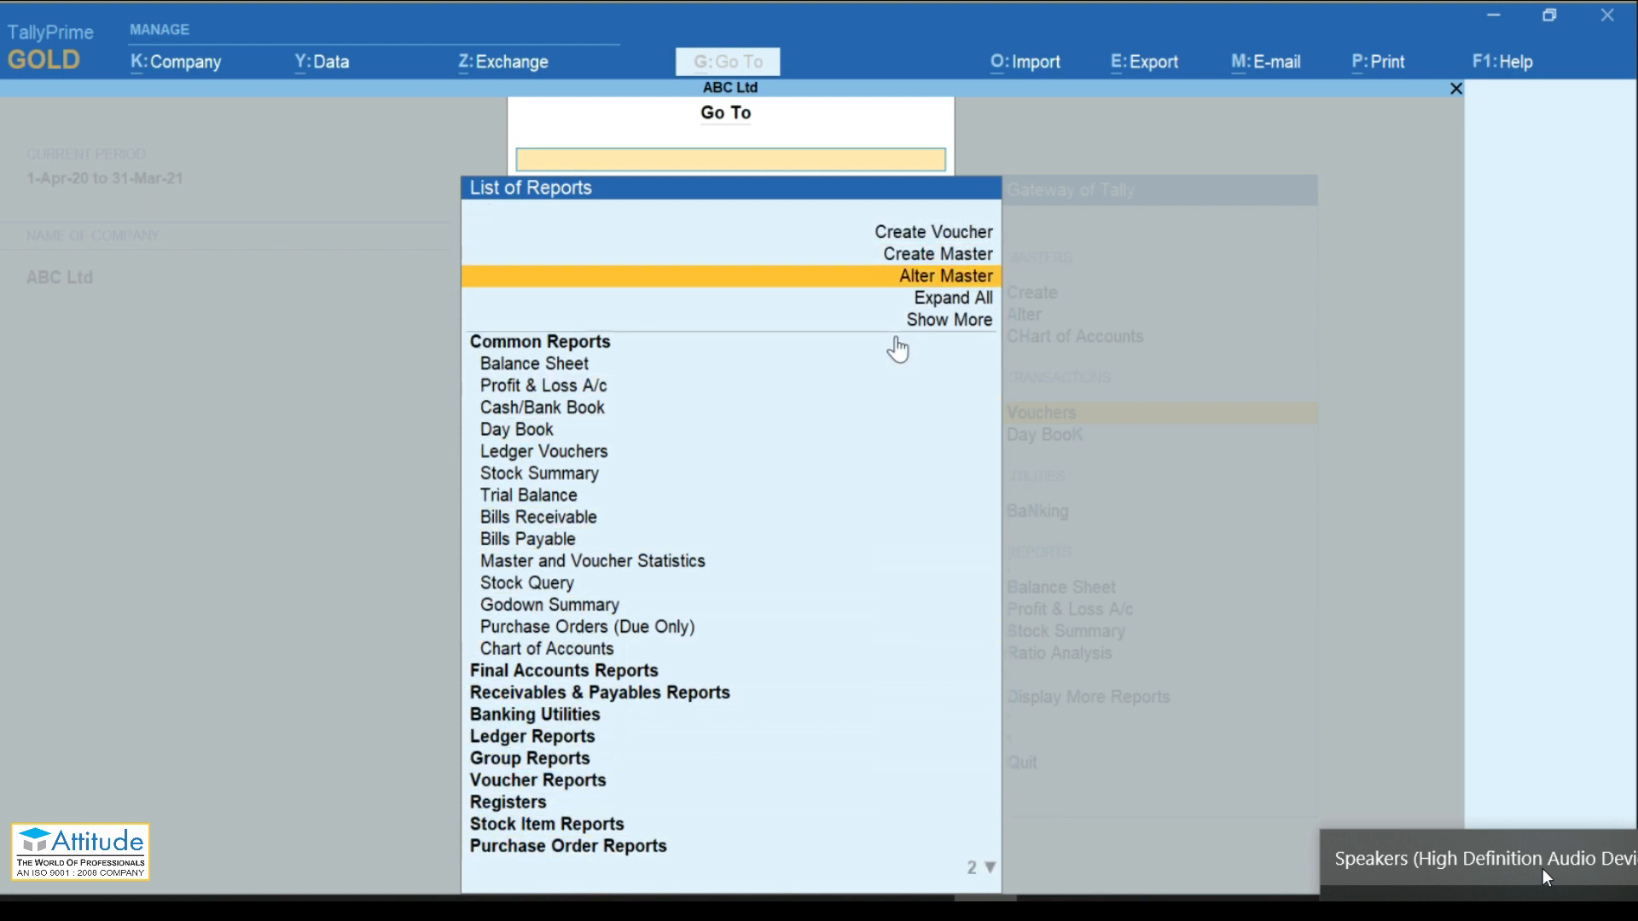
pyautogui.press('Return')
# Step: Expand every report group, browse the full list, then dismiss it
pyautogui.press('Down')
pyautogui.press('Down')
pyautogui.press('Down')
pyautogui.press('Down')
pyautogui.press('Down')
pyautogui.press('Down')
pyautogui.press('Down')
pyautogui.press('Down')
pyautogui.press('Down')
pyautogui.press('Down')
pyautogui.press('Down')
pyautogui.press('Down')
pyautogui.press('Down')
pyautogui.press('Down')
pyautogui.press('Down')
pyautogui.press('Down')
pyautogui.press('Down')
pyautogui.press('Down')
pyautogui.press('Down')
pyautogui.press('Down')
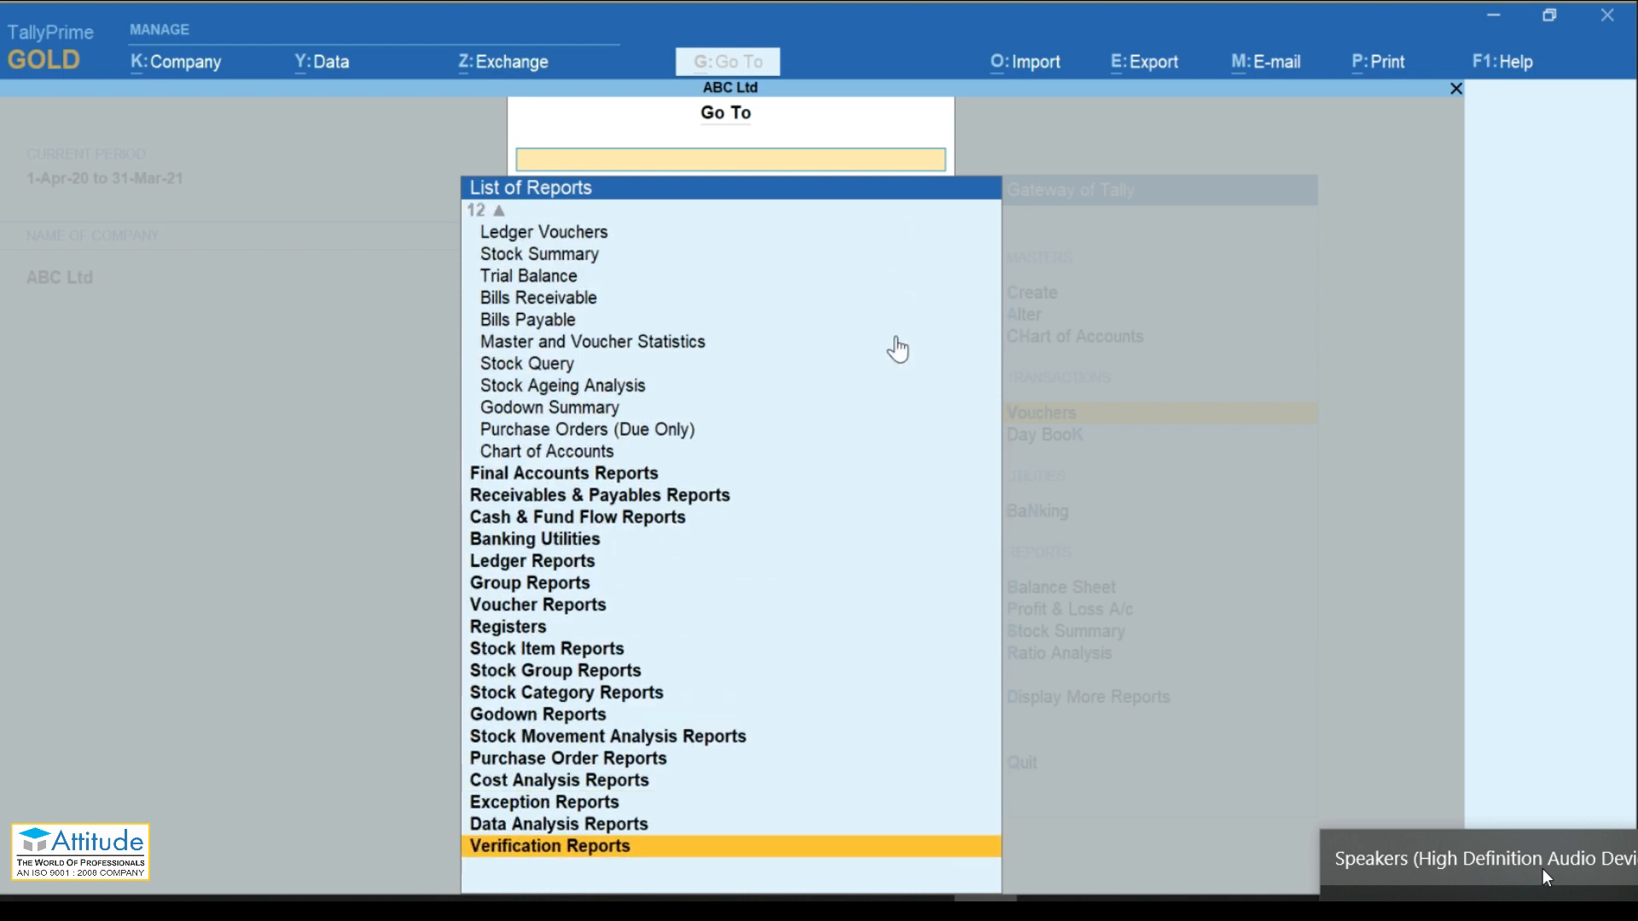
pyautogui.press('Up')
pyautogui.press('Up')
pyautogui.press('Up')
pyautogui.press('Up')
pyautogui.press('Up')
pyautogui.press('Up')
pyautogui.press('Up')
pyautogui.press('Up')
pyautogui.press('Up')
pyautogui.press('Up')
pyautogui.press('Up')
pyautogui.press('Up')
pyautogui.press('Up')
pyautogui.press('Up')
pyautogui.press('Up')
pyautogui.press('Up')
pyautogui.press('Up')
pyautogui.press('Up')
pyautogui.press('Up')
pyautogui.press('Up')
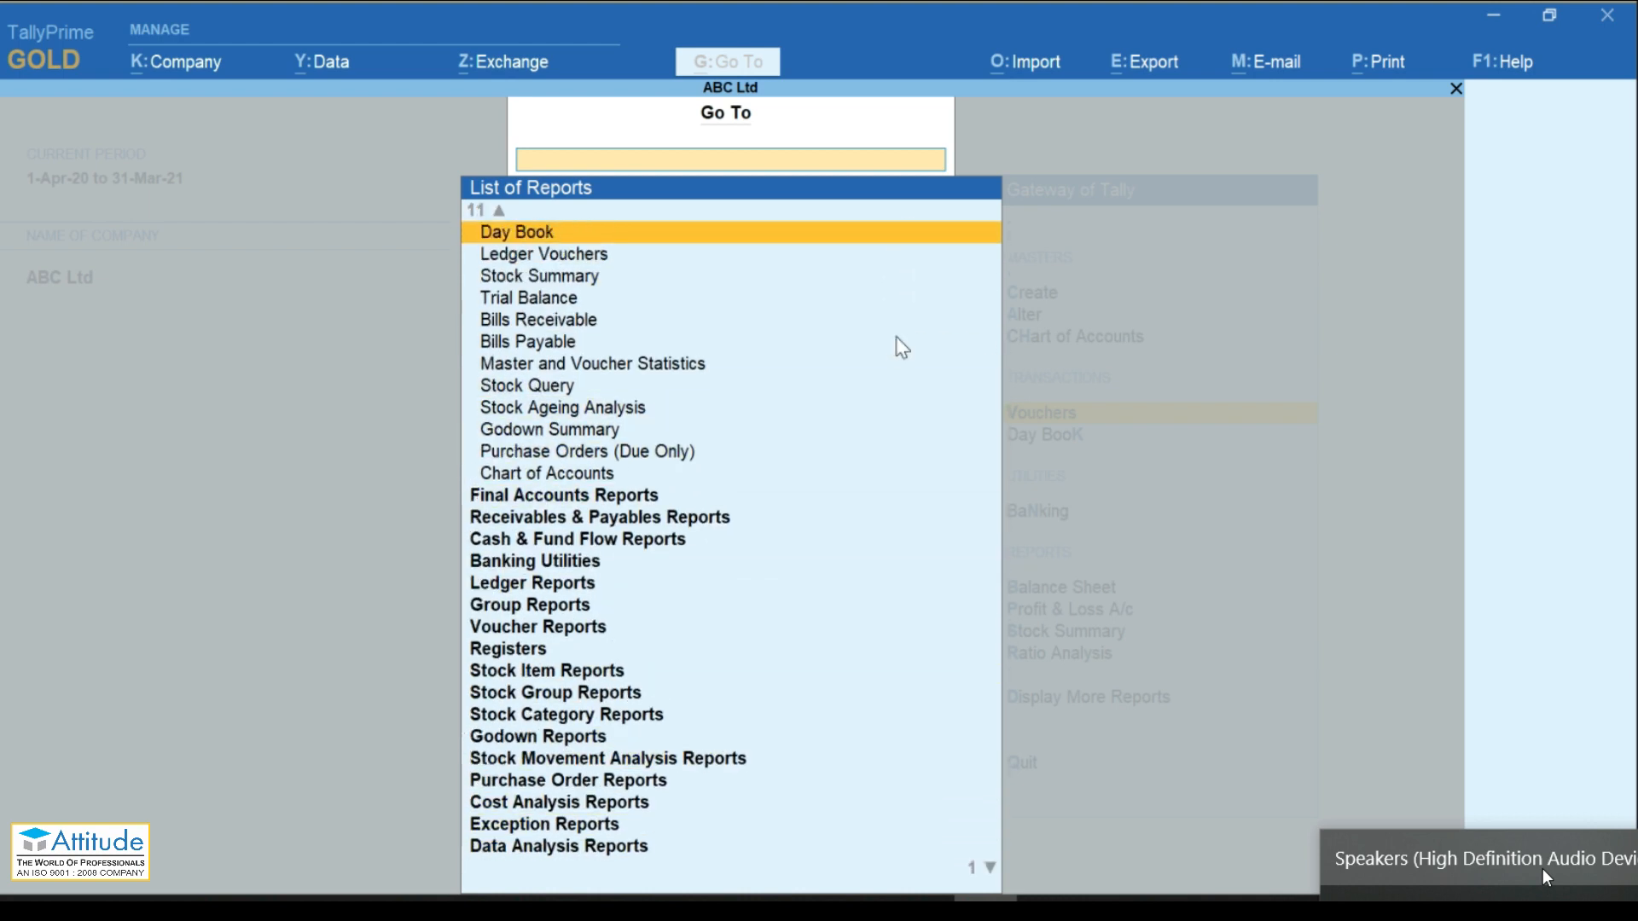
pyautogui.press('Up')
pyautogui.press('Up')
pyautogui.press('Up')
pyautogui.press('Up')
pyautogui.press('Up')
pyautogui.press('Up')
pyautogui.press('Up')
pyautogui.press('Up')
pyautogui.press('Up')
pyautogui.press('Down')
pyautogui.press('Down')
pyautogui.press('Down')
pyautogui.press('Down')
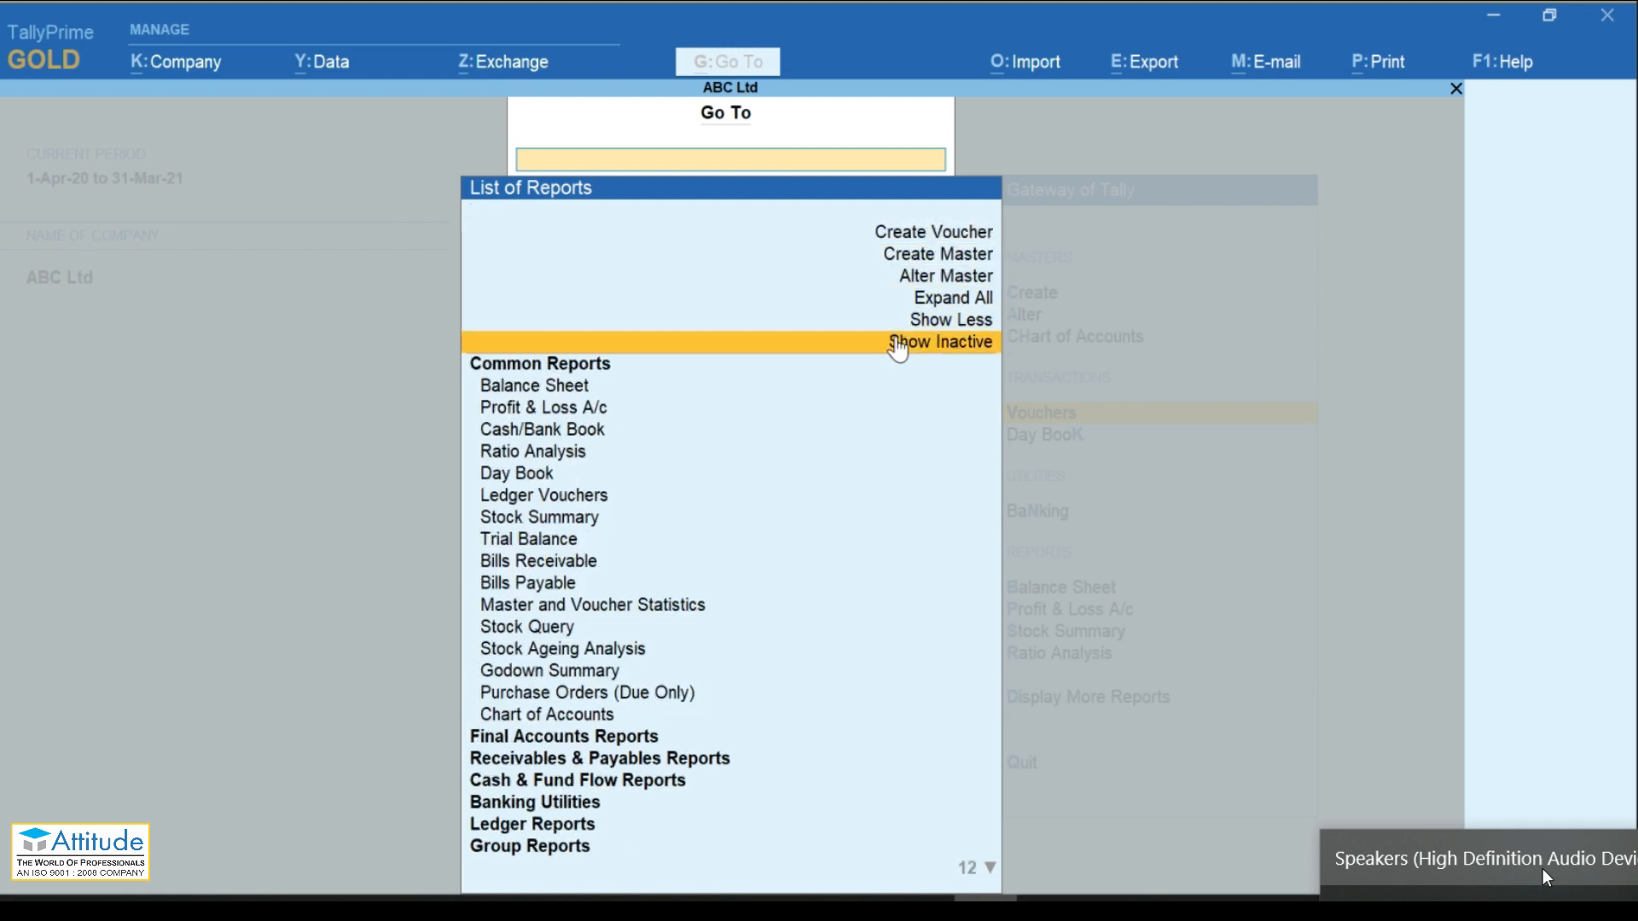
pyautogui.press('Up')
pyautogui.press('Up')
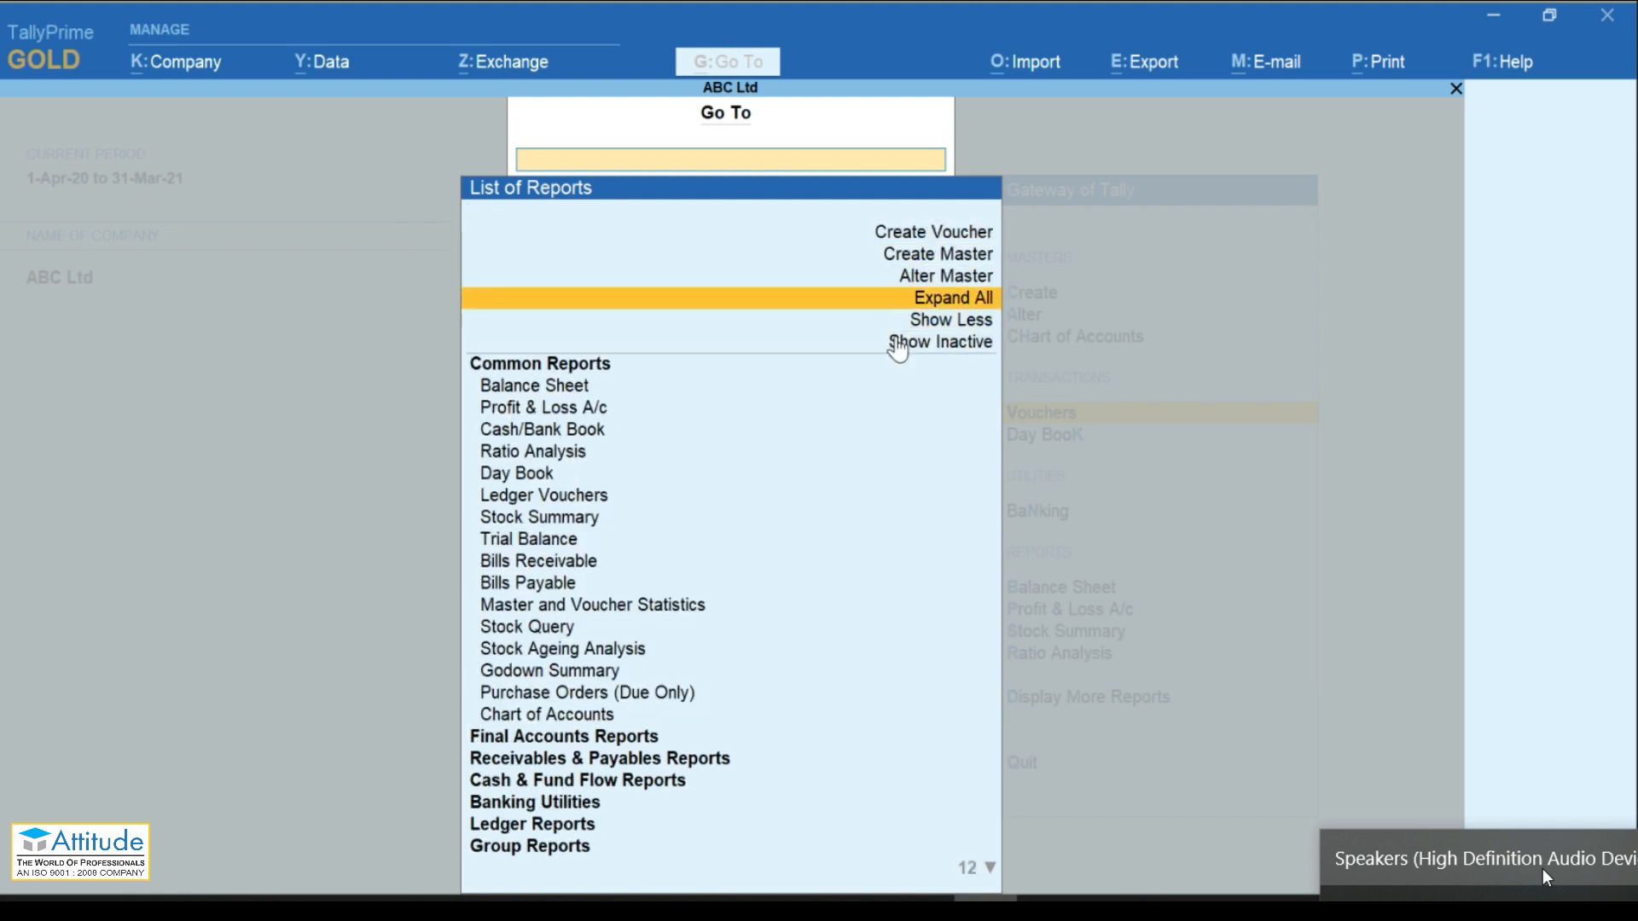
pyautogui.press('Return')
pyautogui.press('Down')
pyautogui.press('Down')
pyautogui.press('Down')
pyautogui.press('Down')
pyautogui.press('Down')
pyautogui.press('Down')
pyautogui.press('Down')
pyautogui.press('Down')
pyautogui.press('Down')
pyautogui.press('Down')
pyautogui.press('Down')
pyautogui.press('Down')
pyautogui.press('Down')
pyautogui.press('Down')
pyautogui.press('Down')
pyautogui.press('Down')
pyautogui.press('Down')
pyautogui.press('Down')
pyautogui.press('Down')
pyautogui.press('Down')
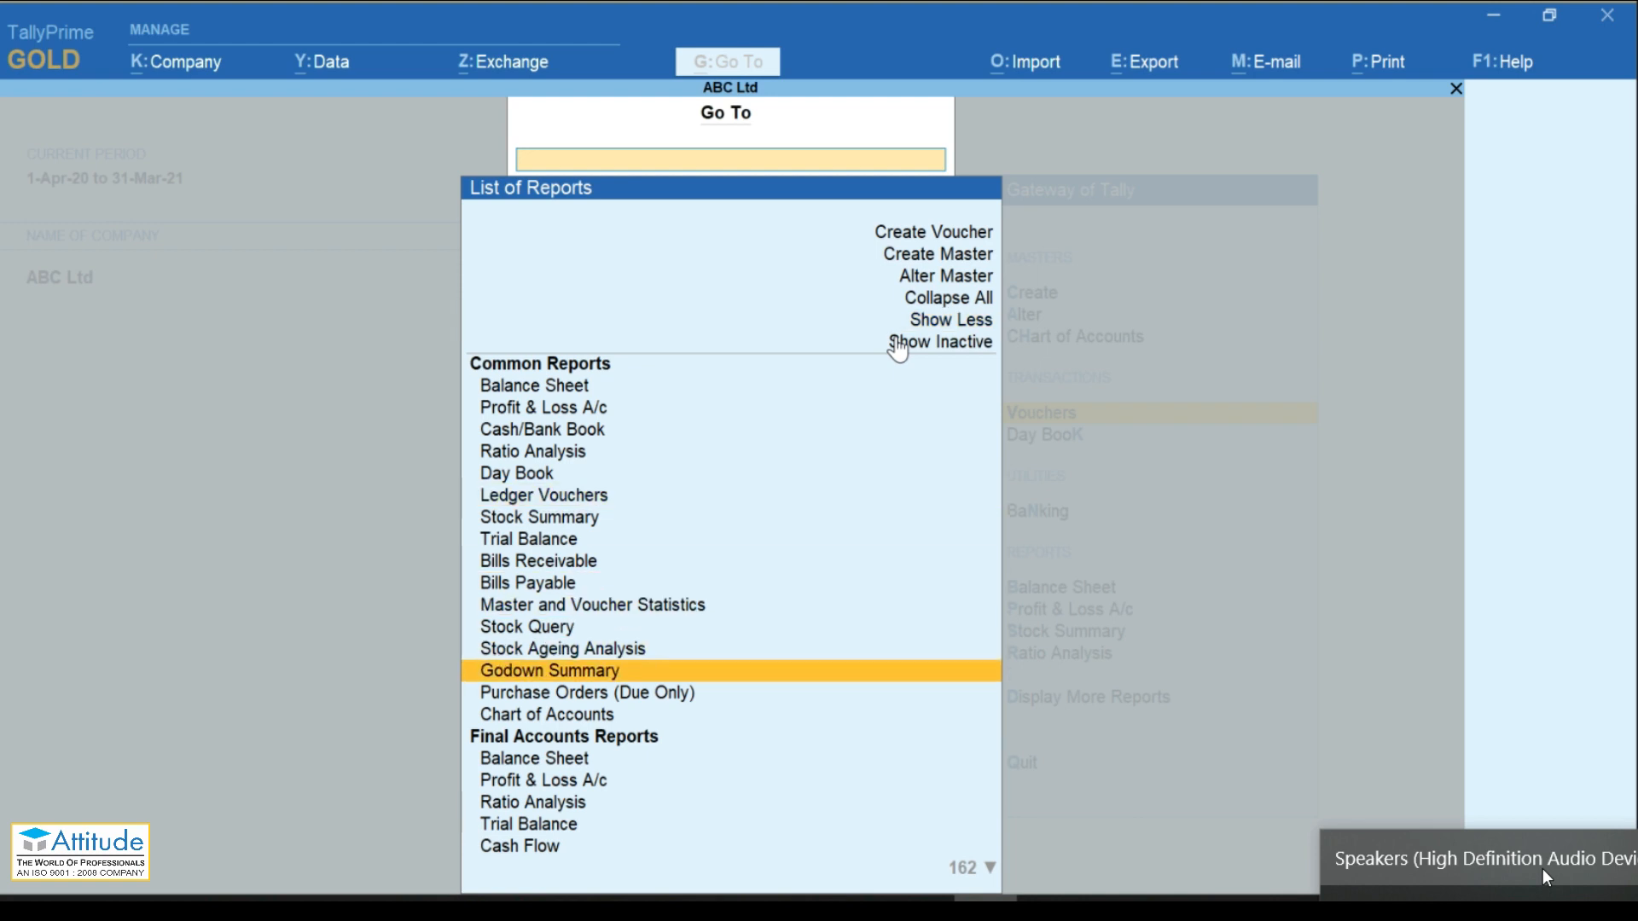
pyautogui.press('Down')
pyautogui.press('Down')
pyautogui.press('Down')
pyautogui.press('Down')
pyautogui.press('Down')
pyautogui.press('Down')
pyautogui.press('Down')
pyautogui.press('Down')
pyautogui.press('Down')
pyautogui.press('Down')
pyautogui.press('Down')
pyautogui.press('Down')
pyautogui.press('Down')
pyautogui.press('Down')
pyautogui.press('Down')
pyautogui.press('Down')
pyautogui.press('Down')
pyautogui.press('Down')
pyautogui.press('Down')
pyautogui.press('Down')
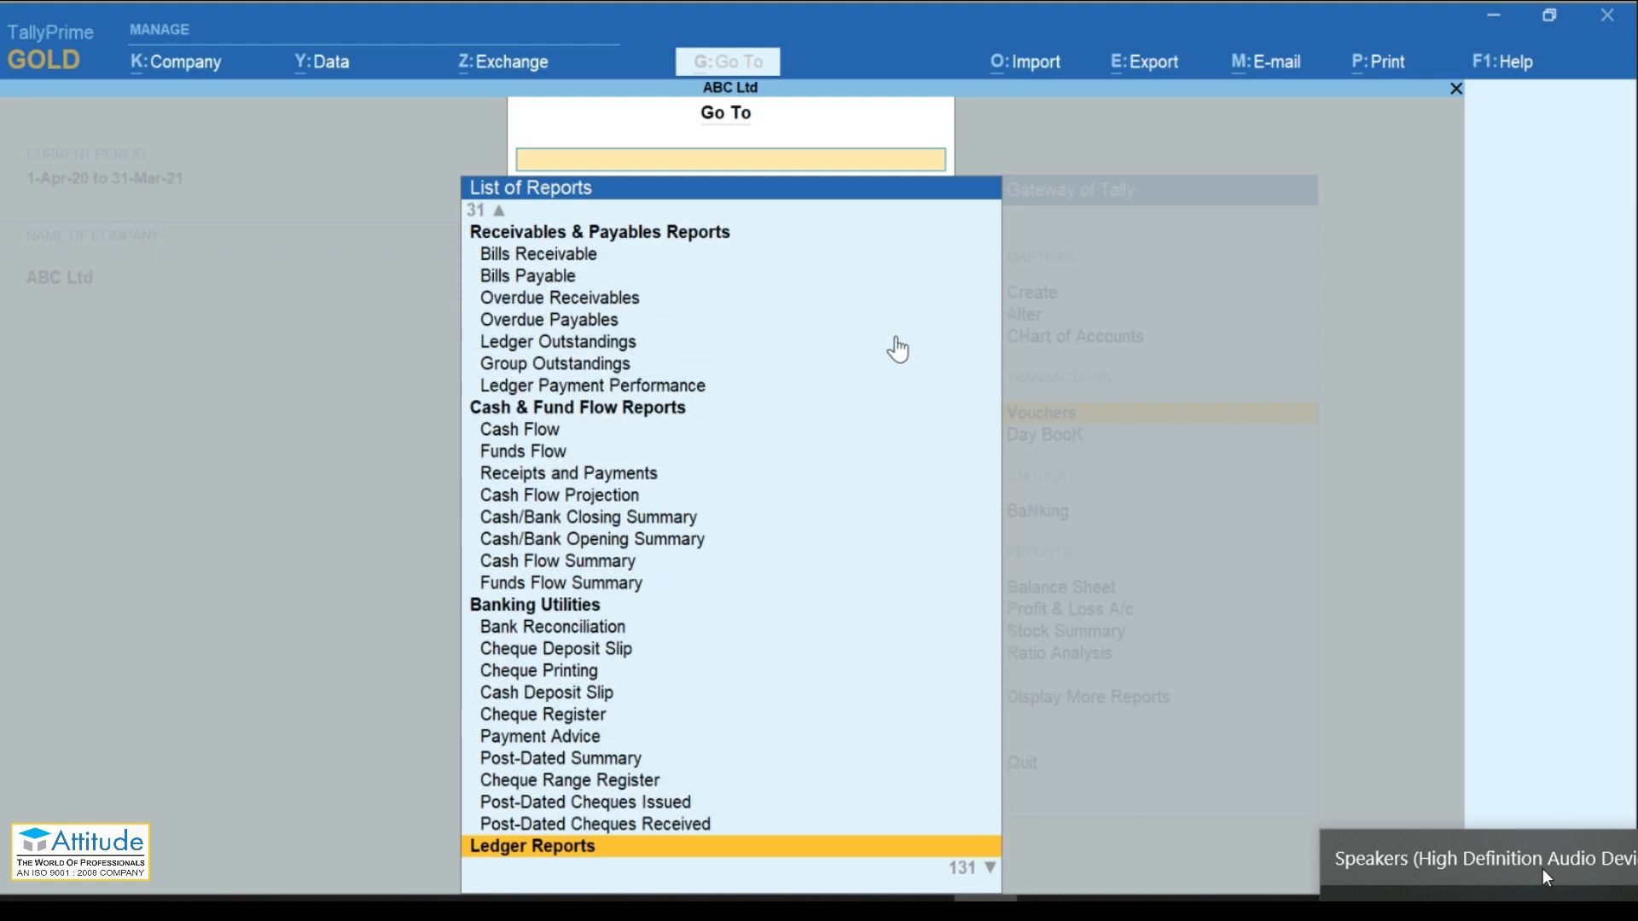
pyautogui.press('Escape')
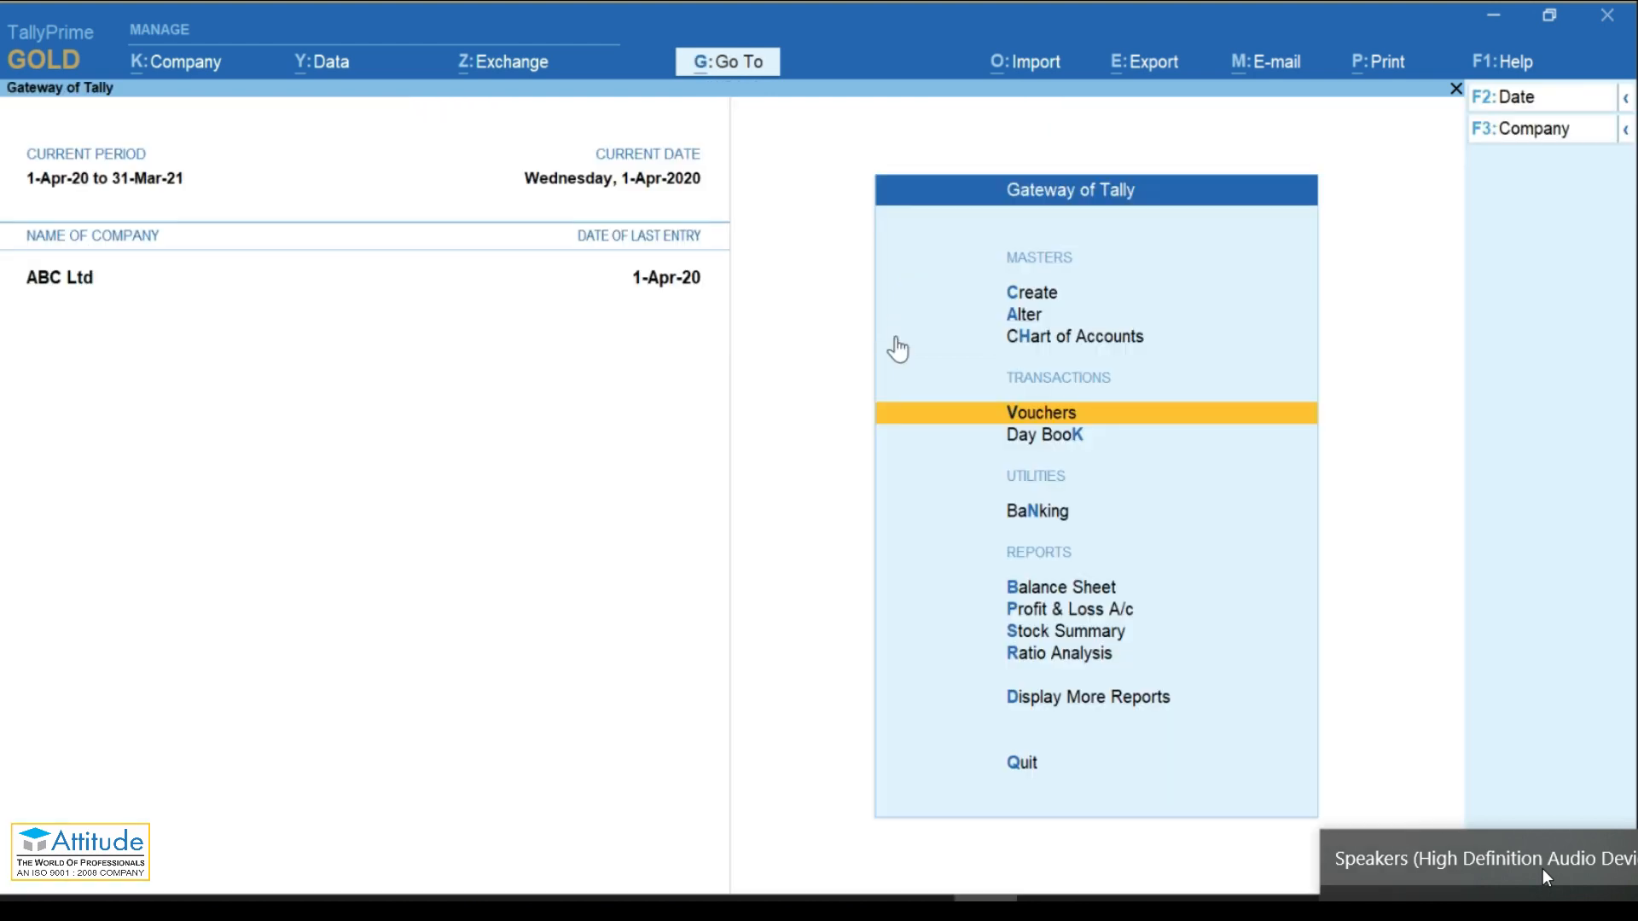
# Step: Start an F8 Sales voucher for party Raj Kumar & Sons, accepting dispatch and party details unchanged
pyautogui.press('Return')
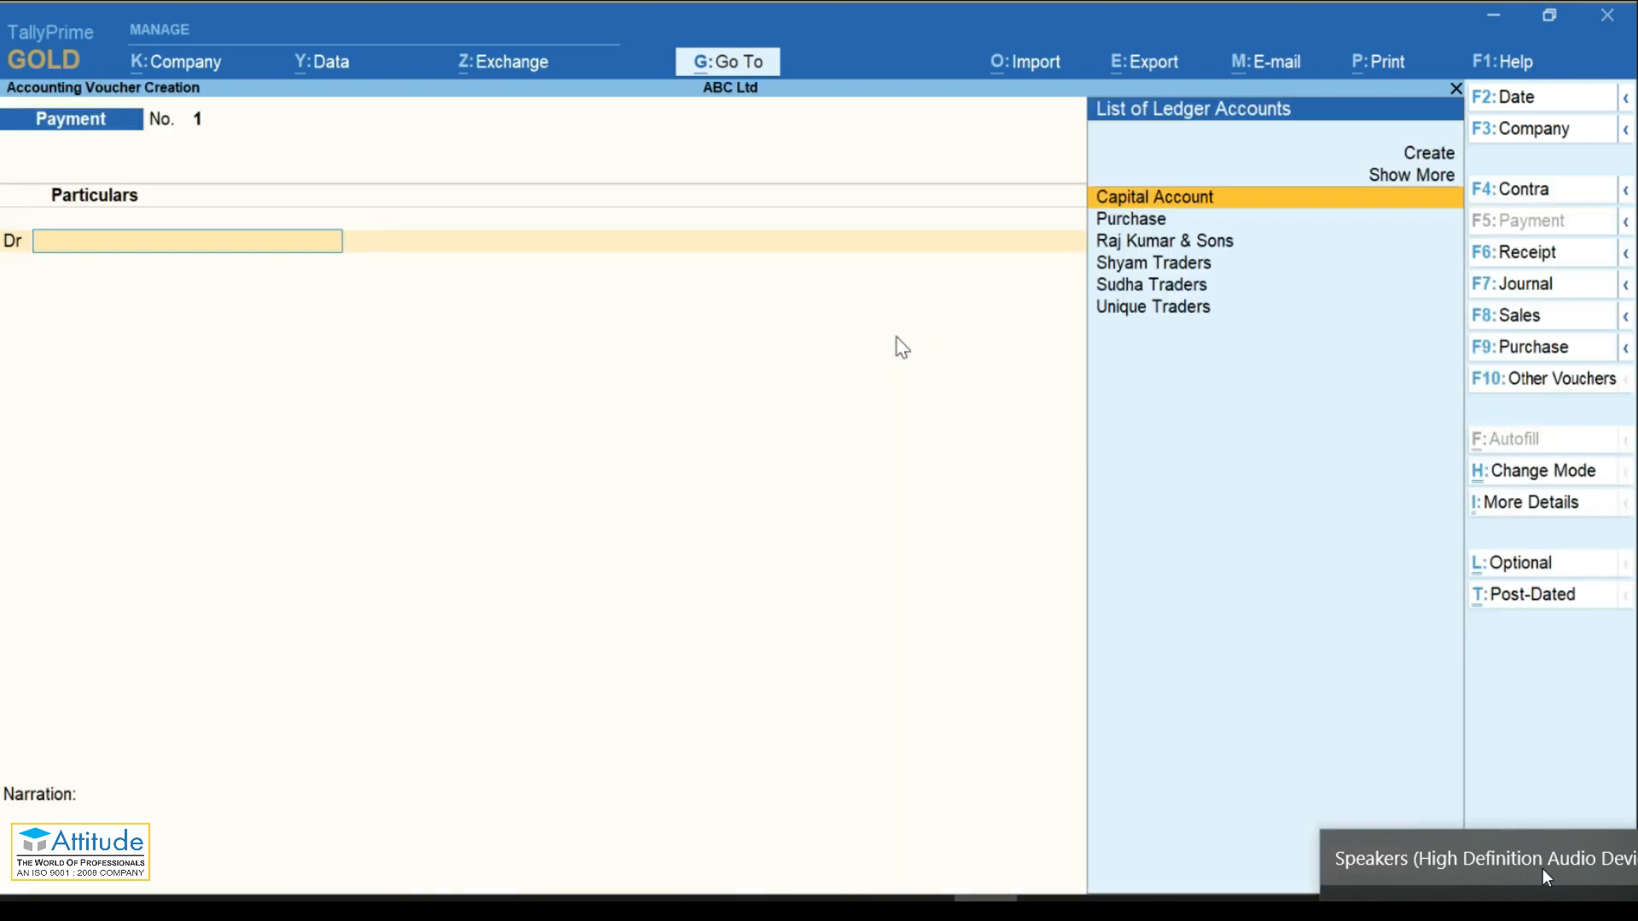
pyautogui.press('F8')
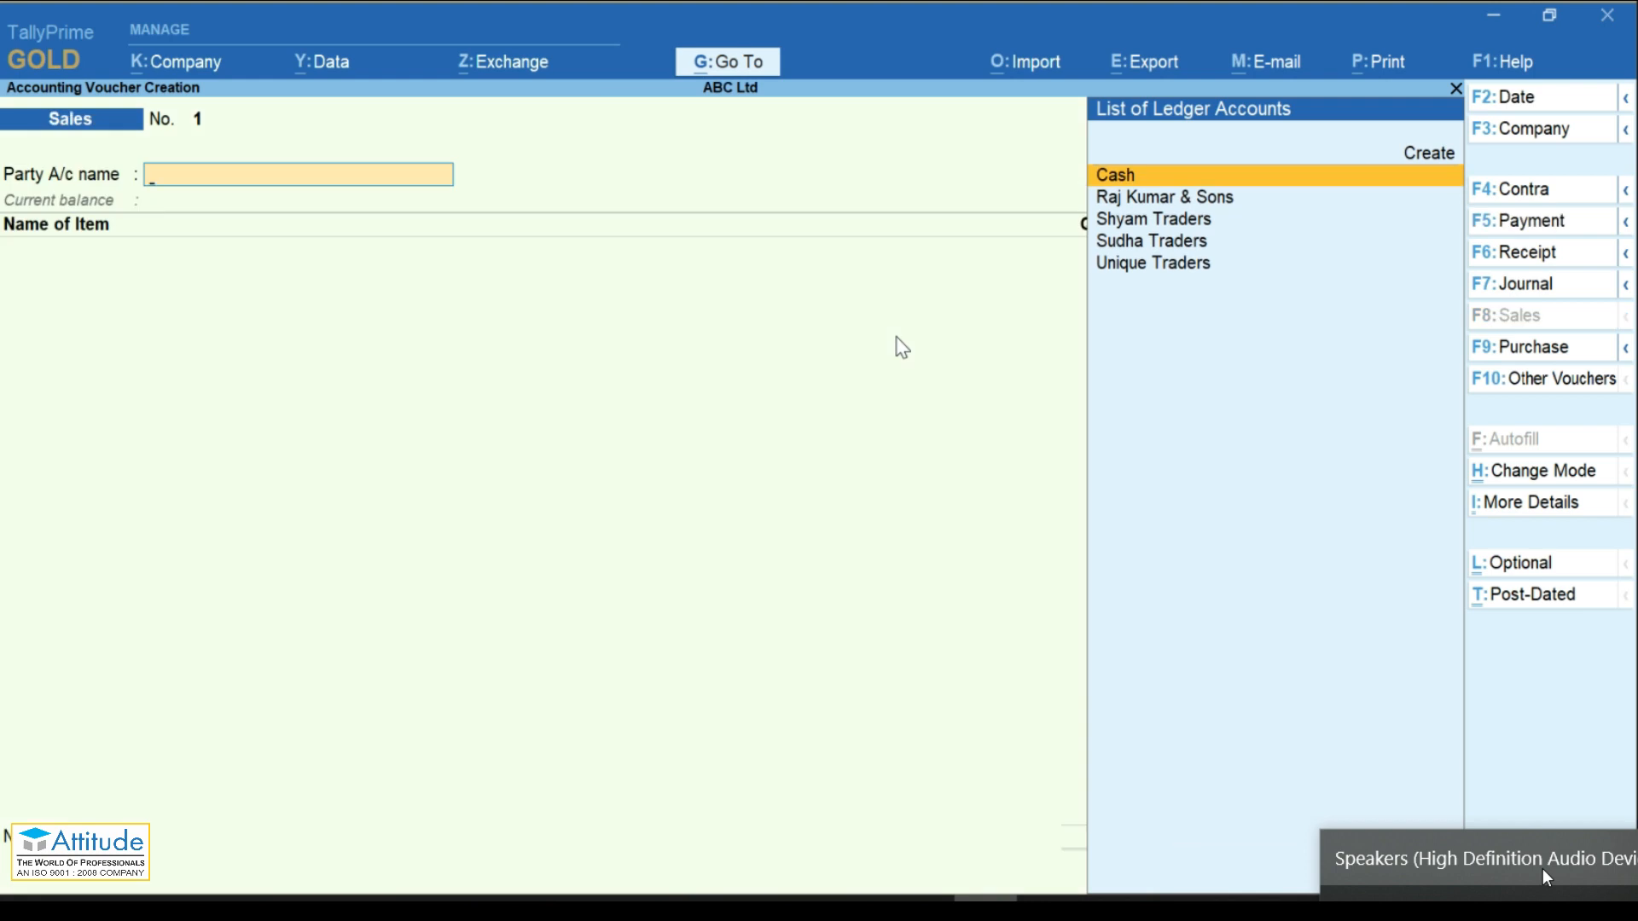
pyautogui.press('Down')
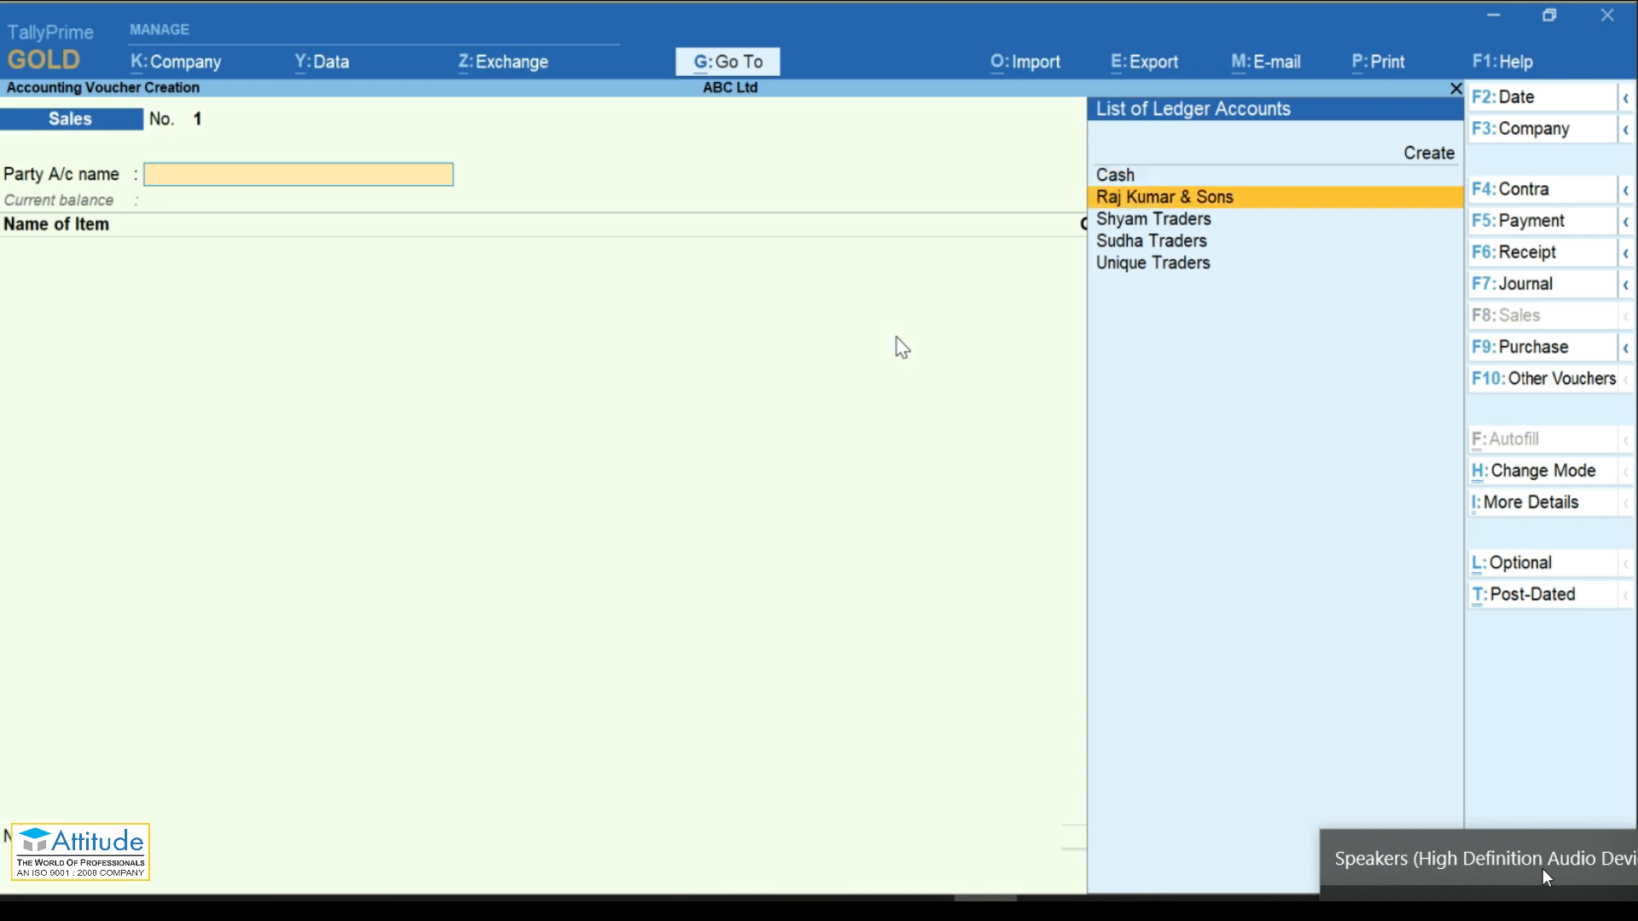
pyautogui.press('Return')
pyautogui.hotkey('ctrl', 'a')
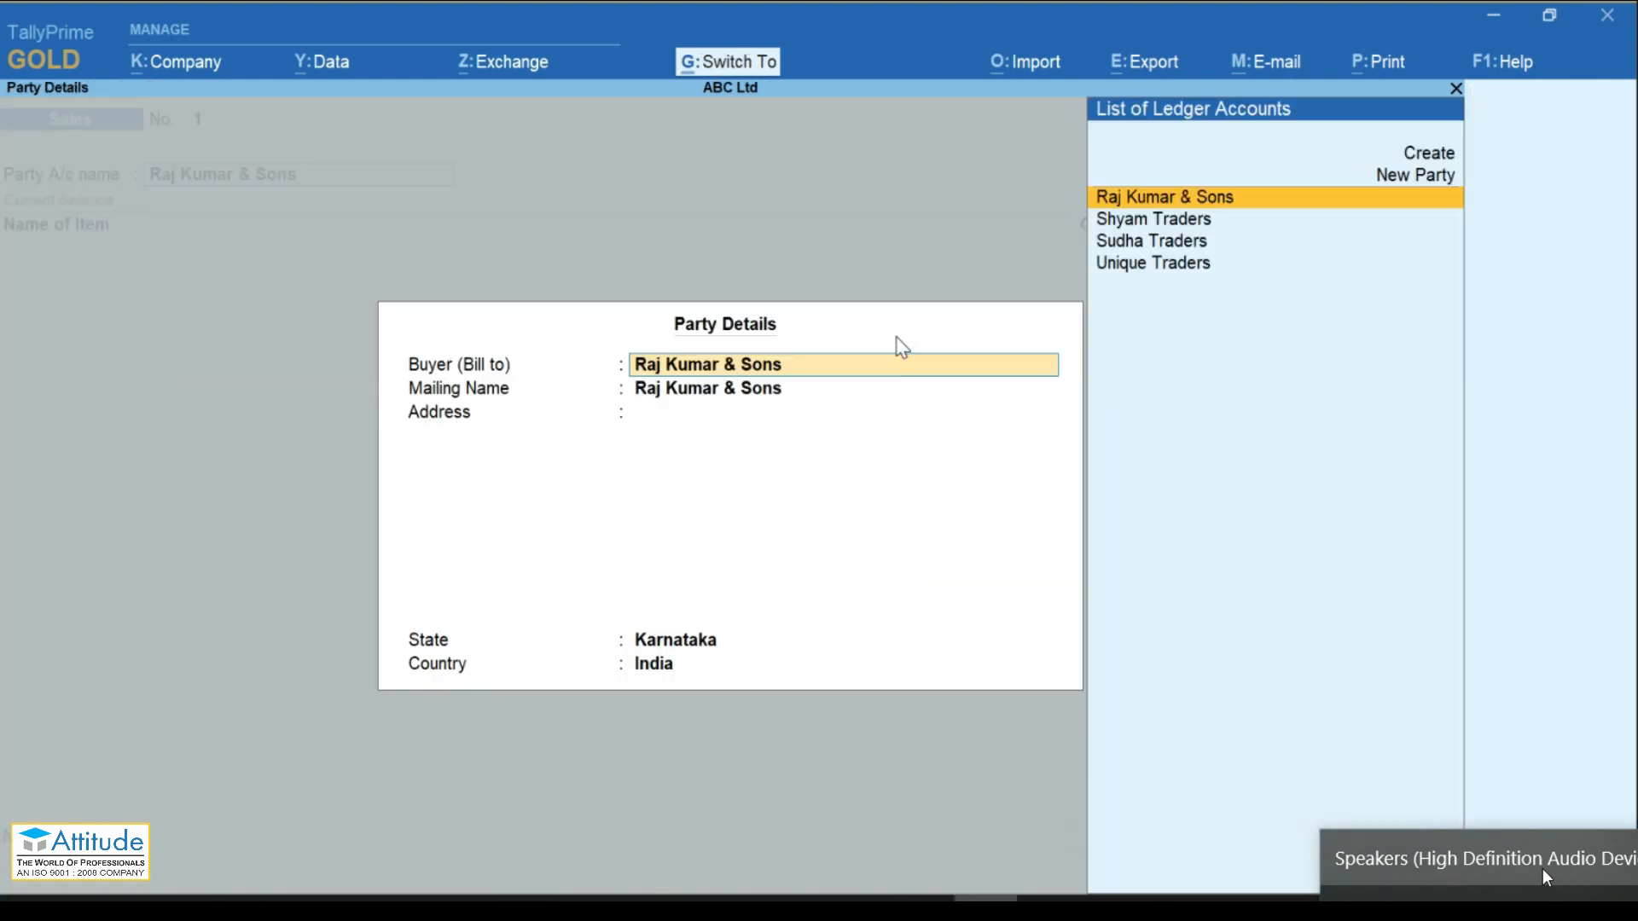
pyautogui.hotkey('ctrl', 'a')
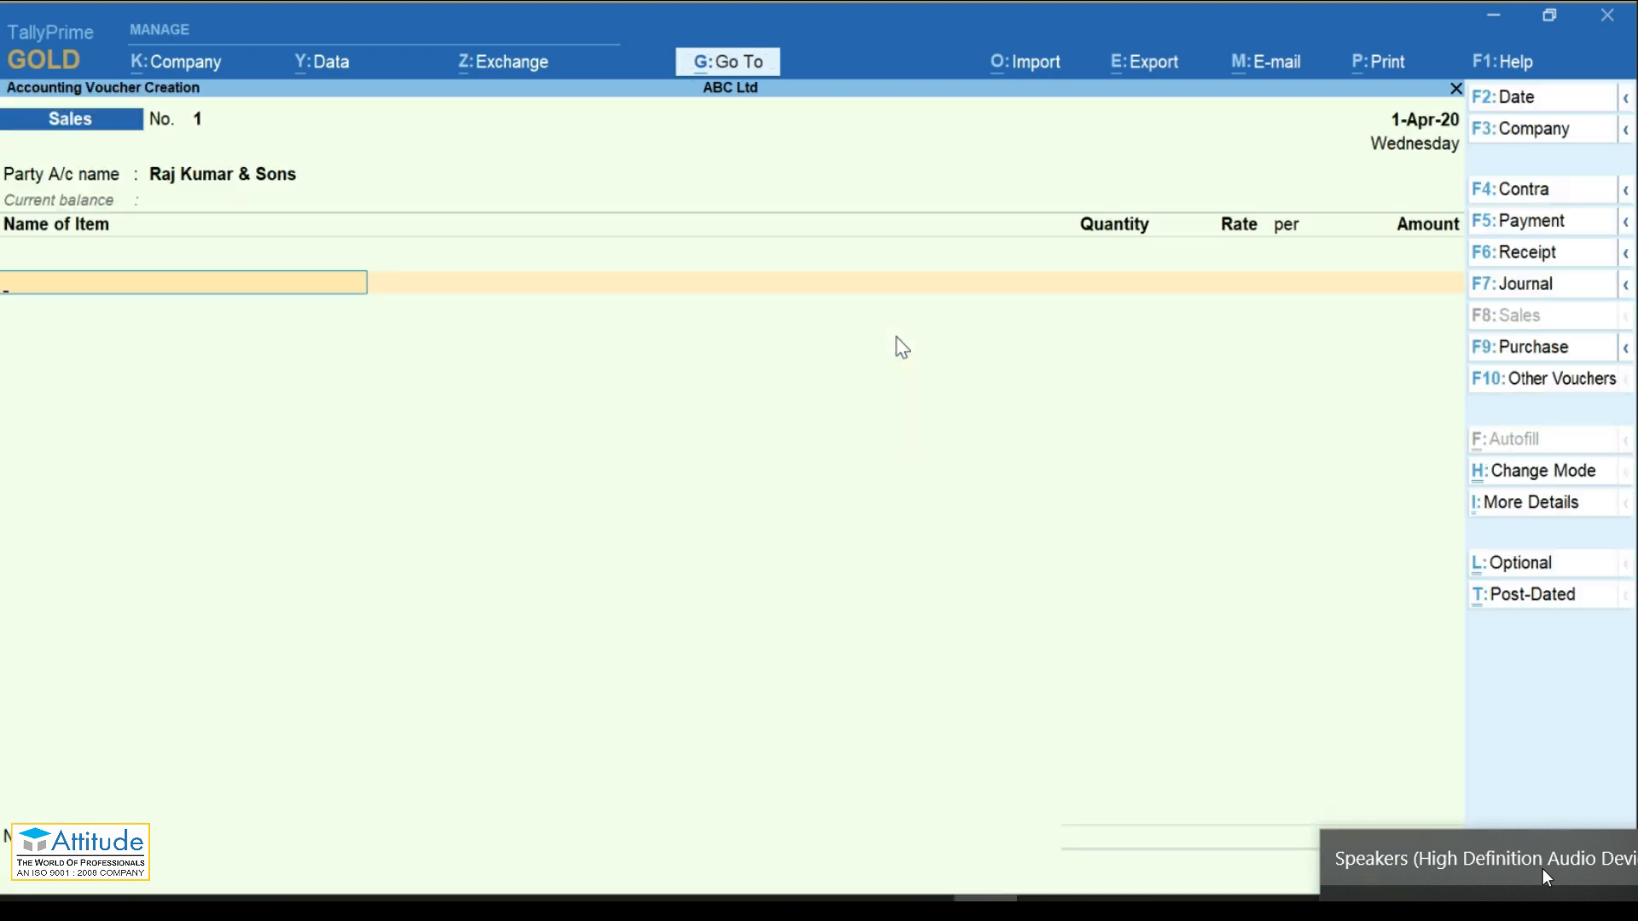
# Step: Add HP Laptop I5 as the sold item, leaving its allocations without quantities
pyautogui.press('Down')
pyautogui.press('Down')
pyautogui.press('Down')
pyautogui.press('Return')
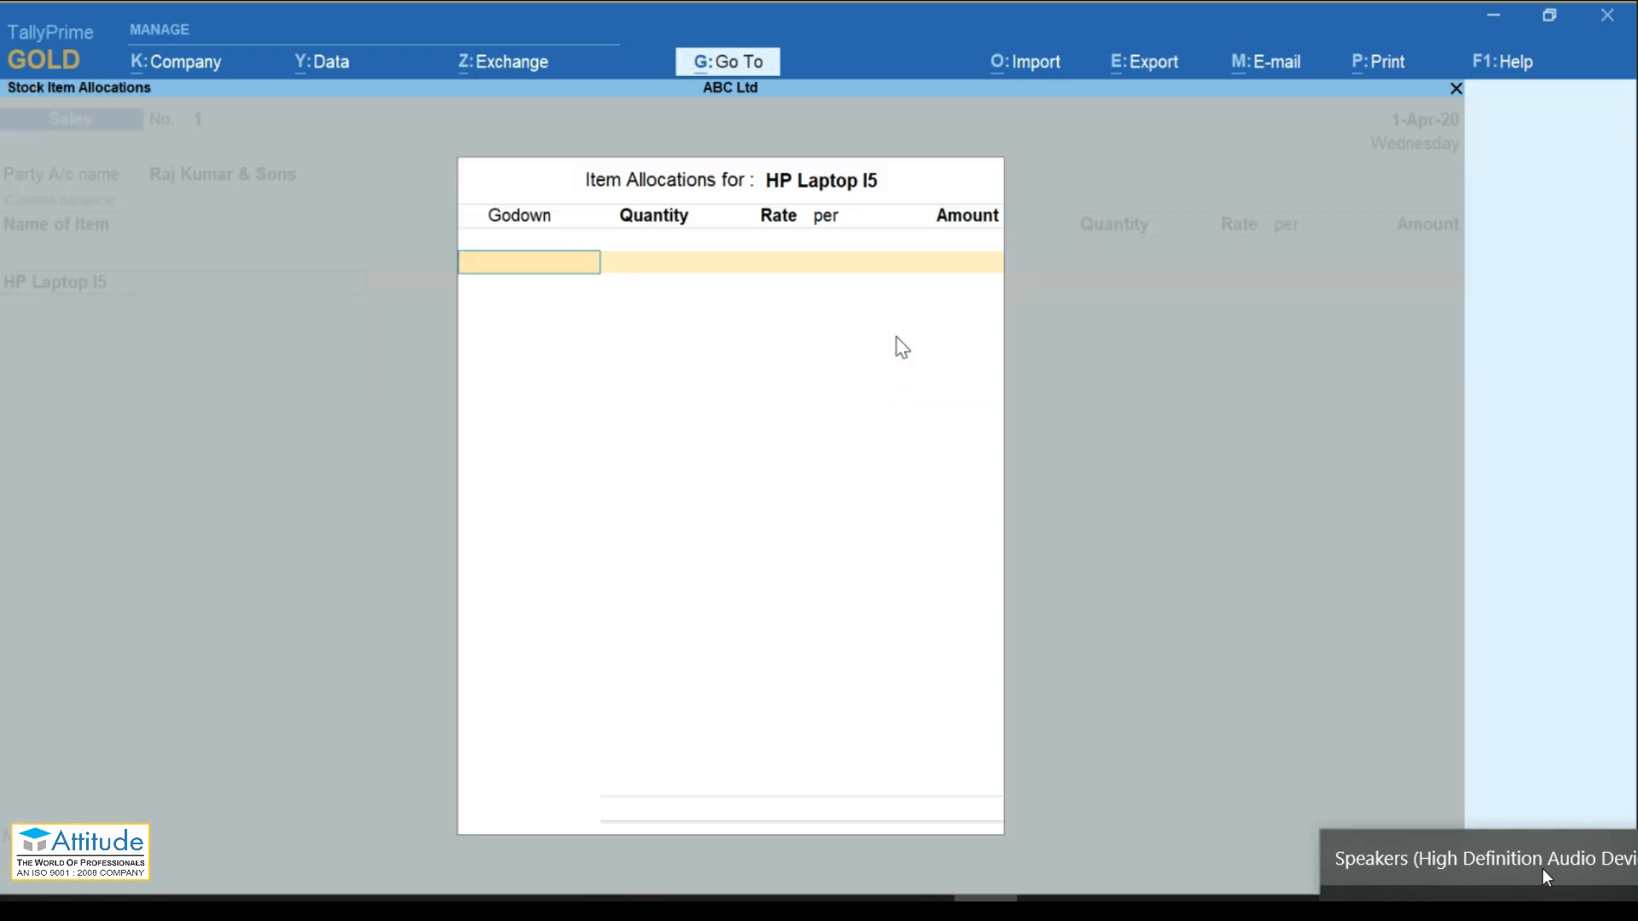
pyautogui.press('Escape')
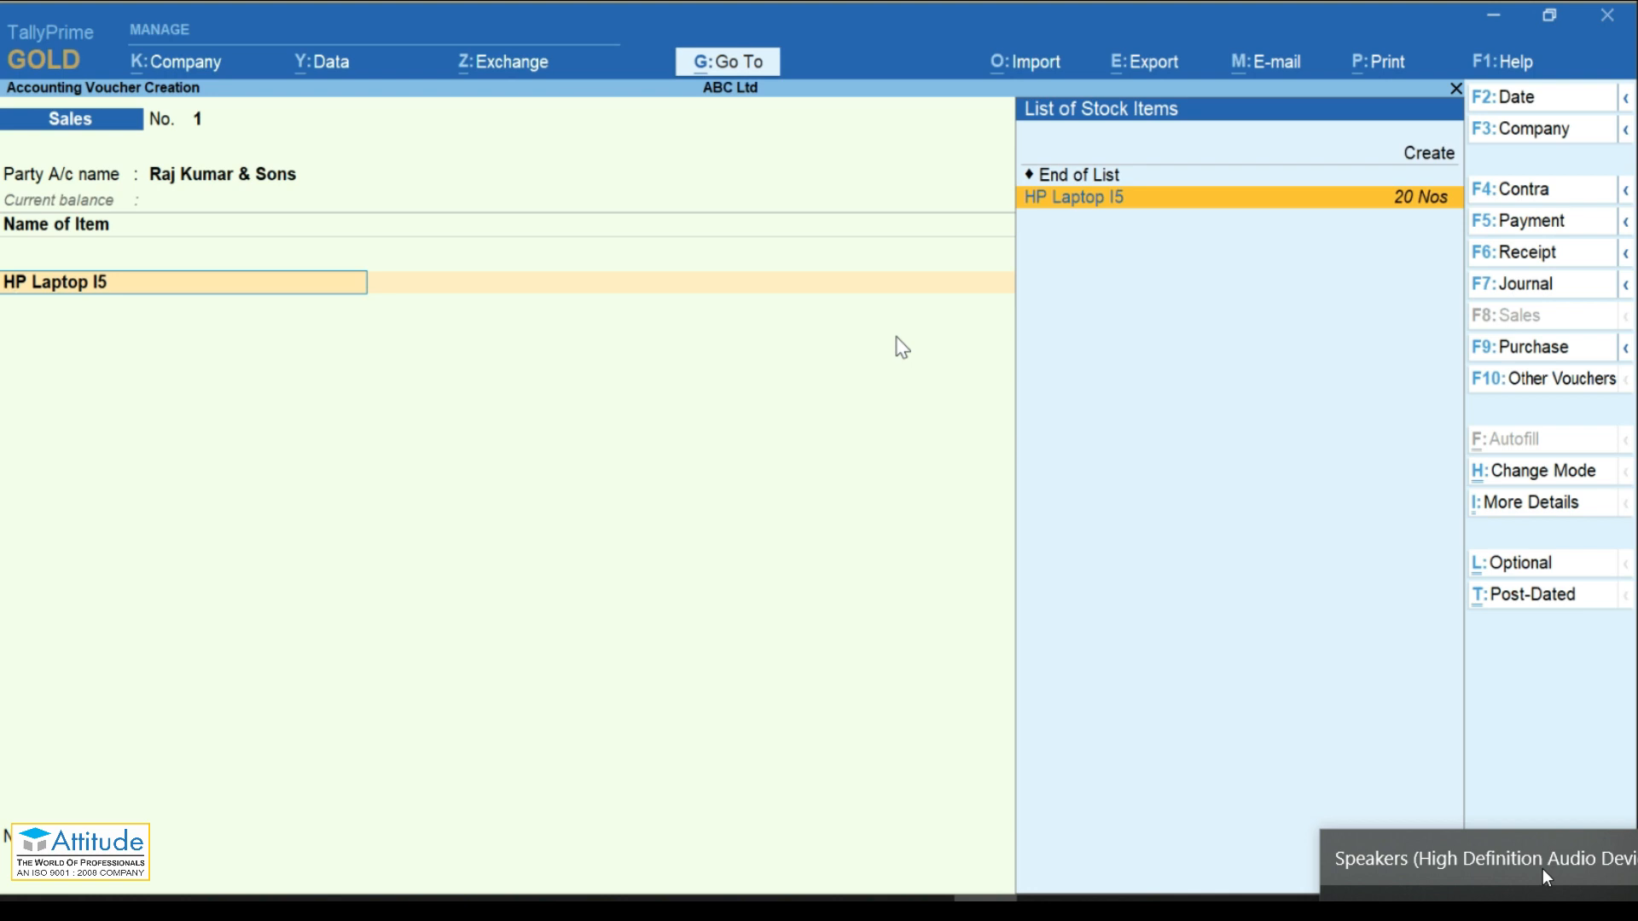
pyautogui.press('alt')
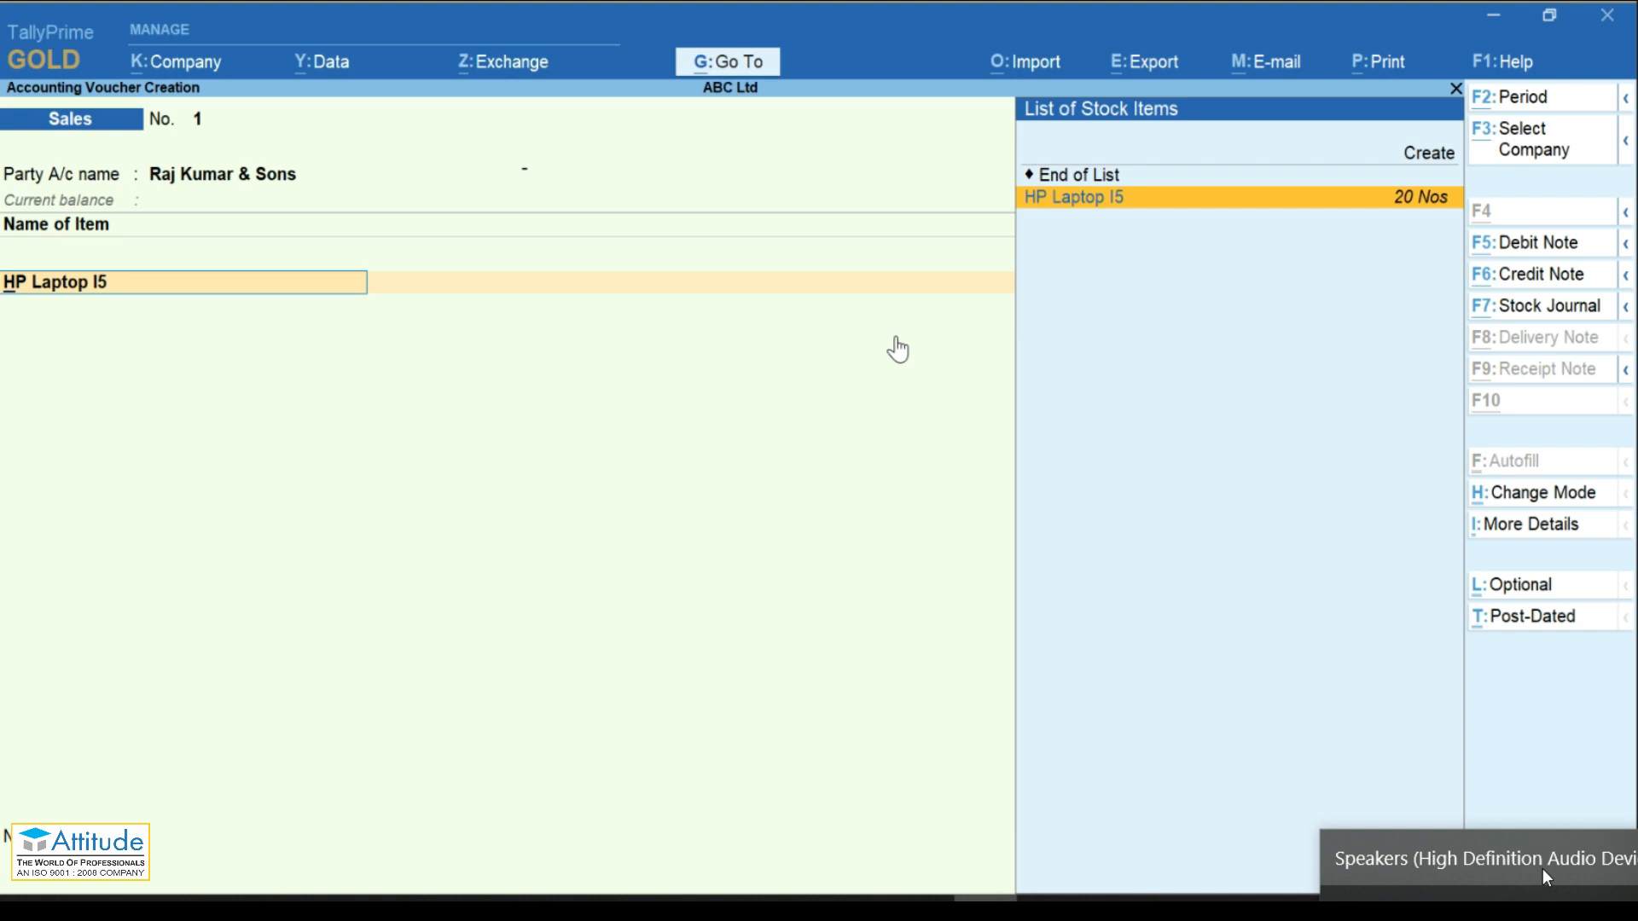
pyautogui.hotkey('alt', 'g')
pyautogui.write('Pur')
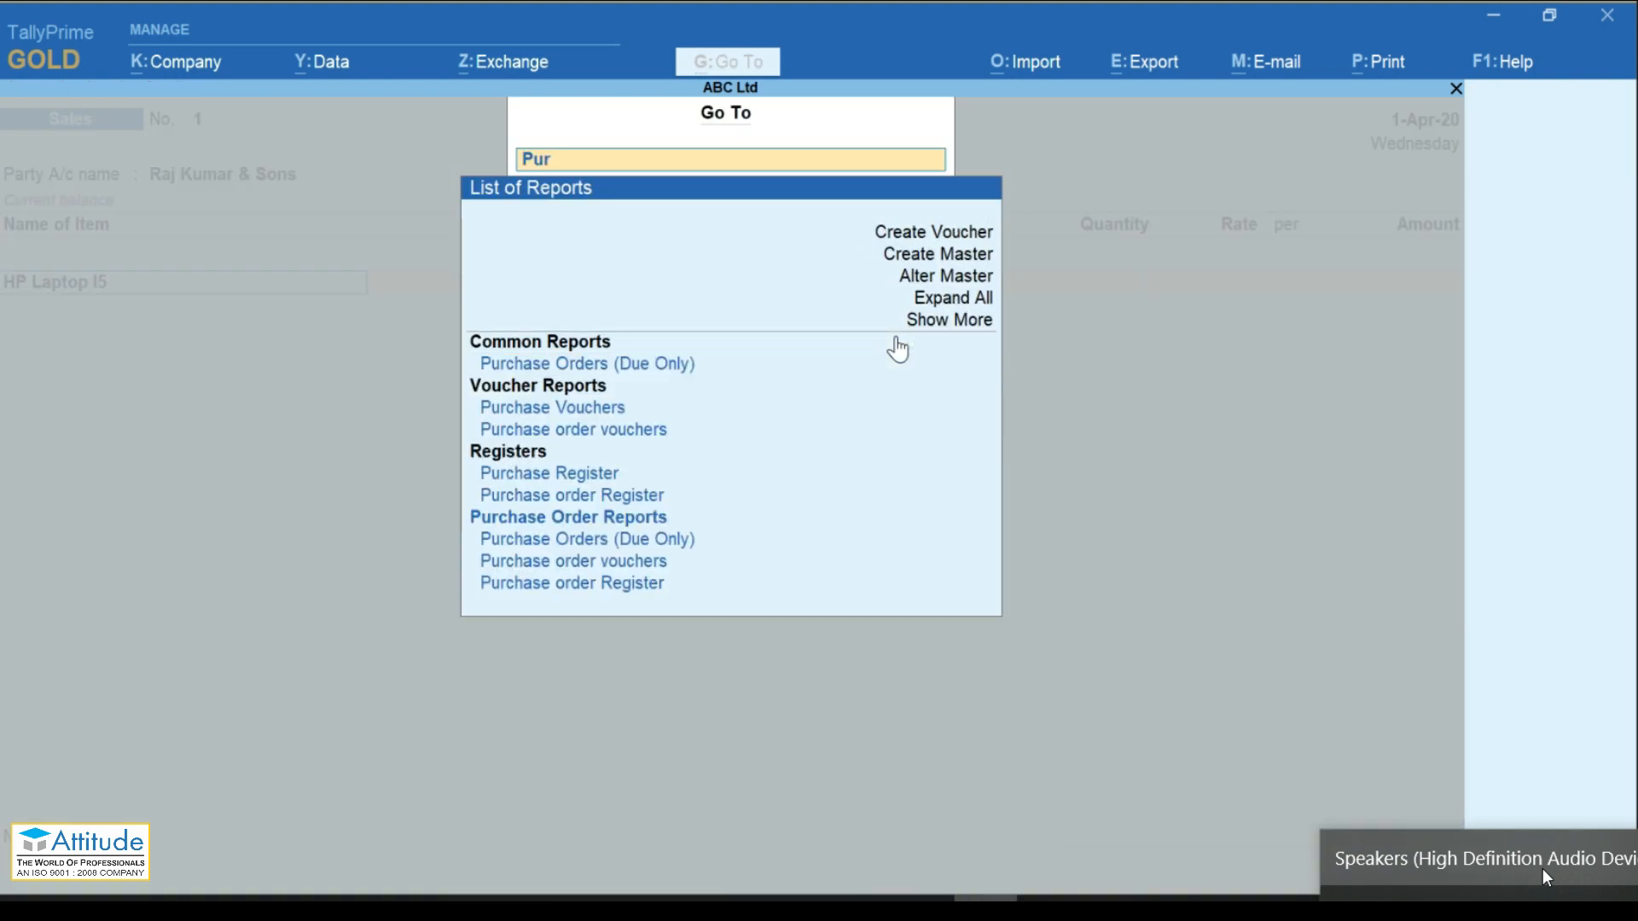
pyautogui.press('Down')
pyautogui.press('Down')
pyautogui.press('Down')
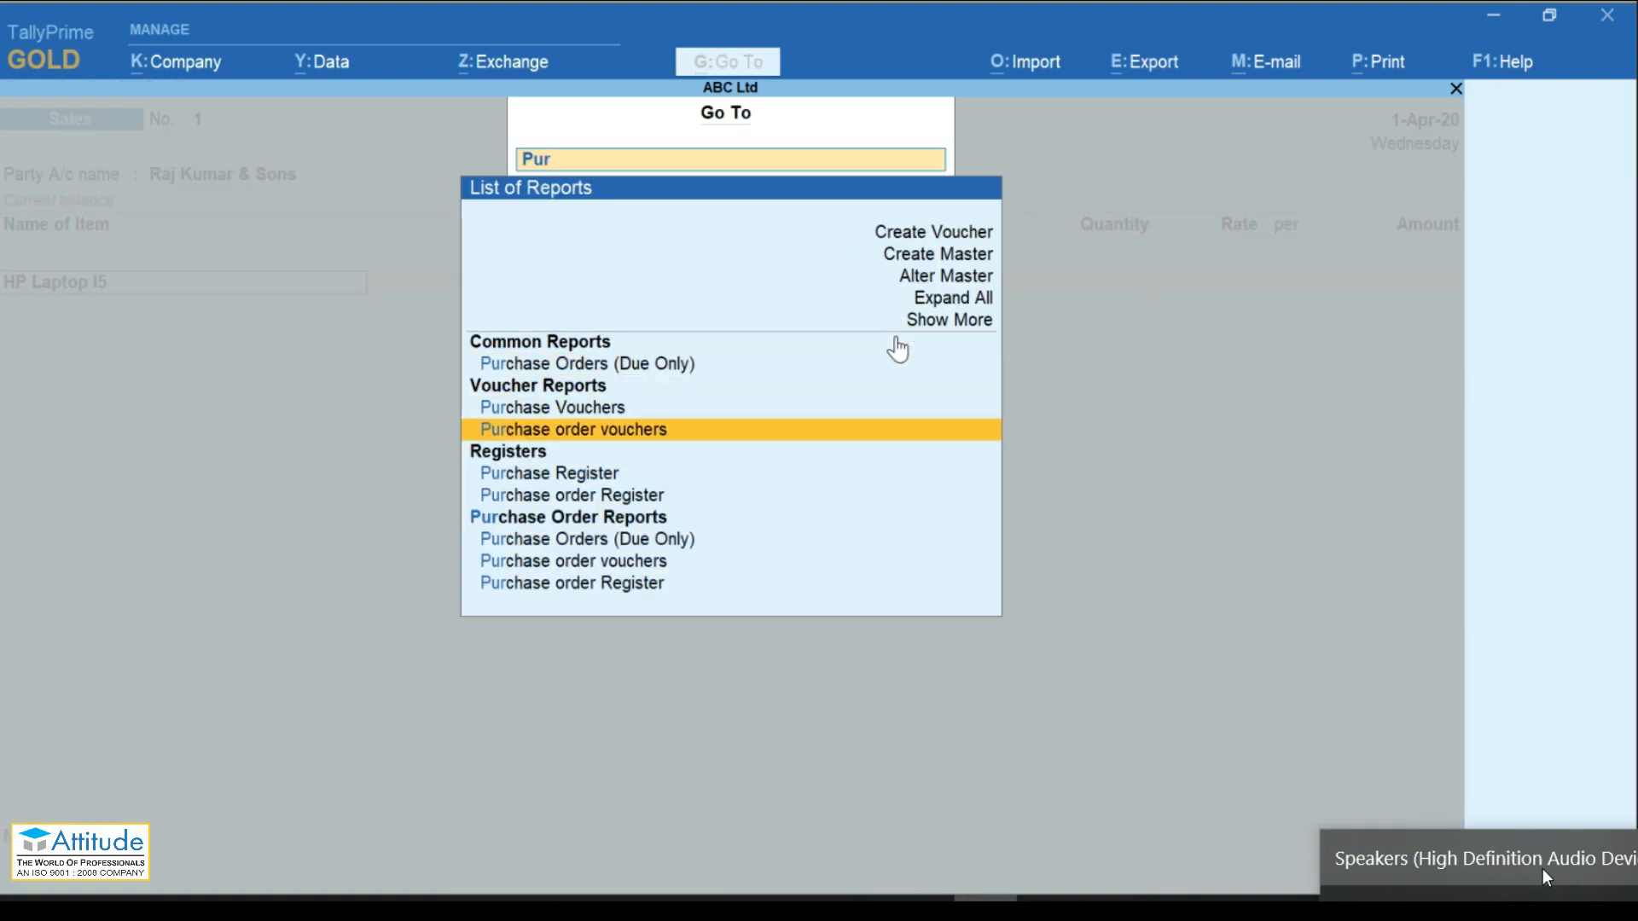
pyautogui.press('Down')
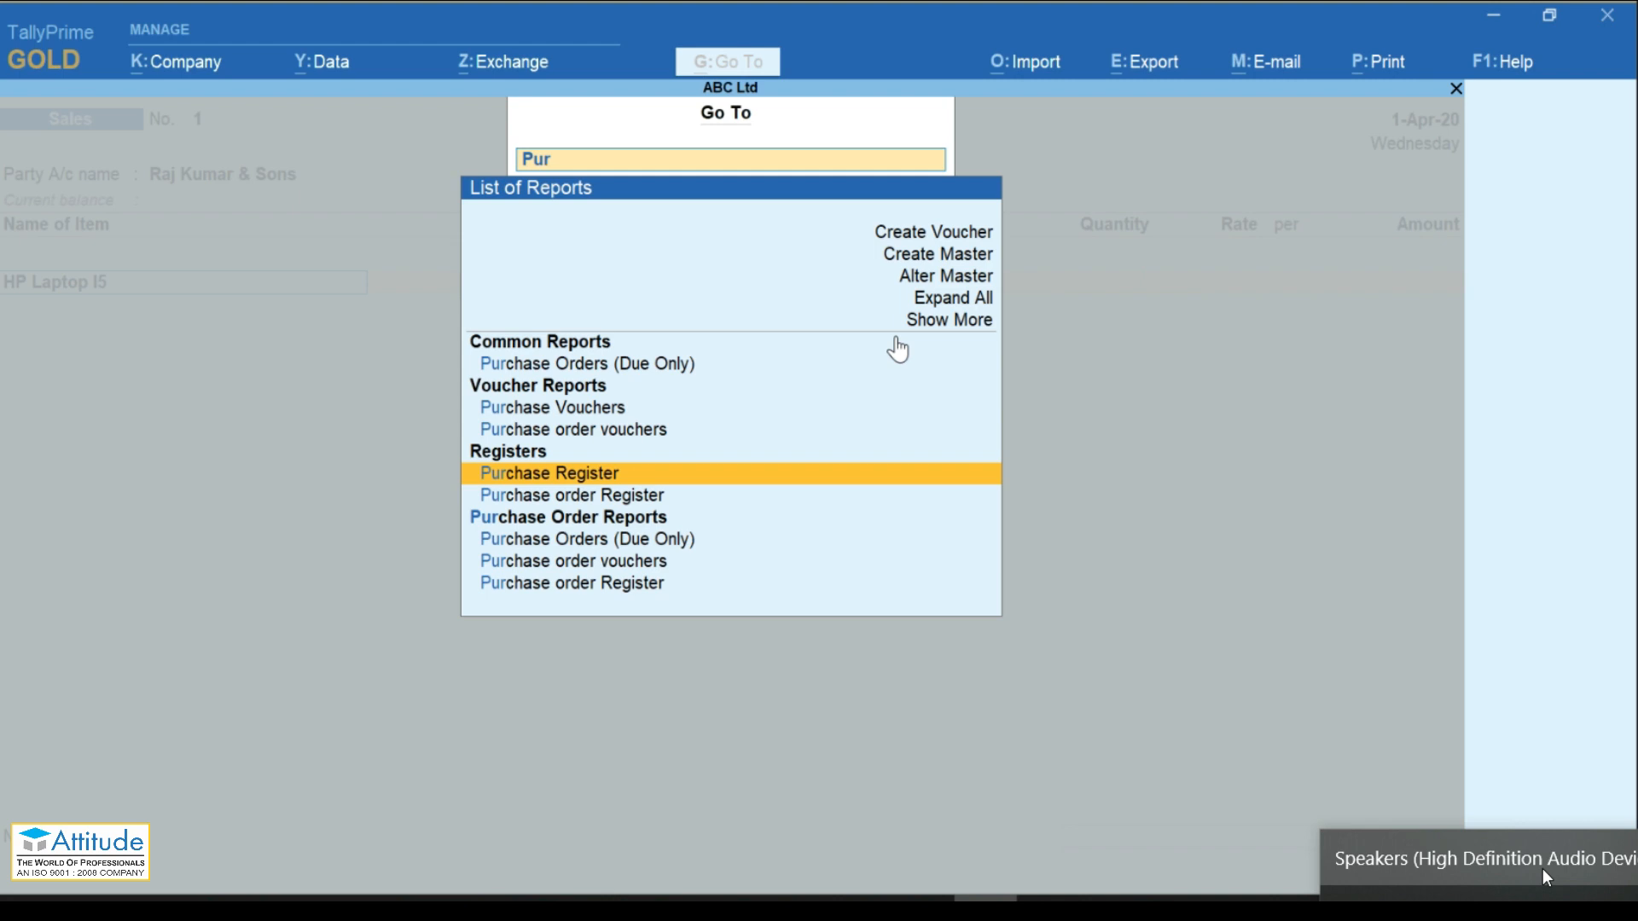
pyautogui.press('Return')
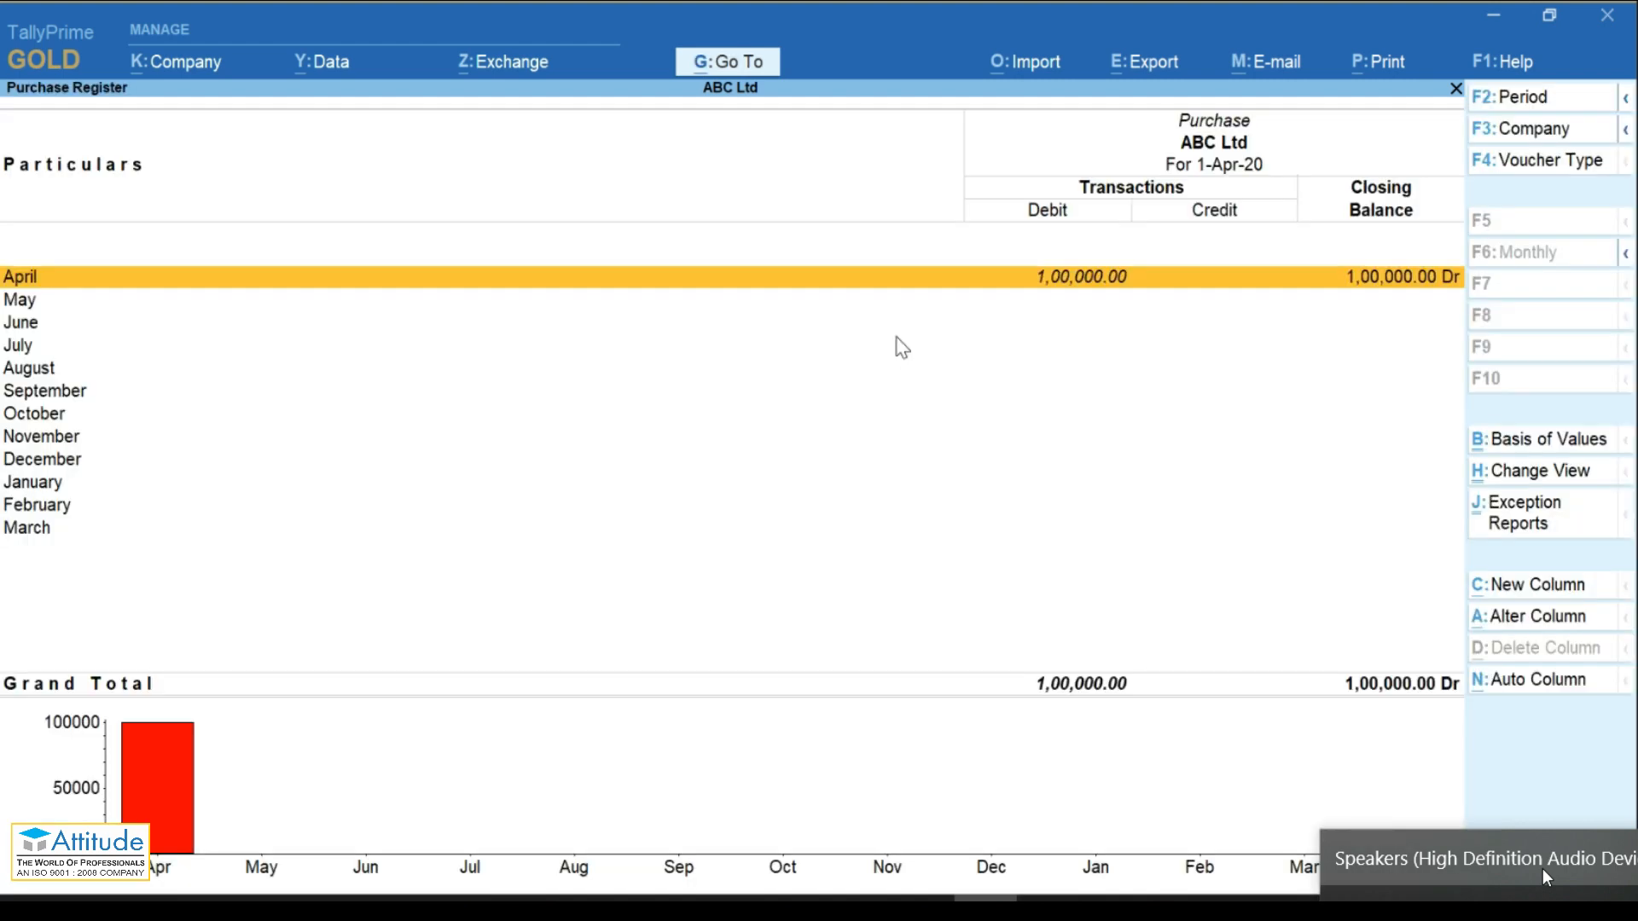
pyautogui.press('Return')
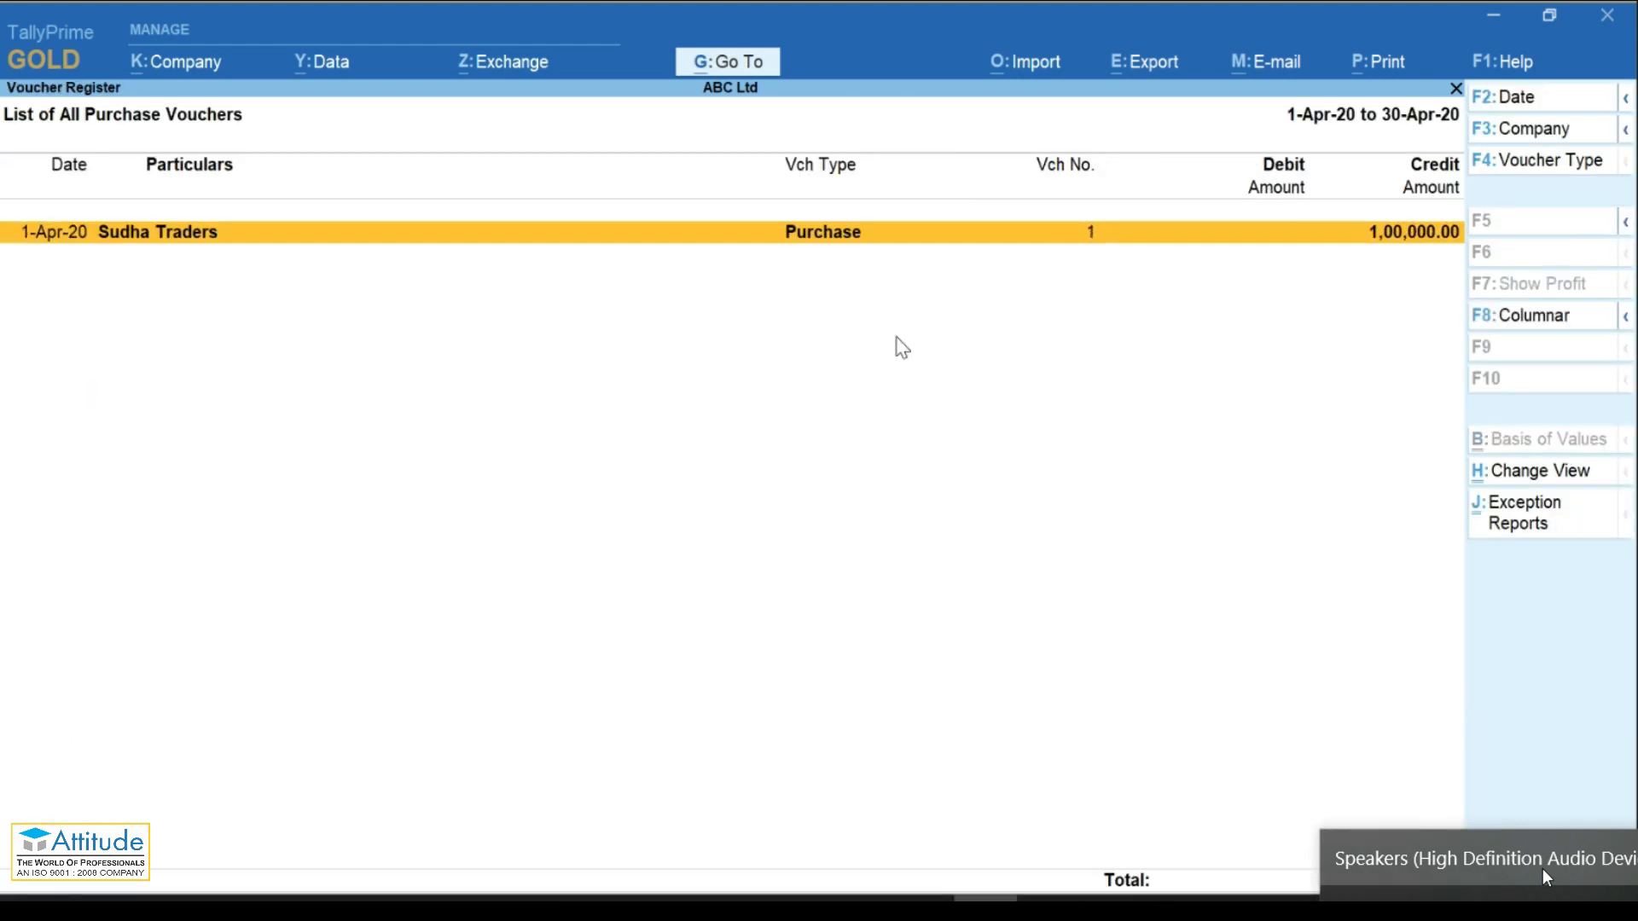
pyautogui.press('Return')
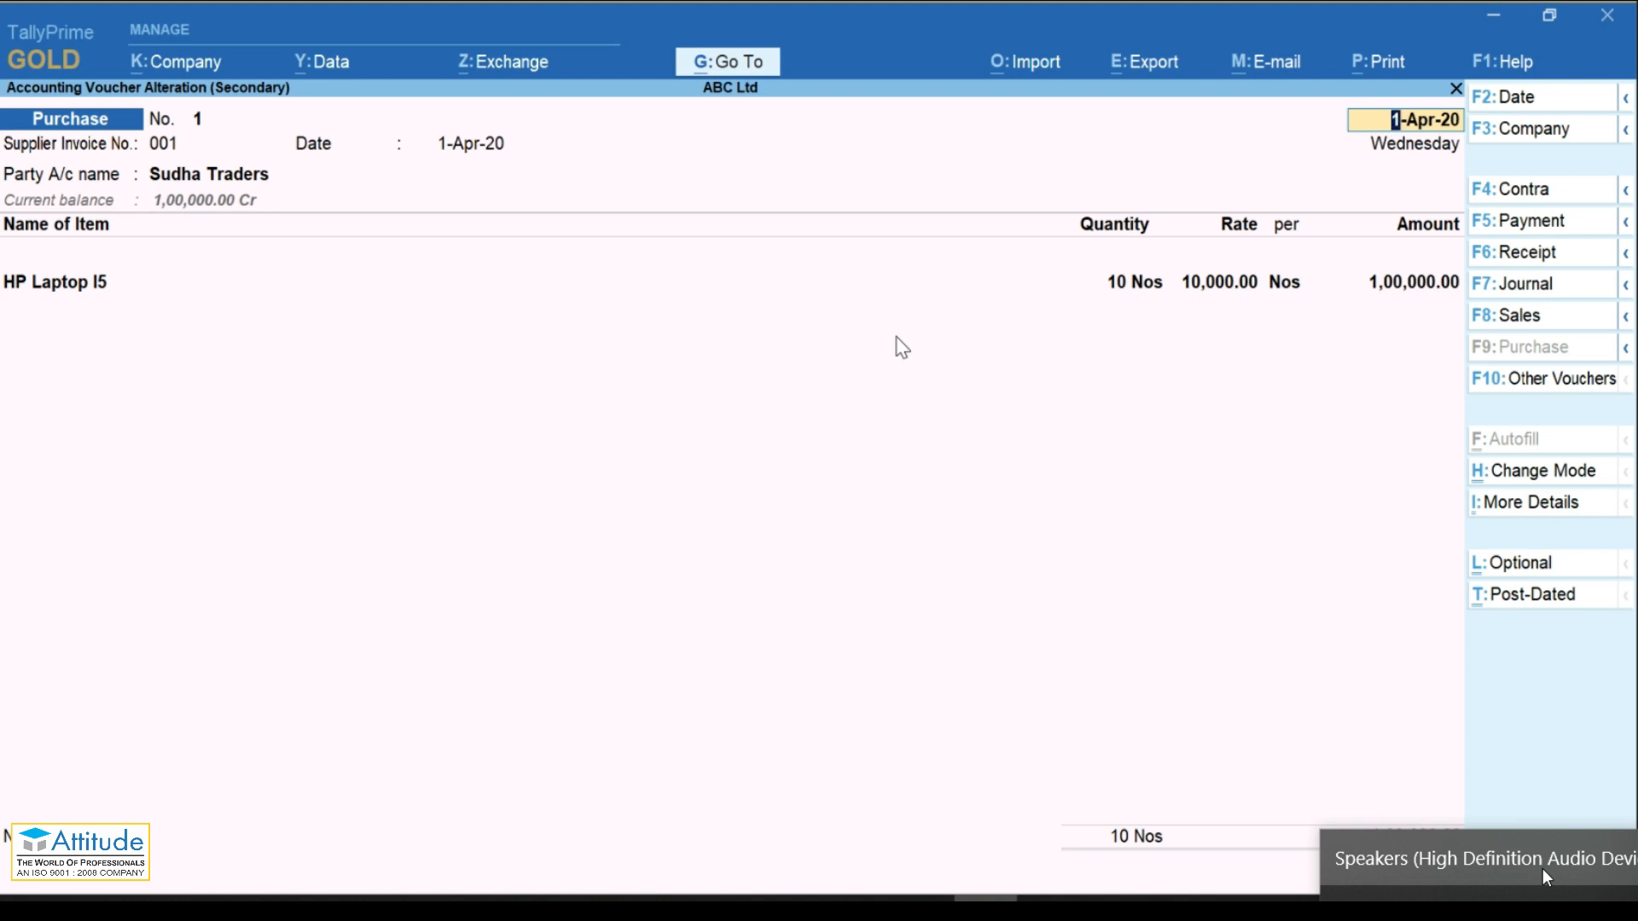
pyautogui.press('BackSpace')
pyautogui.press('Escape')
pyautogui.press('Escape')
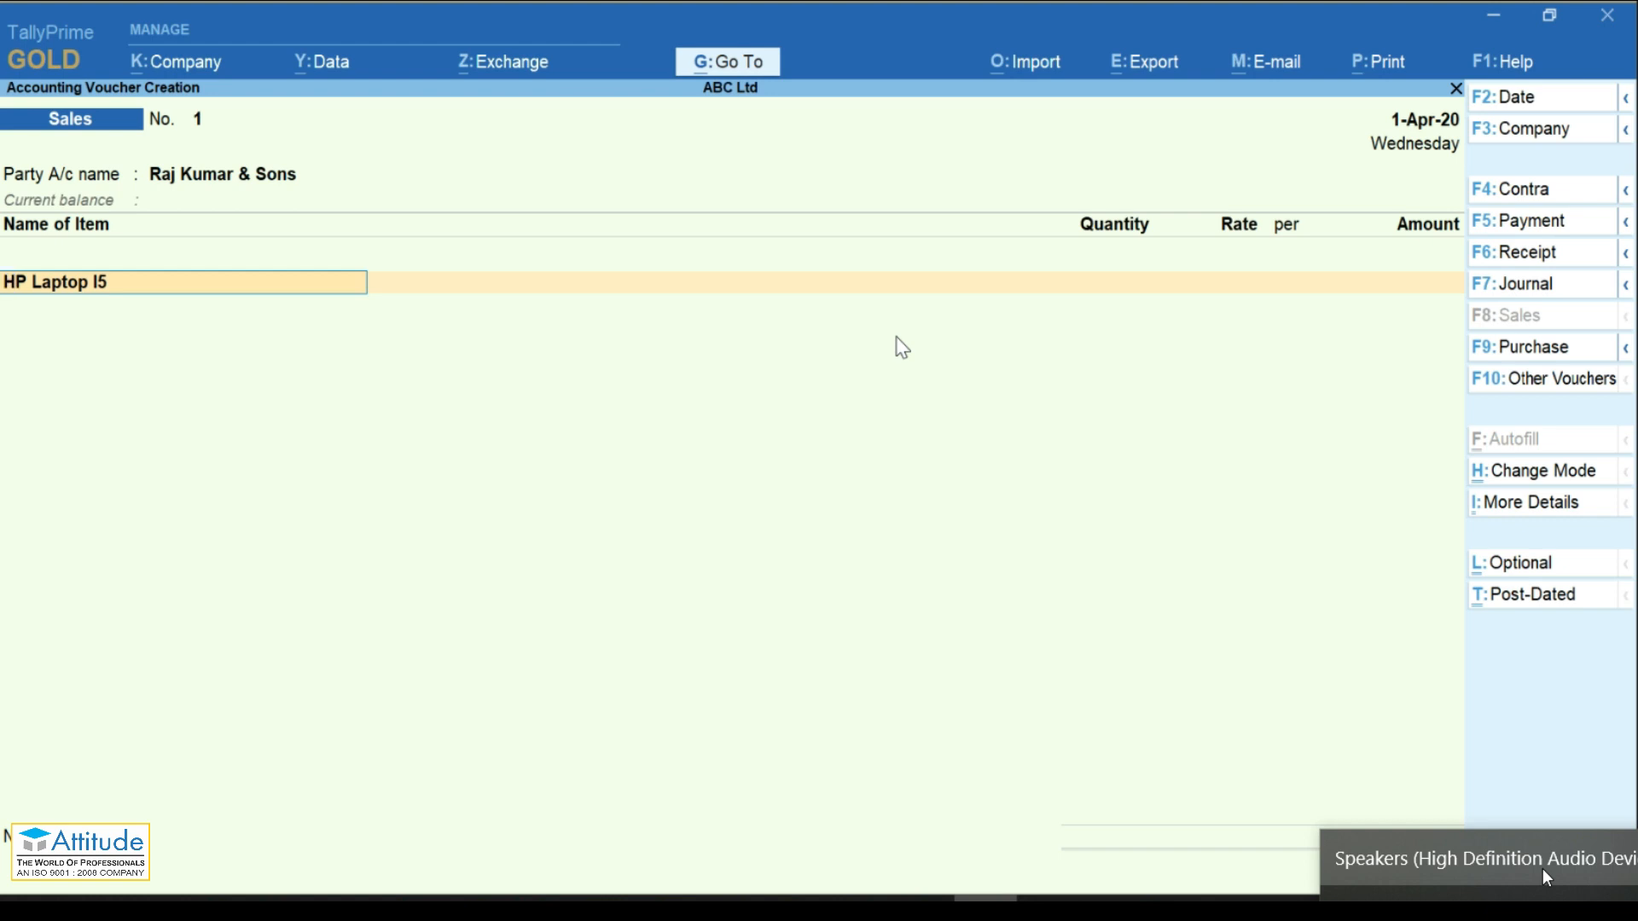
pyautogui.press('BackSpace')
# Step: Quit the unsaved Sales voucher without saving and open ABC Ltd's Balance Sheet
pyautogui.press('Escape')
pyautogui.press('Return')
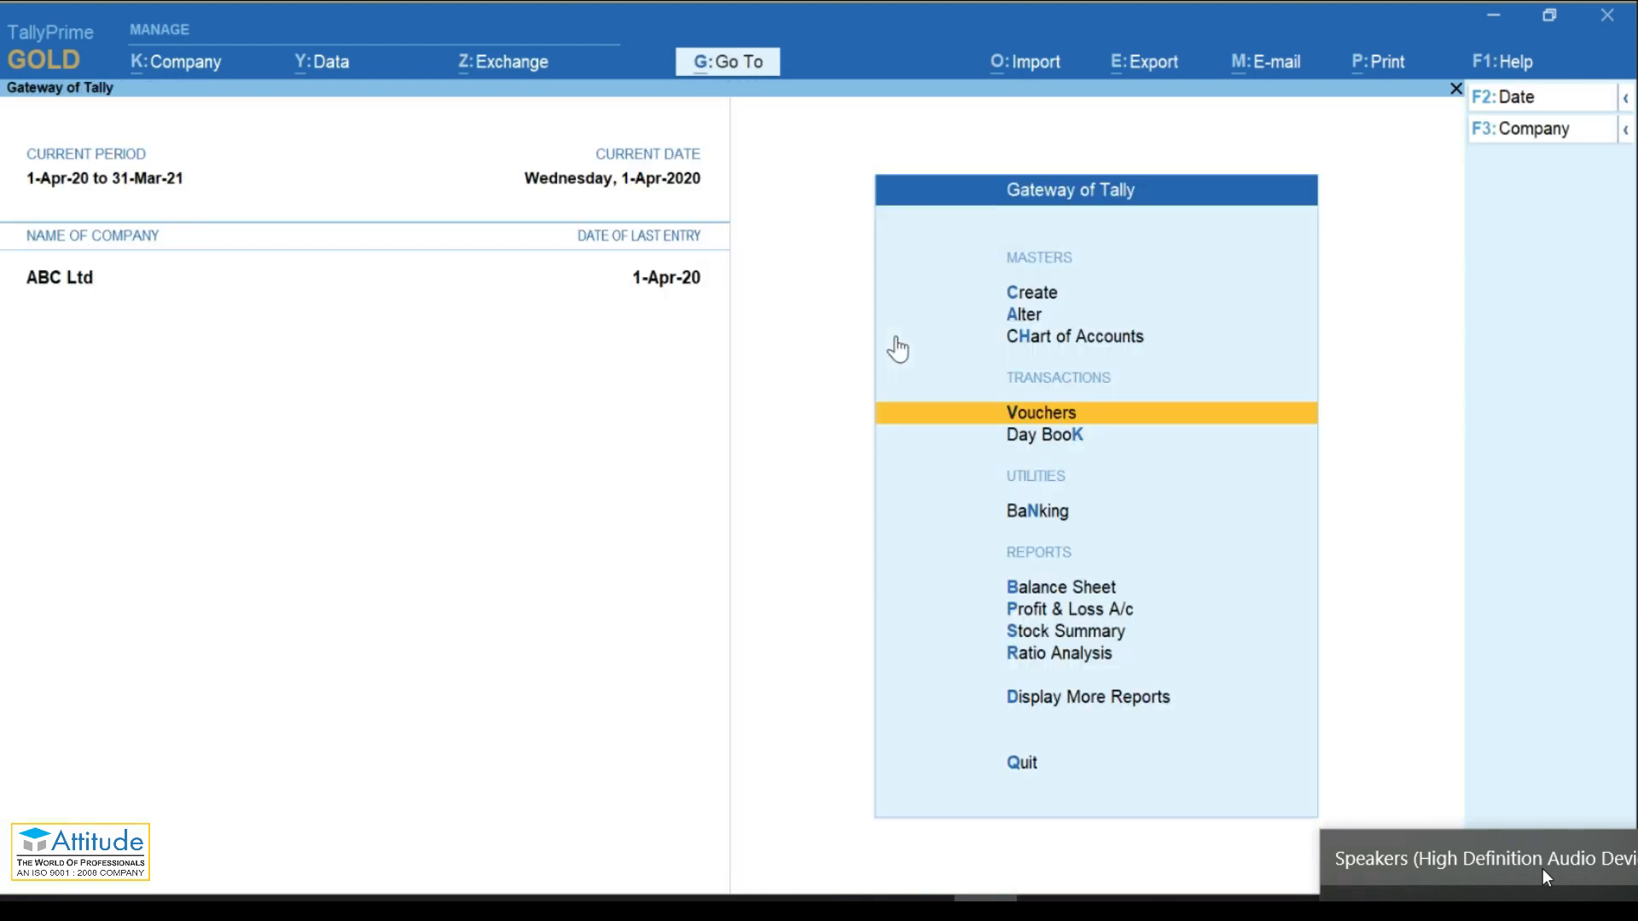
pyautogui.press('Down')
pyautogui.press('Down')
pyautogui.press('Down')
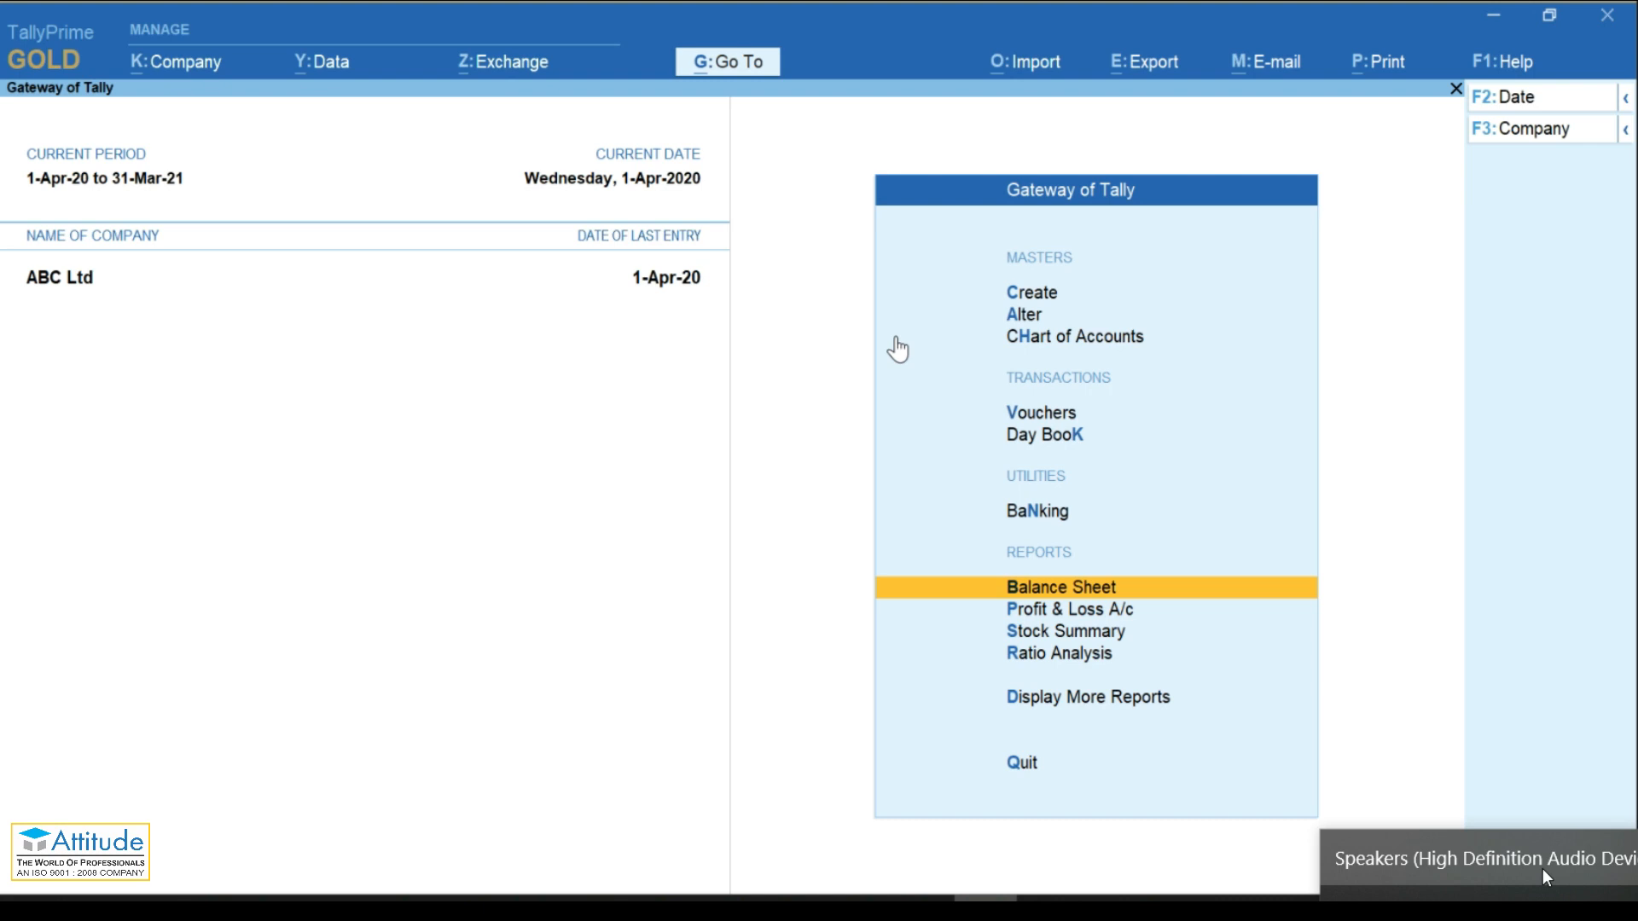
pyautogui.press('Return')
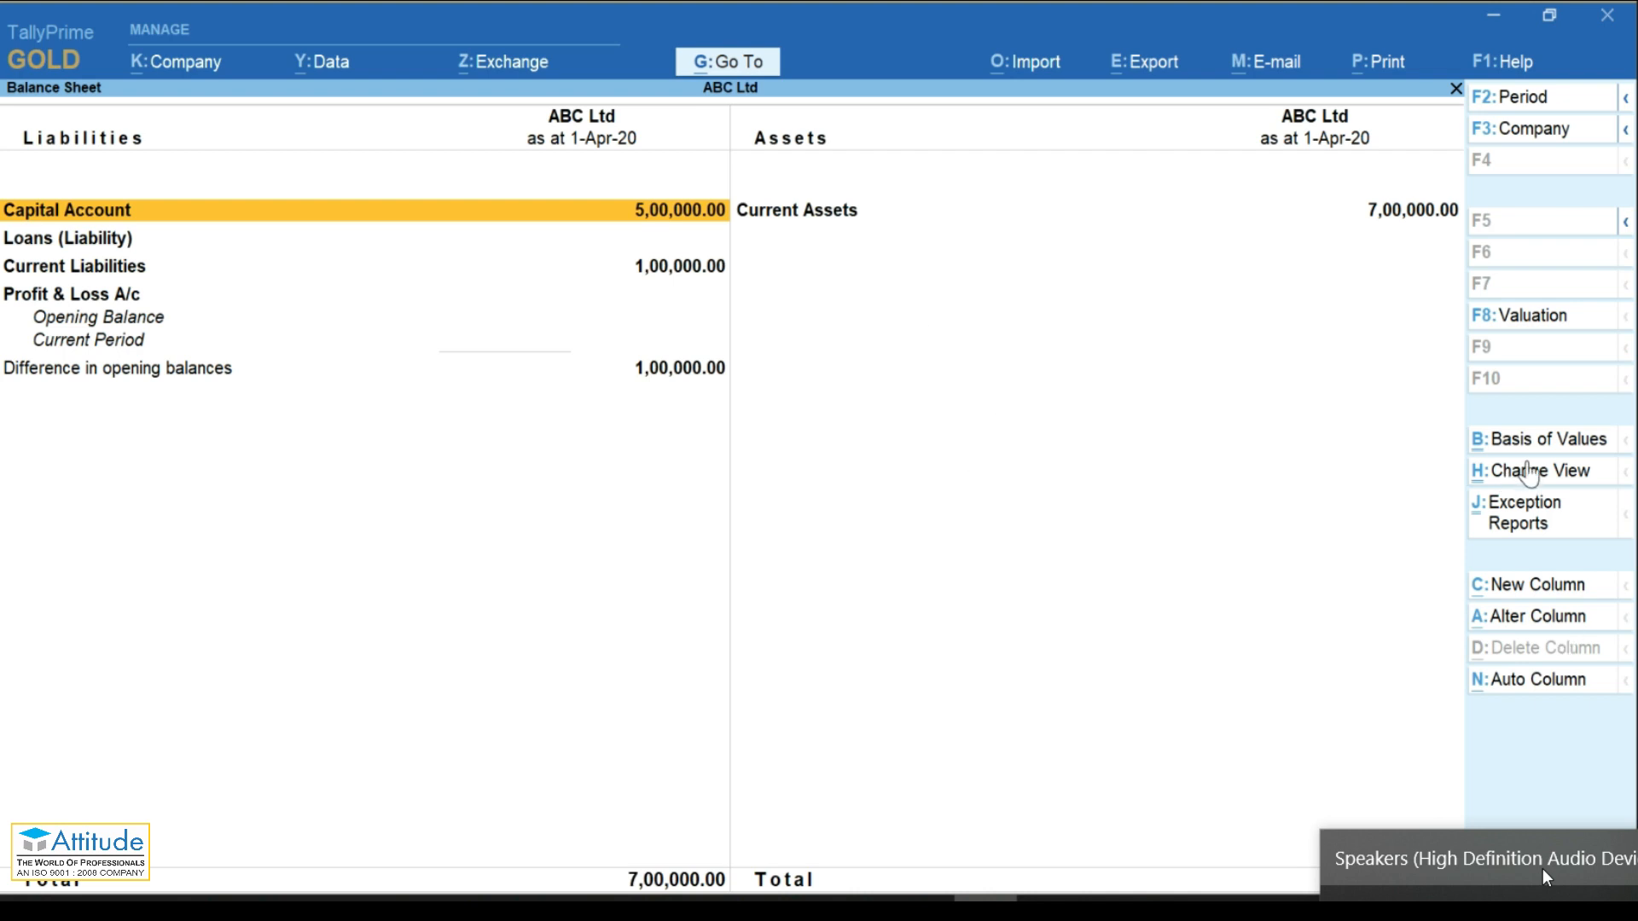
# Step: Switch the Balance Sheet to Vertical layout, restore Horizontal, then close it
pyautogui.click(1510, 471)
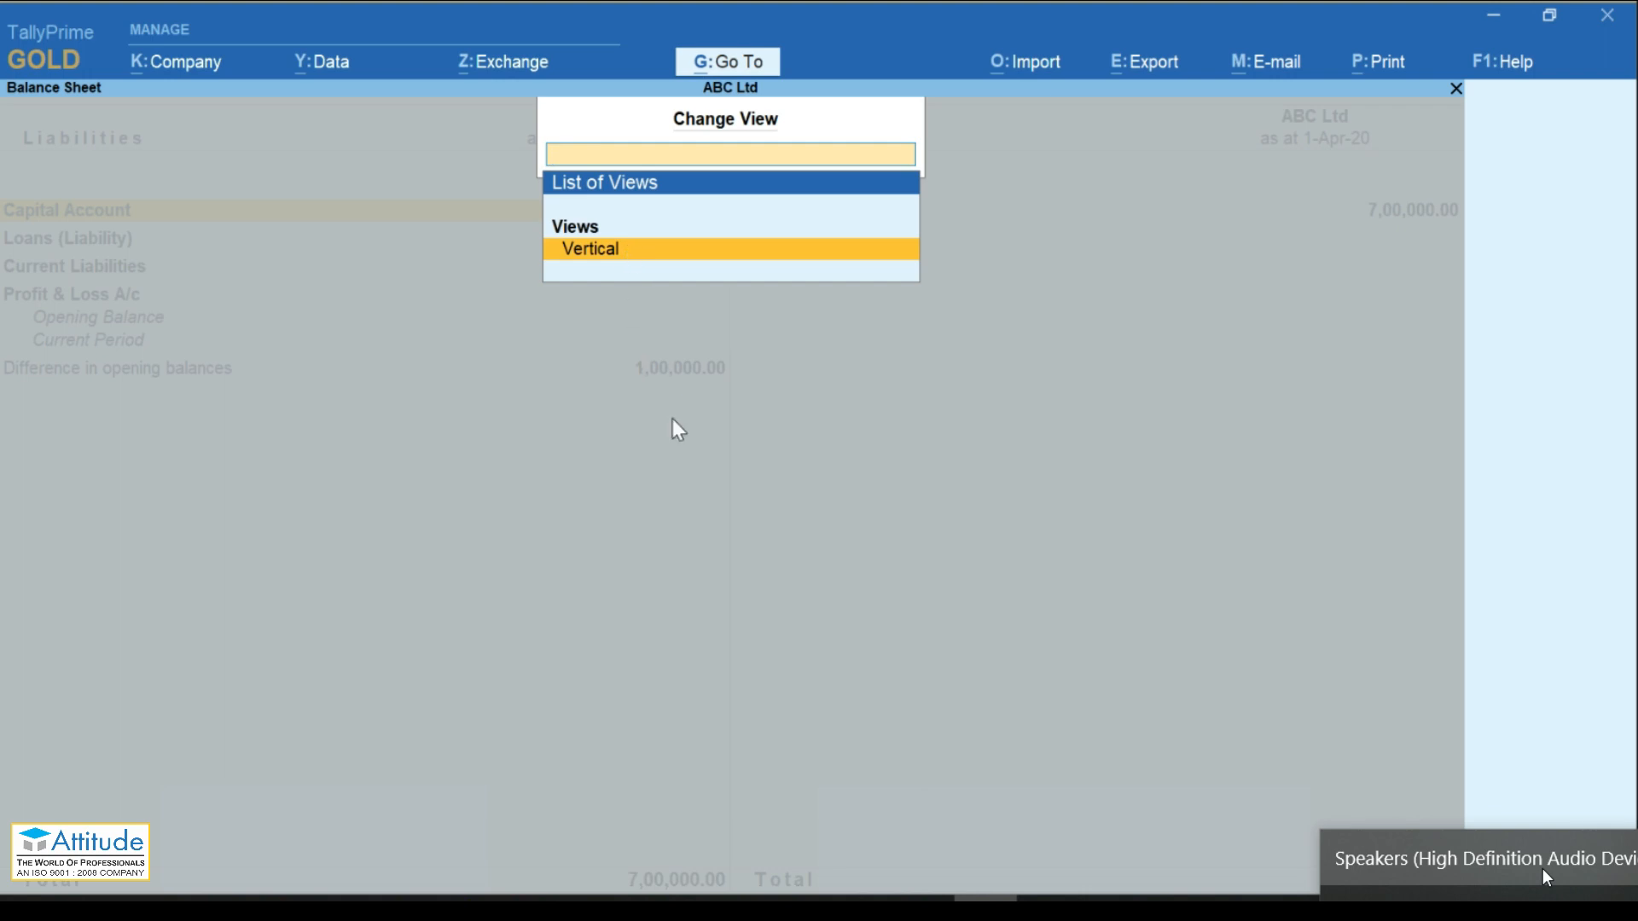
pyautogui.press('Return')
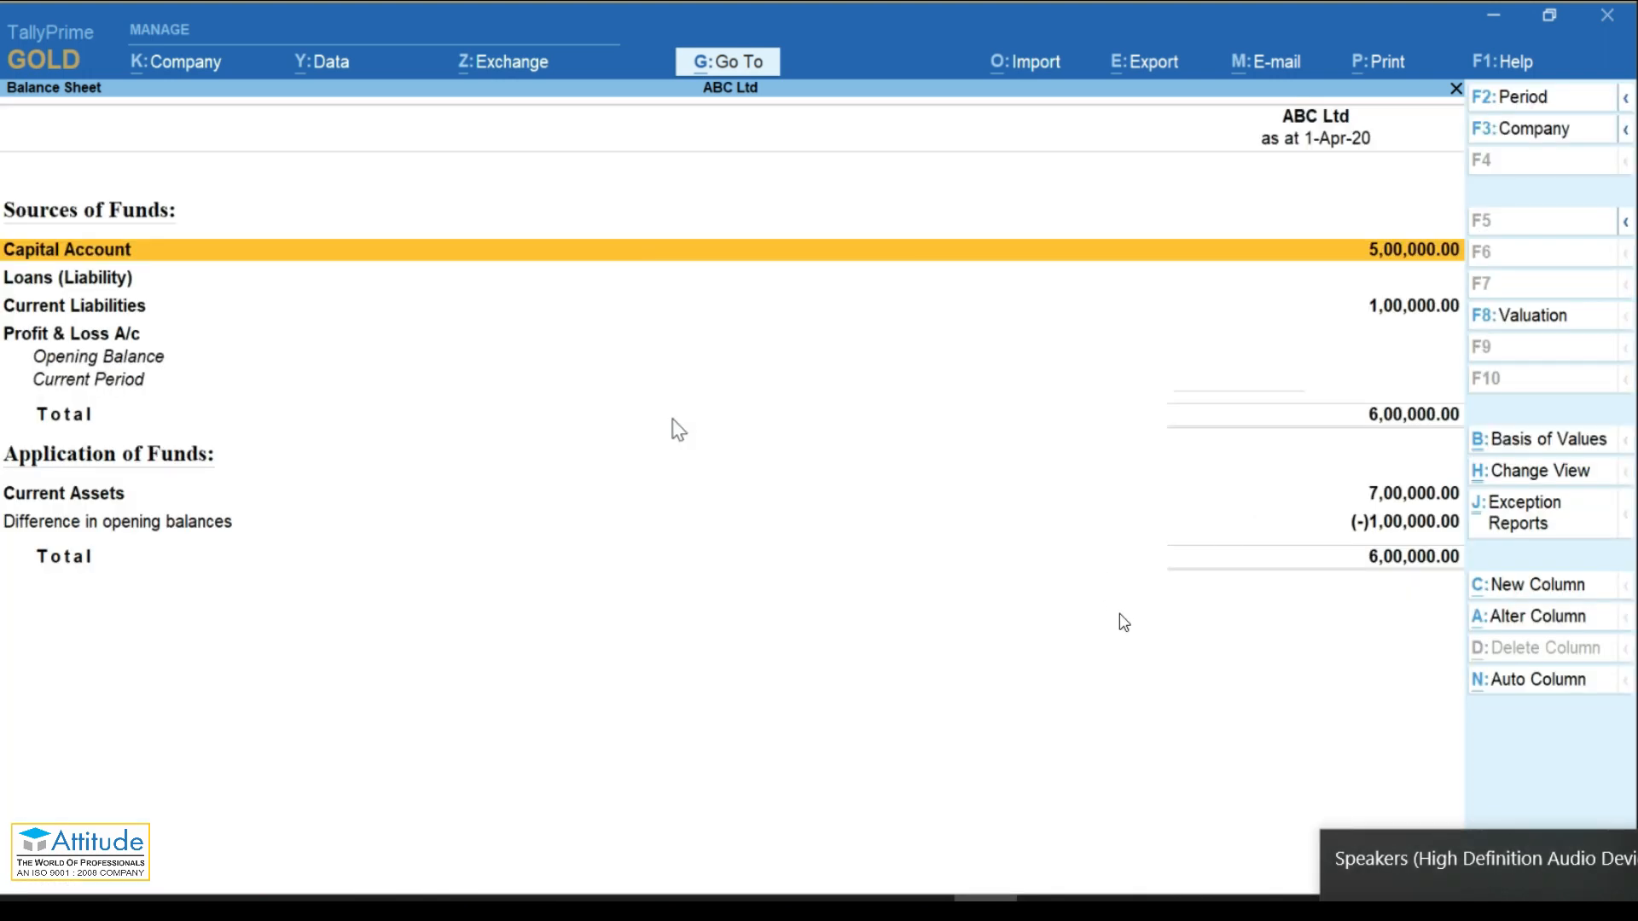
pyautogui.click(1504, 474)
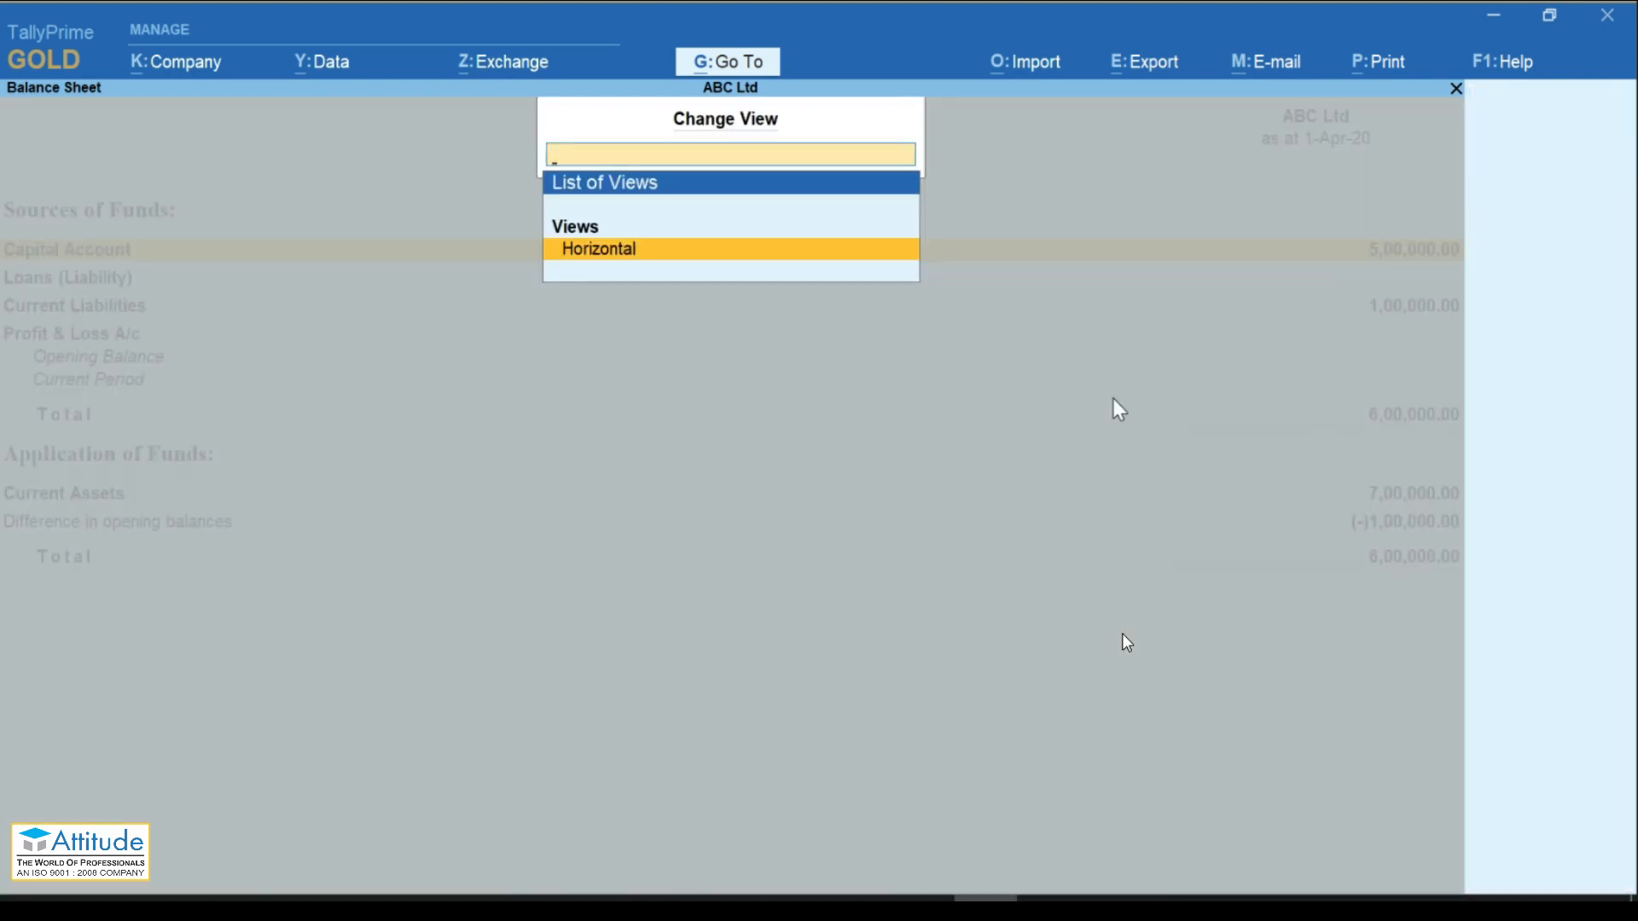
pyautogui.press('Return')
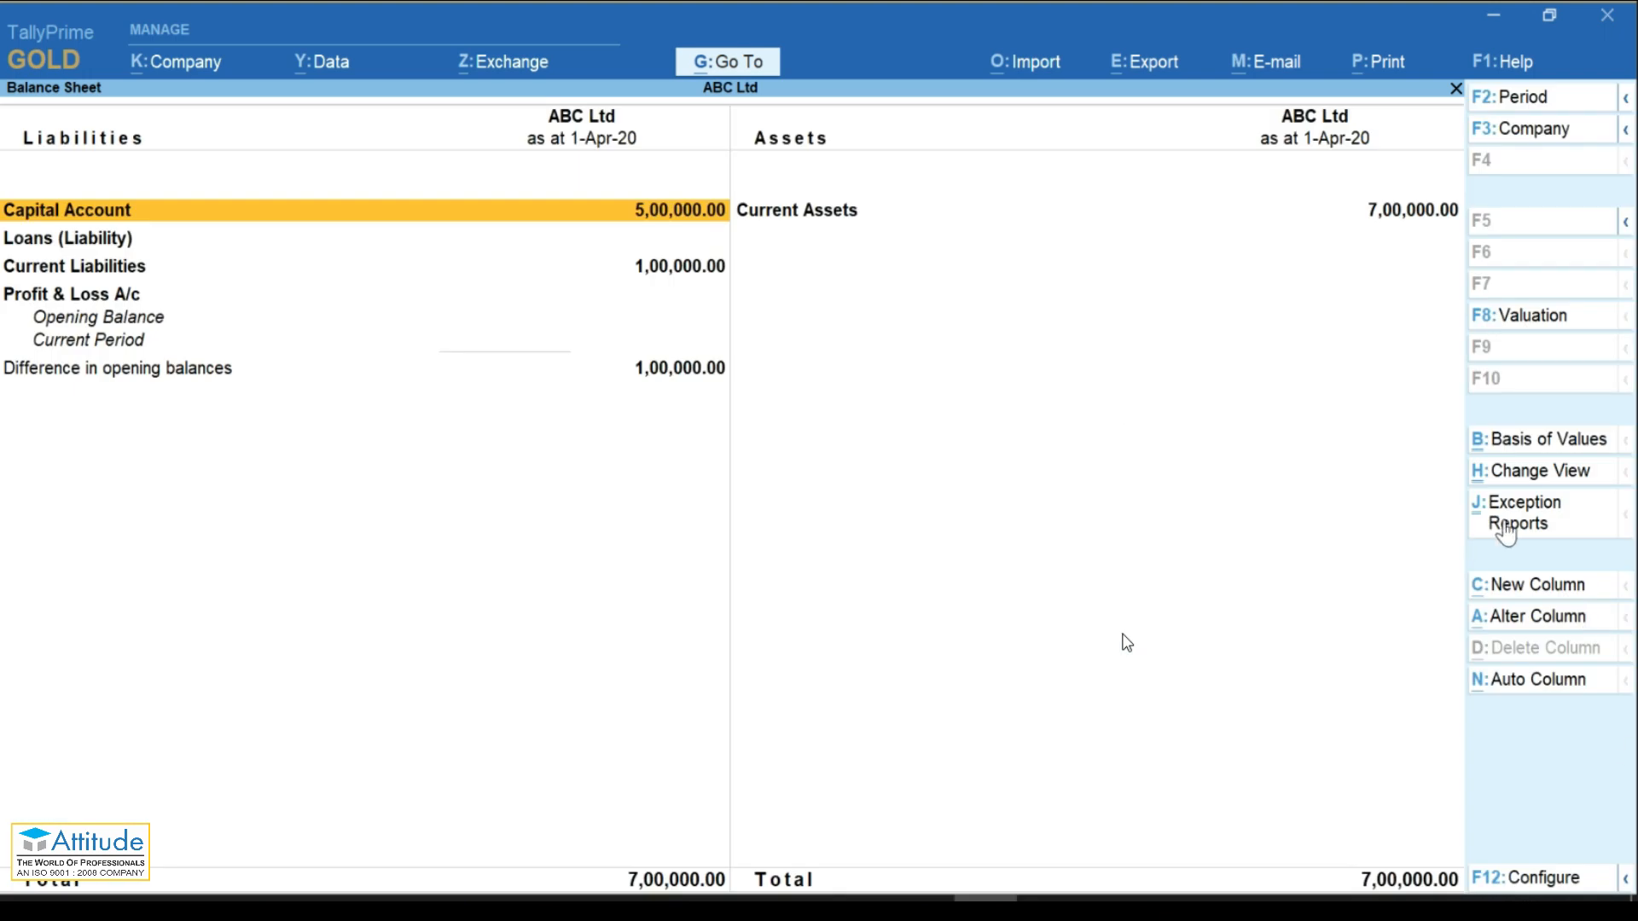
pyautogui.press('Escape')
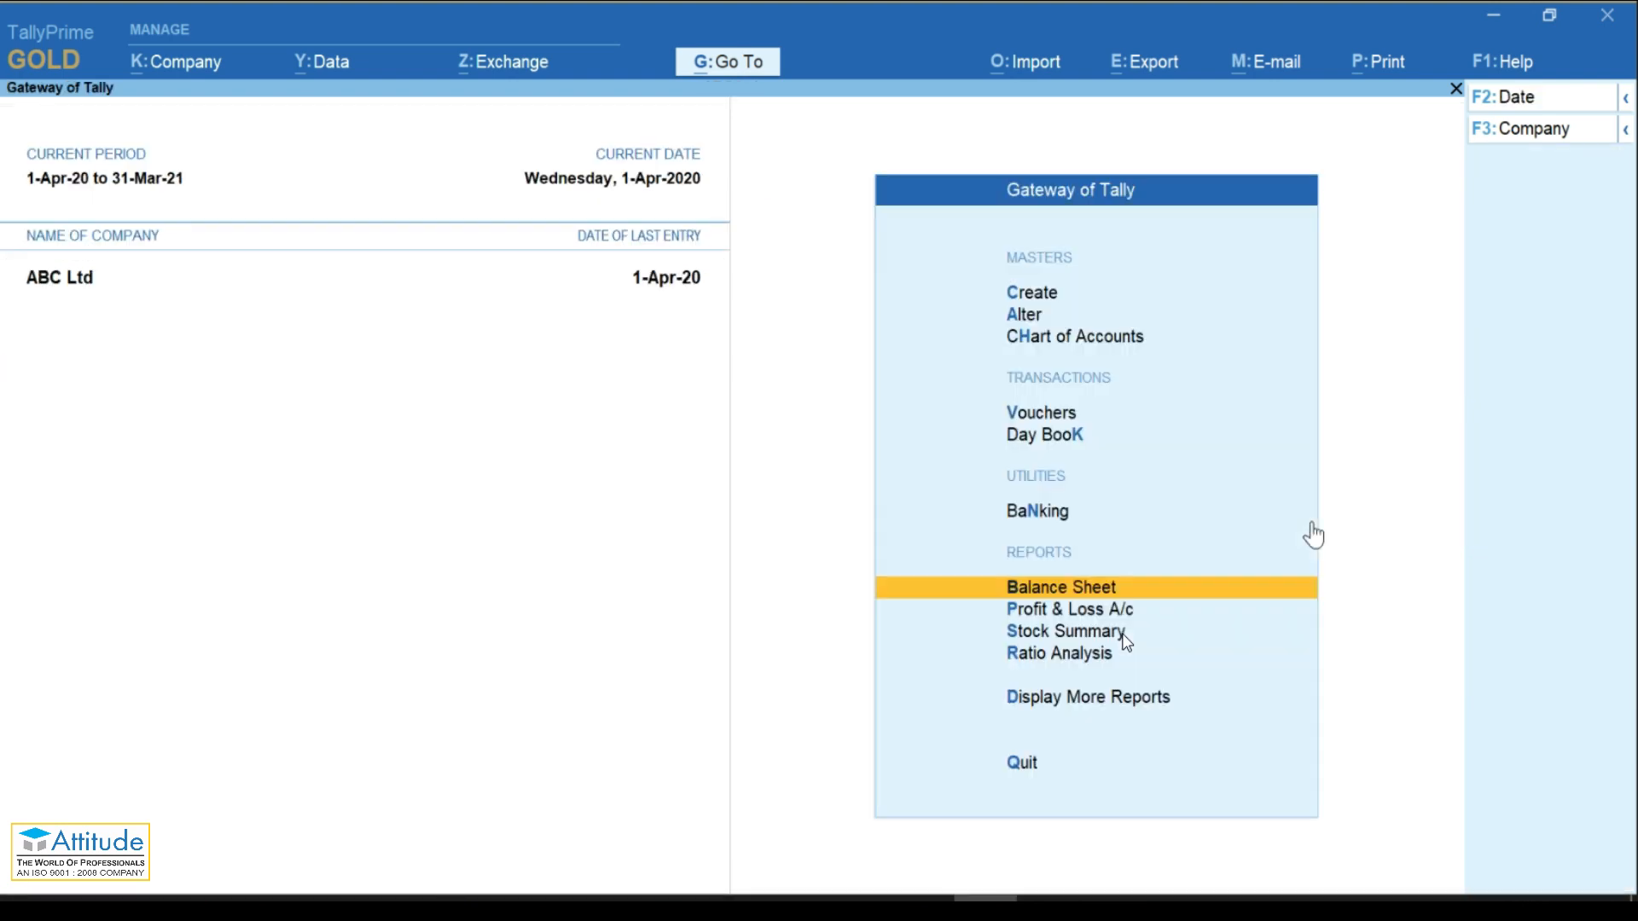
# Step: Open Stock Summary (Computer at 2,00,000.00) and browse Exception Reports like Purchase Order Outstanding without choosing
pyautogui.press('s')
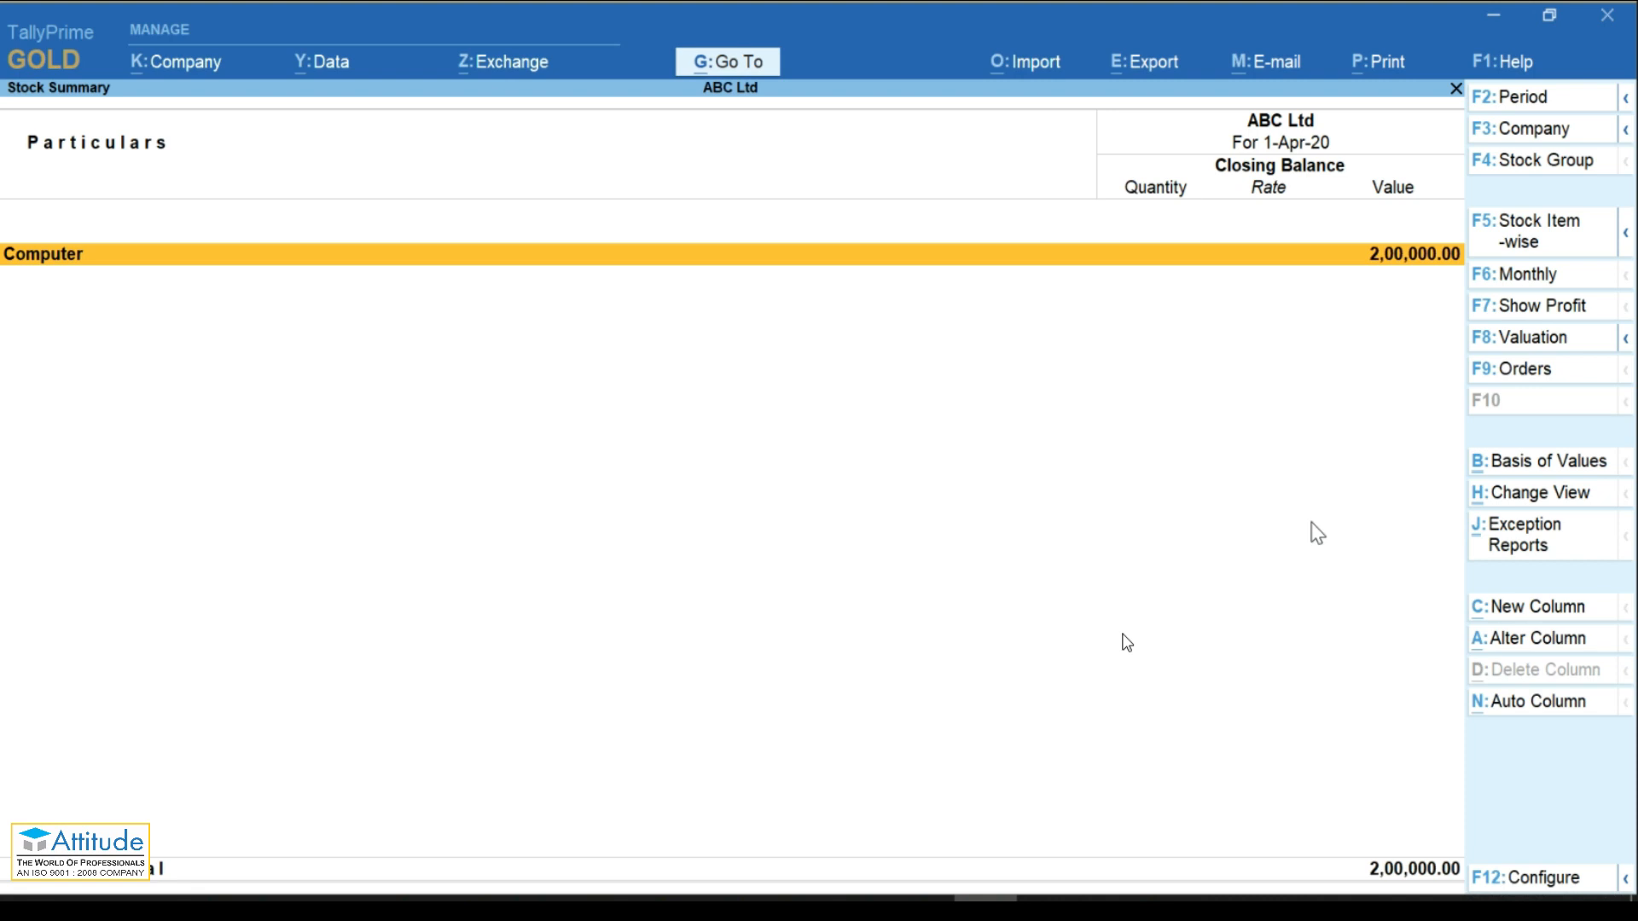
pyautogui.click(1527, 555)
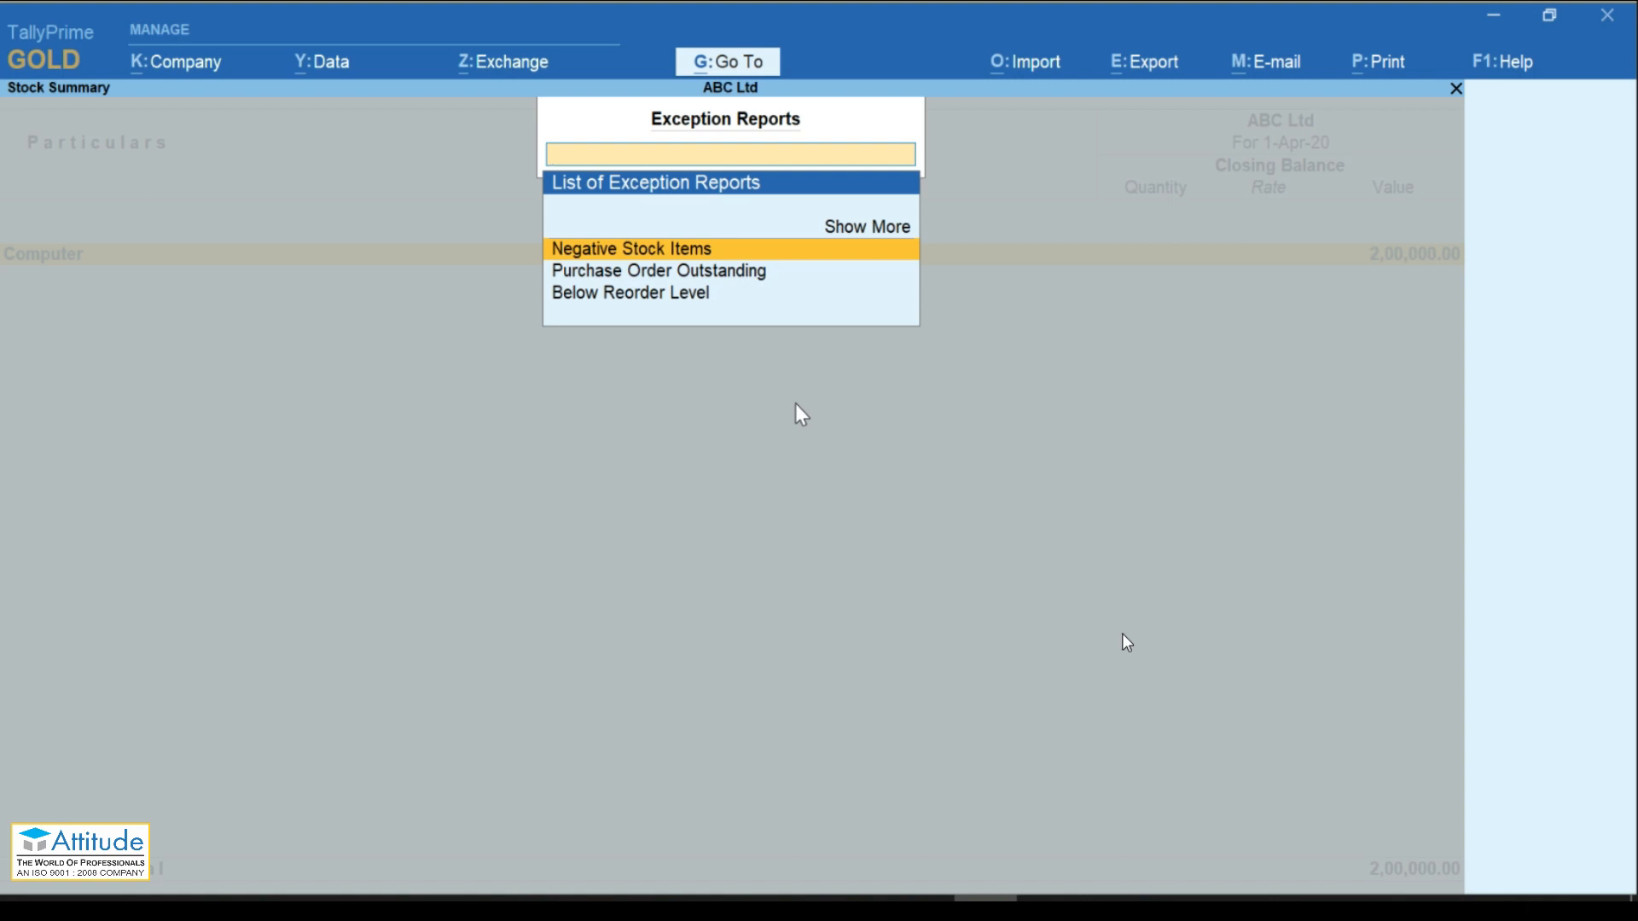
pyautogui.press('Down')
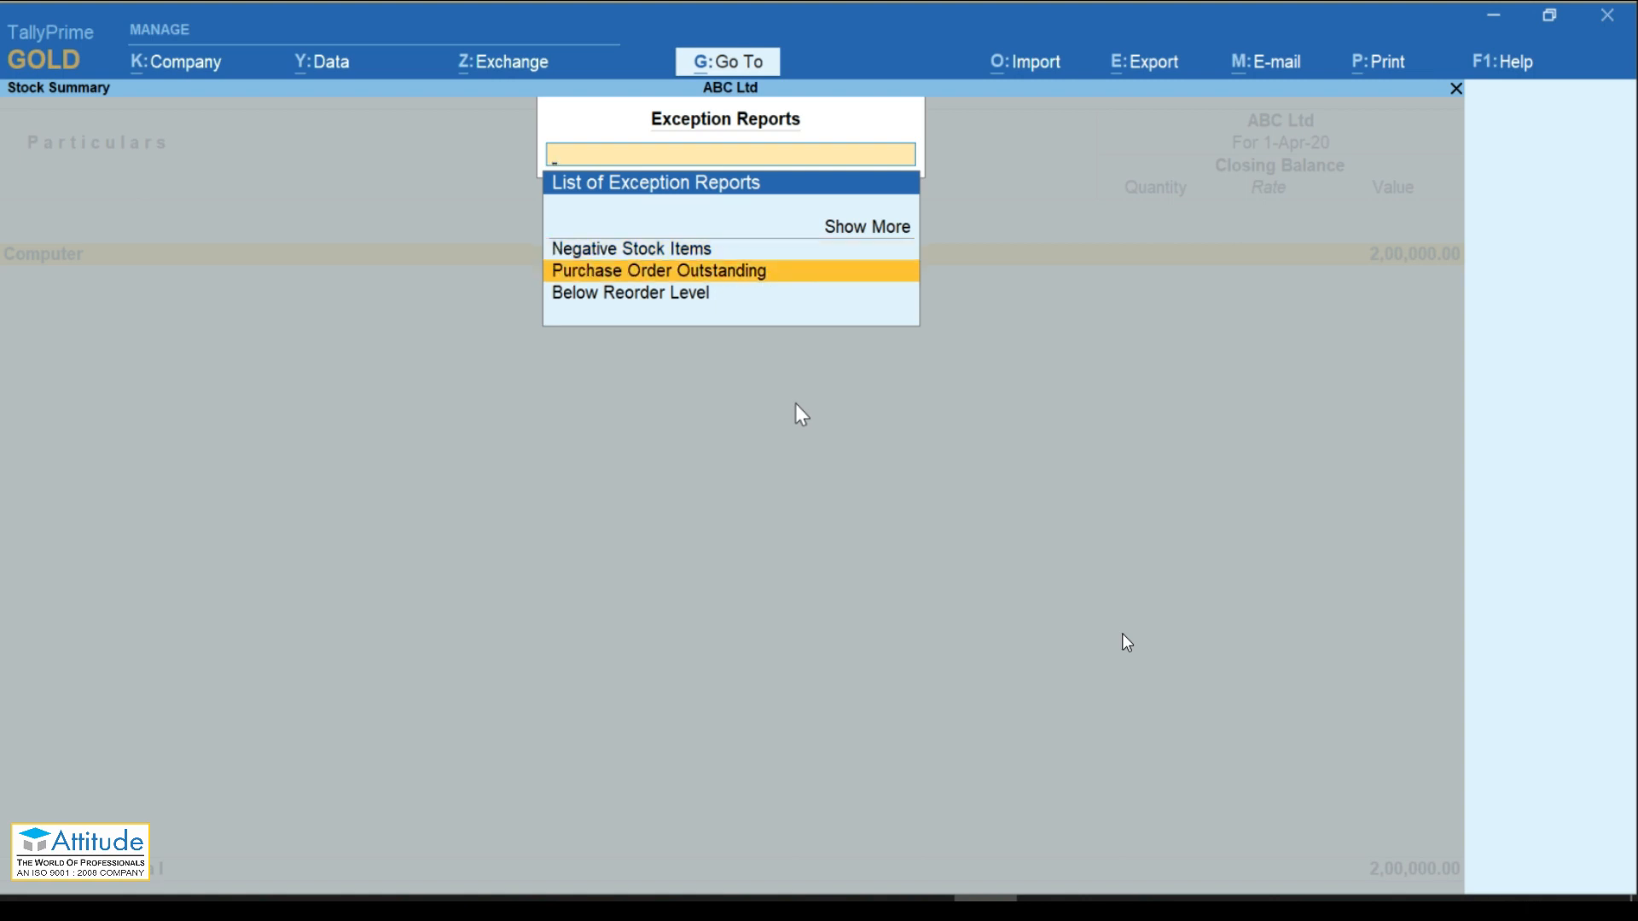
pyautogui.press('Down')
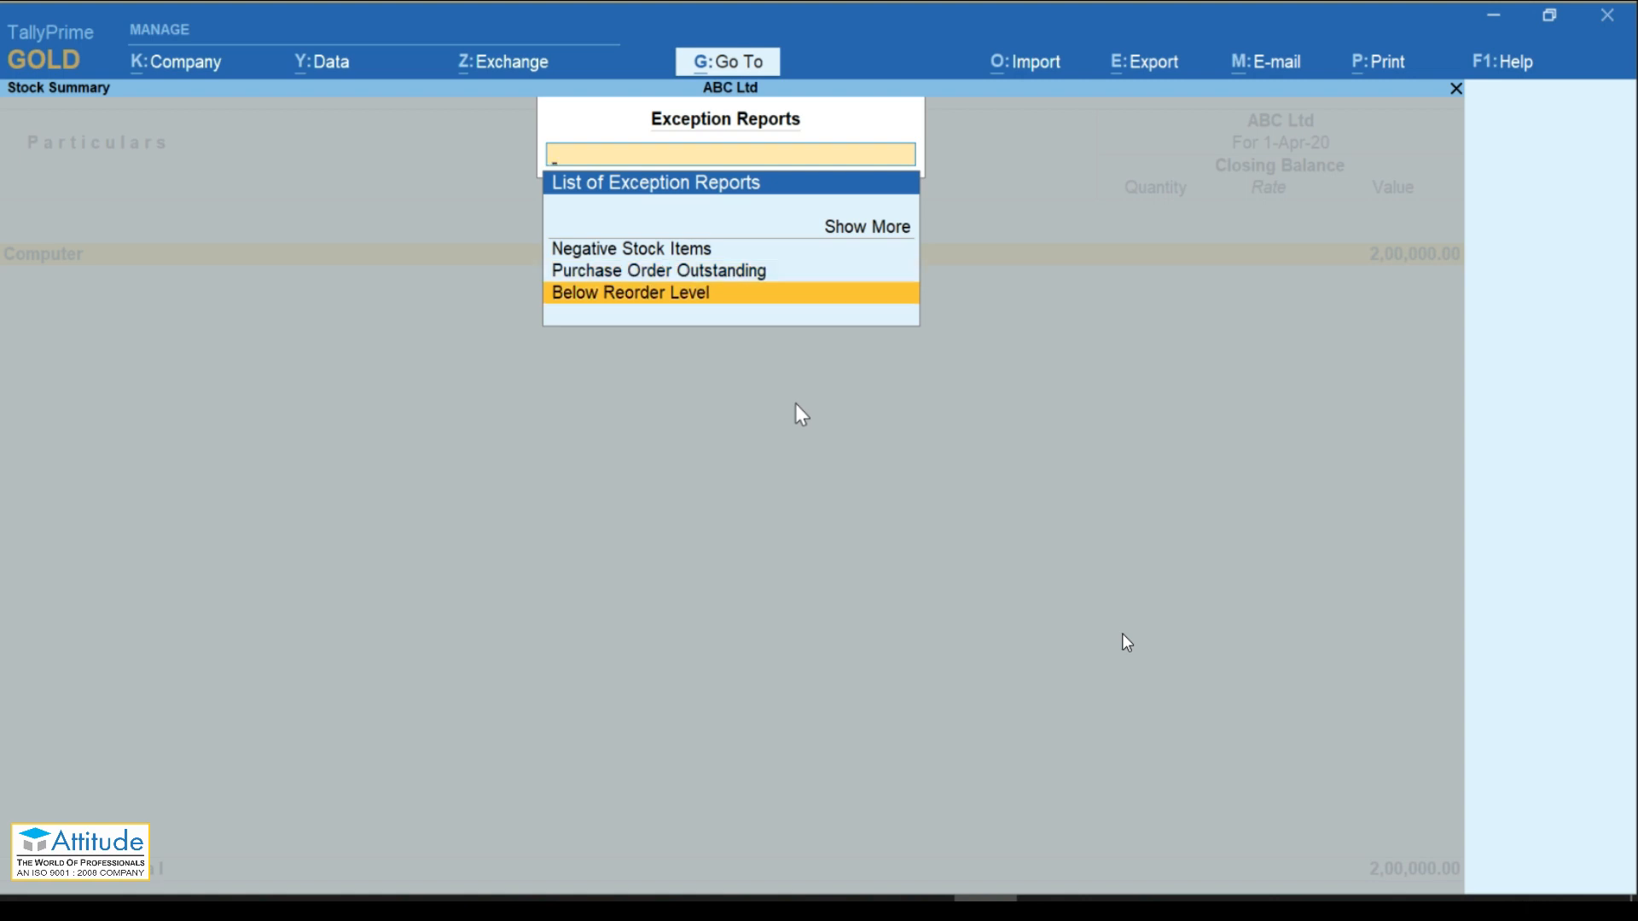
pyautogui.press('Down')
pyautogui.press('Down')
pyautogui.press('Down')
pyautogui.press('Down')
pyautogui.press('Up')
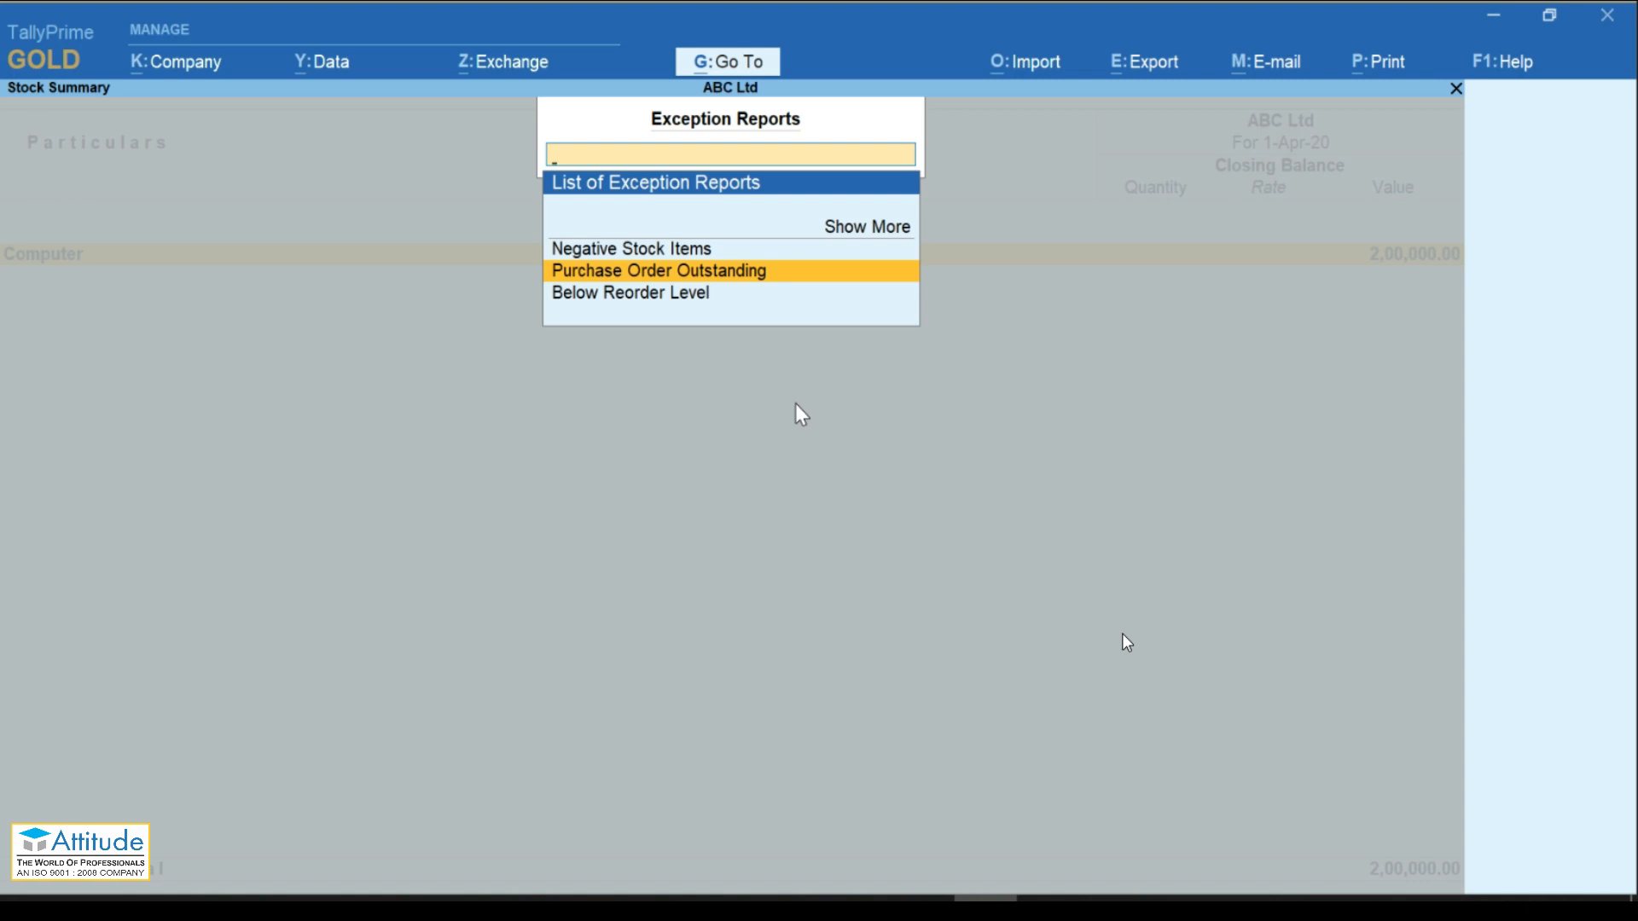
pyautogui.press('Escape')
pyautogui.press('Escape')
pyautogui.press('Escape')
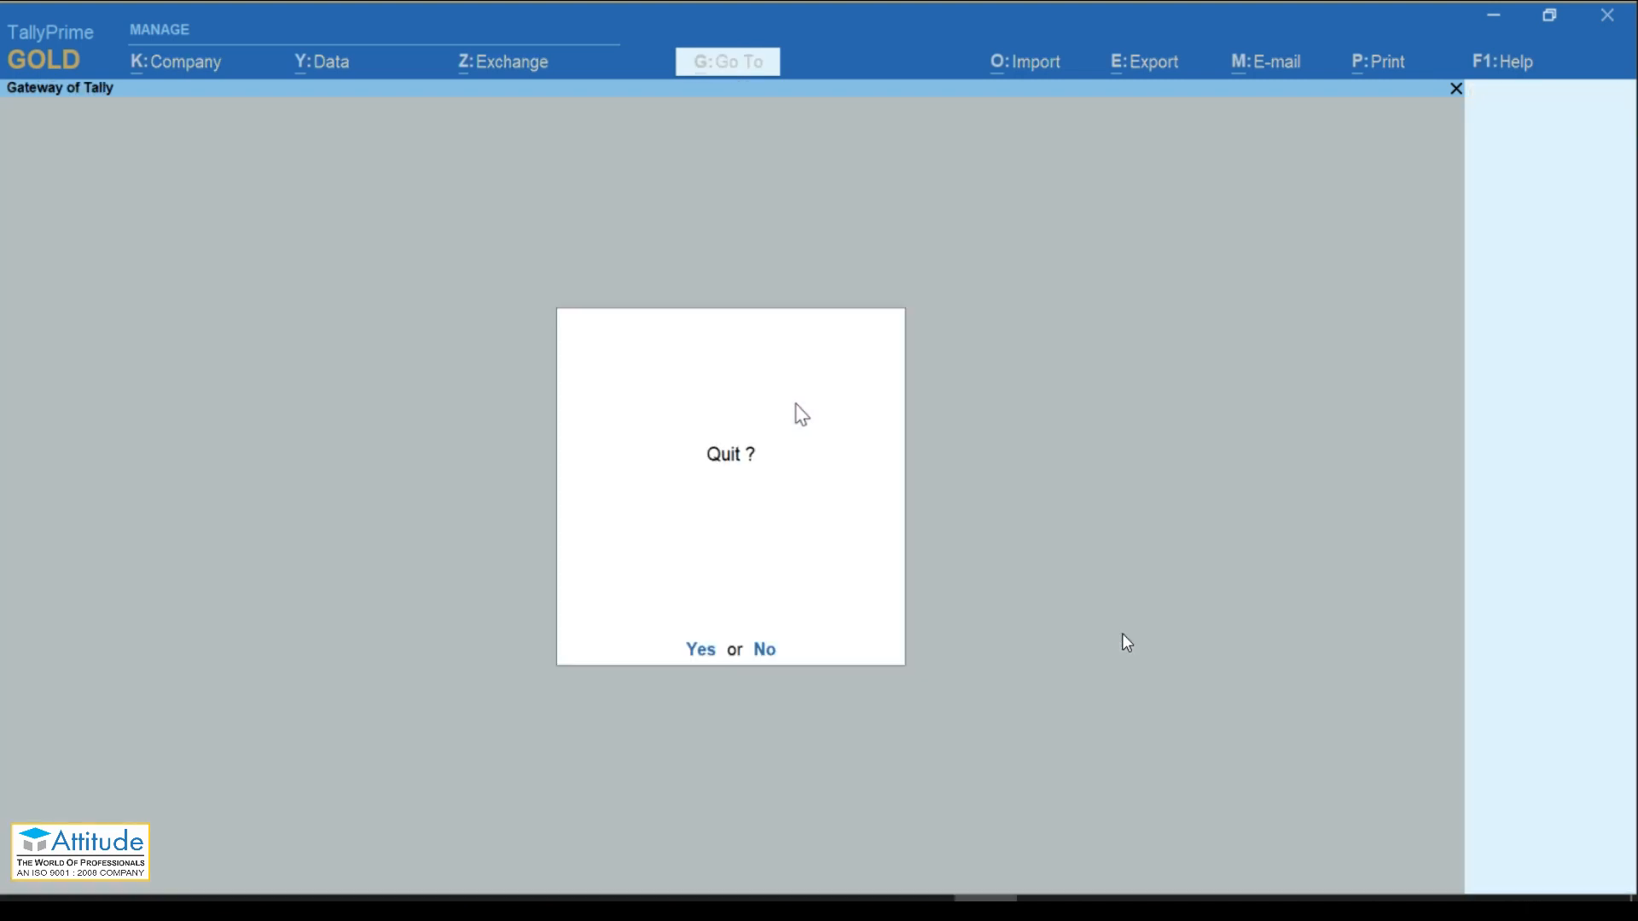
# Step: Cancel quitting, open Stock Summary and browse Basis of Values valuation methods, leaving it at Default
pyautogui.press('n')
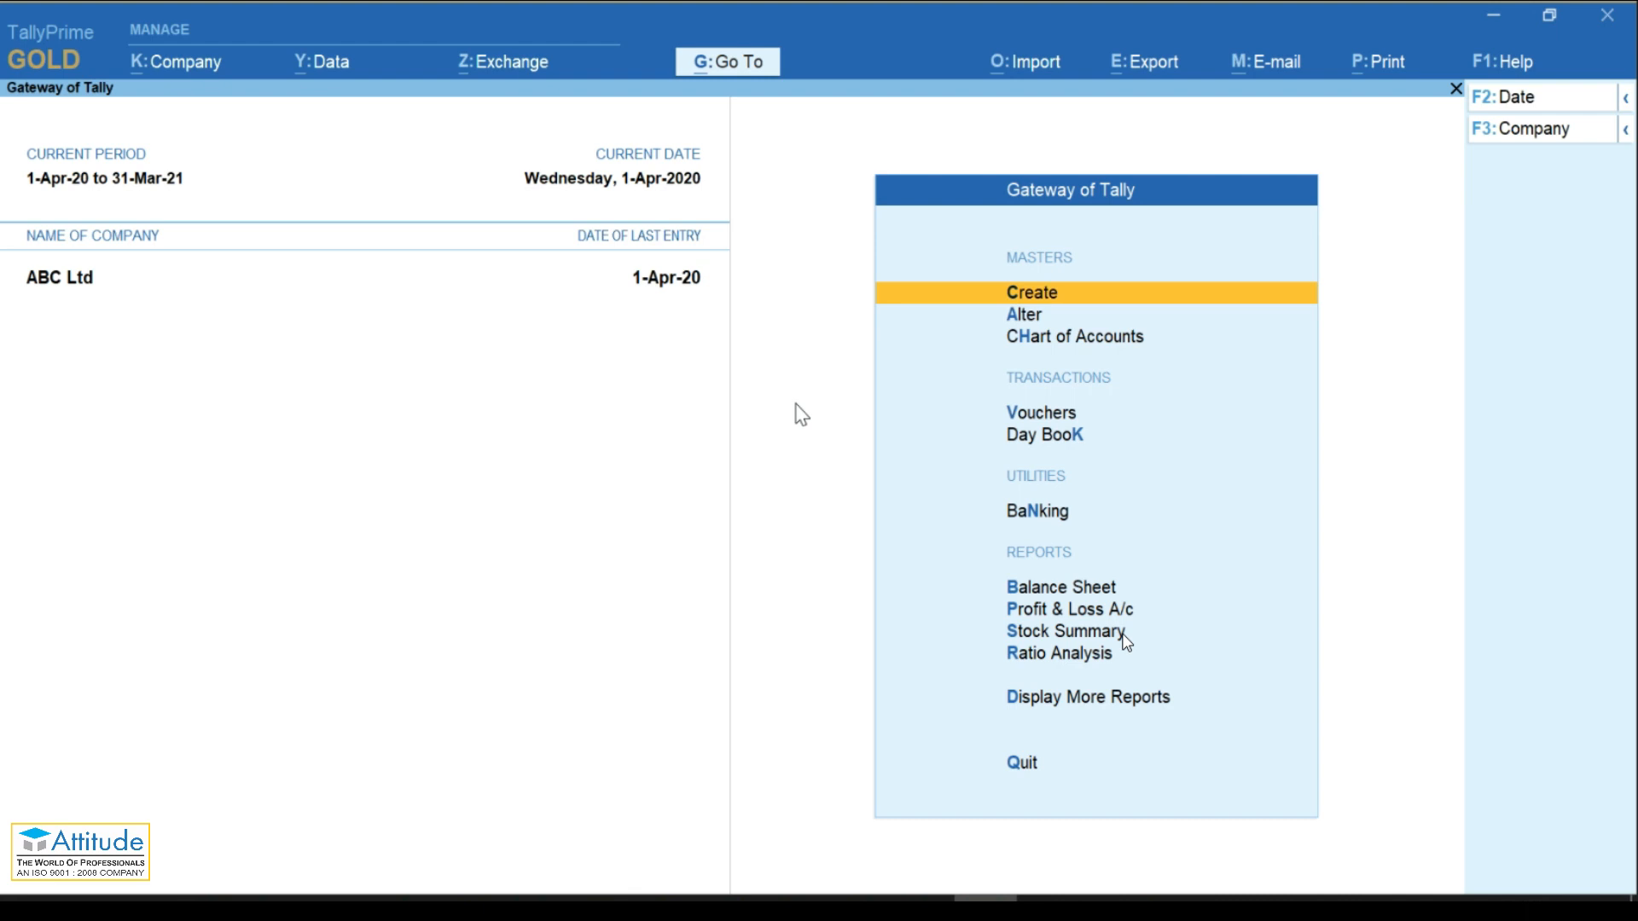
pyautogui.click(1123, 636)
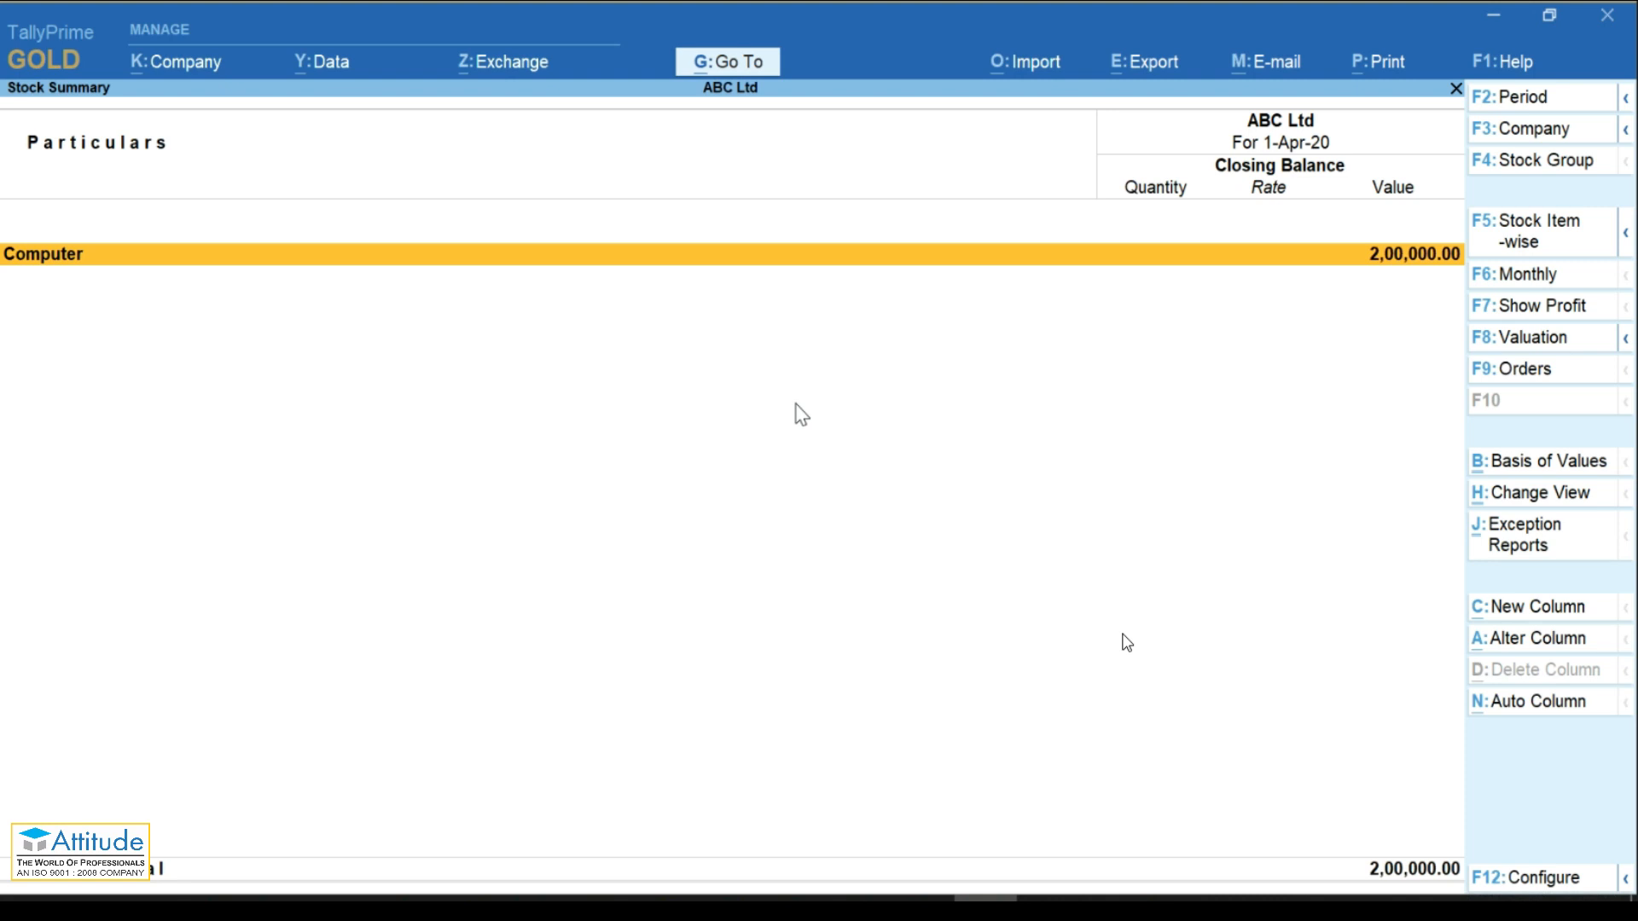
pyautogui.click(1512, 465)
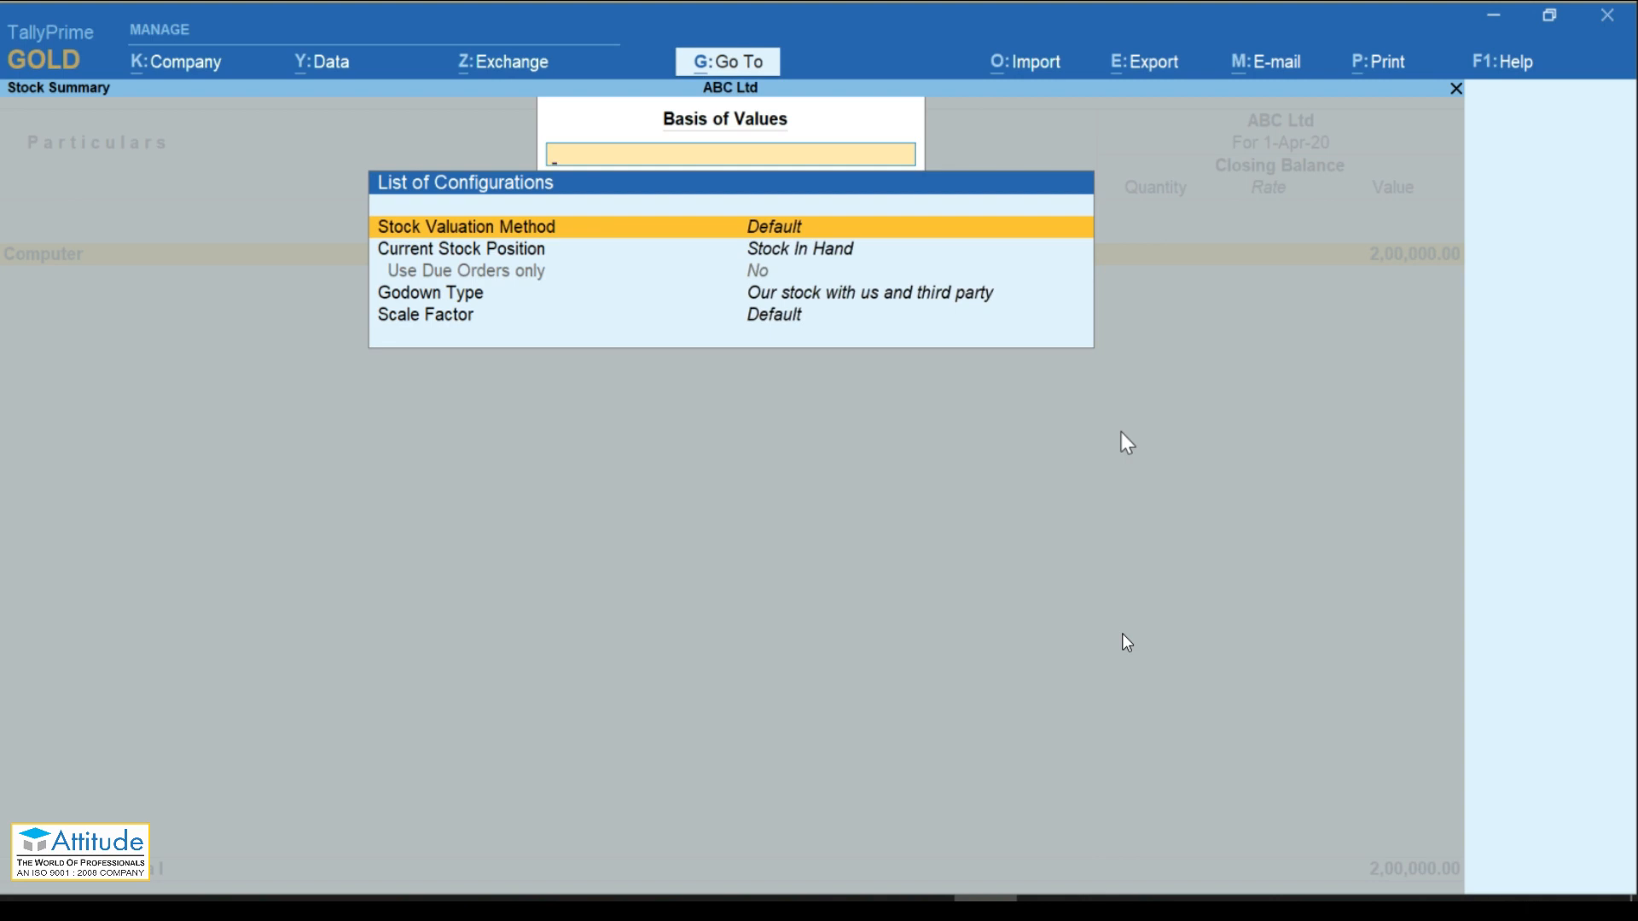
pyautogui.press('Return')
pyautogui.press('Down')
pyautogui.press('Down')
pyautogui.press('Down')
pyautogui.press('Down')
pyautogui.press('Up')
pyautogui.press('Up')
pyautogui.press('Up')
pyautogui.press('Up')
pyautogui.press('Up')
pyautogui.press('Up')
pyautogui.press('Up')
pyautogui.press('Down')
pyautogui.press('Down')
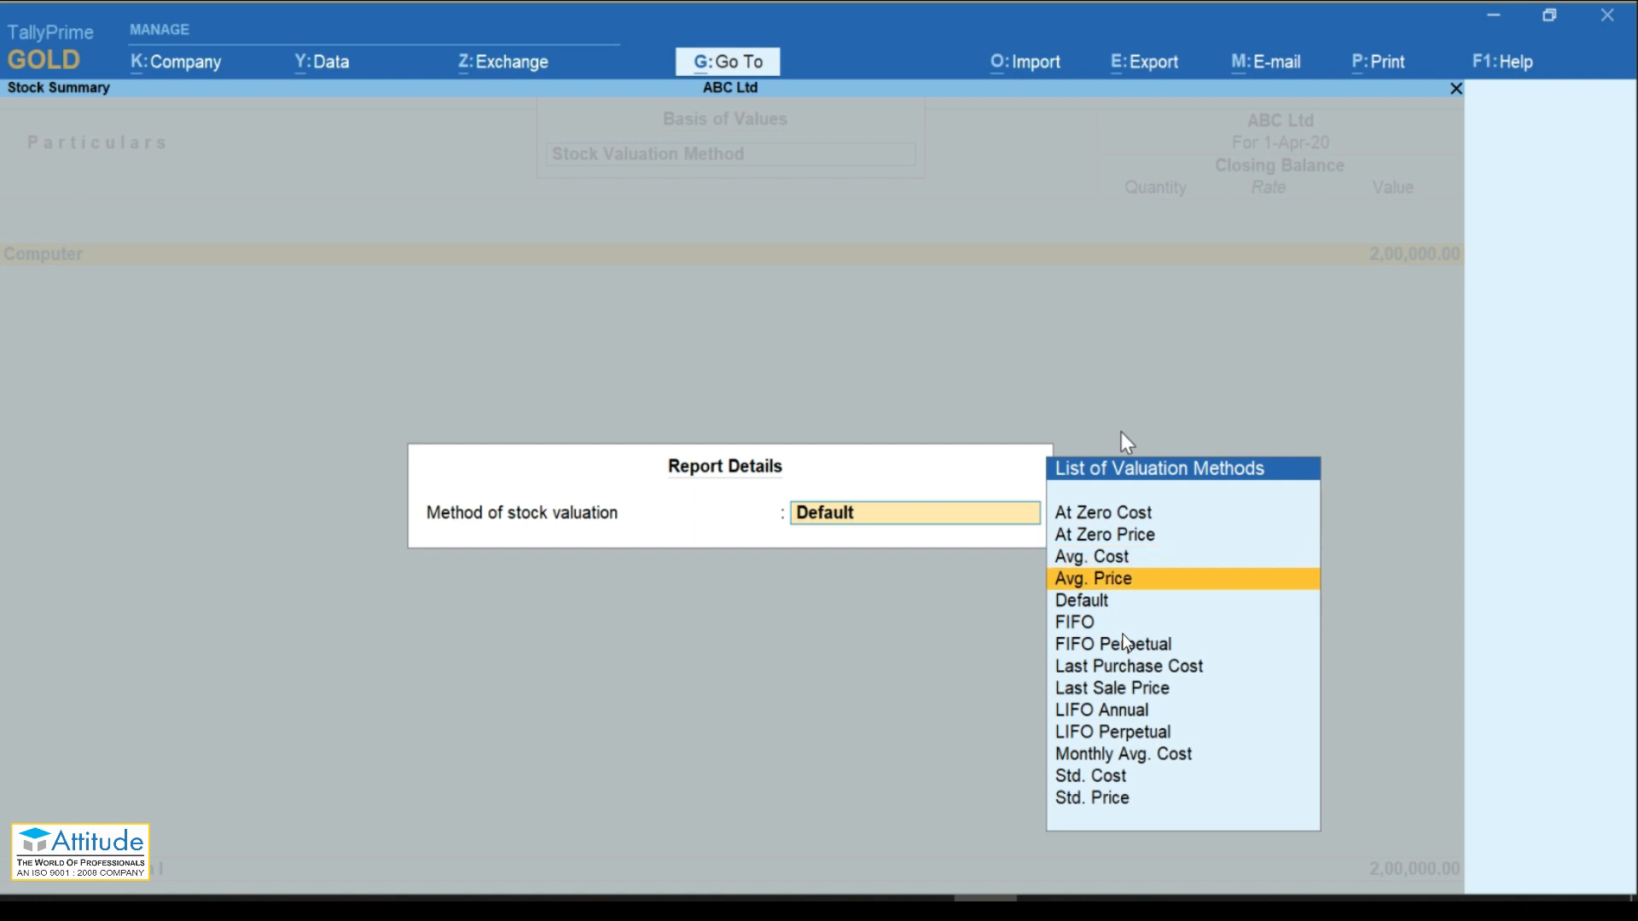
pyautogui.press('Escape')
pyautogui.press('Escape')
pyautogui.press('Escape')
pyautogui.press('Escape')
pyautogui.press('Escape')
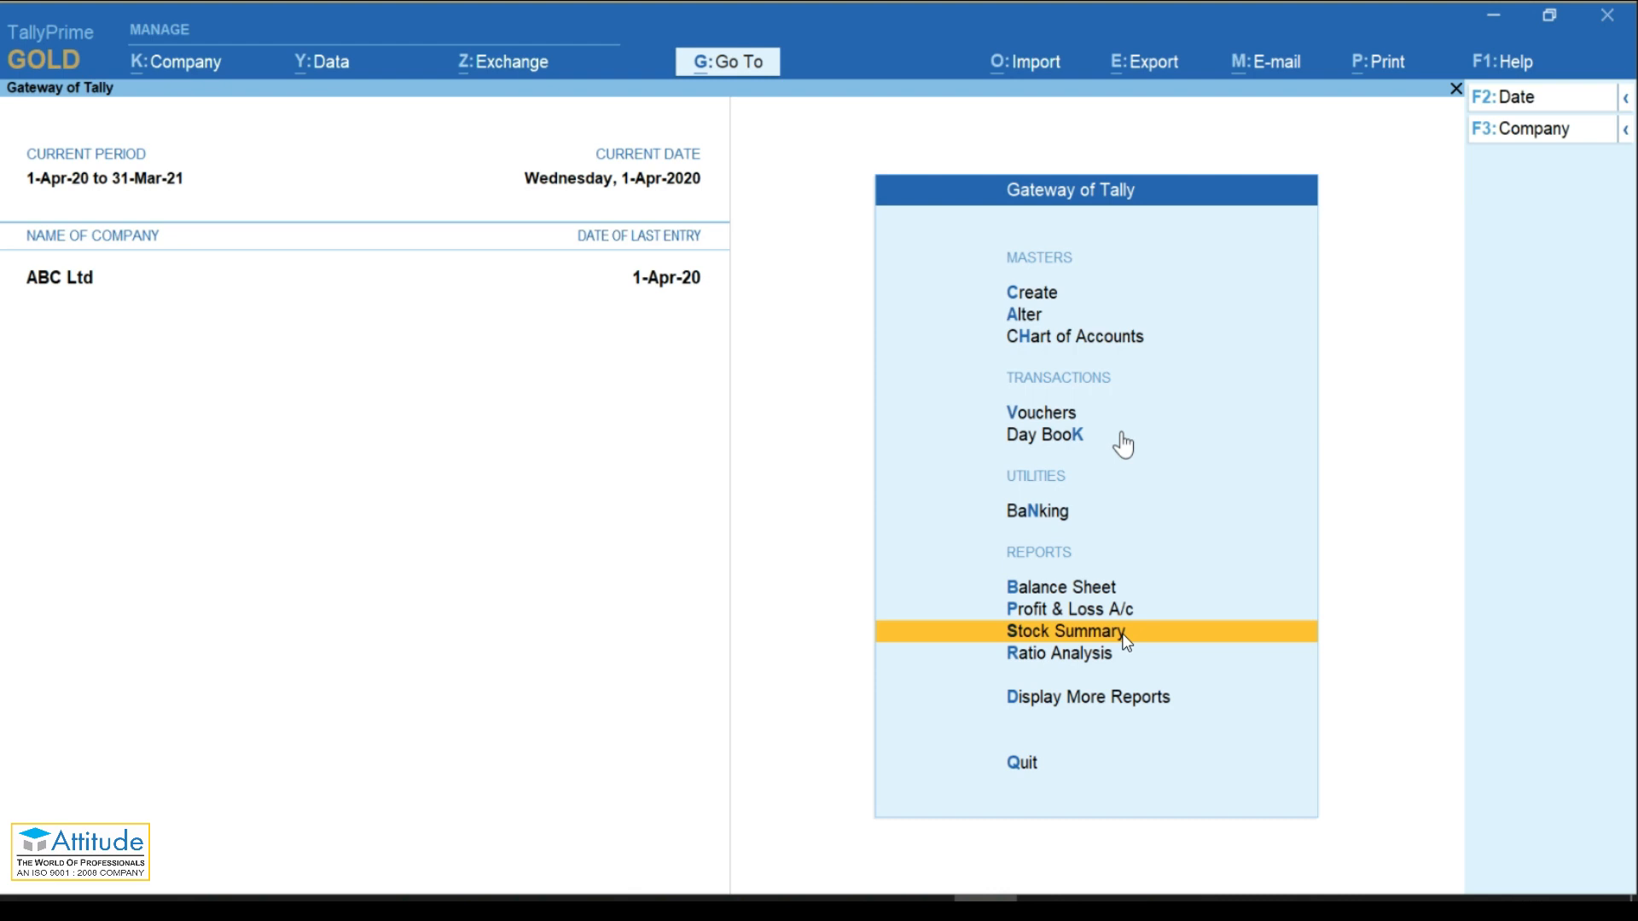
# Step: In F11 Company Features set Enable GST to Yes, bringing up GST Details (Karnataka, Regular)
pyautogui.press('F11')
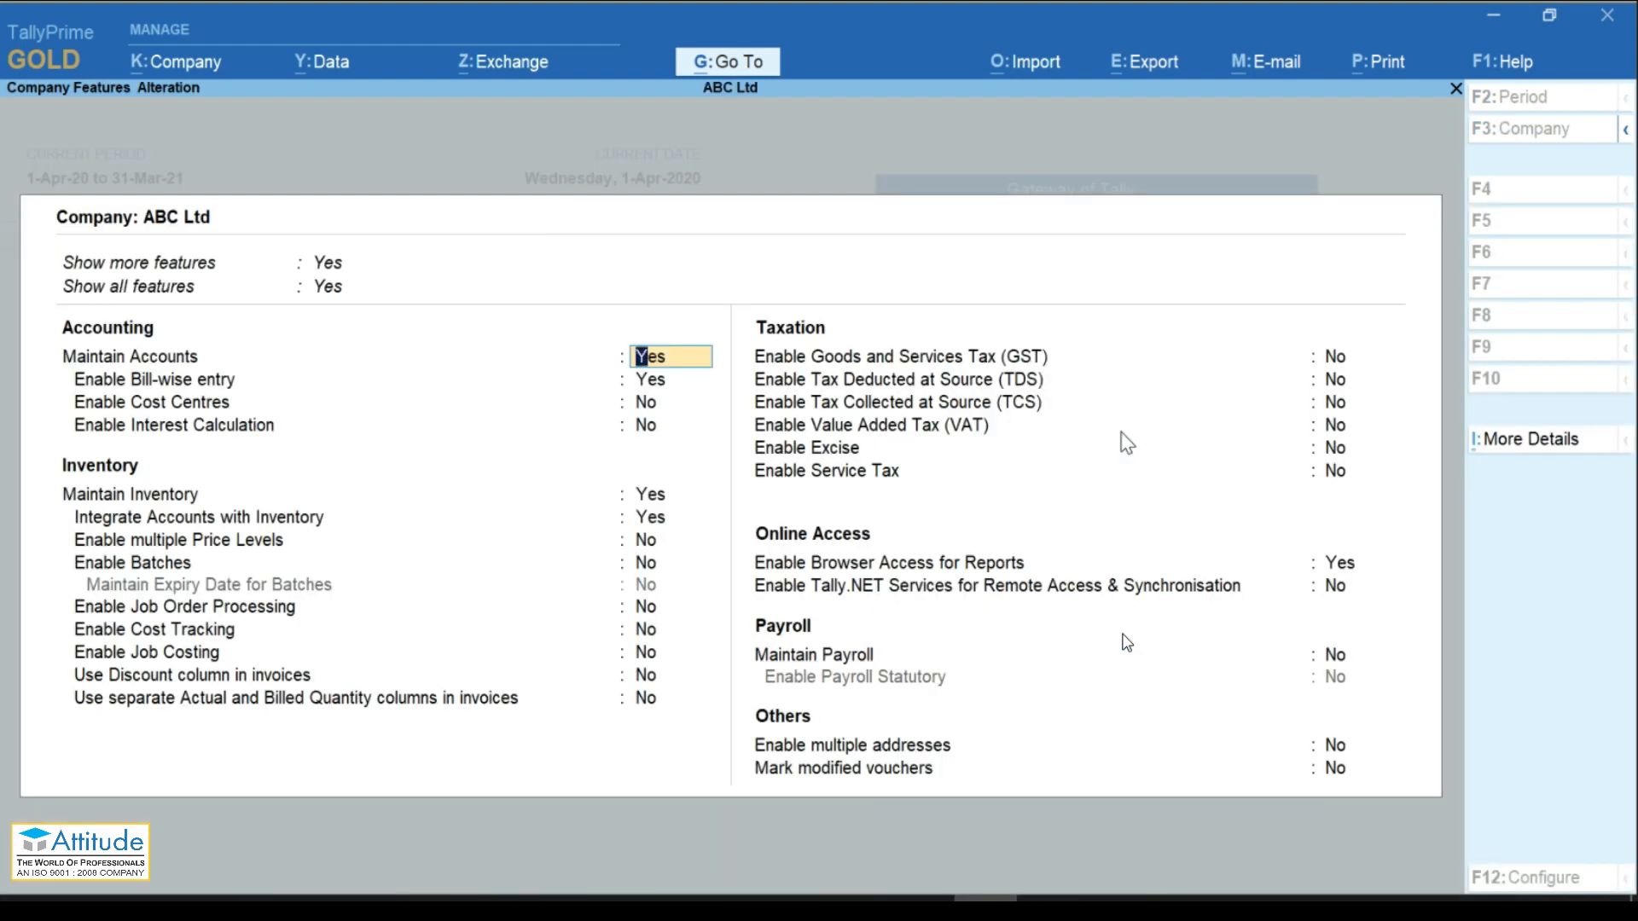
pyautogui.press('Return')
pyautogui.press('Return')
pyautogui.press('Return')
pyautogui.press('Return')
pyautogui.press('Return')
pyautogui.press('Return')
pyautogui.press('Return')
pyautogui.press('Return')
pyautogui.press('Return')
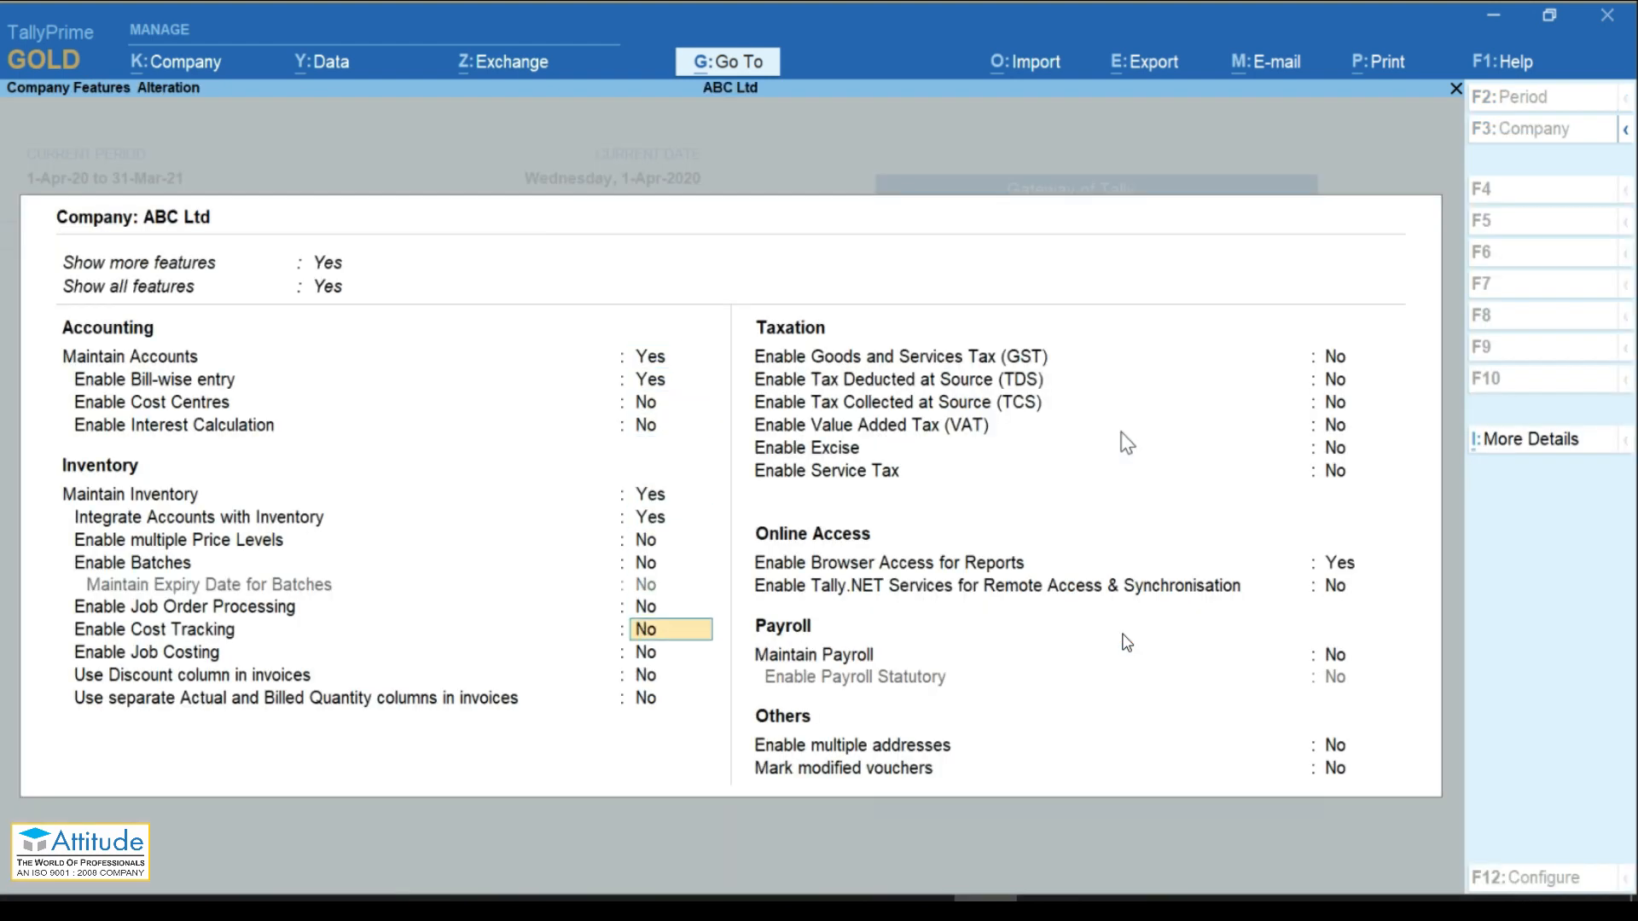
pyautogui.press('Return')
pyautogui.press('Return')
pyautogui.press('Return')
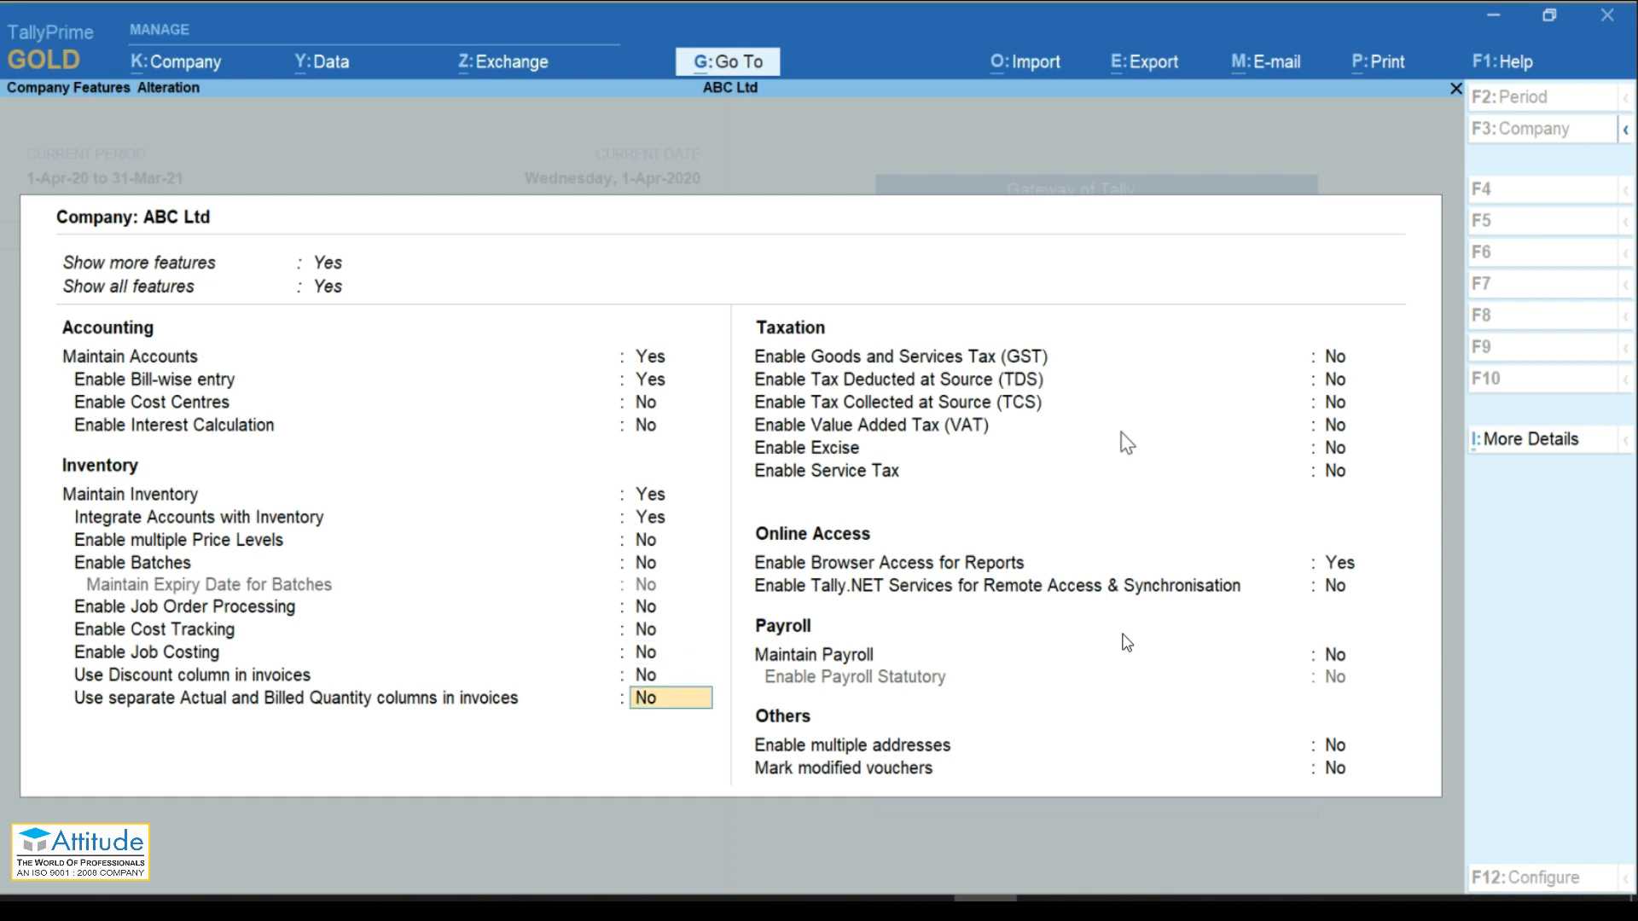
pyautogui.press('Return')
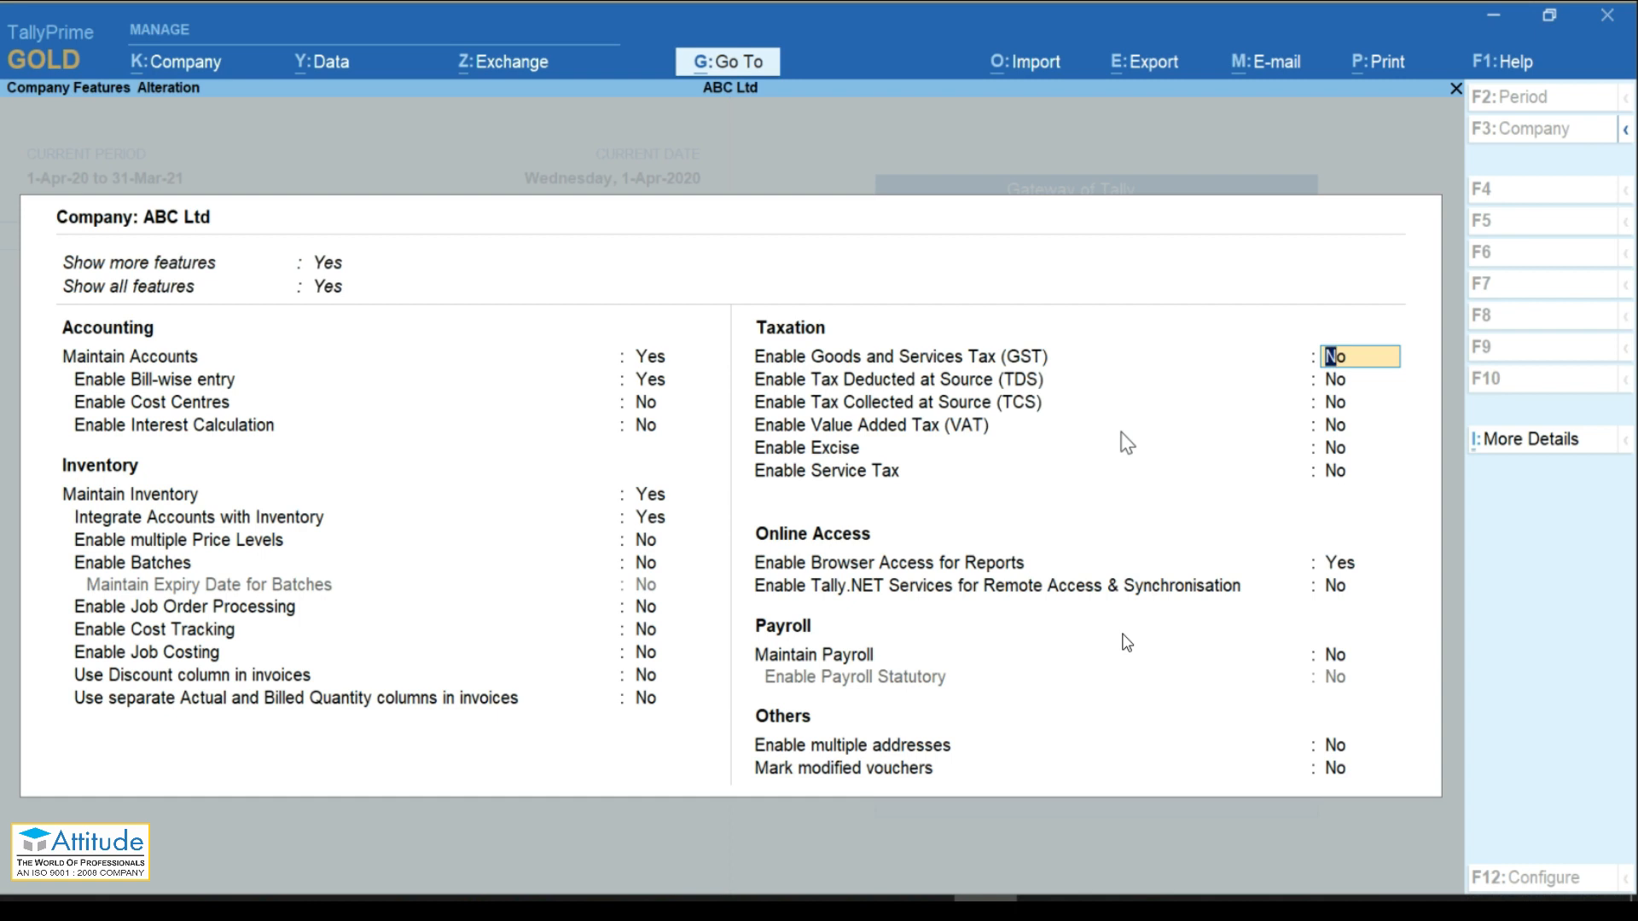
pyautogui.write('y')
# Step: Accept state Karnataka, Regular registration and Monthly GSTR1 periodicity, leaving the GSTIN blank for now
pyautogui.press('Return')
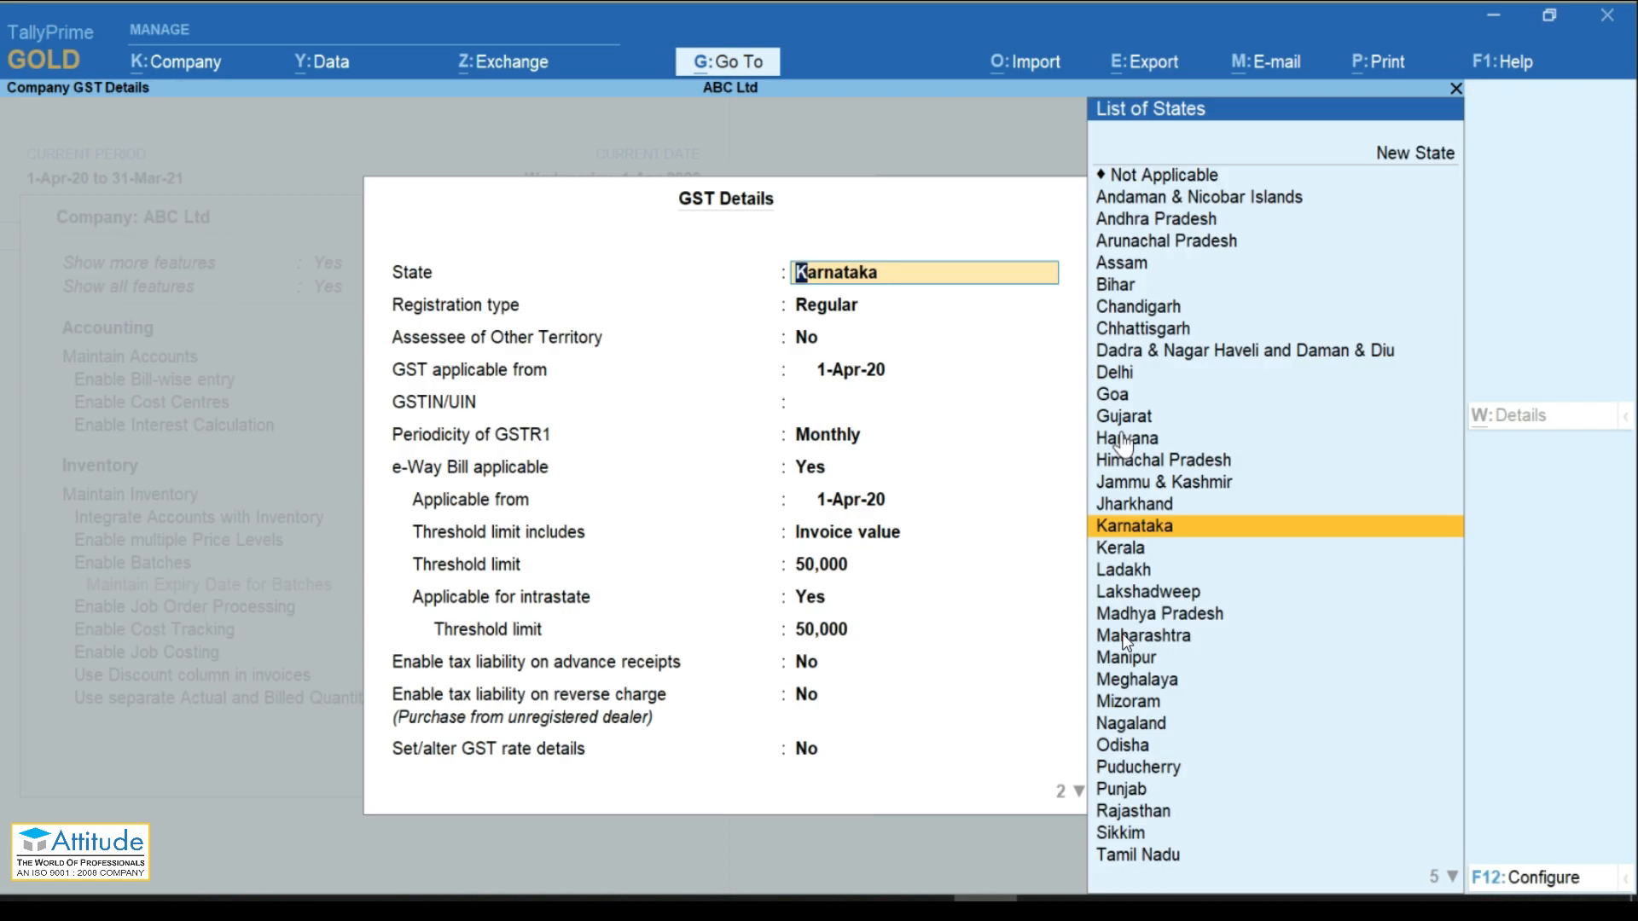
pyautogui.press('Return')
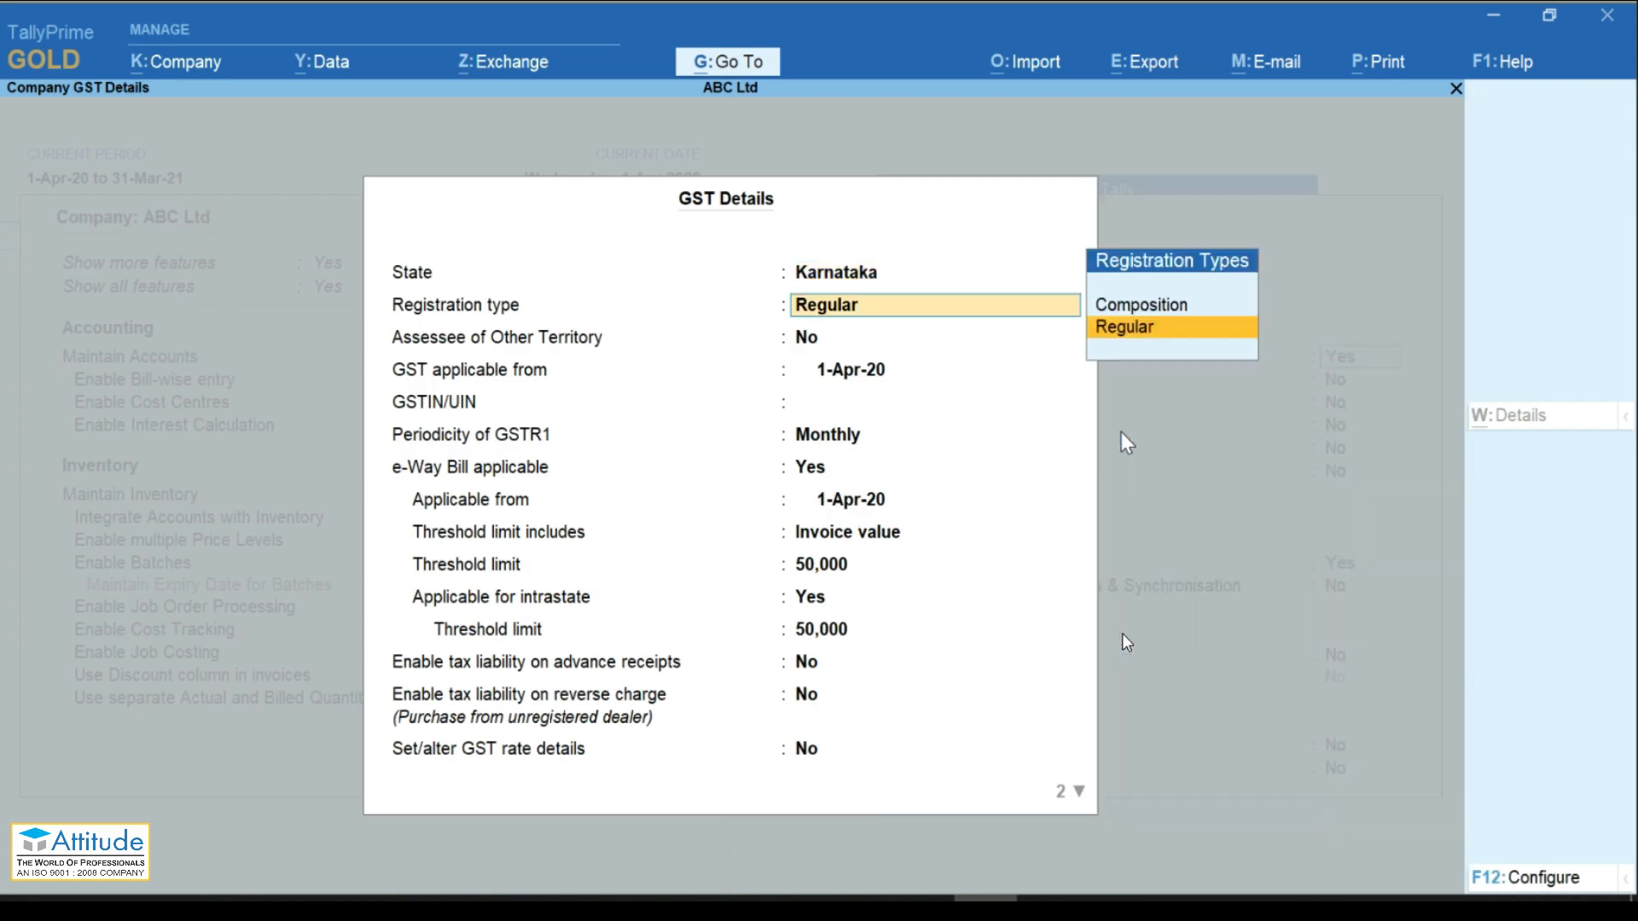
pyautogui.press('Return')
pyautogui.press('Return')
pyautogui.press('Return')
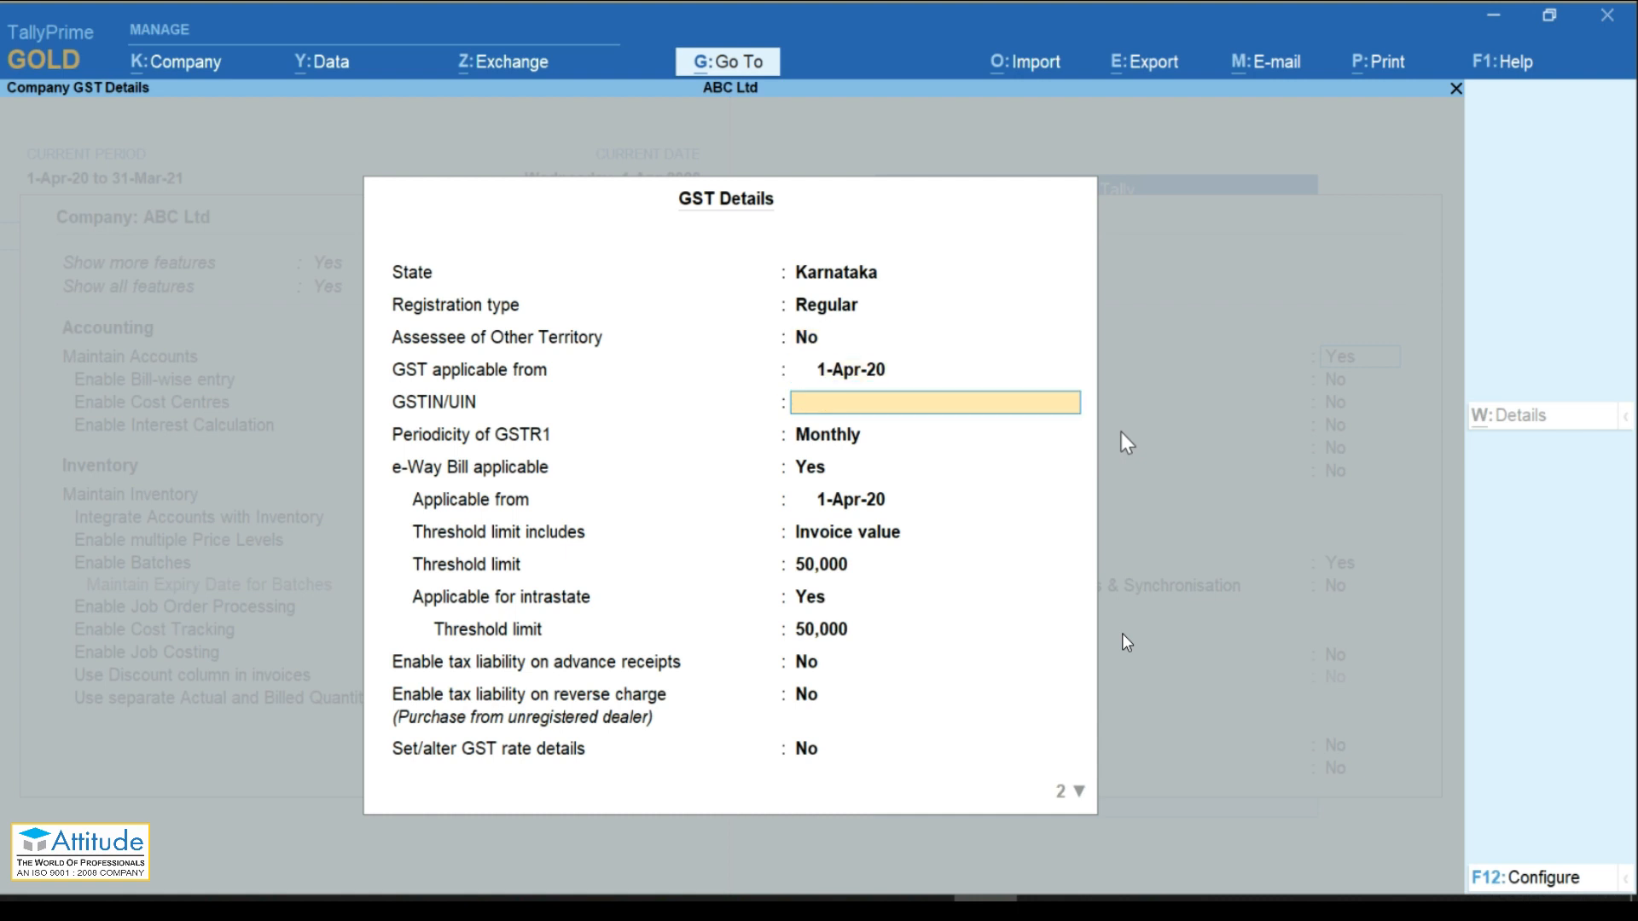
pyautogui.press('Return')
pyautogui.press('Return')
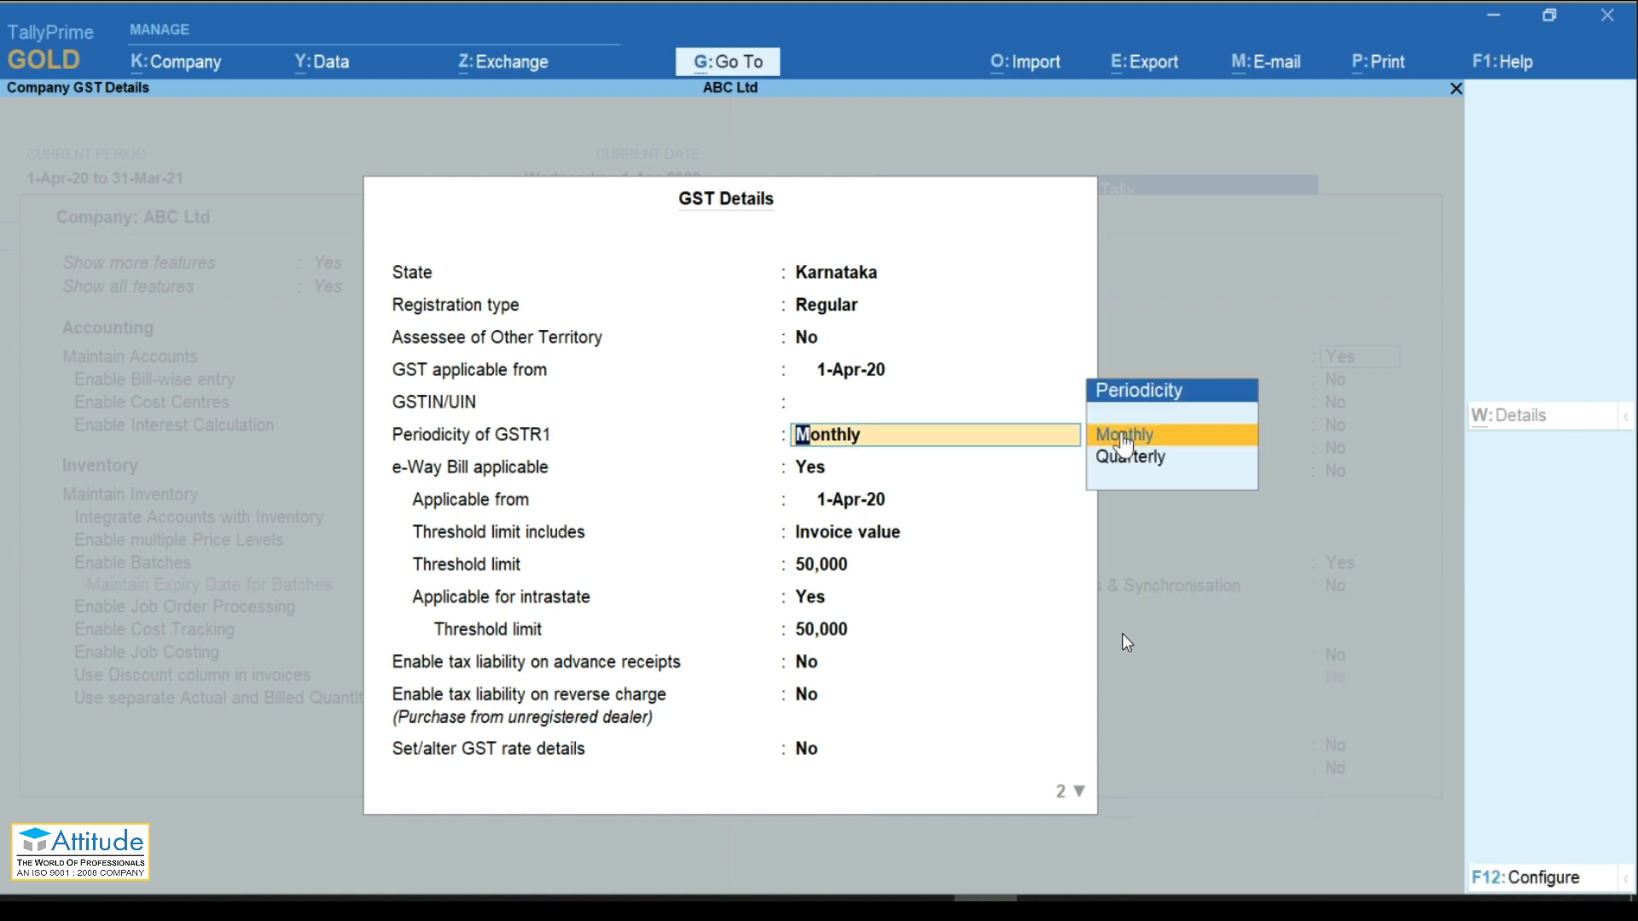
pyautogui.press('Return')
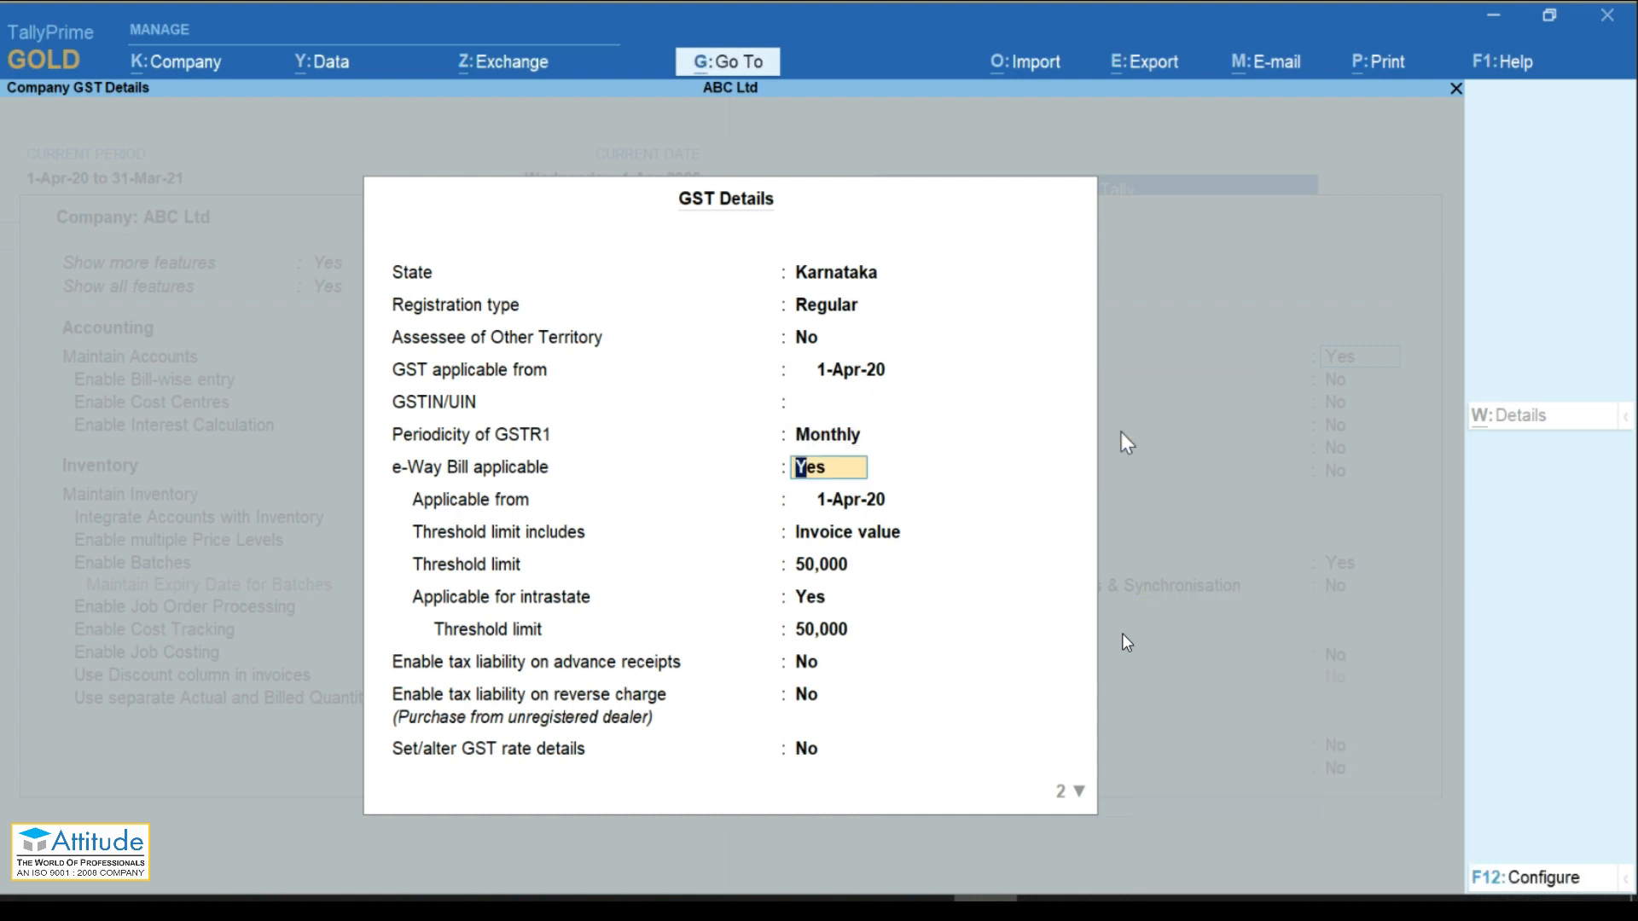
pyautogui.press('Return')
pyautogui.press('Return')
pyautogui.press('Return')
pyautogui.press('Return')
pyautogui.press('Return')
pyautogui.press('Return')
pyautogui.press('Return')
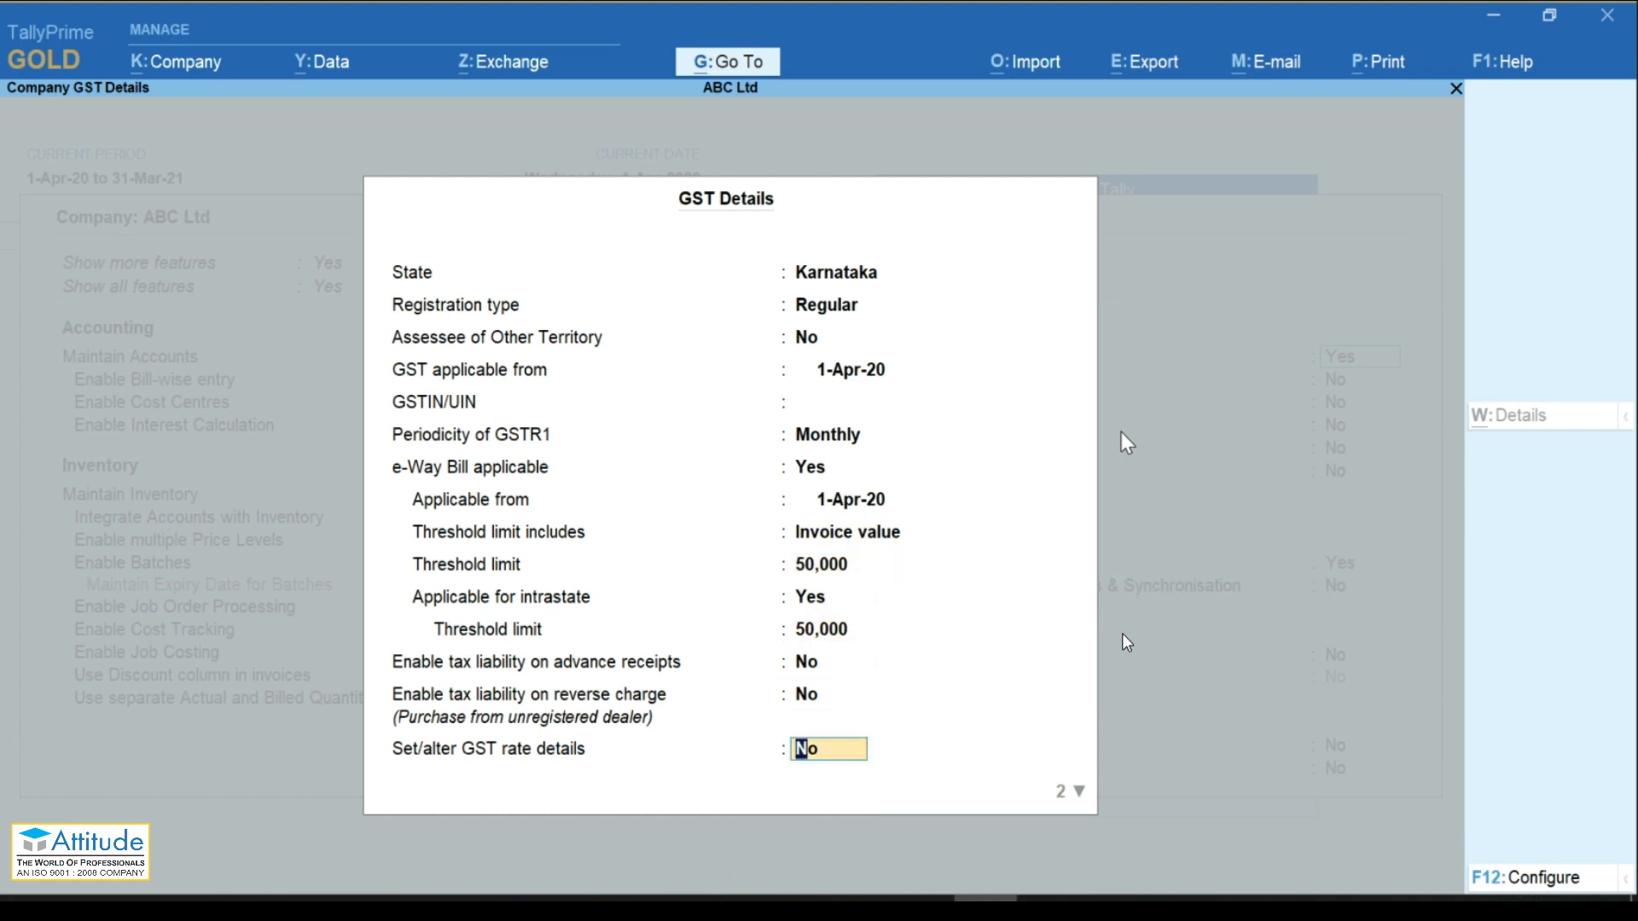
pyautogui.press('Return')
pyautogui.press('Return')
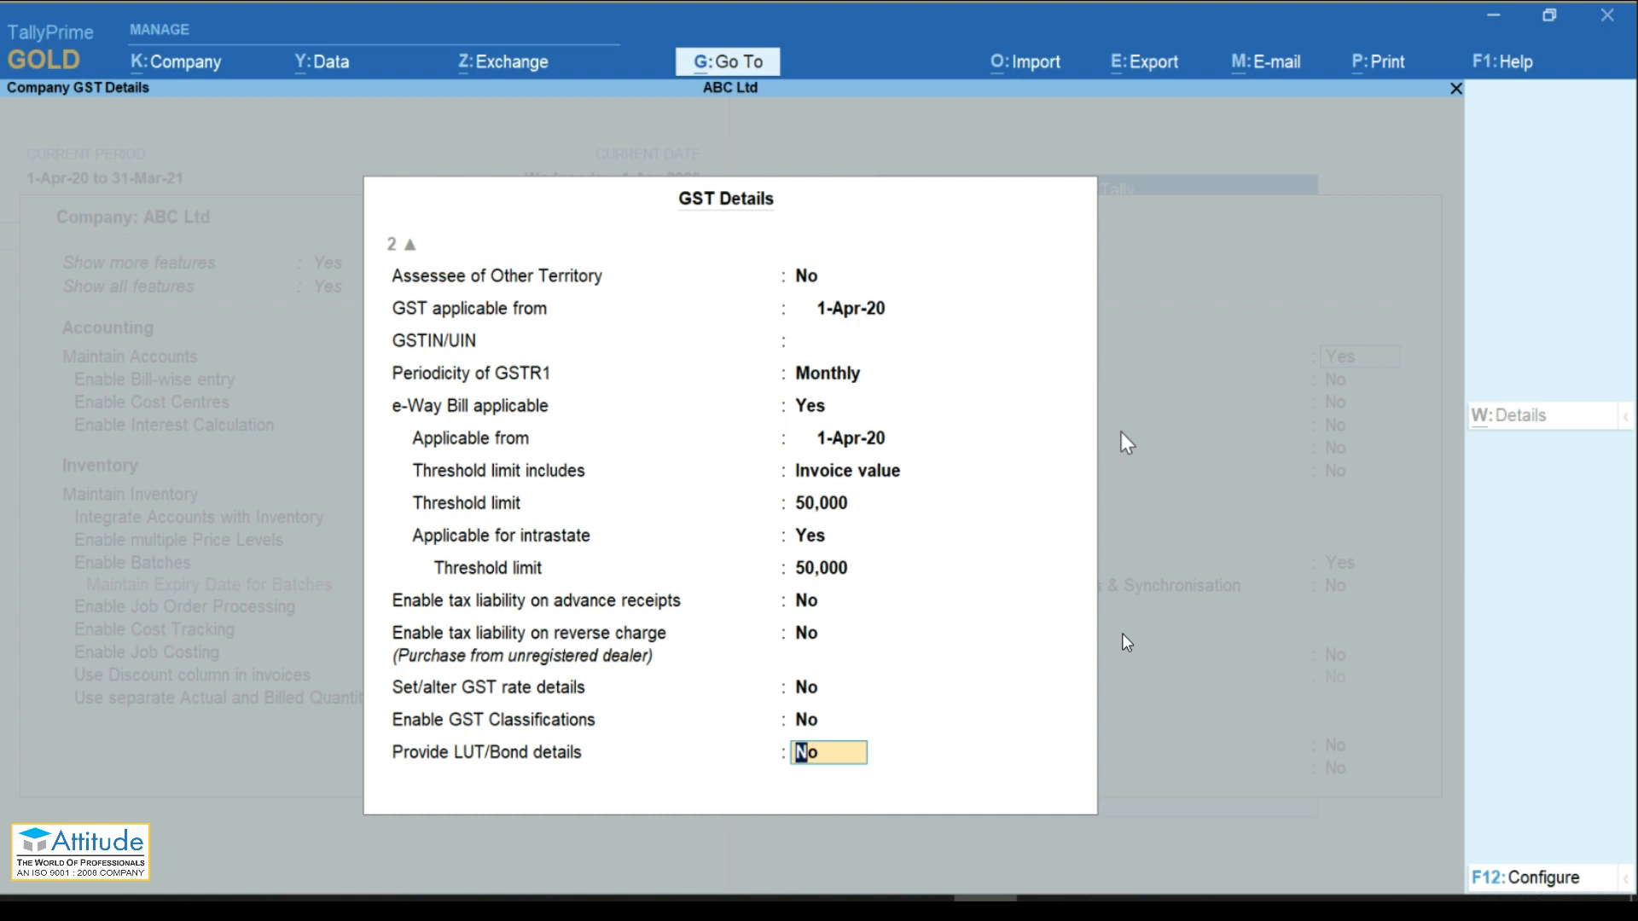
# Step: Enter ABC Ltd's GSTIN in the GSTIN/UIN field and move down to Set/alter GST rate details
pyautogui.press('Up')
pyautogui.press('Up')
pyautogui.press('Up')
pyautogui.press('Up')
pyautogui.press('Up')
pyautogui.press('Up')
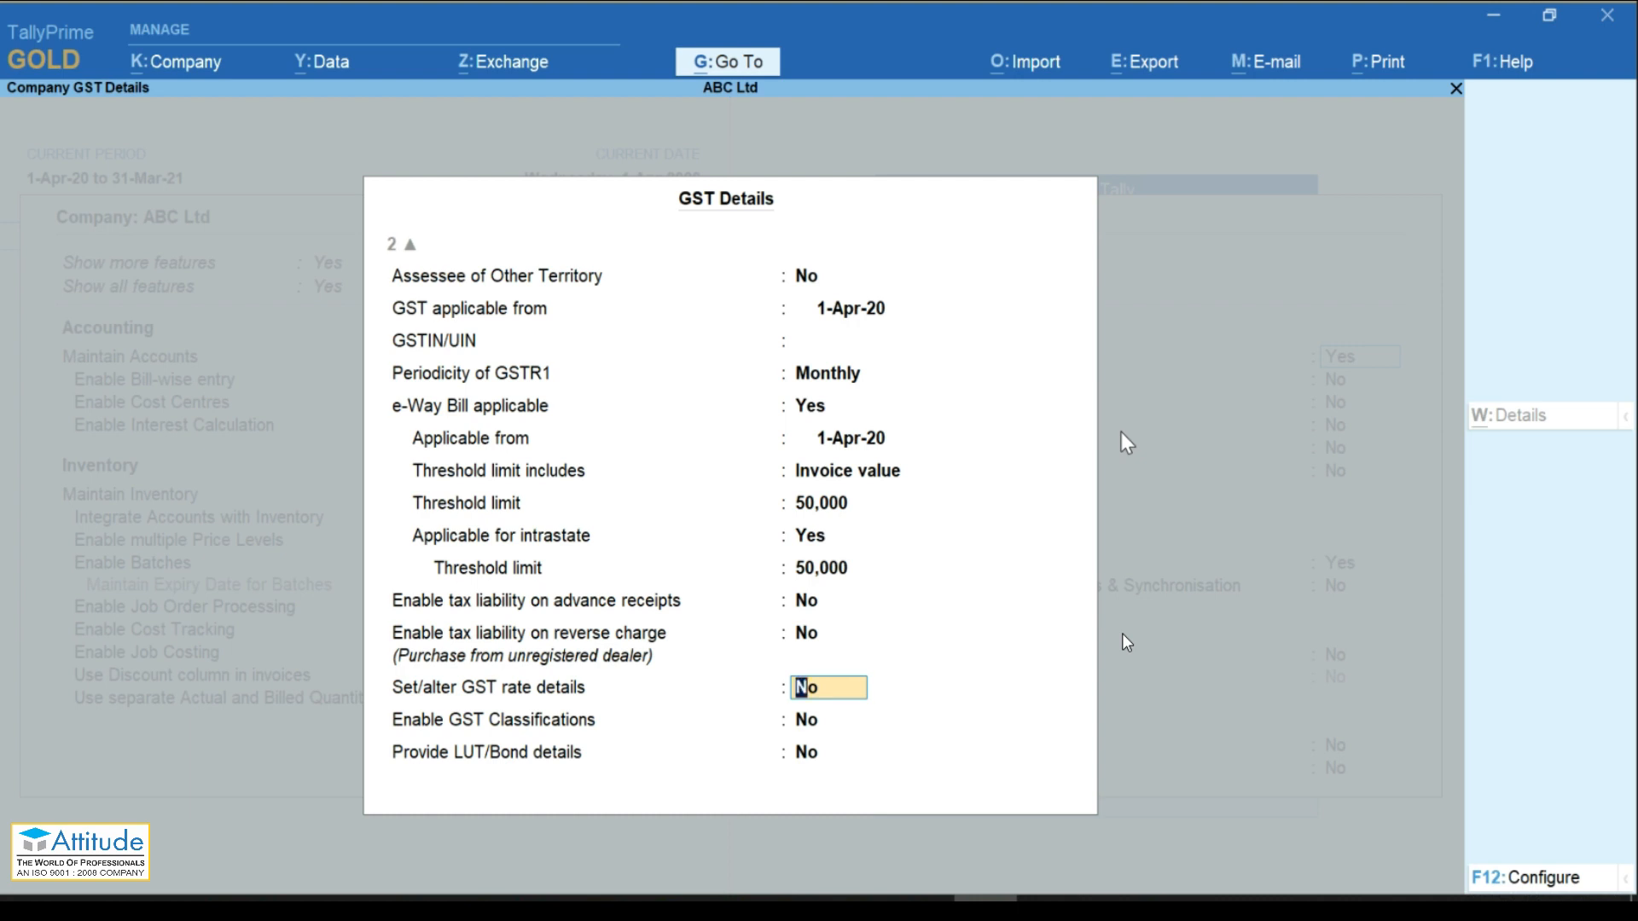
pyautogui.press('Up')
pyautogui.press('Up')
pyautogui.press('Up')
pyautogui.press('Up')
pyautogui.press('Up')
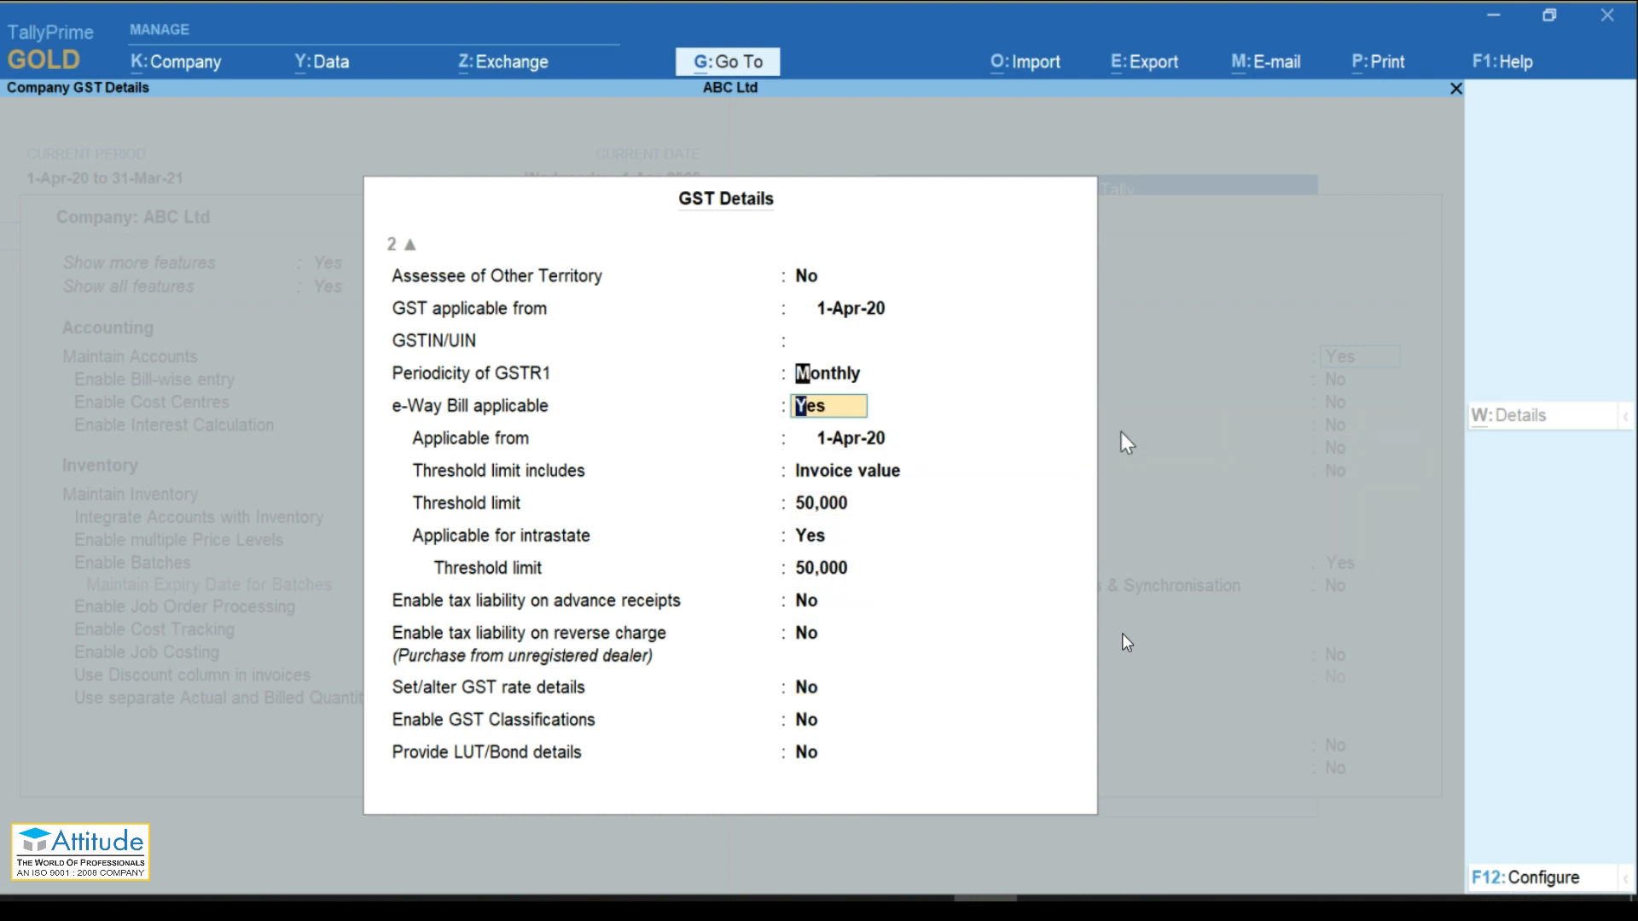
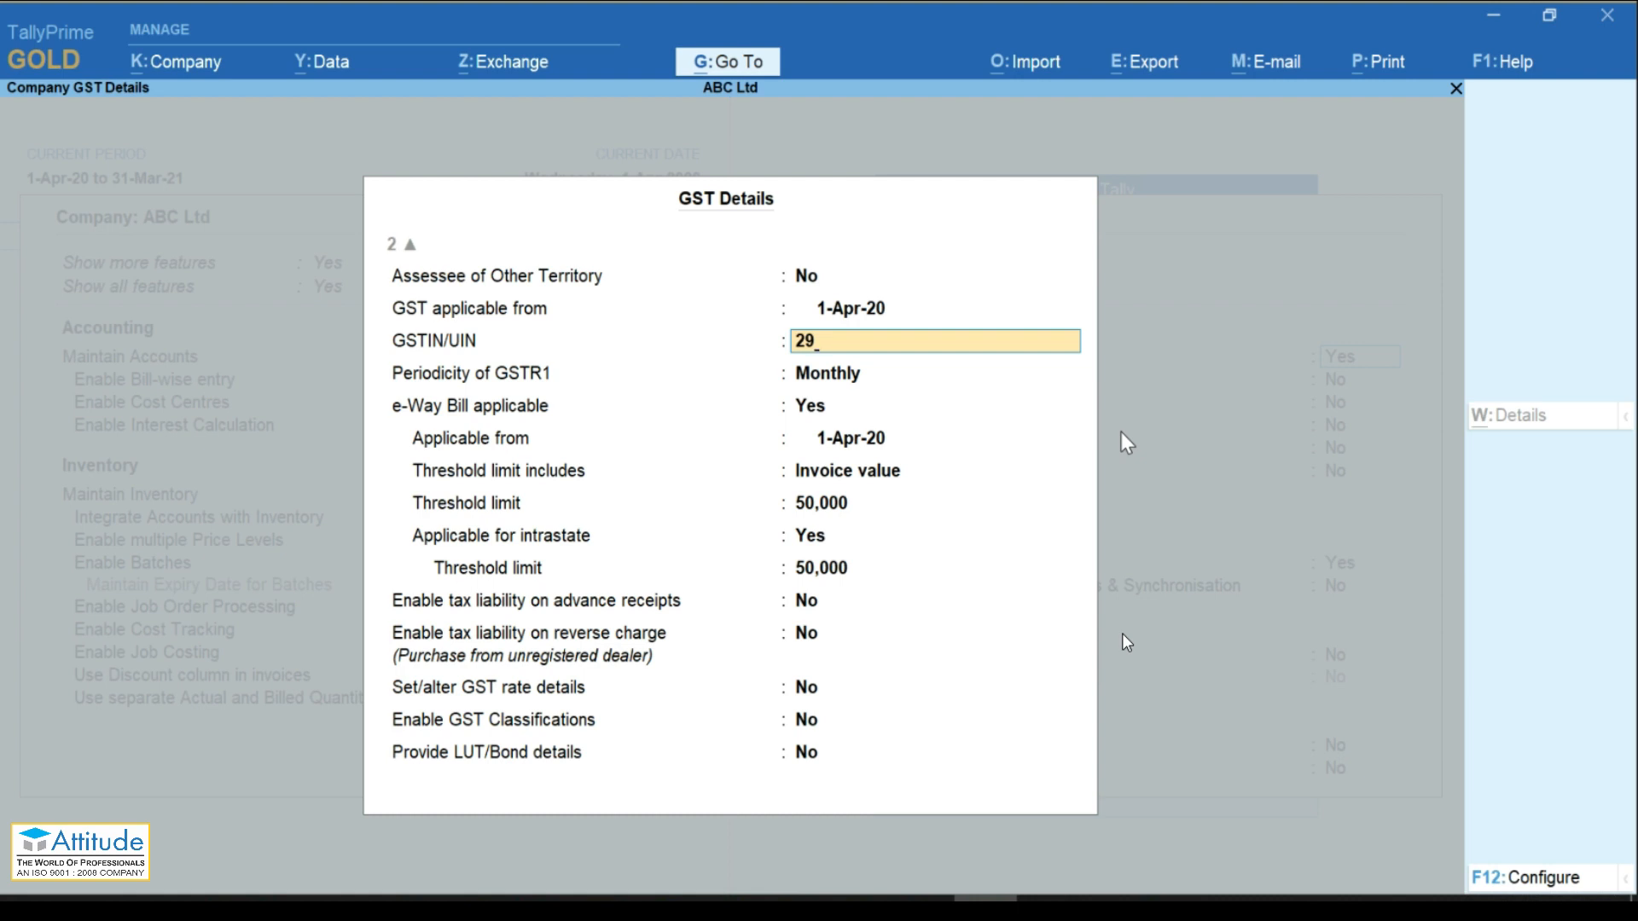
pyautogui.press('Return')
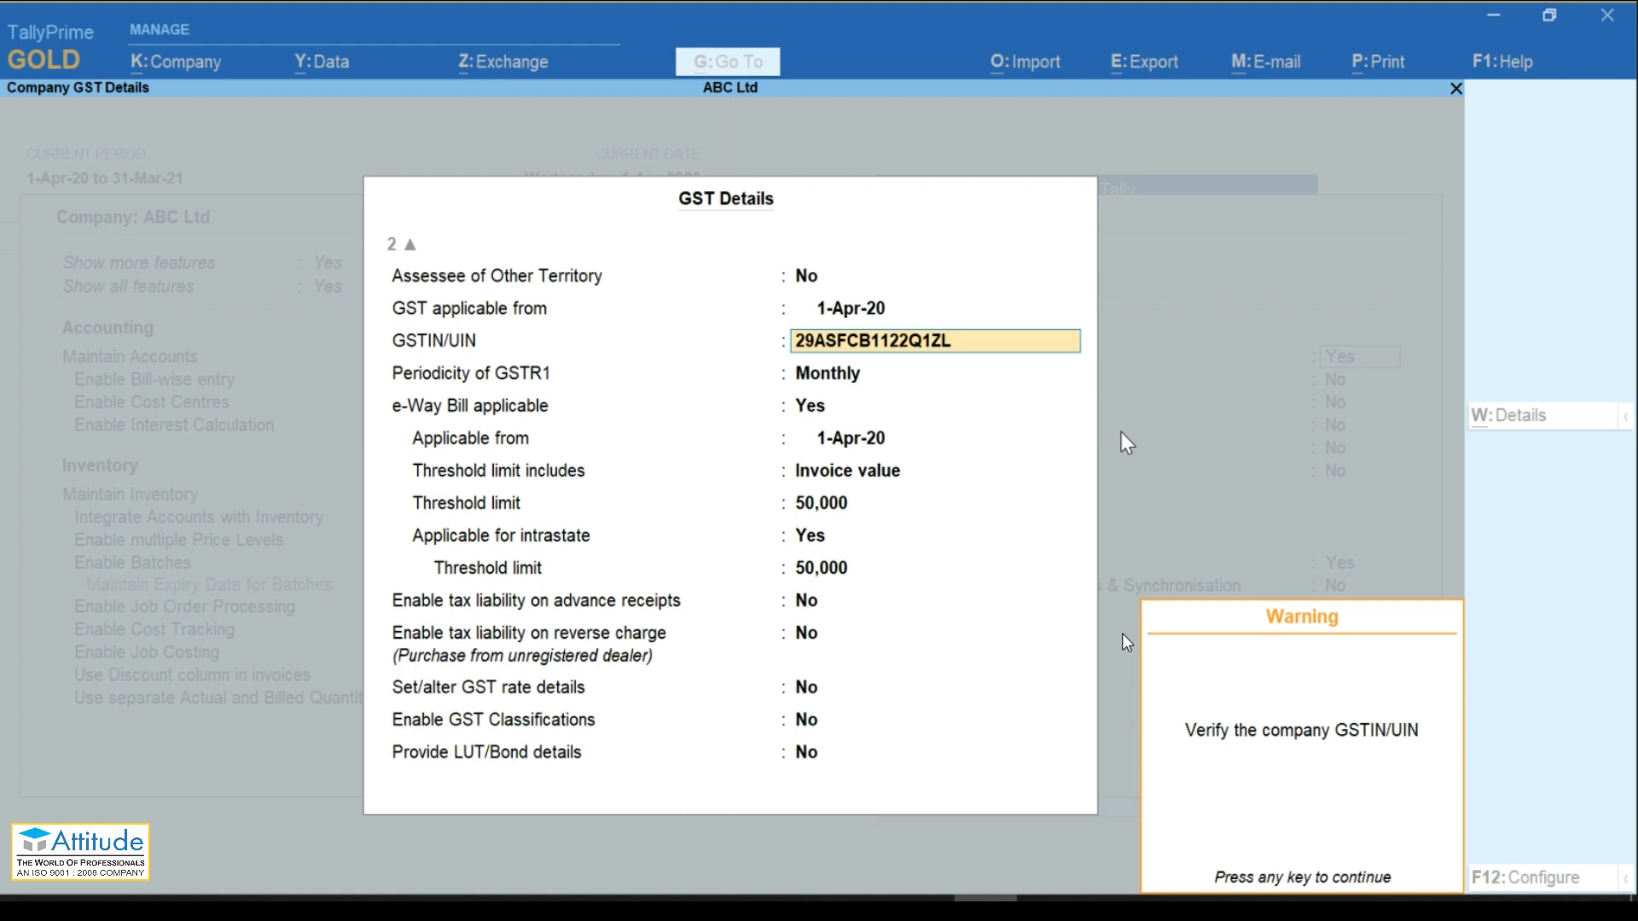
pyautogui.press('Return')
pyautogui.press('Return')
pyautogui.press('Return')
pyautogui.press('Return')
pyautogui.press('Return')
pyautogui.press('Return')
pyautogui.press('Return')
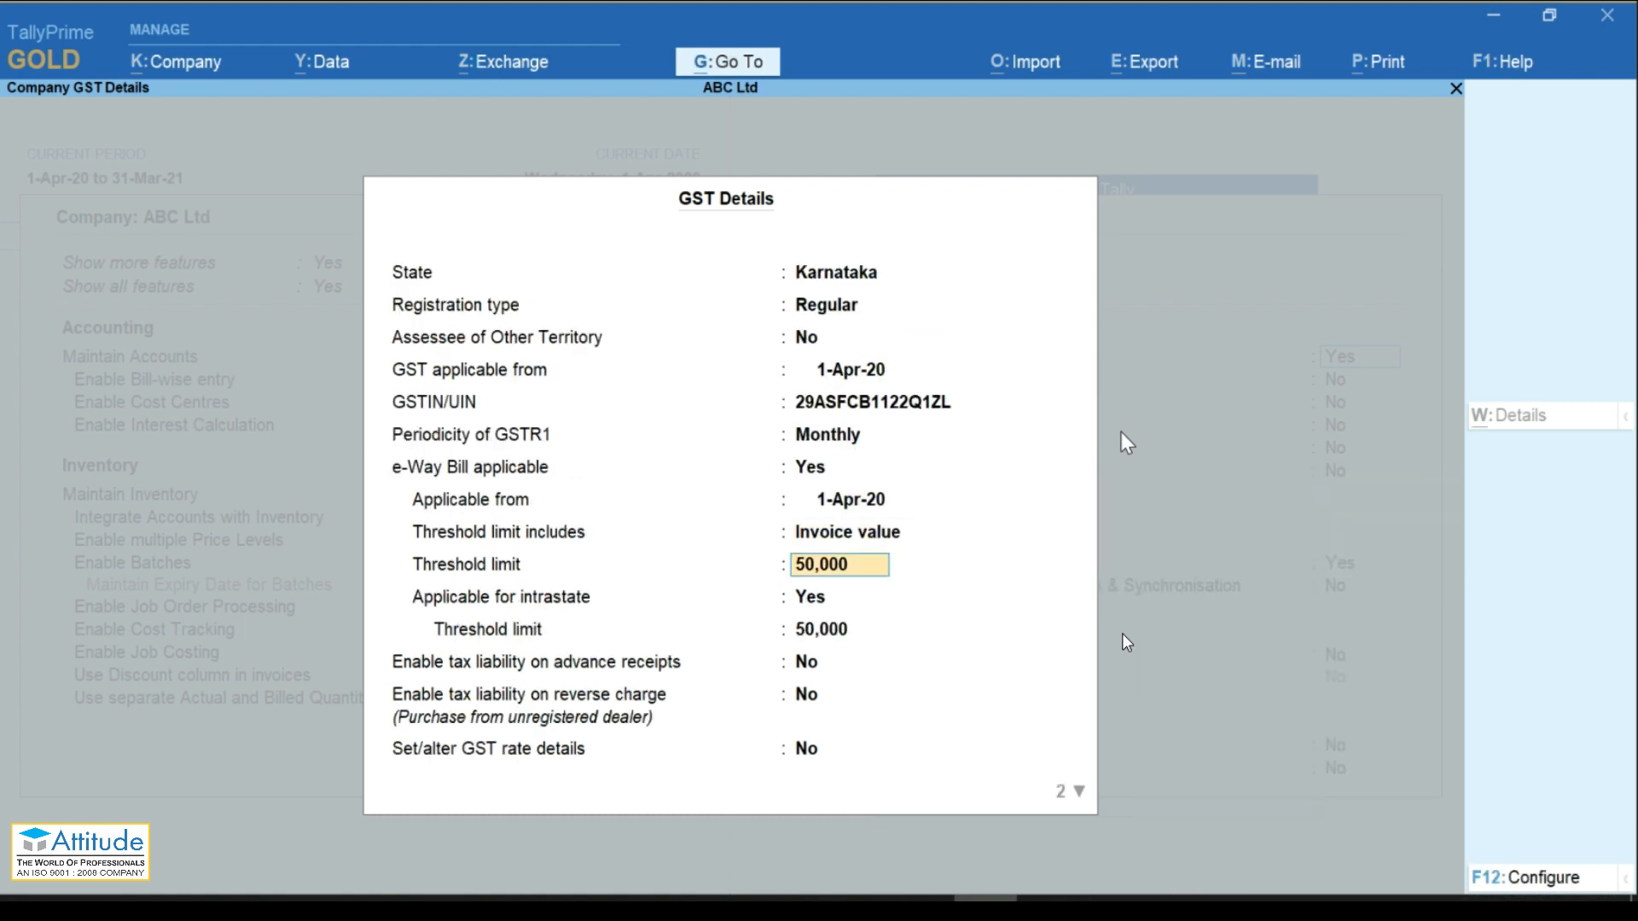
pyautogui.press('Return')
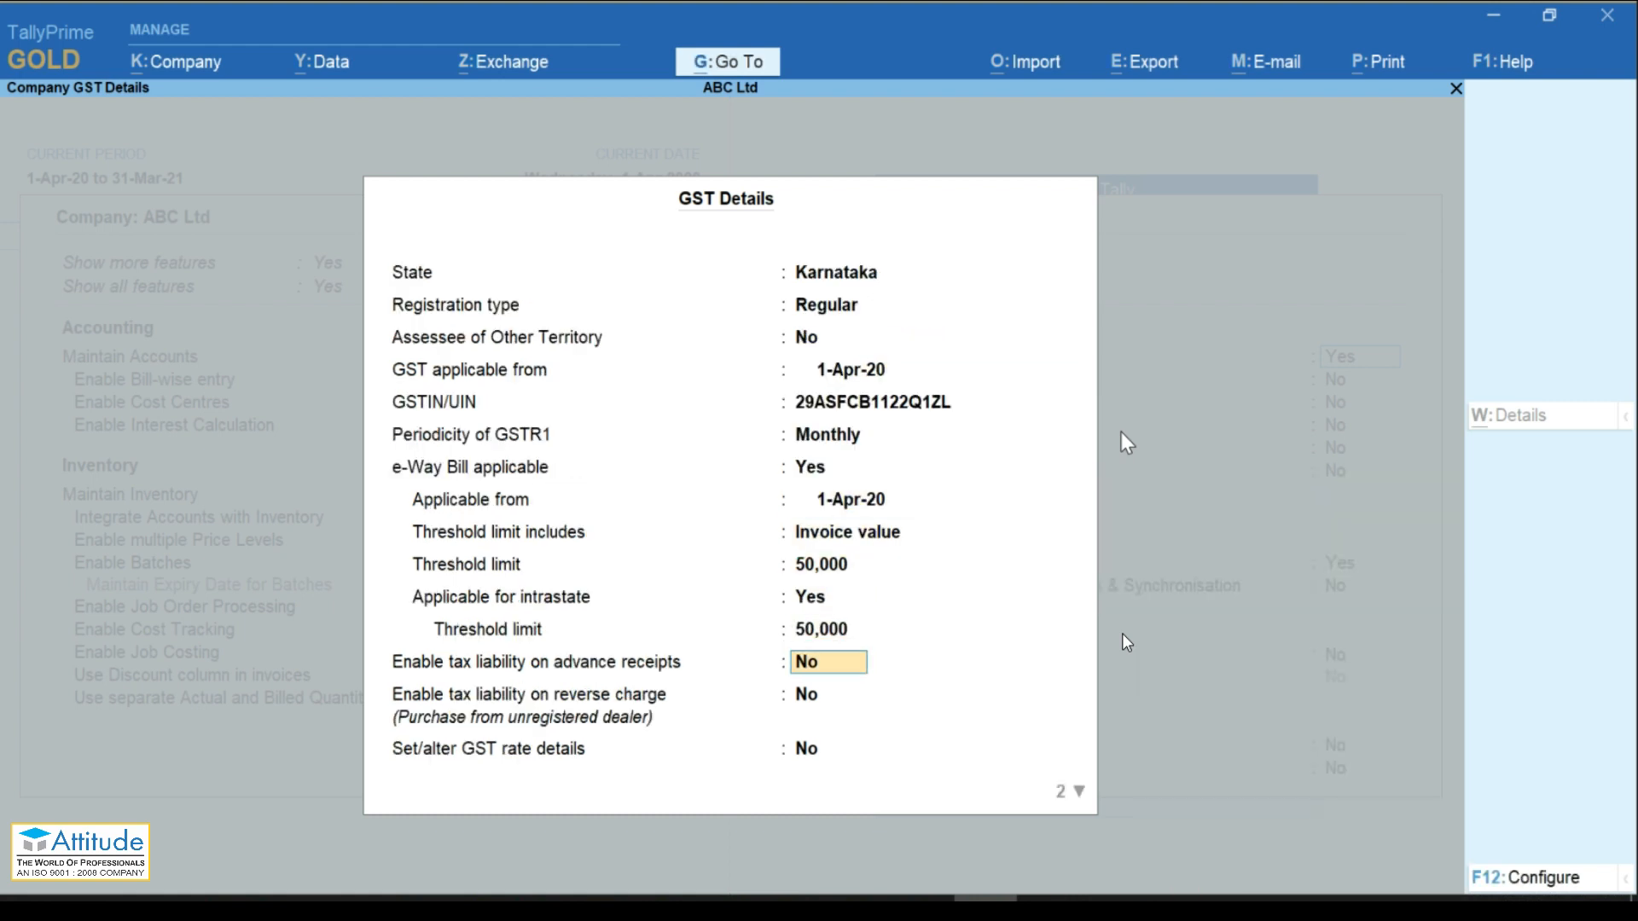
pyautogui.press('Return')
pyautogui.press('Return')
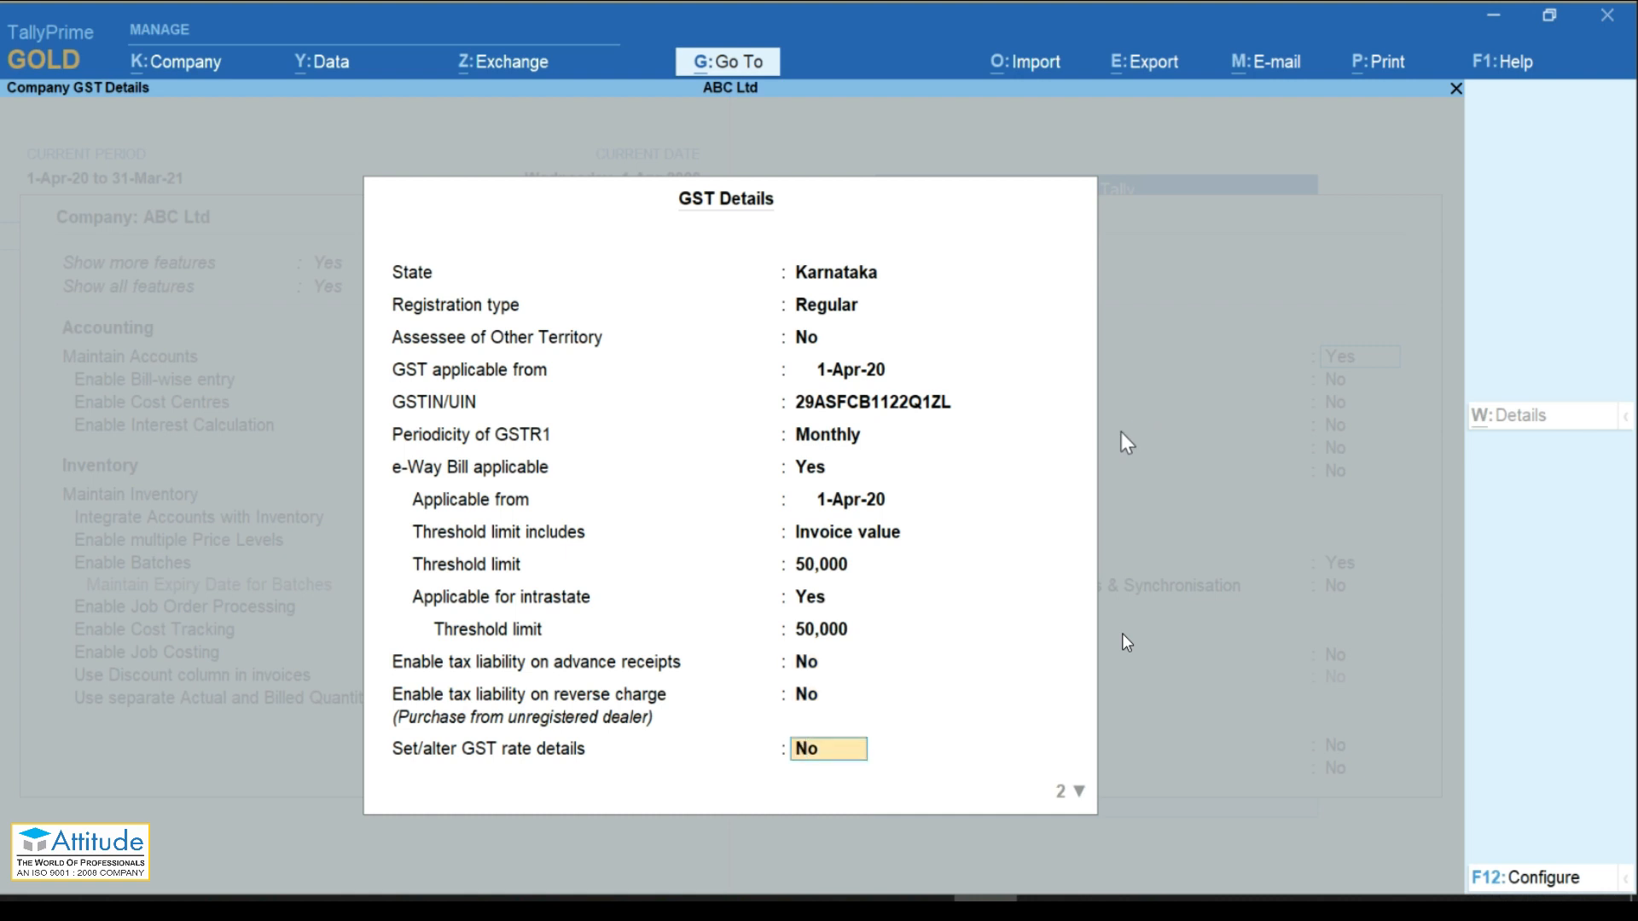
# Step: Set company GST rate details: description Computer, HSN/SAC 2233, Taxable at 18% integrated tax
pyautogui.write('y')
pyautogui.press('Return')
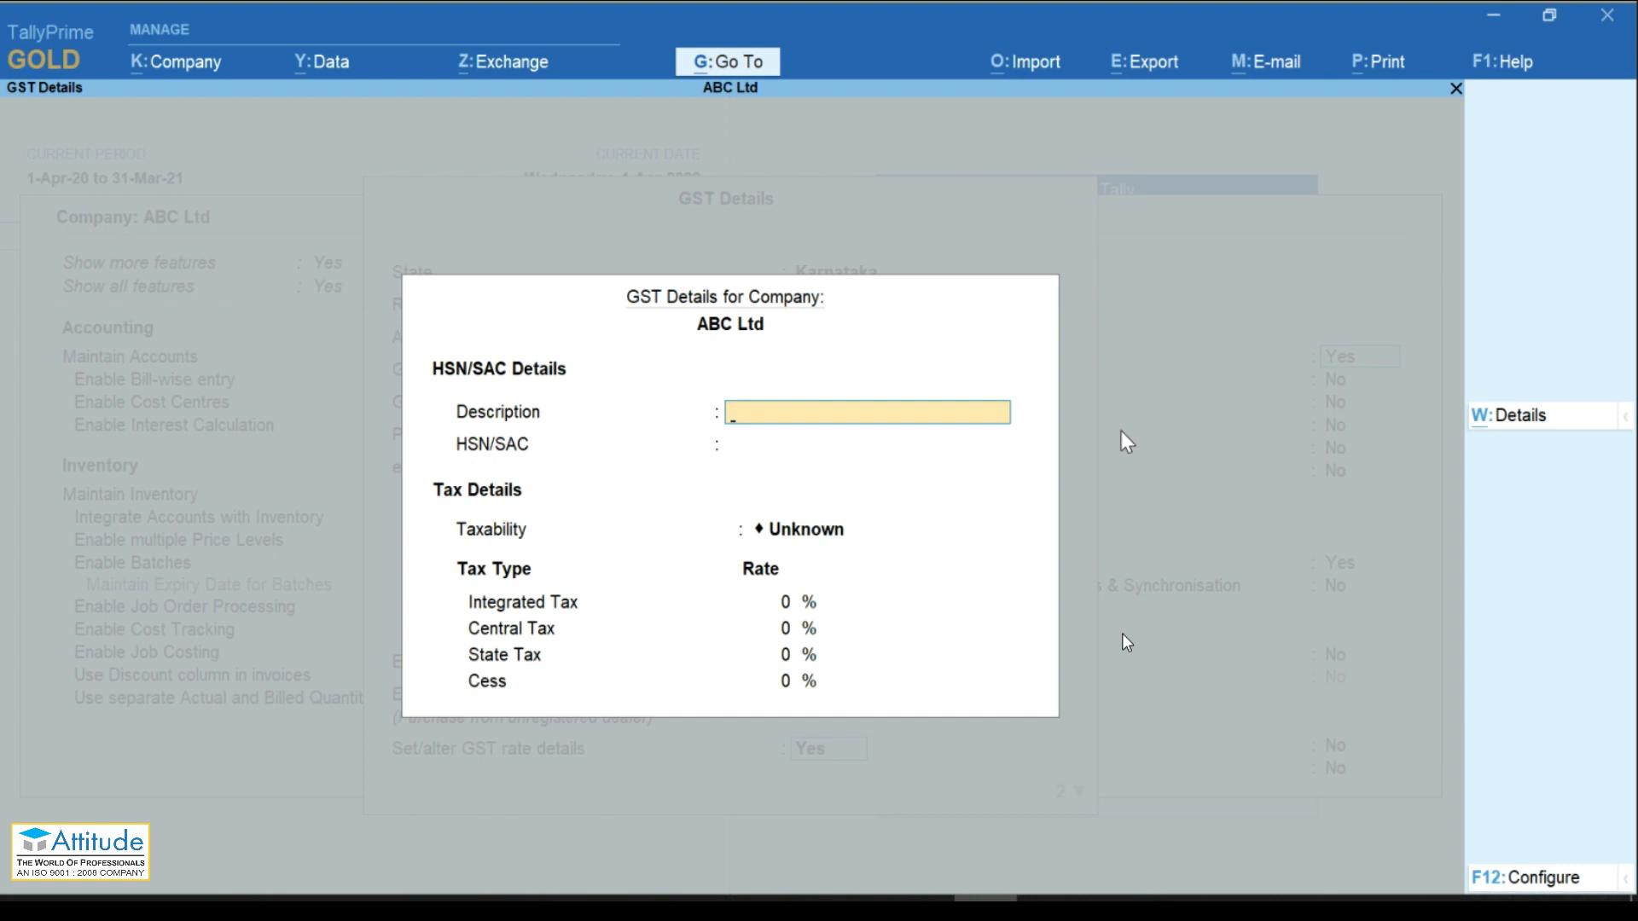
pyautogui.write('Computer')
pyautogui.press('Return')
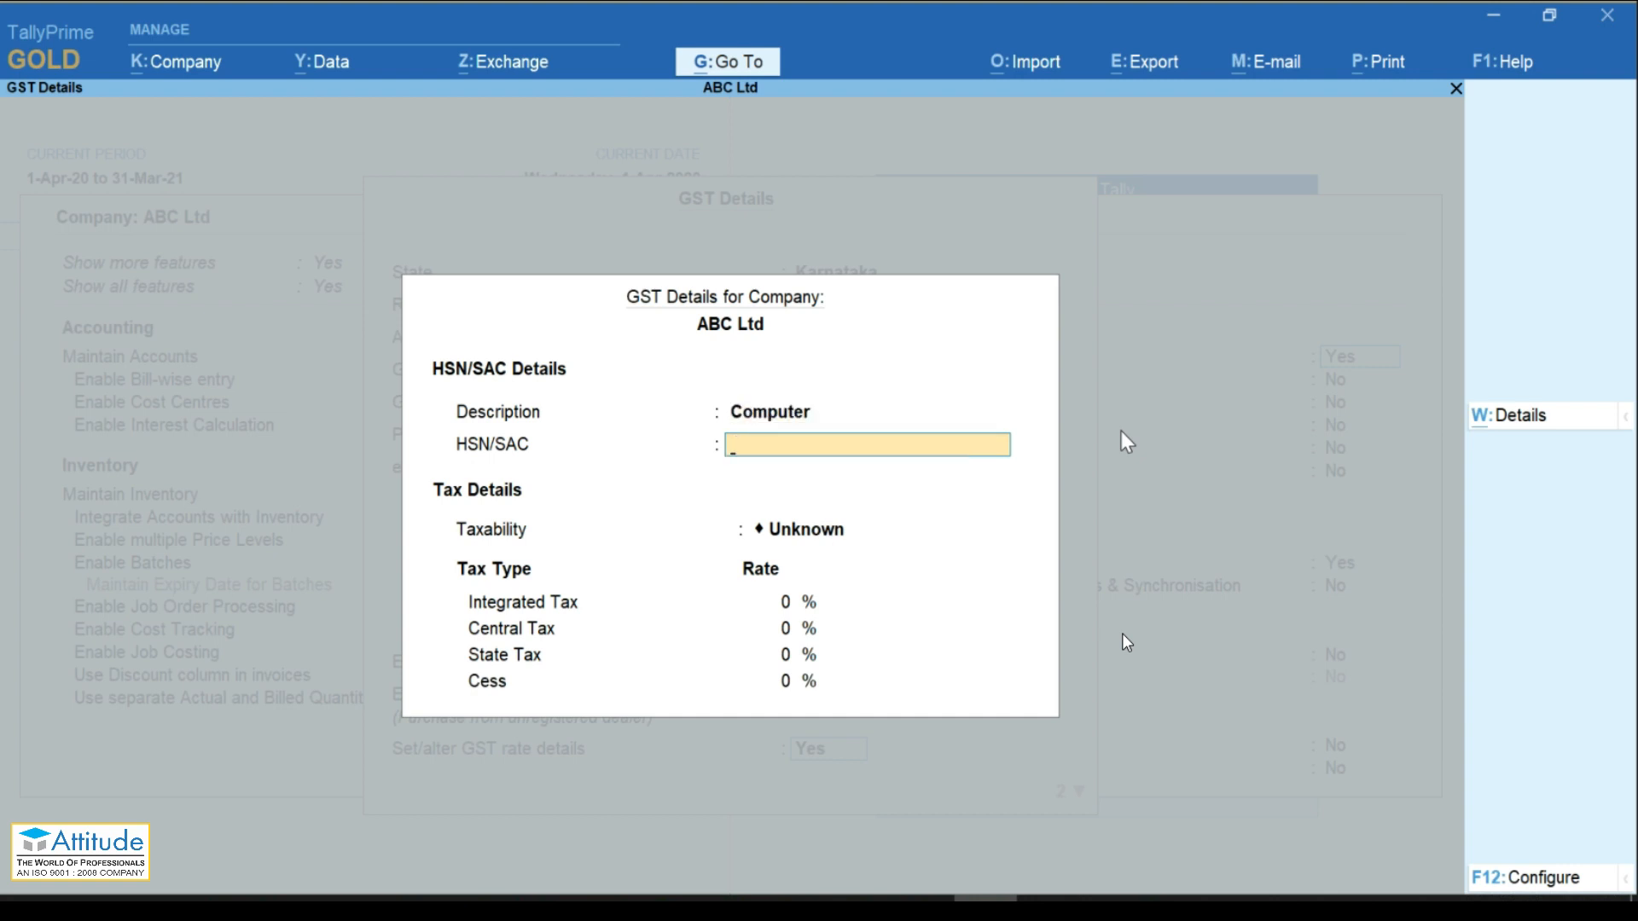
pyautogui.write('22334')
pyautogui.press('BackSpace')
pyautogui.press('Return')
pyautogui.press('Down')
pyautogui.press('Down')
pyautogui.press('Down')
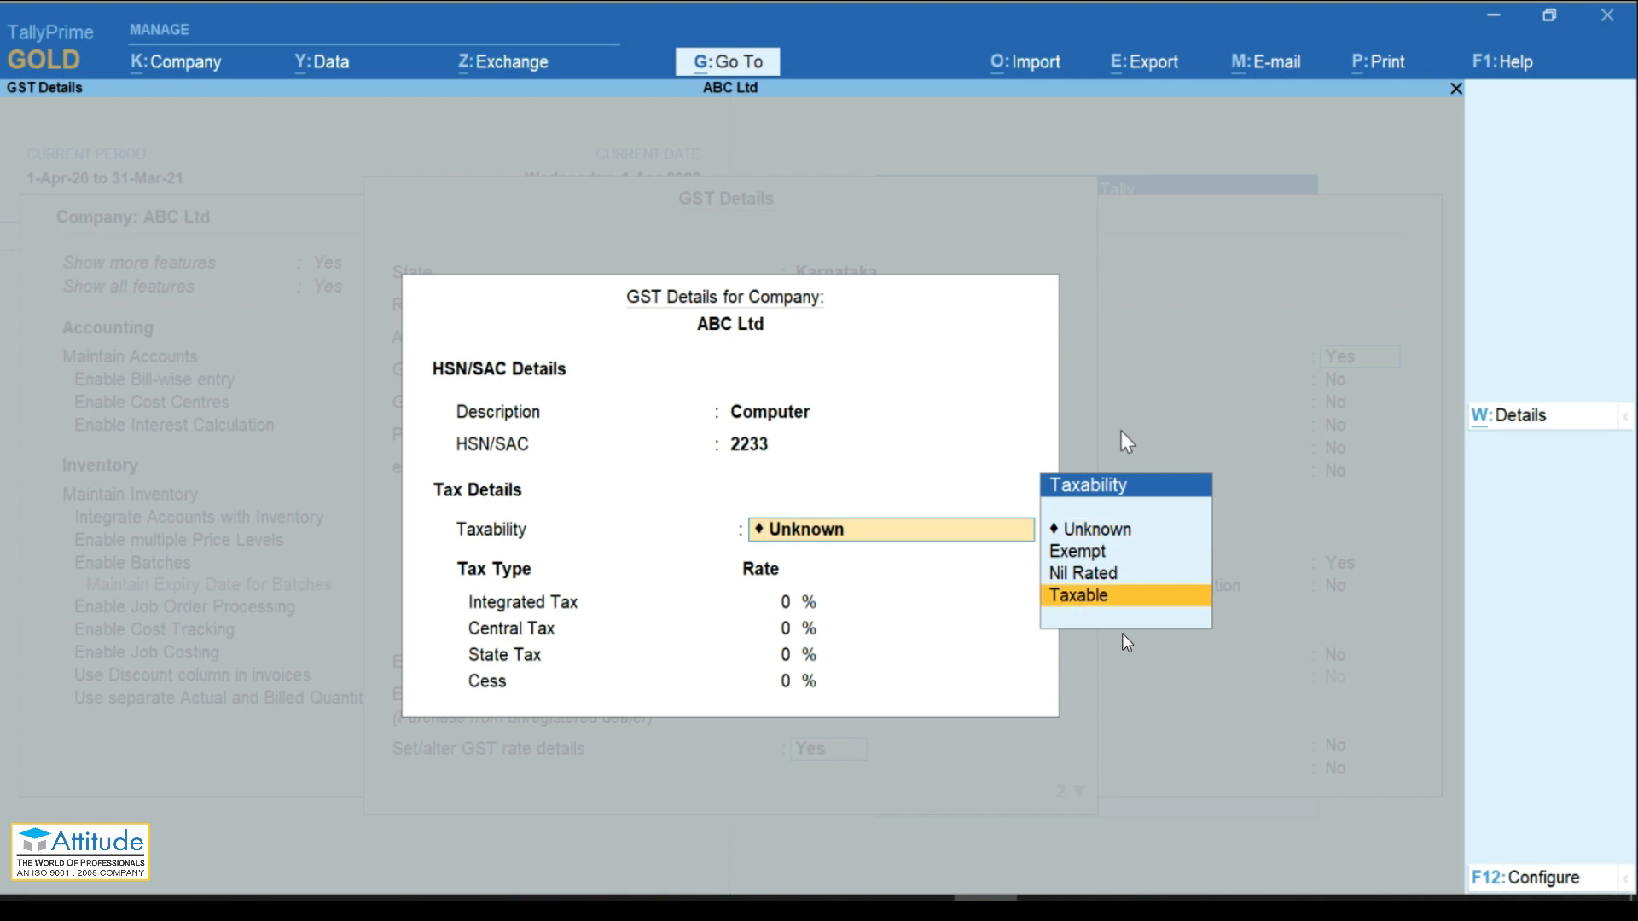
pyautogui.press('Return')
pyautogui.write('18')
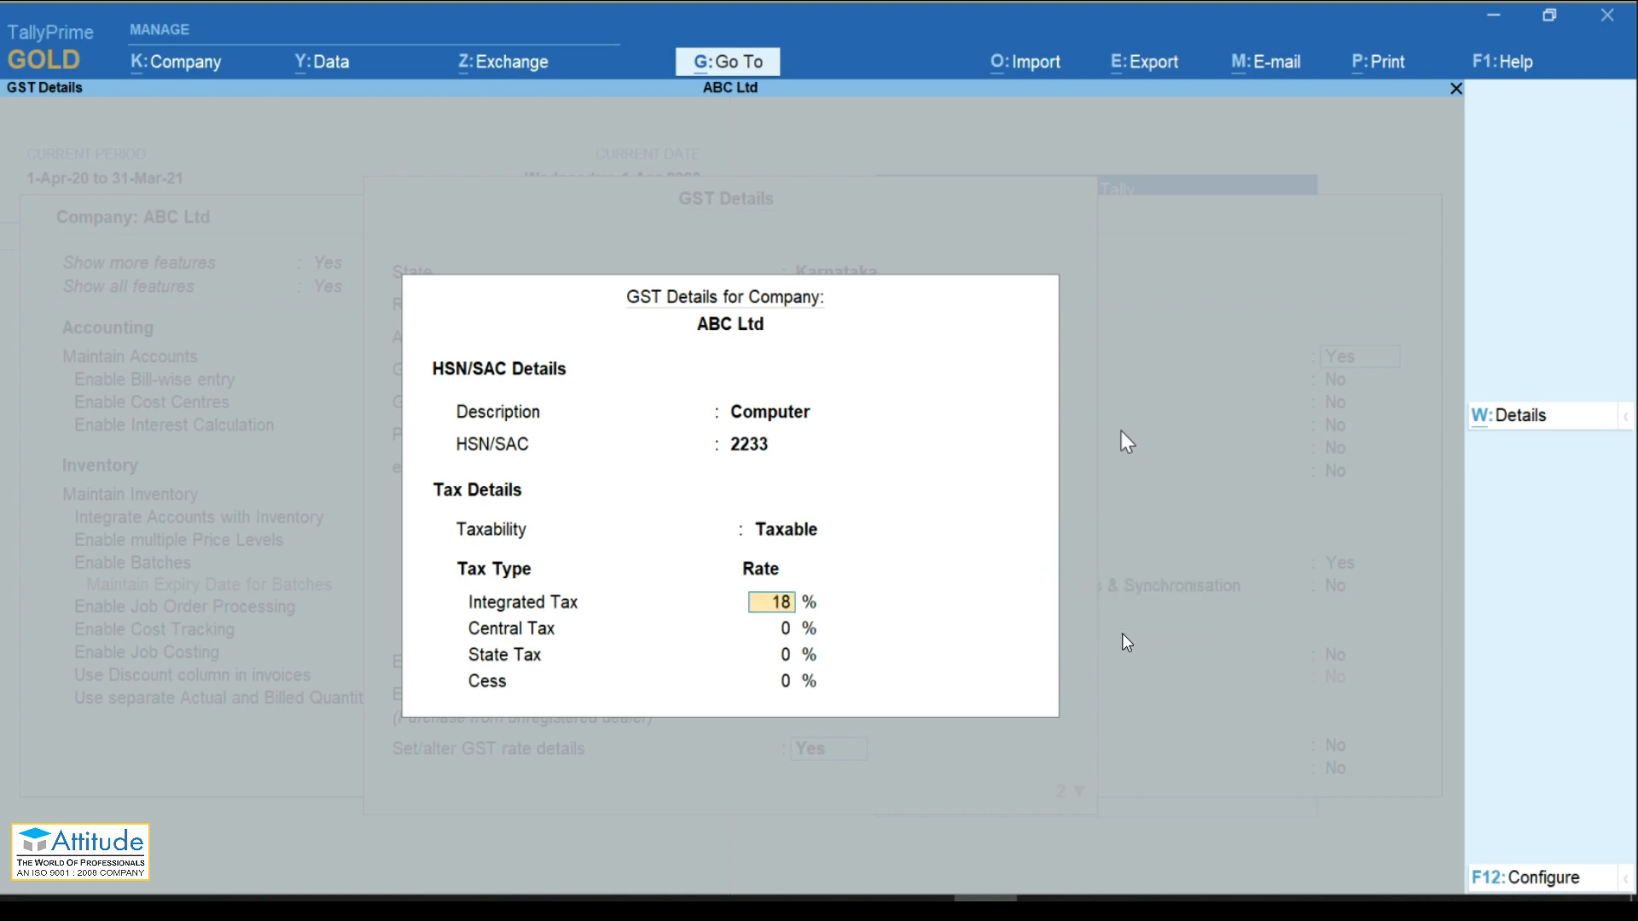
pyautogui.press('Return')
pyautogui.press('Return')
pyautogui.press('Return')
pyautogui.press('Return')
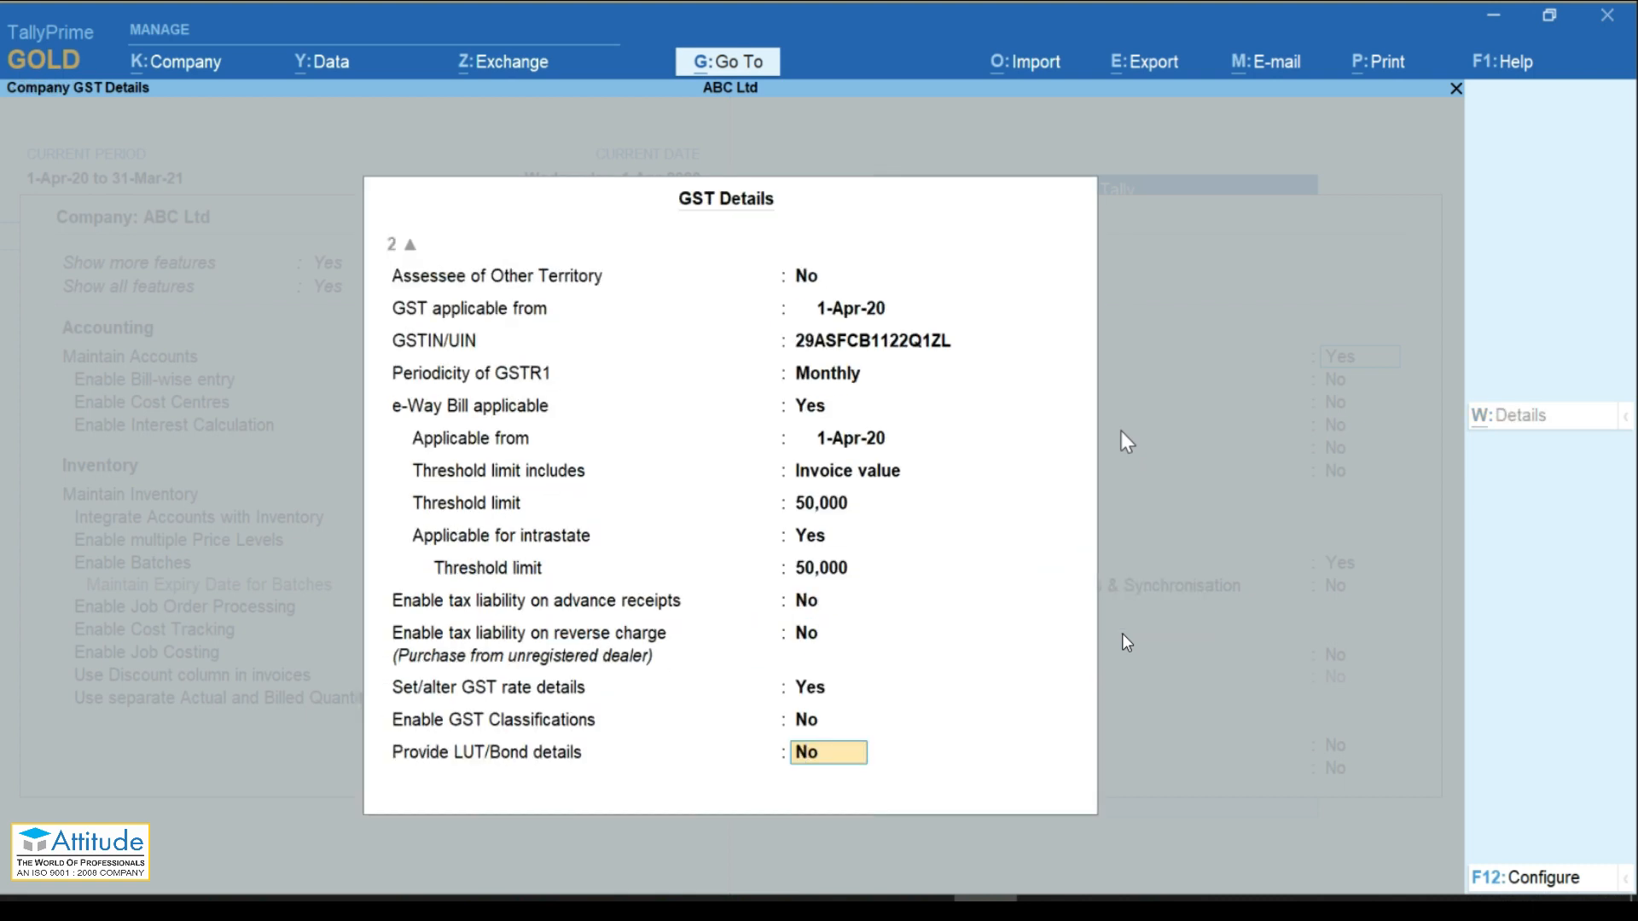
# Step: Accept the GST details and save the company features
pyautogui.press('Return')
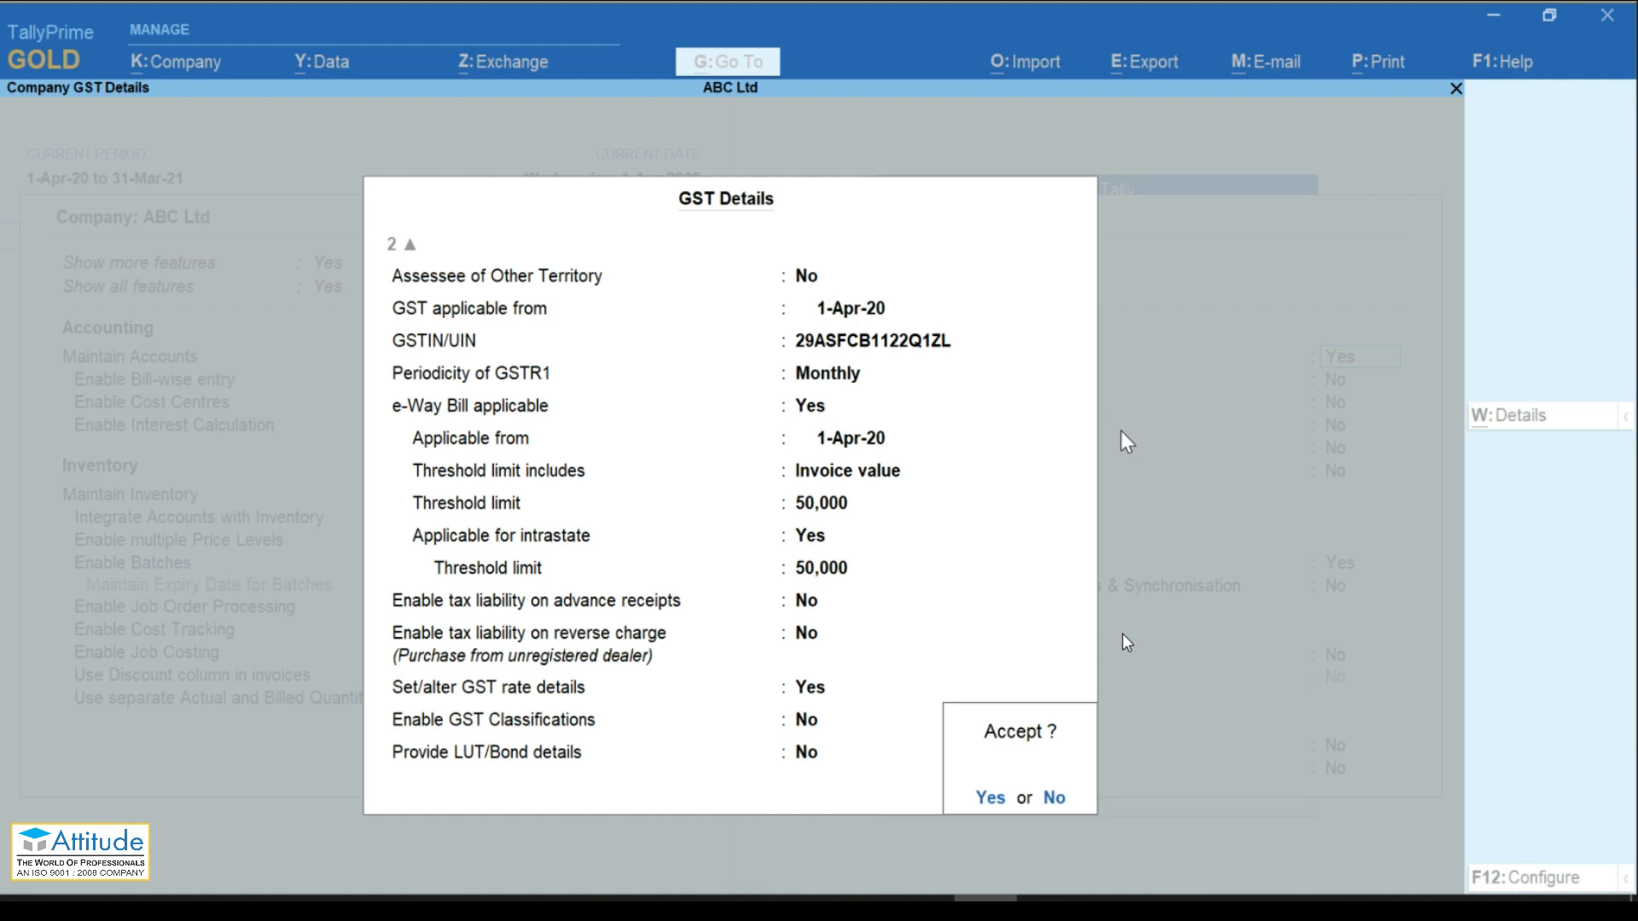
pyautogui.press('Return')
pyautogui.press('Return')
pyautogui.press('Return')
pyautogui.press('Return')
pyautogui.press('Return')
pyautogui.press('Return')
pyautogui.press('Return')
pyautogui.press('Return')
pyautogui.press('Return')
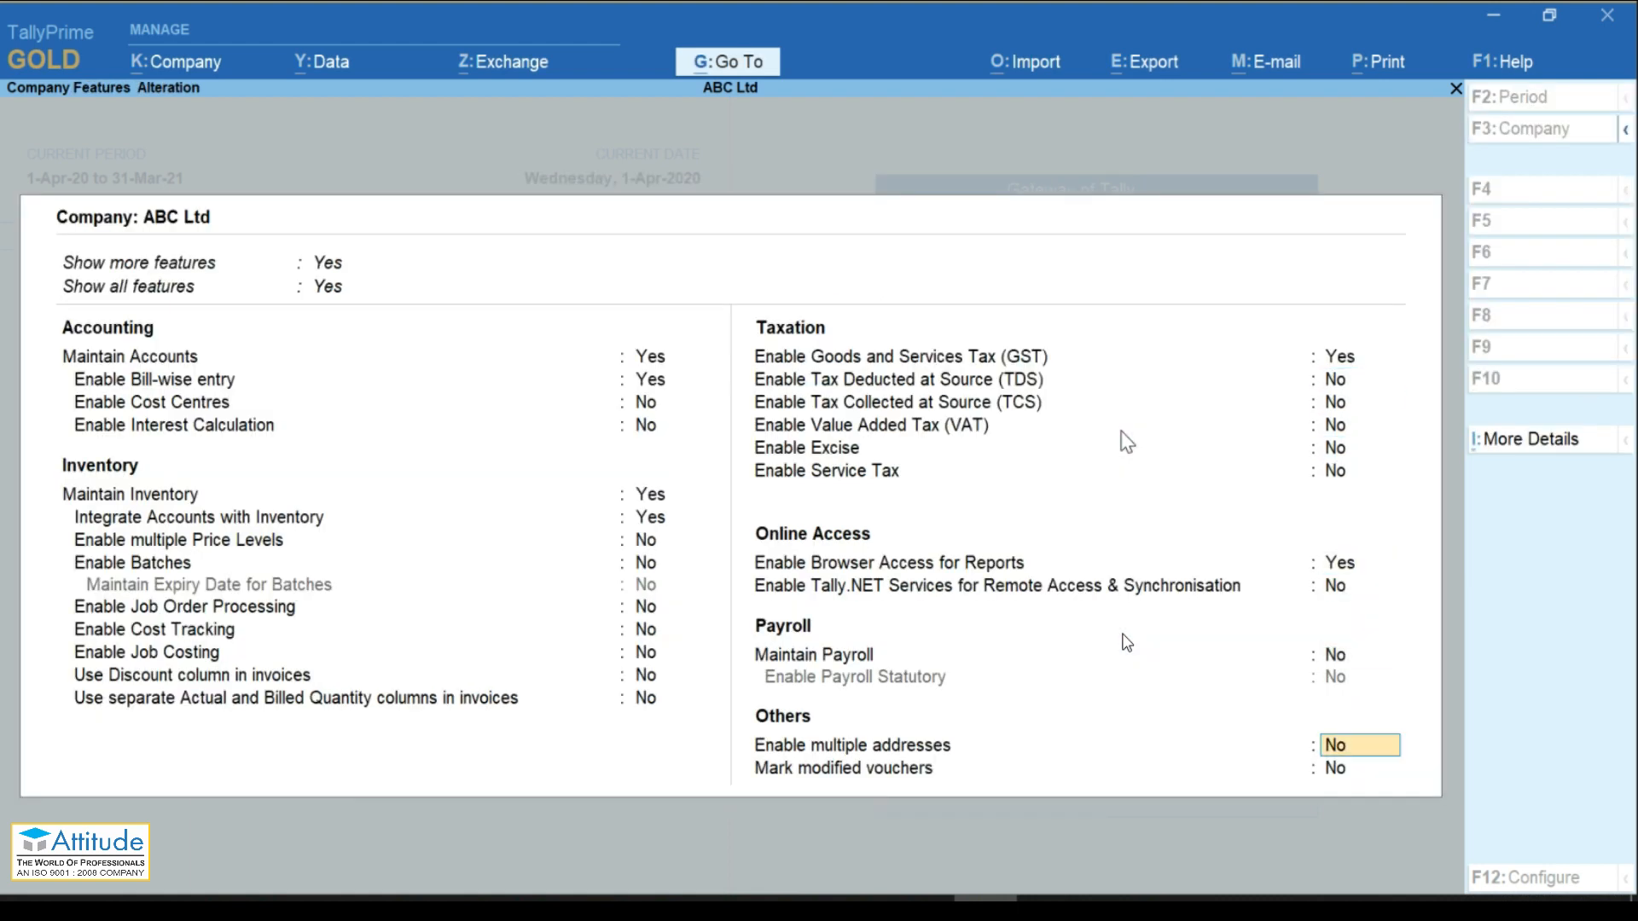
pyautogui.press('Return')
pyautogui.press('Return')
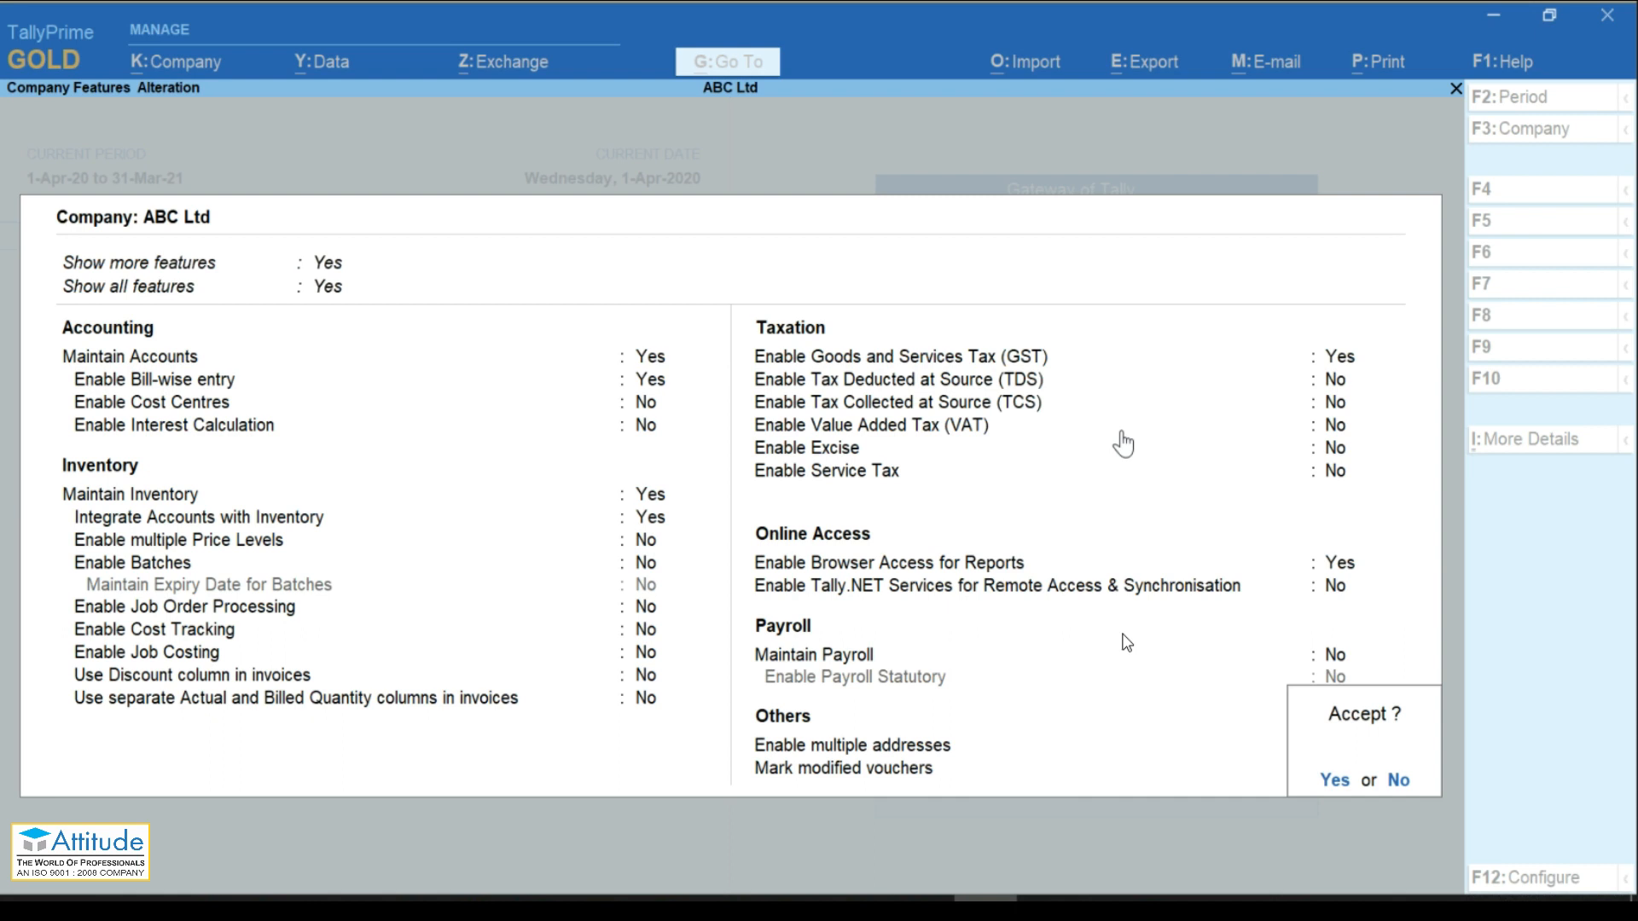
pyautogui.press('Return')
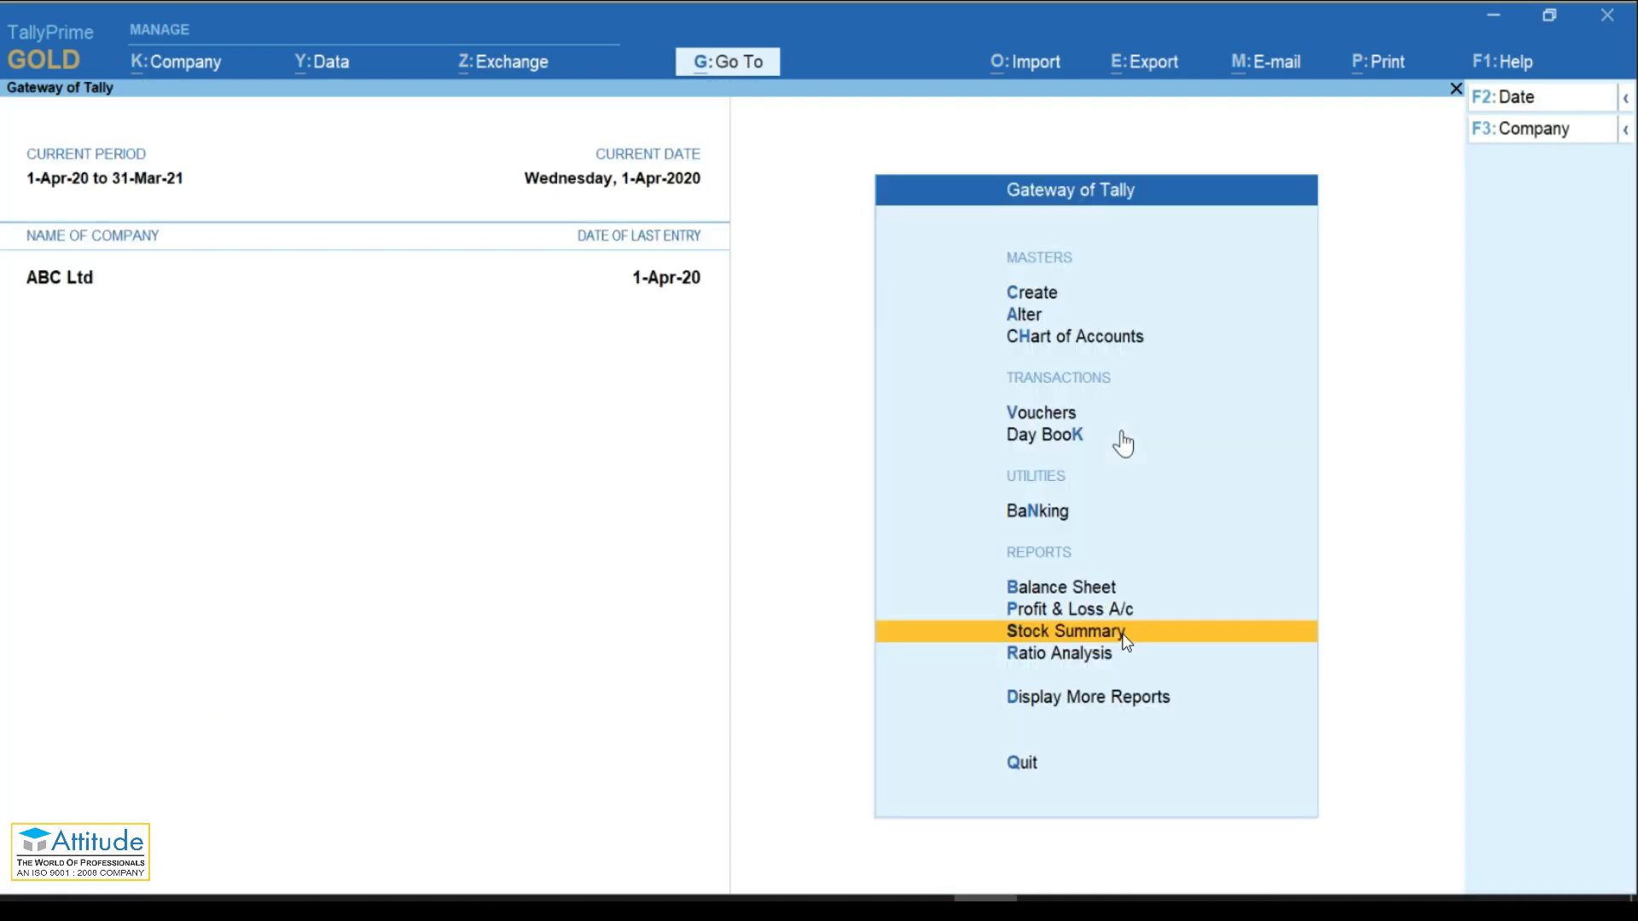
# Step: Create a new ledger named Rajesh Traders
pyautogui.press('Up')
pyautogui.press('Up')
pyautogui.press('Up')
pyautogui.press('Up')
pyautogui.press('Up')
pyautogui.press('Up')
pyautogui.press('Up')
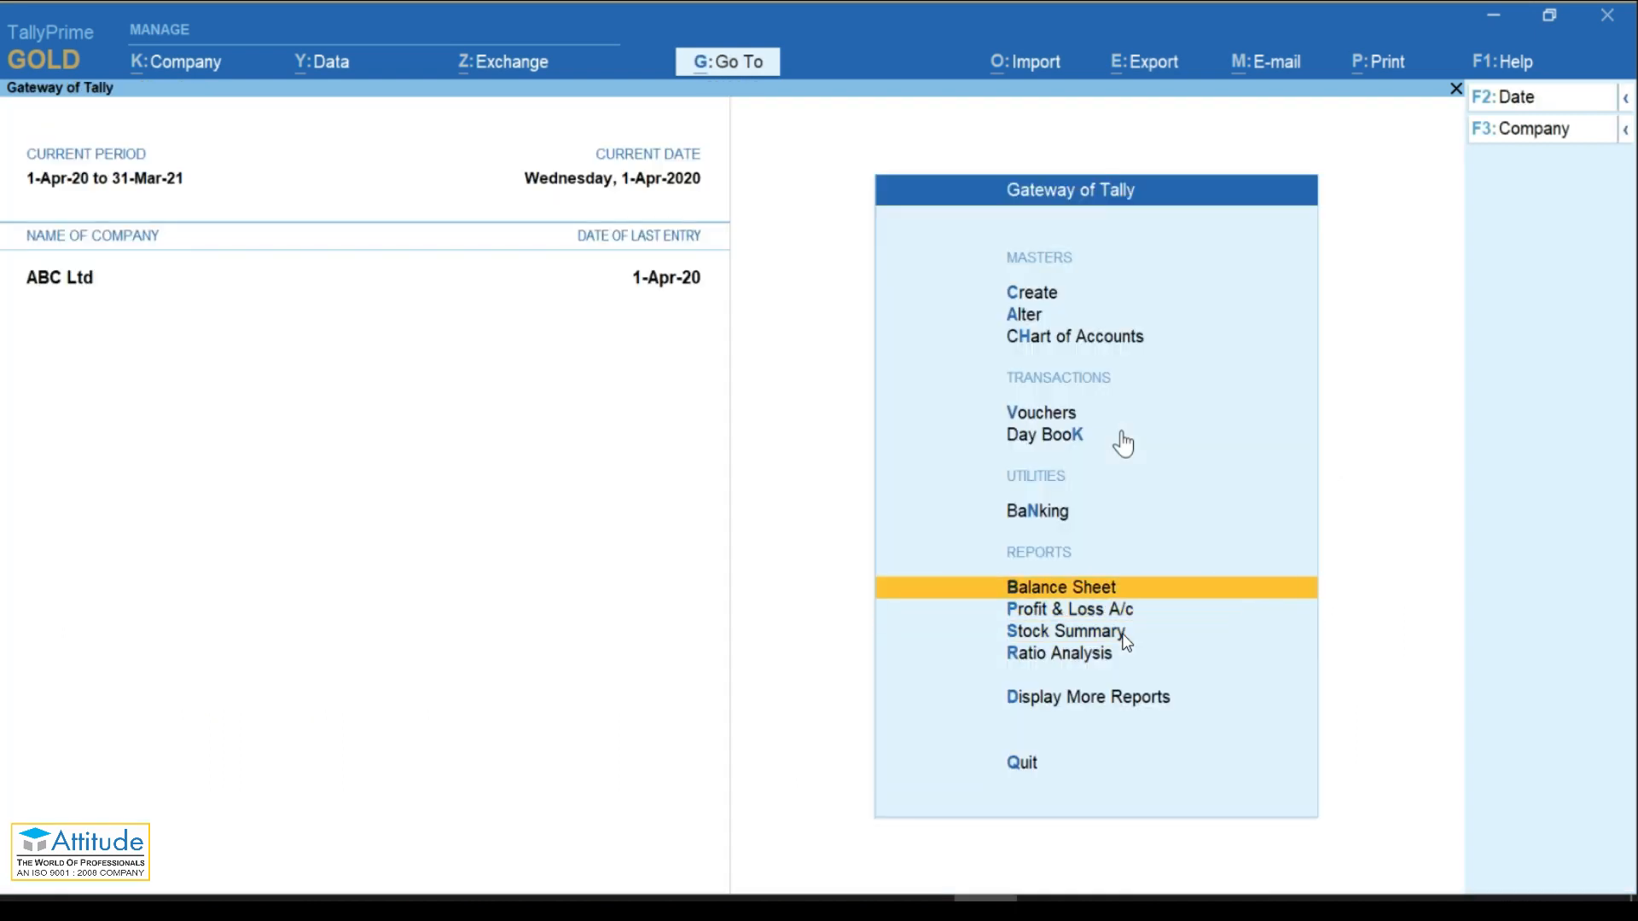
pyautogui.press('Up')
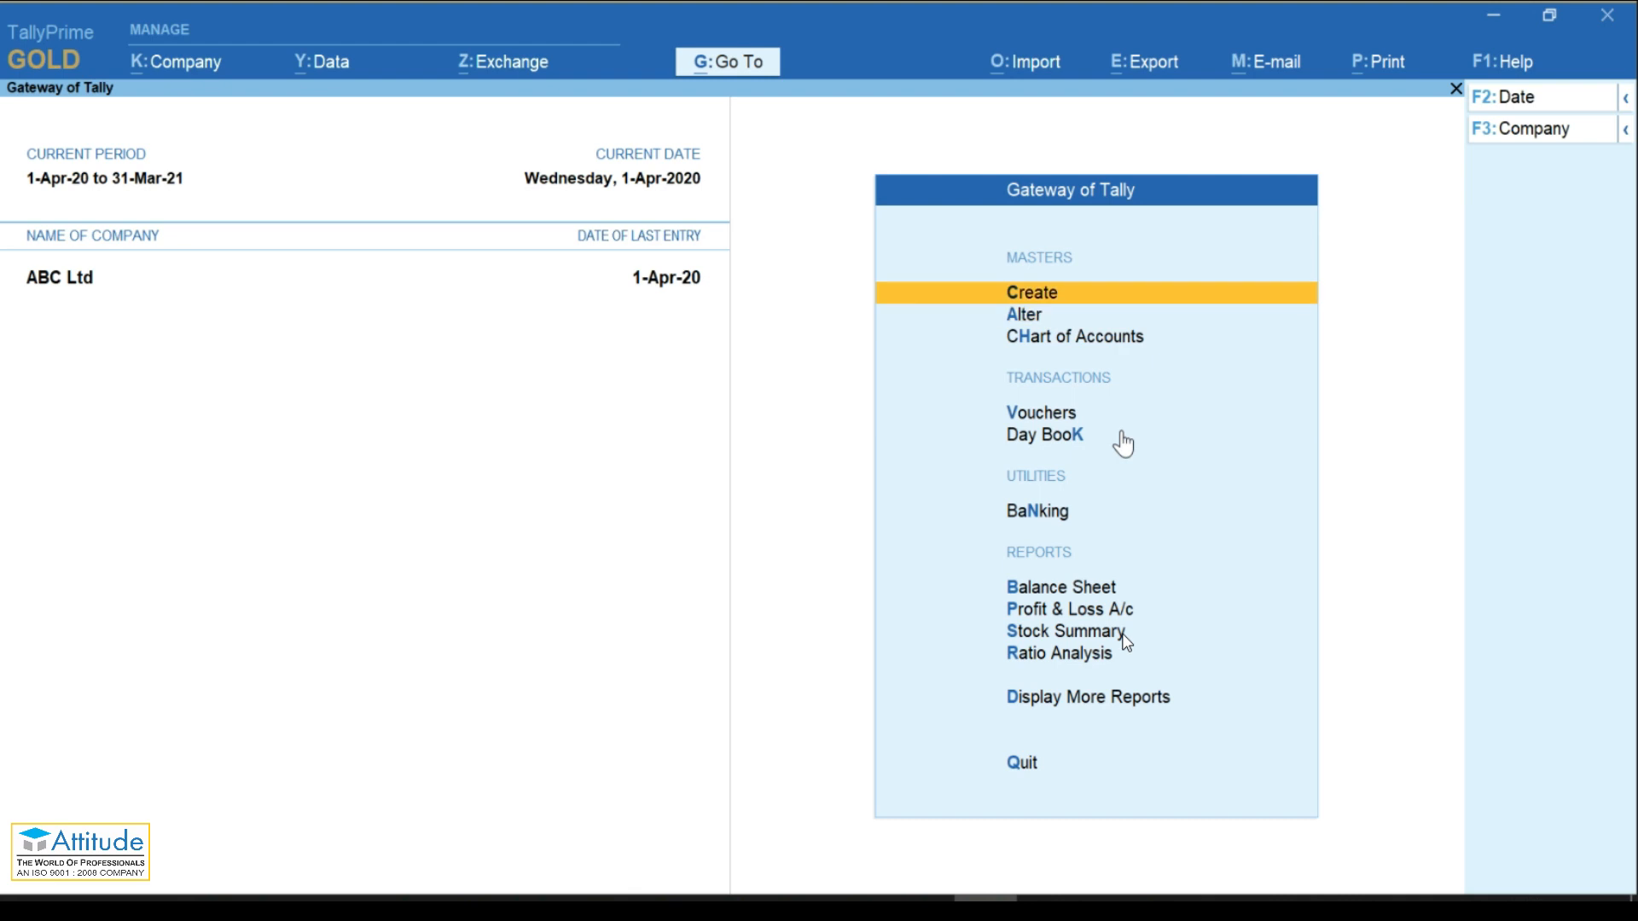
pyautogui.press('Return')
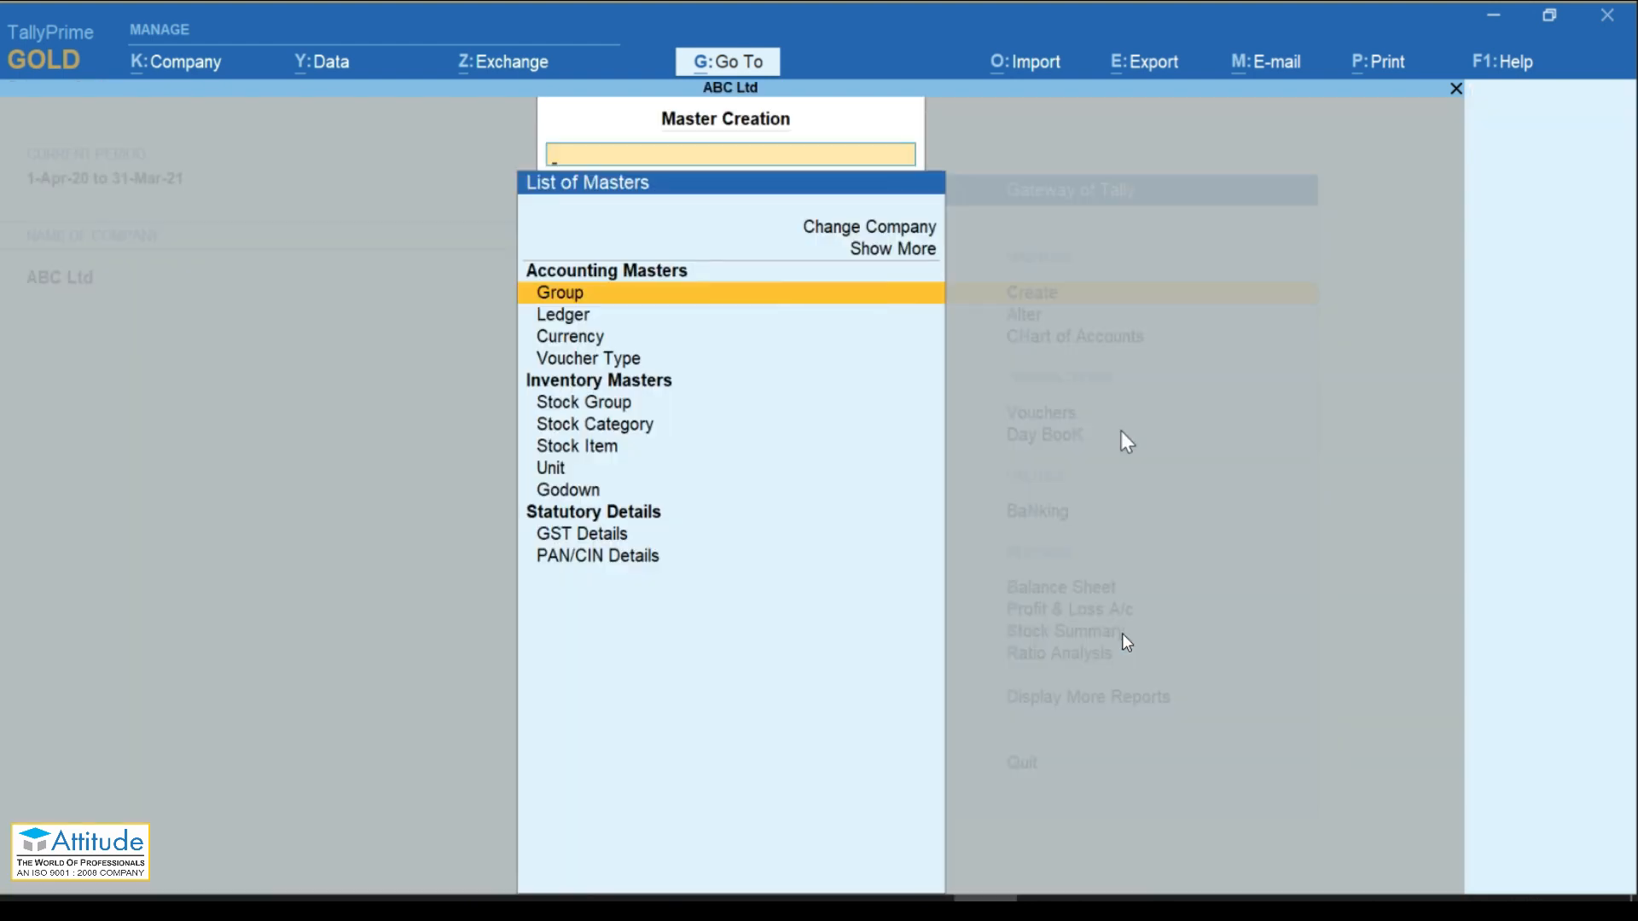
pyautogui.press('Down')
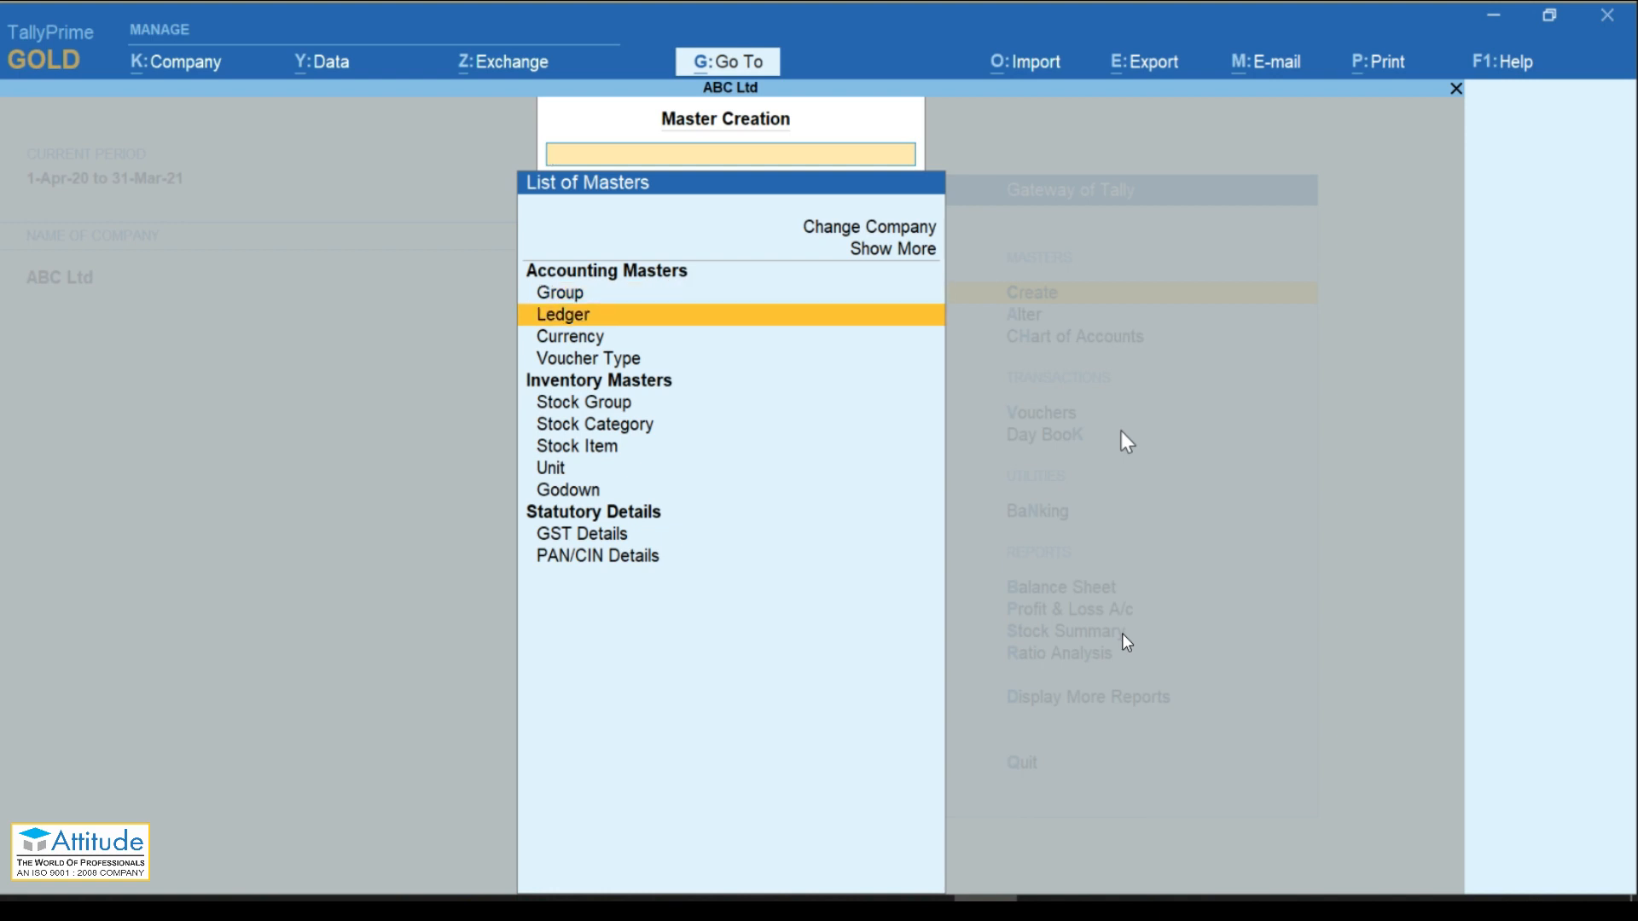
pyautogui.press('Return')
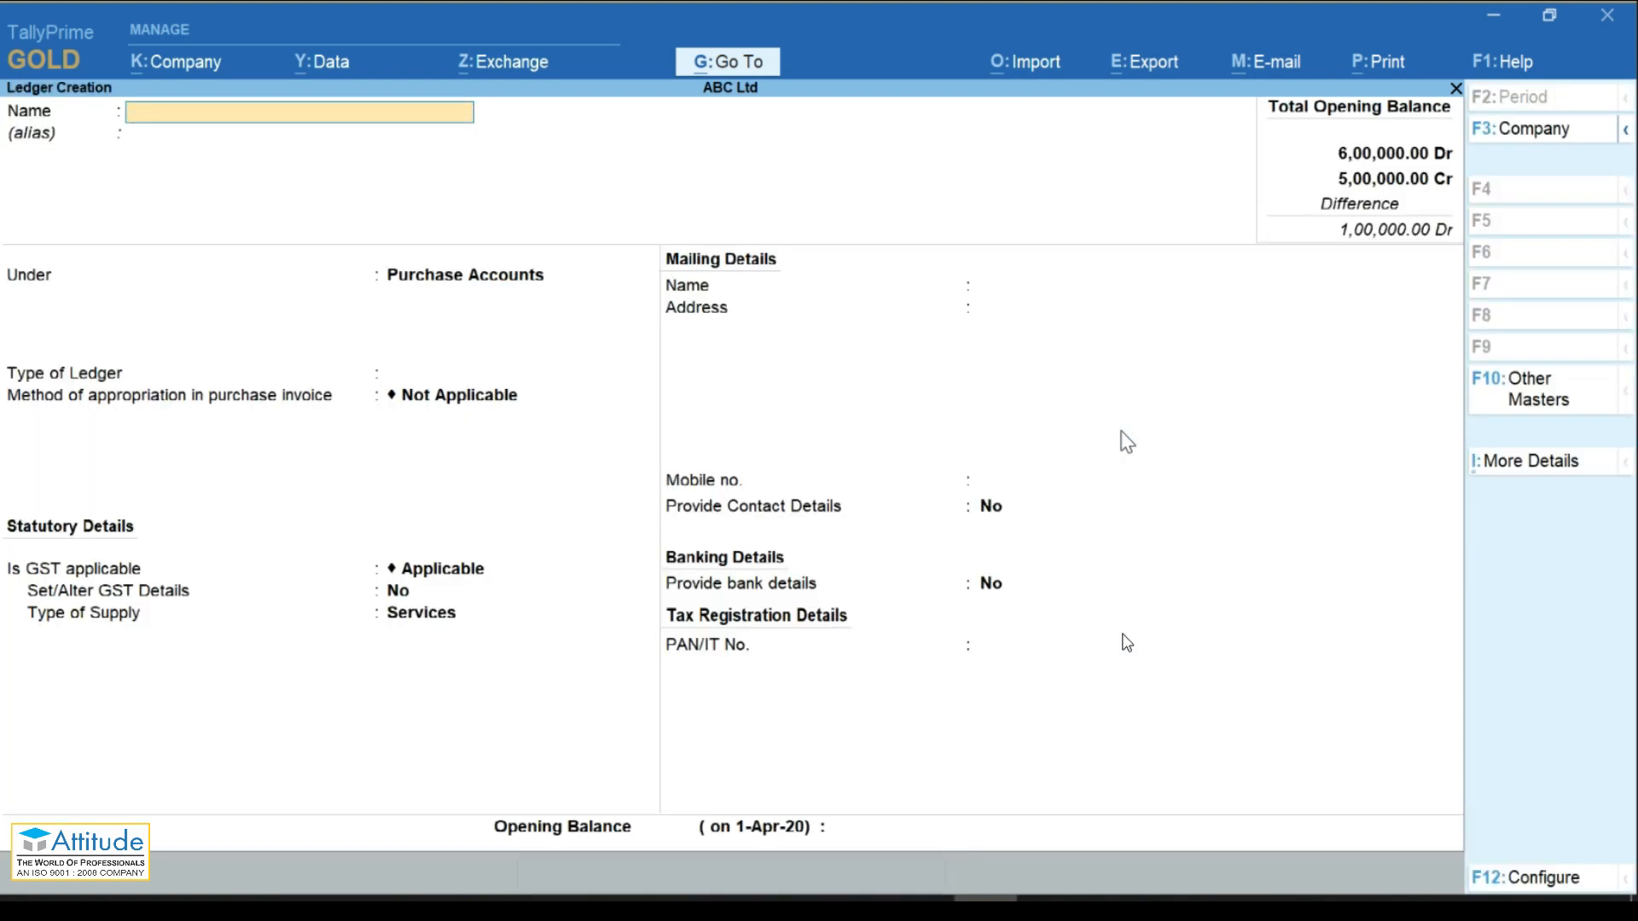
pyautogui.write('Rajesh Traders')
pyautogui.press('Return')
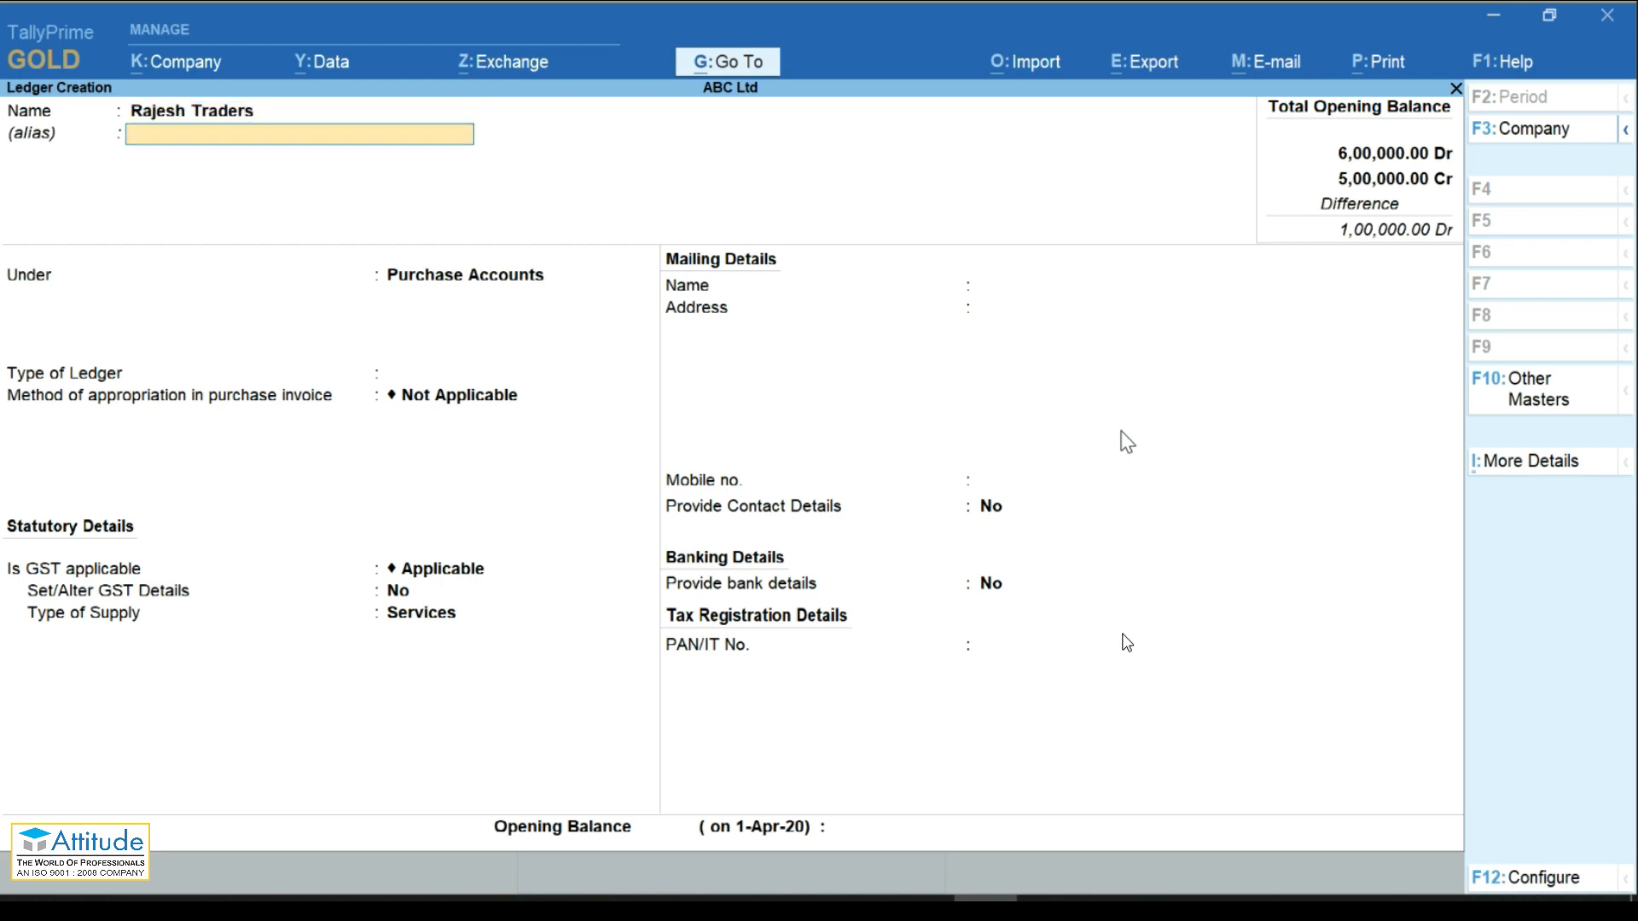
# Step: Place Rajesh Traders under Sundry Creditors, state Karnataka, with its GSTIN and no opening balance
pyautogui.press('Return')
pyautogui.write('Su')
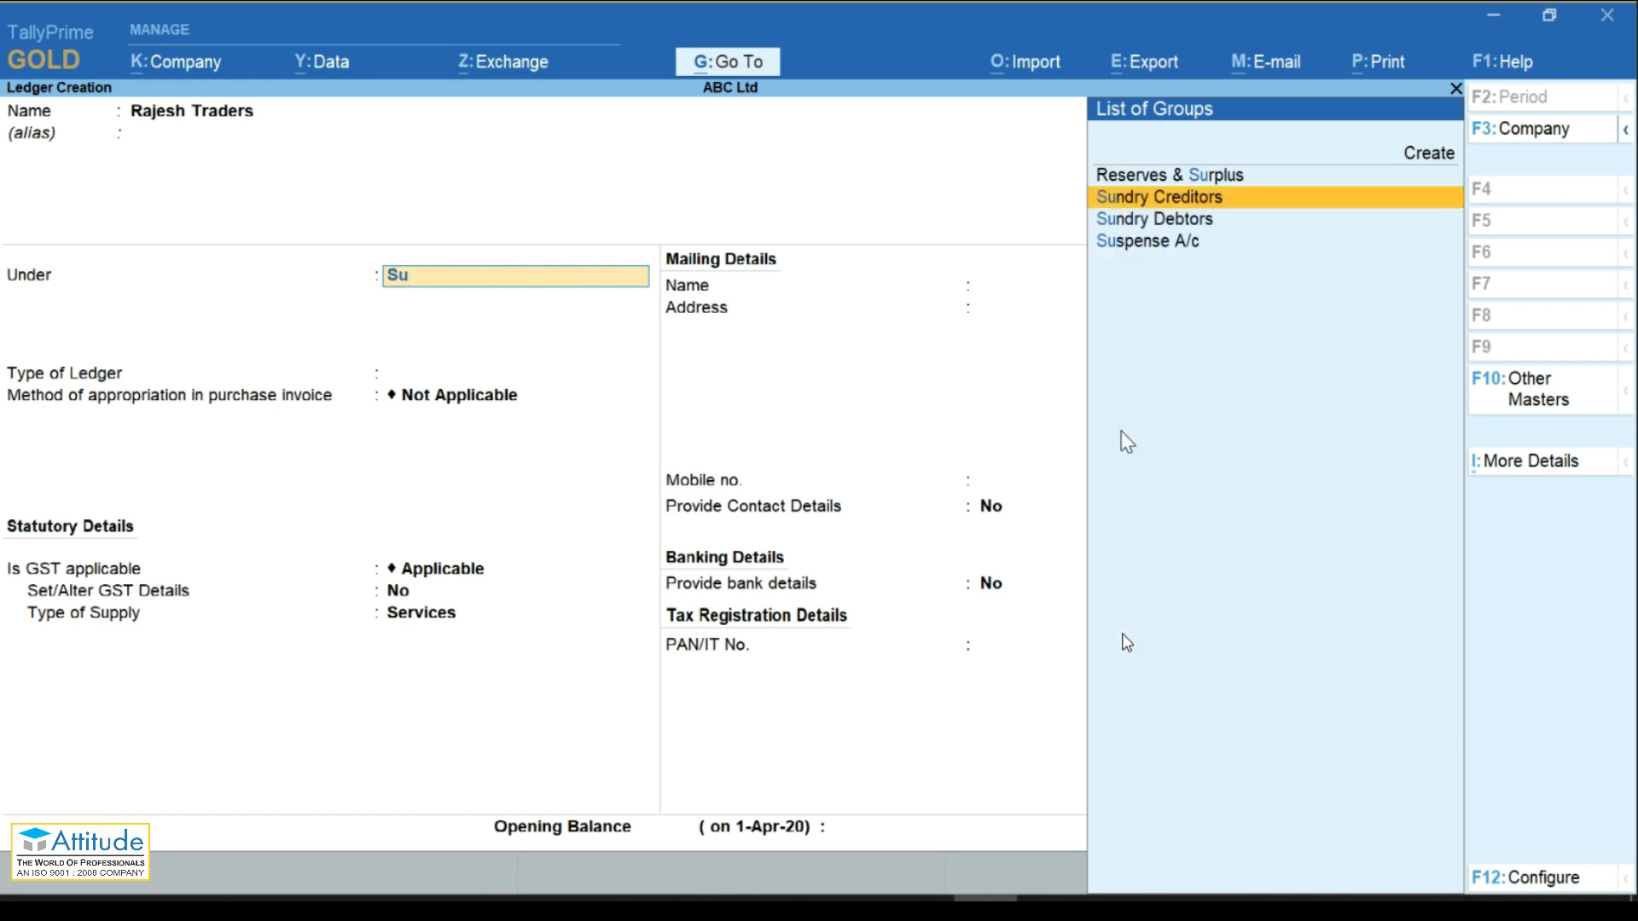
pyautogui.press('Return')
pyautogui.press('Return')
pyautogui.press('Return')
pyautogui.press('Return')
pyautogui.press('Return')
pyautogui.press('Return')
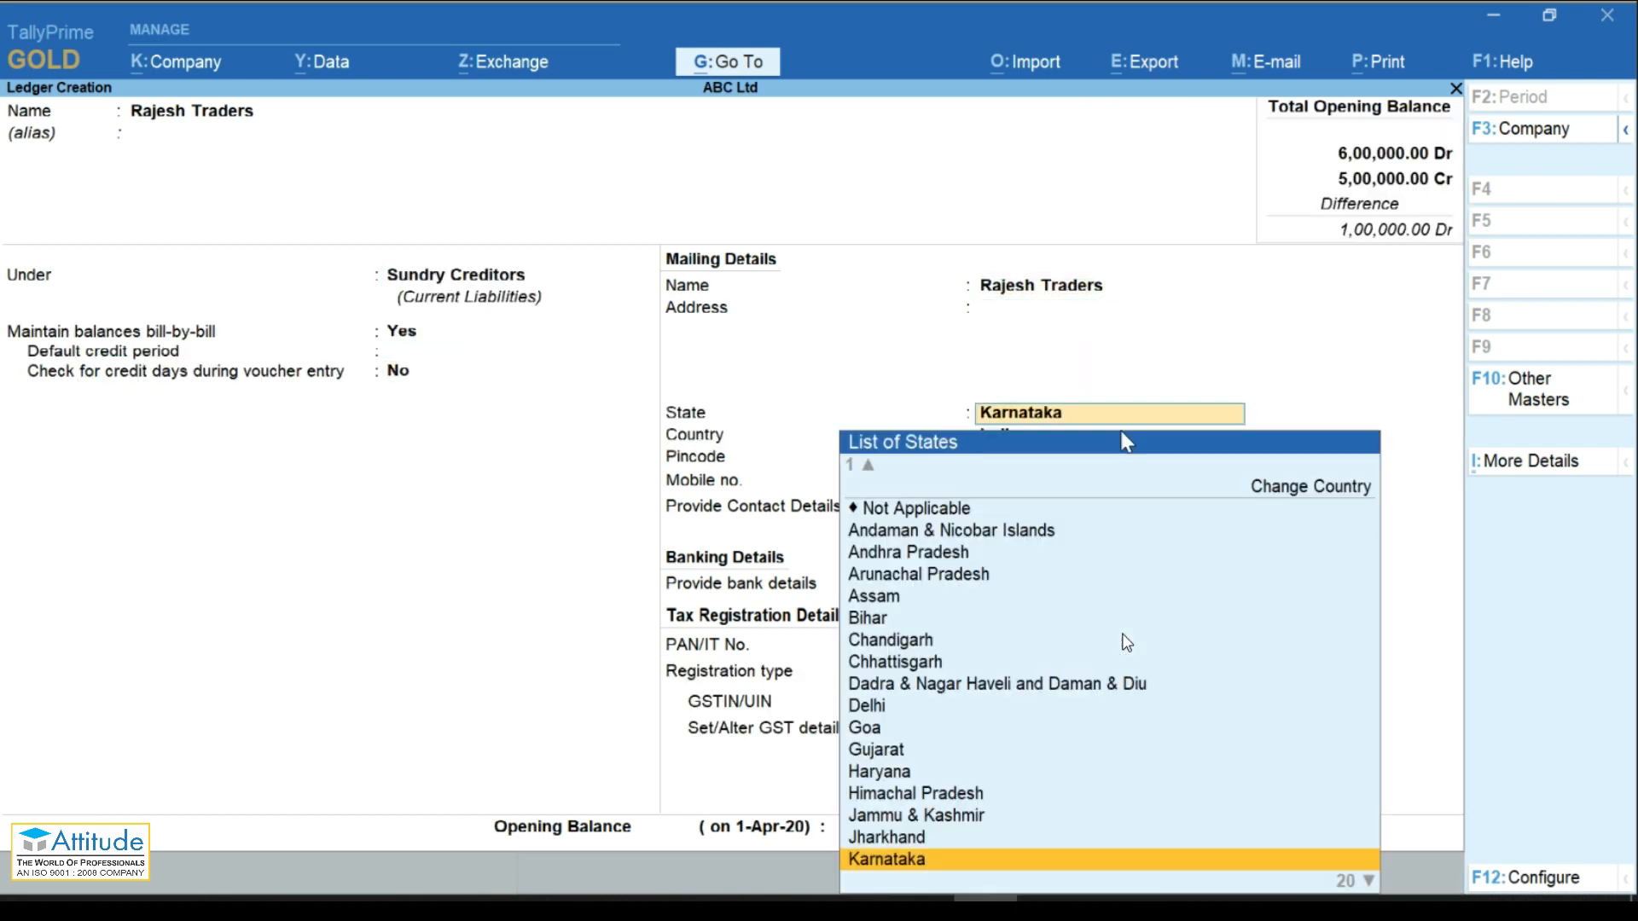
pyautogui.press('Return')
pyautogui.press('Return')
pyautogui.press('Return')
pyautogui.press('Return')
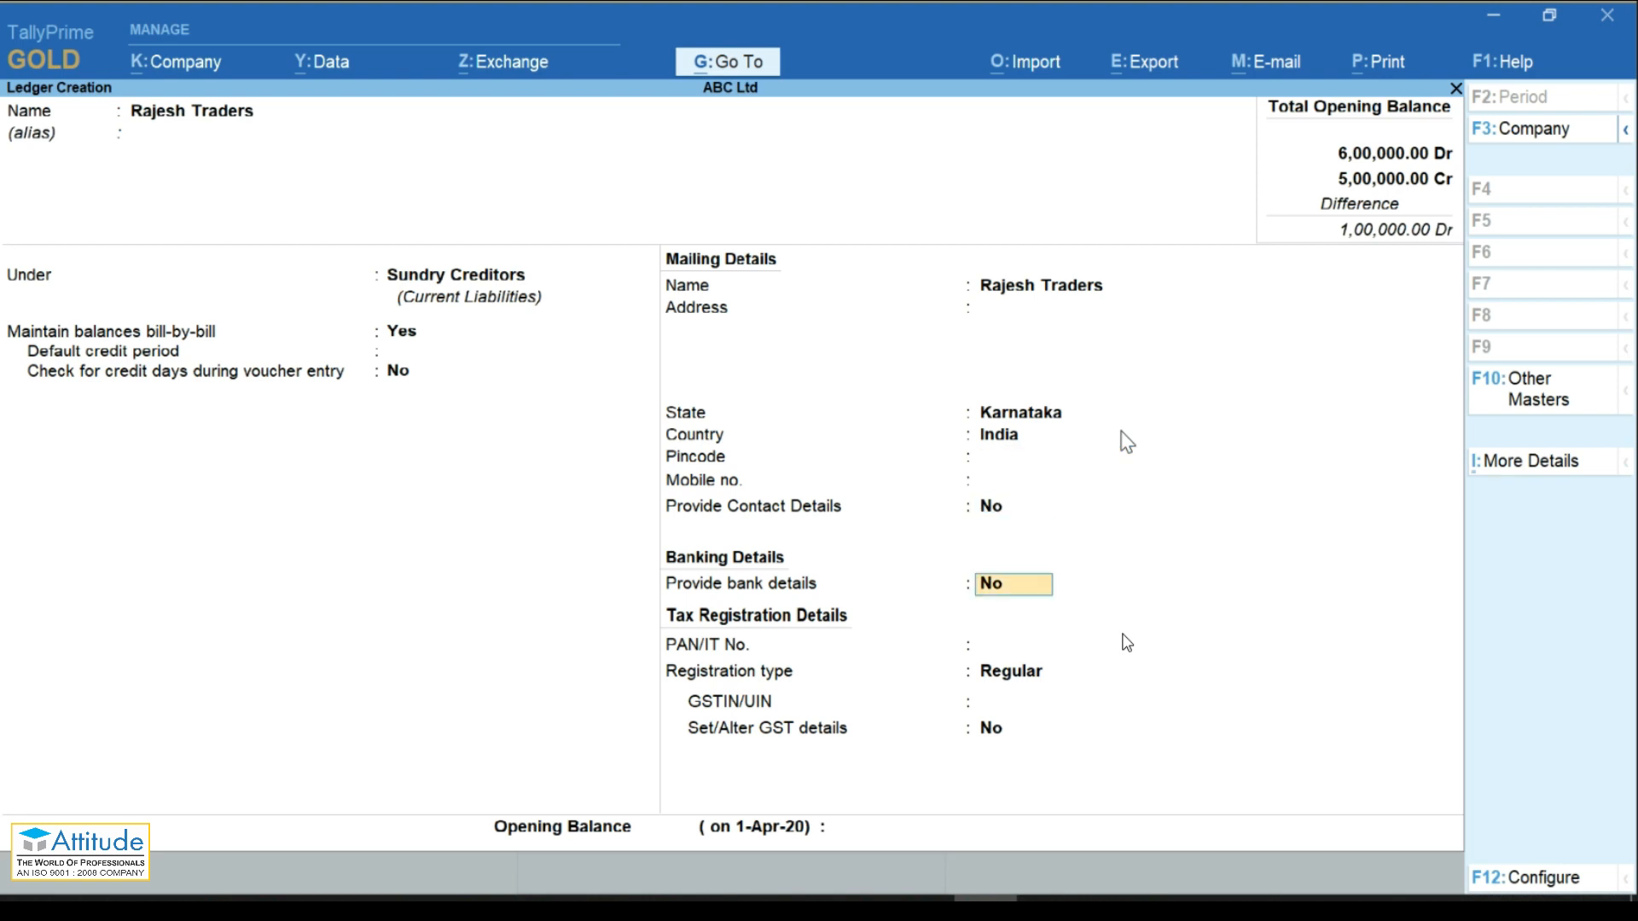
pyautogui.press('Return')
pyautogui.press('Return')
pyautogui.press('Return')
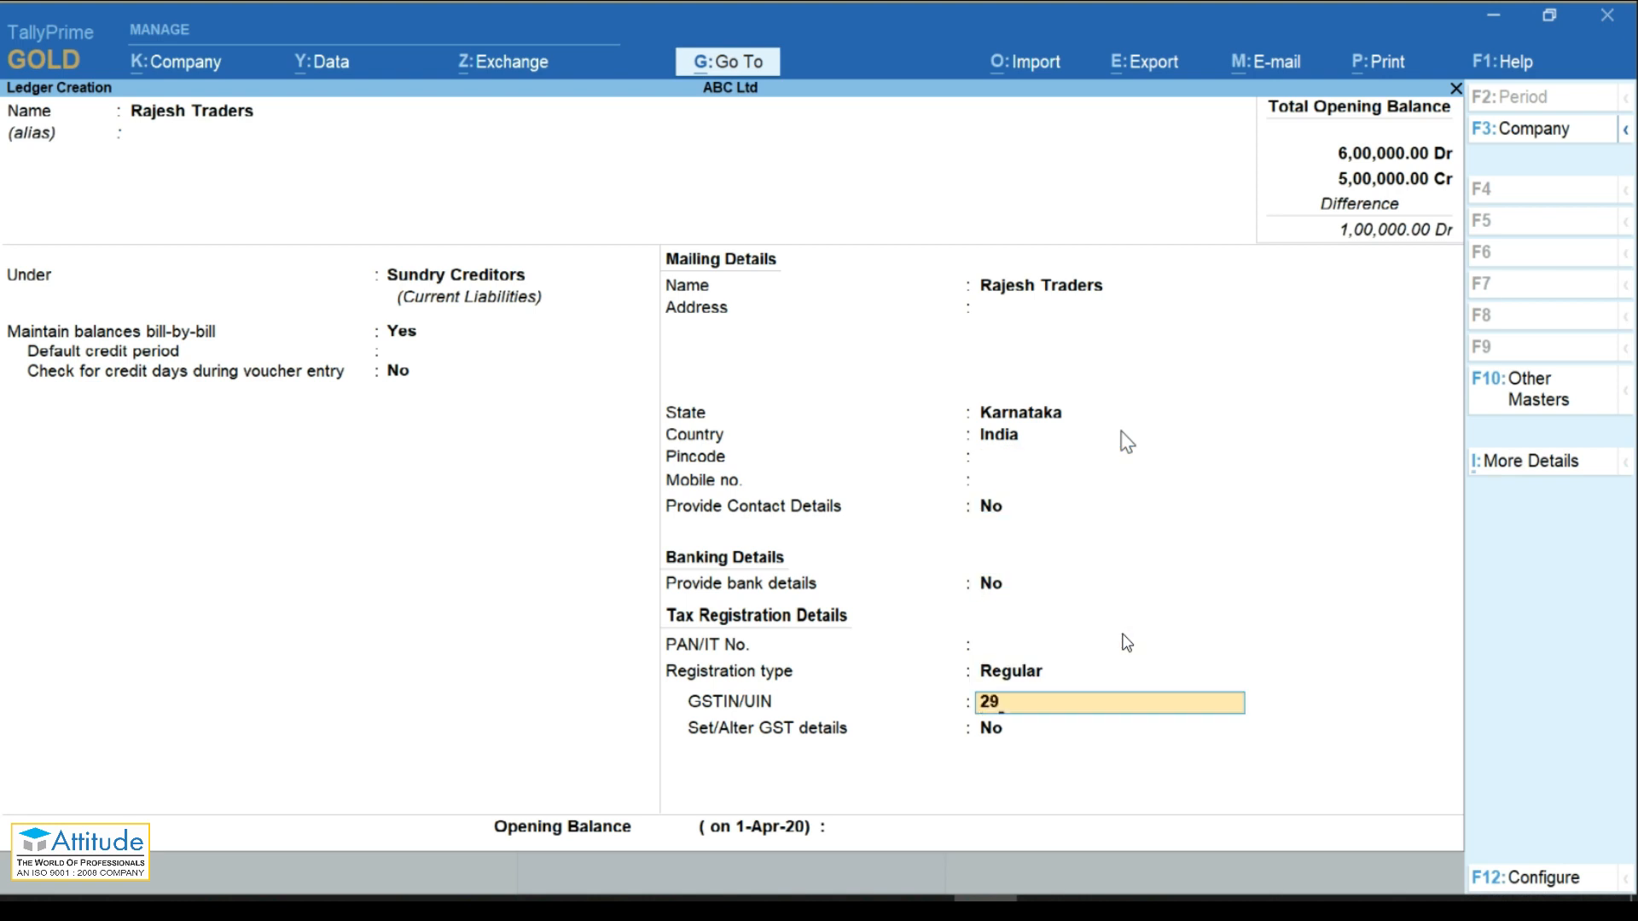
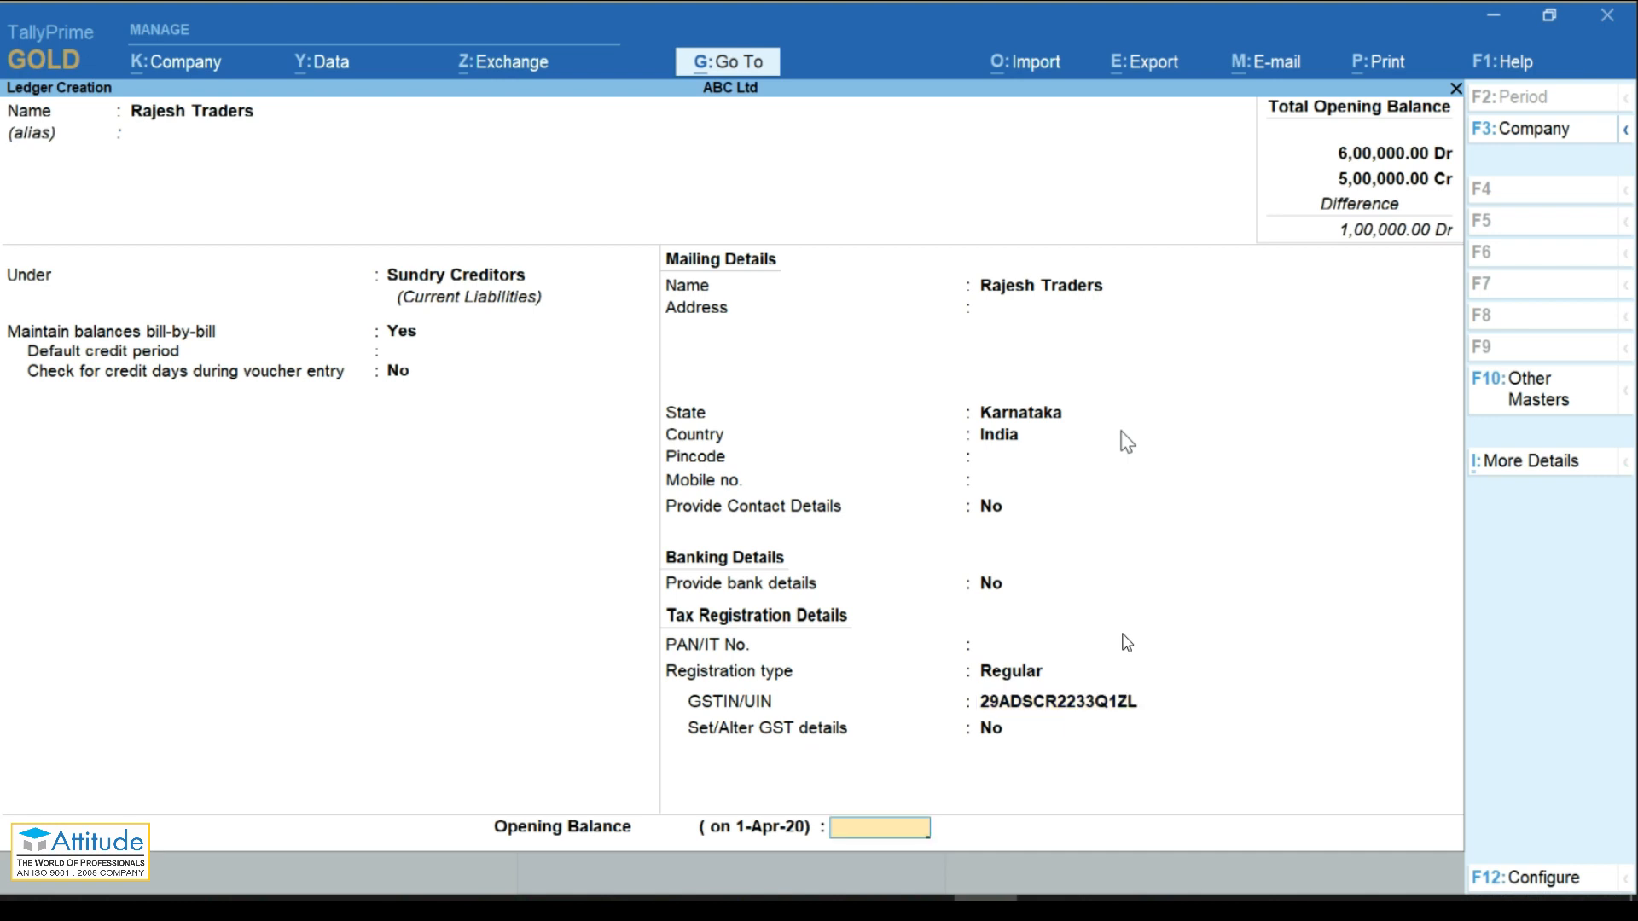
pyautogui.press('Return')
pyautogui.press('Return')
# Step: Create a CGST ledger under Duties & Taxes, type GST, tax type Central Tax
pyautogui.write('CGST')
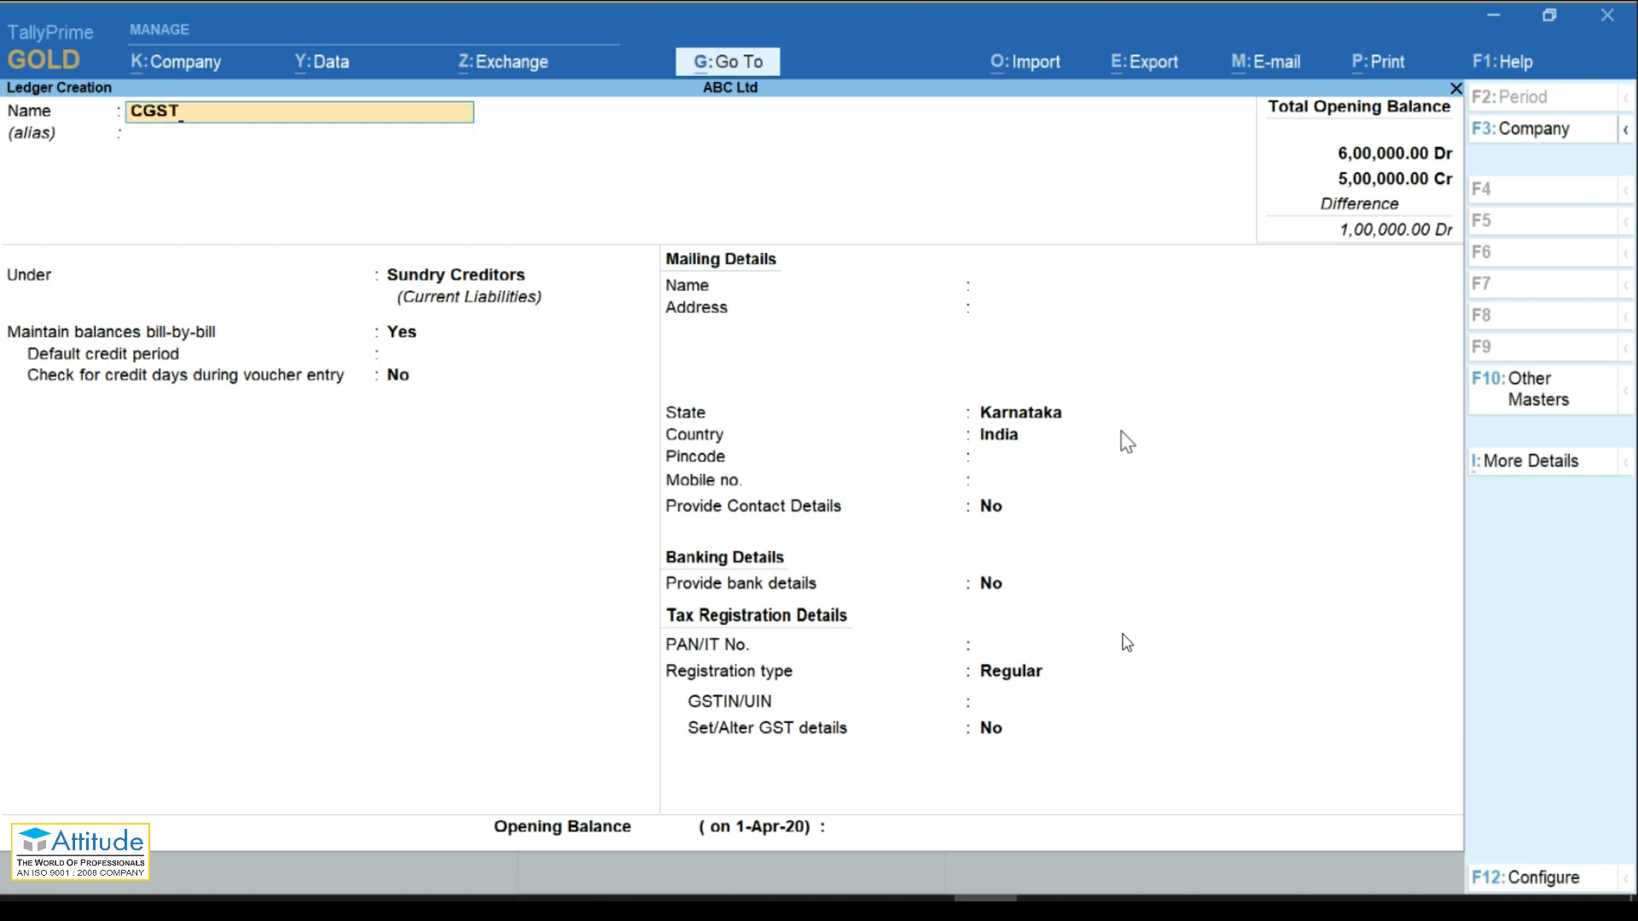
pyautogui.press('Return')
pyautogui.press('Return')
pyautogui.write('Duties & Taxes')
pyautogui.press('Return')
pyautogui.press('Up')
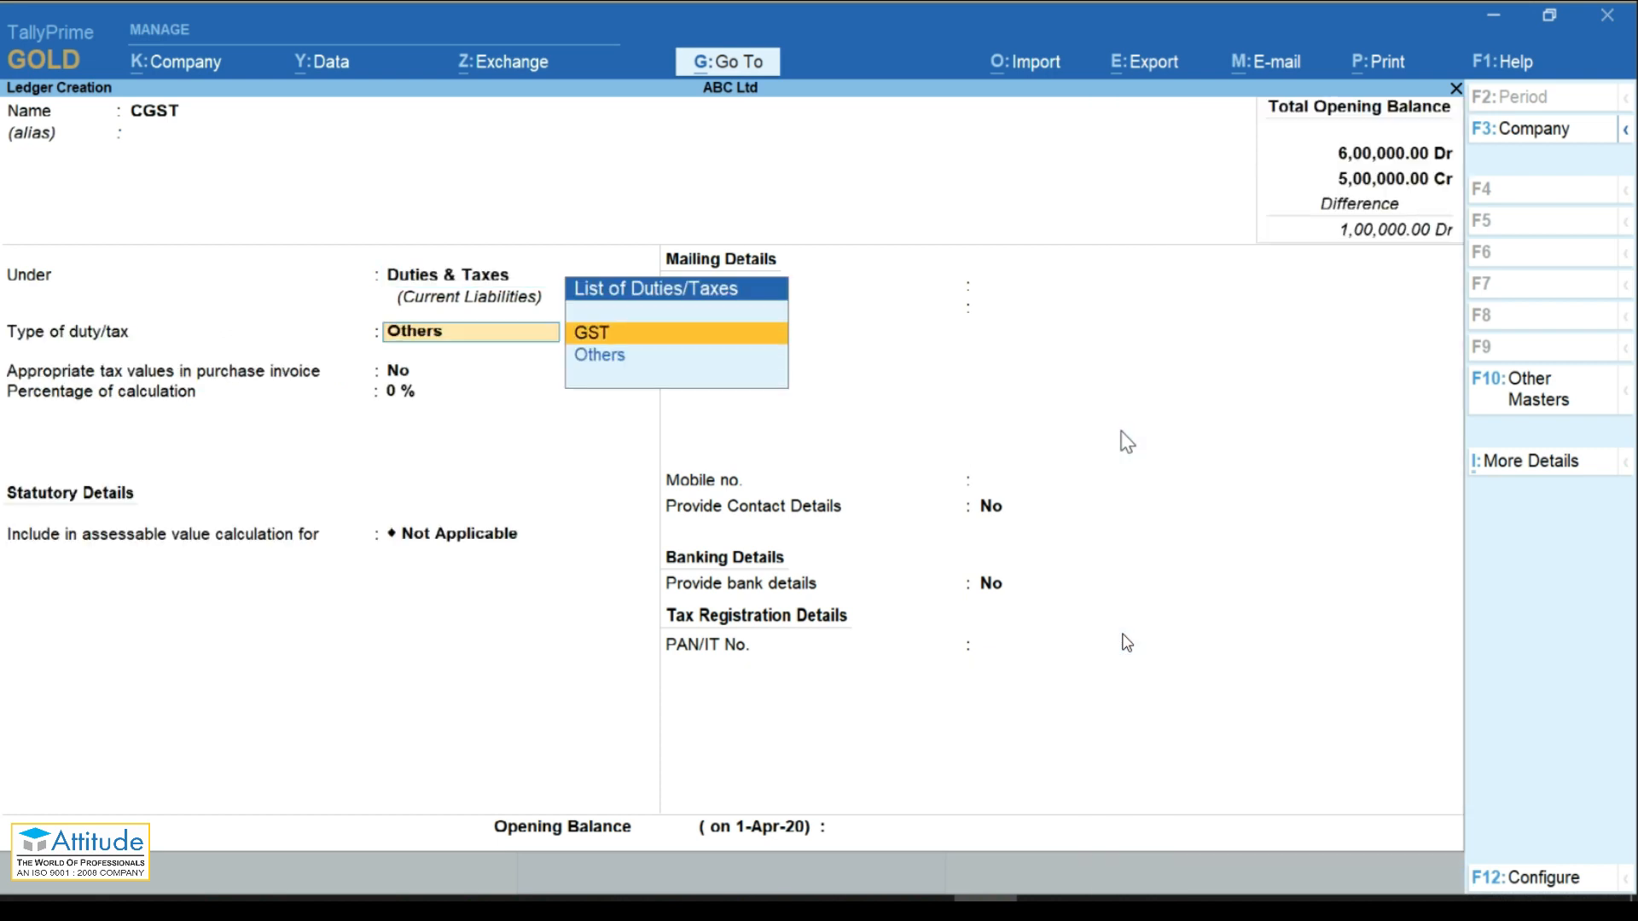
pyautogui.press('Return')
pyautogui.press('Return')
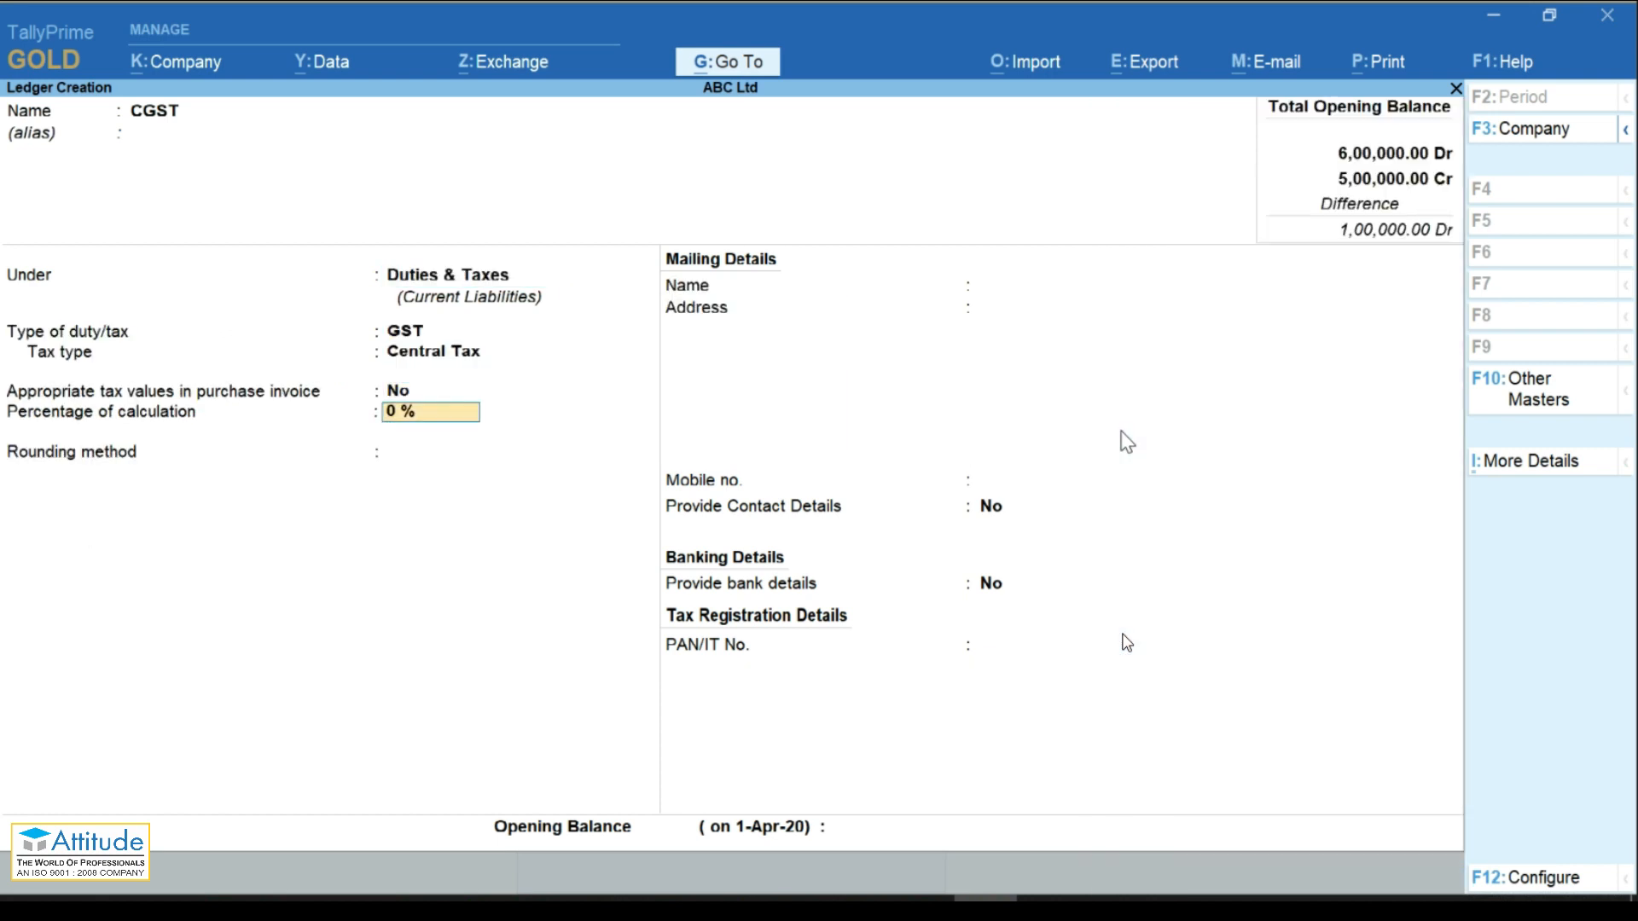
pyautogui.press('Return')
pyautogui.press('Return')
pyautogui.press('Return')
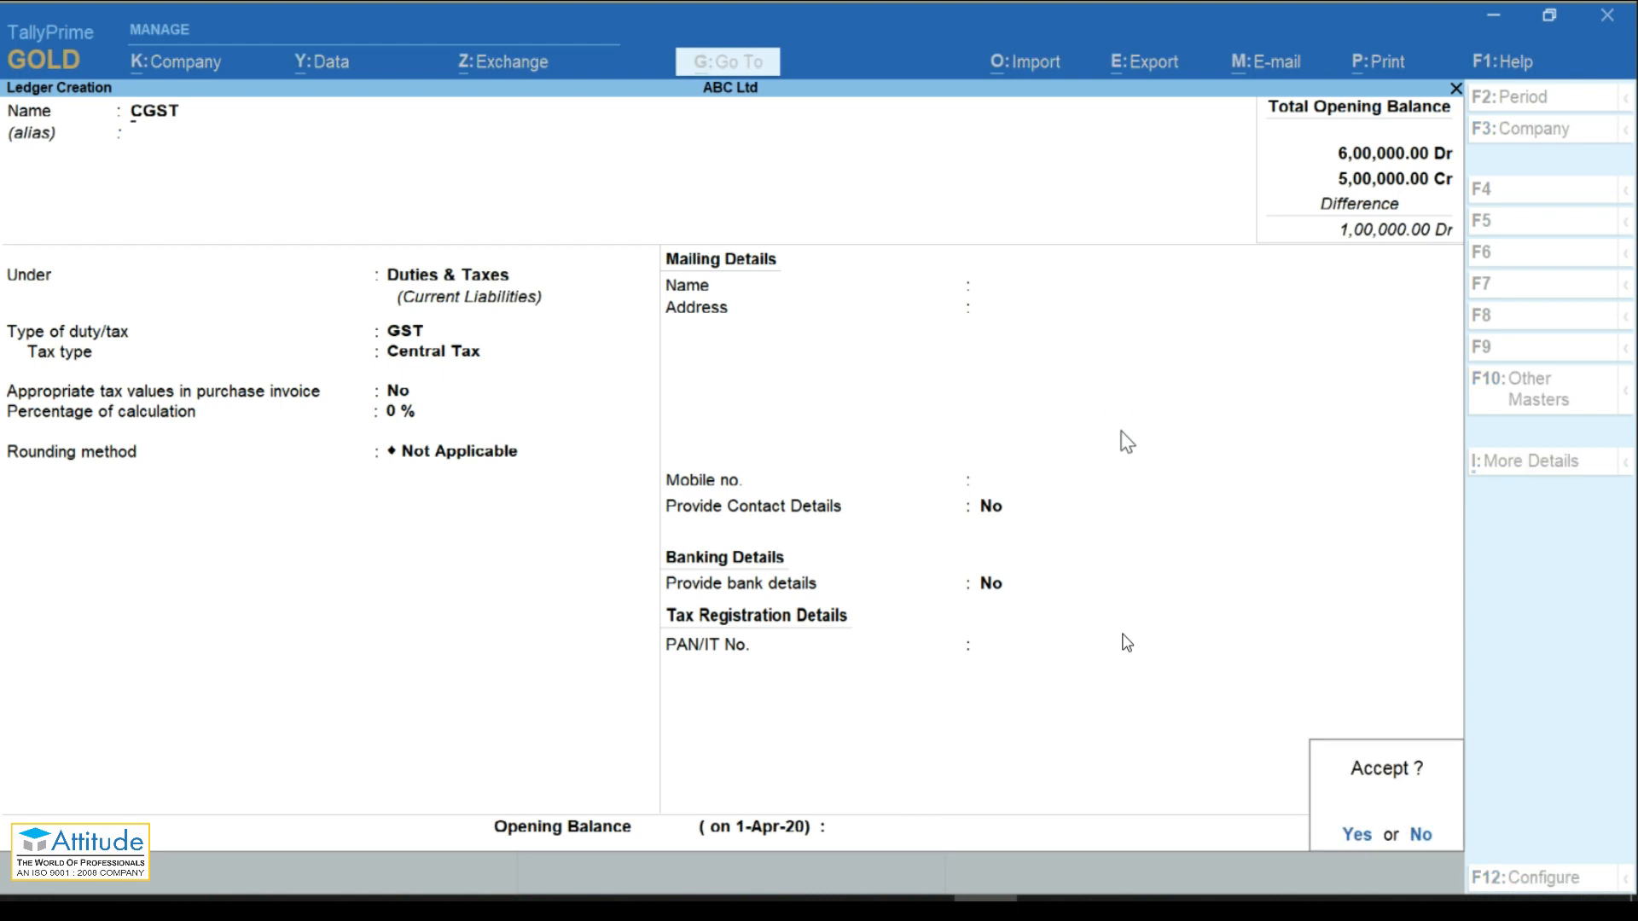
pyautogui.press('Return')
# Step: Create an SGST ledger under Duties & Taxes, type GST, tax type State Tax
pyautogui.write('SGST')
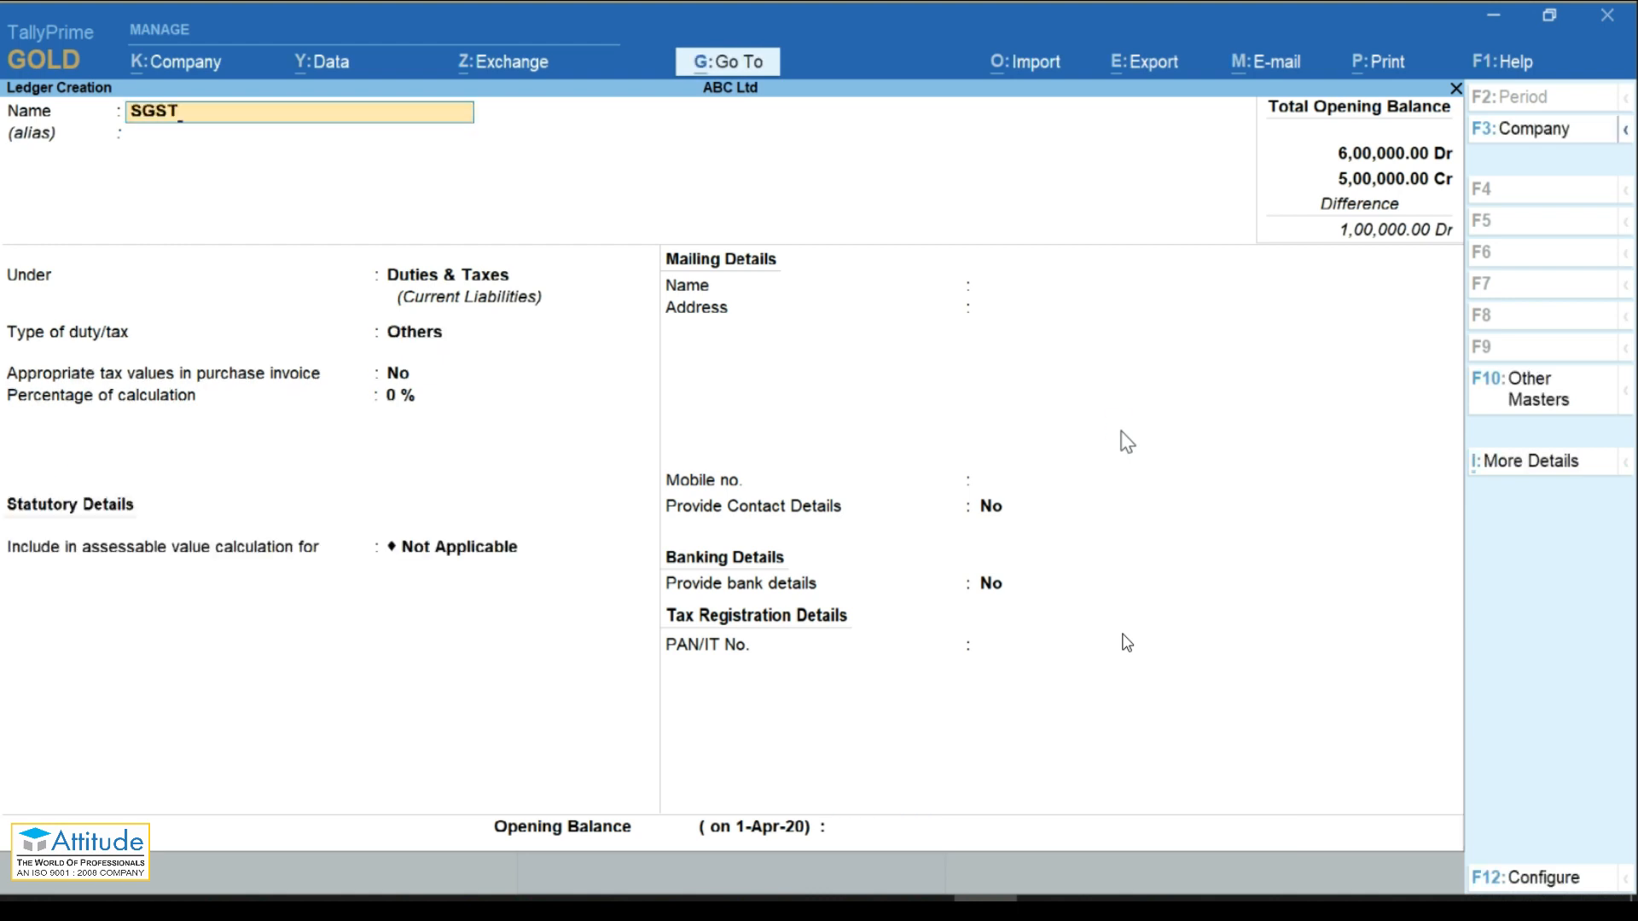
pyautogui.press('Return')
pyautogui.press('Return')
pyautogui.press('Return')
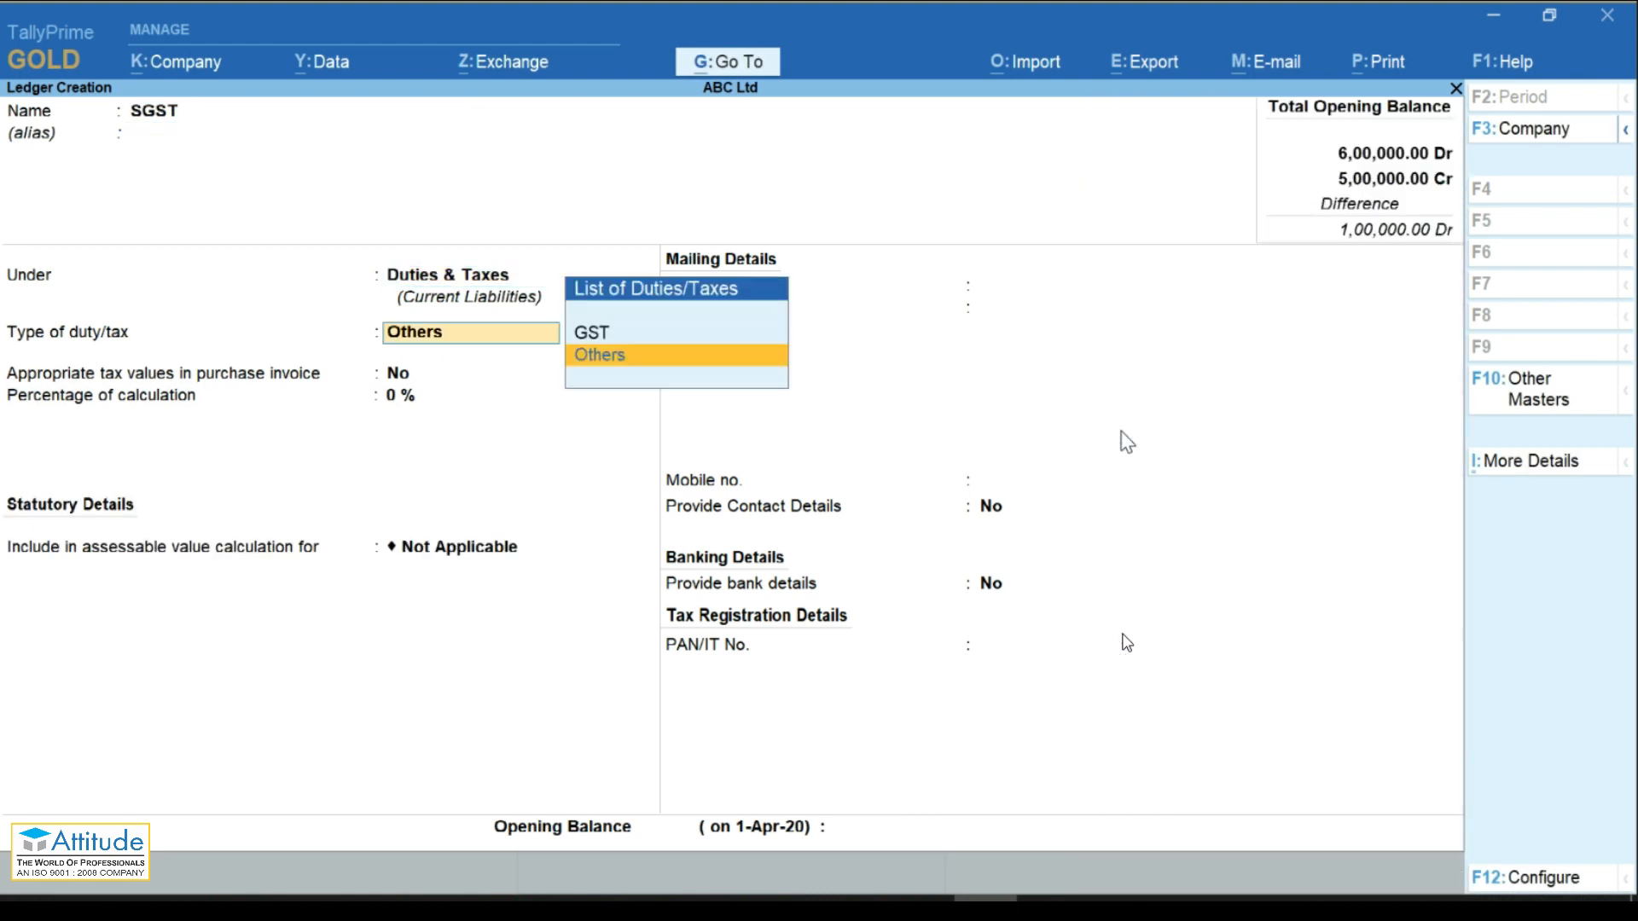
pyautogui.press('Up')
pyautogui.press('Return')
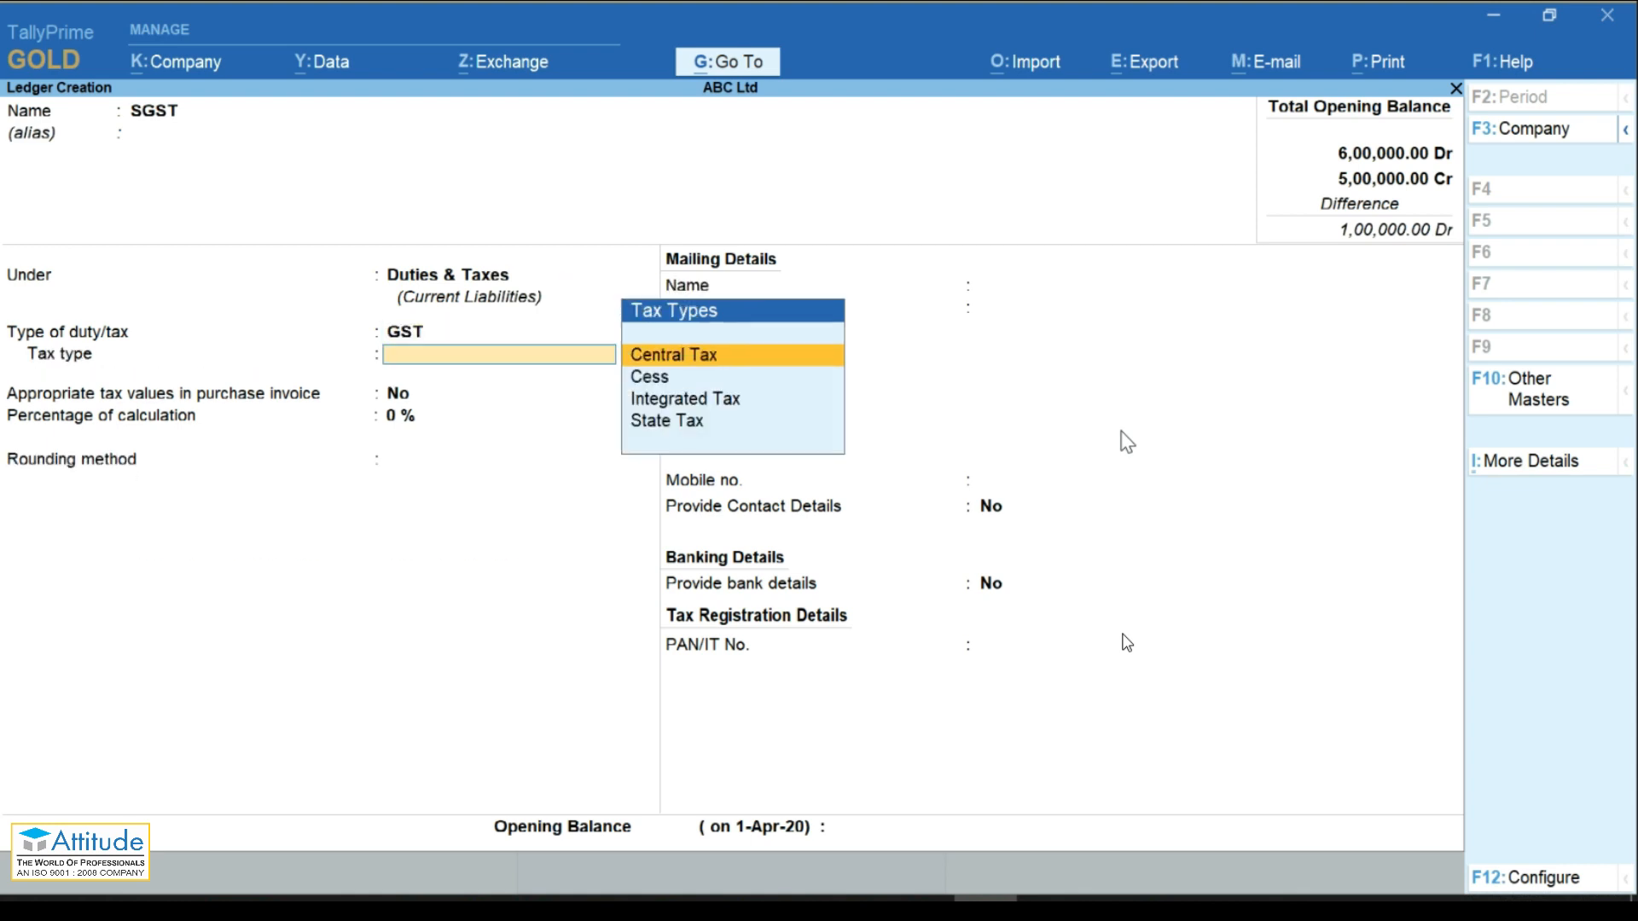
pyautogui.press('Down')
pyautogui.press('Down')
pyautogui.press('Down')
pyautogui.press('Return')
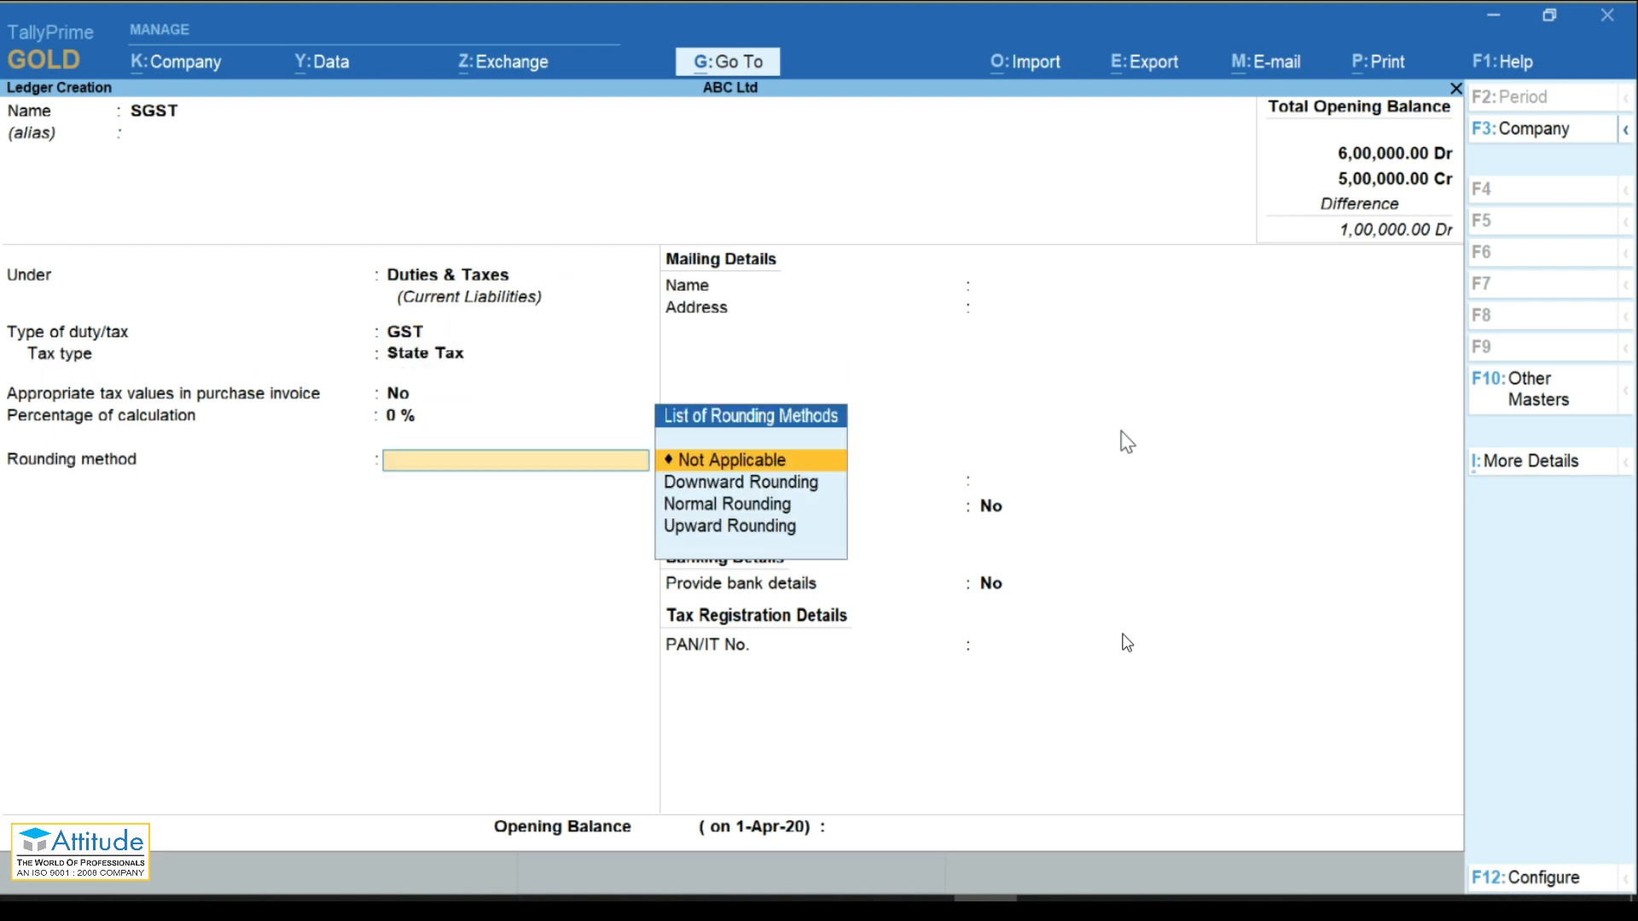
pyautogui.press('Return')
pyautogui.press('Return')
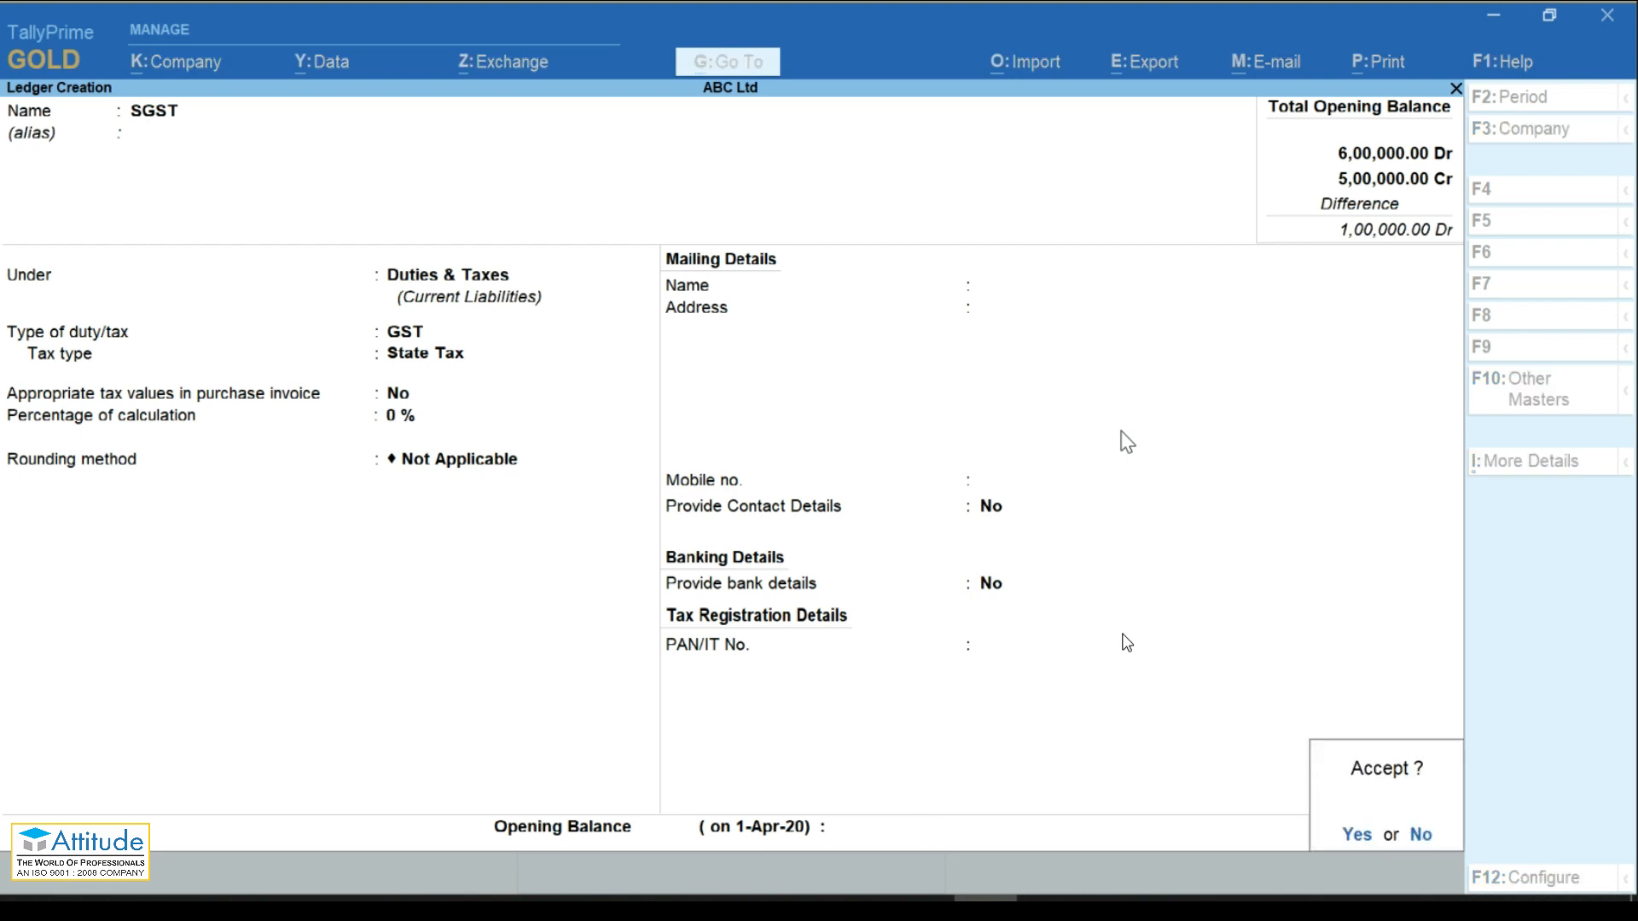
pyautogui.press('Return')
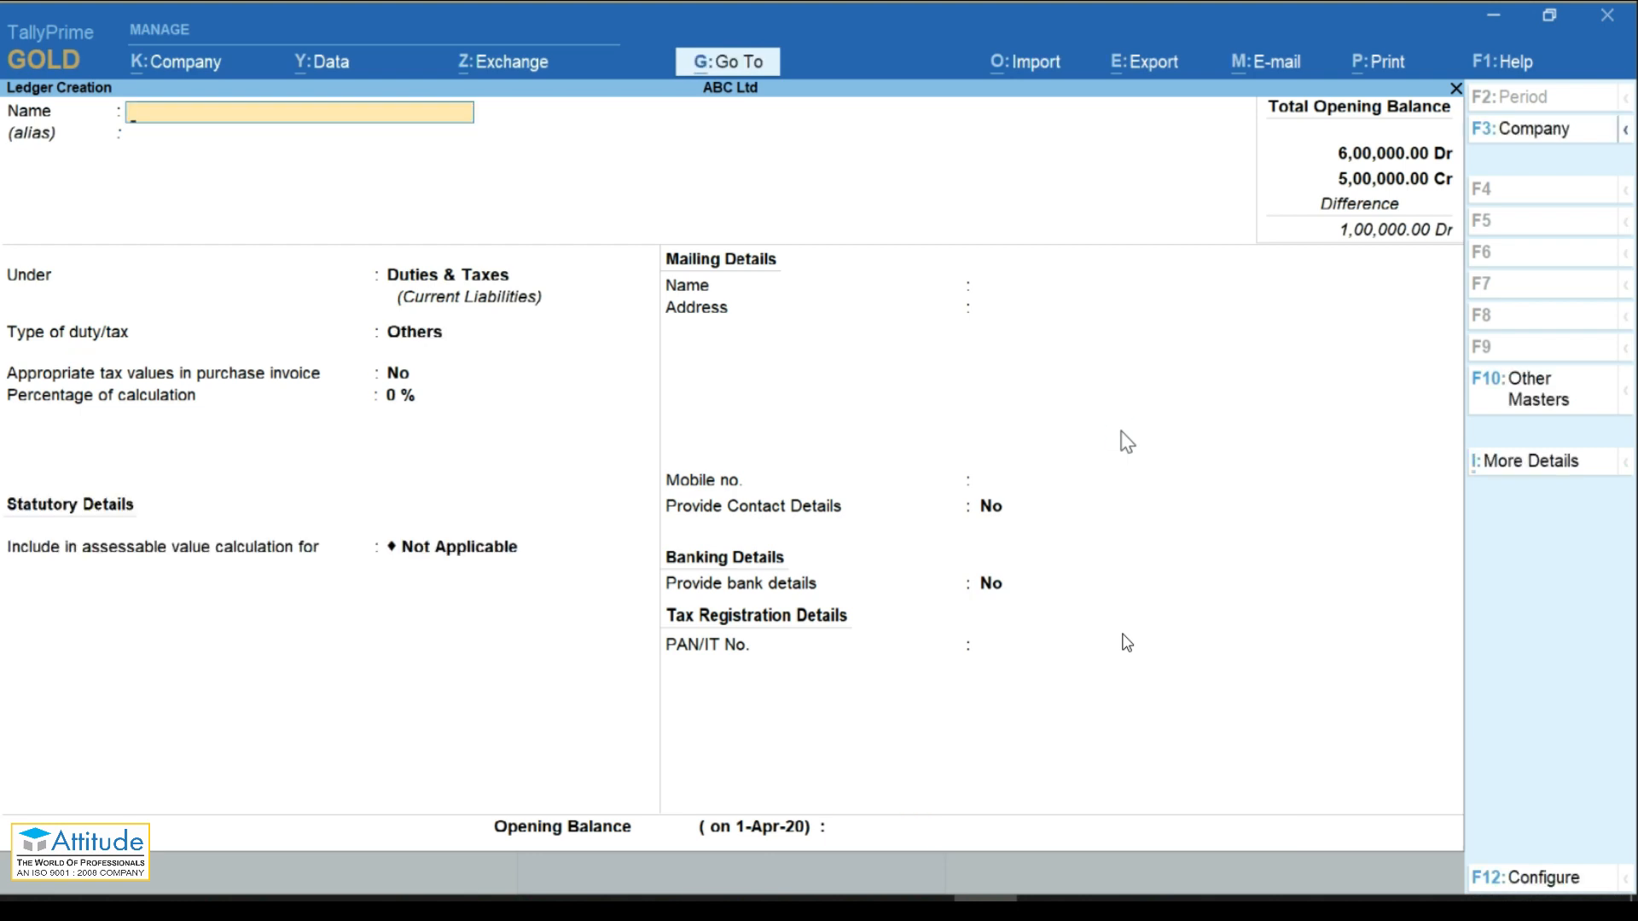
pyautogui.press('Escape')
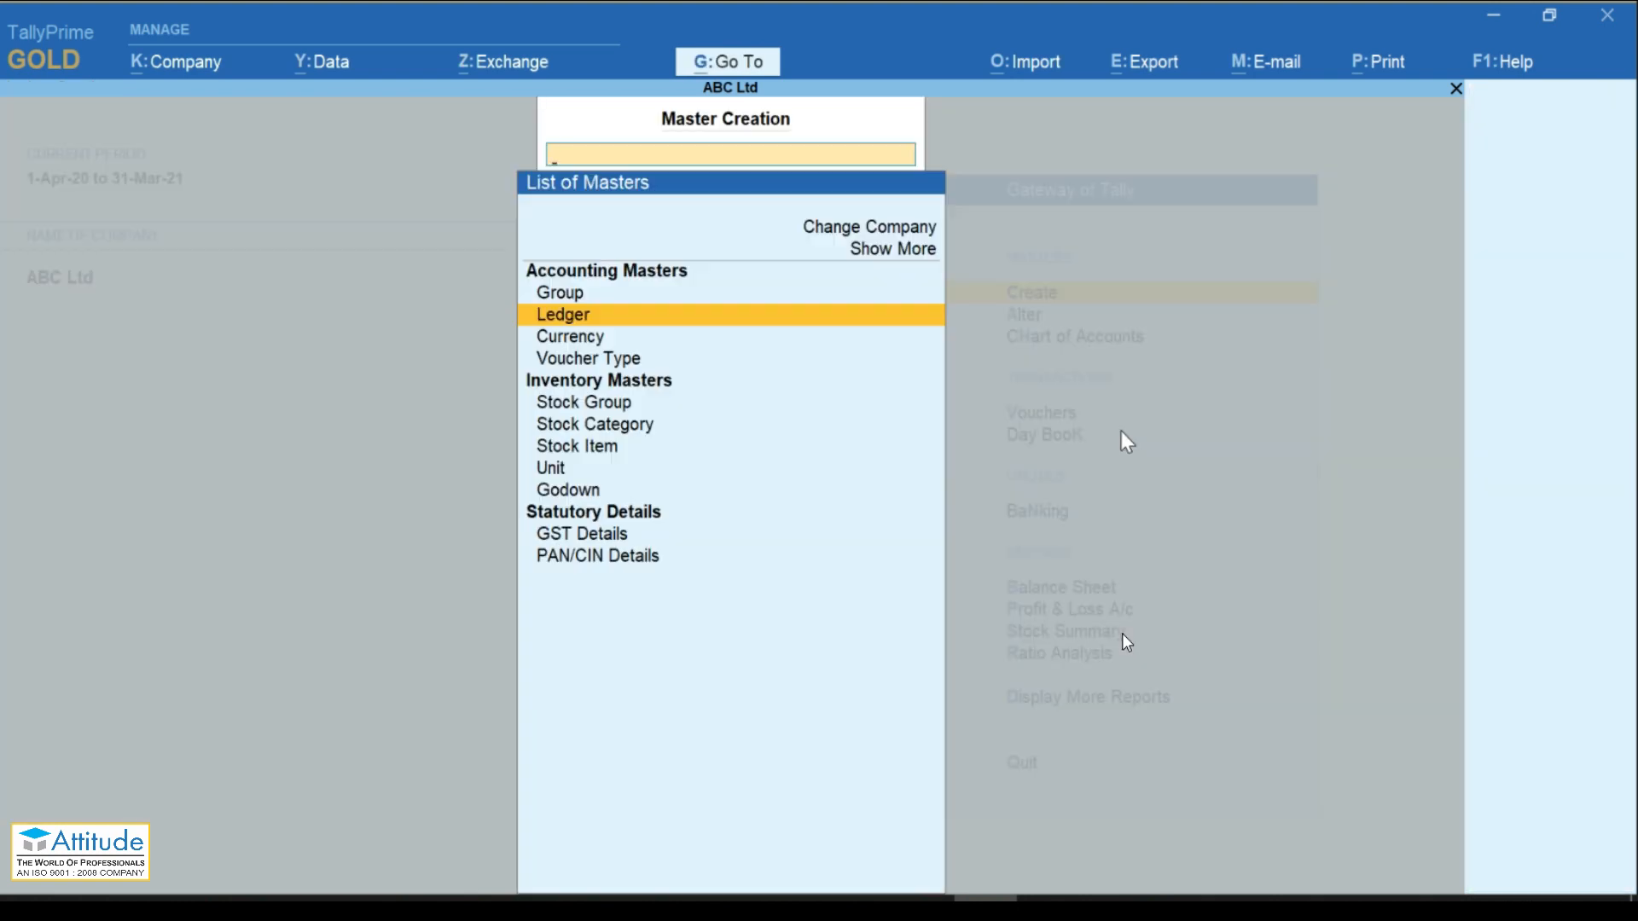
# Step: Open the existing Nos unit for alteration
pyautogui.press('Escape')
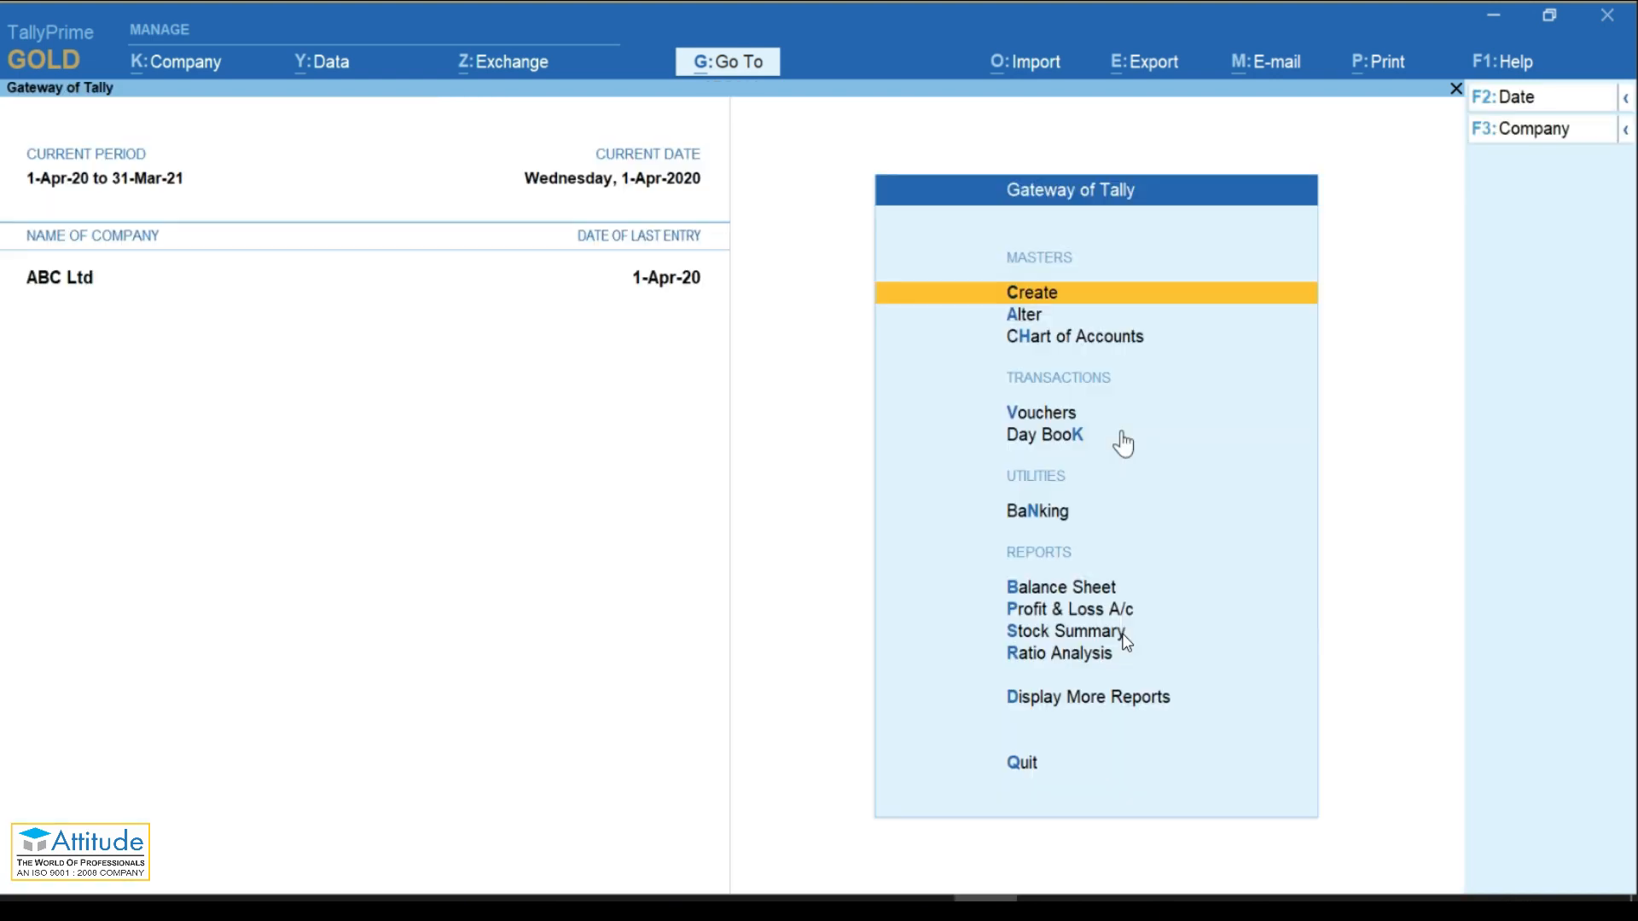
pyautogui.press('Down')
pyautogui.press('Return')
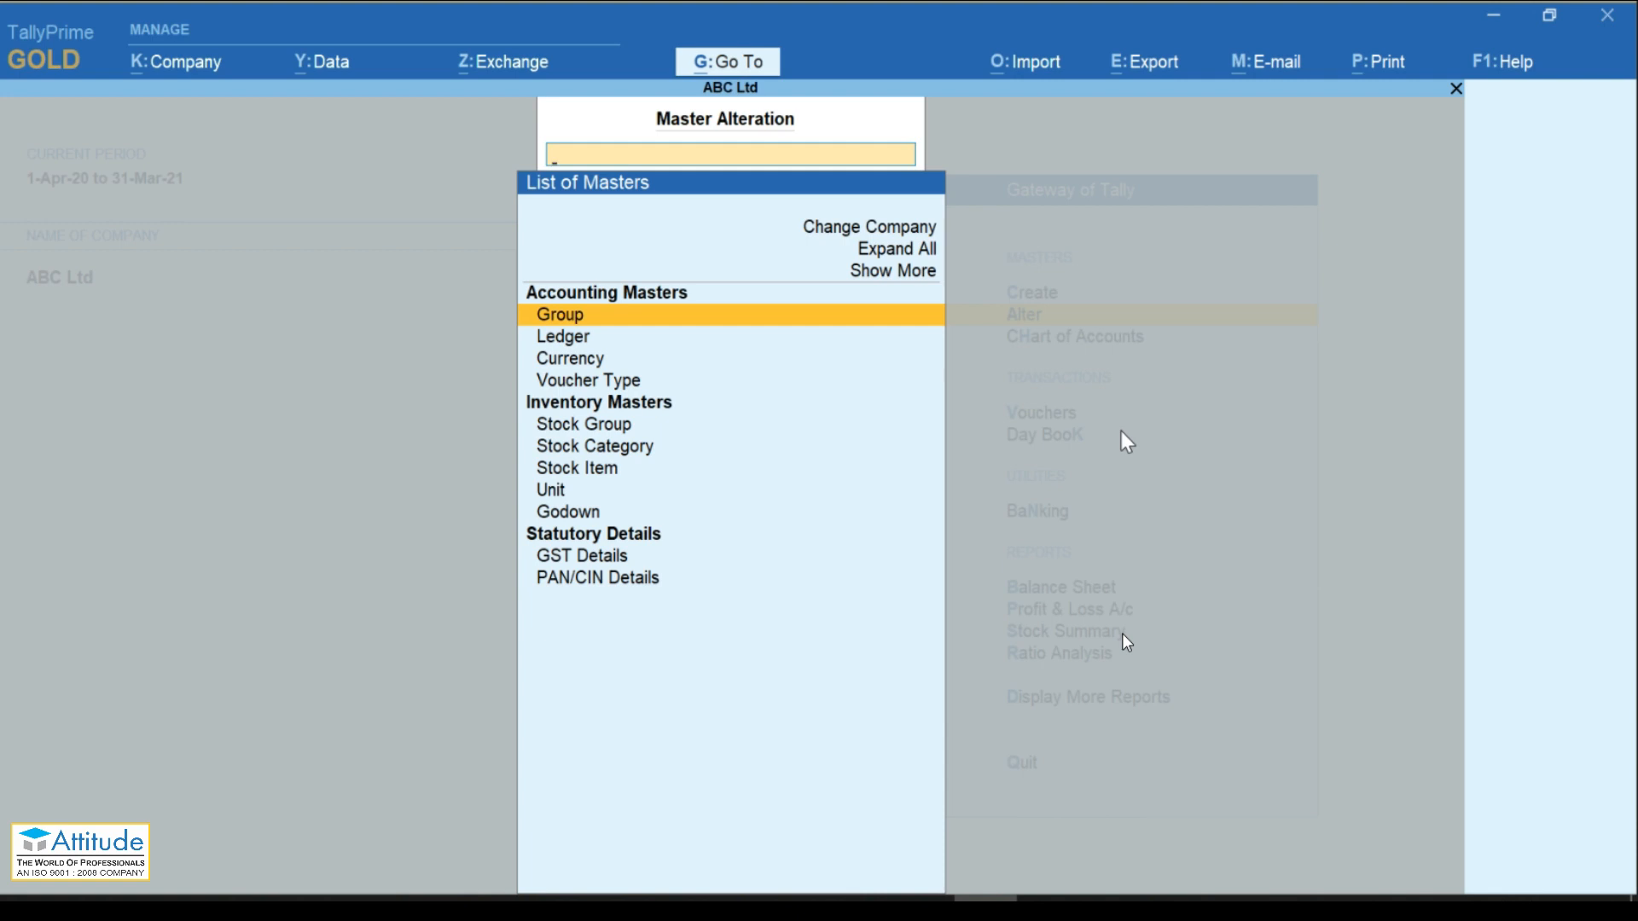
pyautogui.press('Down')
pyautogui.press('Down')
pyautogui.press('Down')
pyautogui.press('Down')
pyautogui.press('Down')
pyautogui.press('Down')
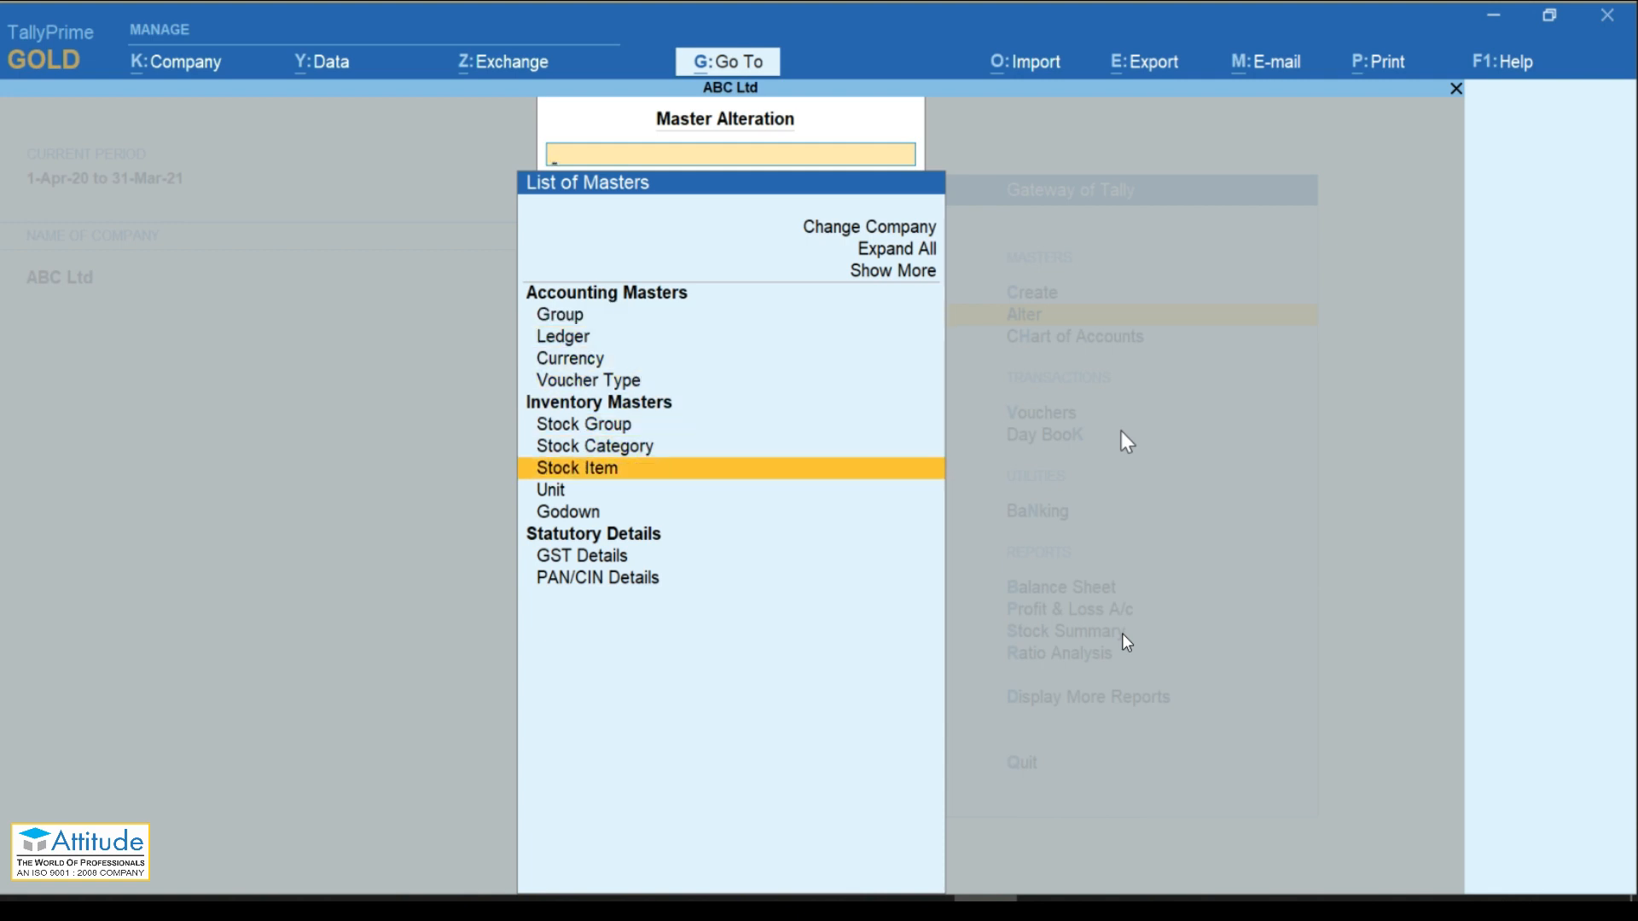
pyautogui.press('Down')
pyautogui.press('Return')
pyautogui.press('Return')
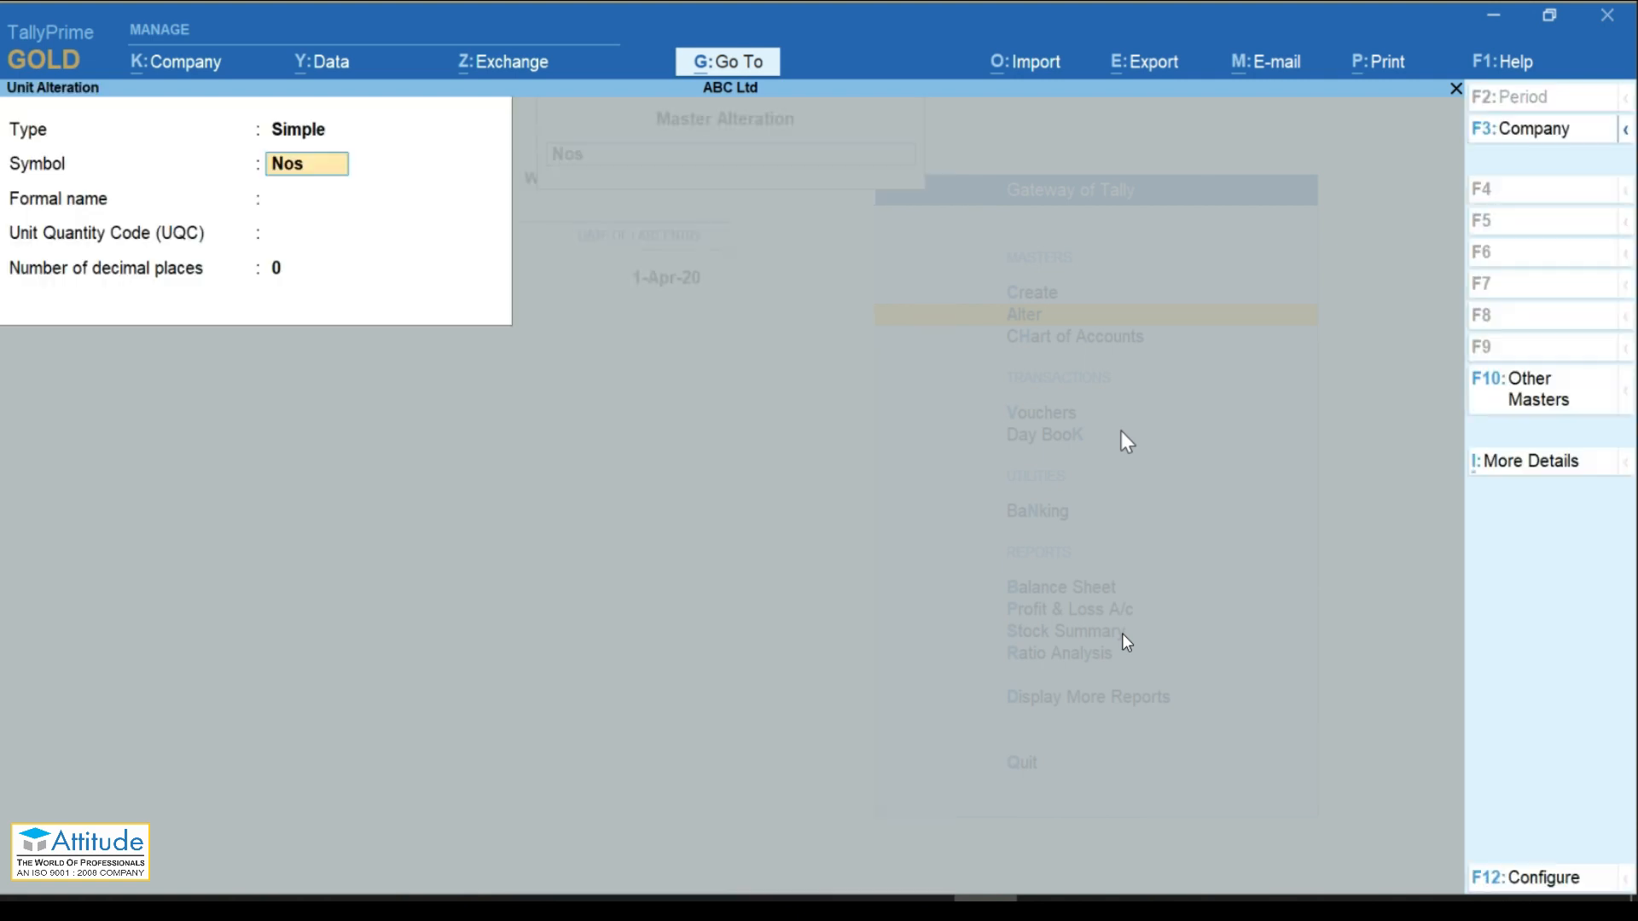
pyautogui.press('Return')
# Step: Give Nos the formal name Nombers and UQC NOS-NUMBERS, then save the unit
pyautogui.write('Nombers')
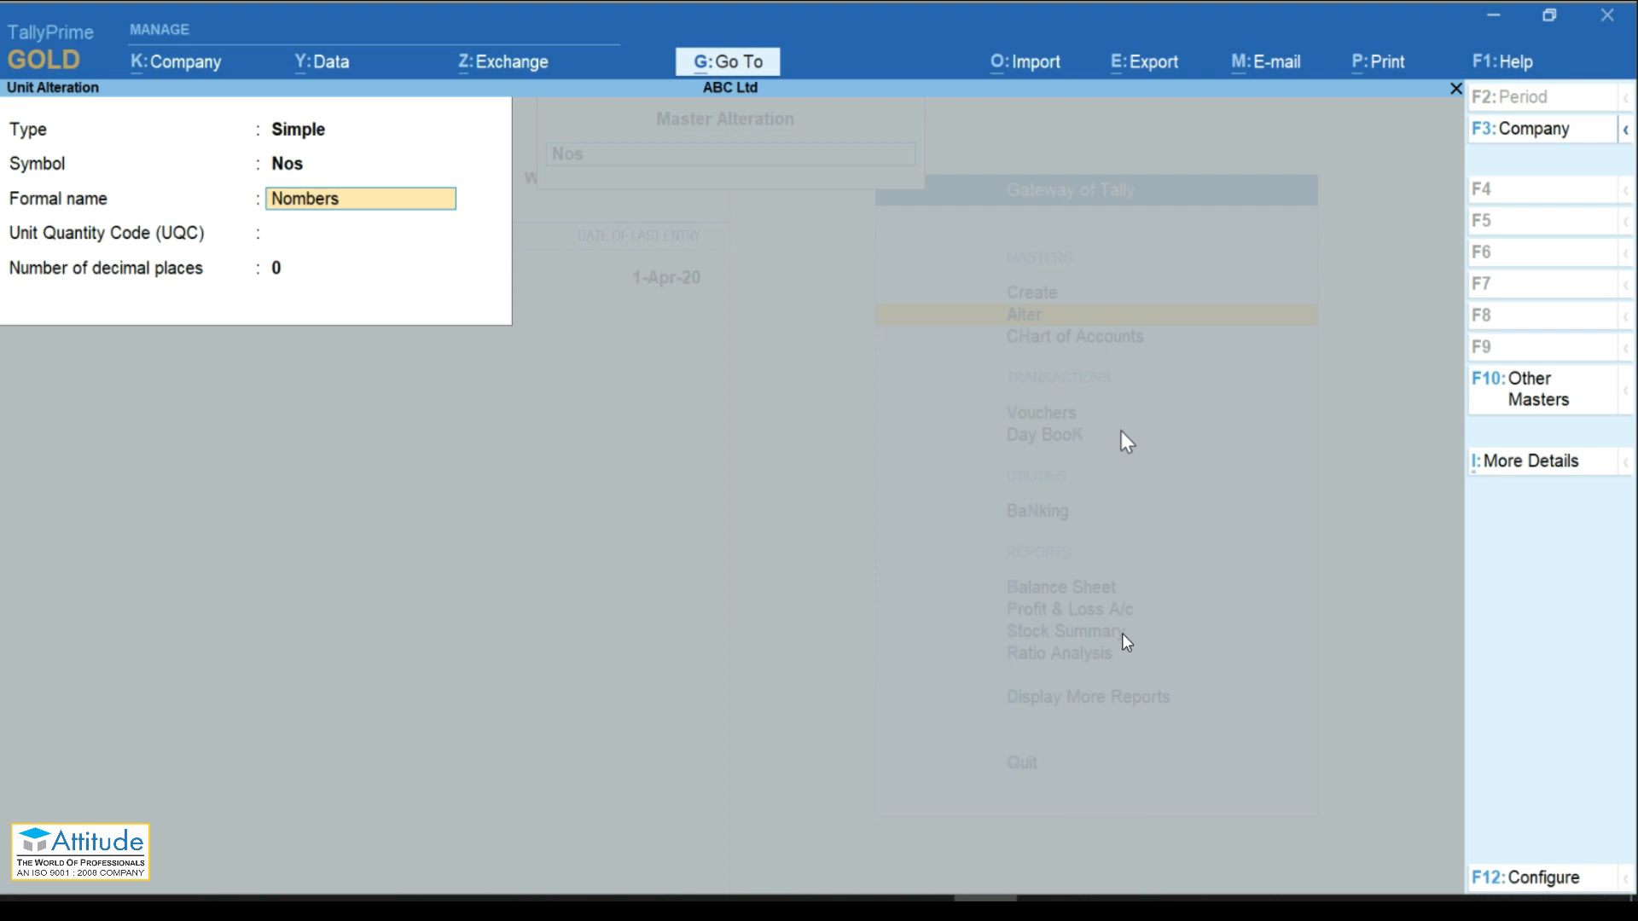
pyautogui.press('Return')
pyautogui.write('nos')
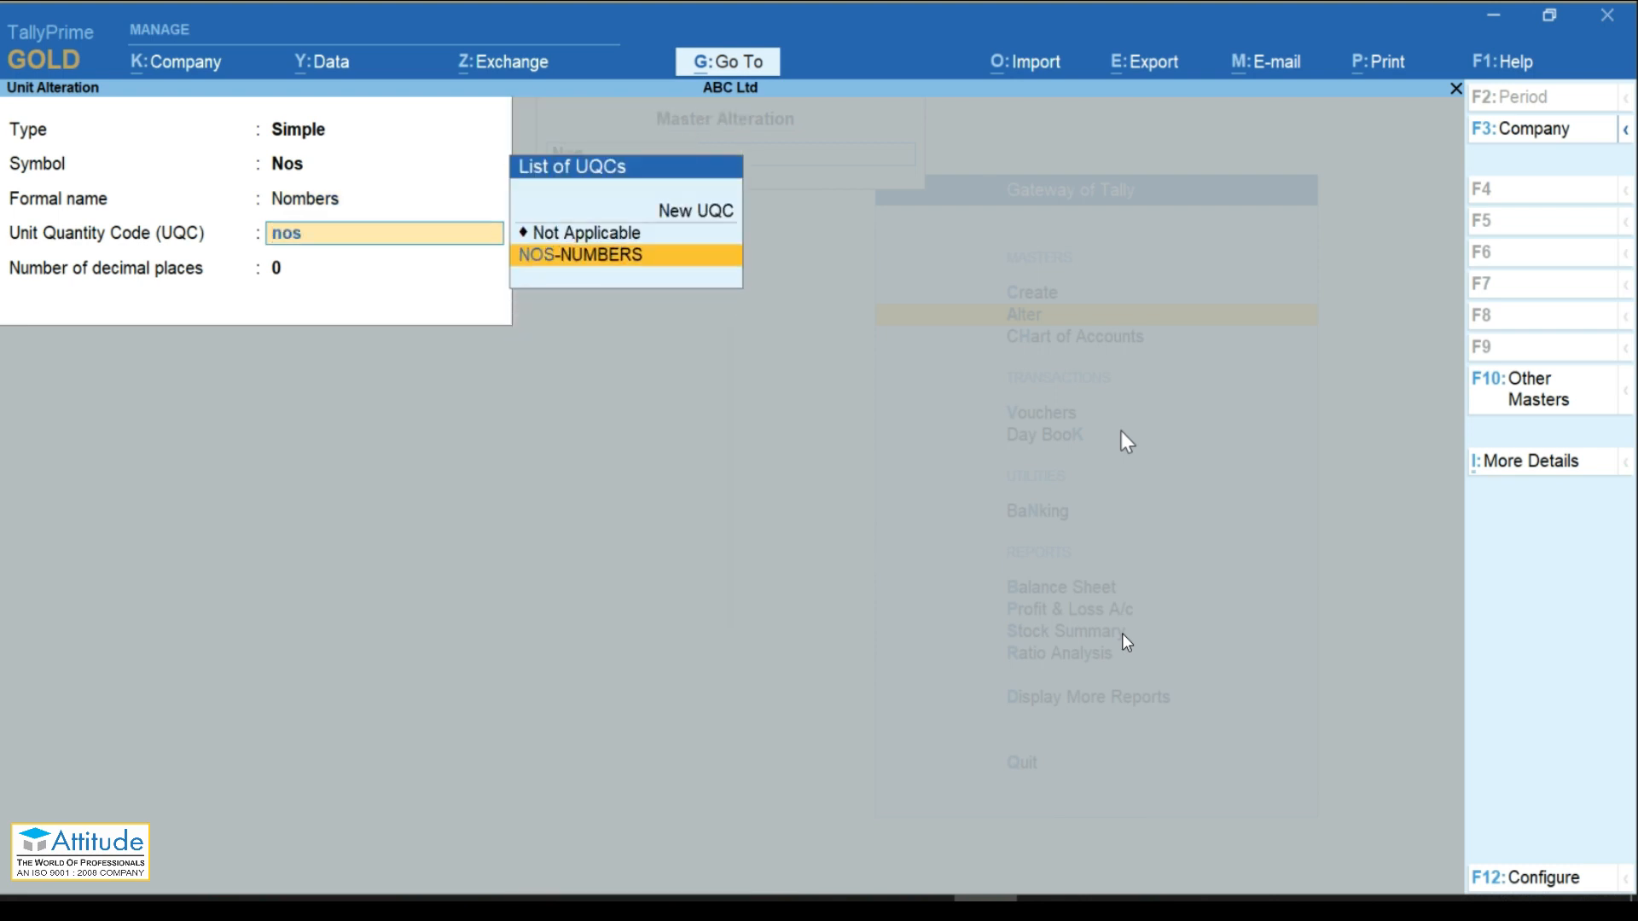
pyautogui.press('Return')
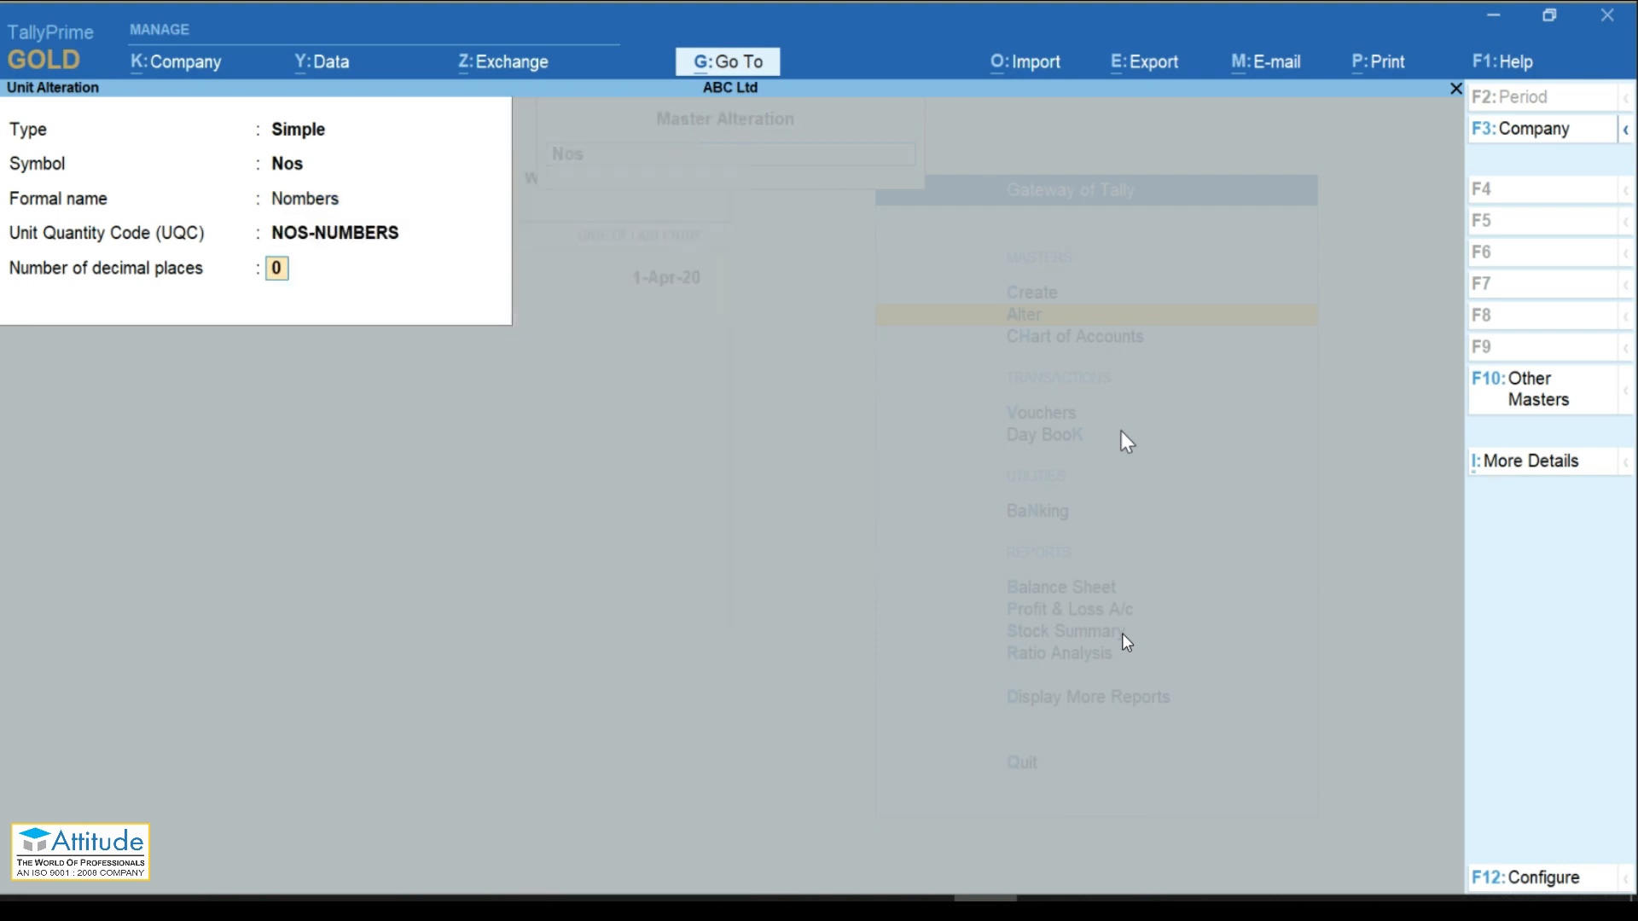
pyautogui.press('Return')
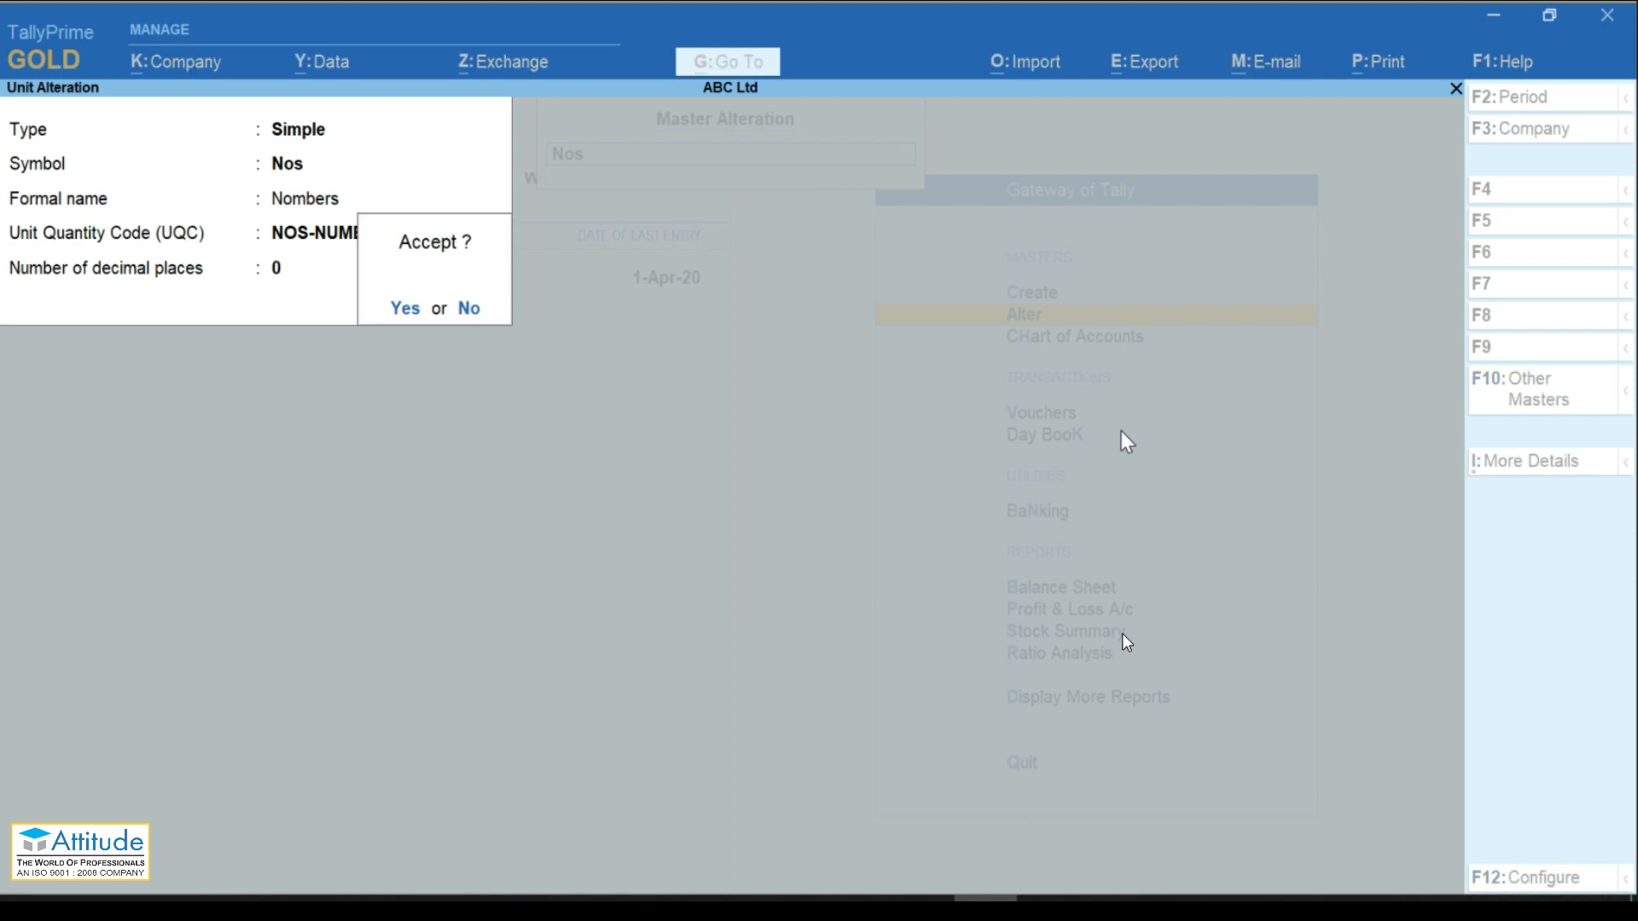
pyautogui.press('Return')
pyautogui.press('Escape')
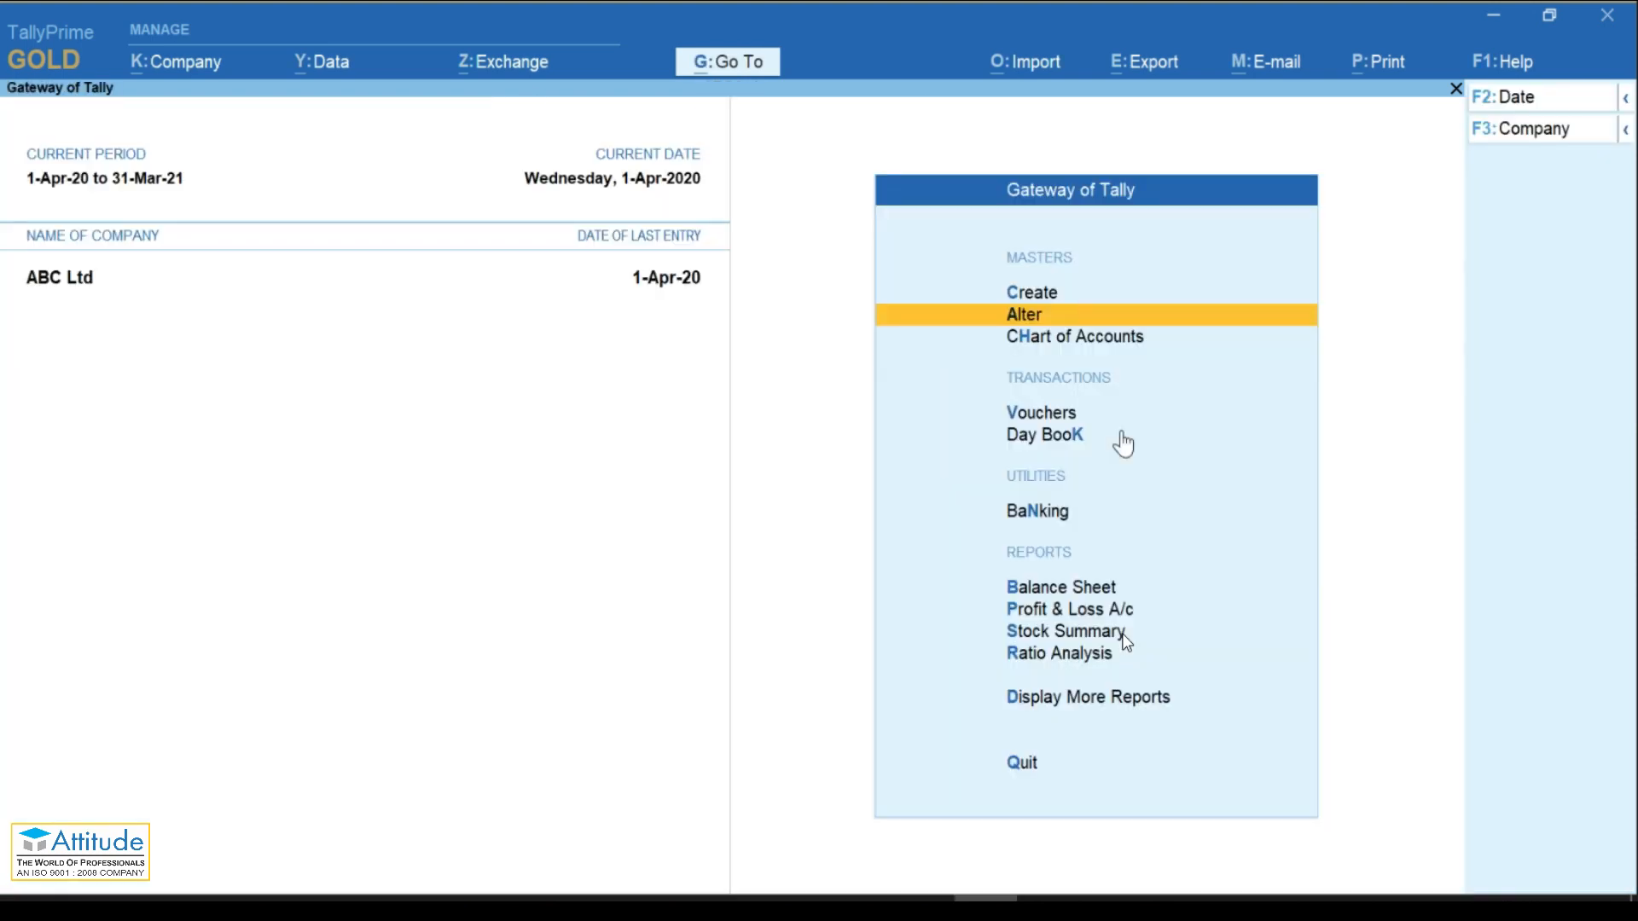
pyautogui.press('Down')
pyautogui.press('Down')
# Step: Start a purchase voucher dated 2-Apr-20 with supplier invoice number 002
pyautogui.press('Return')
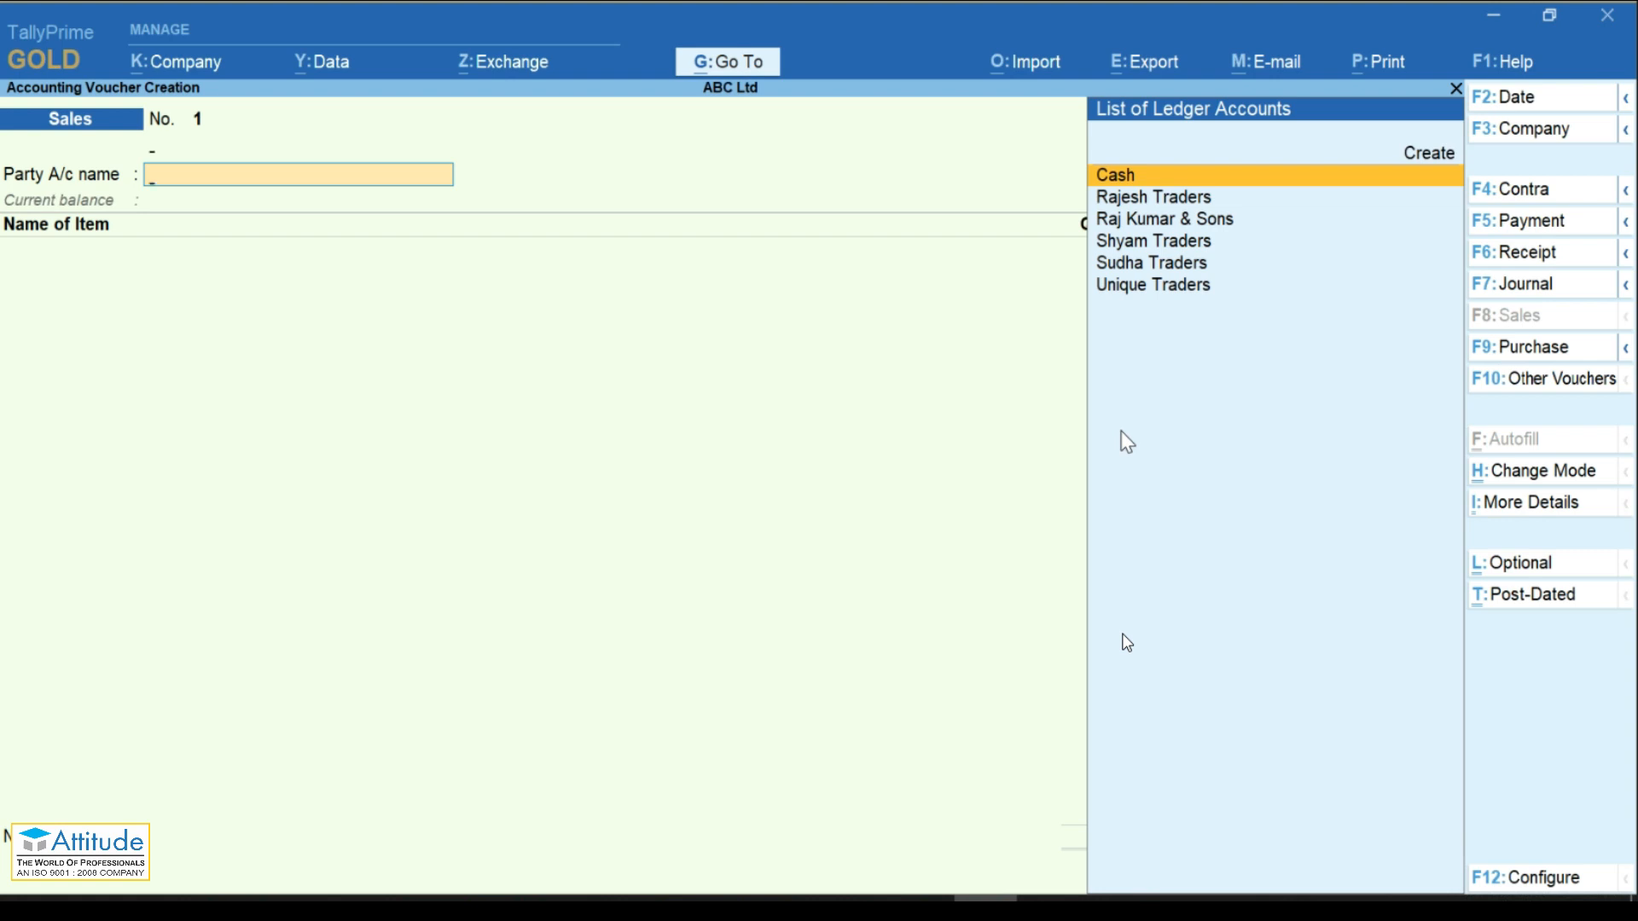
pyautogui.press('F9')
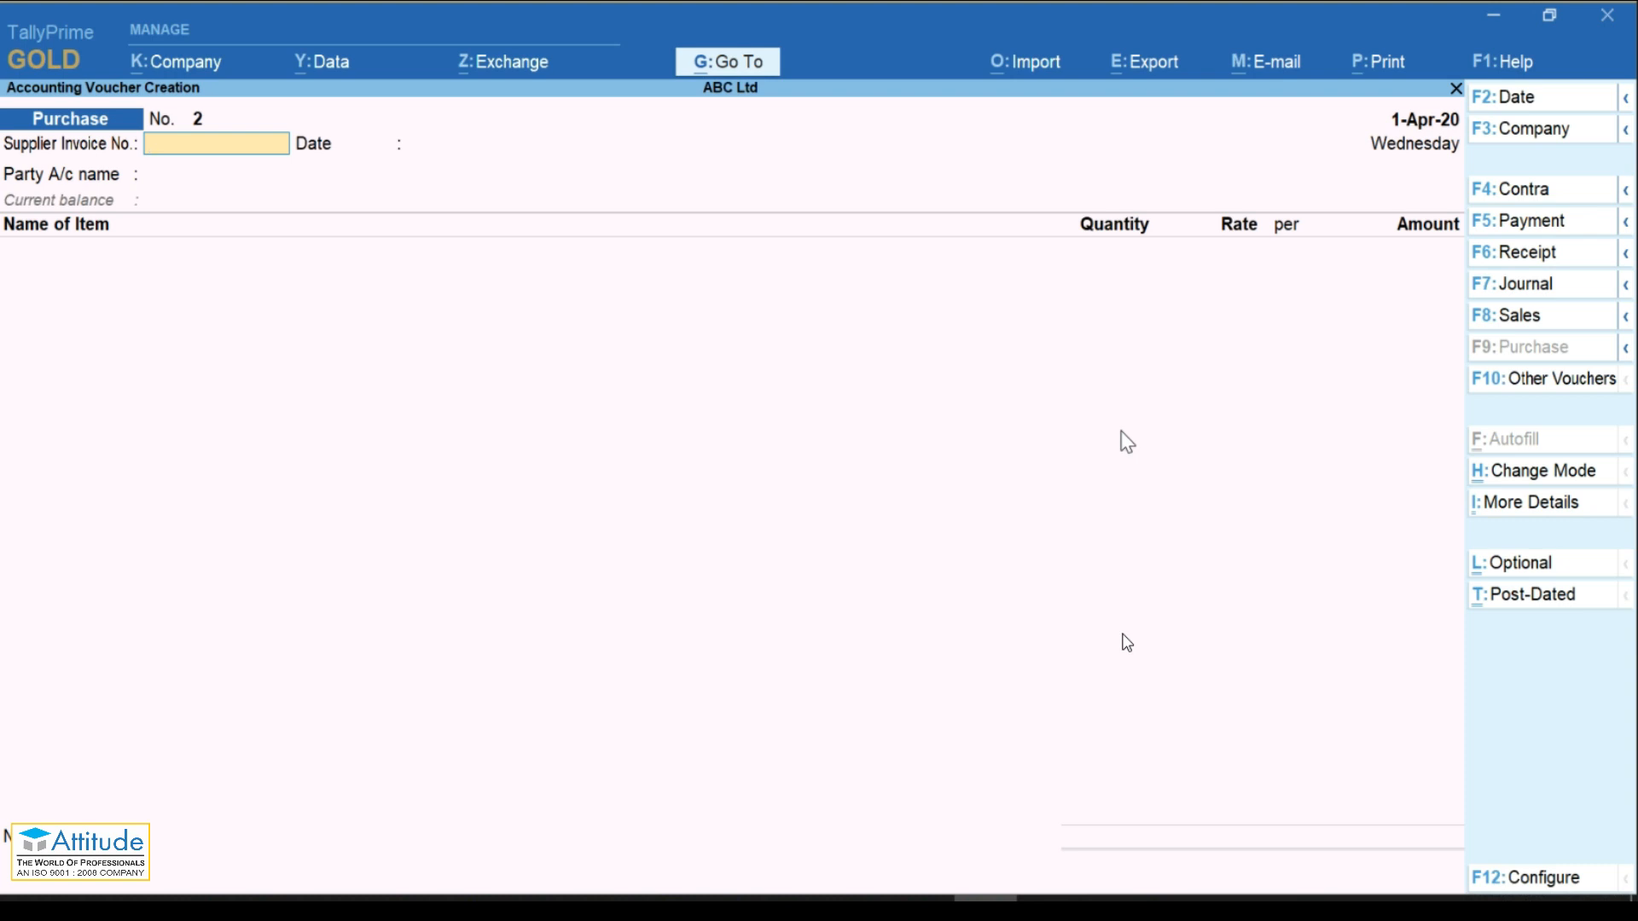
pyautogui.press('F2')
pyautogui.write('2')
pyautogui.press('Return')
pyautogui.write('002')
pyautogui.press('Return')
# Step: Set Rajesh Traders as the party, skipping receipt and party details
pyautogui.press('Return')
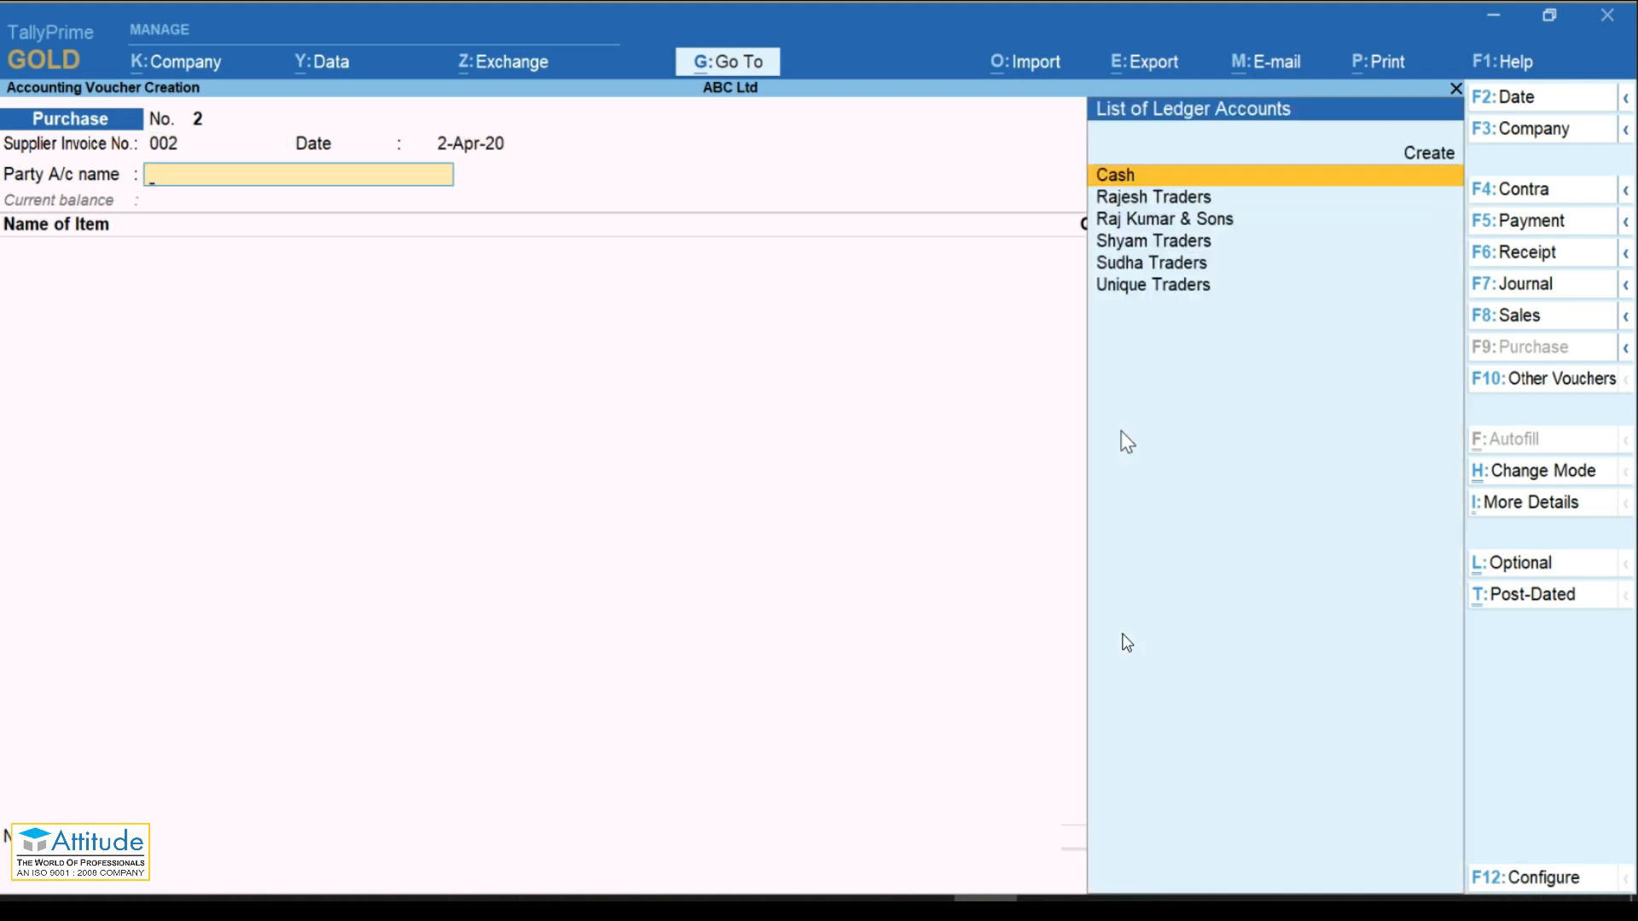
pyautogui.press('Down')
pyautogui.press('Return')
pyautogui.press('Return')
pyautogui.press('Return')
pyautogui.press('Return')
pyautogui.press('Return')
pyautogui.press('Return')
pyautogui.press('Return')
pyautogui.press('Return')
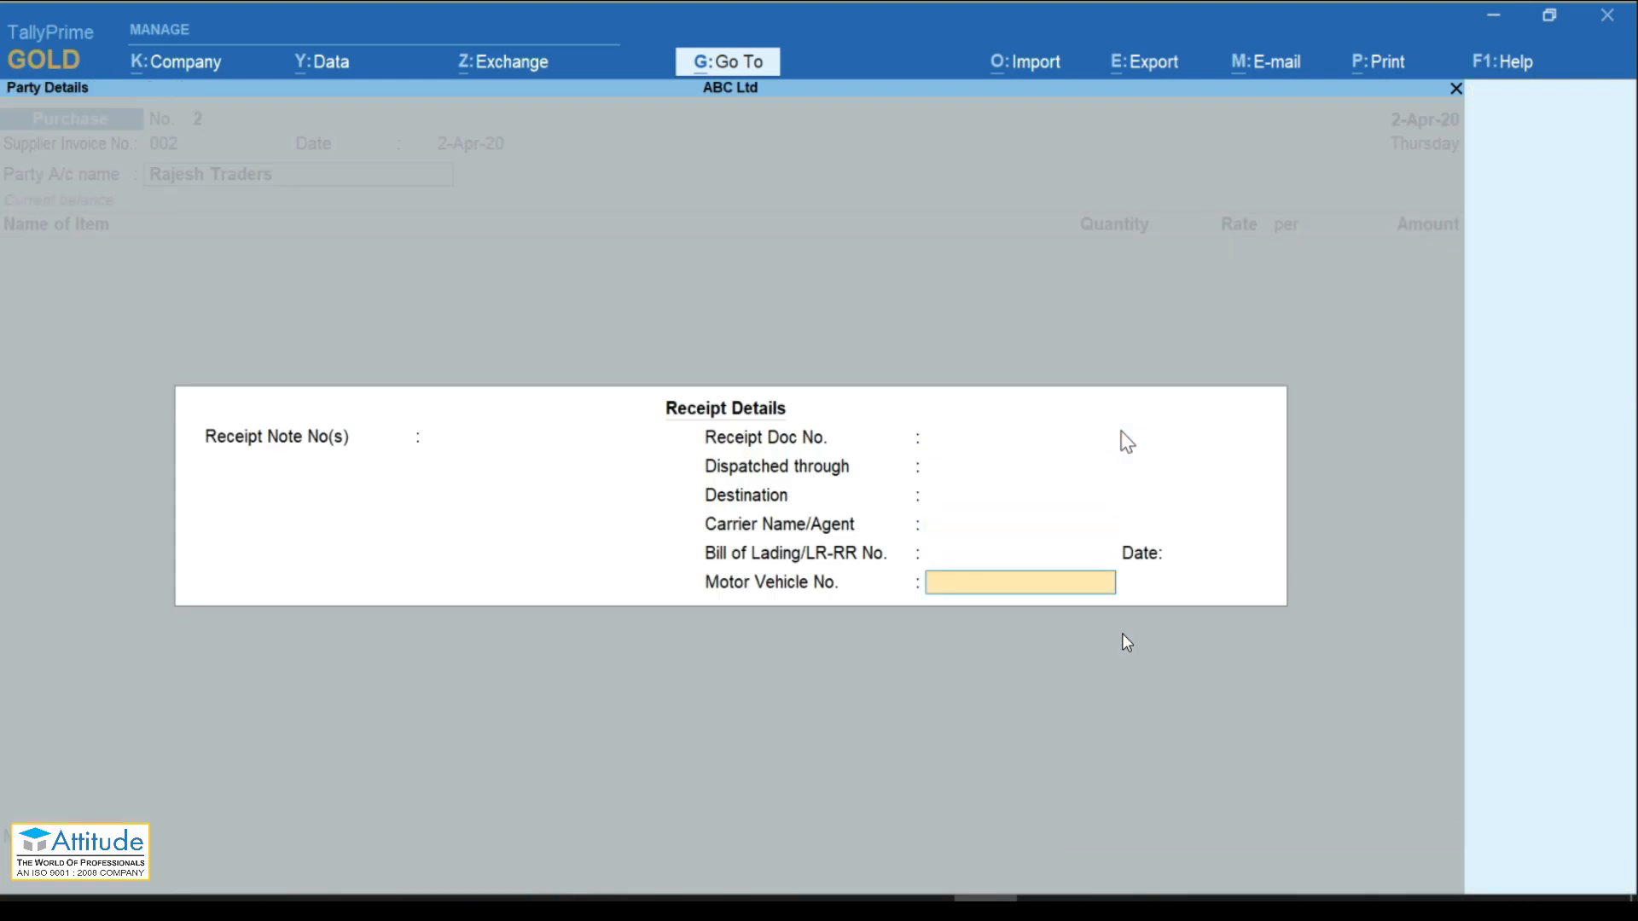
pyautogui.press('Return')
pyautogui.press('Return')
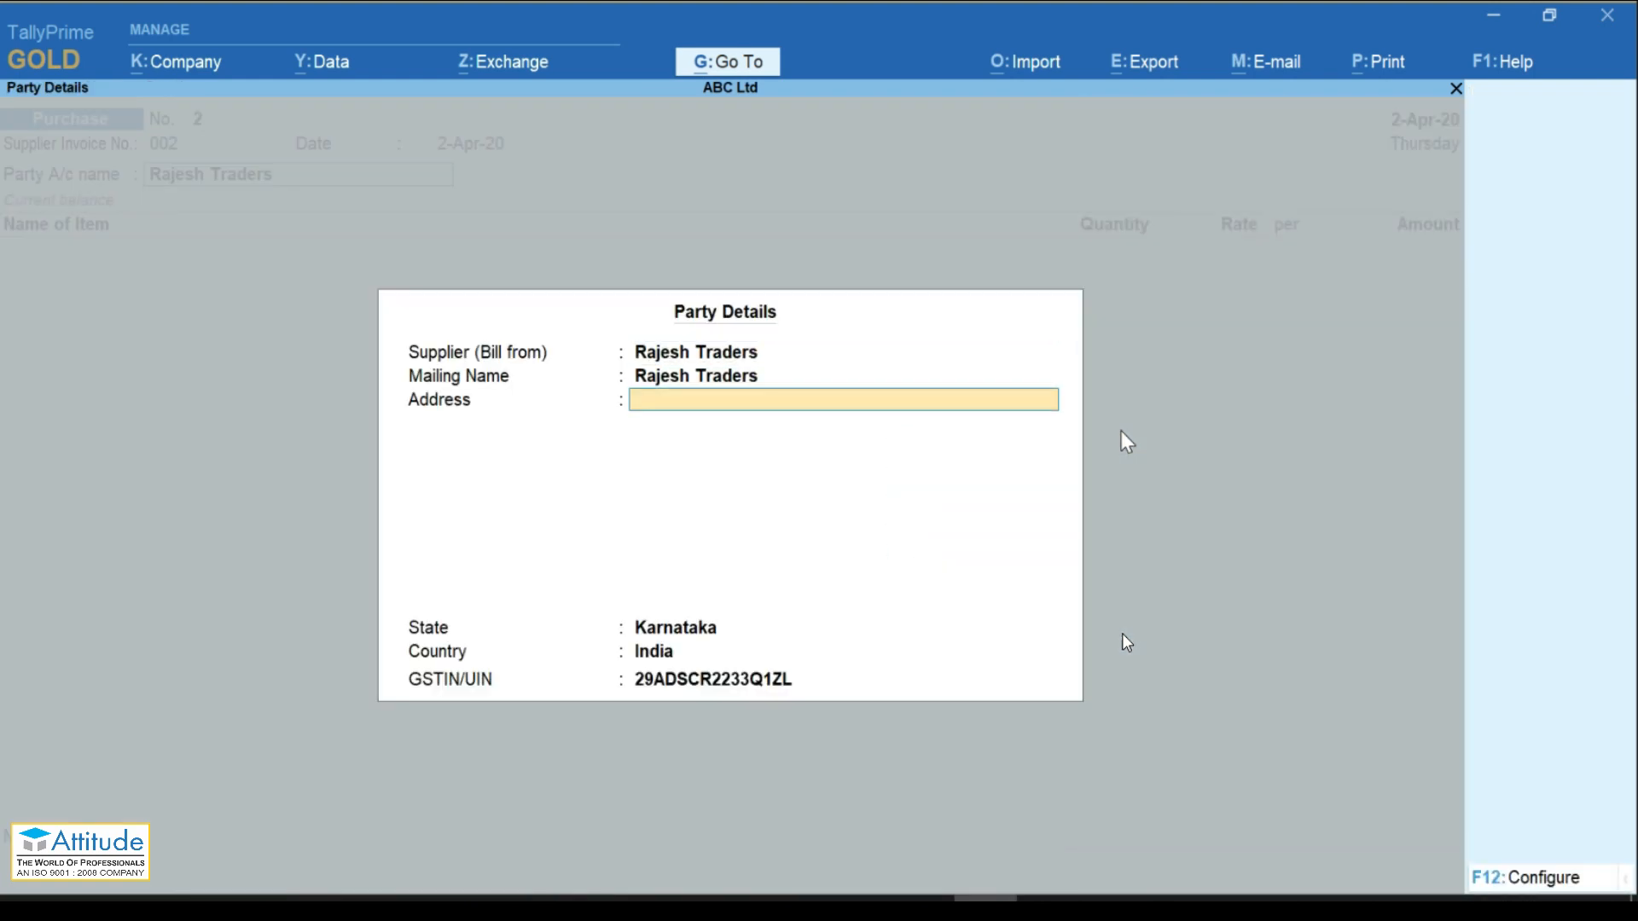
pyautogui.press('Return')
pyautogui.press('Return')
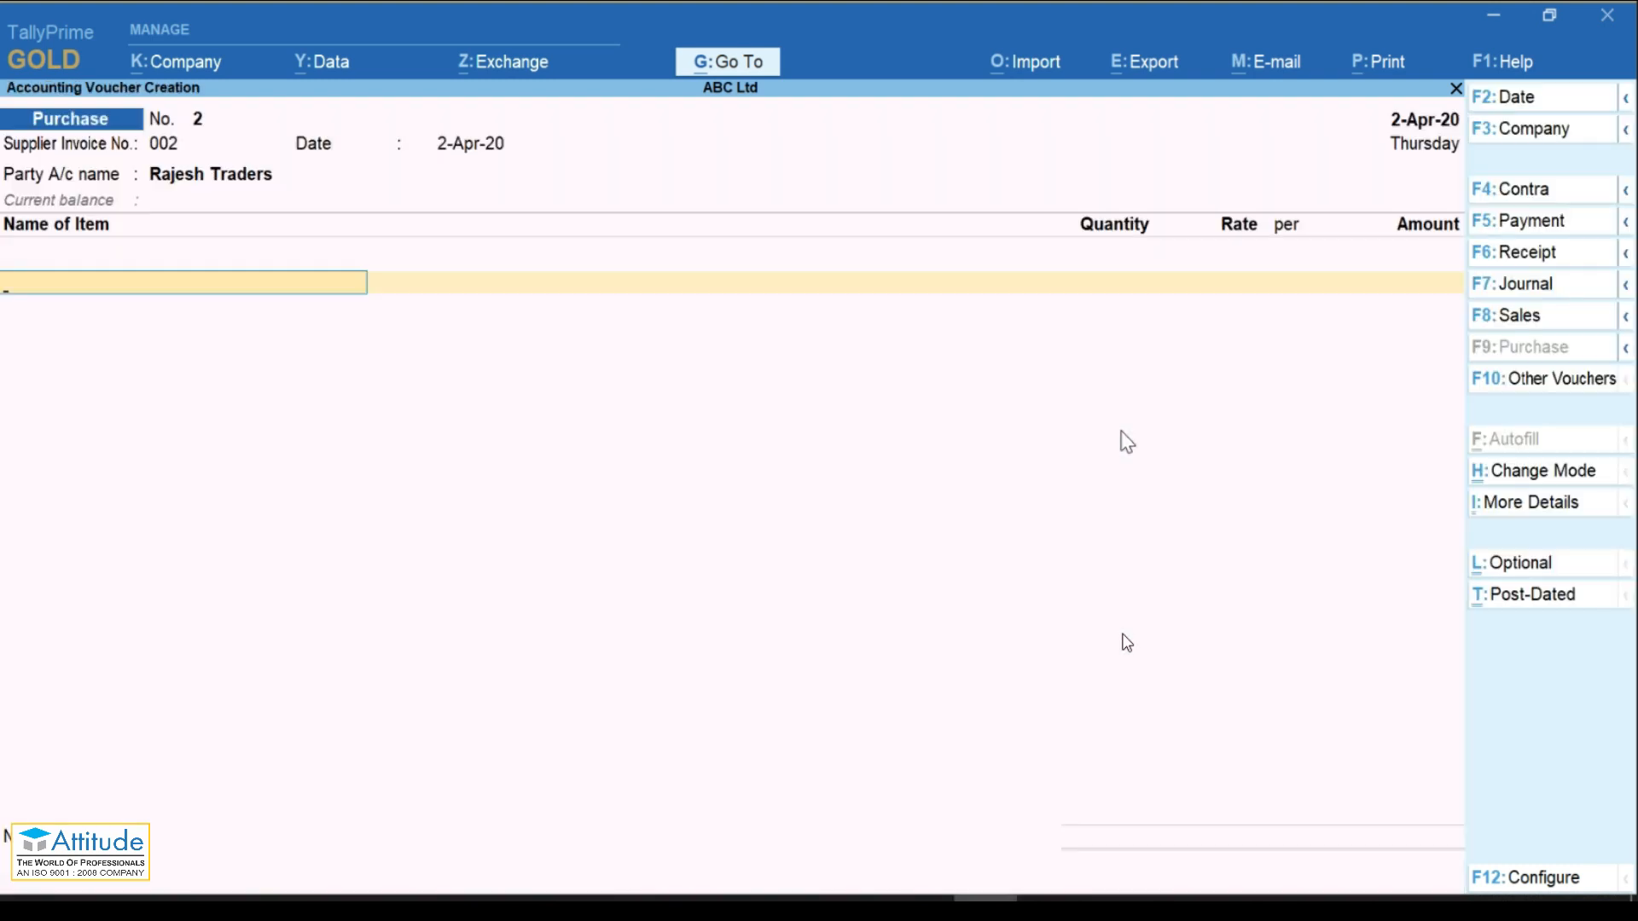
# Step: Add HP Laptop I5, 10 Nos into godown Shop-1, totalling 1,00,000.00
pyautogui.press('Return')
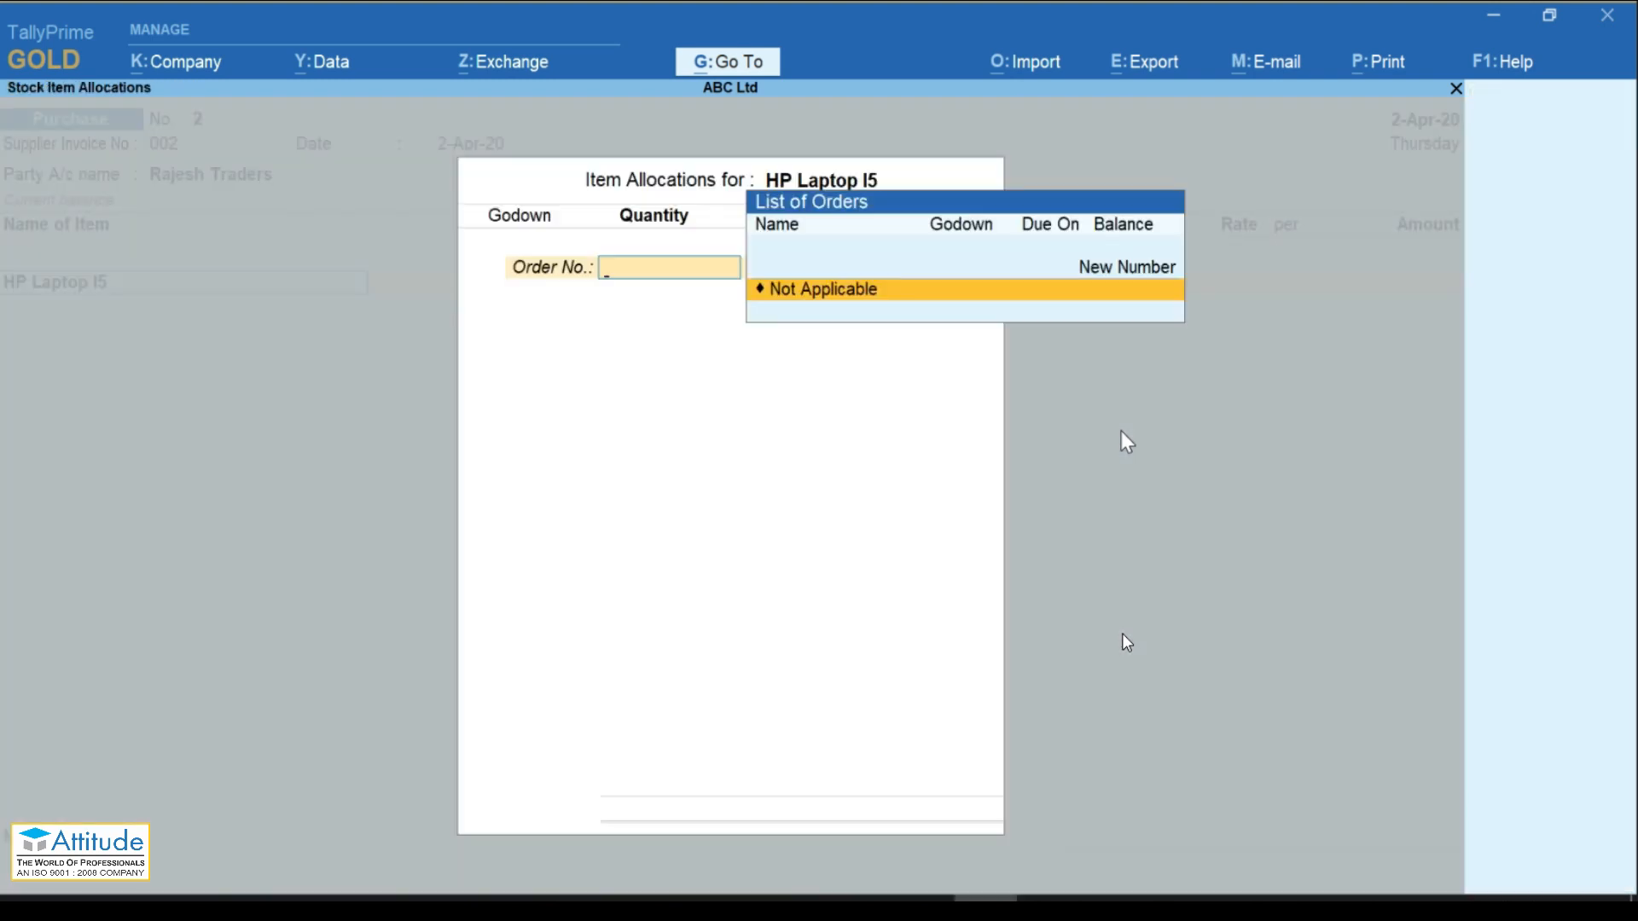
pyautogui.press('Return')
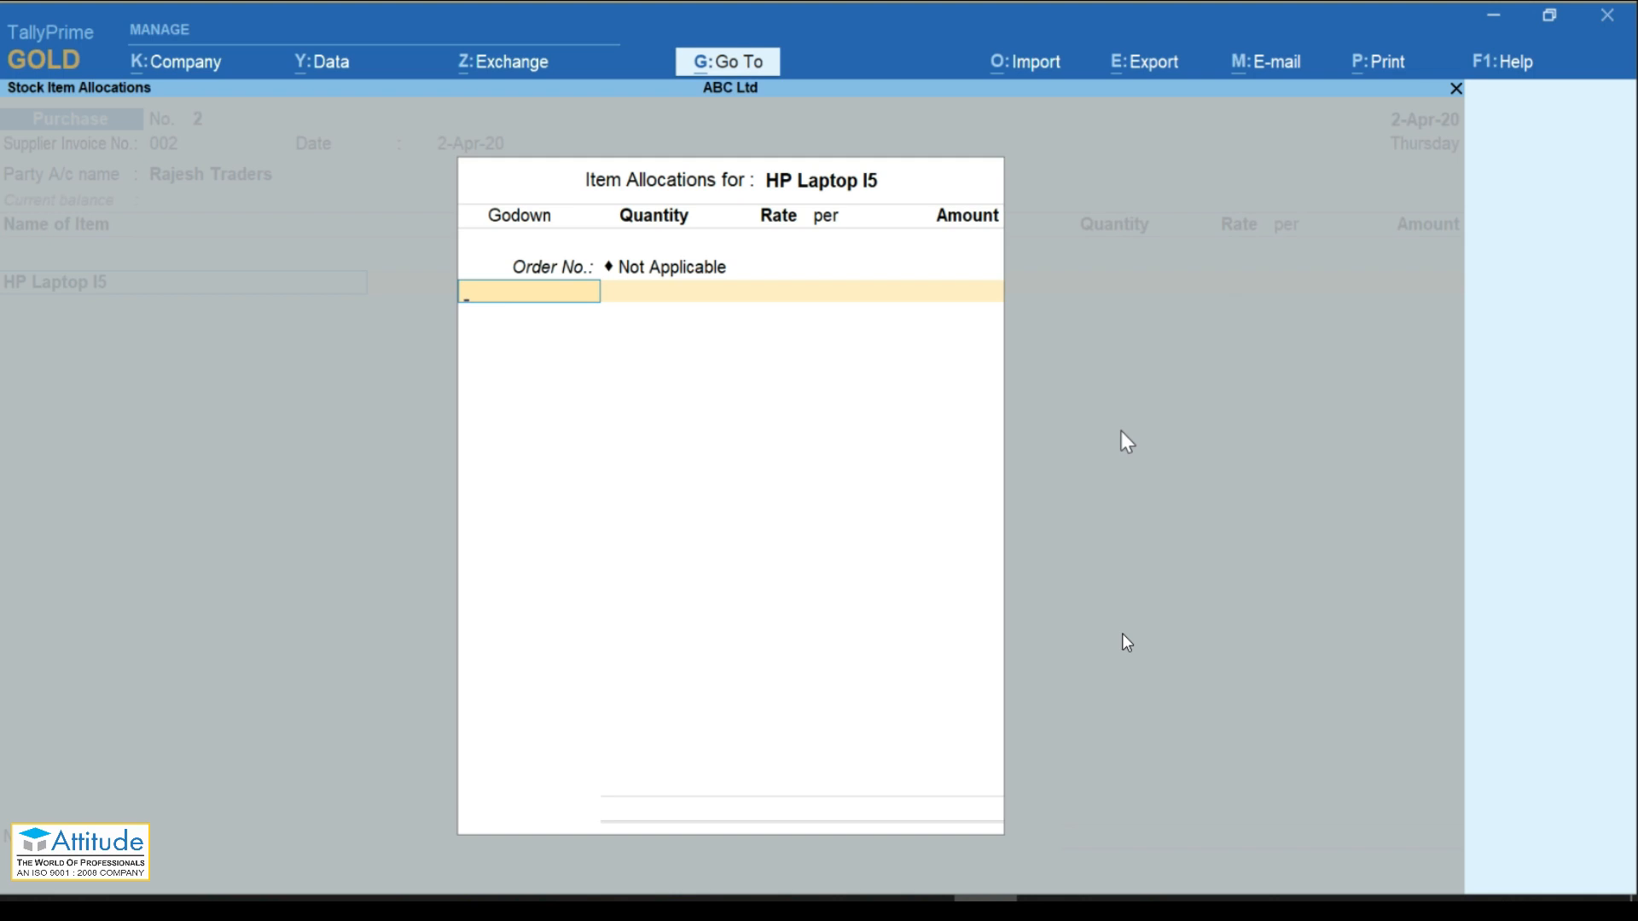
pyautogui.press('Down')
pyautogui.press('Down')
pyautogui.press('Return')
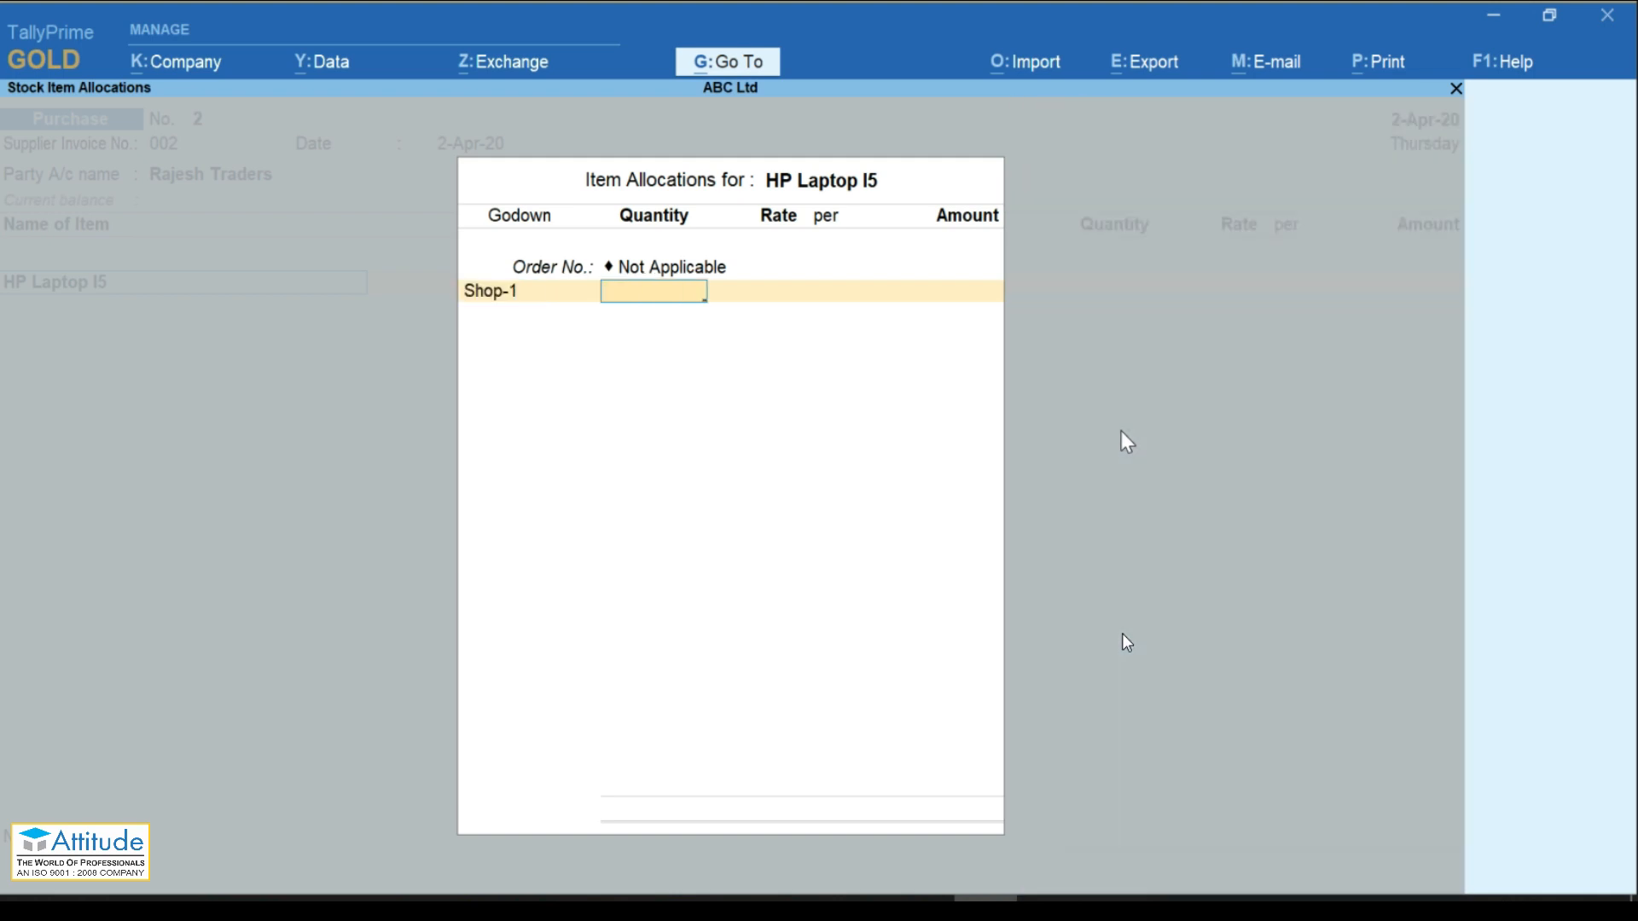
pyautogui.write('10')
pyautogui.press('Return')
pyautogui.press('Return')
pyautogui.press('Return')
pyautogui.press('Return')
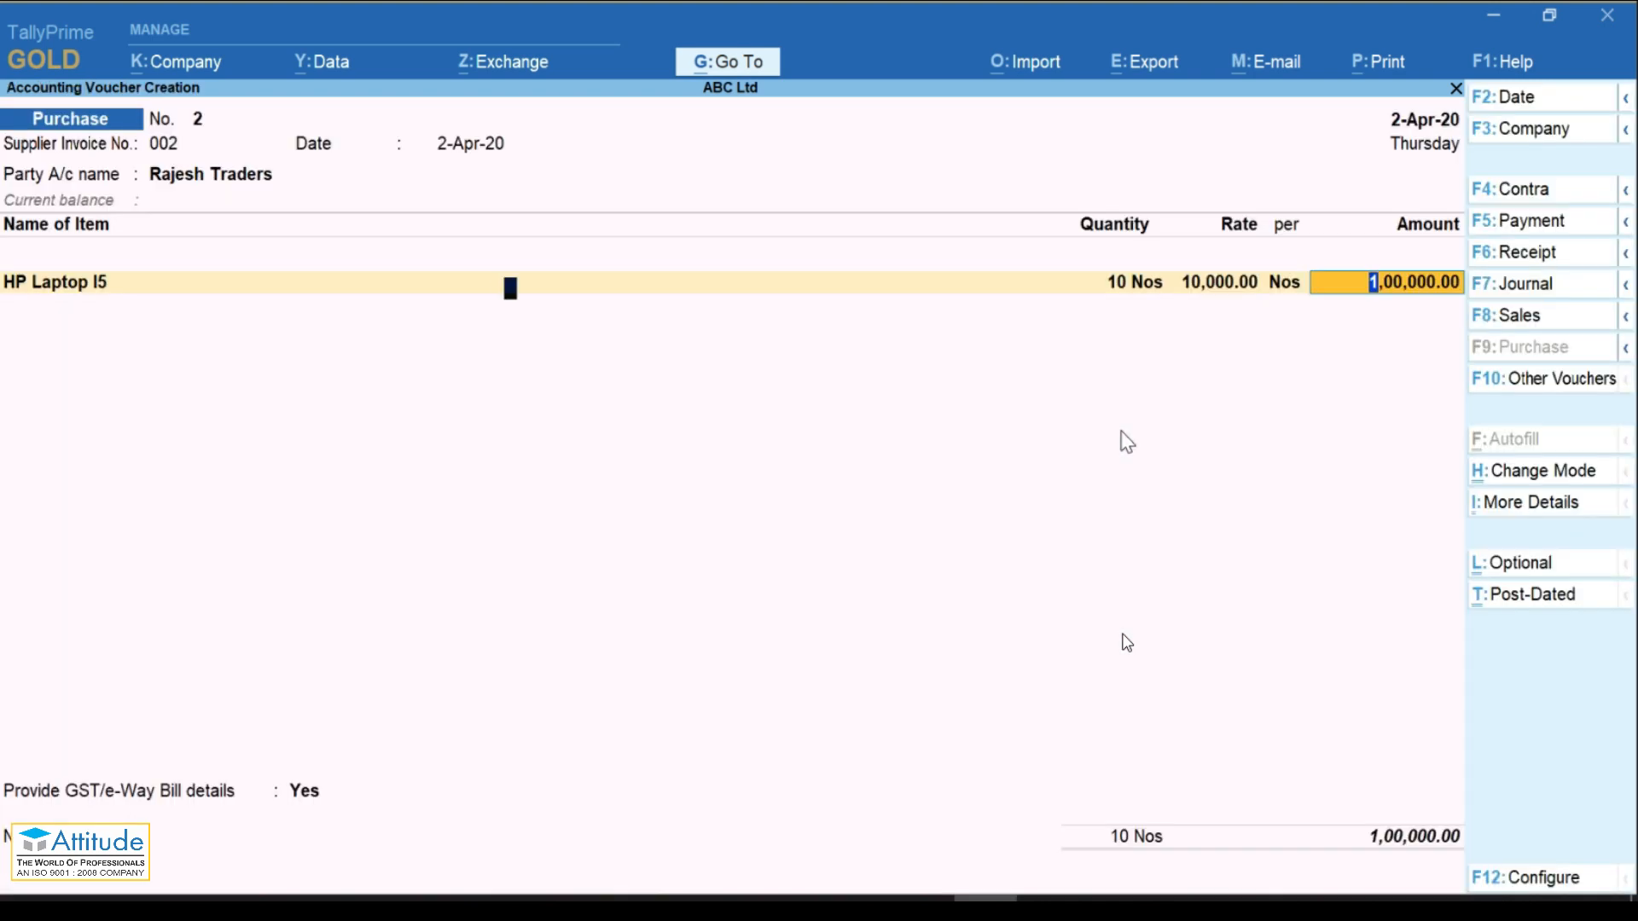
pyautogui.press('Return')
pyautogui.press('Return')
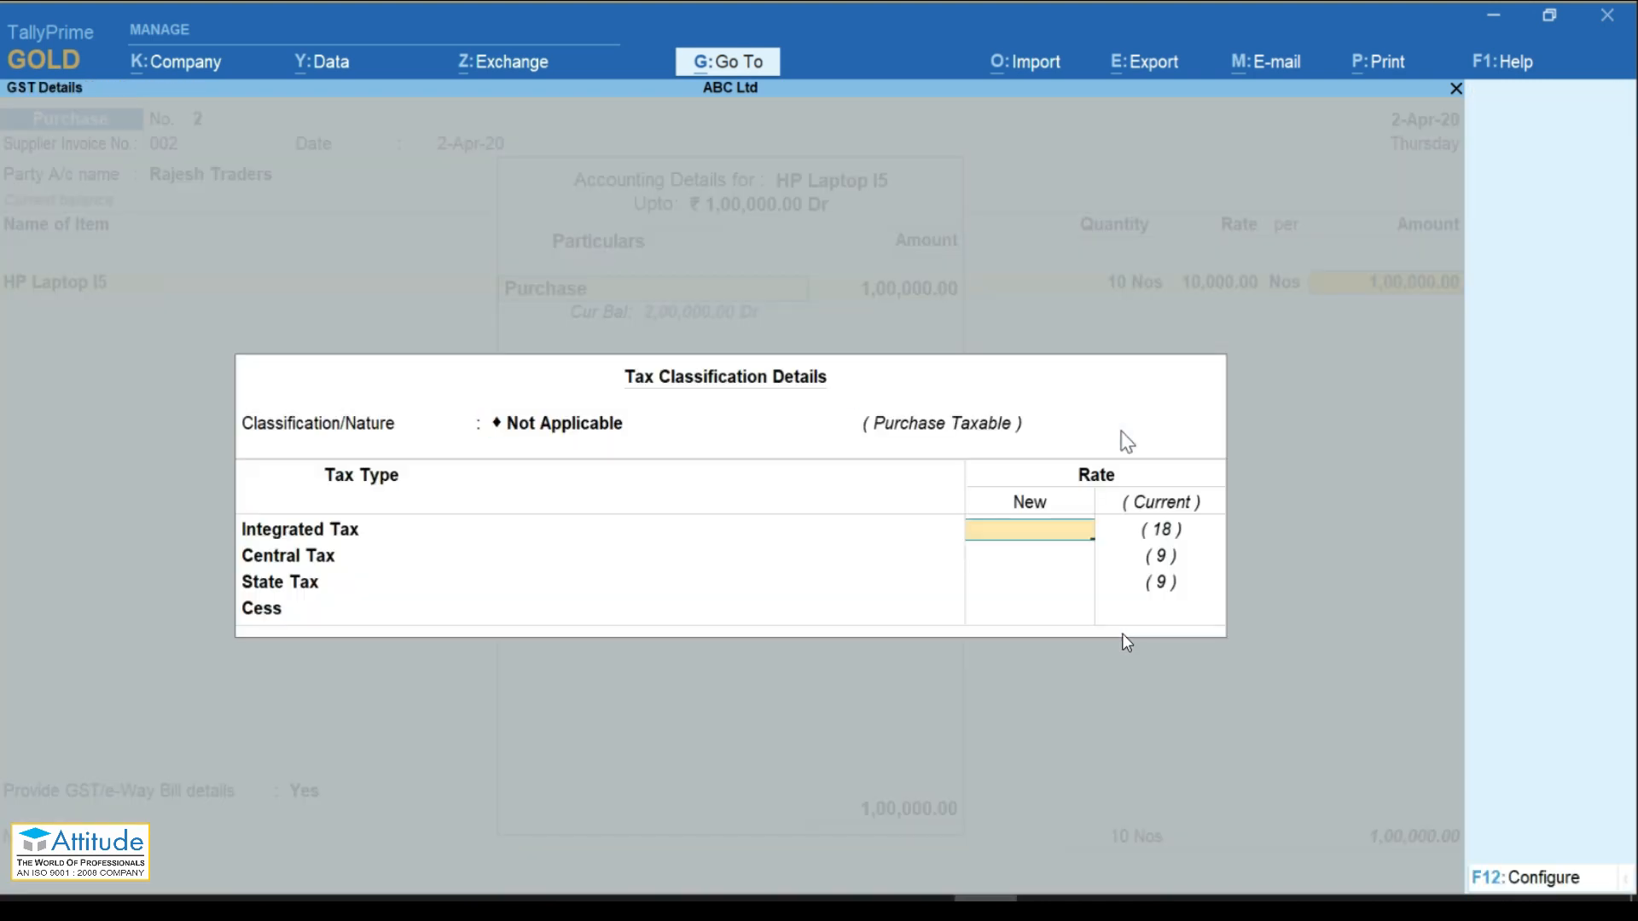
pyautogui.press('BackSpace')
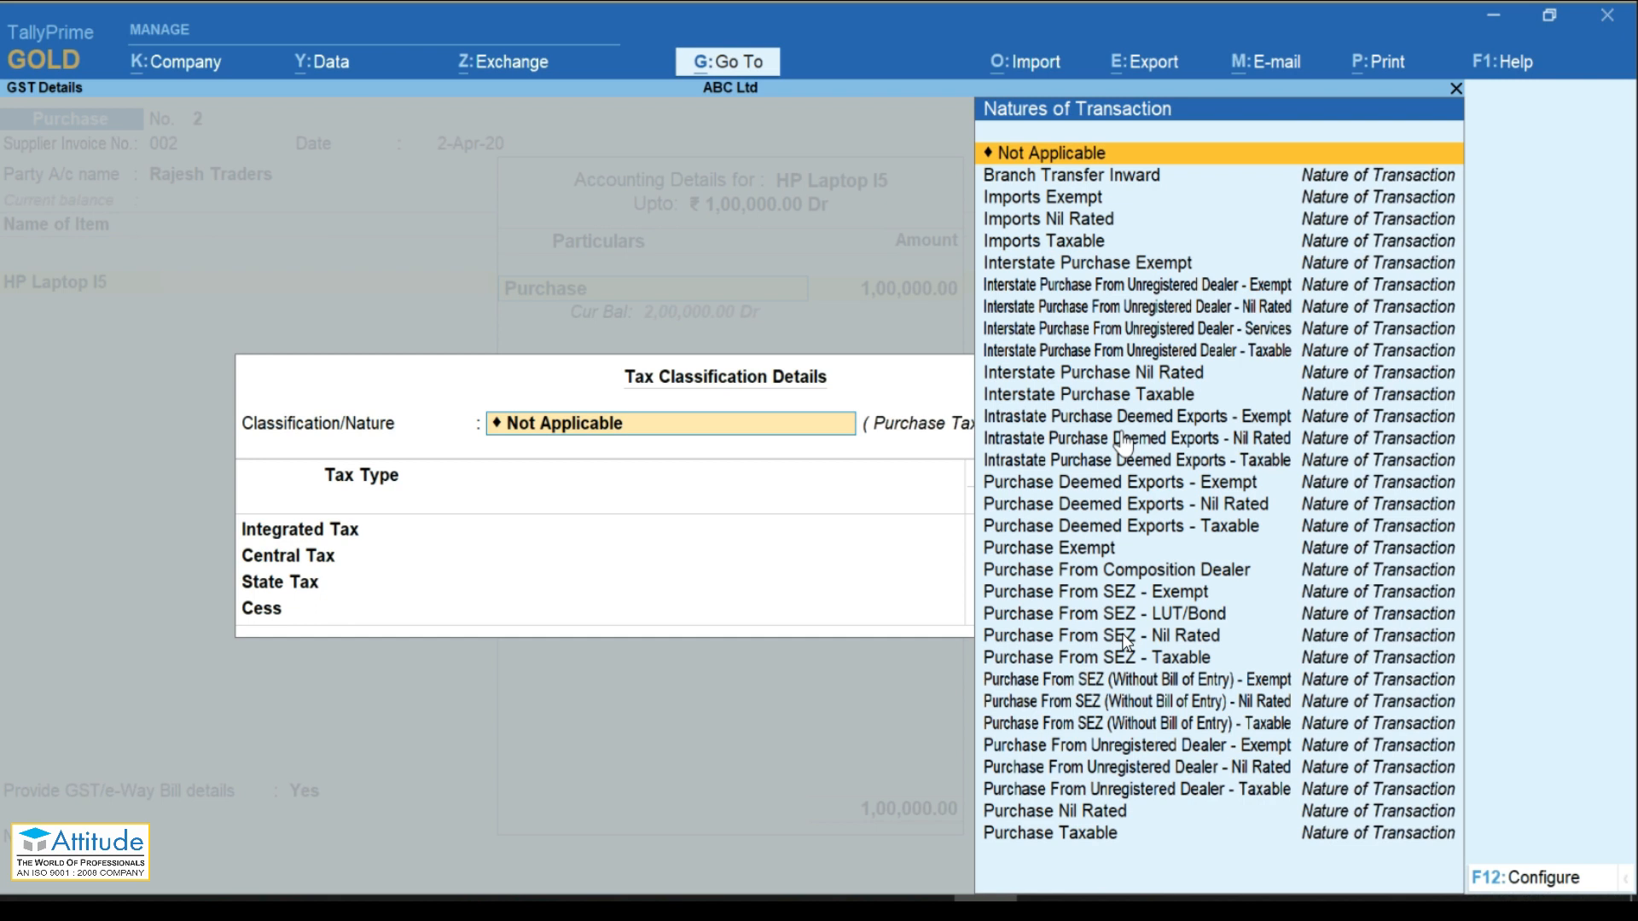
pyautogui.press('Escape')
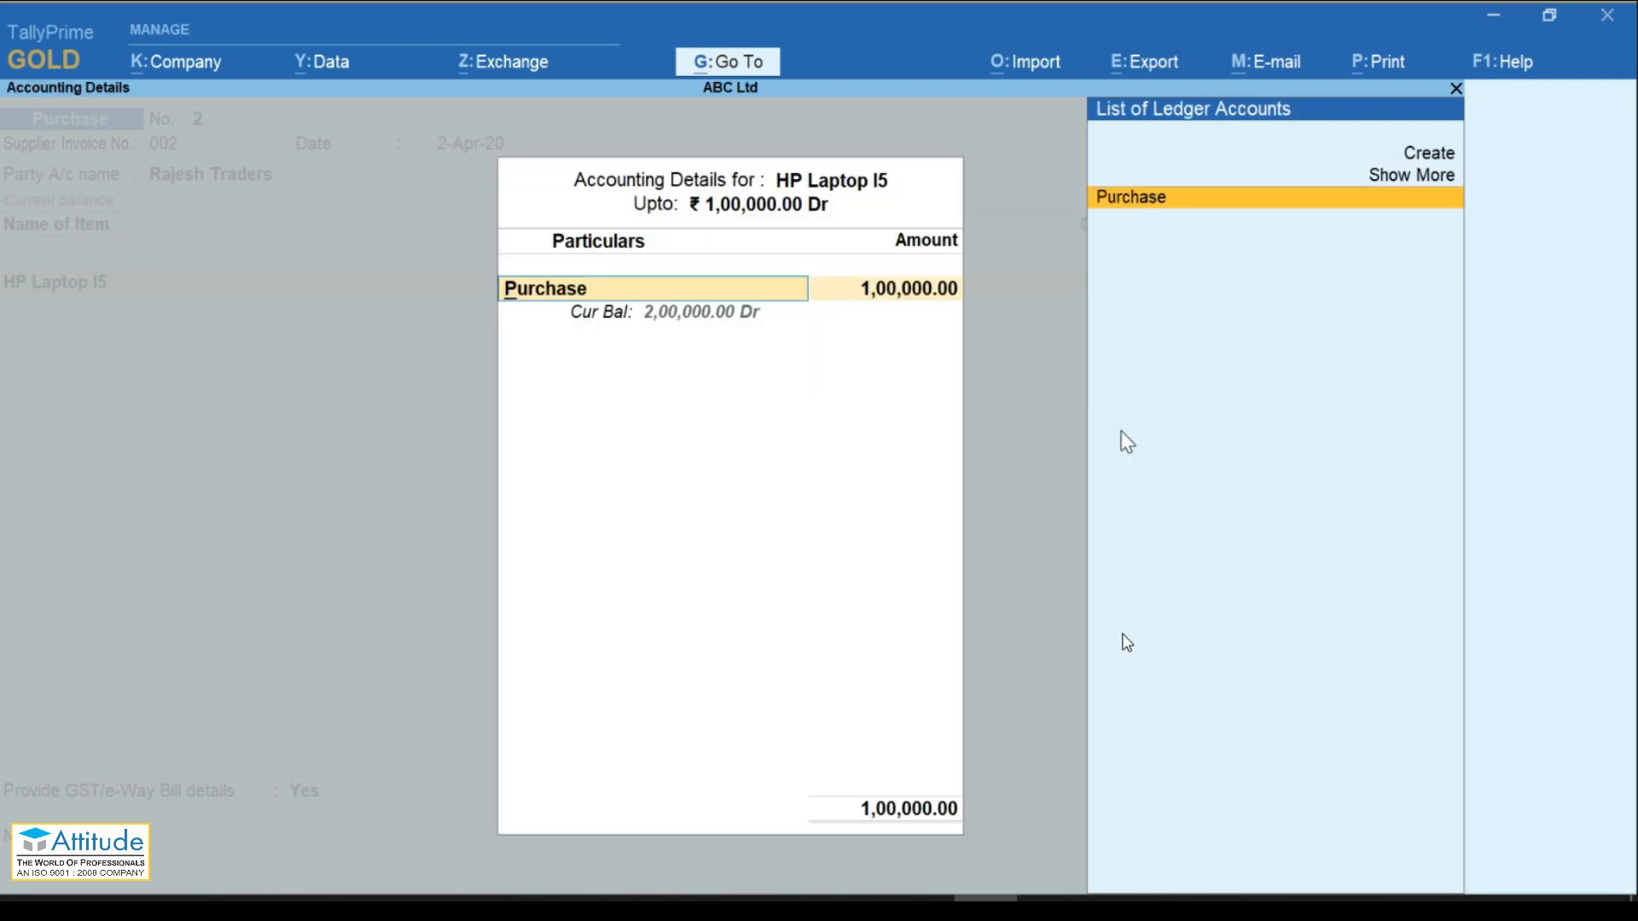
pyautogui.press('Escape')
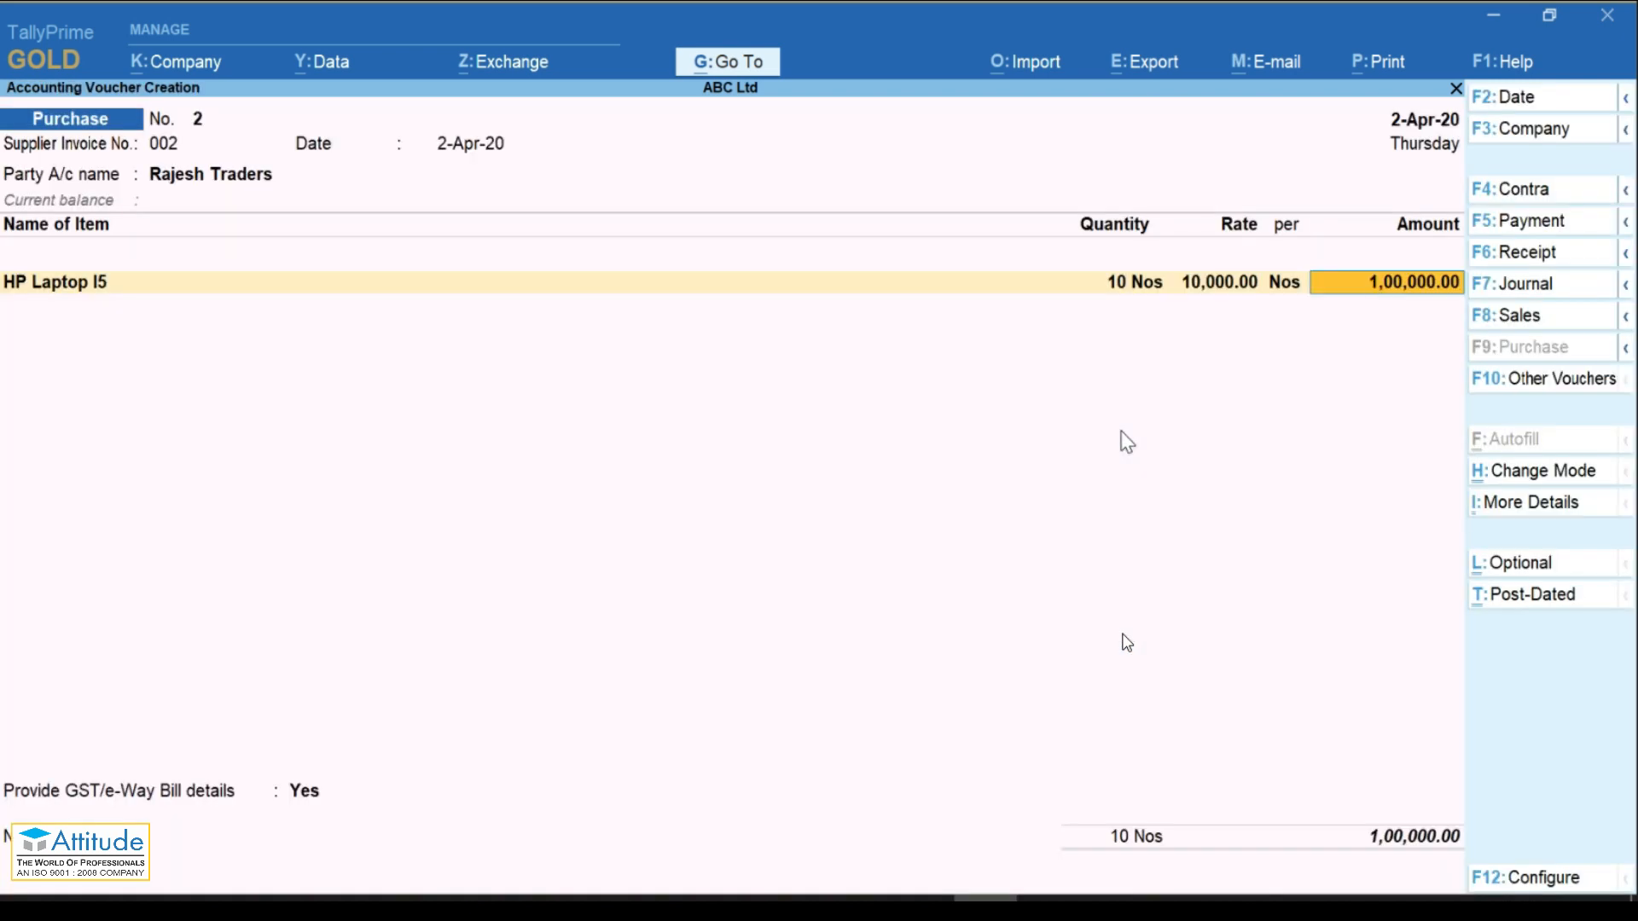
# Step: Set 'Modify Tax Rate details of GST' to No and book the 1,00,000.00 to the Purchase ledger
pyautogui.press('F12')
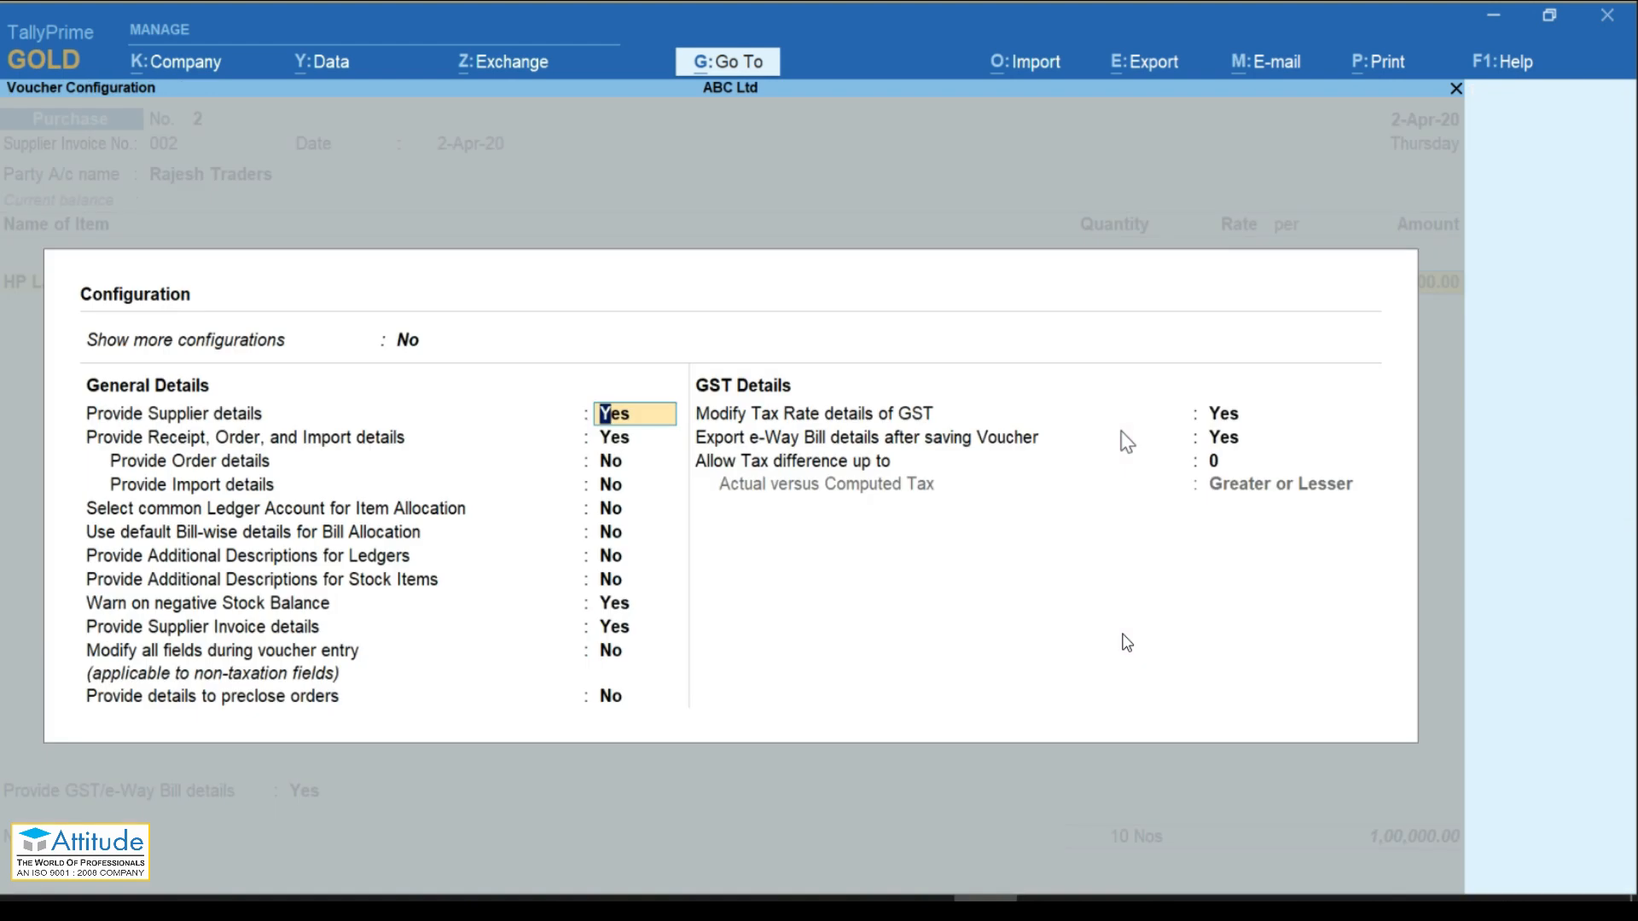
pyautogui.press('Down')
pyautogui.press('Down')
pyautogui.press('Down')
pyautogui.press('Down')
pyautogui.press('Down')
pyautogui.press('Down')
pyautogui.press('Down')
pyautogui.press('Down')
pyautogui.press('Down')
pyautogui.press('Down')
pyautogui.press('Down')
pyautogui.press('Down')
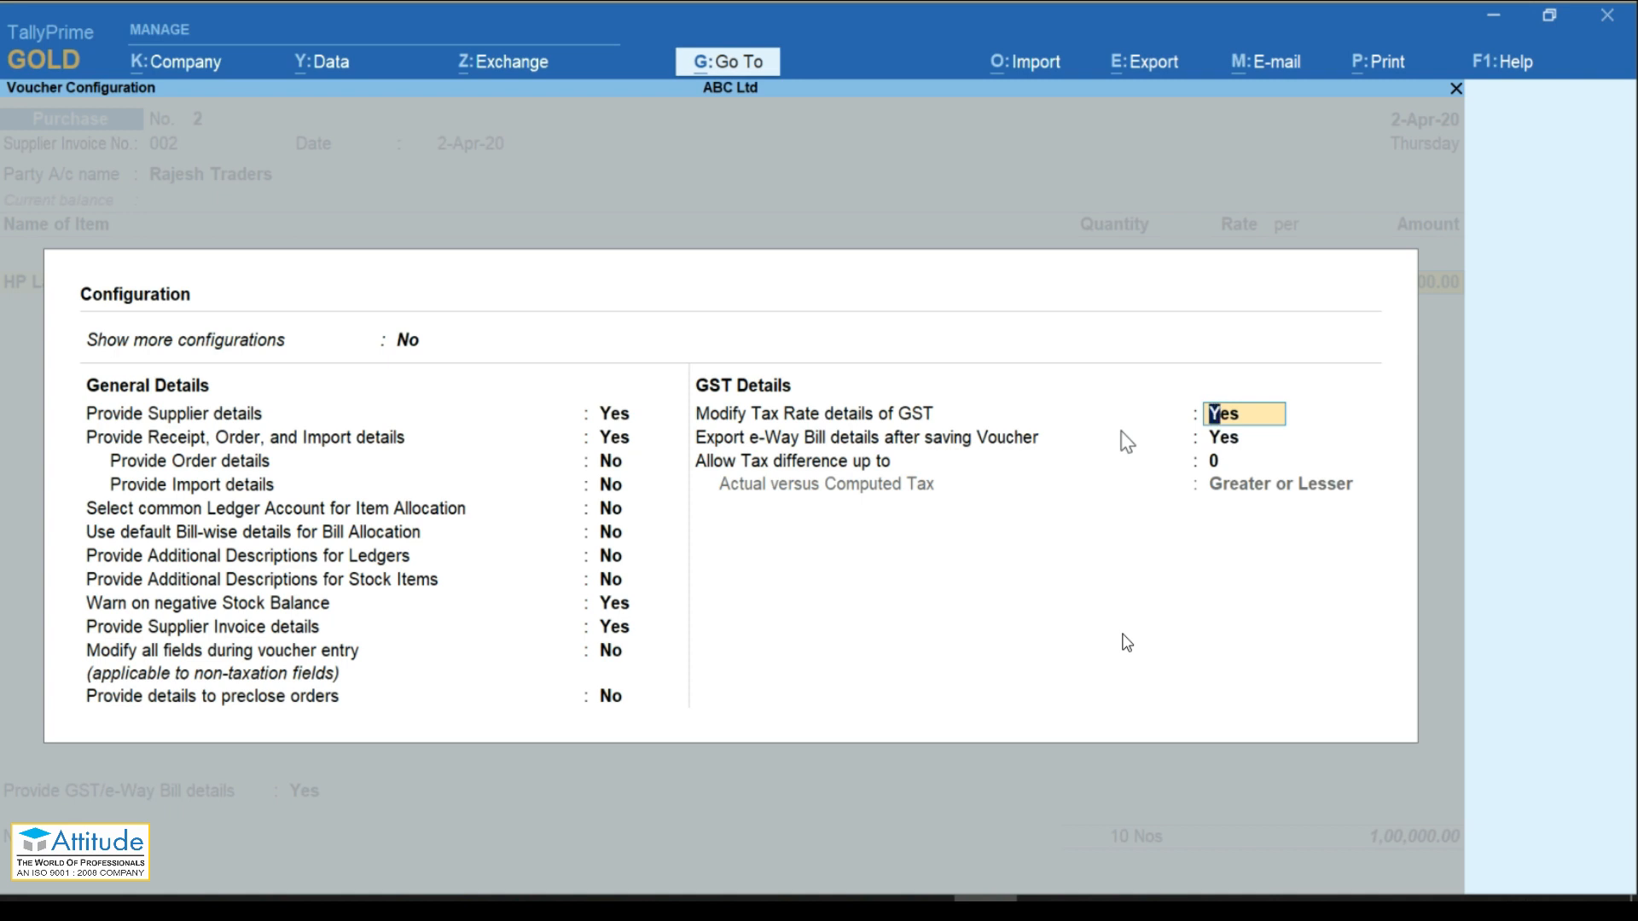
pyautogui.write('n')
pyautogui.press('Return')
pyautogui.press('Return')
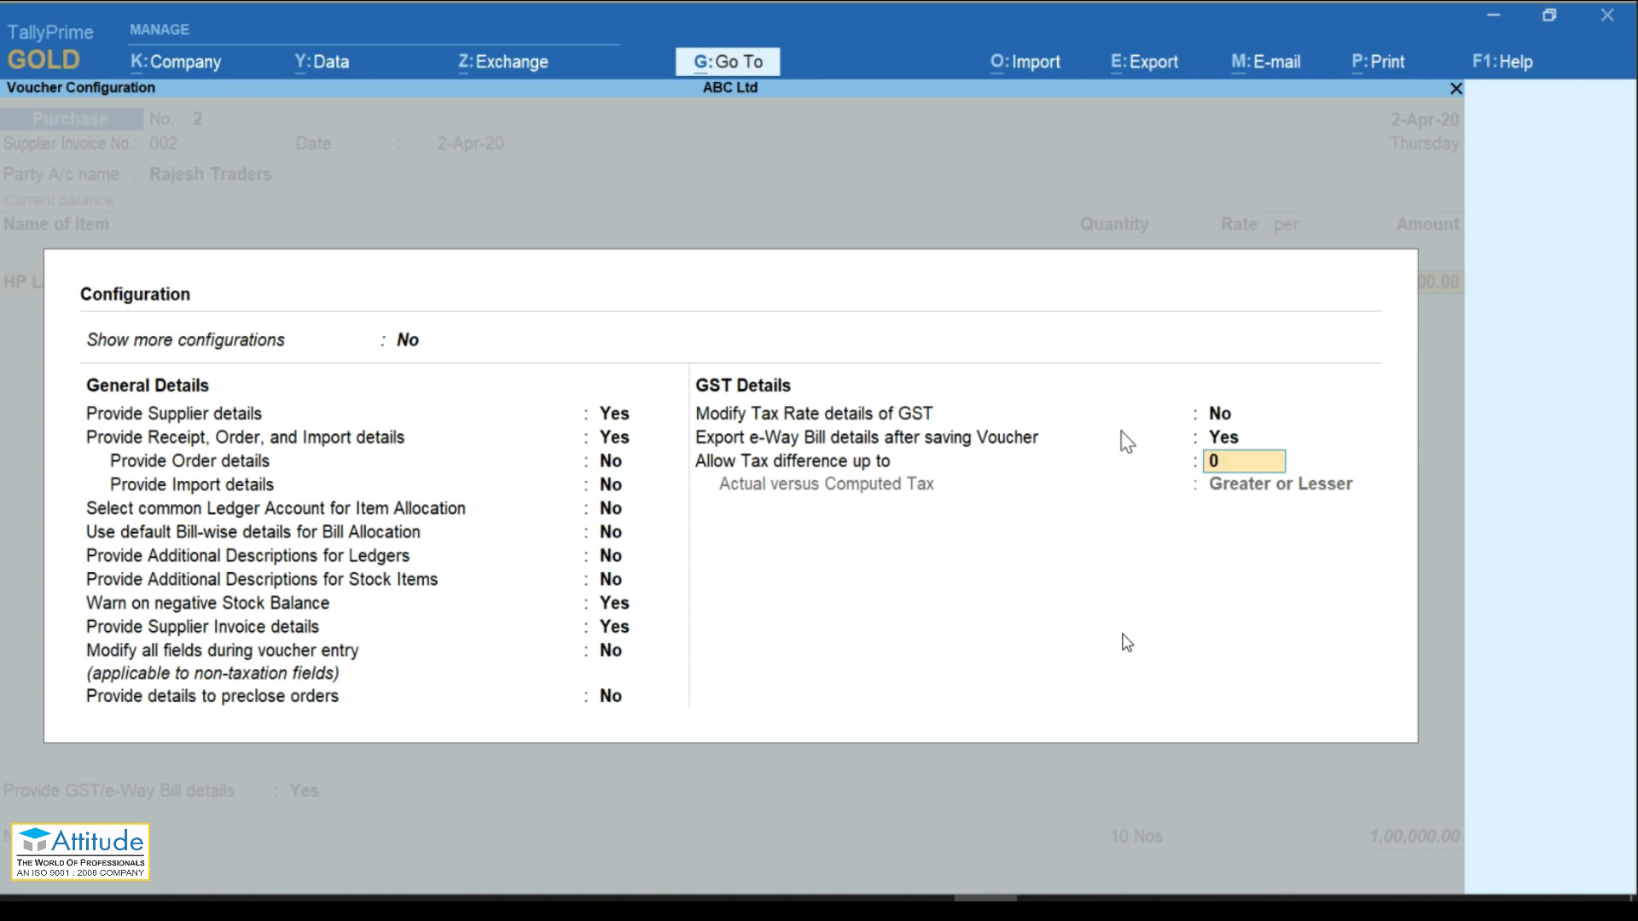
pyautogui.press('Return')
pyautogui.press('Return')
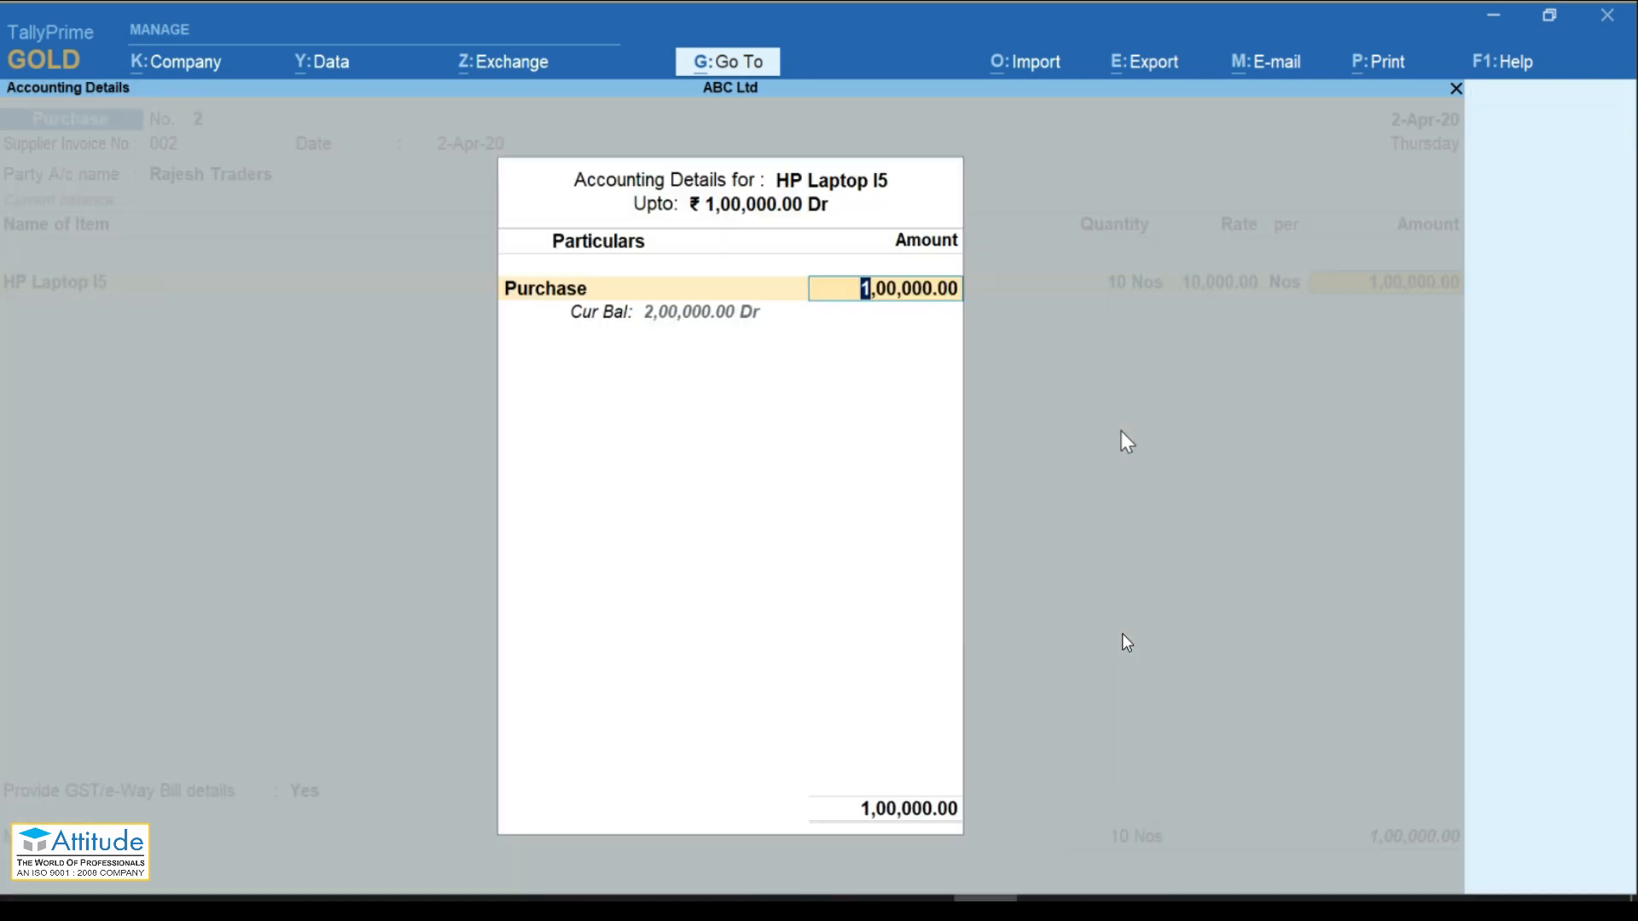
pyautogui.press('Return')
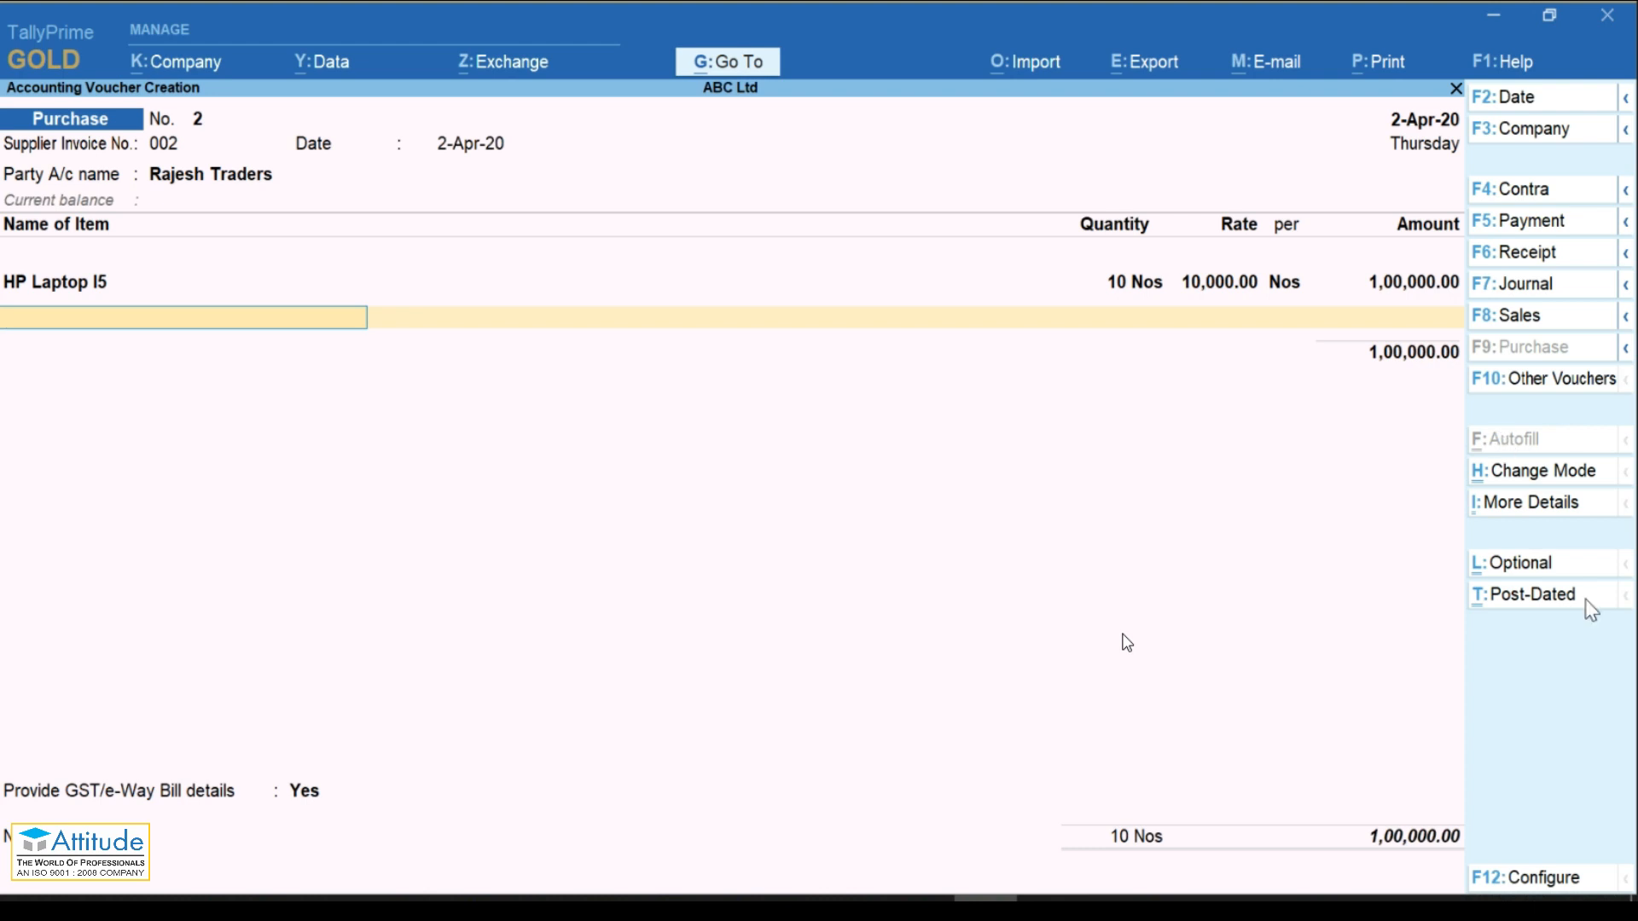
pyautogui.click(1607, 426)
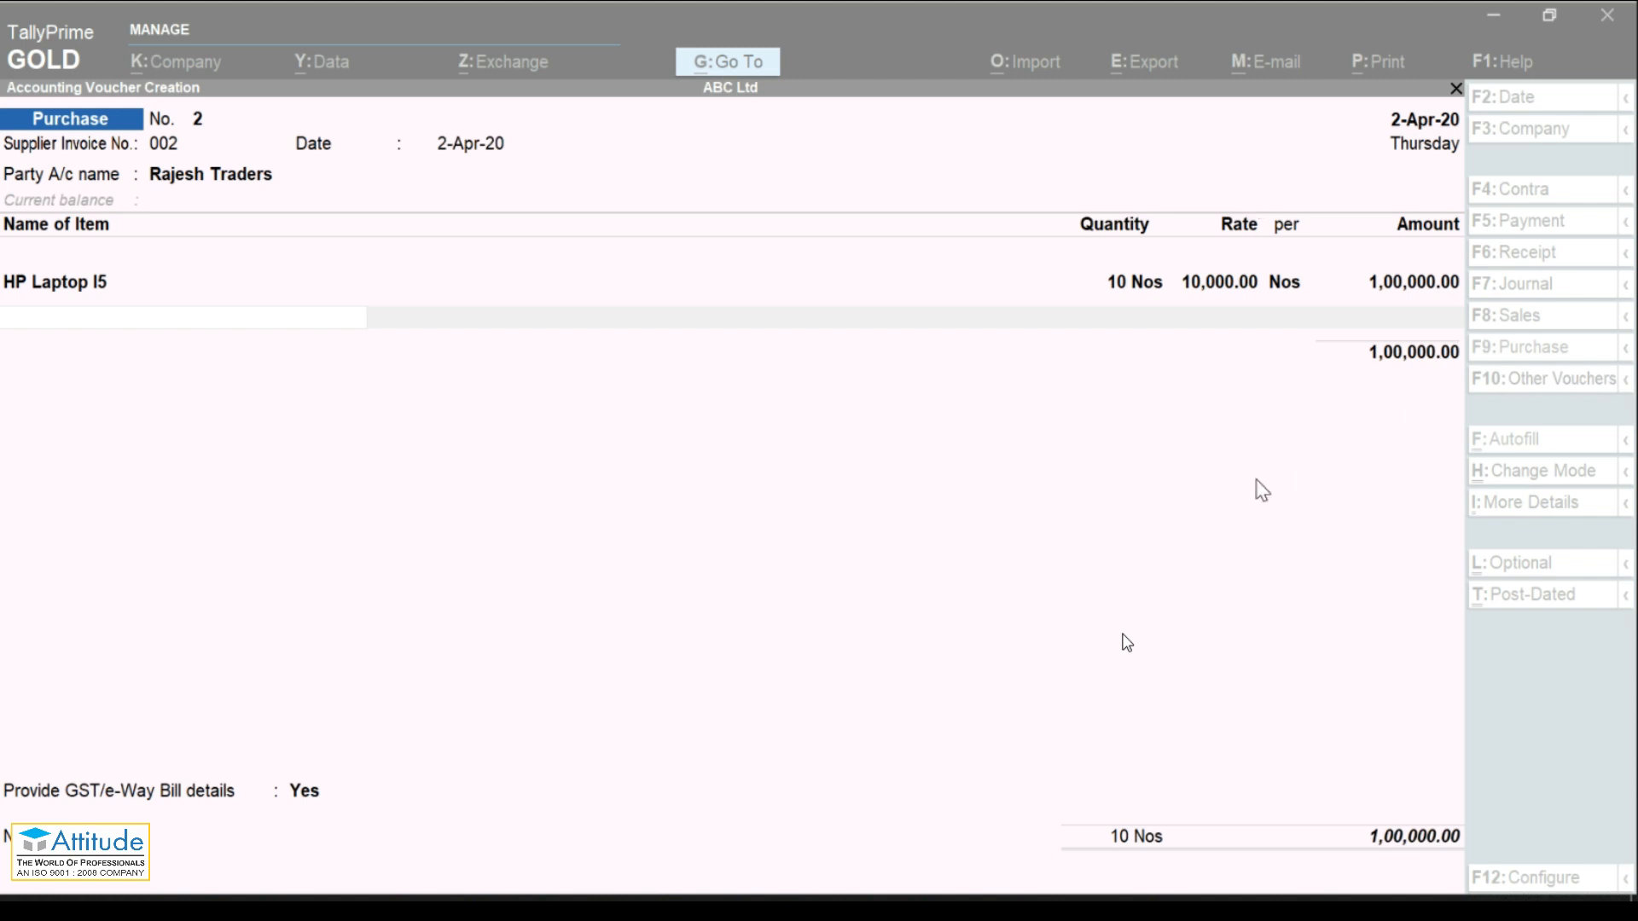
# Step: Review the detailed central and state GST tax analysis for HP Laptop I5
pyautogui.click(1344, 466)
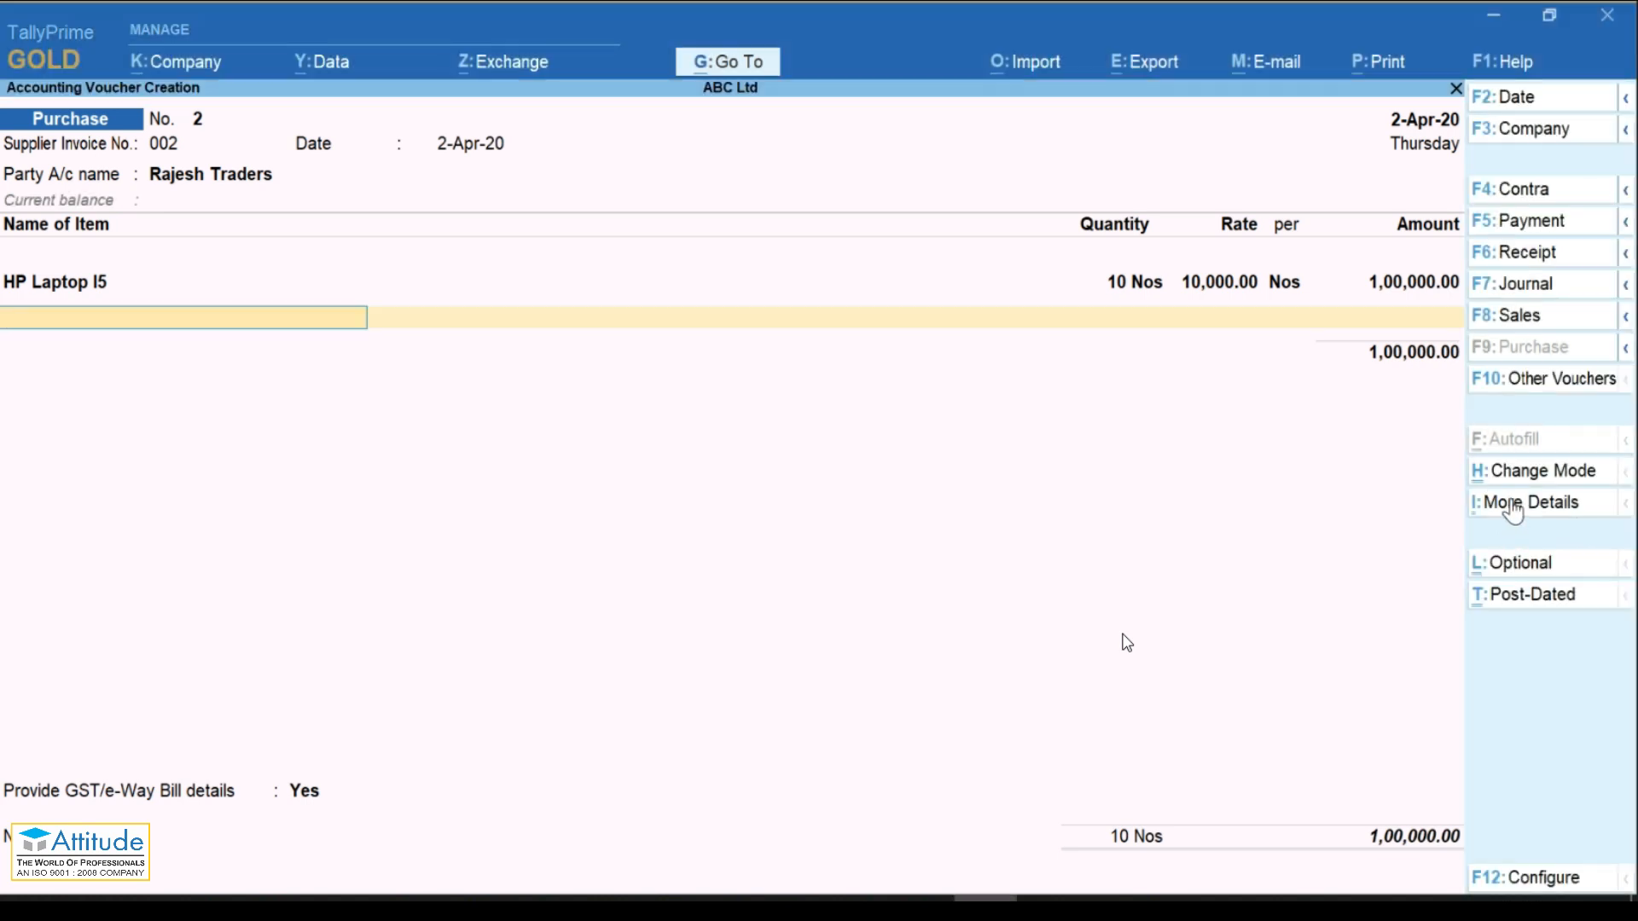
pyautogui.click(1513, 505)
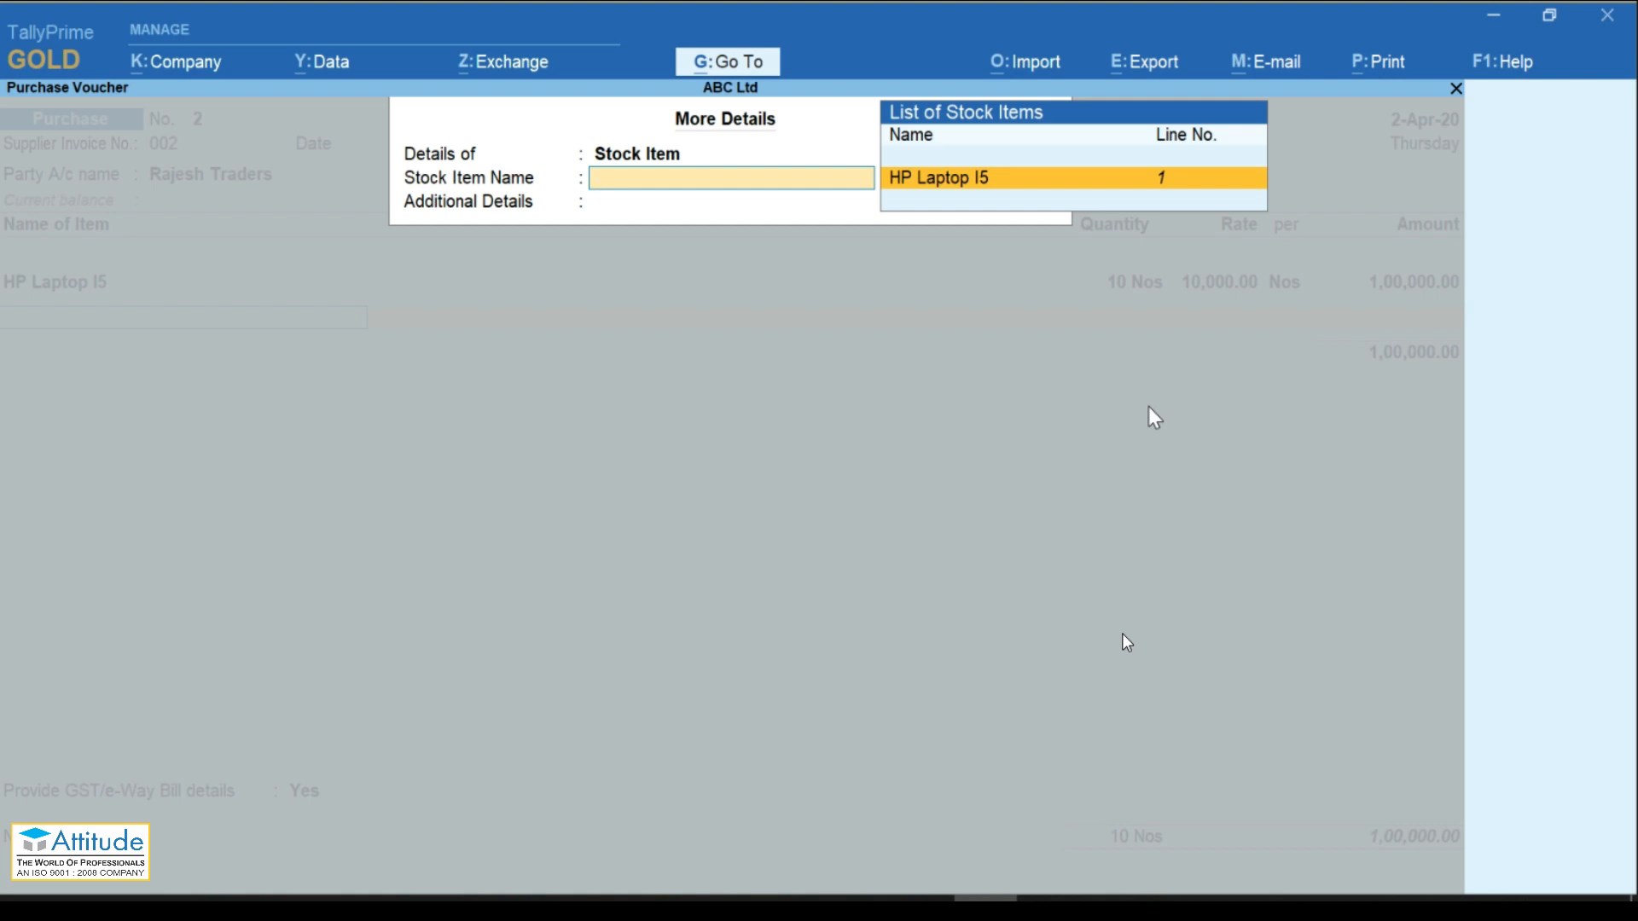
pyautogui.press('Return')
pyautogui.press('Down')
pyautogui.press('Down')
pyautogui.press('Down')
pyautogui.press('Down')
pyautogui.press('Down')
pyautogui.press('Down')
pyautogui.press('Down')
pyautogui.press('Down')
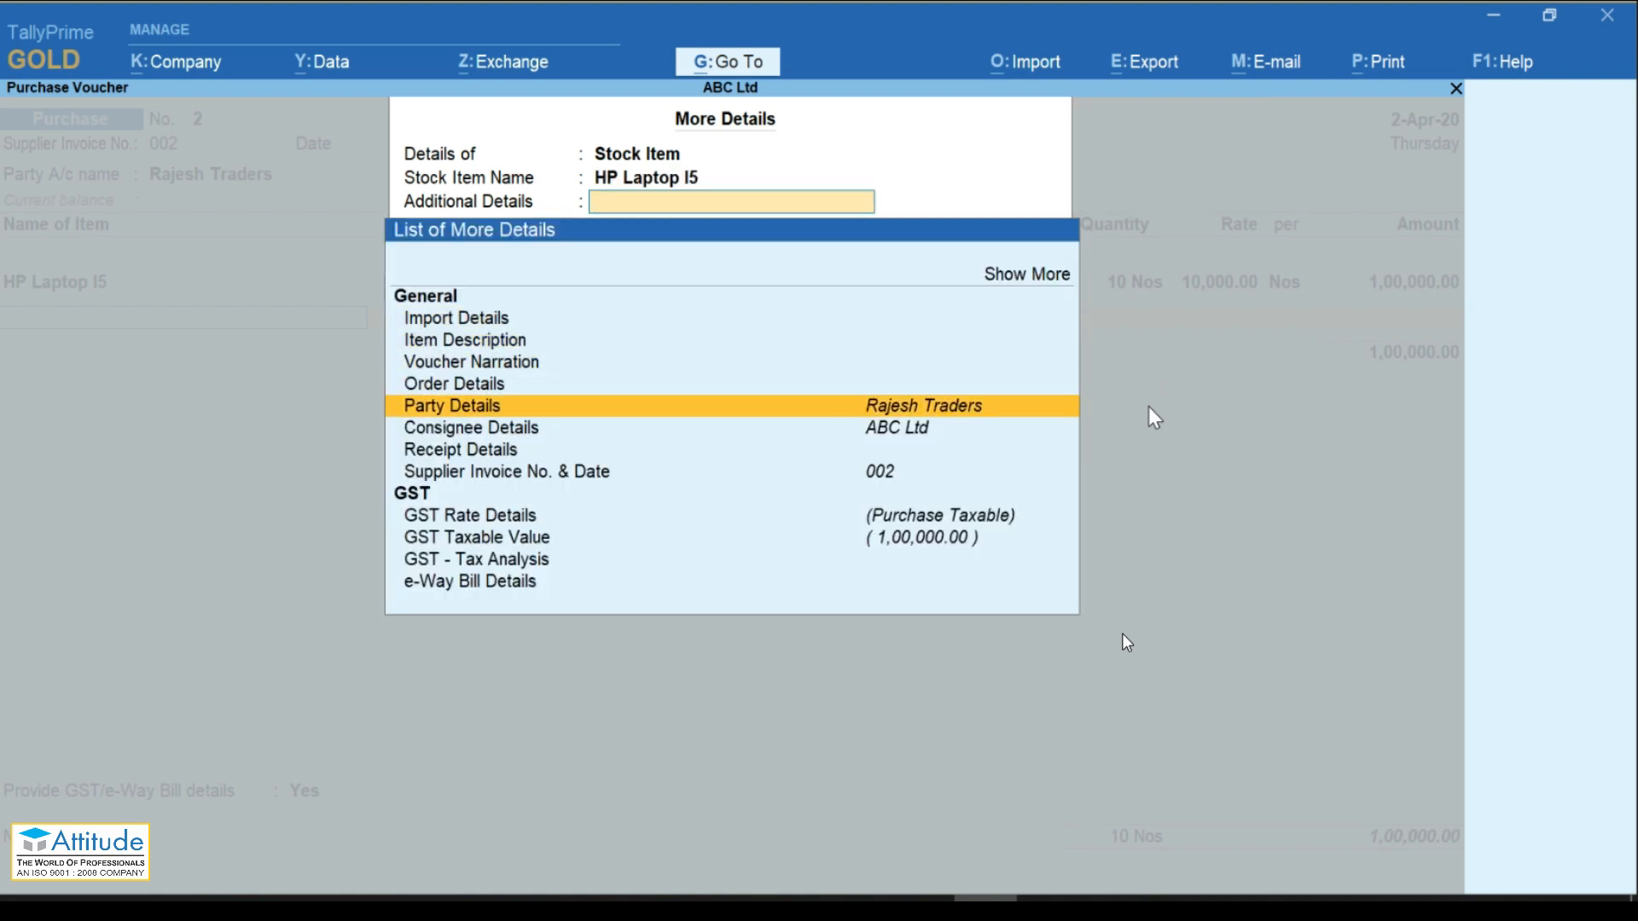
pyautogui.press('Down')
pyautogui.press('Down')
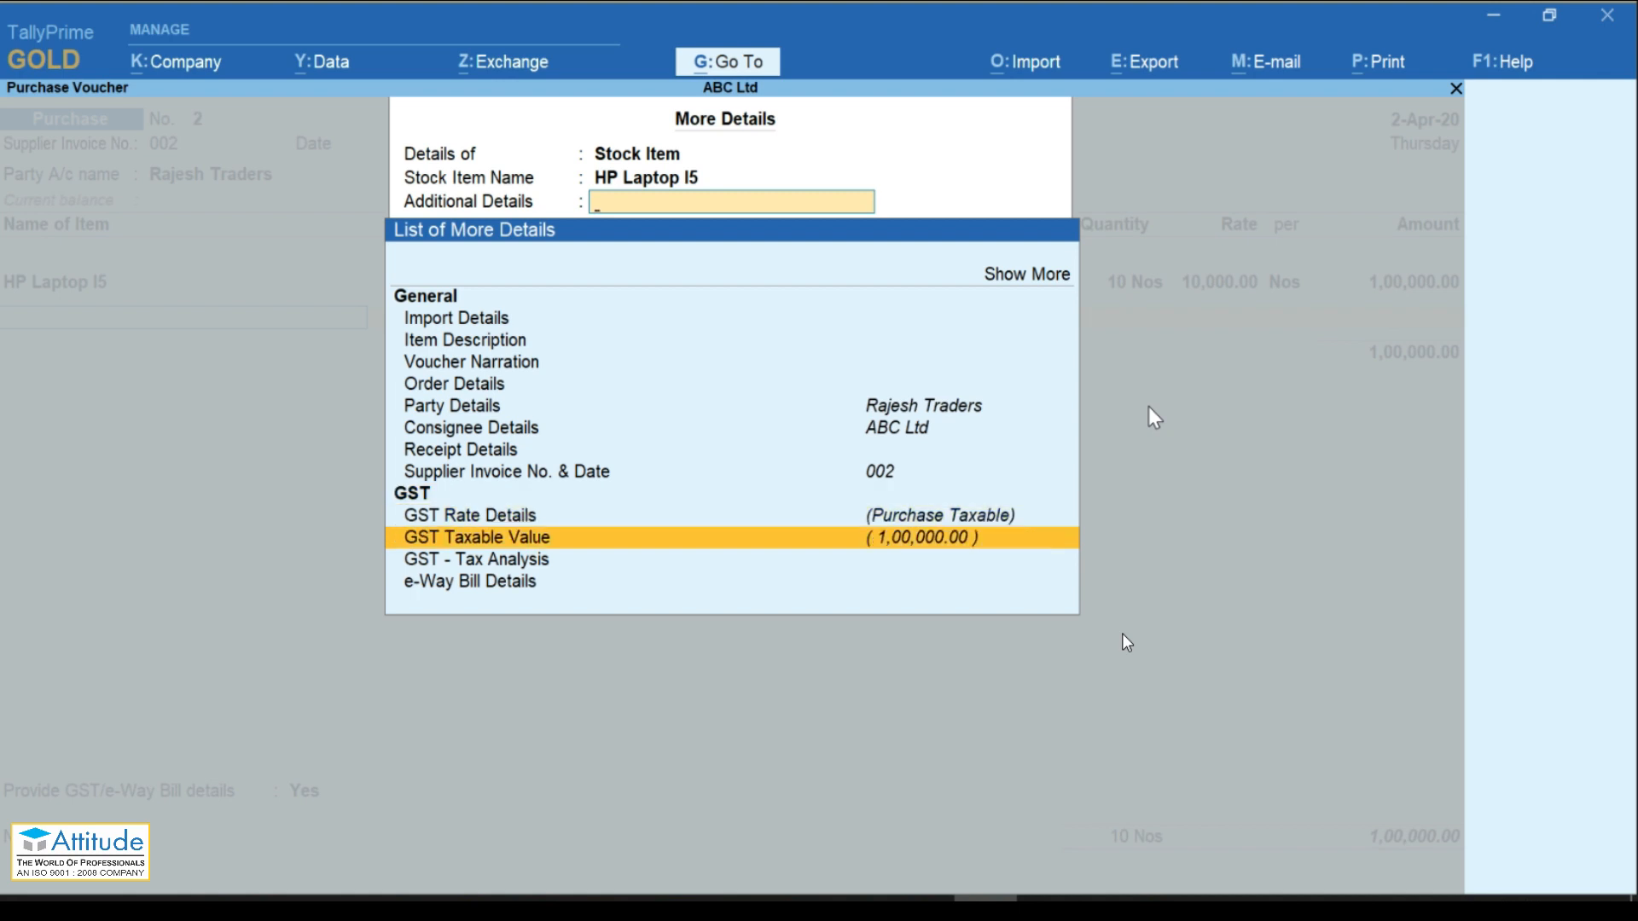
pyautogui.press('Down')
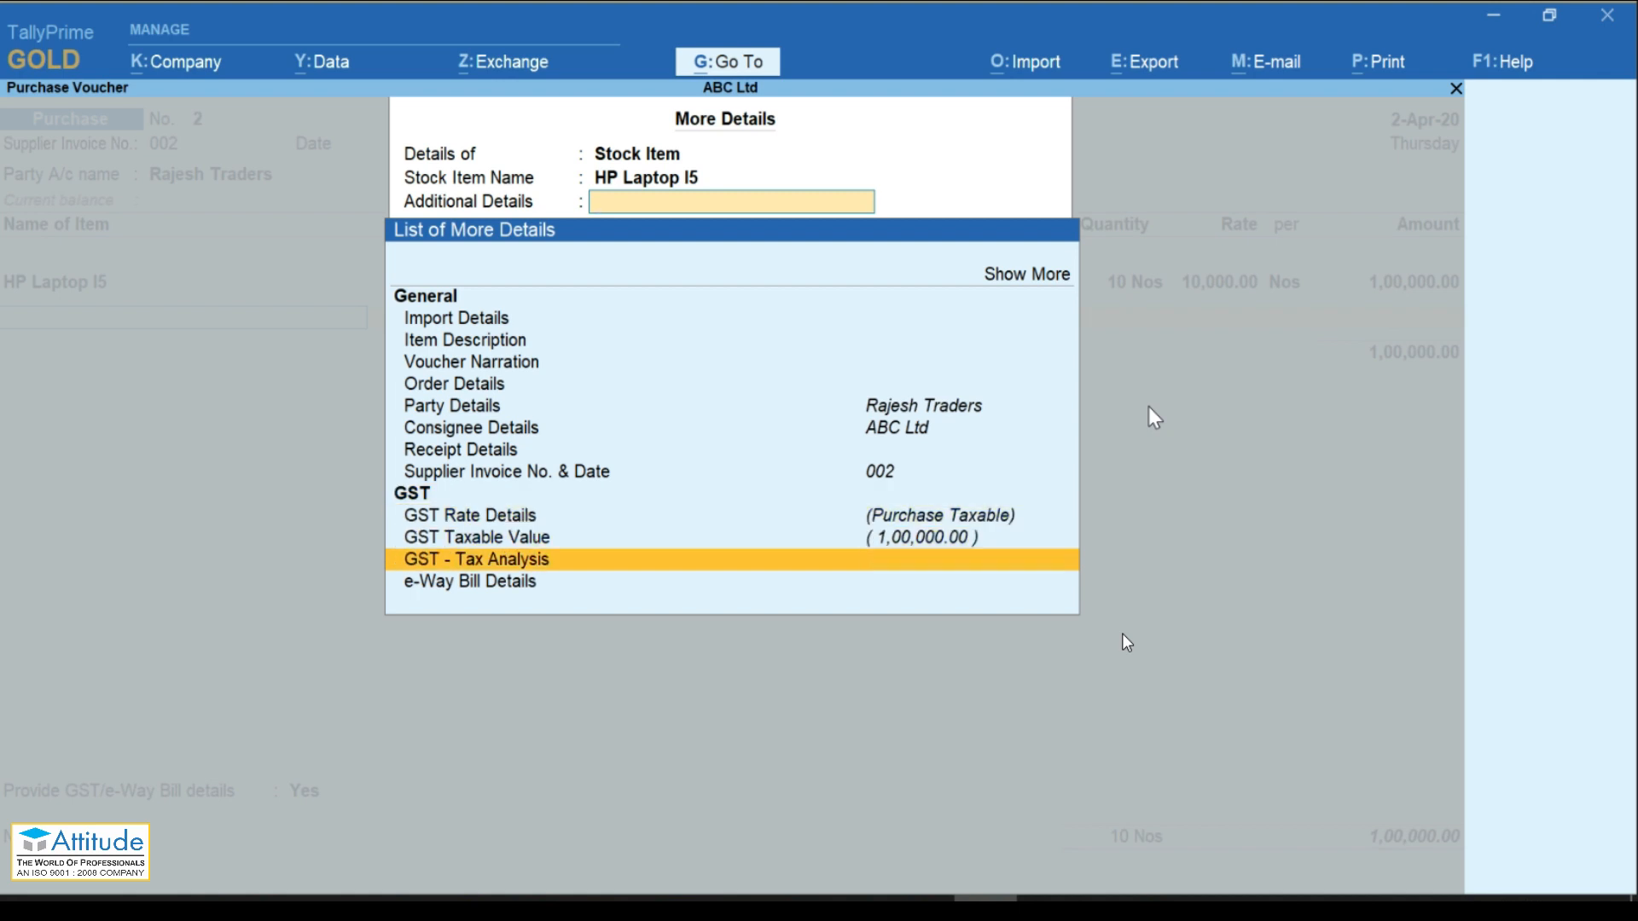
pyautogui.press('Return')
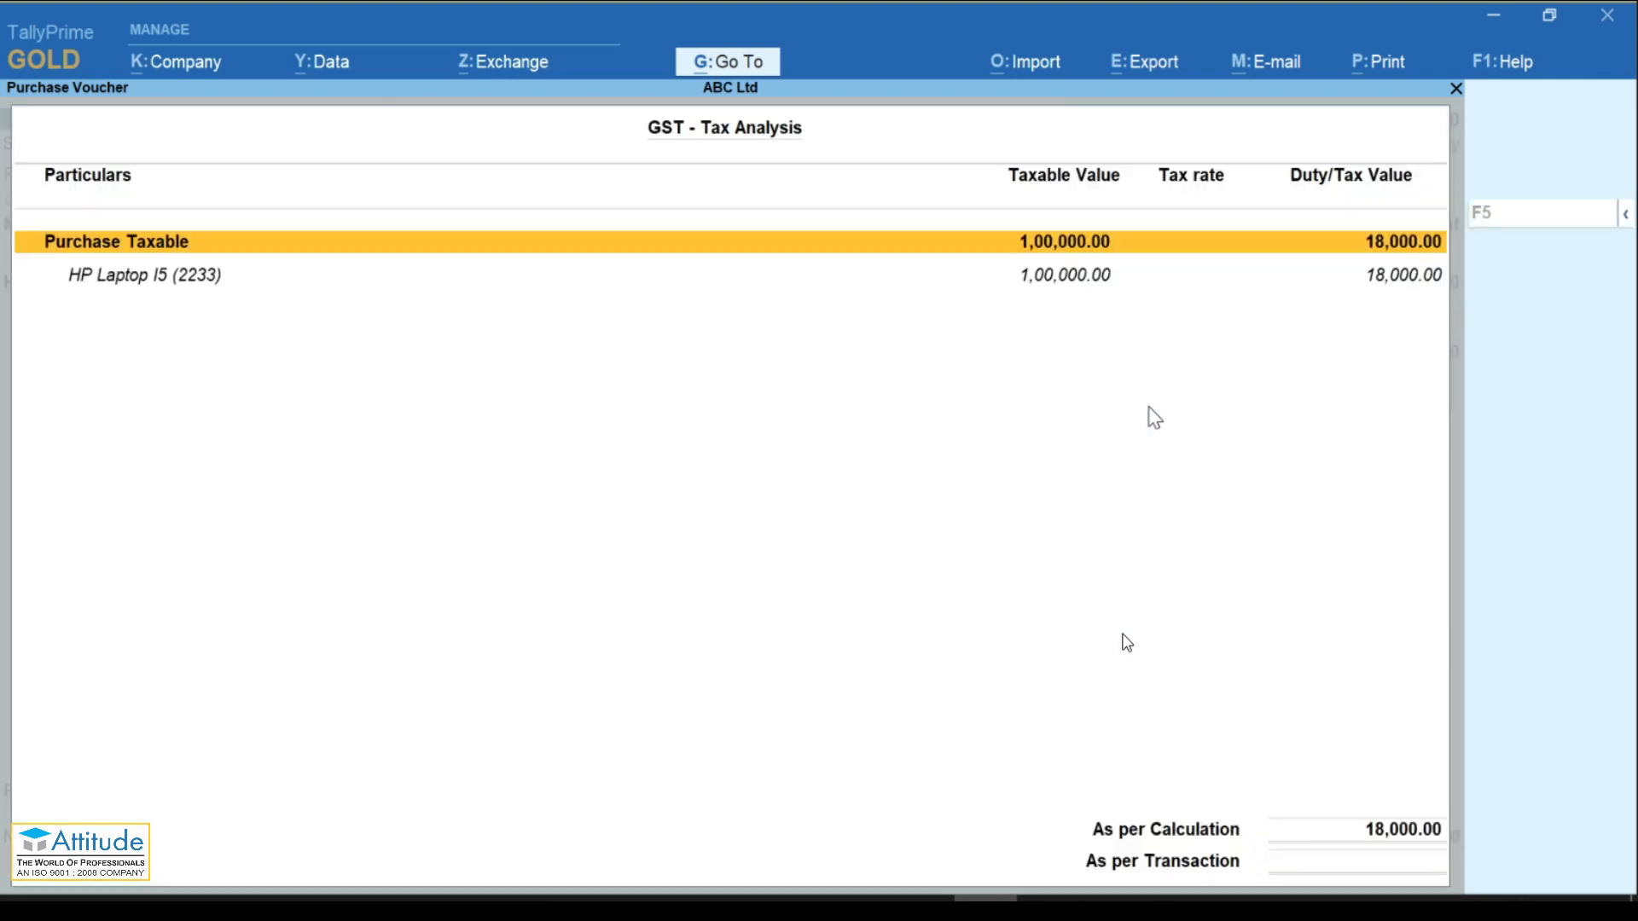
pyautogui.hotkey('alt', 'F5')
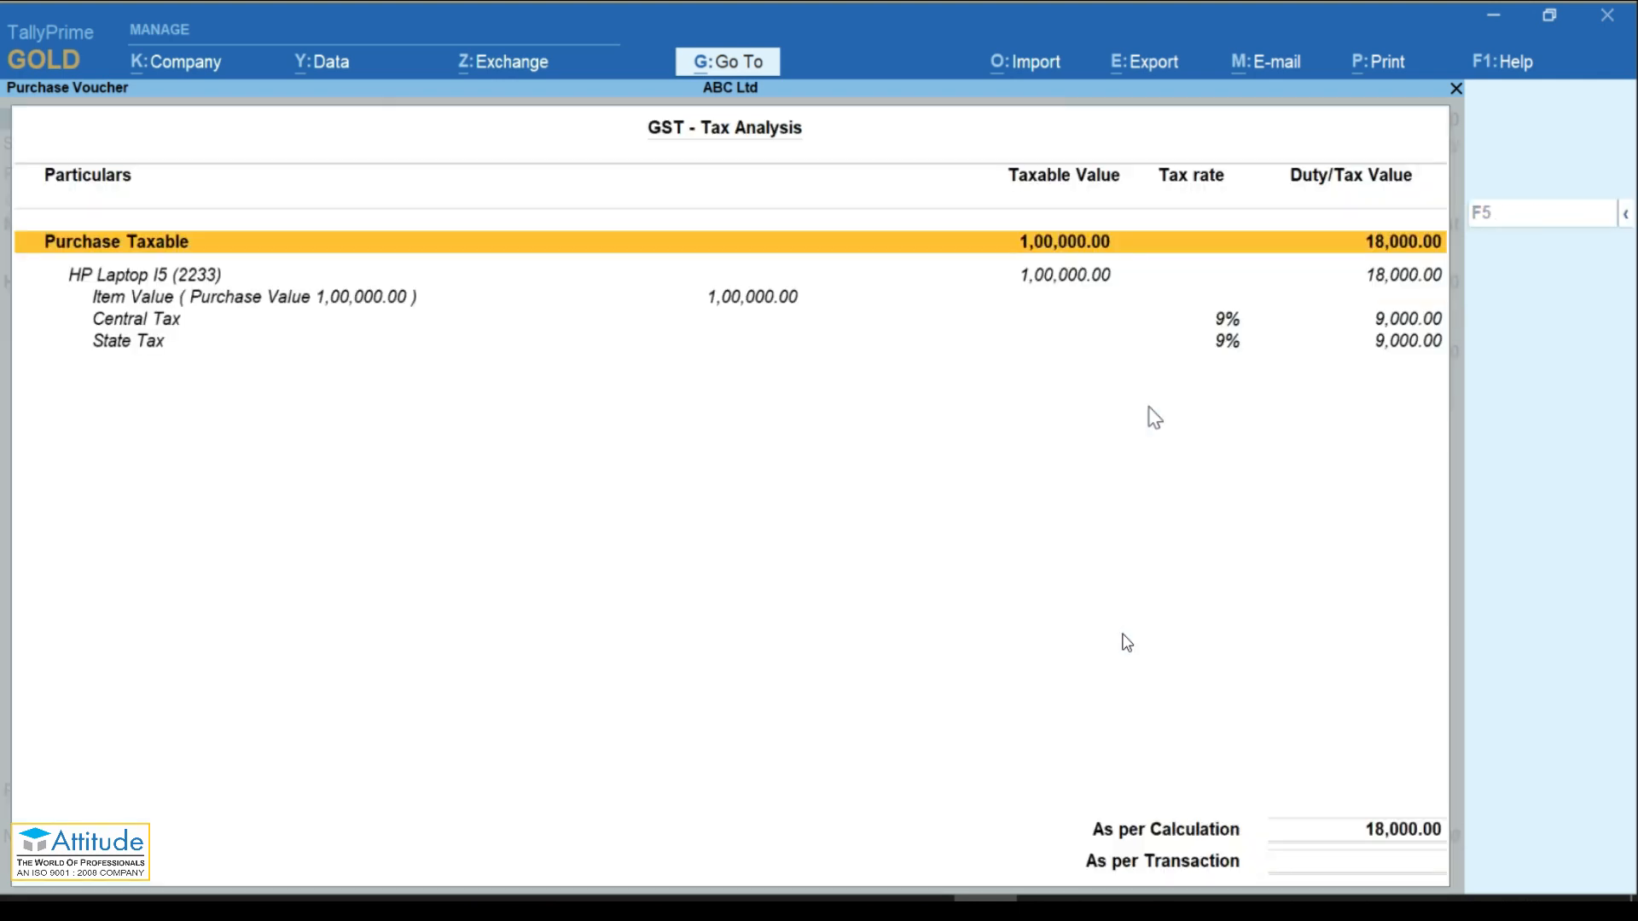
pyautogui.press('Down')
pyautogui.press('Down')
pyautogui.press('Up')
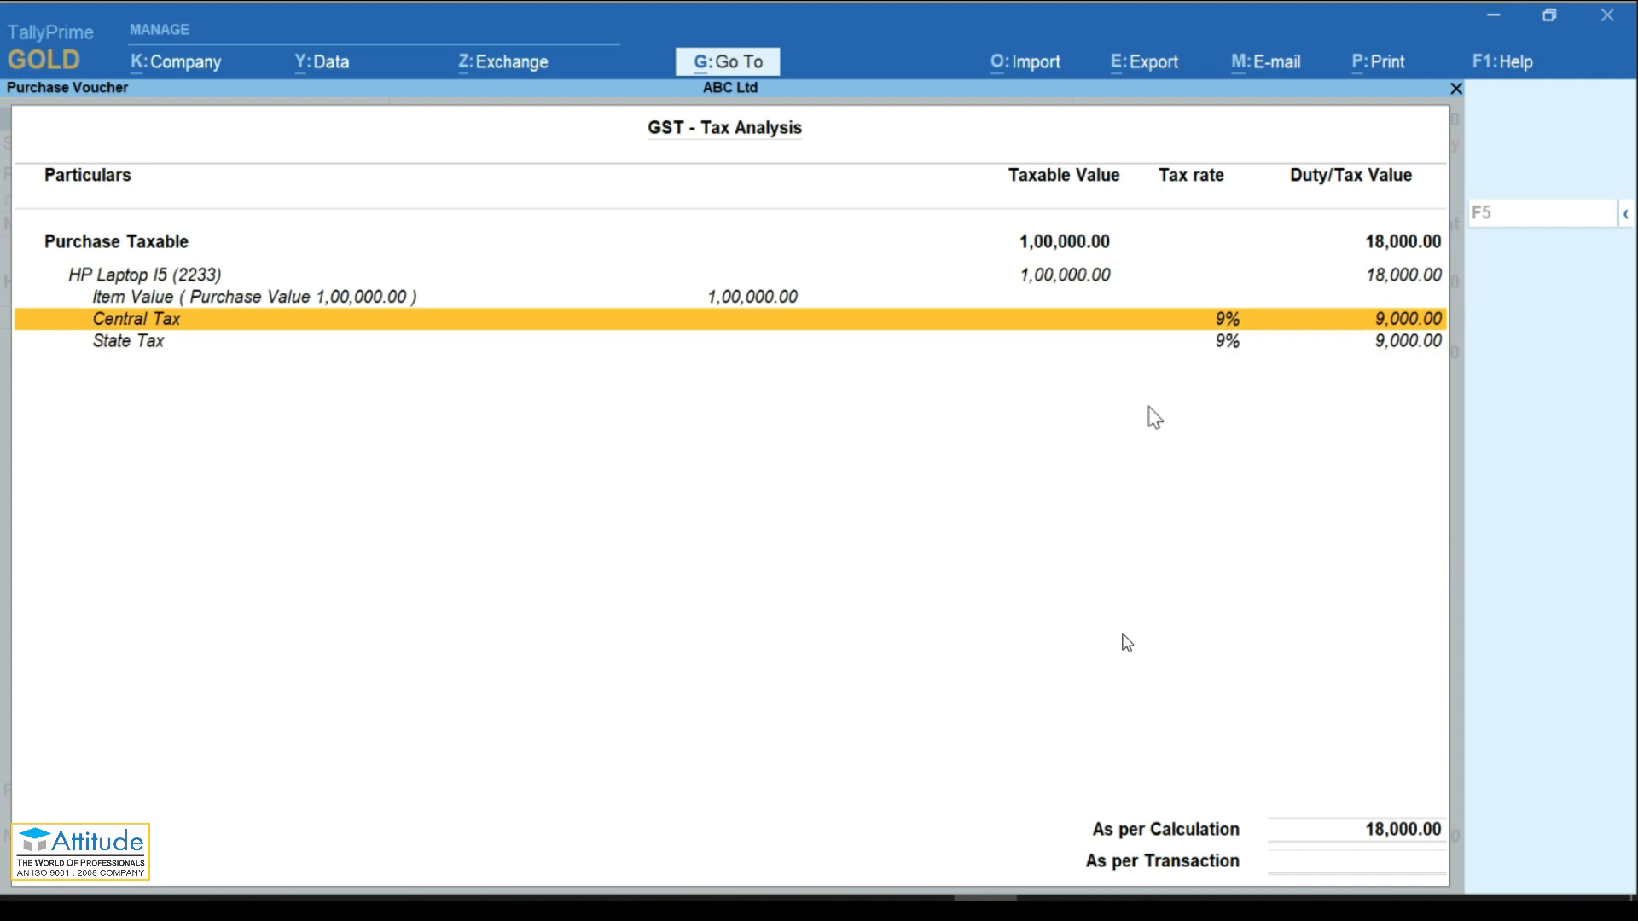
pyautogui.press('Down')
pyautogui.press('Up')
pyautogui.press('Up')
pyautogui.press('Up')
pyautogui.press('Down')
pyautogui.press('Down')
pyautogui.press('Down')
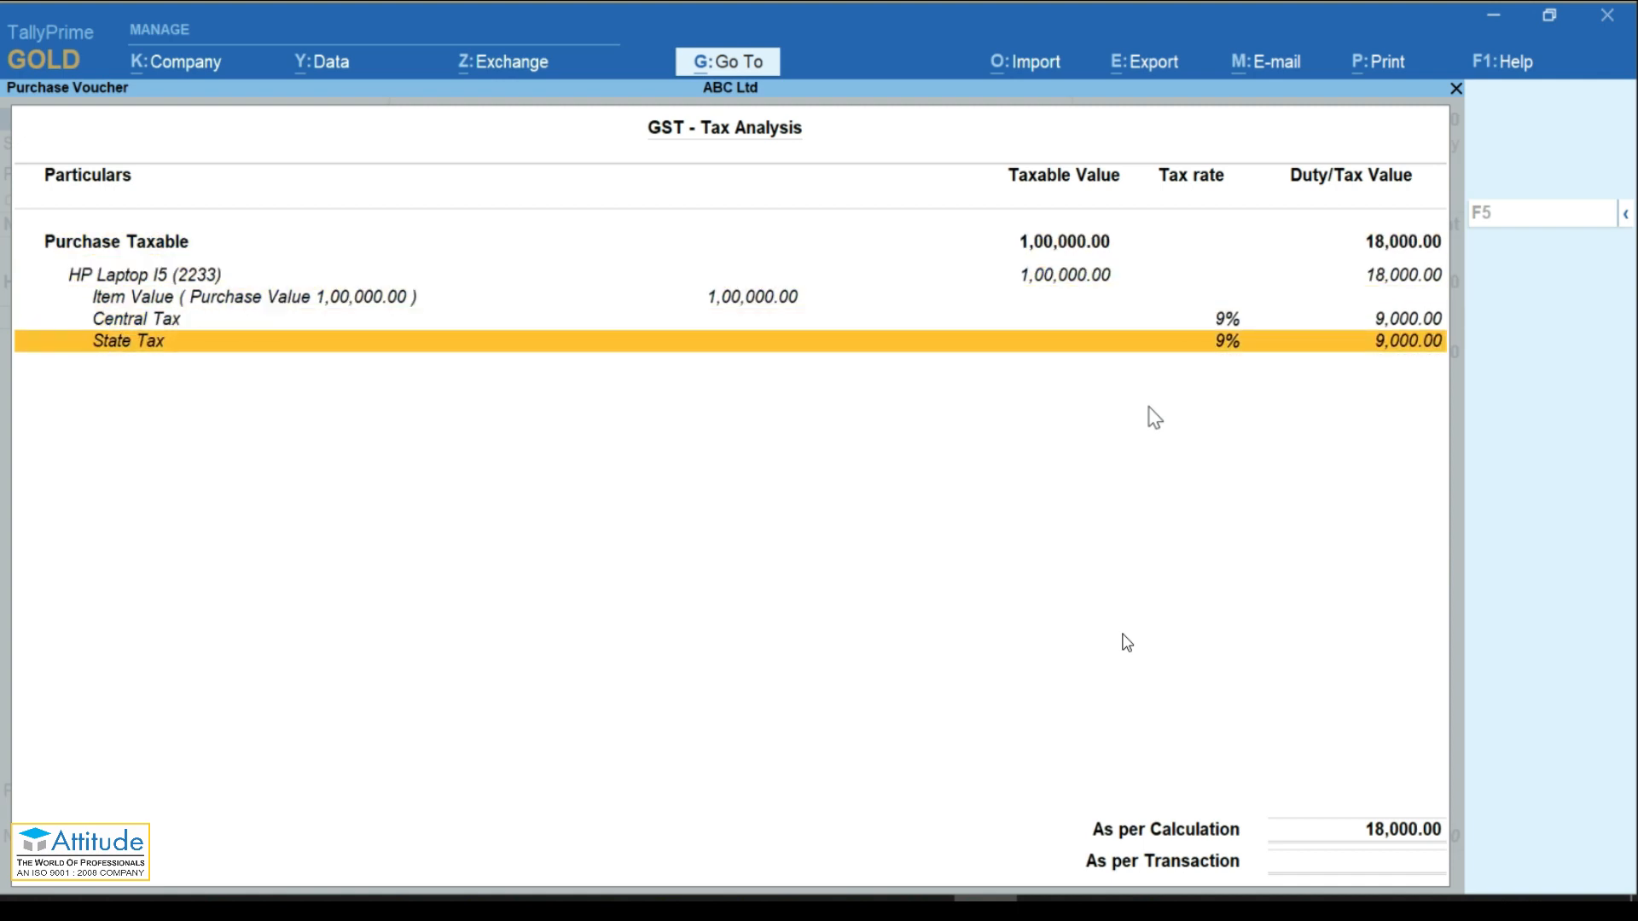
pyautogui.press('Escape')
# Step: Add CGST and SGST ledger lines, accepting 9,000.00 for each
pyautogui.press('Return')
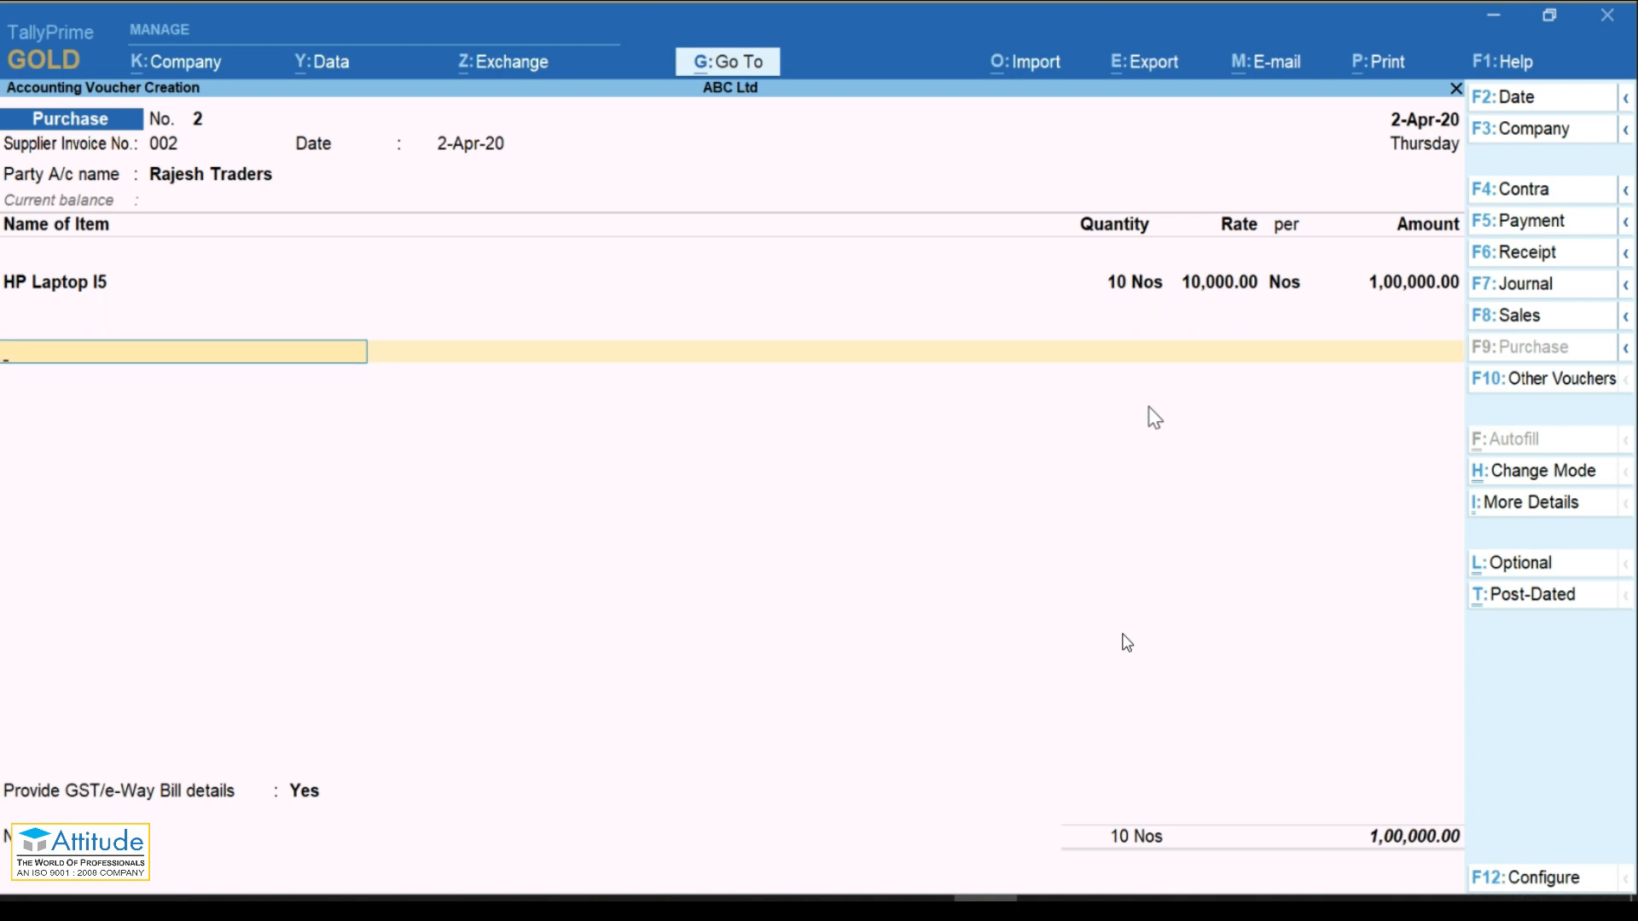
pyautogui.write('Cgs')
pyautogui.press('Return')
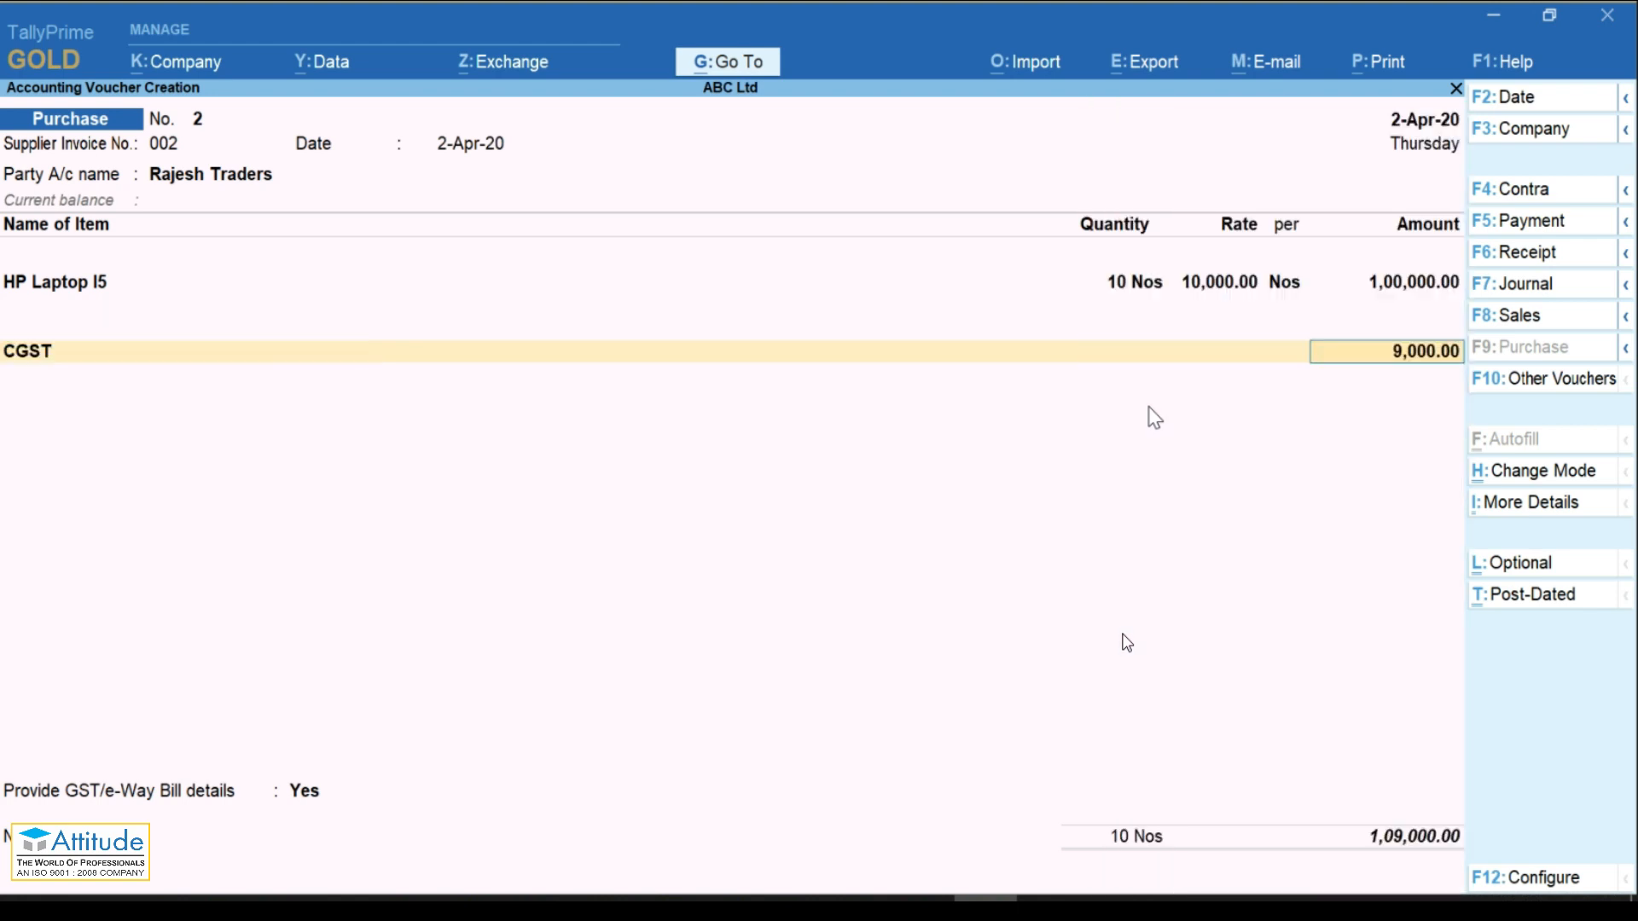
pyautogui.press('Return')
pyautogui.write('Sgst')
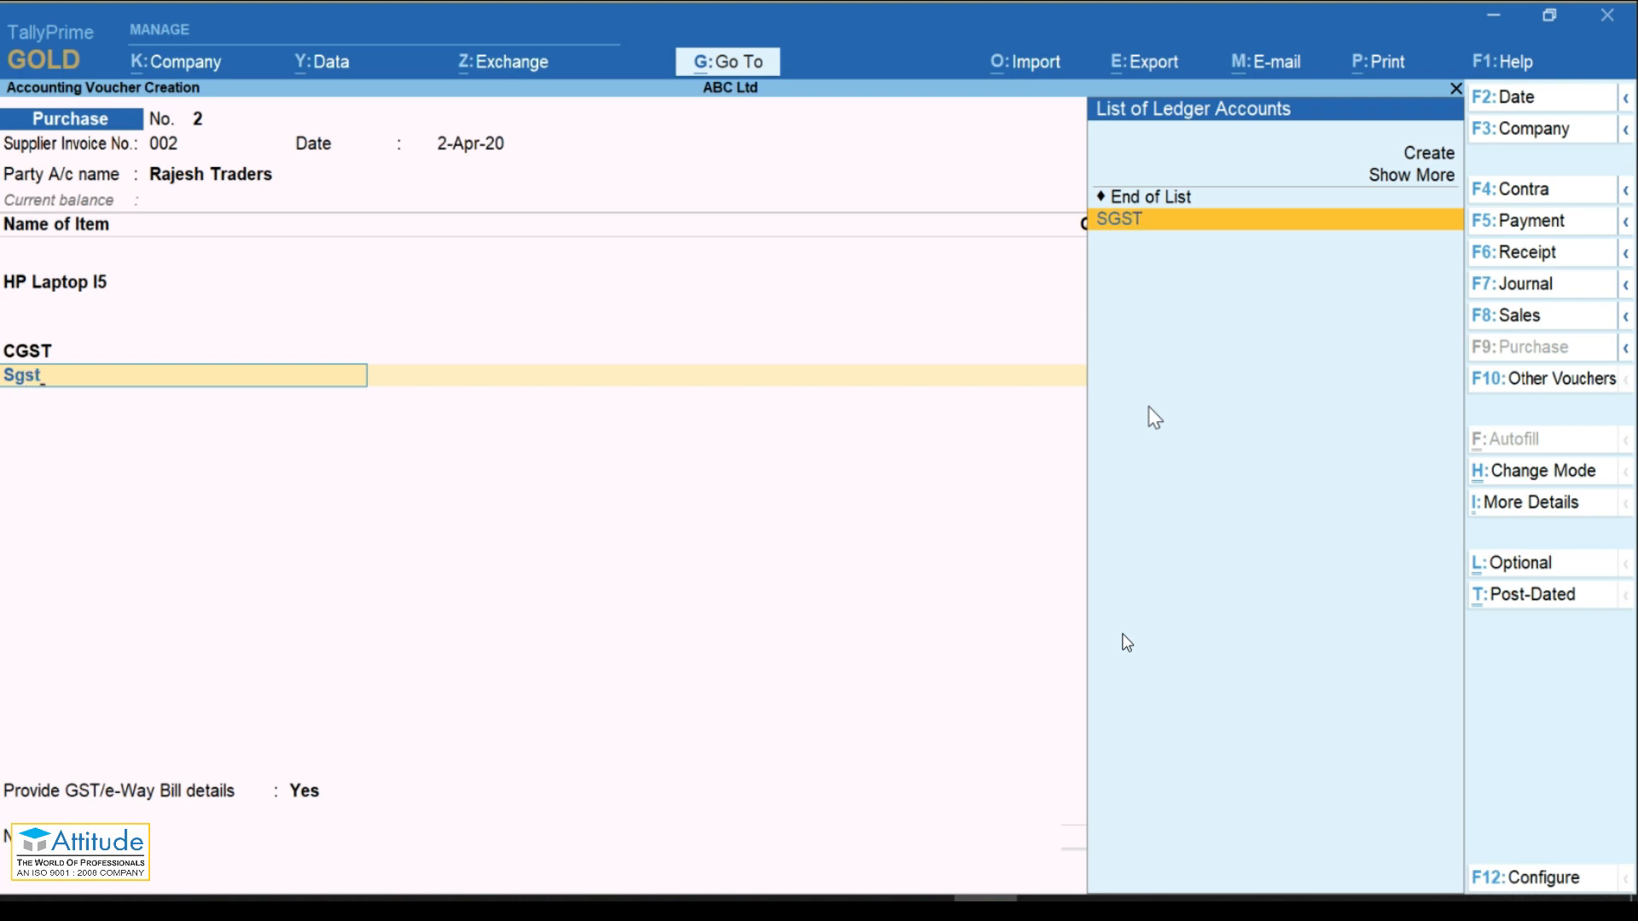
pyautogui.press('Return')
pyautogui.press('Return')
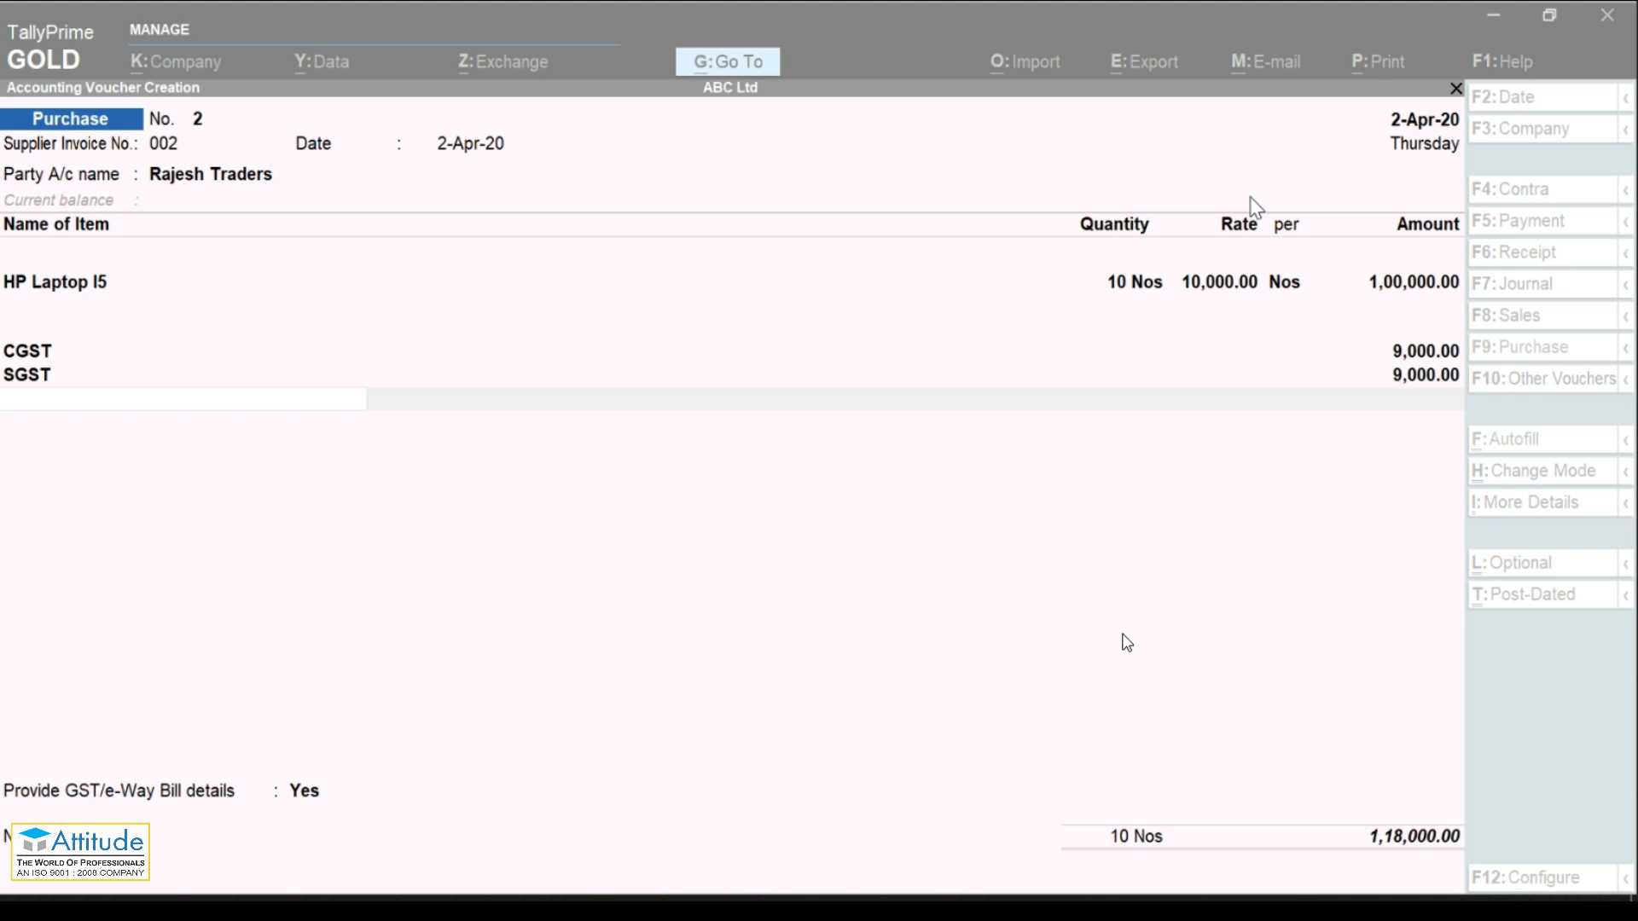
pyautogui.click(1140, 500)
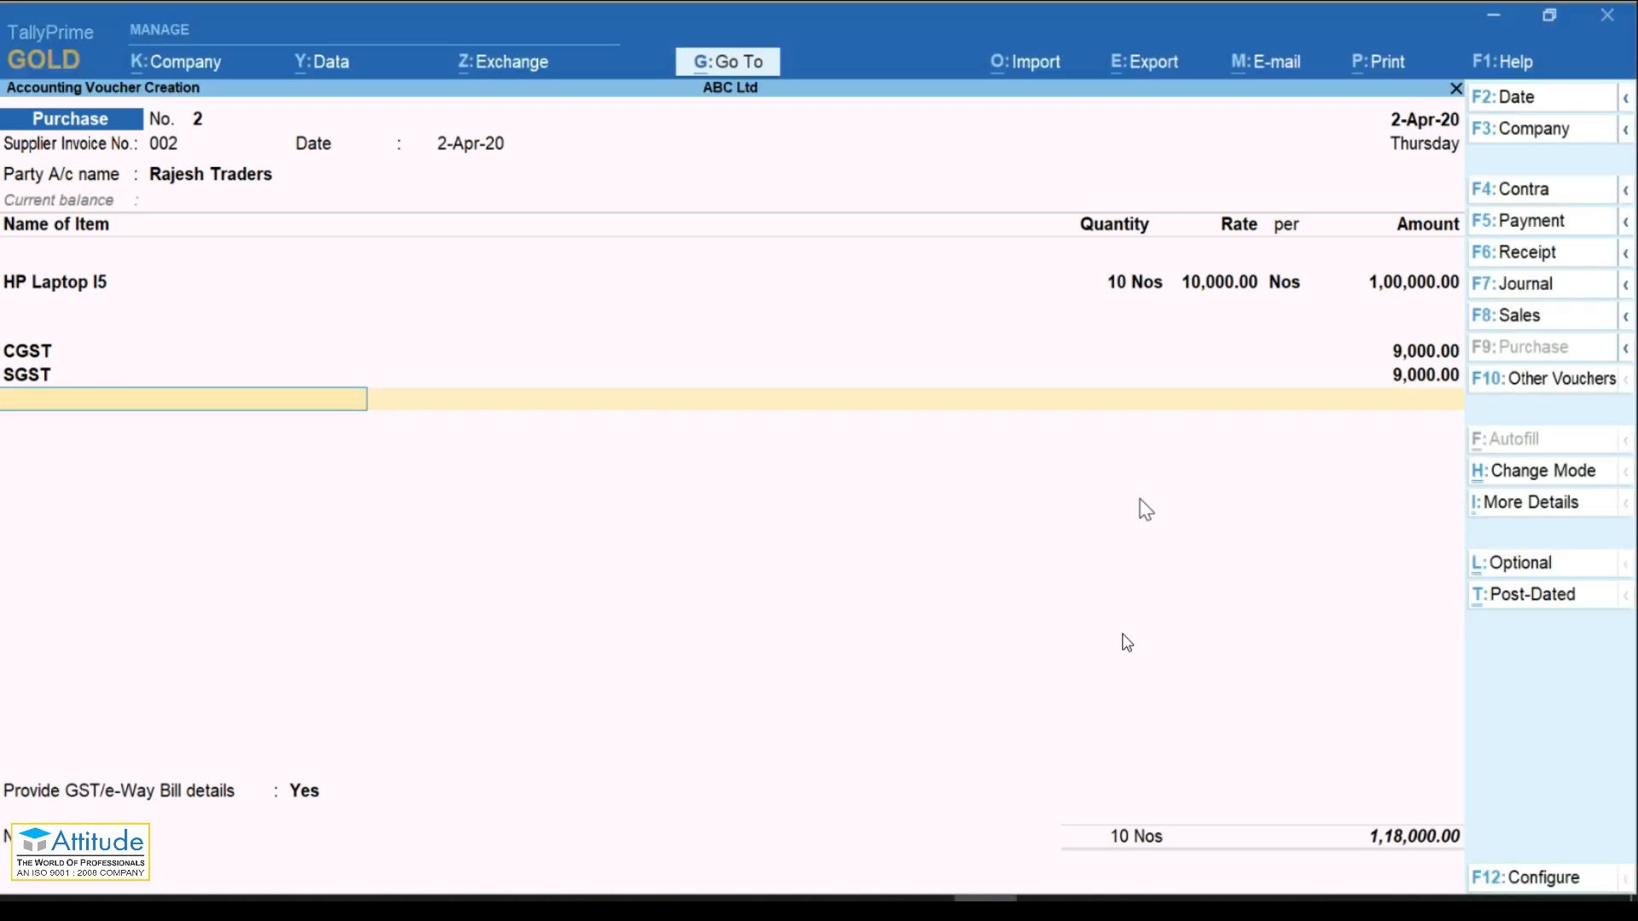
pyautogui.press('Return')
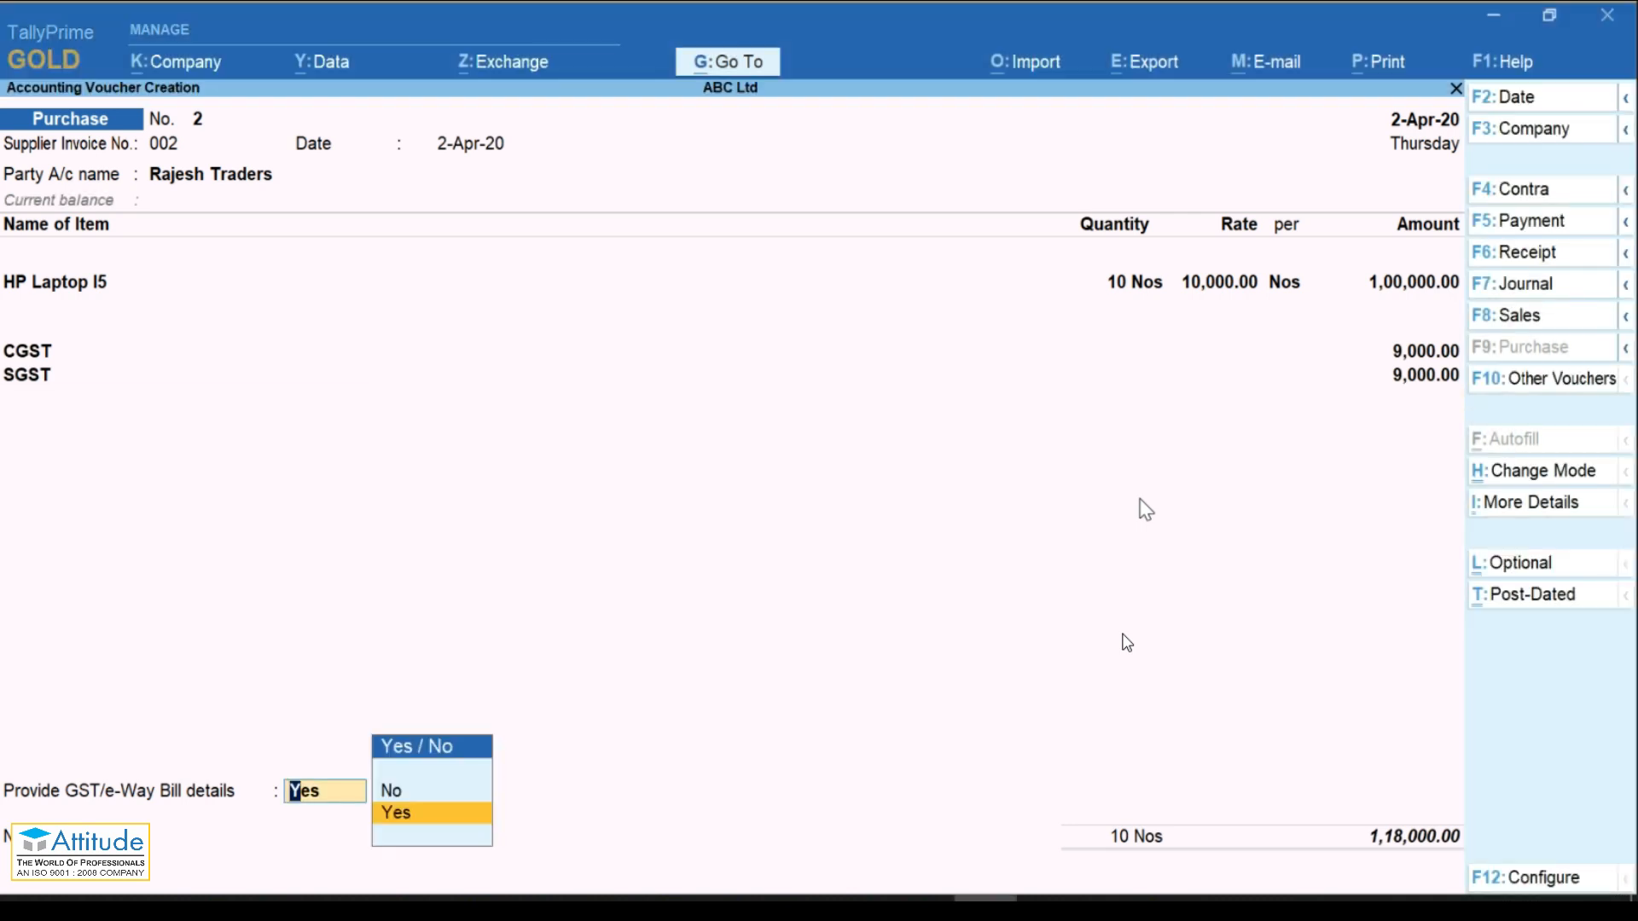
pyautogui.click(1608, 431)
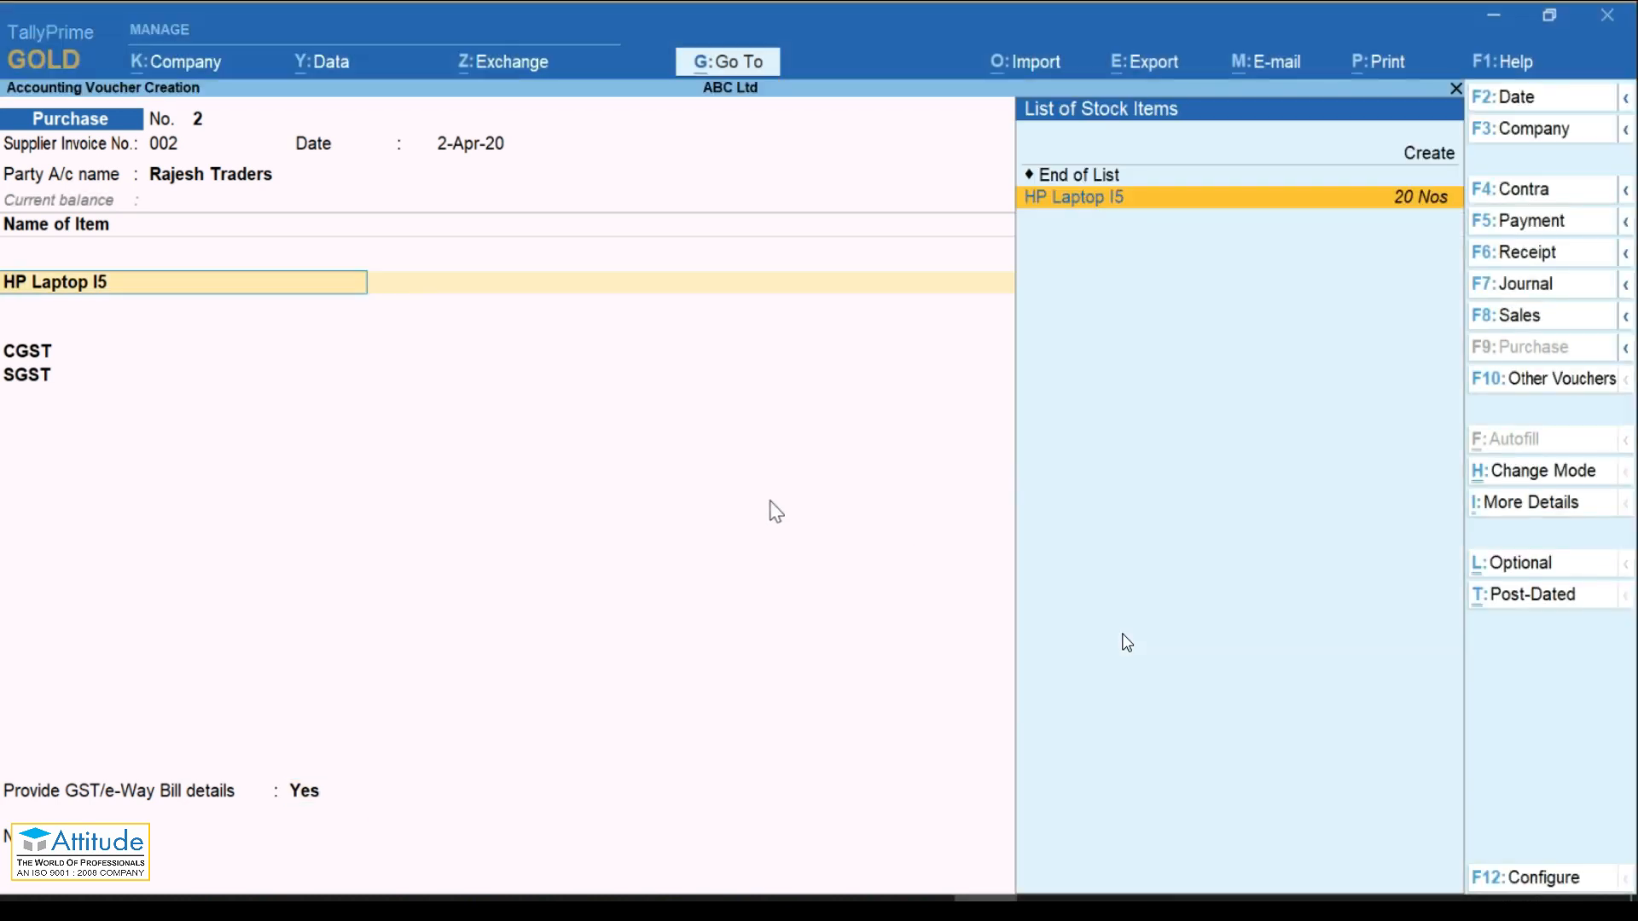
pyautogui.press('Return')
pyautogui.press('Return')
pyautogui.press('Return')
pyautogui.press('Return')
pyautogui.press('Return')
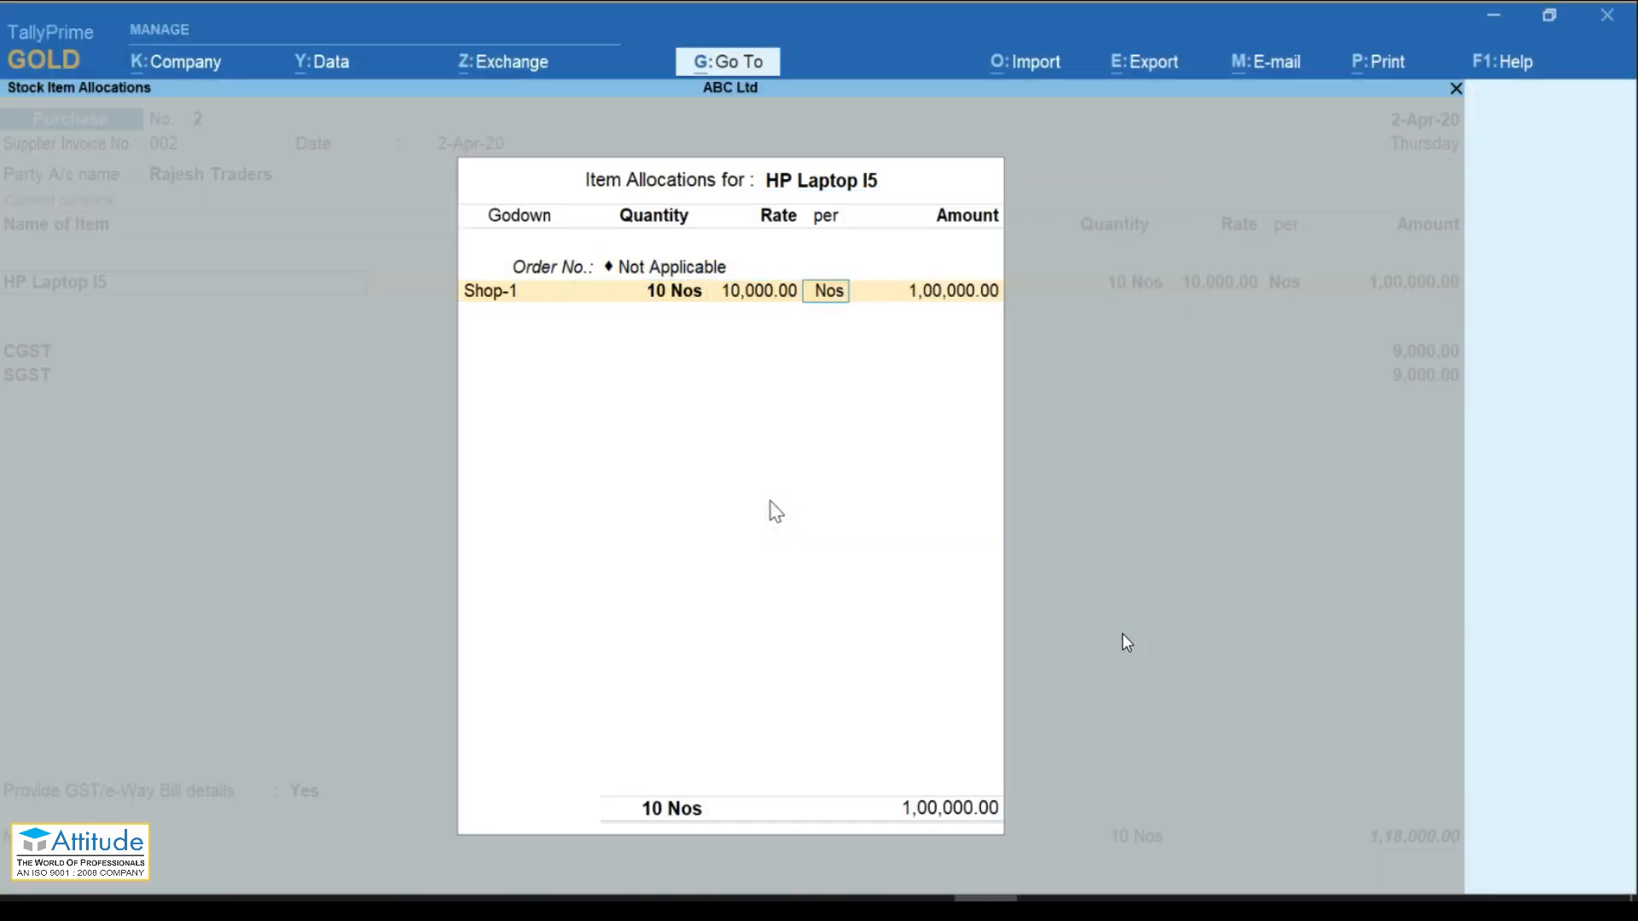
pyautogui.press('Return')
pyautogui.press('Return')
pyautogui.press('Return')
pyautogui.press('Return')
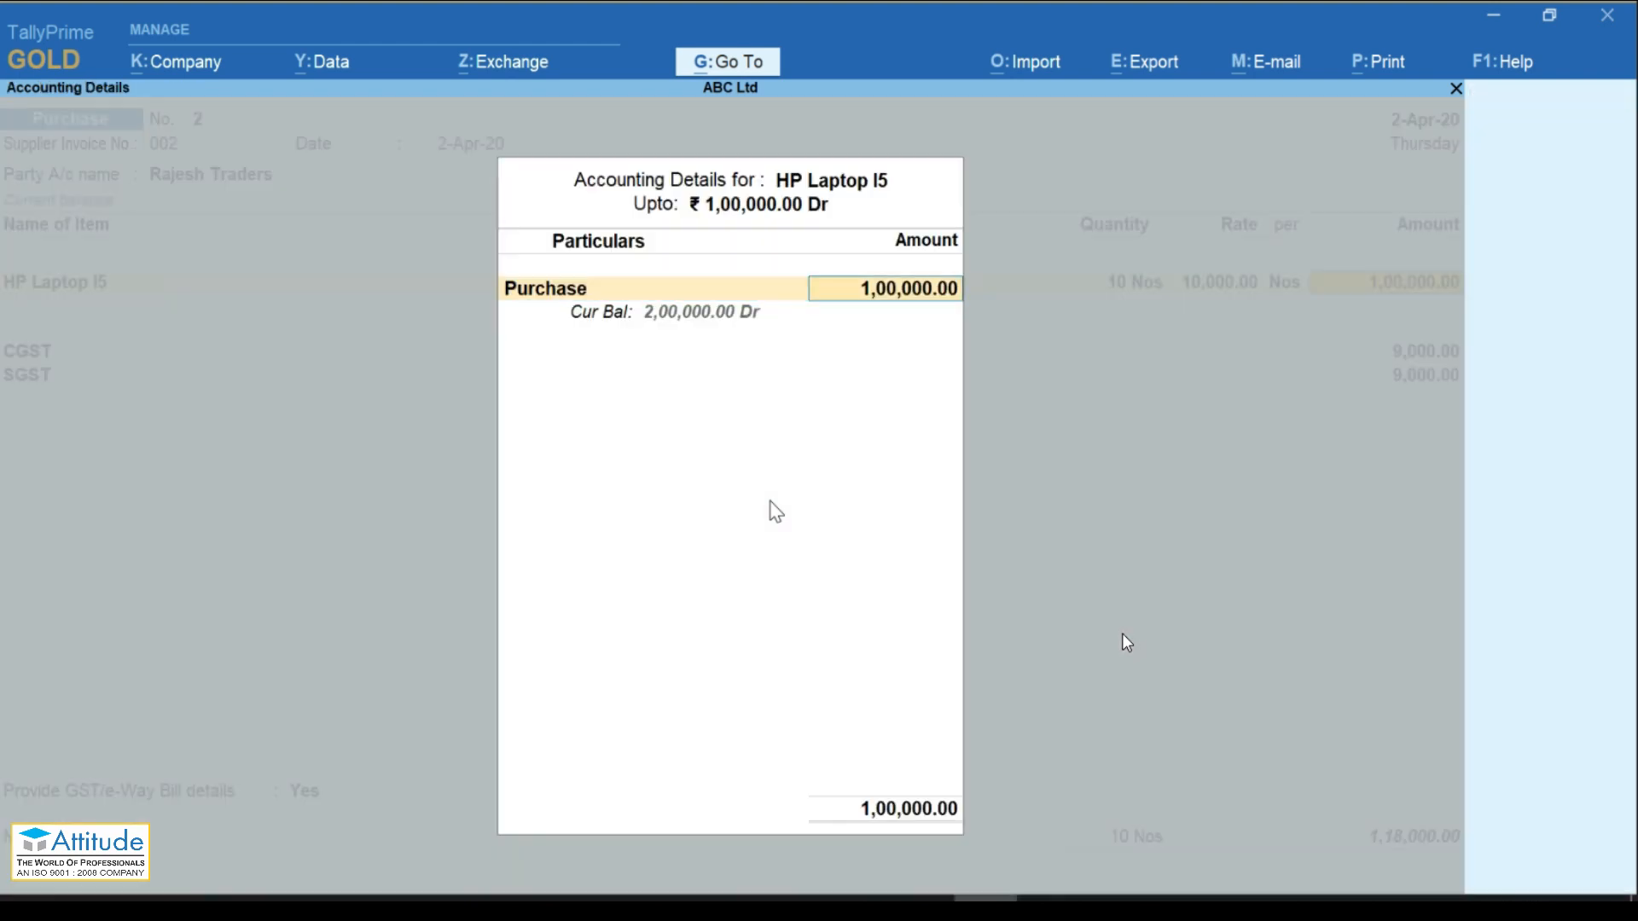
pyautogui.press('Return')
pyautogui.press('Return')
pyautogui.press('Return')
pyautogui.press('Return')
pyautogui.press('Return')
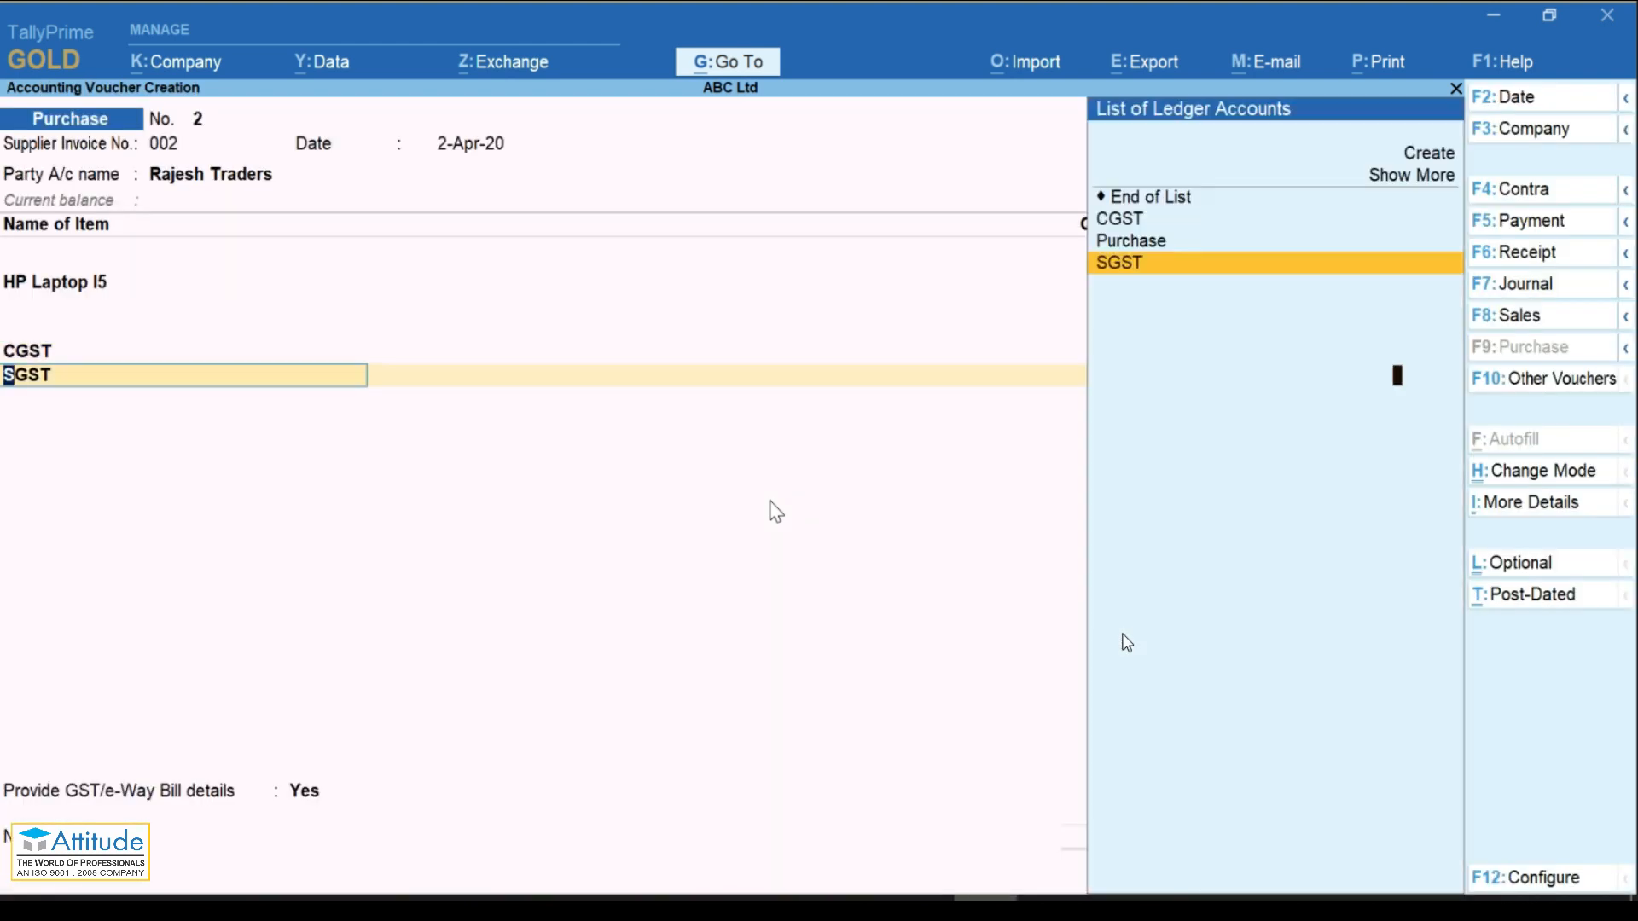
pyautogui.press('Return')
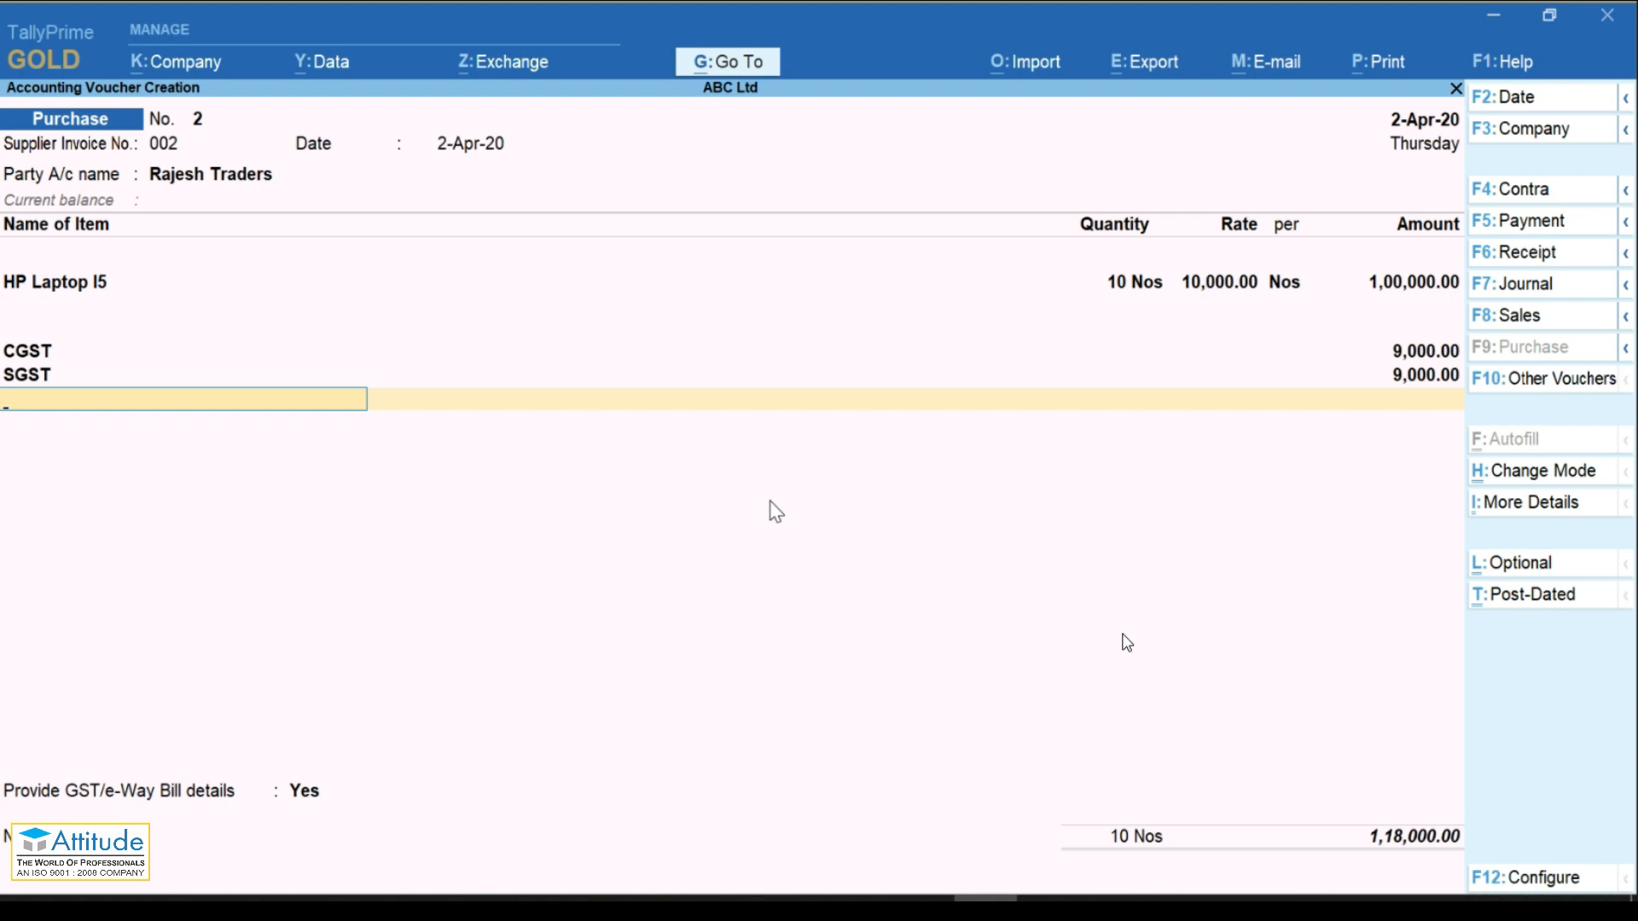
# Step: Check the GST tax analysis for Rajesh Traders, then stay in the unsaved voucher
pyautogui.click(1502, 516)
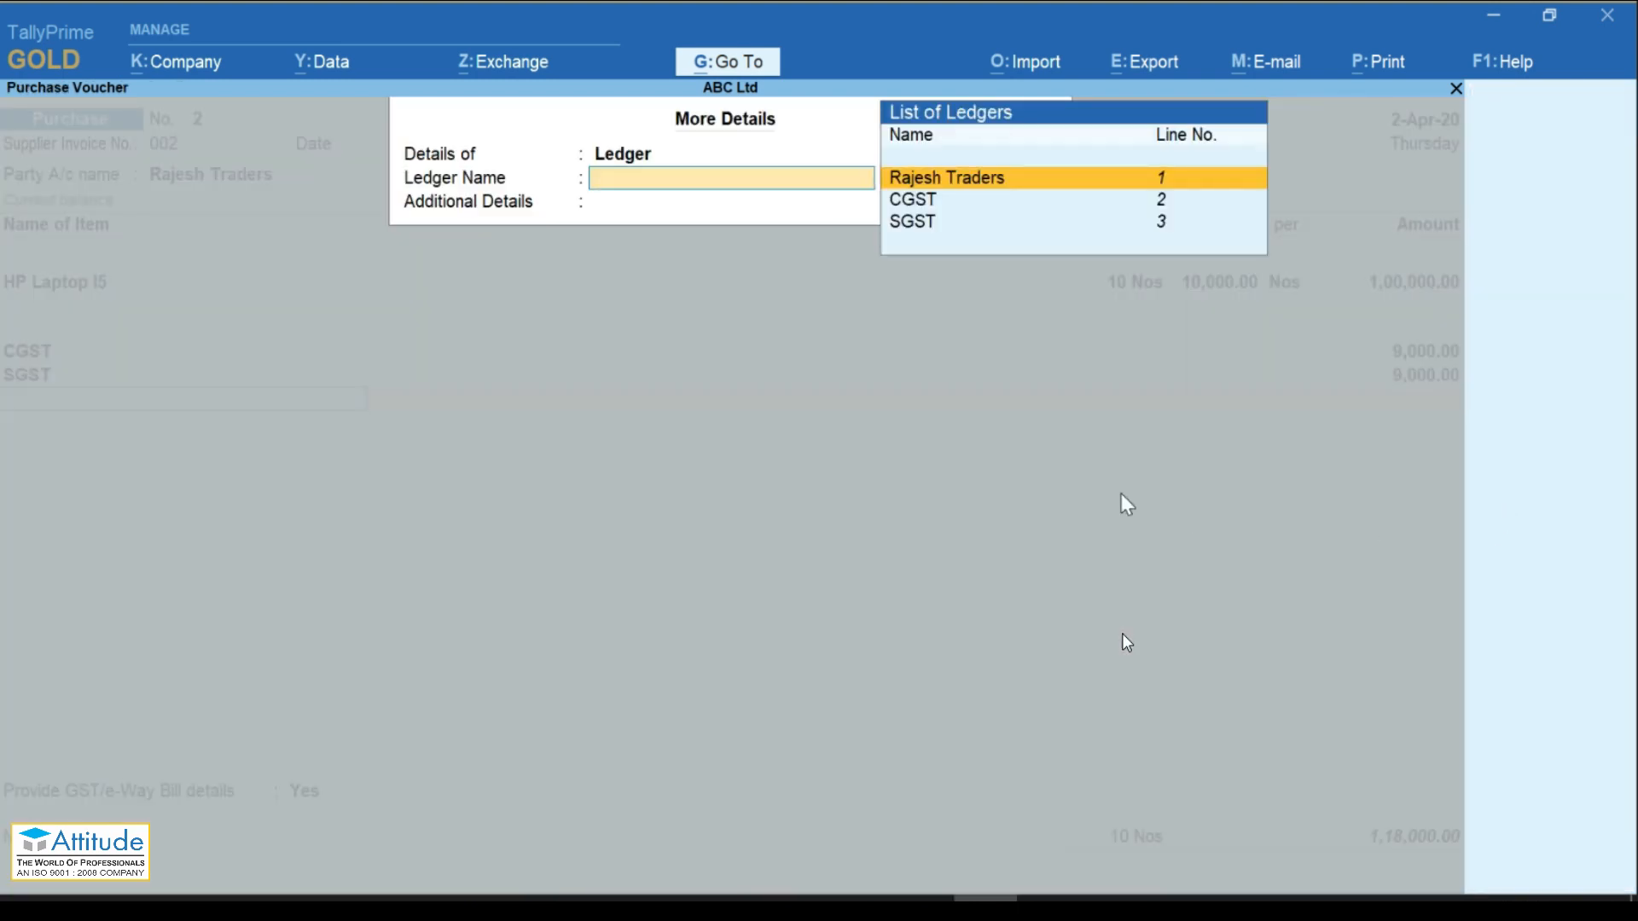
pyautogui.press('Return')
pyautogui.press('Down')
pyautogui.press('Down')
pyautogui.press('Down')
pyautogui.press('Down')
pyautogui.press('Down')
pyautogui.press('Down')
pyautogui.press('Down')
pyautogui.press('Down')
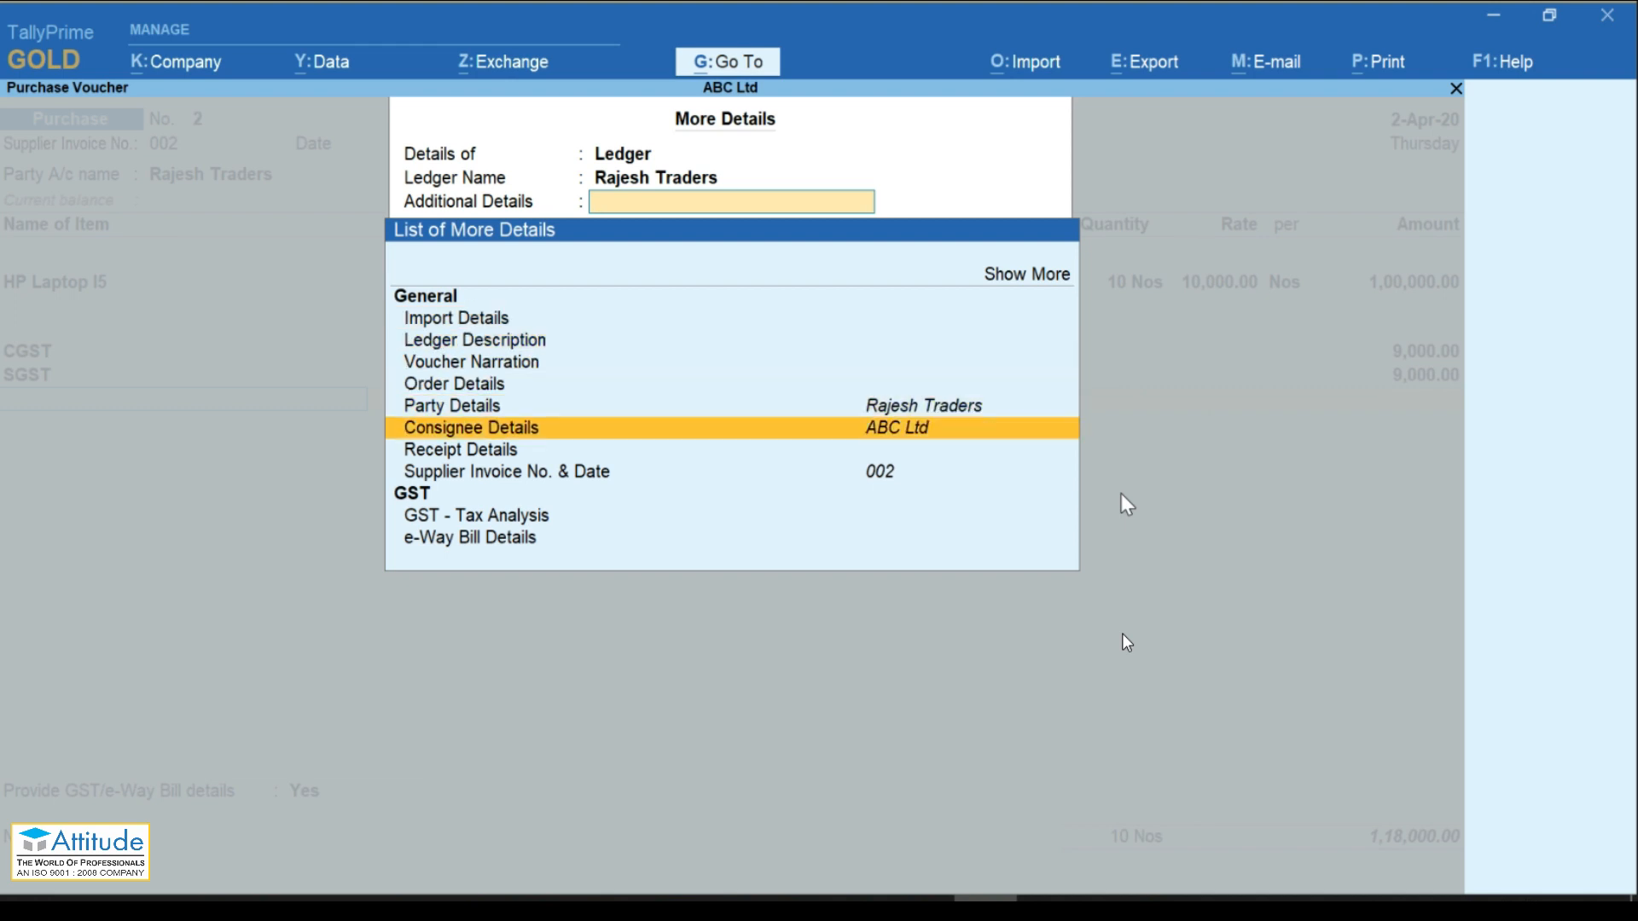
pyautogui.press('Down')
pyautogui.press('Return')
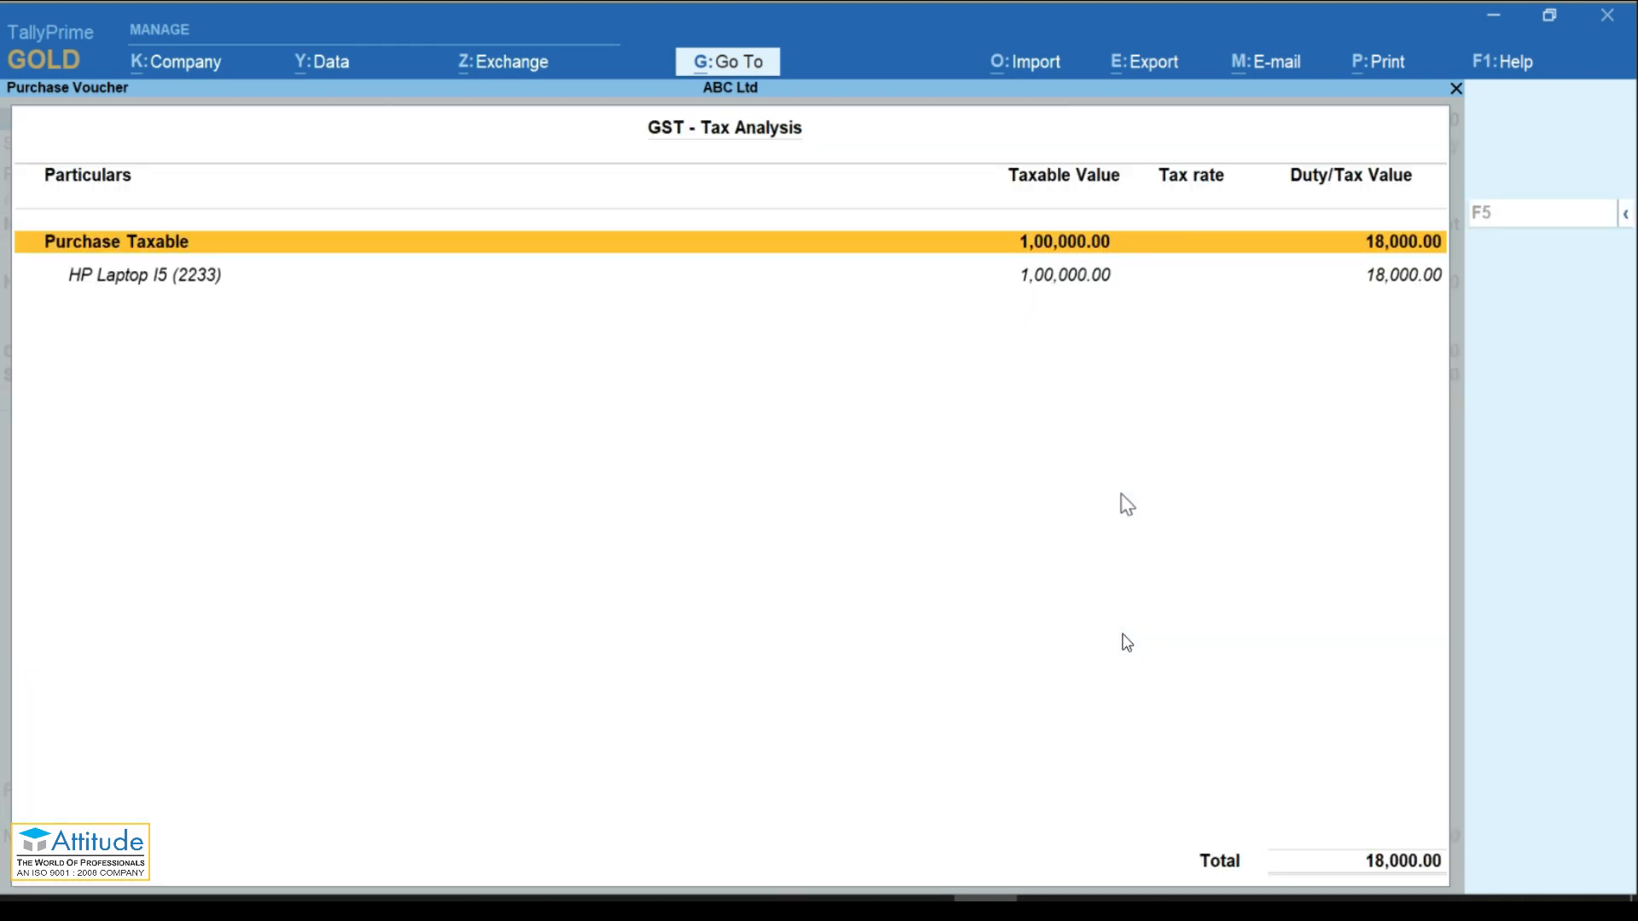
pyautogui.press('Escape')
pyautogui.press('Escape')
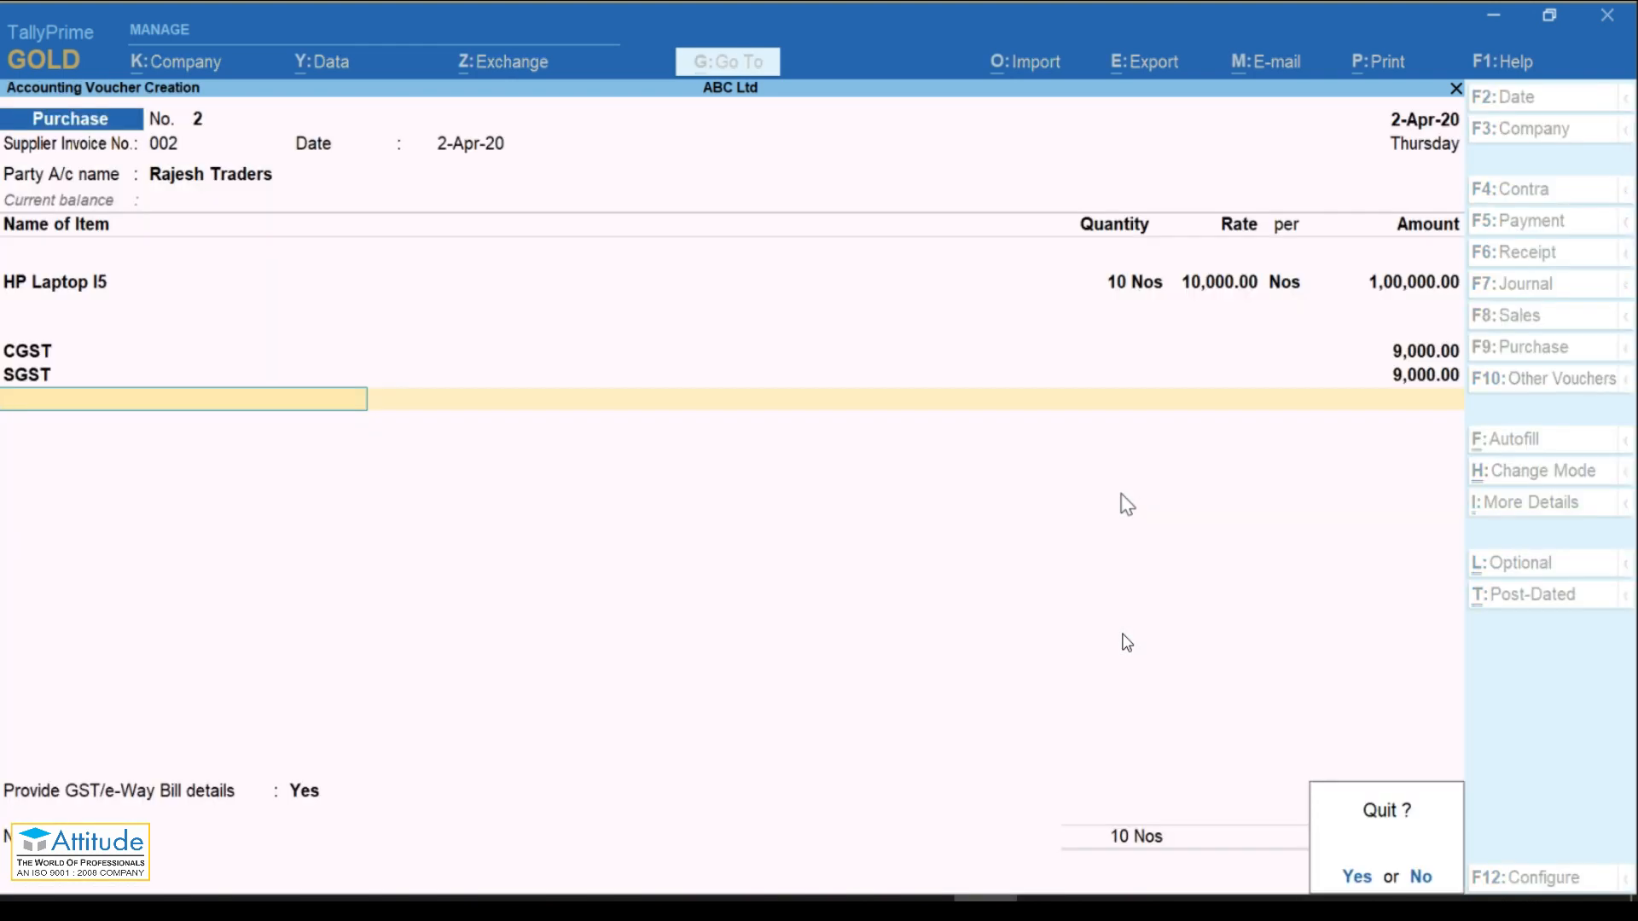
pyautogui.press('n')
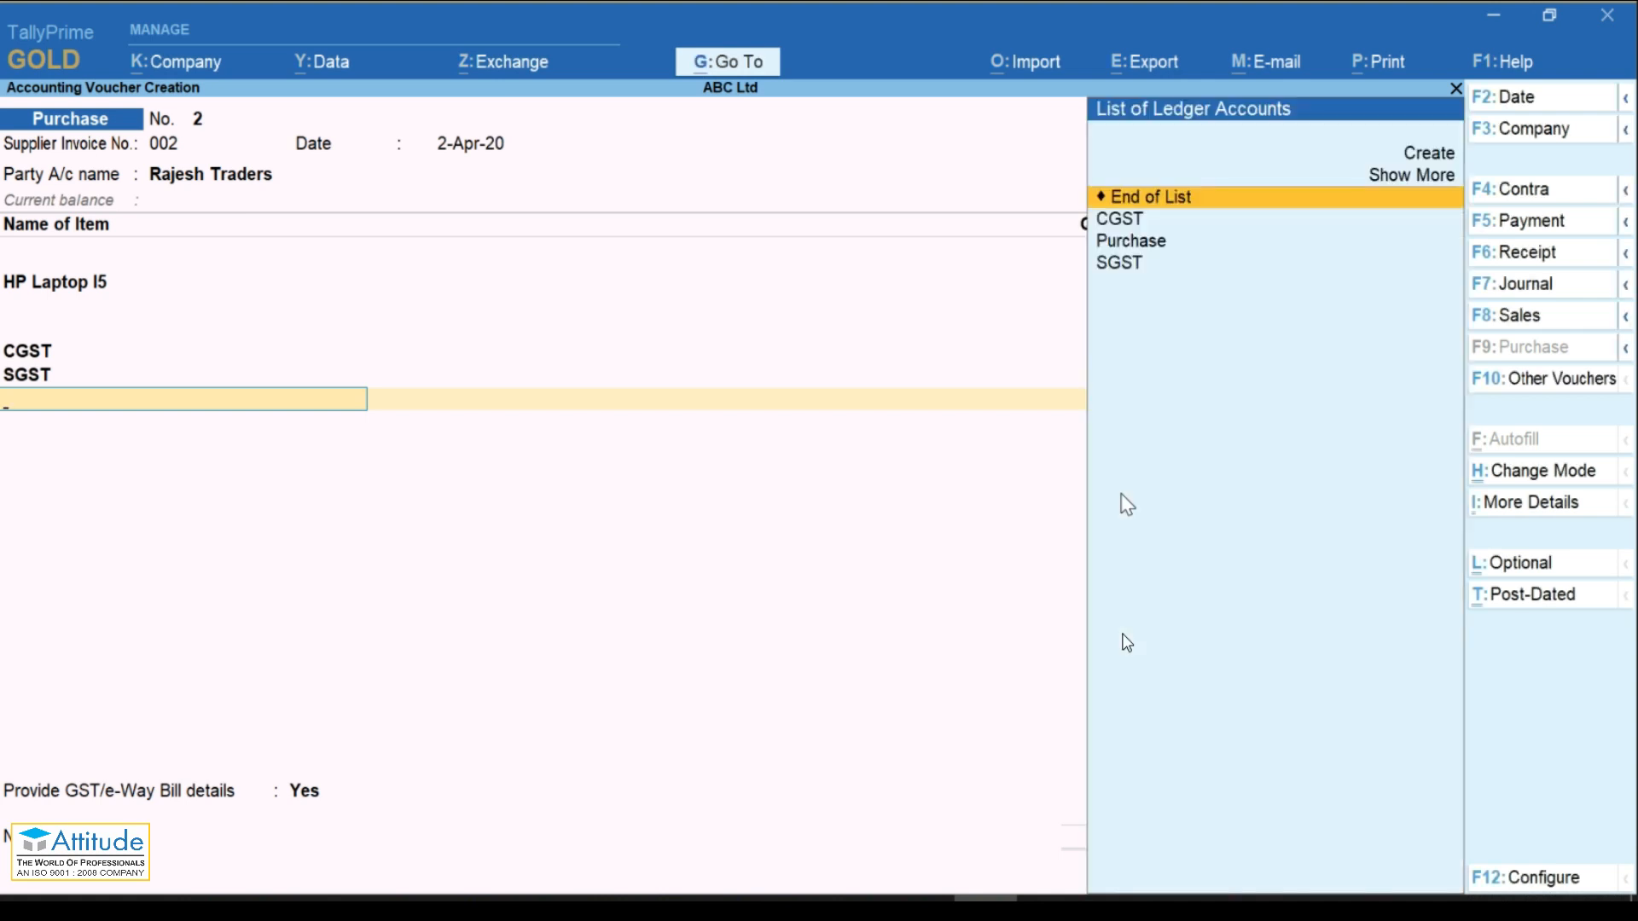
# Step: Set GST/e-Way Bill details to No and save with new bill reference 002
pyautogui.press('Return')
pyautogui.press('Up')
pyautogui.press('Return')
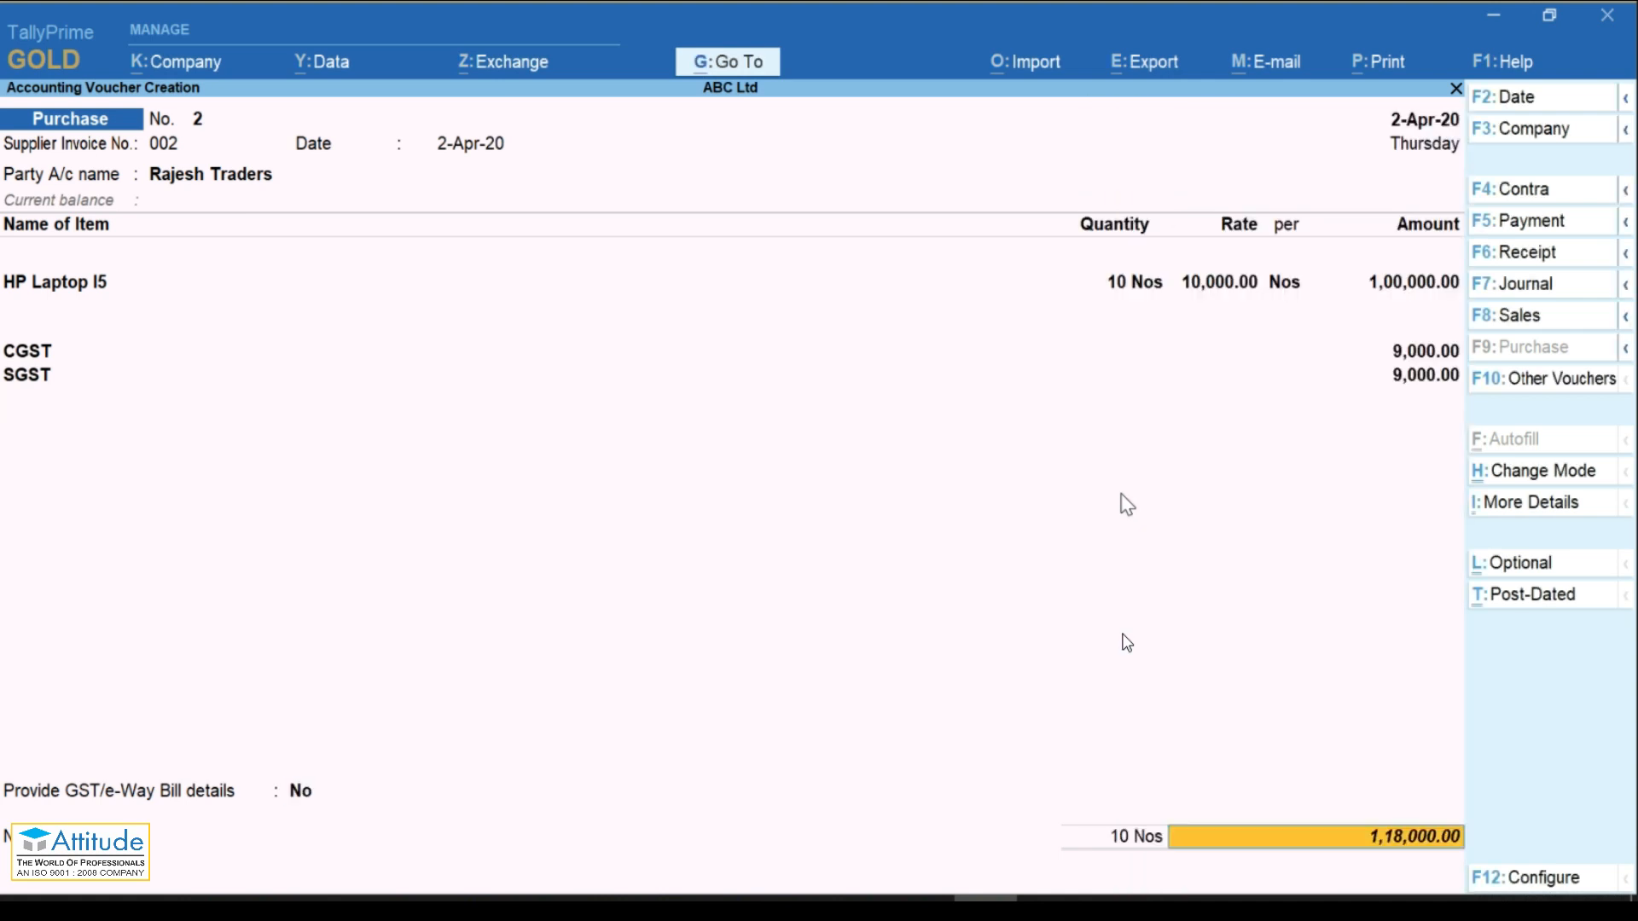
pyautogui.press('Return')
pyautogui.press('Return')
pyautogui.press('Return')
pyautogui.press('Return')
pyautogui.press('Return')
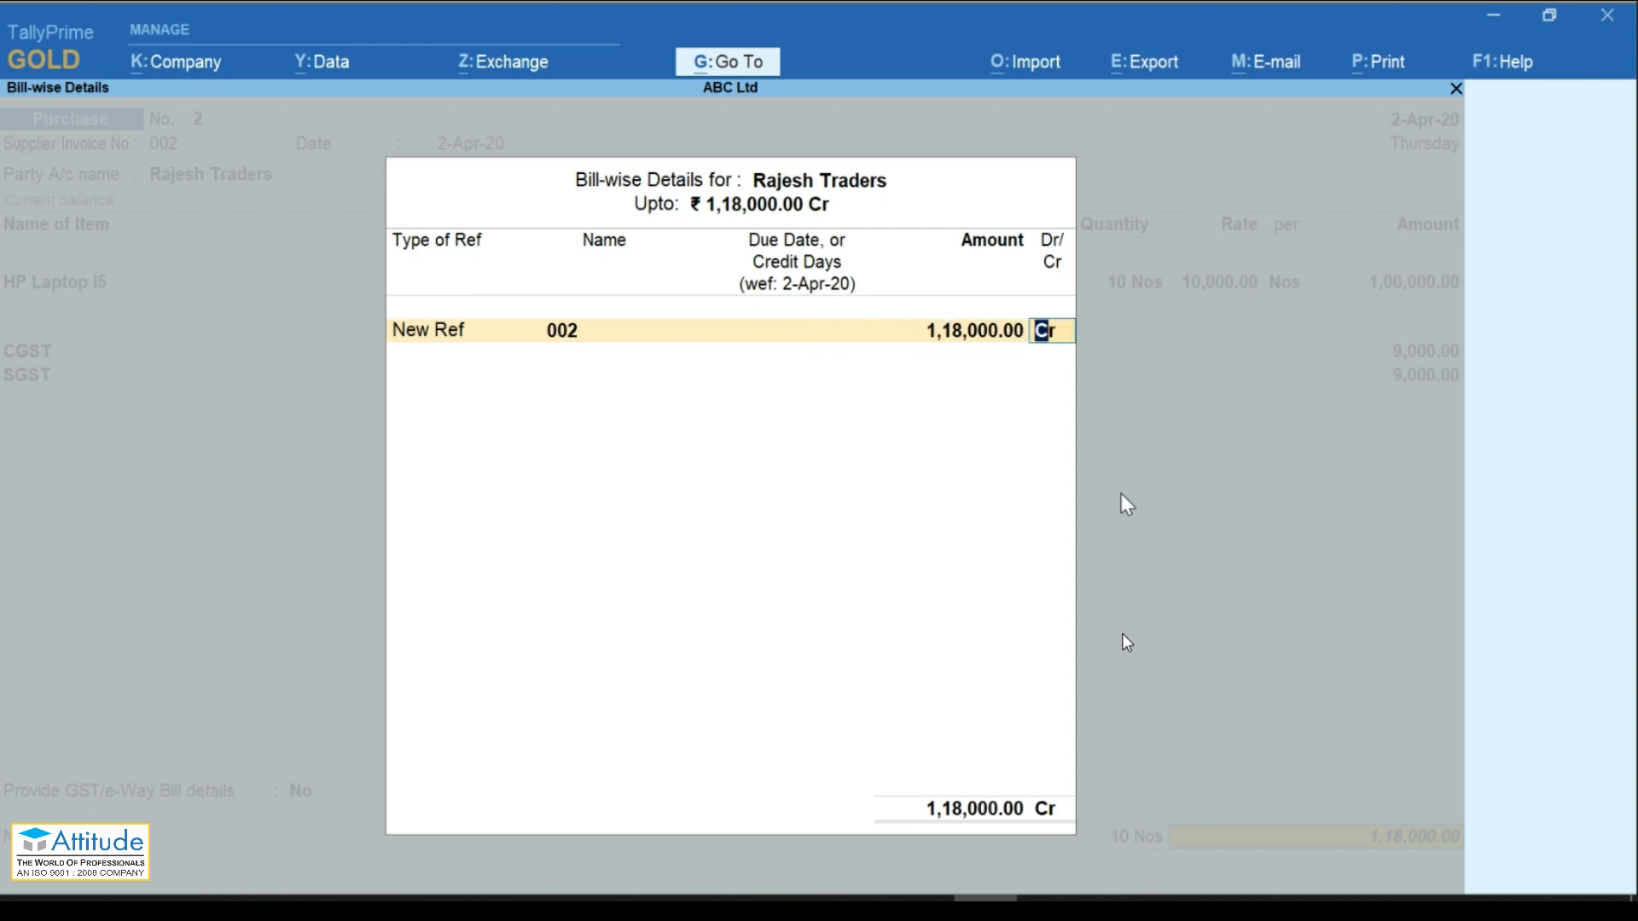
pyautogui.press('Return')
pyautogui.press('Return')
pyautogui.press('Return')
pyautogui.press('Return')
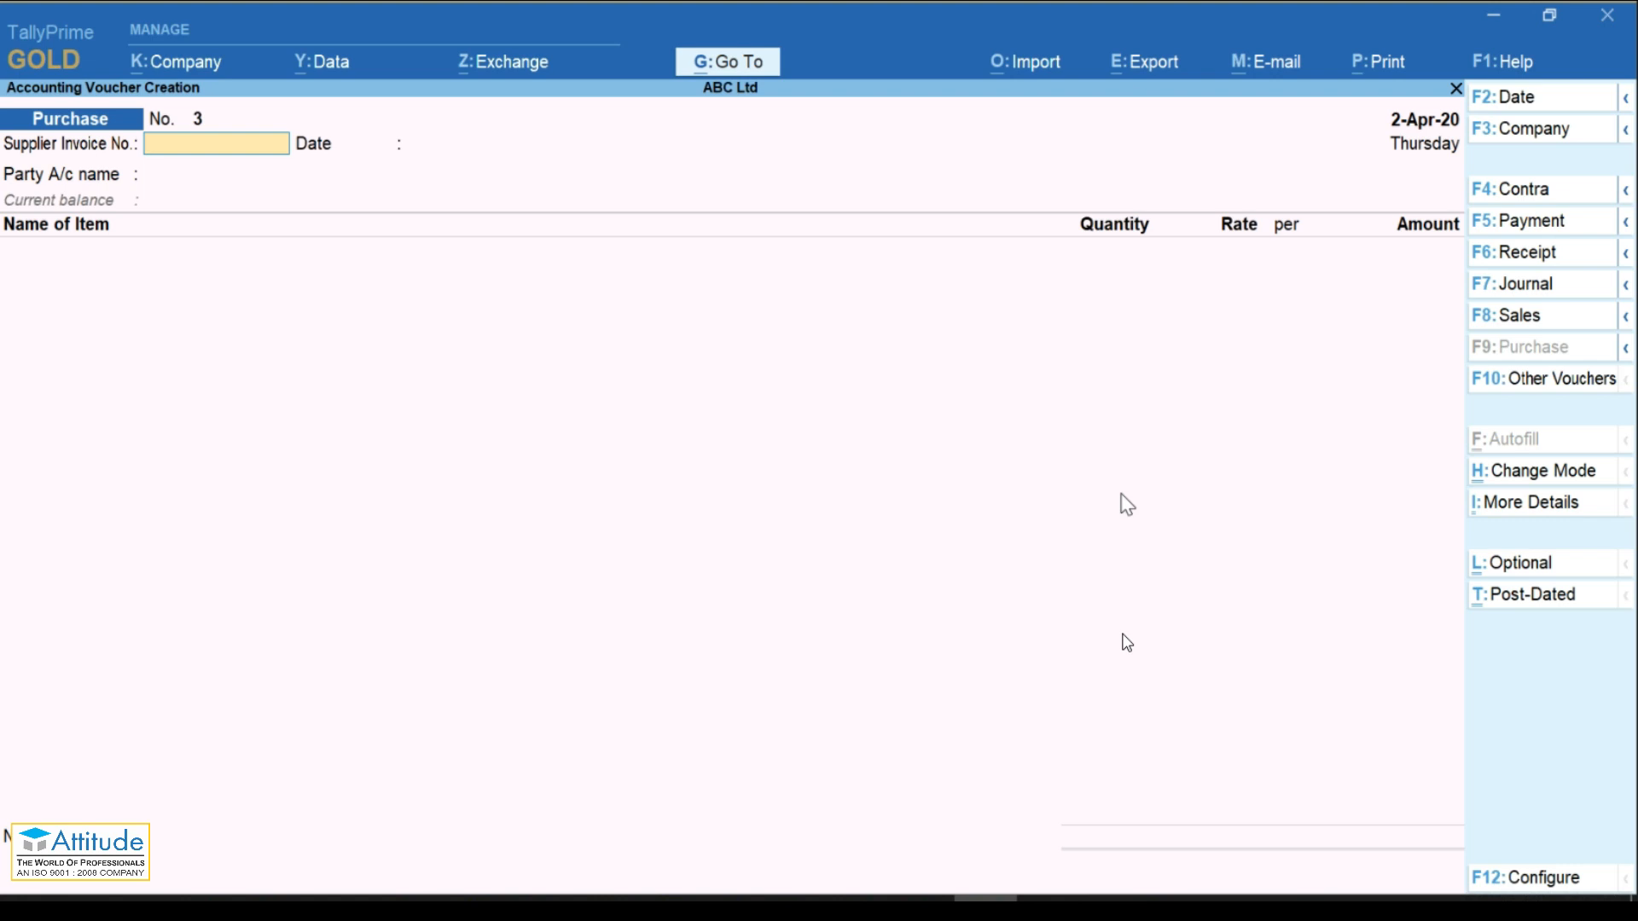
# Step: Leave the voucher and start creating a new ledger master
pyautogui.press('Escape')
pyautogui.press('Return')
pyautogui.press('Up')
pyautogui.press('Up')
pyautogui.press('Up')
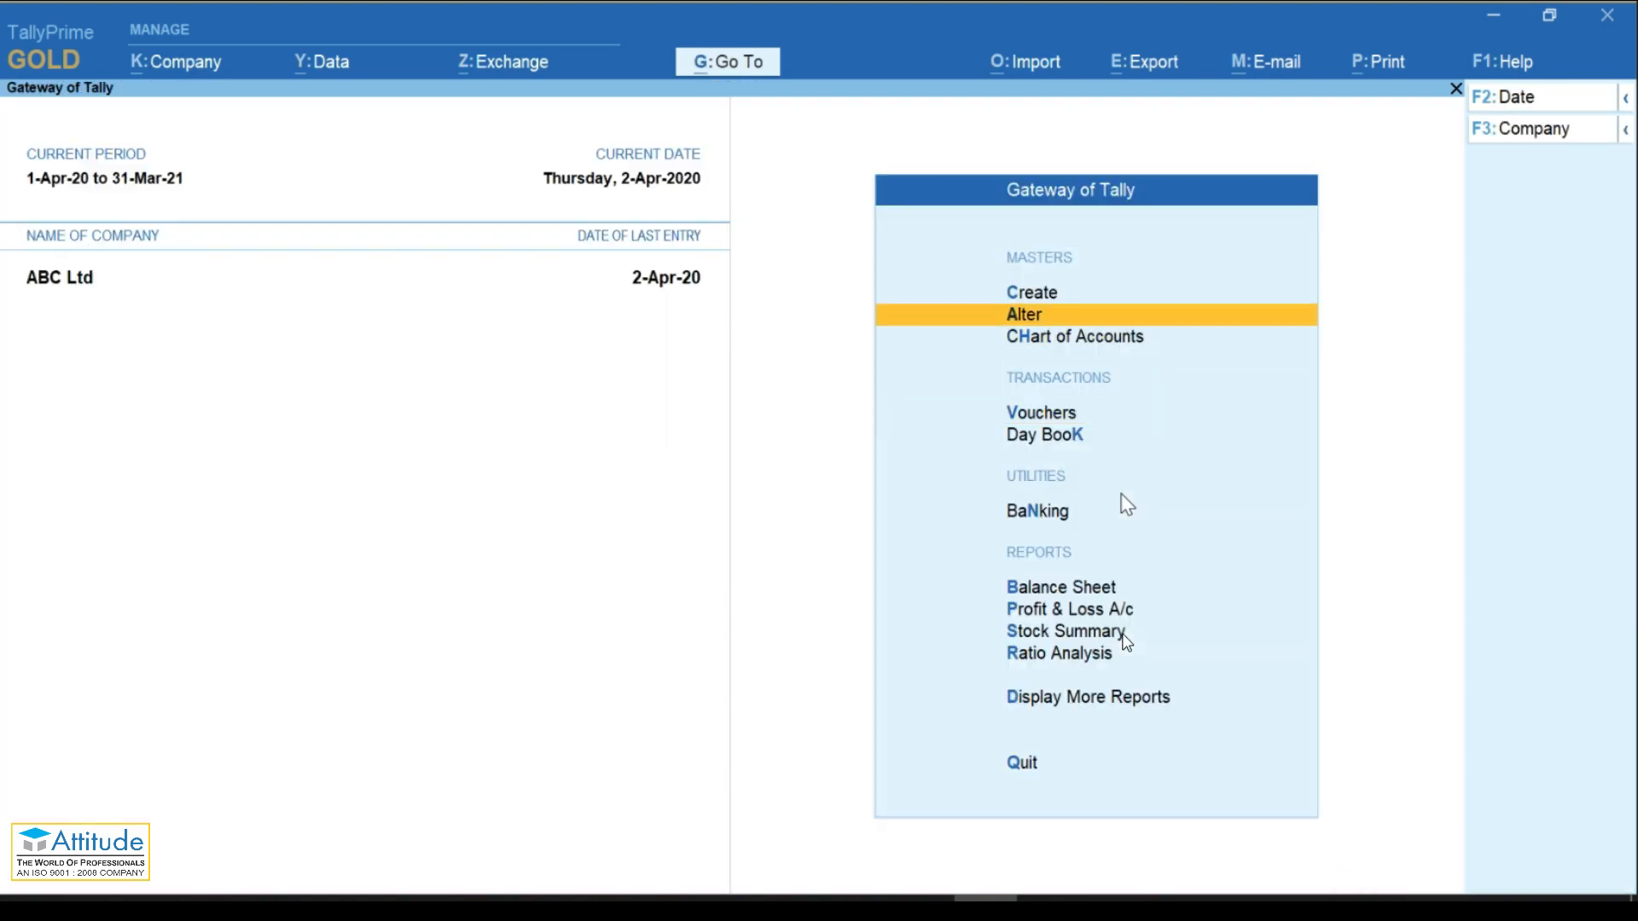
pyautogui.press('Return')
pyautogui.press('Down')
pyautogui.press('Return')
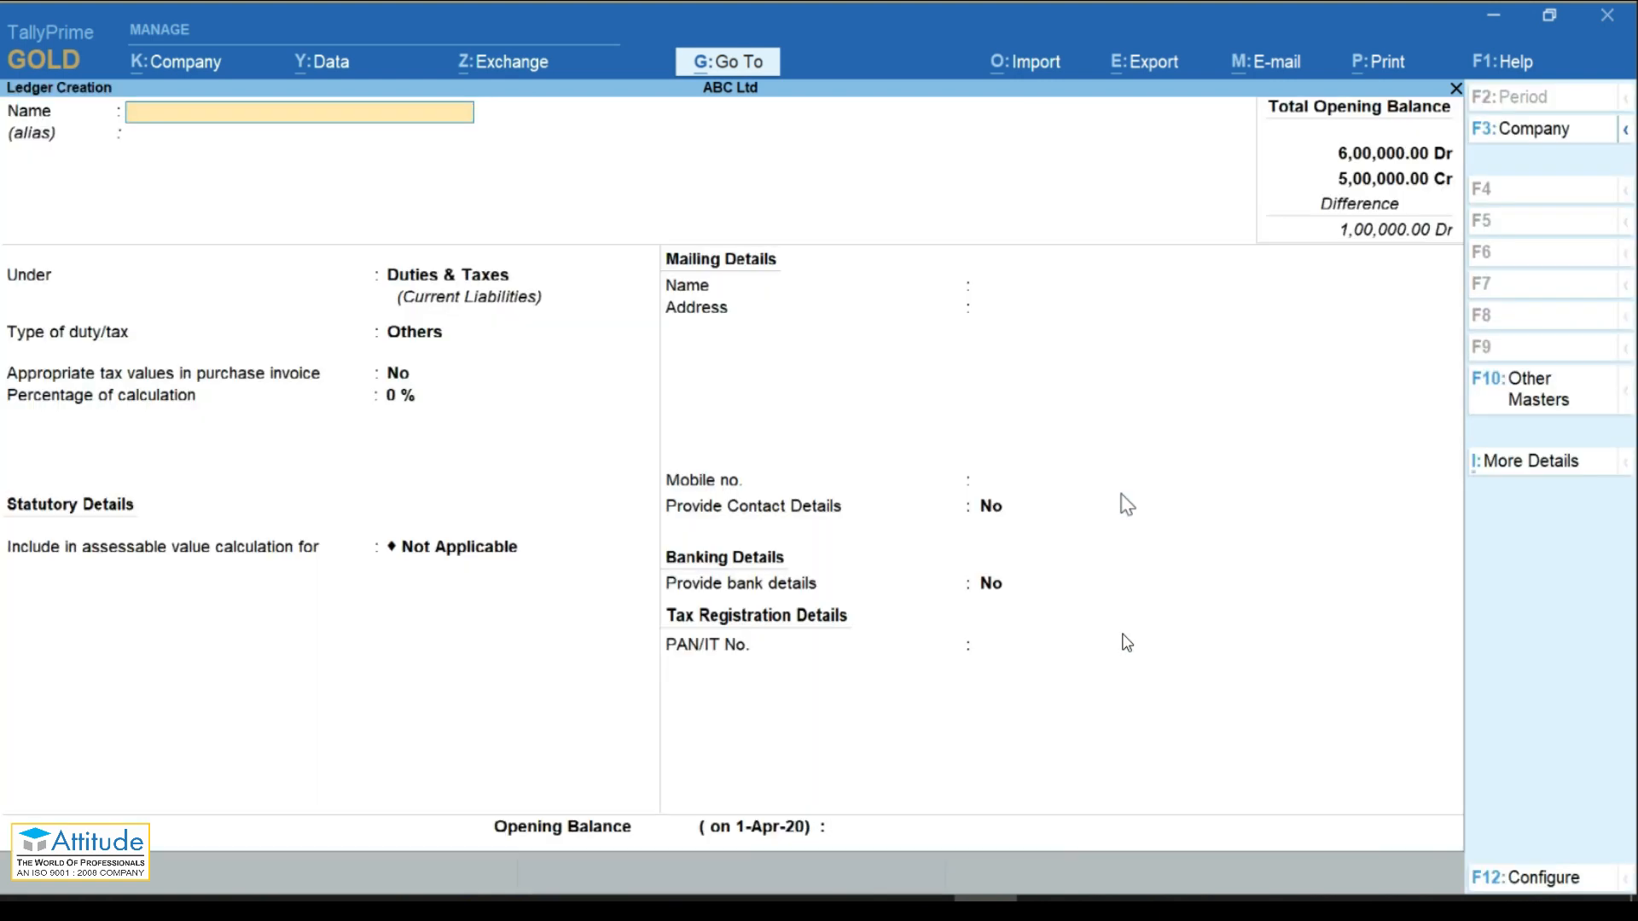
# Step: Create ledger Raj Traders under Sundry Debtors with its GSTIN and save it
pyautogui.write('Raj Traders')
pyautogui.press('Return')
pyautogui.press('Return')
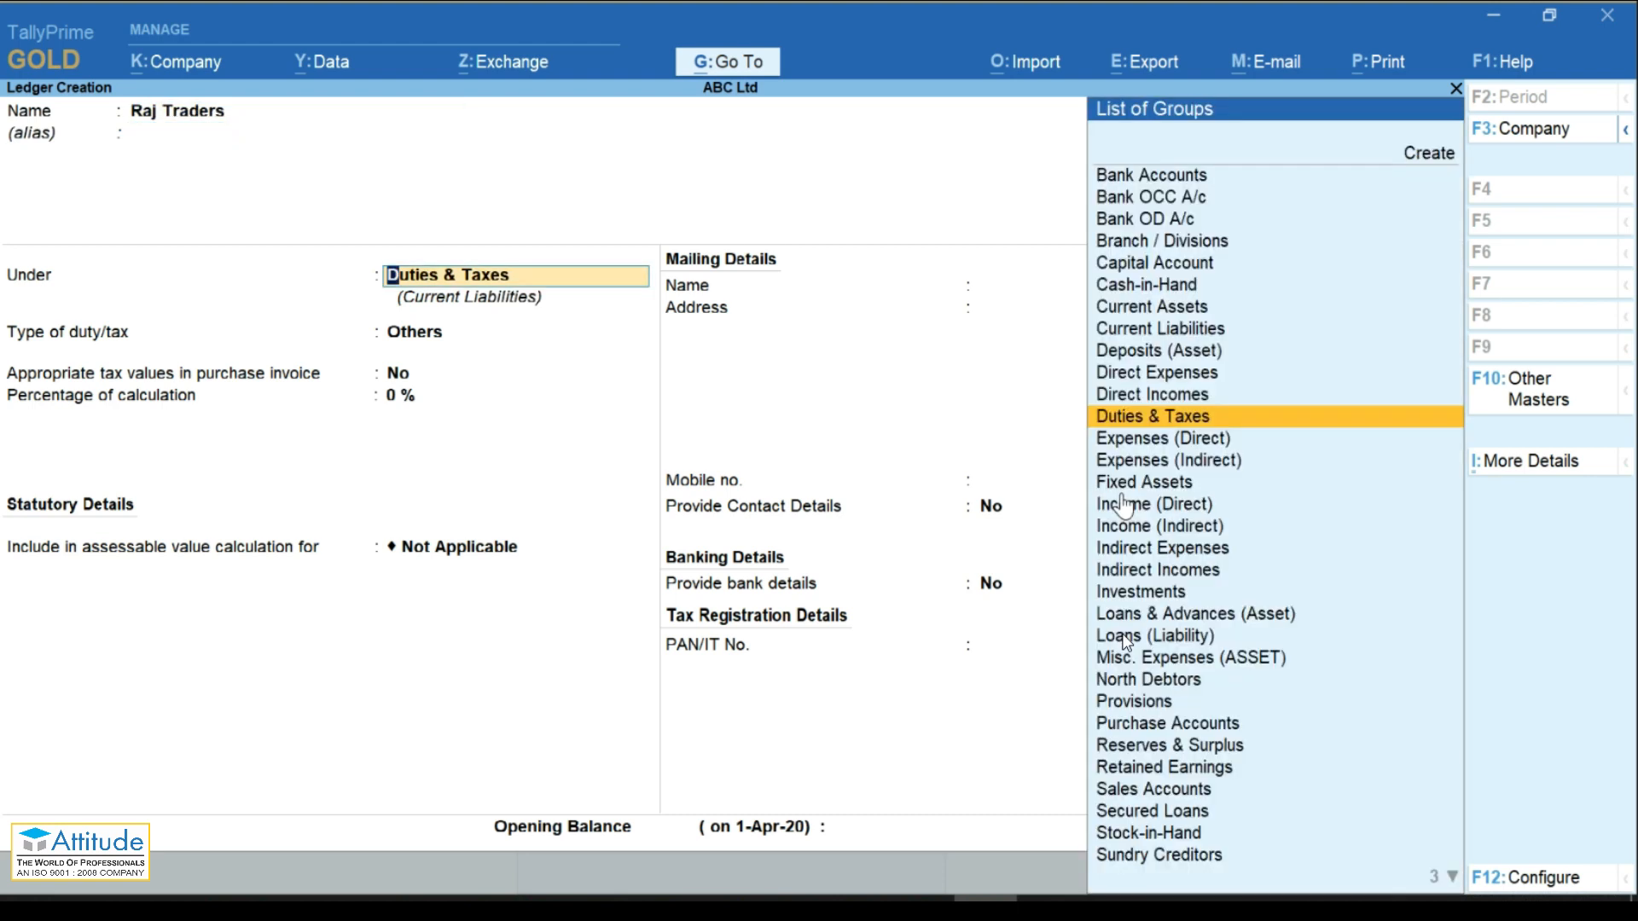
pyautogui.write('Su')
pyautogui.press('Down')
pyautogui.press('Return')
pyautogui.press('Return')
pyautogui.press('Return')
pyautogui.press('Return')
pyautogui.press('Return')
pyautogui.press('Return')
pyautogui.press('Return')
pyautogui.press('Return')
pyautogui.press('Return')
pyautogui.press('Return')
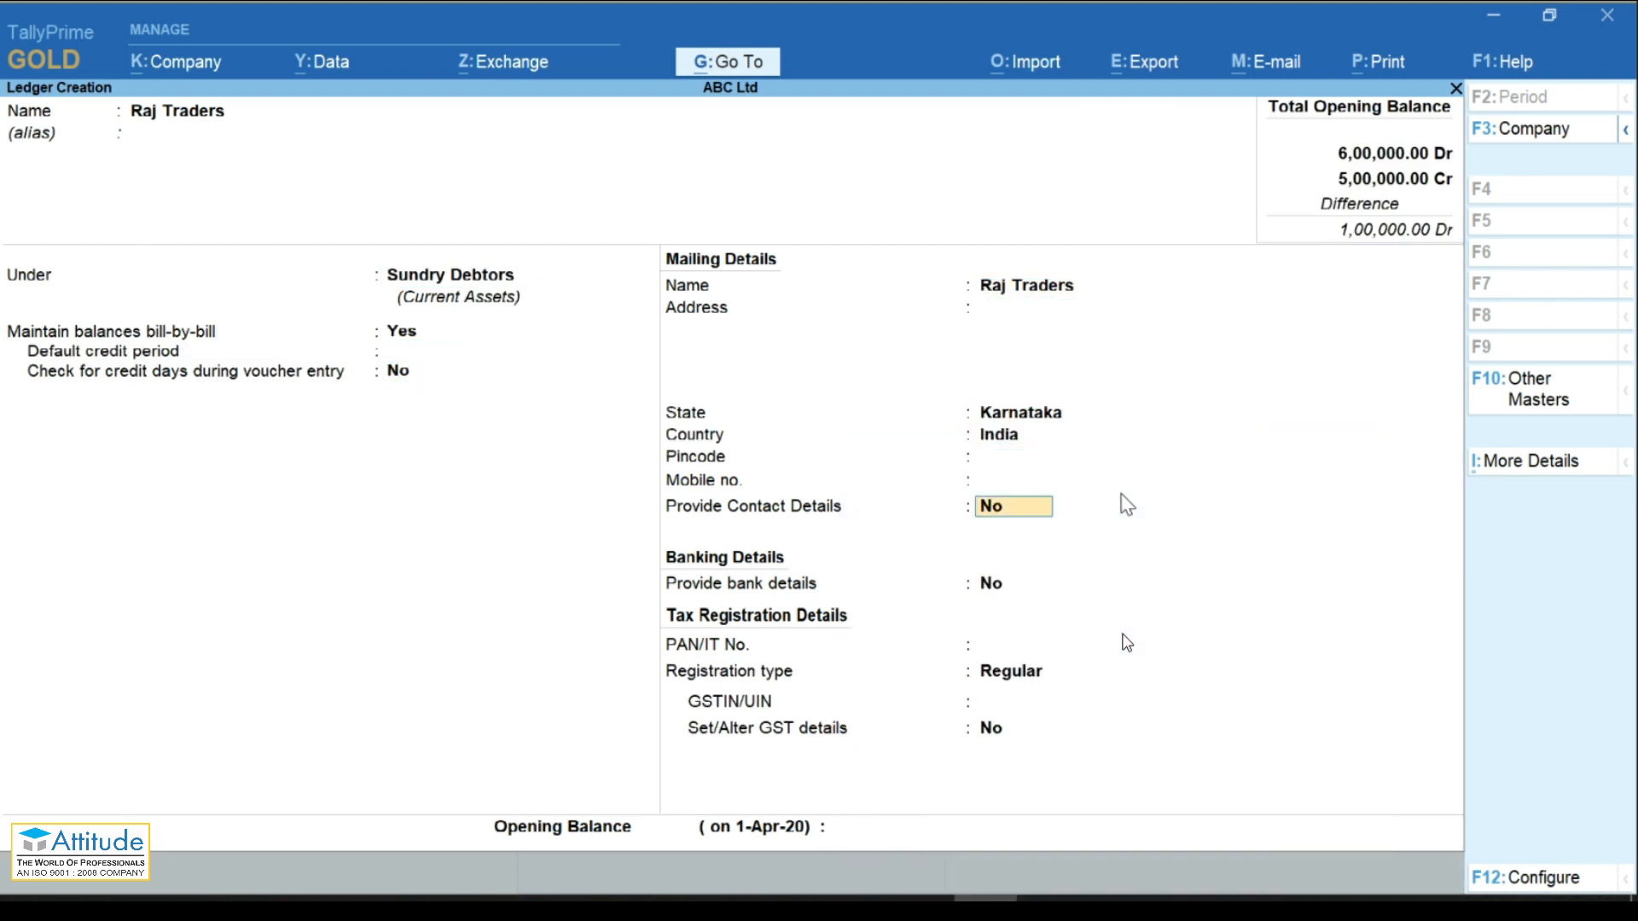
pyautogui.press('Return')
pyautogui.press('Return')
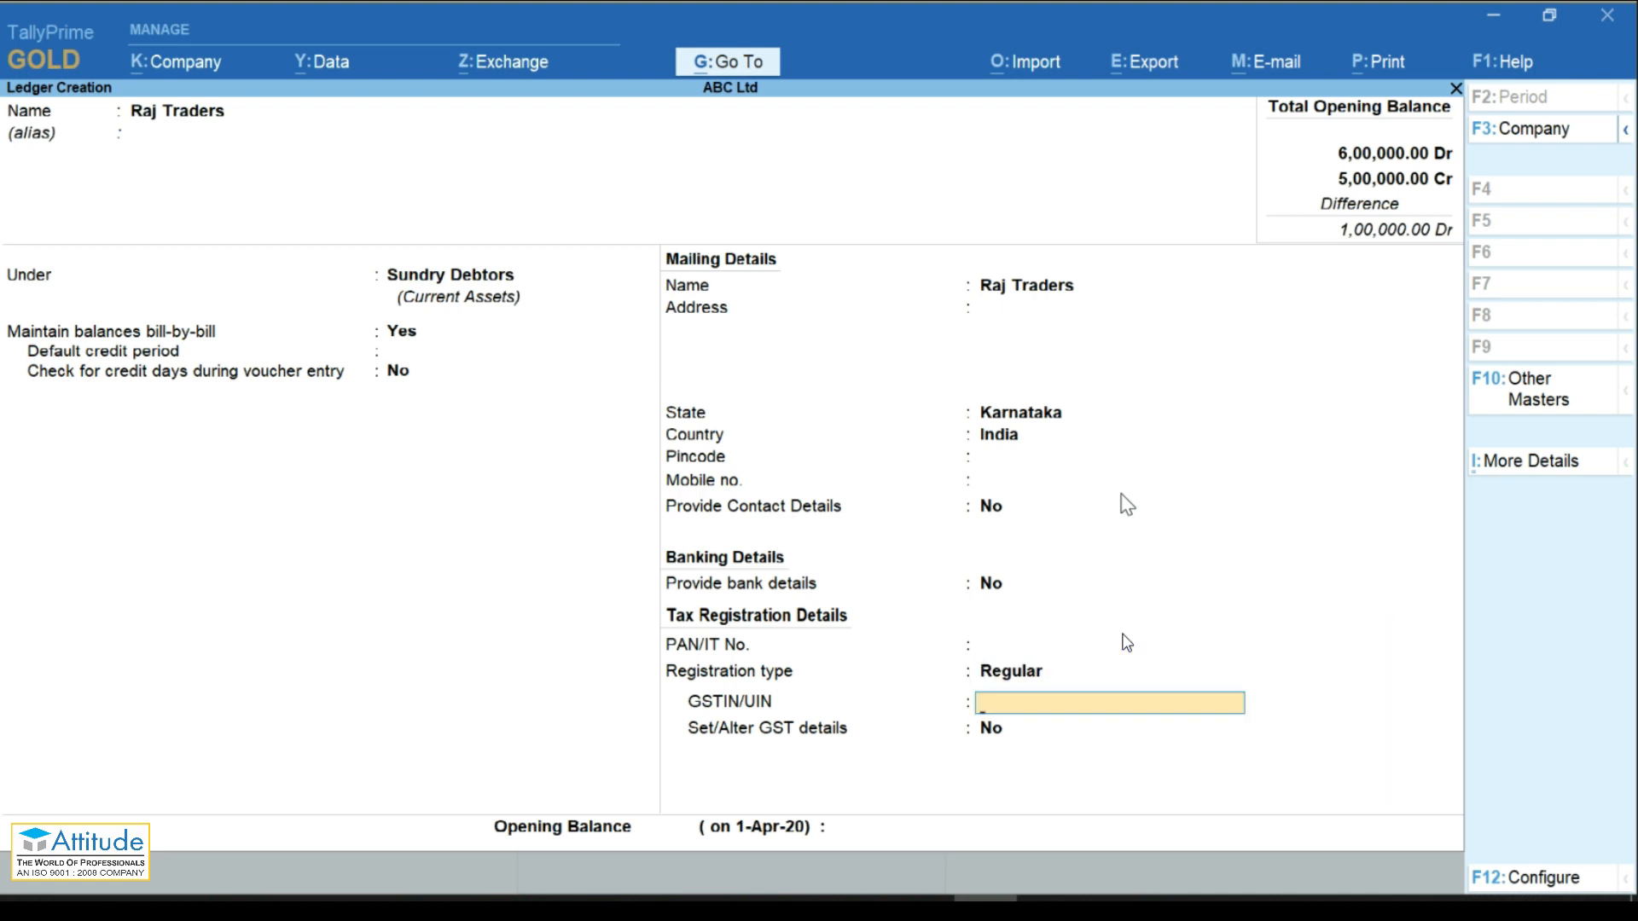
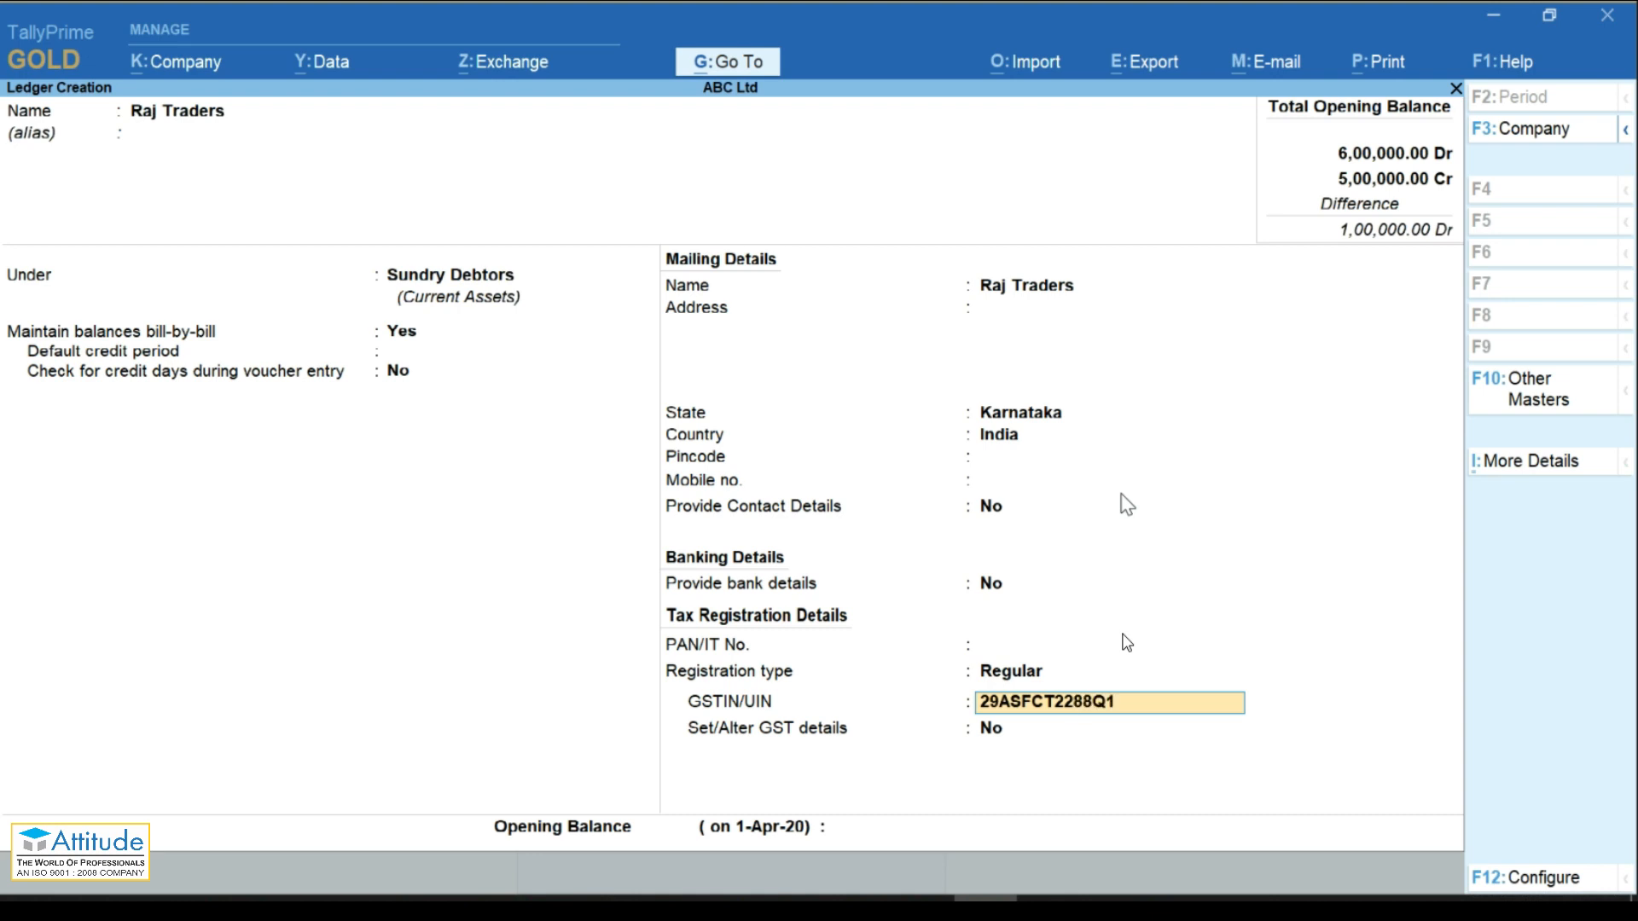
pyautogui.press('Return')
pyautogui.press('Return')
pyautogui.press('Return')
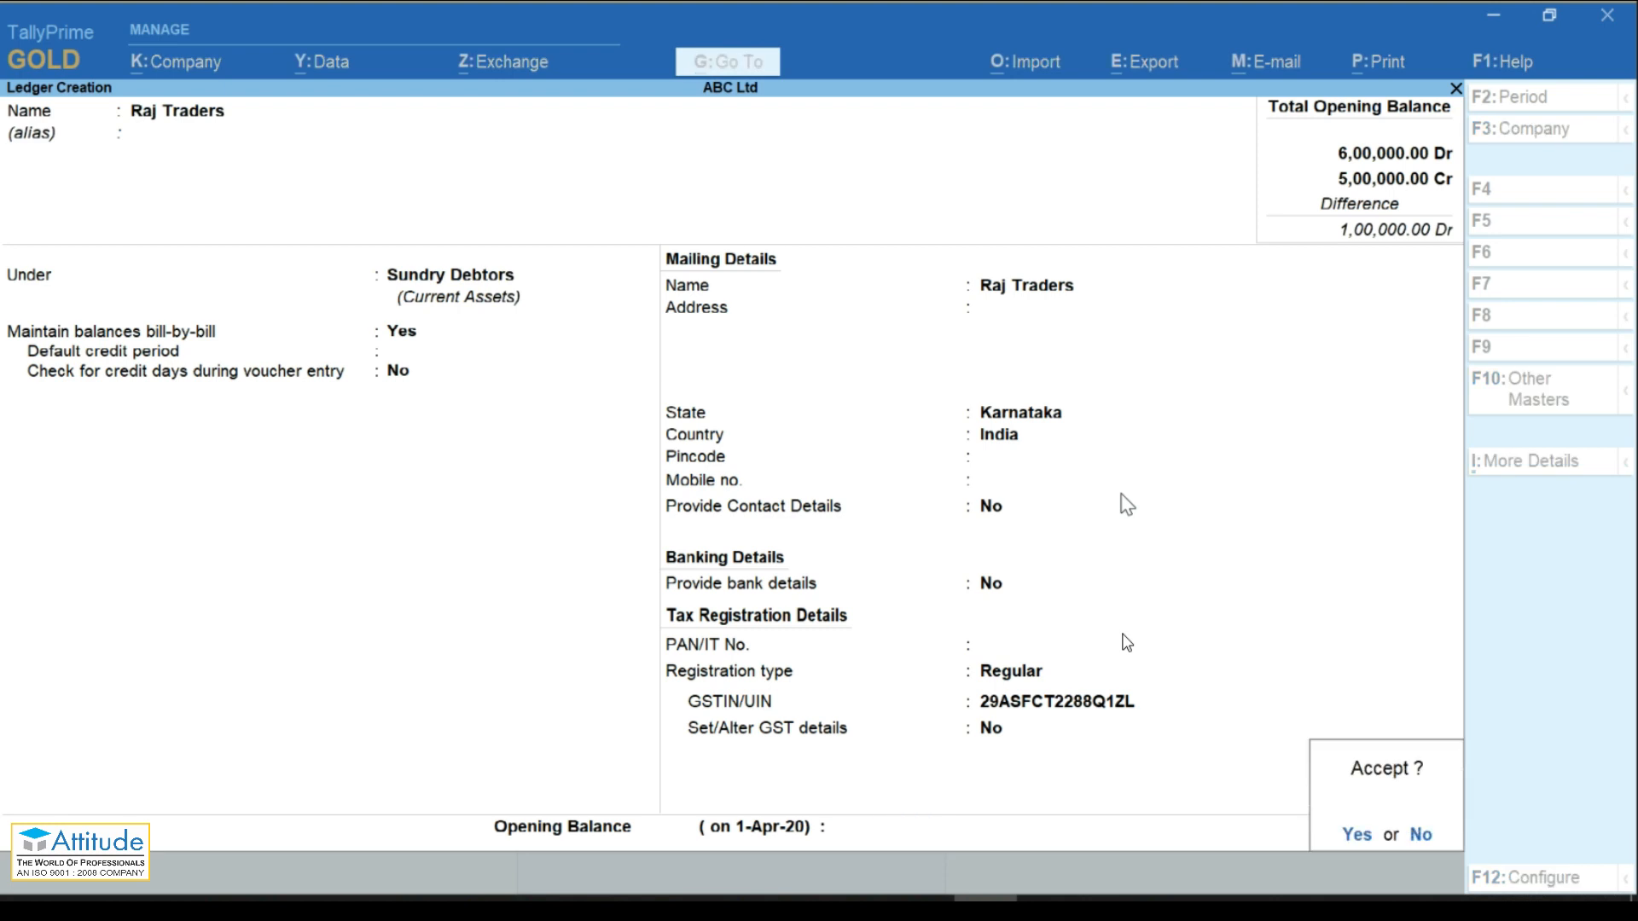
pyautogui.press('Return')
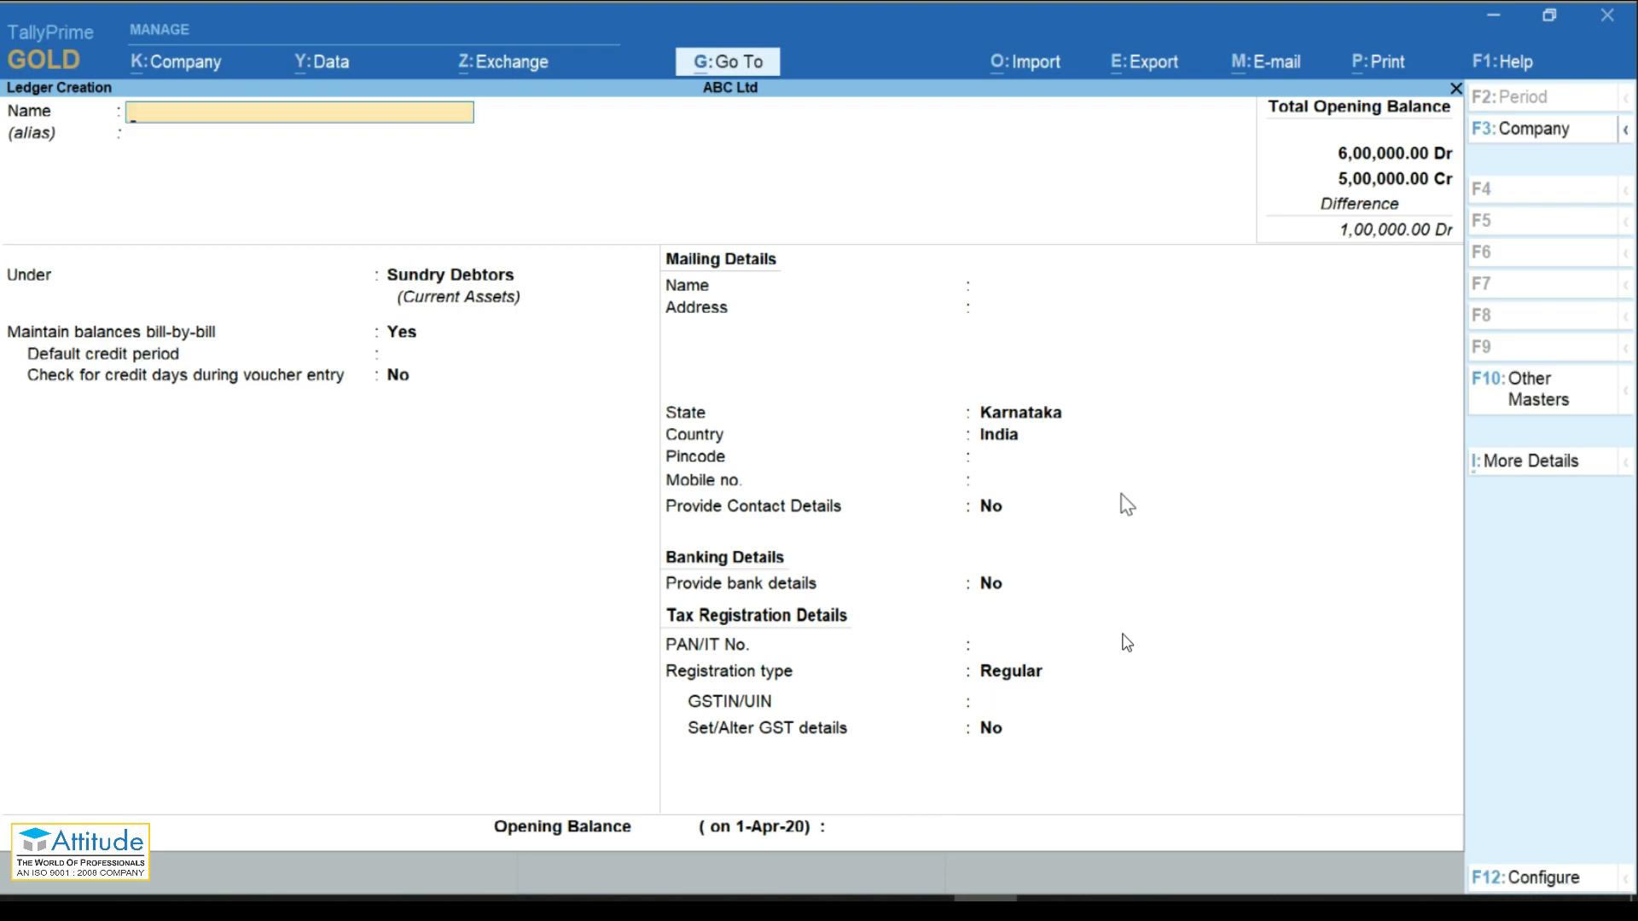
# Step: Create a Sales ledger under Sales Accounts, GST applicable, with Goods as the supply type
pyautogui.press('Escape')
pyautogui.press('Return')
pyautogui.write('Sales')
pyautogui.press('Return')
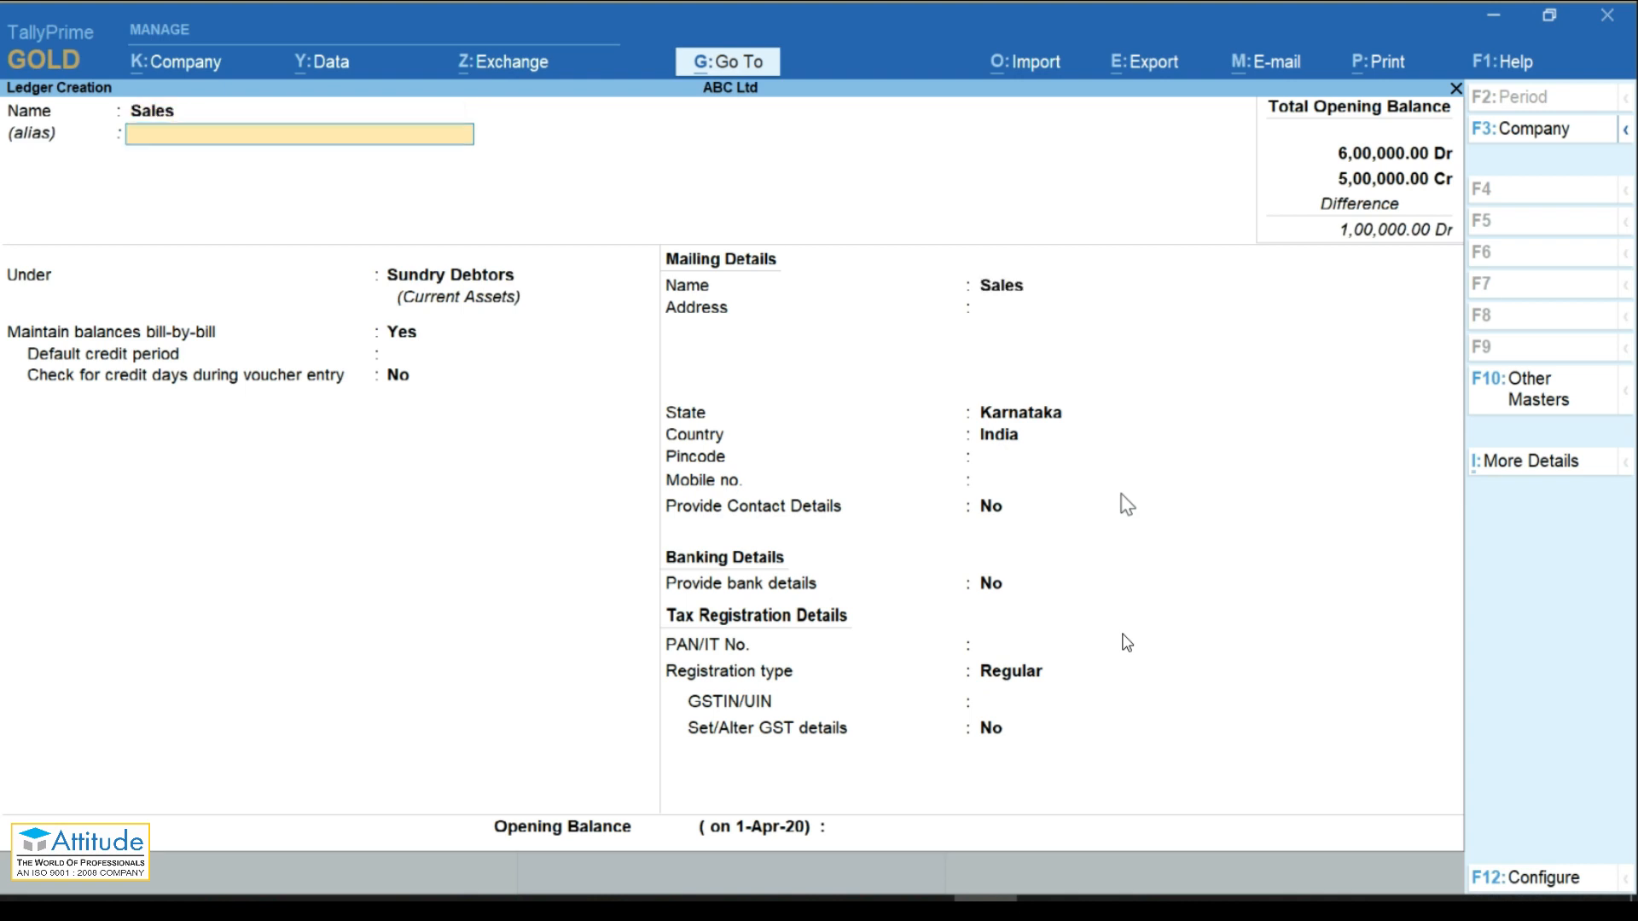
pyautogui.press('Return')
pyautogui.write('Sal')
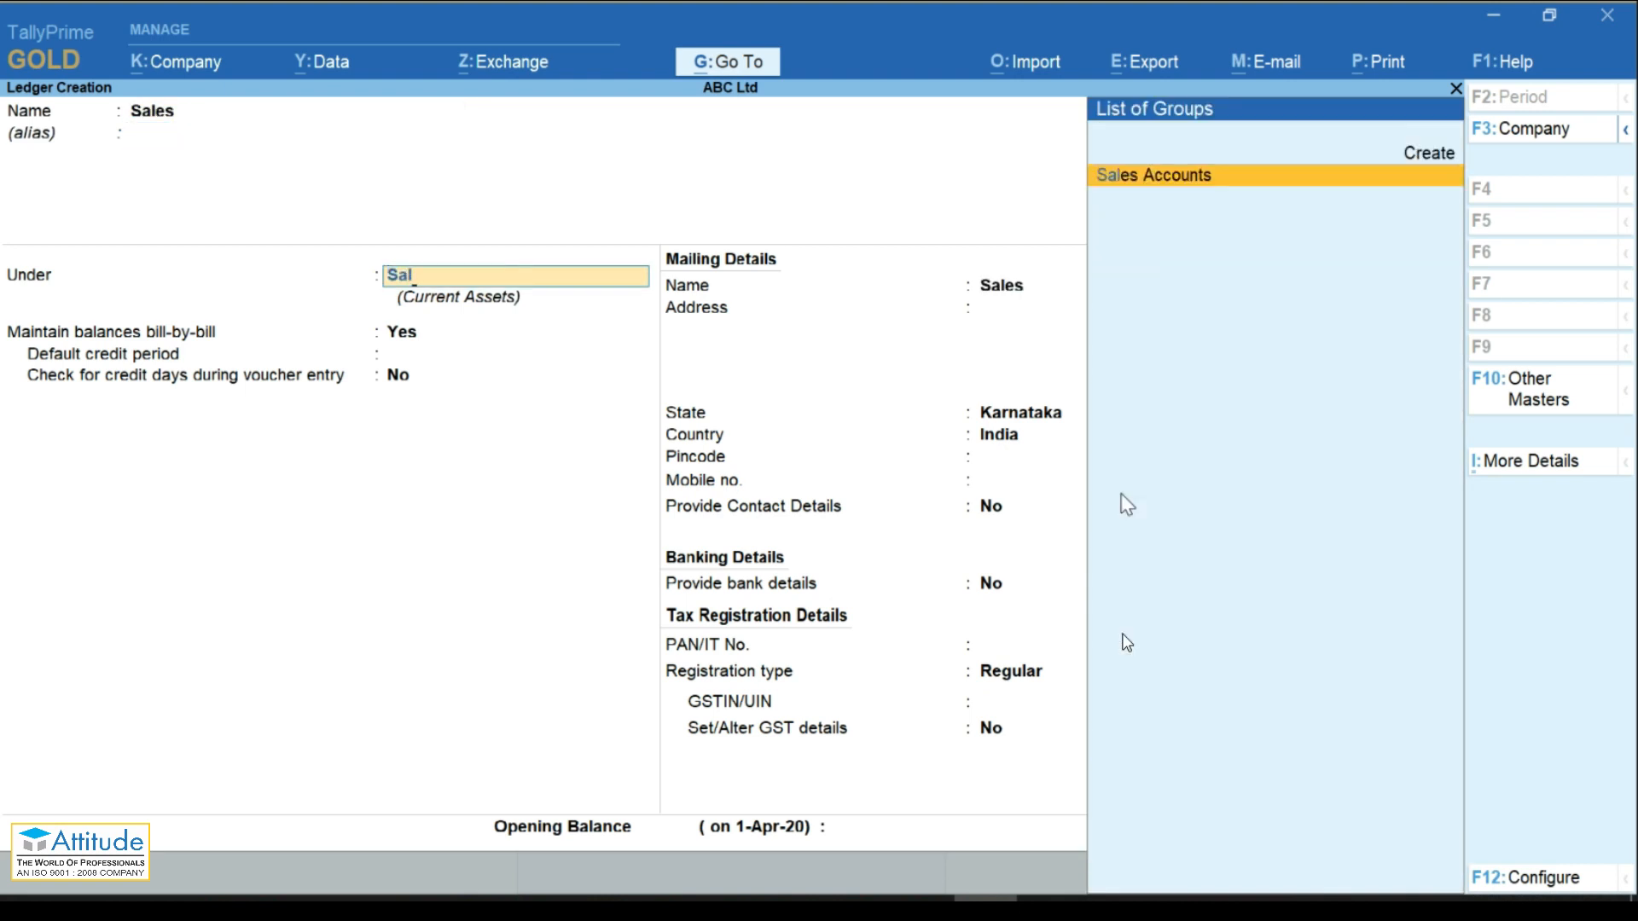
pyautogui.press('Return')
pyautogui.press('Return')
pyautogui.press('Return')
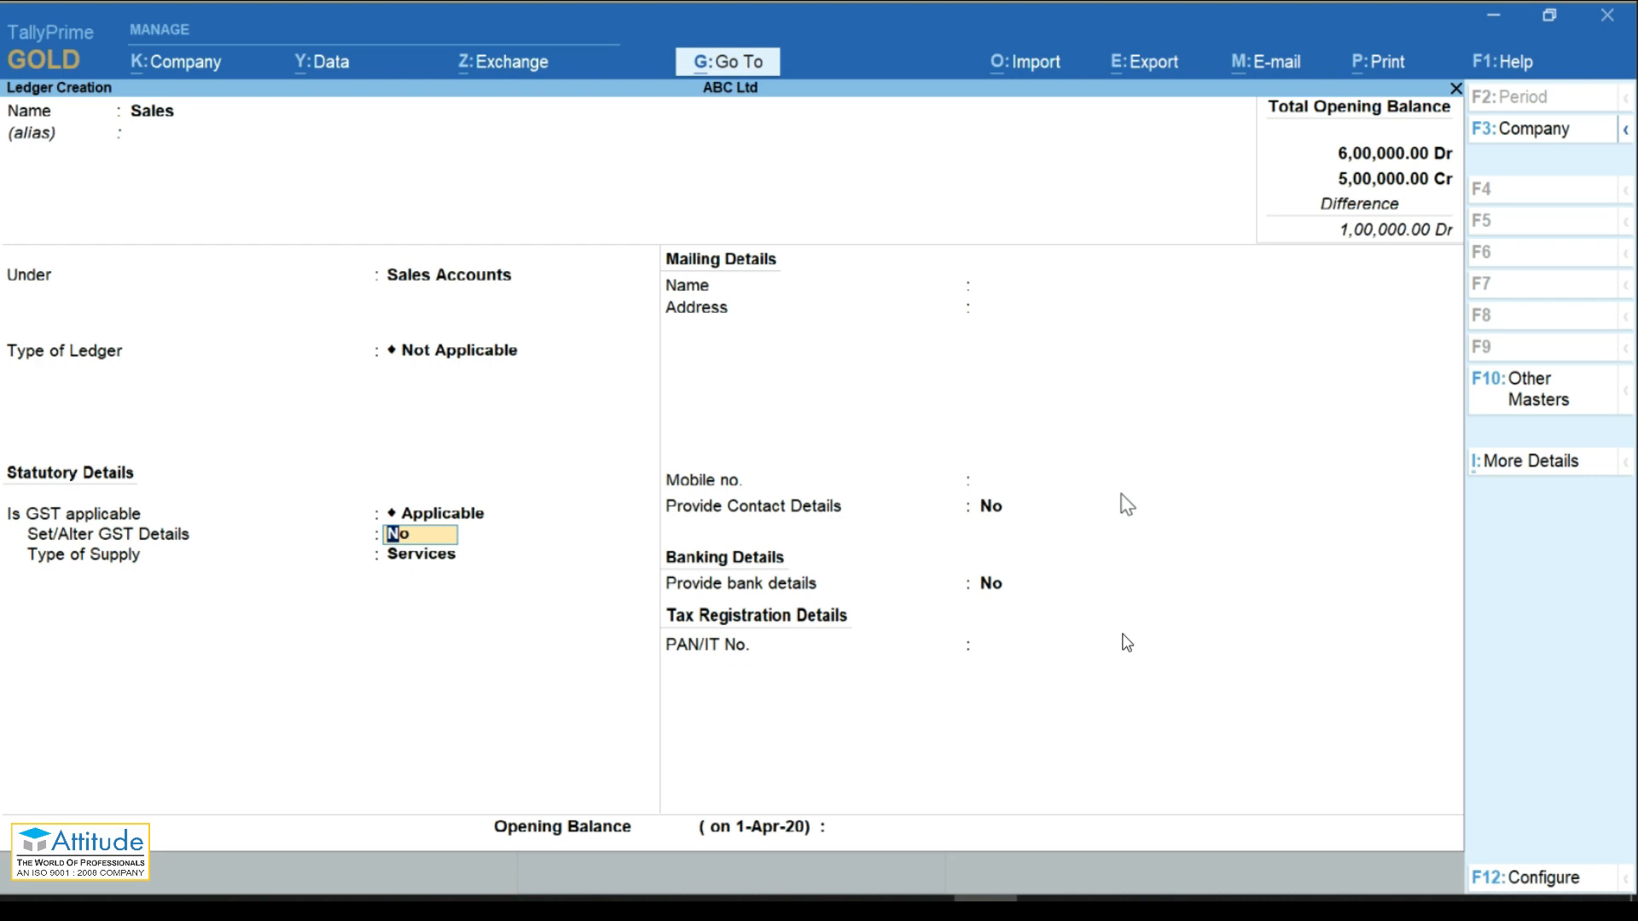
pyautogui.press('Return')
pyautogui.press('Up')
pyautogui.press('Return')
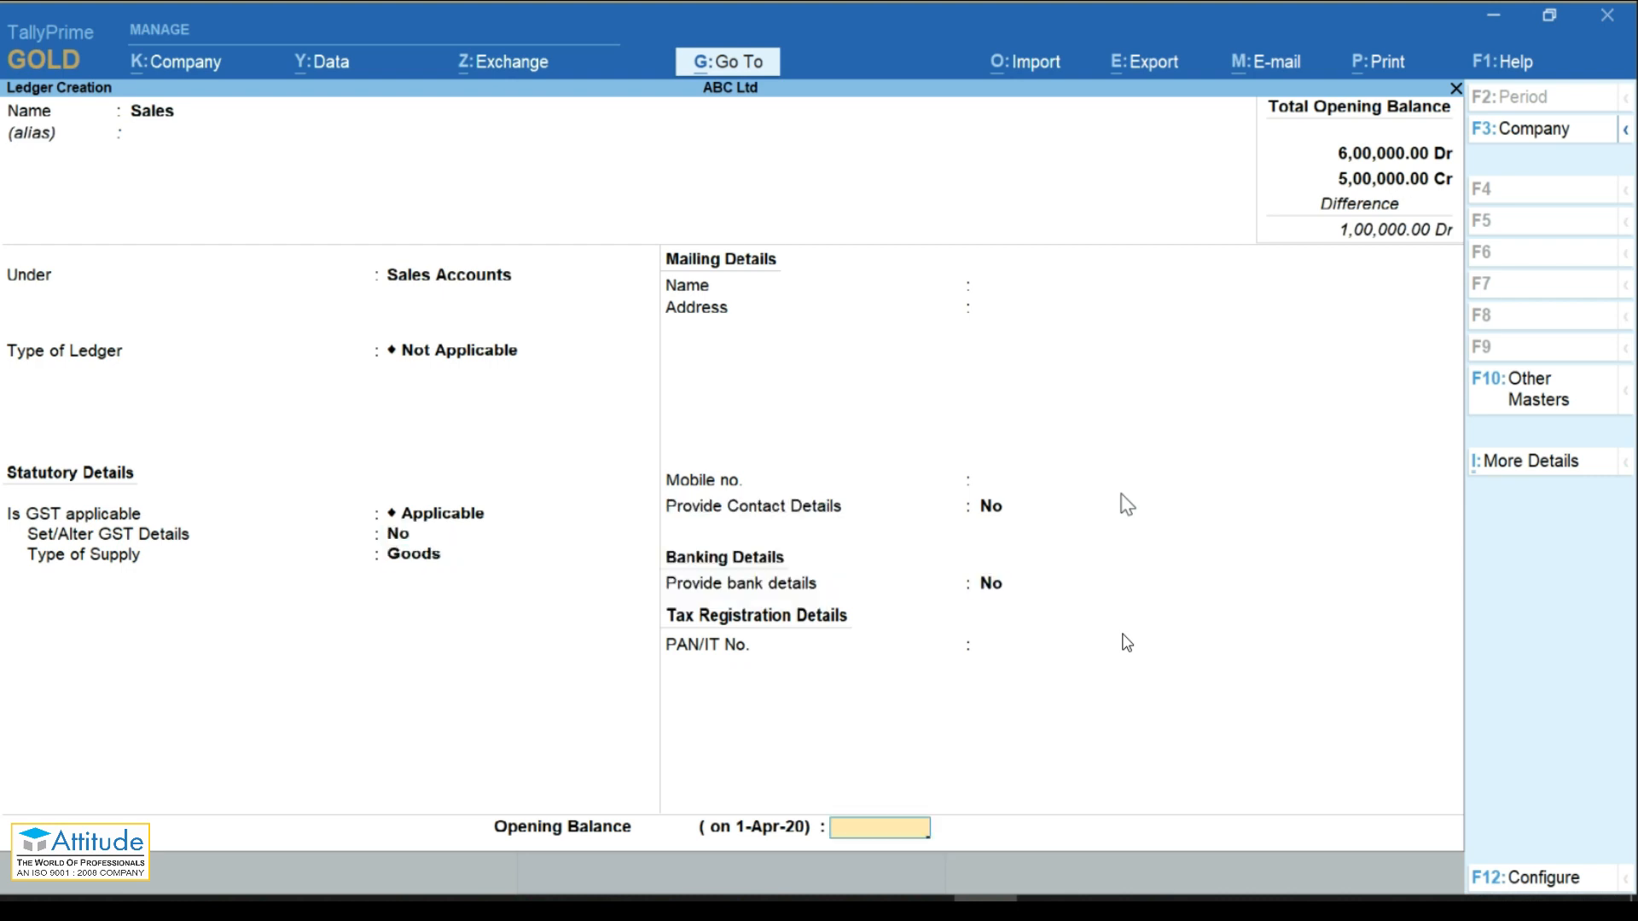
# Step: Save the ledger and start a Sales voucher dated 3-4-2020
pyautogui.press('Return')
pyautogui.press('Escape')
pyautogui.press('Escape')
pyautogui.press('Down')
pyautogui.press('Down')
pyautogui.press('Down')
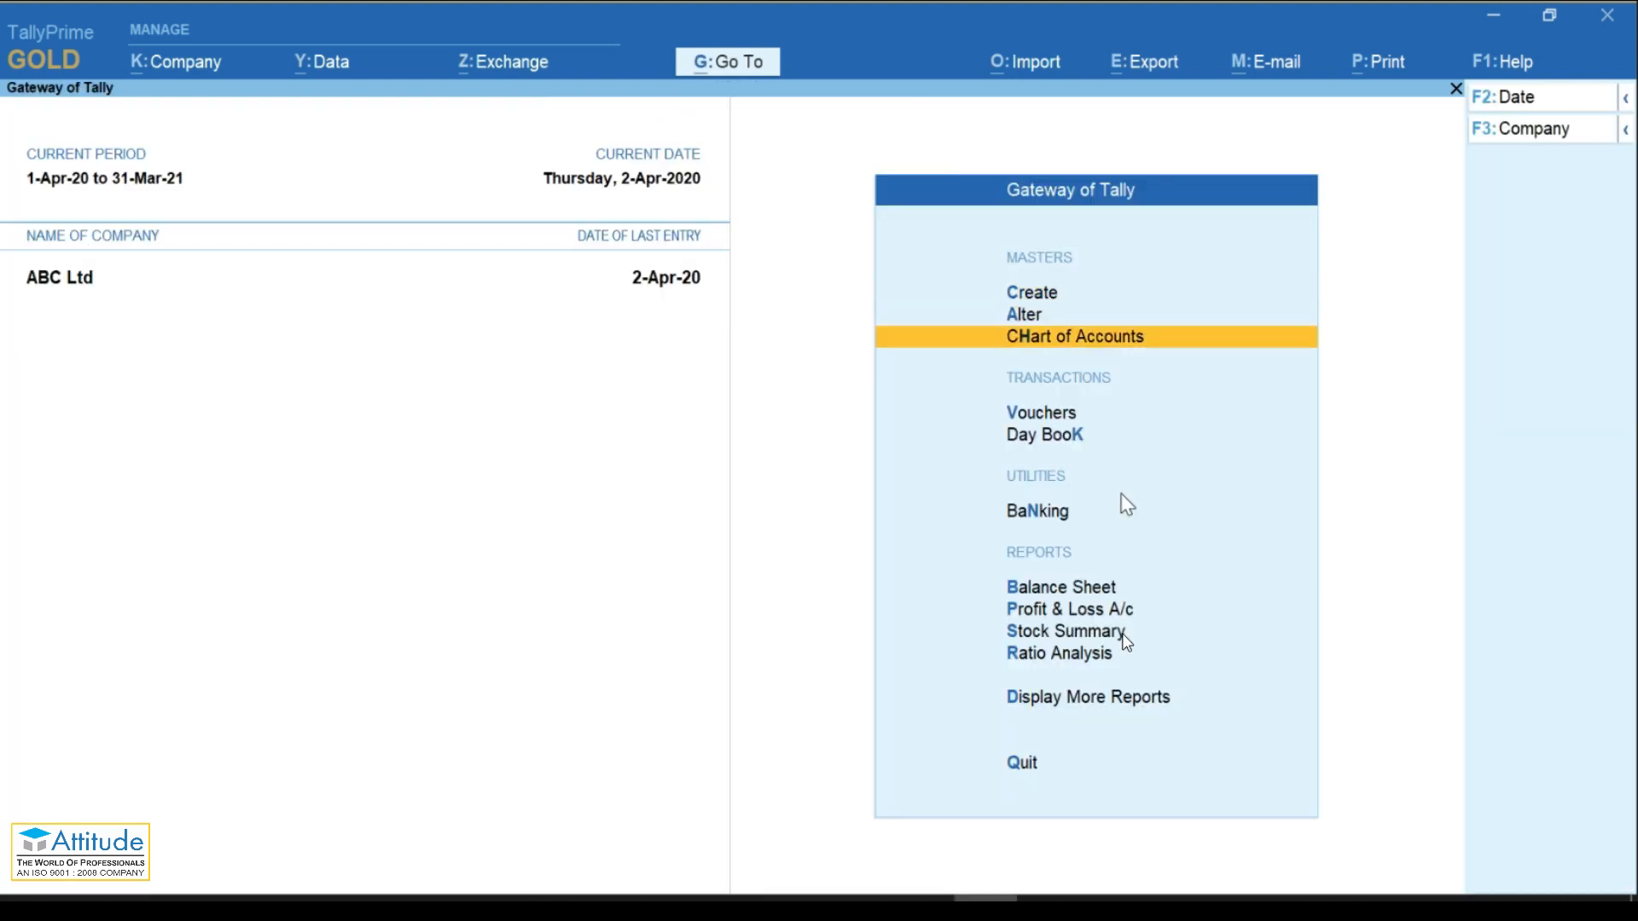
pyautogui.press('Return')
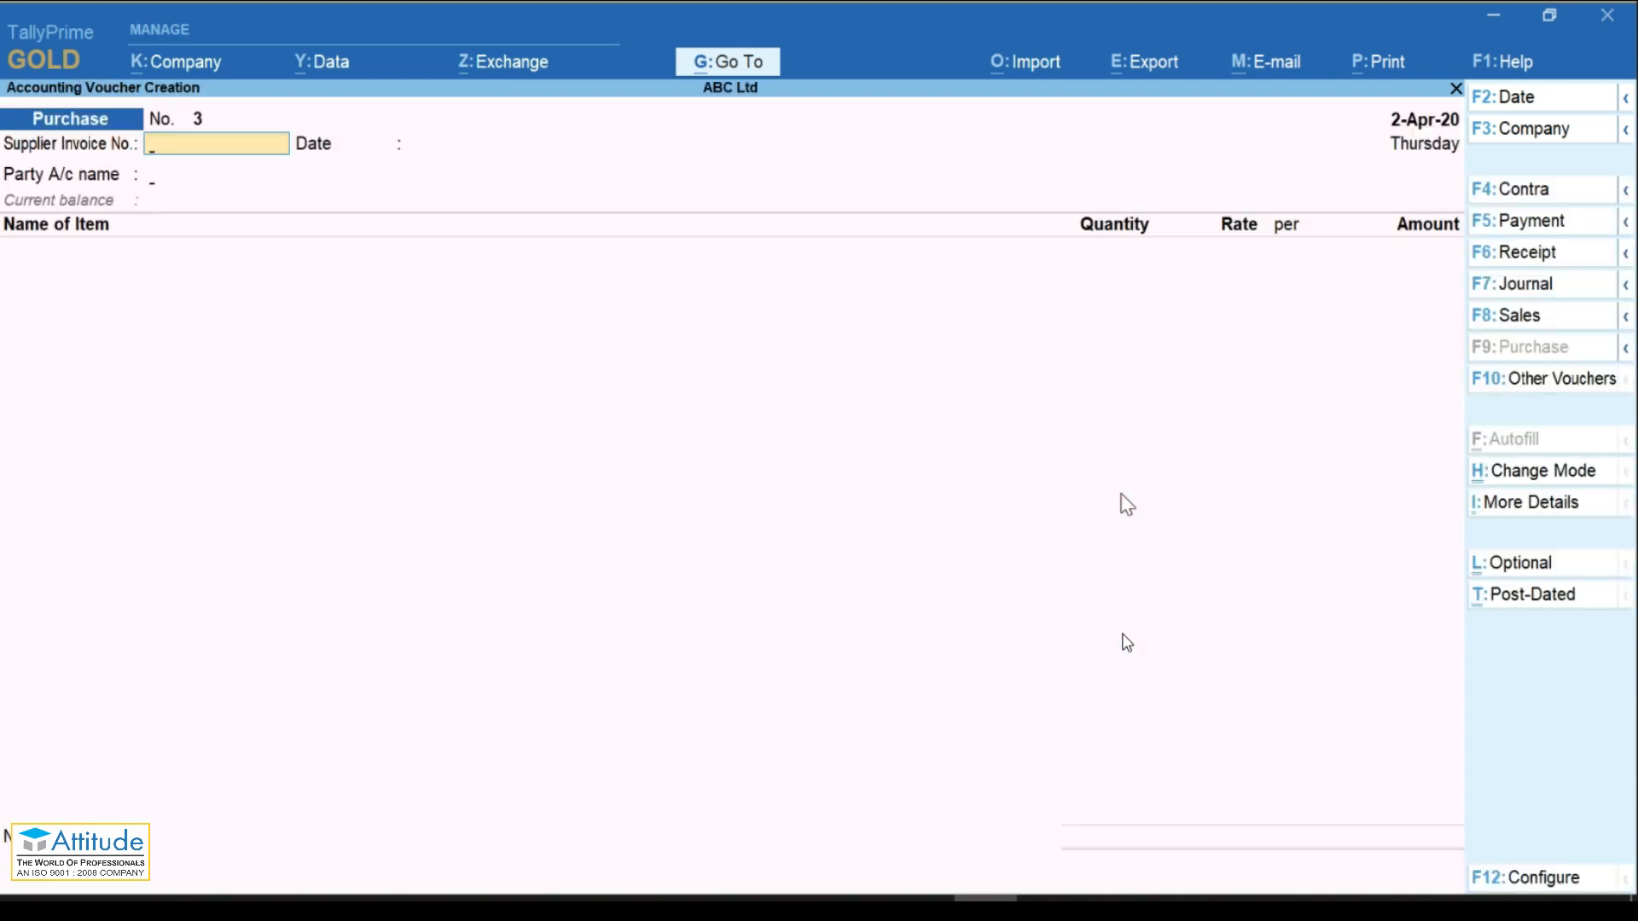
pyautogui.press('F8')
pyautogui.press('F2')
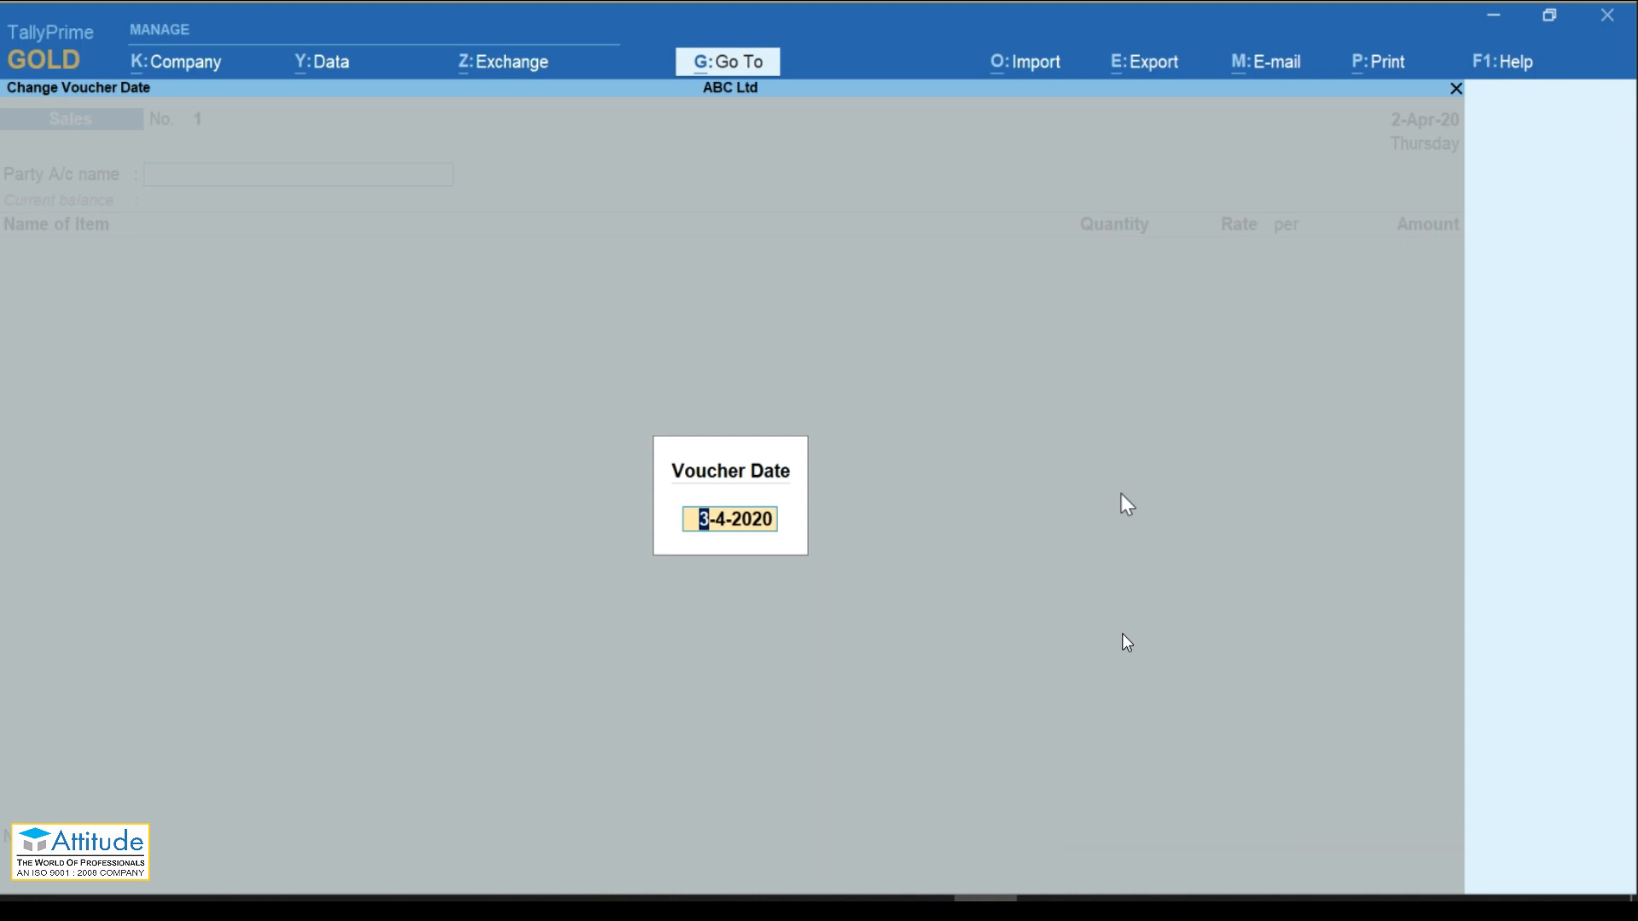
pyautogui.press('Return')
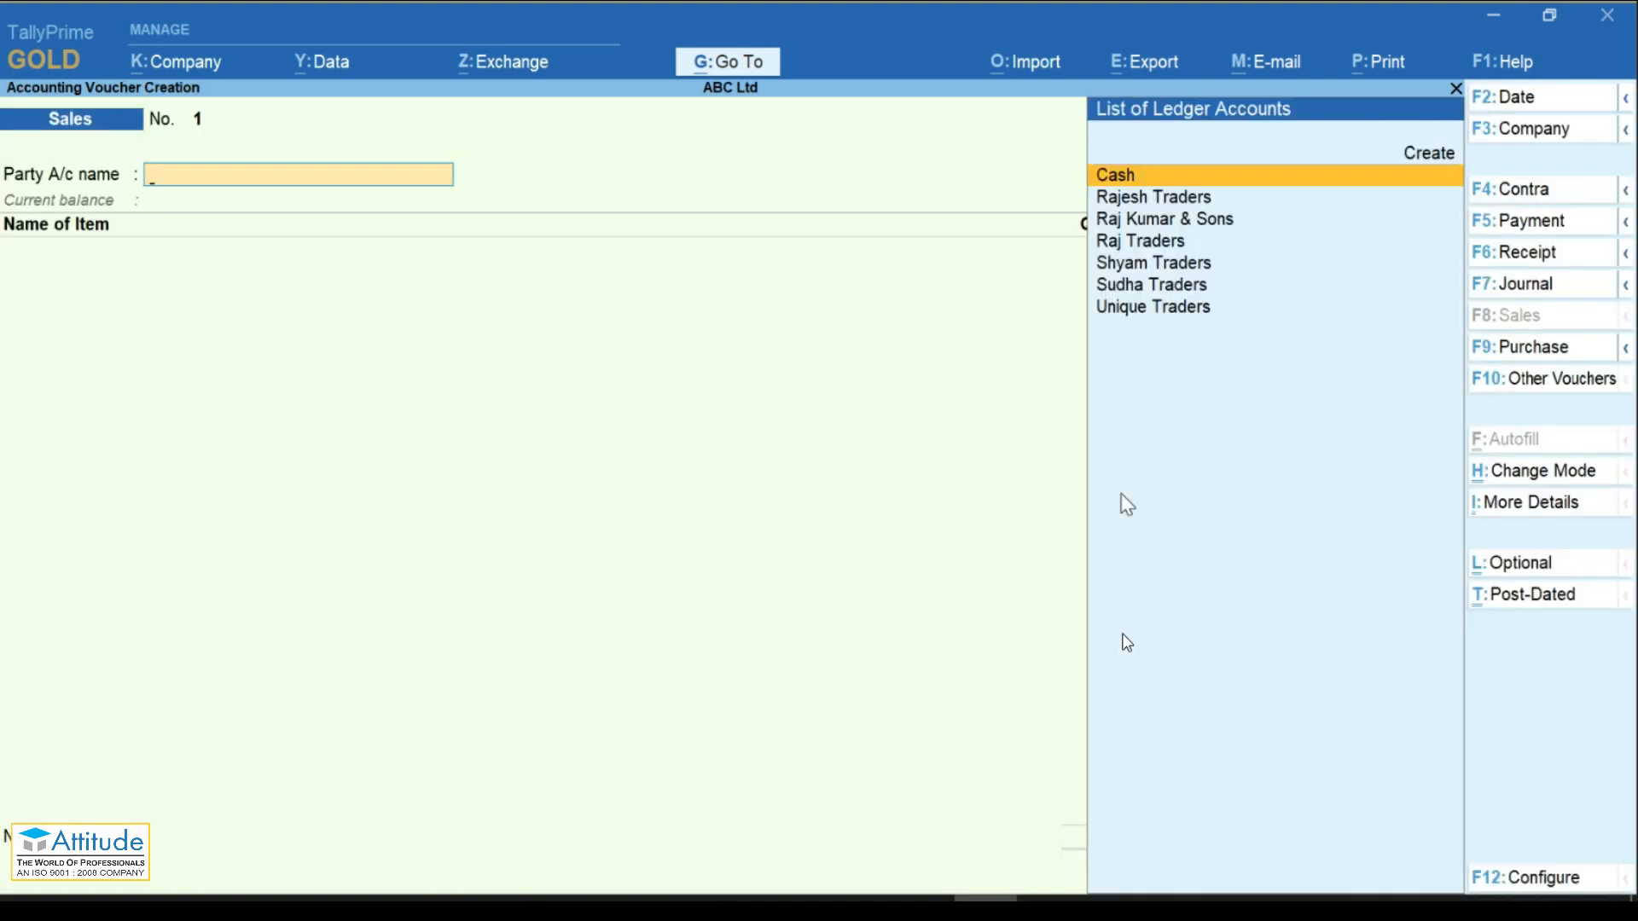
# Step: Select Raj Traders as the party and accept the empty dispatch and party details
pyautogui.press('Down')
pyautogui.press('Down')
pyautogui.press('Down')
pyautogui.press('Up')
pyautogui.press('Up')
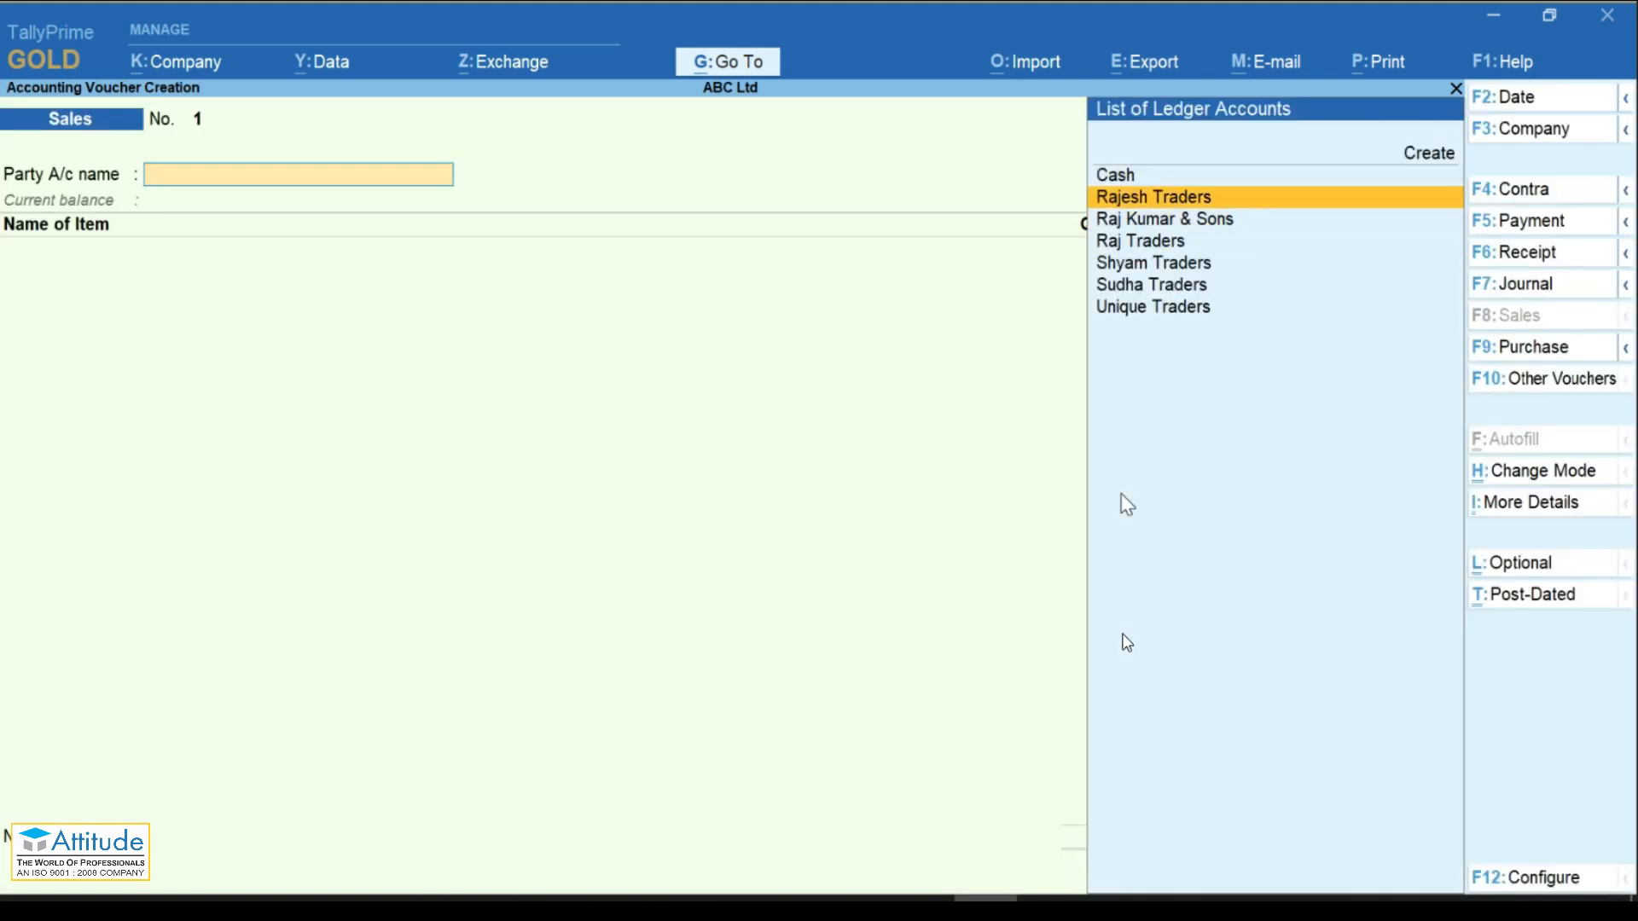
pyautogui.press('Down')
pyautogui.press('Down')
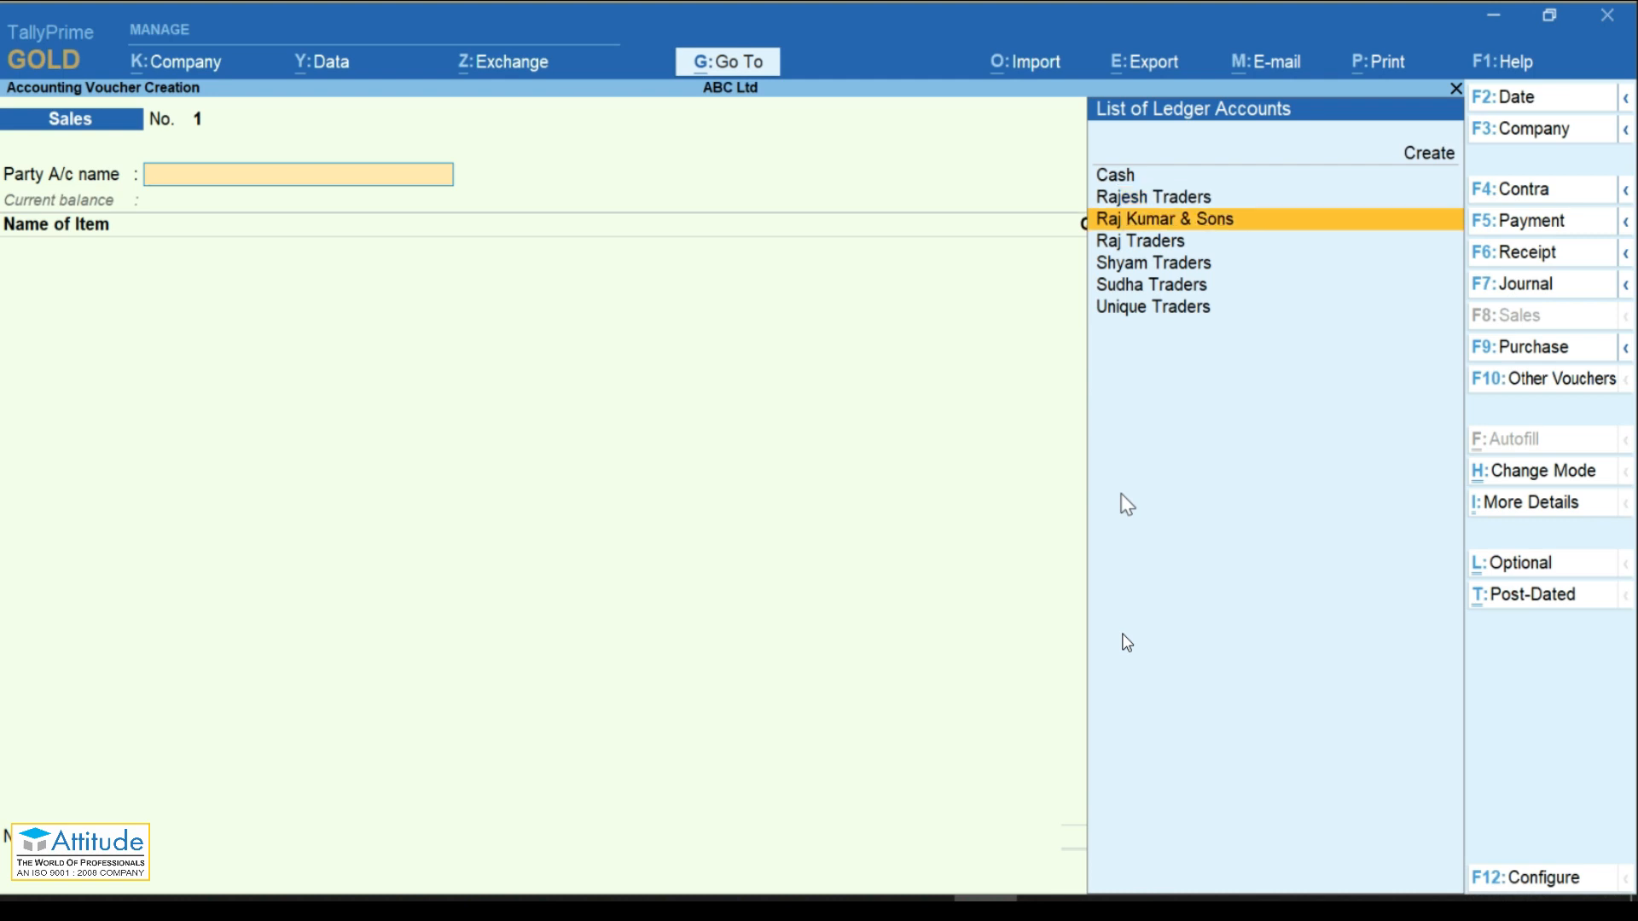
pyautogui.press('Return')
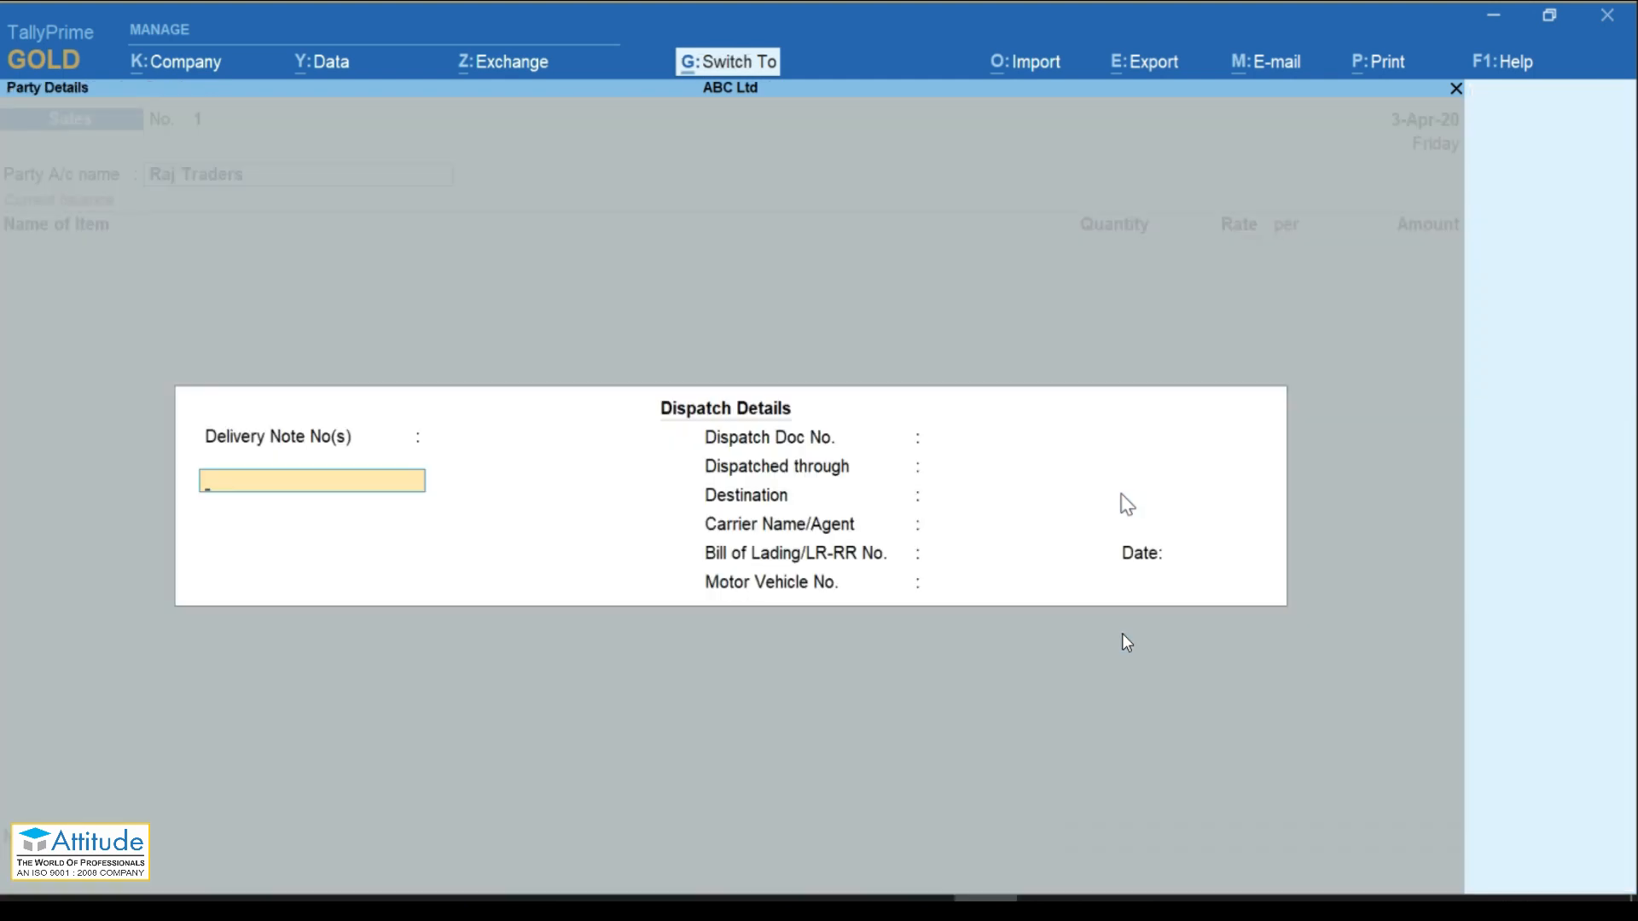
pyautogui.hotkey('ctrl', 'a')
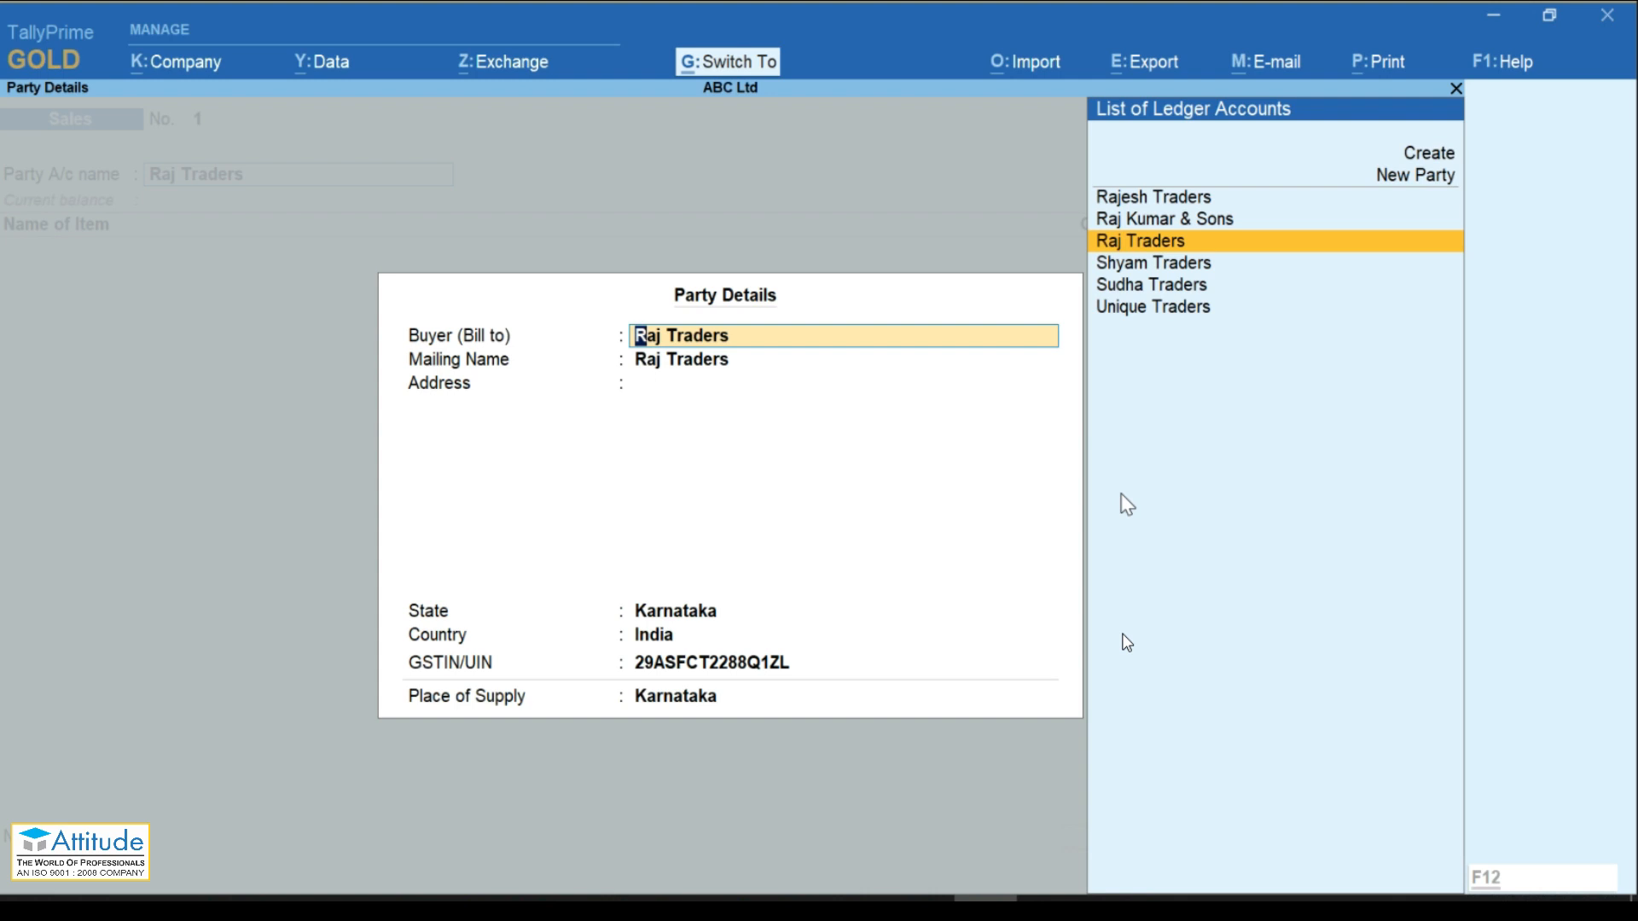
pyautogui.hotkey('ctrl', 'a')
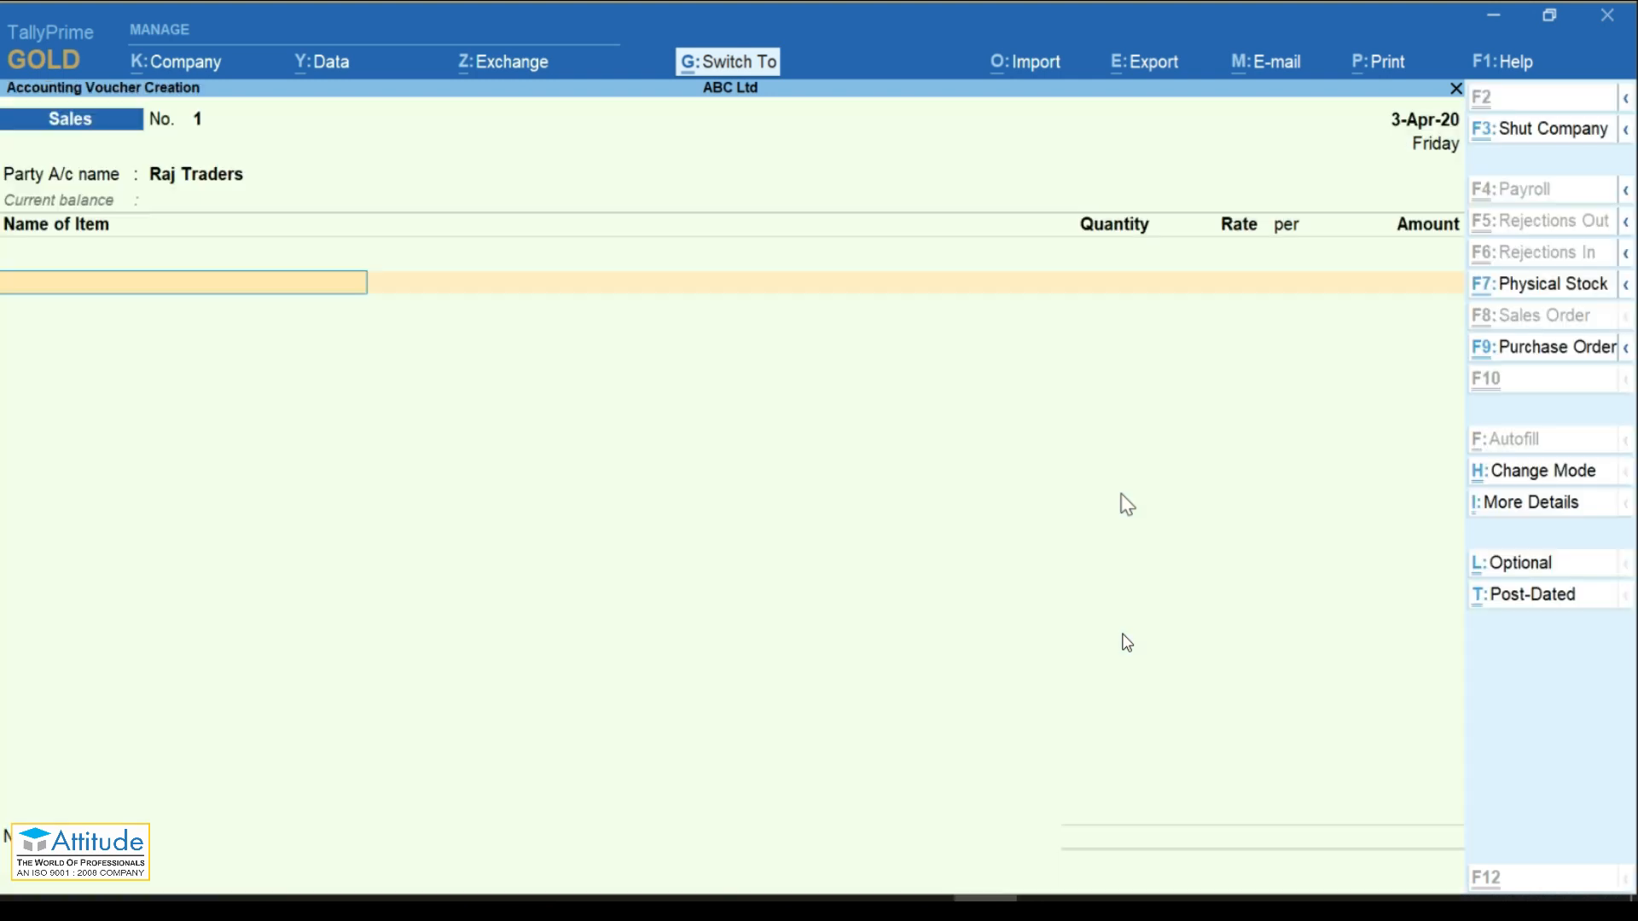
# Step: Sell 20 Nos of HP Laptop I5 from Shop-1 at 15000 each
pyautogui.press('Down')
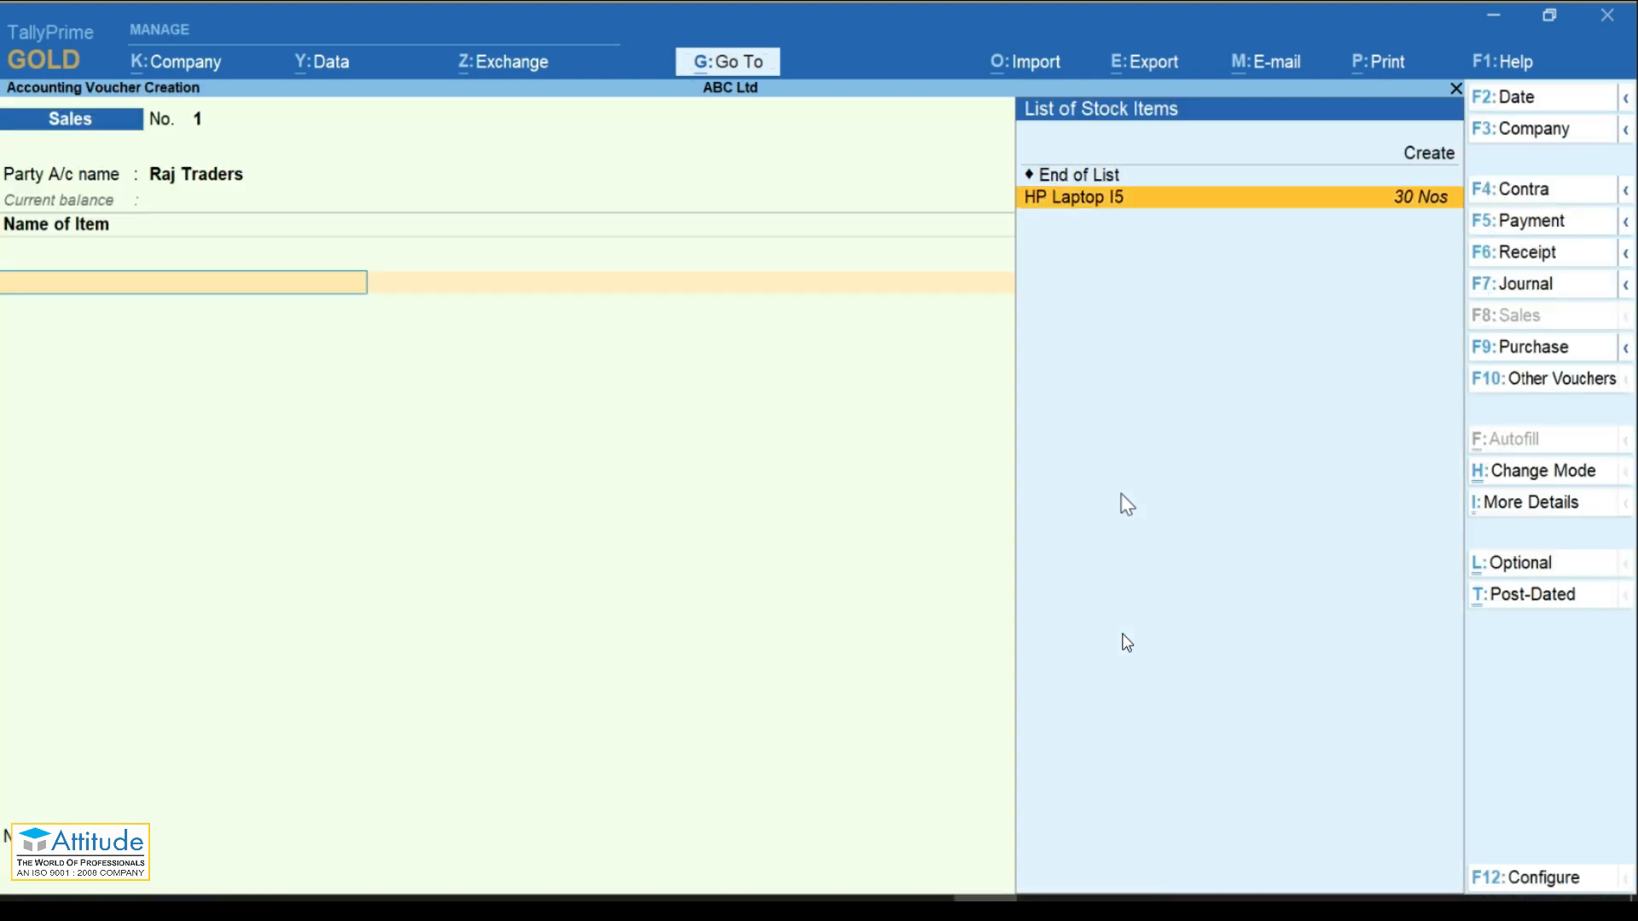
pyautogui.press('Return')
pyautogui.press('Down')
pyautogui.press('Down')
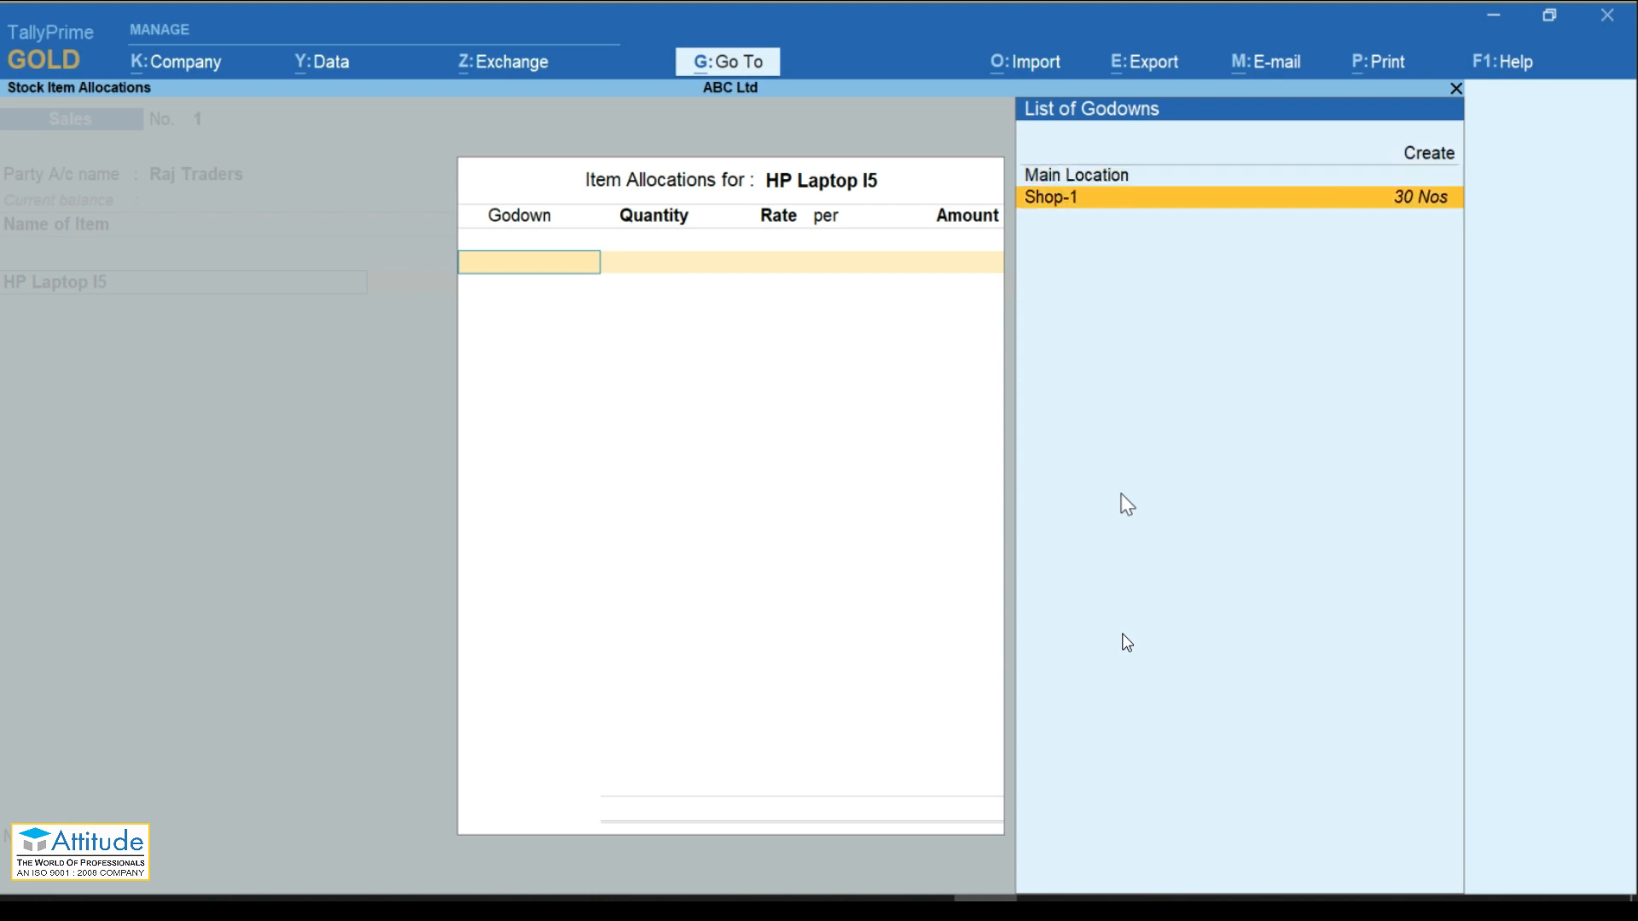
pyautogui.press('Return')
pyautogui.write('20')
pyautogui.press('Return')
pyautogui.write('15000')
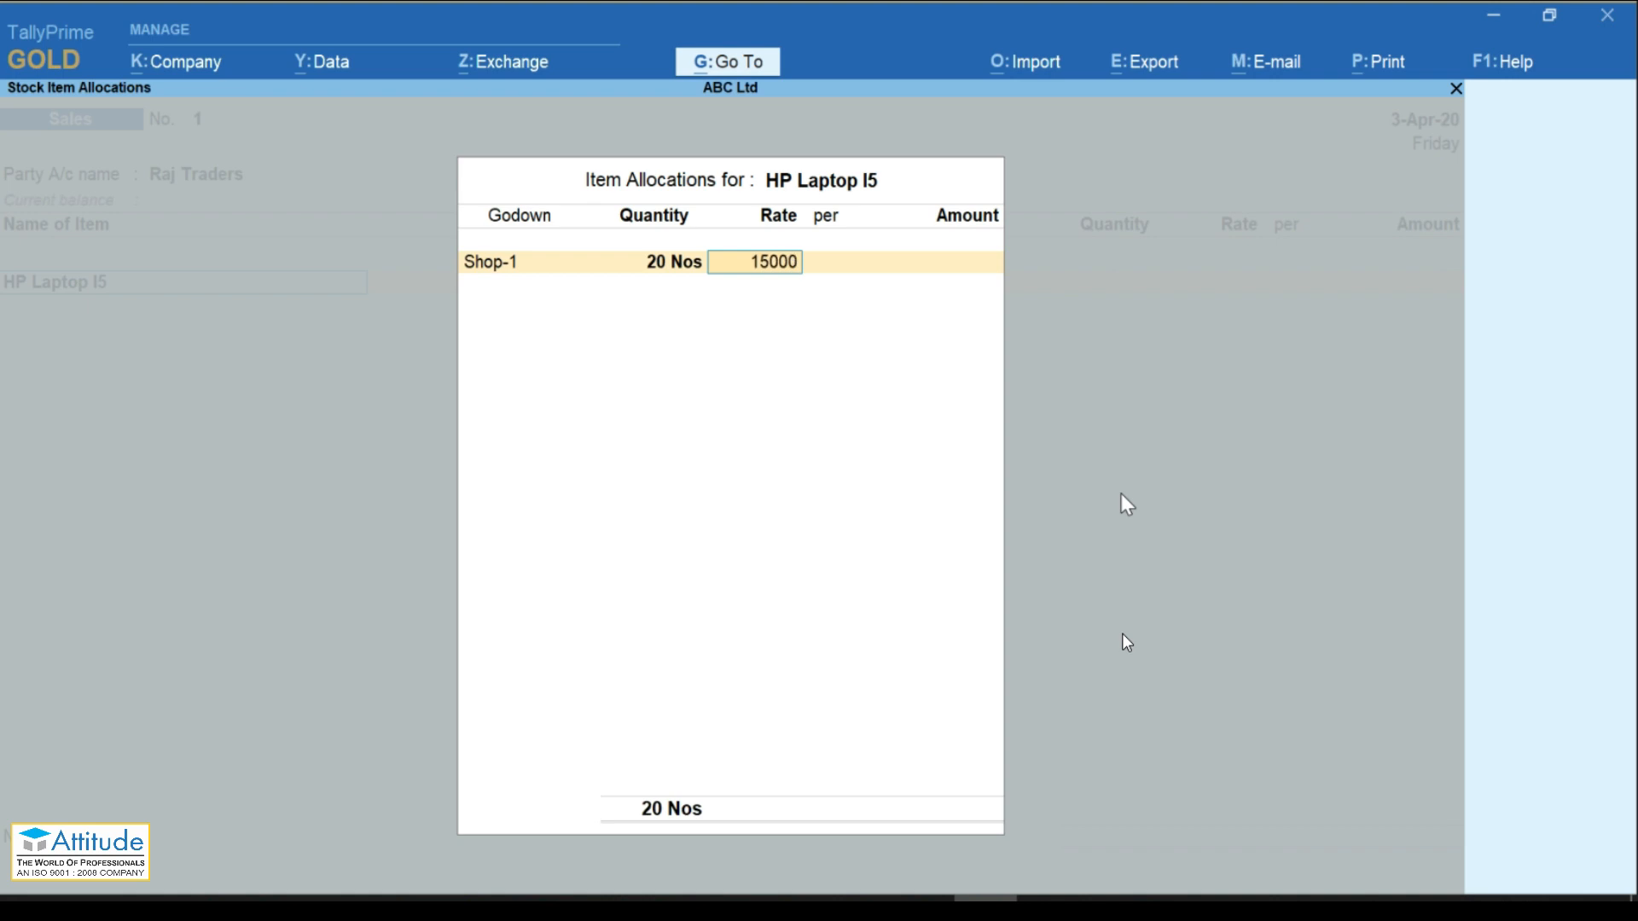
pyautogui.press('Return')
pyautogui.press('Return')
pyautogui.press('Return')
pyautogui.press('Return')
pyautogui.press('Return')
pyautogui.press('Return')
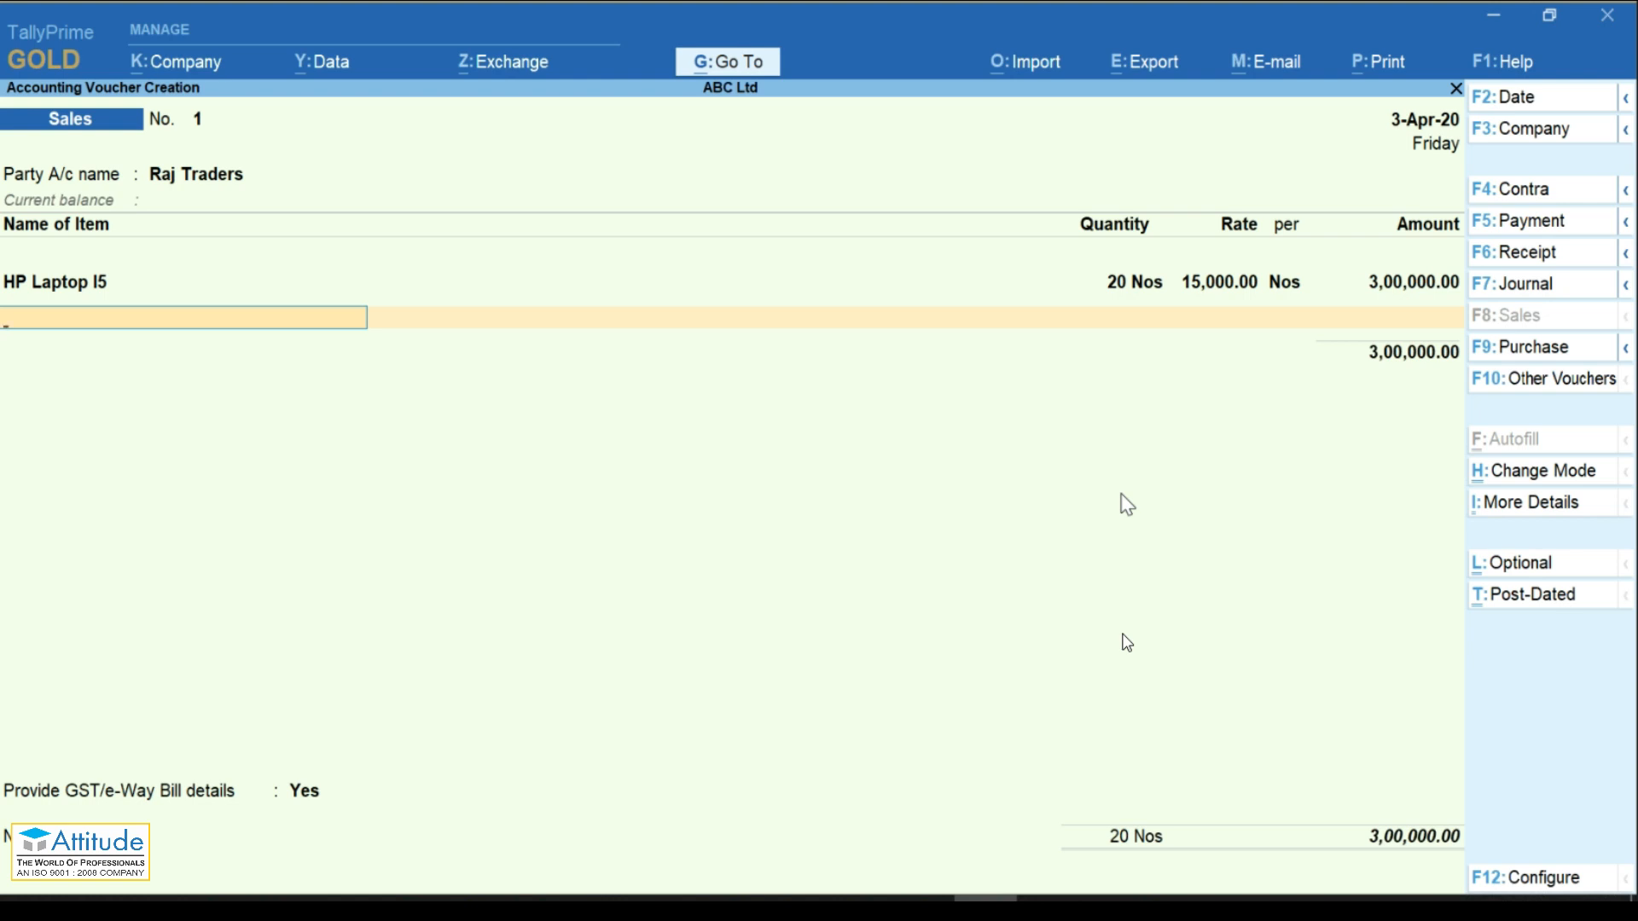
# Step: View the GST tax analysis for HP Laptop I5 on the sale
pyautogui.hotkey('ctrl', 'i')
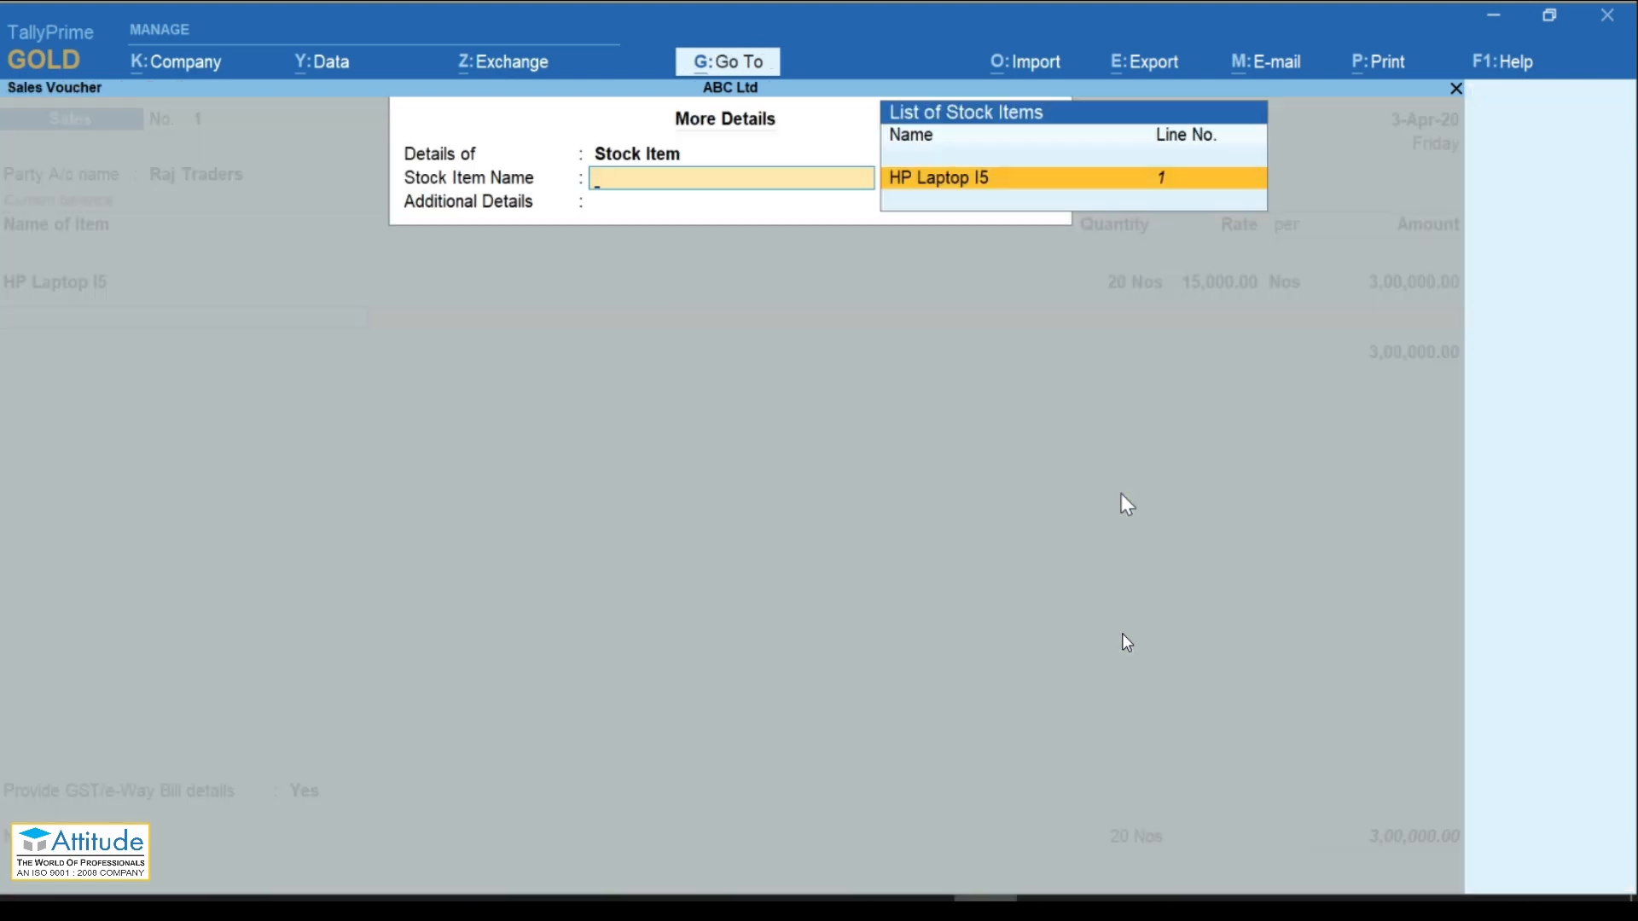
pyautogui.press('Return')
pyautogui.press('Down')
pyautogui.press('Down')
pyautogui.press('Down')
pyautogui.press('Down')
pyautogui.press('Down')
pyautogui.press('Down')
pyautogui.press('Down')
pyautogui.press('Down')
pyautogui.press('Down')
pyautogui.press('Down')
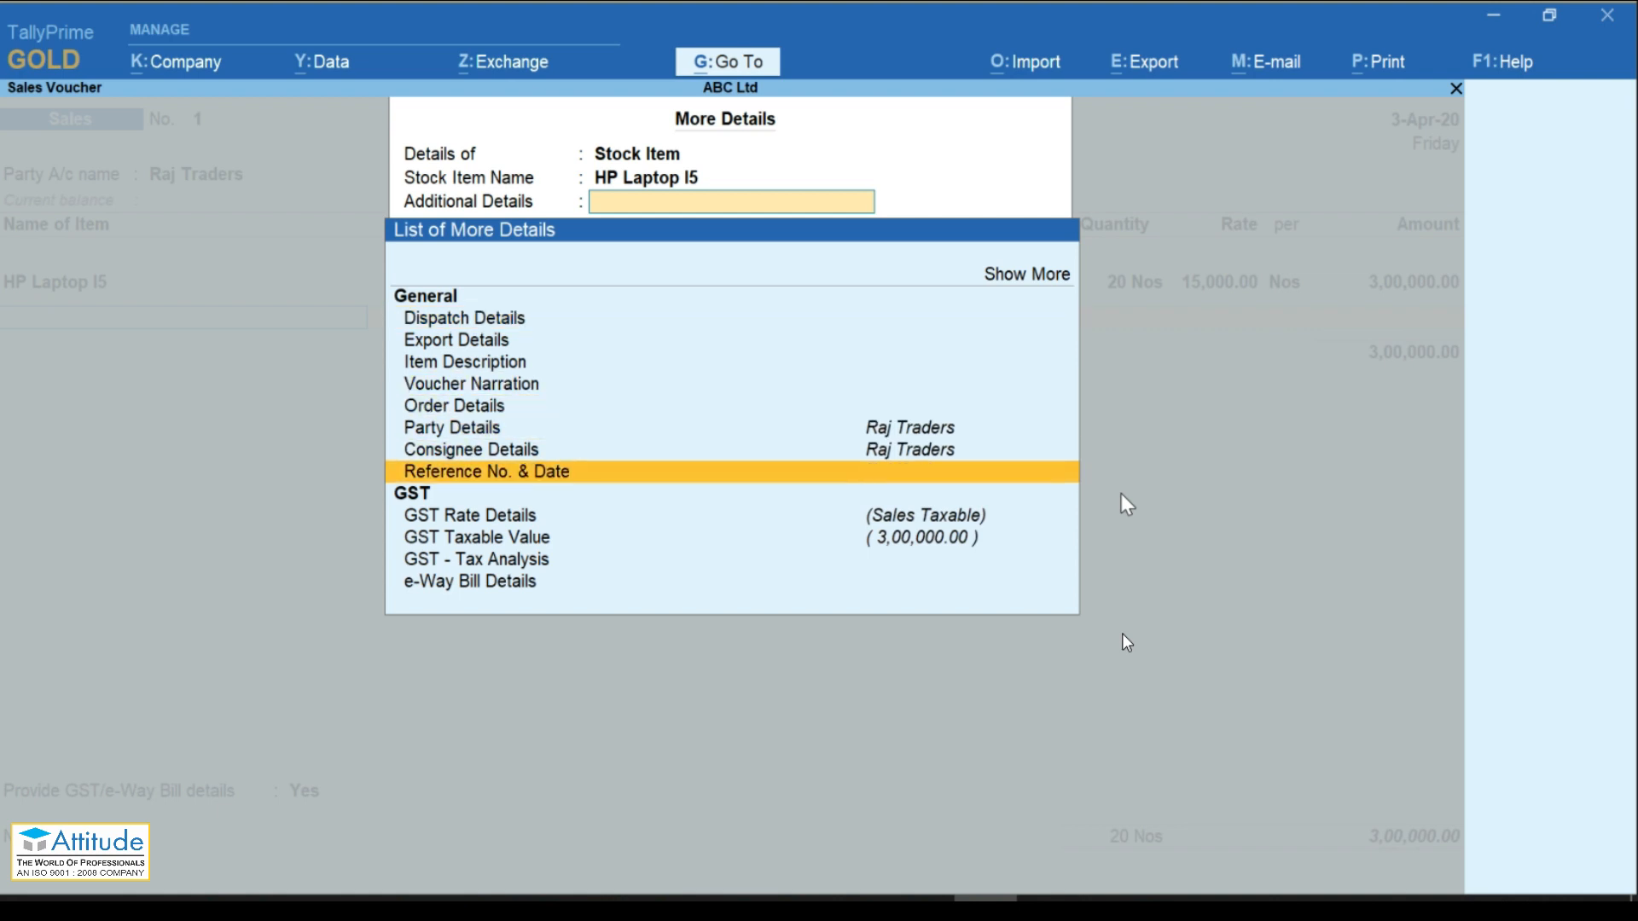
pyautogui.press('Return')
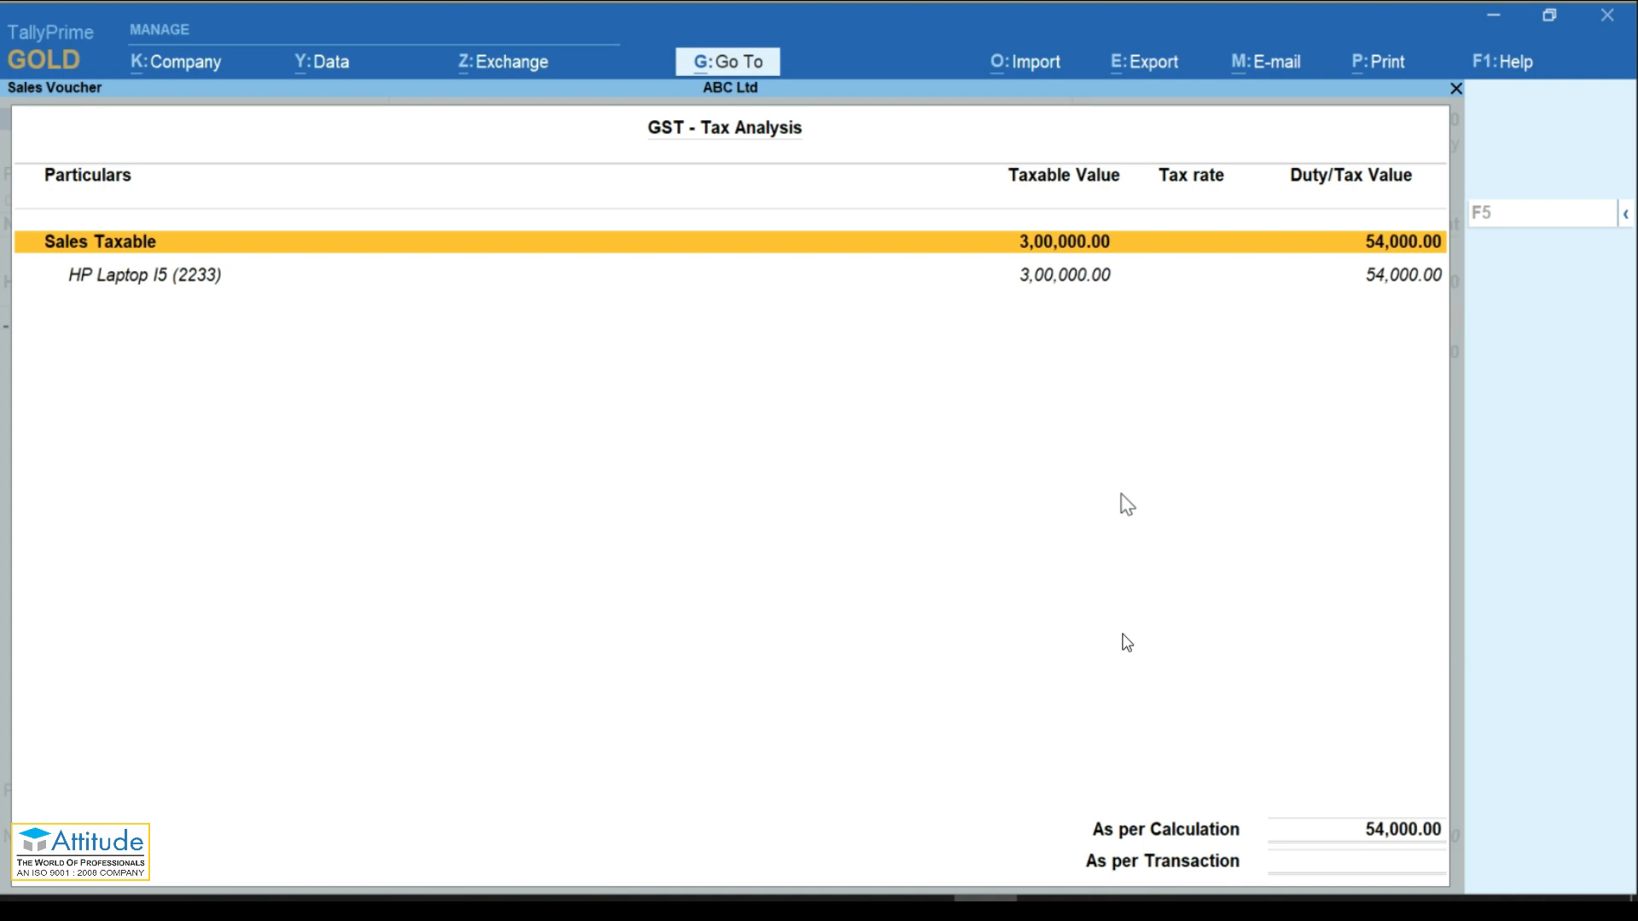
pyautogui.press('Escape')
# Step: Add CGST and SGST ledger rows, accepting 27,000 for each
pyautogui.press('Return')
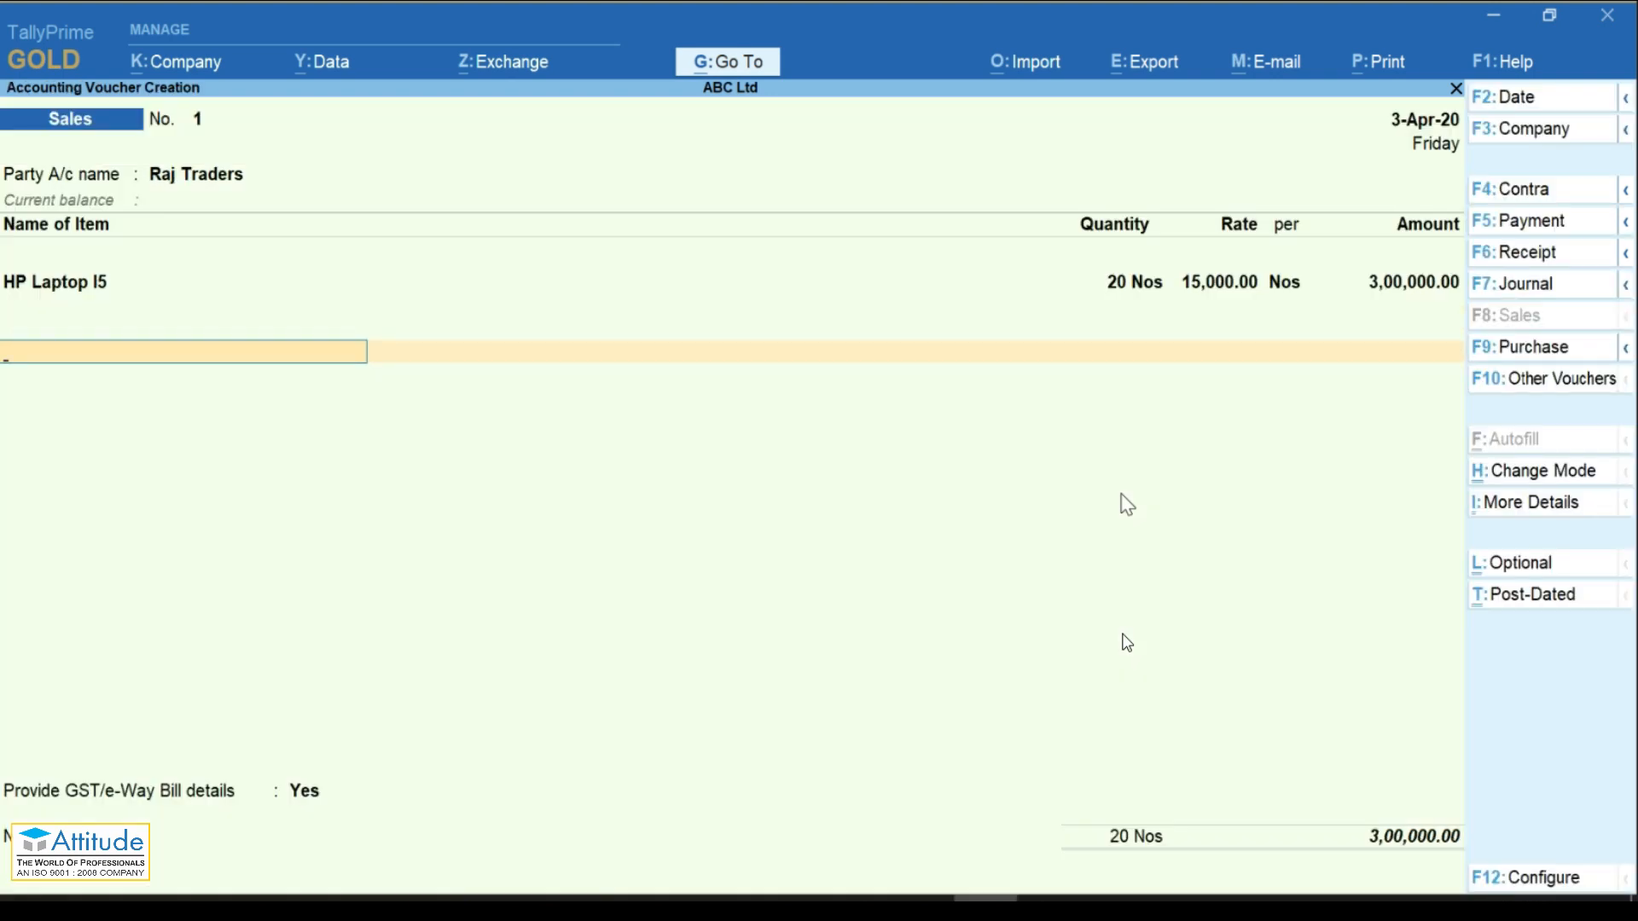
pyautogui.write('Cgst')
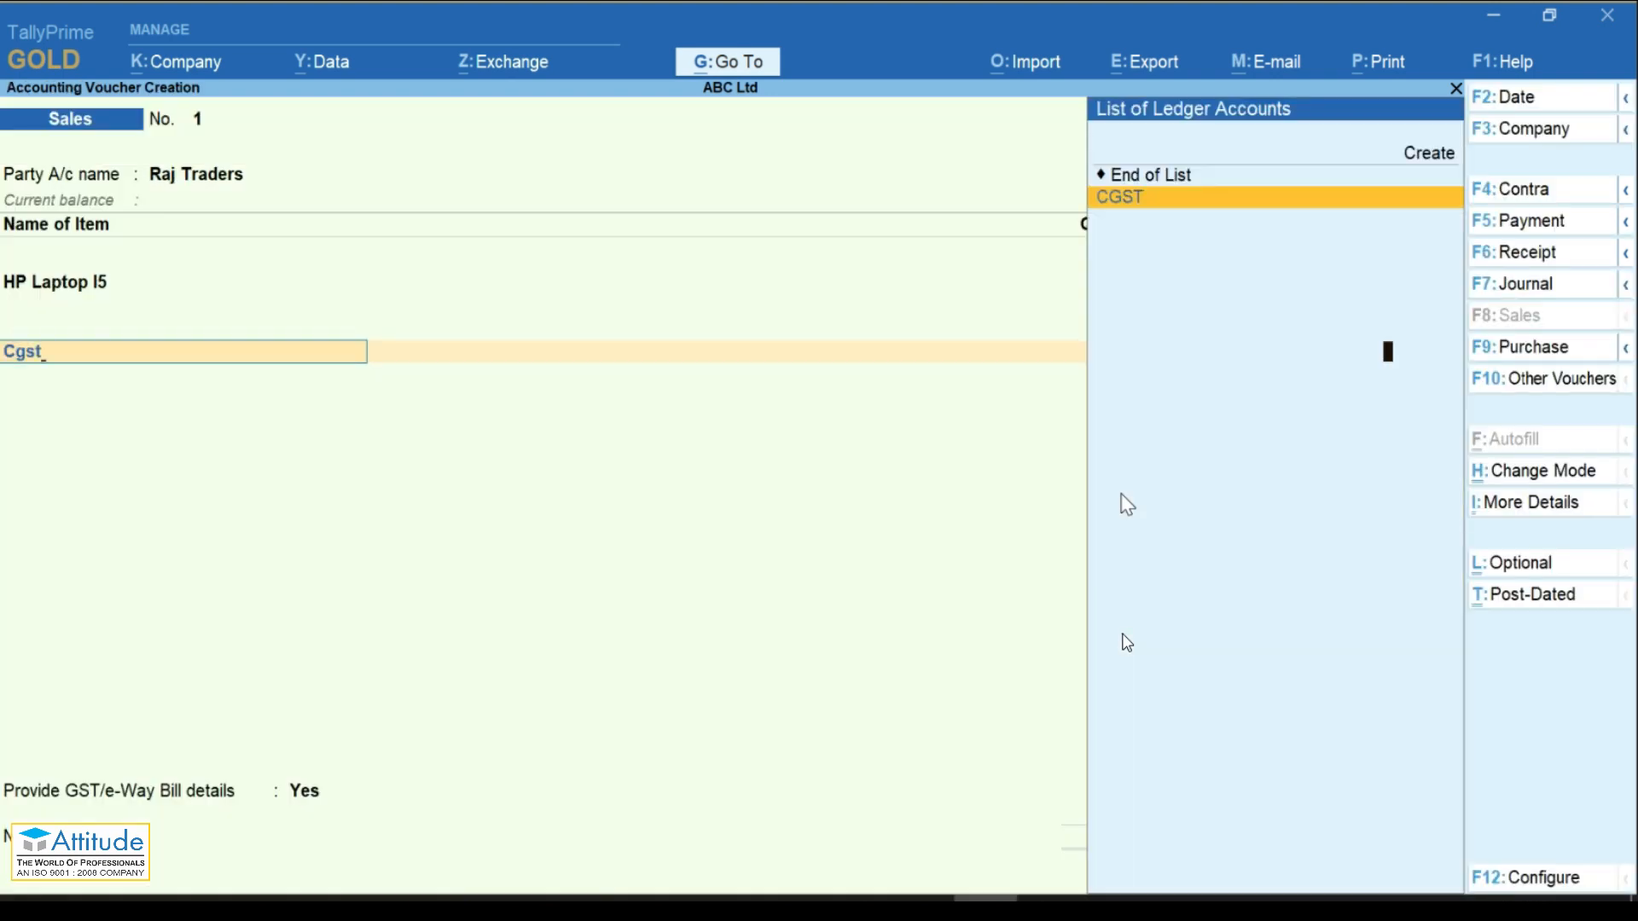
pyautogui.press('Return')
pyautogui.press('Return')
pyautogui.write('Sg')
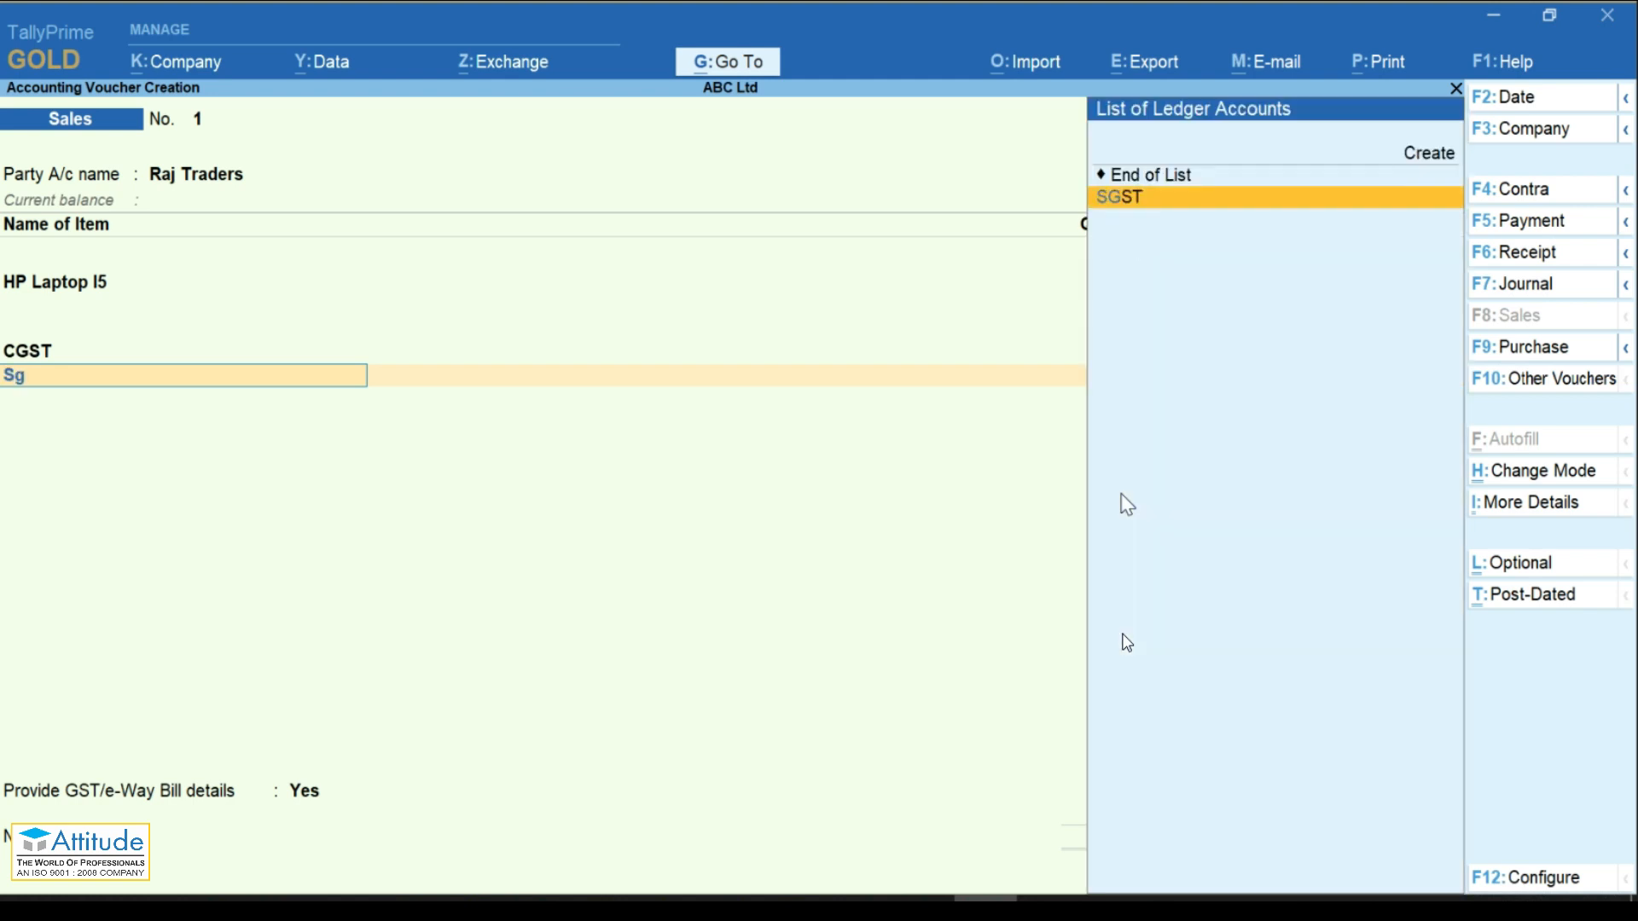
pyautogui.press('Return')
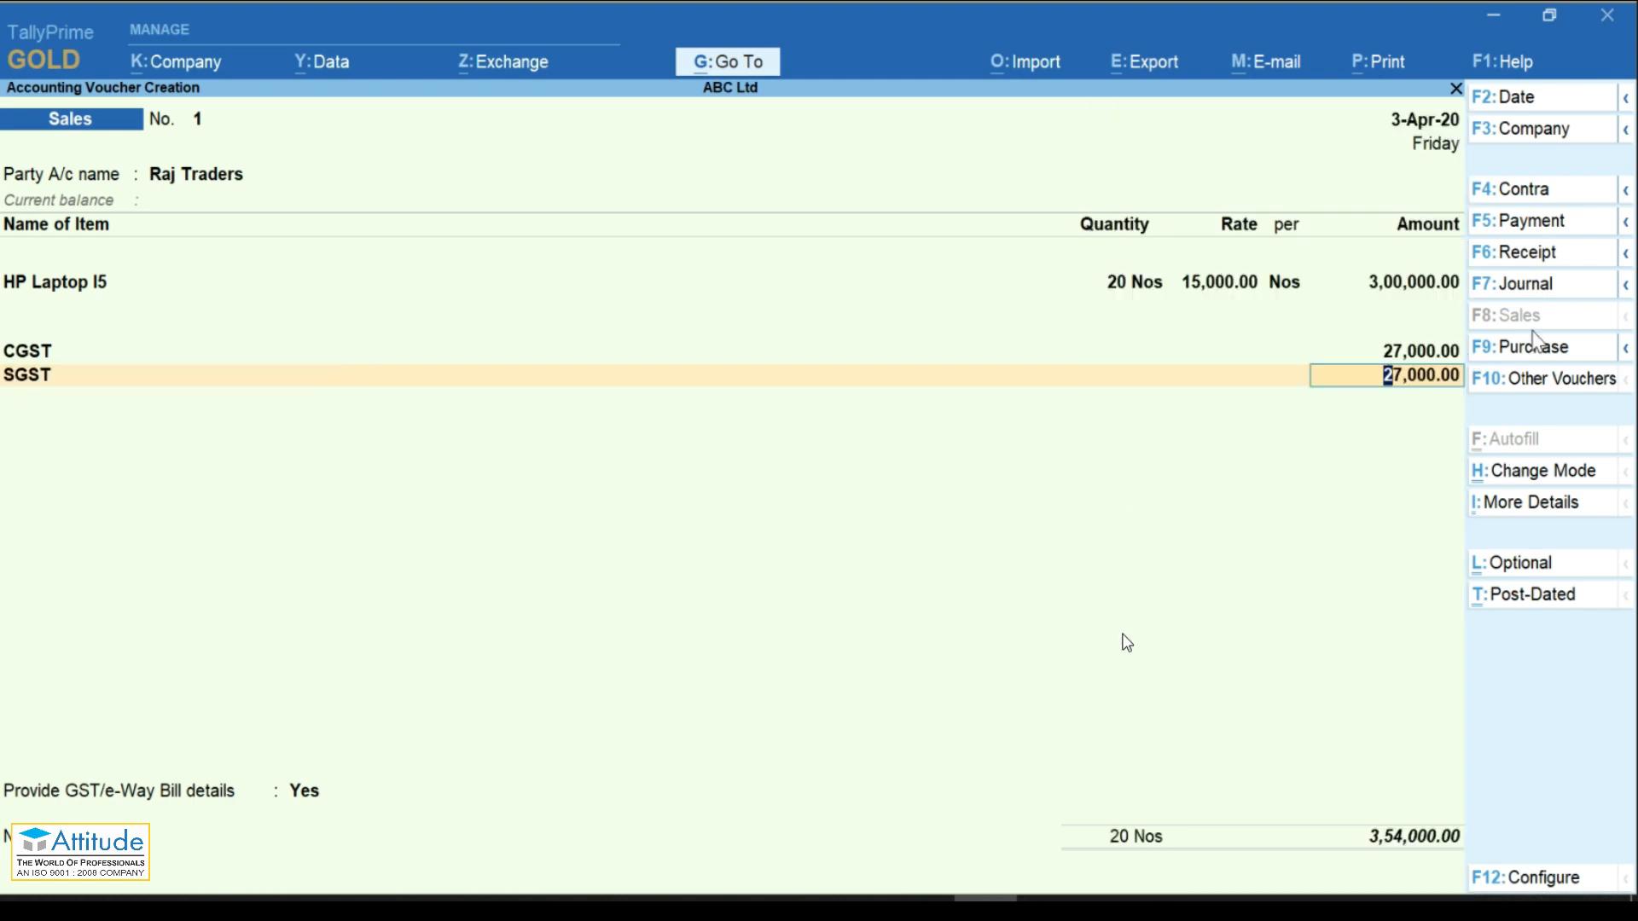
pyautogui.hotkey('ctrl', 'a')
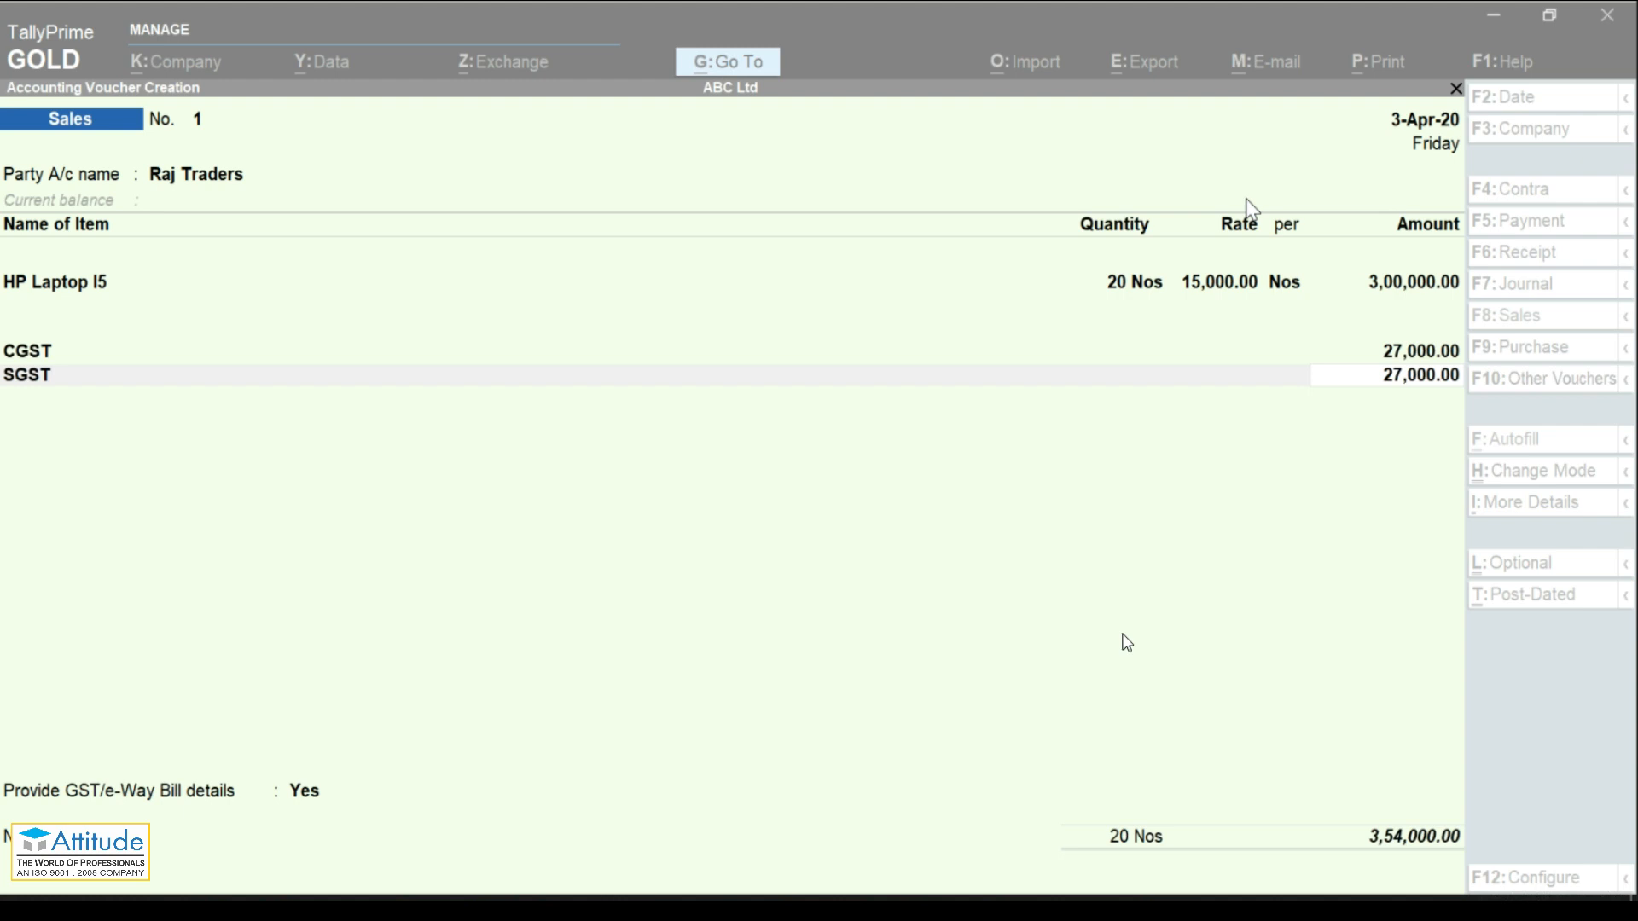
pyautogui.click(1126, 529)
pyautogui.press('Return')
pyautogui.press('Return')
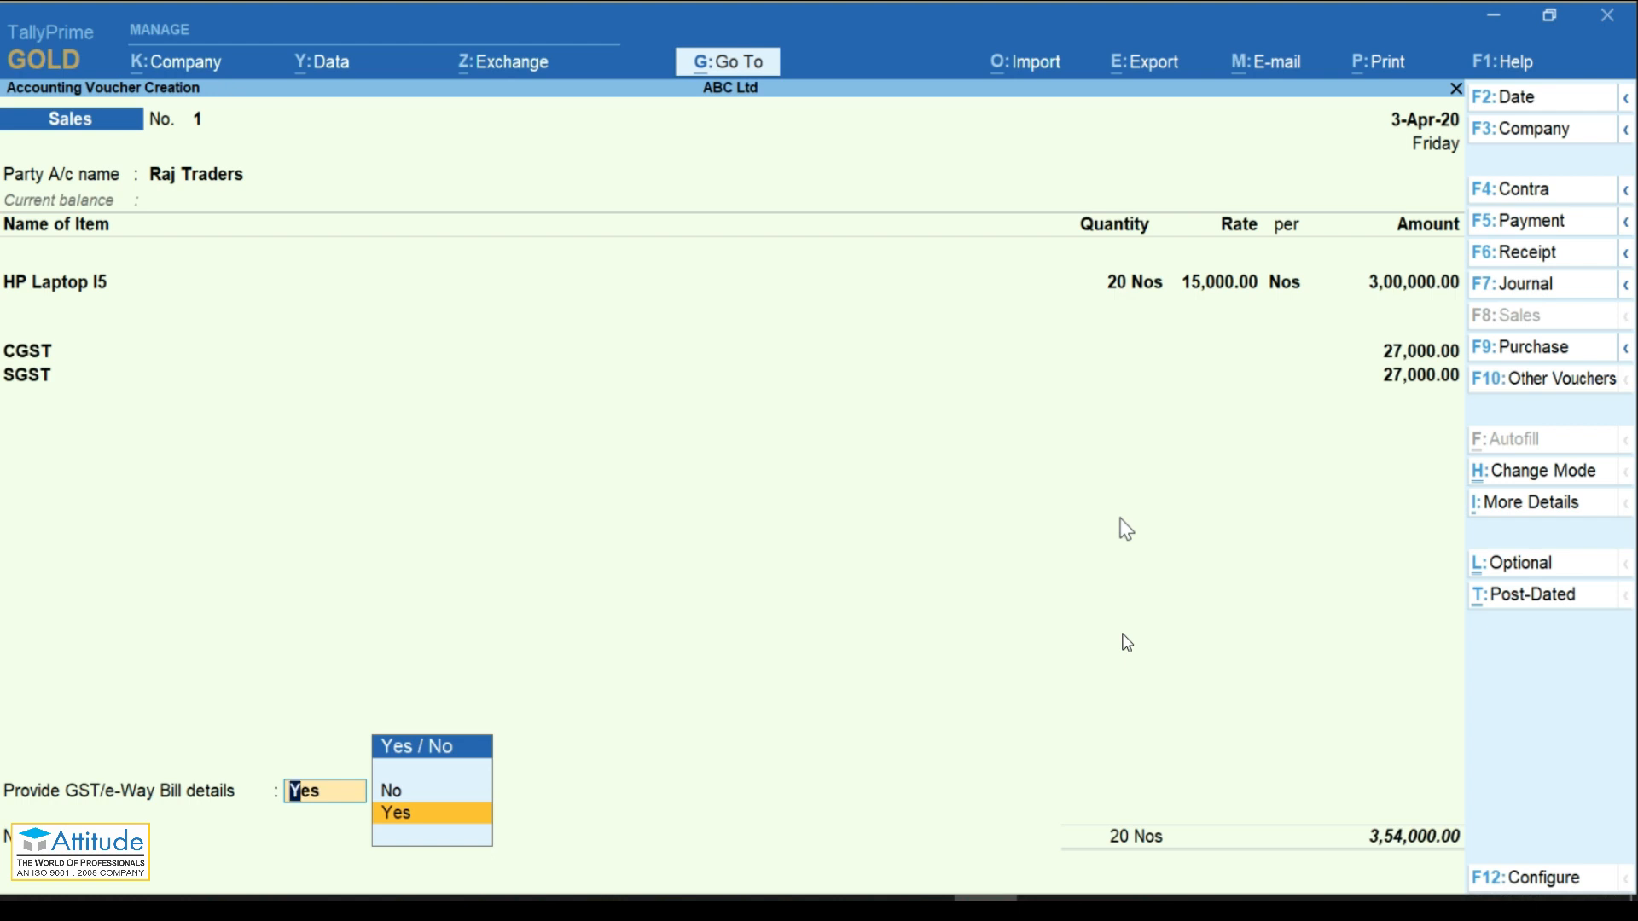
# Step: Enter dispatch pincode 554433, ship-to pincode 553322 and a 100 km distance
pyautogui.press('Return')
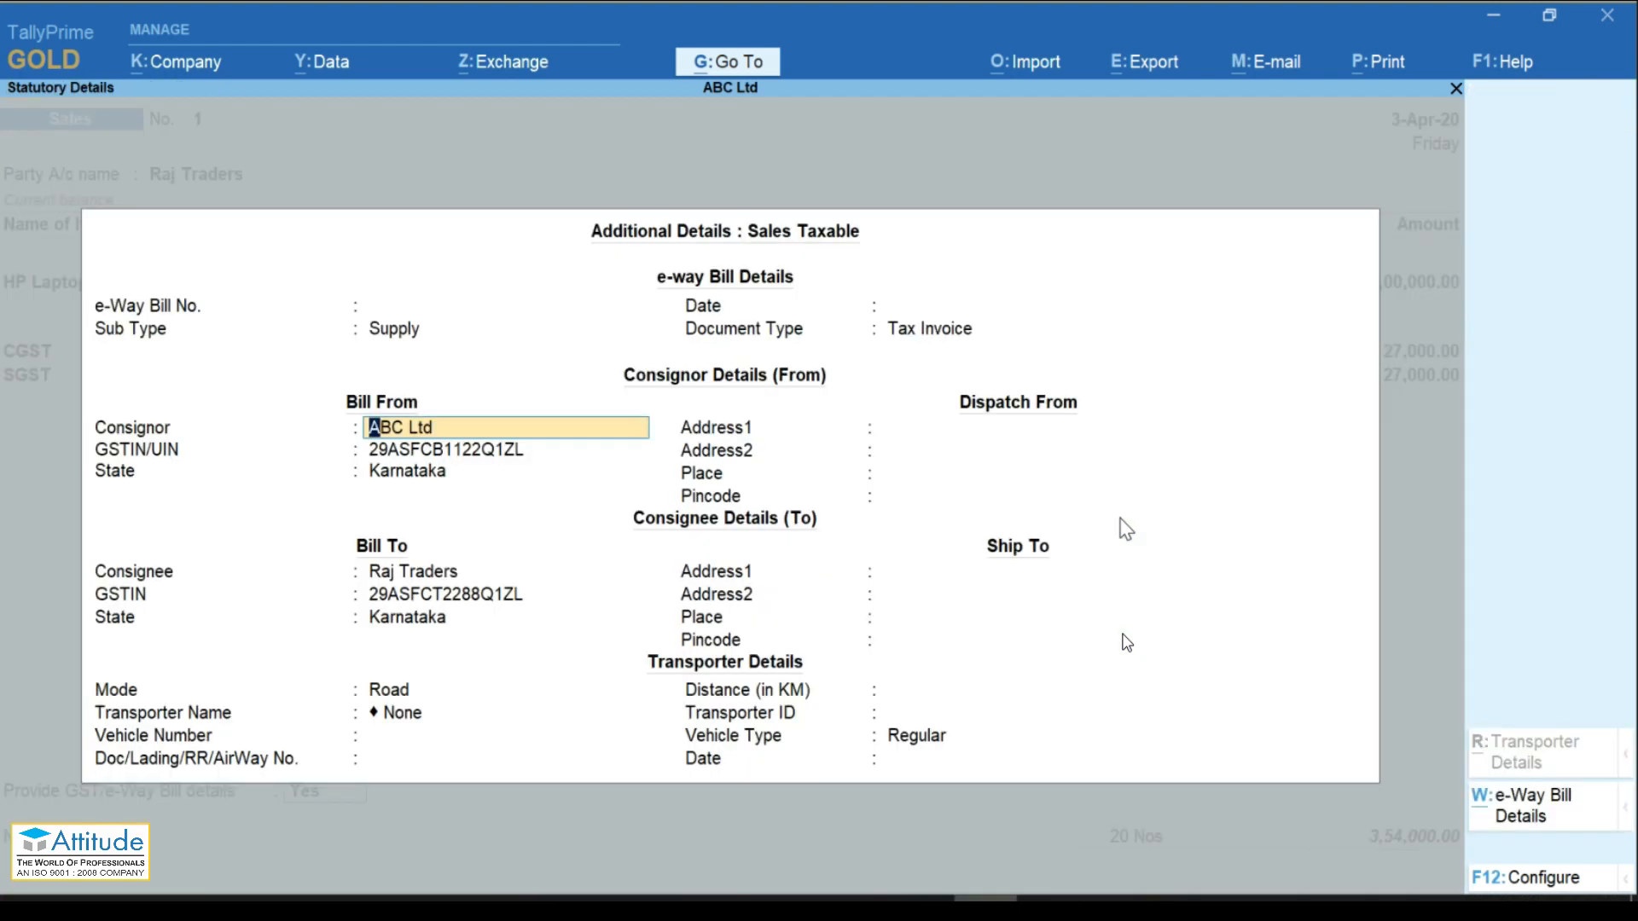
pyautogui.press('Return')
pyautogui.press('Return')
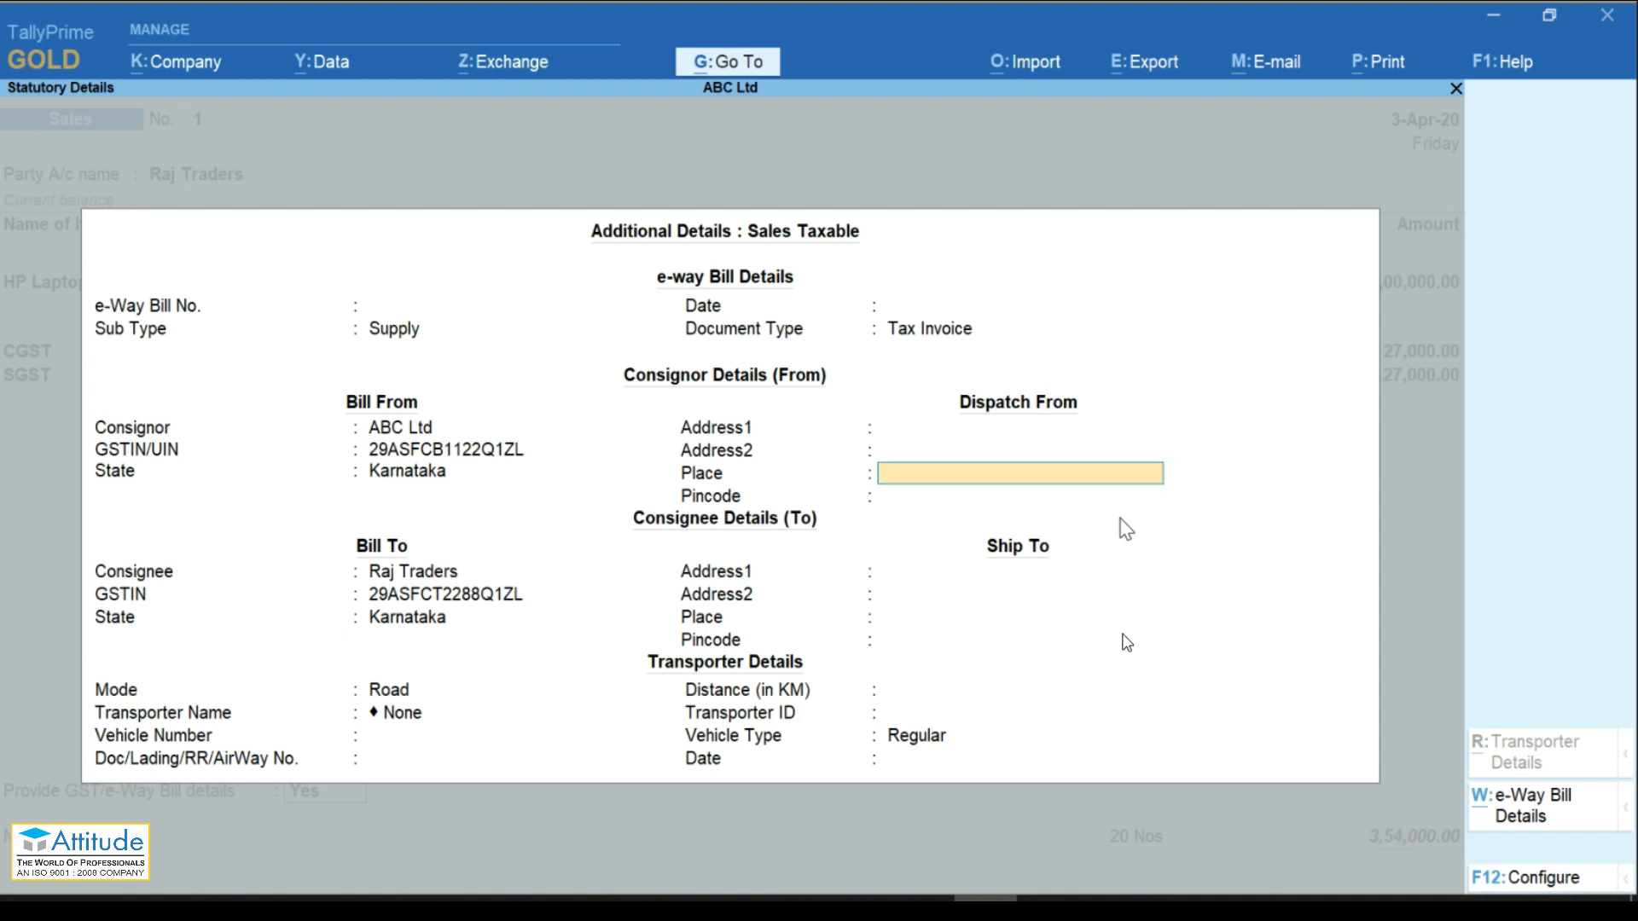
pyautogui.press('Return')
pyautogui.write('554433')
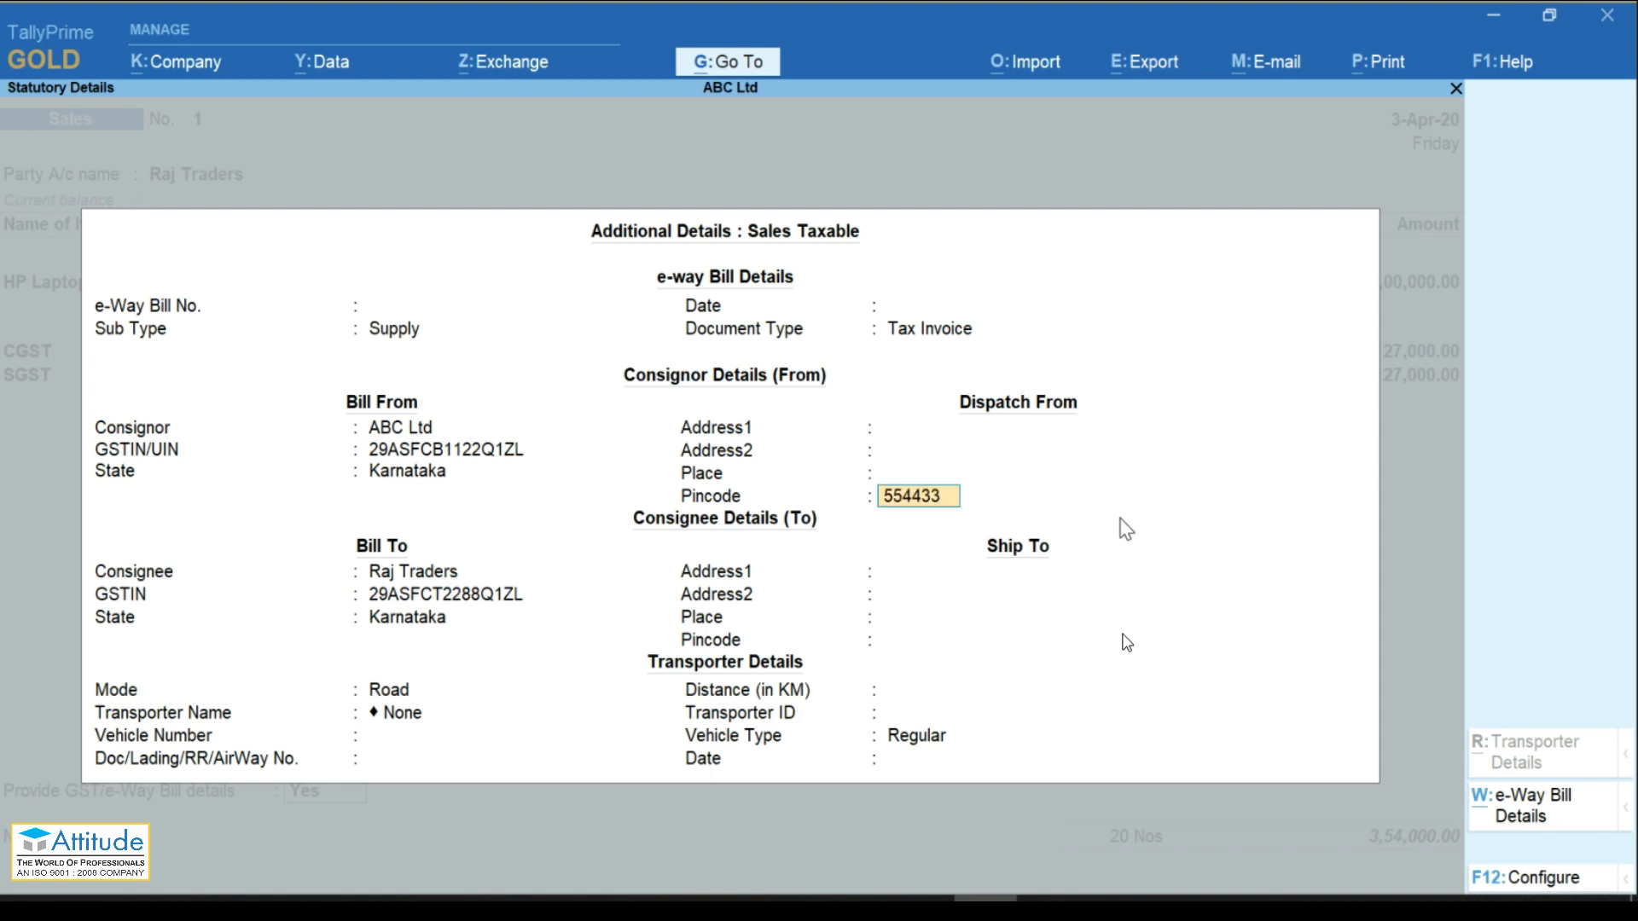
pyautogui.press('Return')
pyautogui.press('Return')
pyautogui.press('Return')
pyautogui.press('Return')
pyautogui.press('Return')
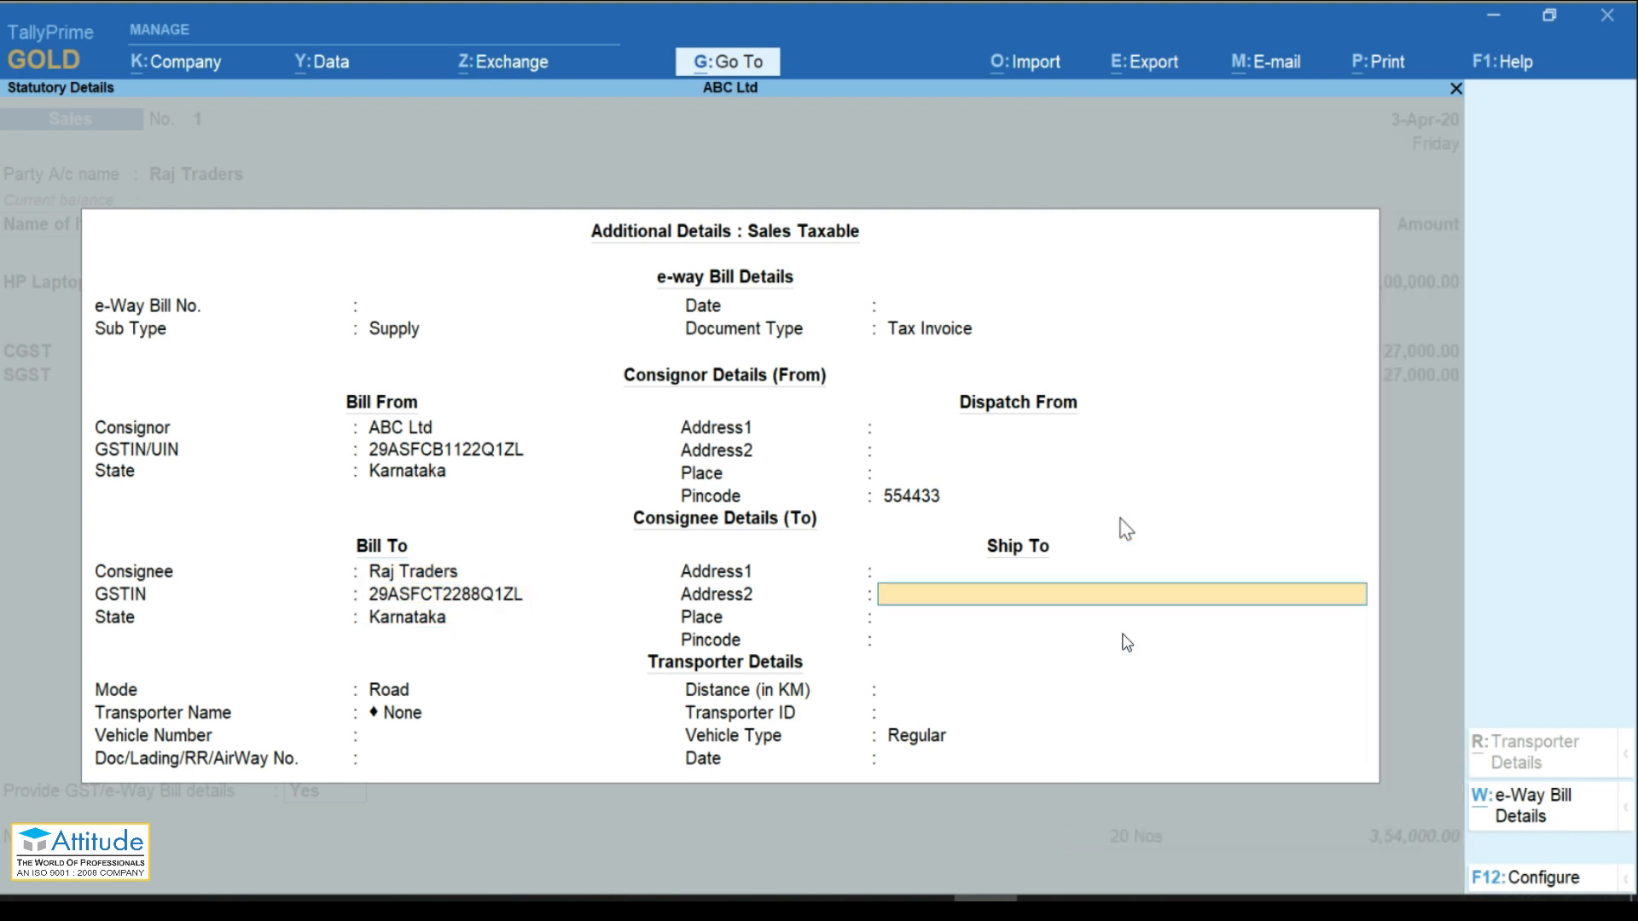
pyautogui.press('Return')
pyautogui.press('Return')
pyautogui.write('55')
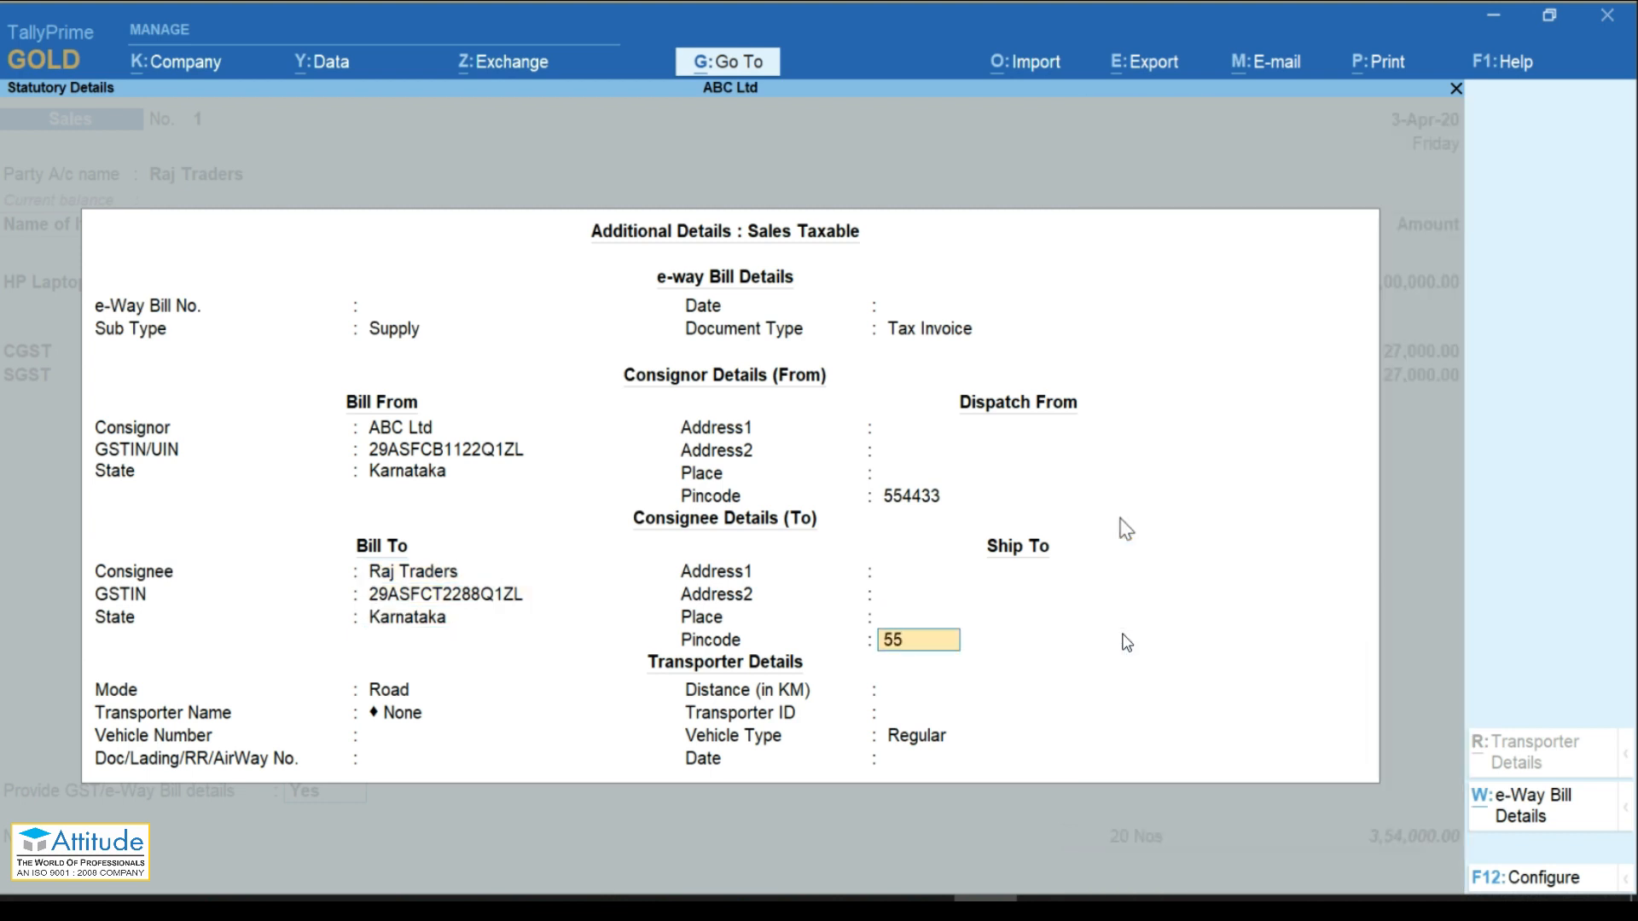
pyautogui.write('3322')
pyautogui.press('Return')
pyautogui.write('100')
pyautogui.press('Return')
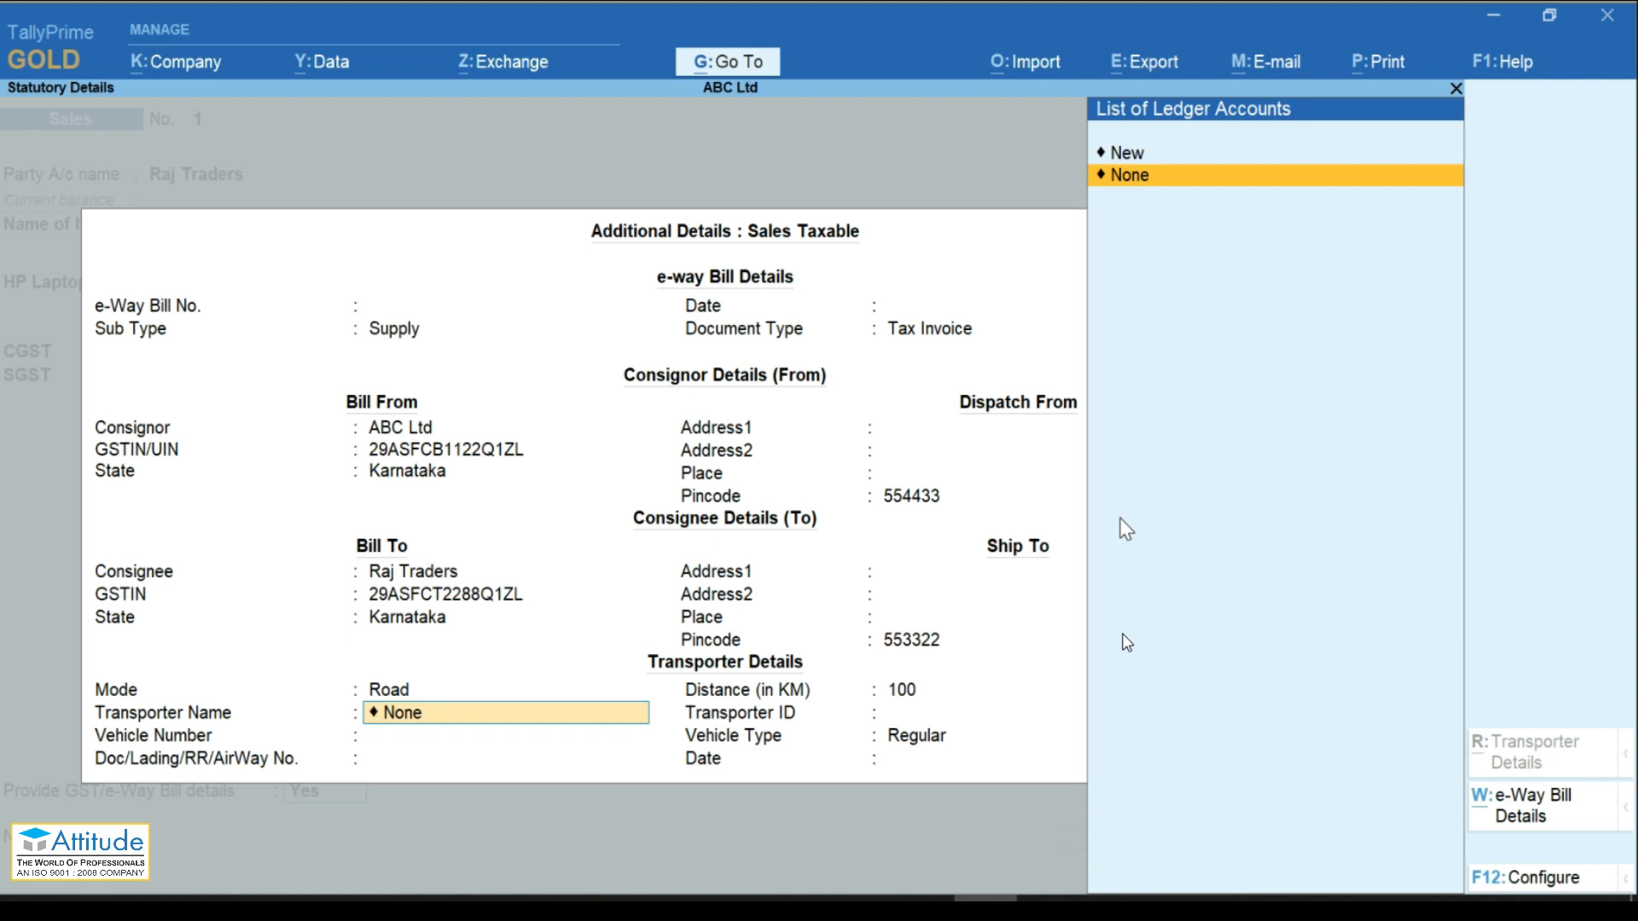
# Step: Create transporter AB Transporter, record vehicle KR-1122 and date 03-04, and finish the details
pyautogui.press('Up')
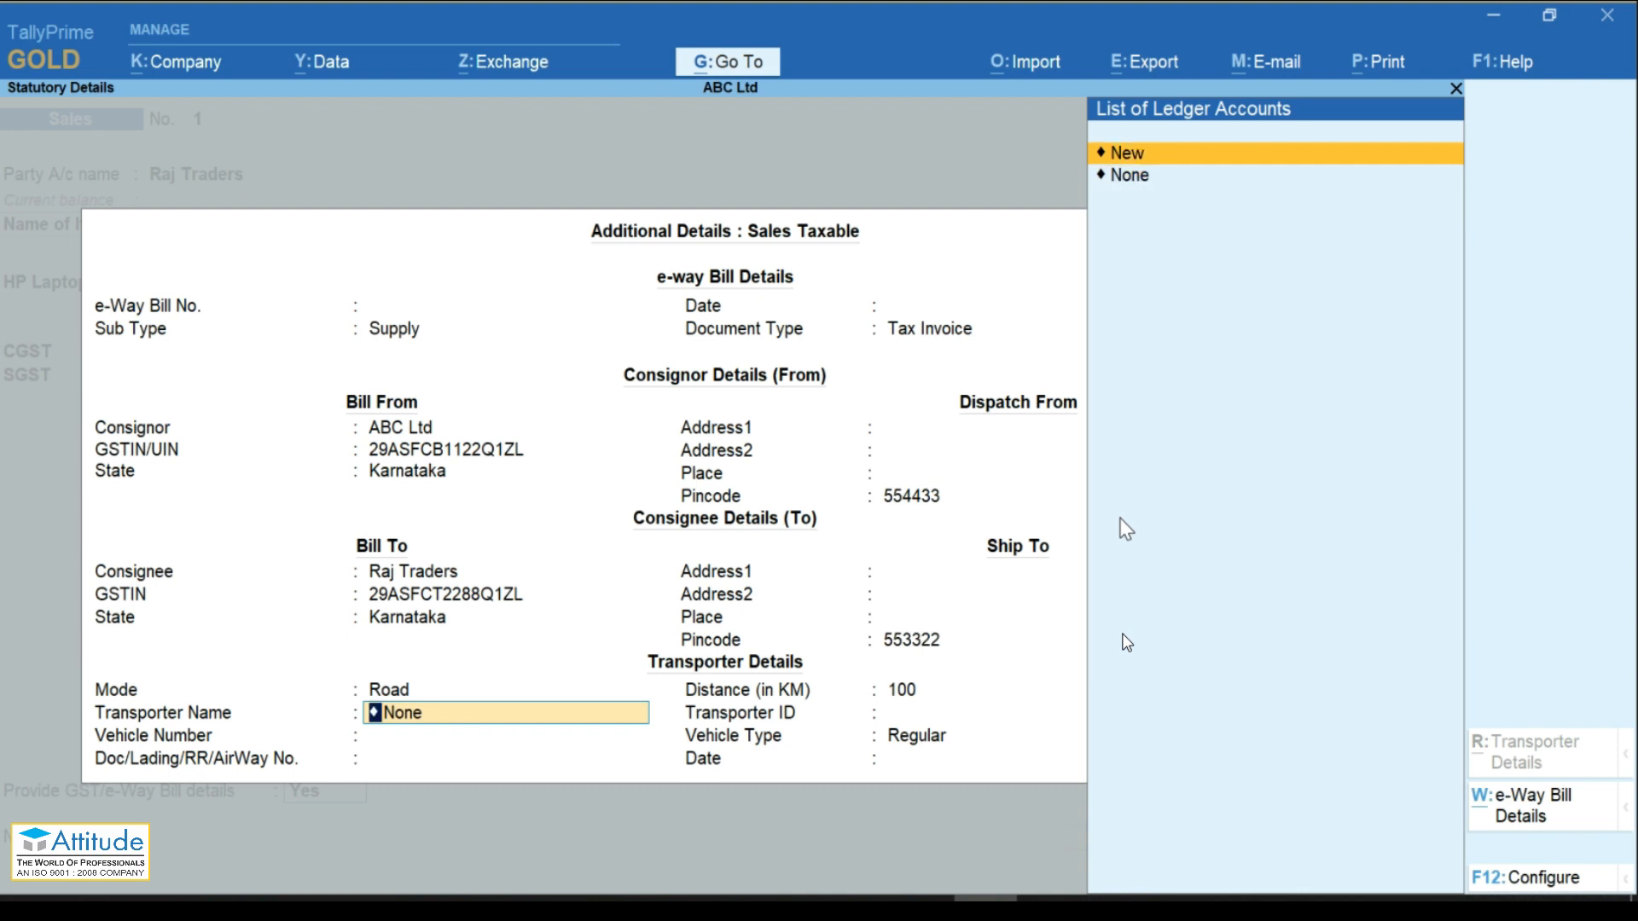
pyautogui.press('Return')
pyautogui.write('AB')
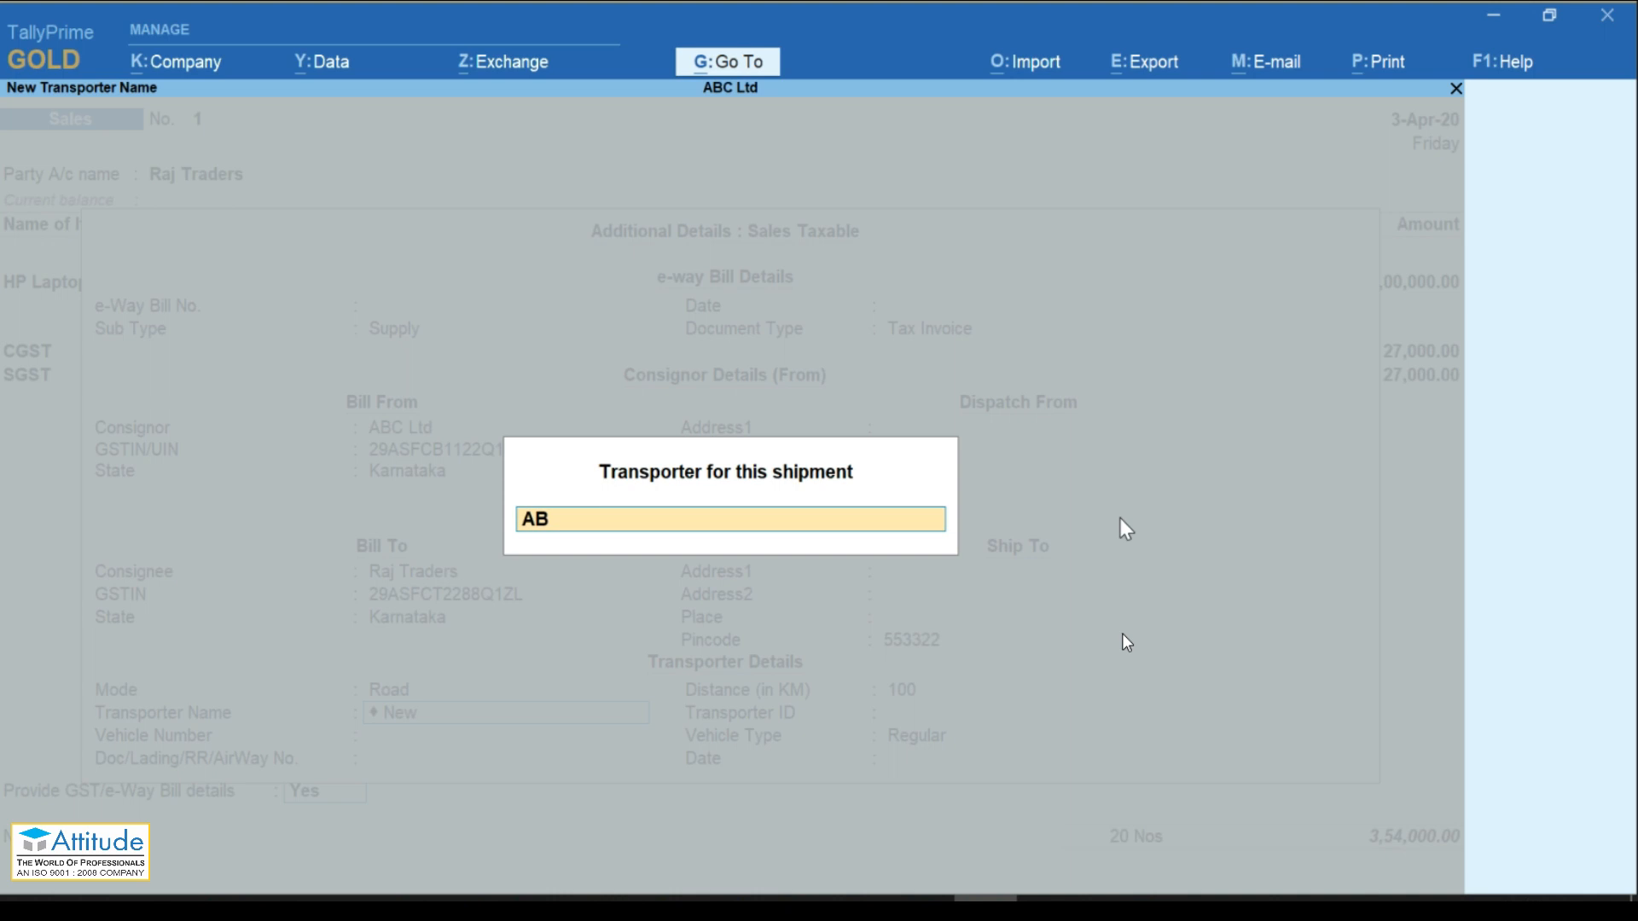
pyautogui.write(' Transporter')
pyautogui.press('Return')
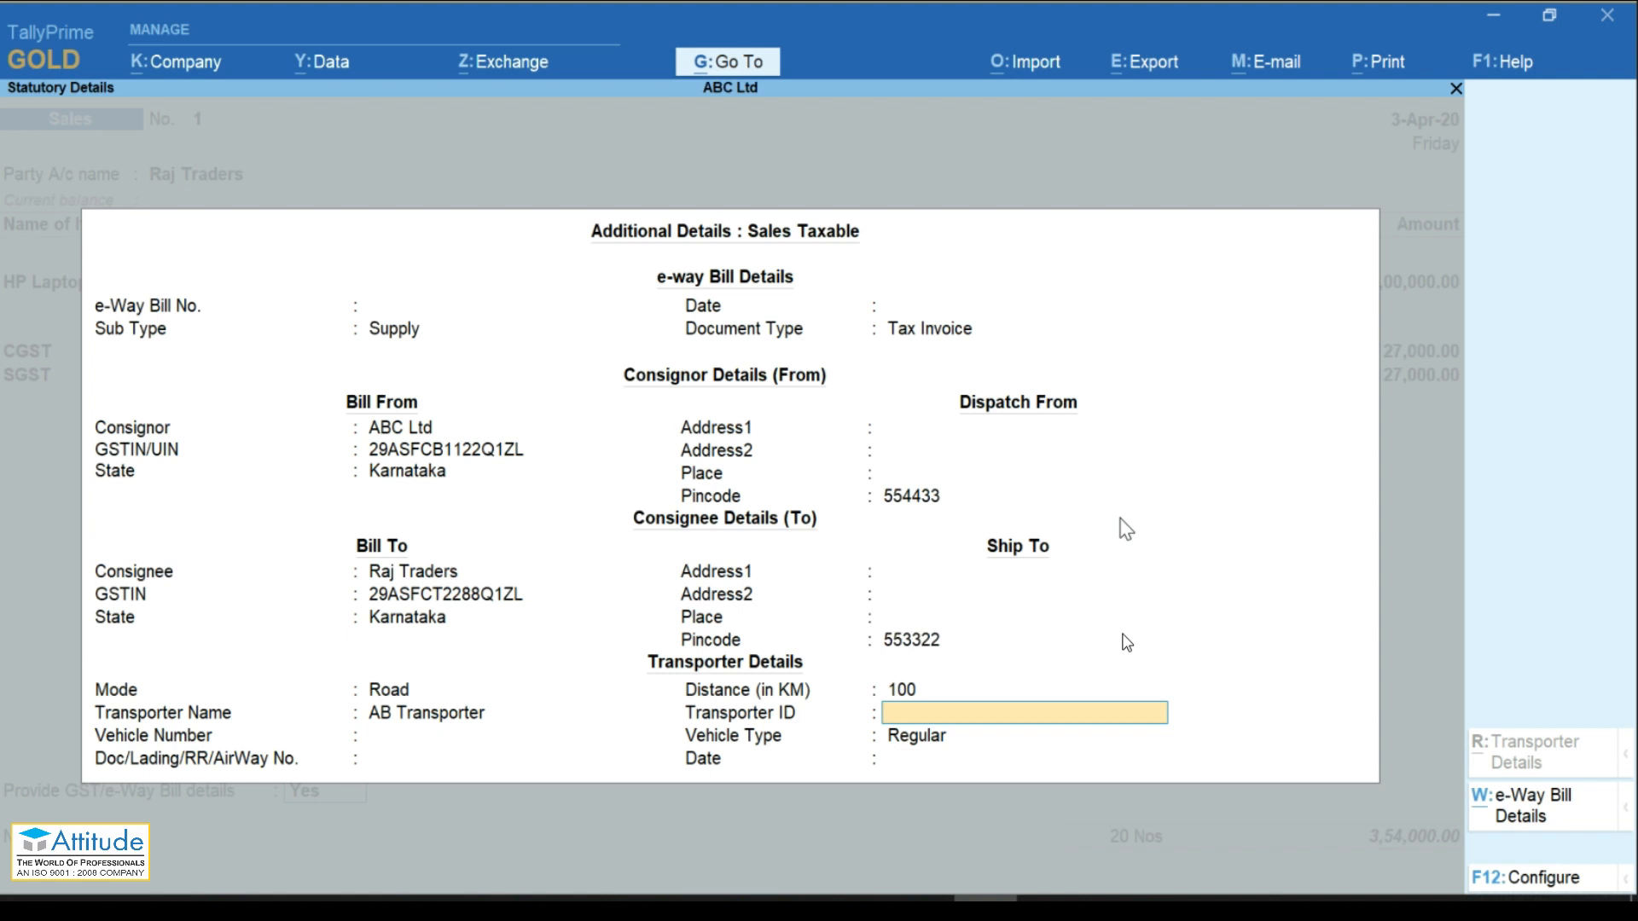
pyautogui.press('Return')
pyautogui.write('R-1122')
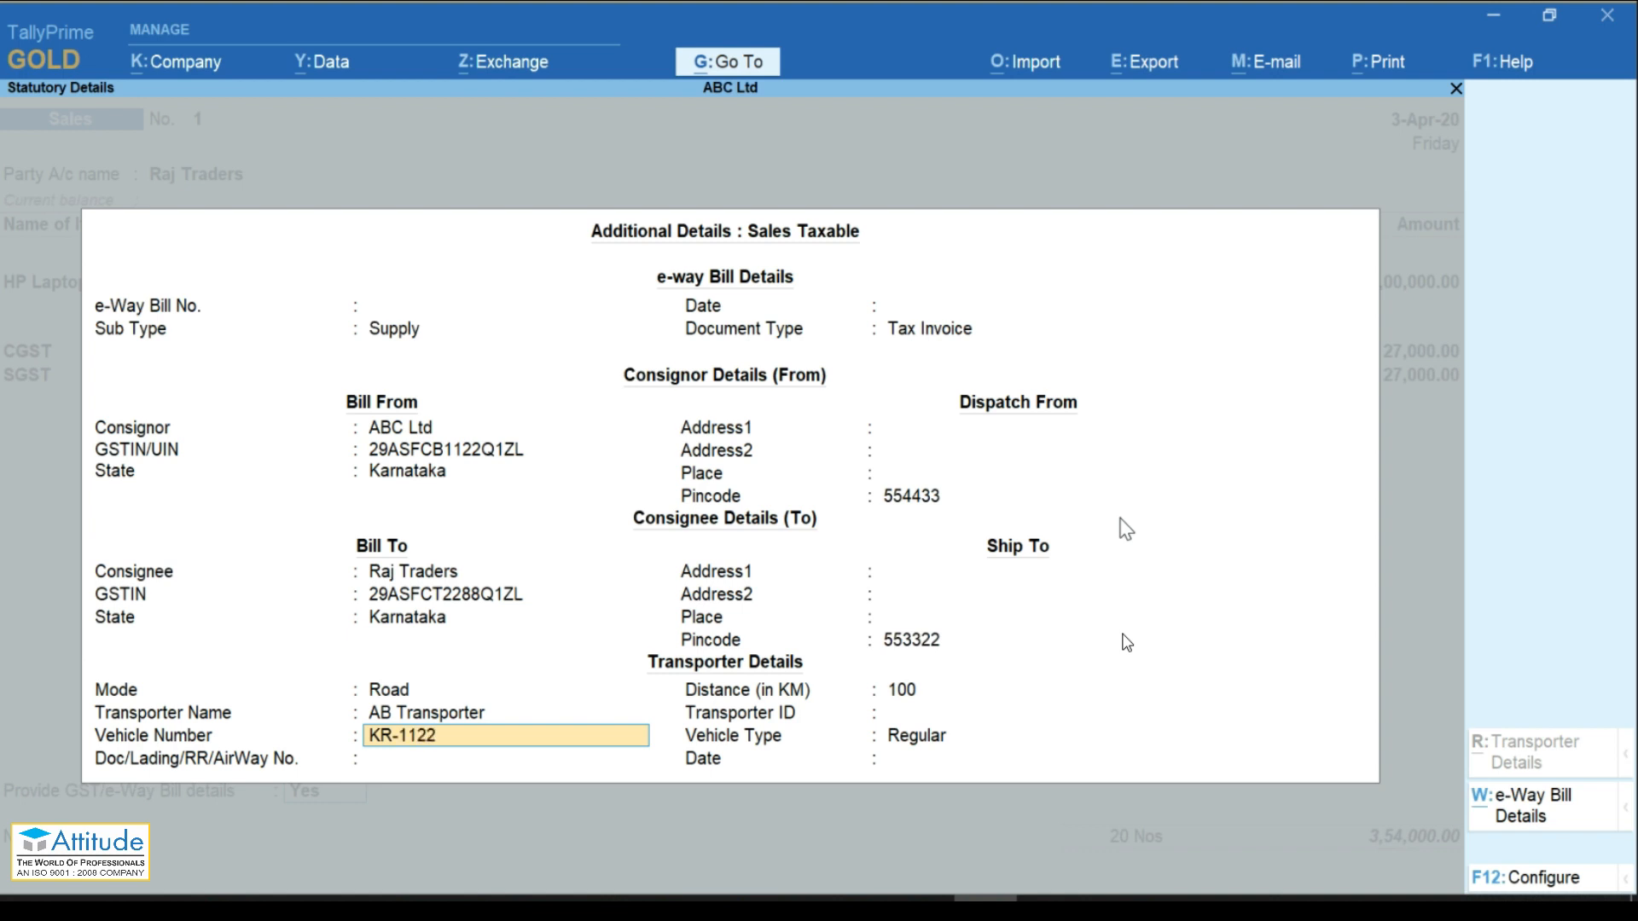
pyautogui.press('Return')
pyautogui.press('Return')
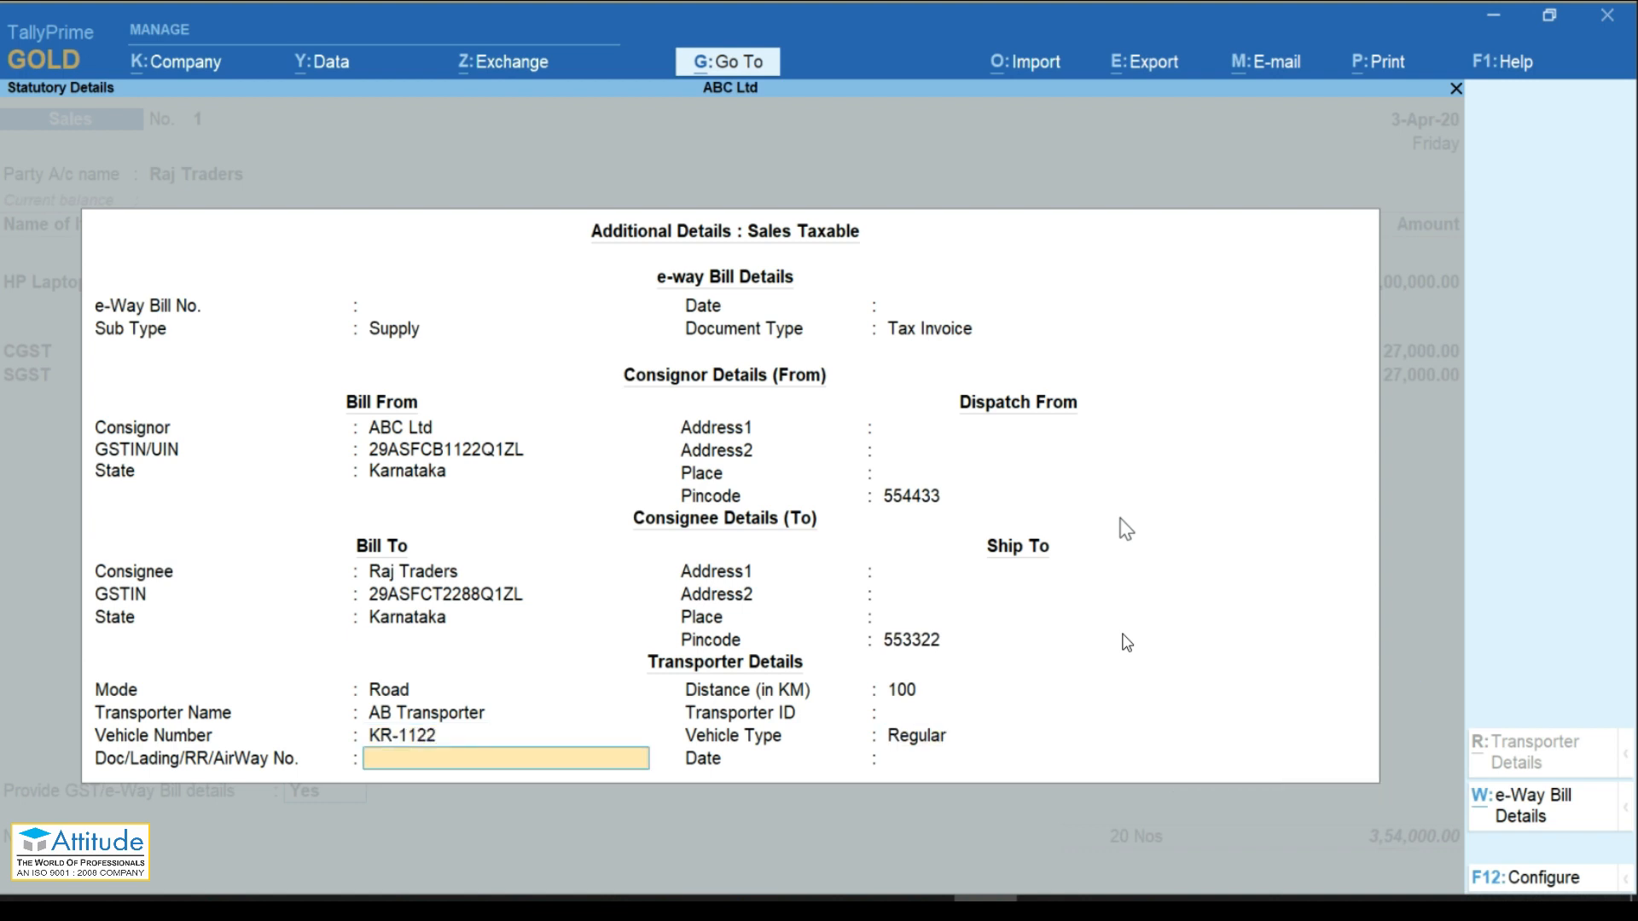
pyautogui.press('Return')
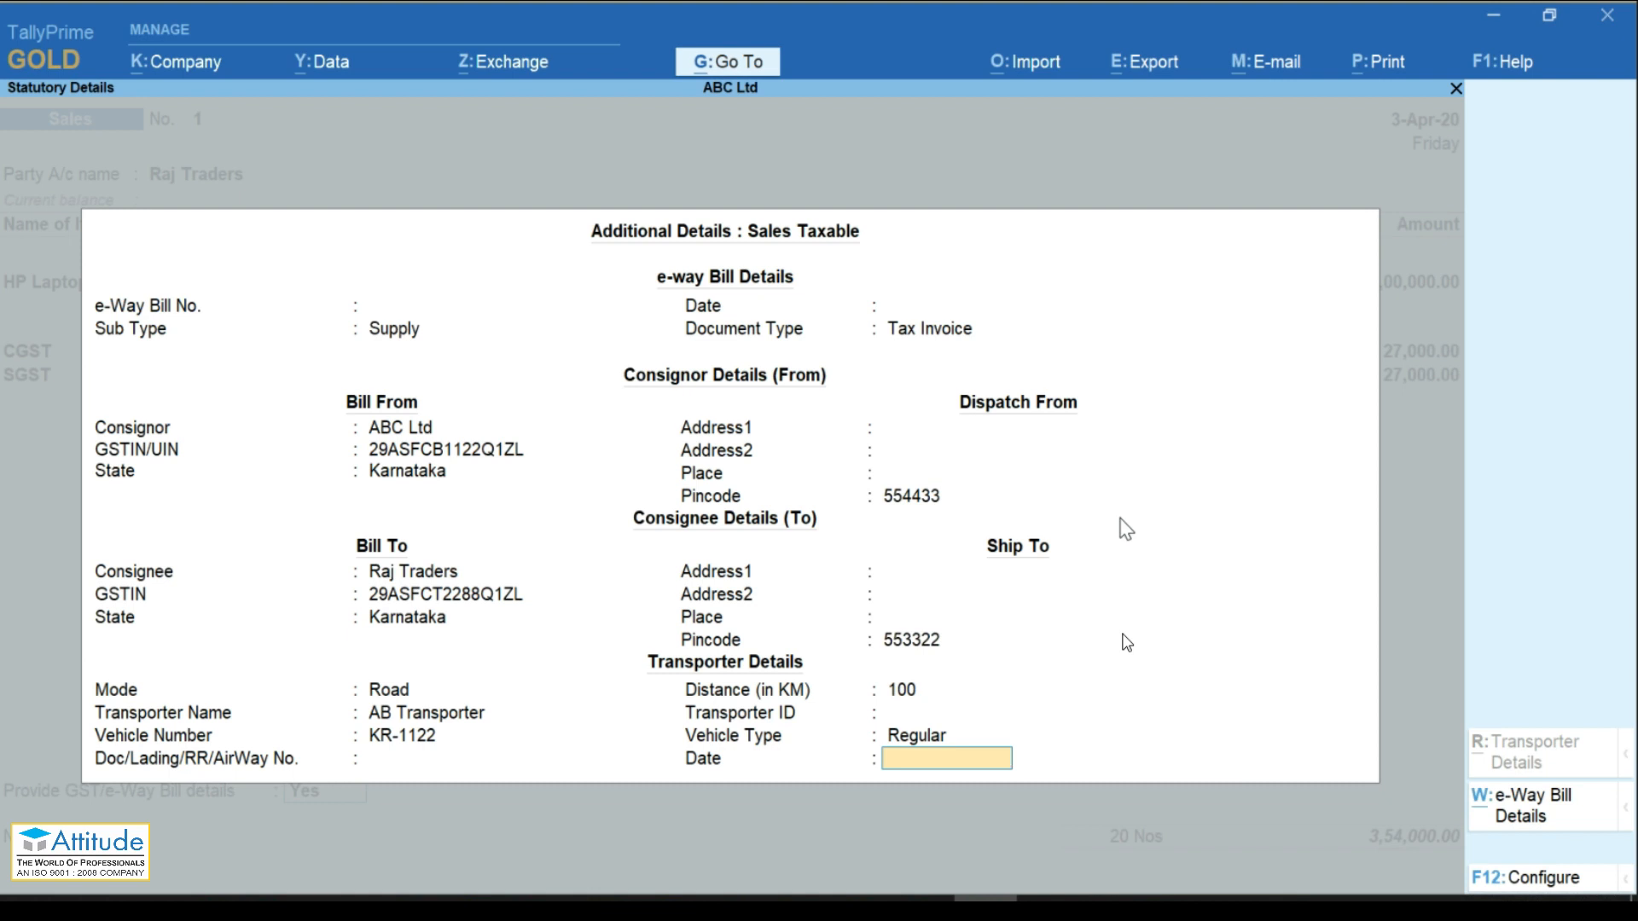
pyautogui.write('03-04')
pyautogui.press('Return')
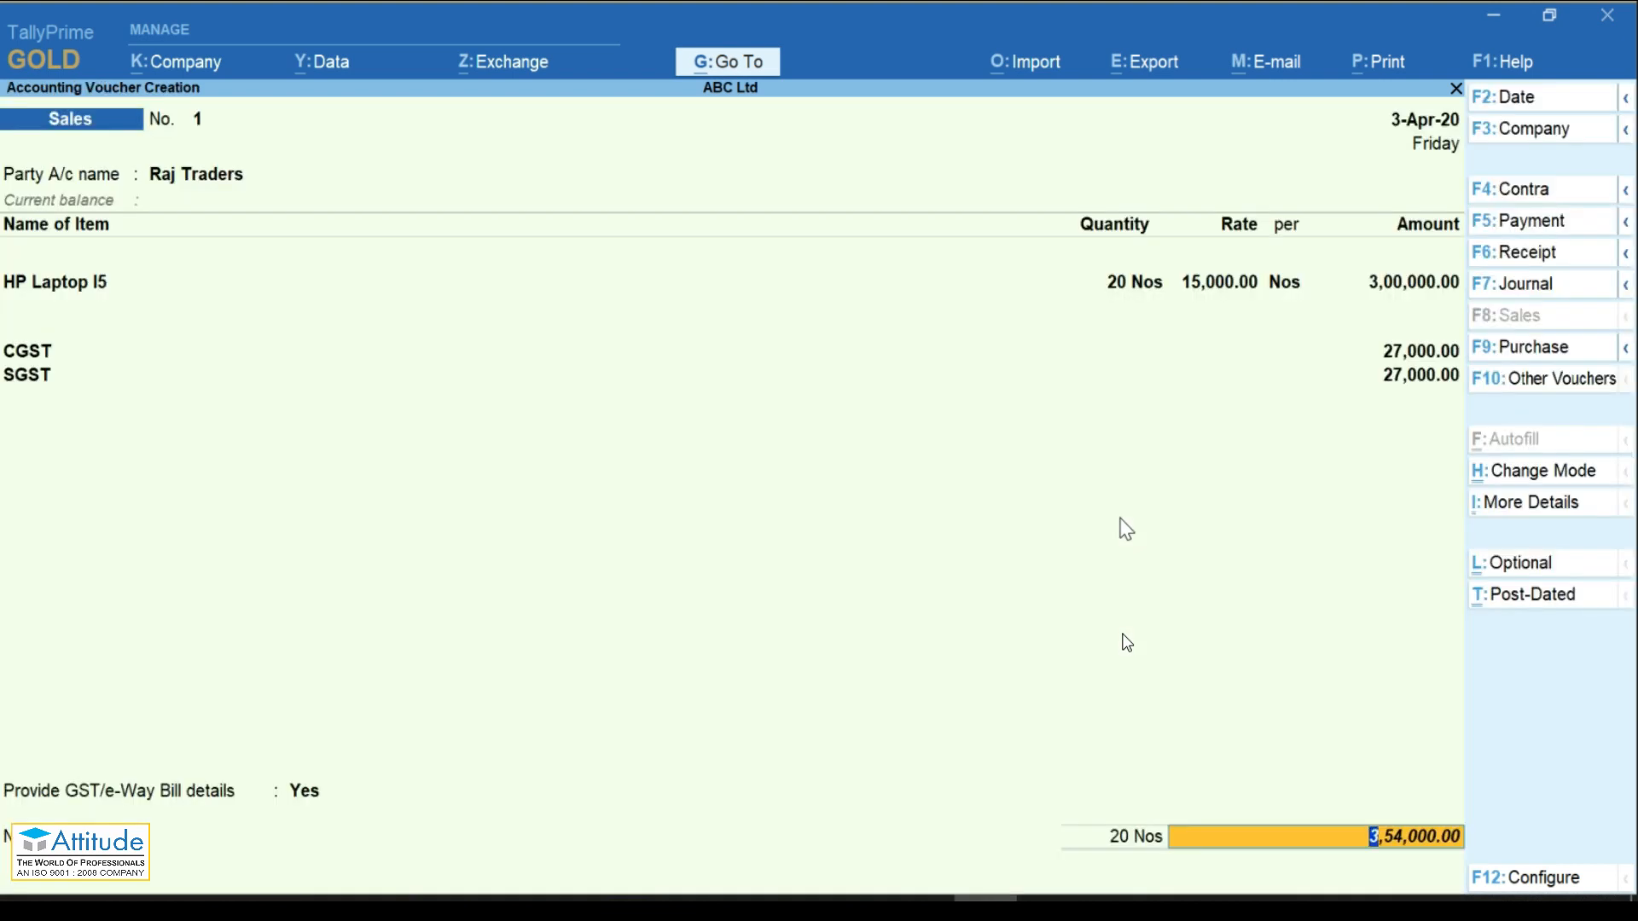
# Step: Record new bill reference 001, dismiss the e-way bill warning and save sales voucher 1
pyautogui.press('Return')
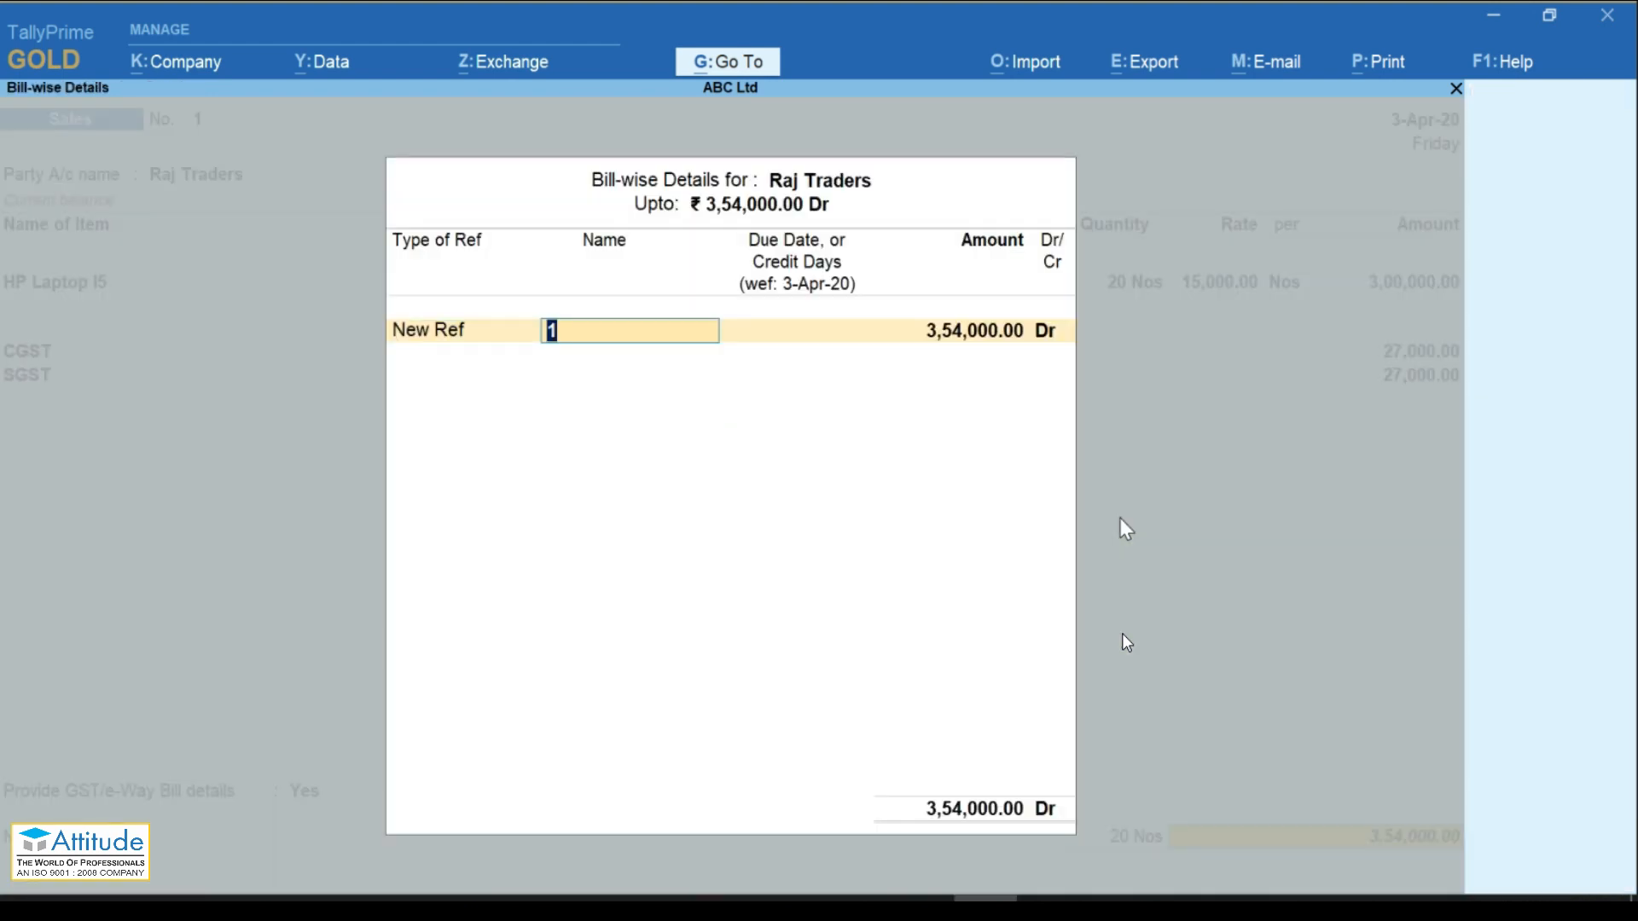
pyautogui.write('001')
pyautogui.press('Return')
pyautogui.press('Return')
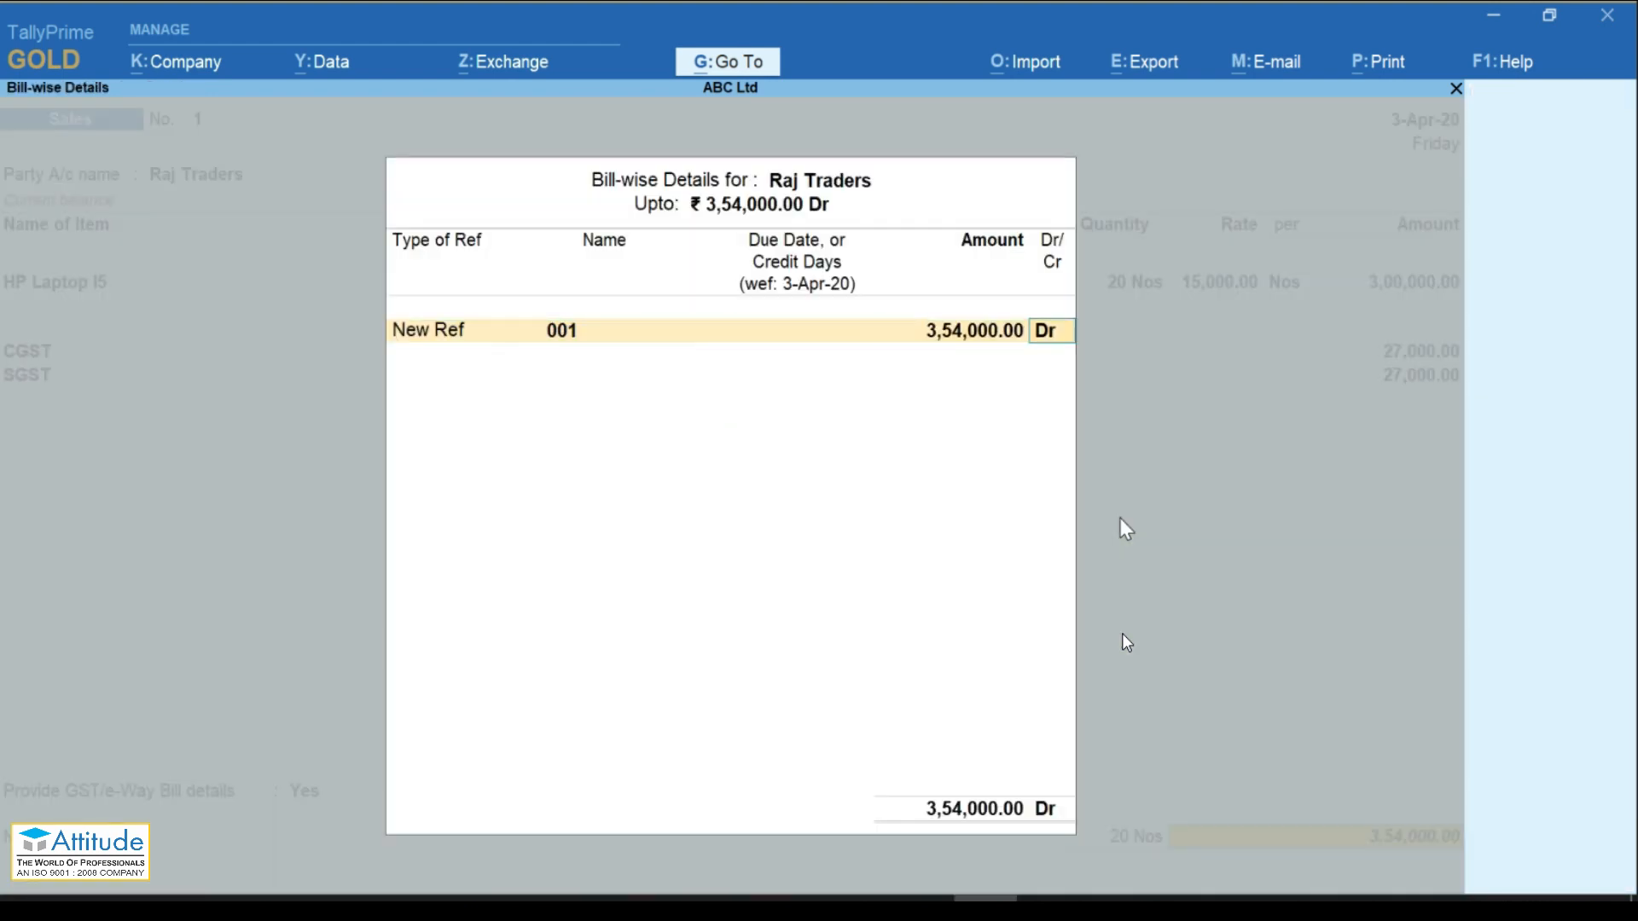
pyautogui.press('Return')
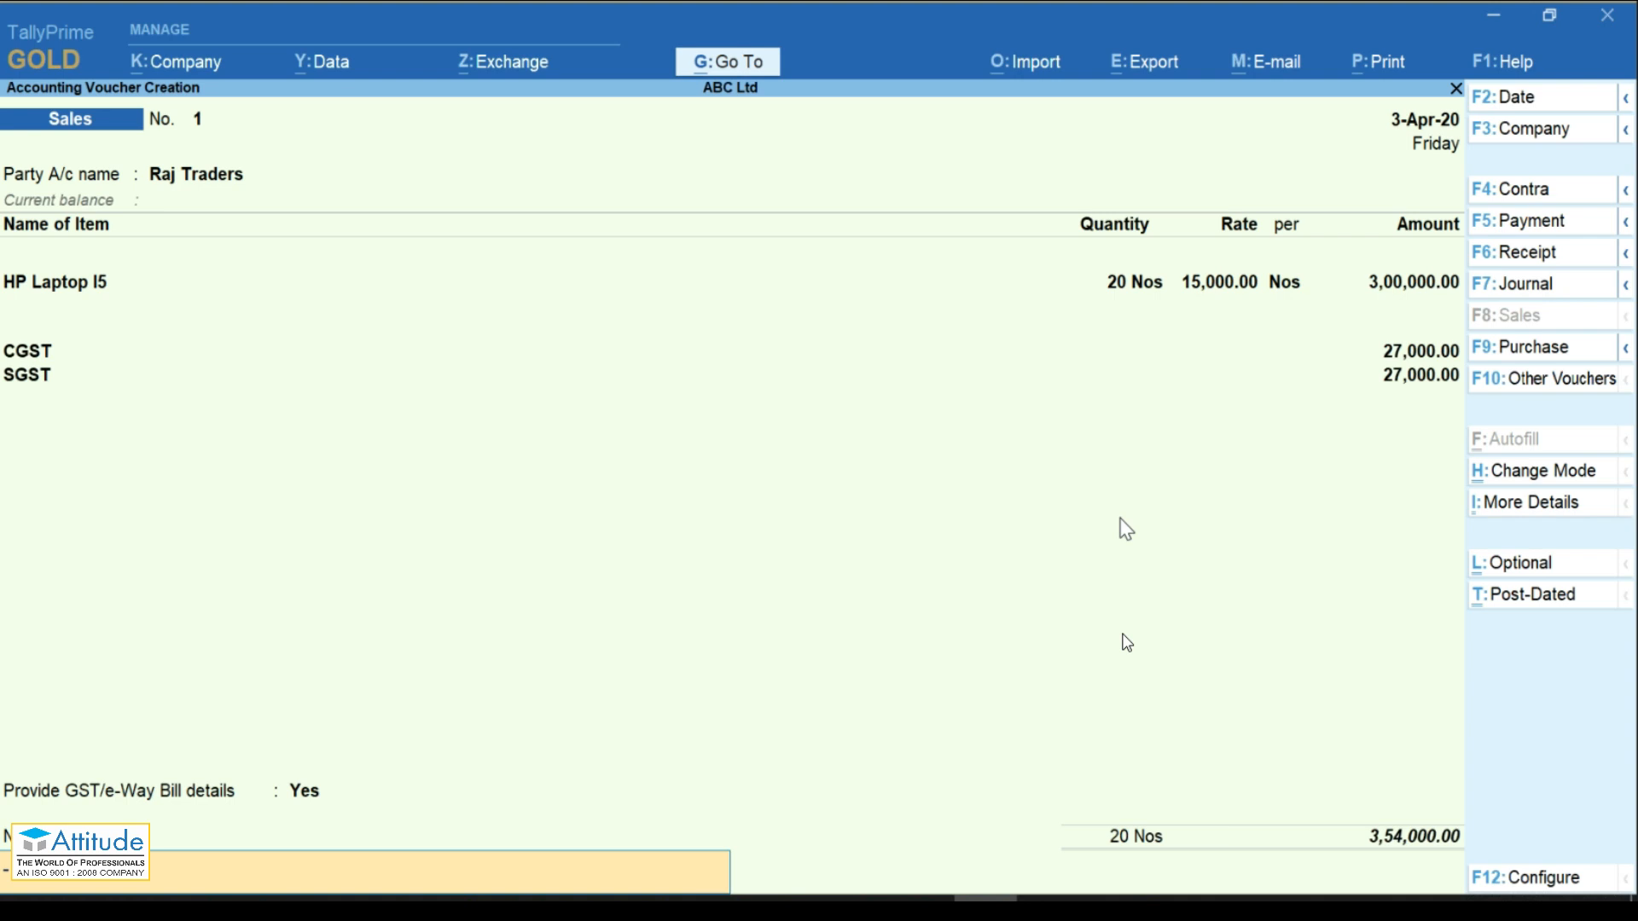
pyautogui.press('Return')
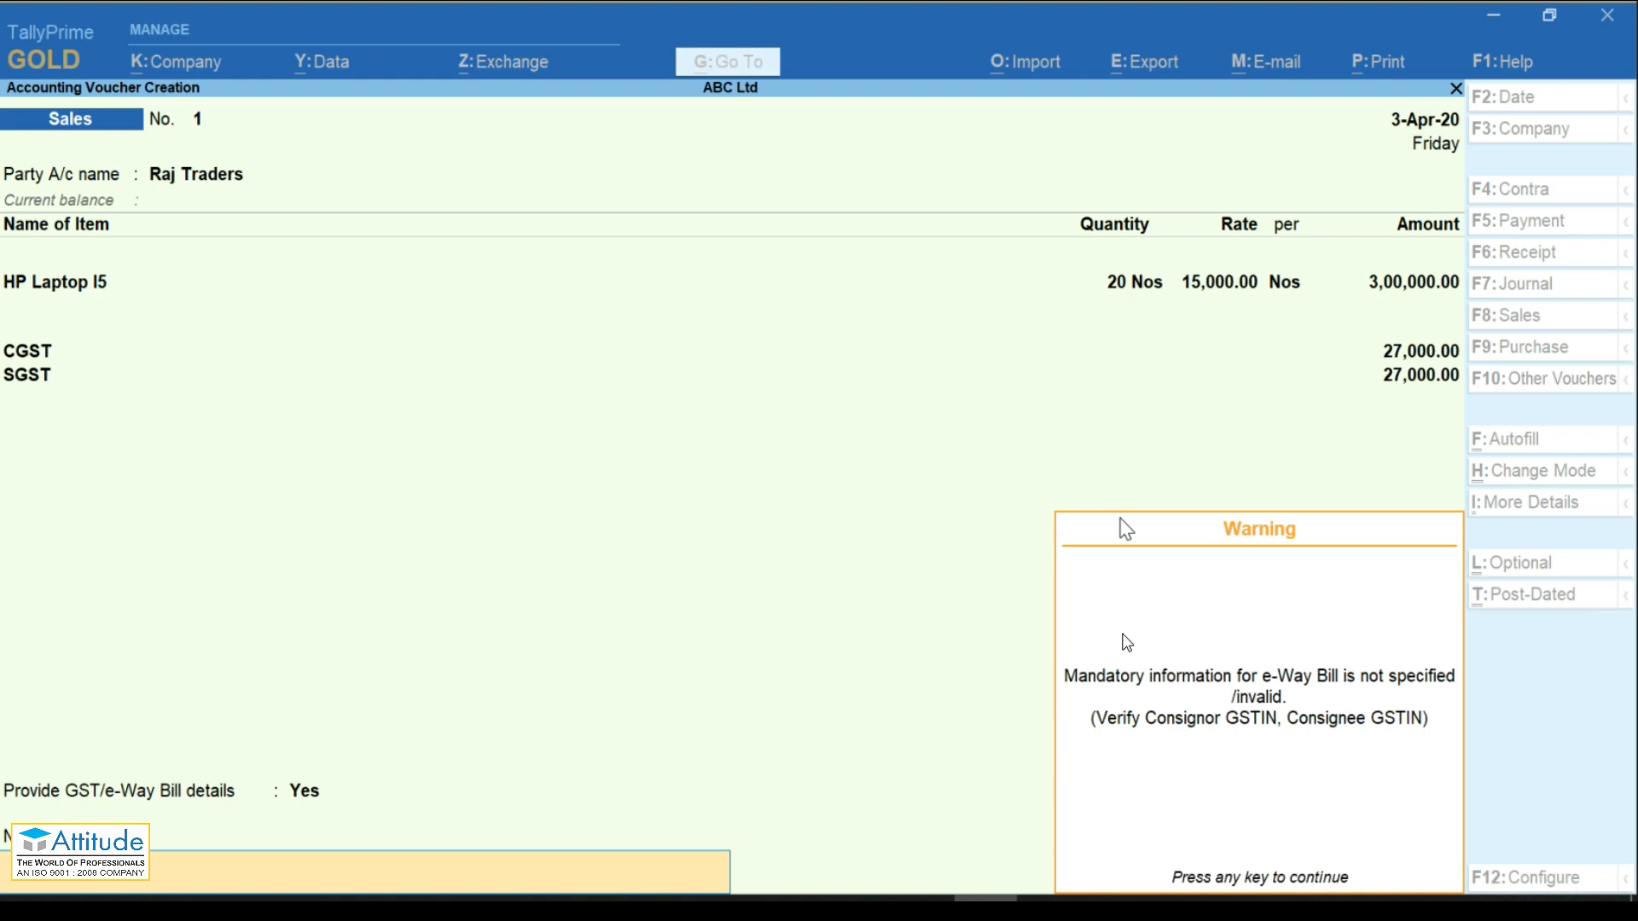
pyautogui.press('Return')
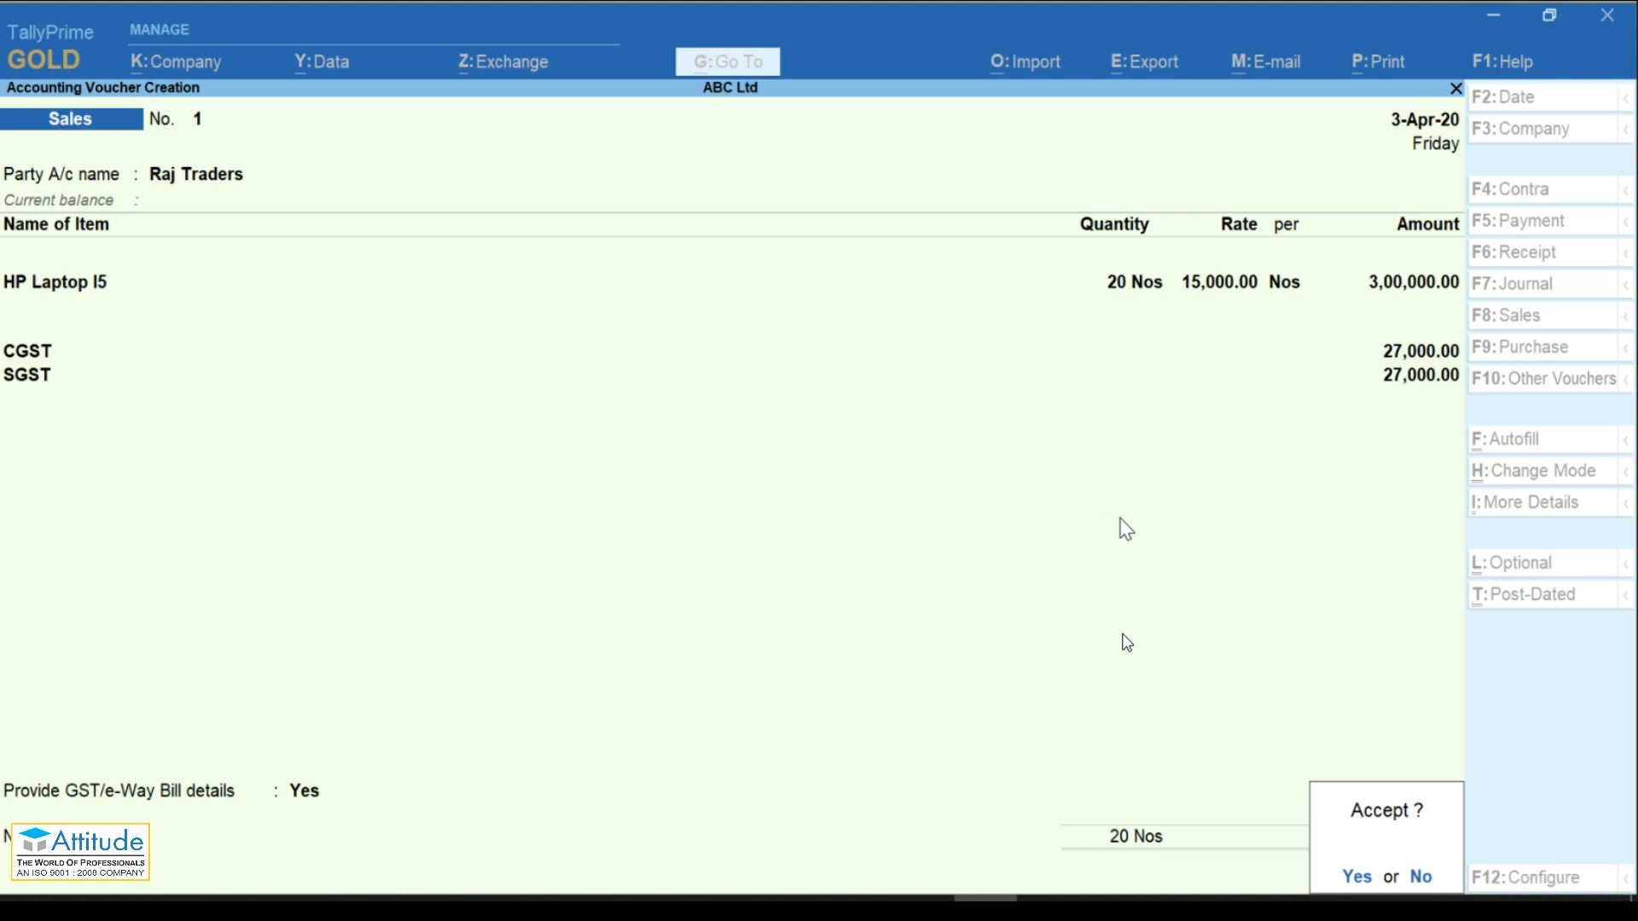
pyautogui.press('Return')
# Step: Leave the blank voucher and open GSTR-1 through a Go To search for 'Gst'
pyautogui.press('Escape')
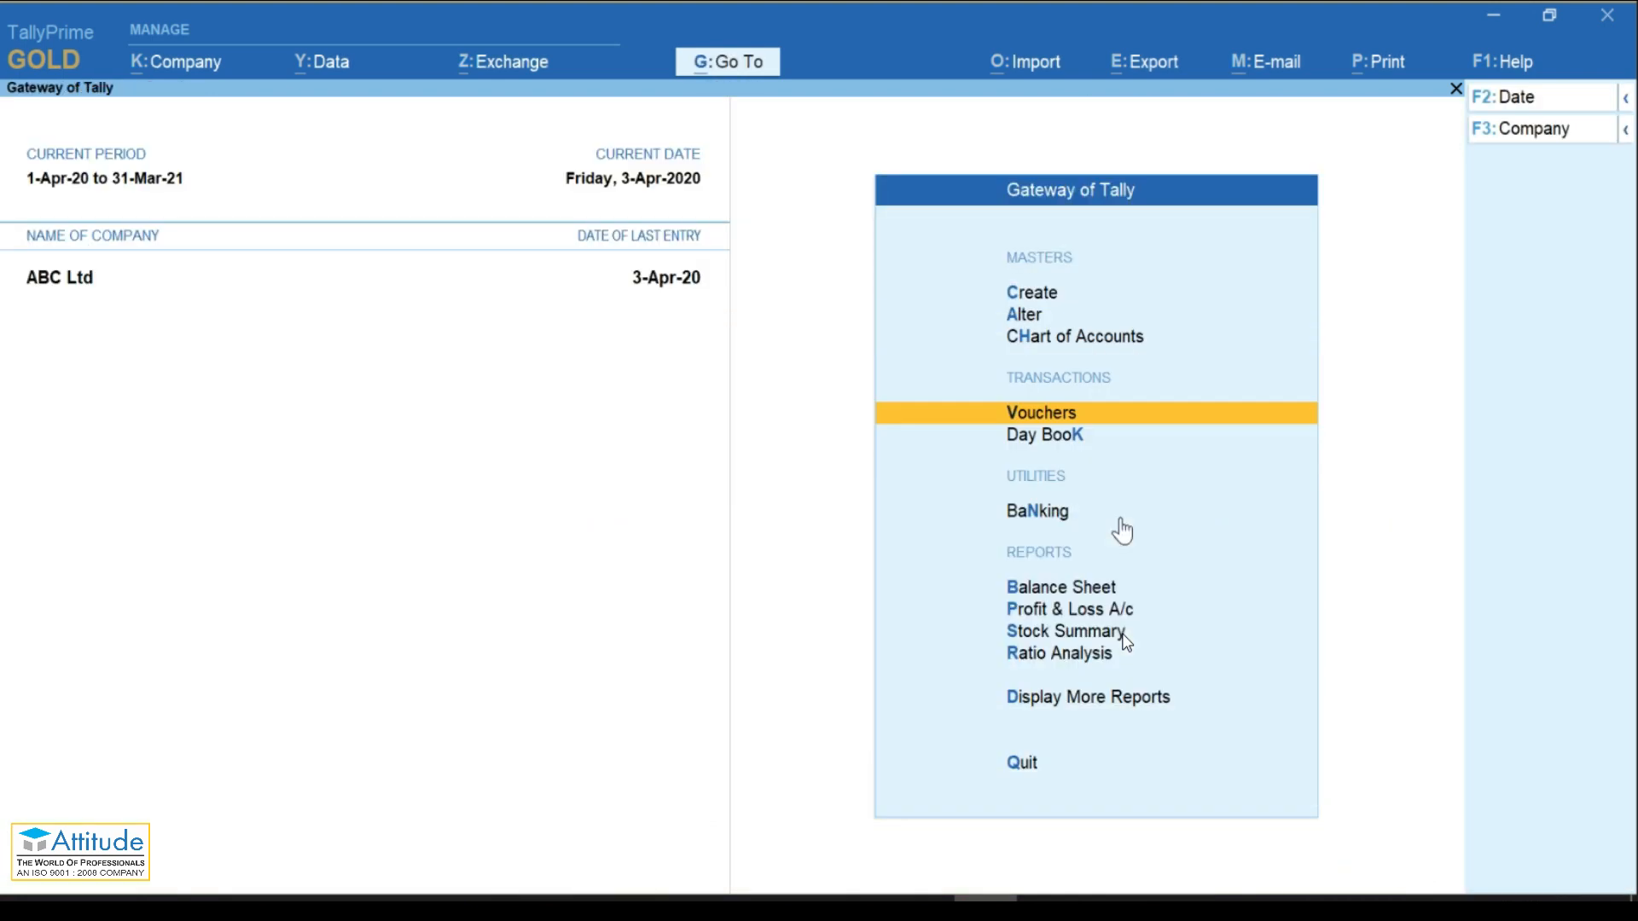
pyautogui.press('Return')
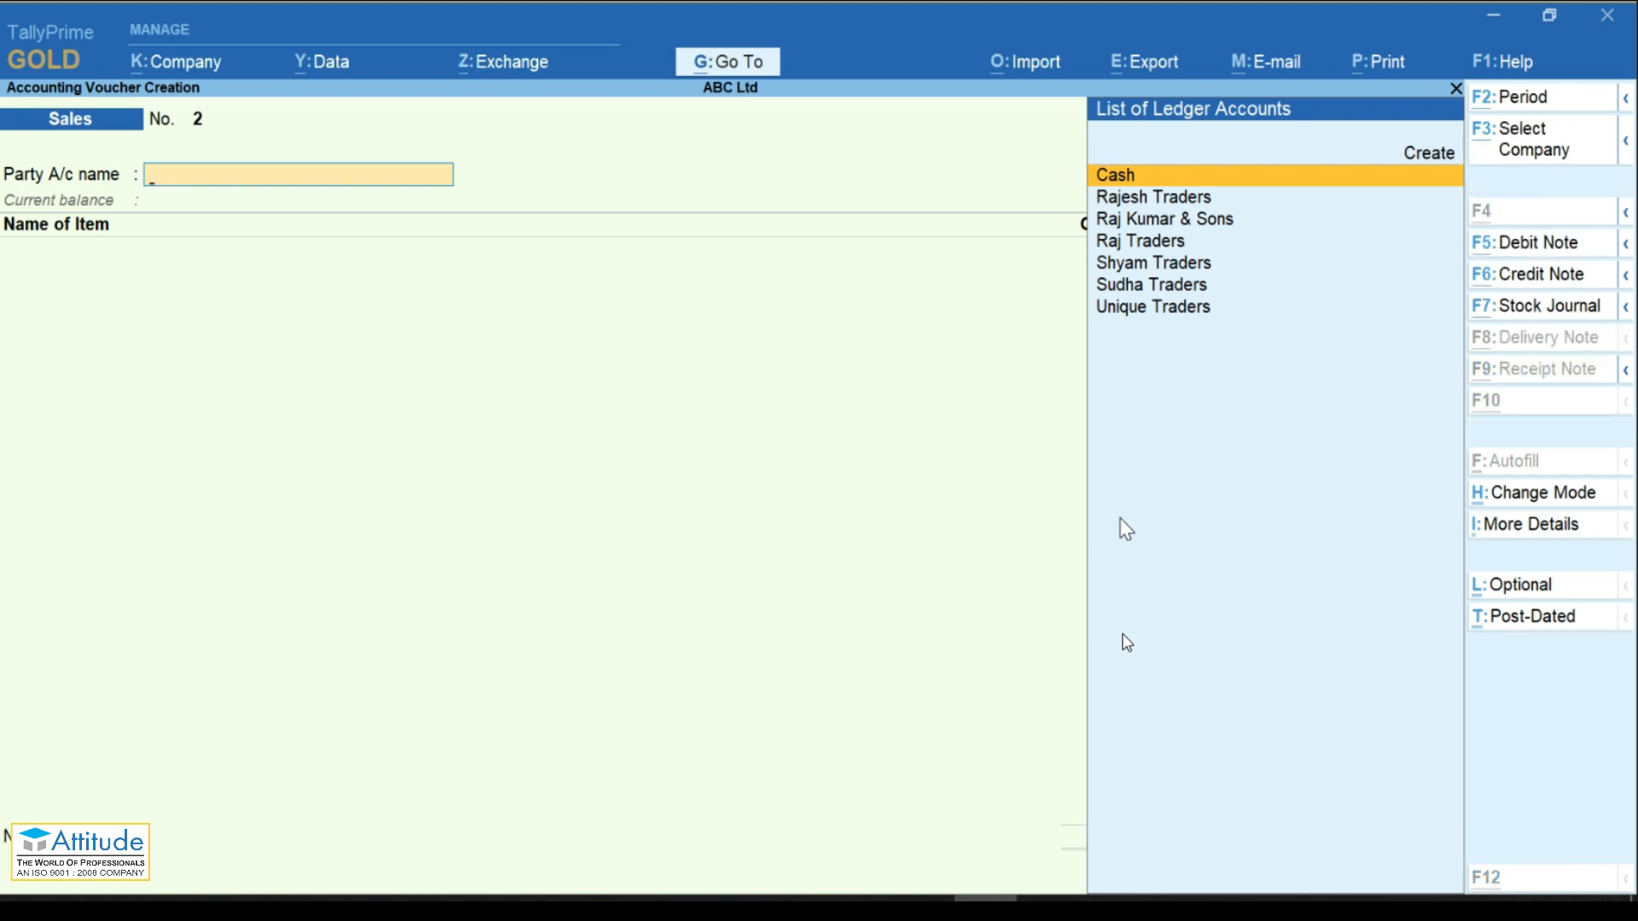
pyautogui.hotkey('alt', 'g')
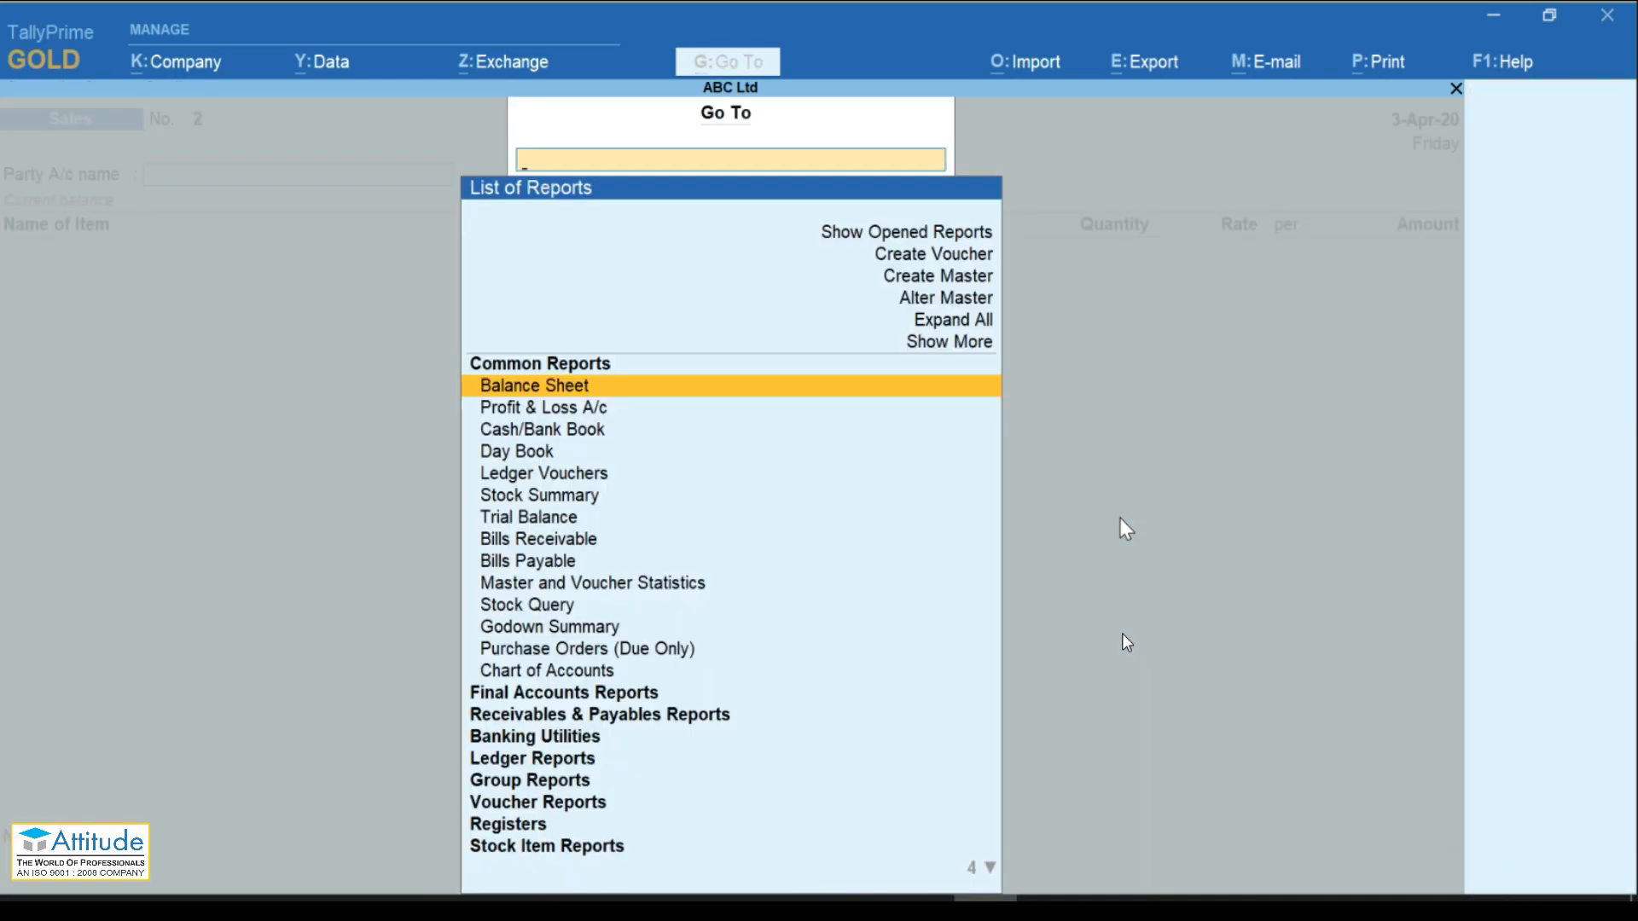
pyautogui.write('Gst')
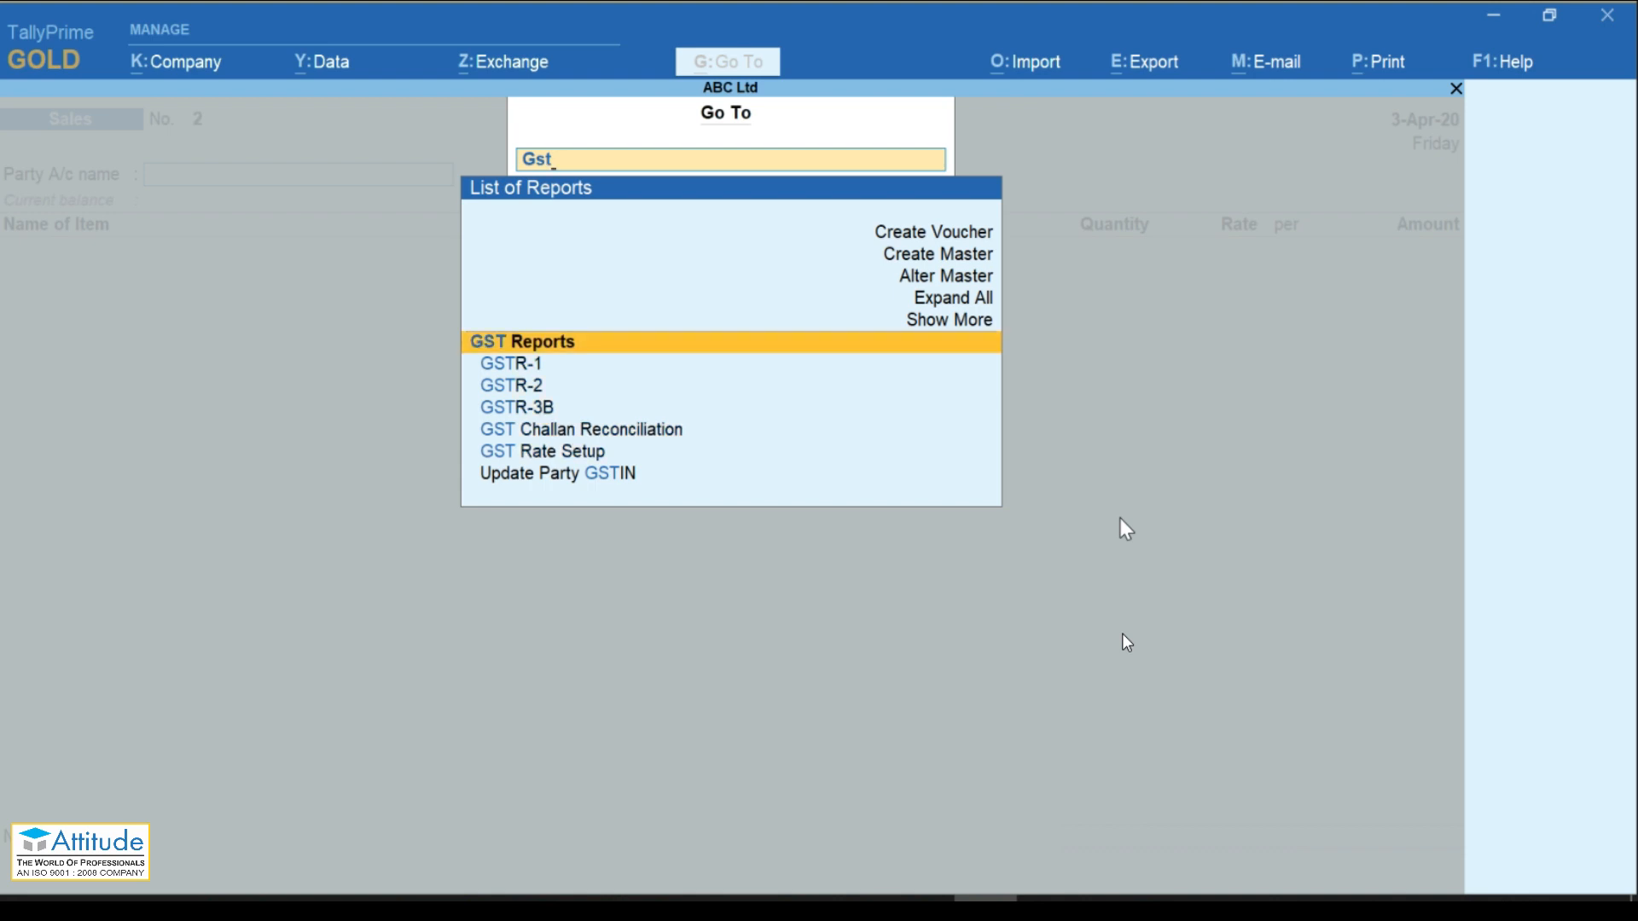
pyautogui.press('Escape')
pyautogui.press('Escape')
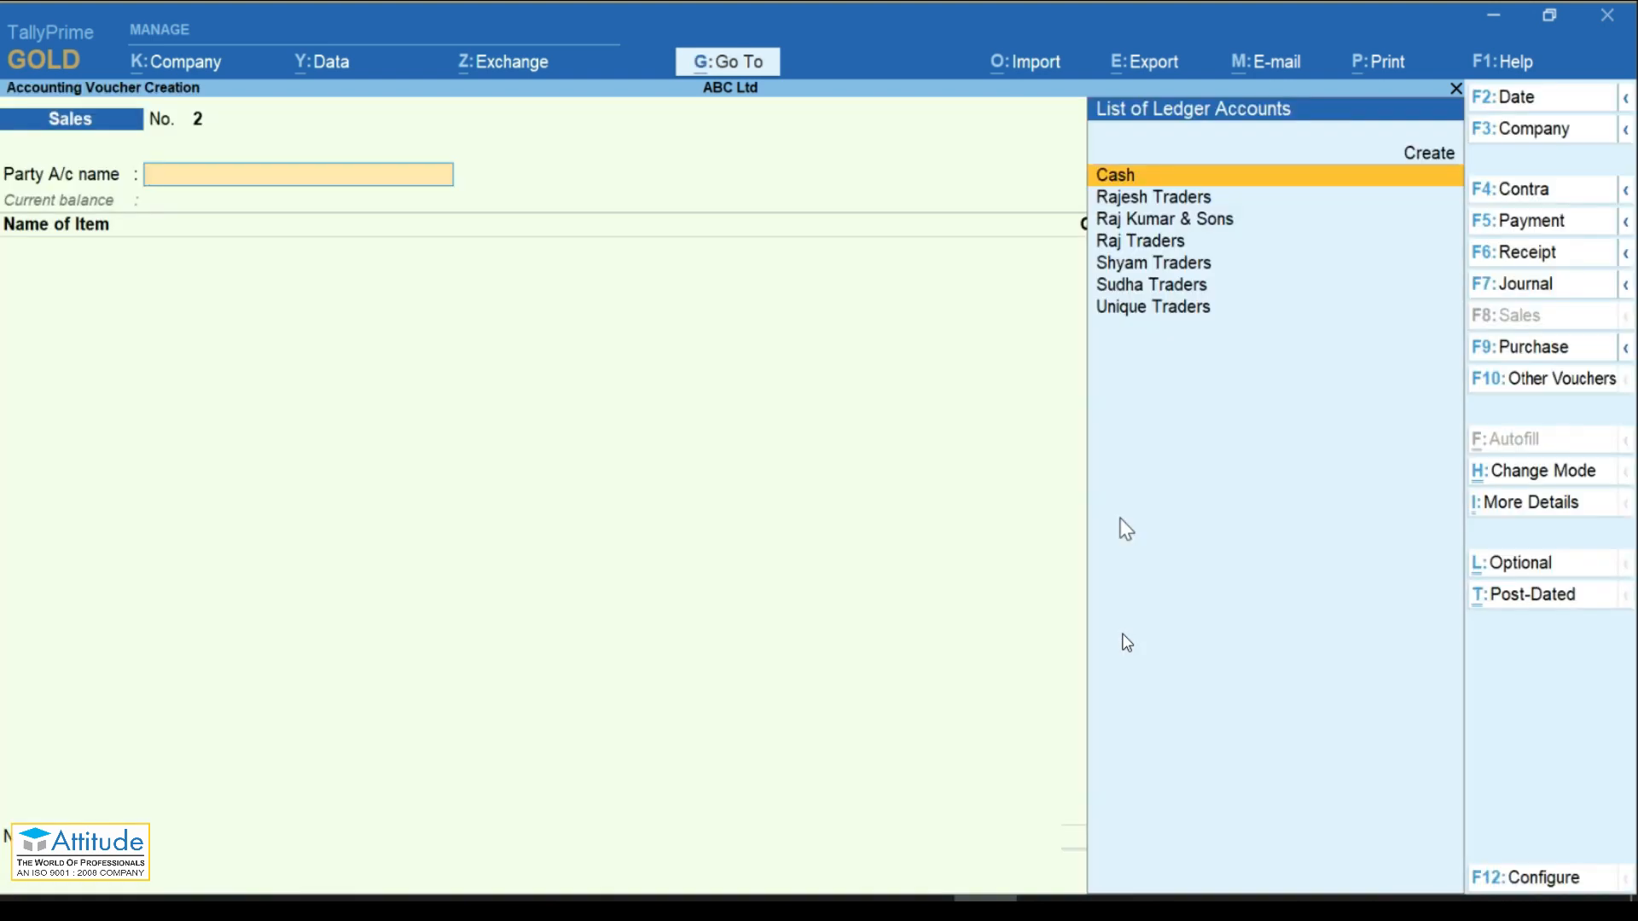
pyautogui.hotkey('alt', 'g')
pyautogui.press('Up')
pyautogui.press('Up')
pyautogui.press('Up')
pyautogui.press('Down')
pyautogui.press('Down')
pyautogui.press('Down')
pyautogui.press('Down')
pyautogui.press('Down')
pyautogui.press('Down')
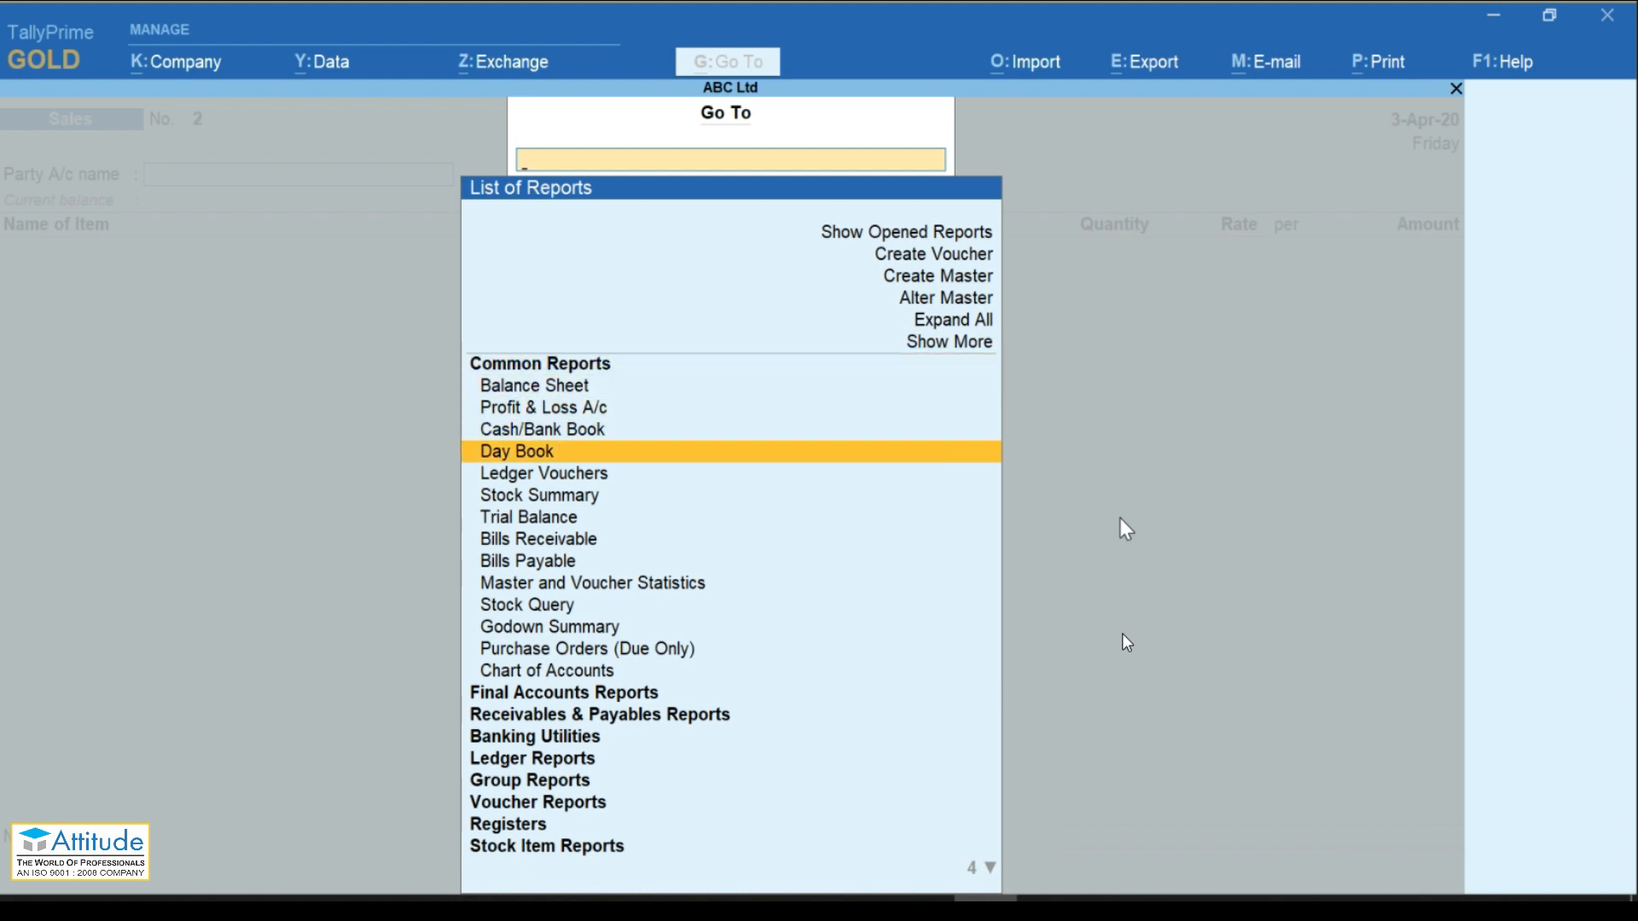
pyautogui.write('Gst')
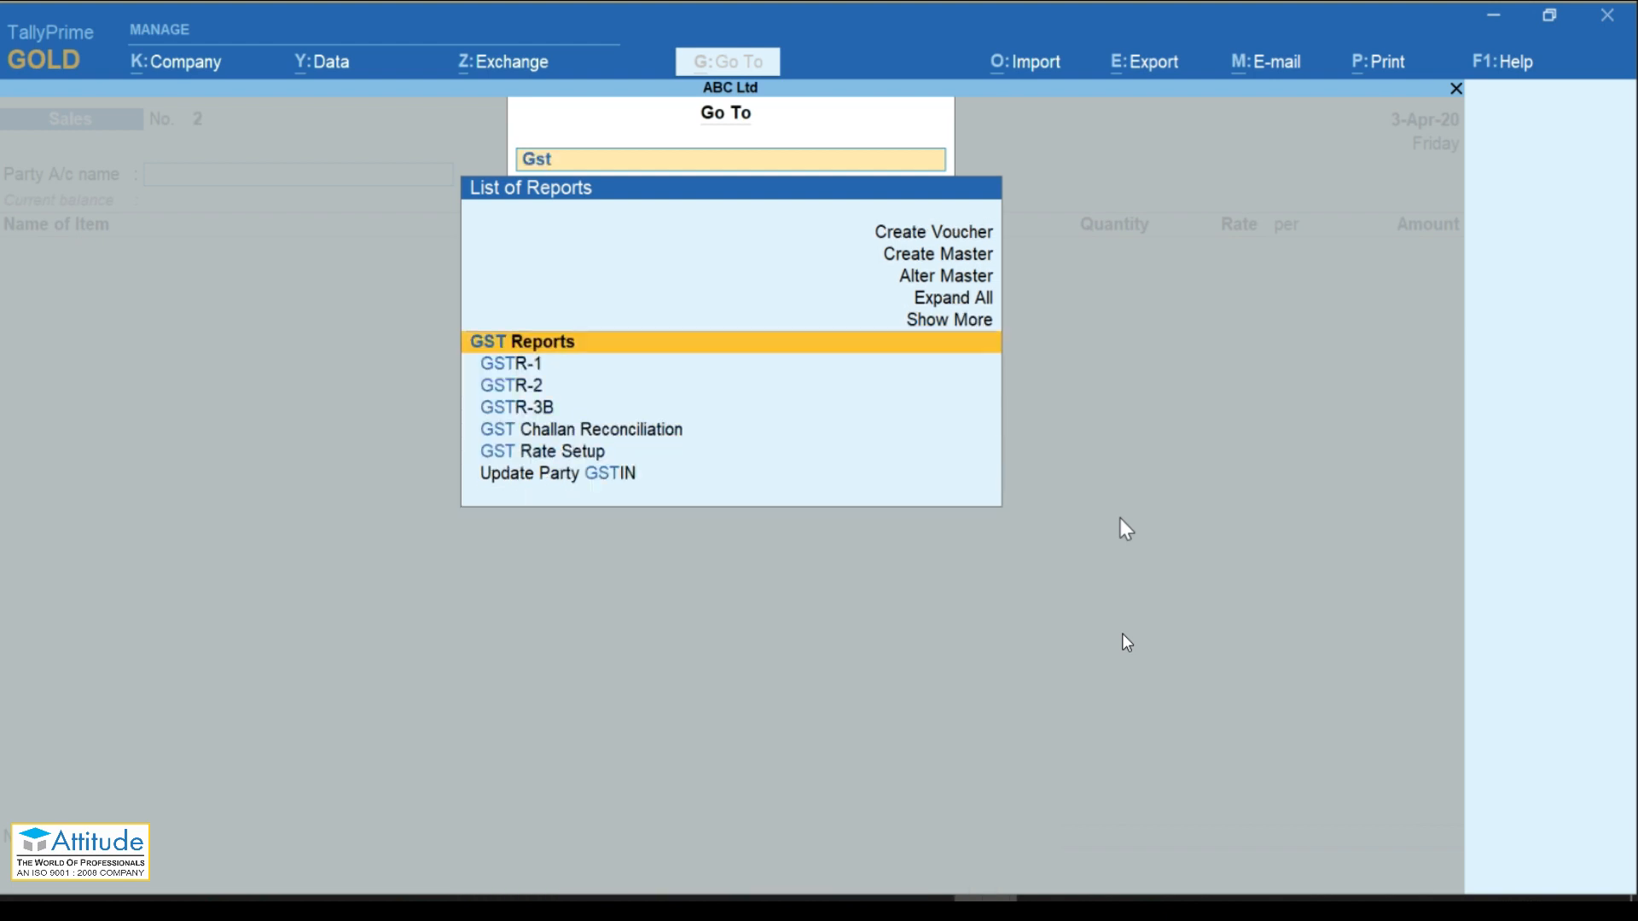
pyautogui.press('Down')
pyautogui.press('Return')
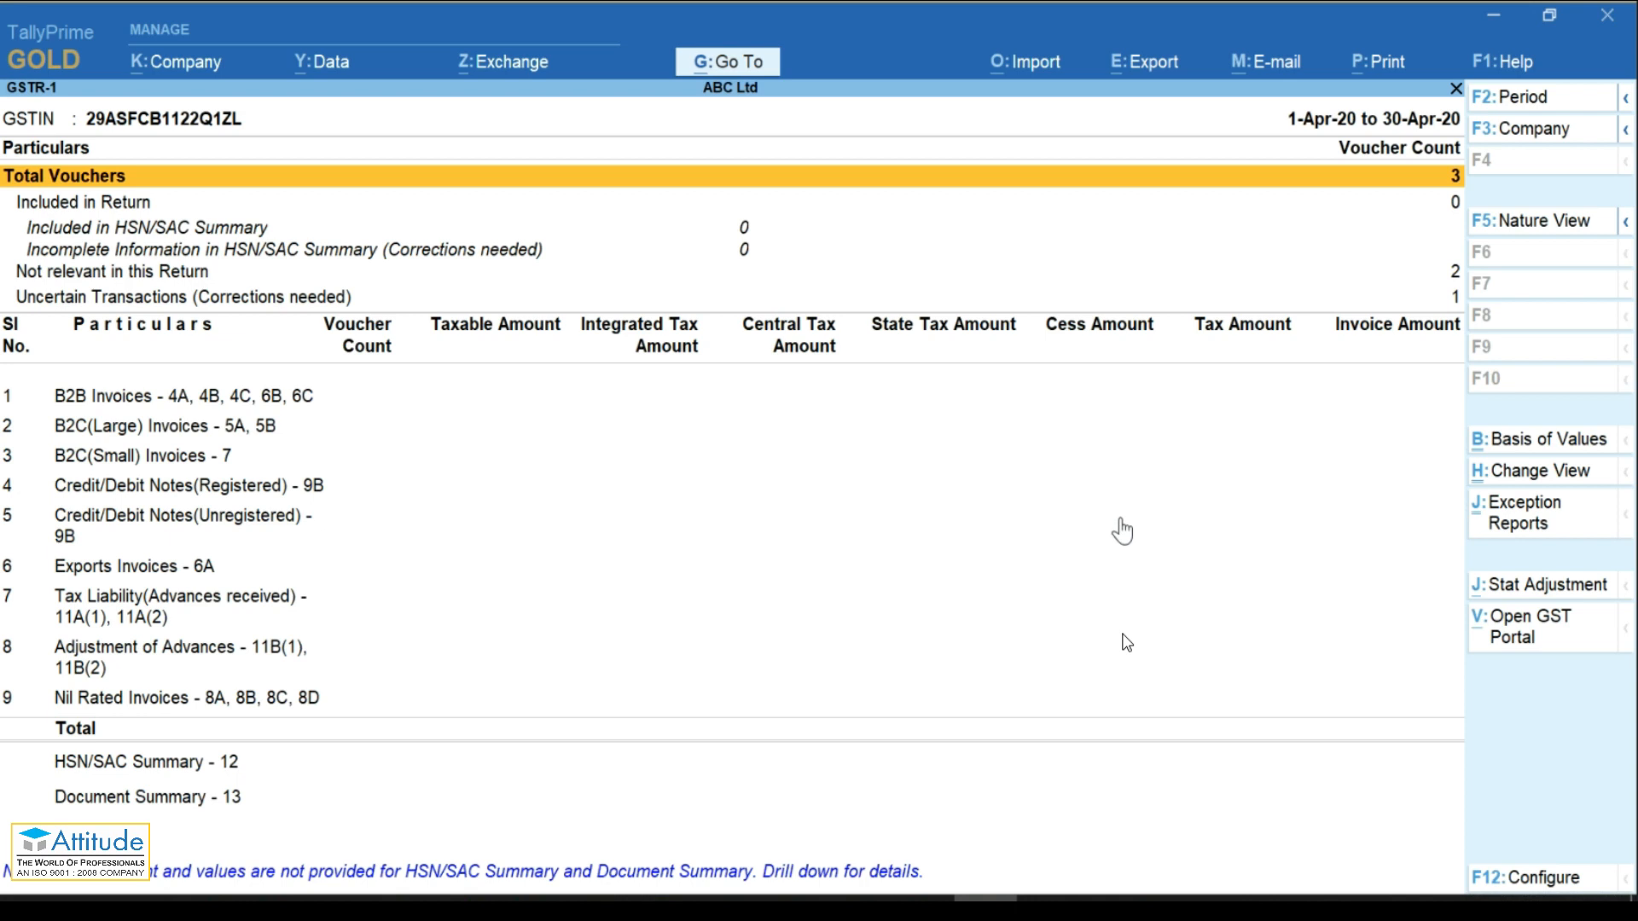
# Step: Skip GSTIN/UIN validation for the Raj Traders voucher, then return to B2B Invoices
pyautogui.press('Down')
pyautogui.press('Down')
pyautogui.press('Down')
pyautogui.press('Down')
pyautogui.press('Down')
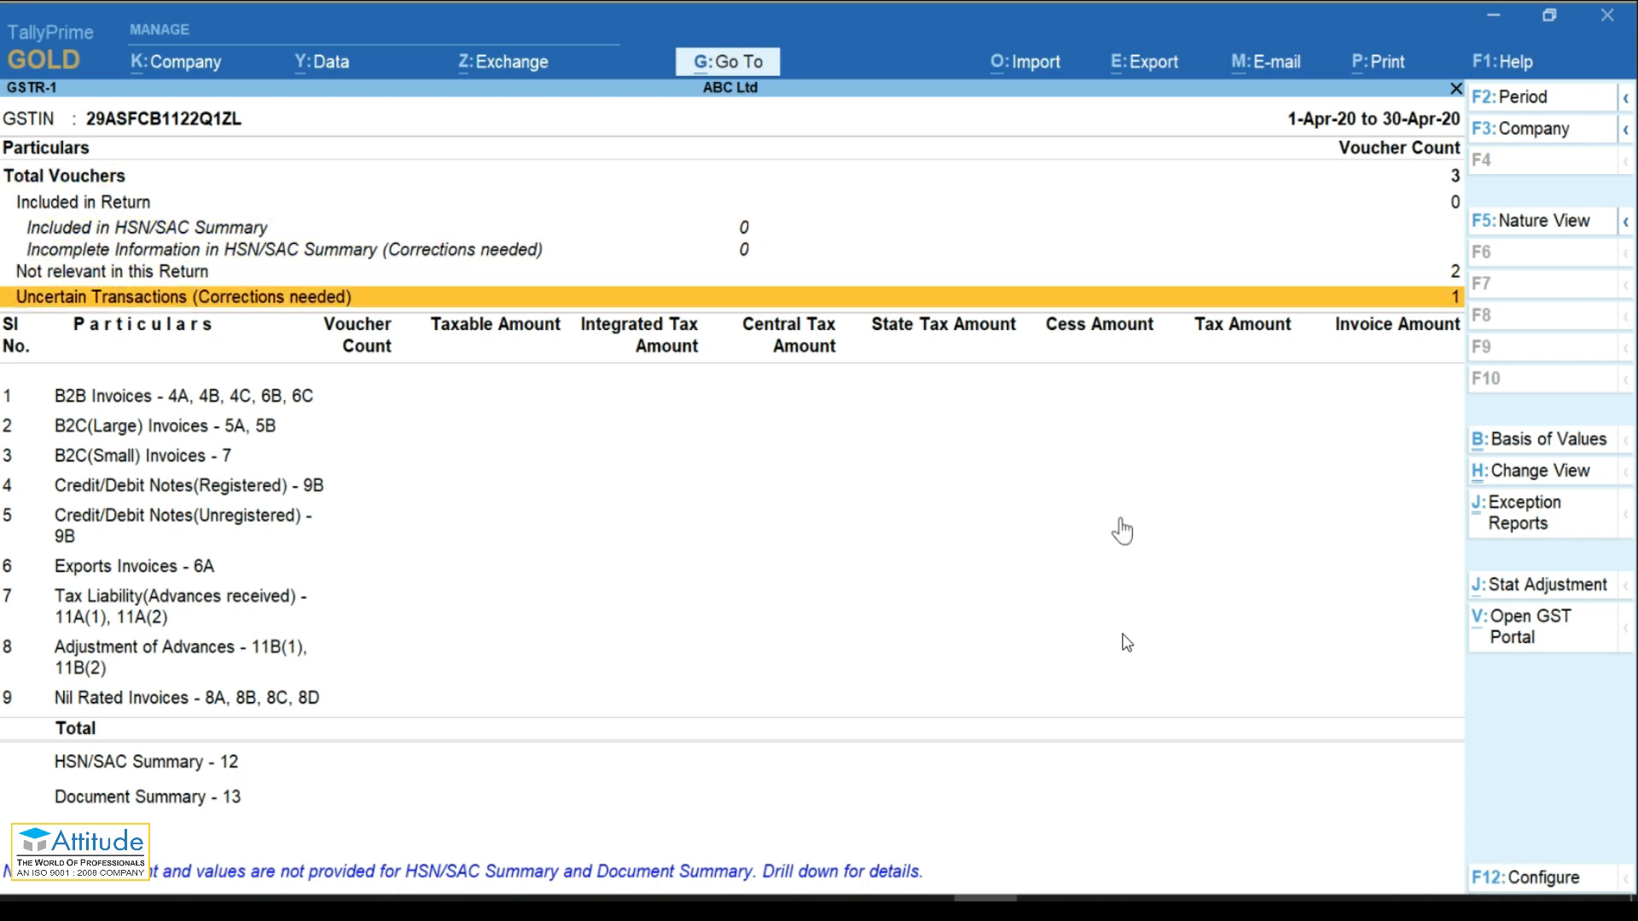
pyautogui.press('Return')
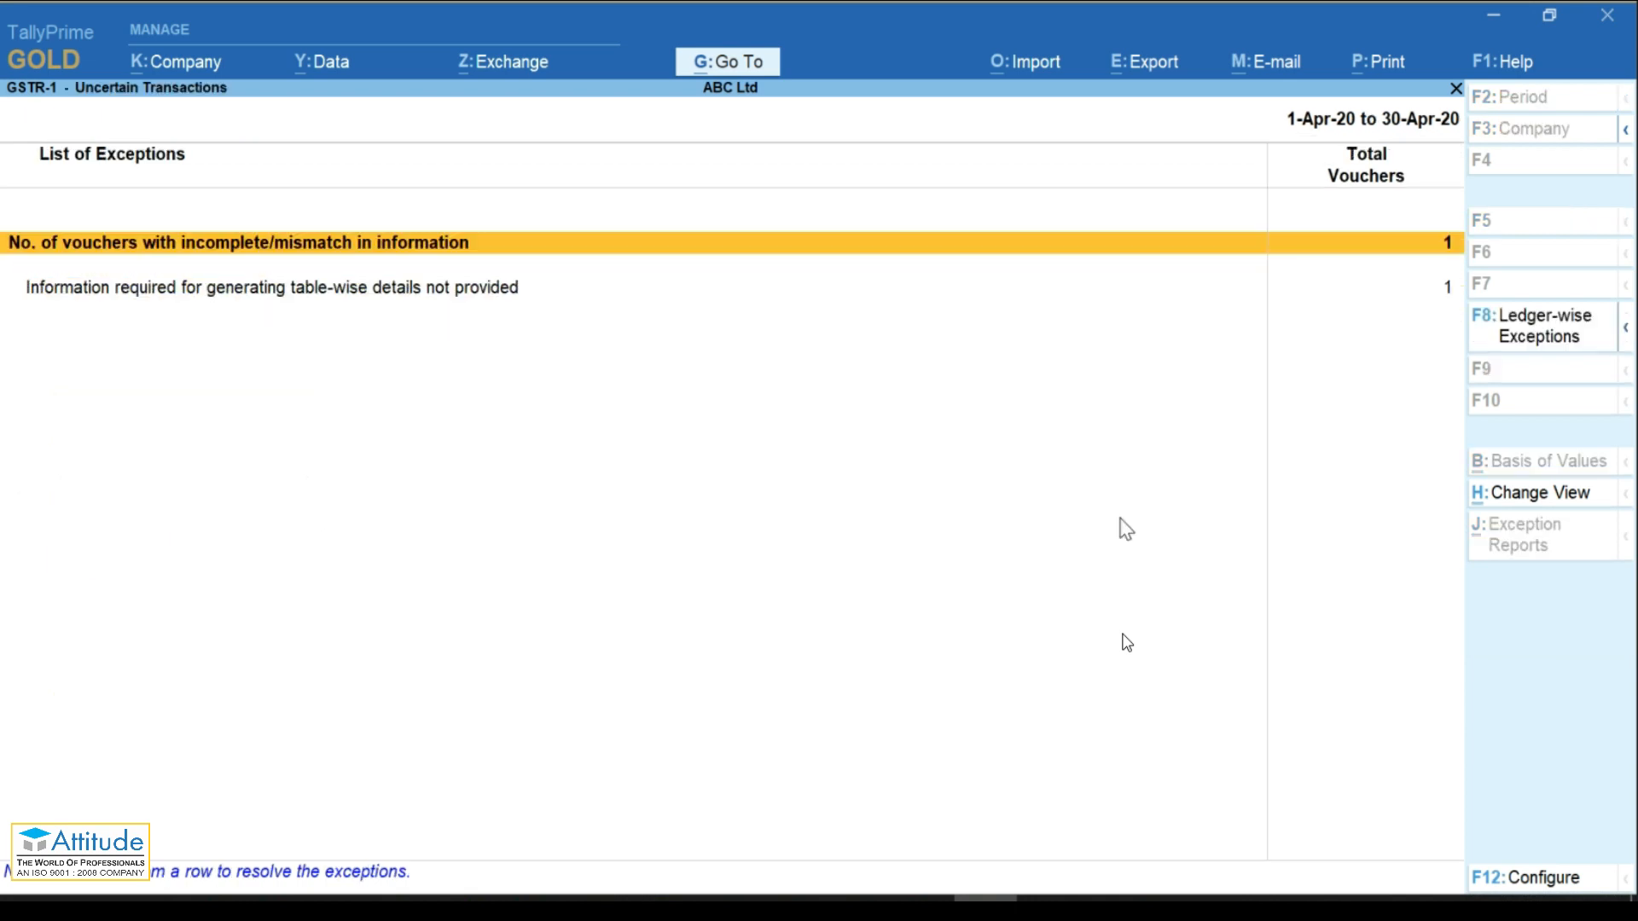
pyautogui.press('Down')
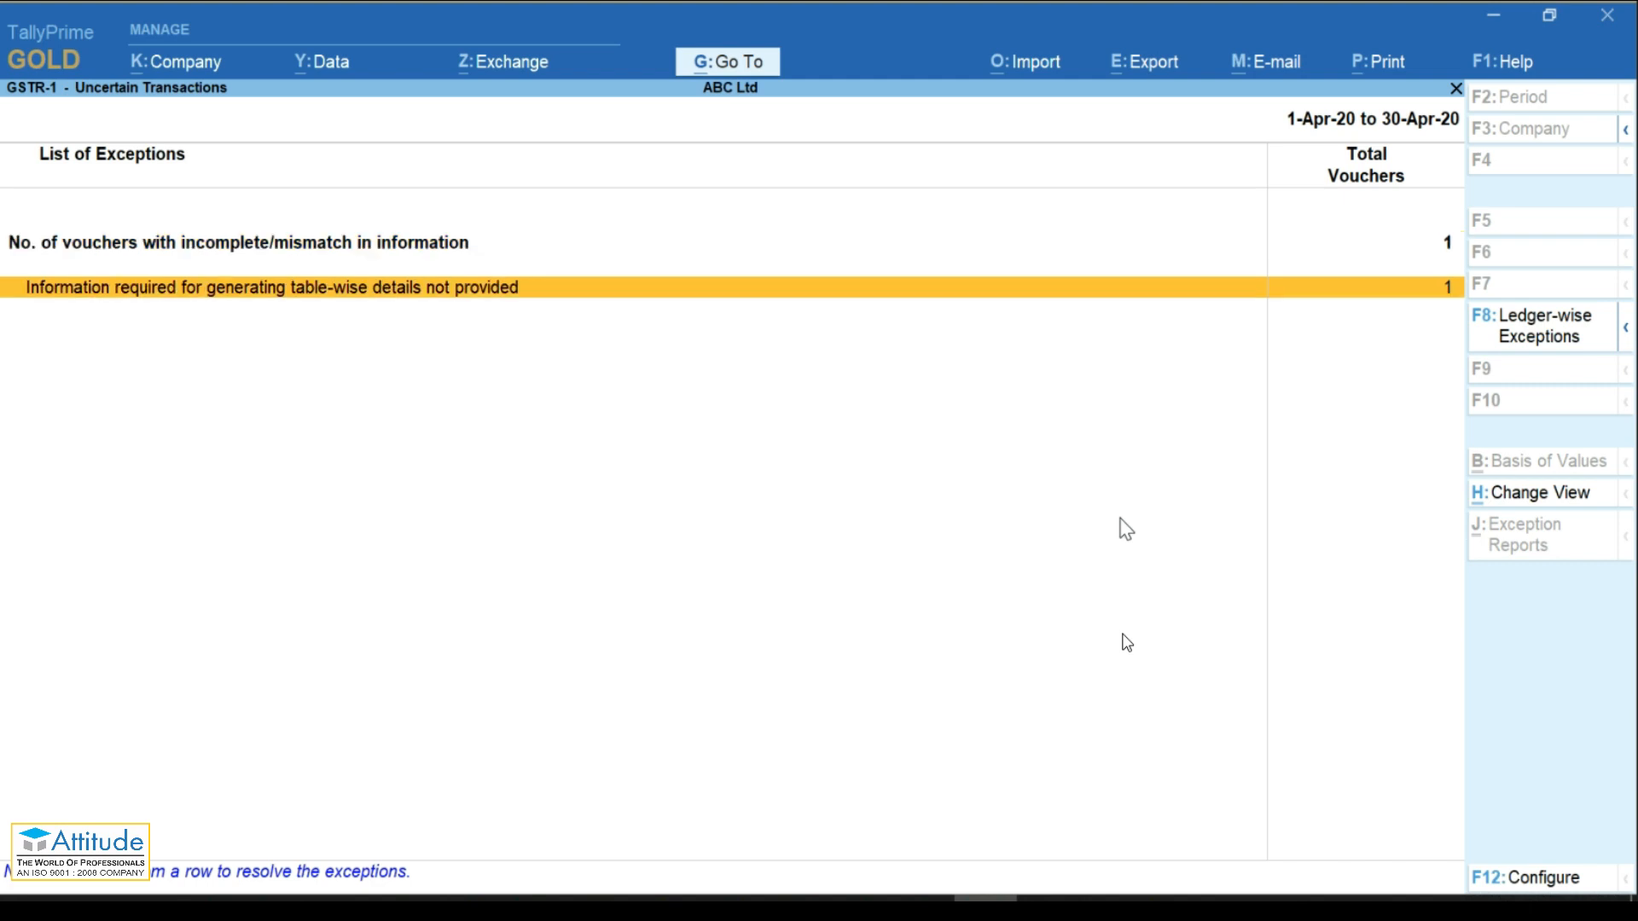
pyautogui.press('Return')
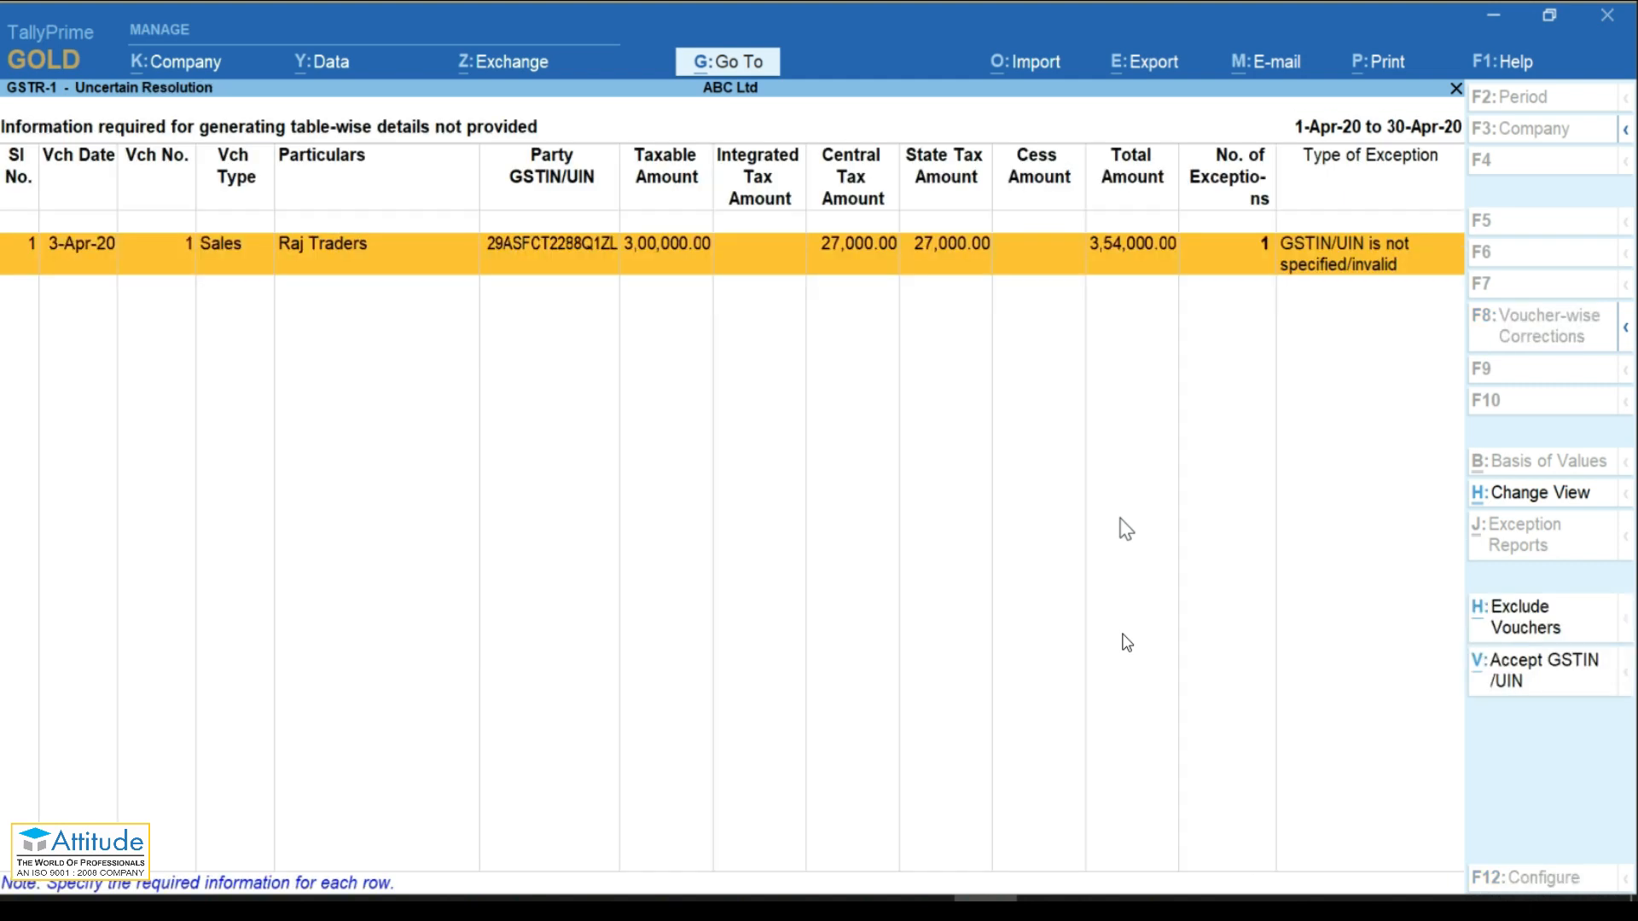
pyautogui.click(1531, 682)
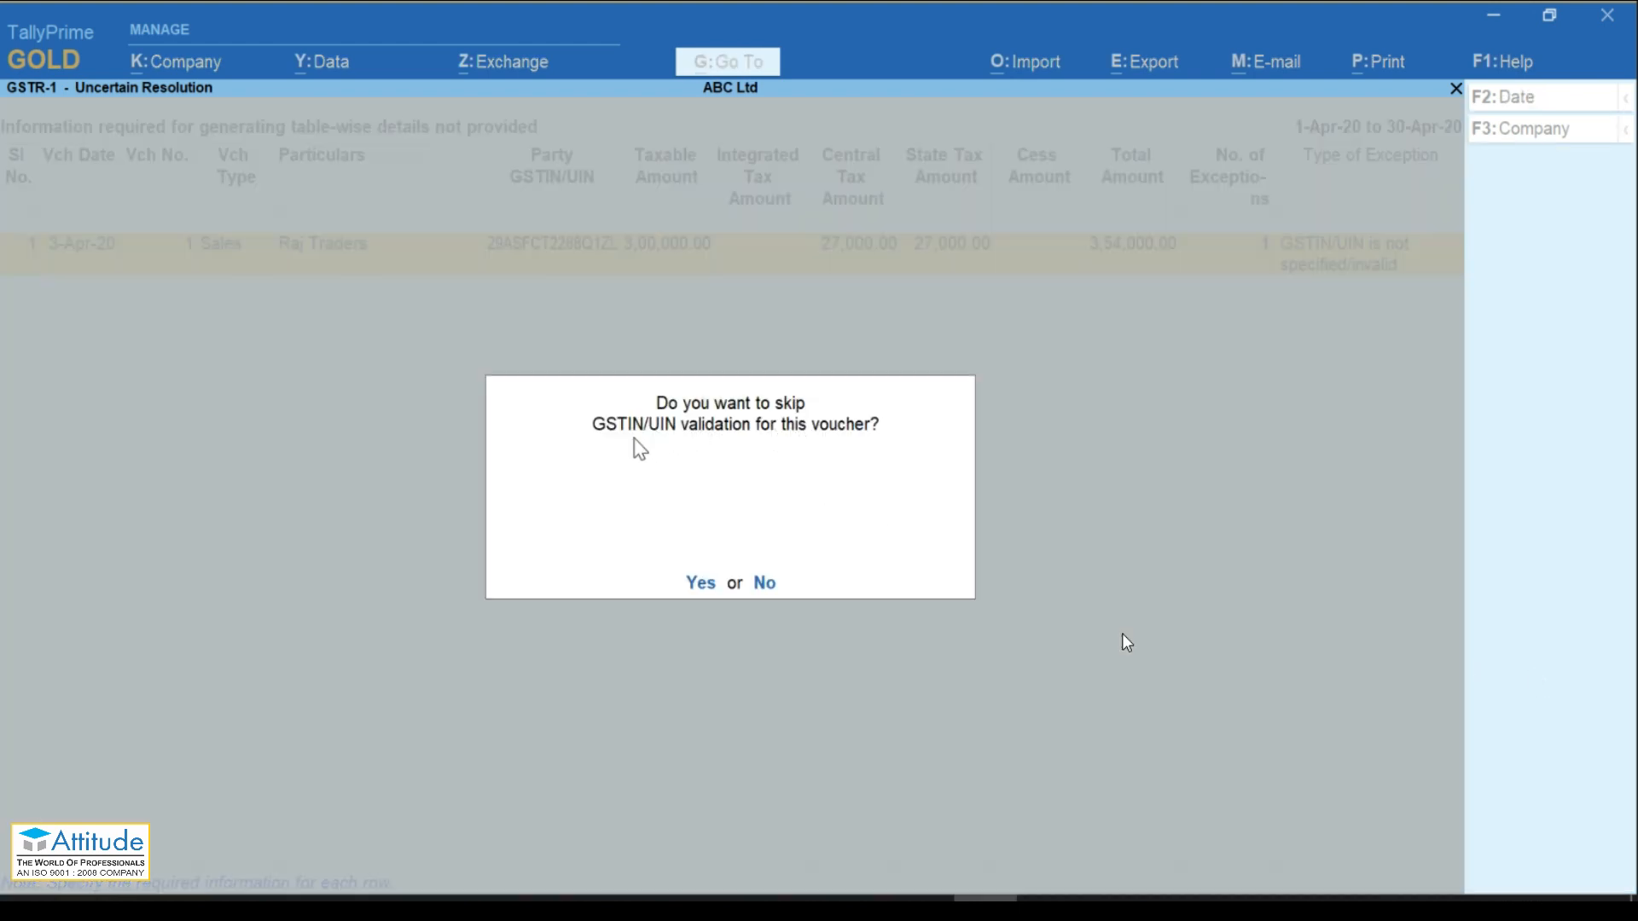
pyautogui.click(694, 585)
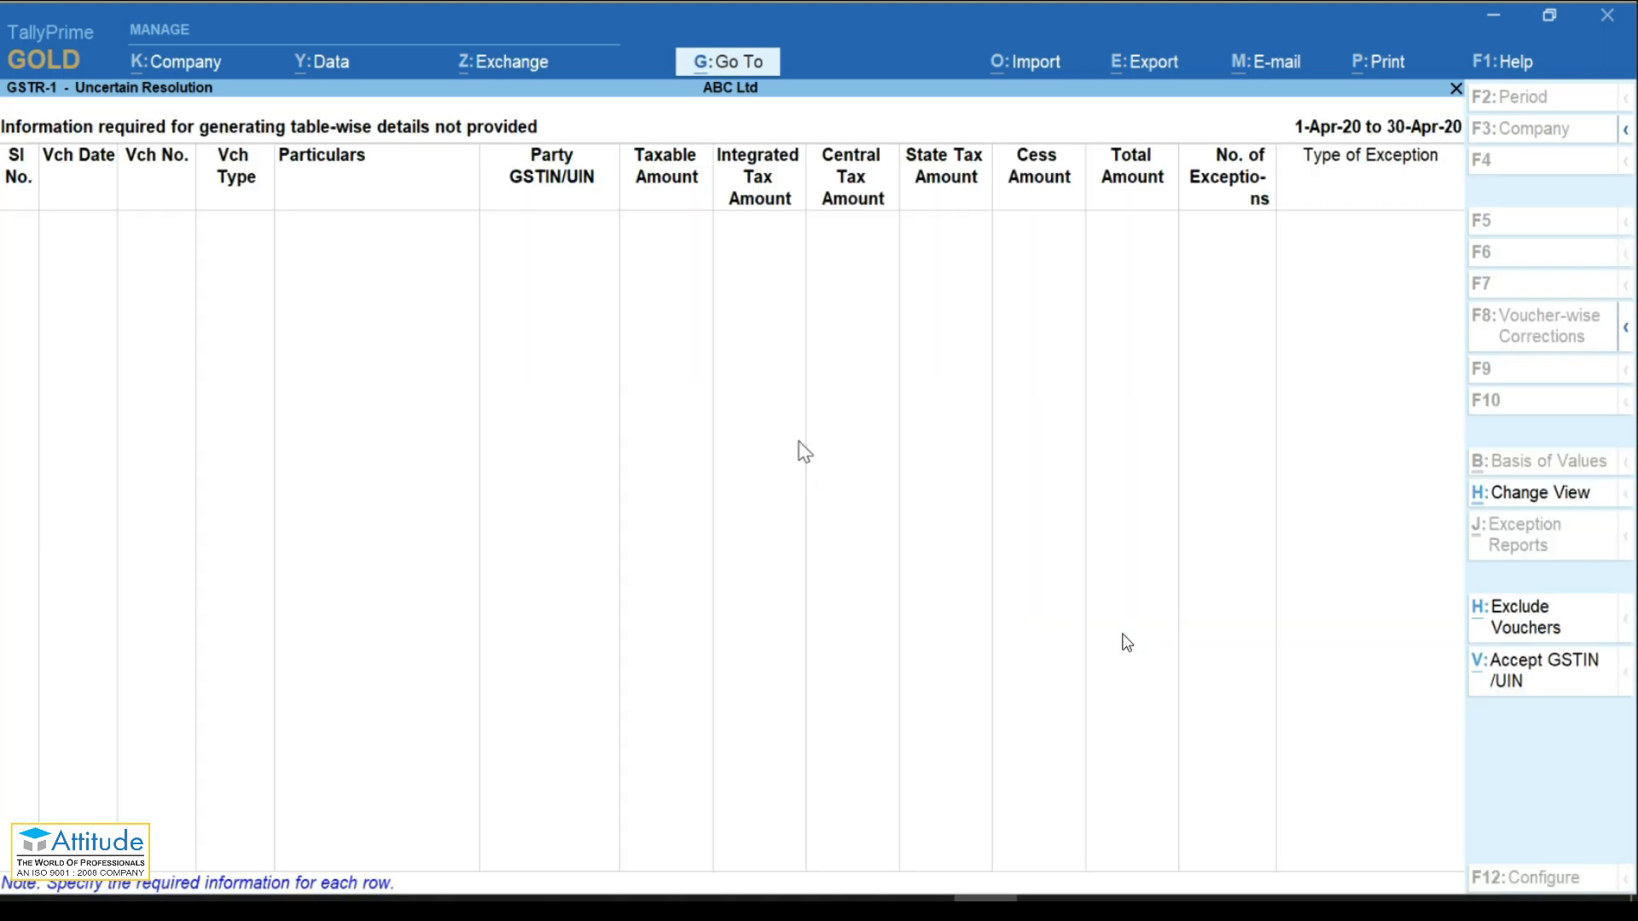
pyautogui.press('Escape')
pyautogui.press('Down')
pyautogui.press('Down')
pyautogui.press('Down')
pyautogui.press('Down')
pyautogui.press('Down')
pyautogui.press('Down')
pyautogui.press('Up')
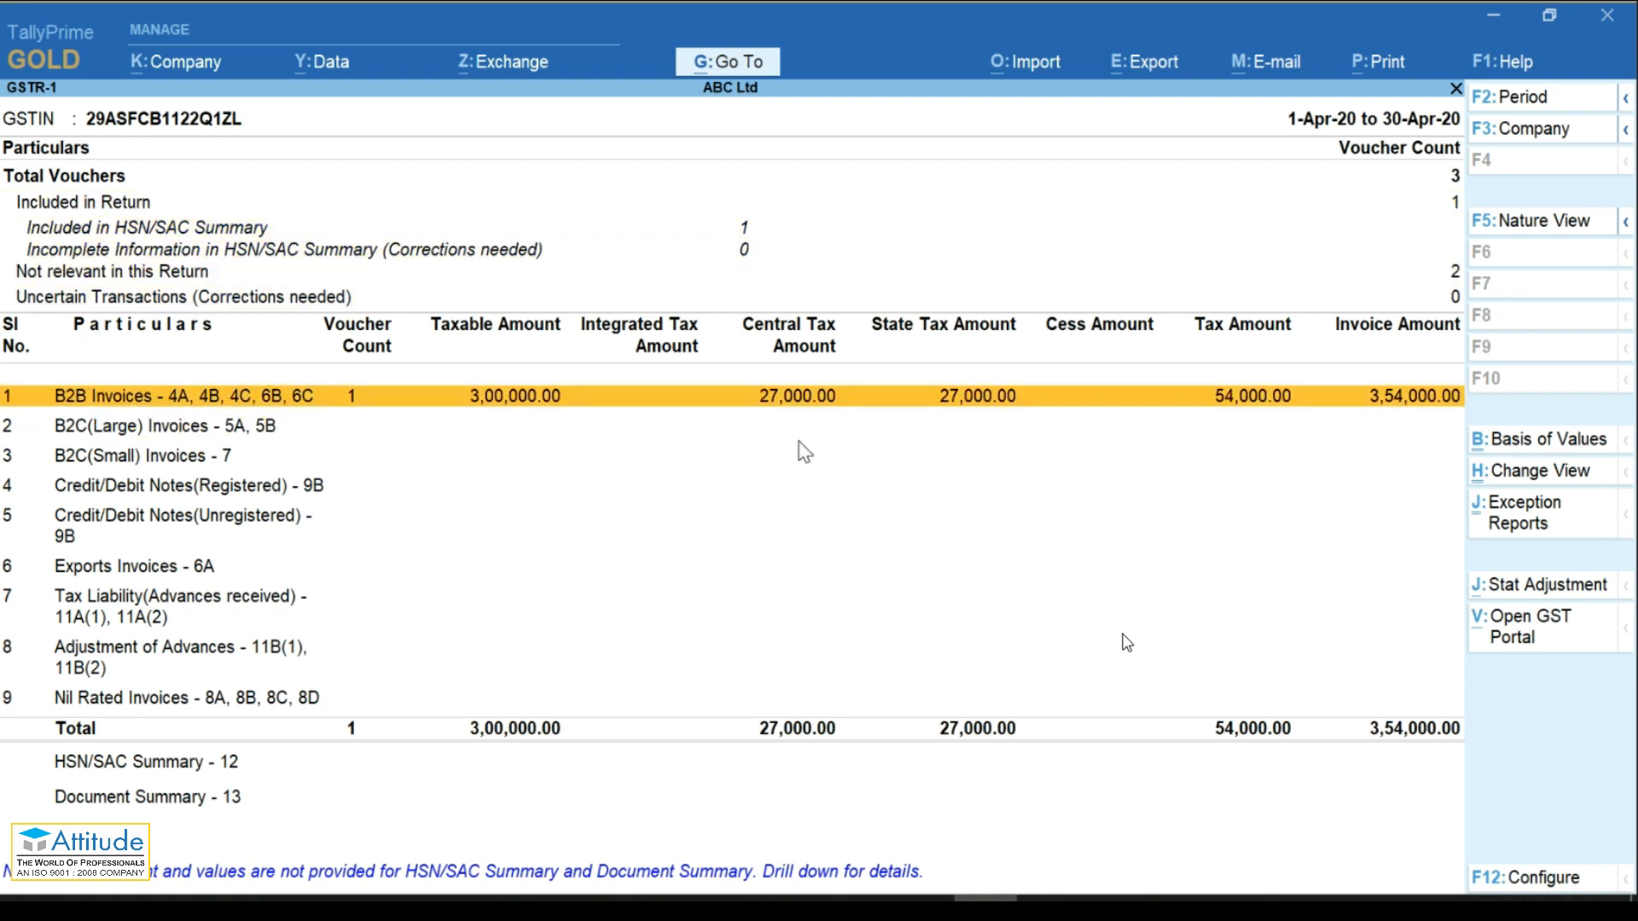
# Step: Open the Raj Traders sales voucher and accept its dispatch and party details unchanged
pyautogui.press('Return')
pyautogui.press('Return')
pyautogui.press('Return')
pyautogui.press('Return')
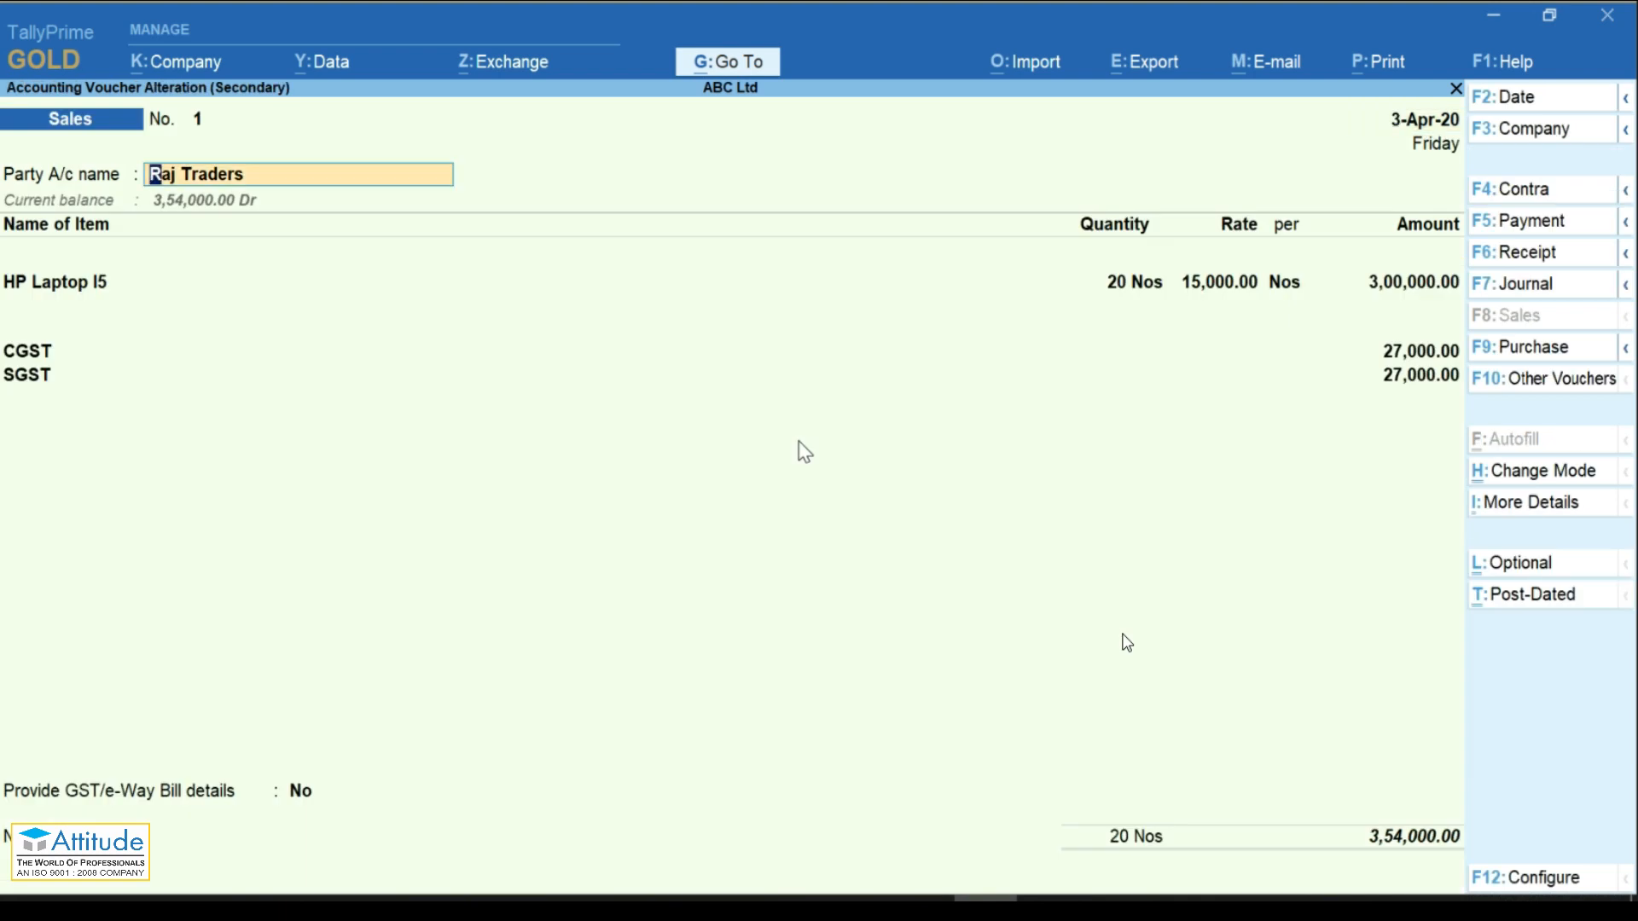
pyautogui.press('Return')
pyautogui.hotkey('ctrl', 'a')
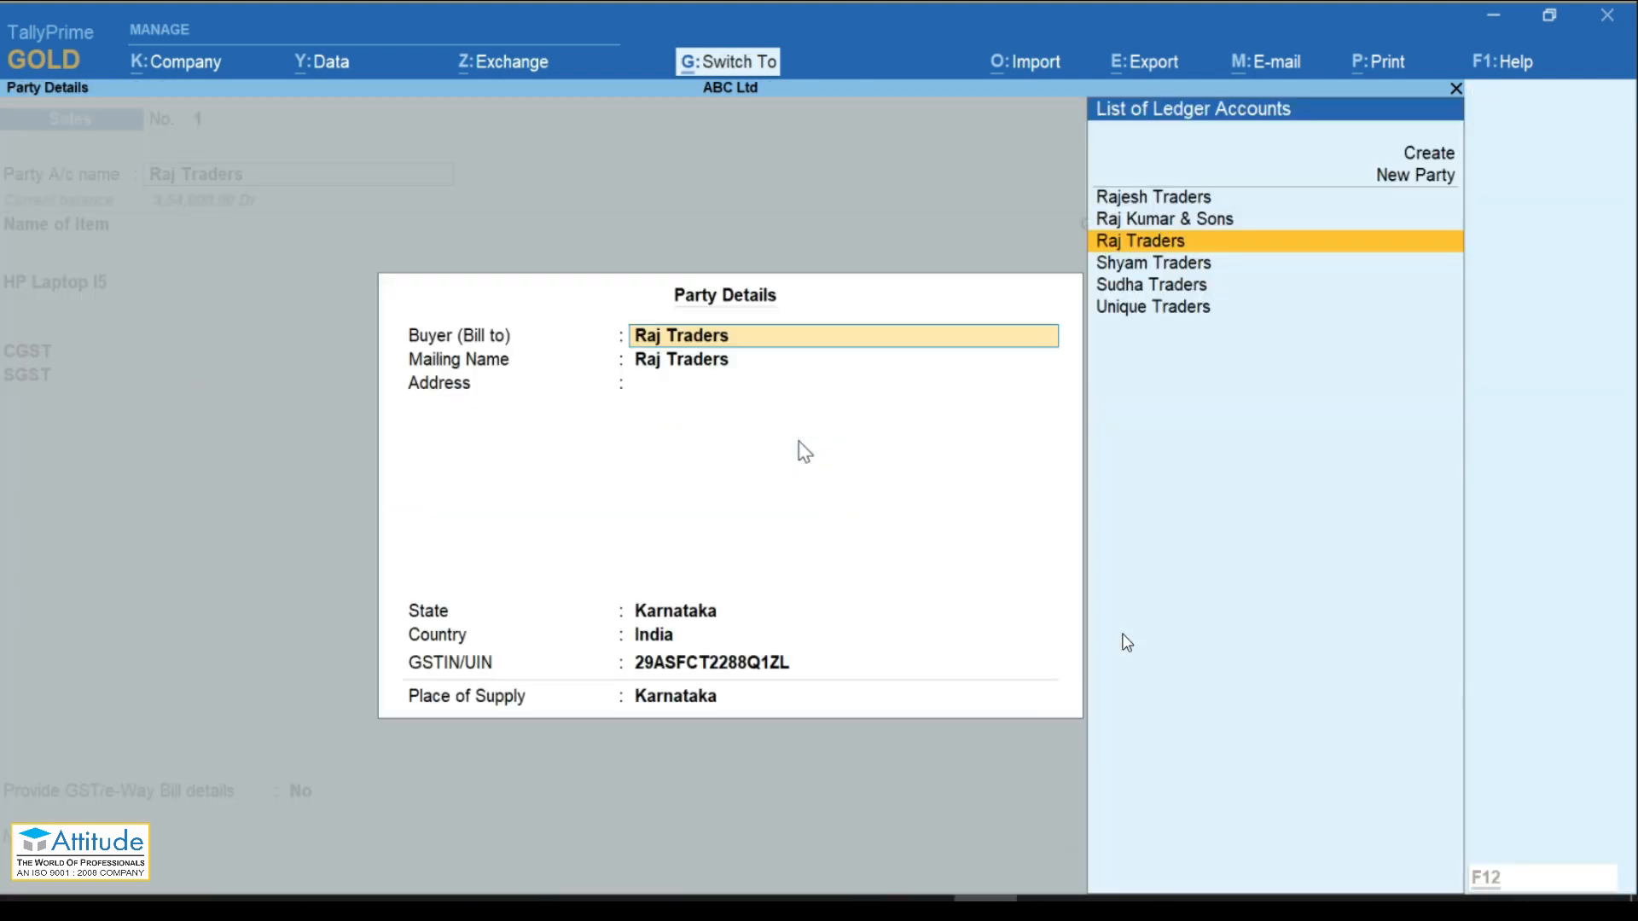
pyautogui.press('Return')
pyautogui.press('Return')
pyautogui.press('Return')
pyautogui.press('Return')
pyautogui.press('Return')
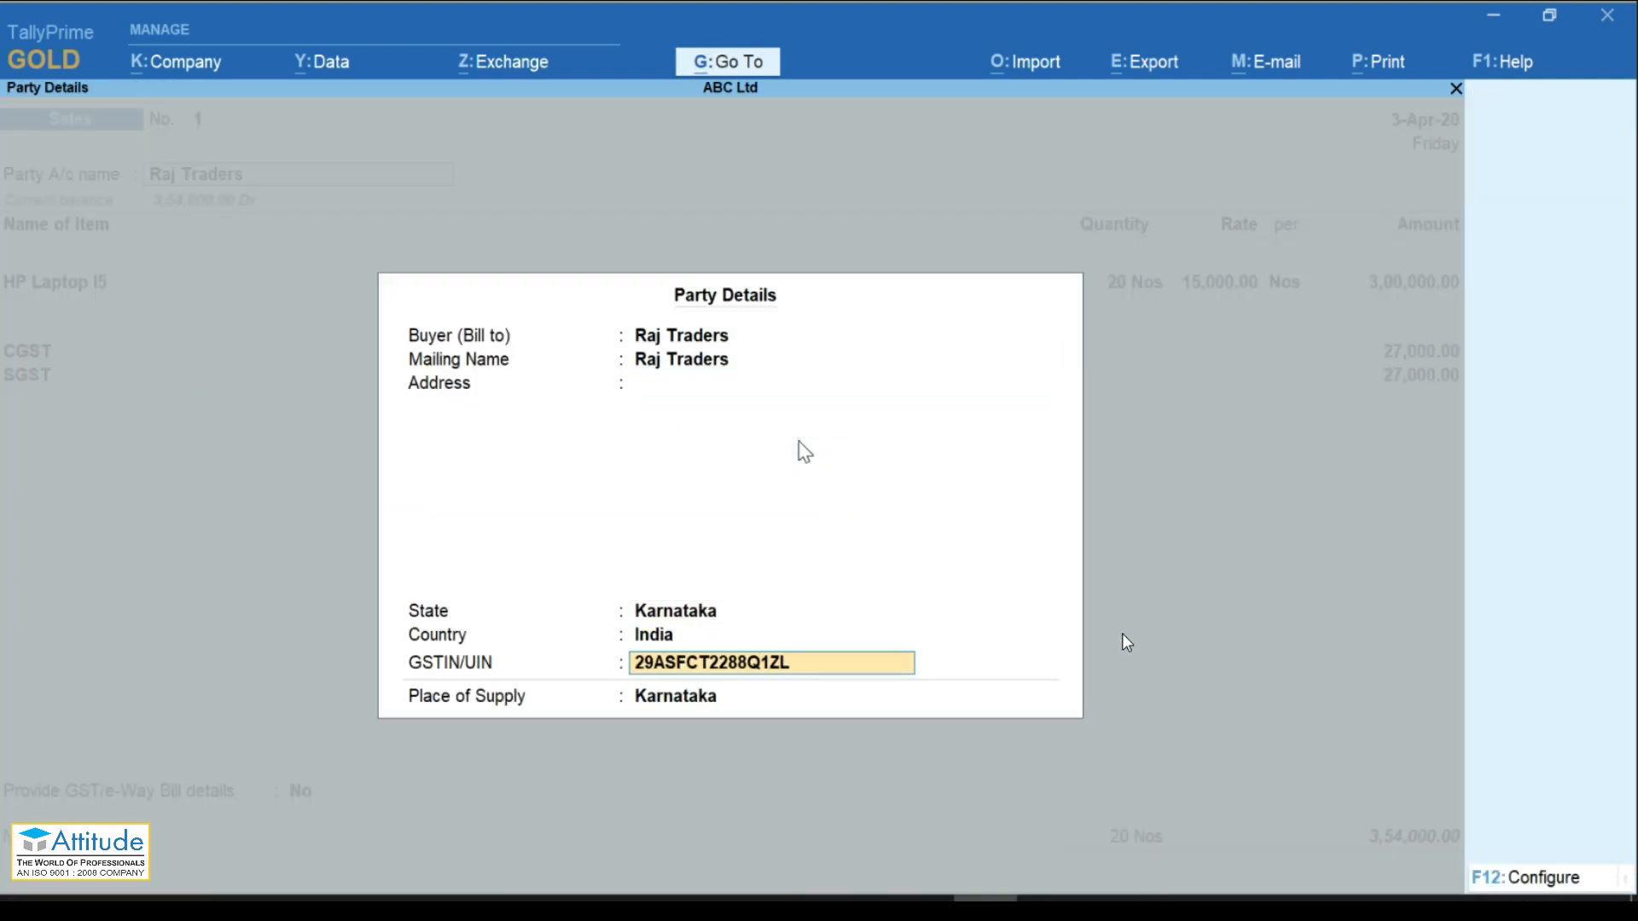
pyautogui.press('Return')
pyautogui.press('Return')
pyautogui.press('Return')
pyautogui.press('Return')
pyautogui.press('Return')
pyautogui.press('Return')
pyautogui.press('Return')
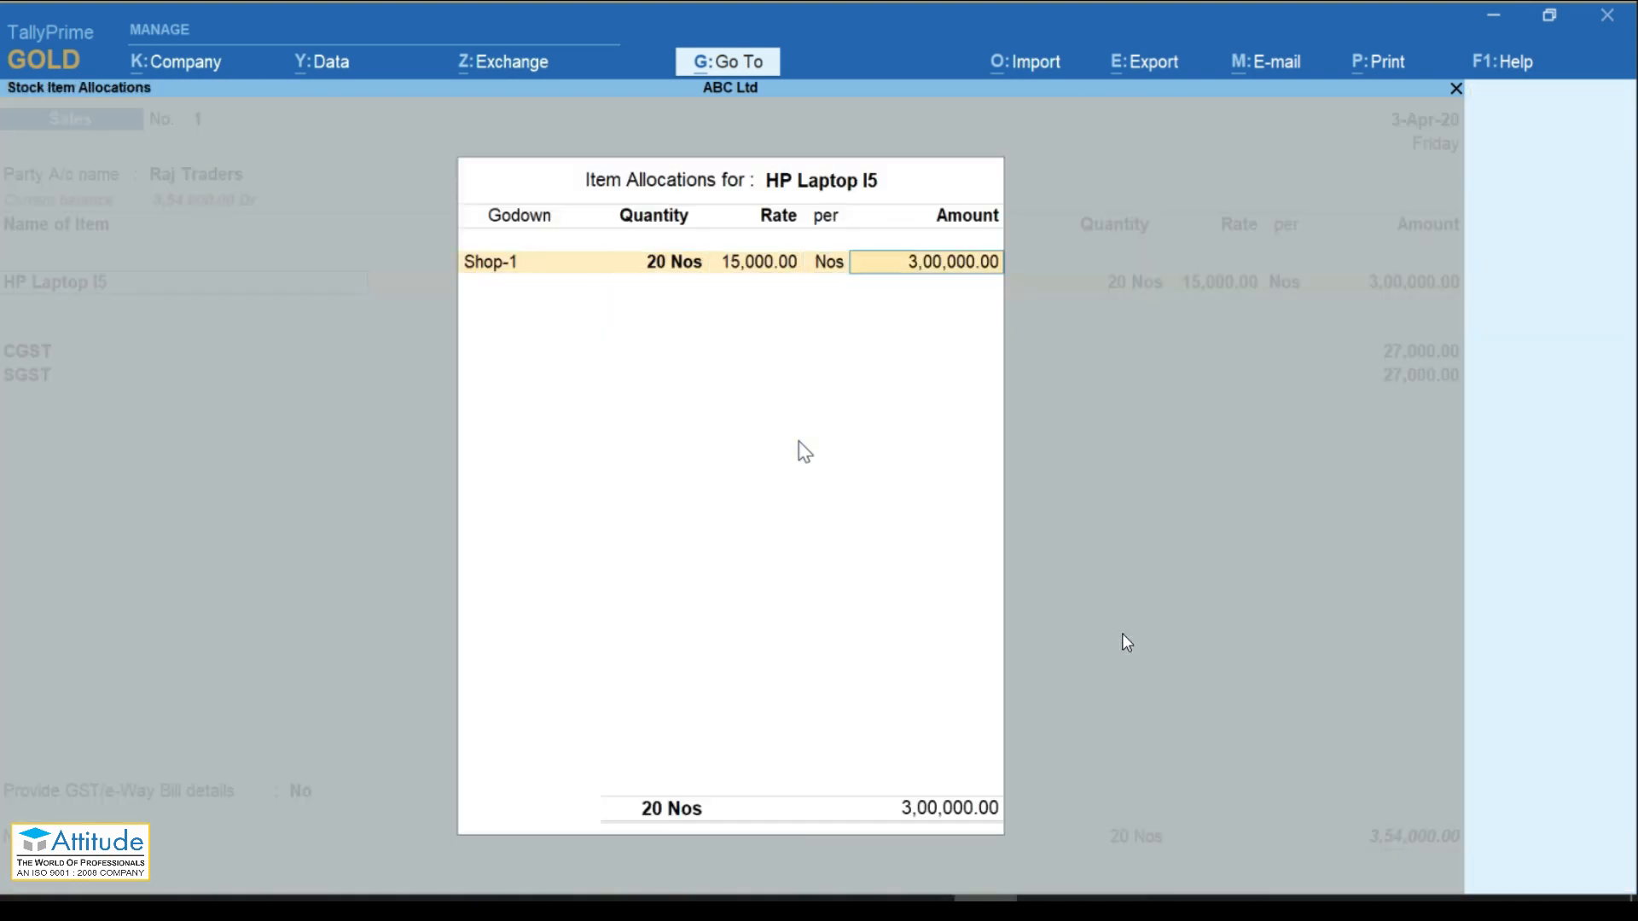
pyautogui.press('Return')
pyautogui.press('Return')
pyautogui.press('Return')
pyautogui.press('Return')
pyautogui.press('Return')
# Step: Set Provide GST/e-Way Bill details to Yes, add New Ref 001, and save the voucher
pyautogui.press('Return')
pyautogui.press('Return')
pyautogui.press('Down')
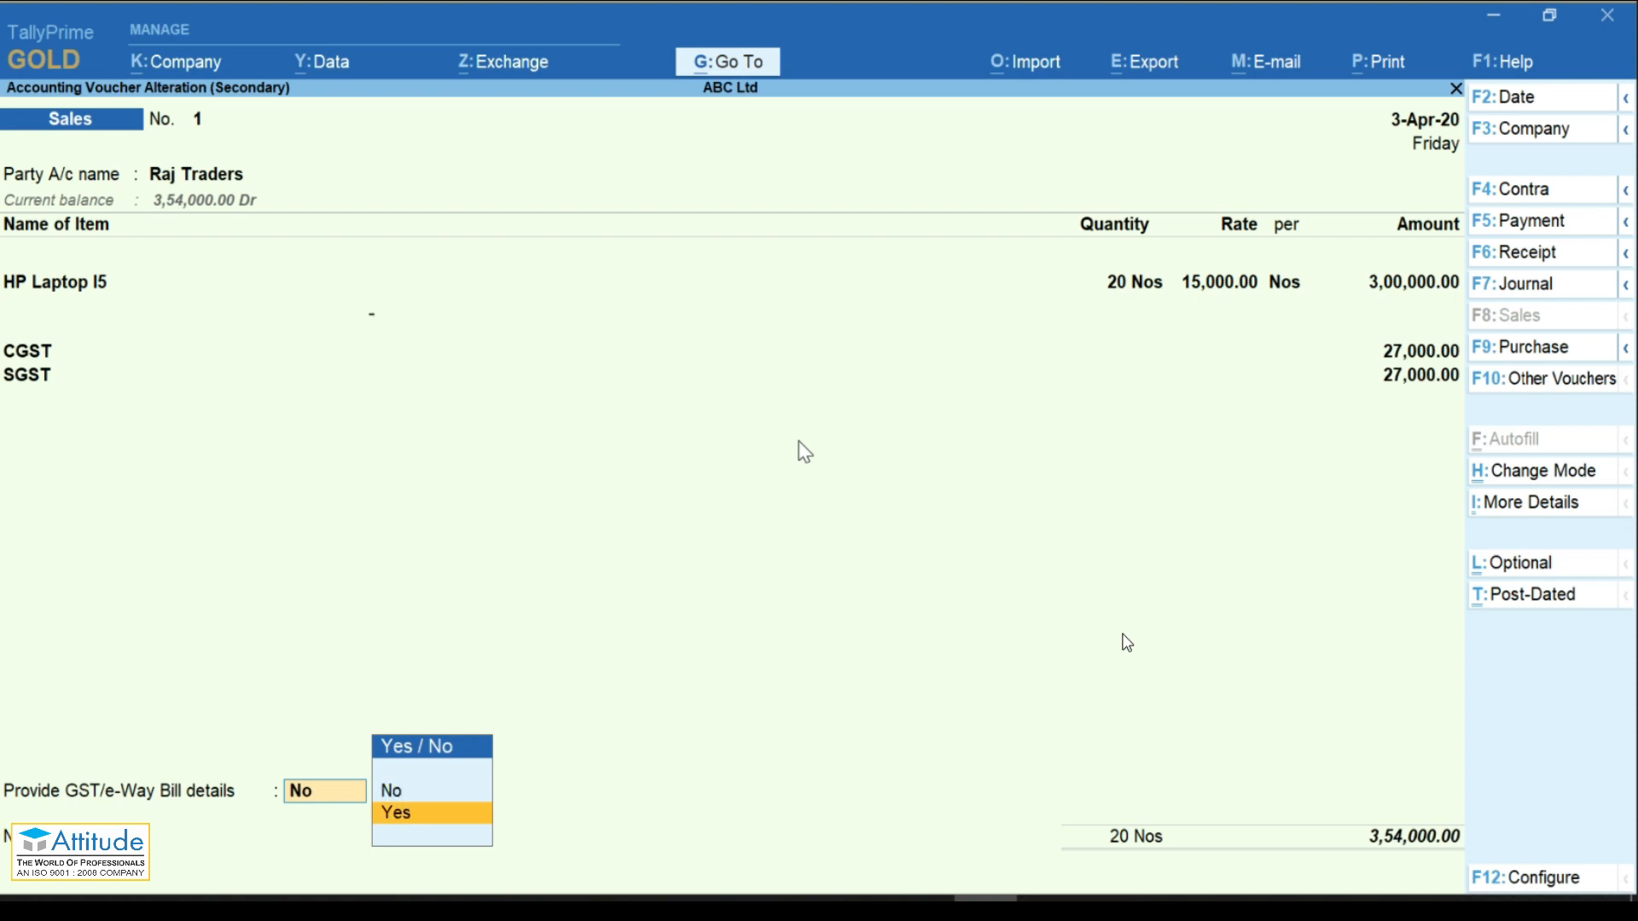
pyautogui.press('Return')
pyautogui.hotkey('ctrl', 'a')
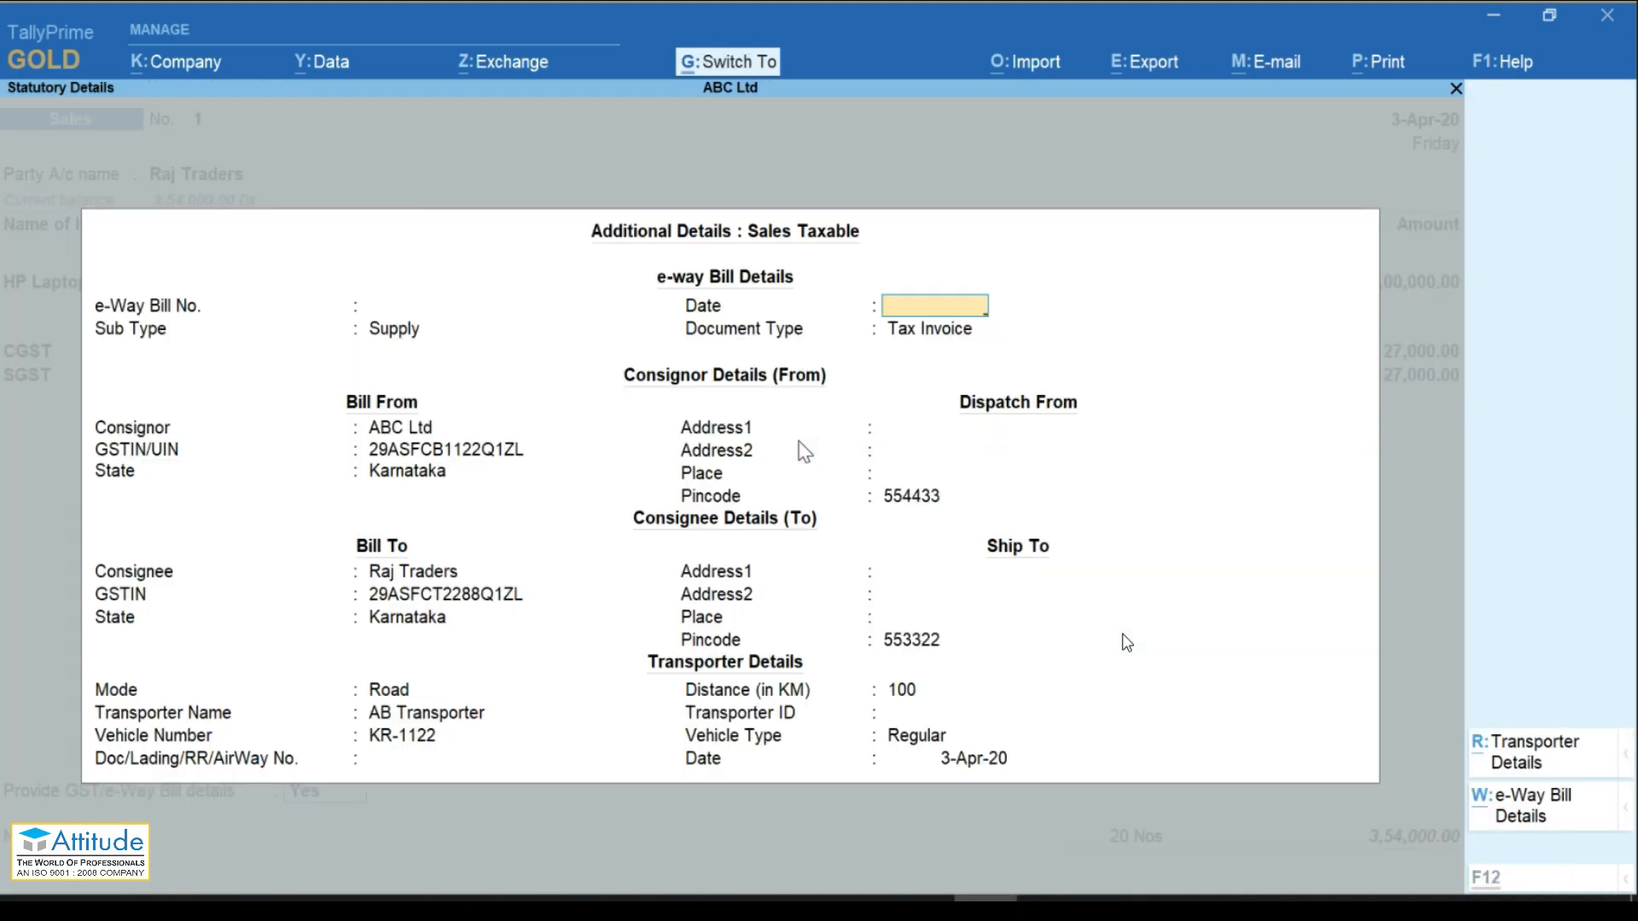
pyautogui.press('Return')
pyautogui.press('Return')
pyautogui.write('001')
pyautogui.press('Return')
pyautogui.press('Return')
pyautogui.press('Return')
pyautogui.press('Return')
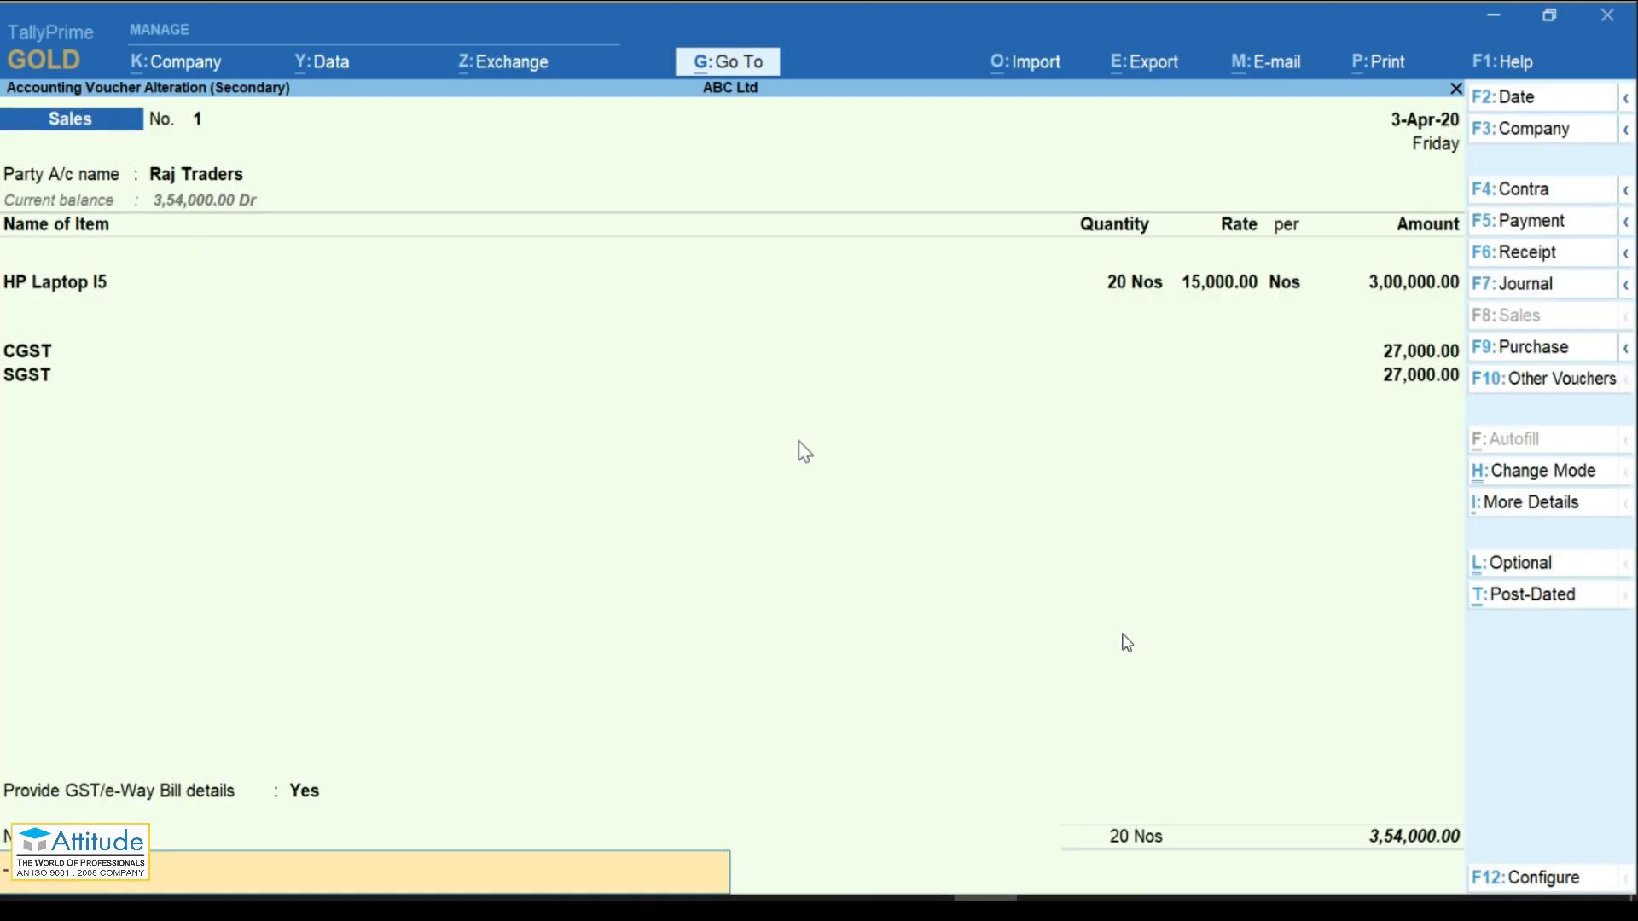
pyautogui.press('Return')
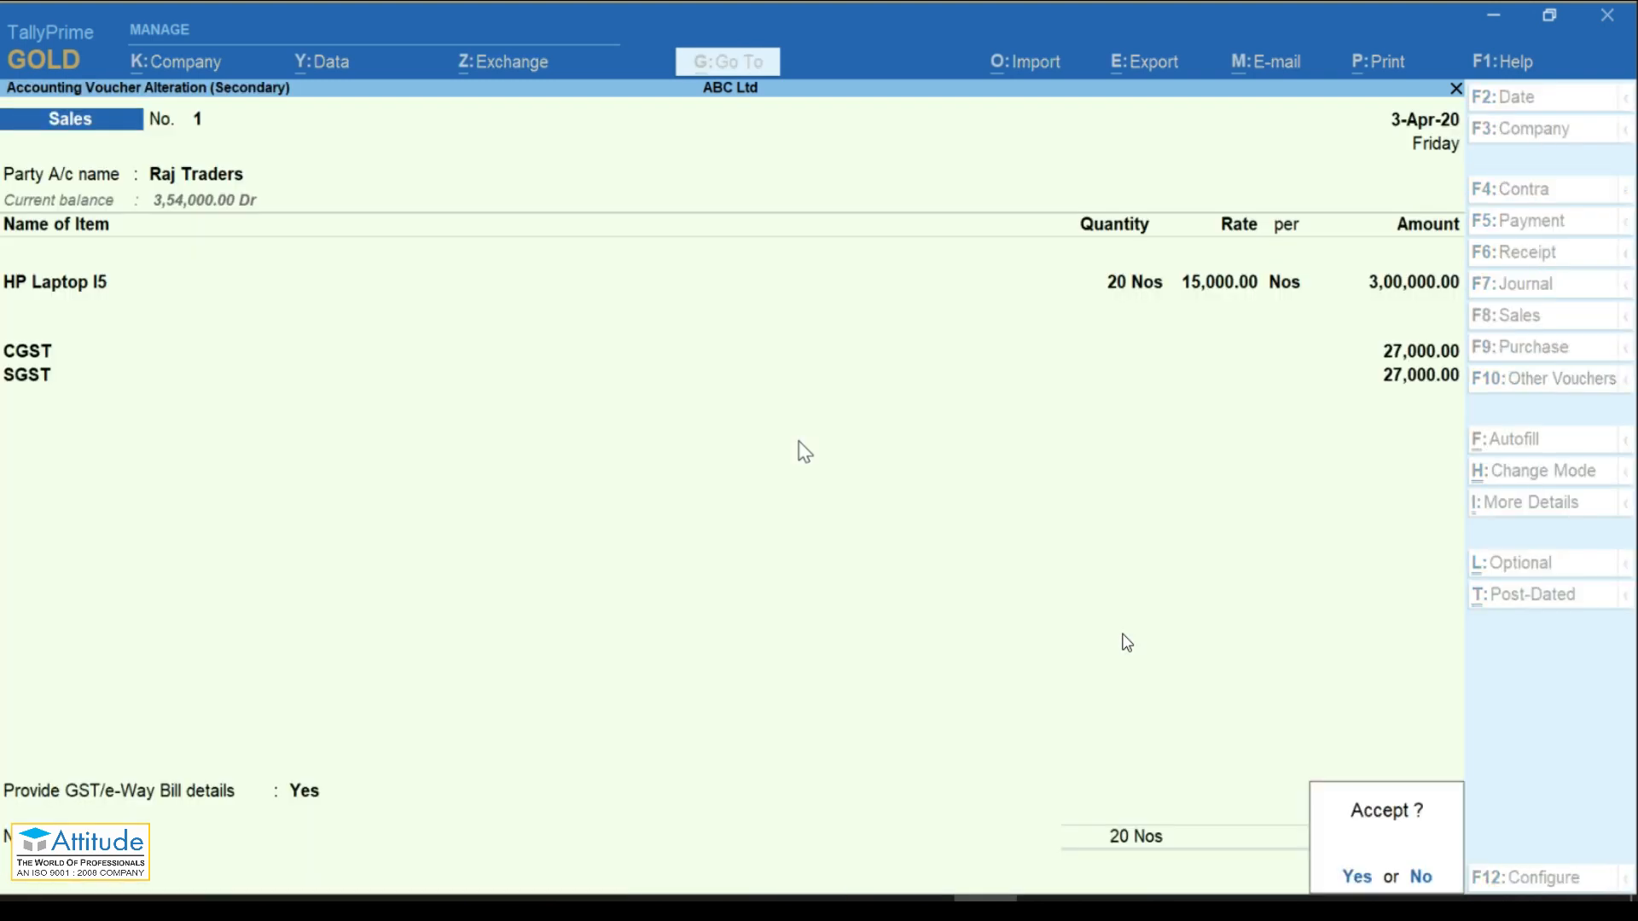
pyautogui.press('Return')
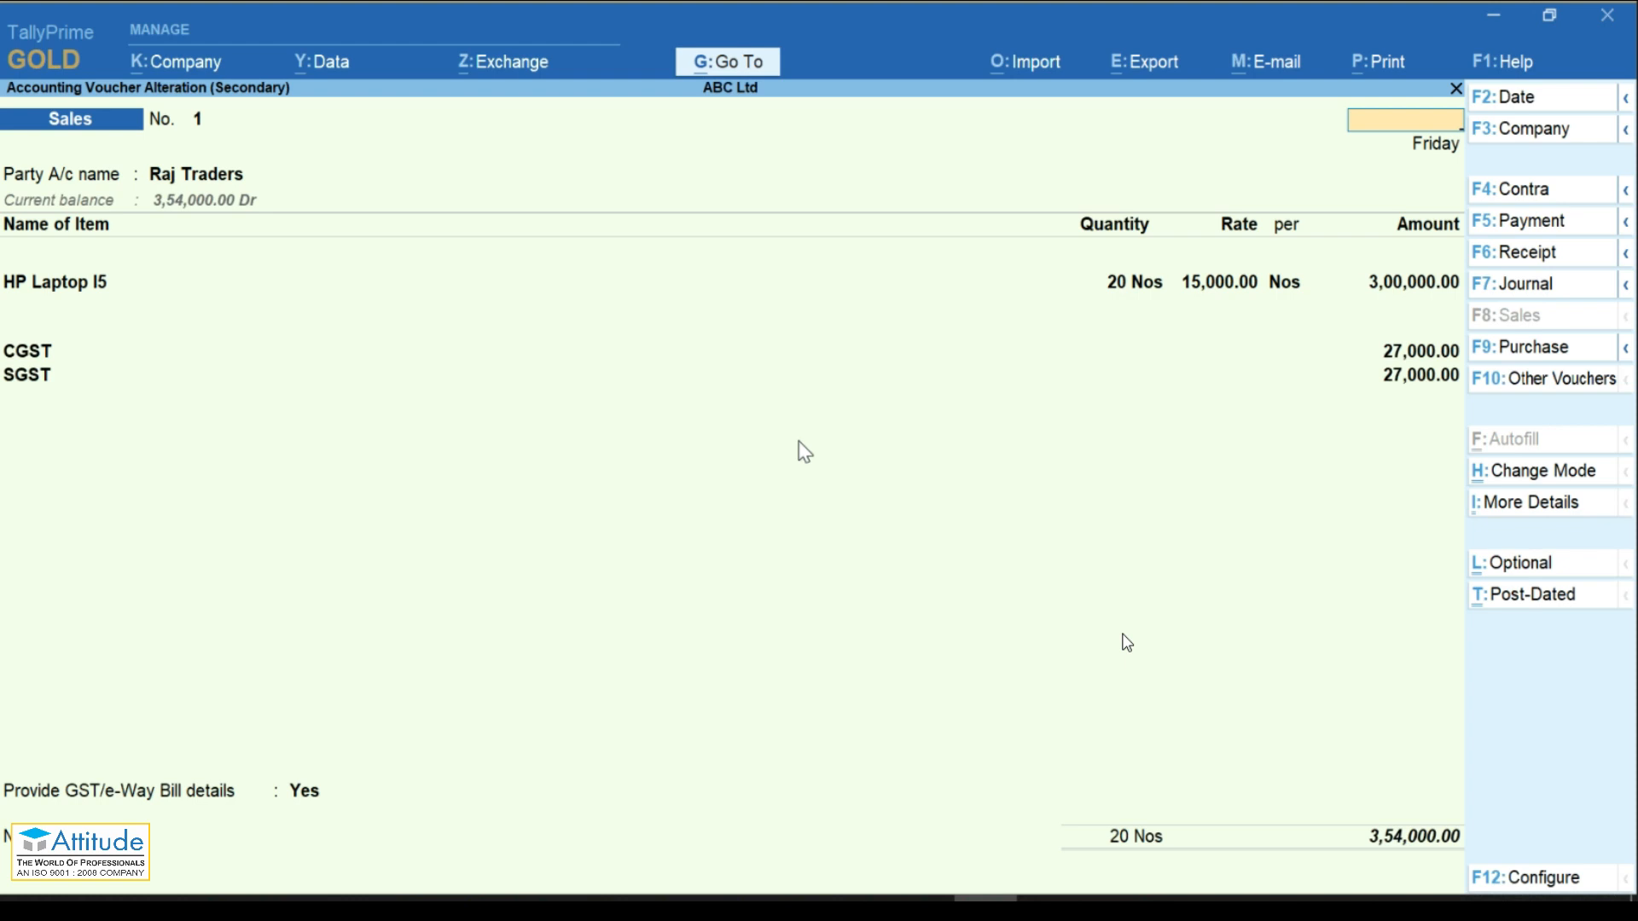
# Step: Back out through the B2B register and GSTR-1 report to the Gateway of Tally
pyautogui.press('Escape')
pyautogui.press('Return')
pyautogui.press('Escape')
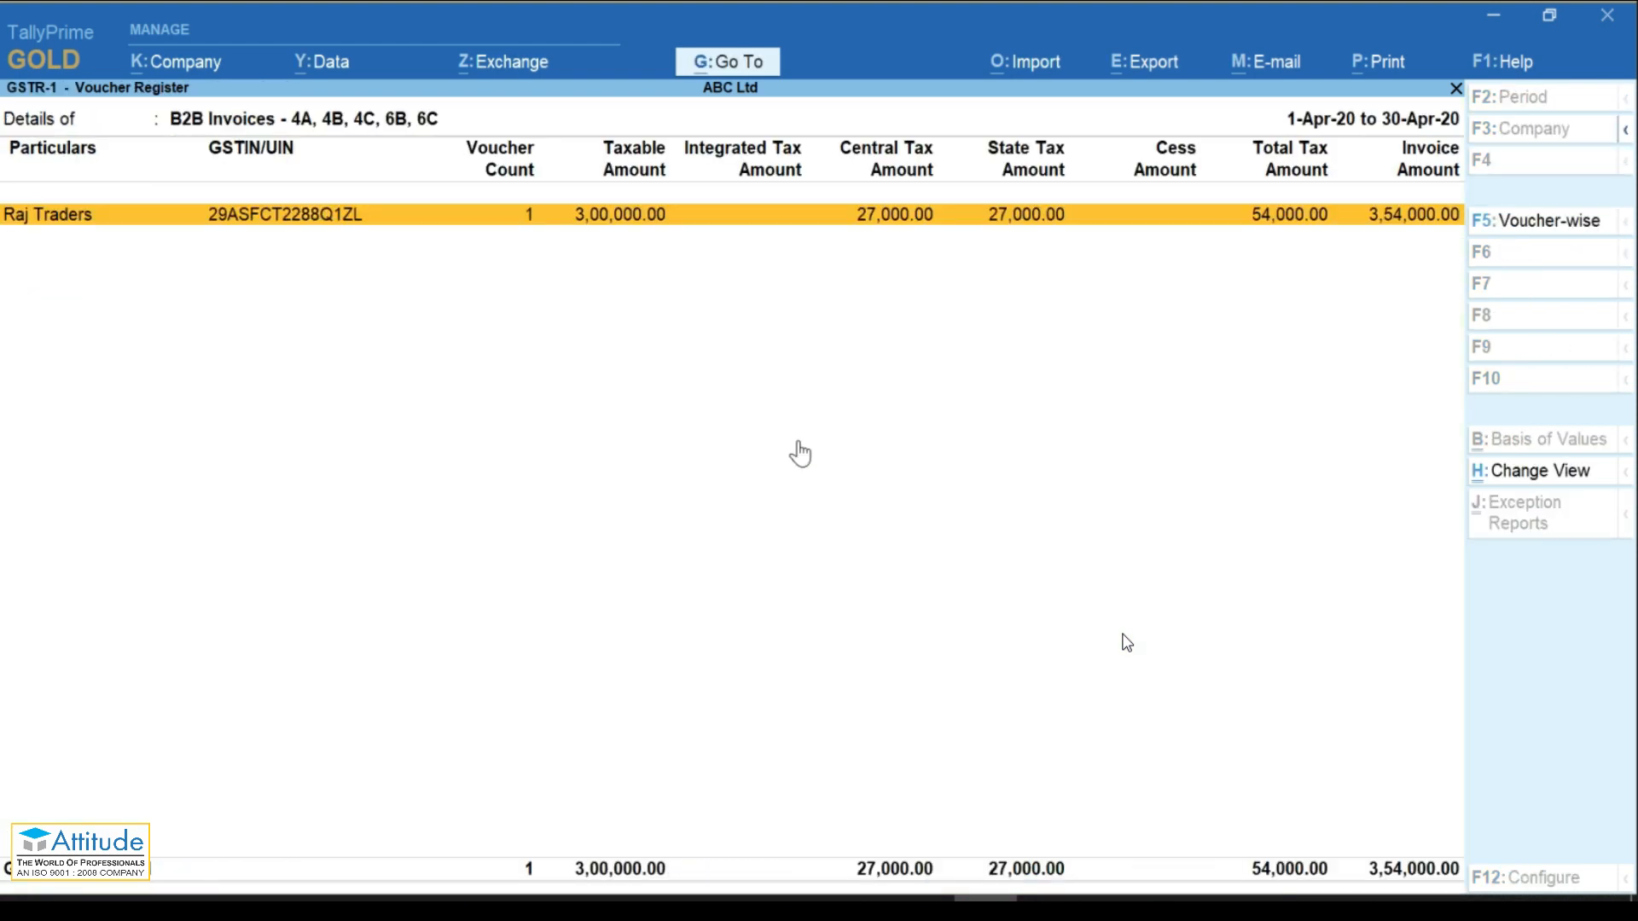
pyautogui.press('Escape')
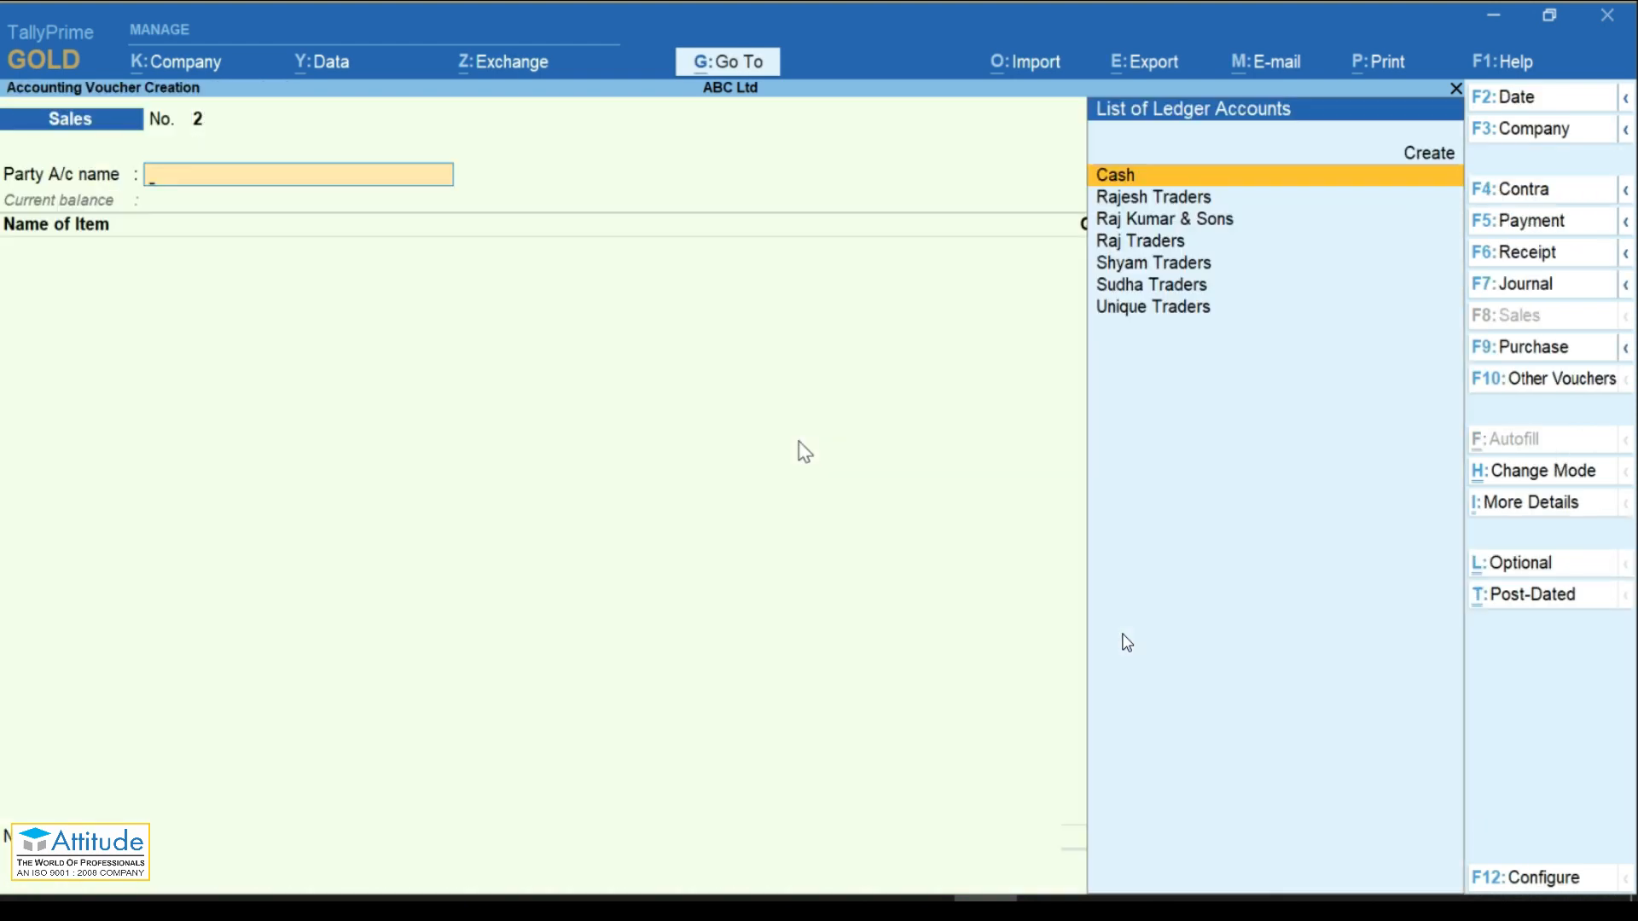
pyautogui.press('Escape')
pyautogui.press('Return')
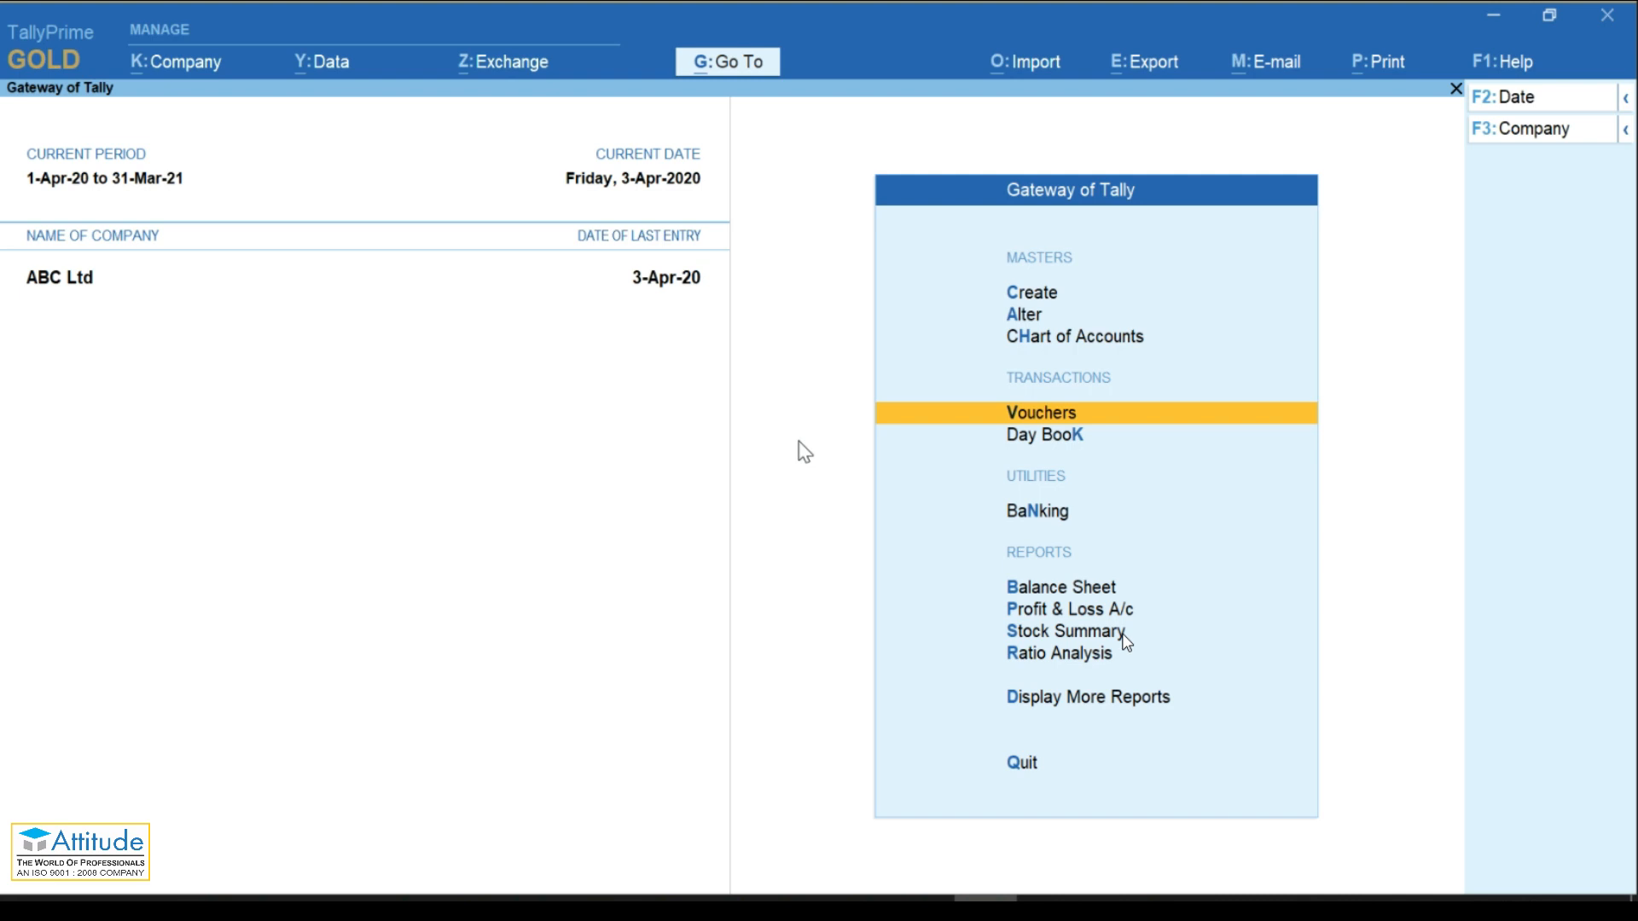
# Step: Move through the Gateway of Tally menu entries, ending on Create
pyautogui.press('Down')
pyautogui.press('Down')
pyautogui.press('Down')
pyautogui.press('Down')
pyautogui.press('Down')
pyautogui.press('Down')
pyautogui.press('Down')
pyautogui.press('Down')
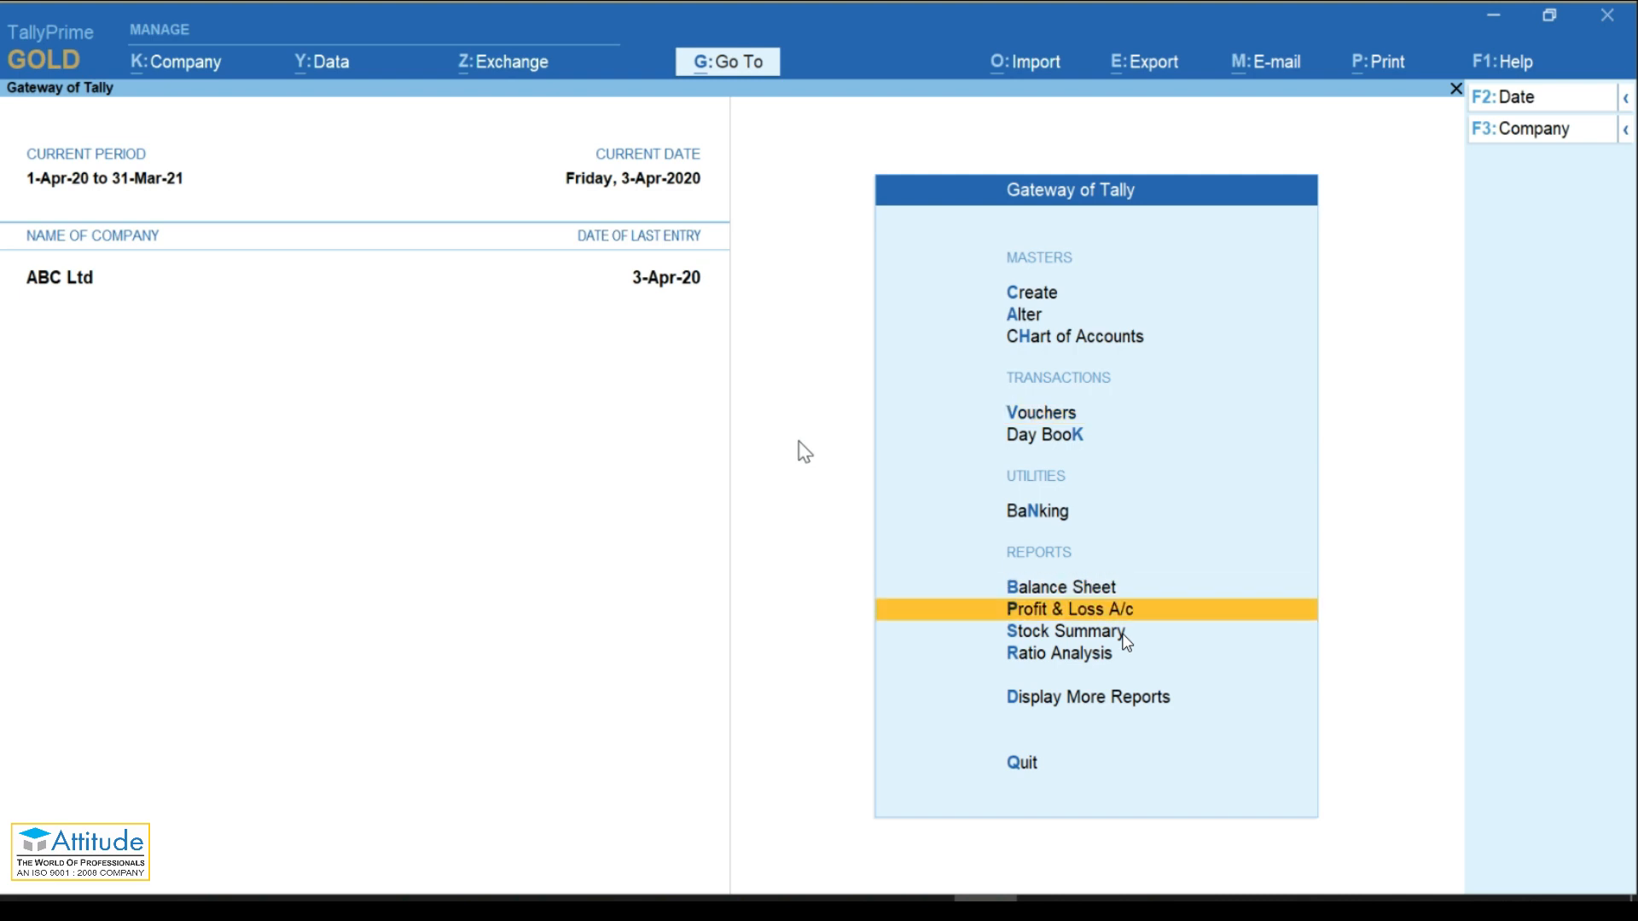
pyautogui.press('Up')
pyautogui.press('Up')
pyautogui.press('Up')
pyautogui.press('Up')
pyautogui.press('Up')
pyautogui.press('Up')
pyautogui.press('Up')
pyautogui.press('Up')
pyautogui.press('Up')
pyautogui.press('Up')
pyautogui.press('Up')
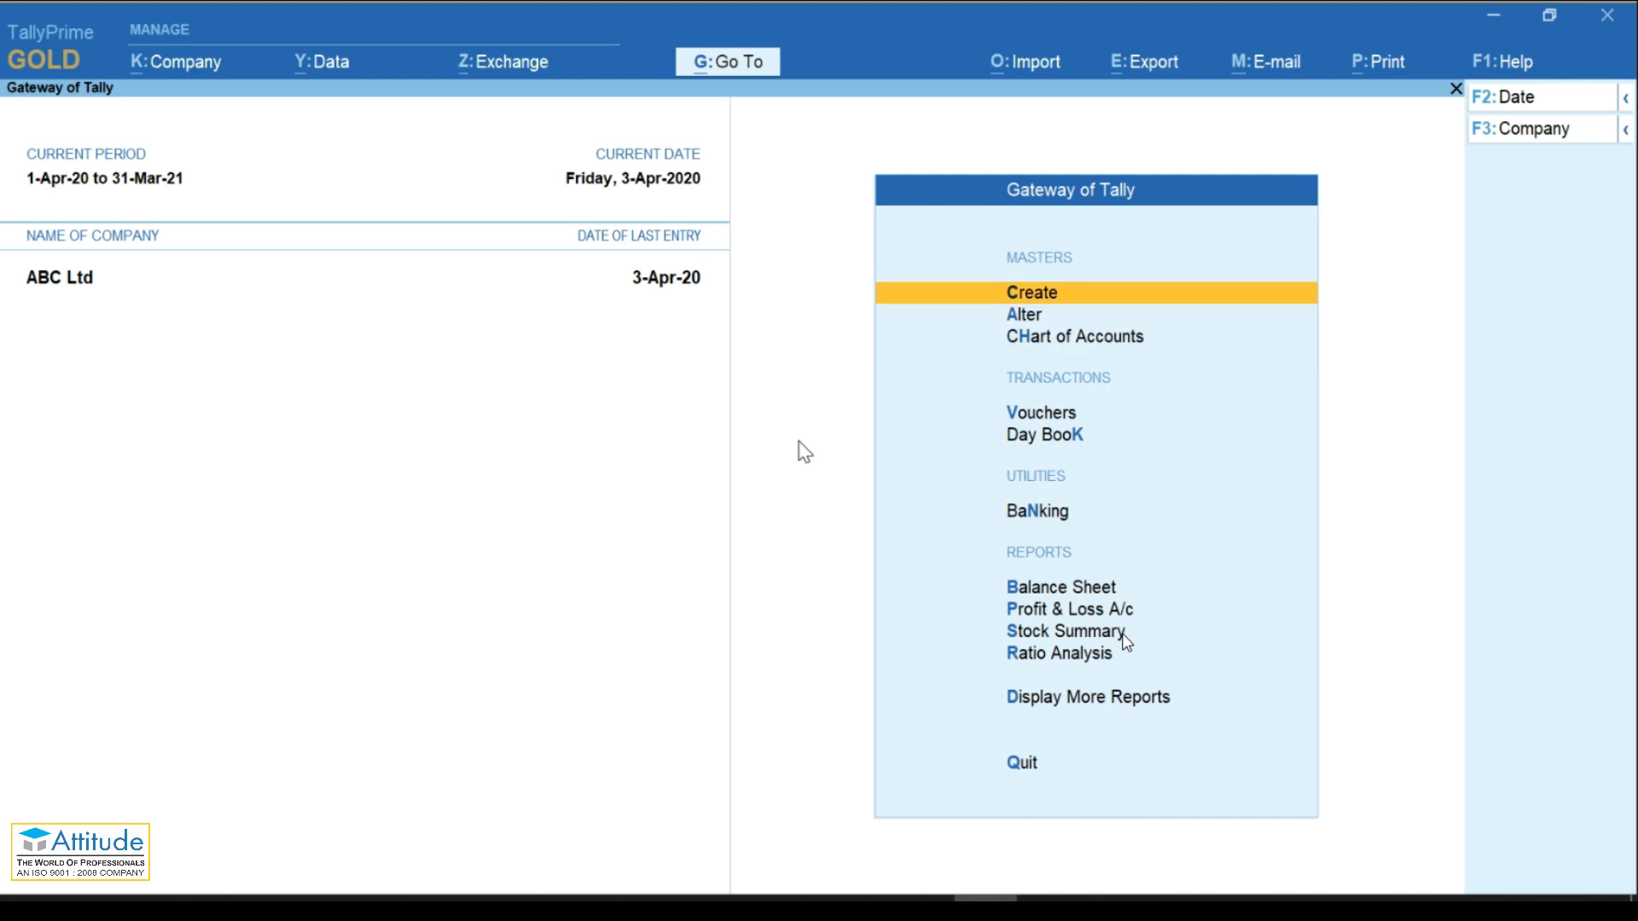
pyautogui.press('Down')
pyautogui.press('Down')
pyautogui.press('Down')
pyautogui.press('Down')
pyautogui.press('Down')
pyautogui.press('Down')
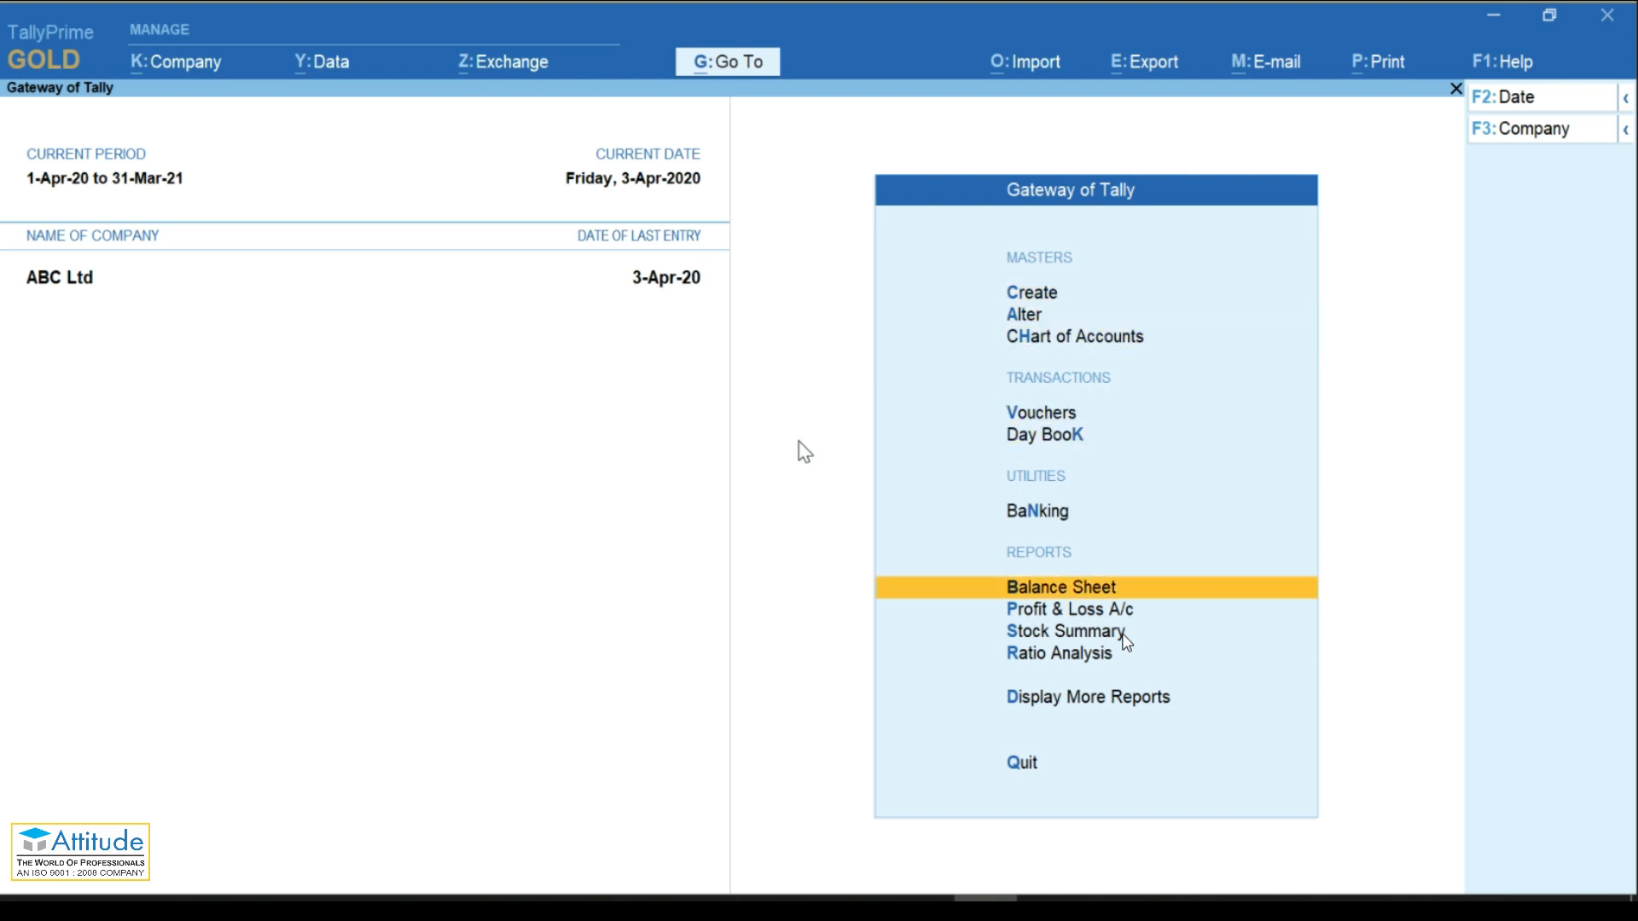
pyautogui.press('Up')
pyautogui.press('Up')
pyautogui.press('Up')
pyautogui.press('Up')
pyautogui.press('Up')
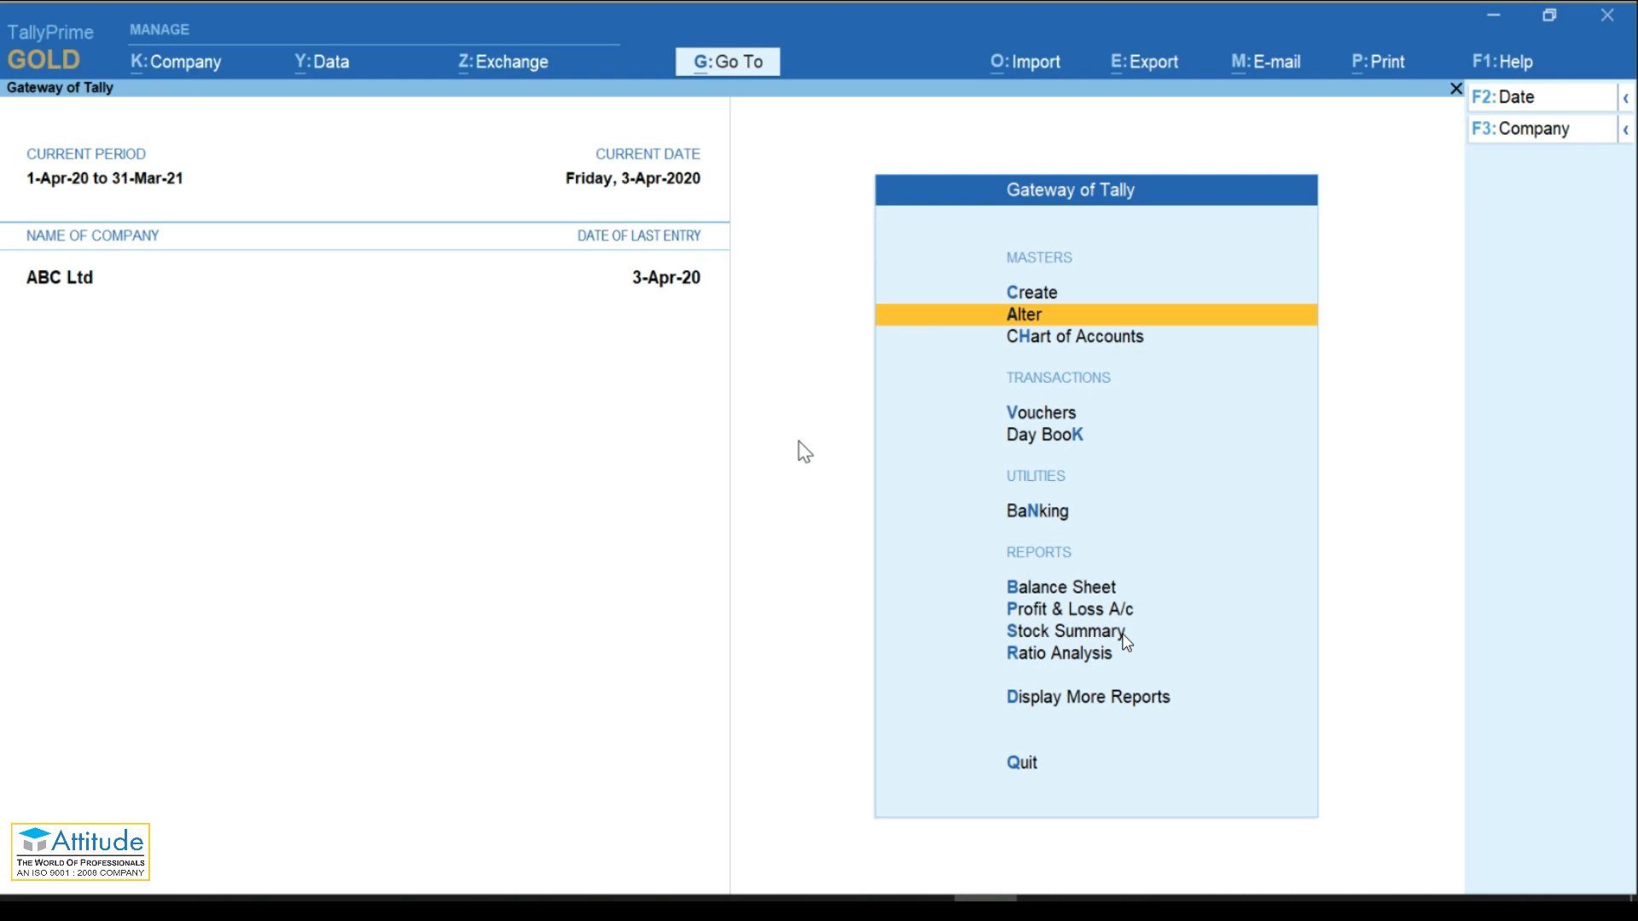
pyautogui.press('Up')
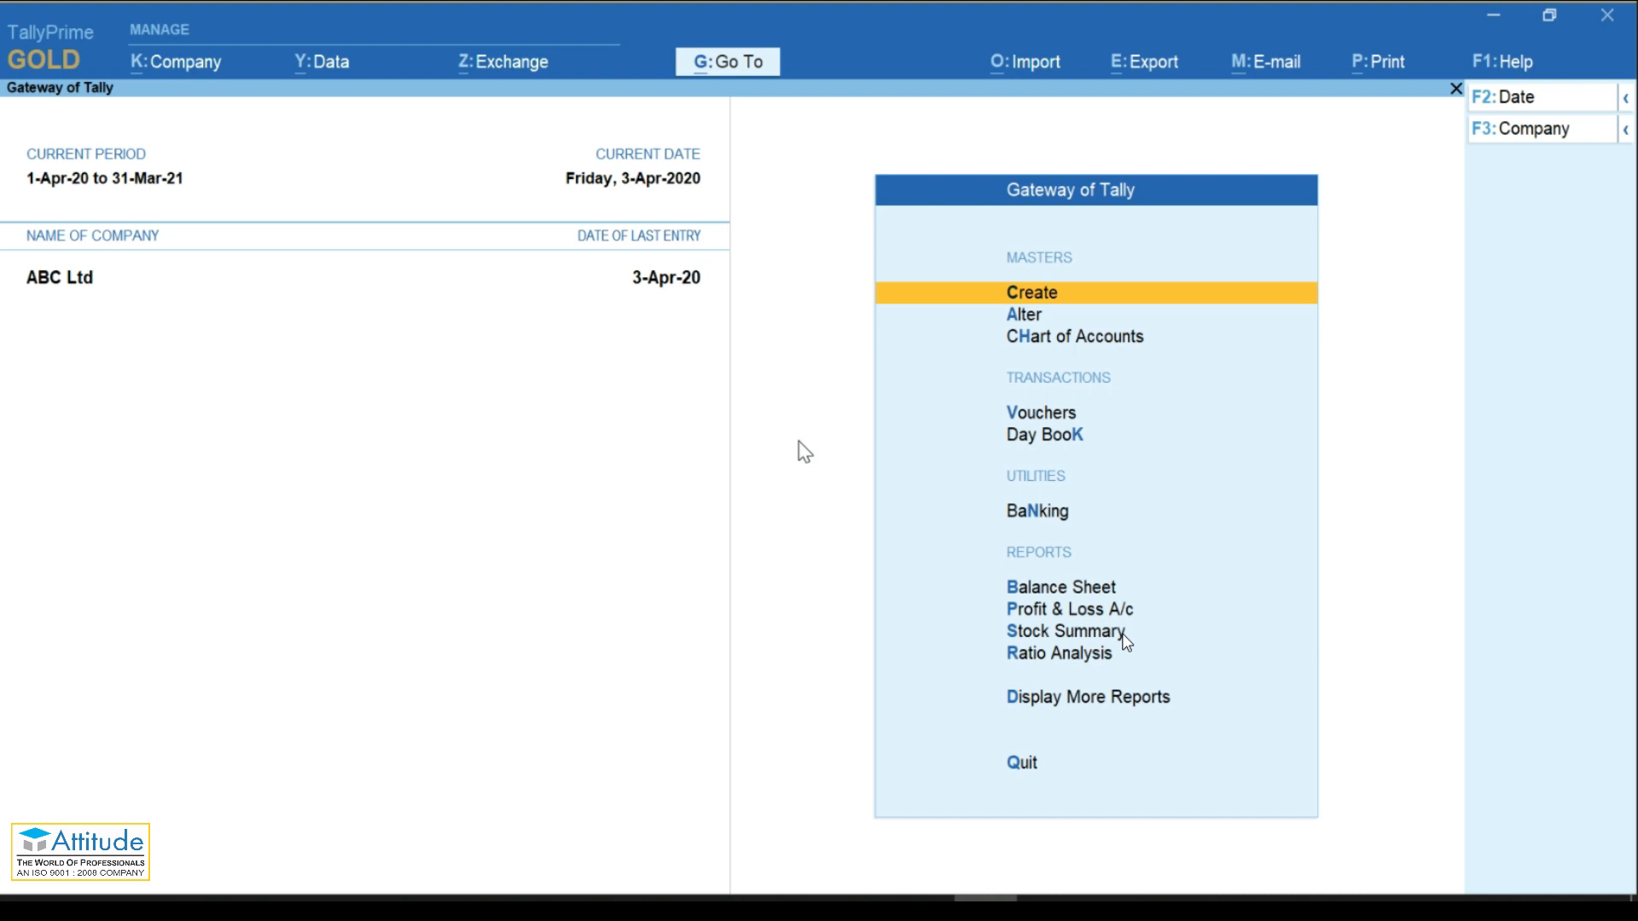
# Step: In ABC Ltd's F11 features, set TDS to Yes with deductor details left blank, then bring up the Company menu
pyautogui.press('F11')
pyautogui.press('Down')
pyautogui.press('Down')
pyautogui.press('Down')
pyautogui.press('Down')
pyautogui.press('Down')
pyautogui.press('Down')
pyautogui.press('Down')
pyautogui.press('Down')
pyautogui.press('Down')
pyautogui.press('Down')
pyautogui.press('Down')
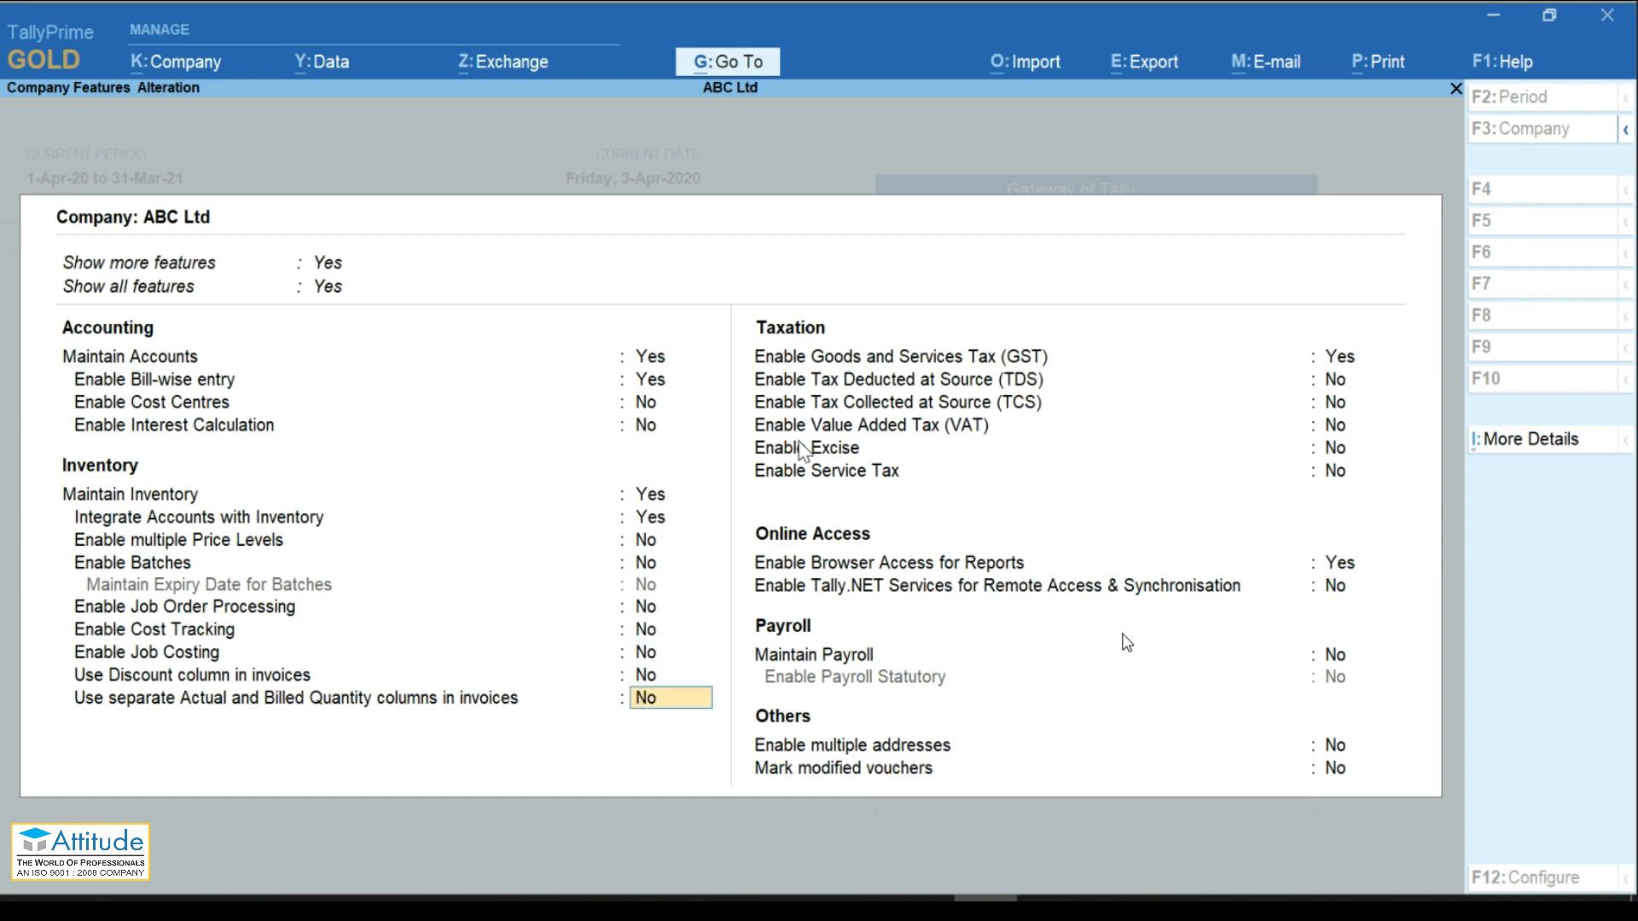
pyautogui.press('Down')
pyautogui.press('Return')
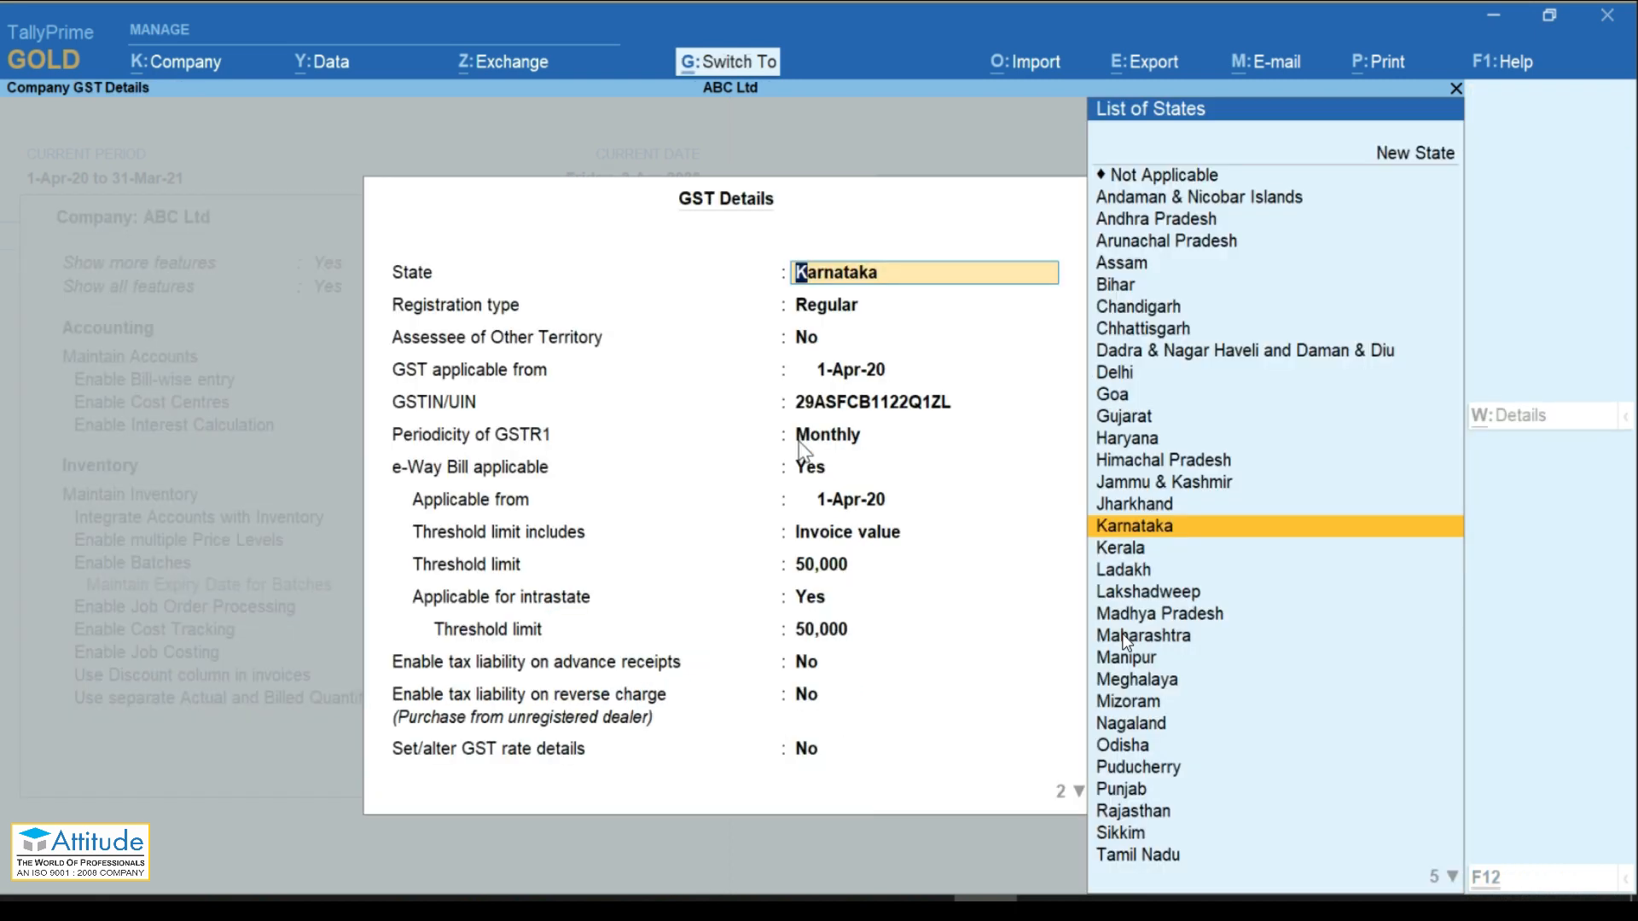
pyautogui.hotkey('ctrl', 'a')
pyautogui.write('y')
pyautogui.press('Return')
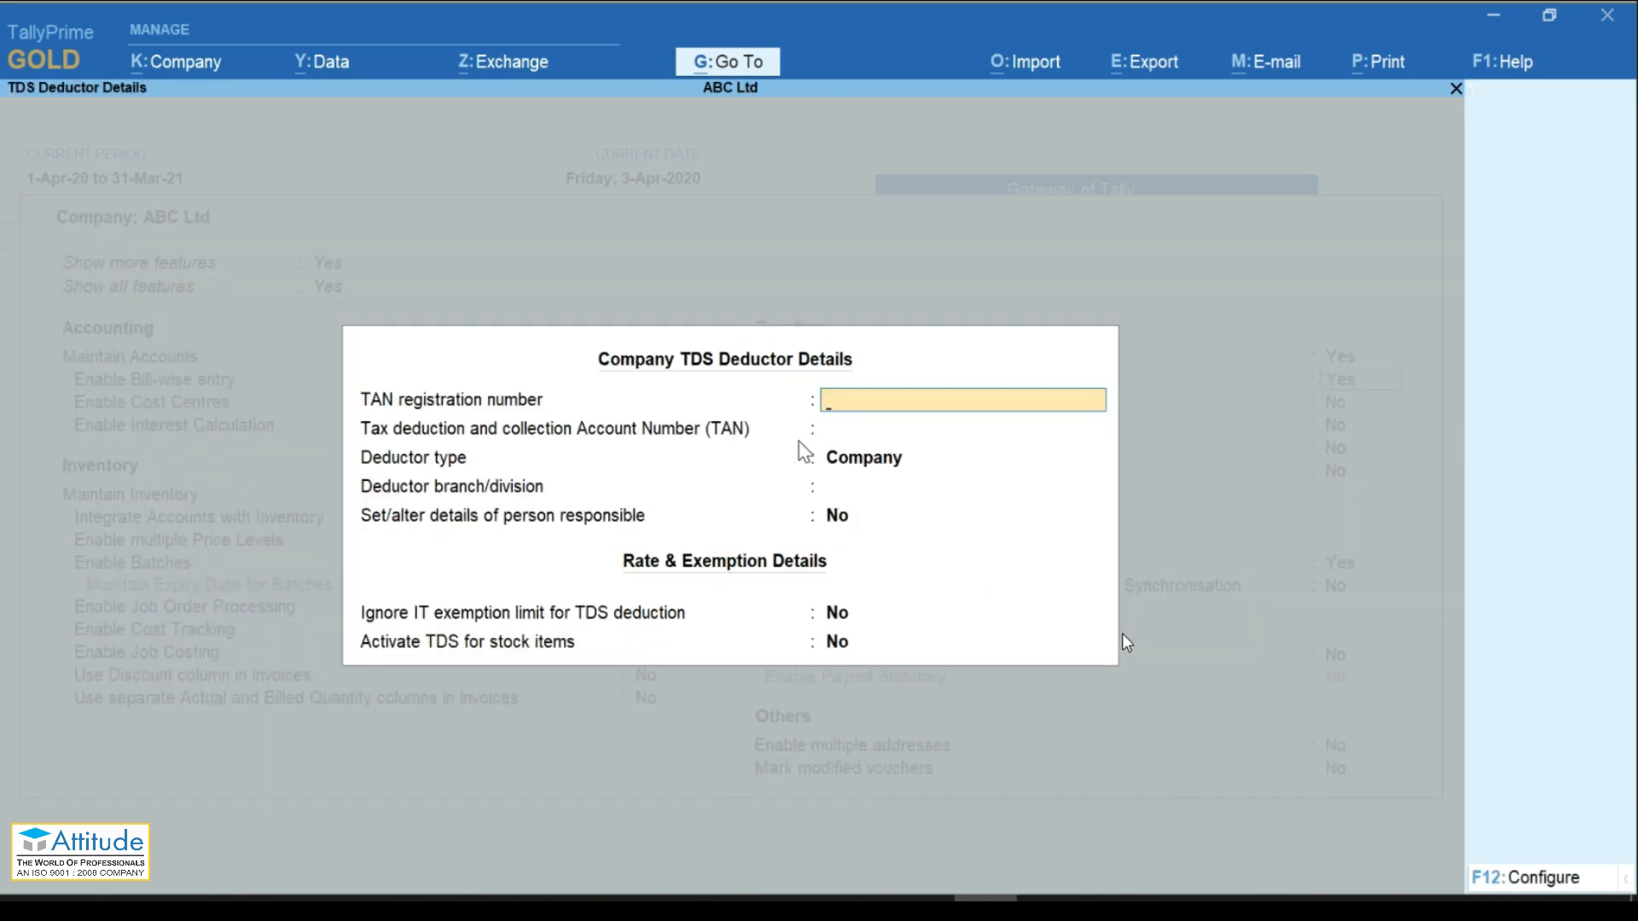
pyautogui.press('Escape')
pyautogui.press('Escape')
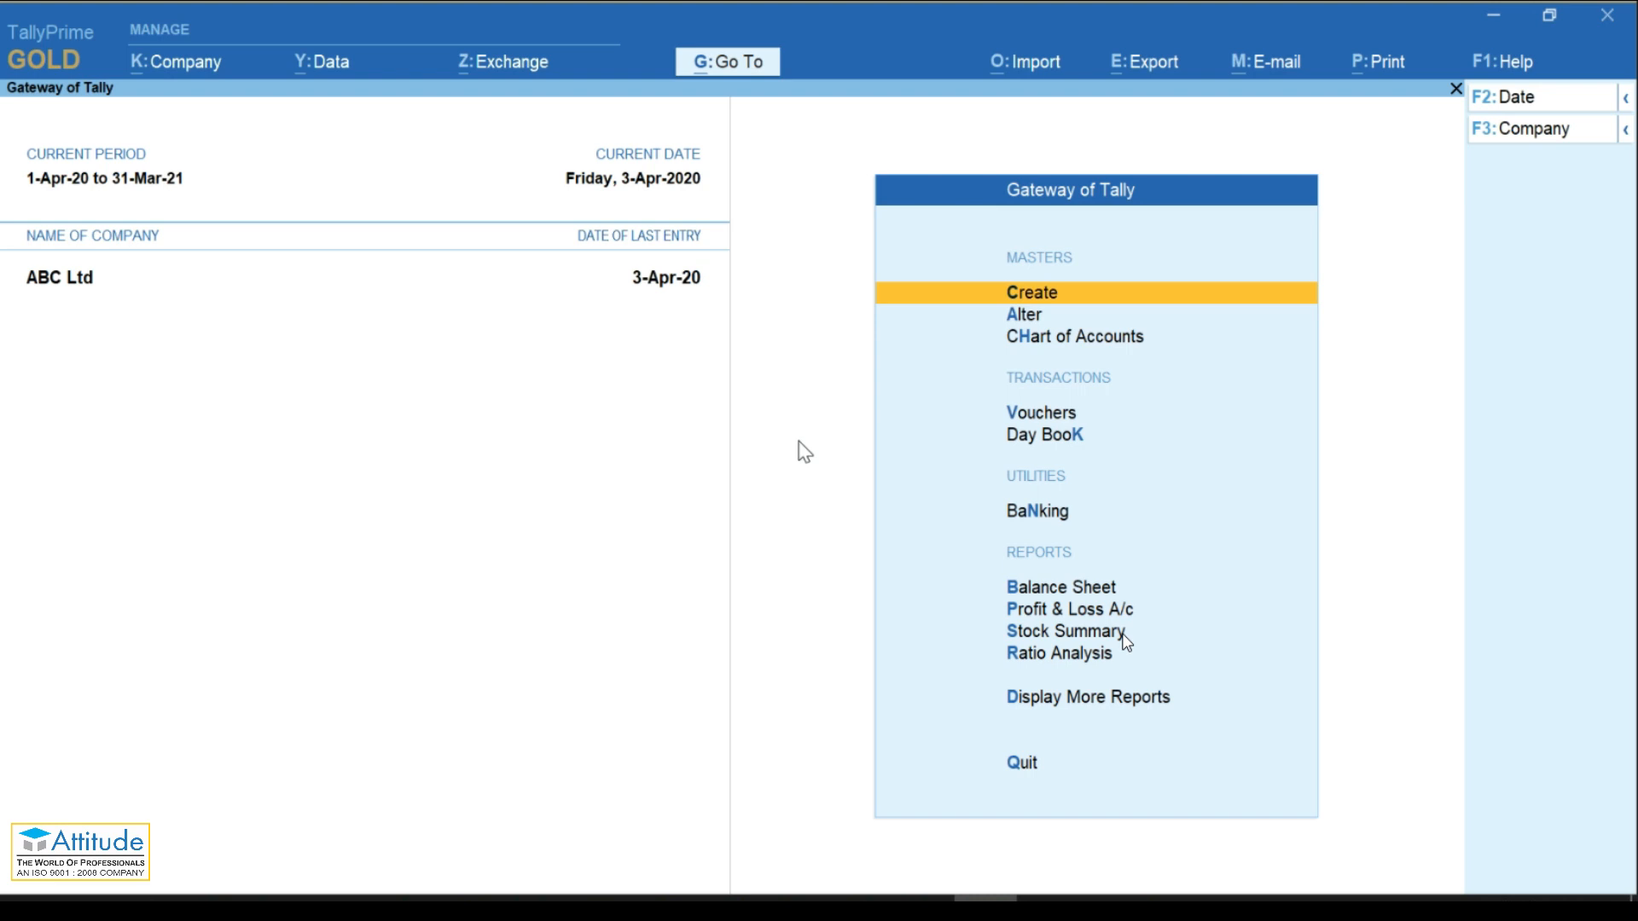
pyautogui.press('alt')
pyautogui.hotkey('alt', 'k')
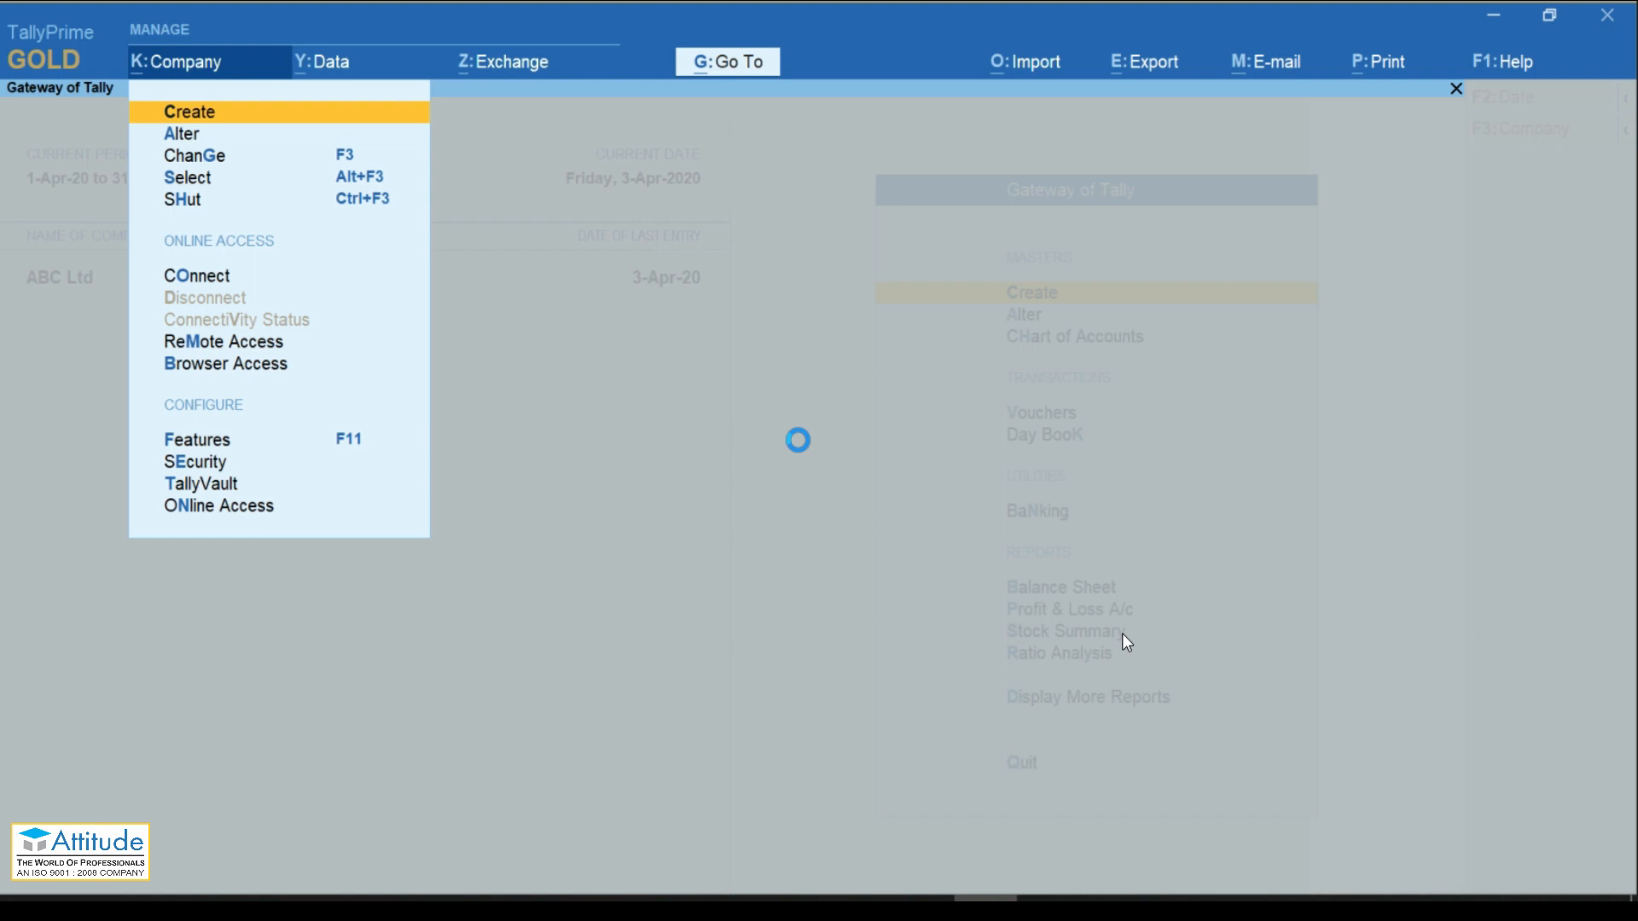
# Step: Create company TDS Demo with state Karnataka, keeping default contact, financial year and currency fields
pyautogui.write('TD')
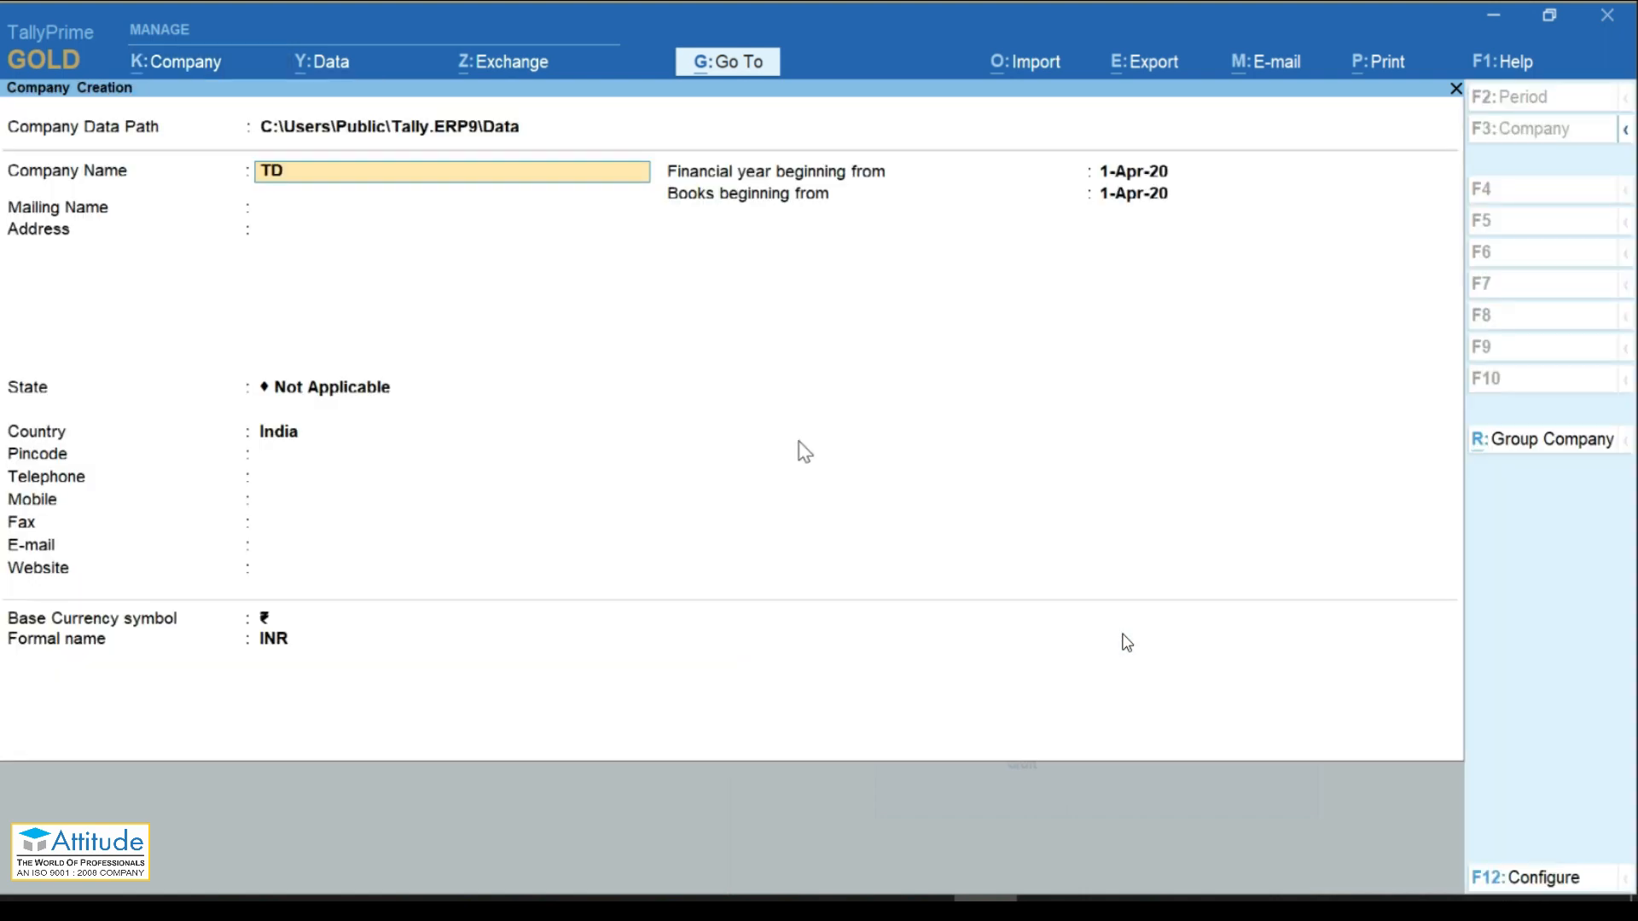
pyautogui.write('S Demo')
pyautogui.press('Return')
pyautogui.press('Return')
pyautogui.press('Return')
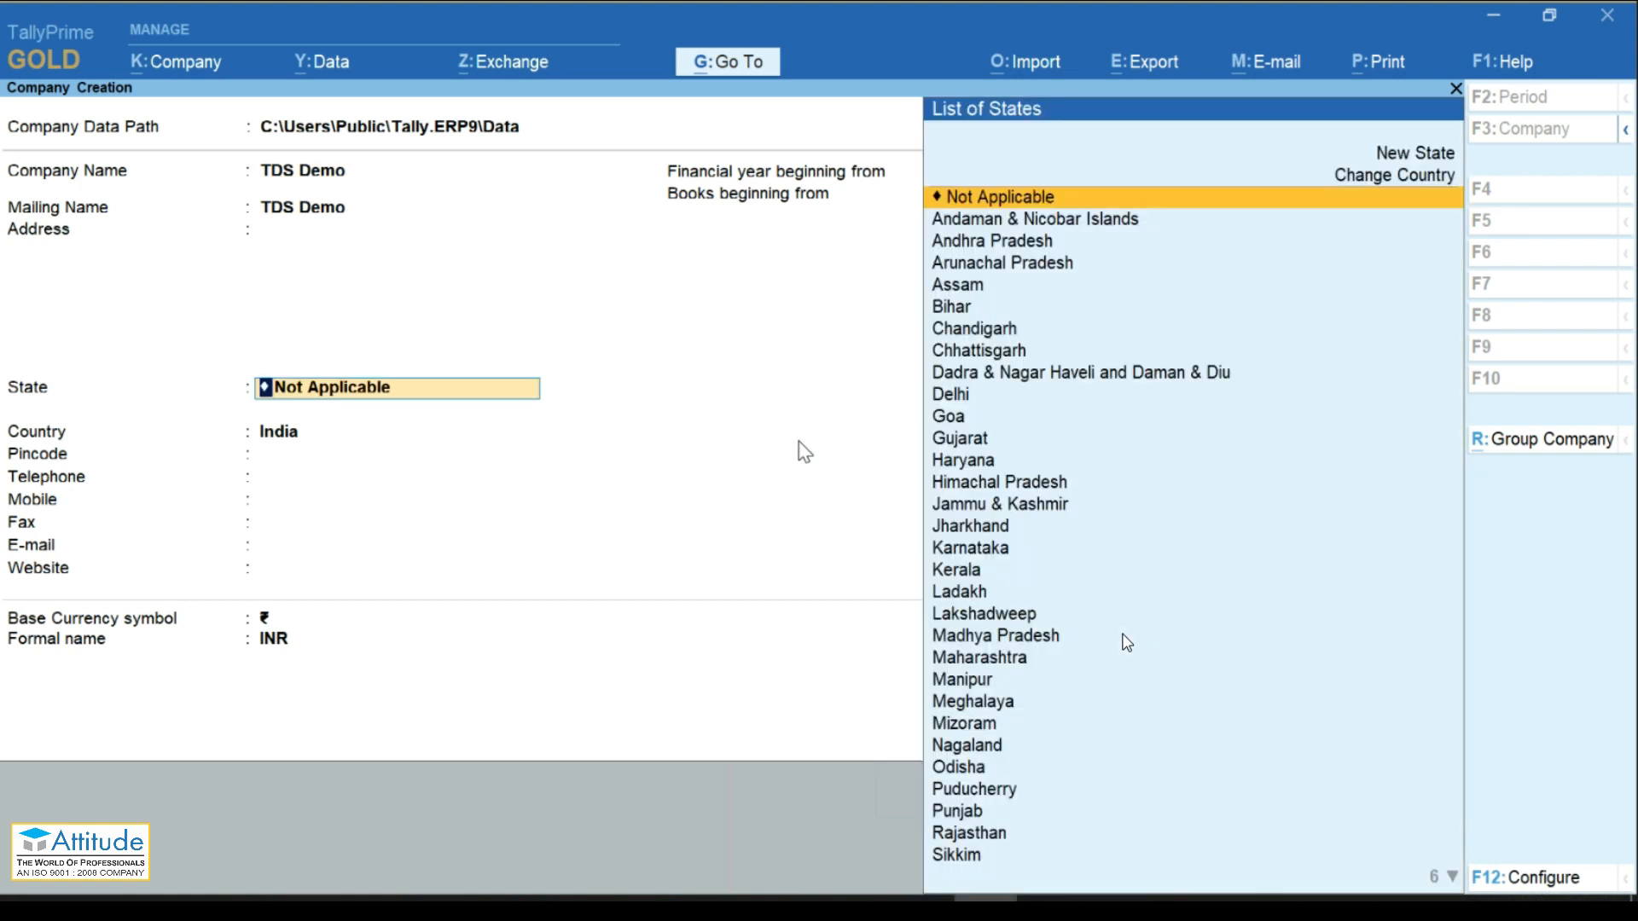
pyautogui.write('kar')
pyautogui.press('Return')
pyautogui.press('Return')
pyautogui.press('Return')
pyautogui.press('Return')
pyautogui.press('Return')
pyautogui.press('Return')
pyautogui.press('Return')
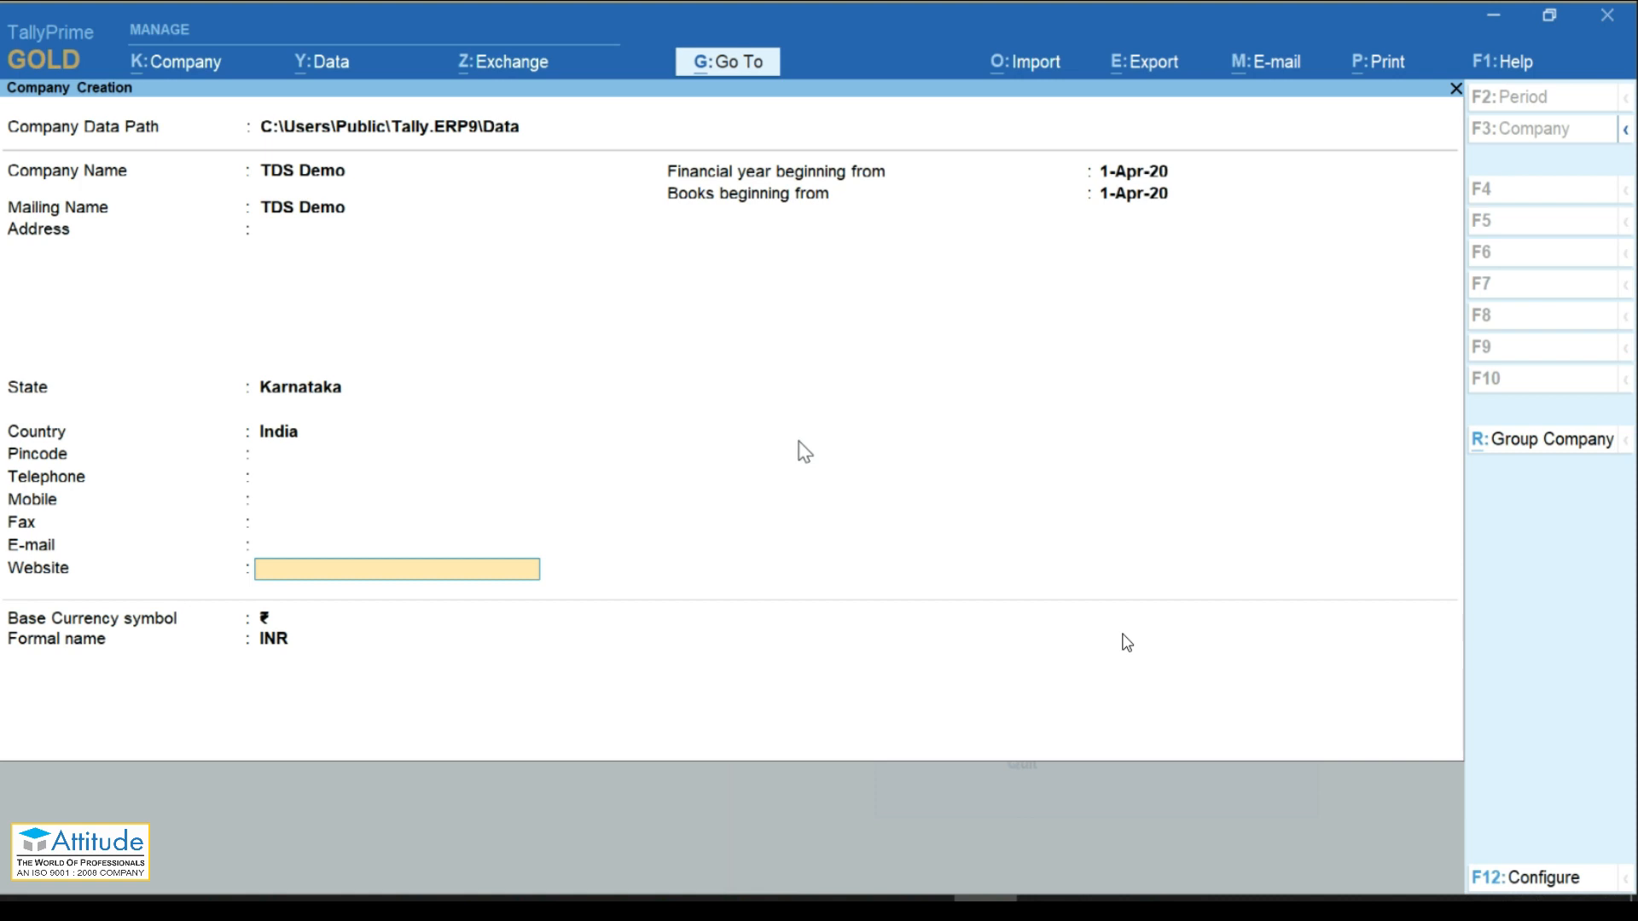
pyautogui.press('Return')
pyautogui.press('Return')
pyautogui.press('Return')
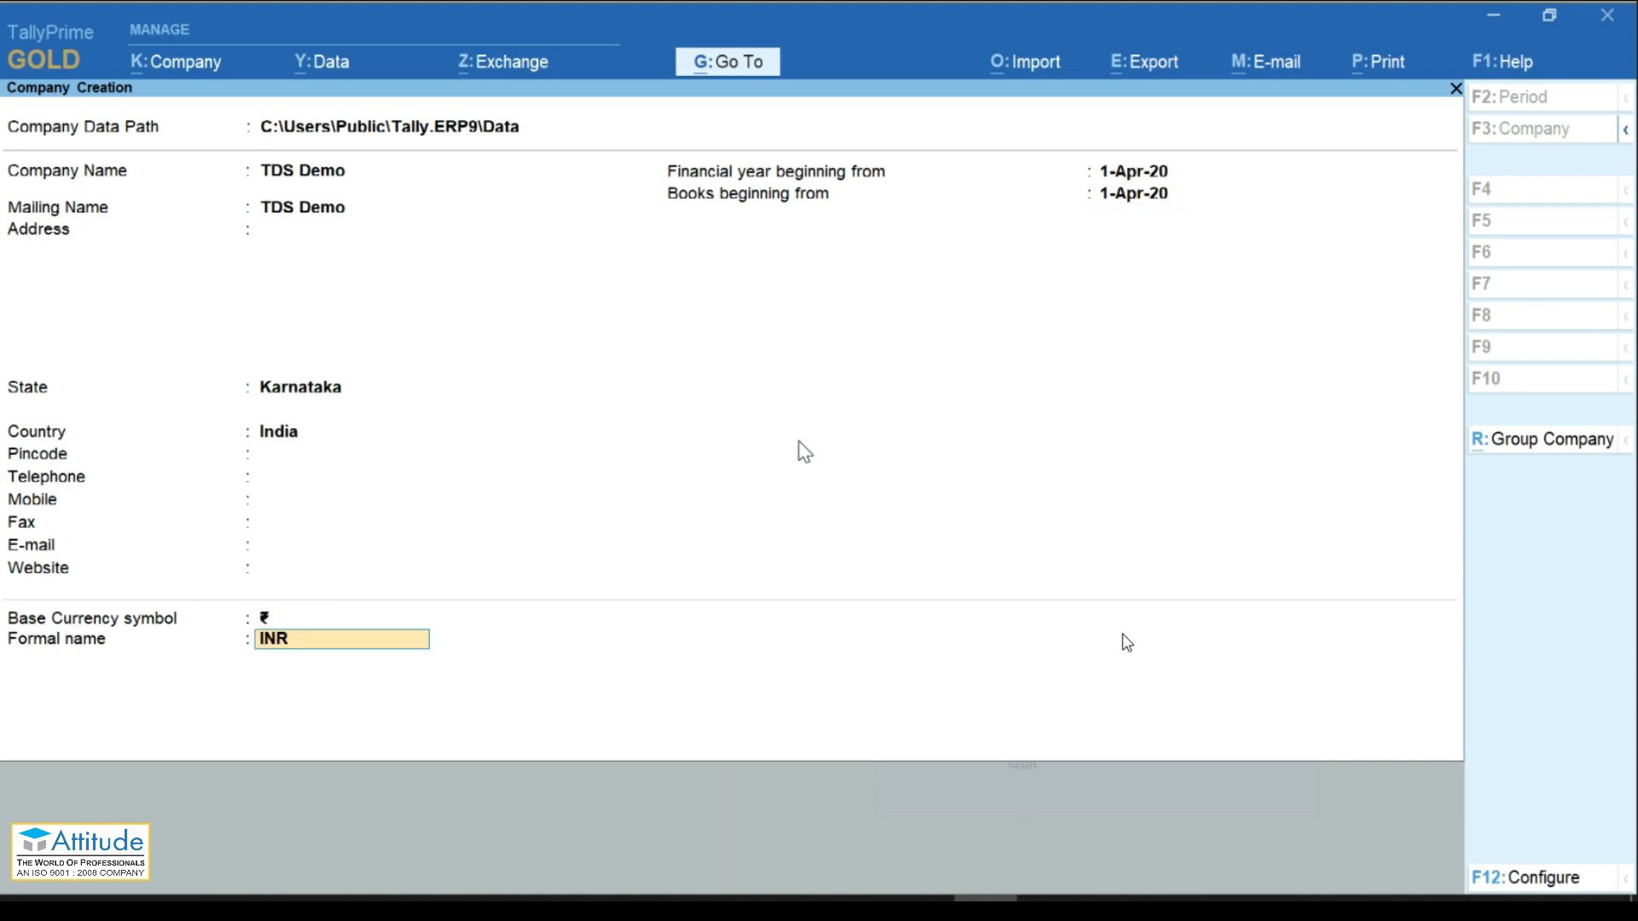
pyautogui.press('Return')
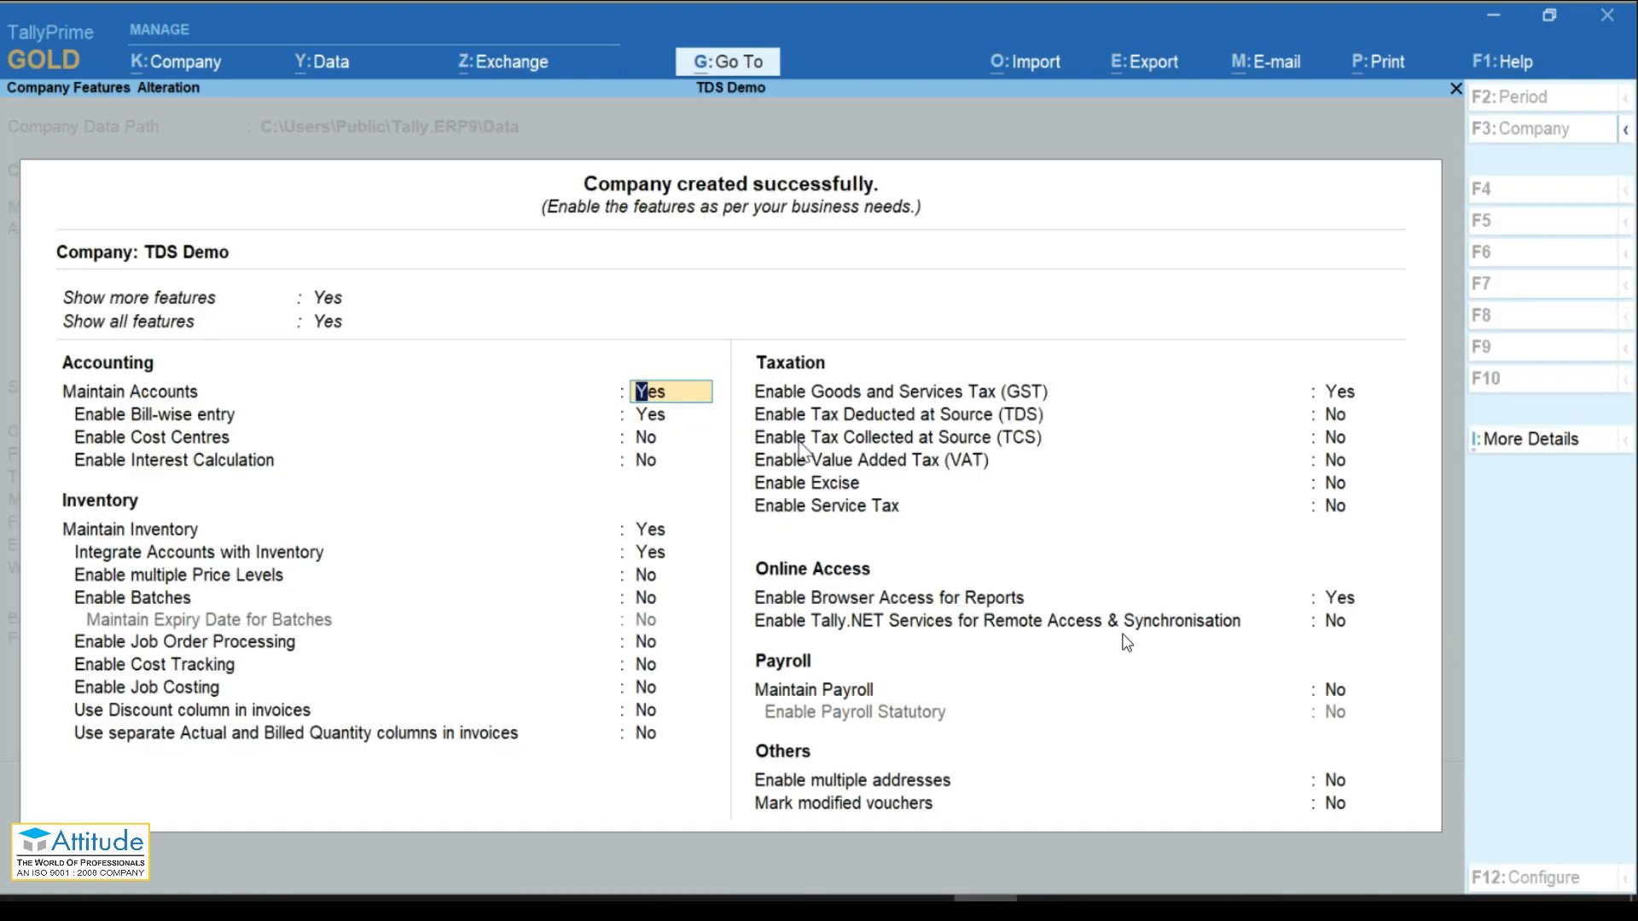
# Step: In TDS Demo's company features, set GST to No and TDS to Yes
pyautogui.press('Return')
pyautogui.press('Return')
pyautogui.press('Return')
pyautogui.press('Return')
pyautogui.press('Return')
pyautogui.press('Return')
pyautogui.press('Return')
pyautogui.press('Return')
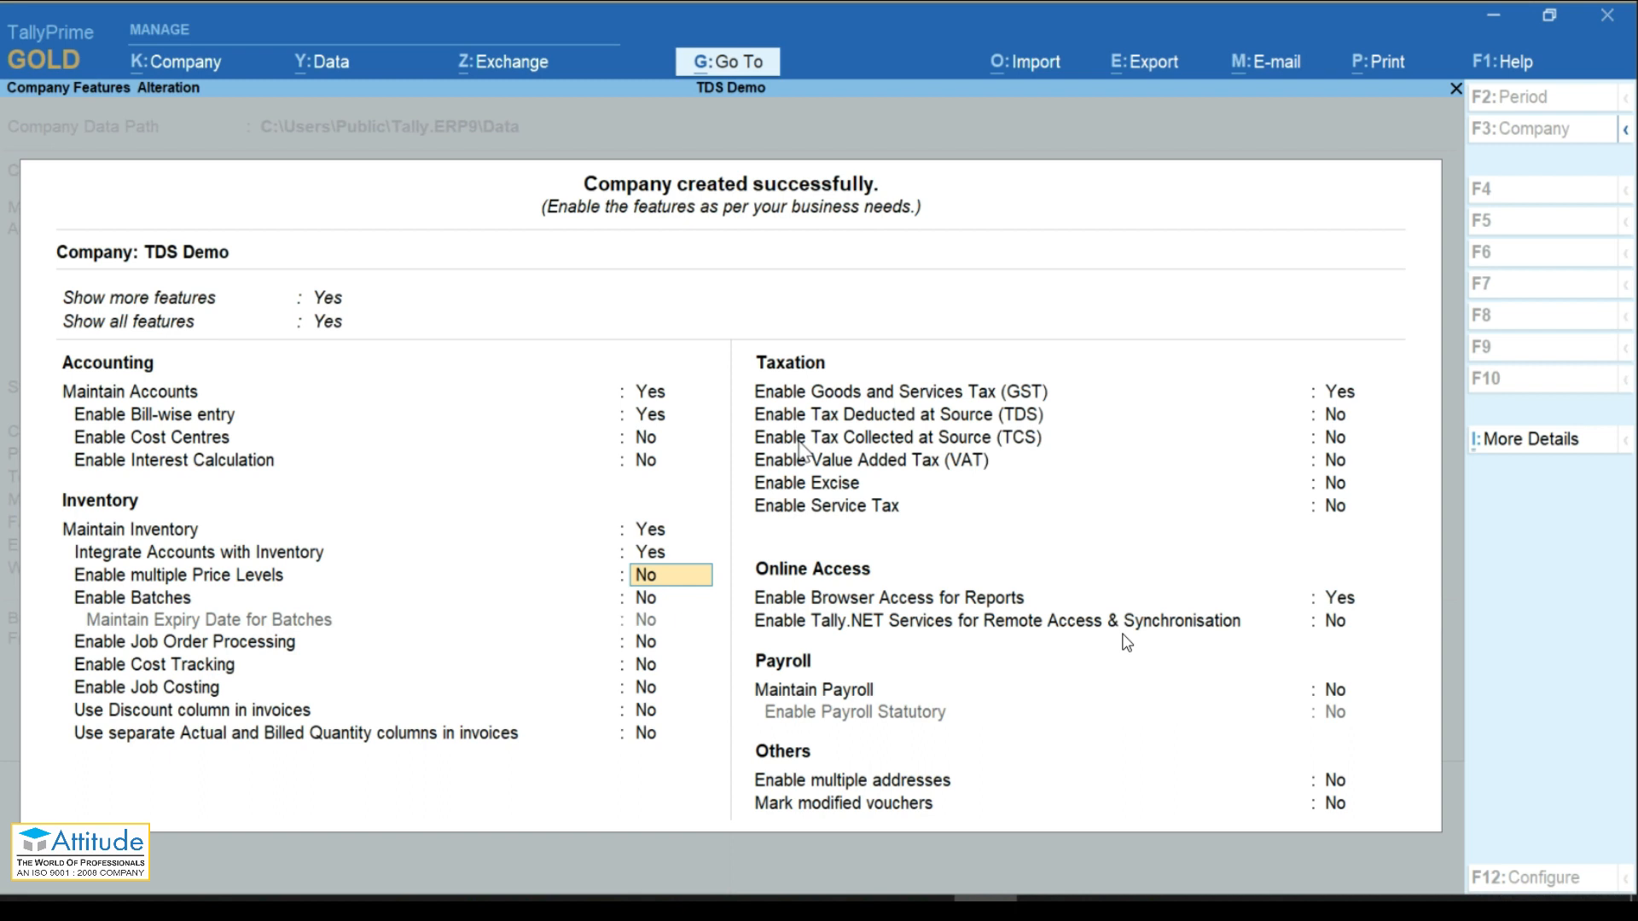
pyautogui.press('Return')
pyautogui.press('Return')
pyautogui.press('Return')
pyautogui.press('Return')
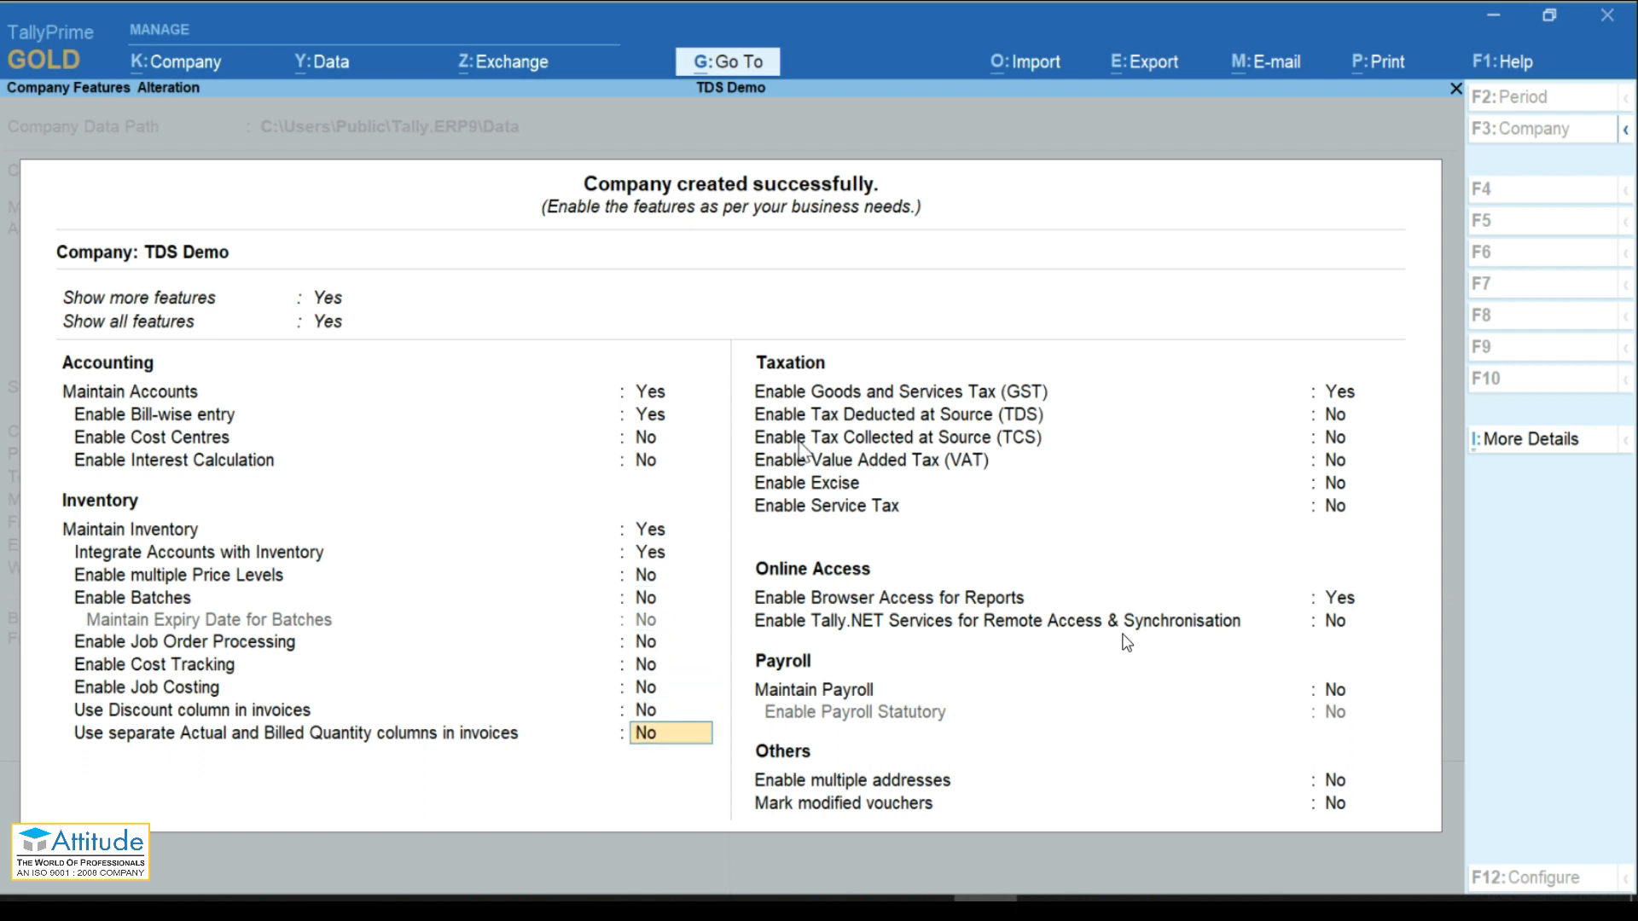
pyautogui.press('Return')
pyautogui.write('n')
pyautogui.press('Return')
pyautogui.write('y')
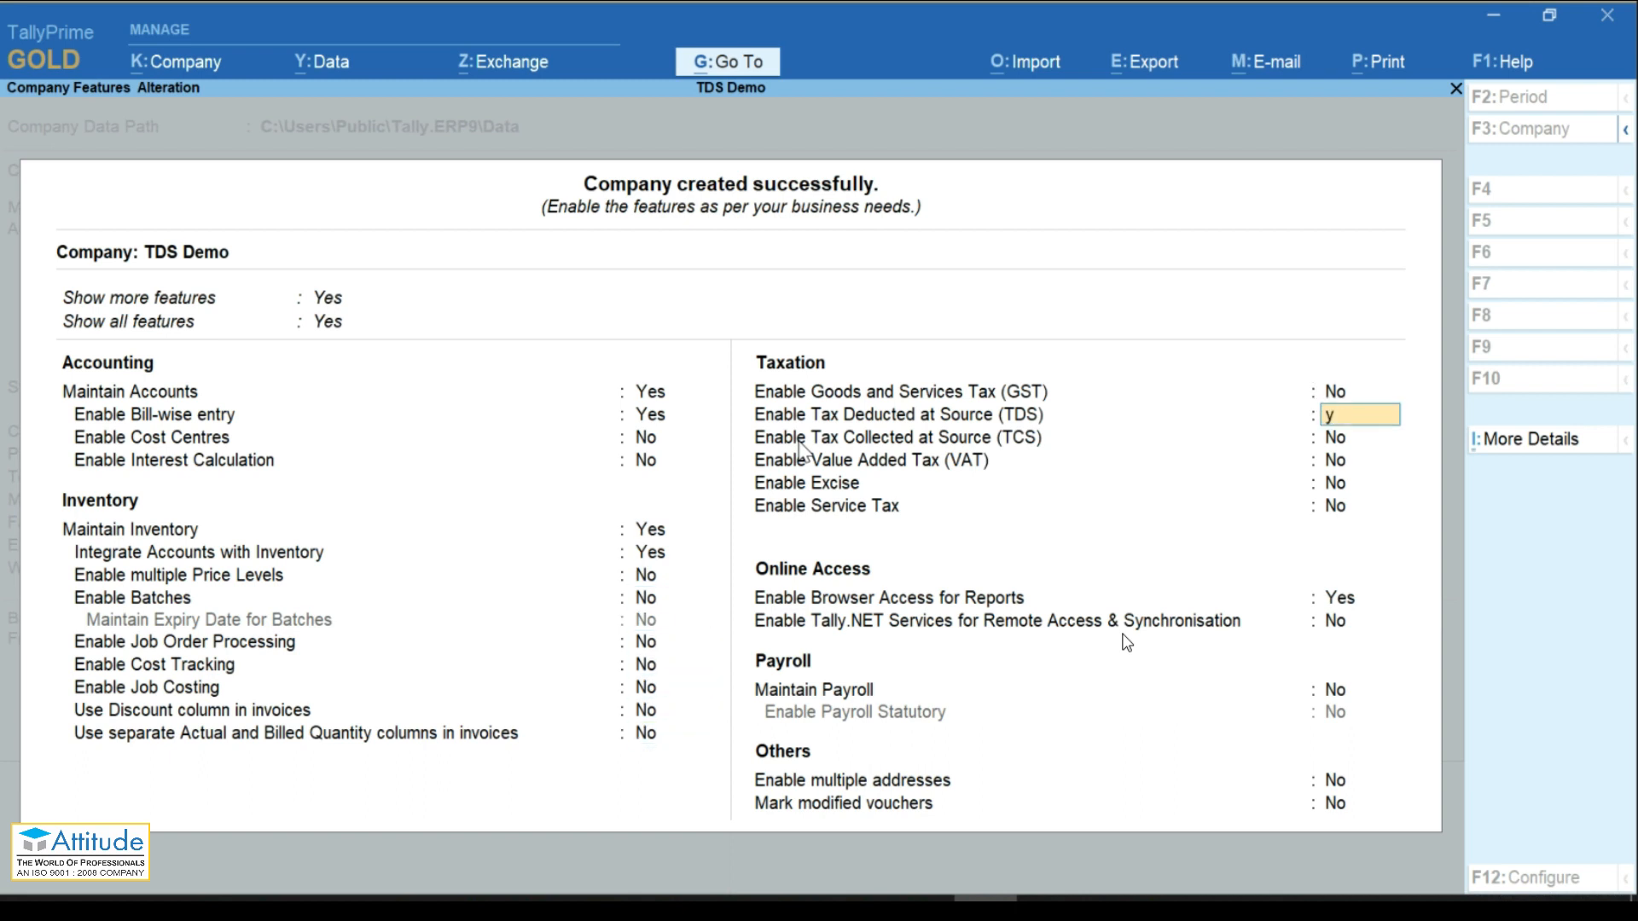
pyautogui.press('Return')
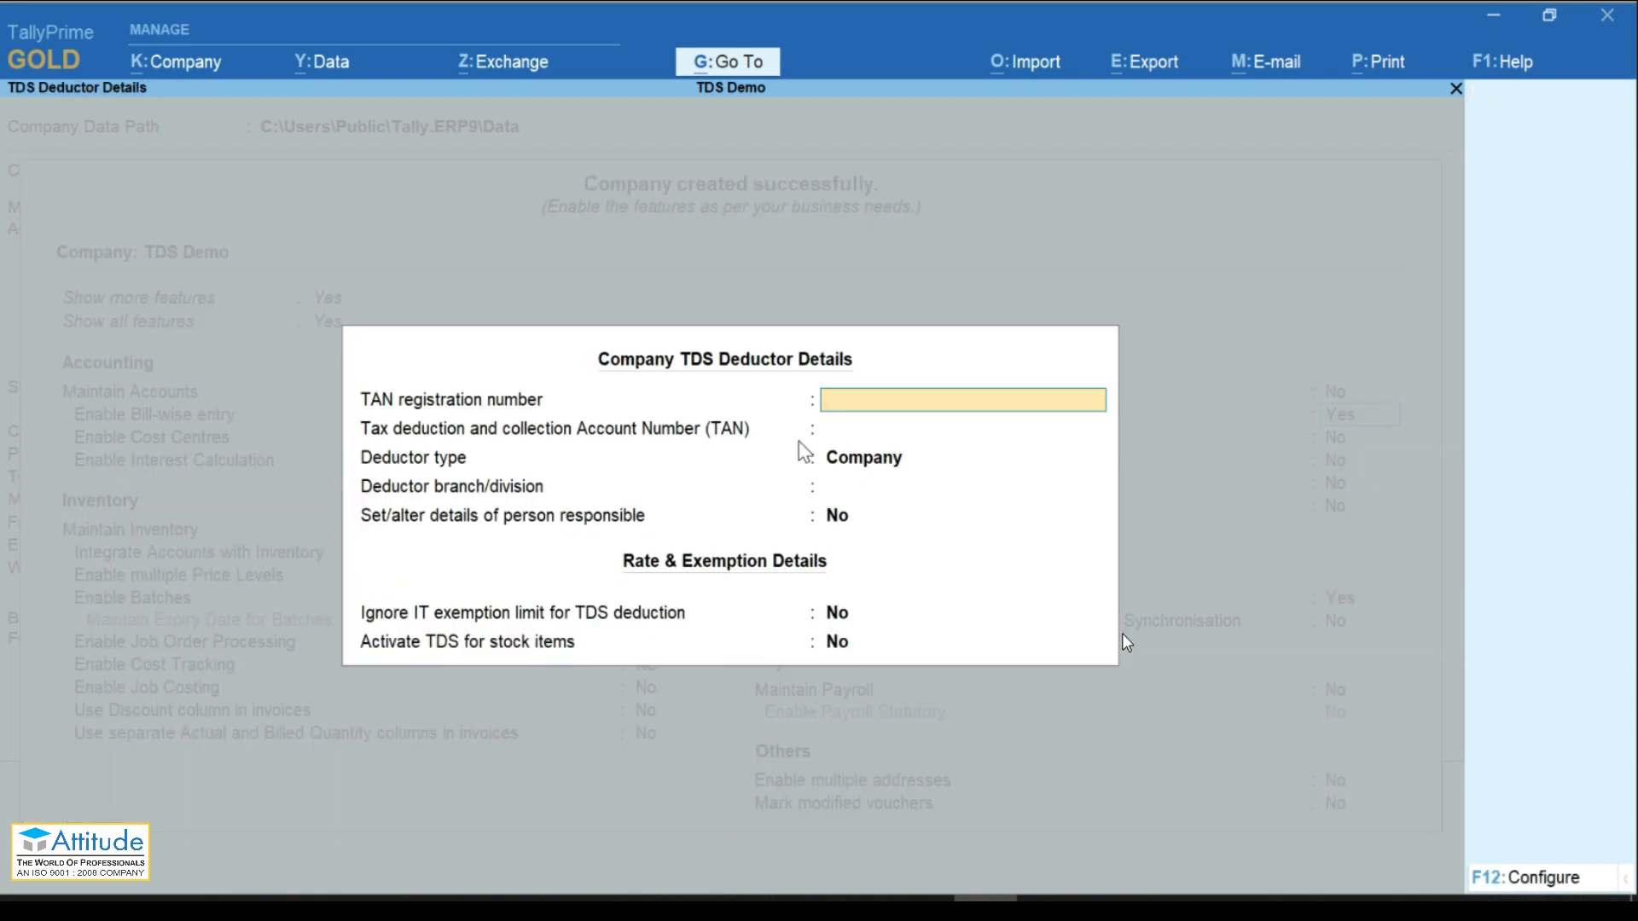
# Step: Enter the company's TAN, keep deductor type Company, and save the features
pyautogui.press('Return')
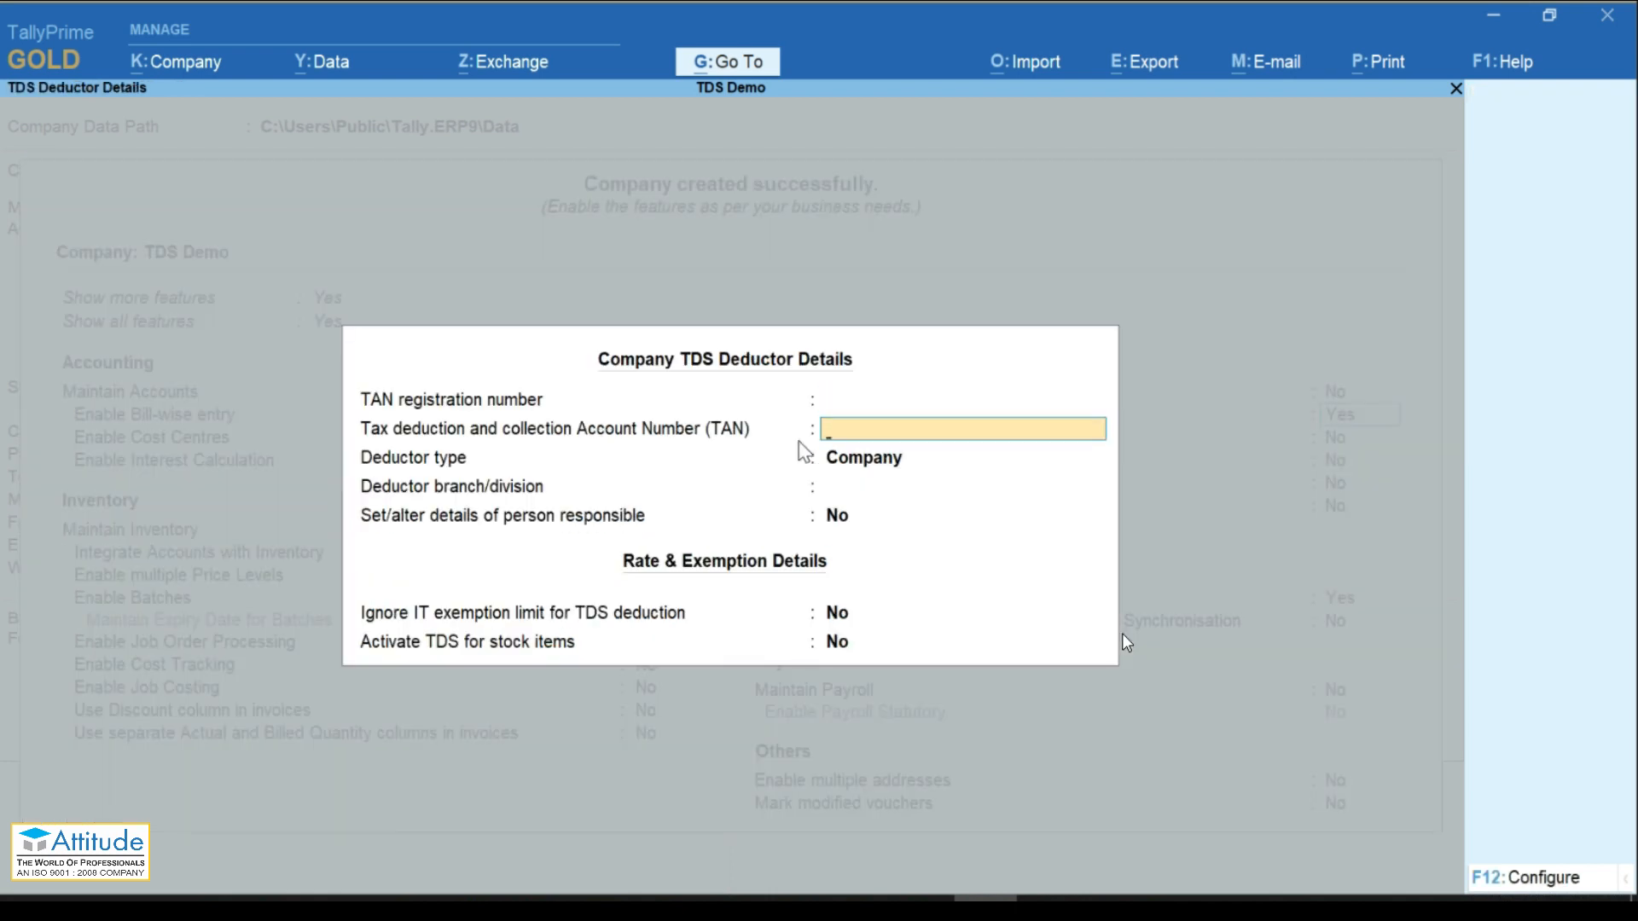
pyautogui.press('Return')
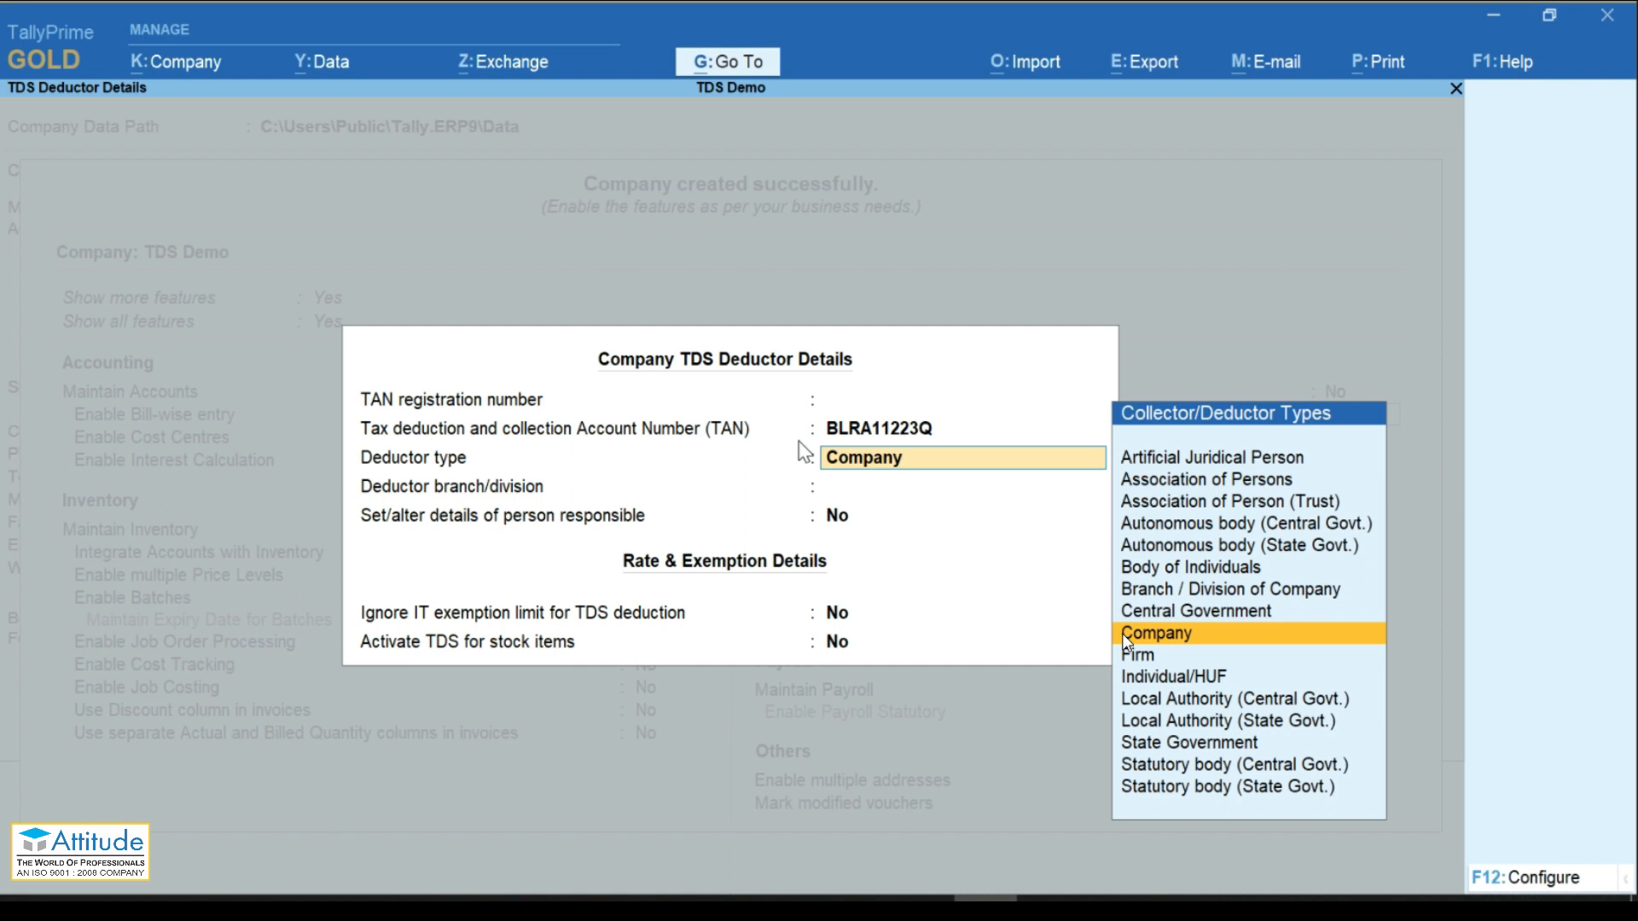
pyautogui.press('Return')
pyautogui.press('Return')
pyautogui.press('Return')
pyautogui.press('Return')
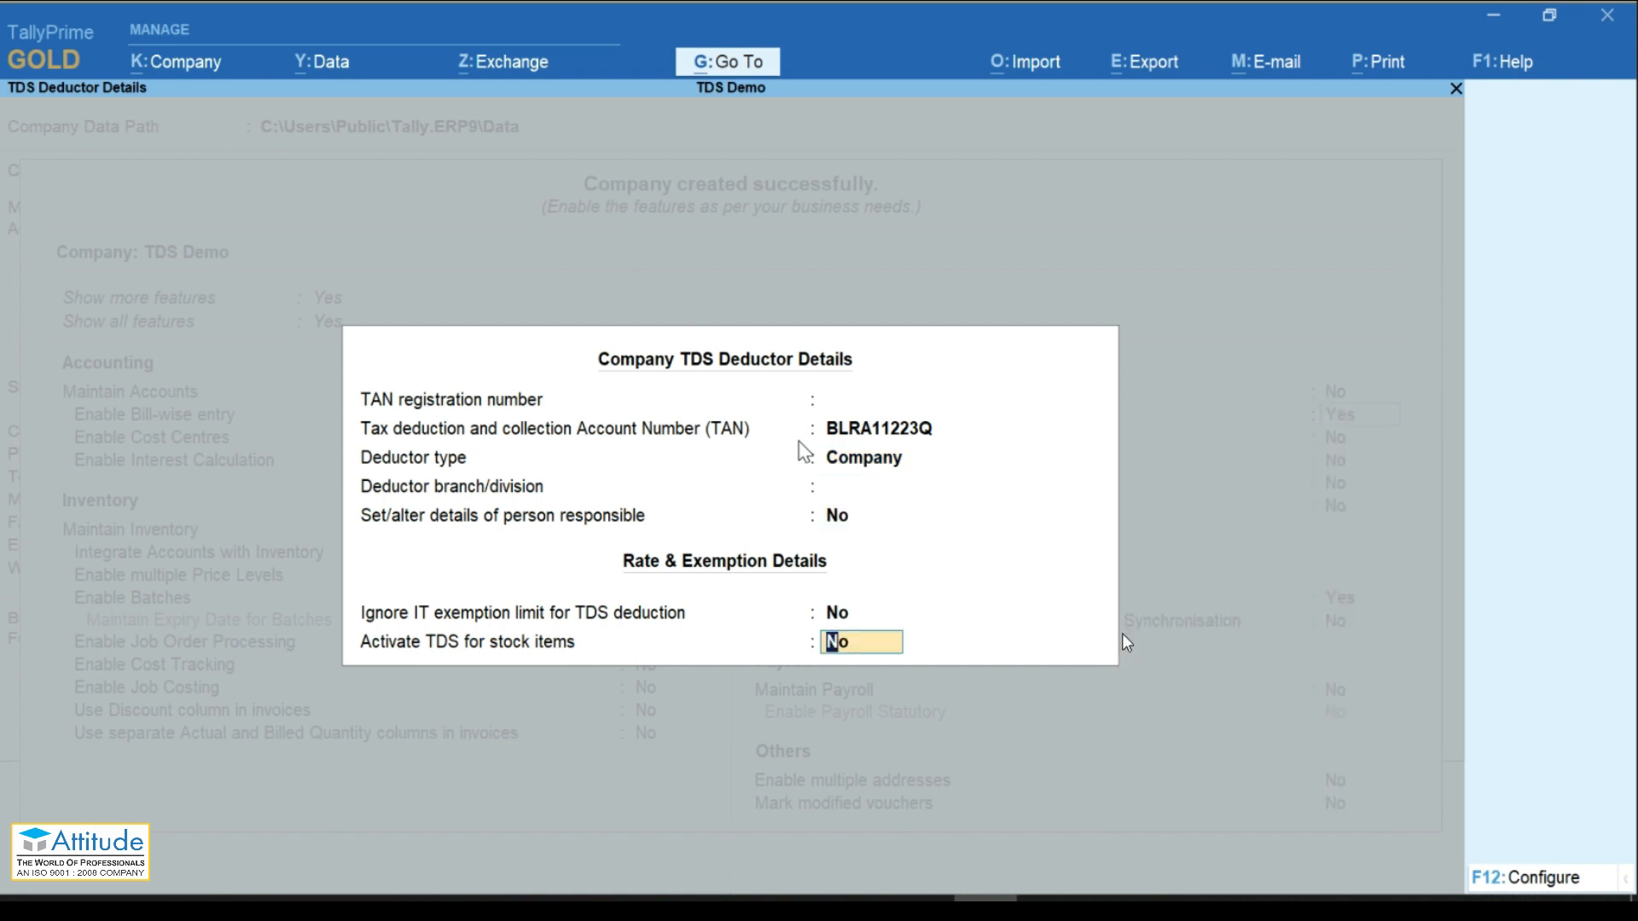
pyautogui.press('Return')
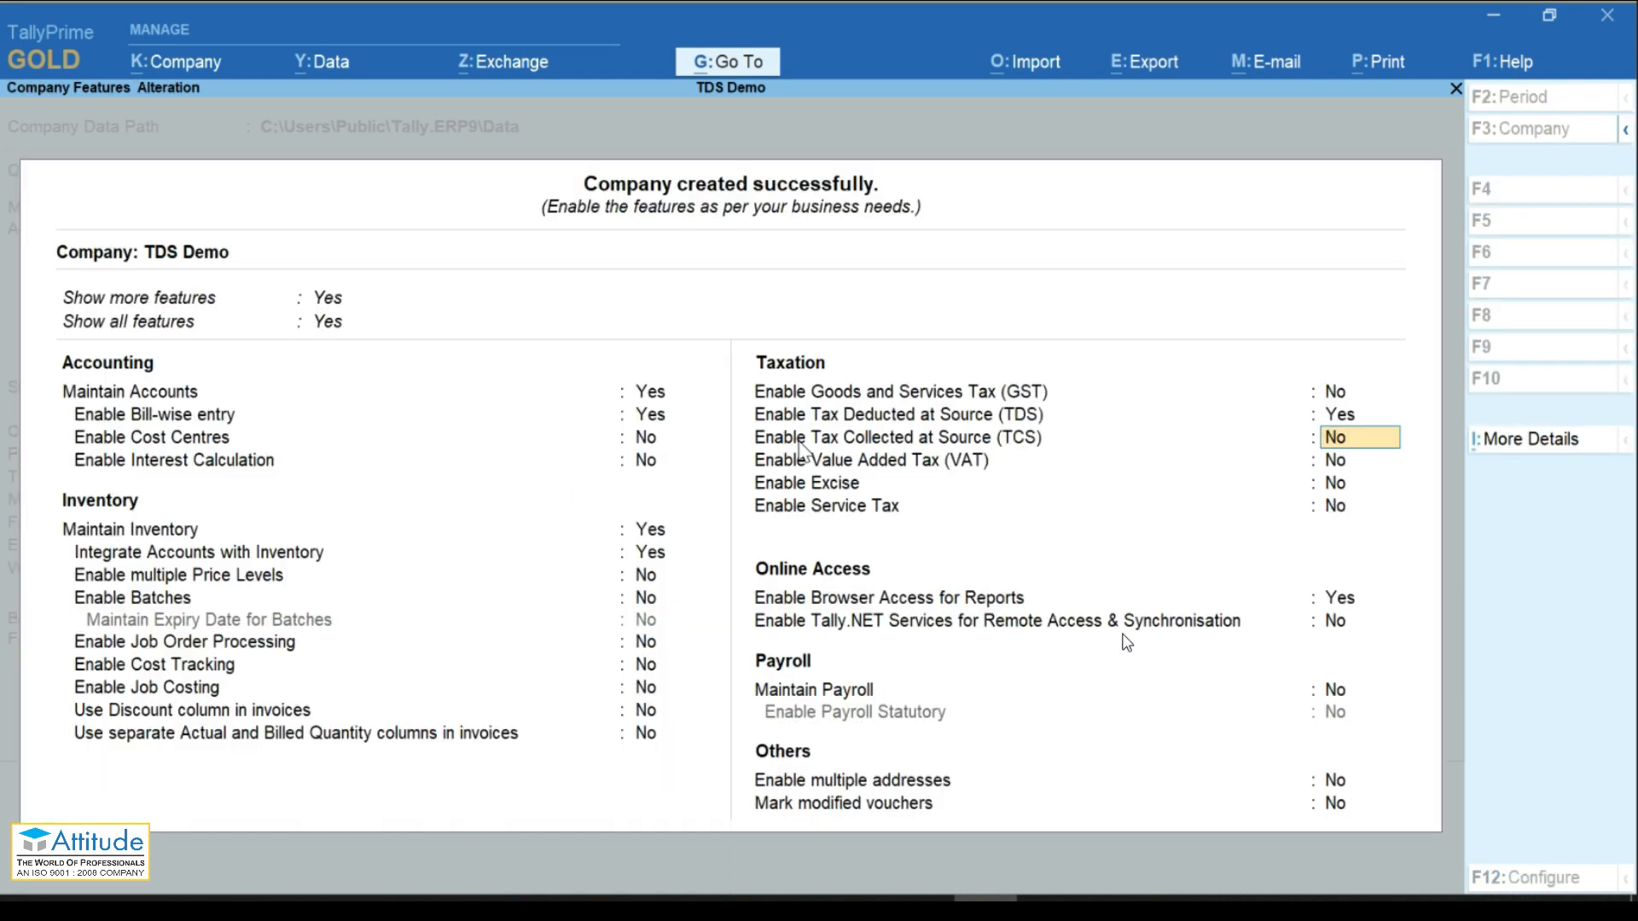
pyautogui.hotkey('ctrl', 'a')
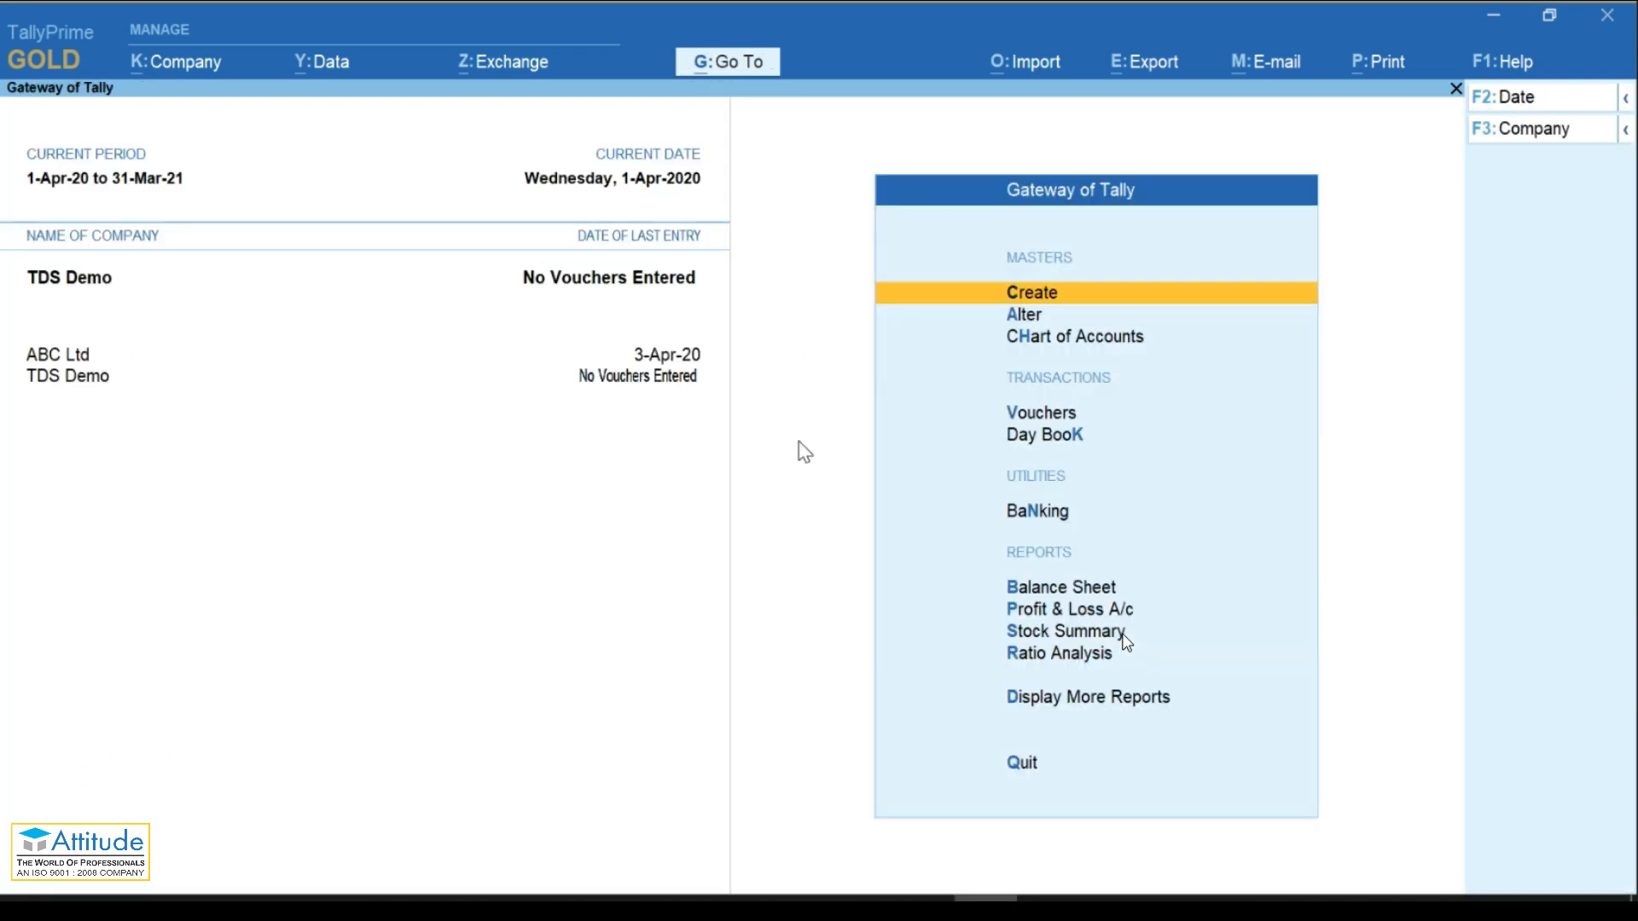
pyautogui.press('Escape')
# Step: Stay on the main menu and open a new TDS Nature of Payments form from Create
pyautogui.press('n')
pyautogui.press('Return')
pyautogui.press('Down')
pyautogui.press('Down')
pyautogui.press('Down')
pyautogui.press('Down')
pyautogui.press('Down')
pyautogui.press('Down')
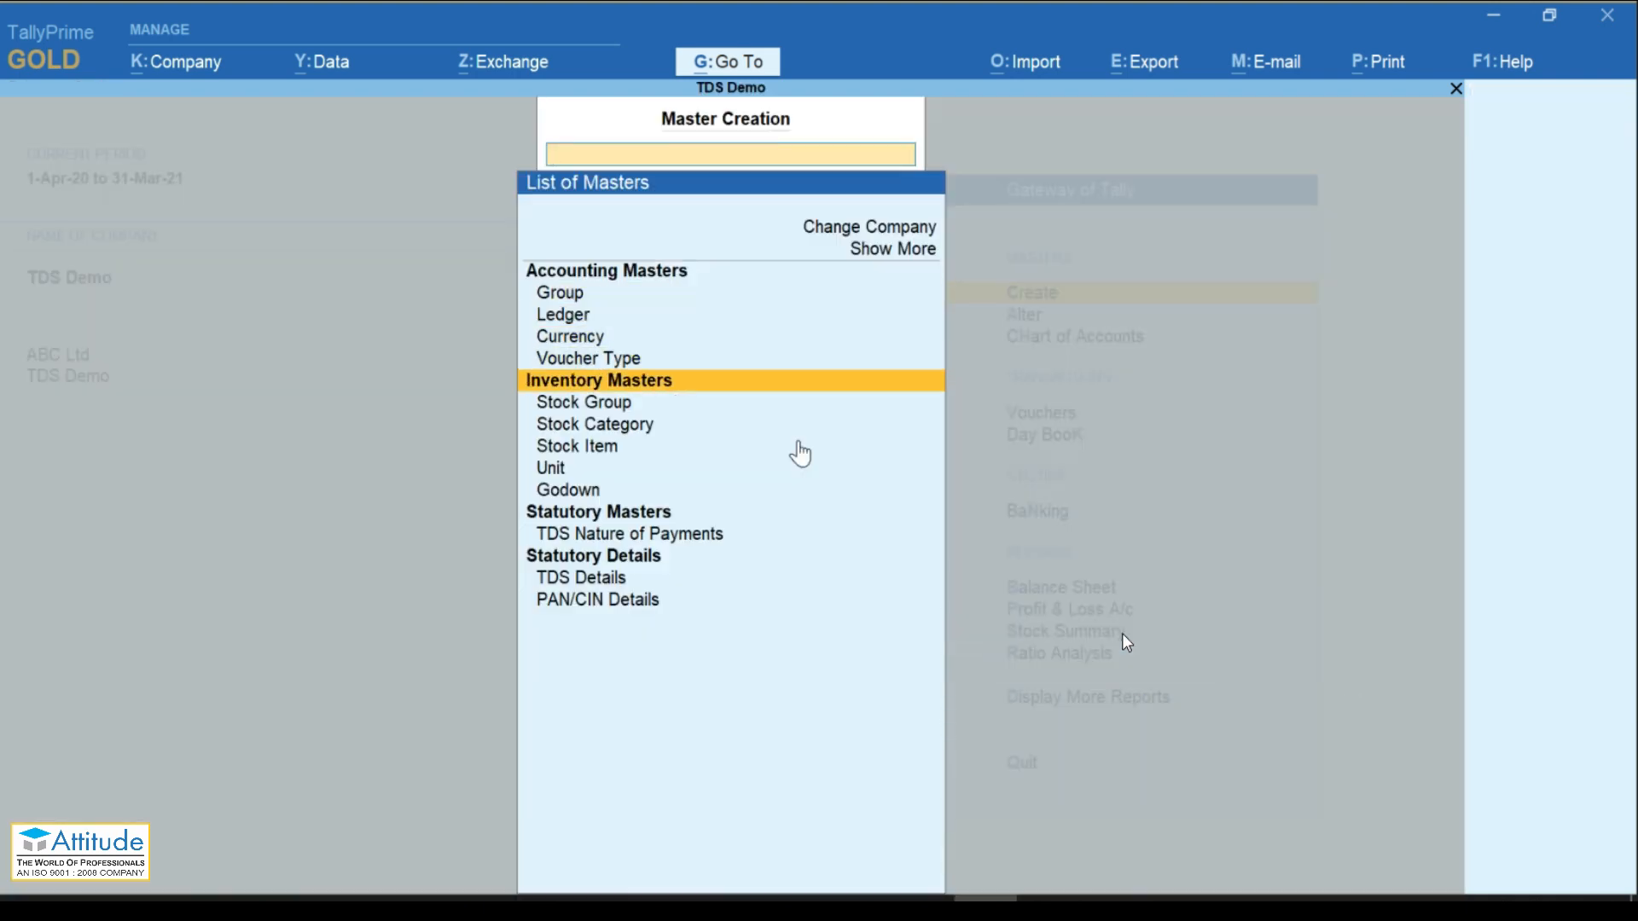
pyautogui.press('Down')
pyautogui.press('Down')
pyautogui.press('Down')
pyautogui.press('Down')
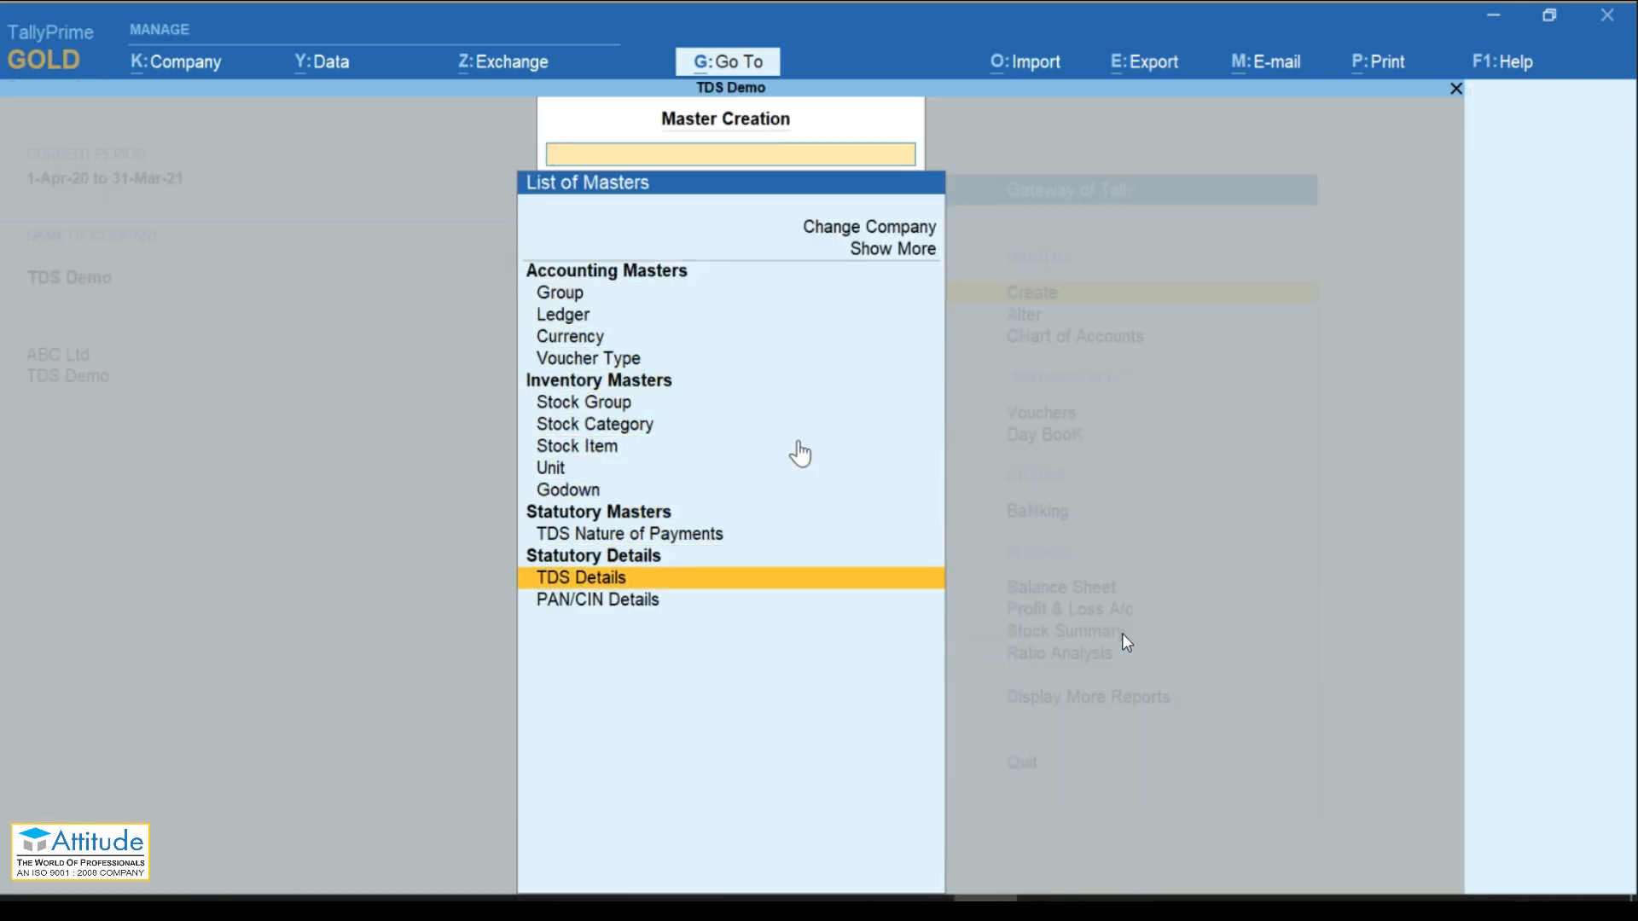
pyautogui.press('Up')
pyautogui.press('Up')
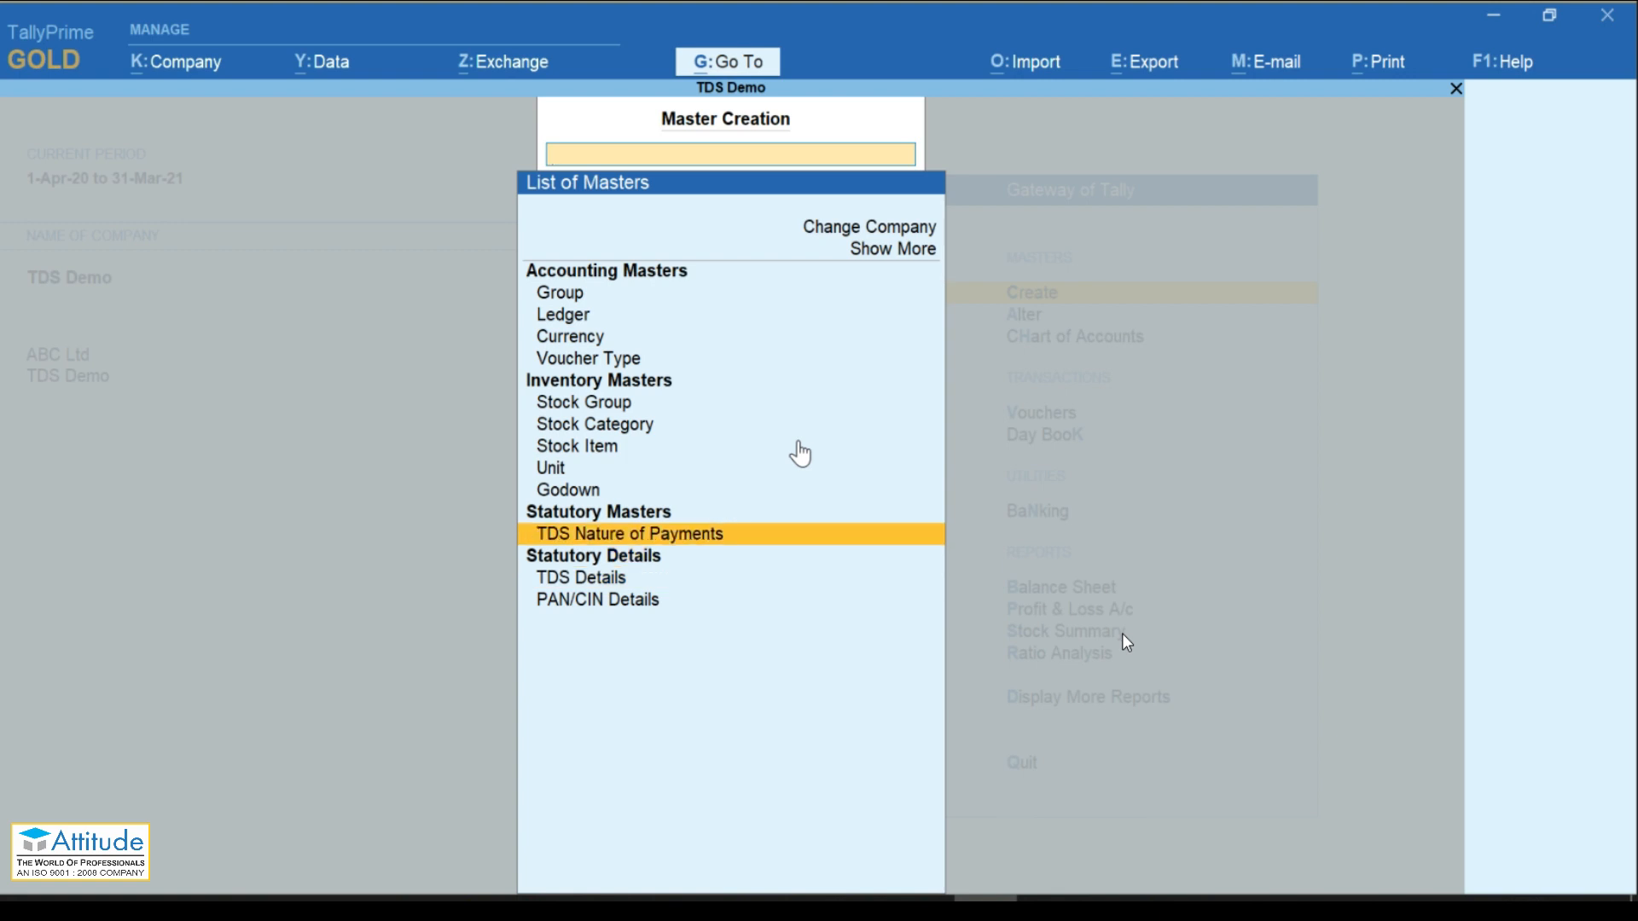
pyautogui.press('Return')
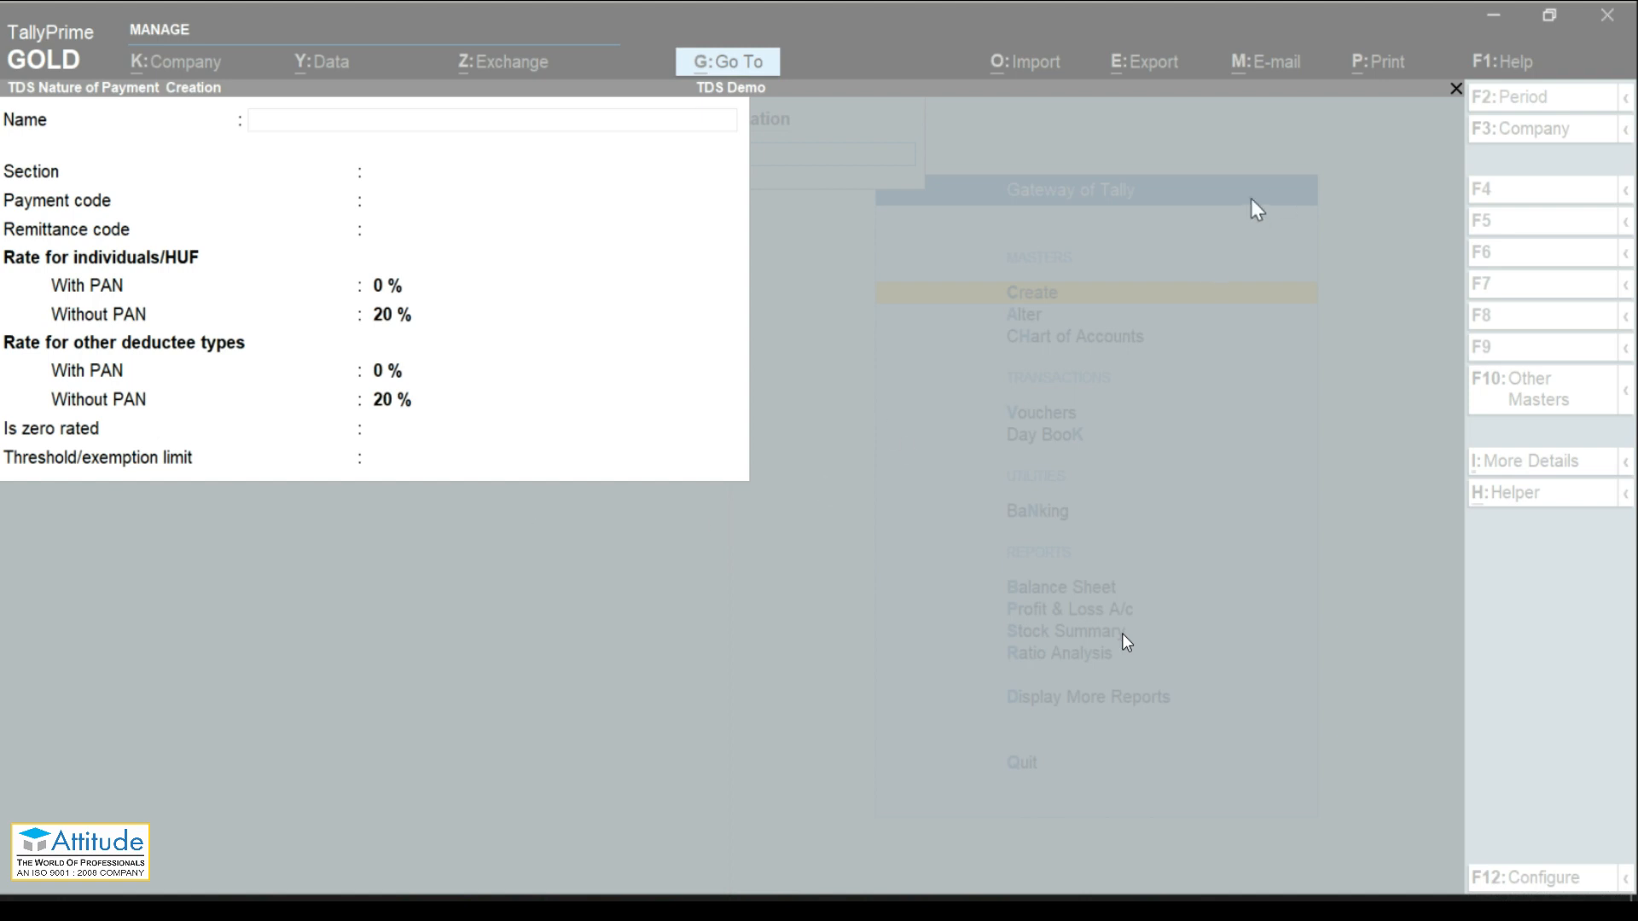
# Step: Pick Rent of Land, Building Or Furniture from the standard payment natures list
pyautogui.click(814, 551)
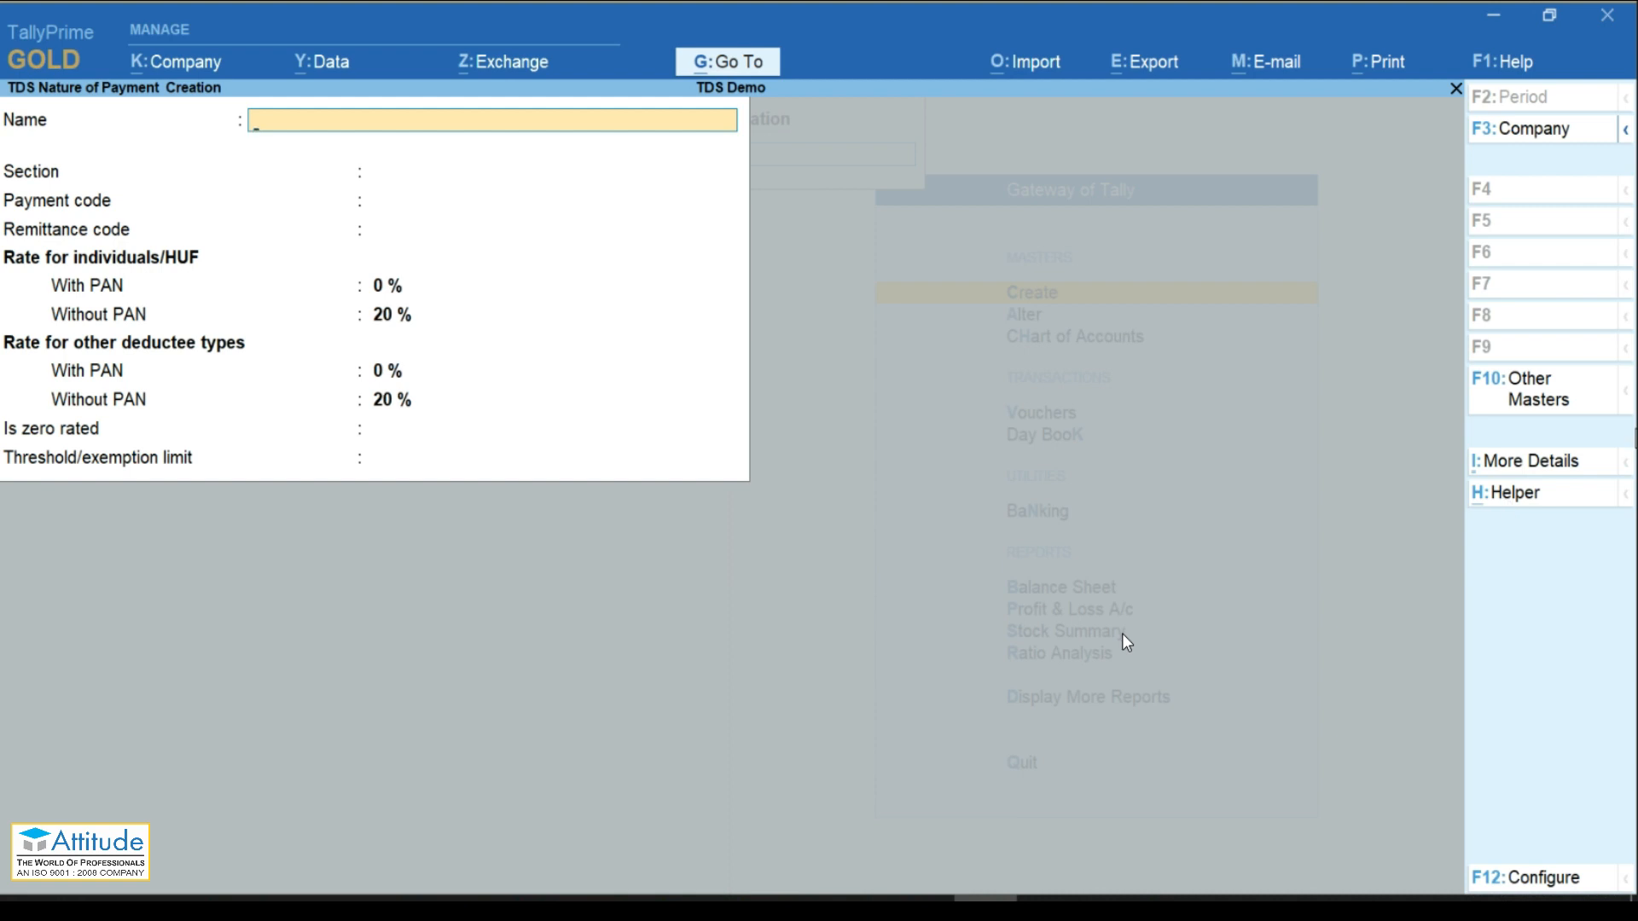
pyautogui.click(1635, 439)
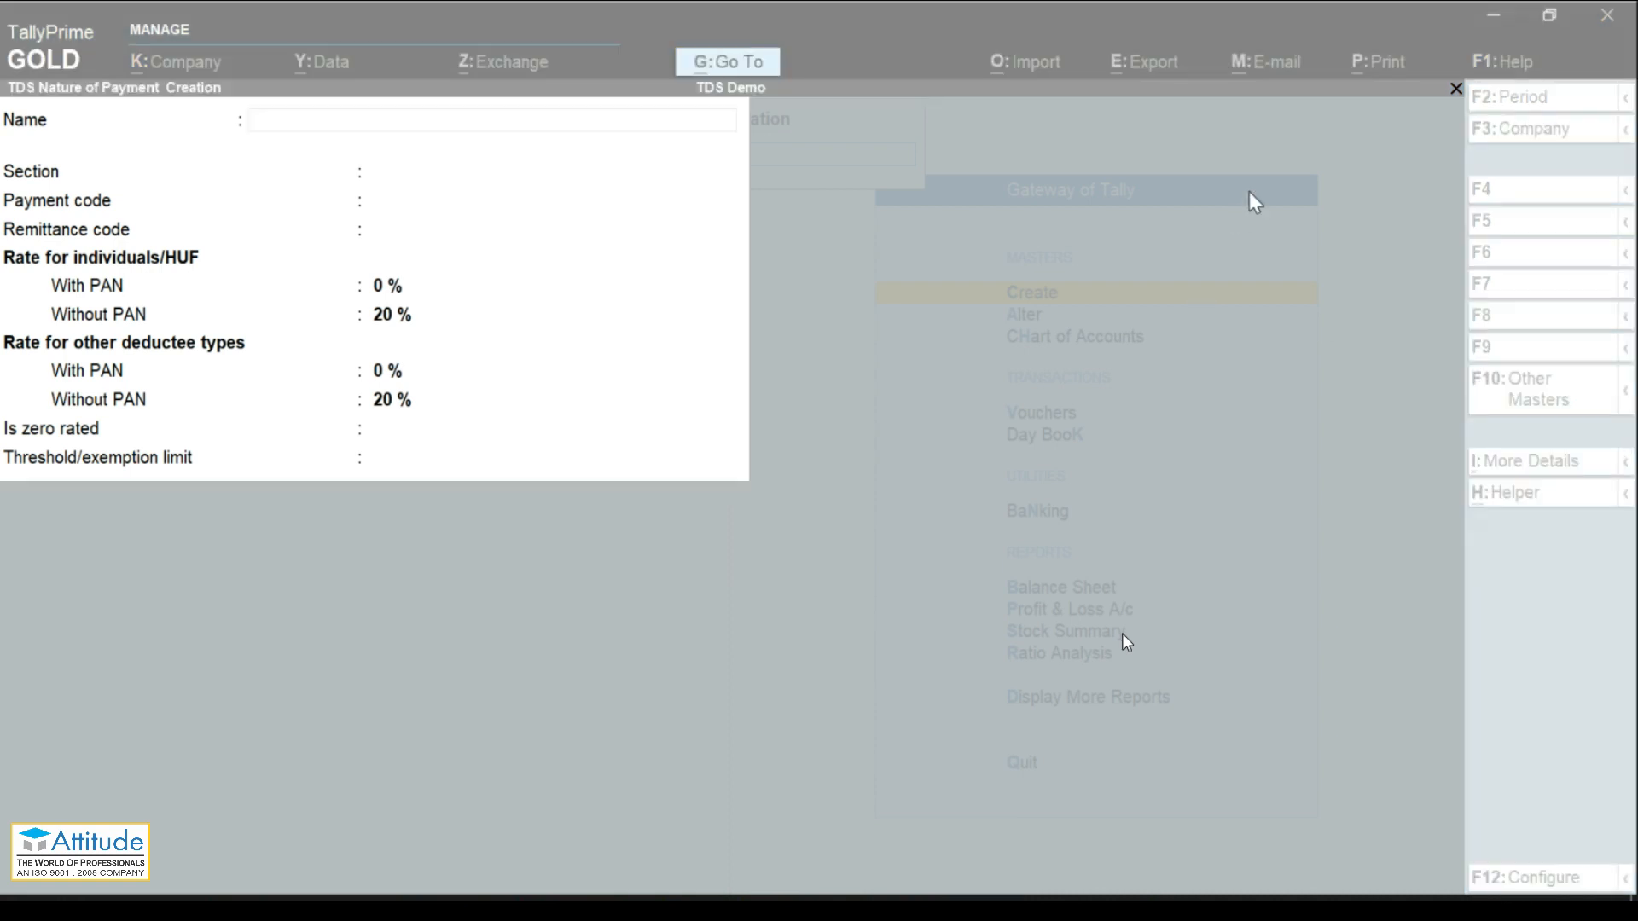
pyautogui.click(1288, 372)
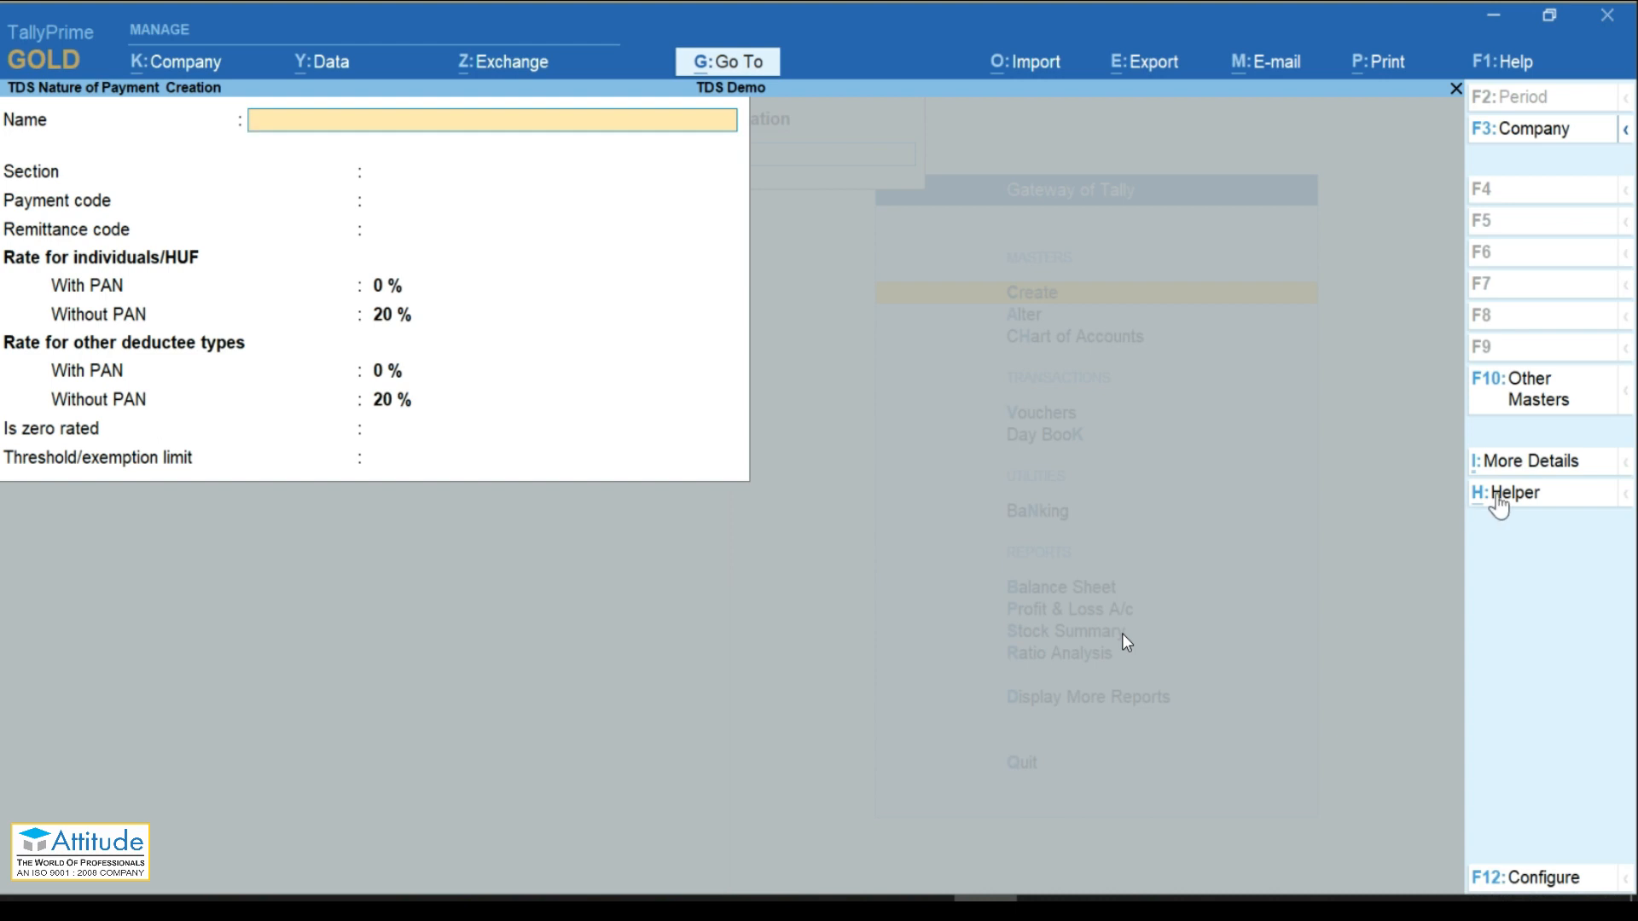
pyautogui.click(1499, 505)
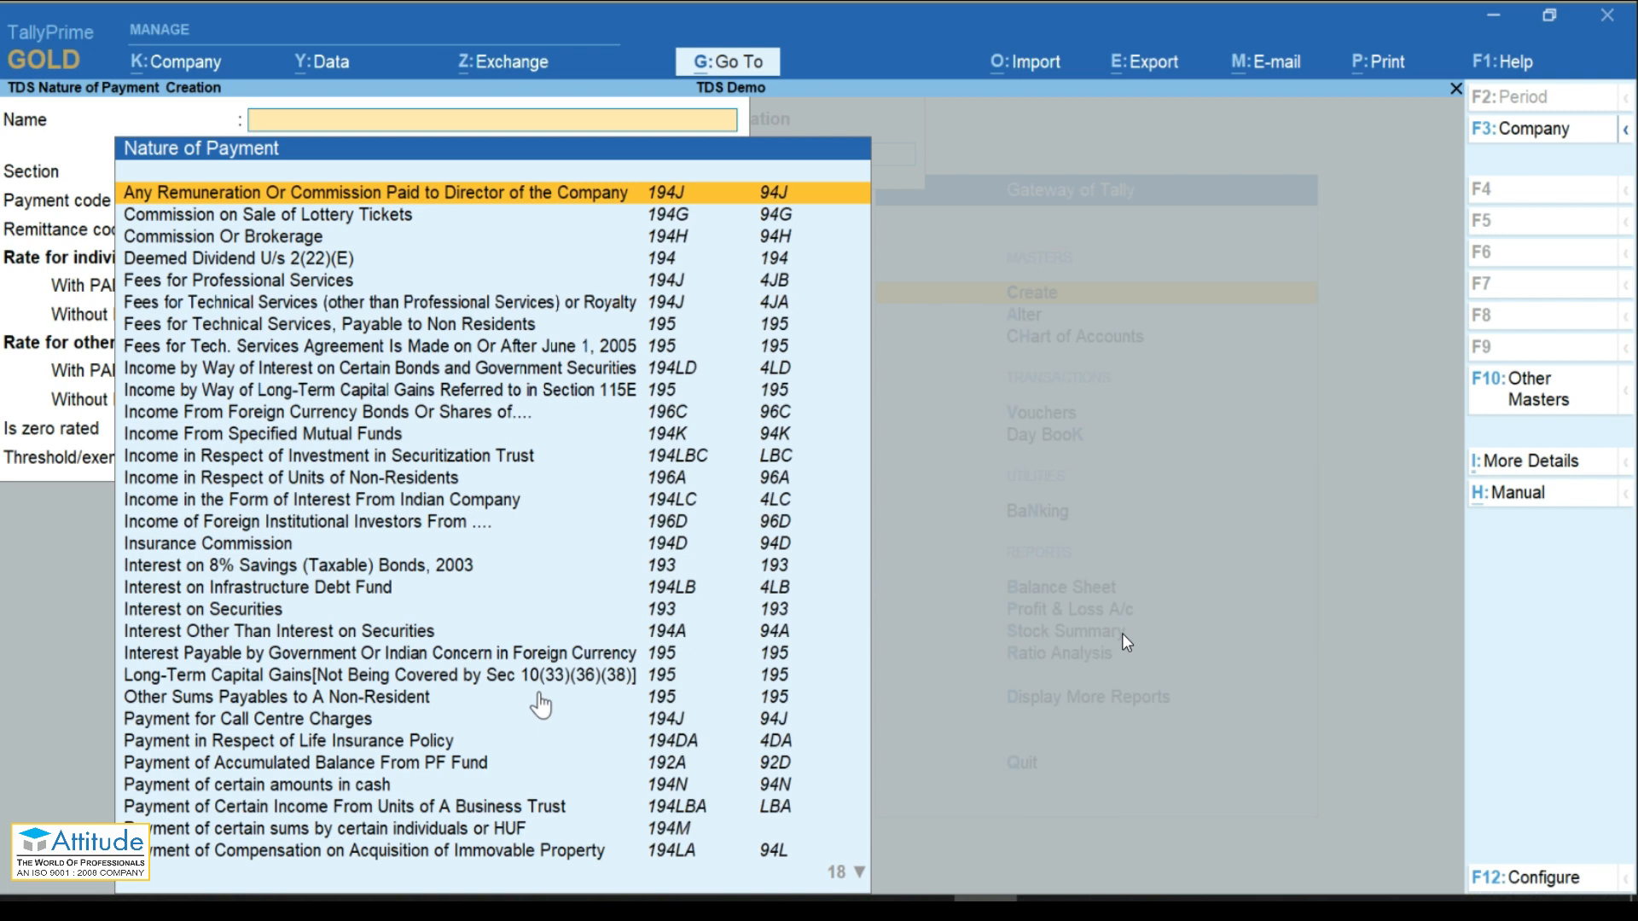
pyautogui.write('Ren')
pyautogui.press('Down')
pyautogui.press('Up')
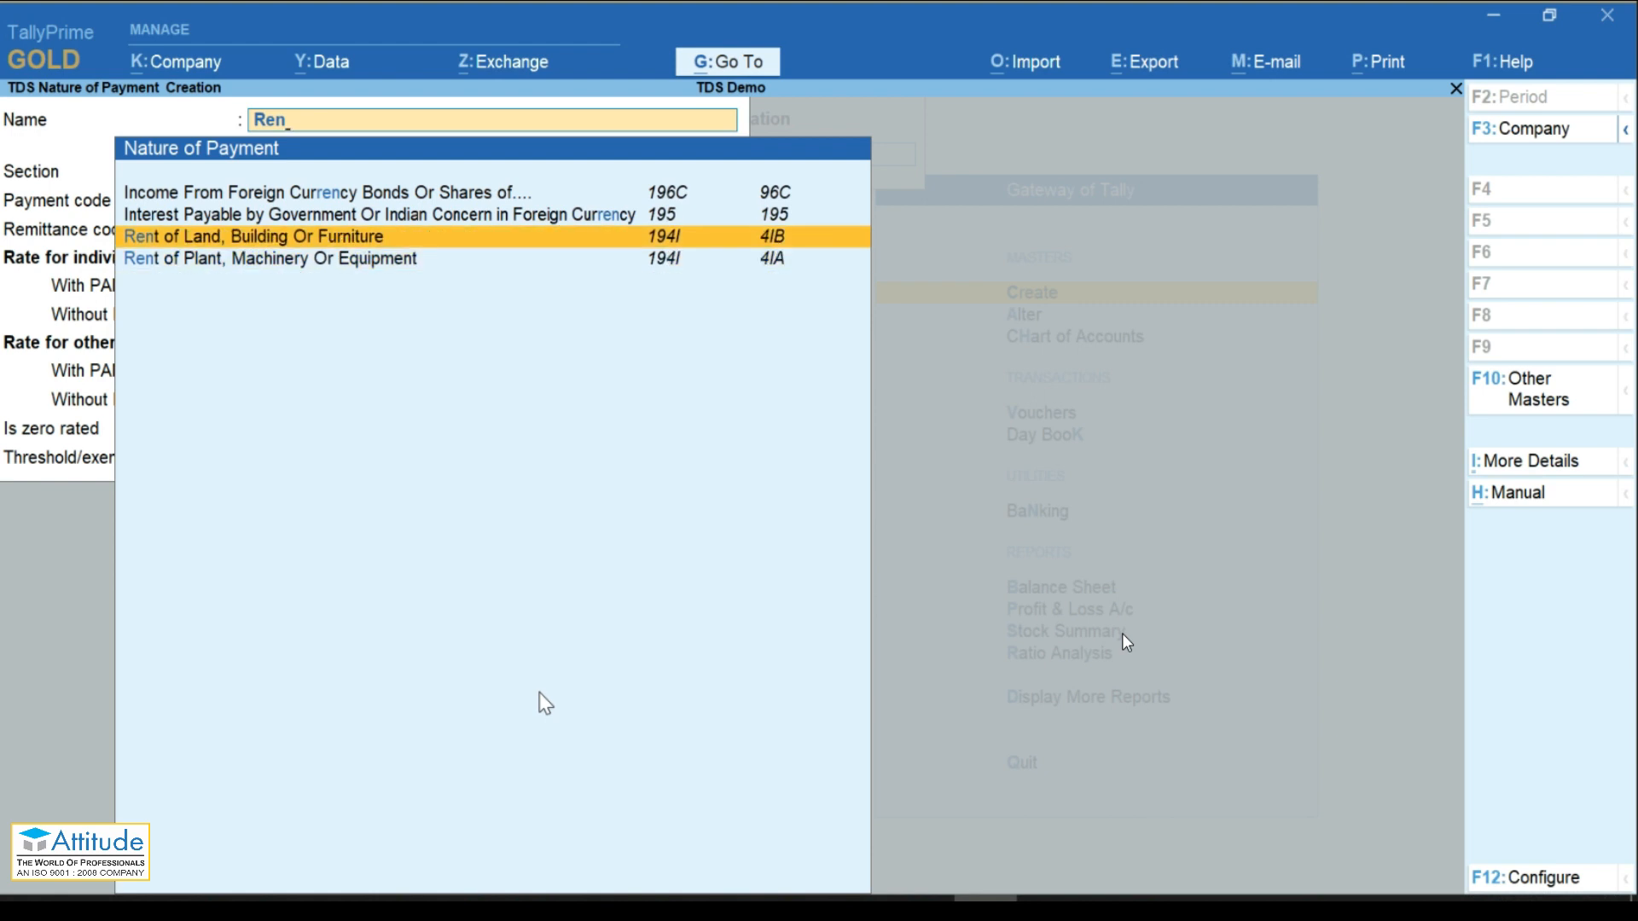
pyautogui.press('Return')
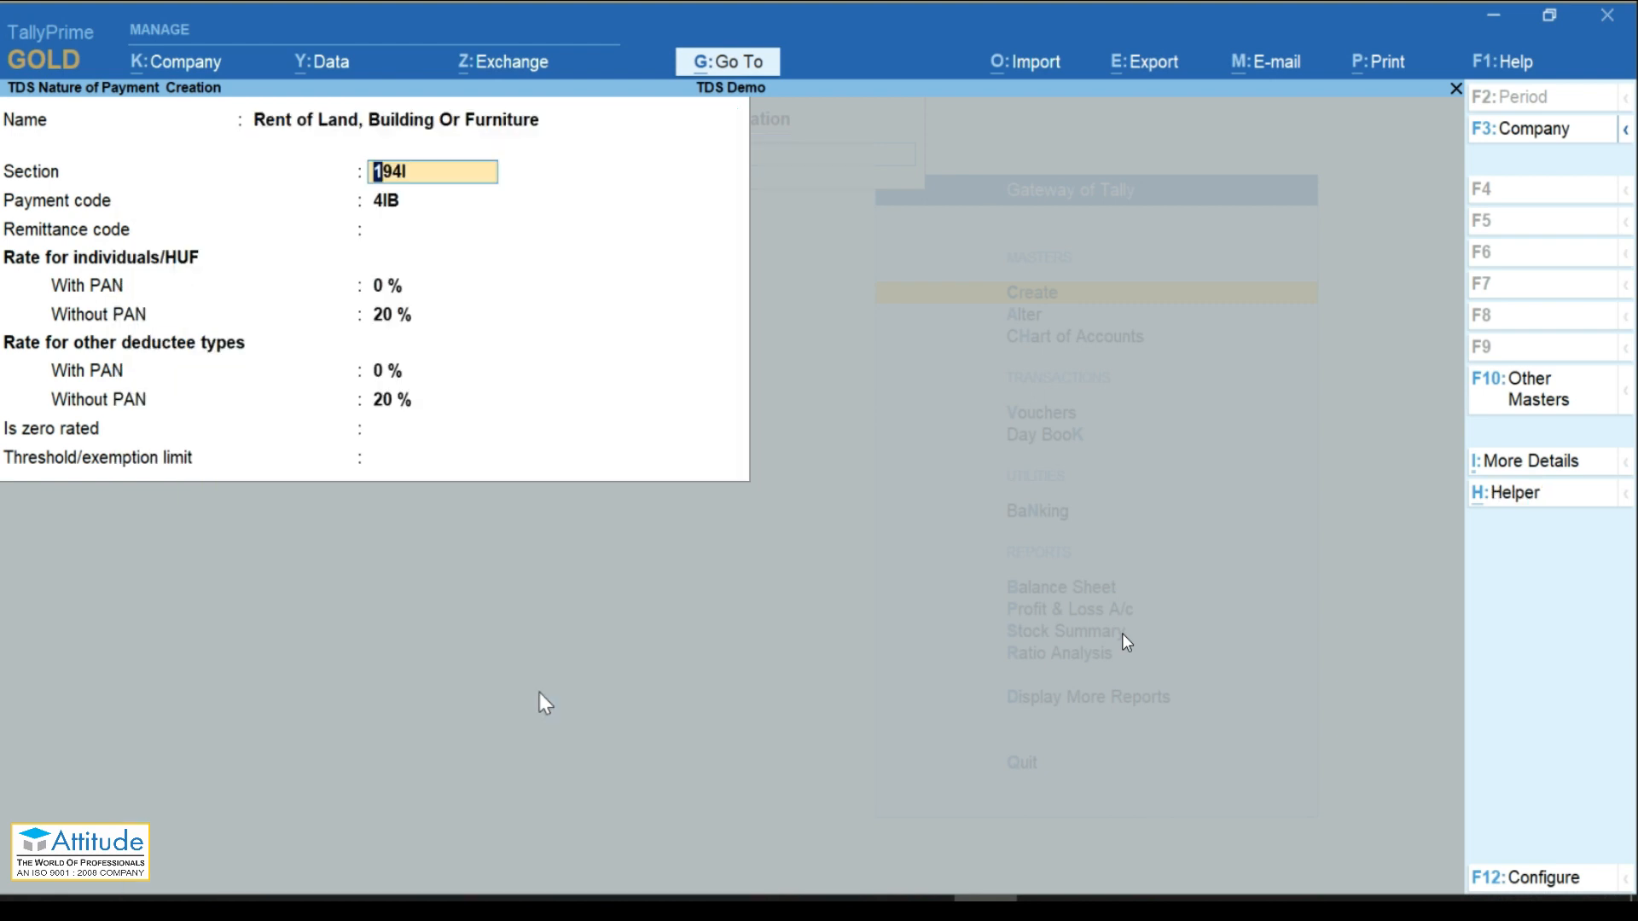
# Step: Enter remittance code 128, a 10% with-PAN rate, and a 2,40,000 threshold
pyautogui.press('Return')
pyautogui.press('Return')
pyautogui.write('1')
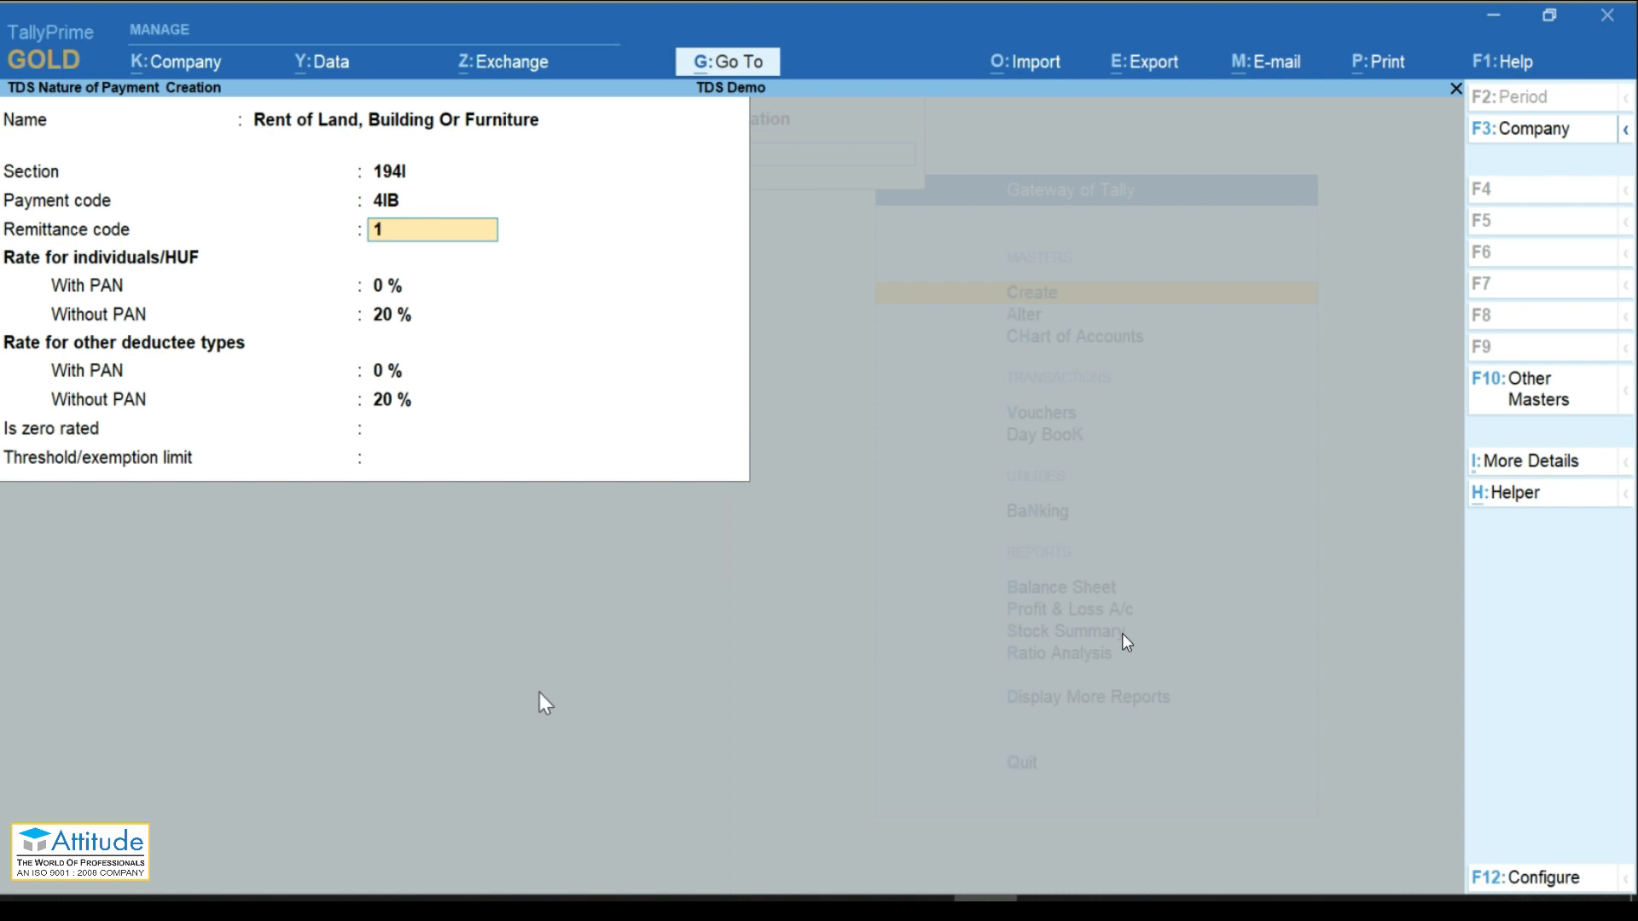
pyautogui.write('28')
pyautogui.press('Return')
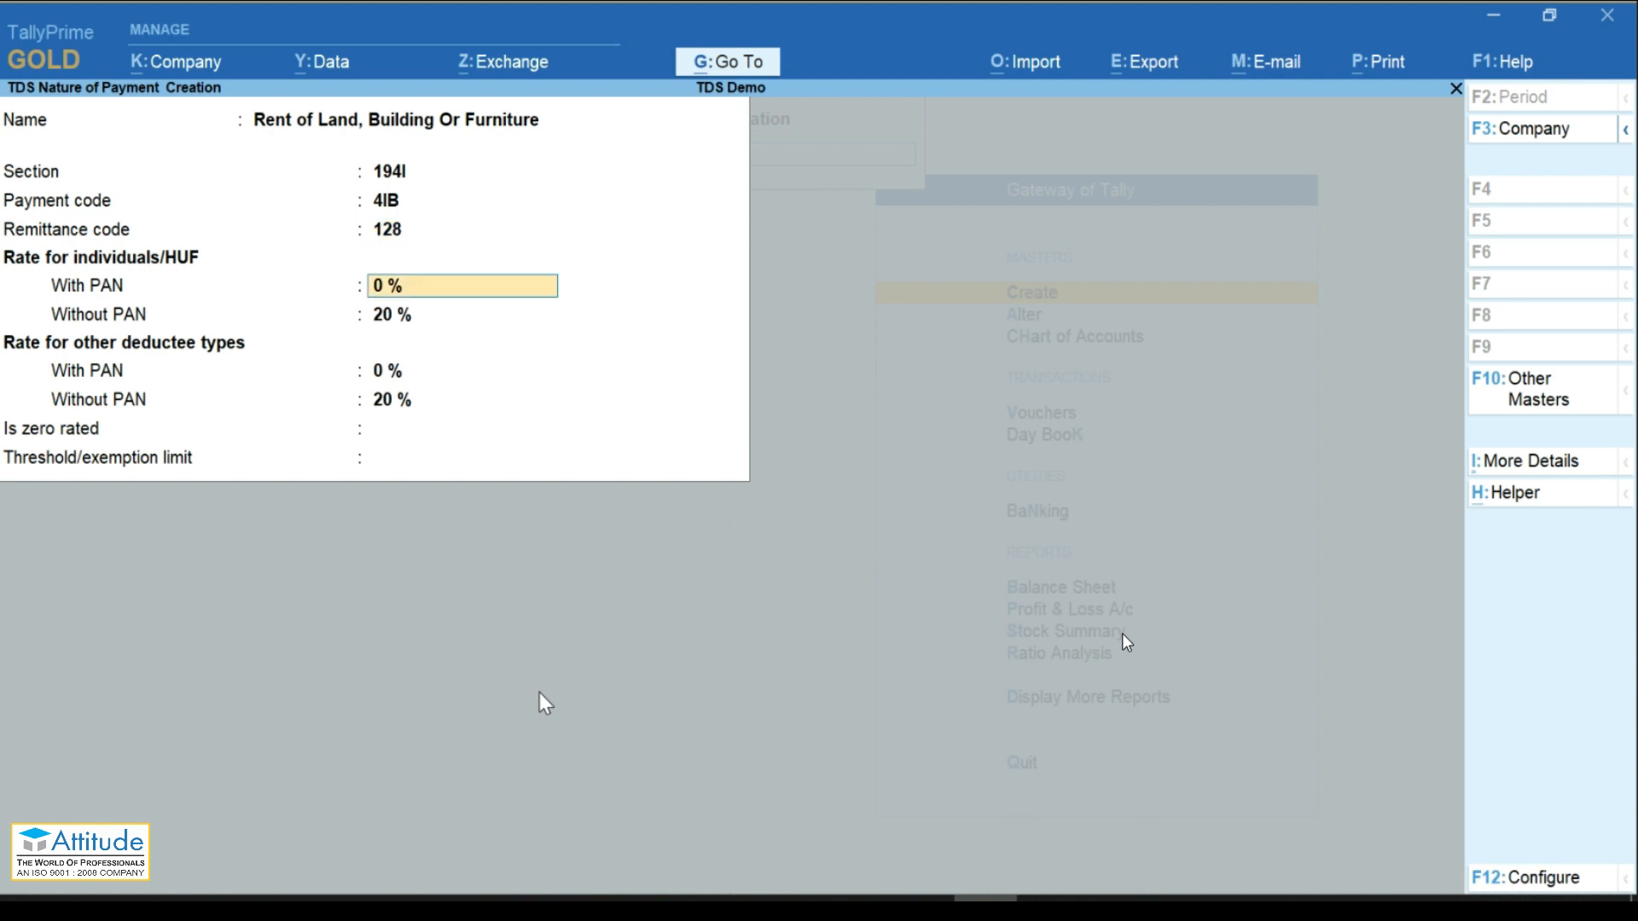
pyautogui.press('Return')
pyautogui.press('BackSpace')
pyautogui.write('10')
pyautogui.press('Return')
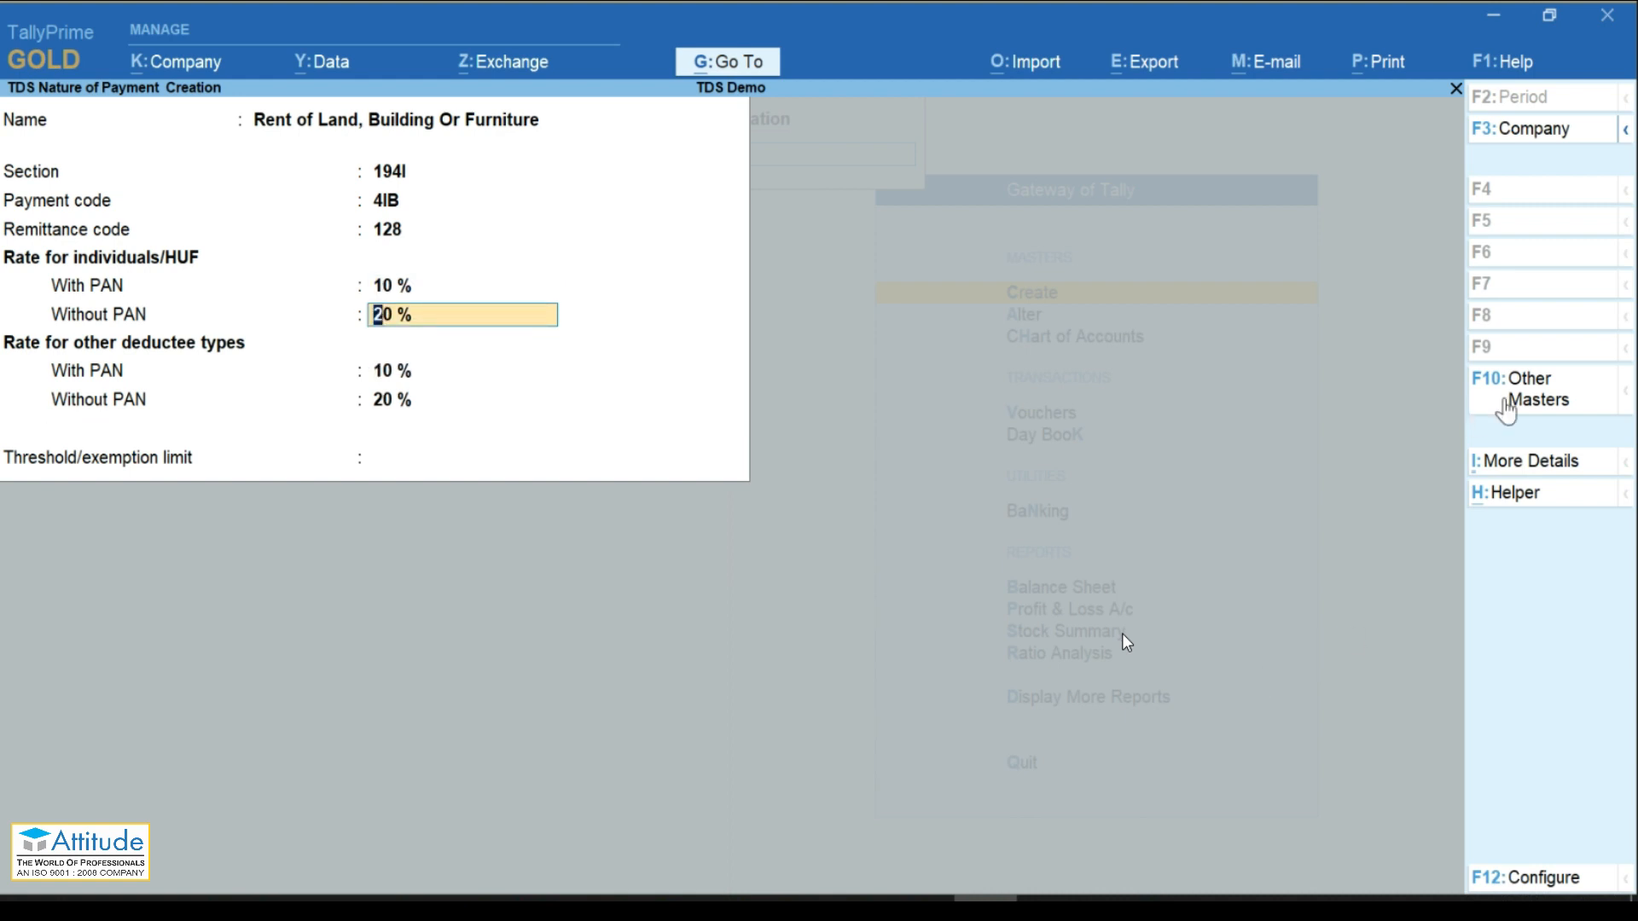
pyautogui.click(1608, 422)
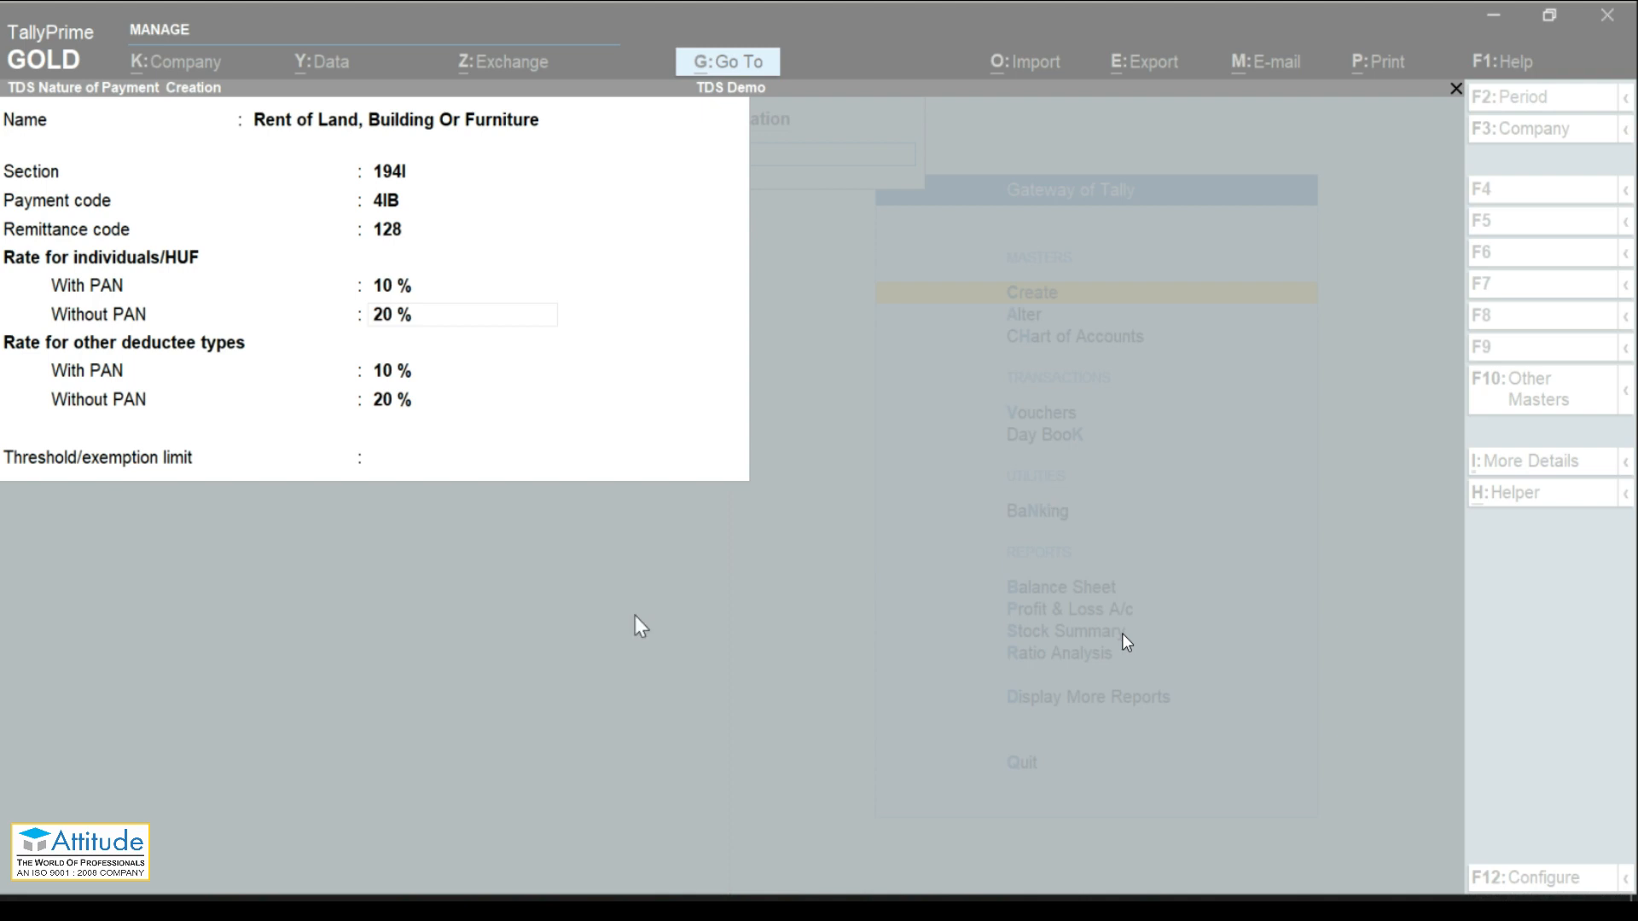
pyautogui.click(491, 351)
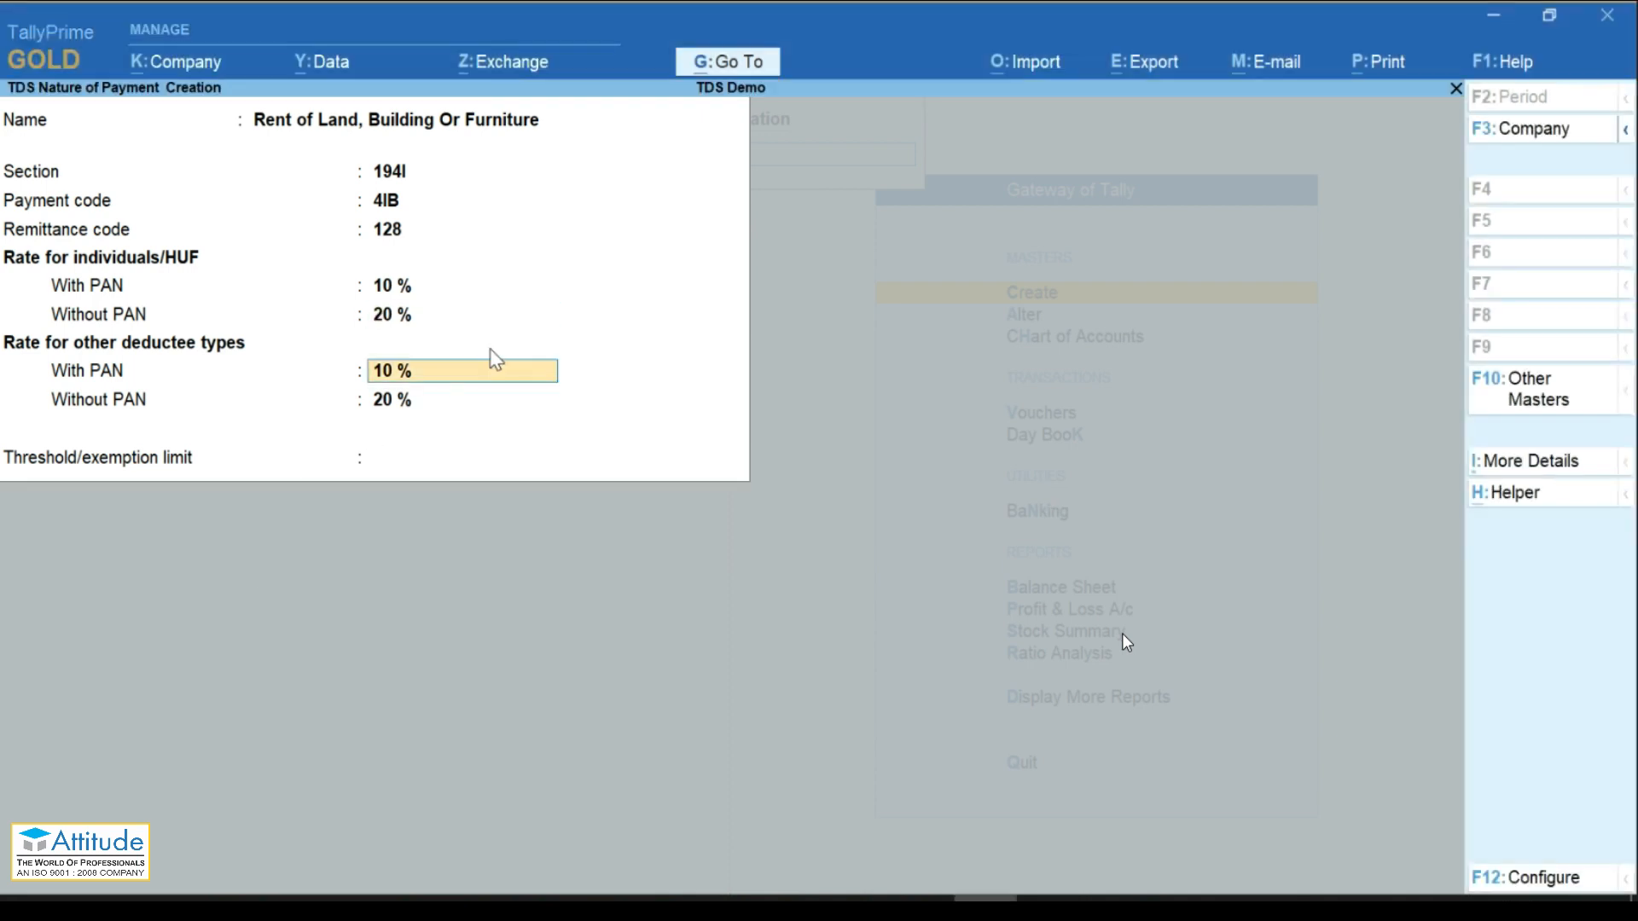
pyautogui.press('Return')
pyautogui.press('Return')
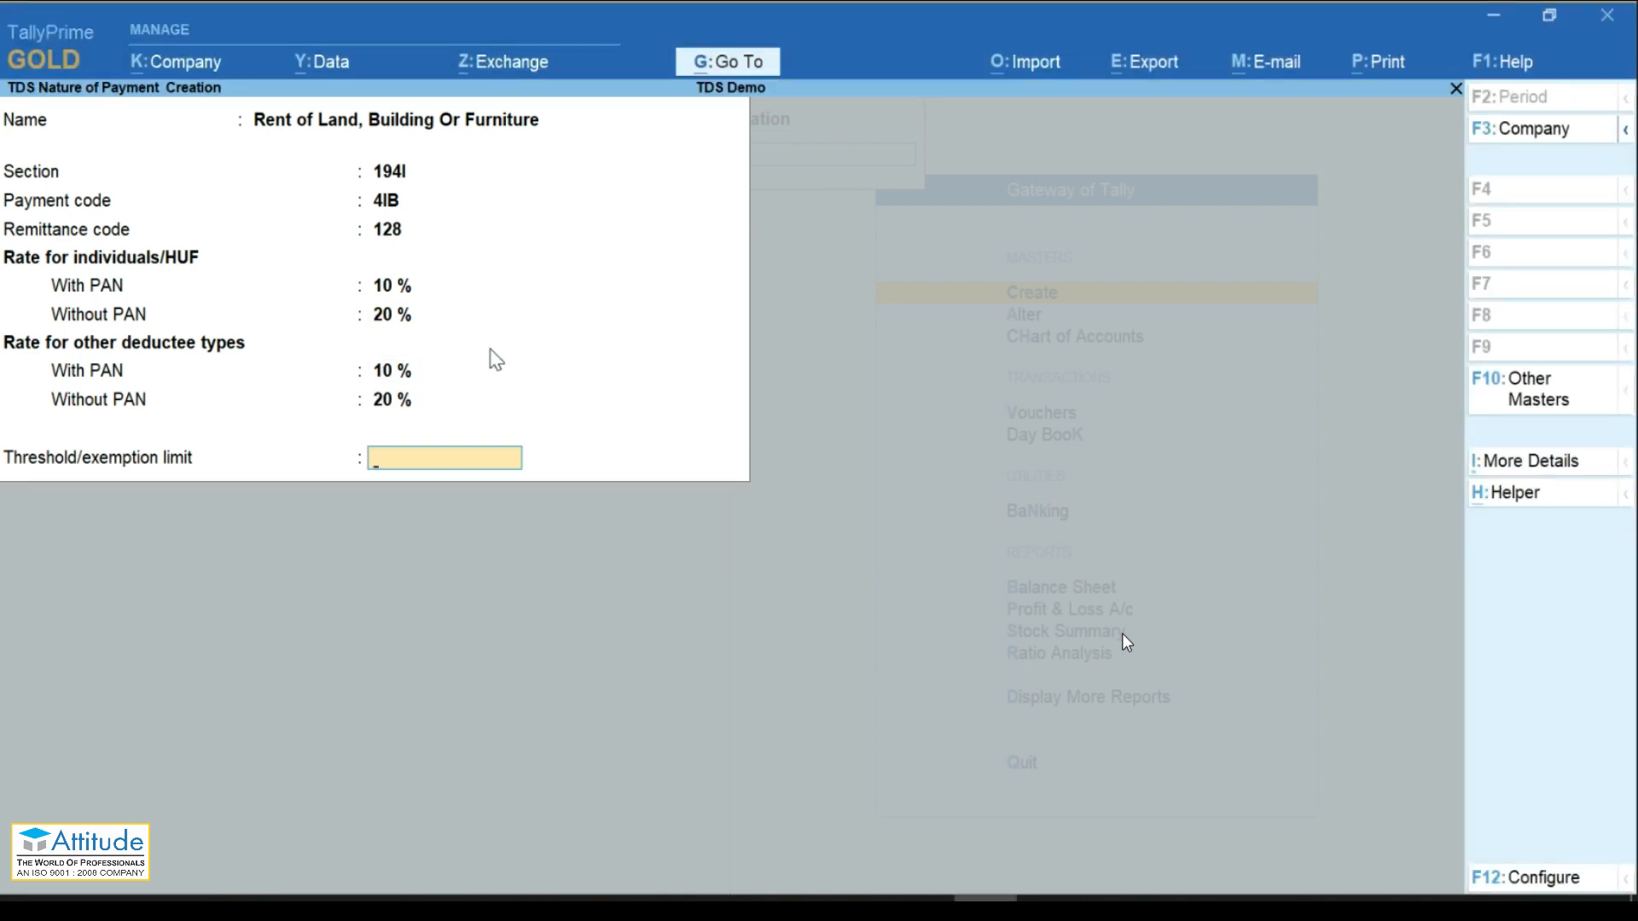
pyautogui.write('240000')
pyautogui.press('Return')
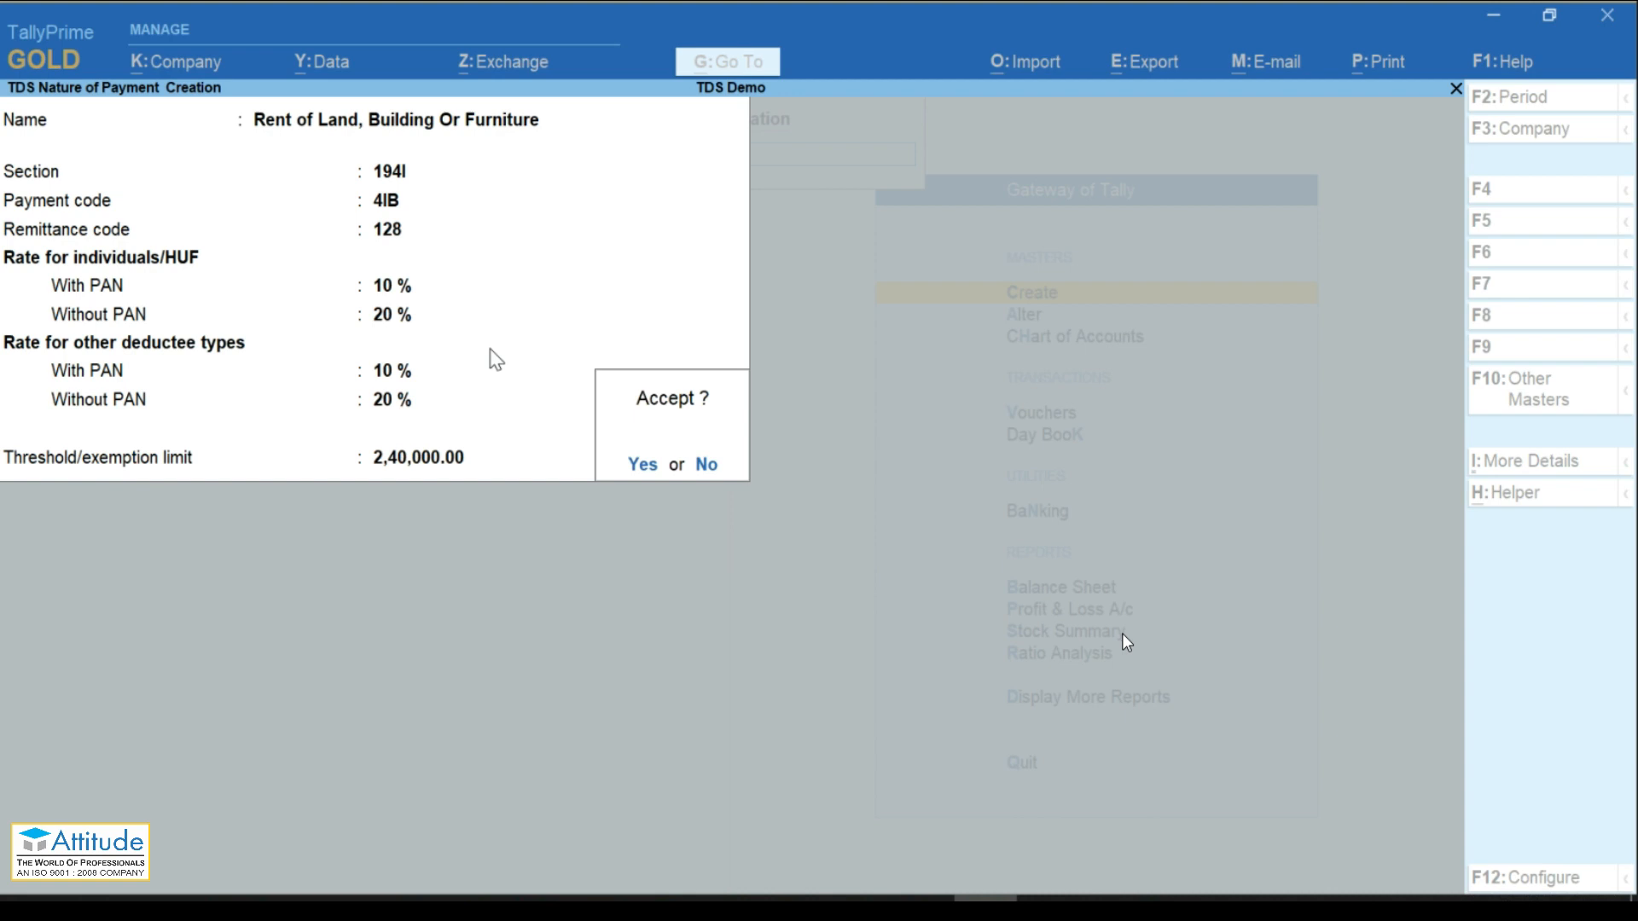
pyautogui.press('Return')
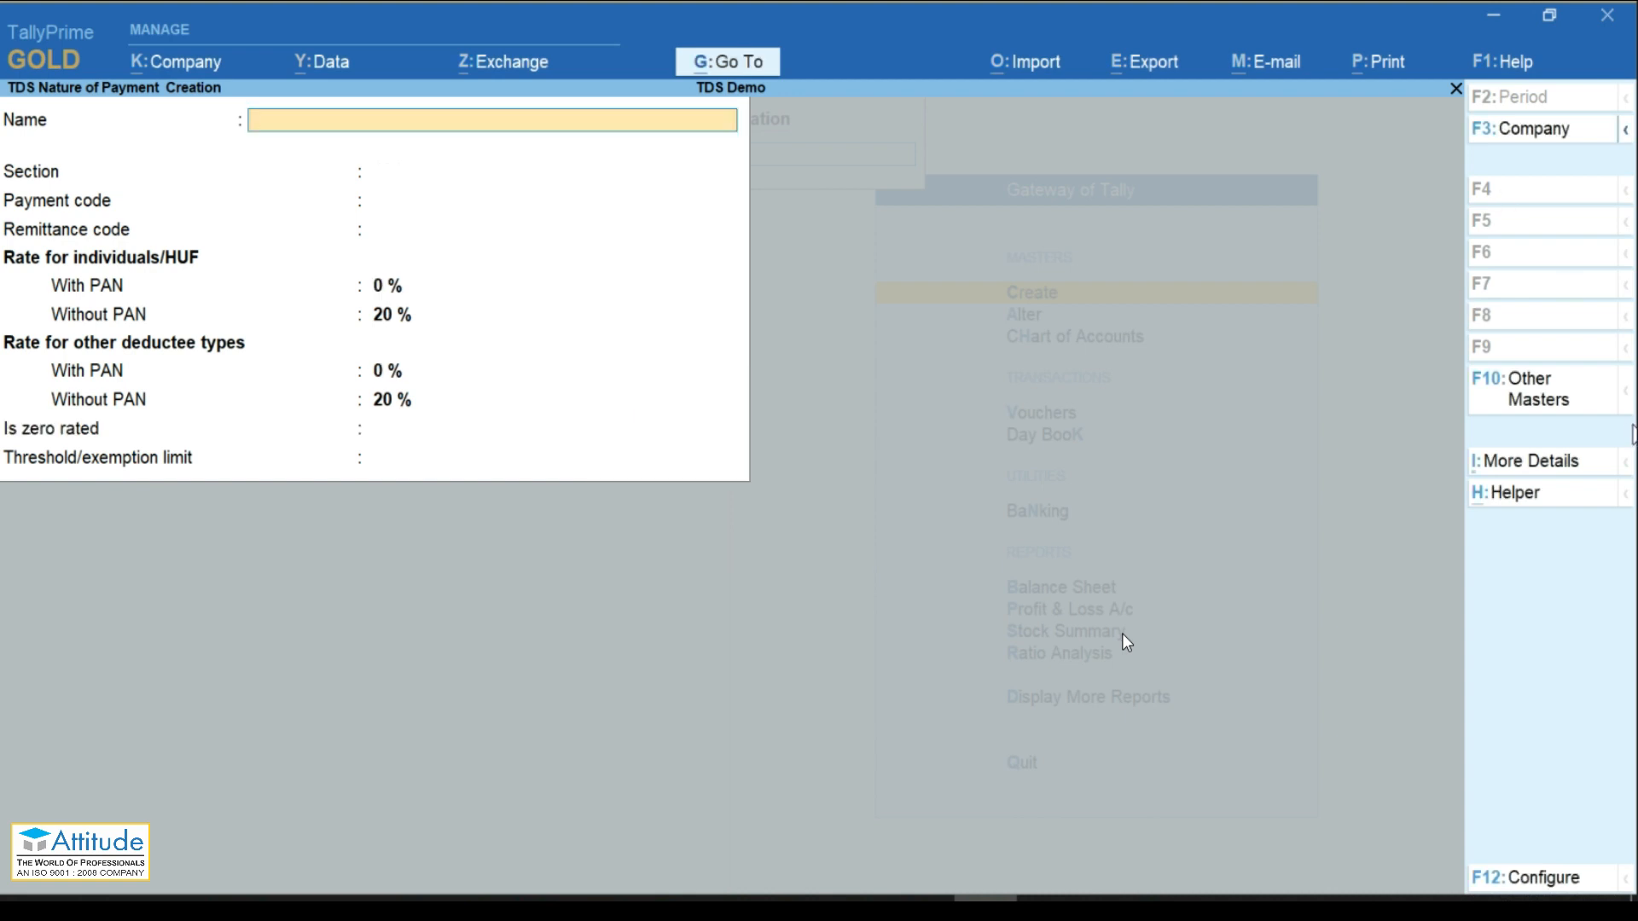
# Step: Discard the blank nature-of-payment form and move up the List of Masters
pyautogui.hotkey('alt', 'Tab')
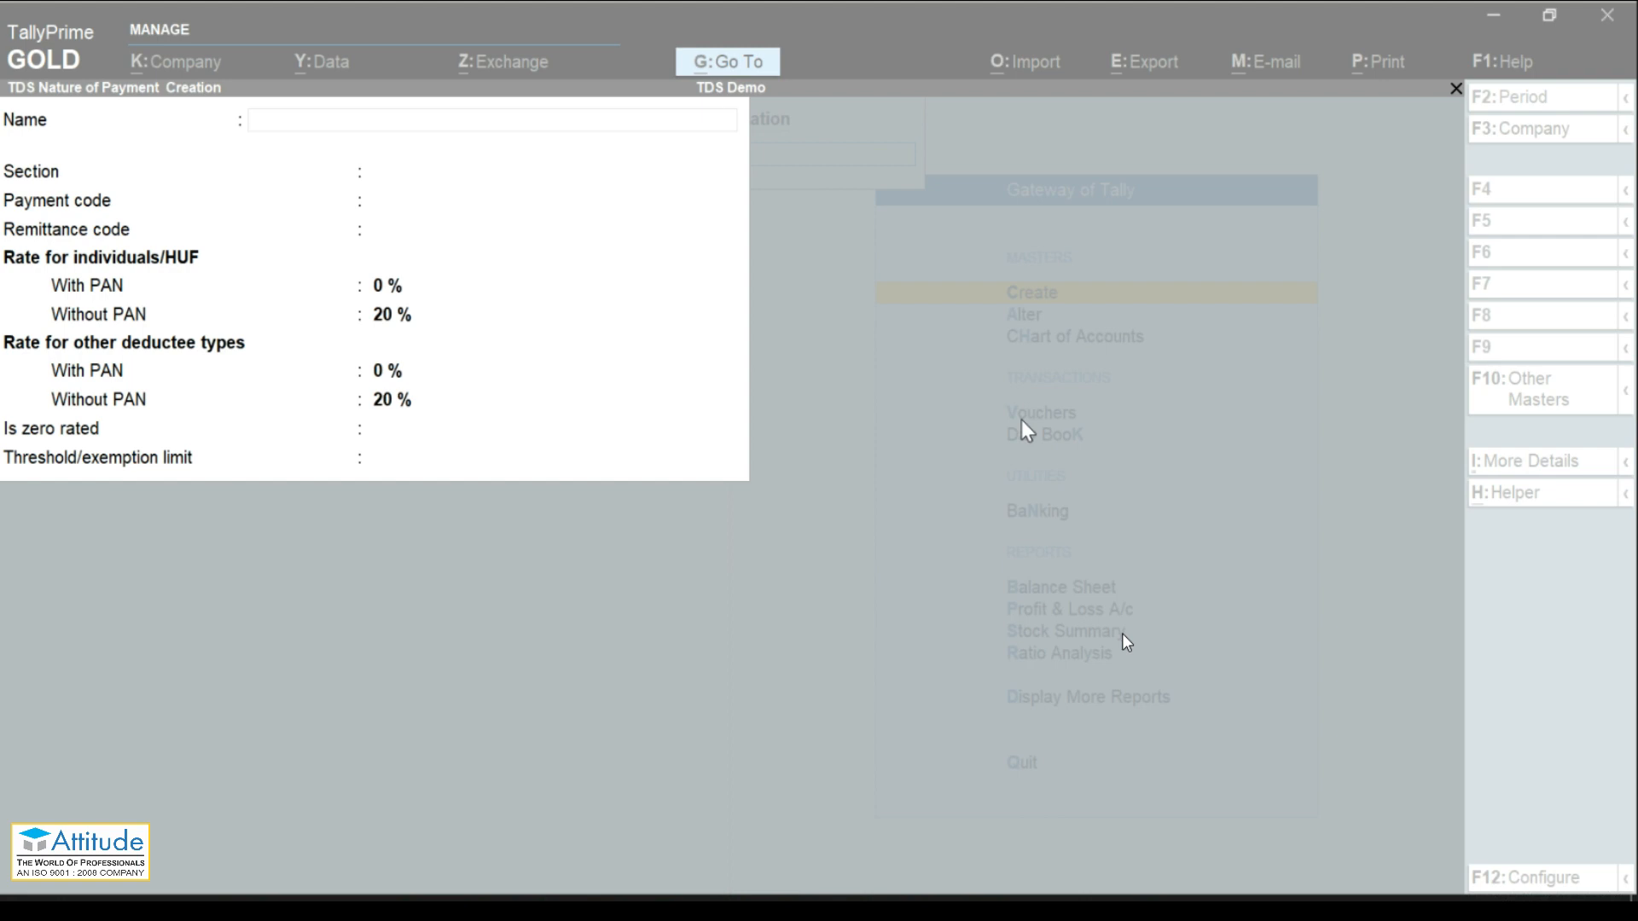
pyautogui.press('Escape')
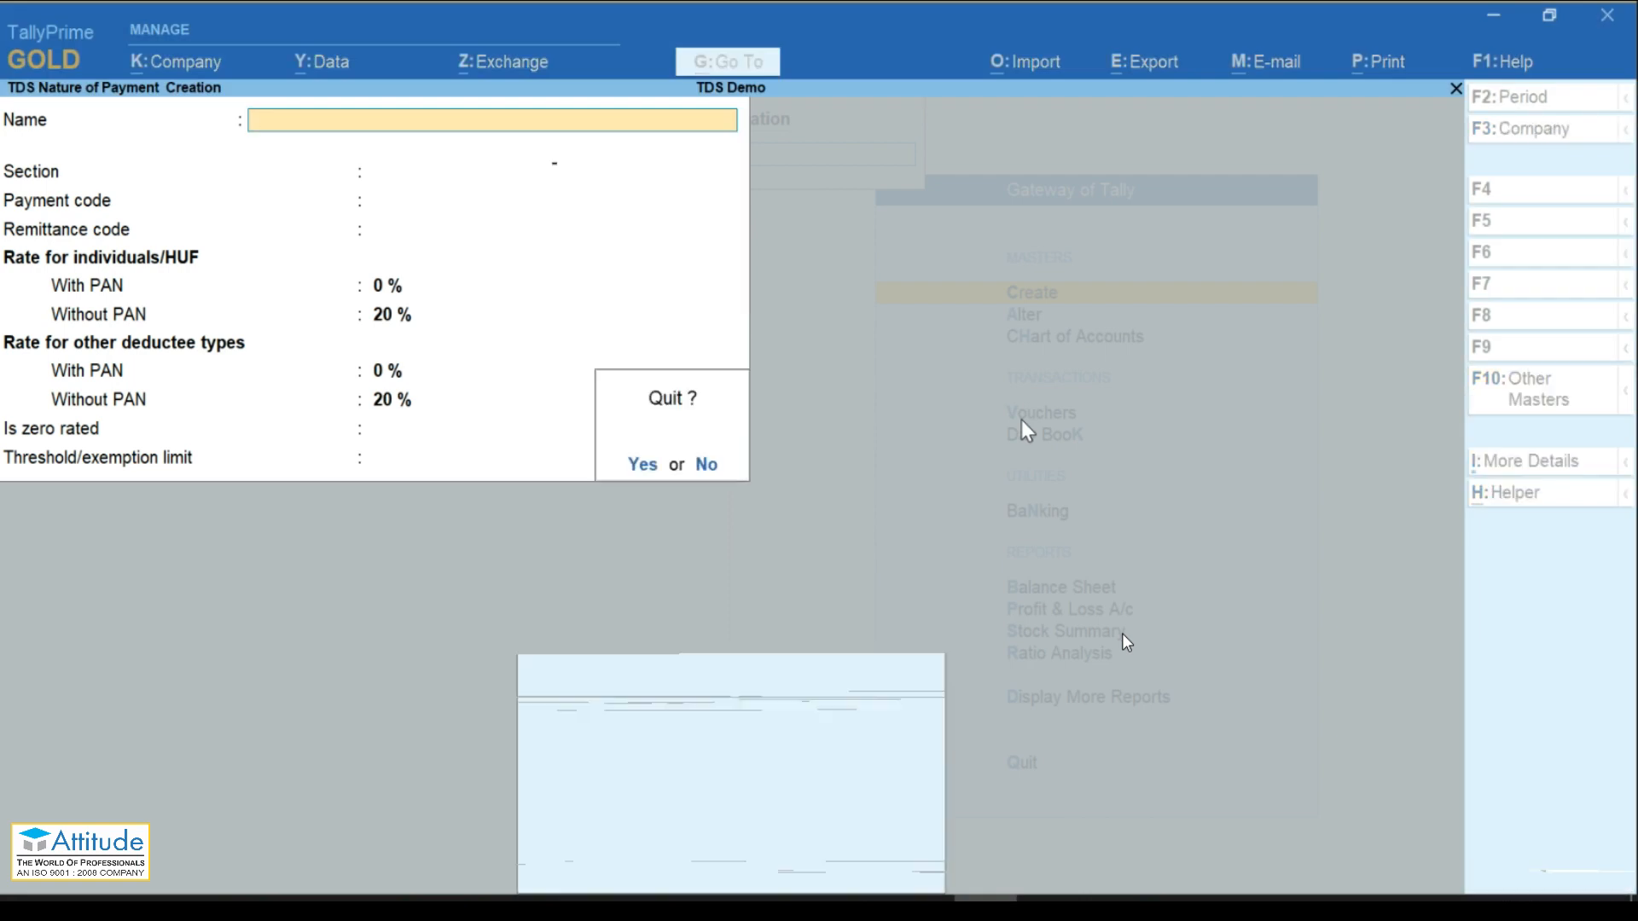
pyautogui.press('y')
pyautogui.press('Up')
pyautogui.press('Up')
pyautogui.press('Up')
pyautogui.press('Up')
pyautogui.press('Up')
pyautogui.press('Up')
pyautogui.press('Up')
pyautogui.press('Up')
pyautogui.press('Up')
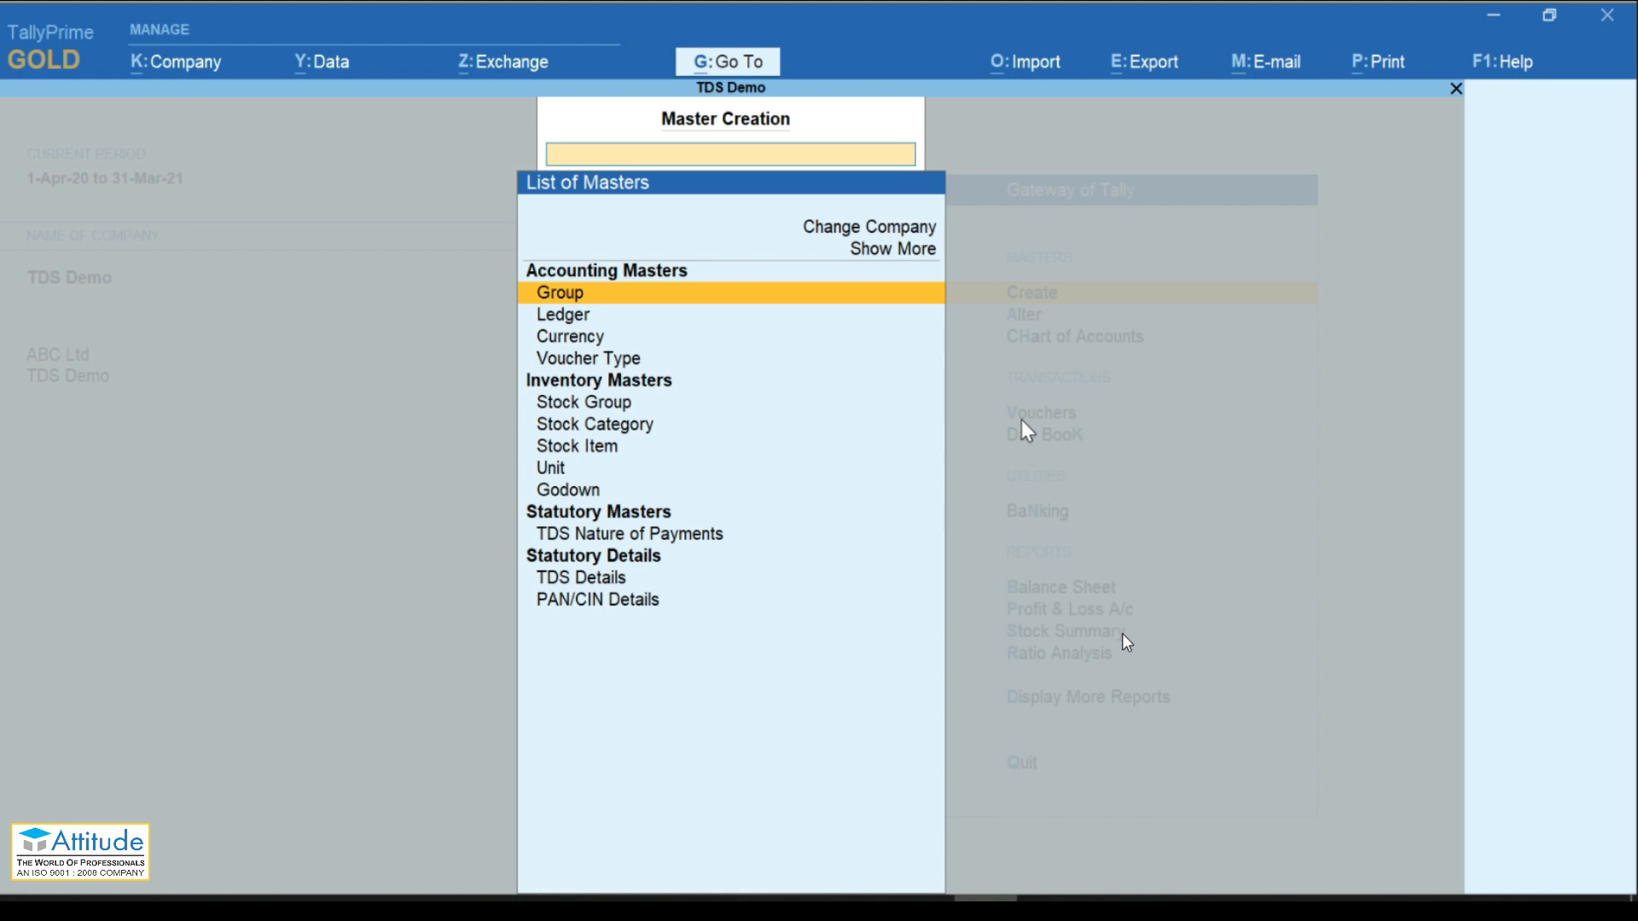
# Step: Create a group named Rent Expenses under Indirect Expenses
pyautogui.press('Return')
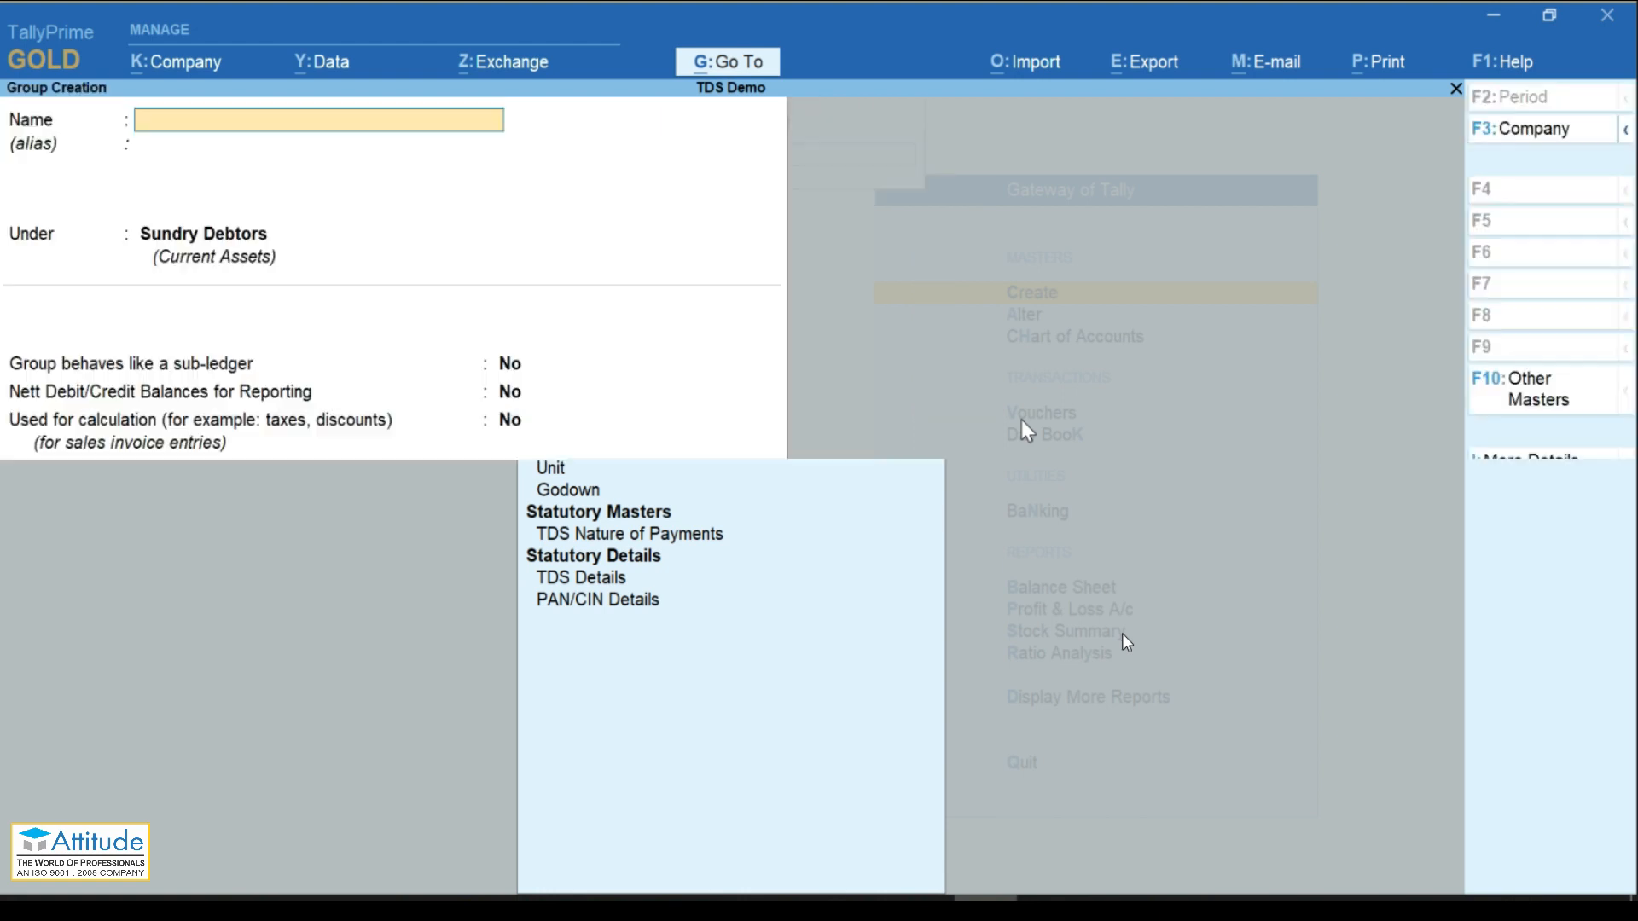
pyautogui.write('Re')
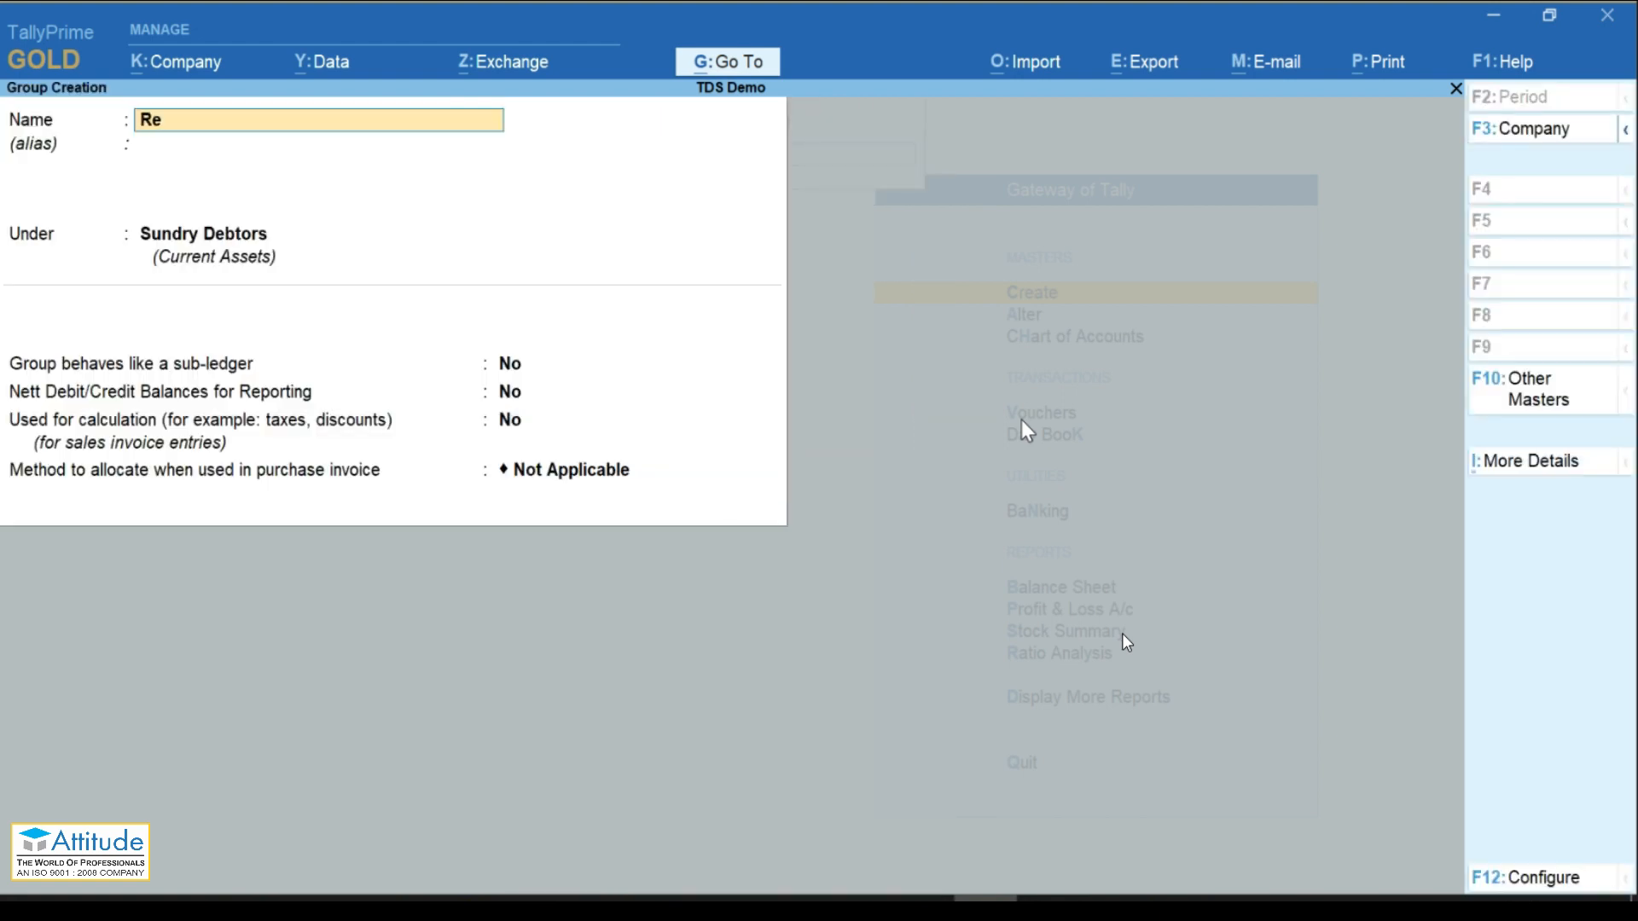
pyautogui.write('nt Expenses')
pyautogui.press('Return')
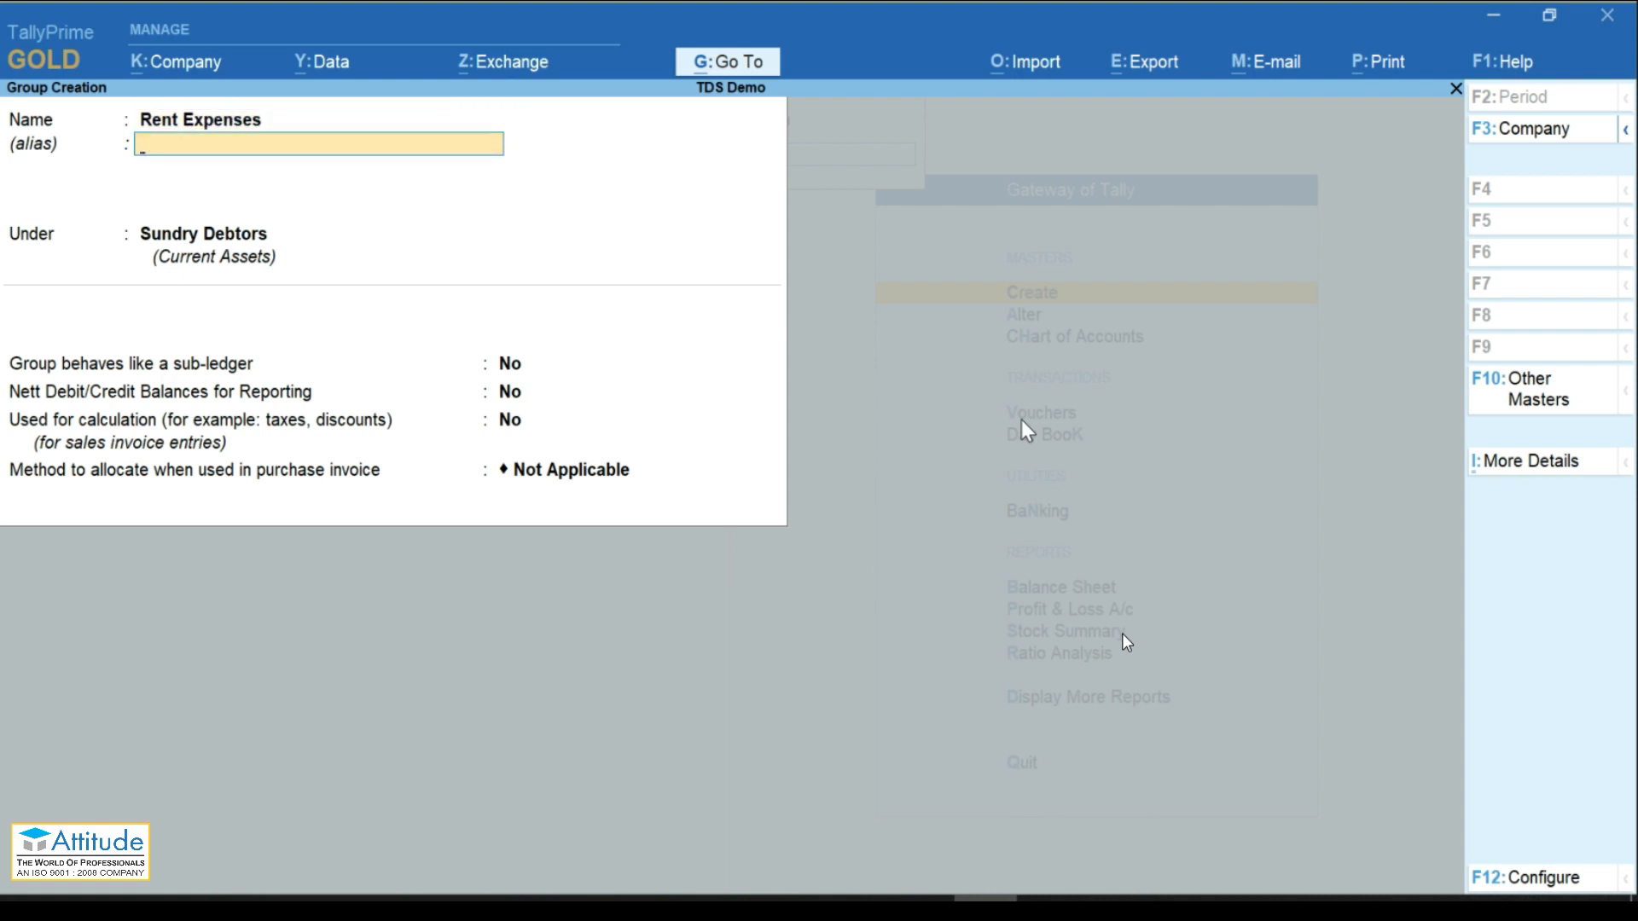
pyautogui.press('Return')
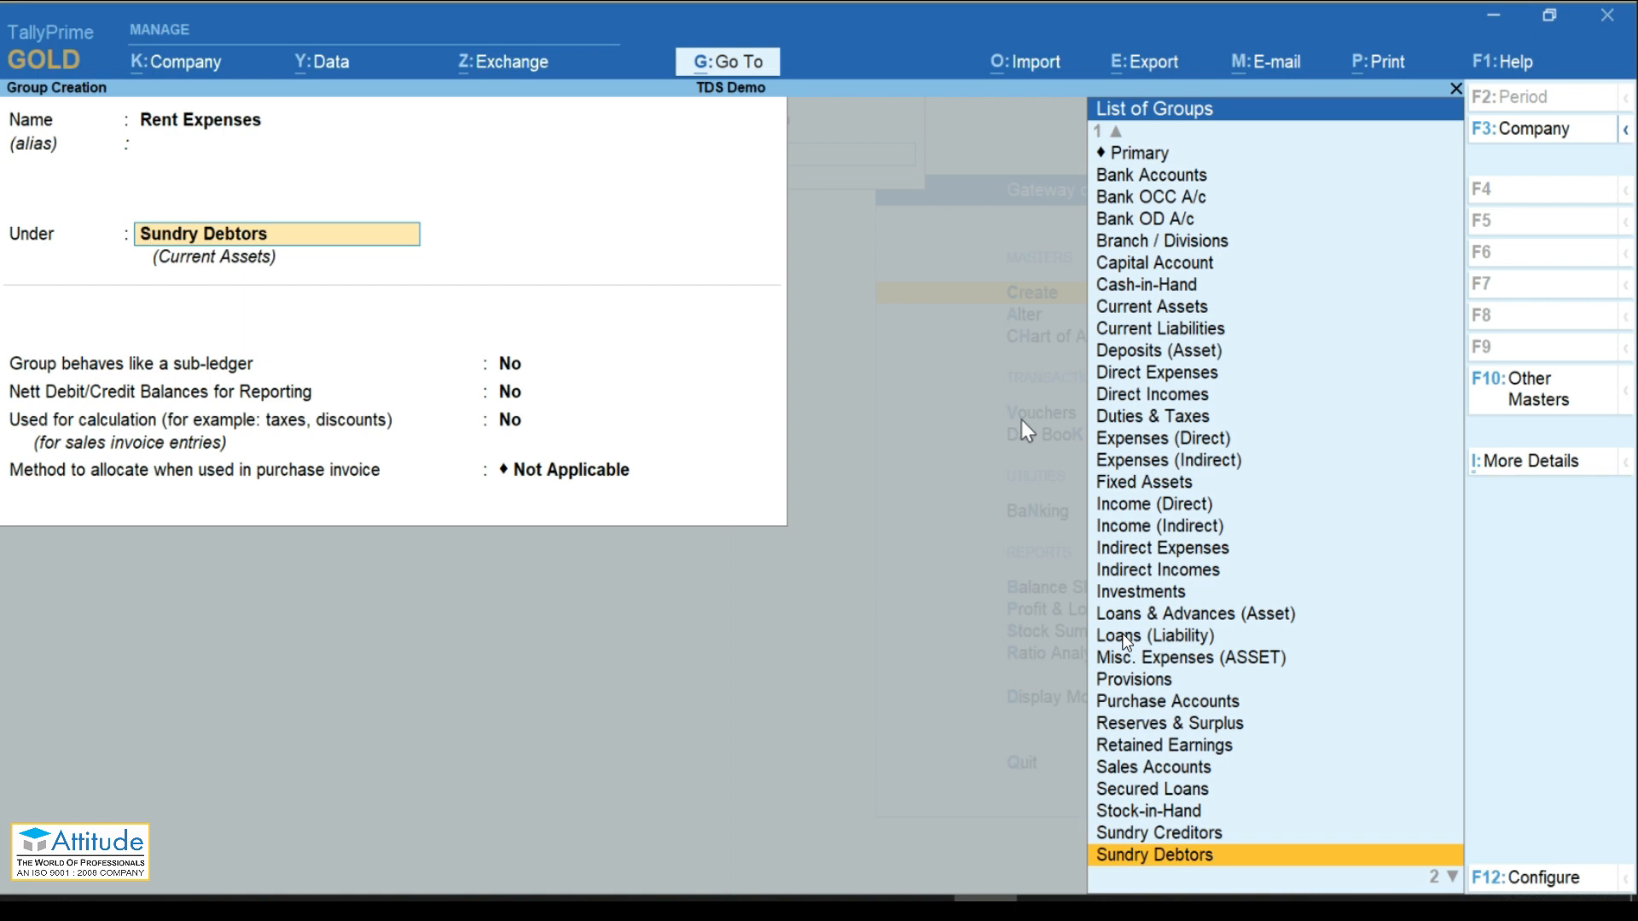
pyautogui.write('Ind')
pyautogui.press('Down')
pyautogui.press('Up')
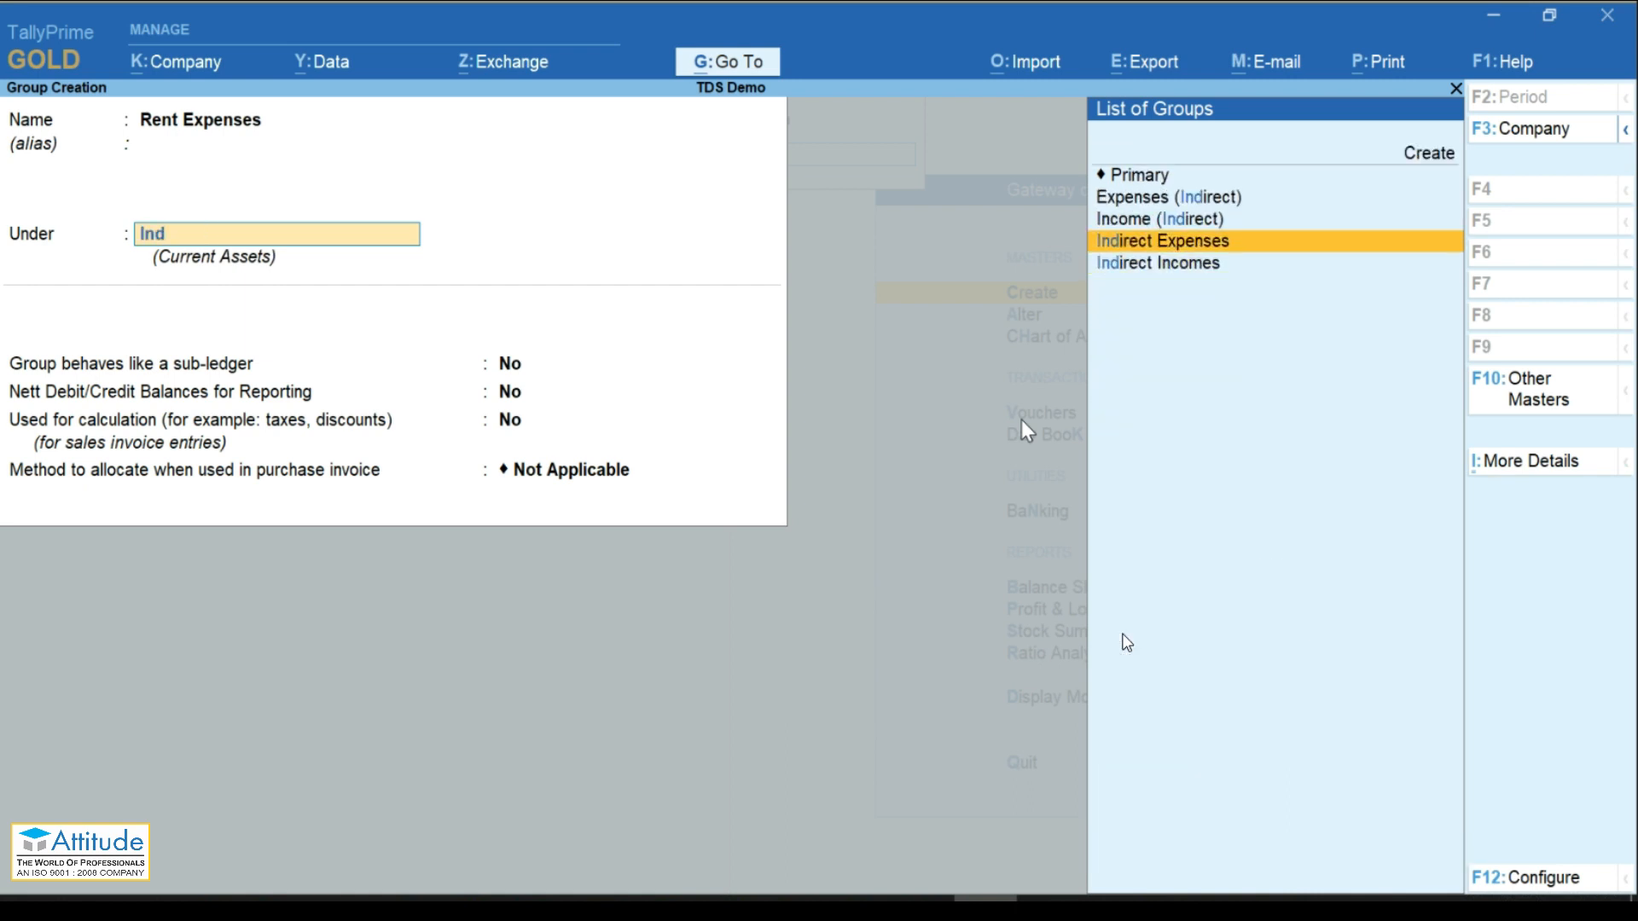
pyautogui.press('Return')
pyautogui.press('Return')
pyautogui.press('Return')
# Step: Enable TDS details with nature Rent of Land, Building Or Furniture, save the group, and exit
pyautogui.press('Return')
pyautogui.press('Return')
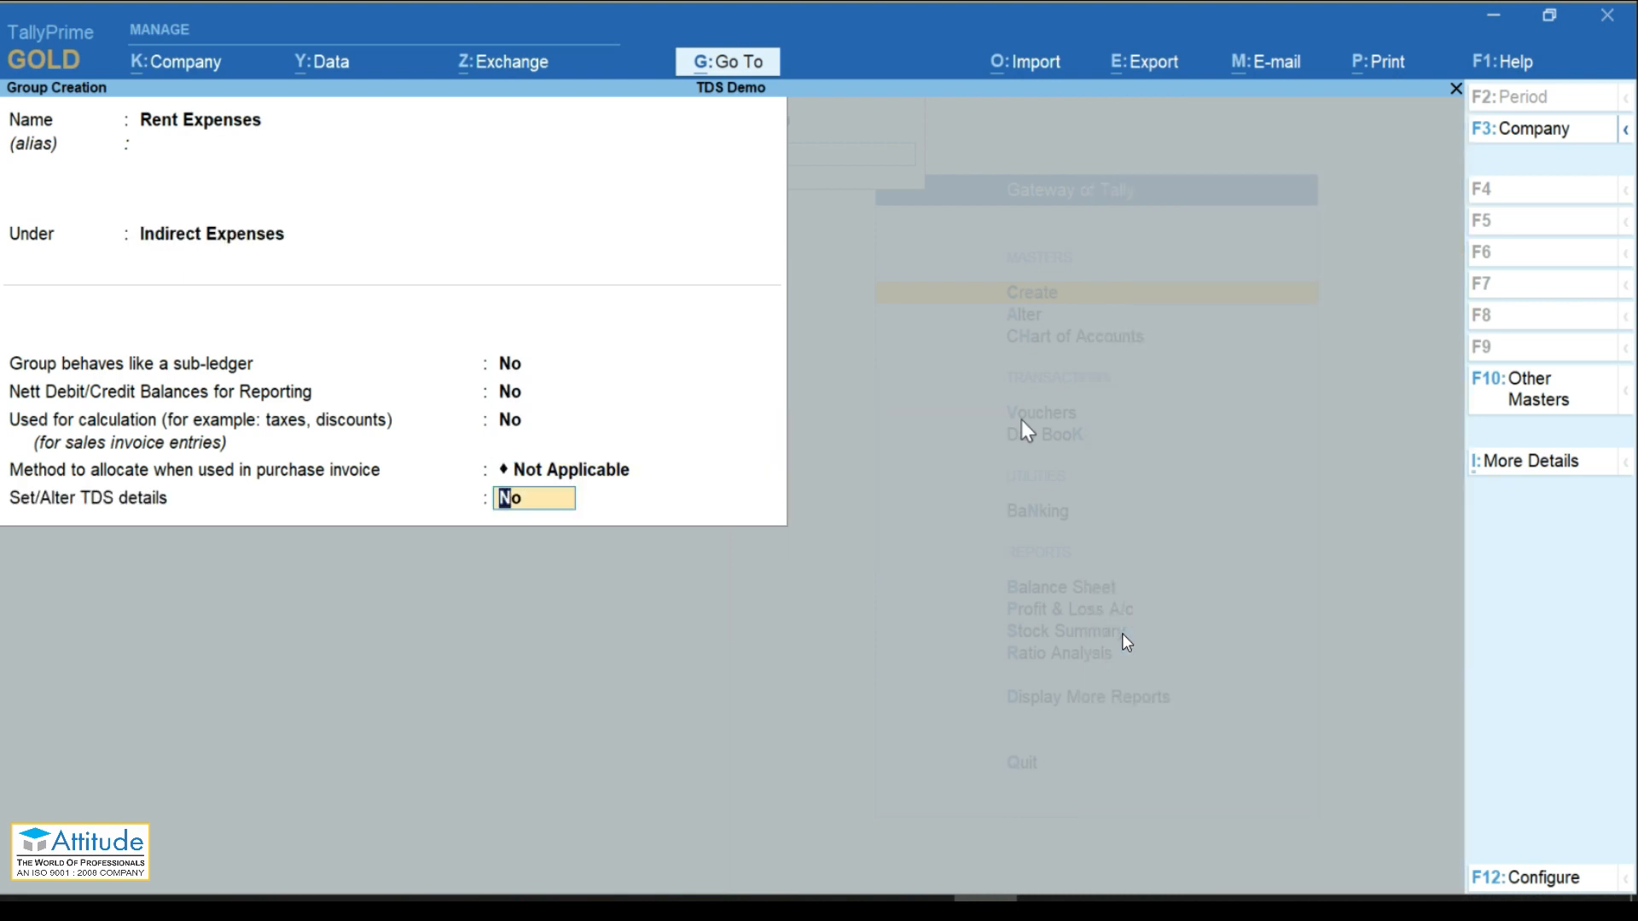
pyautogui.write('y')
pyautogui.press('Return')
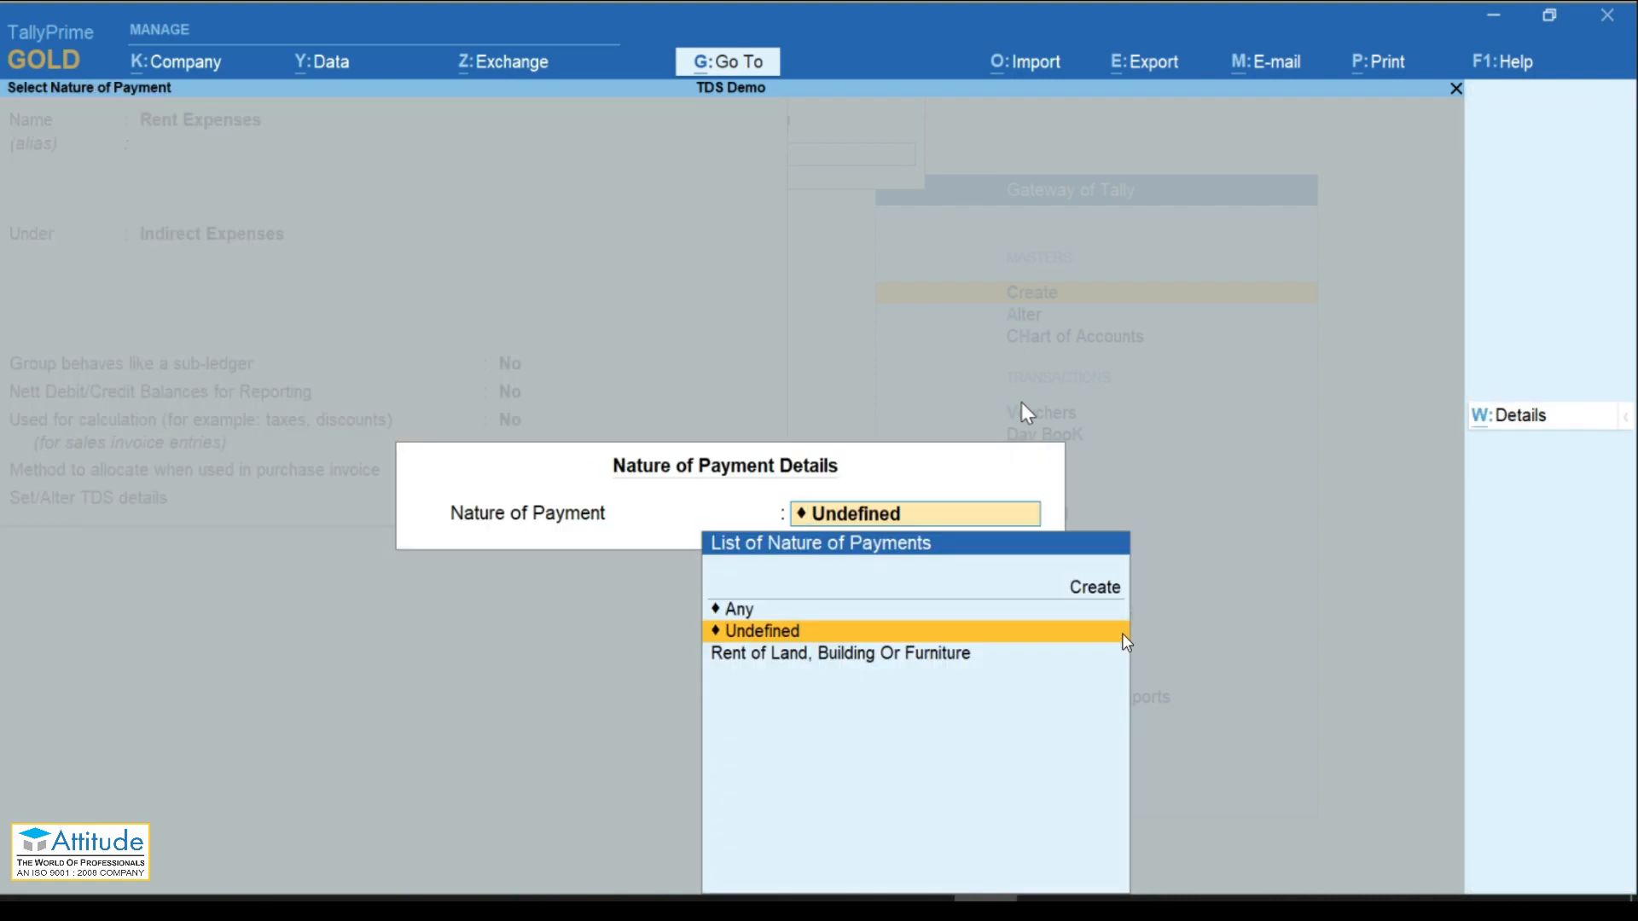
pyautogui.press('Down')
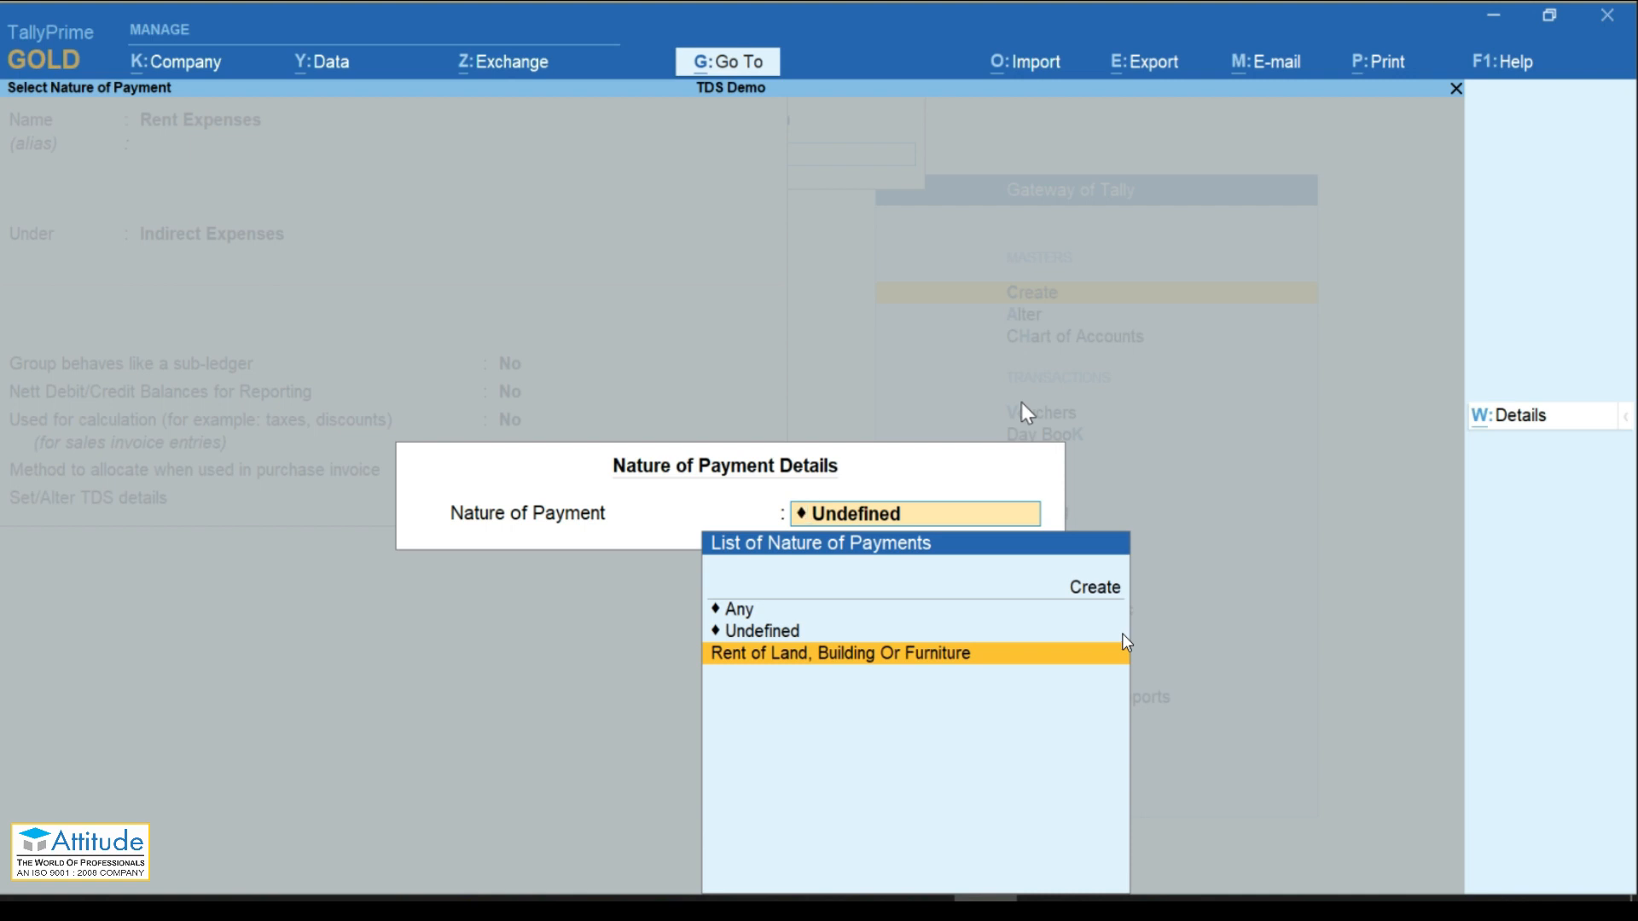
pyautogui.press('Return')
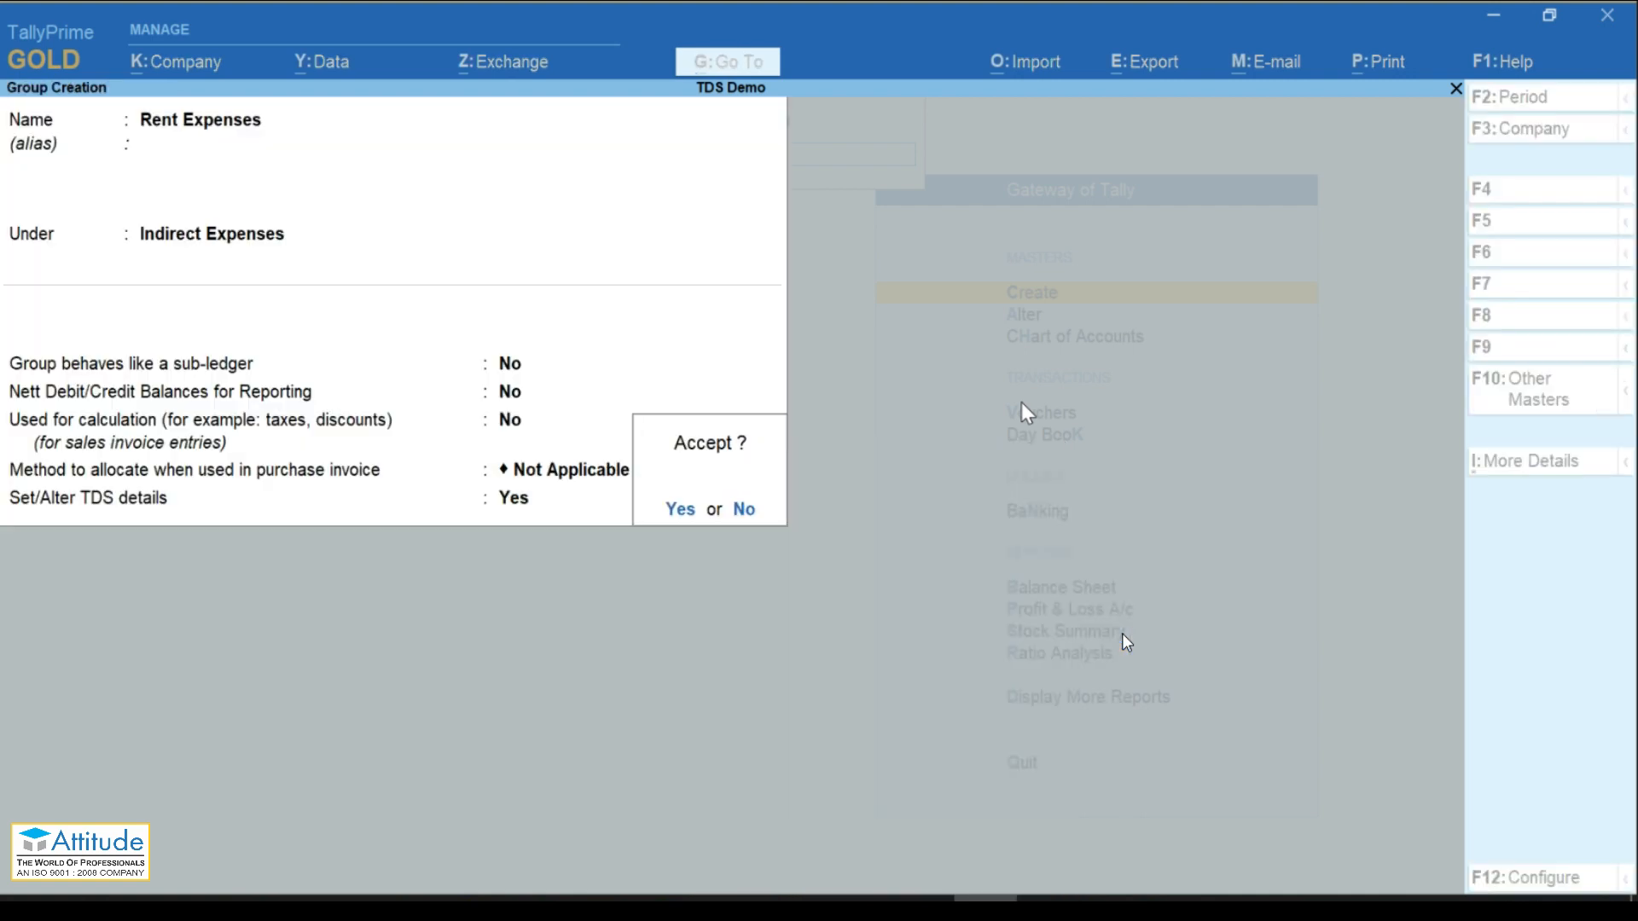
pyautogui.press('Return')
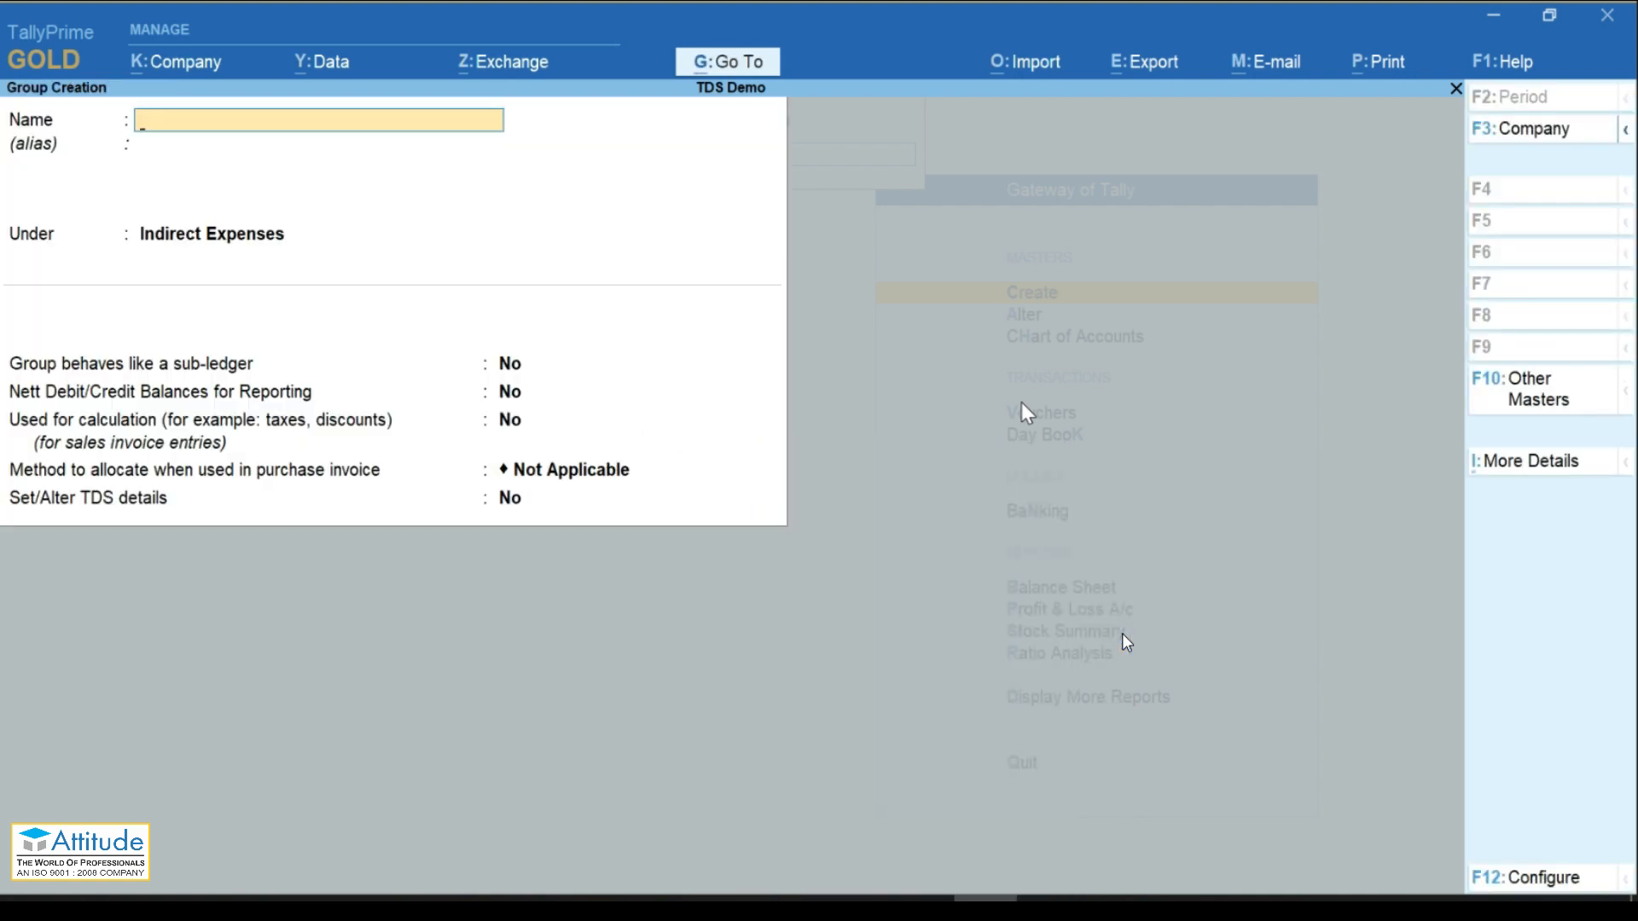
pyautogui.press('Escape')
# Step: Create ledger Rent on Building under Rent Expenses with TDS applicable and save it
pyautogui.press('Down')
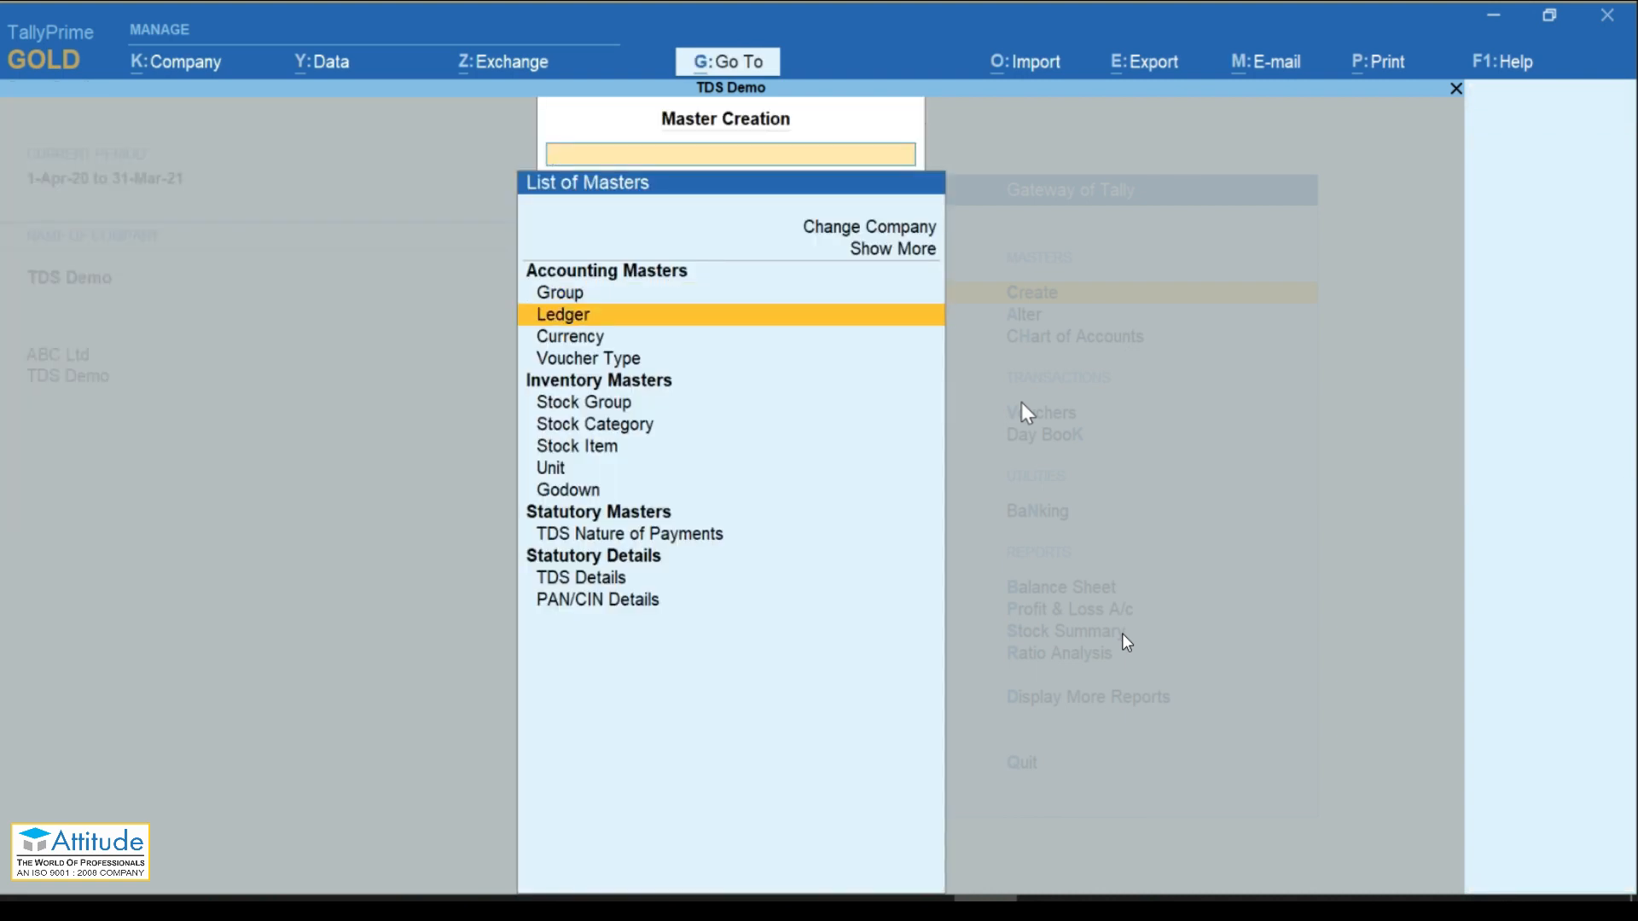
pyautogui.press('Return')
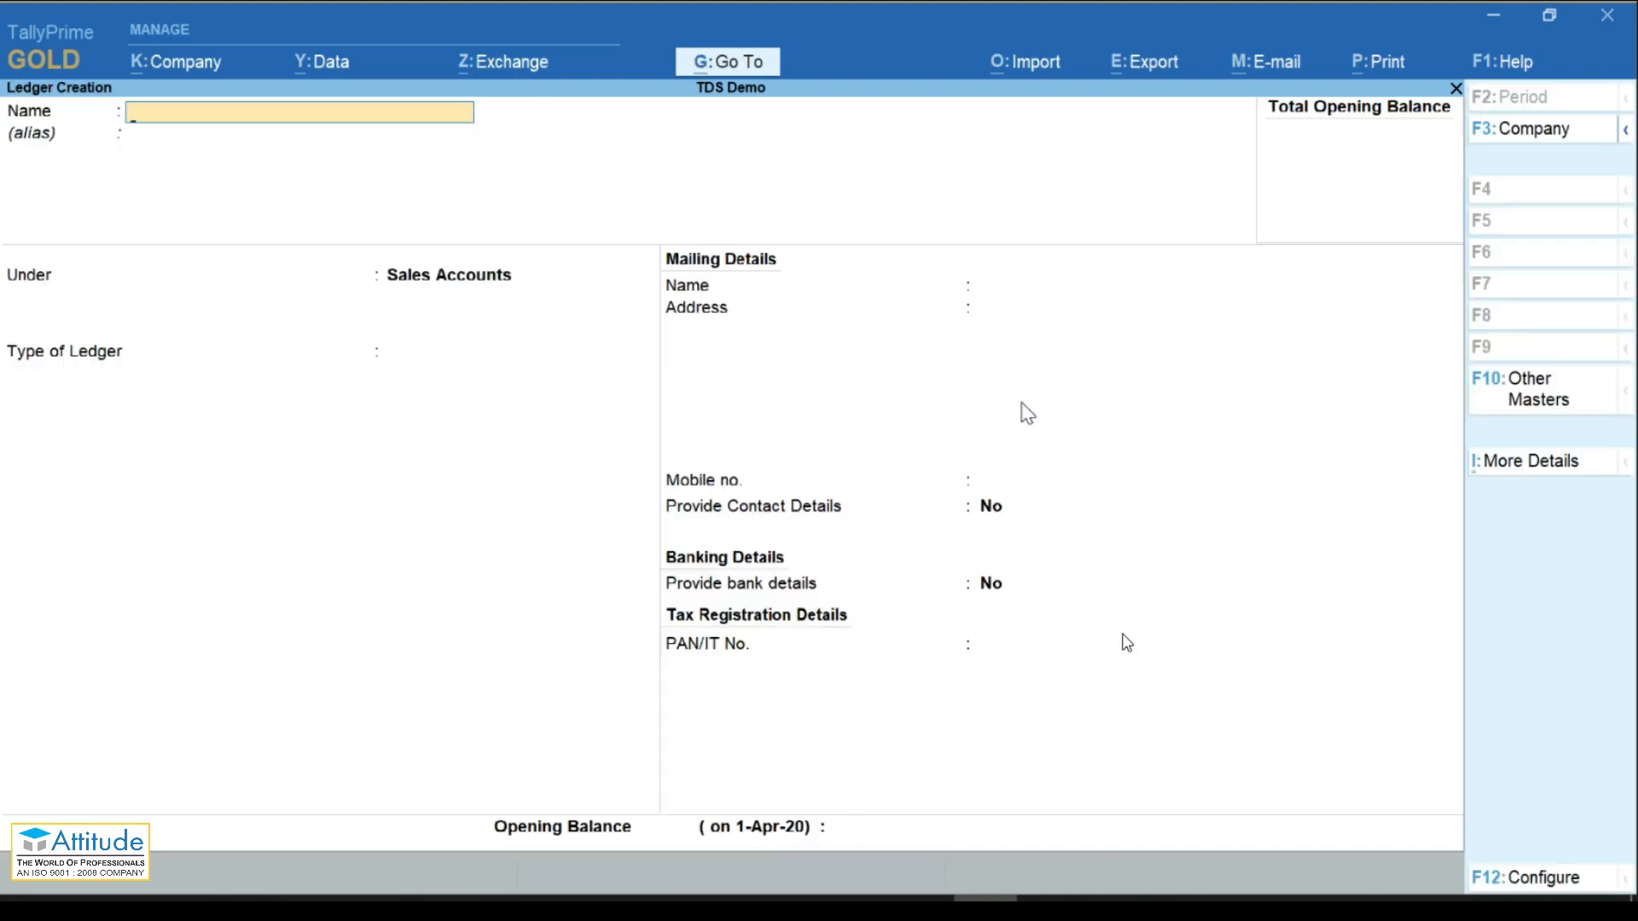
pyautogui.write('T')
pyautogui.press('BackSpace')
pyautogui.write('Rent on Building')
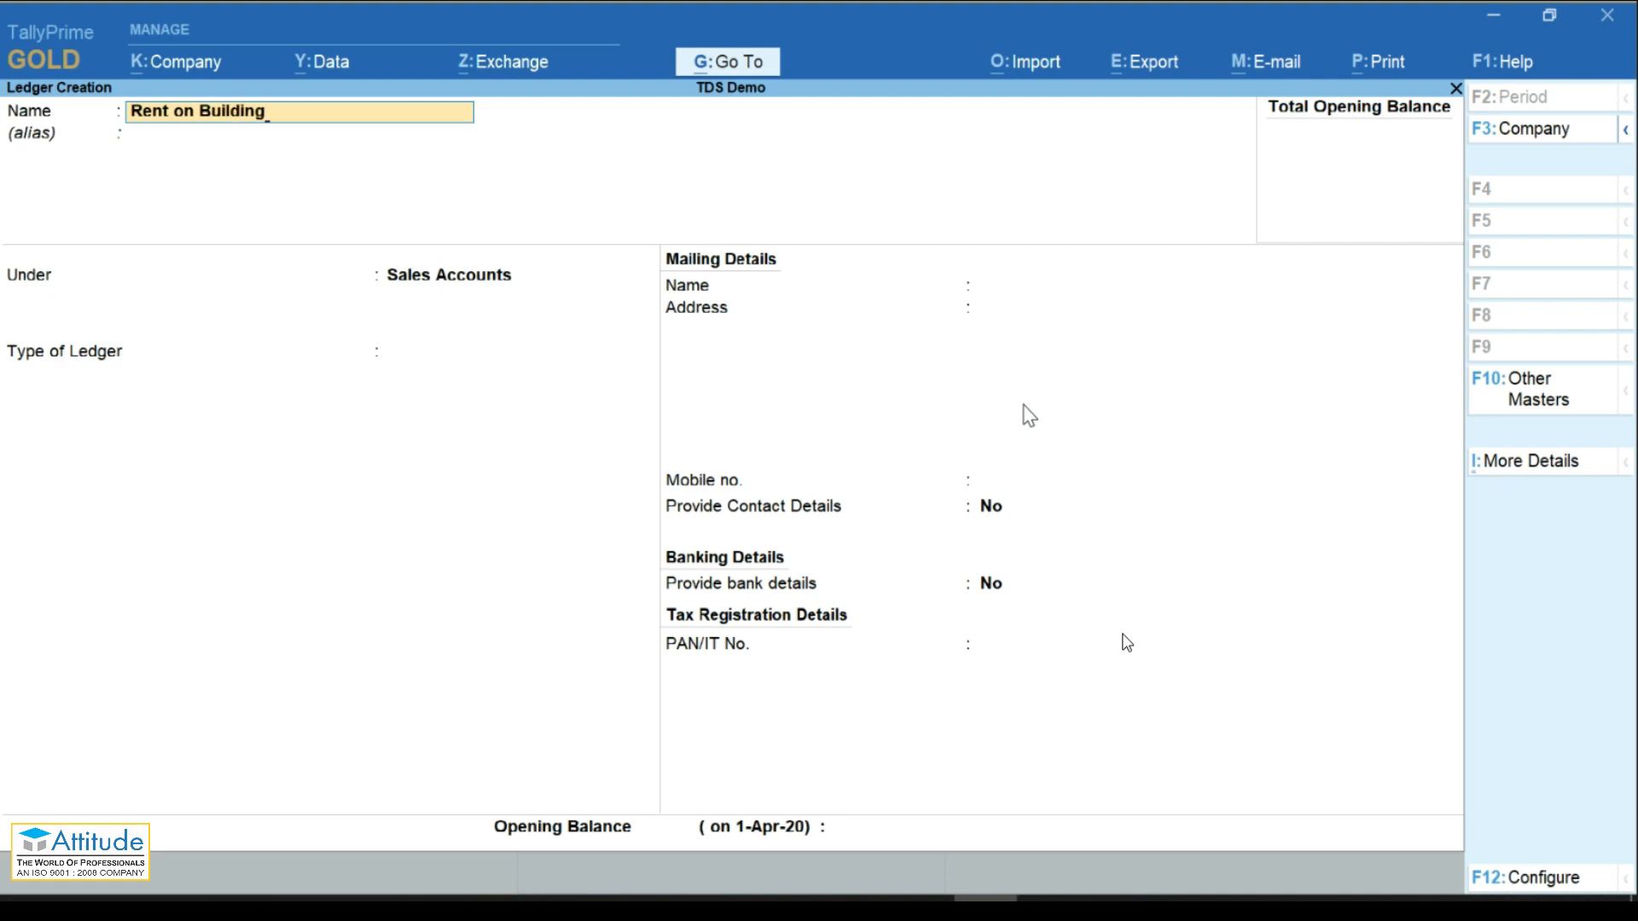
pyautogui.press('Return')
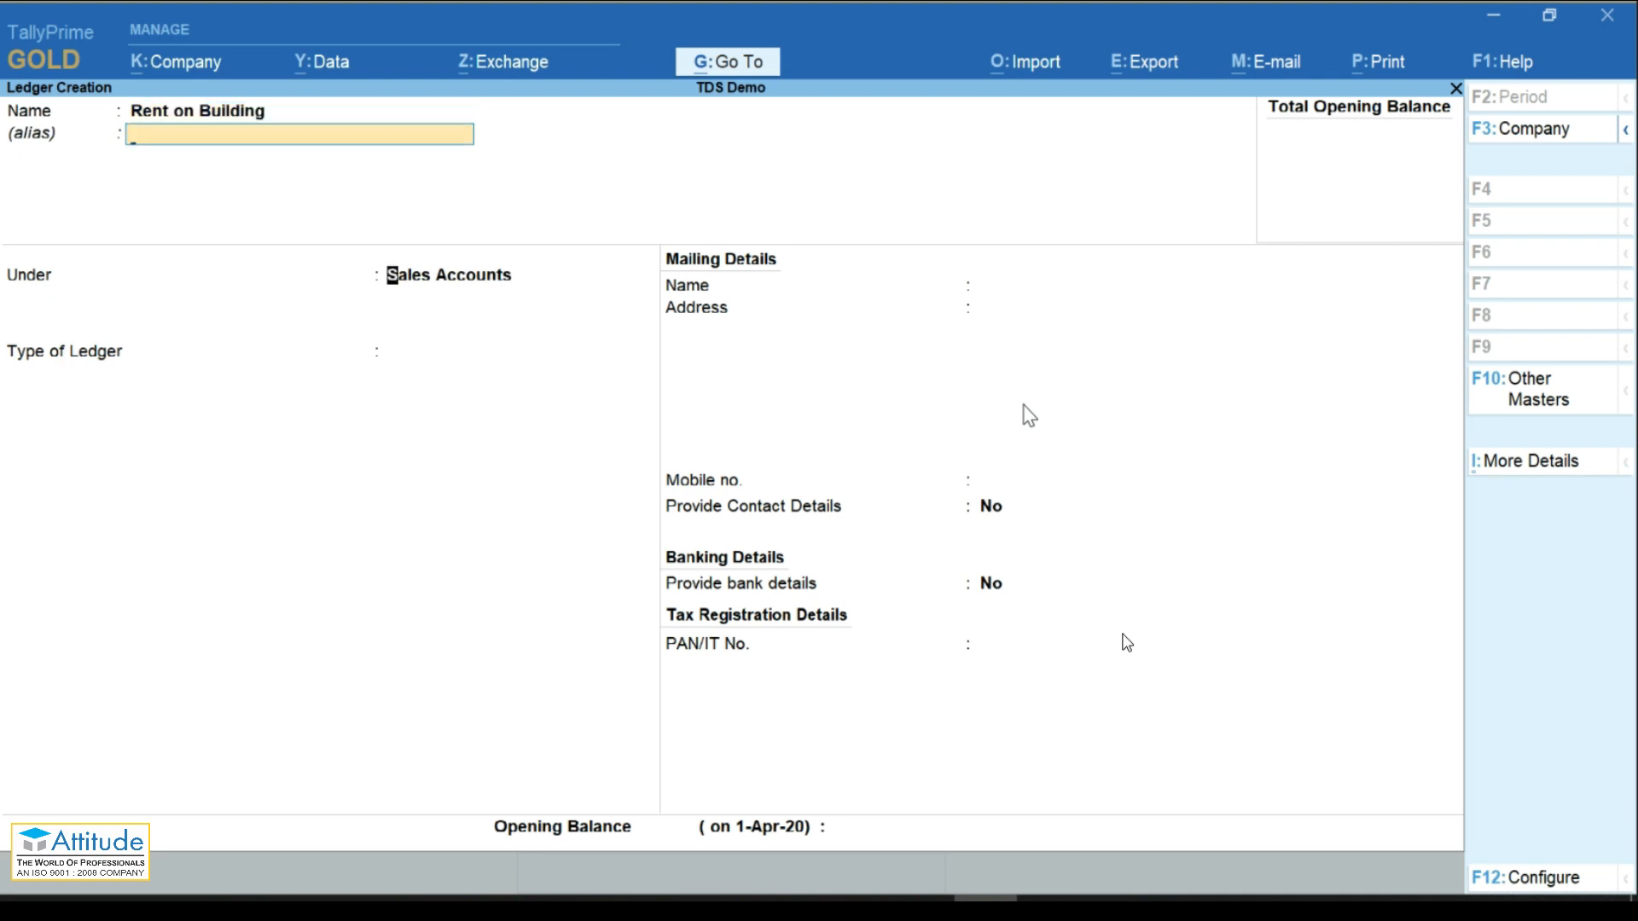
pyautogui.write('Ren')
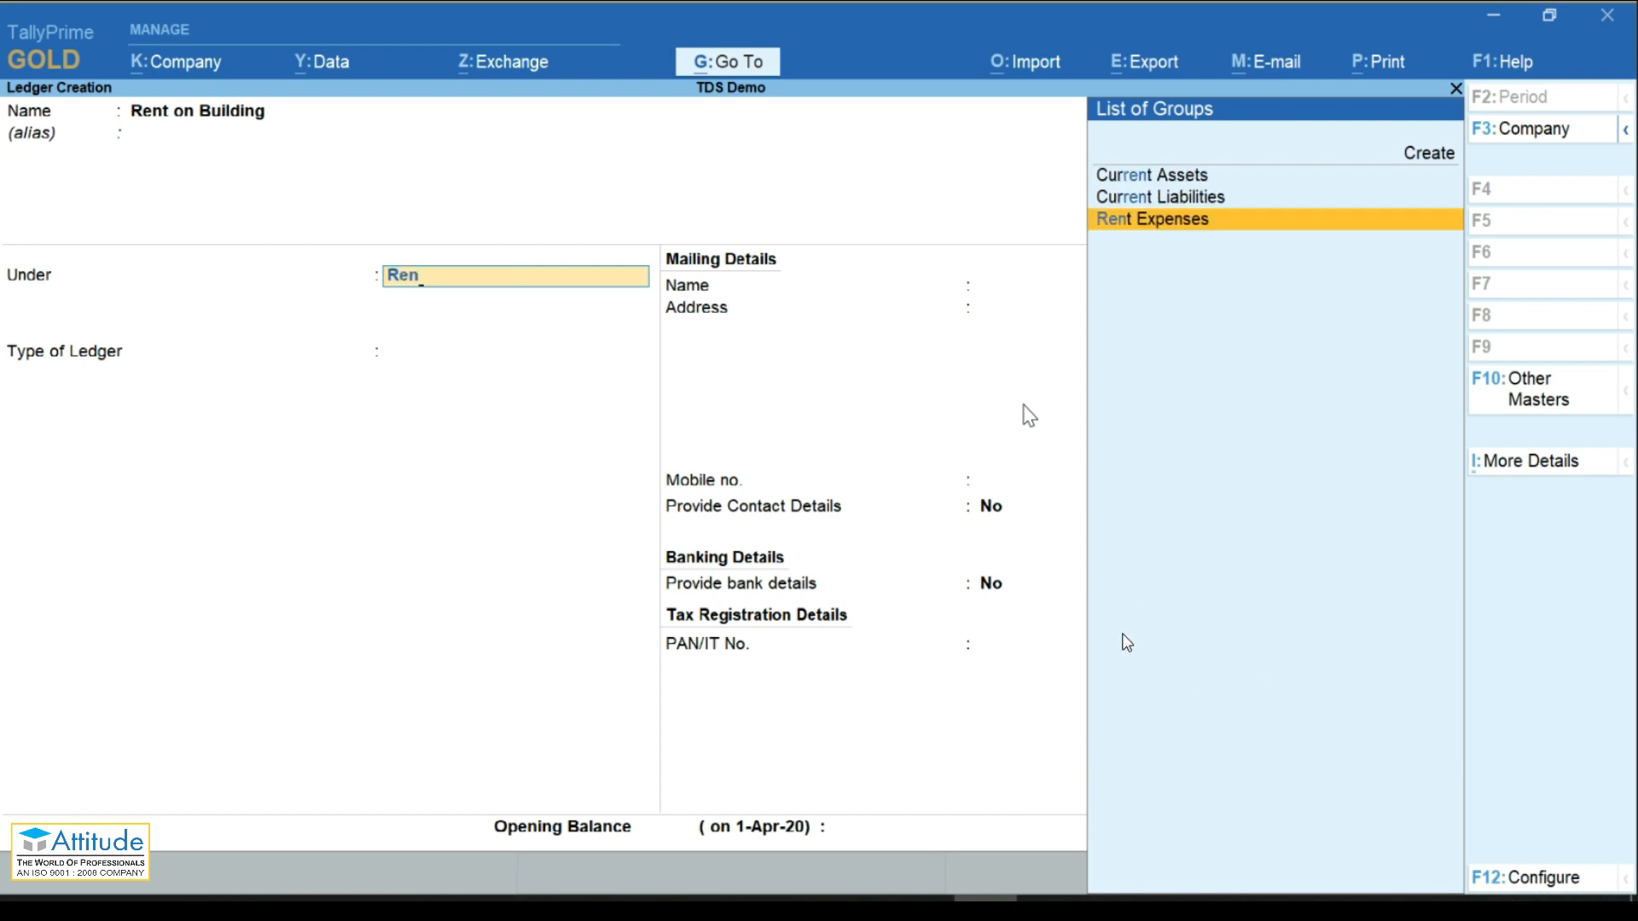
pyautogui.press('Return')
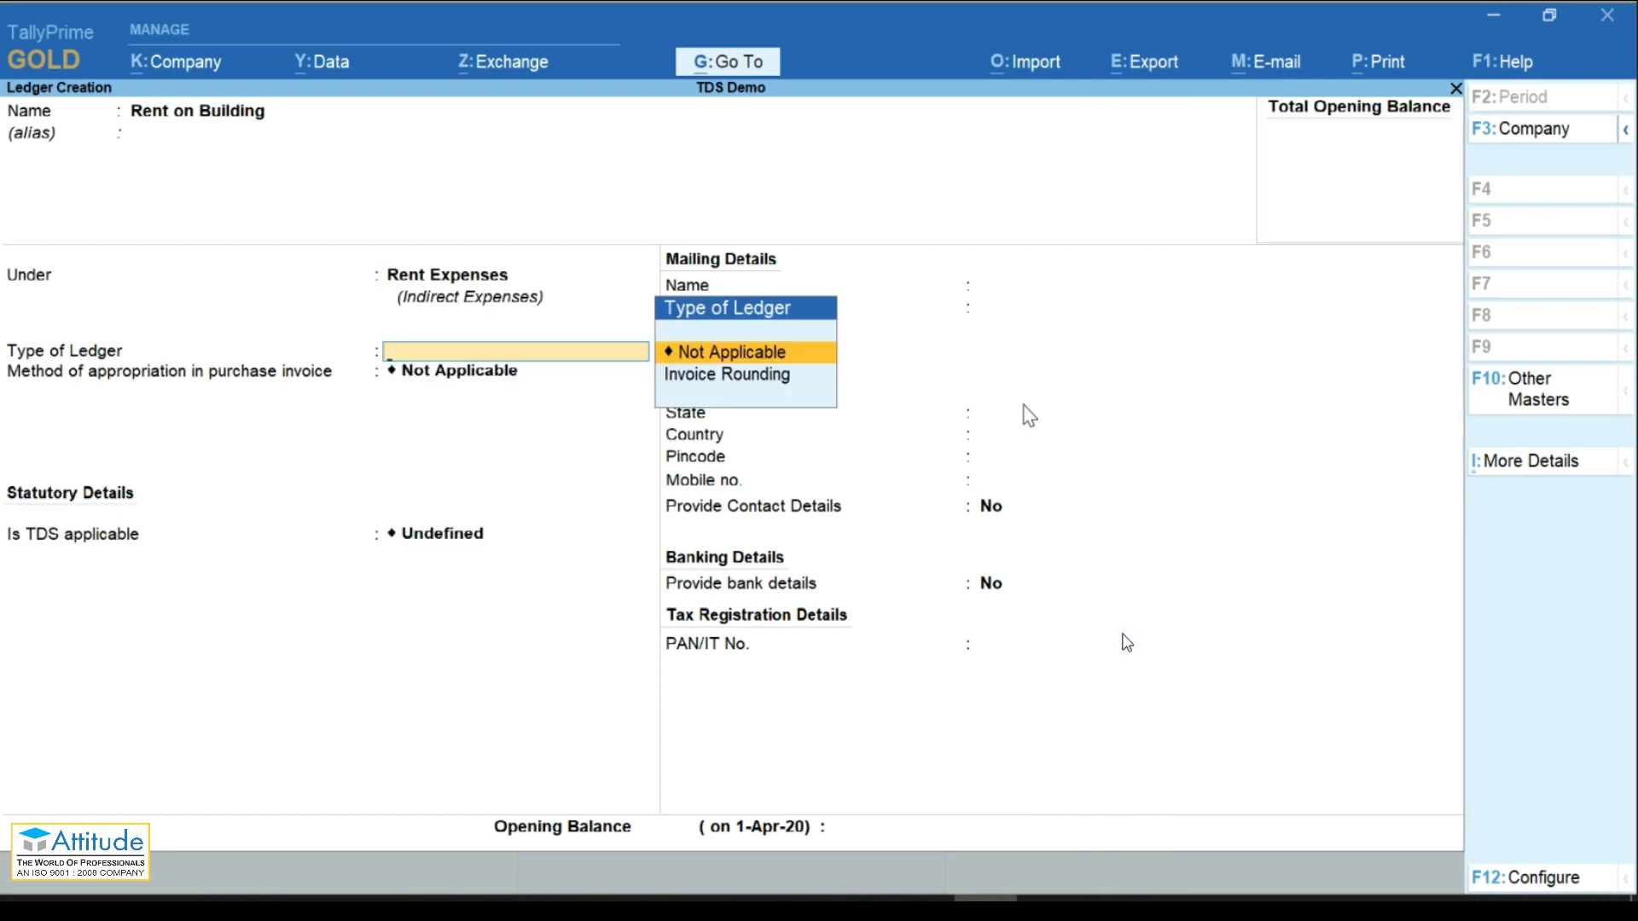
pyautogui.press('Return')
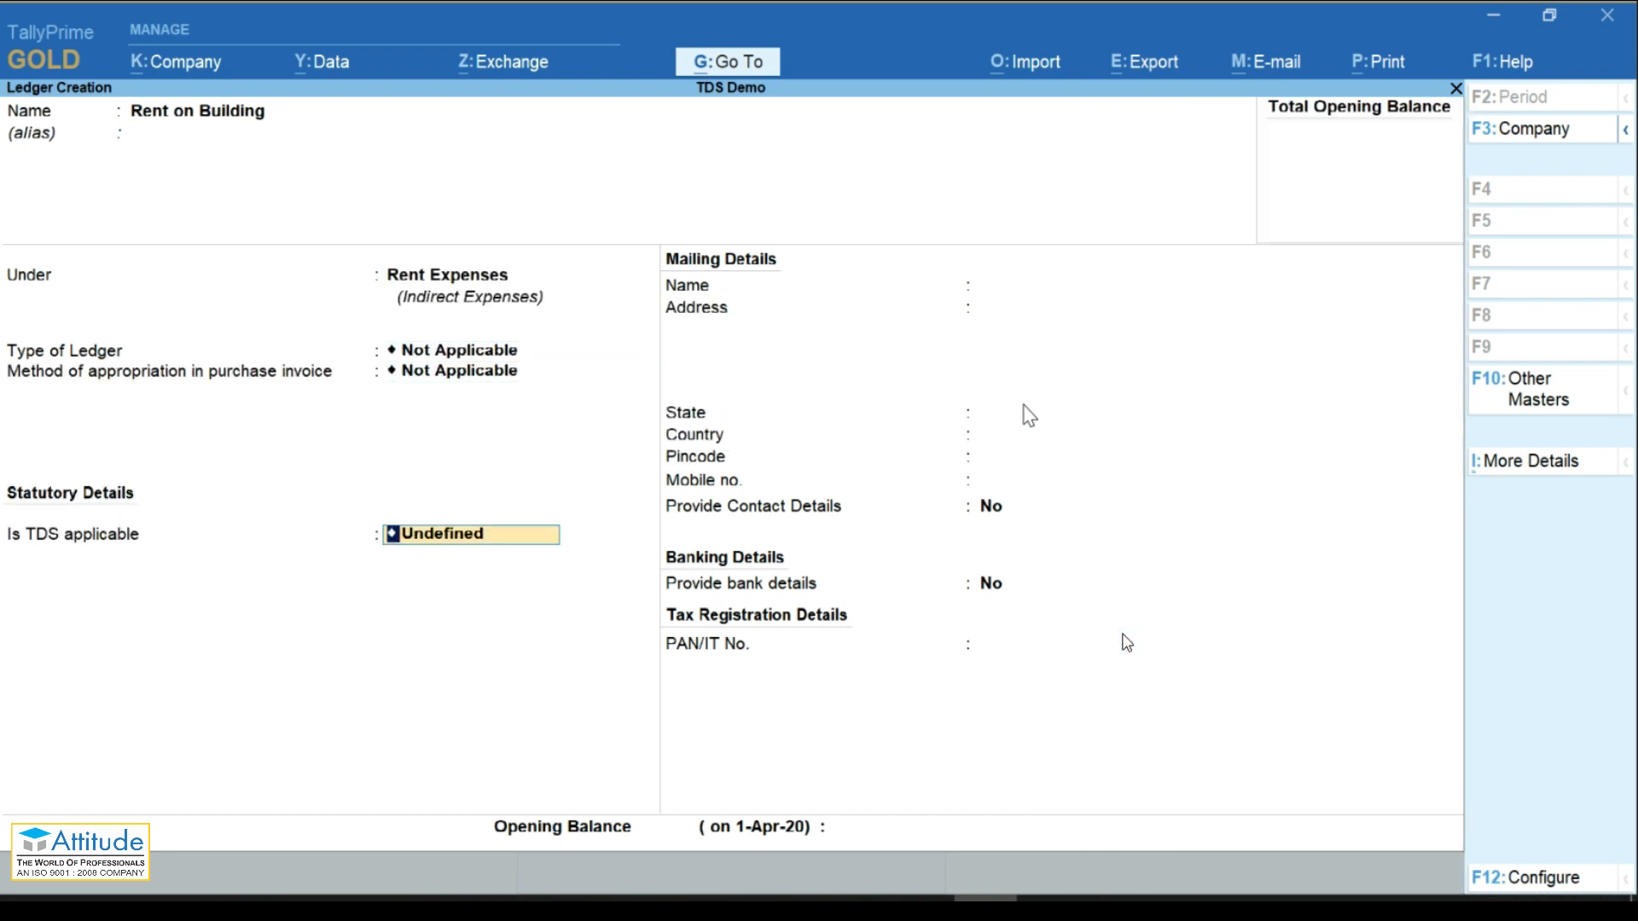
pyautogui.press('Return')
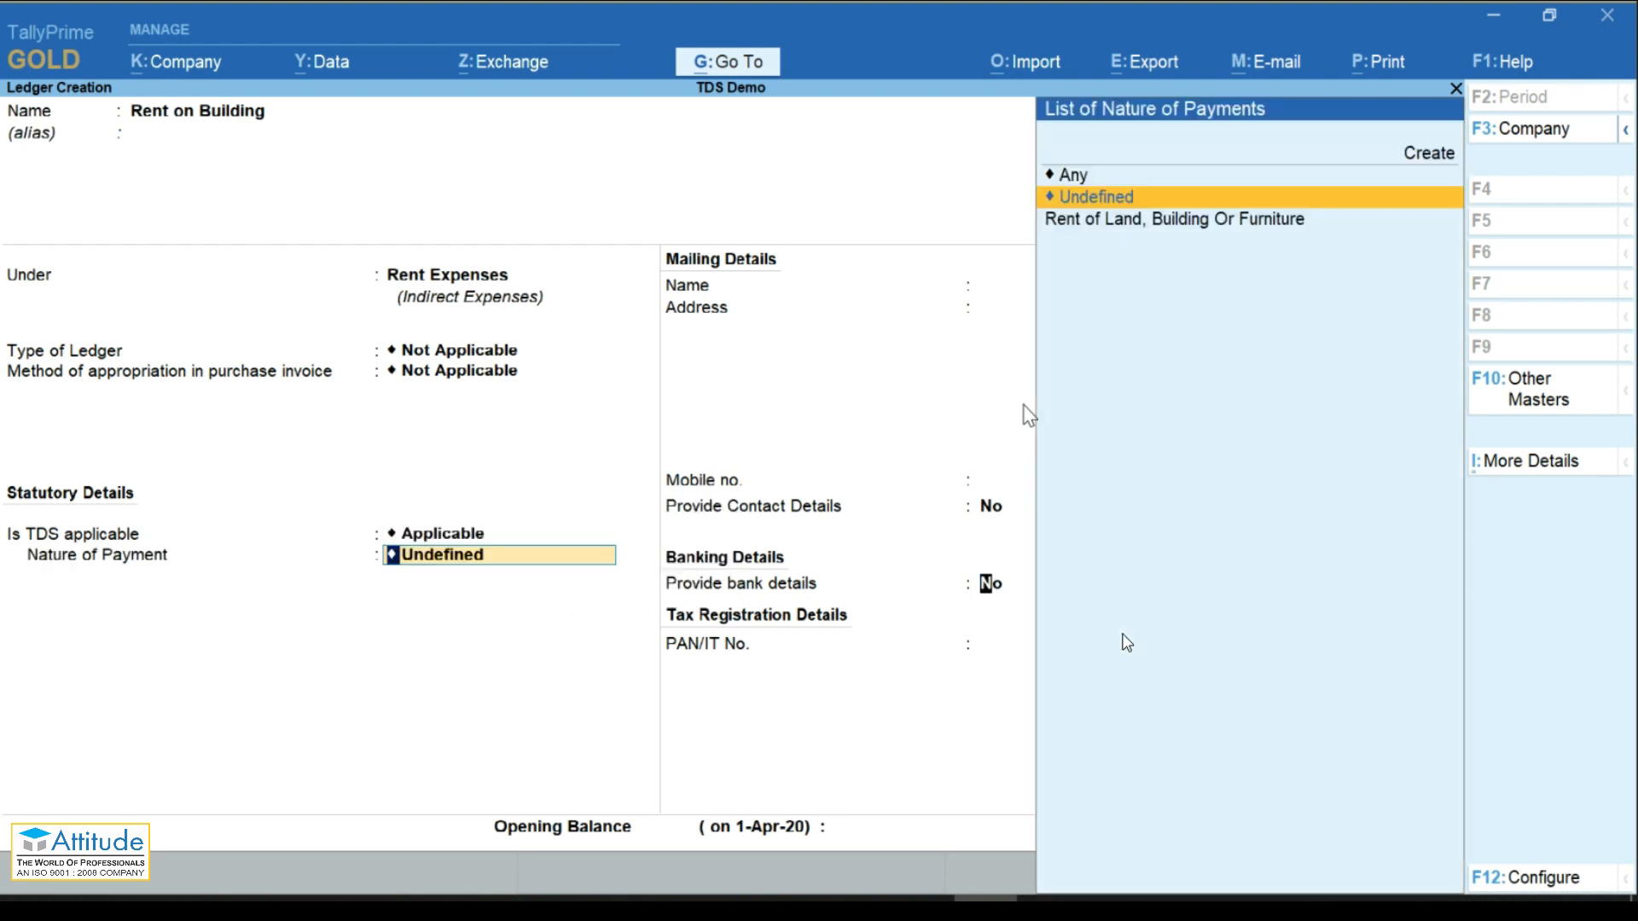
pyautogui.press('Return')
pyautogui.press('Return')
pyautogui.press('Return')
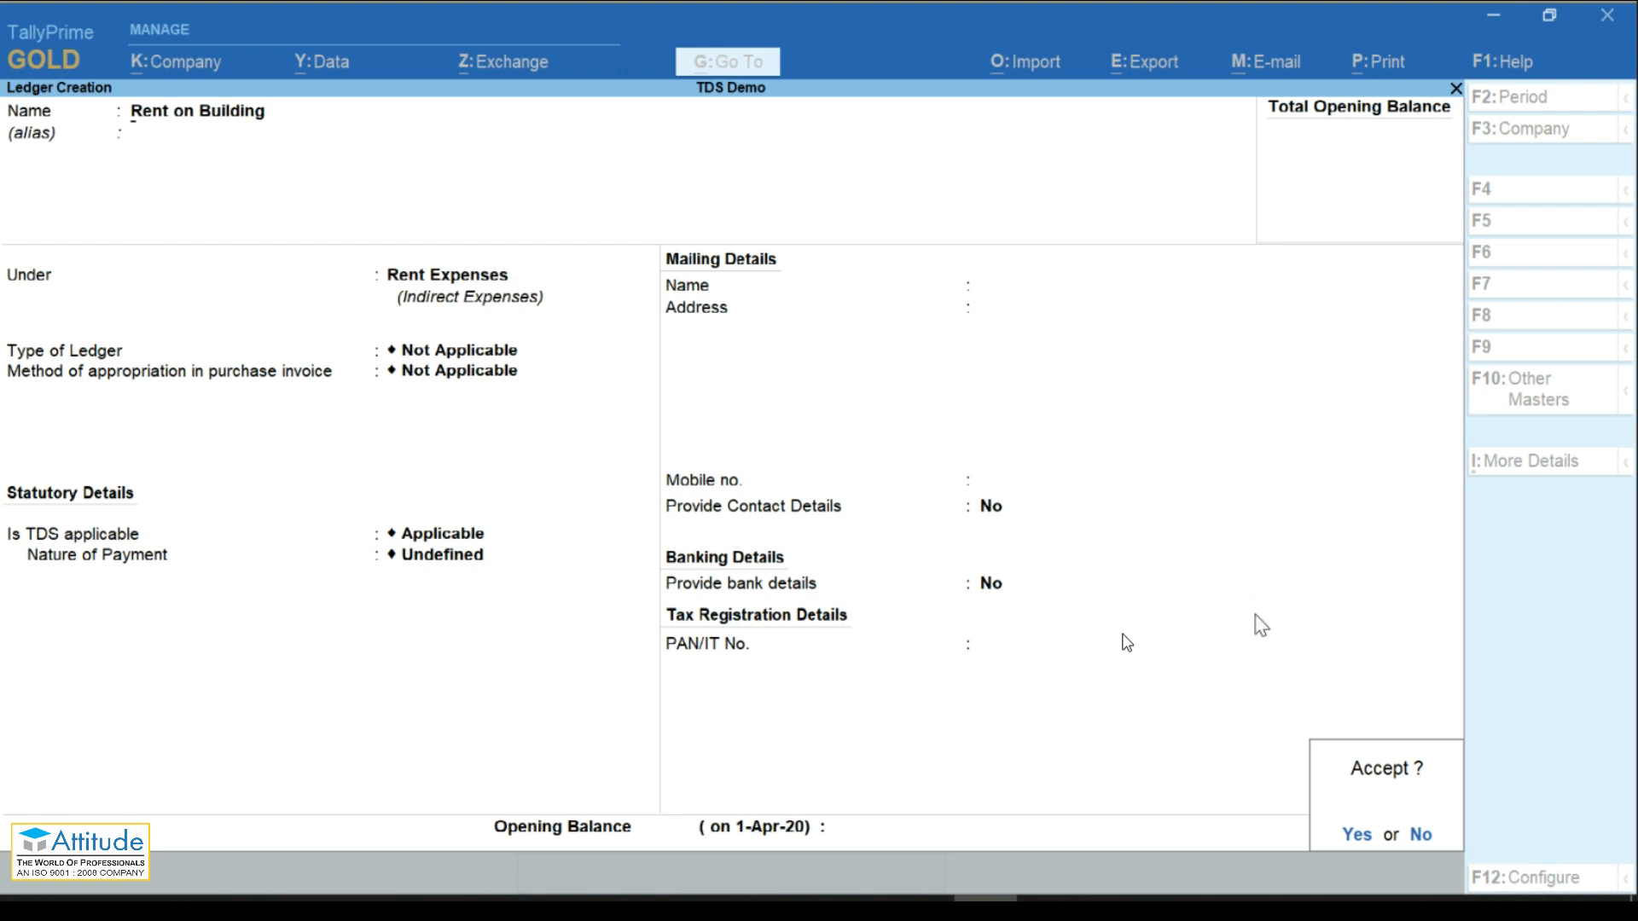
pyautogui.press('Return')
# Step: Fill in ledger Rent on Furniture under Rent Expenses with TDS applicable
pyautogui.write('Rent')
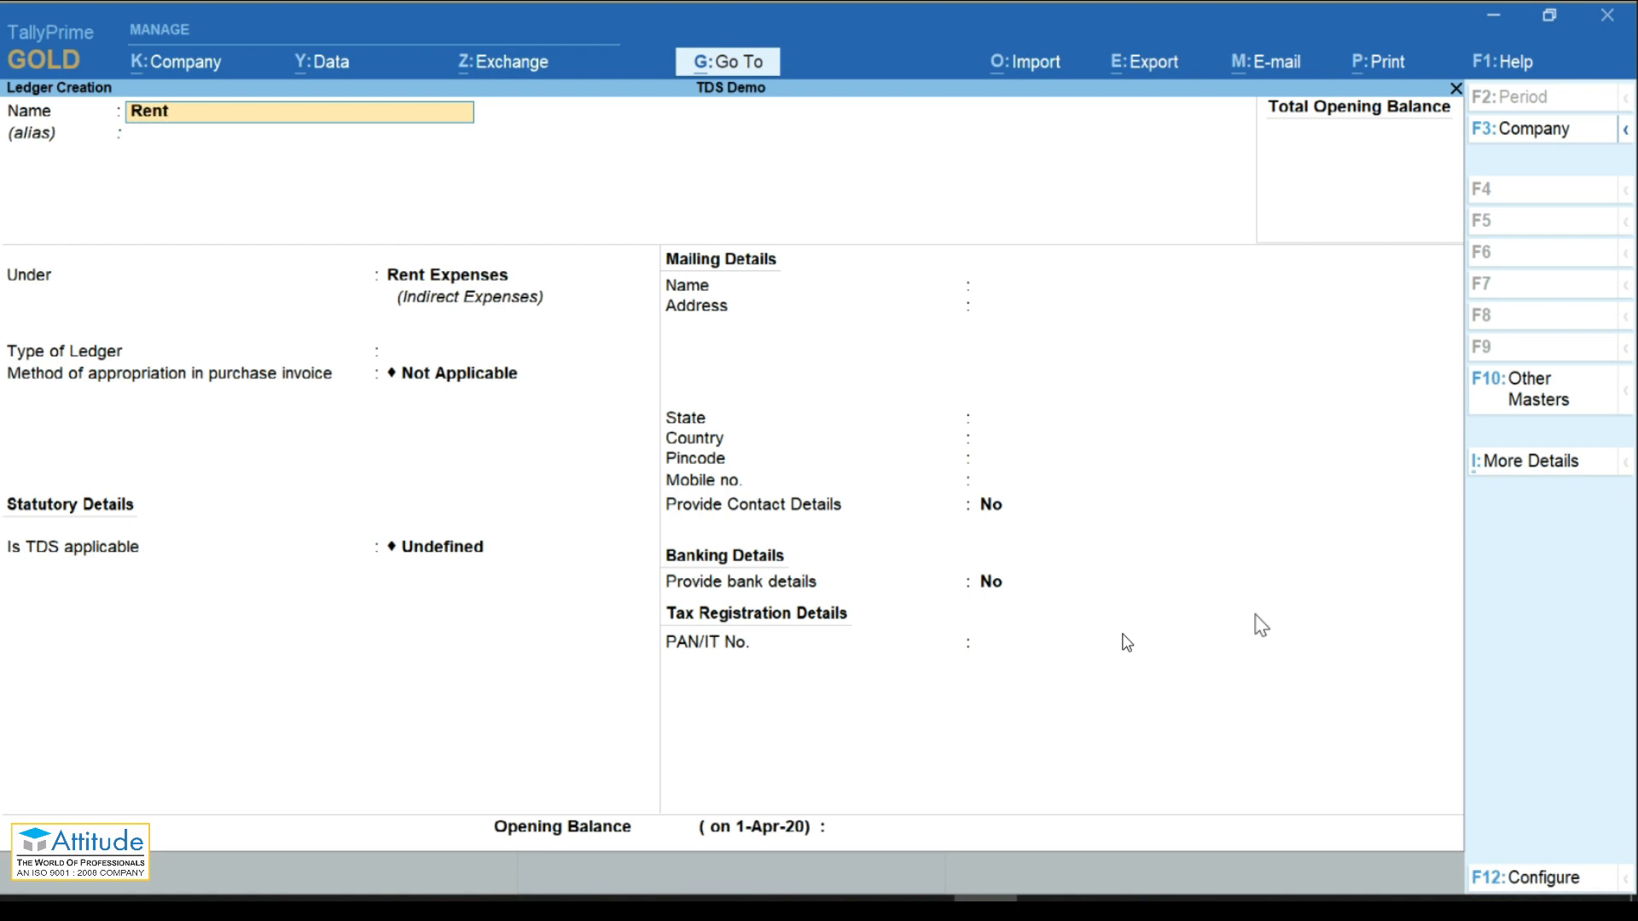
pyautogui.write(' on Furniture')
pyautogui.press('Return')
pyautogui.press('Return')
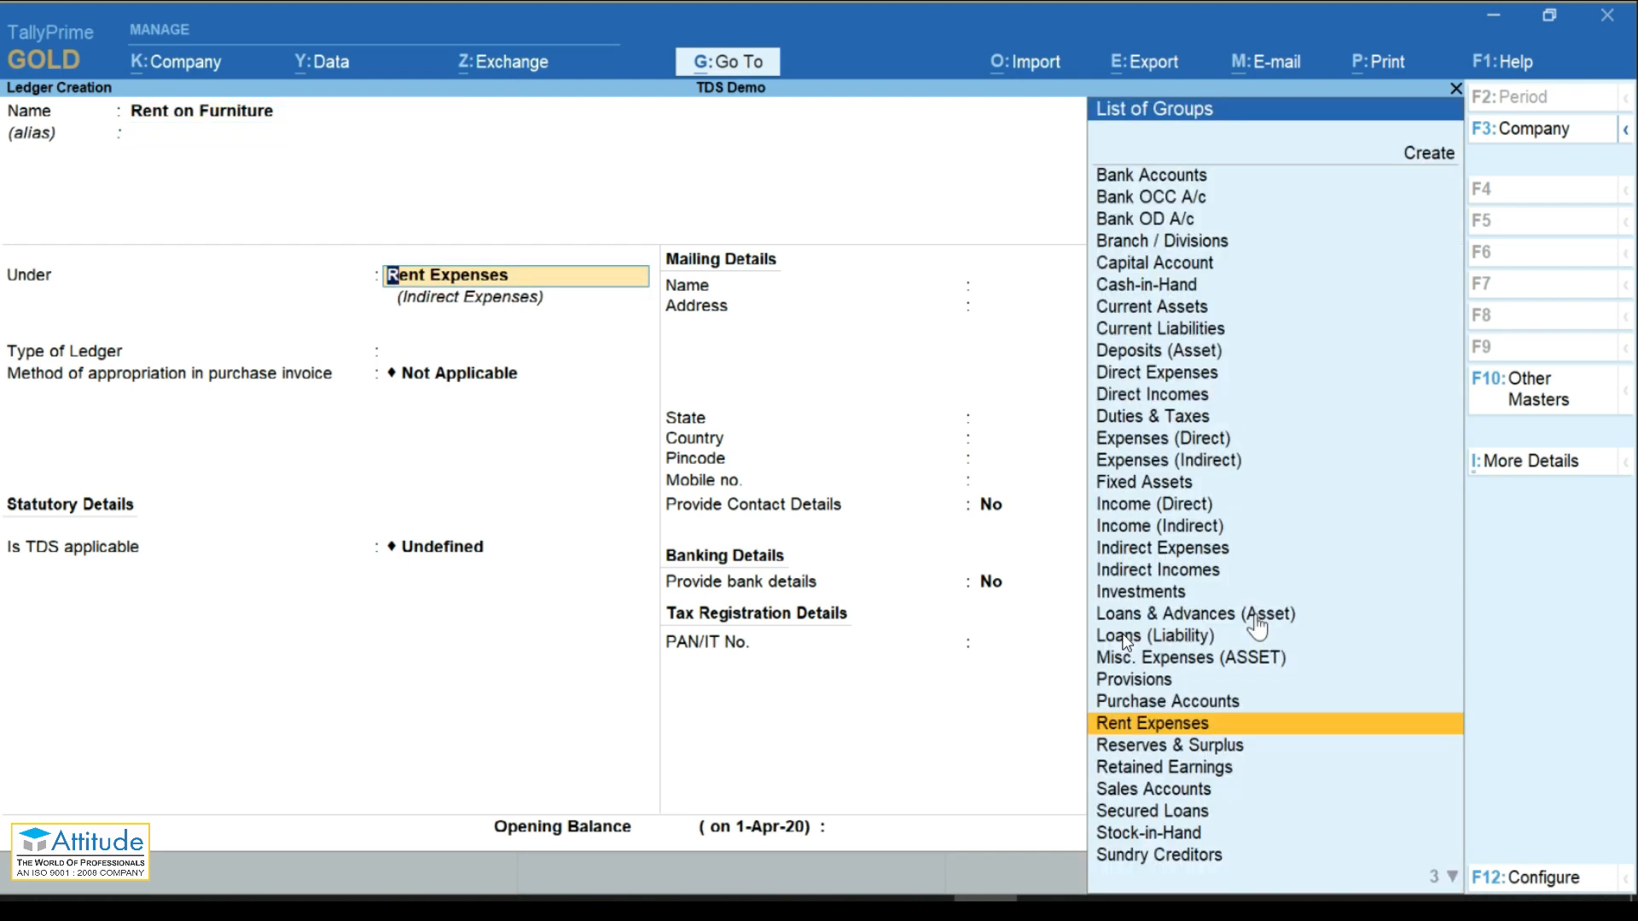
pyautogui.press('Return')
pyautogui.press('Return')
pyautogui.press('Return')
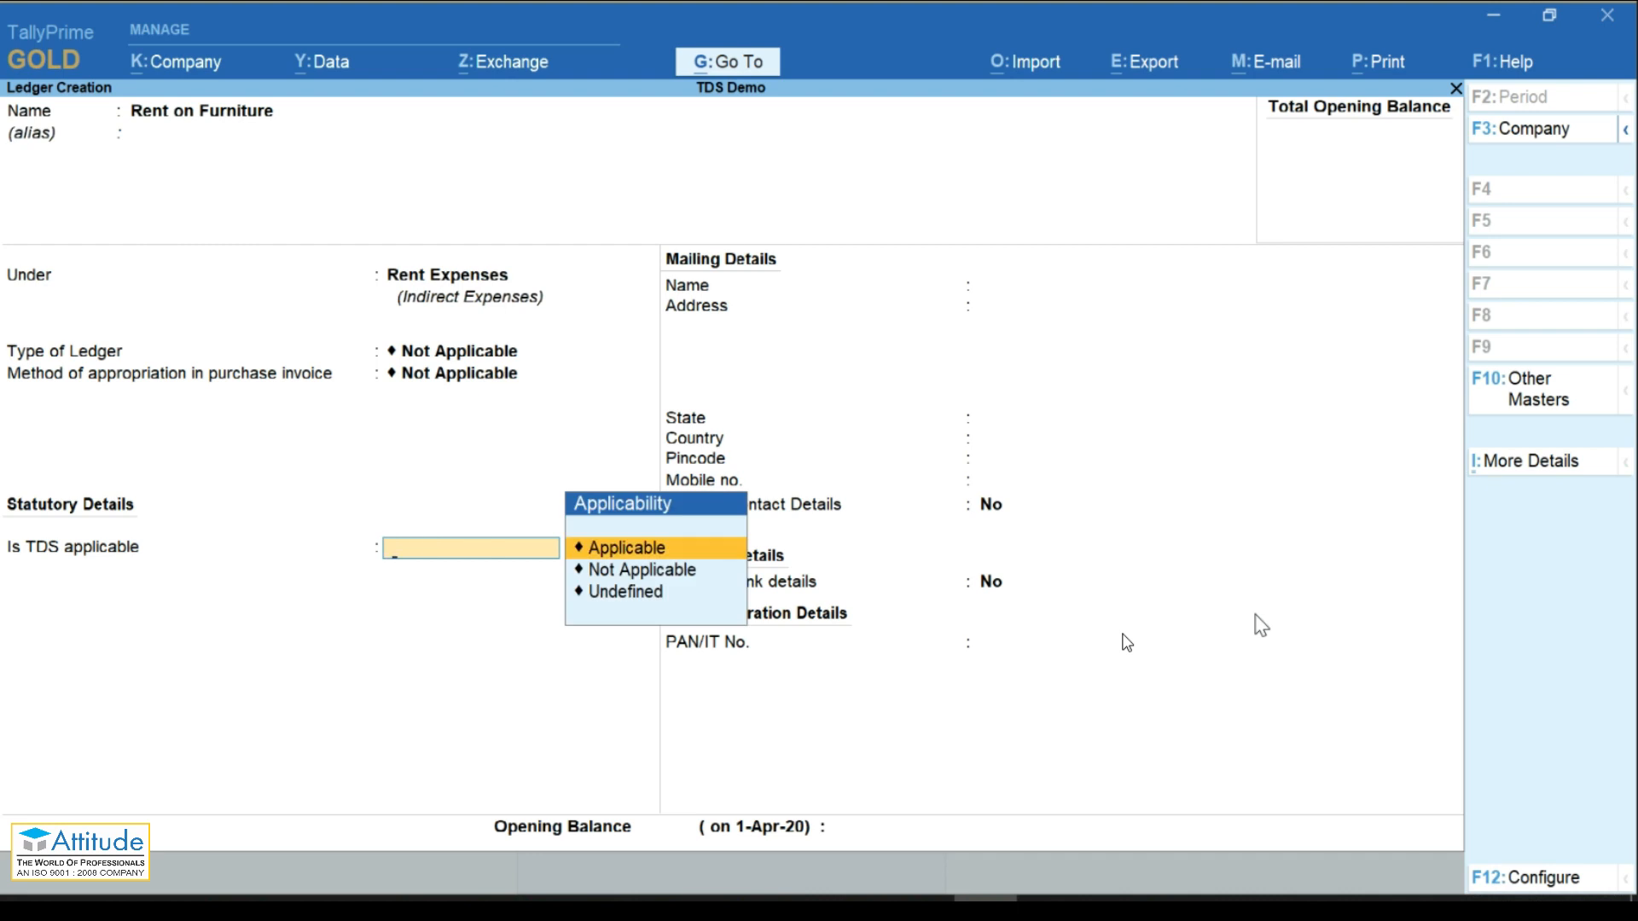
pyautogui.press('Return')
pyautogui.press('Return')
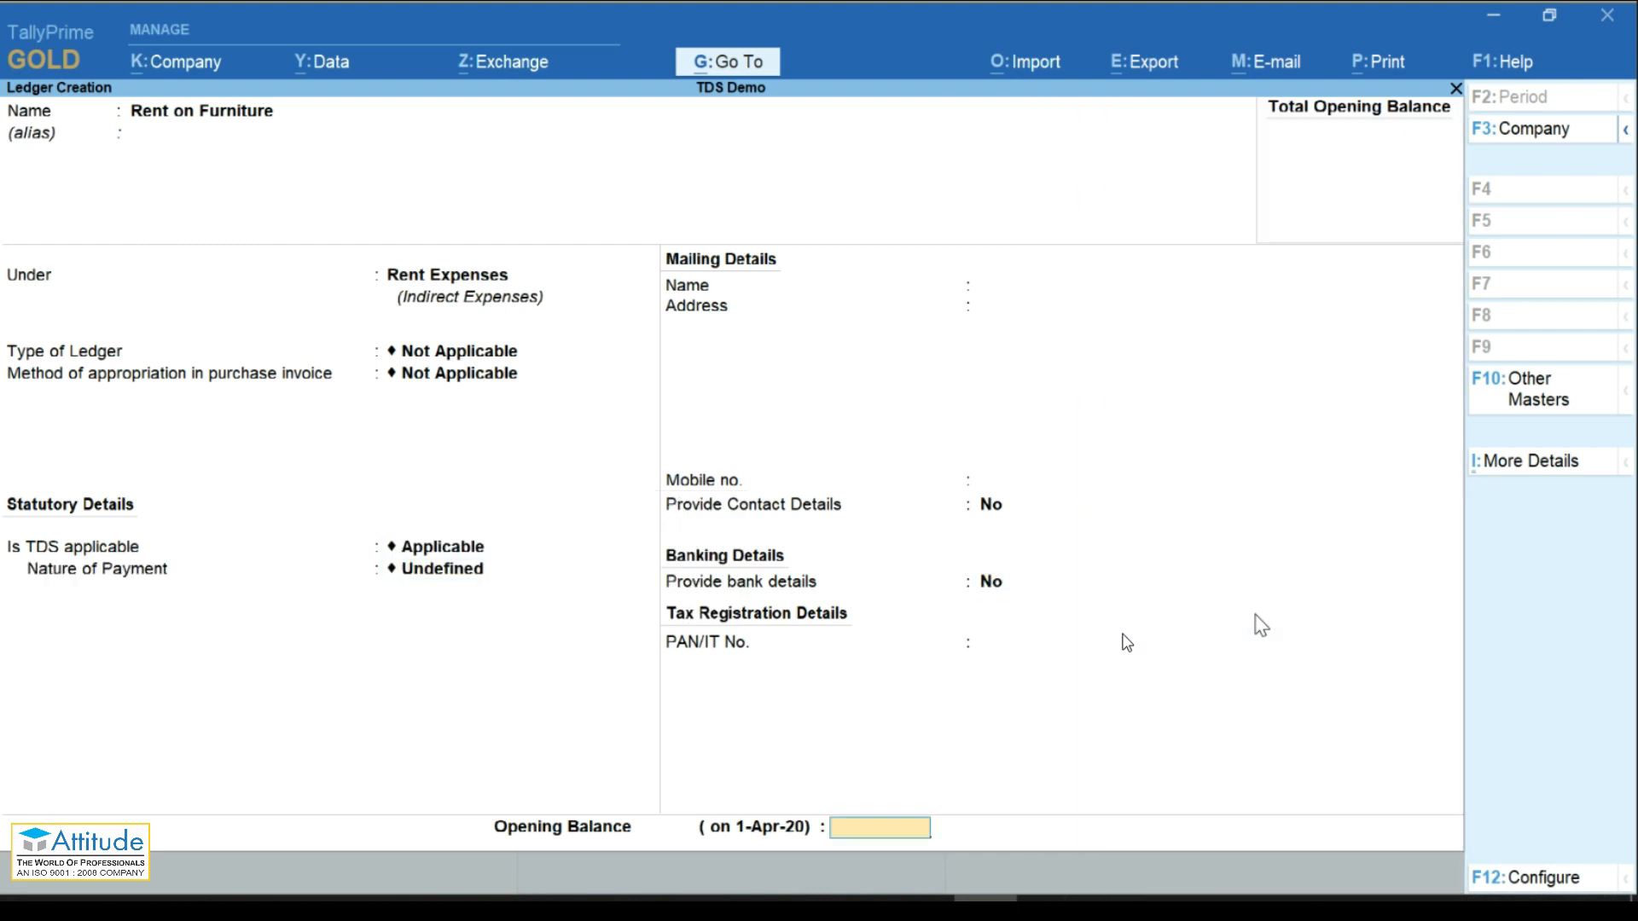
pyautogui.press('Return')
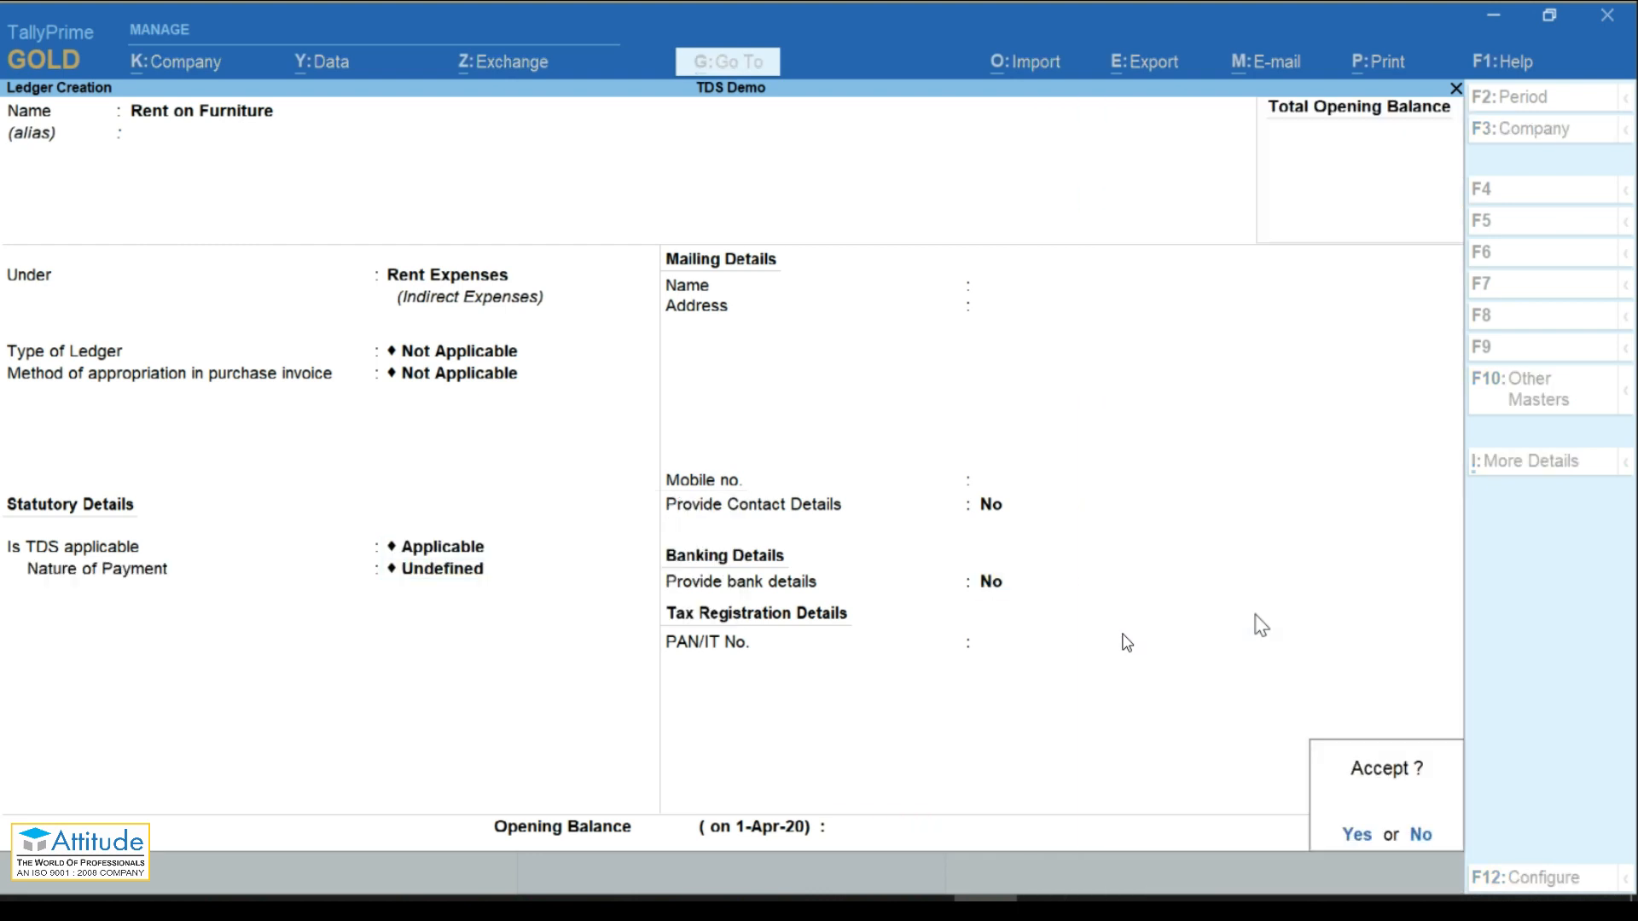
# Step: Save Rent on Furniture, then create ledger TDS under Duties & Taxes, duty type TDS, nature Any
pyautogui.write('yTDS')
pyautogui.press('Return')
pyautogui.press('Return')
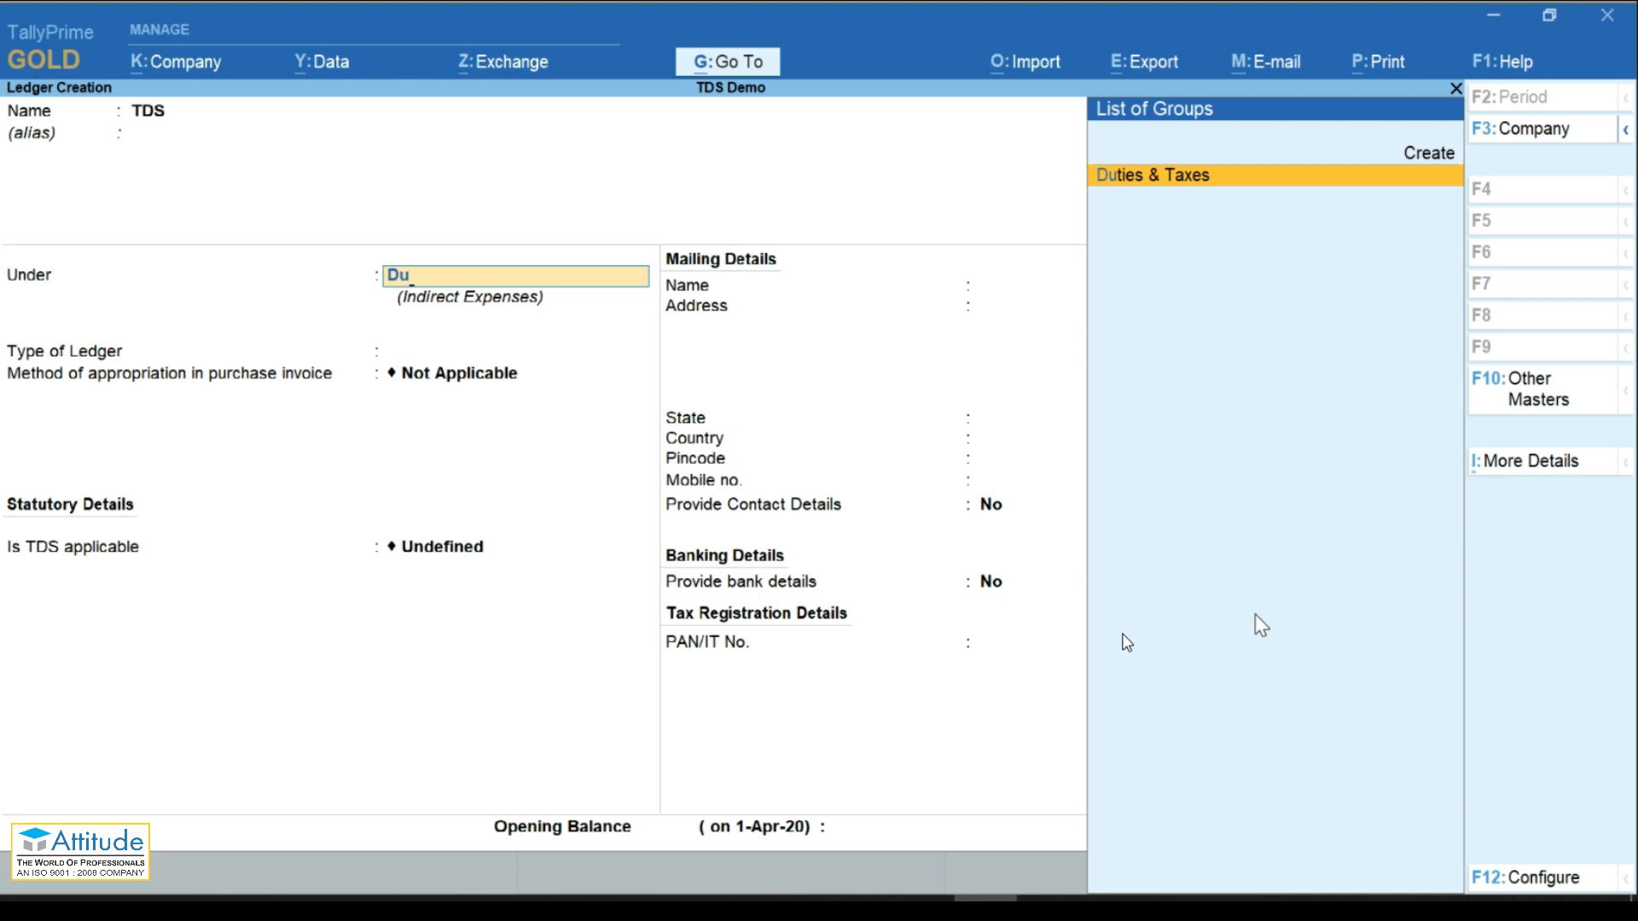
pyautogui.press('Return')
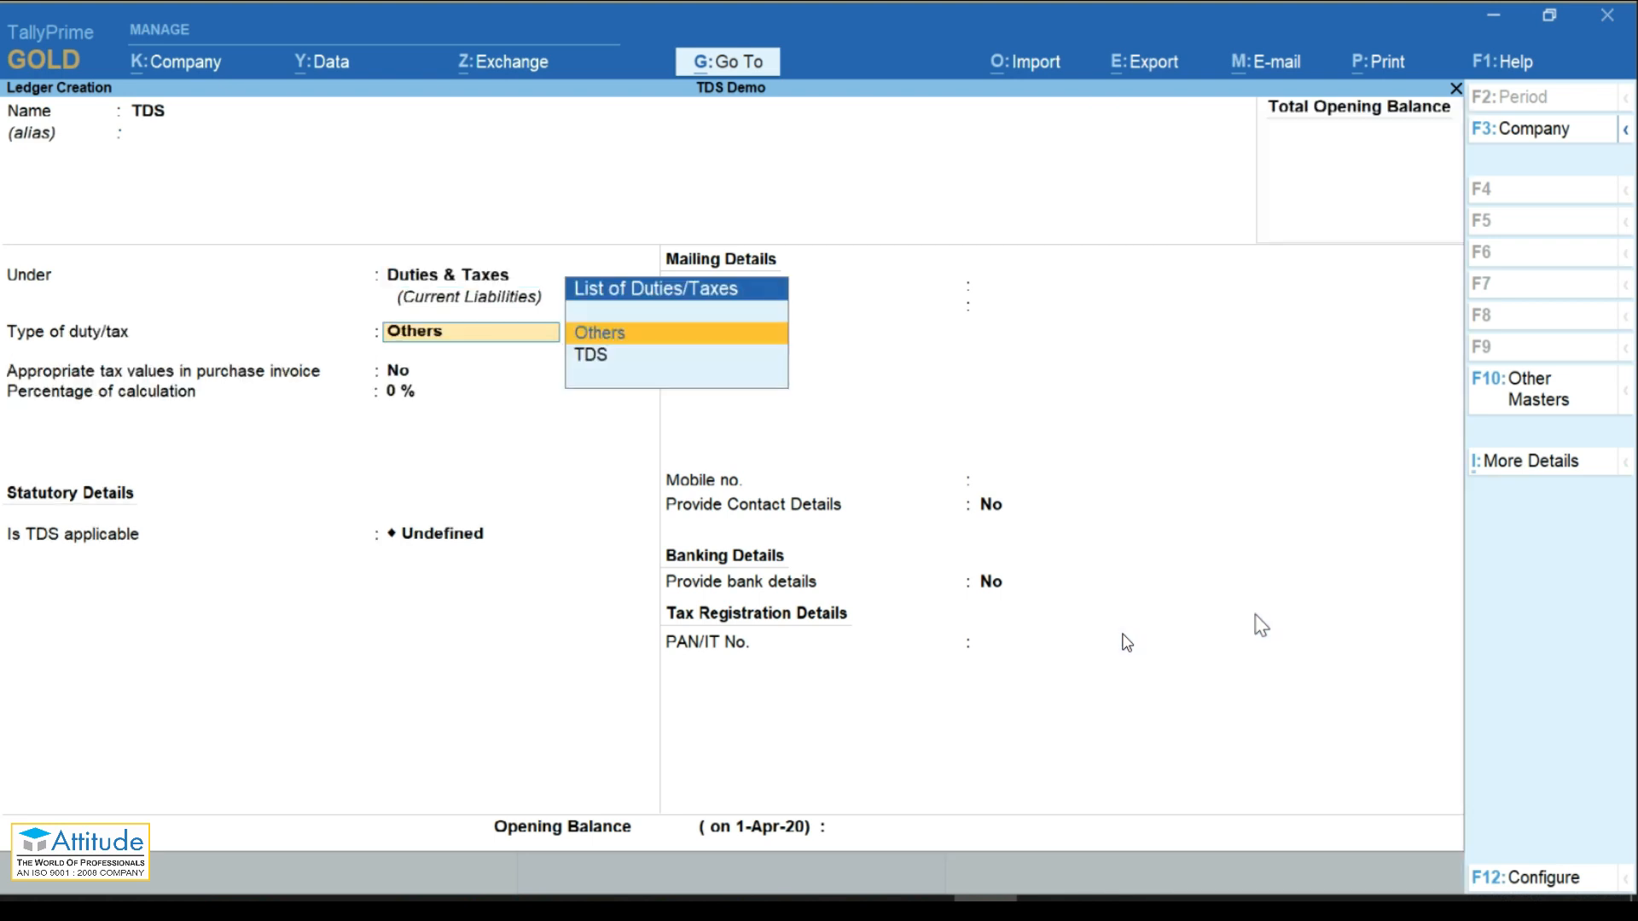
pyautogui.press('Down')
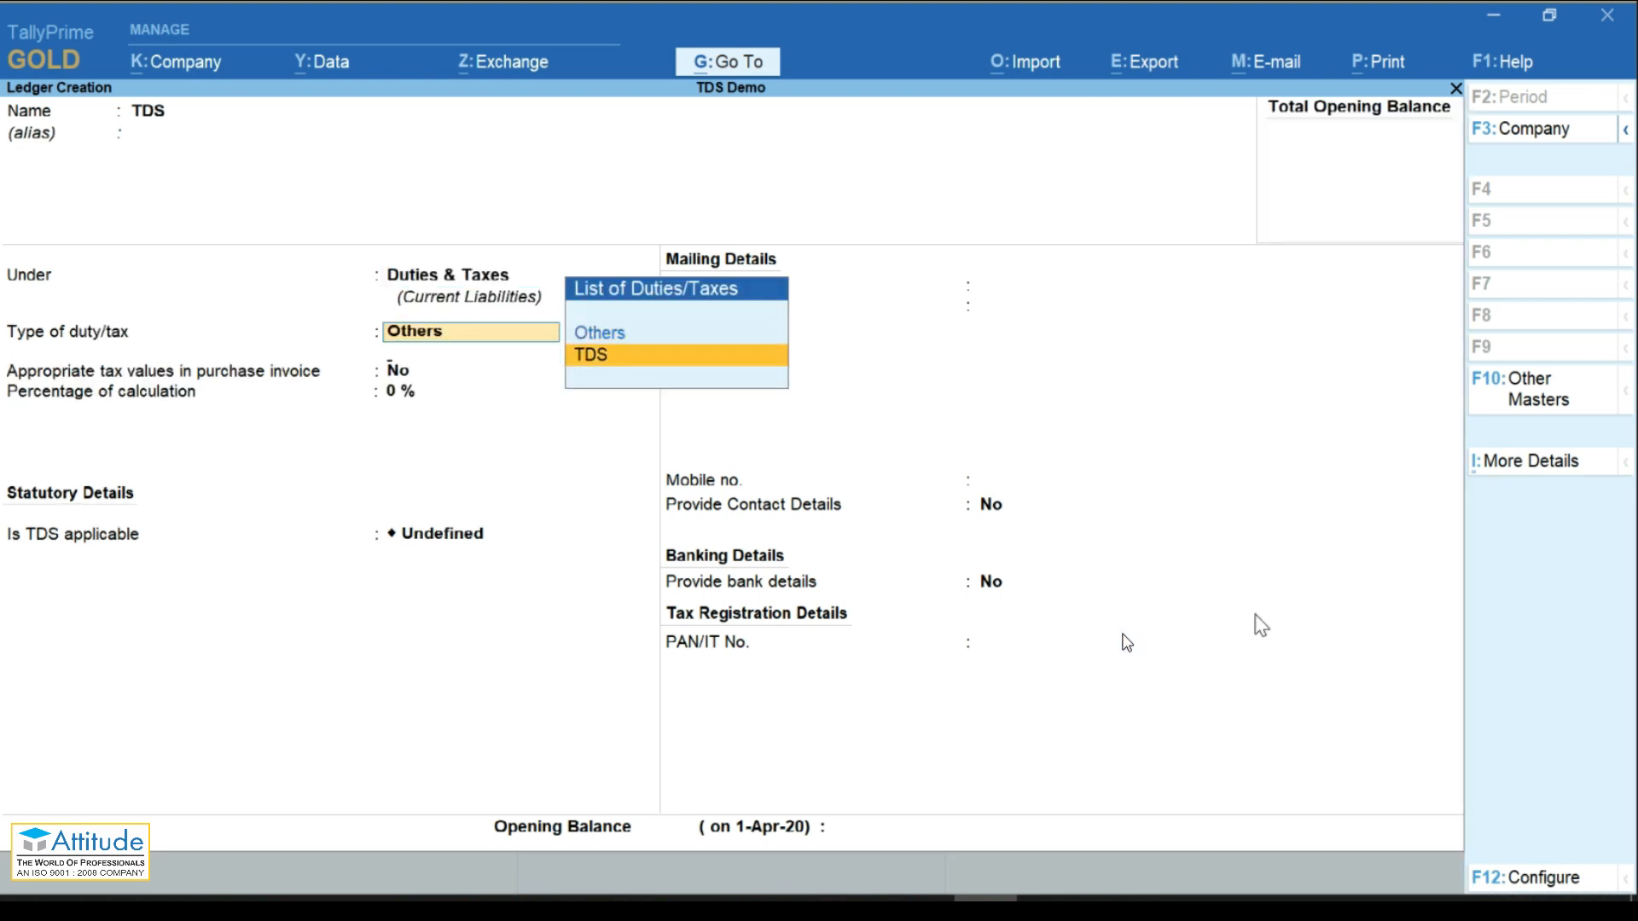
pyautogui.press('Return')
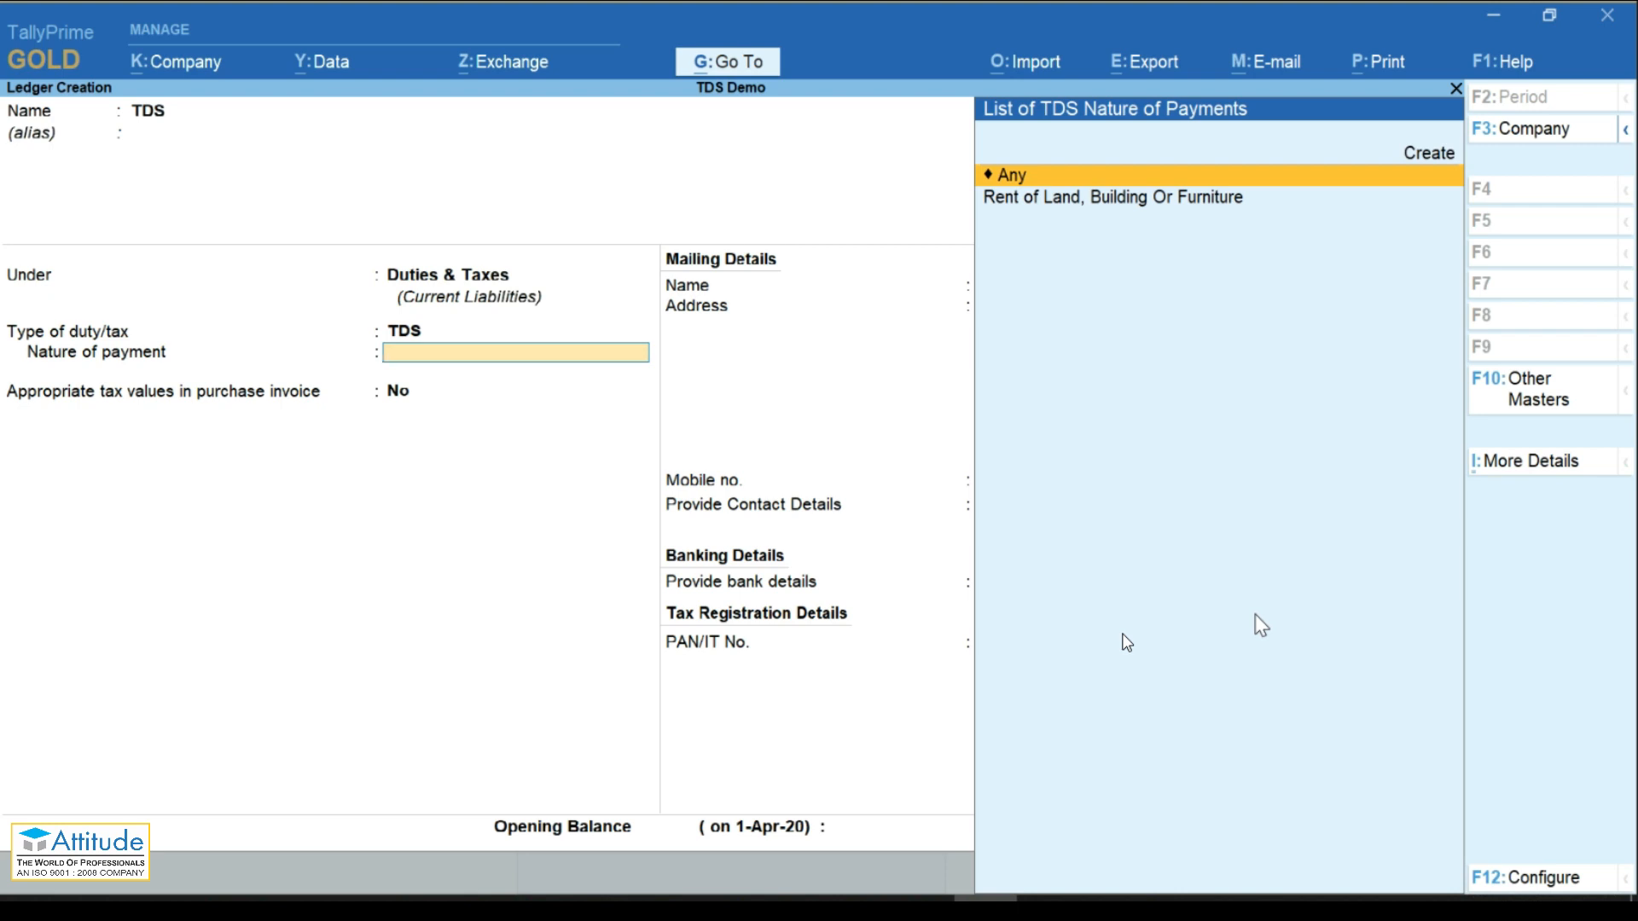
pyautogui.press('Down')
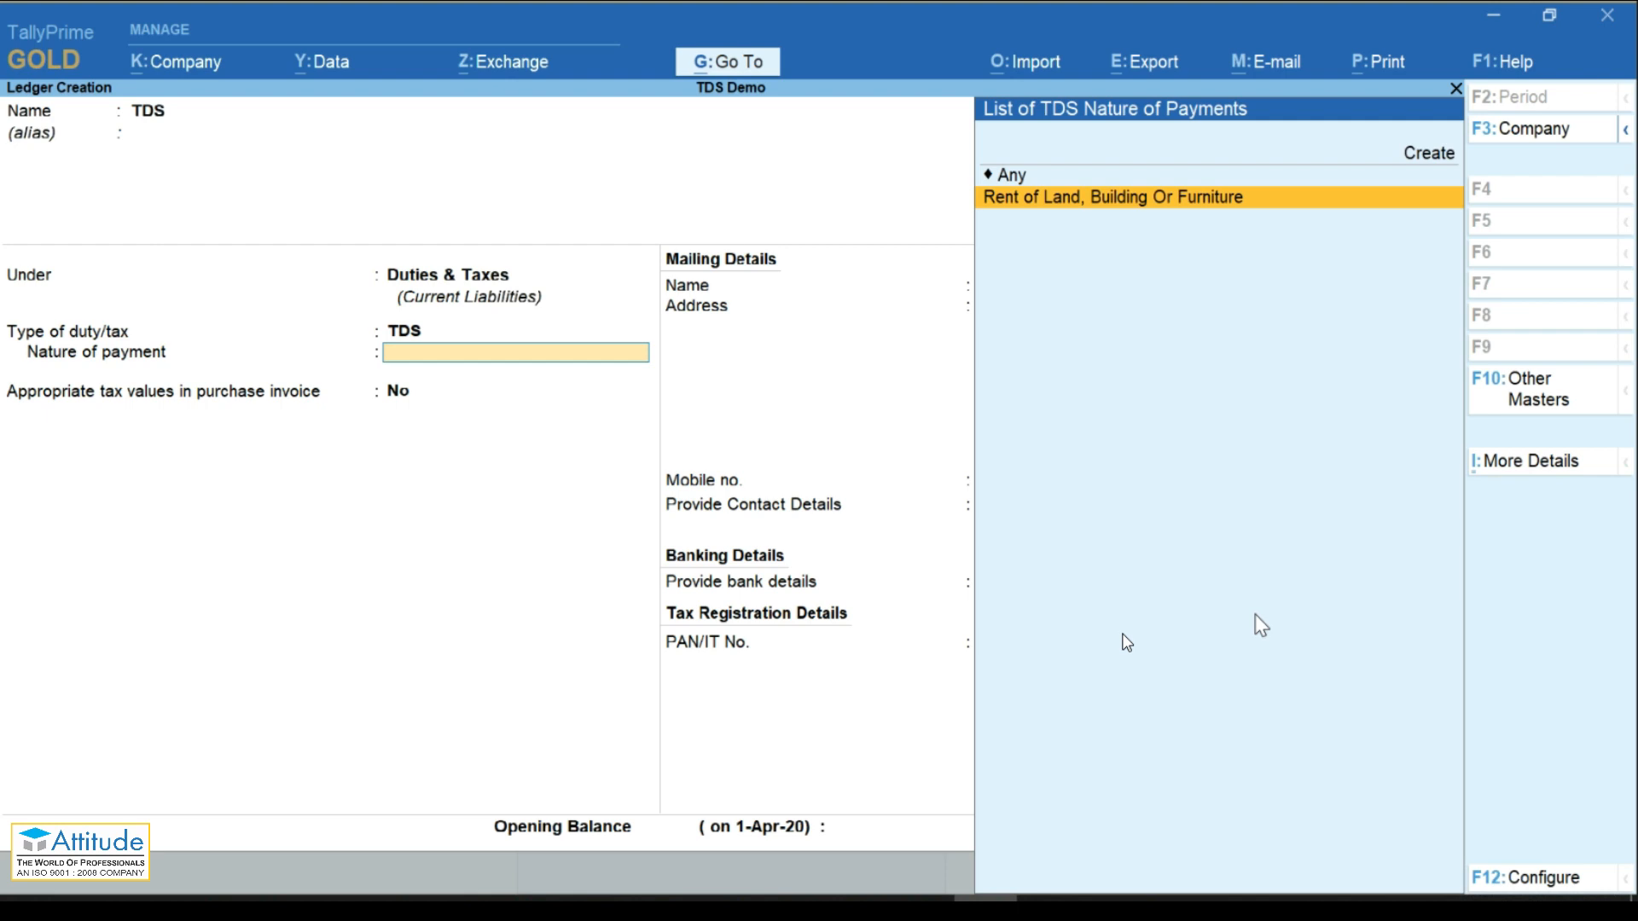
pyautogui.press('Up')
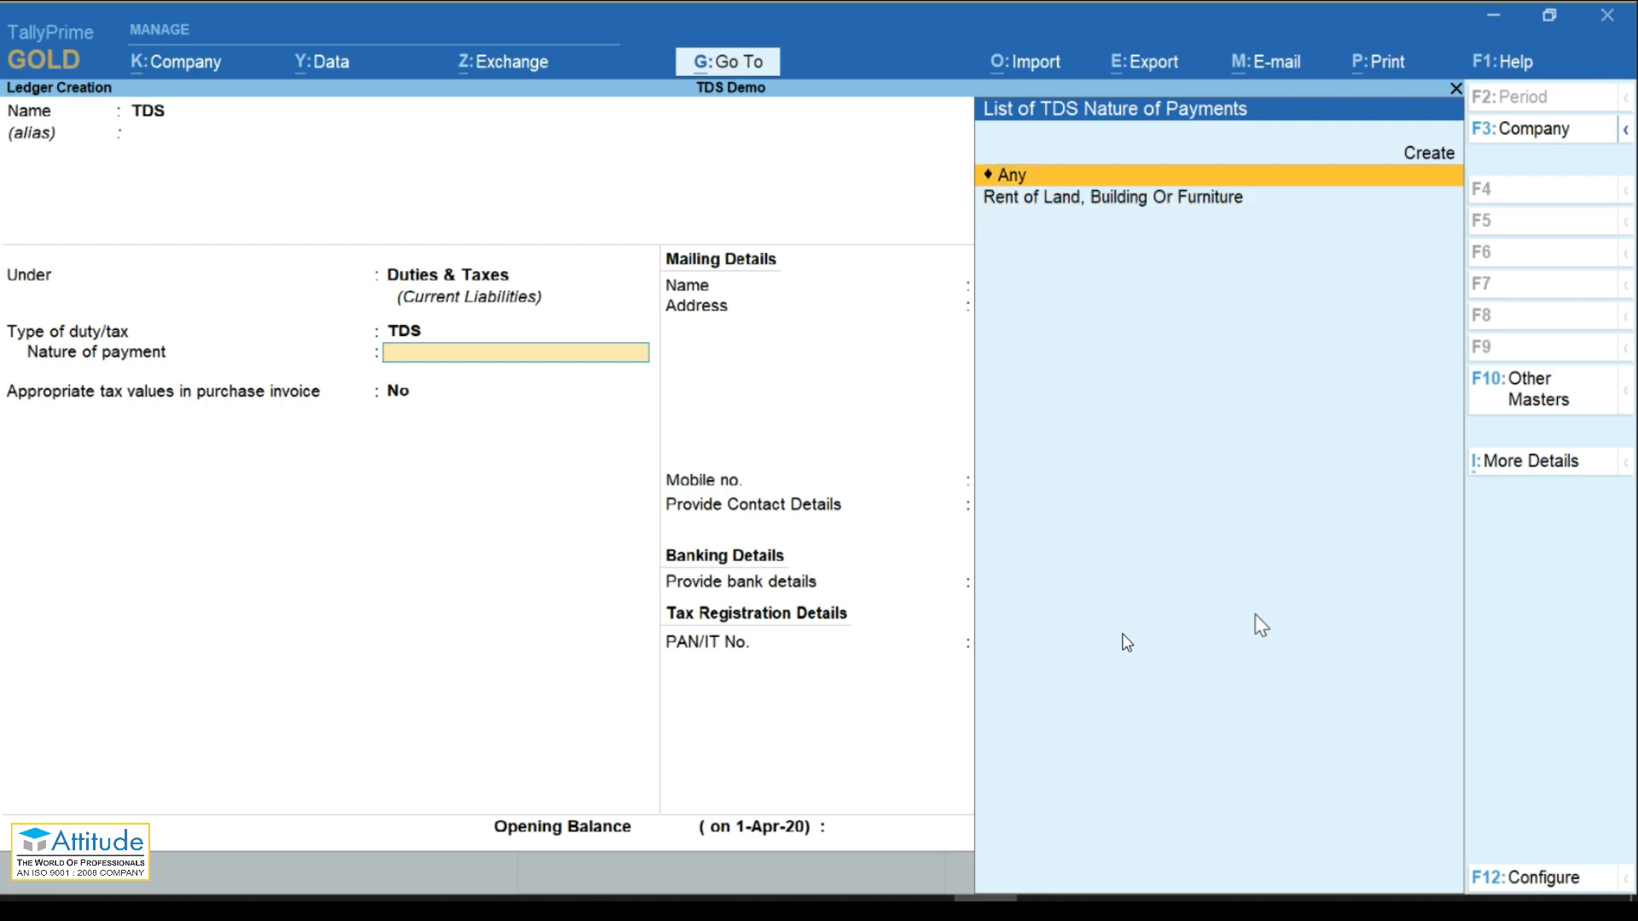
pyautogui.press('Return')
pyautogui.press('Return')
pyautogui.press('Return')
pyautogui.press('Return')
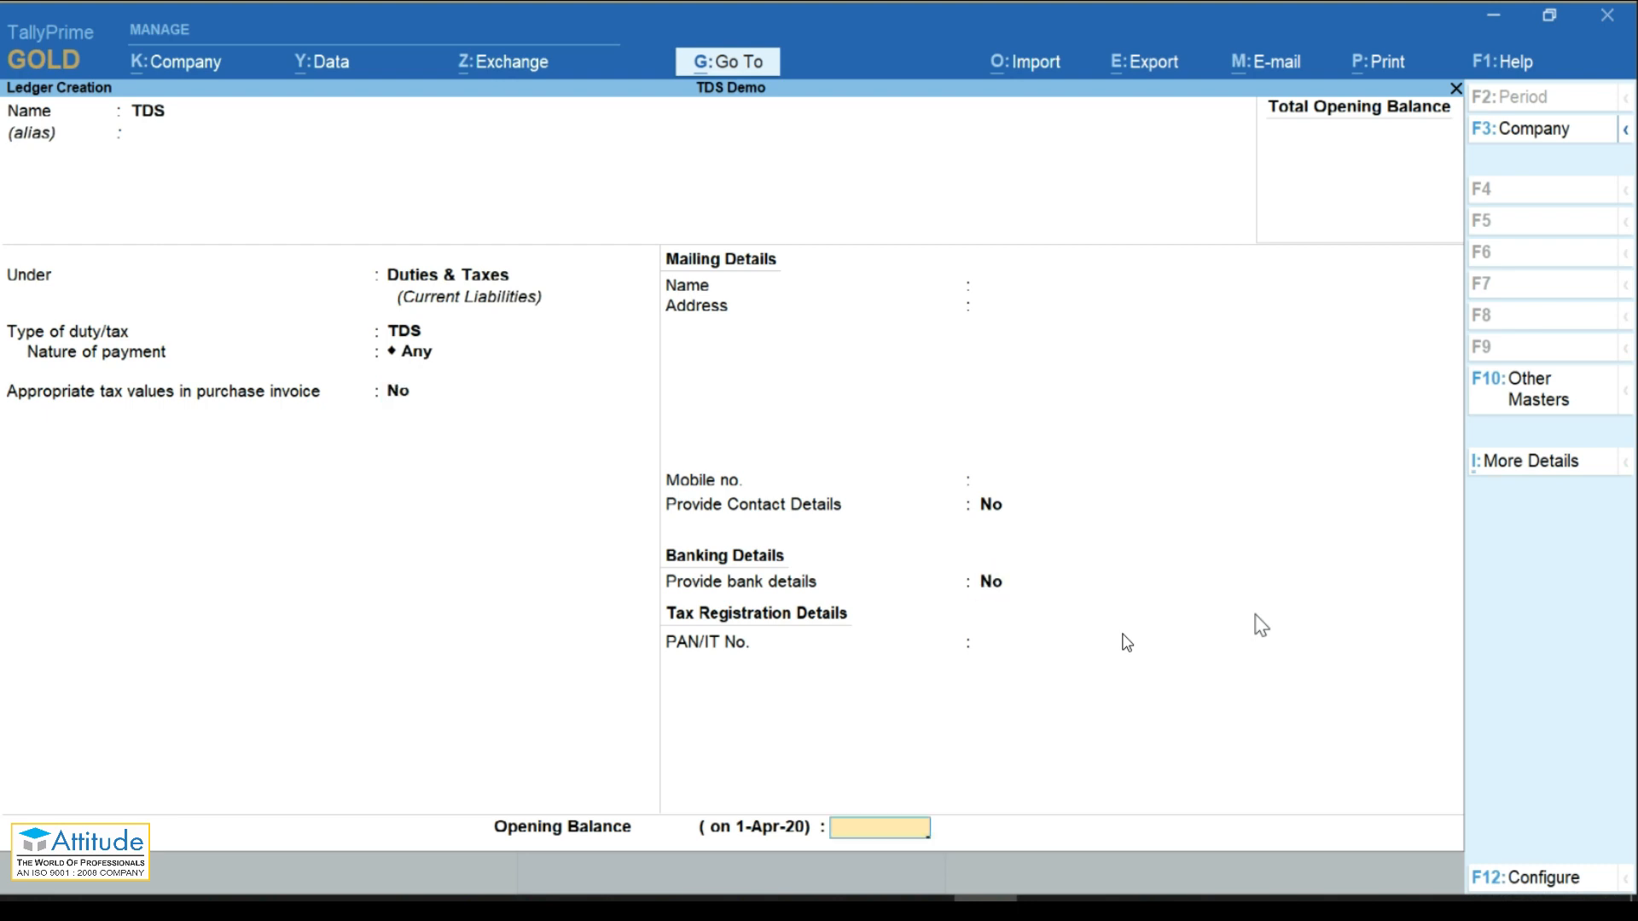
pyautogui.press('Return')
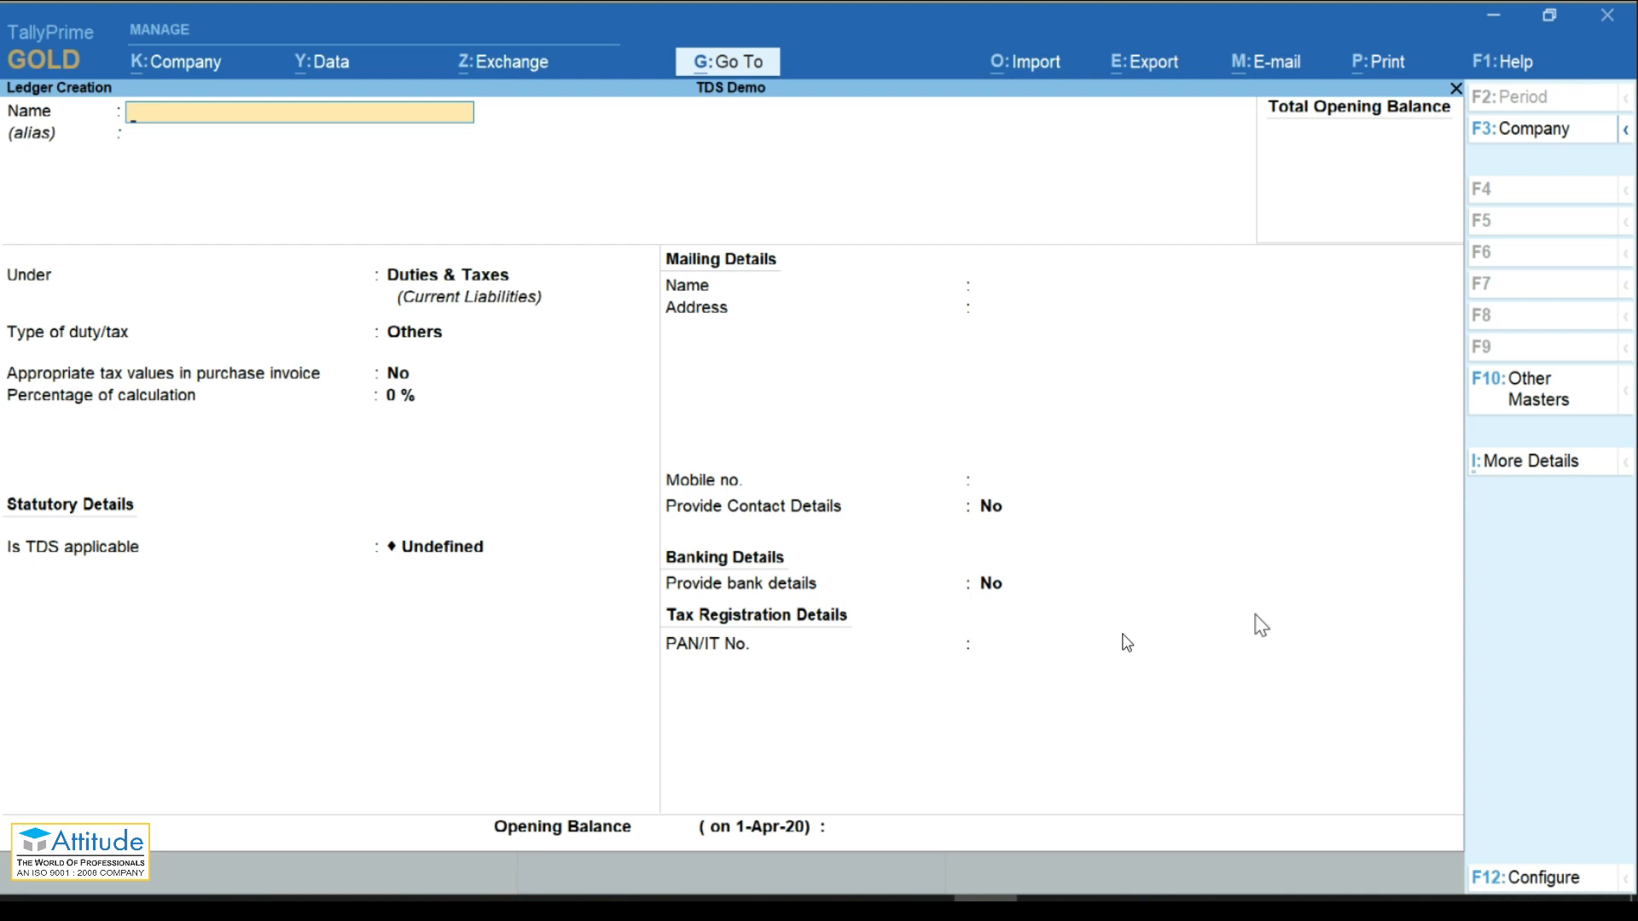
# Step: Create a ledger named Ramesh traders under Sundry Creditors
pyautogui.write('Ramesh traders')
pyautogui.press('Return')
pyautogui.press('Return')
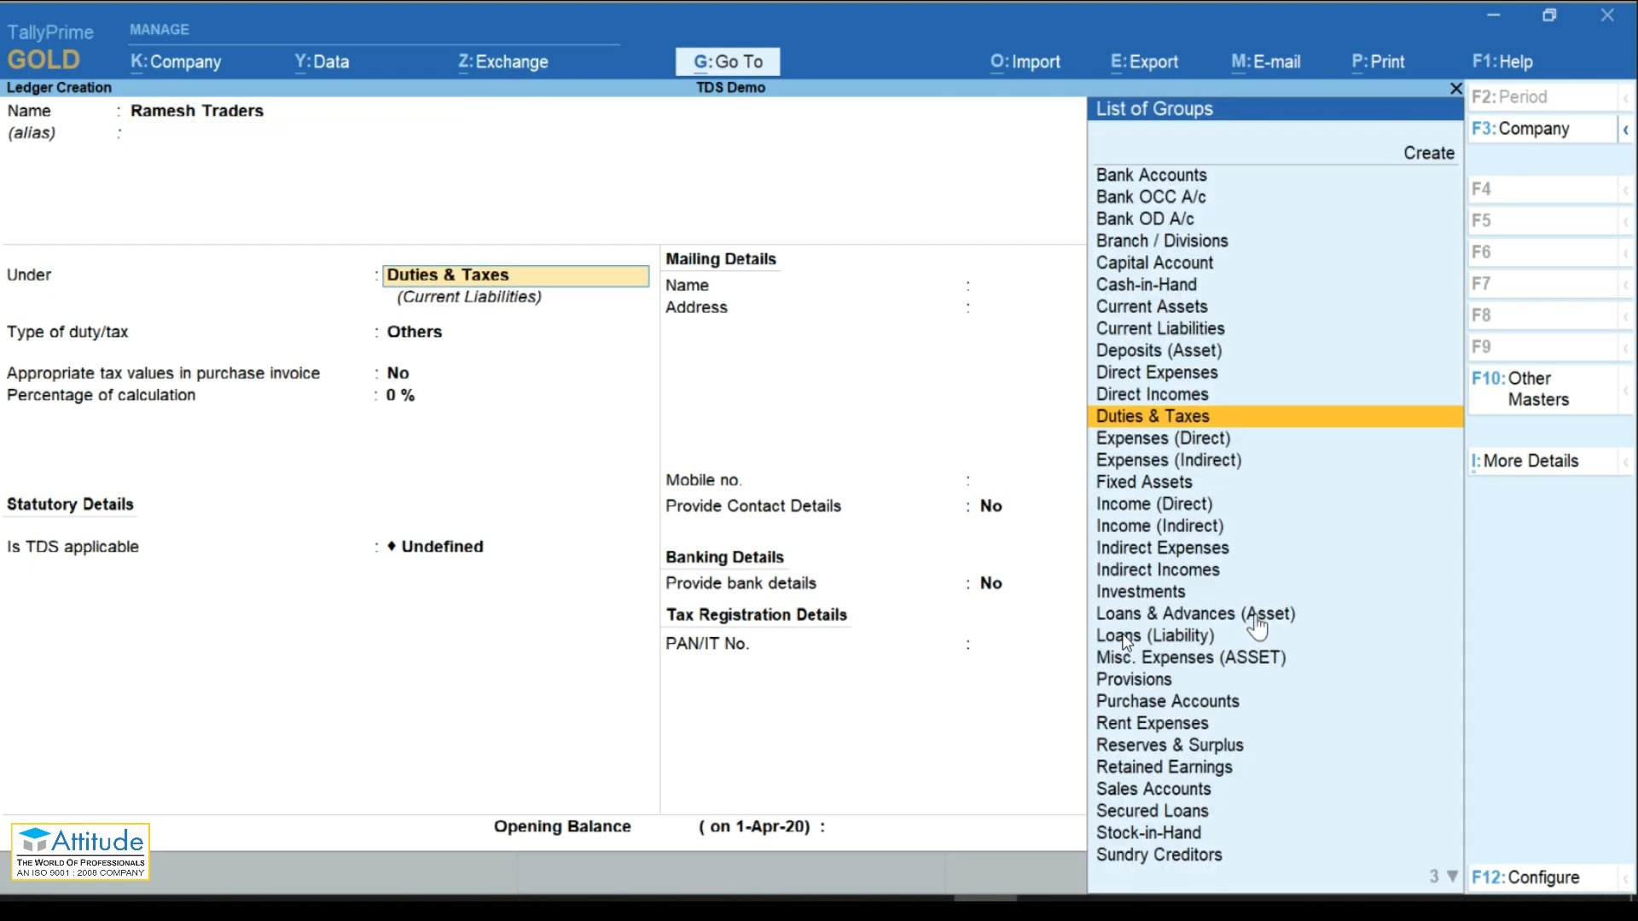
pyautogui.write('Su')
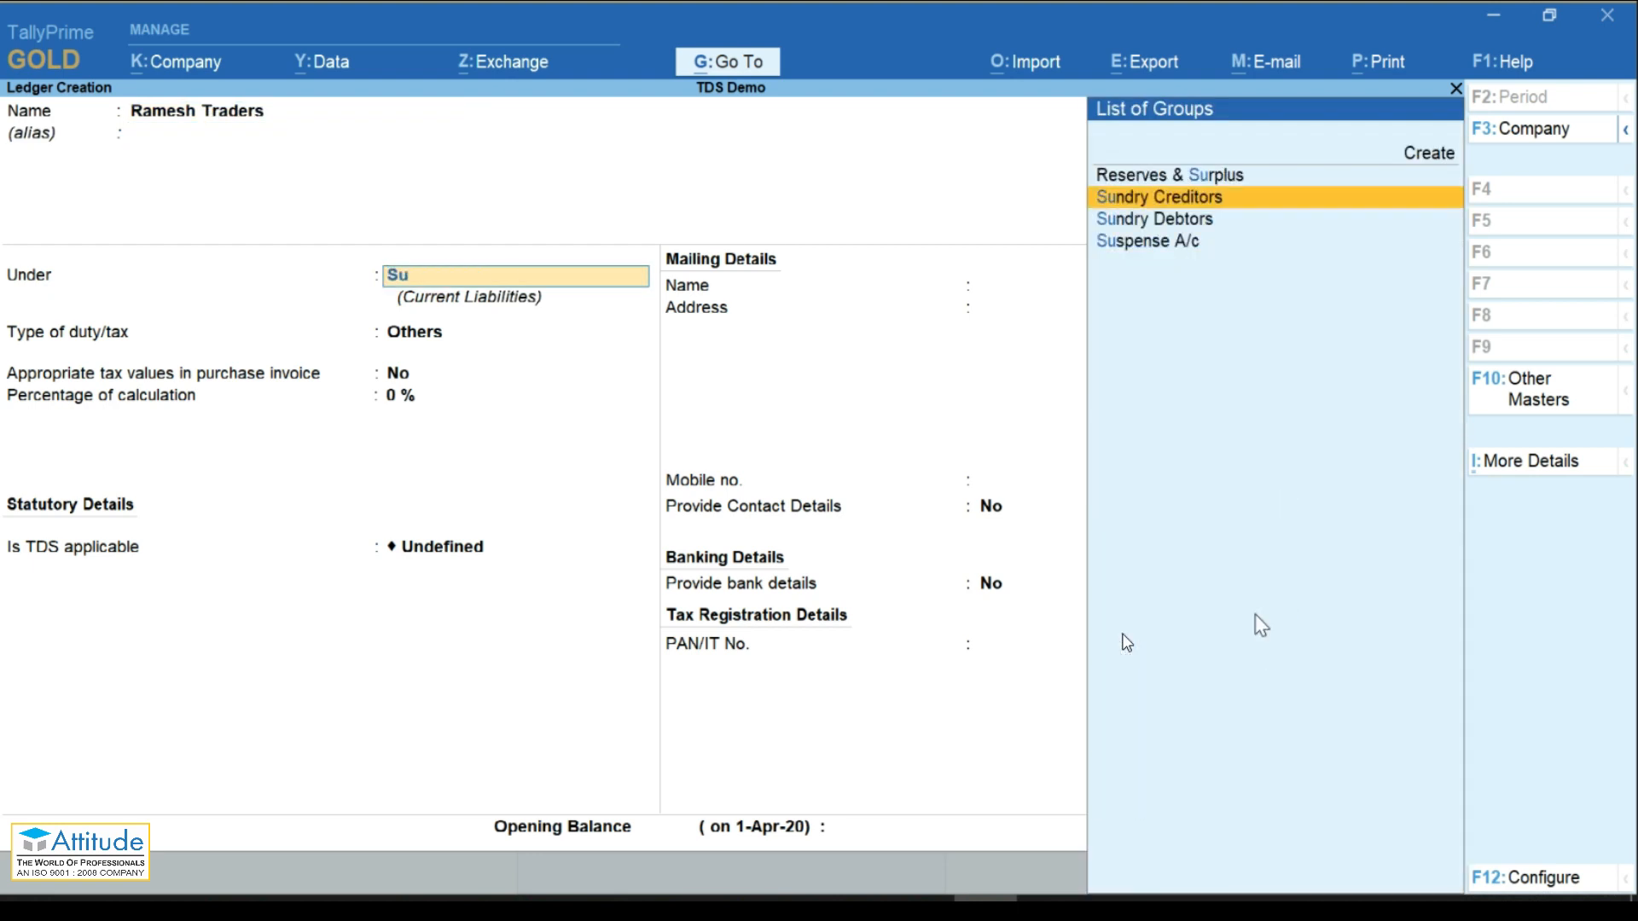
pyautogui.press('Return')
# Step: Make the ledger TDS-deductible as Company - Resident with nature Rent of Land, Building Or Furniture
pyautogui.press('Return')
pyautogui.press('Return')
pyautogui.press('Return')
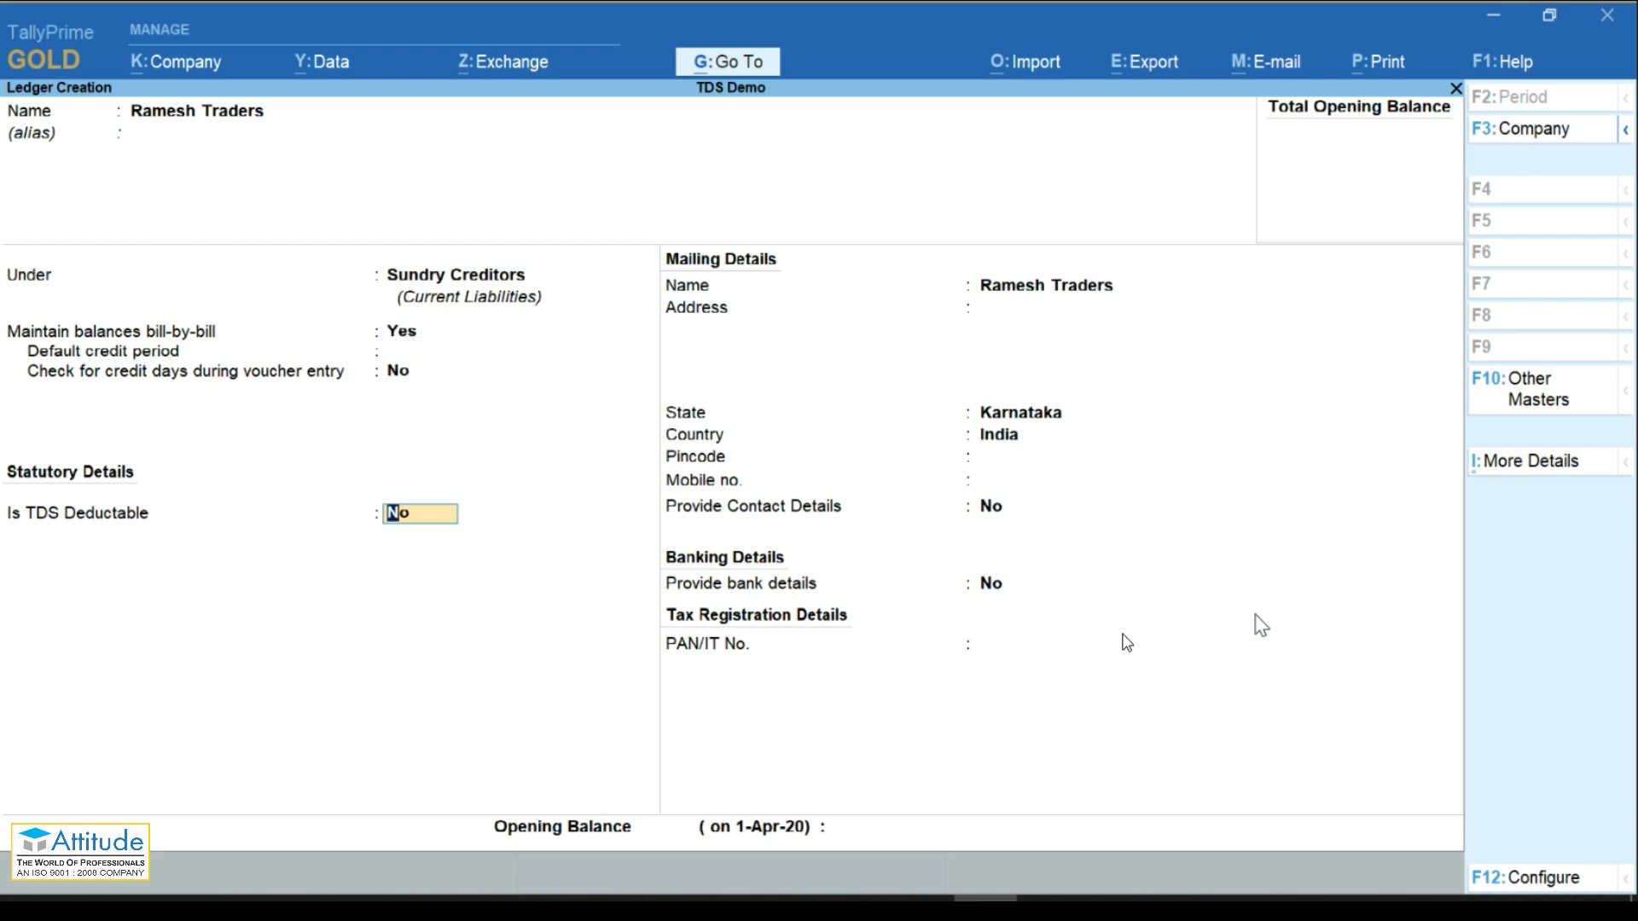
pyautogui.write('y')
pyautogui.press('Return')
pyautogui.press('Down')
pyautogui.press('Down')
pyautogui.press('Down')
pyautogui.press('Down')
pyautogui.press('Down')
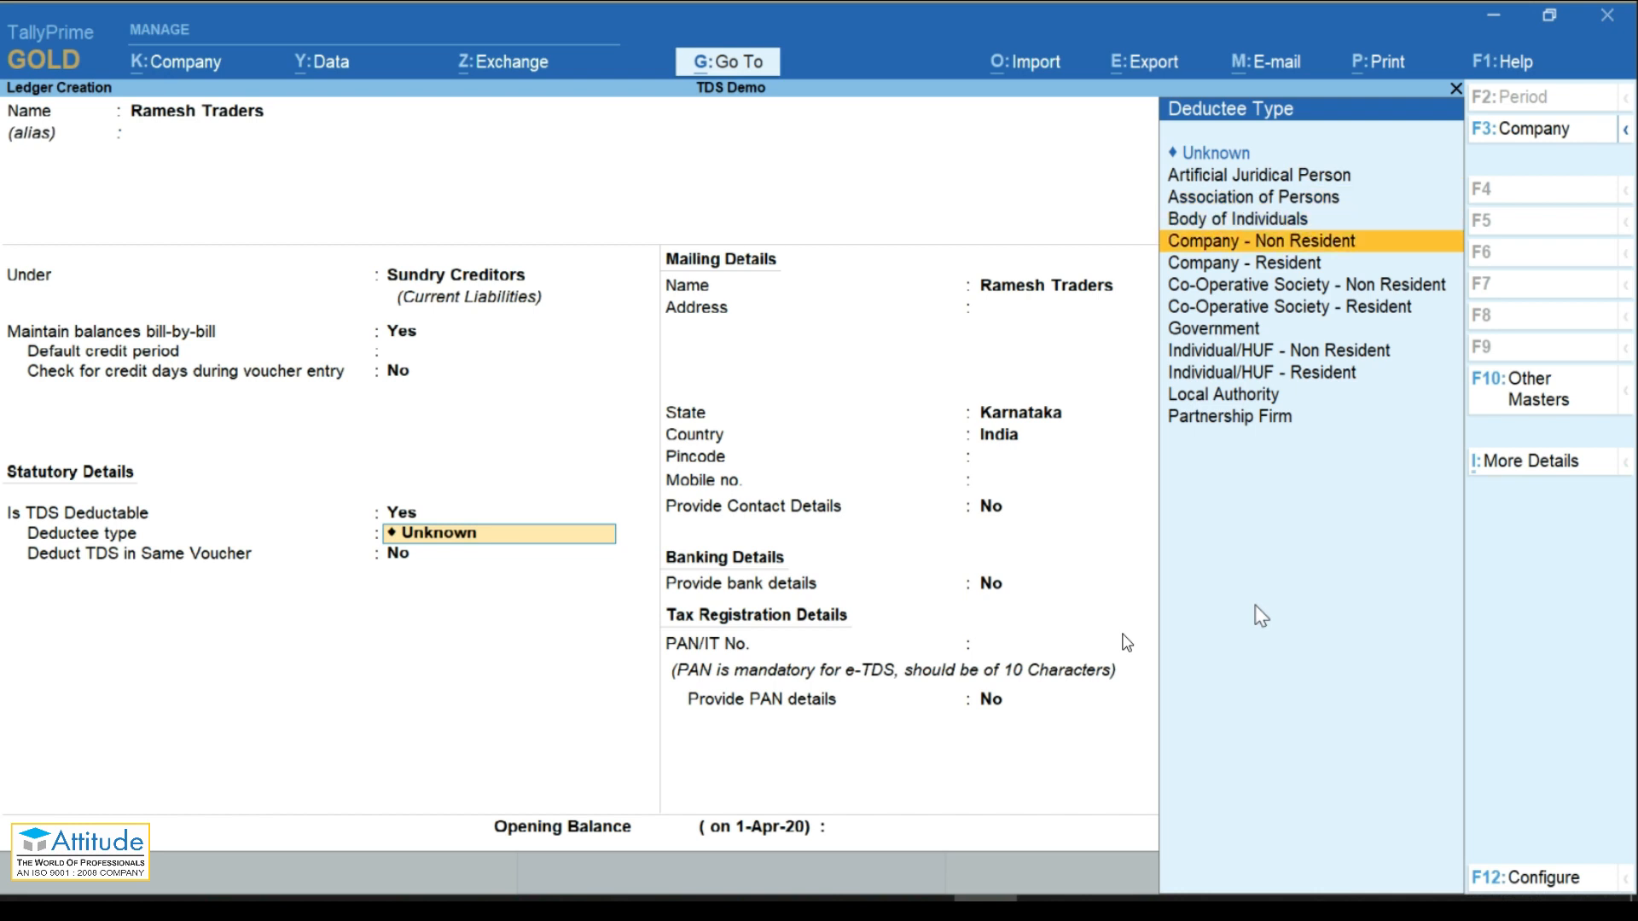
pyautogui.press('Return')
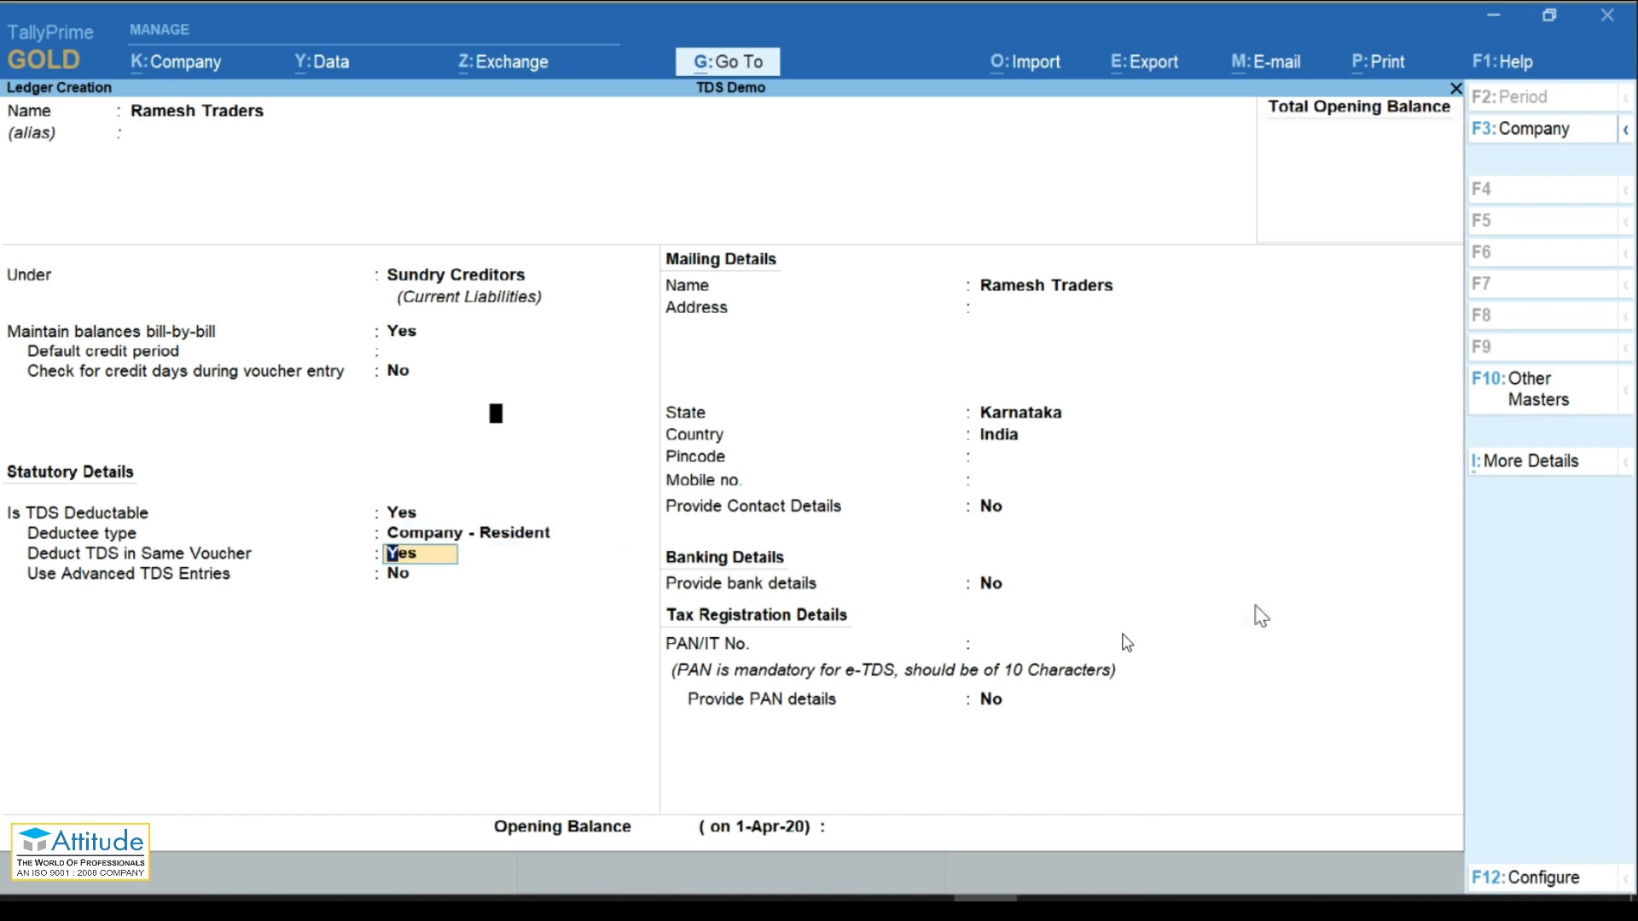
pyautogui.press('Return')
pyautogui.press('Down')
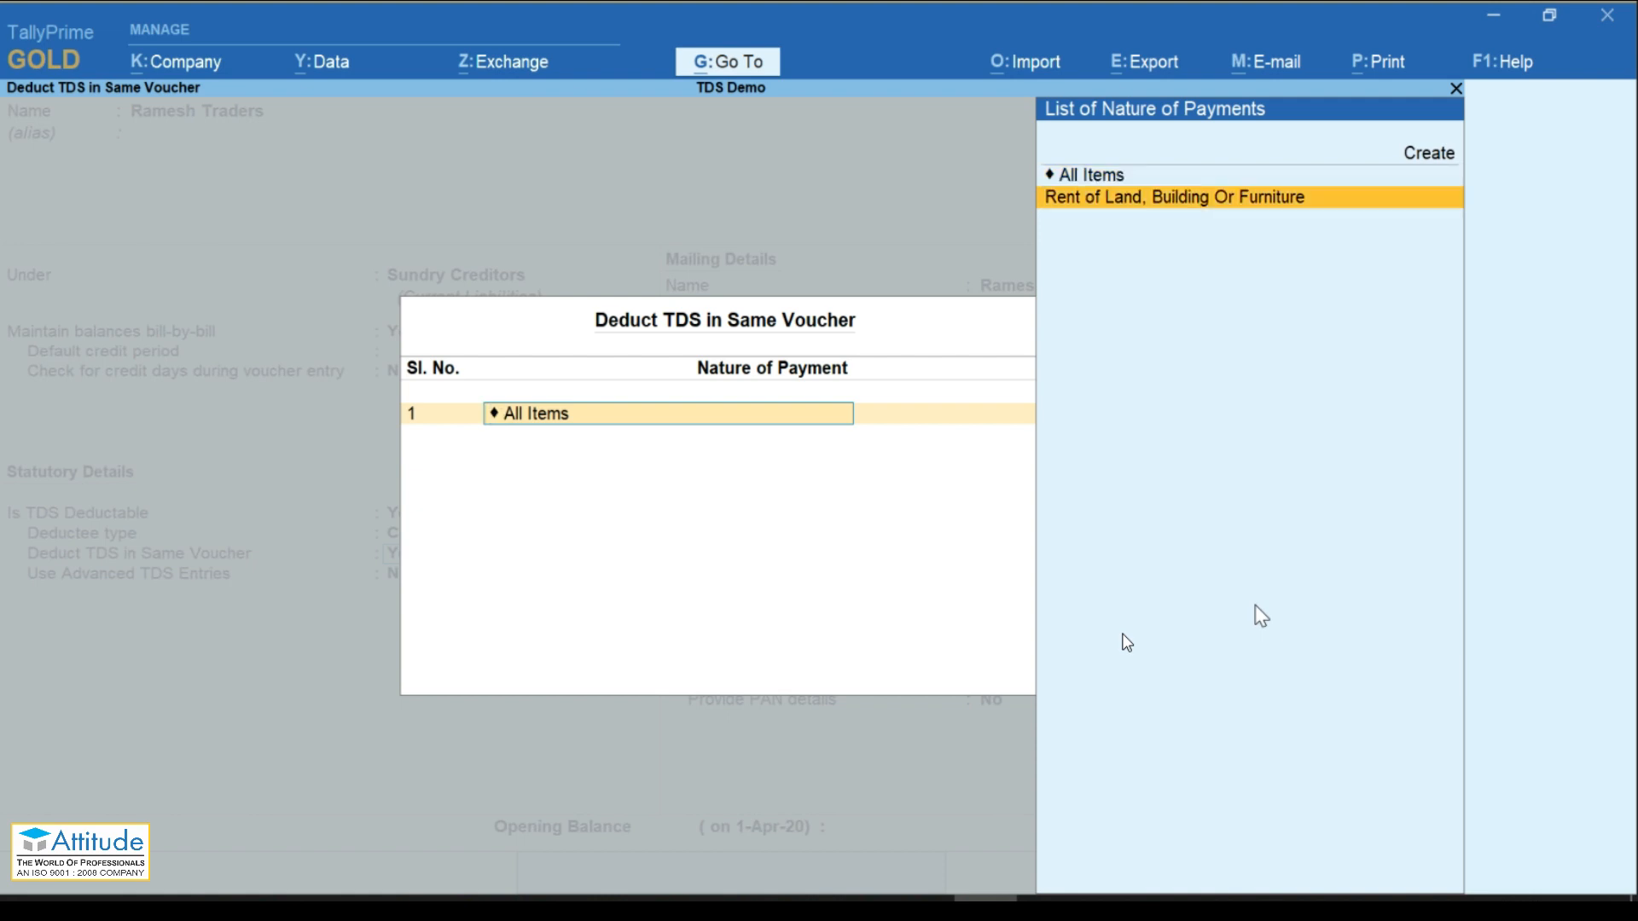
pyautogui.press('Return')
pyautogui.press('Return')
pyautogui.press('Return')
pyautogui.press('Return')
pyautogui.press('Return')
pyautogui.press('Return')
pyautogui.press('Return')
pyautogui.press('Return')
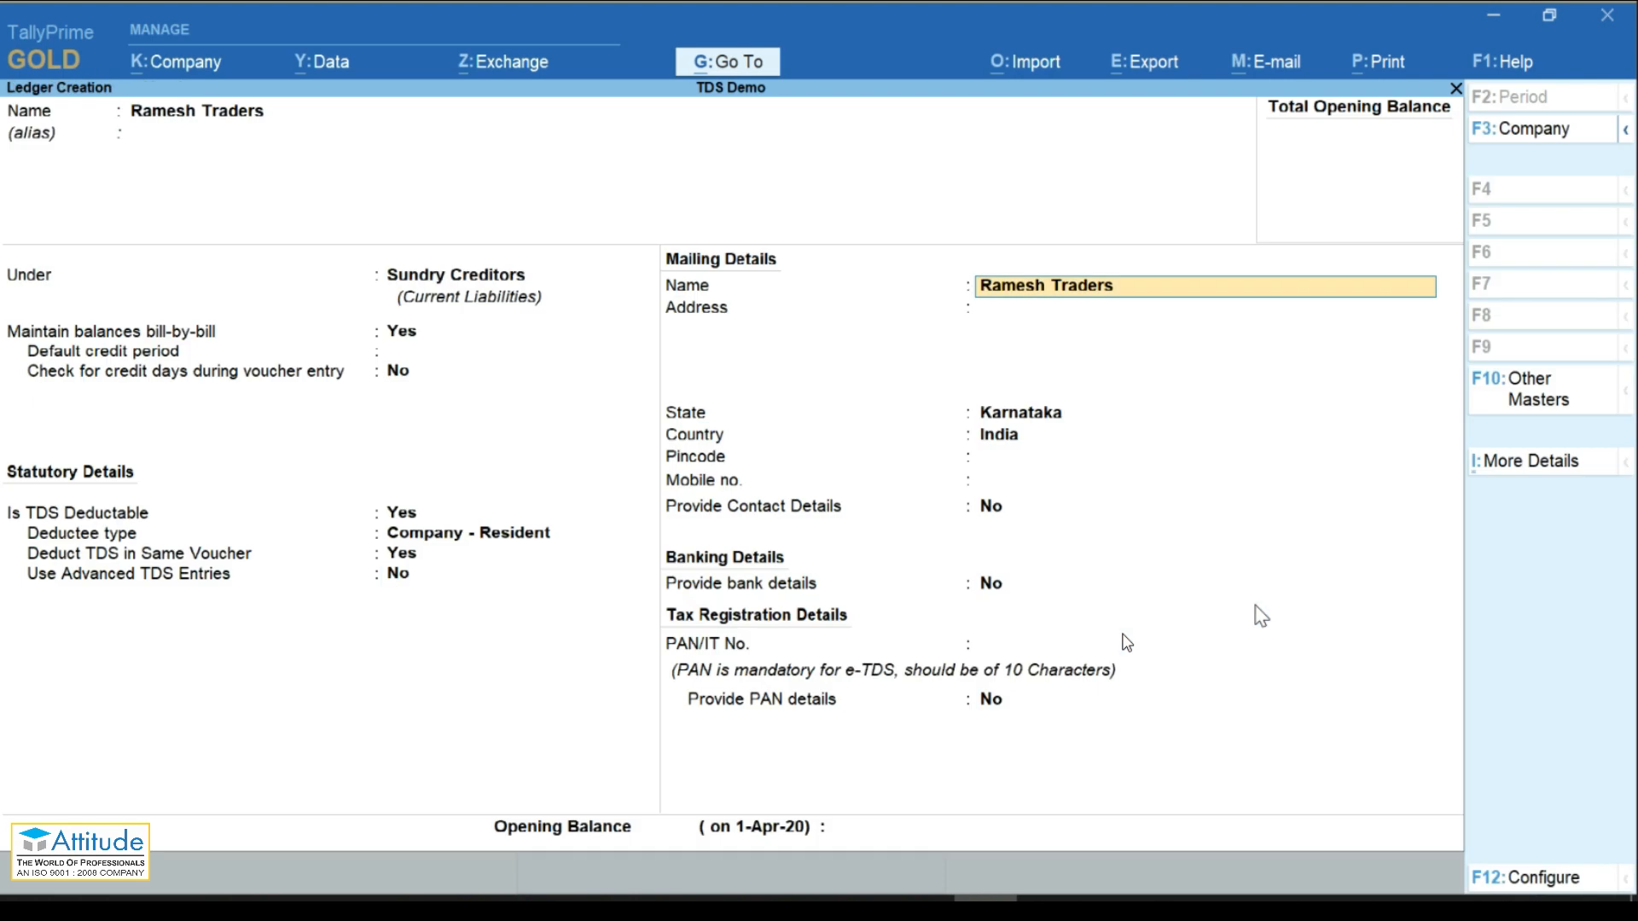
pyautogui.press('Return')
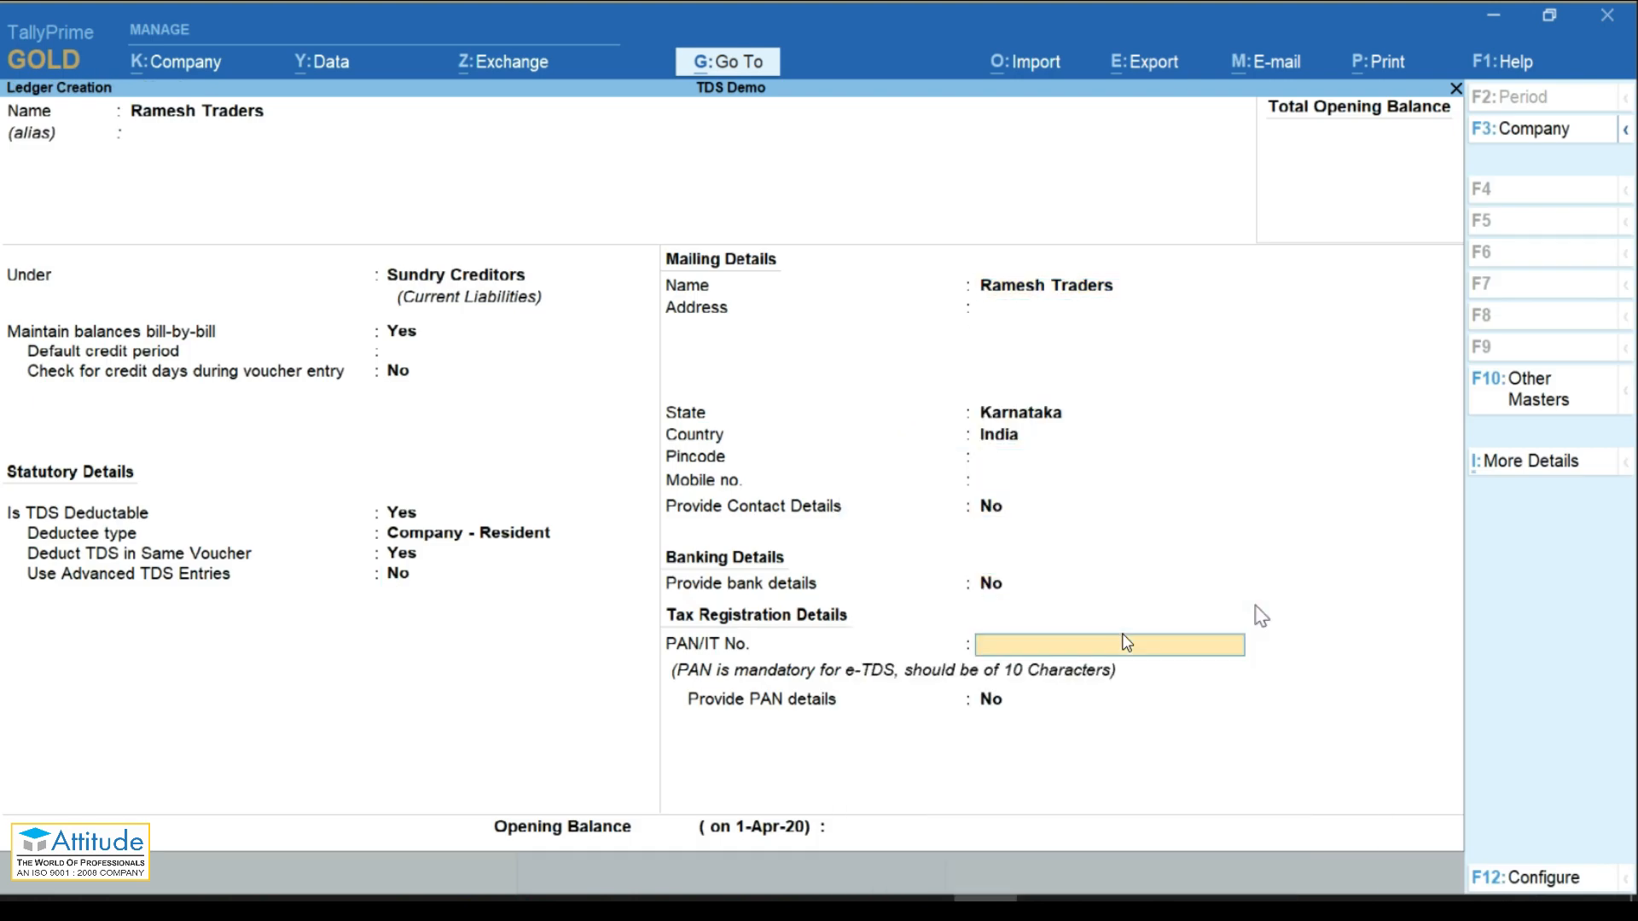
# Step: Enter the supplier's PAN, confirm the PAN details, and save the ledger
pyautogui.press('Return')
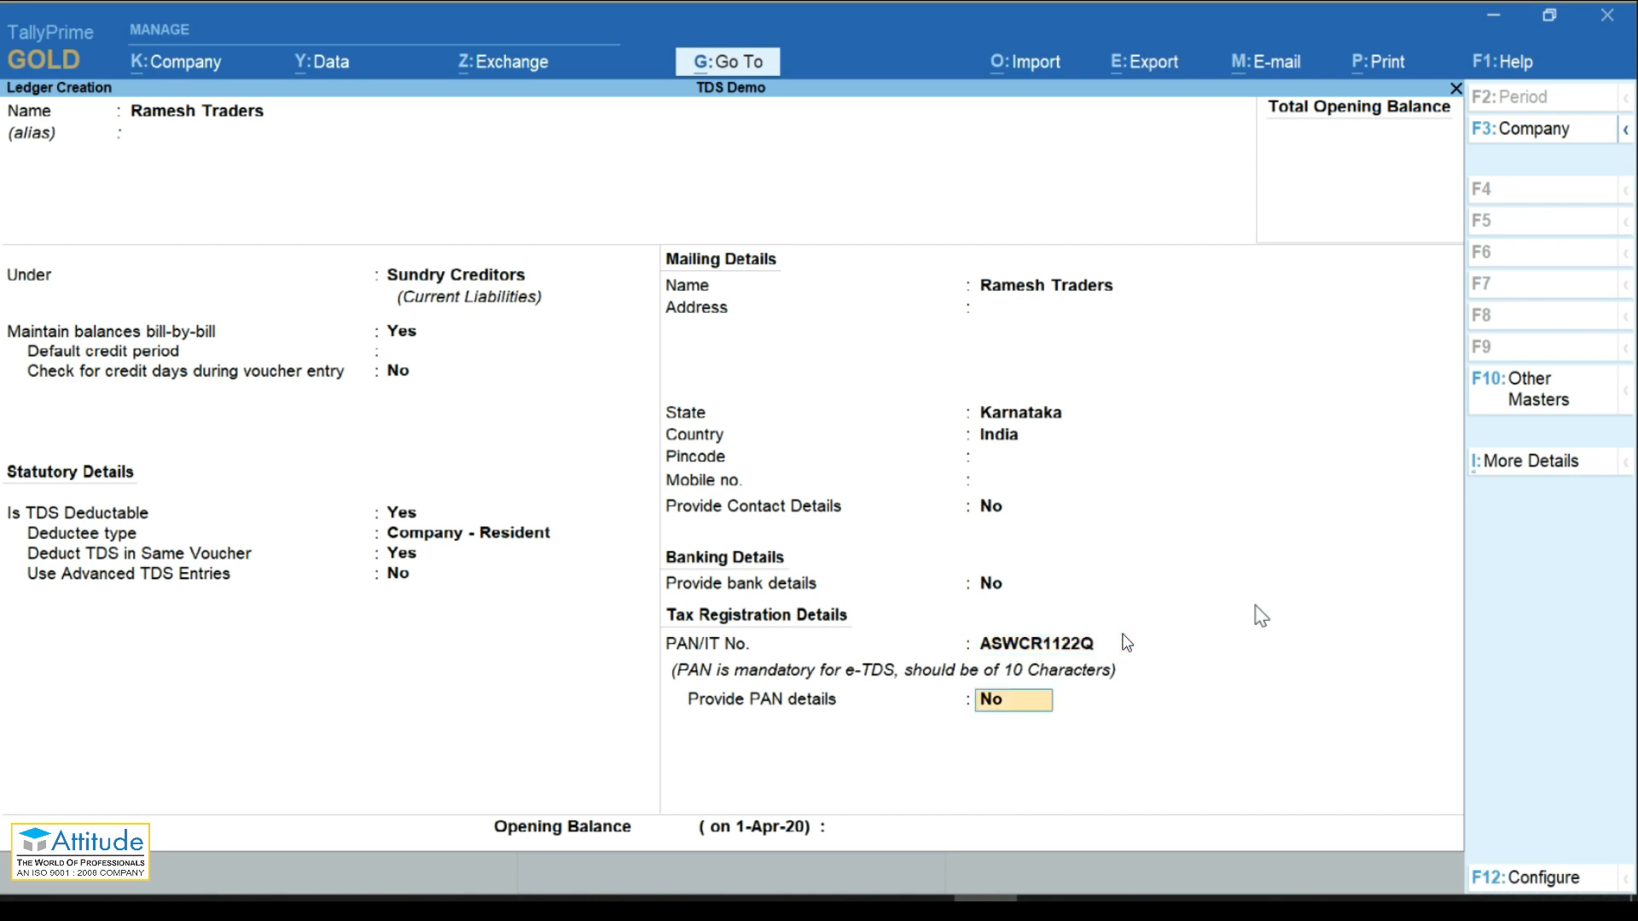
pyautogui.write('y')
pyautogui.press('Return')
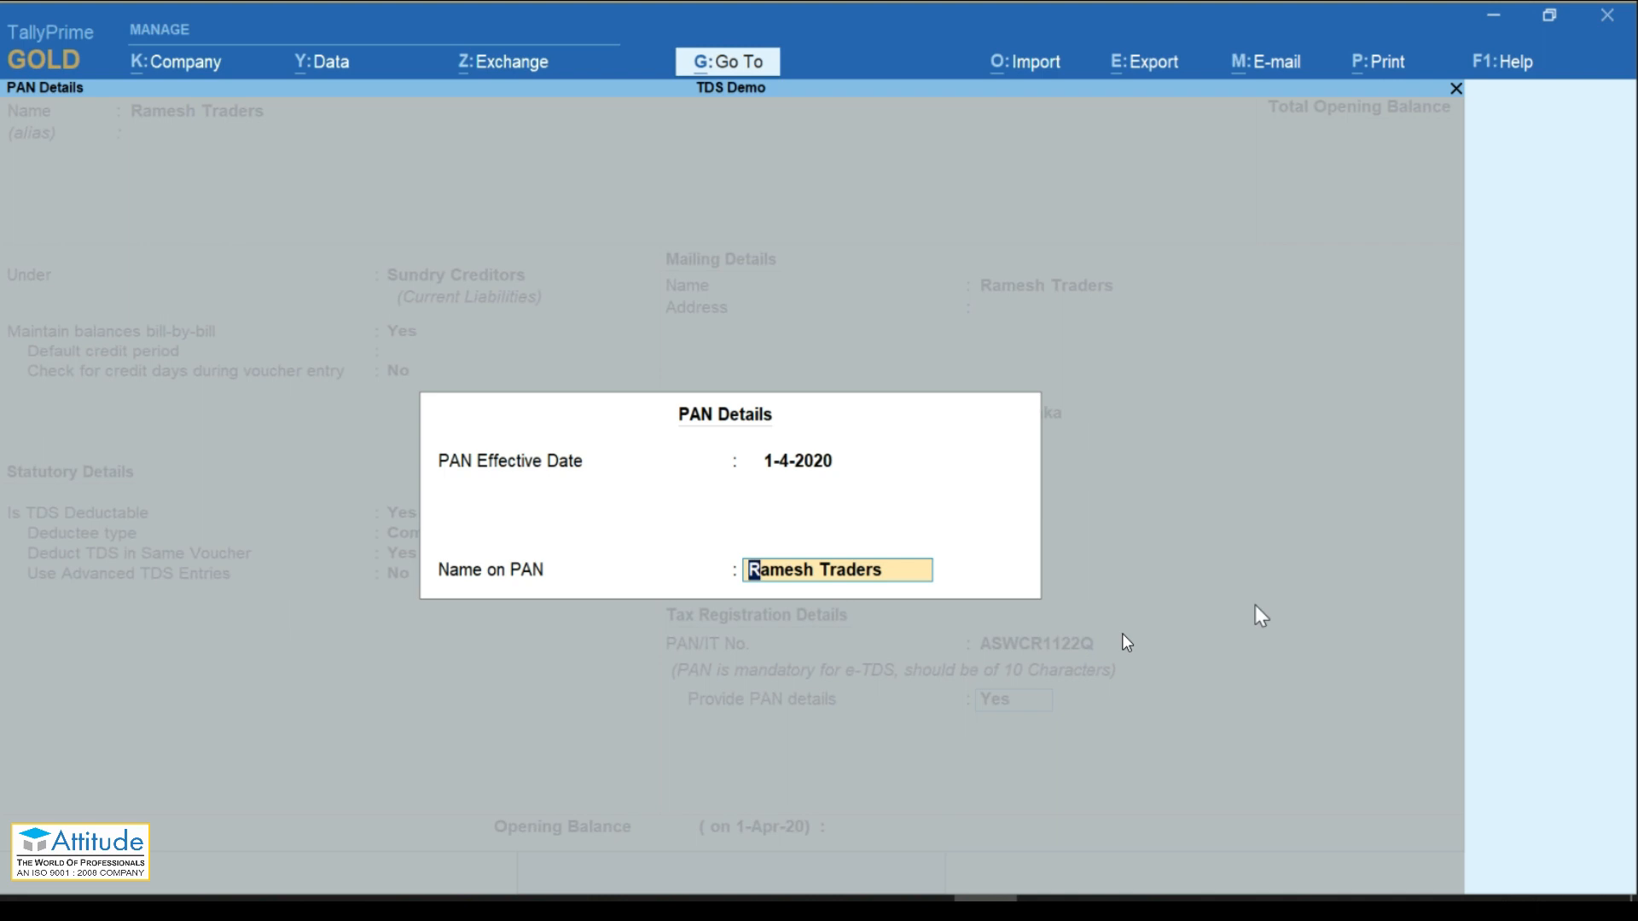
pyautogui.press('Return')
pyautogui.press('Return')
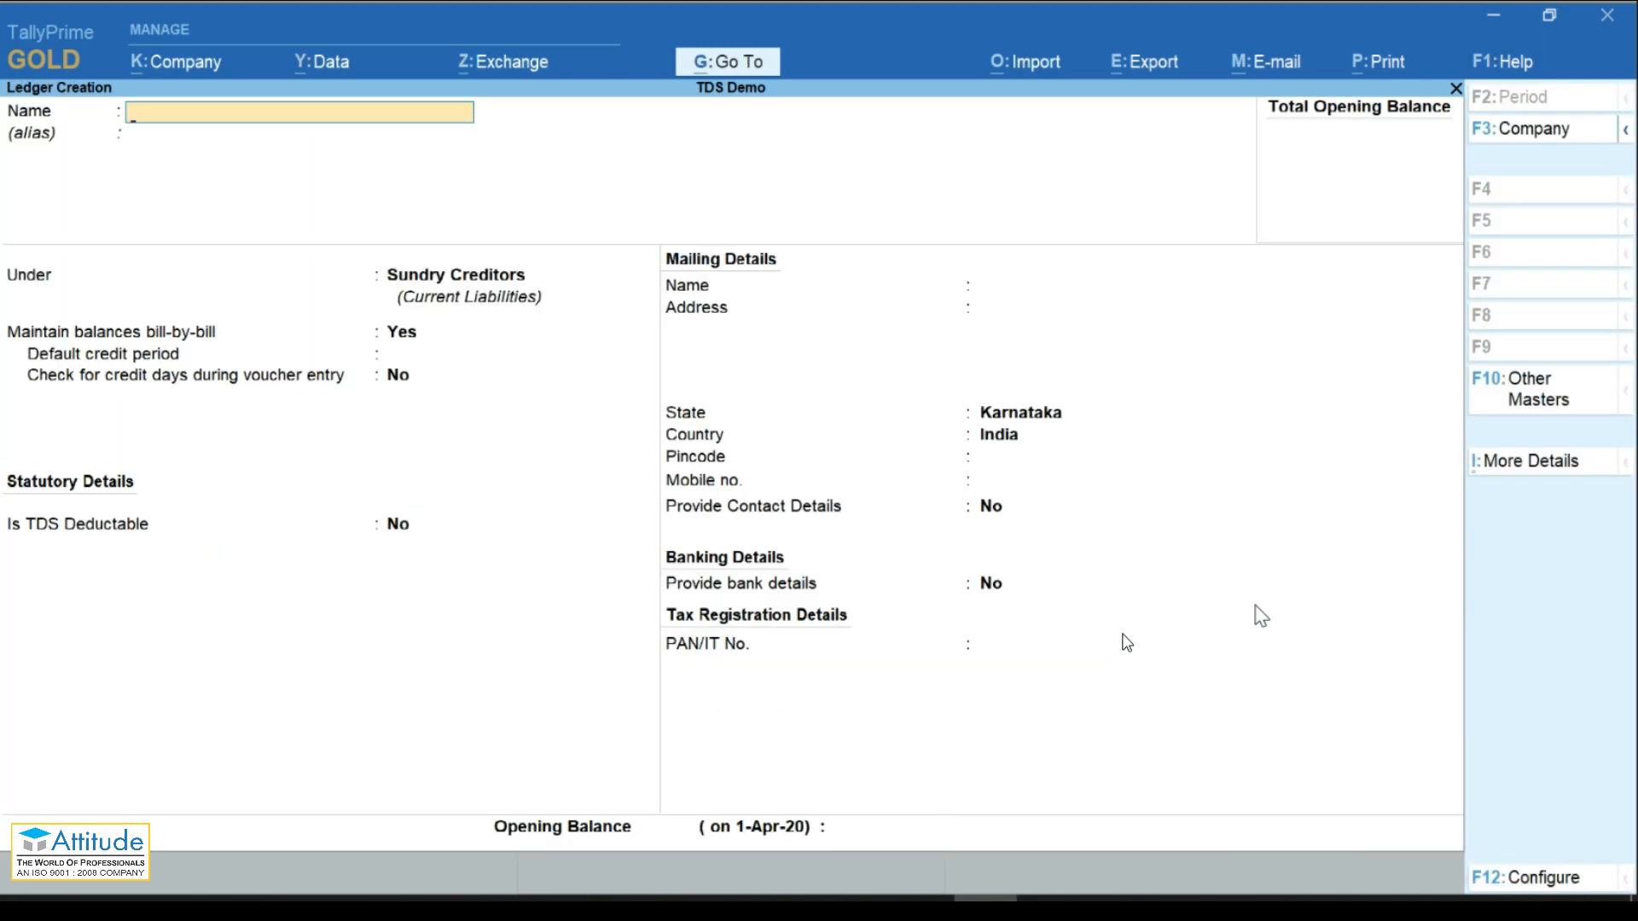
pyautogui.press('Escape')
pyautogui.press('Return')
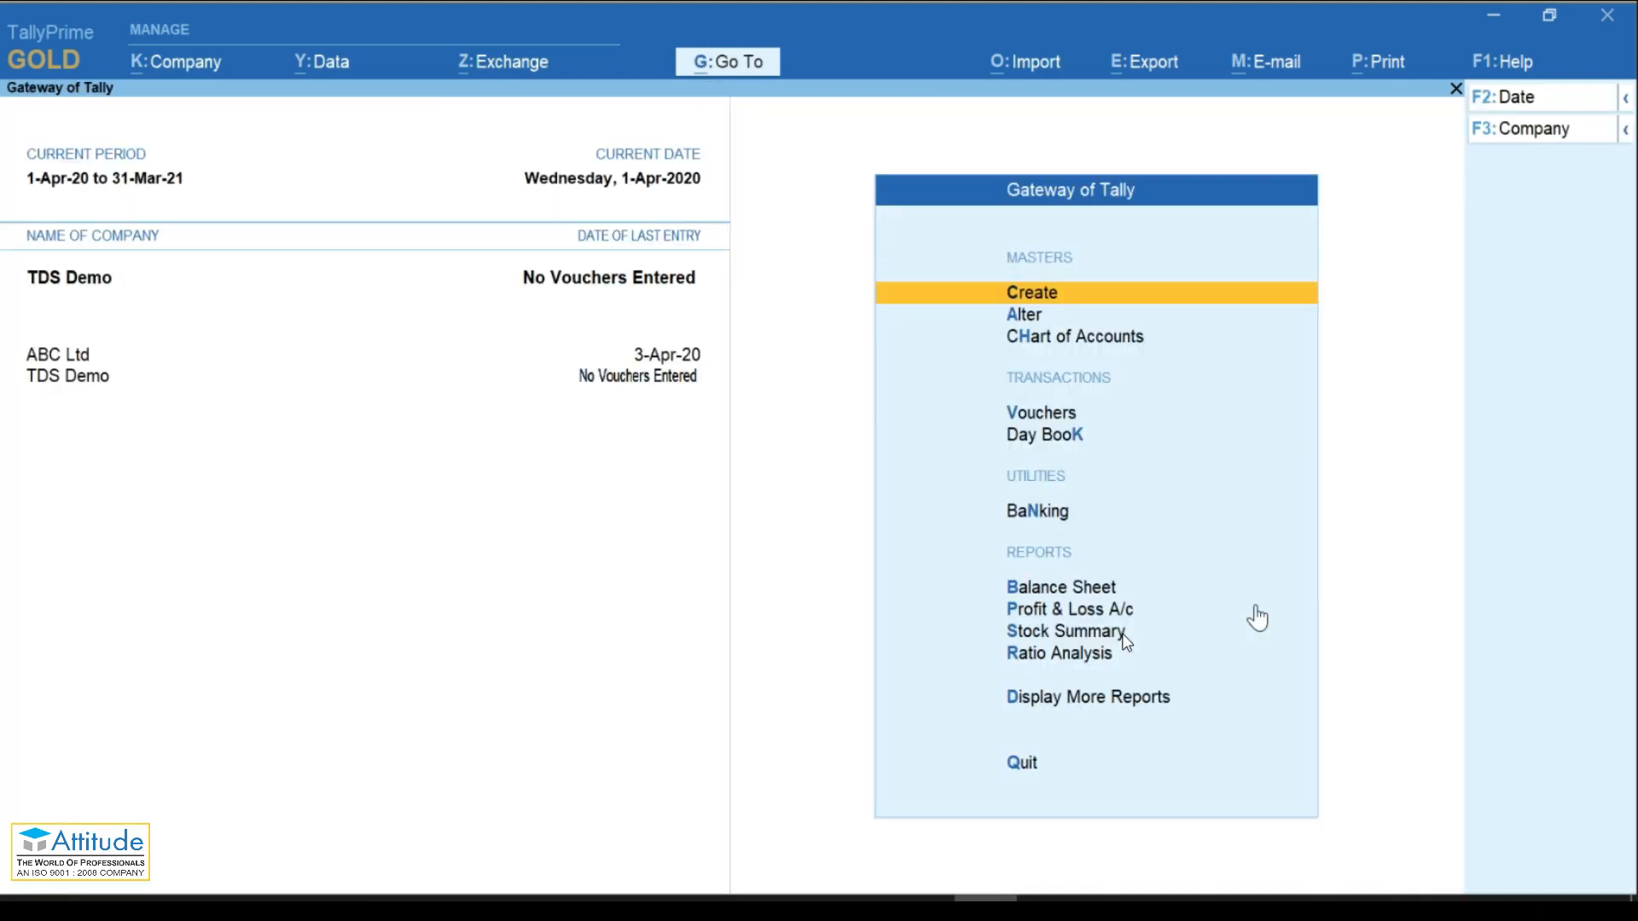
# Step: Start a Journal voucher debiting Rent on Building 2,50,000
pyautogui.press('v')
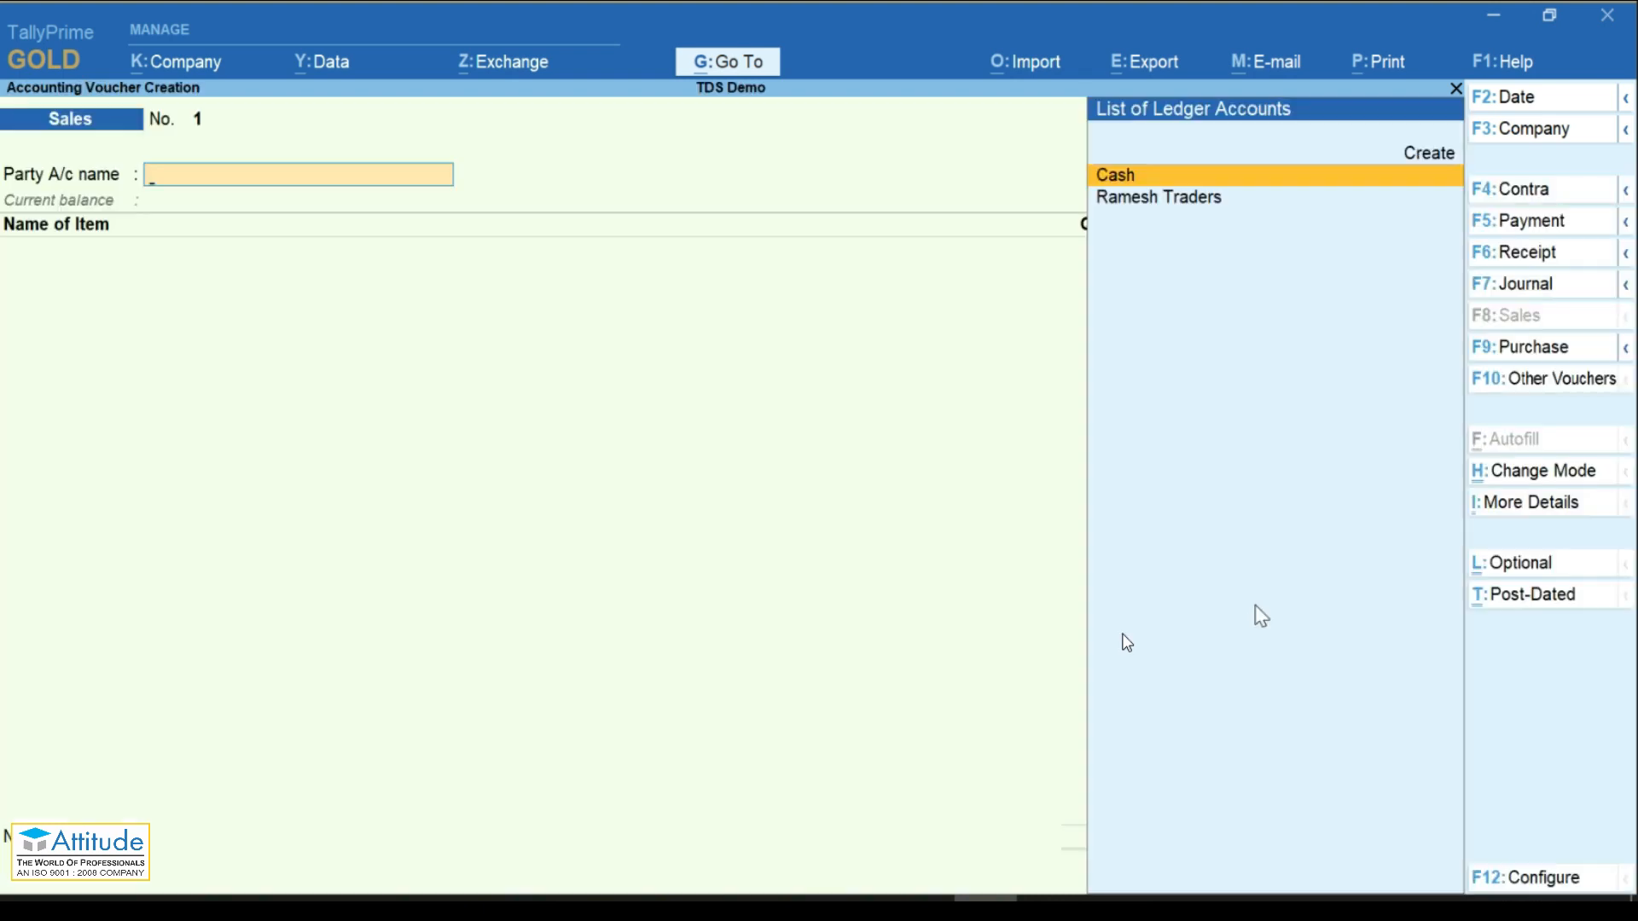
pyautogui.press('F7')
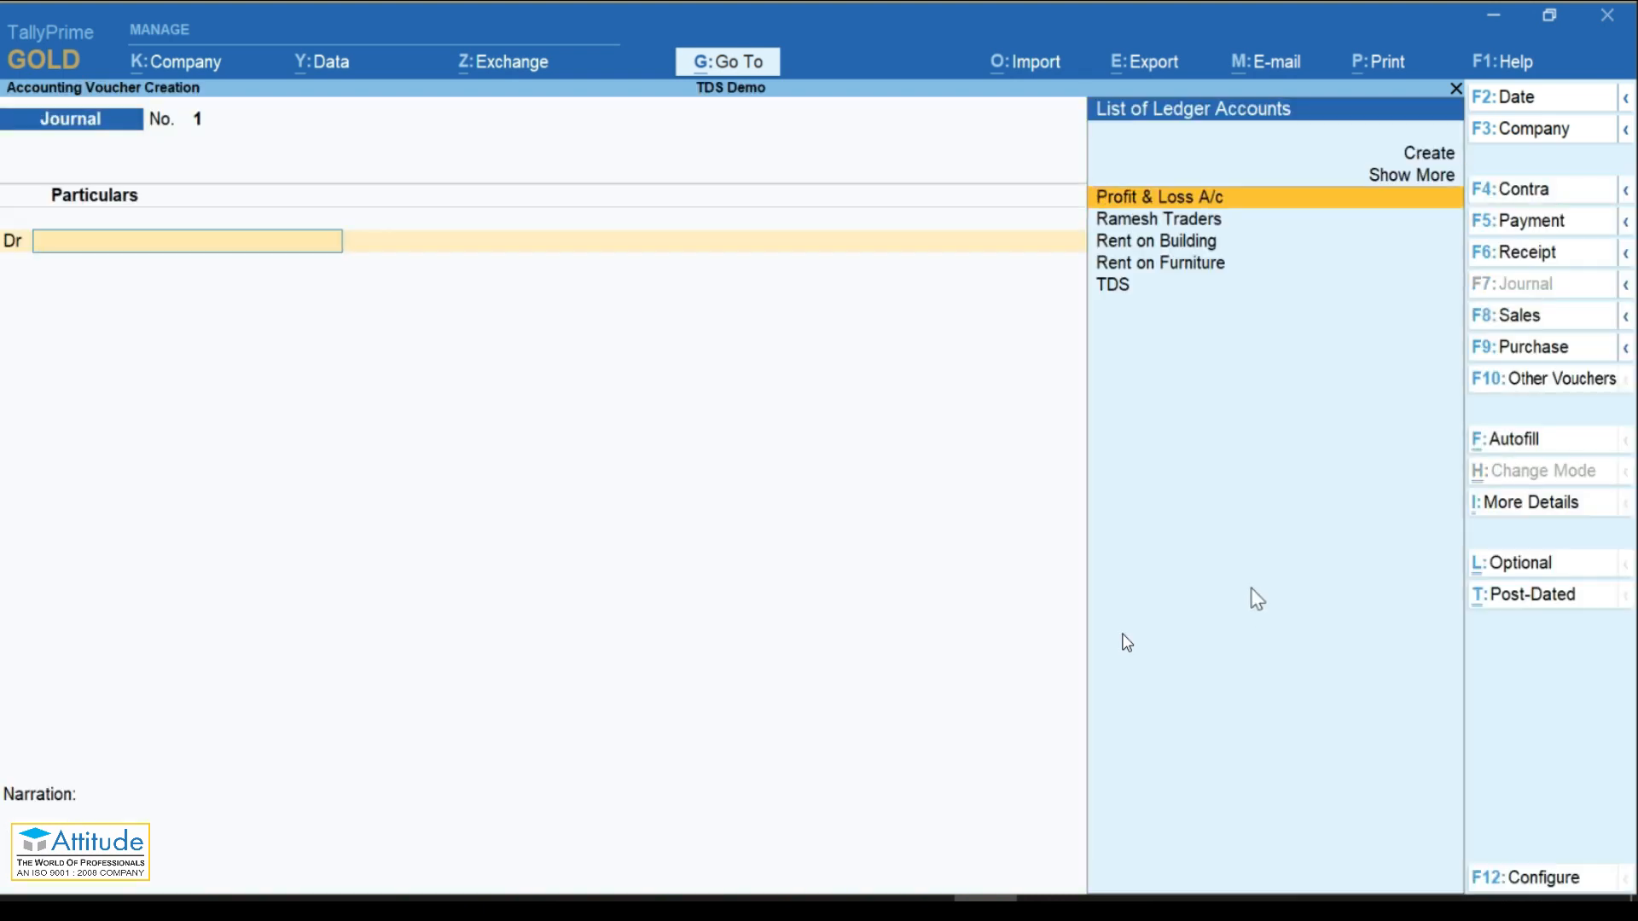
pyautogui.press('Down')
pyautogui.press('Down')
pyautogui.press('Return')
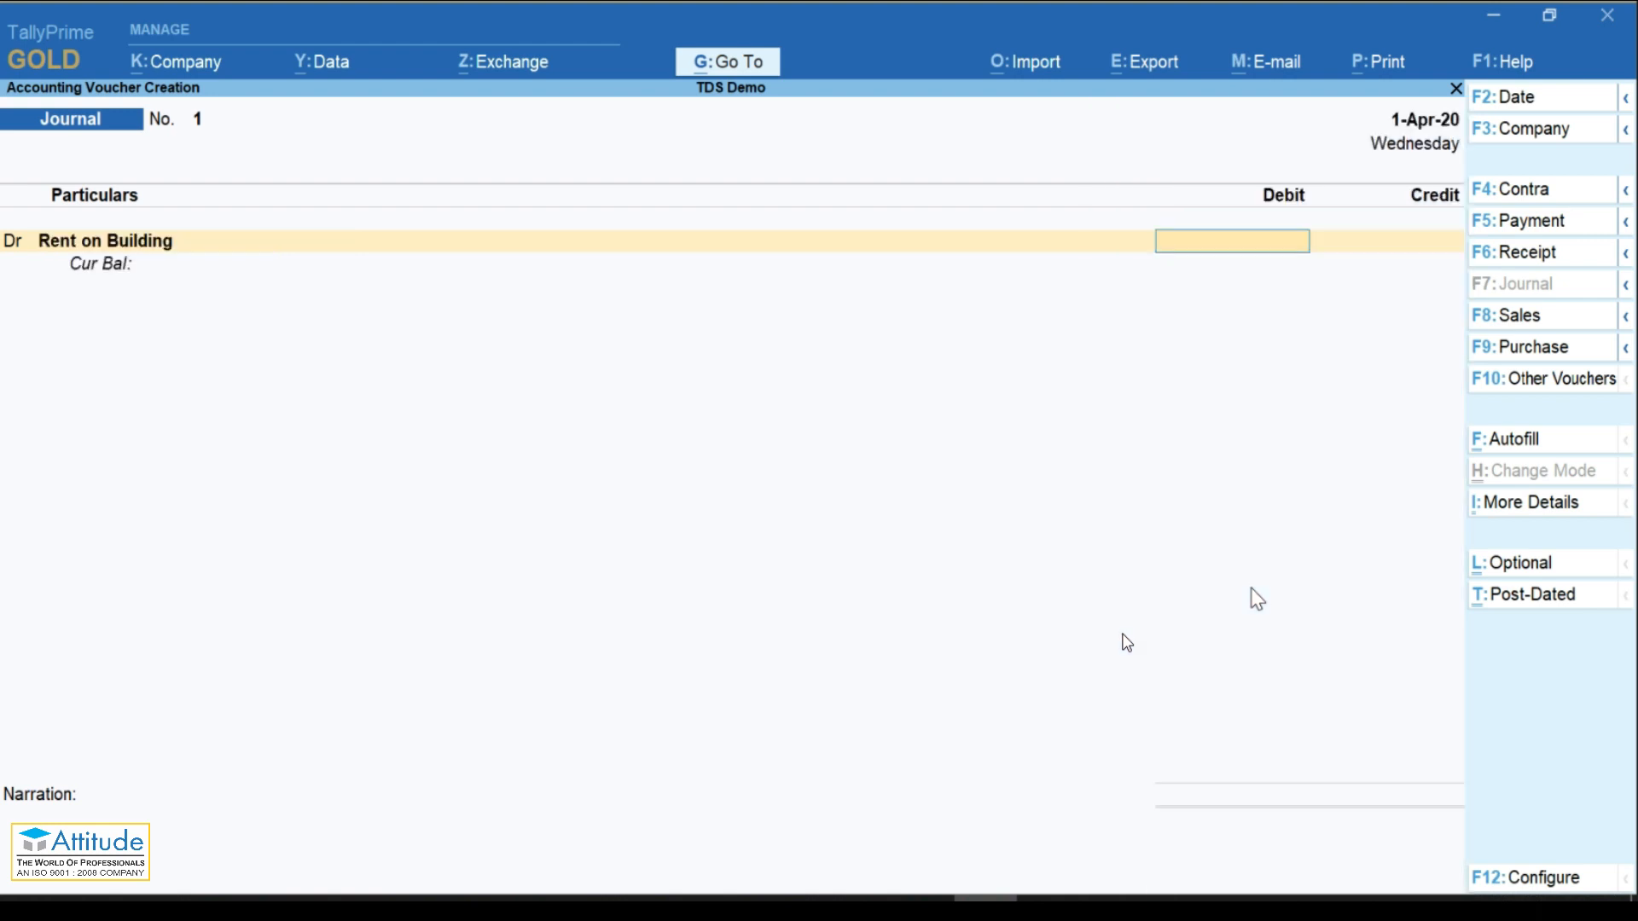
pyautogui.write('15000')
pyautogui.press('BackSpace')
pyautogui.press('BackSpace')
pyautogui.press('BackSpace')
pyautogui.press('BackSpace')
pyautogui.press('BackSpace')
pyautogui.write('250000')
pyautogui.press('Return')
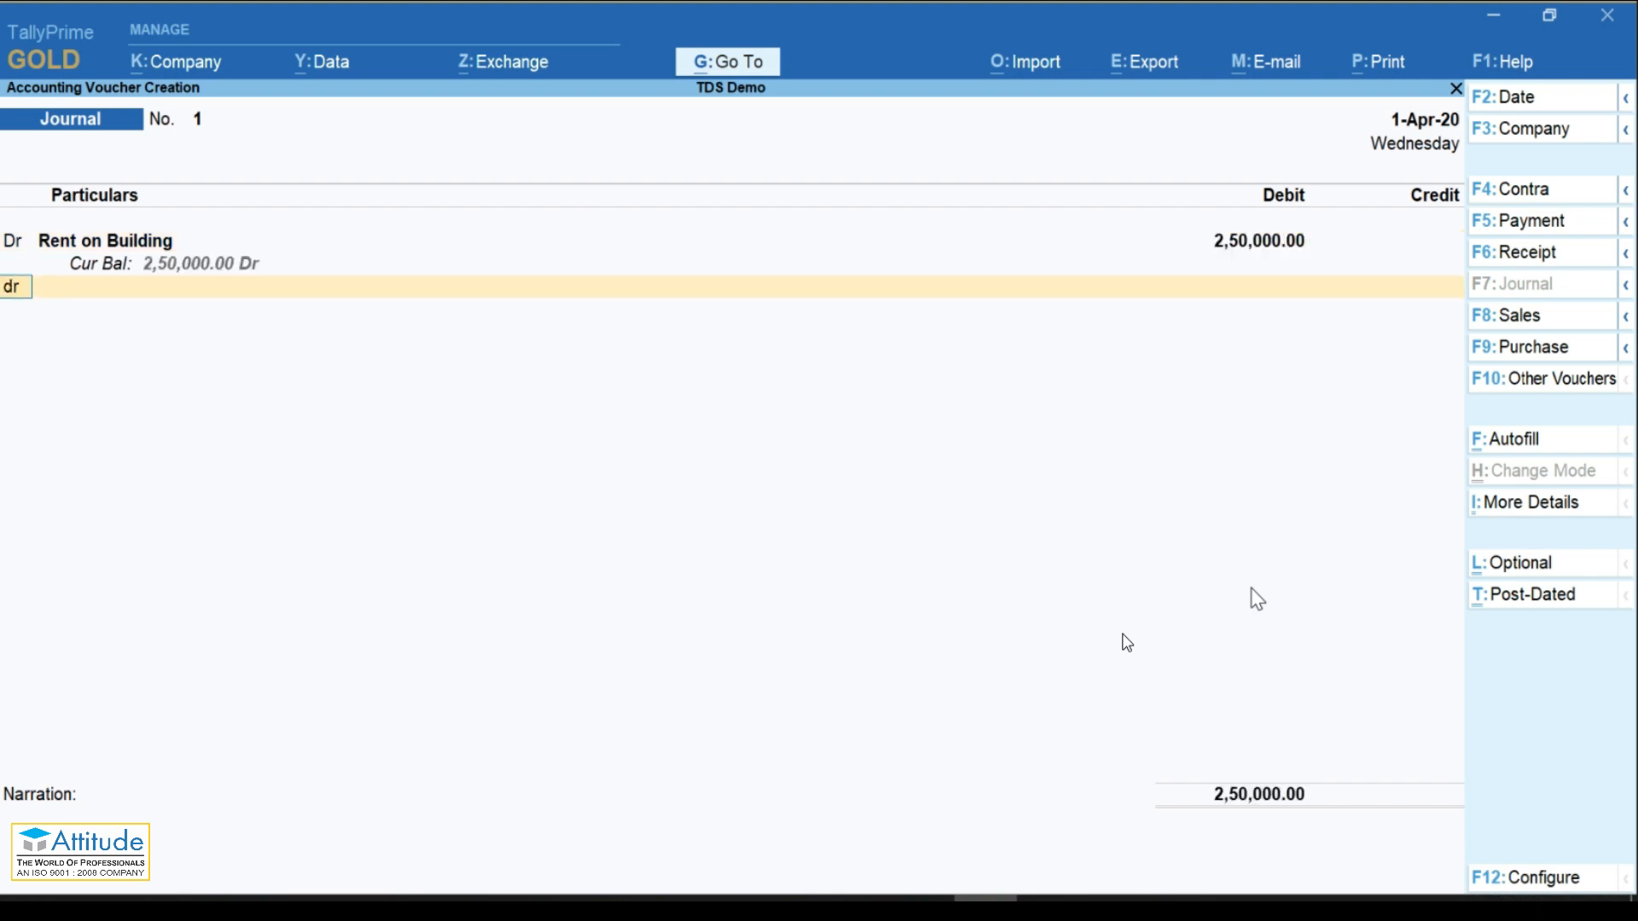
# Step: Debit Rent on Furniture 2,70,000 and credit Ramesh Traders
pyautogui.press('Return')
pyautogui.press('Down')
pyautogui.press('Down')
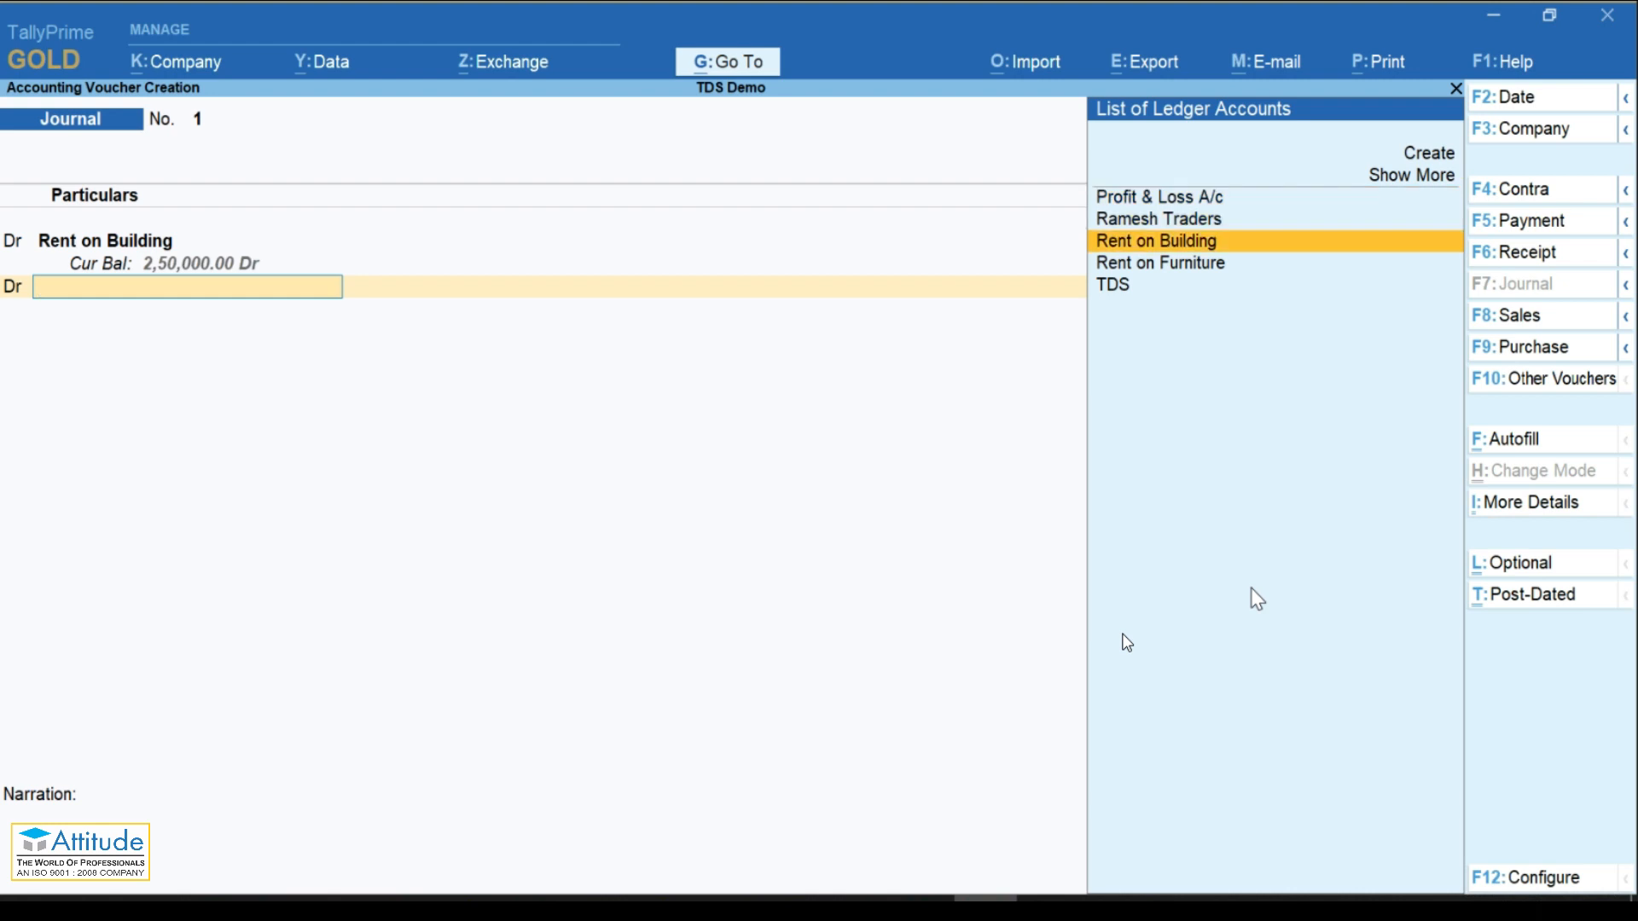
pyautogui.press('Down')
pyautogui.press('Return')
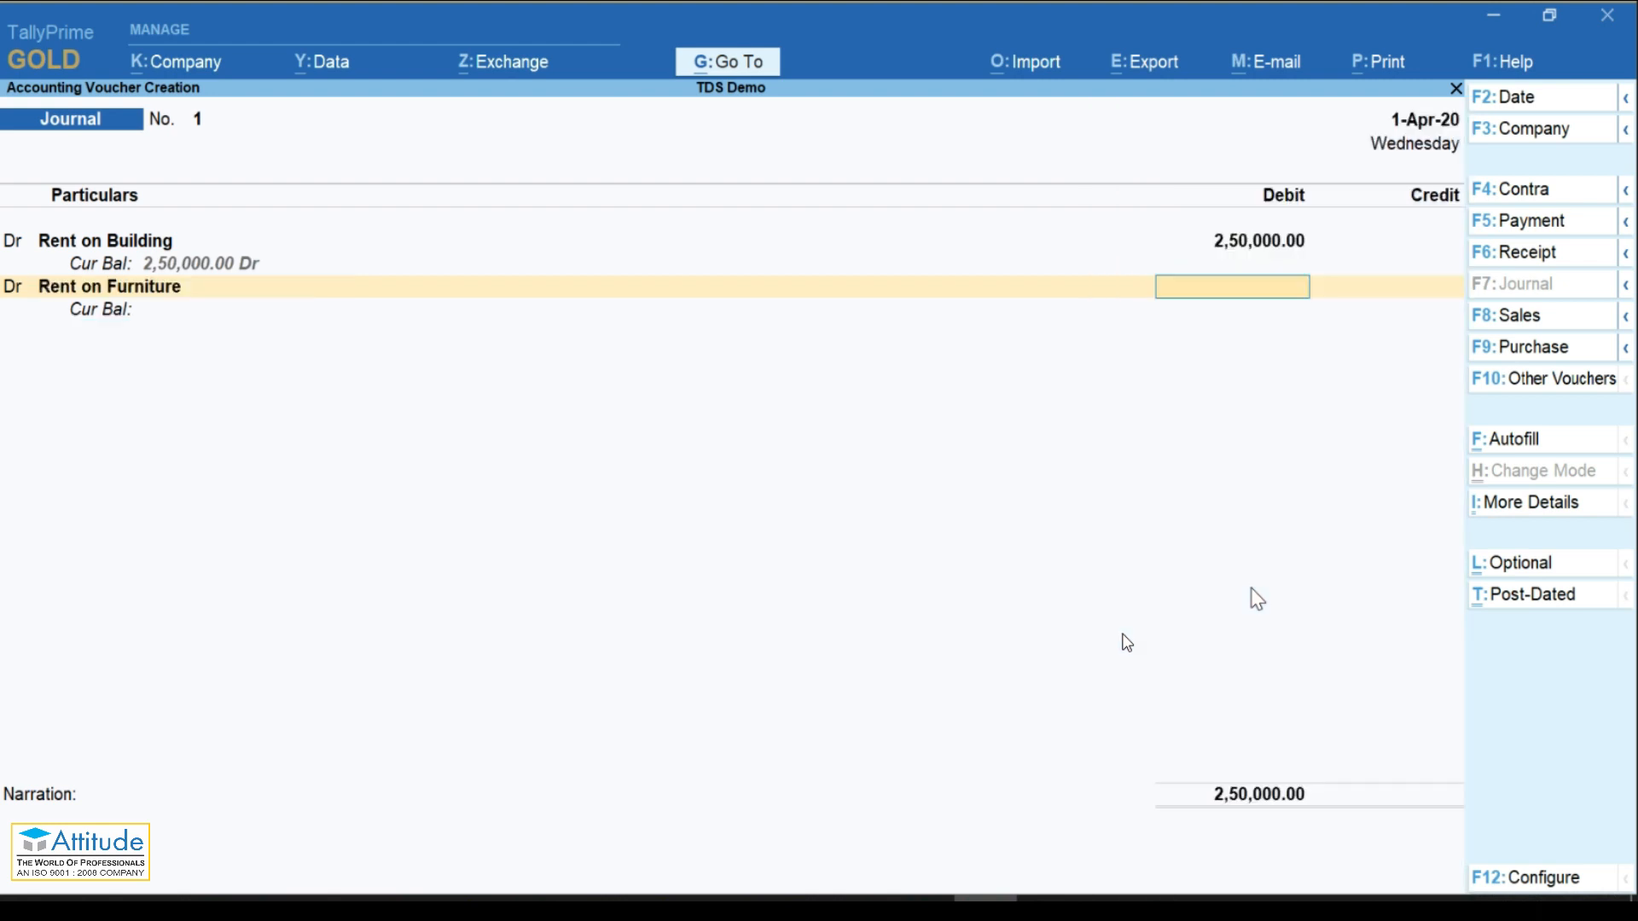
pyautogui.write('2700000')
pyautogui.press('Return')
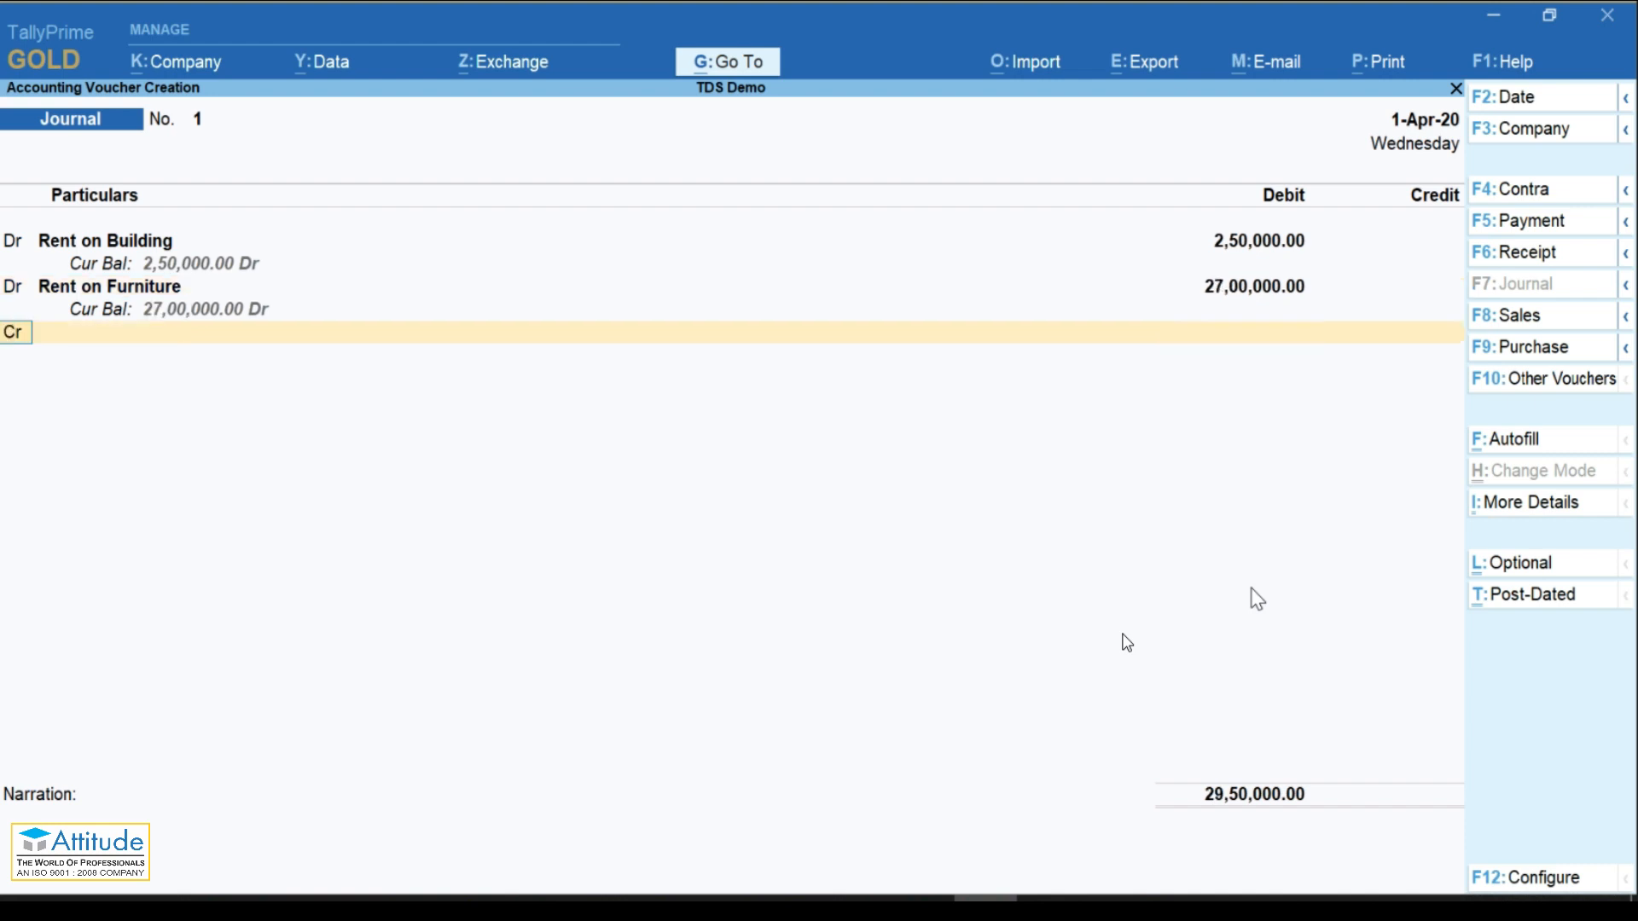
pyautogui.press('BackSpace')
pyautogui.write('2,70,000')
pyautogui.press('Return')
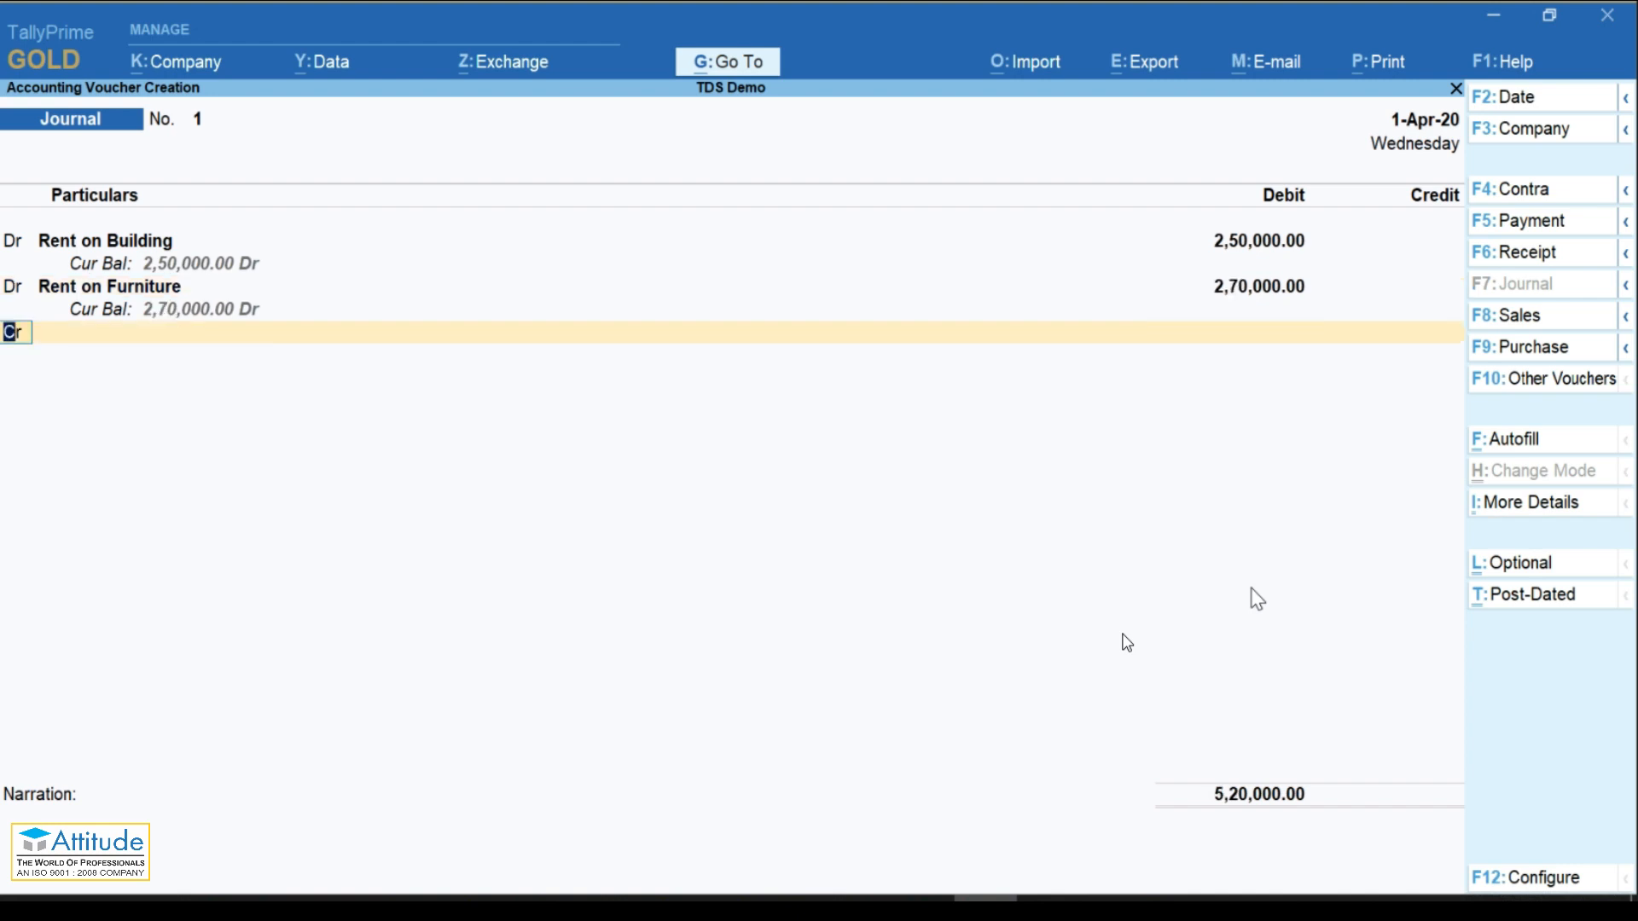
pyautogui.press('Return')
pyautogui.press('Down')
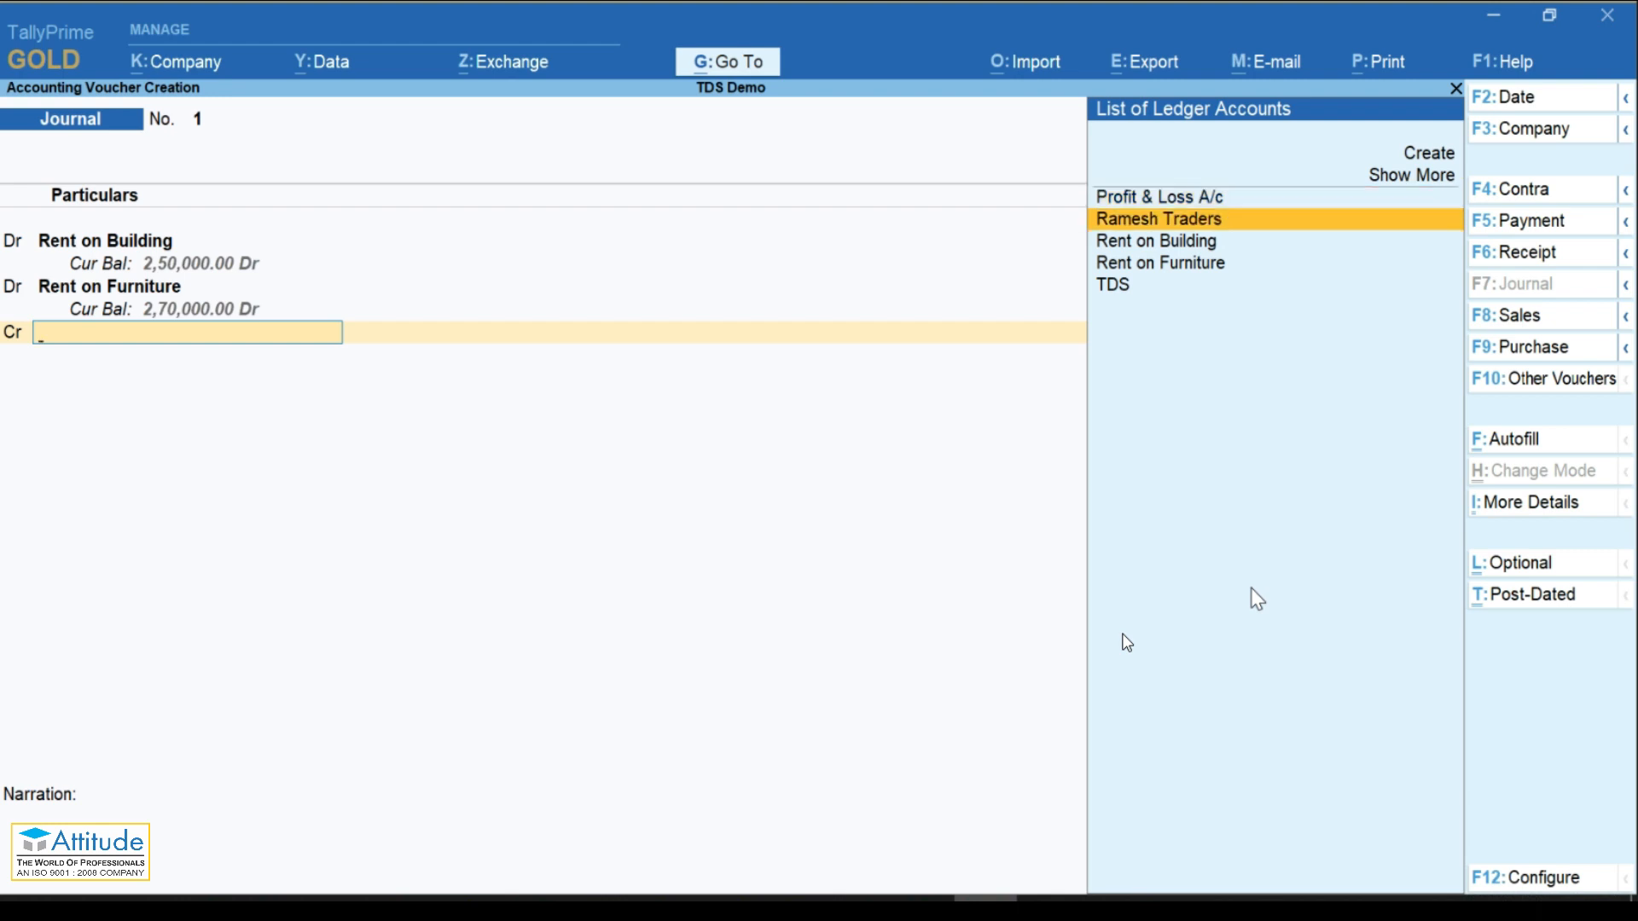
pyautogui.press('Return')
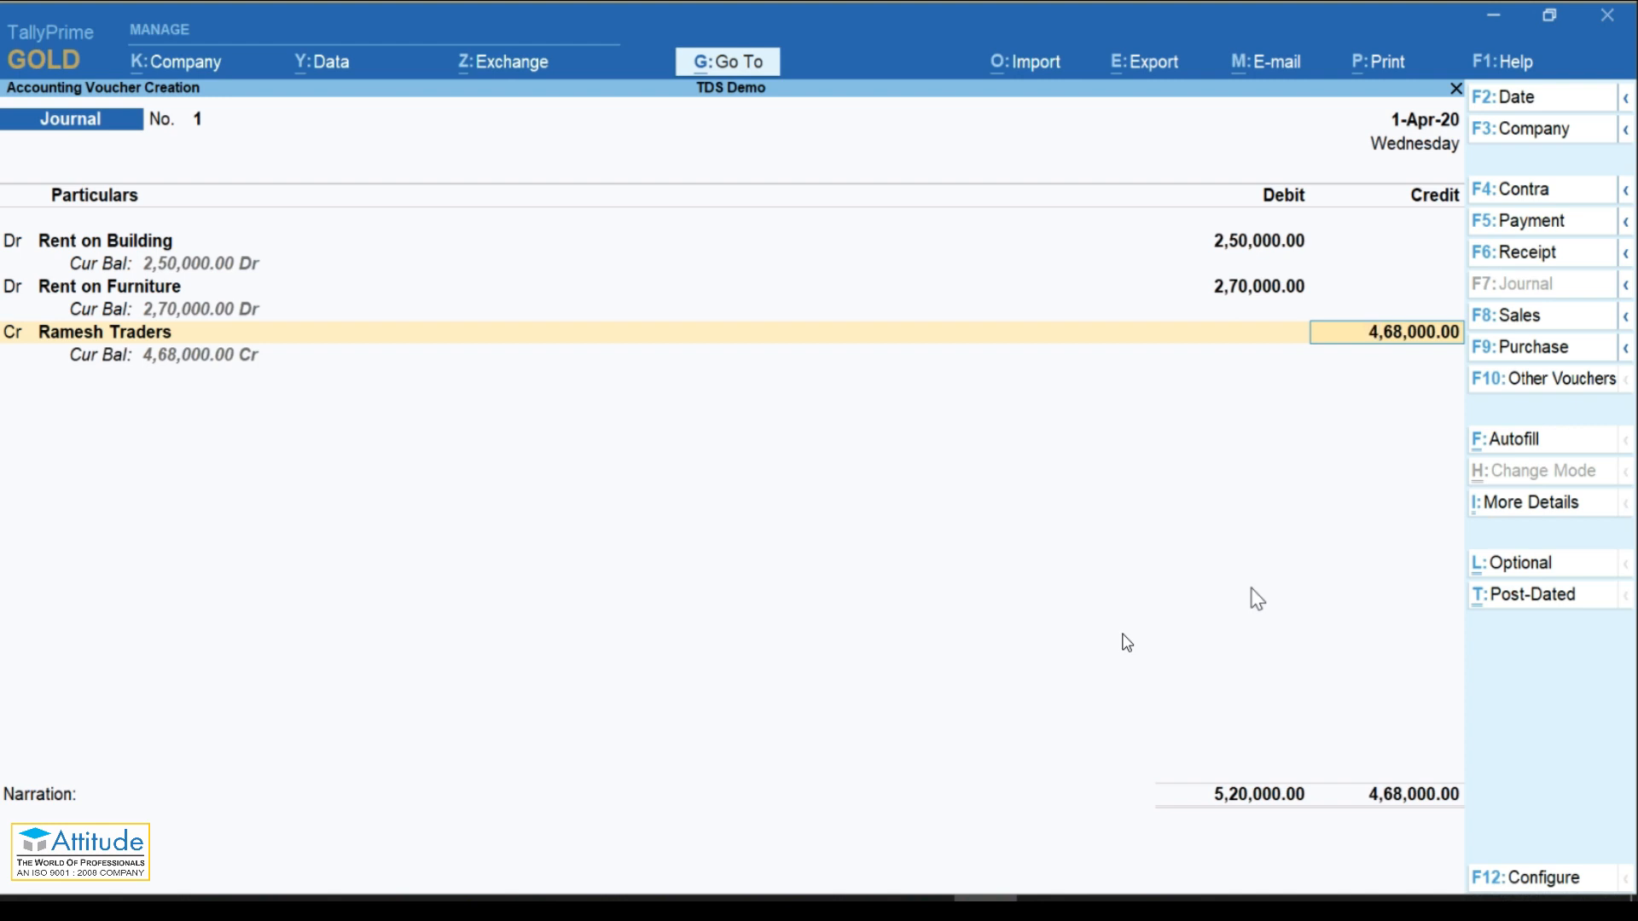
# Step: Accept Ramesh Traders' bill details, credit TDS 52,000, and save the journal without narration
pyautogui.press('Return')
pyautogui.press('Return')
pyautogui.press('Return')
pyautogui.press('Return')
pyautogui.press('Return')
pyautogui.press('Return')
pyautogui.press('Return')
pyautogui.press('Return')
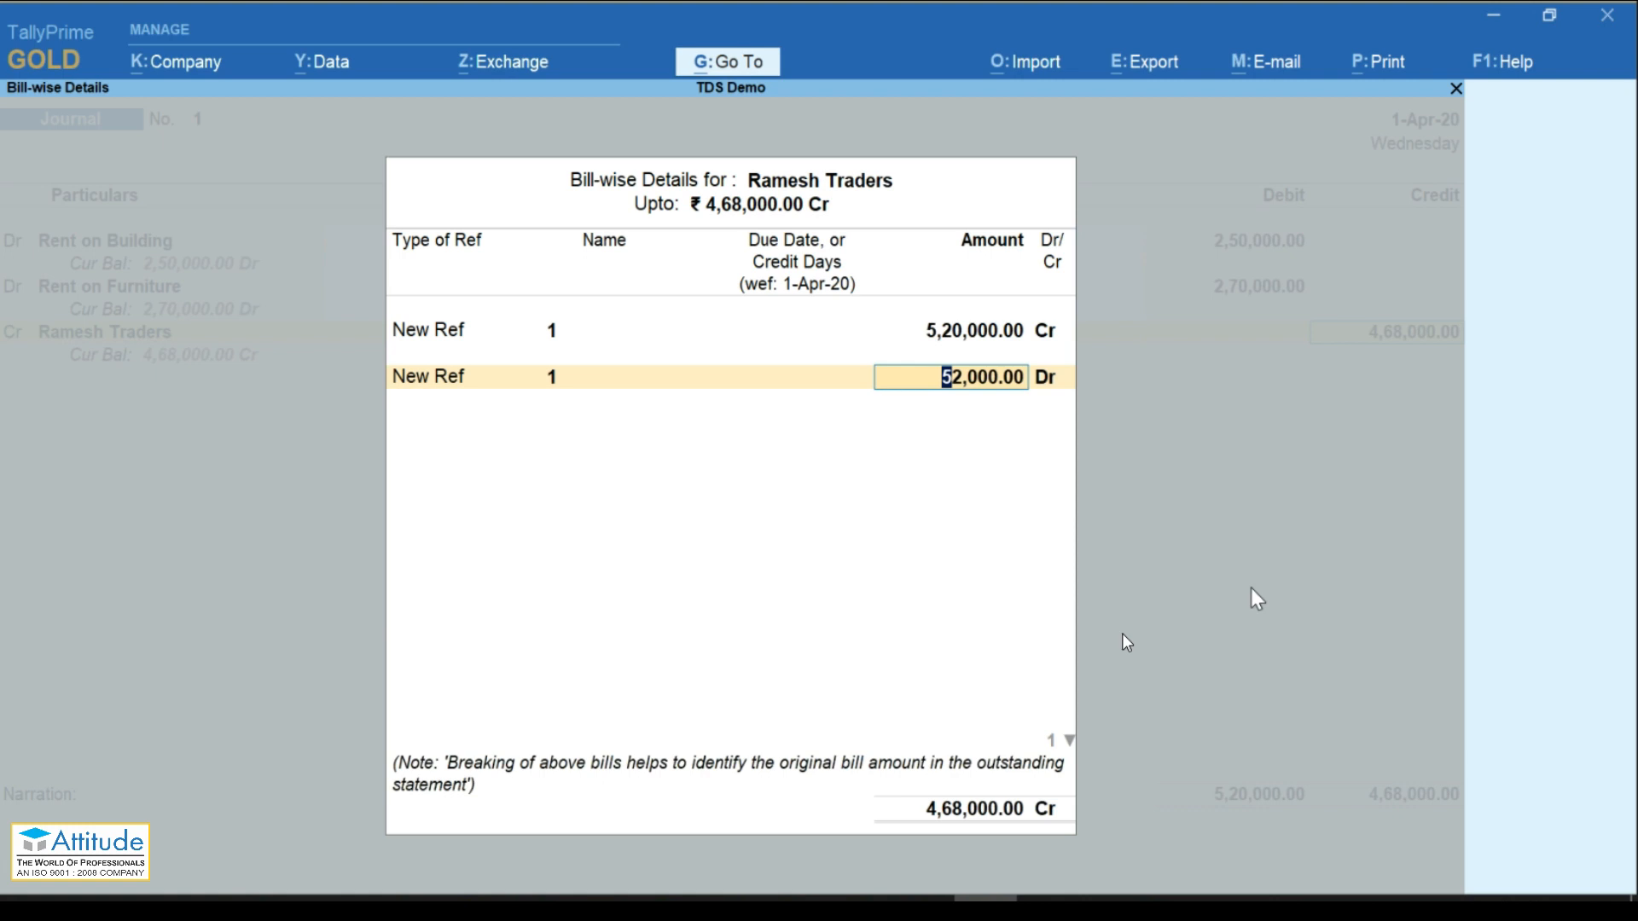
pyautogui.press('Return')
pyautogui.press('Return')
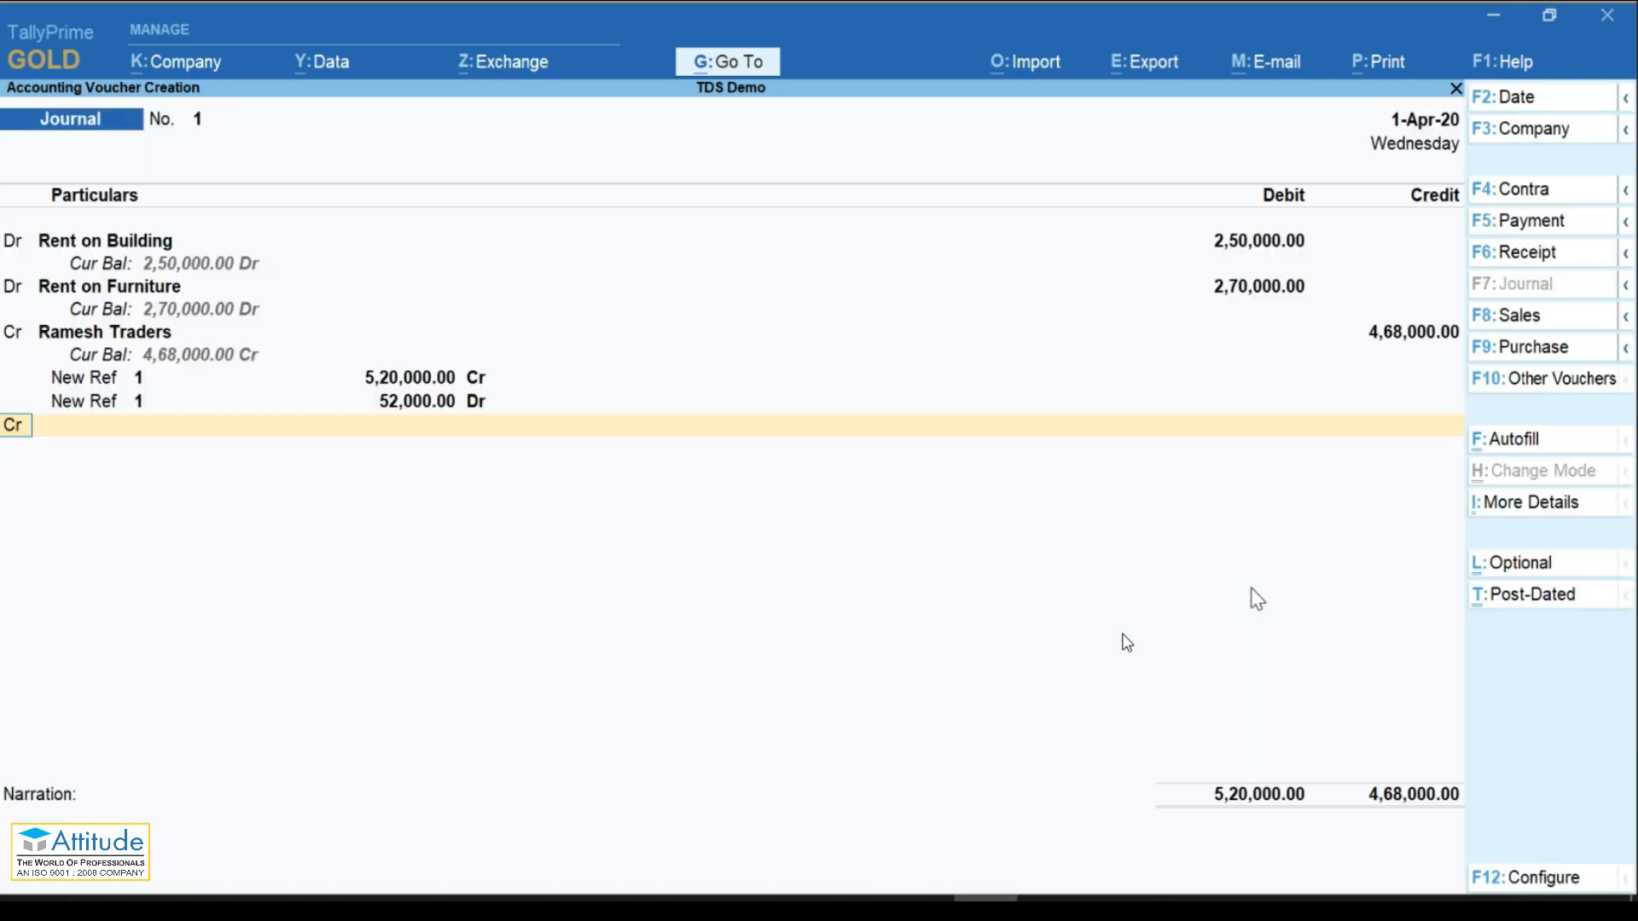
pyautogui.press('Return')
pyautogui.write('TD')
pyautogui.press('Return')
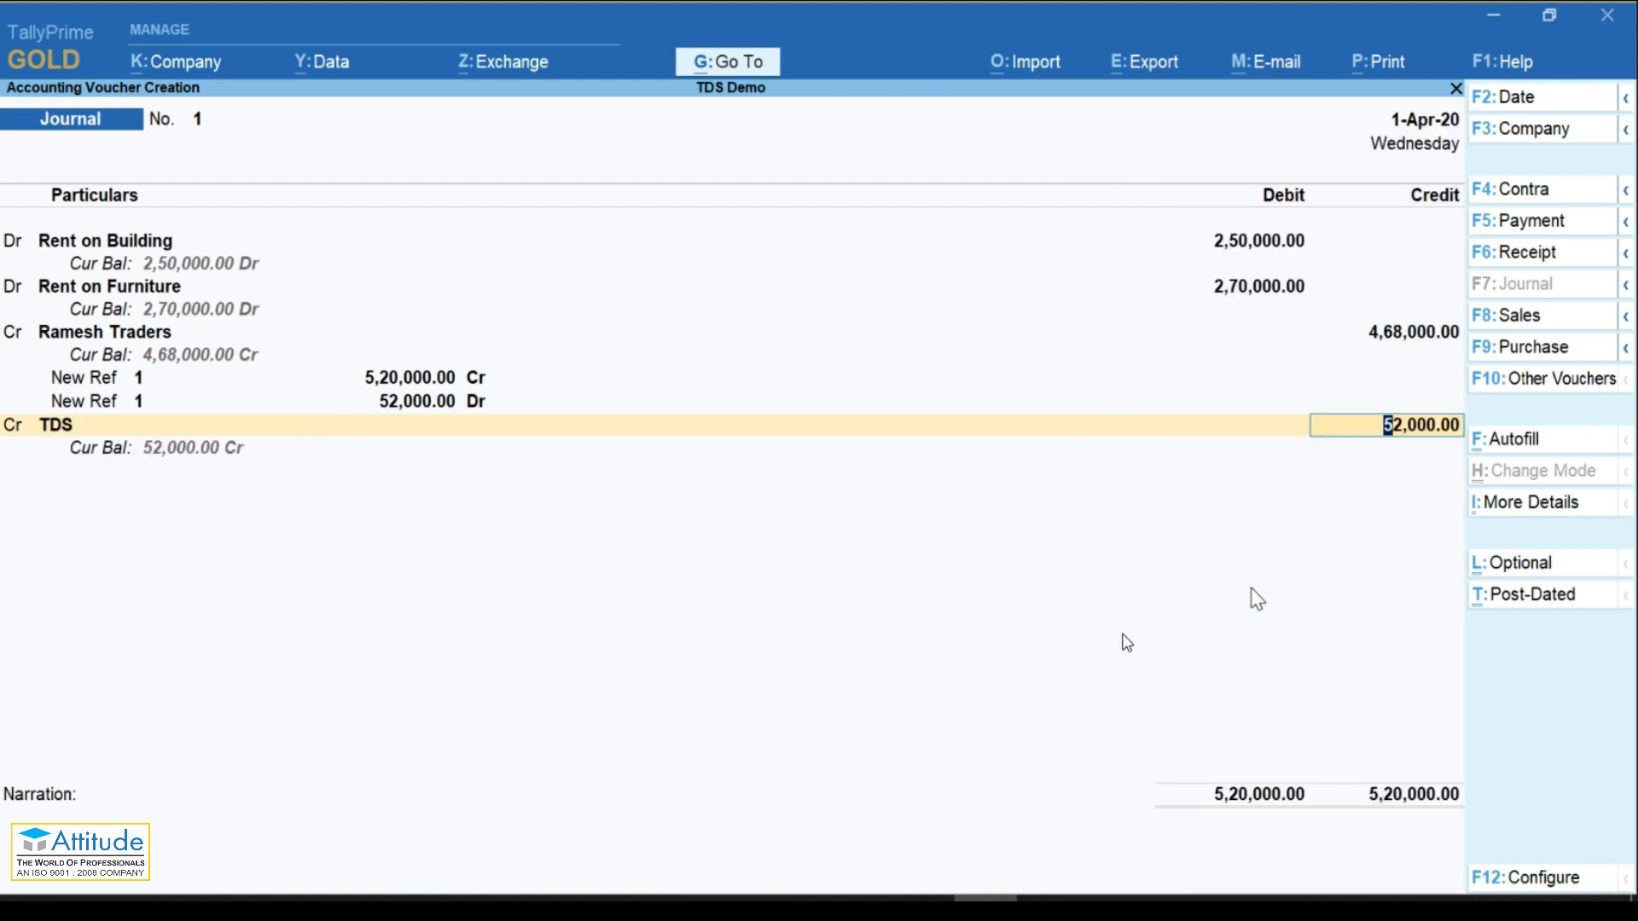
pyautogui.press('Return')
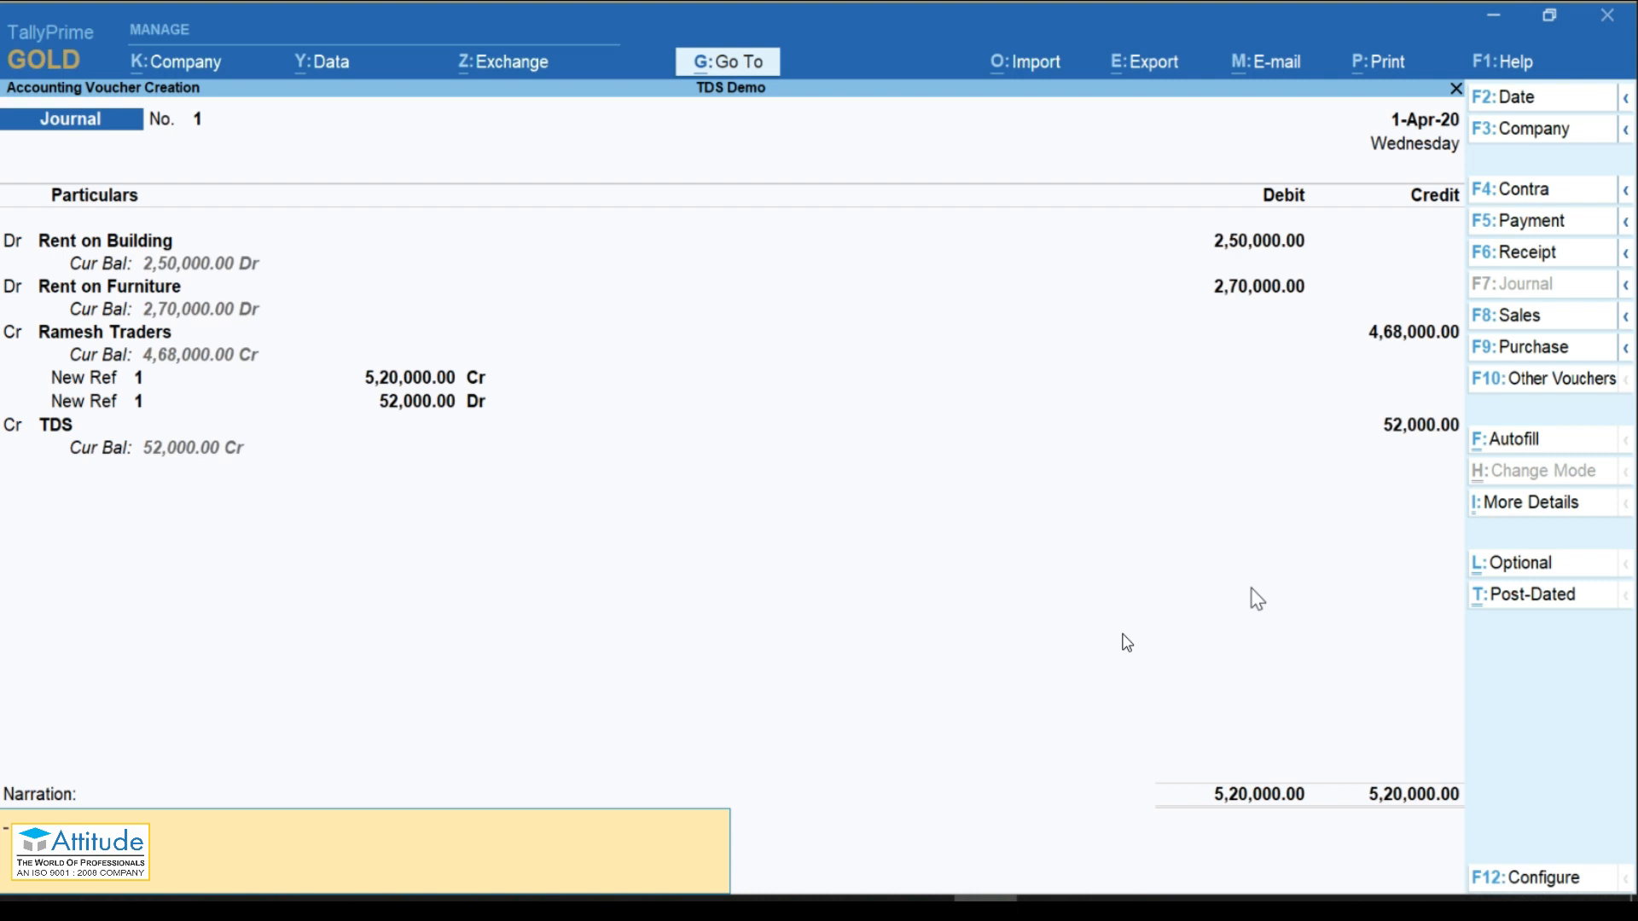
pyautogui.press('Return')
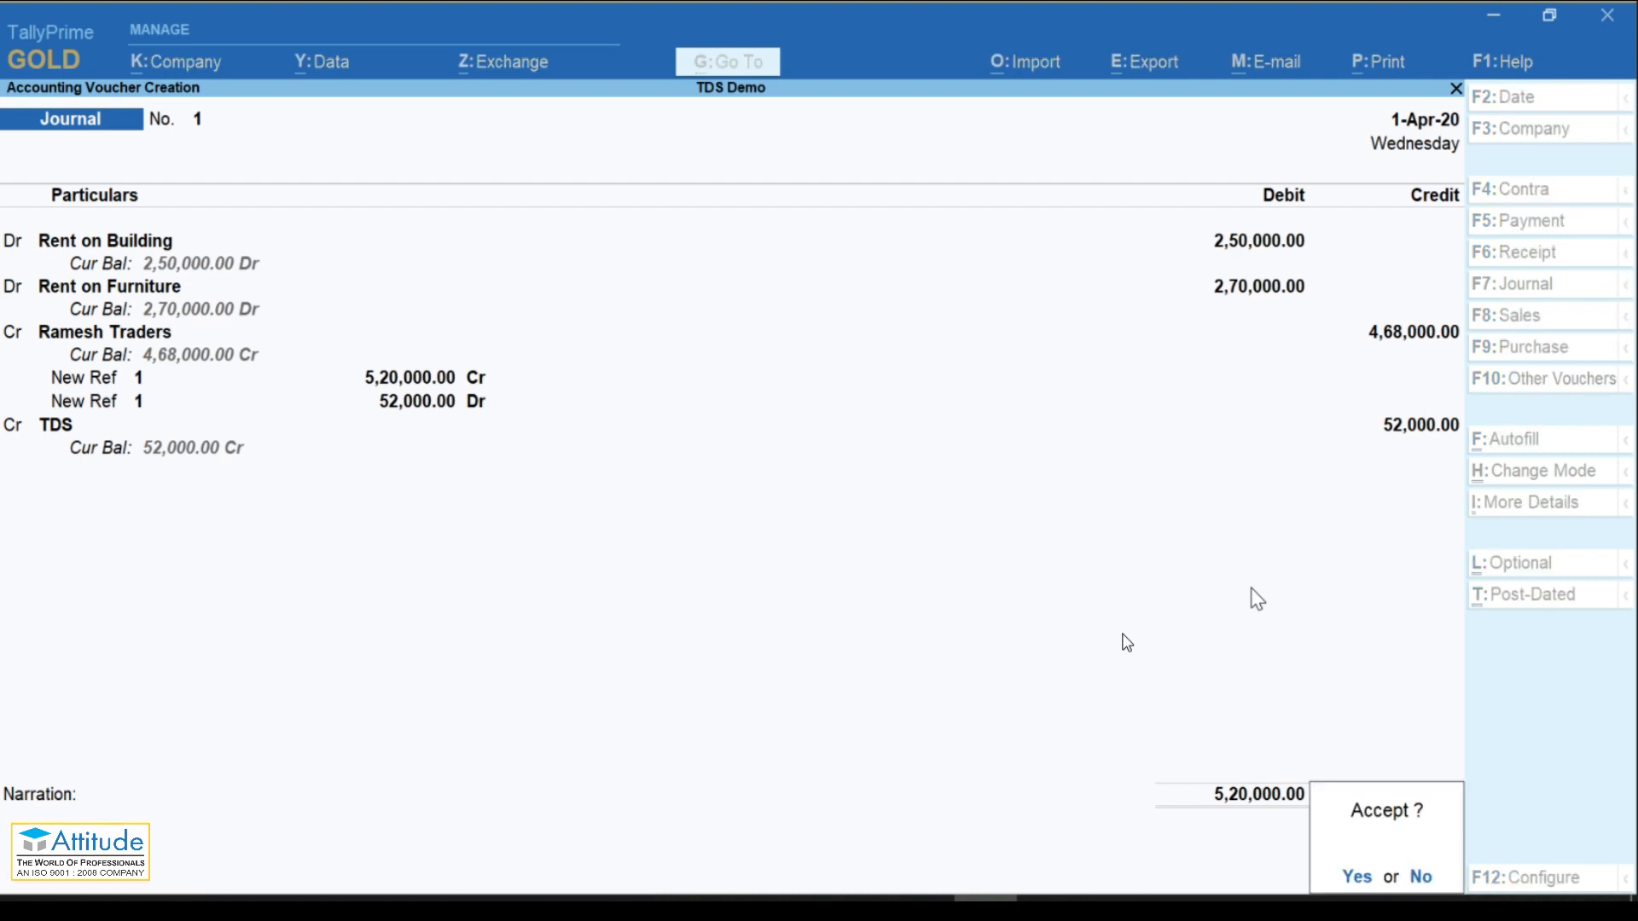
pyautogui.press('Return')
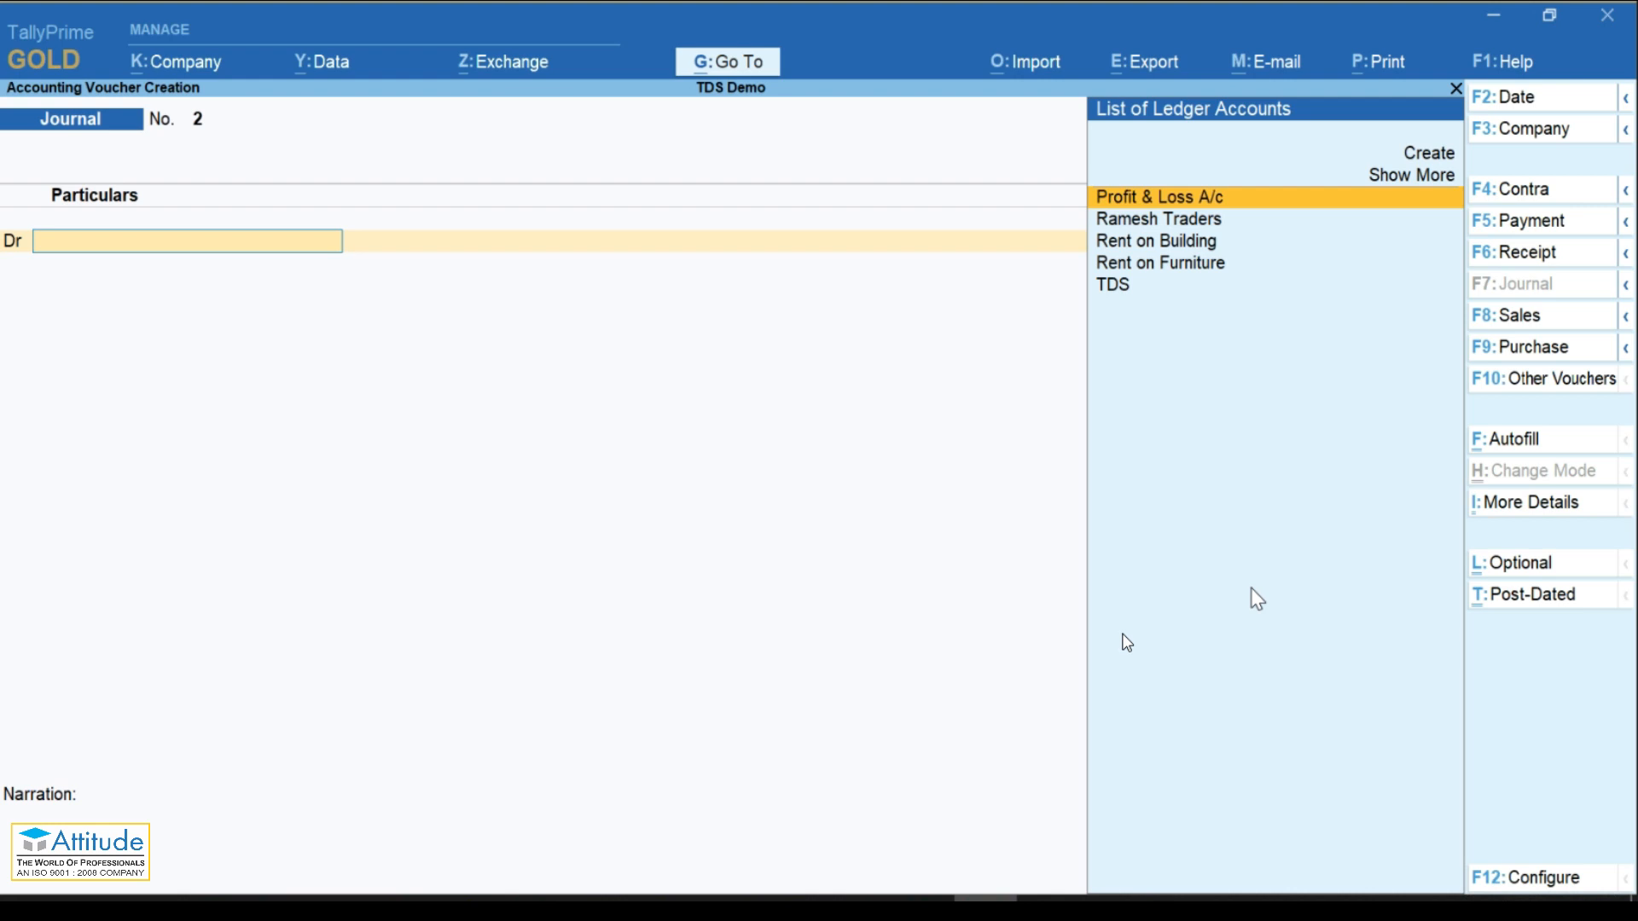
# Step: Open Form 26Q from TDS Reports via Go To and select the Deduction at Normal Rate line
pyautogui.hotkey('alt', 'g')
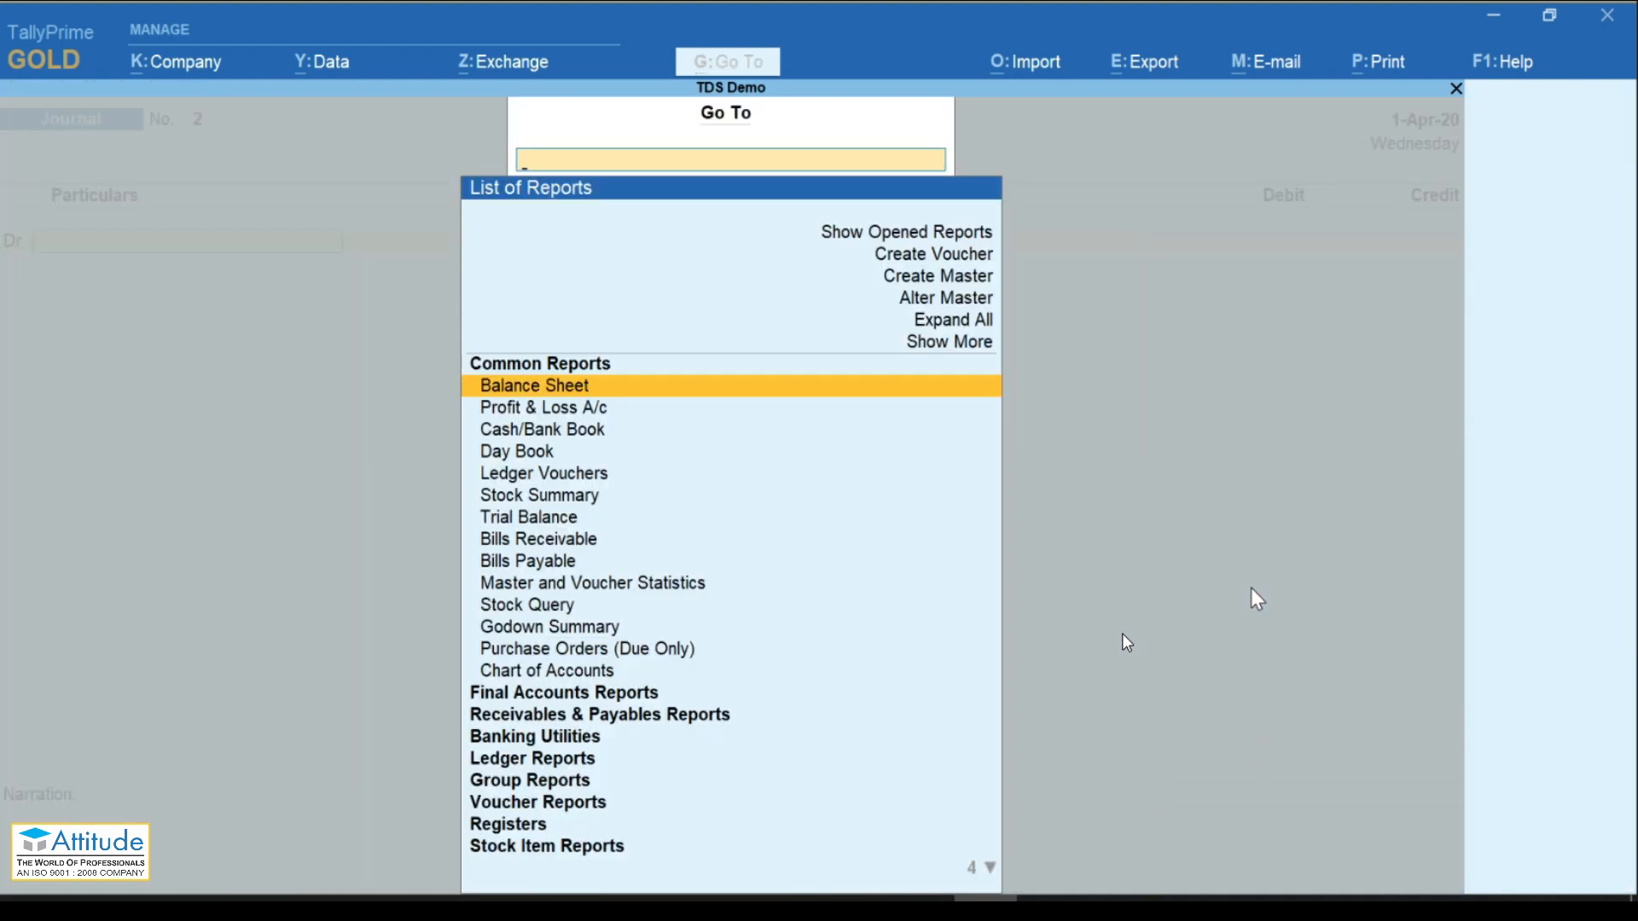
pyautogui.write('Tds')
pyautogui.press('Down')
pyautogui.press('Return')
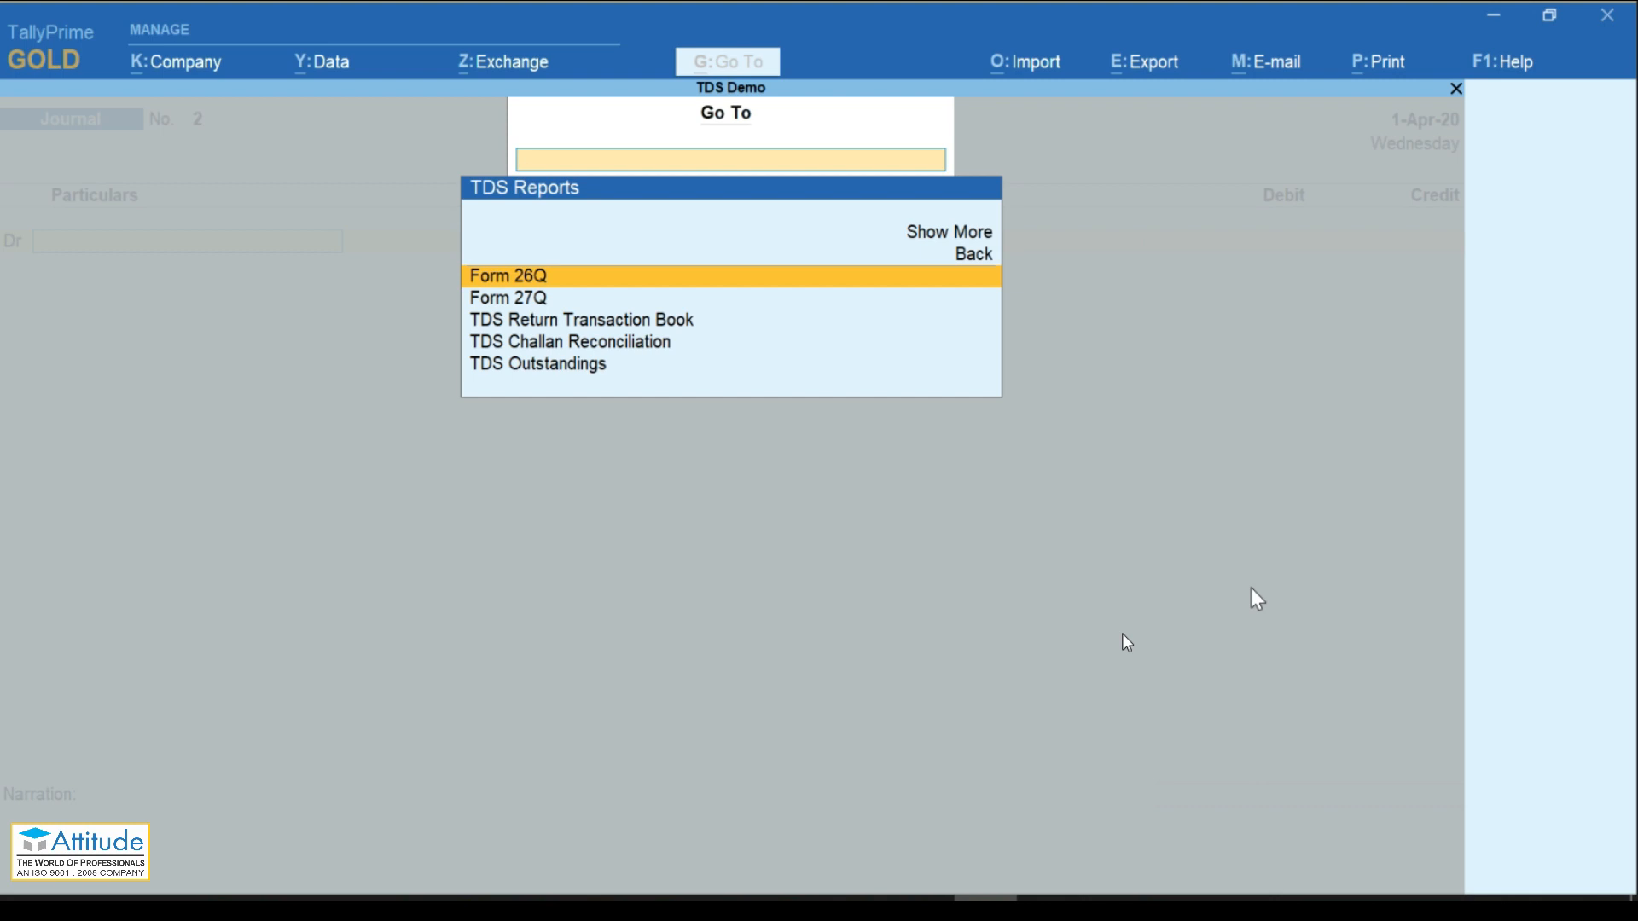
pyautogui.press('Return')
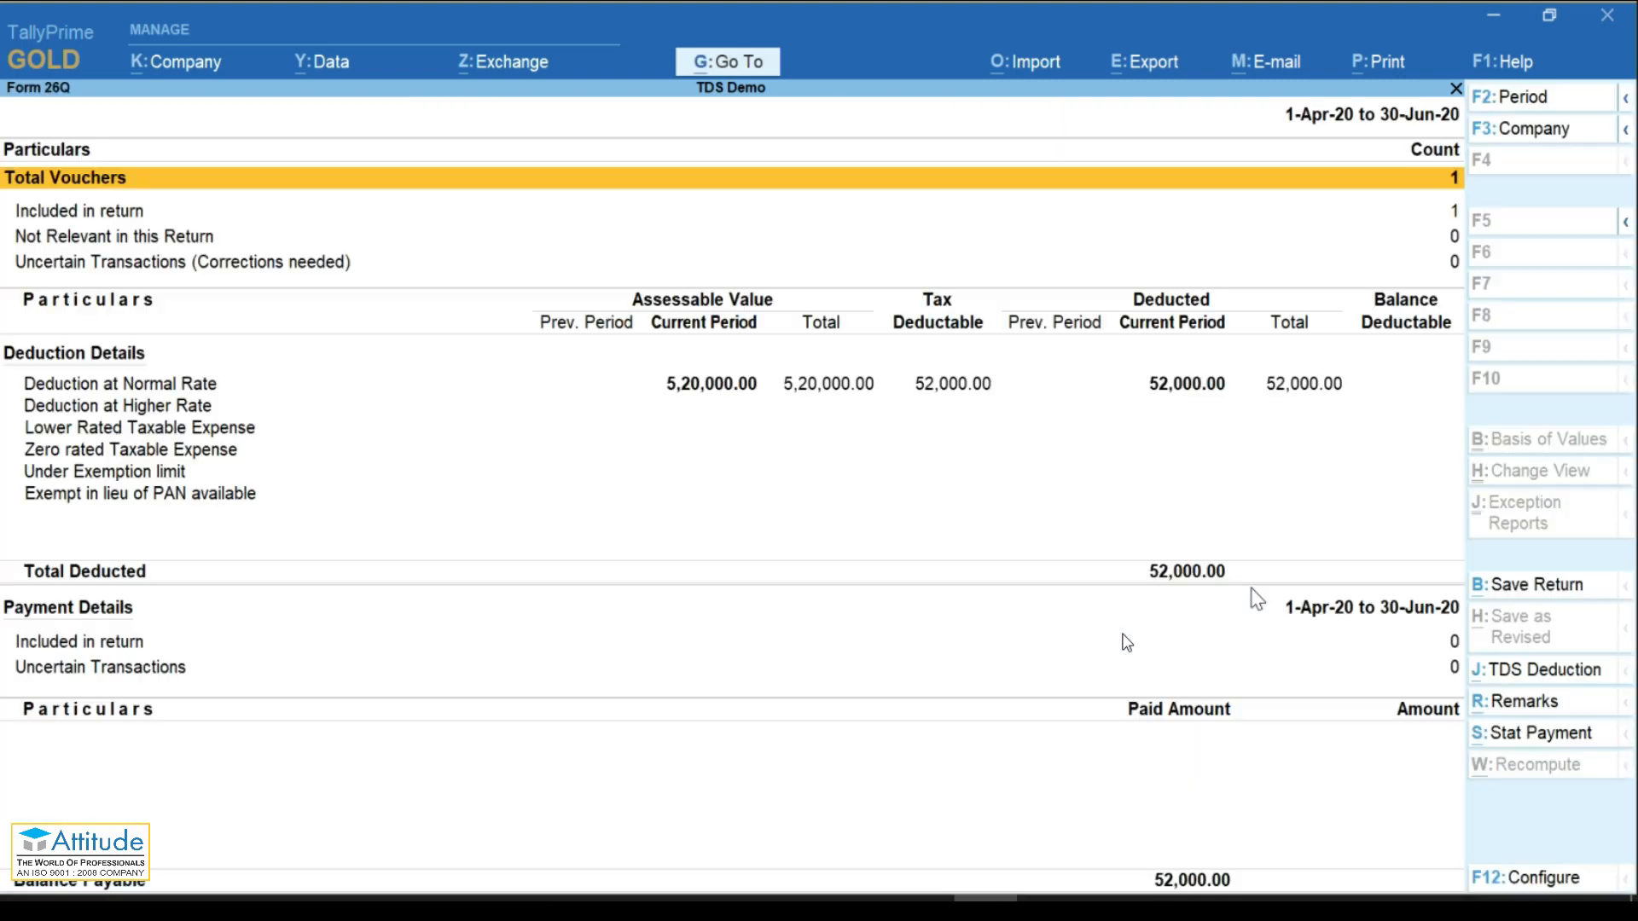
pyautogui.press('Down')
pyautogui.press('Down')
pyautogui.press('Down')
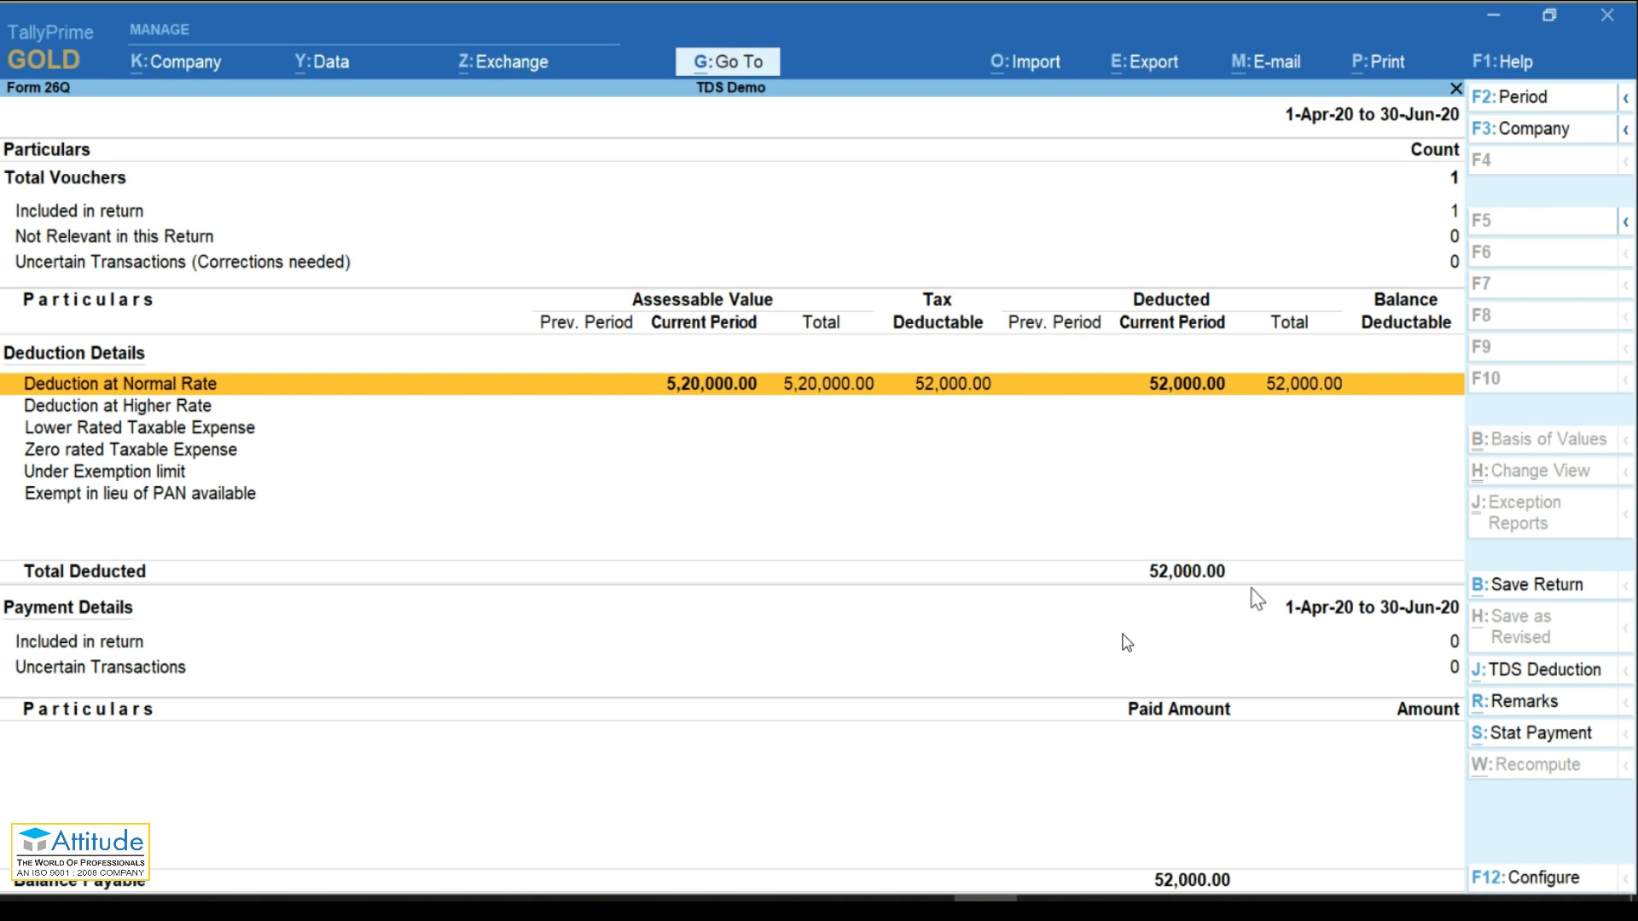
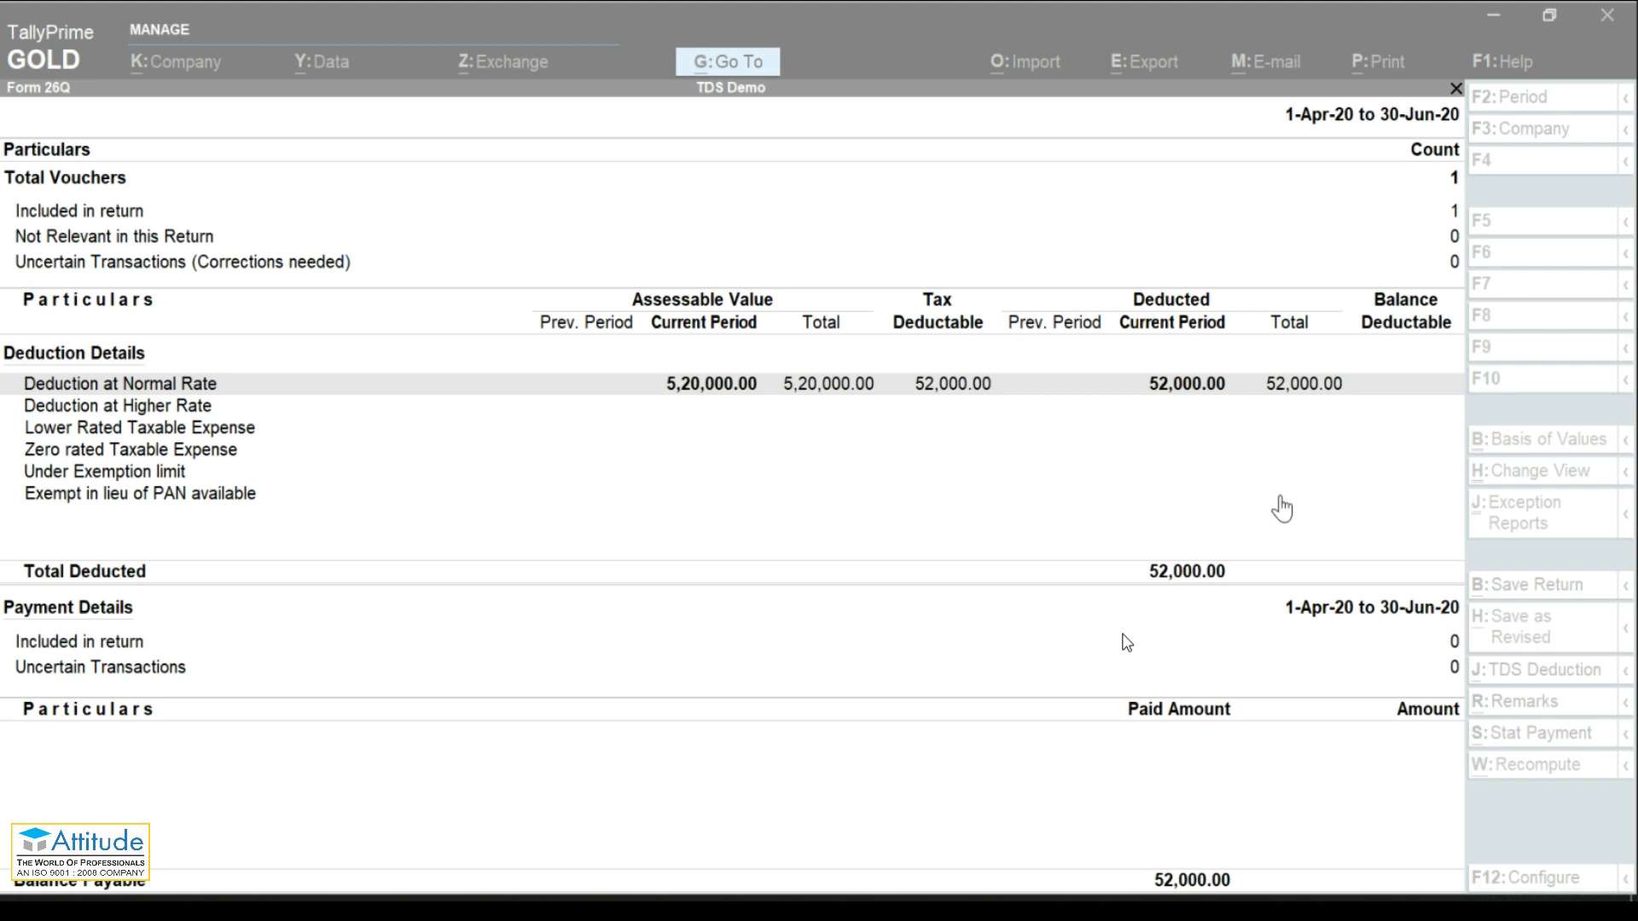
# Step: Leave Form 26Q, which shows ₹52,000 deducted on 5,20,000, for Gateway of Tally
pyautogui.click(1281, 498)
pyautogui.press('Up')
pyautogui.press('Up')
pyautogui.press('Up')
pyautogui.press('Up')
pyautogui.press('Up')
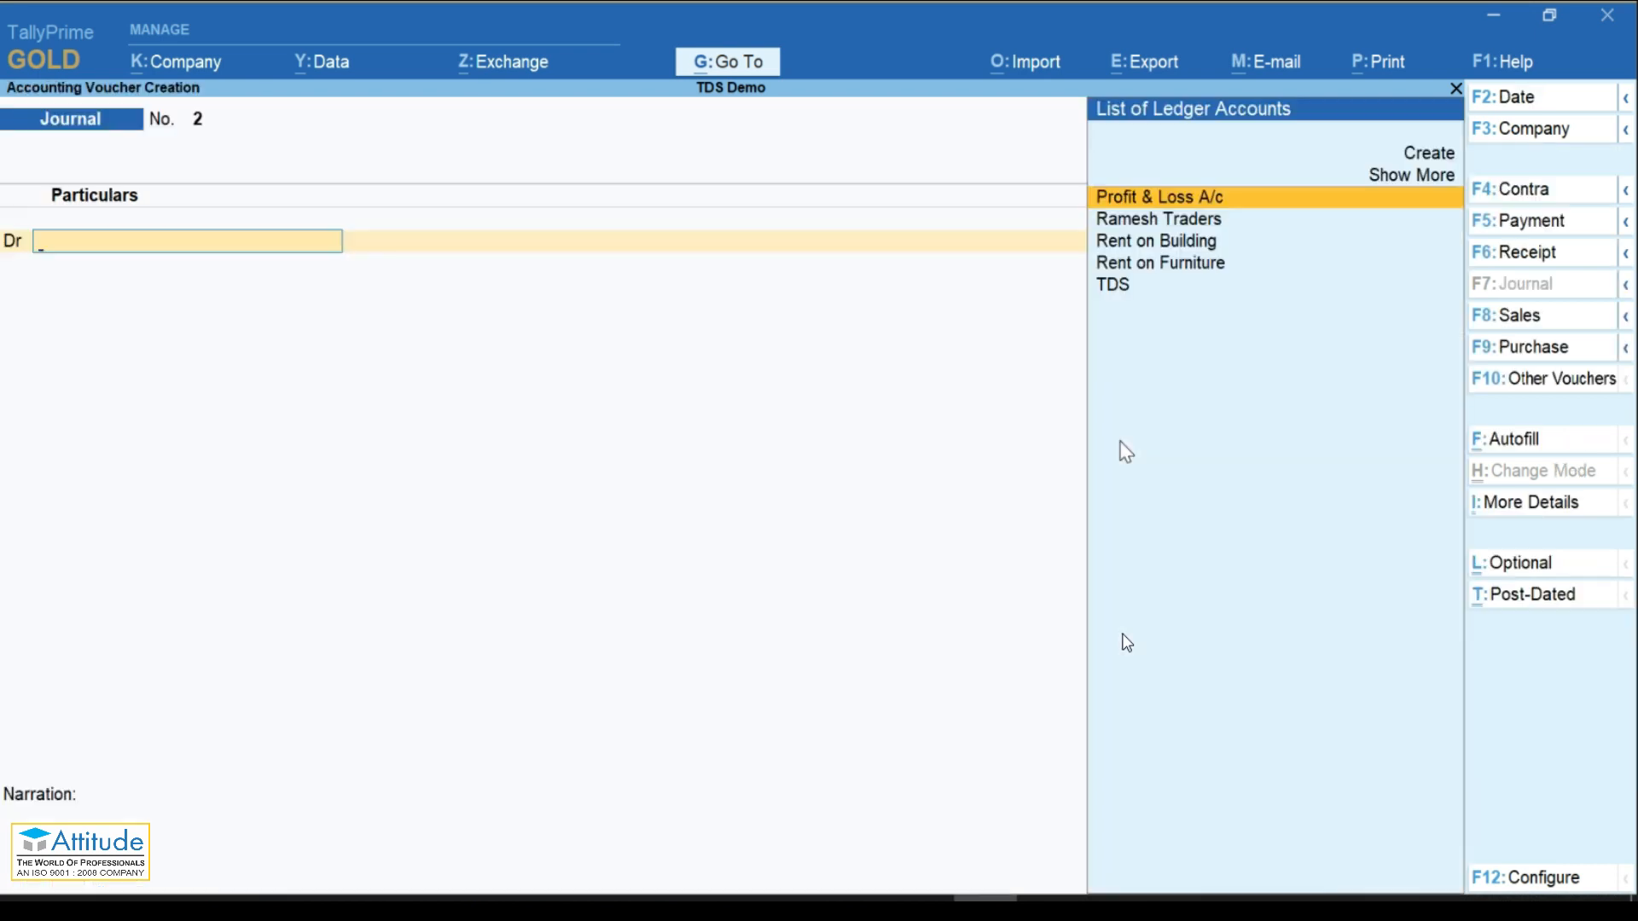
pyautogui.press('Escape')
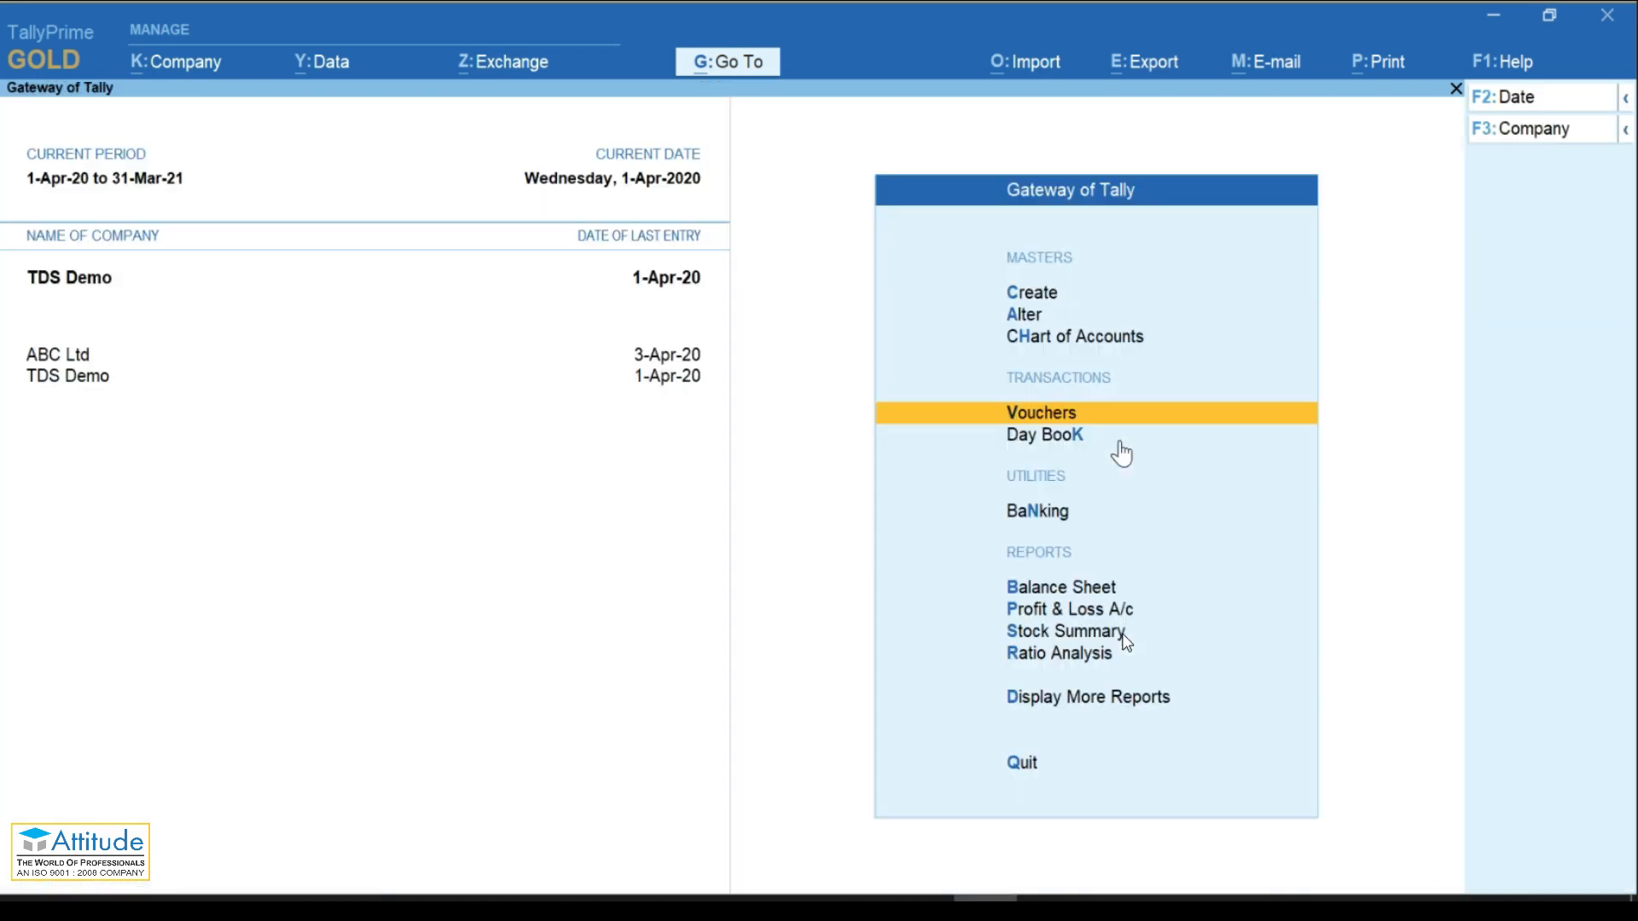
# Step: Start a new ledger named Kotak Mahindra Bank under Bank Accounts
pyautogui.press('Return')
pyautogui.press('Escape')
pyautogui.press('Up')
pyautogui.press('Up')
pyautogui.press('Up')
pyautogui.press('Return')
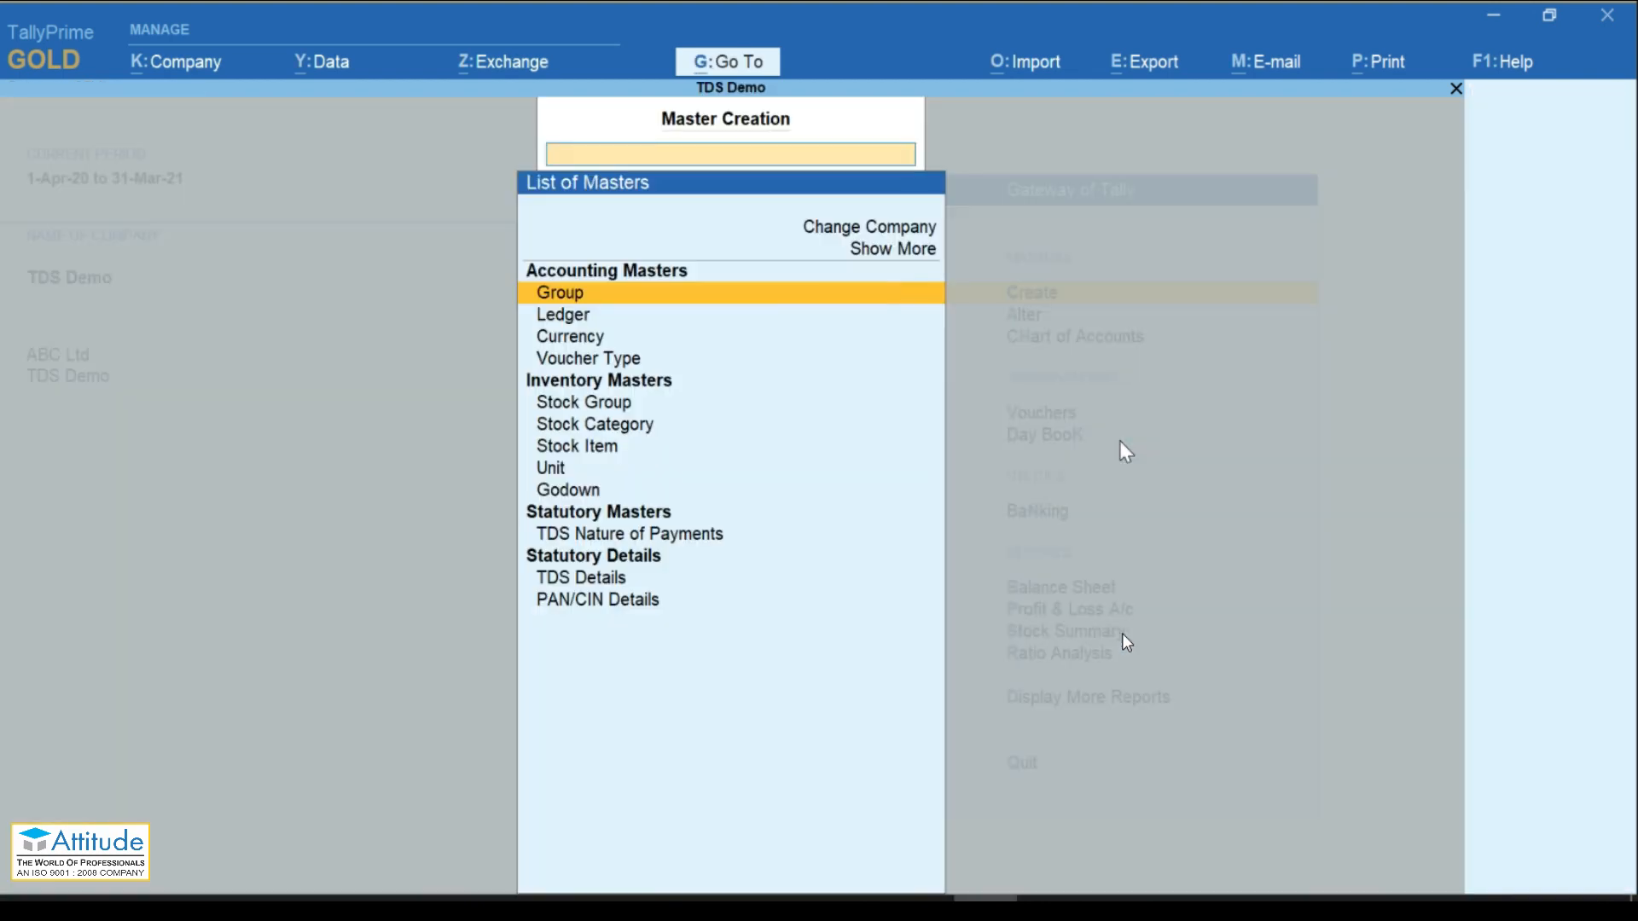
pyautogui.press('Down')
pyautogui.press('Return')
pyautogui.write('Kotak')
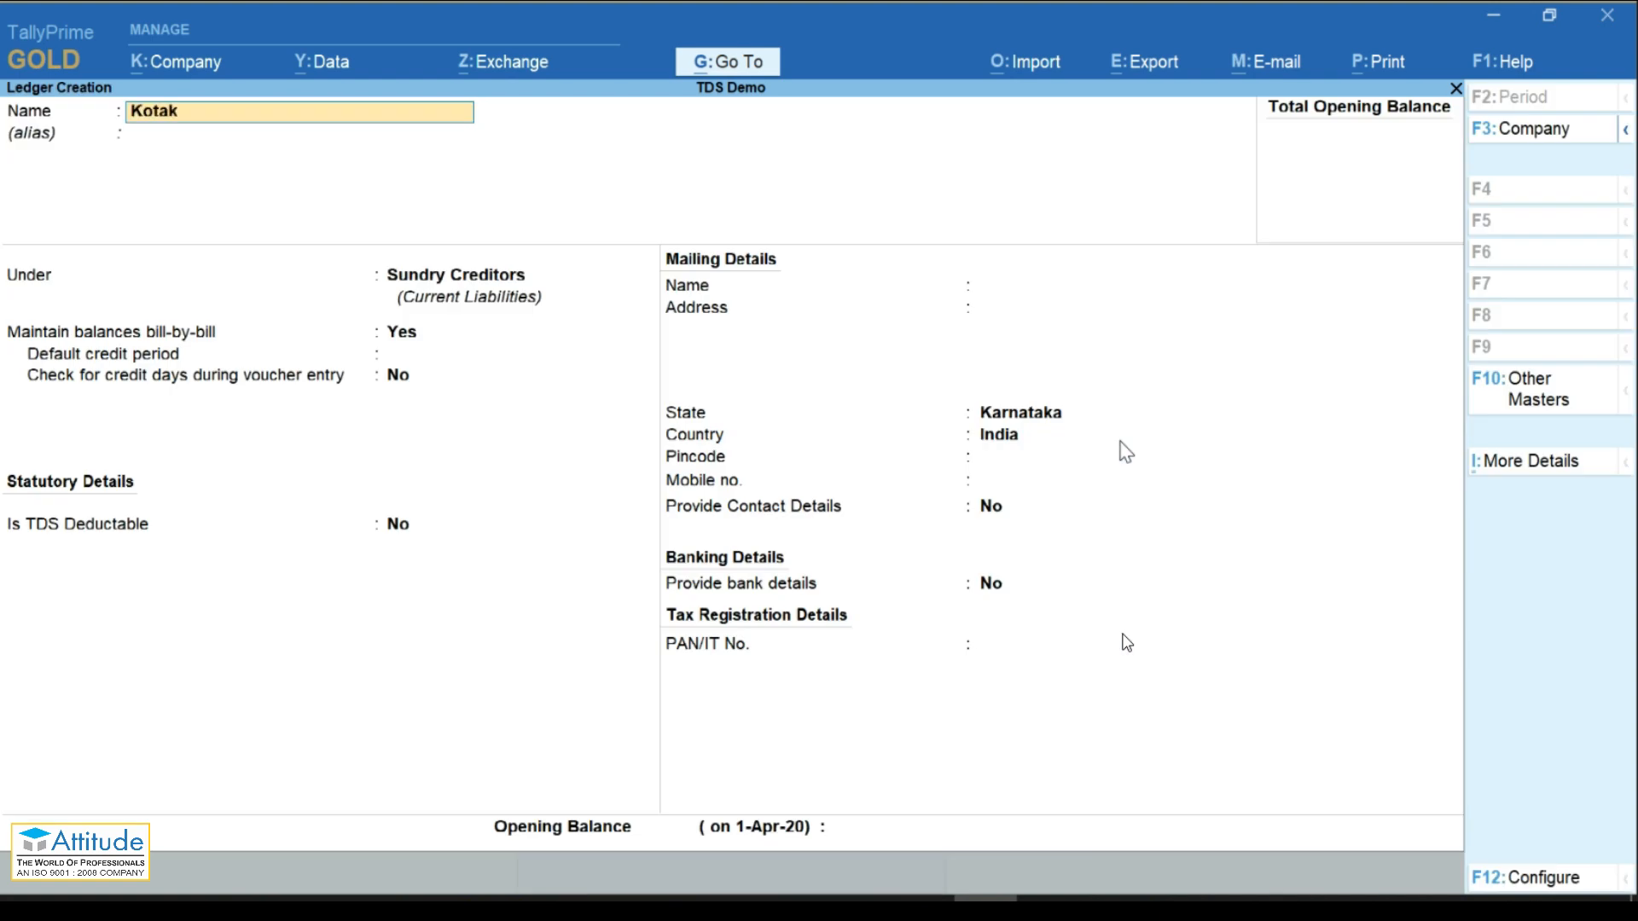
pyautogui.write(' Mahindra Bank')
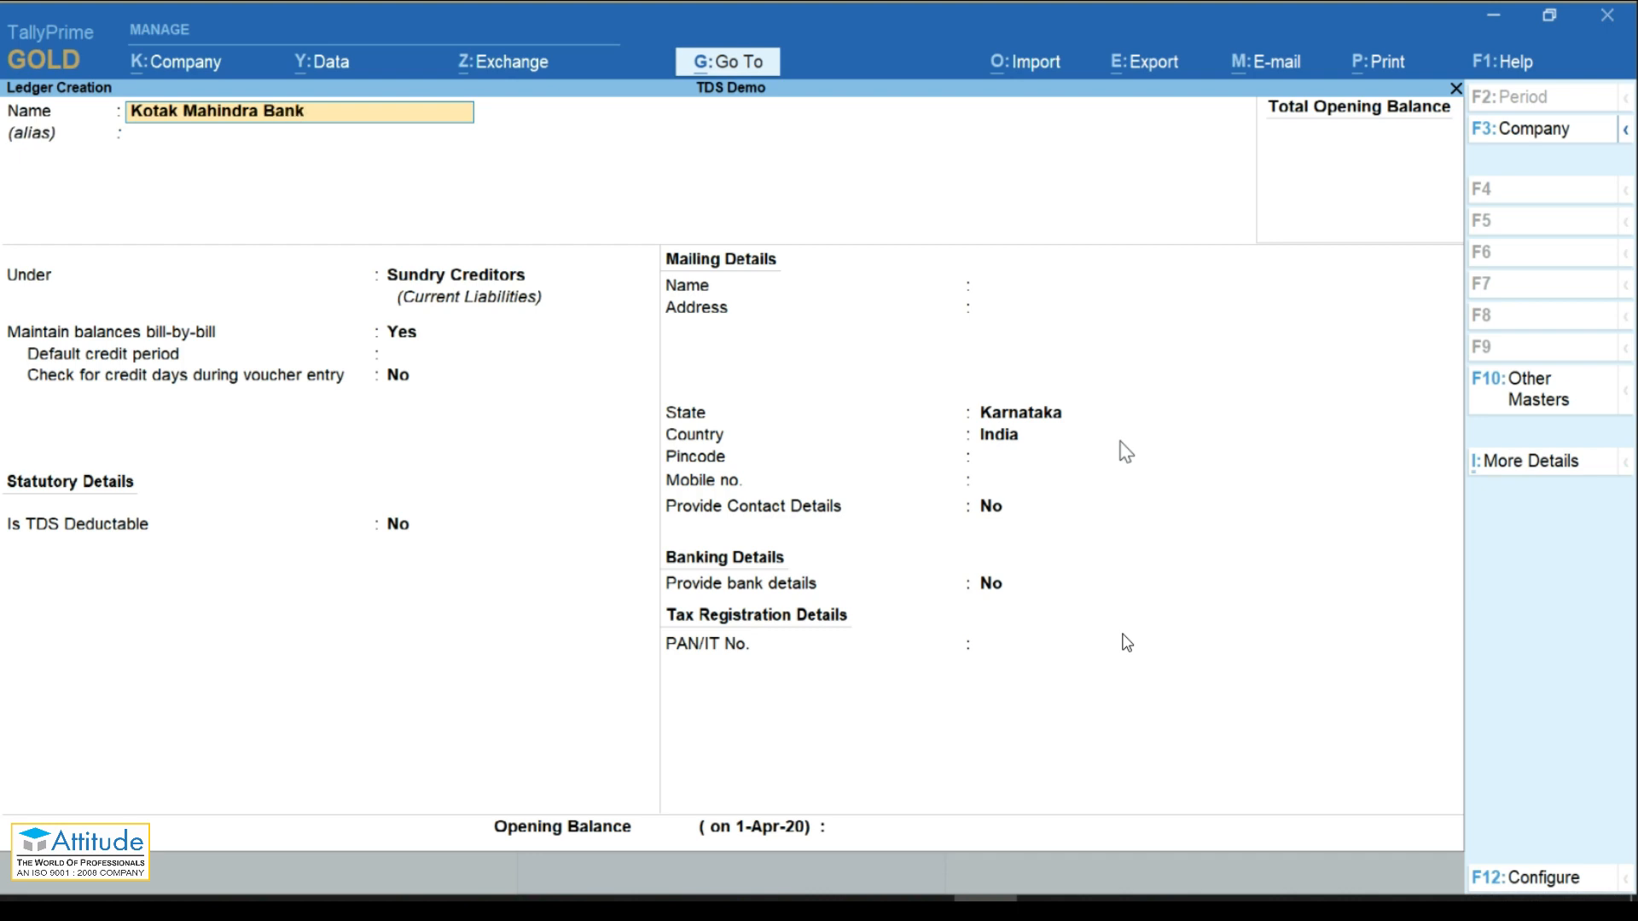
pyautogui.press('Return')
pyautogui.press('Return')
pyautogui.write('Bank')
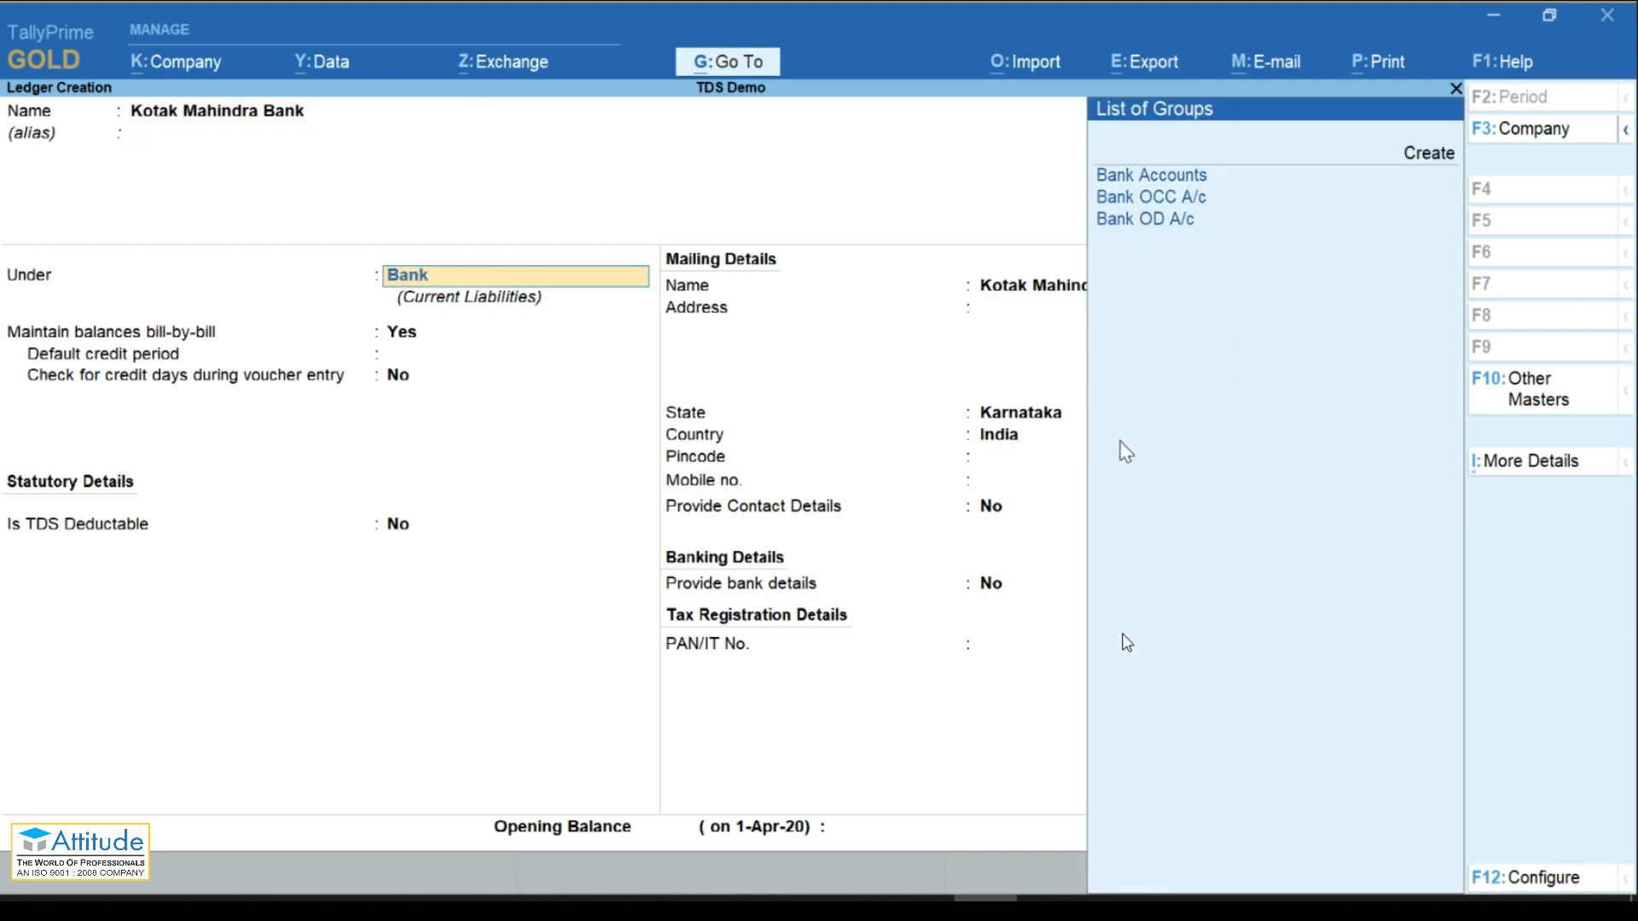
pyautogui.press('Return')
# Step: Set bank Kotak Mahindra Bank (India), opening balance 10,00,000, save, and return to the menu
pyautogui.press('Return')
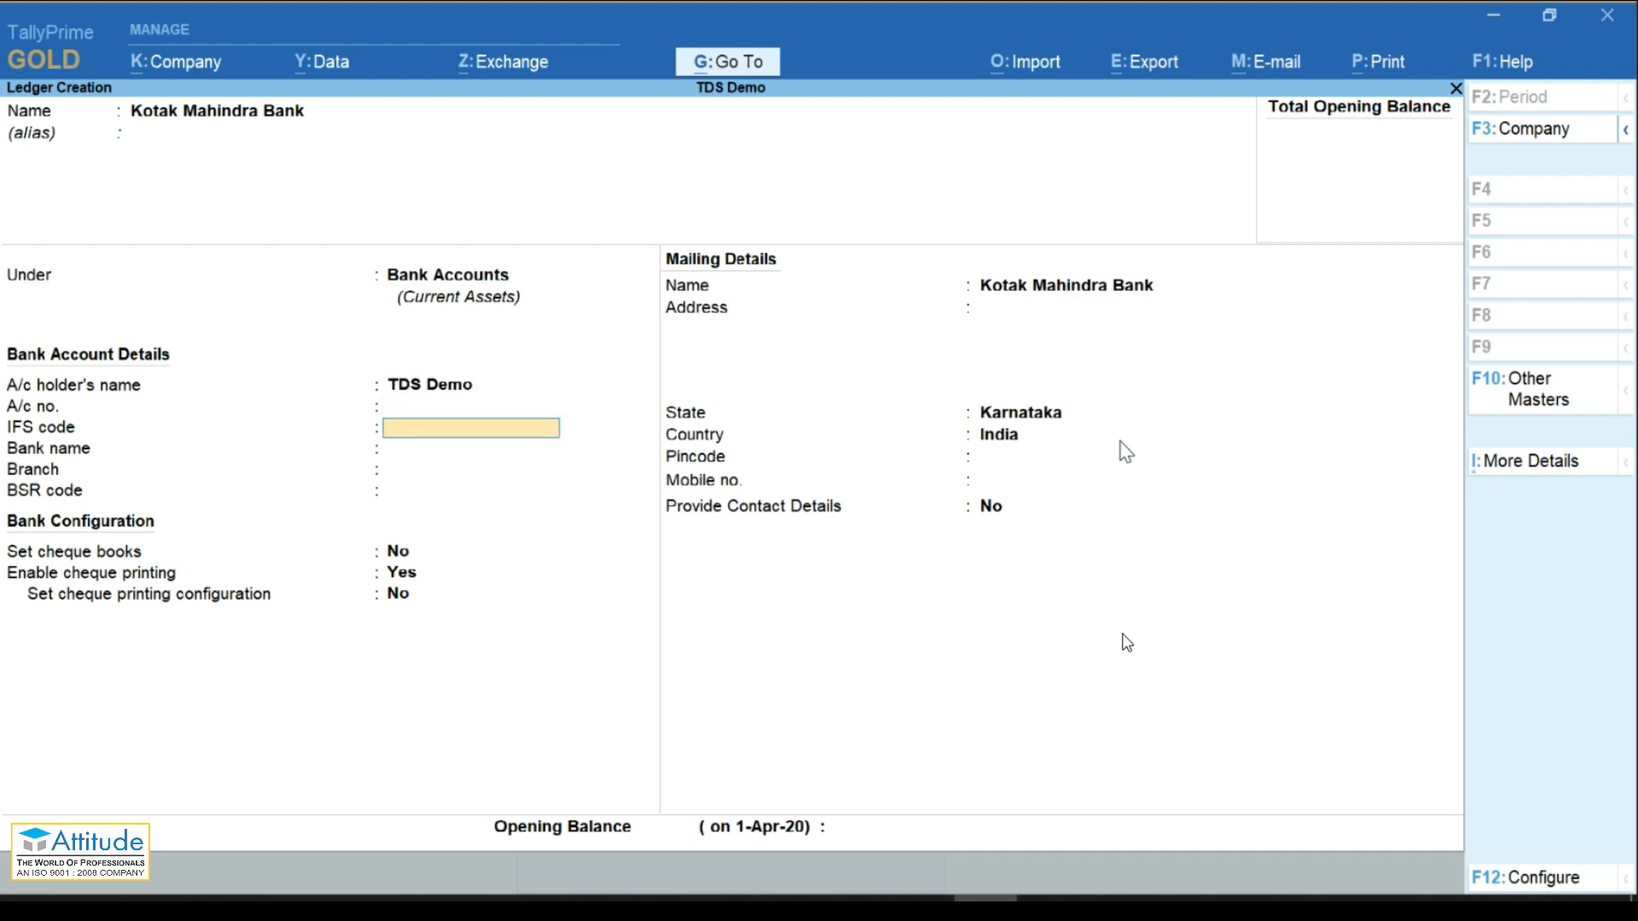
pyautogui.press('Return')
pyautogui.write('Ko')
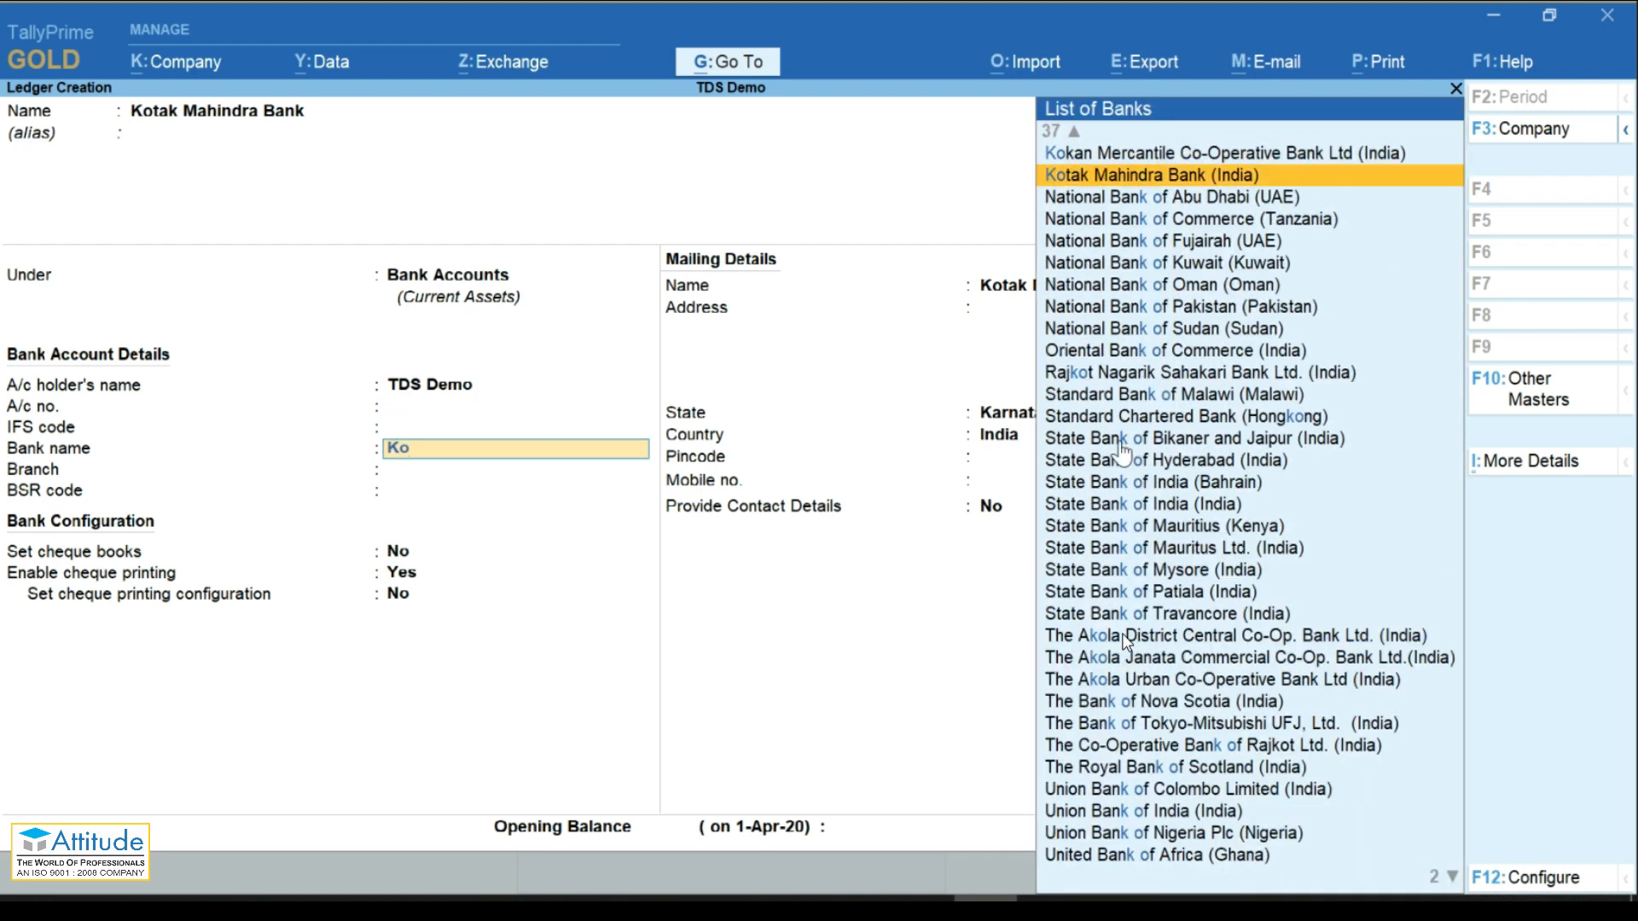
pyautogui.press('Return')
pyautogui.hotkey('ctrl', 'End')
pyautogui.write('1000000')
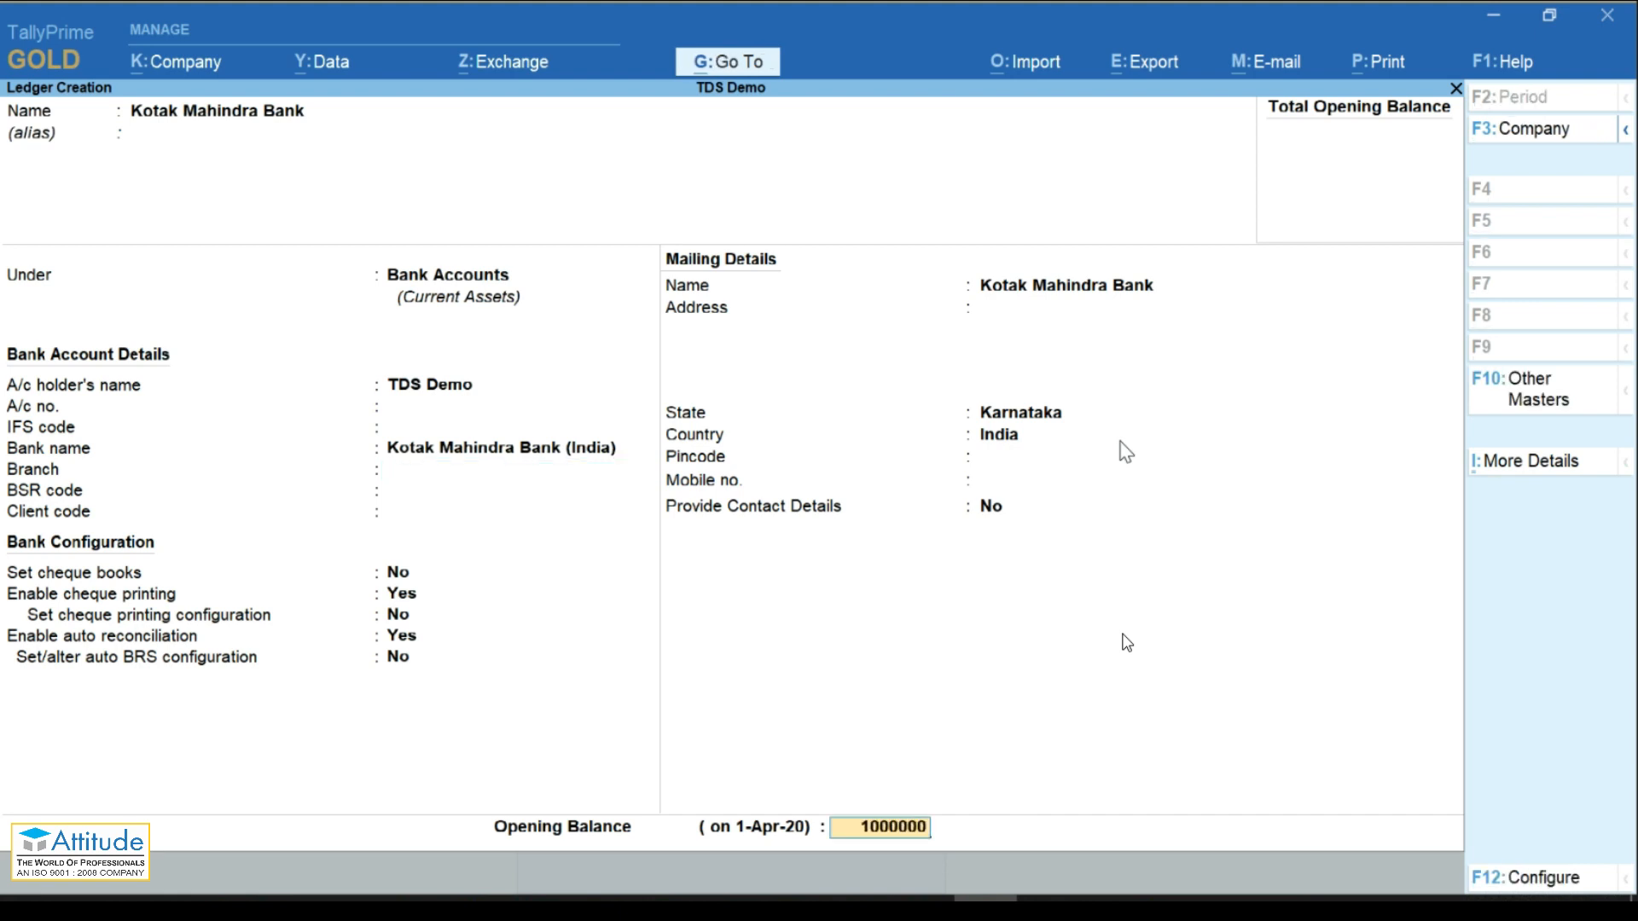
pyautogui.press('Return')
pyautogui.press('Return')
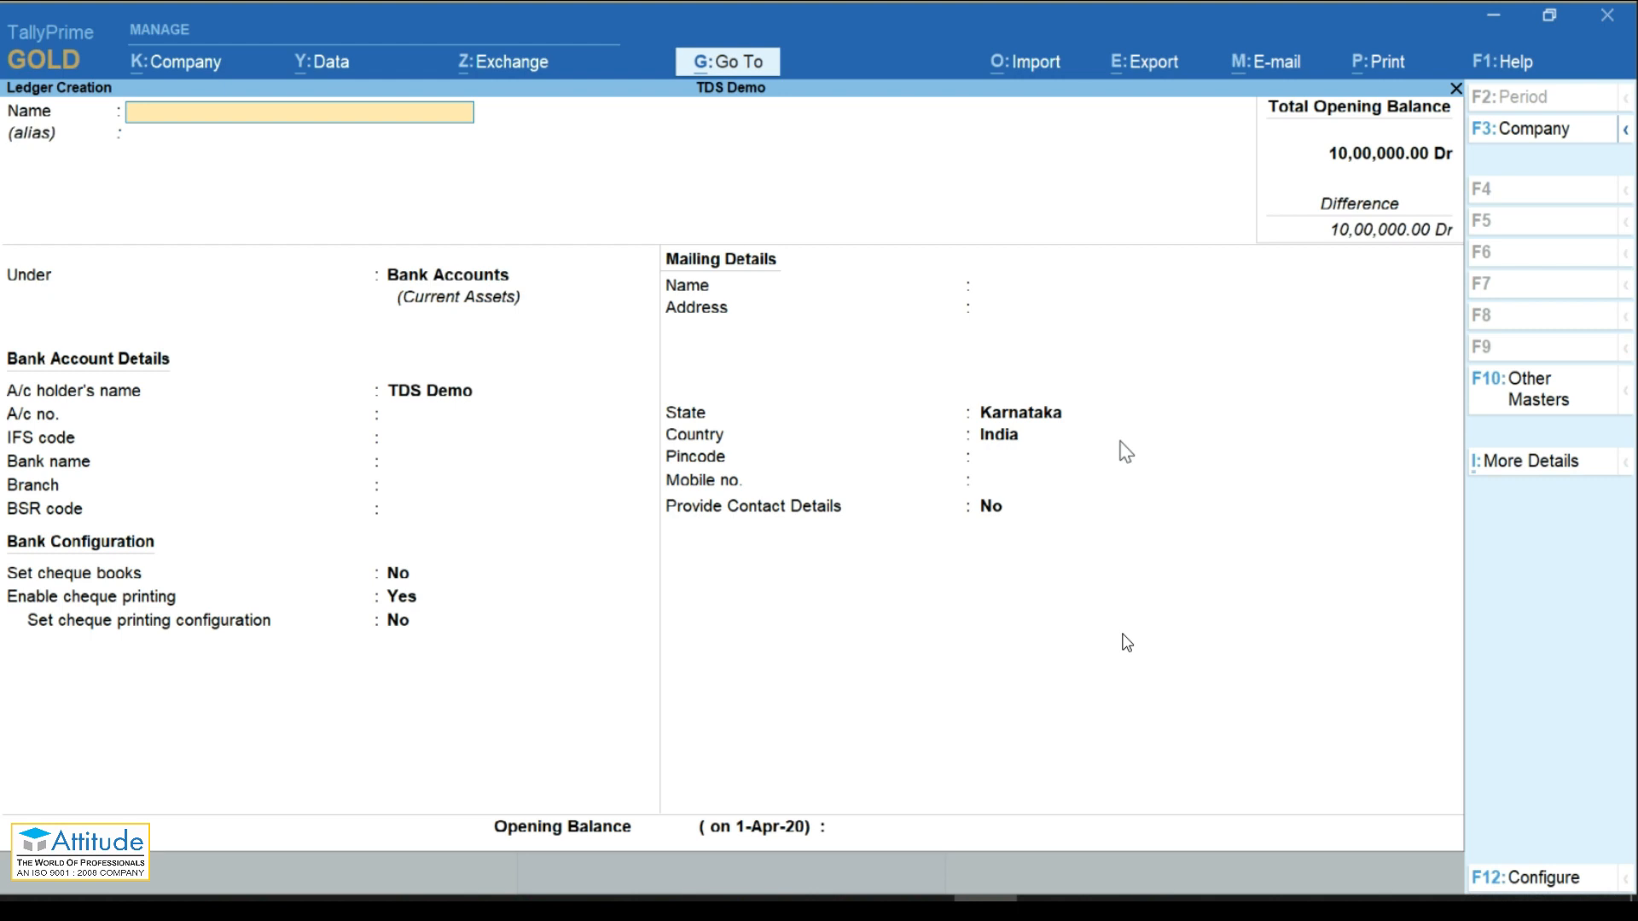
pyautogui.press('Escape')
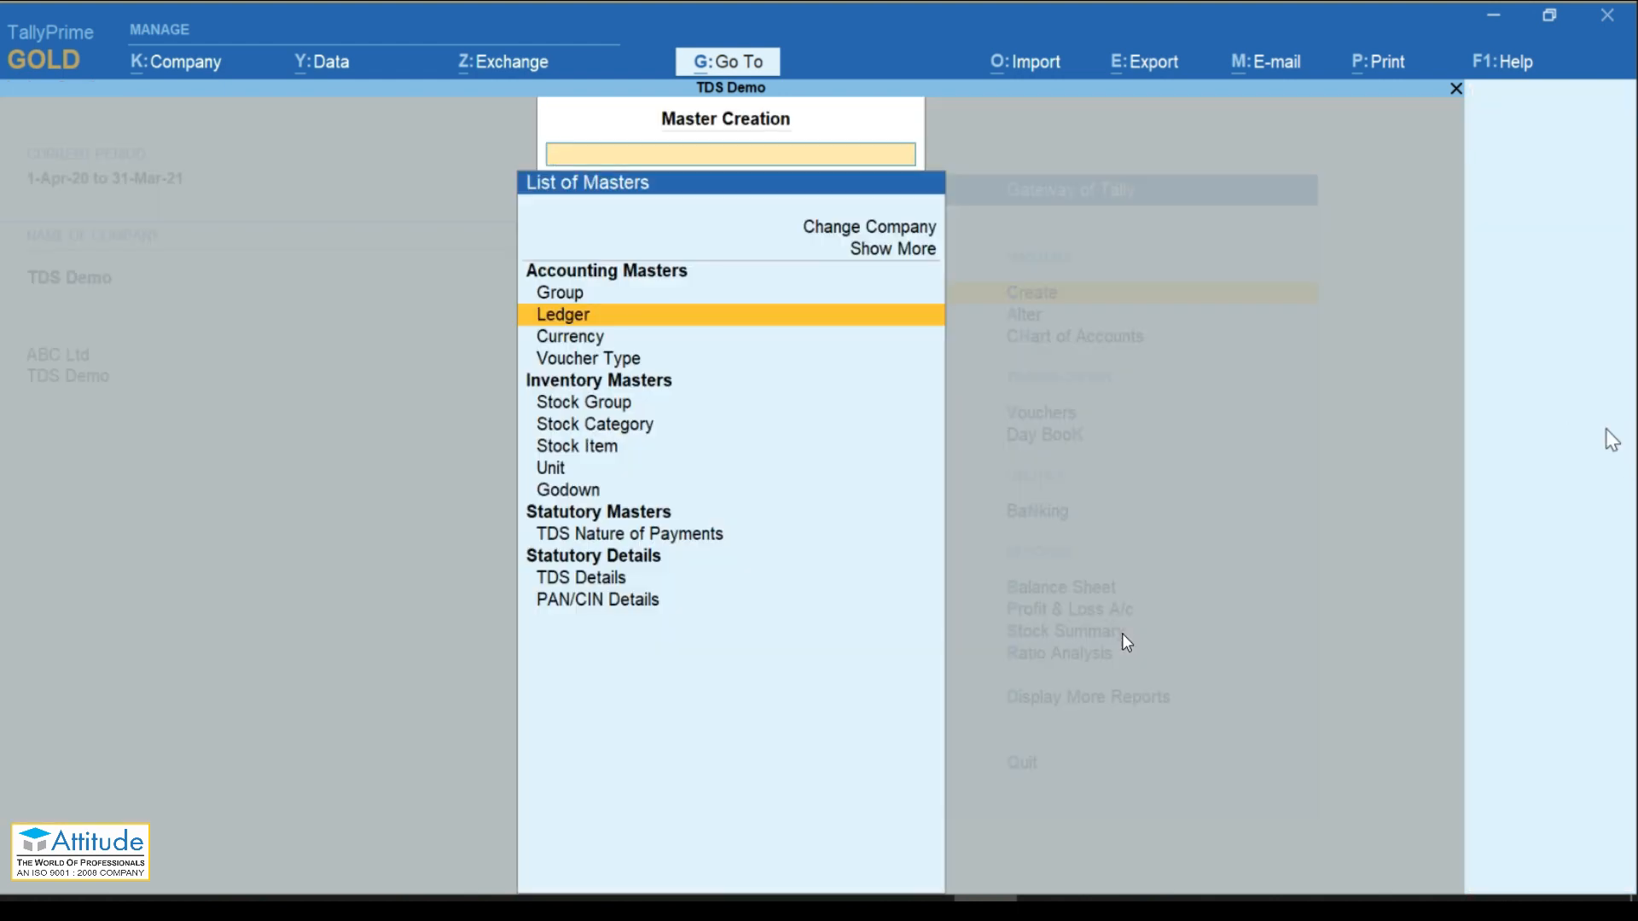
pyautogui.hotkey('alt', 'Tab')
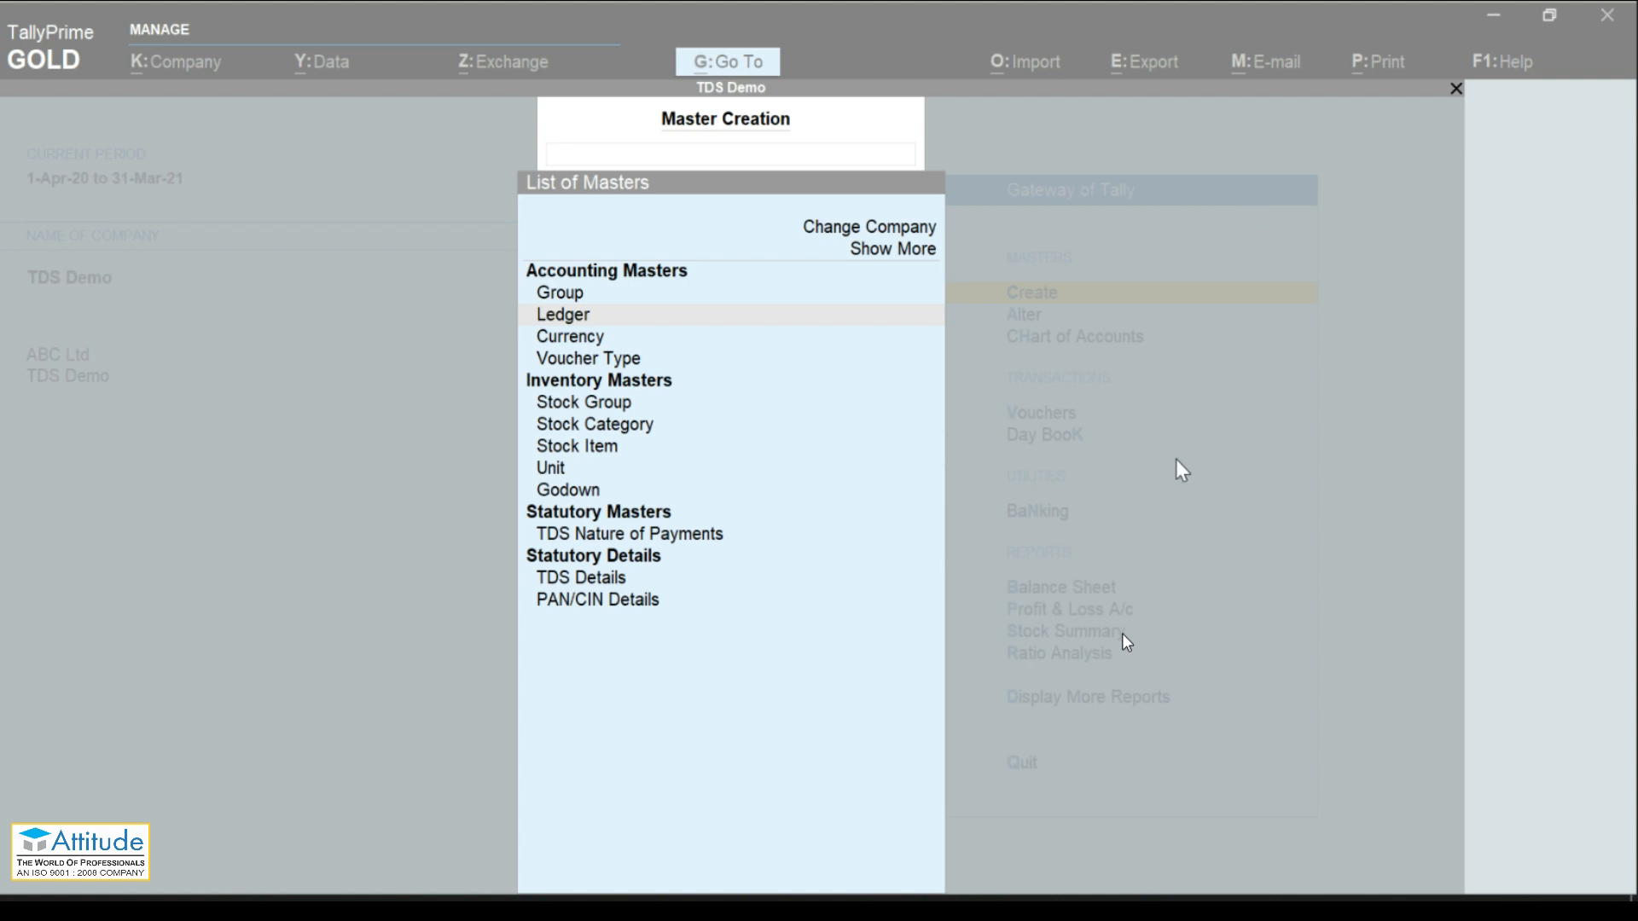
pyautogui.press('Escape')
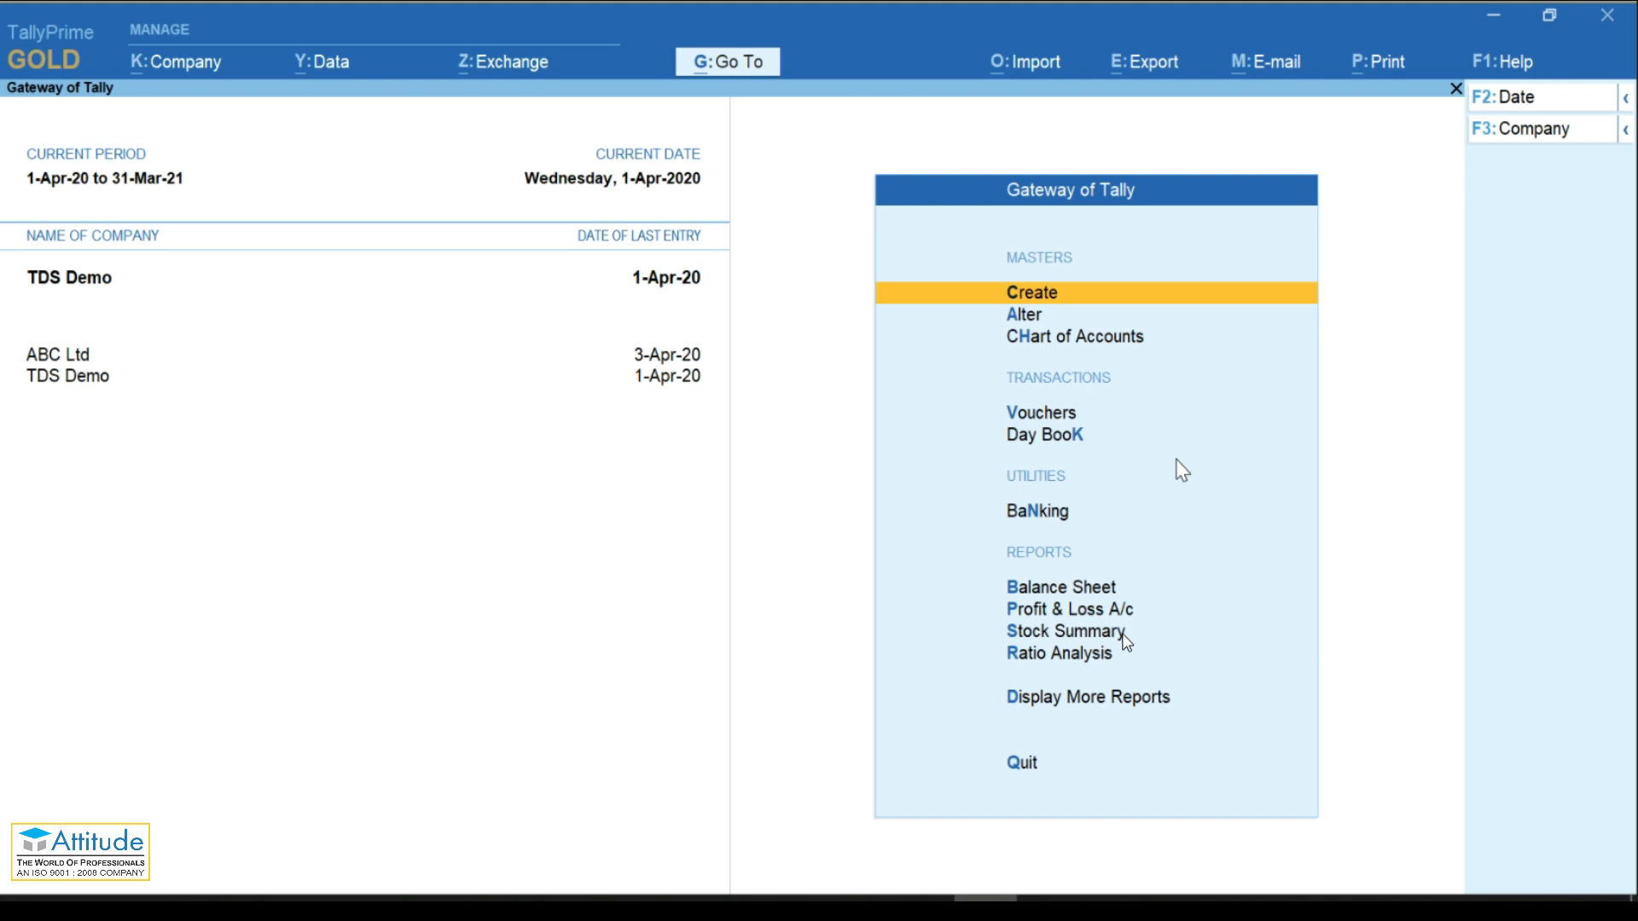
# Step: Open the Rent of Land, Building Or Furniture nature of payment for alteration
pyautogui.press('Return')
pyautogui.press('Escape')
pyautogui.press('Down')
pyautogui.press('Return')
pyautogui.press('Down')
pyautogui.press('Down')
pyautogui.press('Down')
pyautogui.press('Down')
pyautogui.press('Down')
pyautogui.press('Down')
pyautogui.press('Down')
pyautogui.press('Down')
pyautogui.press('Down')
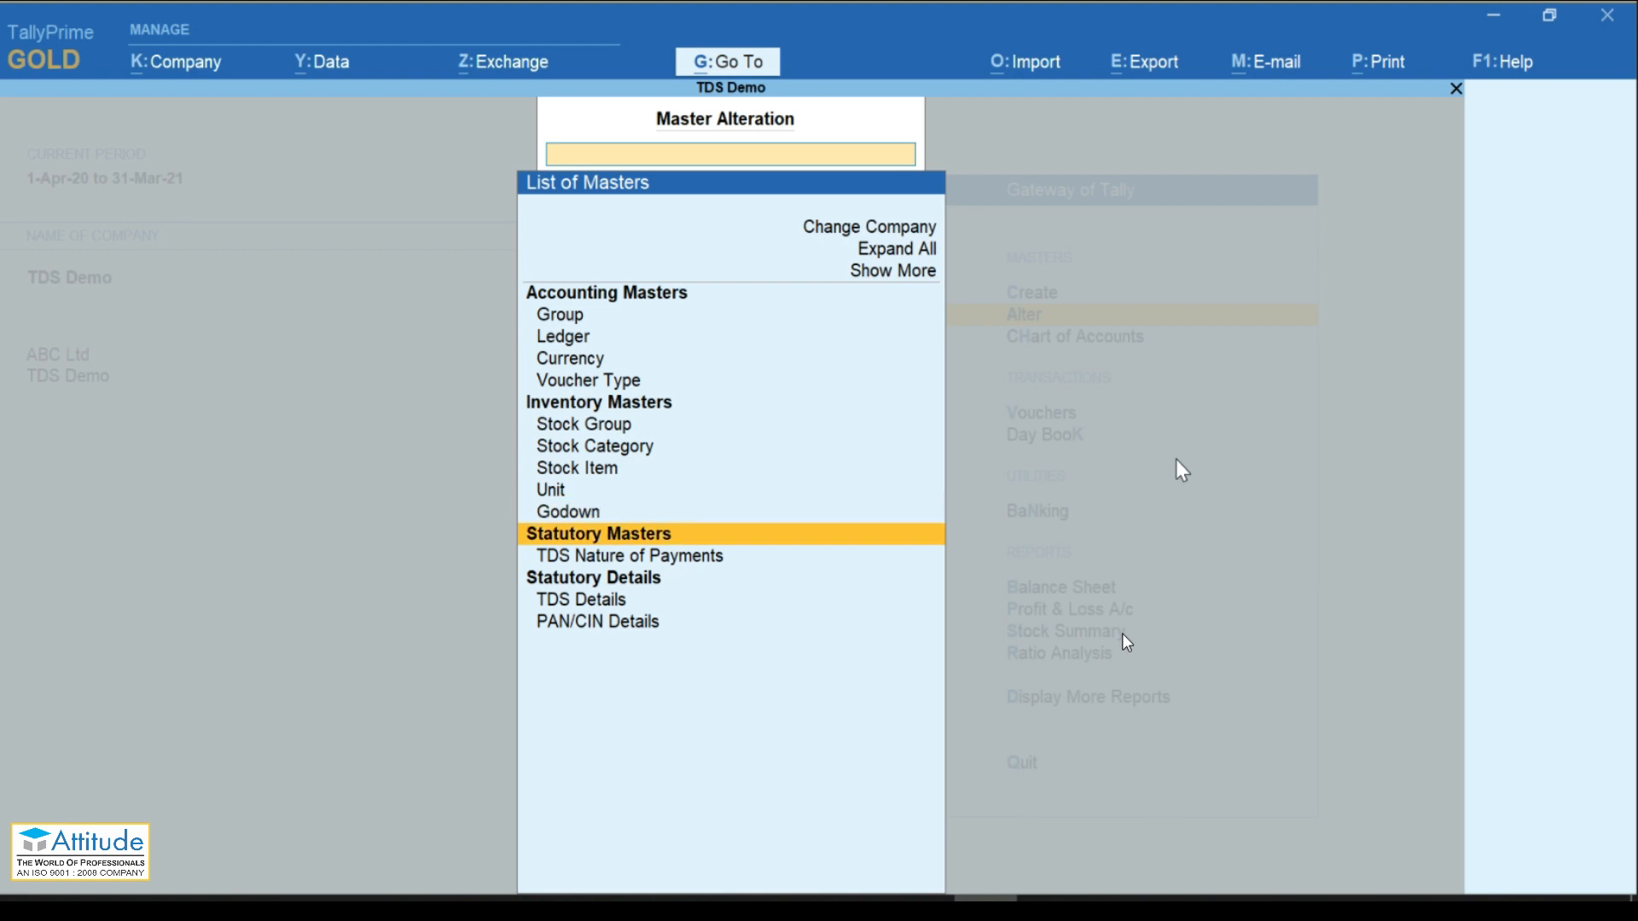
pyautogui.press('Down')
pyautogui.press('Return')
pyautogui.press('Return')
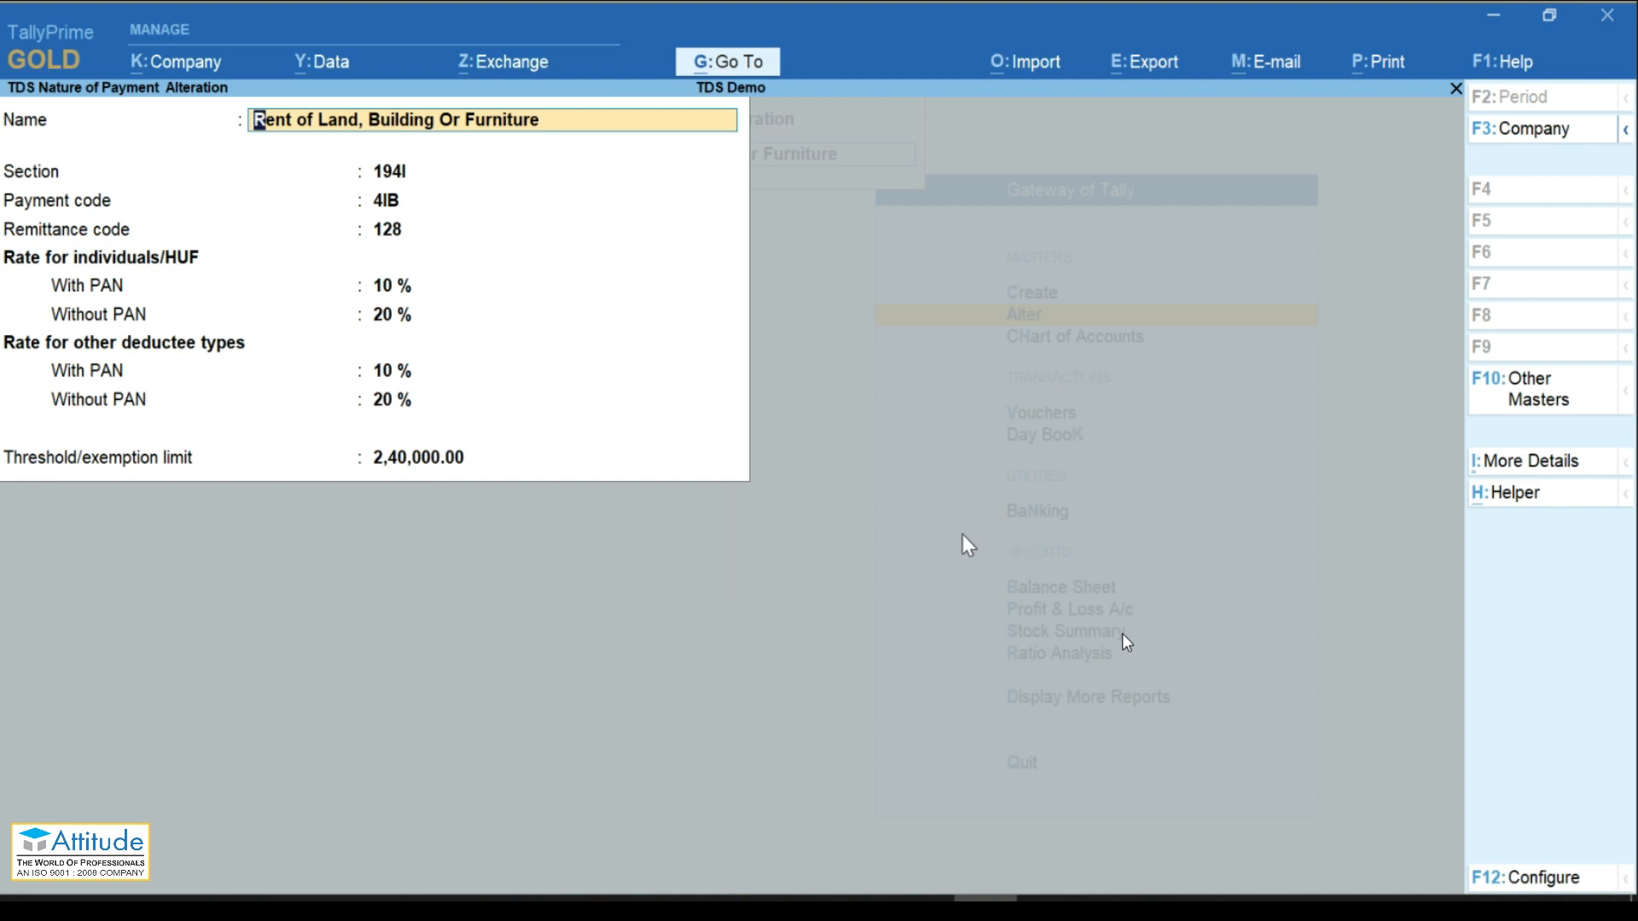
# Step: Set Allow single bill value to Yes for Section 194I, 2,40,000 threshold, and exit
pyautogui.press('F12')
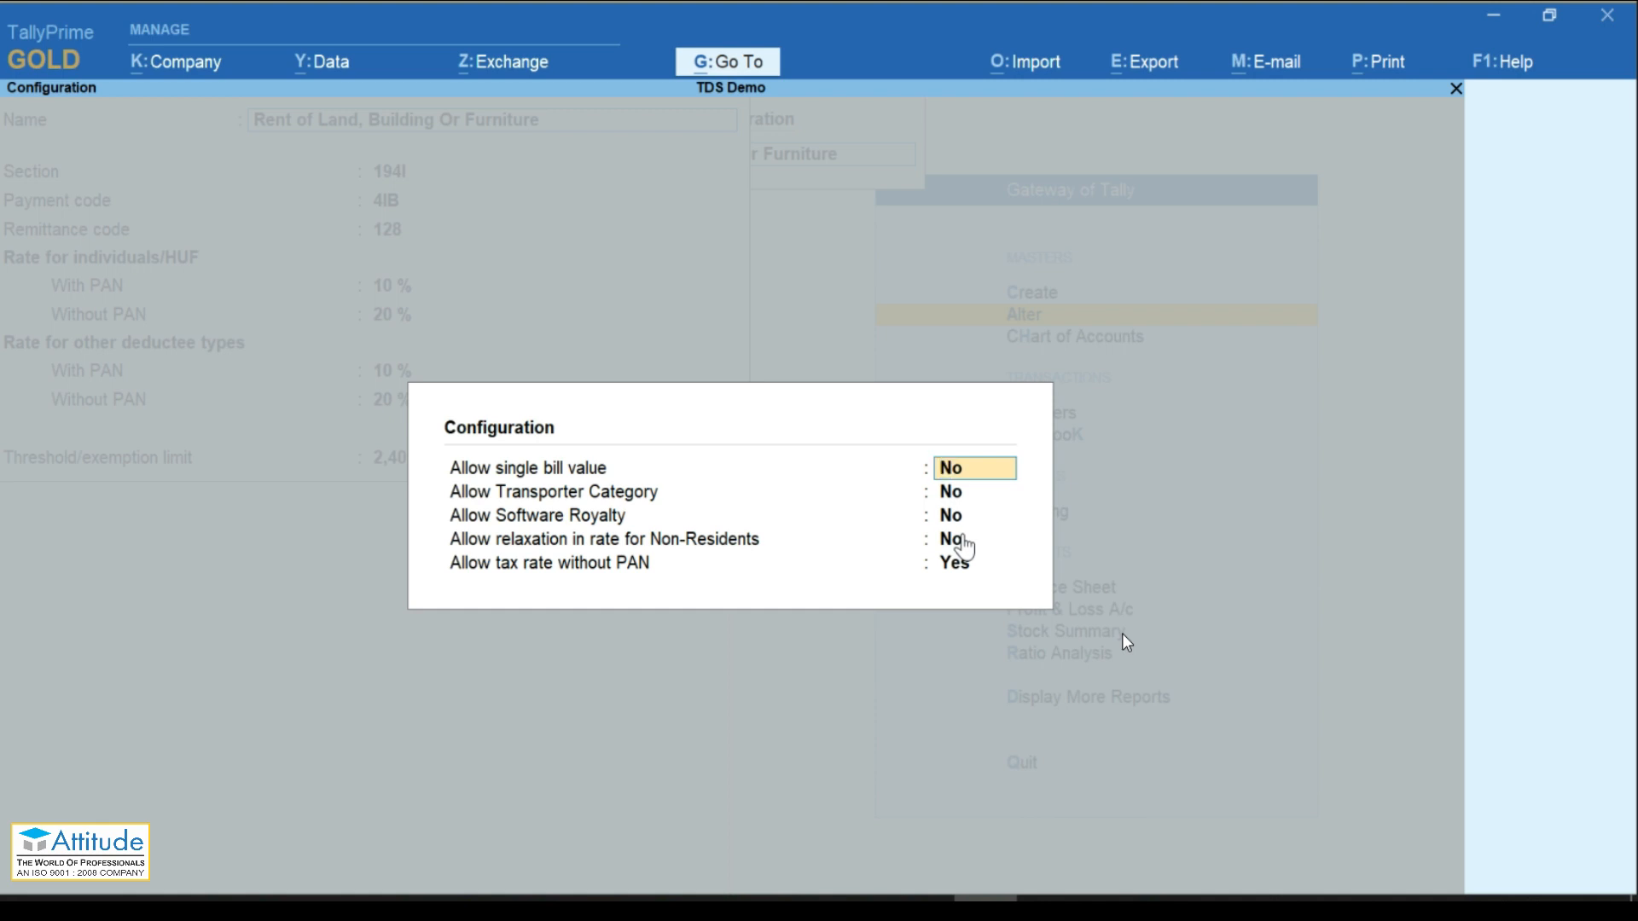
pyautogui.write('y')
pyautogui.press('Return')
pyautogui.press('Return')
pyautogui.press('Return')
pyautogui.press('Return')
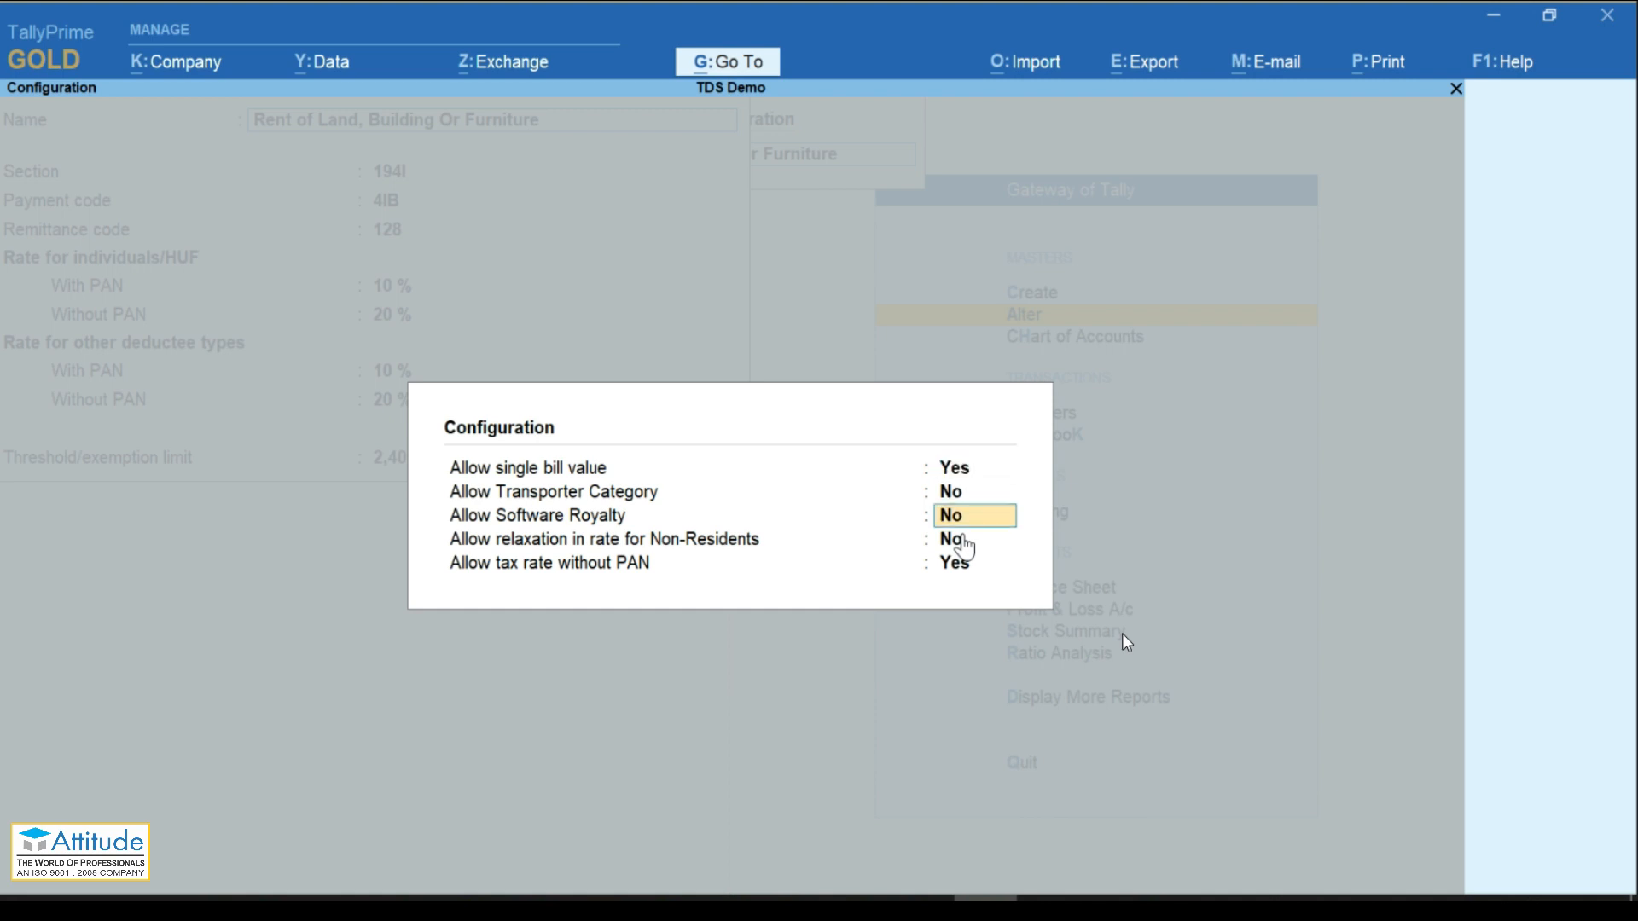
pyautogui.press('Return')
pyautogui.press('Return')
pyautogui.press('Return')
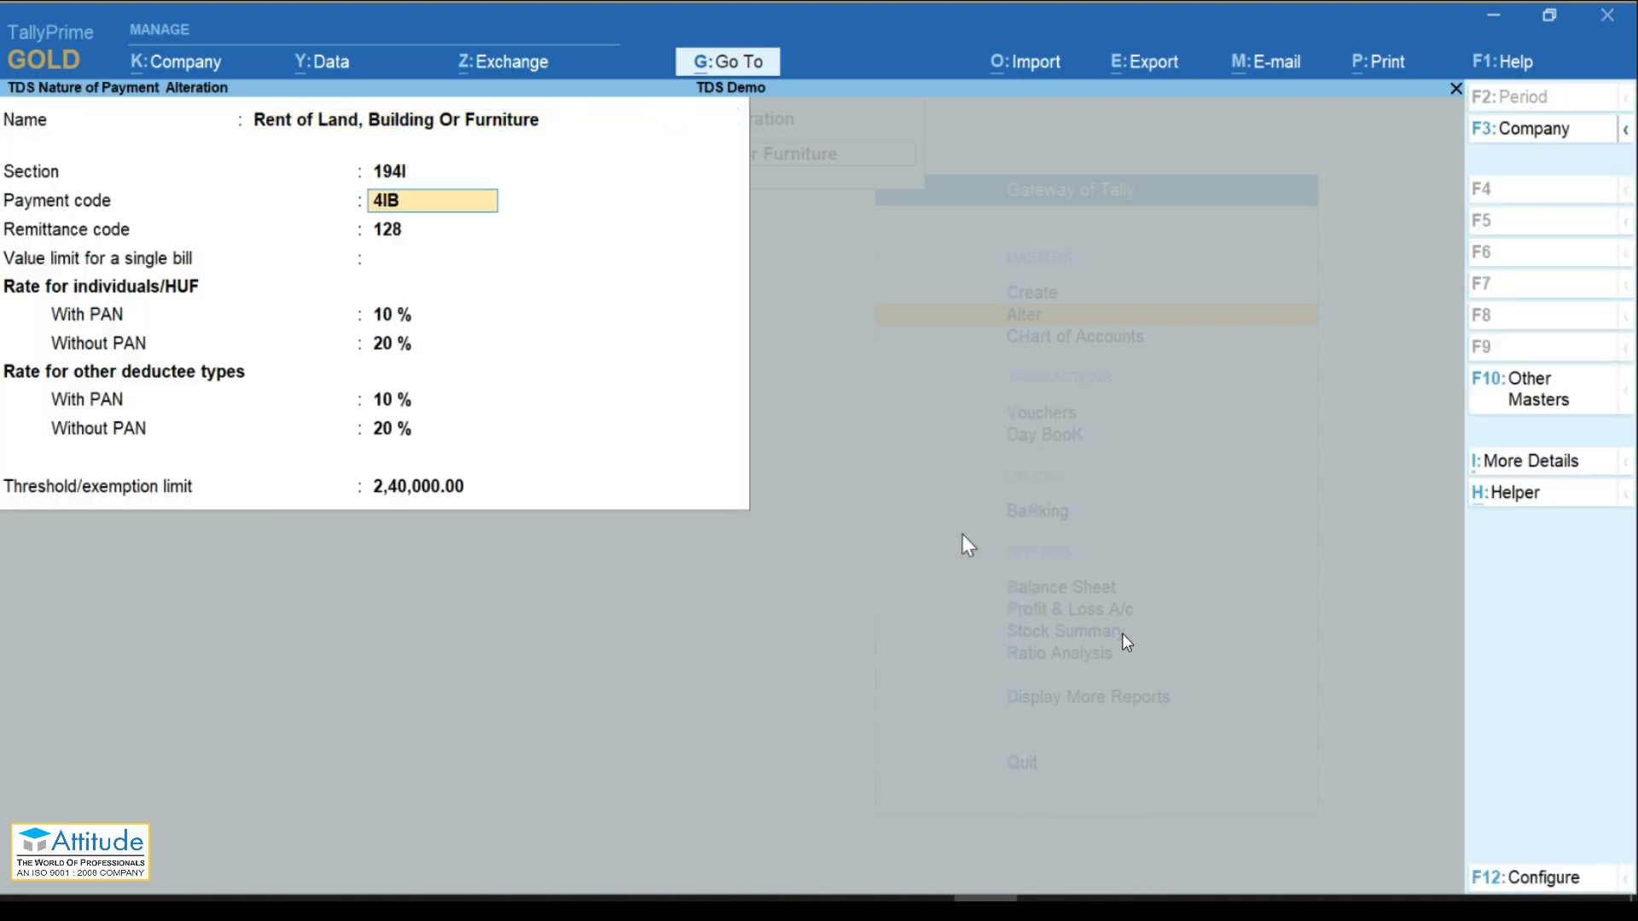
pyautogui.press('Return')
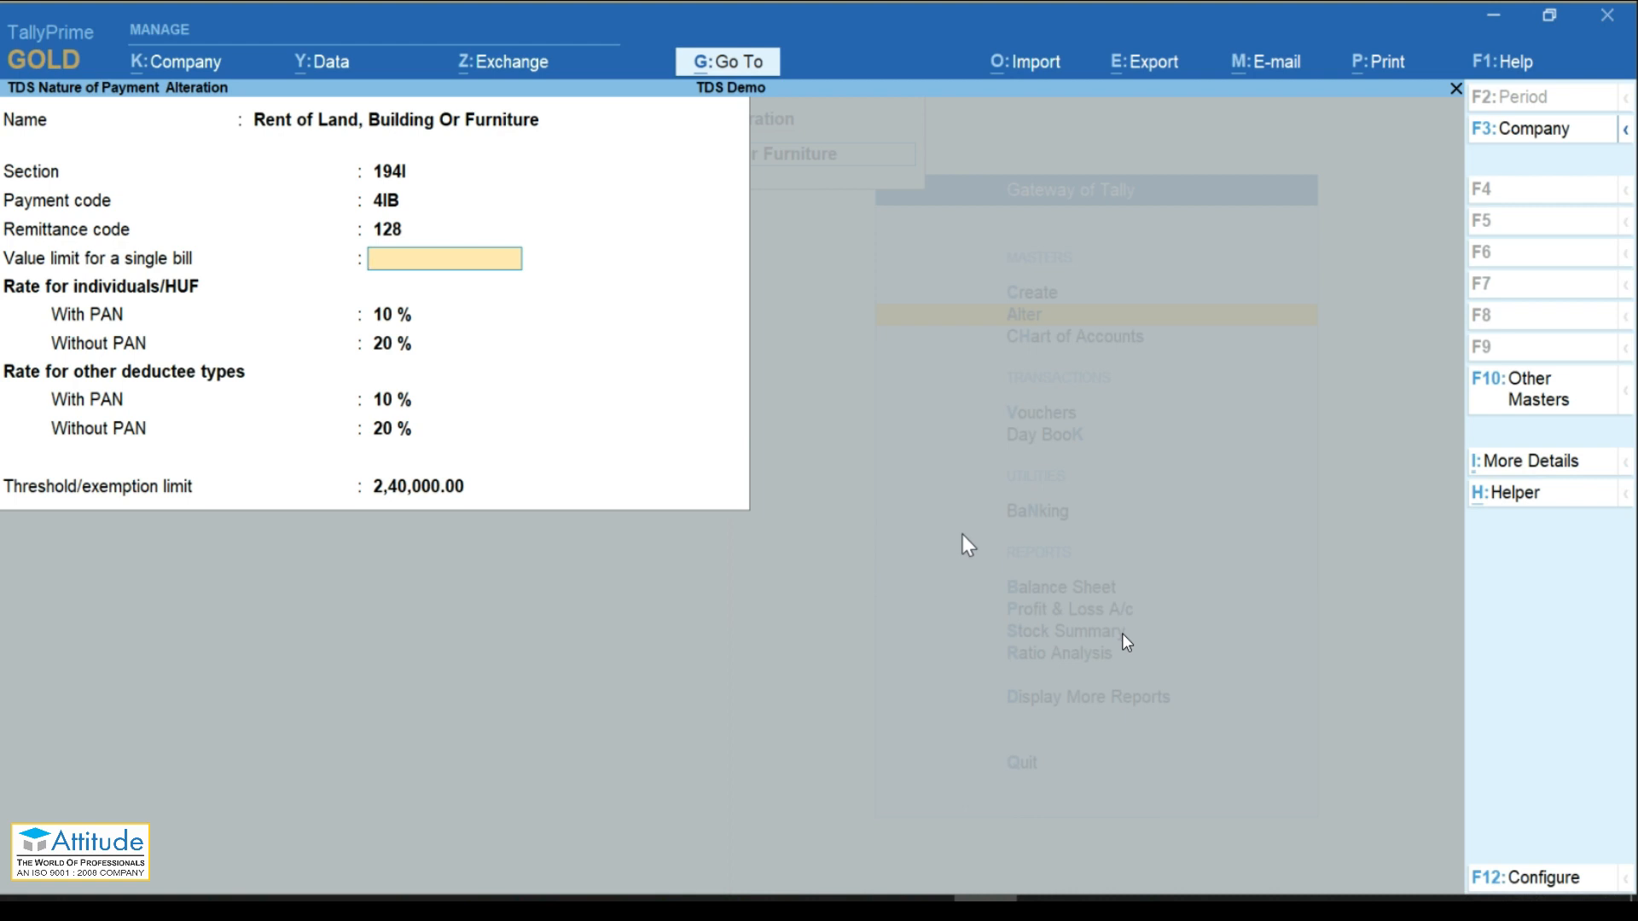
pyautogui.click(1611, 432)
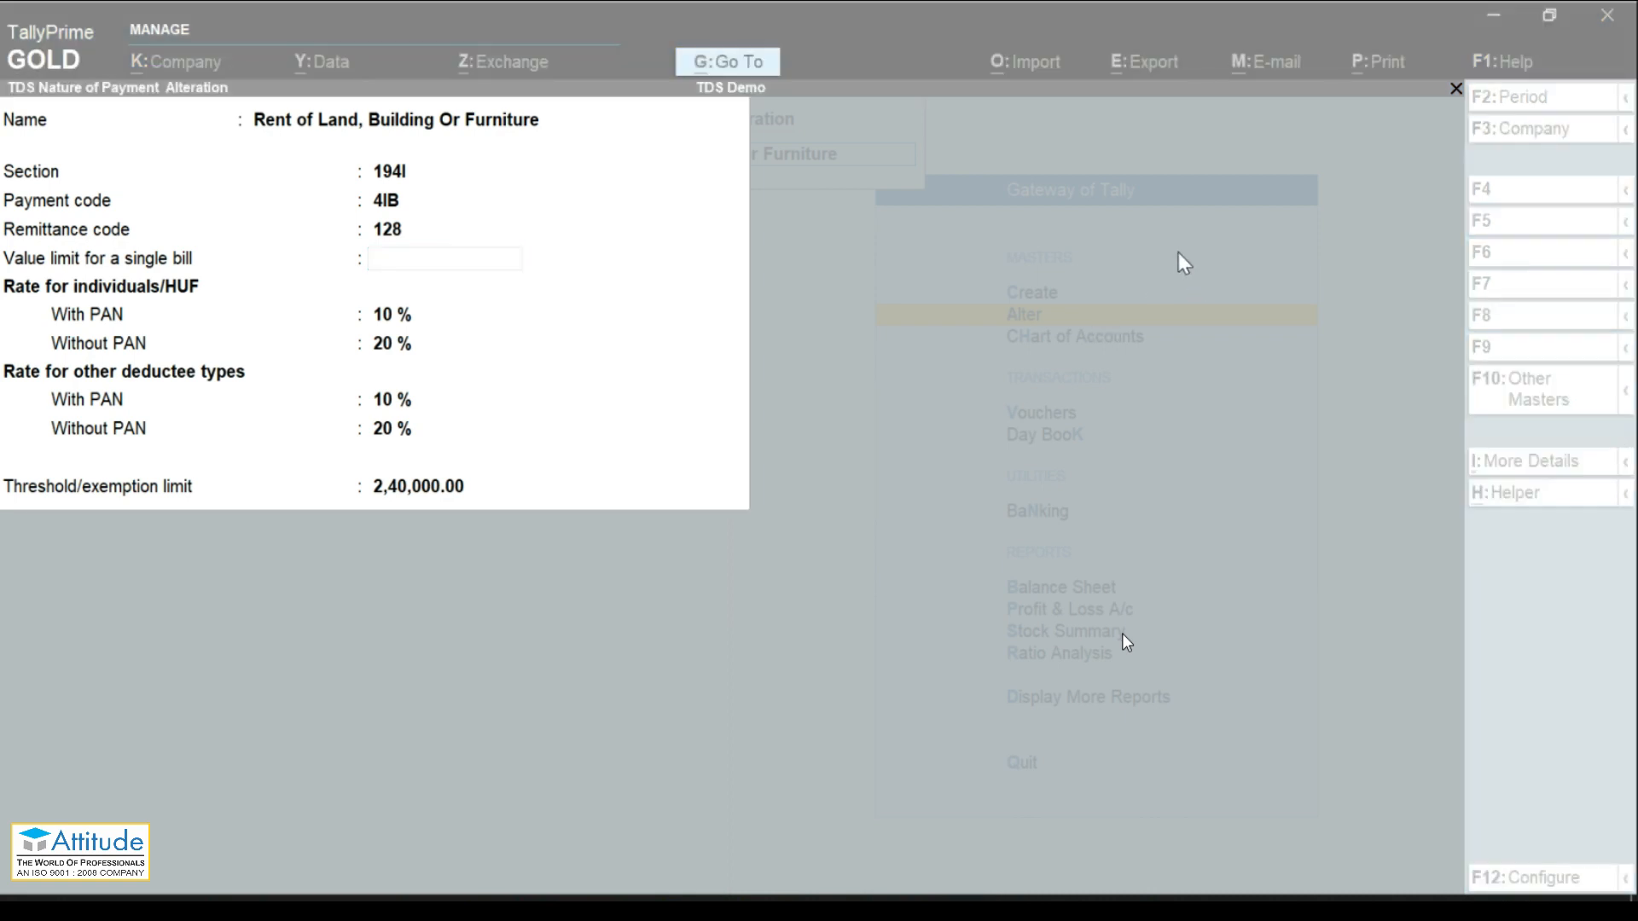
pyautogui.click(1128, 412)
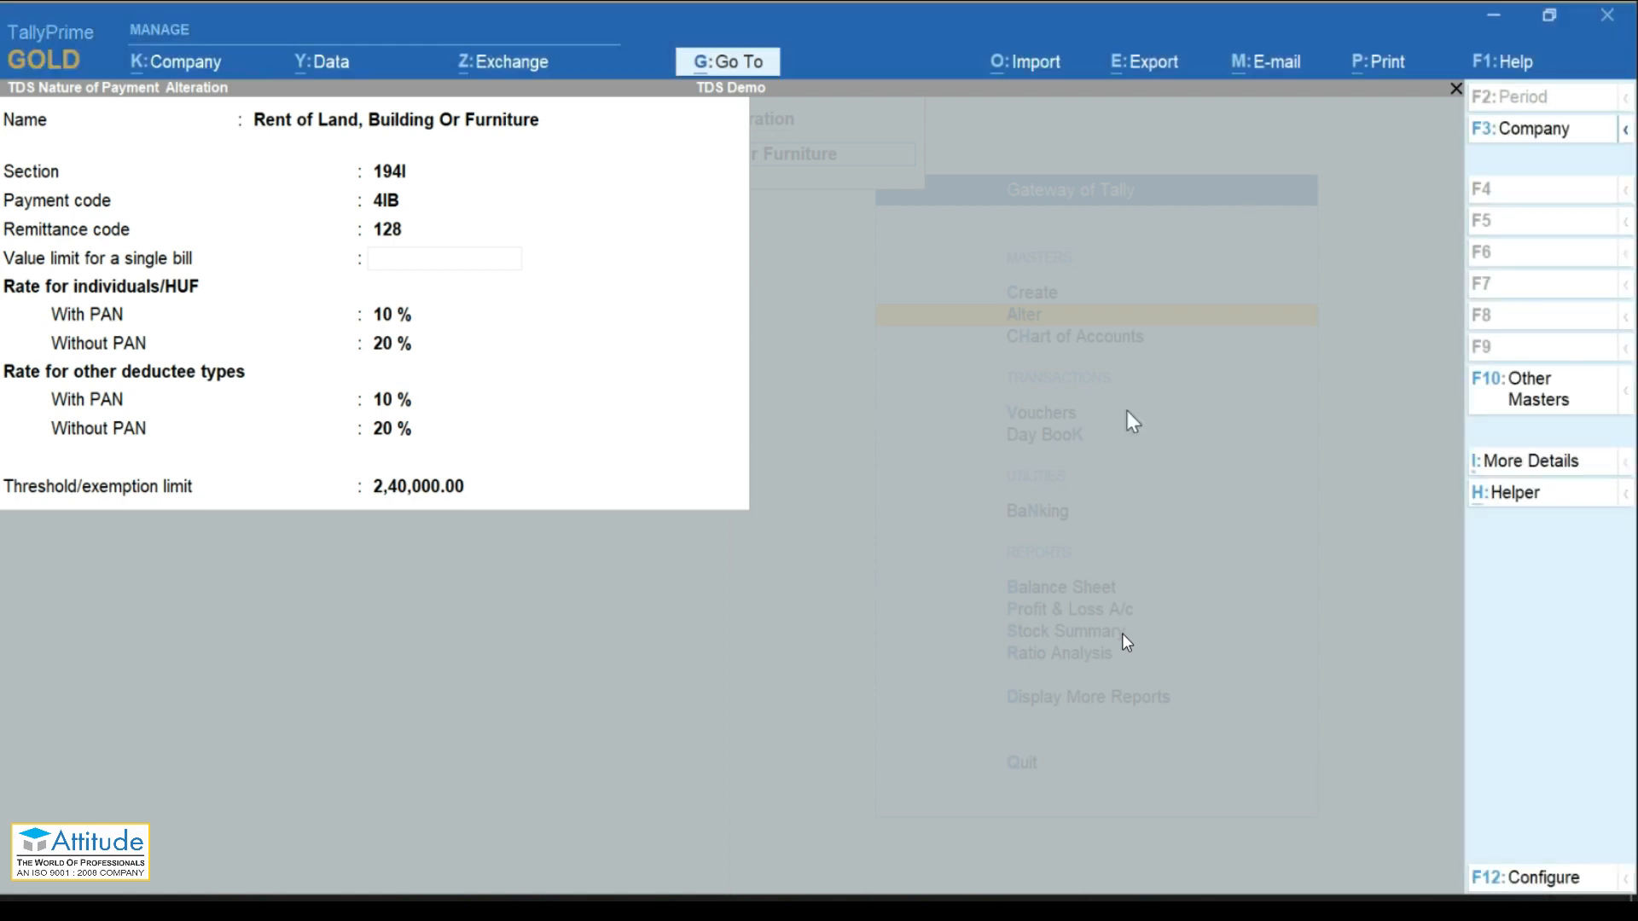
pyautogui.press('Escape')
pyautogui.press('Escape')
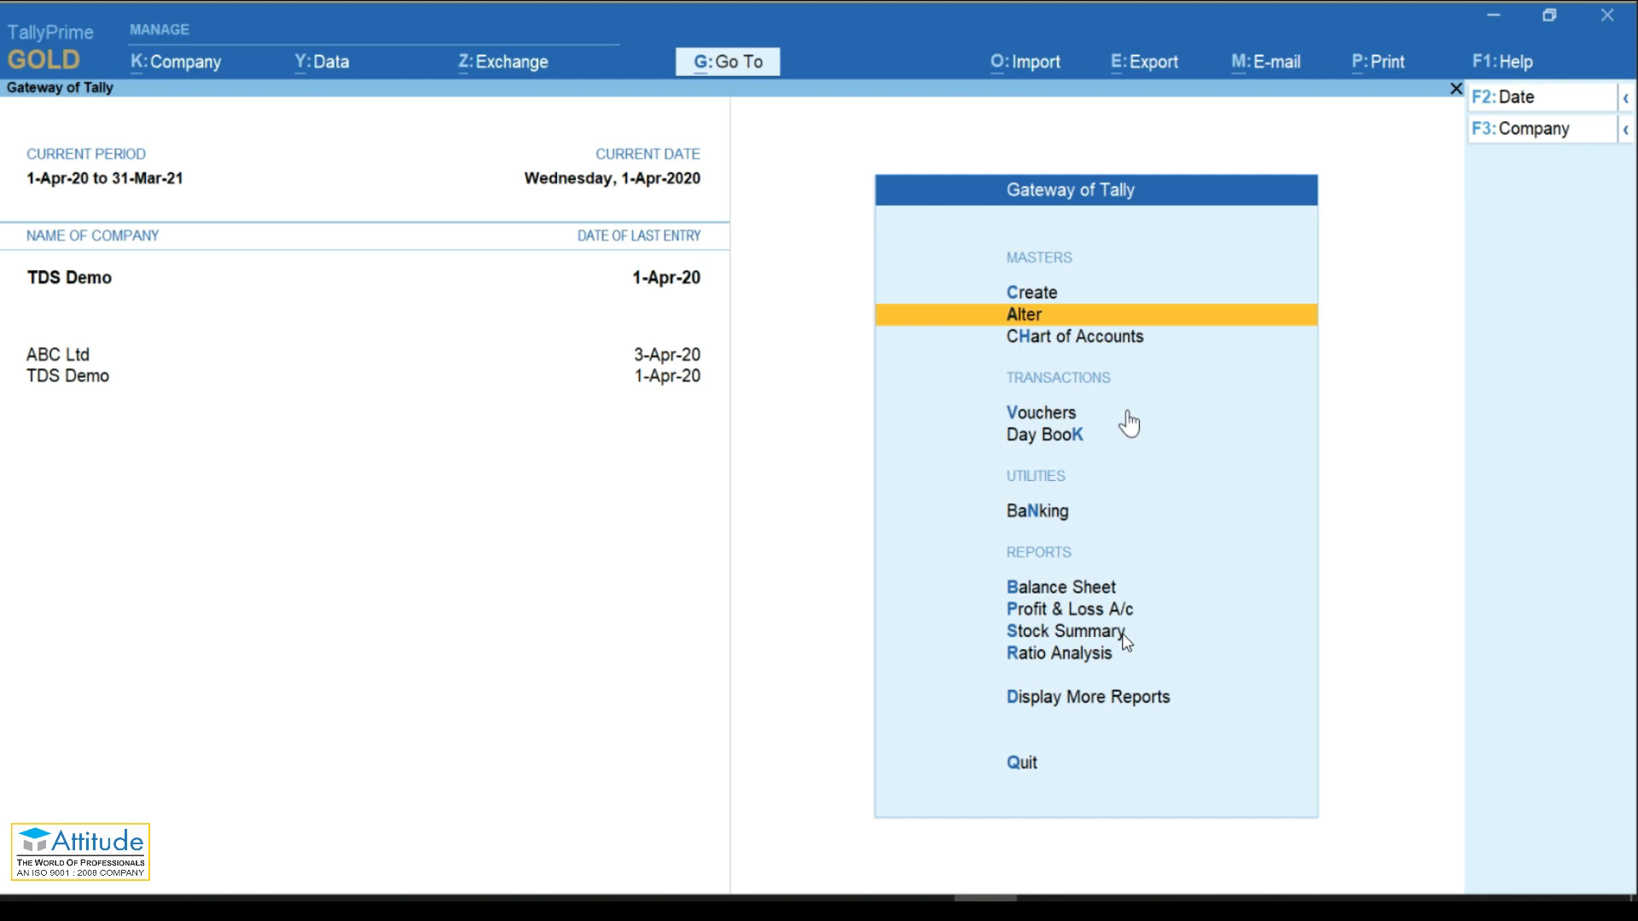
# Step: Start a Payment voucher dated 7-May-20
pyautogui.press('Down')
pyautogui.press('Down')
pyautogui.press('Down')
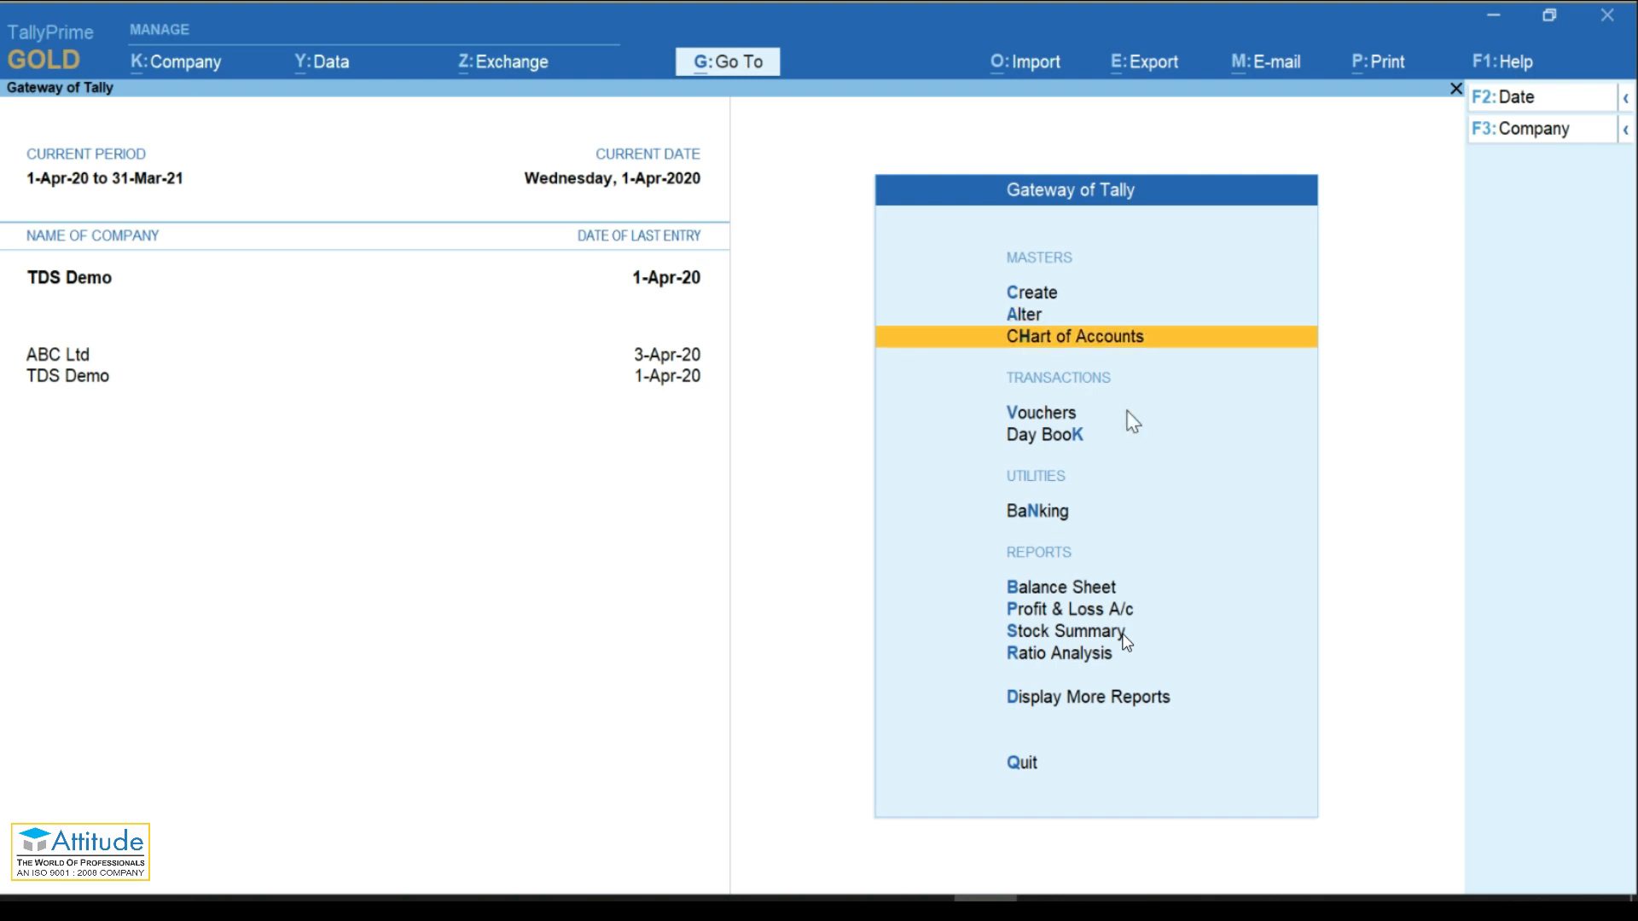
pyautogui.press('Up')
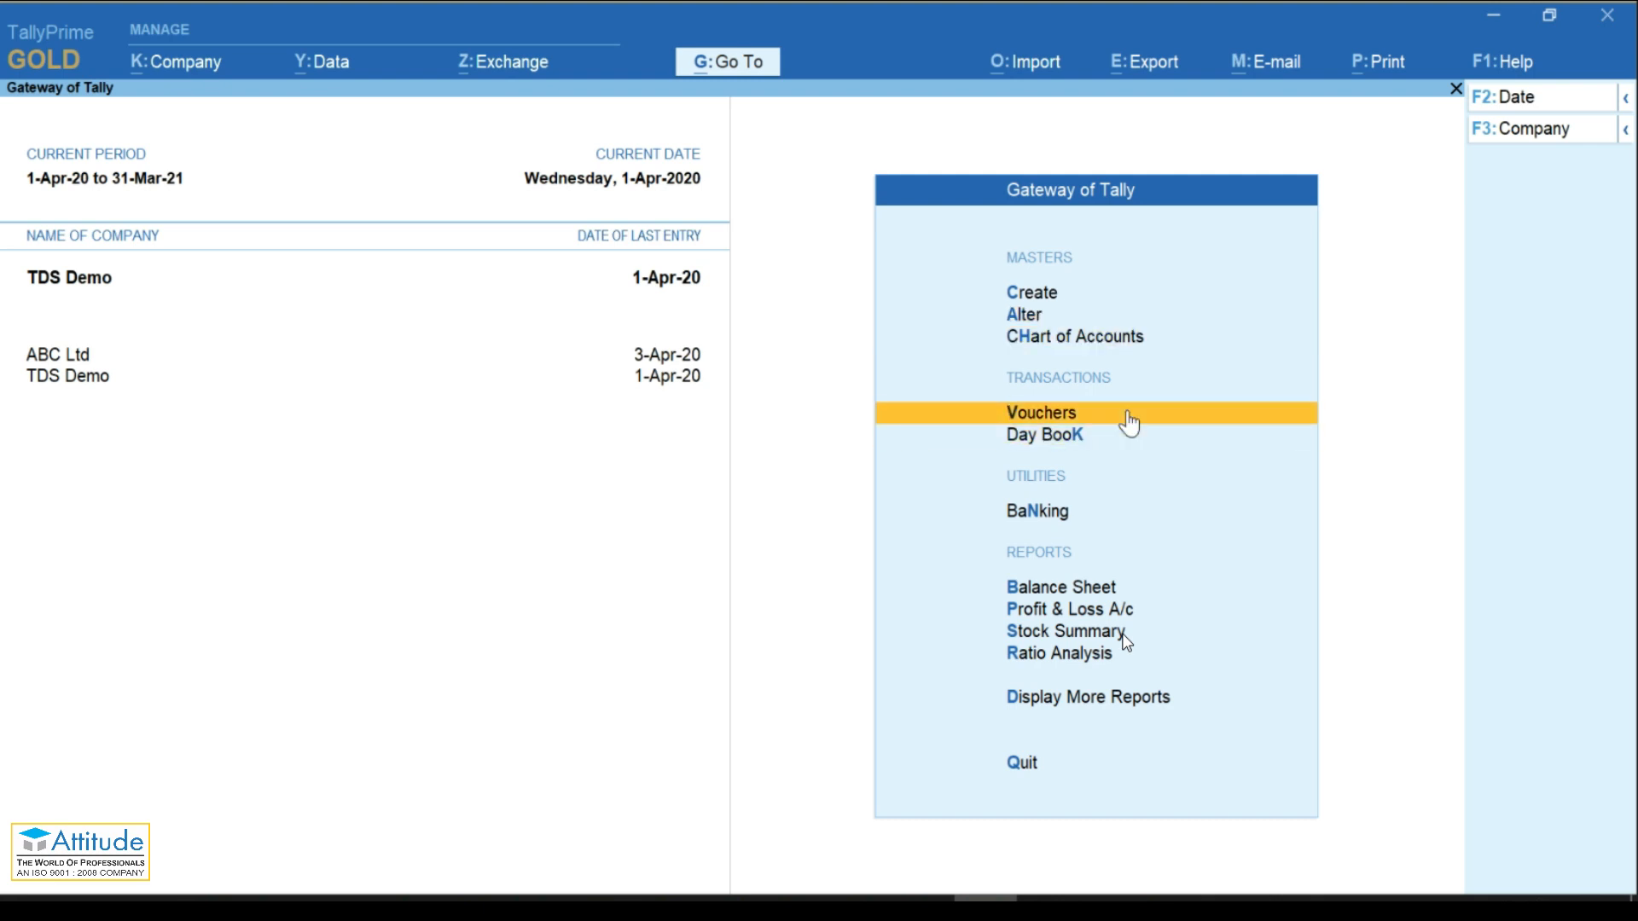
pyautogui.click(1128, 416)
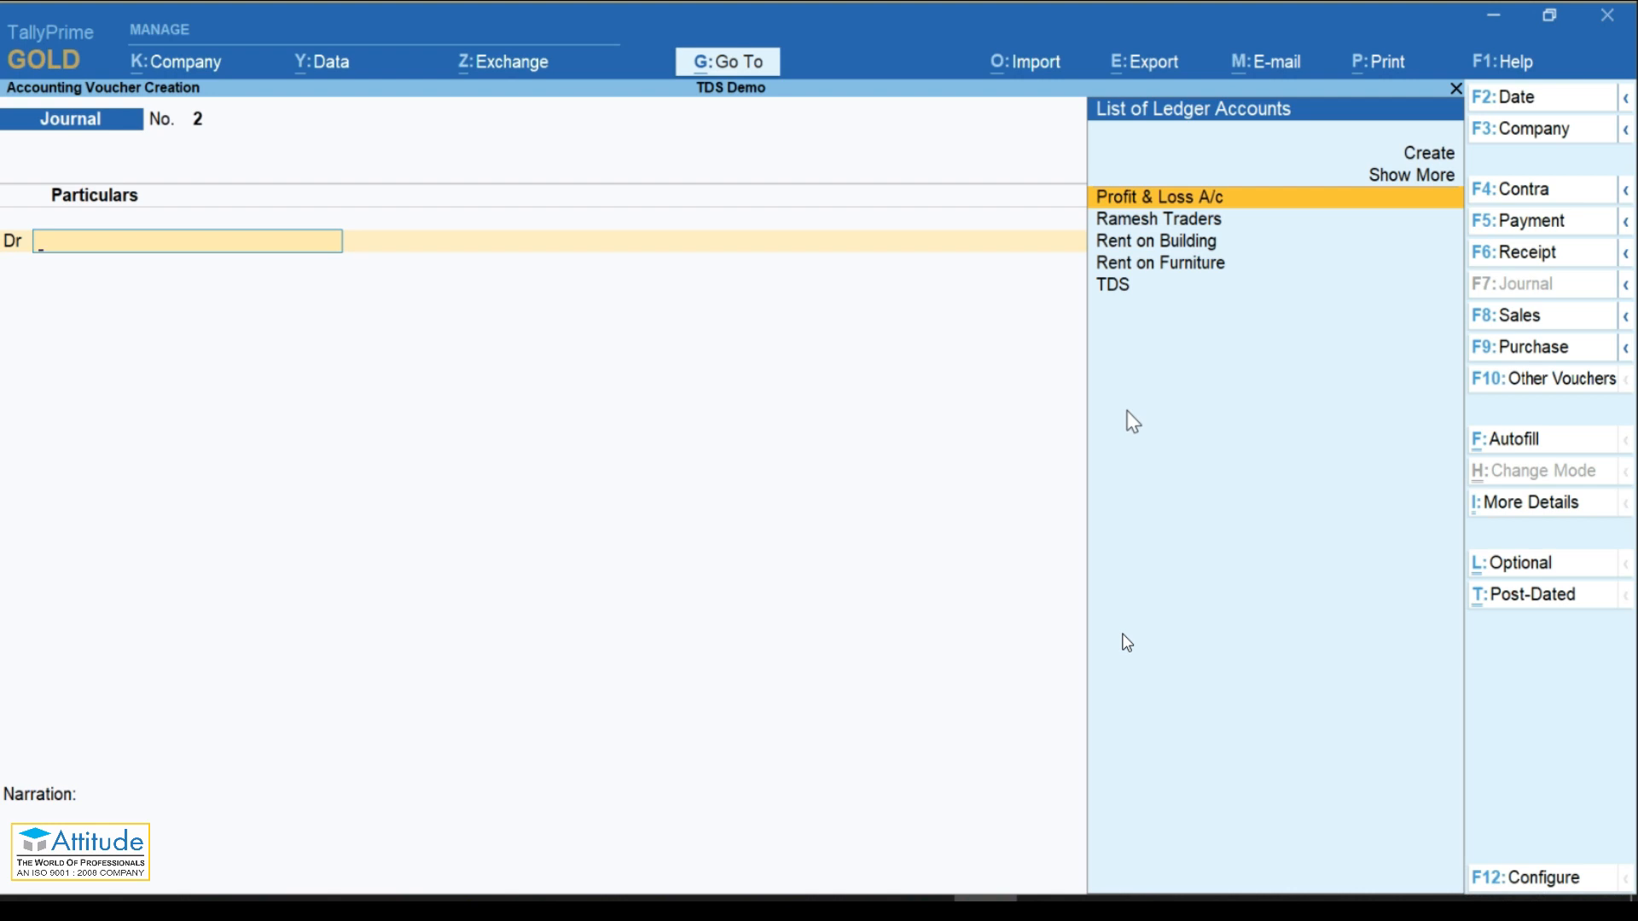
pyautogui.press('F5')
pyautogui.press('F2')
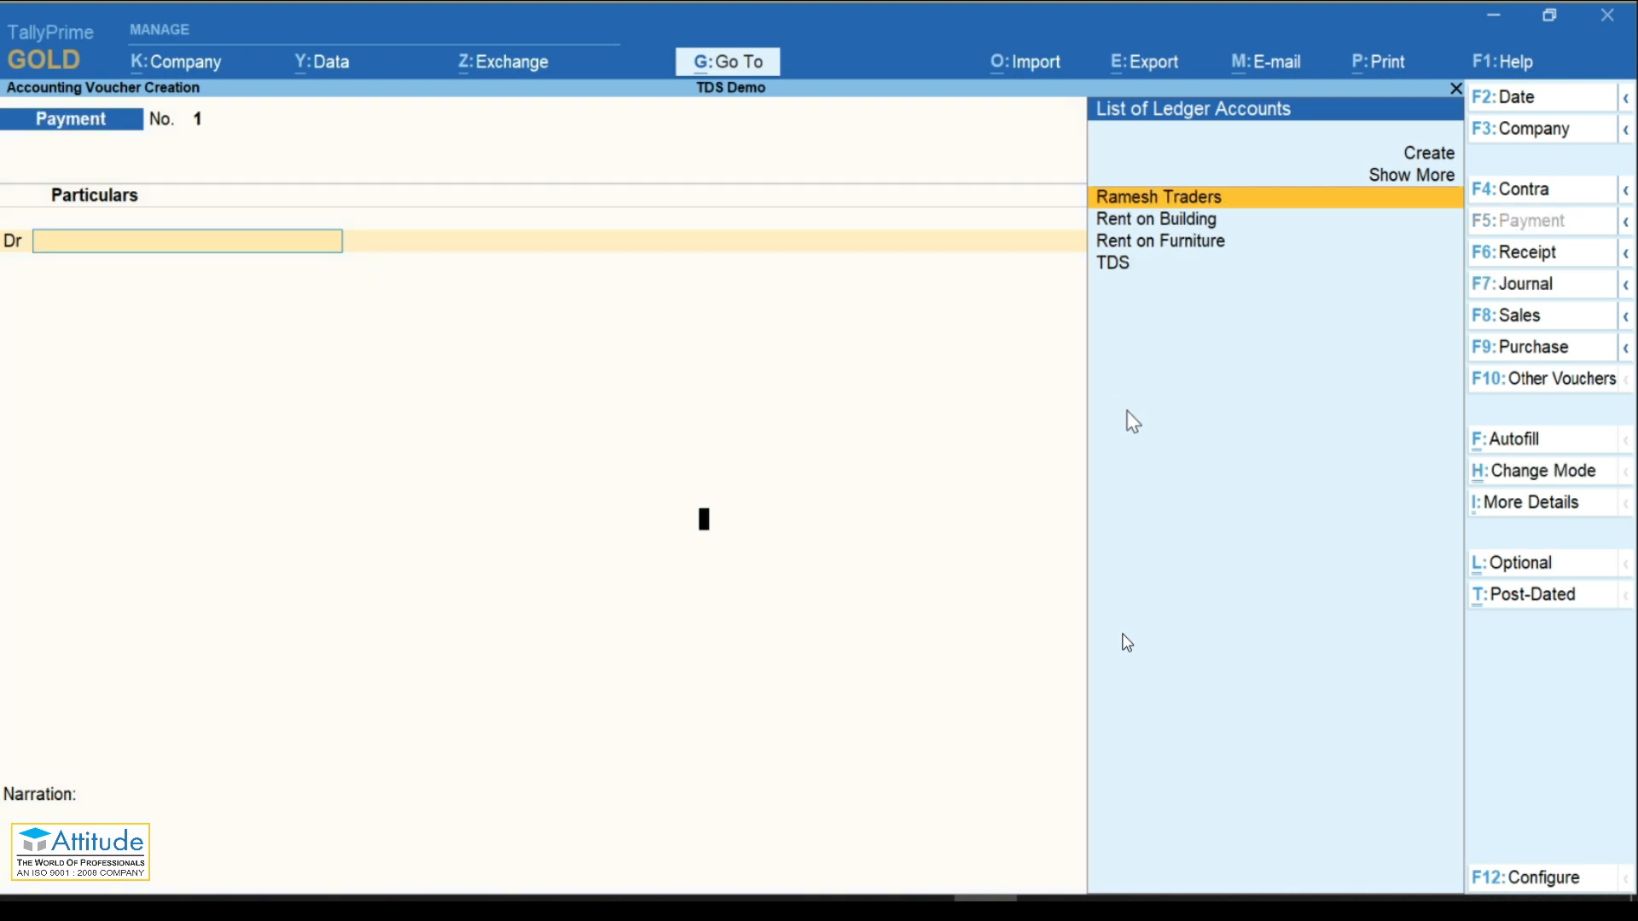
pyautogui.write('07-05')
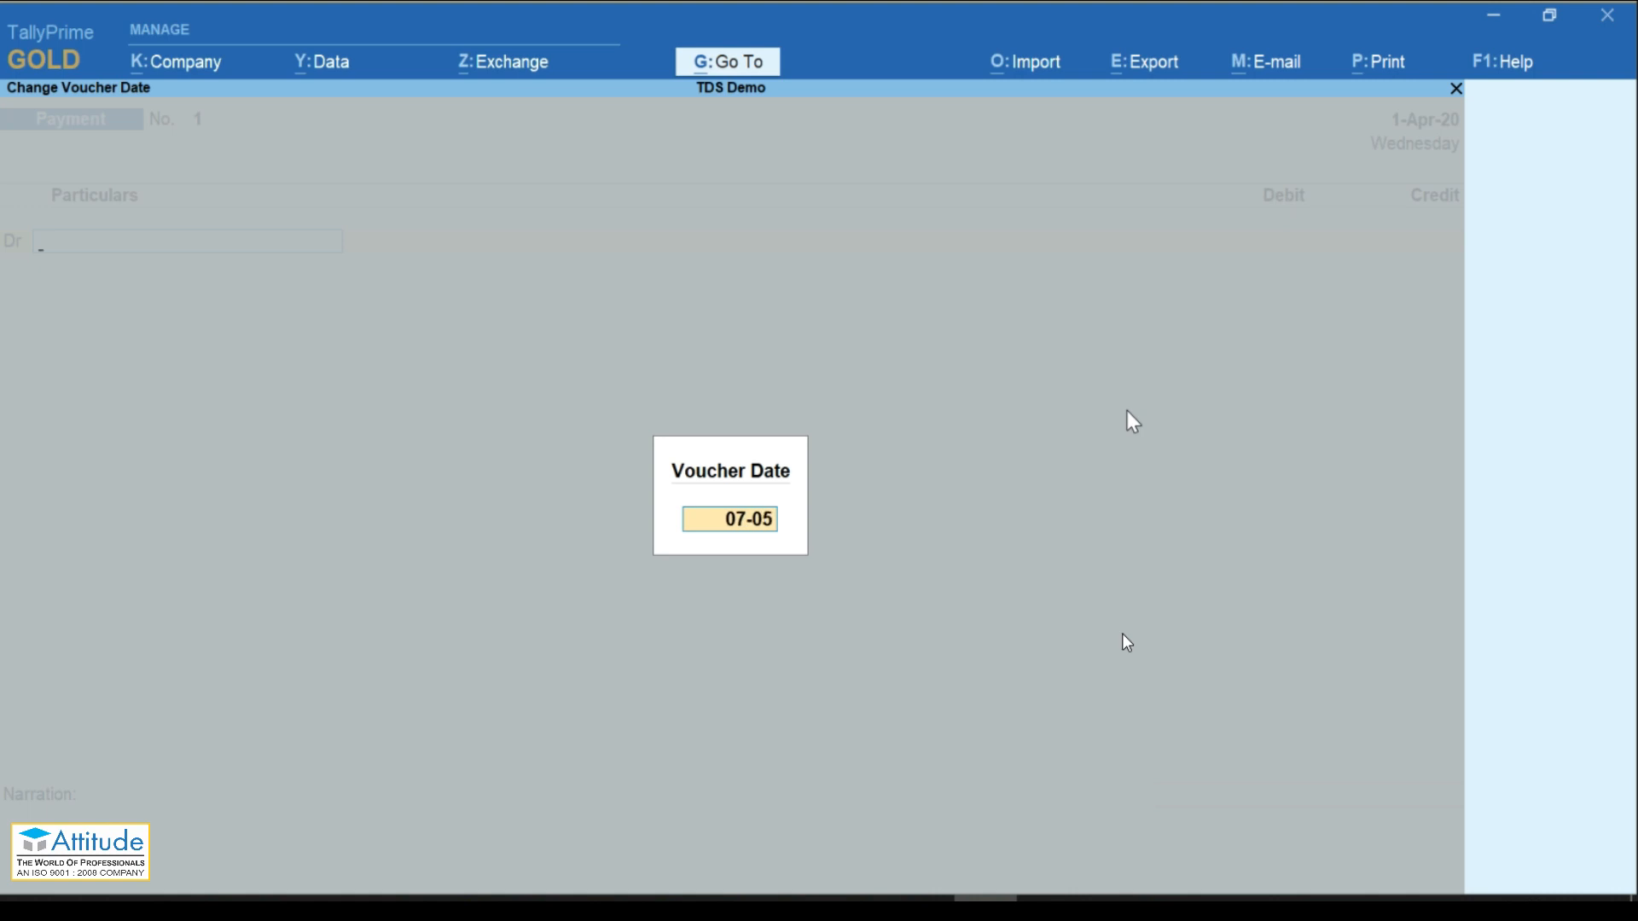
pyautogui.press('Return')
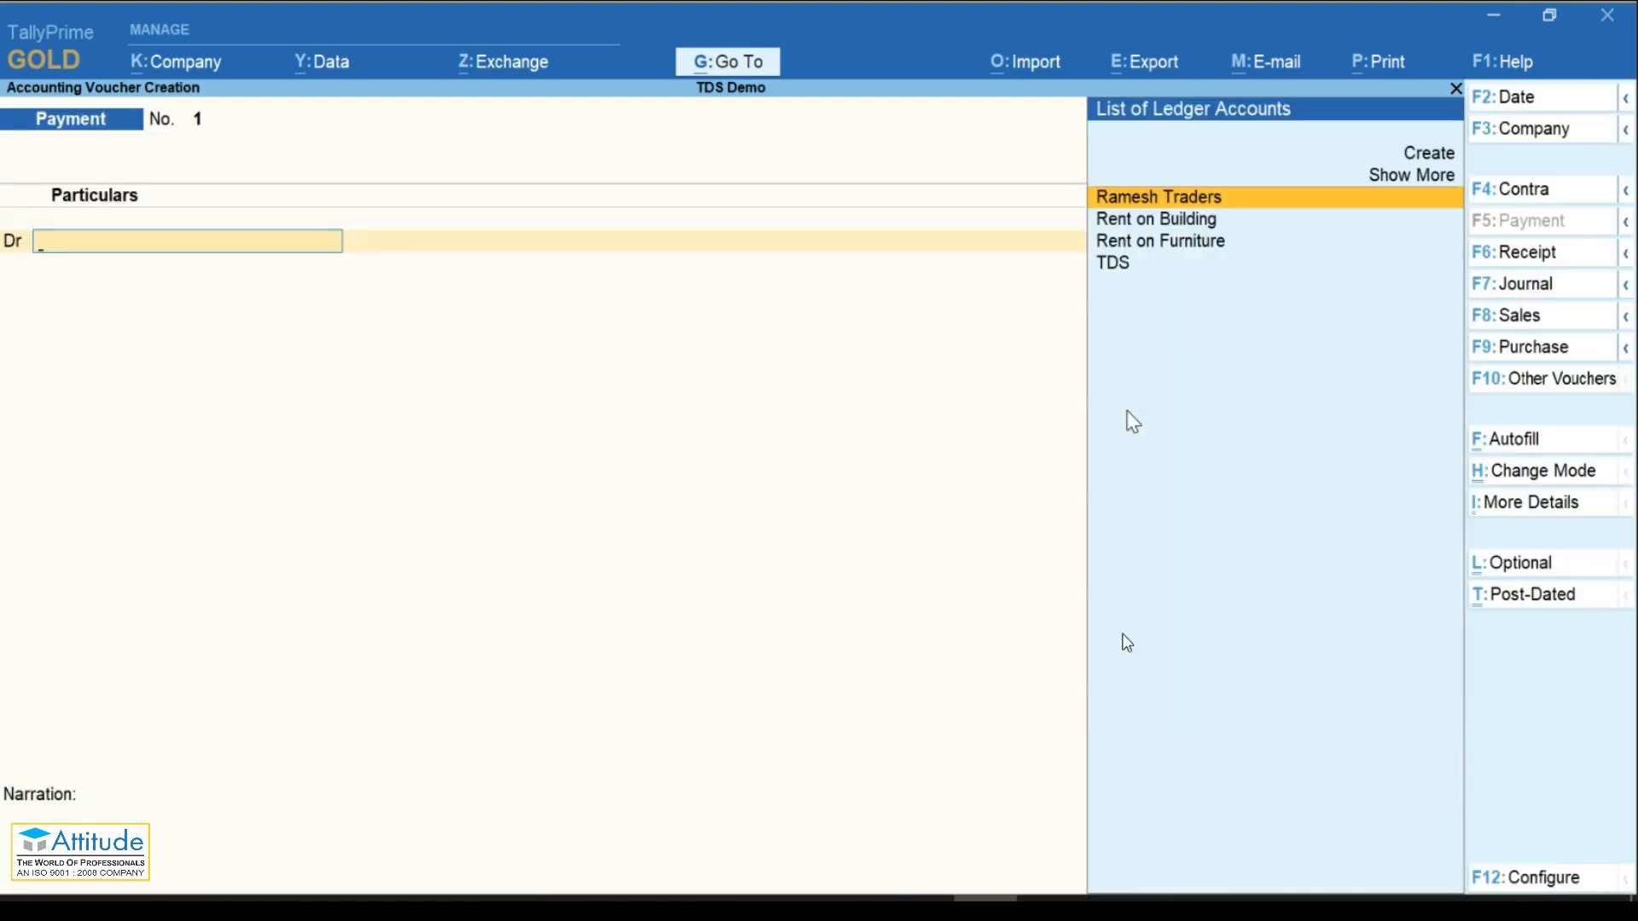
# Step: Autofill a TDS Stat Payment for April 2020 under section 194I, Rent of Land, Building Or Furniture
pyautogui.press('ctrl')
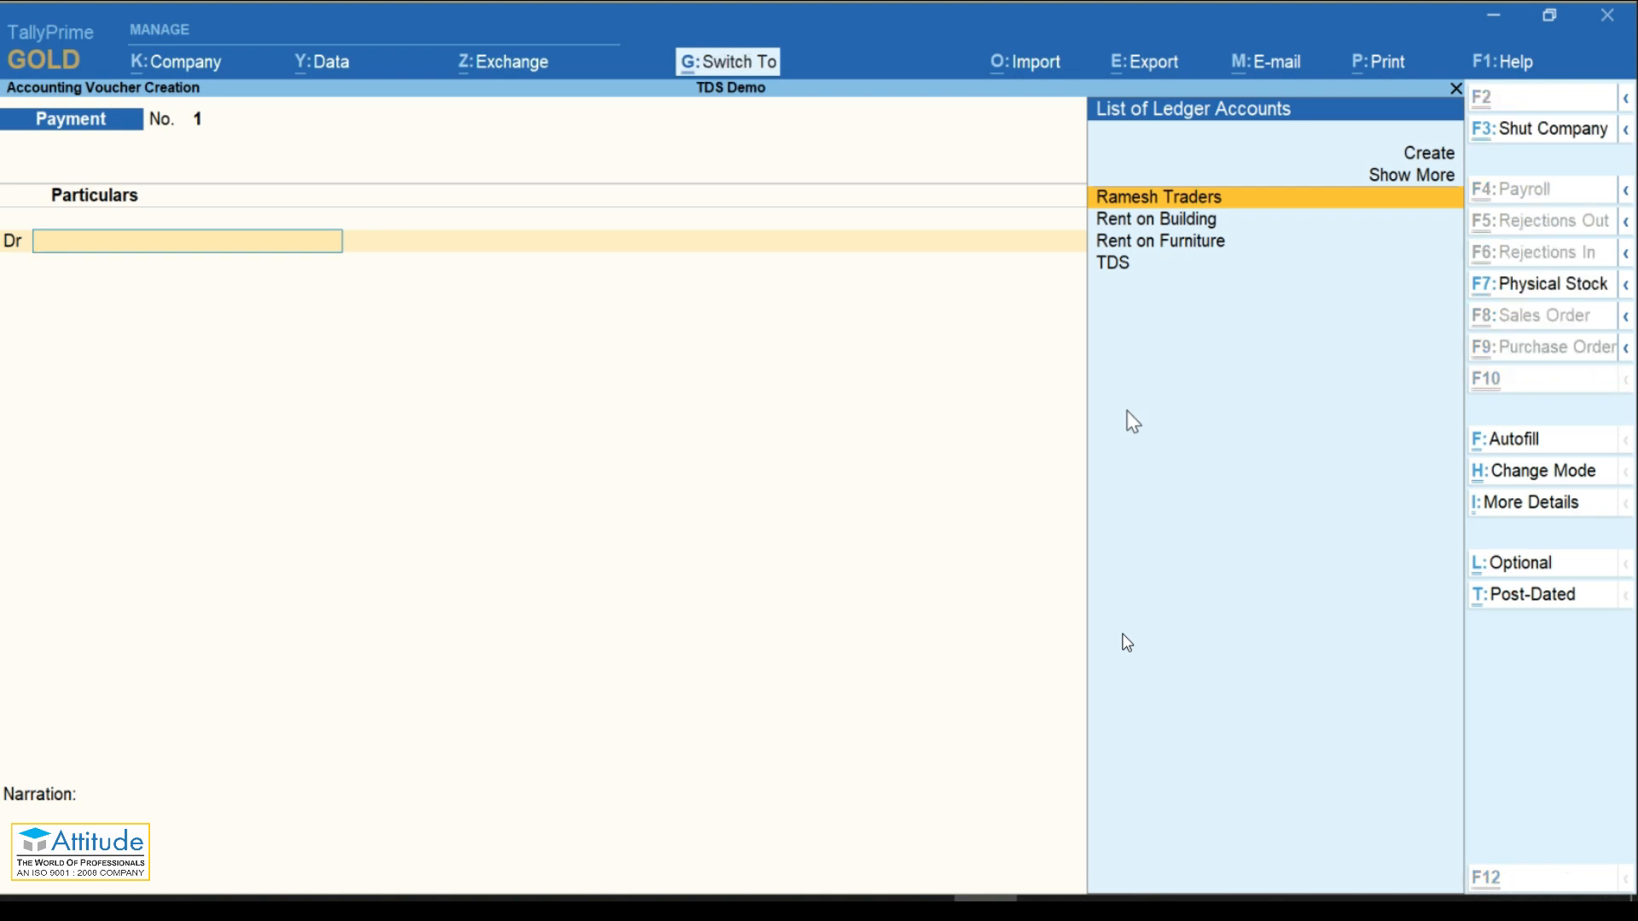
pyautogui.hotkey('ctrl', 'f')
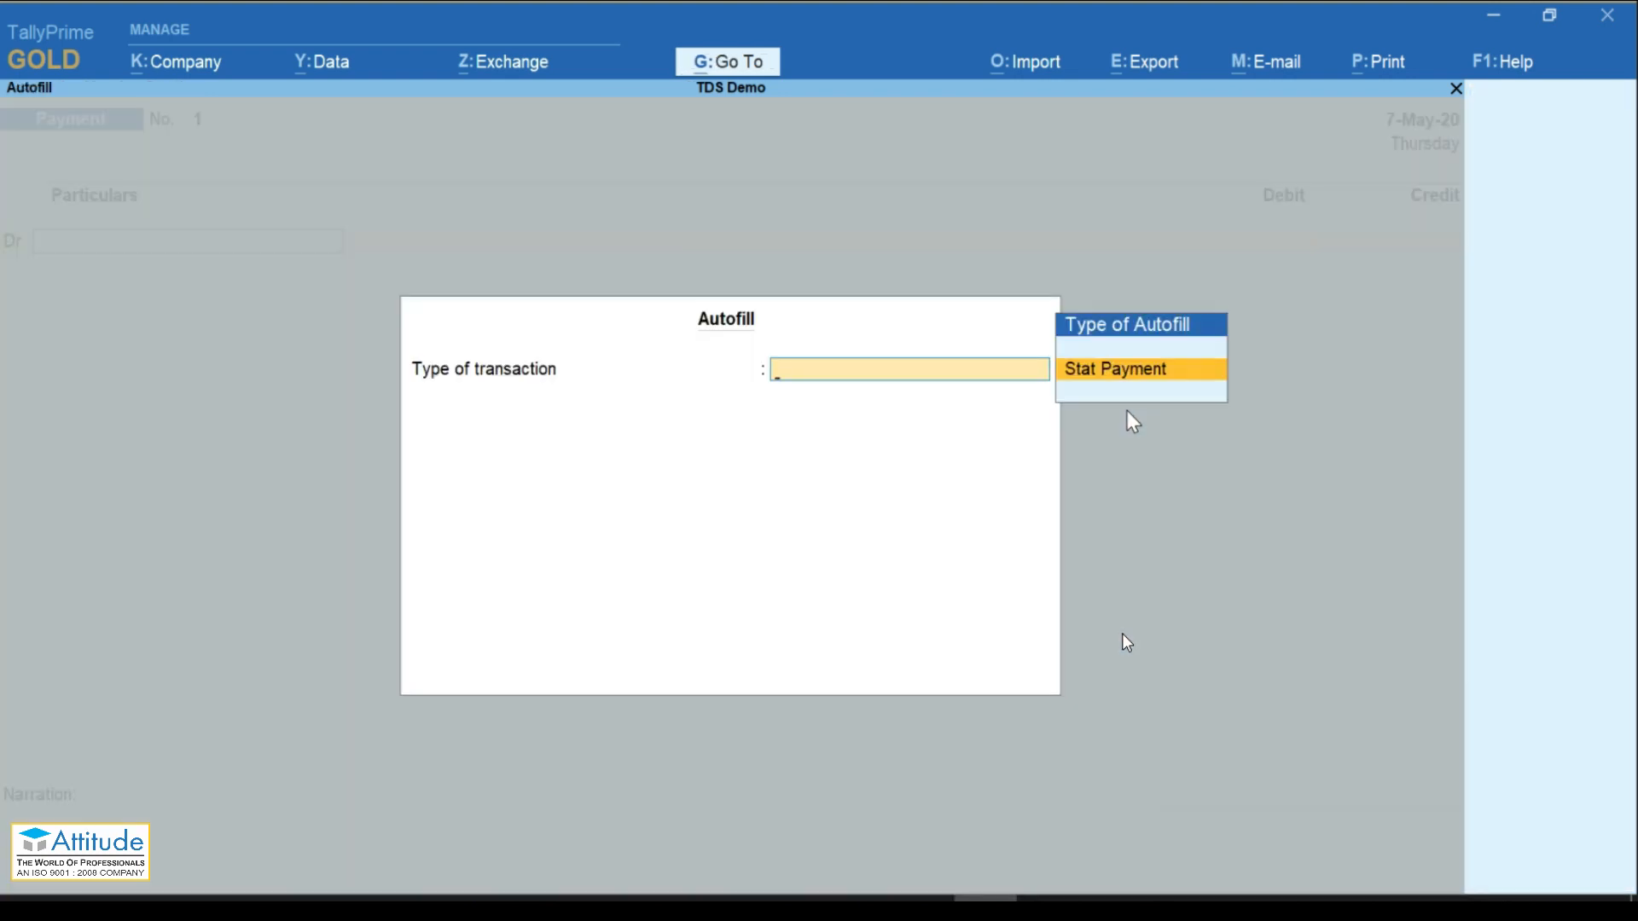
pyautogui.press('Return')
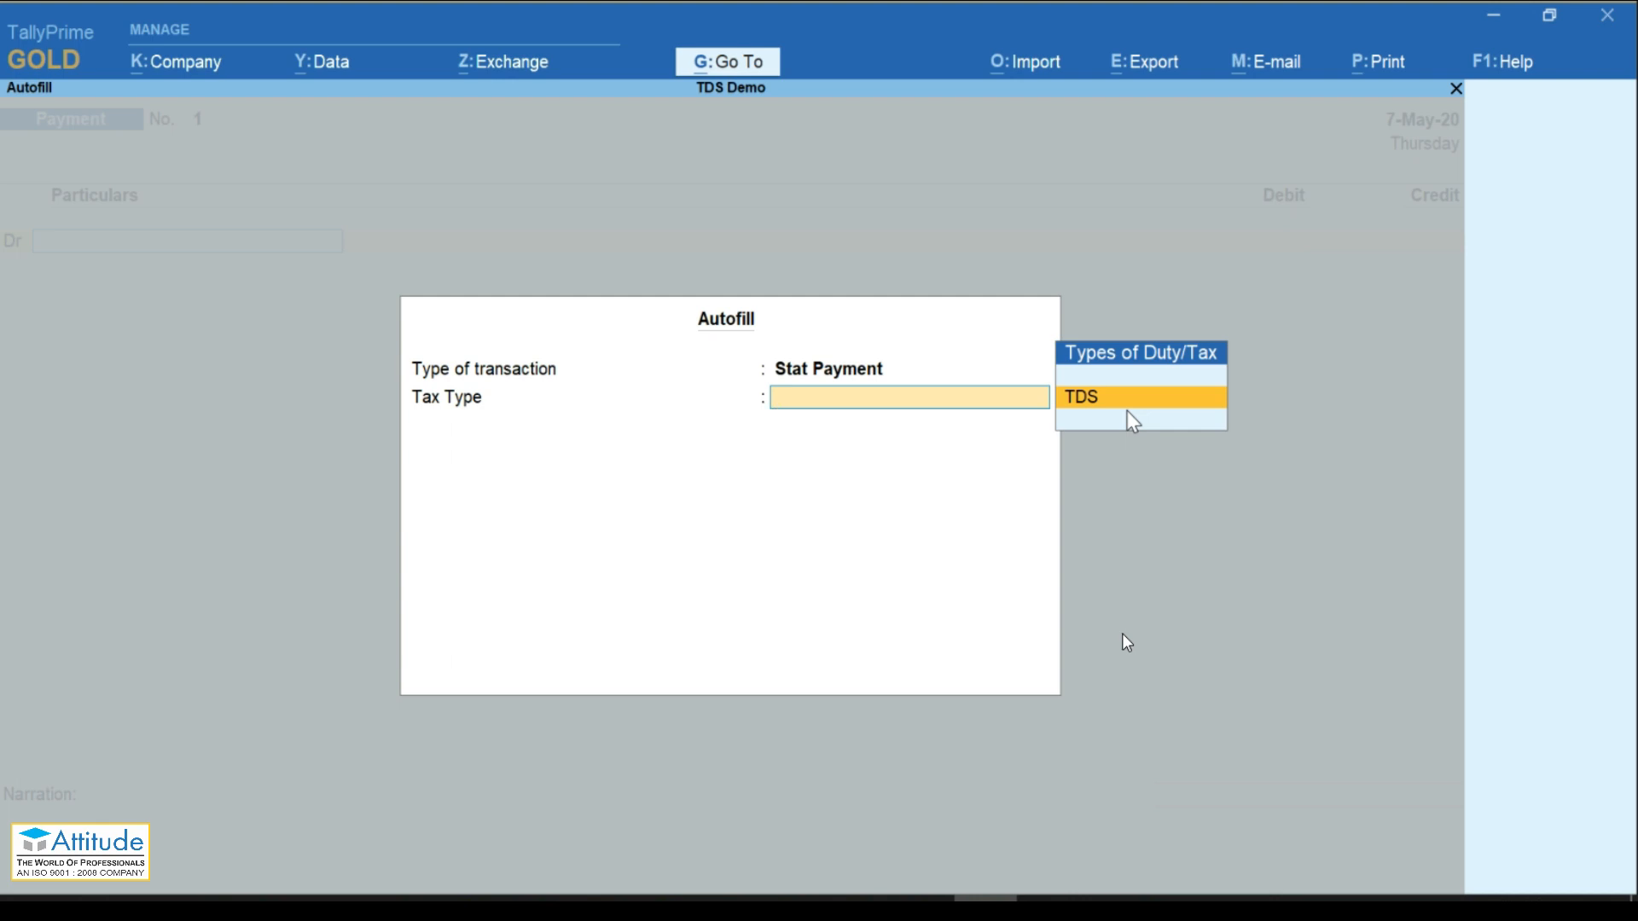
pyautogui.press('Return')
pyautogui.press('Return')
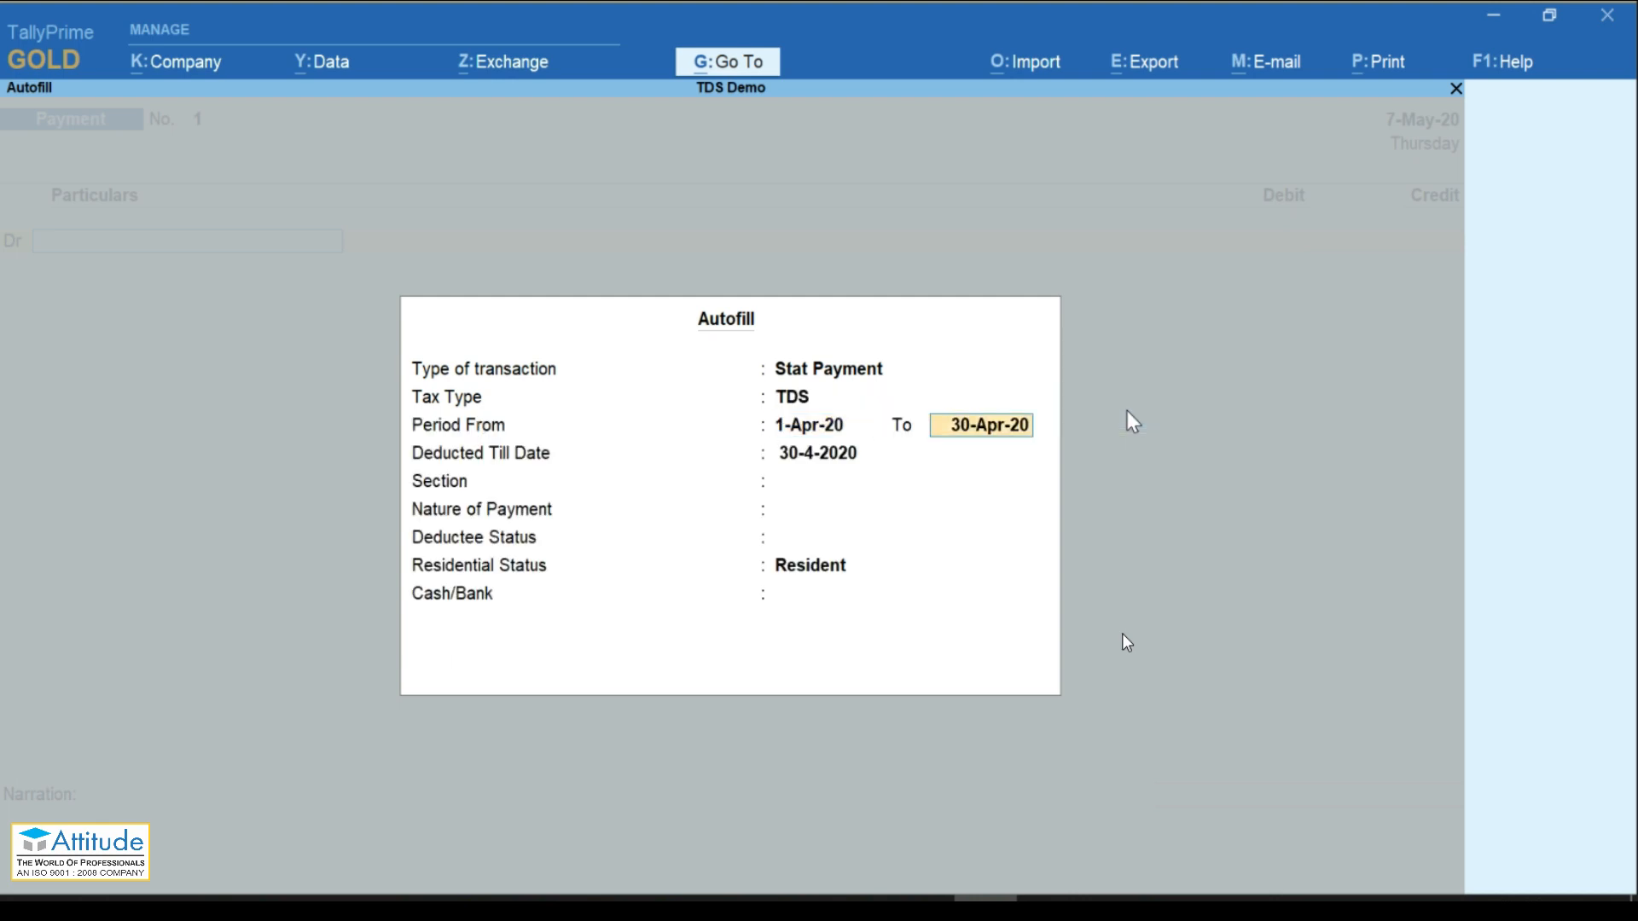
pyautogui.press('Return')
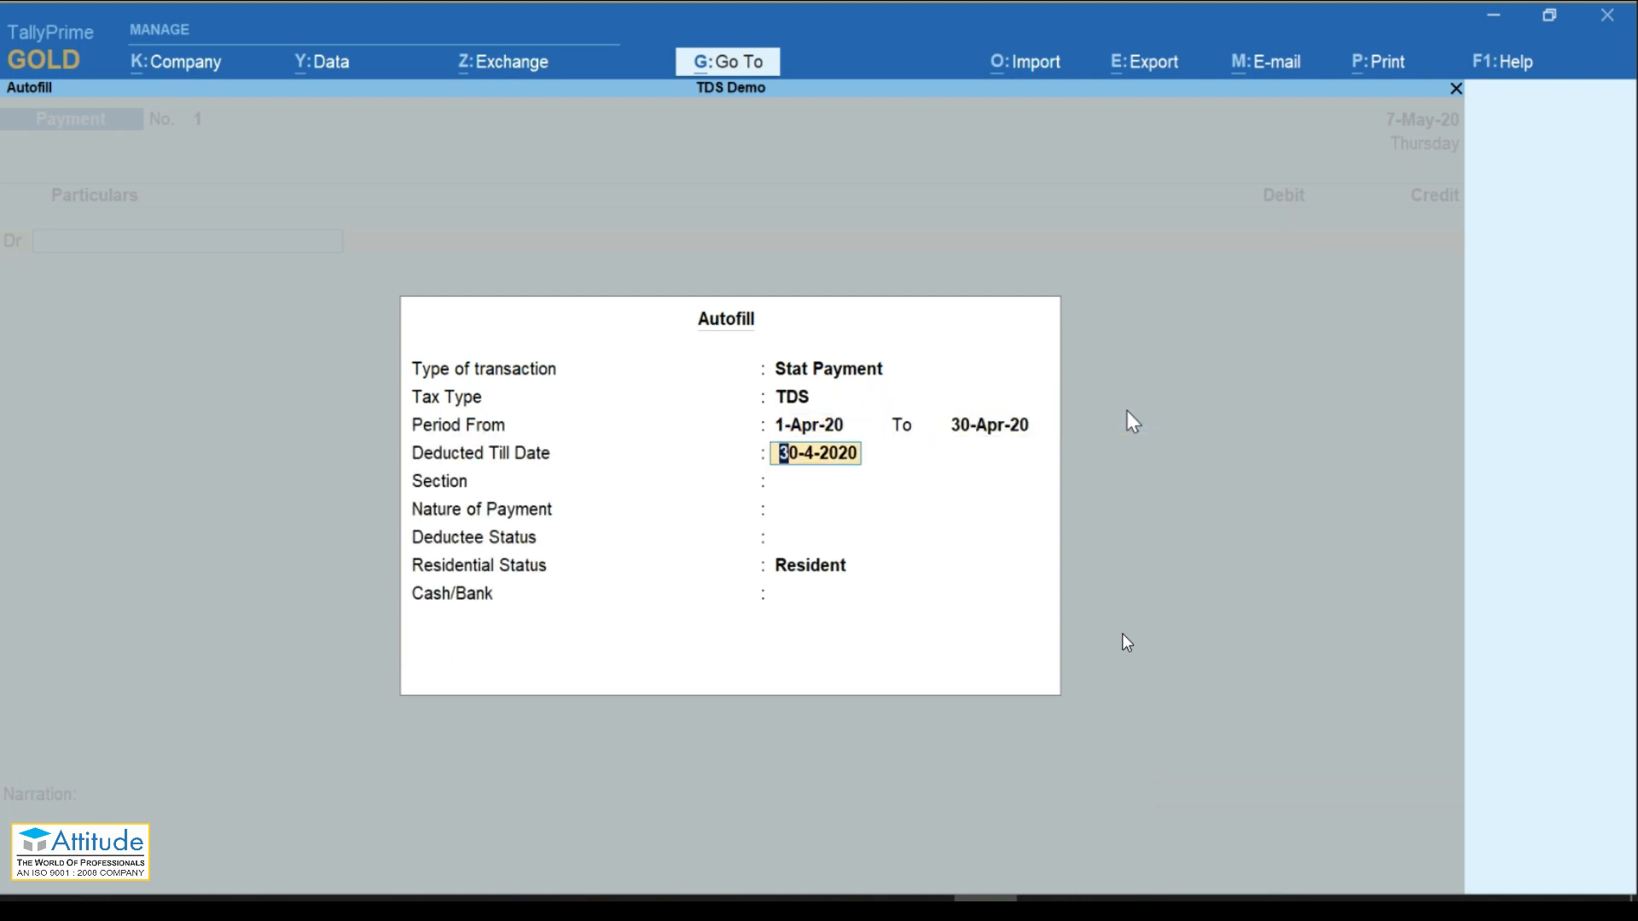
pyautogui.press('Return')
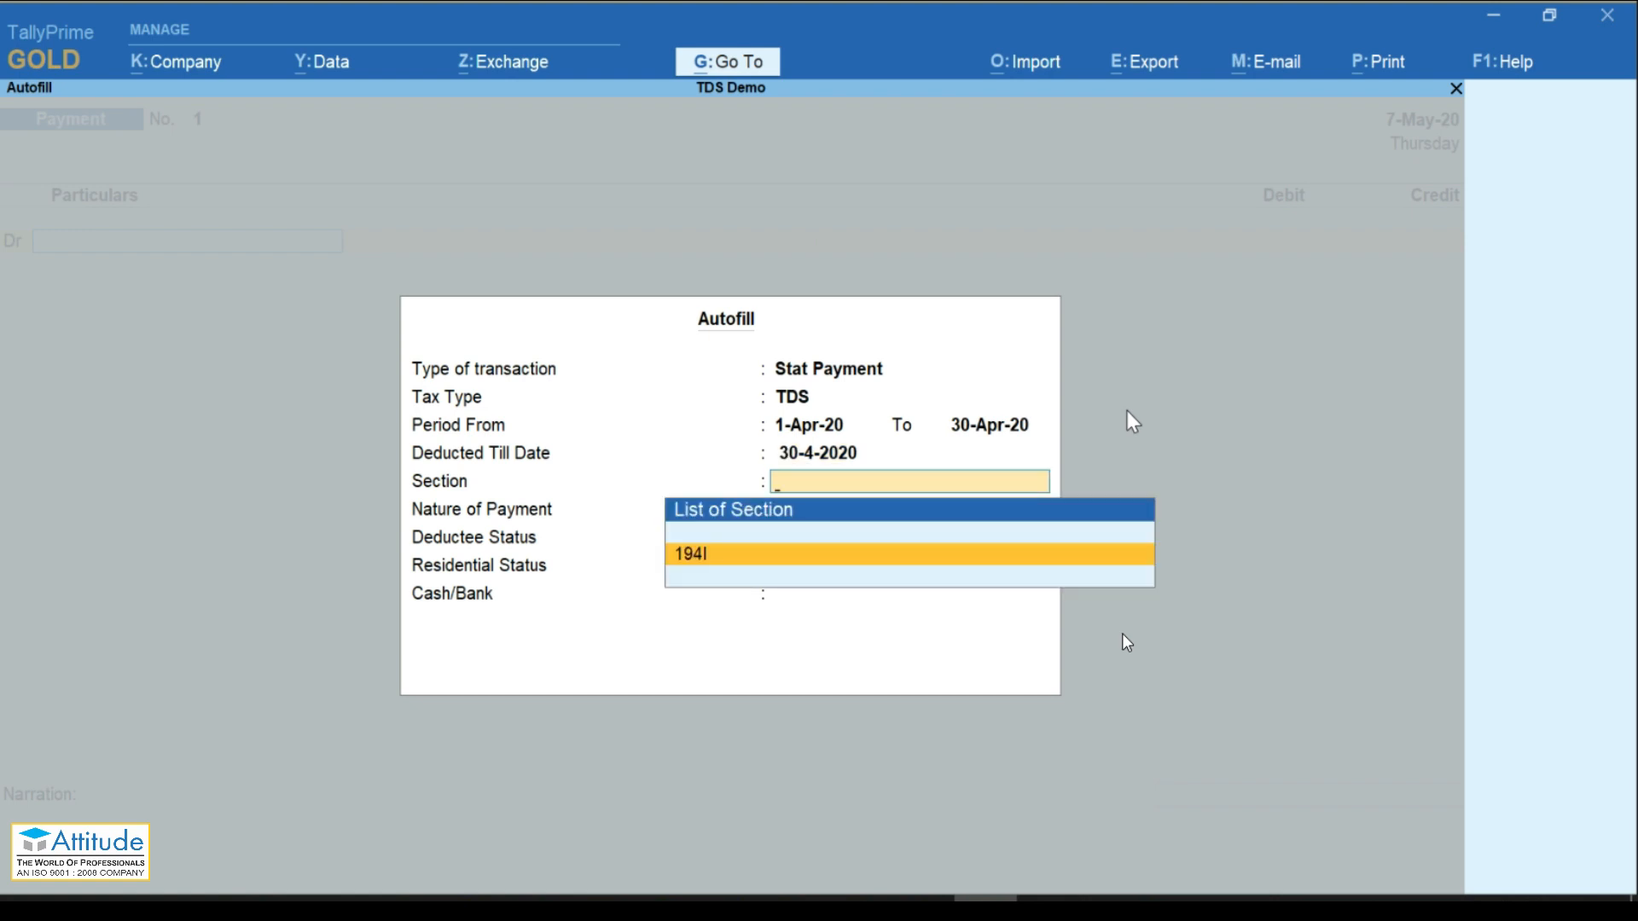
pyautogui.press('Return')
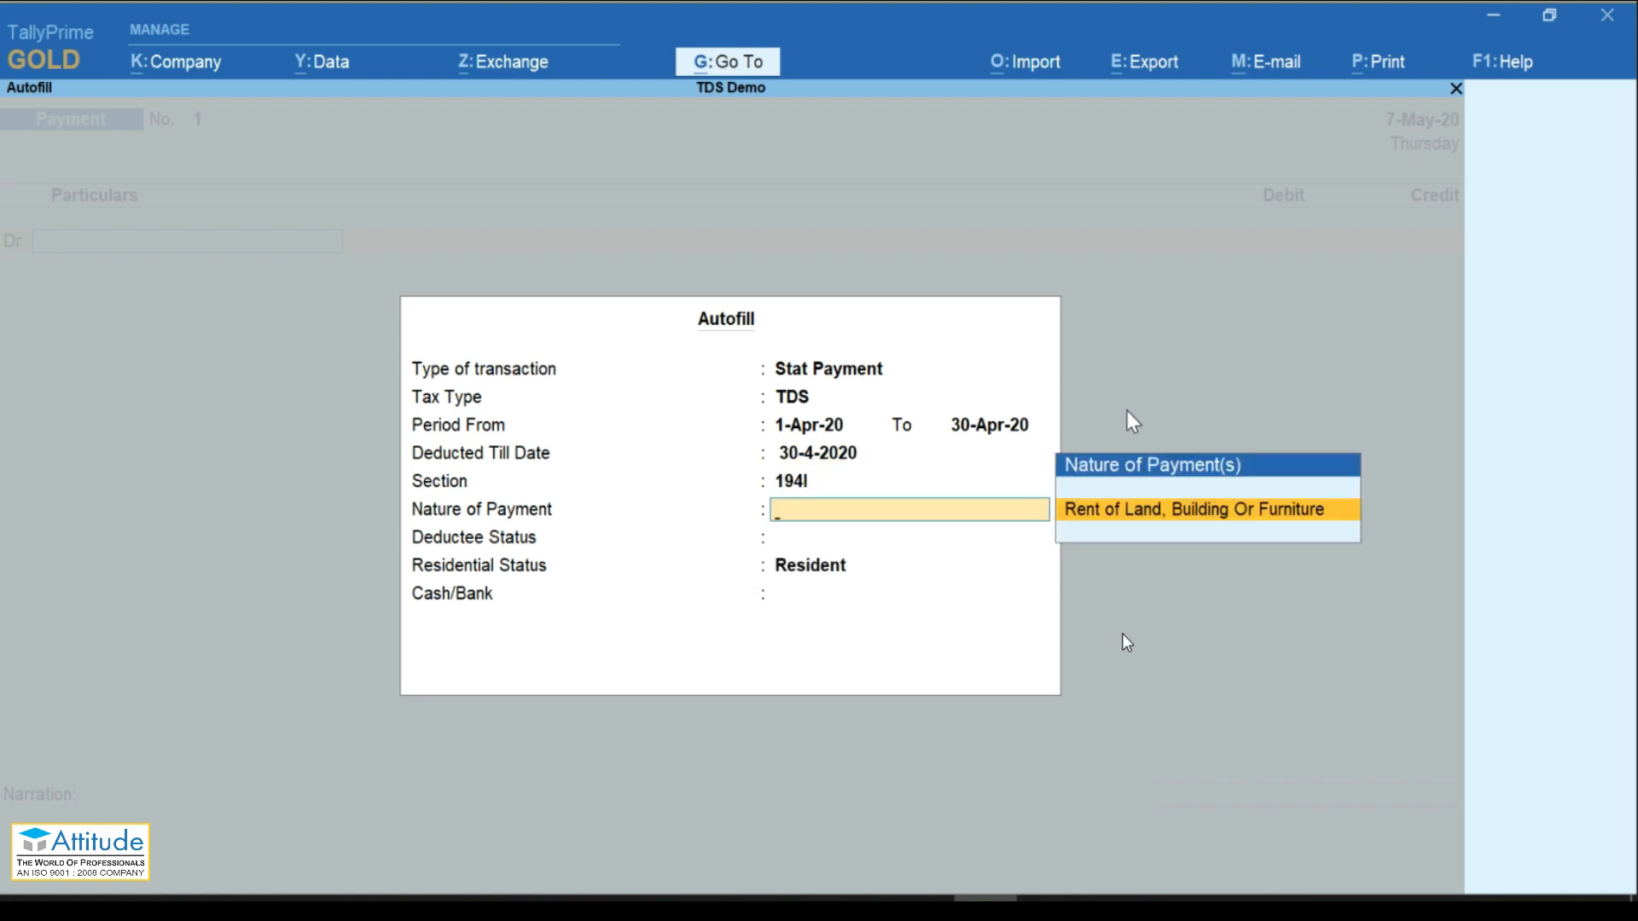
pyautogui.press('Return')
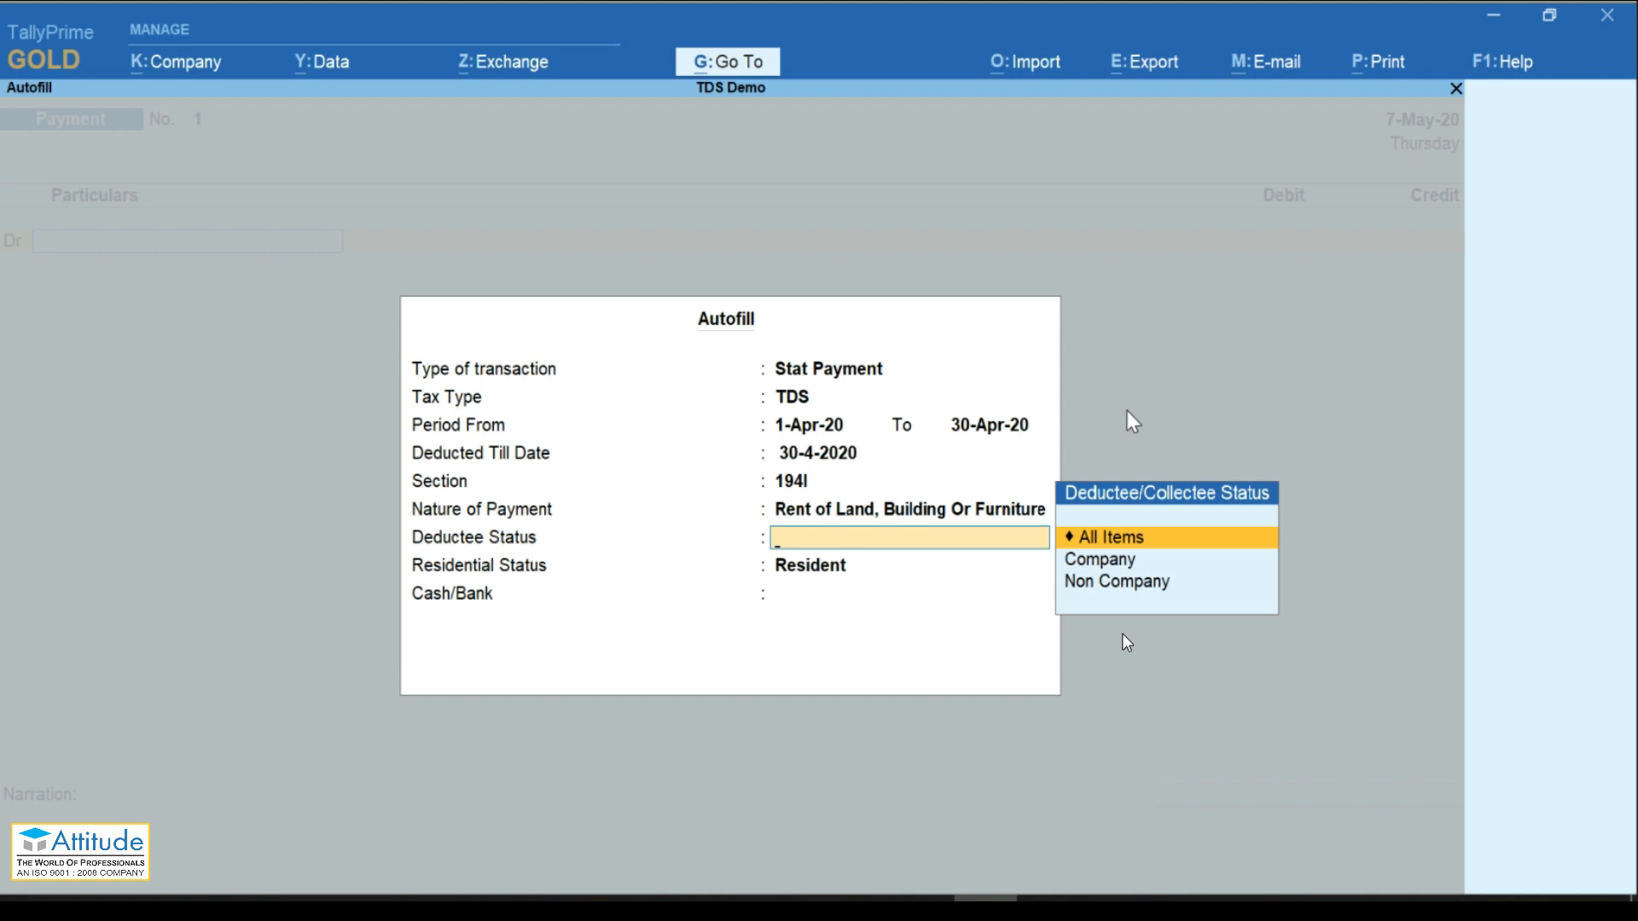
# Step: Pay the 52,000 from Kotak Mahindra Bank, save voucher No. 1, and reopen it
pyautogui.press('Return')
pyautogui.press('Return')
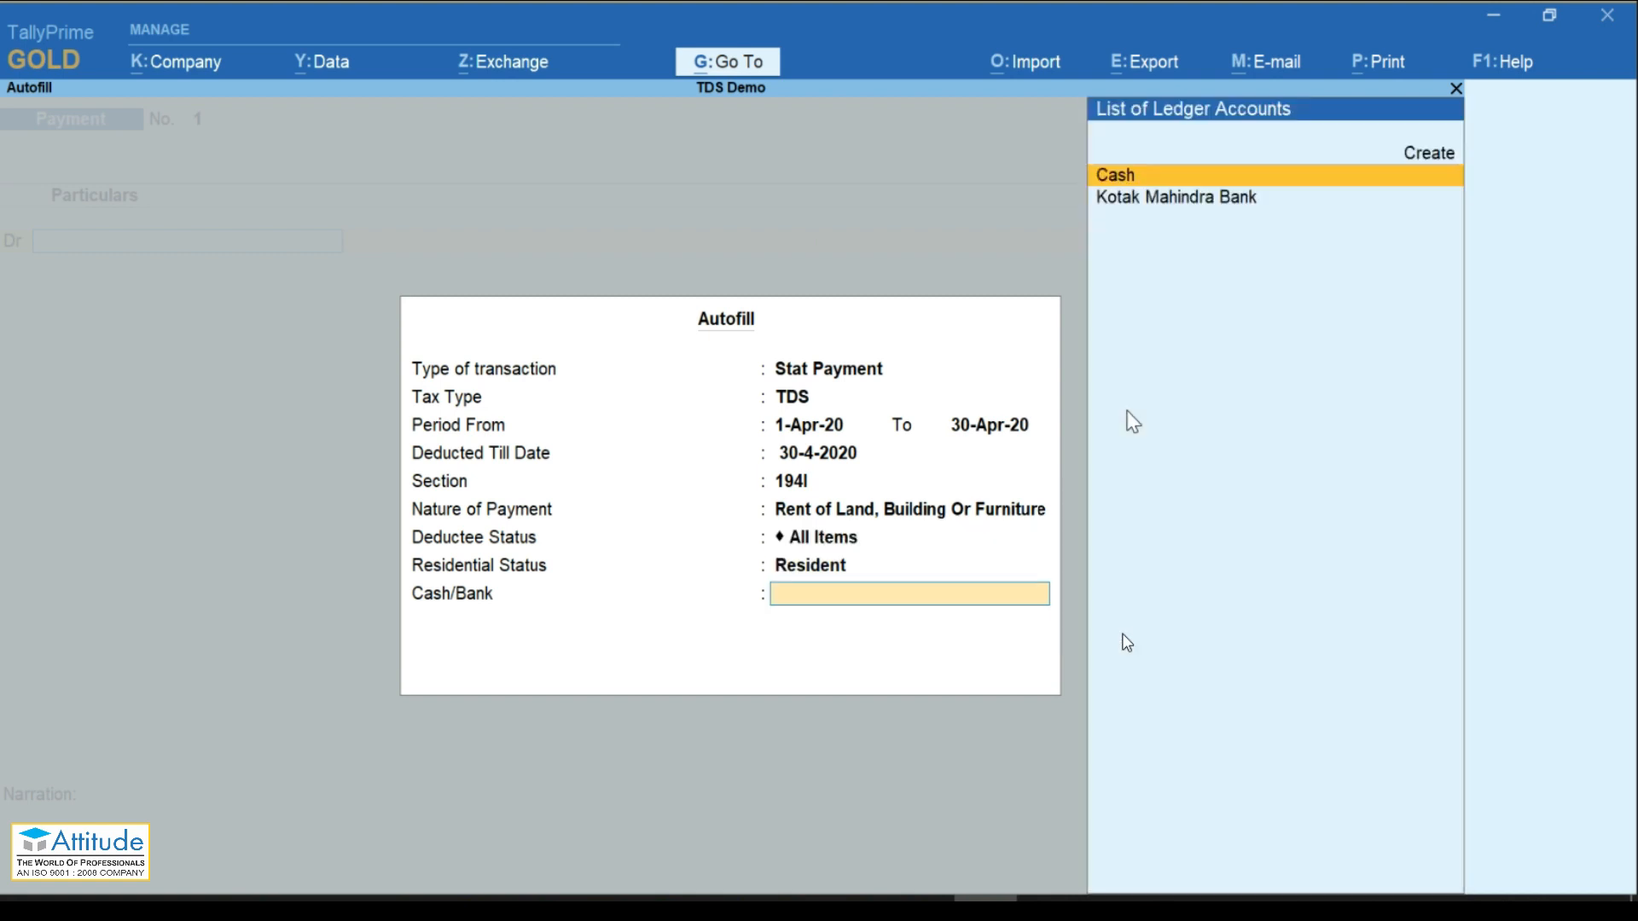
pyautogui.press('Down')
pyautogui.press('Return')
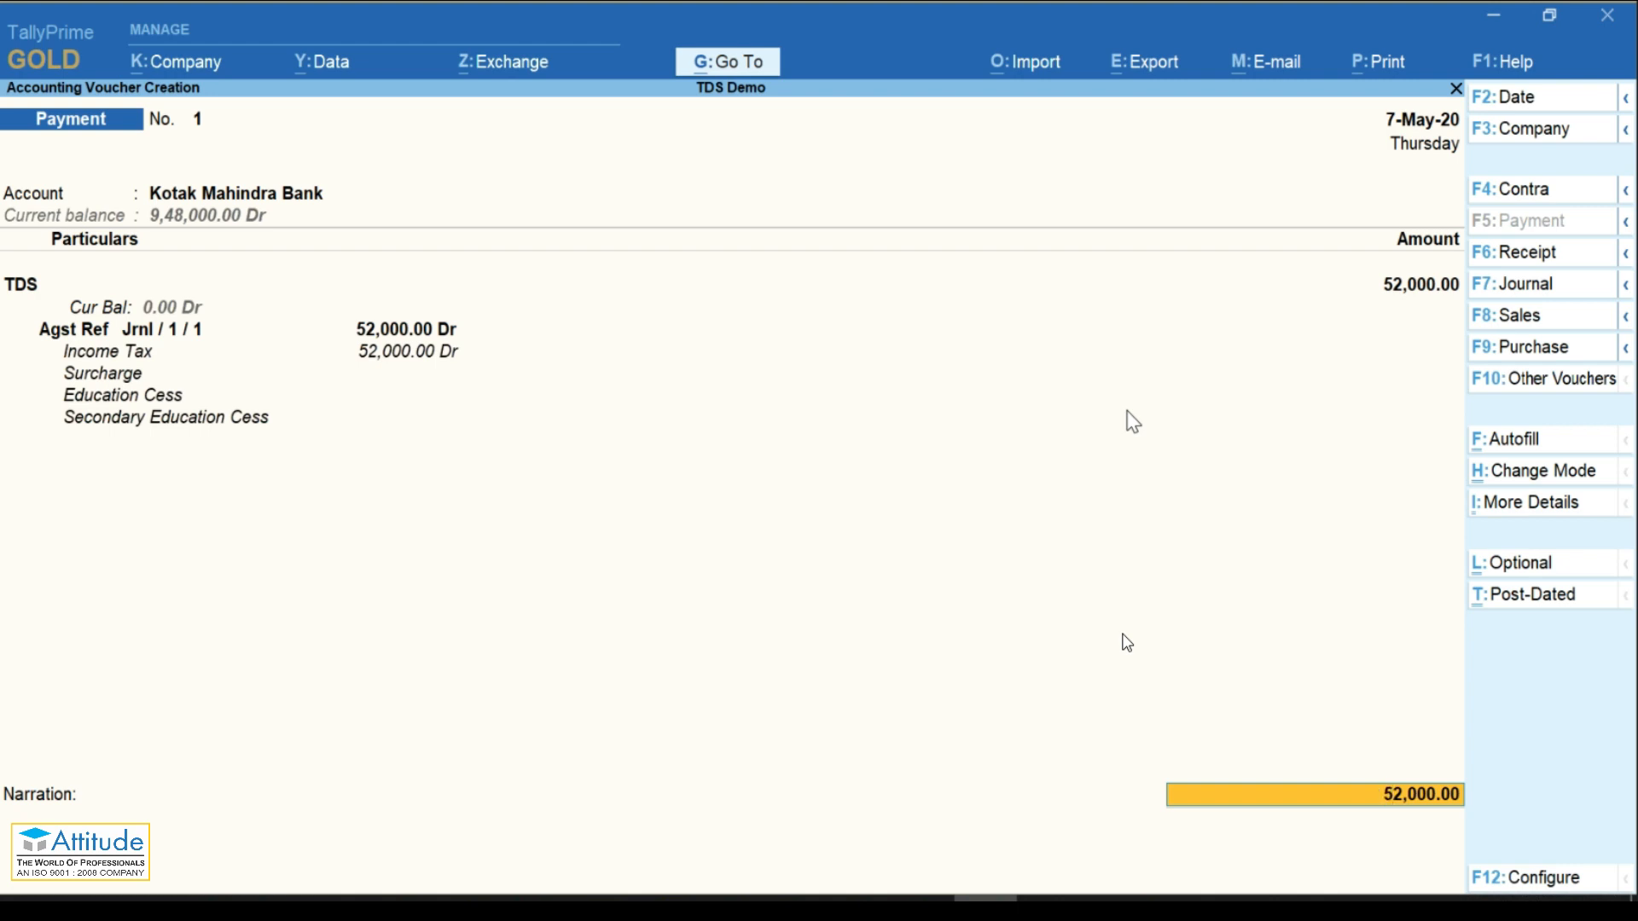
pyautogui.press('Return')
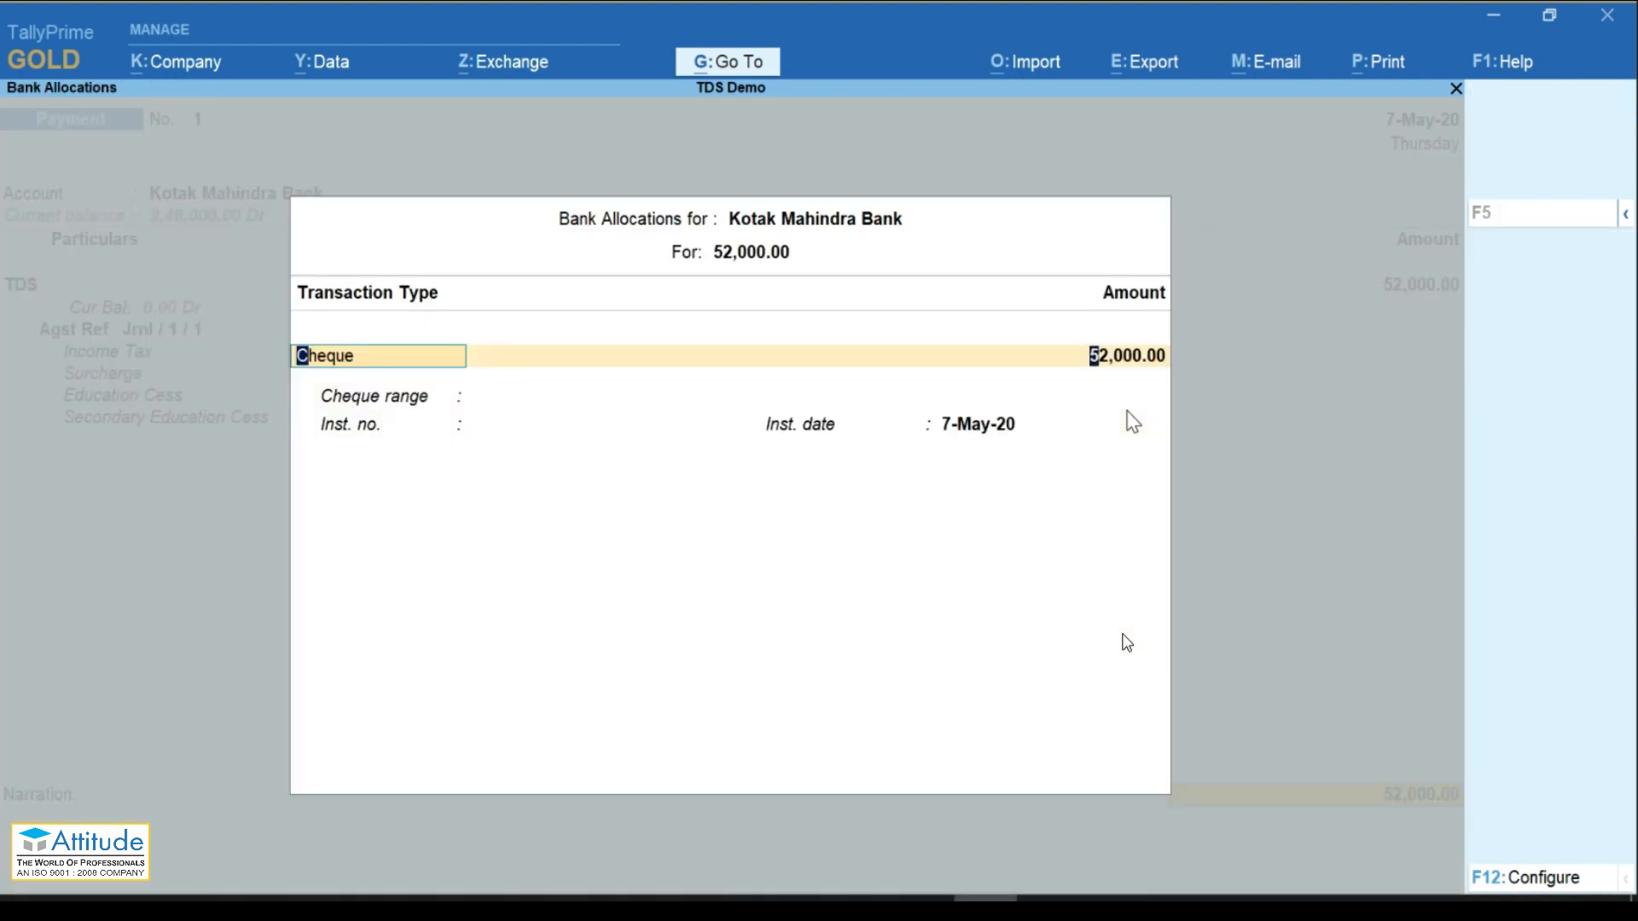
pyautogui.press('Return')
pyautogui.press('Return')
pyautogui.press('Return')
pyautogui.press('Return')
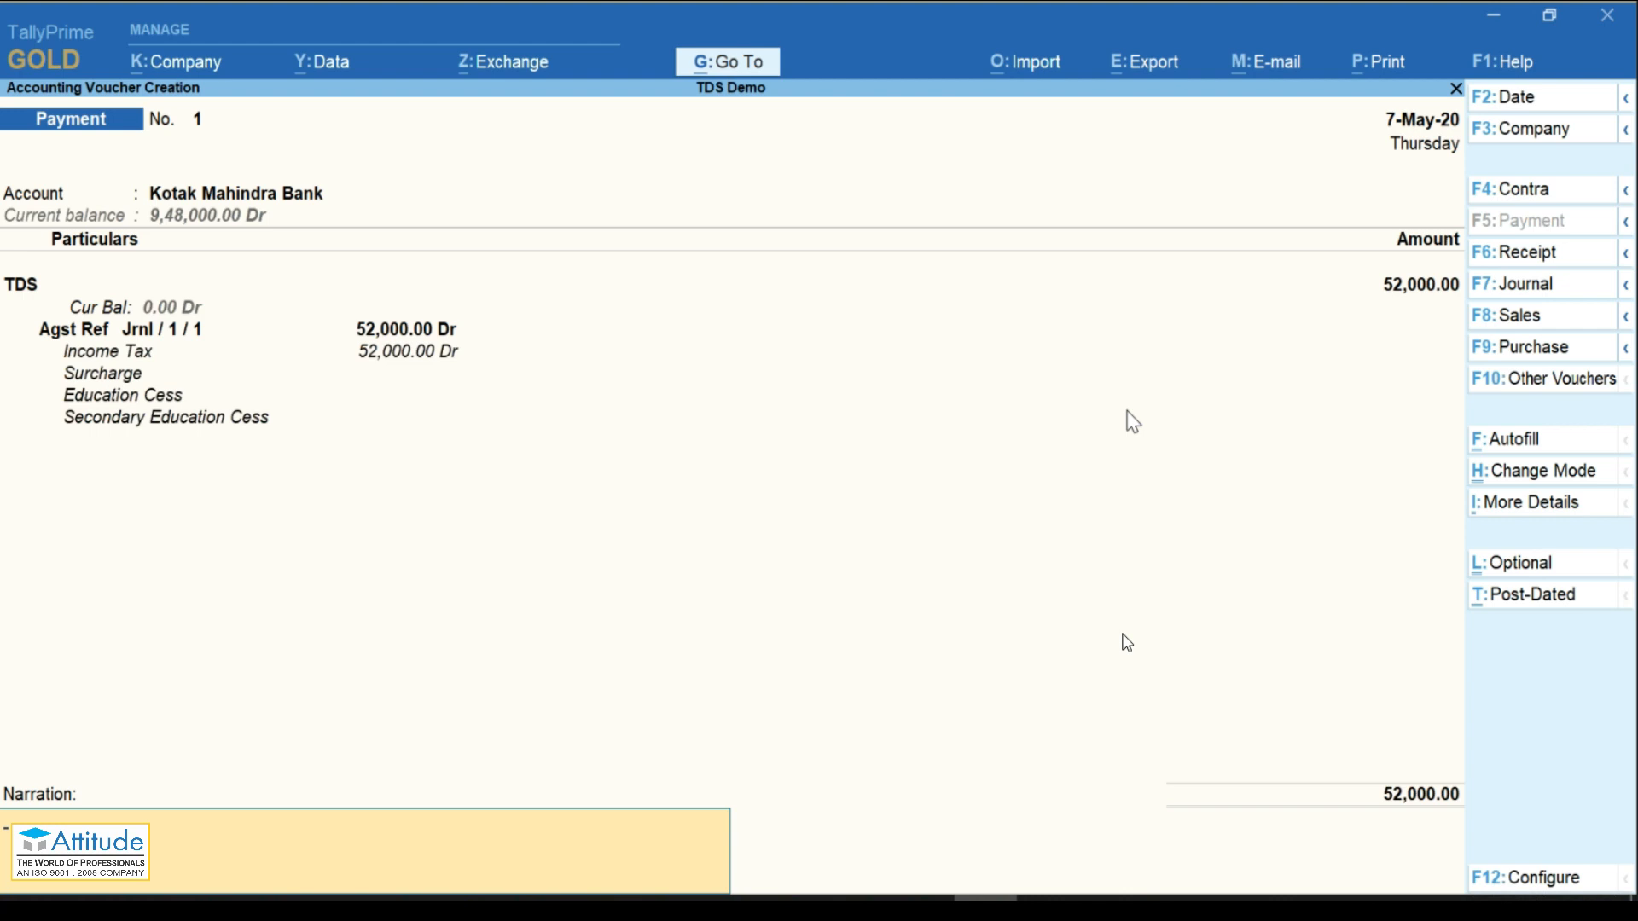
pyautogui.press('Return')
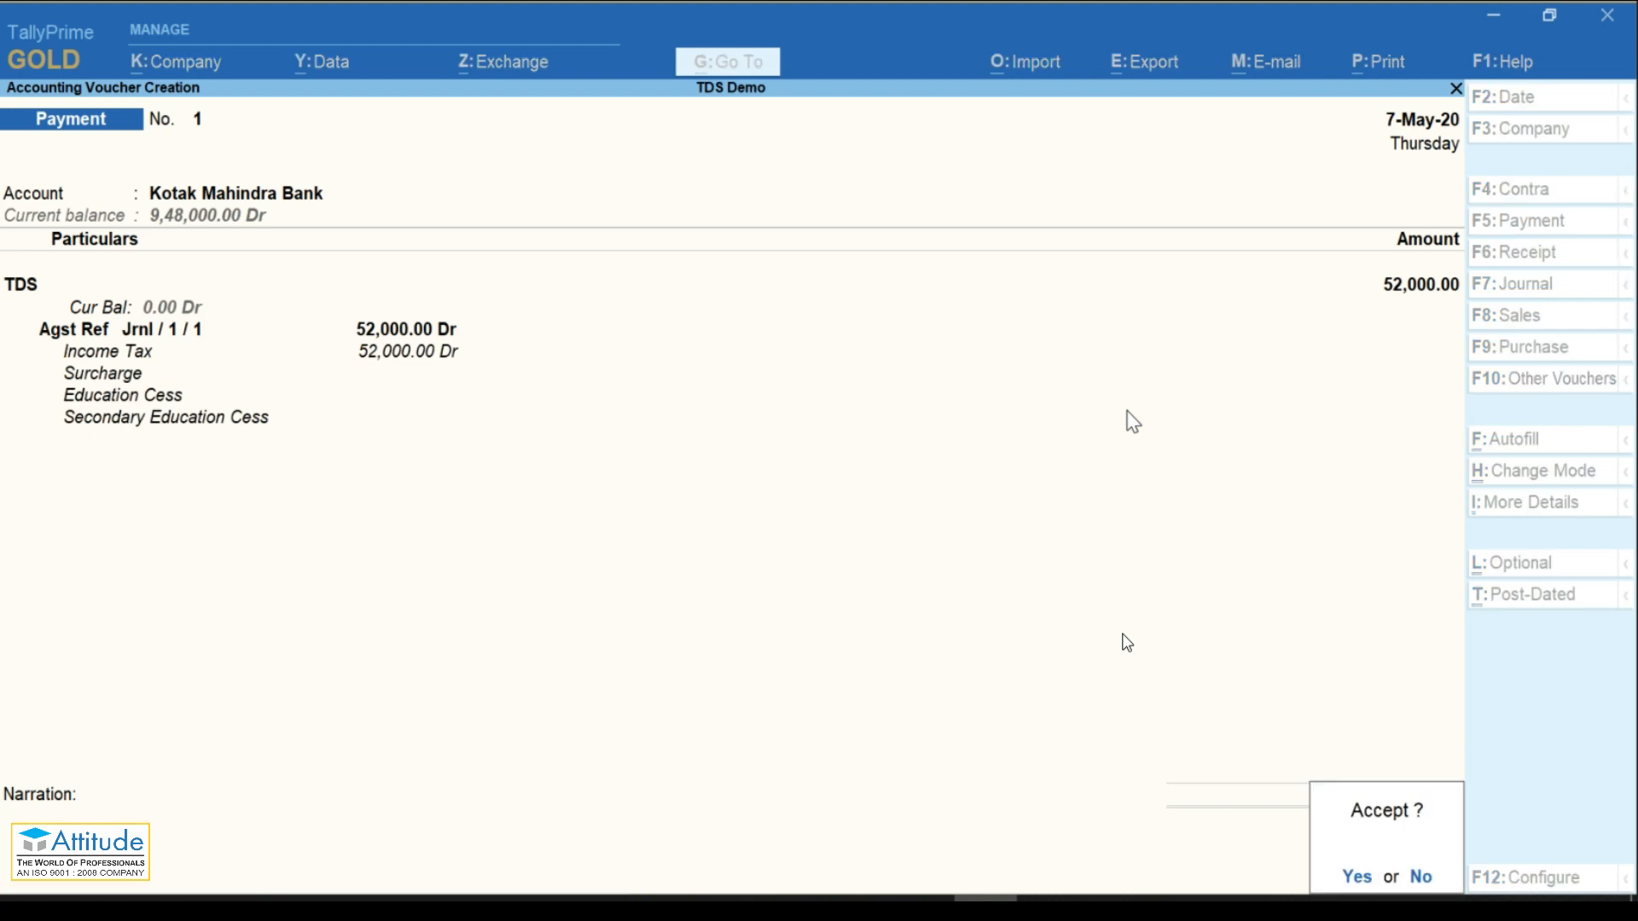
pyautogui.press('Return')
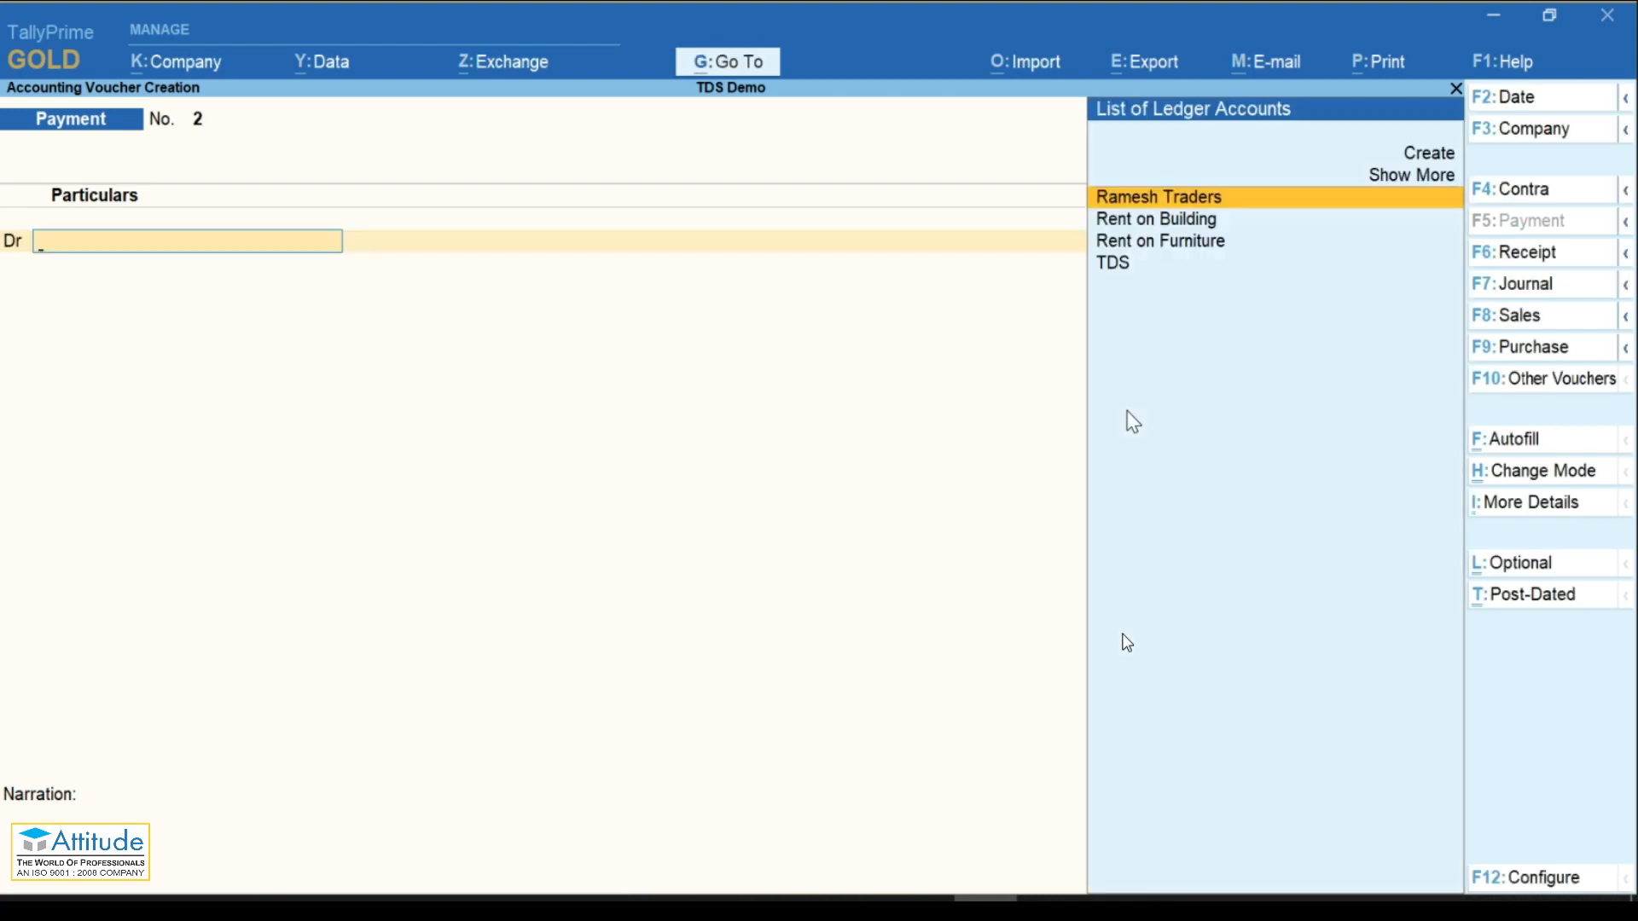
pyautogui.press('pageup')
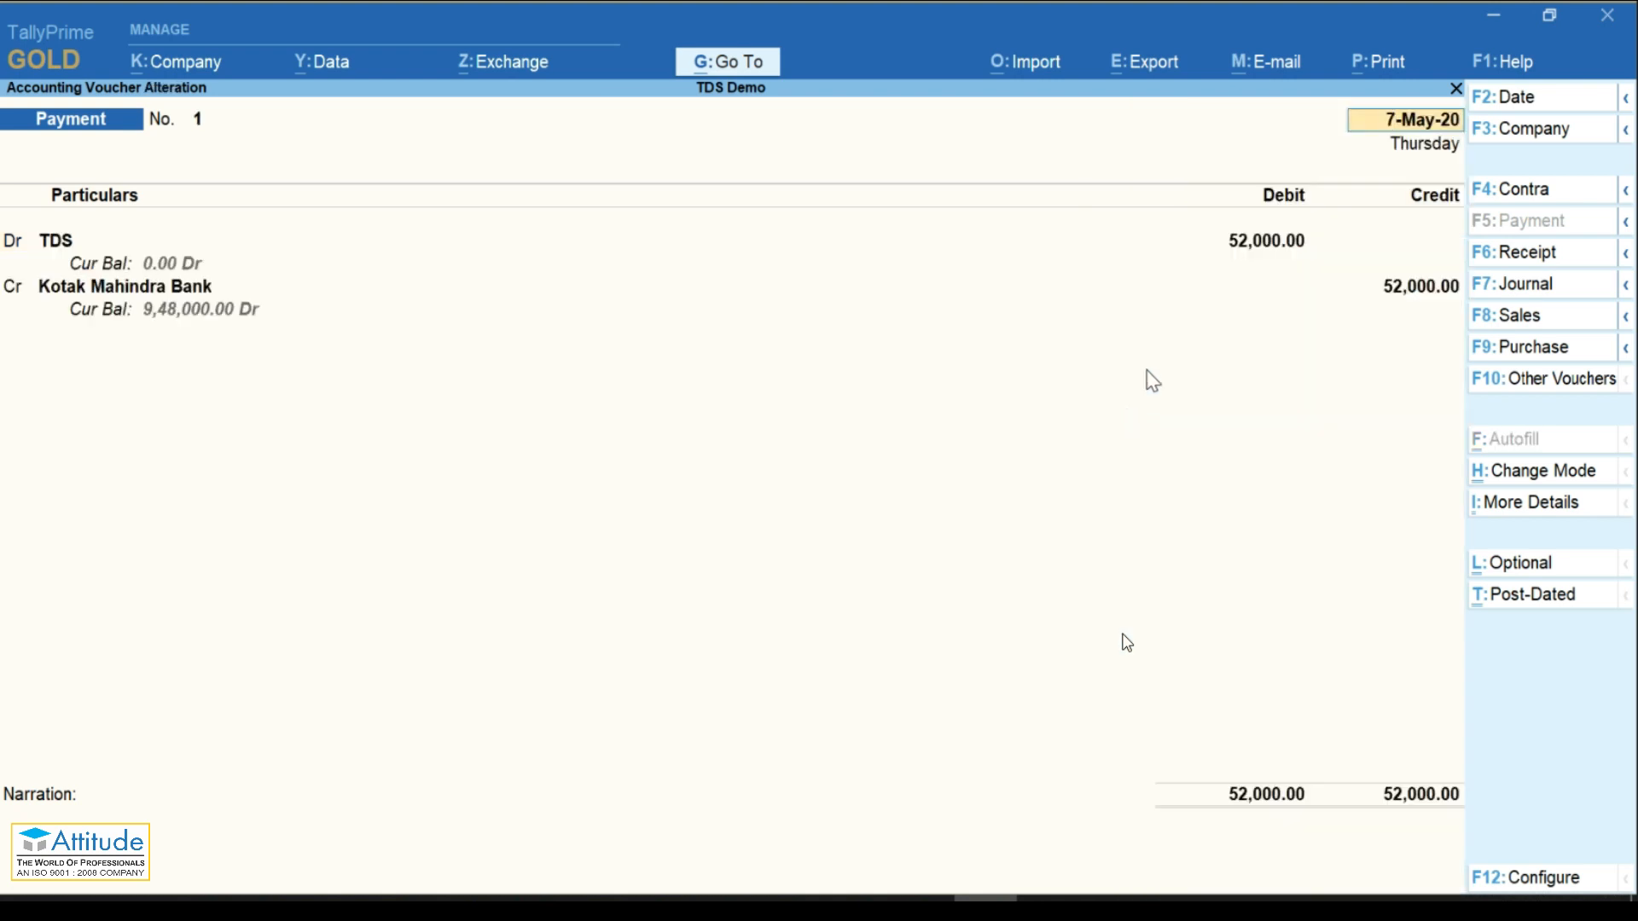
pyautogui.click(1370, 66)
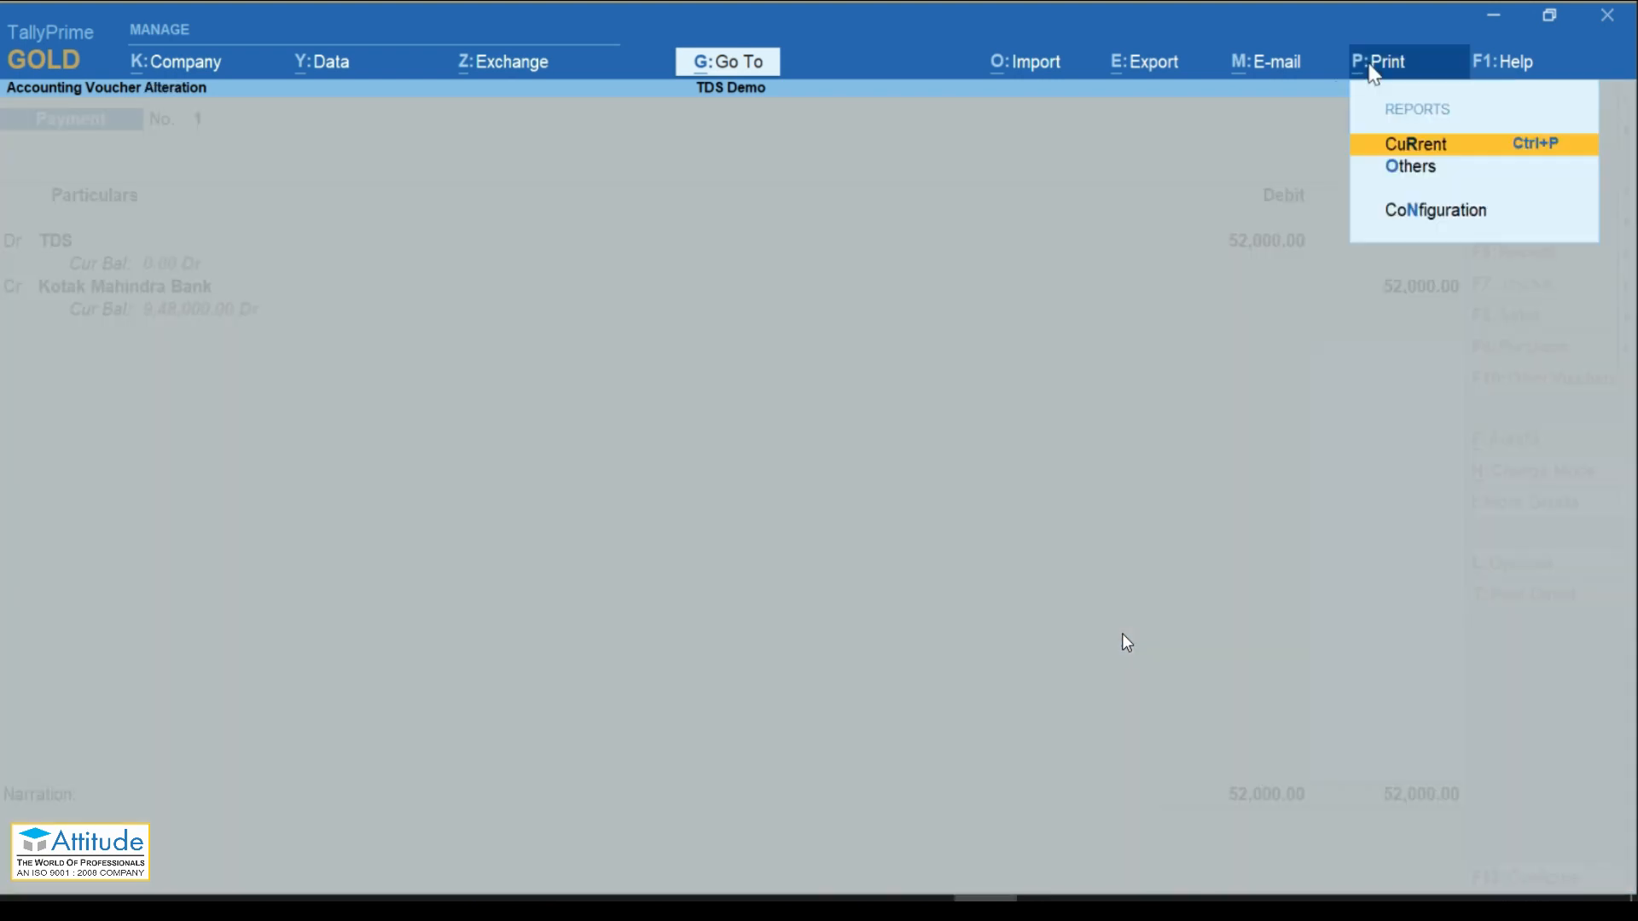
# Step: Print the current voucher as a TDS Challan and preview the ITNS 281 challan for 52,000
pyautogui.click(1427, 153)
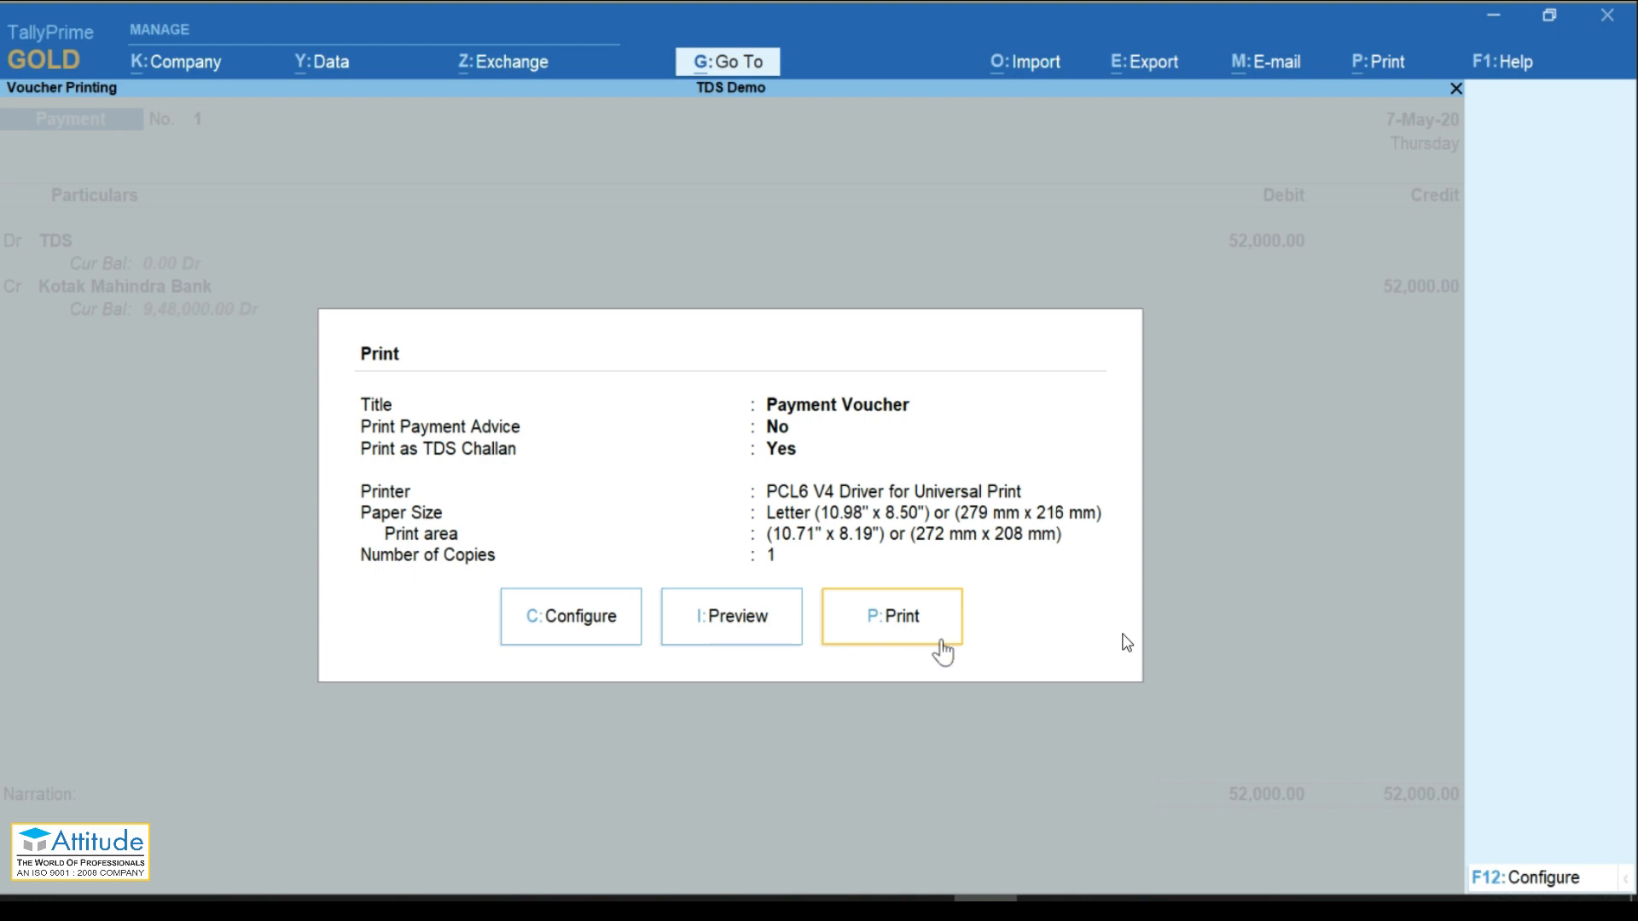
pyautogui.click(603, 631)
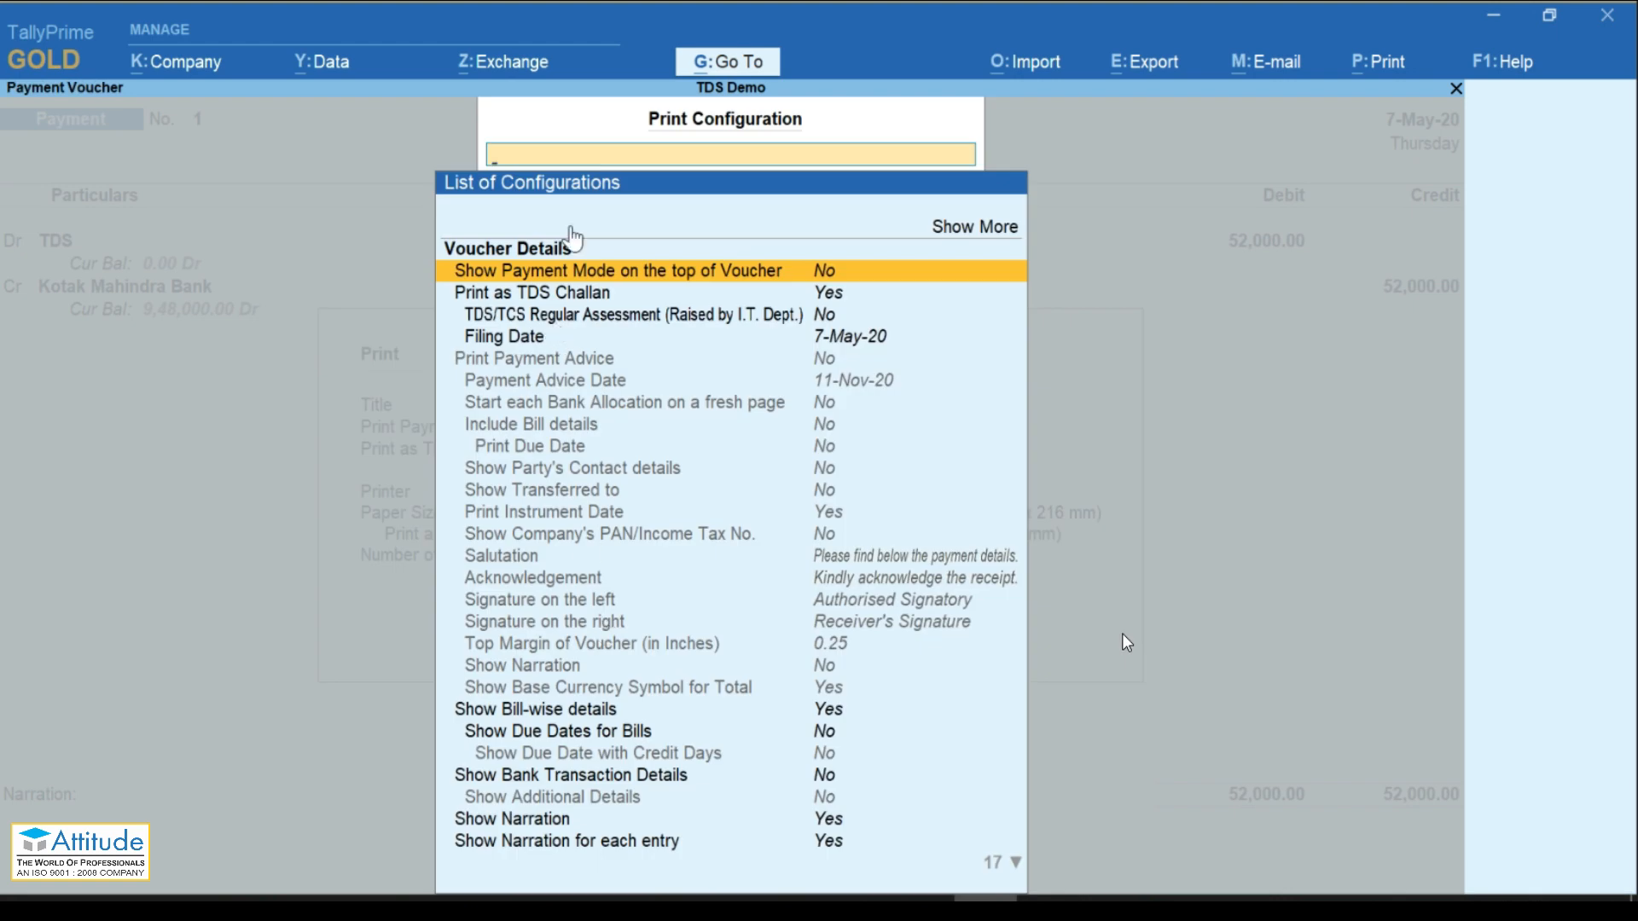
pyautogui.click(506, 301)
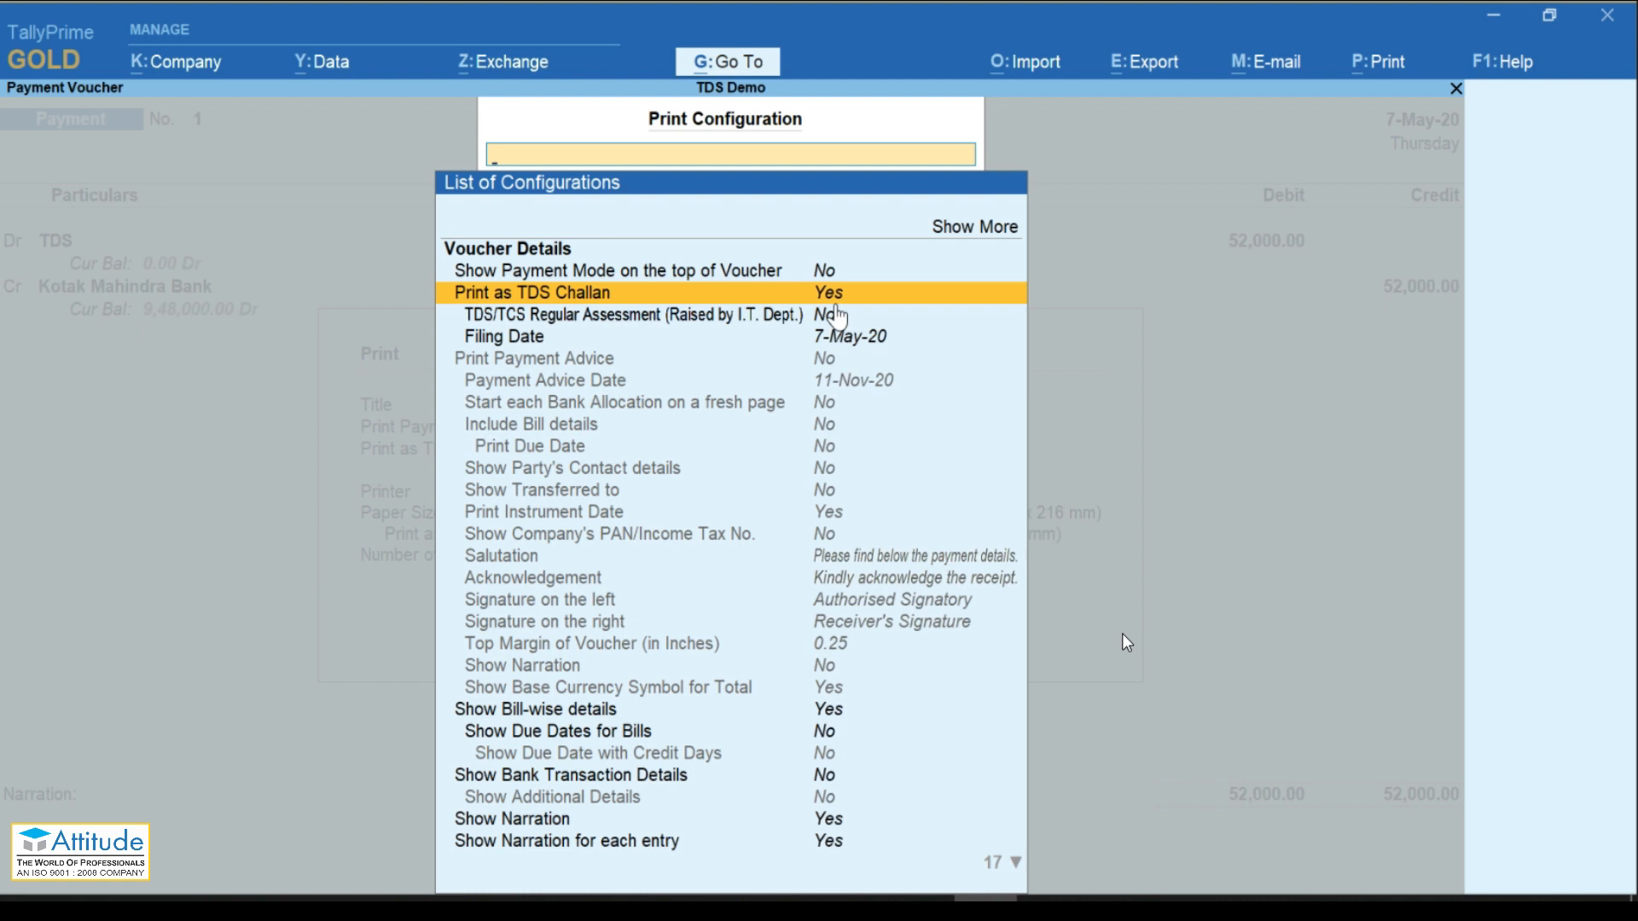
pyautogui.press('Escape')
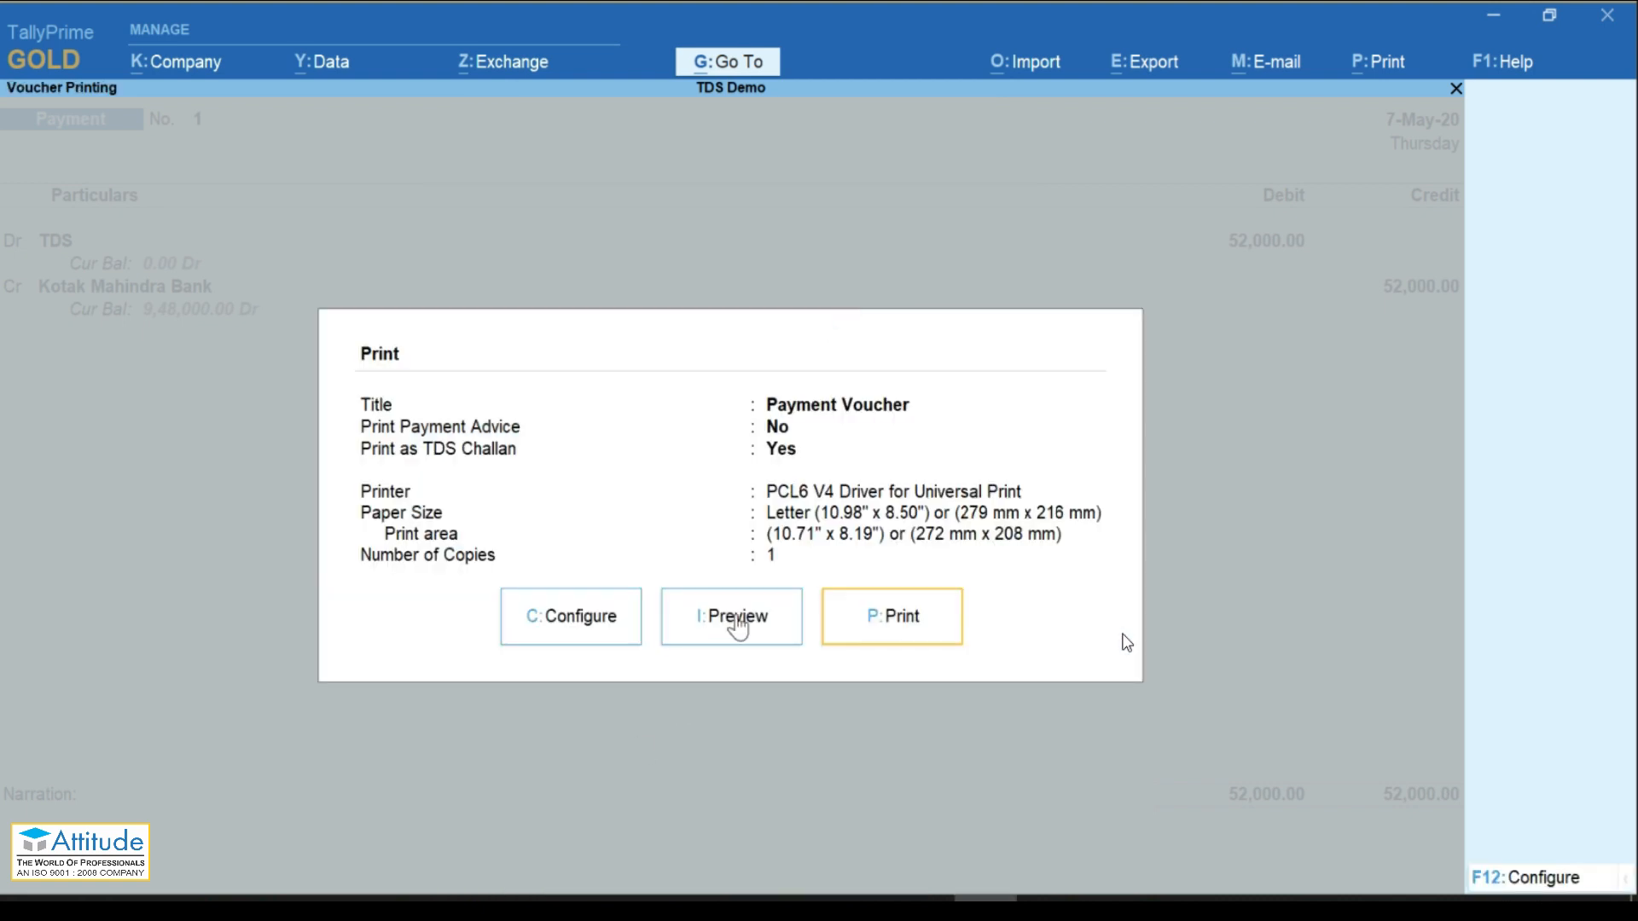
pyautogui.click(735, 616)
pyautogui.hotkey('alt', 'z')
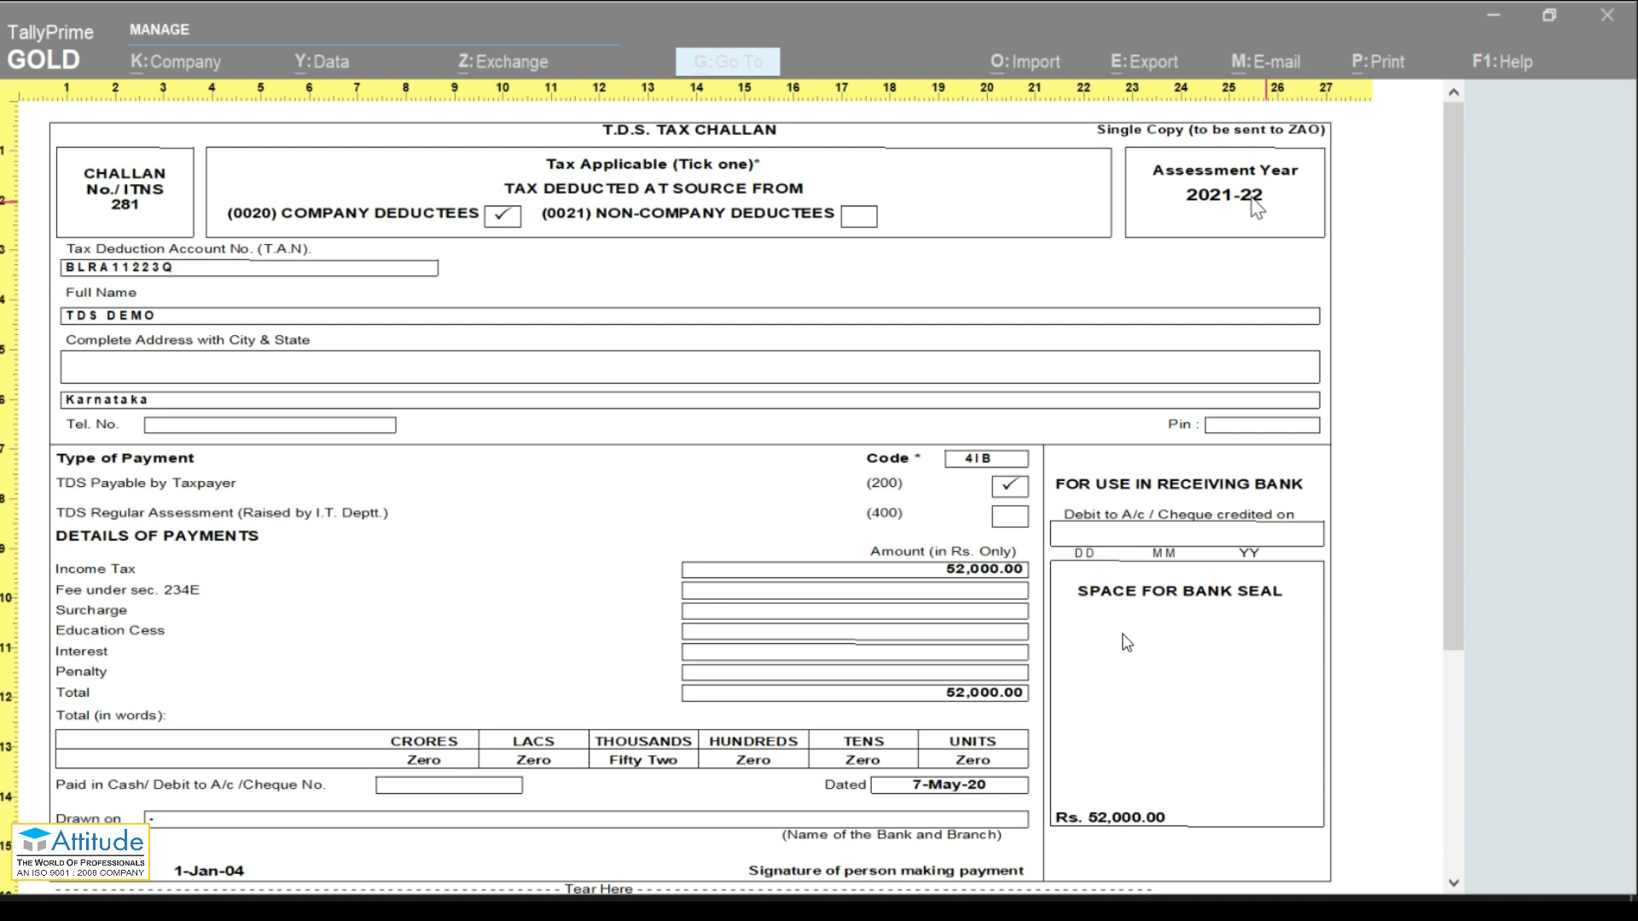
pyautogui.moveTo(1457, 418); pyautogui.dragTo(1435, 247)
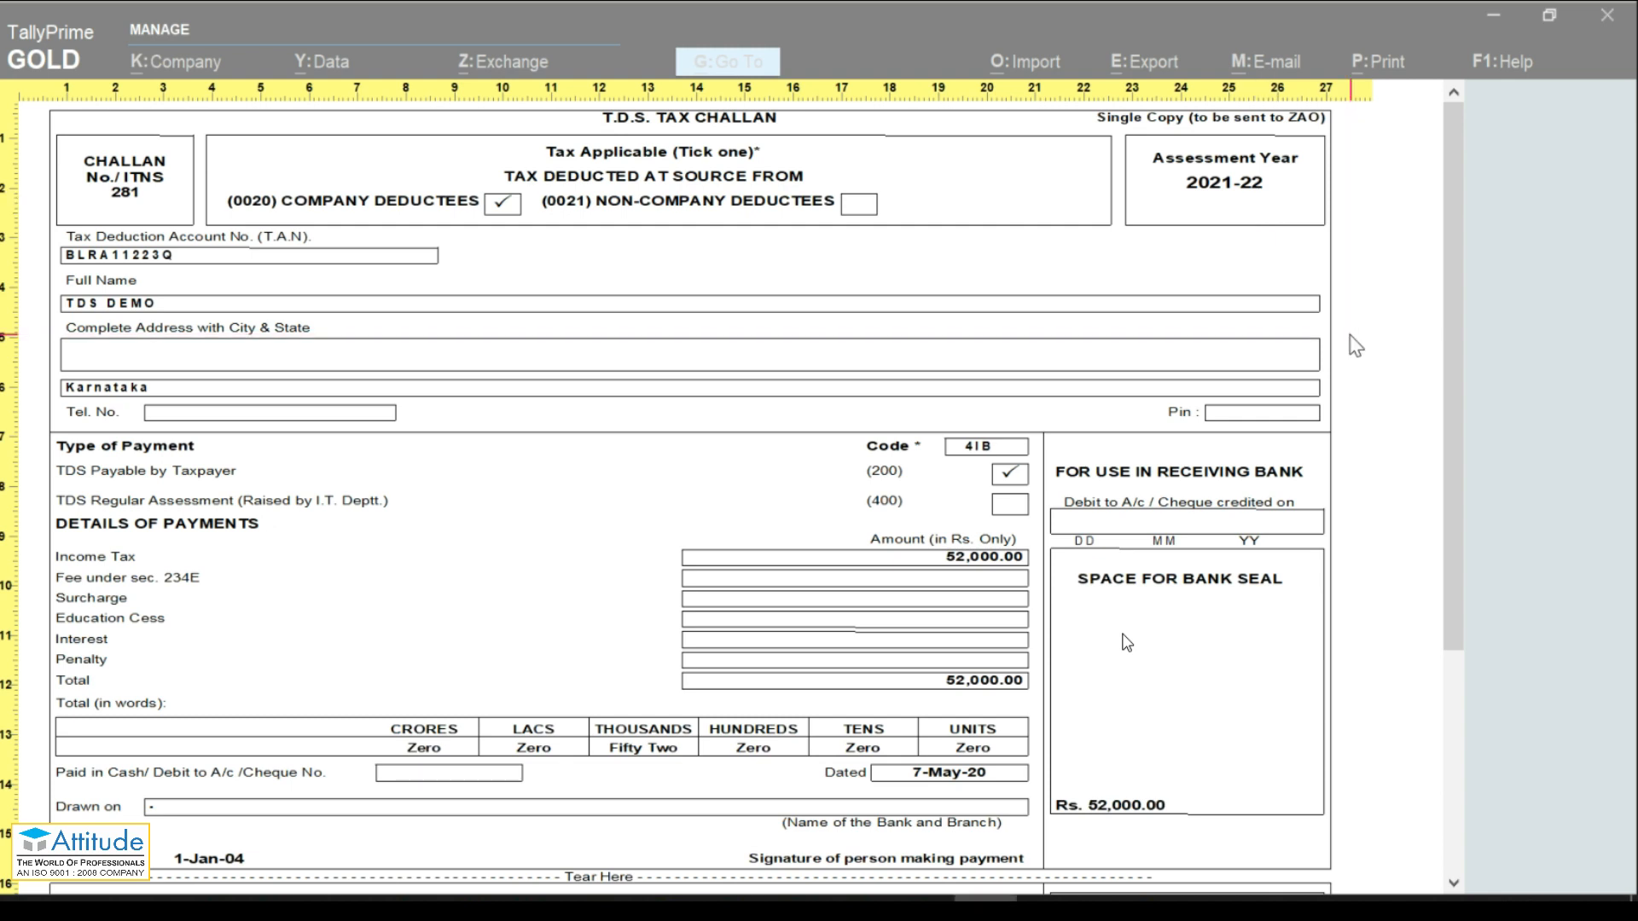
pyautogui.press('Escape')
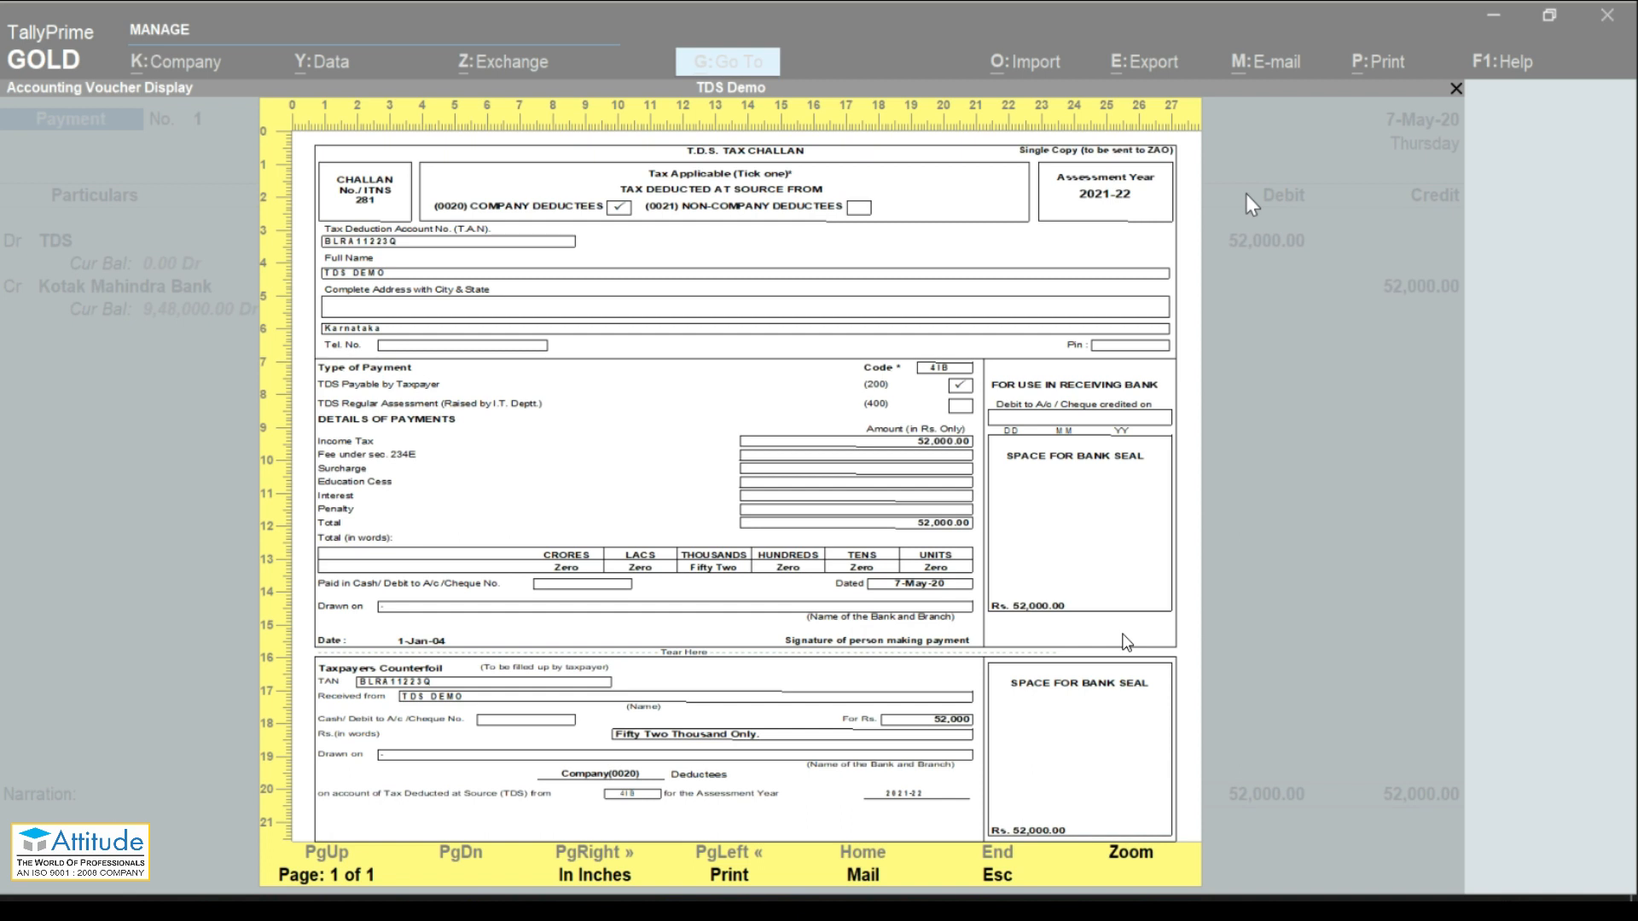
pyautogui.press('Escape')
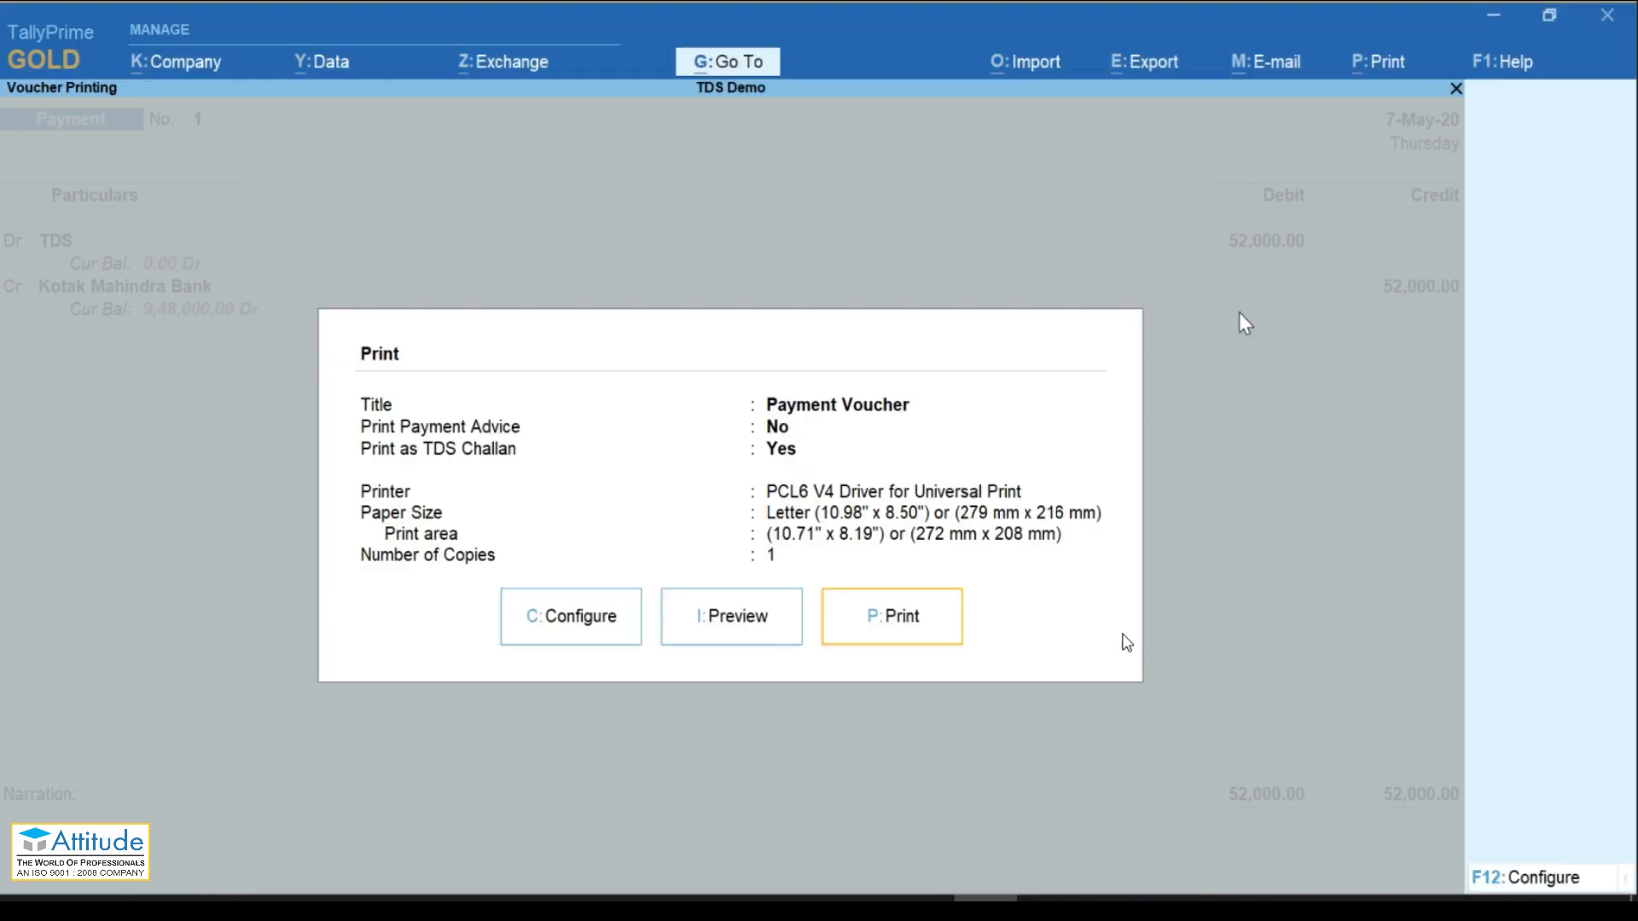
# Step: Quit the print settings and payment voucher, returning to the TDS Demo Gateway of Tally
pyautogui.press('Escape')
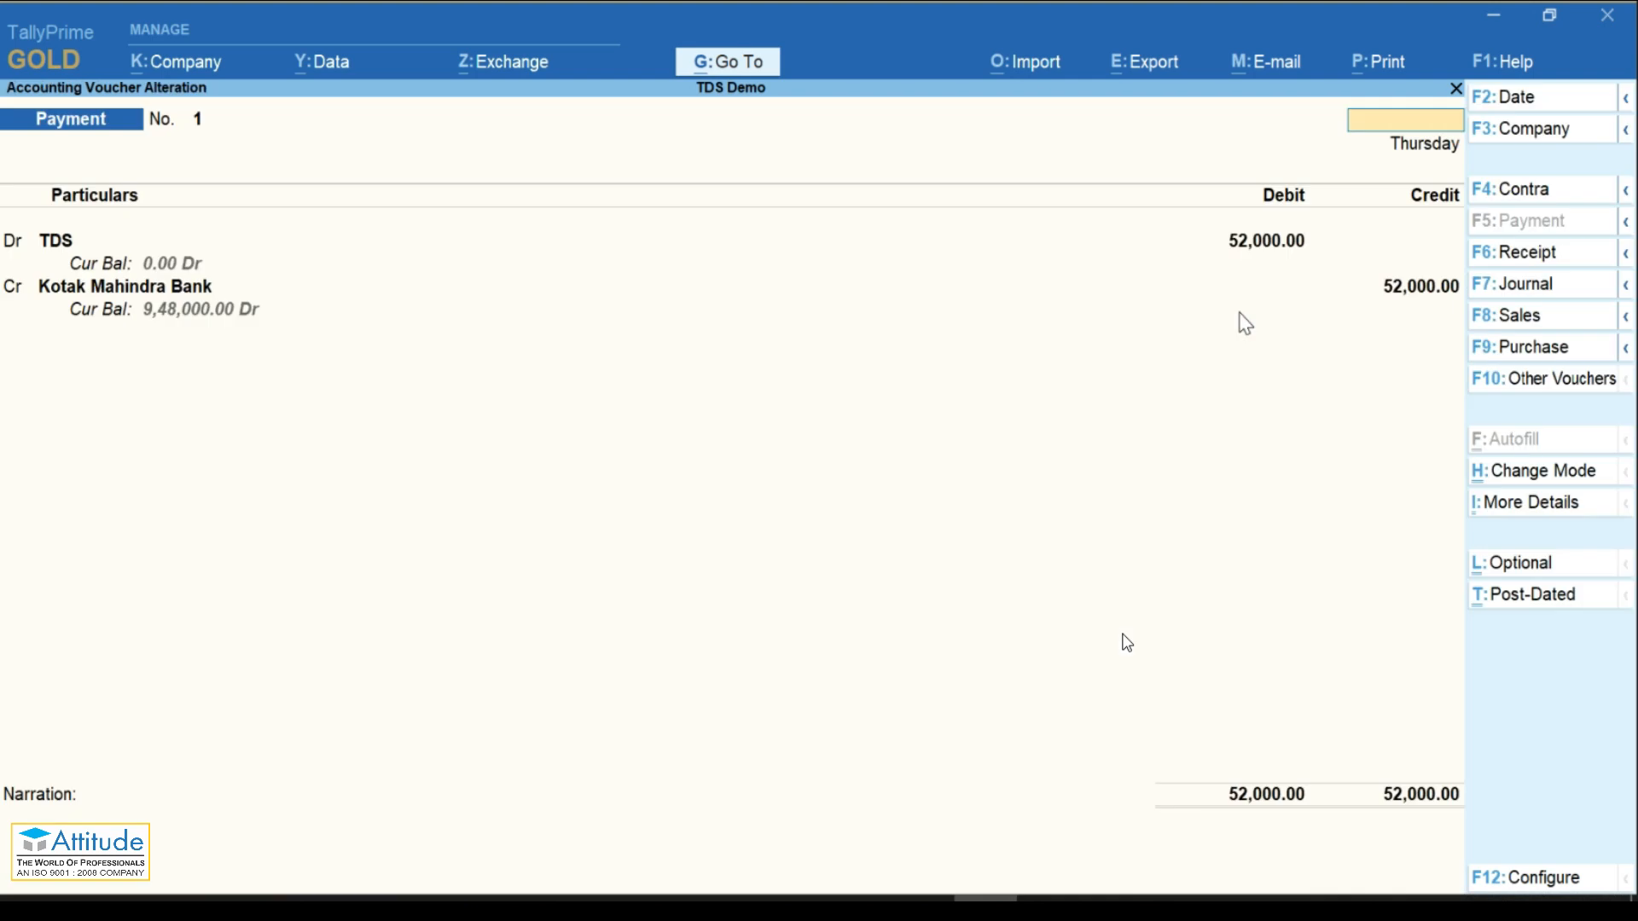
pyautogui.press('Escape')
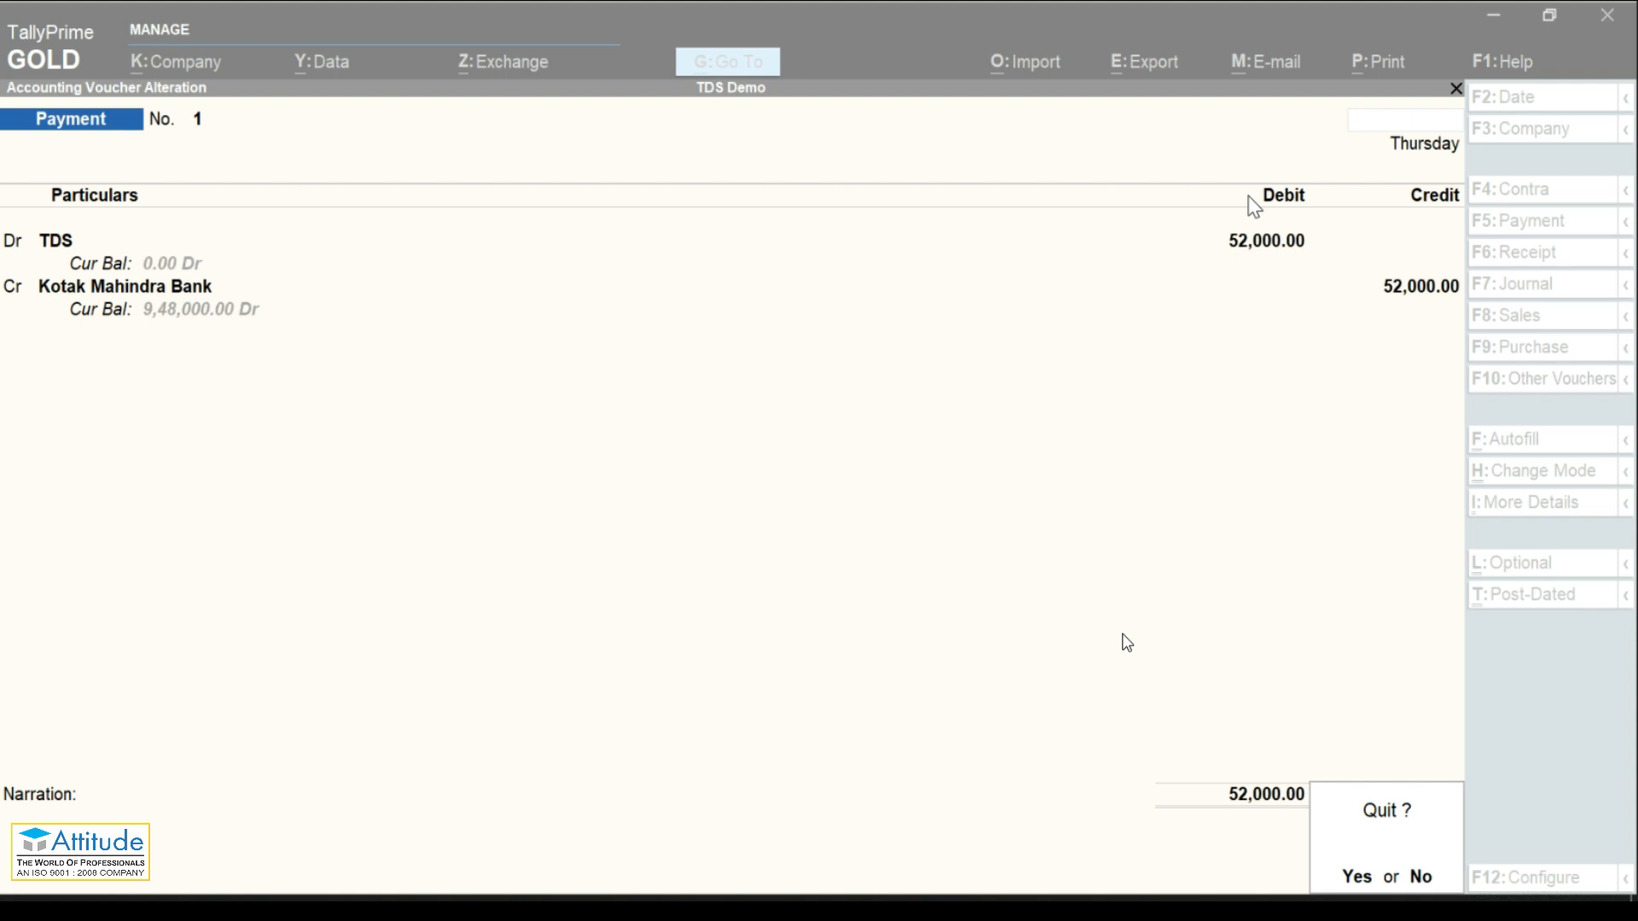
pyautogui.click(1319, 517)
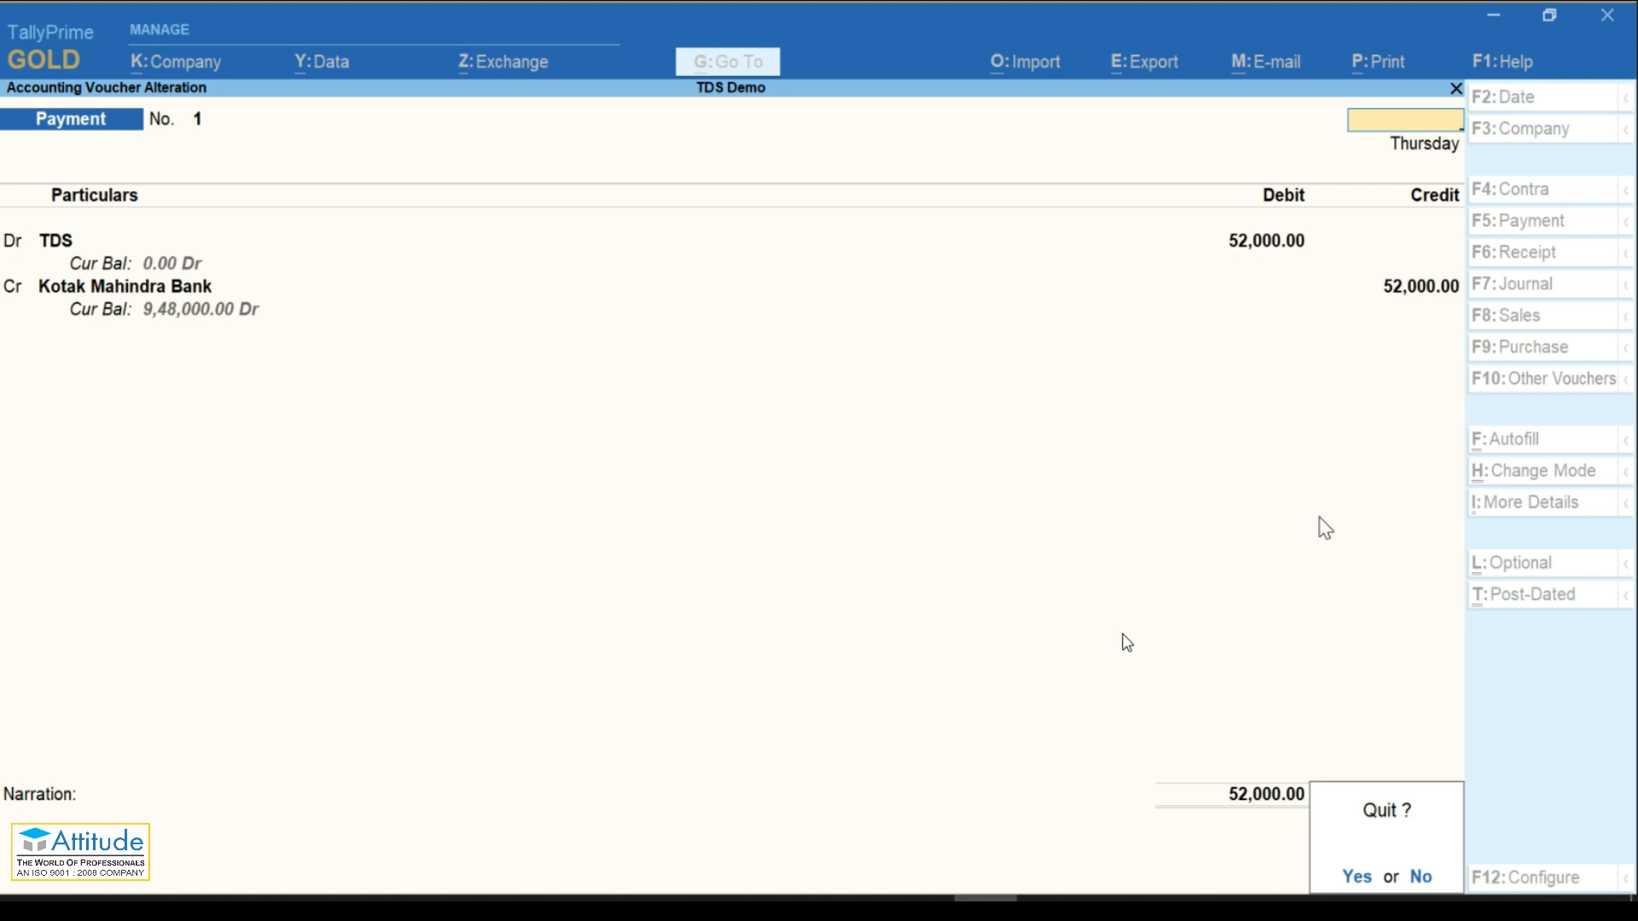
pyautogui.press('Return')
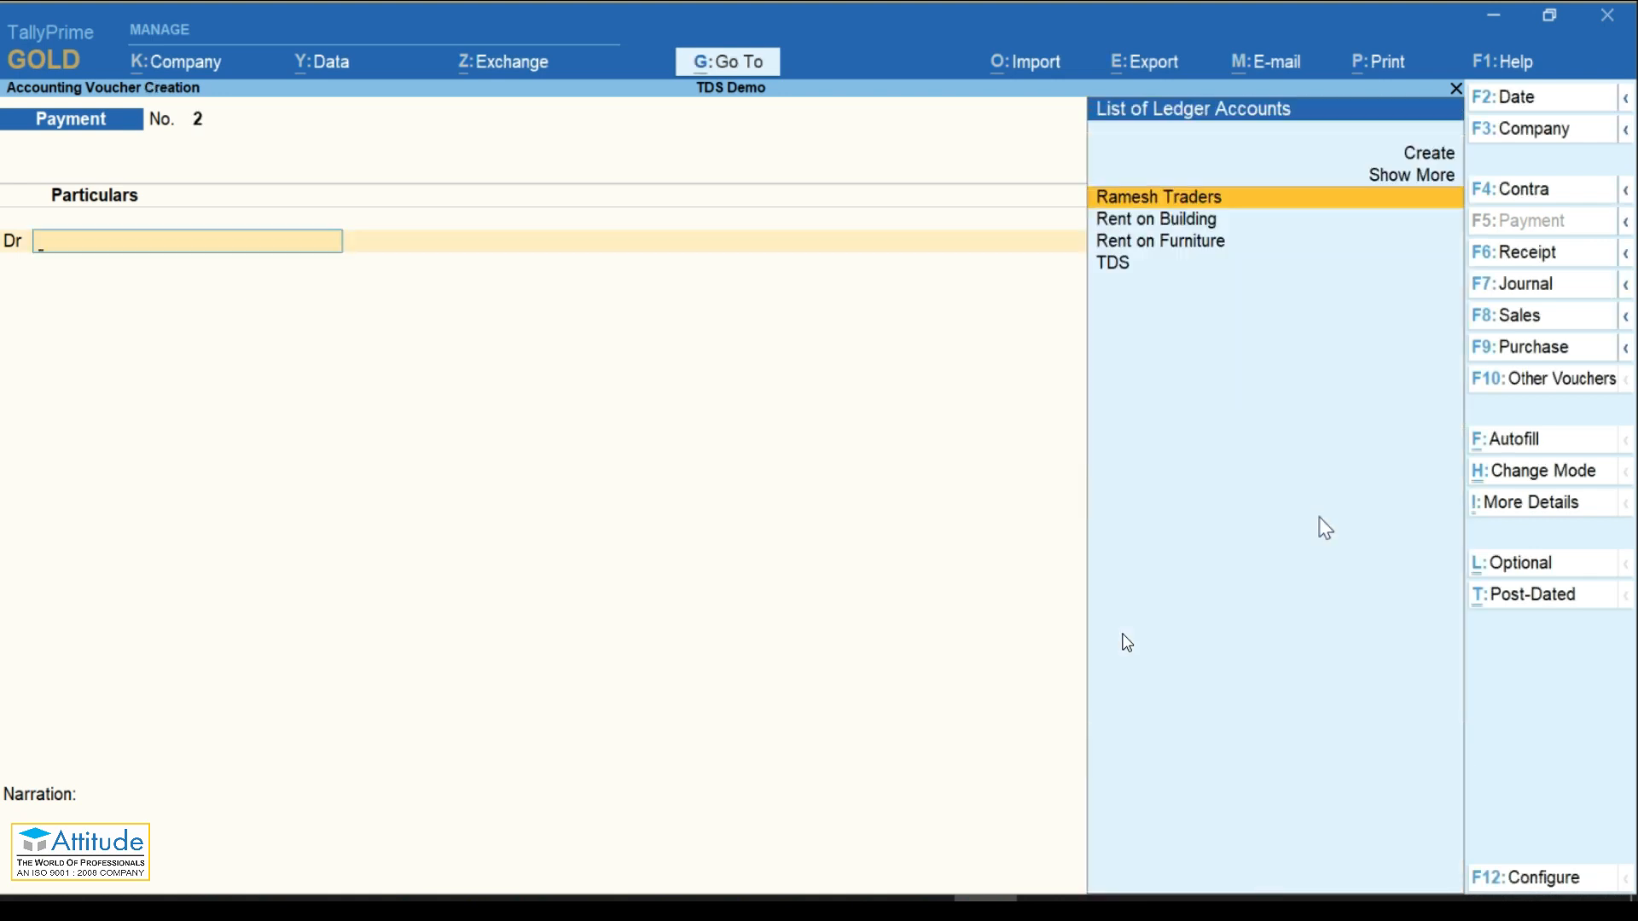
pyautogui.press('Escape')
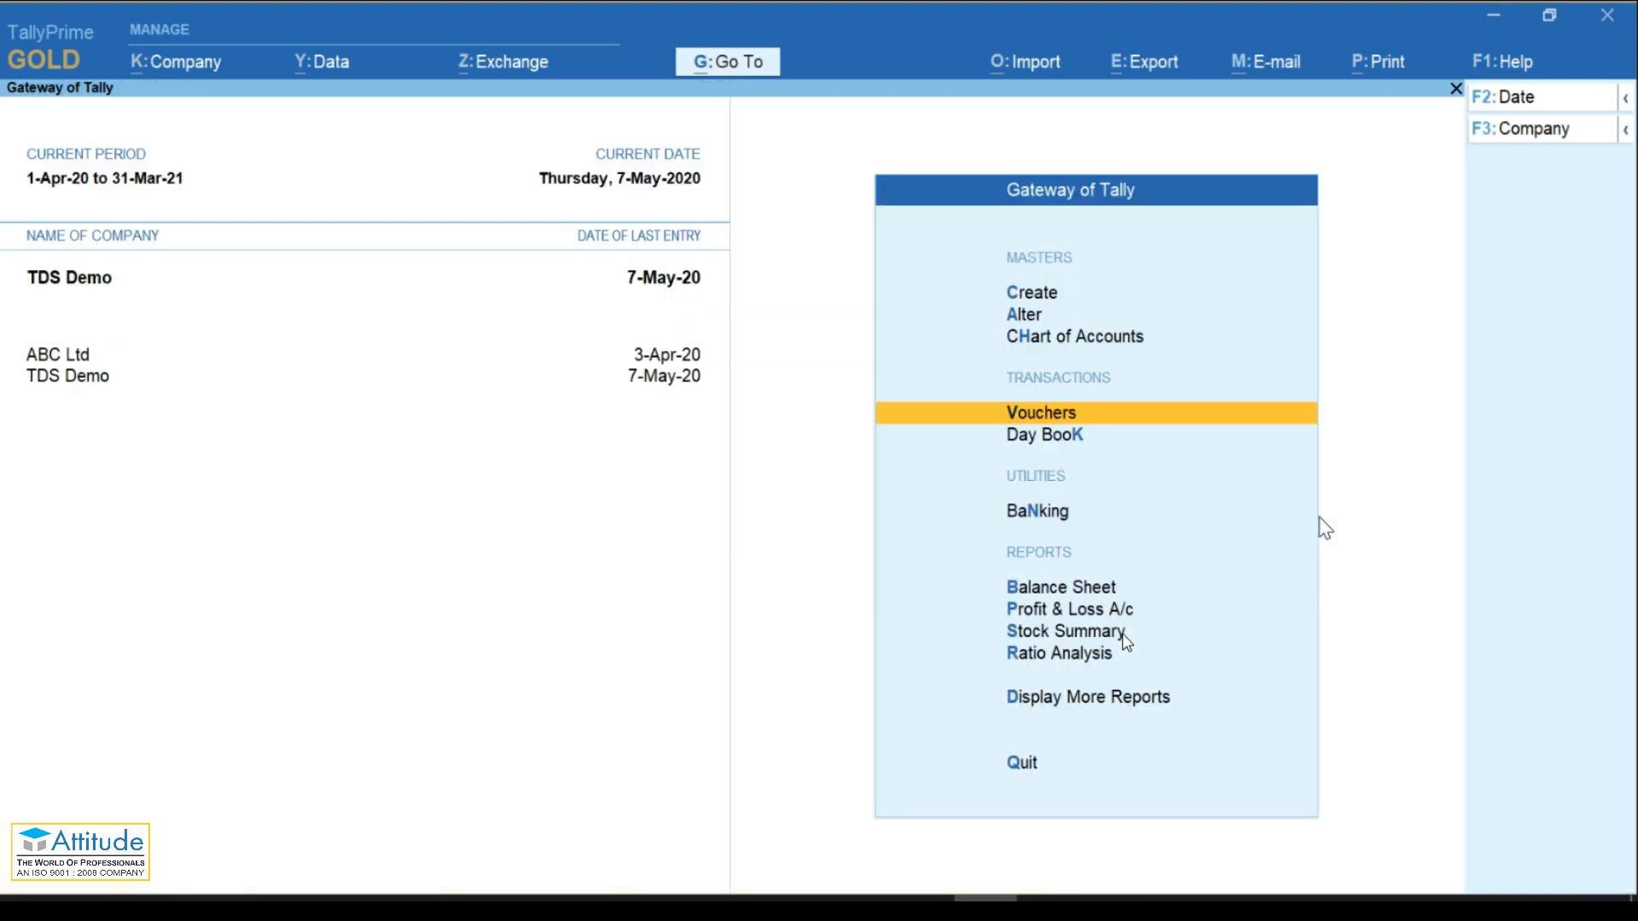
pyautogui.press('Down')
pyautogui.press('Down')
pyautogui.press('Down')
pyautogui.press('Down')
pyautogui.press('Down')
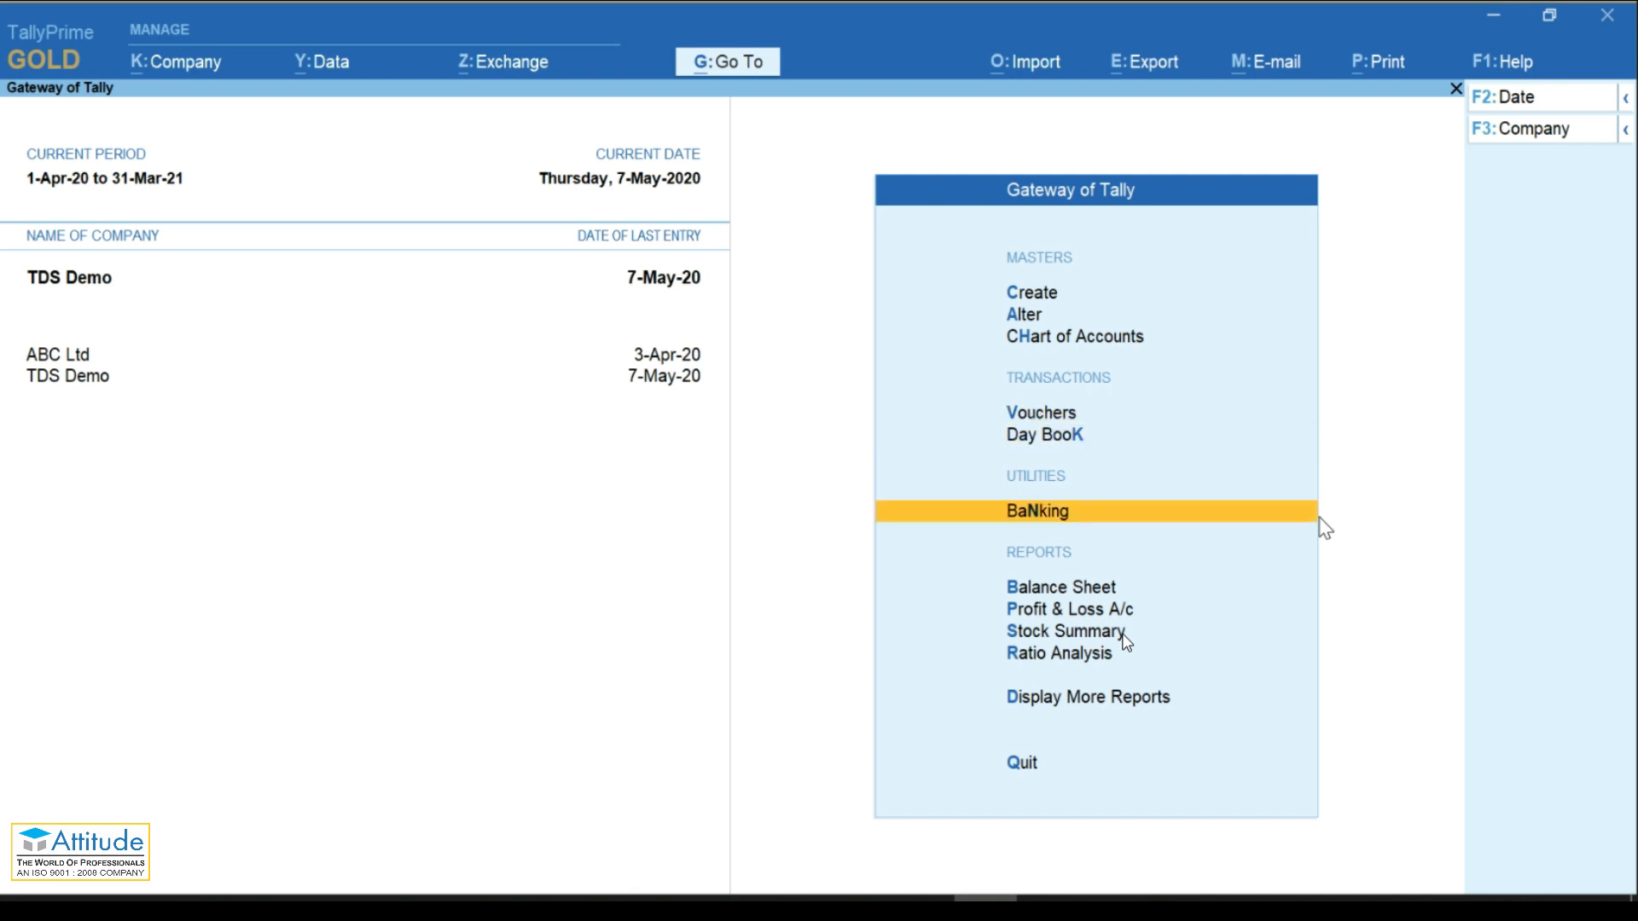
pyautogui.press('Up')
pyautogui.press('Up')
pyautogui.press('Up')
pyautogui.press('alt')
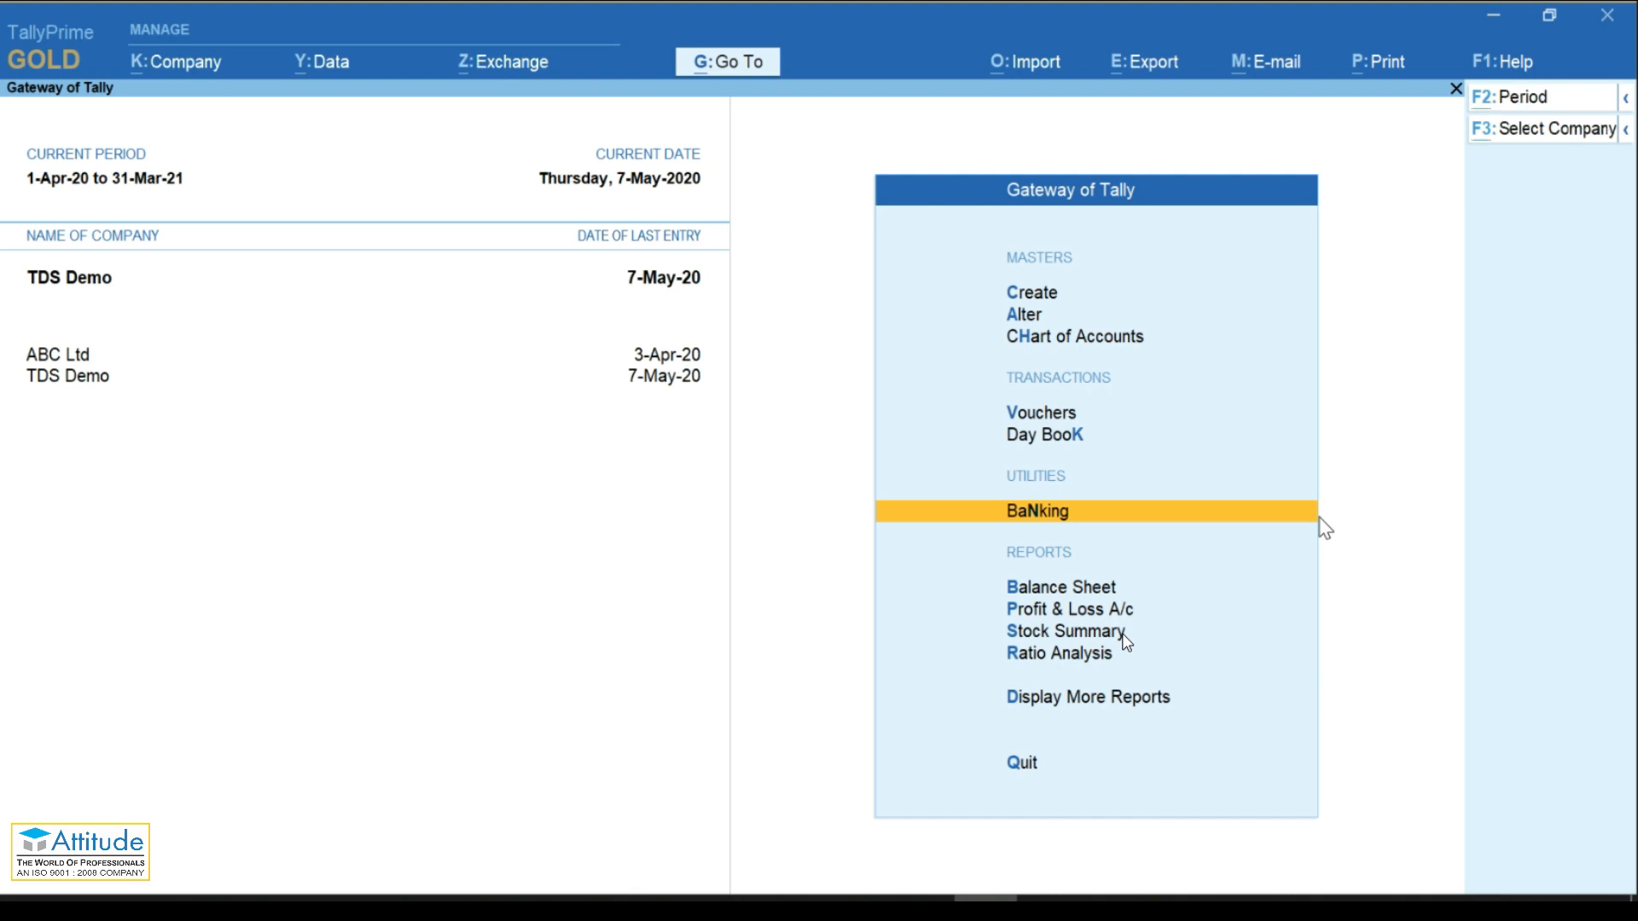
# Step: Open Form 26Q's uncertain transactions and drill into 'Bank Details are not available in Payment Voucher'
pyautogui.hotkey('alt', 'g')
pyautogui.write('Tds')
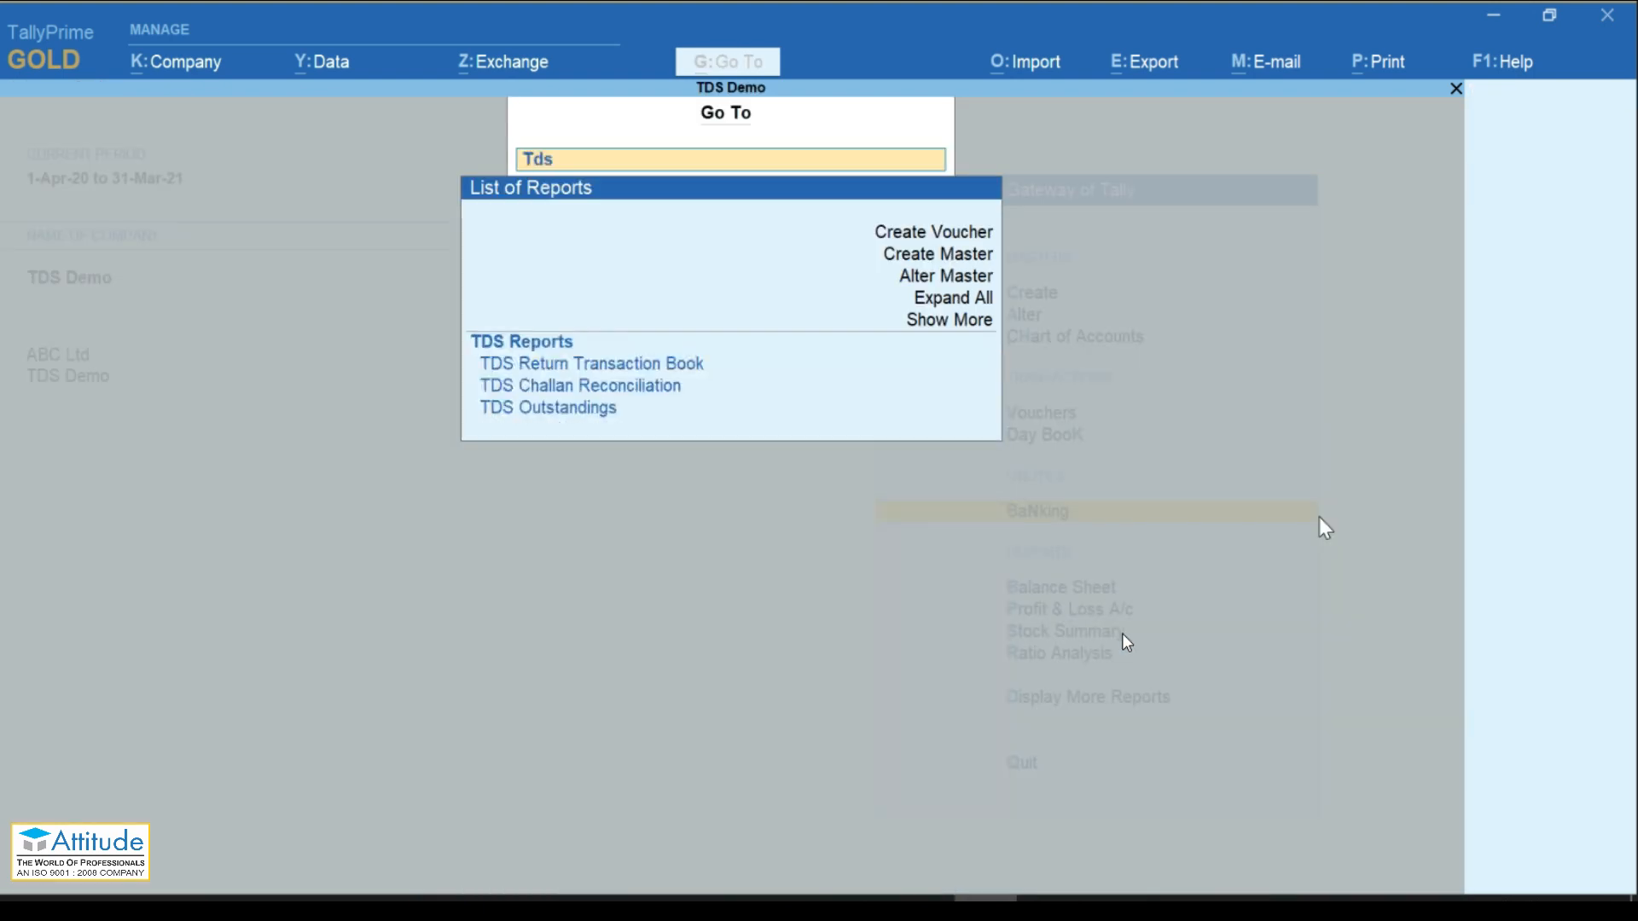
pyautogui.press('Return')
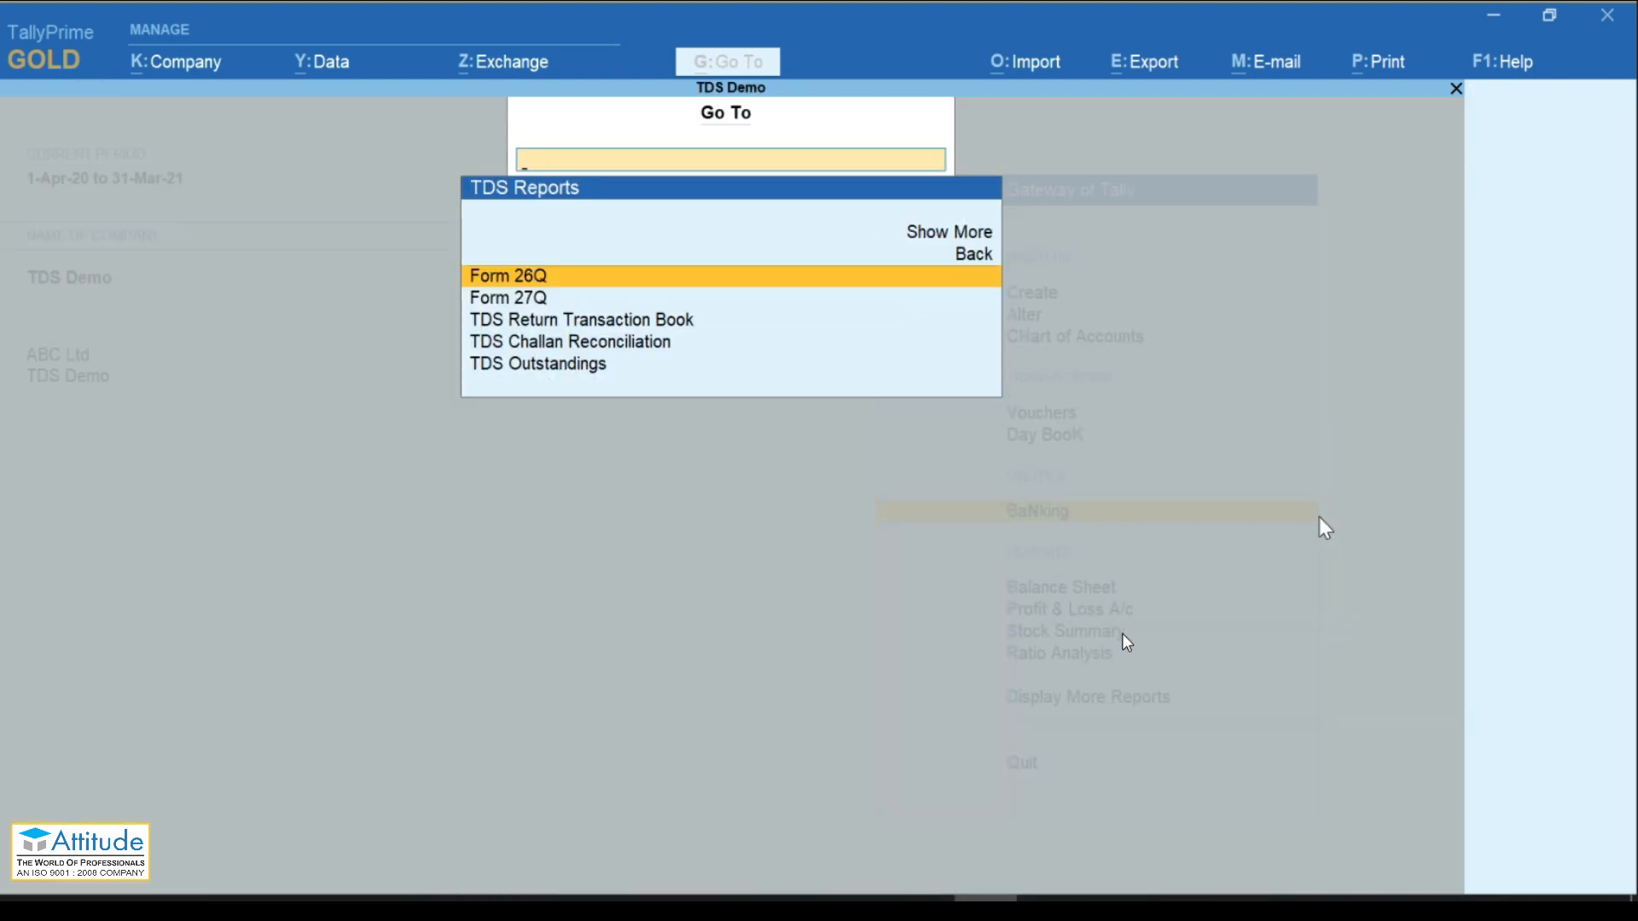
pyautogui.press('Return')
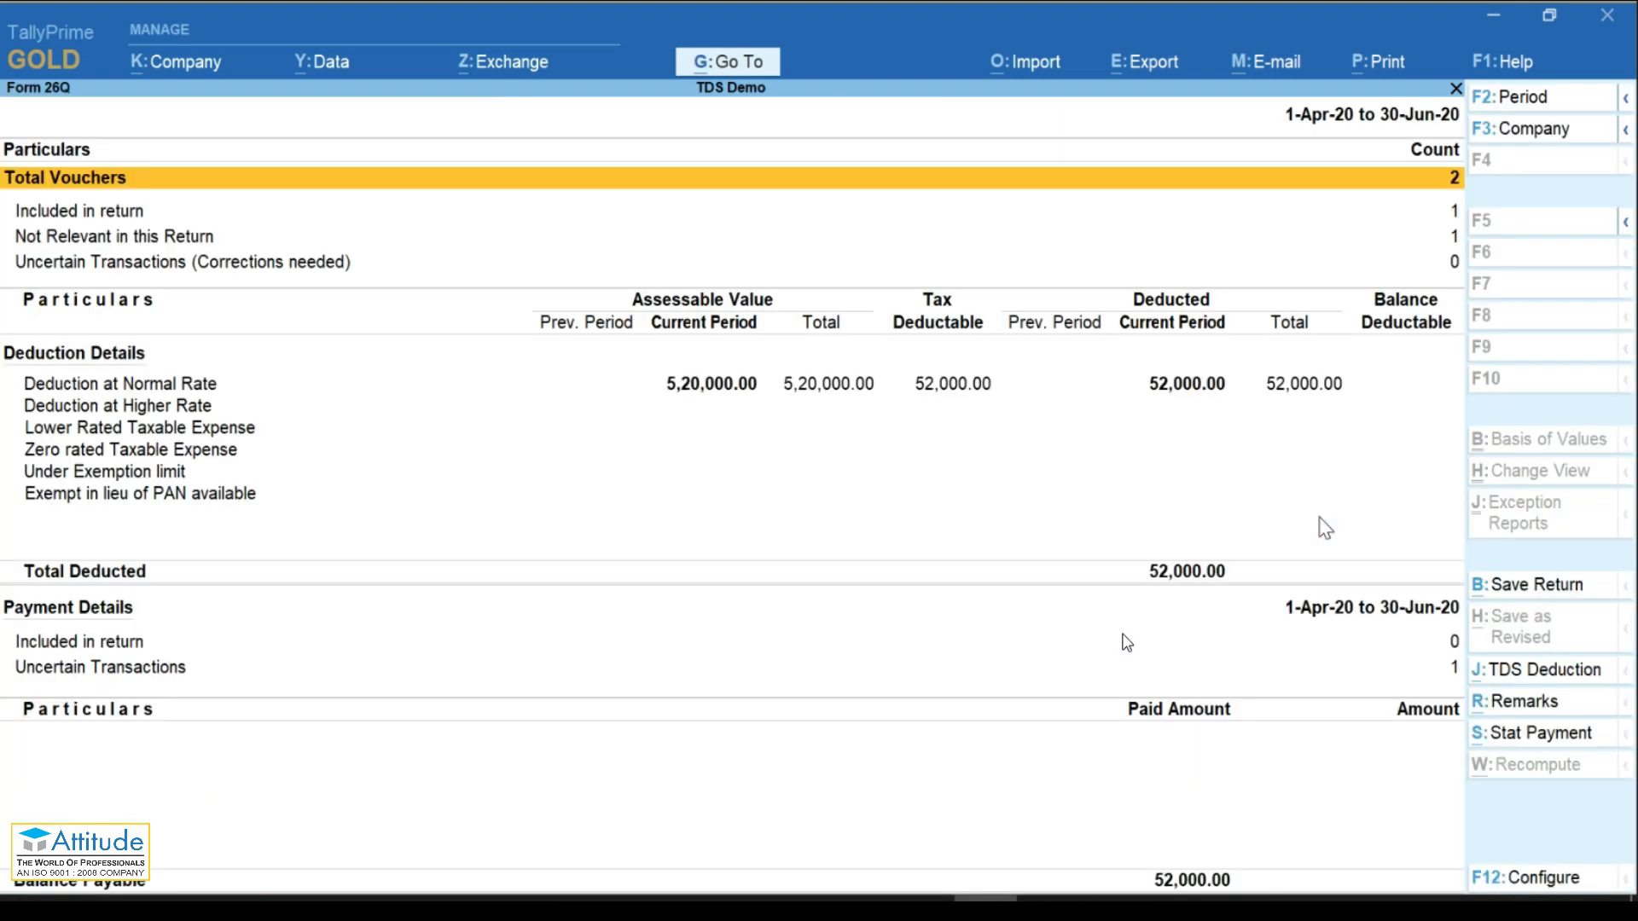
pyautogui.press('Down')
pyautogui.press('Down')
pyautogui.press('Down')
pyautogui.press('Down')
pyautogui.press('Down')
pyautogui.press('Down')
pyautogui.press('Down')
pyautogui.press('Down')
pyautogui.press('Down')
pyautogui.press('Down')
pyautogui.press('Down')
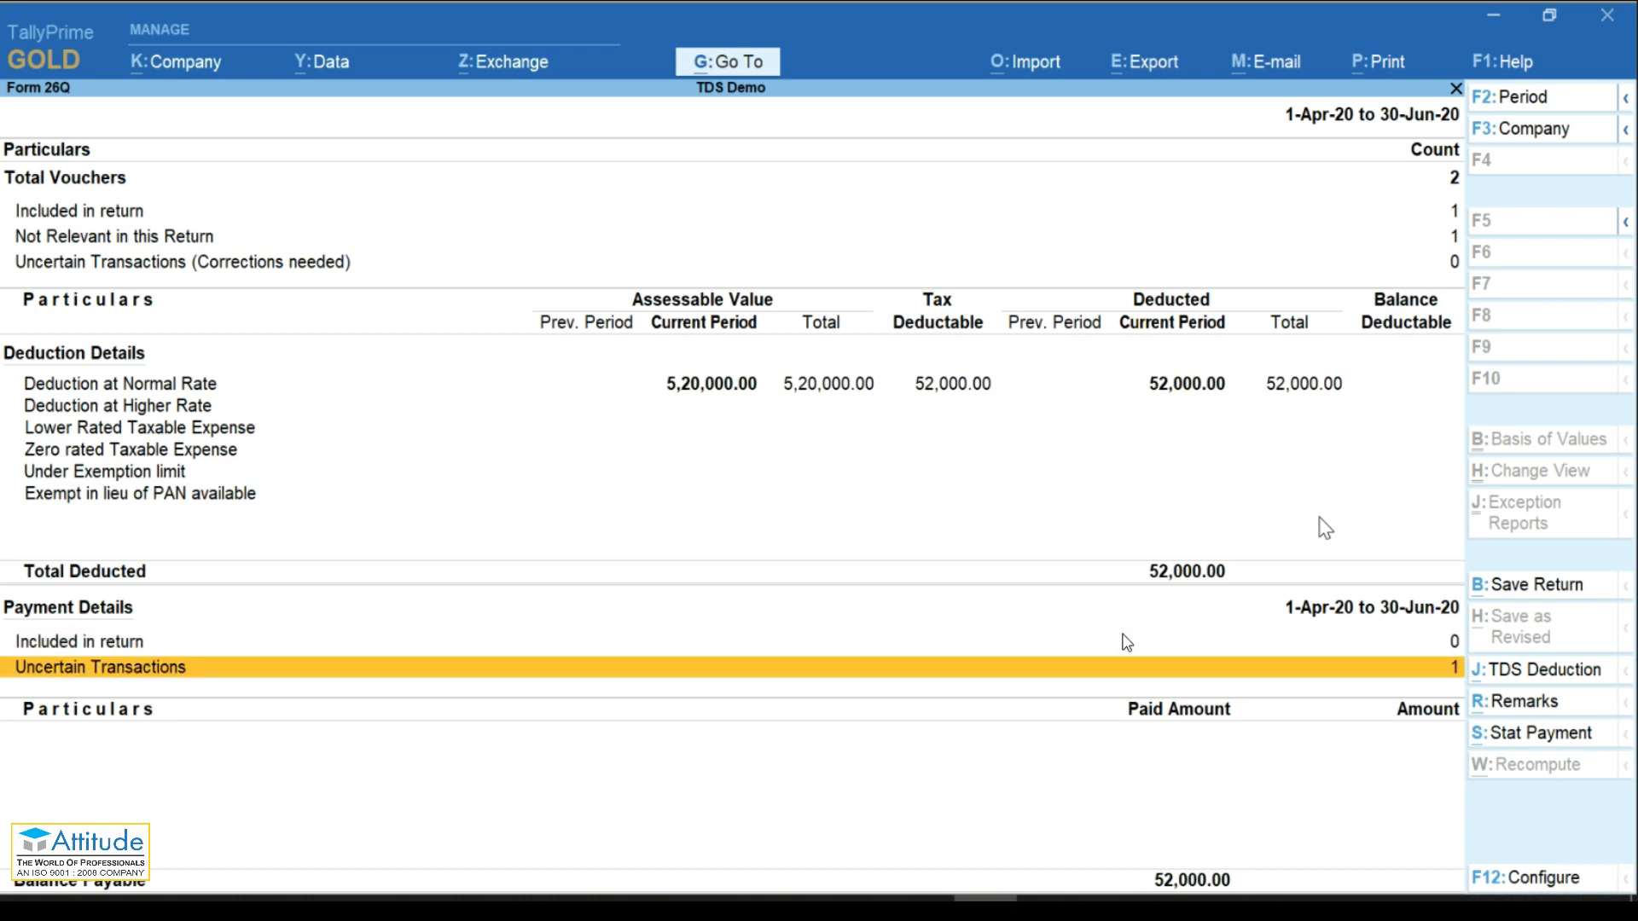
pyautogui.press('Return')
pyautogui.press('Down')
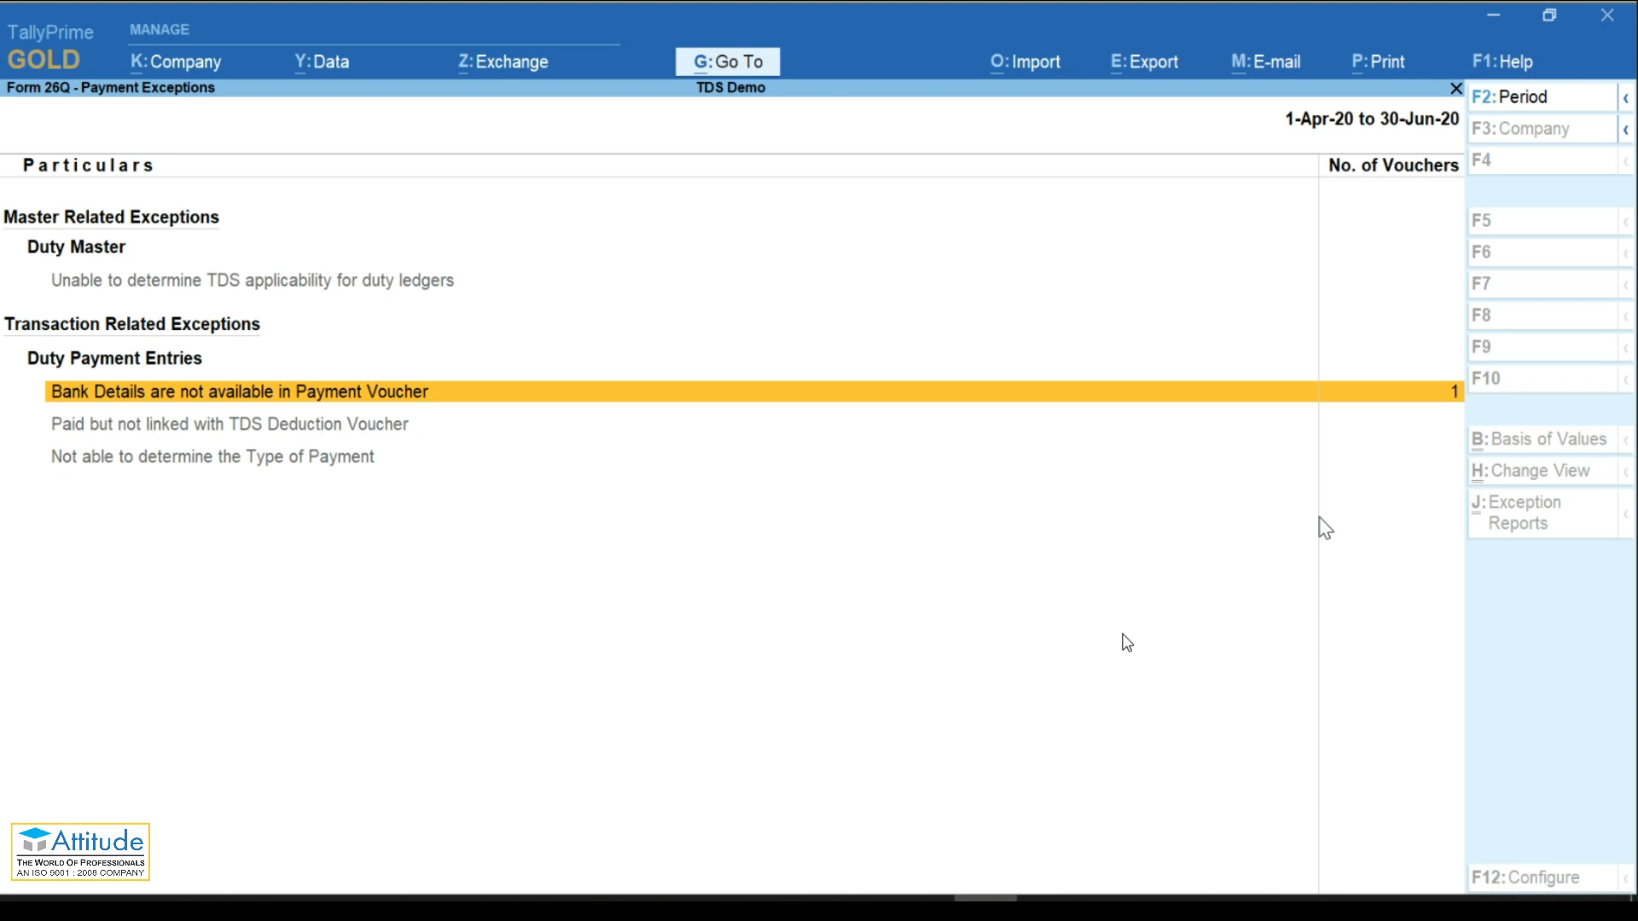
pyautogui.press('Return')
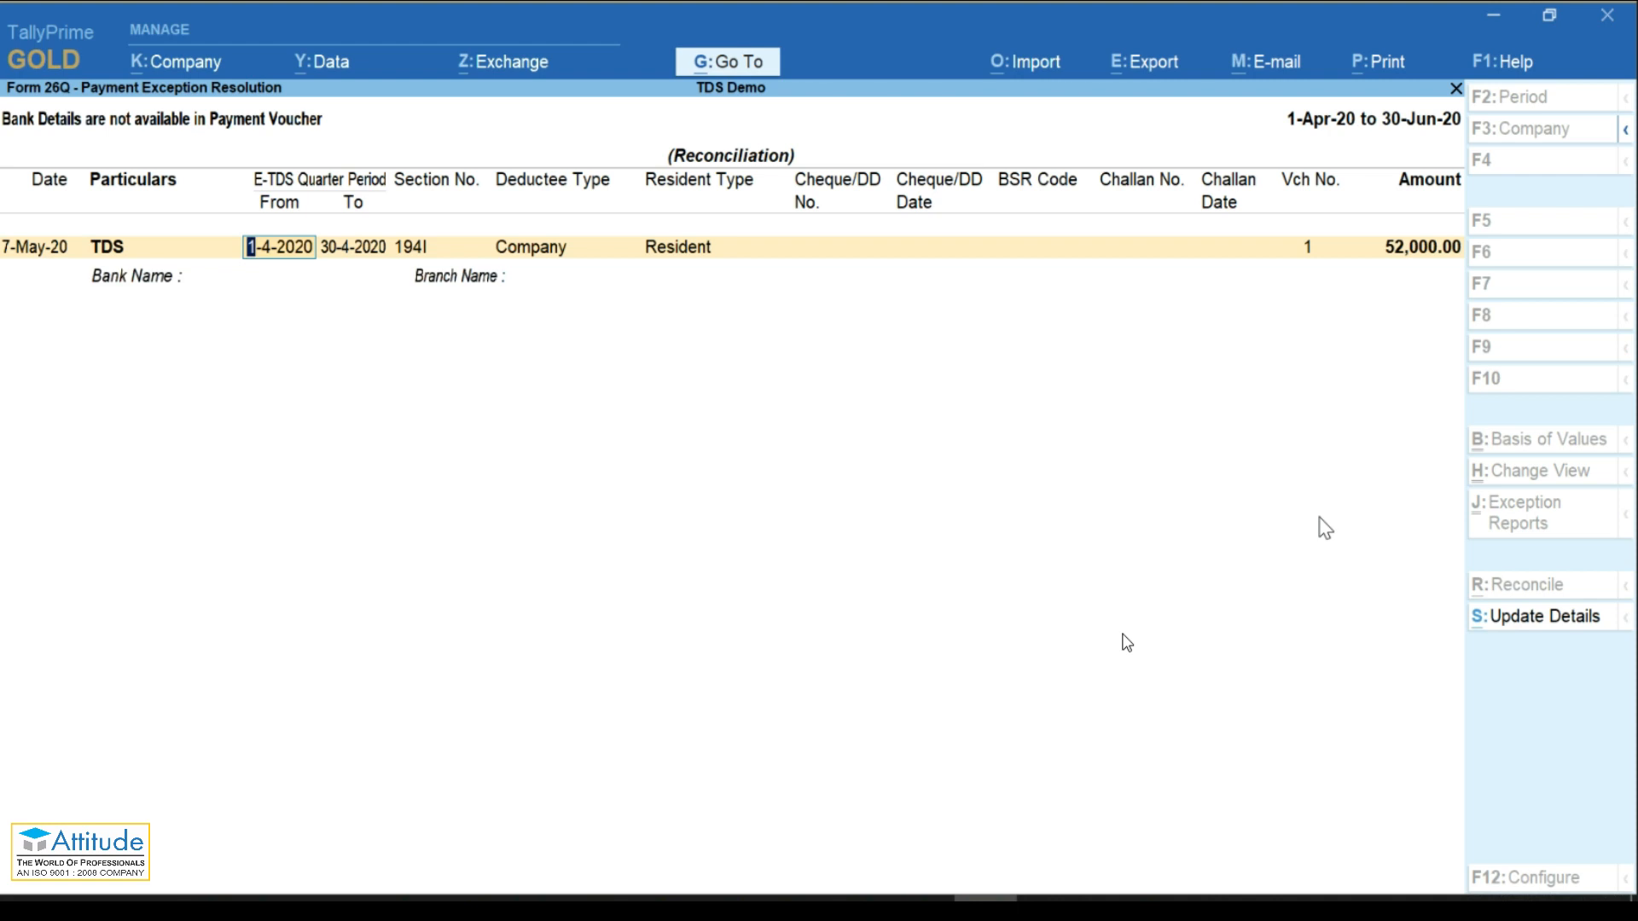
# Step: Enter quarter 1-4-2020 to 30-6-2020 and choose Kotak Mahindra Bank in the challan details
pyautogui.click(1508, 621)
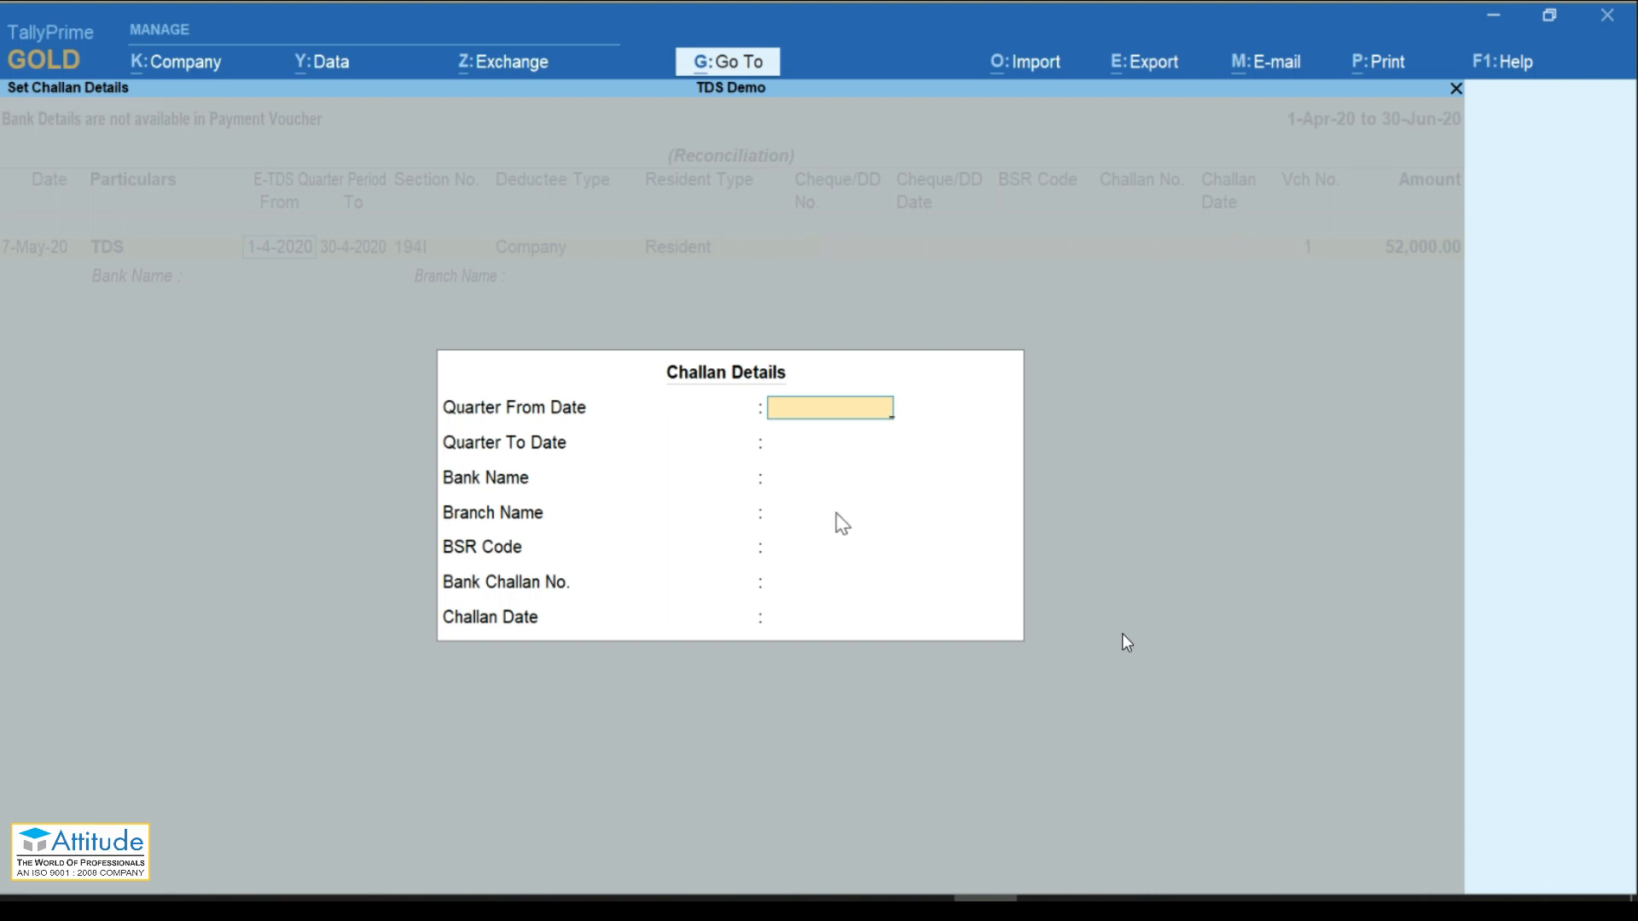
pyautogui.write('01-04')
pyautogui.press('Return')
pyautogui.write('30-06')
pyautogui.press('Return')
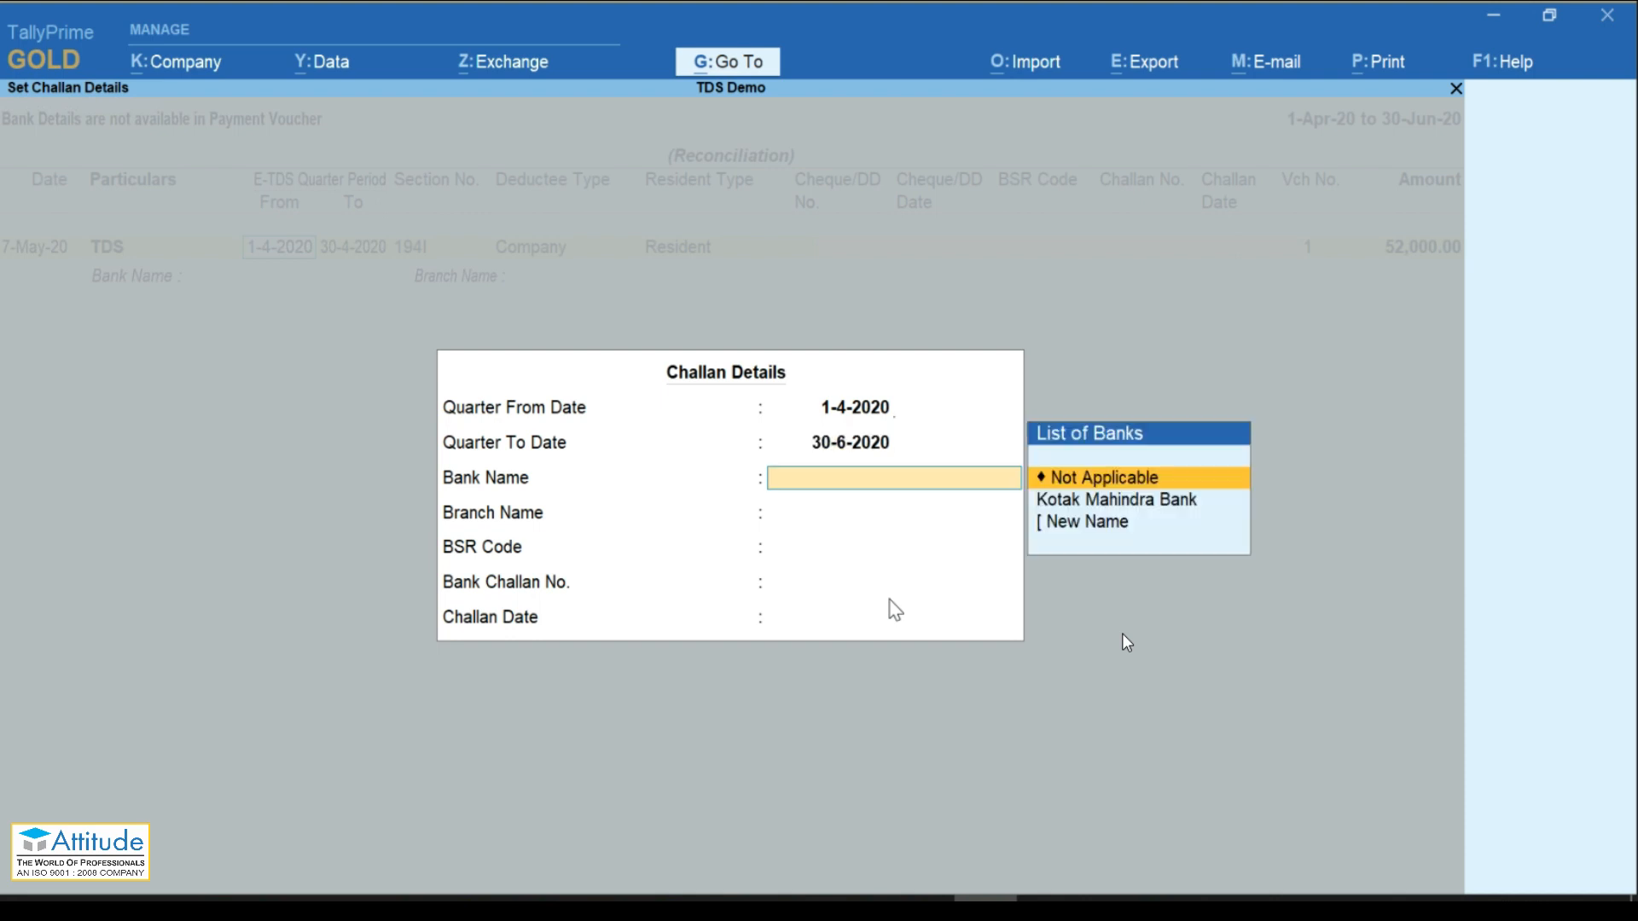
pyautogui.press('Down')
pyautogui.press('Return')
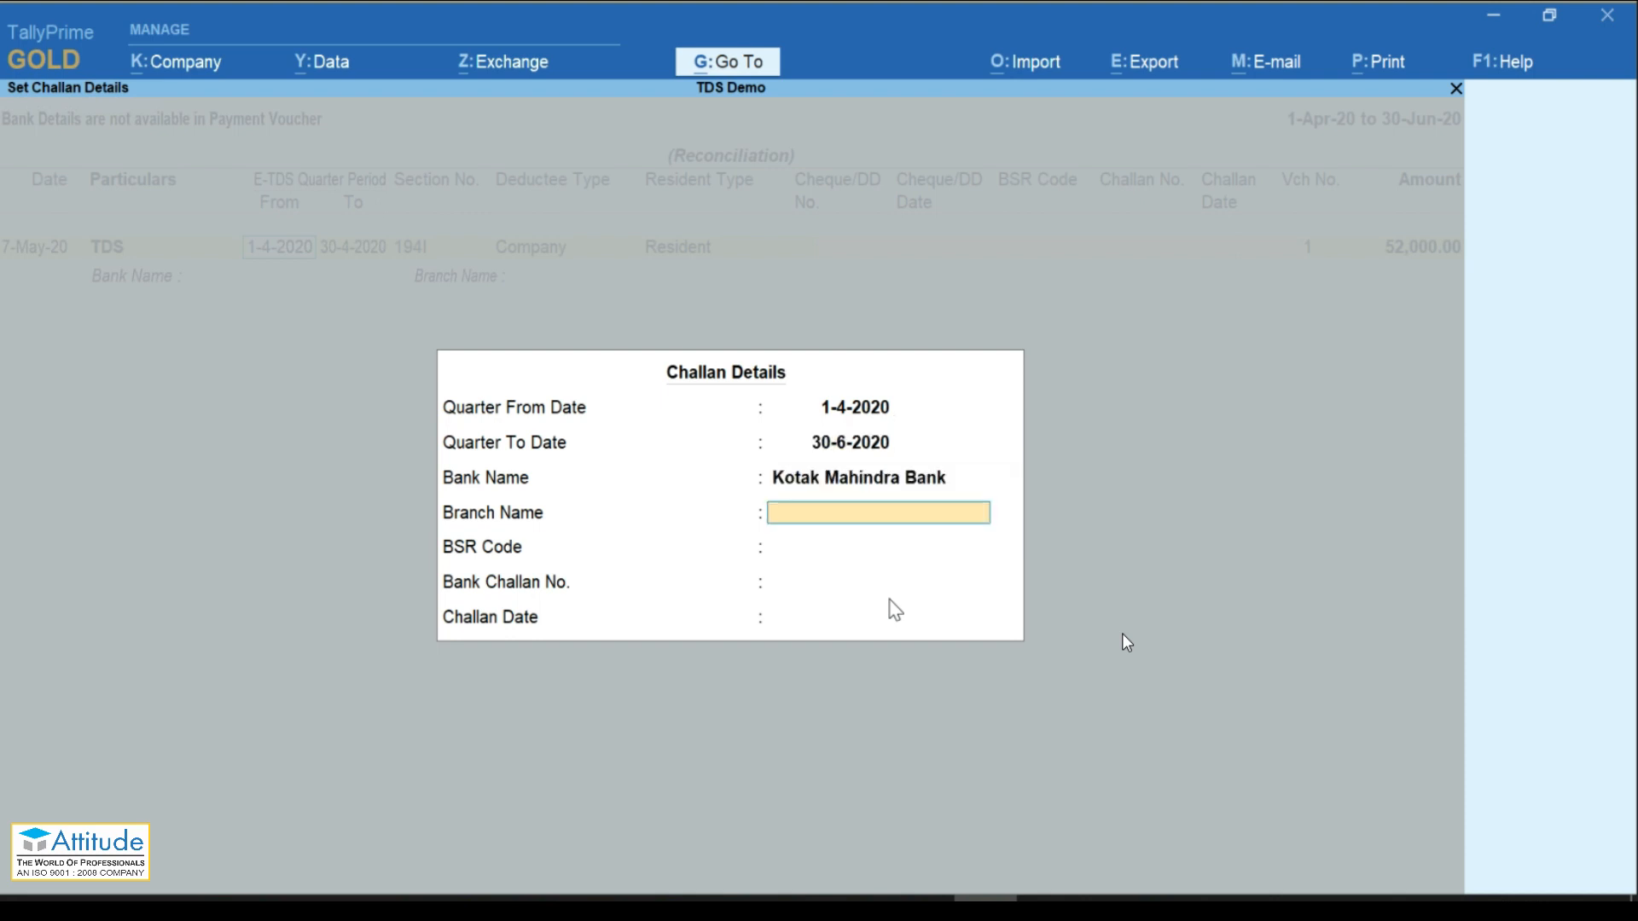
# Step: Fill branch Main Road, BSR code 223344, challan number 1234 and date 07-05
pyautogui.press('Return')
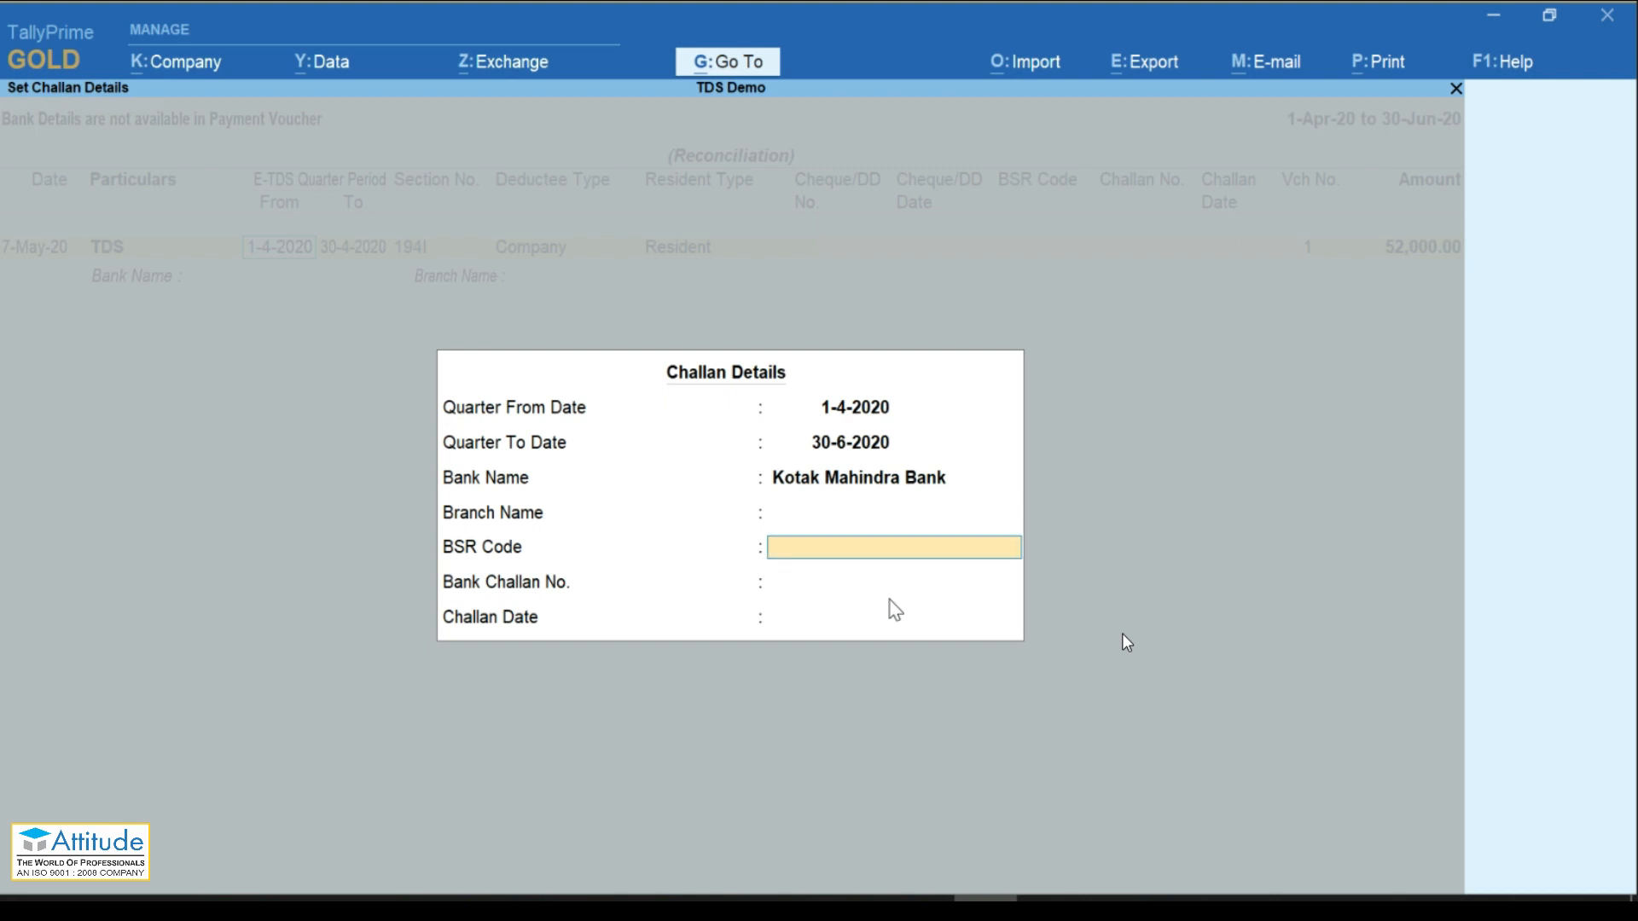
pyautogui.press('BackSpace')
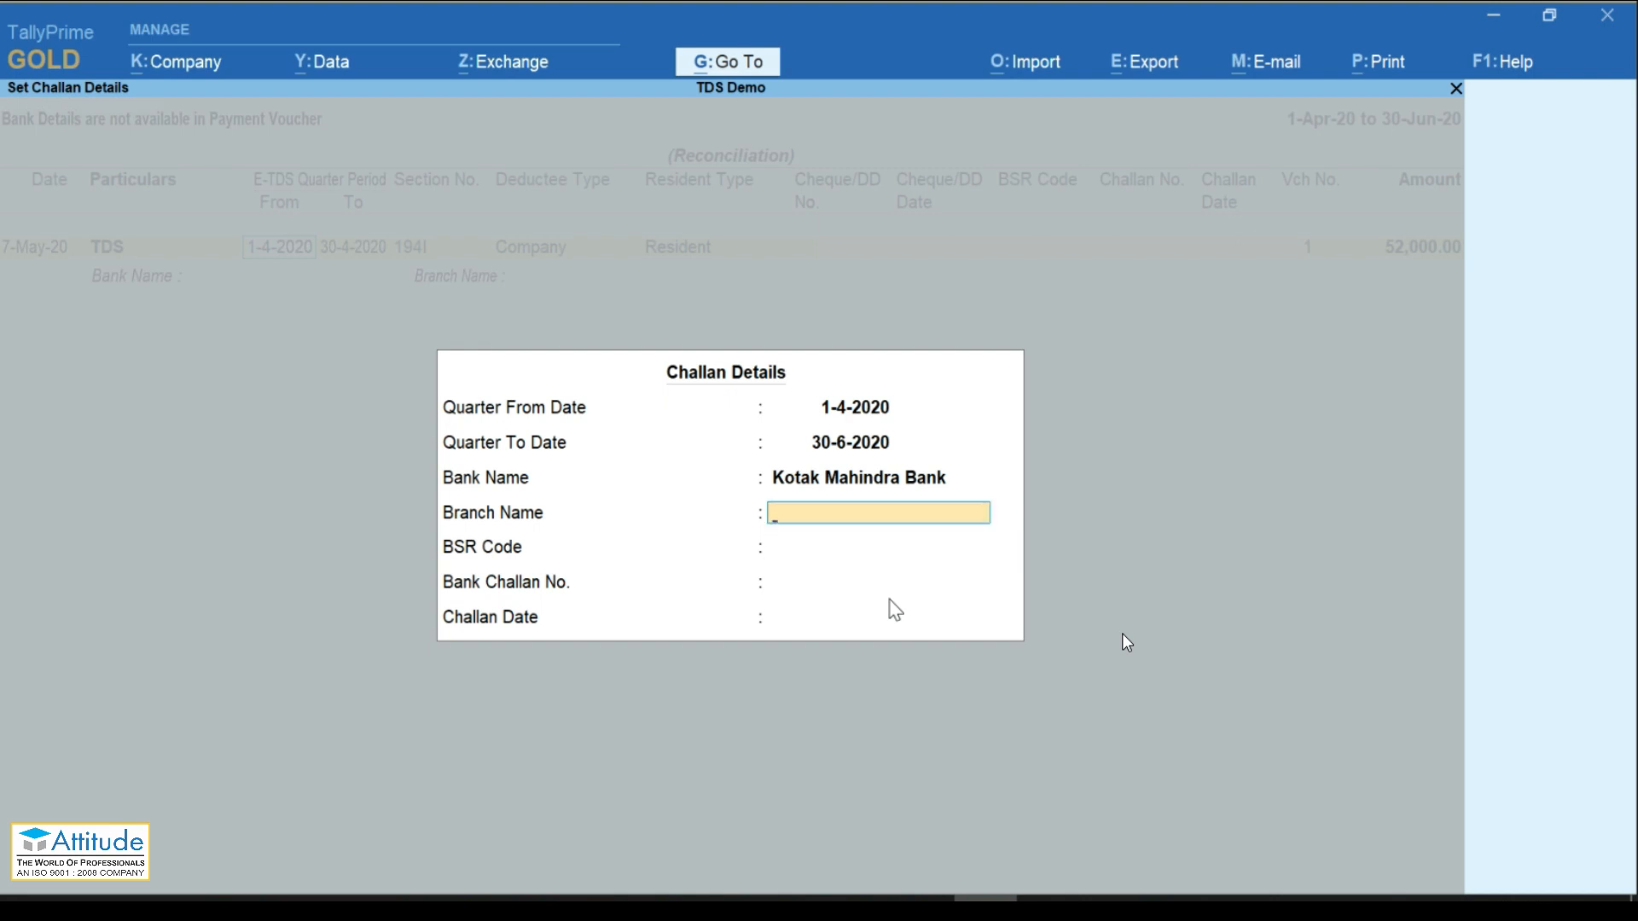
pyautogui.write('Main Road')
pyautogui.press('Return')
pyautogui.write('22')
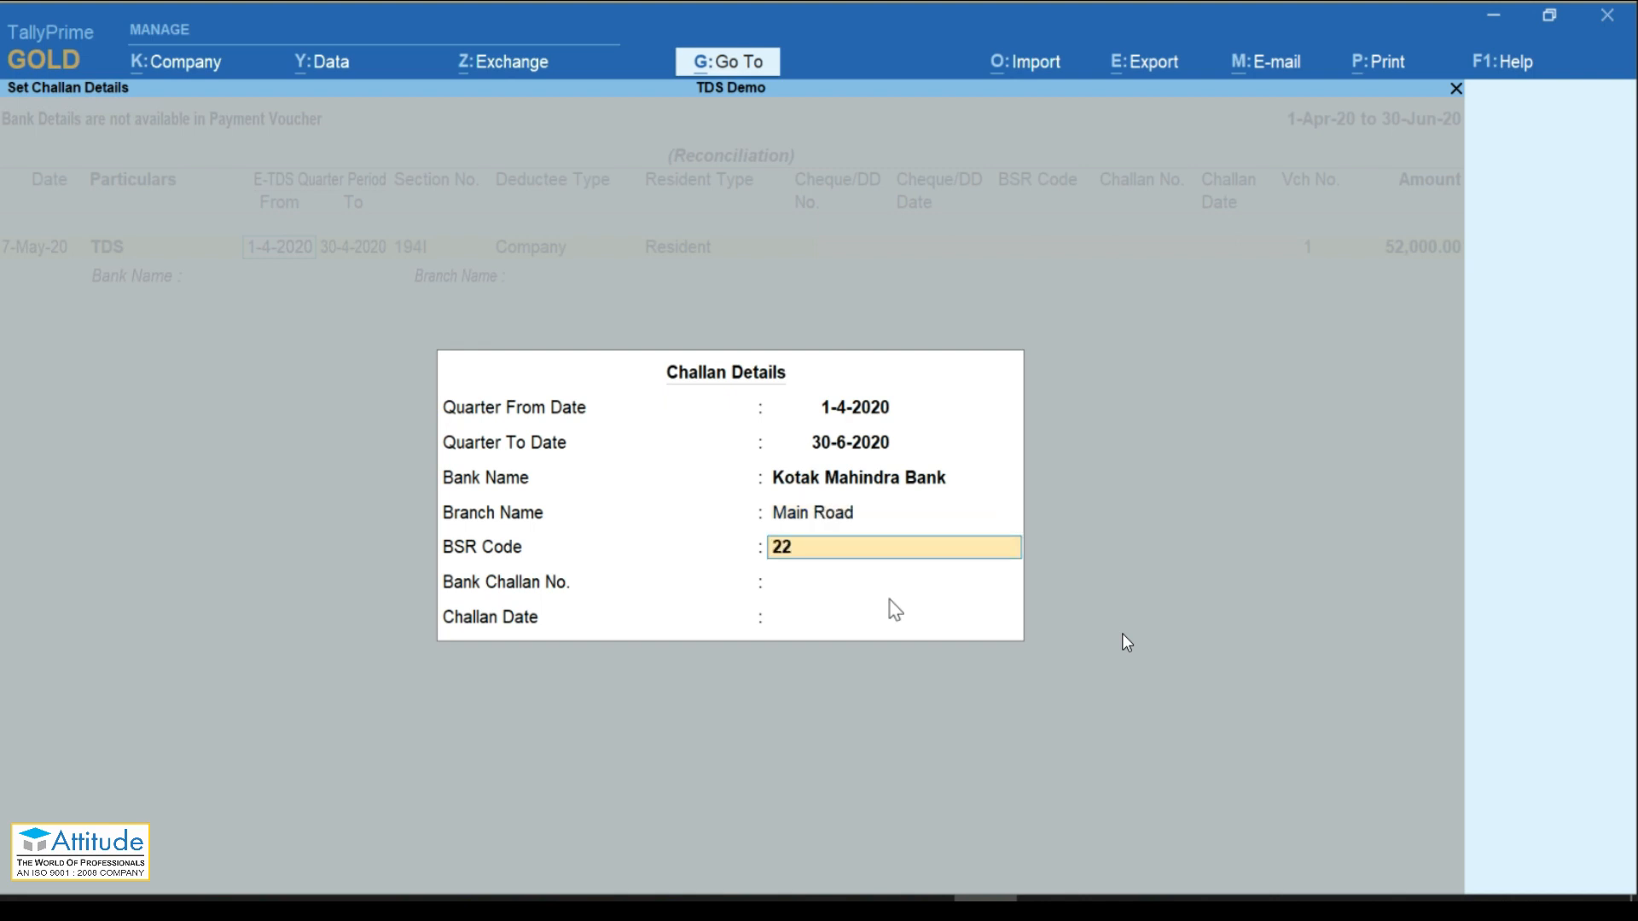
pyautogui.write('3344')
pyautogui.press('Return')
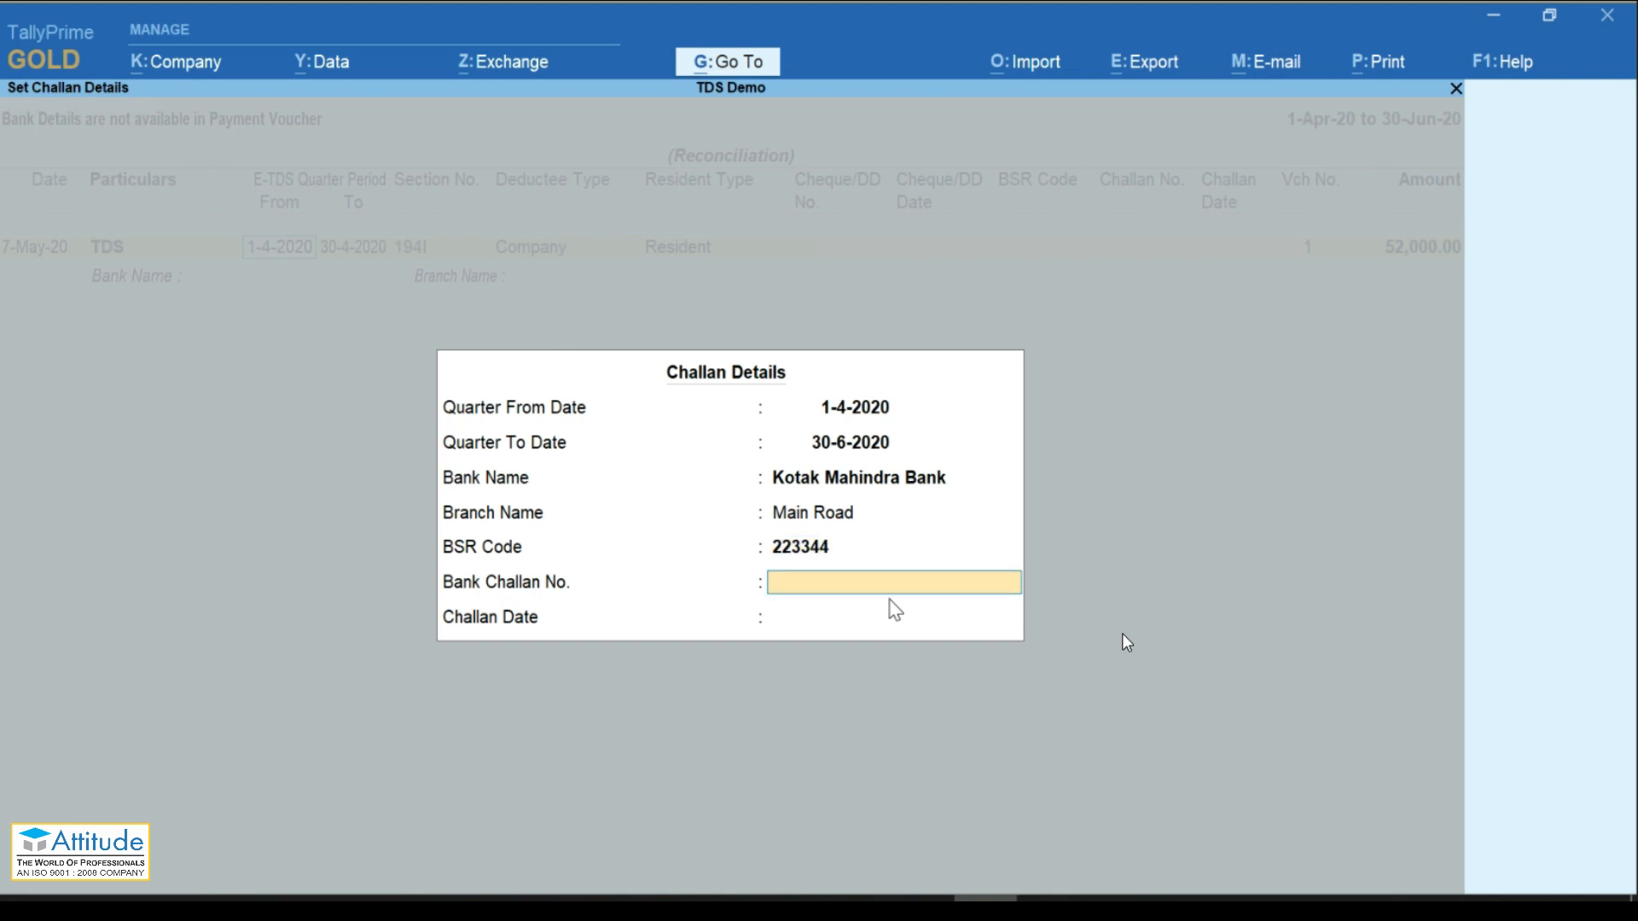
pyautogui.write('1234')
pyautogui.press('Return')
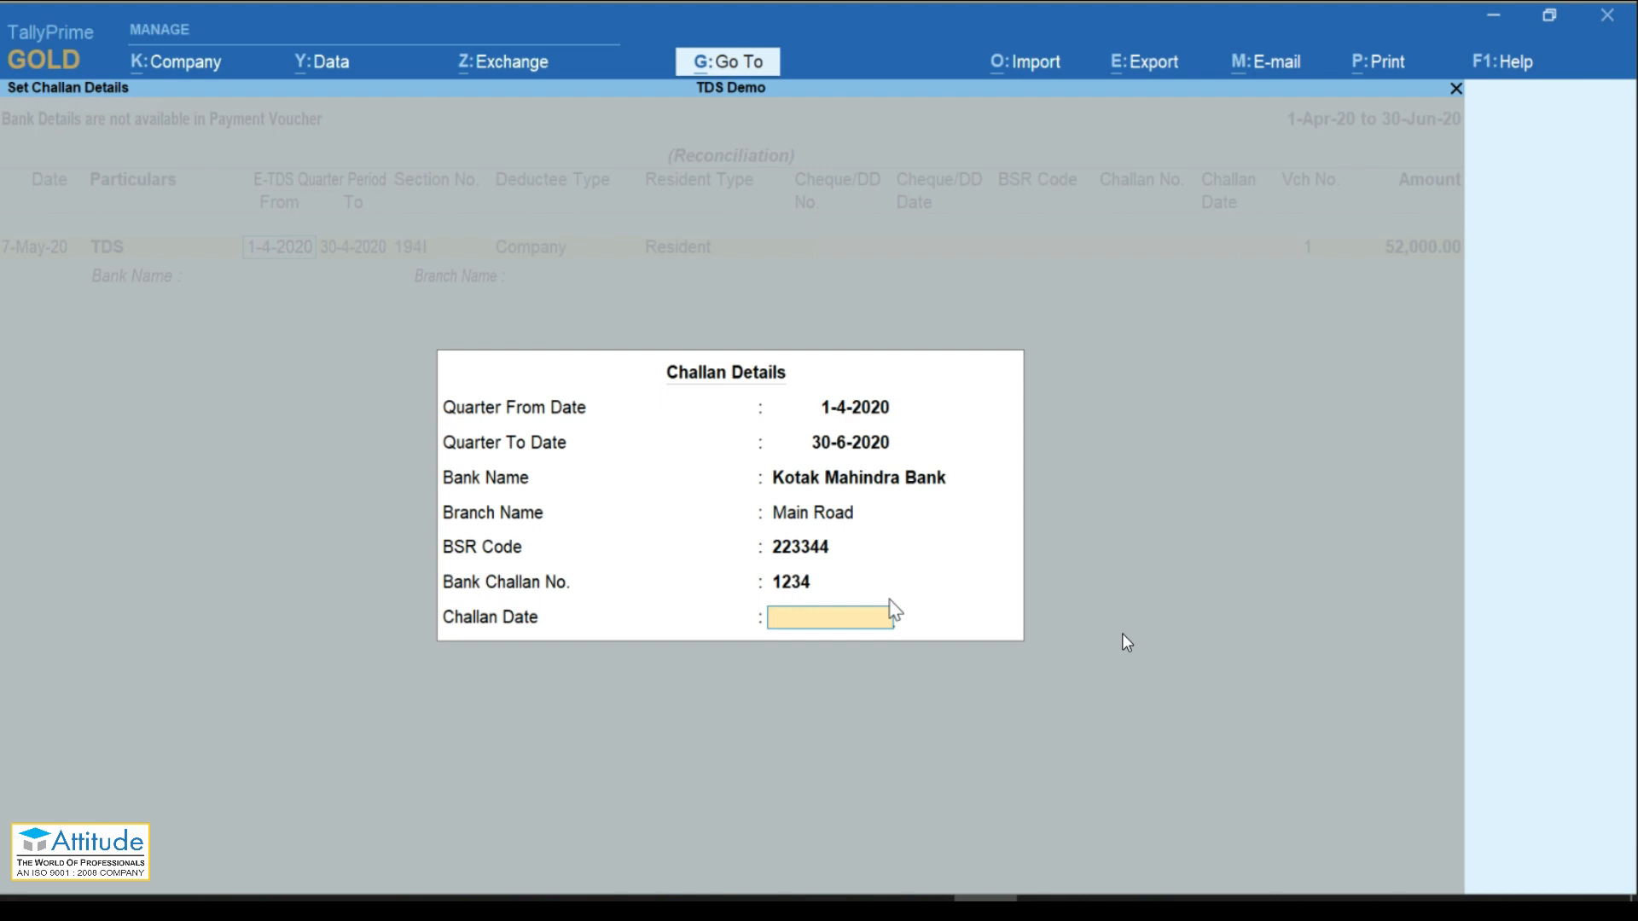
pyautogui.write('07-05')
# Step: Accept the challan details on the 52,000 payment row and go back to Form 26Q
pyautogui.press('Return')
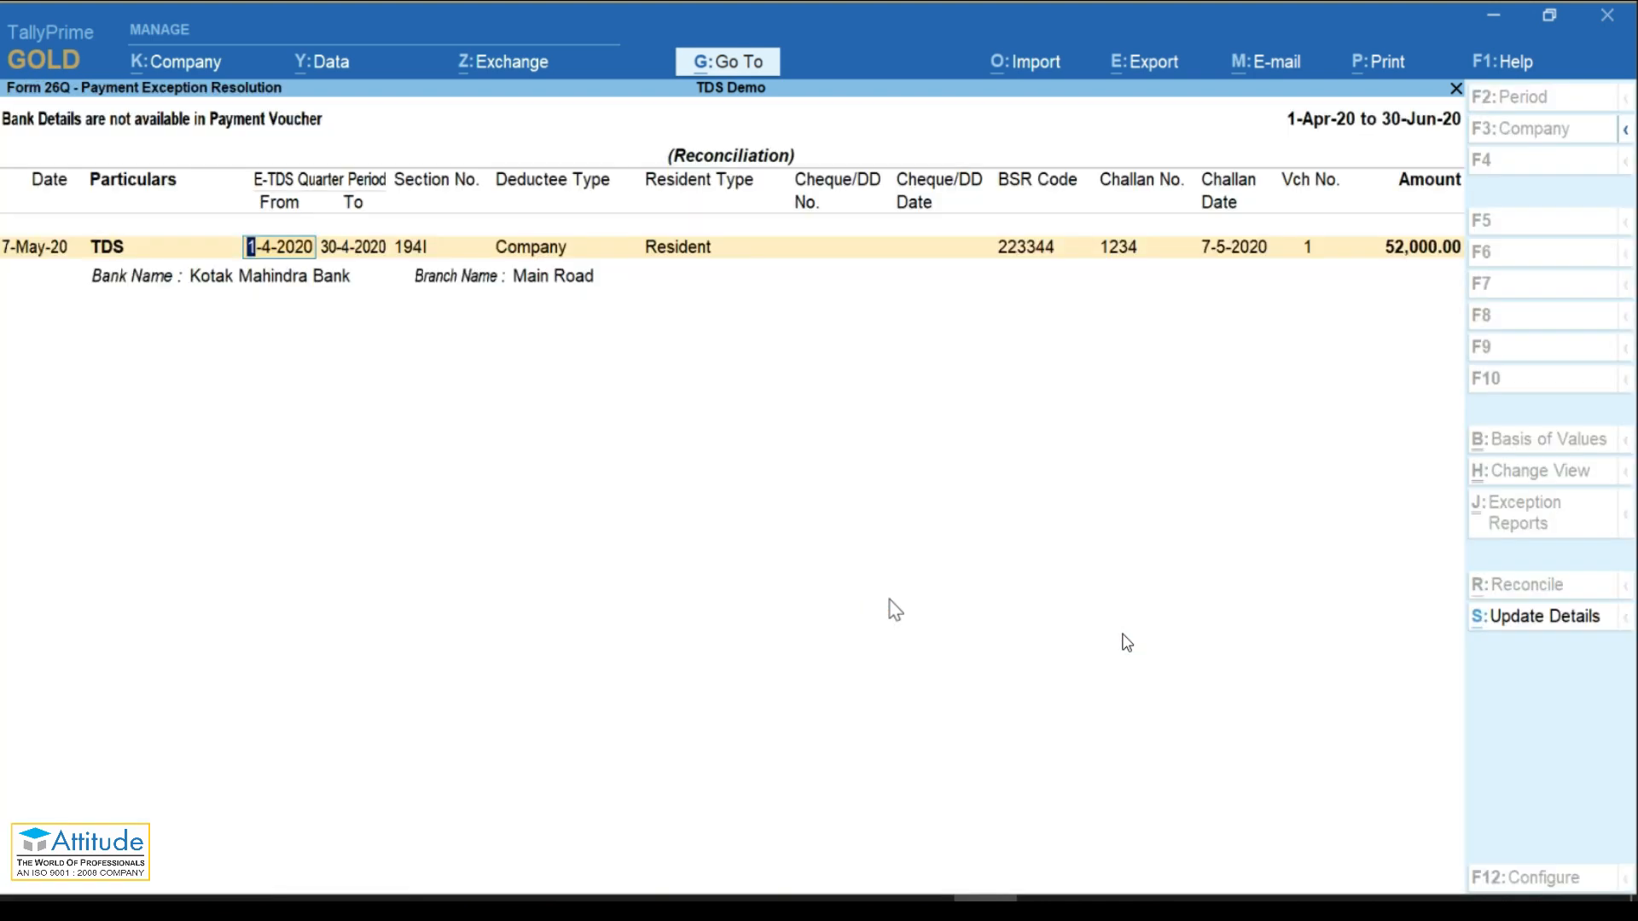
pyautogui.press('Tab')
pyautogui.press('Tab')
pyautogui.press('Tab')
pyautogui.press('Tab')
pyautogui.press('Tab')
pyautogui.press('Tab')
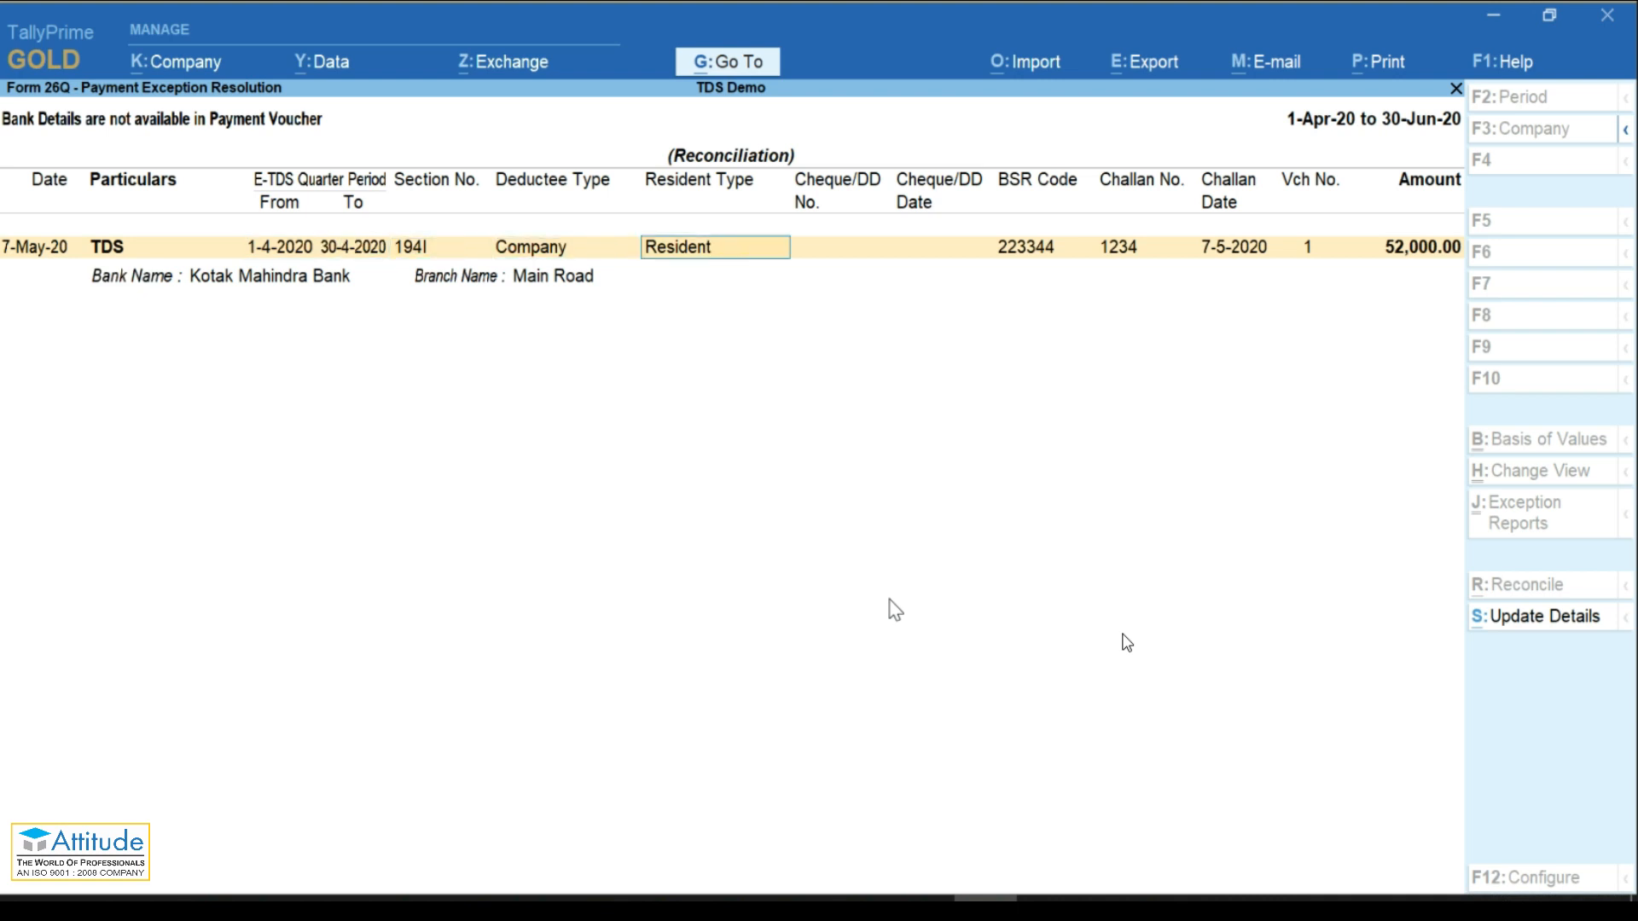
pyautogui.press('Tab')
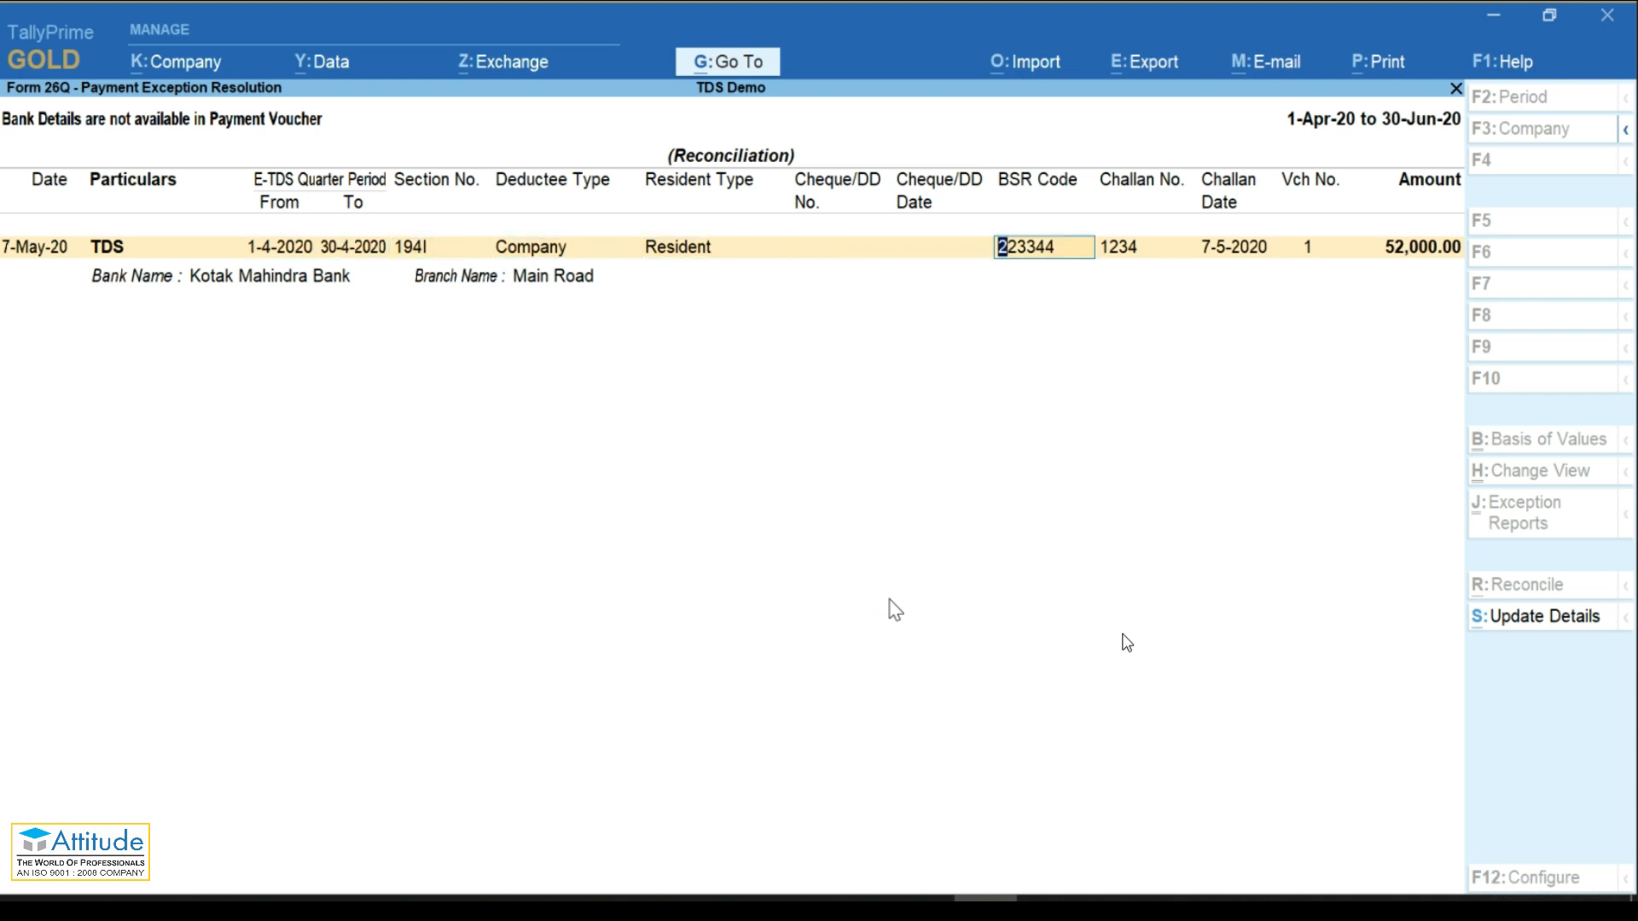
pyautogui.press('Tab')
pyautogui.hotkey('shift', 'Tab')
pyautogui.hotkey('shift', 'Tab')
pyautogui.press('Tab')
pyautogui.press('Tab')
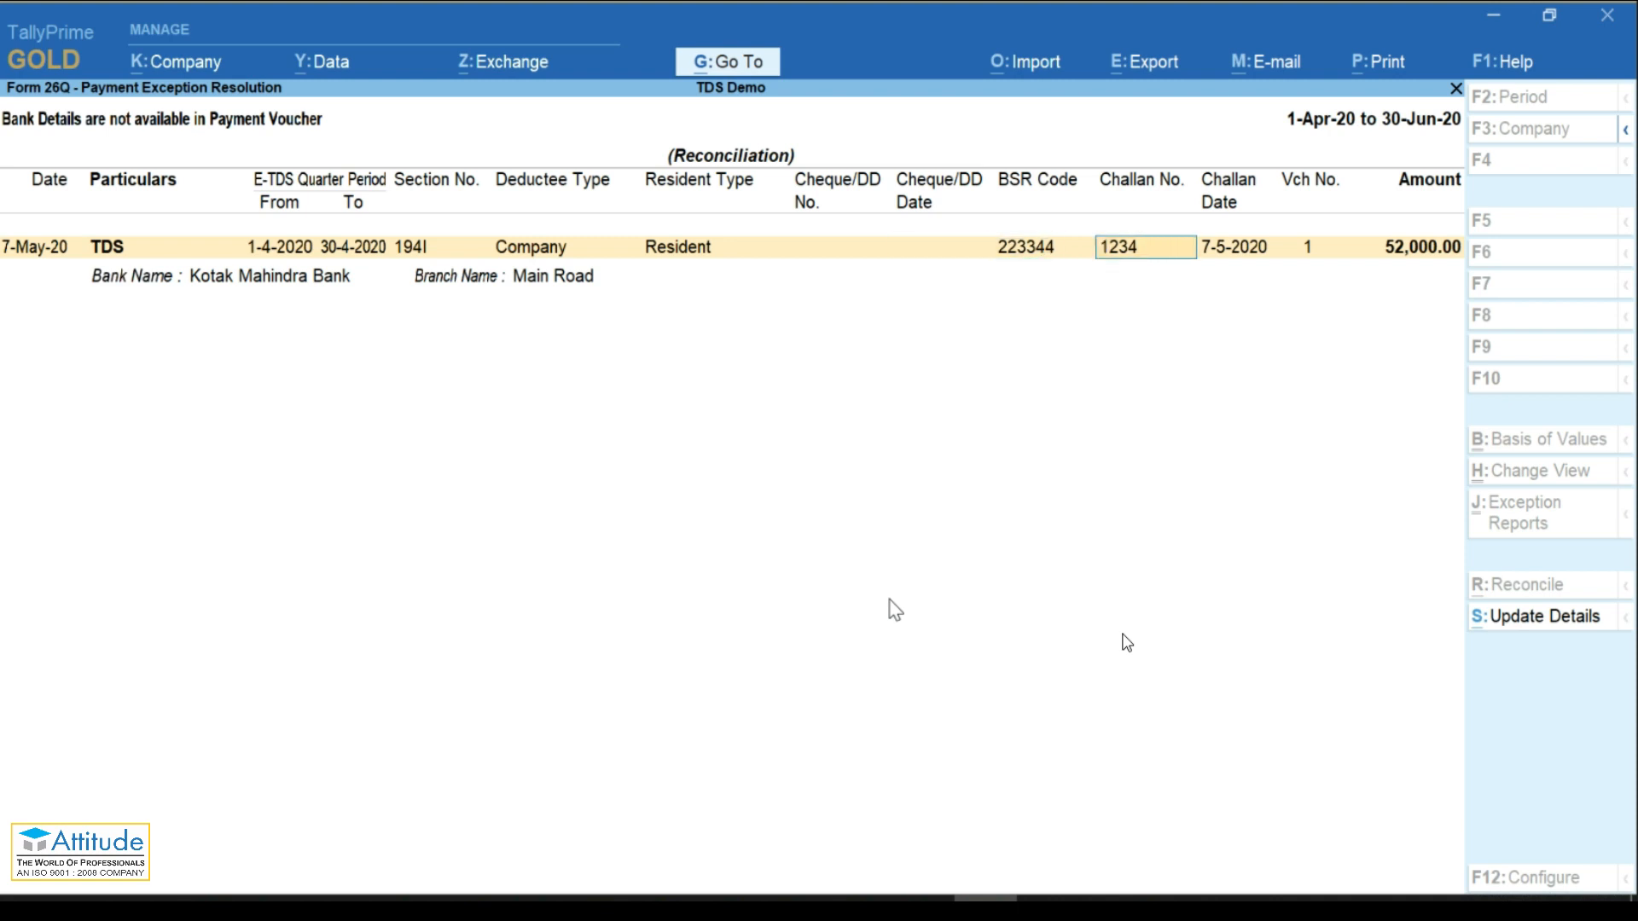
pyautogui.press('Tab')
pyautogui.press('Return')
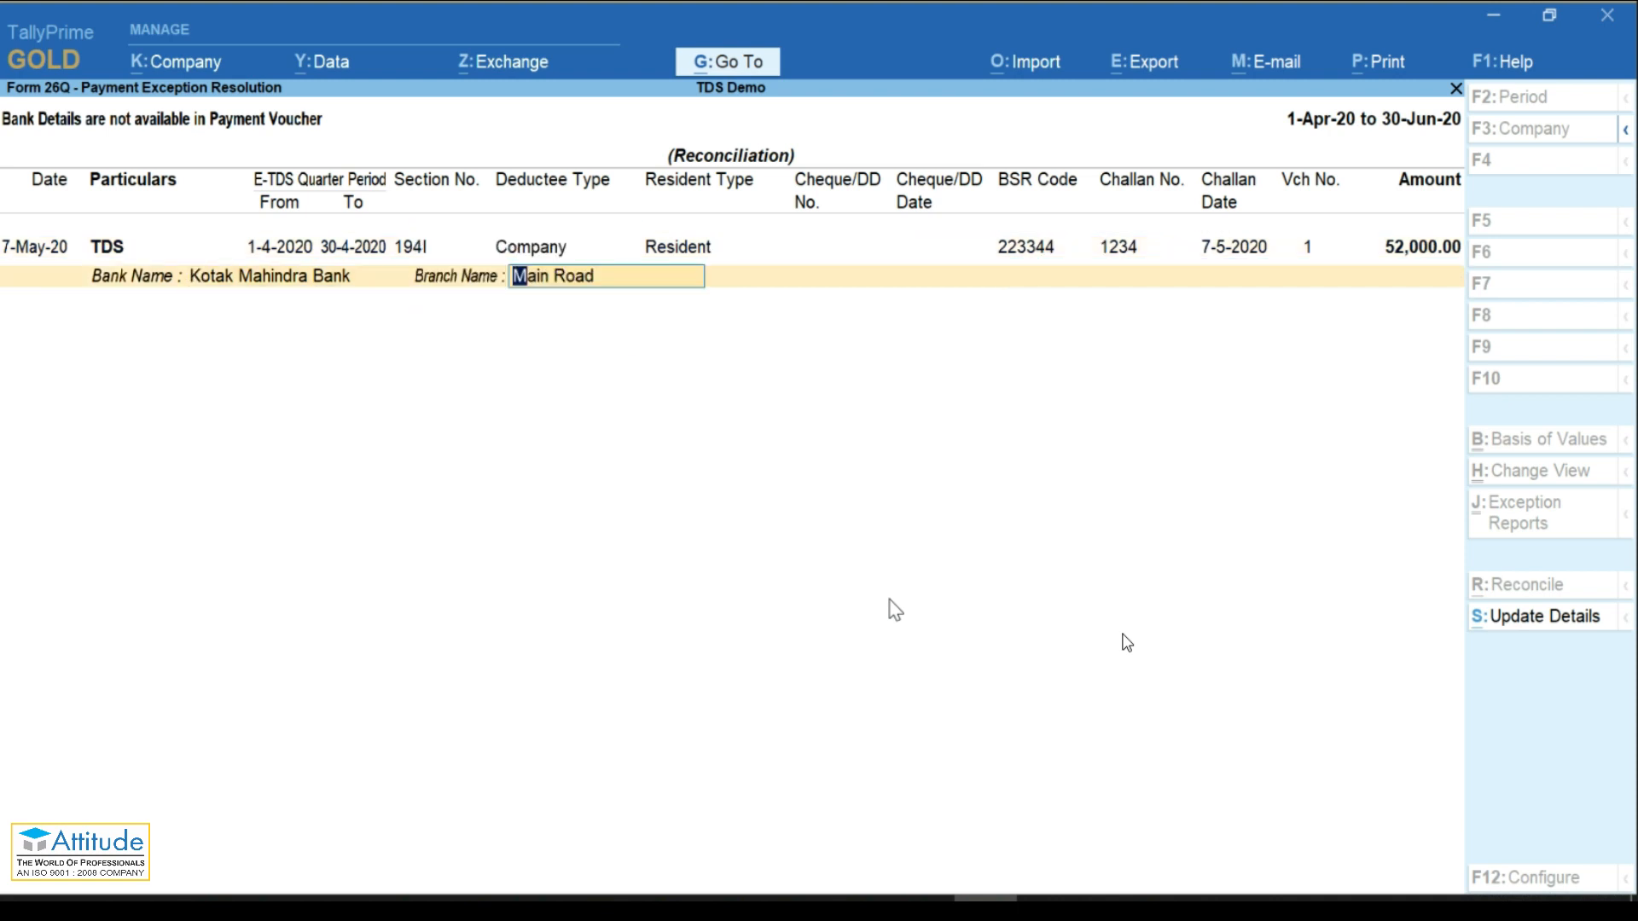
pyautogui.press('Return')
pyautogui.press('Escape')
pyautogui.press('Down')
pyautogui.press('Down')
pyautogui.press('Down')
pyautogui.press('Down')
pyautogui.press('Down')
pyautogui.press('Down')
pyautogui.press('Down')
pyautogui.press('Down')
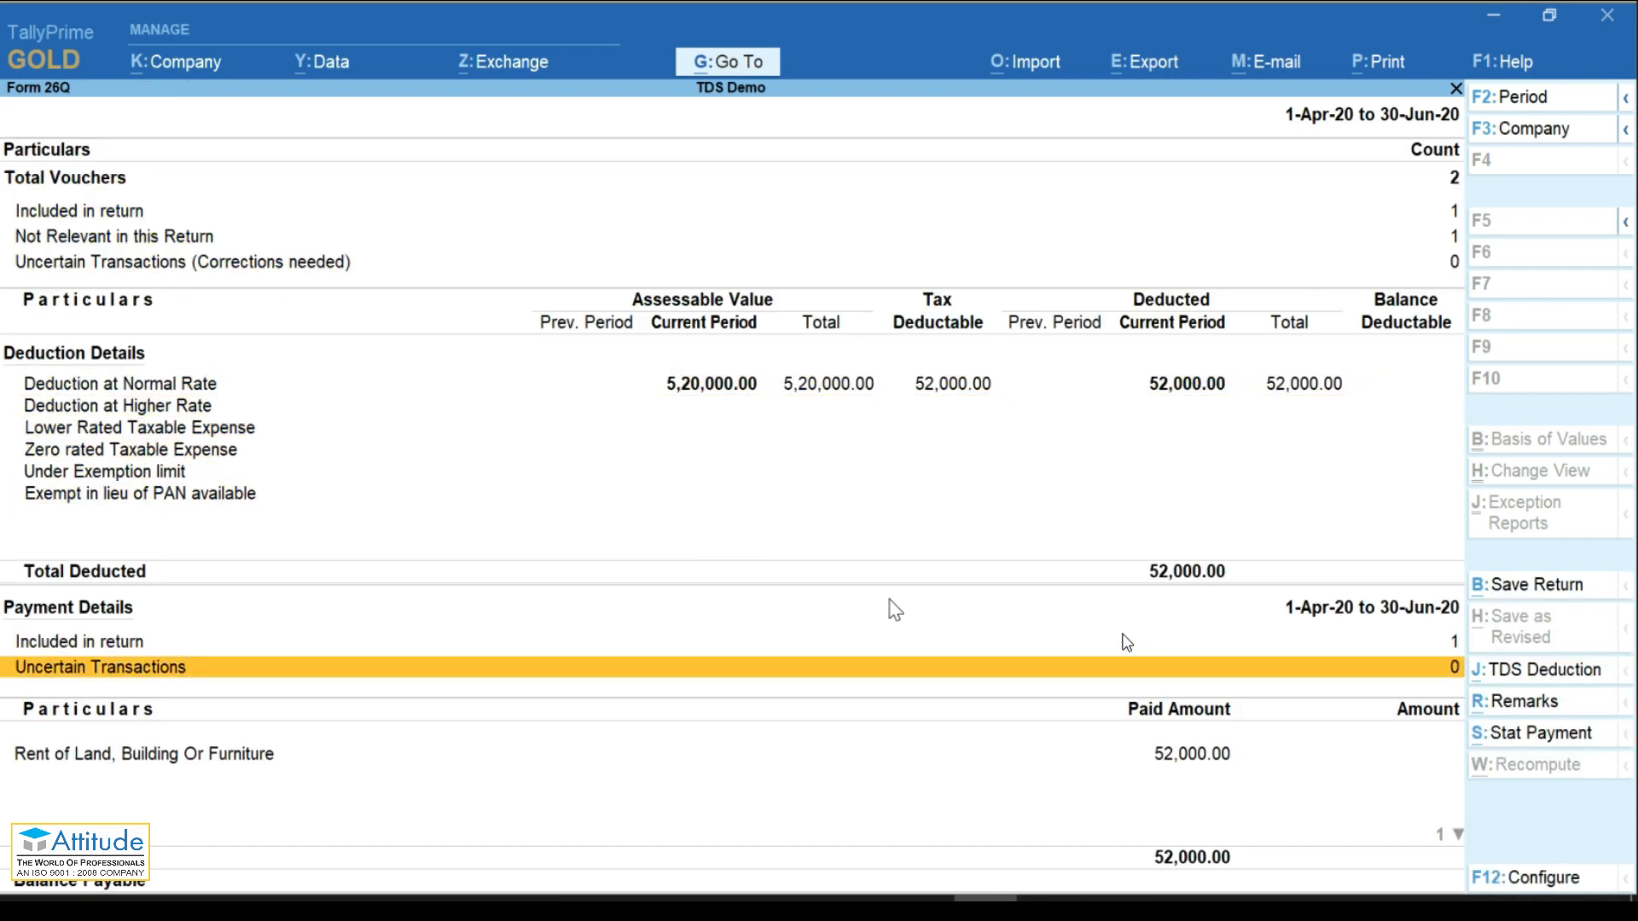
# Step: Check the Included in return line and save the Form 26Q return
pyautogui.press('Up')
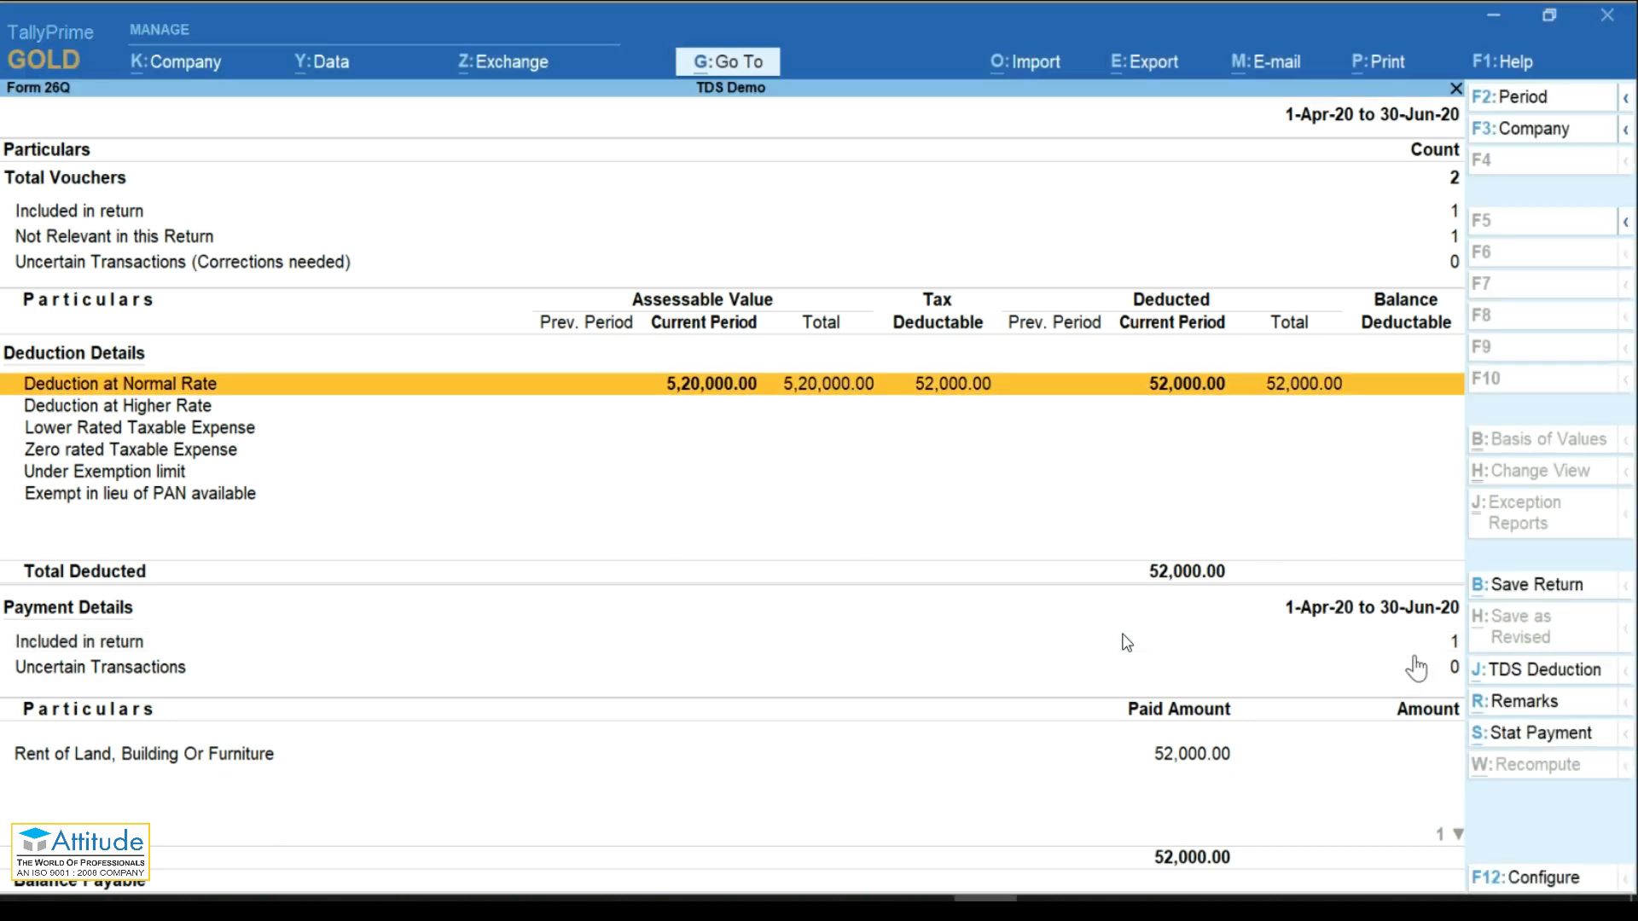
pyautogui.click(1410, 648)
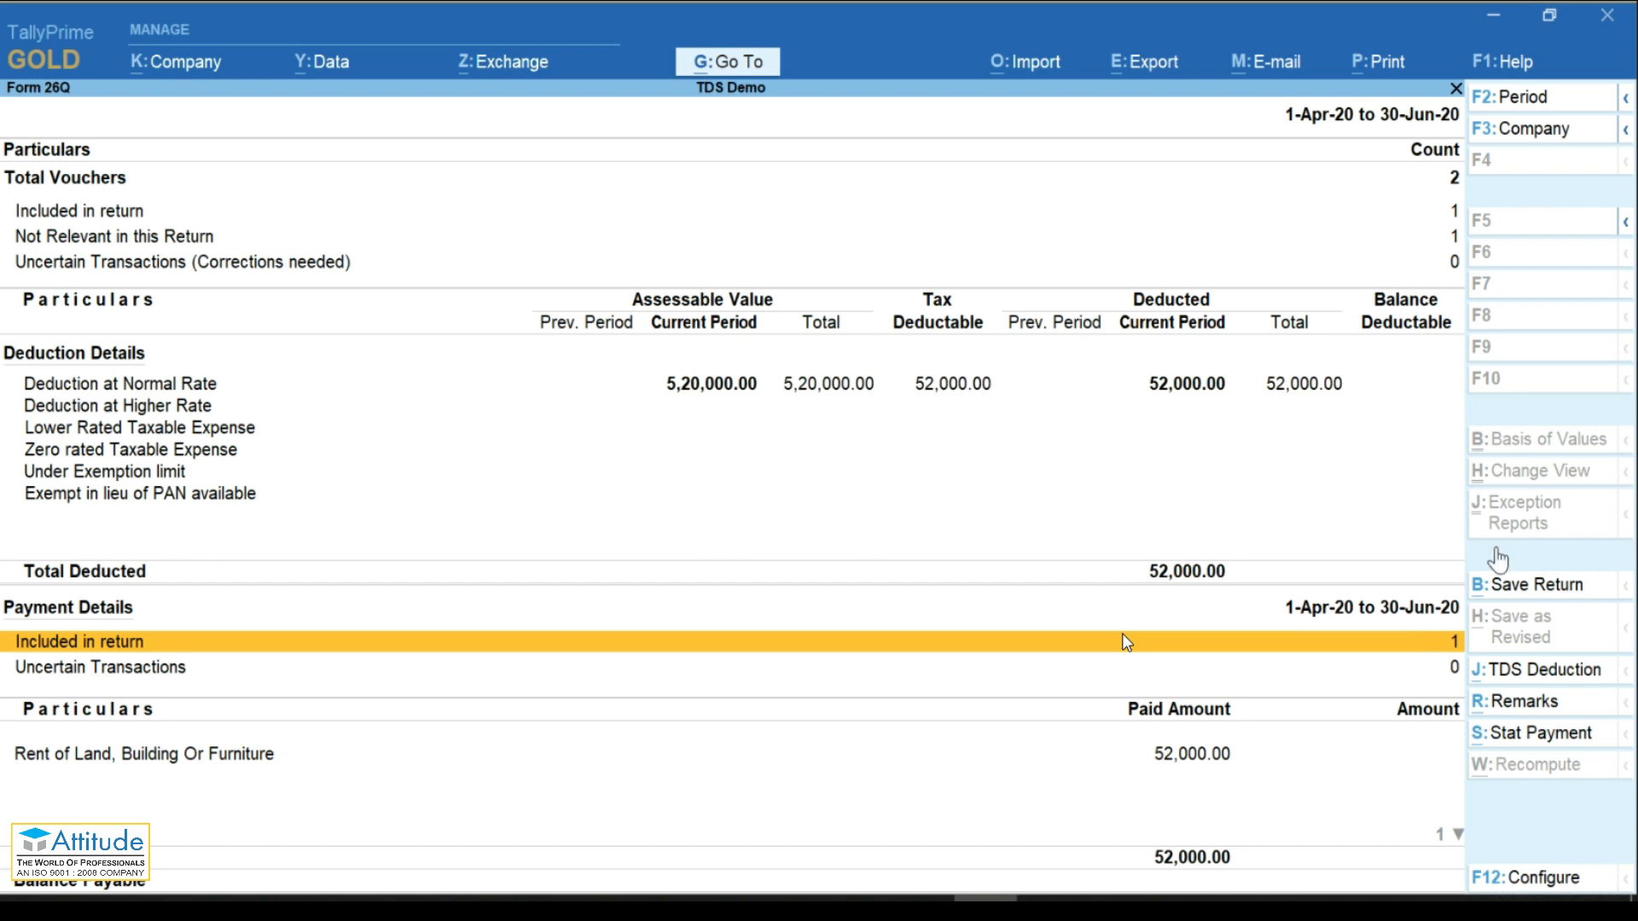
pyautogui.click(1494, 589)
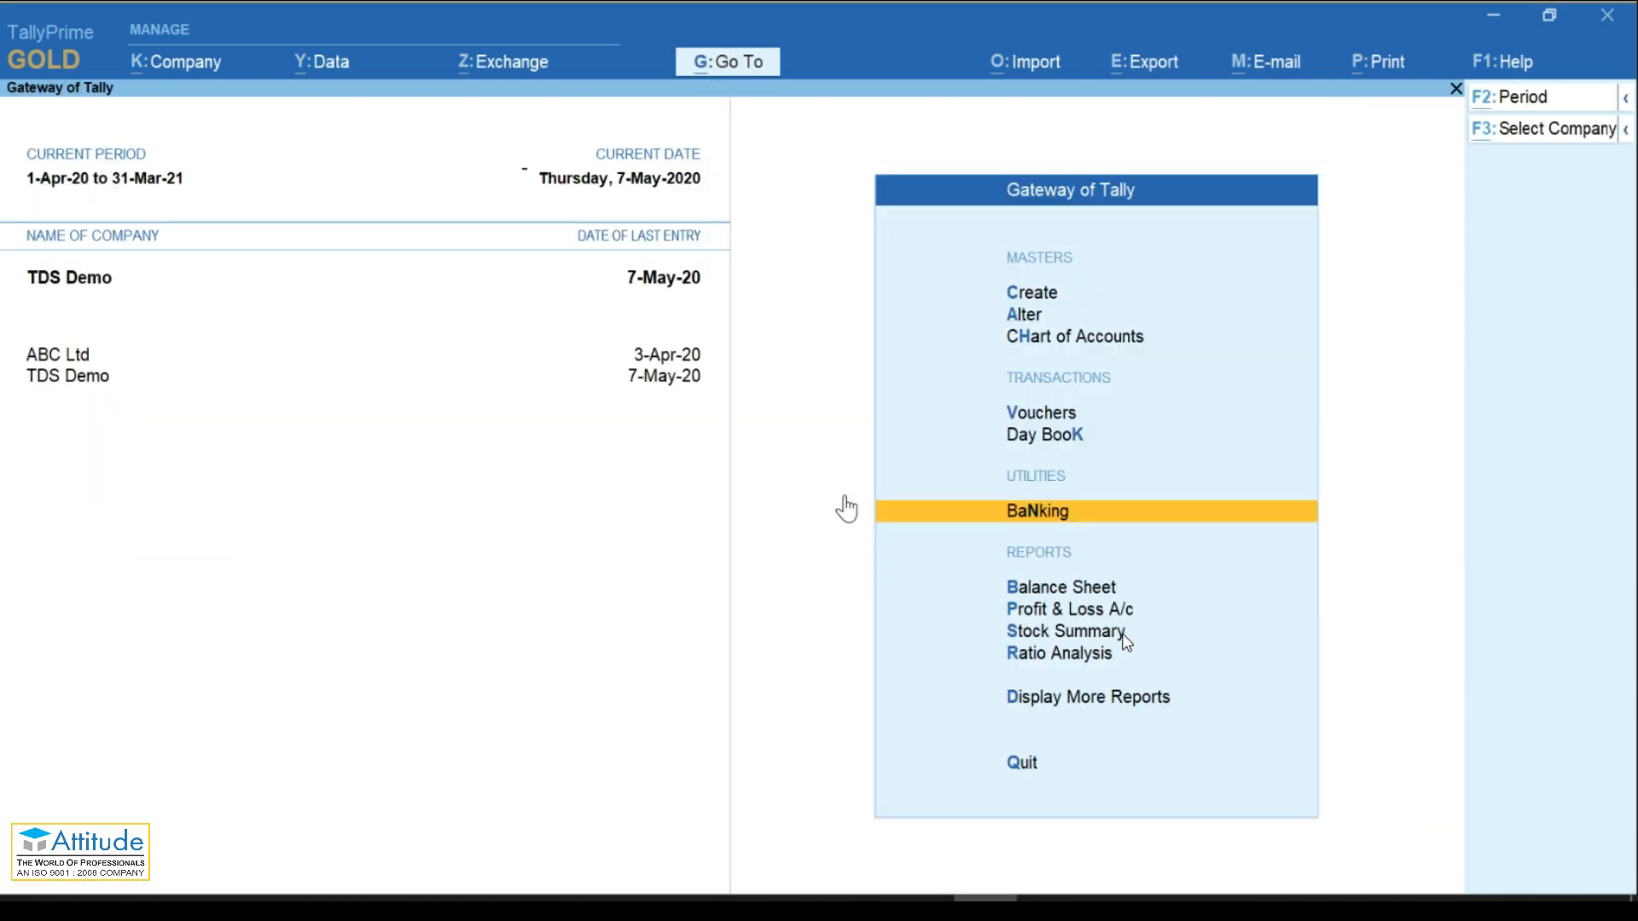
# Step: Reopen Form 26Q through the Tds report search and bring up its Export options
pyautogui.hotkey('alt', 'g')
pyautogui.write('Tds')
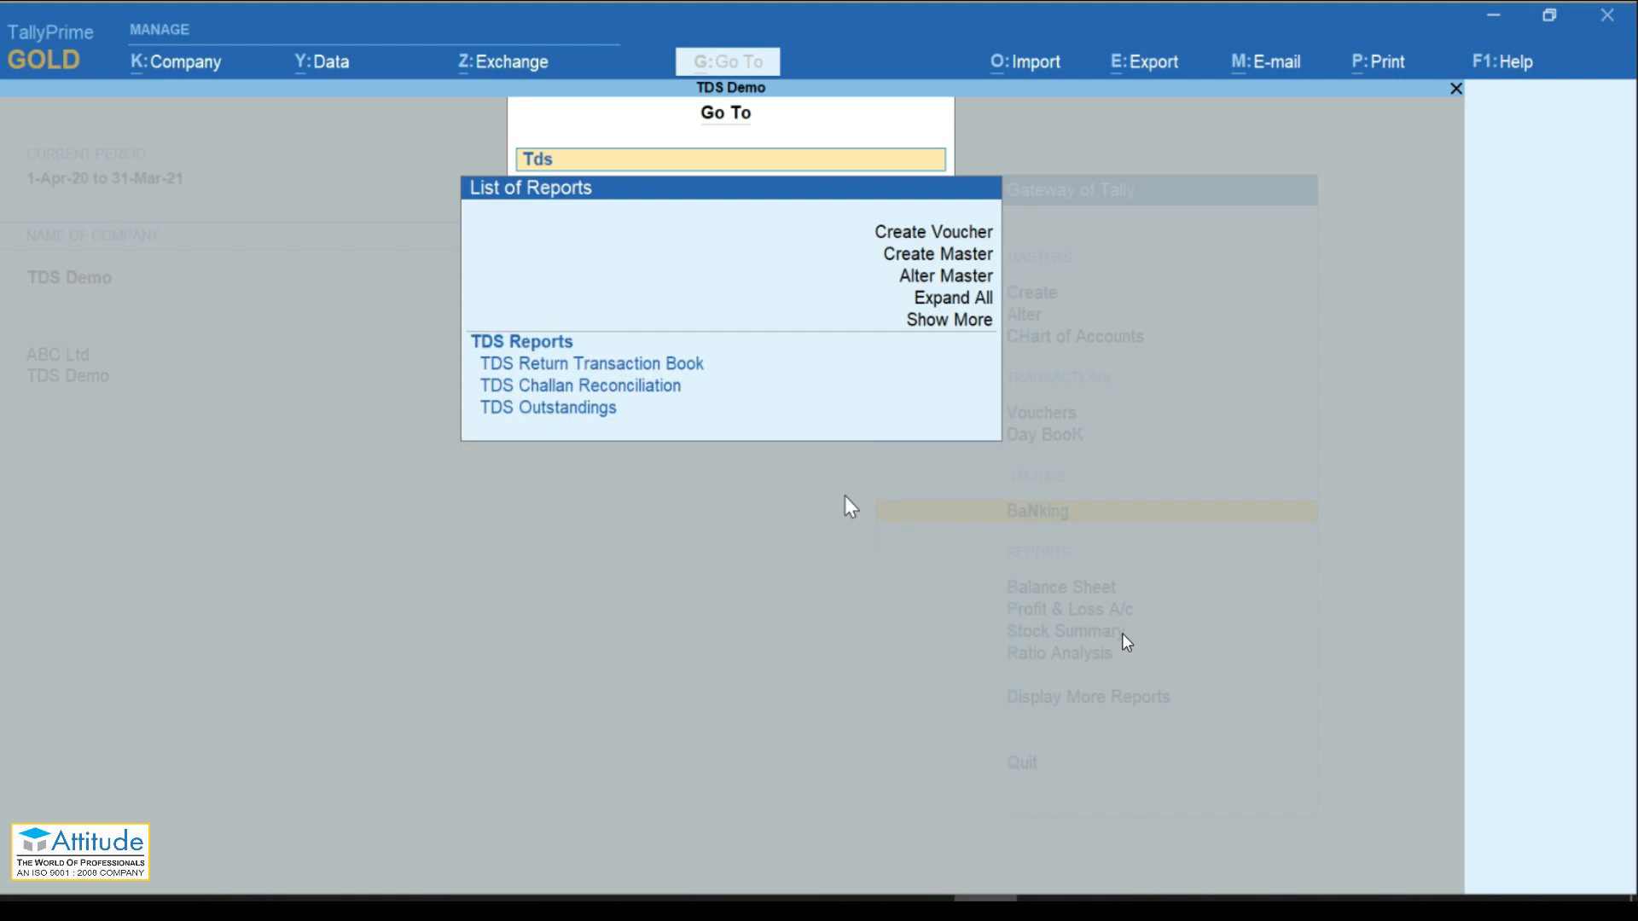
pyautogui.press('Down')
pyautogui.press('Return')
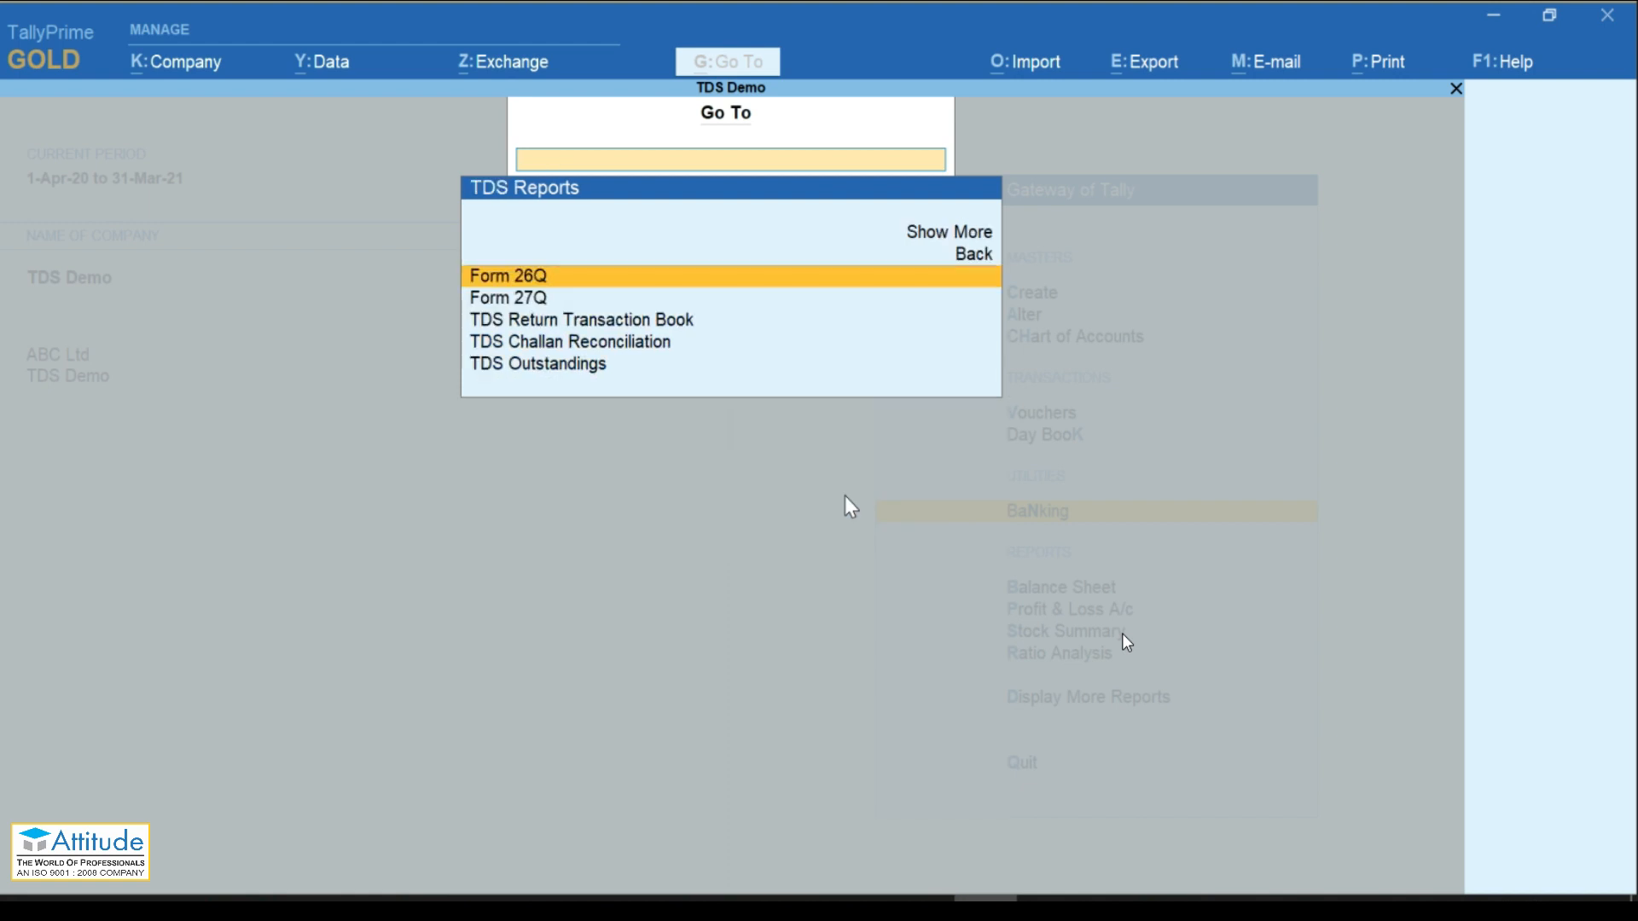
pyautogui.press('Return')
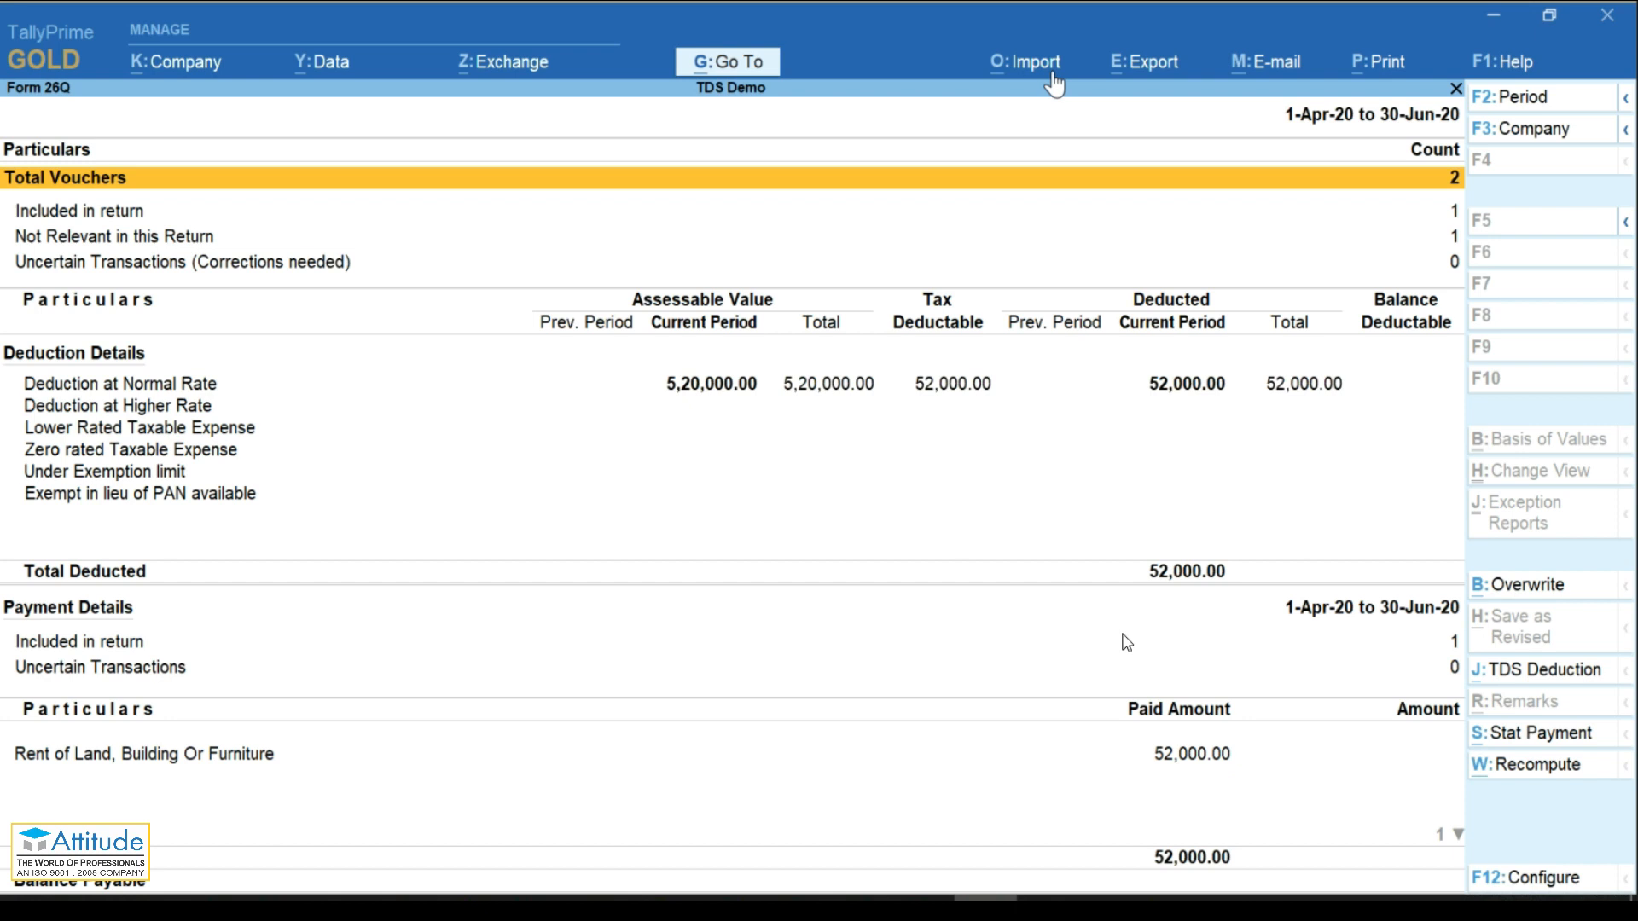
pyautogui.click(1130, 76)
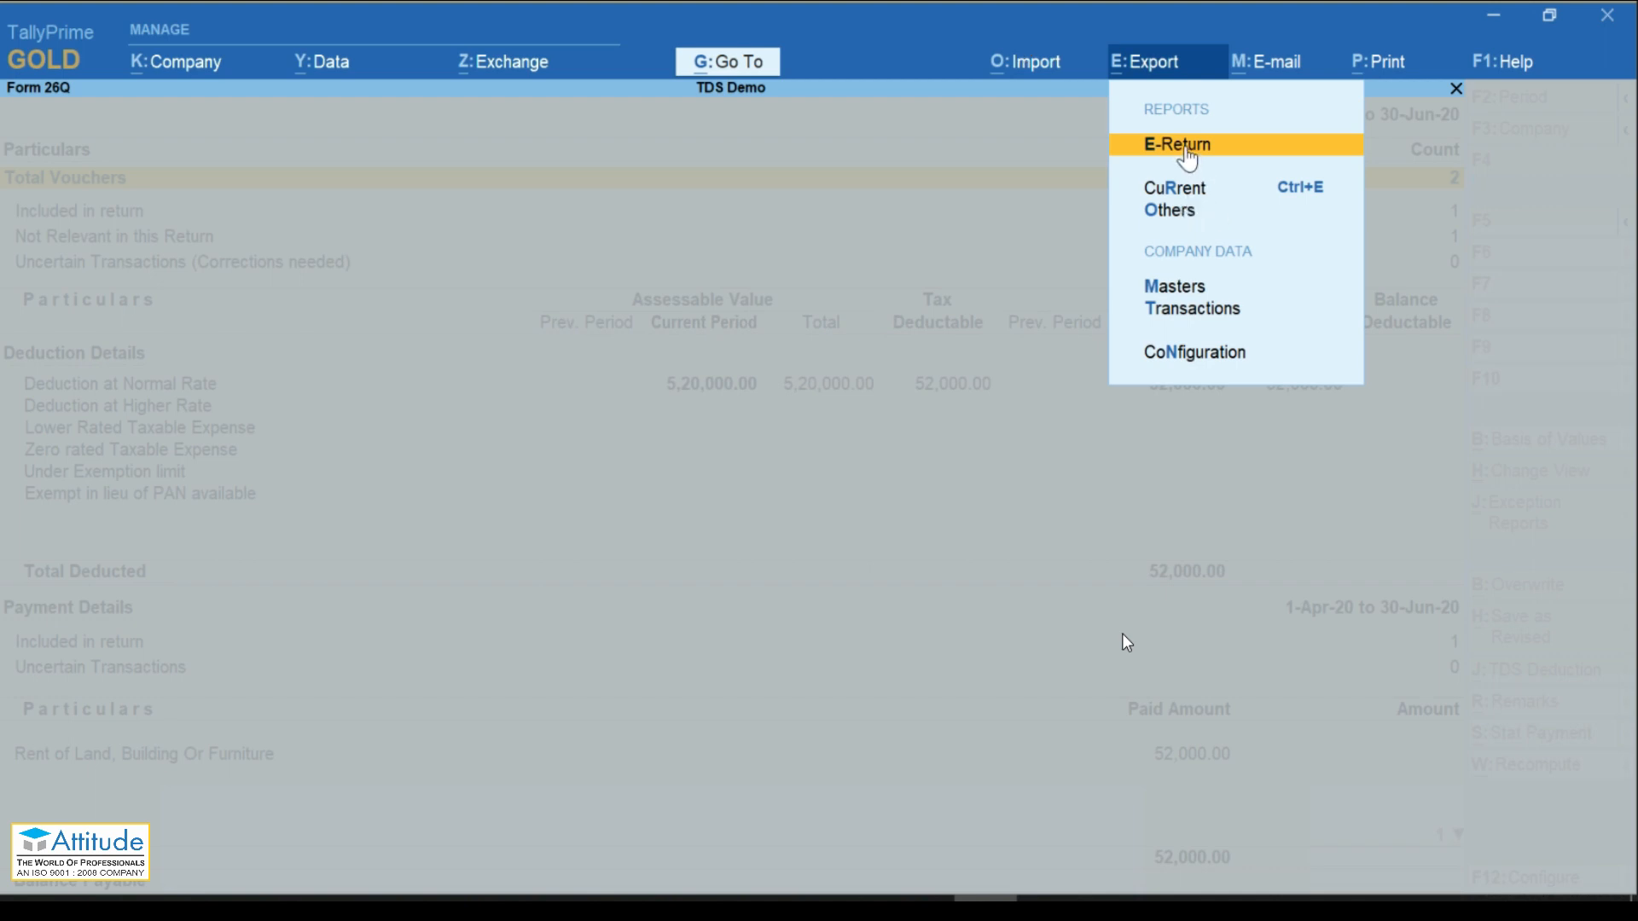
# Step: Start the TDS e-return export and accept the folder path, then cancel it and close Form 26Q
pyautogui.click(1187, 152)
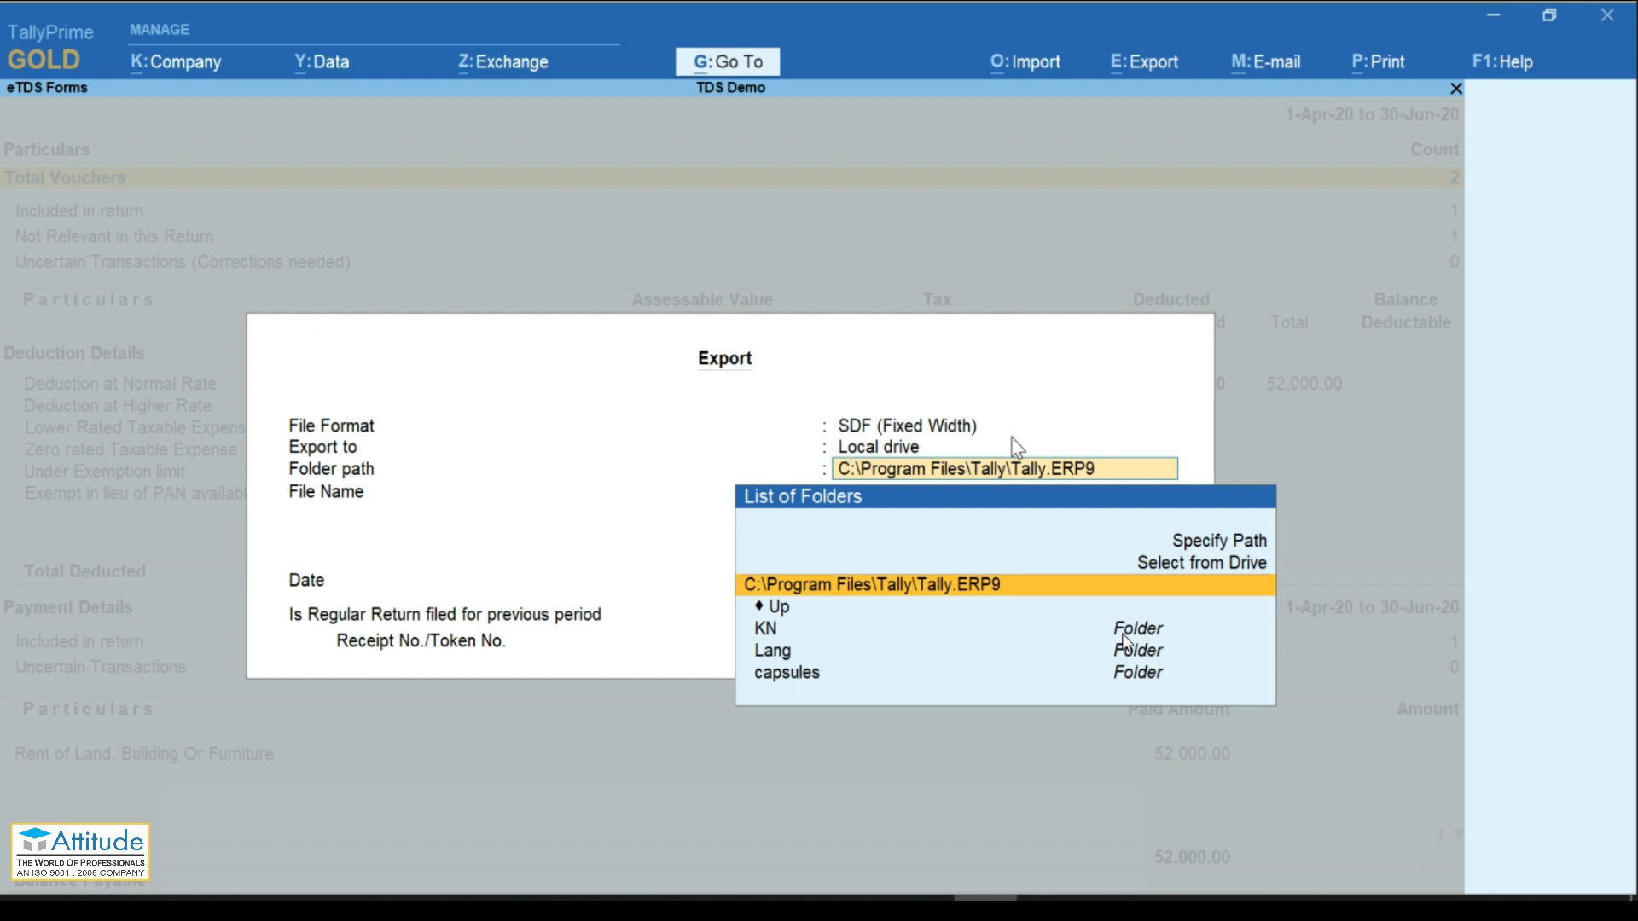
pyautogui.press('Return')
pyautogui.press('Return')
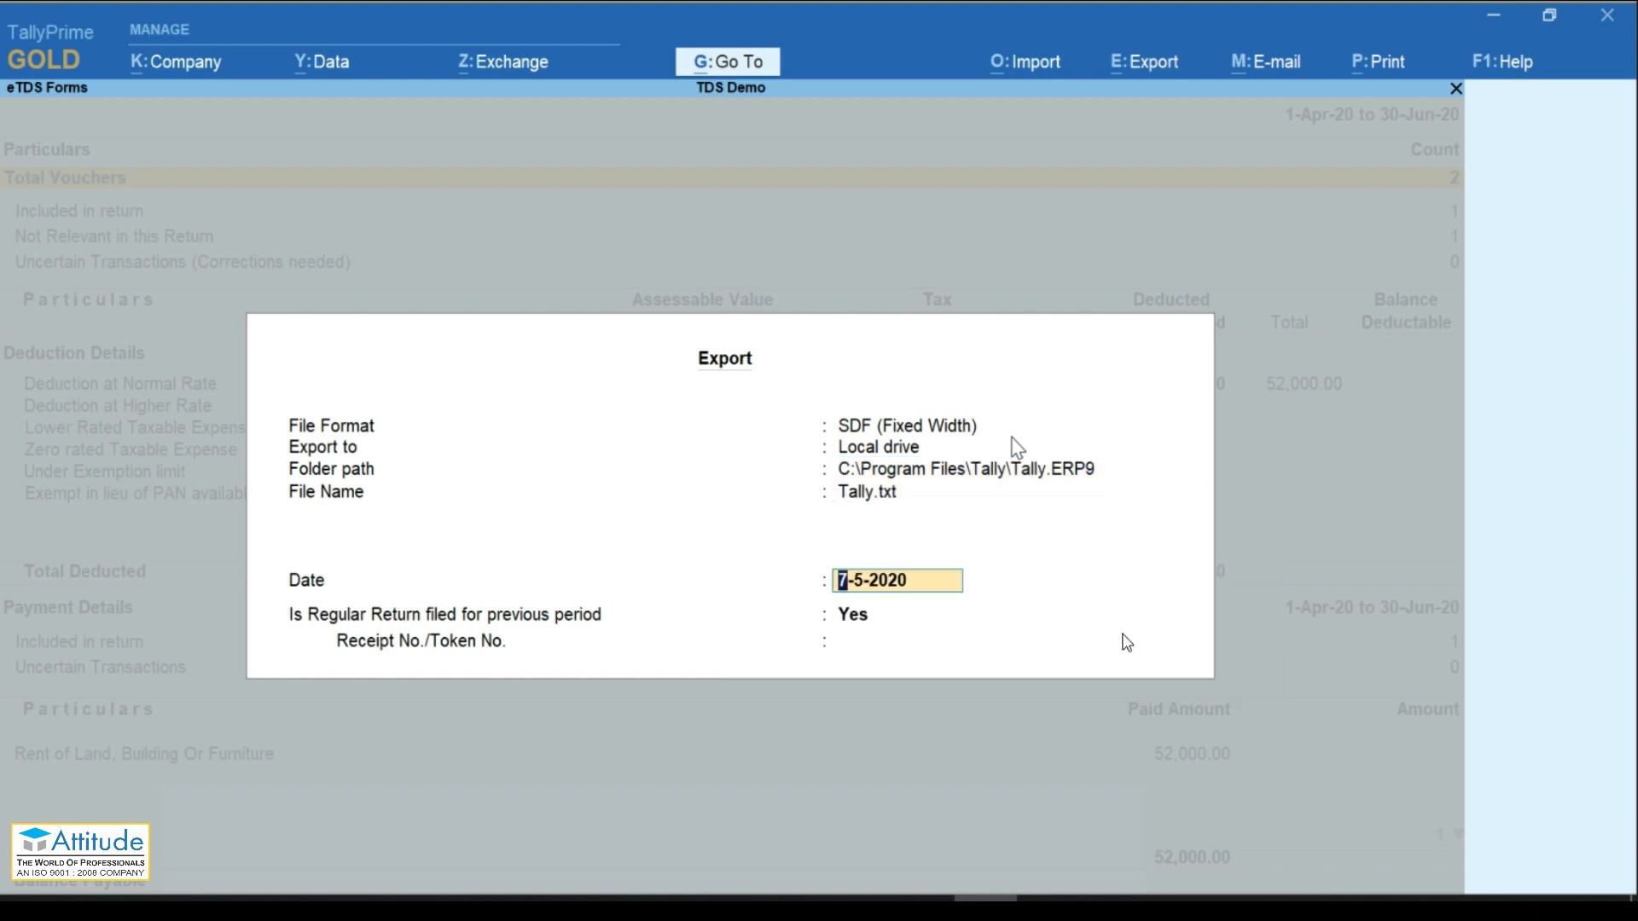
pyautogui.click(1621, 447)
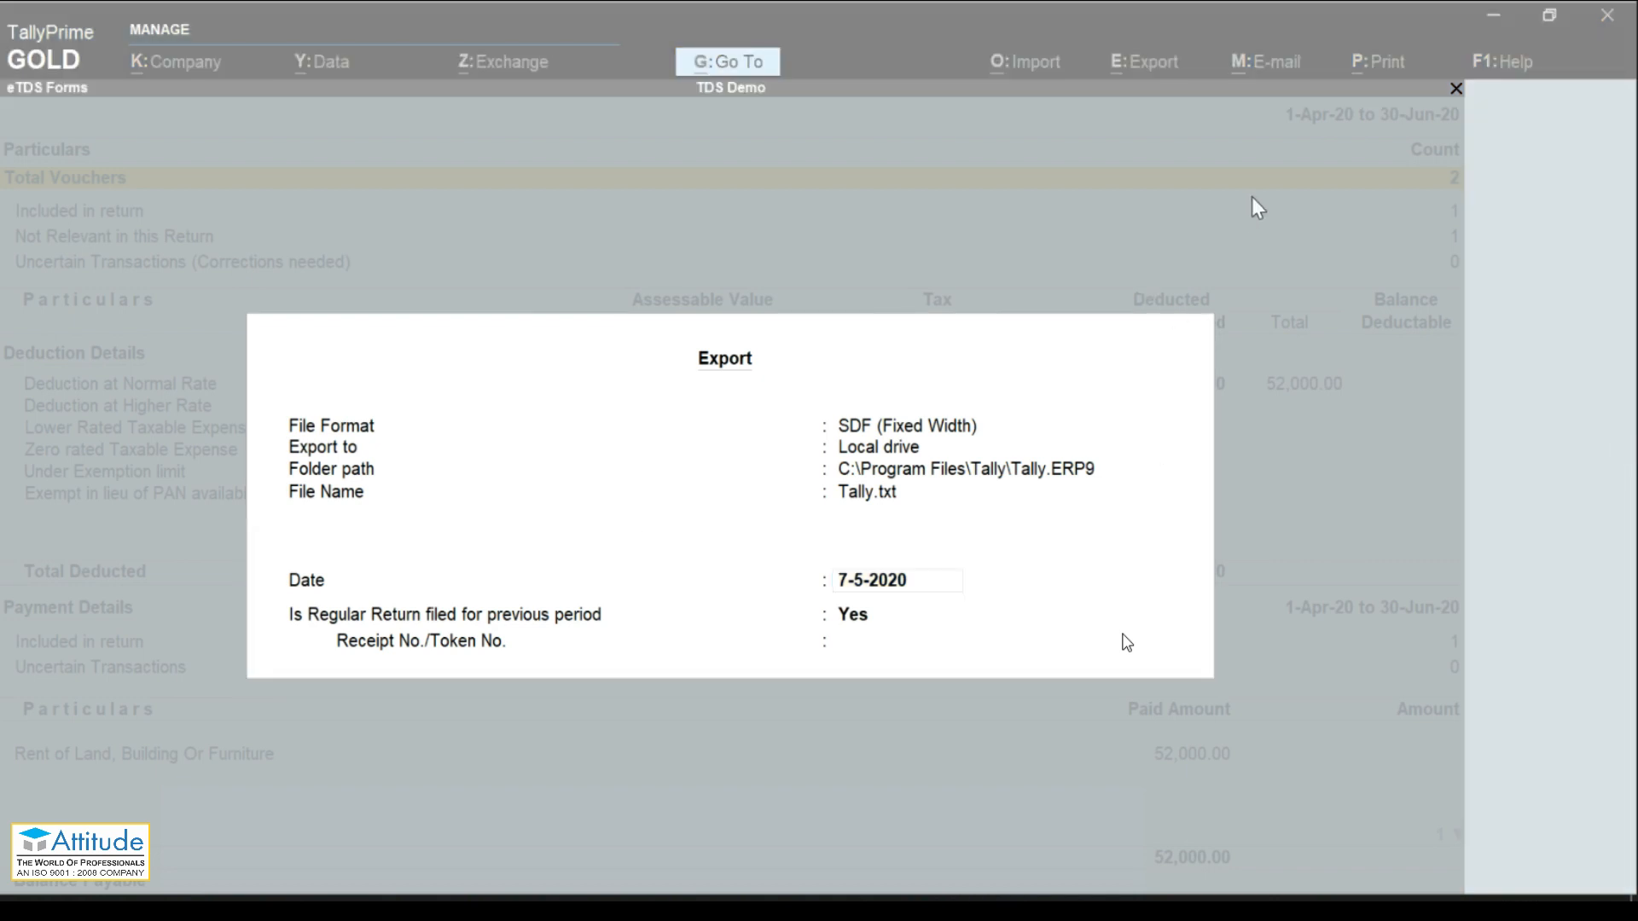
pyautogui.click(1252, 459)
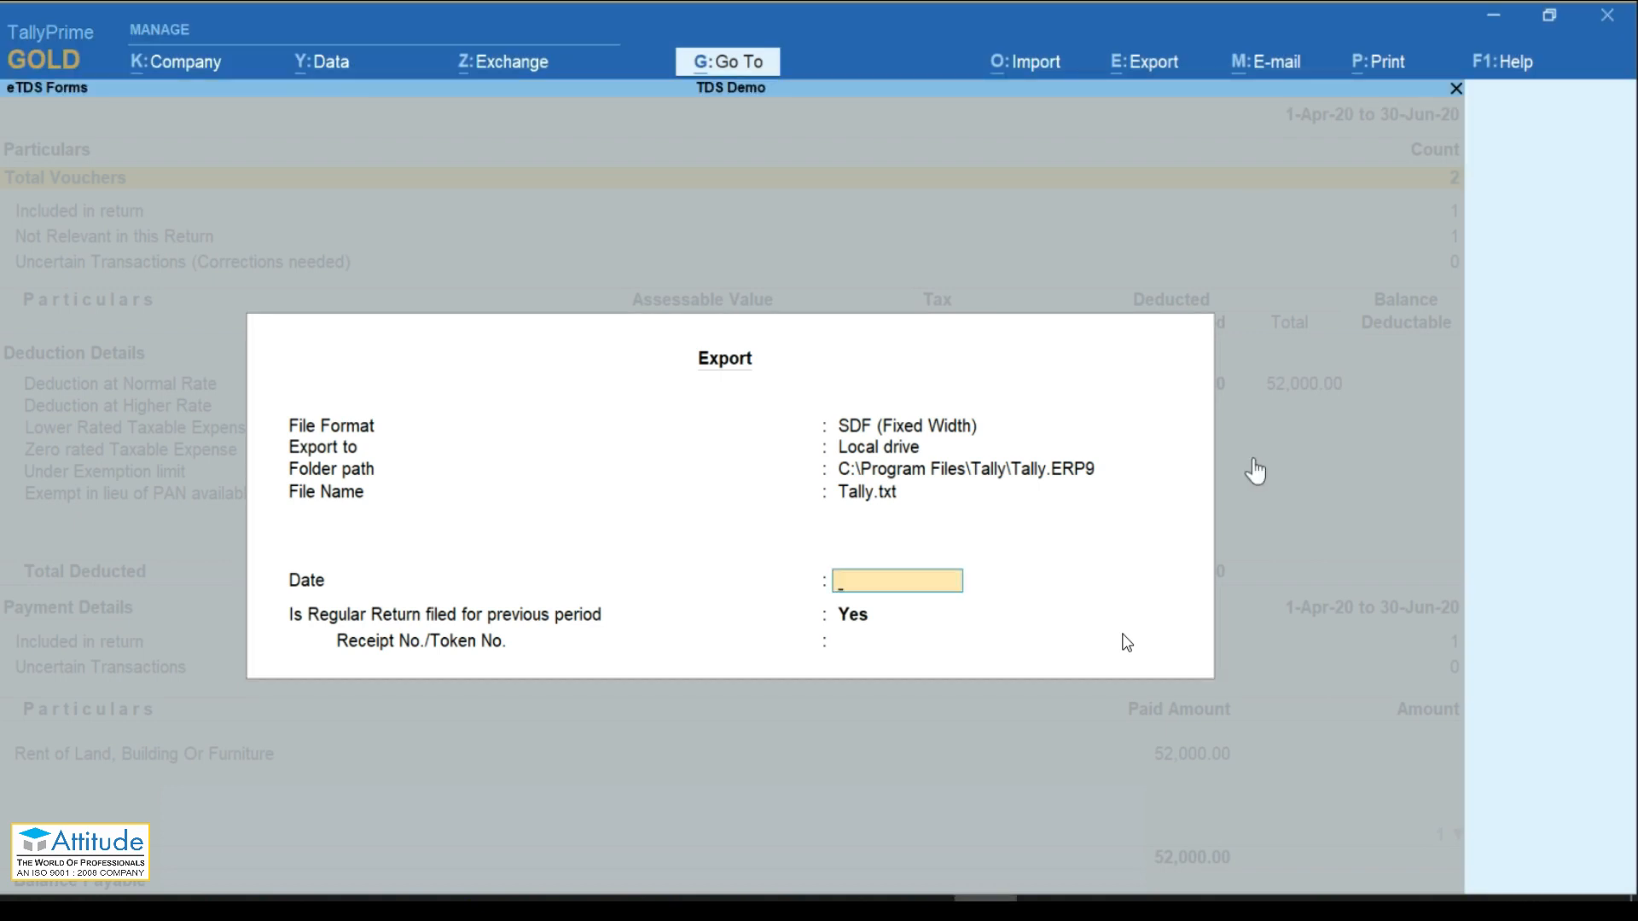
pyautogui.click(1252, 459)
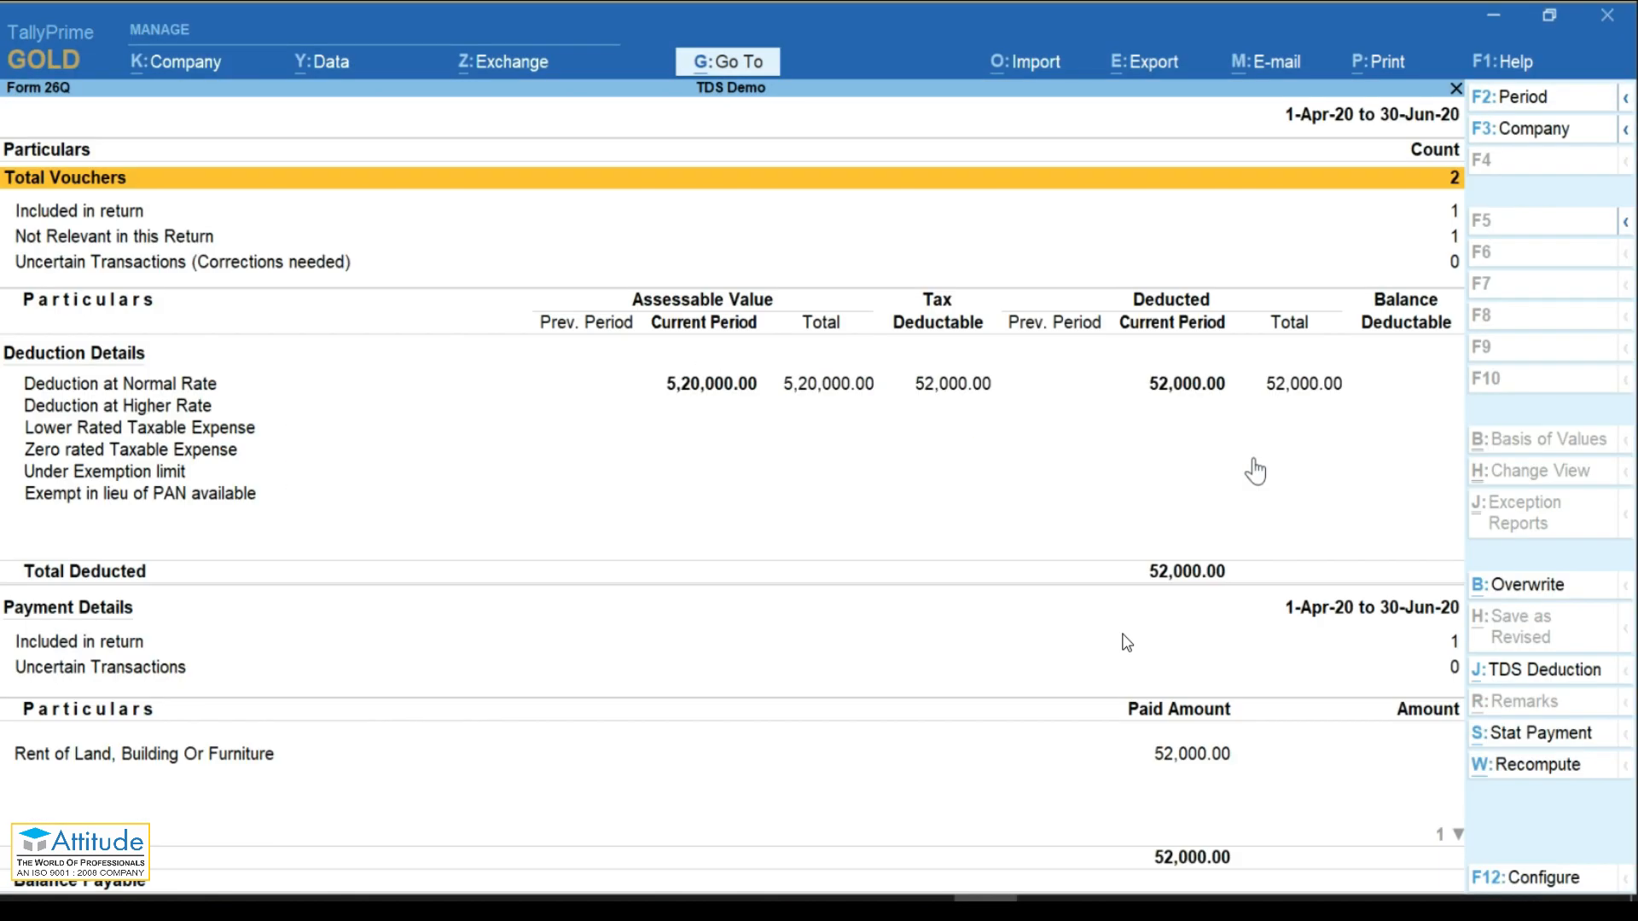
pyautogui.press('Escape')
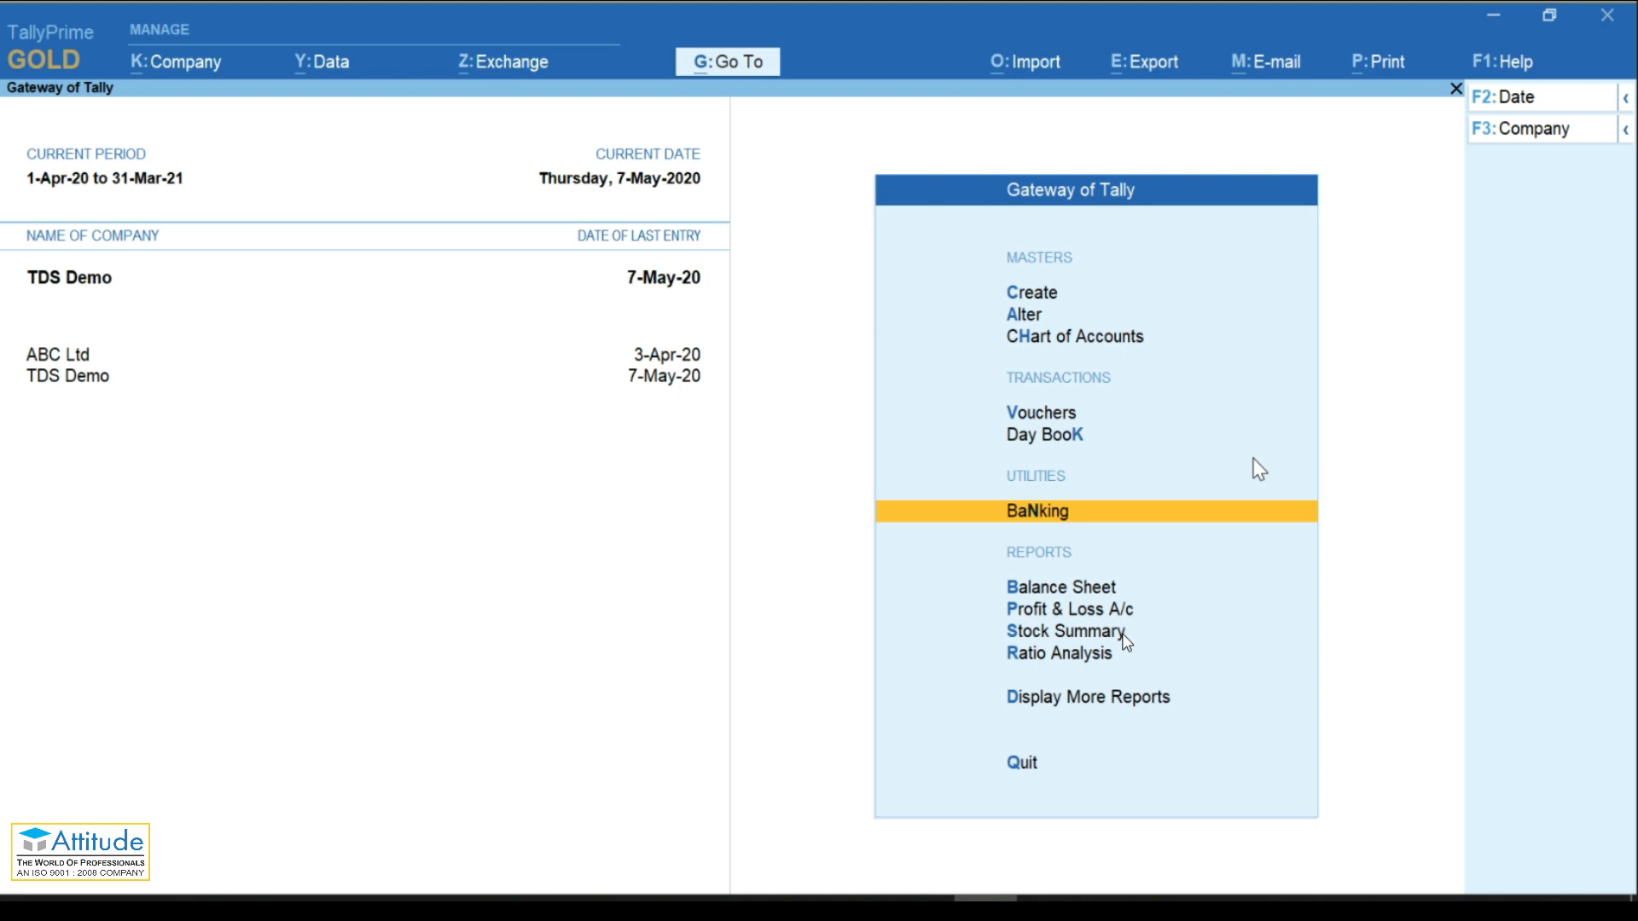
# Step: Switch the active company to ABC Ltd and open the list of masters to create
pyautogui.press('c')
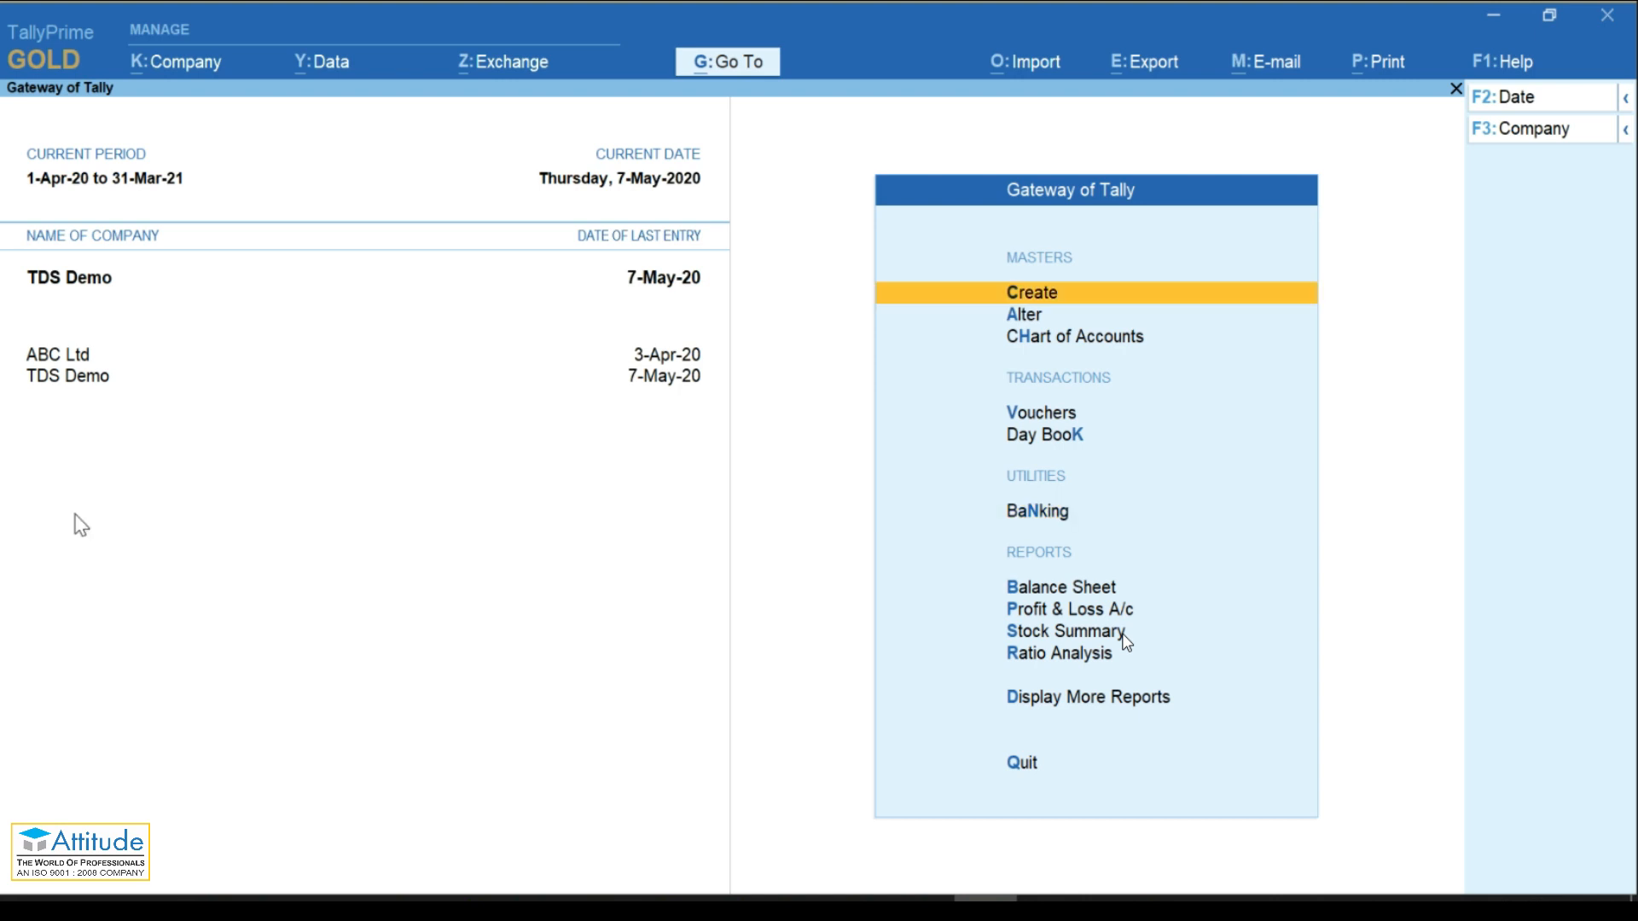
pyautogui.click(68, 358)
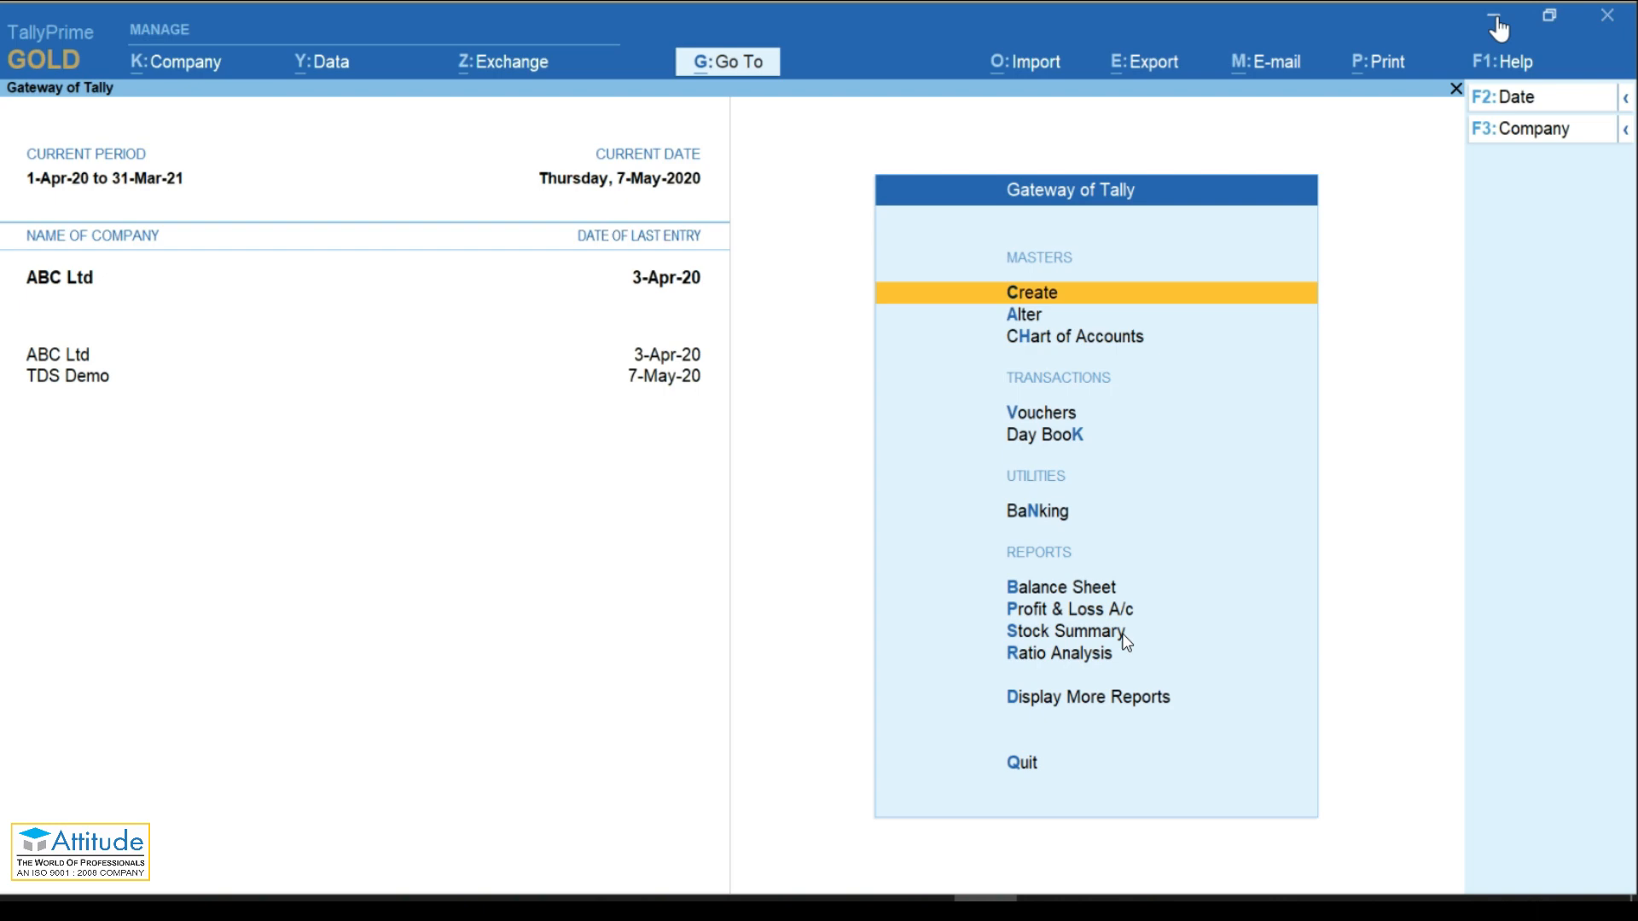
pyautogui.click(1500, 22)
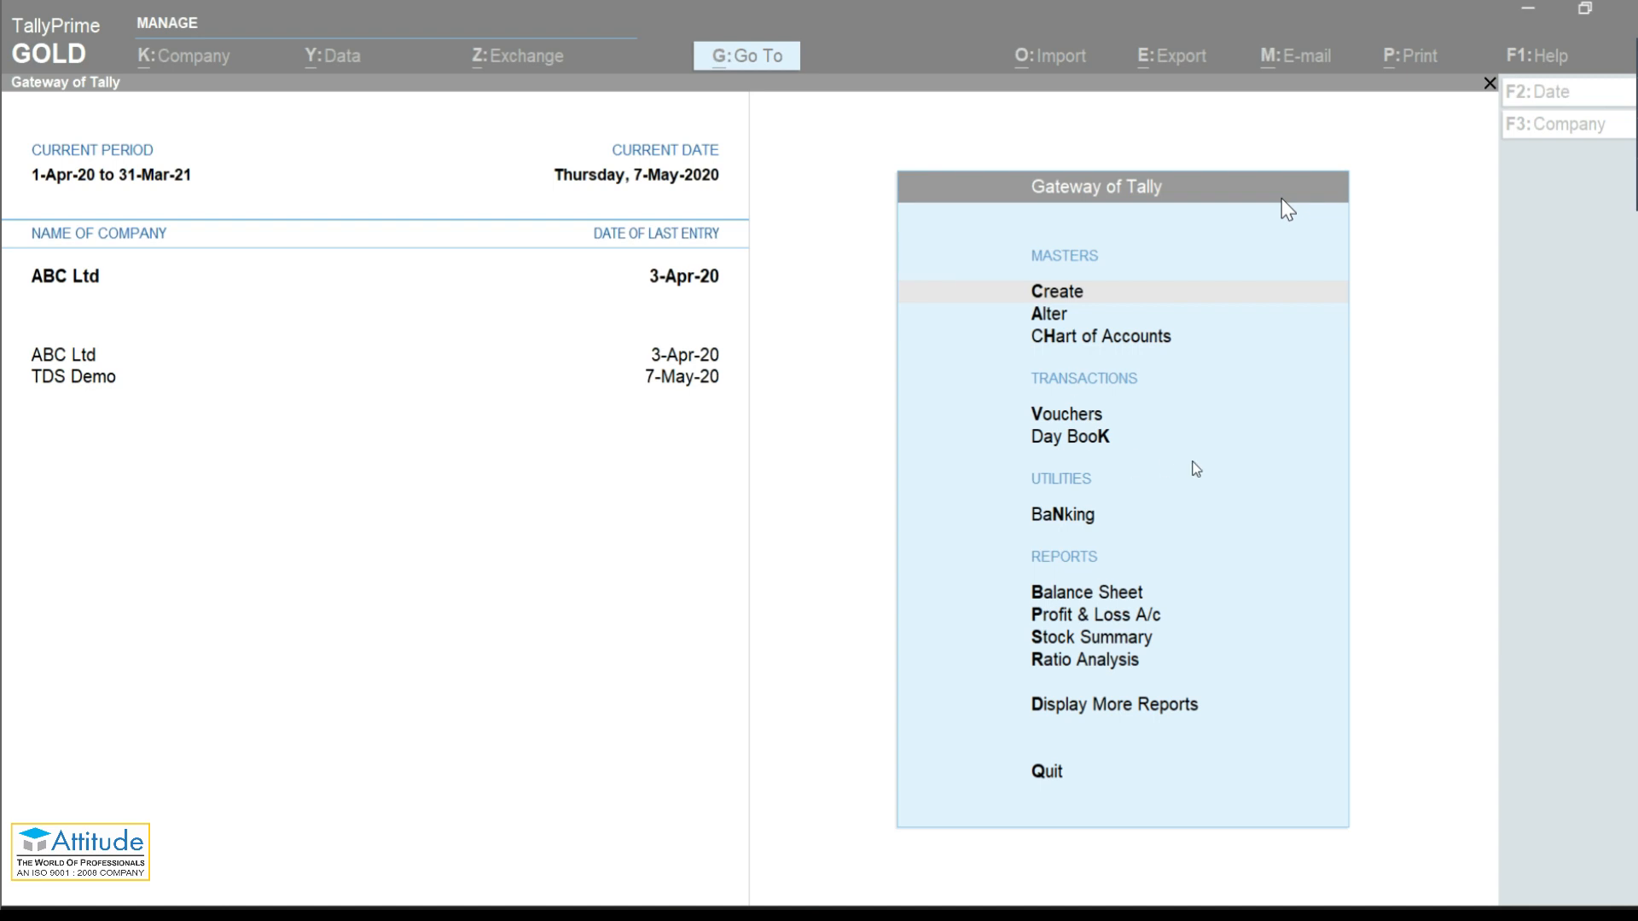
pyautogui.click(1437, 432)
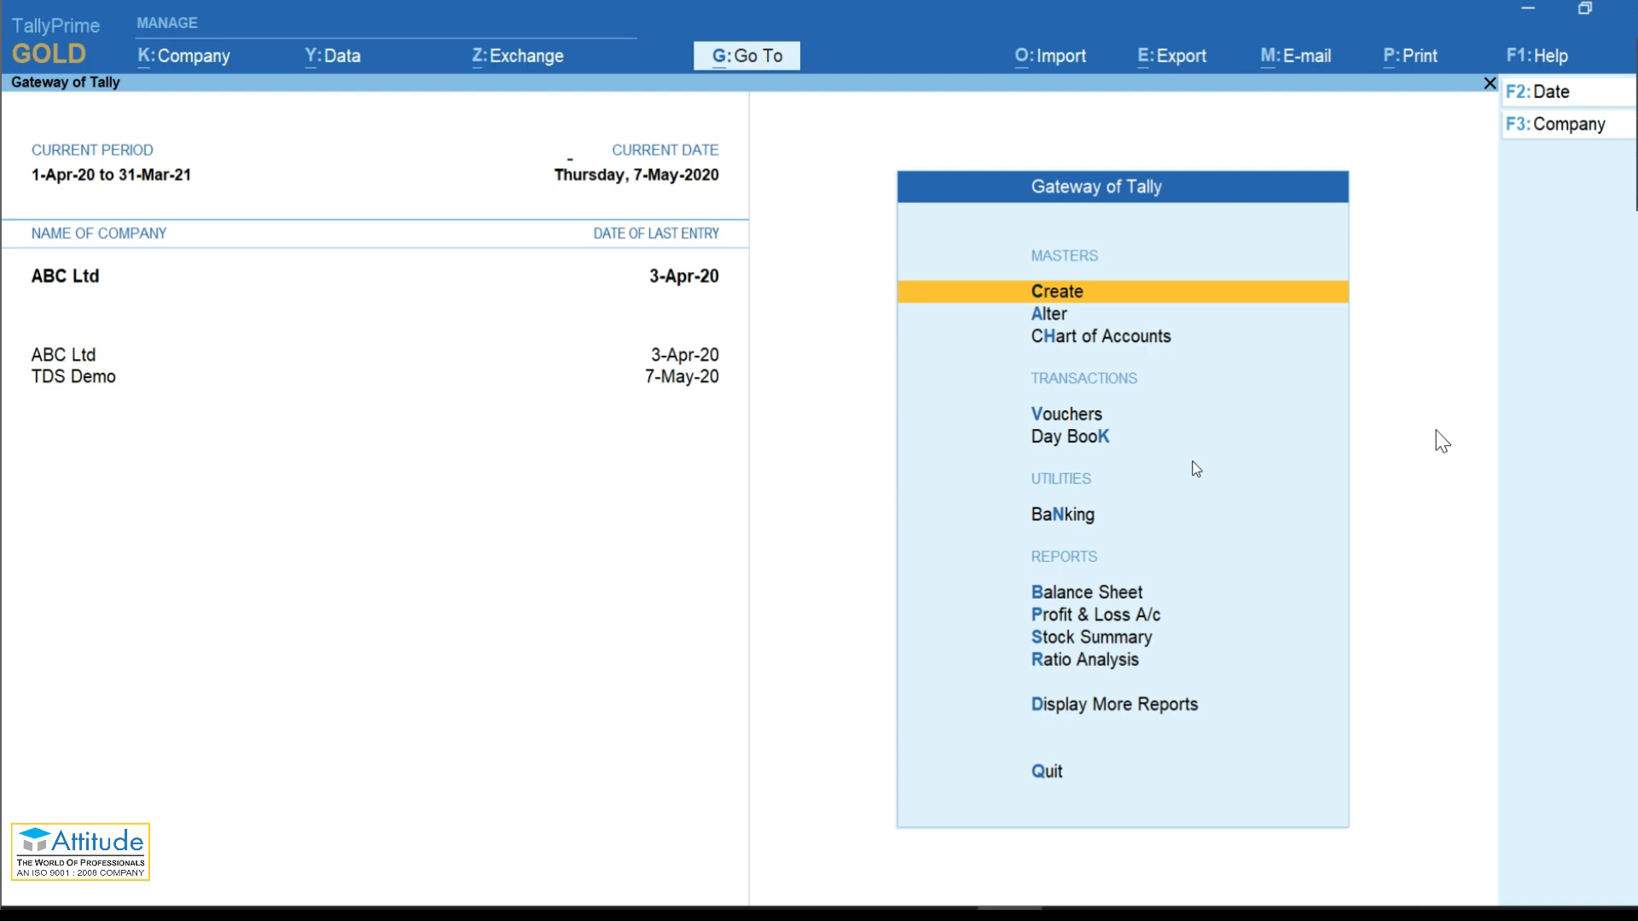
pyautogui.press('Return')
# Step: Create a ledger named Nitin Traders under Sundry Debtors, stopping at the GSTIN/UIN field
pyautogui.press('Down')
pyautogui.press('Return')
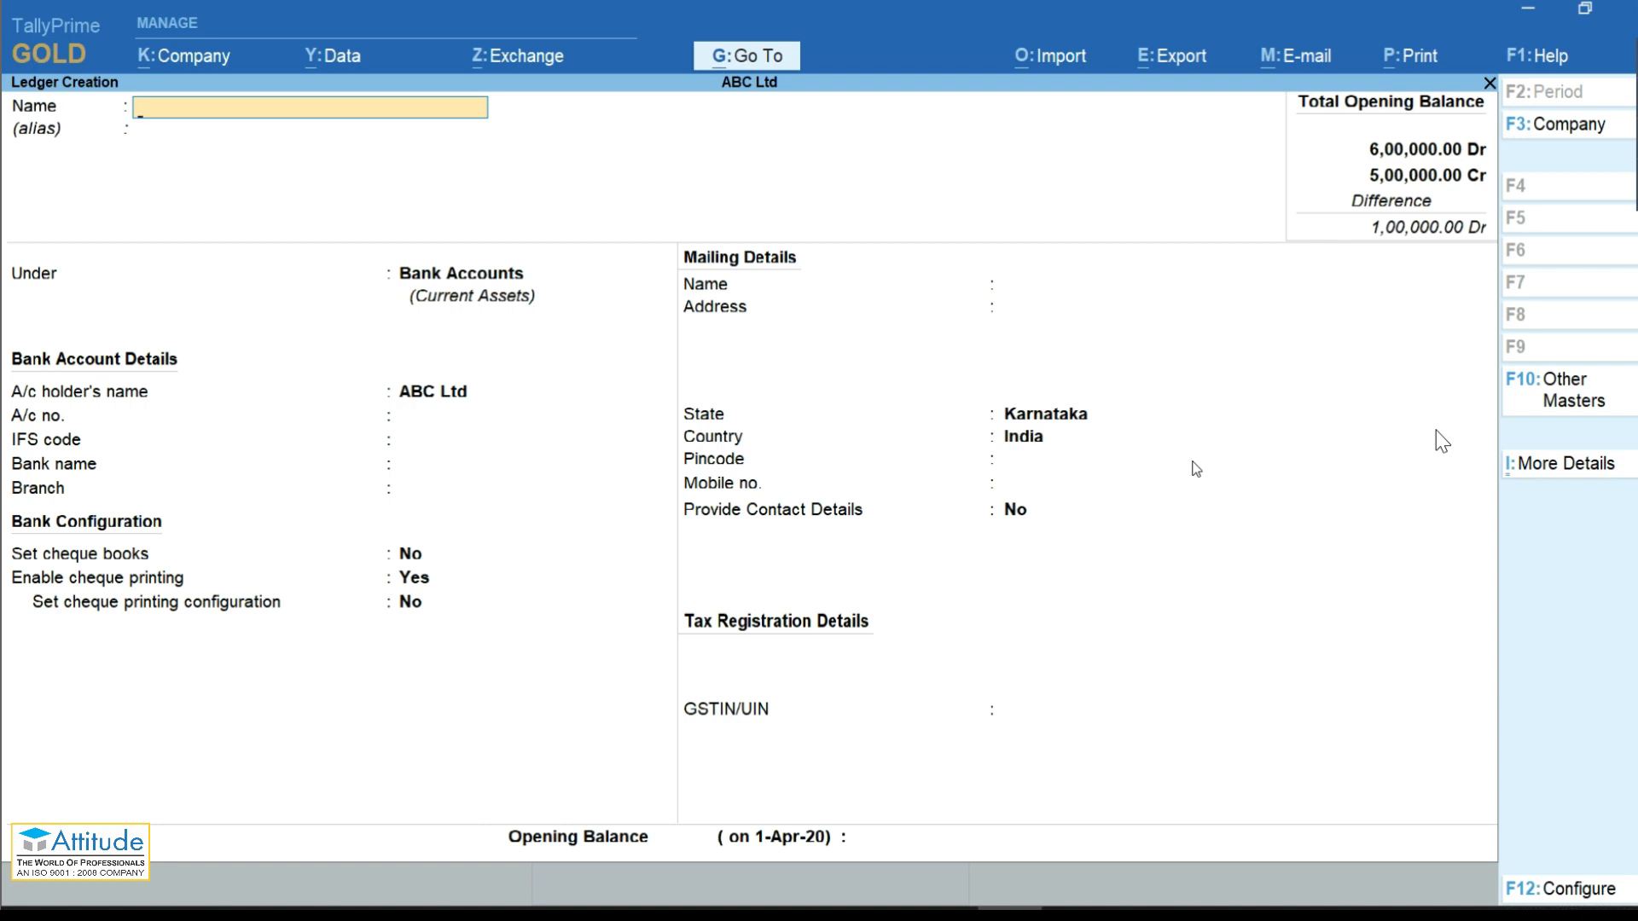
pyautogui.write('Nitin Traders')
pyautogui.press('Return')
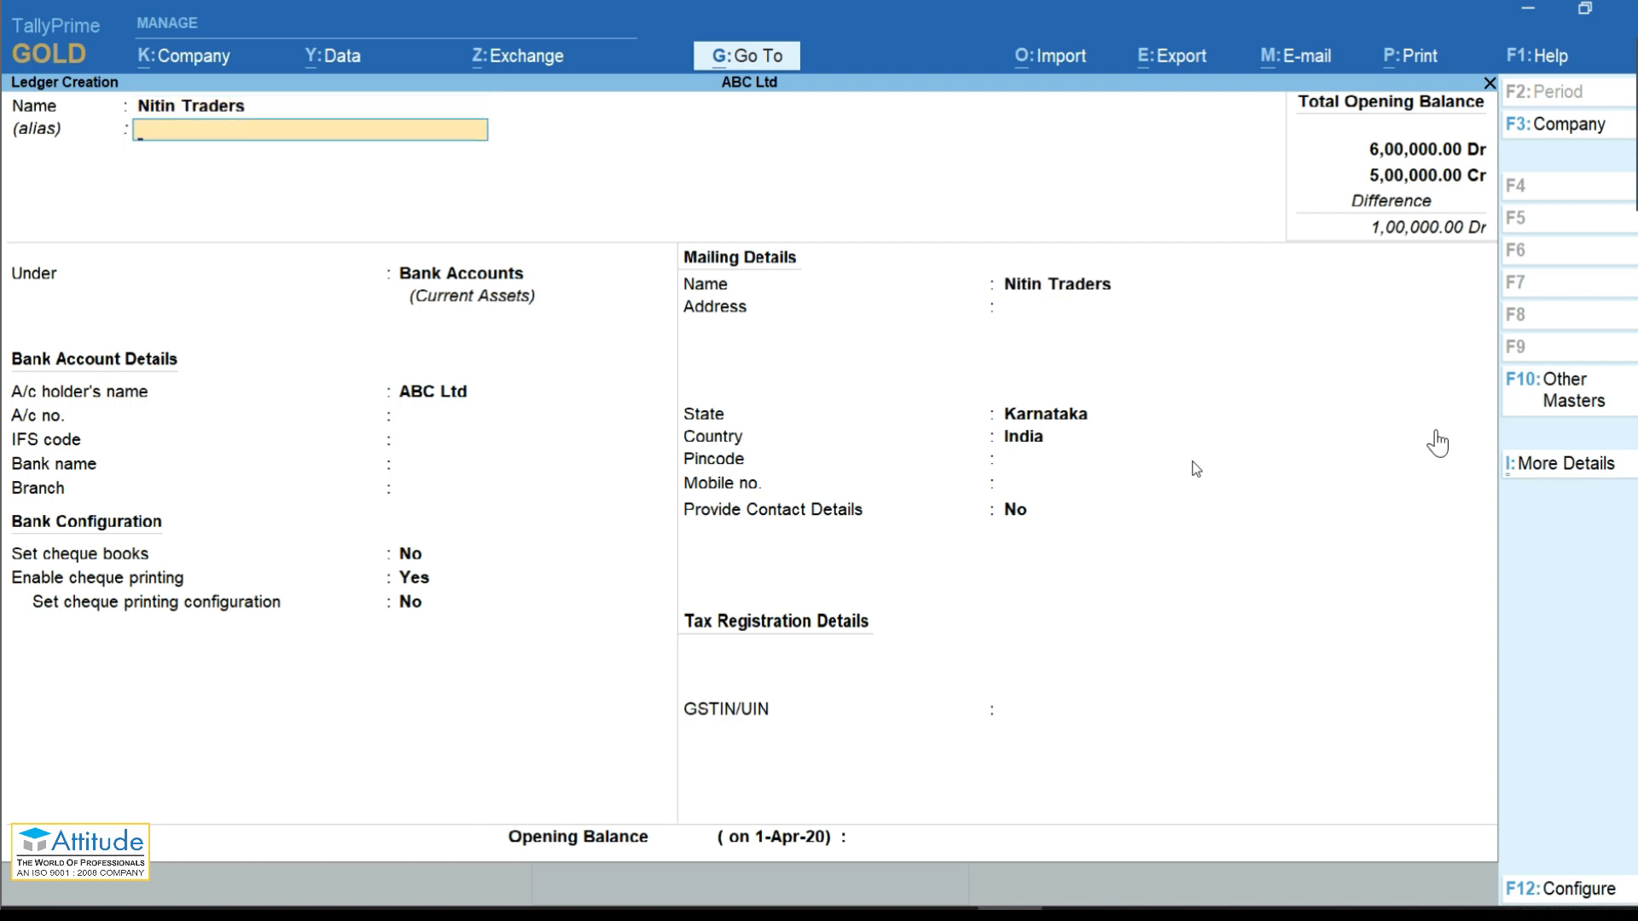
pyautogui.press('Return')
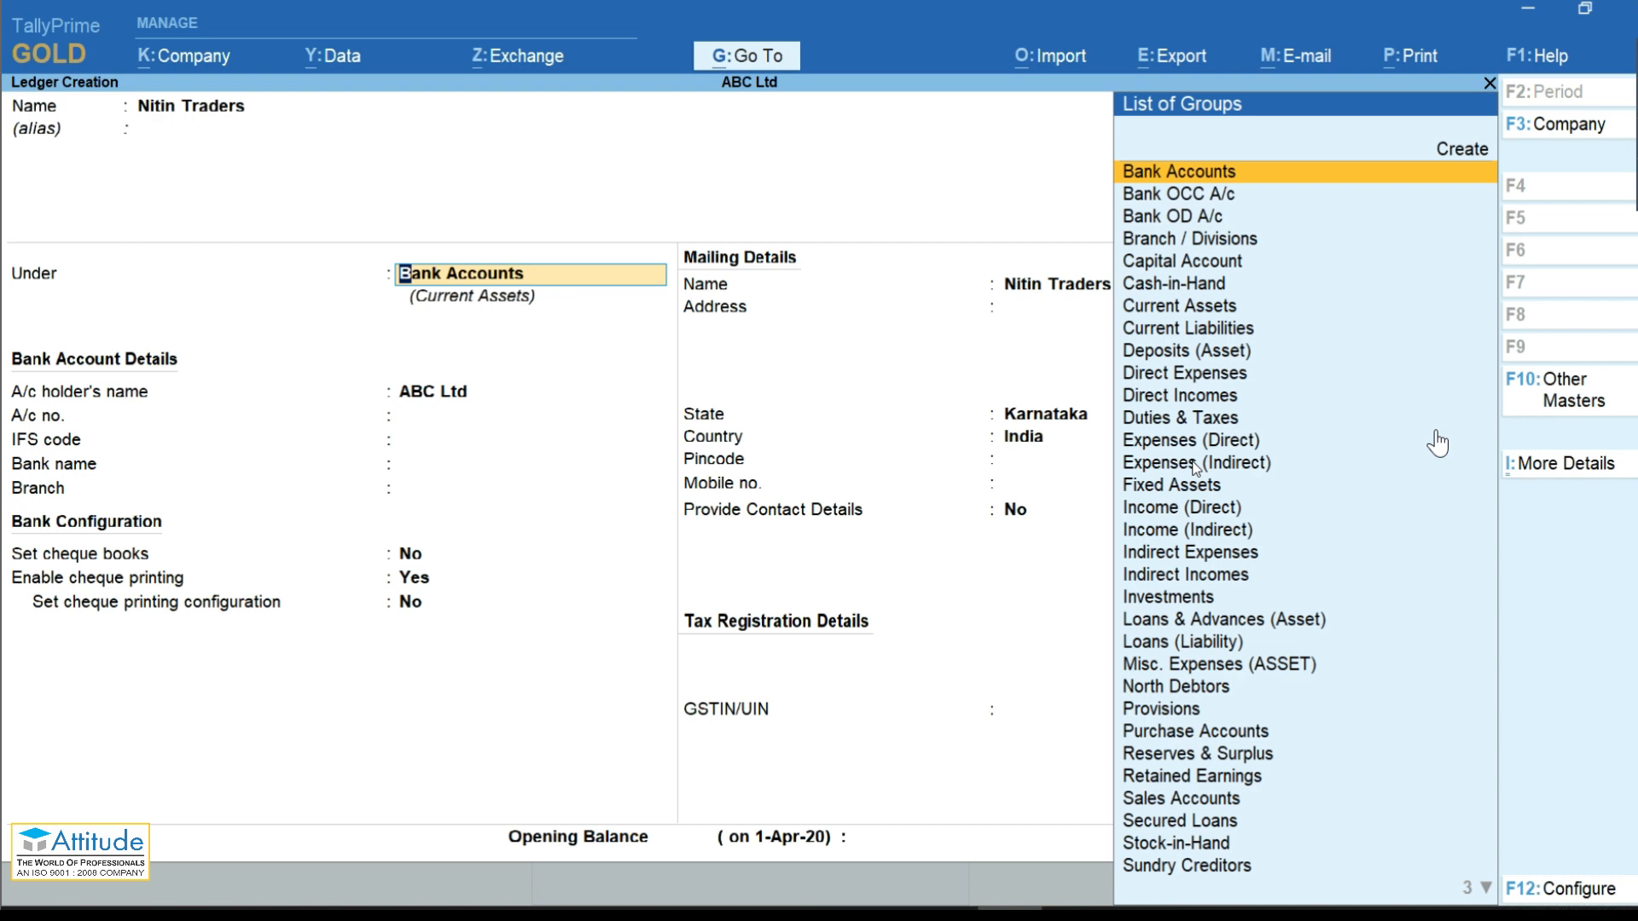
pyautogui.write('Su')
pyautogui.press('Down')
pyautogui.press('Down')
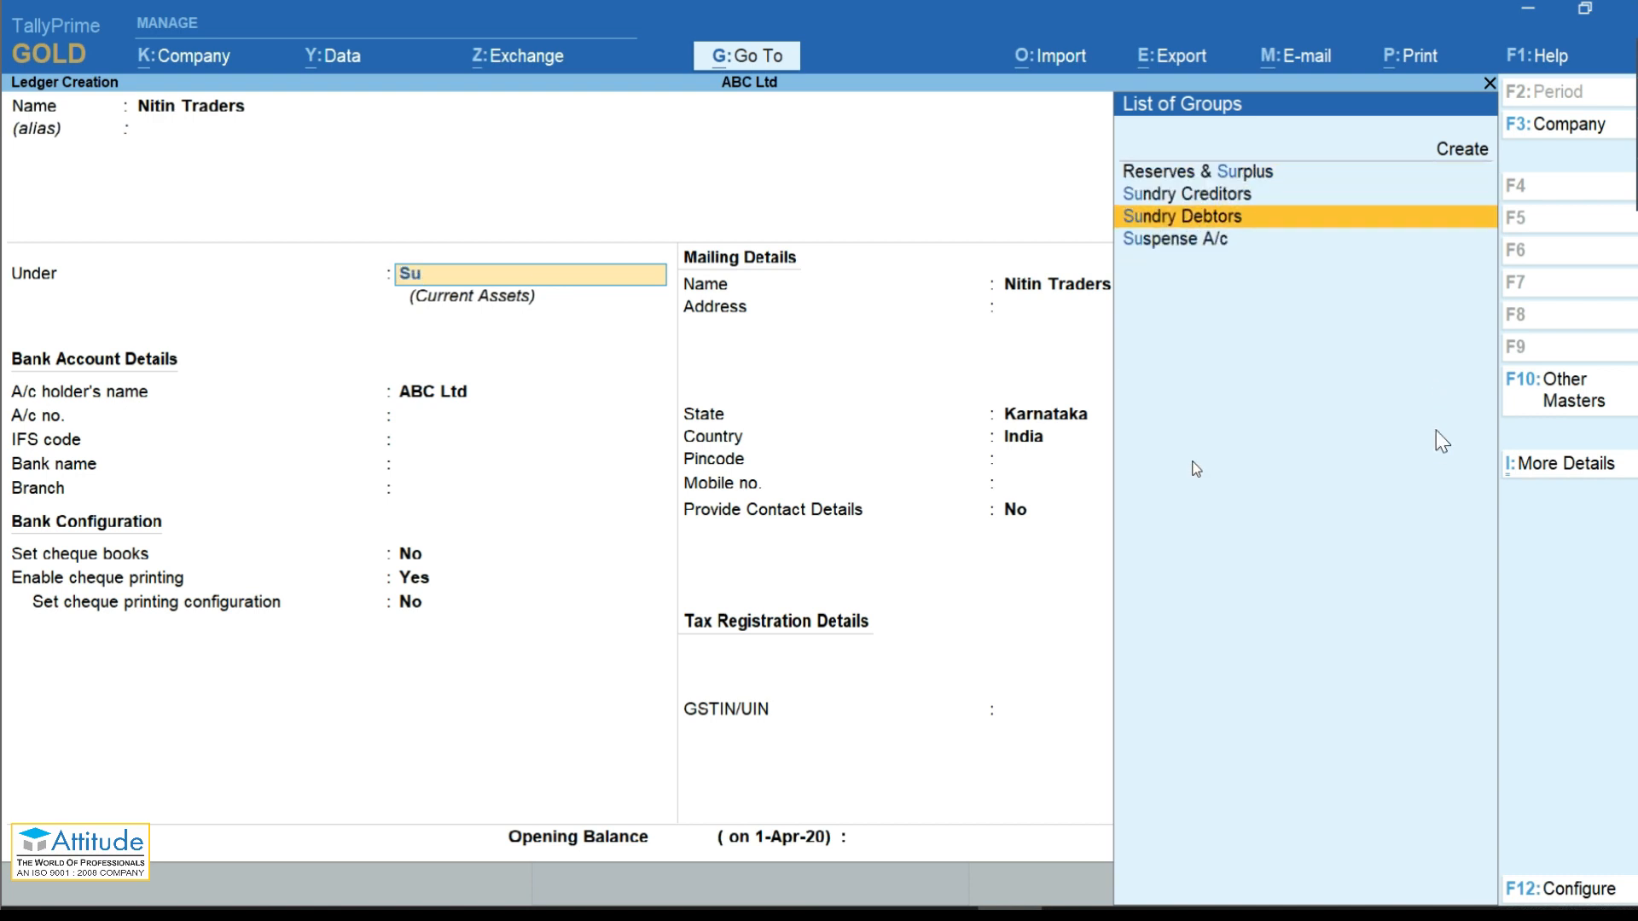
pyautogui.press('Return')
pyautogui.press('Return')
pyautogui.press('Return')
pyautogui.press('Return')
pyautogui.press('Return')
pyautogui.press('Return')
pyautogui.press('Return')
pyautogui.press('Return')
pyautogui.press('Return')
pyautogui.press('Return')
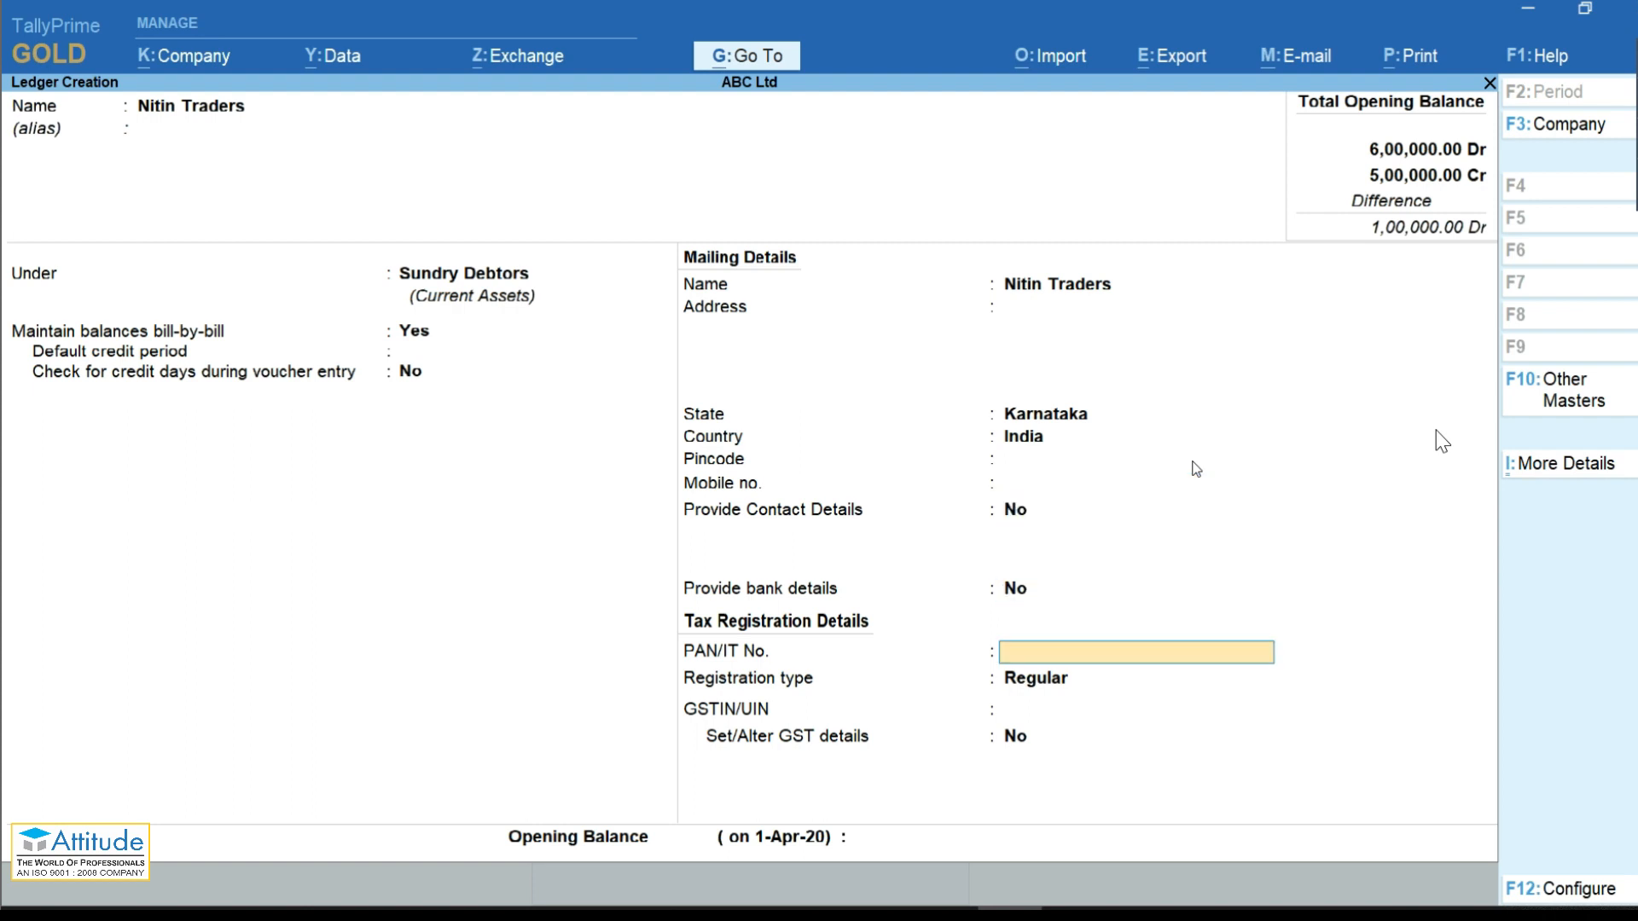
pyautogui.press('Return')
pyautogui.press('Return')
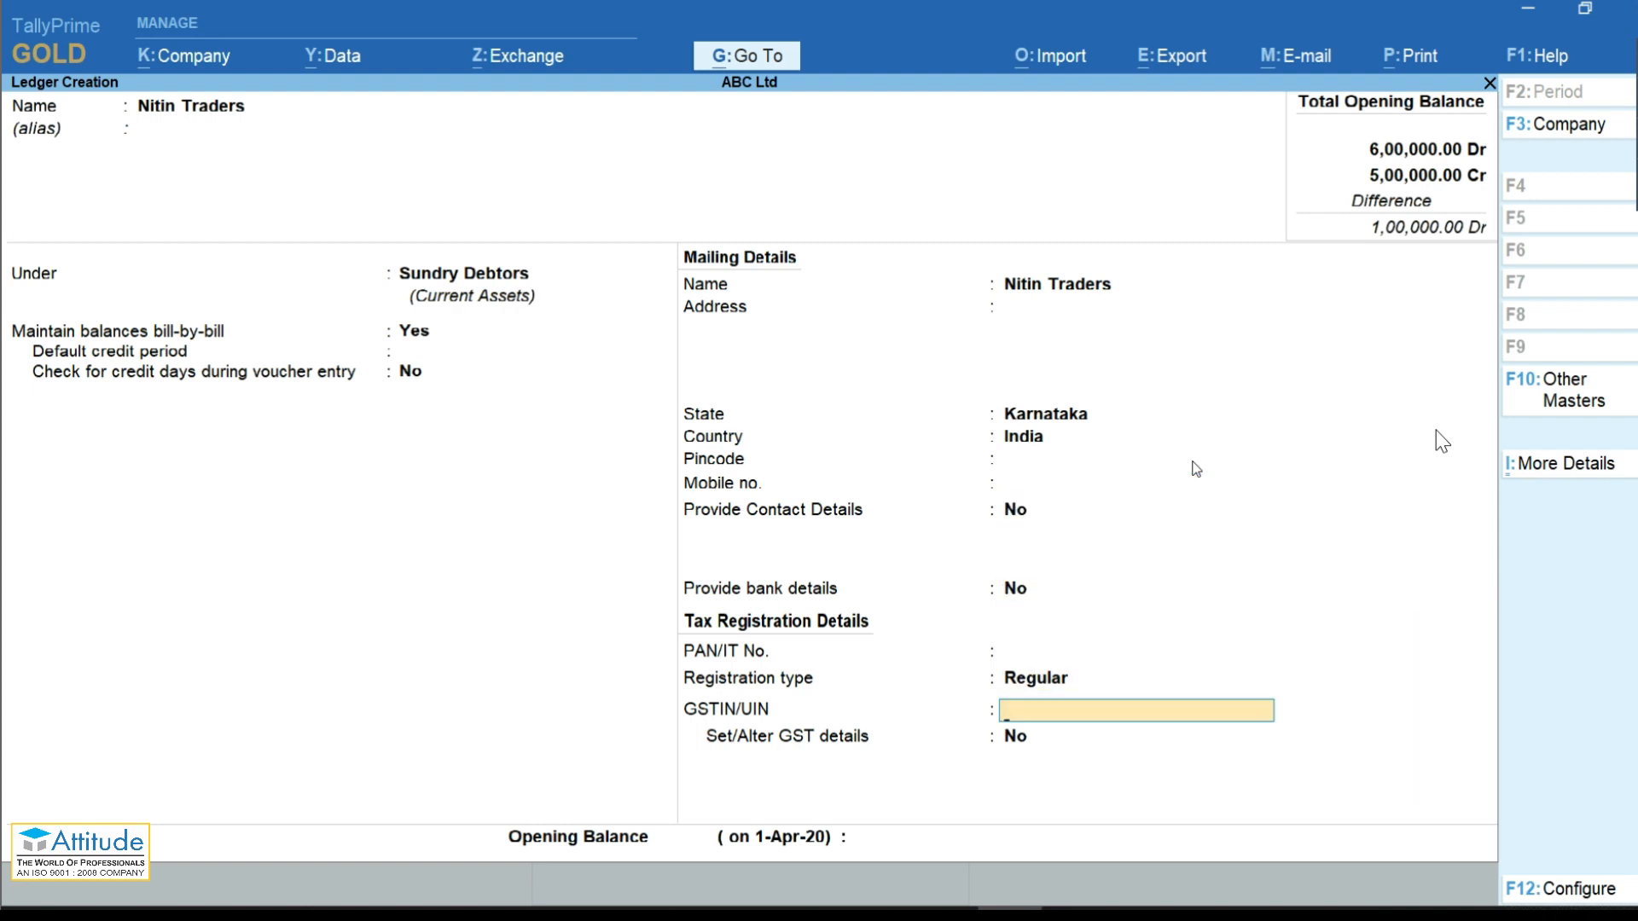
# Step: Copy the party GSTIN from cell B2 of the workbook into the ledger's GSTIN/UIN
pyautogui.hotkey('alt', 'Tab')
pyautogui.press('Home')
pyautogui.press('Up')
pyautogui.press('Up')
pyautogui.press('Up')
pyautogui.press('Up')
pyautogui.press('Up')
pyautogui.press('Up')
pyautogui.press('Up')
pyautogui.press('Up')
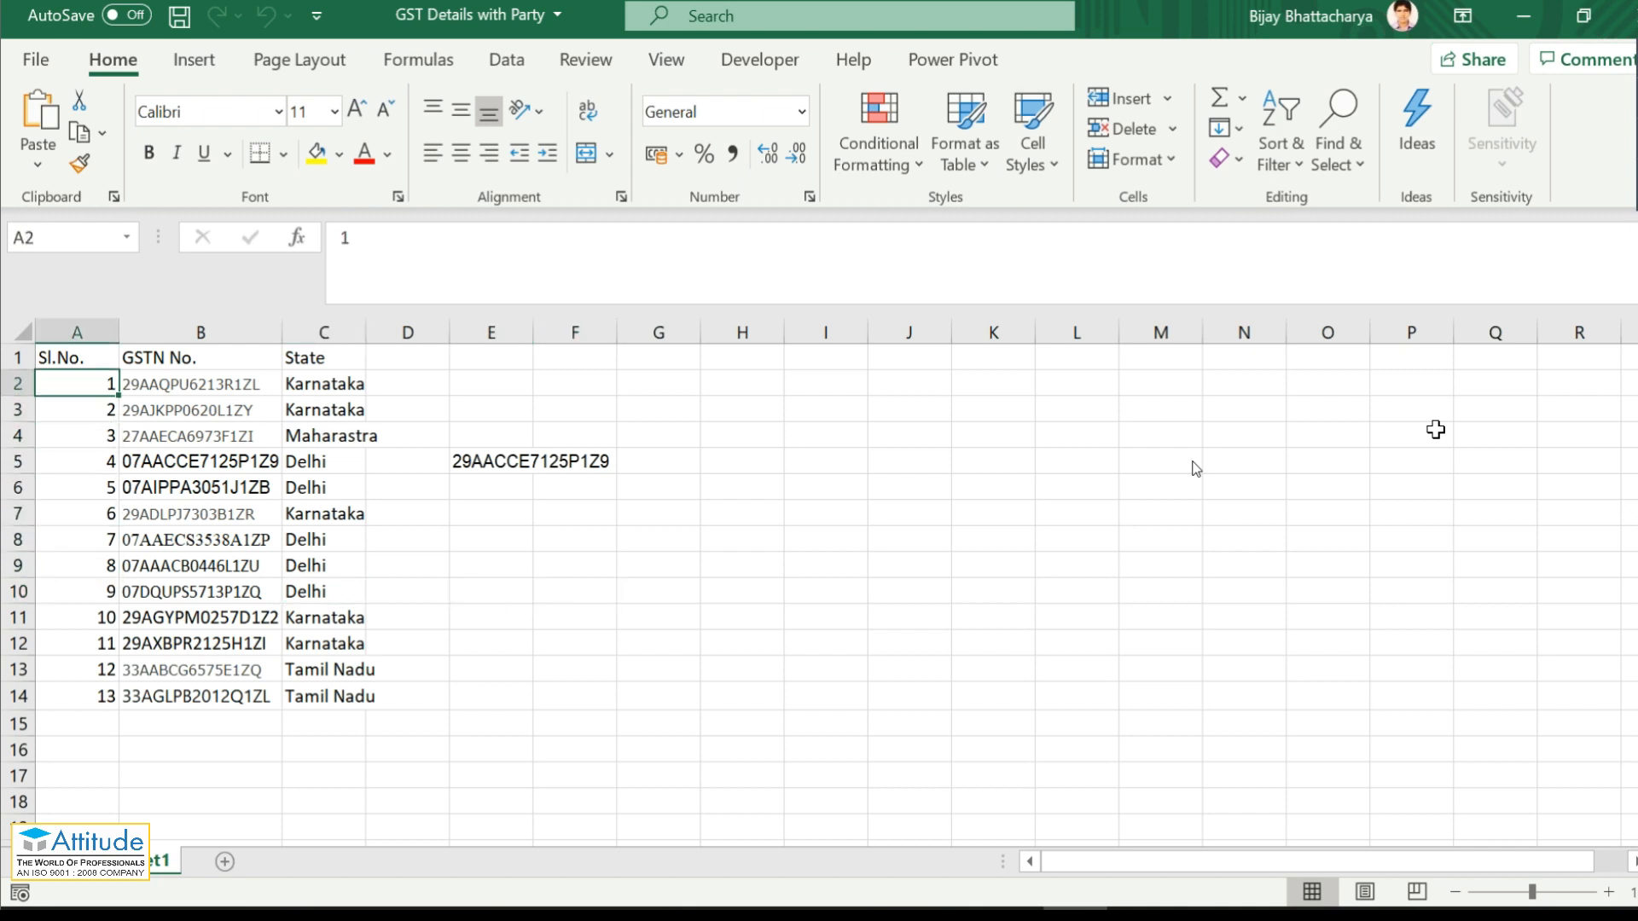
pyautogui.press('Right')
pyautogui.hotkey('ctrl', 'c')
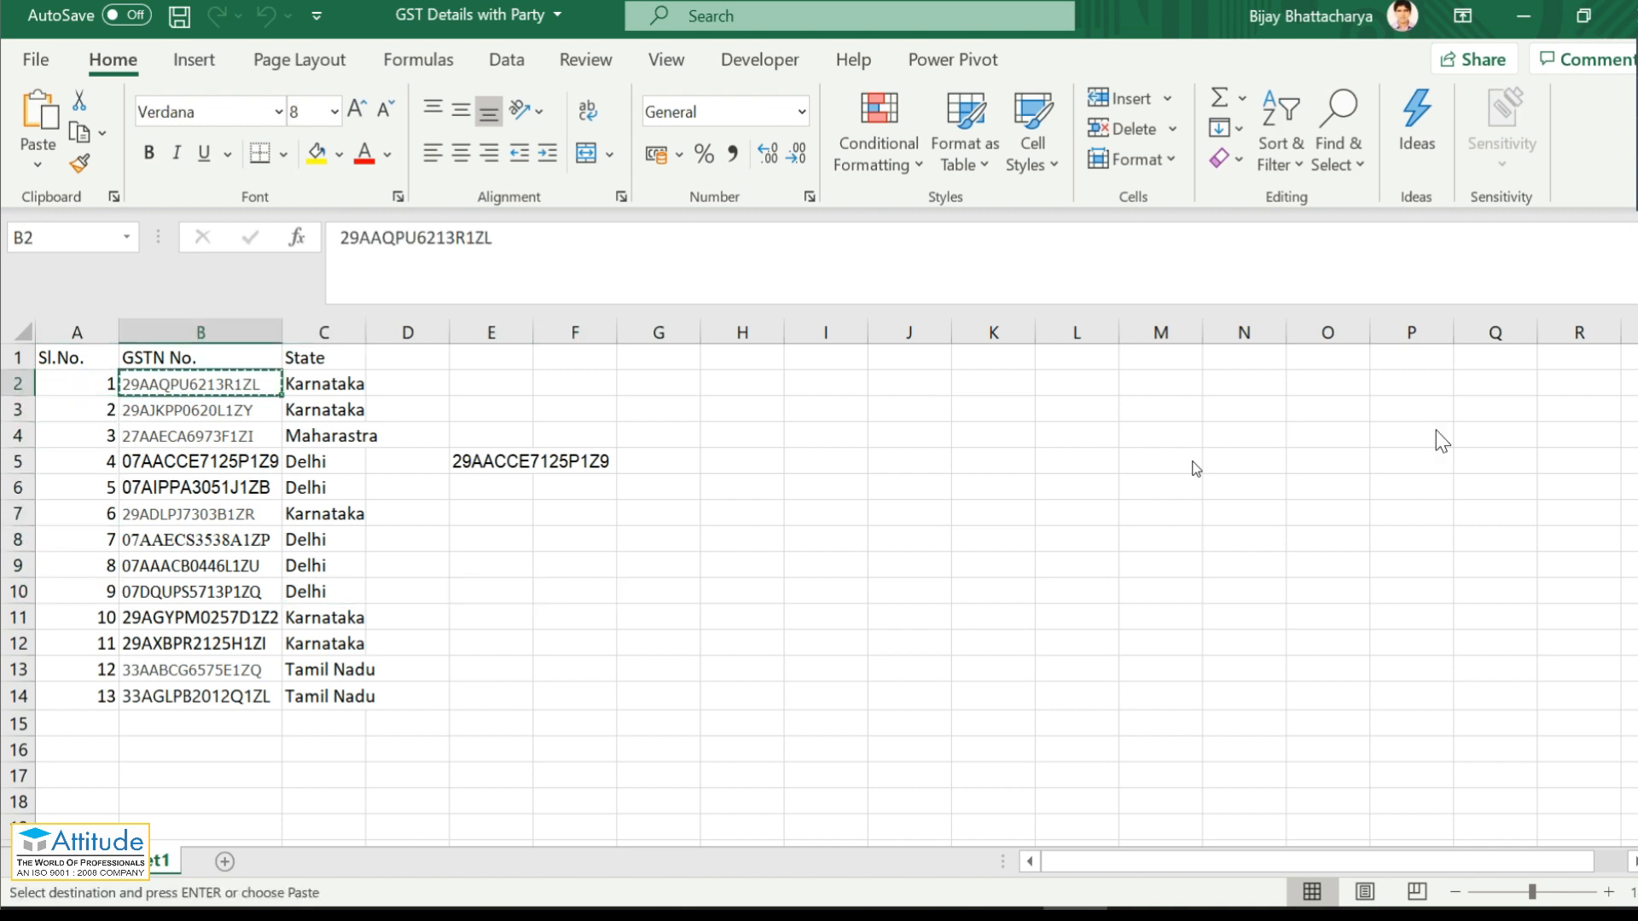
pyautogui.hotkey('alt', 'Tab')
pyautogui.hotkey('ctrl', 'alt', 'v')
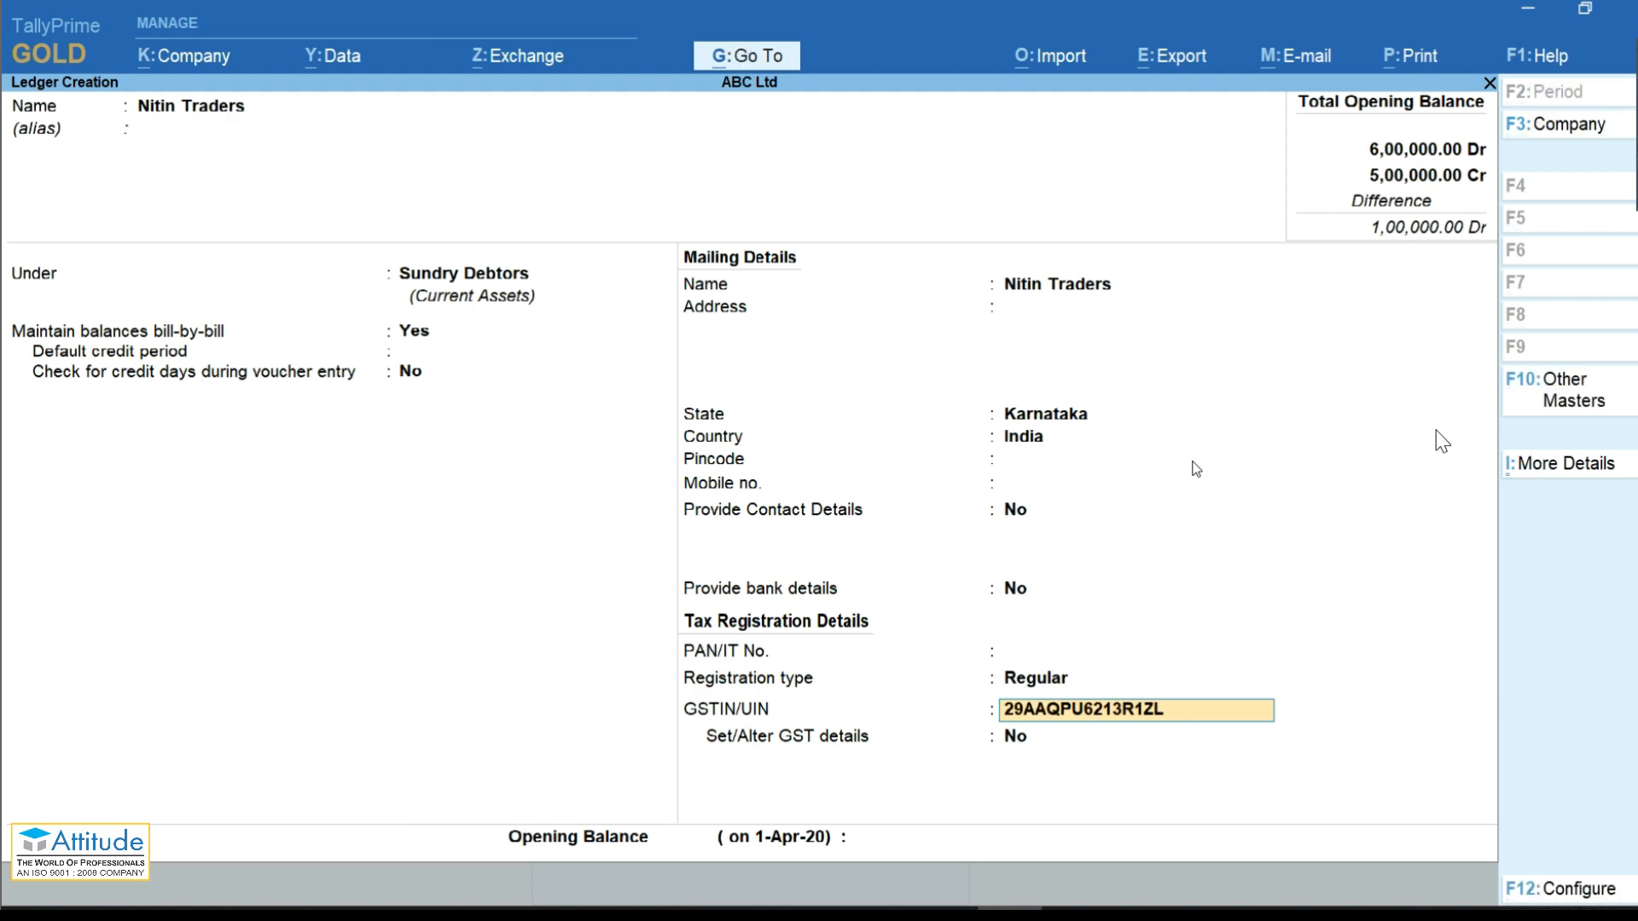
# Step: Save the Nitin Traders ledger without GST details or opening balance, then return to vouchers
pyautogui.press('Return')
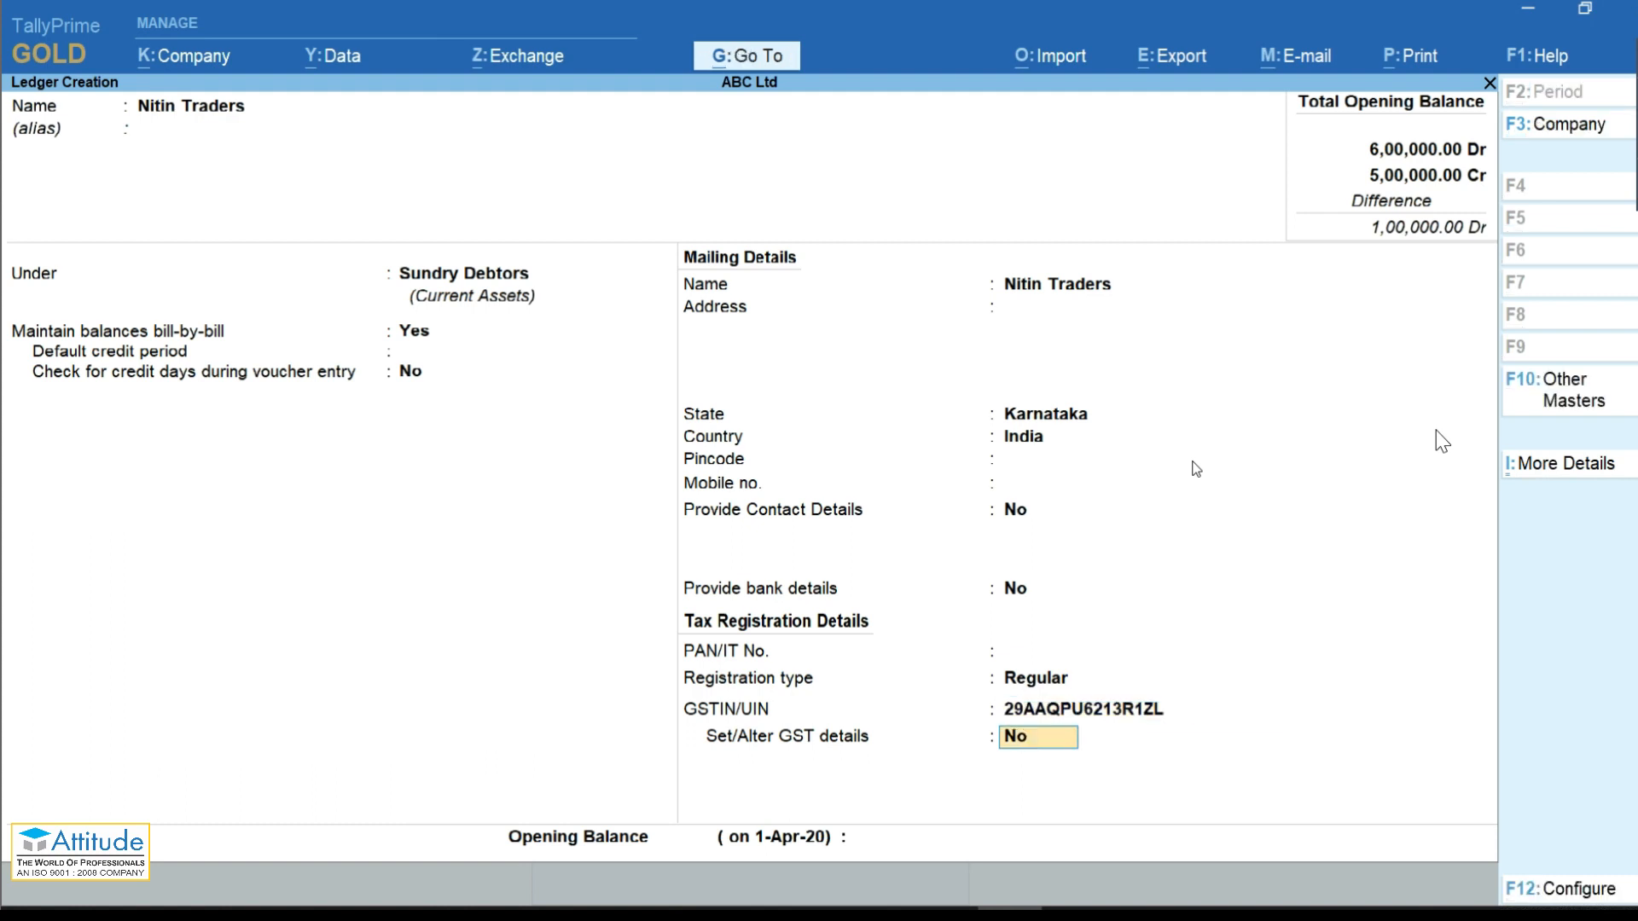
pyautogui.press('Return')
pyautogui.press('Return')
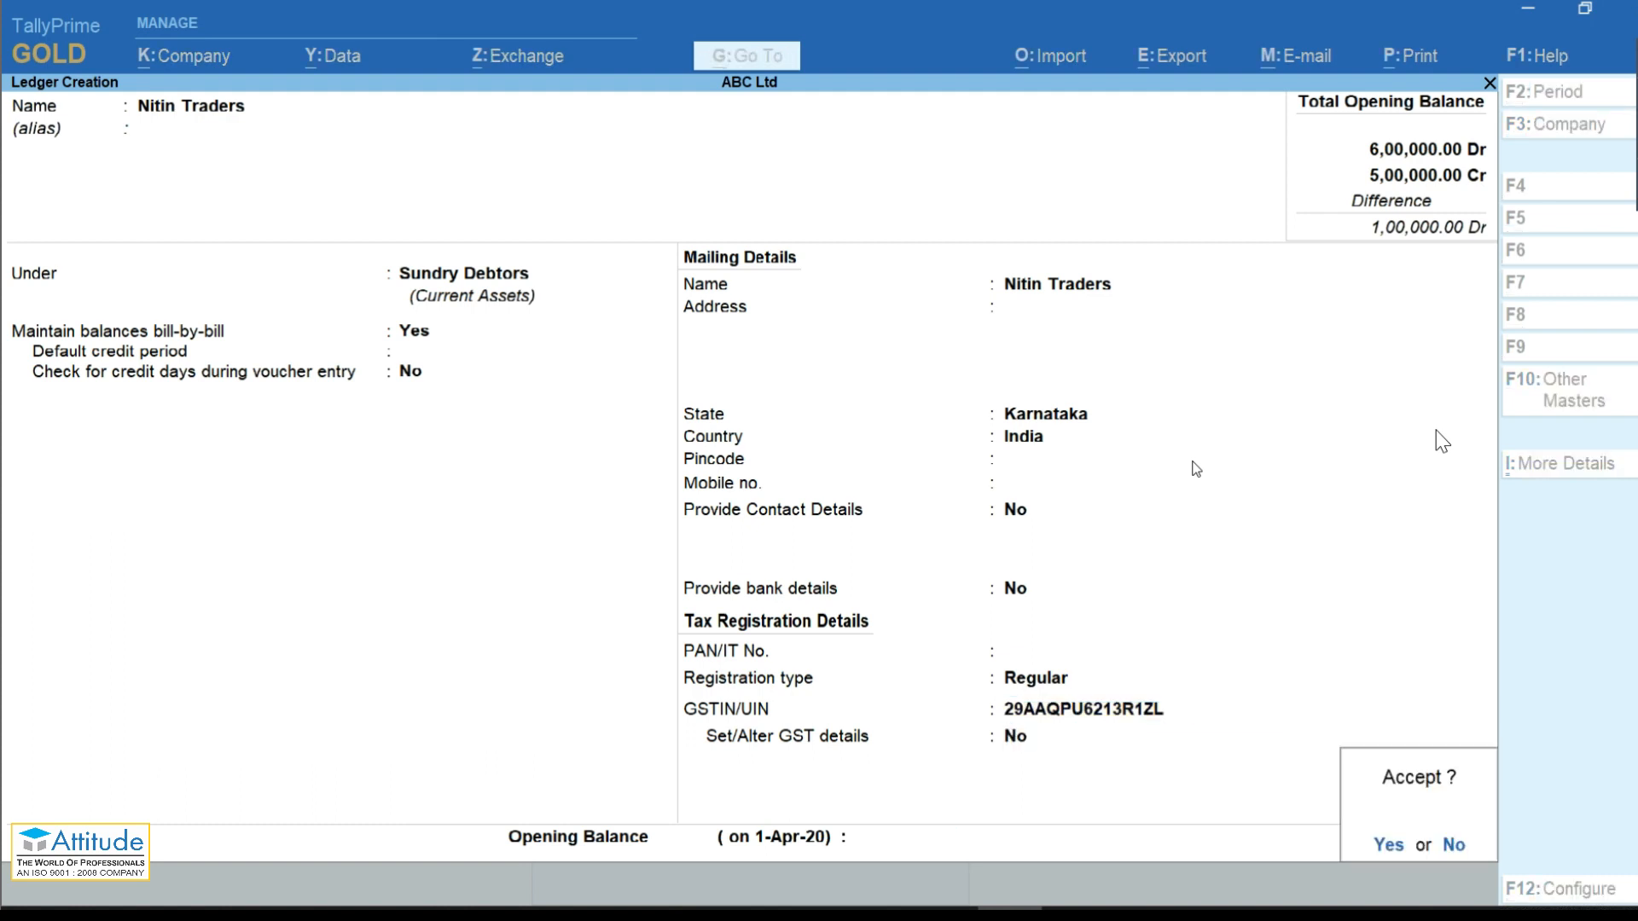
pyautogui.press('Return')
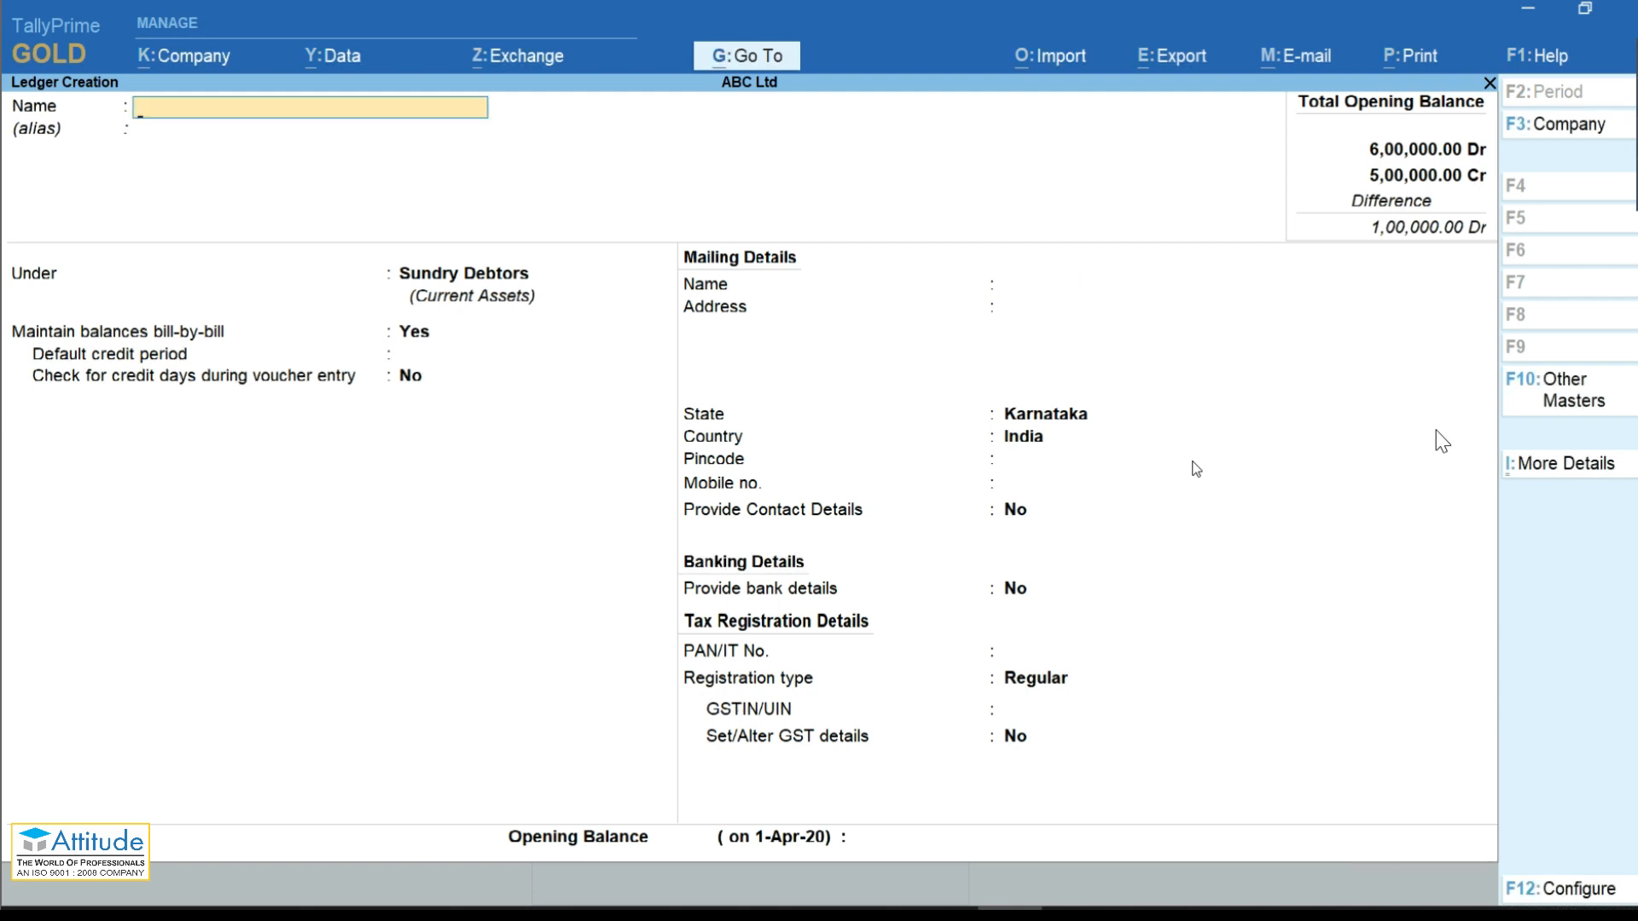
pyautogui.press('Escape')
pyautogui.press('Escape')
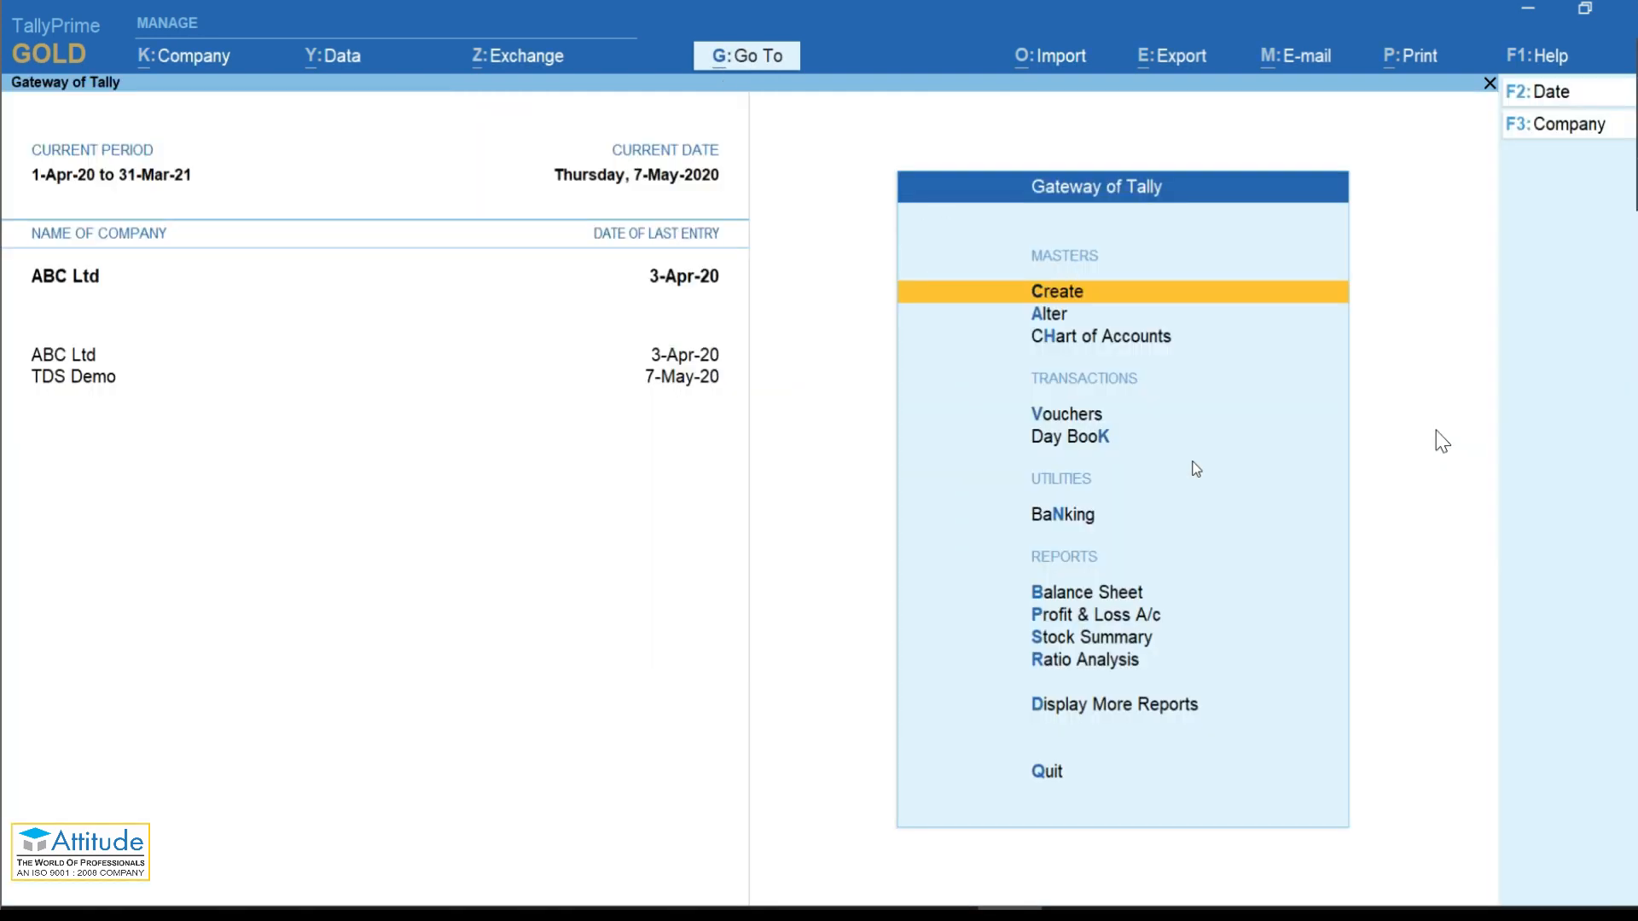
pyautogui.press('v')
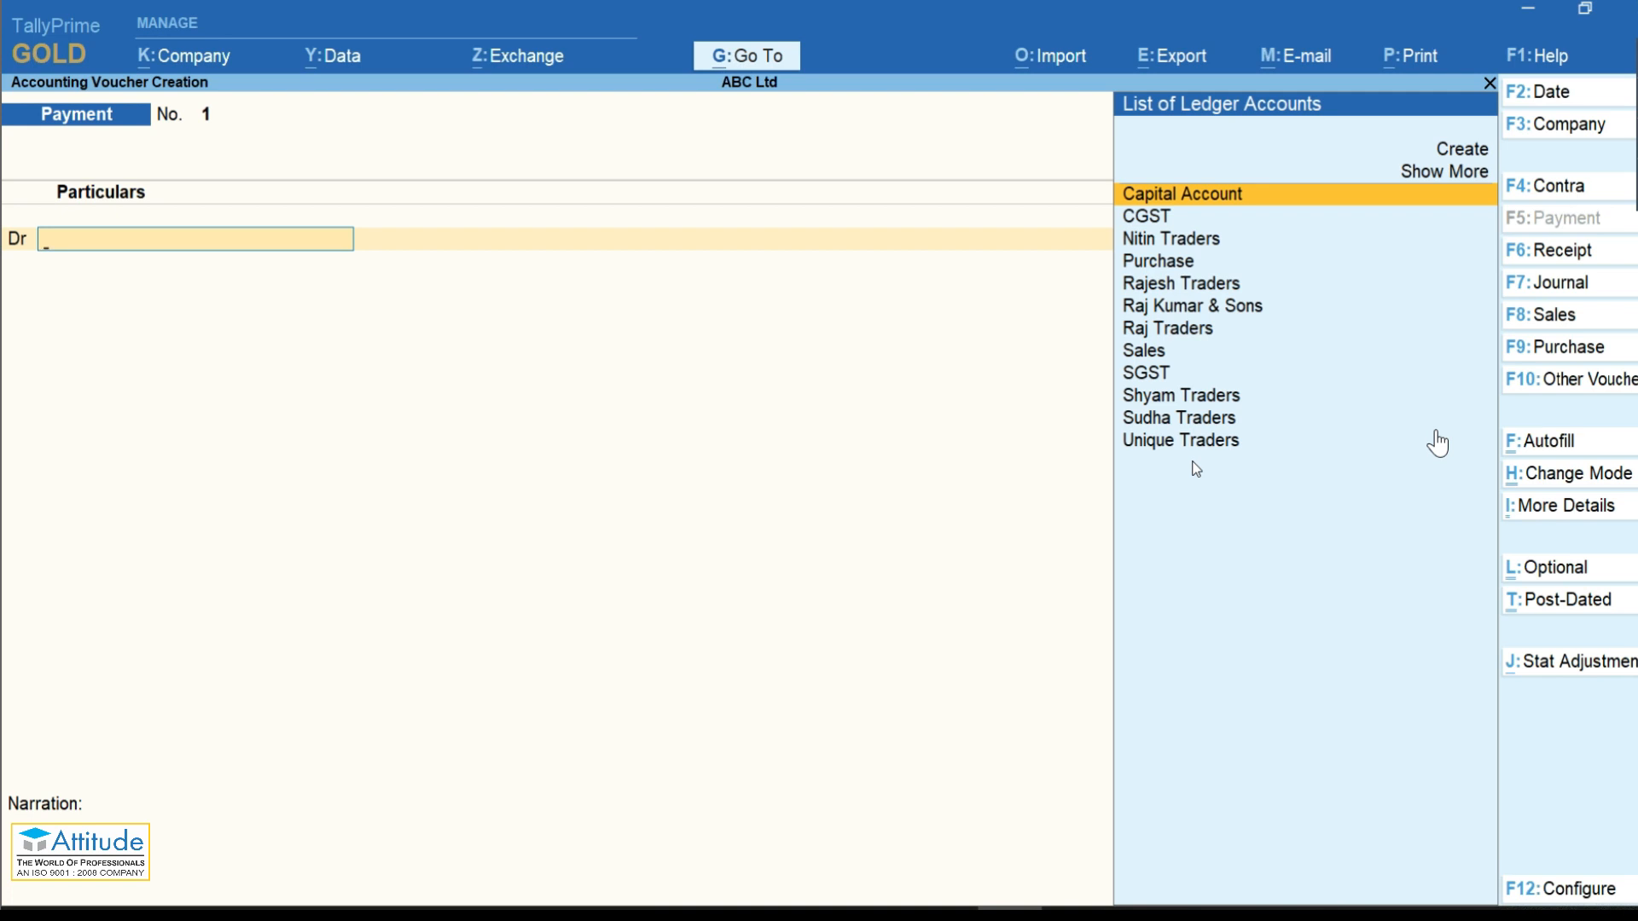
# Step: Start a Sales invoice with Nitin Traders as the party, passing the dispatch details
pyautogui.press('F8')
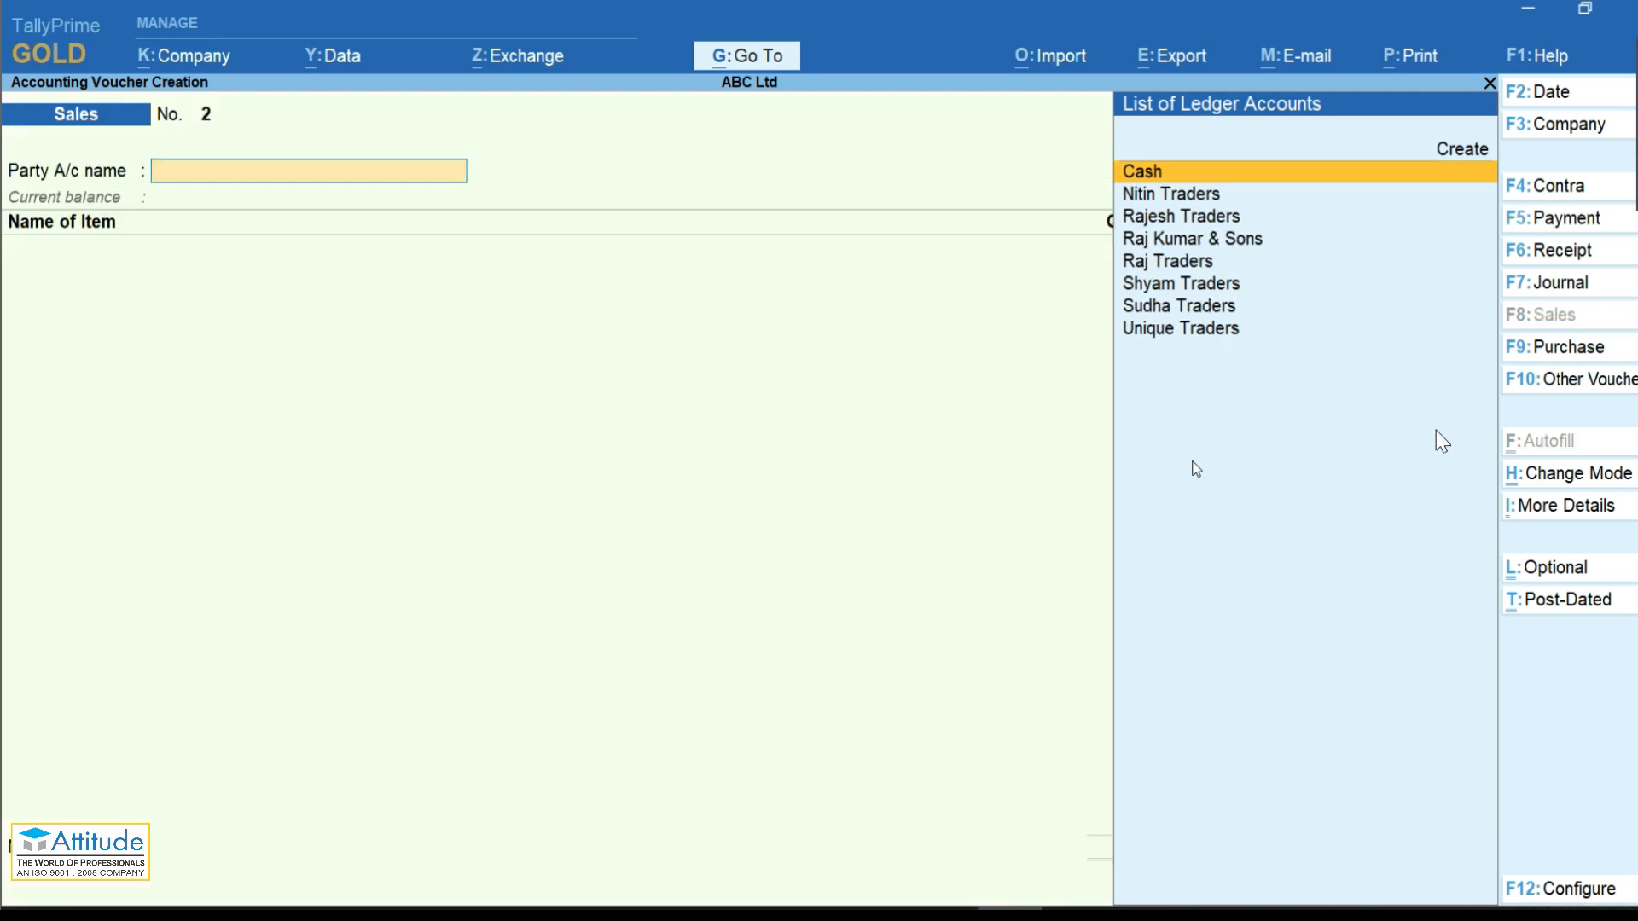
pyautogui.press('Down')
pyautogui.press('Return')
pyautogui.press('Return')
pyautogui.press('Return')
pyautogui.press('Return')
pyautogui.press('Return')
pyautogui.press('Return')
pyautogui.press('Return')
pyautogui.press('Return')
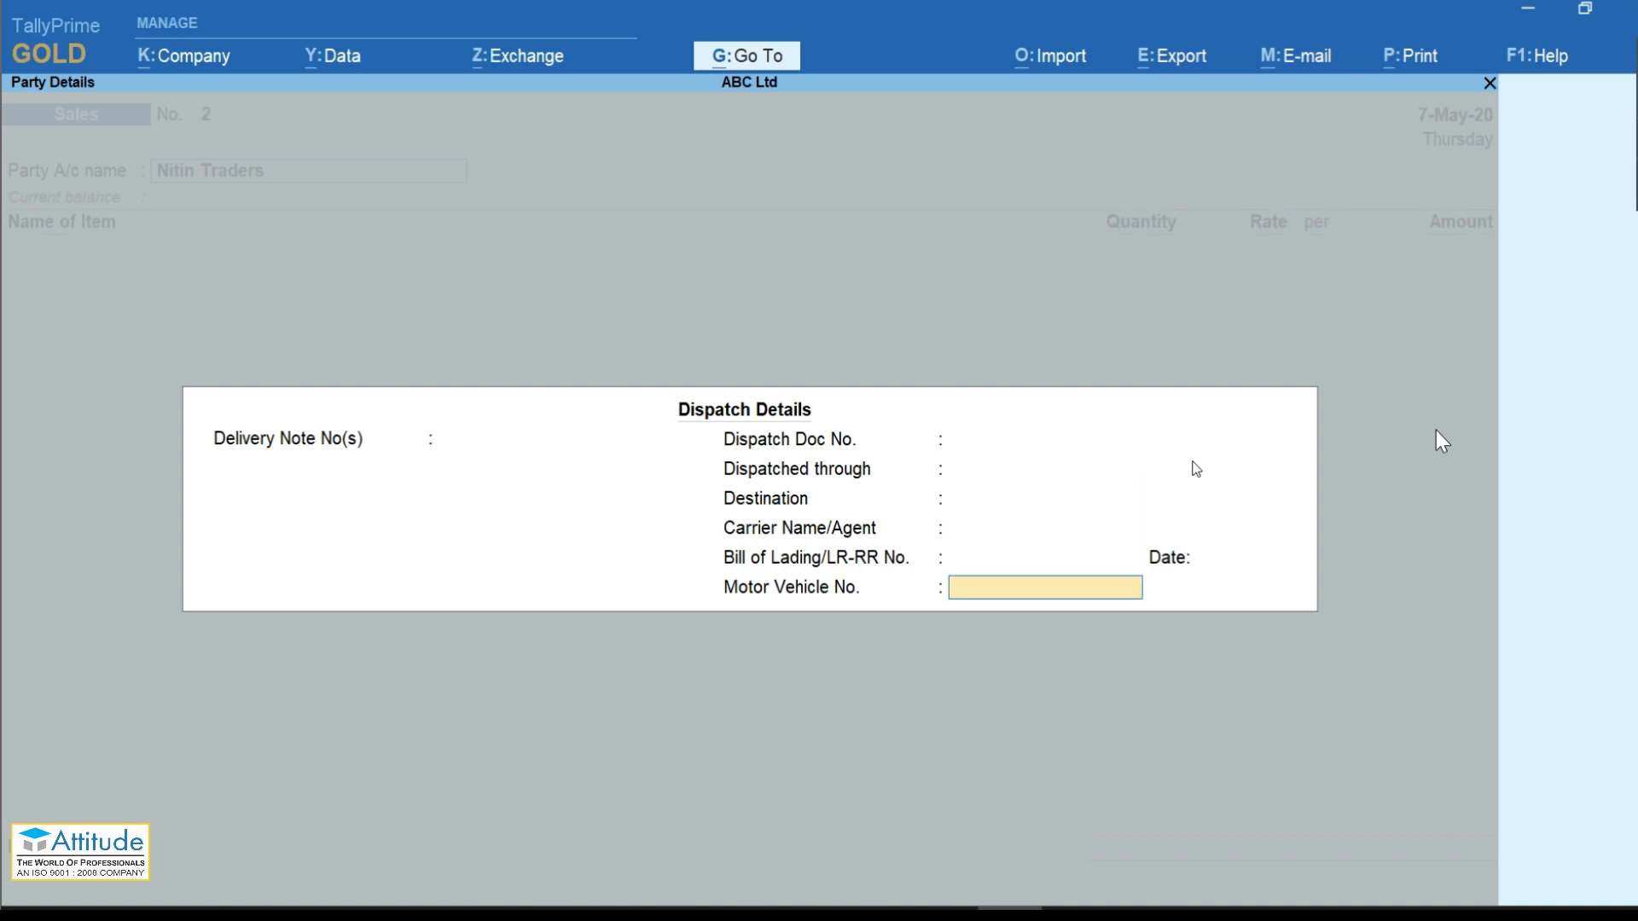
pyautogui.press('Return')
pyautogui.press('Return')
pyautogui.press('Return')
pyautogui.press('Return')
pyautogui.press('Return')
pyautogui.press('Return')
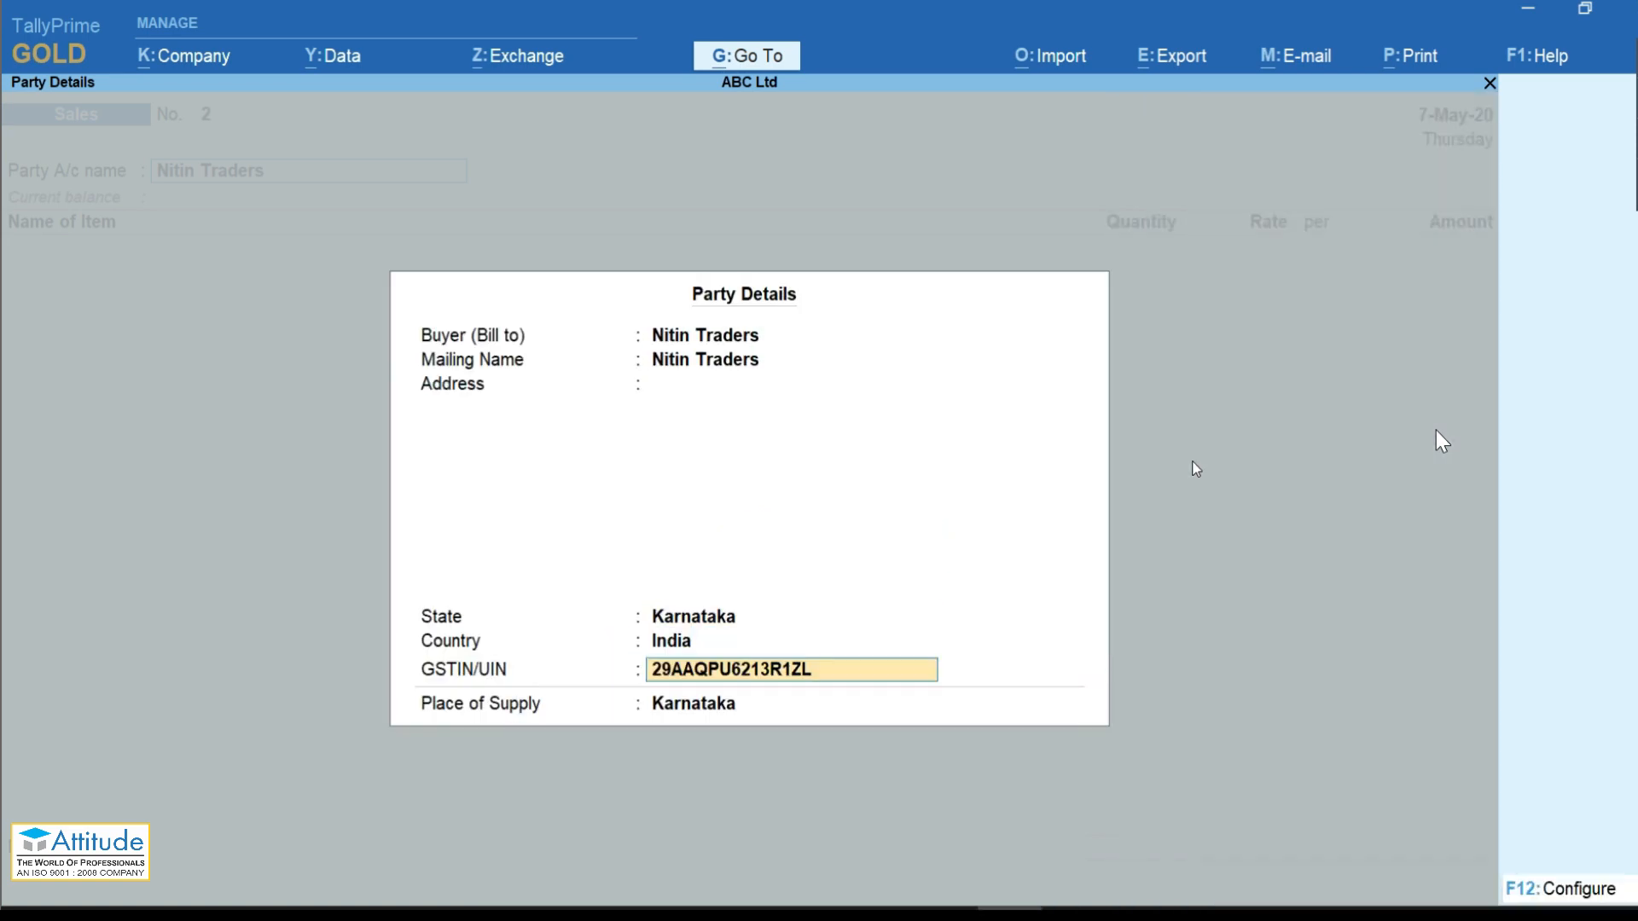
pyautogui.press('Return')
pyautogui.press('Return')
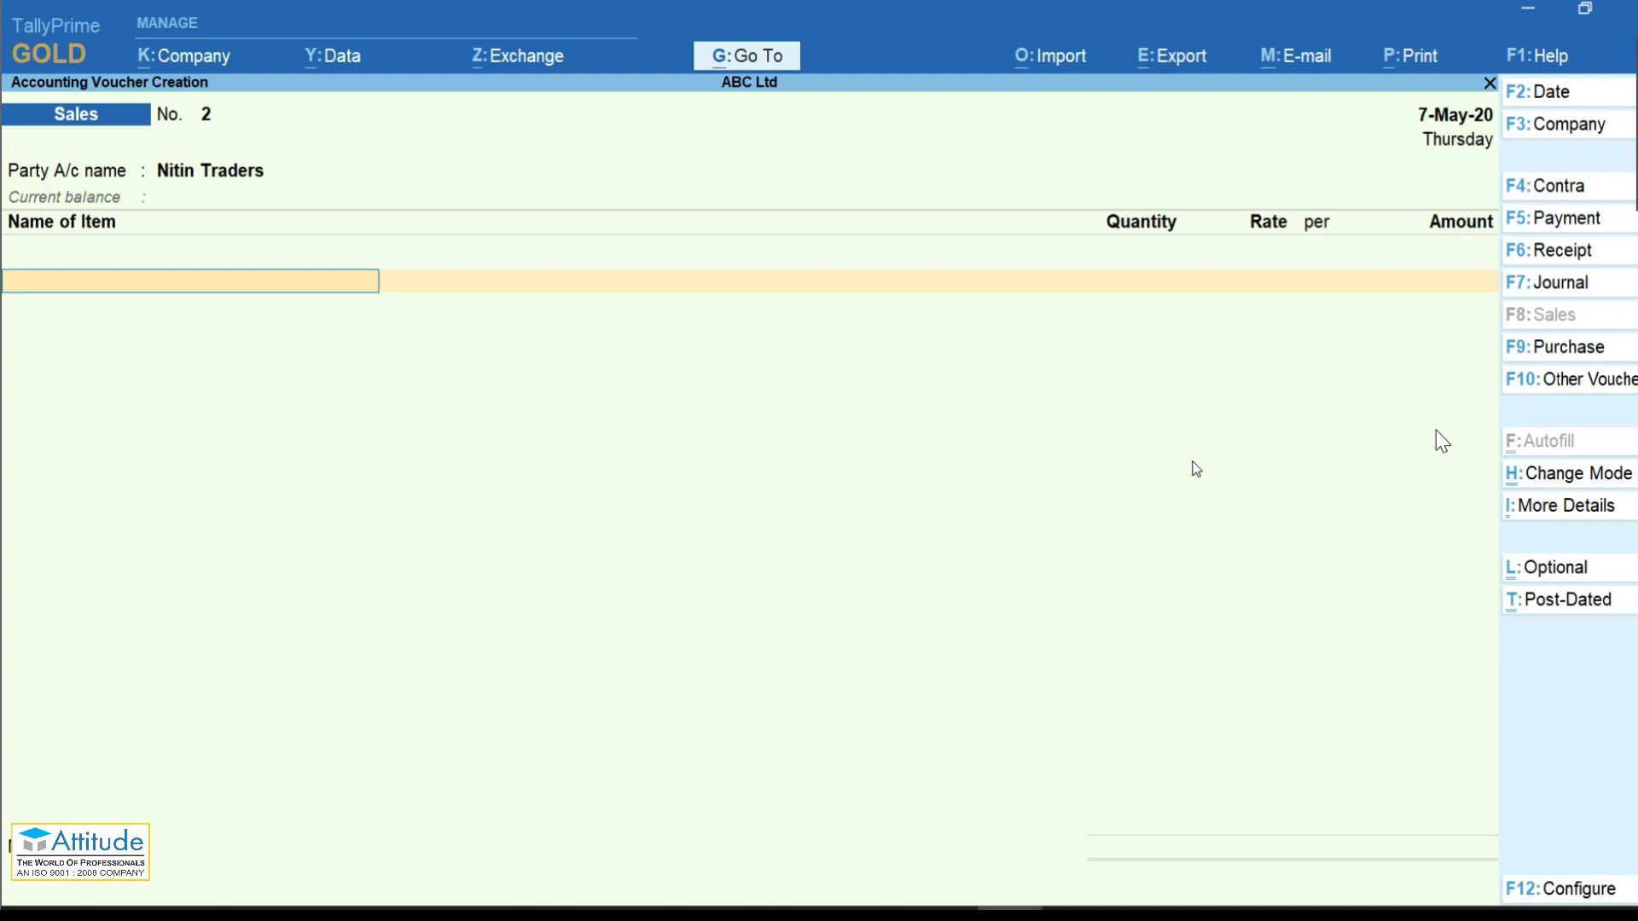
# Step: Bill 5 Nos of HP Laptop I5 from the Shop-1 godown at 15,000.00
pyautogui.press('Down')
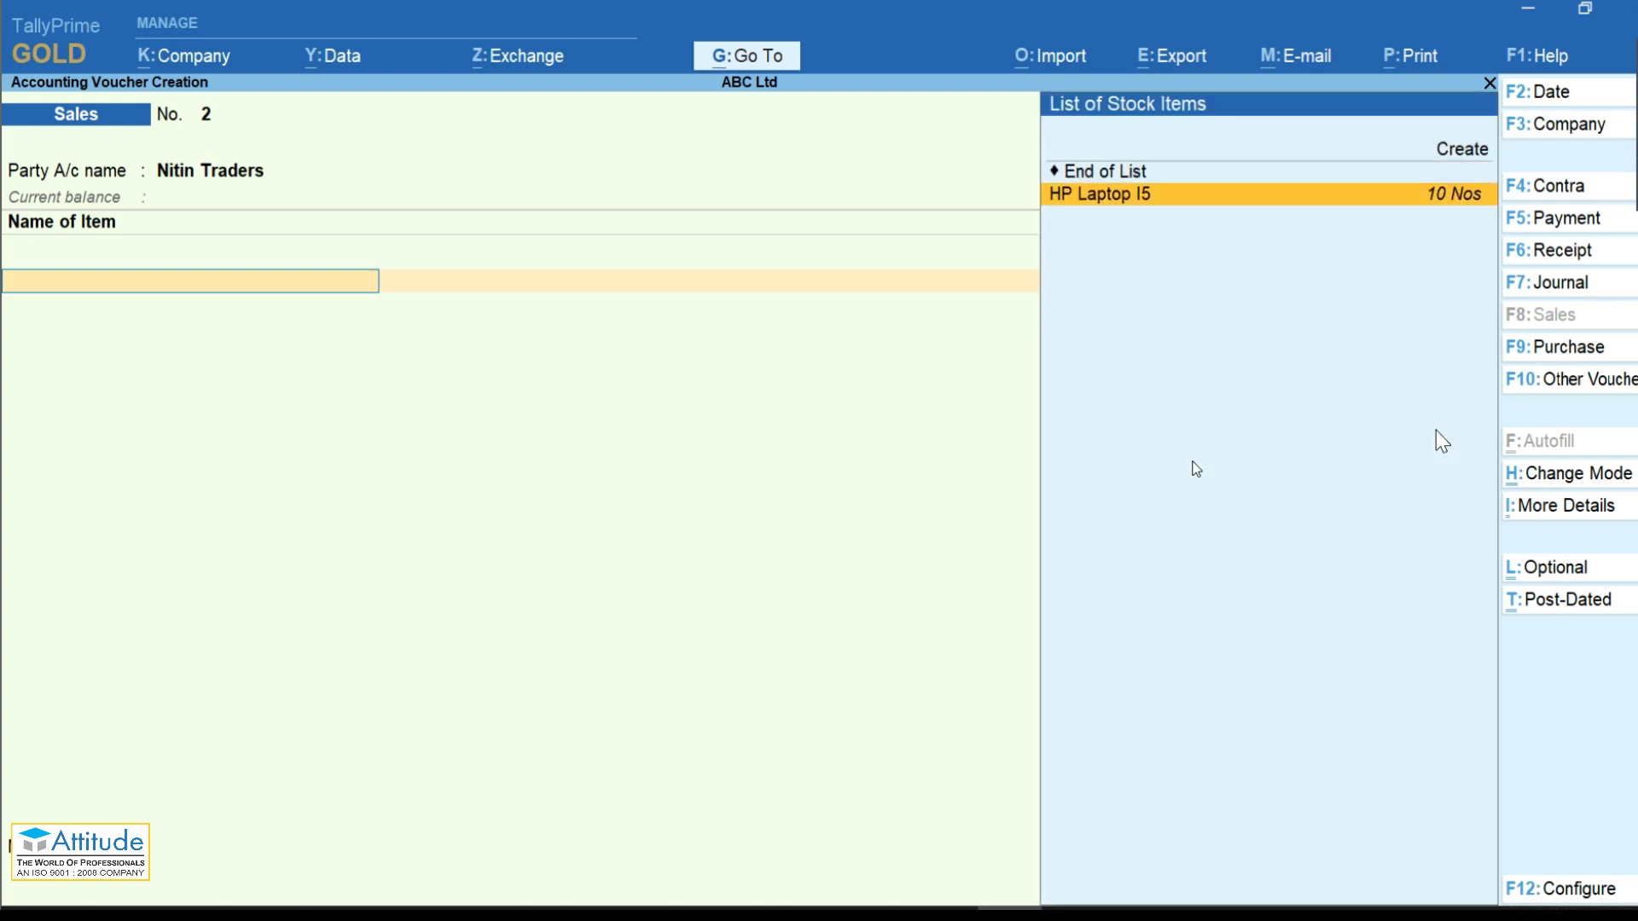
pyautogui.press('Return')
pyautogui.press('Down')
pyautogui.press('Down')
pyautogui.press('Return')
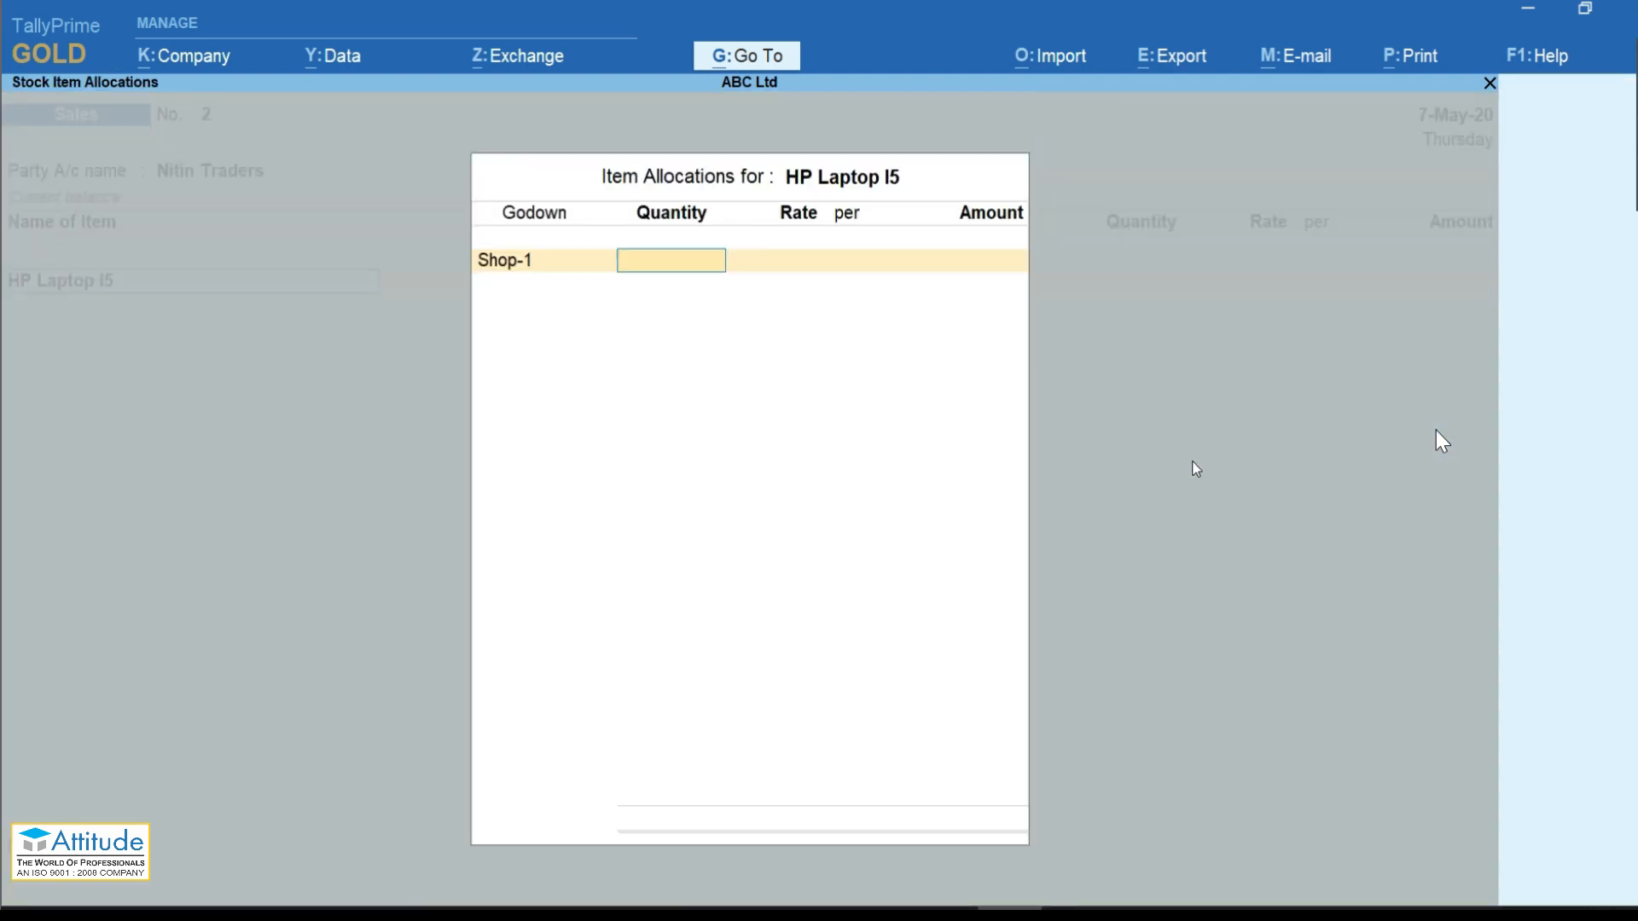
pyautogui.write('5')
pyautogui.press('Return')
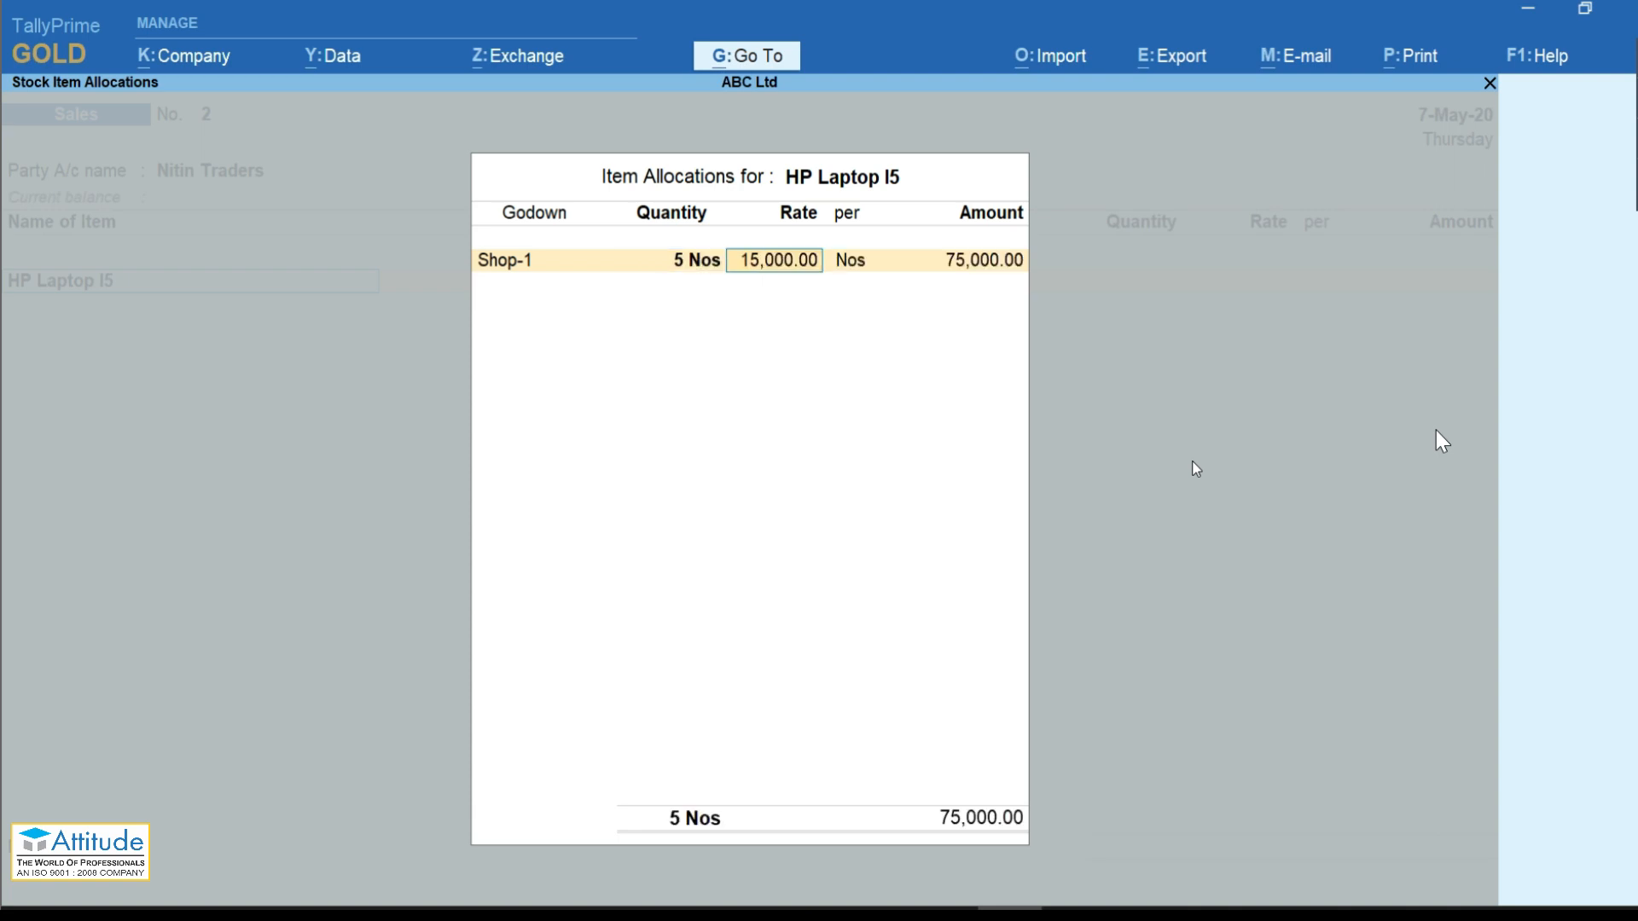
pyautogui.press('Return')
pyautogui.press('Return')
pyautogui.press('Return')
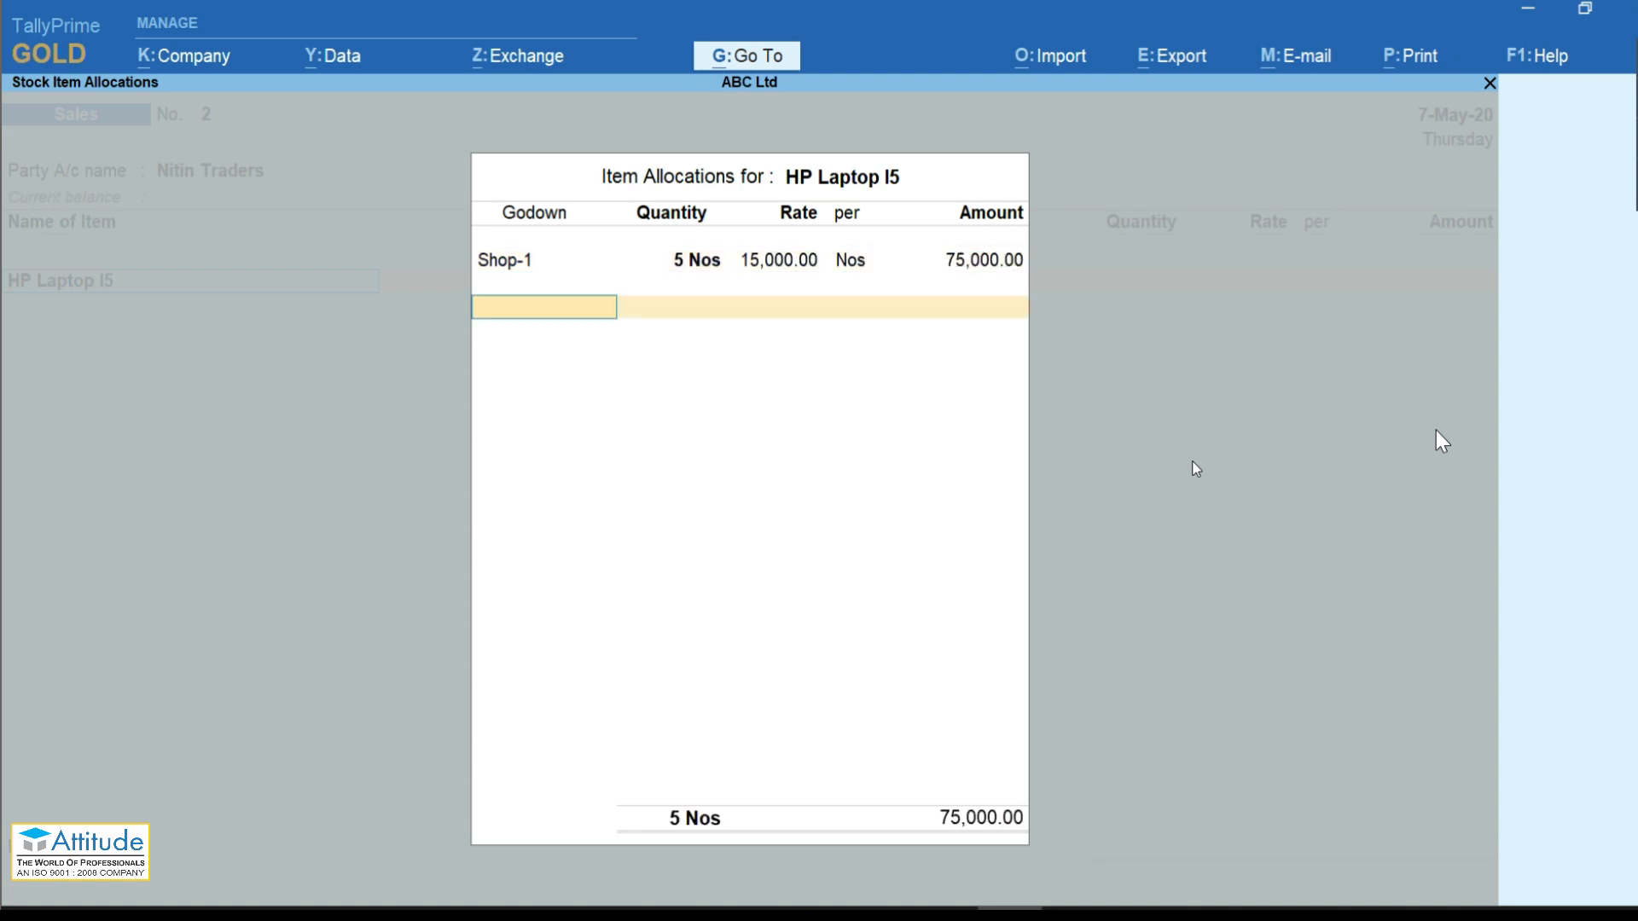
pyautogui.press('Return')
# Step: Accept the 75,000.00 Sales line and add the CGST and SGST tax ledgers
pyautogui.press('Return')
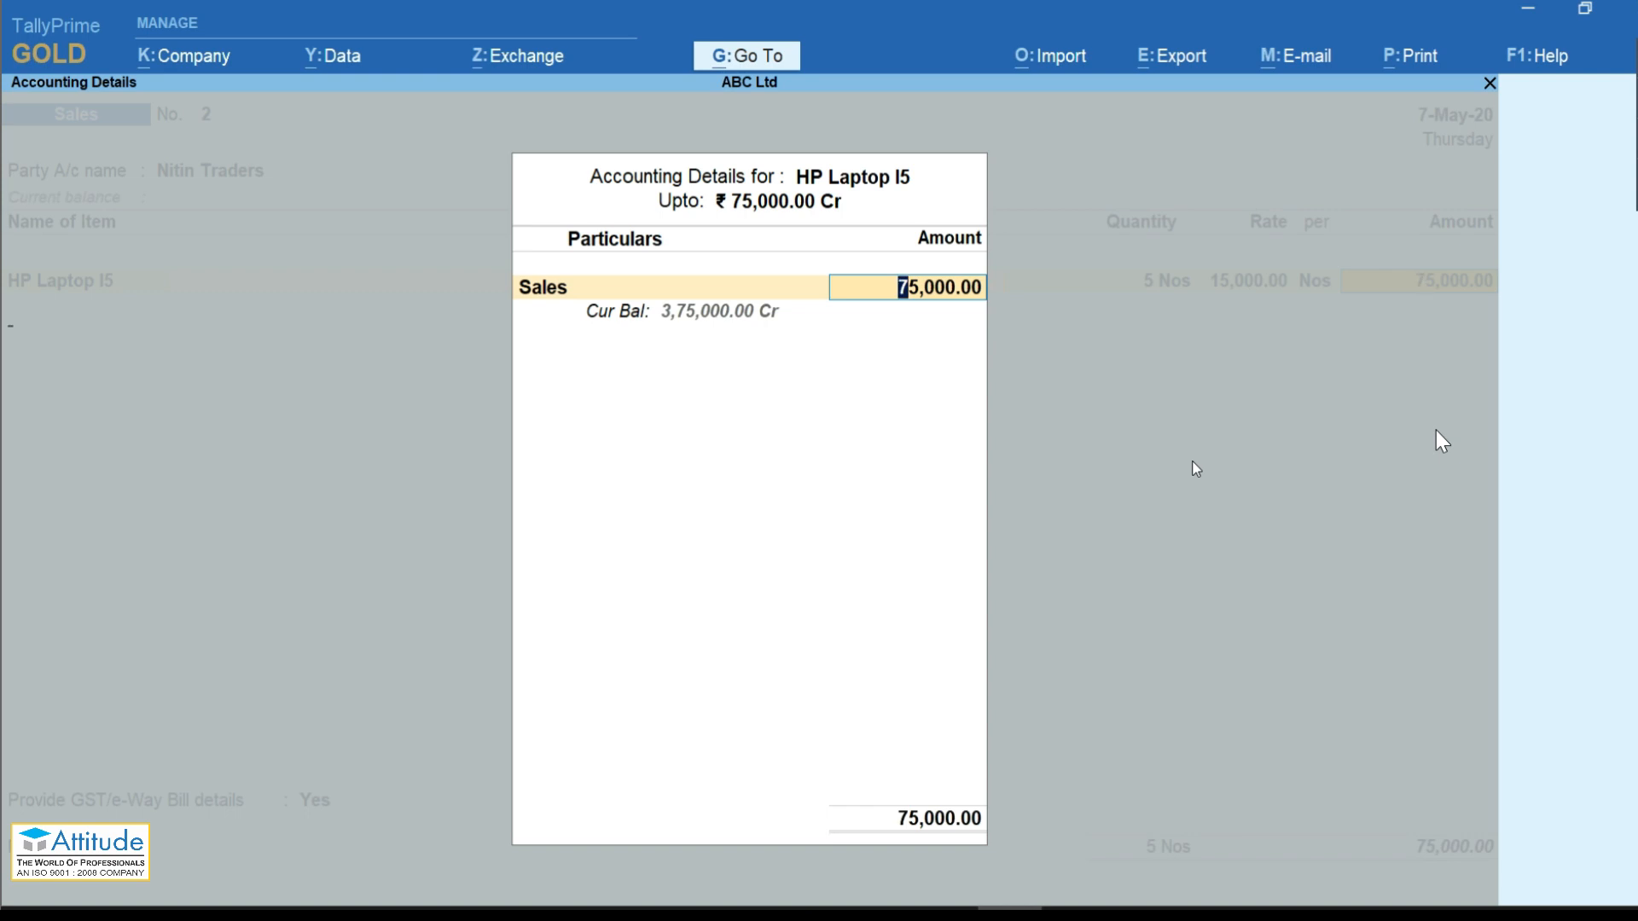
pyautogui.press('Return')
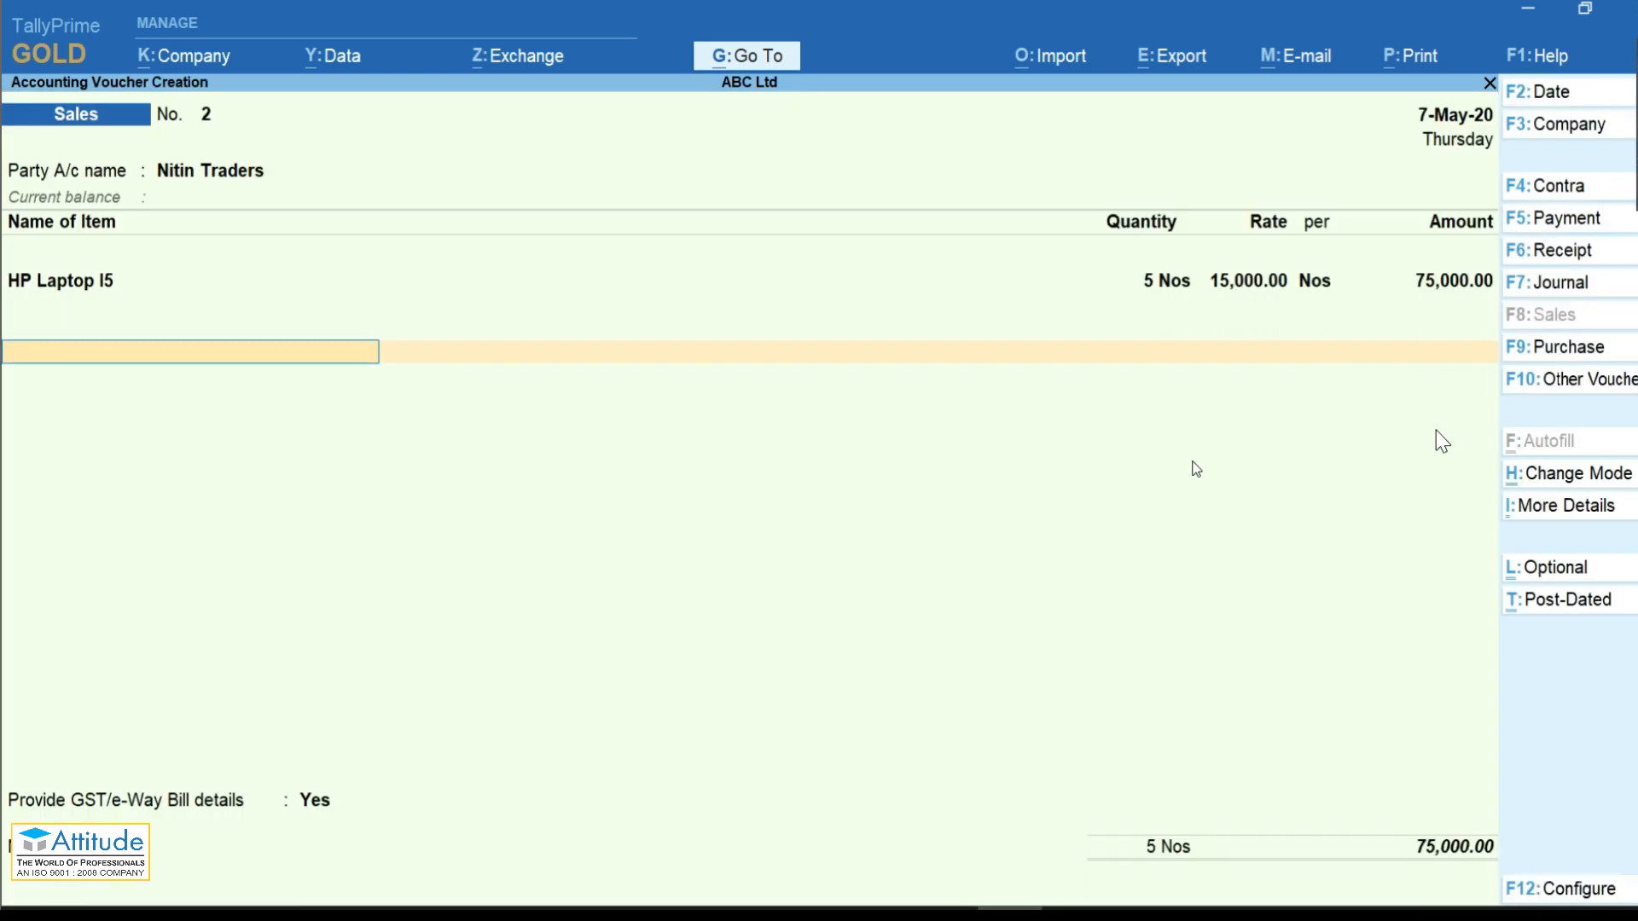
pyautogui.write('cgs')
pyautogui.press('Return')
pyautogui.press('Return')
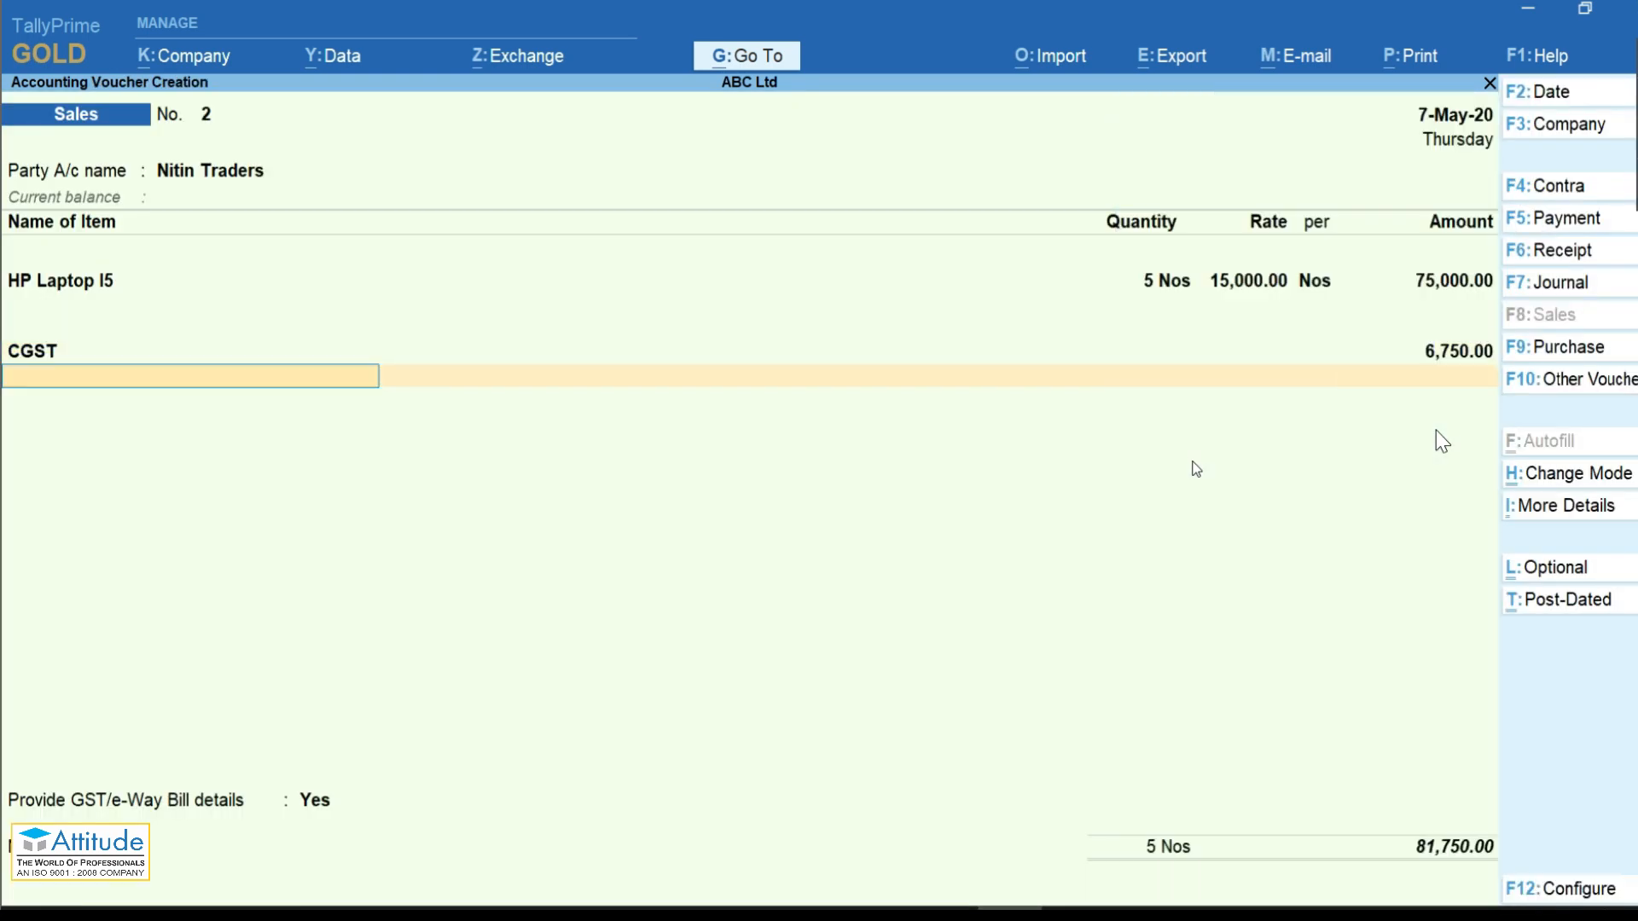
pyautogui.write('sg')
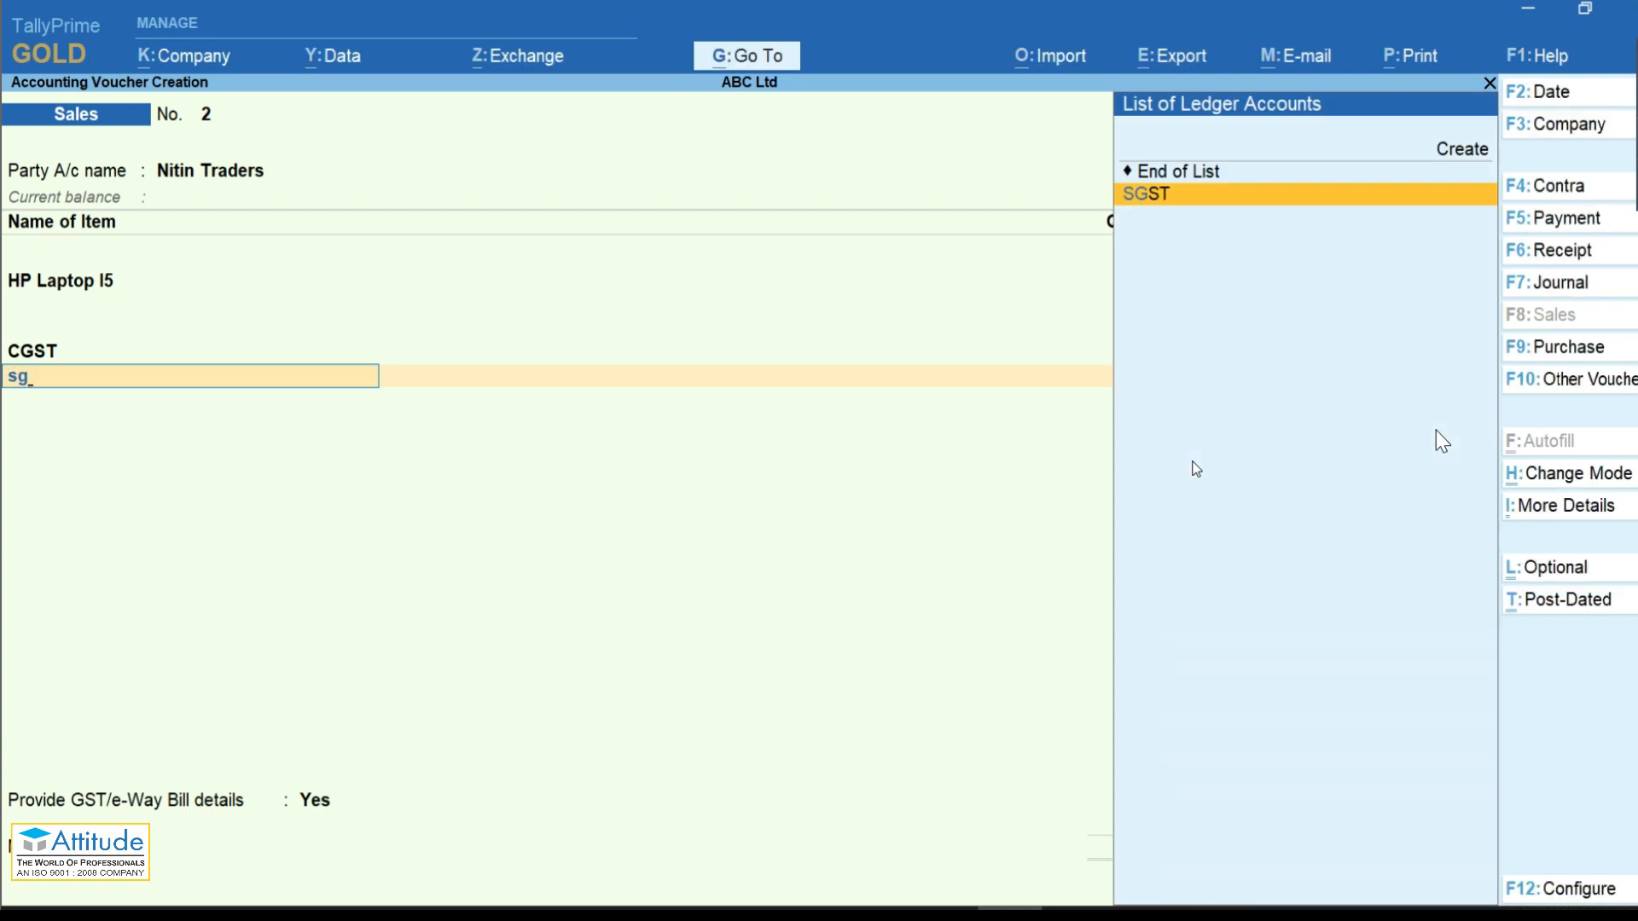
# Step: Confirm SGST at 6,750.00 and enter e-way pincodes 554433 and 553322 with 100 km distance
pyautogui.click(1174, 202)
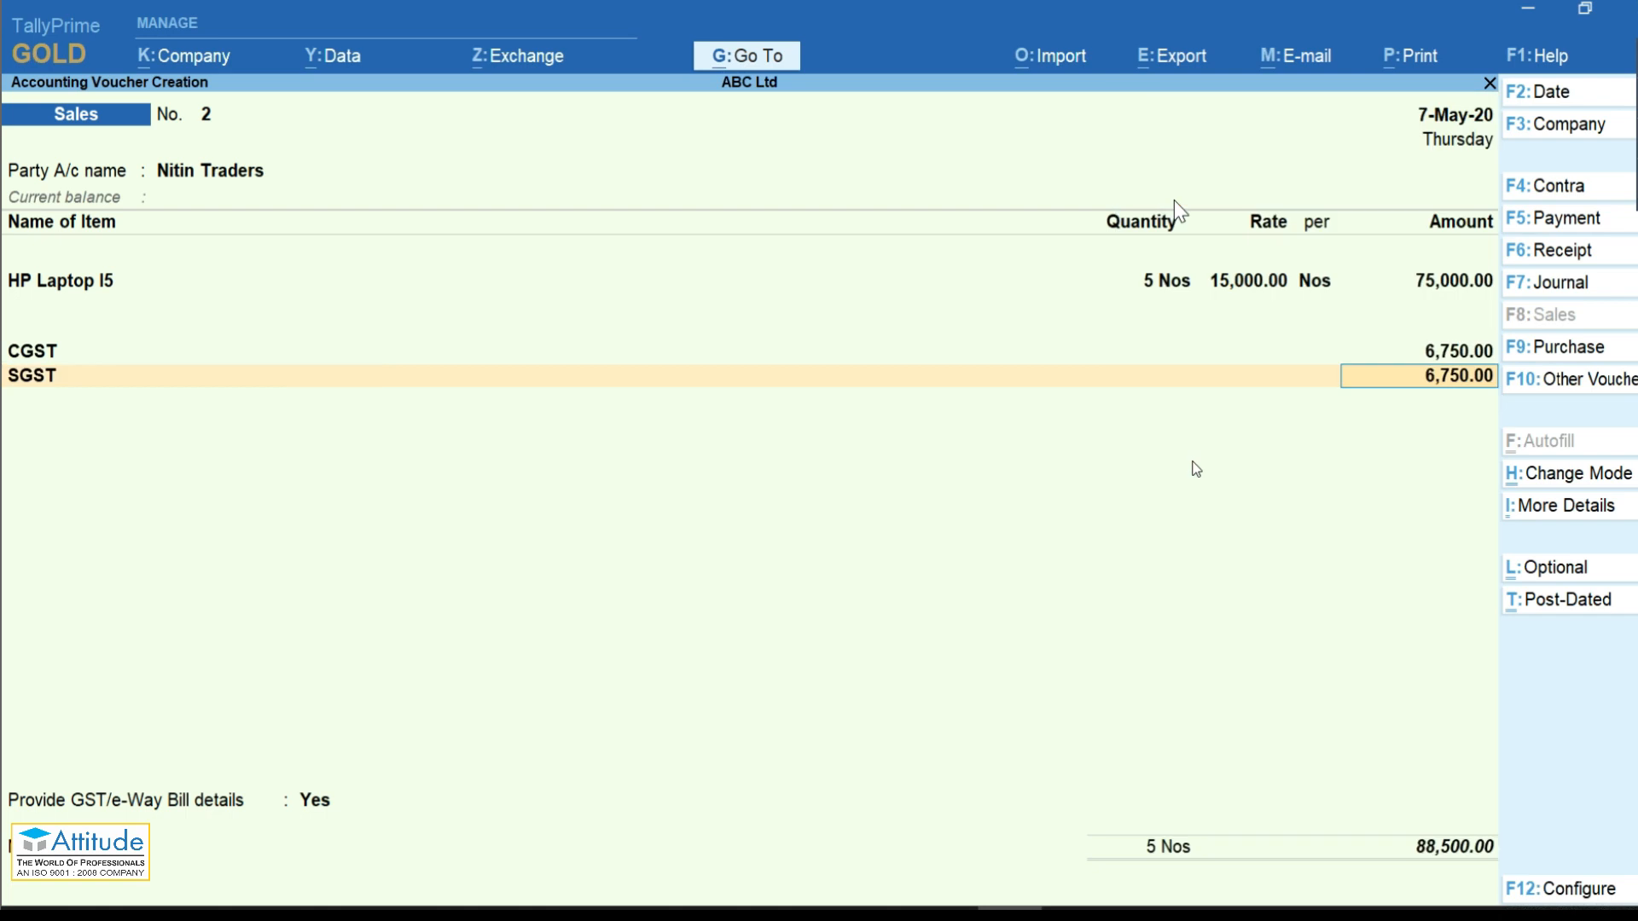
pyautogui.press('Return')
pyautogui.press('Return')
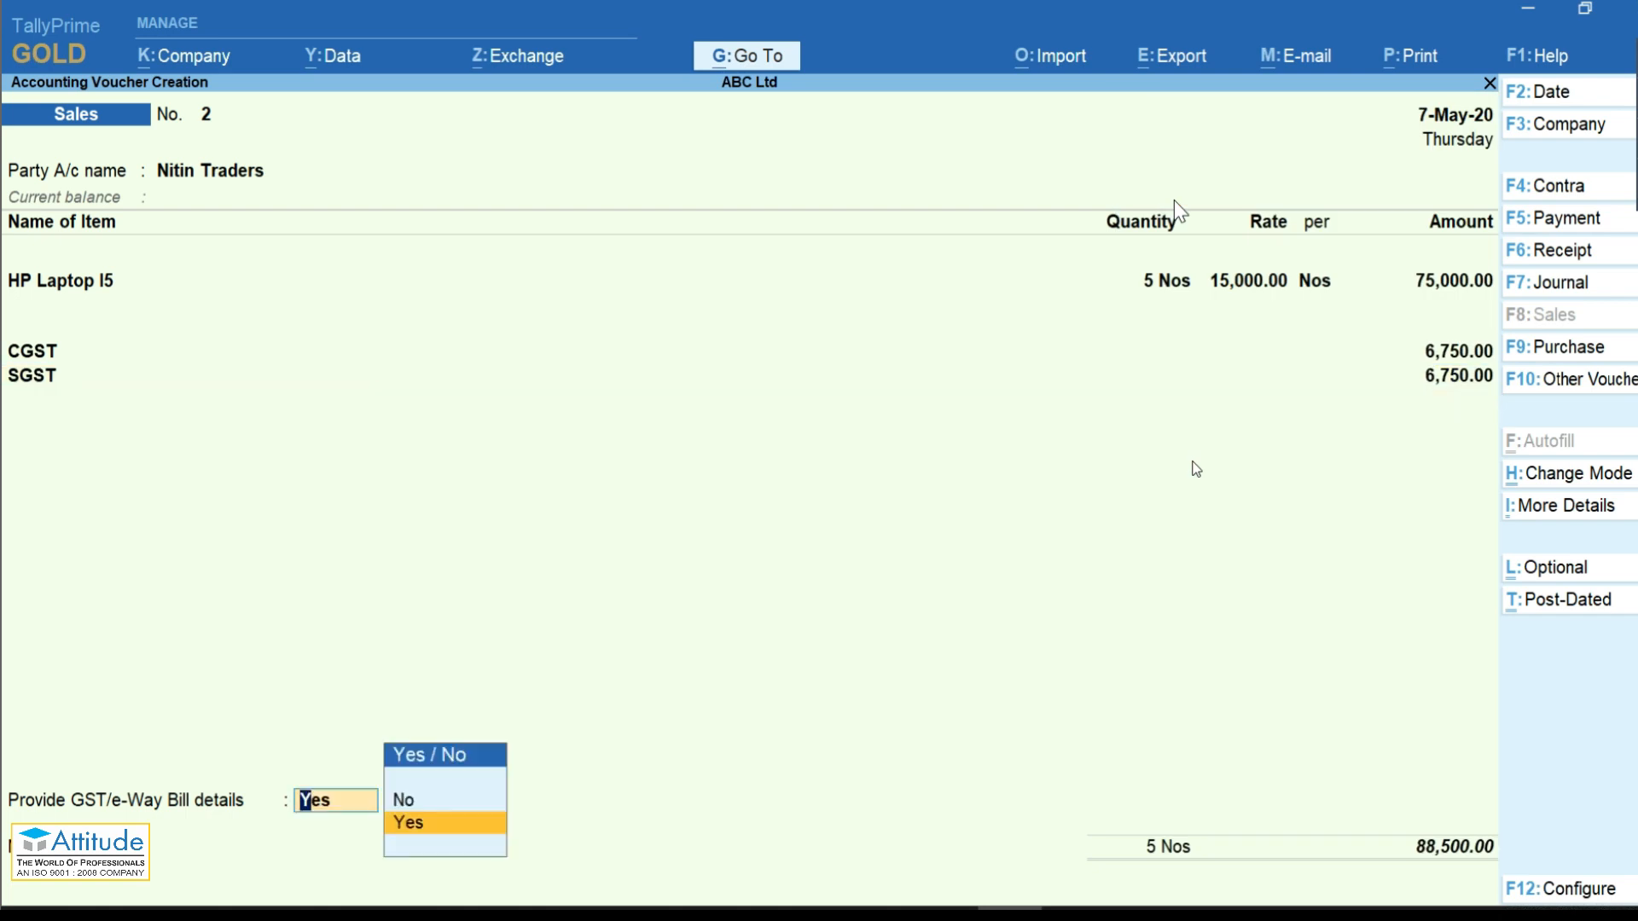
pyautogui.press('Return')
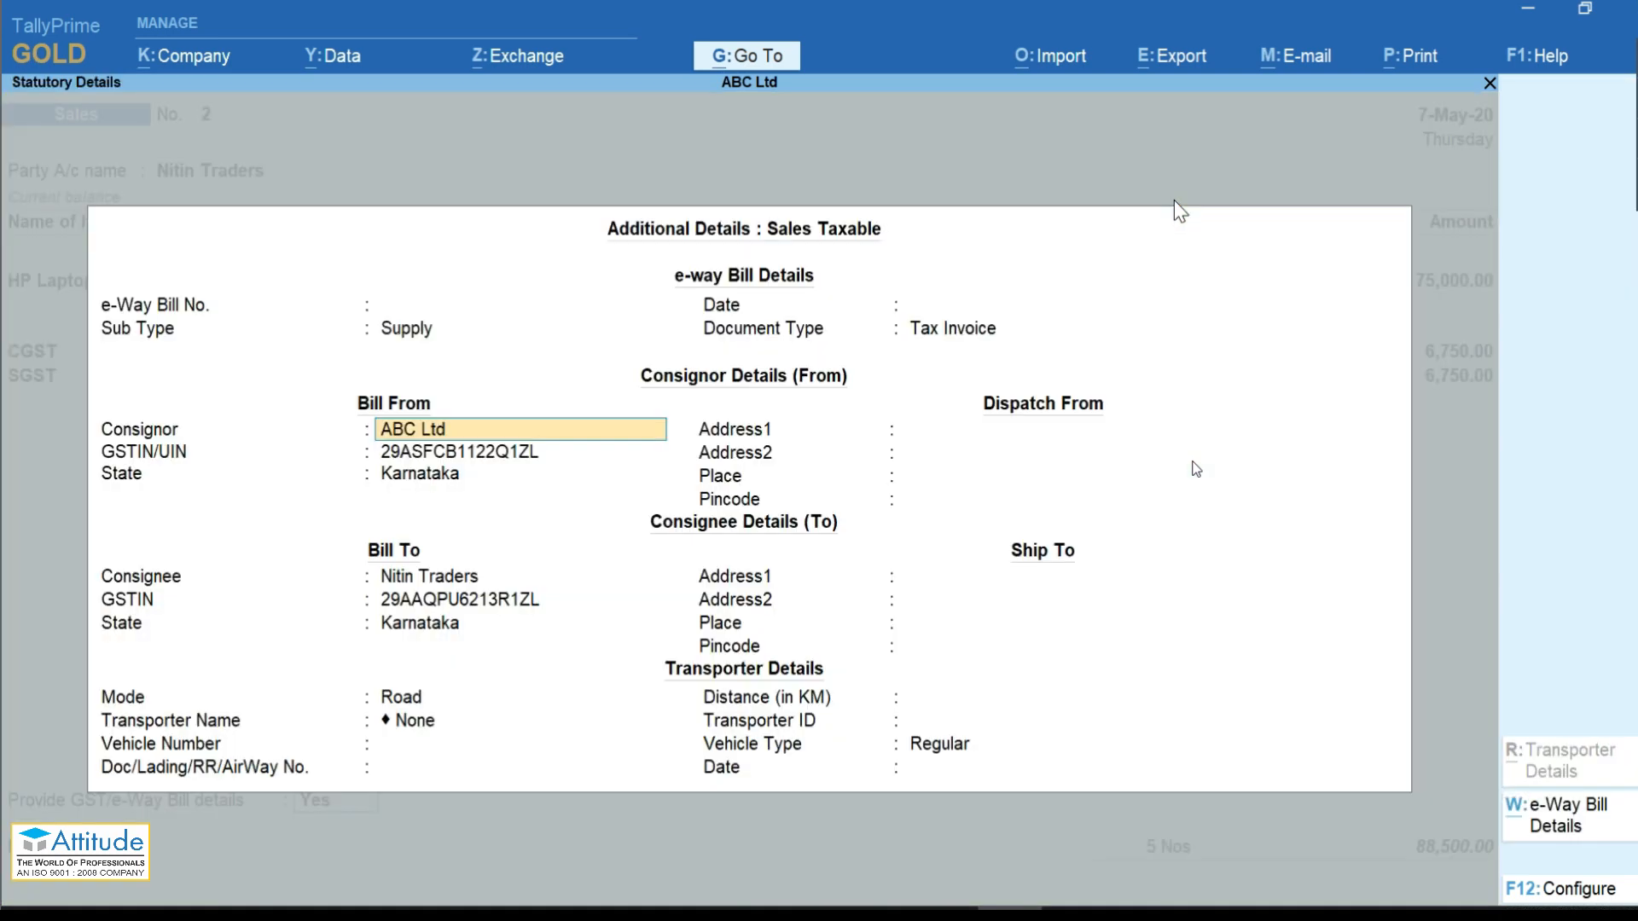
pyautogui.press('Return')
pyautogui.press('Return')
pyautogui.press('Return')
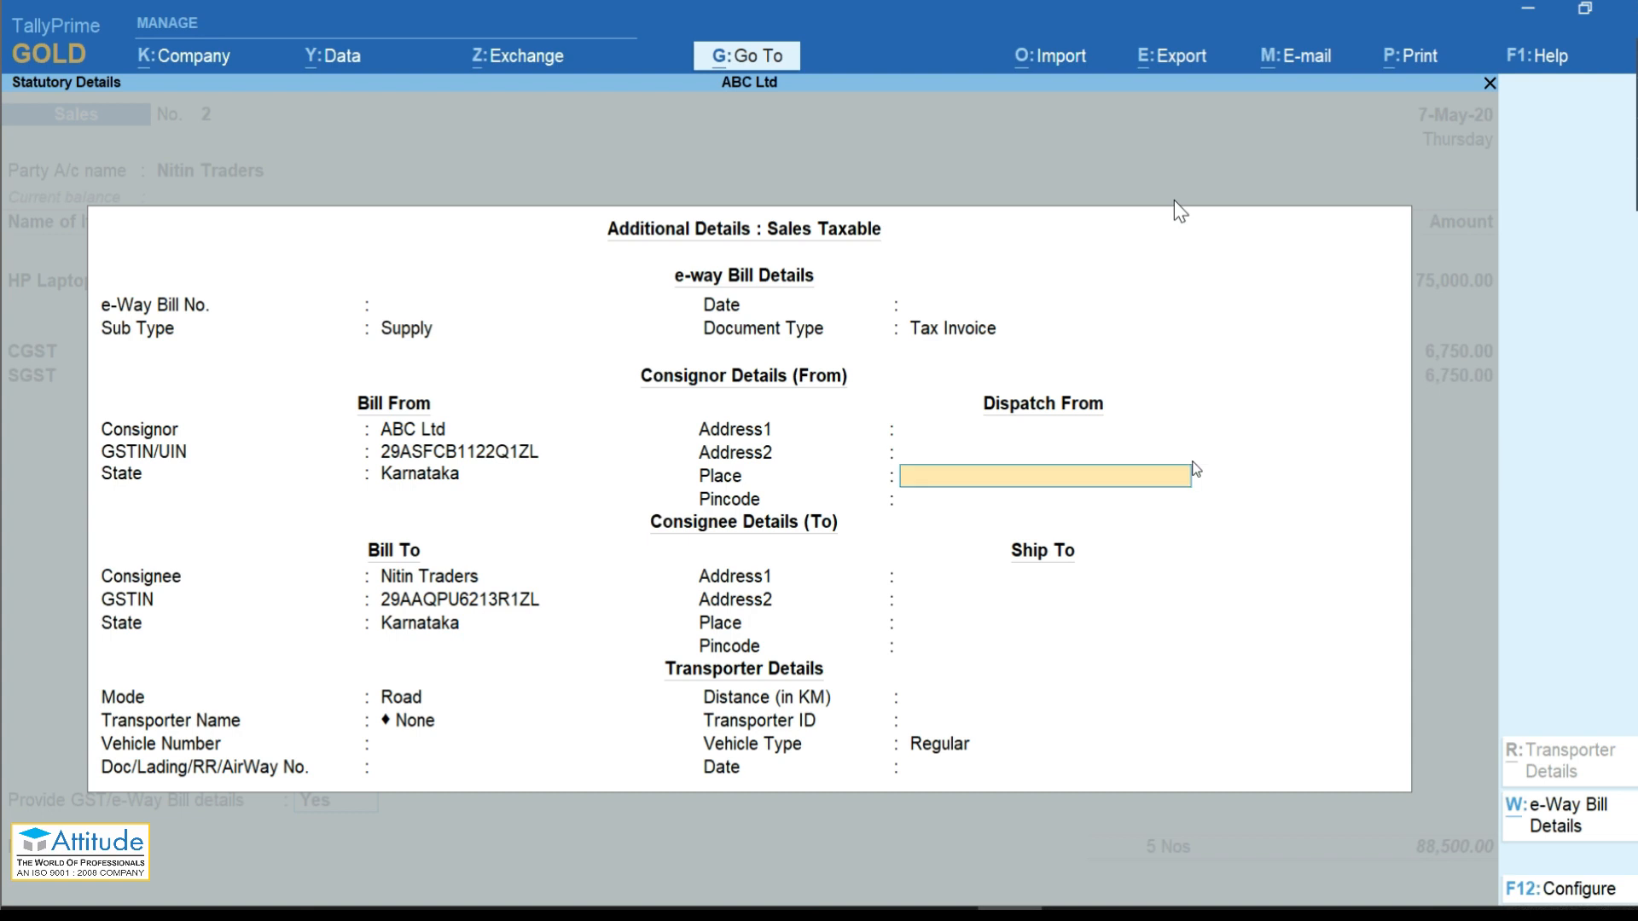
pyautogui.press('Return')
pyautogui.write('554433')
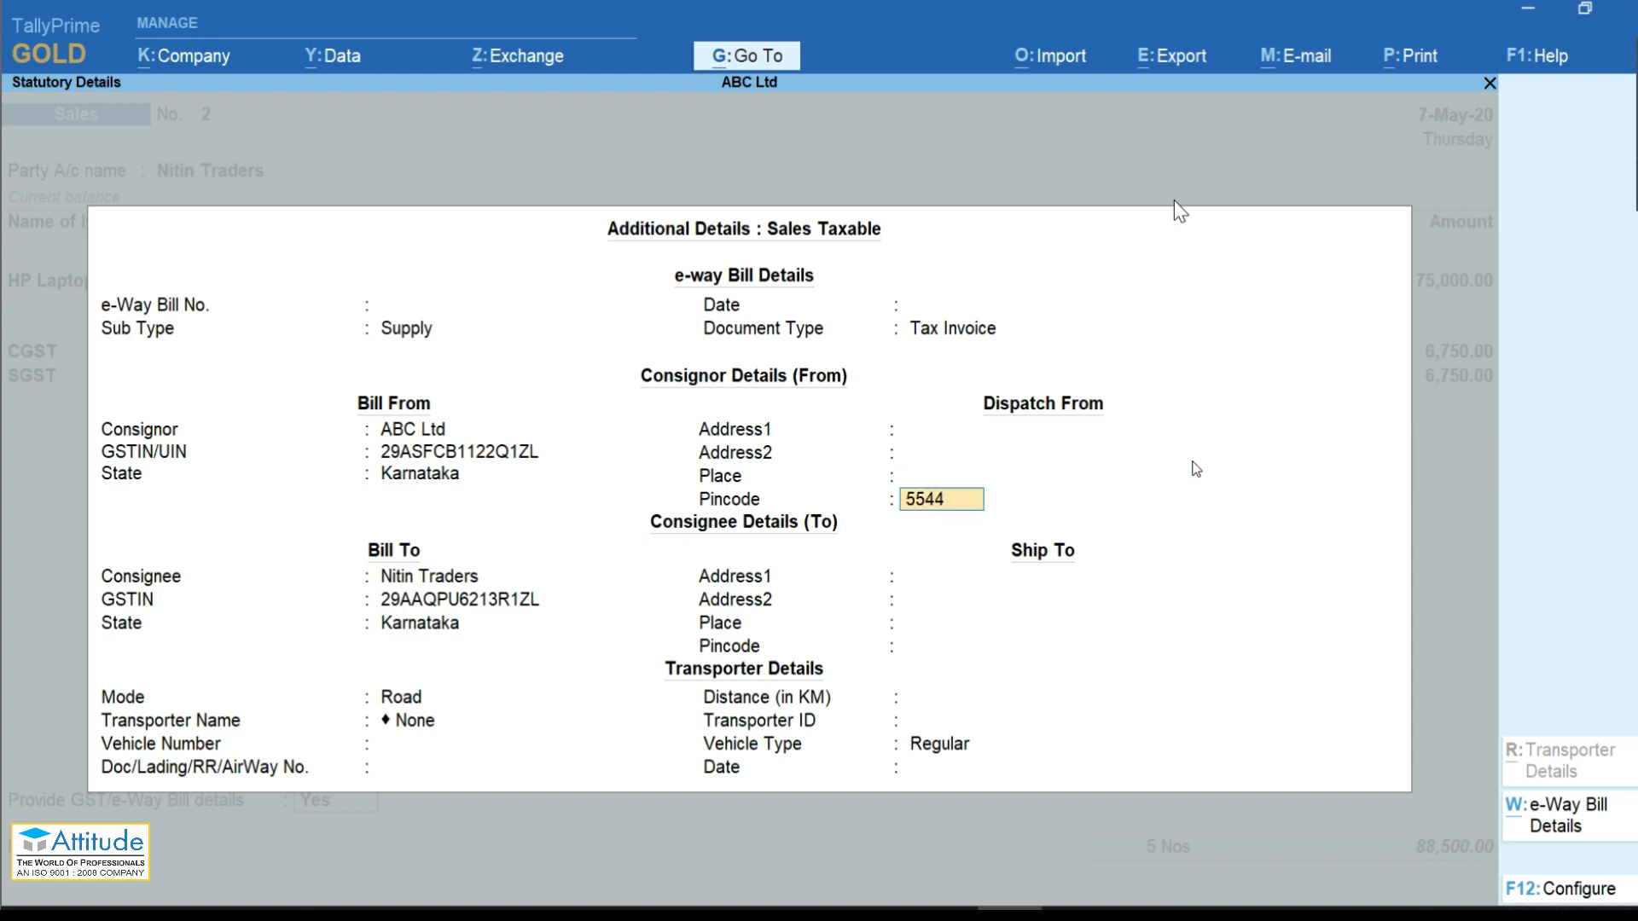
pyautogui.press('Return')
pyautogui.press('Return')
pyautogui.press('Return')
pyautogui.press('Return')
pyautogui.press('Return')
pyautogui.press('Return')
pyautogui.press('Return')
pyautogui.write('553322')
pyautogui.press('Return')
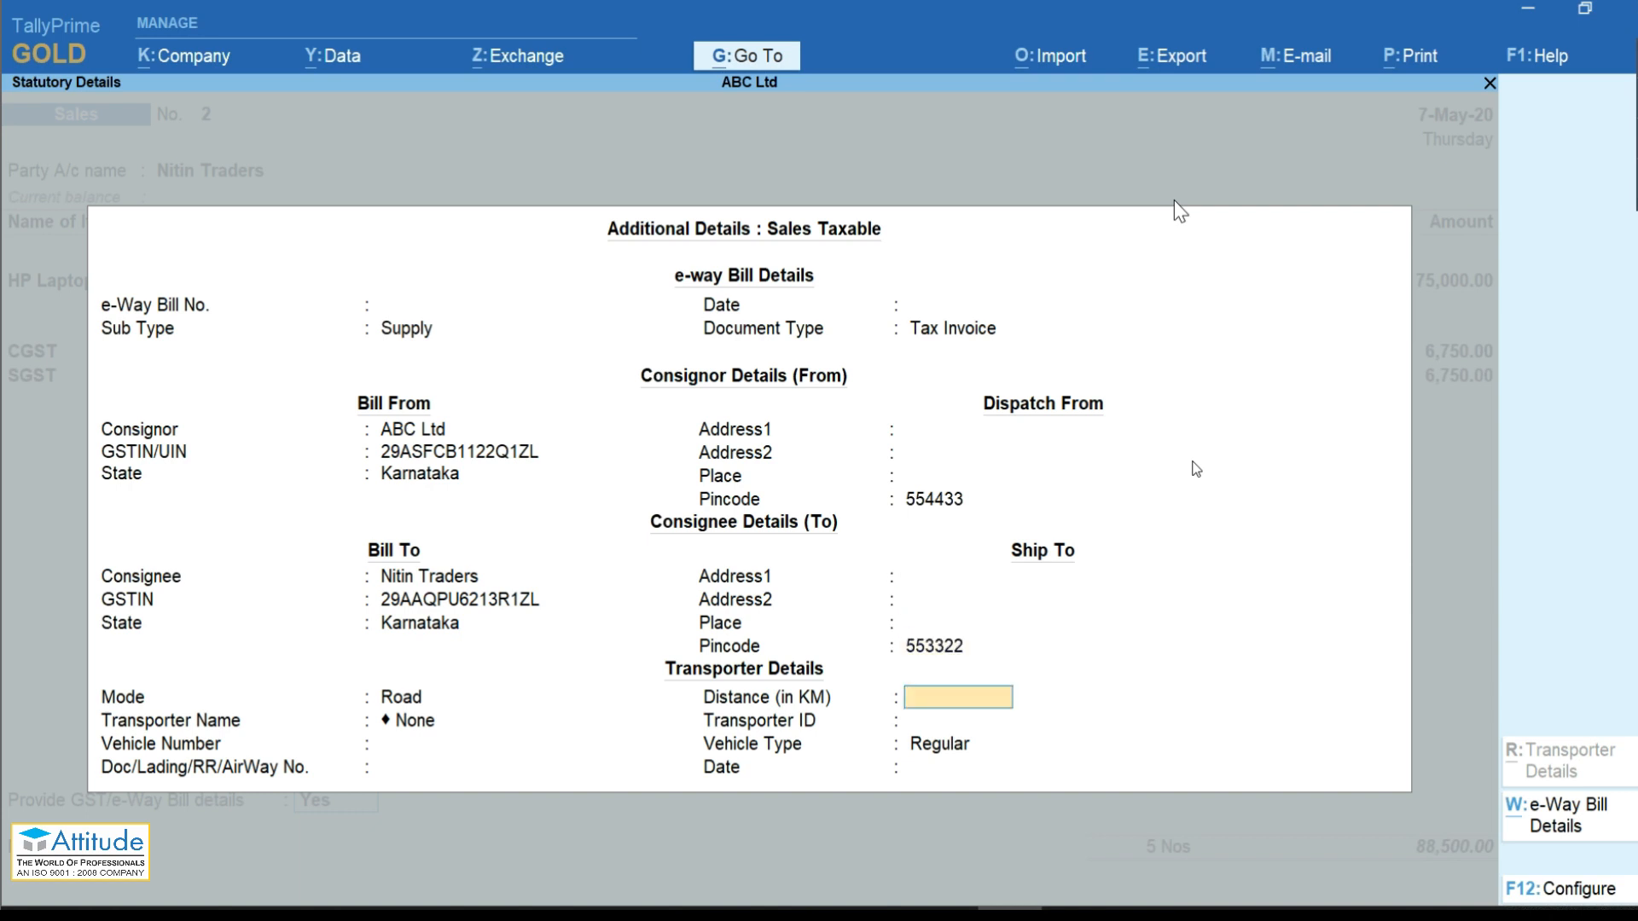
pyautogui.write('100')
pyautogui.press('Return')
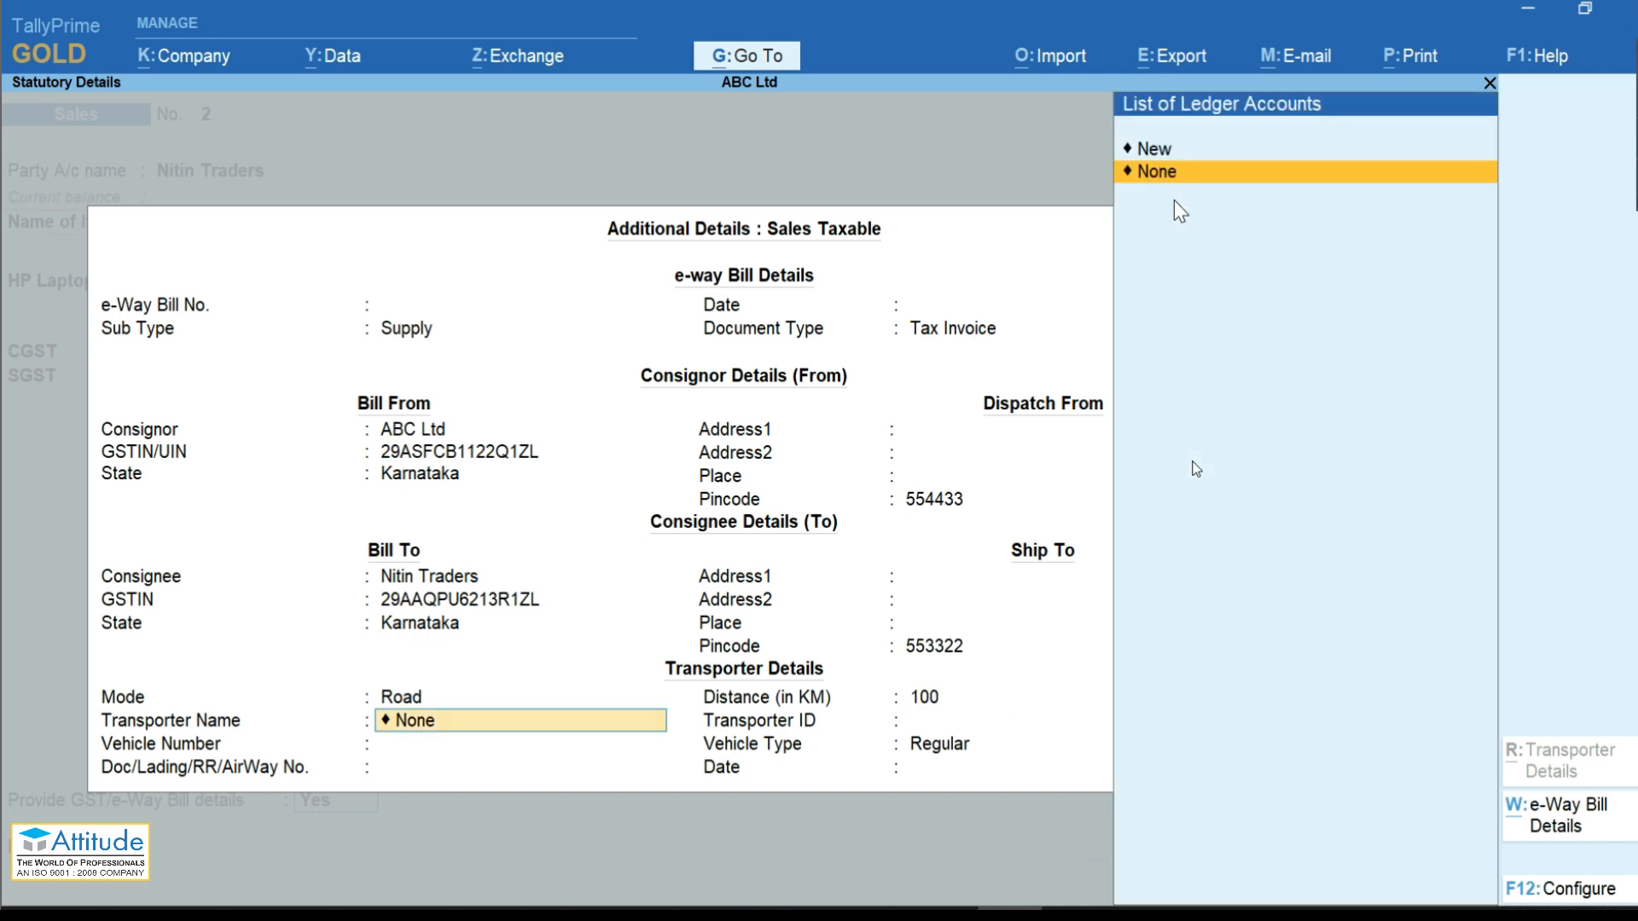
# Step: Create transporter AB Transporter, enter vehicle KR-1122 (Regular), and set the date 07-05
pyautogui.press('Up')
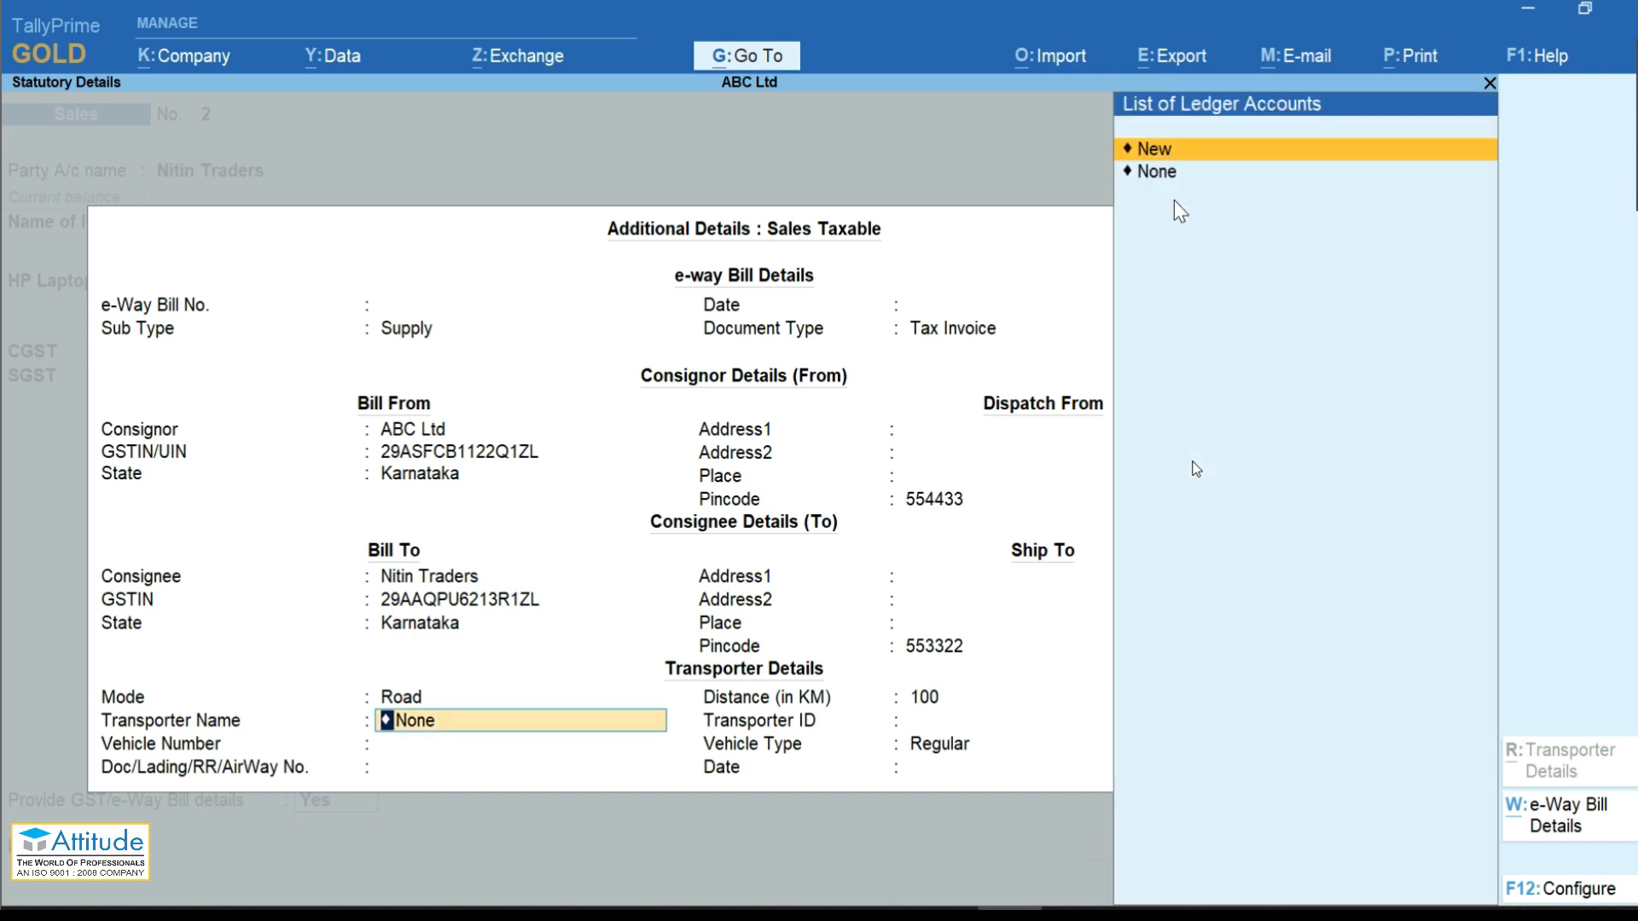
pyautogui.press('Return')
pyautogui.write('AB T')
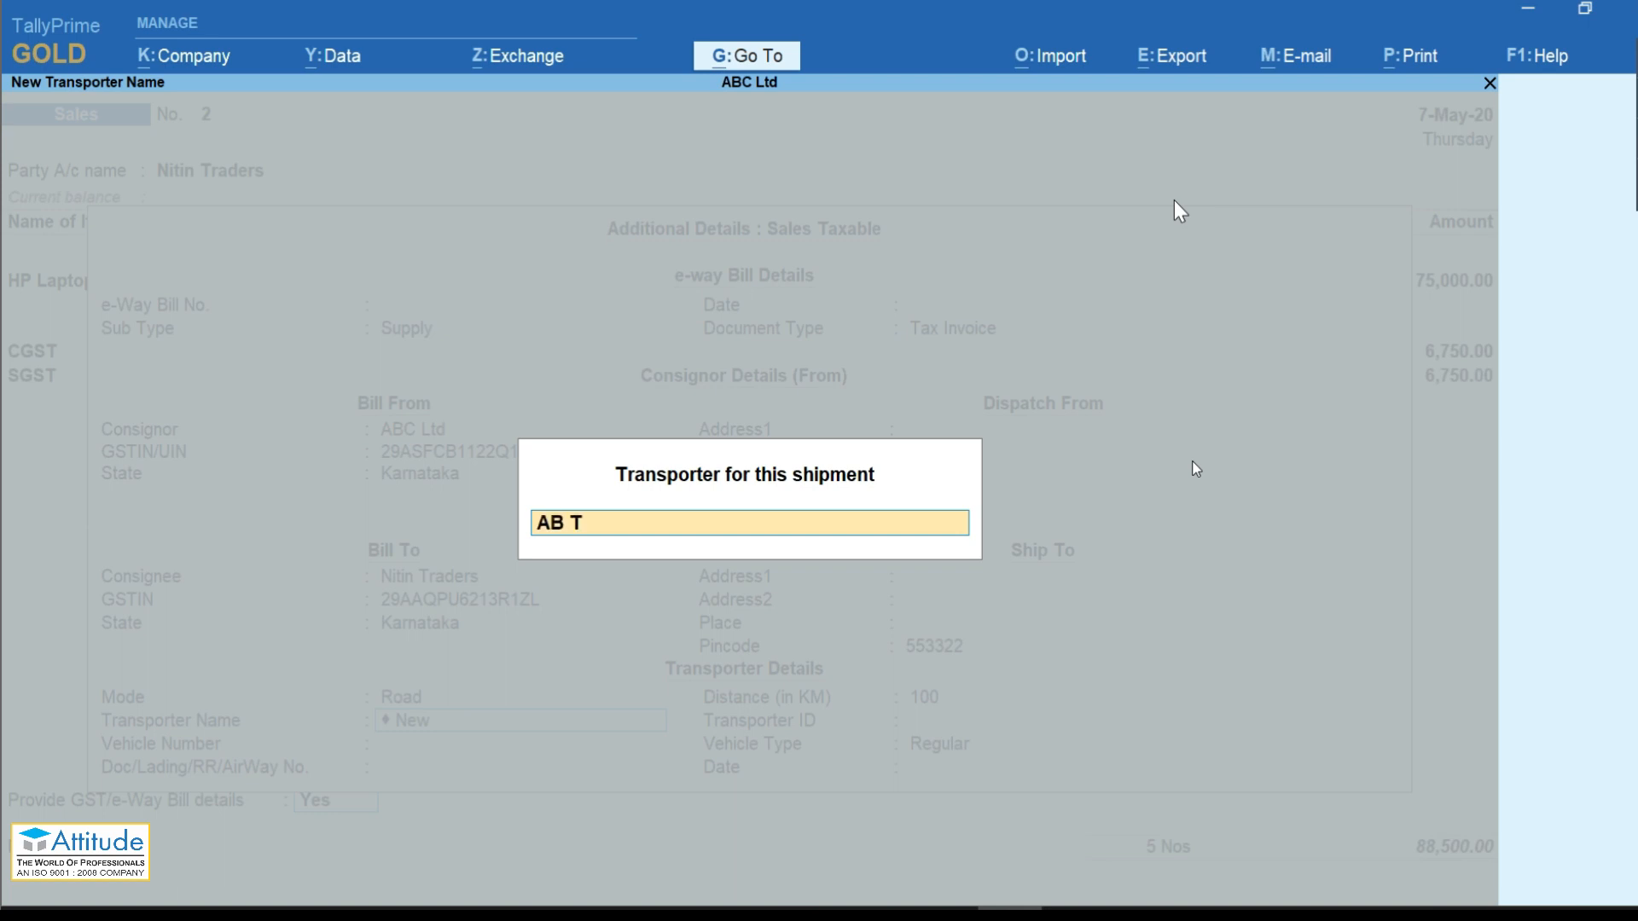
pyautogui.write('ransporter')
pyautogui.press('Return')
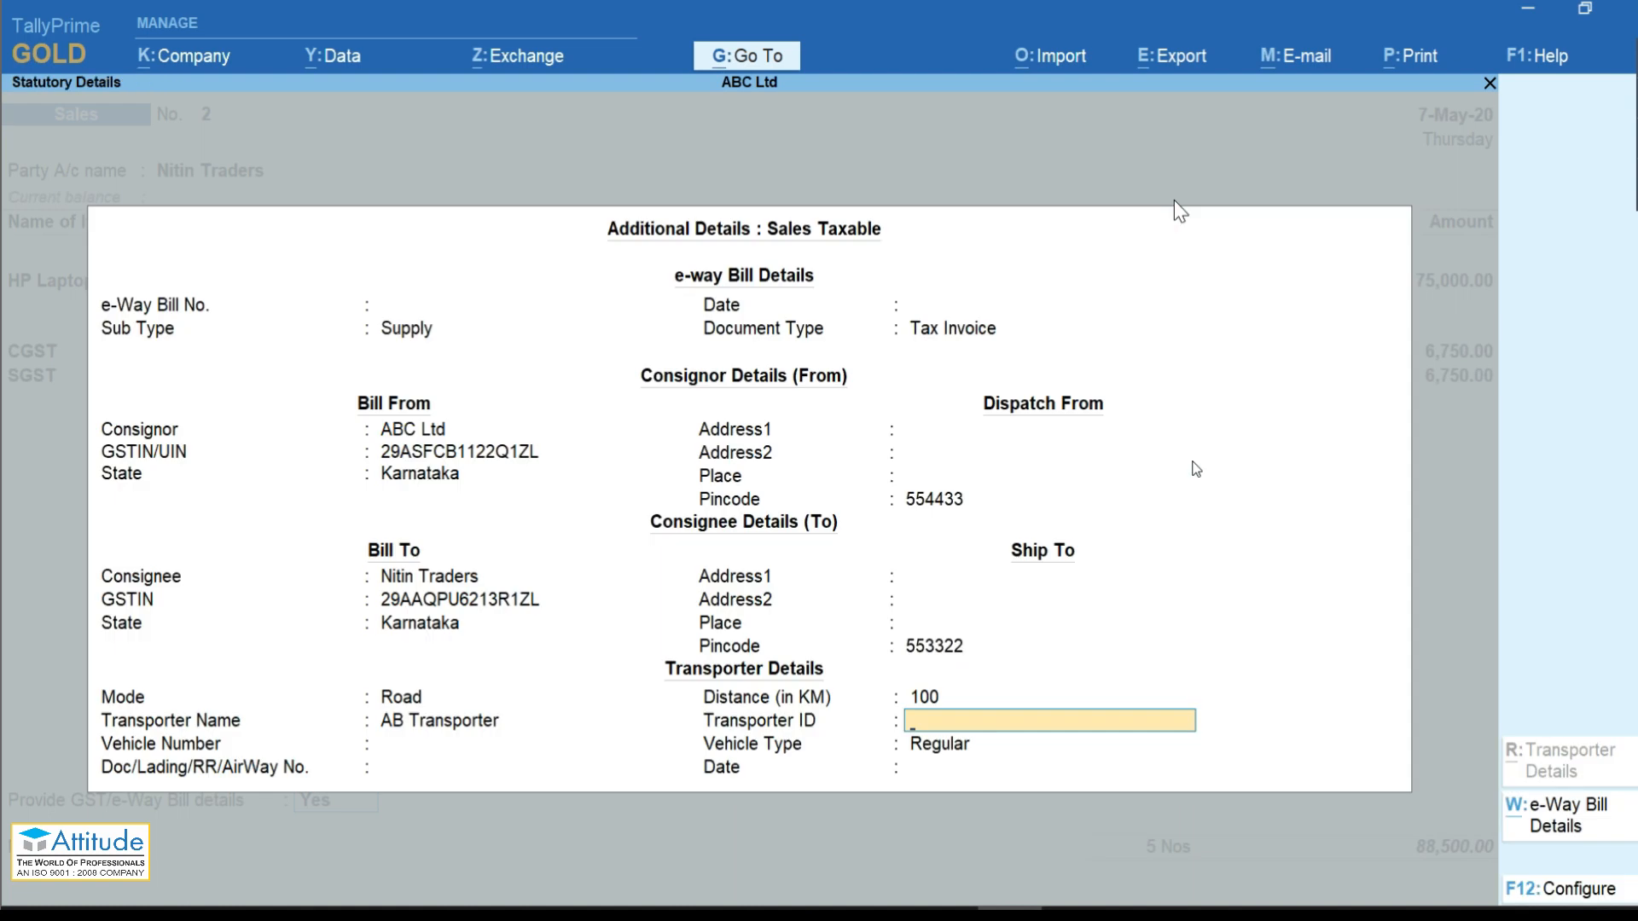
pyautogui.press('Return')
pyautogui.write('KR-1122')
pyautogui.press('Return')
pyautogui.press('Return')
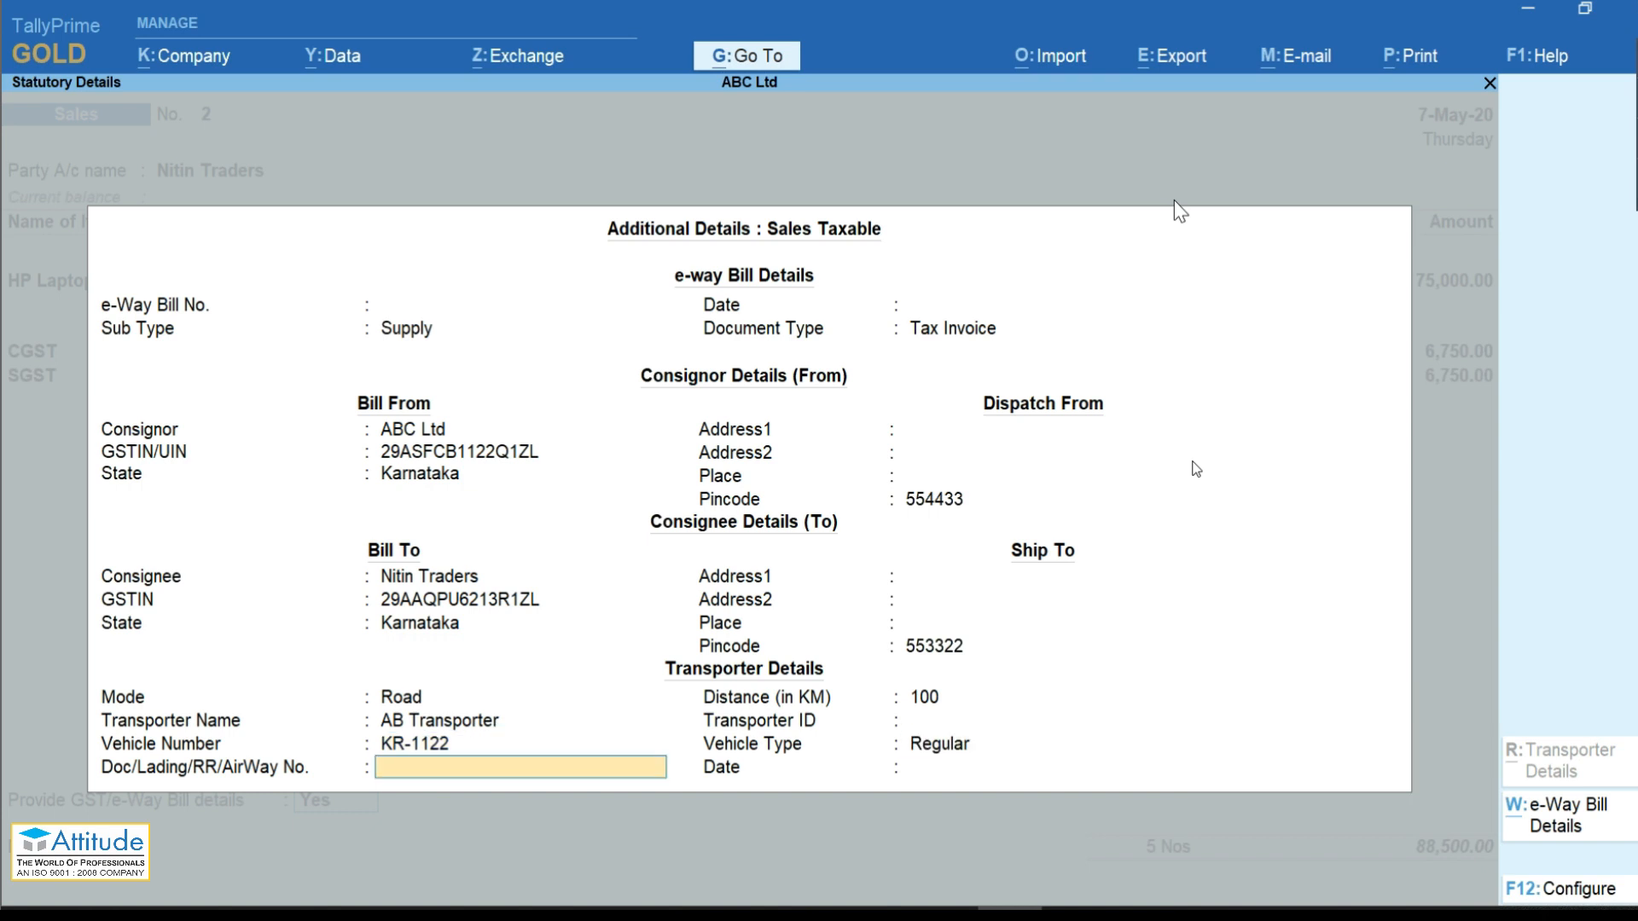
pyautogui.press('Return')
pyautogui.write('0')
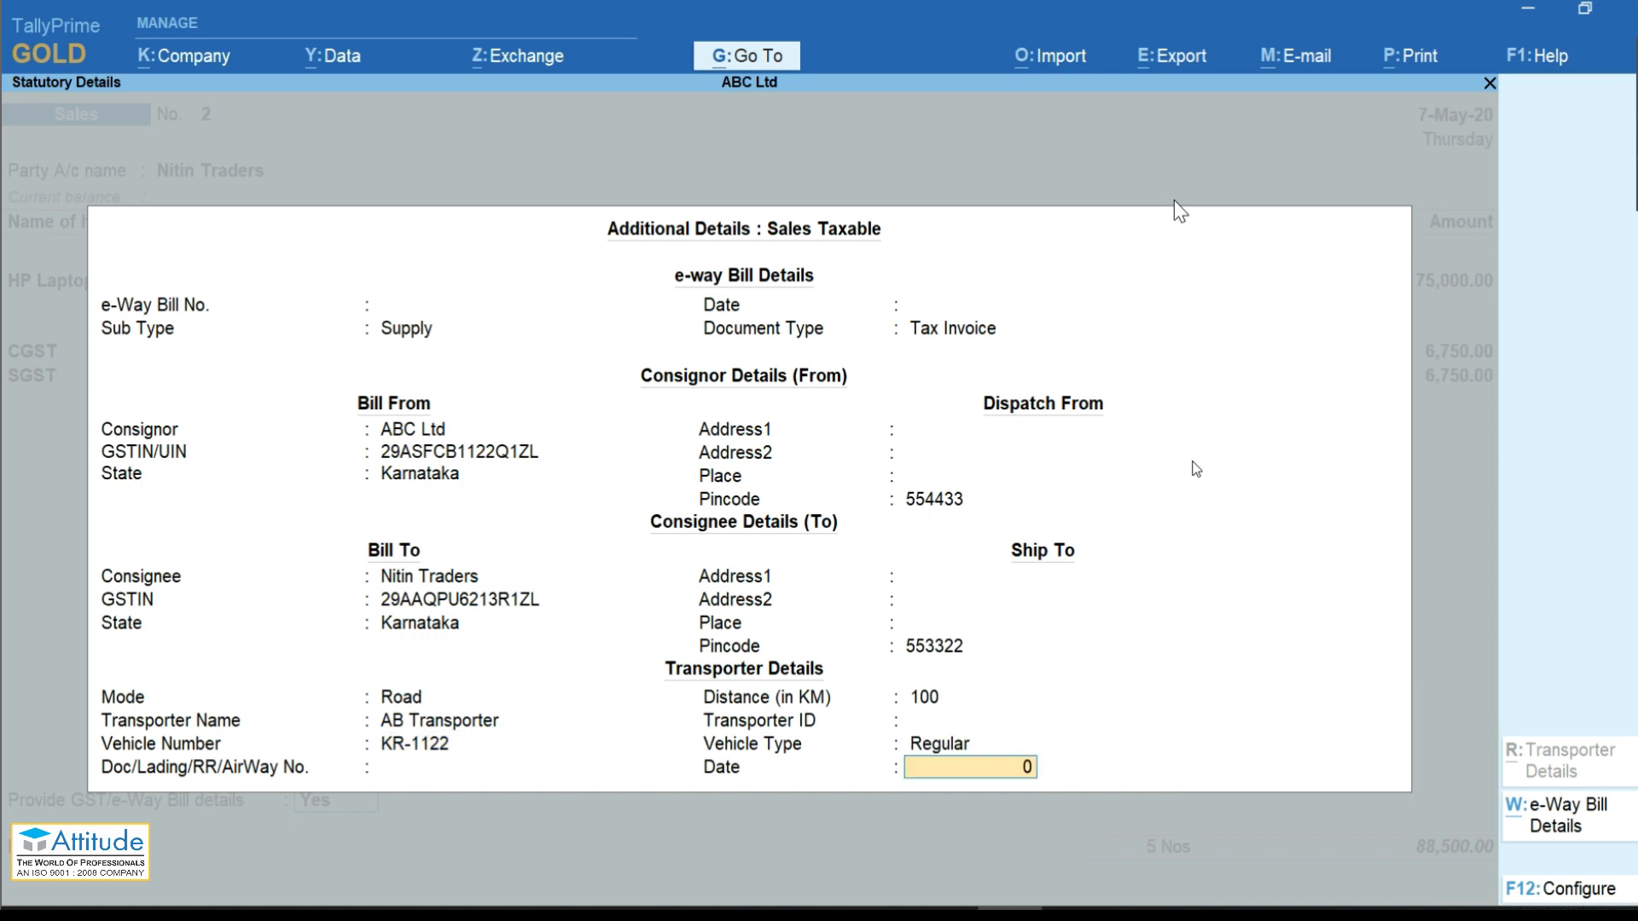
pyautogui.write('7-05')
# Step: Add new bill reference 002 for 88,500.00 Dr and try to save the Sales invoice
pyautogui.press('Return')
pyautogui.press('Return')
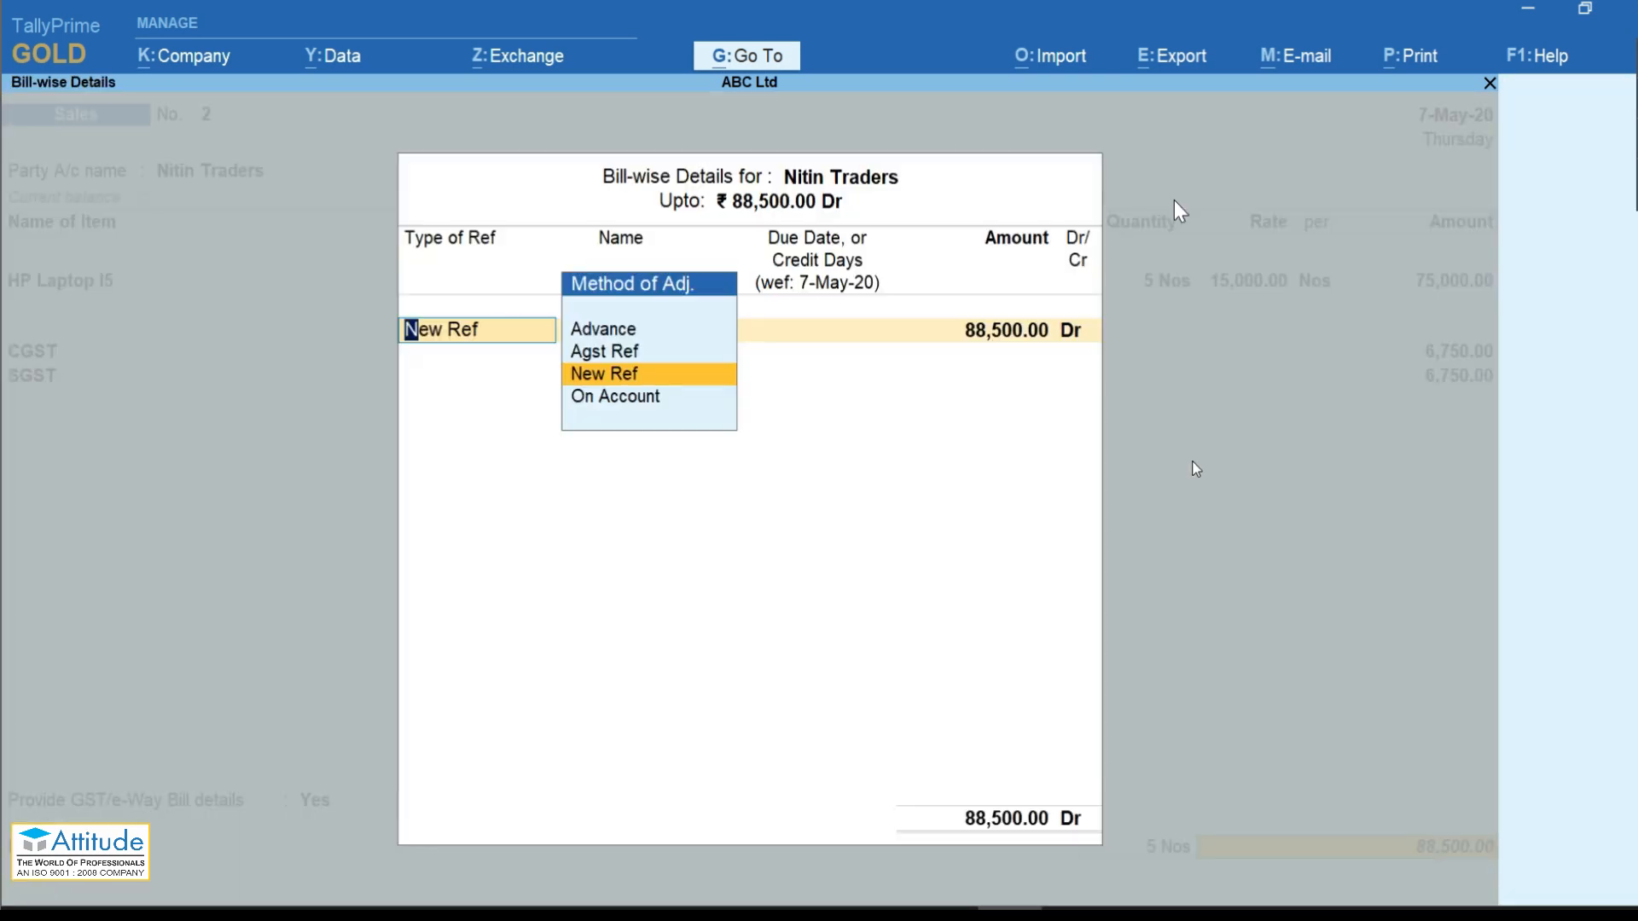
pyautogui.press('Return')
pyautogui.write('002')
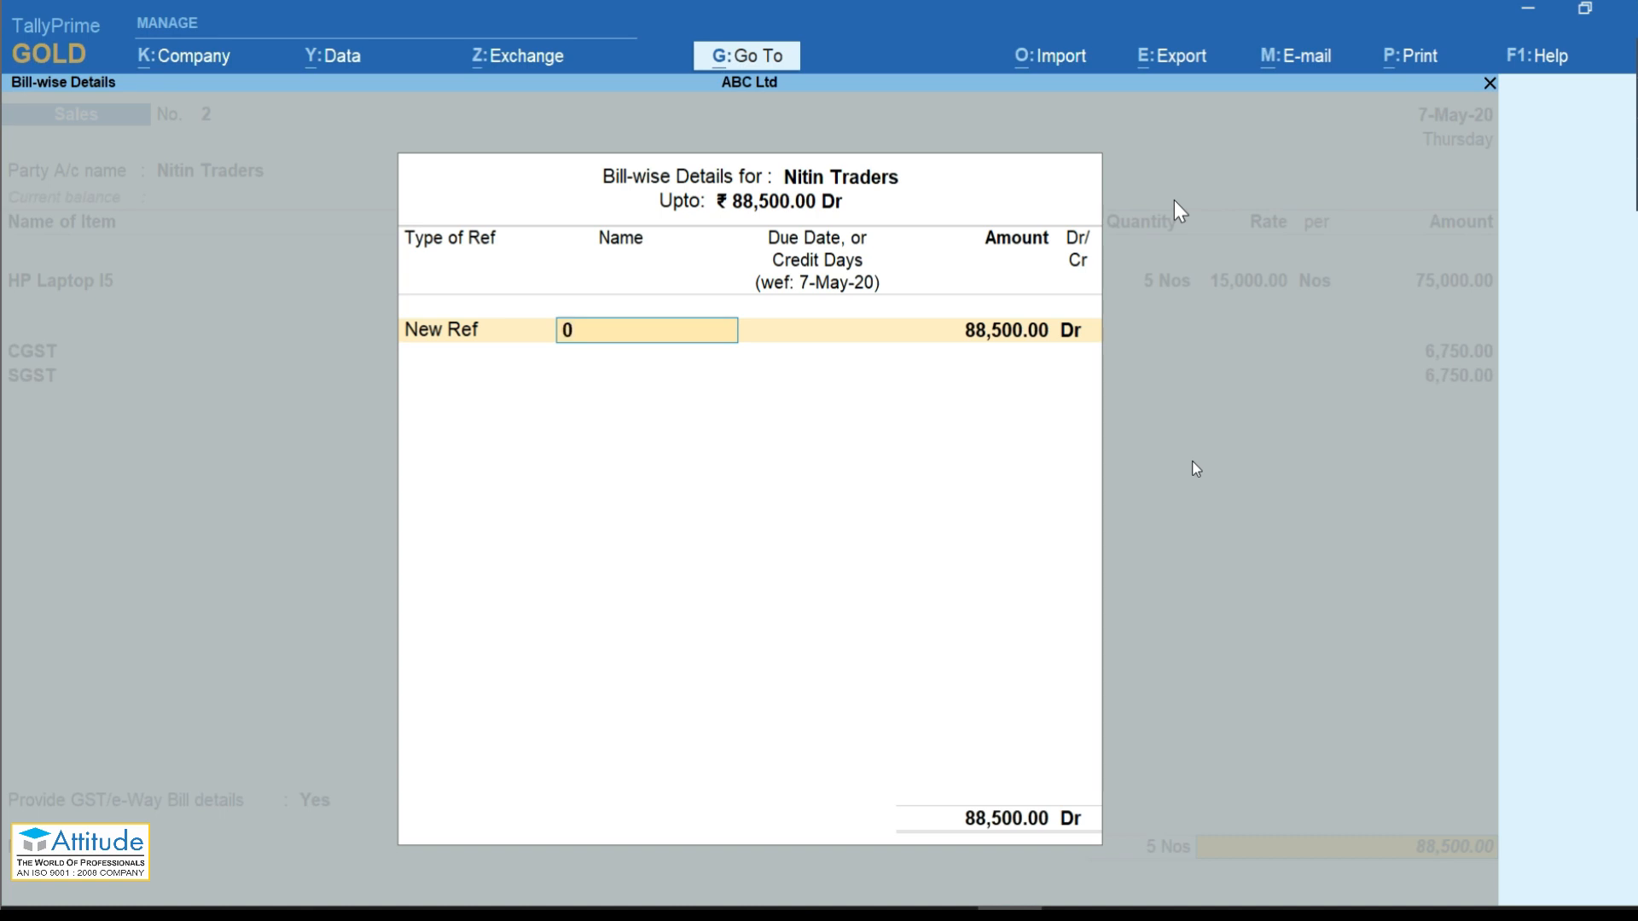
pyautogui.press('Return')
pyautogui.press('Return')
pyautogui.press('Return')
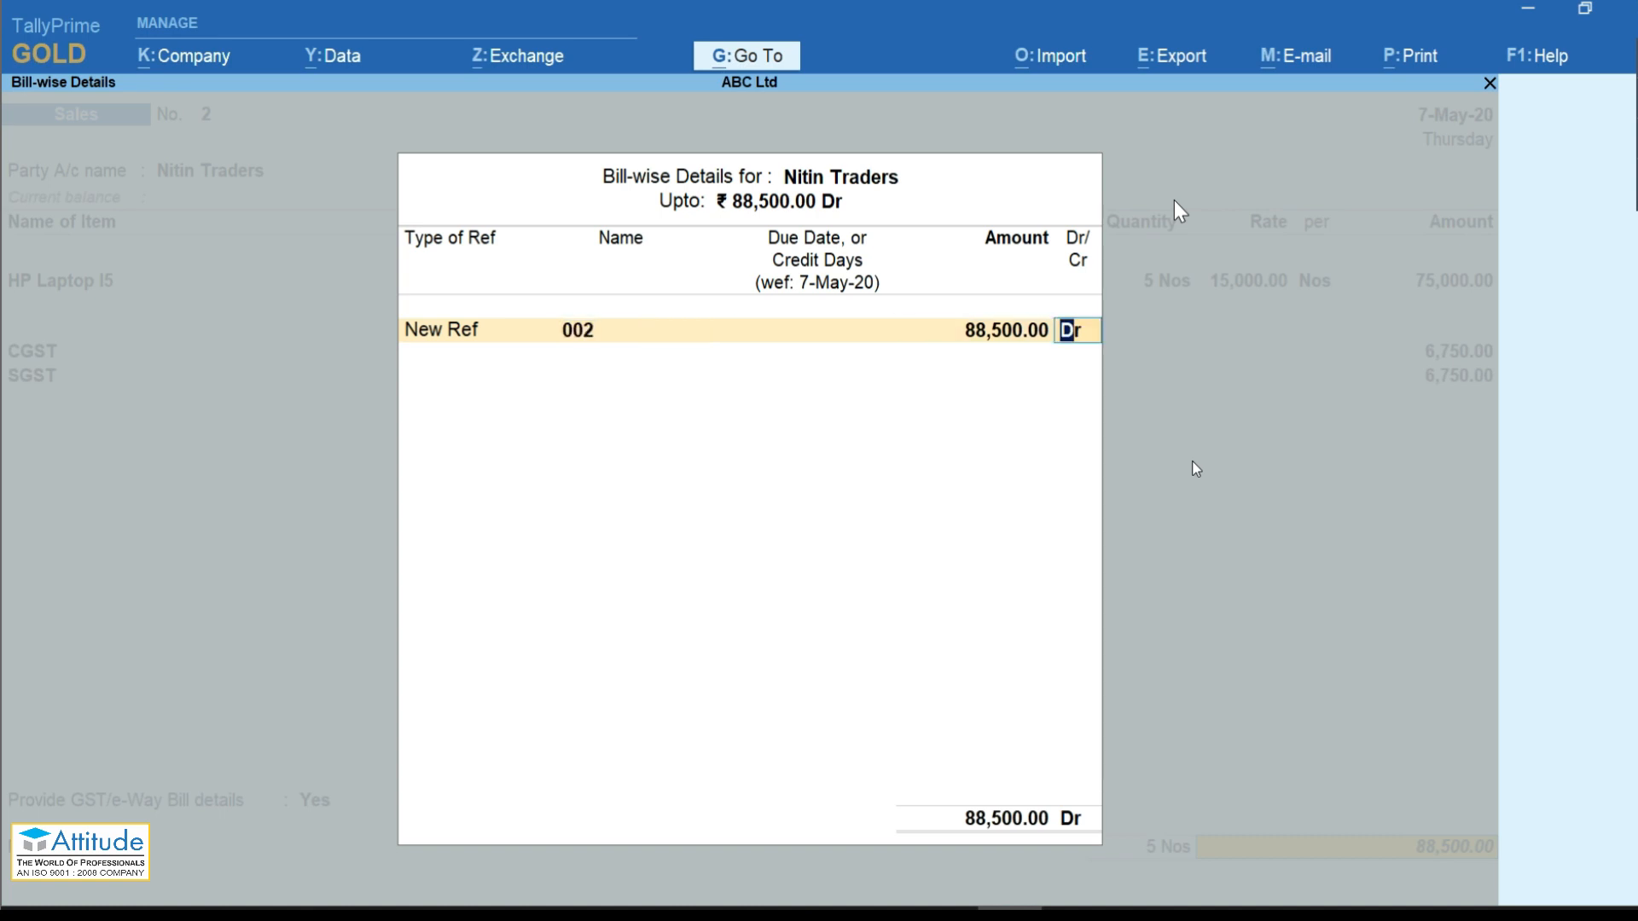
pyautogui.press('Return')
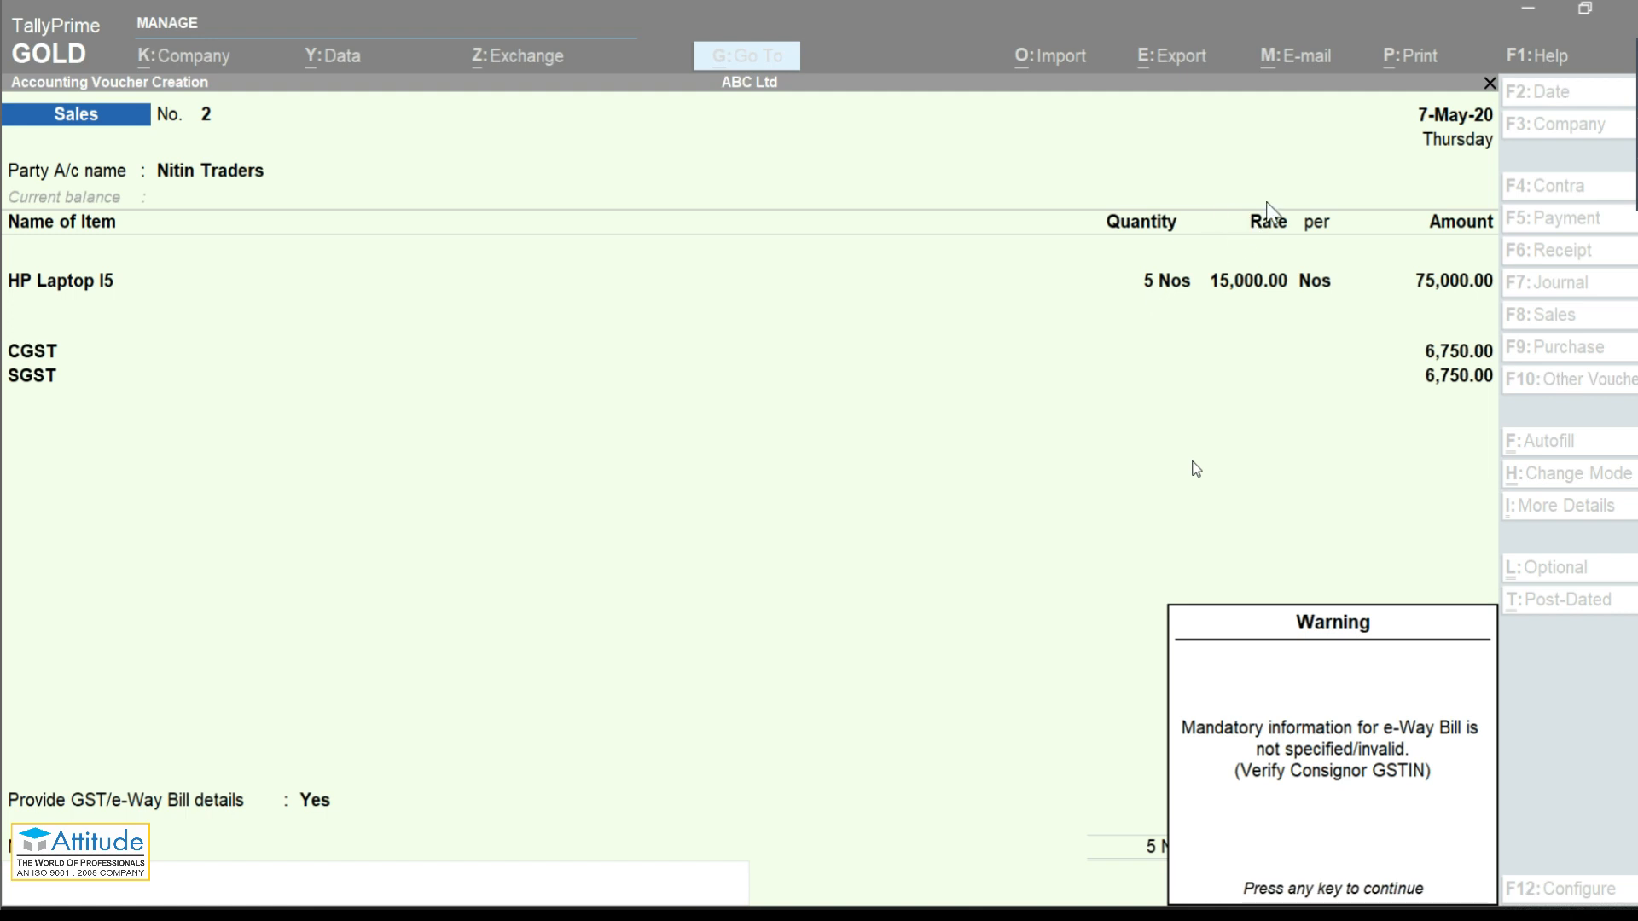
# Step: Dismiss the e-Way Bill warning and leave the unsaved Sales voucher for the Gateway
pyautogui.click(1134, 495)
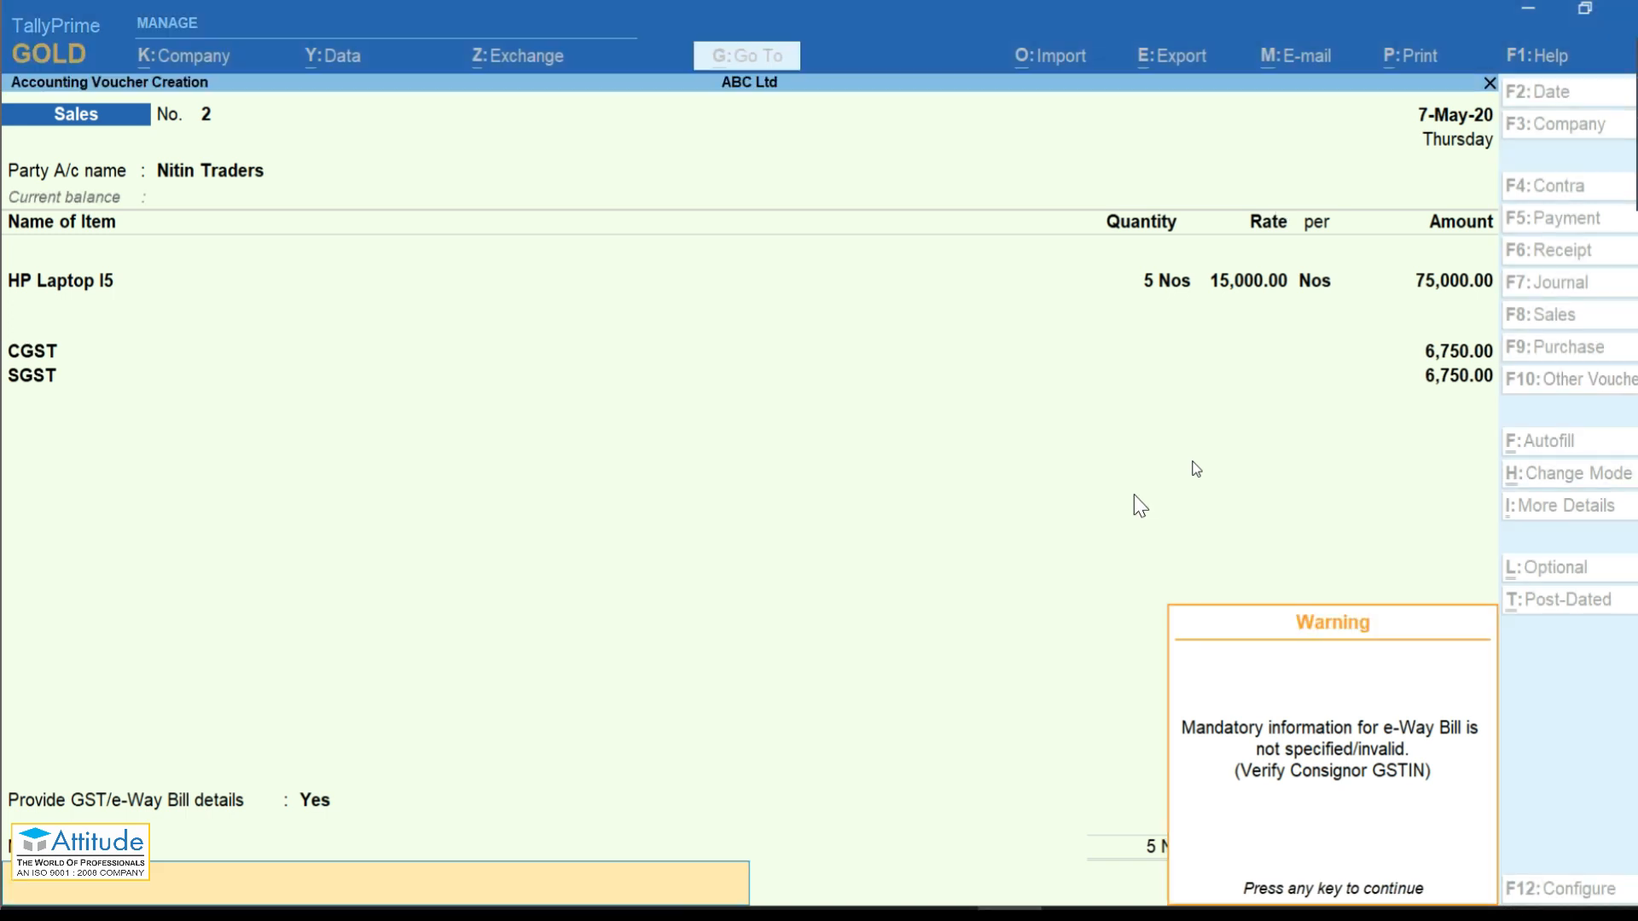
pyautogui.press('Return')
pyautogui.press('Escape')
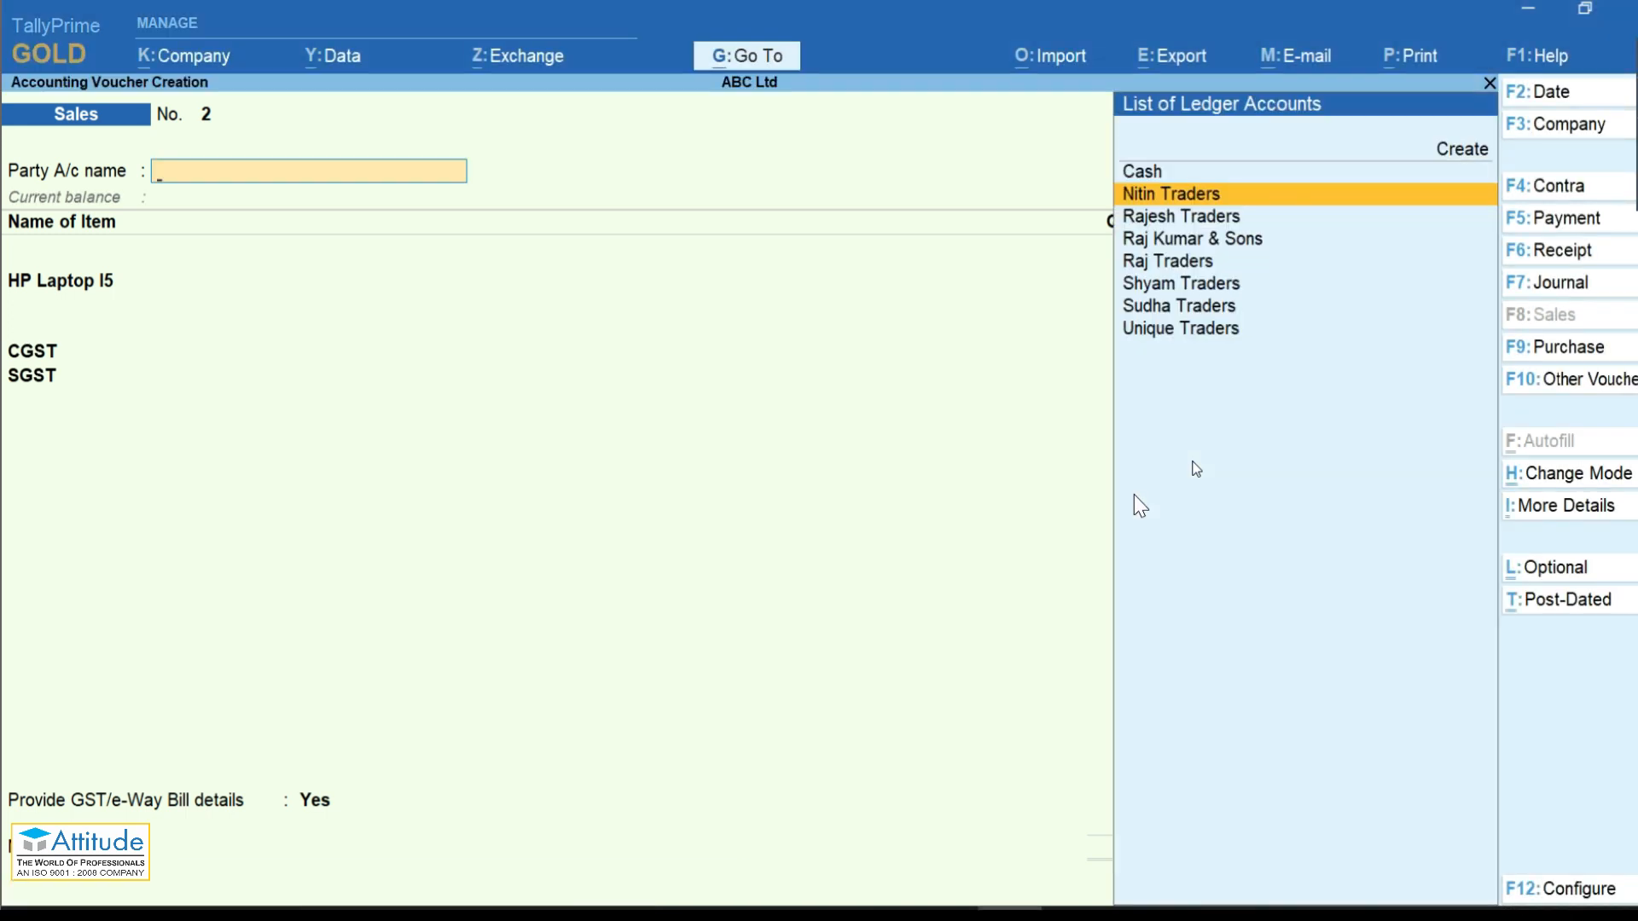
pyautogui.press('Escape')
pyautogui.press('Escape')
pyautogui.press('Escape')
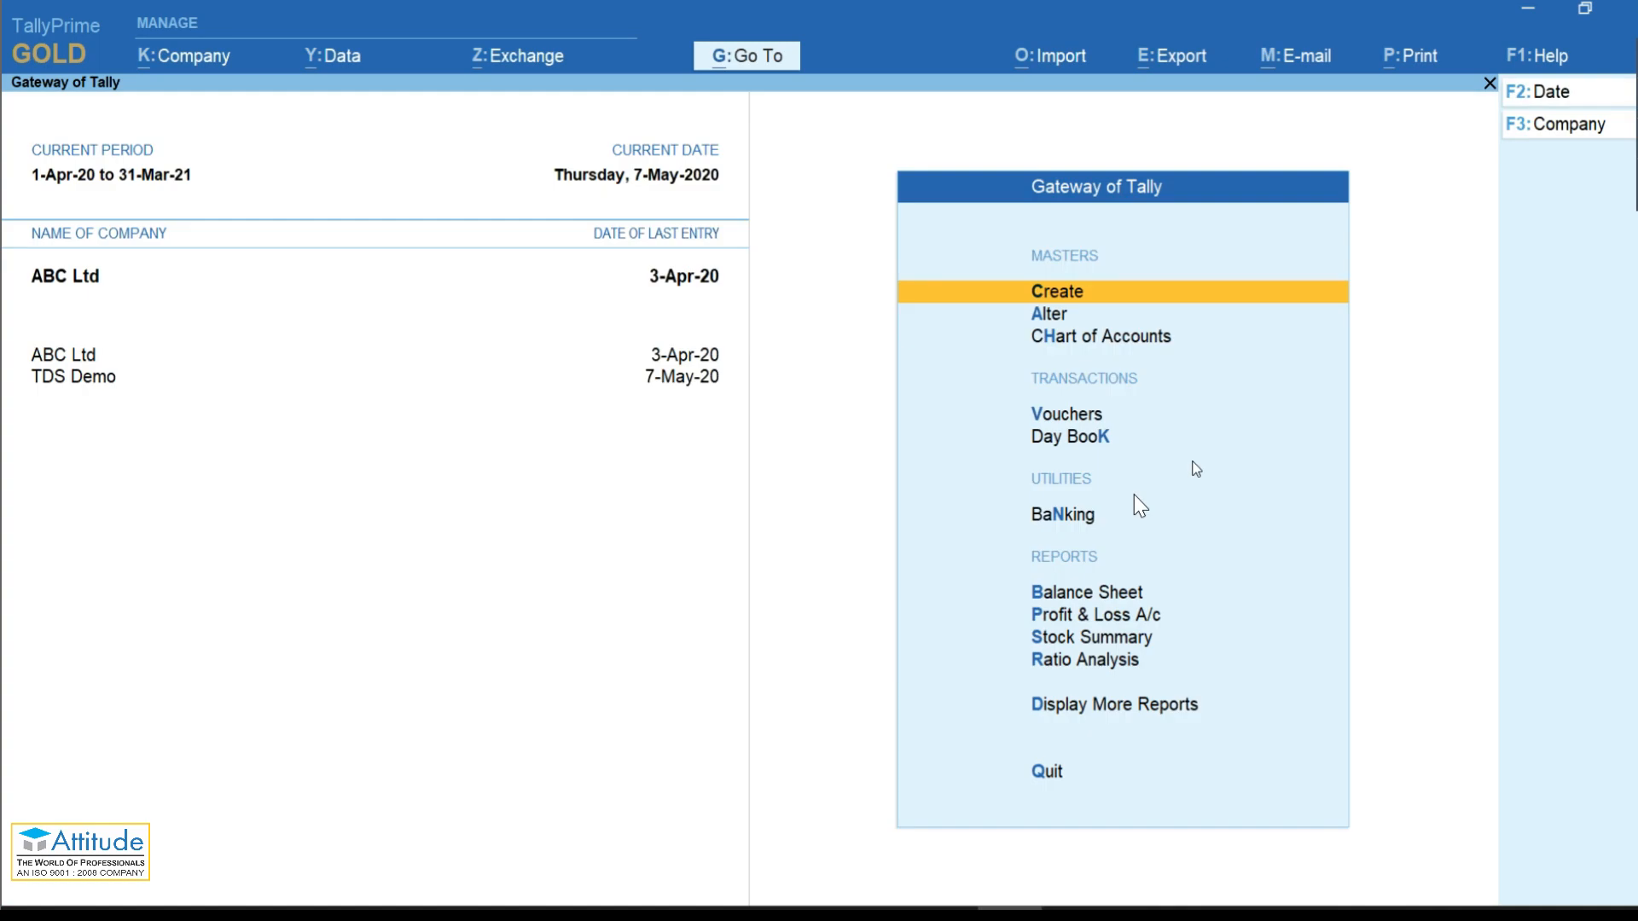
# Step: Open ABC Ltd's F11 company features with GST enabled and reach its GSTIN field
pyautogui.press('F11')
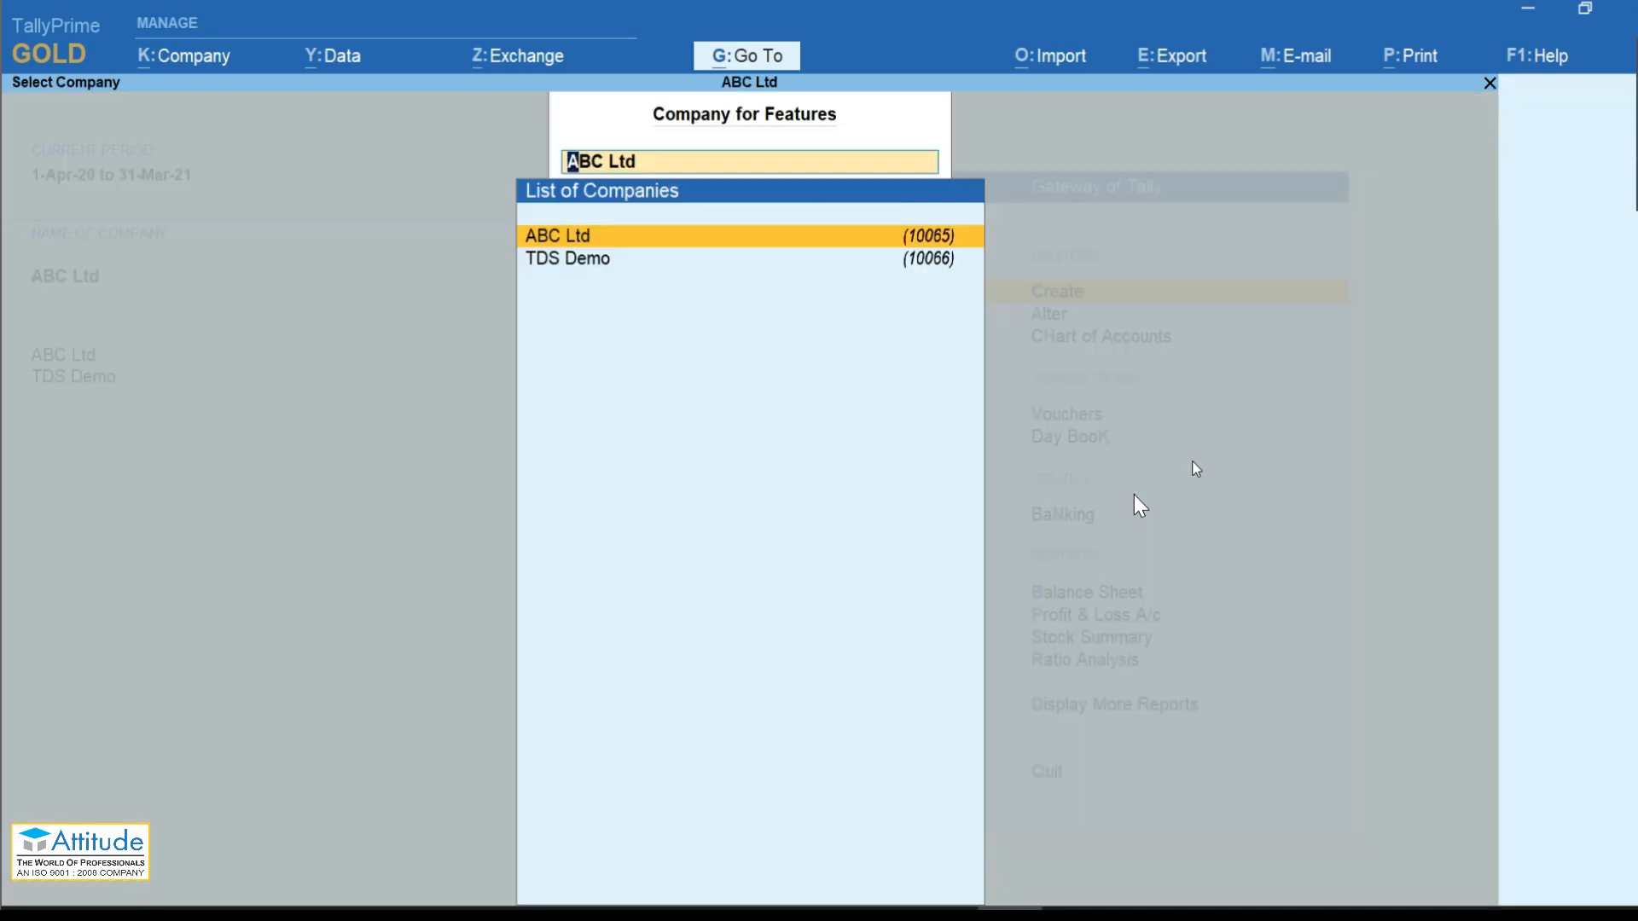
pyautogui.press('Return')
pyautogui.press('Down')
pyautogui.press('Down')
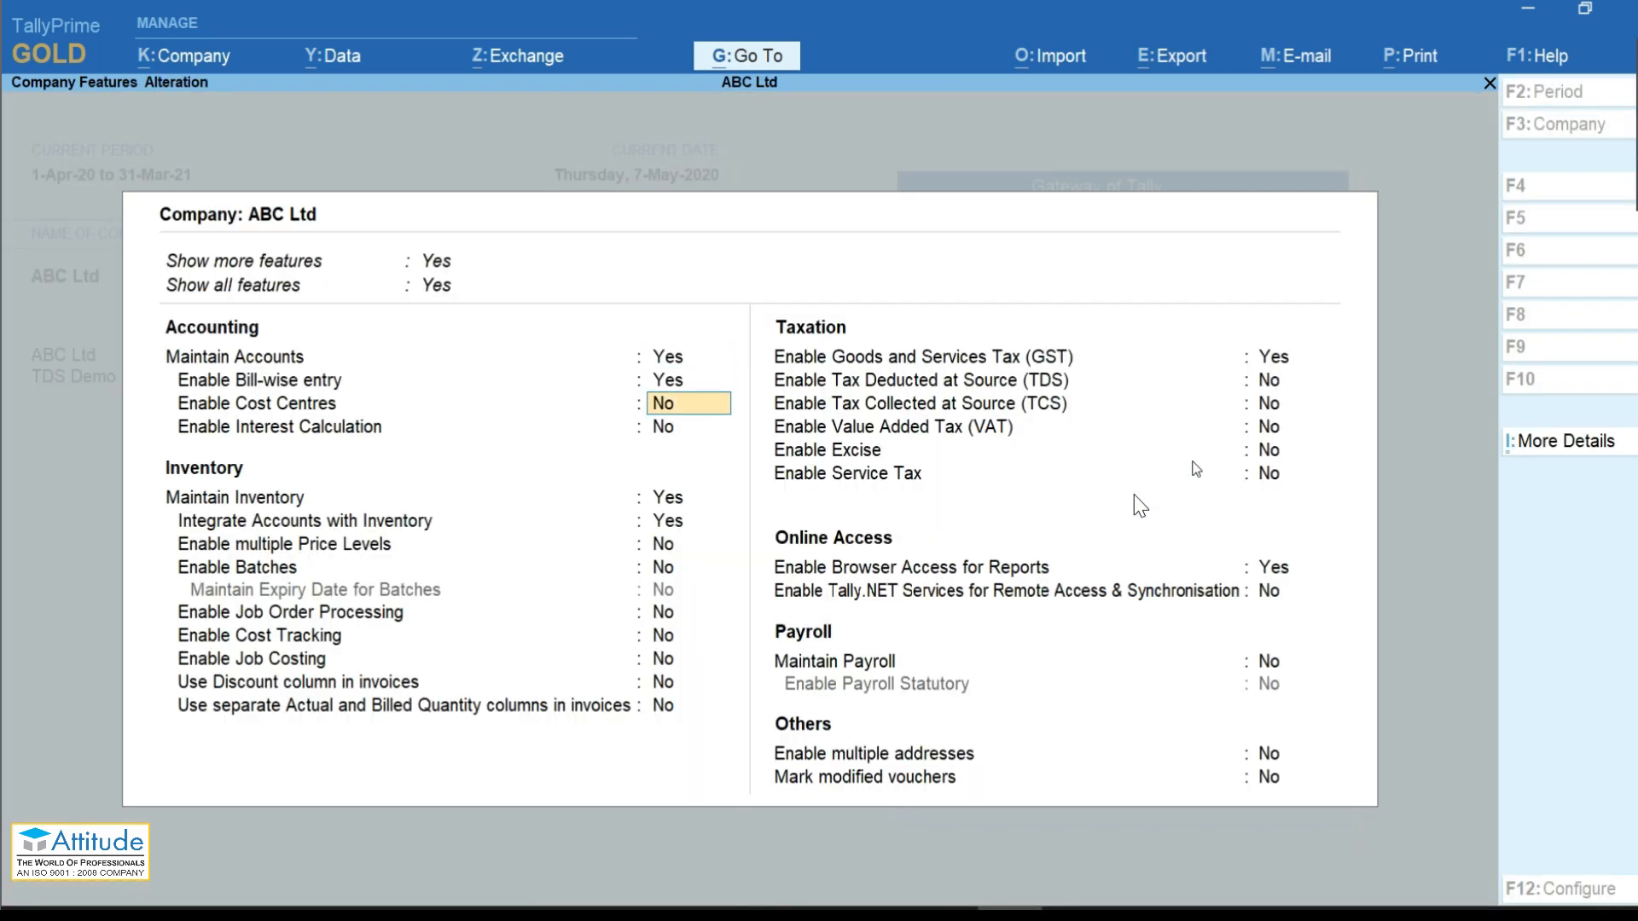
pyautogui.hotkey('ctrl', 'End')
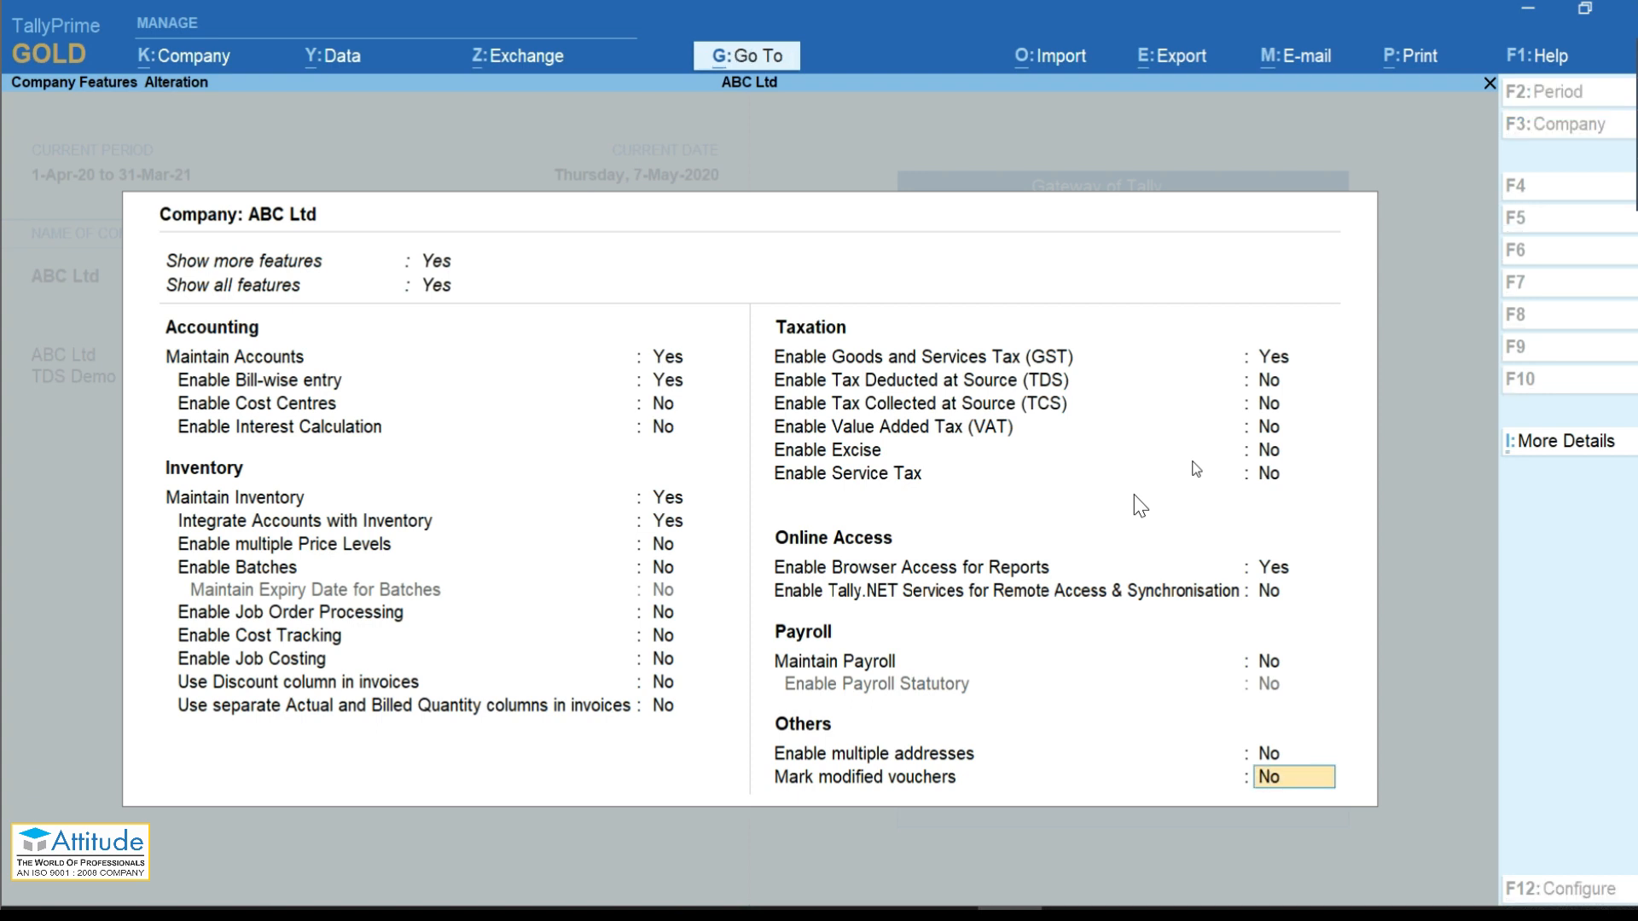
pyautogui.press('Up')
pyautogui.press('Up')
pyautogui.press('Up')
pyautogui.press('Up')
pyautogui.press('Up')
pyautogui.press('Up')
pyautogui.press('Up')
pyautogui.press('Up')
pyautogui.press('Up')
pyautogui.press('Up')
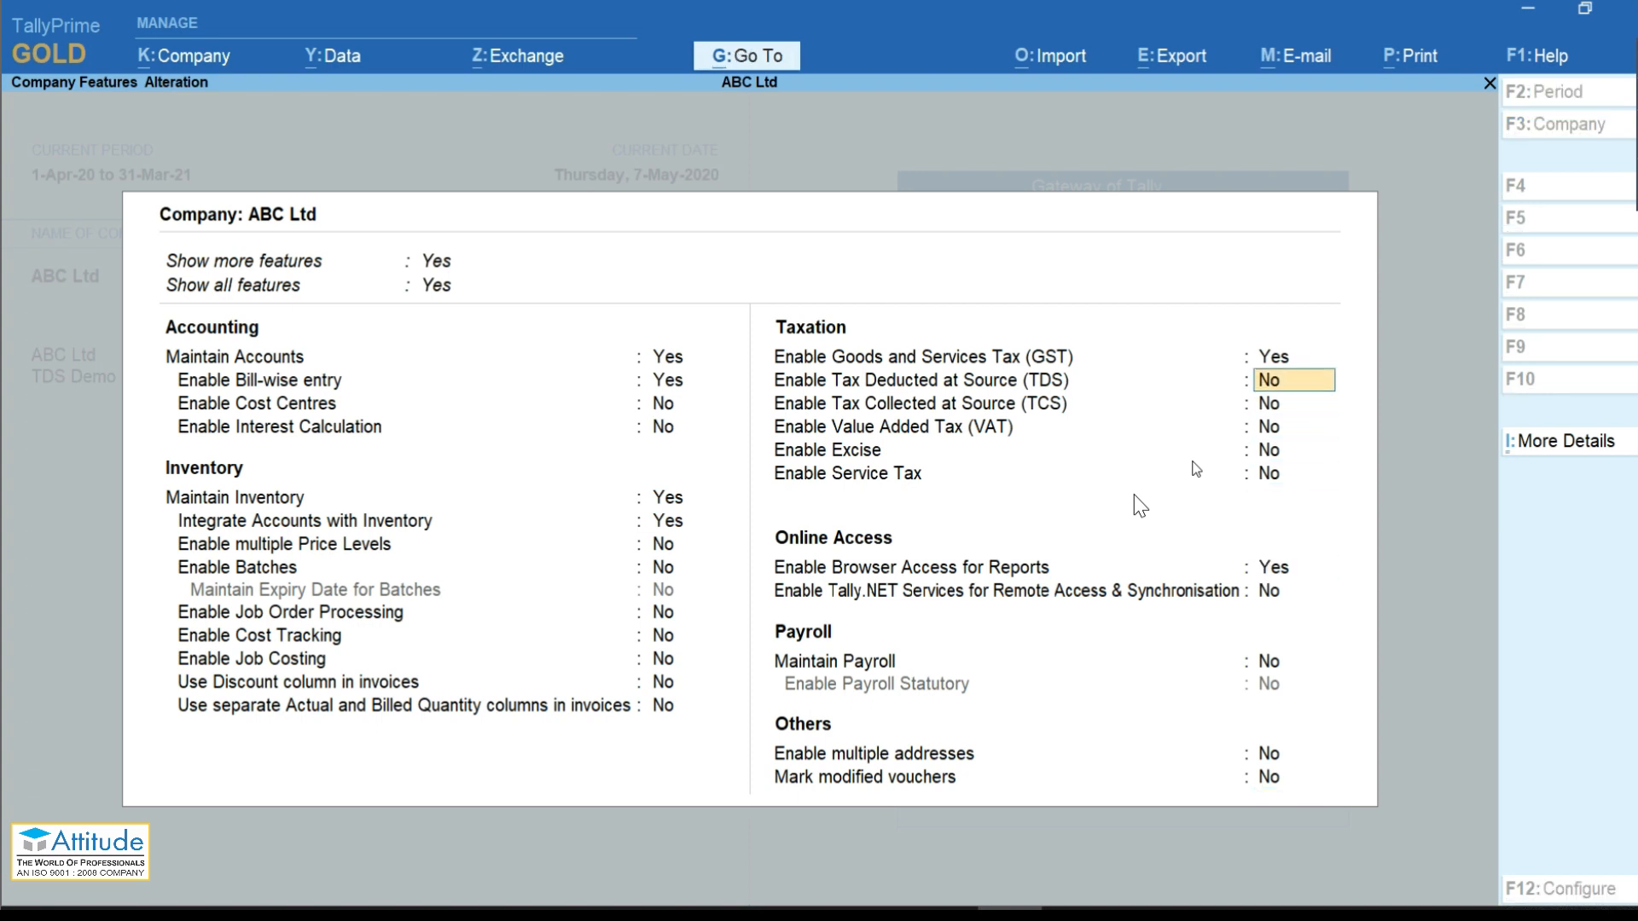
pyautogui.press('Return')
pyautogui.press('Return')
pyautogui.press('Return')
pyautogui.press('Return')
pyautogui.press('Return')
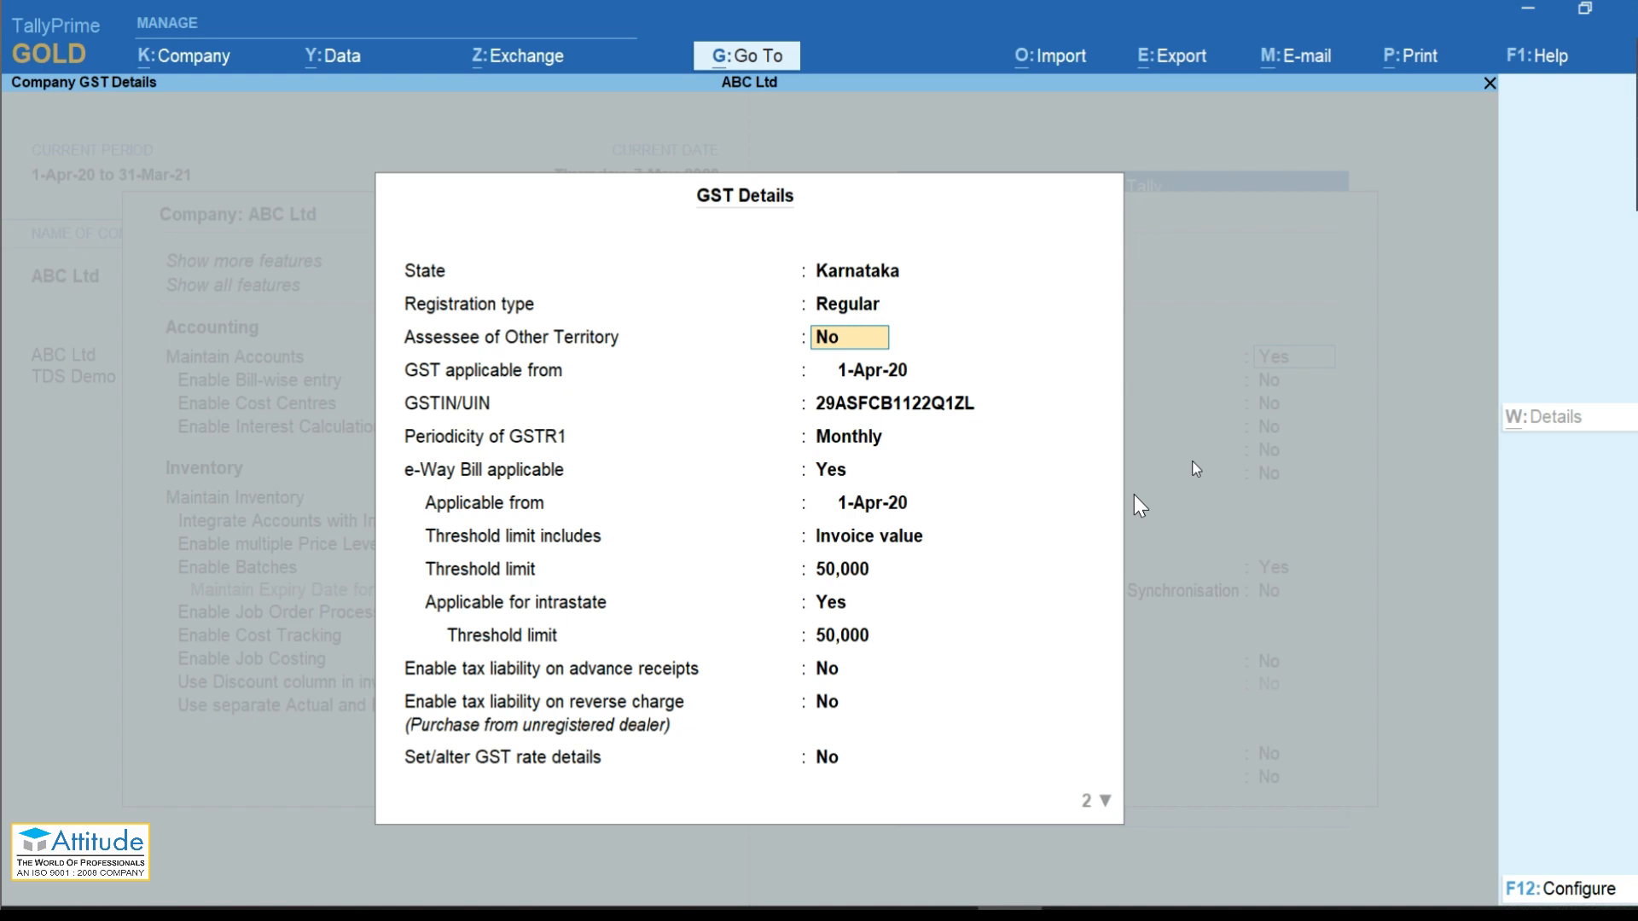
# Step: Paste the GSTIN copied from the party spreadsheet as the company GSTIN and save
pyautogui.hotkey('alt', 'Tab')
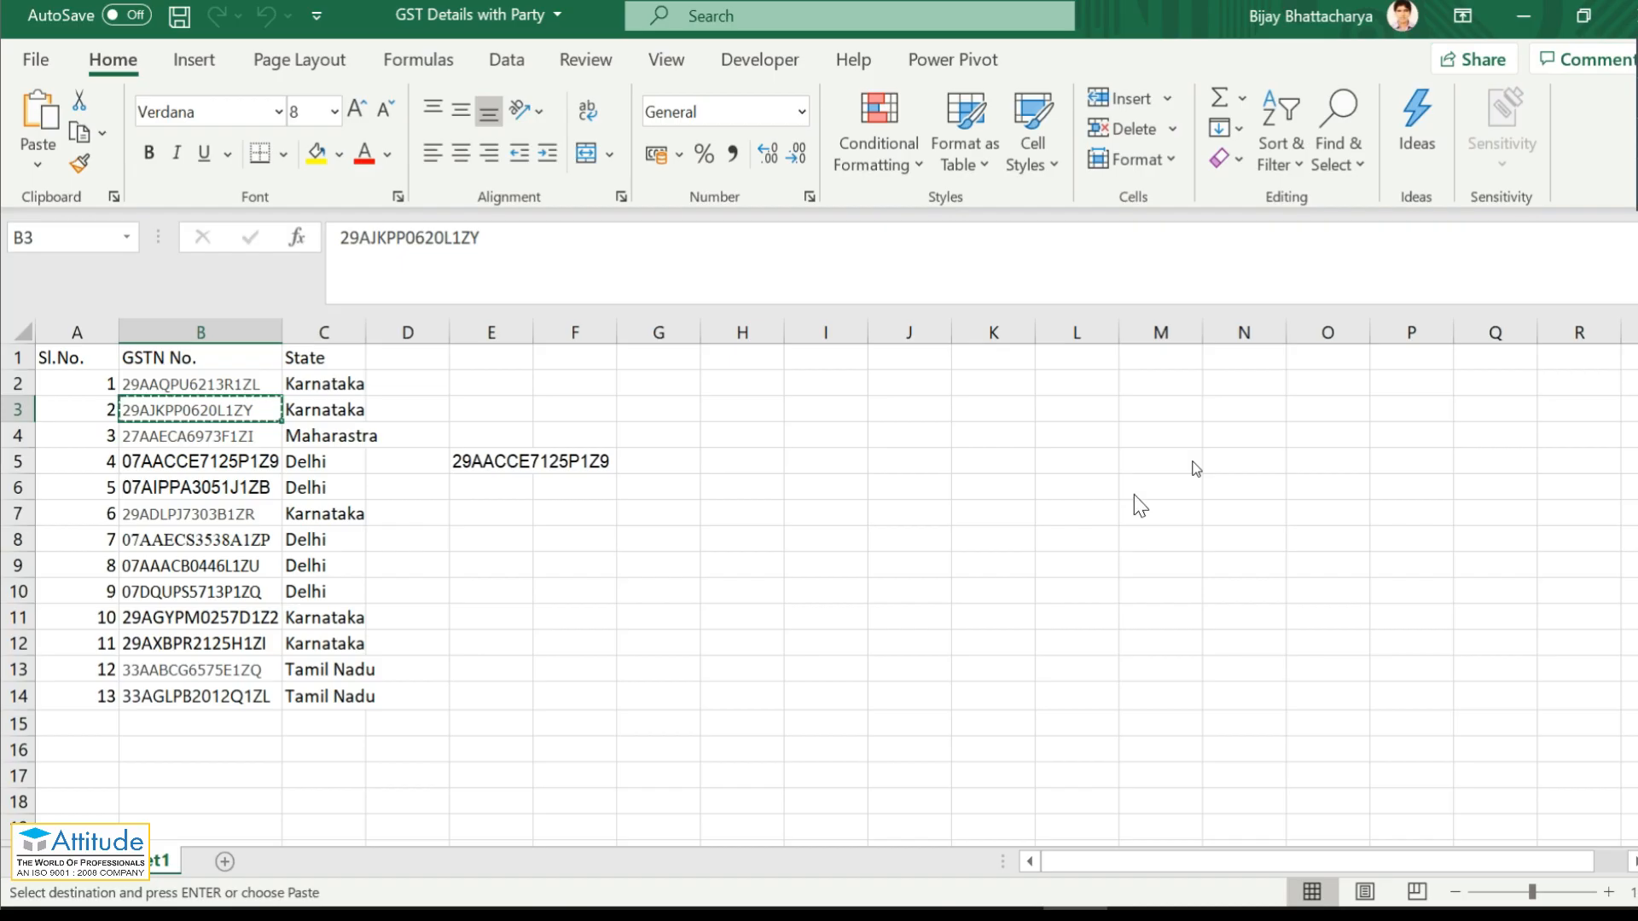
pyautogui.hotkey('alt', 'Tab')
pyautogui.hotkey('ctrl', 'alt', 'v')
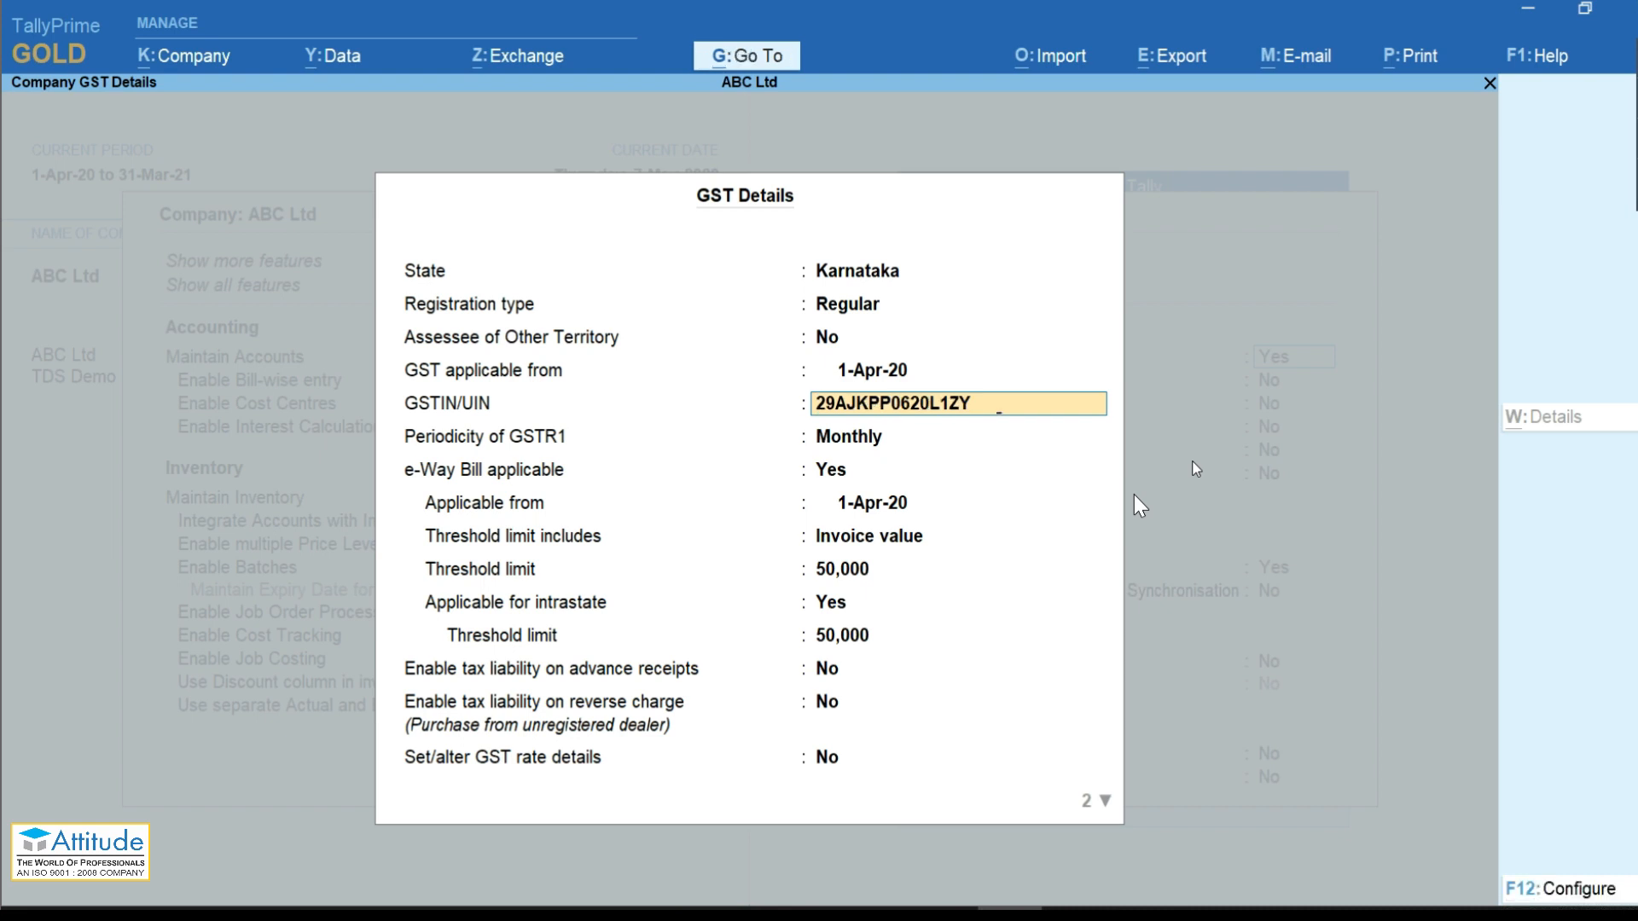
pyautogui.press('Return')
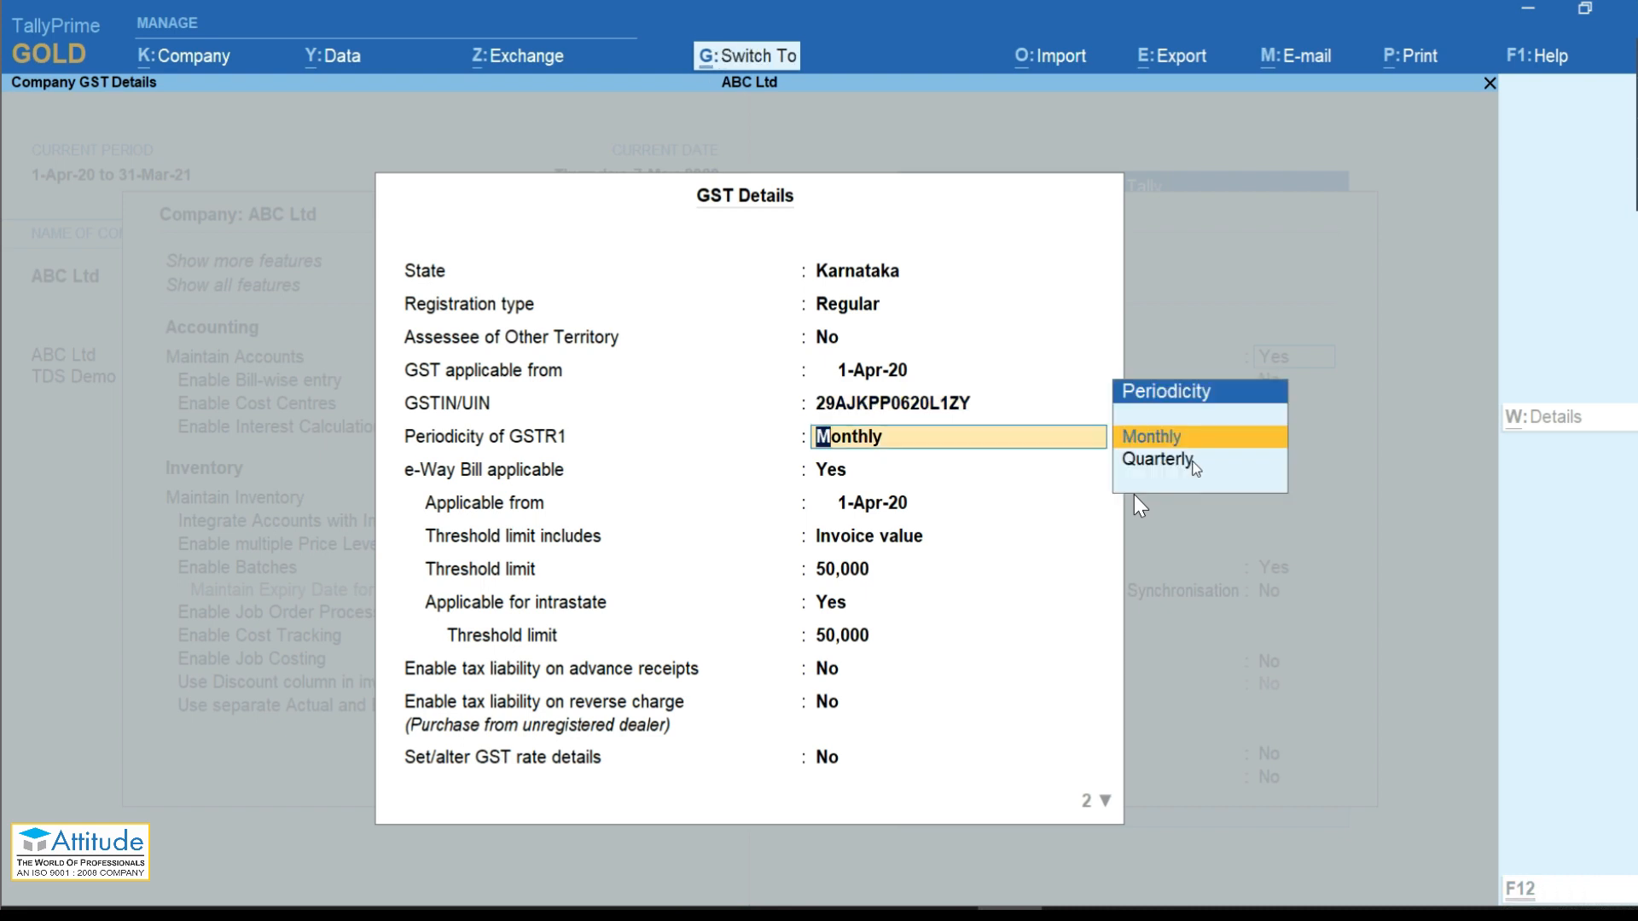
pyautogui.hotkey('ctrl', 'a')
pyautogui.hotkey('ctrl', 'a')
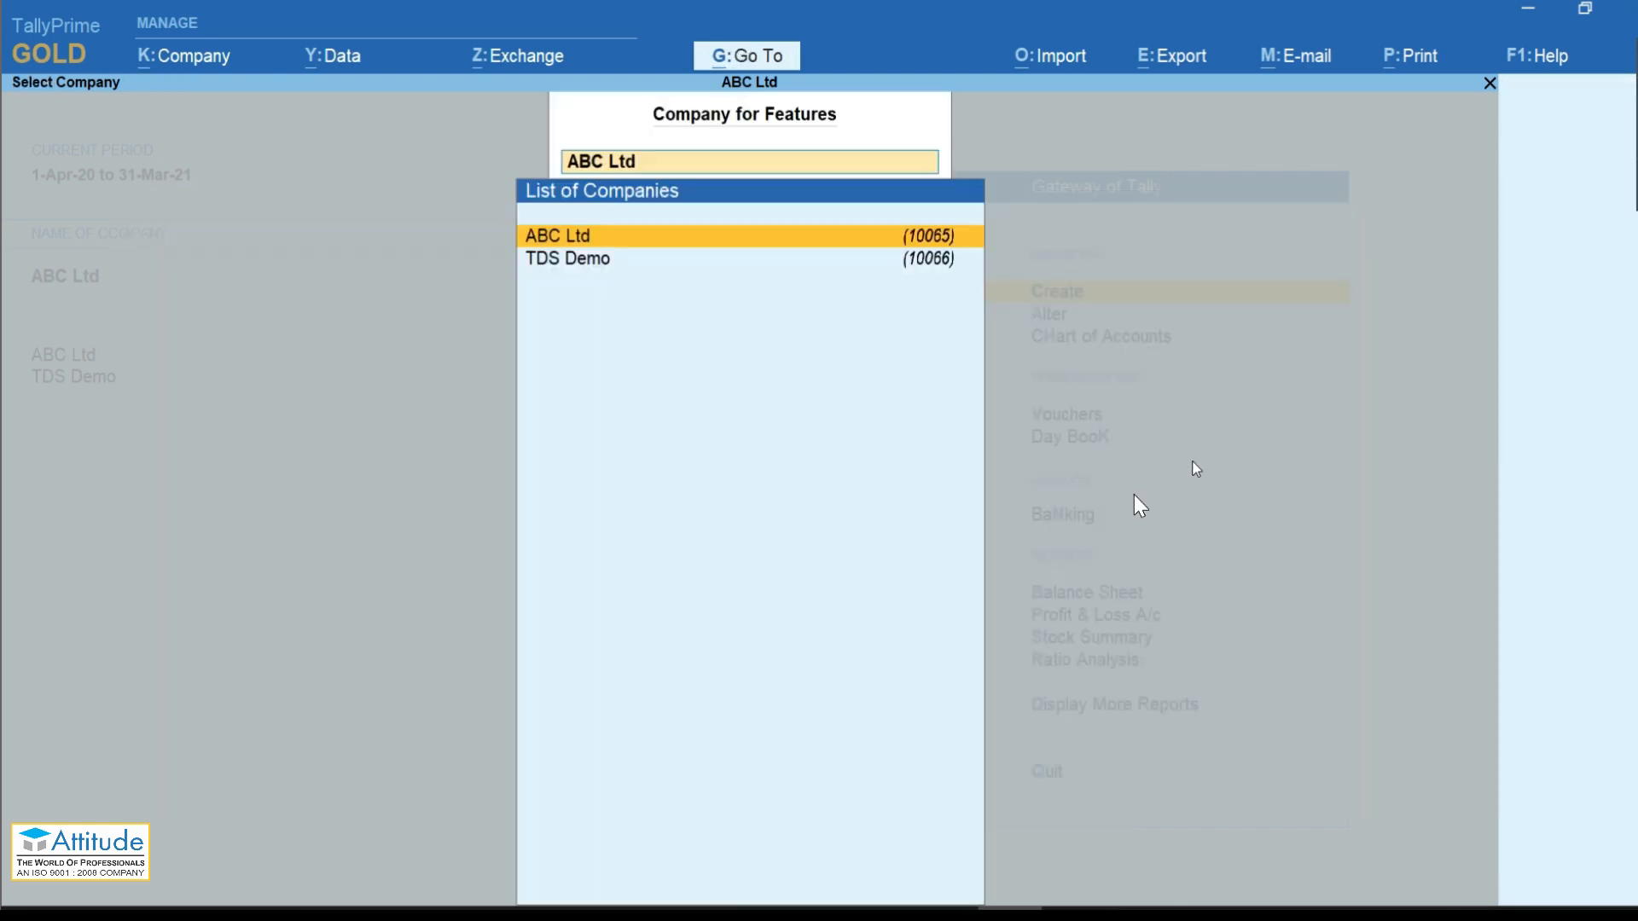
pyautogui.press('Escape')
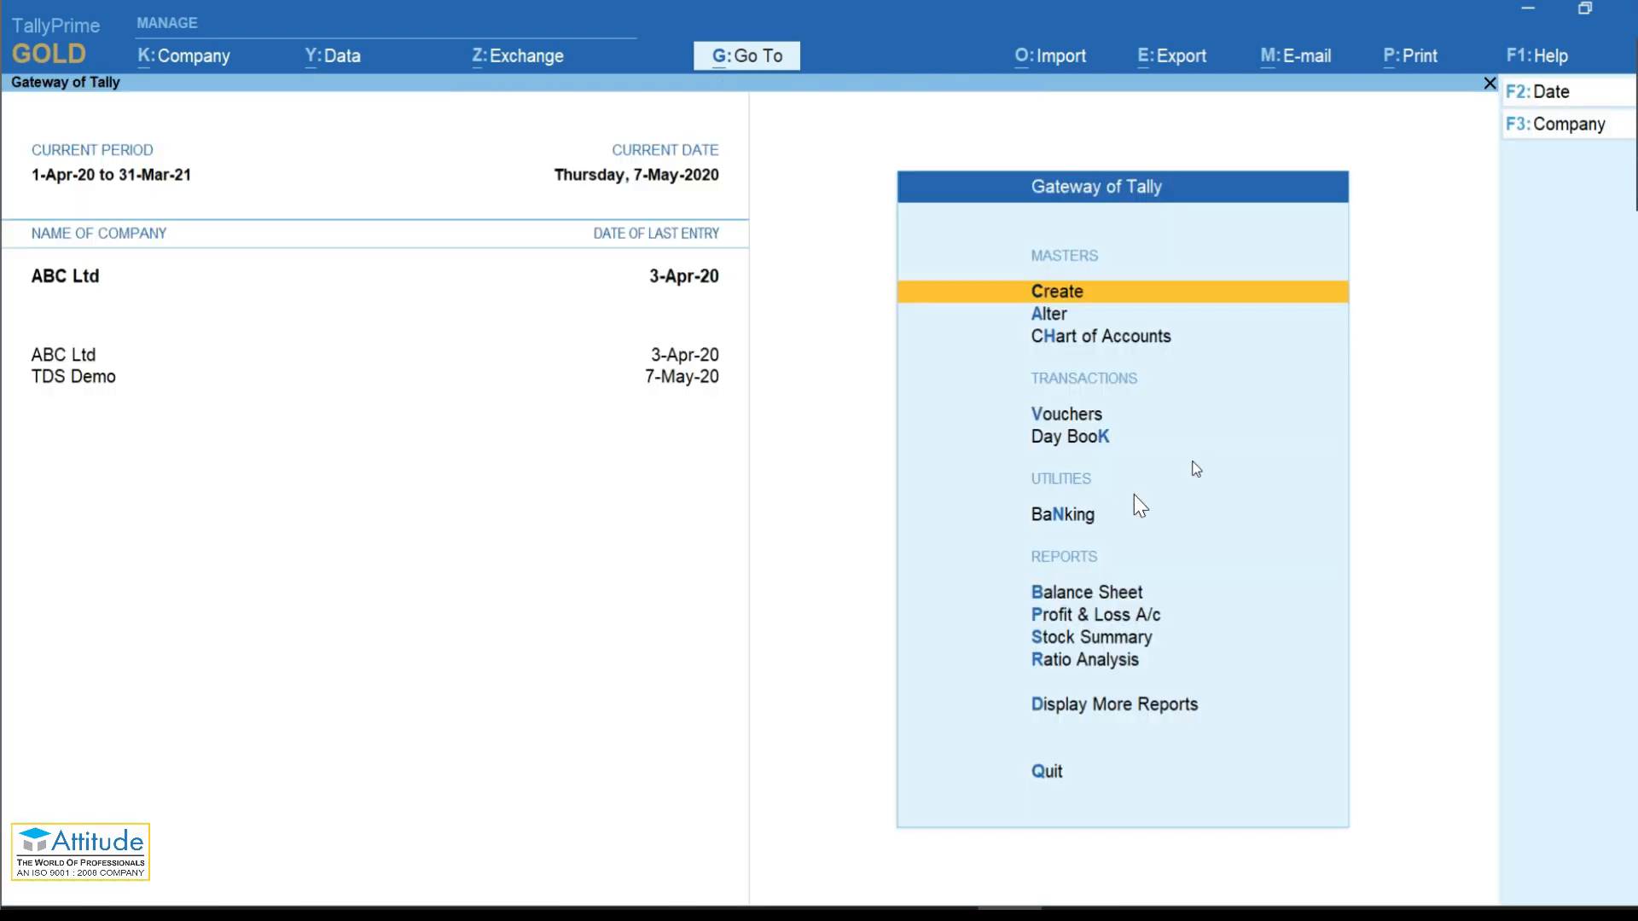
# Step: Start a new Sales voucher for Nitin Traders, passing the dispatch and party details
pyautogui.press('v')
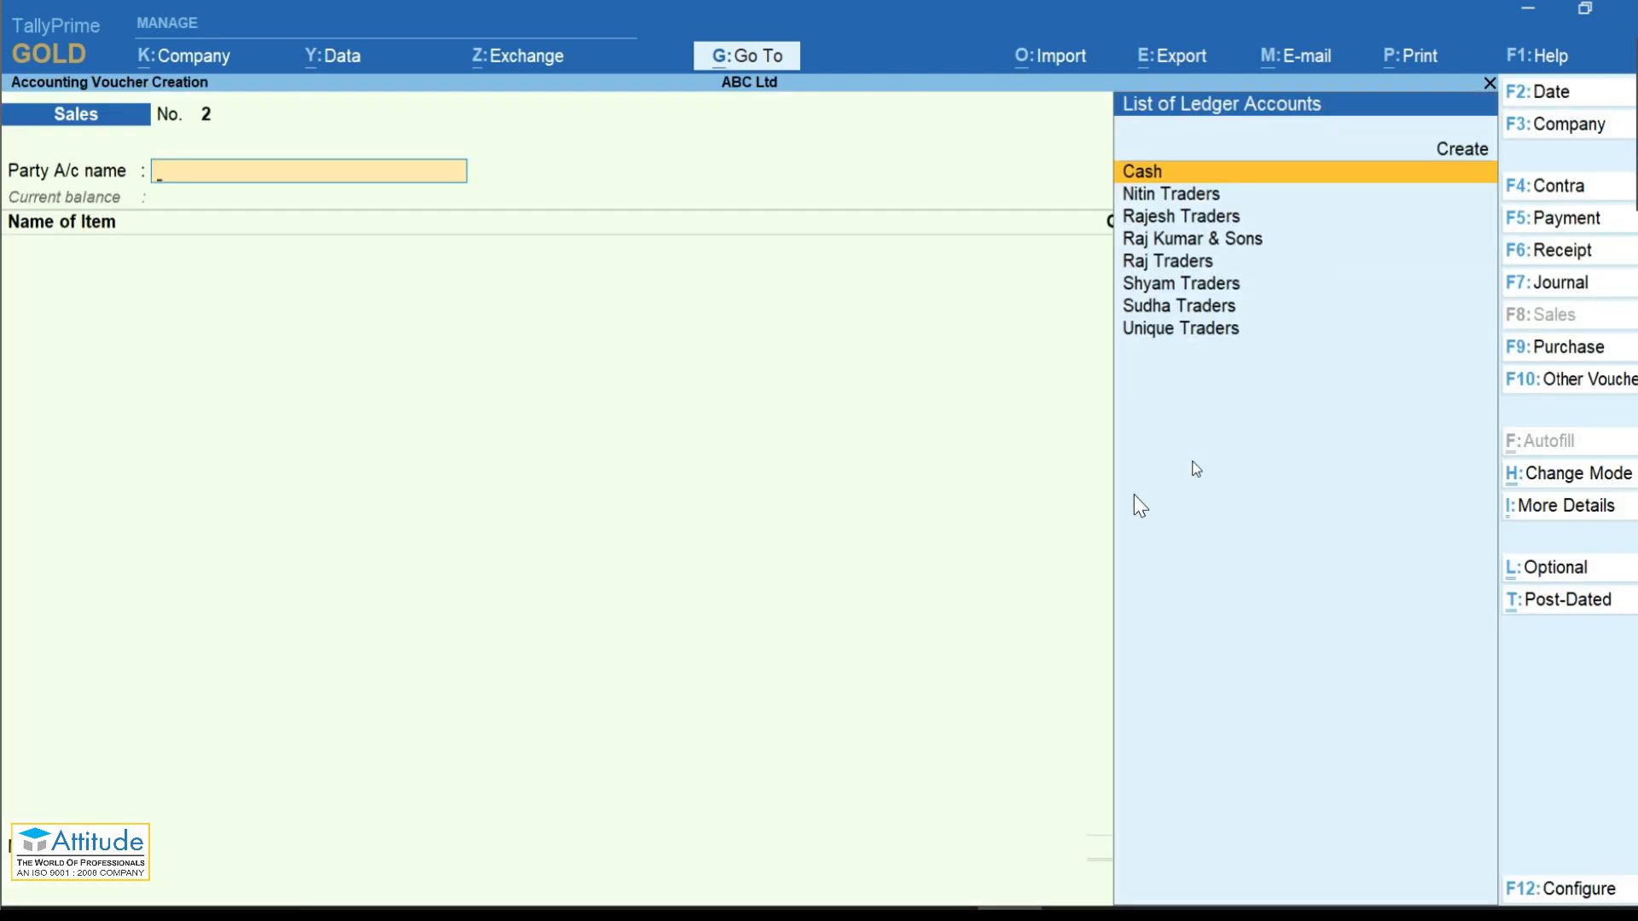
pyautogui.press('Down')
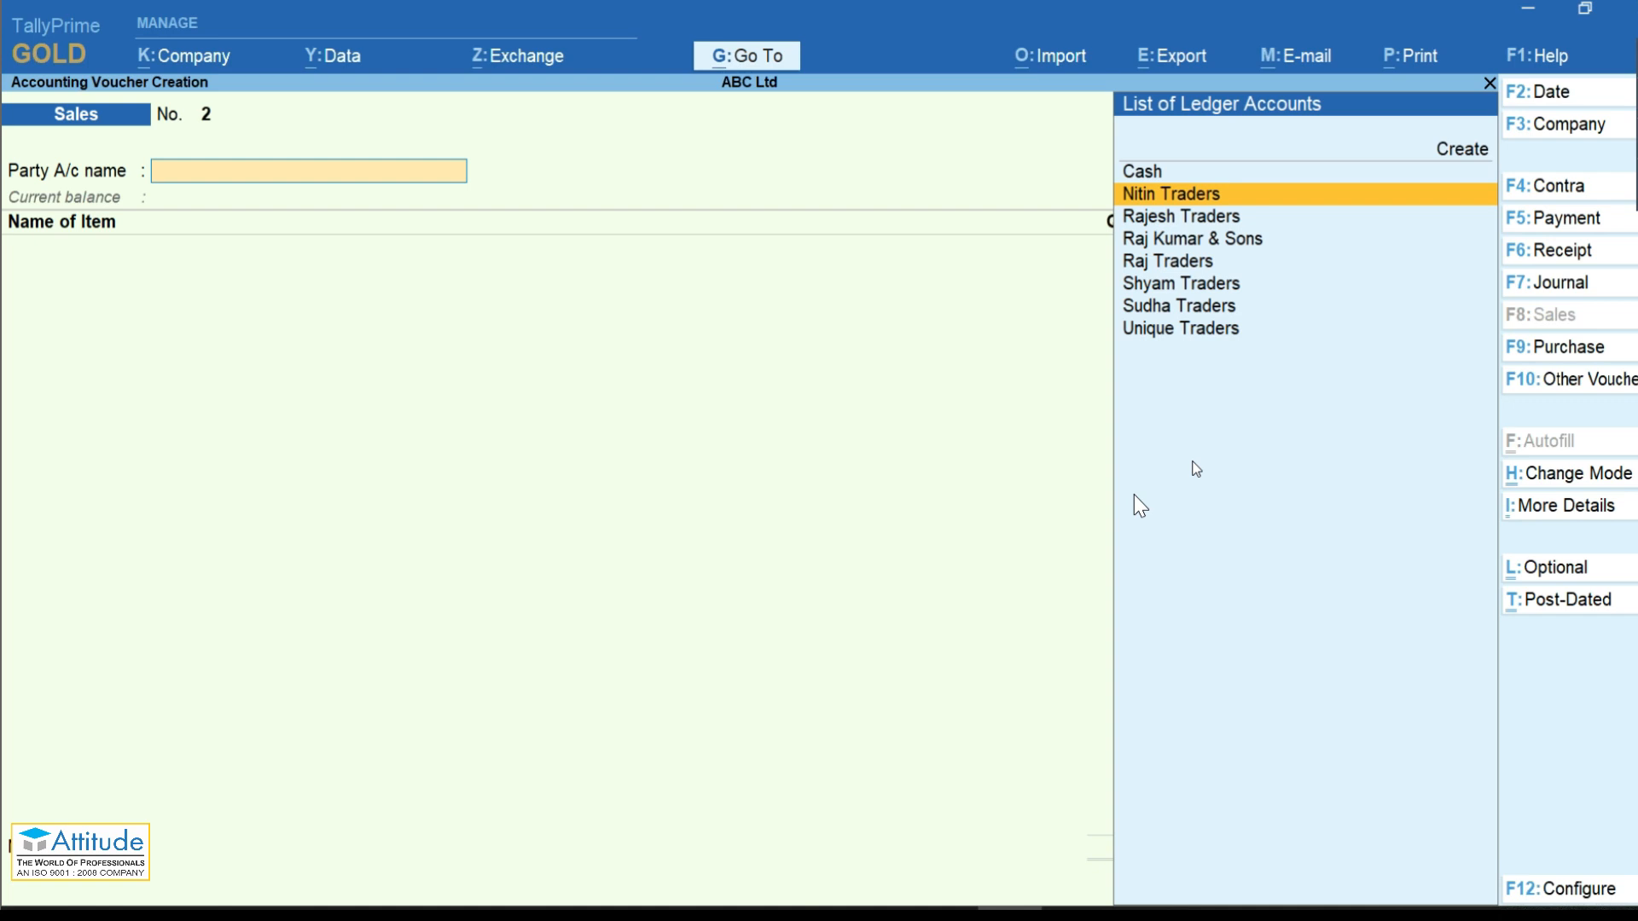
pyautogui.press('Return')
pyautogui.hotkey('ctrl', 'a')
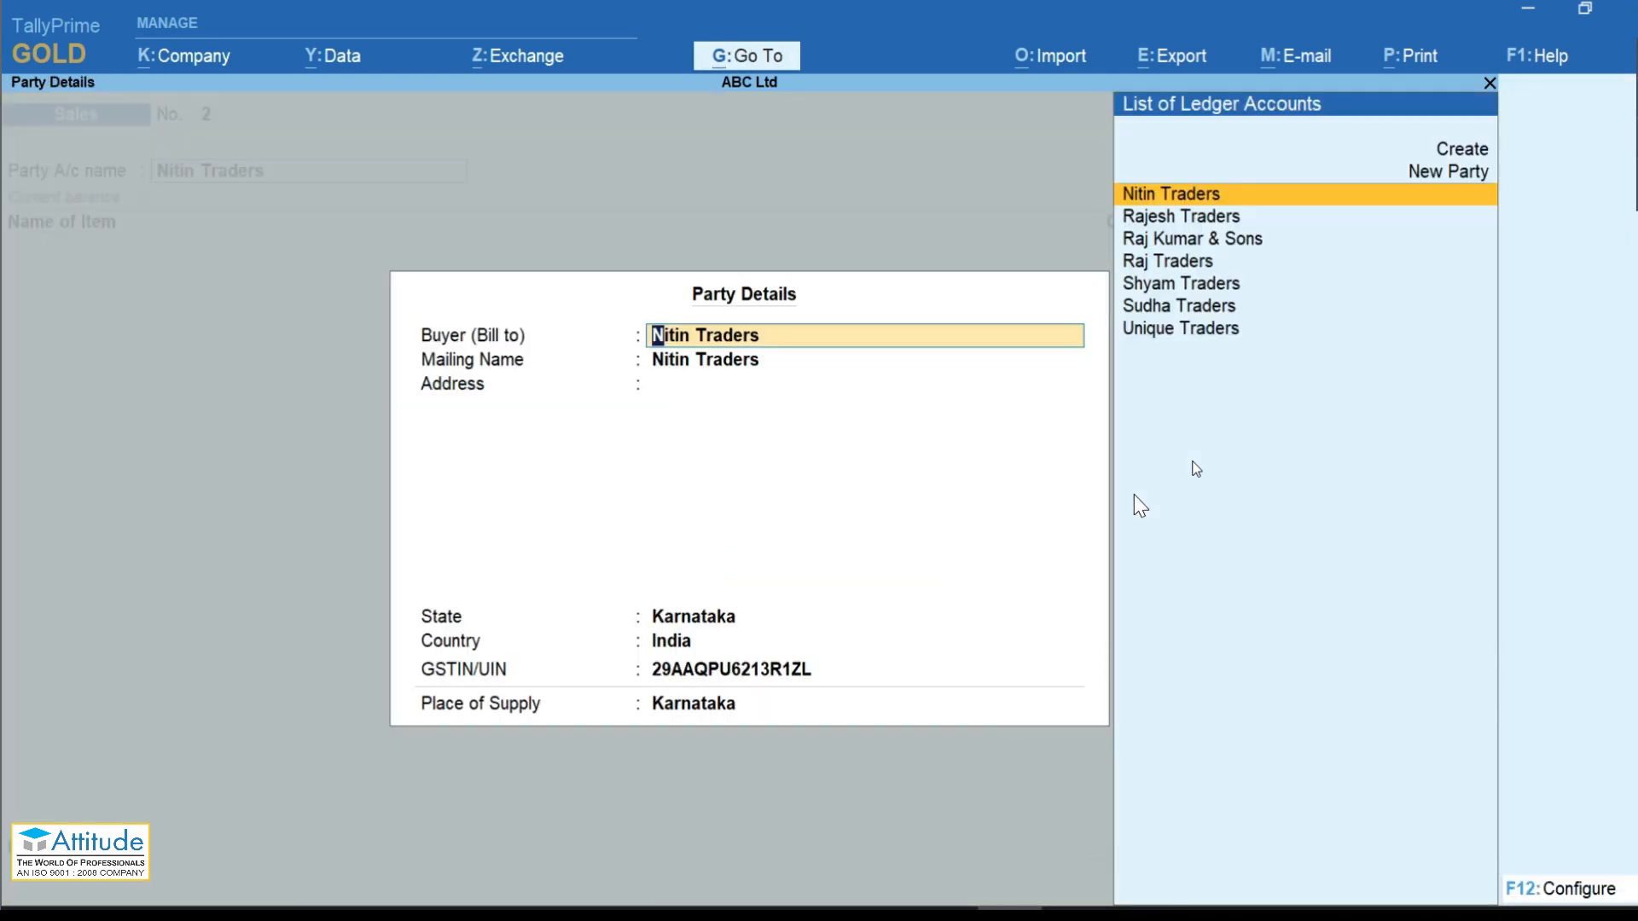
pyautogui.press('Return')
pyautogui.press('Return')
pyautogui.press('Return')
# Step: Bill 5 Nos of HP Laptop I5 from Shop-1 at 15,000.00, totalling 75,000.00
pyautogui.press('Return')
pyautogui.press('Return')
pyautogui.hotkey('ctrl', 'a')
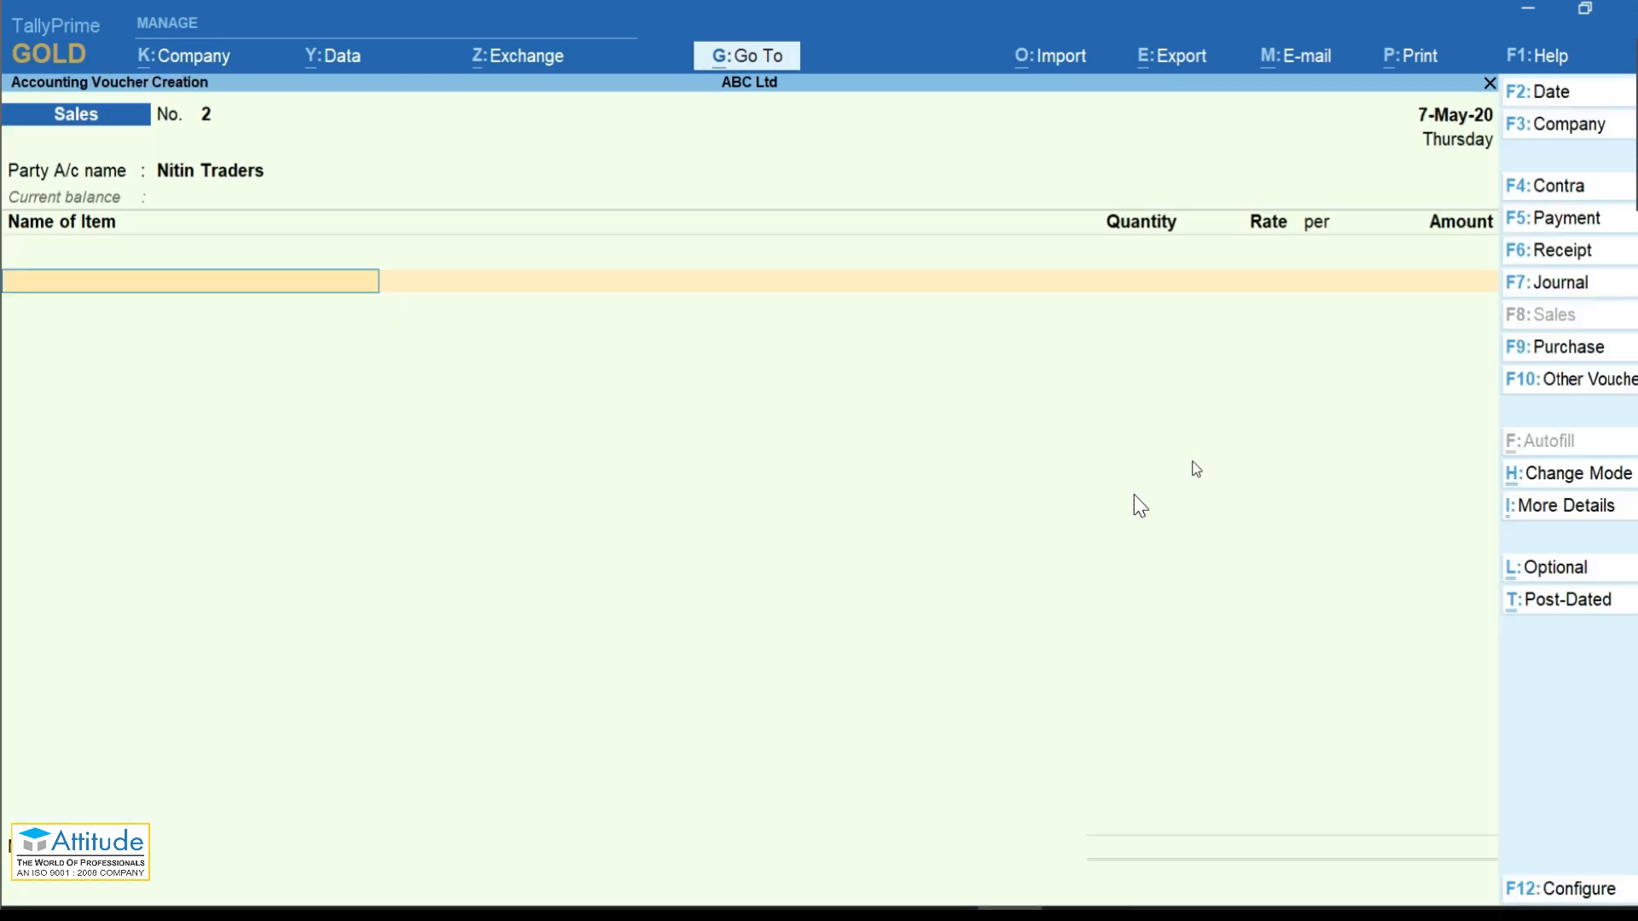
pyautogui.press('Down')
pyautogui.press('Return')
pyautogui.press('Down')
pyautogui.press('Return')
pyautogui.write('5')
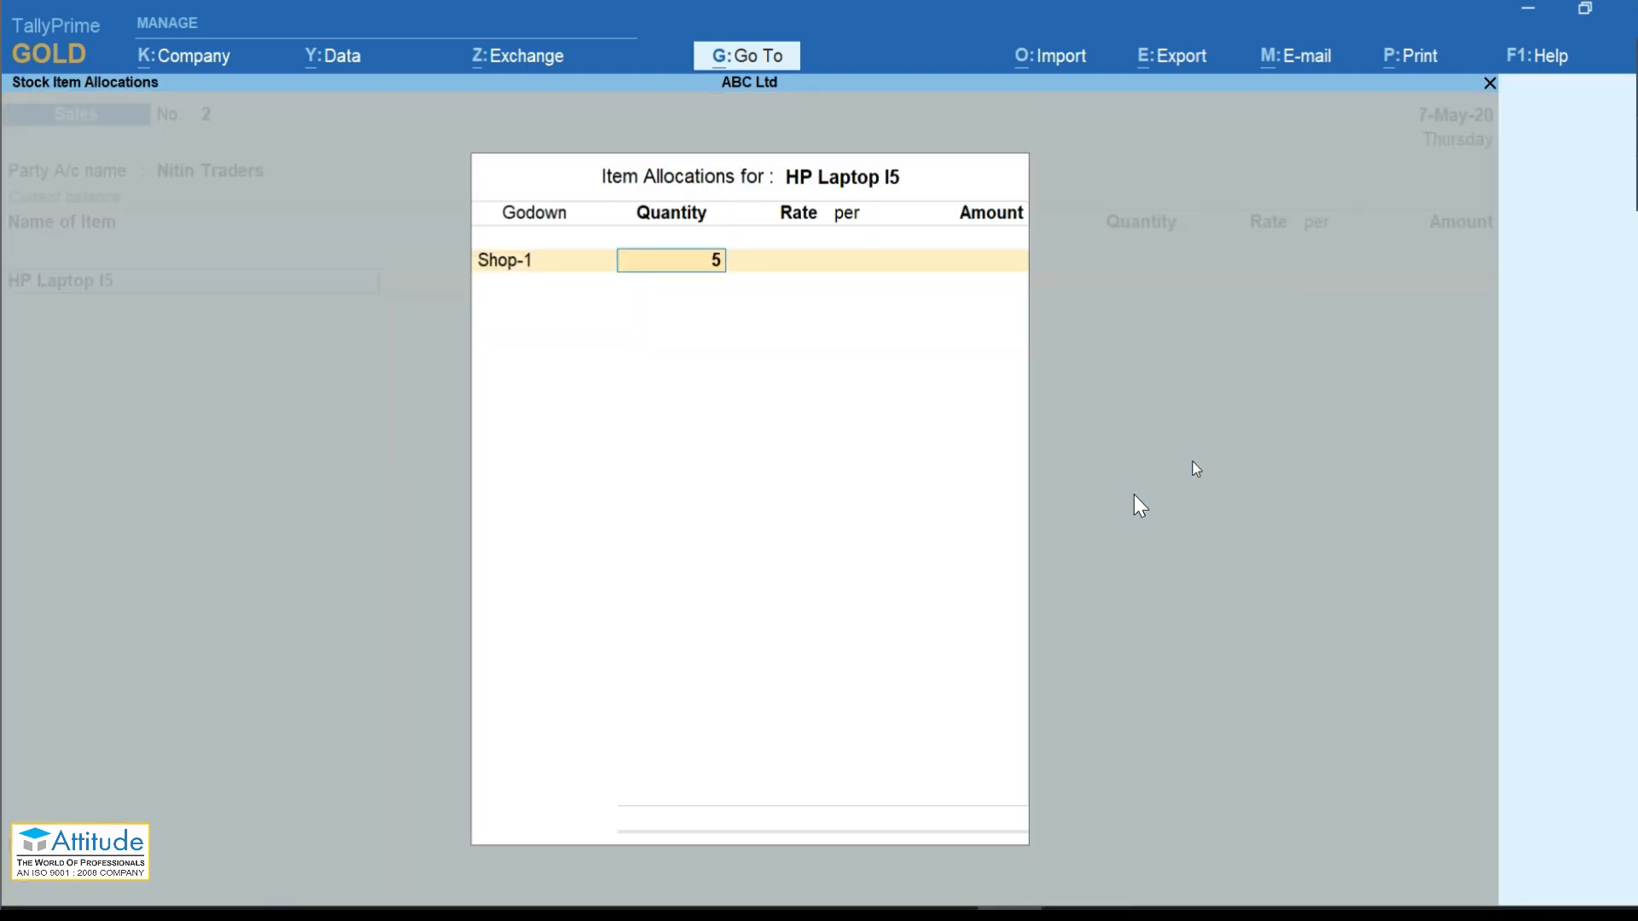
pyautogui.press('Return')
pyautogui.press('Return')
pyautogui.press('Return')
pyautogui.press('Return')
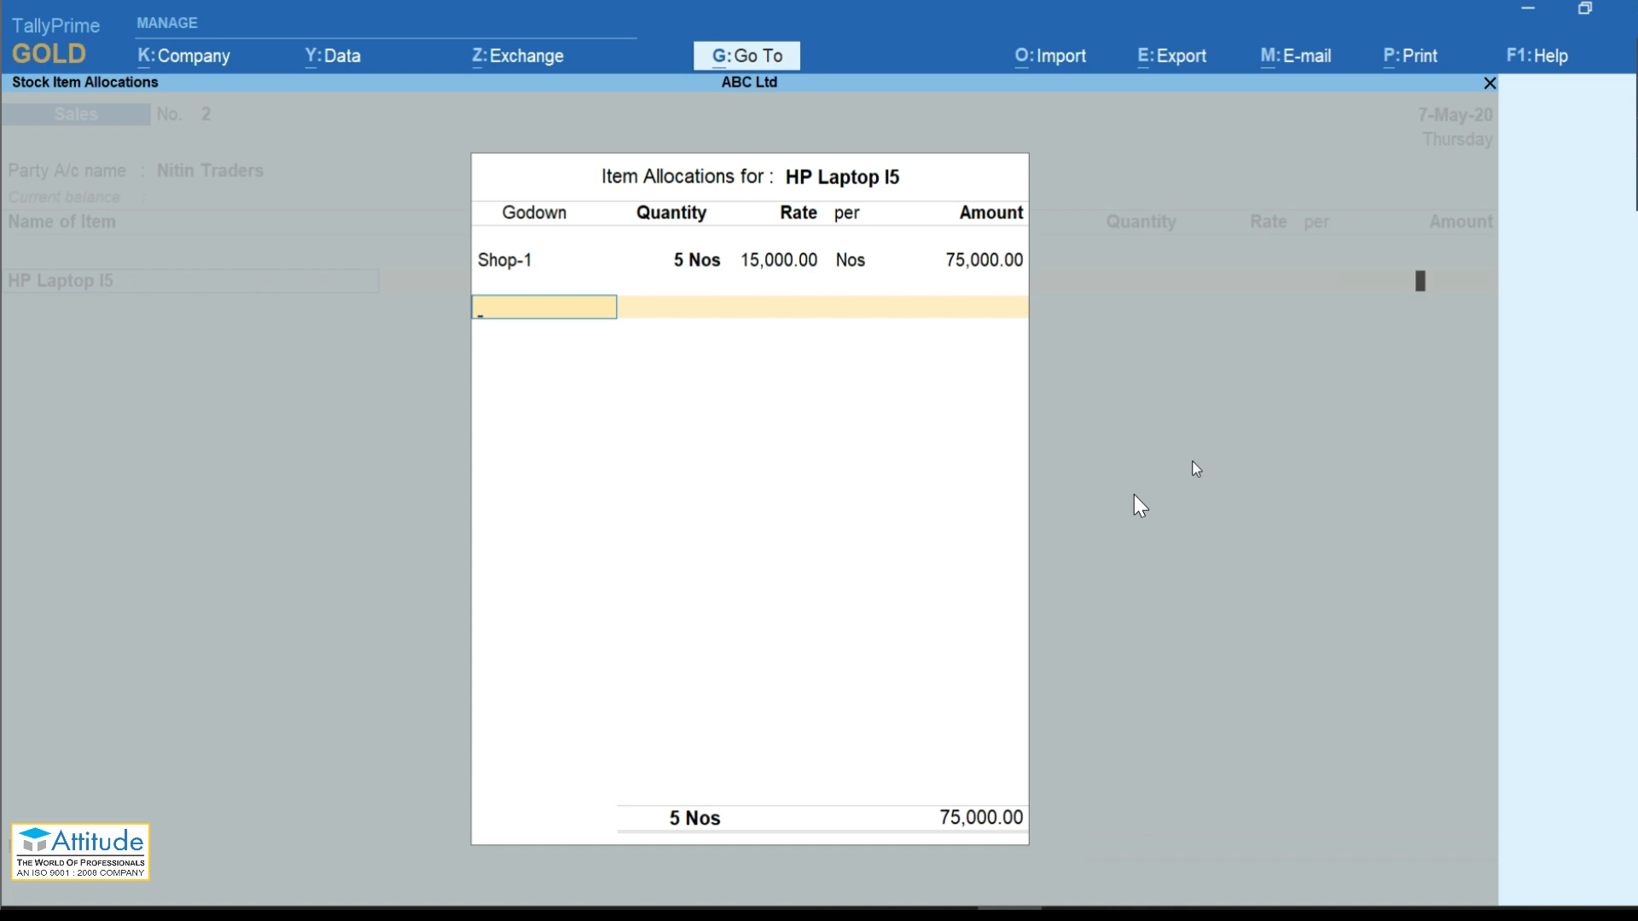
pyautogui.press('Return')
pyautogui.press('Return')
pyautogui.press('Return')
pyautogui.press('Return')
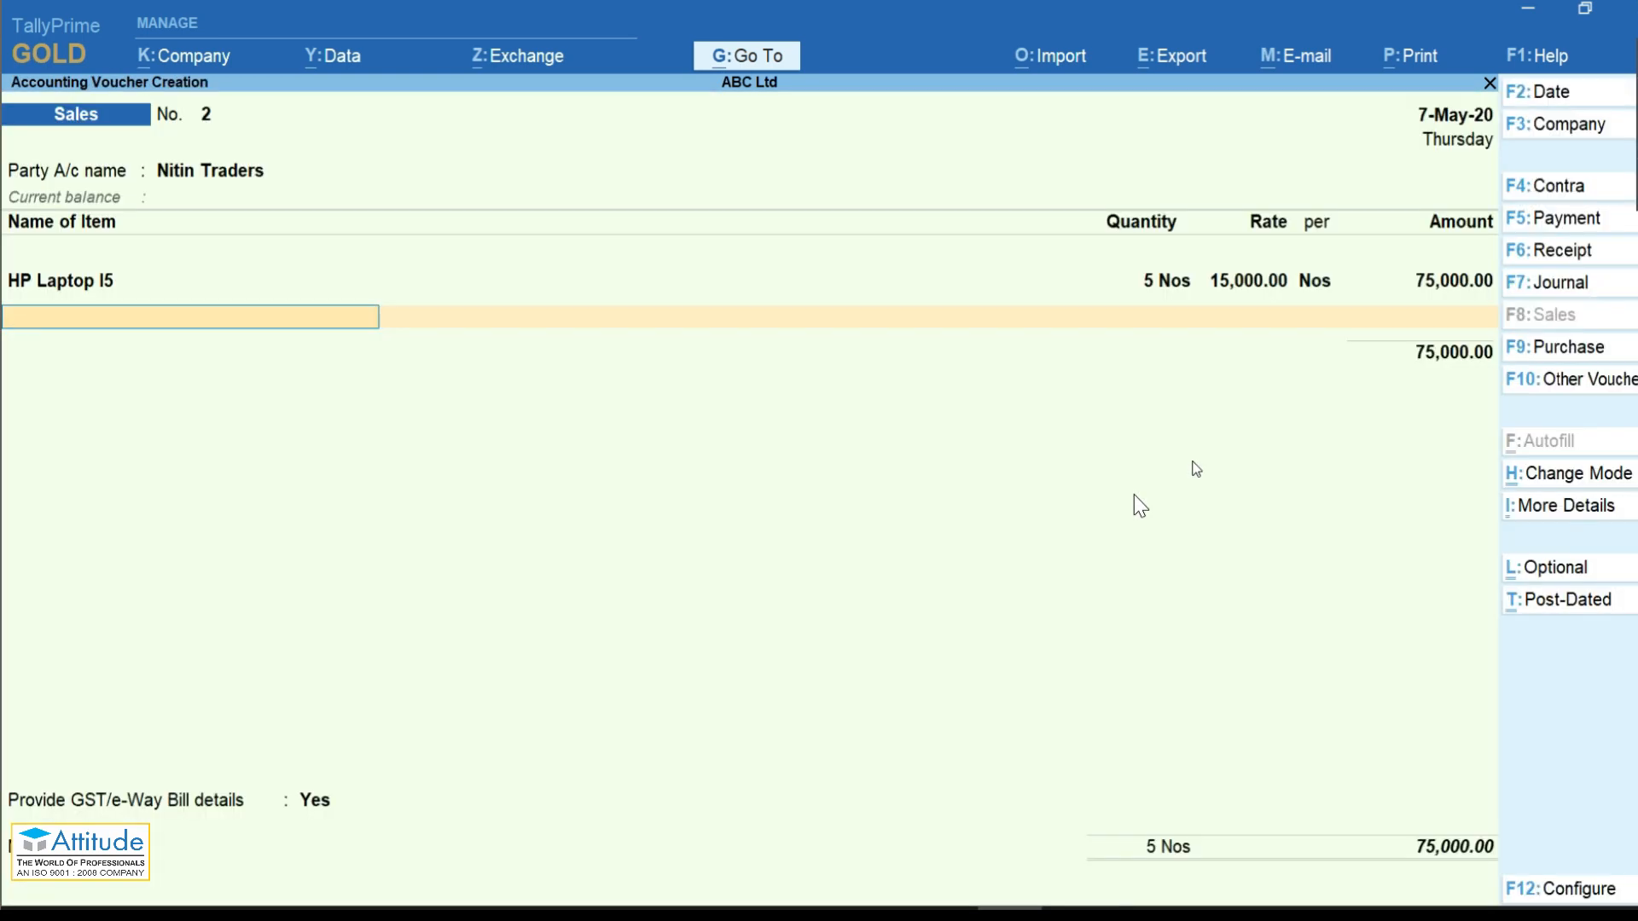
pyautogui.press('Return')
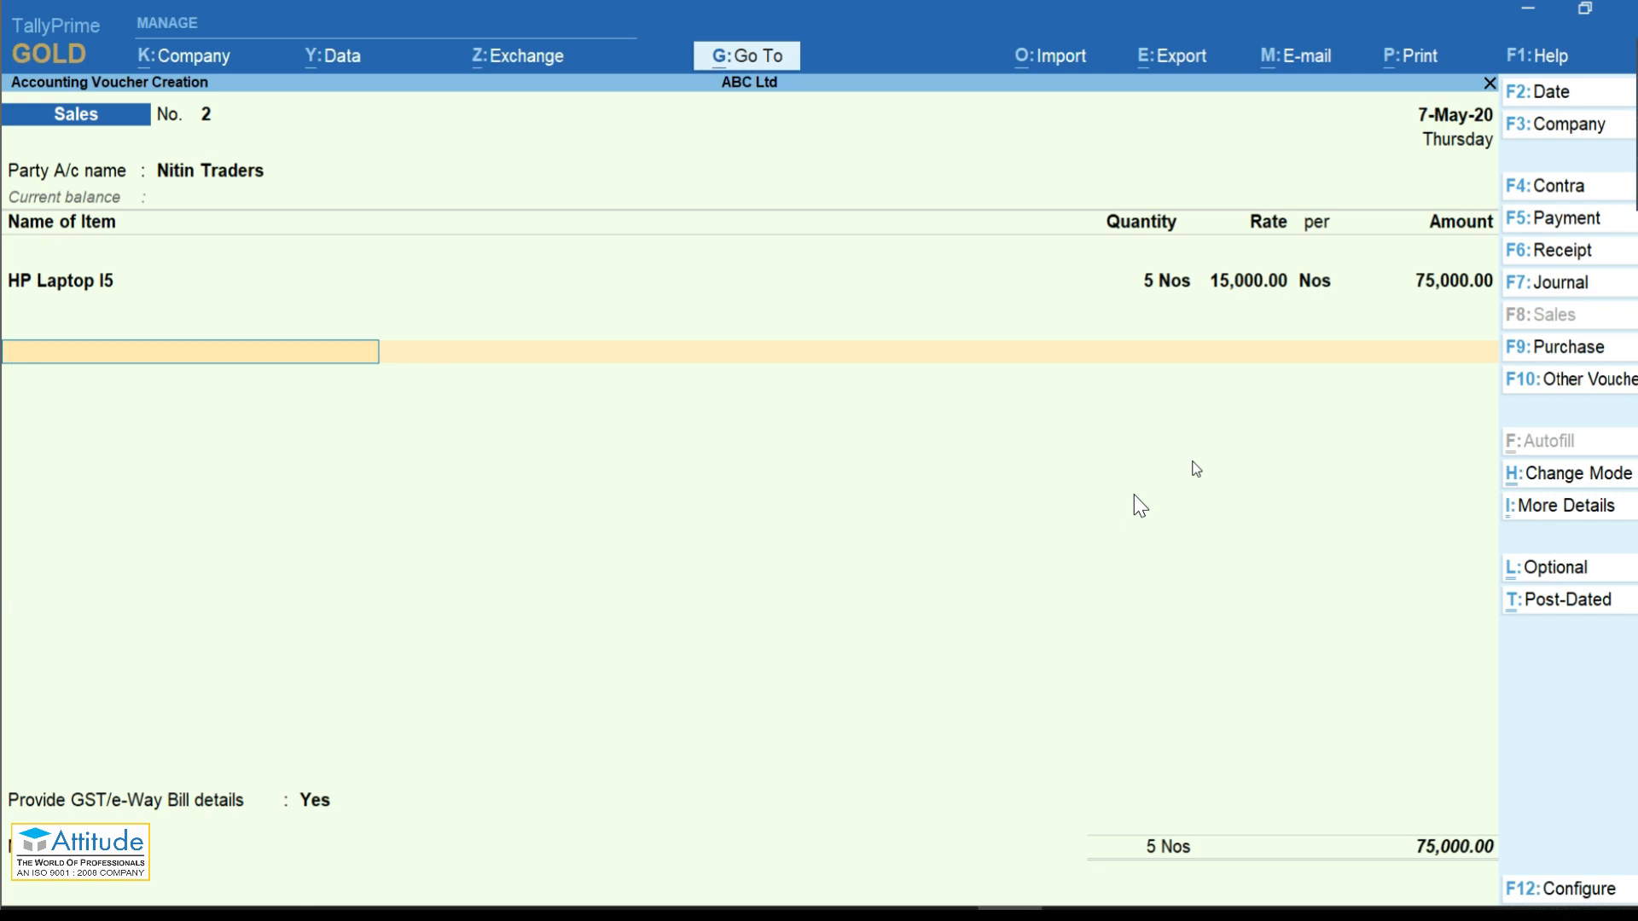
# Step: Add the CGST and SGST tax ledgers to the invoice
pyautogui.write('Cgs')
pyautogui.press('Return')
pyautogui.press('Return')
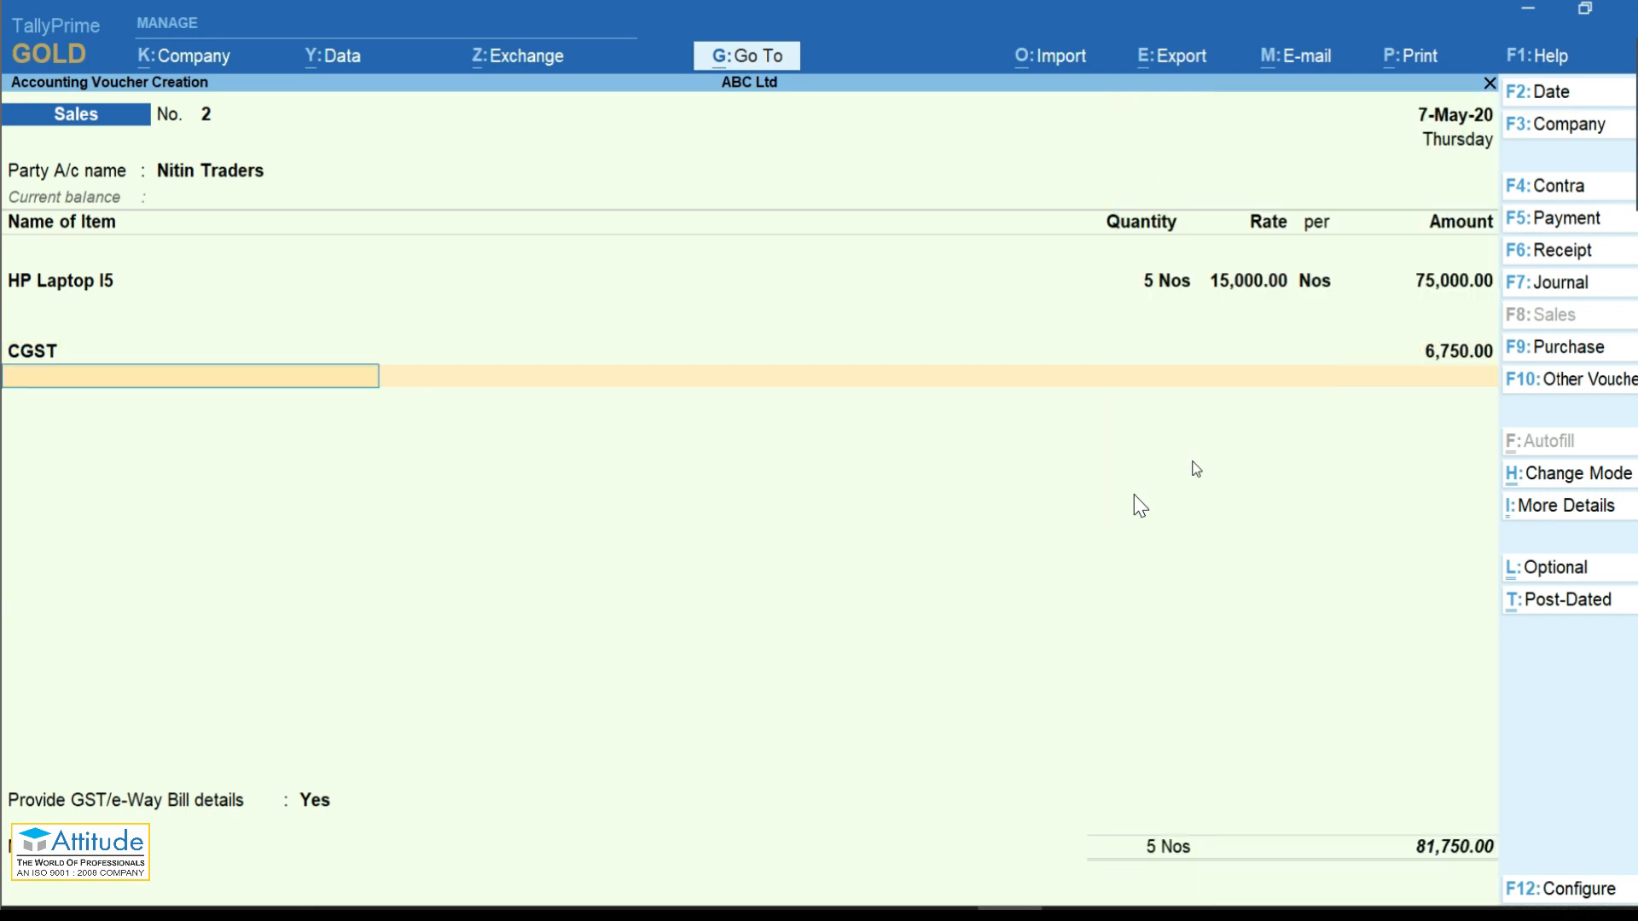
pyautogui.write('Sg')
pyautogui.press('Return')
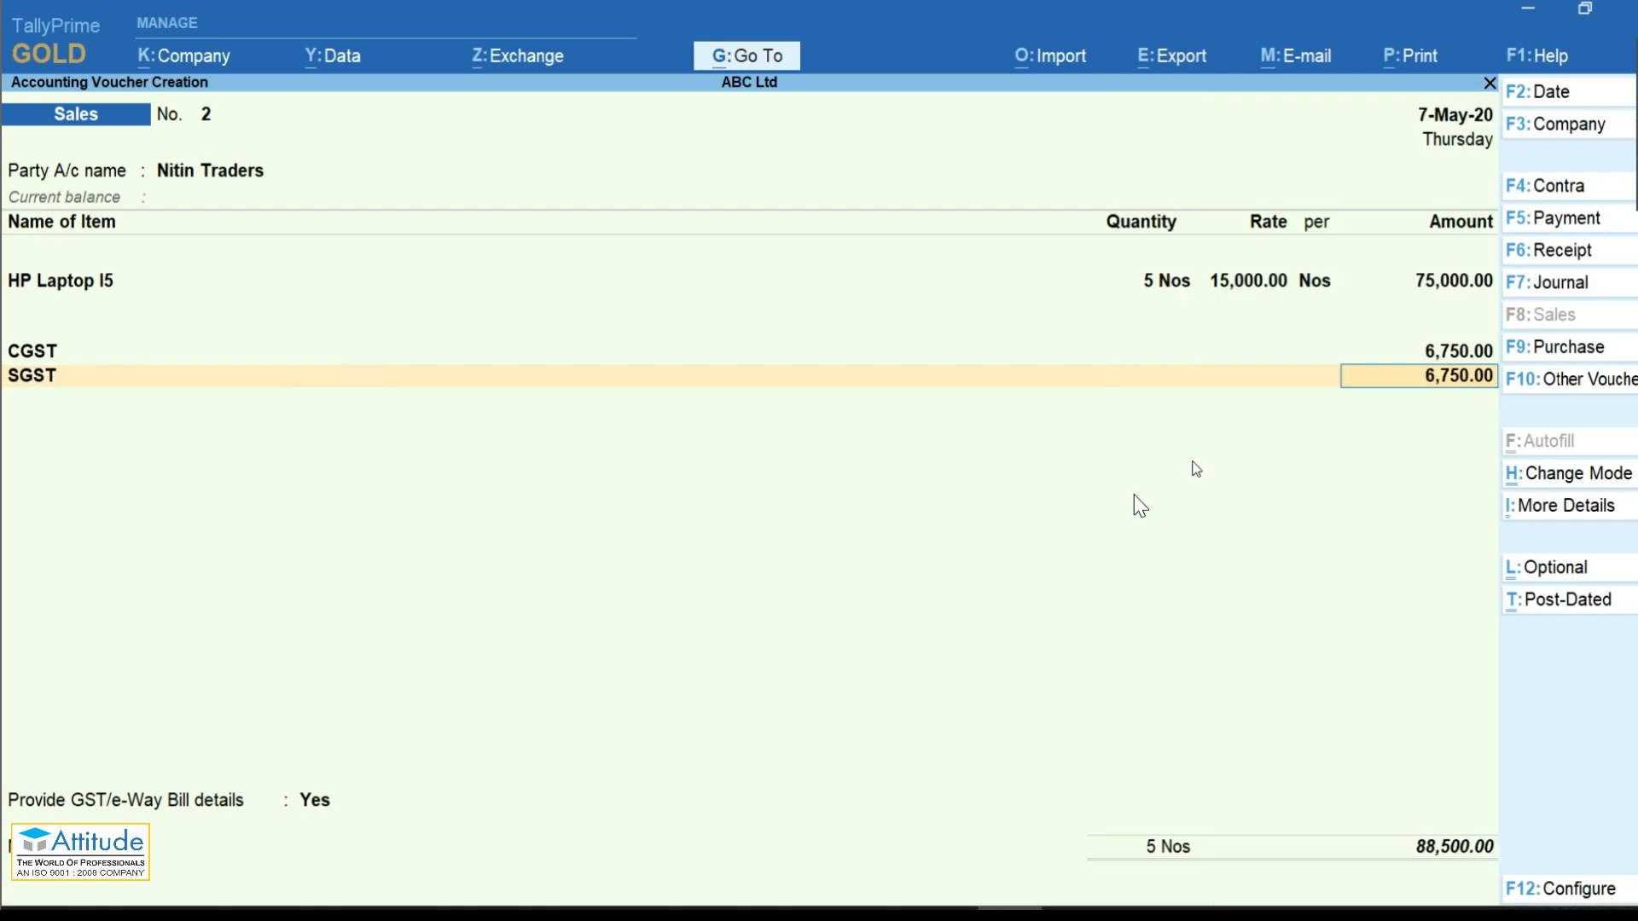
pyautogui.press('Return')
pyautogui.press('Return')
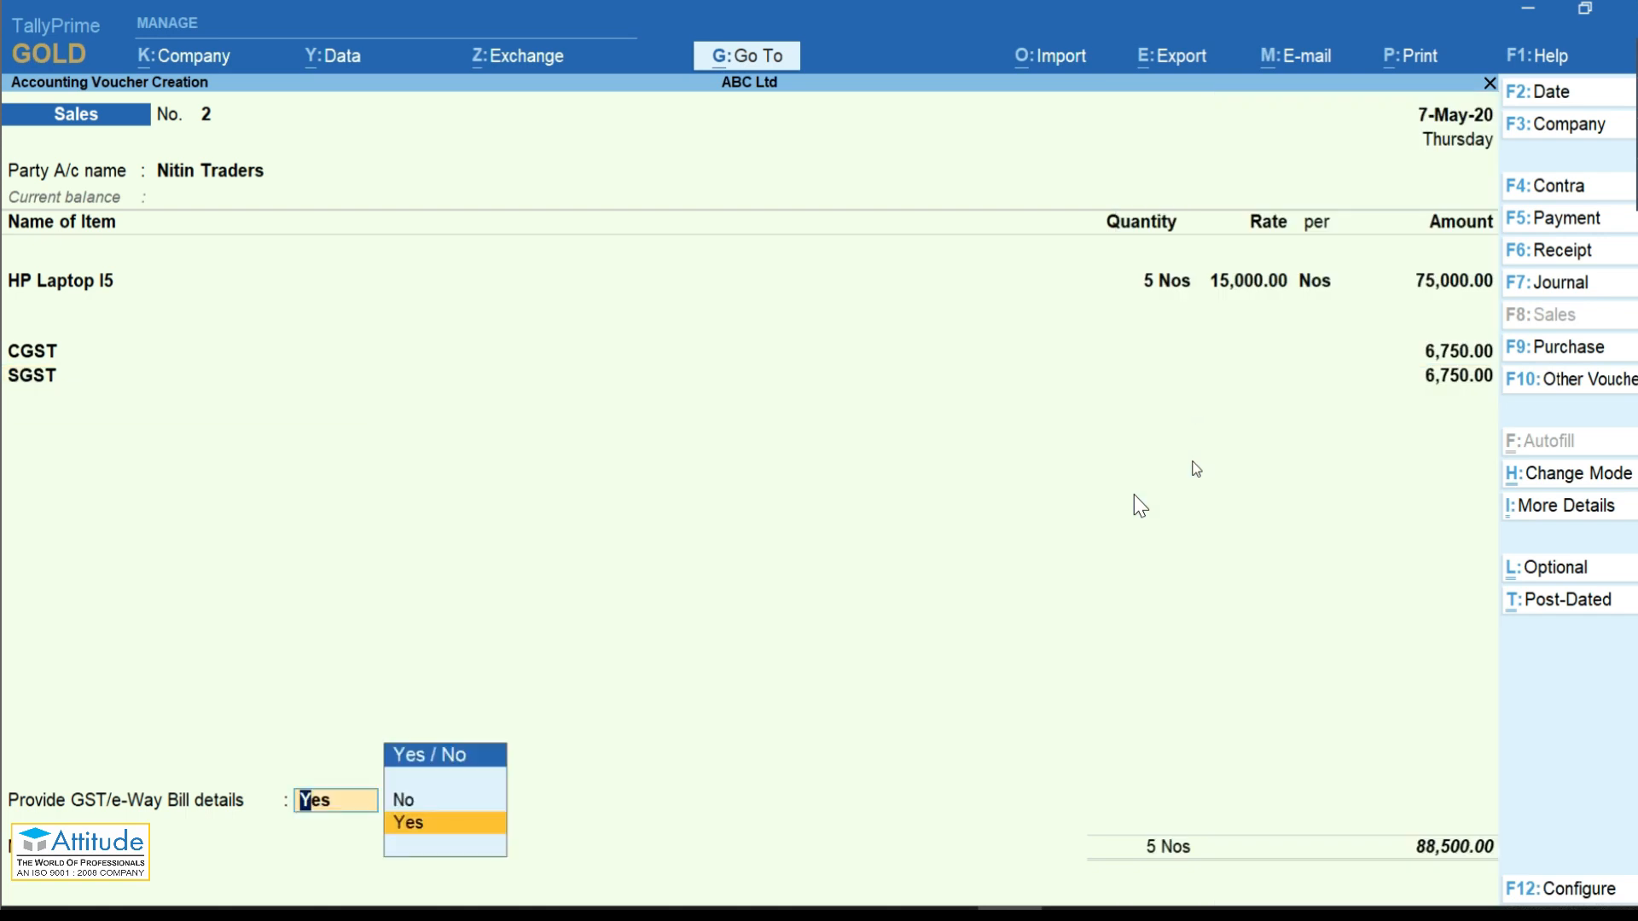
pyautogui.press('Return')
pyautogui.press('Return')
pyautogui.press('Return')
# Step: Enter e-way bill dispatch pincode 554433, the ship-to pincode, and a 100 km distance
pyautogui.press('Return')
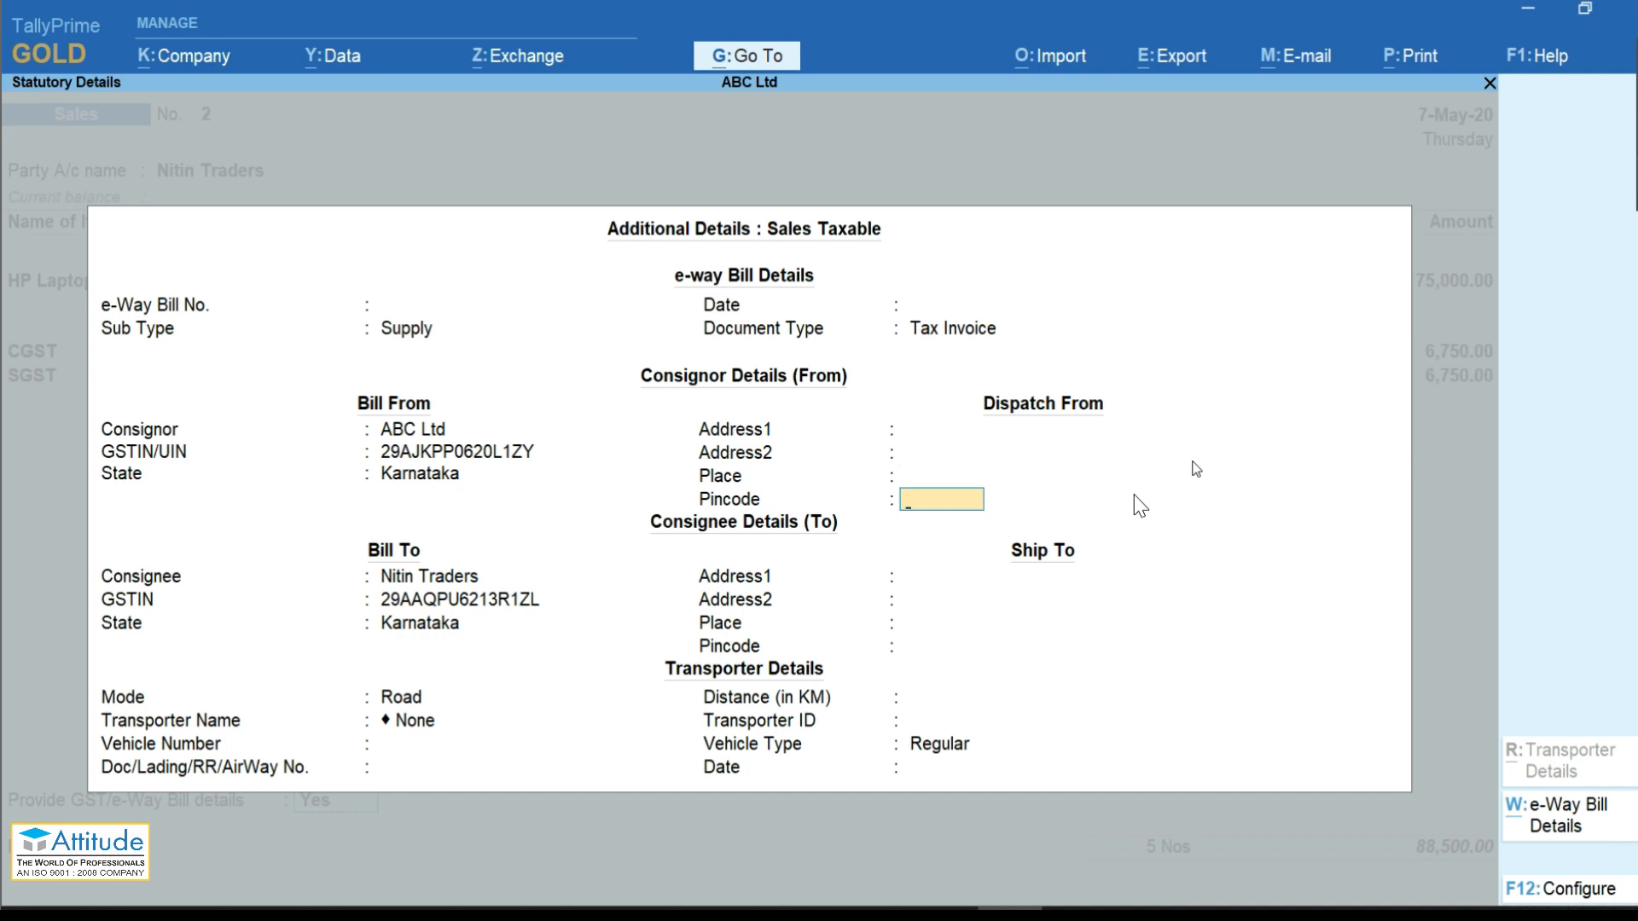
pyautogui.write('554433')
pyautogui.press('Return')
pyautogui.press('Return')
pyautogui.press('Return')
pyautogui.press('Return')
pyautogui.press('Return')
pyautogui.press('Return')
pyautogui.write('55443')
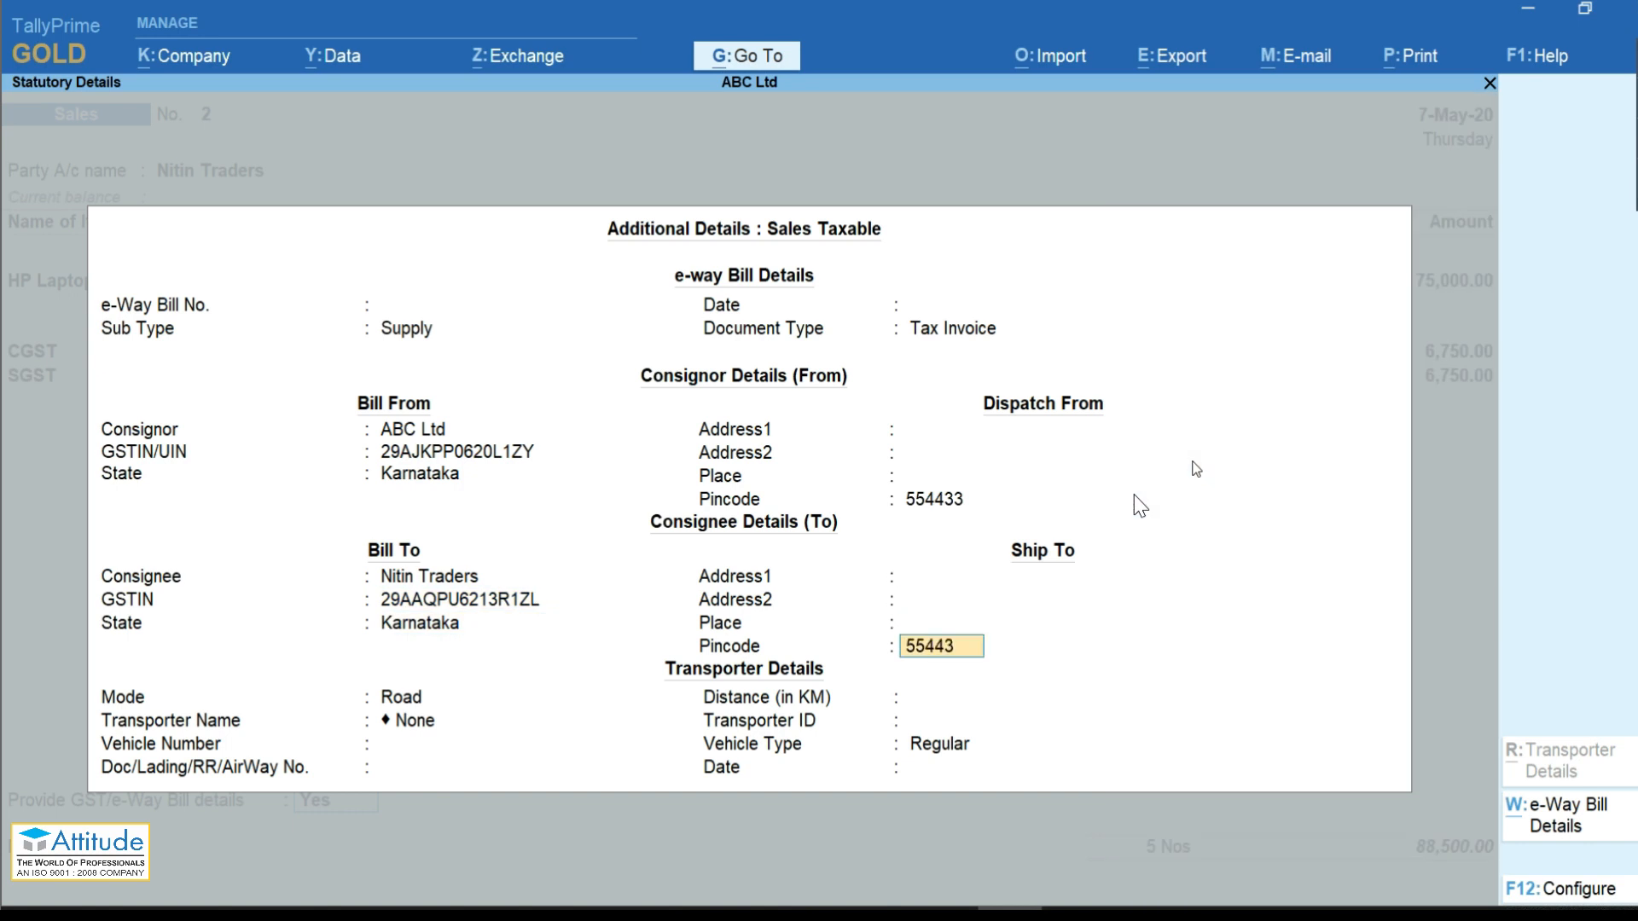
pyautogui.press('BackSpace')
pyautogui.press('BackSpace')
pyautogui.write('211')
pyautogui.press('Return')
pyautogui.write('100')
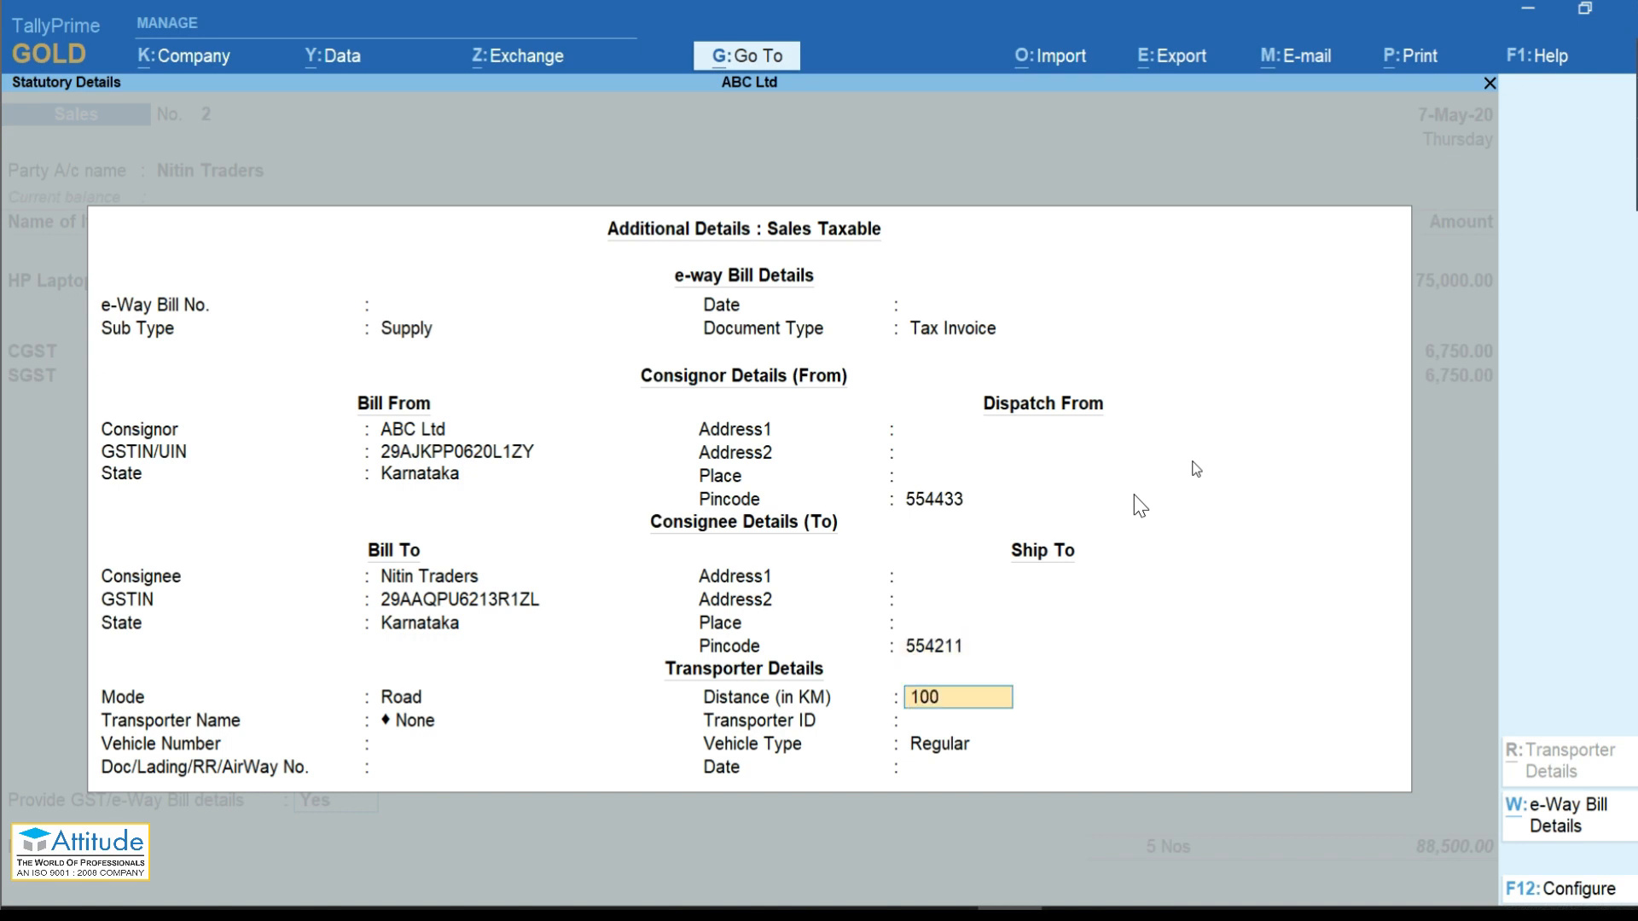
pyautogui.press('Return')
# Step: Create transporter AB Transporter, enter vehicle KR-1122 (Regular), and set the date 07-05
pyautogui.press('Up')
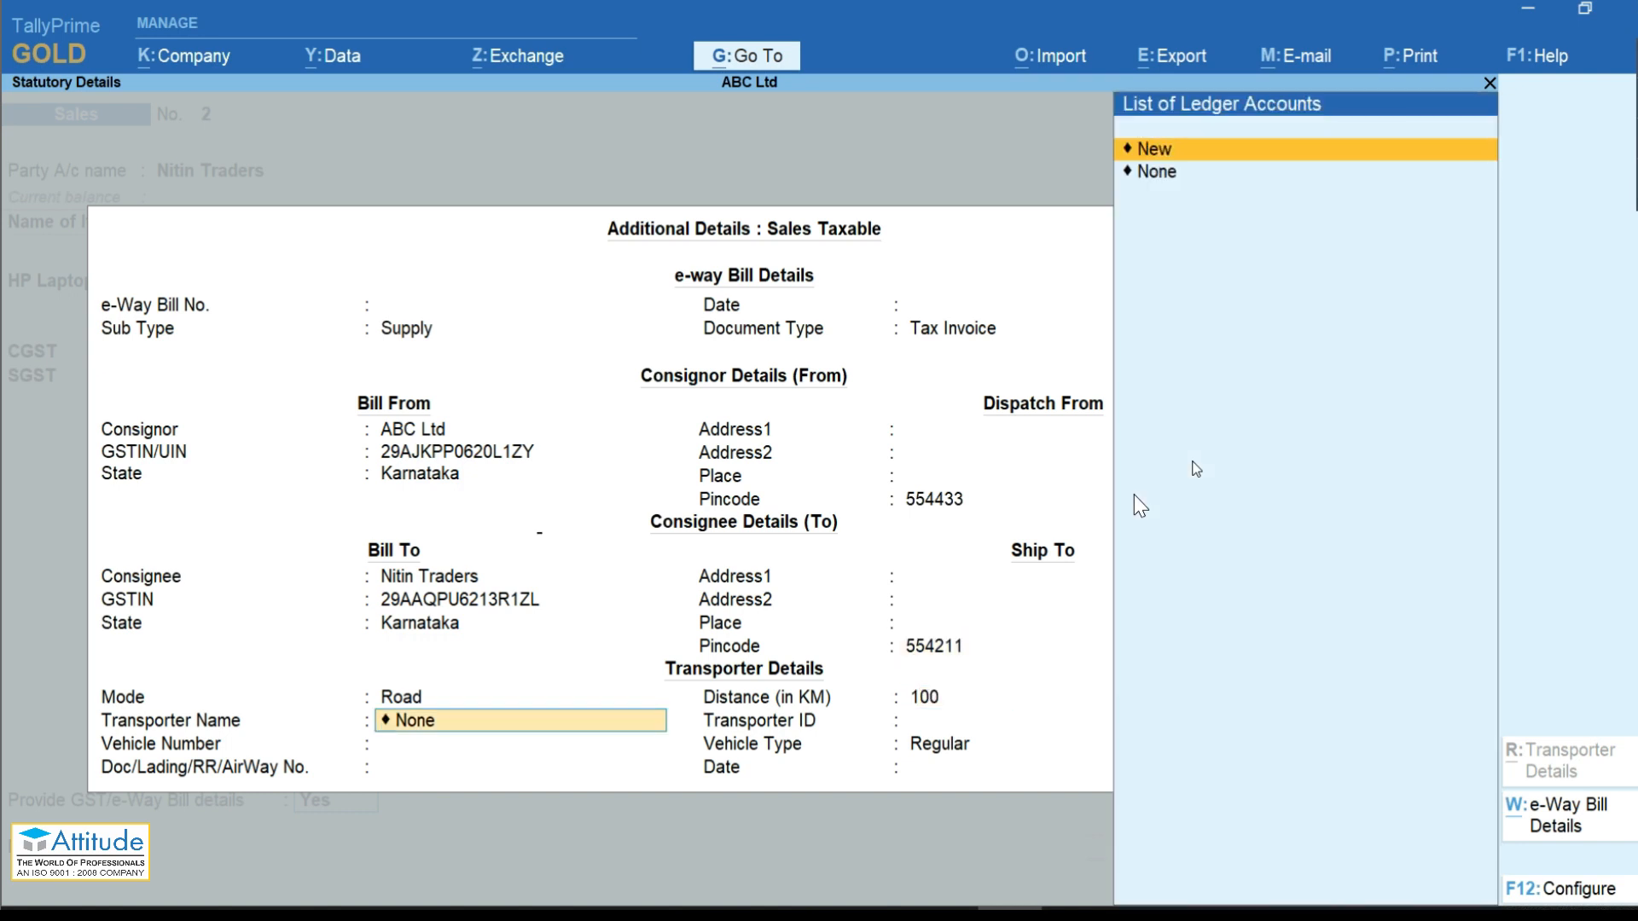
pyautogui.press('Return')
pyautogui.write('AB Transporter')
pyautogui.press('Return')
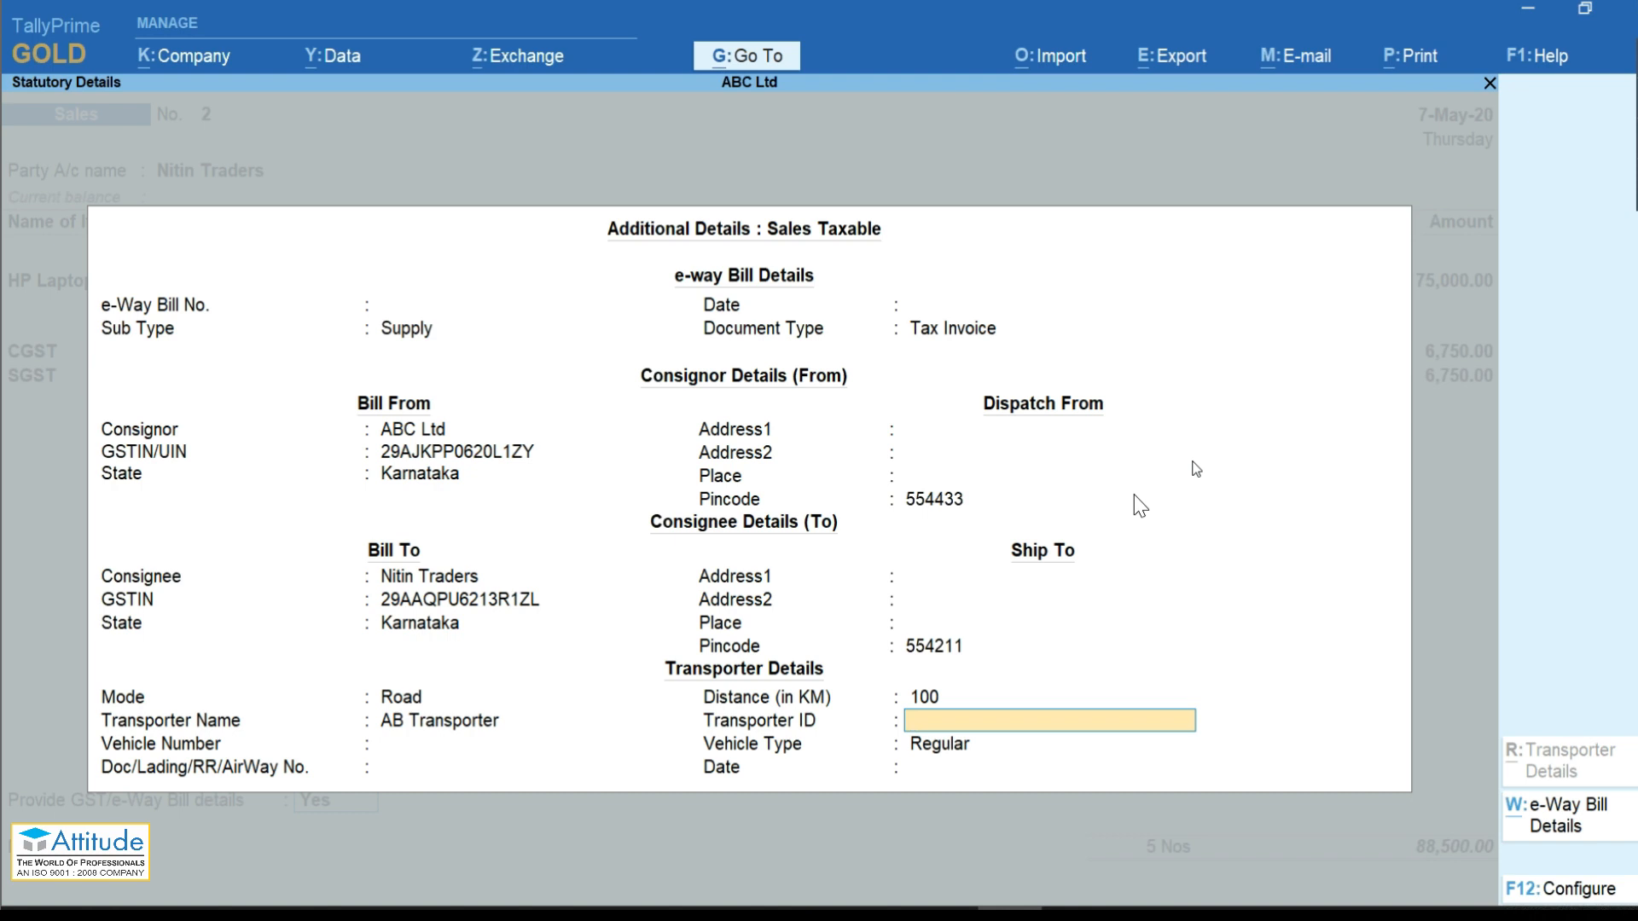
pyautogui.press('Return')
pyautogui.write('KR-1122')
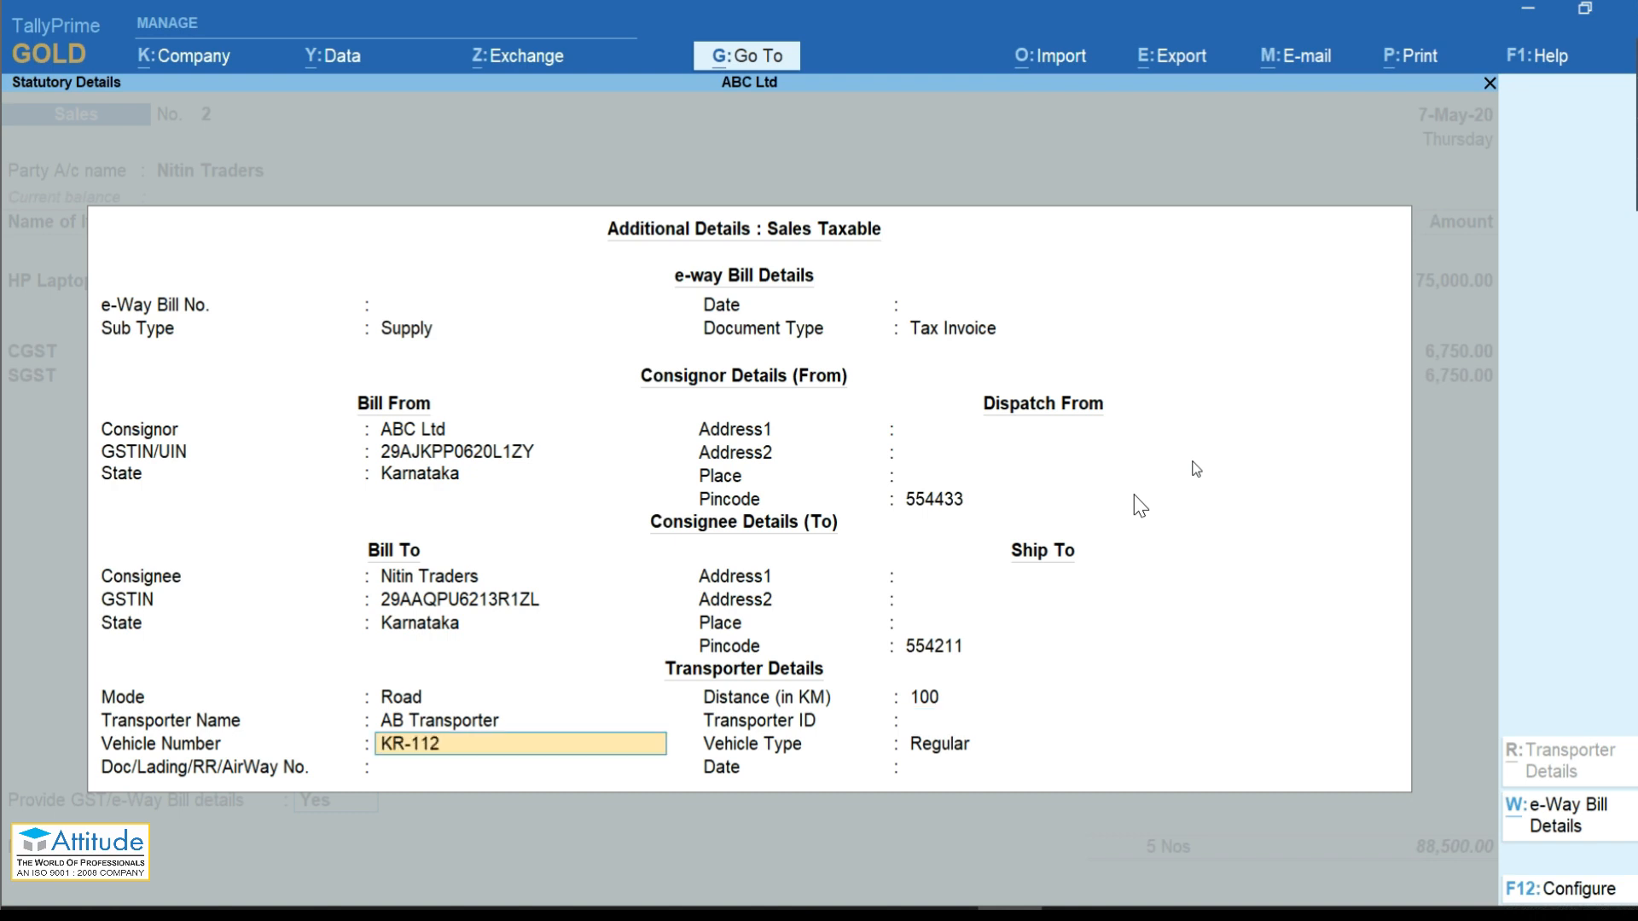
pyautogui.press('Return')
pyautogui.press('Return')
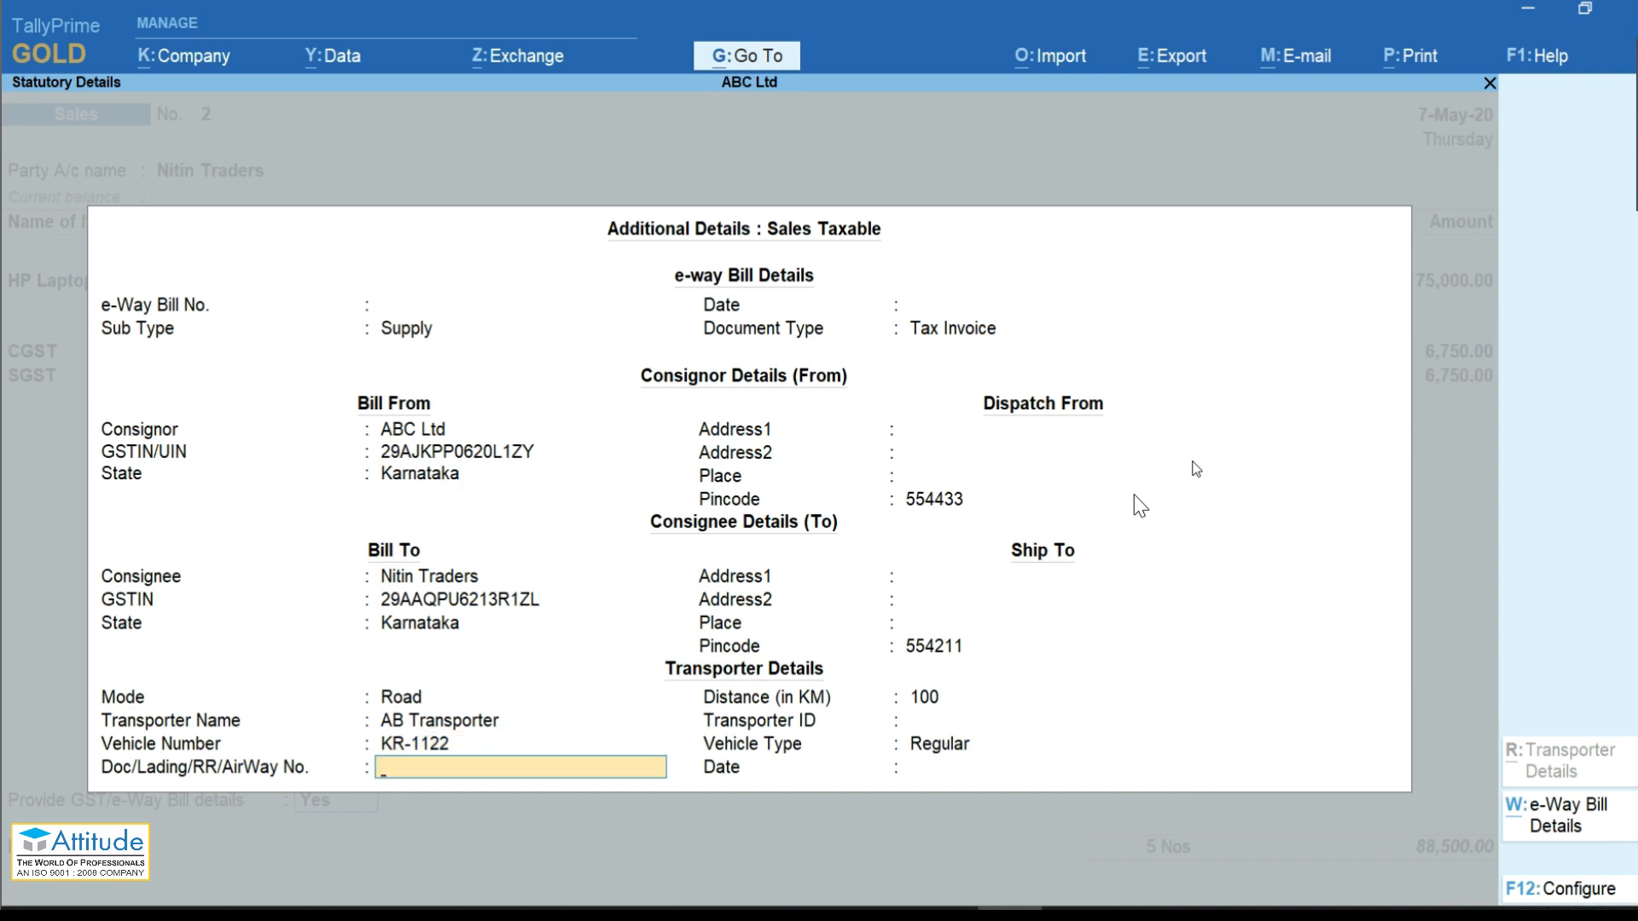
pyautogui.press('Return')
pyautogui.write('07-05')
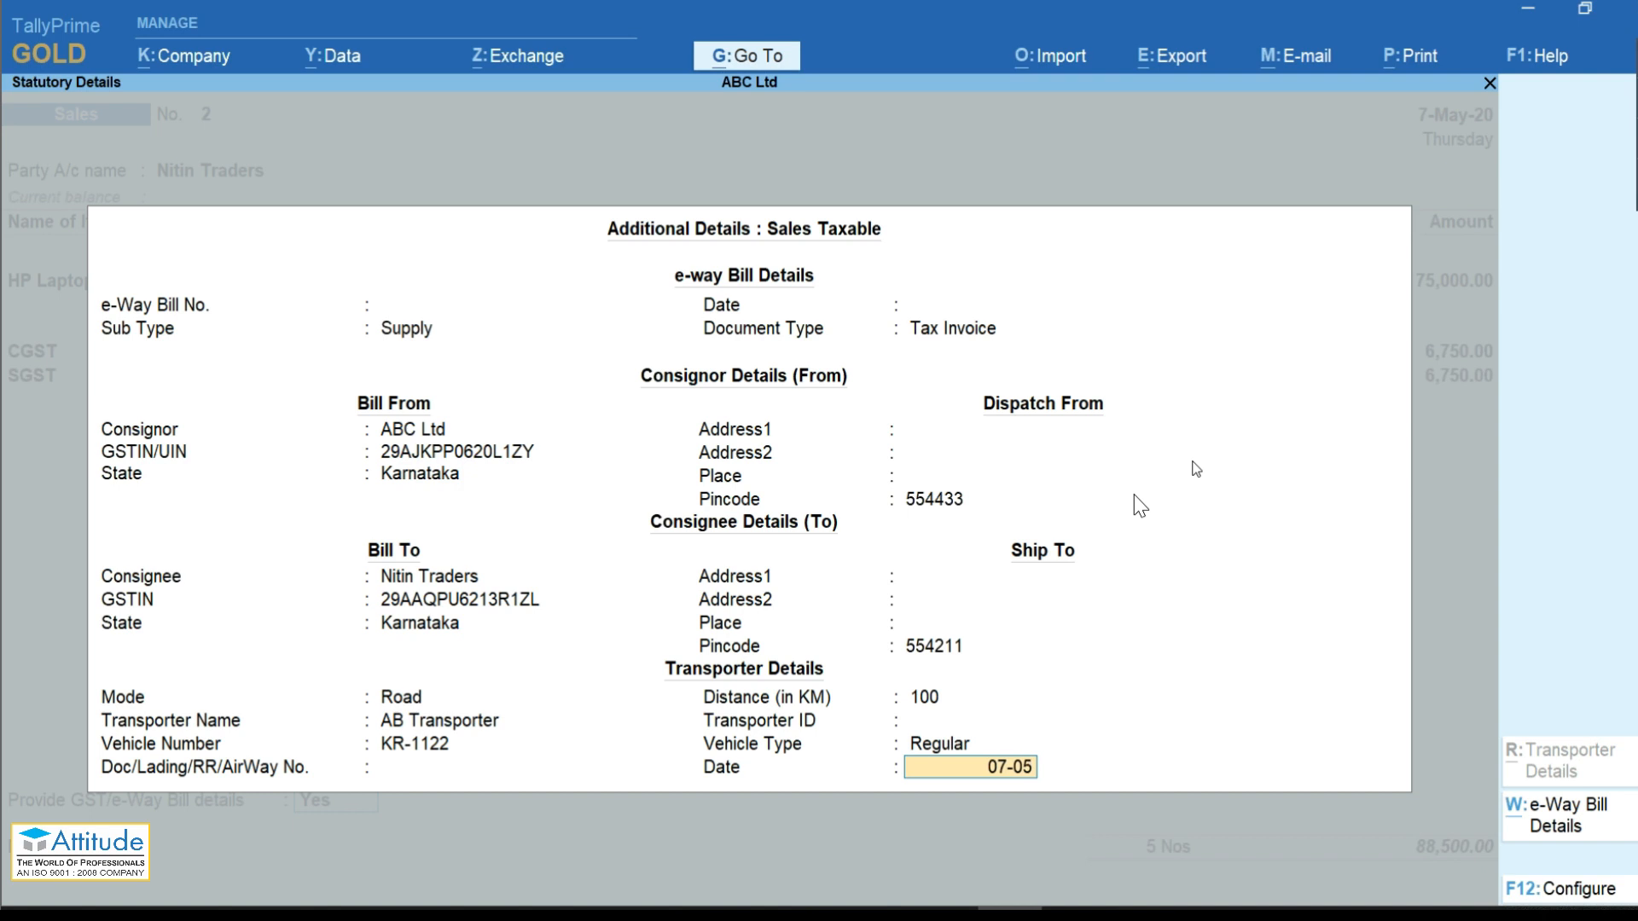
# Step: Add new bill reference 002 for the full amount and save the Sales voucher
pyautogui.press('Return')
pyautogui.press('Return')
pyautogui.press('Return')
pyautogui.write('002')
pyautogui.press('Return')
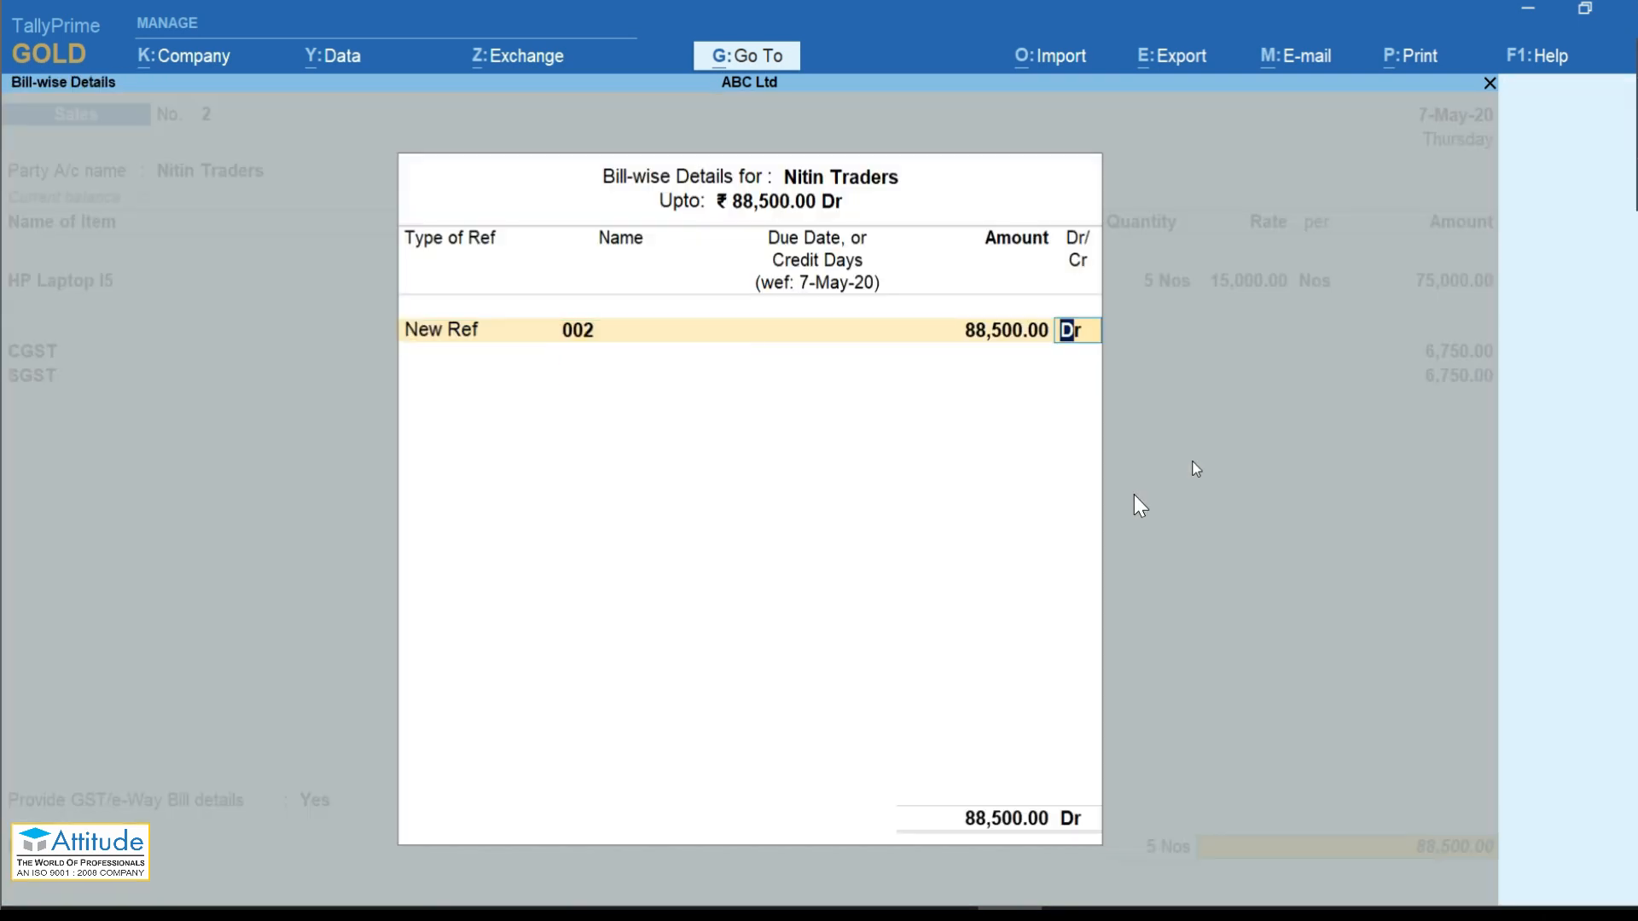
pyautogui.press('Return')
pyautogui.press('Return')
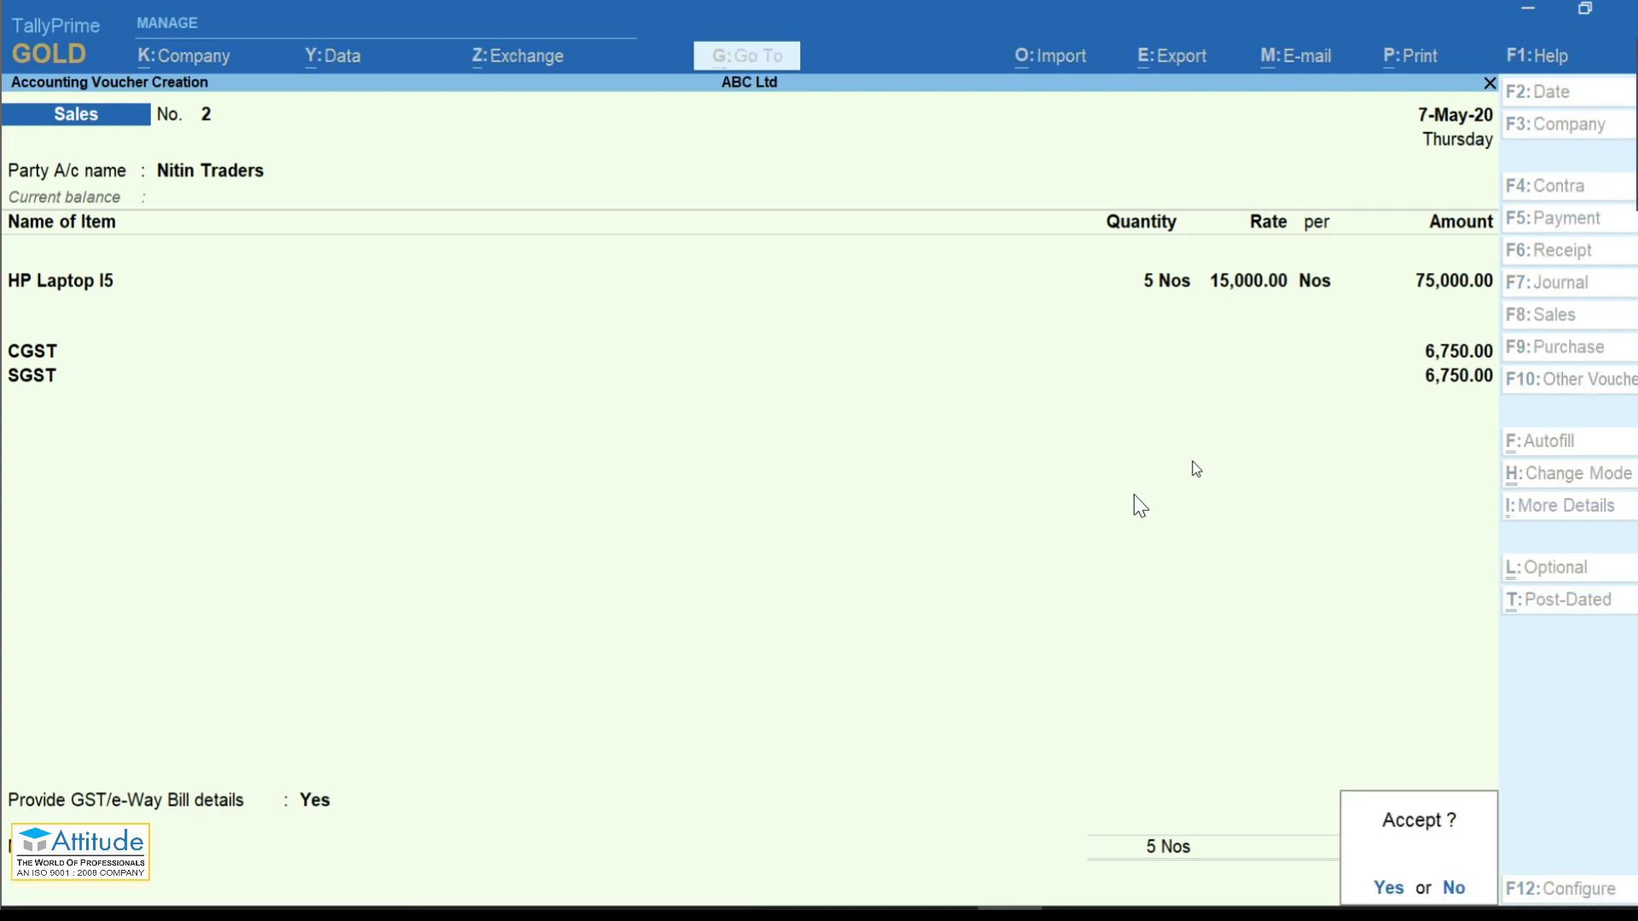
pyautogui.press('Return')
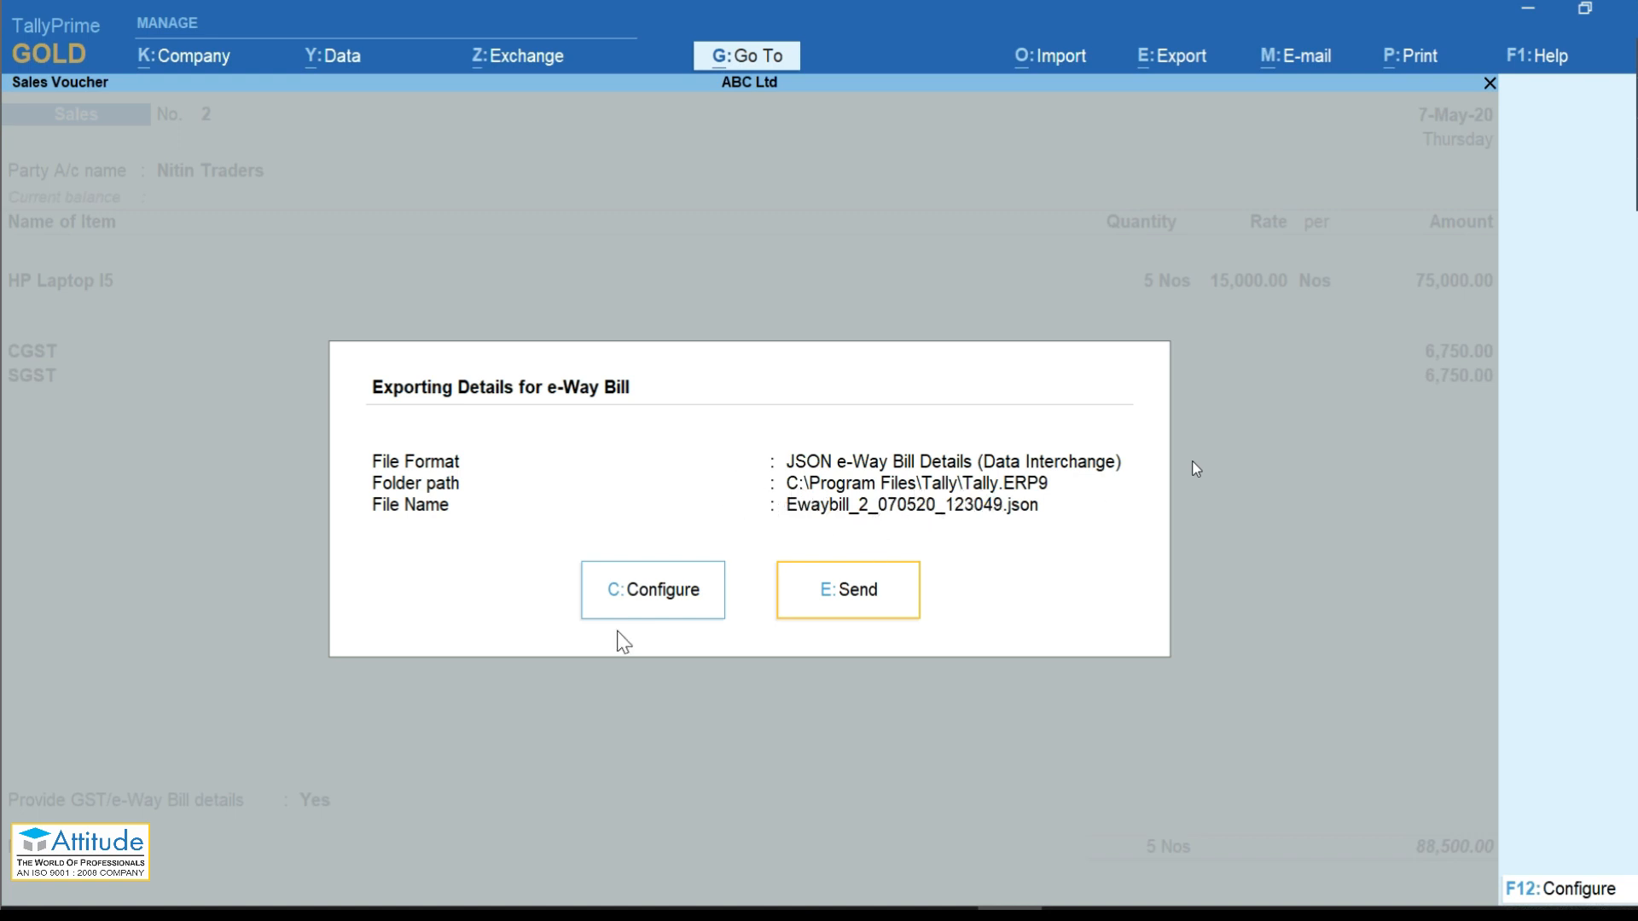
# Step: Confirm Ewaybill_2_070520_123049.json is in the Tally.ERP9 folder, then close File Explorer
pyautogui.click(831, 608)
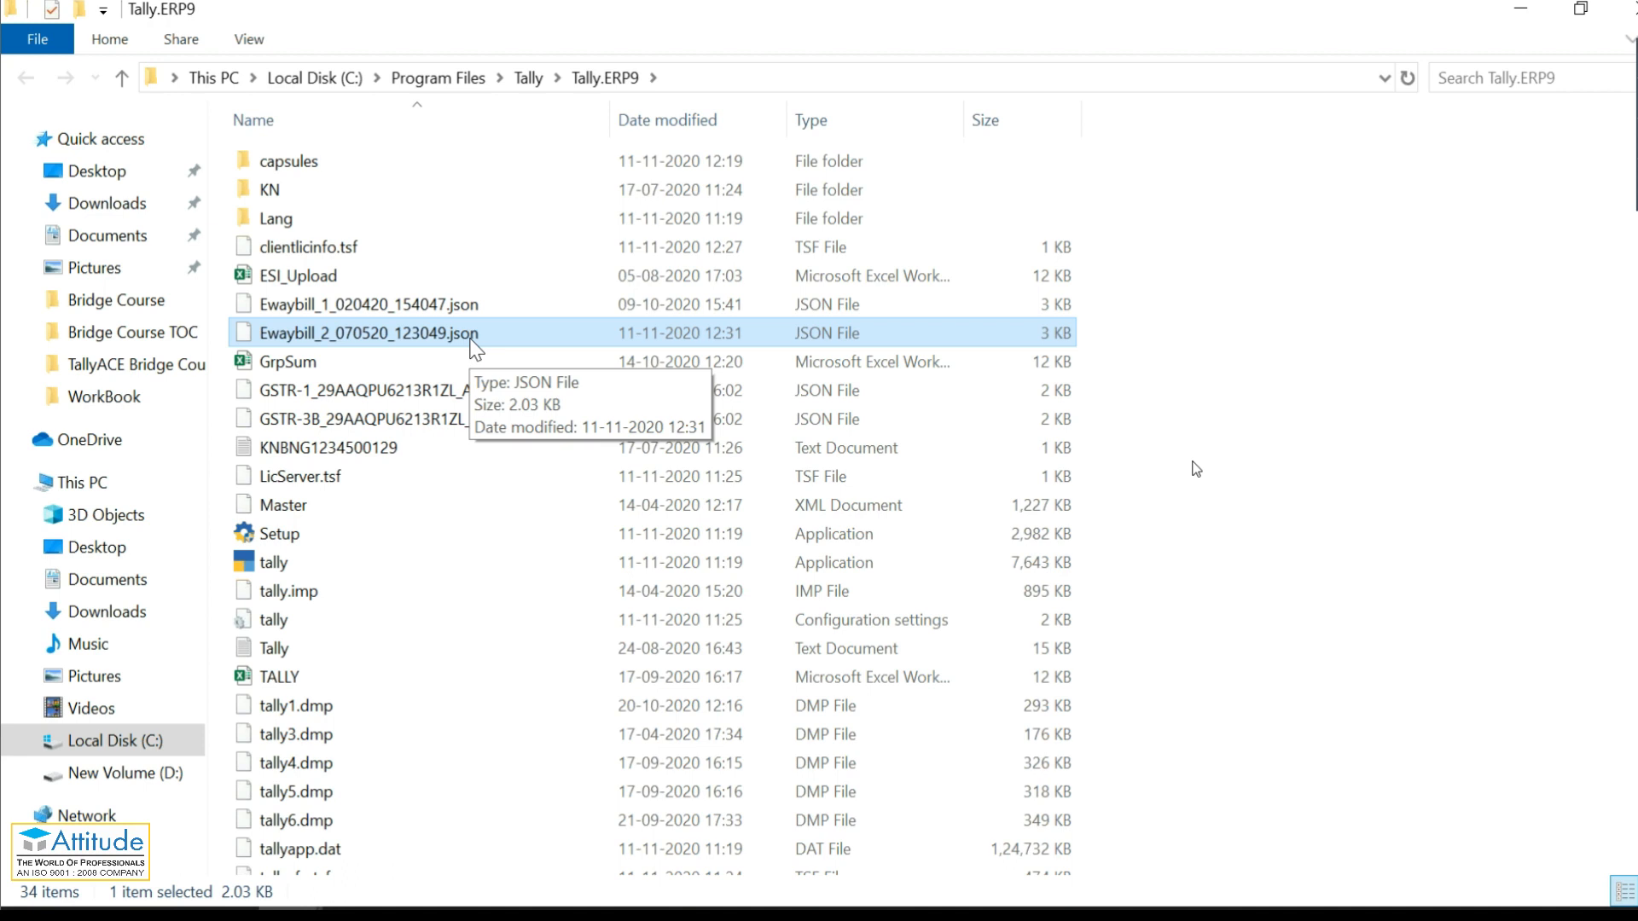
pyautogui.click(1627, 24)
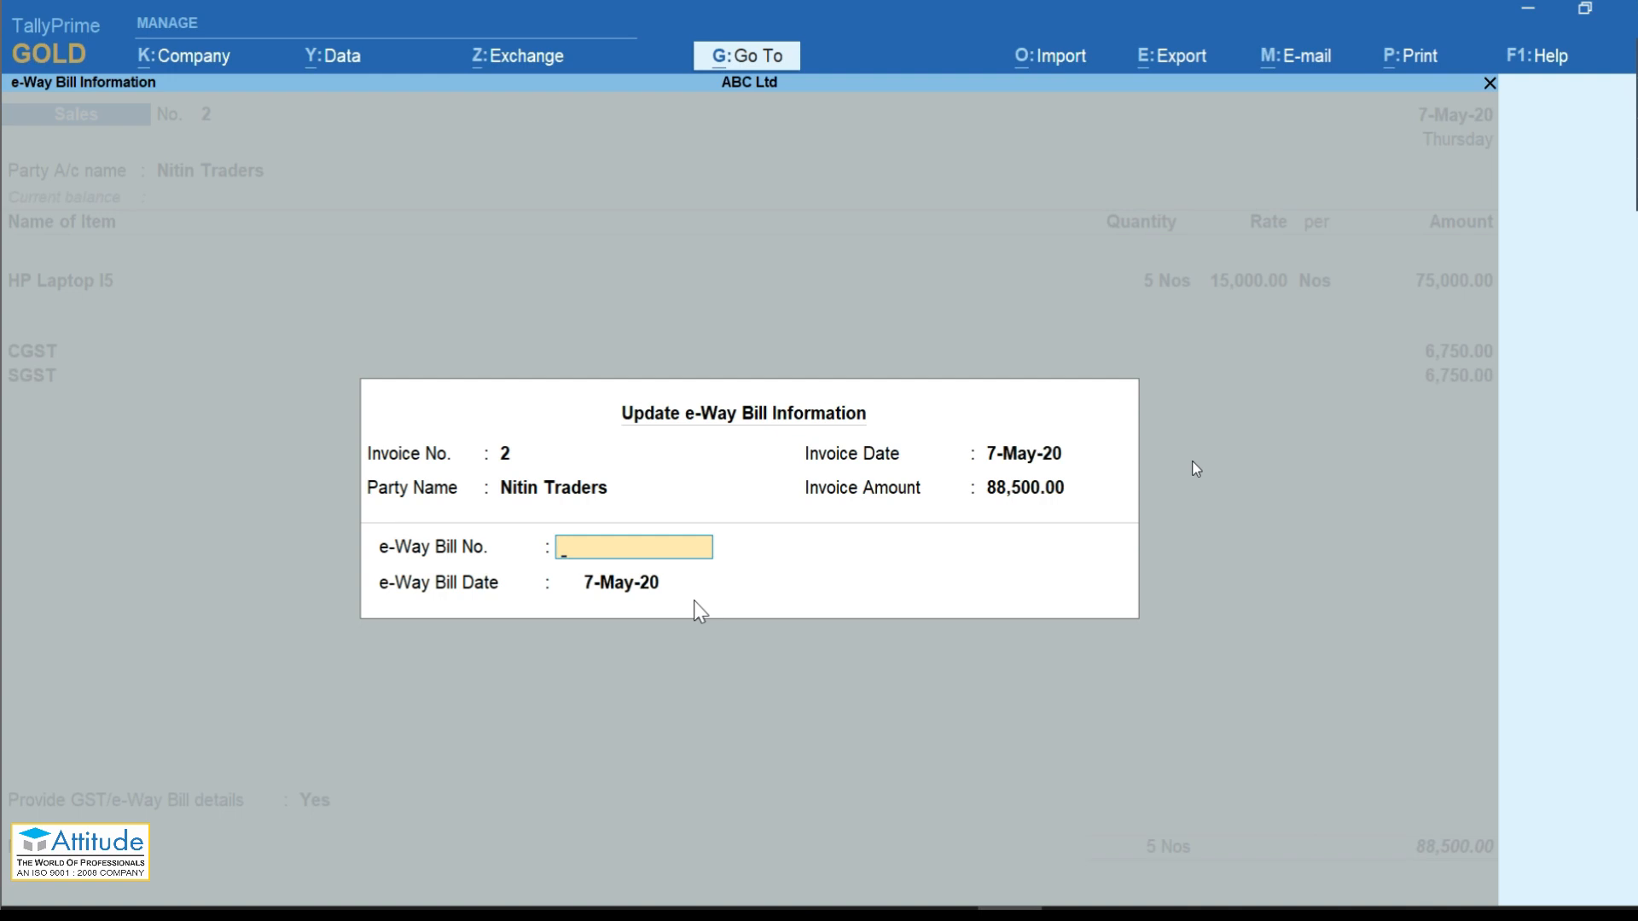
pyautogui.write('223344556677')
pyautogui.press('Return')
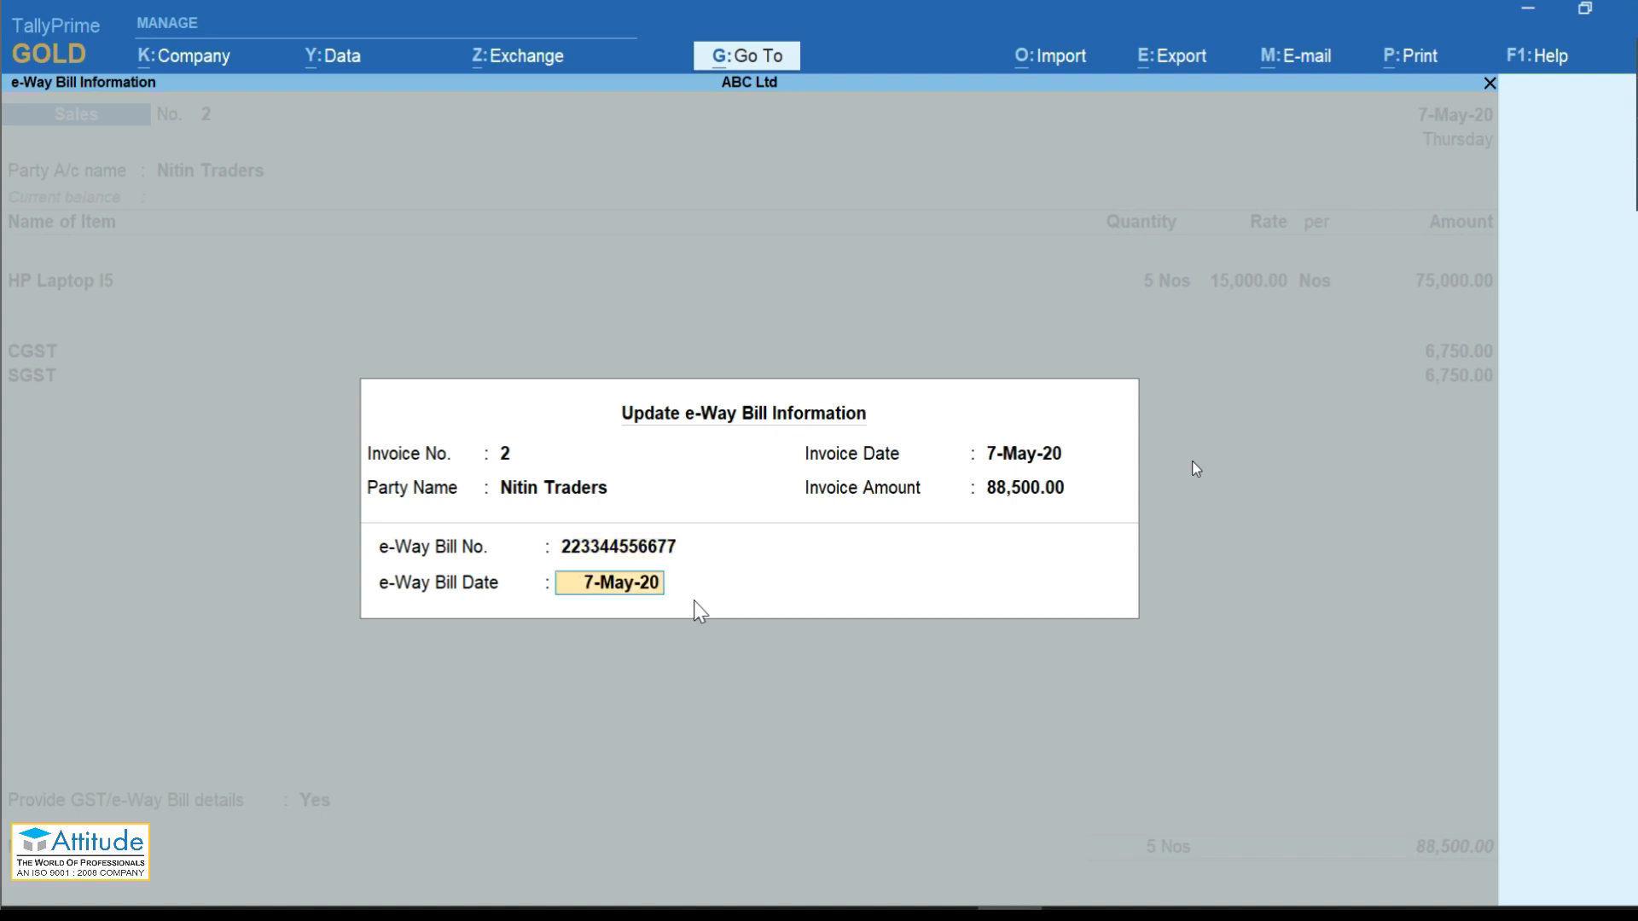
pyautogui.press('Return')
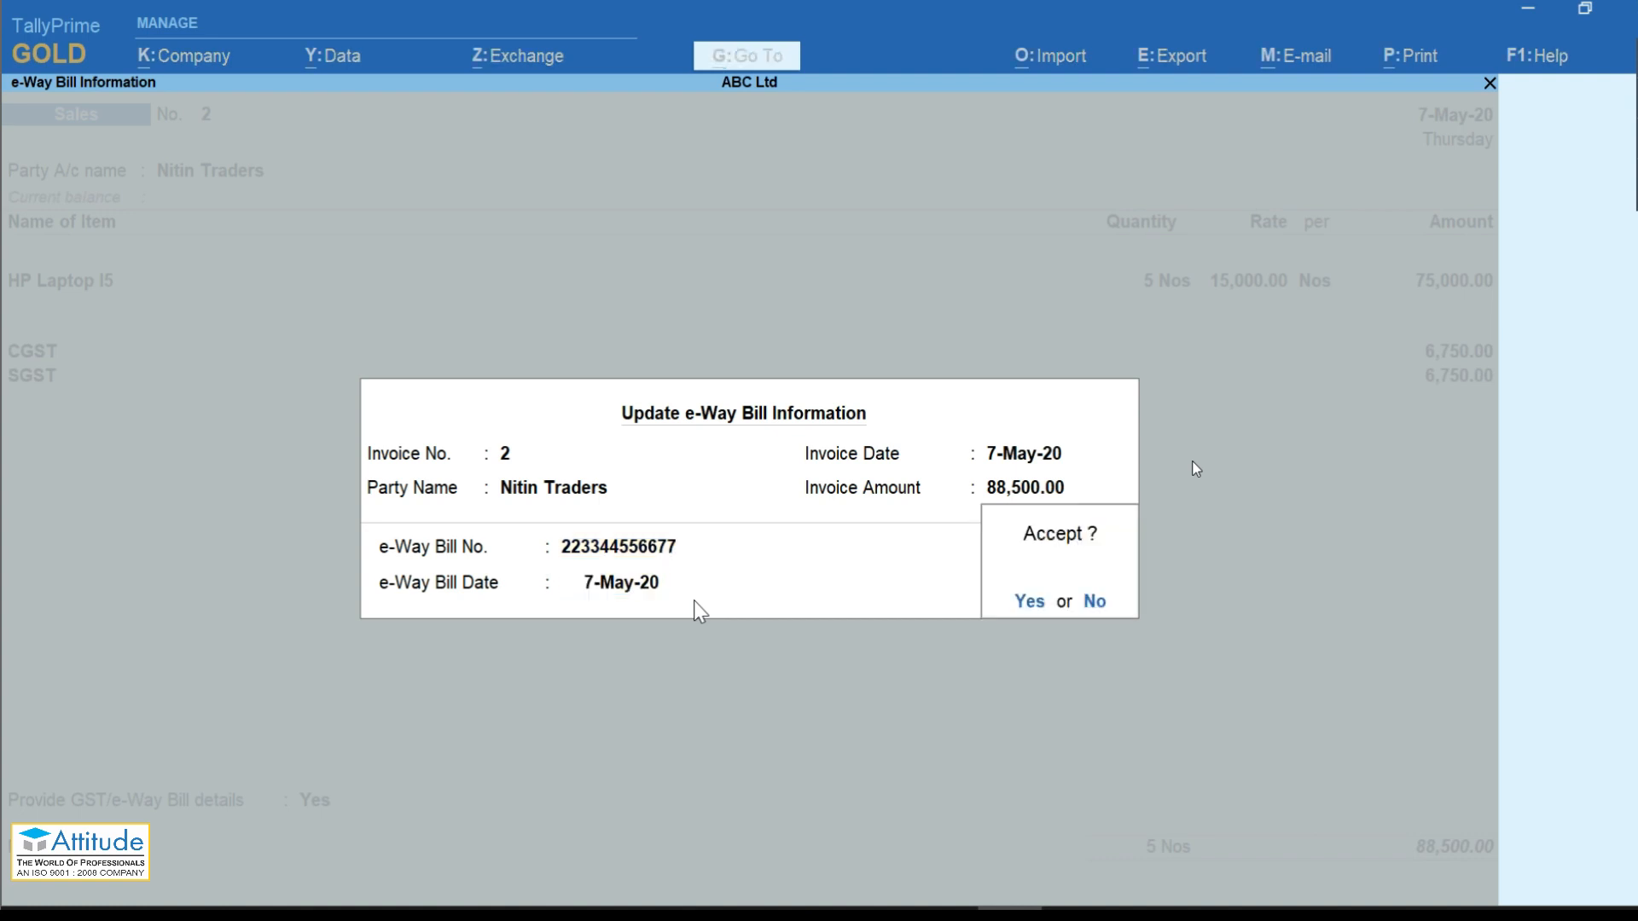
pyautogui.press('Return')
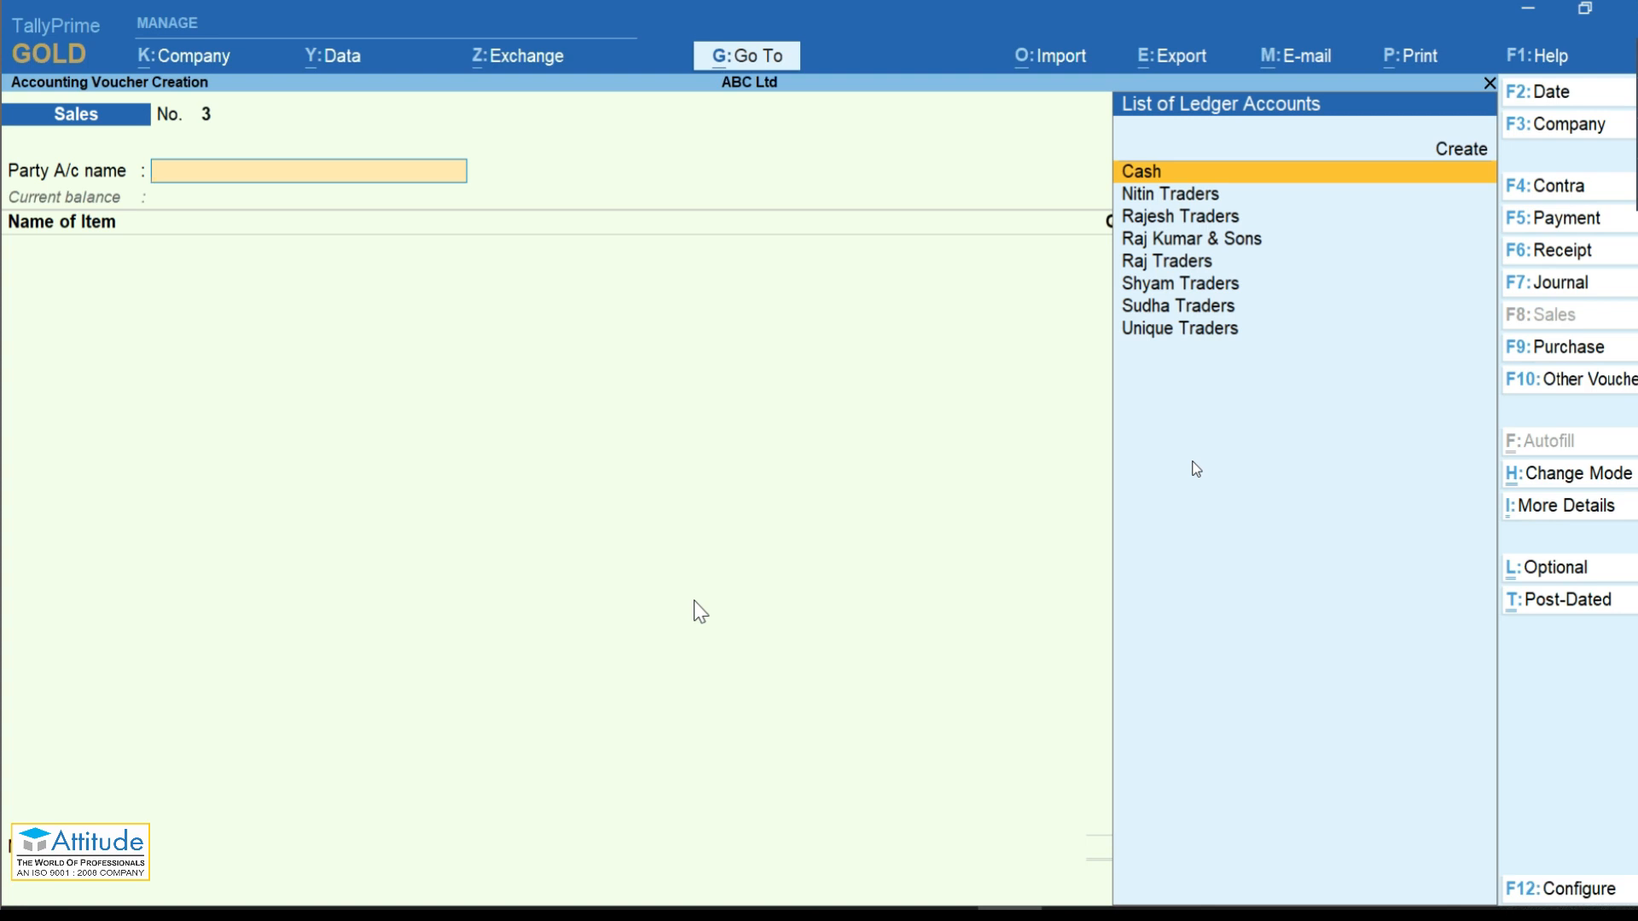
pyautogui.press('pageup')
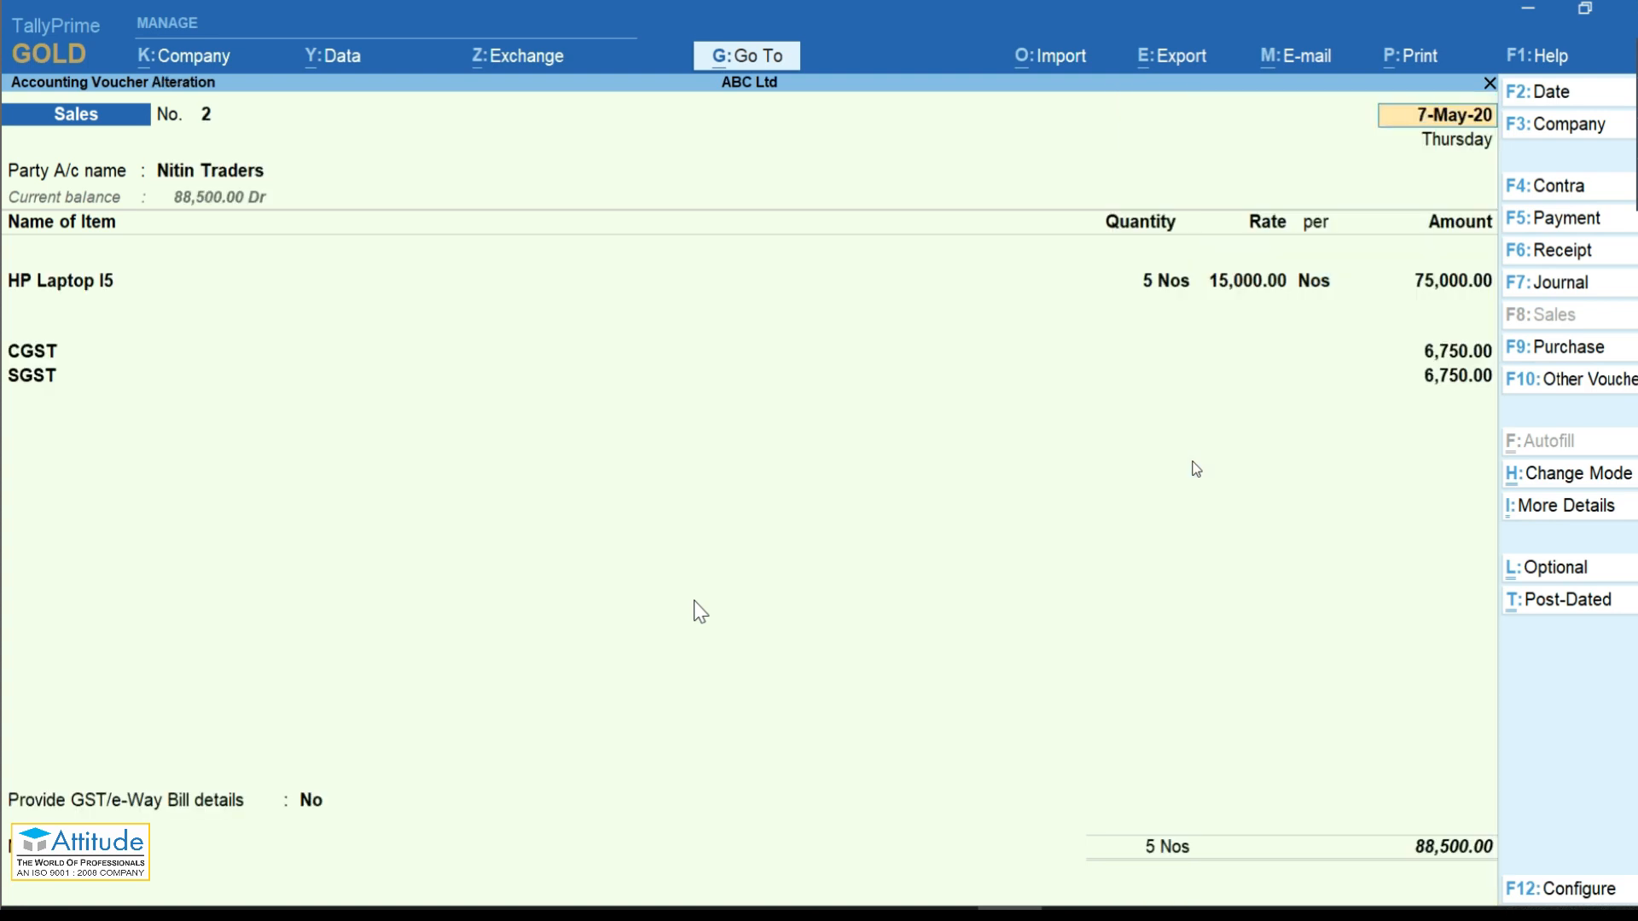
# Step: Open the print configuration for the current tax invoice with Alt+P
pyautogui.press('ctrl')
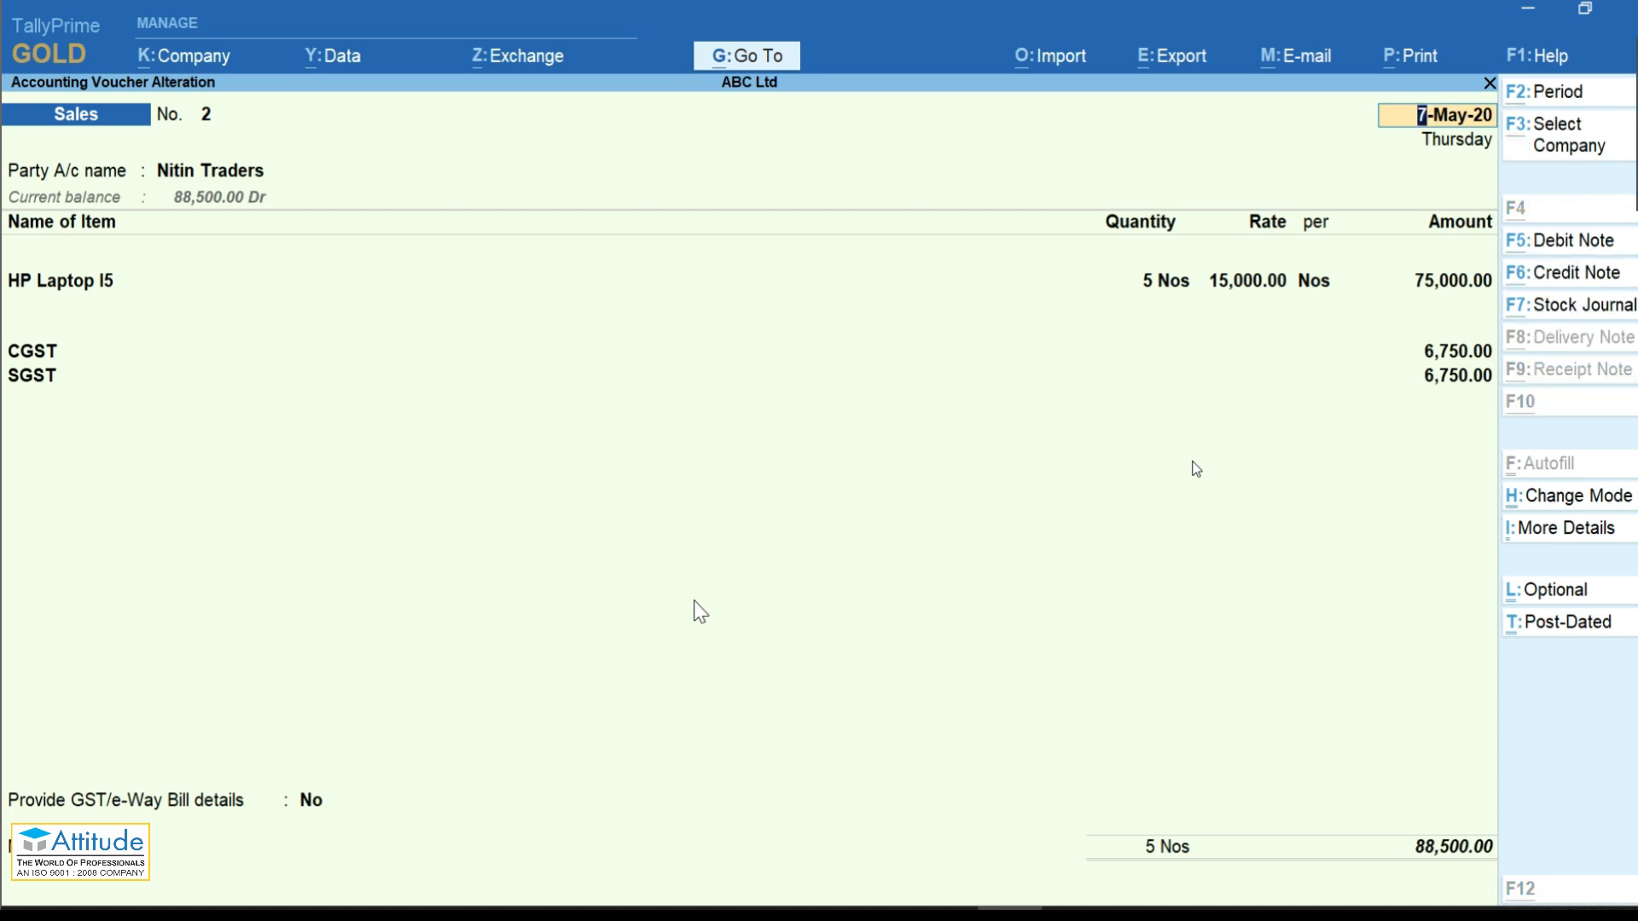
pyautogui.hotkey('alt', 'p')
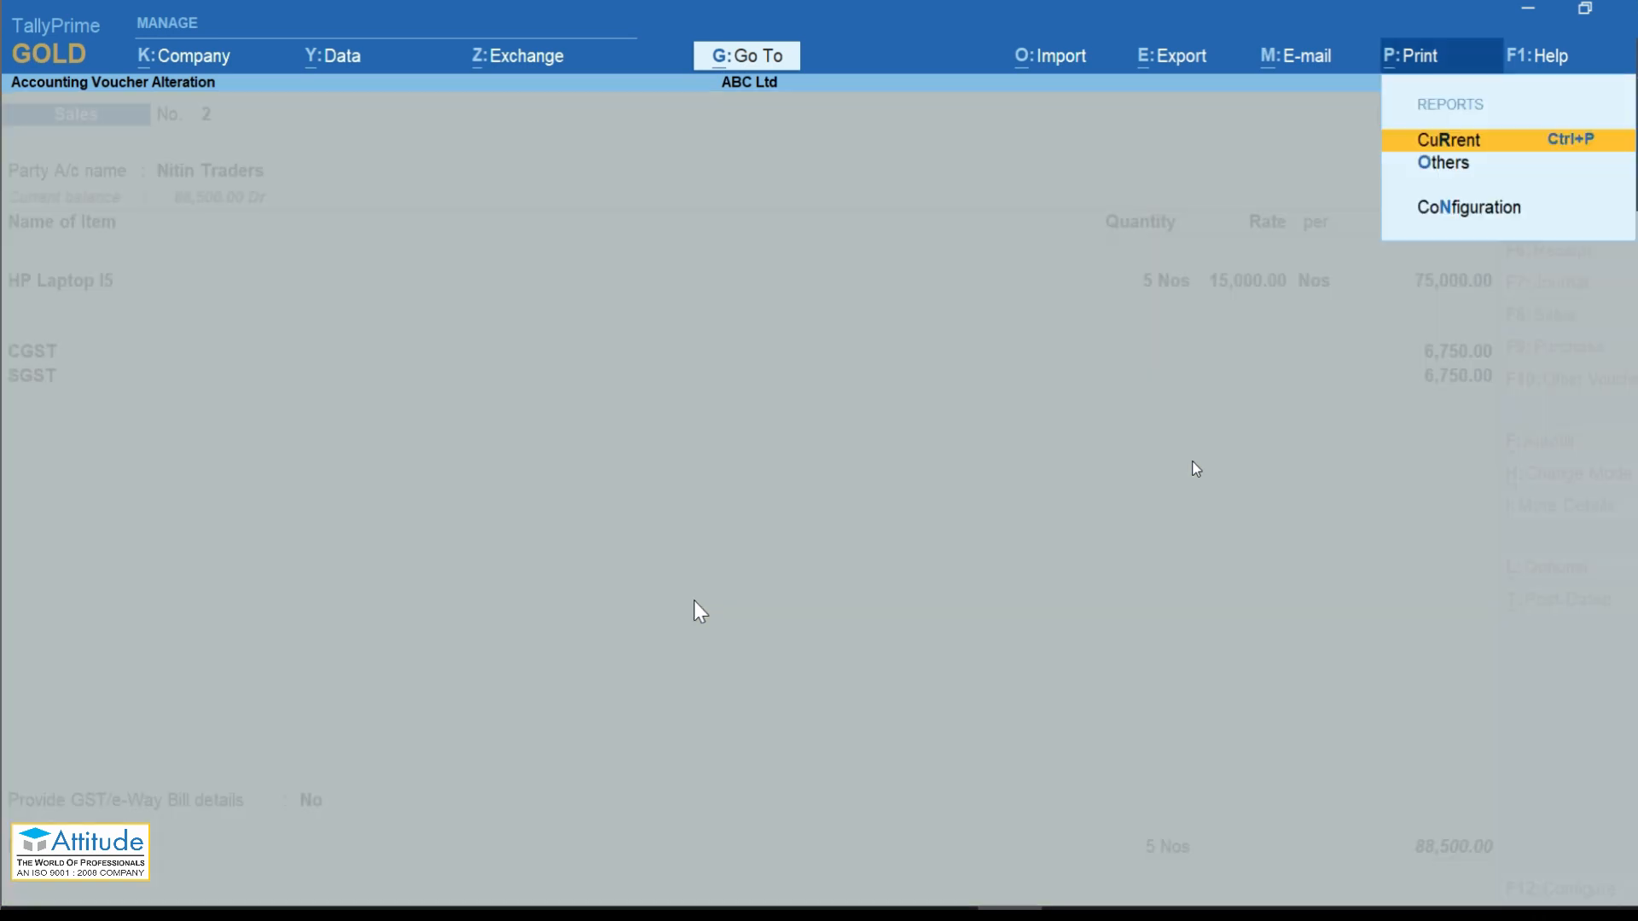
pyautogui.press('Return')
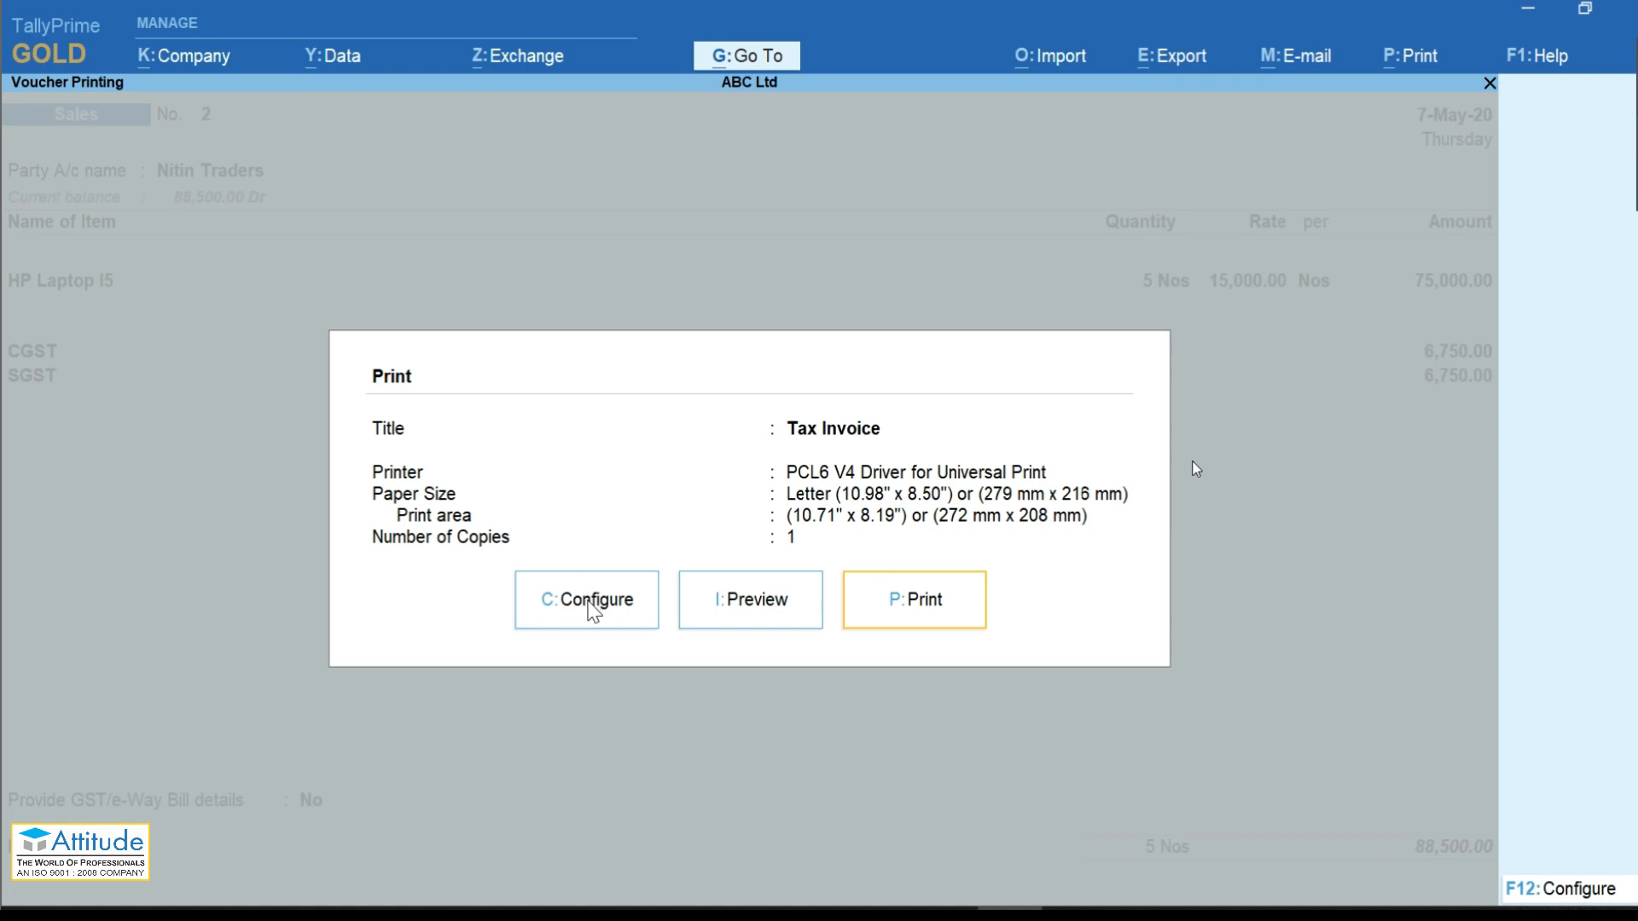
pyautogui.click(589, 610)
# Step: Set Show GST Rate (in %) to Yes and return to the print settings
pyautogui.press('Down')
pyautogui.press('Down')
pyautogui.press('Down')
pyautogui.press('Down')
pyautogui.press('Down')
pyautogui.press('Down')
pyautogui.press('Down')
pyautogui.press('Down')
pyautogui.press('Down')
pyautogui.press('Down')
pyautogui.press('Down')
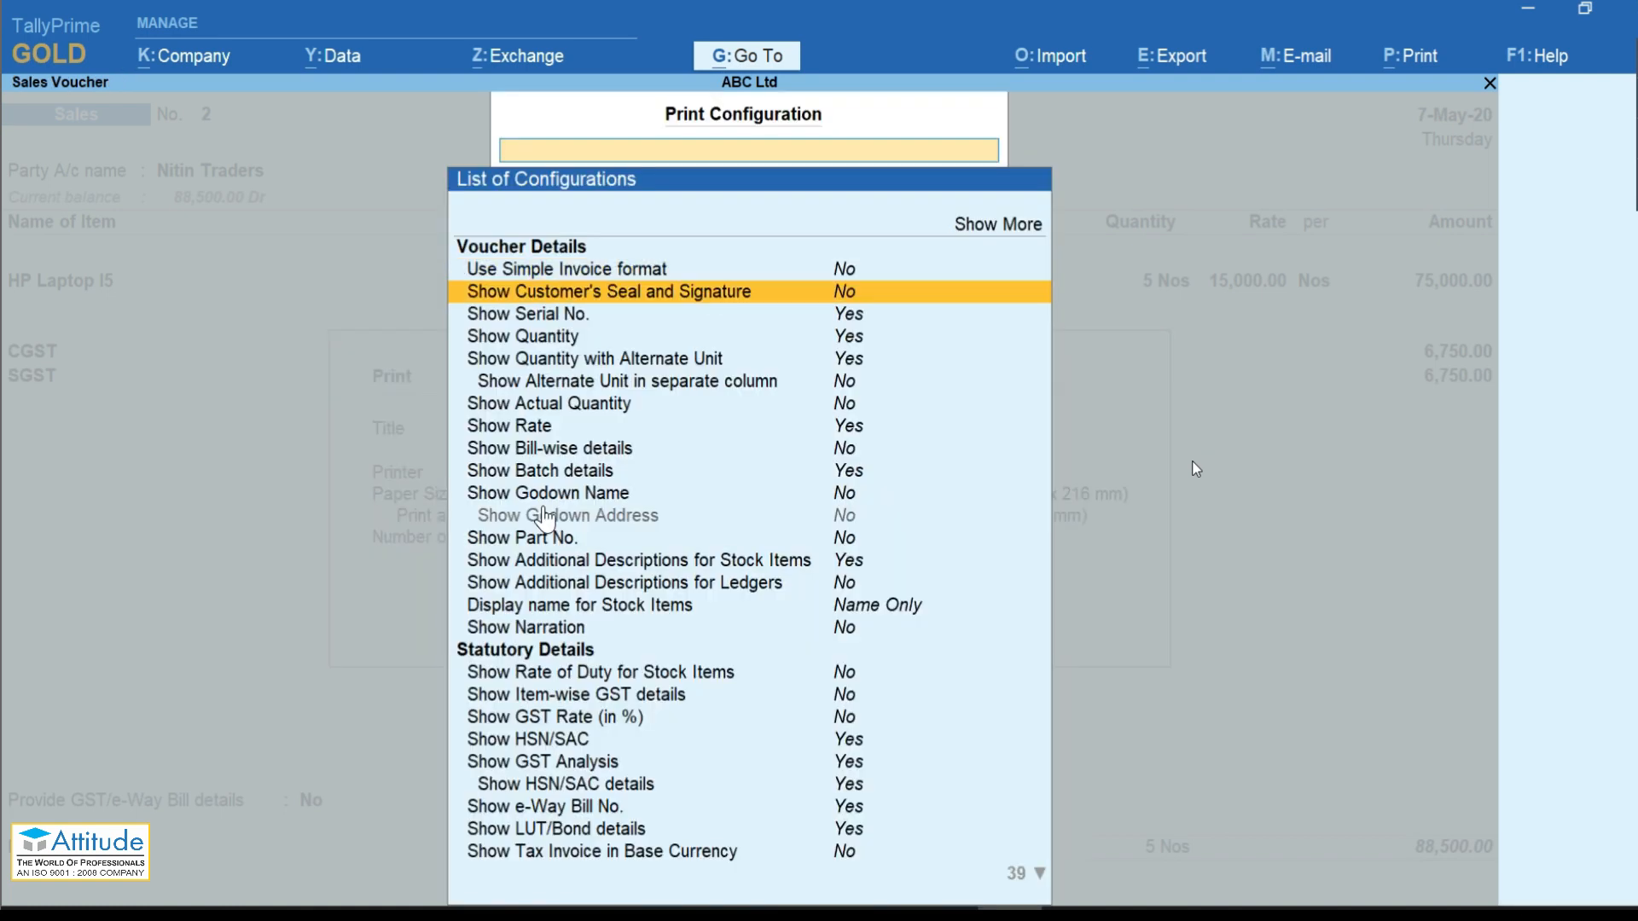
pyautogui.press('Down')
pyautogui.press('Down')
pyautogui.press('Down')
pyautogui.press('Down')
pyautogui.press('Down')
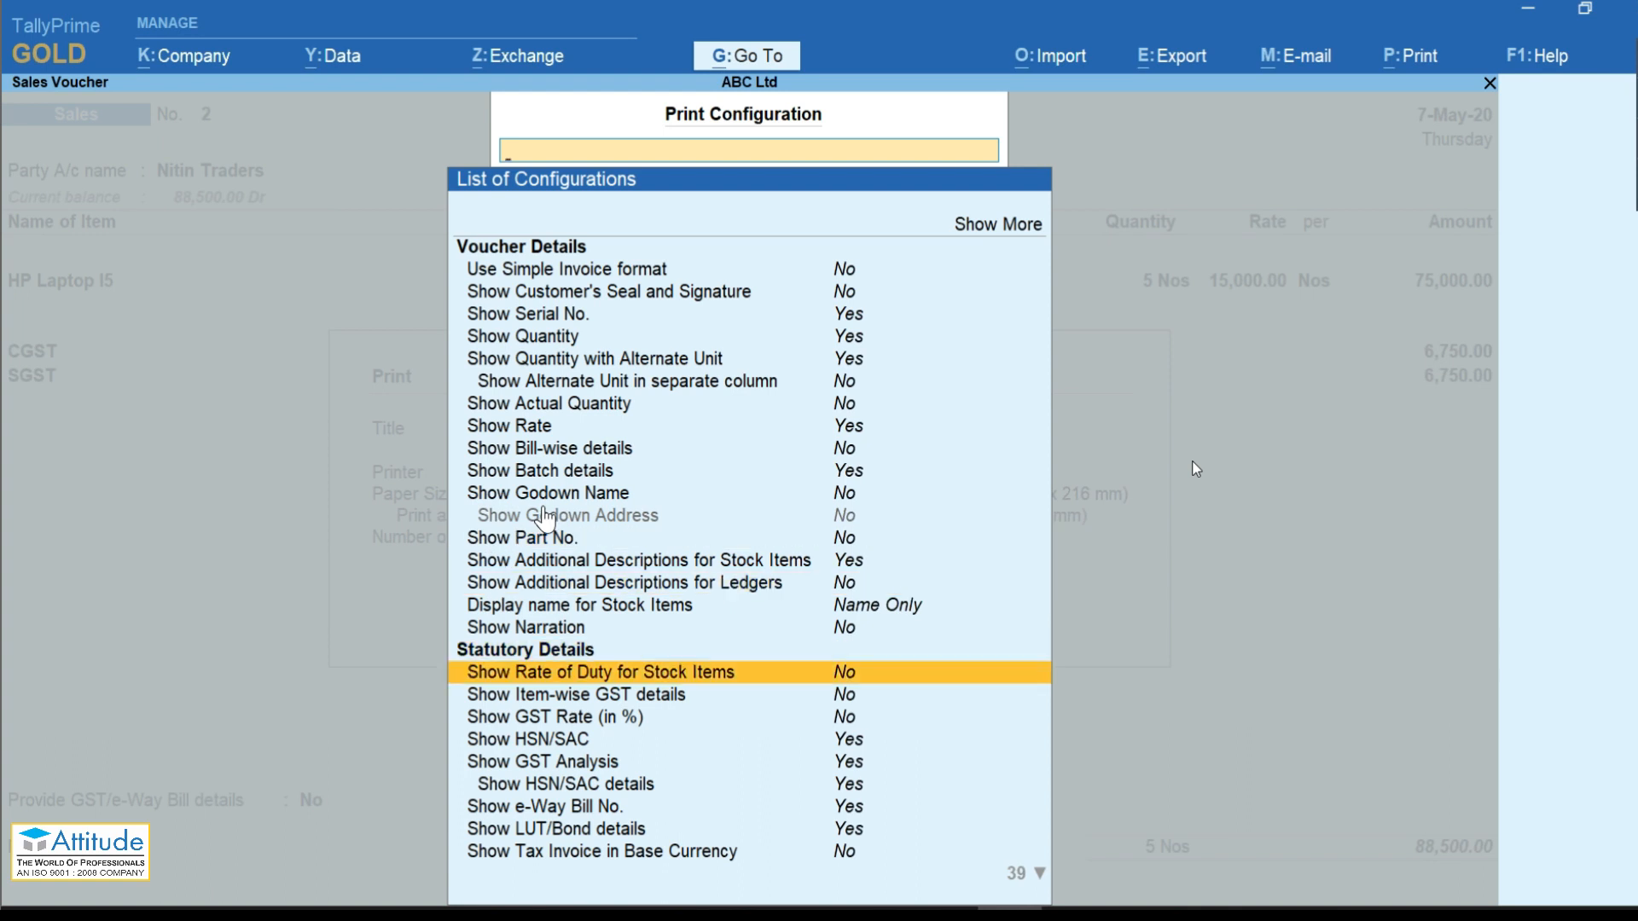
pyautogui.press('Down')
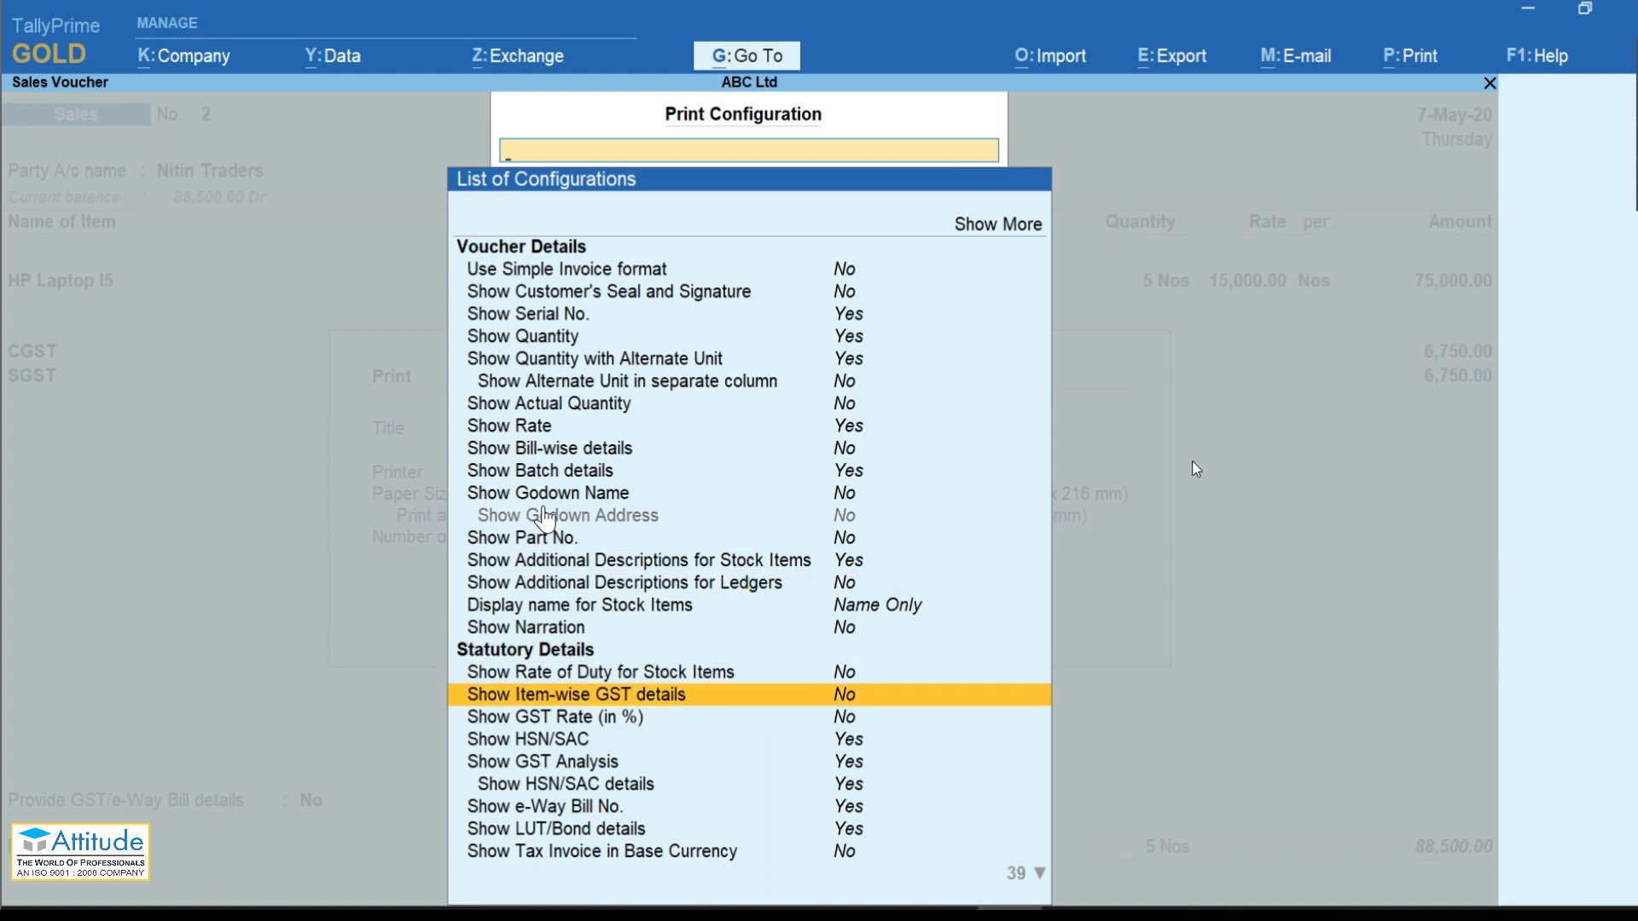
pyautogui.press('Down')
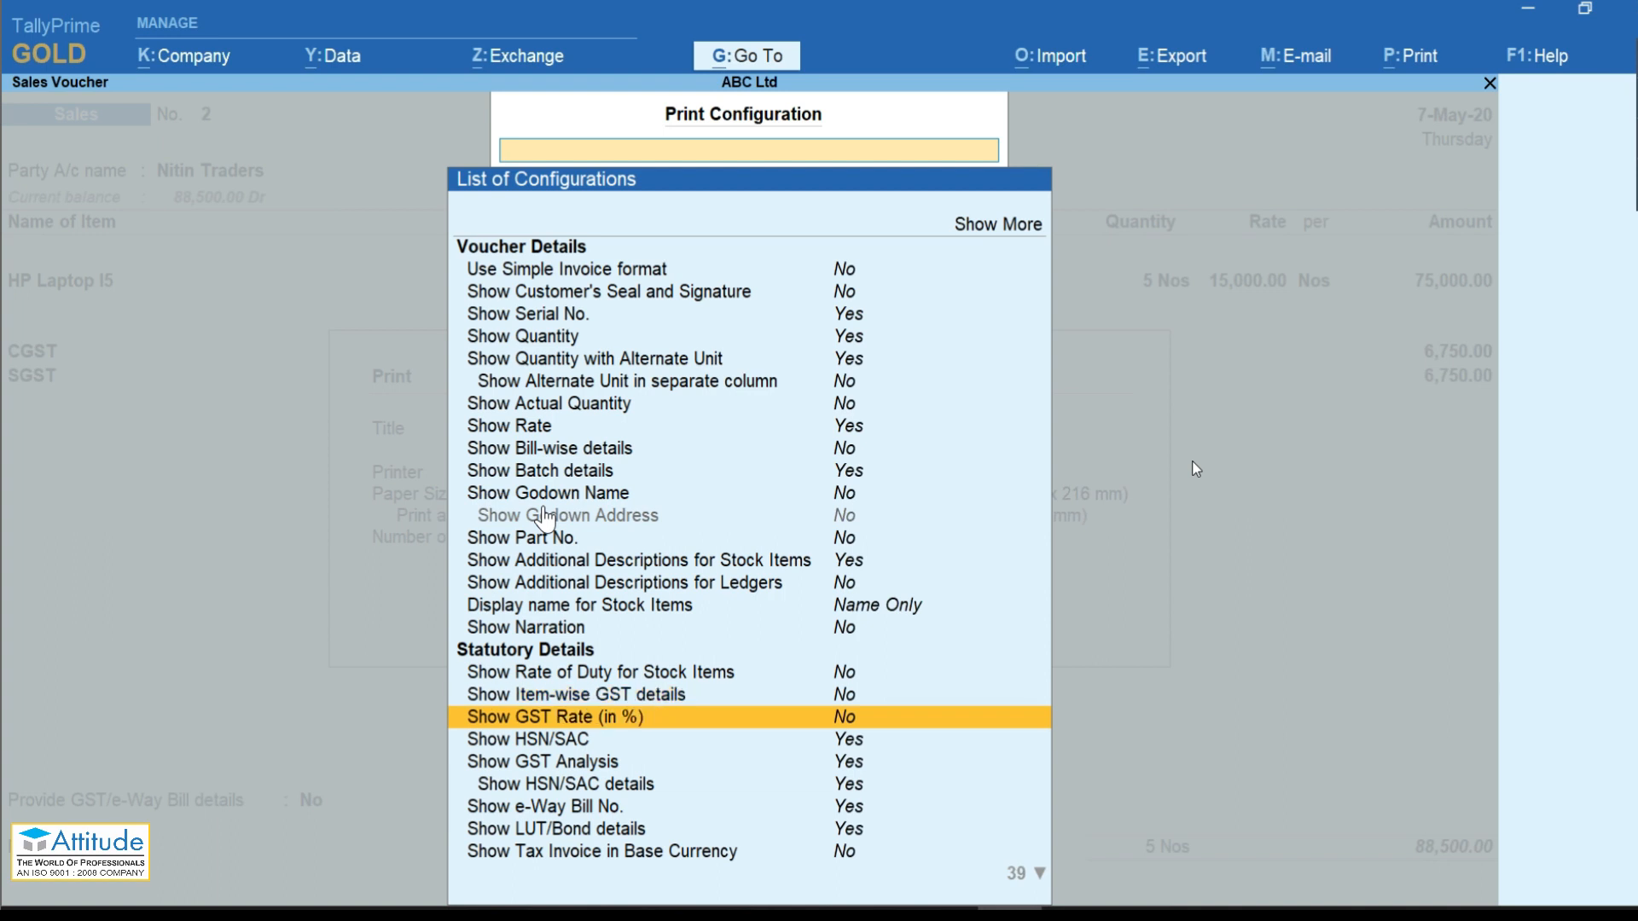
pyautogui.press('Return')
pyautogui.press('Down')
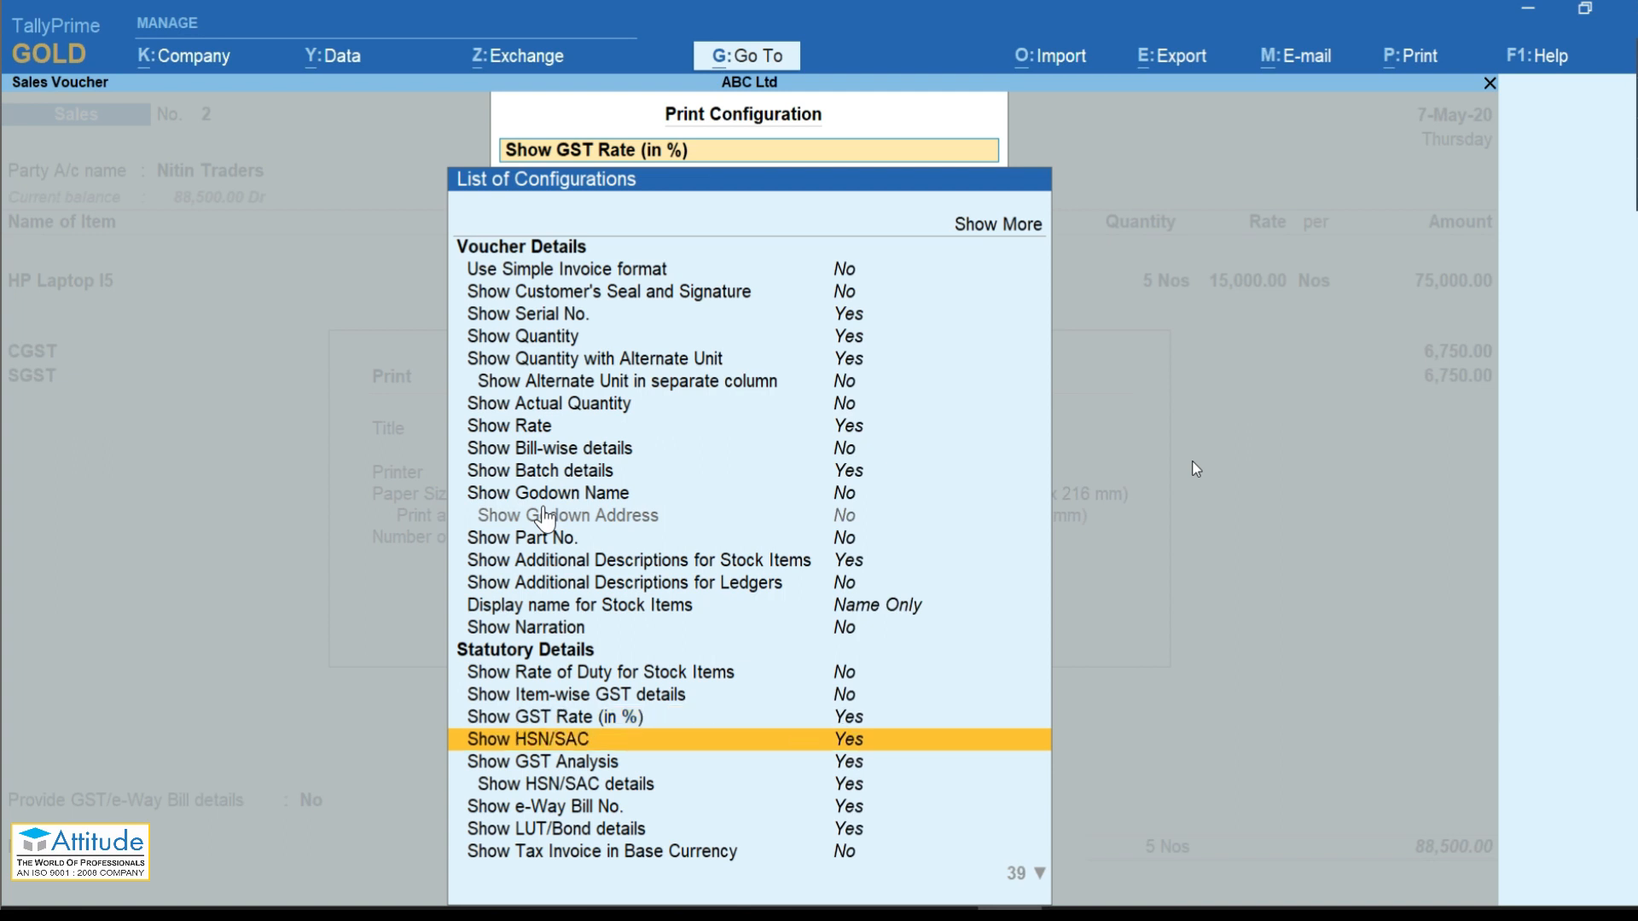
pyautogui.press('Down')
pyautogui.press('Down')
pyautogui.press('Down')
pyautogui.press('Down')
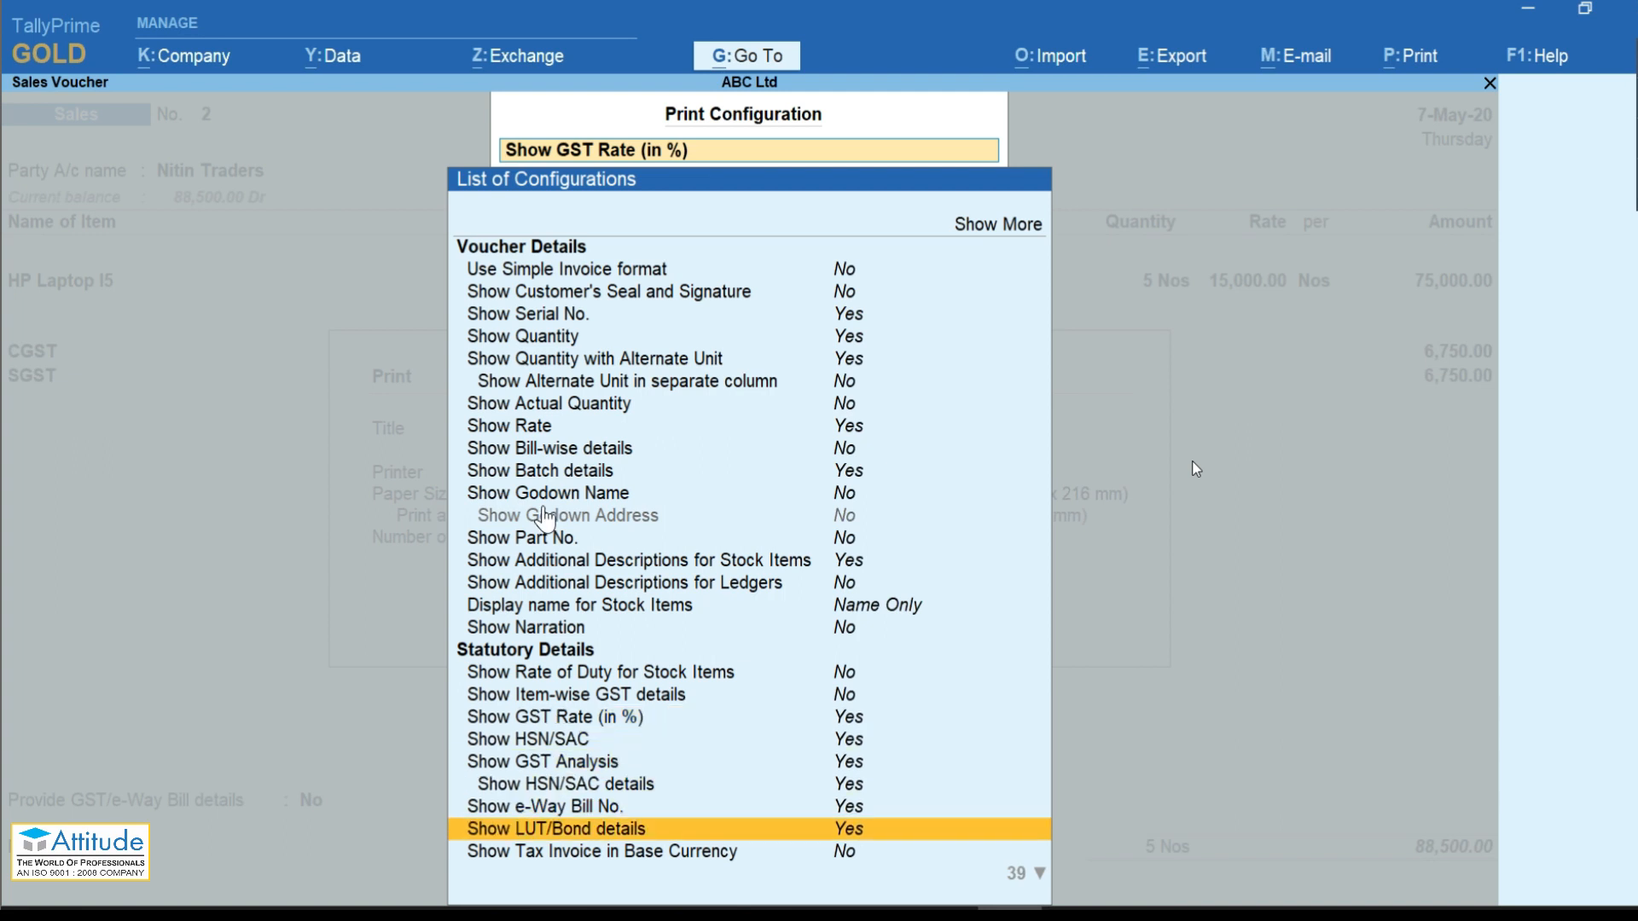
pyautogui.press('Up')
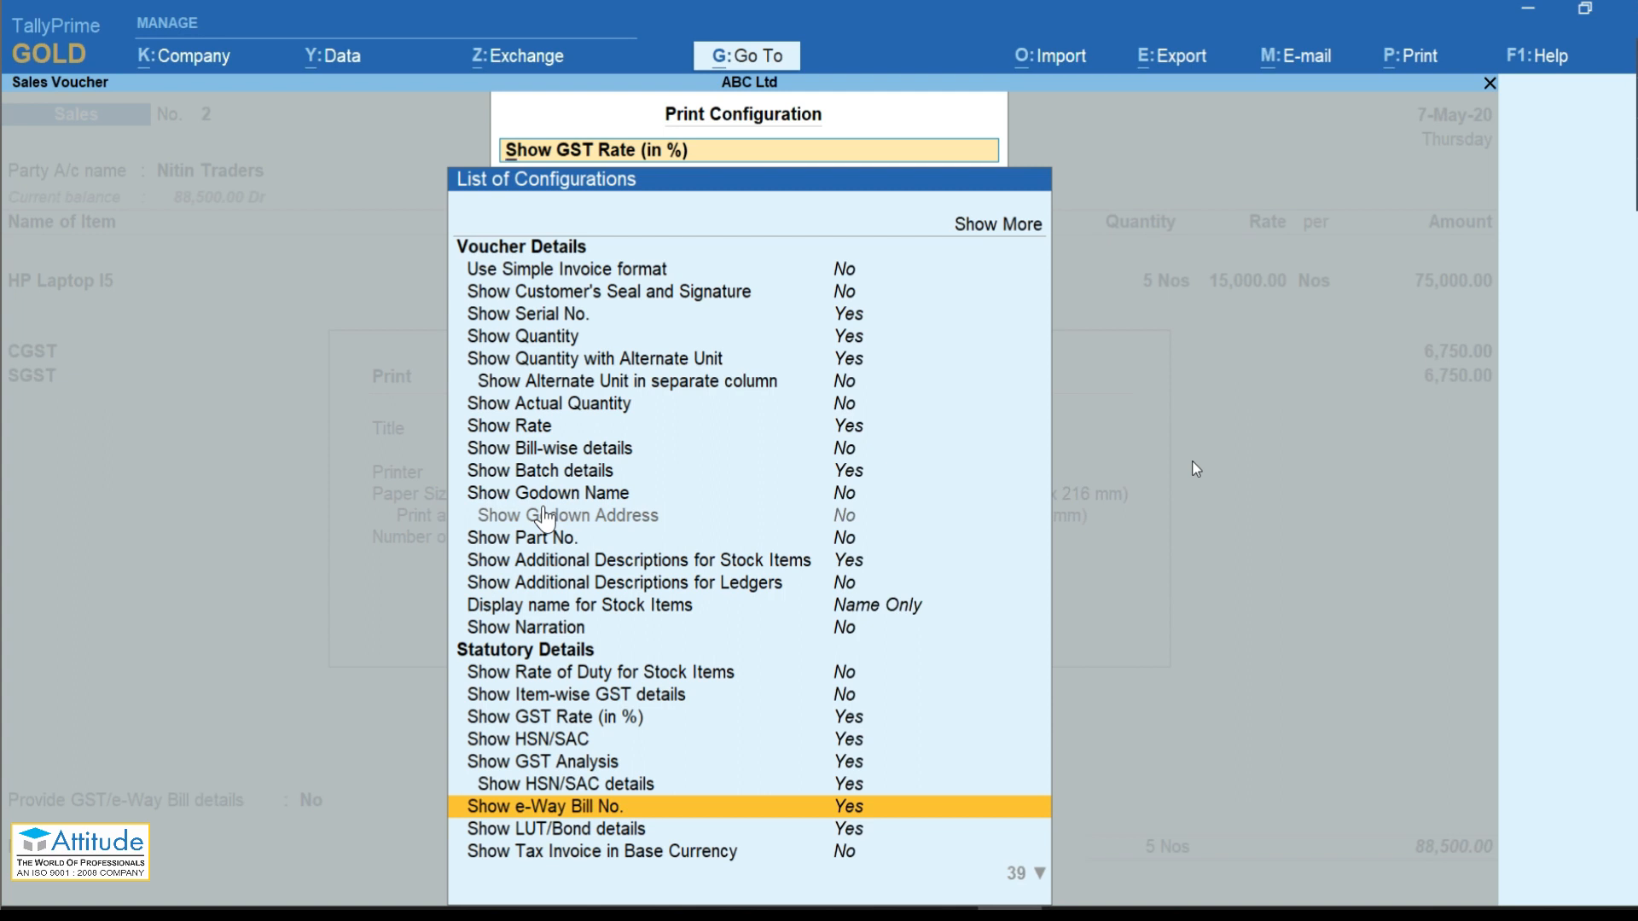
pyautogui.press('Down')
pyautogui.press('Down')
pyautogui.press('Down')
pyautogui.press('Down')
pyautogui.press('Up')
pyautogui.press('Up')
pyautogui.press('Up')
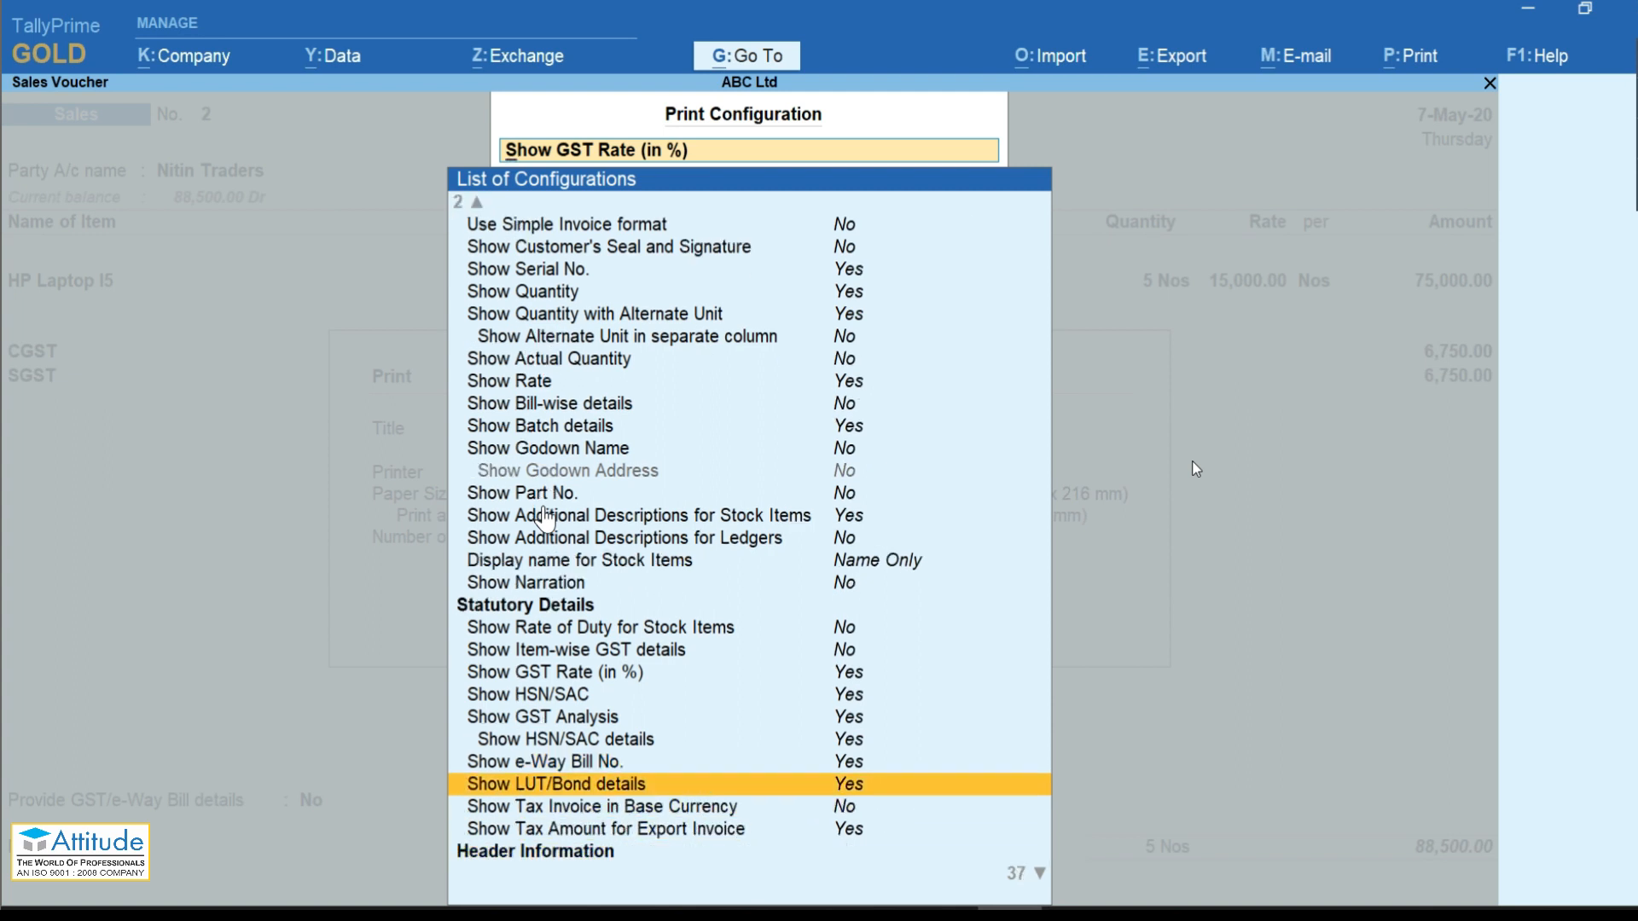
pyautogui.press('Down')
pyautogui.press('Down')
pyautogui.press('Down')
pyautogui.press('Down')
pyautogui.press('Up')
pyautogui.press('Up')
pyautogui.press('Up')
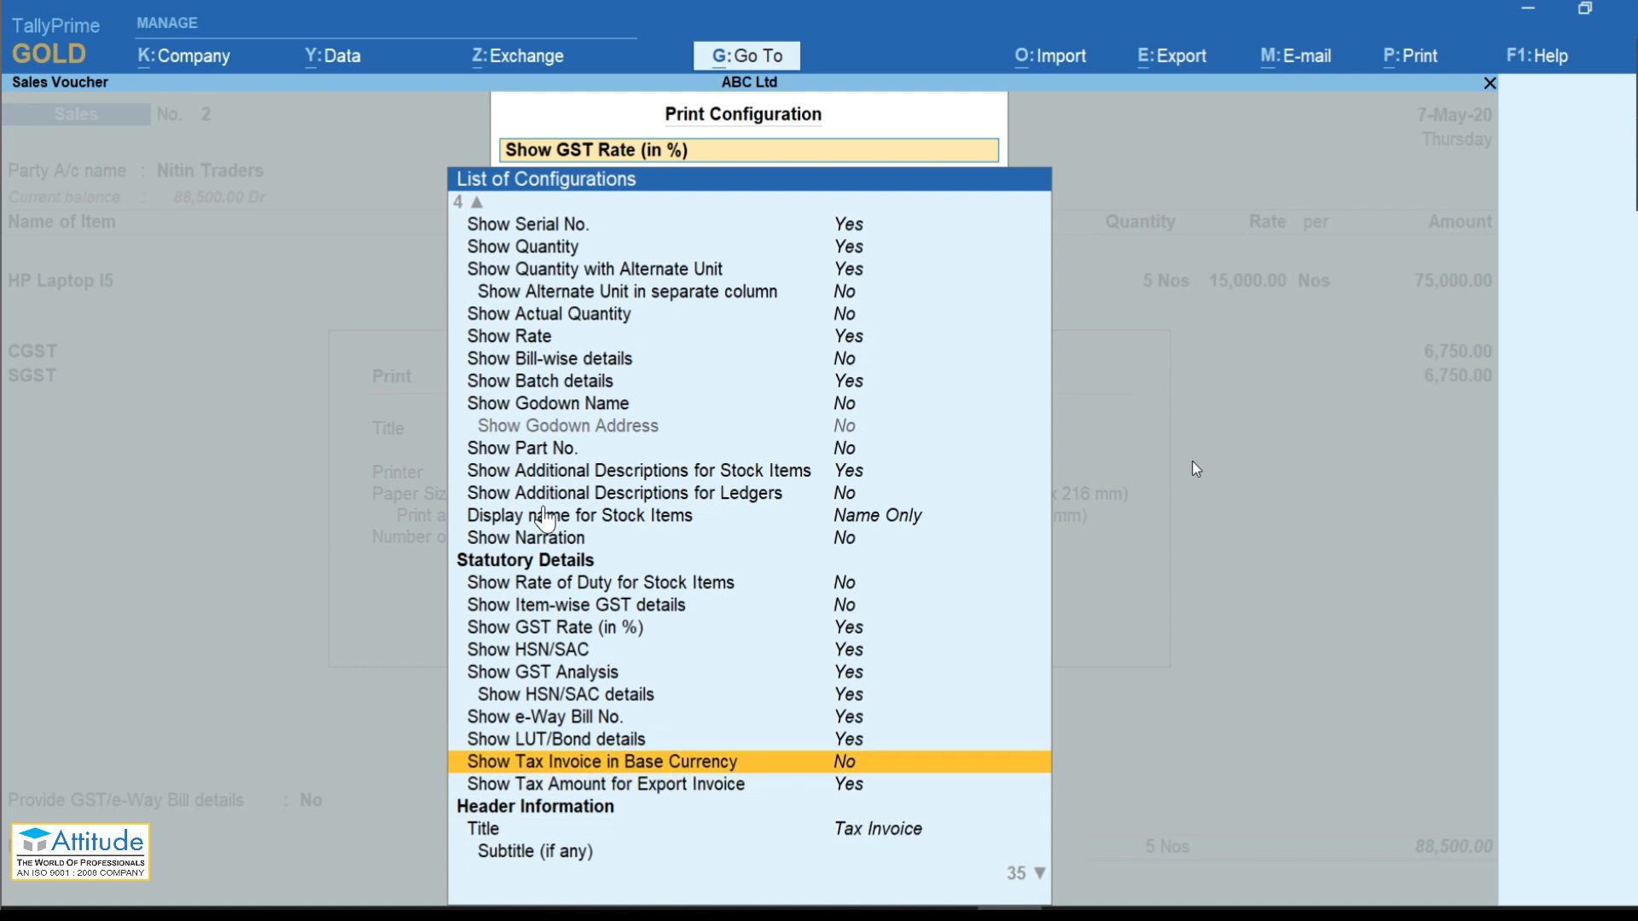
pyautogui.press('Escape')
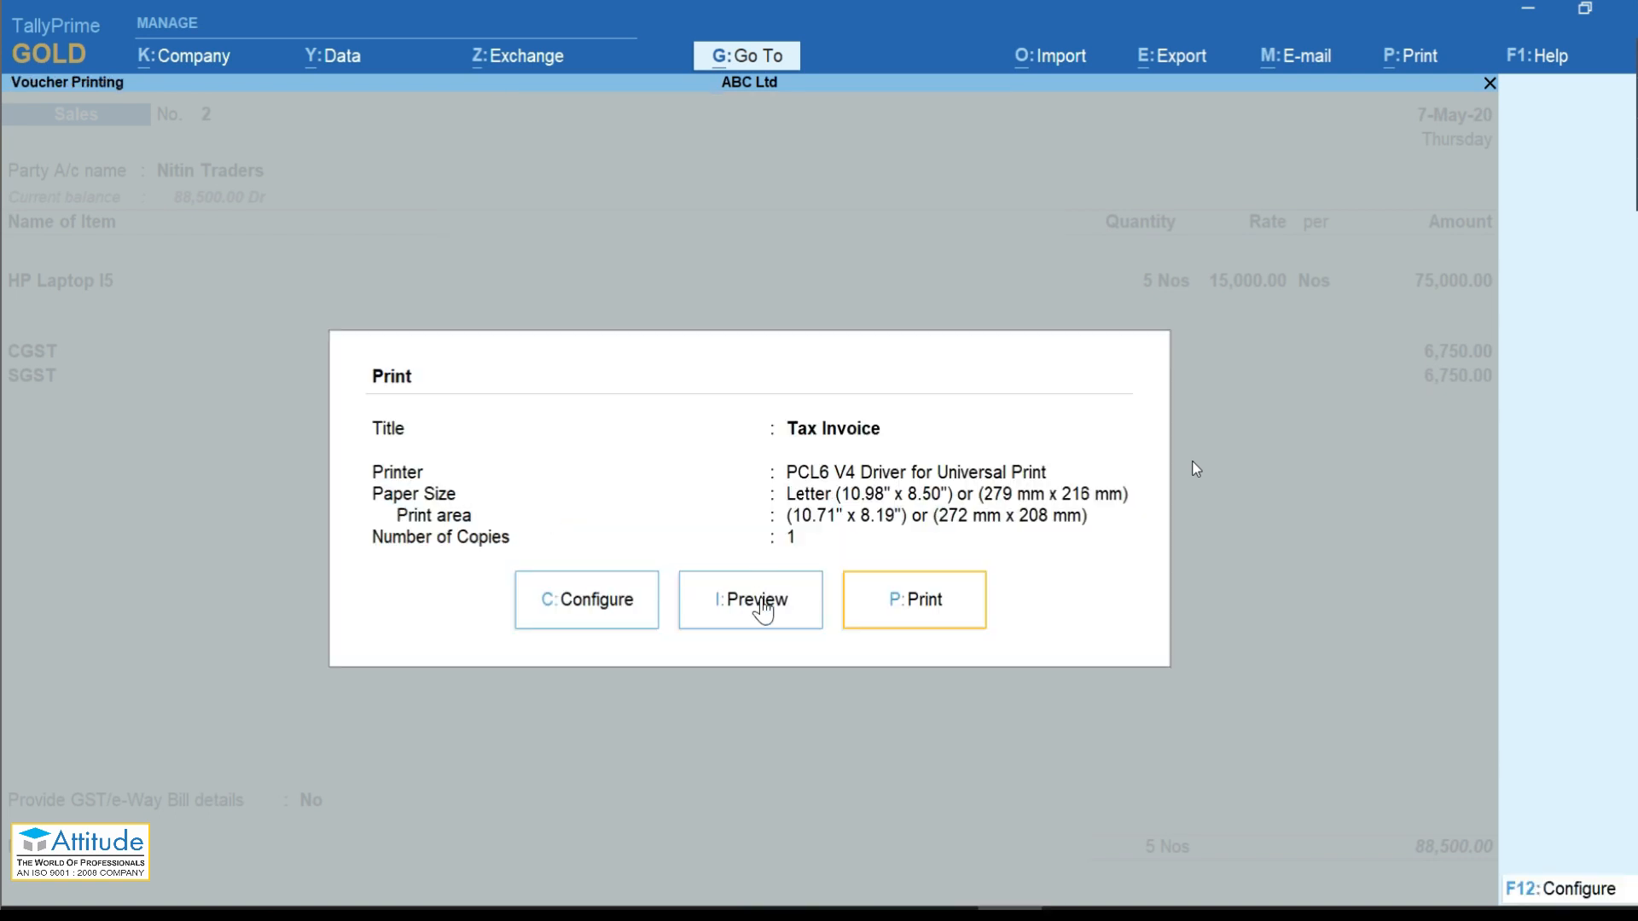
# Step: Preview the zoomed tax invoice, checking the e-Way Bill No. and 18% GST rate
pyautogui.click(756, 601)
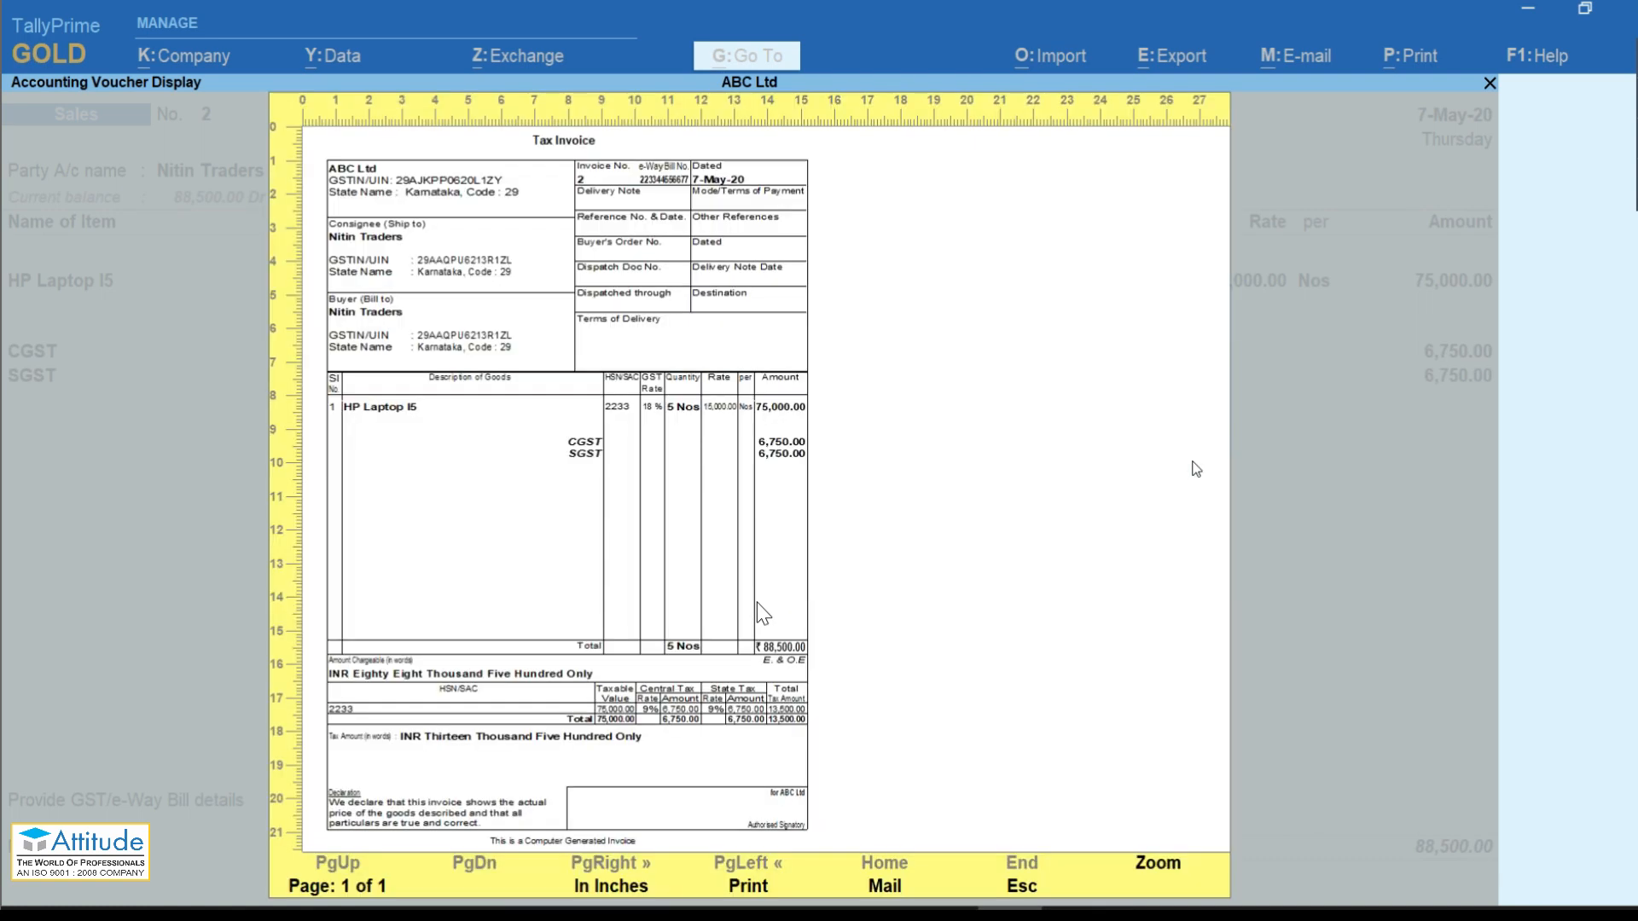
pyautogui.hotkey('alt', 'z')
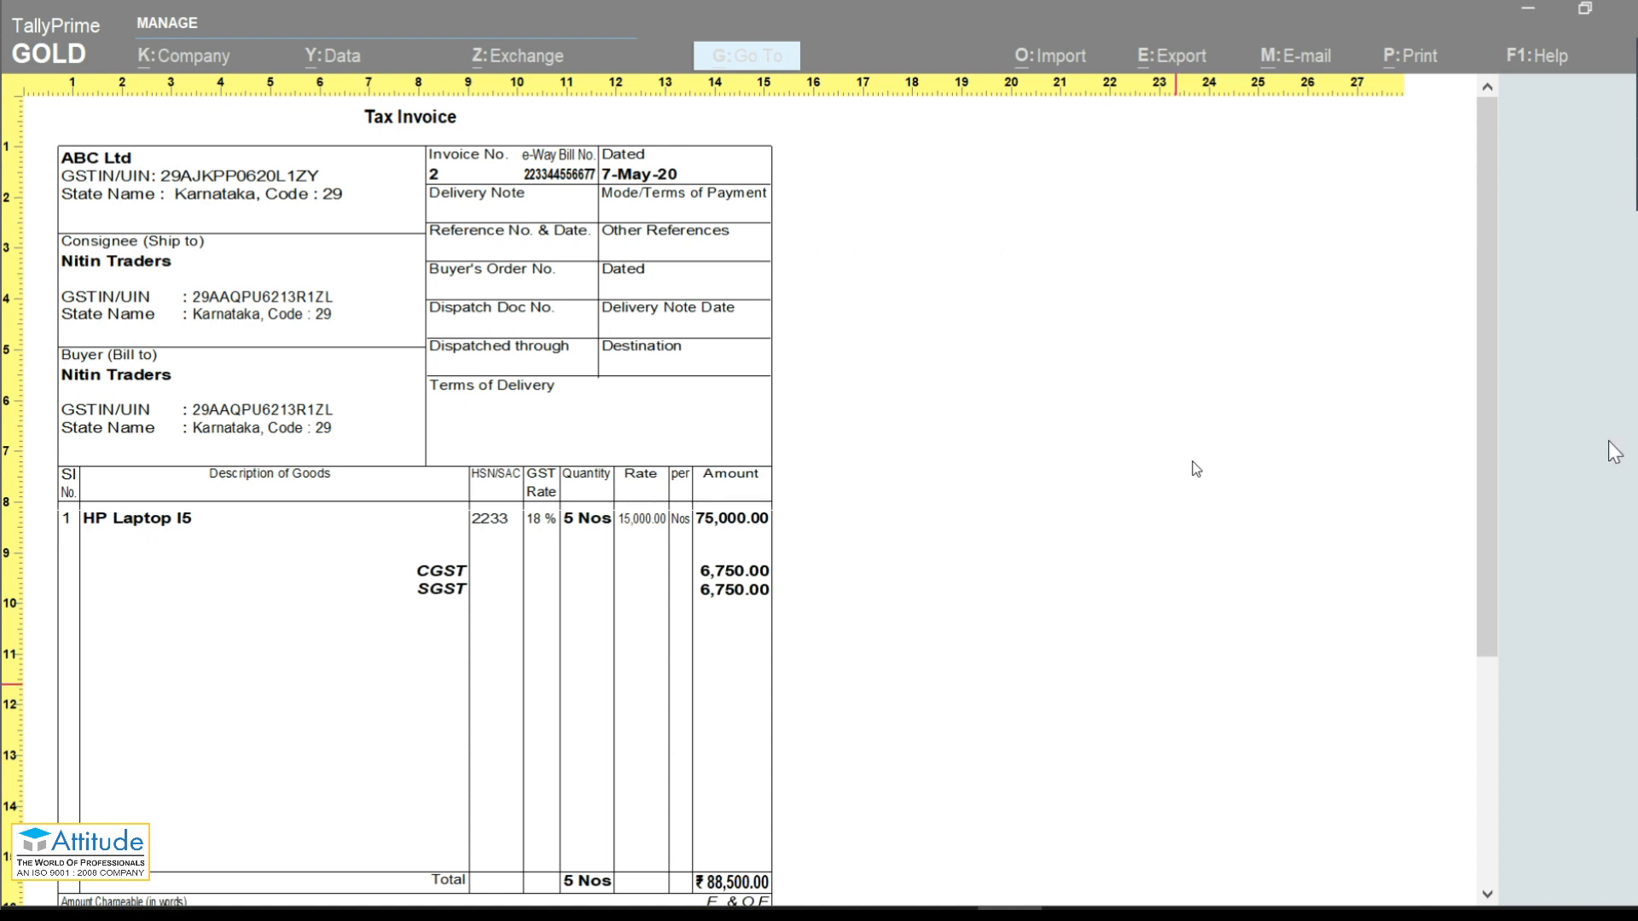
pyautogui.scroll(-1, 1489, 304)
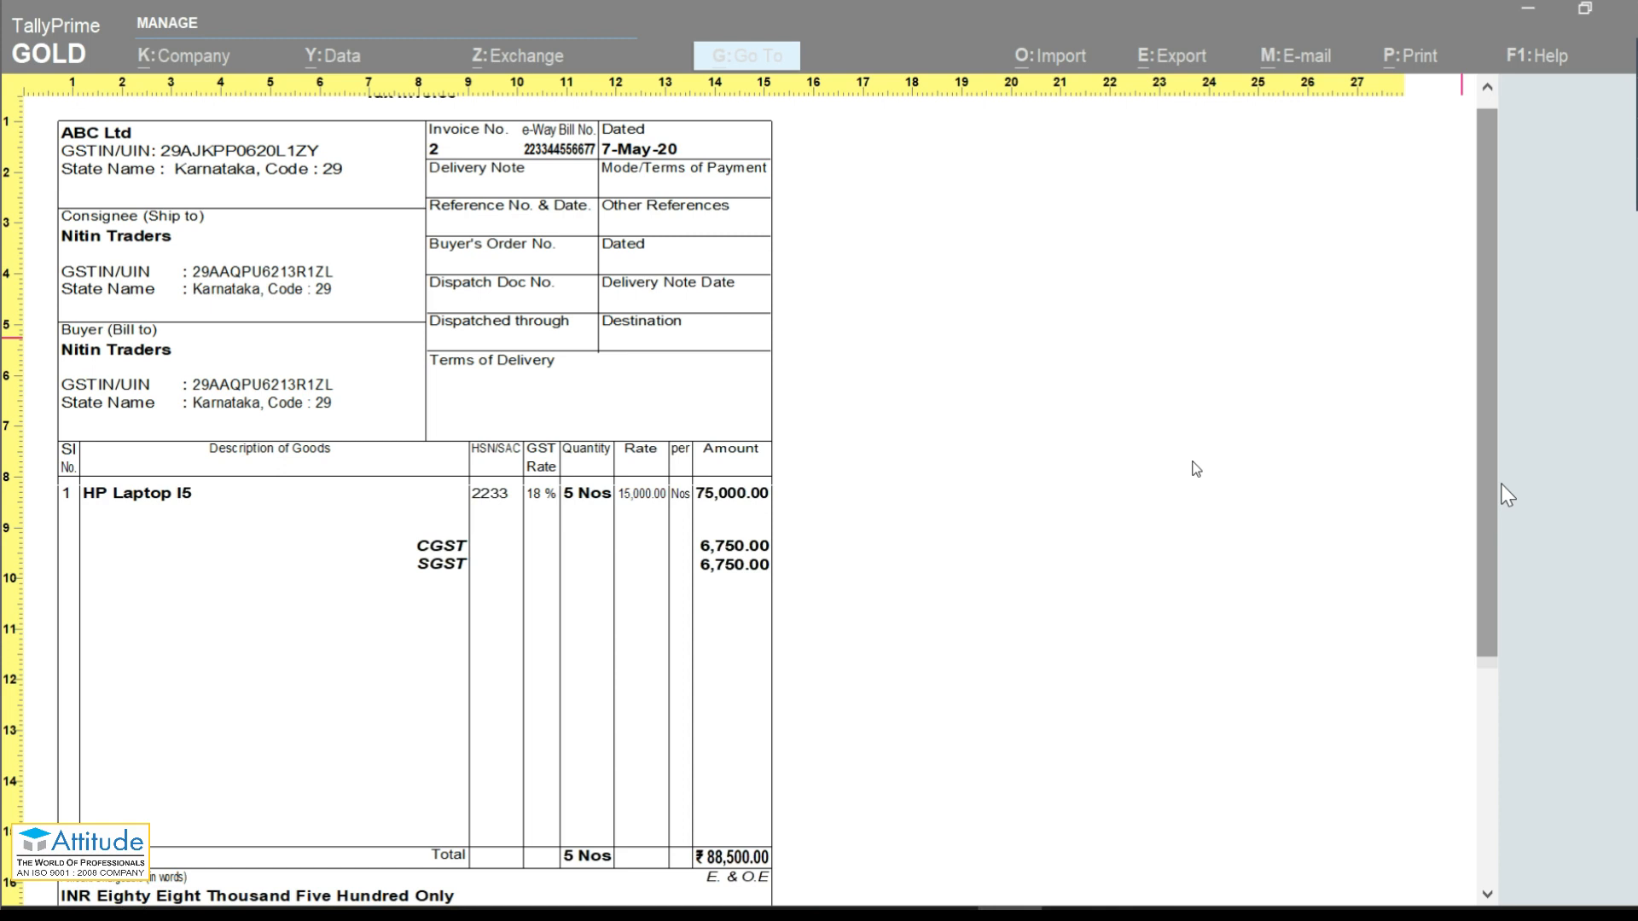
pyautogui.scroll(-3, 1508, 495)
pyautogui.scroll(3, 1544, 219)
# Step: Quit invoice 2's alteration and bring TallyPrime back to the blank Sales voucher No. 3
pyautogui.press('Escape')
pyautogui.press('Escape')
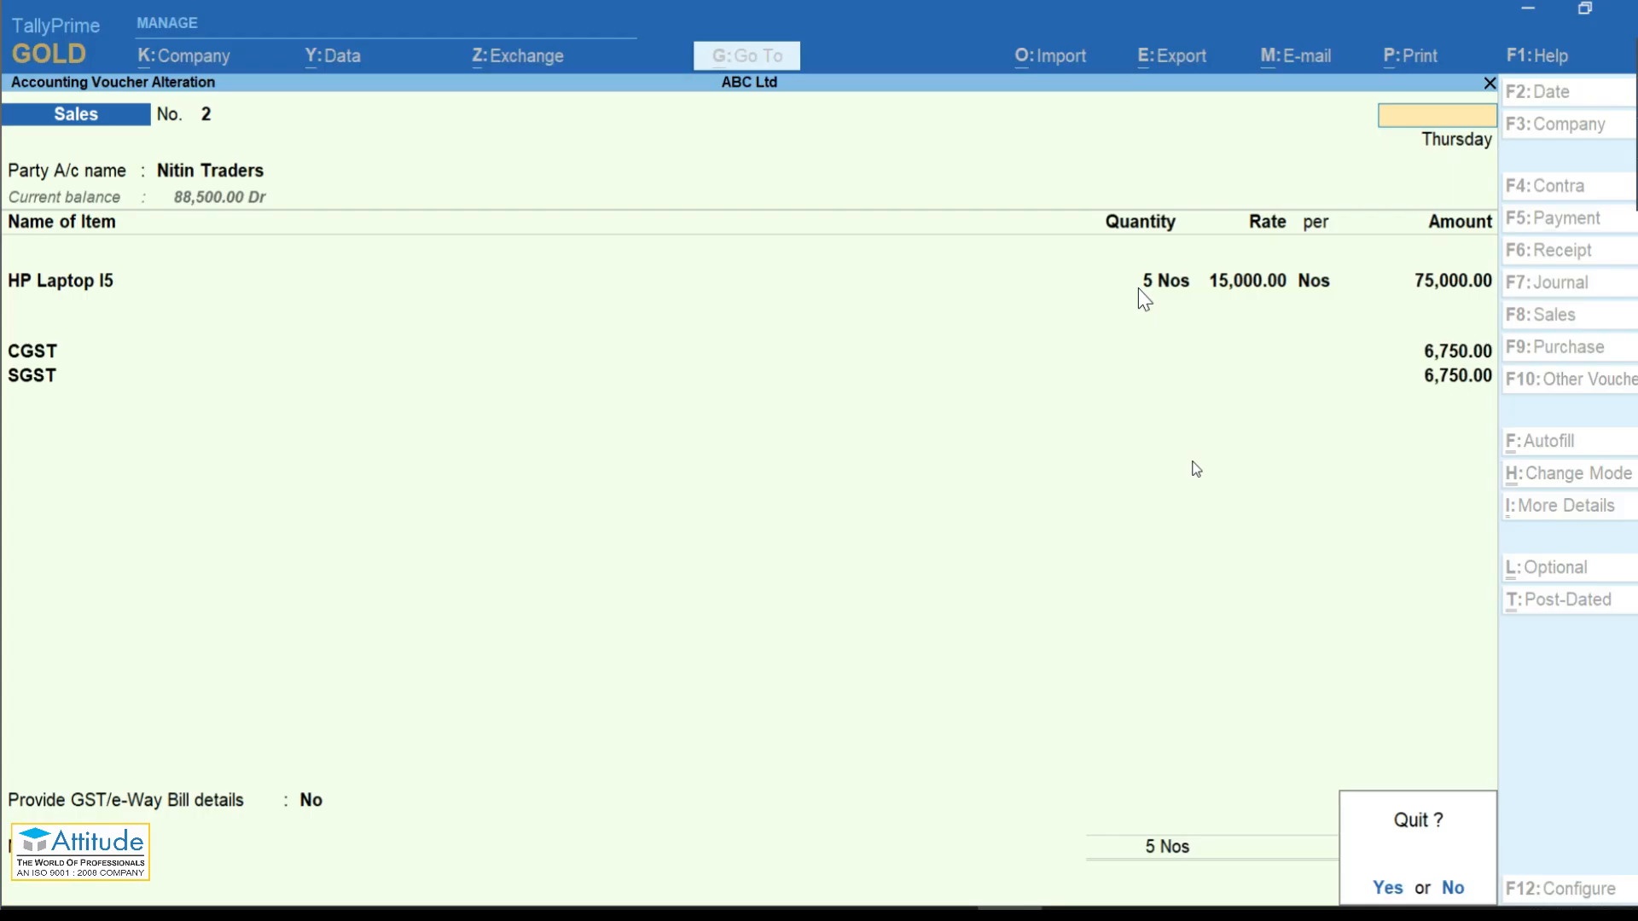
pyautogui.press('y')
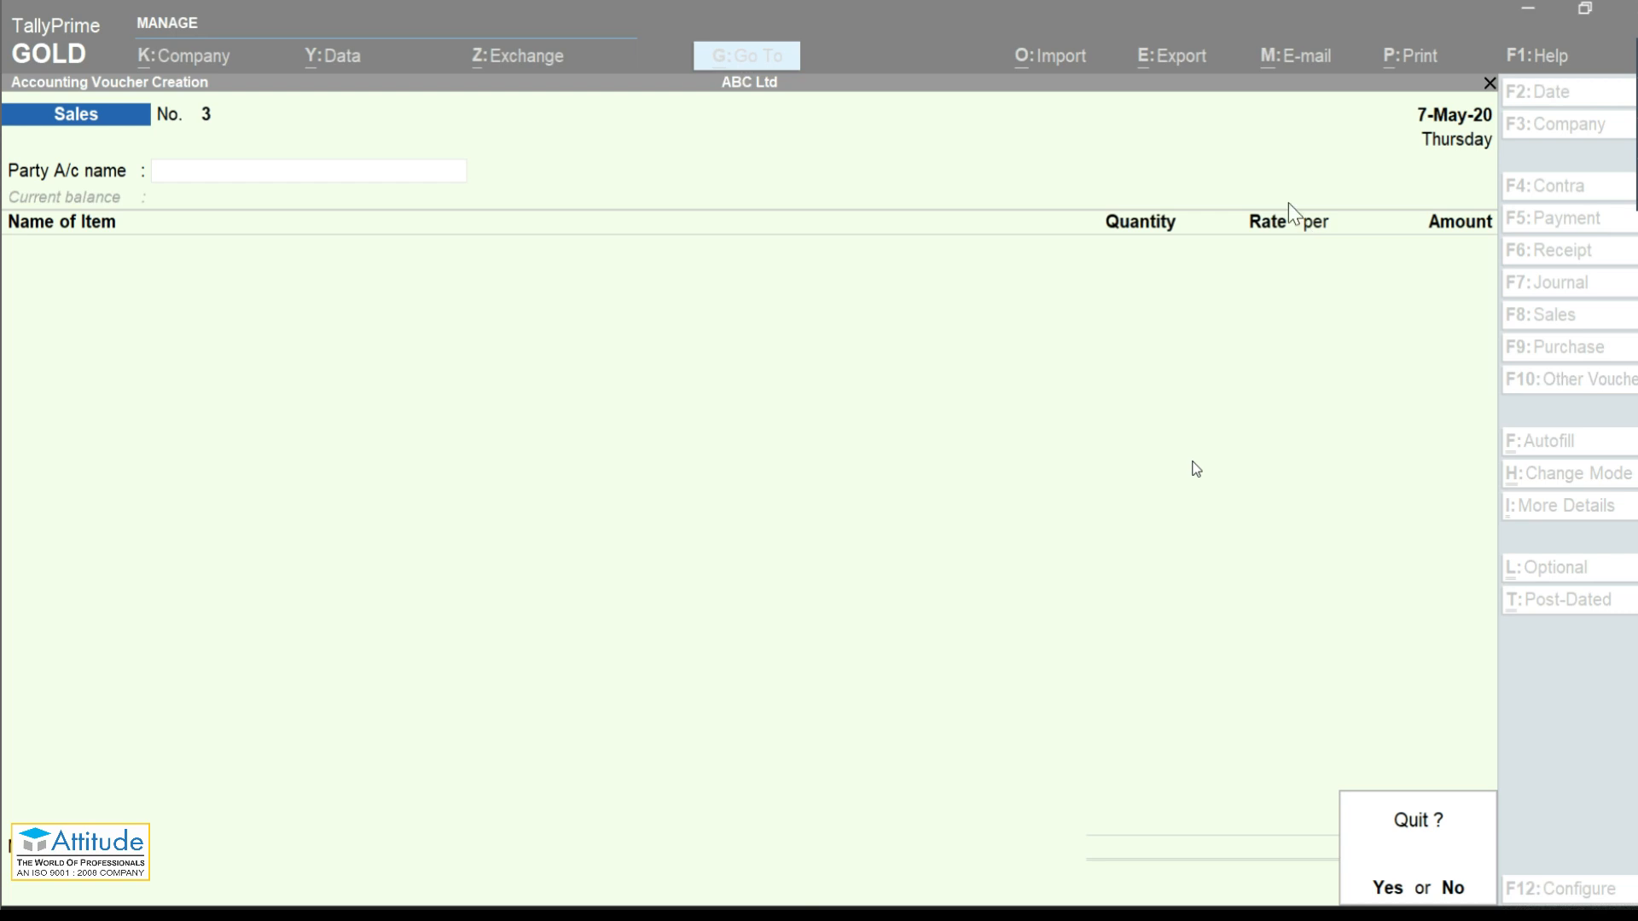
pyautogui.click(1288, 203)
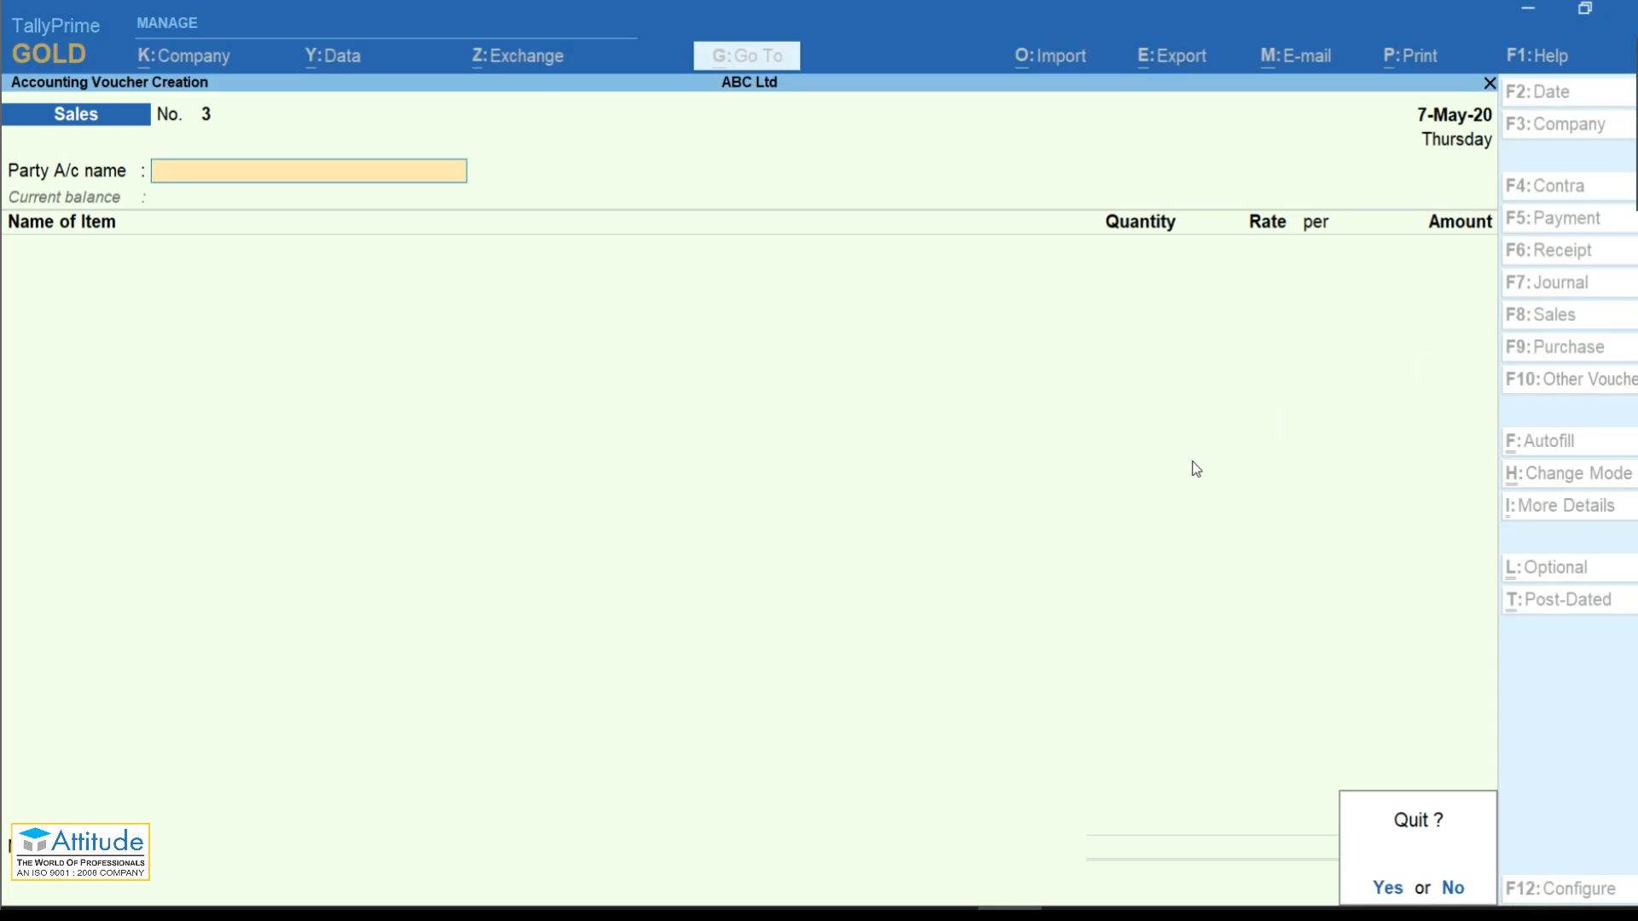
pyautogui.hotkey('alt', 'Tab')
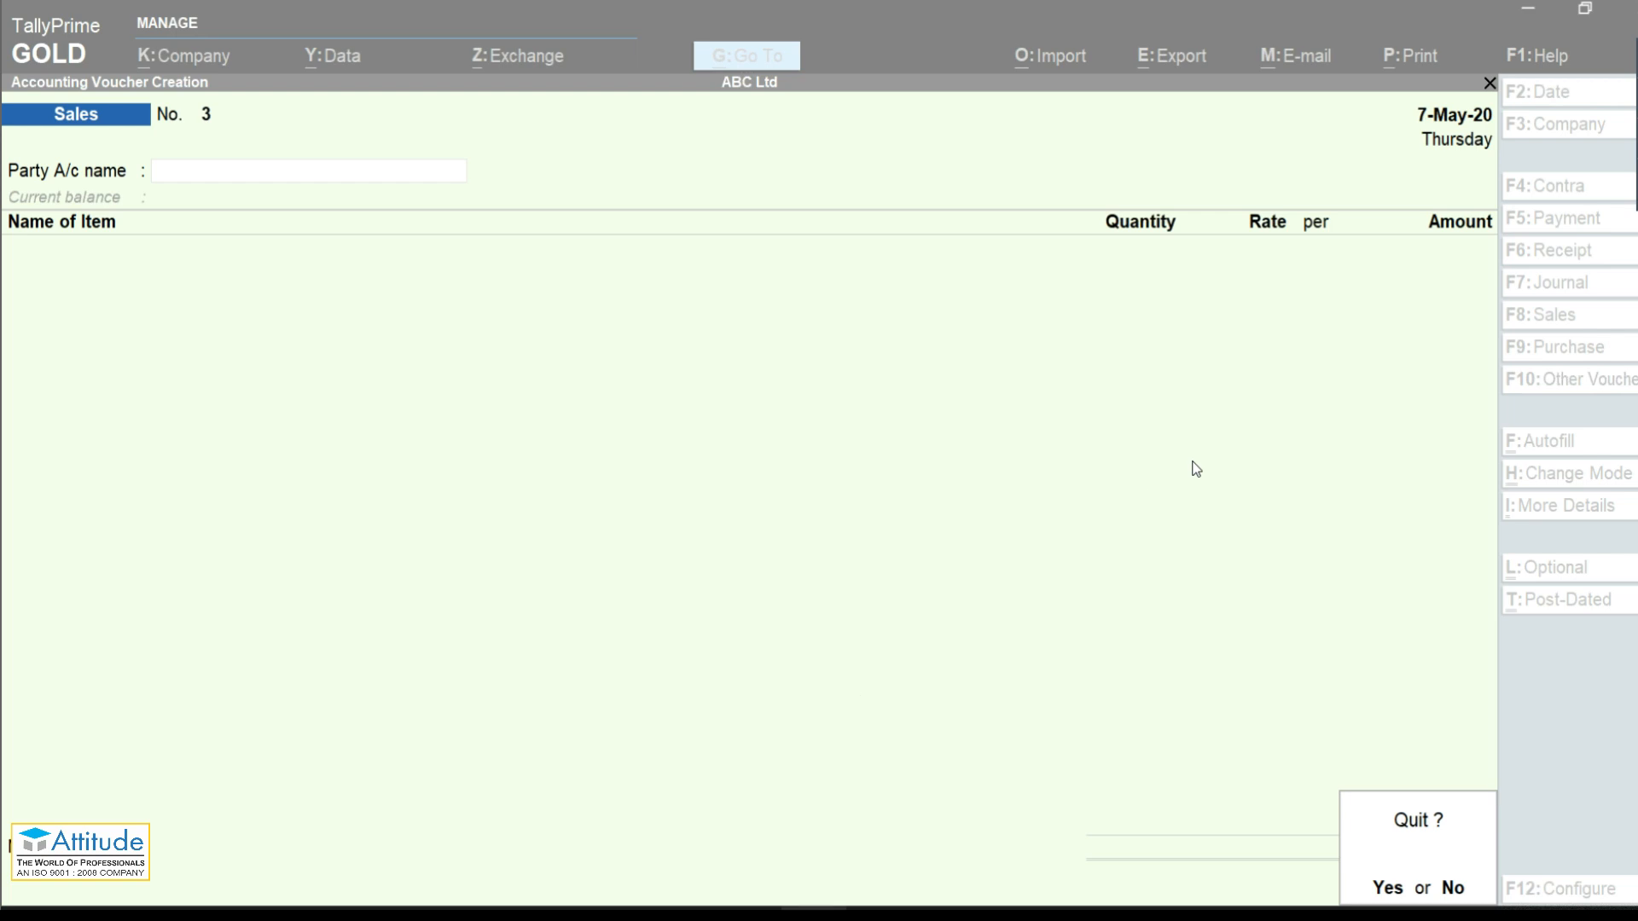
pyautogui.moveTo(814, 915)
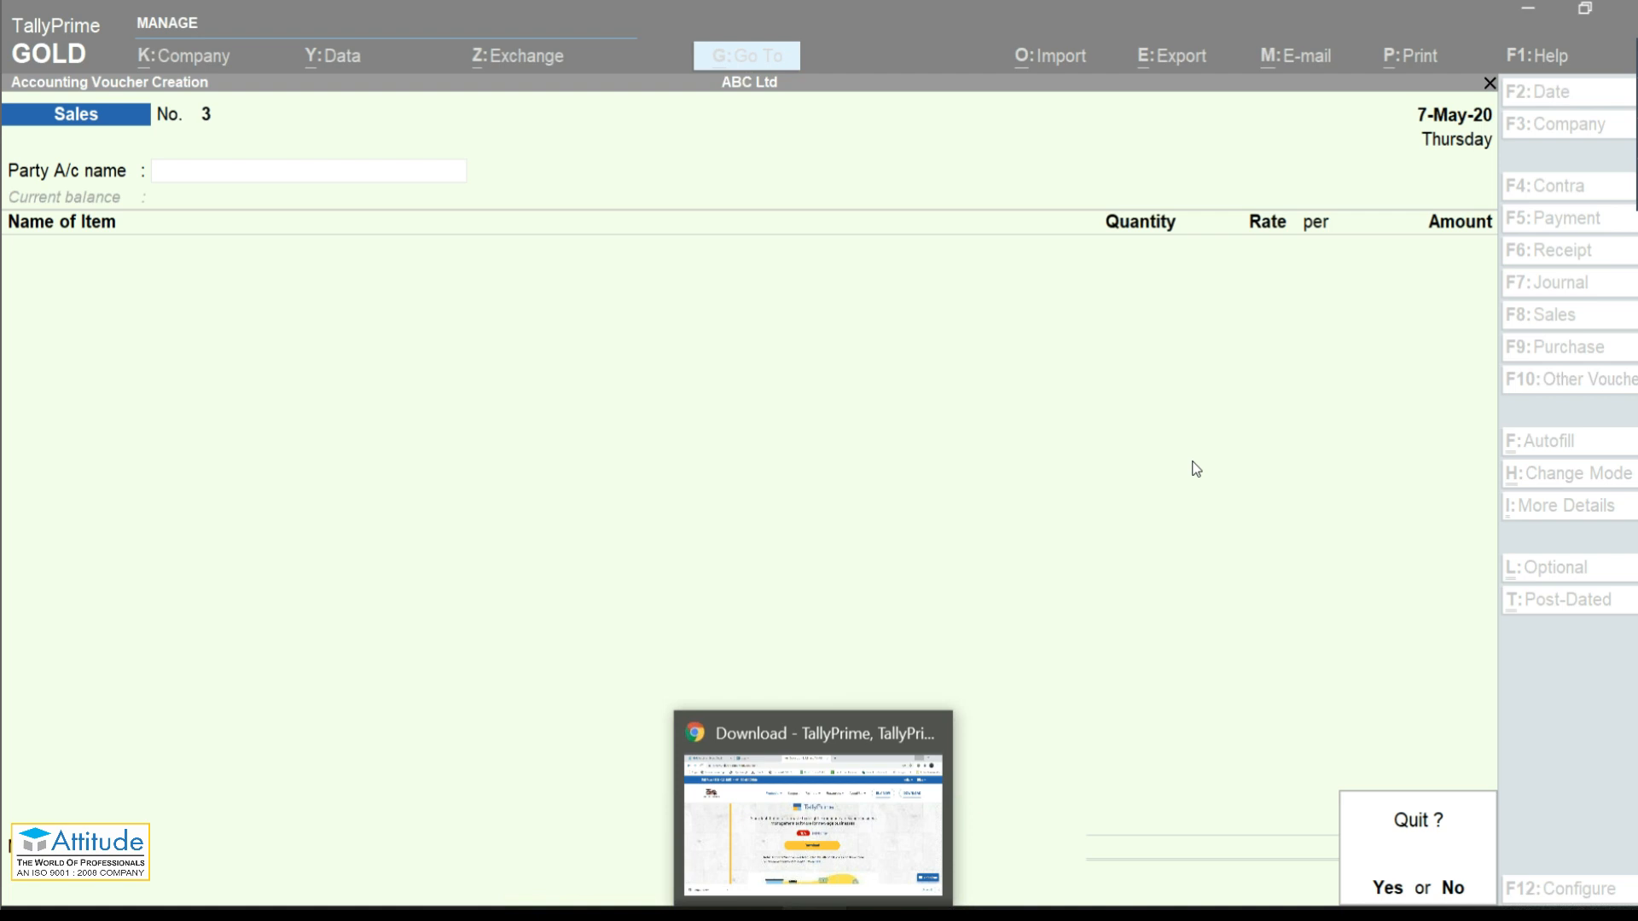